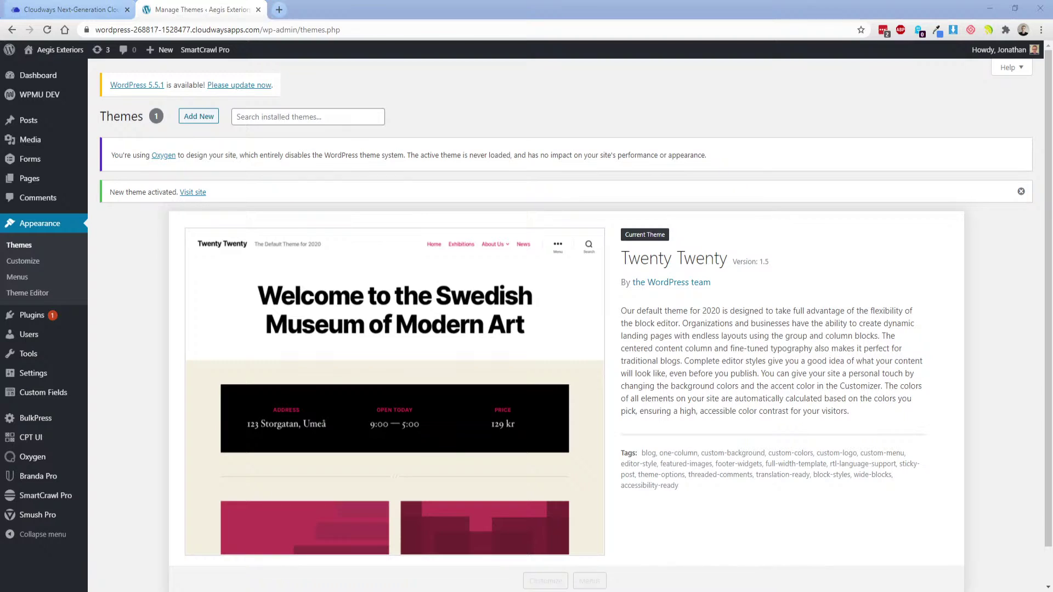
# Preview the live Aegis Exteriors home page in a new tab, then close that tab.
pyautogui.click(130, 265)
pyautogui.click(106, 334)
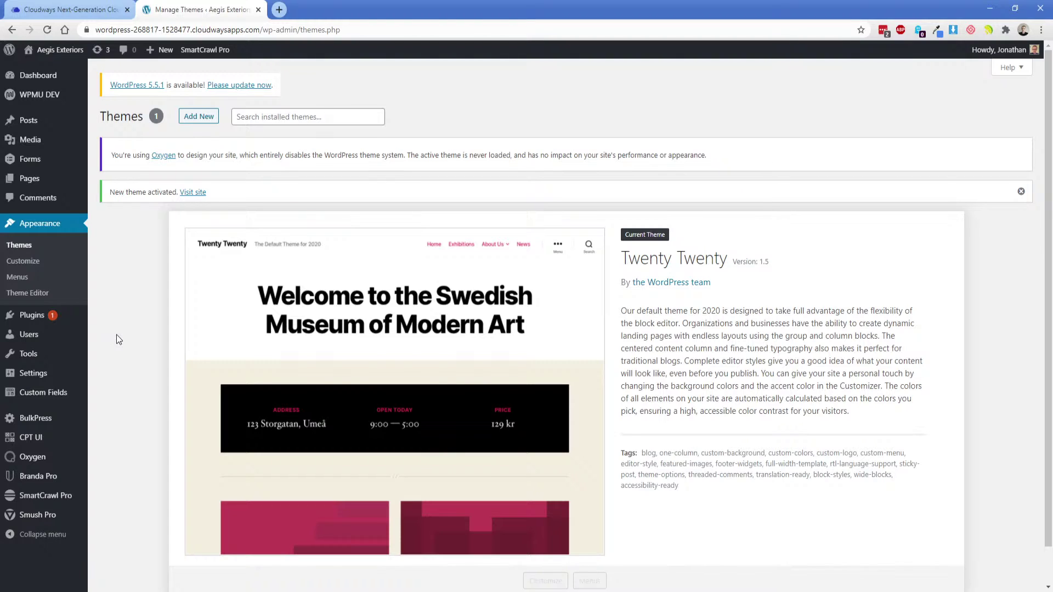
pyautogui.moveTo(57, 50)
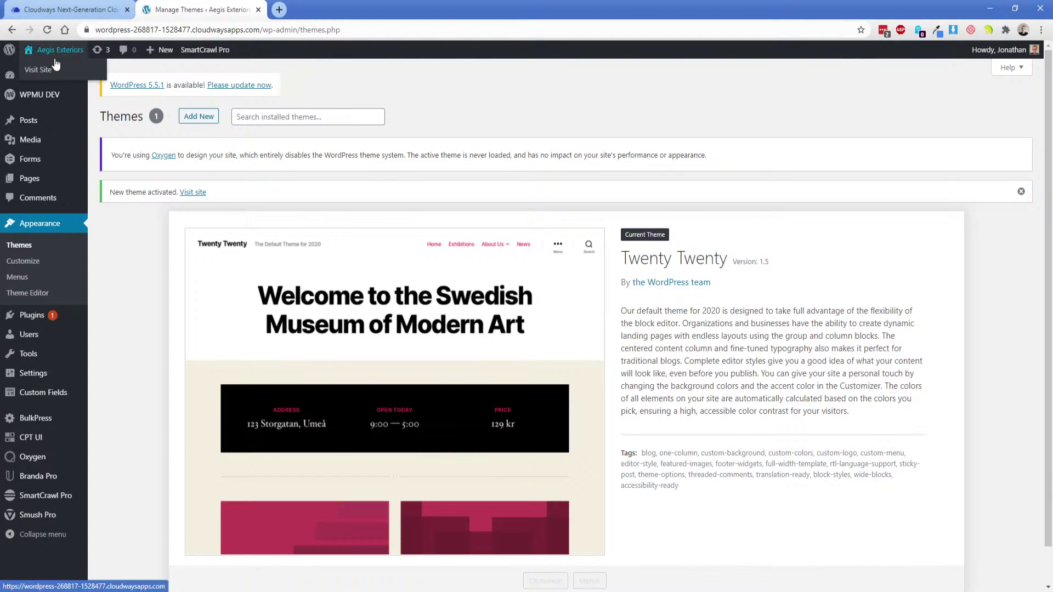
pyautogui.middleClick(39, 66)
pyautogui.click(297, 16)
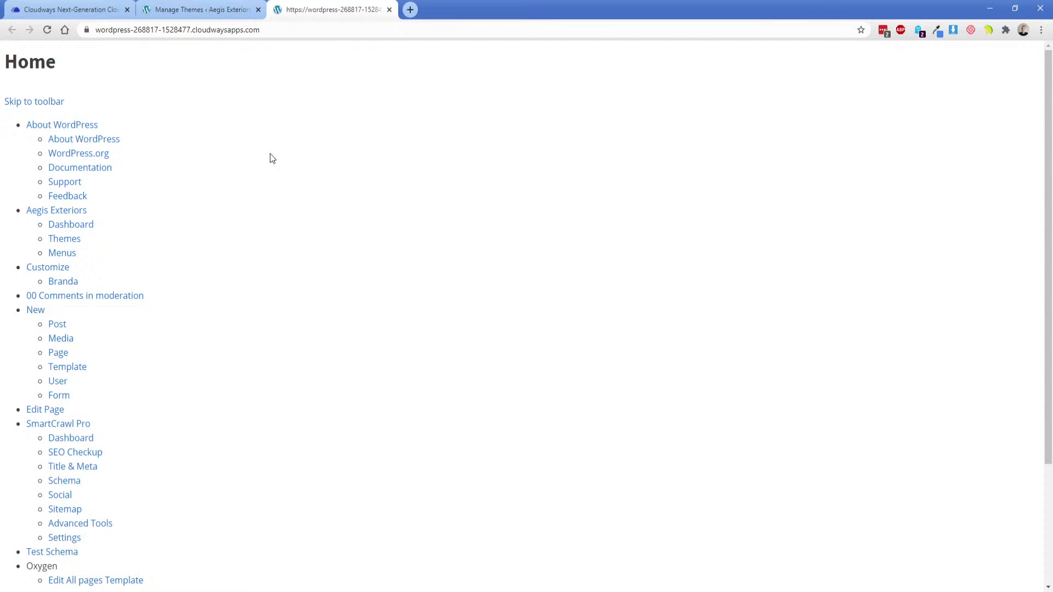
pyautogui.click(389, 10)
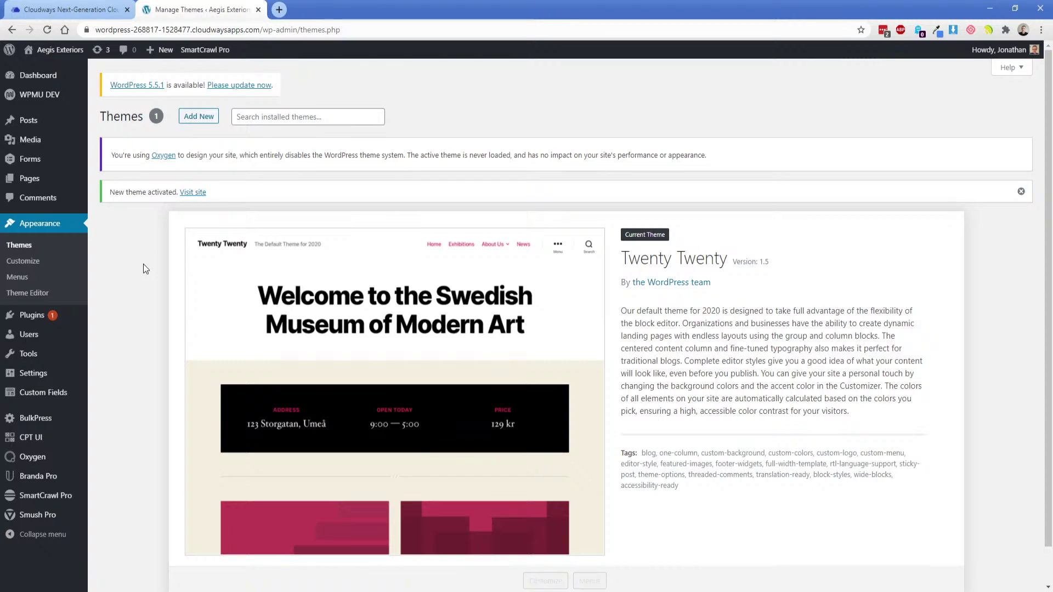
# Scroll through the Installed Plugins list, then bring the Aegis Exteriors design over the browser.
pyautogui.click(32, 314)
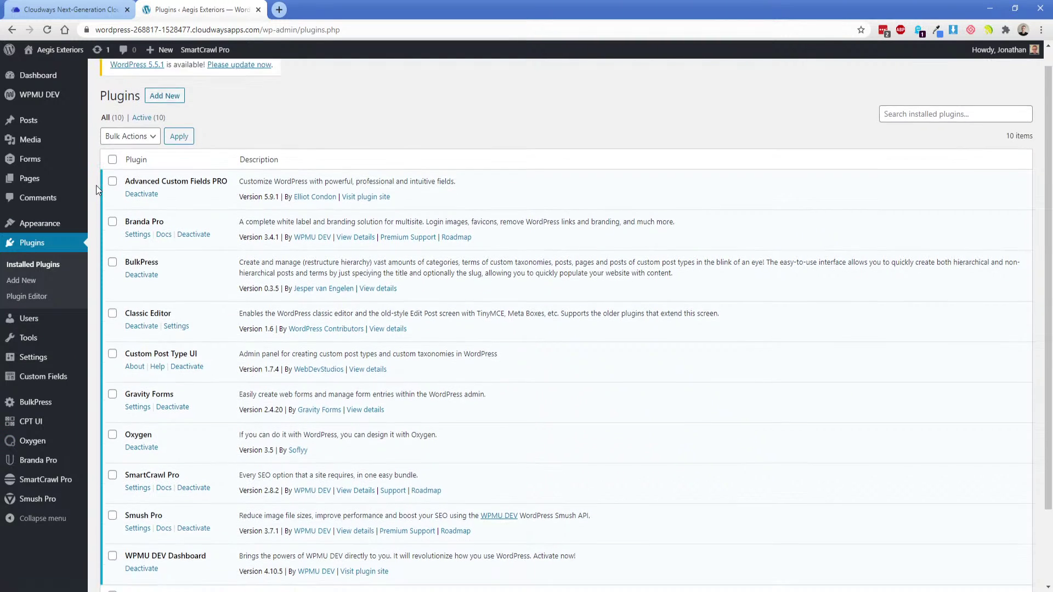
pyautogui.scroll(-1, 96, 185)
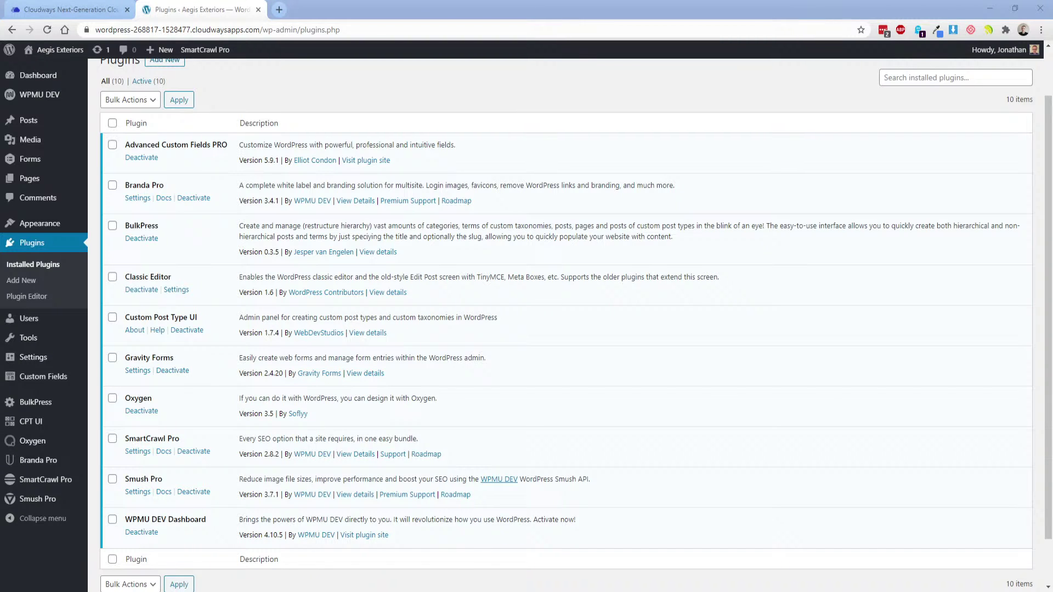
pyautogui.moveTo(214, 591); pyautogui.dragTo(208, 17)
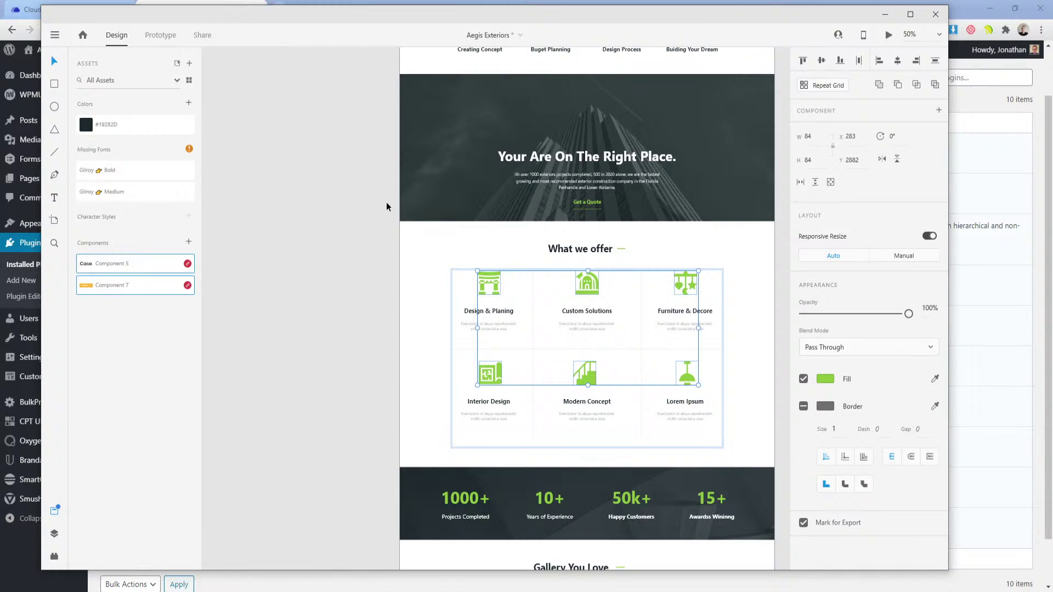
pyautogui.moveTo(373, 235); pyautogui.dragTo(281, 271)
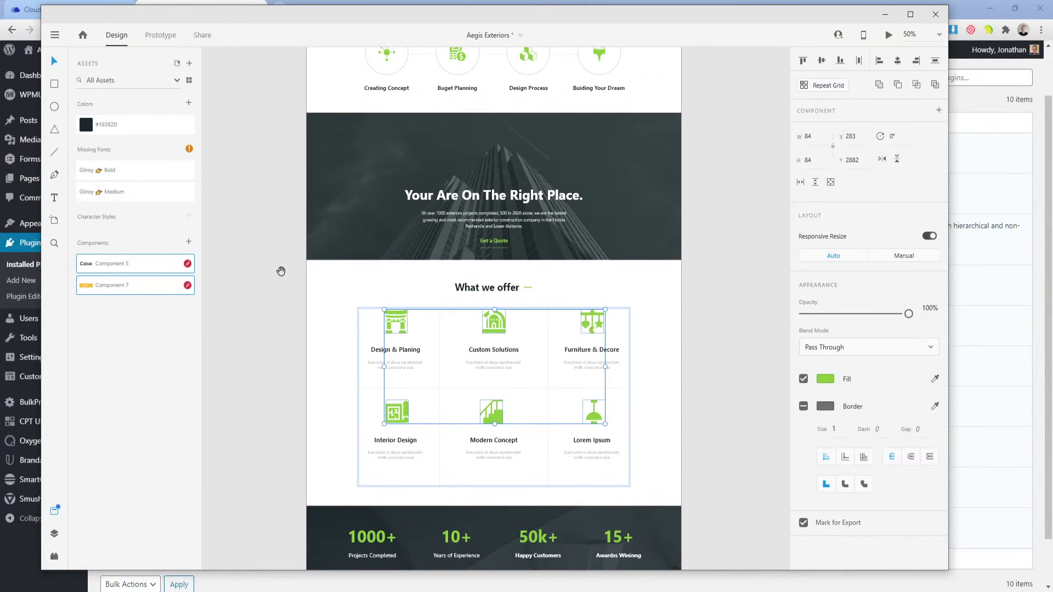
pyautogui.moveTo(283, 192); pyautogui.dragTo(298, 404)
pyautogui.moveTo(291, 127); pyautogui.dragTo(275, 404)
pyautogui.moveTo(288, 194); pyautogui.dragTo(291, 218)
pyautogui.moveTo(281, 173)
pyautogui.mouseDown()
pyautogui.moveTo(263, 273)
pyautogui.moveTo(321, 294)
pyautogui.moveTo(338, 259)
pyautogui.moveTo(322, 247)
pyautogui.mouseUp()
pyautogui.click(372, 168)
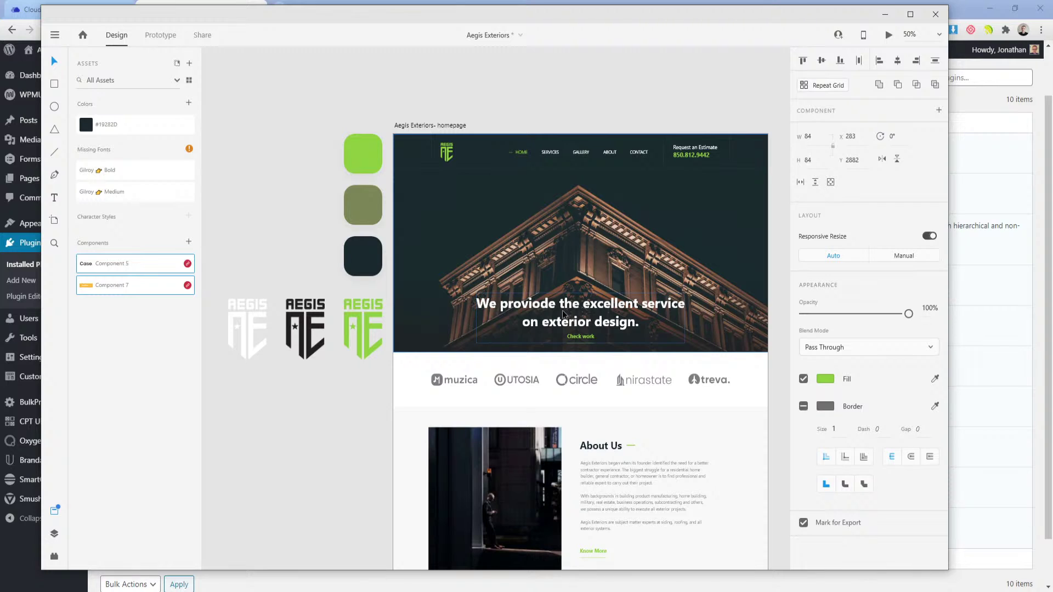
pyautogui.click(564, 313)
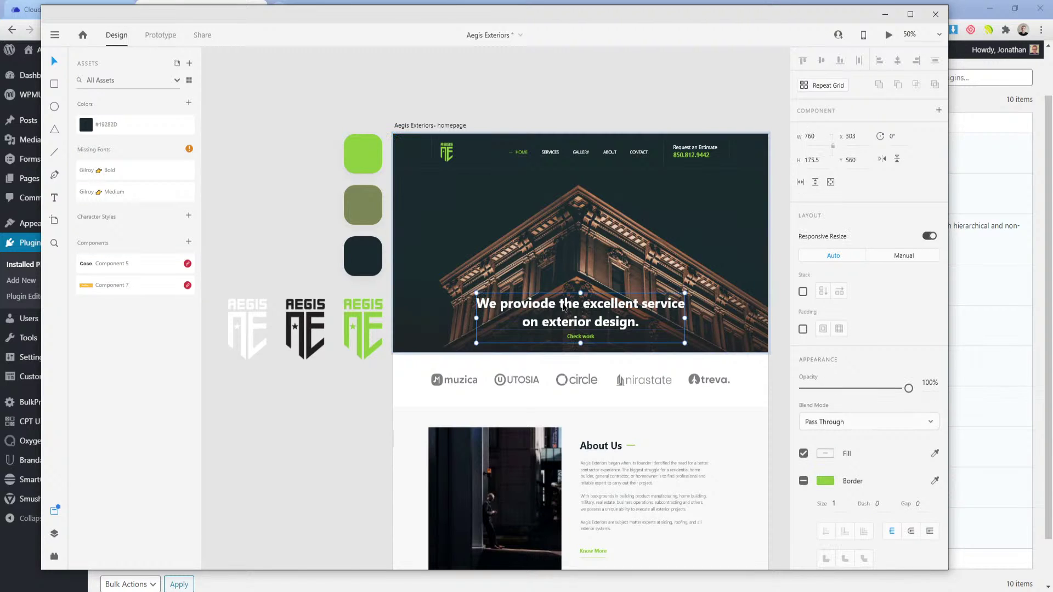
pyautogui.doubleClick(563, 308)
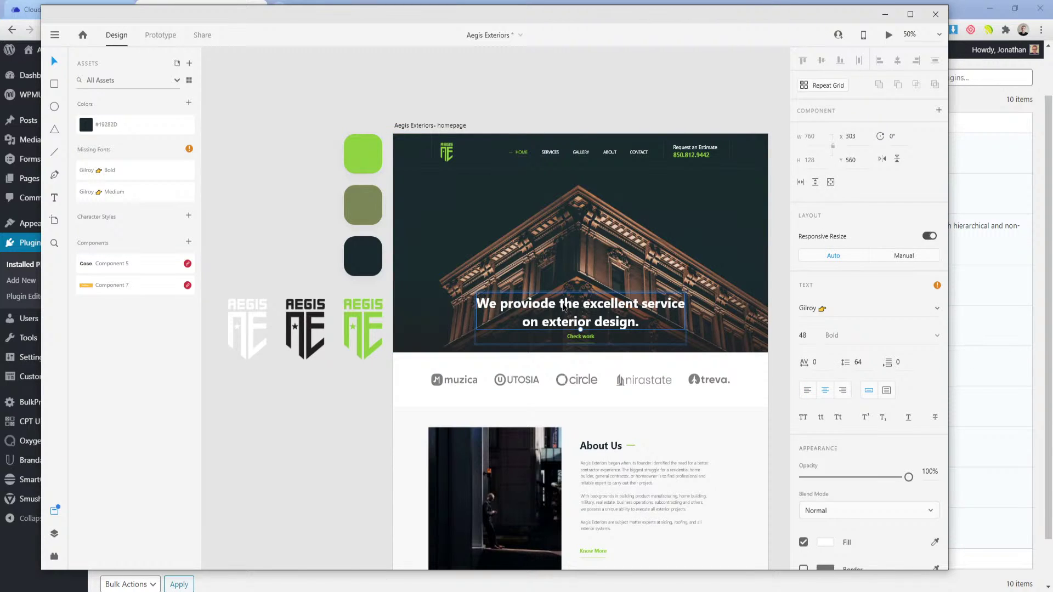
pyautogui.doubleClick(564, 306)
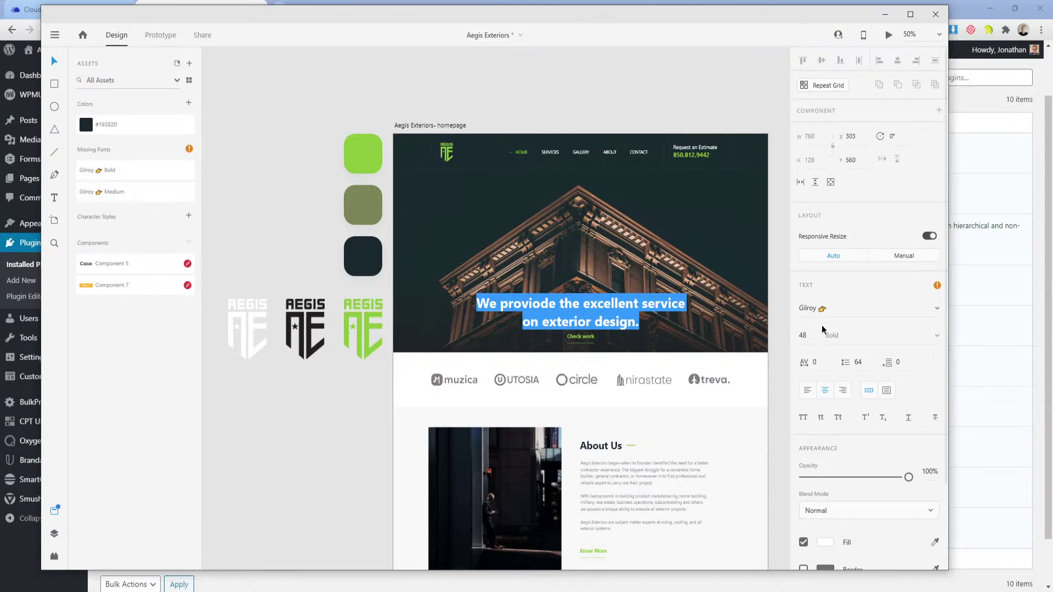
pyautogui.click(937, 309)
pyautogui.scroll(15, 851, 348)
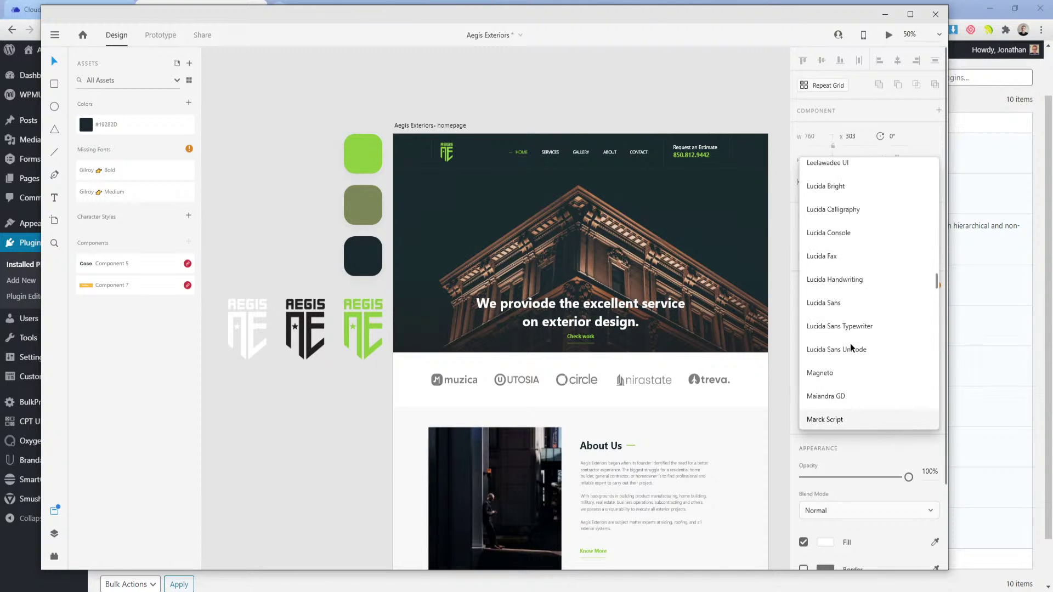
pyautogui.scroll(2, 851, 348)
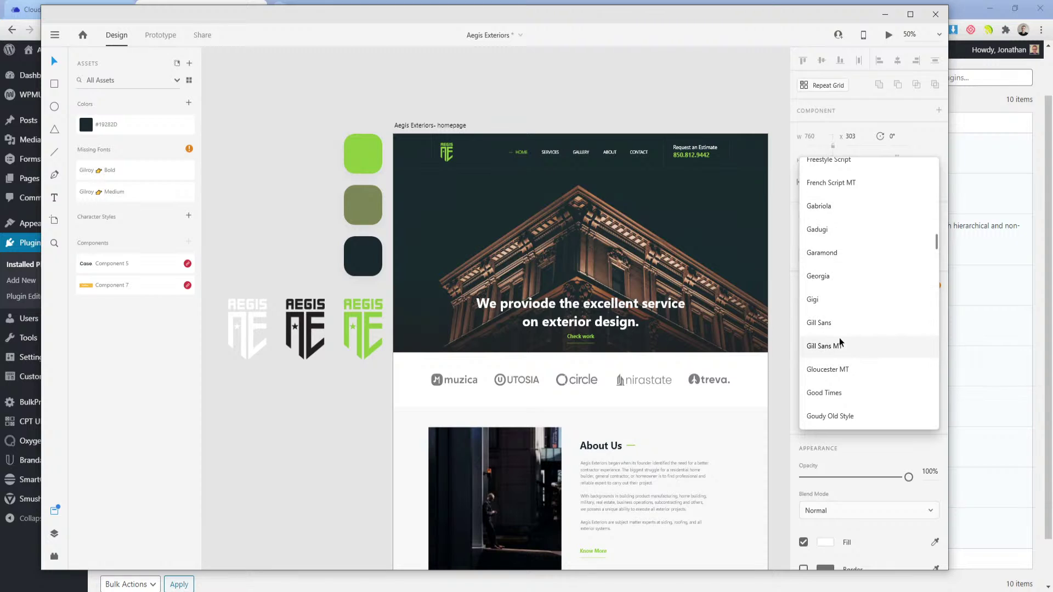
pyautogui.click(618, 322)
pyautogui.click(604, 305)
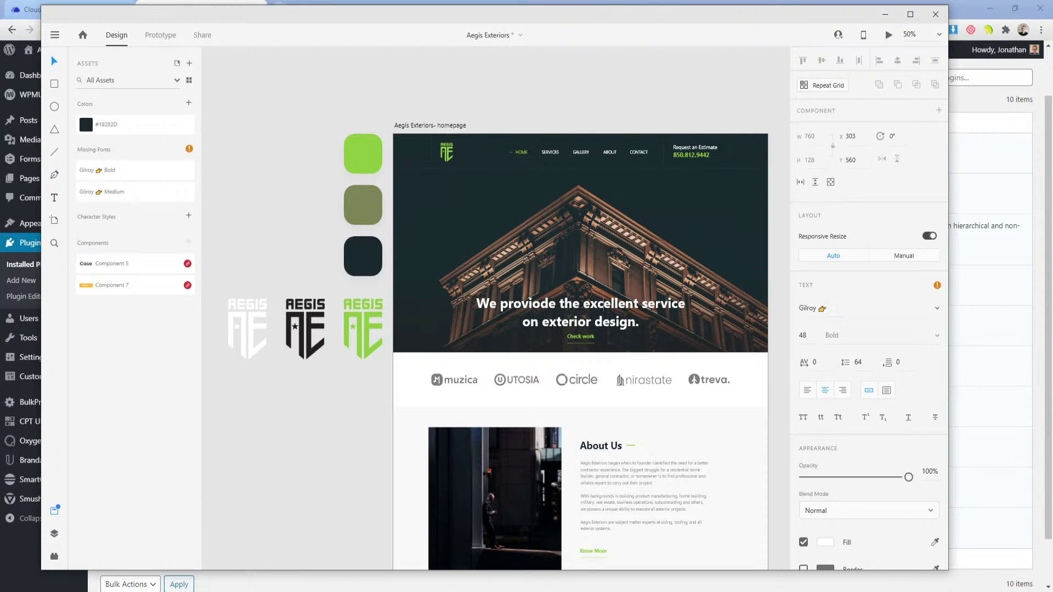
pyautogui.click(937, 286)
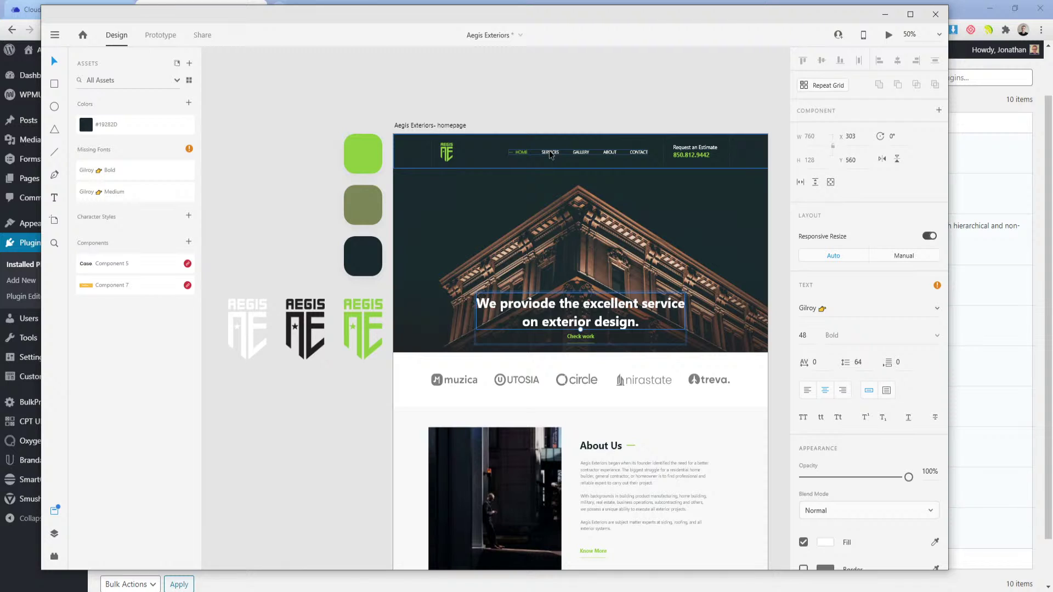
pyautogui.click(551, 155)
pyautogui.doubleClick(551, 155)
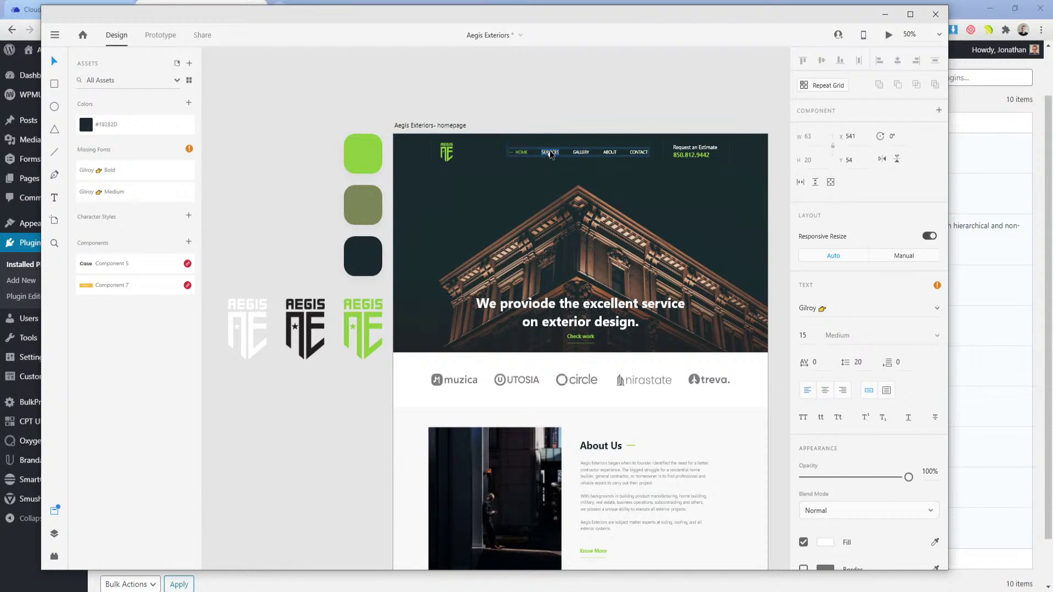
pyautogui.click(518, 152)
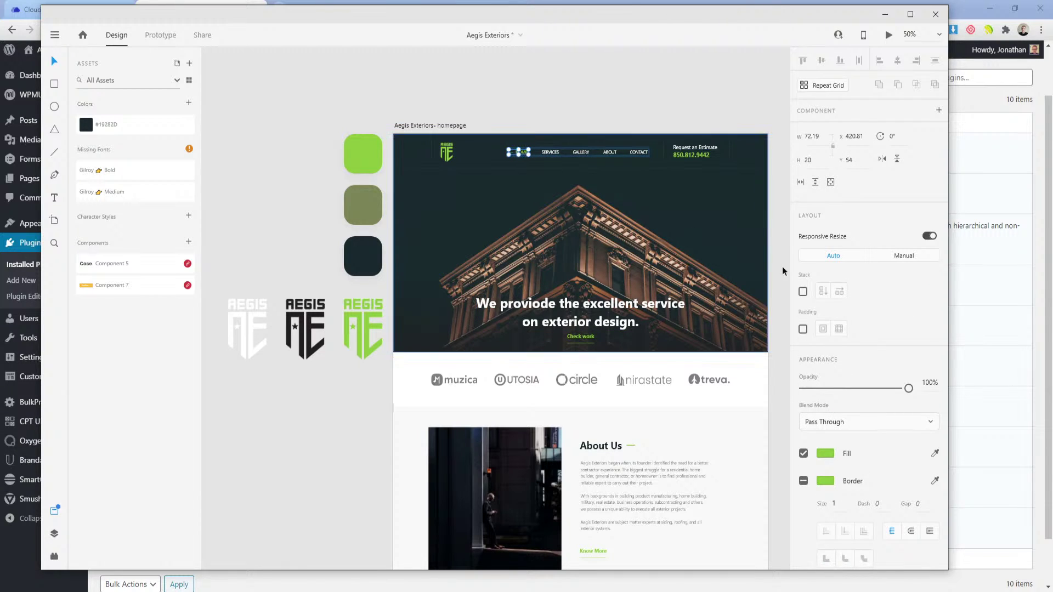
pyautogui.doubleClick(545, 154)
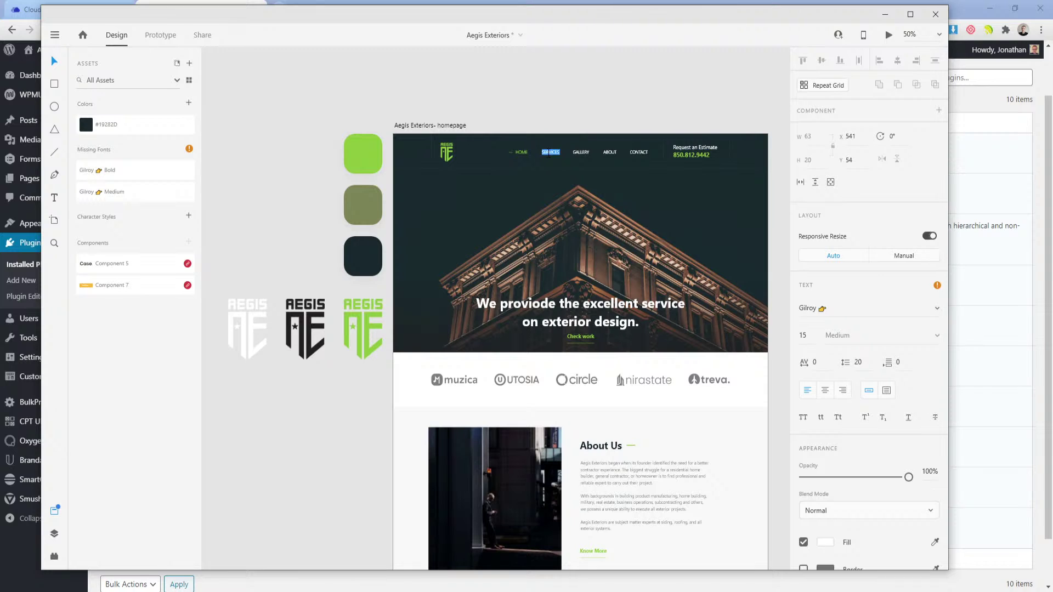
pyautogui.moveTo(362, 18); pyautogui.dragTo(365, 41)
pyautogui.click(275, 9)
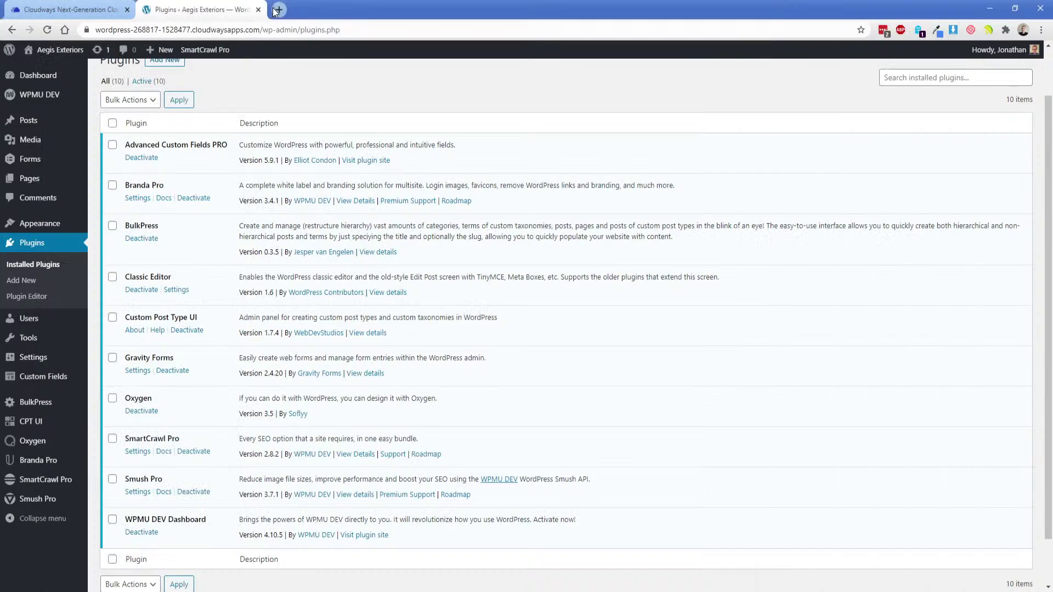
pyautogui.write('gilroy font')
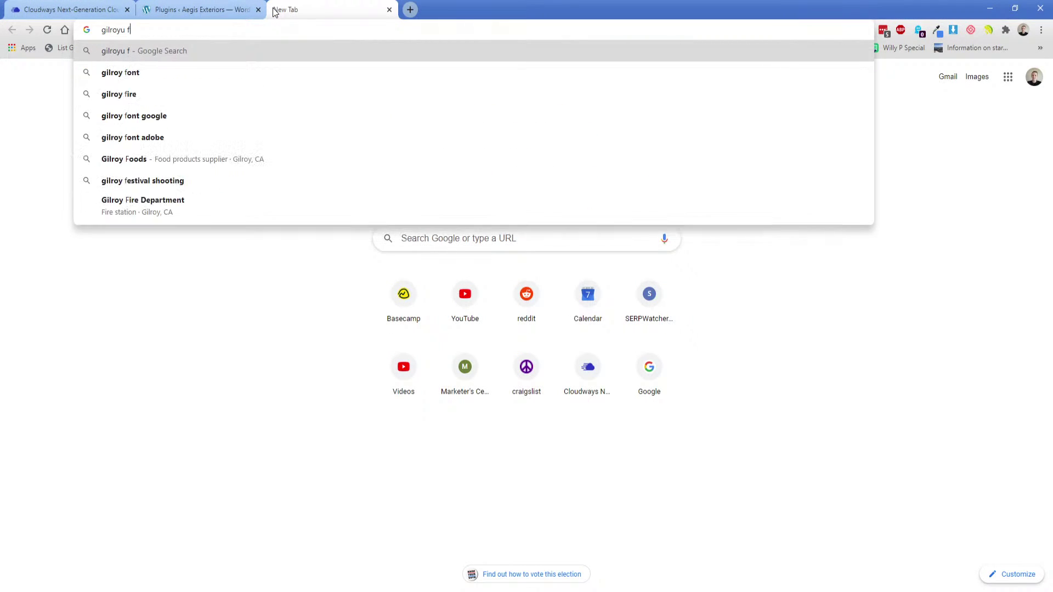
pyautogui.press('Return')
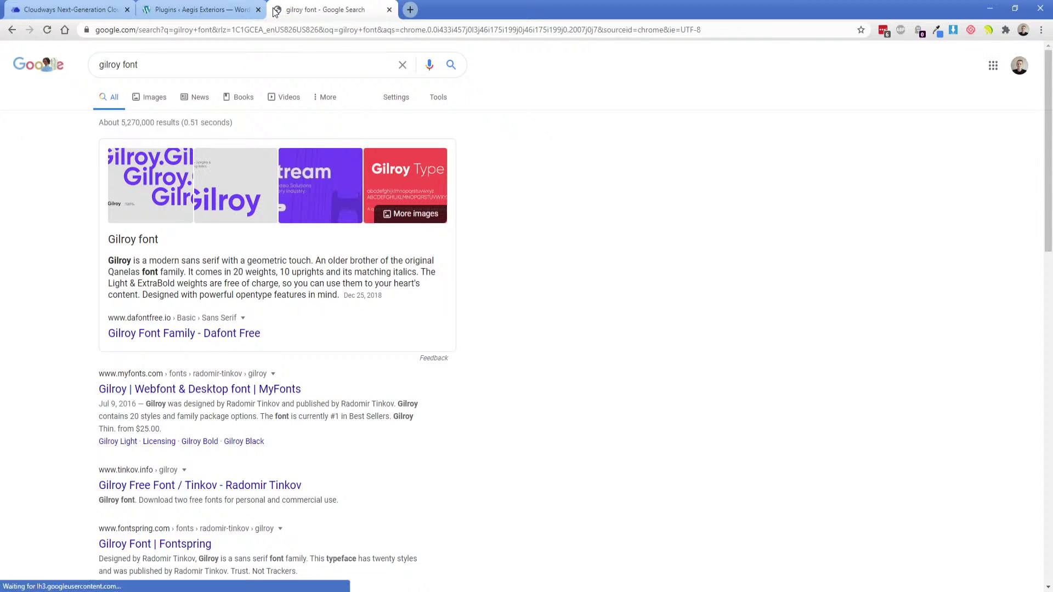
pyautogui.middleClick(174, 339)
pyautogui.click(445, 11)
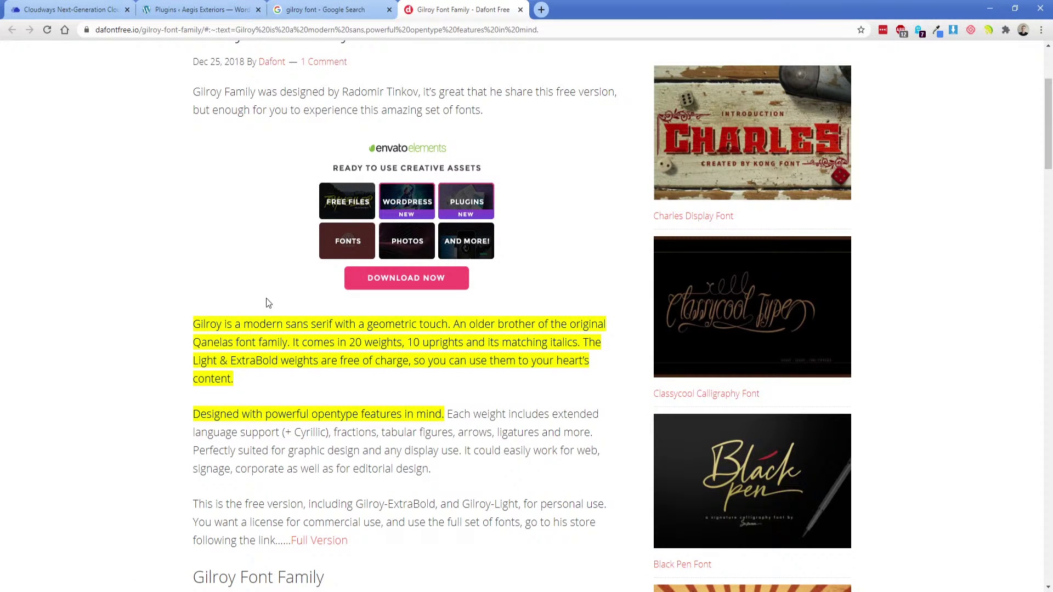
pyautogui.click(268, 303)
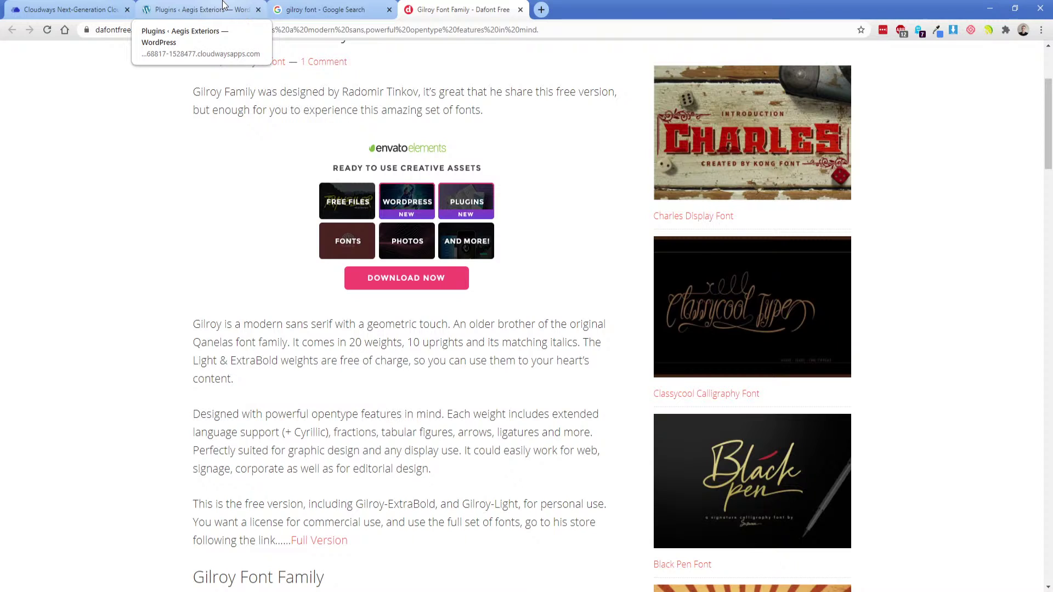
pyautogui.click(355, 9)
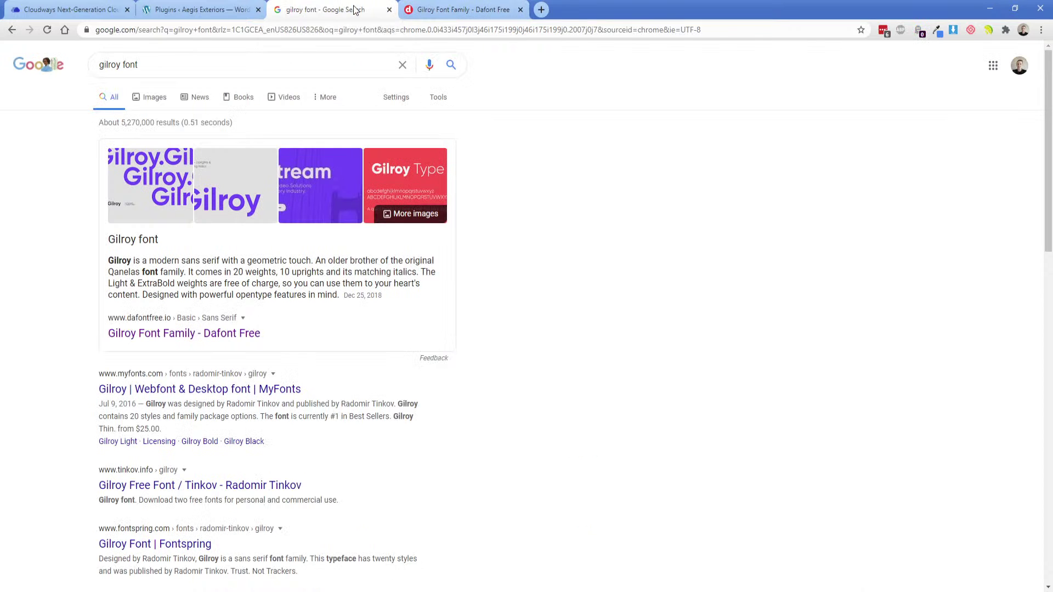
pyautogui.click(191, 67)
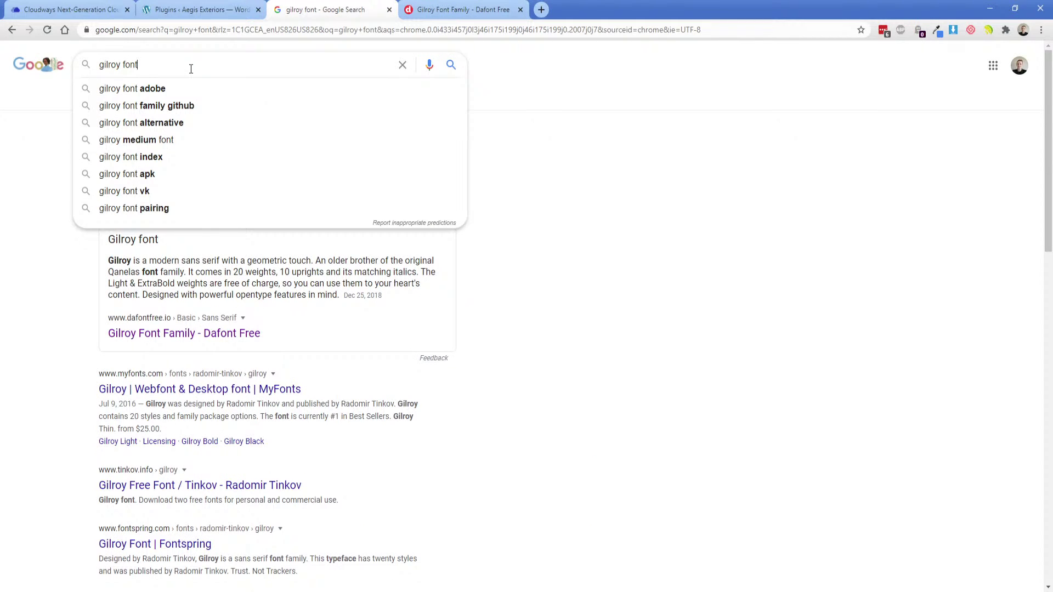
pyautogui.press('Down')
pyautogui.press('Return')
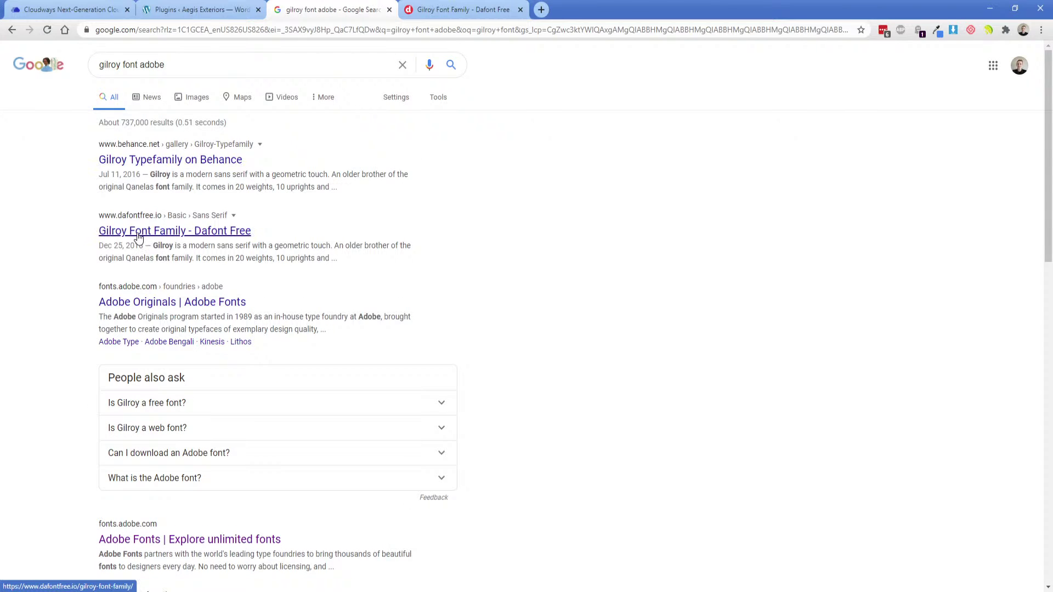
pyautogui.middleClick(159, 302)
pyautogui.click(243, 67)
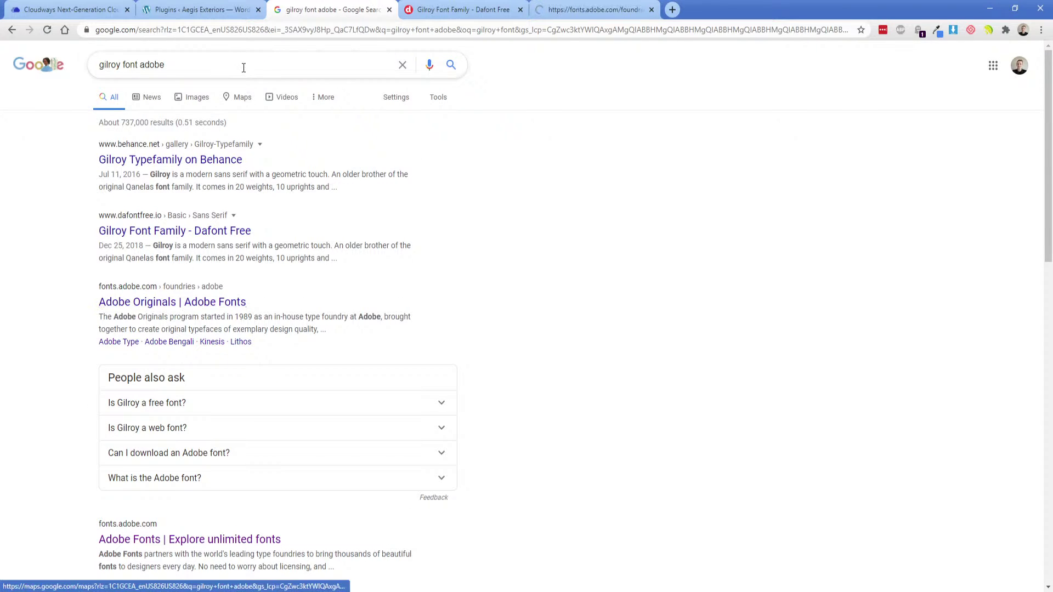
pyautogui.click(389, 9)
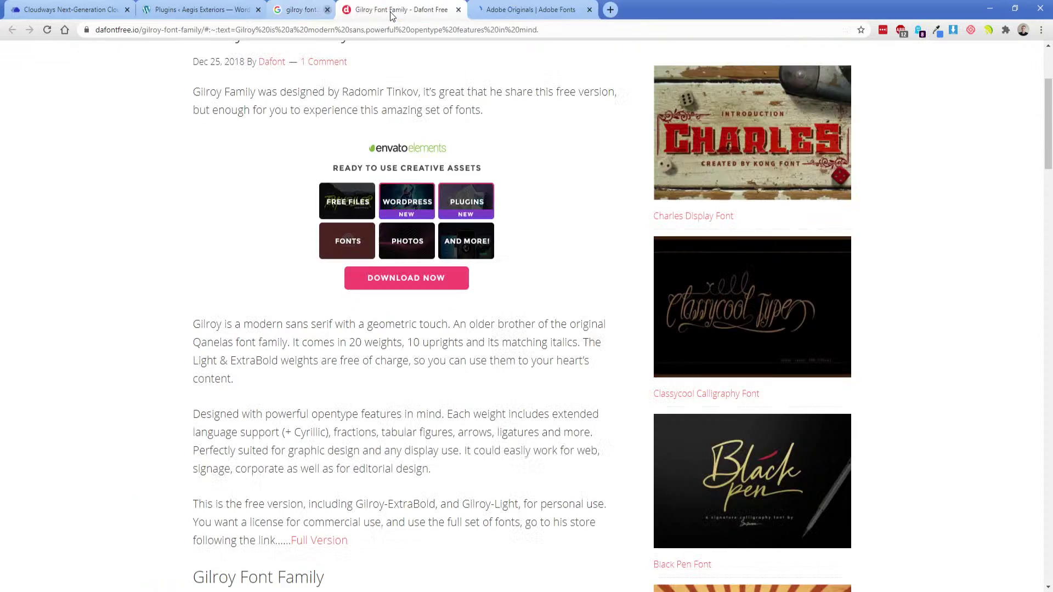
pyautogui.click(389, 10)
pyautogui.click(389, 10)
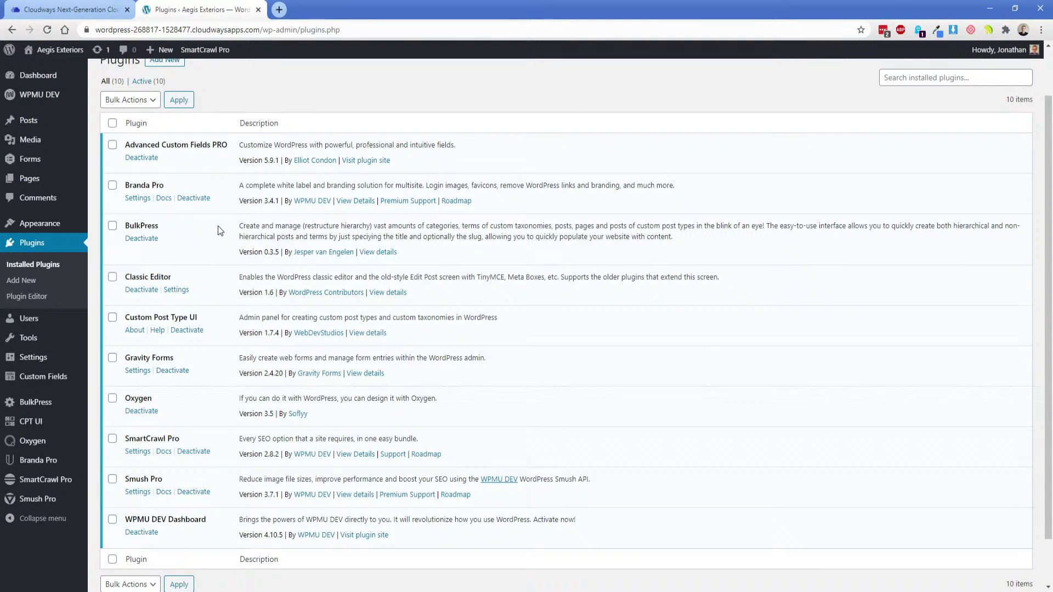
# Leave the XD design and edit the 'All pages' template from Oxygen > Templates.
pyautogui.click(515, 591)
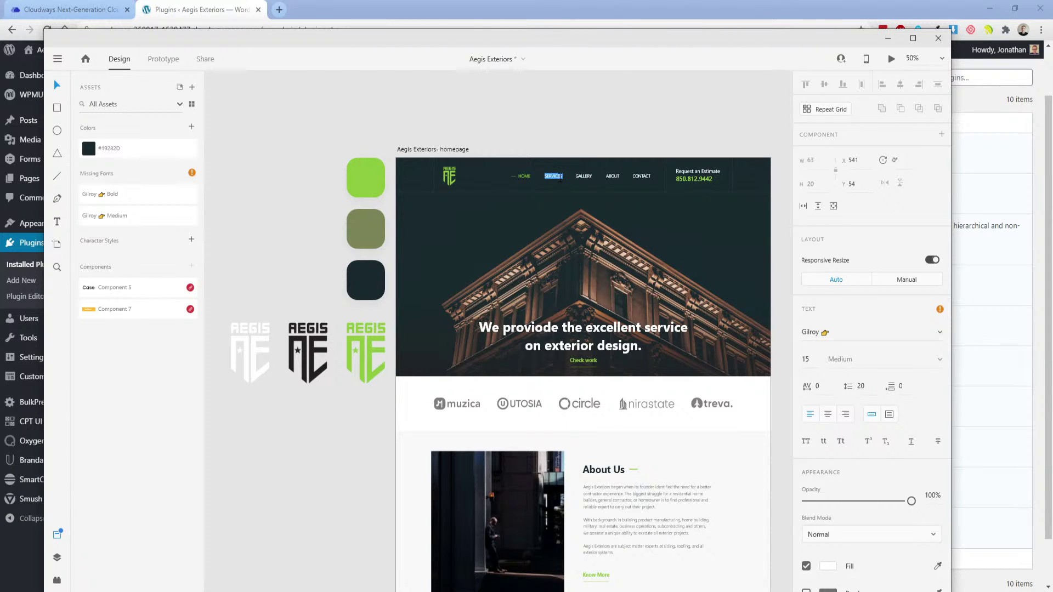
pyautogui.click(384, 183)
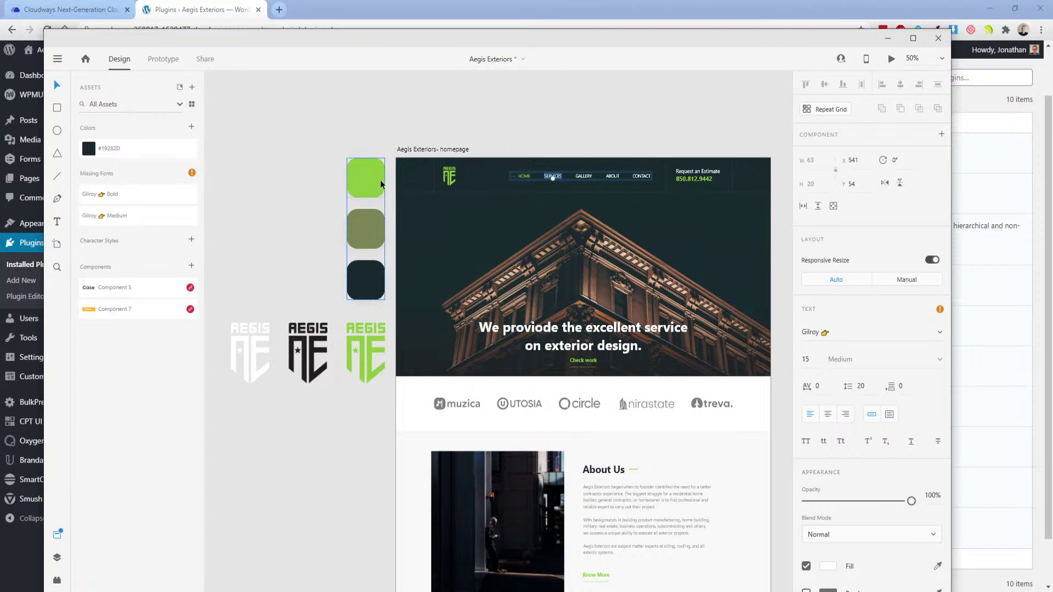
pyautogui.click(993, 251)
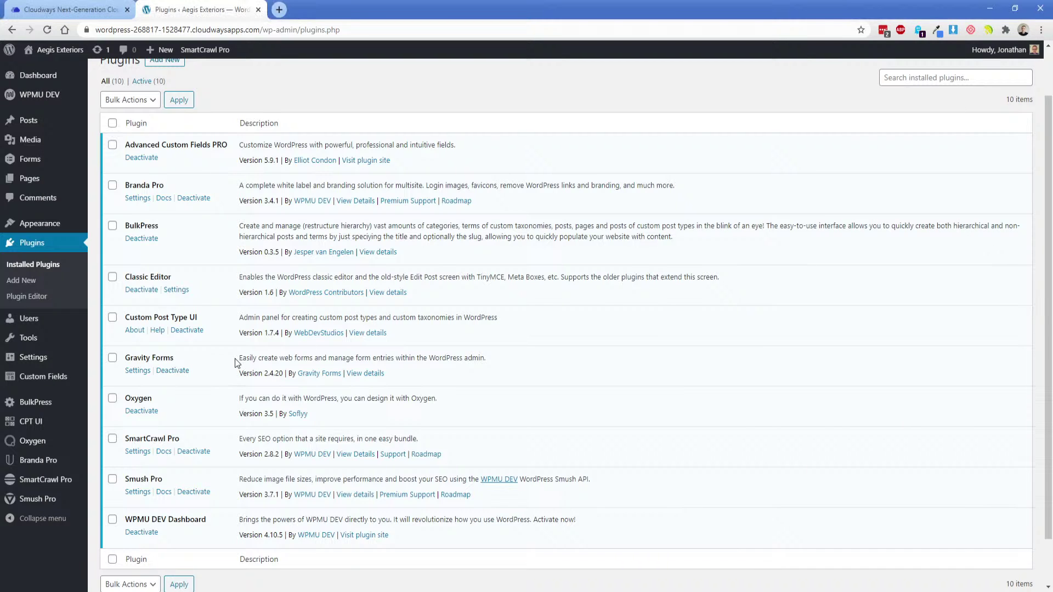
pyautogui.moveTo(33, 445)
pyautogui.click(115, 463)
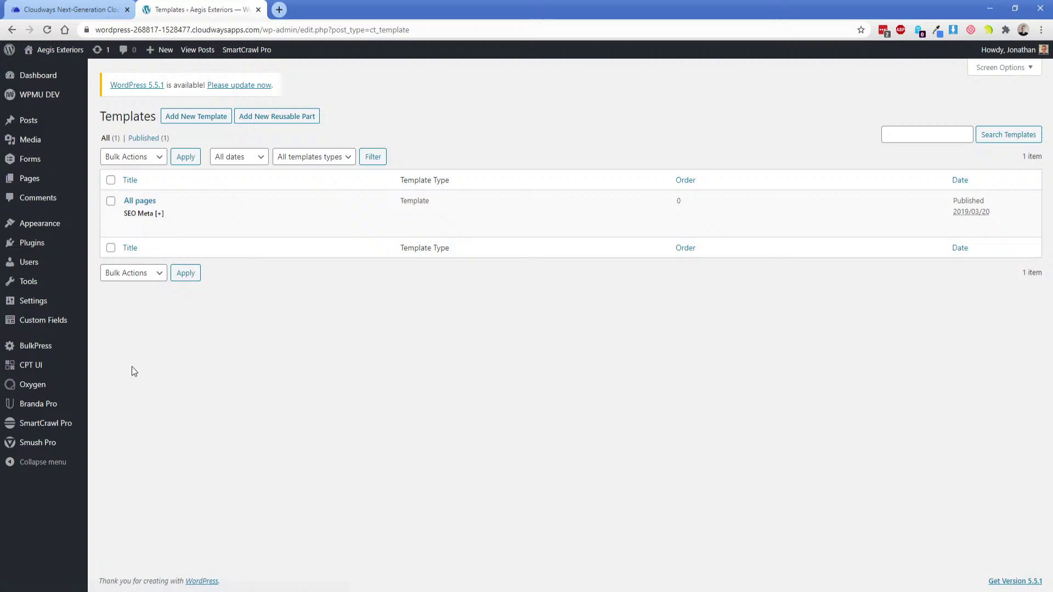
pyautogui.moveTo(137, 204)
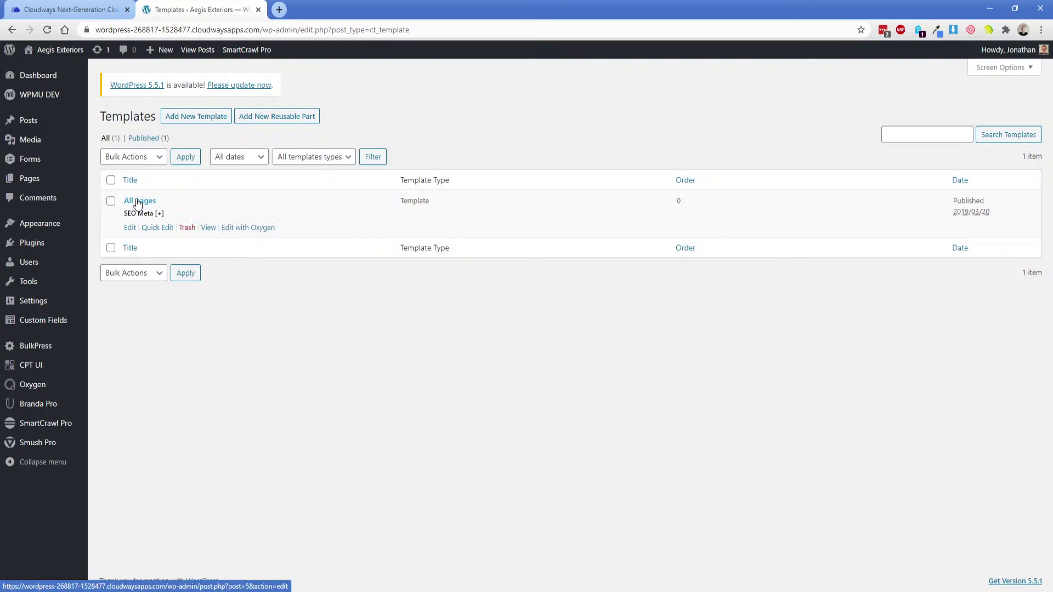
pyautogui.click(243, 230)
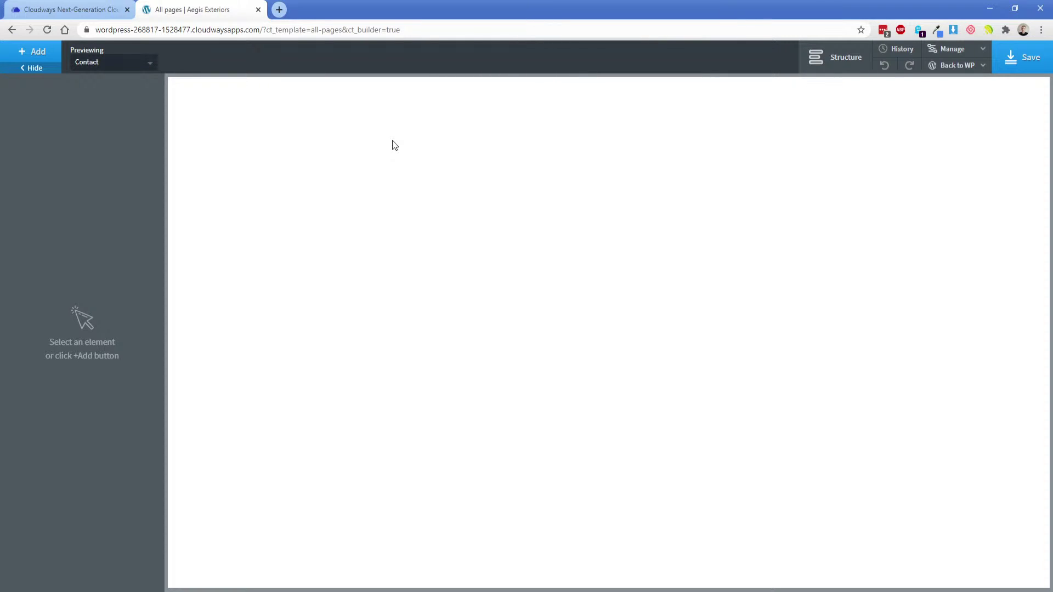
# Go to Oxygen's Global Styles > Colors > Global Colors and start a new colour.
pyautogui.click(942, 52)
pyautogui.click(942, 67)
pyautogui.click(958, 180)
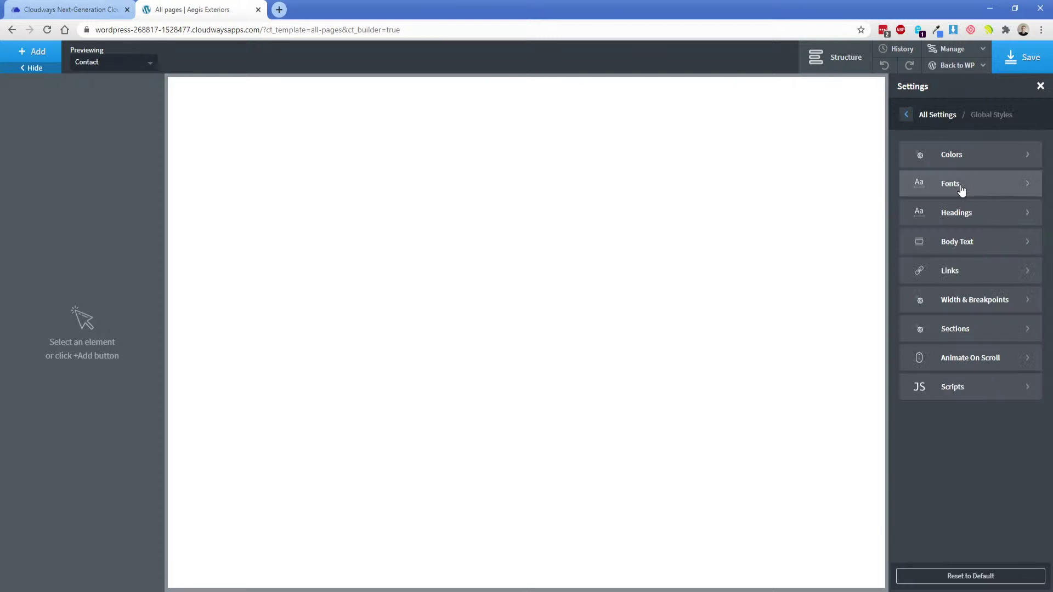
pyautogui.click(956, 167)
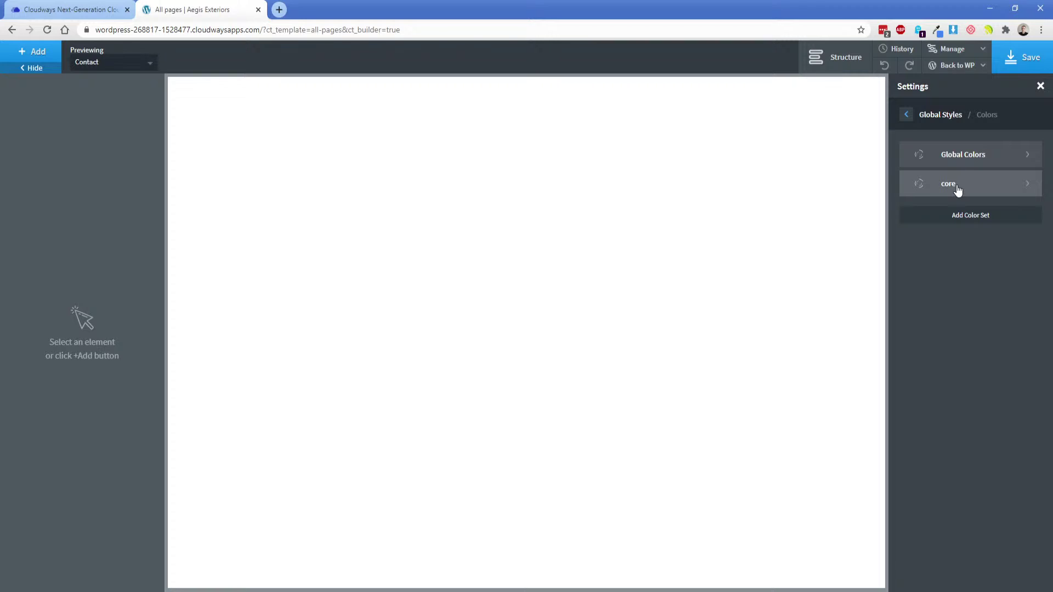
pyautogui.click(959, 160)
pyautogui.click(964, 152)
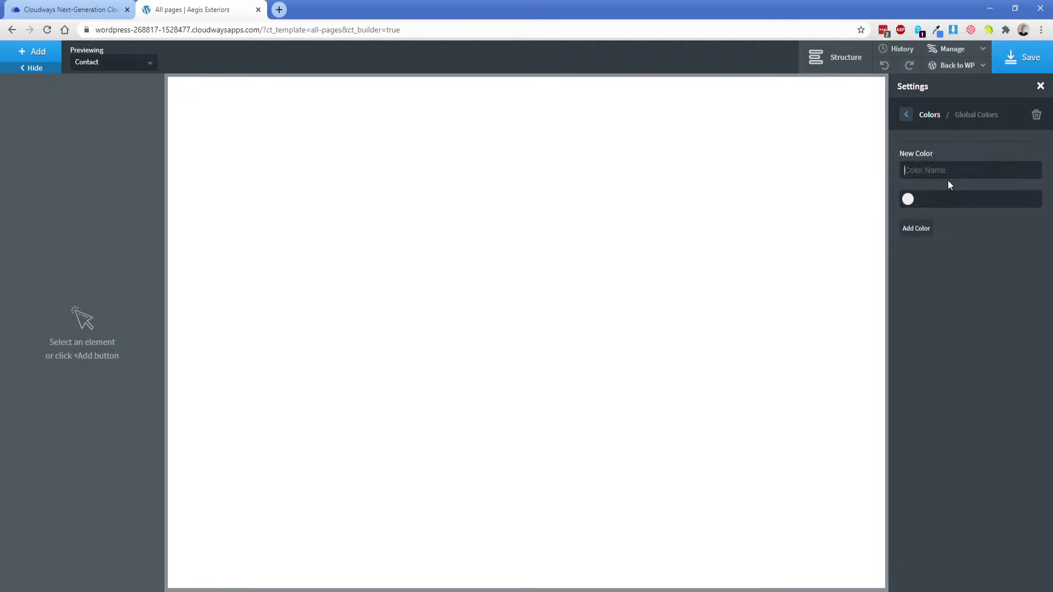
# Copy #8BC63E from the XD lime swatch and add it as global colour 'Lime green'.
pyautogui.click(575, 590)
pyautogui.click(356, 175)
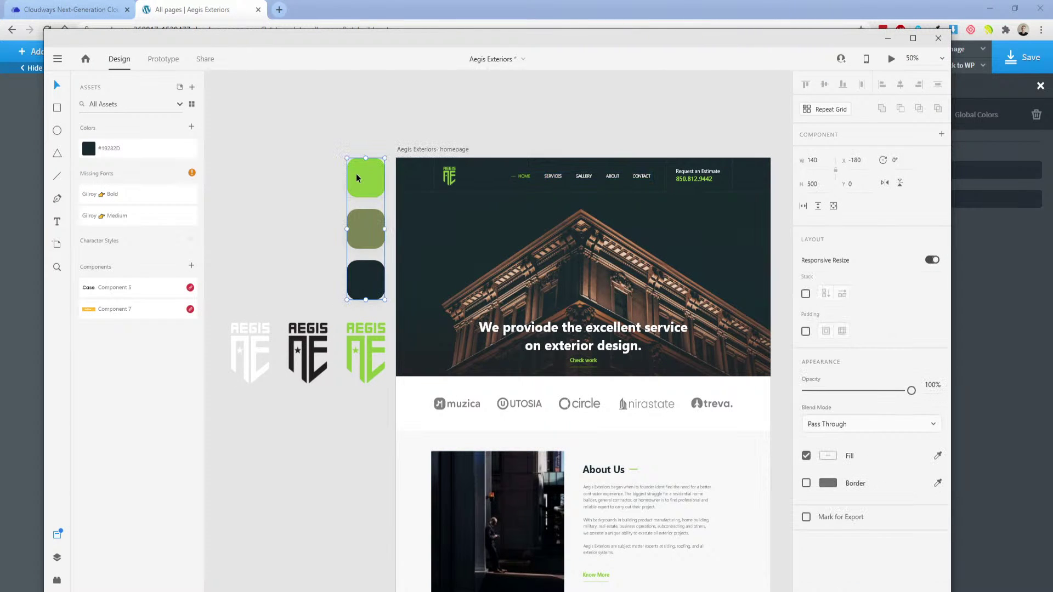
pyautogui.doubleClick(357, 177)
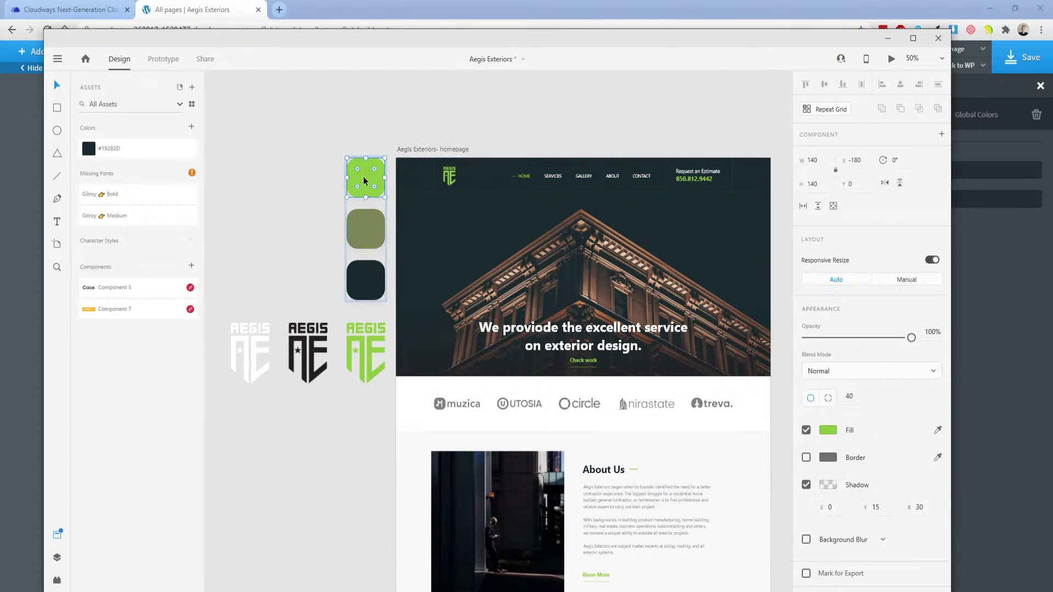
pyautogui.click(828, 430)
pyautogui.click(717, 480)
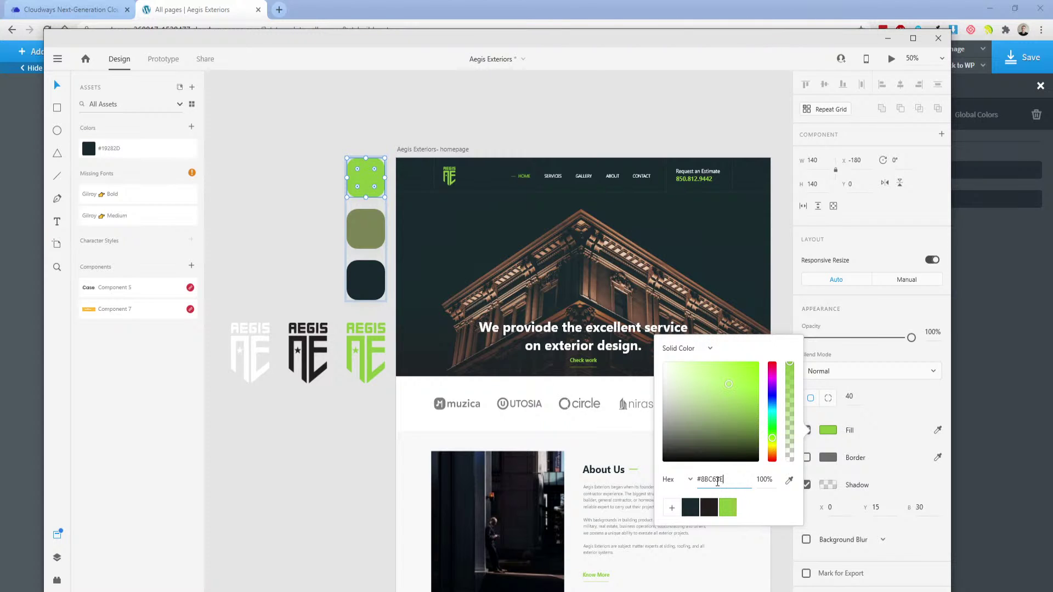
pyautogui.moveTo(697, 480); pyautogui.dragTo(723, 479)
pyautogui.click(214, 9)
pyautogui.click(952, 170)
pyautogui.write('L')
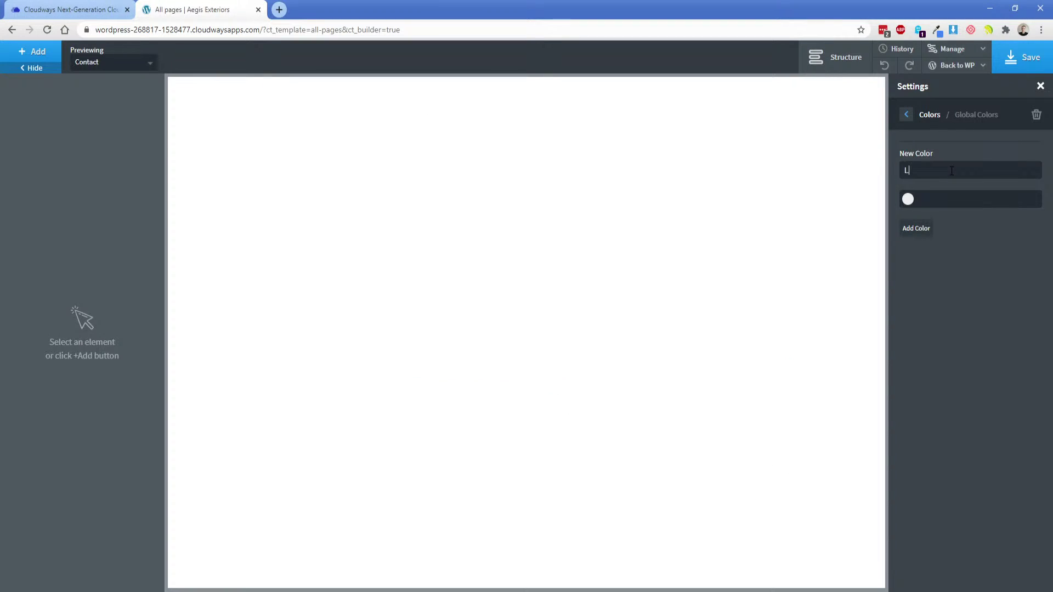
pyautogui.write('ime green')
pyautogui.press('BackSpace')
pyautogui.press('BackSpace')
pyautogui.press('BackSpace')
pyautogui.press('BackSpace')
pyautogui.write('reen')
pyautogui.click(926, 229)
# Add the olive swatch's #7B8456 as the global colour 'Camo green'.
pyautogui.hotkey('alt', 'Tab')
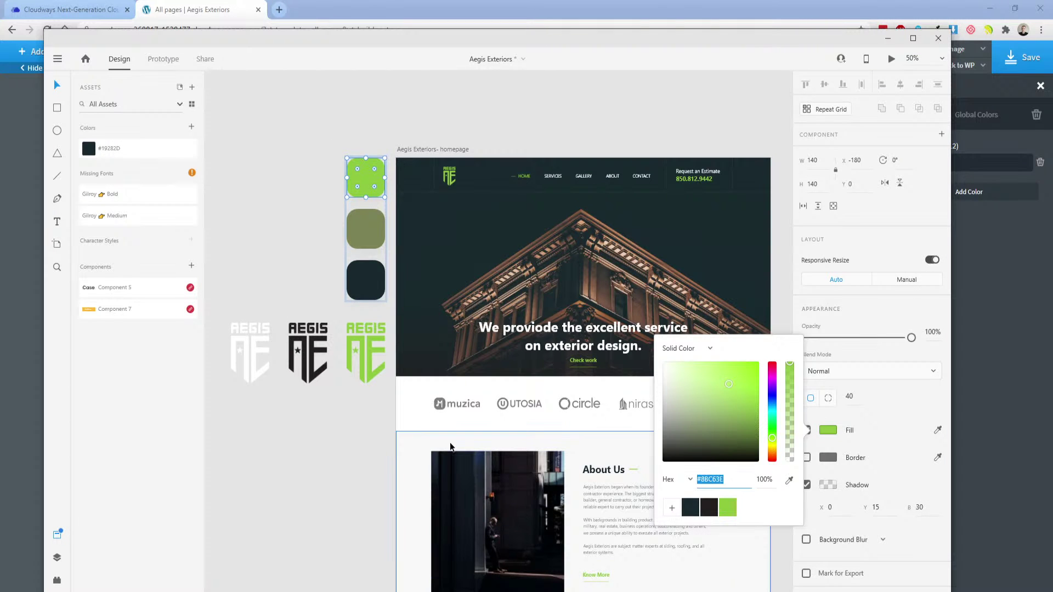
pyautogui.click(364, 233)
pyautogui.click(828, 430)
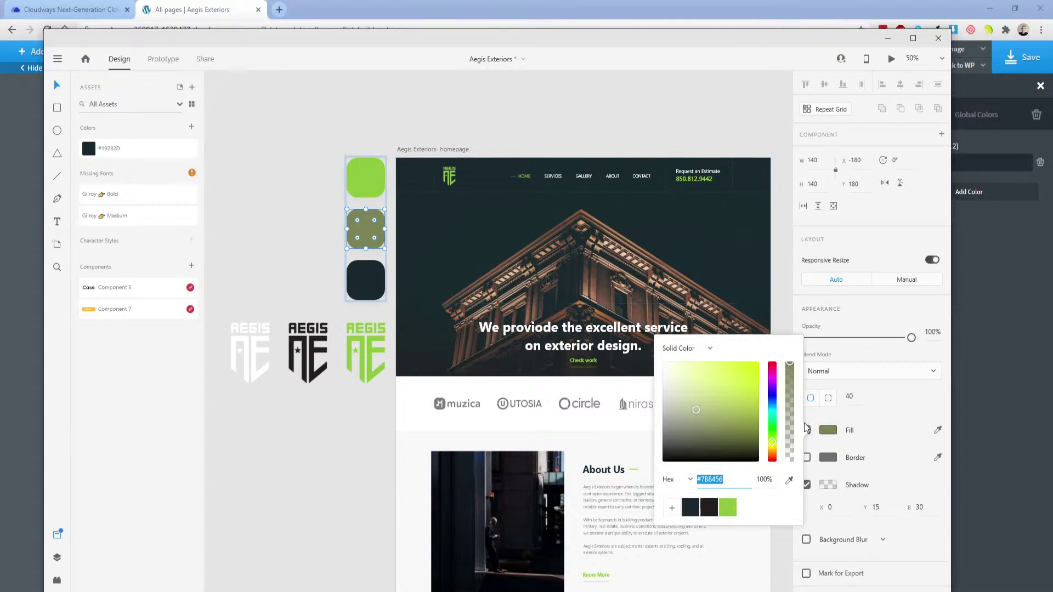
pyautogui.doubleClick(733, 480)
pyautogui.hotkey('ctrl', 'c')
pyautogui.click(969, 223)
pyautogui.click(939, 214)
pyautogui.write('Camo g')
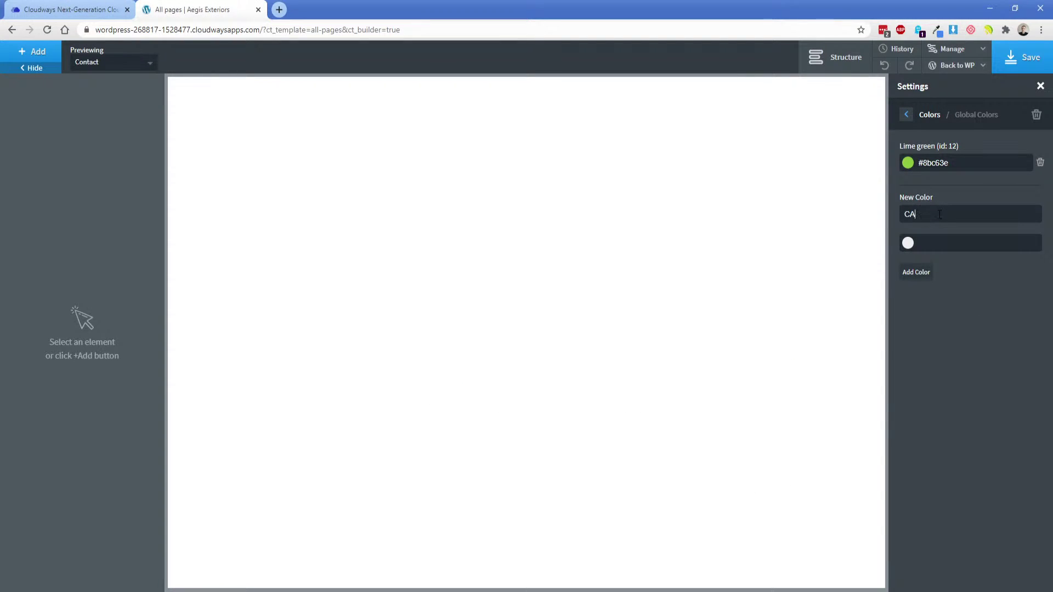
pyautogui.press('BackSpace')
pyautogui.press('BackSpace')
pyautogui.press('BackSpace')
pyautogui.press('BackSpace')
pyautogui.press('BackSpace')
pyautogui.write('amo green')
pyautogui.hotkey('ctrl', 'v')
pyautogui.click(916, 272)
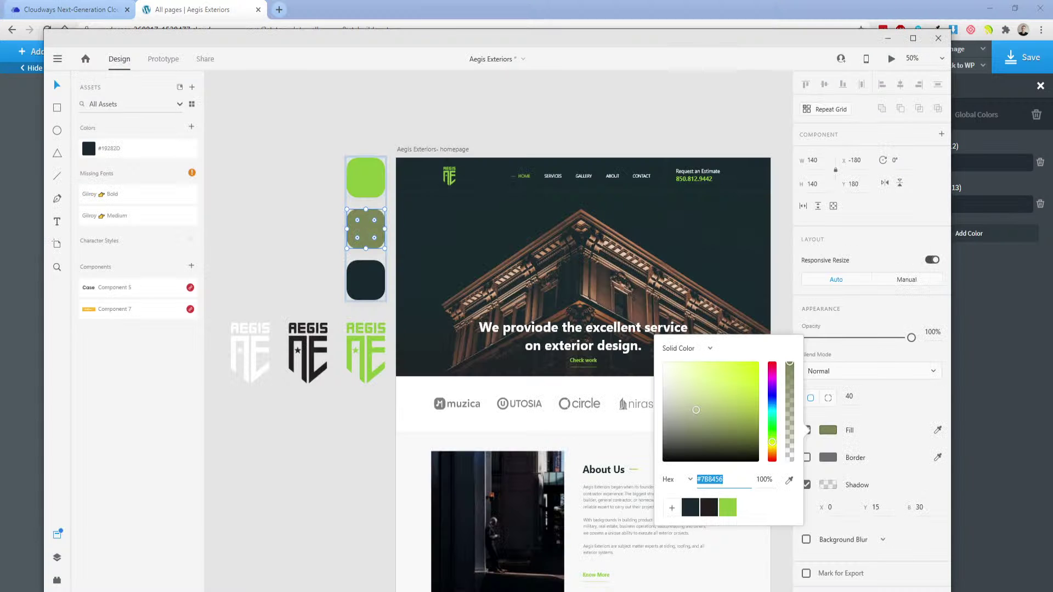
# Add the dark swatch's #19282D as global colour 'Navish' and save the colours.
pyautogui.hotkey('alt', 'Tab')
pyautogui.click(362, 296)
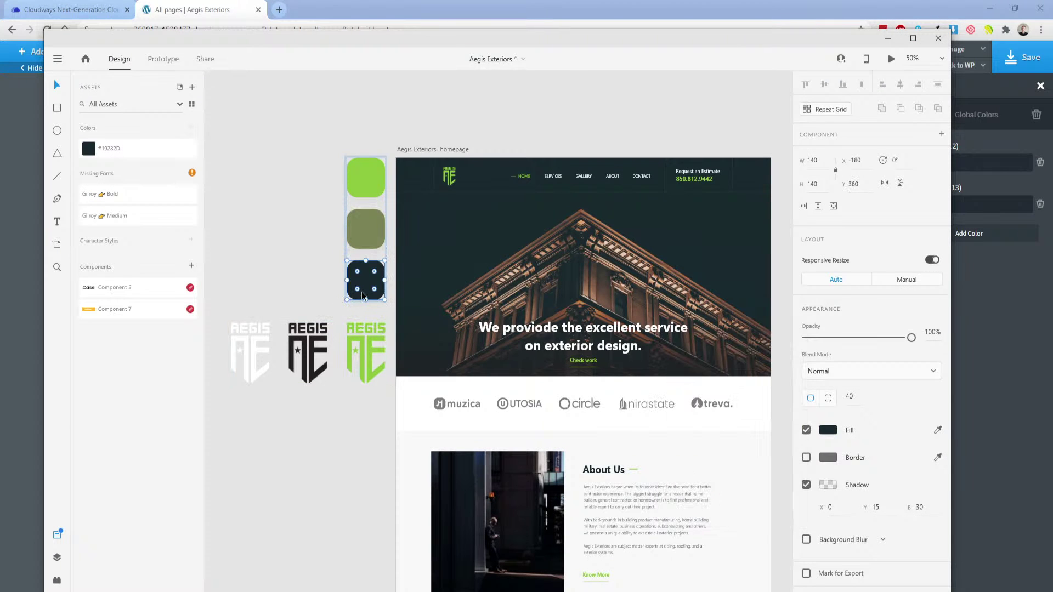
pyautogui.click(827, 430)
pyautogui.hotkey('ctrl', 'c')
pyautogui.hotkey('alt', 'Tab')
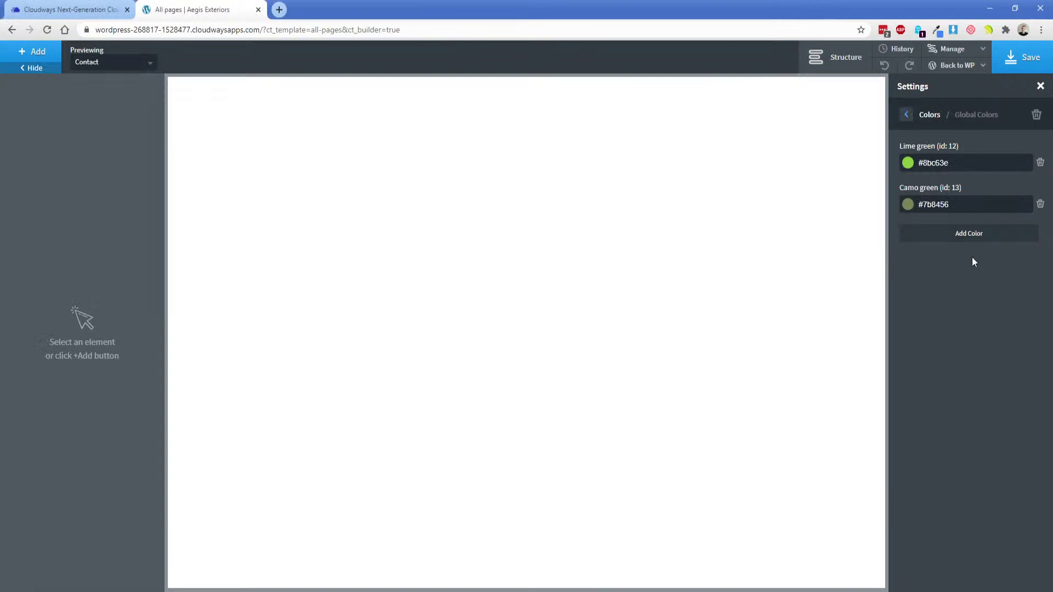
pyautogui.click(949, 247)
pyautogui.write('Navish')
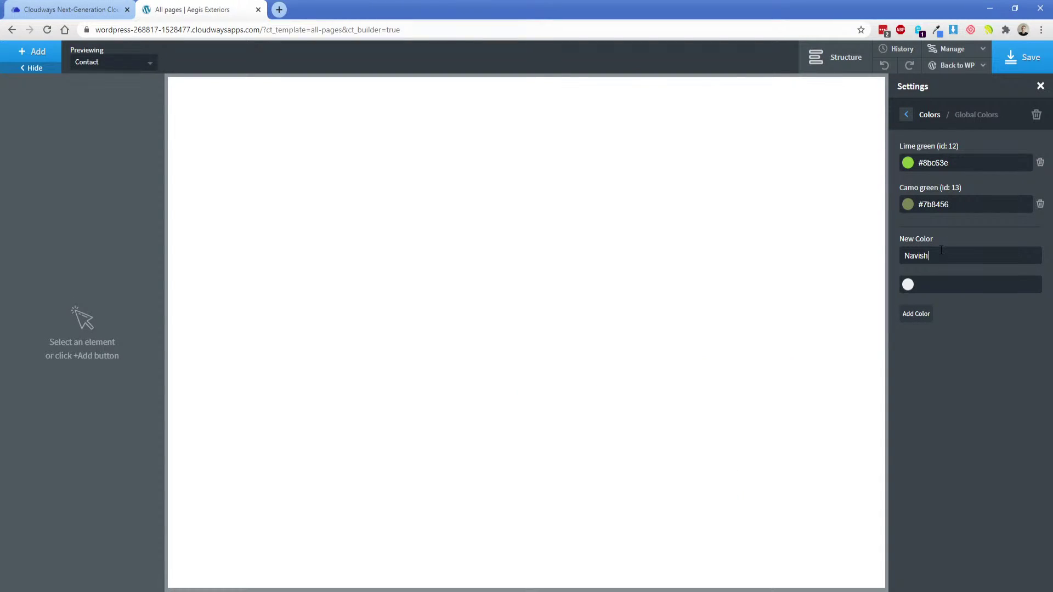
pyautogui.hotkey('ctrl', 'v')
pyautogui.click(915, 313)
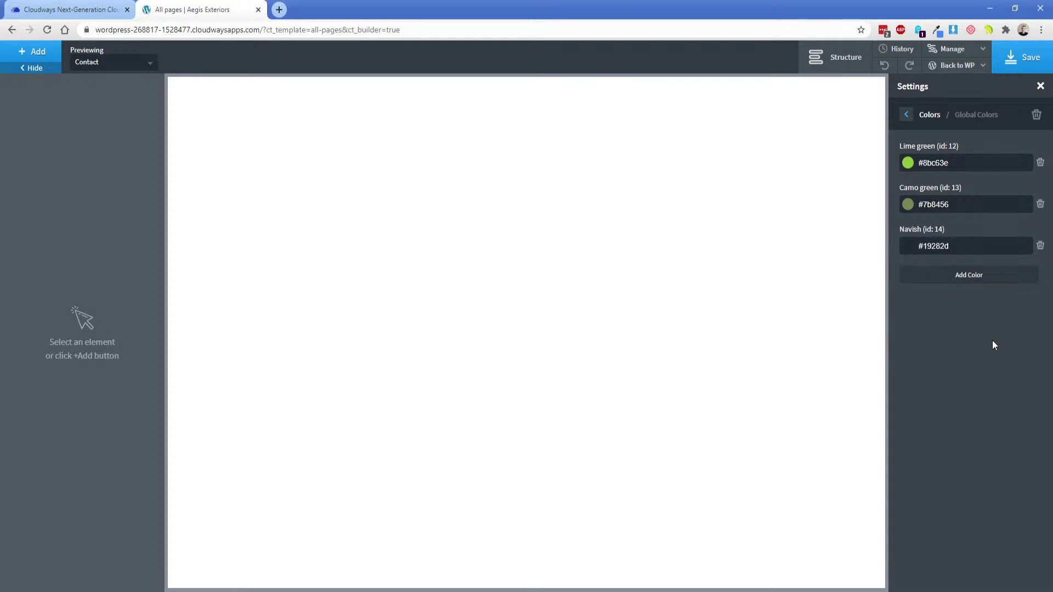
pyautogui.click(1019, 68)
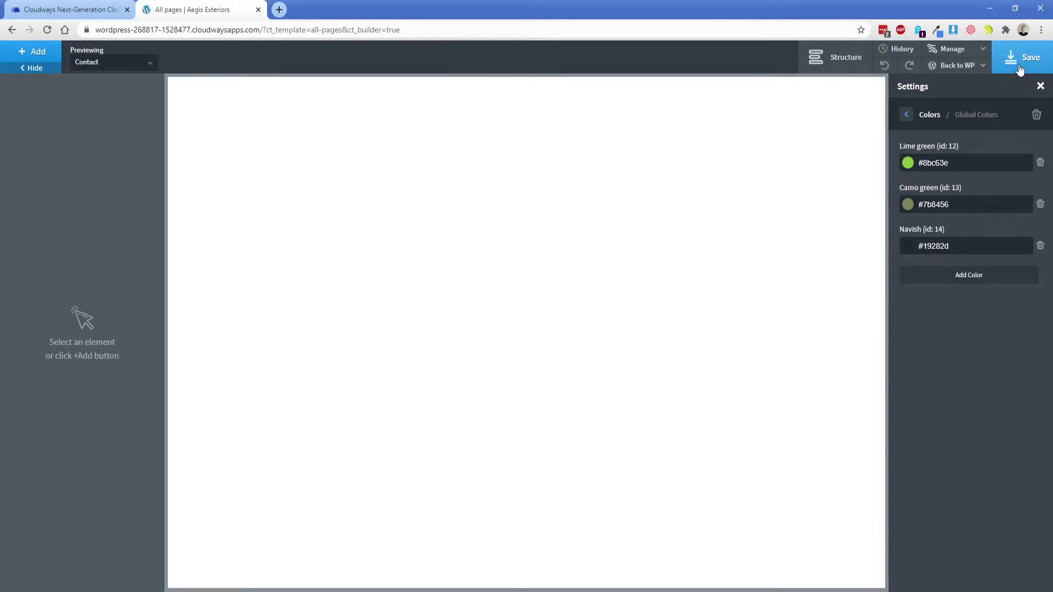
# Reopen the builder settings and navigate to the Global Styles font settings.
pyautogui.moveTo(948, 50)
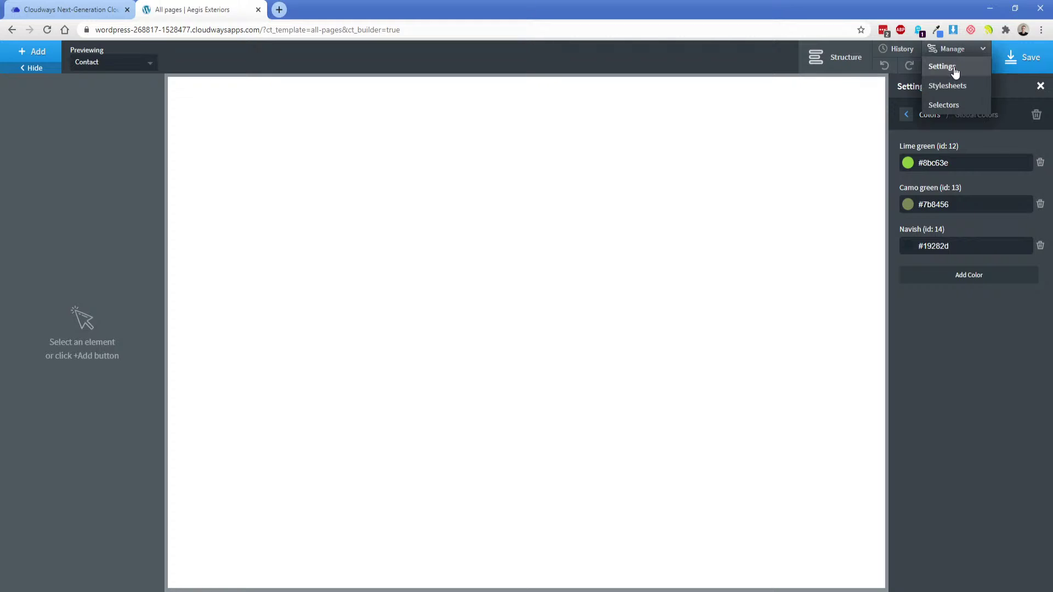
pyautogui.click(951, 68)
pyautogui.click(953, 67)
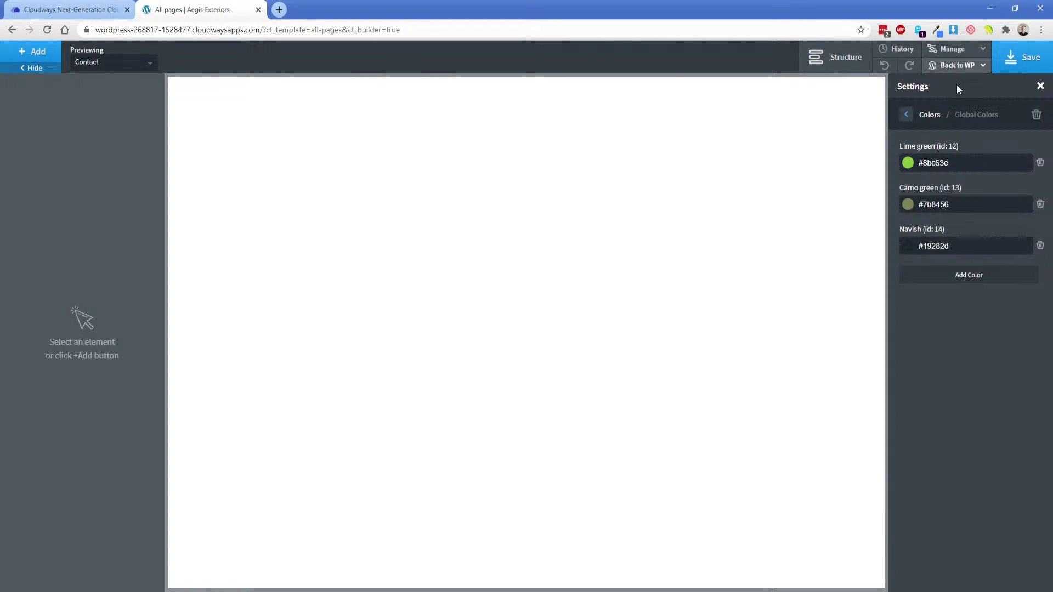
pyautogui.click(906, 115)
pyautogui.click(907, 117)
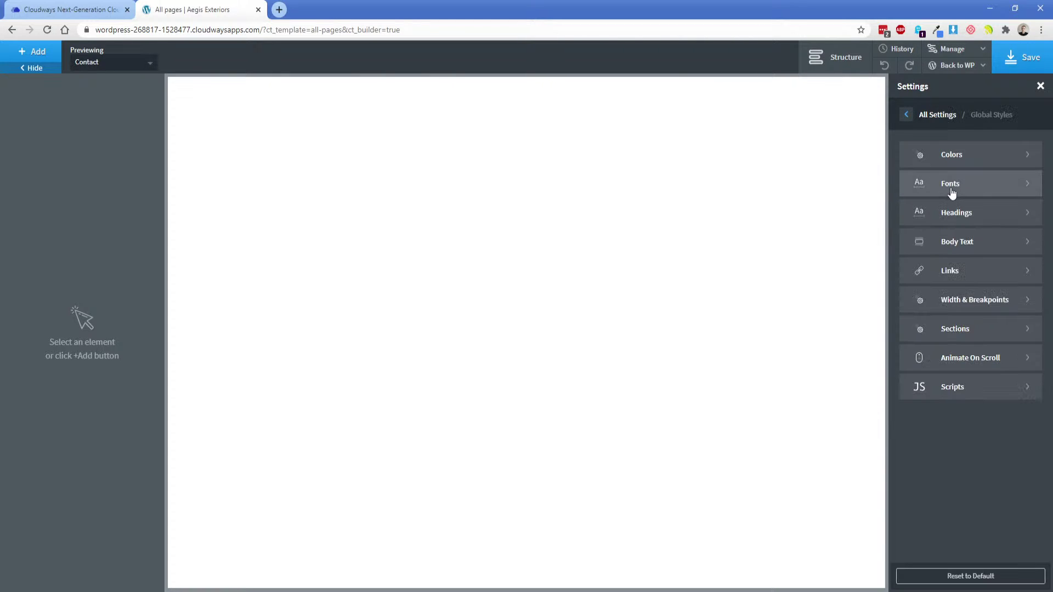
pyautogui.click(921, 184)
# Choose Montserrat for both the display font and the text font, then save.
pyautogui.click(958, 174)
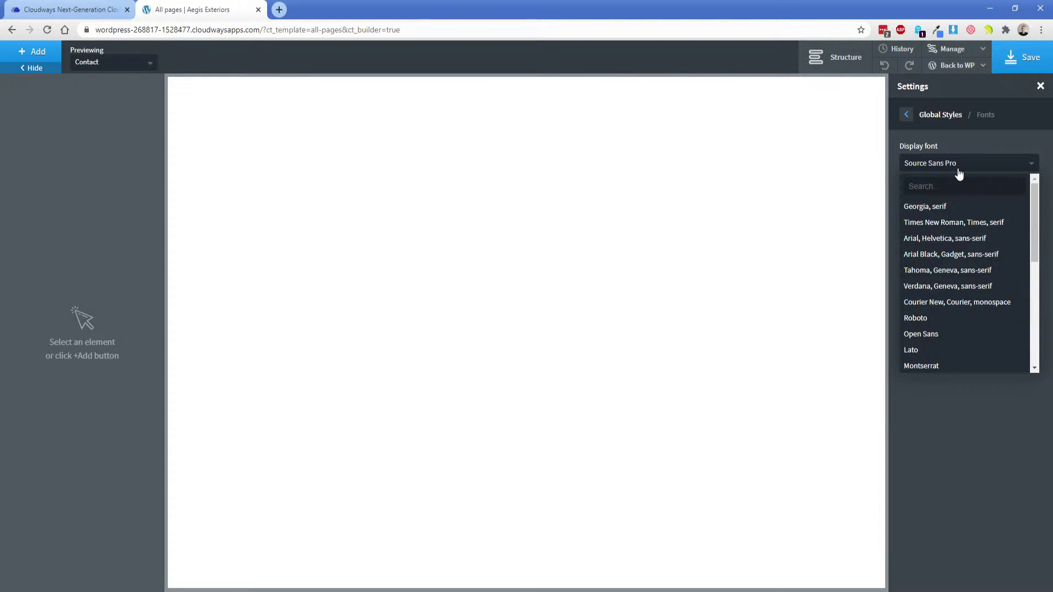
pyautogui.write('mont')
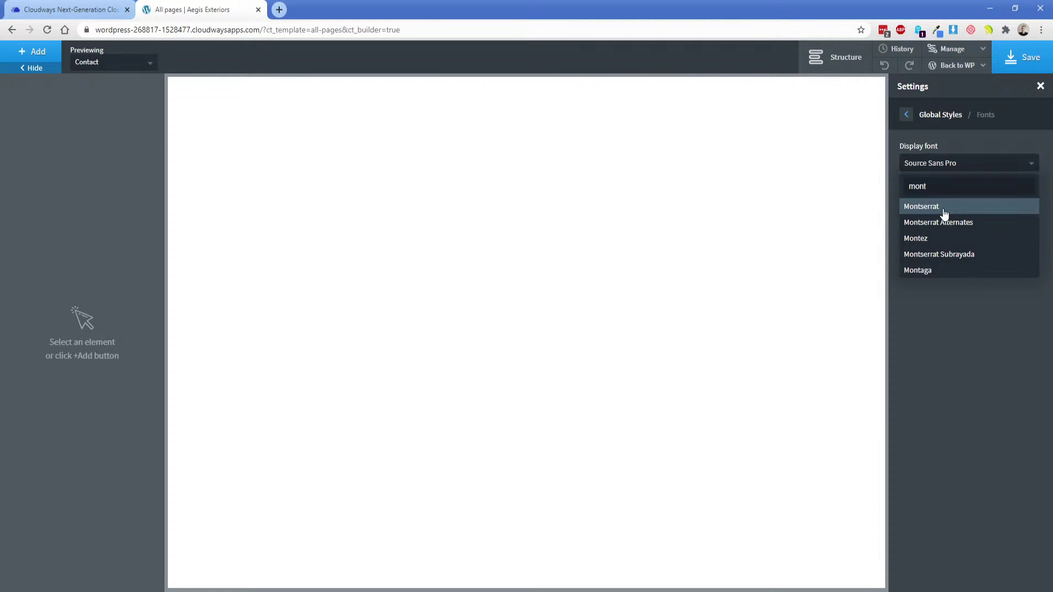
pyautogui.click(913, 208)
pyautogui.click(932, 217)
pyautogui.write('mont')
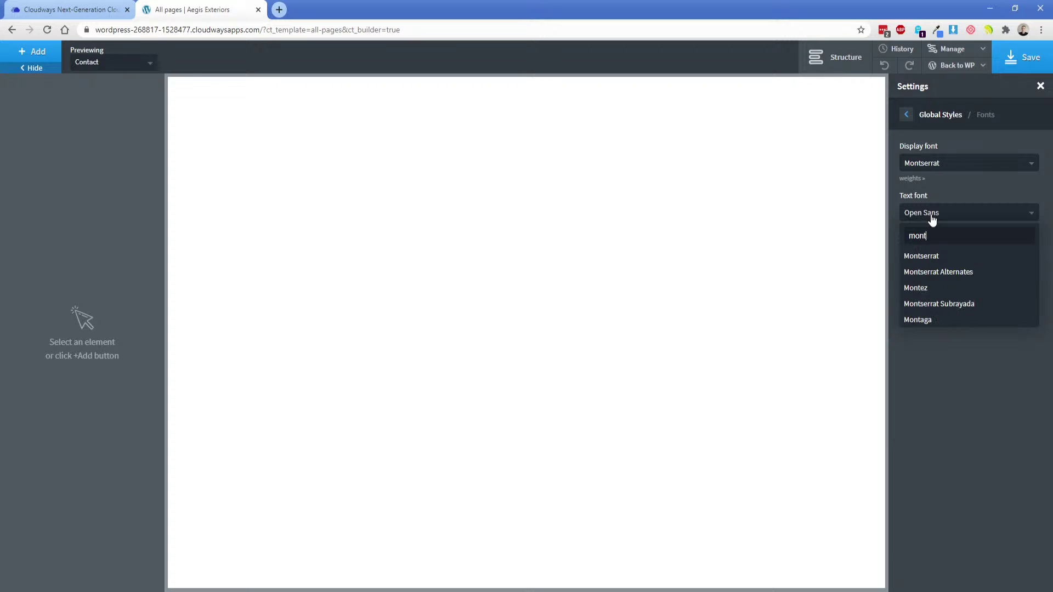
pyautogui.click(932, 256)
pyautogui.click(1021, 57)
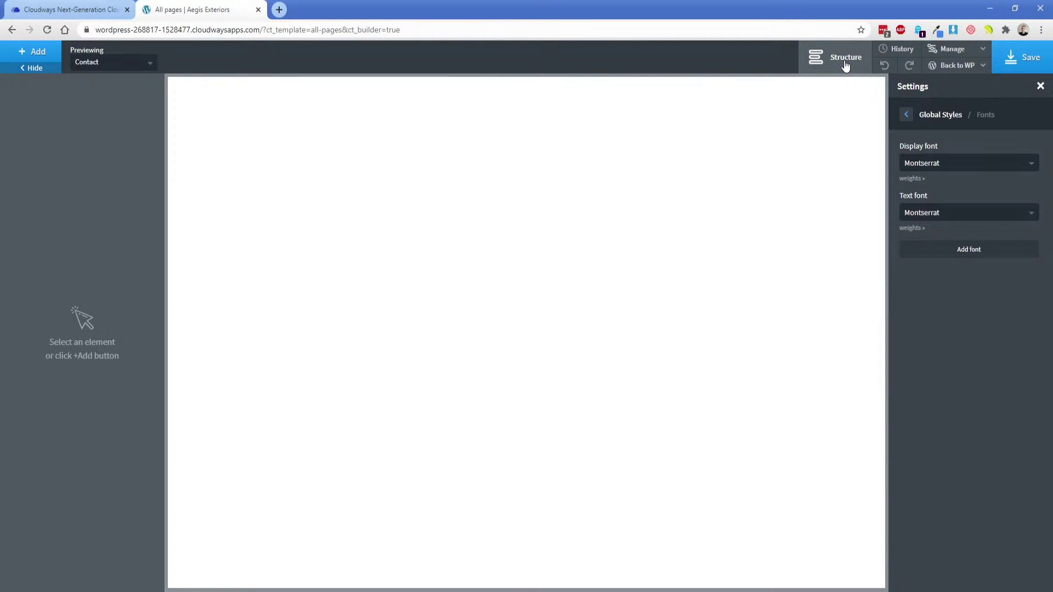
# Show the structure panel, pan the XD mockup, then move XD aside to reveal the builder.
pyautogui.click(843, 67)
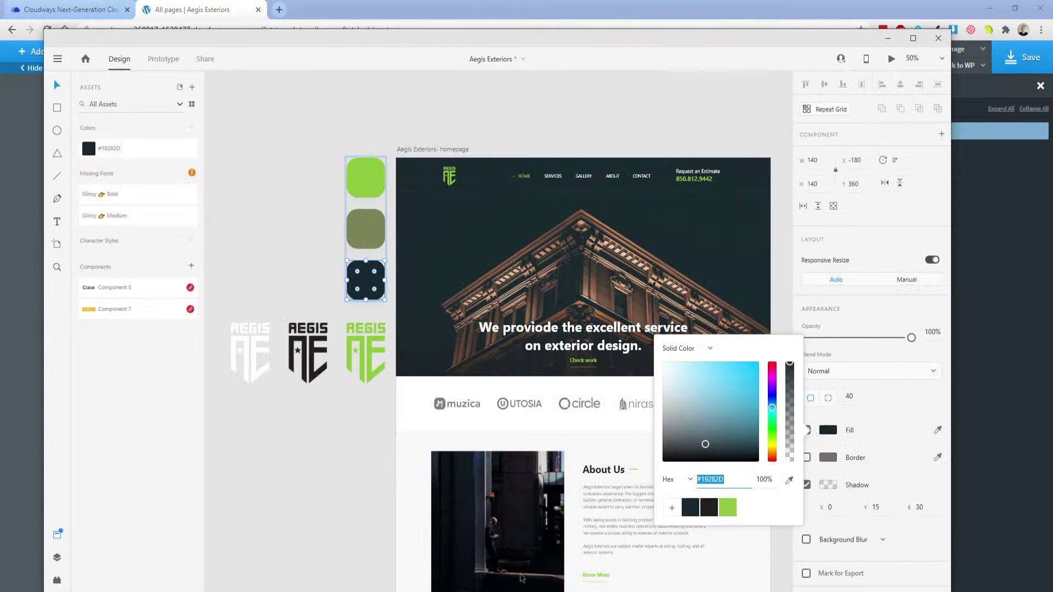
pyautogui.moveTo(583, 133); pyautogui.dragTo(500, 136)
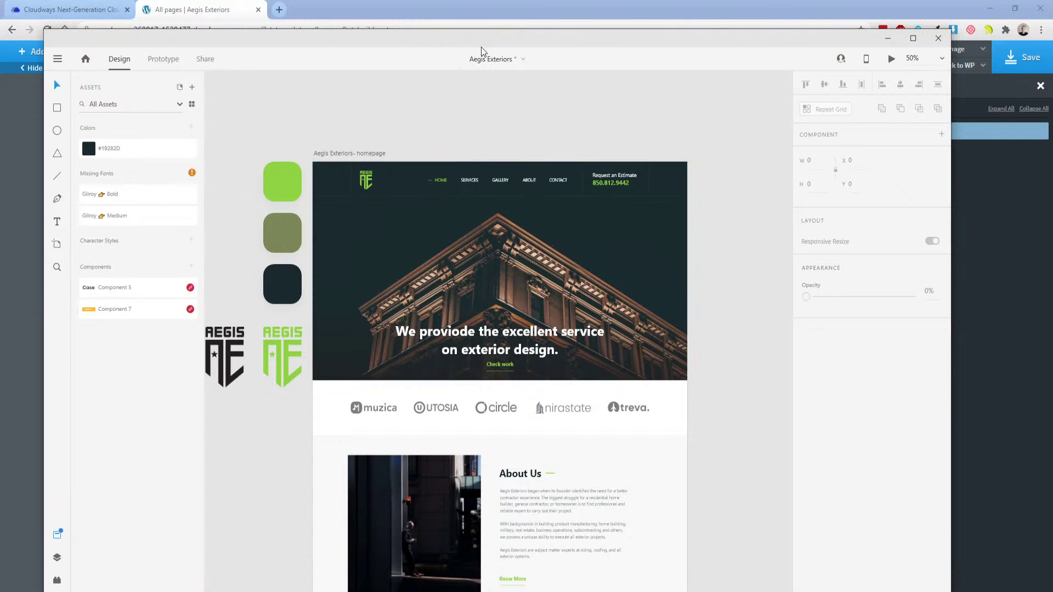
pyautogui.moveTo(516, 37); pyautogui.dragTo(0, 23)
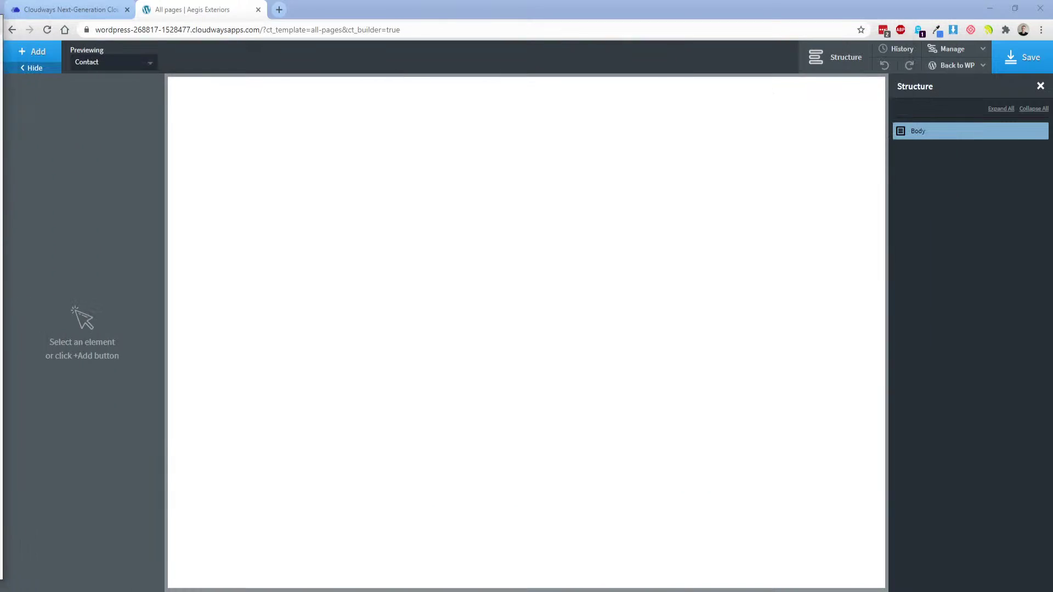
pyautogui.click(275, 178)
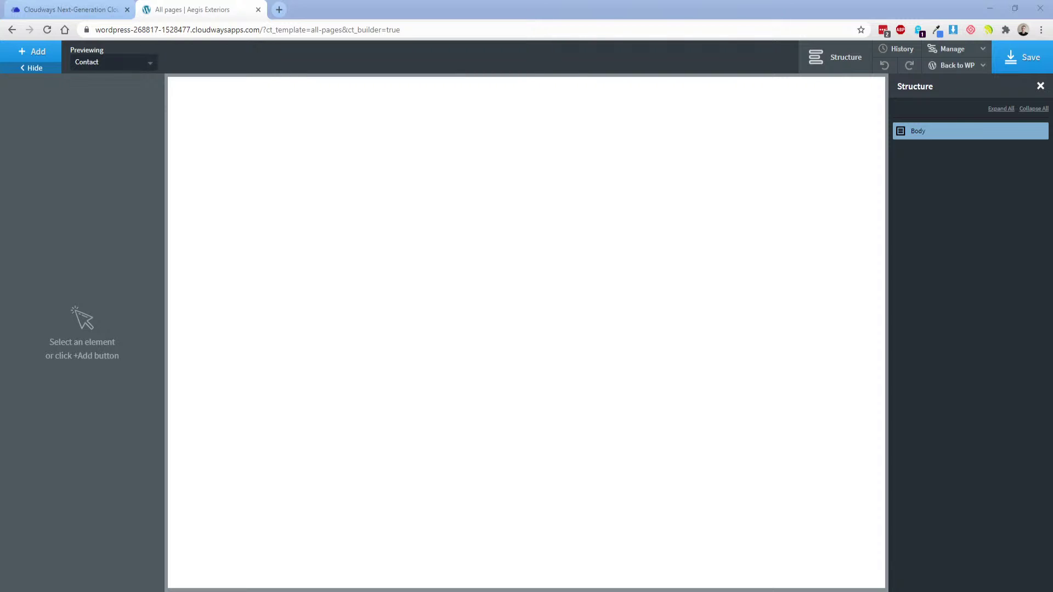
# Add a Section under Body and set its HTML tag to header.
pyautogui.click(41, 55)
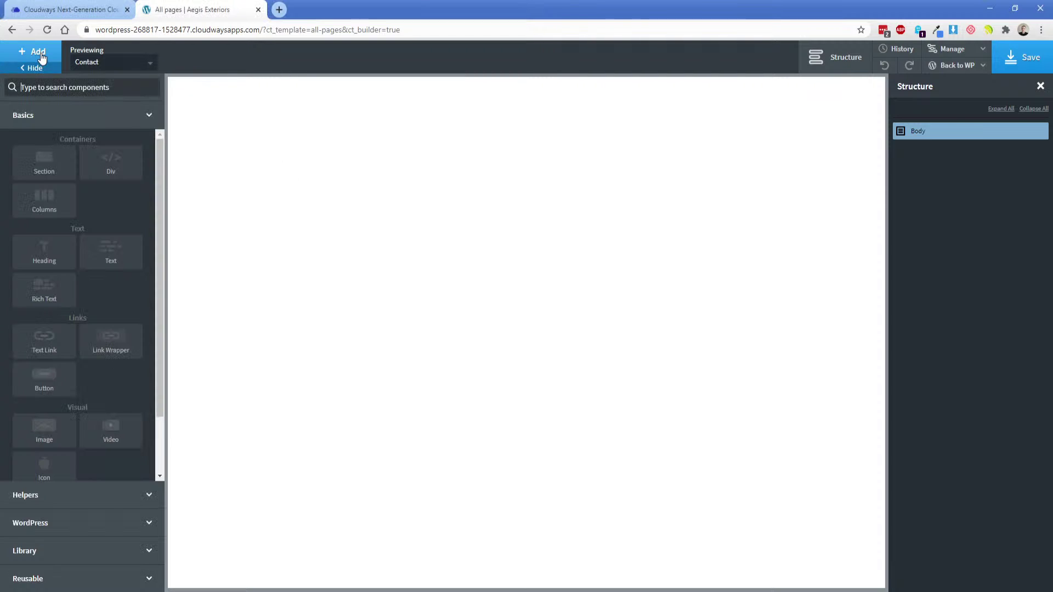
pyautogui.click(51, 171)
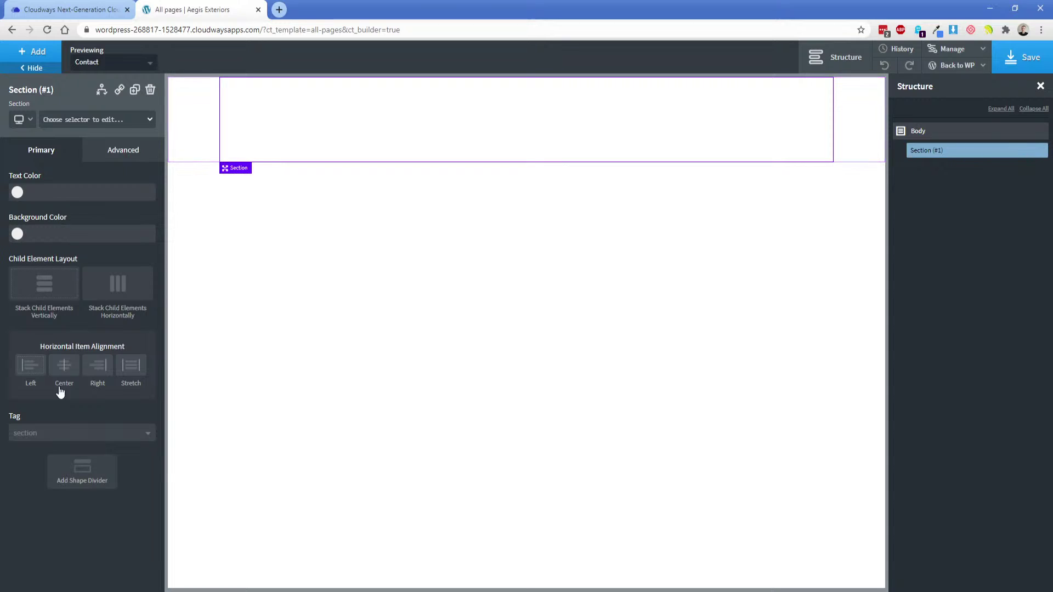
pyautogui.click(43, 433)
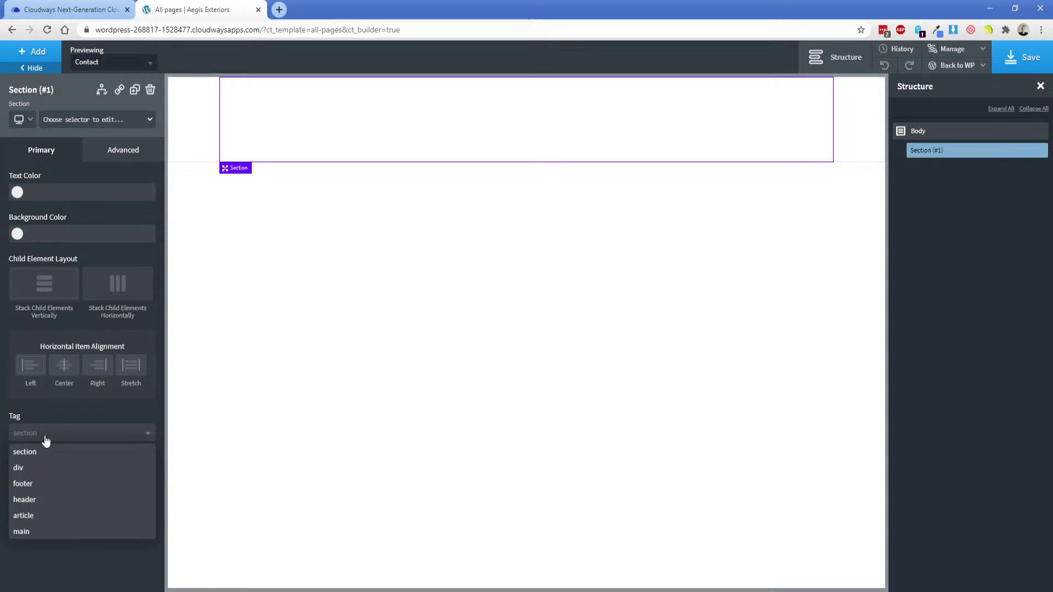
pyautogui.click(38, 500)
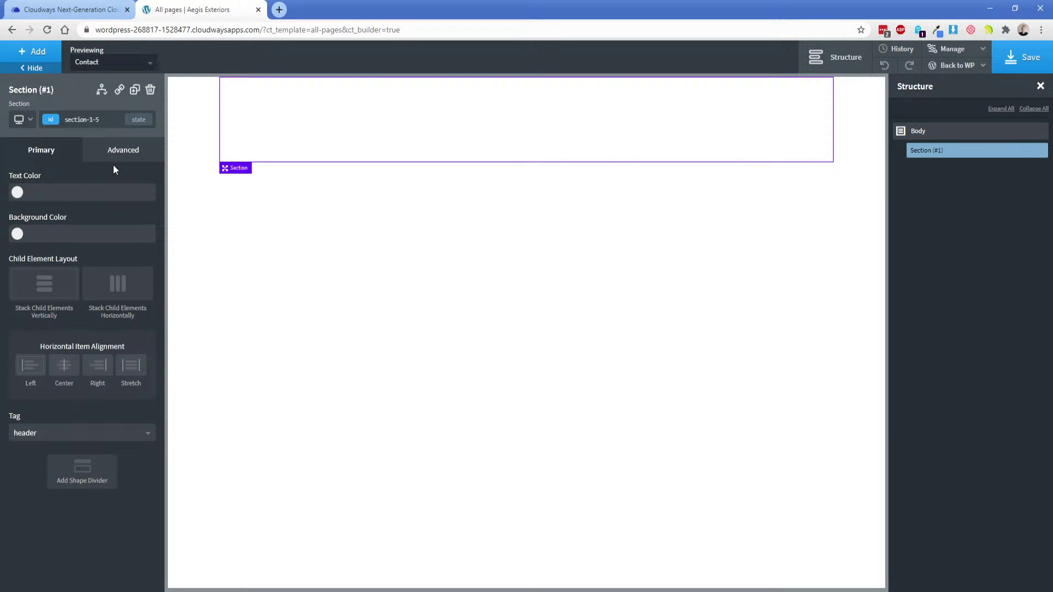
pyautogui.moveTo(953, 49)
pyautogui.click(958, 70)
# Change the global page width from 1120 to 1366 in Width & Breakpoints.
pyautogui.click(906, 115)
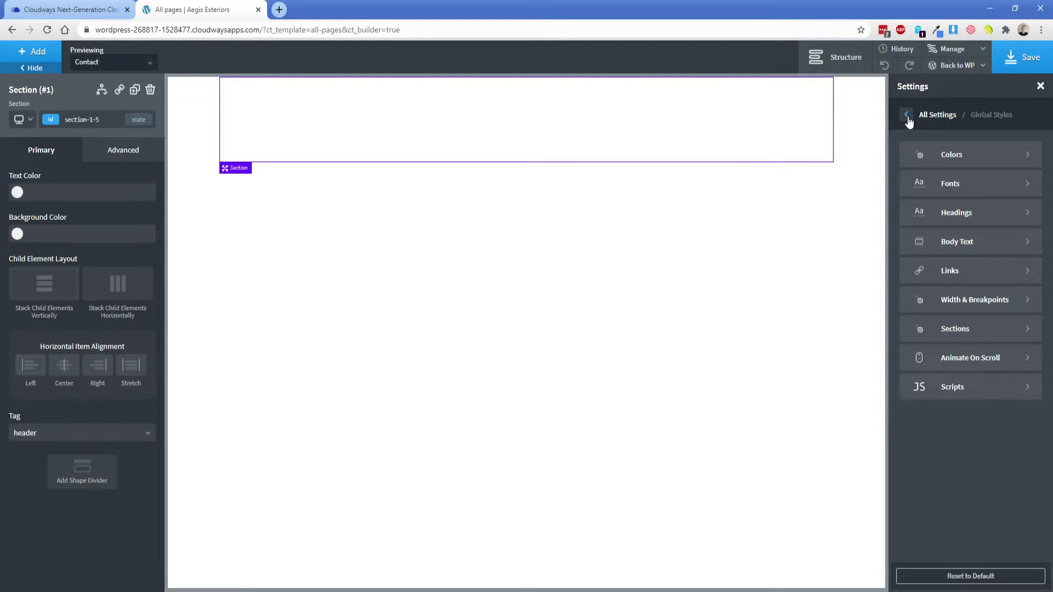
pyautogui.click(976, 303)
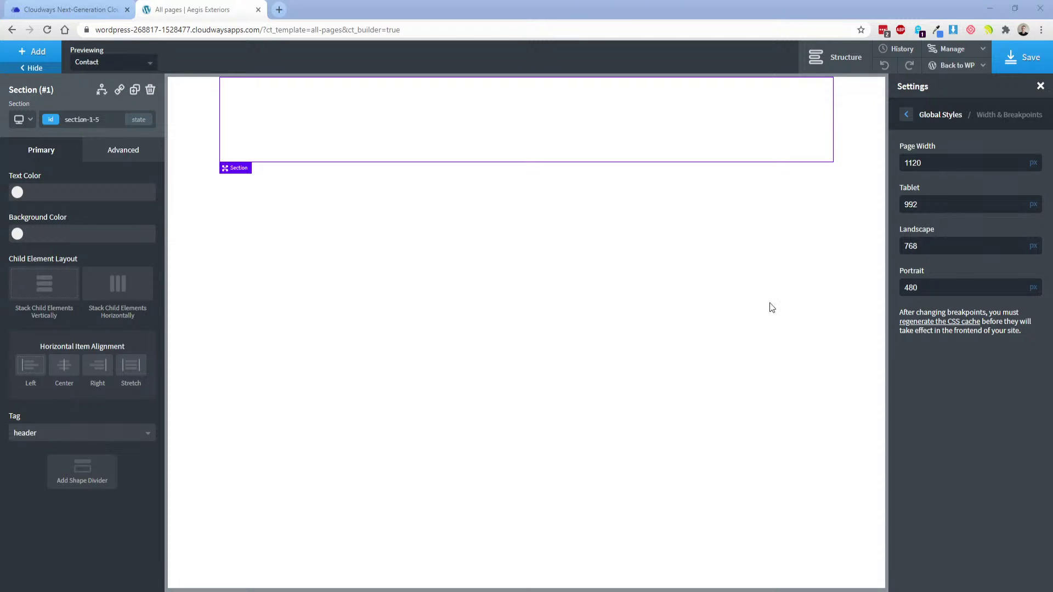
pyautogui.doubleClick(955, 166)
pyautogui.write('1366')
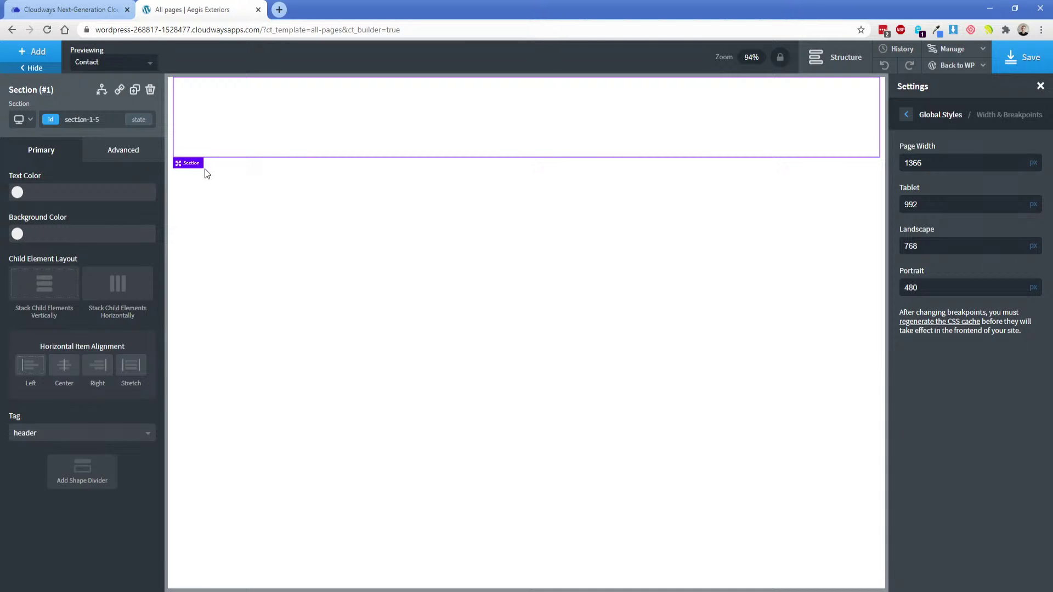
# Make the header section full-width with 0 left and right padding.
pyautogui.click(107, 156)
pyautogui.click(106, 215)
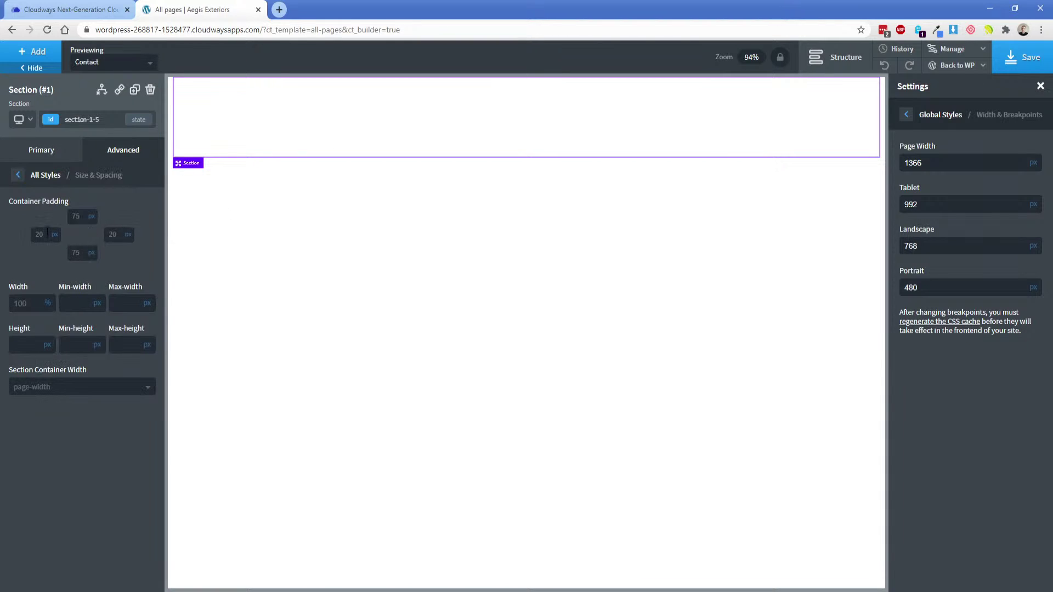
pyautogui.click(57, 388)
pyautogui.click(58, 421)
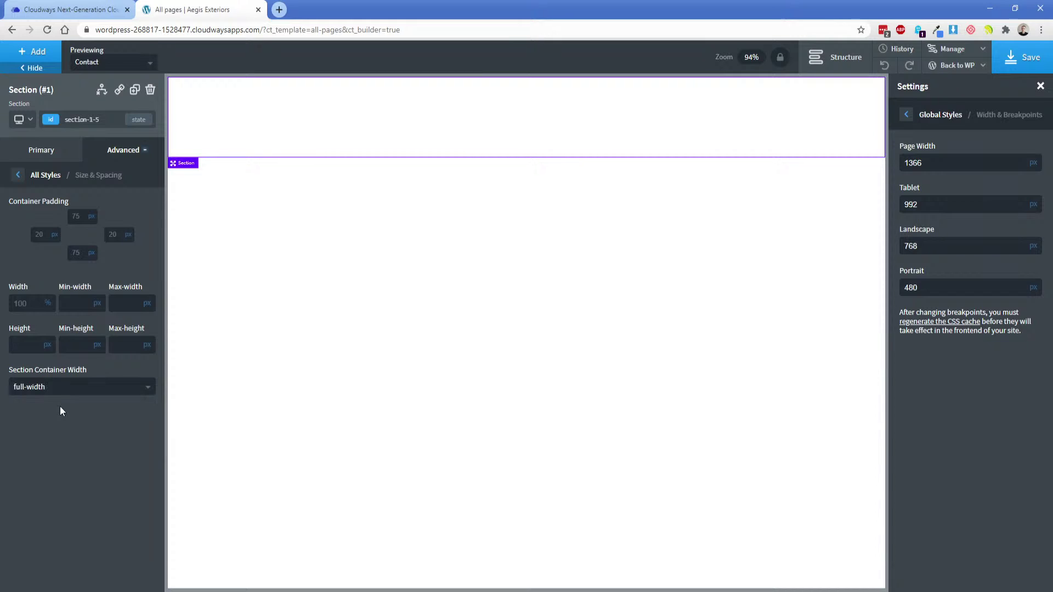
pyautogui.click(40, 235)
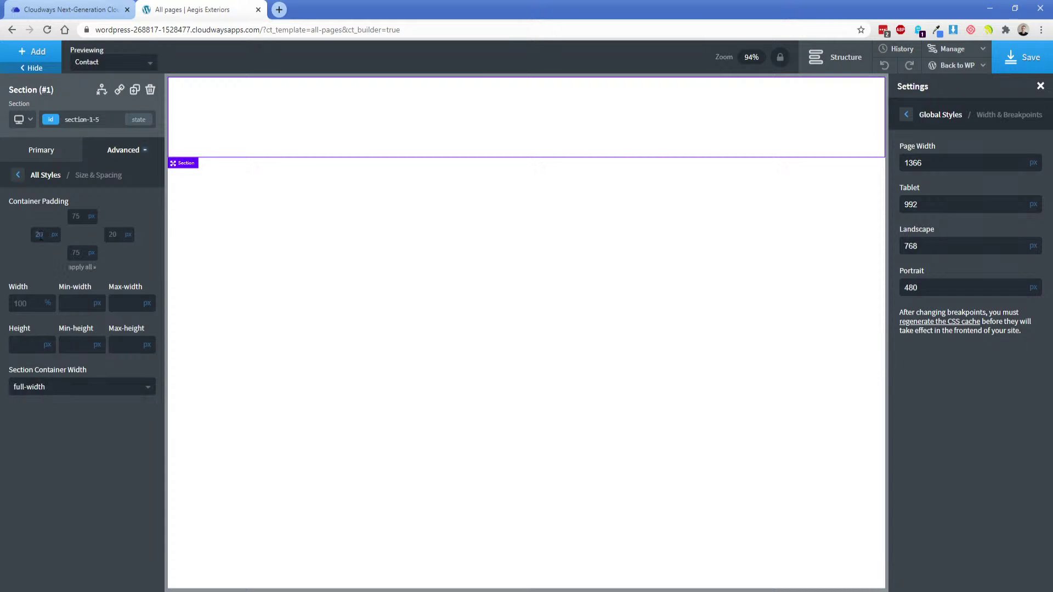
pyautogui.write('0')
pyautogui.click(115, 234)
pyautogui.write('0')
pyautogui.click(844, 67)
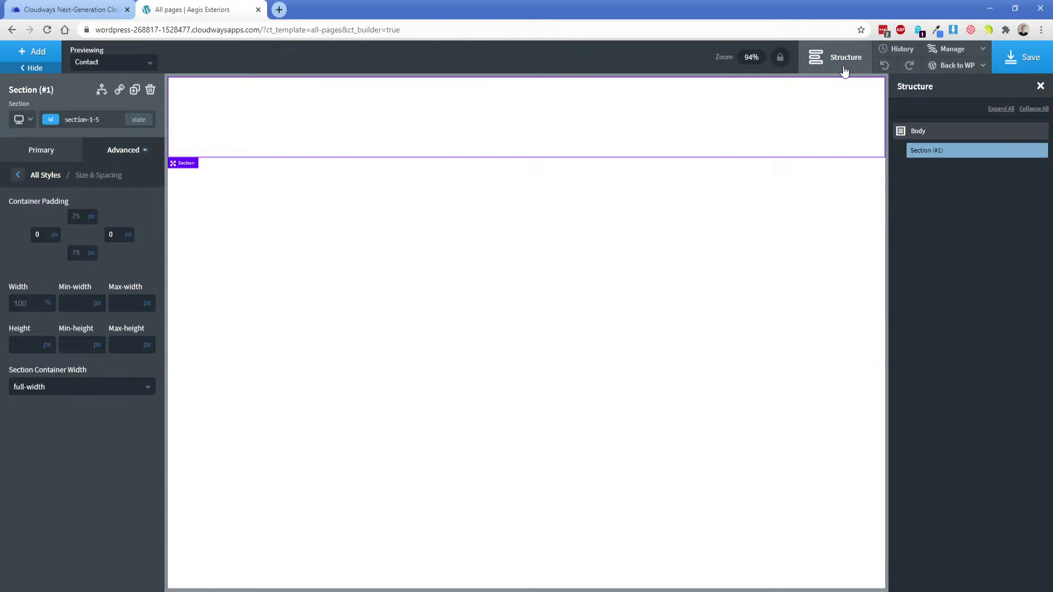
pyautogui.click(844, 67)
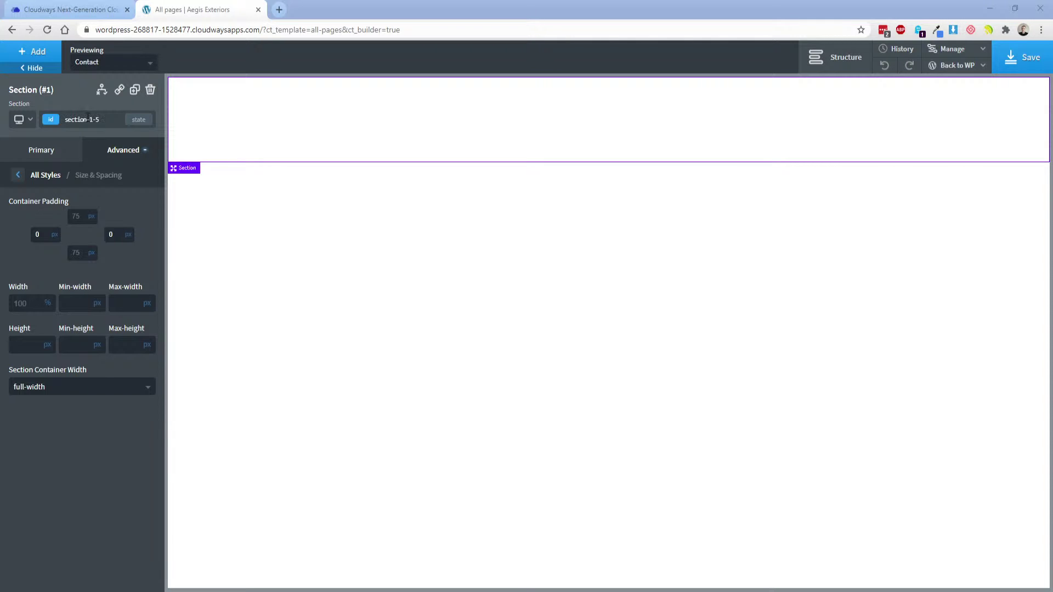
# Add a Div inside the header section with width 100%.
pyautogui.click(34, 55)
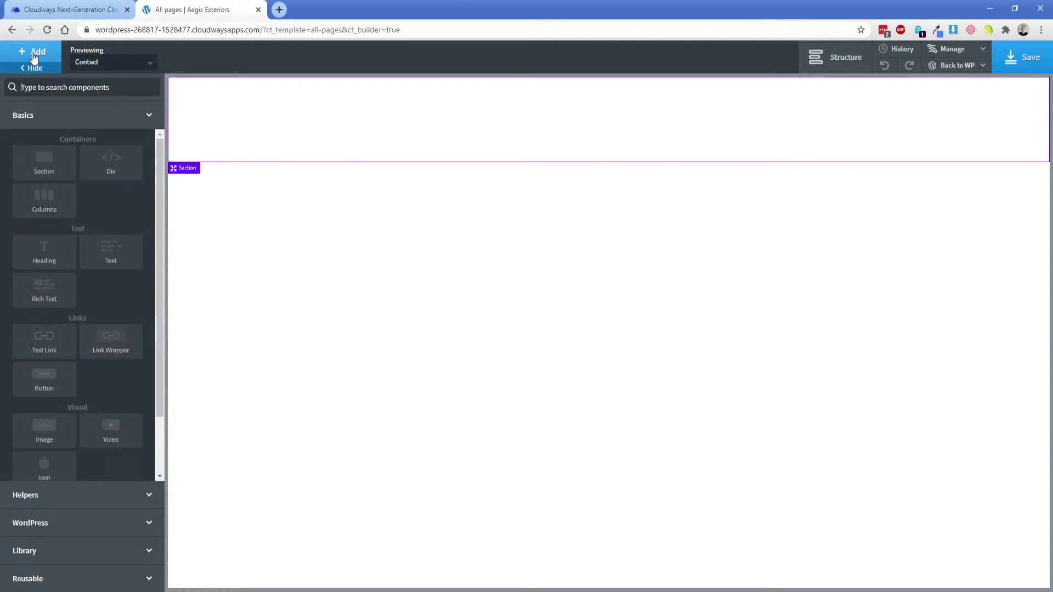
pyautogui.click(111, 171)
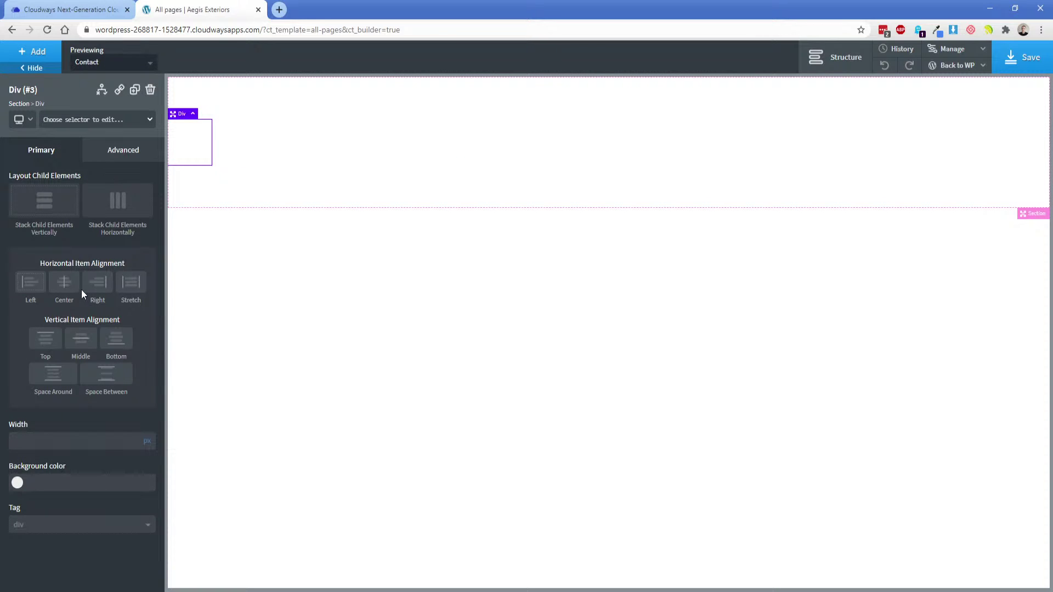
pyautogui.click(150, 447)
pyautogui.click(148, 436)
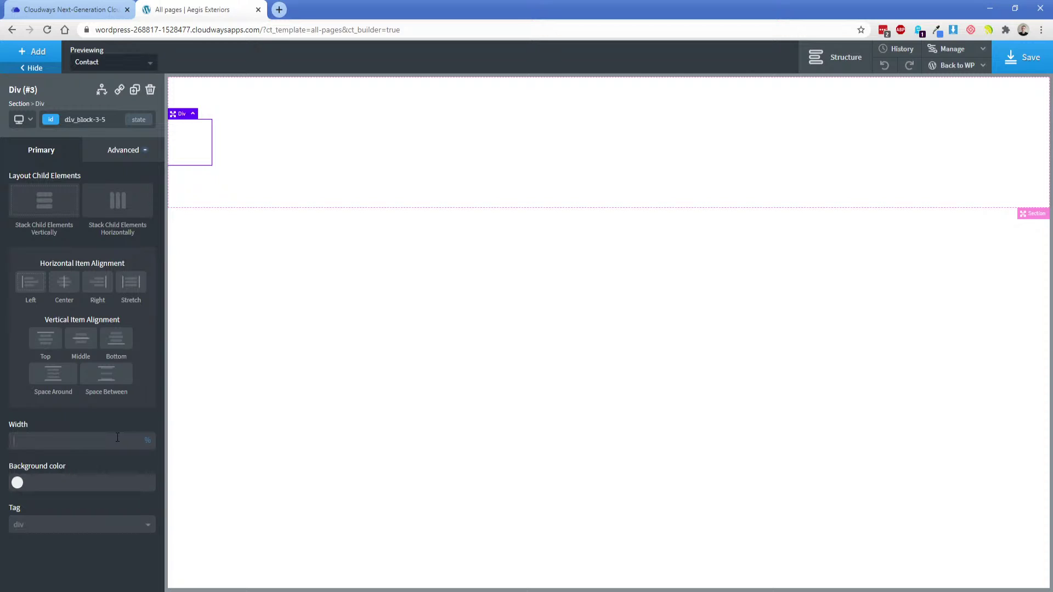
pyautogui.write('100')
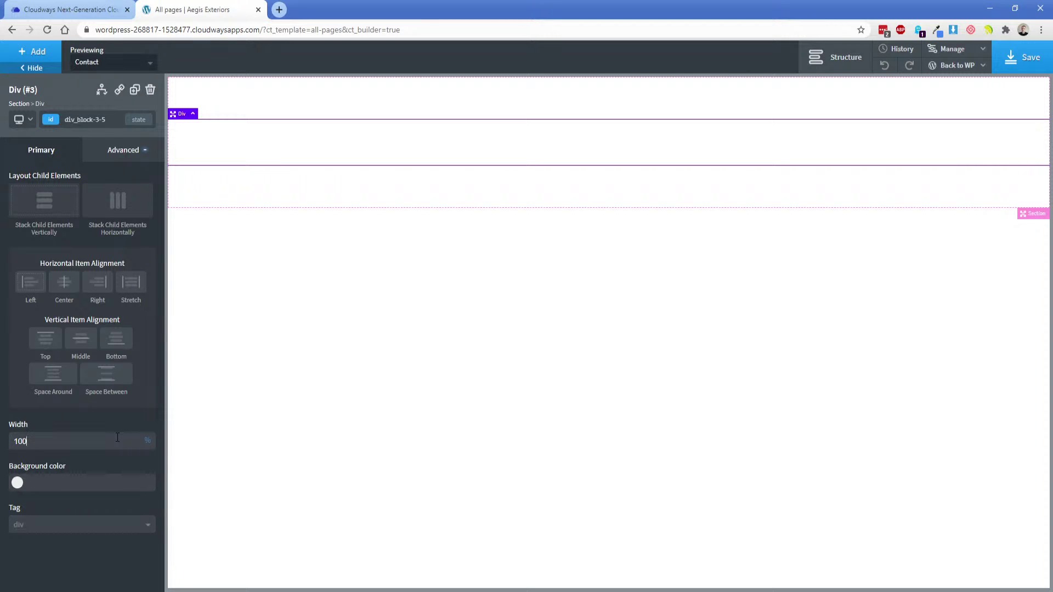
# Give the div a solid #fff bottom border 1 px thick.
pyautogui.click(124, 153)
pyautogui.click(88, 301)
pyautogui.click(56, 223)
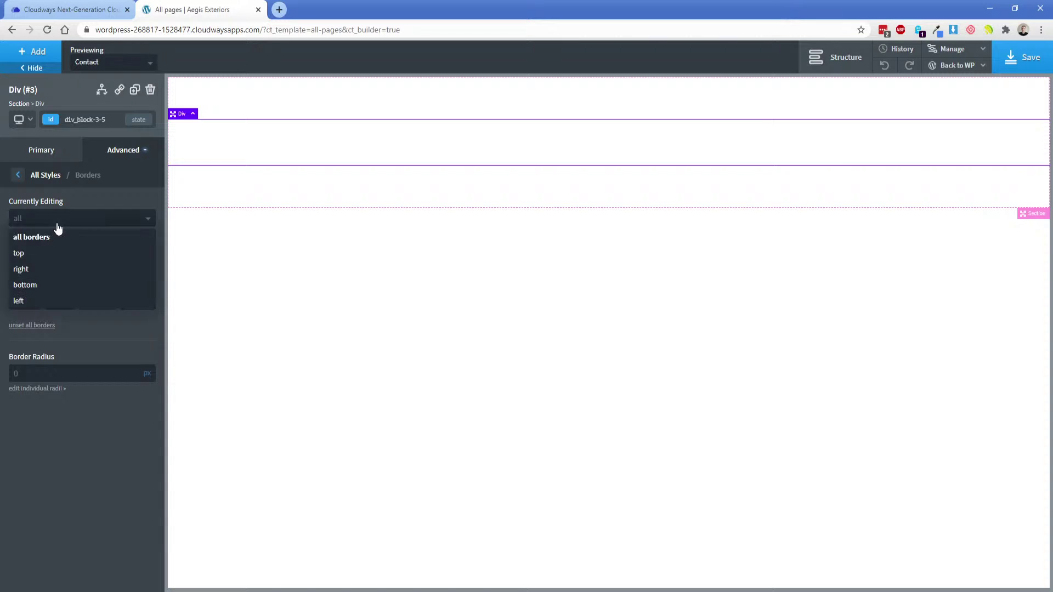
pyautogui.click(52, 287)
pyautogui.click(46, 261)
pyautogui.write('#fff')
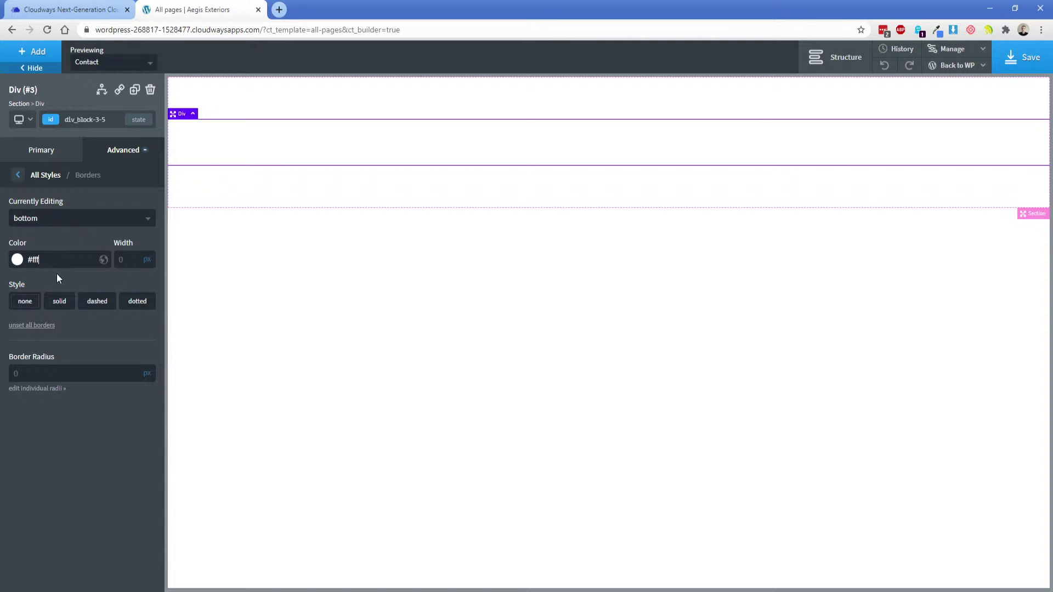
pyautogui.click(59, 301)
pyautogui.click(122, 259)
pyautogui.write('1')
pyautogui.click(214, 188)
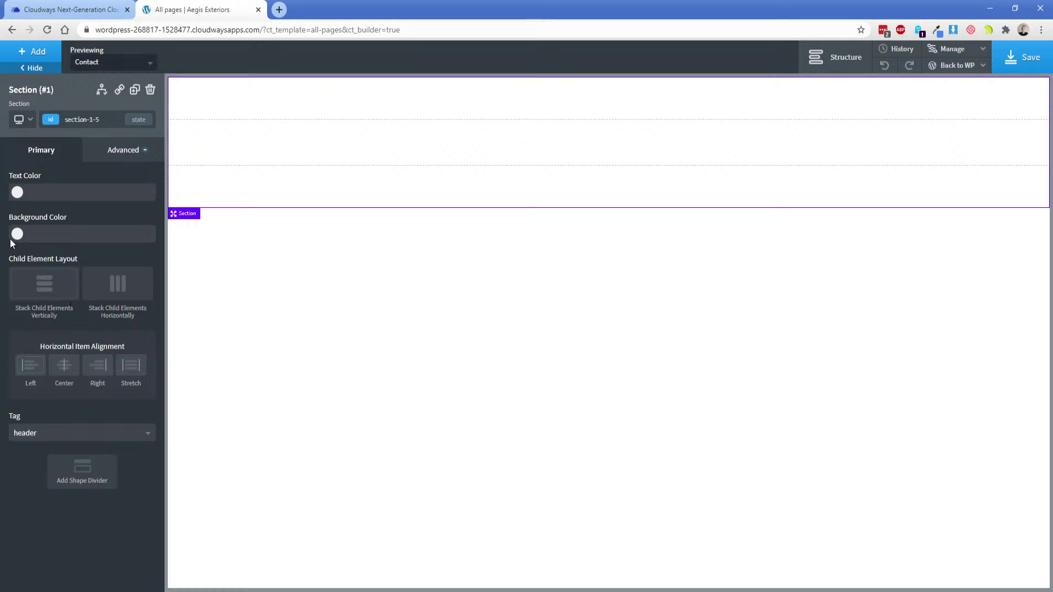
# Set the header section's background colour to the Navish global colour.
pyautogui.click(17, 234)
pyautogui.click(14, 307)
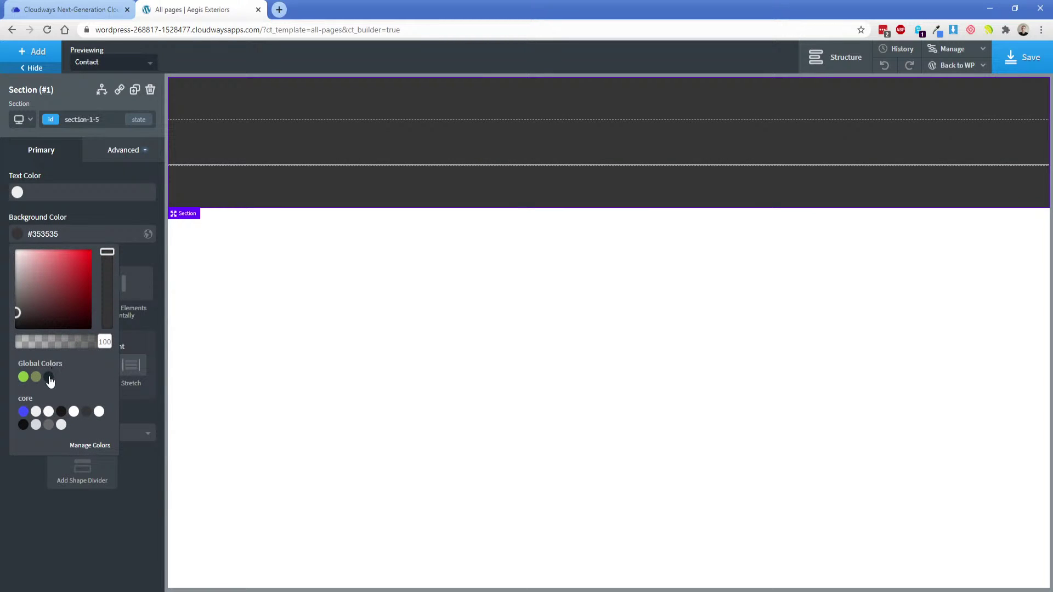
pyautogui.click(49, 376)
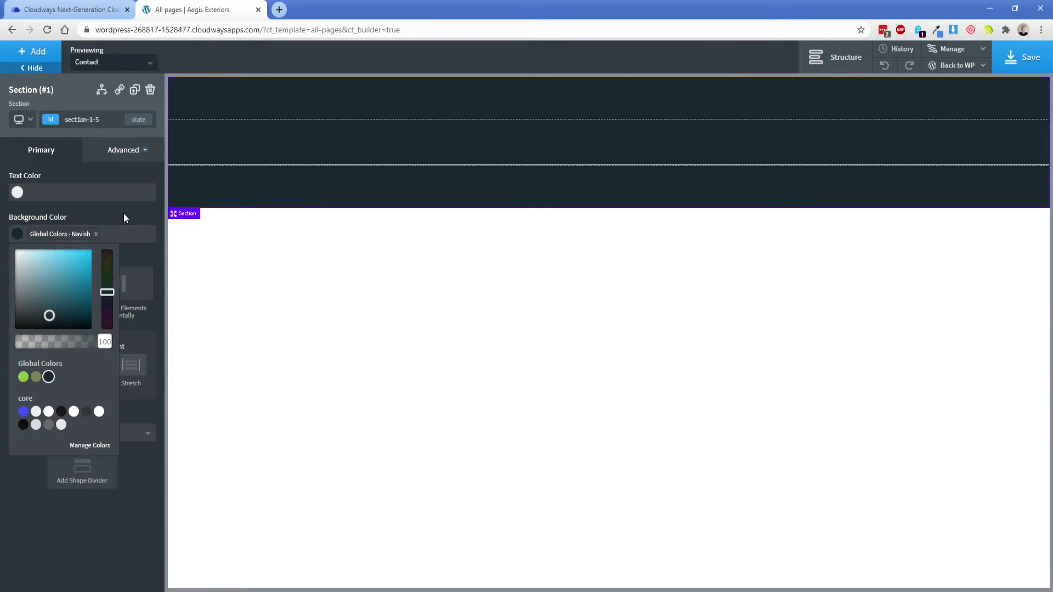
pyautogui.click(224, 147)
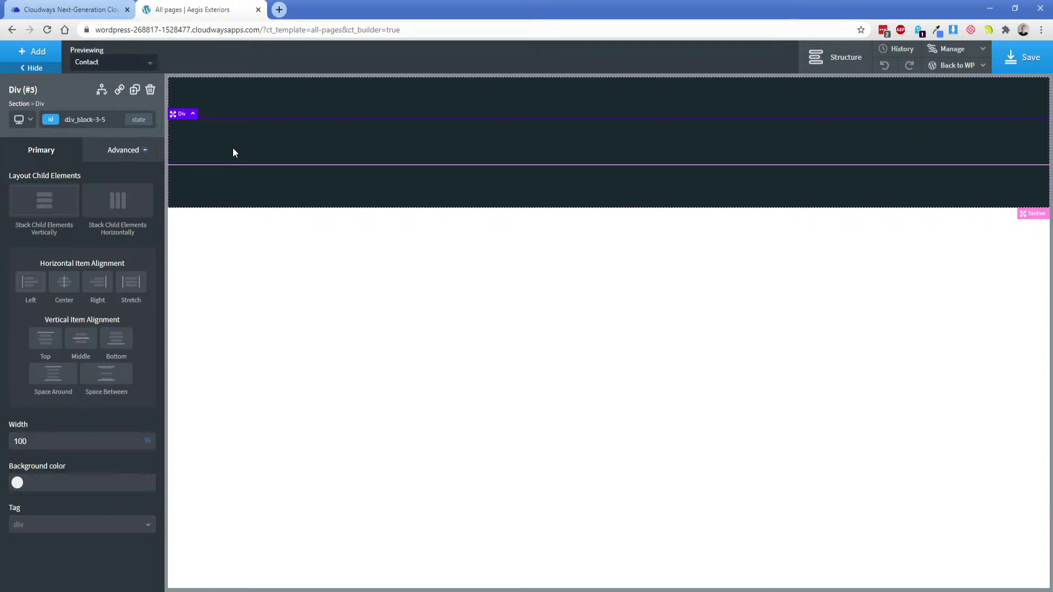
# Add a Div inside the full-width container and set its width to 75.
pyautogui.click(33, 52)
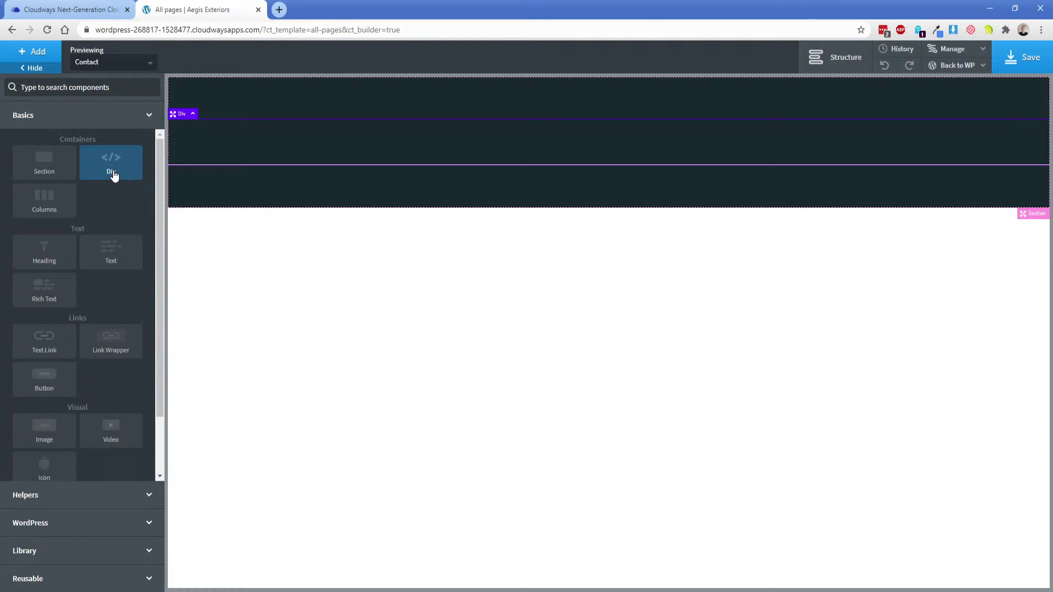
pyautogui.click(825, 61)
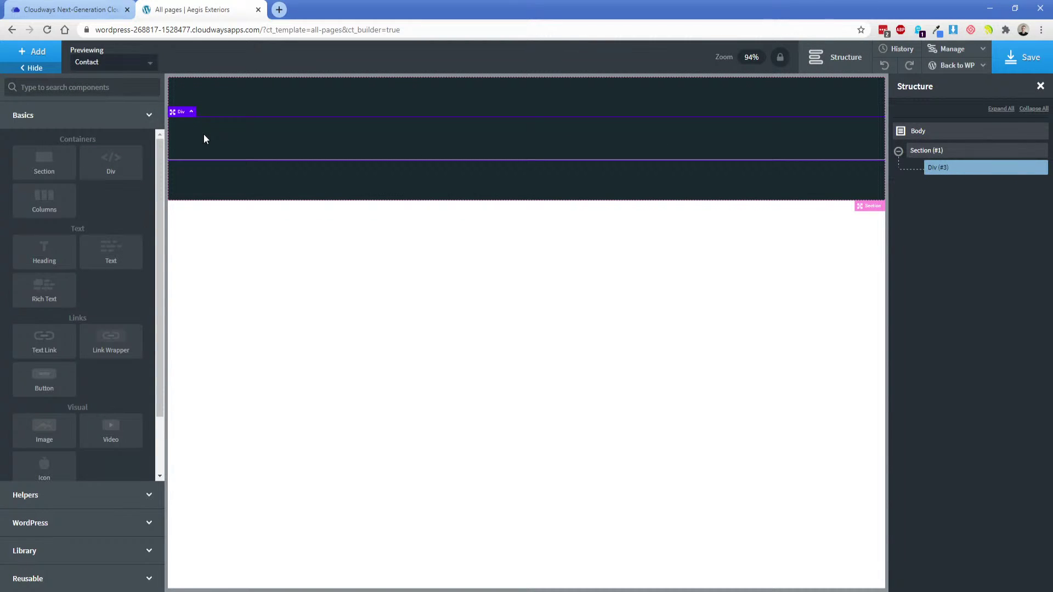
pyautogui.click(117, 166)
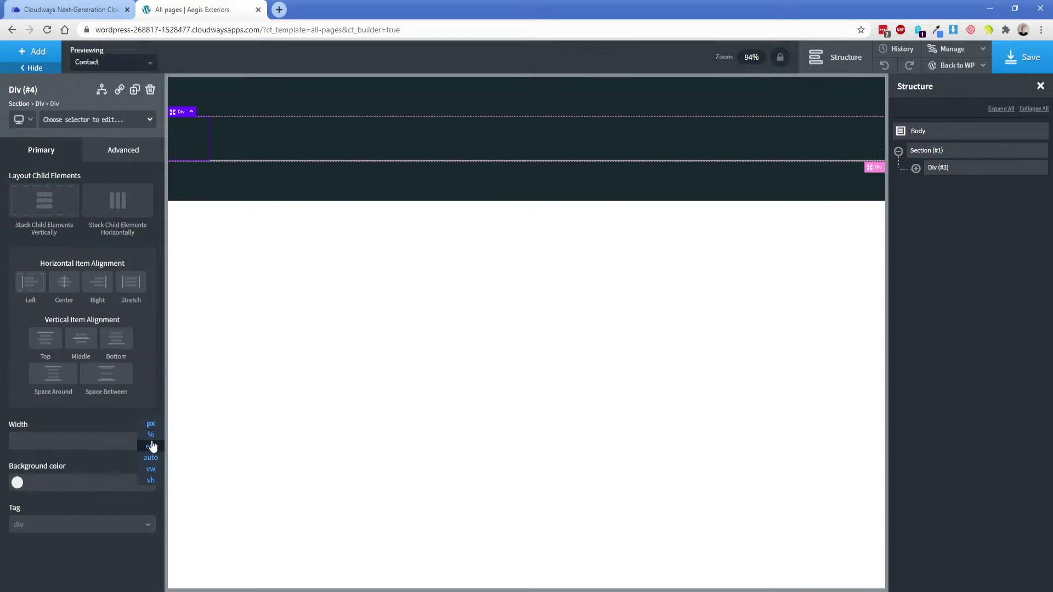
pyautogui.click(118, 443)
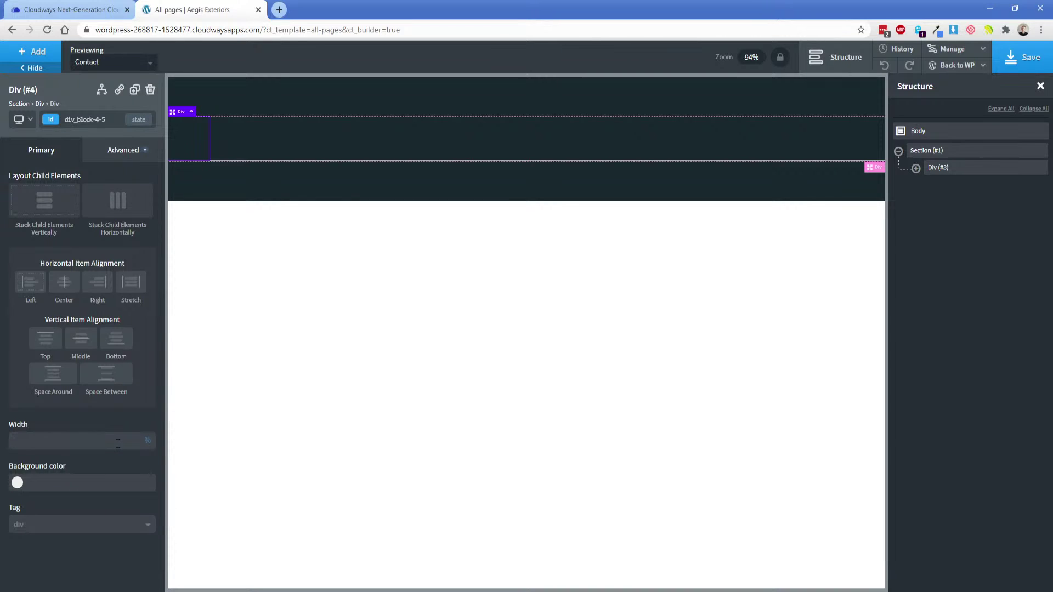
pyautogui.write('75')
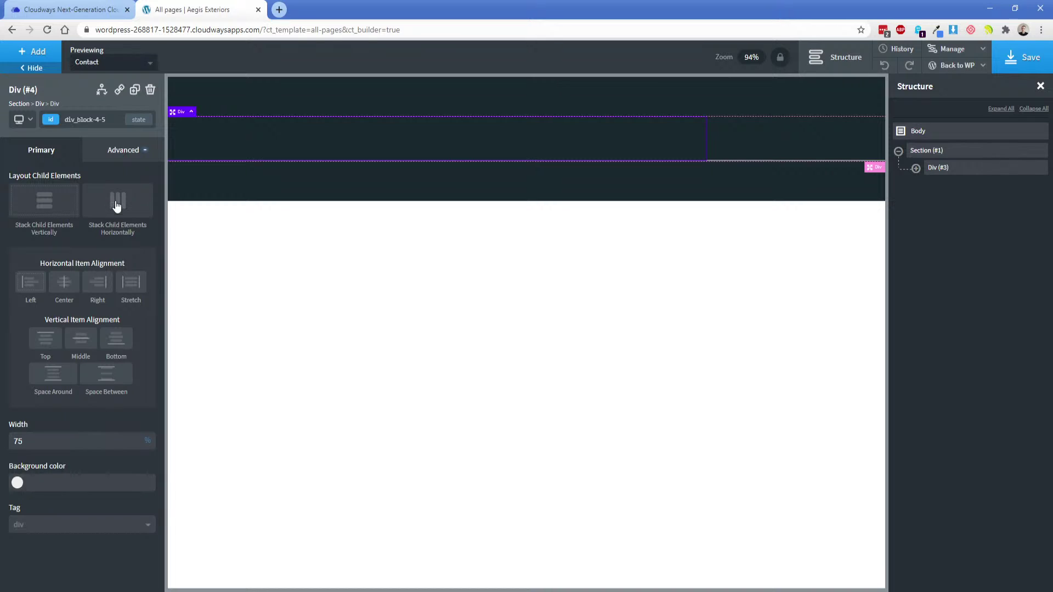
# Add a second Div to the header container at 25% width.
pyautogui.click(38, 54)
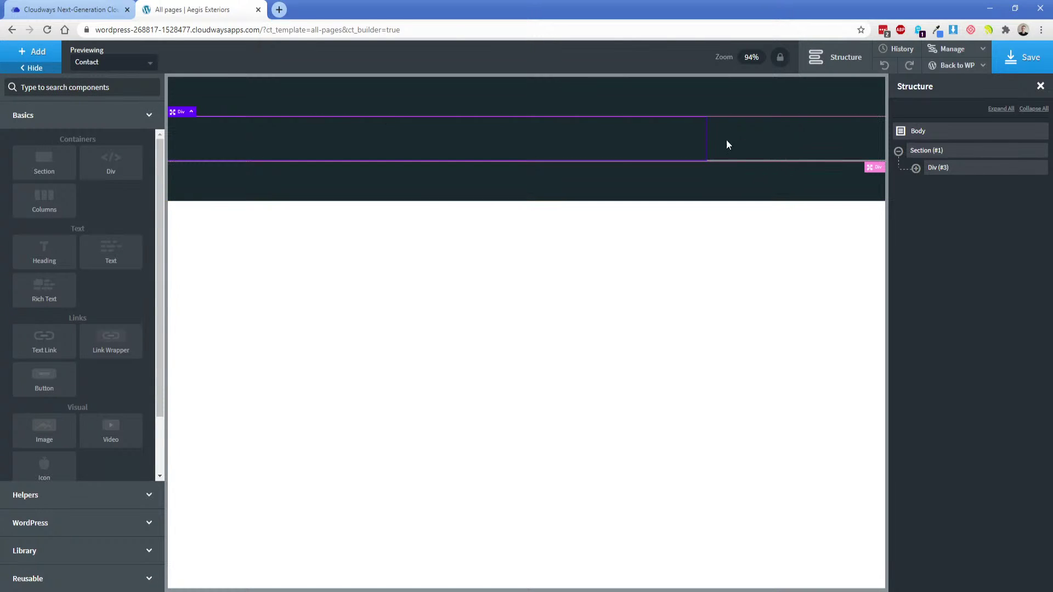
pyautogui.click(111, 162)
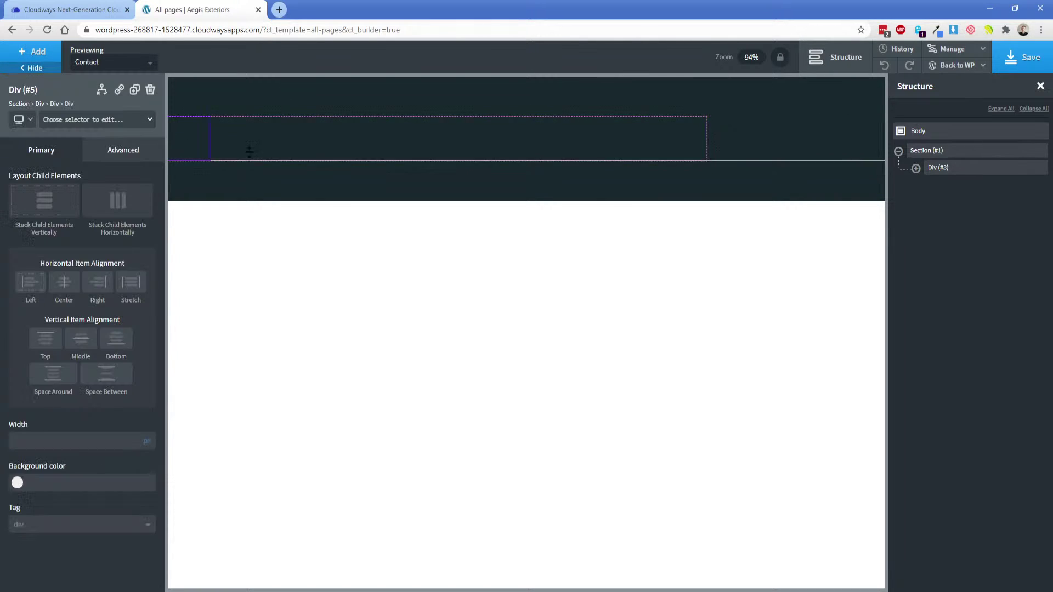
pyautogui.moveTo(202, 137); pyautogui.dragTo(798, 163)
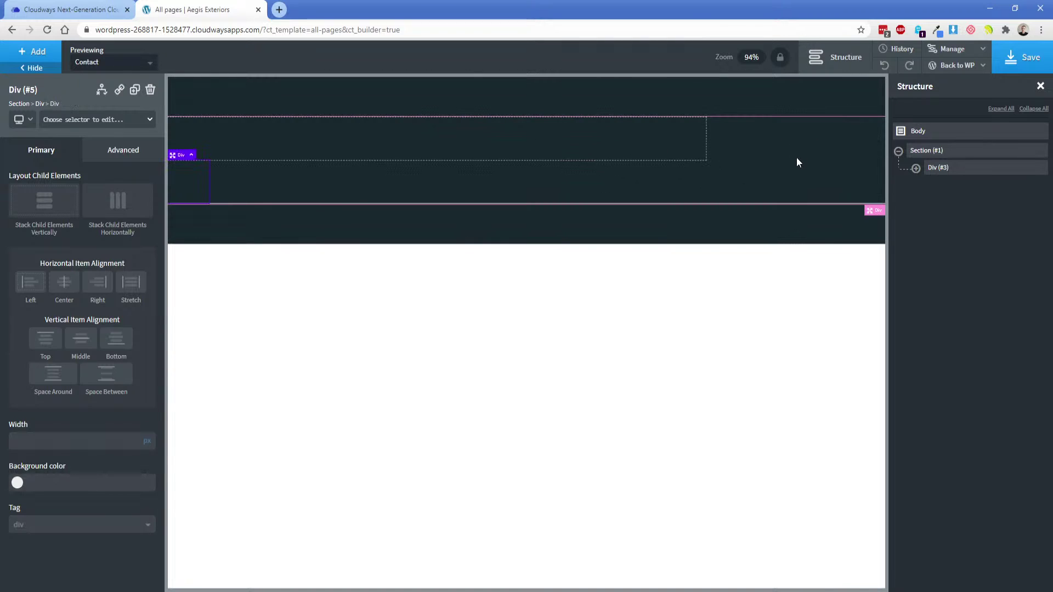
pyautogui.click(148, 441)
pyautogui.click(119, 434)
pyautogui.write('25')
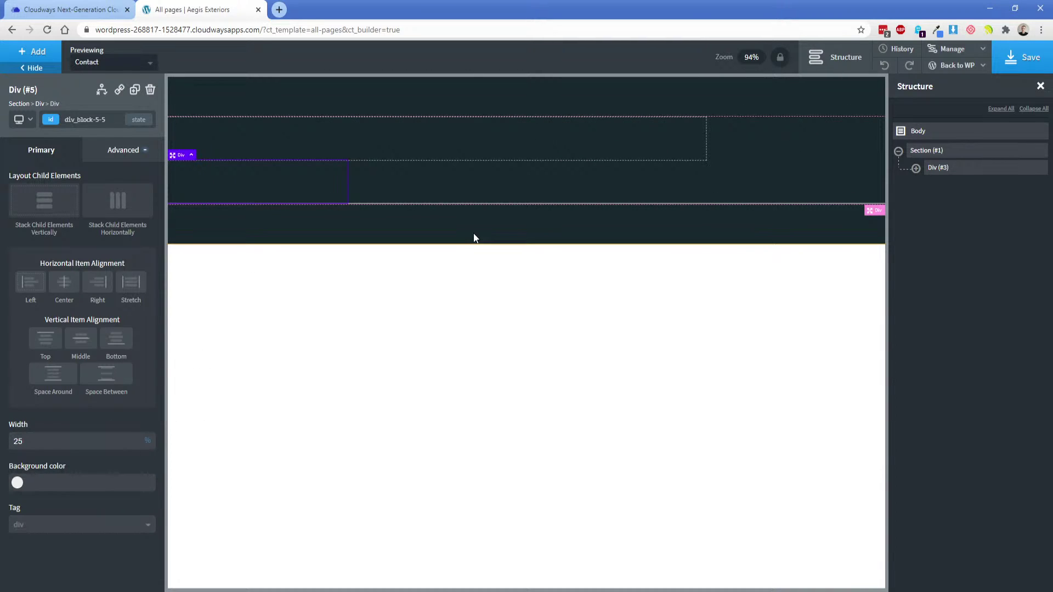
# Stack the container's two divs horizontally with Space Between alignment.
pyautogui.click(578, 181)
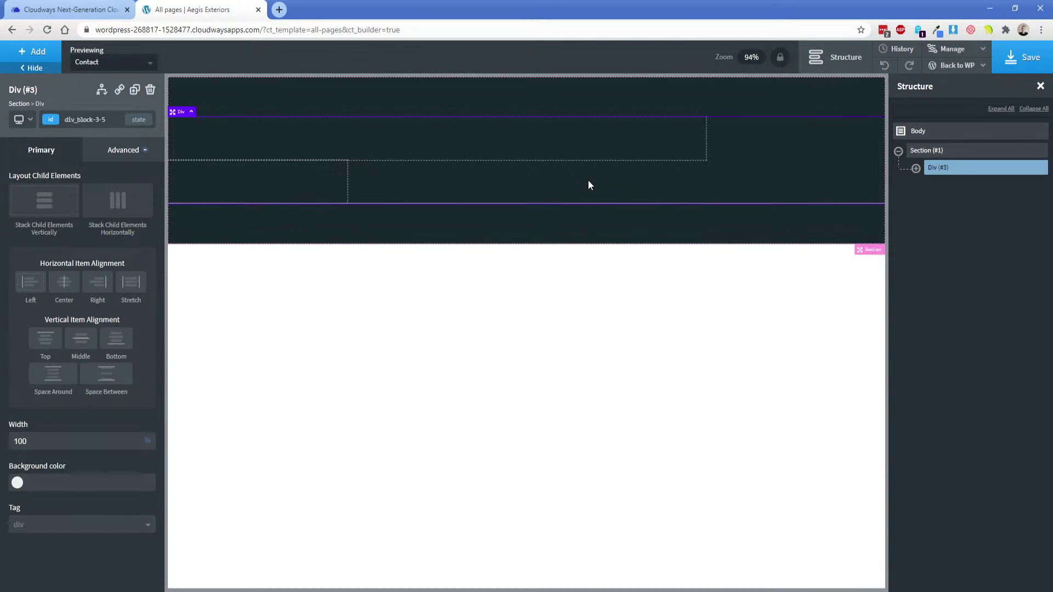
pyautogui.click(915, 168)
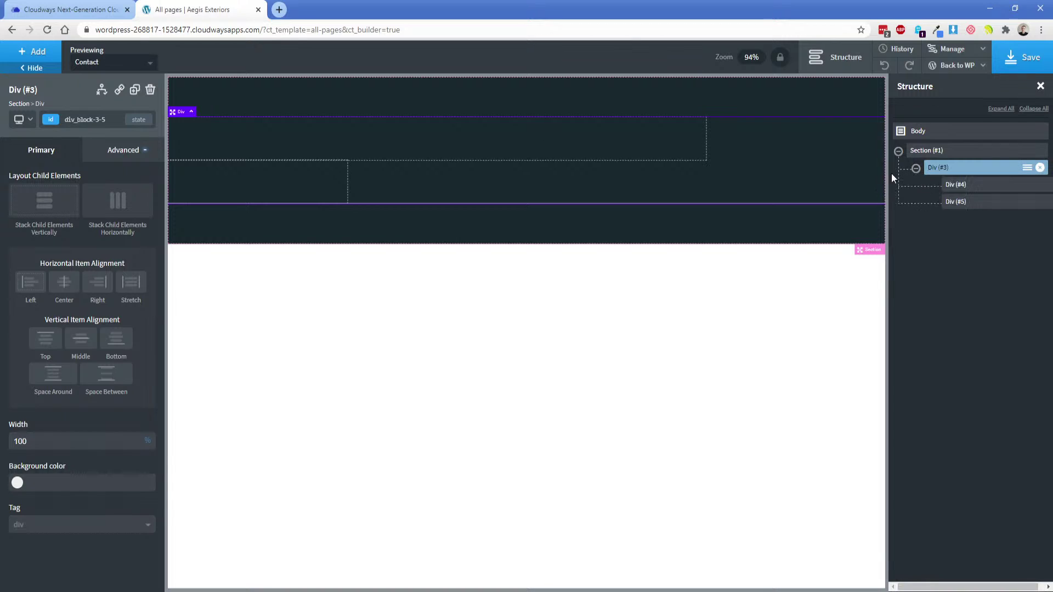
pyautogui.click(124, 209)
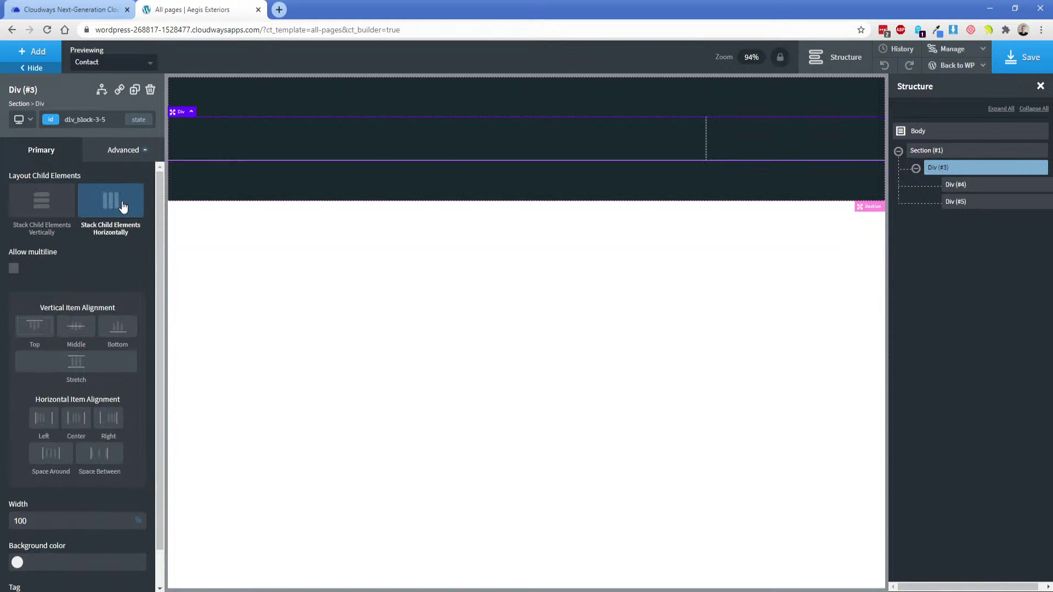
pyautogui.click(89, 463)
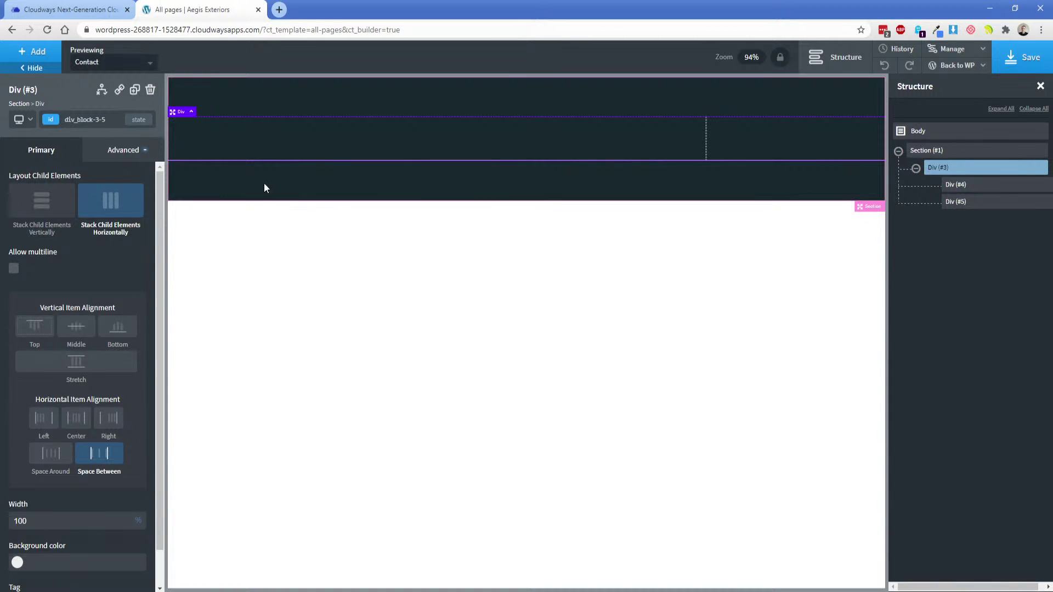
pyautogui.click(198, 137)
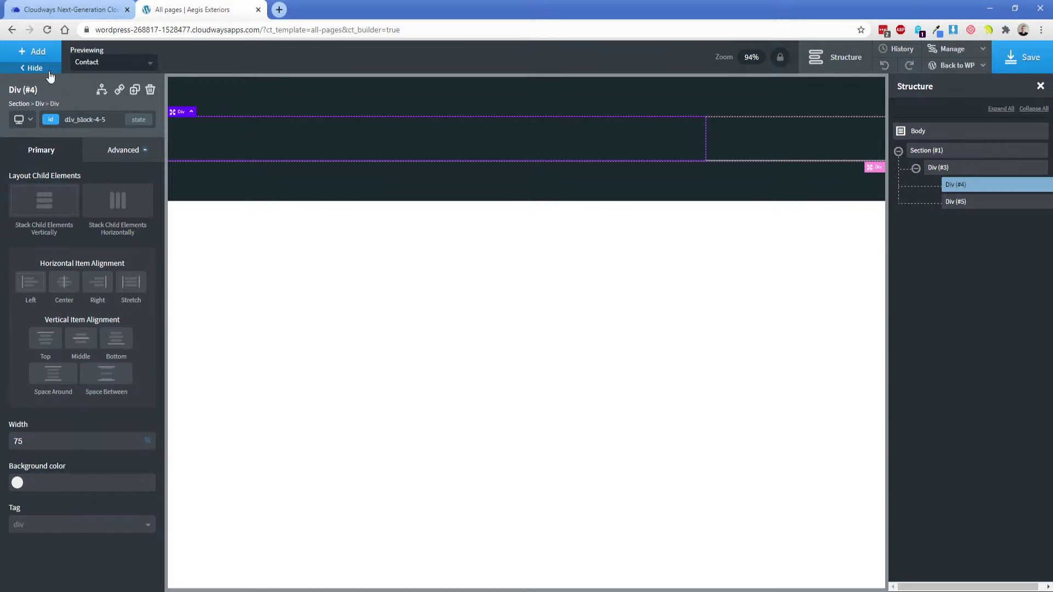
# Add an Image to the left header column and upload logo.png as its source.
pyautogui.click(34, 52)
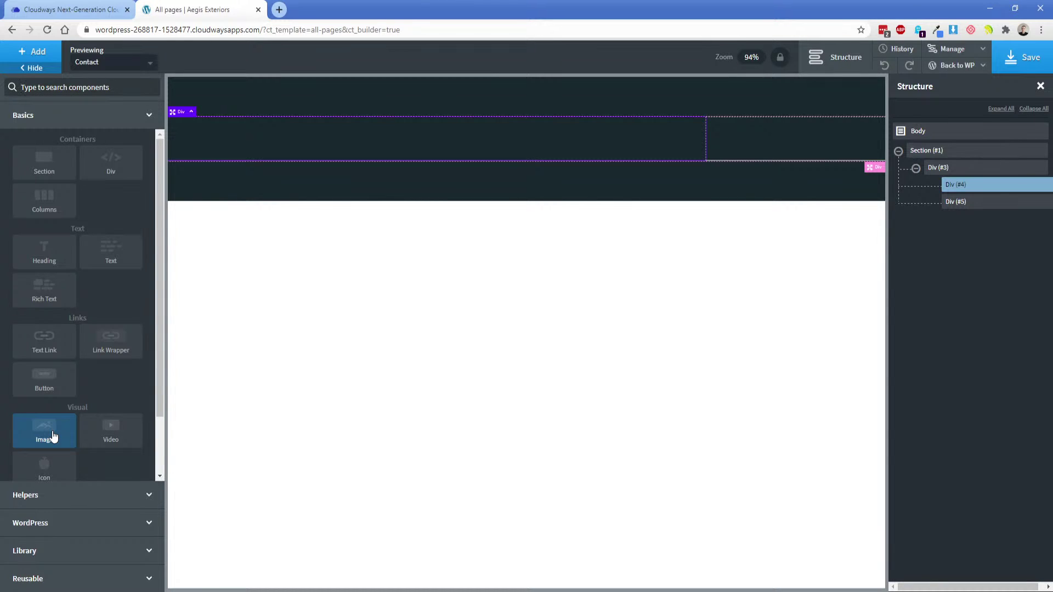
pyautogui.click(44, 432)
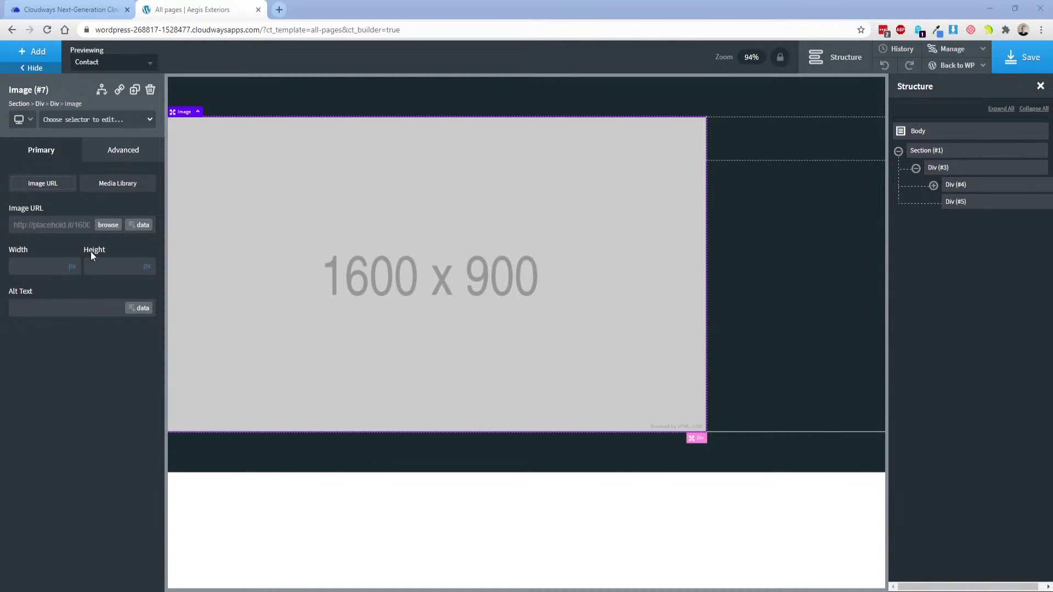
pyautogui.click(104, 226)
pyautogui.click(544, 292)
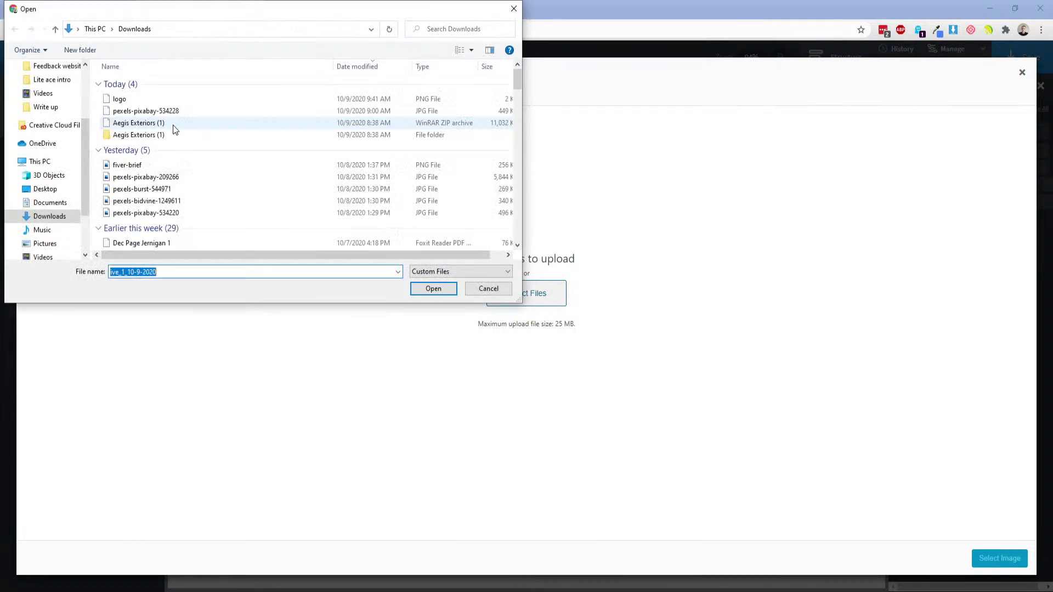
pyautogui.doubleClick(137, 101)
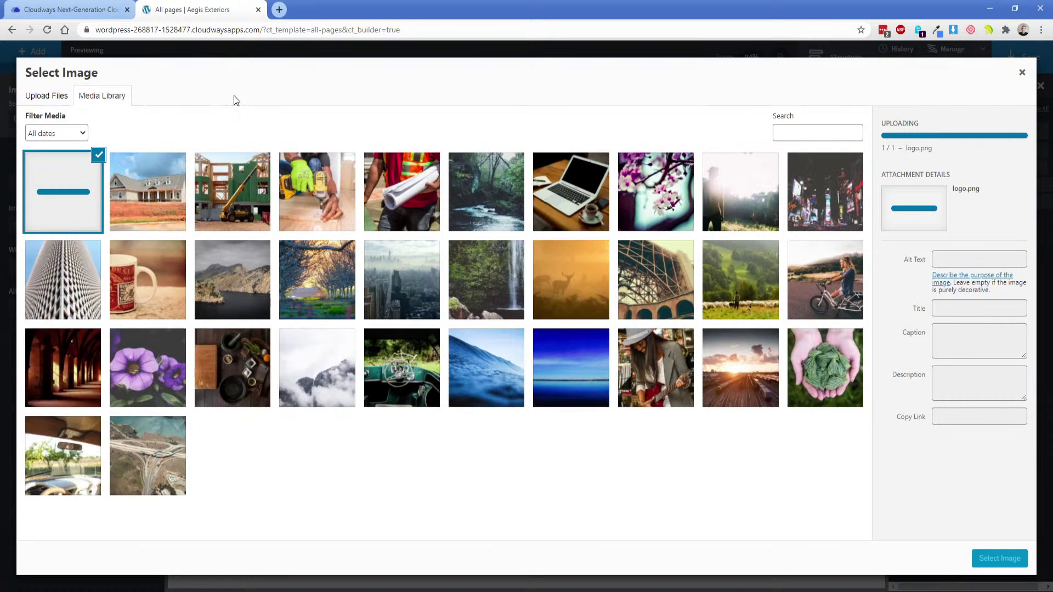
pyautogui.click(999, 558)
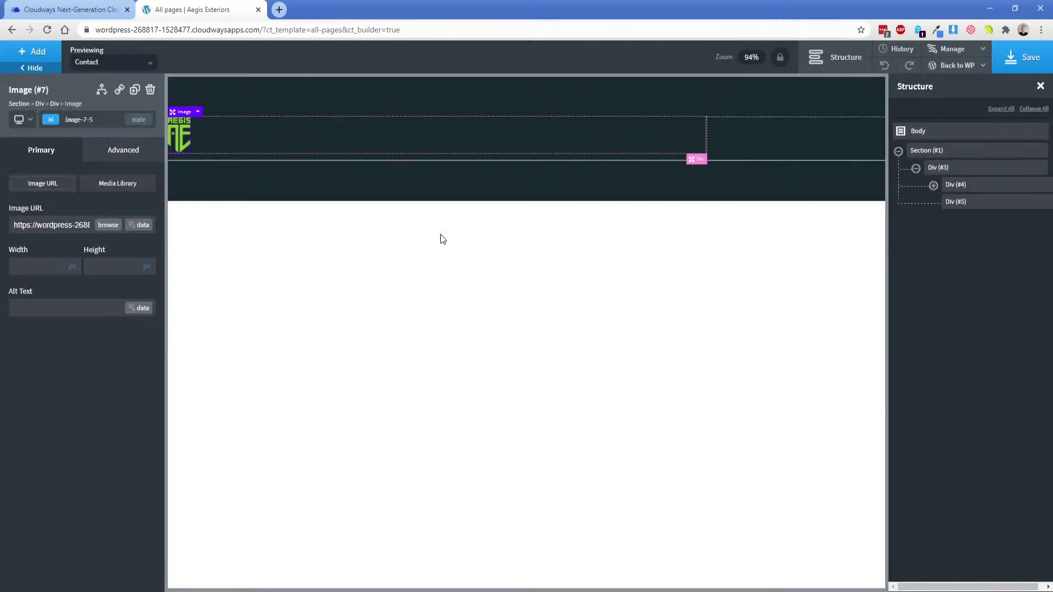
# Compare the header against the Adobe XD mockup and expand the left column to show the logo.
pyautogui.click(224, 134)
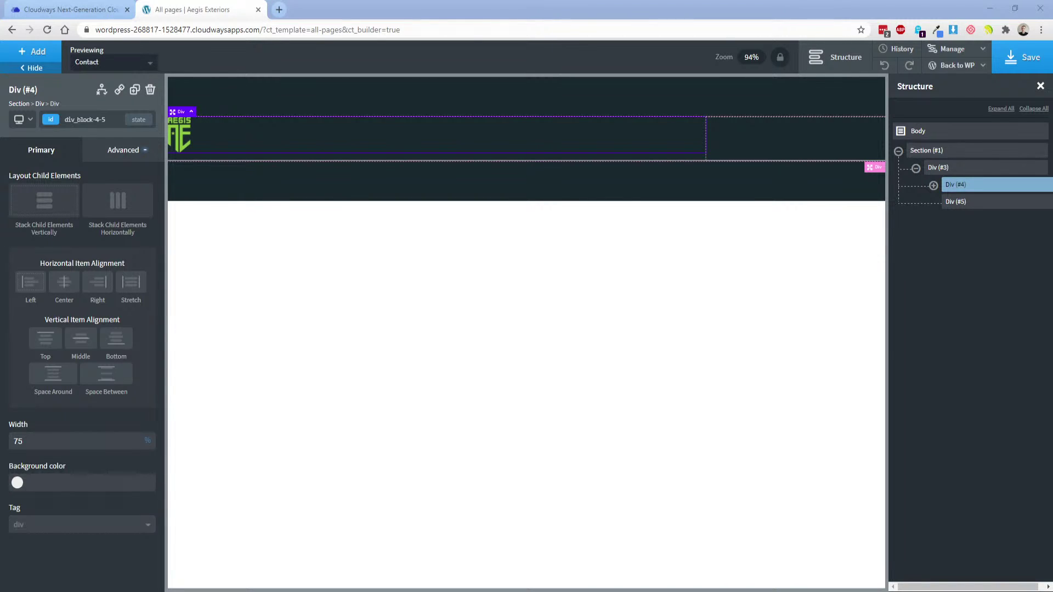
pyautogui.moveTo(0, 16); pyautogui.dragTo(514, 15)
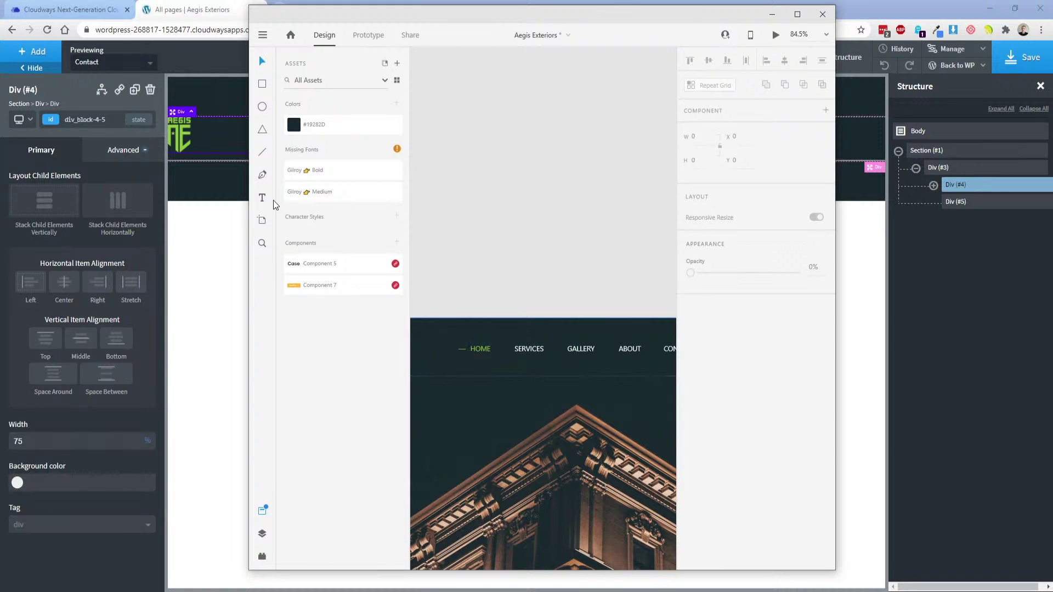
pyautogui.click(211, 141)
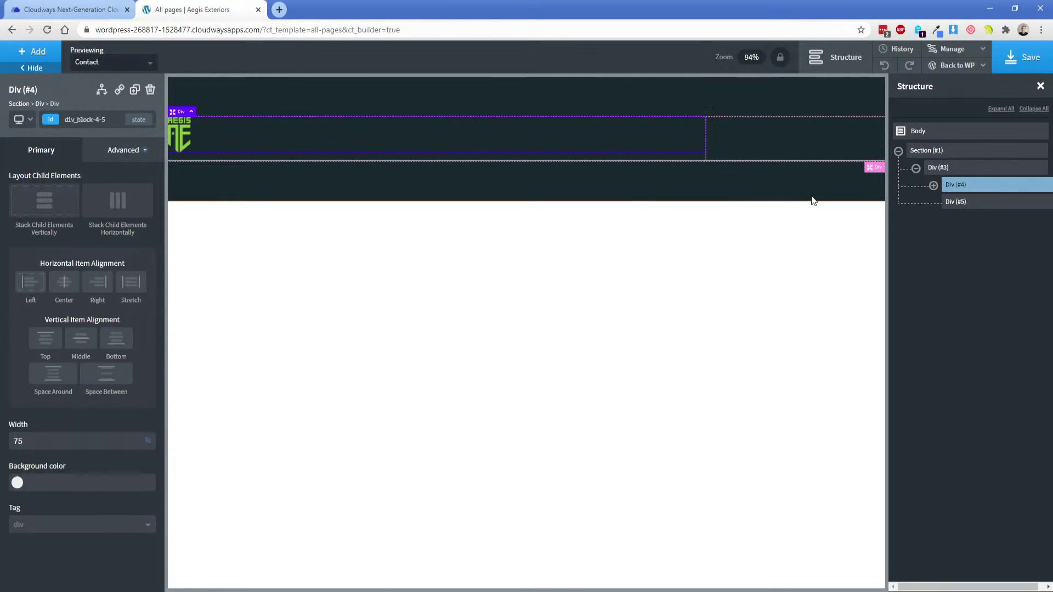
pyautogui.click(933, 185)
# Add a Text Link under the logo with the class header-links.
pyautogui.click(974, 207)
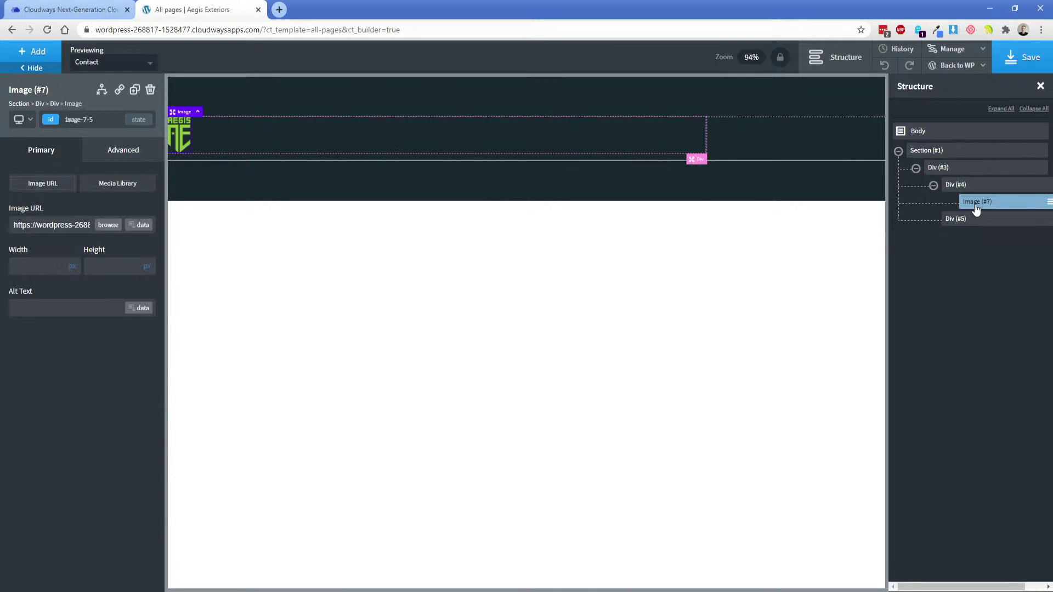
pyautogui.click(43, 59)
pyautogui.write('text')
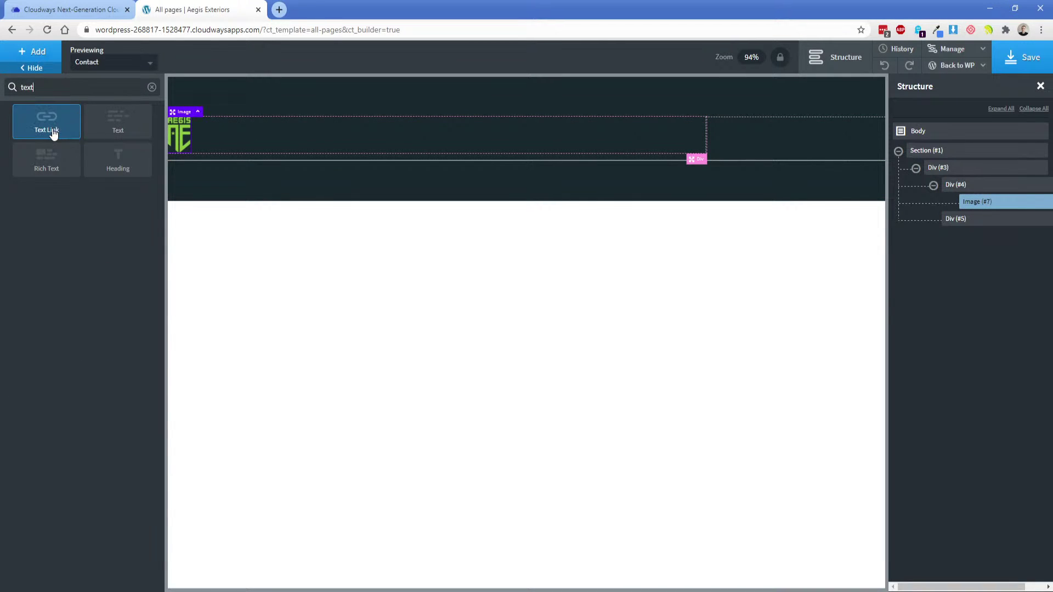
pyautogui.click(90, 134)
pyautogui.click(72, 120)
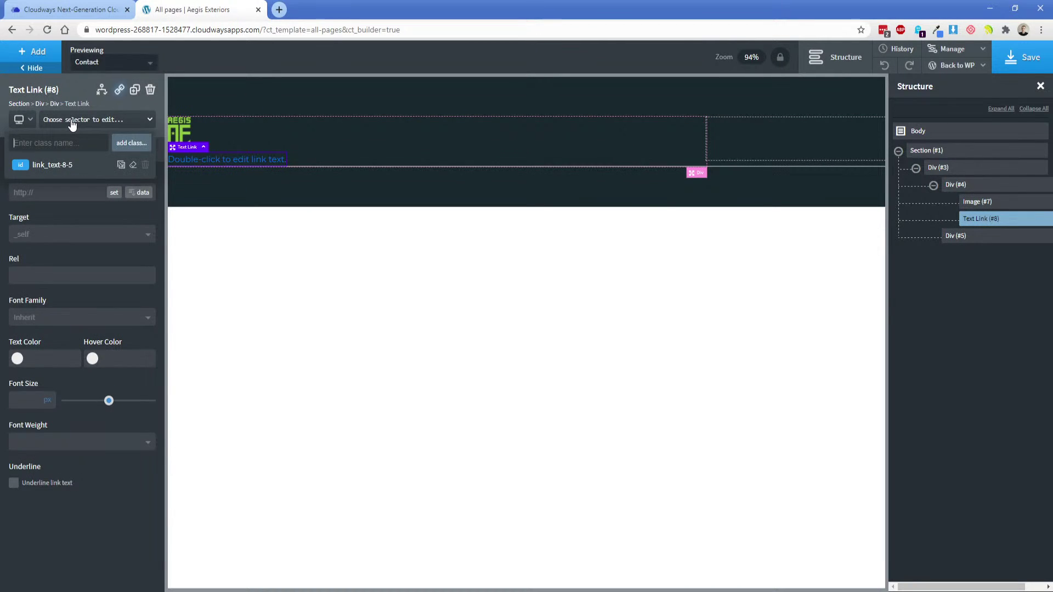
pyautogui.write('header-links')
pyautogui.press('Return')
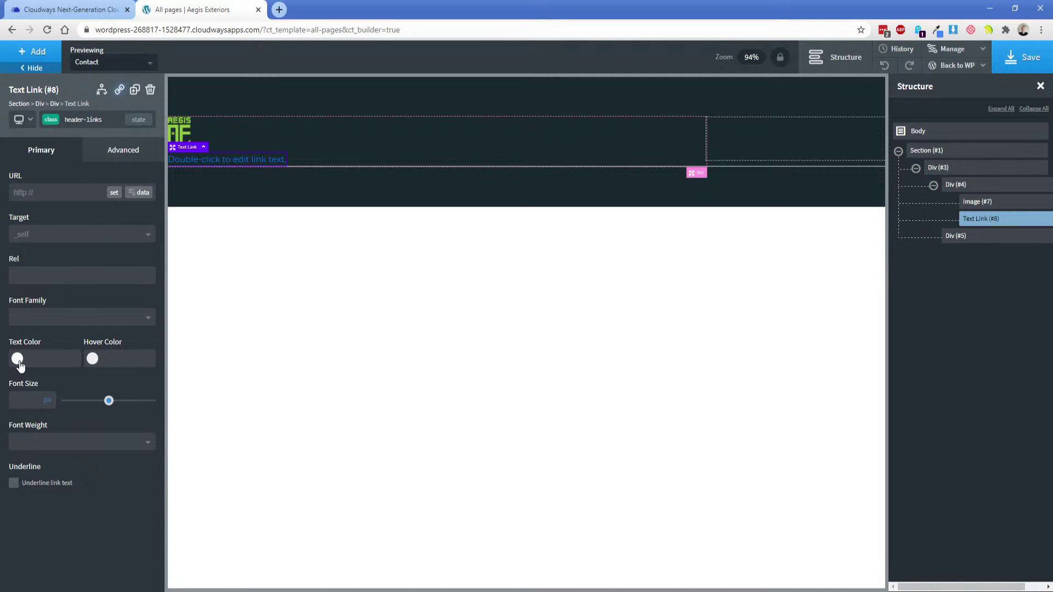
# Give the link white #ffffff text and a green global hover colour.
pyautogui.click(18, 361)
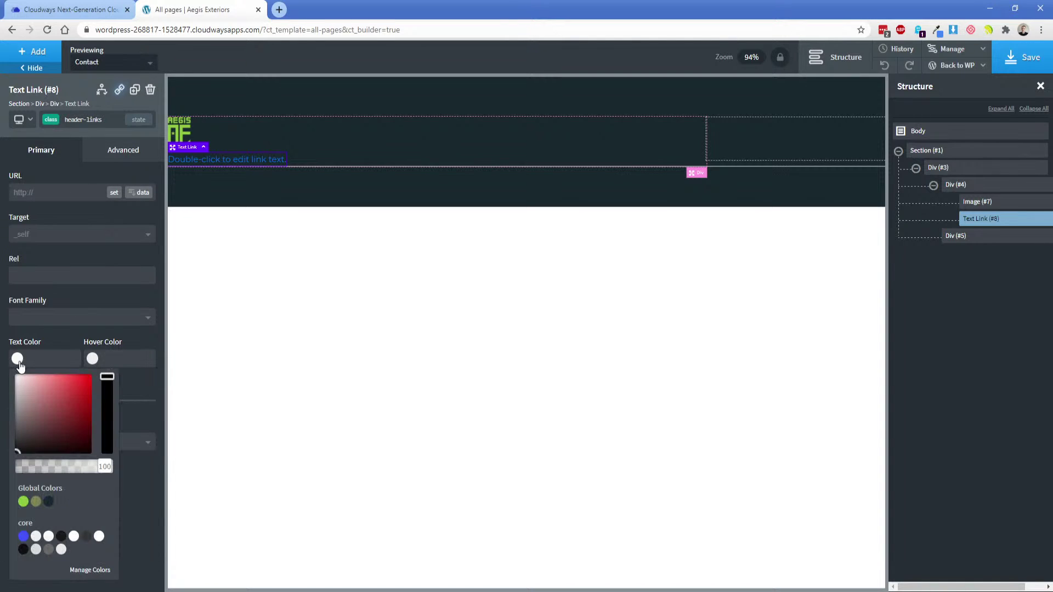
pyautogui.click(23, 502)
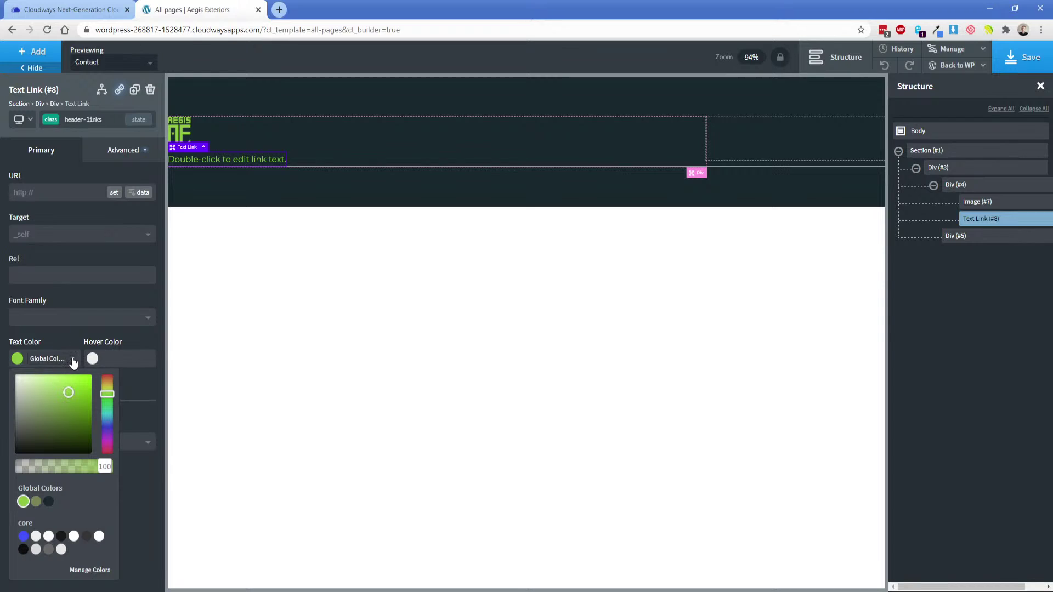
pyautogui.click(73, 360)
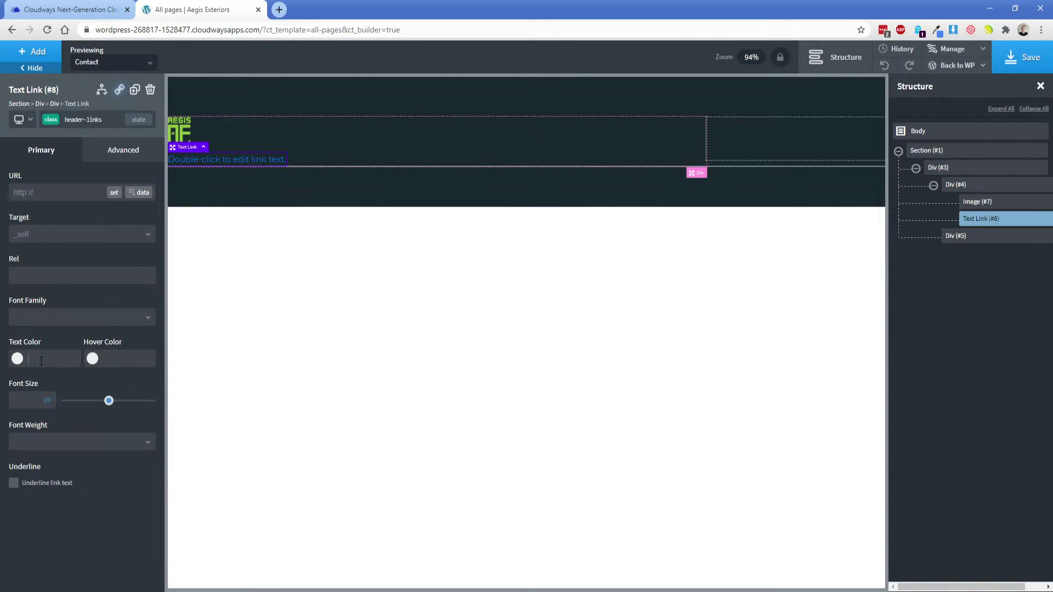
pyautogui.write('#ffffff')
pyautogui.click(92, 360)
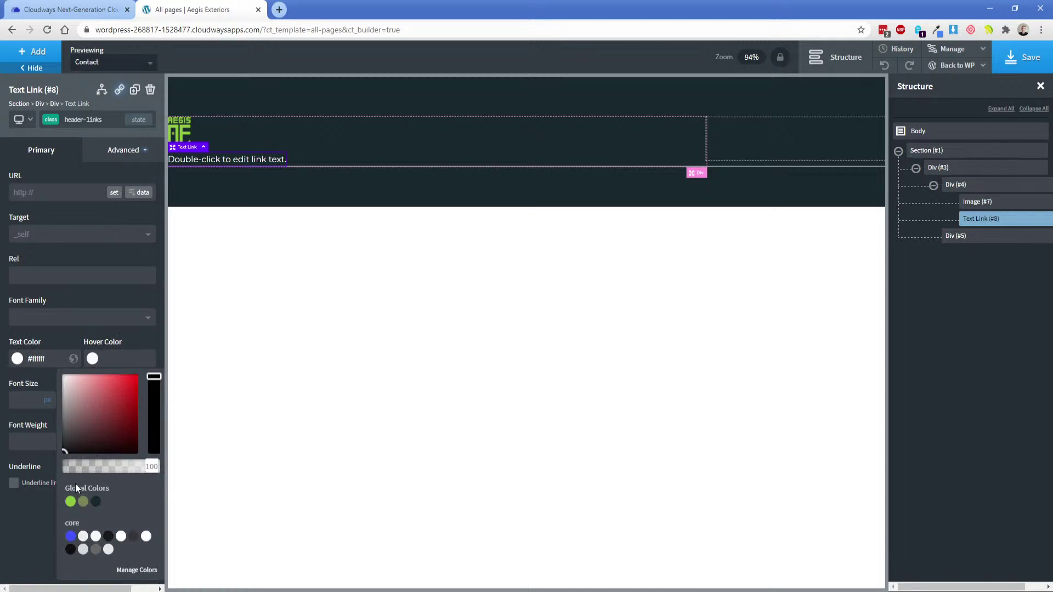
pyautogui.click(70, 502)
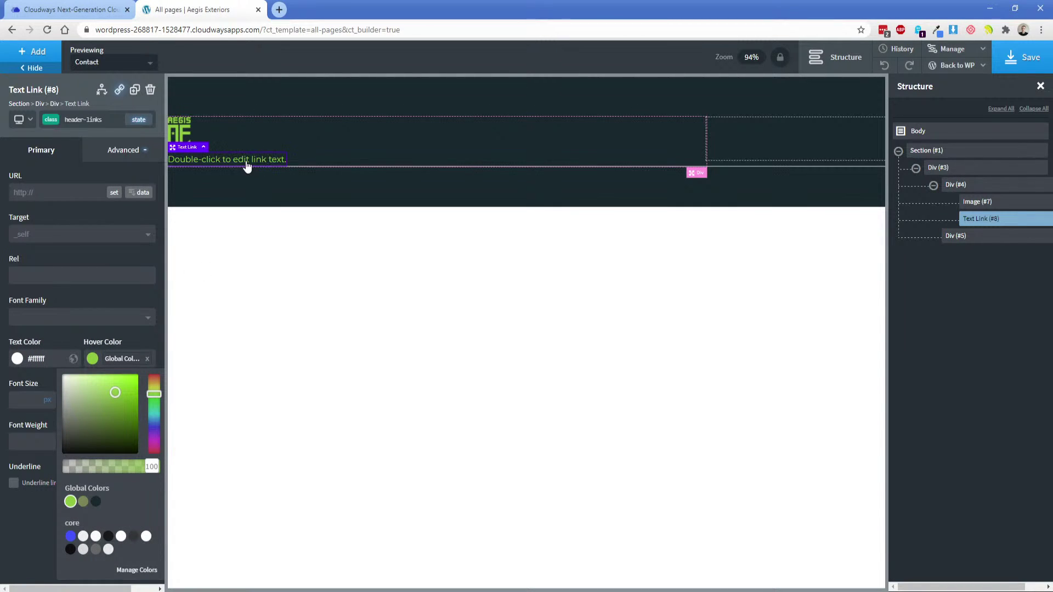
# Add a 0.2-second ease-in-out transition to the link.
pyautogui.click(138, 121)
pyautogui.click(138, 121)
pyautogui.click(123, 150)
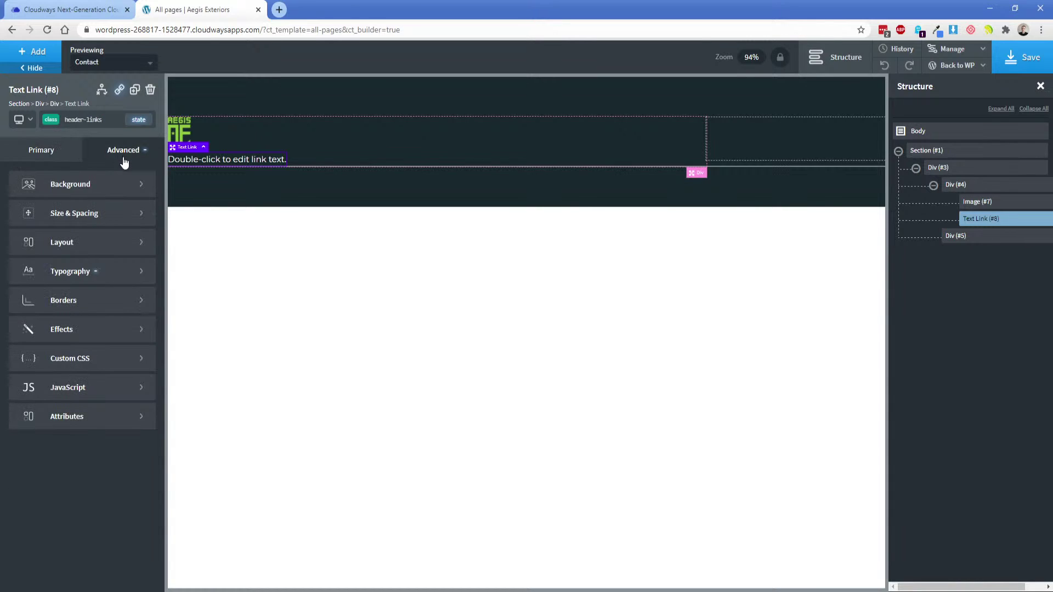
pyautogui.click(87, 329)
pyautogui.click(77, 268)
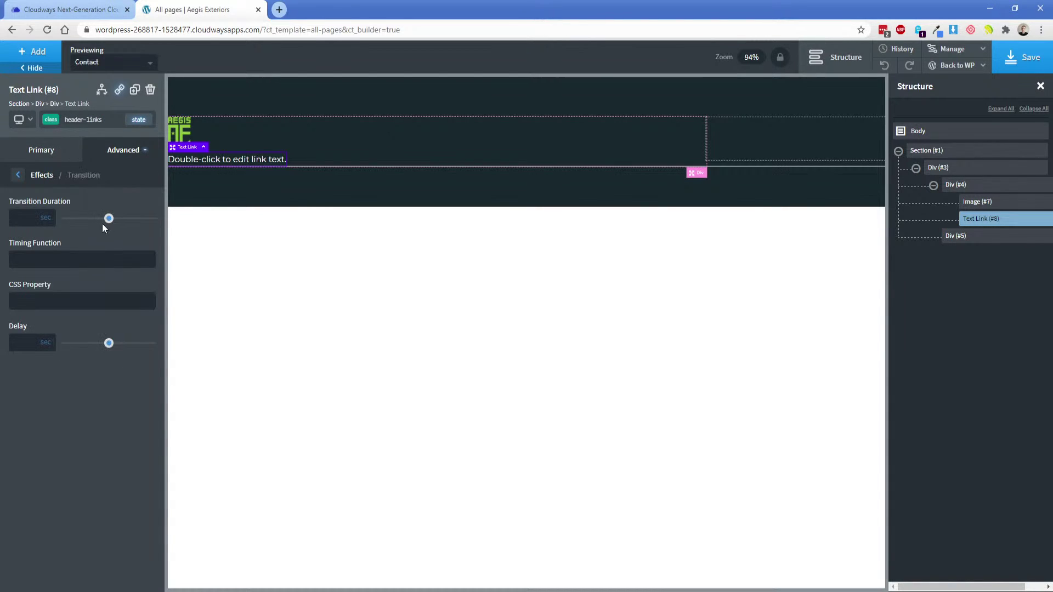
pyautogui.moveTo(104, 219); pyautogui.dragTo(82, 220)
pyautogui.click(88, 256)
pyautogui.write('ease-in-out')
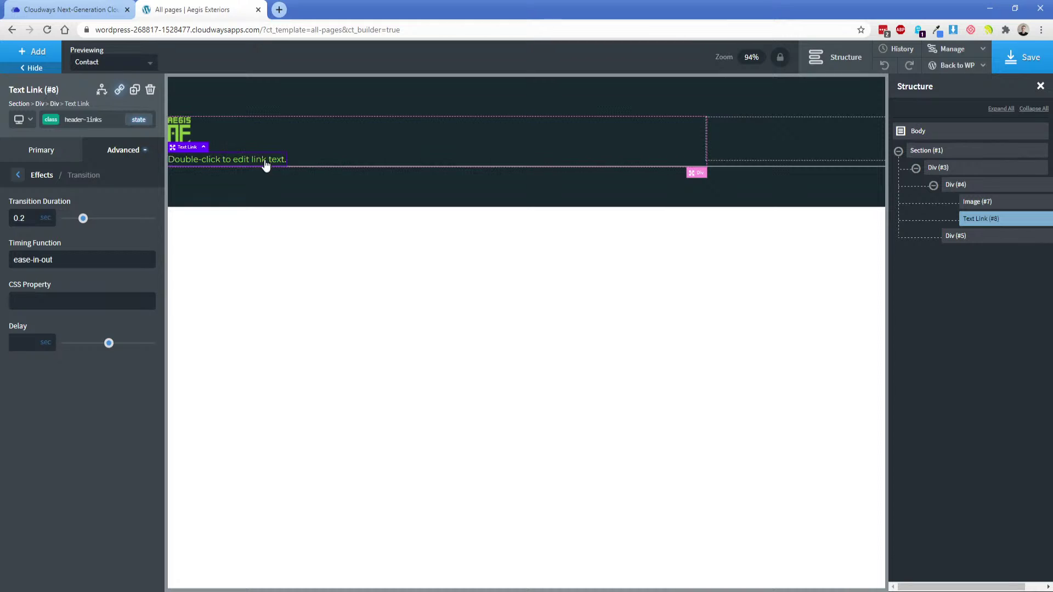
# Lay the logo and link side by side, vertically centred, then bring up the Adobe XD design.
pyautogui.click(344, 155)
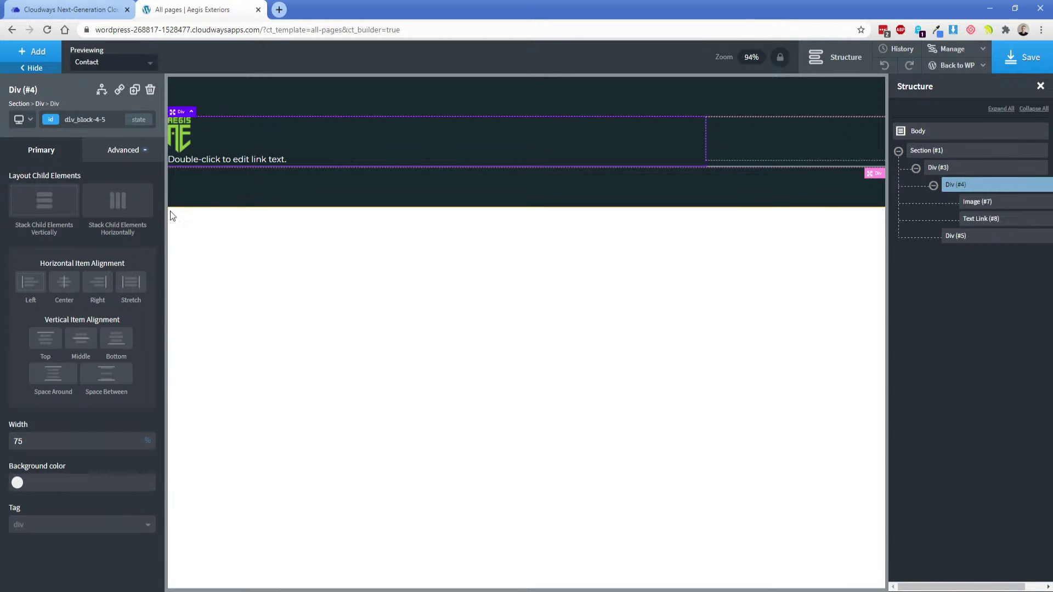
pyautogui.click(112, 209)
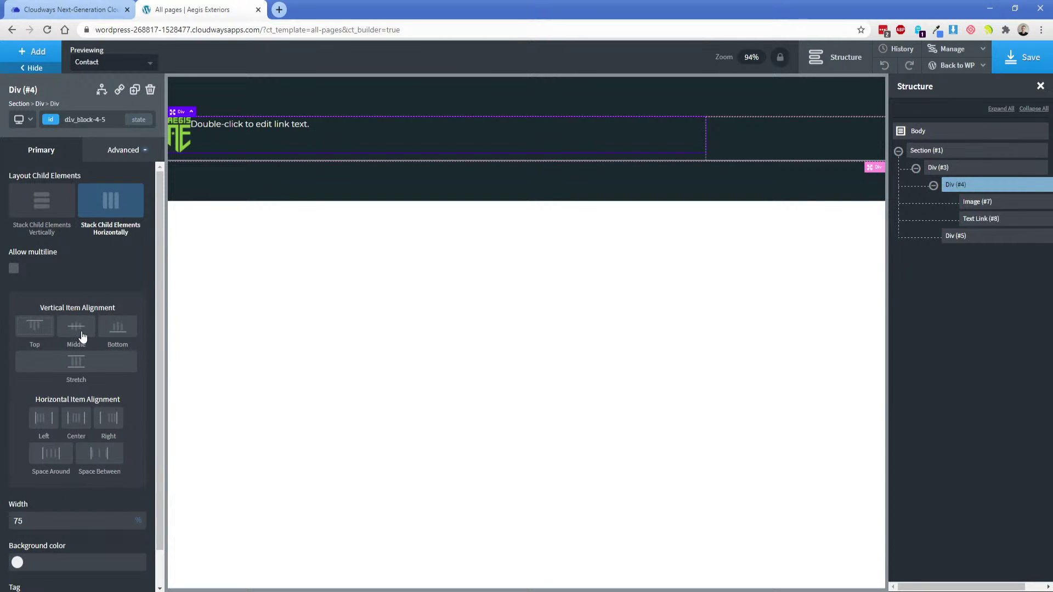
pyautogui.click(80, 329)
pyautogui.click(233, 138)
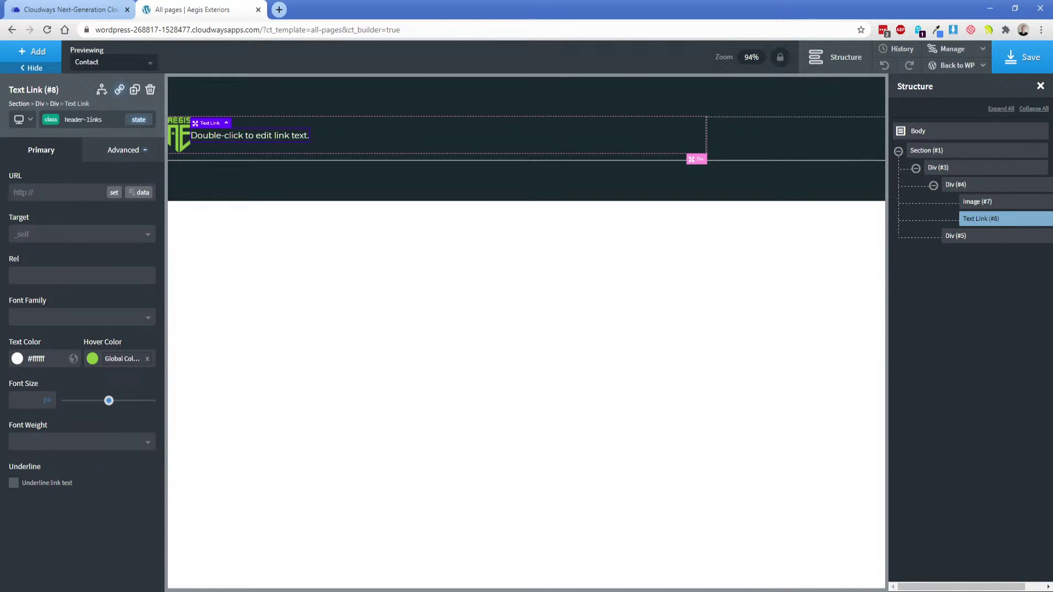
pyautogui.hotkey('alt', 'Tab')
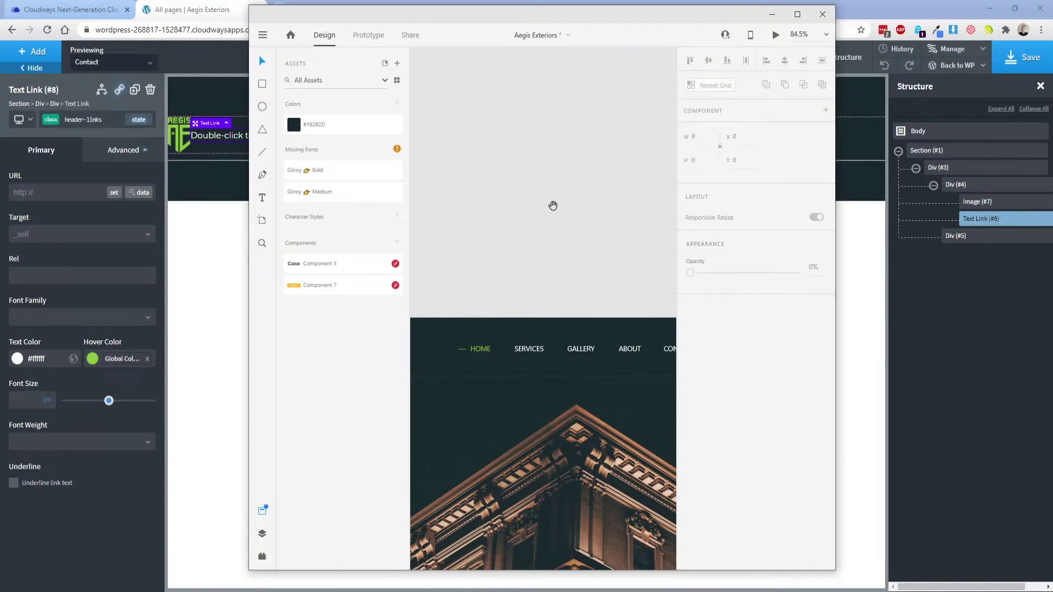
# Widen the Adobe XD window to view the whole header, then select the Oxygen link text for editing.
pyautogui.moveTo(834, 189); pyautogui.dragTo(1011, 195)
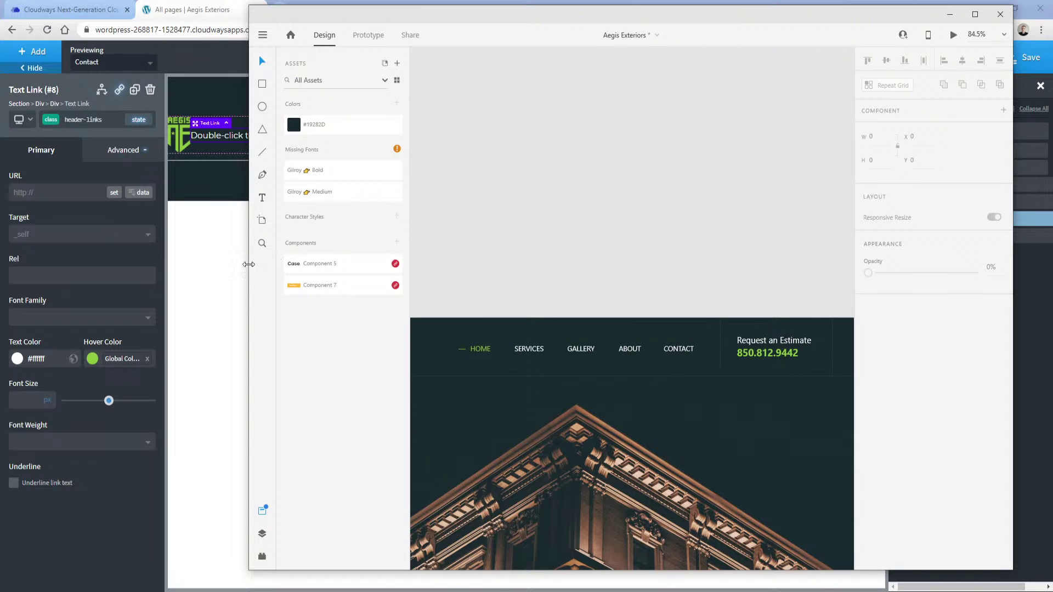
pyautogui.moveTo(248, 264); pyautogui.dragTo(33, 272)
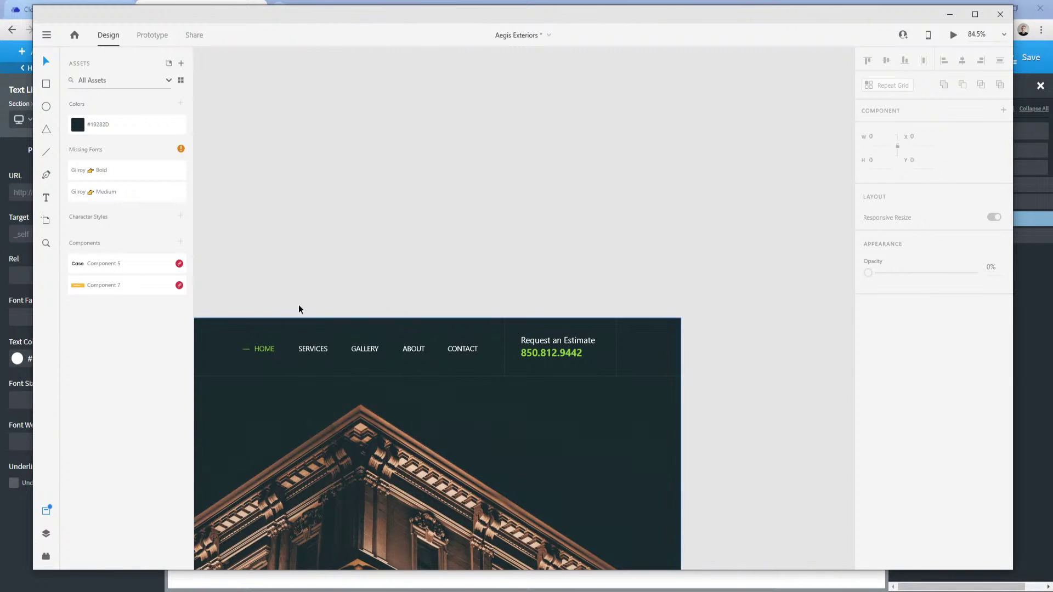
pyautogui.moveTo(324, 244); pyautogui.dragTo(548, 135)
pyautogui.moveTo(294, 276); pyautogui.dragTo(371, 235)
pyautogui.moveTo(296, 274); pyautogui.dragTo(448, 127)
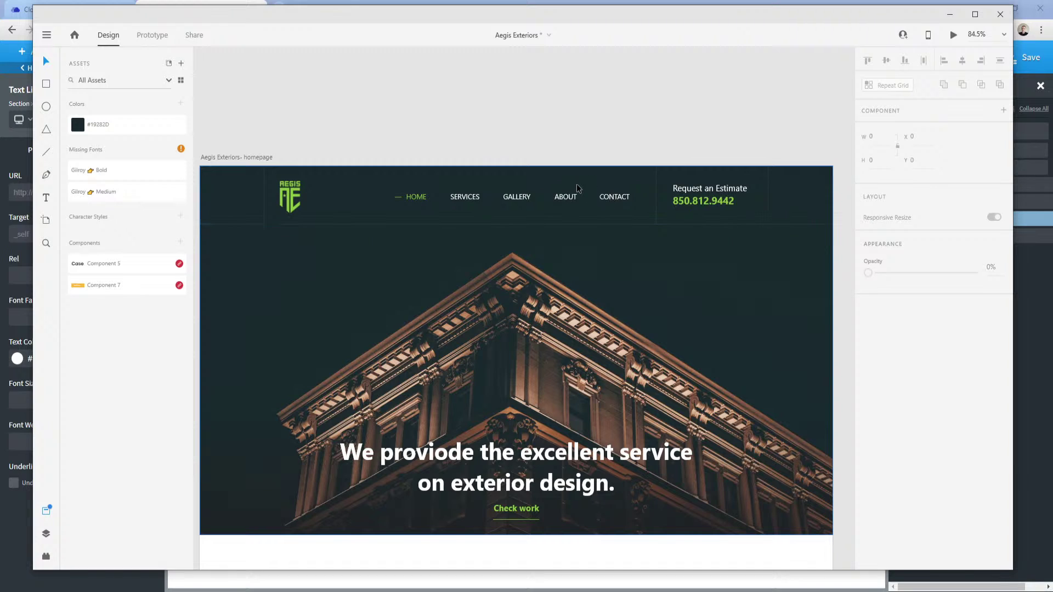
pyautogui.click(19, 171)
pyautogui.doubleClick(240, 136)
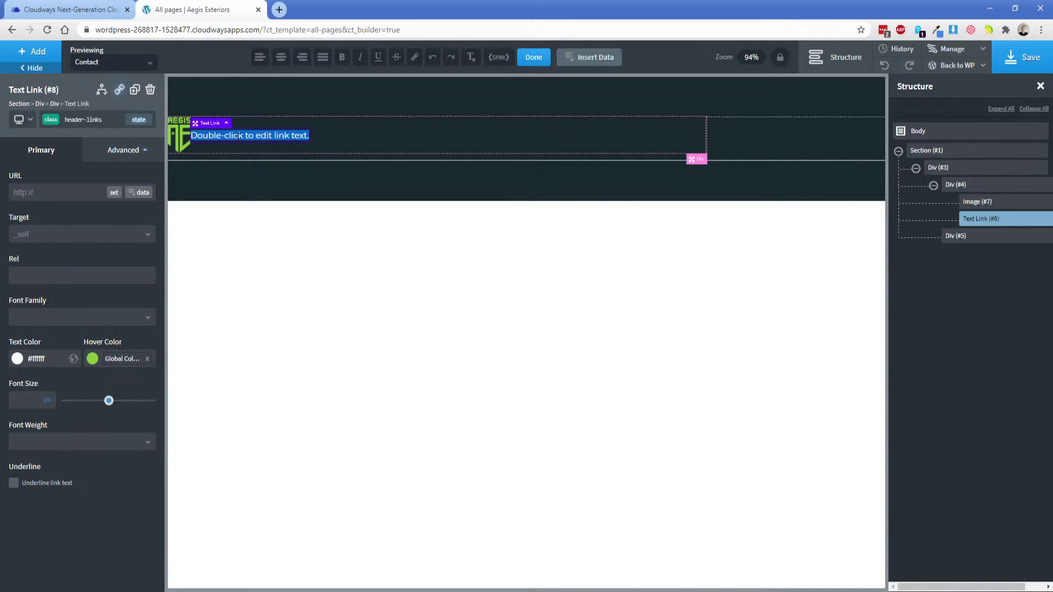
# Rename the link to Home and duplicate it into About links.
pyautogui.write('Home')
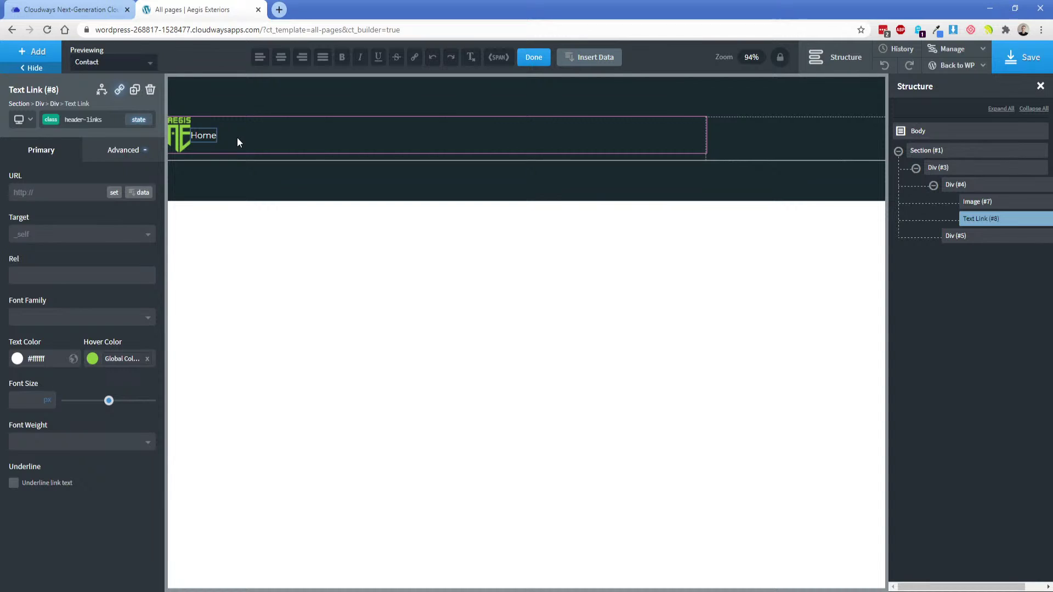
pyautogui.click(134, 89)
pyautogui.doubleClick(229, 135)
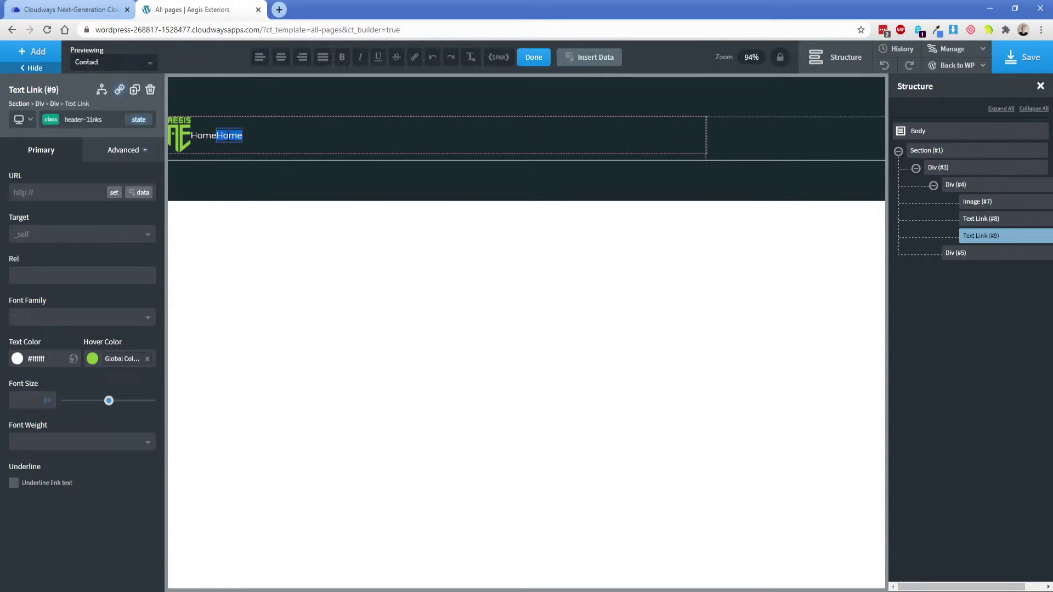
pyautogui.write('AAbout')
pyautogui.click(134, 90)
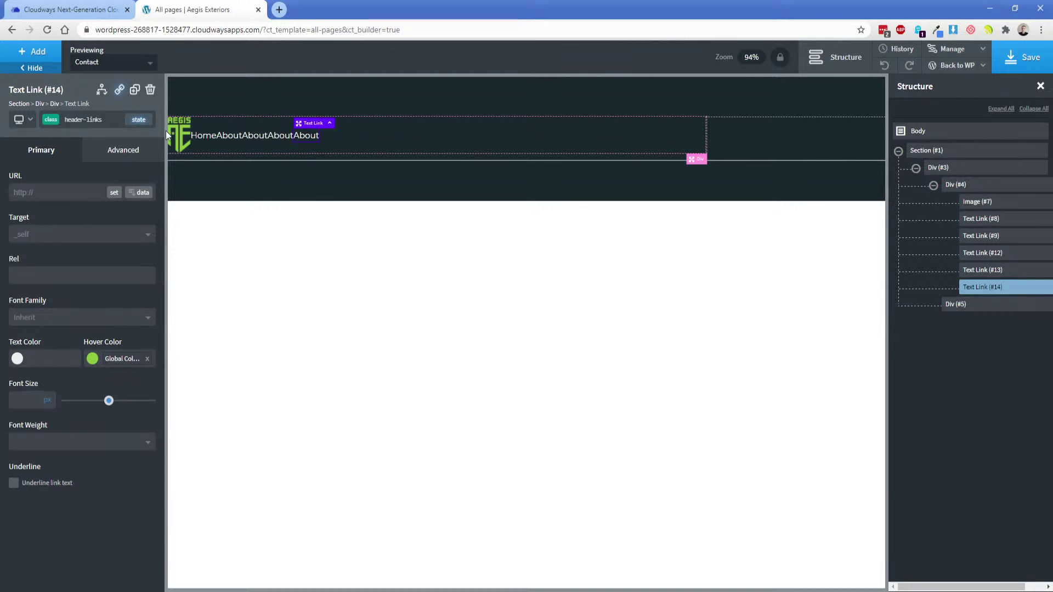
# Spread the header row's items with space-between alignment.
pyautogui.click(360, 145)
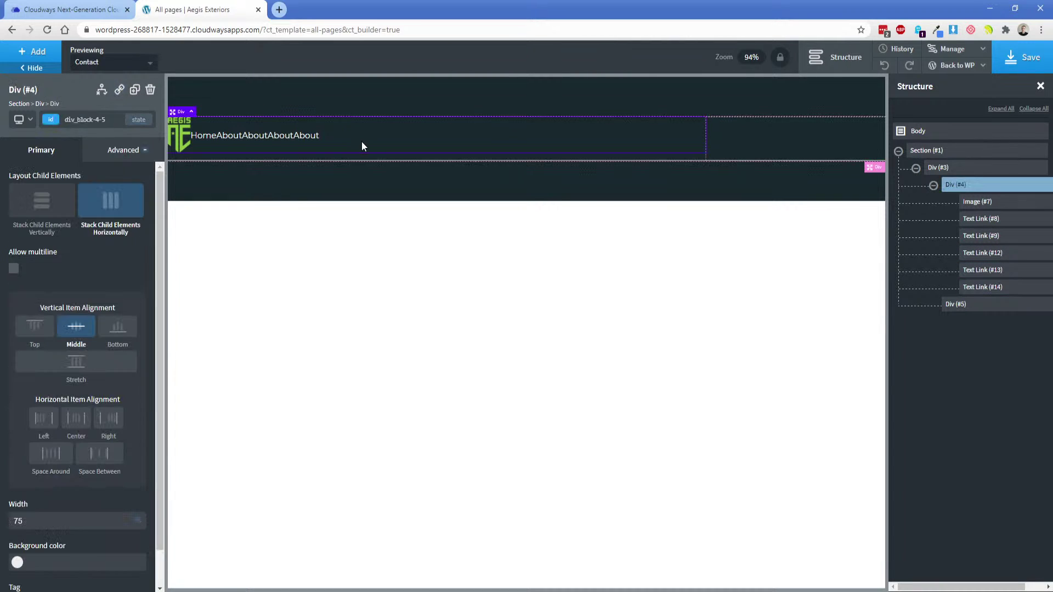
pyautogui.click(108, 460)
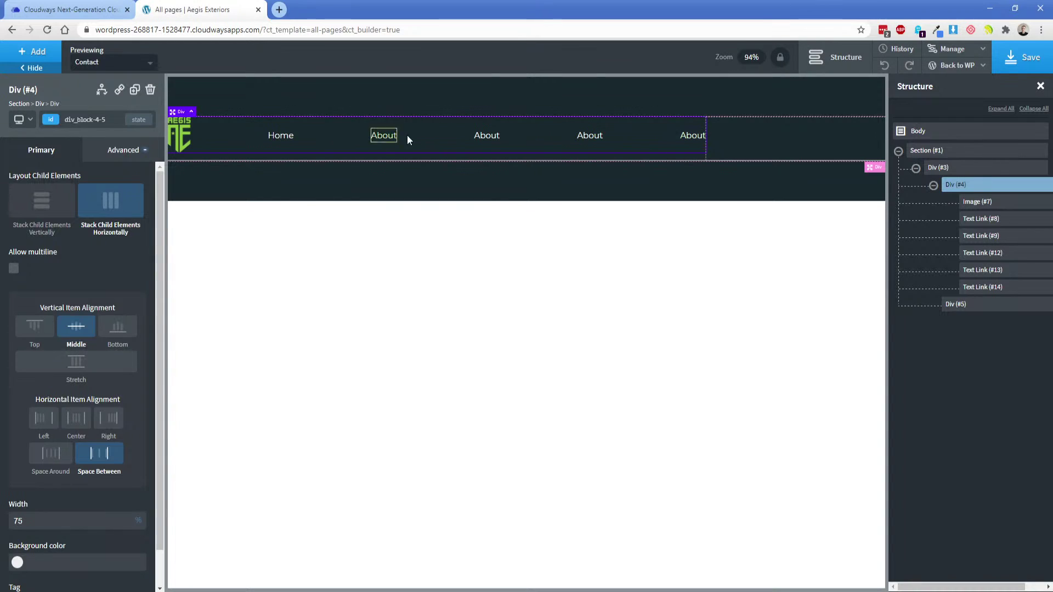
pyautogui.click(299, 139)
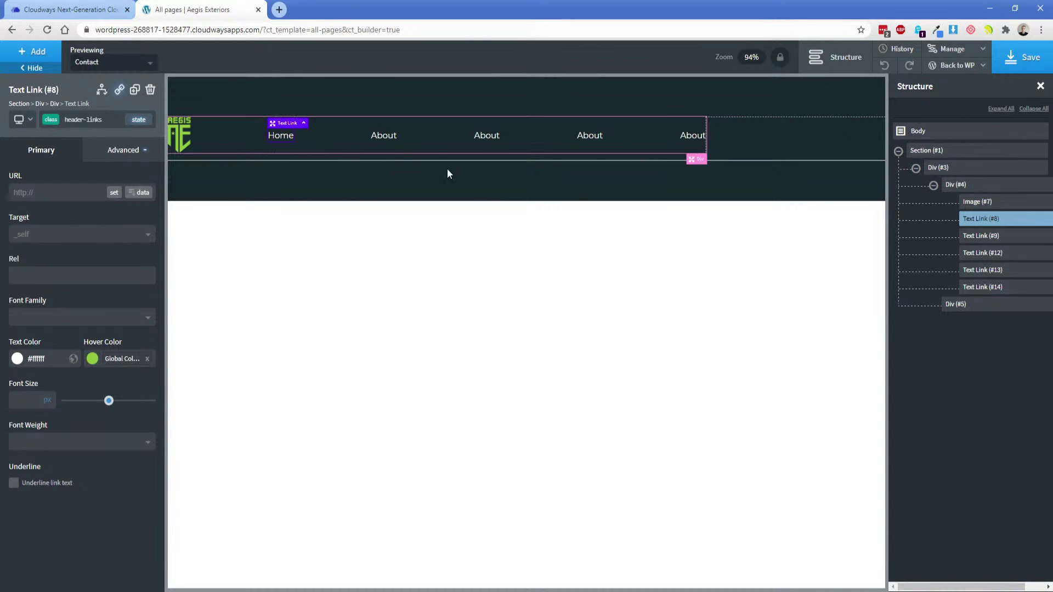
# Wrap the Home link in a new Div and move the other links into it.
pyautogui.click(1048, 218)
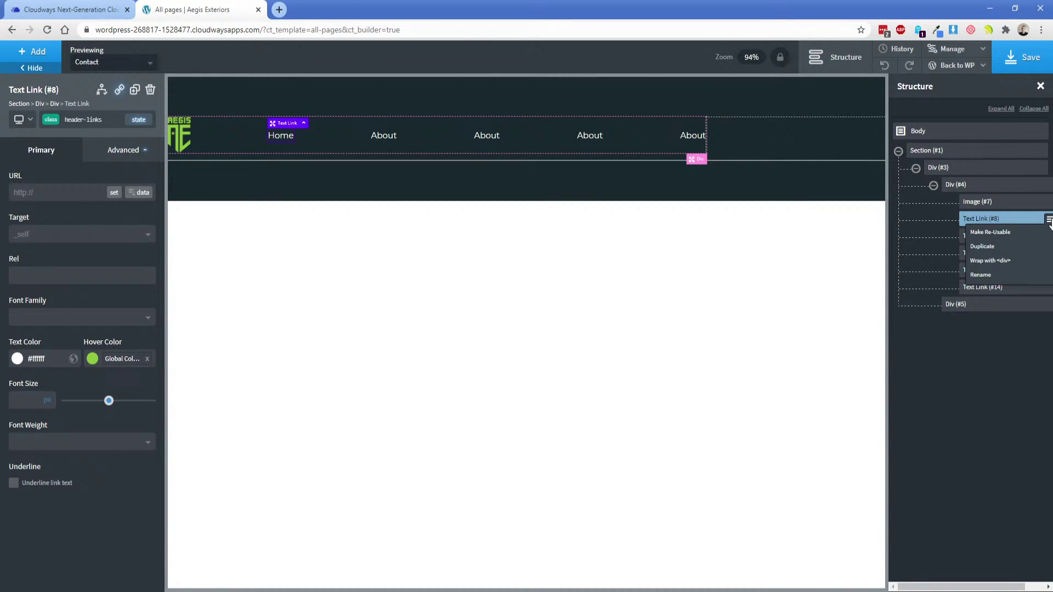
pyautogui.click(1003, 262)
pyautogui.moveTo(980, 257); pyautogui.dragTo(995, 257)
pyautogui.moveTo(981, 270); pyautogui.dragTo(1002, 308)
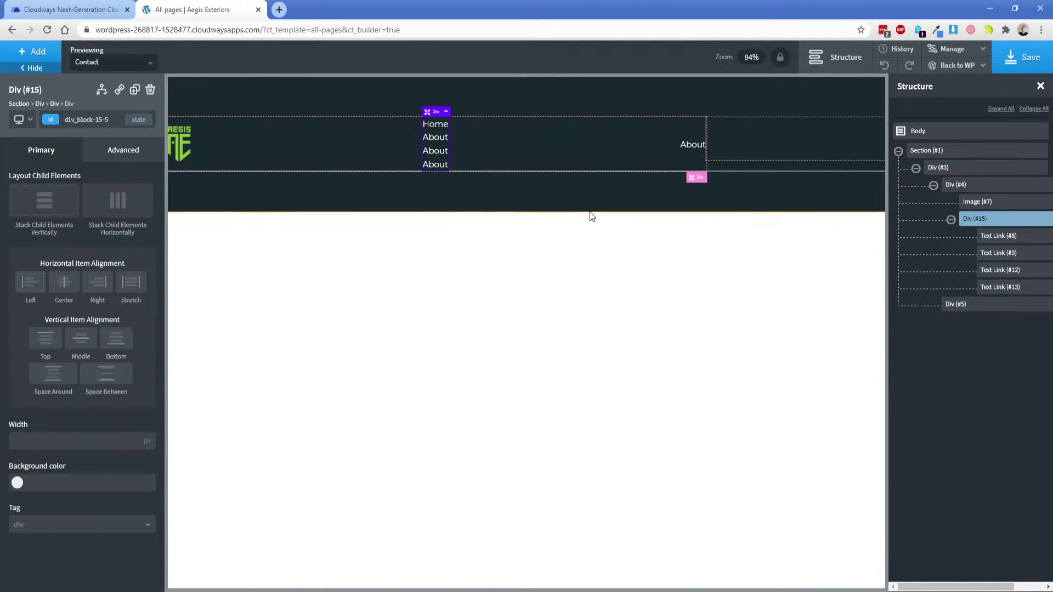
# Delete the extra About link and stack the grouped links horizontally.
pyautogui.click(690, 146)
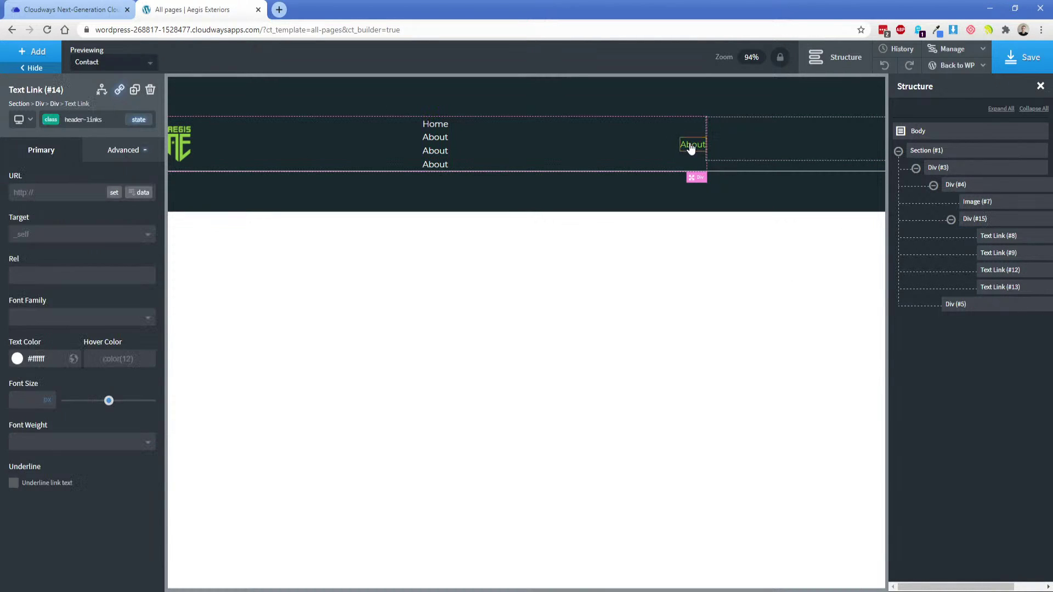
pyautogui.press('Delete')
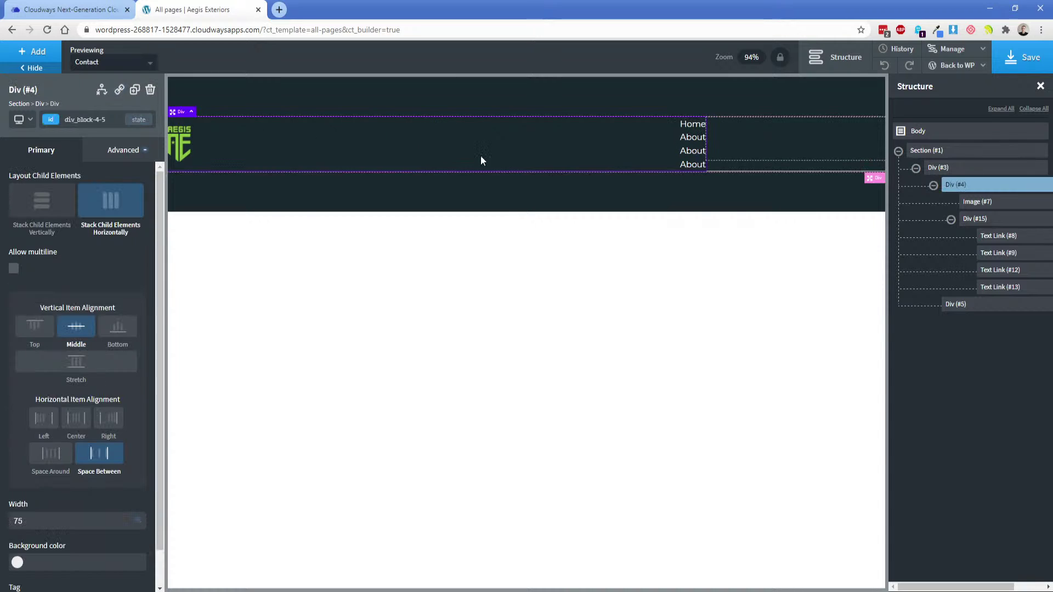
pyautogui.click(690, 152)
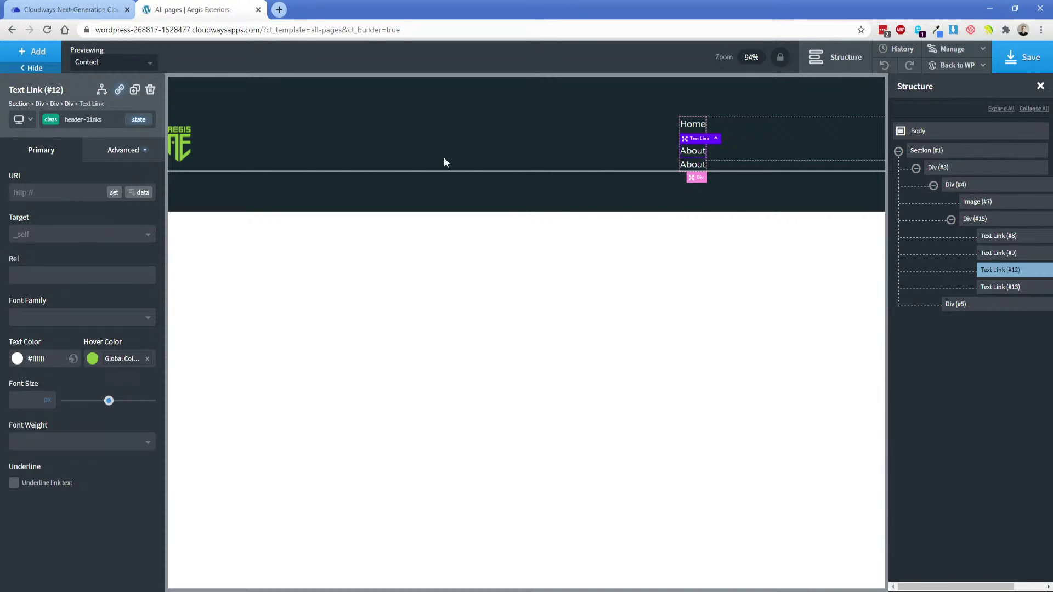
pyautogui.click(68, 103)
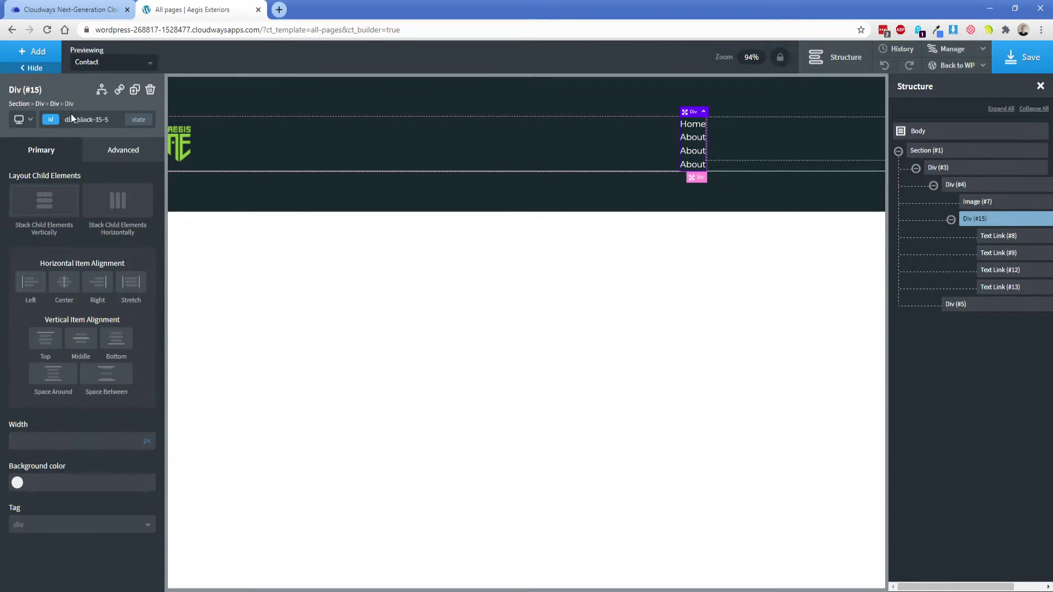
pyautogui.click(107, 198)
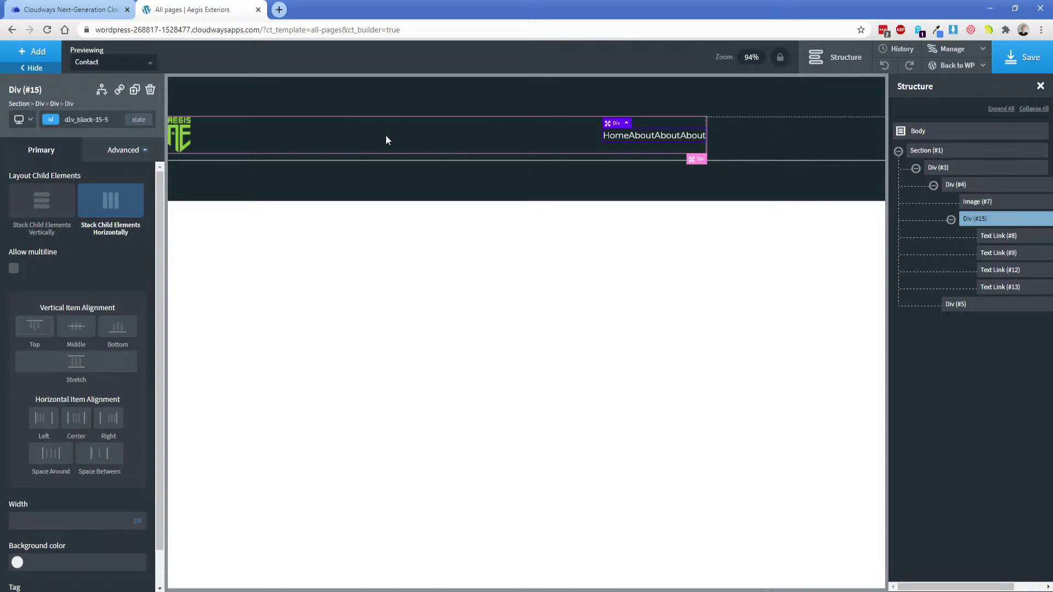
pyautogui.click(33, 52)
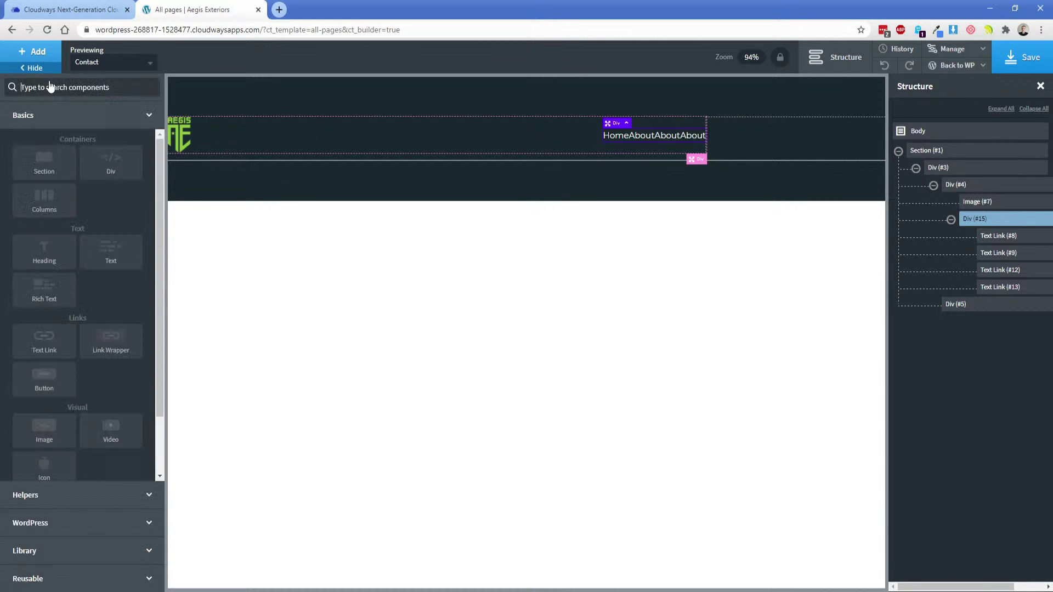
pyautogui.click(41, 495)
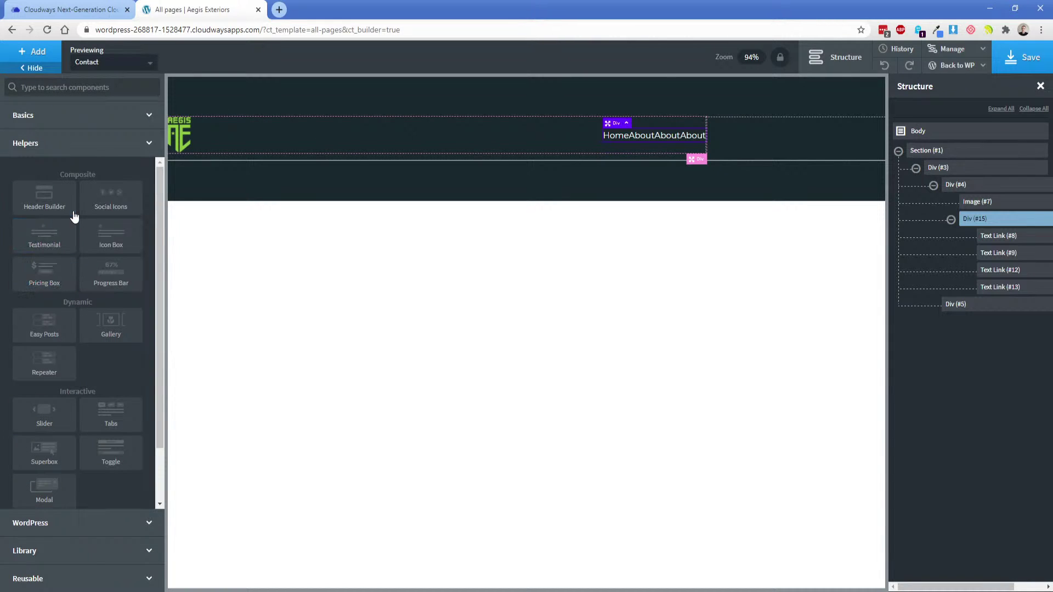
pyautogui.click(56, 526)
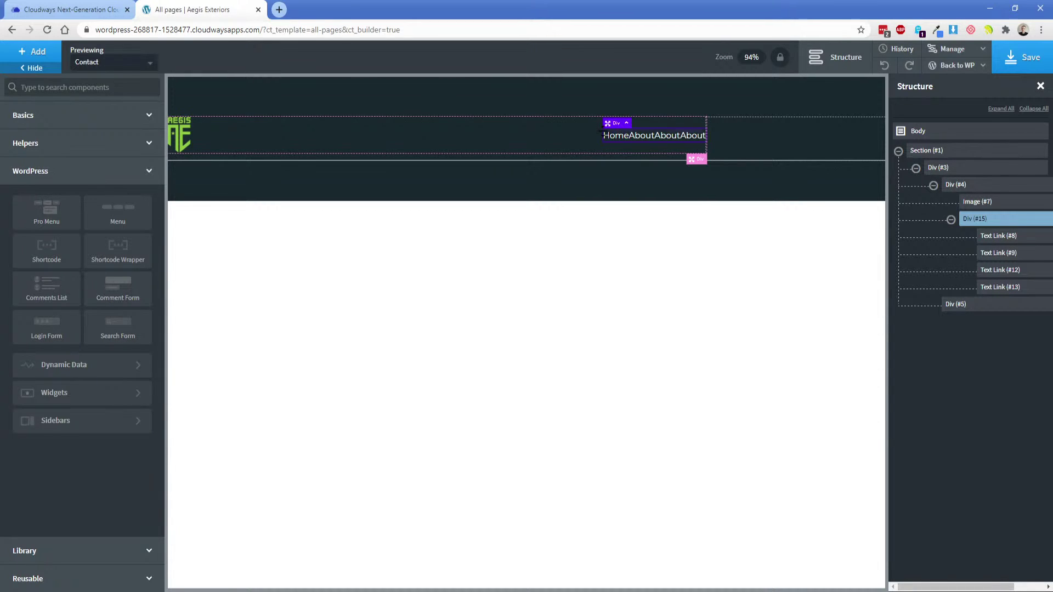
pyautogui.click(371, 147)
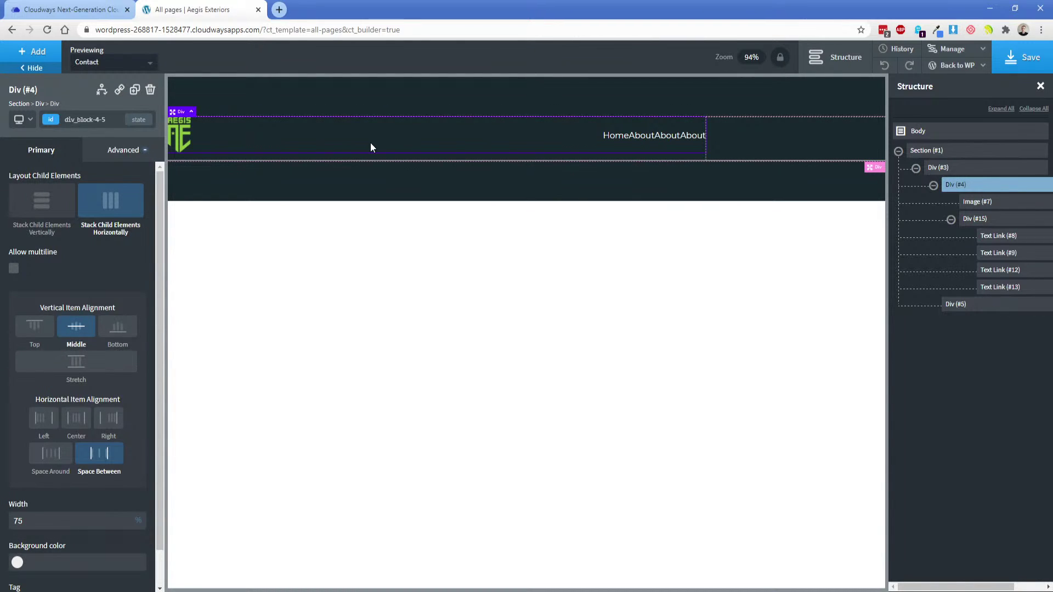
# Give the Home link a 15px right margin.
pyautogui.click(620, 145)
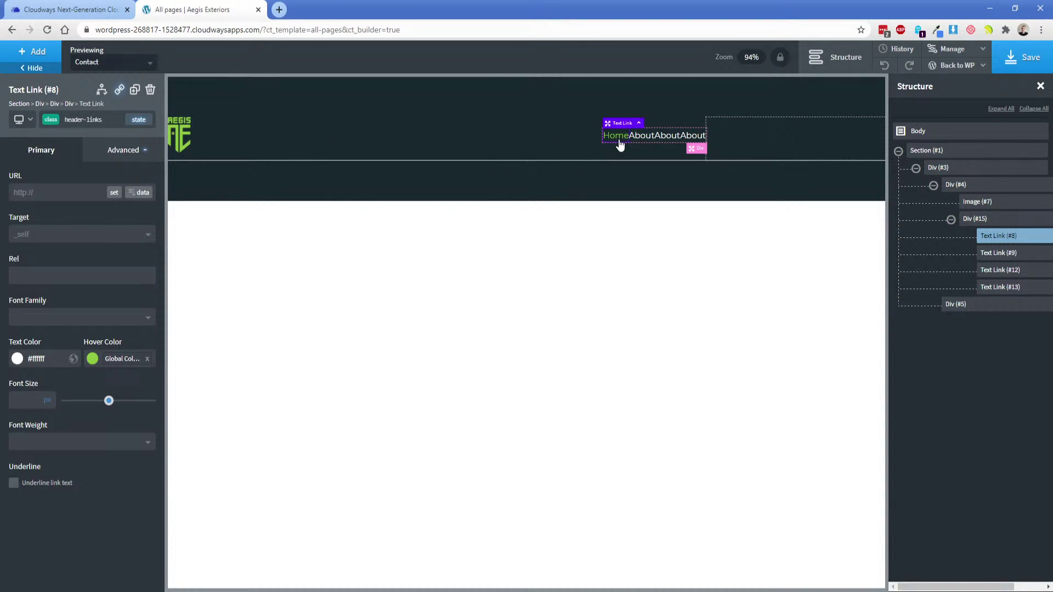
pyautogui.click(110, 152)
pyautogui.click(85, 218)
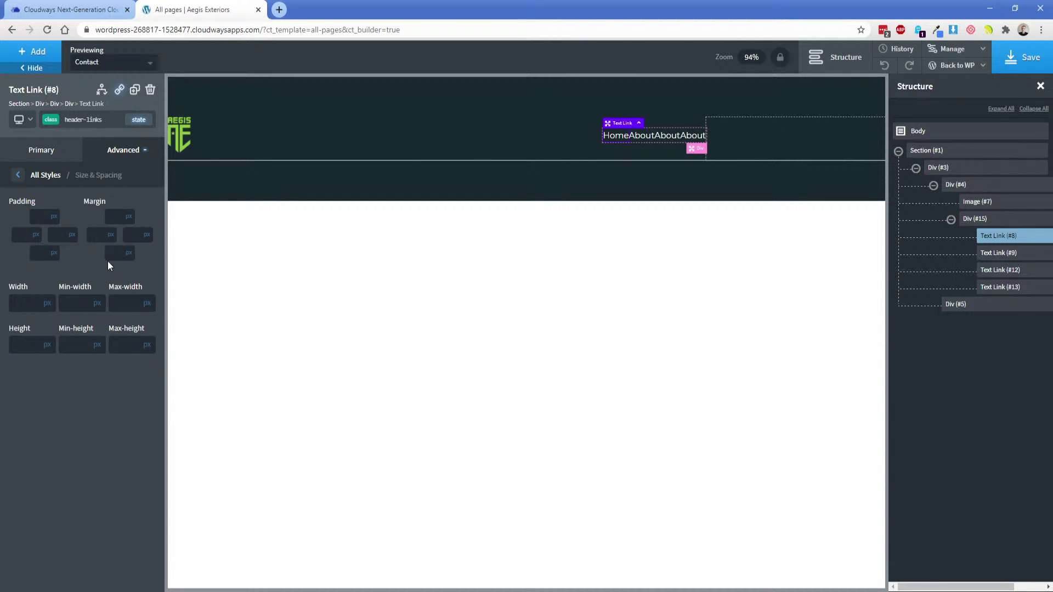
pyautogui.click(132, 234)
pyautogui.write('15')
pyautogui.doubleClick(132, 235)
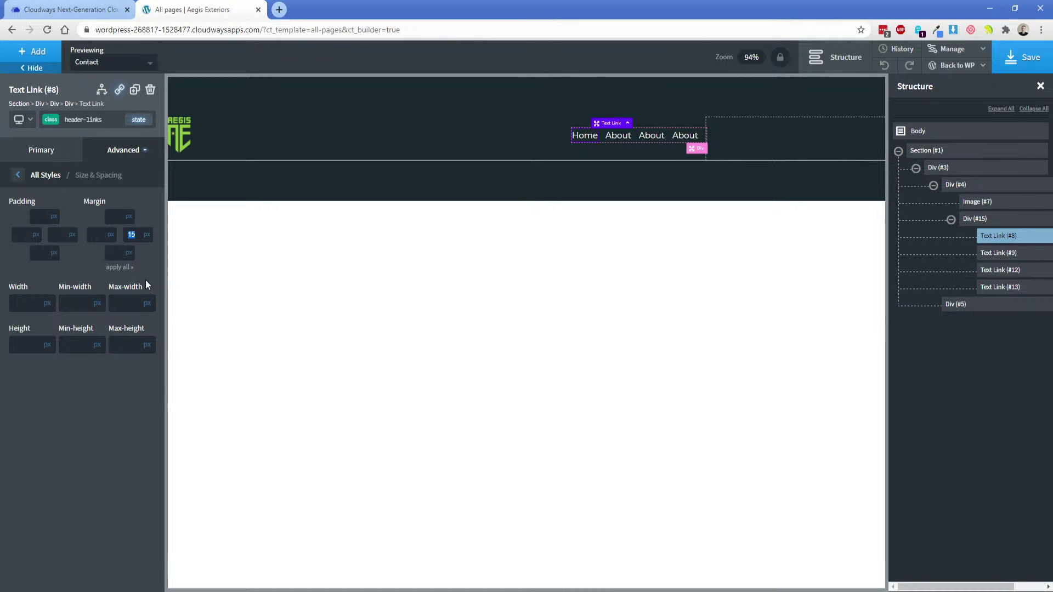
pyautogui.write('20')
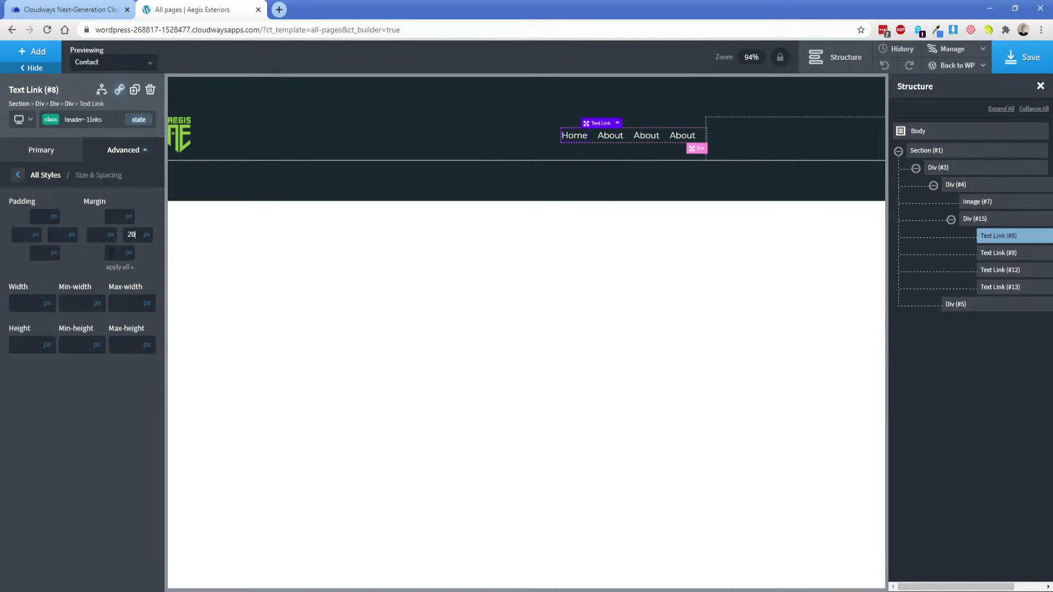
pyautogui.doubleClick(129, 234)
pyautogui.write('15')
pyautogui.click(66, 159)
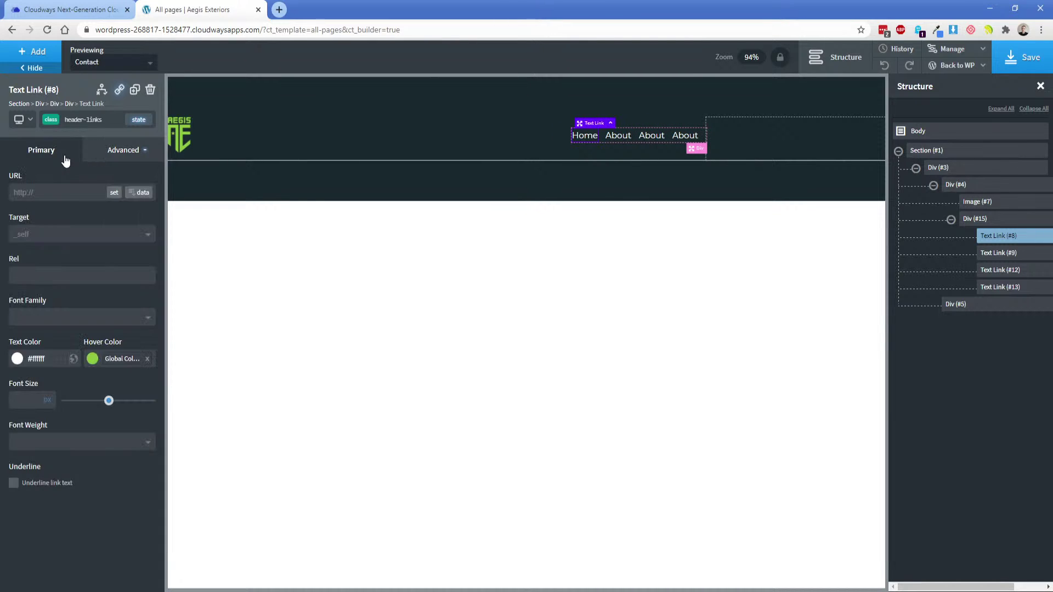
# Set the nav links' font size to 18 and compare with the XD design.
pyautogui.click(27, 405)
pyautogui.write('18')
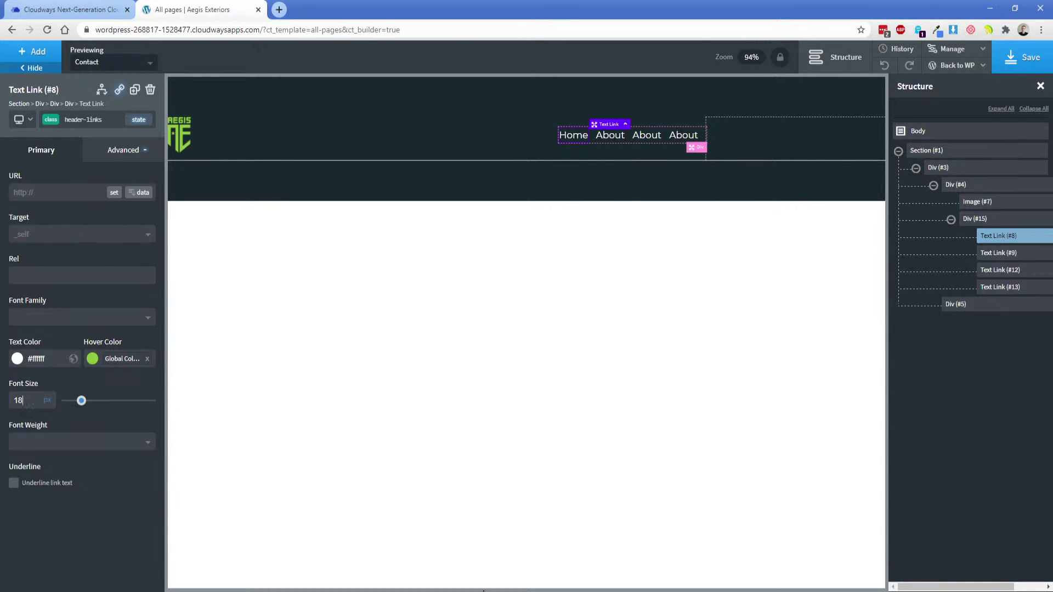
pyautogui.click(483, 591)
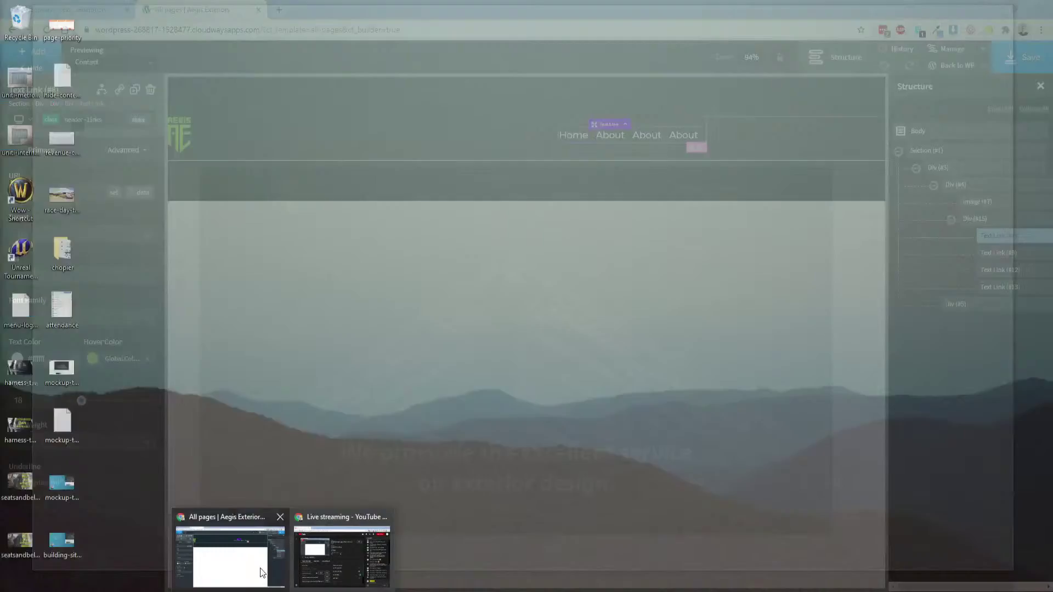
pyautogui.click(342, 568)
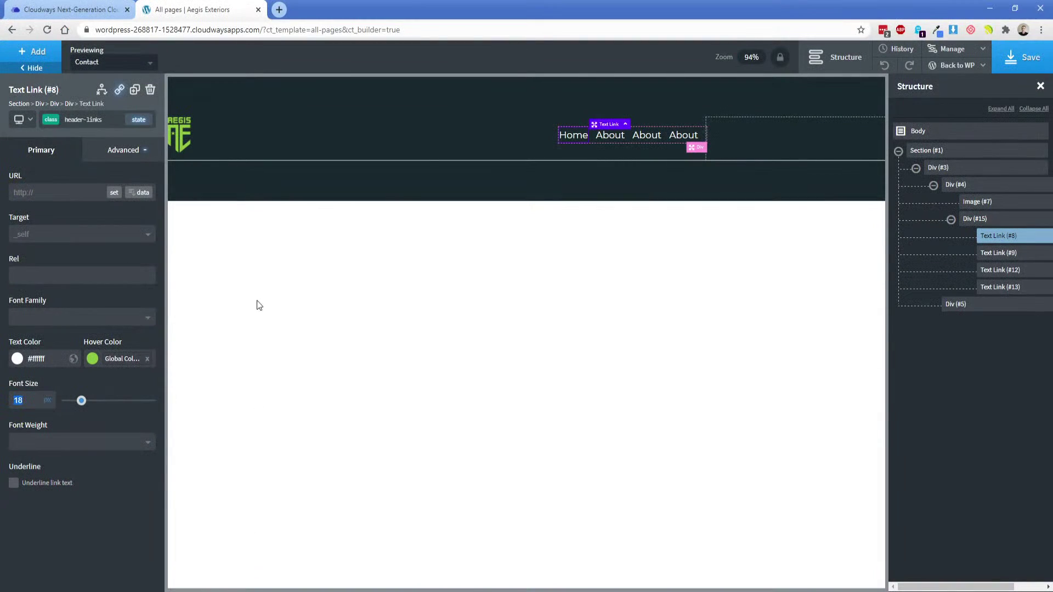
# Set the nav links' text transform to uppercase, then select the empty right header div.
pyautogui.click(124, 150)
pyautogui.click(98, 274)
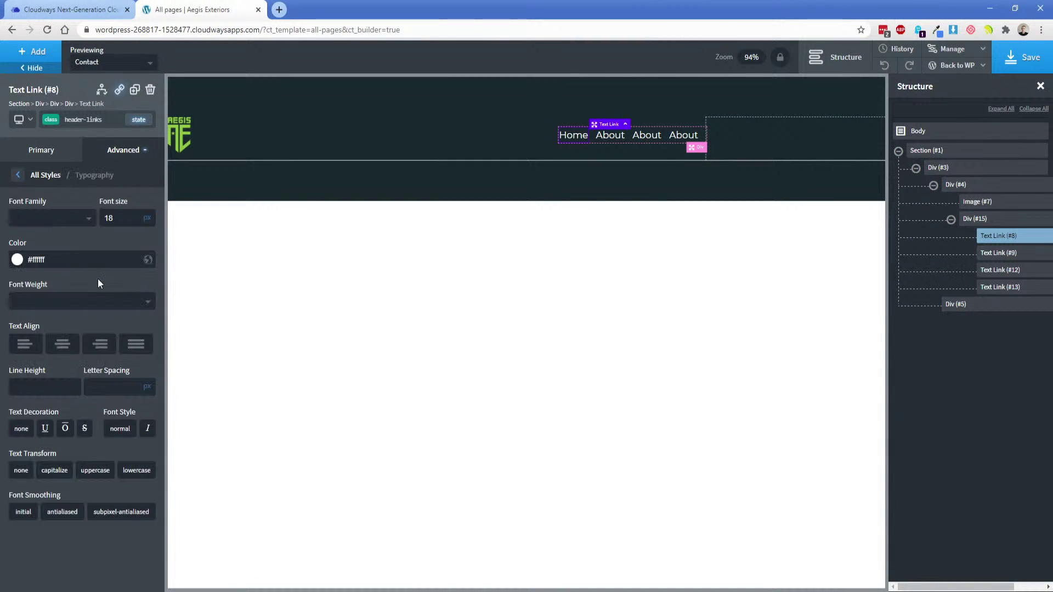
pyautogui.click(92, 475)
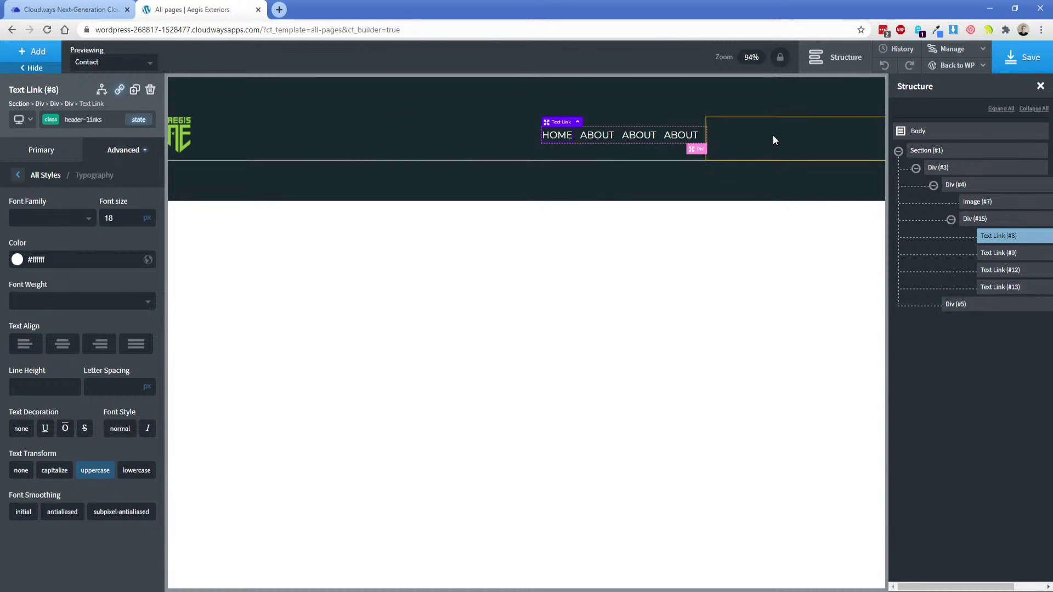
pyautogui.click(482, 591)
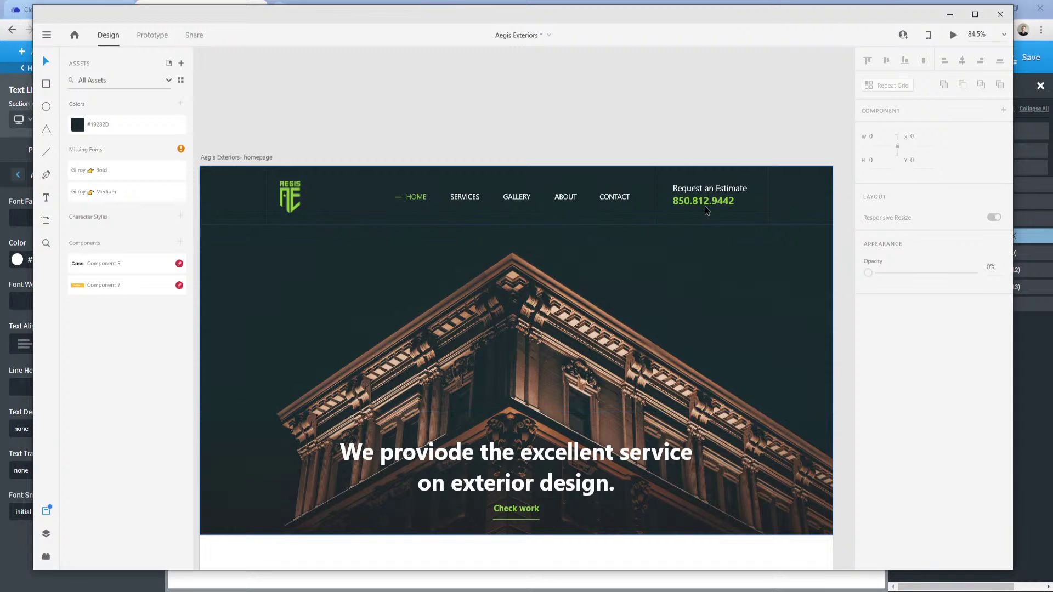
pyautogui.click(15, 551)
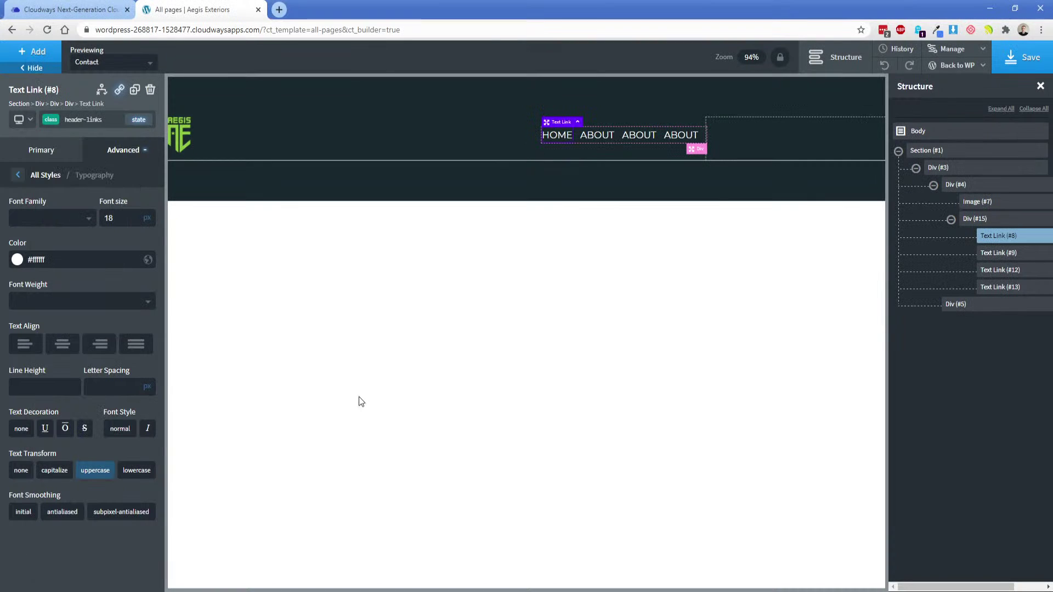
pyautogui.click(768, 134)
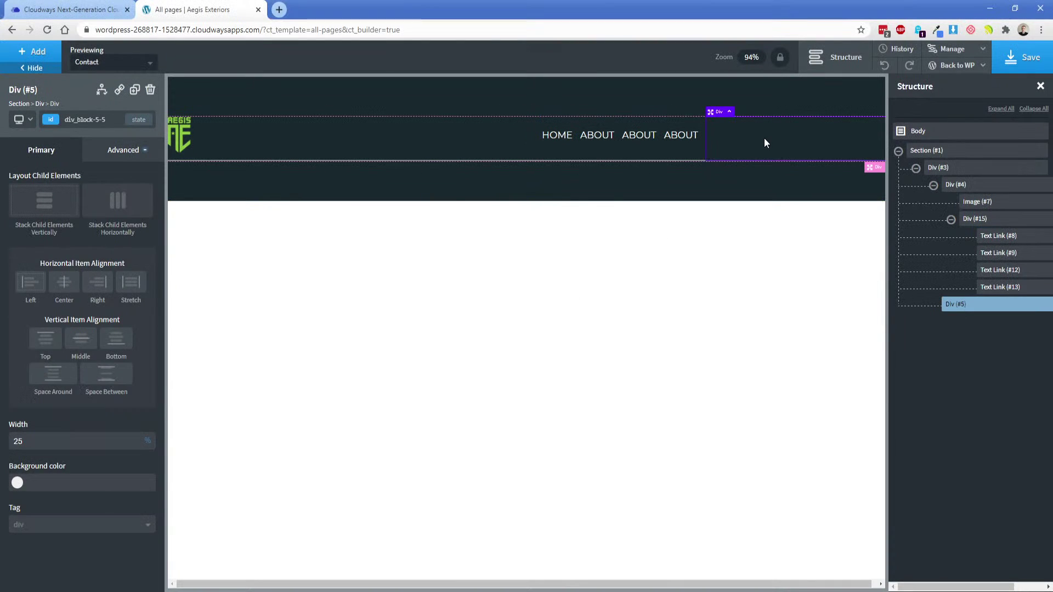
# Add an h3 Heading to the right div with white text at 22px.
pyautogui.click(33, 52)
pyautogui.click(43, 116)
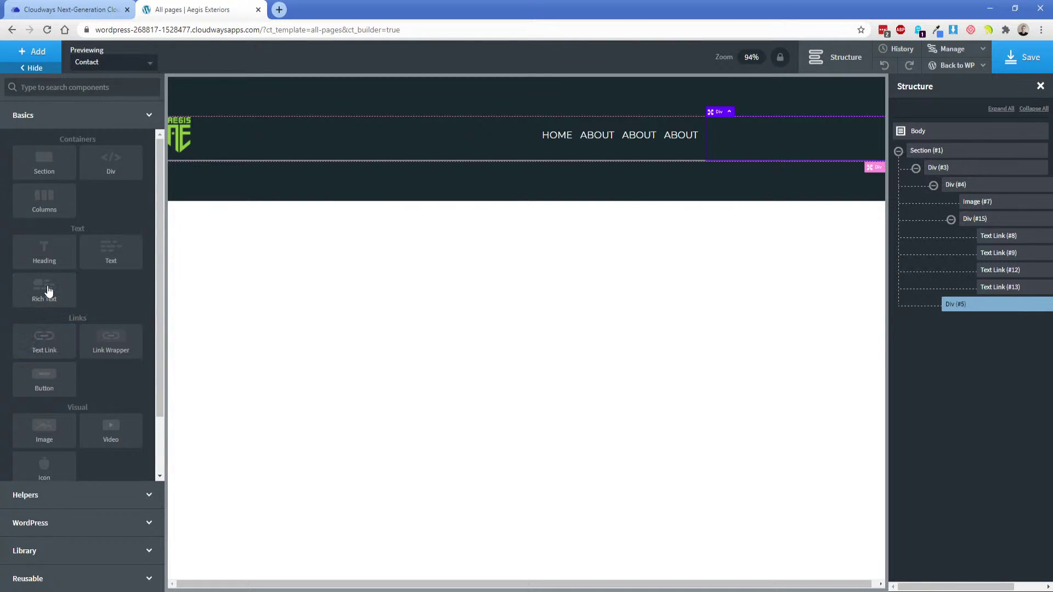
pyautogui.click(49, 264)
pyautogui.click(41, 365)
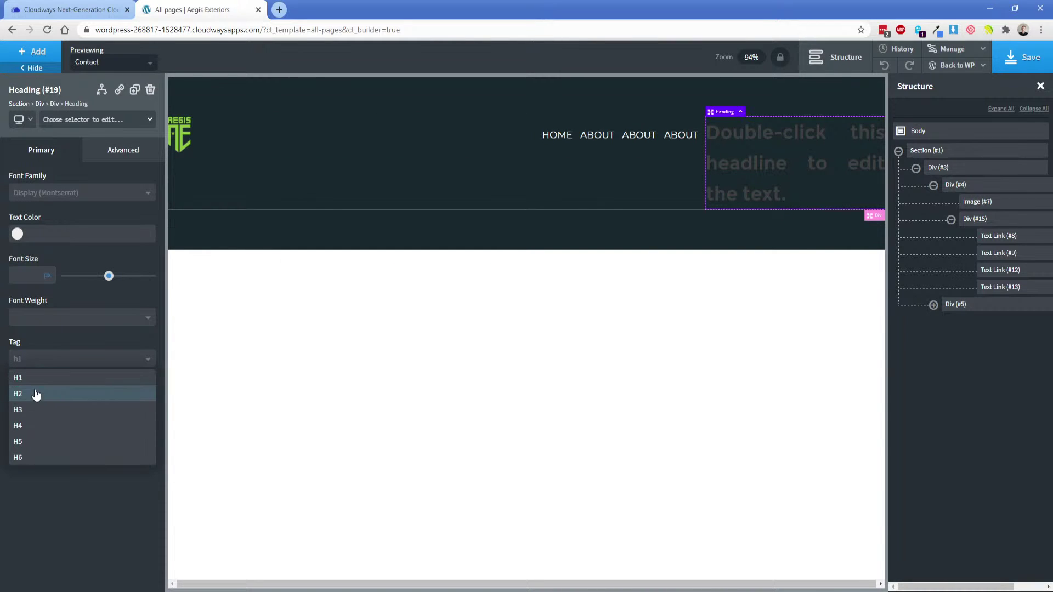
pyautogui.click(33, 407)
pyautogui.click(17, 234)
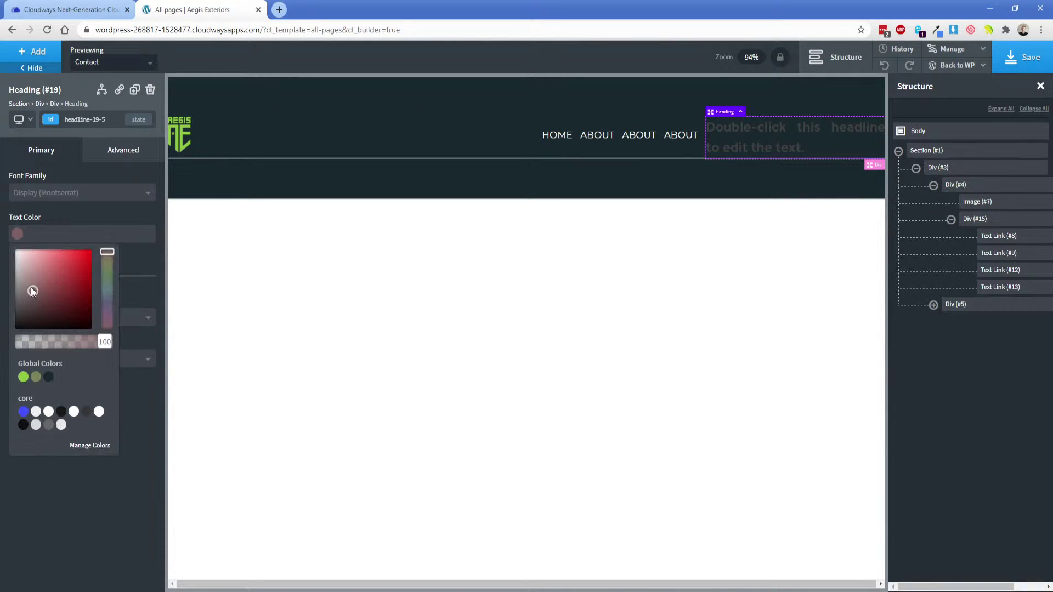
pyautogui.moveTo(31, 288); pyautogui.dragTo(27, 217)
pyautogui.moveTo(108, 278); pyautogui.dragTo(86, 278)
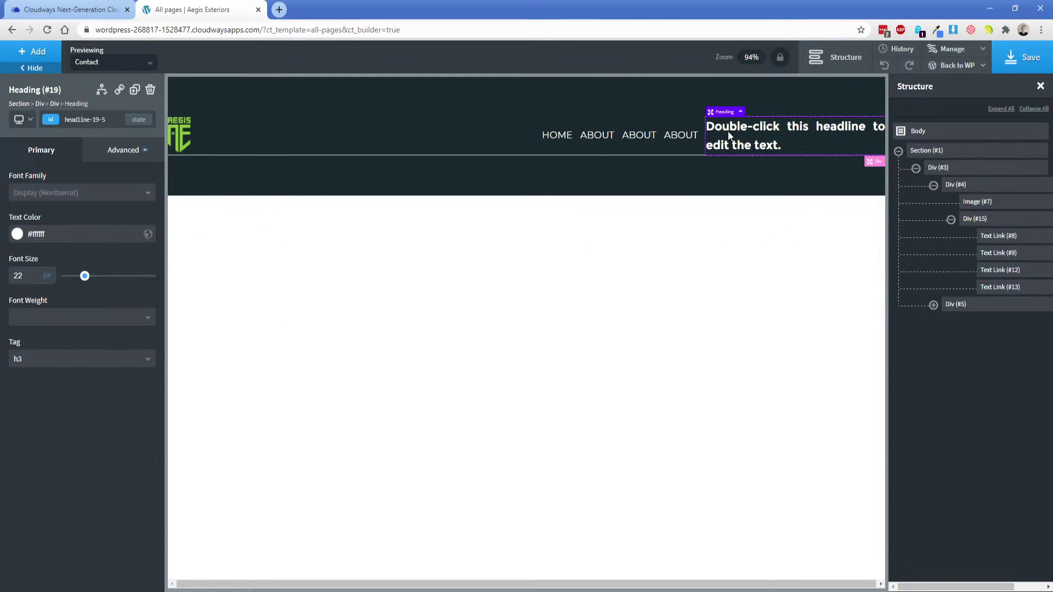
# Make the heading read 'Request an Estimate' with a 15px bottom margin.
pyautogui.doubleClick(771, 130)
pyautogui.write('Request')
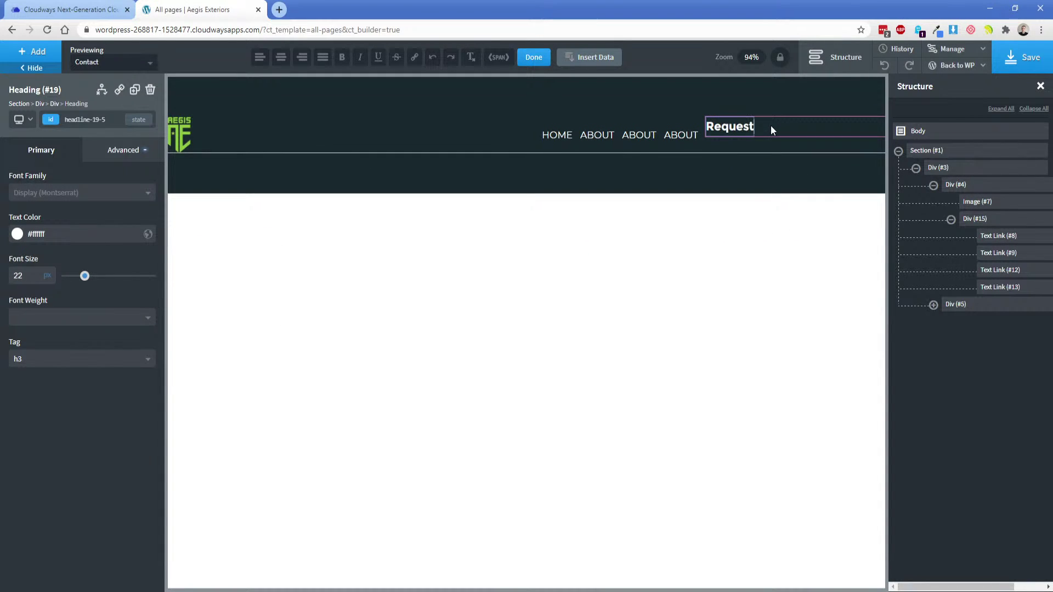
pyautogui.write(' an Estimate')
pyautogui.click(123, 150)
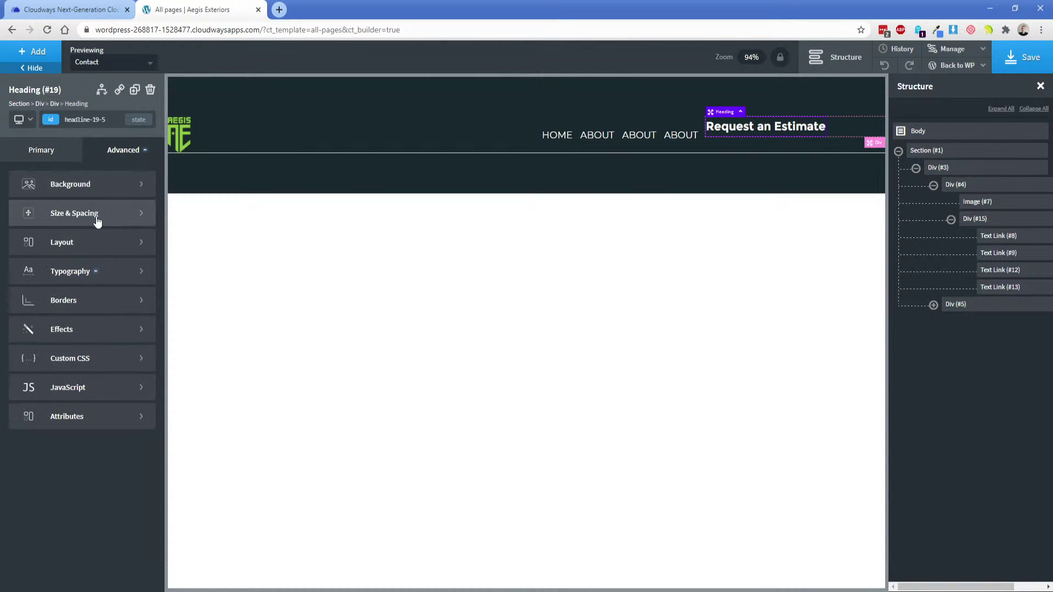
pyautogui.click(97, 220)
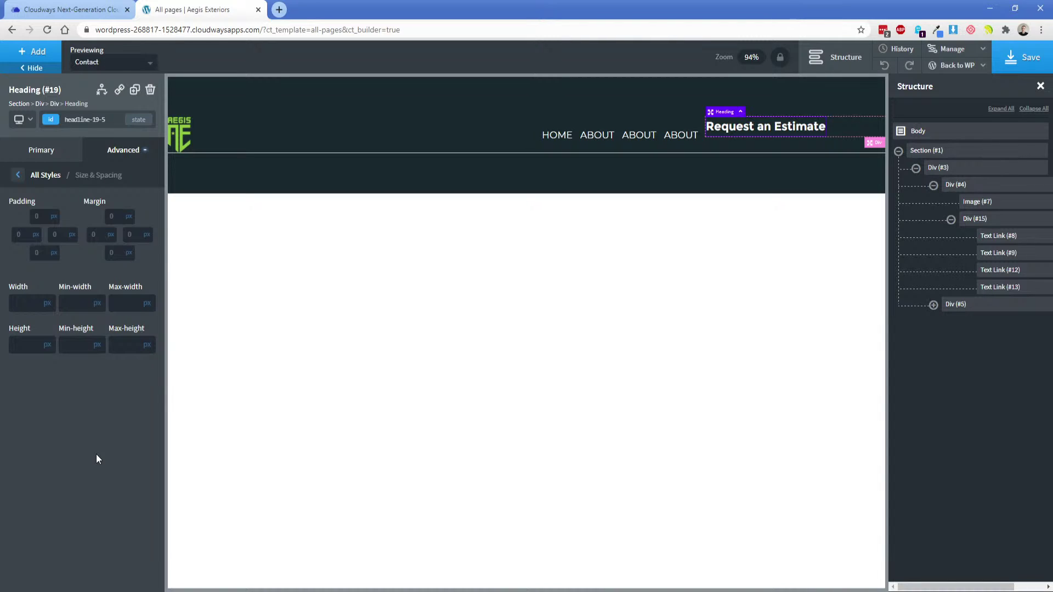
pyautogui.click(113, 253)
pyautogui.write('15')
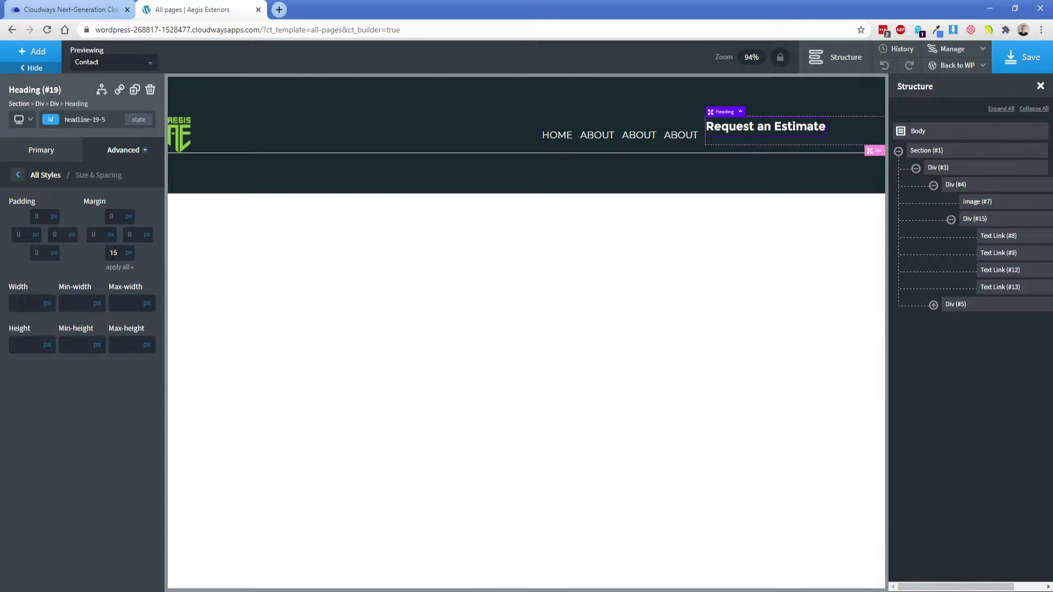
pyautogui.click(498, 591)
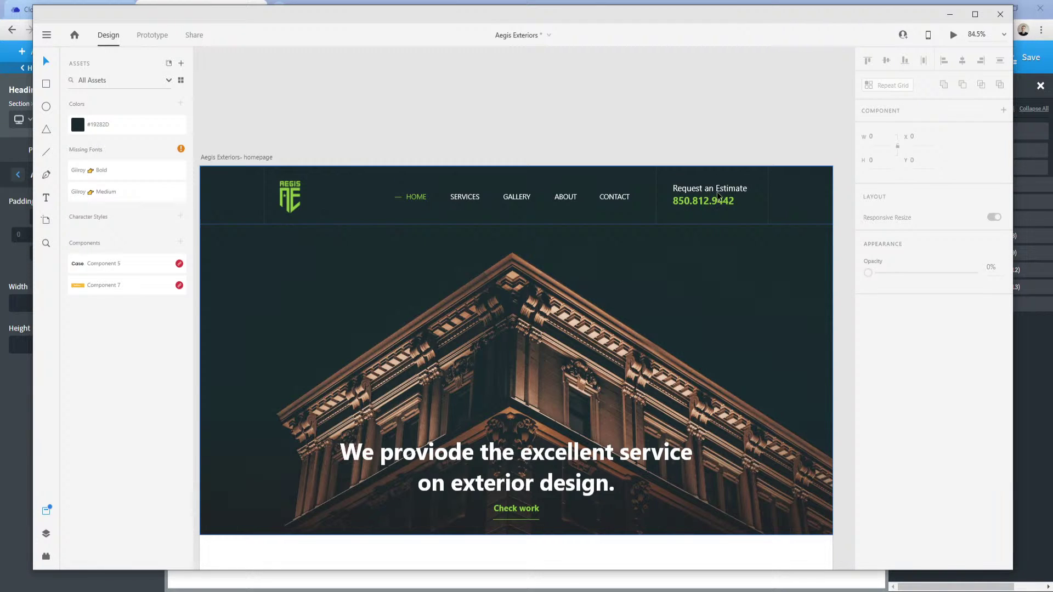
# Inspect the XD 'Request an Estimate' text layer, finding Gilroy Medium at size 18.
pyautogui.click(717, 189)
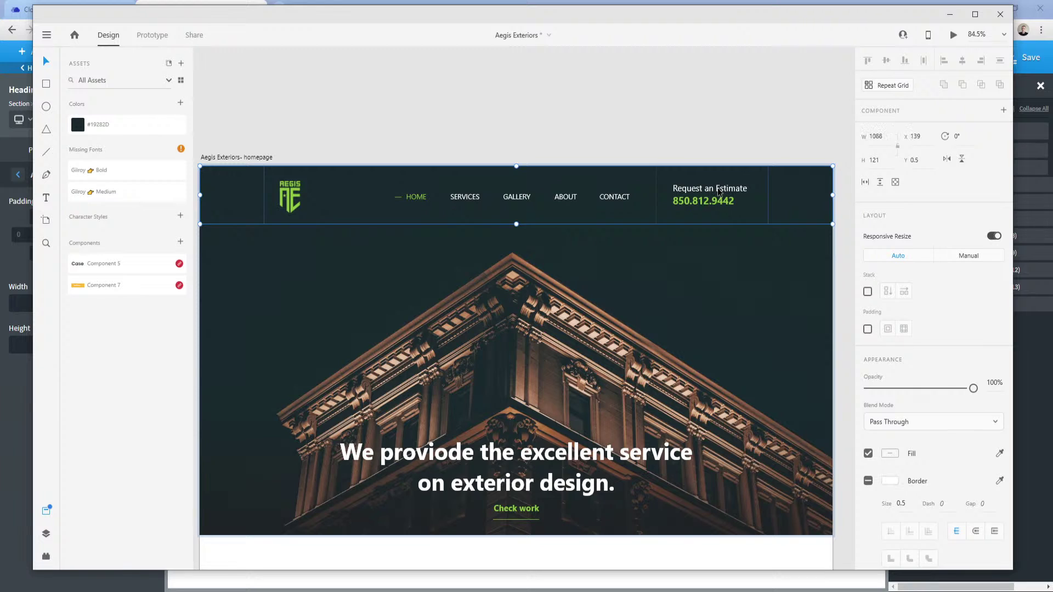
pyautogui.doubleClick(716, 189)
pyautogui.doubleClick(702, 191)
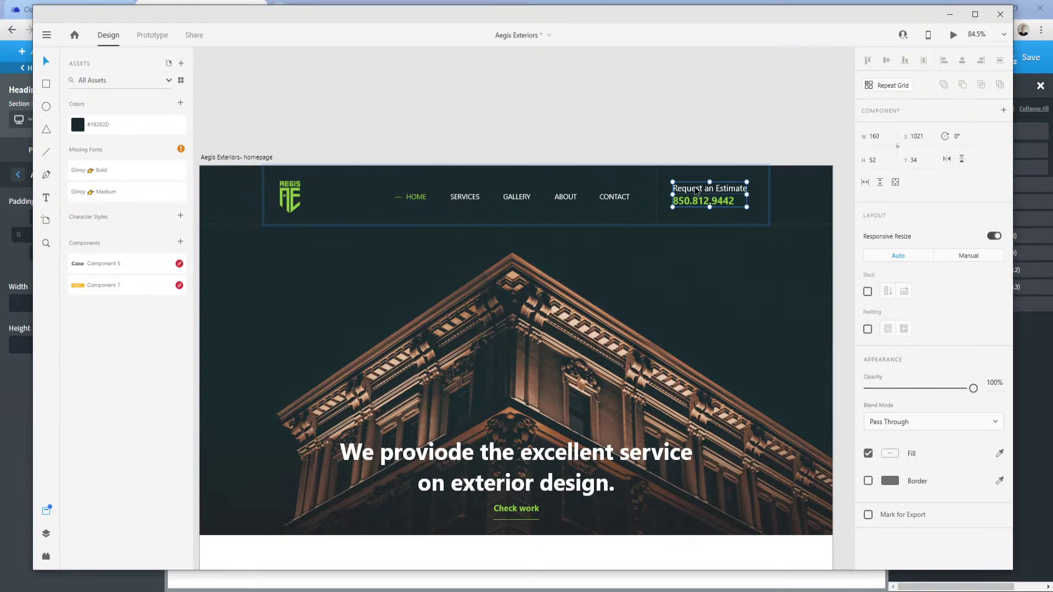
pyautogui.doubleClick(695, 191)
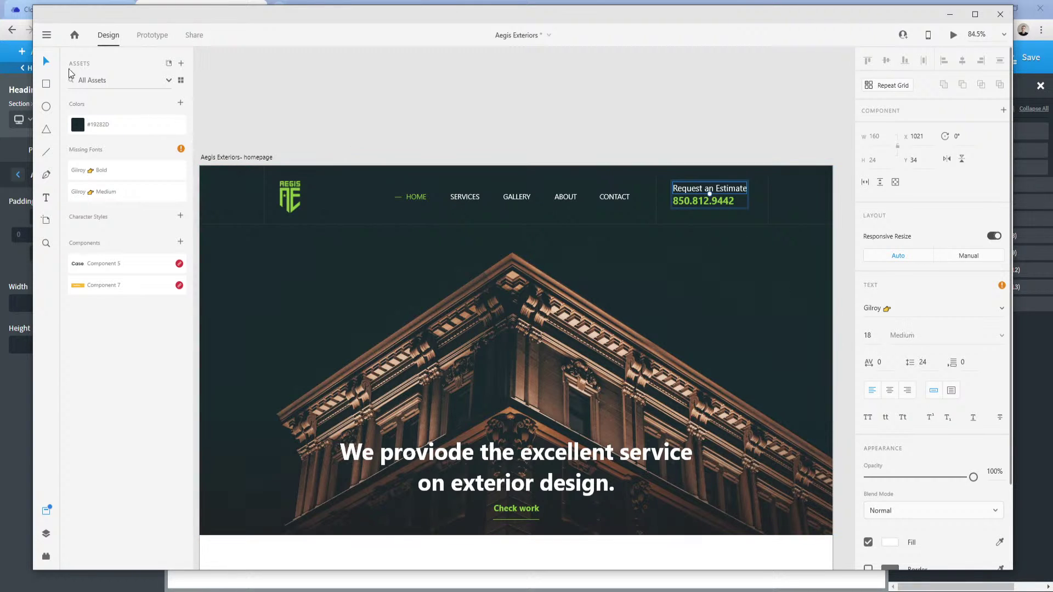
pyautogui.click(211, 3)
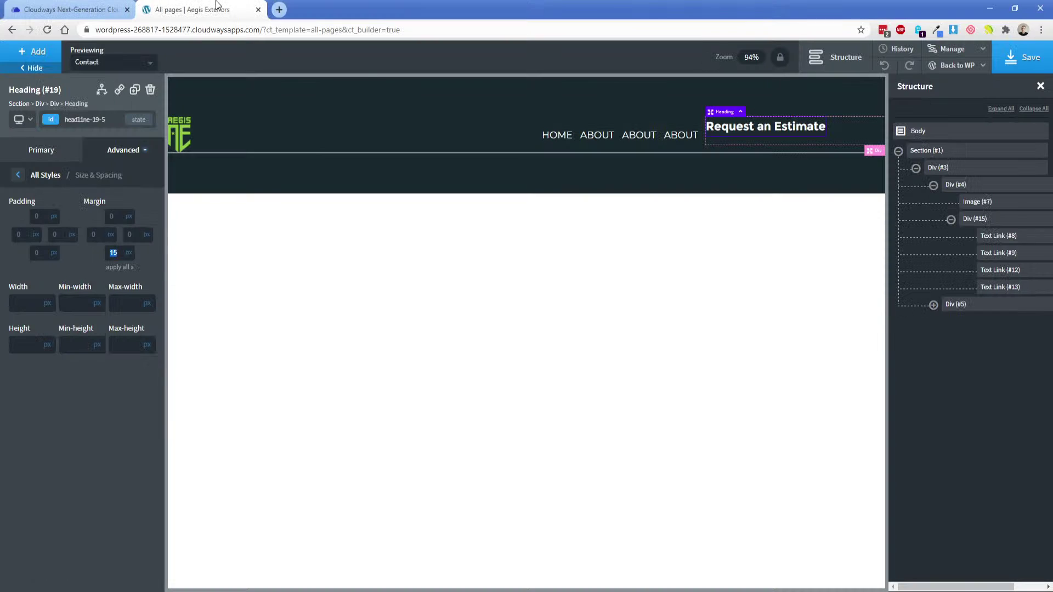
# Change the estimate heading to font size 18px and font weight 400.
pyautogui.click(49, 154)
pyautogui.moveTo(82, 278); pyautogui.dragTo(80, 277)
pyautogui.click(78, 324)
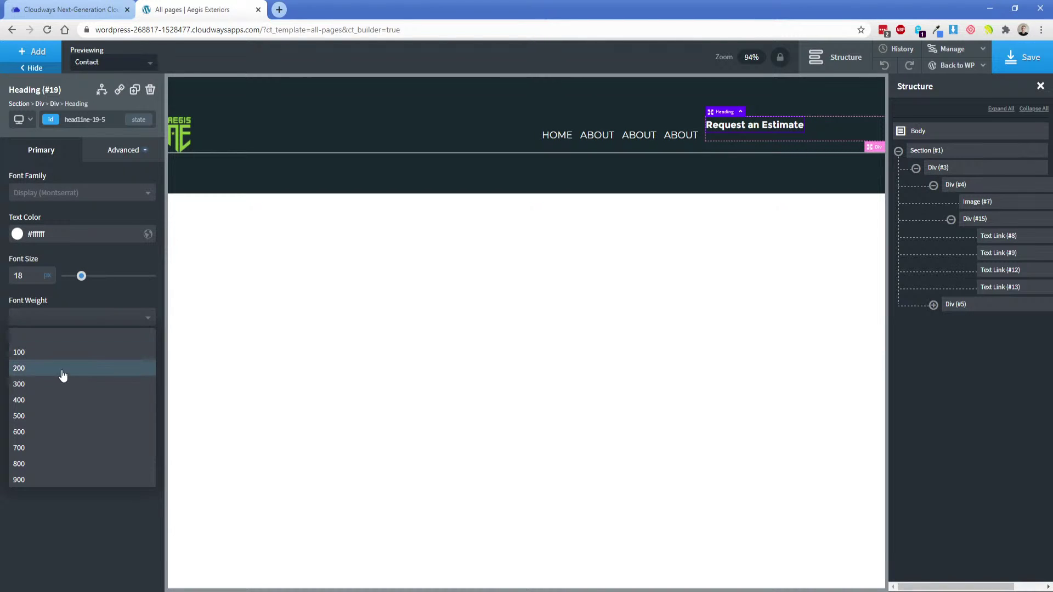
pyautogui.click(48, 401)
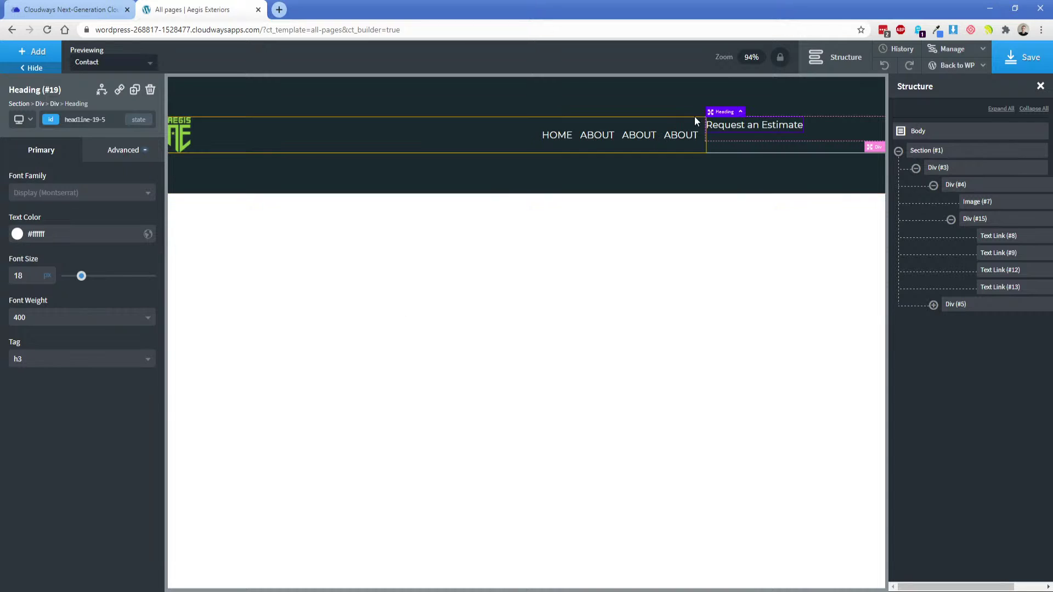
# Add a Text Link below the heading with Lime green text and Camo green hover.
pyautogui.click(40, 59)
pyautogui.write('link')
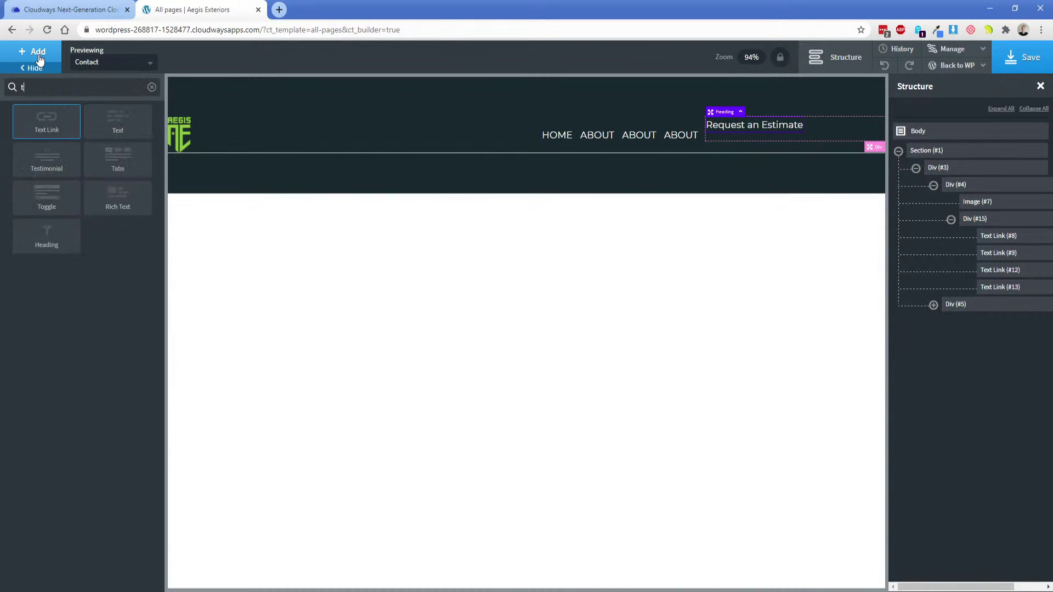
pyautogui.click(45, 123)
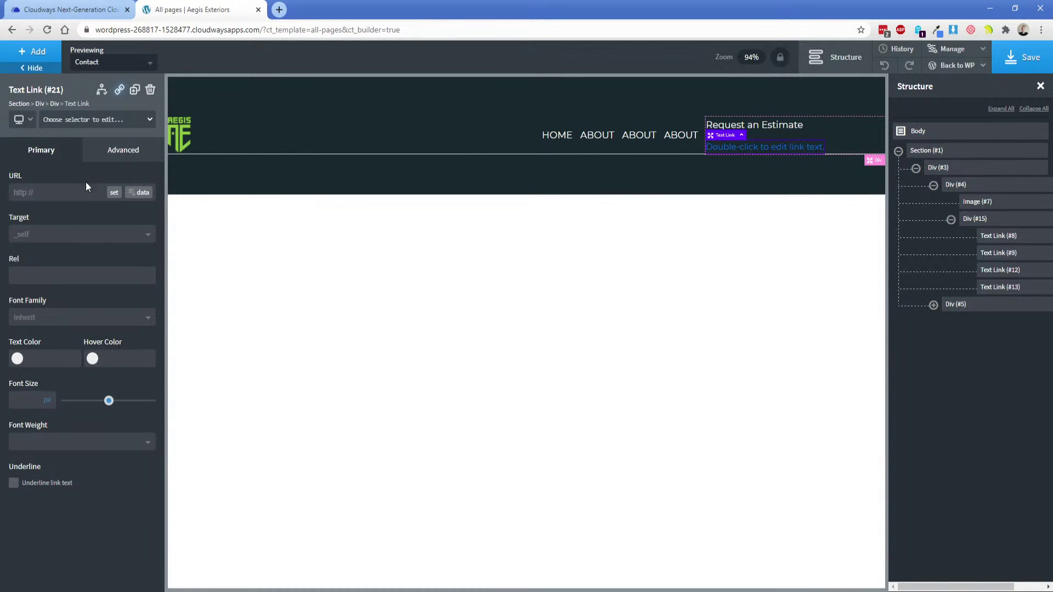
pyautogui.click(17, 359)
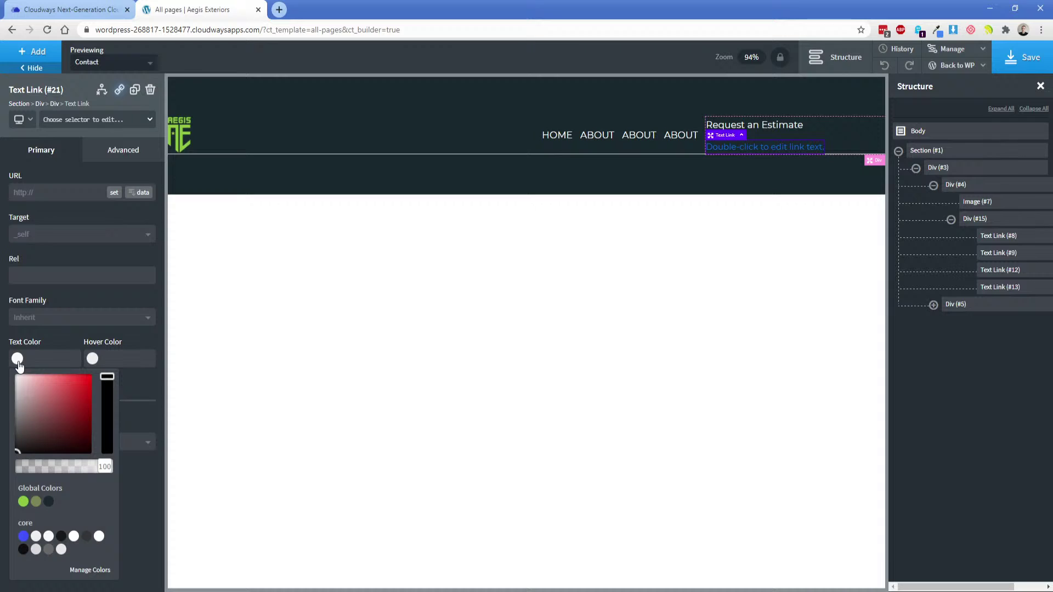
pyautogui.click(23, 501)
pyautogui.click(92, 360)
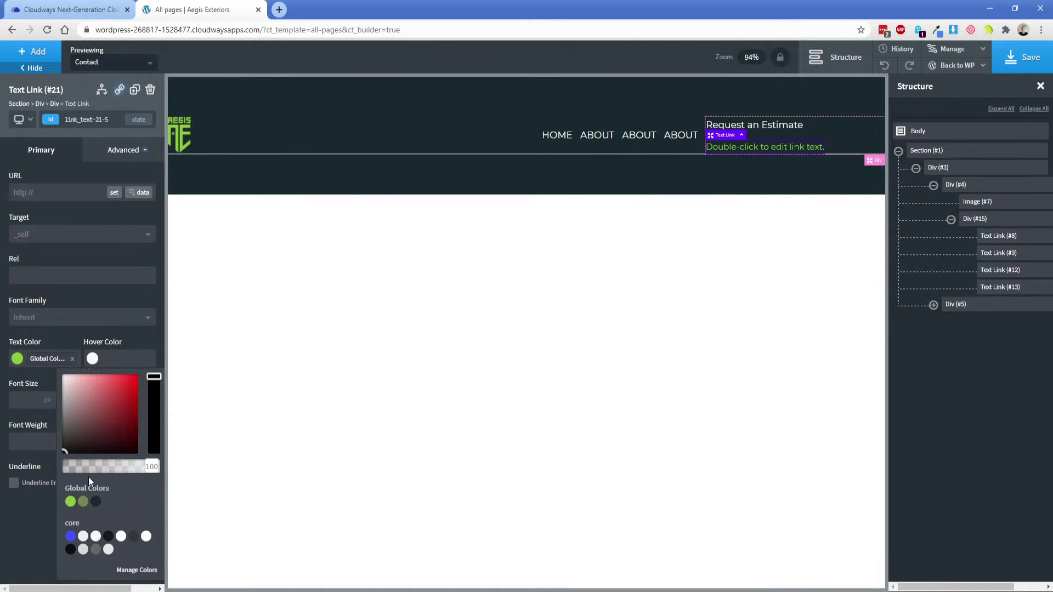
pyautogui.click(83, 501)
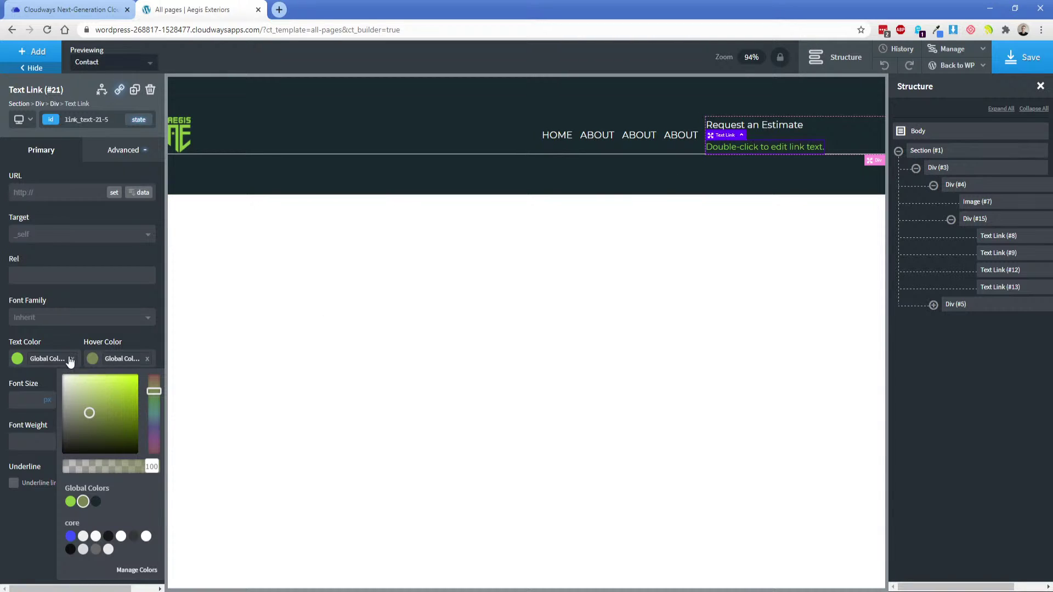
# Copy the Lime green hex code from Global Colors and open a new browser tab.
pyautogui.click(952, 49)
pyautogui.click(936, 67)
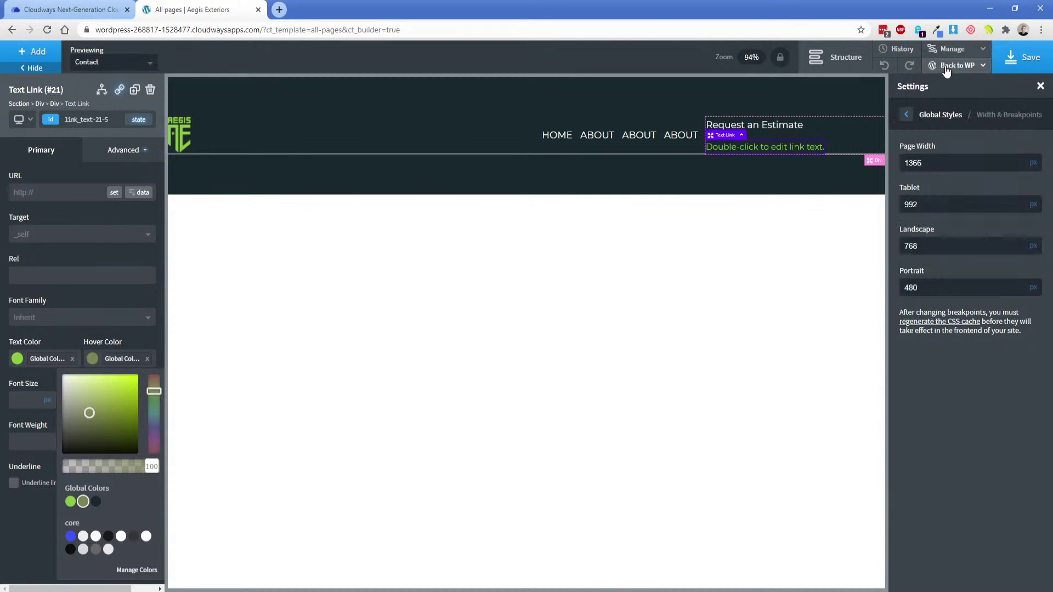
pyautogui.click(906, 114)
pyautogui.click(950, 155)
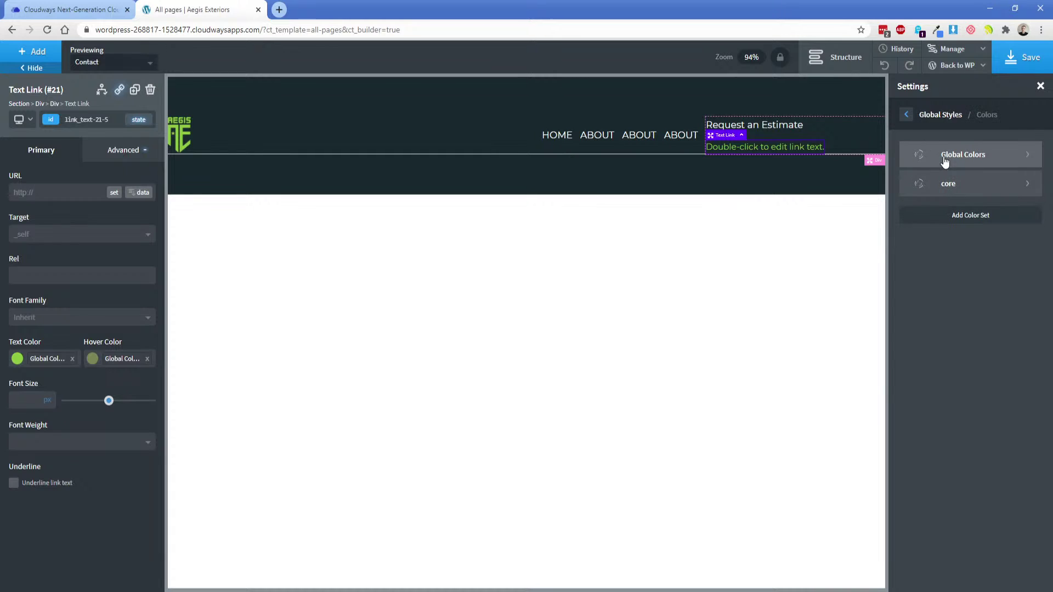
pyautogui.click(945, 157)
pyautogui.doubleClick(945, 162)
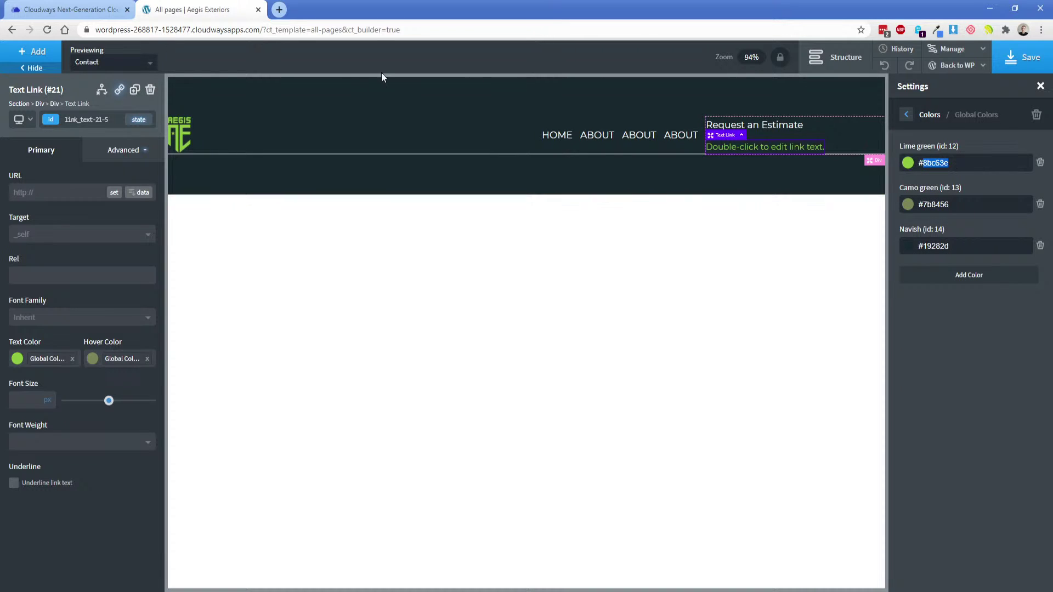
pyautogui.click(280, 9)
# In Paletton, set the base colour to lime green 8BC63E.
pyautogui.write('pal')
pyautogui.press('Return')
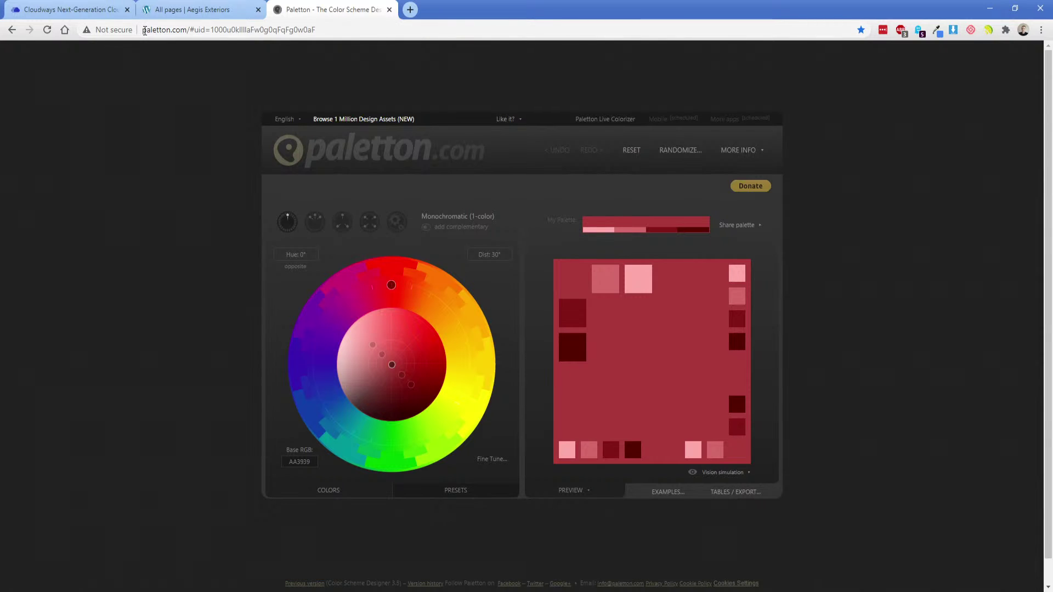
pyautogui.click(302, 461)
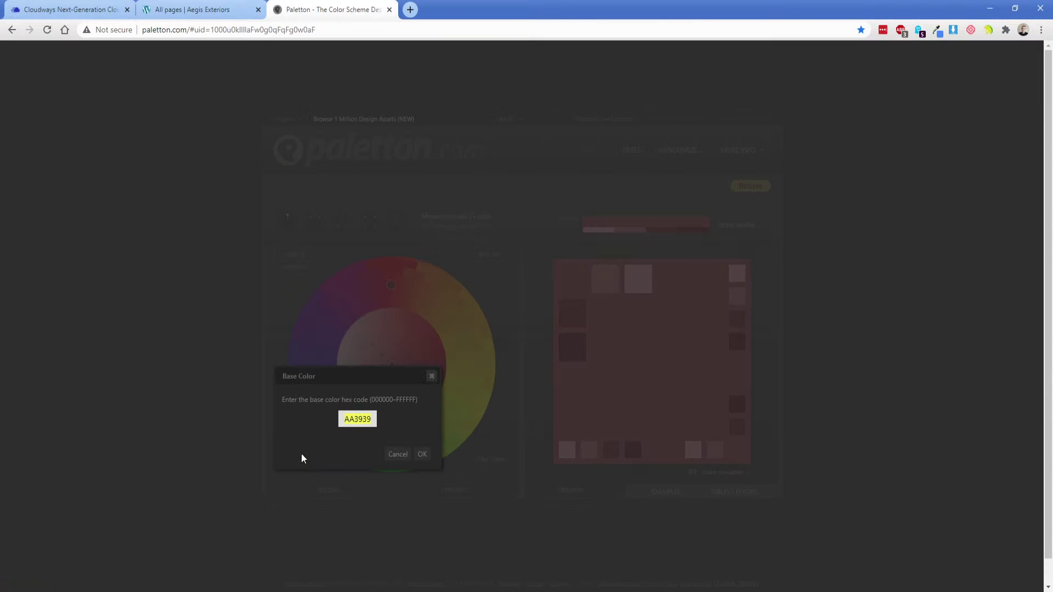
pyautogui.write('8BC63E')
pyautogui.click(423, 454)
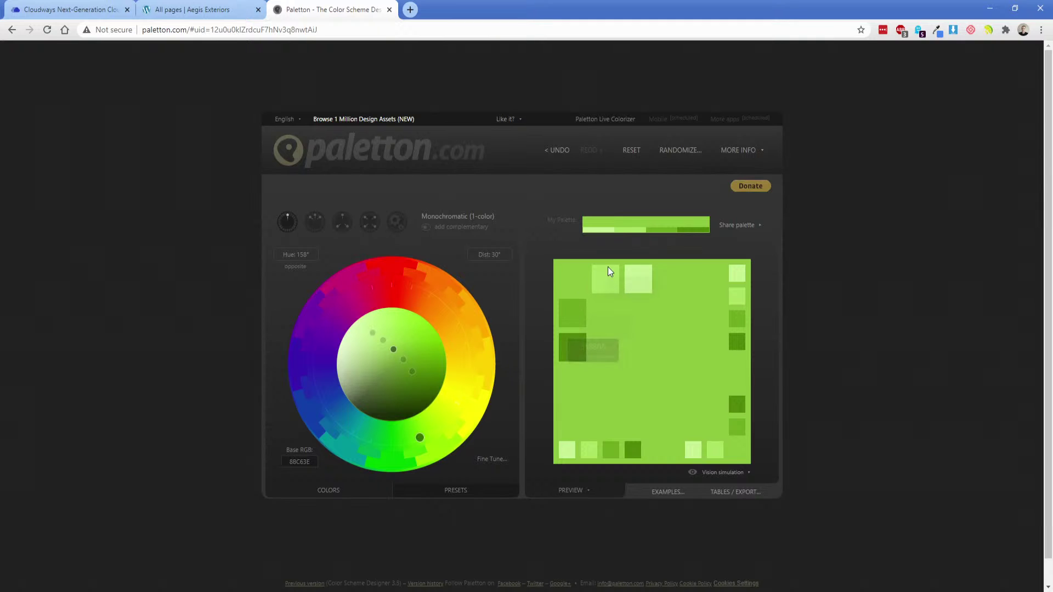
# Switch to a tetrad scheme and view details of the darker green 6EAB1F.
pyautogui.click(368, 222)
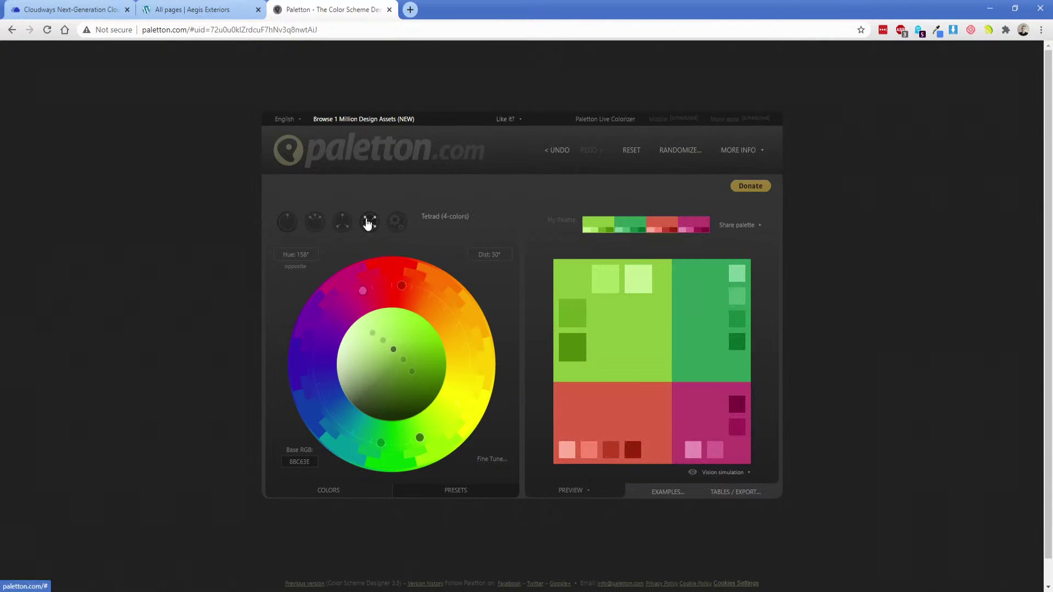
pyautogui.click(570, 317)
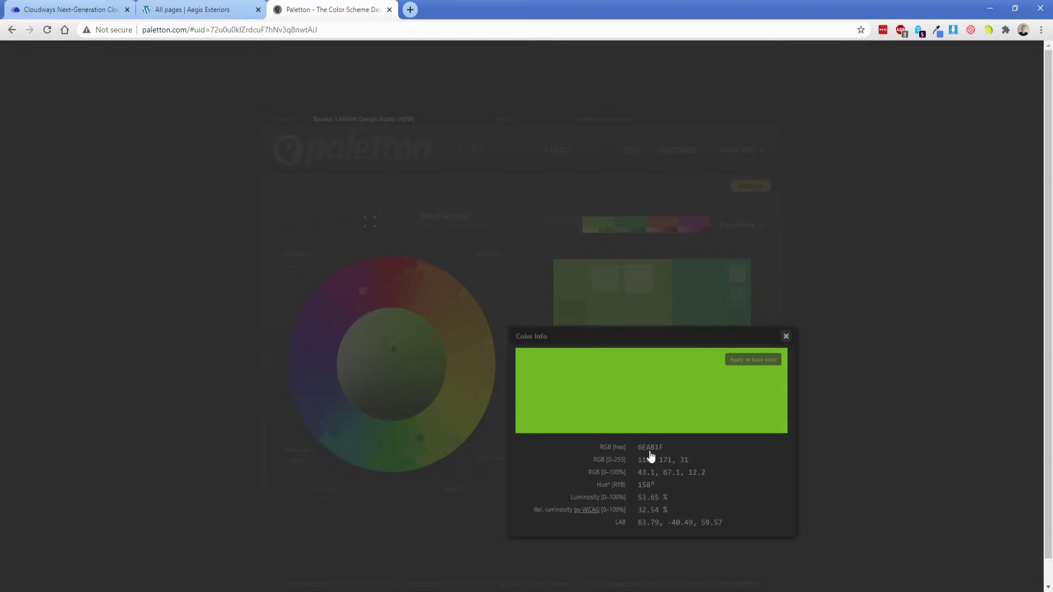
pyautogui.click(200, 9)
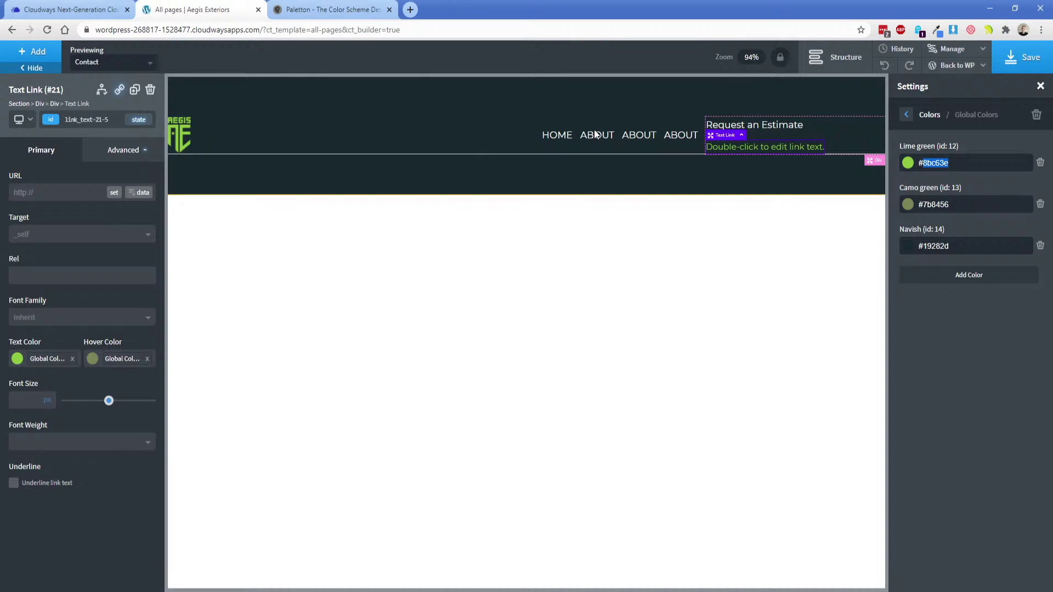
# Add a global colour 'Lime green hover' with value 6EAB1F and save the page.
pyautogui.click(962, 274)
pyautogui.write('L')
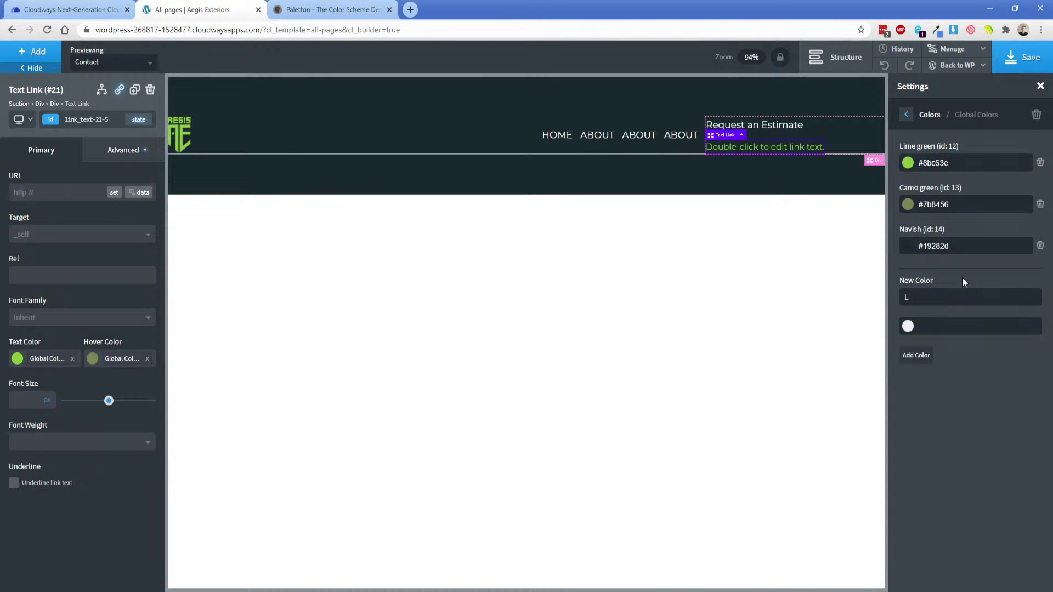
pyautogui.write('ime green hover')
pyautogui.click(935, 326)
pyautogui.write('6EAB1F')
pyautogui.click(916, 355)
pyautogui.click(1015, 57)
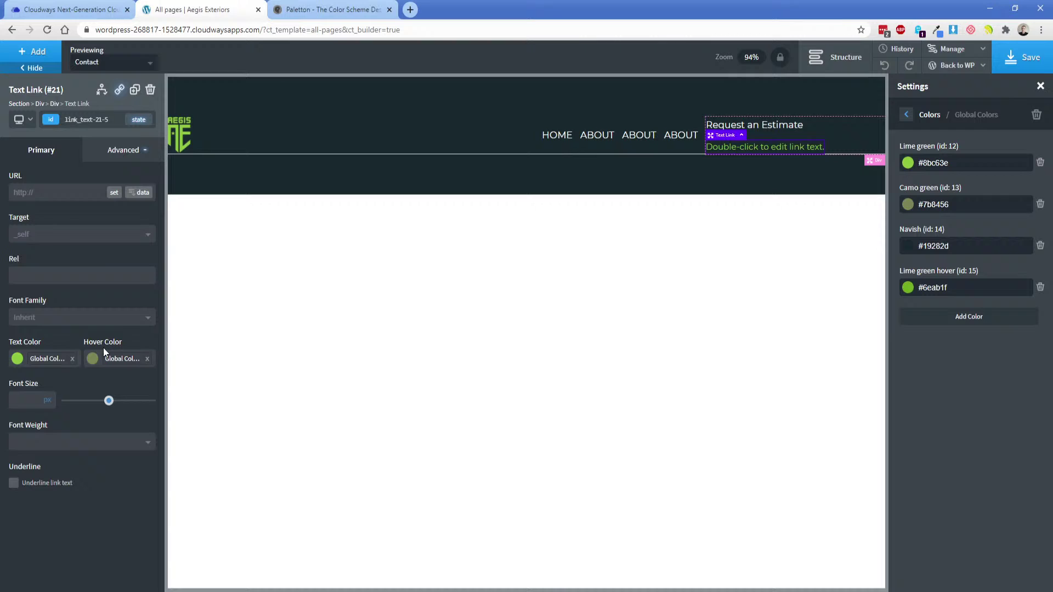
# Make Lime green hover the link's hover colour.
pyautogui.click(104, 358)
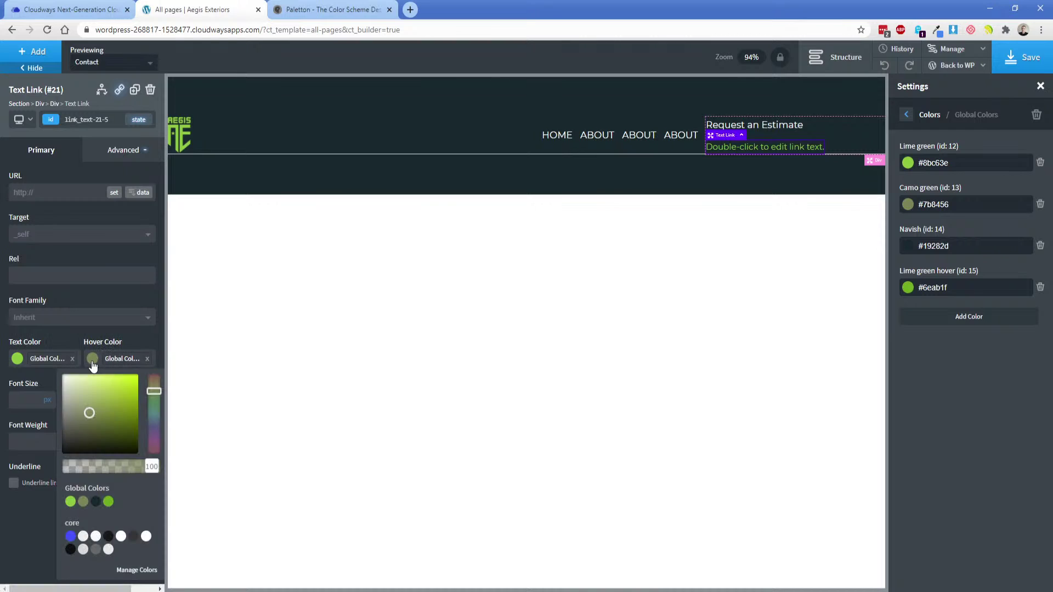
pyautogui.click(108, 502)
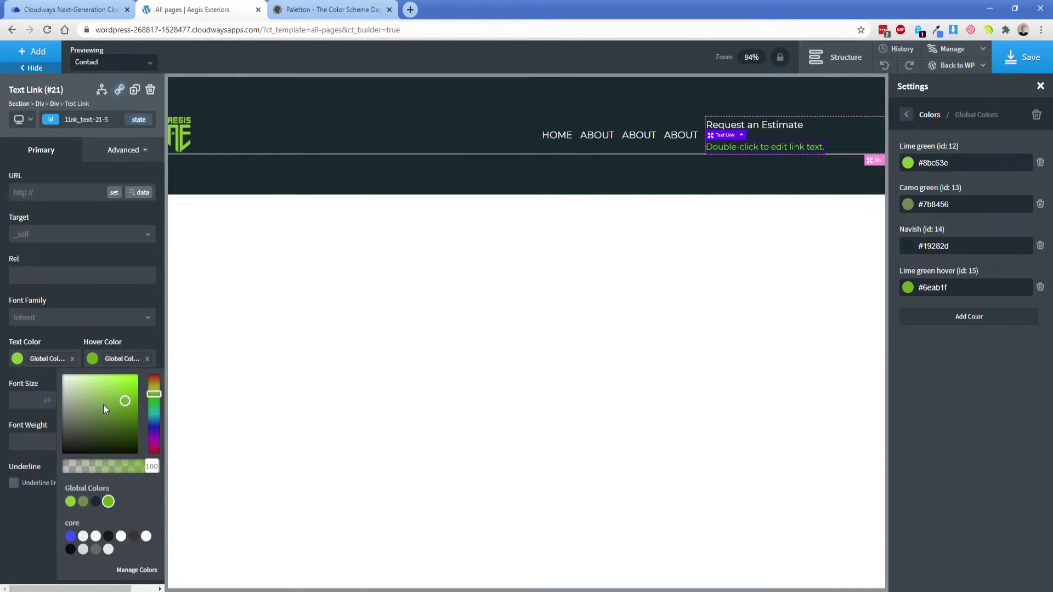
pyautogui.click(98, 335)
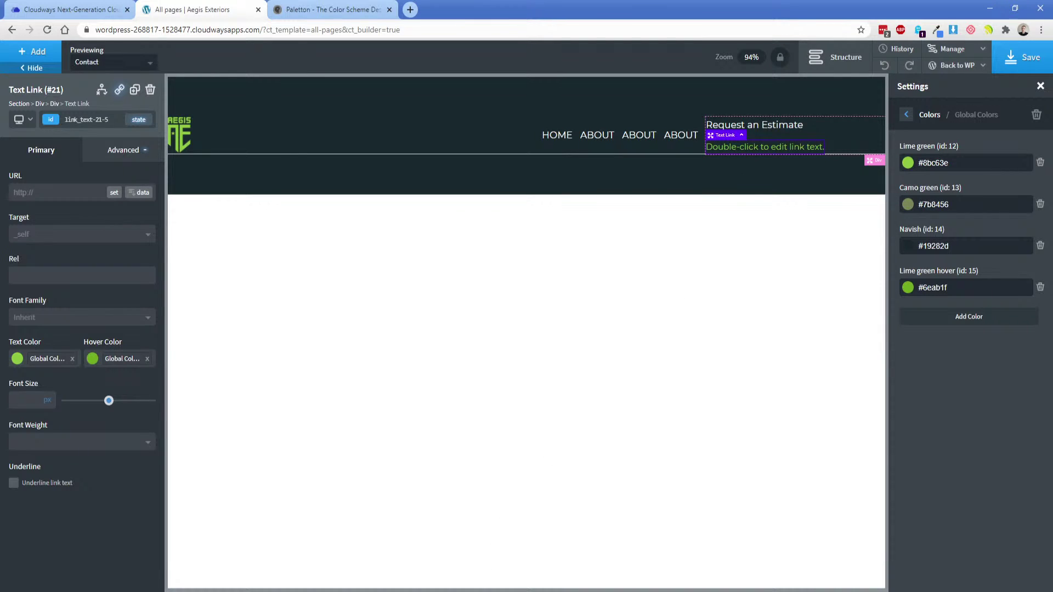
# Check the phone number's text size in the design mockup.
pyautogui.hotkey('alt', 'Tab')
pyautogui.click(695, 203)
pyautogui.doubleClick(695, 203)
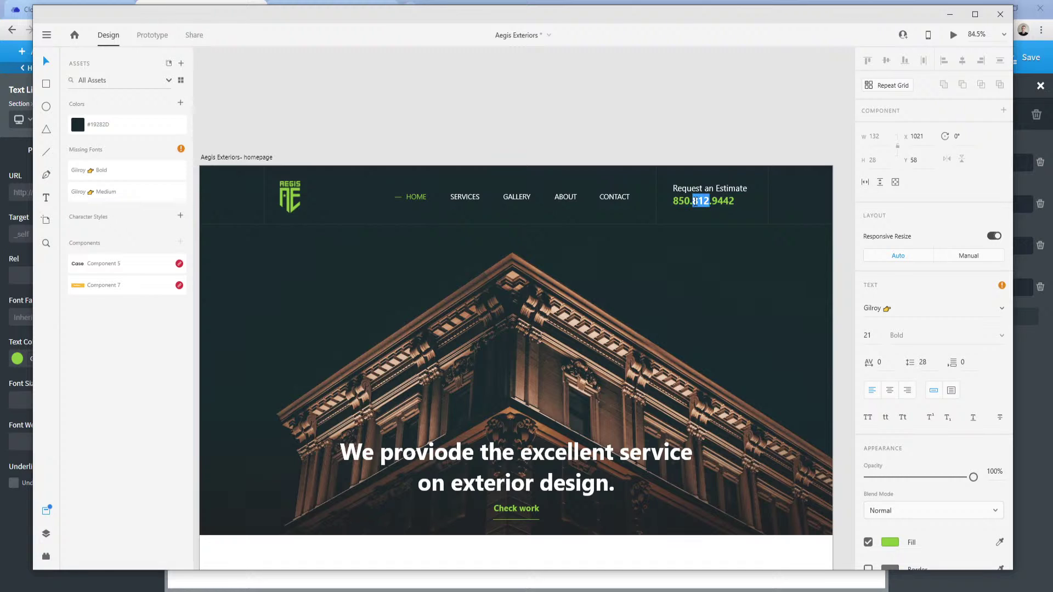
pyautogui.click(298, 590)
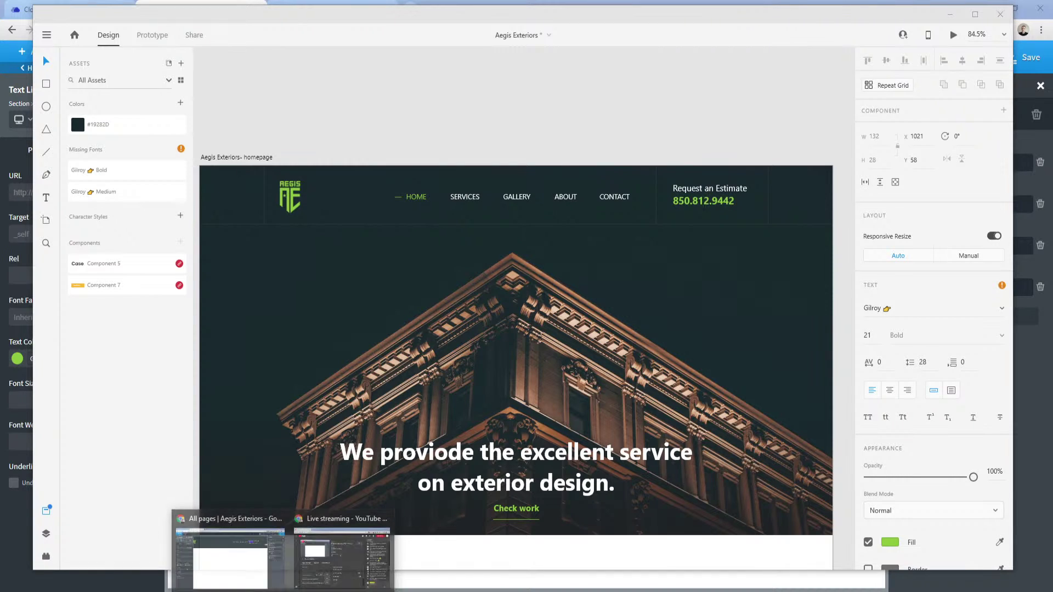
pyautogui.click(236, 554)
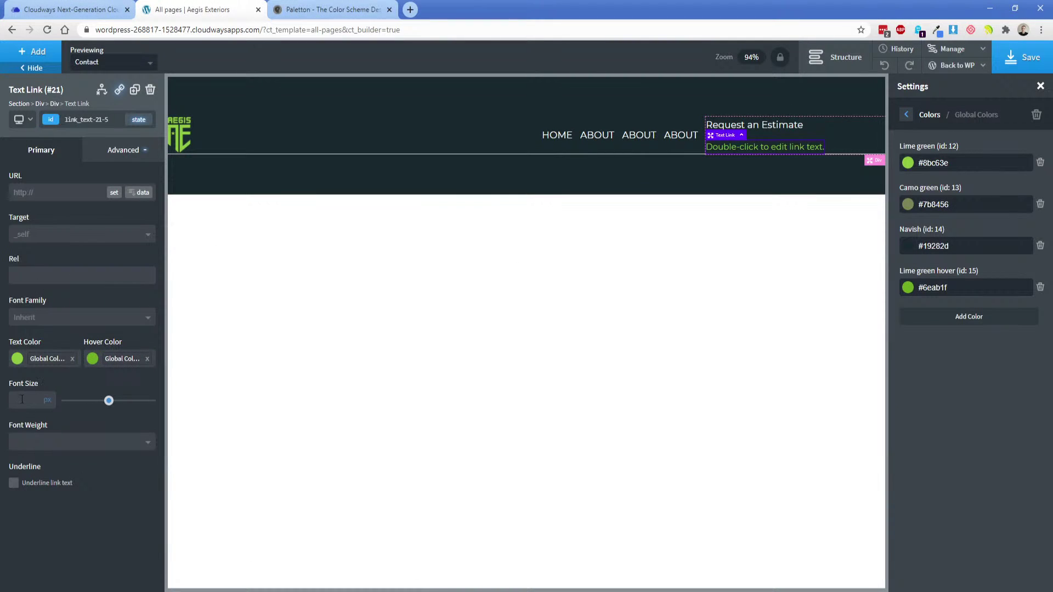
# Set the link to 21 px, replace its text with the business phone number, and enter a tel: URL.
pyautogui.write('21')
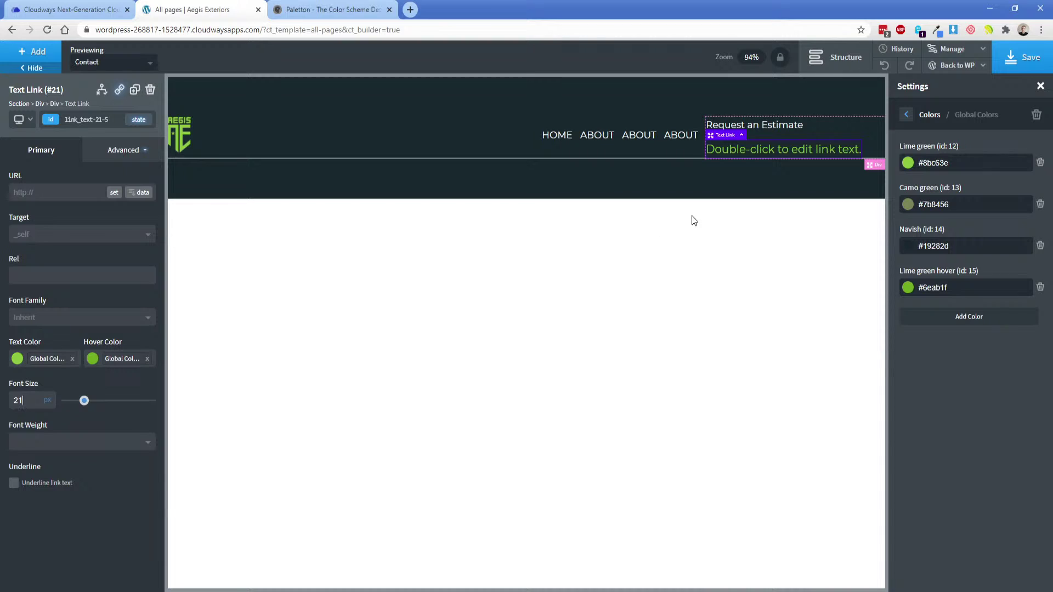
pyautogui.doubleClick(752, 150)
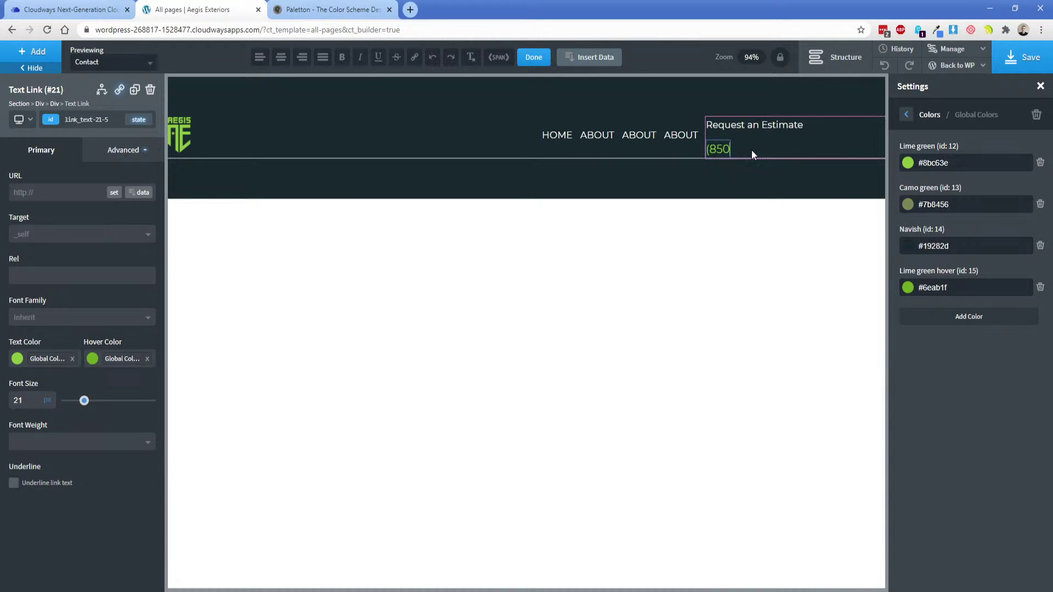
pyautogui.hotkey('alt', 'Tab')
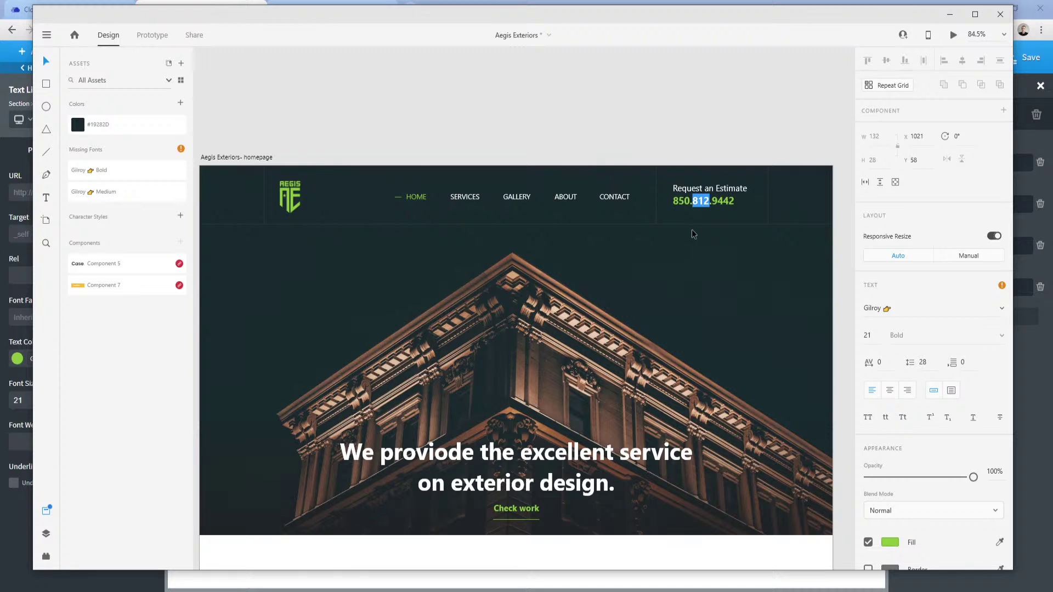
pyautogui.hotkey('alt', 'Tab')
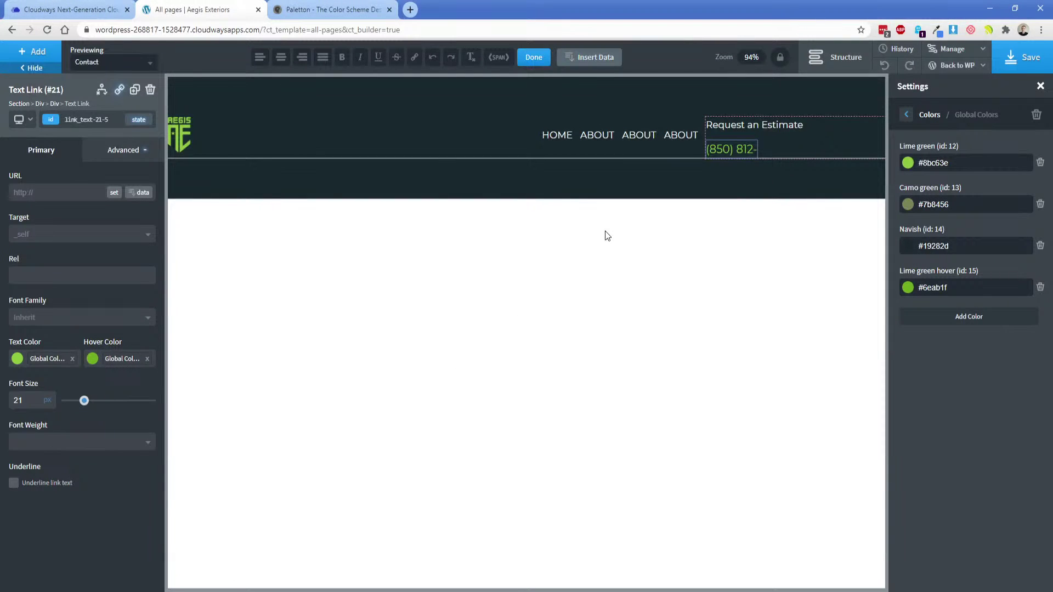
pyautogui.click(52, 194)
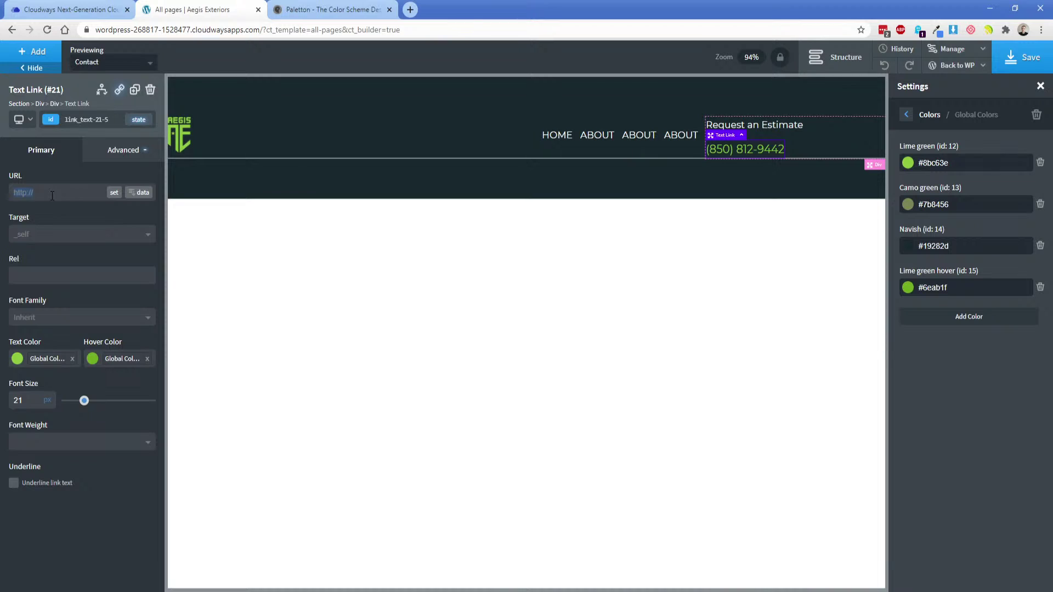
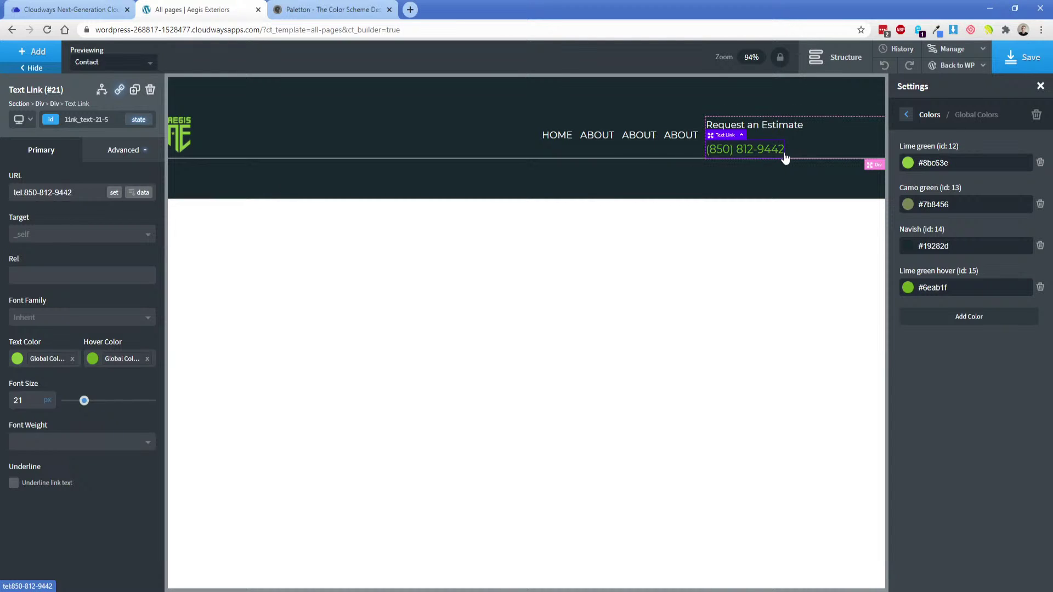
# Add a new hover-transition class to the phone link.
pyautogui.click(124, 156)
pyautogui.click(77, 332)
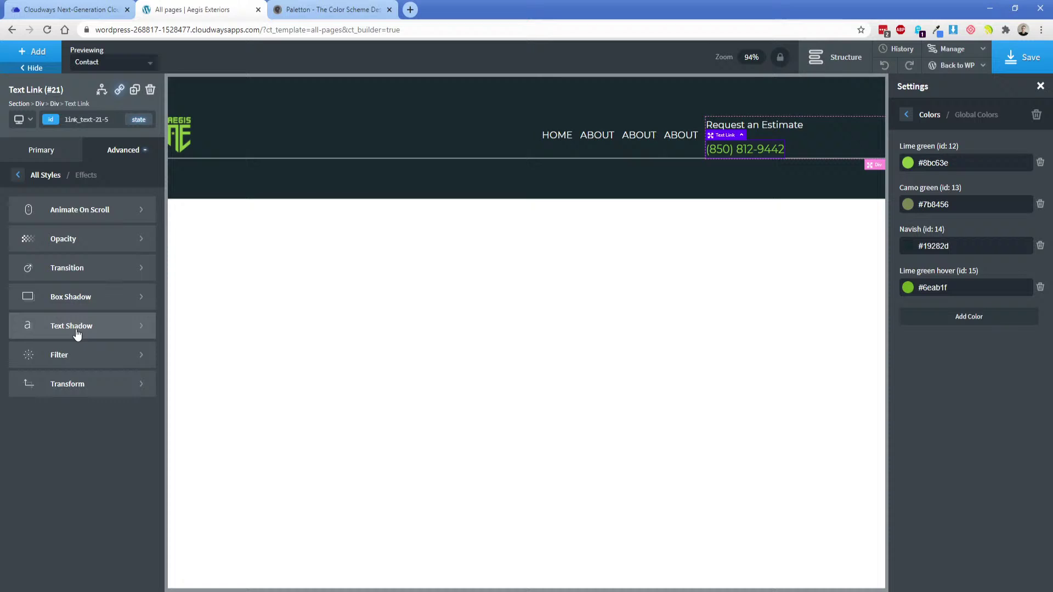
pyautogui.click(97, 273)
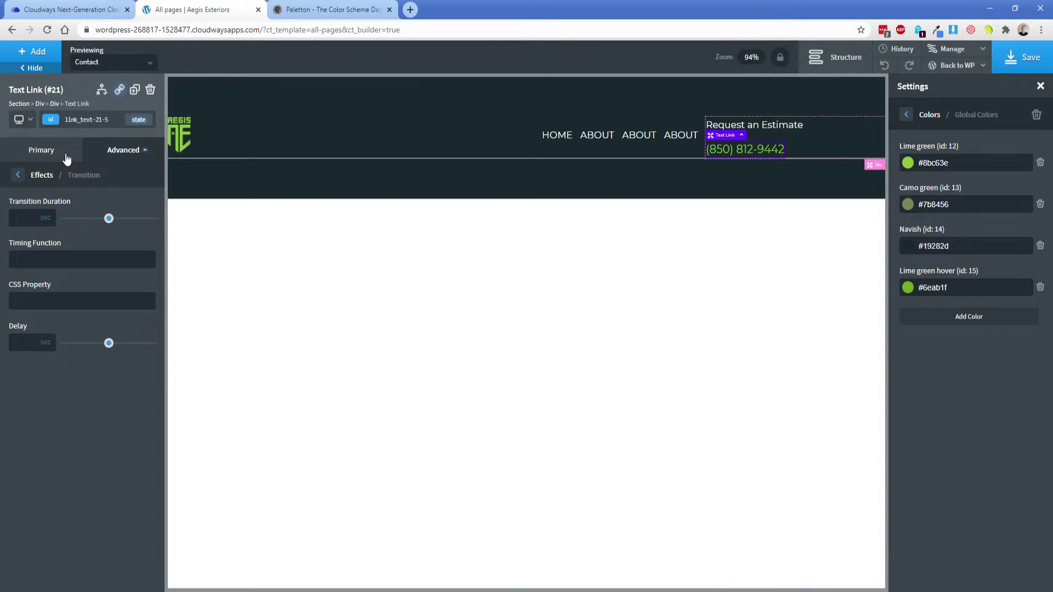
pyautogui.click(51, 121)
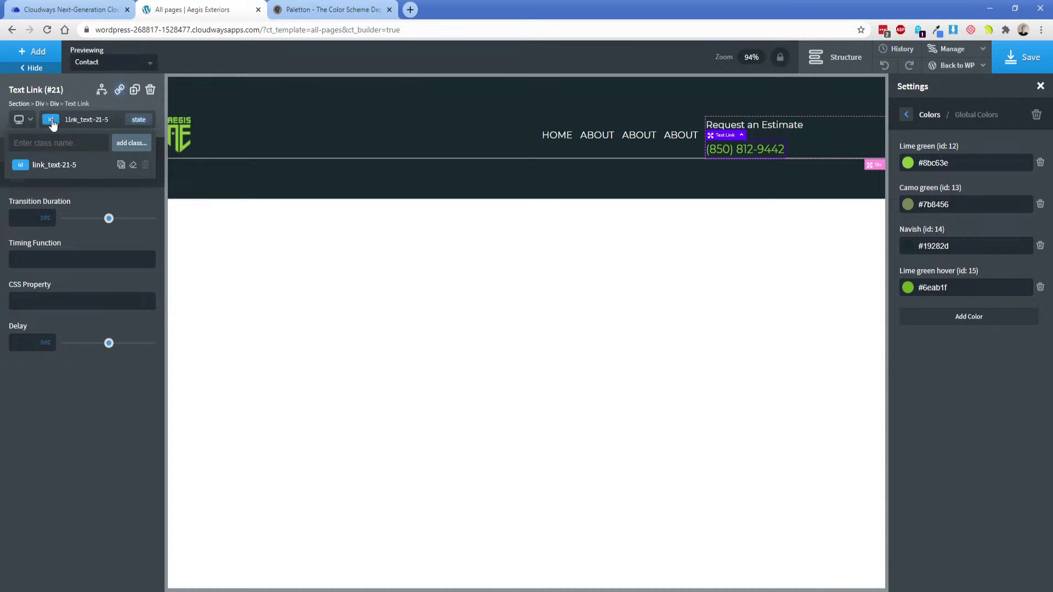
pyautogui.click(64, 193)
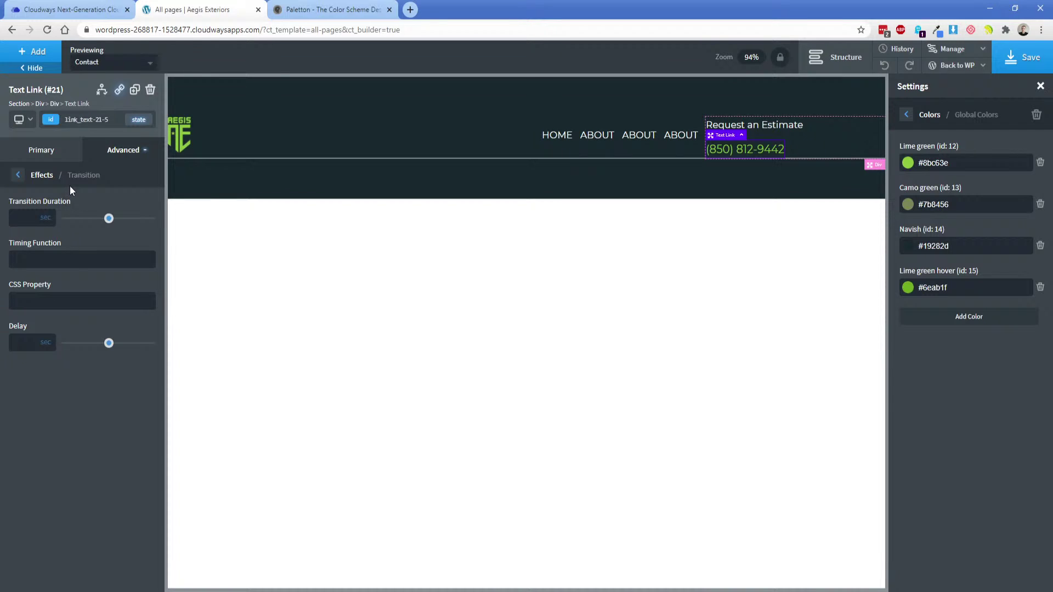
pyautogui.click(47, 156)
pyautogui.click(52, 120)
pyautogui.write('h')
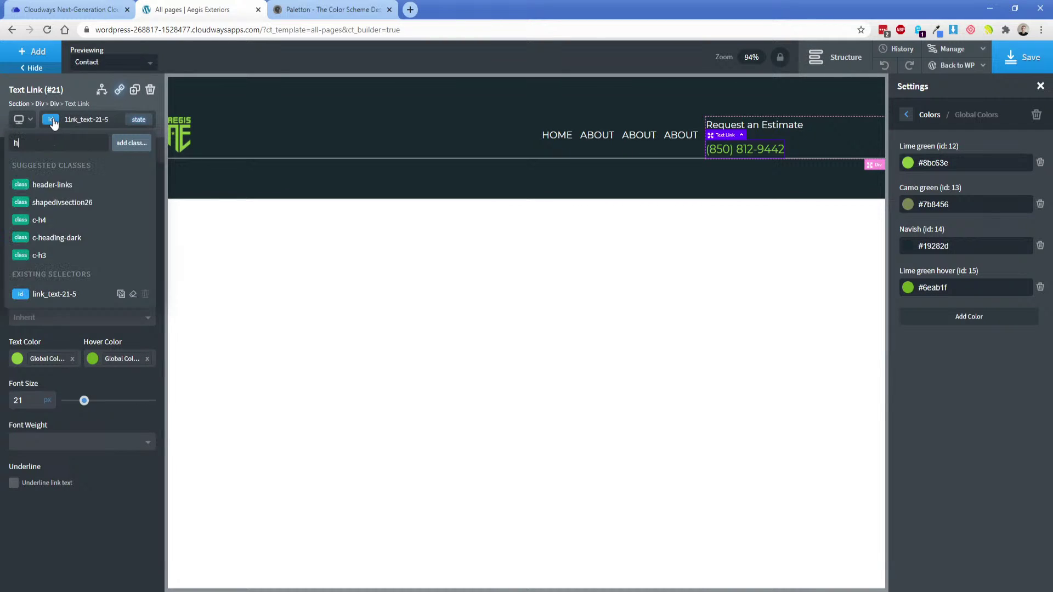
pyautogui.write('over-tra')
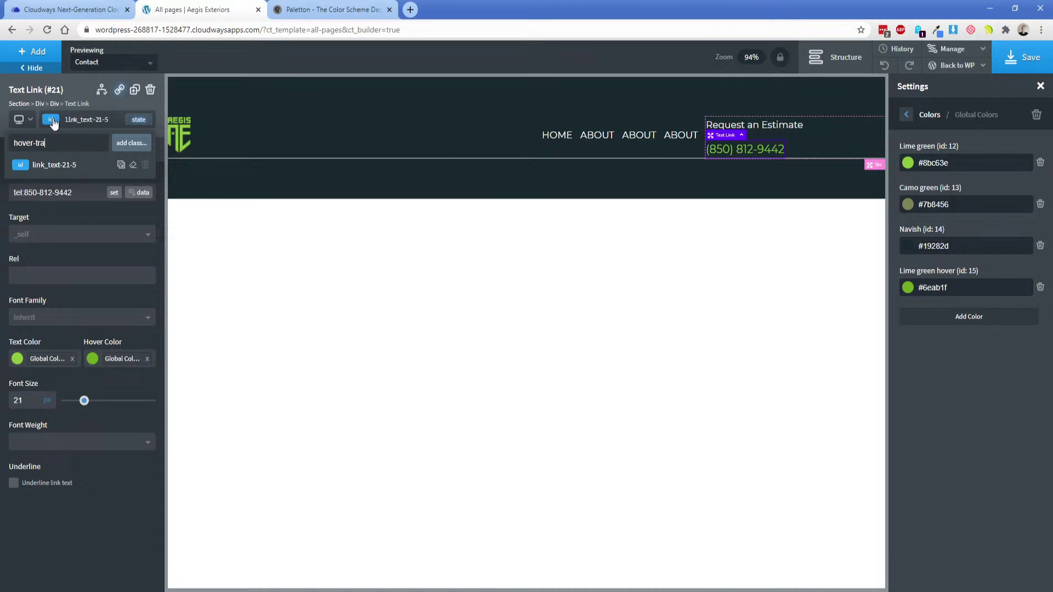
pyautogui.write('nsition')
pyautogui.press('Return')
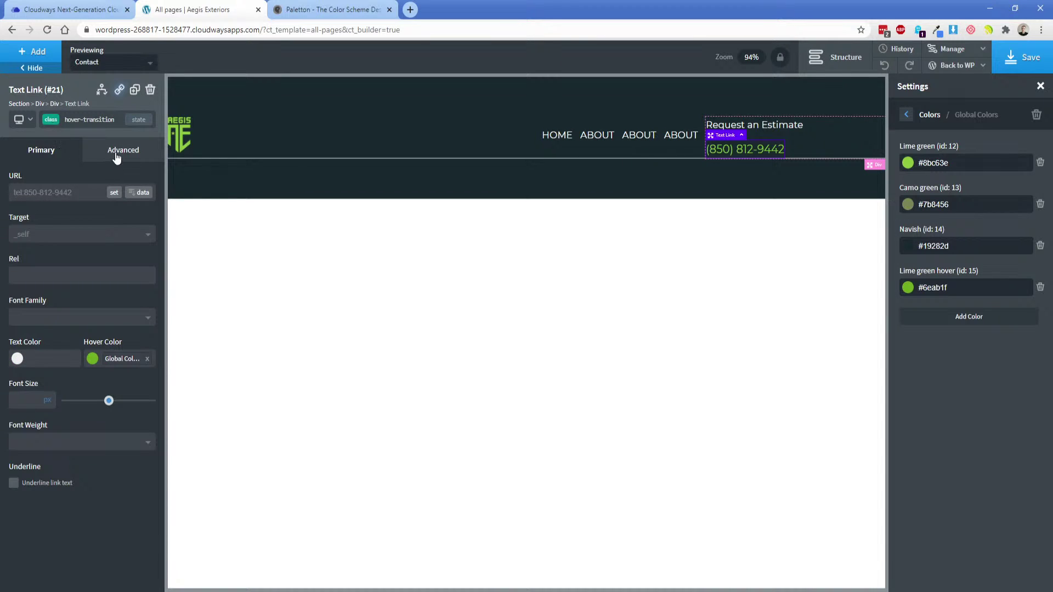
# Set the class's transition duration to 0.2 seconds.
pyautogui.click(116, 156)
pyautogui.click(79, 332)
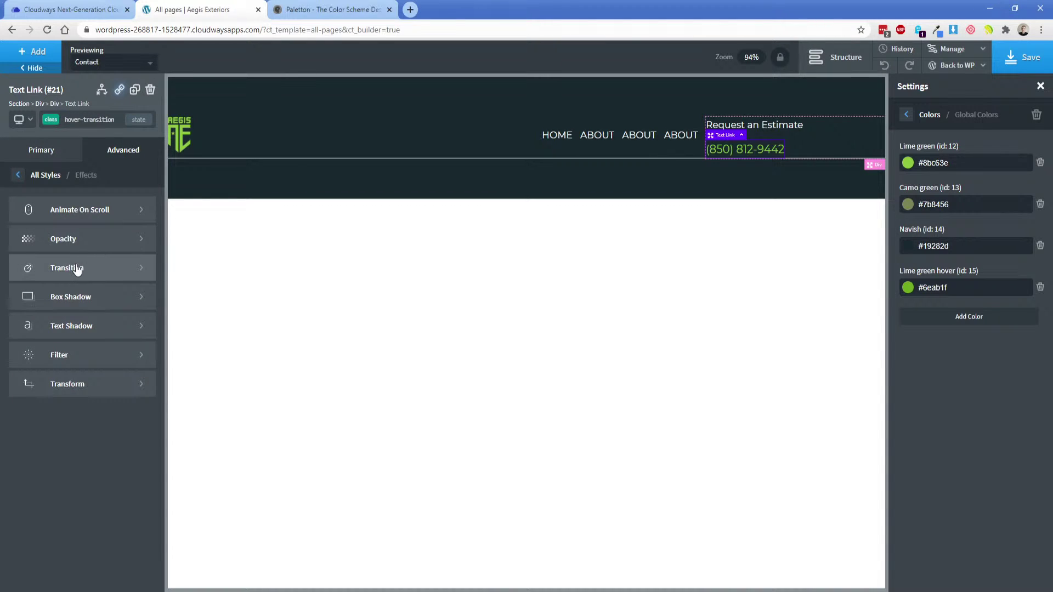
pyautogui.click(74, 268)
pyautogui.moveTo(109, 219); pyautogui.dragTo(84, 220)
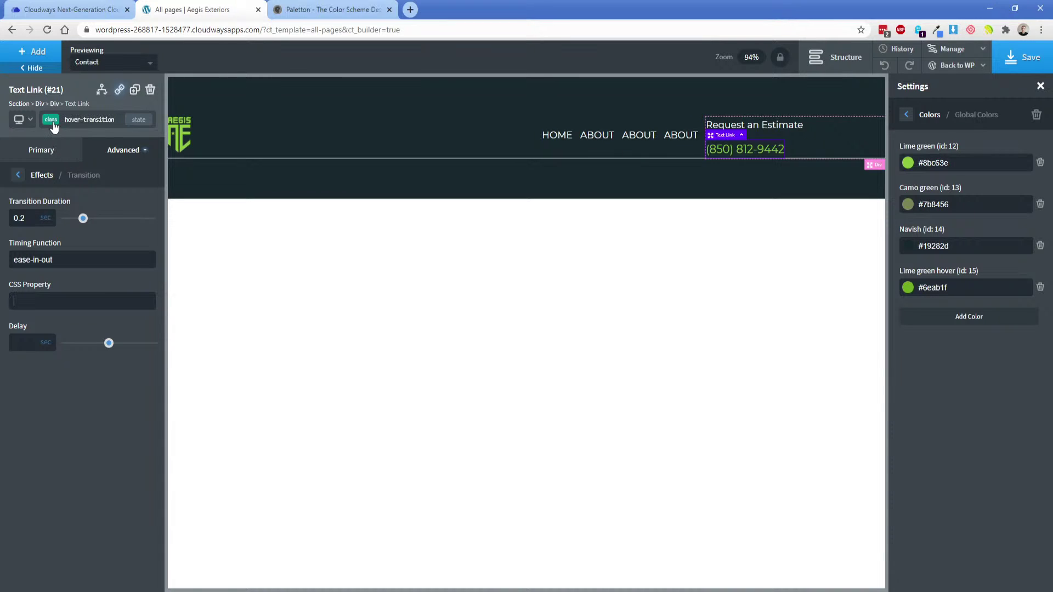
# Select Div (#5), which holds the 'Request an Estimate' heading and phone link.
pyautogui.click(811, 146)
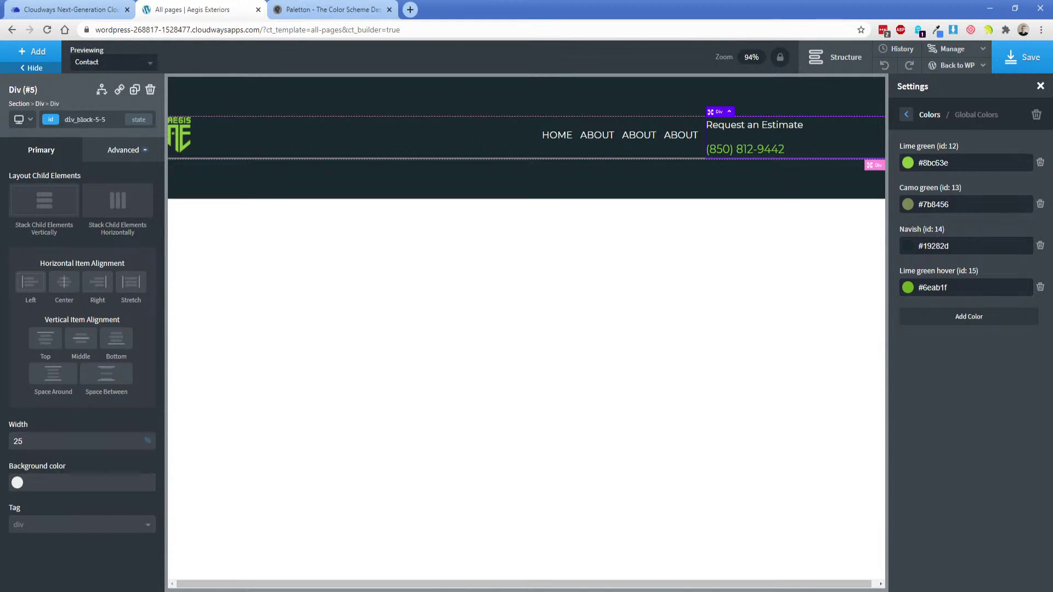
pyautogui.hotkey('alt', 'Tab')
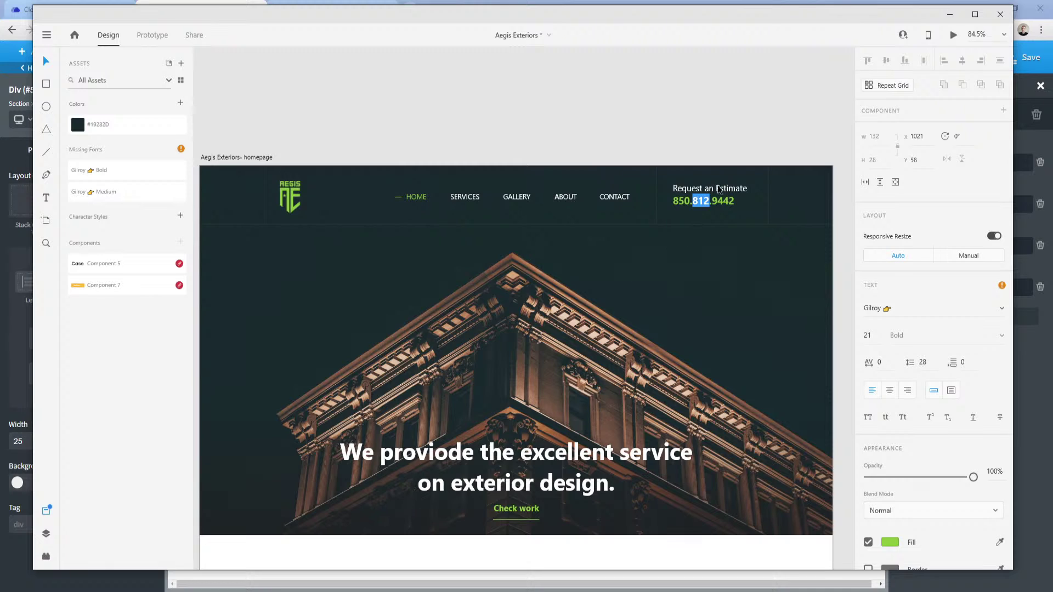
pyautogui.press('Escape')
pyautogui.click(284, 591)
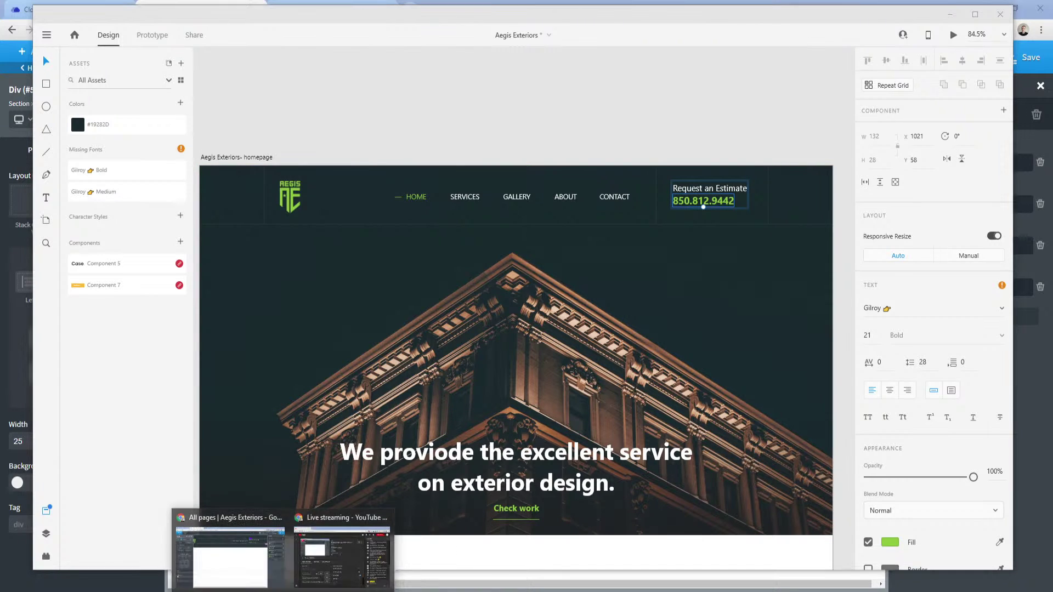
pyautogui.click(275, 574)
pyautogui.click(774, 129)
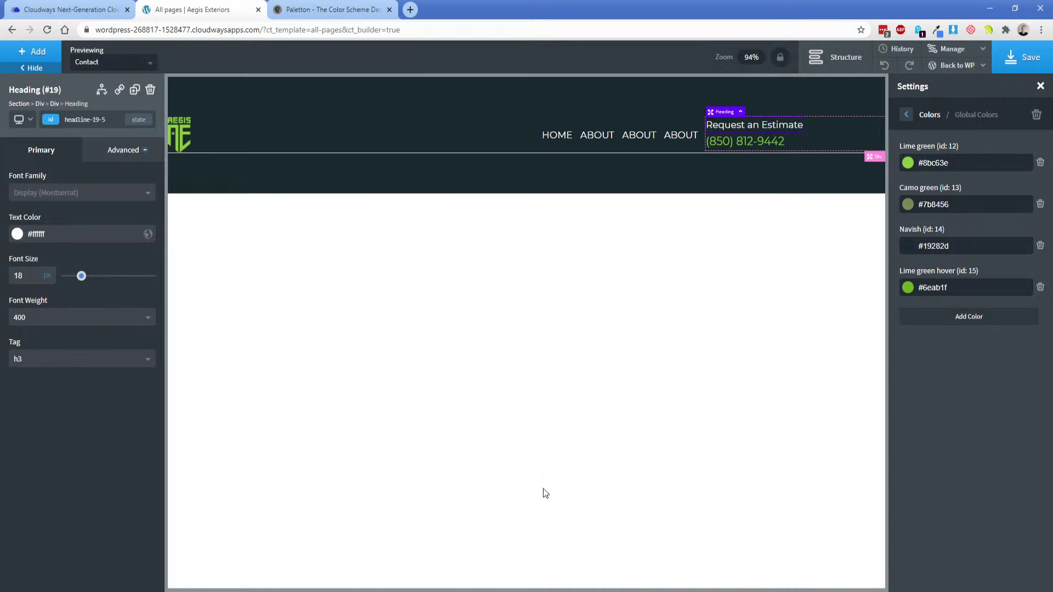
pyautogui.hotkey('alt', 'Tab')
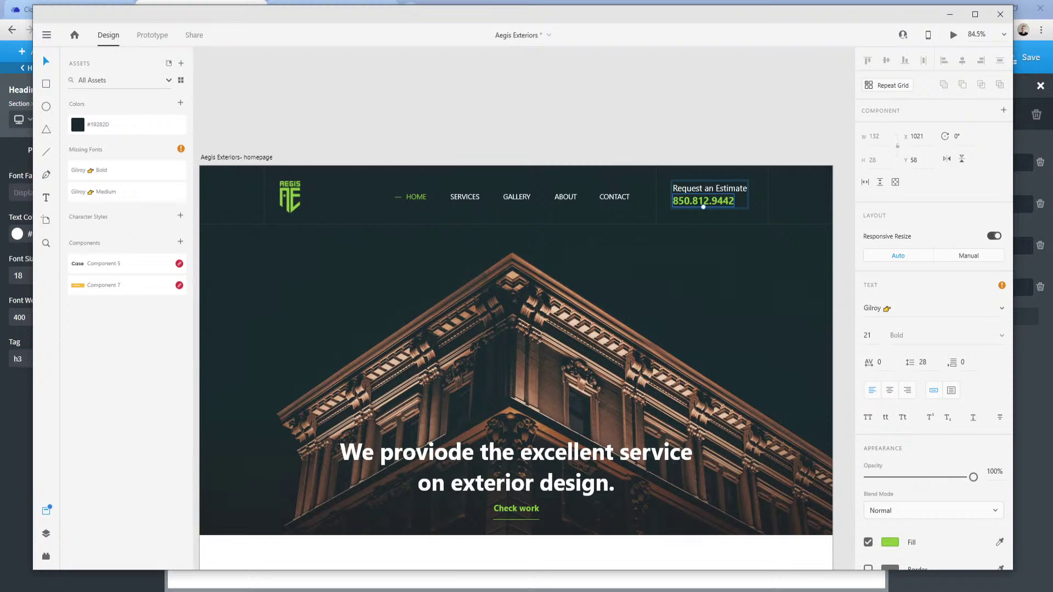
pyautogui.hotkey('alt', 'Tab')
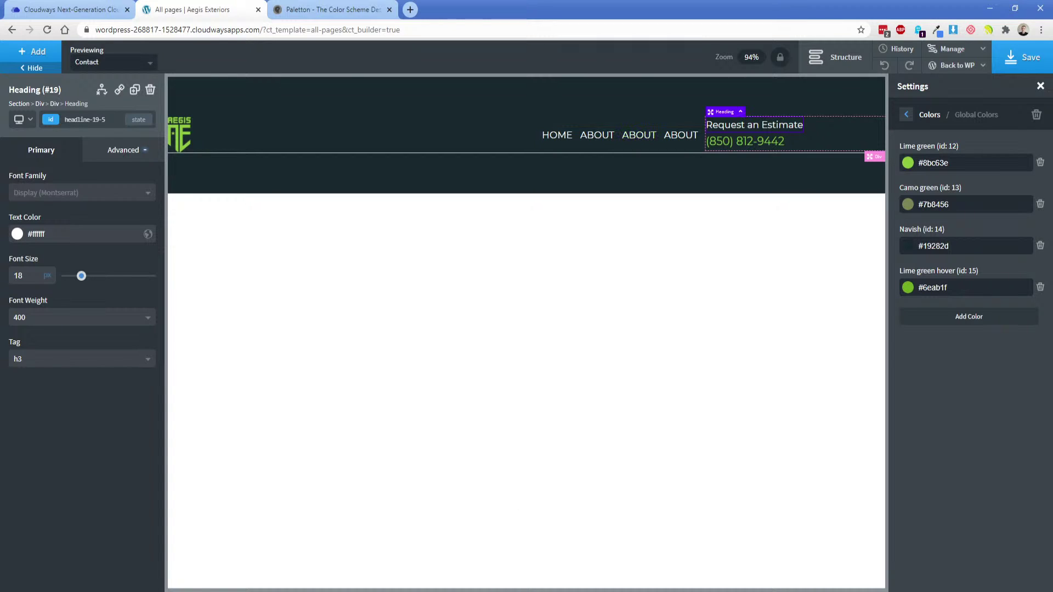
pyautogui.hotkey('alt', 'Tab')
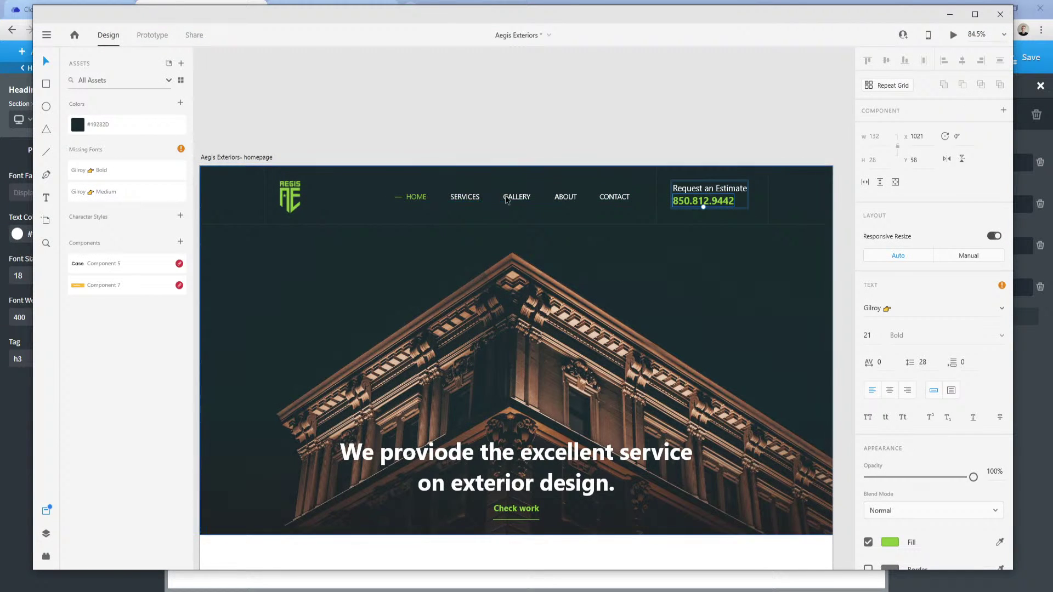
# Rename two ABOUT menu links to SERVICES and GALLERY, and duplicate ABOUT as a new CONTACT link.
pyautogui.hotkey('alt', 'Tab')
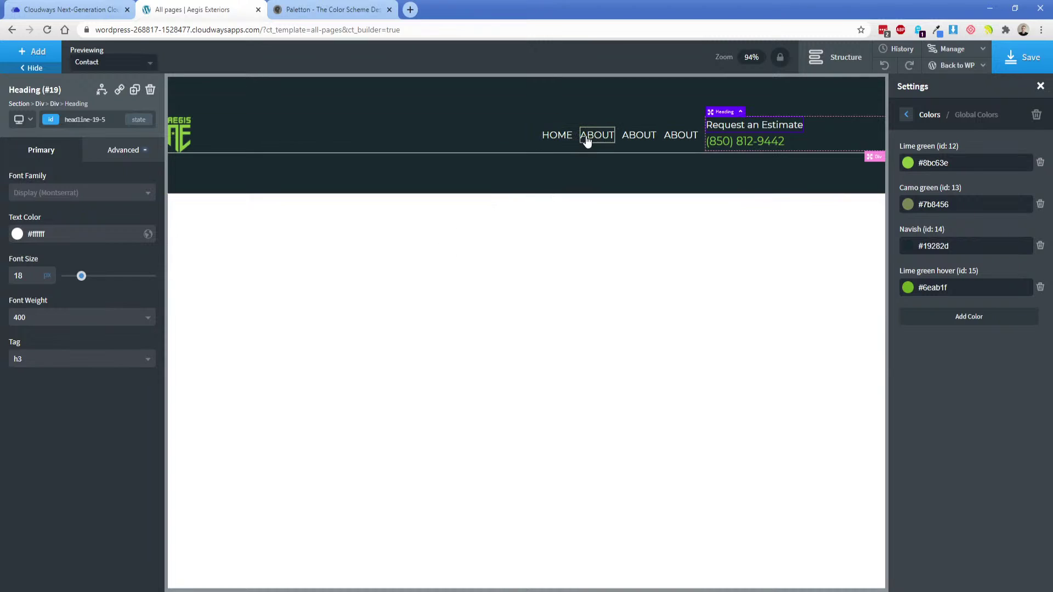
pyautogui.click(596, 135)
pyautogui.doubleClick(596, 135)
pyautogui.write('SERVICES')
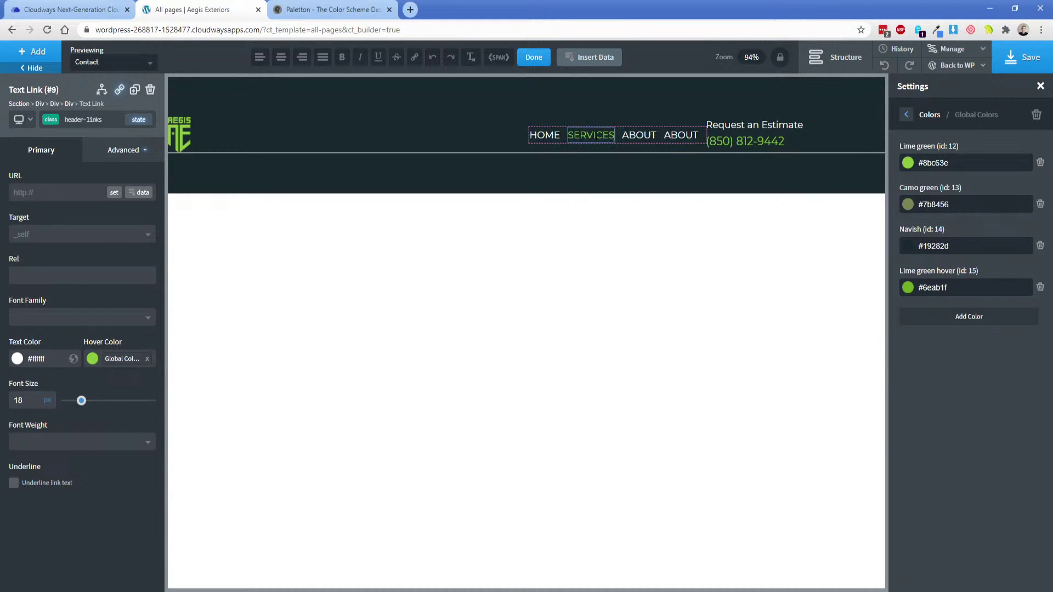
pyautogui.click(627, 137)
pyautogui.doubleClick(628, 137)
pyautogui.write('GALLERY')
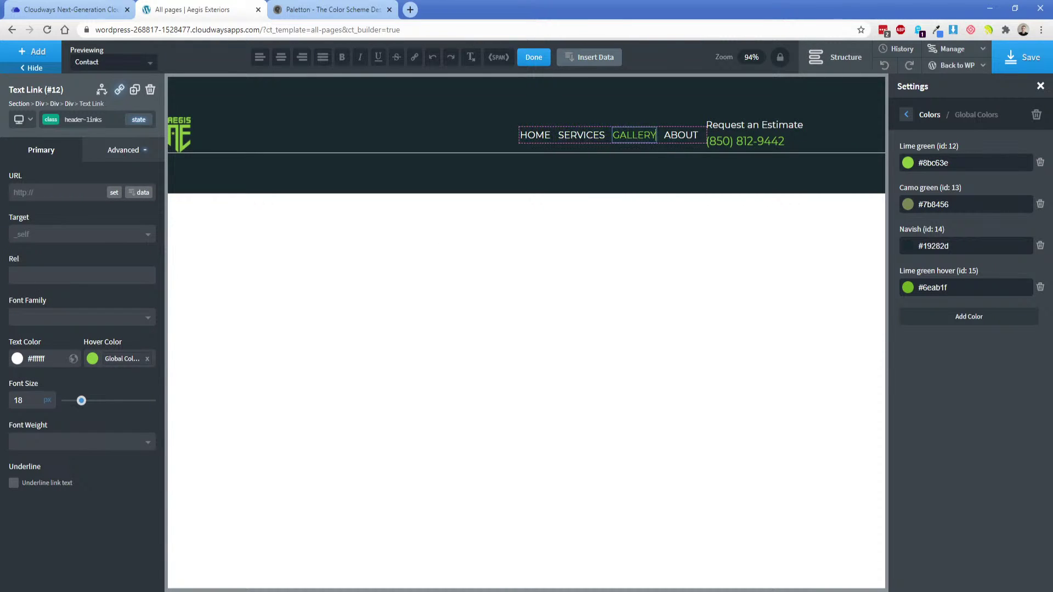
pyautogui.click(680, 137)
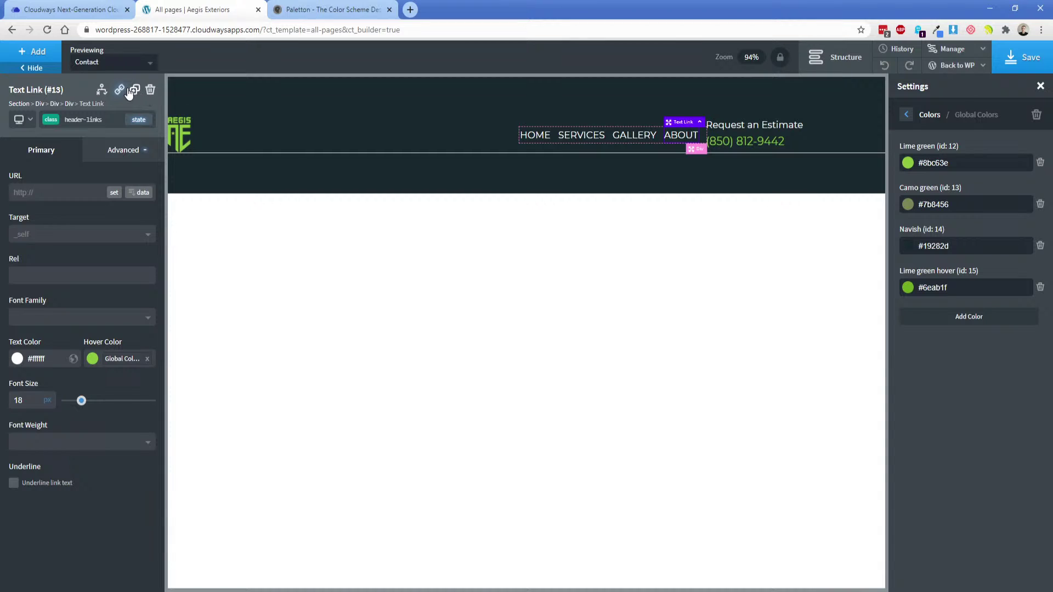
pyautogui.click(134, 89)
pyautogui.doubleClick(678, 137)
pyautogui.write('CONTACT')
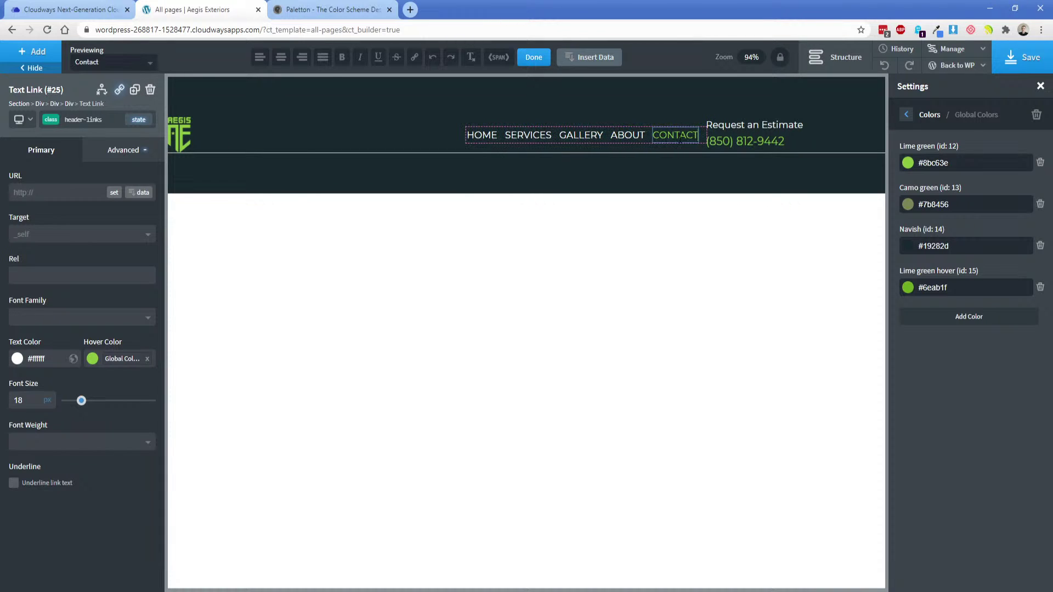
pyautogui.click(380, 132)
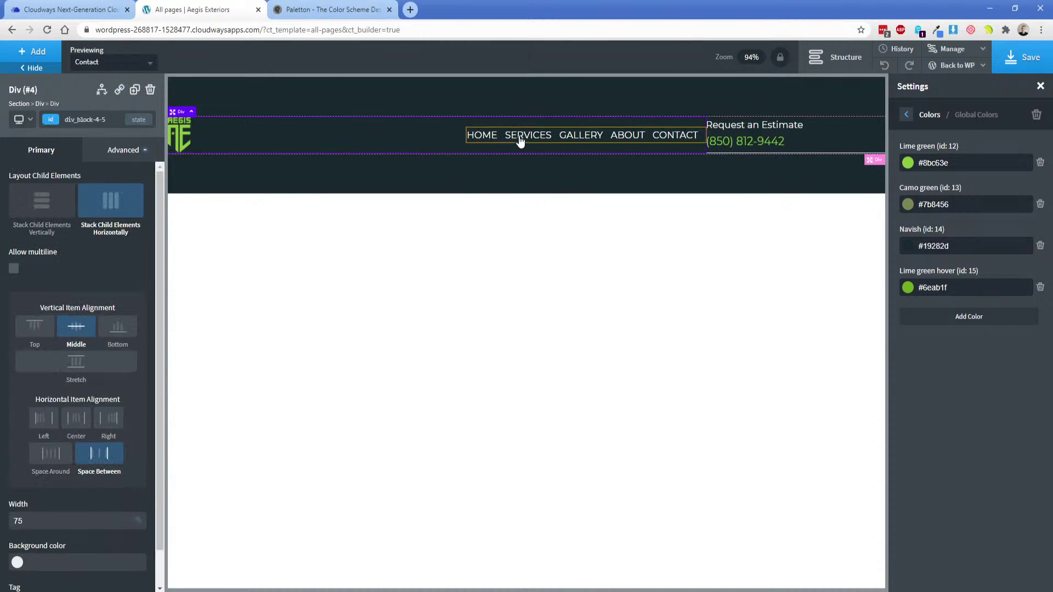
# Link HOME, ABOUT and CONTACT to the Home, About Us and Contact pages.
pyautogui.click(490, 140)
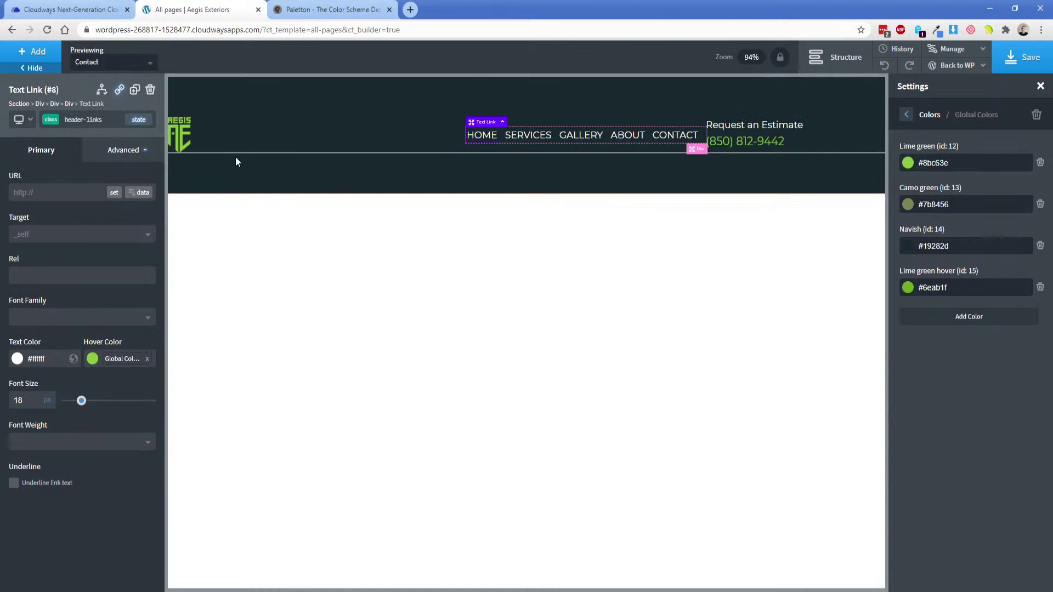
pyautogui.click(113, 193)
pyautogui.click(482, 362)
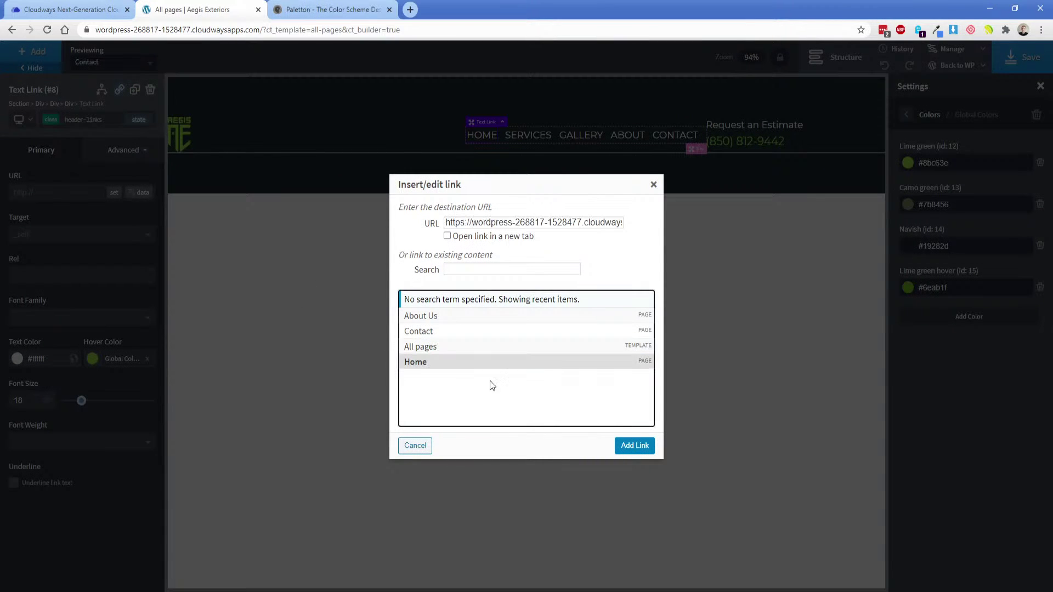
pyautogui.click(635, 445)
pyautogui.click(628, 135)
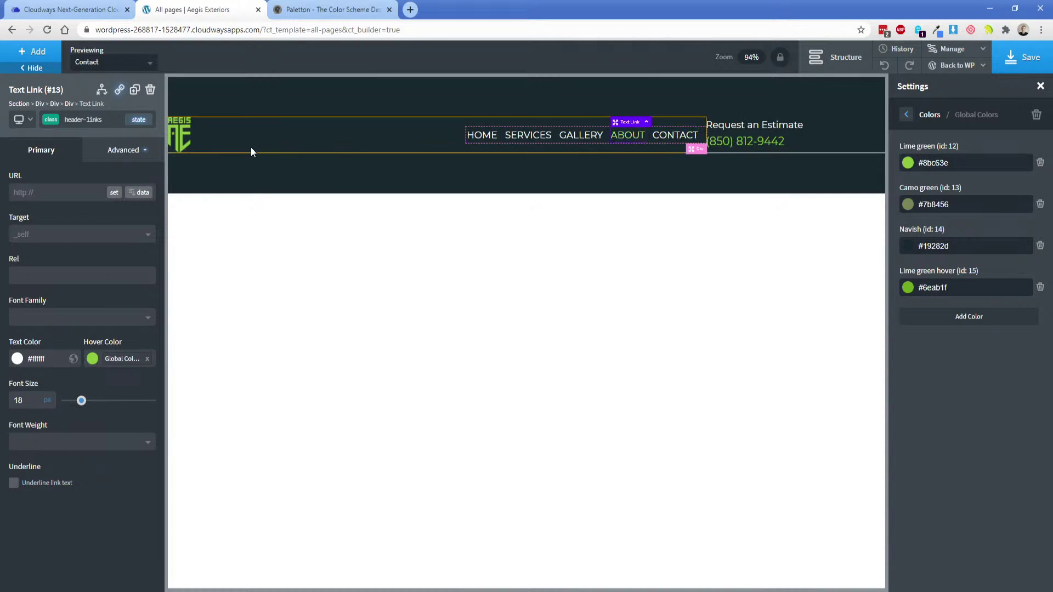
pyautogui.click(113, 193)
pyautogui.click(445, 317)
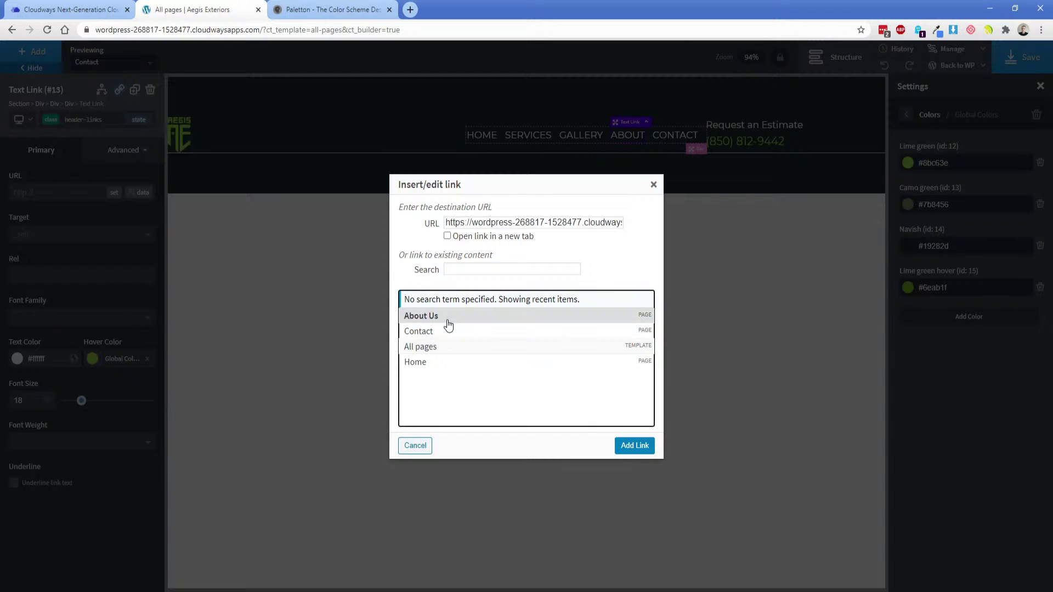
pyautogui.click(632, 446)
pyautogui.click(653, 135)
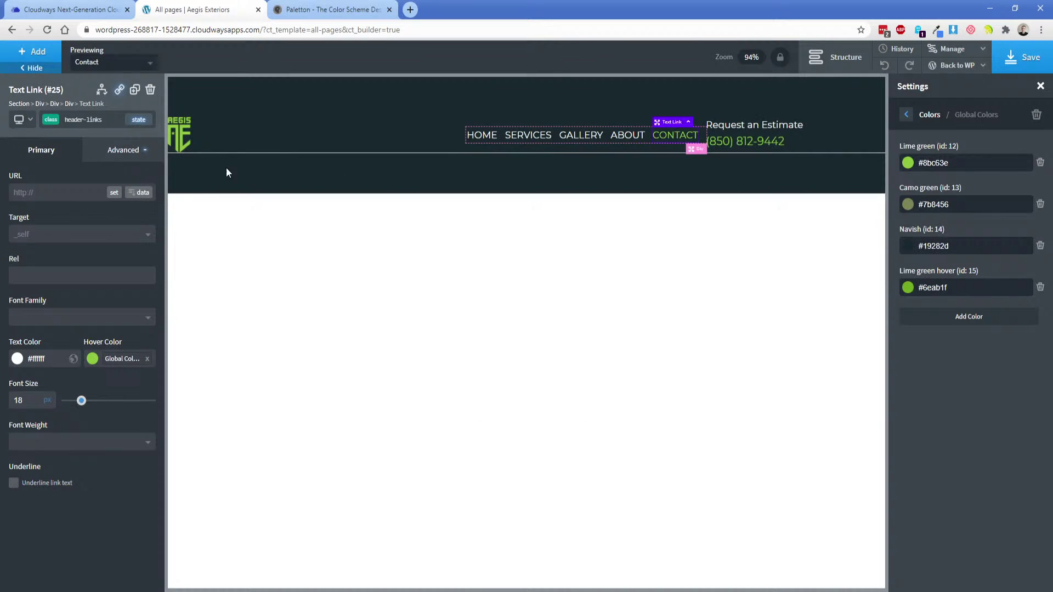
pyautogui.click(114, 193)
pyautogui.click(442, 332)
pyautogui.click(645, 446)
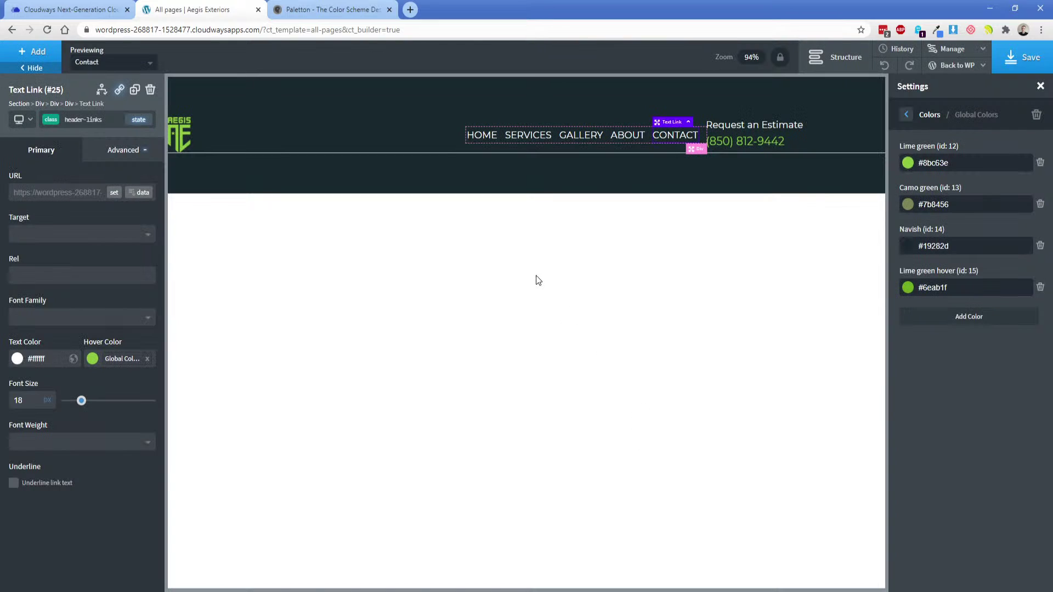
pyautogui.click(428, 129)
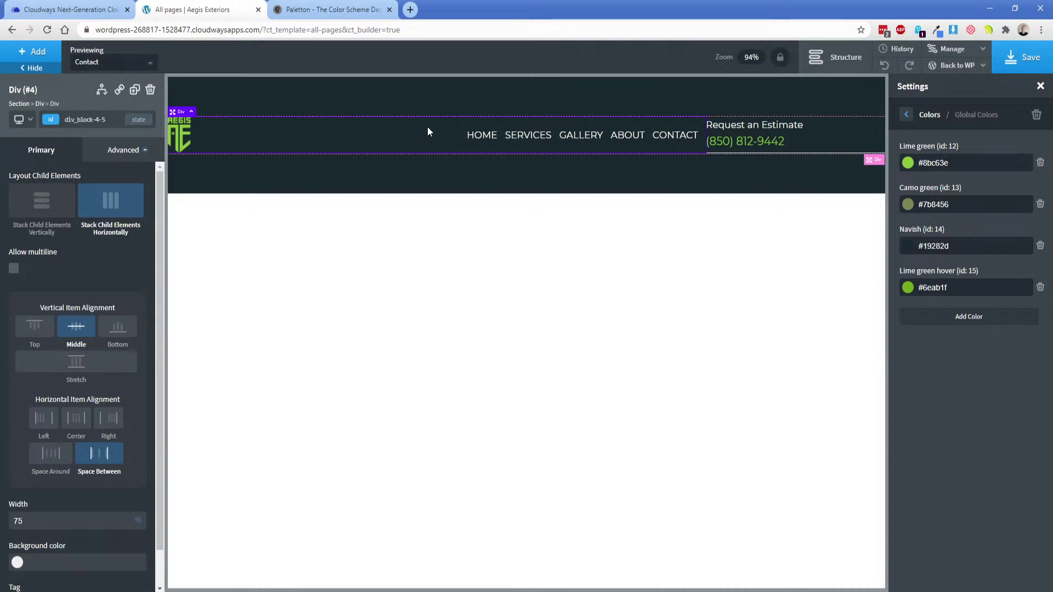
# Try space-around spacing, then keep space-between spacing for the header items.
pyautogui.click(51, 454)
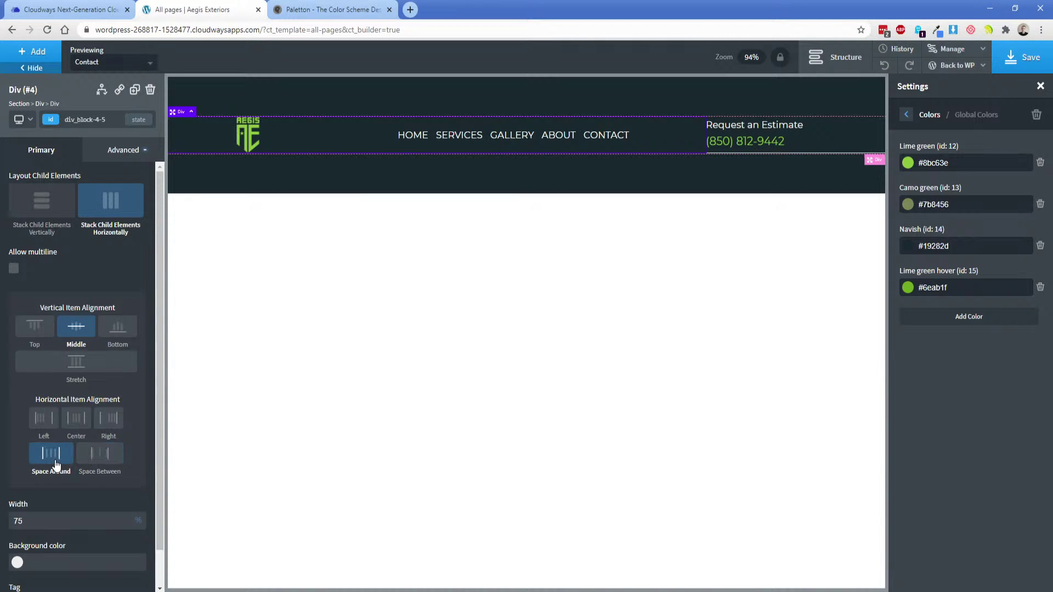
pyautogui.click(99, 459)
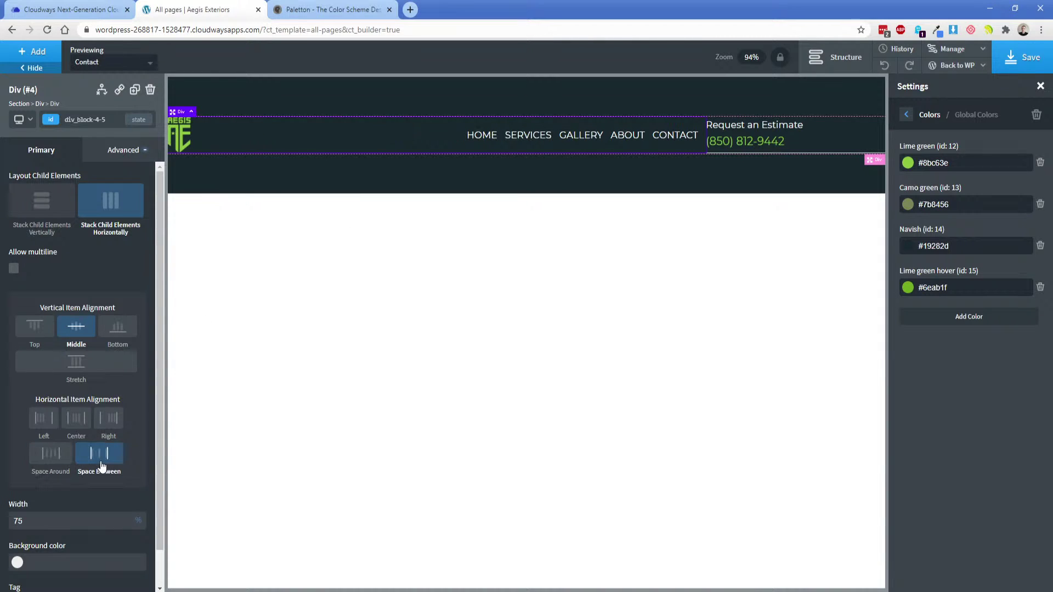
pyautogui.click(99, 460)
pyautogui.click(99, 459)
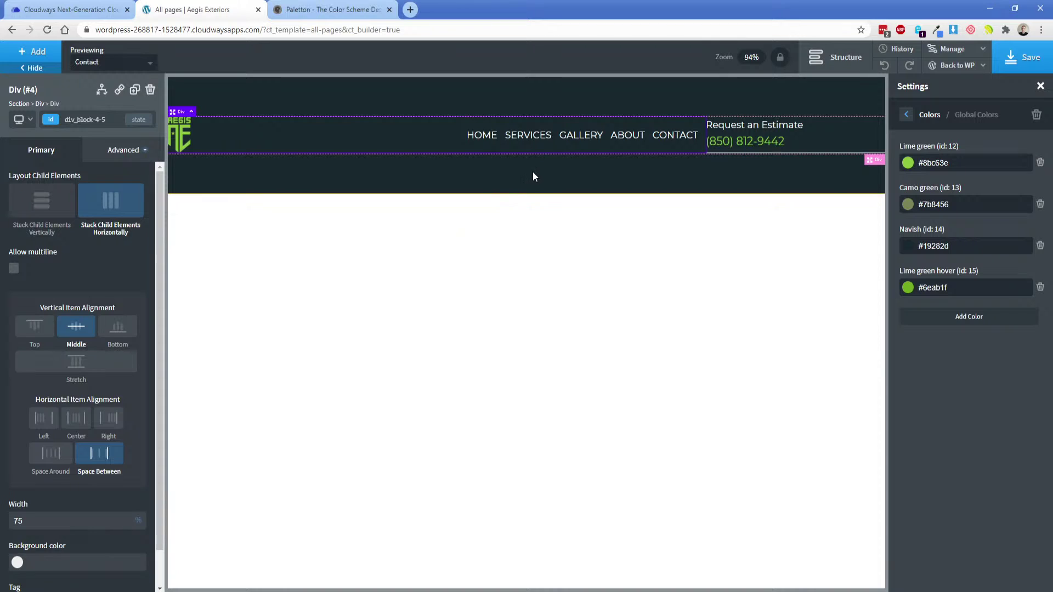
# Select the header's wrapping div in the structure tree and clear its 100 width value.
pyautogui.click(565, 170)
pyautogui.click(833, 57)
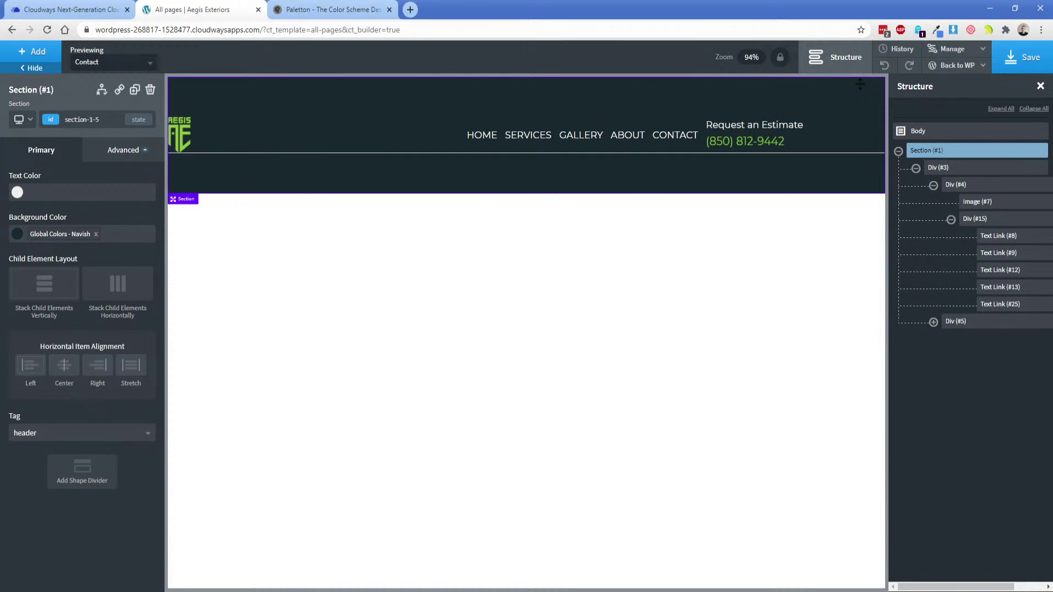
pyautogui.click(915, 169)
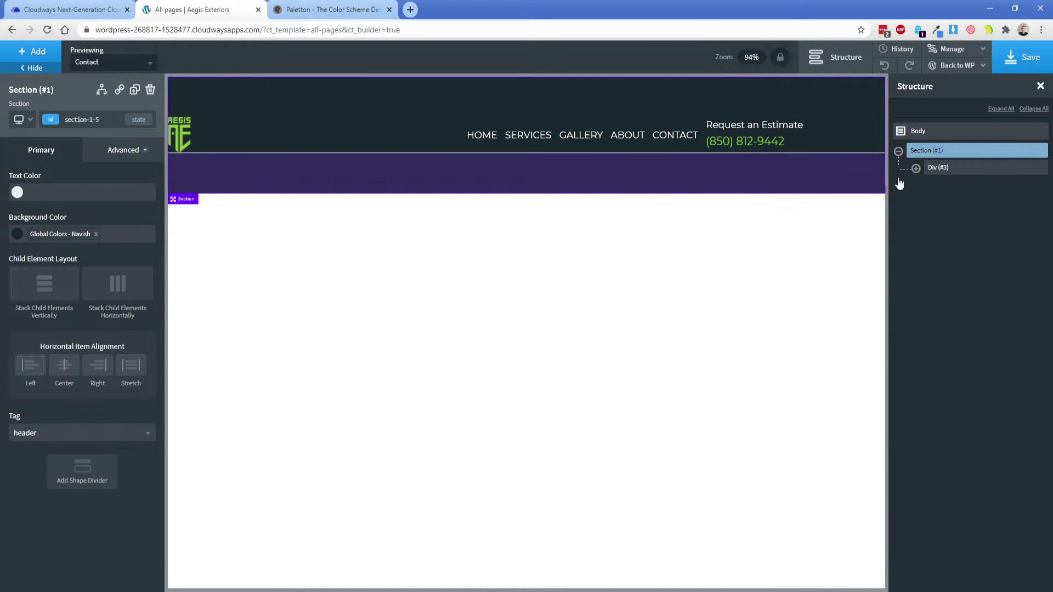
pyautogui.click(944, 167)
pyautogui.doubleClick(86, 521)
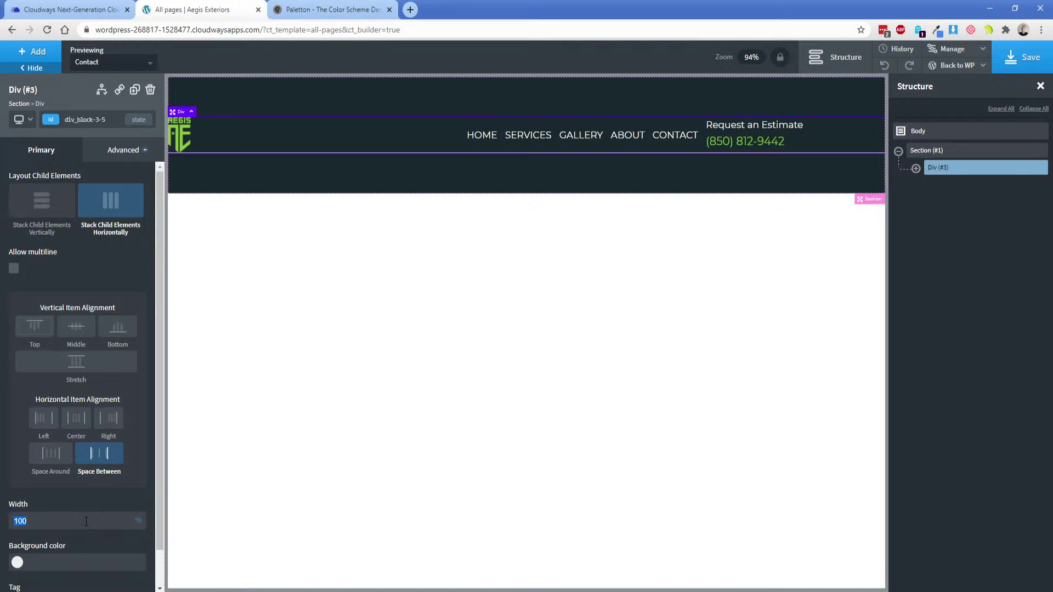
pyautogui.click(142, 522)
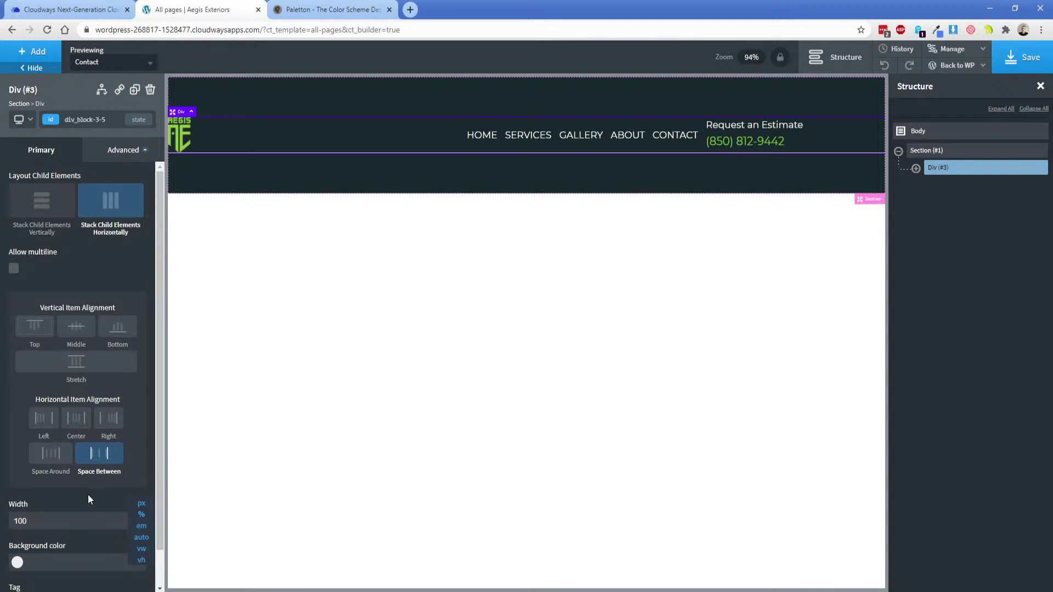
pyautogui.click(61, 523)
pyautogui.press('BackSpace')
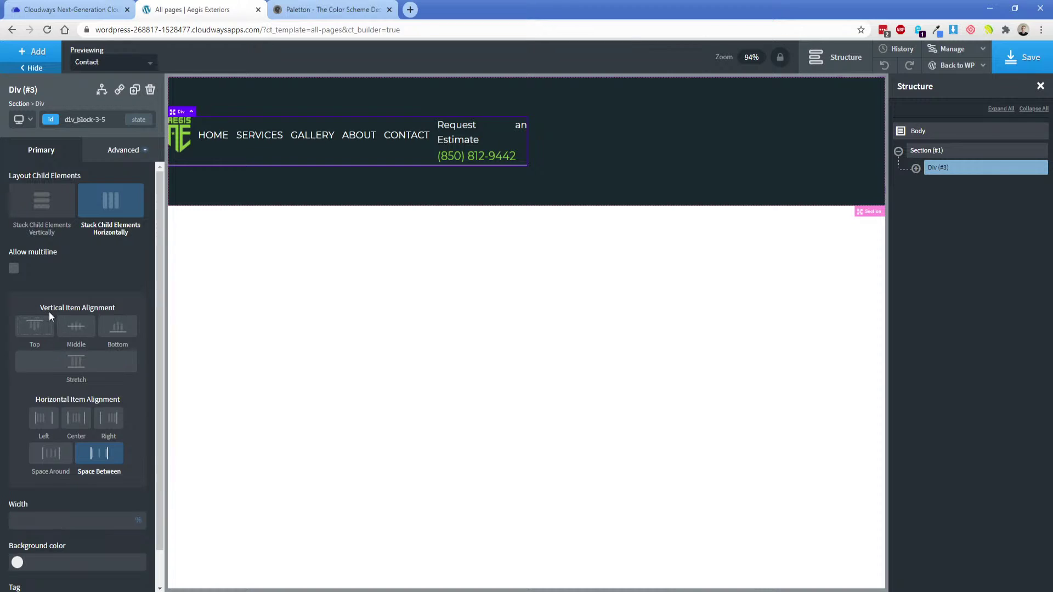
# Check the global page width, then set the div's width to 1366 px in Size & Spacing.
pyautogui.click(112, 153)
pyautogui.click(61, 212)
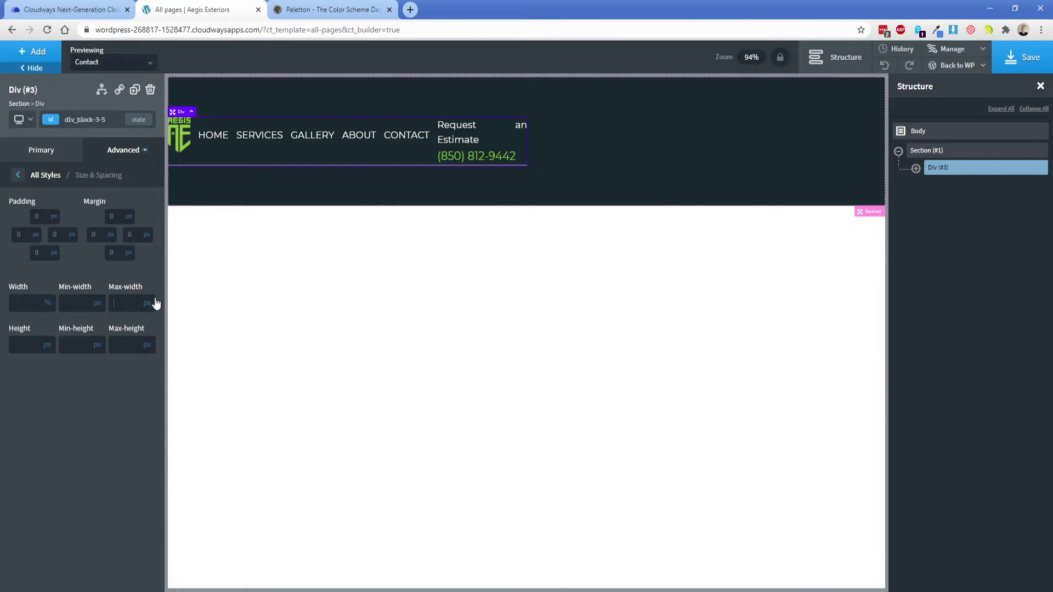
pyautogui.click(948, 49)
pyautogui.click(941, 68)
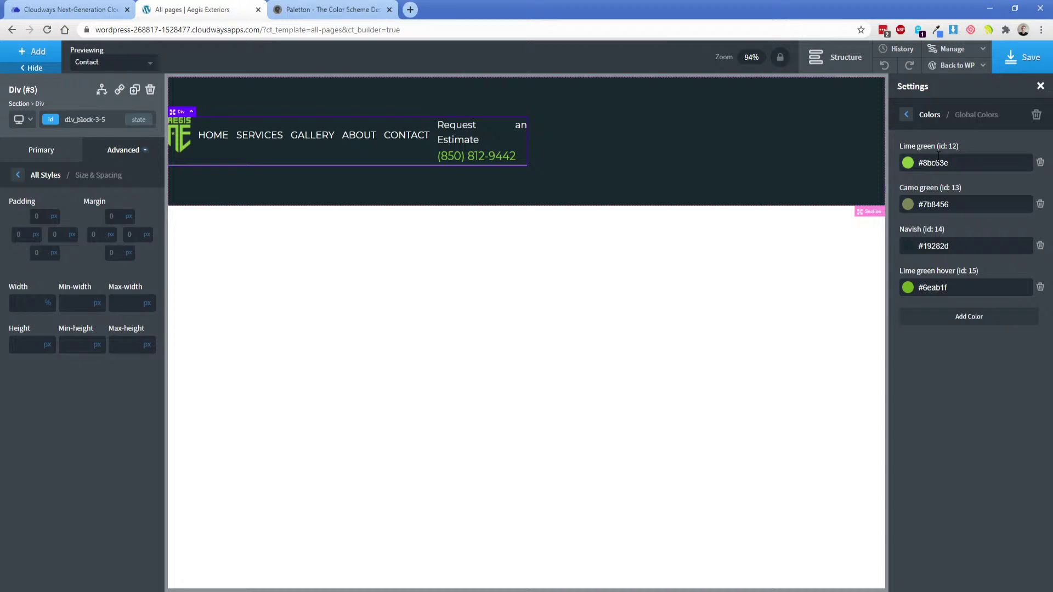
pyautogui.click(906, 116)
pyautogui.click(906, 115)
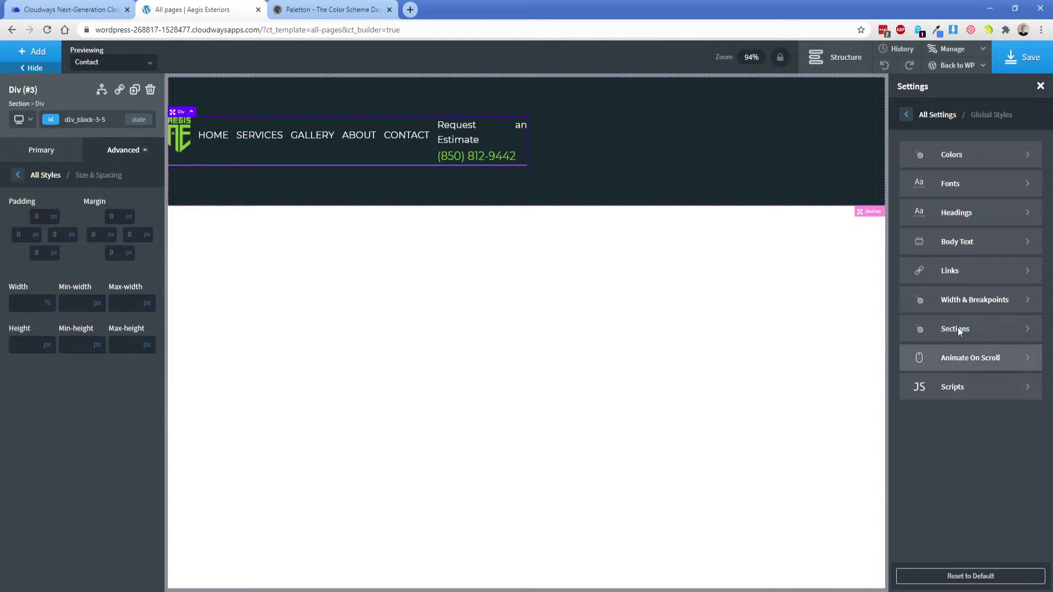
pyautogui.click(958, 306)
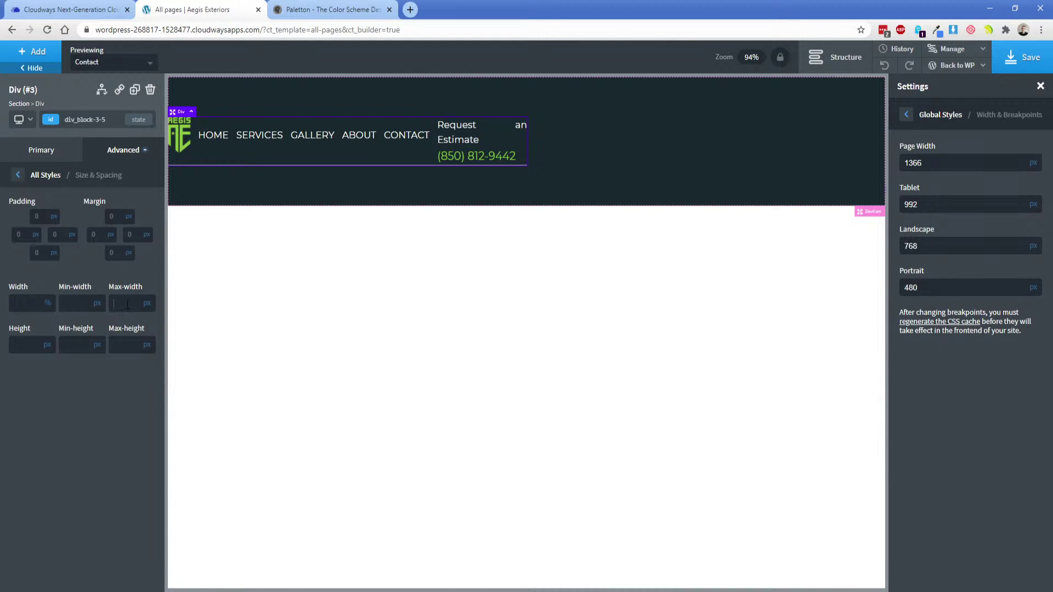
pyautogui.write('1366')
pyautogui.click(51, 288)
pyautogui.click(31, 299)
# Enter the 1366 width, then center the header content horizontally in Section (#1).
pyautogui.write('1366')
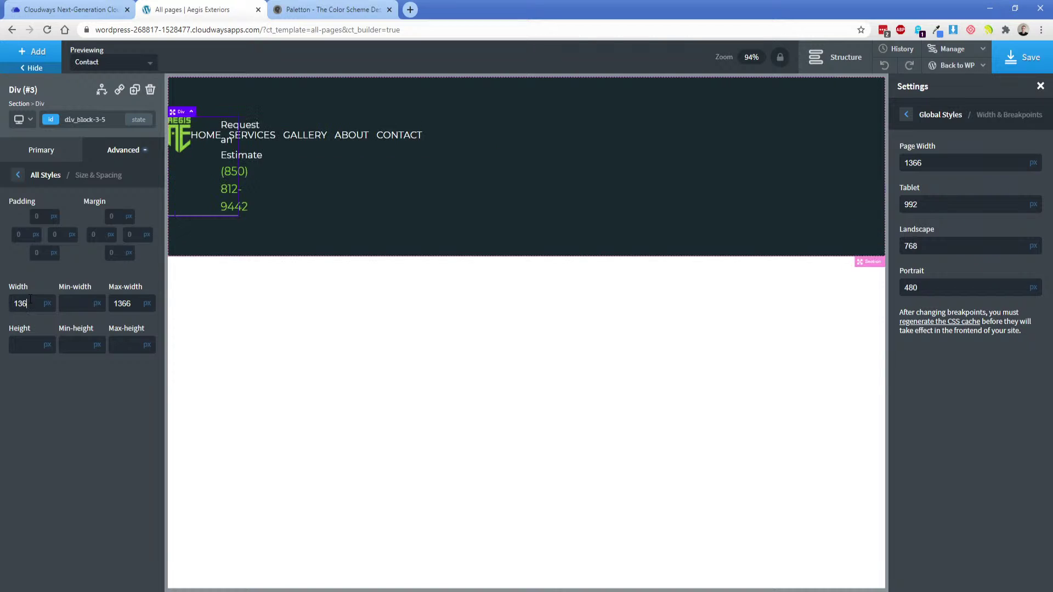
pyautogui.click(319, 169)
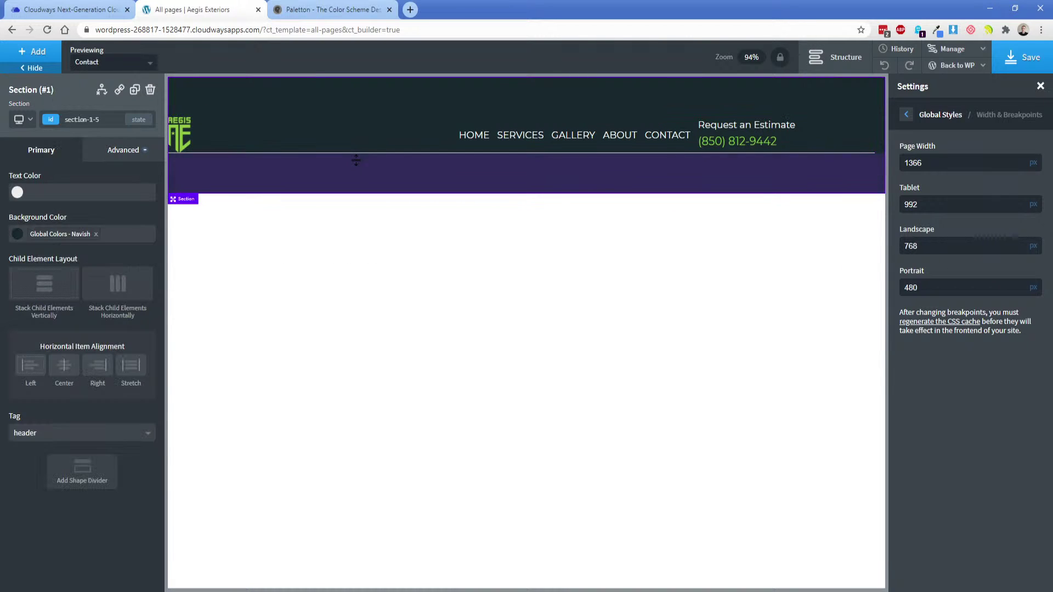
pyautogui.click(839, 62)
pyautogui.click(838, 63)
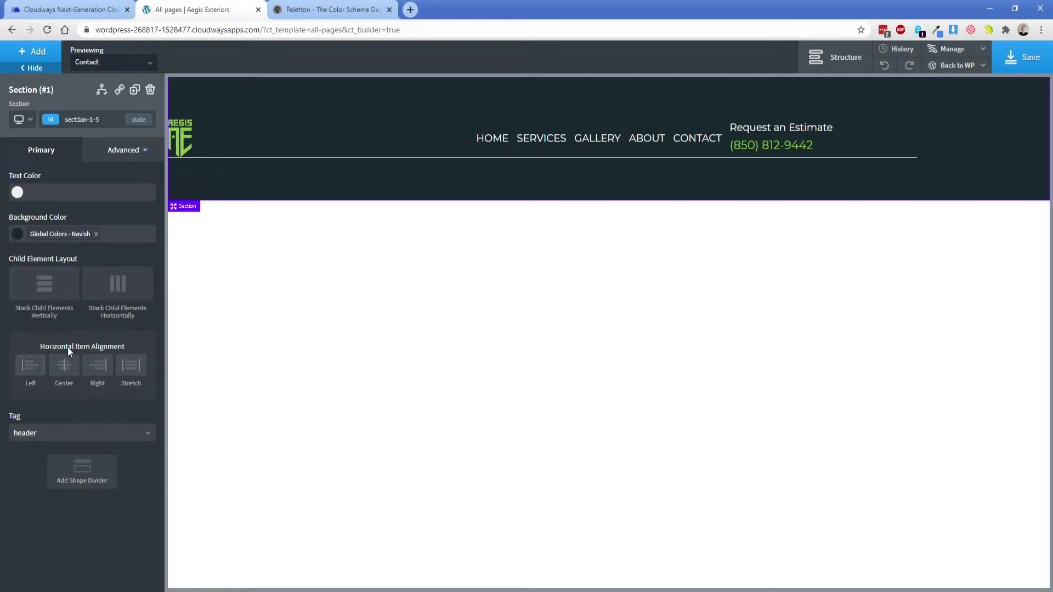
pyautogui.click(63, 365)
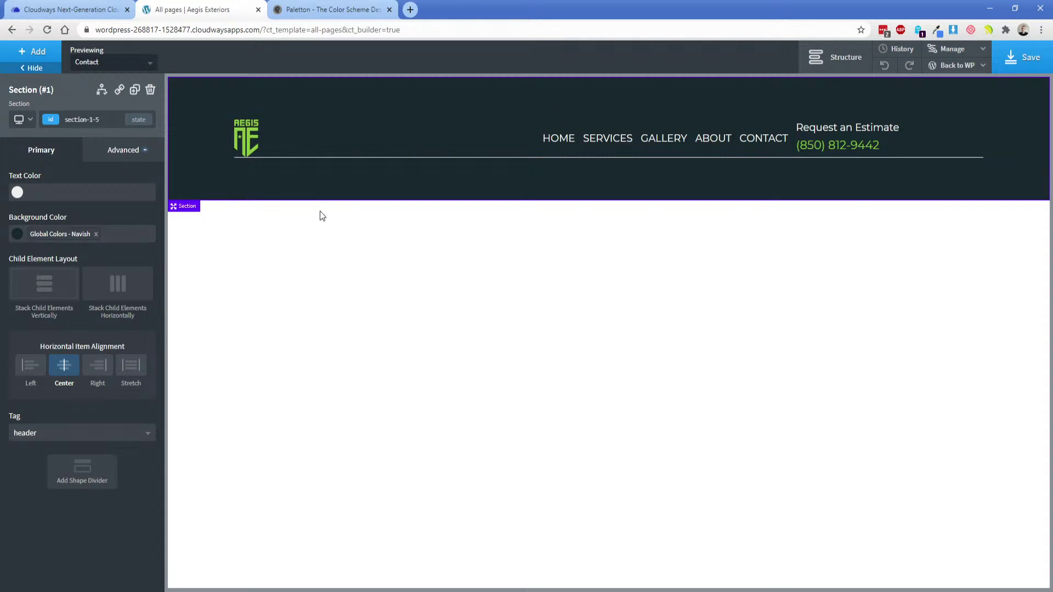
# Select Div (#3) in the structure tree and save the template.
pyautogui.click(839, 57)
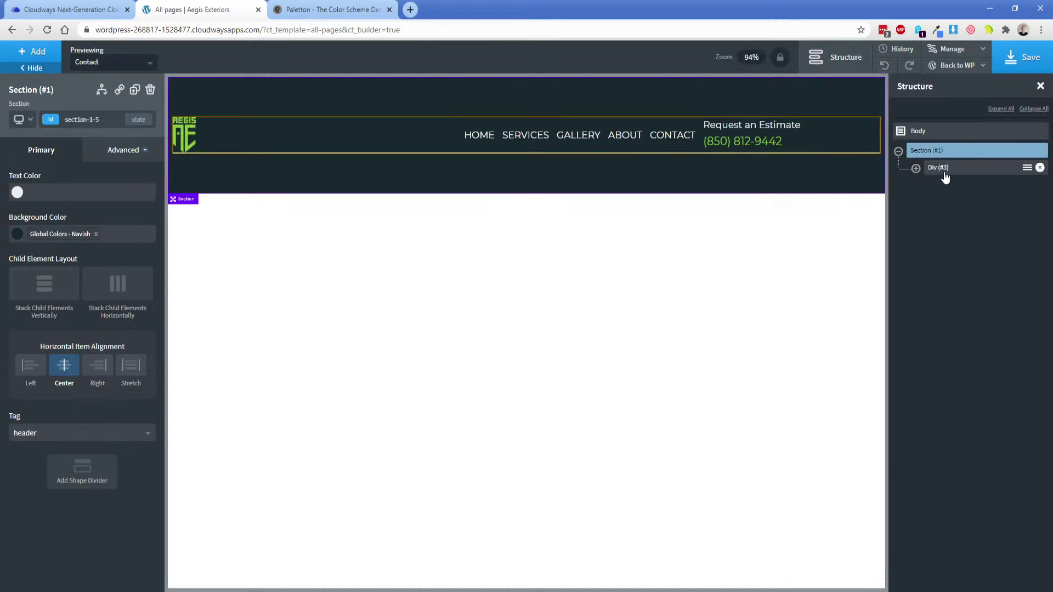
pyautogui.click(946, 170)
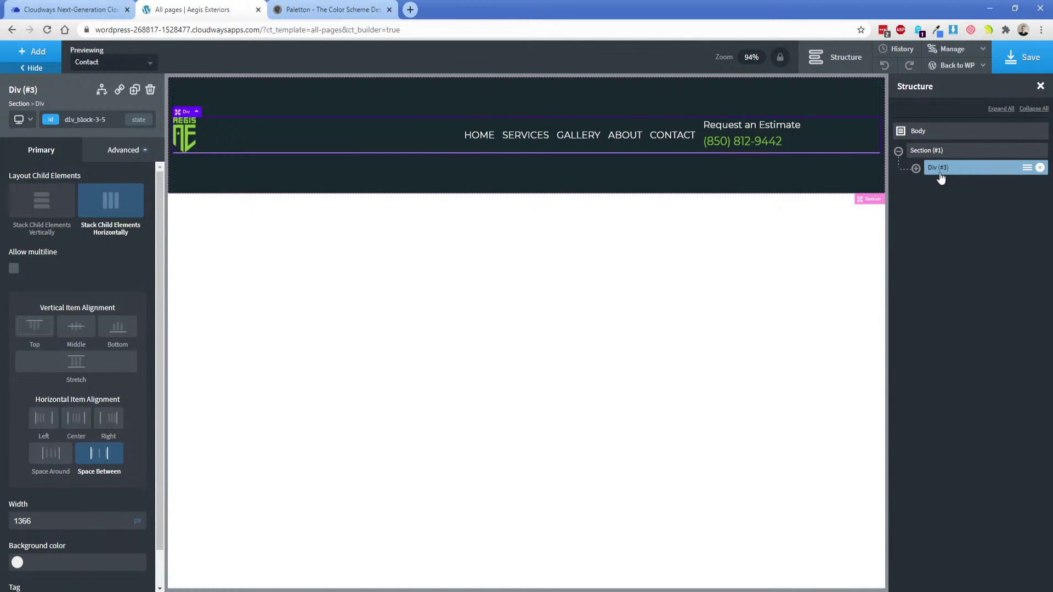
pyautogui.click(1018, 63)
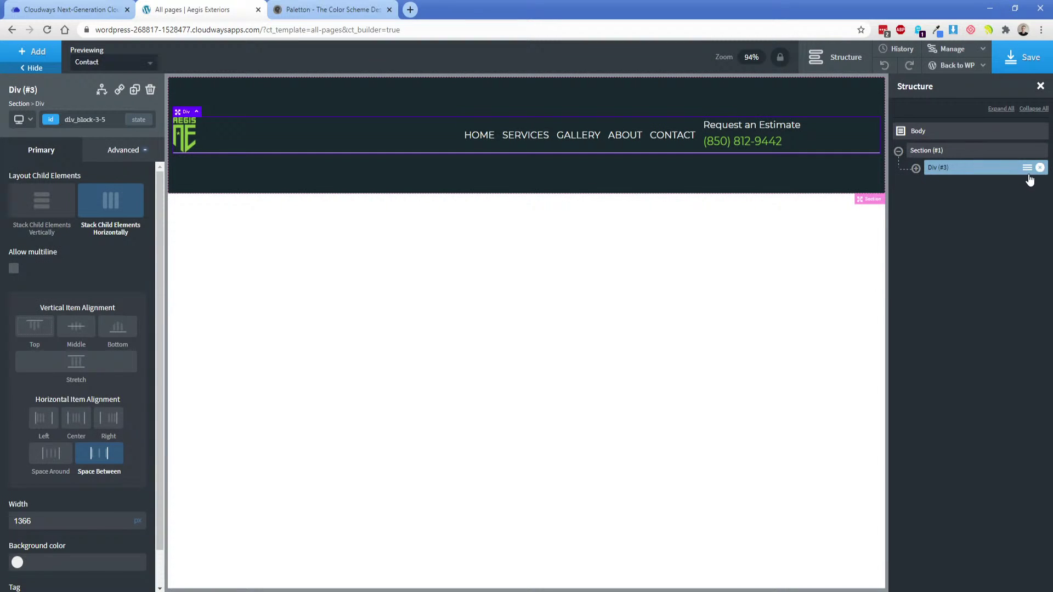
# Wrap Div (#3) in a new div with 100% width and centered content.
pyautogui.click(1026, 168)
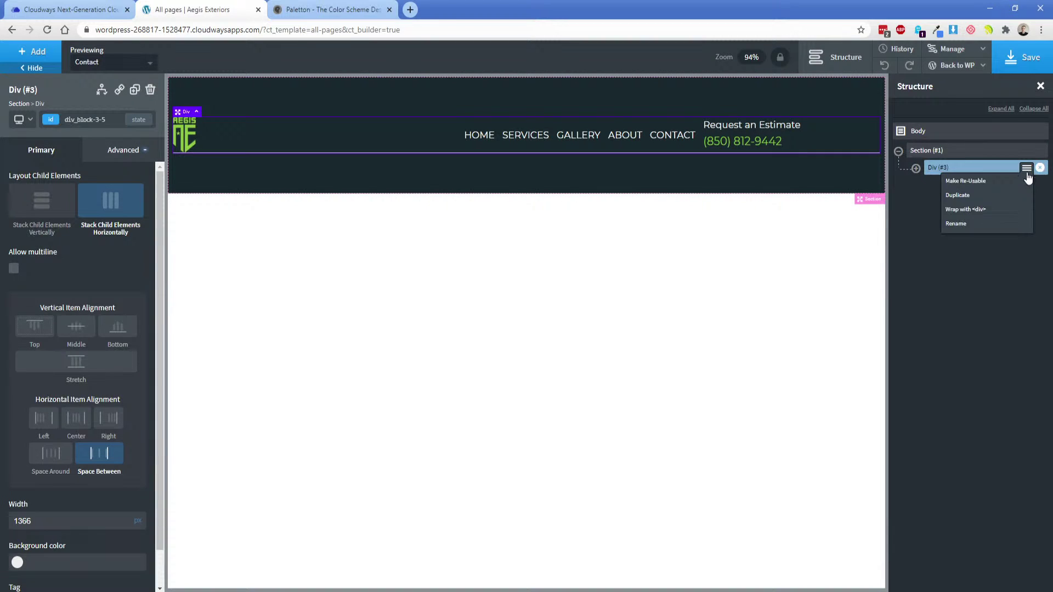
pyautogui.click(989, 212)
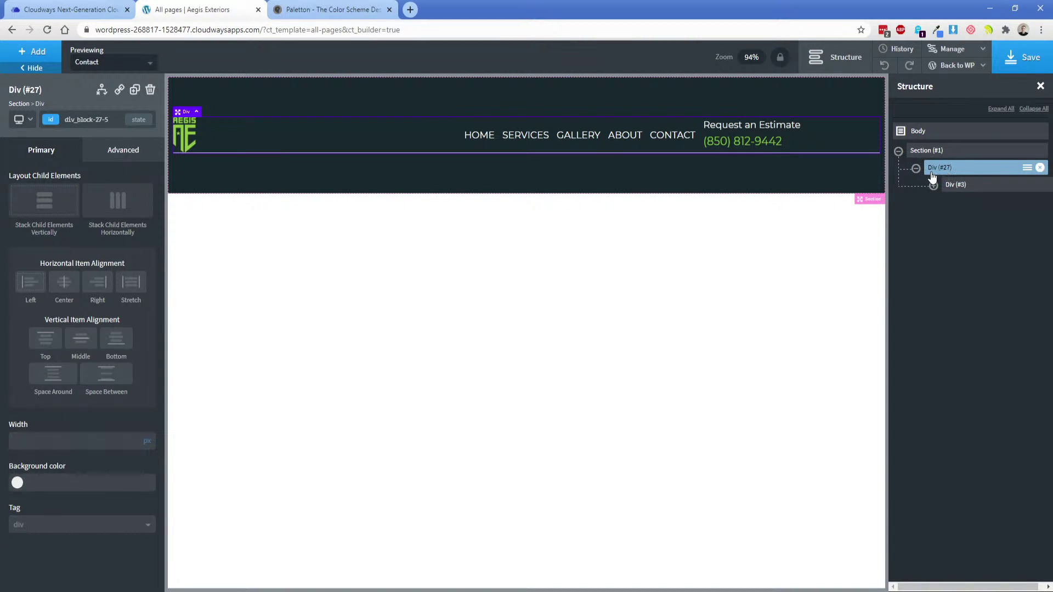
pyautogui.click(147, 456)
pyautogui.write('100')
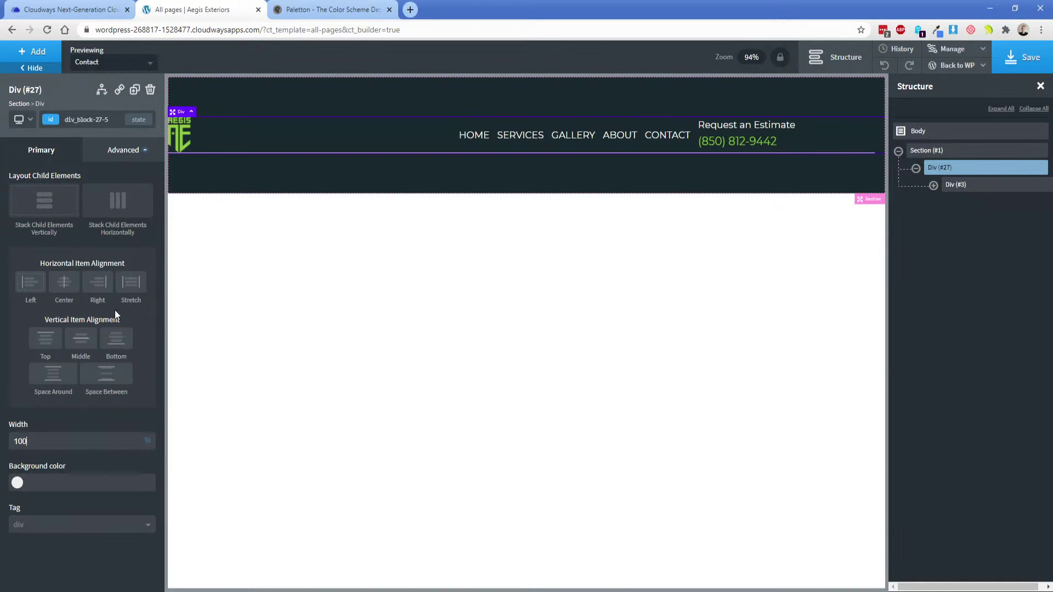
pyautogui.click(64, 283)
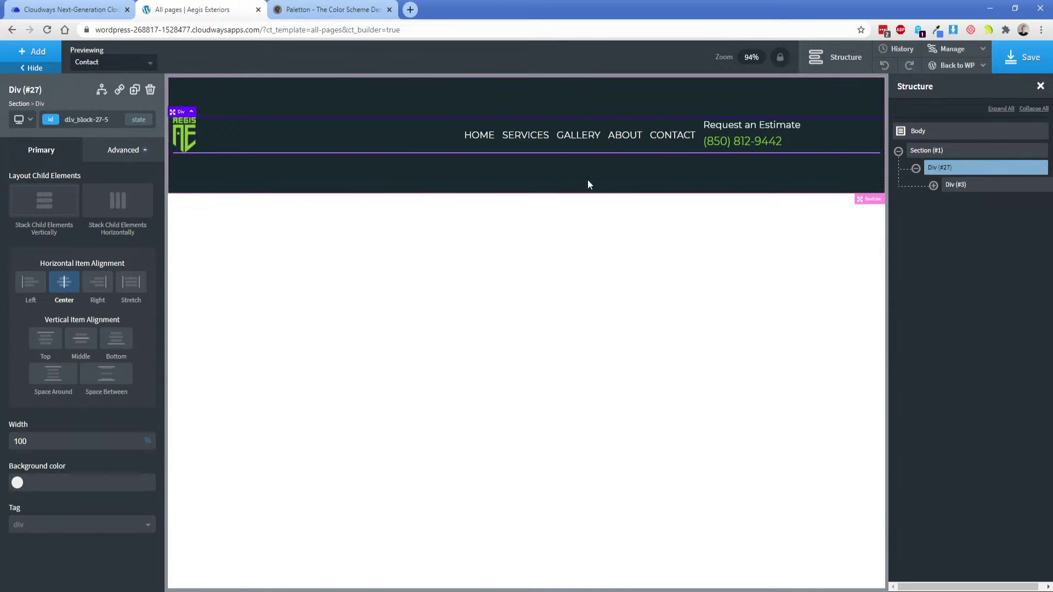
pyautogui.click(605, 188)
pyautogui.click(943, 169)
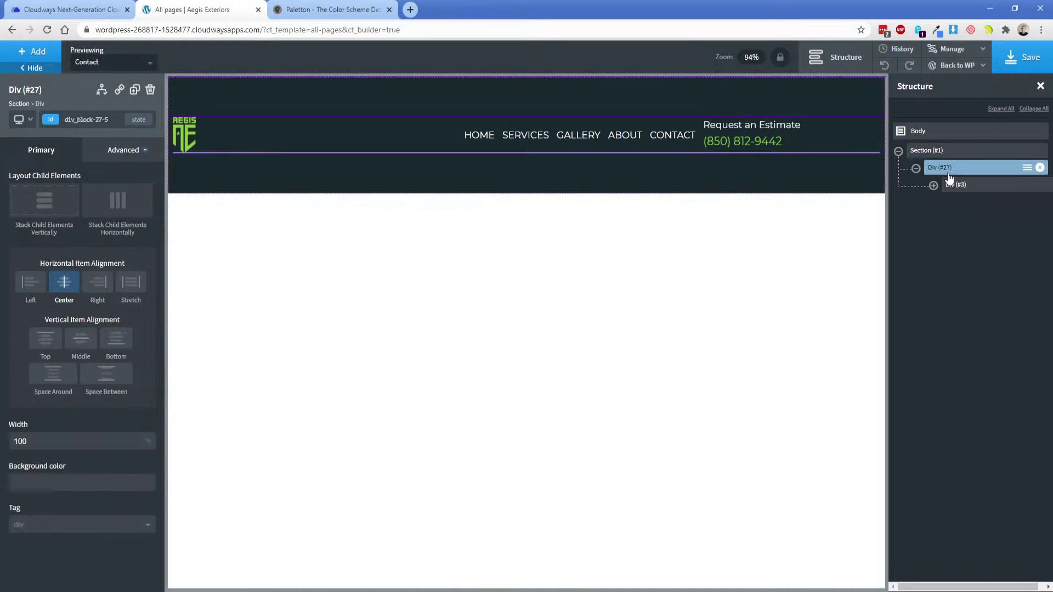
# Give the wrapper div a 1 px solid white bottom border.
pyautogui.click(124, 150)
pyautogui.click(66, 299)
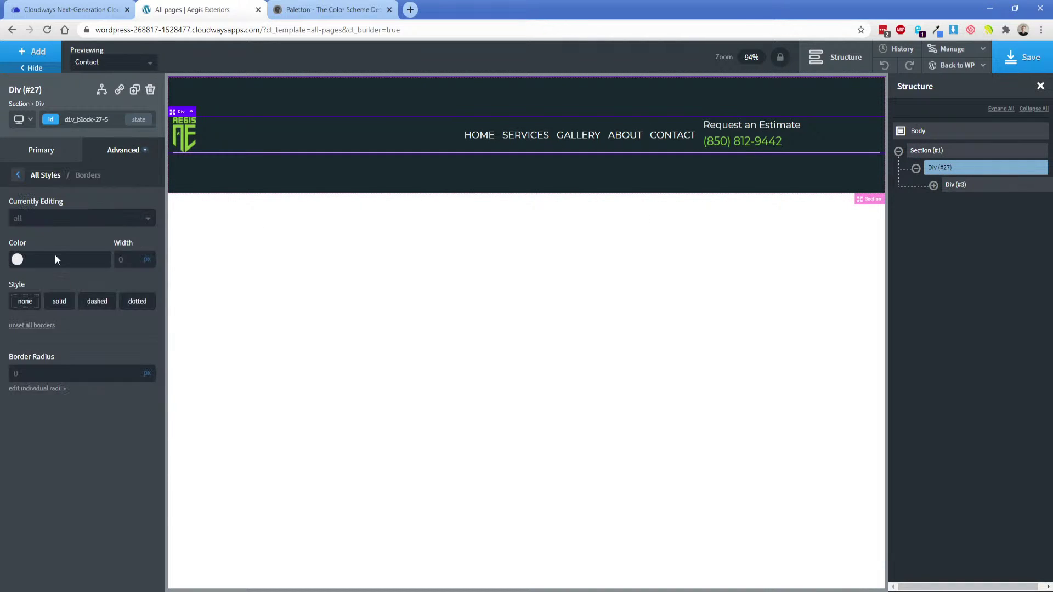
pyautogui.click(55, 218)
pyautogui.click(41, 285)
pyautogui.click(15, 262)
pyautogui.moveTo(20, 281); pyautogui.dragTo(7, 263)
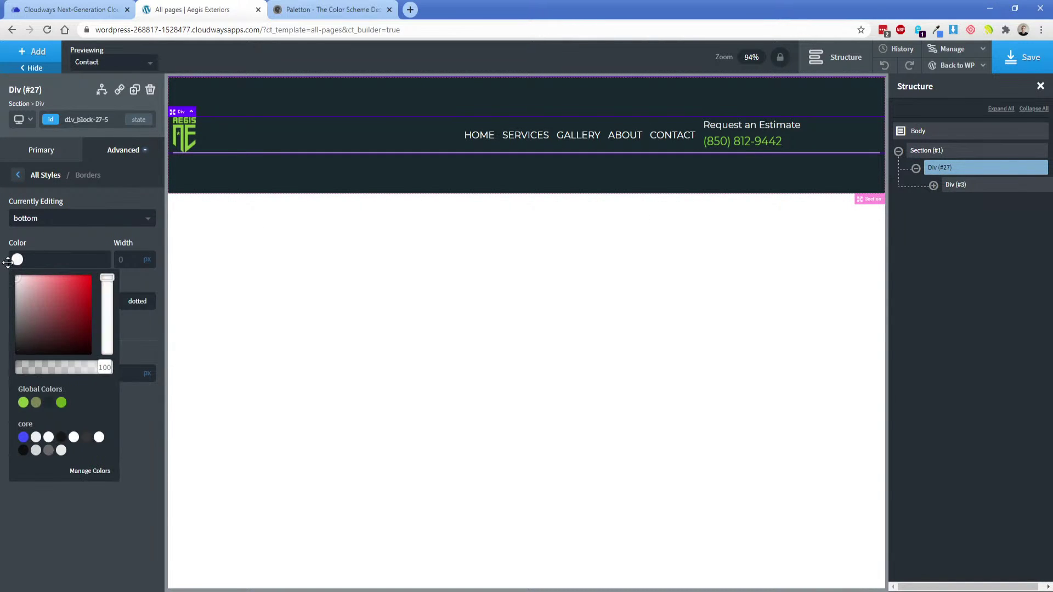
pyautogui.click(125, 259)
pyautogui.write('1')
pyautogui.click(60, 301)
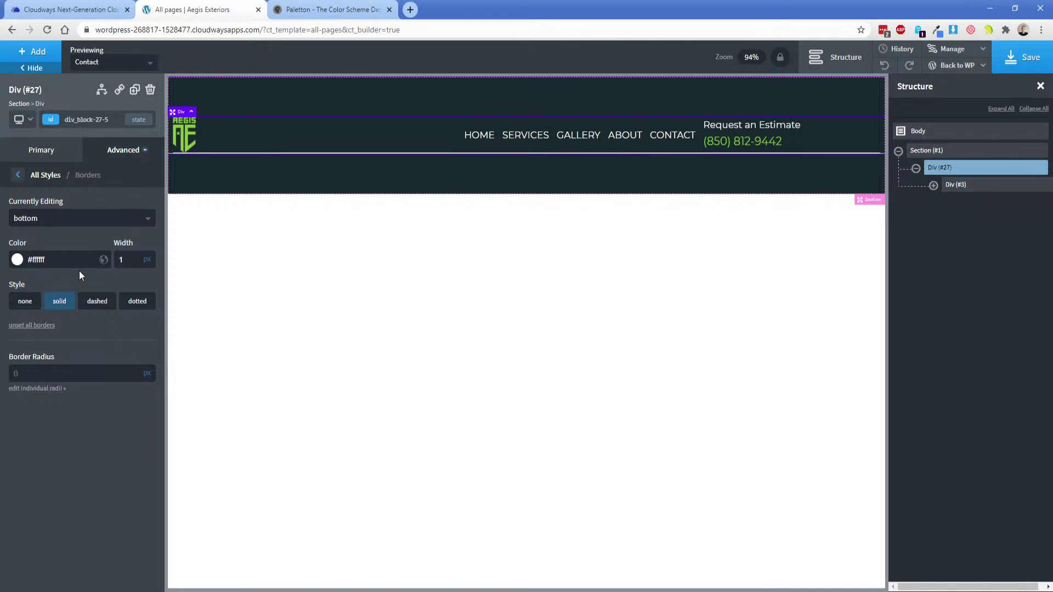
# Remove all borders from the inner Div (#3).
pyautogui.click(957, 186)
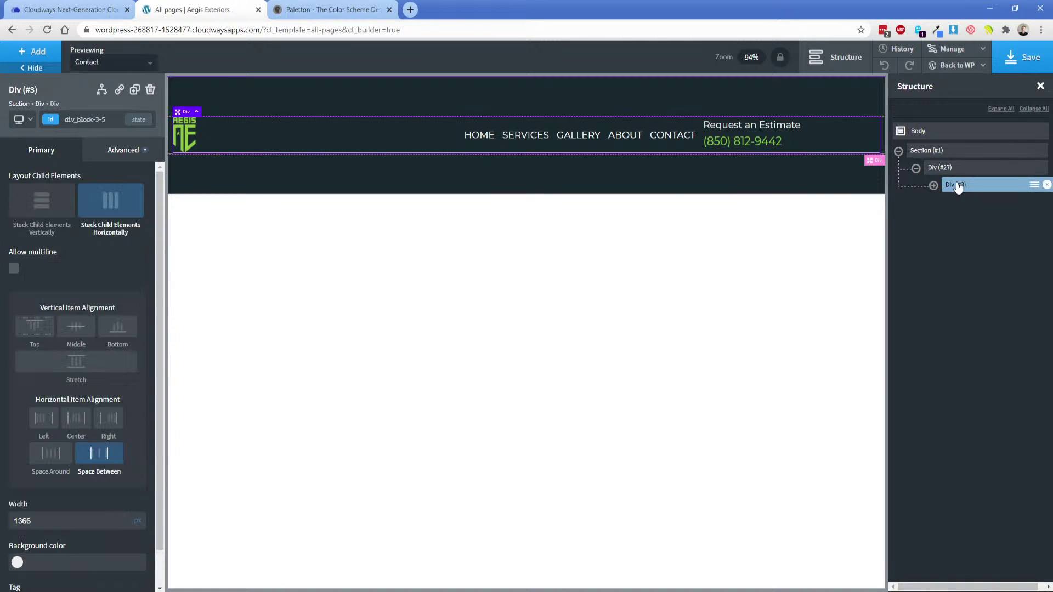
pyautogui.click(116, 157)
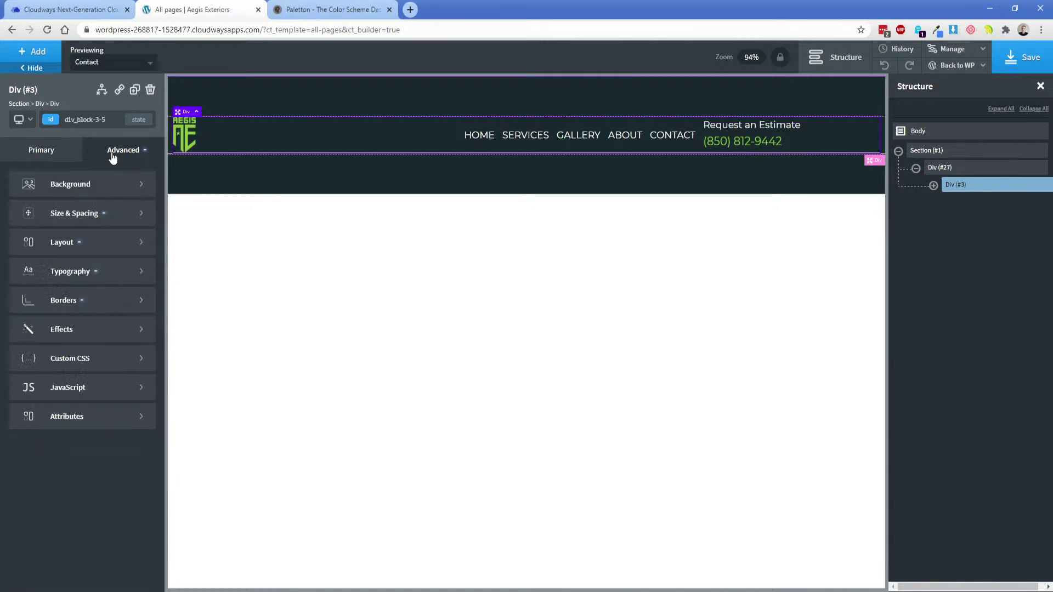
pyautogui.click(67, 306)
pyautogui.click(34, 326)
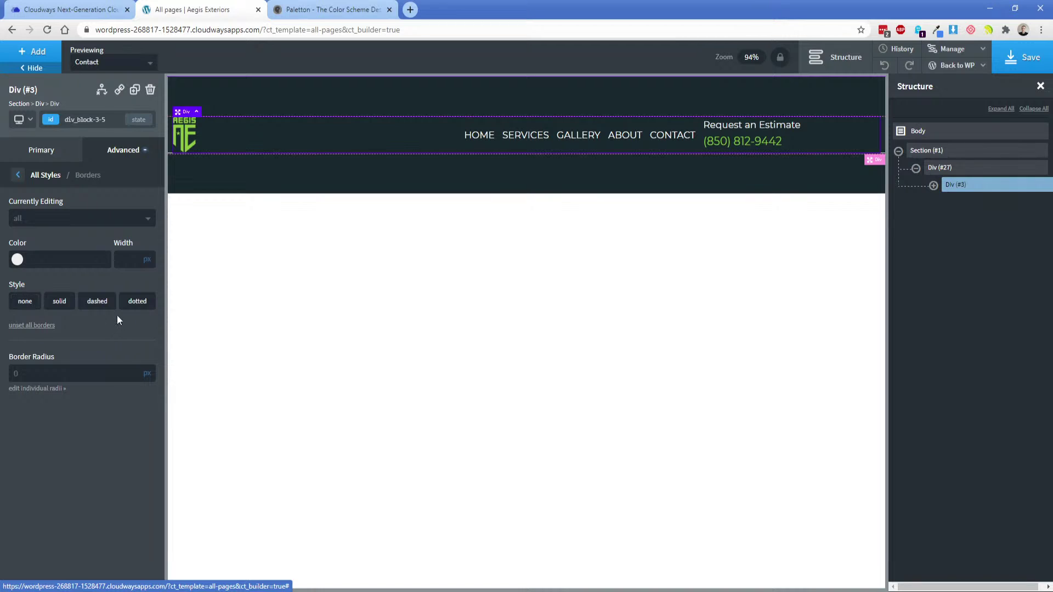
# Save the template and view the live Contact page on the frontend.
pyautogui.click(1023, 65)
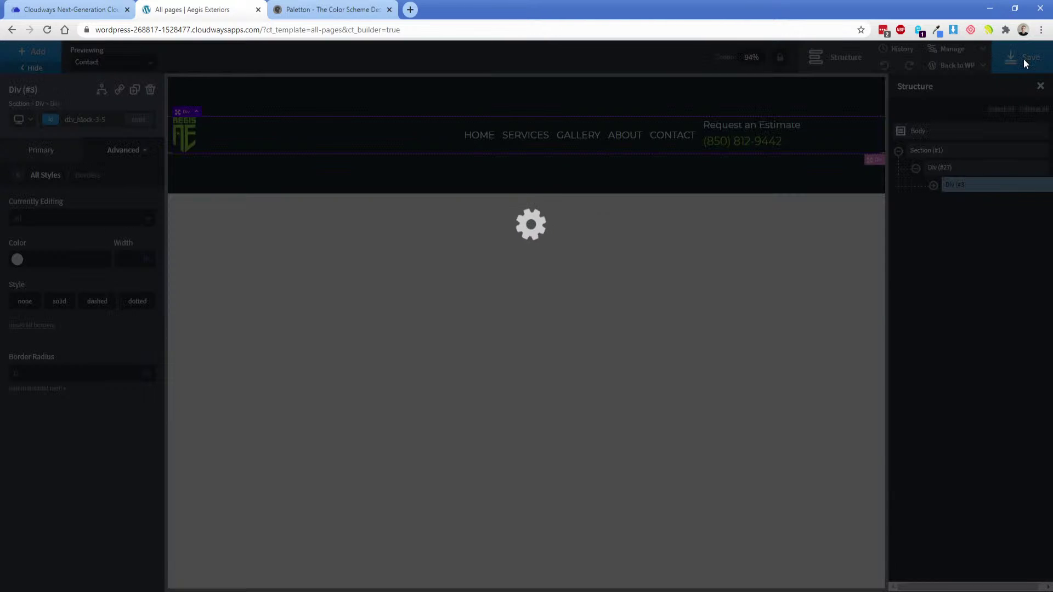
pyautogui.click(956, 65)
pyautogui.click(943, 102)
pyautogui.click(315, 10)
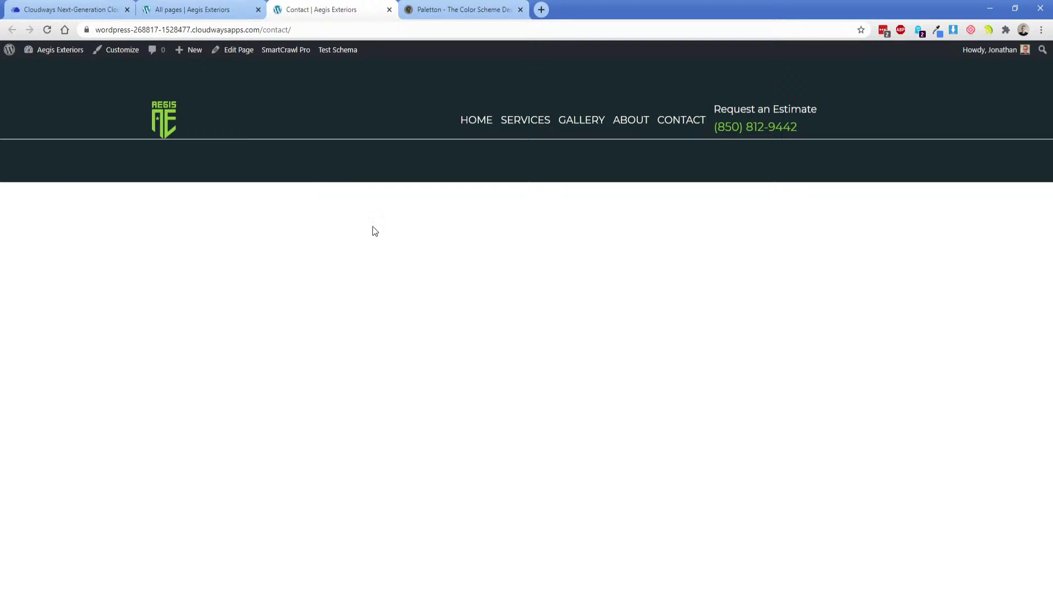
# In Adobe XD, inspect the colour of the divider line under the header.
pyautogui.hotkey('alt', 'Tab')
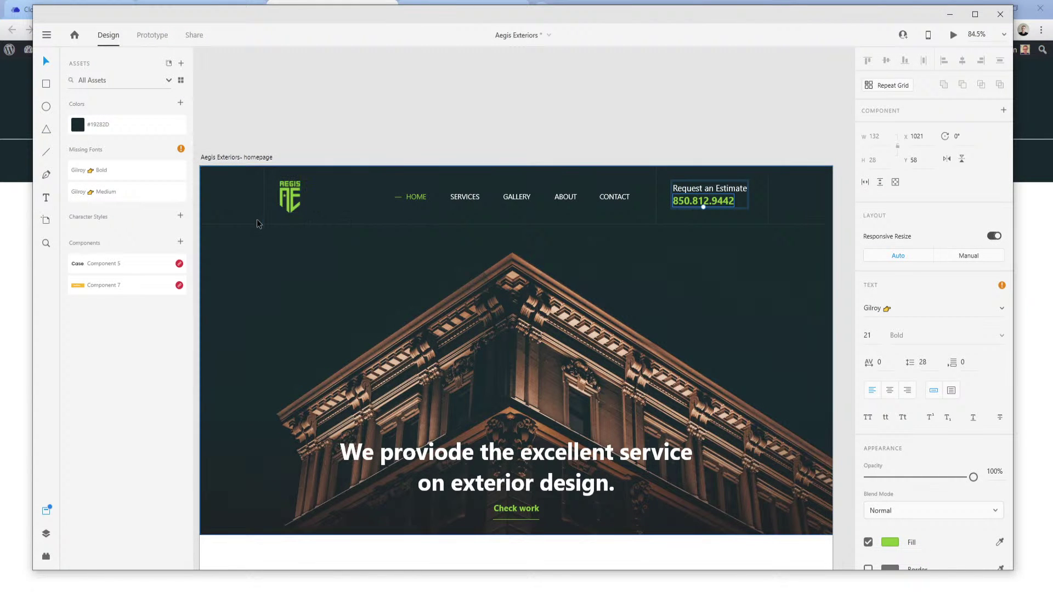
pyautogui.click(347, 225)
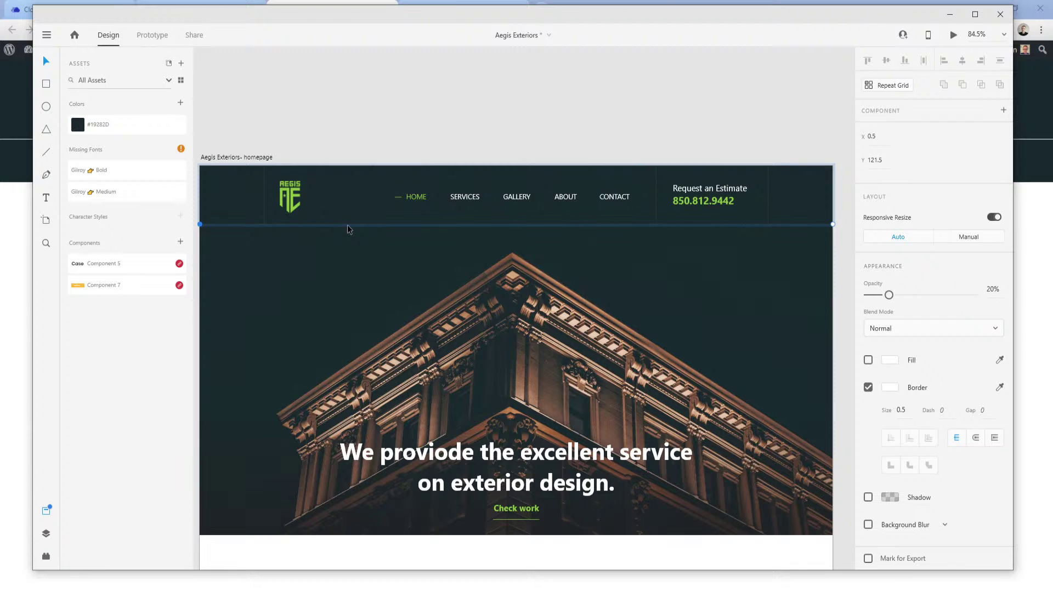
pyautogui.click(886, 388)
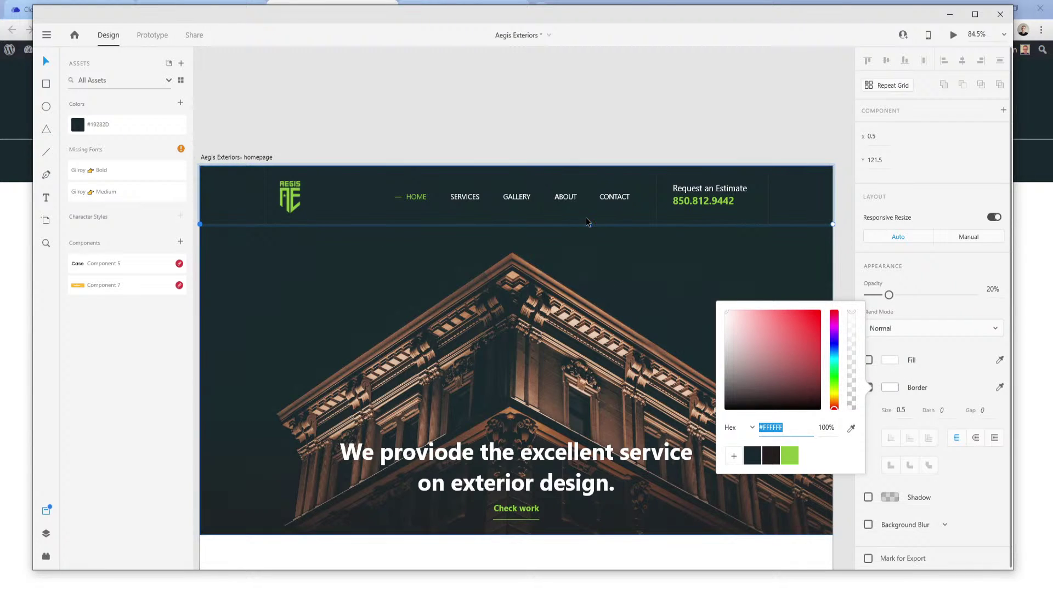
pyautogui.click(598, 231)
pyautogui.click(608, 225)
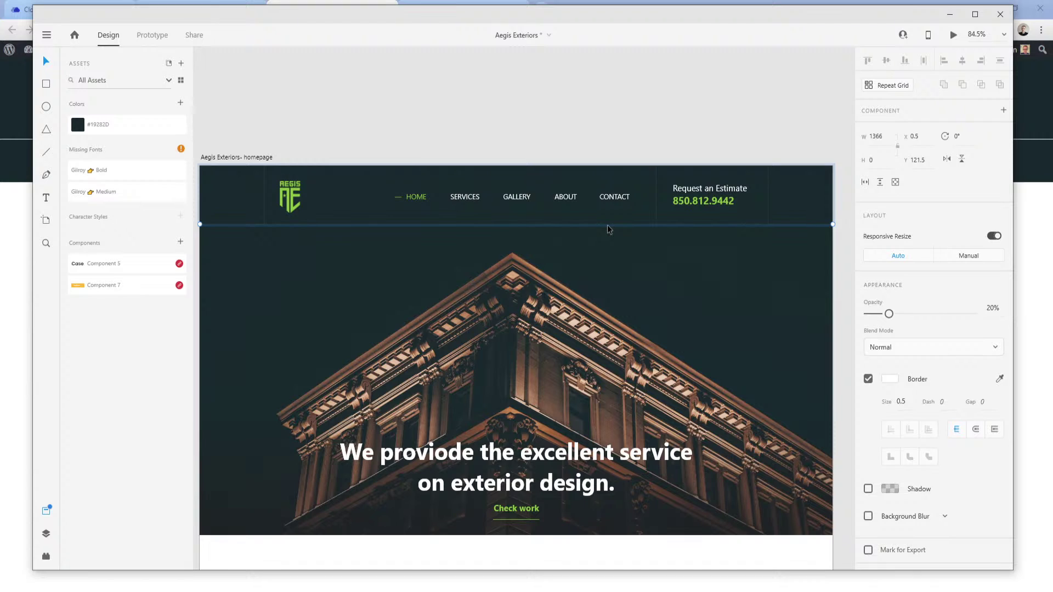
pyautogui.click(251, 230)
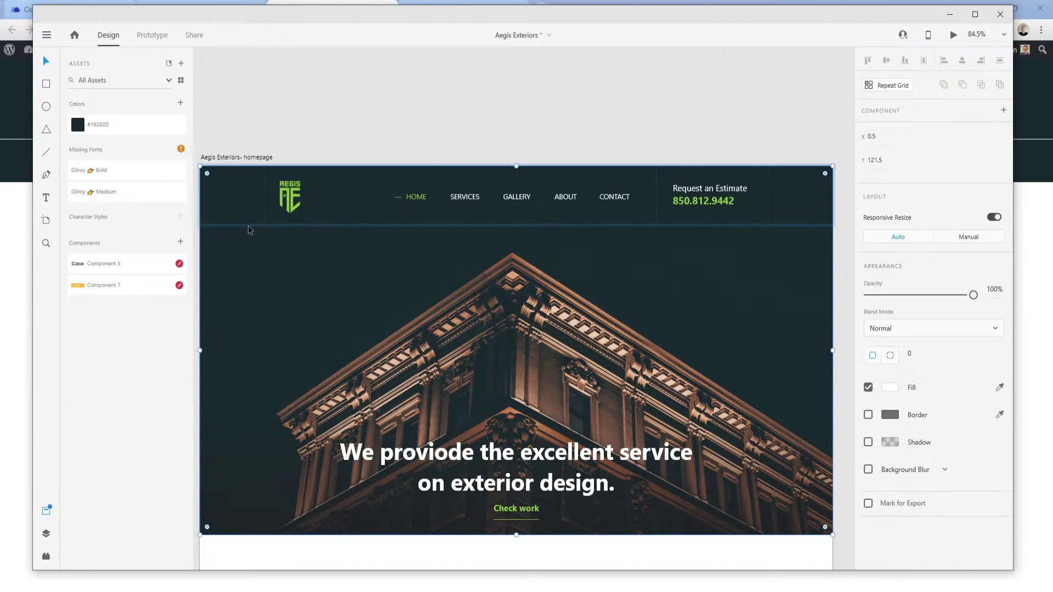
pyautogui.click(243, 226)
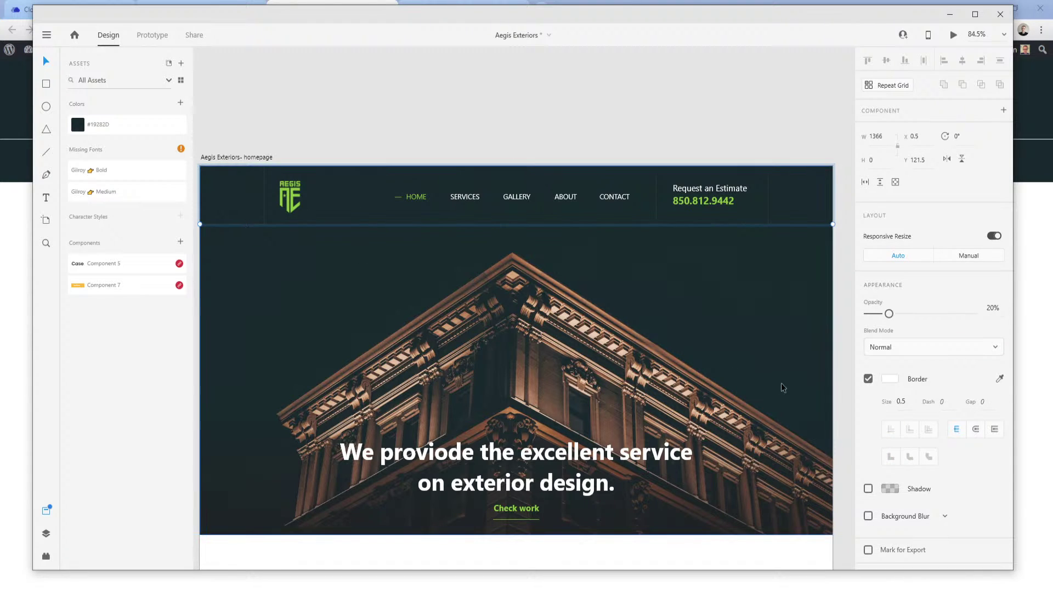
pyautogui.click(890, 379)
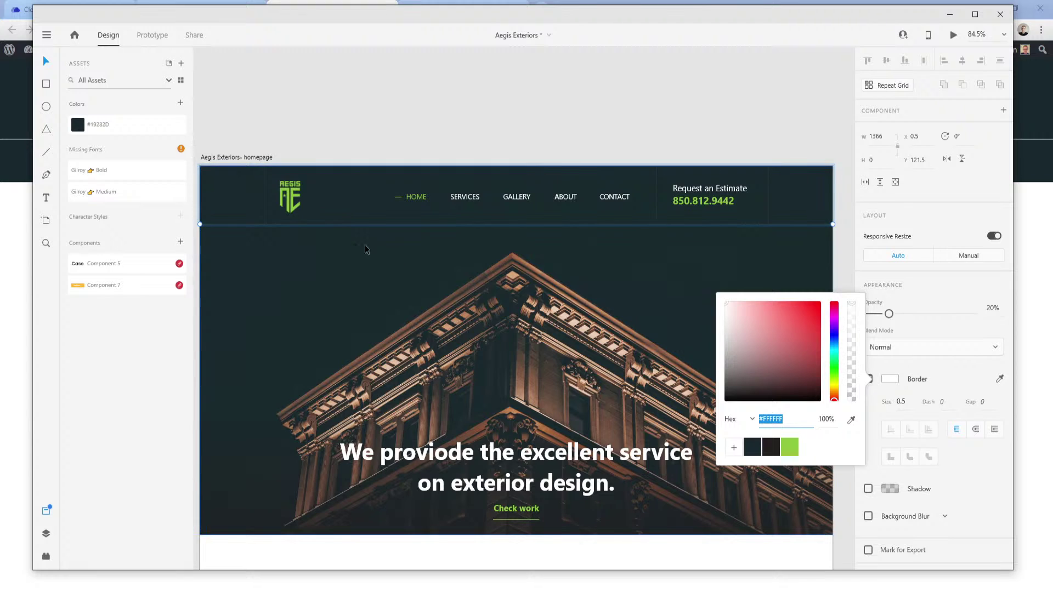
# Check the hero rectangle's border colour and the header group's fill and border colours.
pyautogui.click(299, 259)
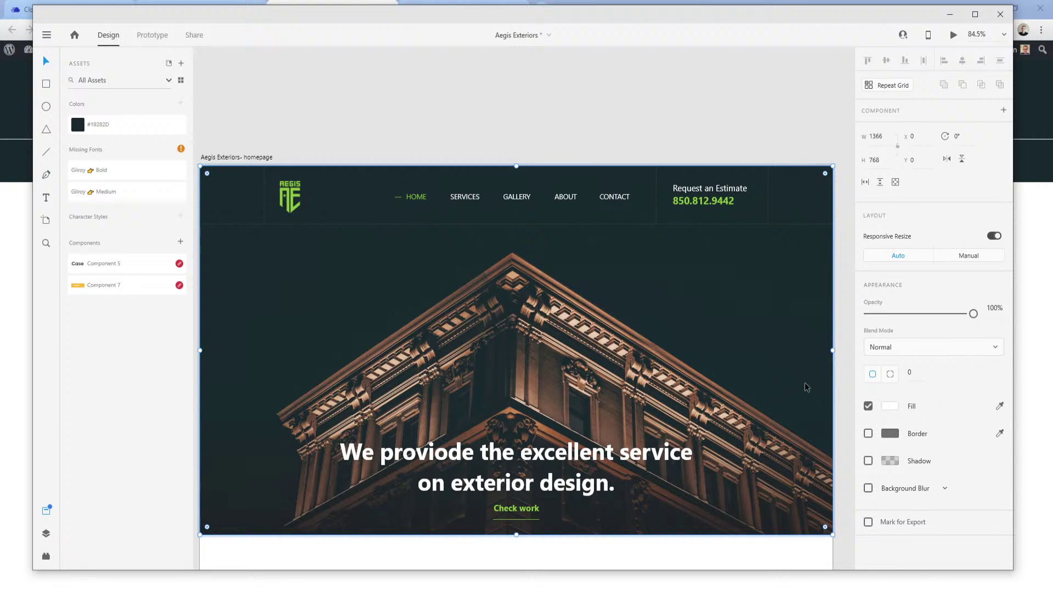
pyautogui.click(890, 433)
pyautogui.click(265, 203)
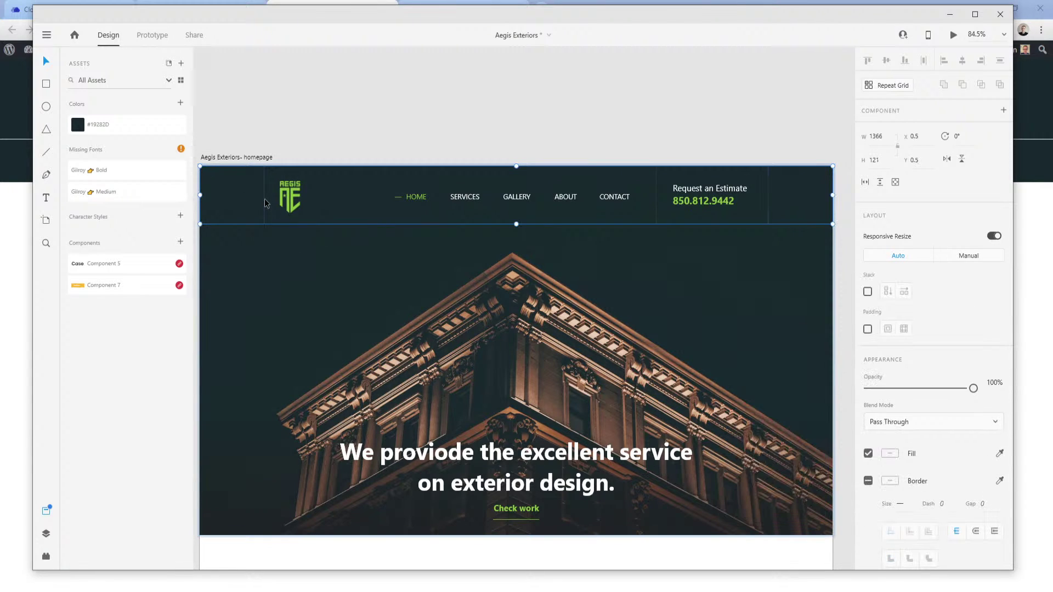
pyautogui.click(889, 453)
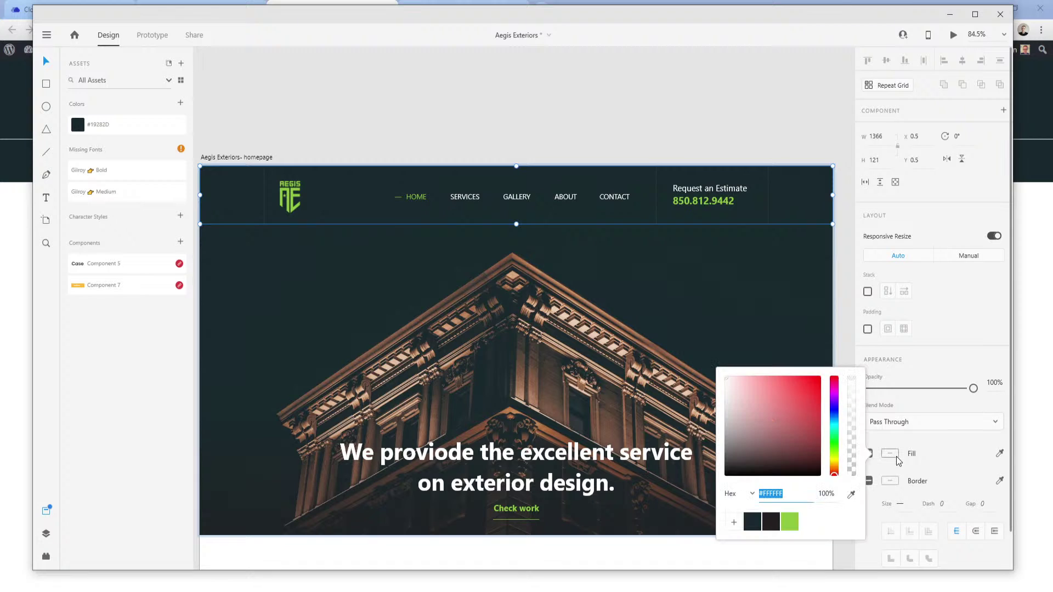
pyautogui.click(898, 467)
pyautogui.click(894, 482)
pyautogui.click(893, 482)
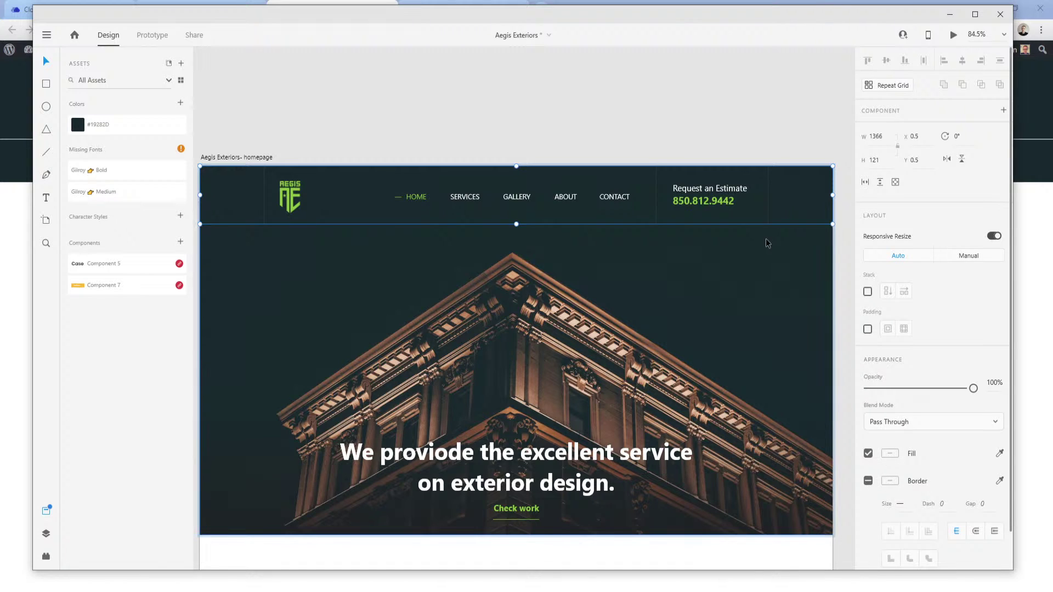
# Confirm the header divider's white border colour, then go back to the page-editing tab.
pyautogui.click(758, 225)
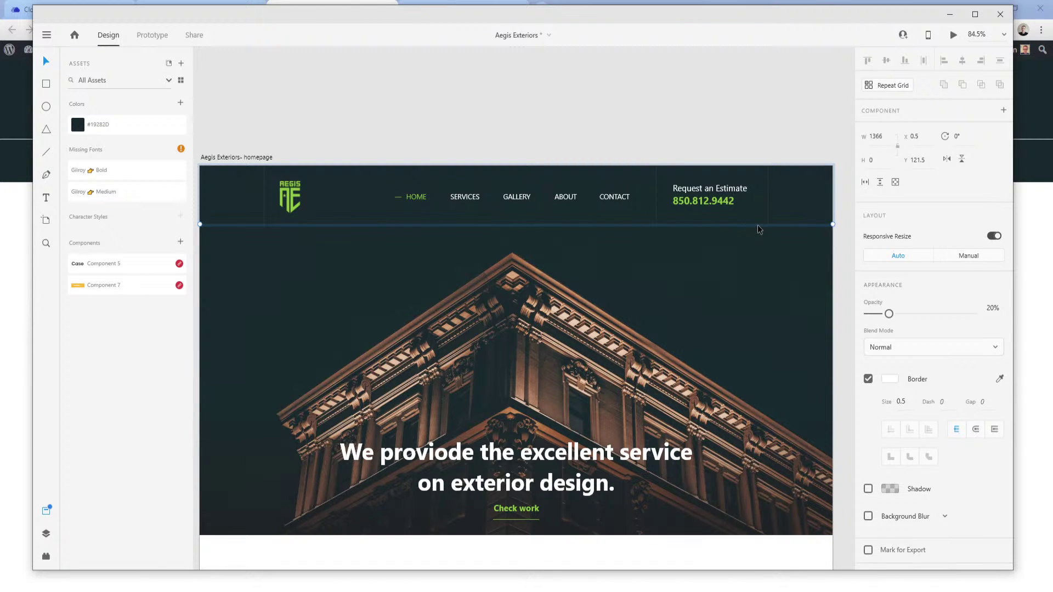
pyautogui.click(891, 382)
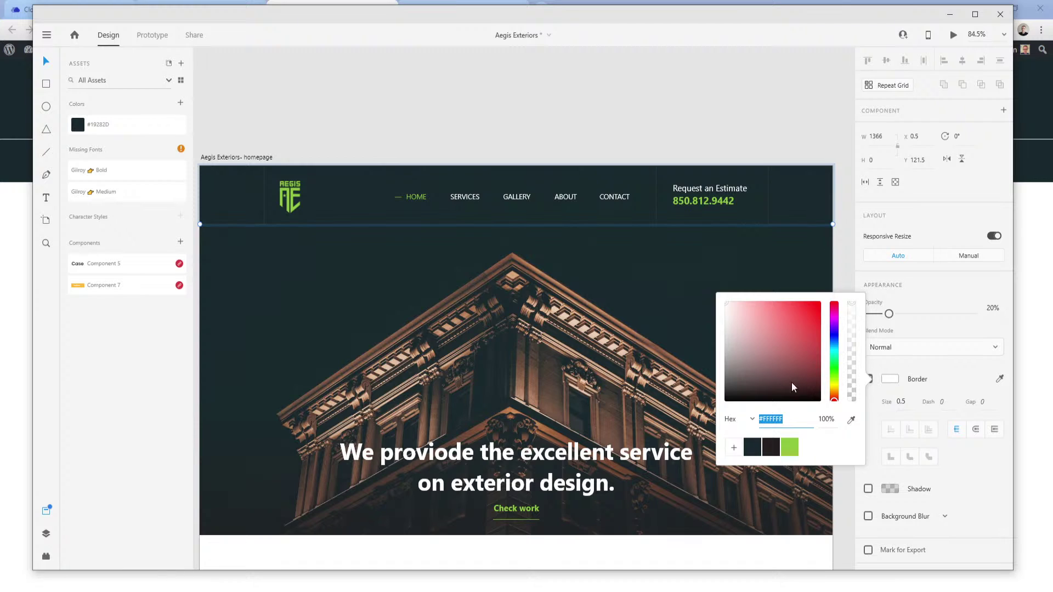
pyautogui.click(27, 337)
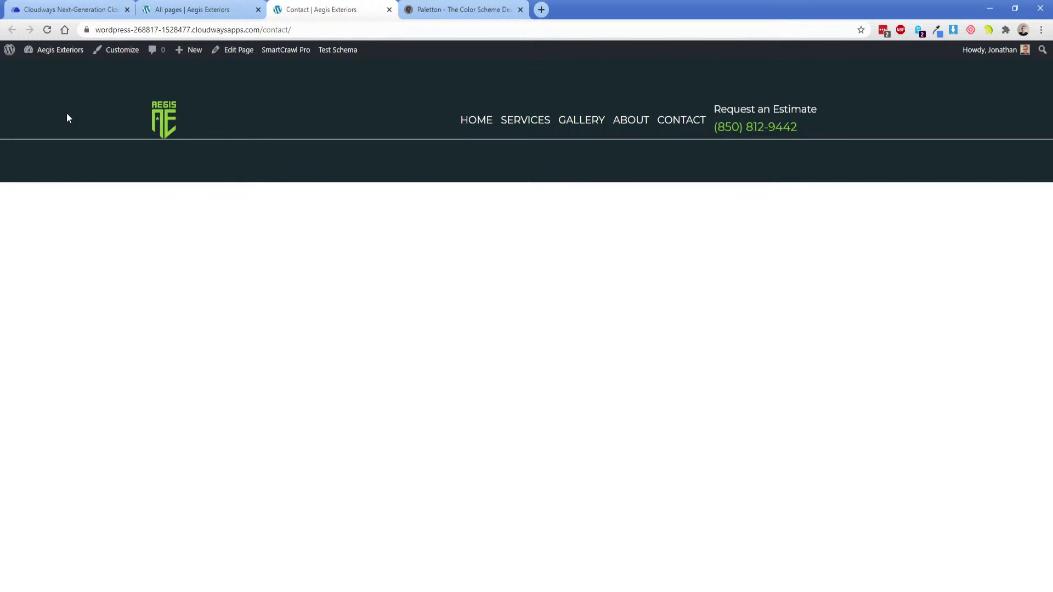
pyautogui.hotkey('ctrl', 'shift', 'Tab')
# On Div (#27), set only the bottom border's width to 0.5.
pyautogui.click(943, 168)
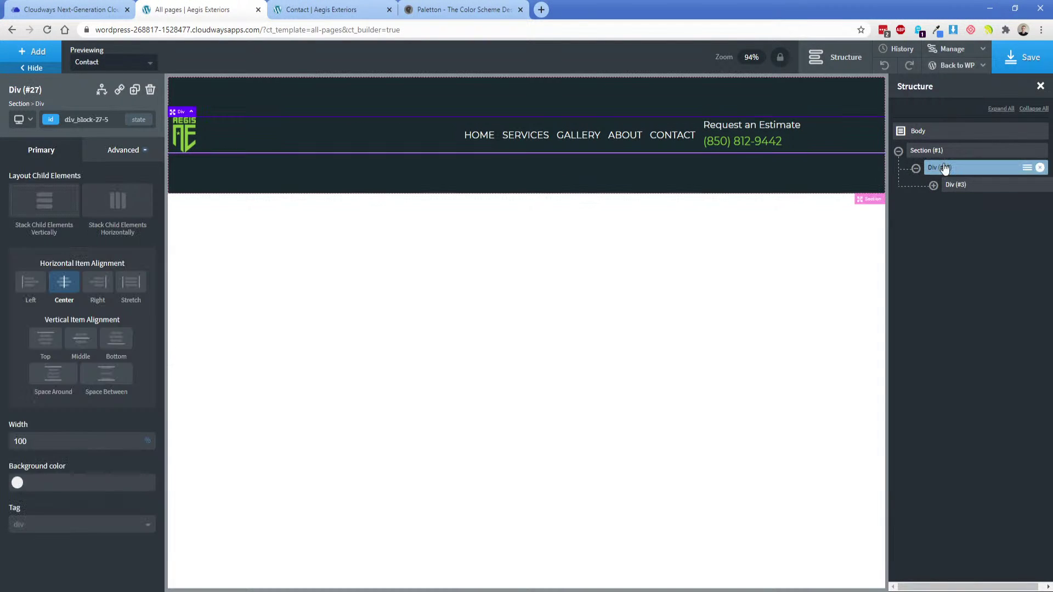
pyautogui.click(128, 154)
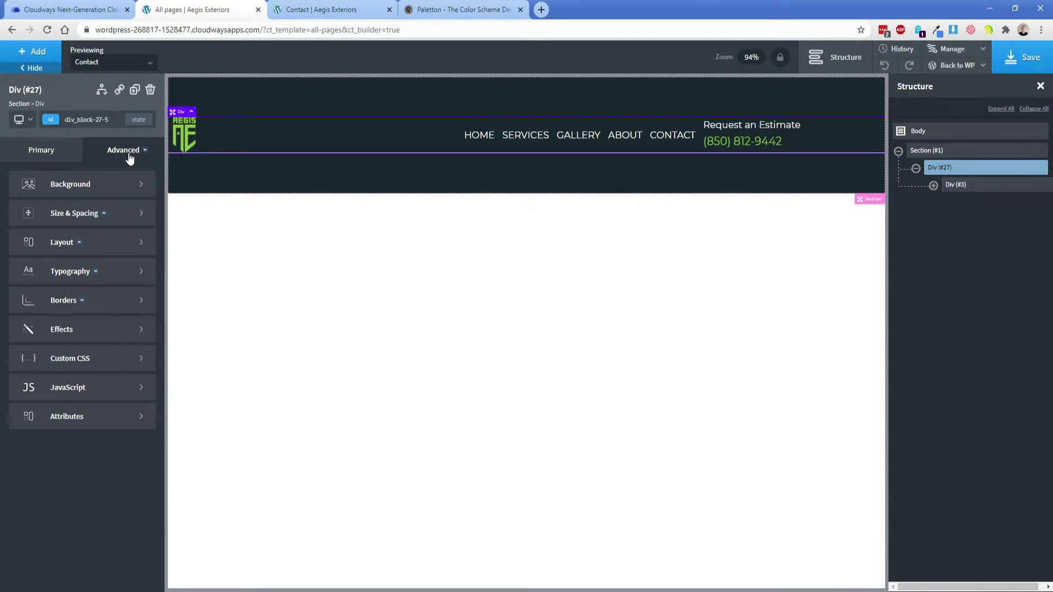
pyautogui.click(87, 300)
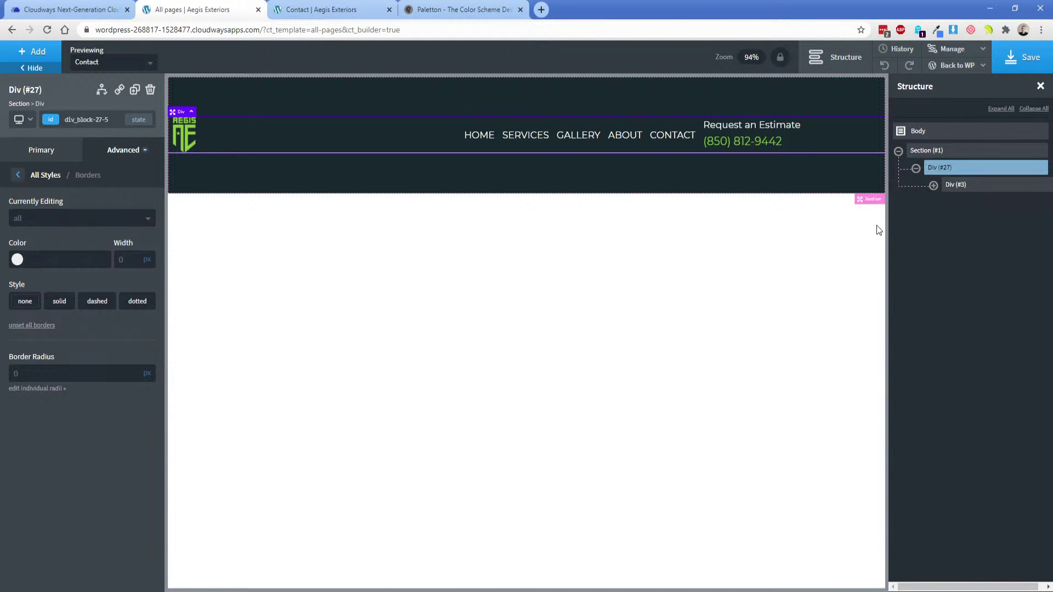
pyautogui.click(67, 222)
pyautogui.click(30, 286)
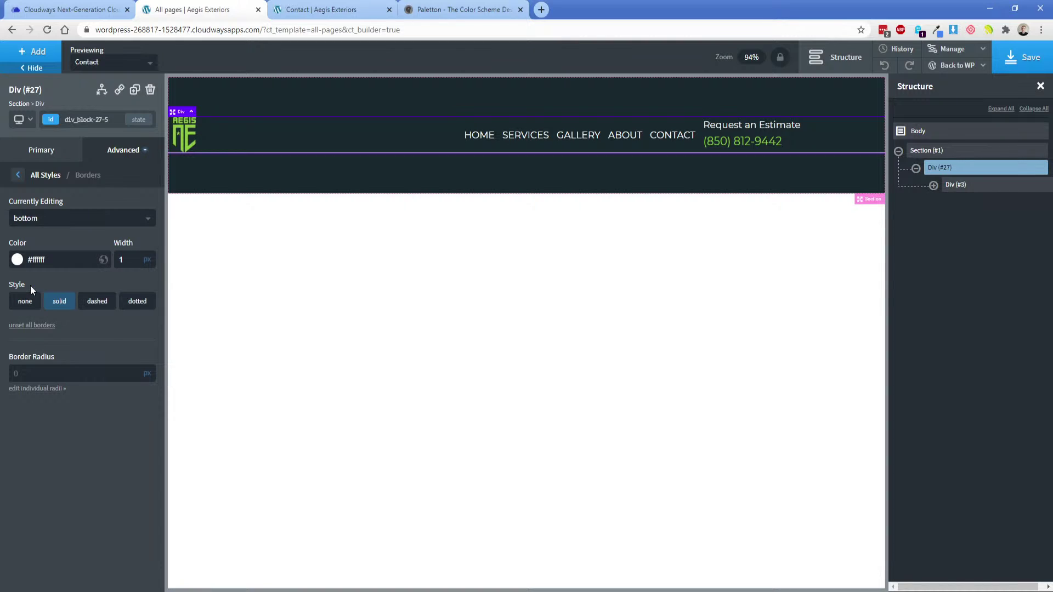
pyautogui.click(131, 259)
pyautogui.write('0.5')
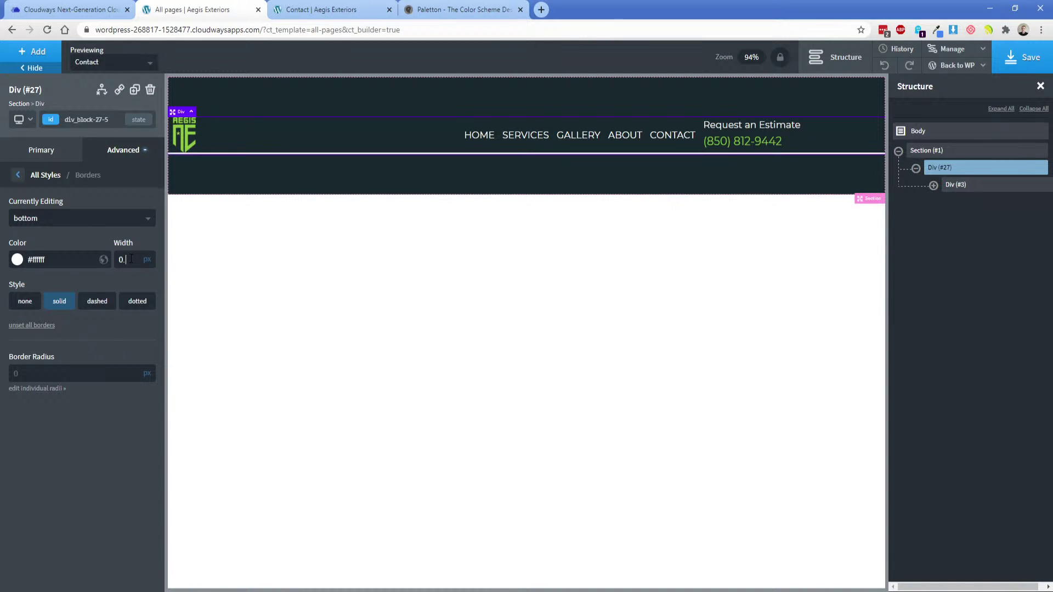
# Lower the bottom border colour to about 20% opacity, set width 1, save, and view the page.
pyautogui.click(16, 262)
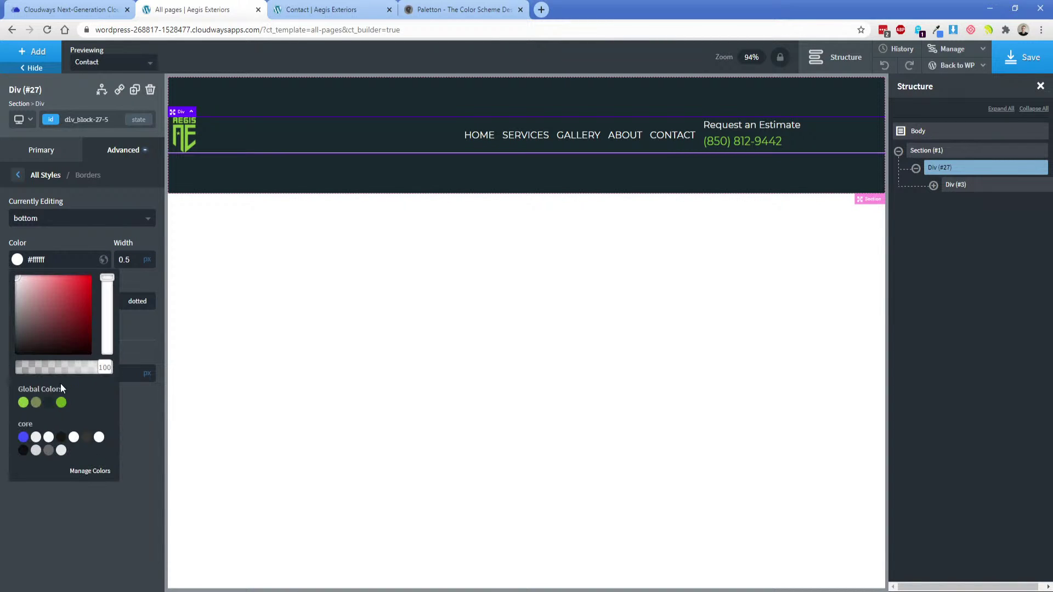
pyautogui.click(61, 370)
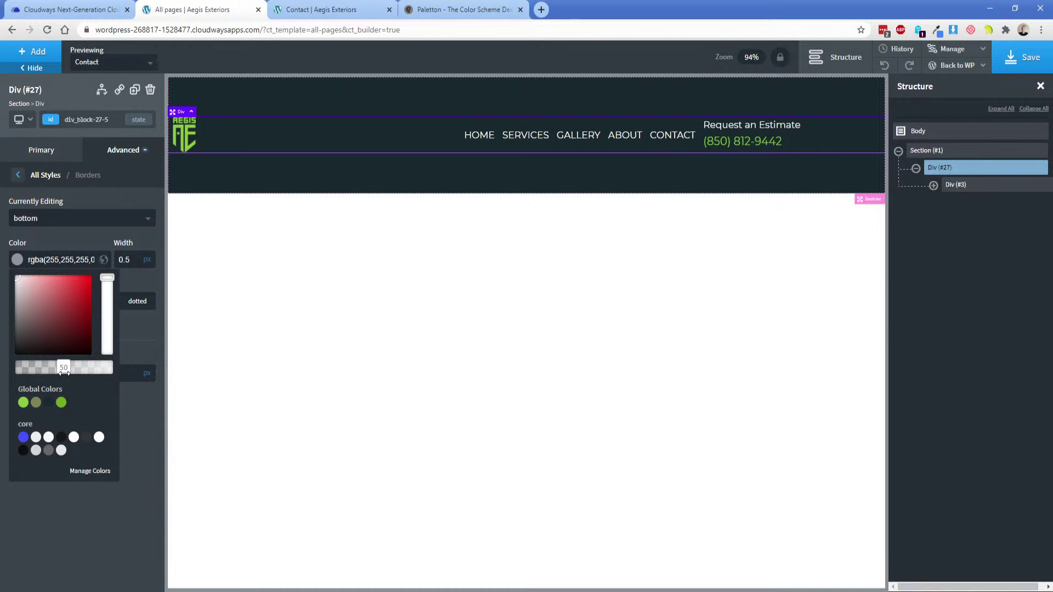
pyautogui.moveTo(63, 373); pyautogui.dragTo(41, 374)
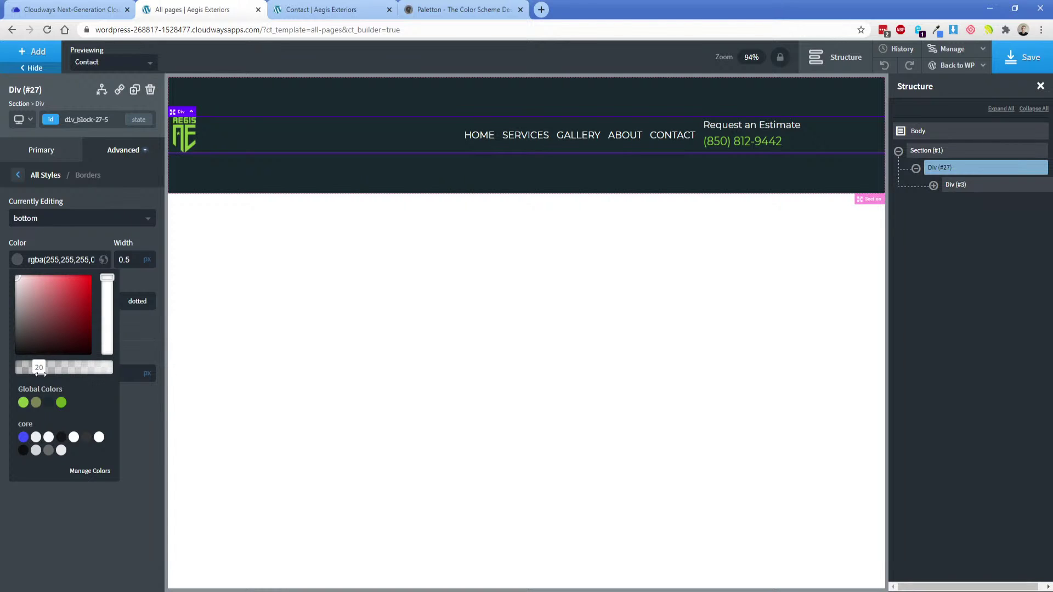
pyautogui.click(57, 243)
pyautogui.doubleClick(125, 261)
pyautogui.write('1')
pyautogui.click(1015, 57)
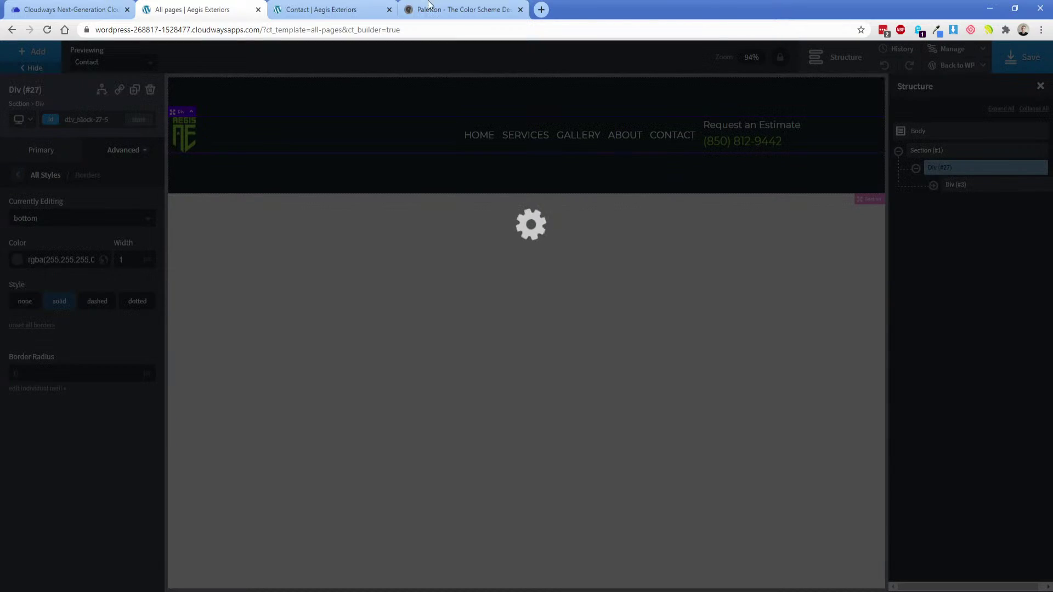
pyautogui.click(307, 9)
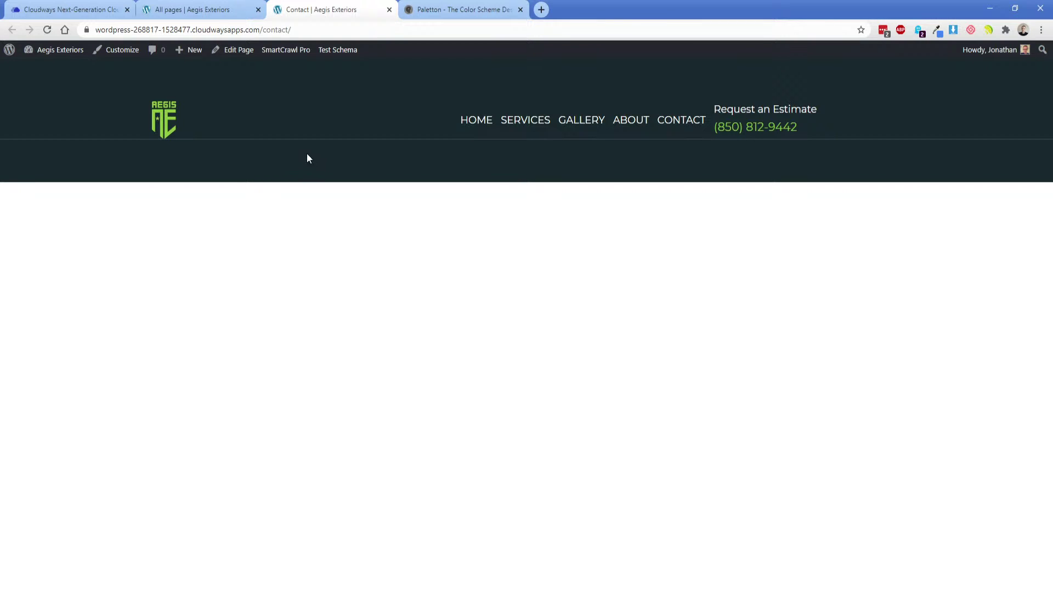
# Save the border colour as a global colour named 'Border gray'.
pyautogui.click(212, 8)
pyautogui.click(103, 260)
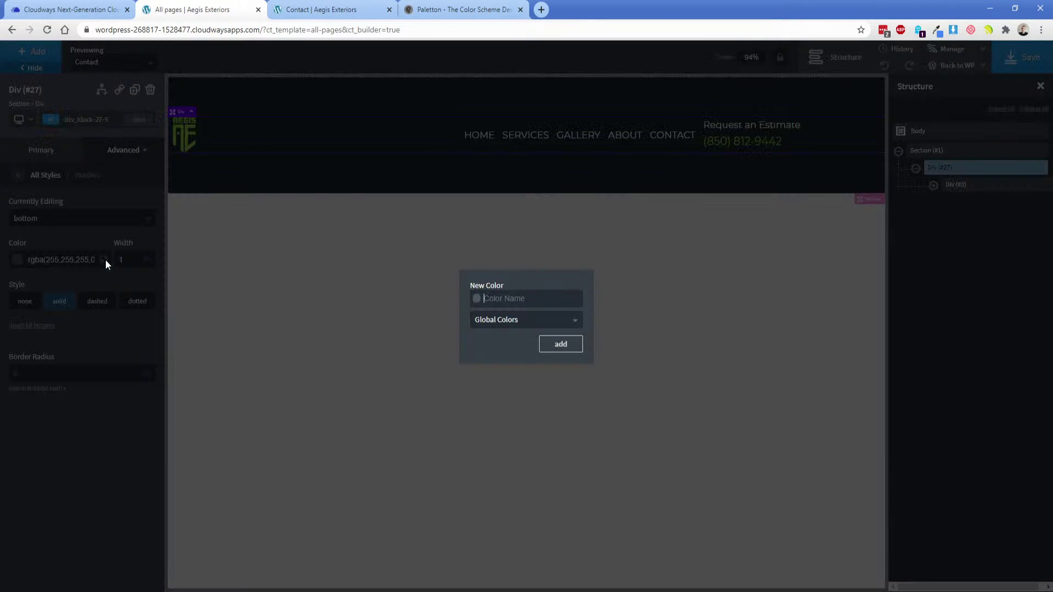
pyautogui.write('Bor')
pyautogui.write('der gray')
pyautogui.press('Return')
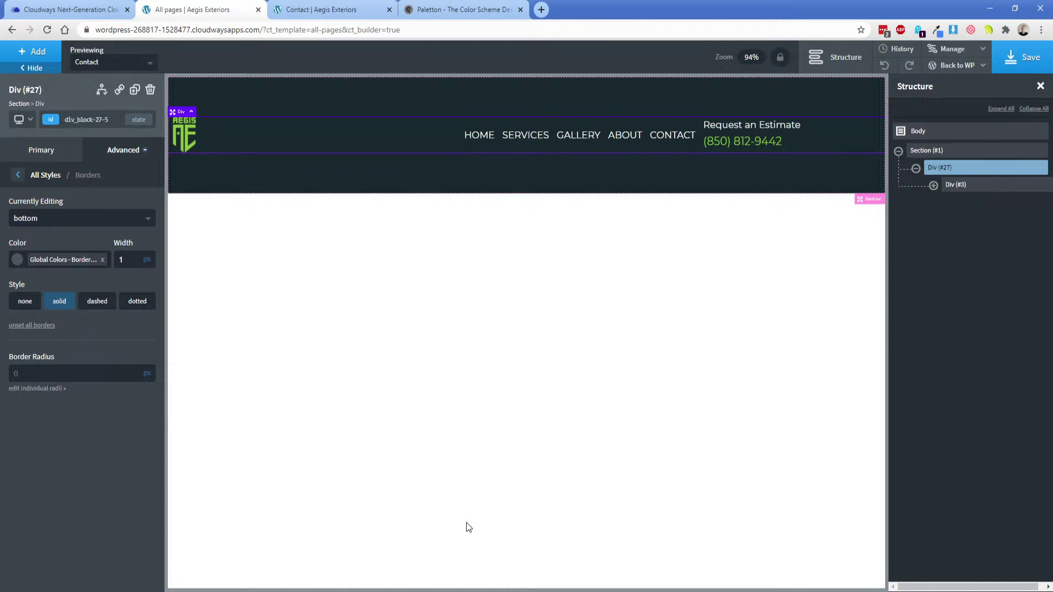
# In Adobe XD, check the divider border's hex value and opacity.
pyautogui.click(472, 591)
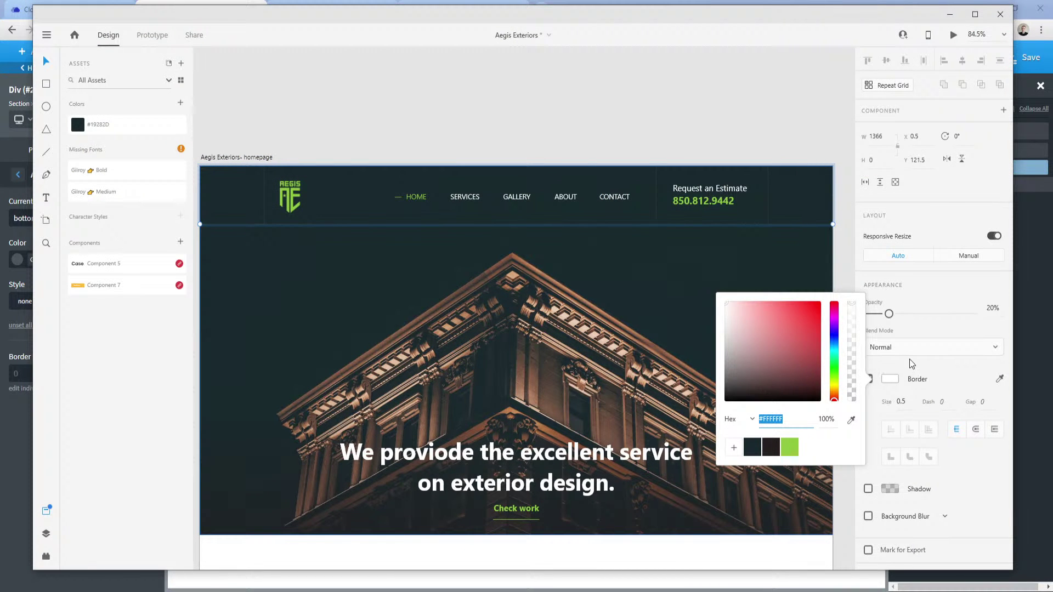
pyautogui.click(924, 361)
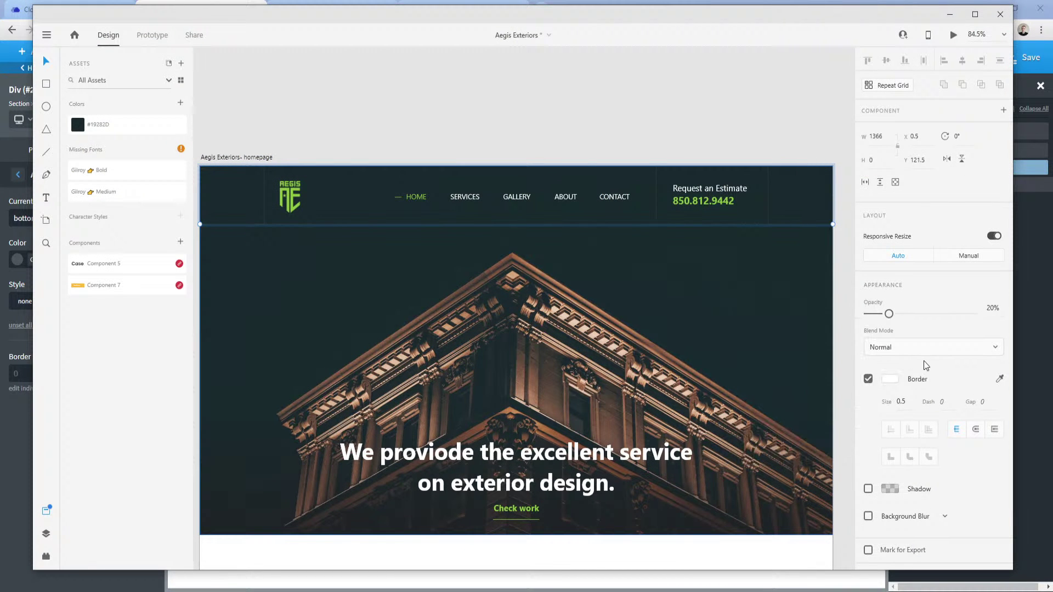
pyautogui.click(889, 379)
pyautogui.click(761, 420)
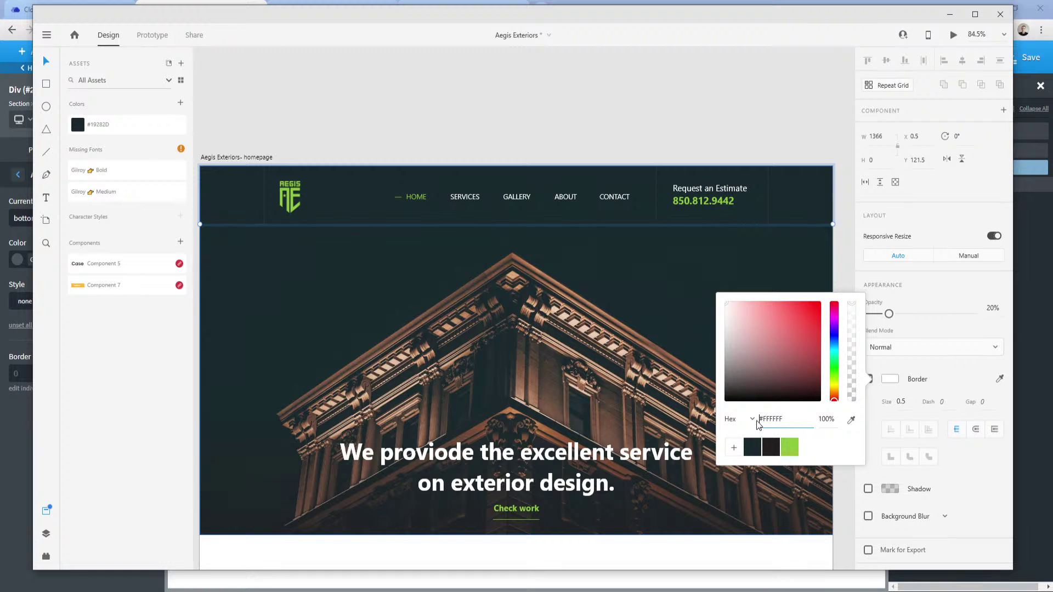
pyautogui.moveTo(758, 422); pyautogui.dragTo(791, 418)
pyautogui.doubleClick(826, 422)
pyautogui.click(829, 420)
pyautogui.hotkey('alt', 'Tab')
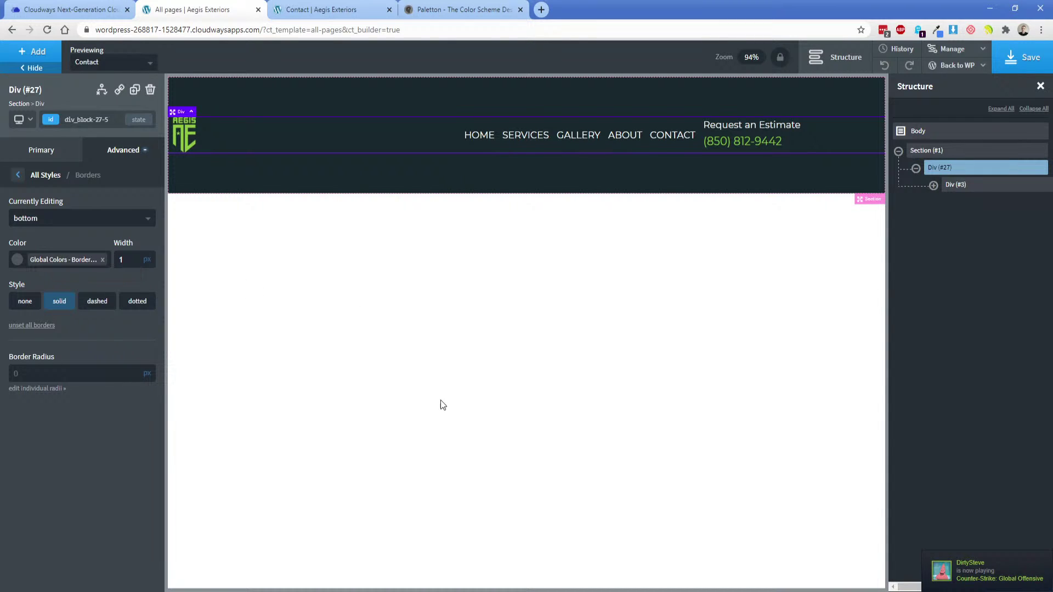
# Quit Steam from the system tray.
pyautogui.click(932, 579)
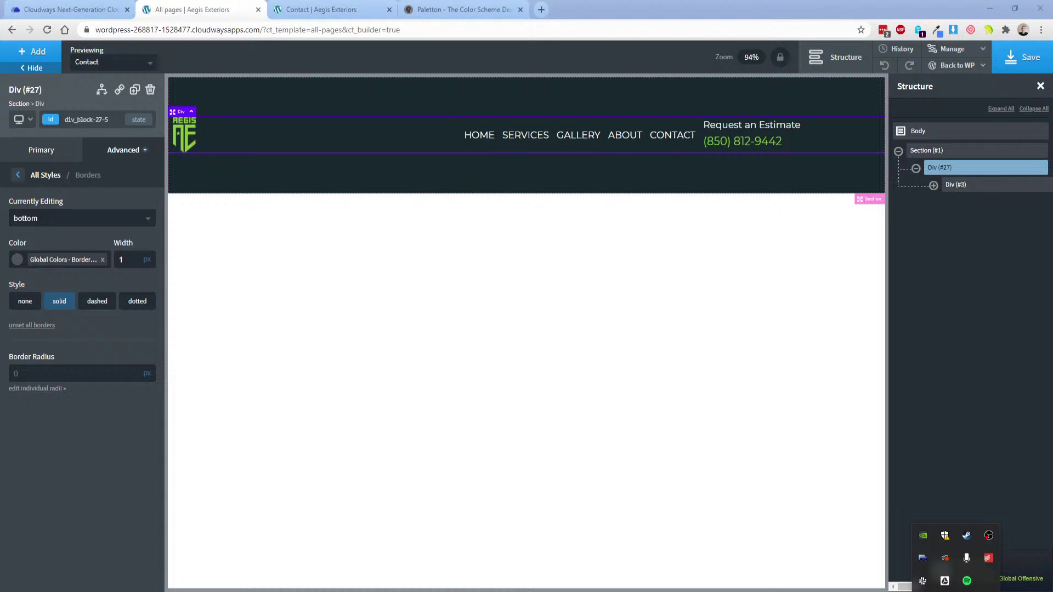
pyautogui.rightClick(965, 536)
pyautogui.click(934, 531)
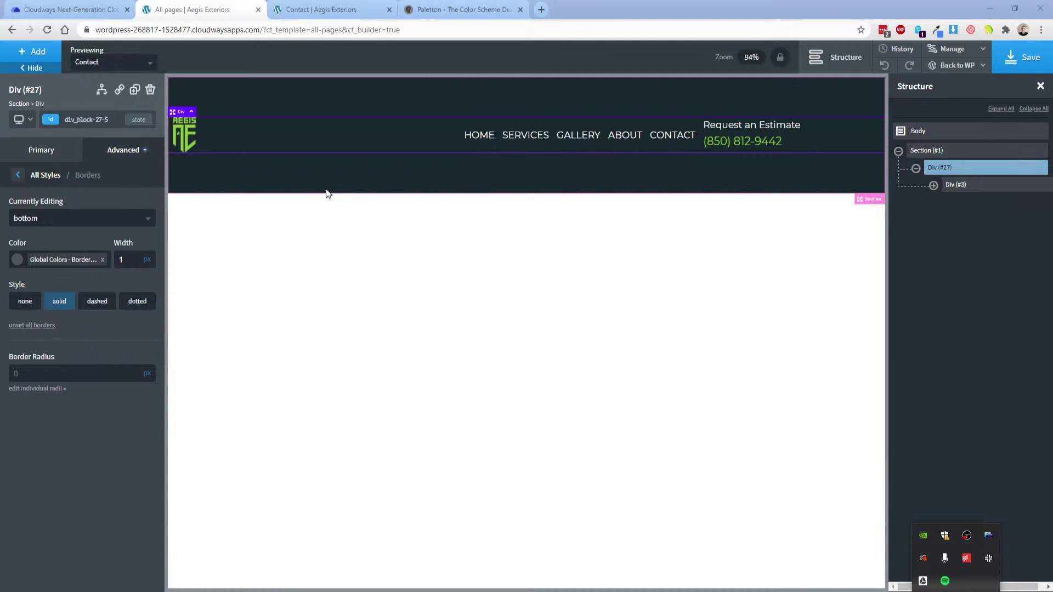
# Select Div (#4), save, and compare the live Contact page against the XD hero design.
pyautogui.click(278, 133)
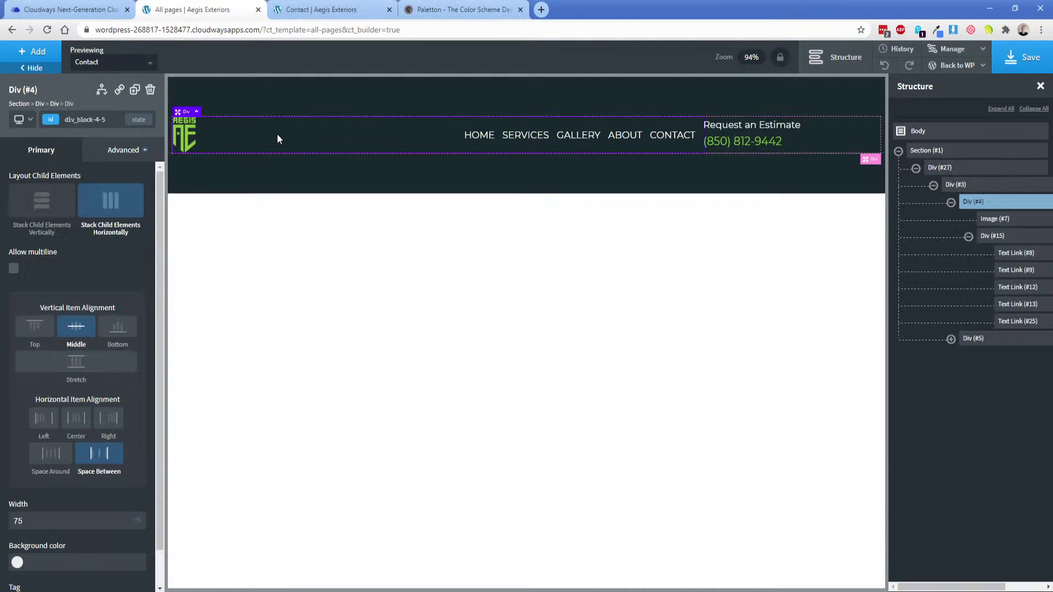
pyautogui.click(1010, 61)
pyautogui.click(311, 8)
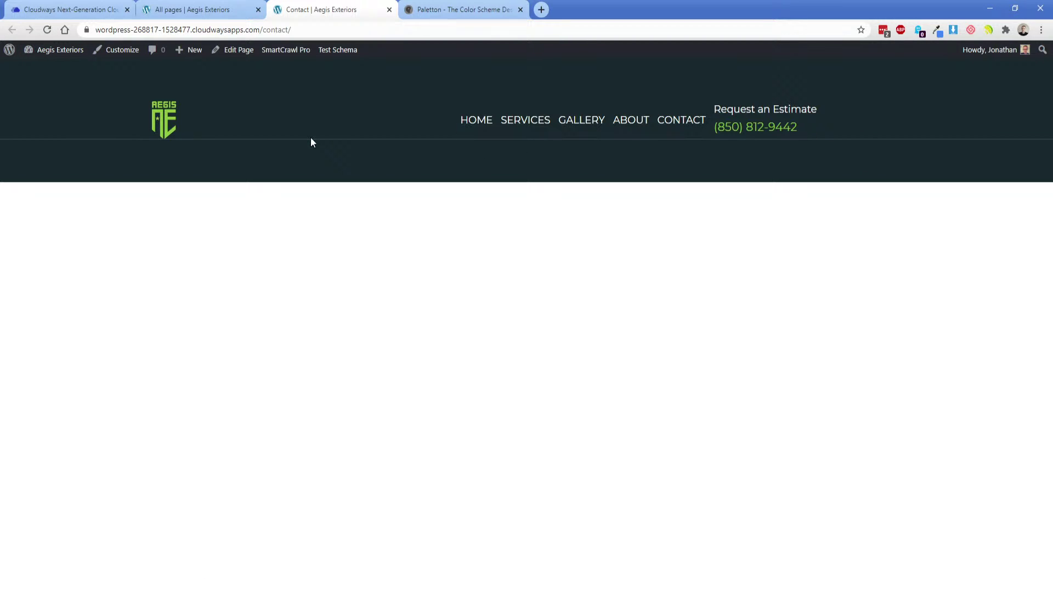
pyautogui.hotkey('alt', 'Tab')
pyautogui.click(222, 207)
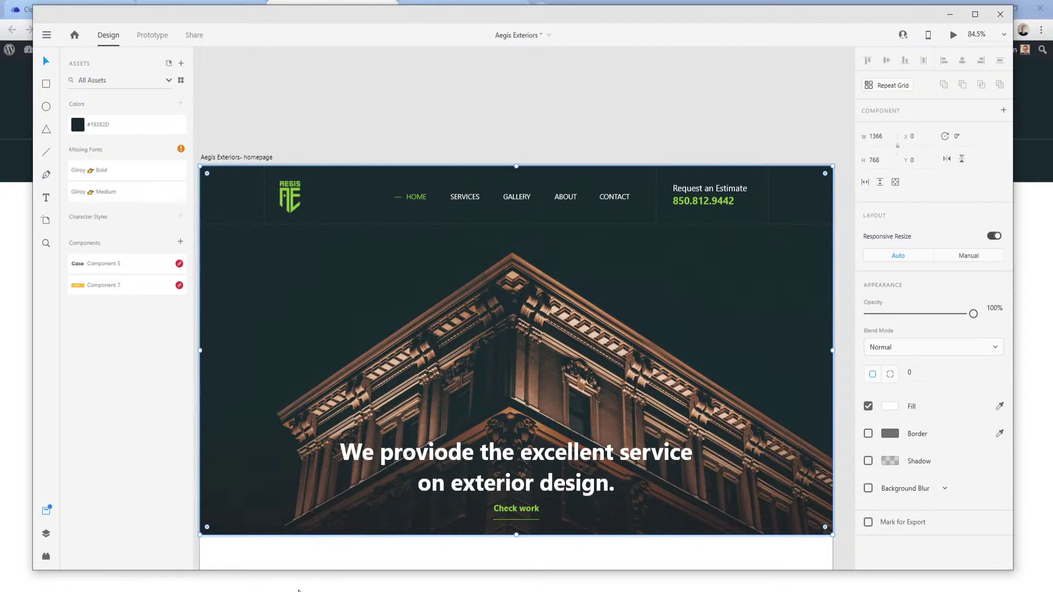
pyautogui.moveTo(298, 590)
pyautogui.click(236, 548)
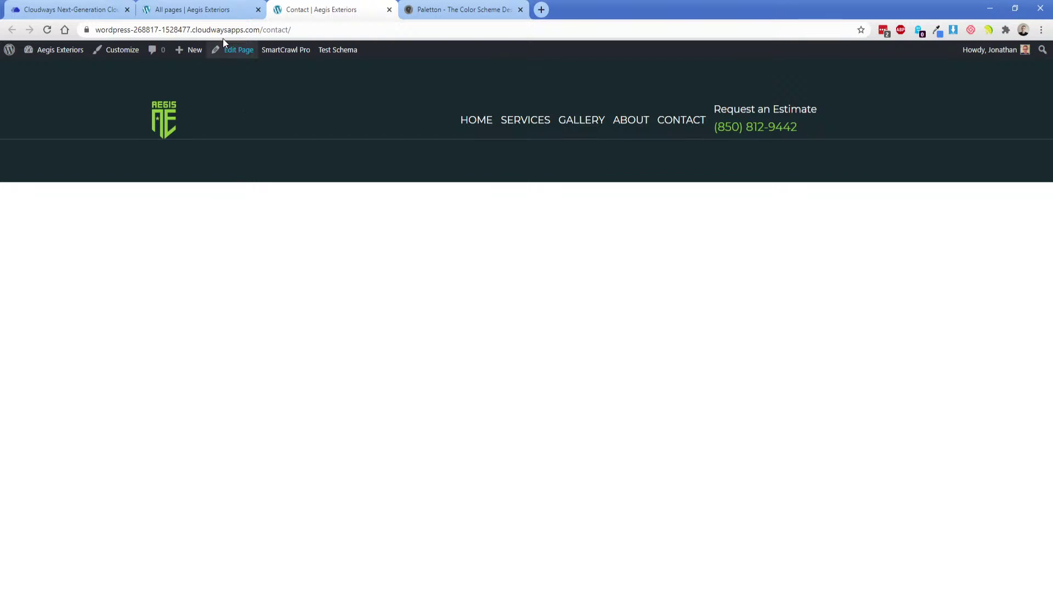
pyautogui.click(200, 8)
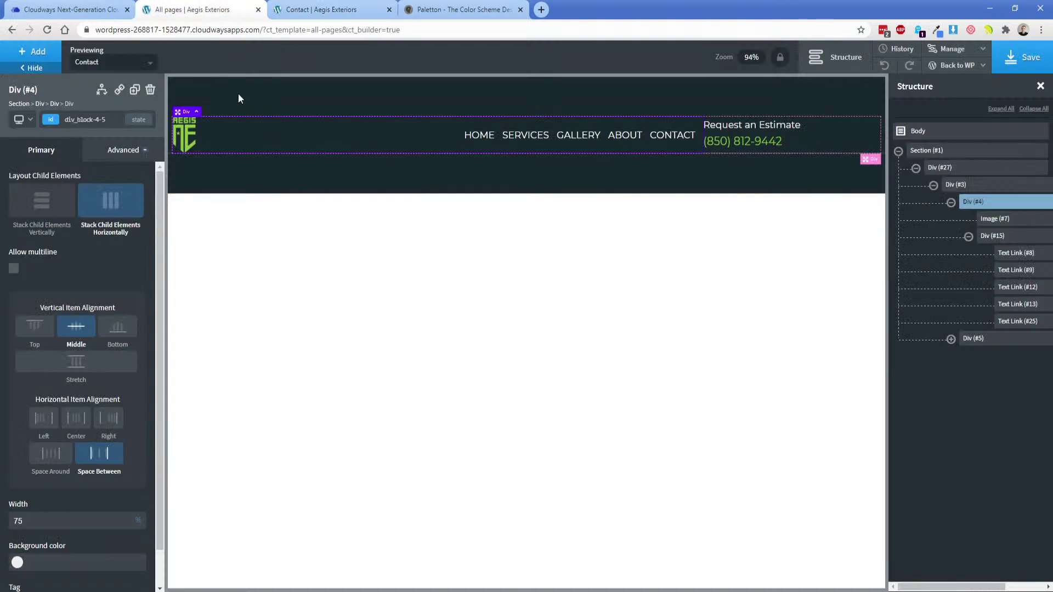
# Give the inner header row Div (#4) a left border in the Border gray global colour.
pyautogui.click(115, 154)
pyautogui.click(82, 303)
pyautogui.click(42, 220)
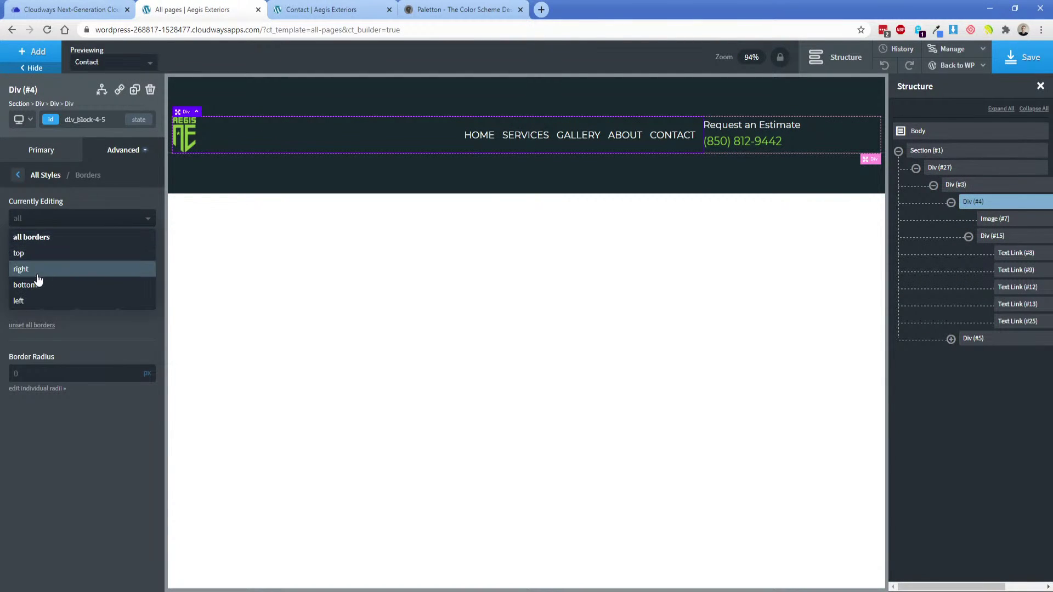
pyautogui.click(24, 296)
pyautogui.click(17, 261)
pyautogui.click(70, 406)
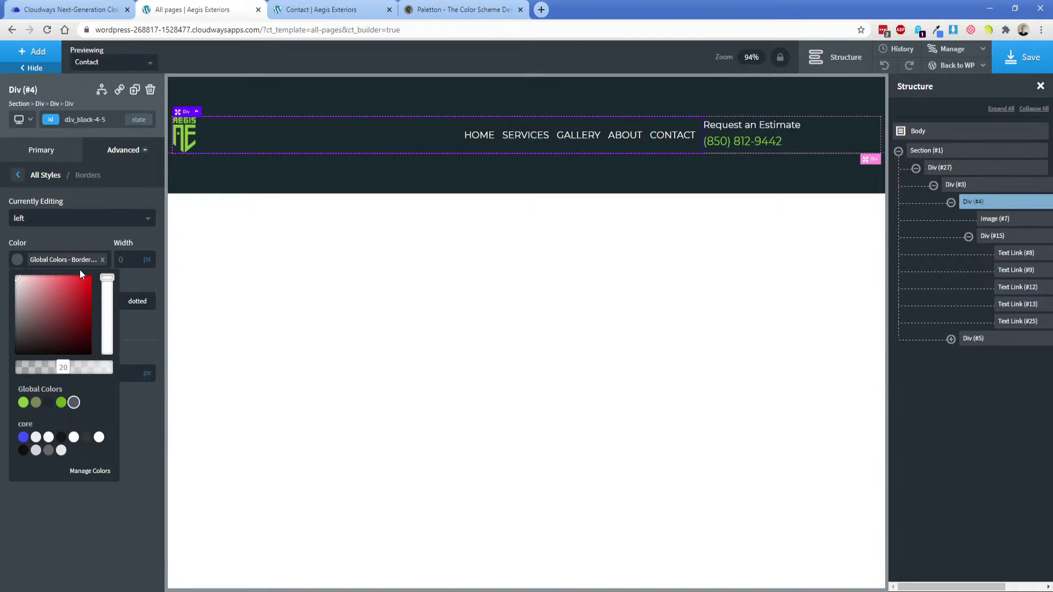
pyautogui.click(109, 261)
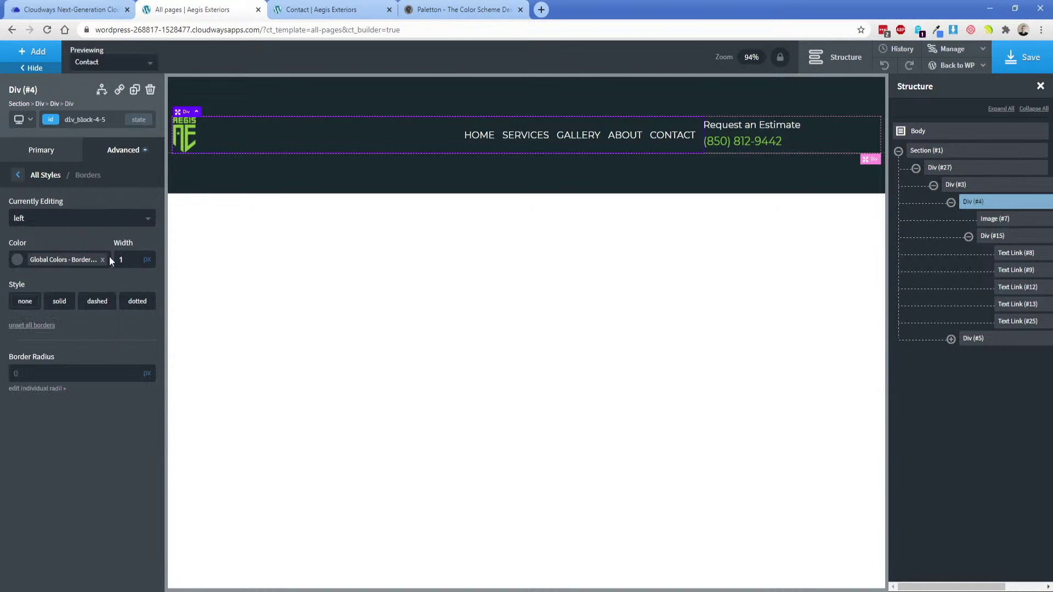
# Give the row a 1 px solid right border in the Border gray global colour.
pyautogui.click(52, 219)
pyautogui.click(25, 268)
pyautogui.click(17, 260)
pyautogui.click(62, 399)
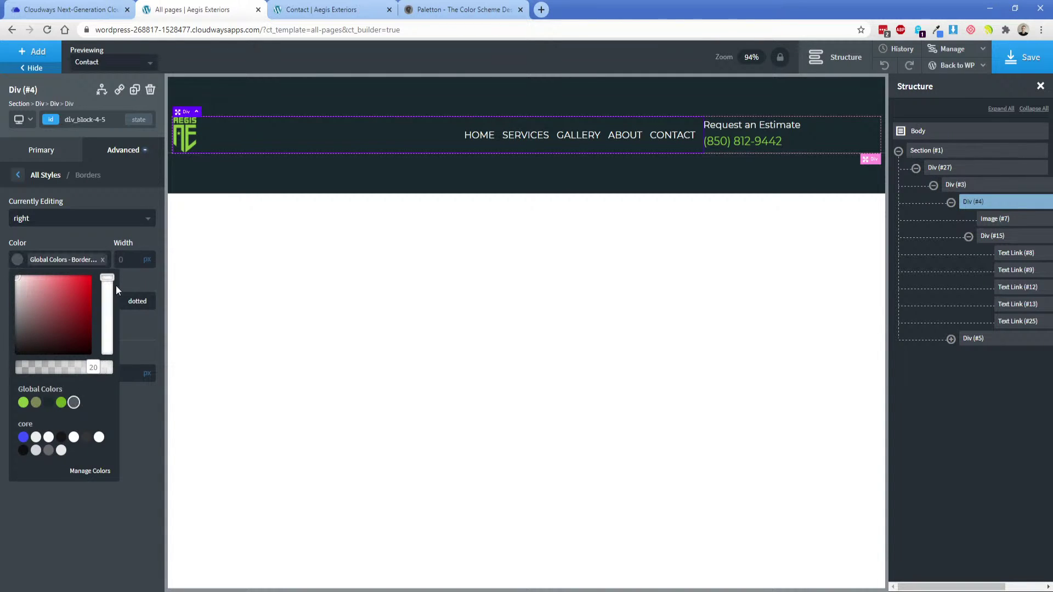
pyautogui.click(120, 260)
pyautogui.write('1')
pyautogui.click(63, 300)
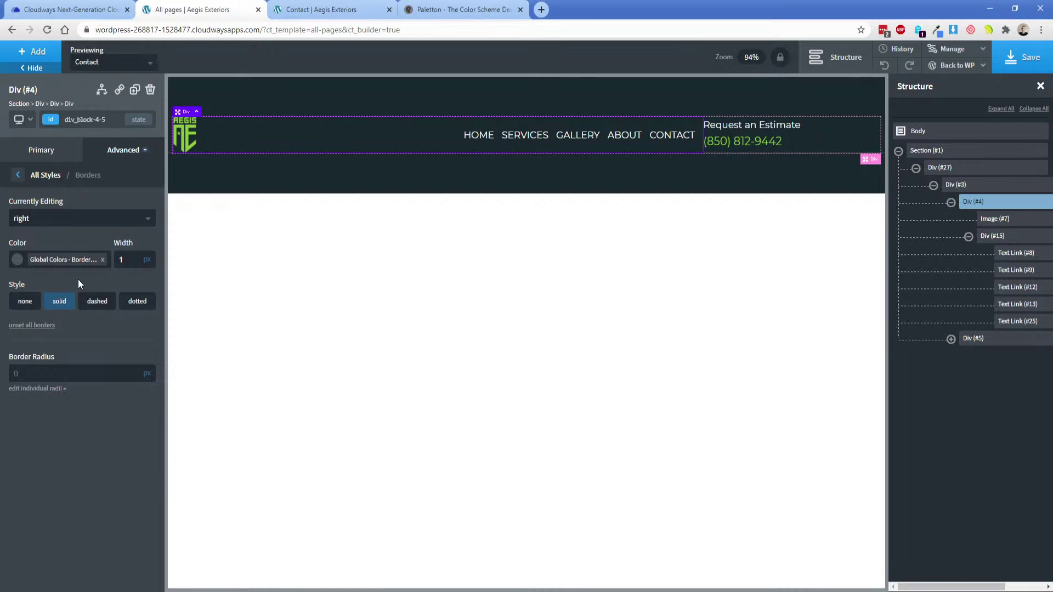
pyautogui.click(109, 158)
pyautogui.click(76, 212)
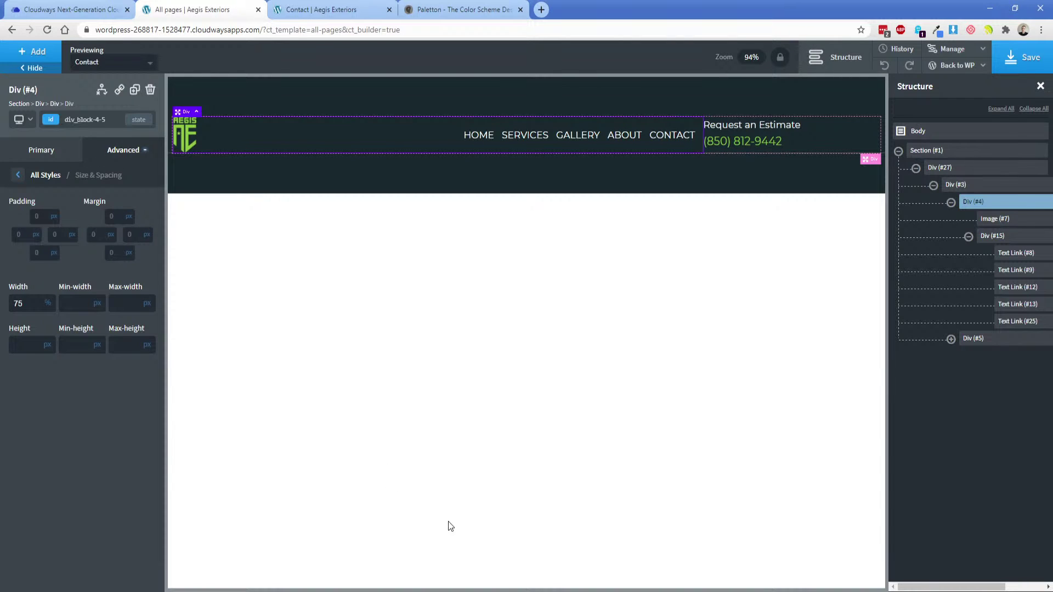
# Measure the header group, divider lines and logo spacing in the Adobe XD mockup.
pyautogui.hotkey('alt', 'Tab')
pyautogui.moveTo(265, 199); pyautogui.dragTo(264, 200)
pyautogui.click(279, 227)
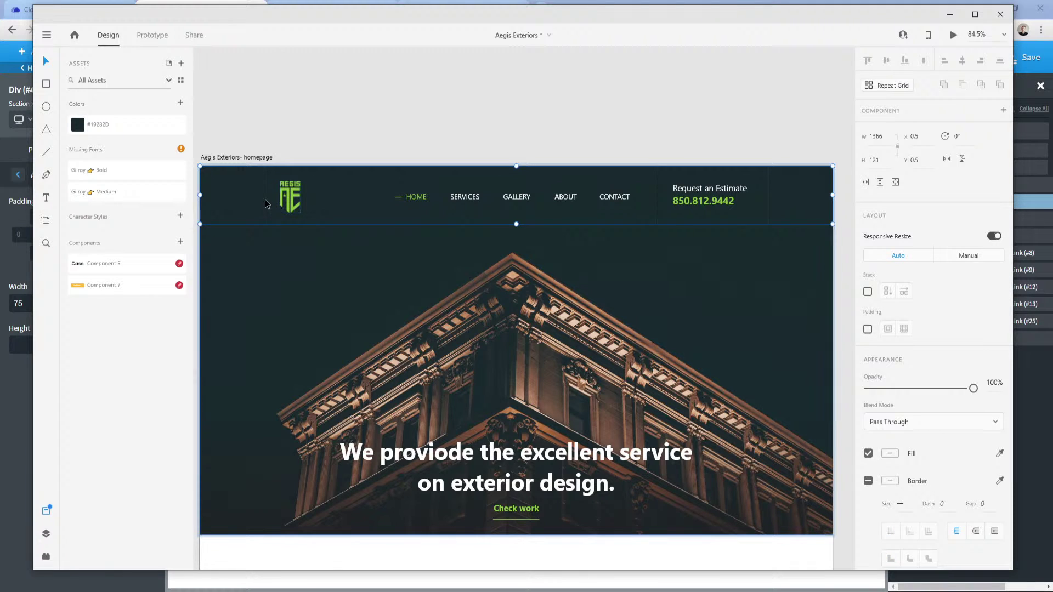
pyautogui.click(265, 199)
pyautogui.doubleClick(263, 199)
pyautogui.keyDown('alt'); pyautogui.click(284, 192); pyautogui.keyUp('alt')
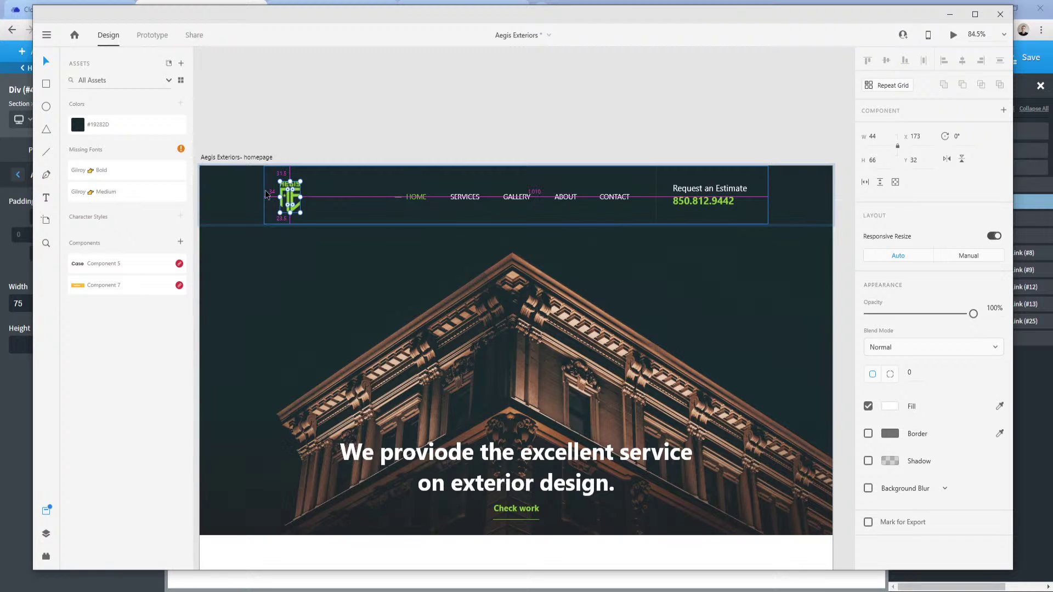
# Set the inner header row's left and right padding to 35 px.
pyautogui.click(19, 404)
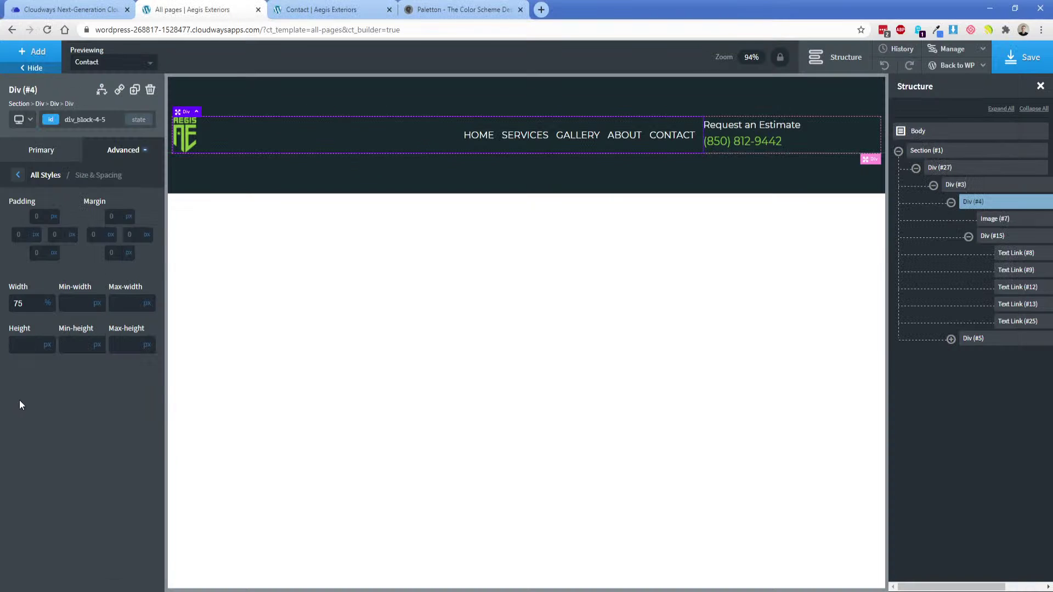
pyautogui.write('35')
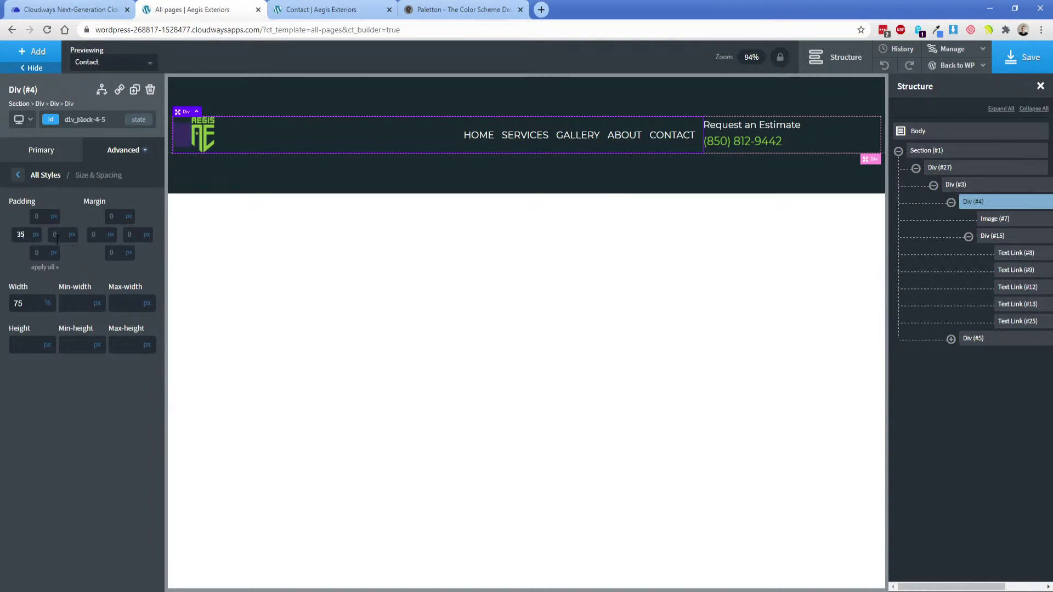
pyautogui.press('Tab')
pyautogui.write('35')
# Check the logo spacing in the mockup, then set top and bottom padding to 25 px.
pyautogui.click(536, 591)
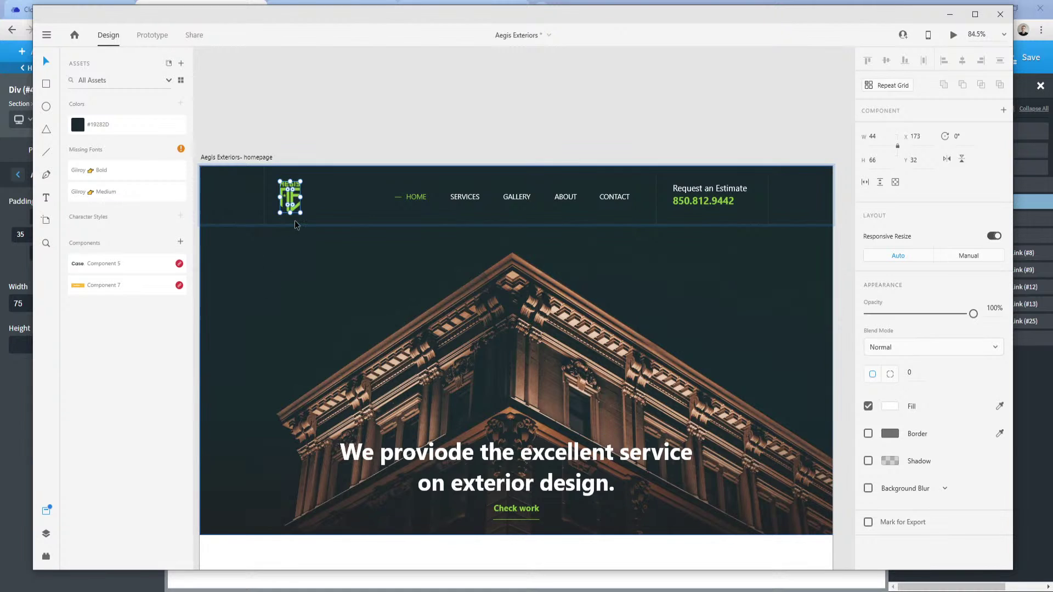
pyautogui.press('alt')
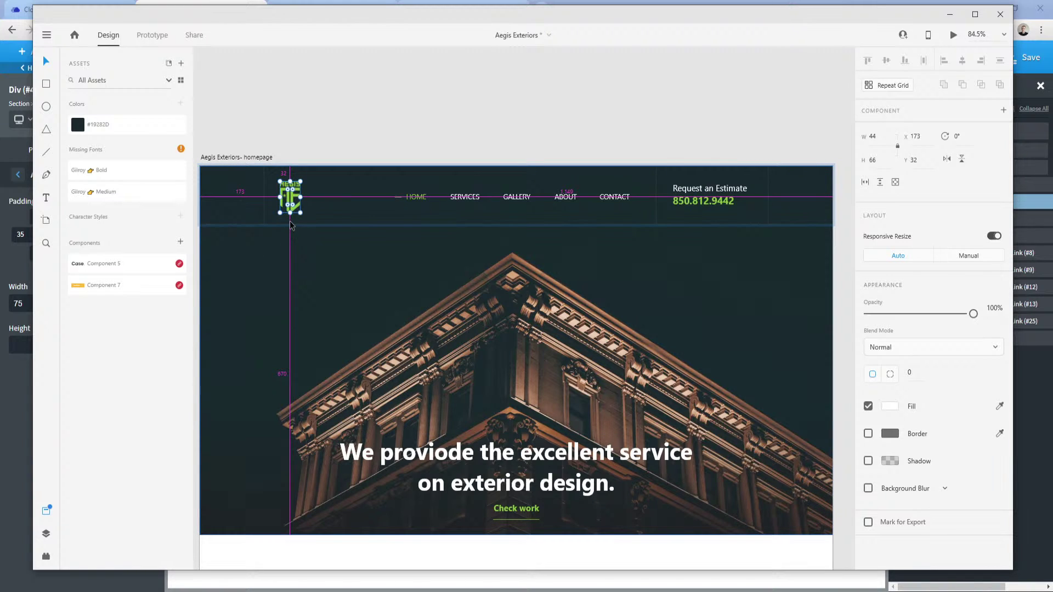
pyautogui.click(14, 261)
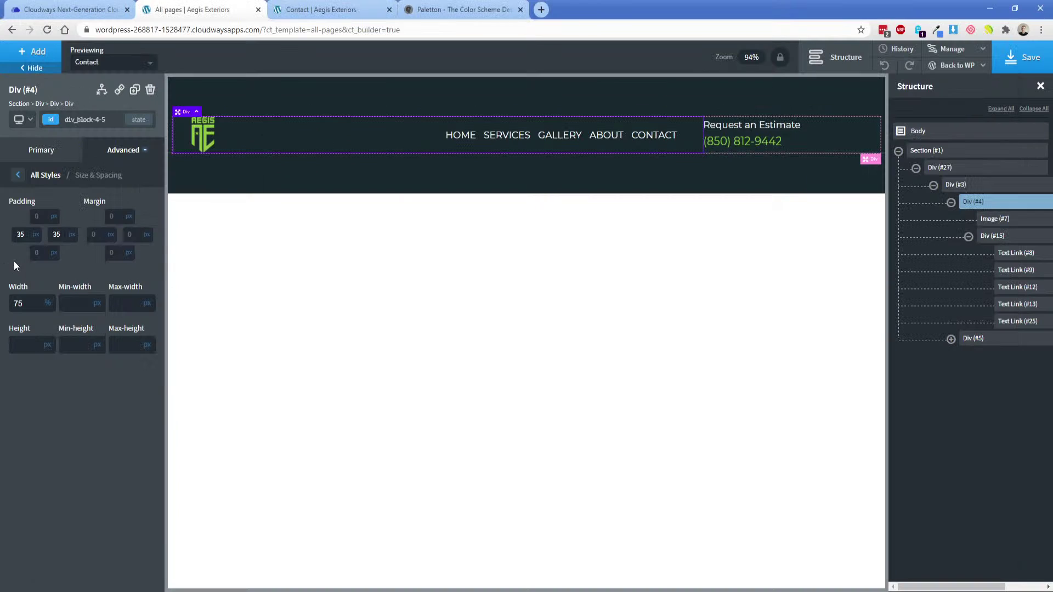
pyautogui.click(45, 252)
pyautogui.write('25')
pyautogui.click(36, 216)
pyautogui.write('25')
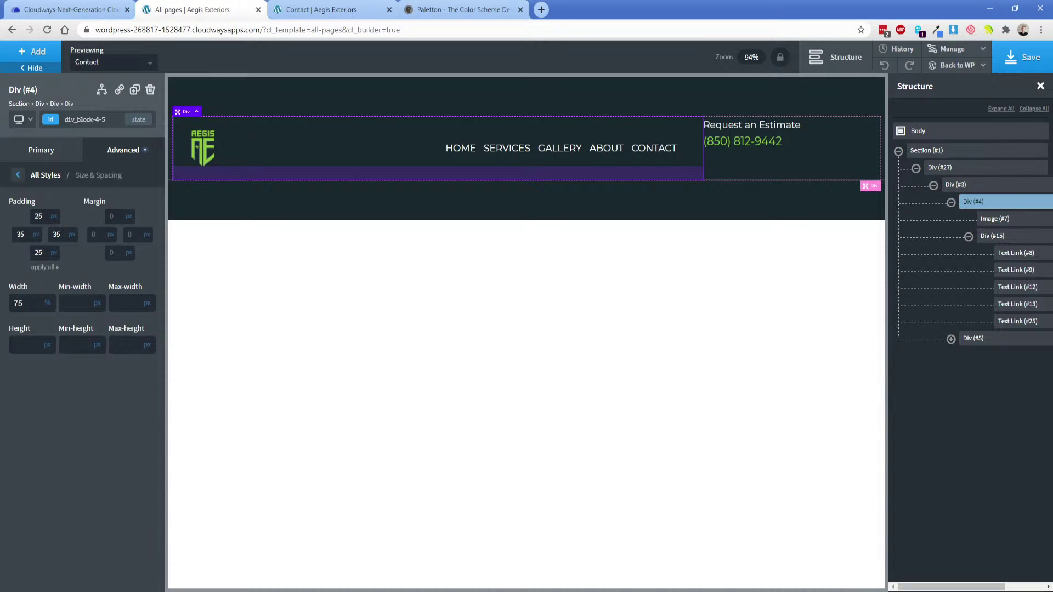
# Inspect the opacity of the divider line under the mockup header.
pyautogui.hotkey('alt', 'Tab')
pyautogui.click(356, 224)
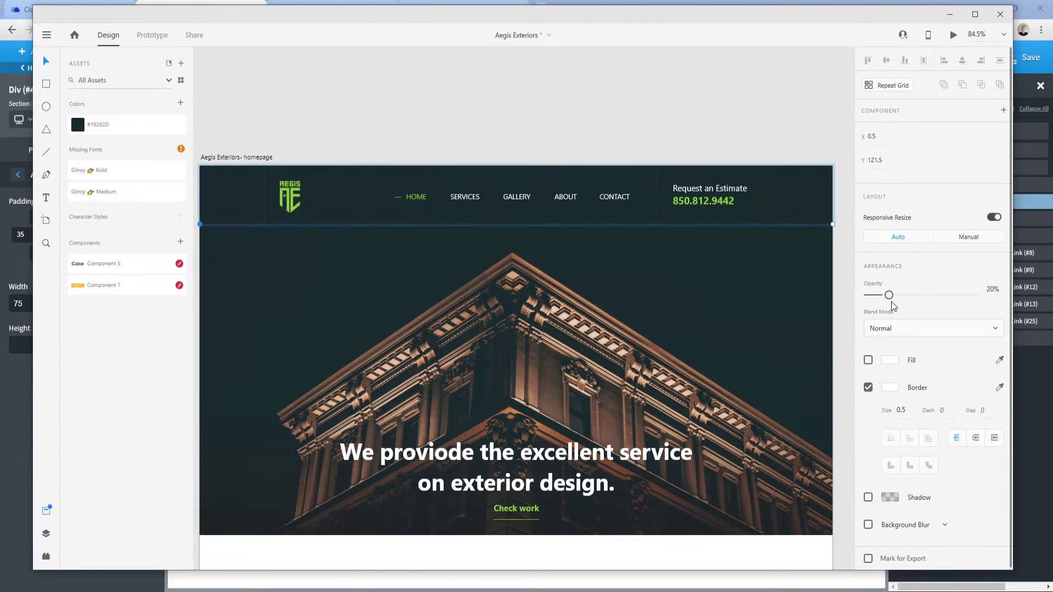
pyautogui.moveTo(888, 295)
pyautogui.mouseDown()
pyautogui.moveTo(927, 296)
pyautogui.moveTo(888, 299)
pyautogui.mouseUp()
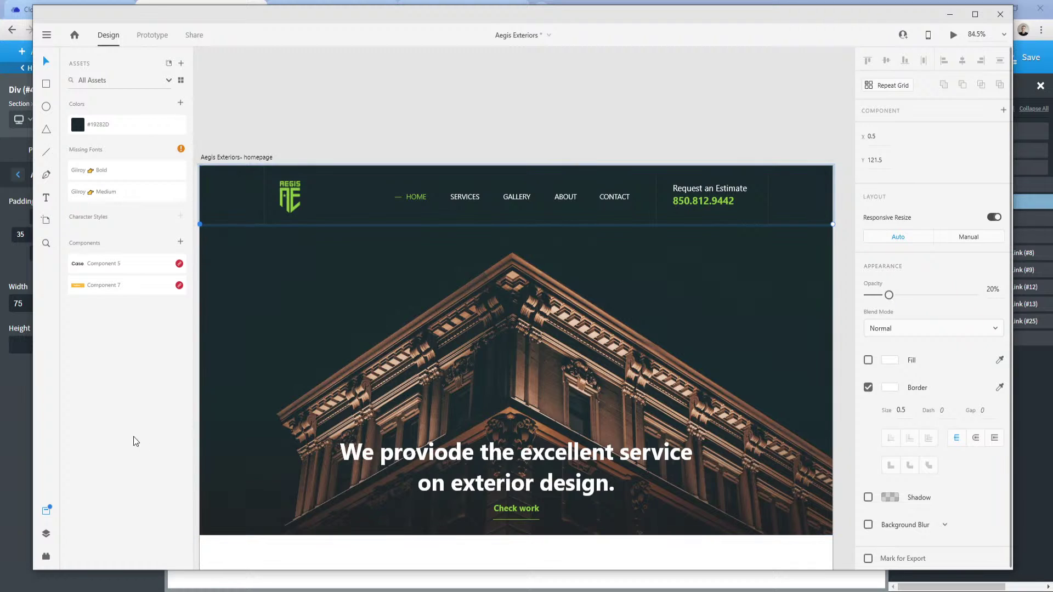
pyautogui.click(15, 393)
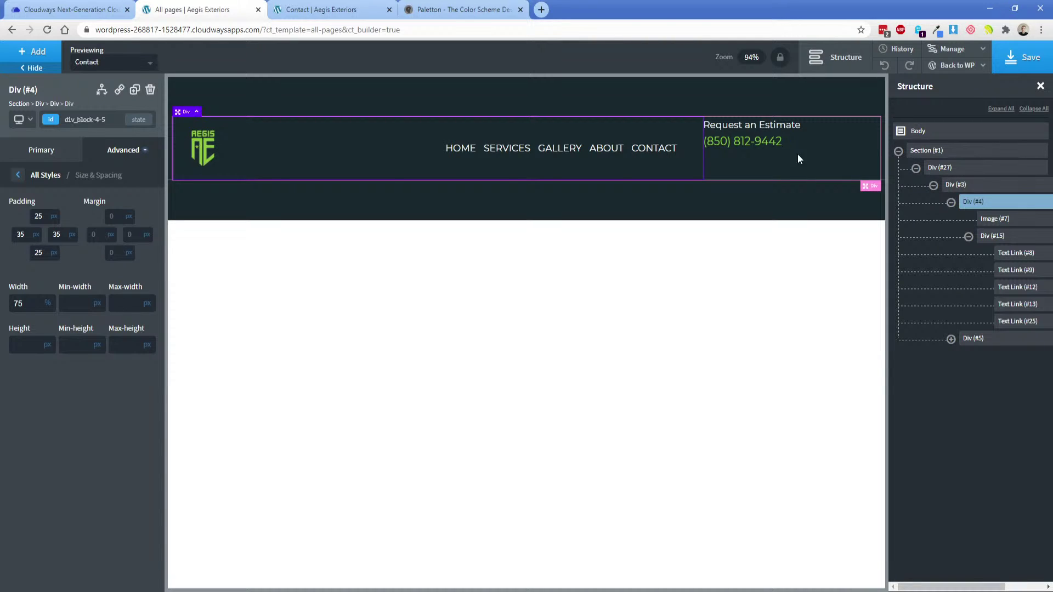
pyautogui.click(822, 147)
# Pad the Request an Estimate box with 35 px left/right and 25 px top/bottom.
pyautogui.click(115, 150)
pyautogui.click(68, 212)
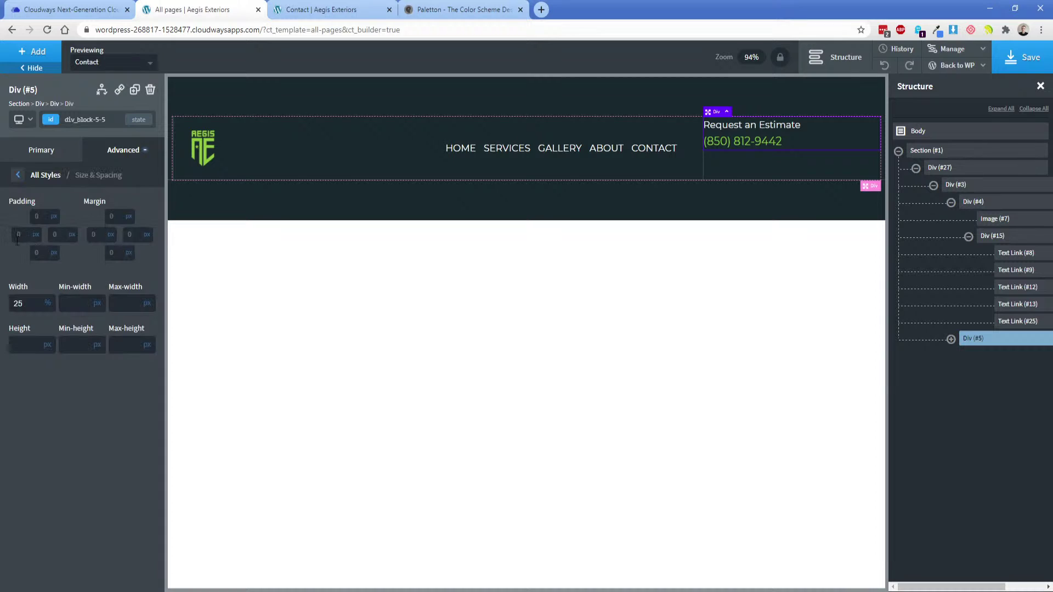
pyautogui.click(25, 234)
pyautogui.write('35')
pyautogui.click(56, 235)
pyautogui.write('35')
pyautogui.click(38, 217)
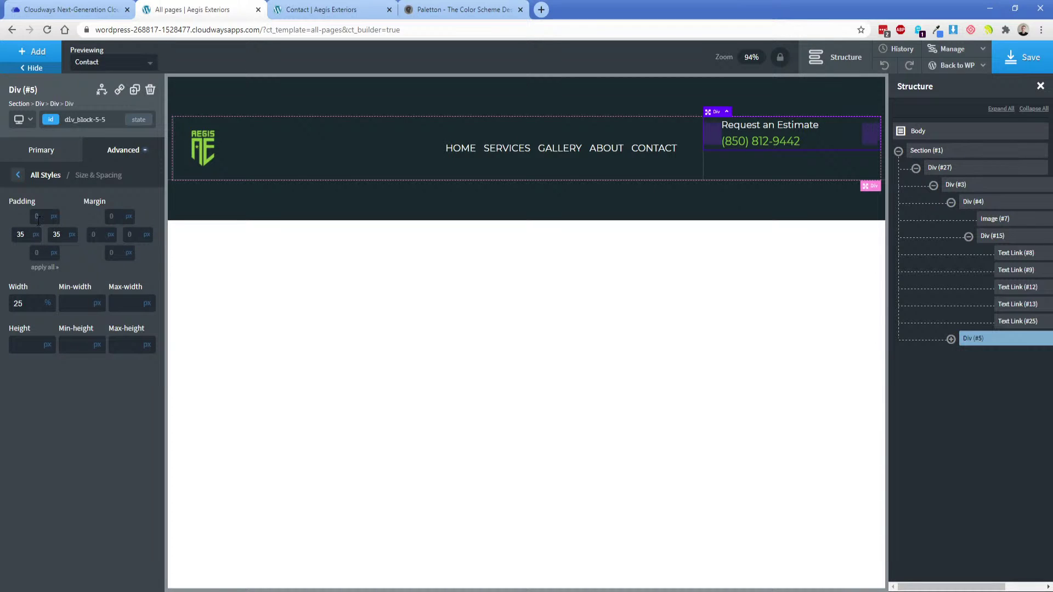
pyautogui.write('25')
pyautogui.click(39, 252)
pyautogui.write('25')
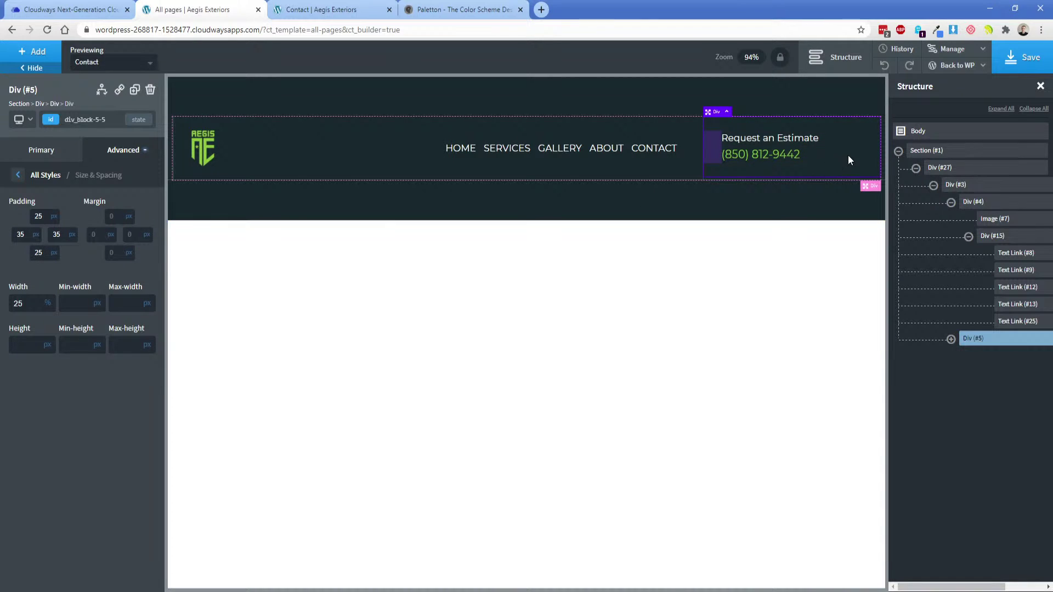
# Center the estimate box content horizontally and vertically.
pyautogui.click(56, 158)
pyautogui.click(61, 282)
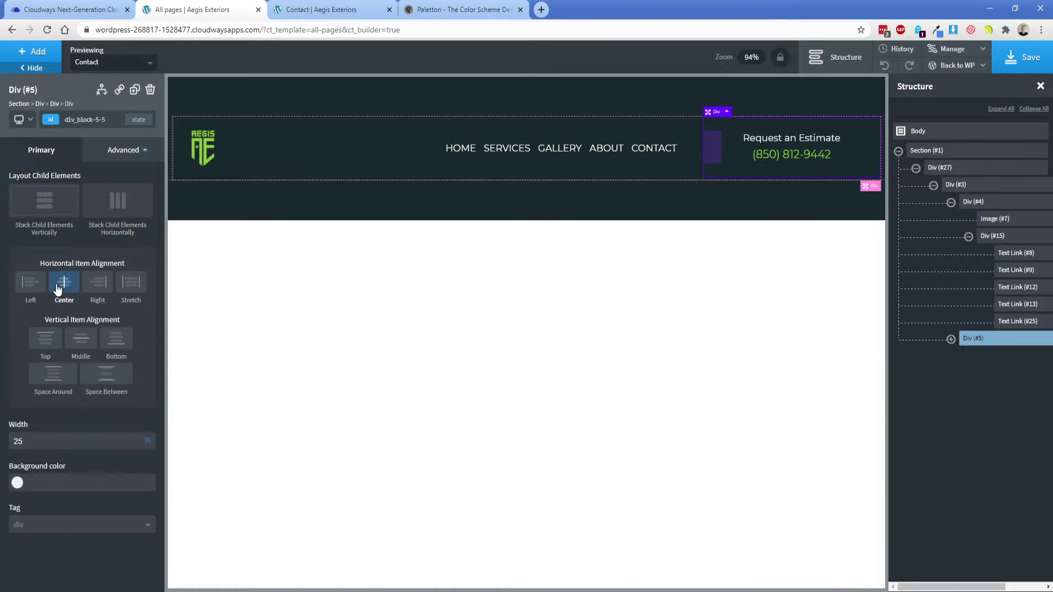
pyautogui.click(83, 342)
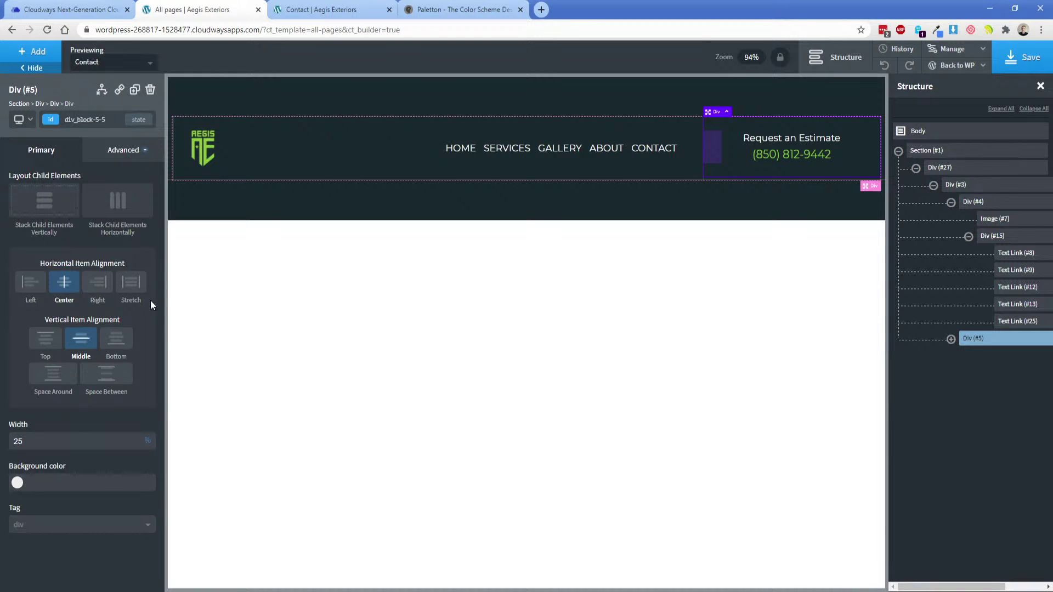
# Save the header and reload the live Contact page to check it.
pyautogui.click(478, 190)
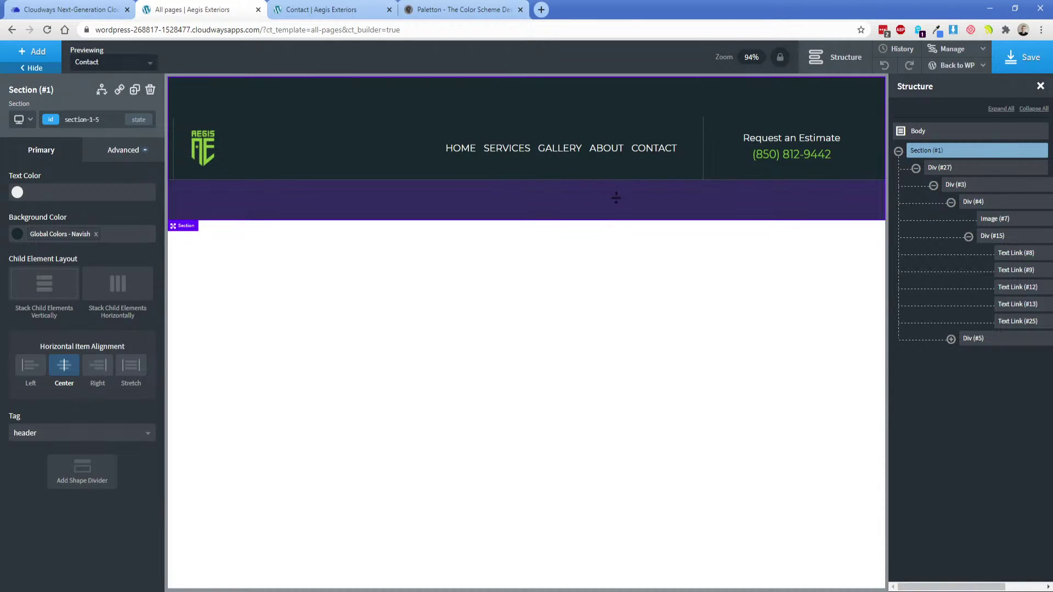
pyautogui.click(1019, 57)
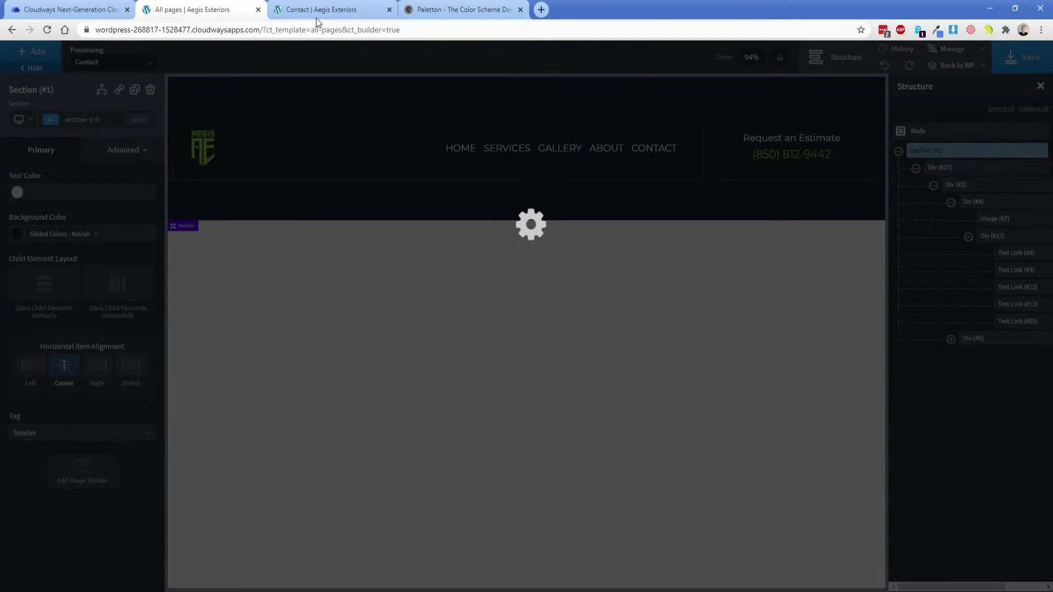
pyautogui.click(318, 12)
pyautogui.click(47, 29)
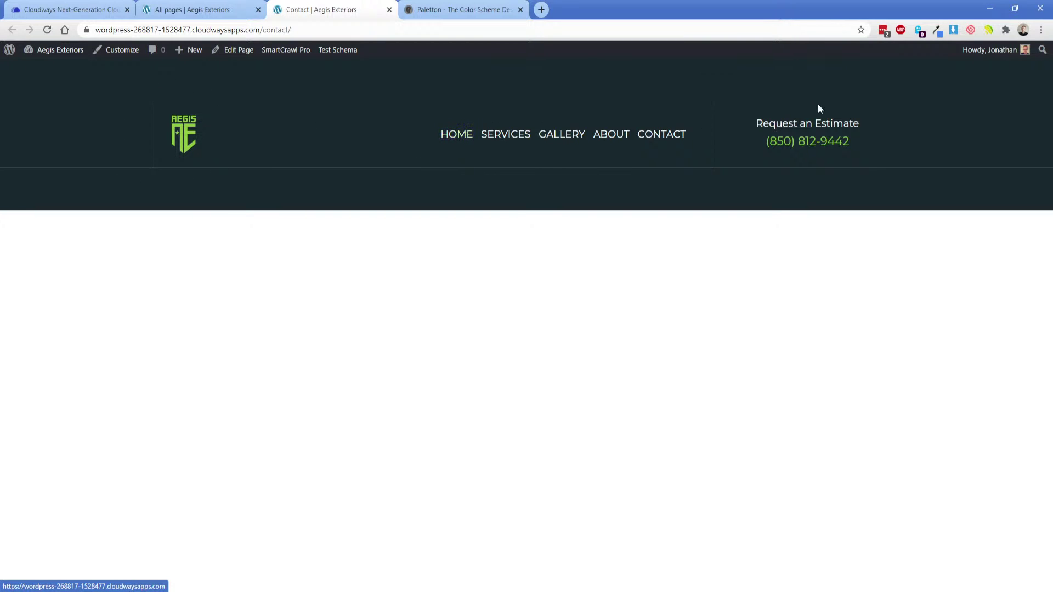
pyautogui.click(208, 9)
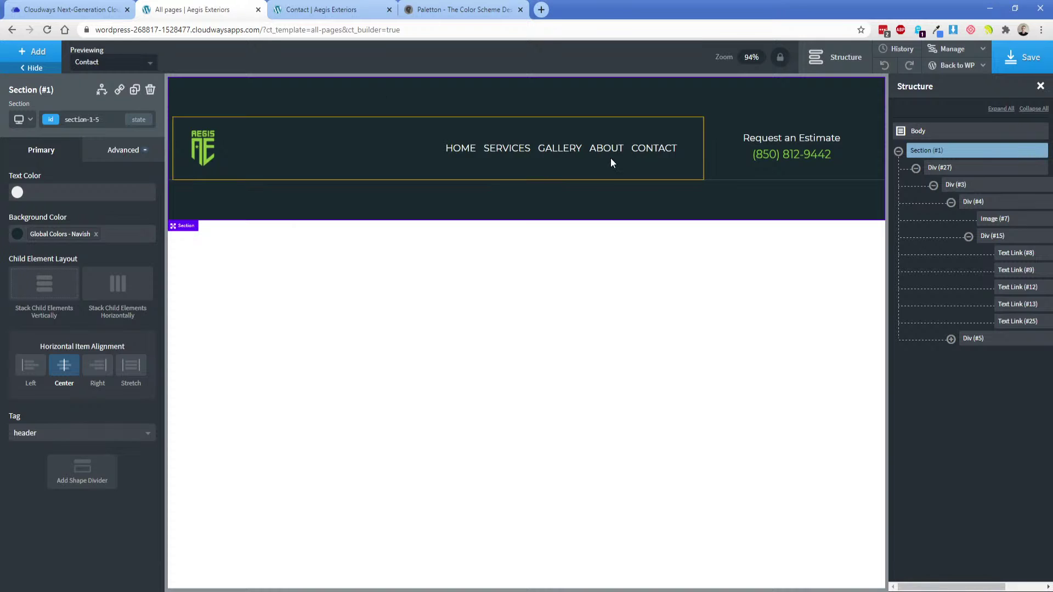
# Give the estimate box a solid right border in the Border gray global colour.
pyautogui.click(858, 149)
pyautogui.click(123, 150)
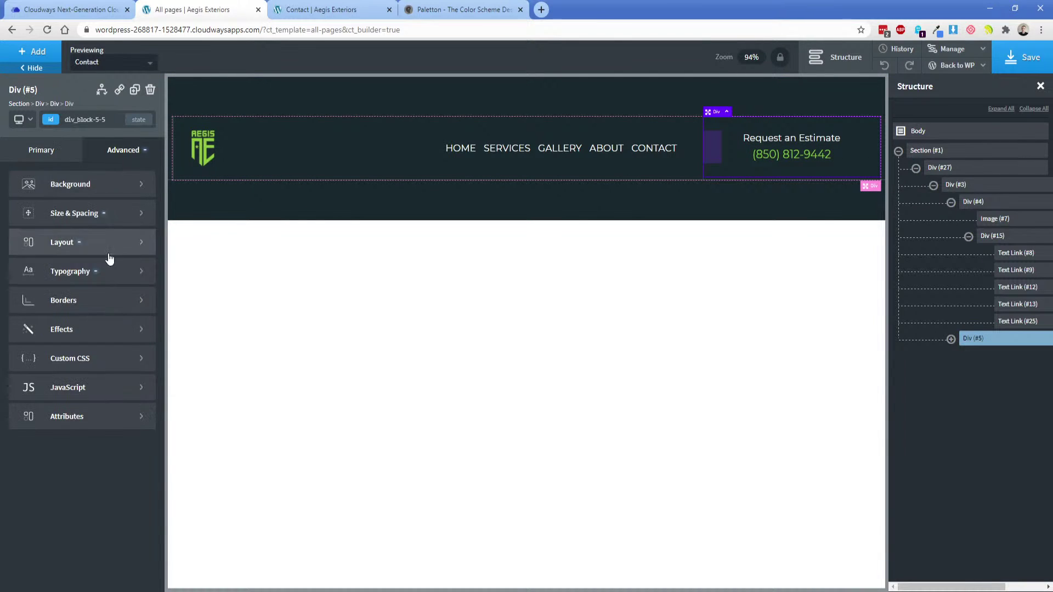
pyautogui.click(44, 298)
pyautogui.click(50, 218)
pyautogui.click(21, 268)
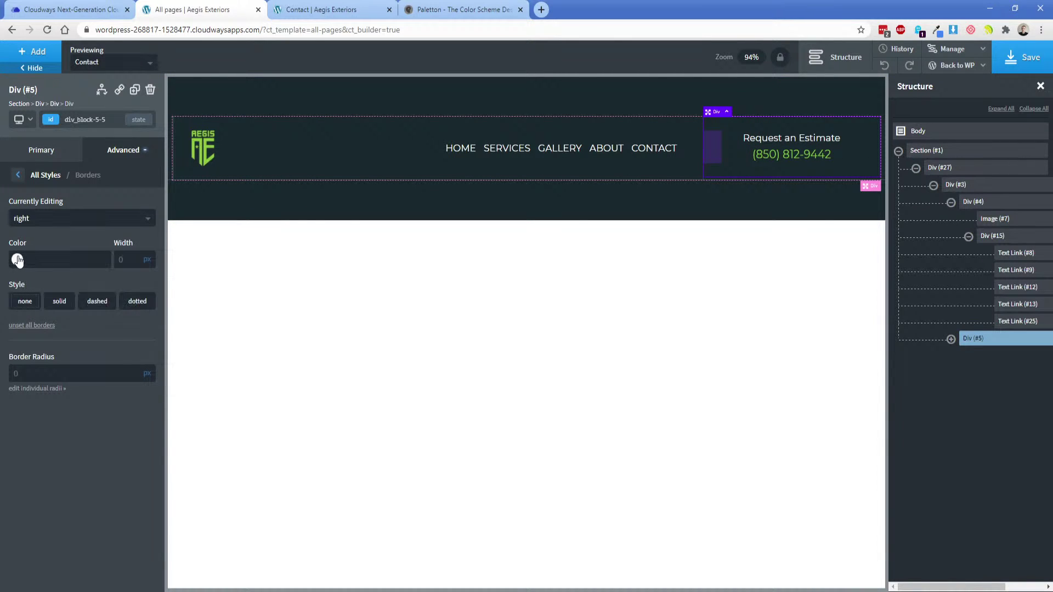
pyautogui.click(17, 259)
pyautogui.click(73, 402)
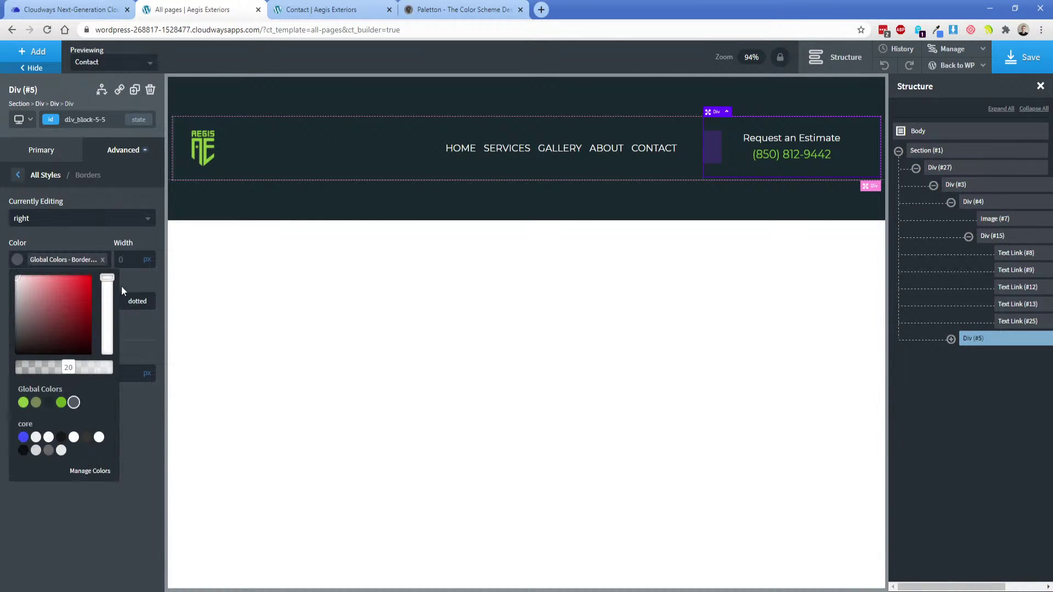
pyautogui.click(119, 239)
pyautogui.click(65, 304)
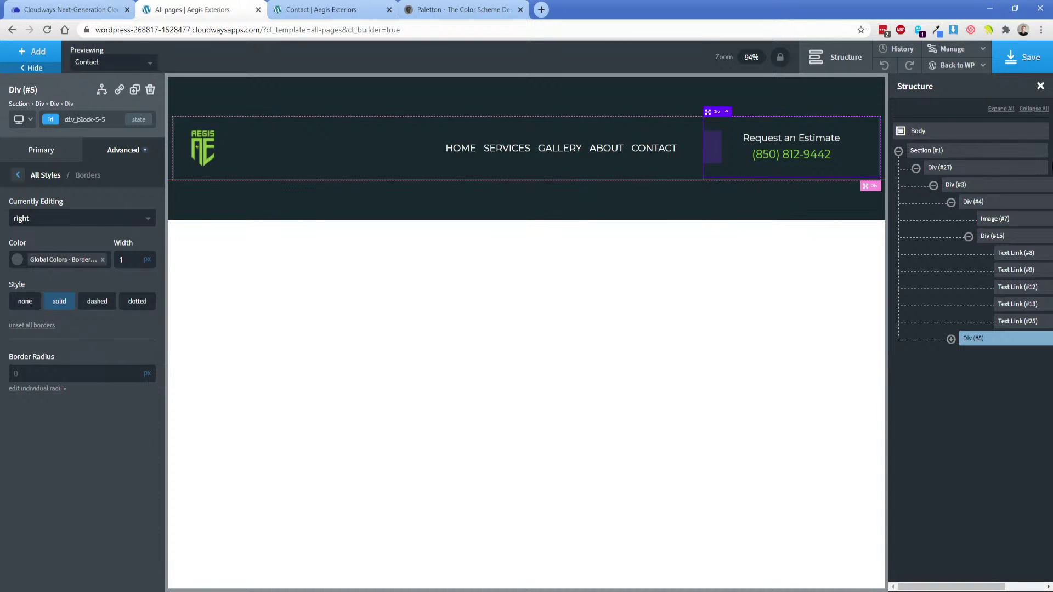
# Compare the hero image against the design mockup.
pyautogui.click(520, 590)
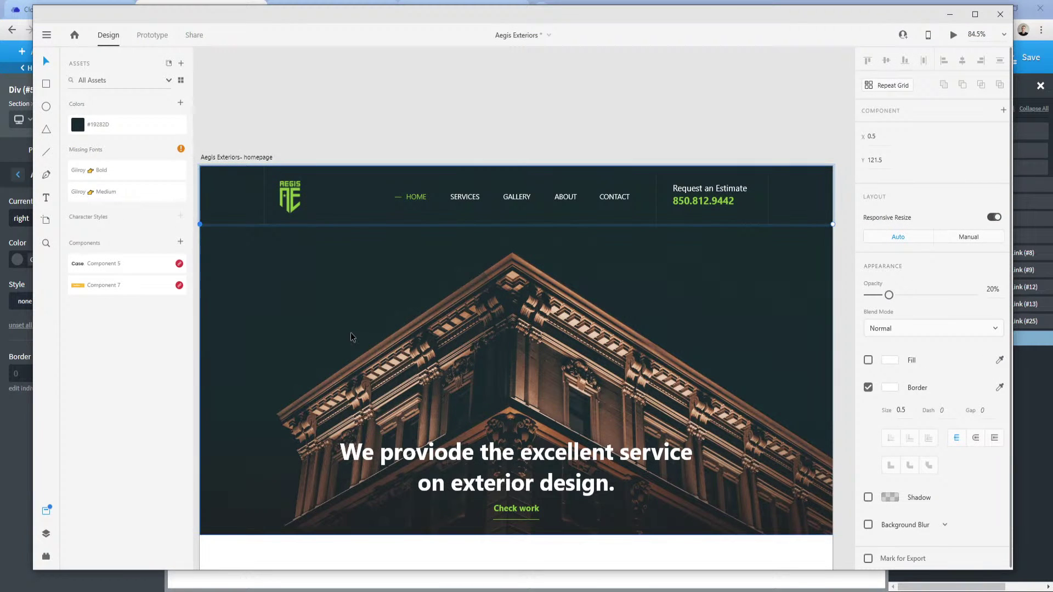
pyautogui.click(314, 251)
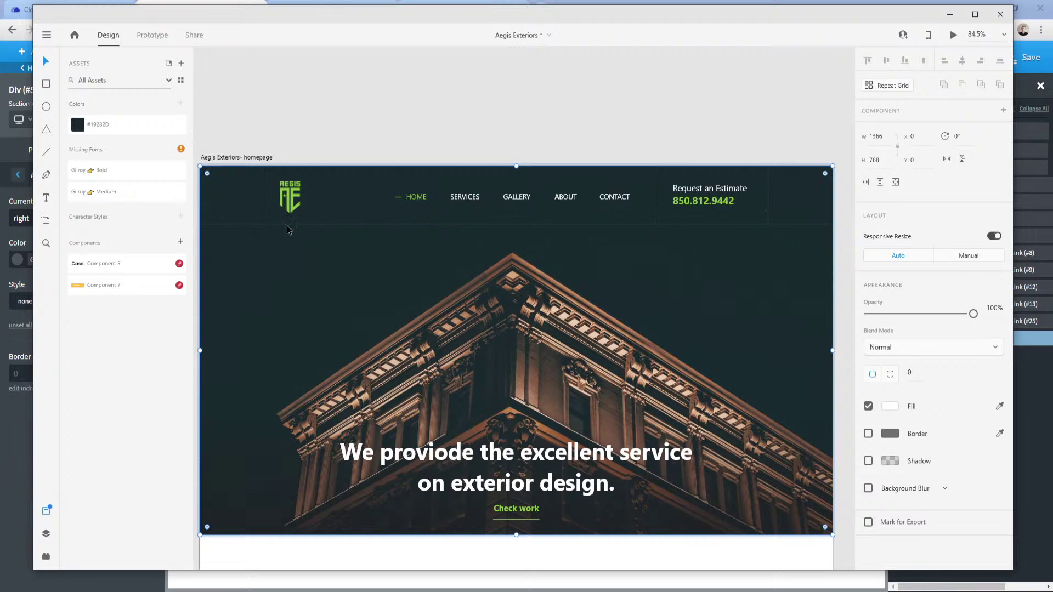
pyautogui.click(283, 590)
pyautogui.click(241, 553)
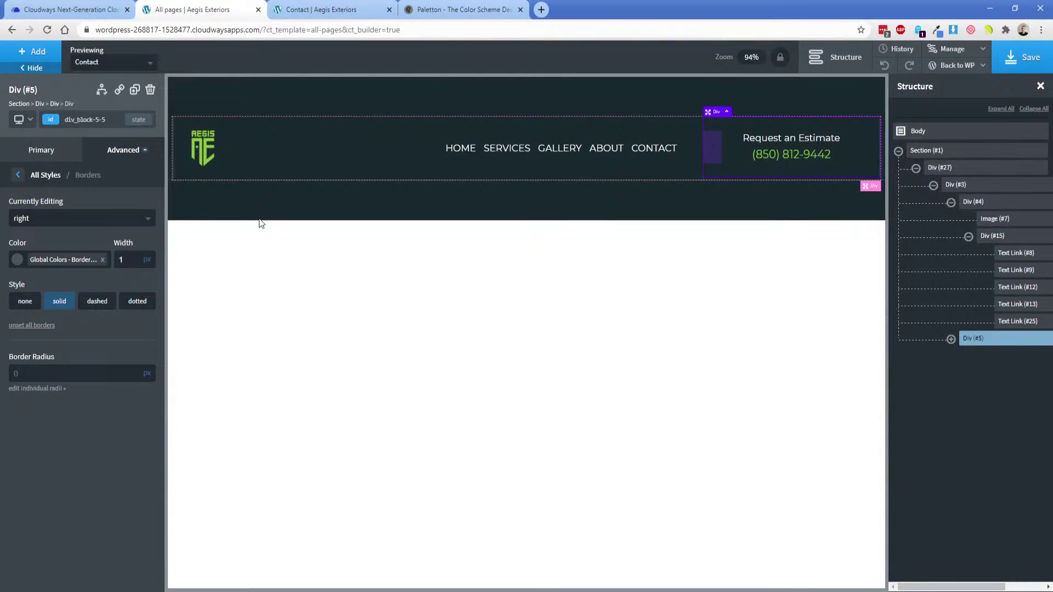
# Set the header Section (#1) top padding to 0 and save.
pyautogui.click(254, 103)
pyautogui.click(116, 151)
pyautogui.click(101, 209)
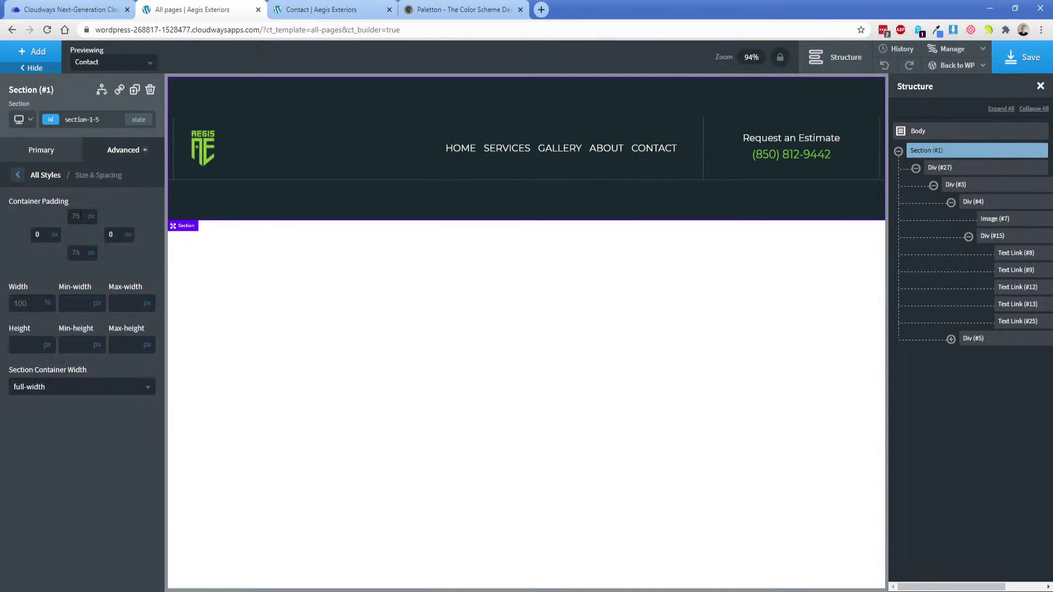
pyautogui.click(76, 216)
pyautogui.write('0')
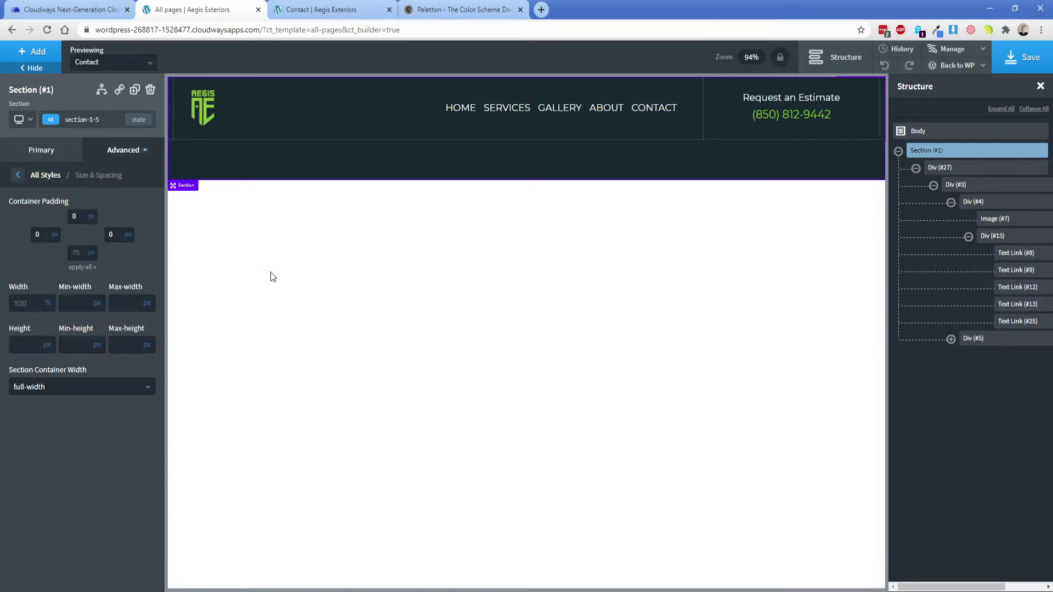
pyautogui.click(1021, 57)
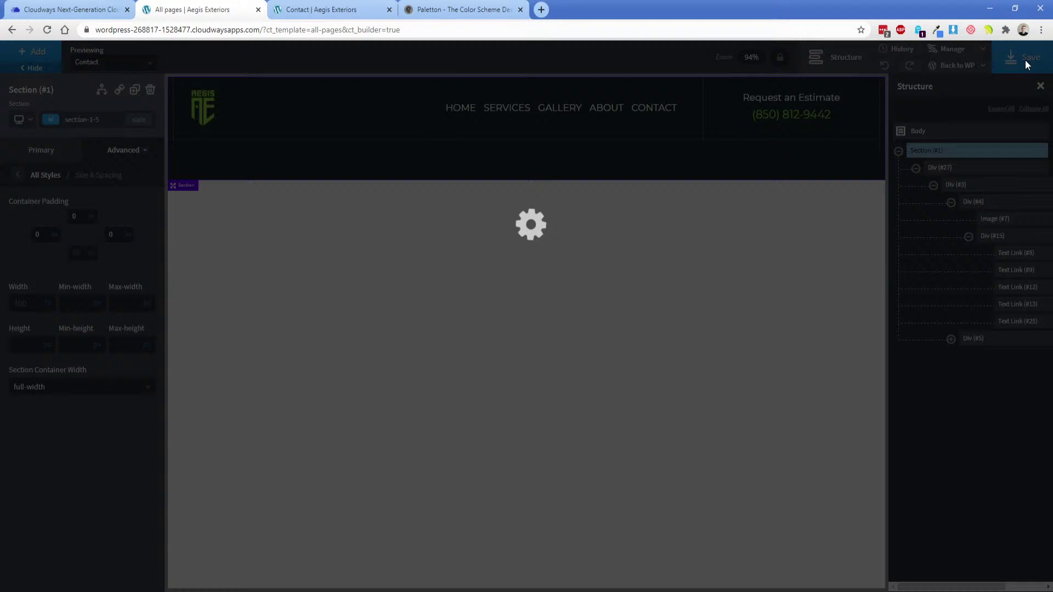
# Reload the live Contact page and compare it with the design mockup.
pyautogui.click(323, 10)
pyautogui.click(47, 29)
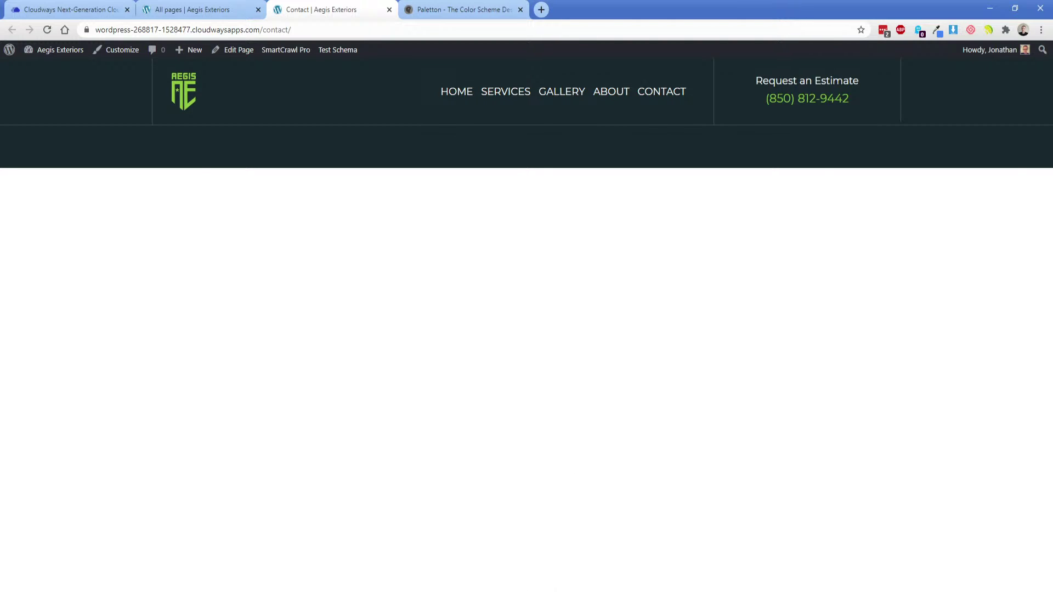
pyautogui.click(525, 585)
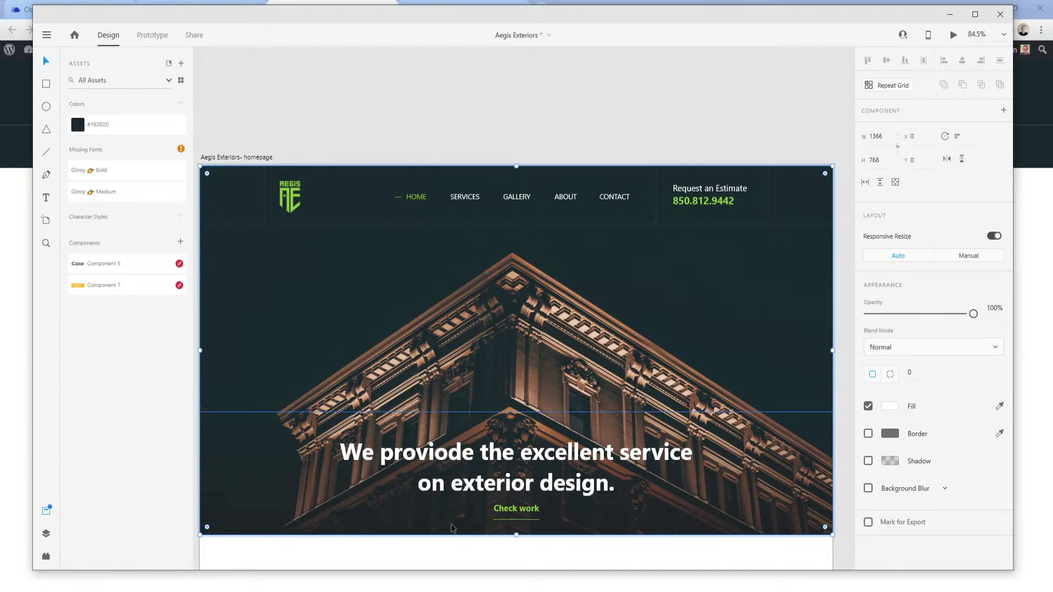
pyautogui.moveTo(320, 582)
pyautogui.click(233, 570)
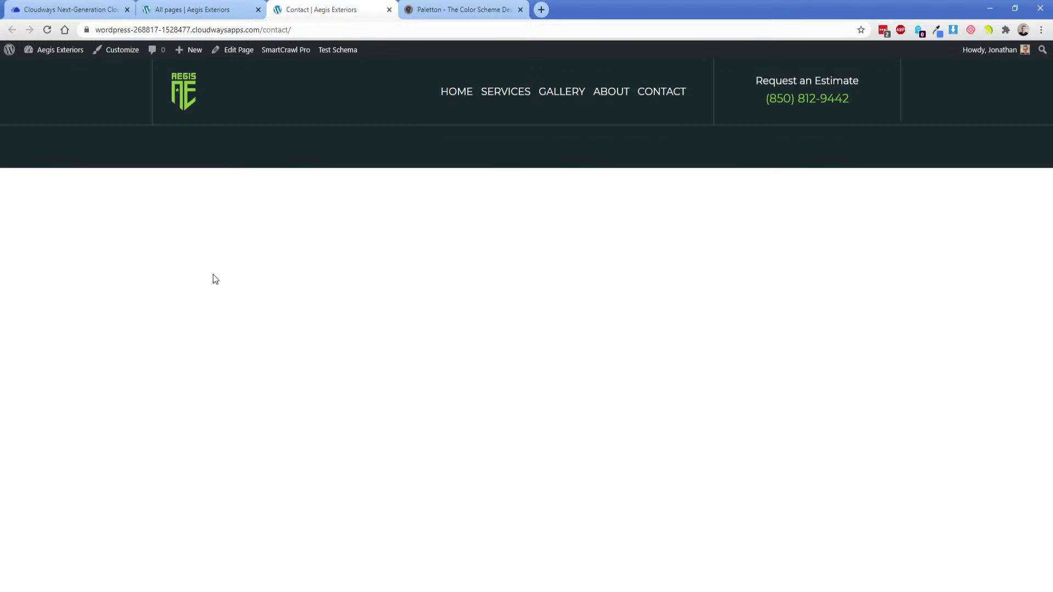
pyautogui.click(195, 9)
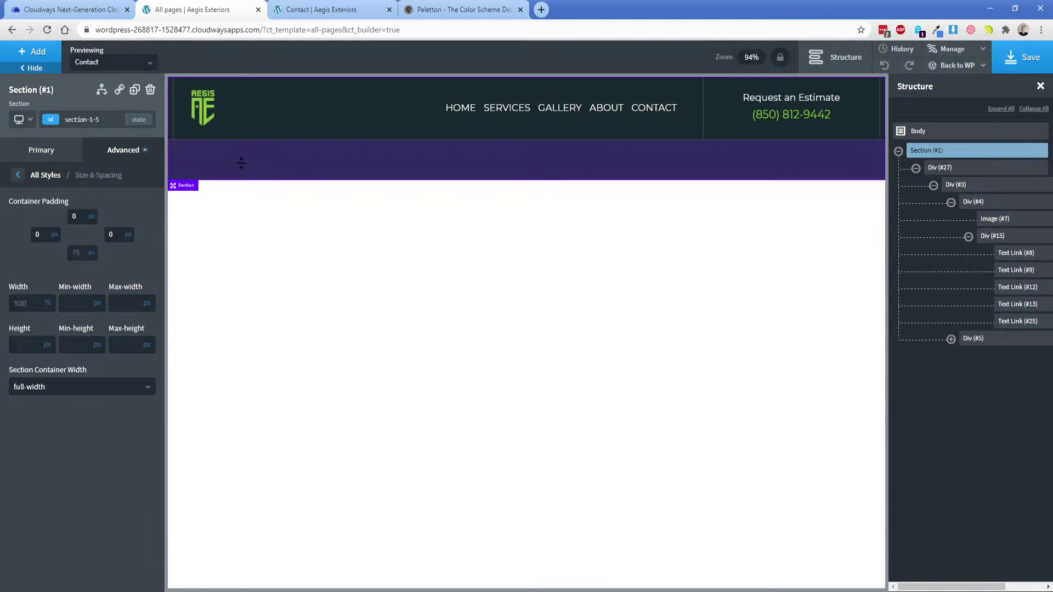
# Collapse Div (#27) and add a new empty Div inside the section.
pyautogui.click(916, 169)
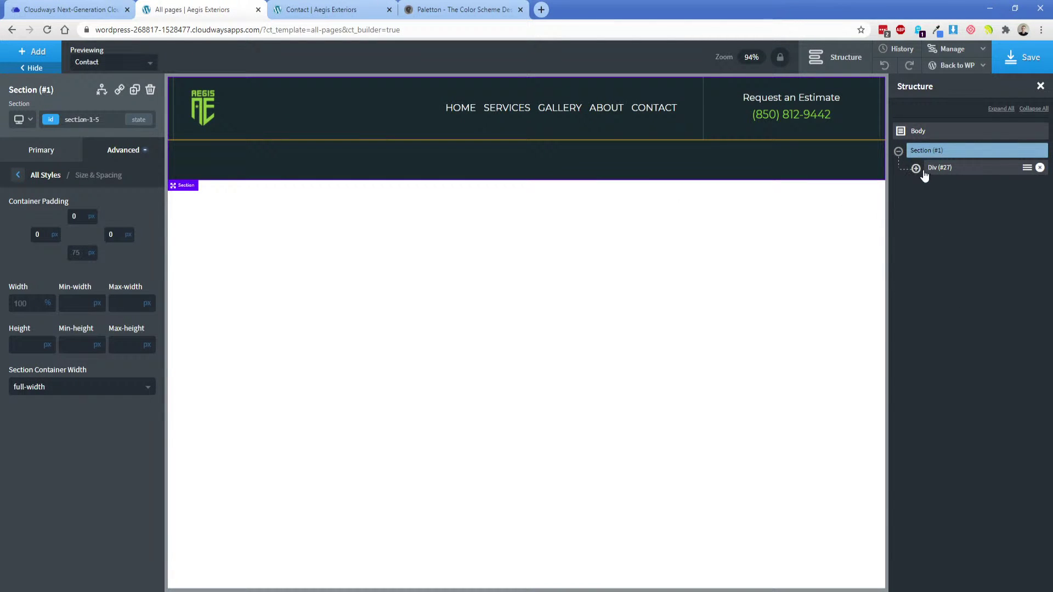
pyautogui.click(34, 53)
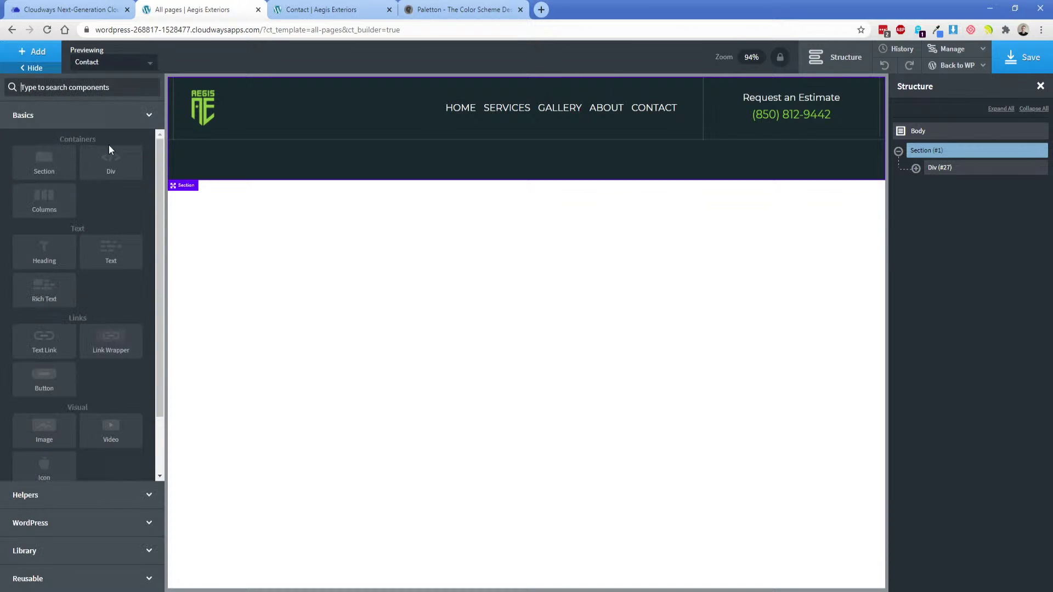
pyautogui.click(112, 164)
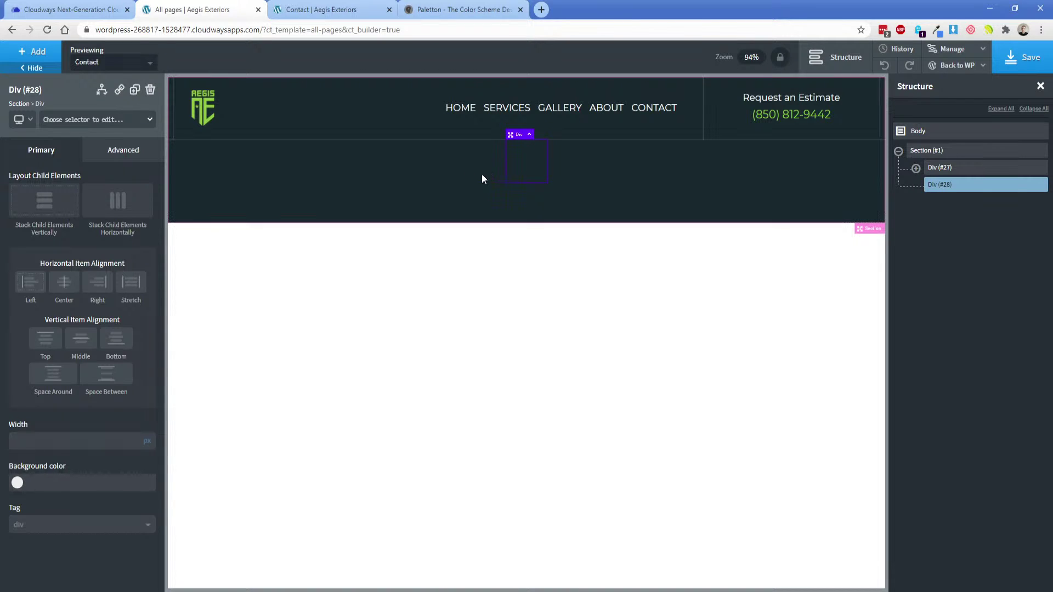
# Set the hero section's height to 75 vh.
pyautogui.click(464, 173)
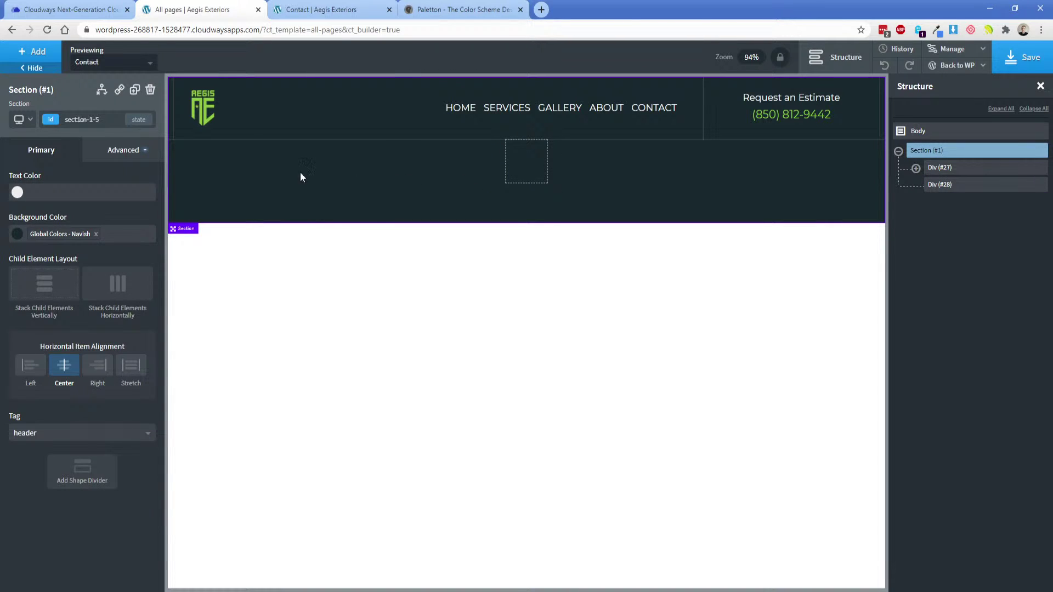
pyautogui.click(144, 159)
pyautogui.click(85, 214)
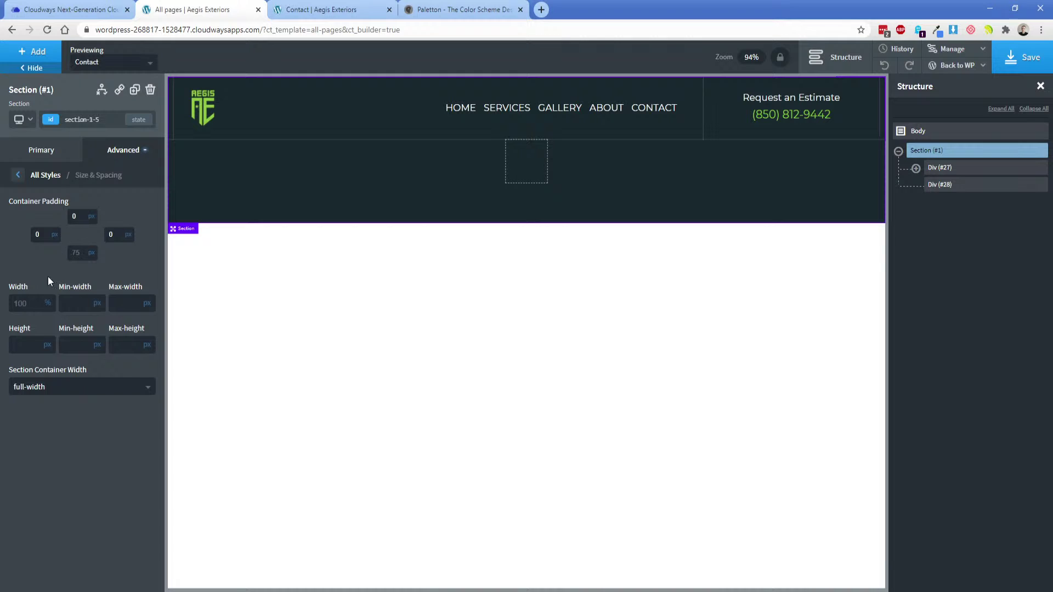
pyautogui.click(47, 346)
pyautogui.click(49, 388)
pyautogui.click(27, 345)
pyautogui.write('75')
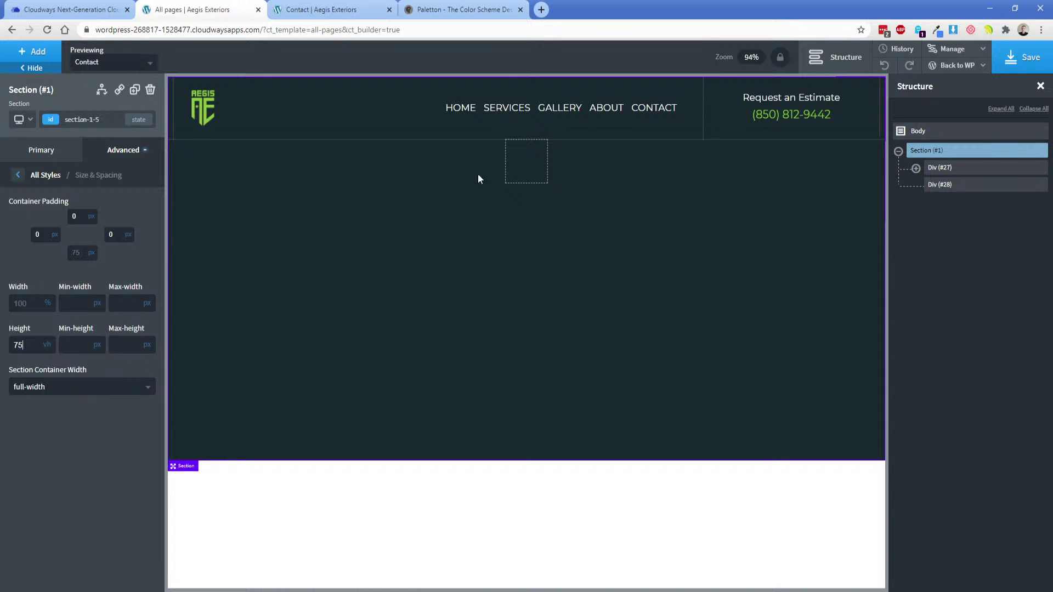
pyautogui.click(523, 164)
pyautogui.click(429, 201)
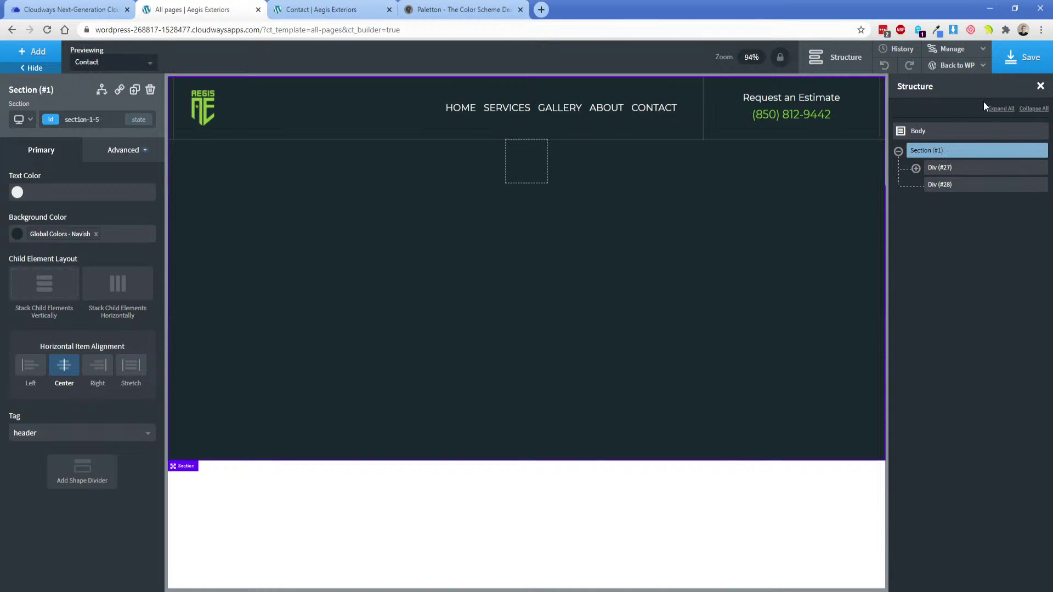
# Make Div (#28) absolutely positioned with a bottom offset of 0.
pyautogui.click(518, 173)
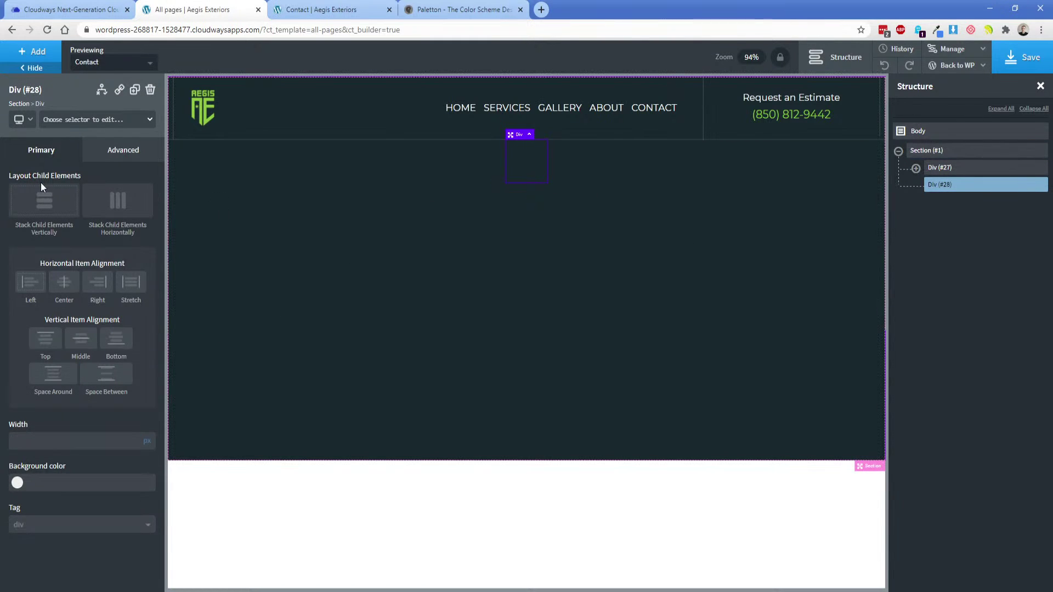
pyautogui.click(101, 157)
pyautogui.click(77, 235)
pyautogui.scroll(-1, 70, 374)
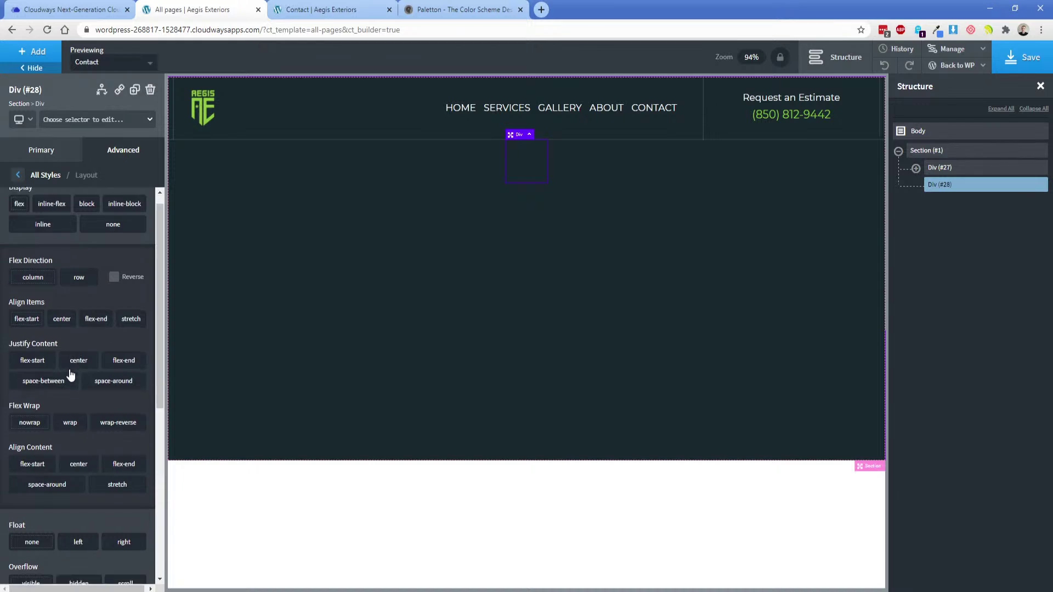
pyautogui.scroll(-6, 71, 375)
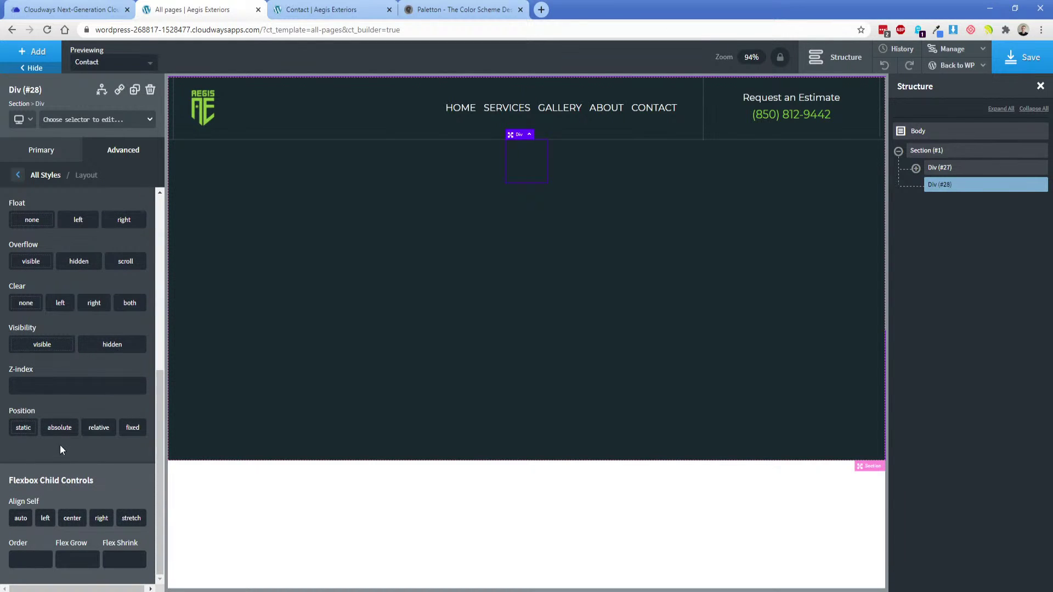
pyautogui.click(59, 428)
pyautogui.click(74, 511)
pyautogui.write('0')
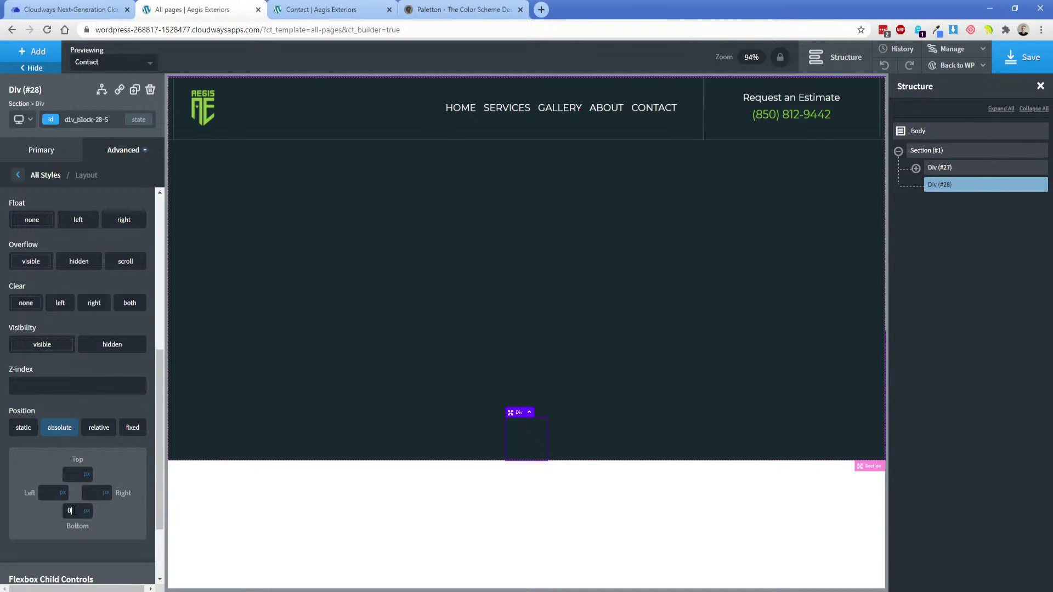
# Change the div's bottom offset to 25 px and add a Heading inside it.
pyautogui.hotkey('alt', 'Tab')
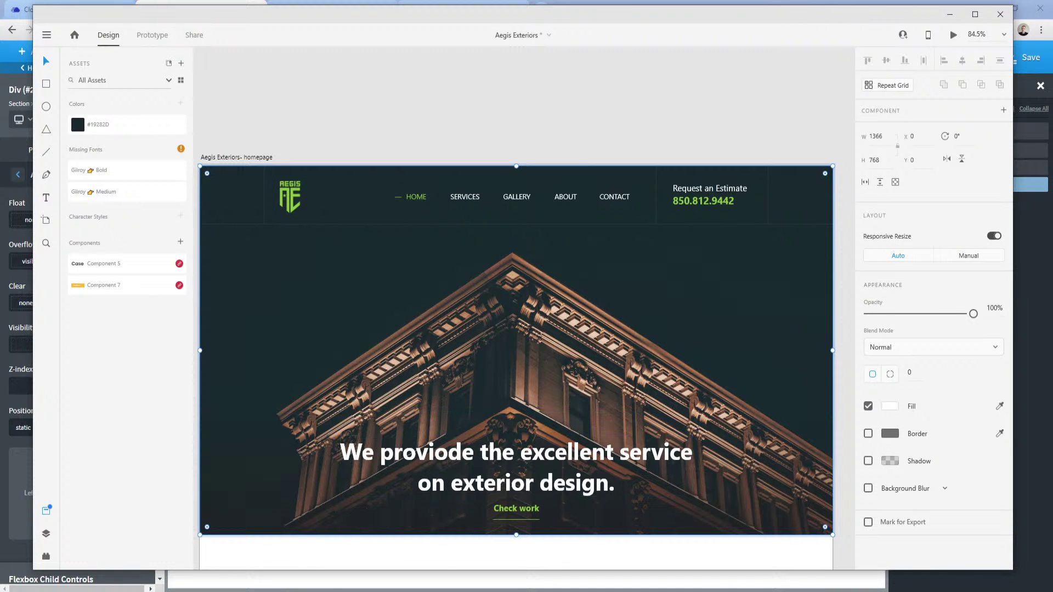
pyautogui.moveTo(285, 582)
pyautogui.click(209, 557)
pyautogui.click(71, 510)
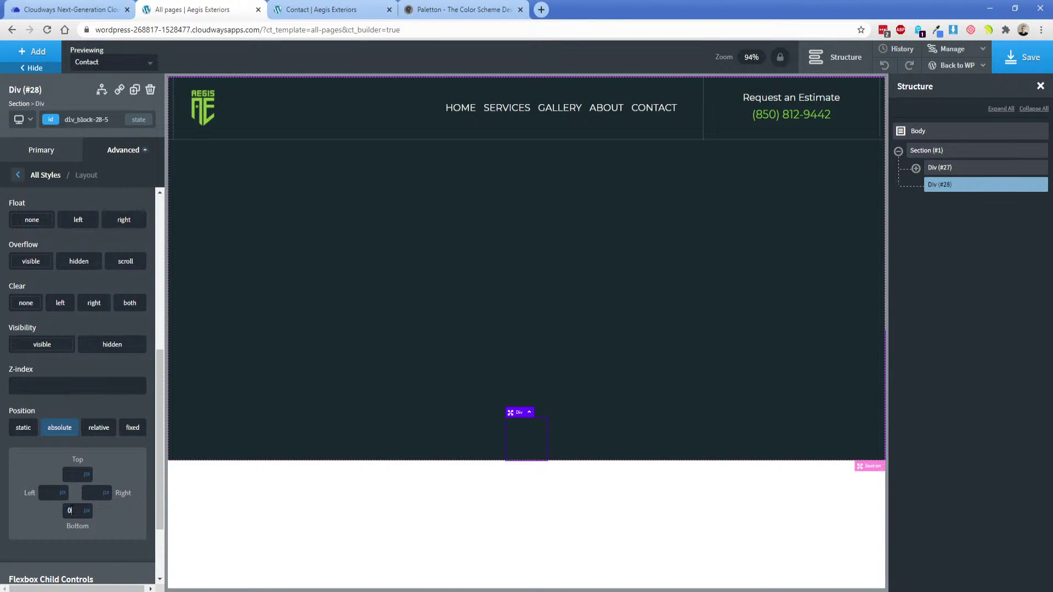
pyautogui.press('BackSpace')
pyautogui.write('25')
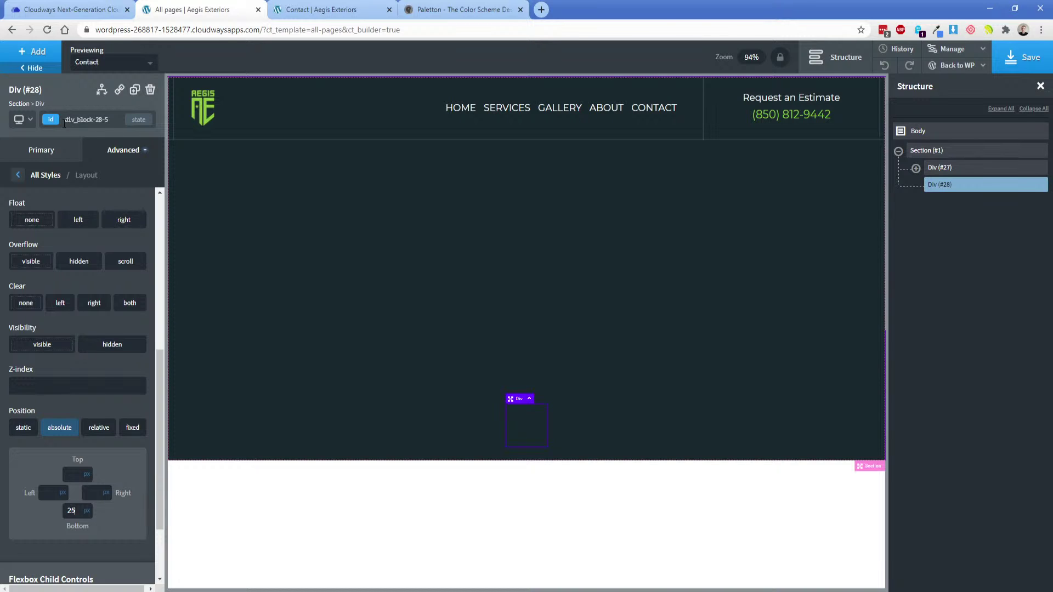
pyautogui.click(32, 51)
pyautogui.click(41, 287)
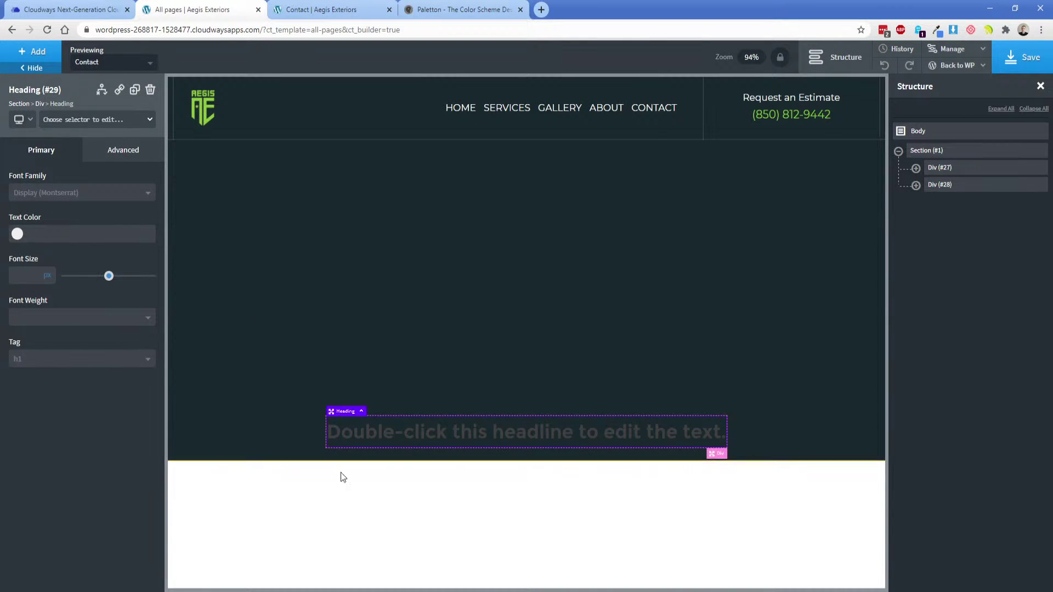
# Read the headline wording in the Adobe XD mockup.
pyautogui.hotkey('alt', 'Tab')
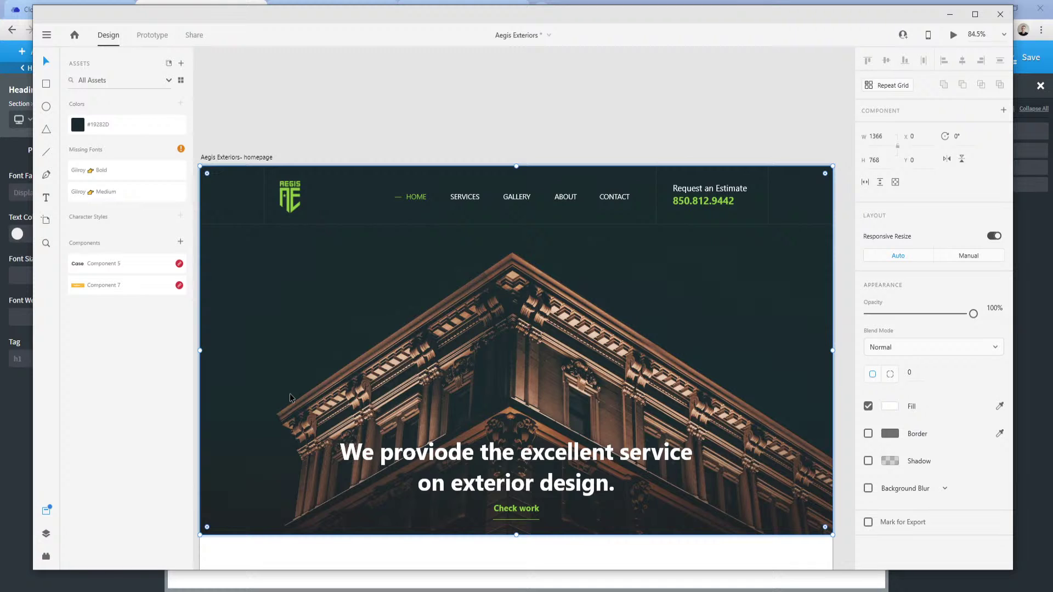
pyautogui.click(290, 591)
pyautogui.click(322, 571)
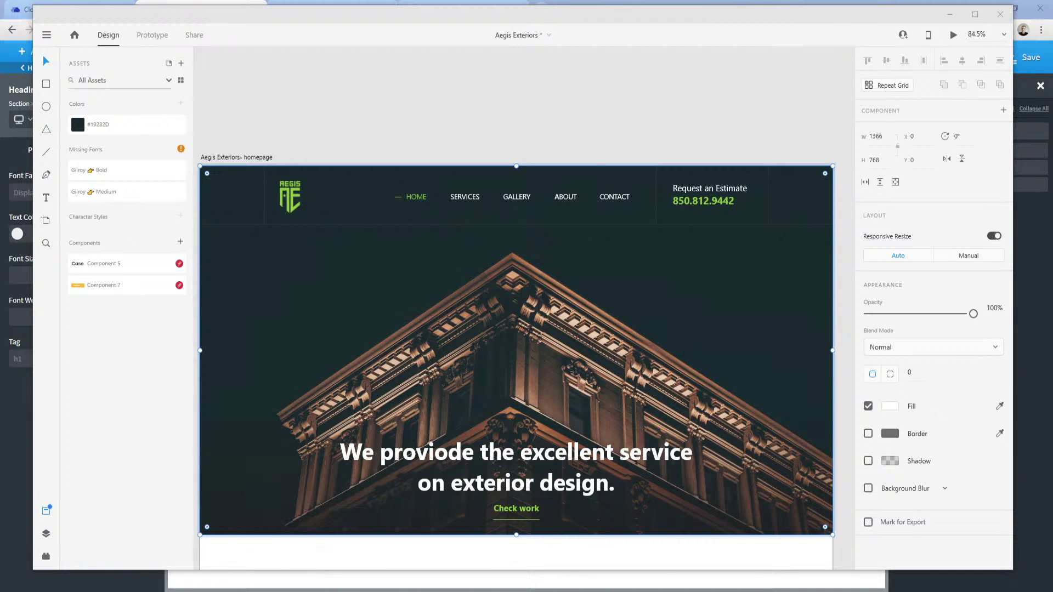
pyautogui.click(285, 591)
pyautogui.click(245, 558)
# Type the heading as 'The Emerald Coast's Leading' / 'Exterior Construction Company' on two lines.
pyautogui.doubleClick(493, 439)
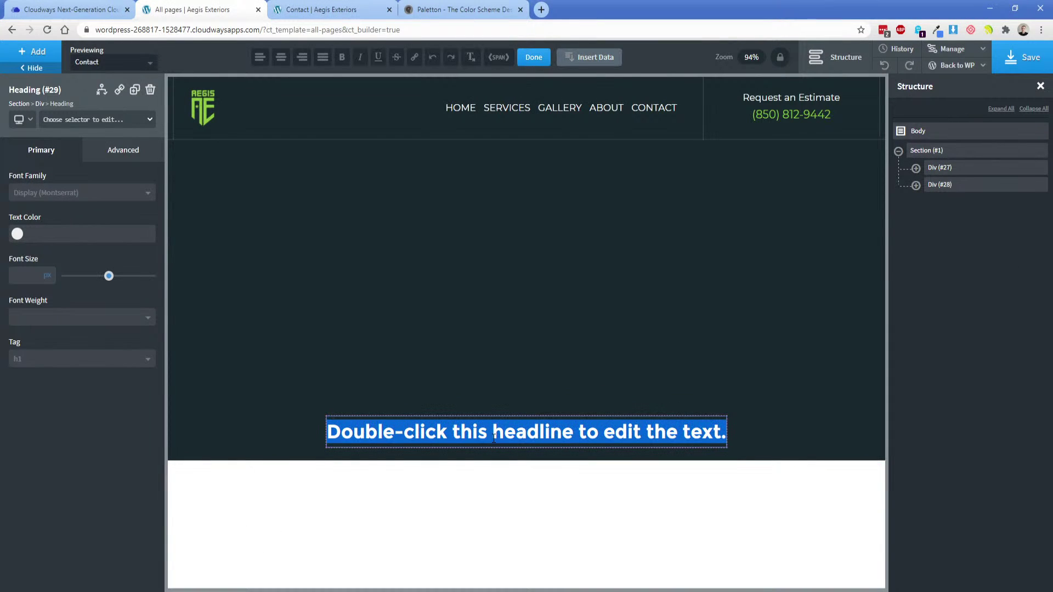
pyautogui.write('The Eme')
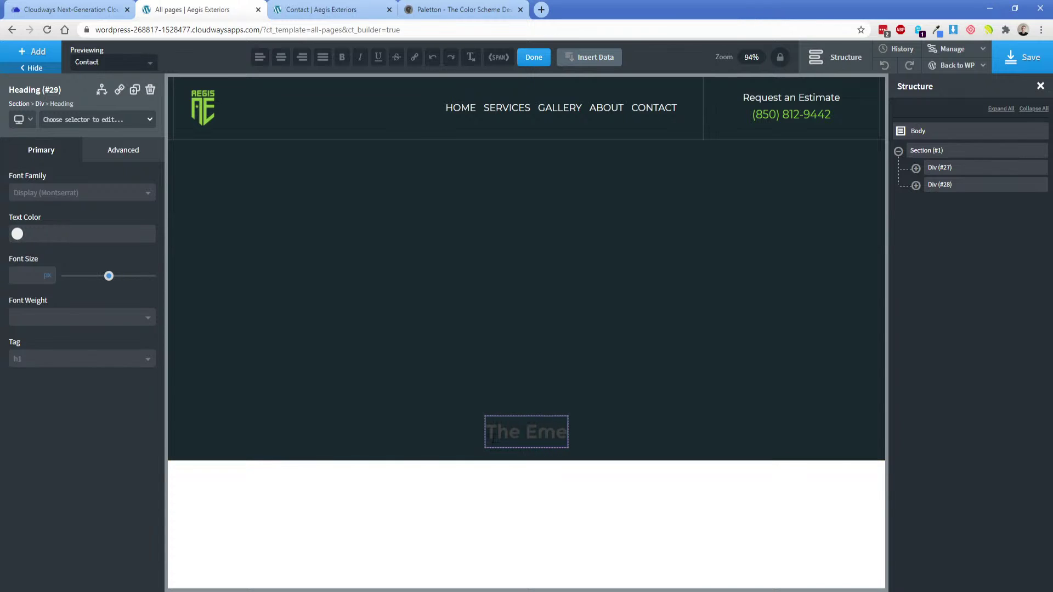
pyautogui.write("rald Coast's Leading")
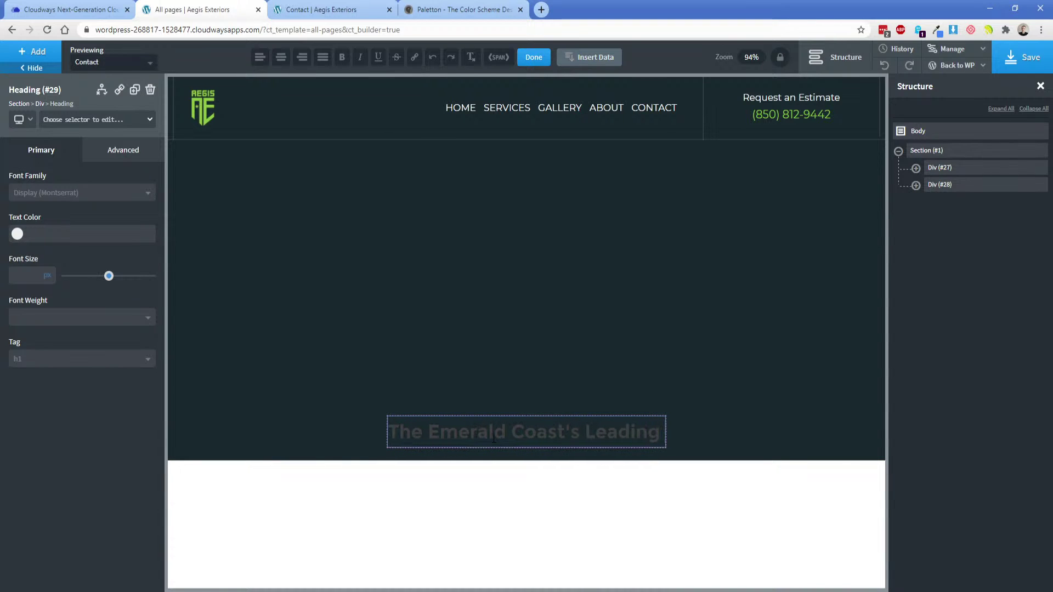
pyautogui.press('Return')
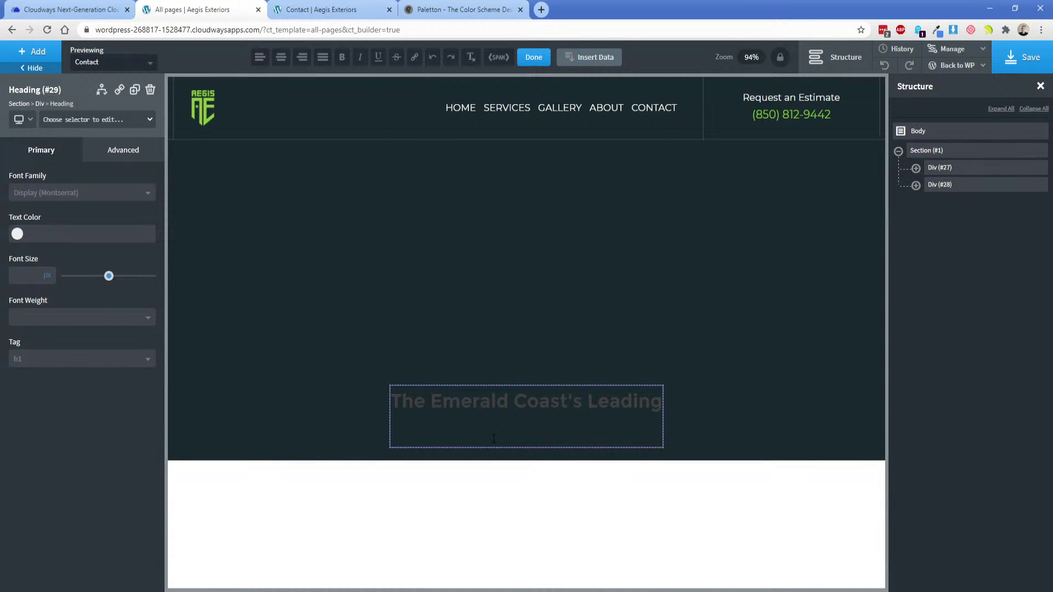
pyautogui.write('Exterior Construction Company')
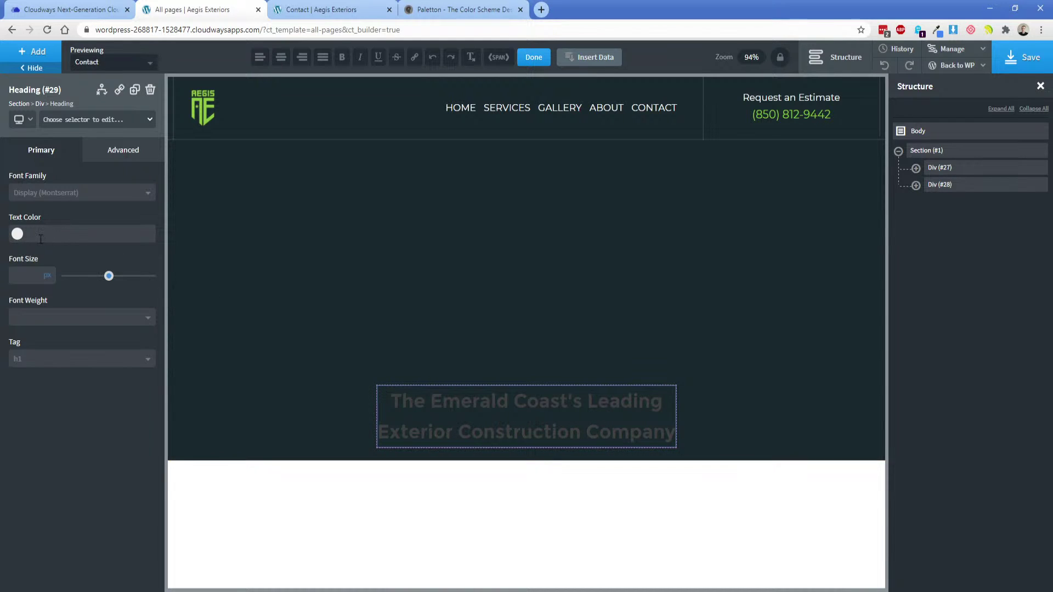
# Set the heading's text colour to white (#ffffff).
pyautogui.click(17, 233)
pyautogui.click(17, 252)
pyautogui.click(47, 210)
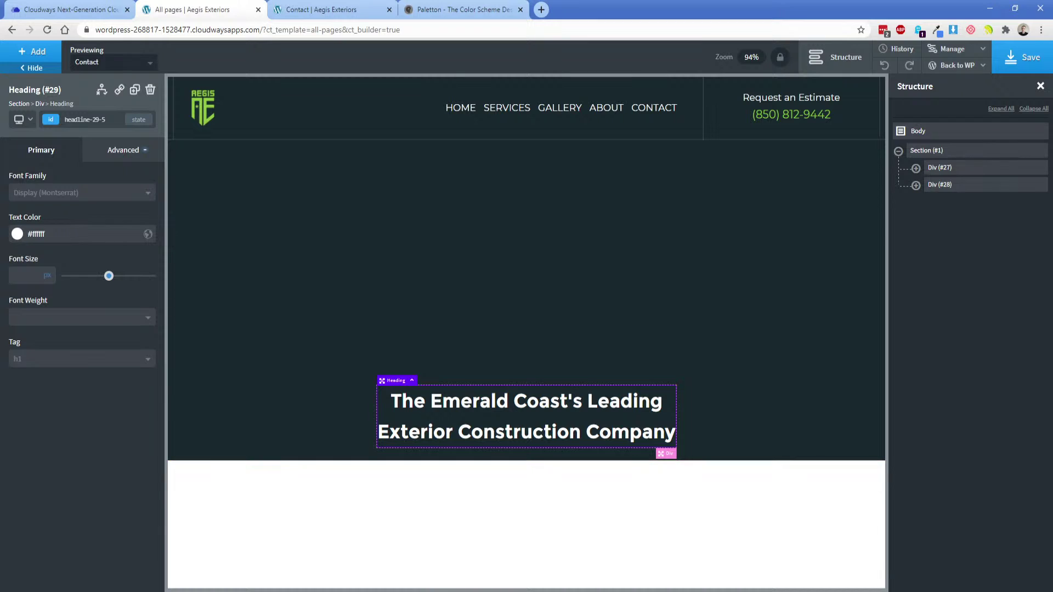
# Read the mockup headline's font size and set the hero heading's font size to 48.
pyautogui.click(428, 591)
pyautogui.doubleClick(520, 461)
pyautogui.doubleClick(527, 456)
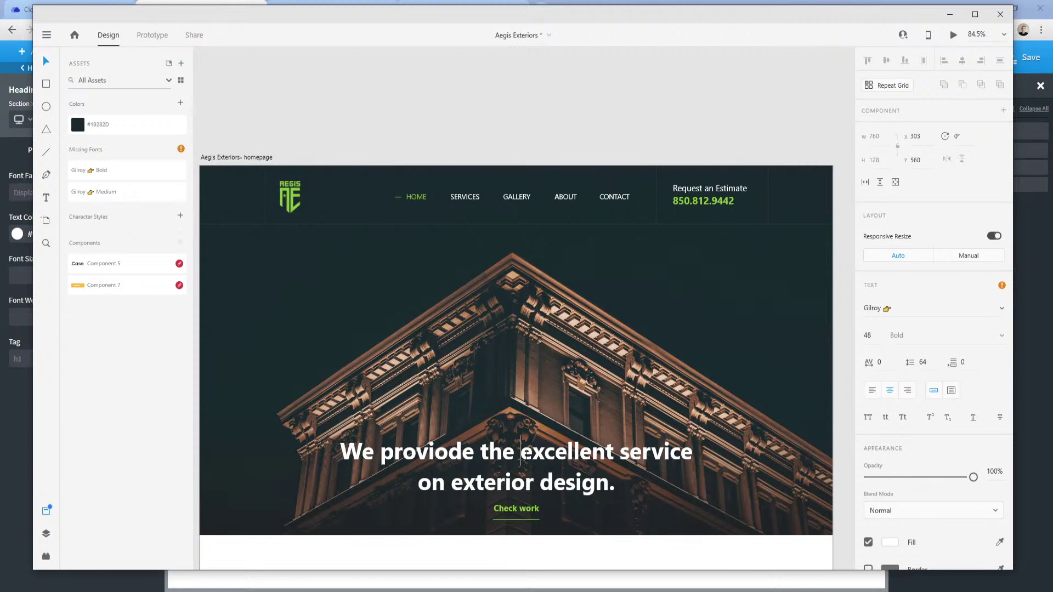
pyautogui.tripleClick(527, 456)
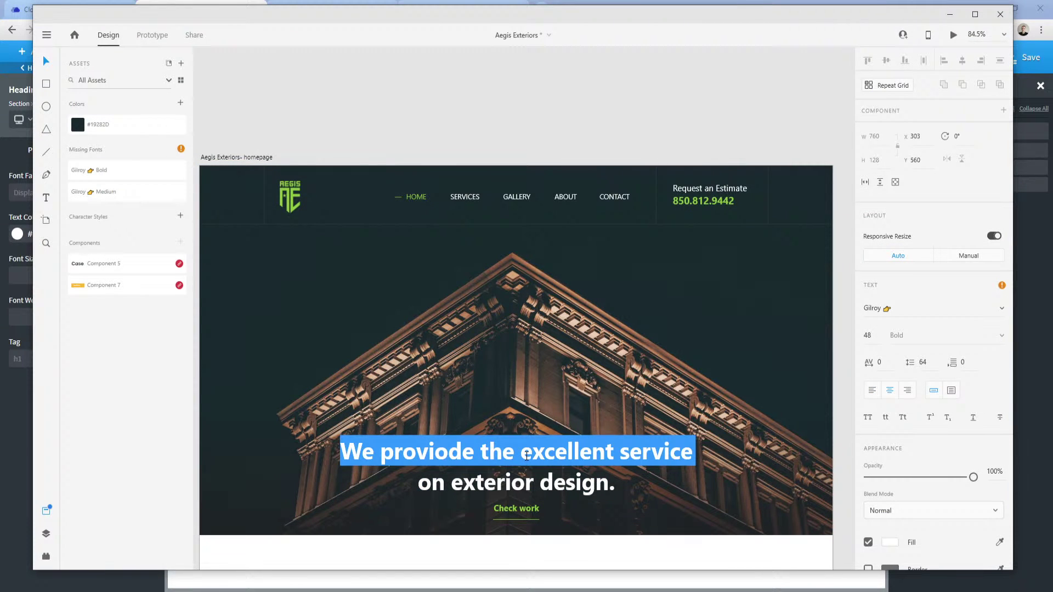
pyautogui.hotkey('alt', 'Tab')
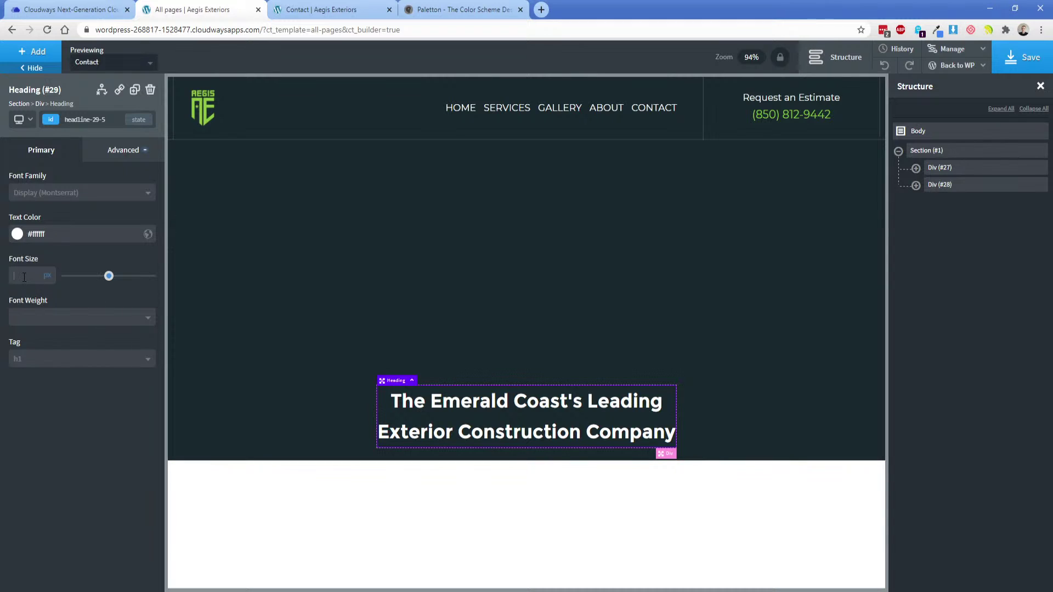
pyautogui.write('48')
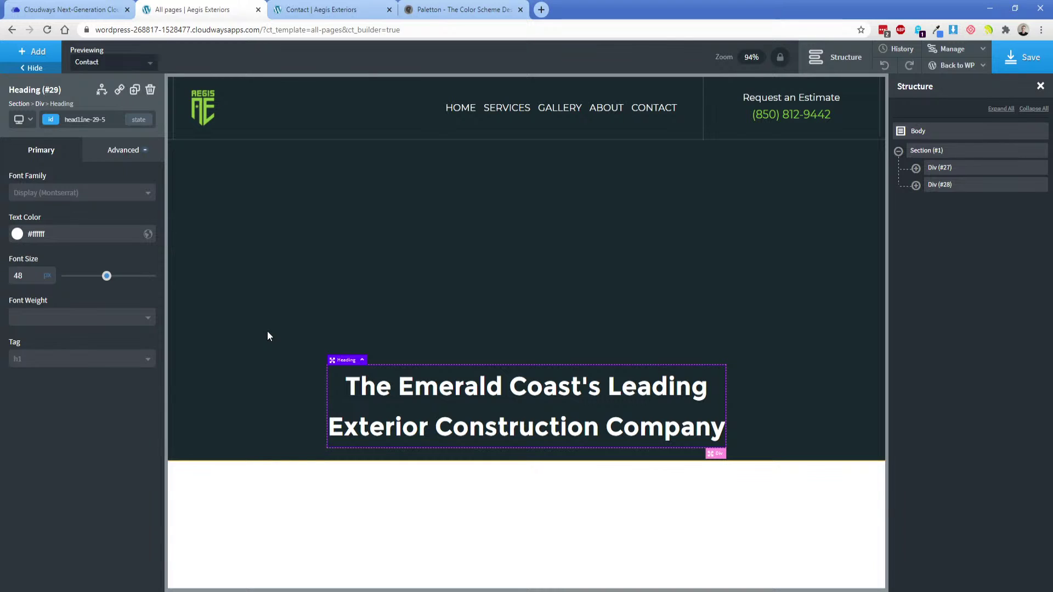
pyautogui.hotkey('alt', 'Tab')
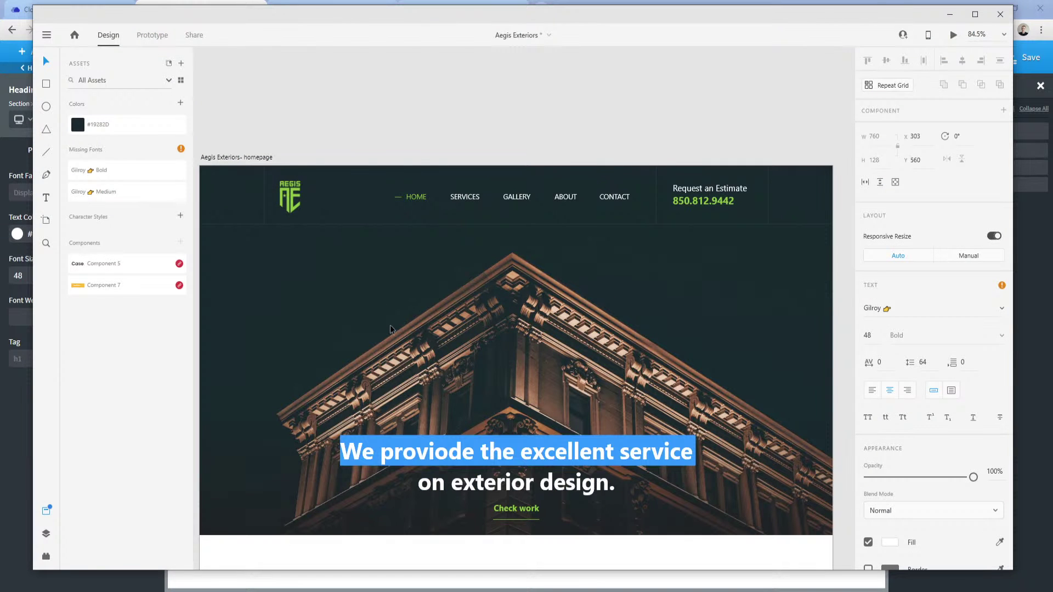
pyautogui.click(366, 335)
pyautogui.doubleClick(364, 335)
pyautogui.moveTo(324, 334); pyautogui.dragTo(433, 325)
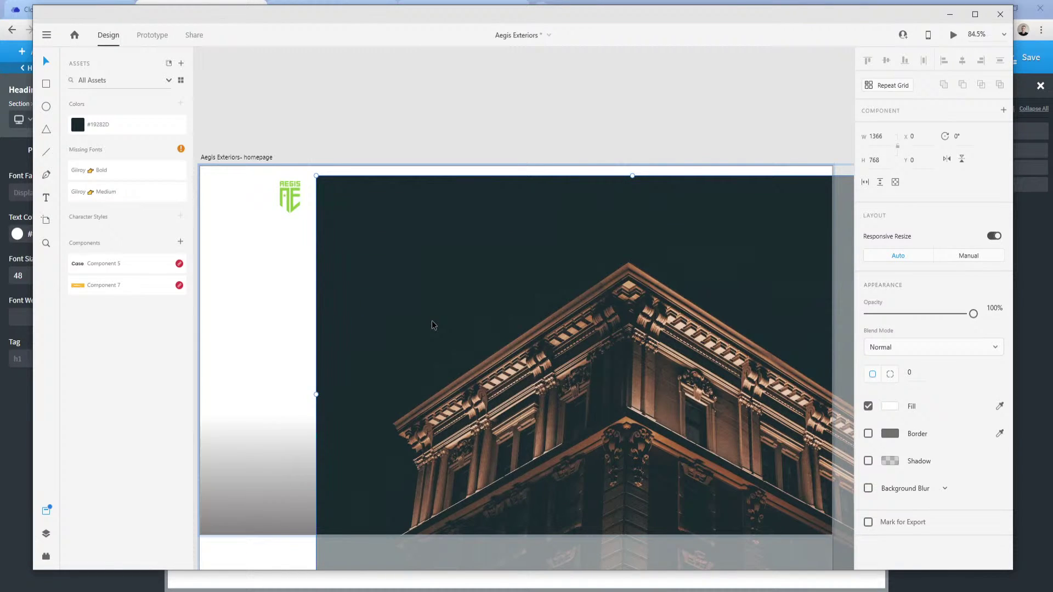
pyautogui.hotkey('ctrl', 'z')
pyautogui.hotkey('ctrl', 'z')
pyautogui.hotkey('ctrl', 'z')
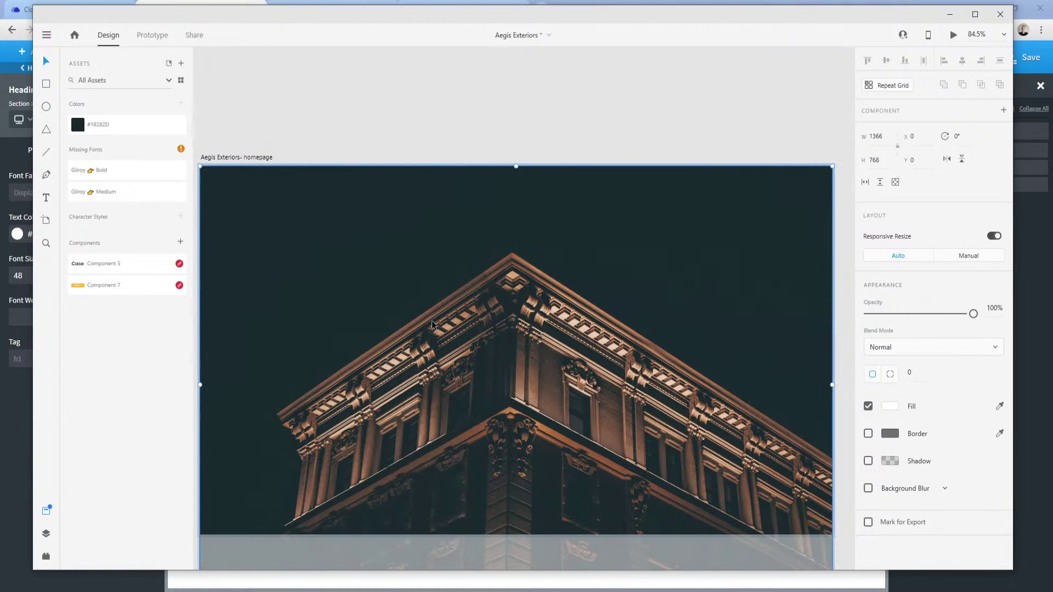
pyautogui.hotkey('ctrl', 'z')
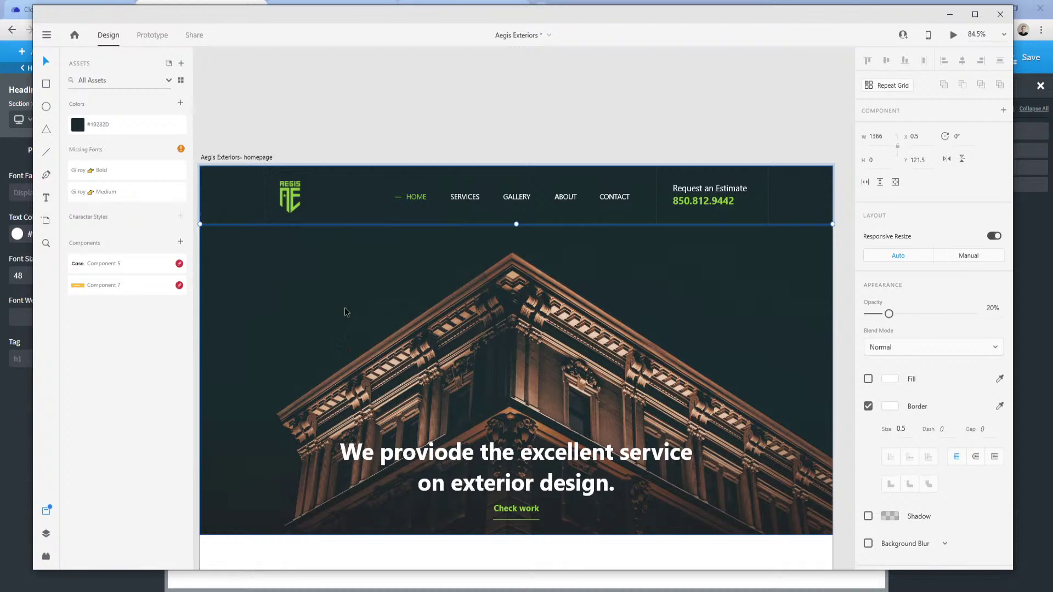
pyautogui.click(313, 307)
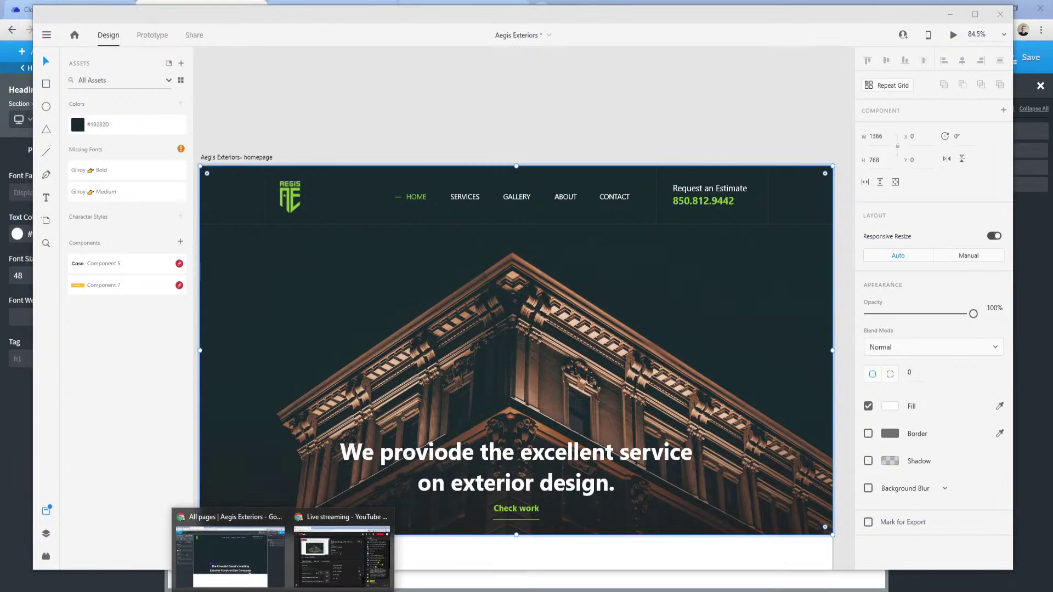
pyautogui.click(230, 540)
# Try horizontal and bottom-aligned layouts on Section (#1), then settle on vertical stacking, centered.
pyautogui.click(933, 151)
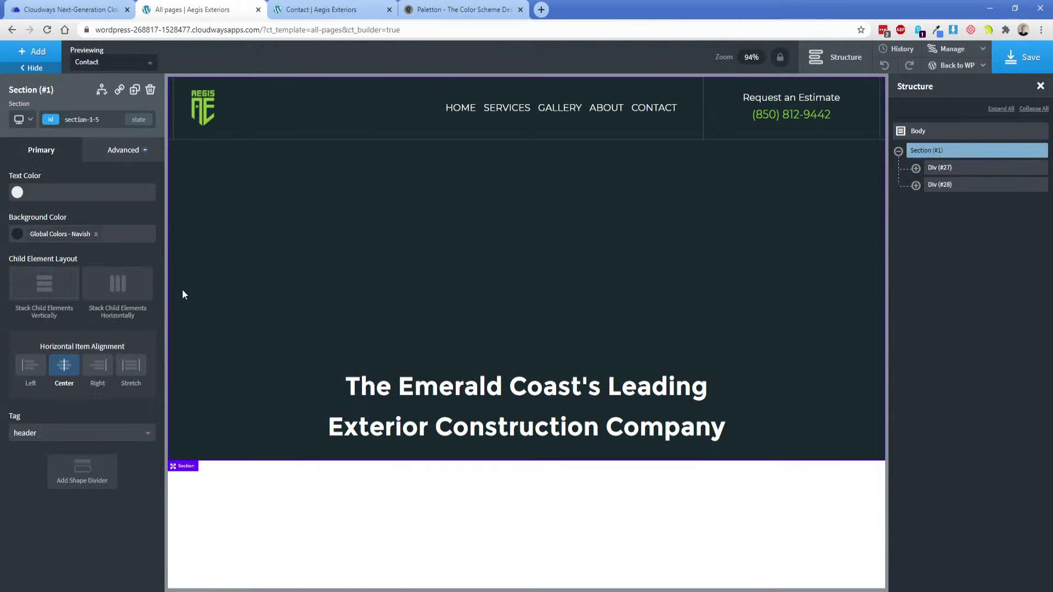
pyautogui.click(45, 294)
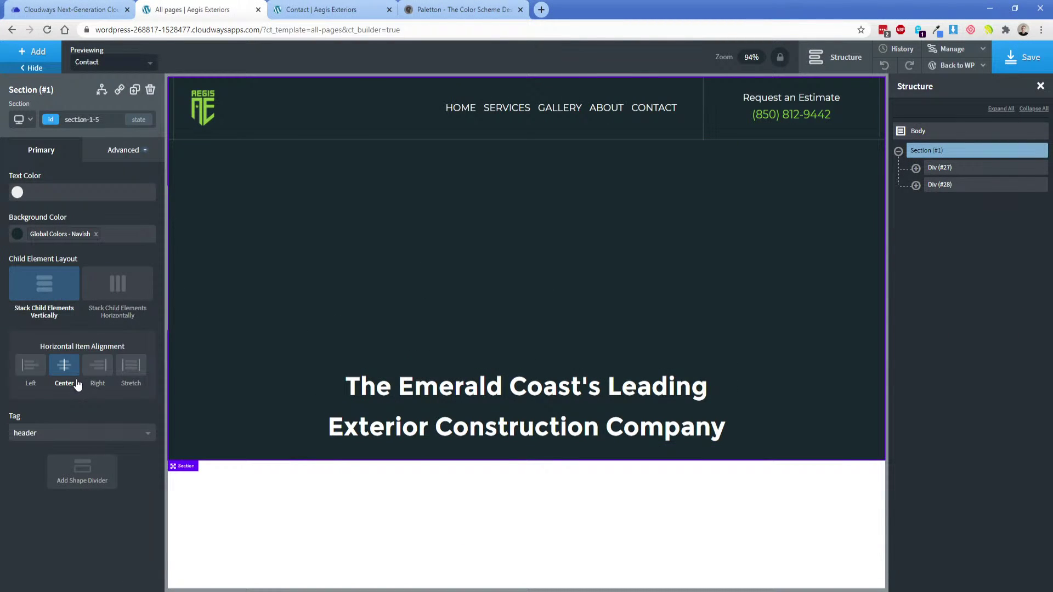
pyautogui.click(117, 287)
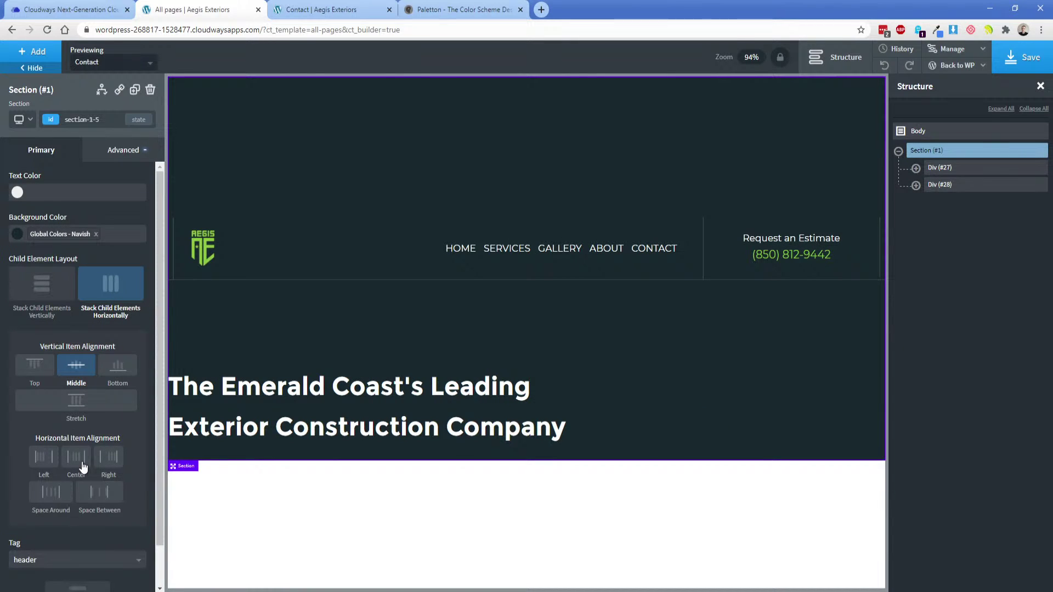
pyautogui.click(134, 370)
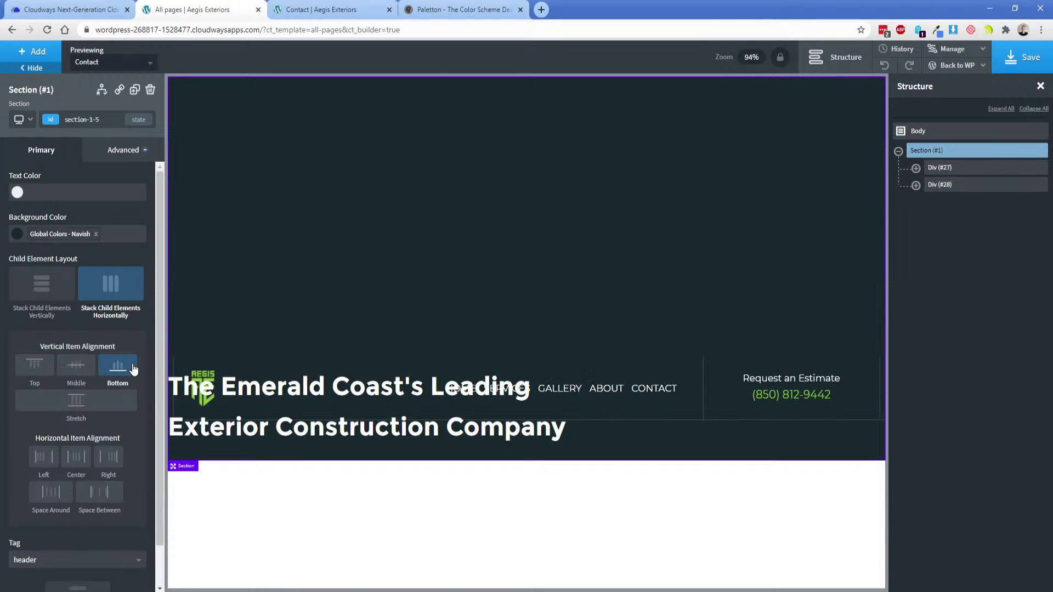
pyautogui.click(70, 305)
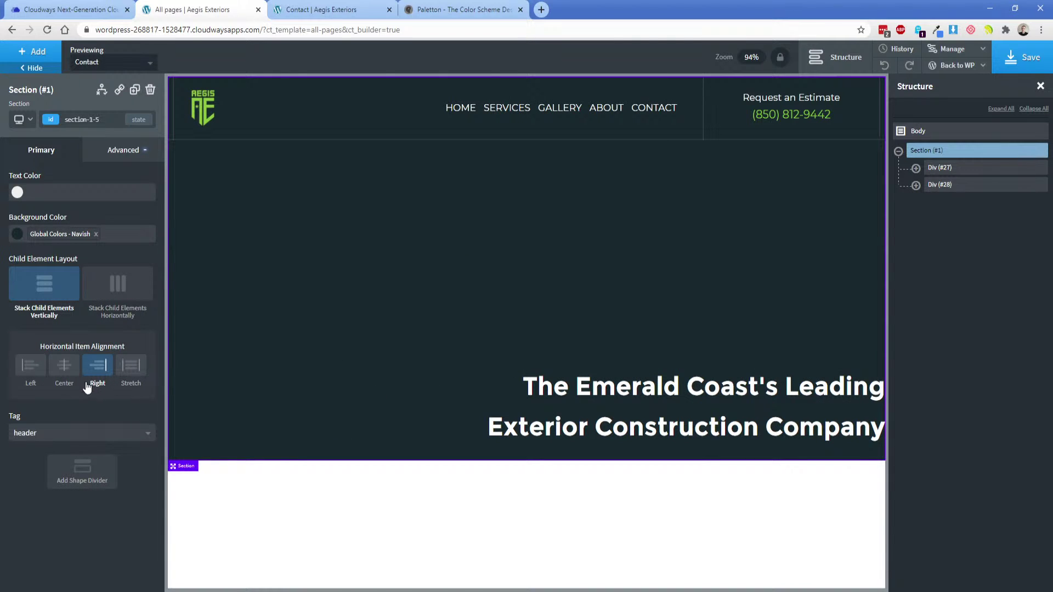
pyautogui.click(68, 371)
pyautogui.click(581, 405)
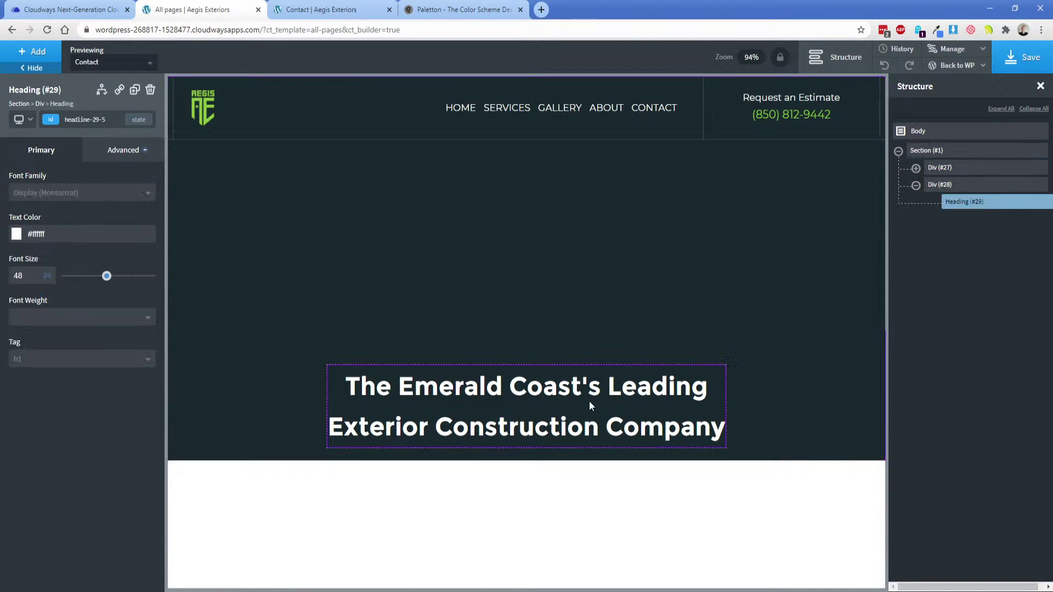
pyautogui.click(947, 186)
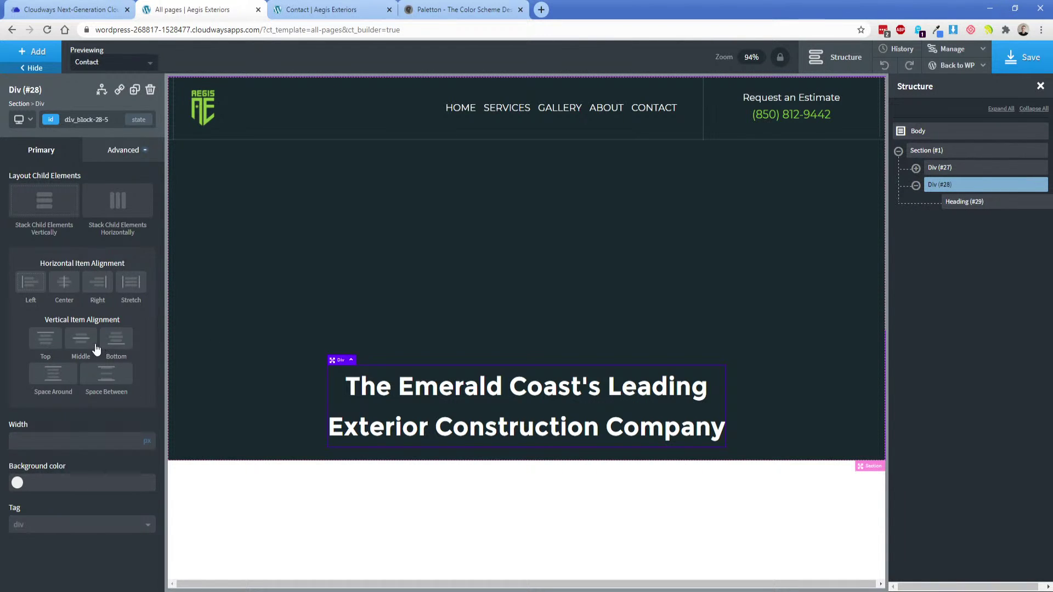
# Set the headline div's height to 100%.
pyautogui.click(128, 150)
pyautogui.click(82, 209)
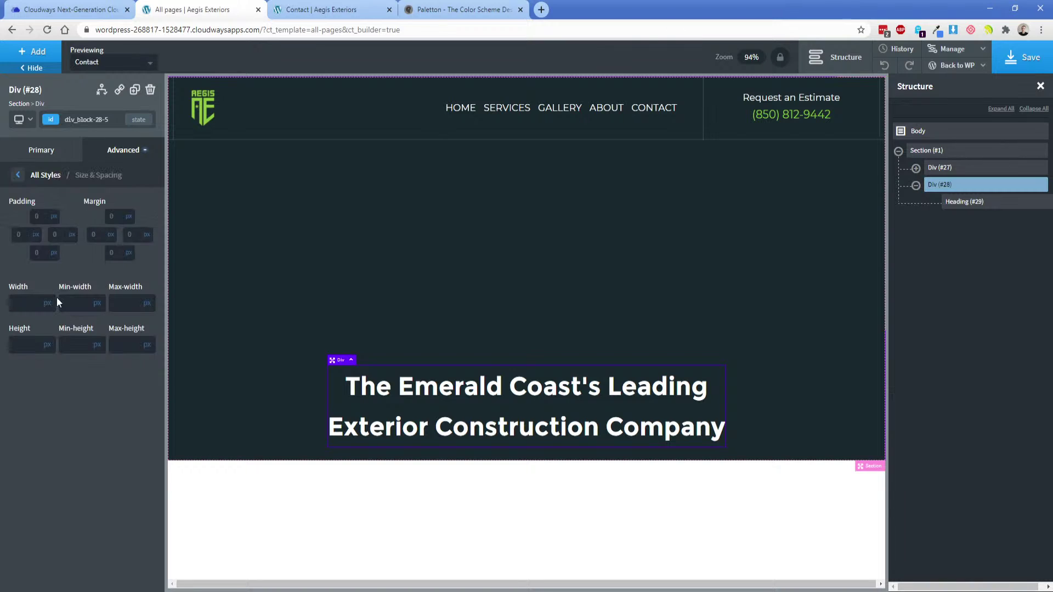
pyautogui.click(49, 342)
pyautogui.click(34, 344)
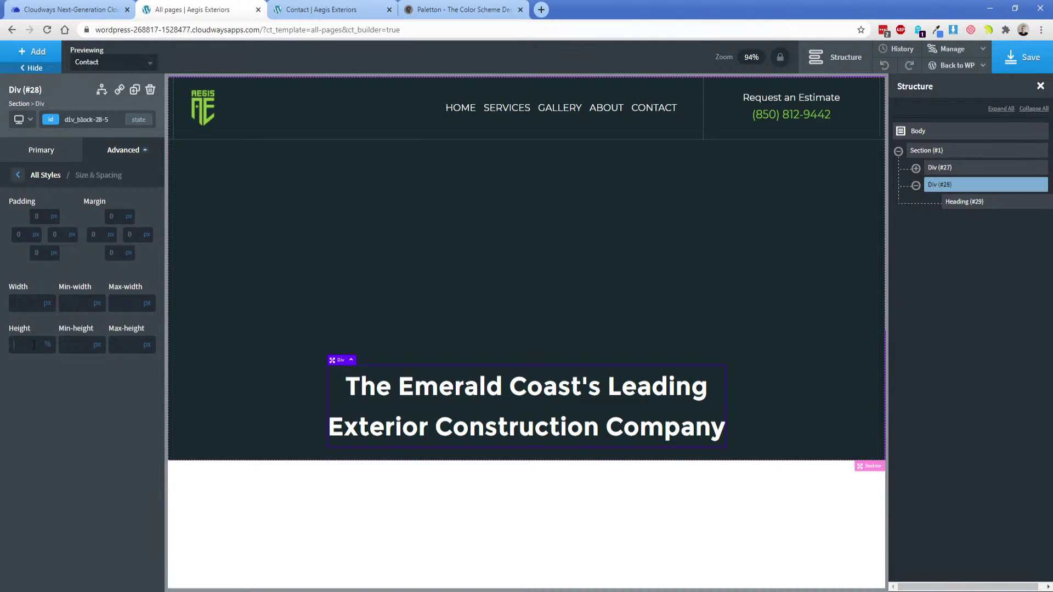
pyautogui.write('100')
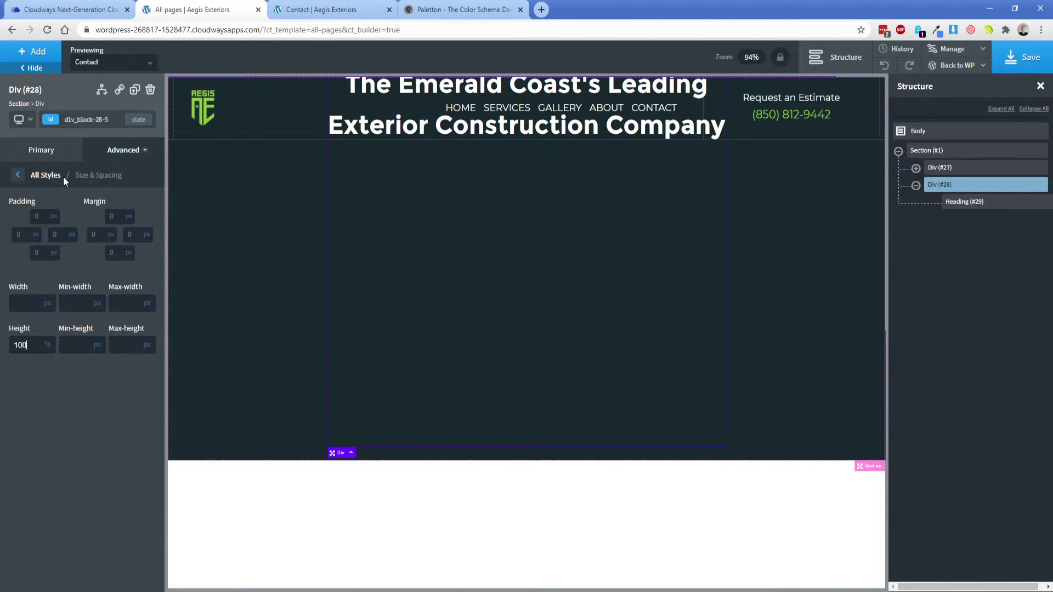
# Align the div's content to the bottom and turn off absolute positioning.
pyautogui.click(60, 152)
pyautogui.click(109, 341)
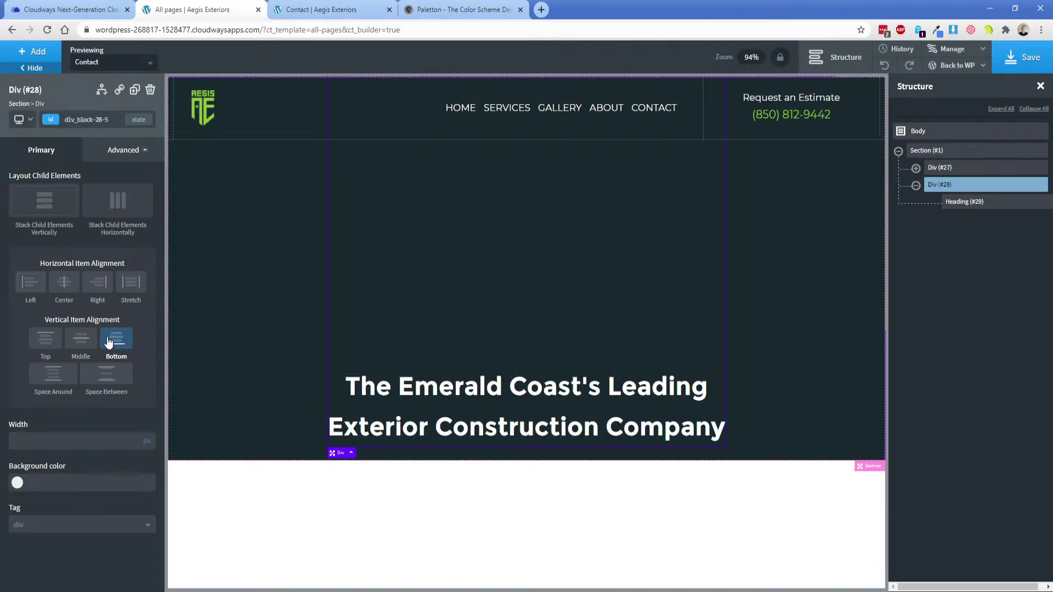
pyautogui.click(125, 150)
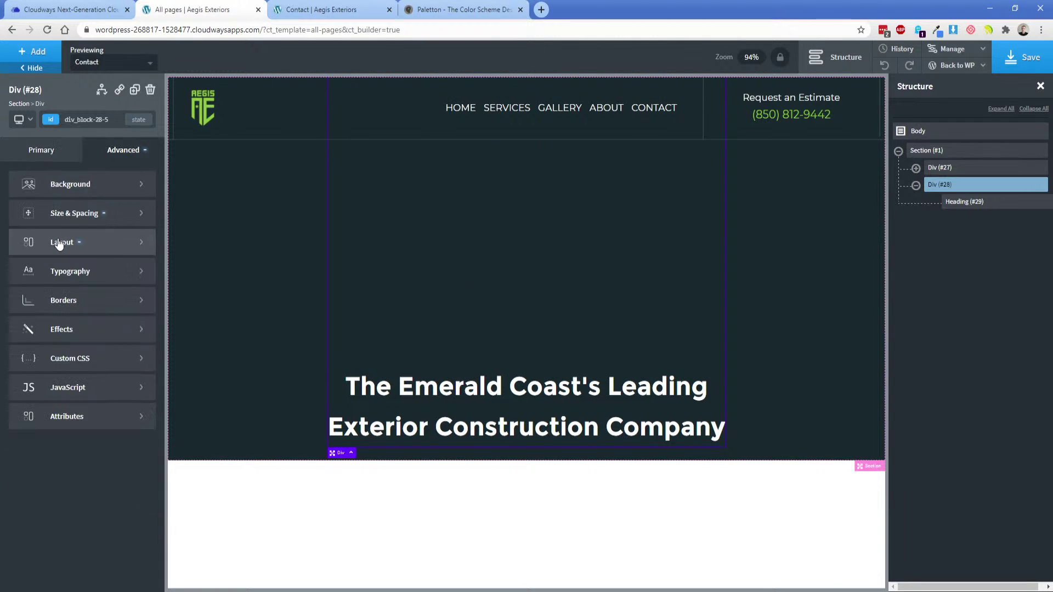
pyautogui.click(59, 243)
pyautogui.scroll(-5, 64, 413)
pyautogui.click(59, 364)
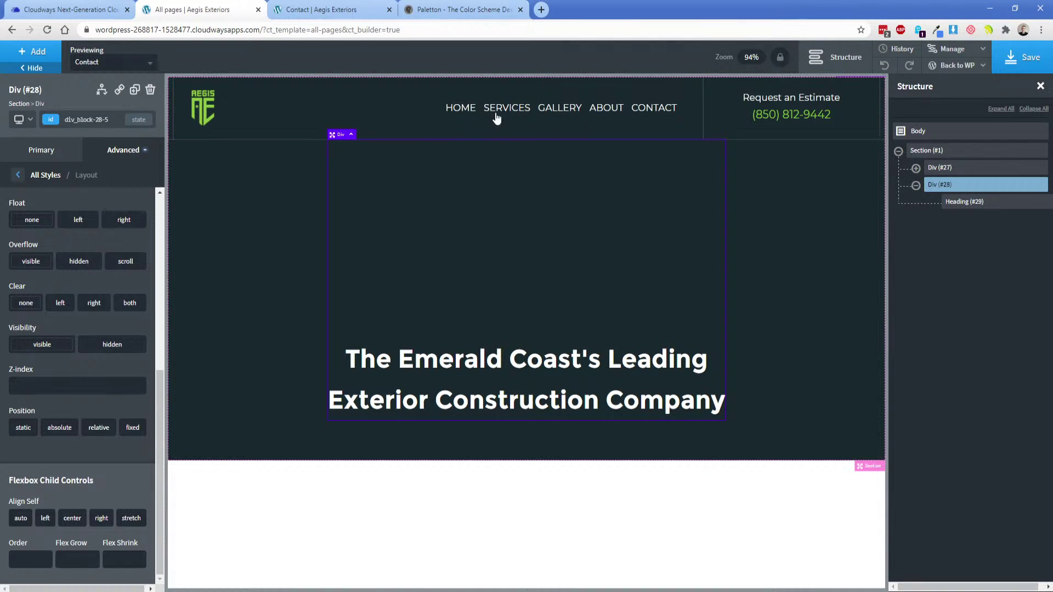
# Give the HOME navigation link a 40 px right margin.
pyautogui.click(462, 110)
pyautogui.click(103, 214)
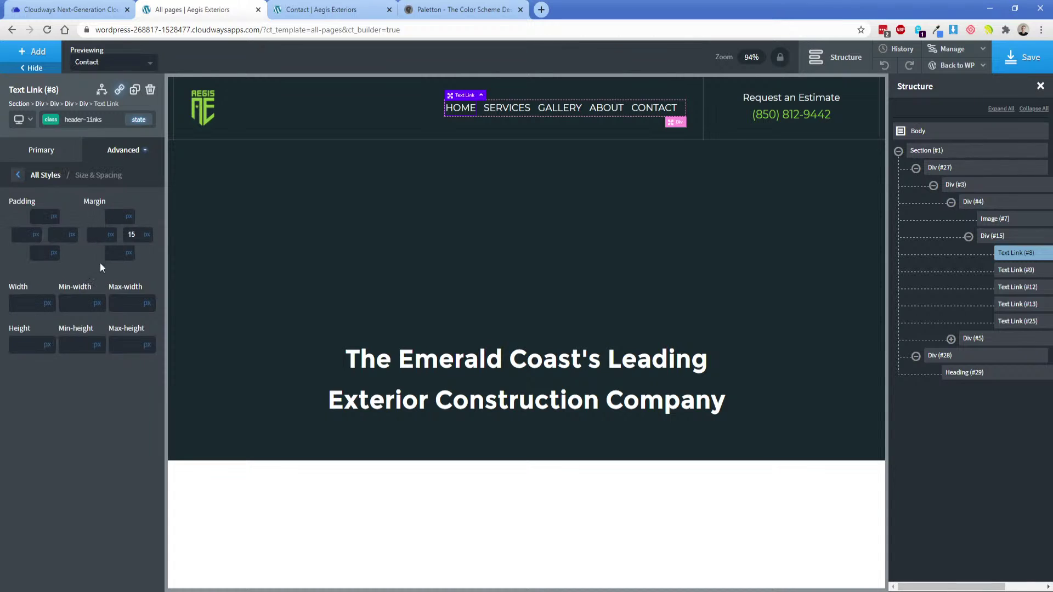
pyautogui.click(132, 234)
pyautogui.write('25')
pyautogui.doubleClick(132, 234)
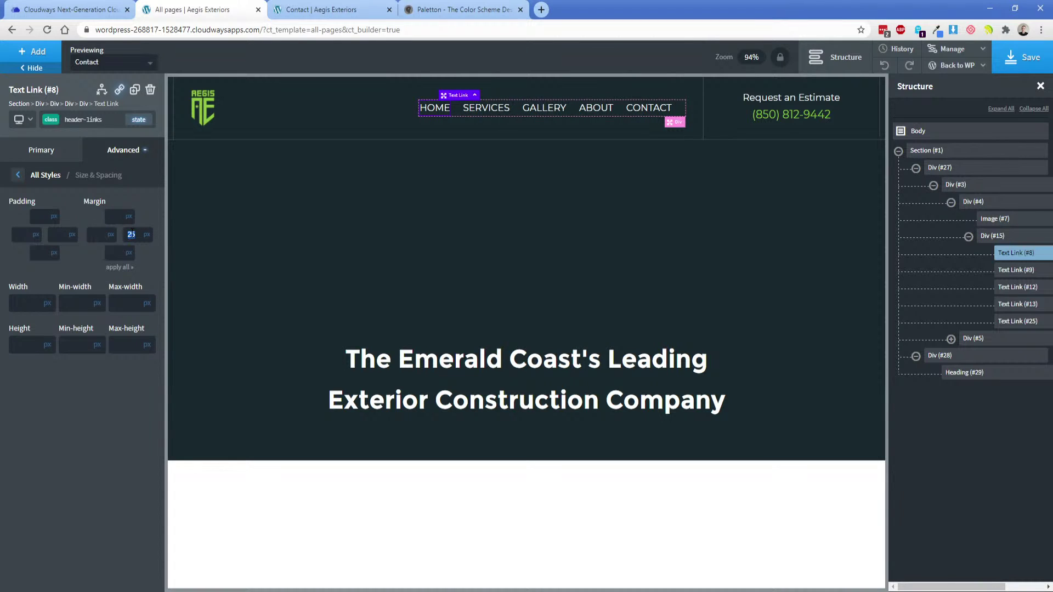
pyautogui.write('40')
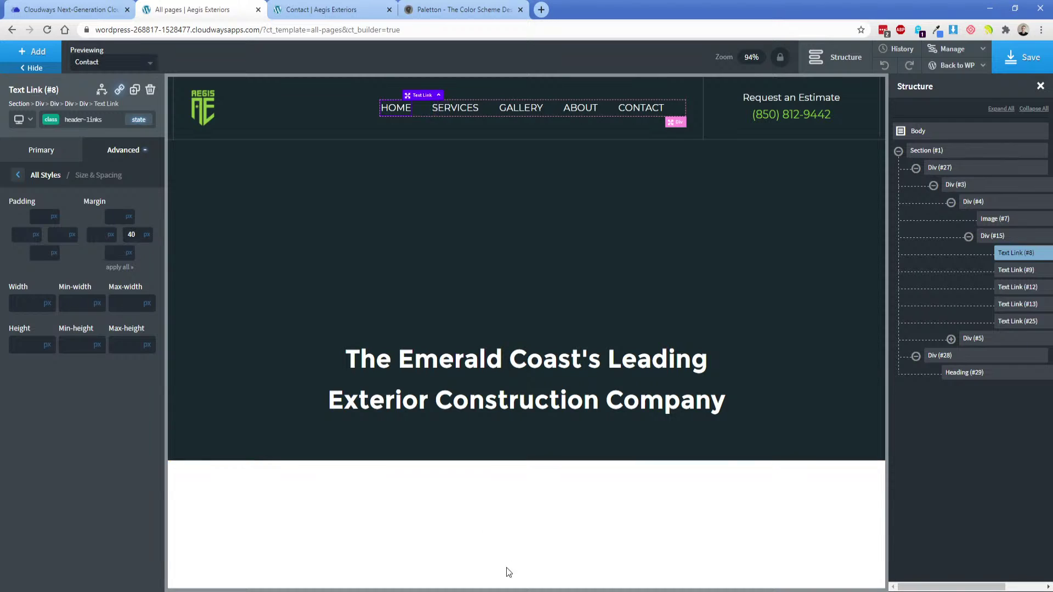
# Check the HOME–SERVICES gap in the Adobe XD mockup, then select the headline div in Oxygen.
pyautogui.click(503, 590)
pyautogui.click(421, 200)
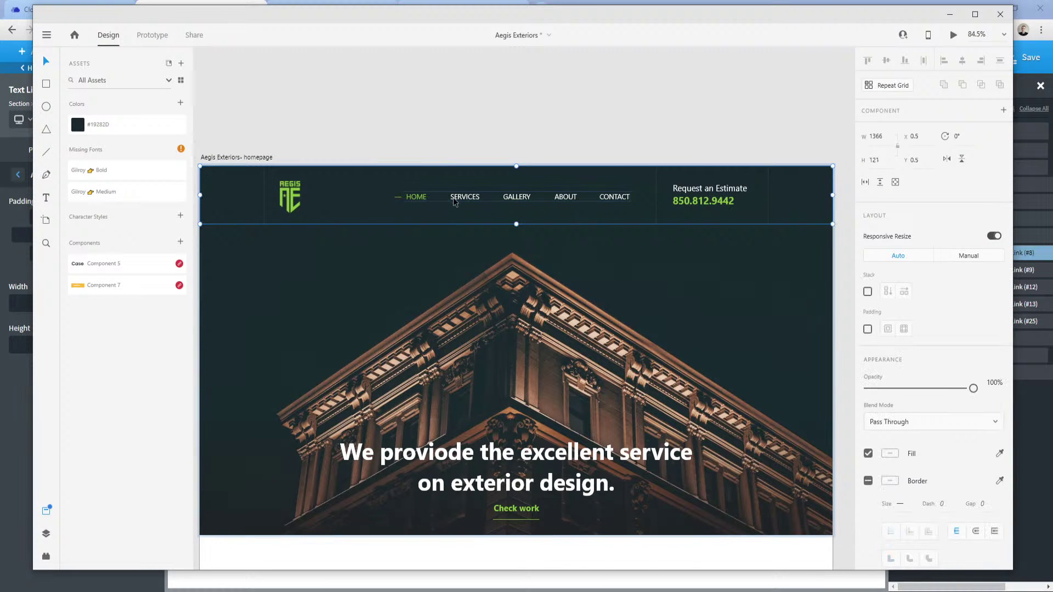
pyautogui.doubleClick(418, 199)
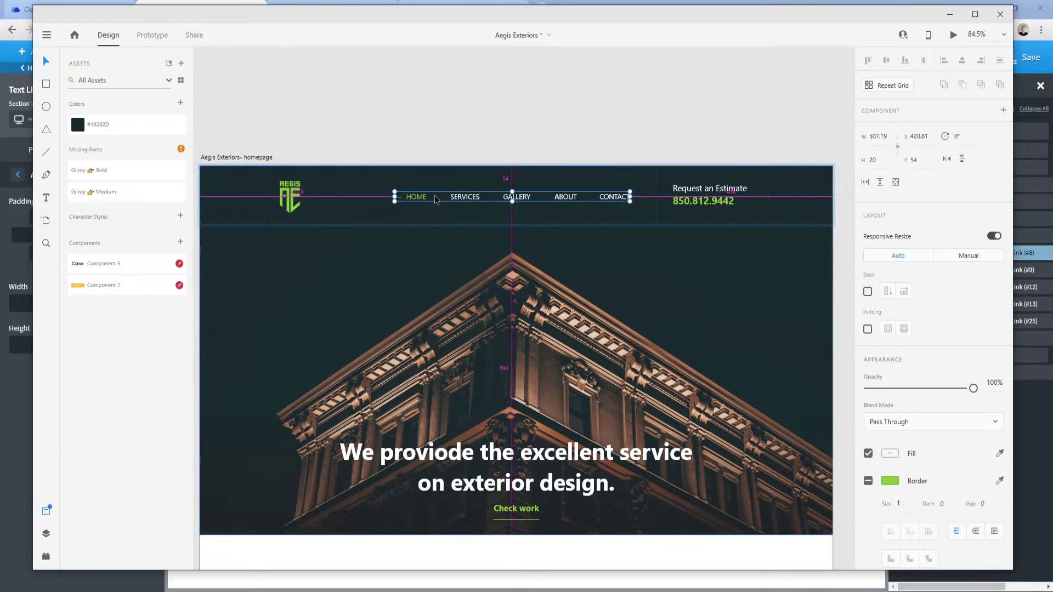
pyautogui.doubleClick(431, 198)
pyautogui.click(411, 148)
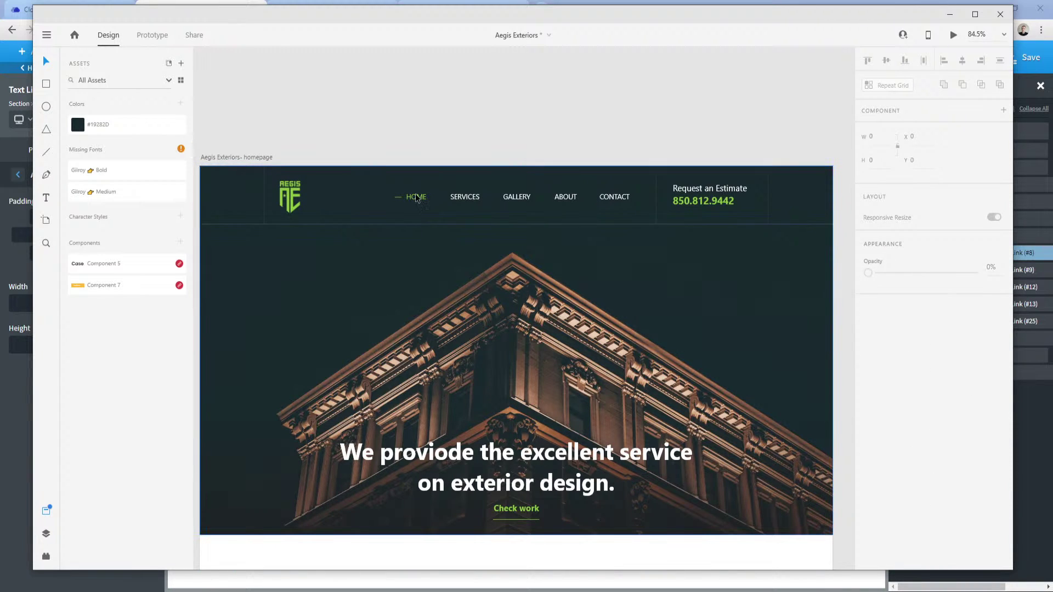
pyautogui.doubleClick(442, 199)
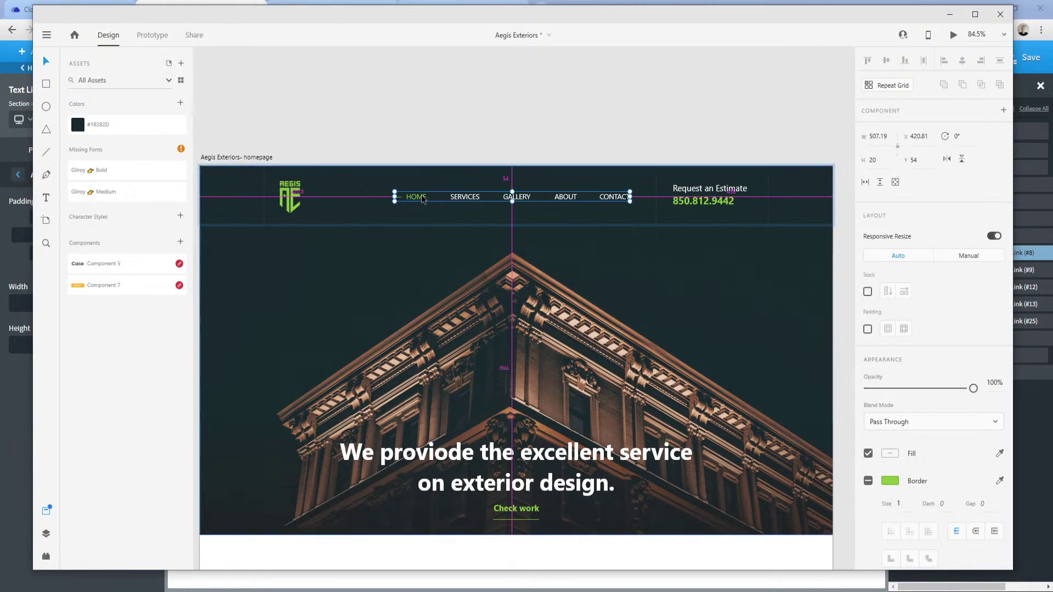
pyautogui.click(265, 557)
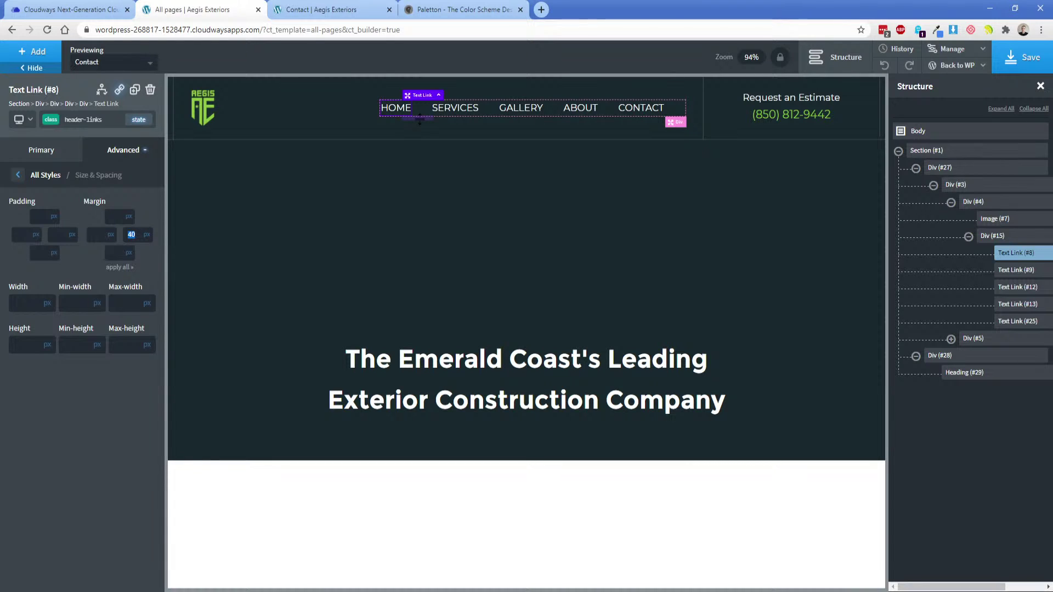
pyautogui.click(461, 267)
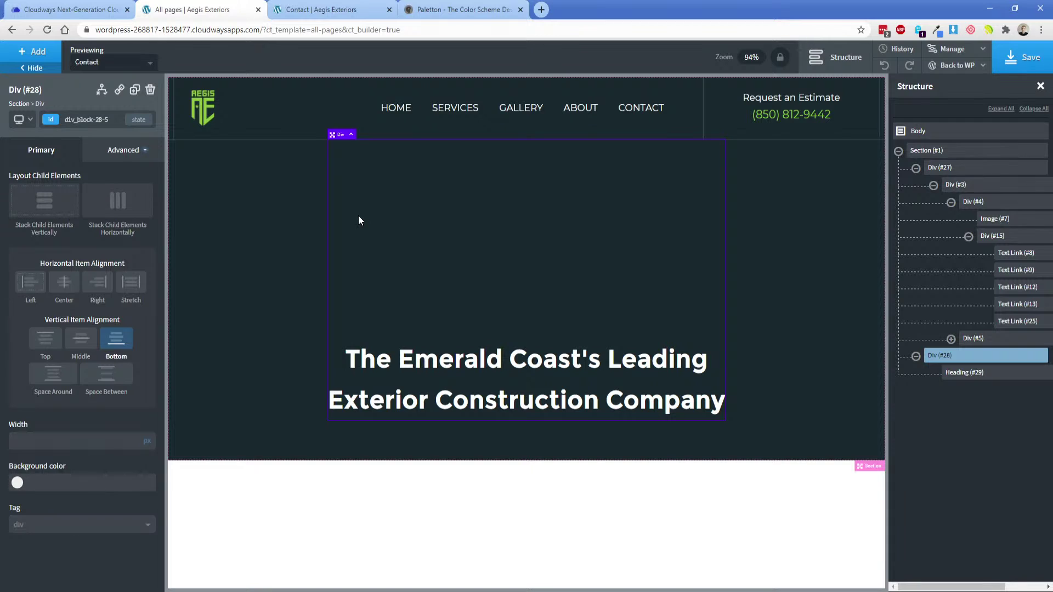
# Set the headline's bottom margin to 25 px.
pyautogui.click(145, 156)
pyautogui.click(119, 215)
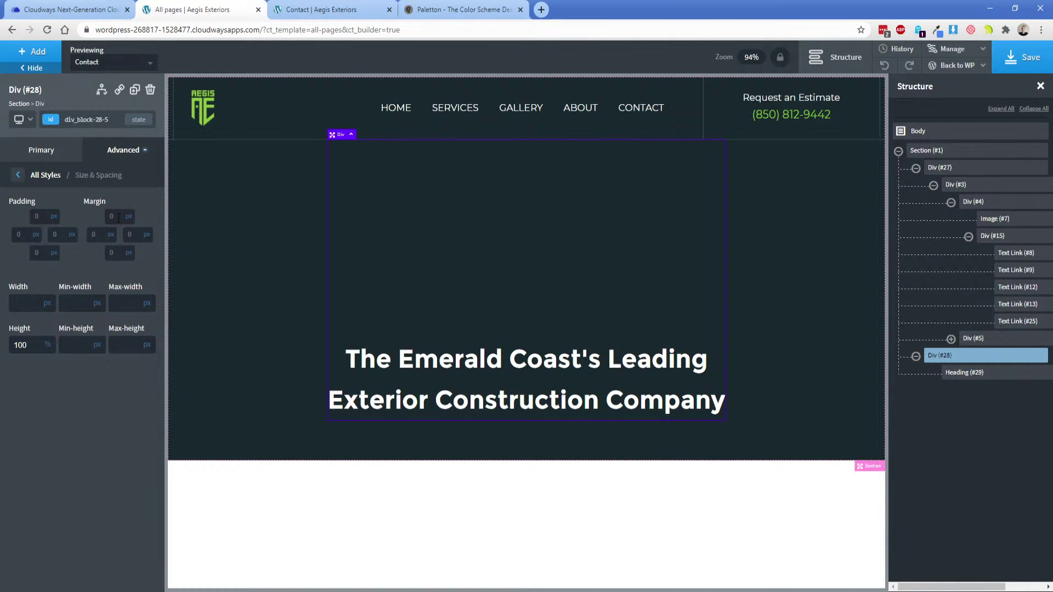
pyautogui.click(504, 373)
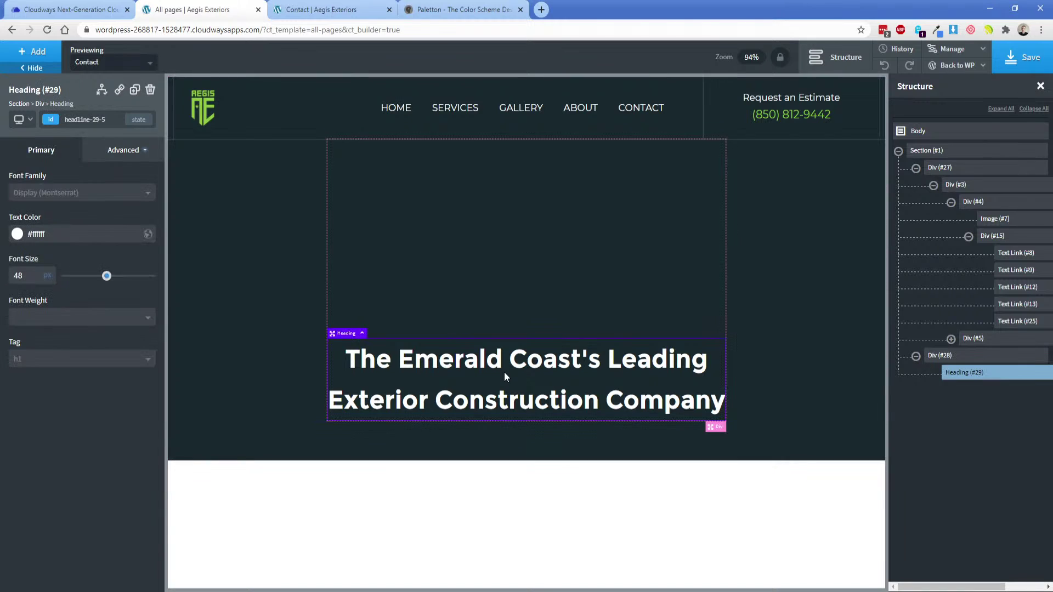
pyautogui.click(132, 153)
pyautogui.click(101, 212)
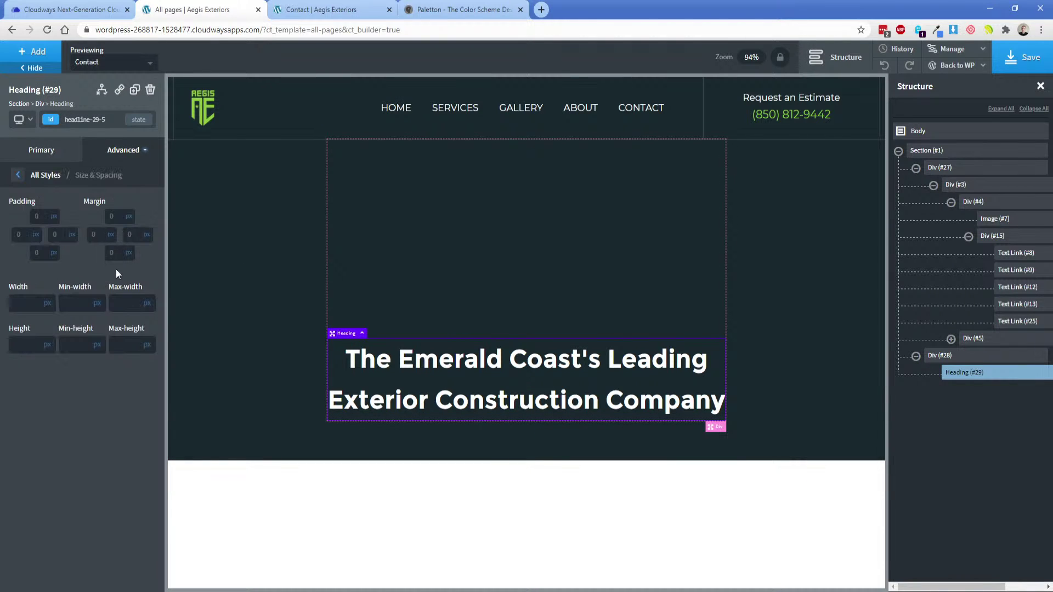
pyautogui.click(112, 253)
pyautogui.write('15')
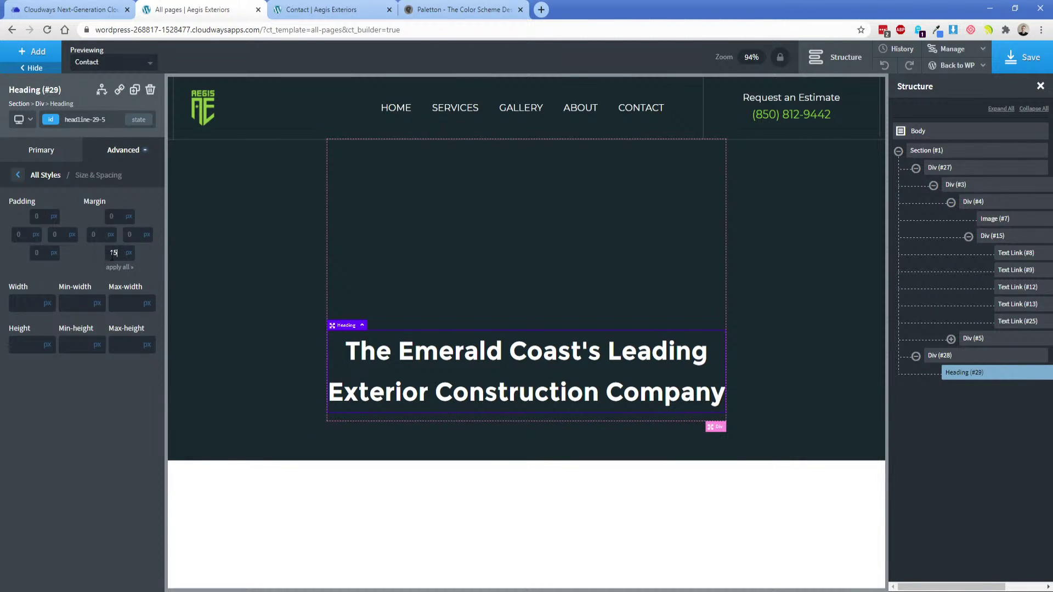
pyautogui.press('BackSpace')
pyautogui.press('BackSpace')
pyautogui.write('25')
# Add a Text Link below the headline and switch to the Adobe XD mockup.
pyautogui.click(34, 52)
pyautogui.write('link')
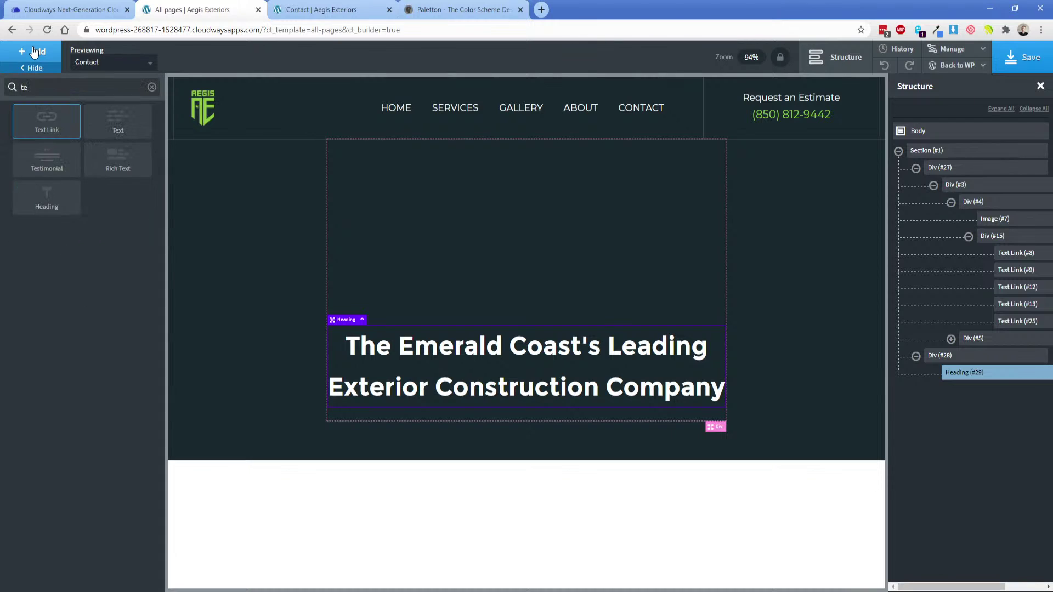
pyautogui.click(47, 118)
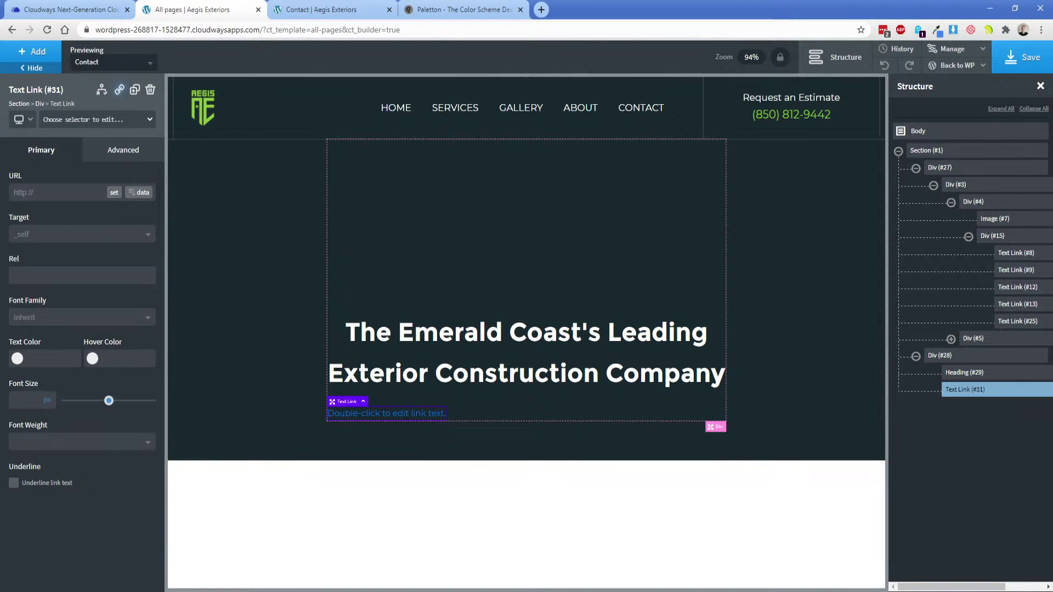
pyautogui.hotkey('alt', 'Tab')
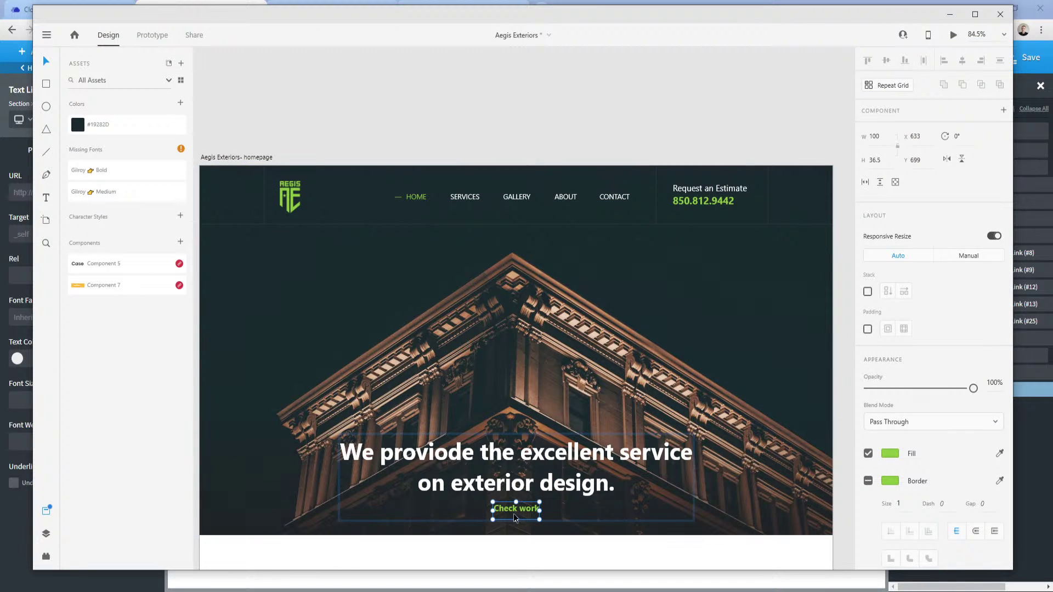
# Inspect the Check work text in the XD mockup, then return to Oxygen.
pyautogui.doubleClick(518, 507)
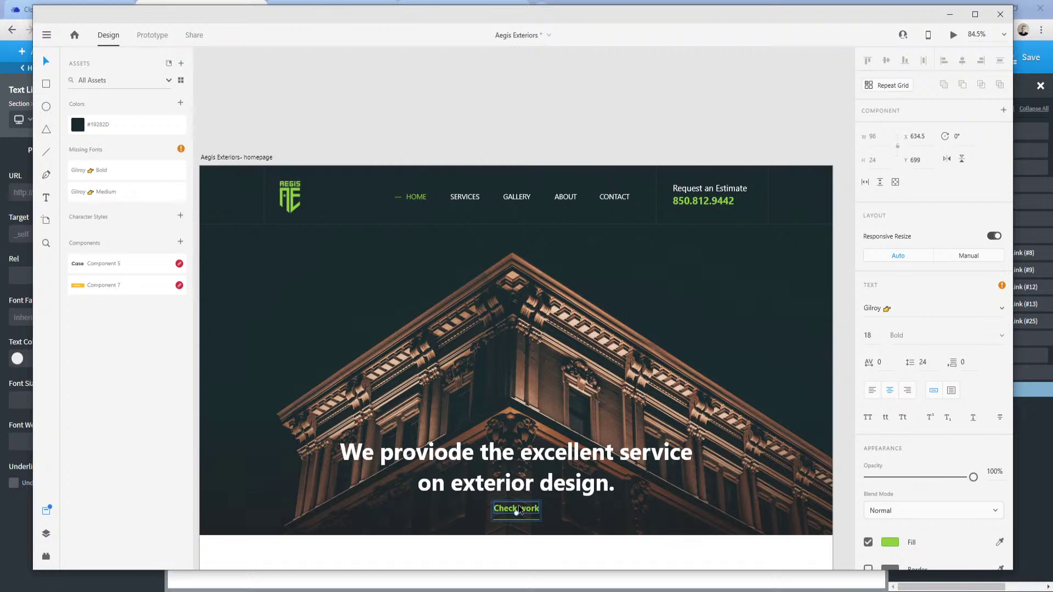
pyautogui.click(287, 591)
pyautogui.click(233, 556)
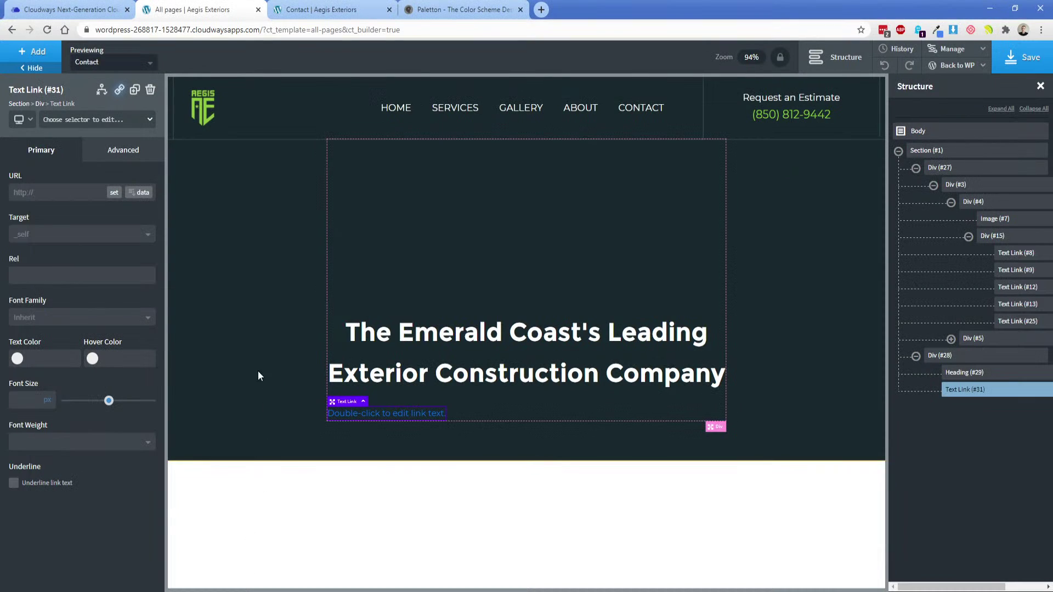
# Change the global Body Text font size from 16 to 18.
pyautogui.click(949, 49)
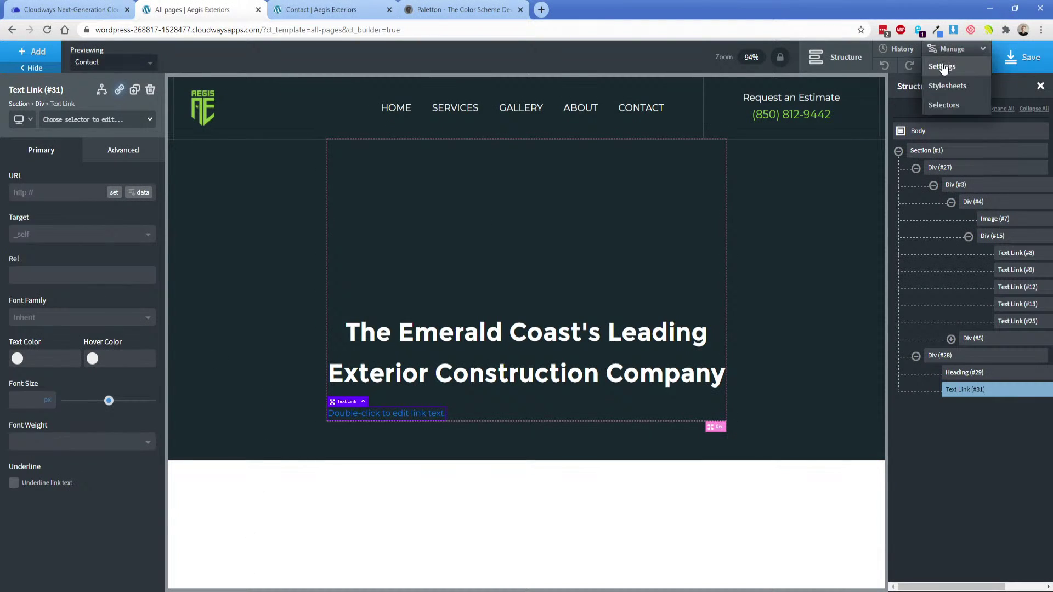
pyautogui.click(943, 67)
pyautogui.click(908, 114)
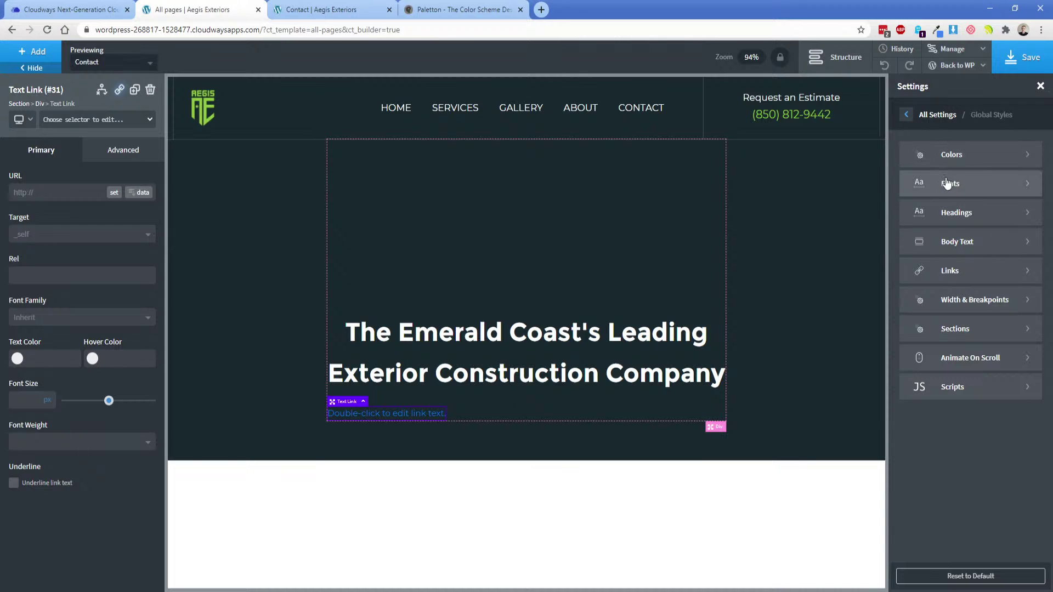
pyautogui.click(957, 241)
pyautogui.doubleClick(927, 162)
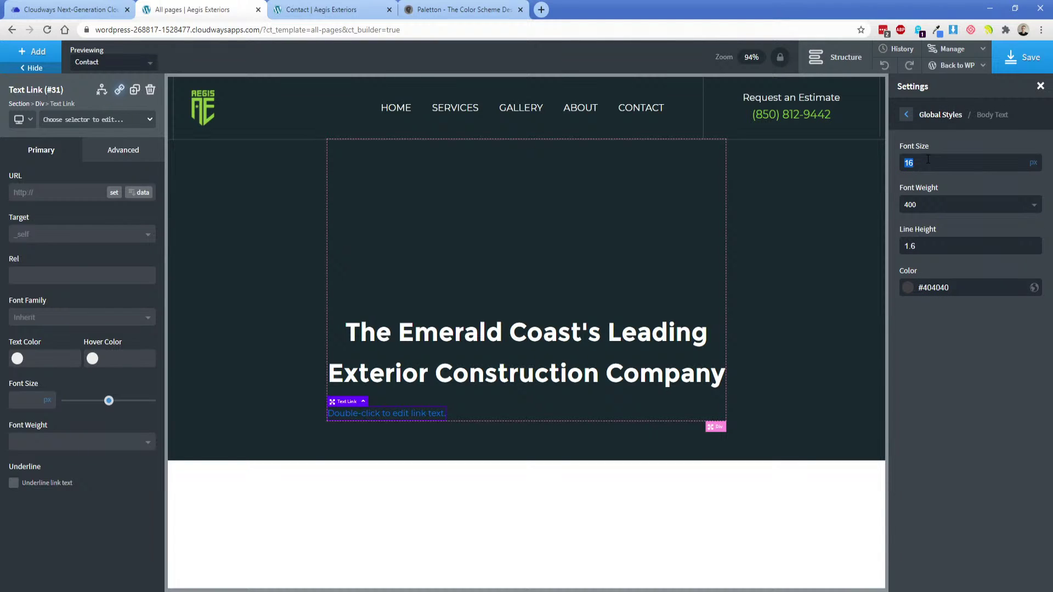
pyautogui.write('18')
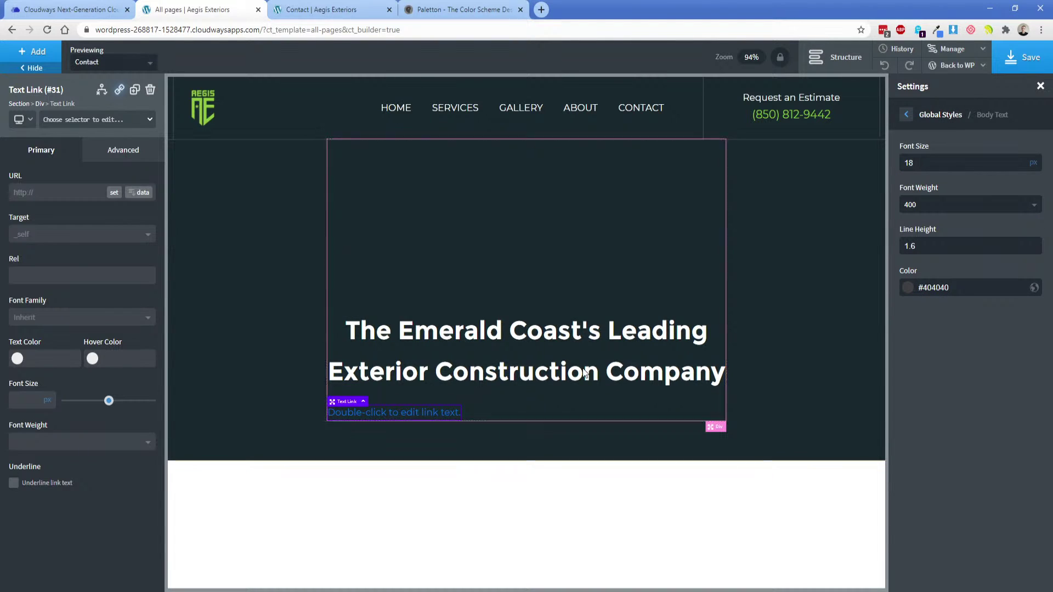
# Color the link text lime green with font weight 500.
pyautogui.click(29, 356)
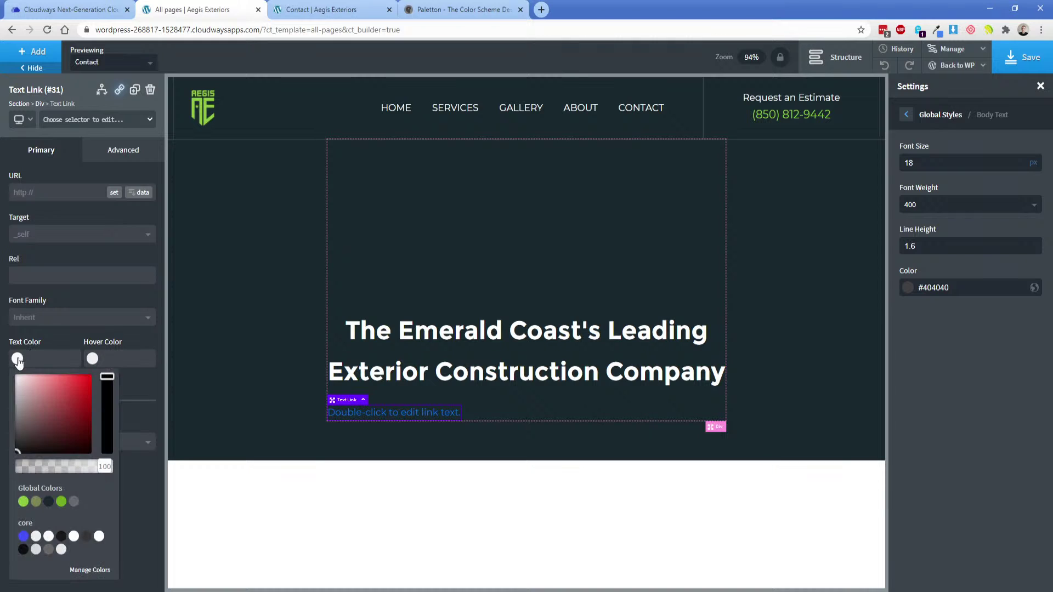
pyautogui.click(23, 501)
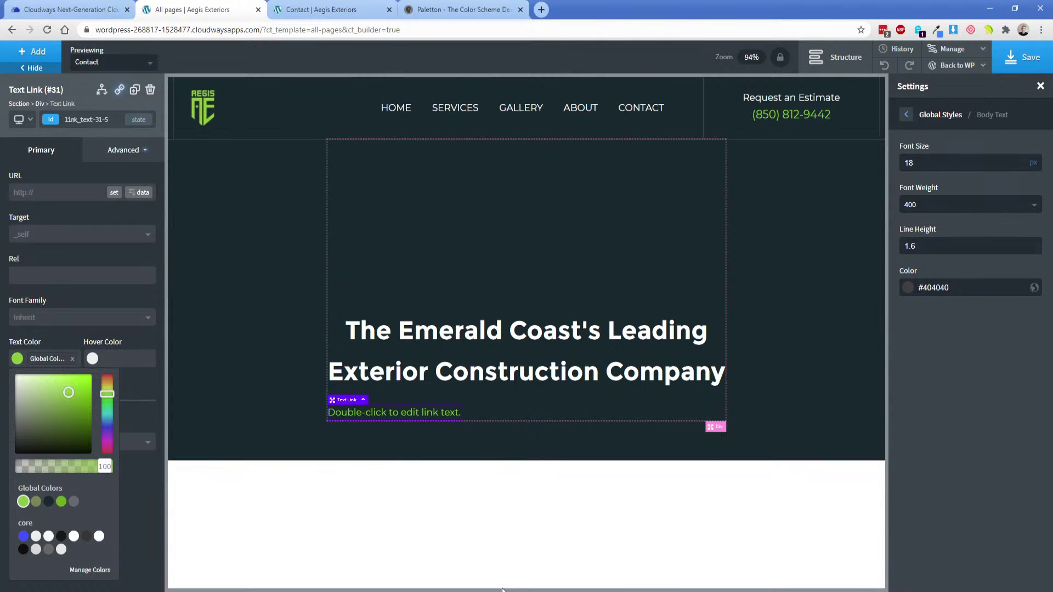
pyautogui.click(68, 336)
pyautogui.click(48, 442)
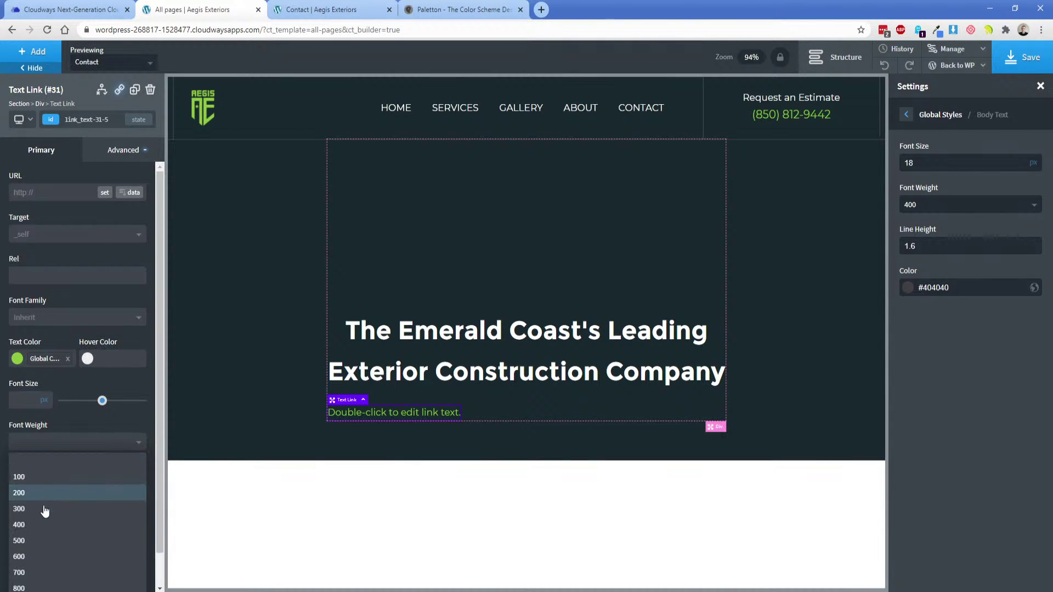
pyautogui.click(44, 537)
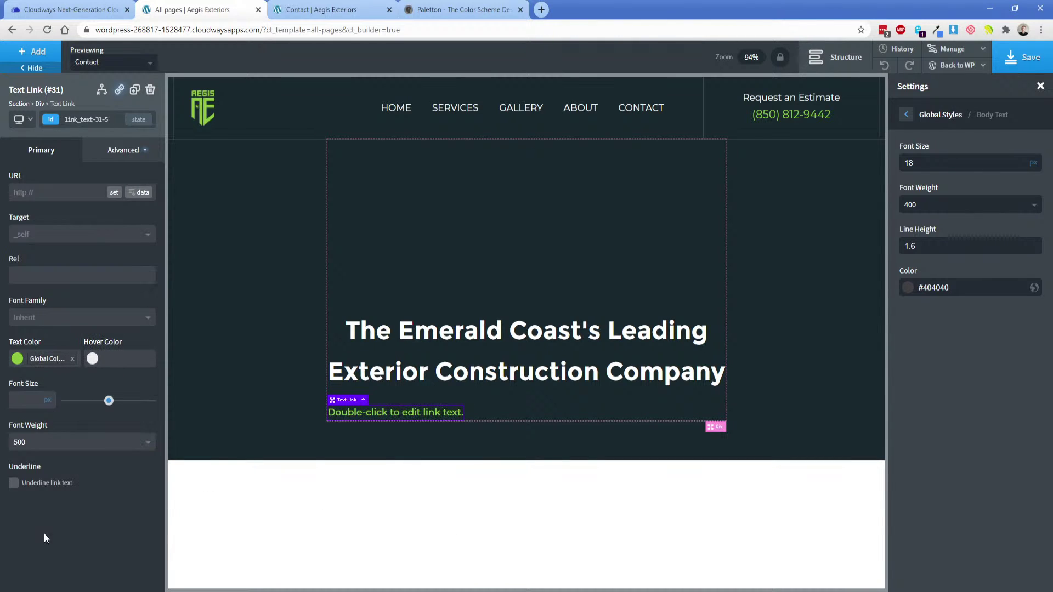
# Make the link text uppercase and leave letter spacing empty after checking the XD design.
pyautogui.click(104, 159)
pyautogui.click(84, 275)
pyautogui.click(85, 476)
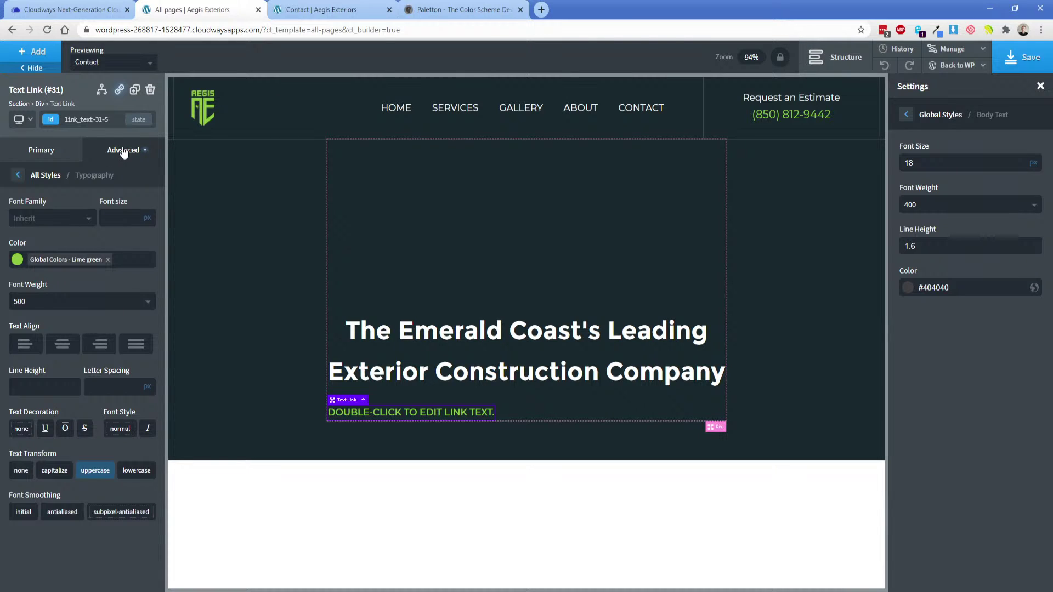
pyautogui.write('1')
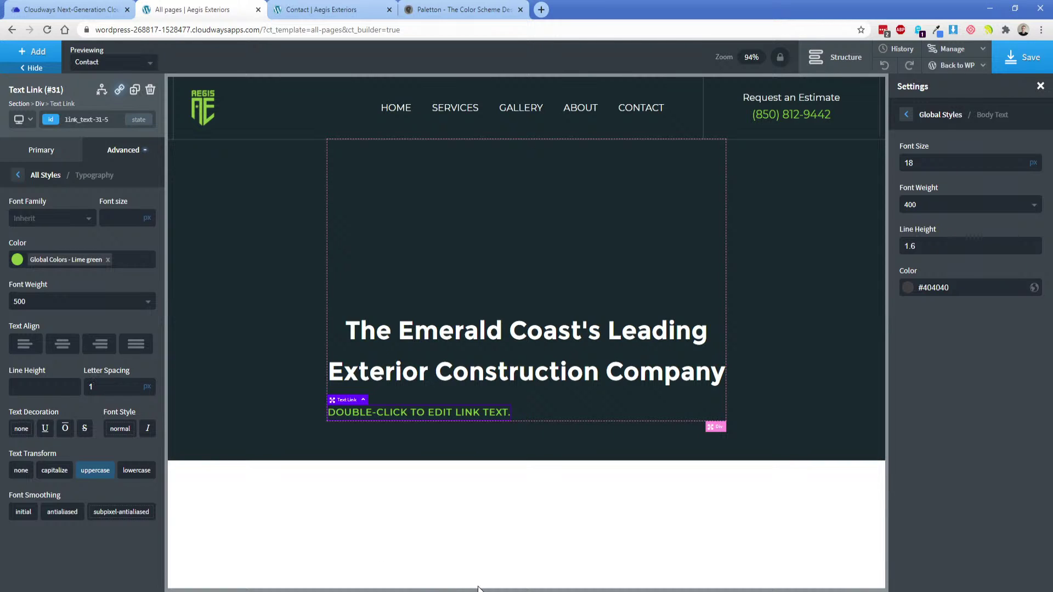
pyautogui.hotkey('alt', 'Tab')
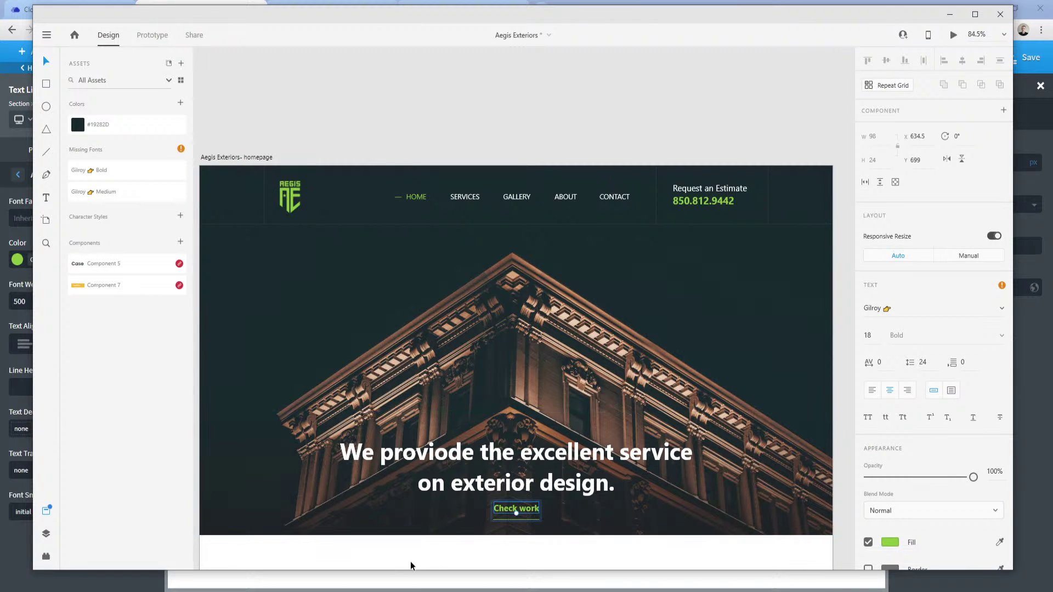
pyautogui.click(230, 537)
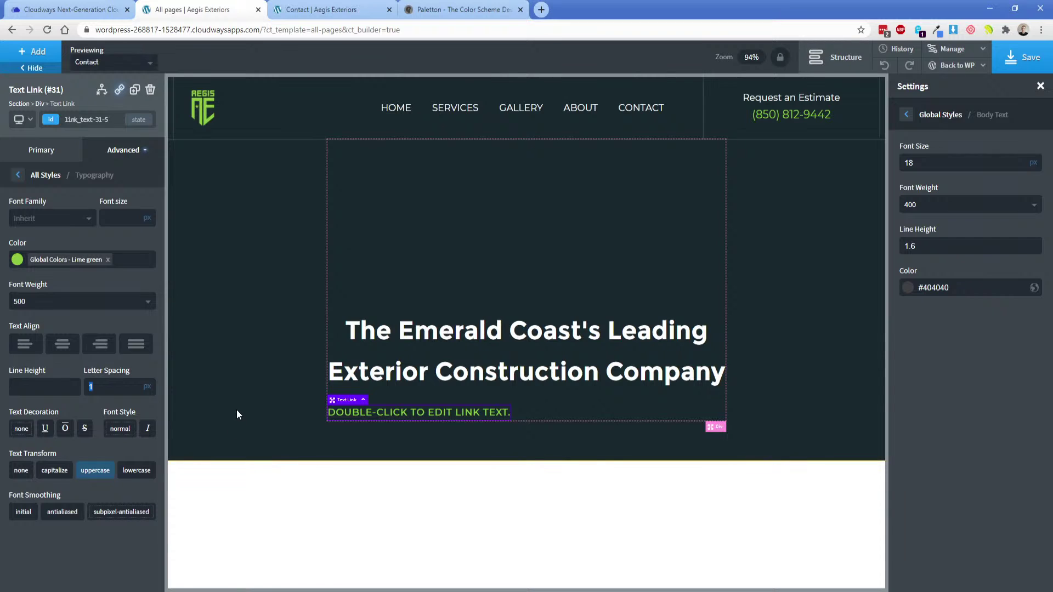
pyautogui.press('BackSpace')
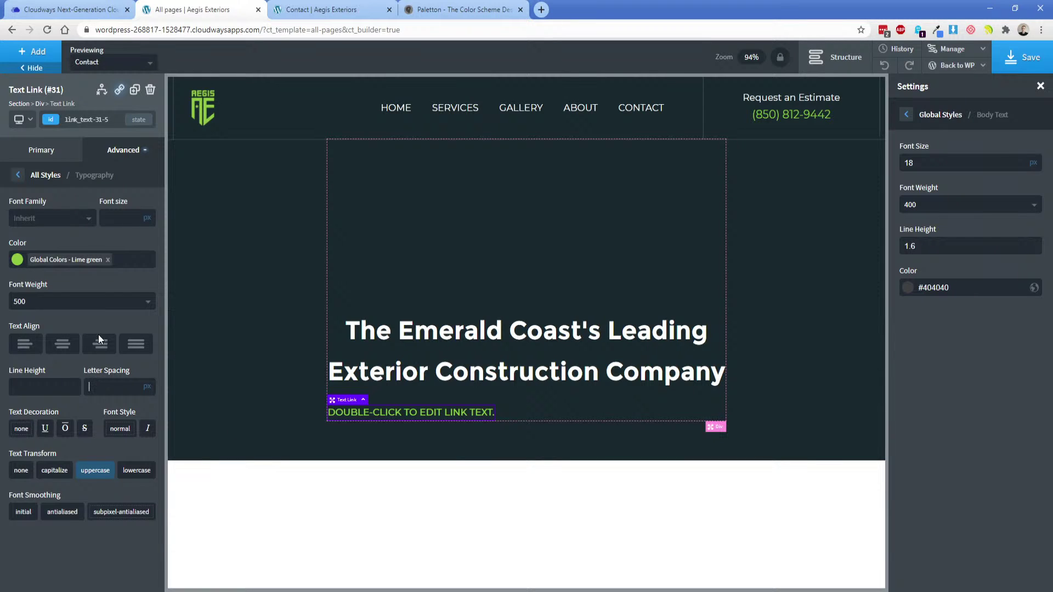
# Center the link horizontally within its div.
pyautogui.click(542, 410)
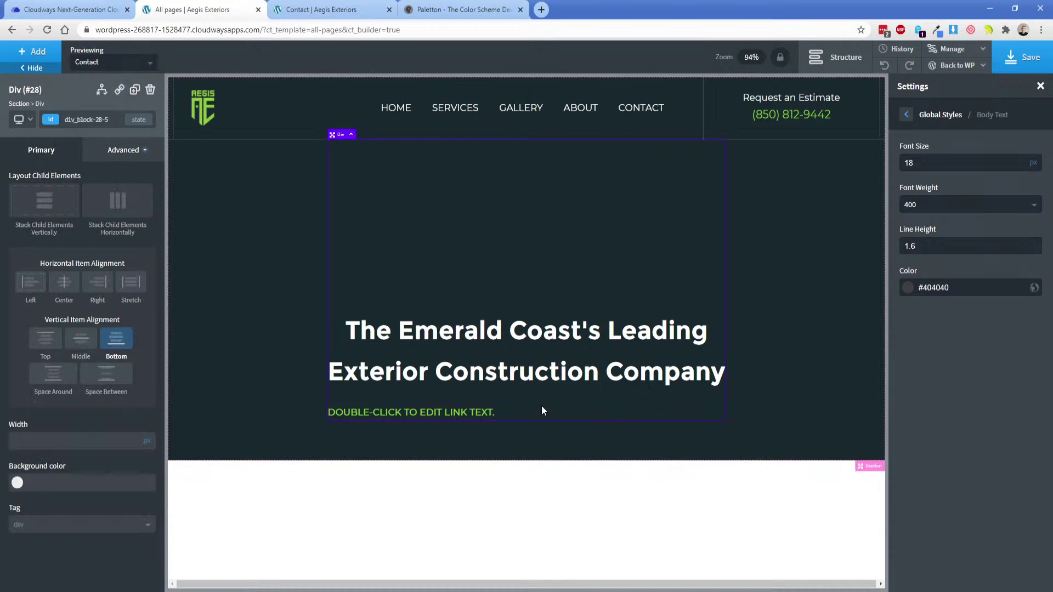
pyautogui.click(63, 282)
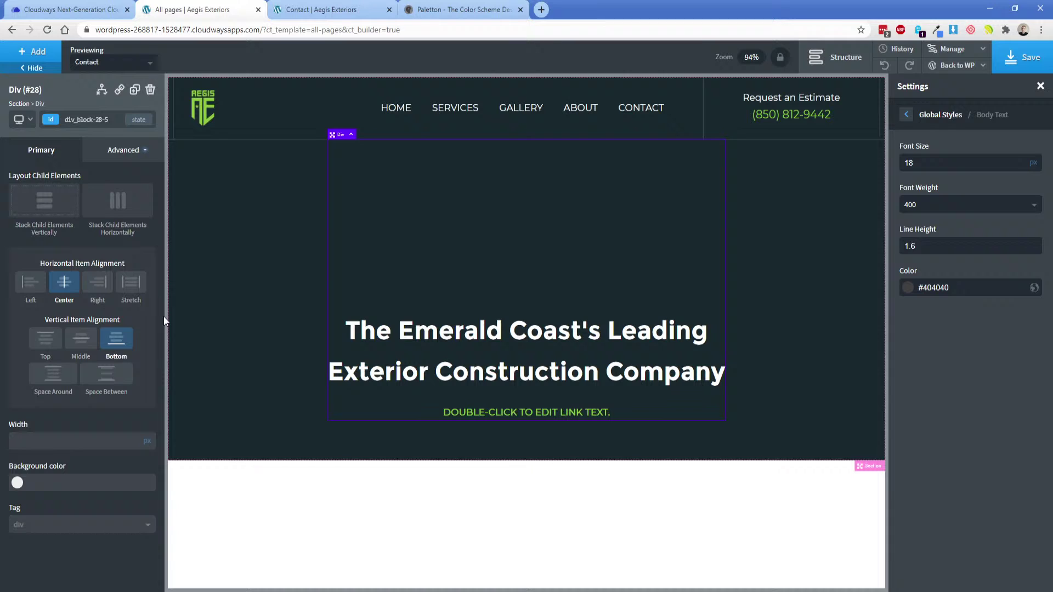
pyautogui.click(543, 418)
# Replace the link's placeholder wording with VIEW OUR SERVICES.
pyautogui.doubleClick(543, 414)
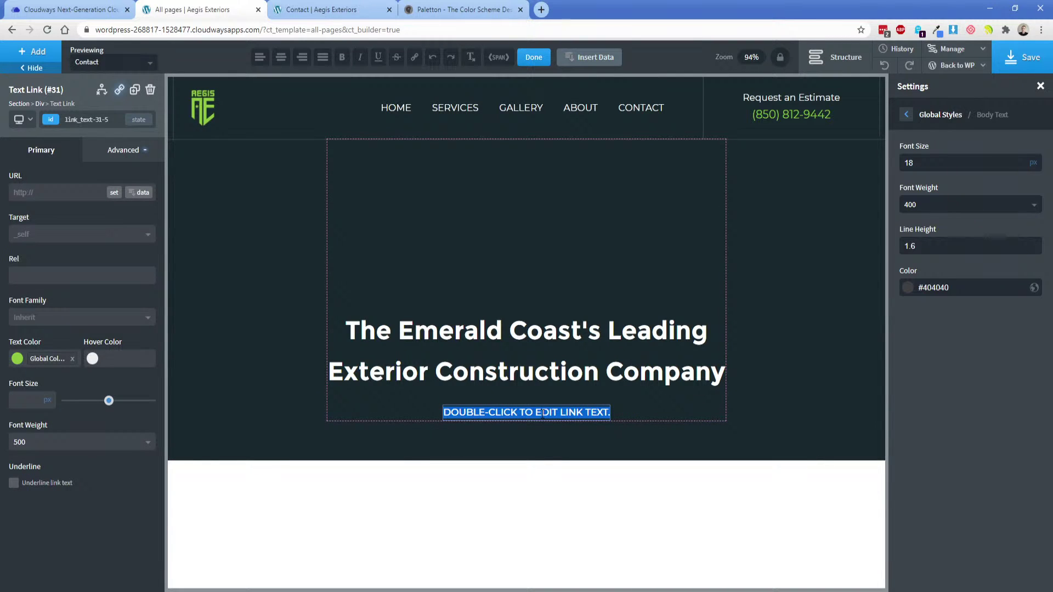
pyautogui.click(534, 590)
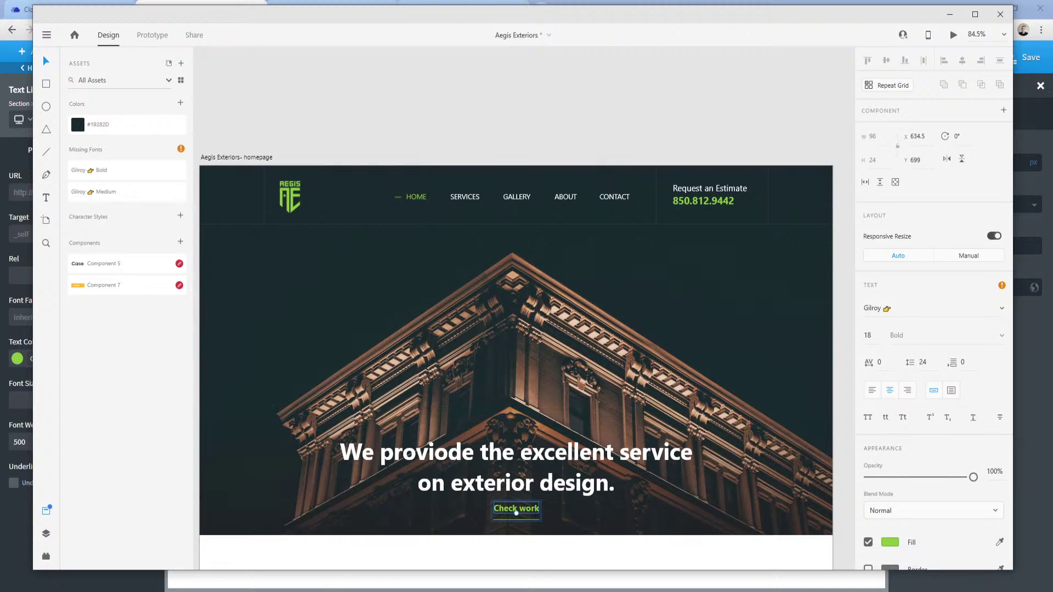
pyautogui.click(240, 554)
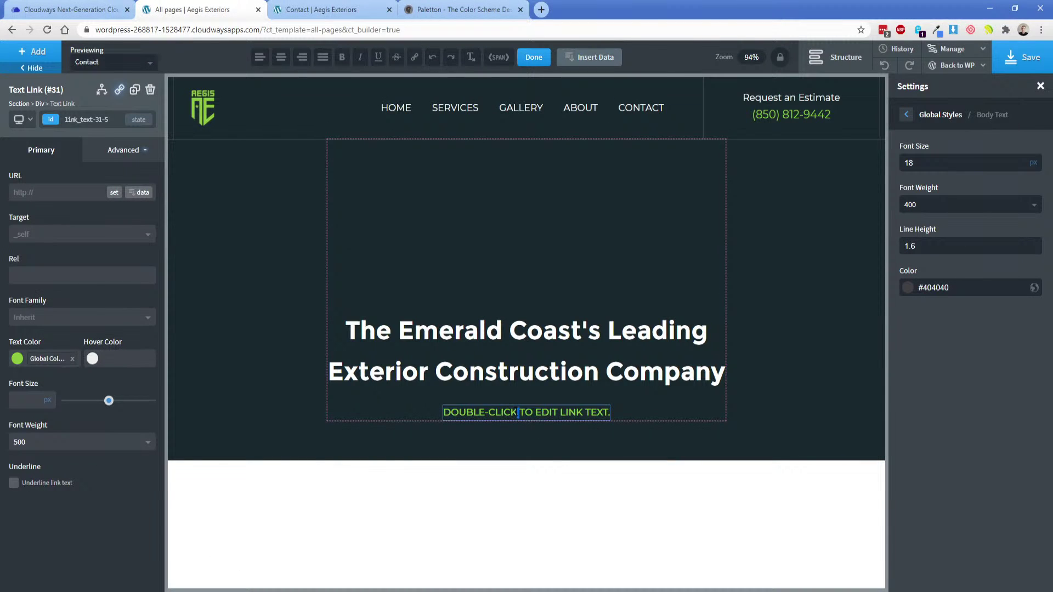
pyautogui.tripleClick(516, 412)
pyautogui.write('VIEW OUR SERVICES')
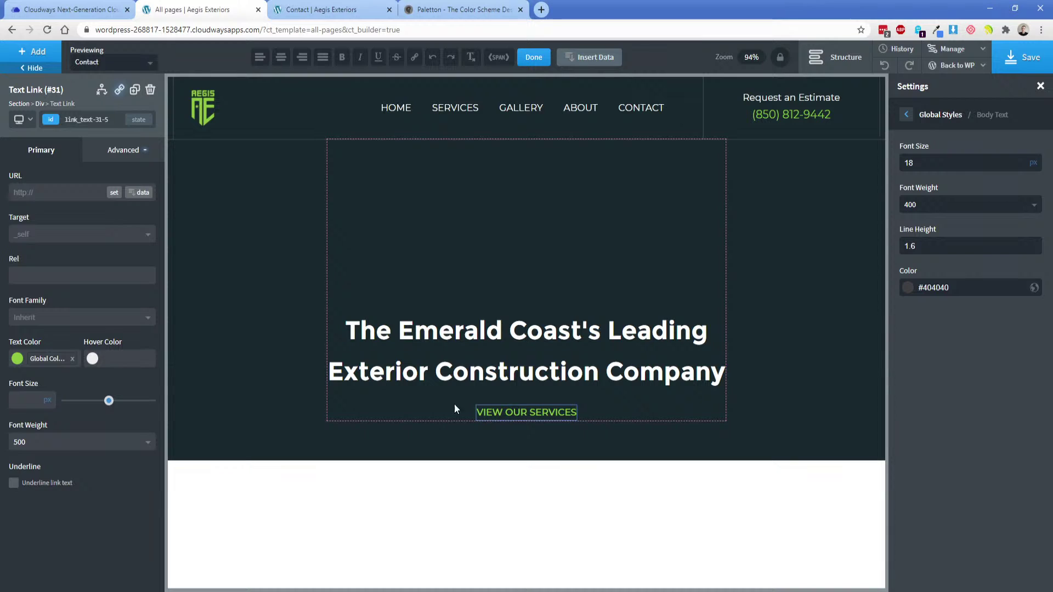
# Give the link a 1 px solid lime-green bottom border.
pyautogui.click(125, 156)
pyautogui.click(69, 301)
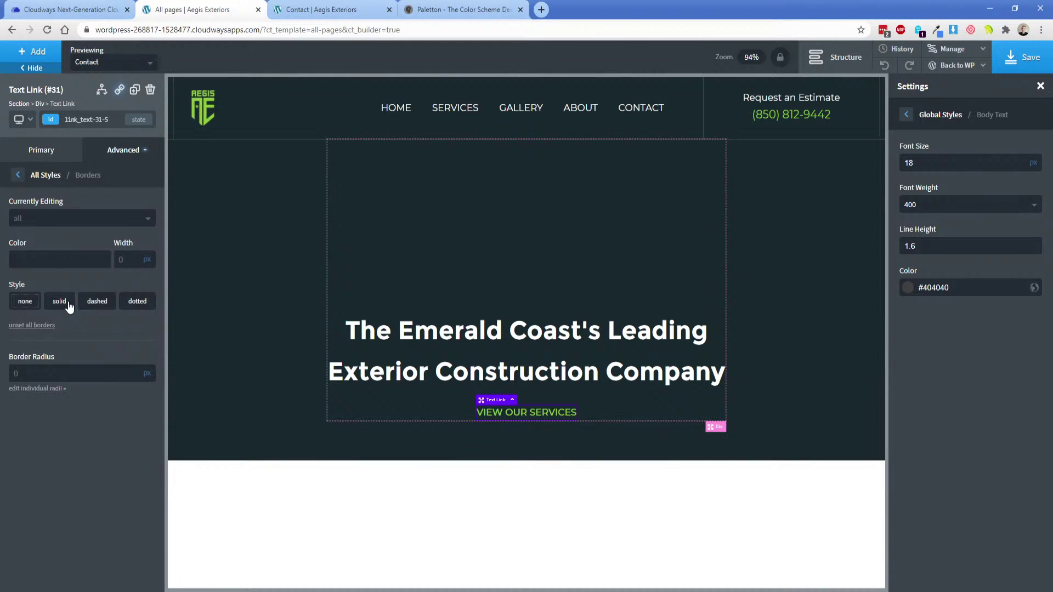
pyautogui.click(50, 225)
pyautogui.click(25, 281)
pyautogui.click(17, 260)
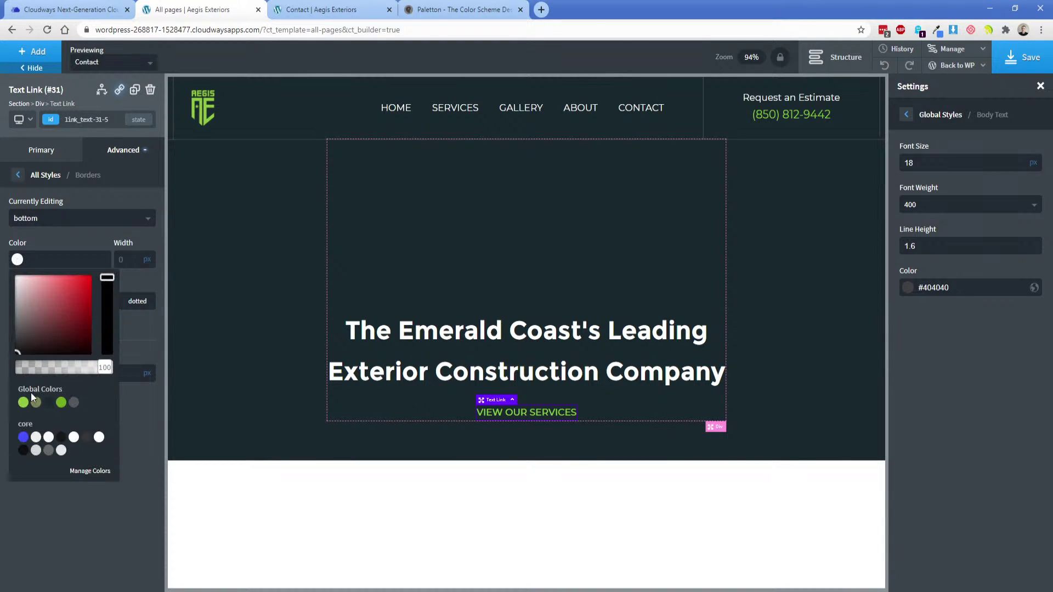
pyautogui.click(23, 402)
pyautogui.click(128, 257)
pyautogui.write('1')
pyautogui.click(59, 301)
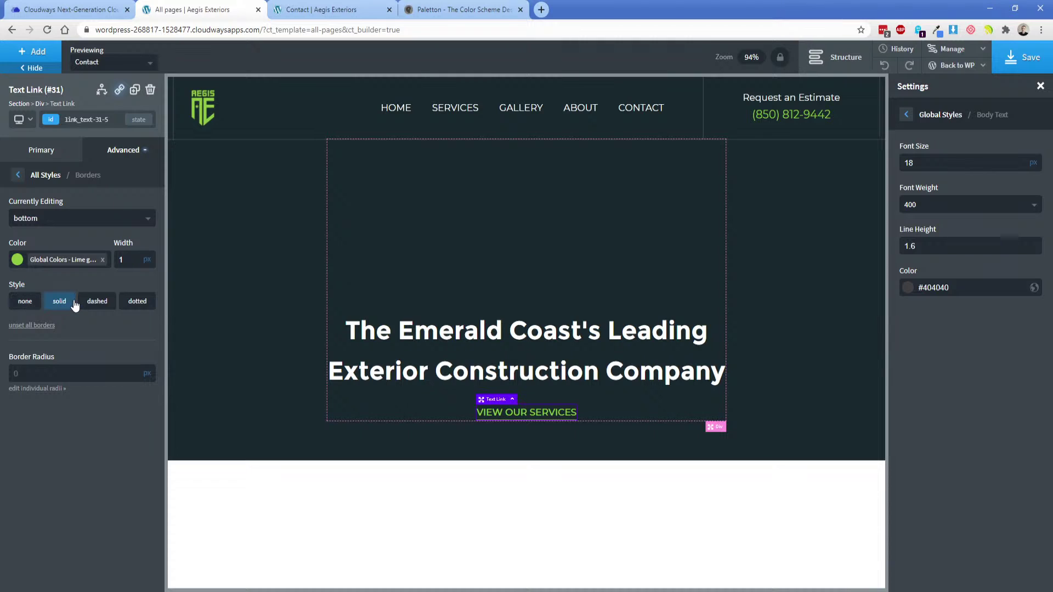
# Compare with the XD Check work button and set the link's bottom padding to 5.
pyautogui.hotkey('alt', 'Tab')
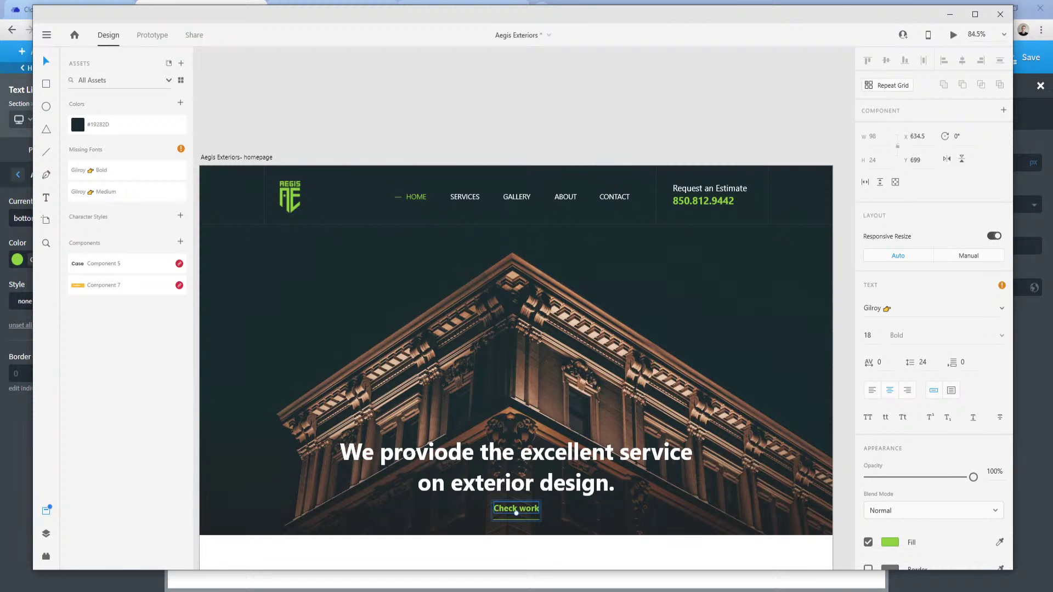
pyautogui.doubleClick(534, 524)
pyautogui.doubleClick(533, 521)
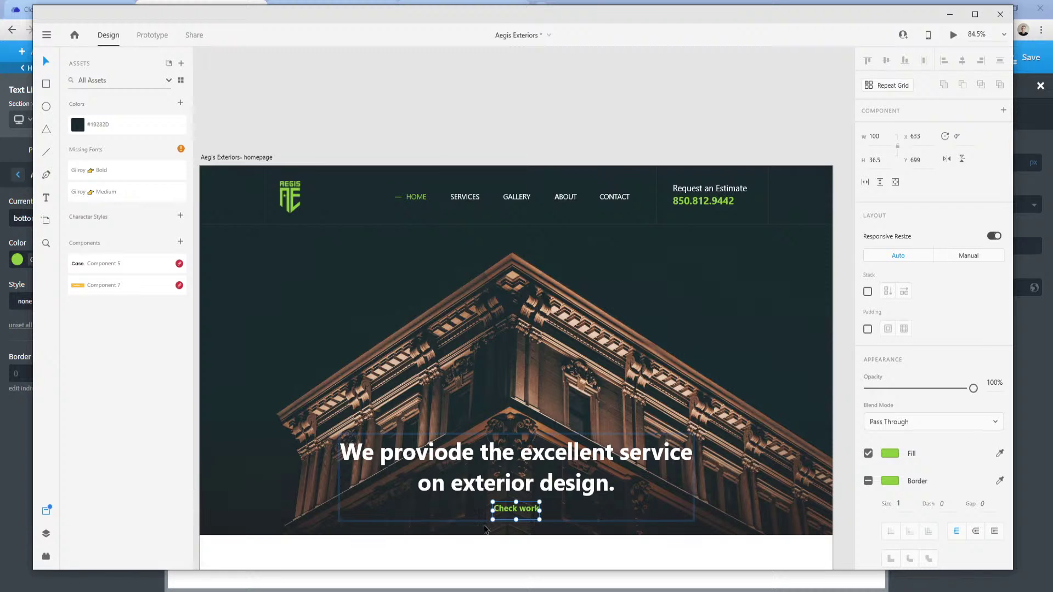
pyautogui.hotkey('alt', 'Tab')
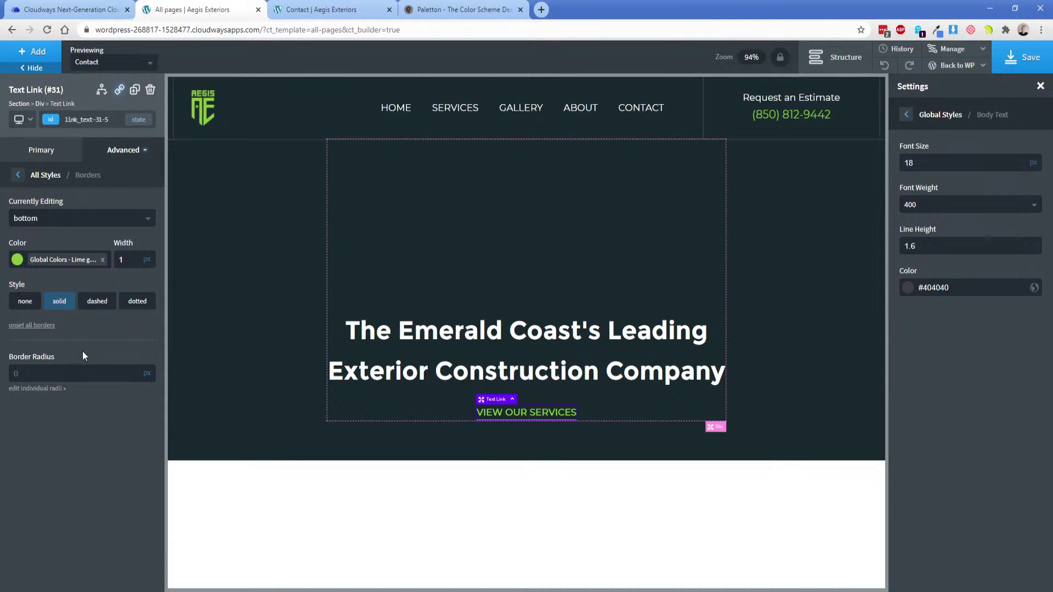
pyautogui.click(114, 155)
pyautogui.click(82, 206)
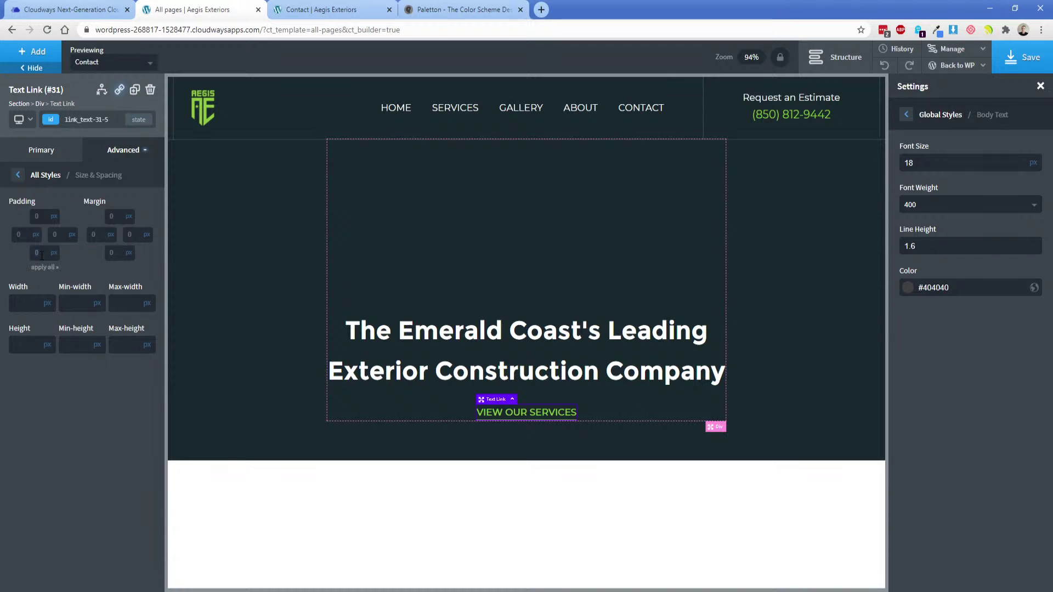
pyautogui.write('5')
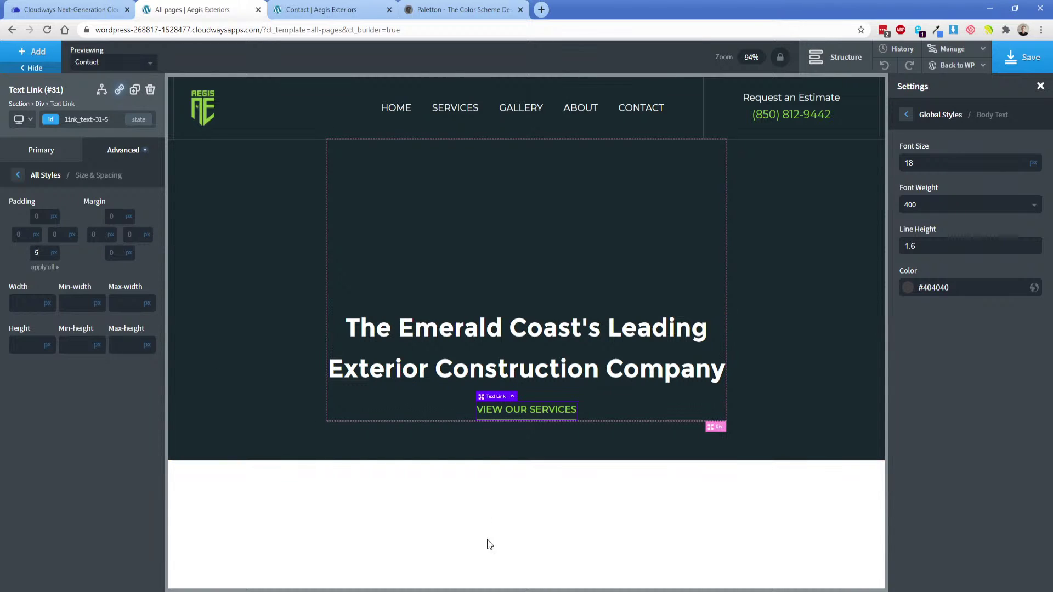
pyautogui.hotkey('alt', 'Tab')
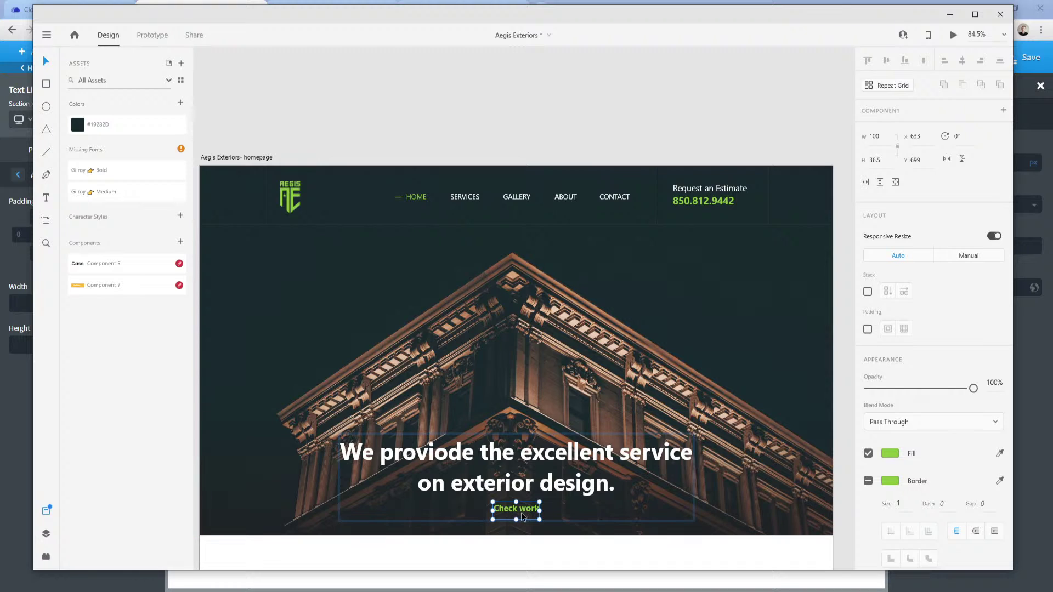
# Turn off uppercase and reword the link as 'View our services'.
pyautogui.click(258, 575)
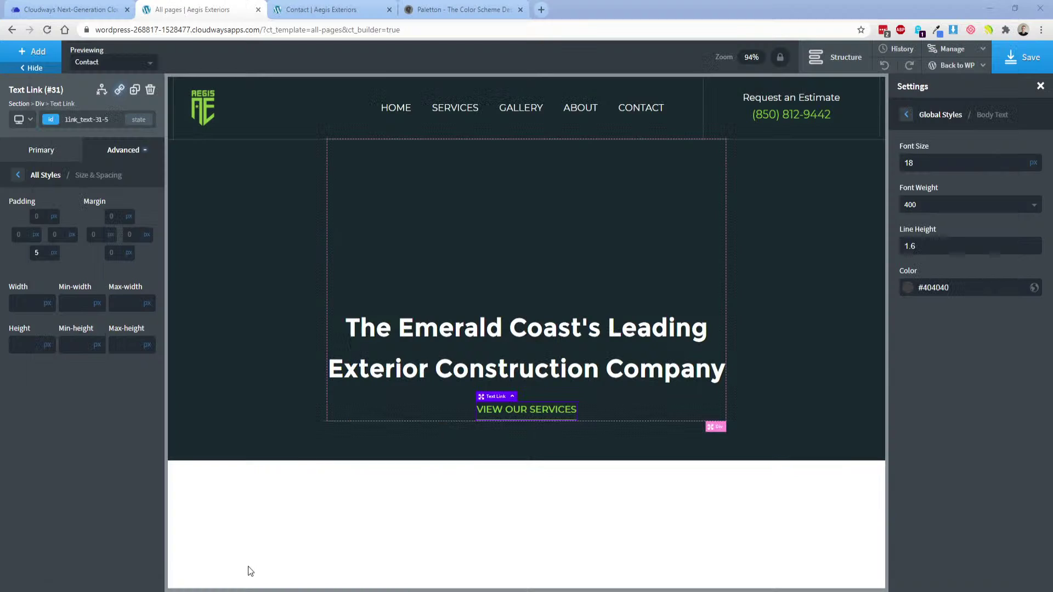
pyautogui.click(97, 271)
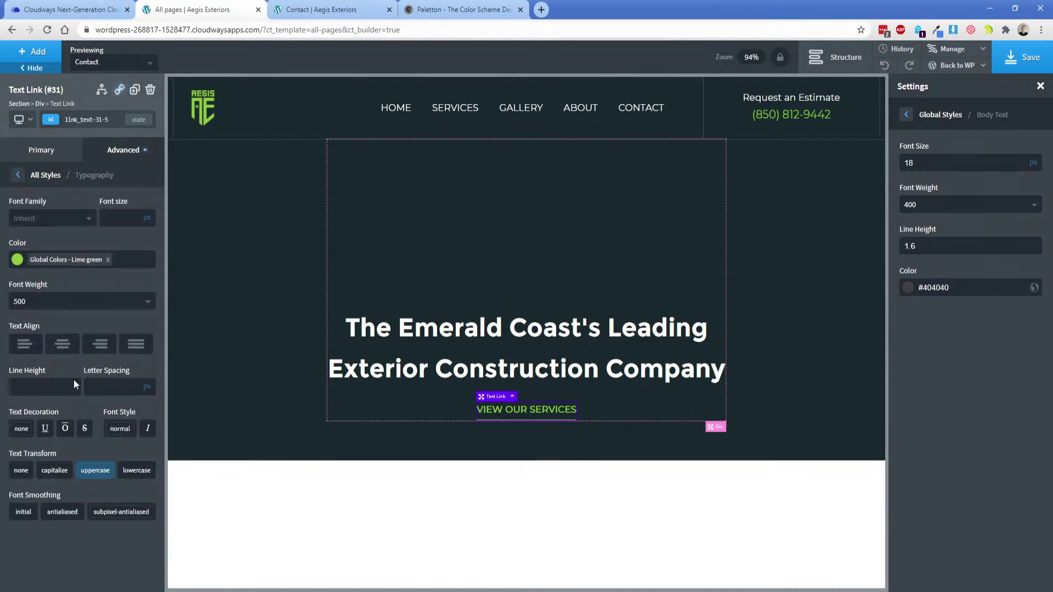
pyautogui.click(96, 471)
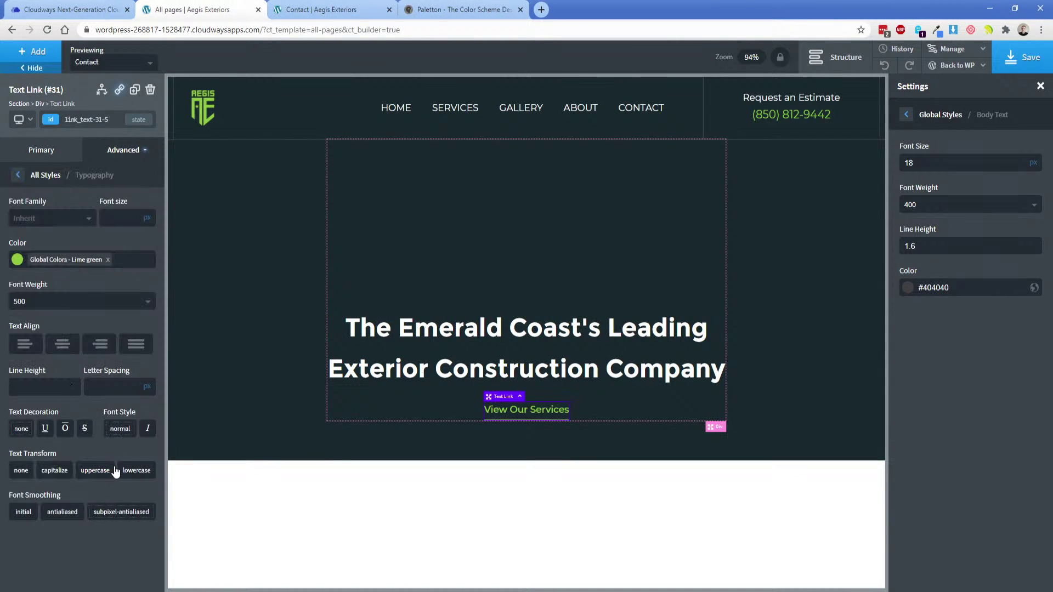
pyautogui.doubleClick(527, 412)
pyautogui.press('BackSpace')
pyautogui.write('o')
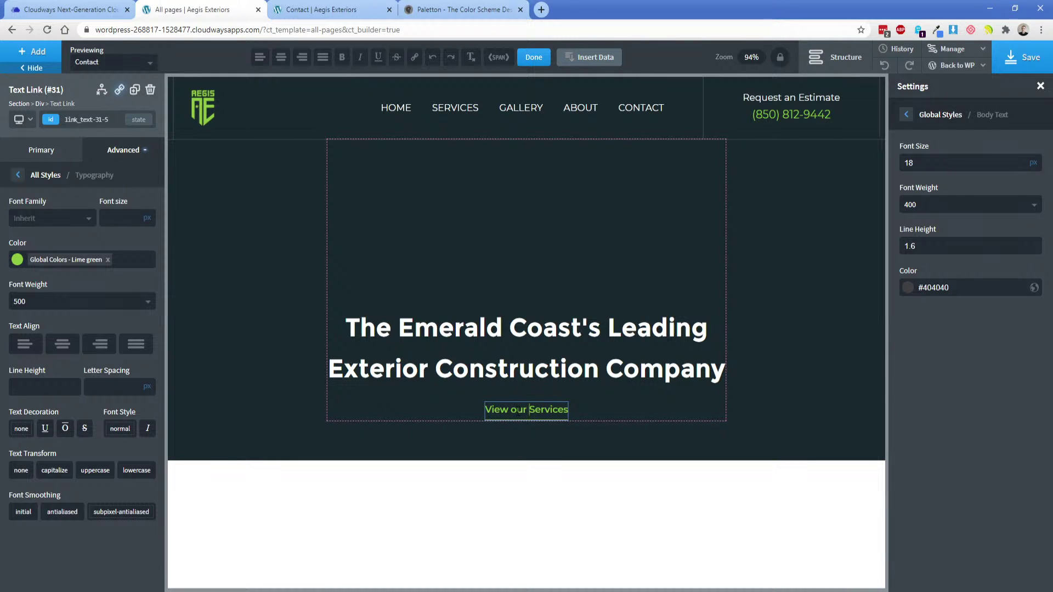
pyautogui.press('Delete')
pyautogui.write('s')
pyautogui.click(611, 399)
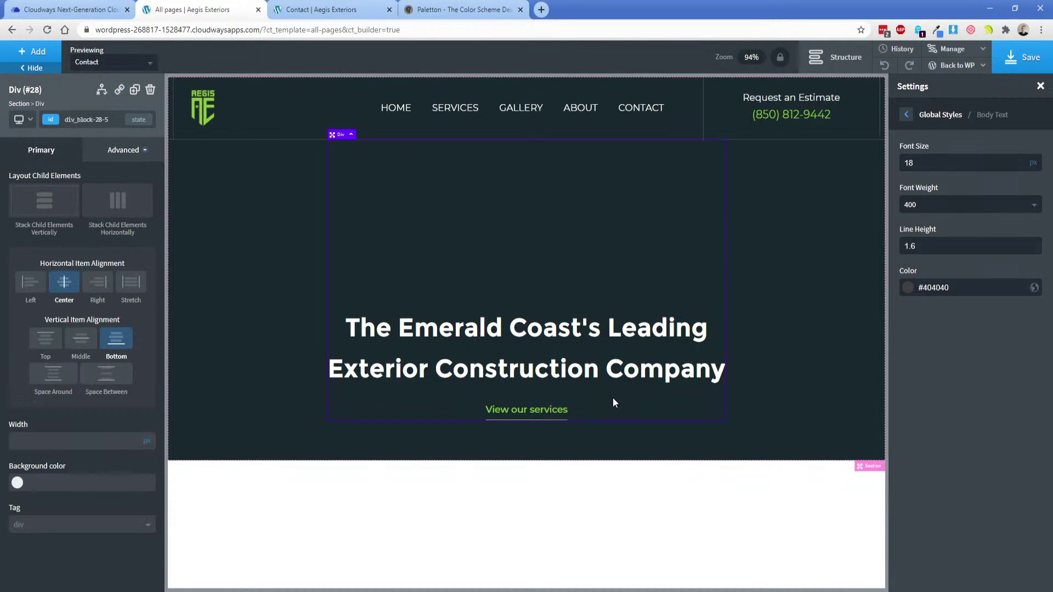
# Add the hover-transition class to the link, then return to its id.
pyautogui.click(536, 417)
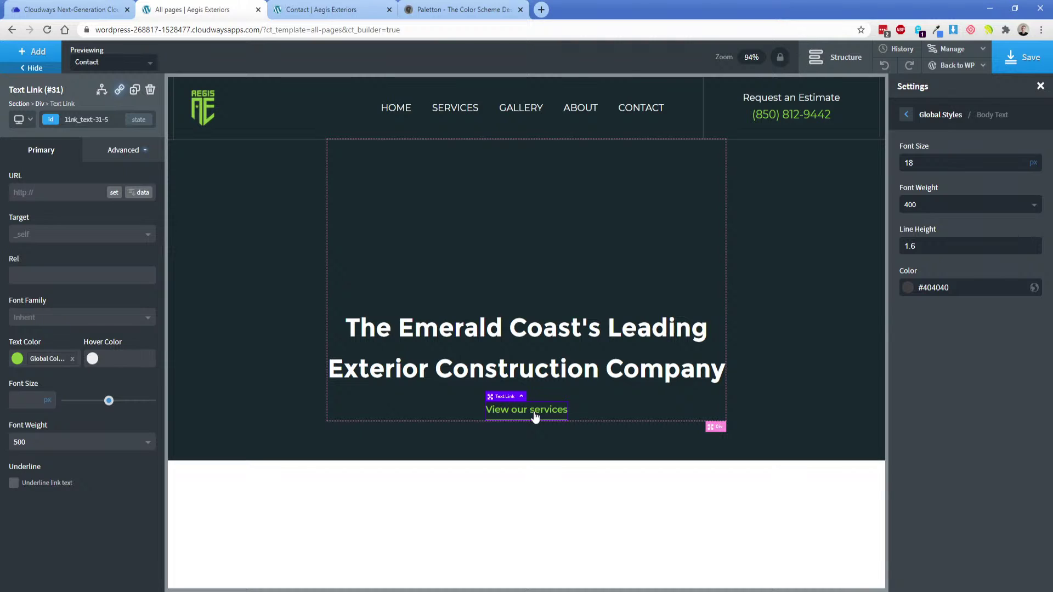
pyautogui.click(48, 122)
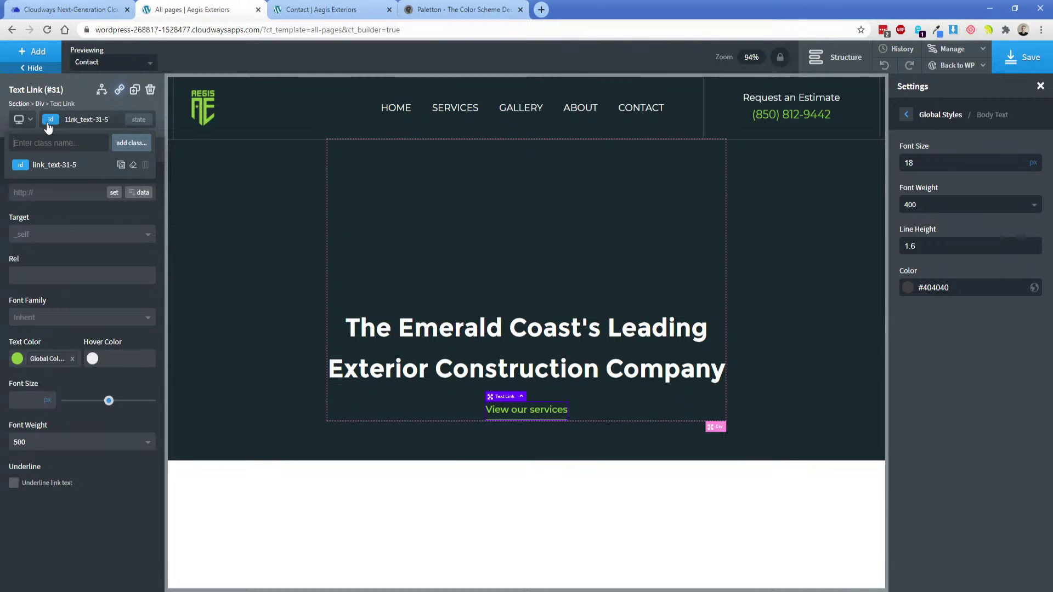
pyautogui.write('ho')
pyautogui.click(59, 185)
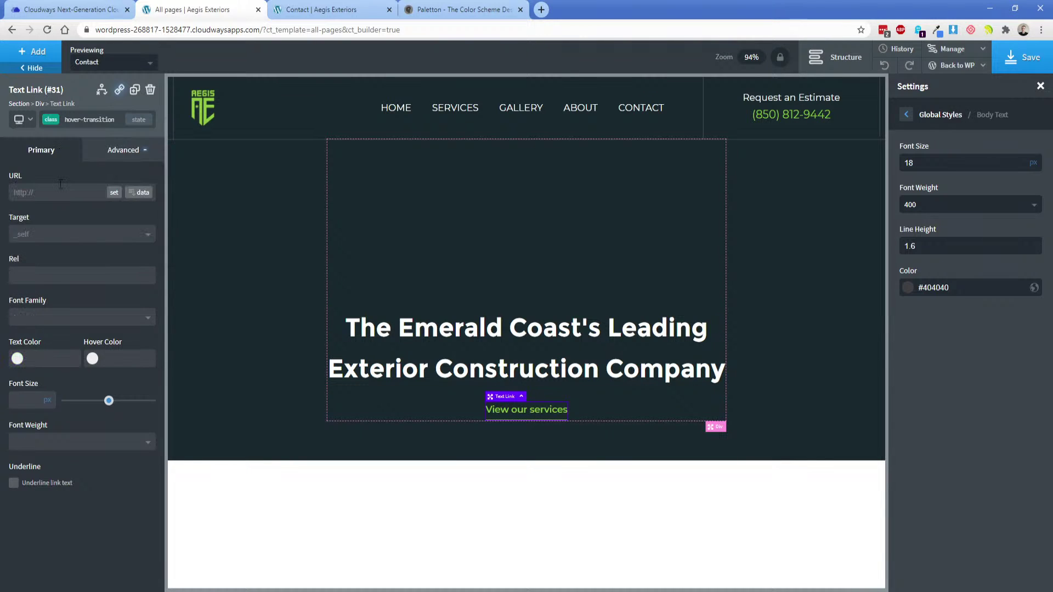
pyautogui.click(50, 121)
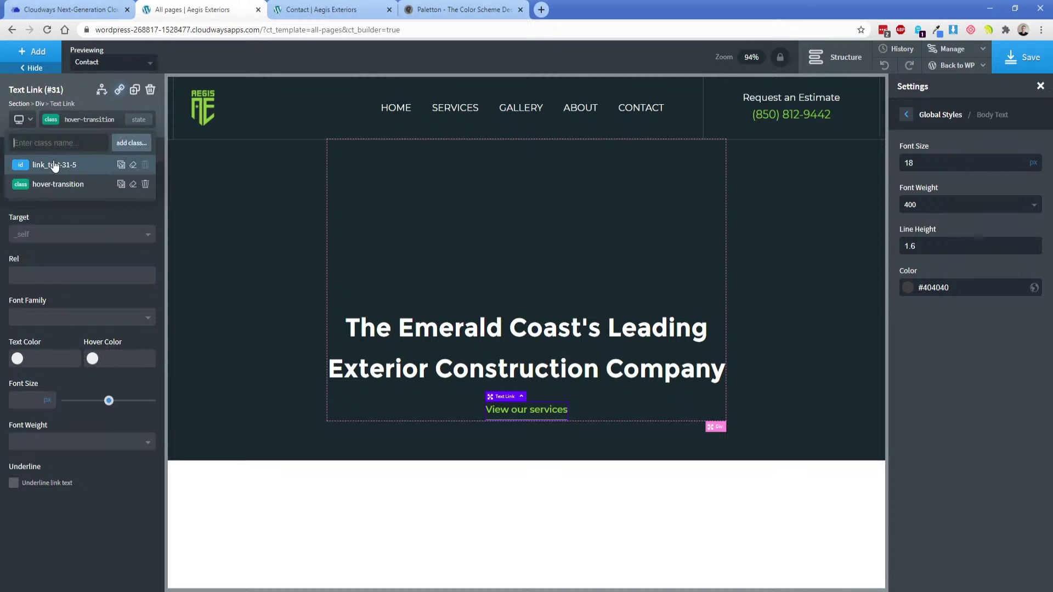
pyautogui.click(55, 163)
# Set the link's hover colour to the green global swatch, leaving the URL unchanged.
pyautogui.click(92, 359)
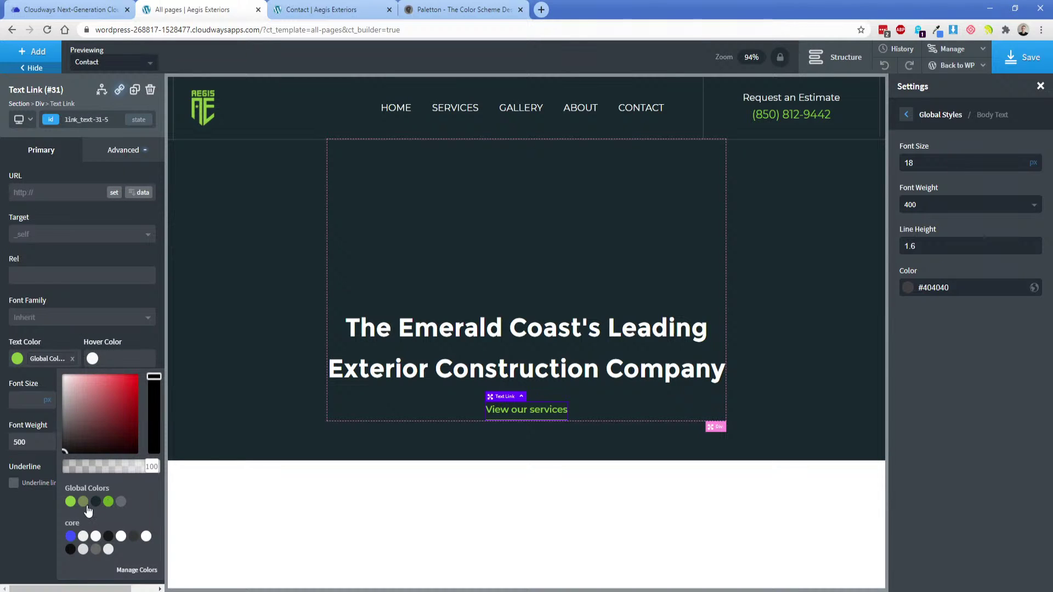
pyautogui.click(108, 501)
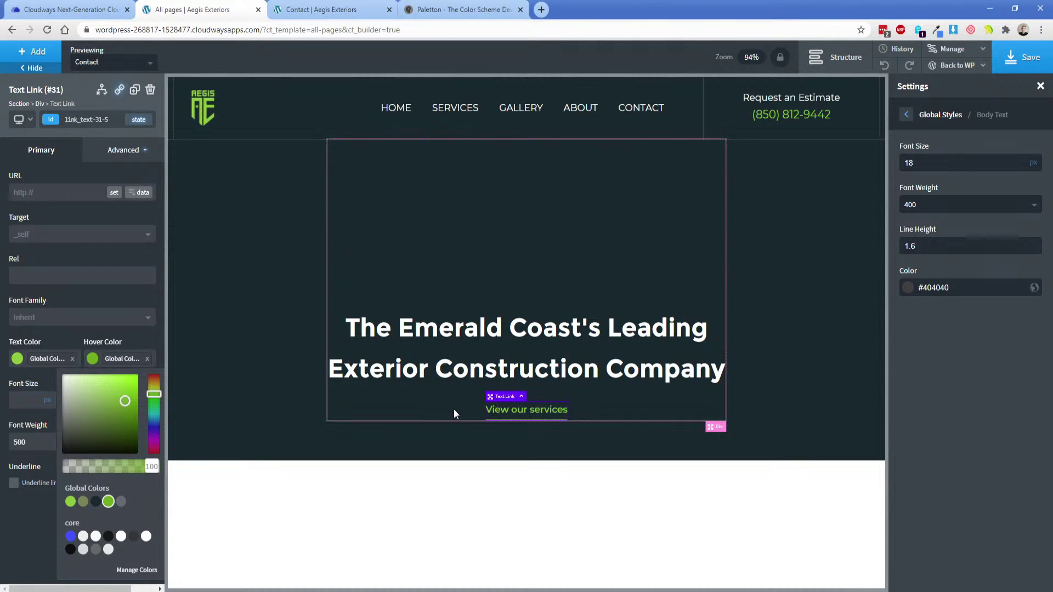
pyautogui.click(604, 399)
pyautogui.click(527, 410)
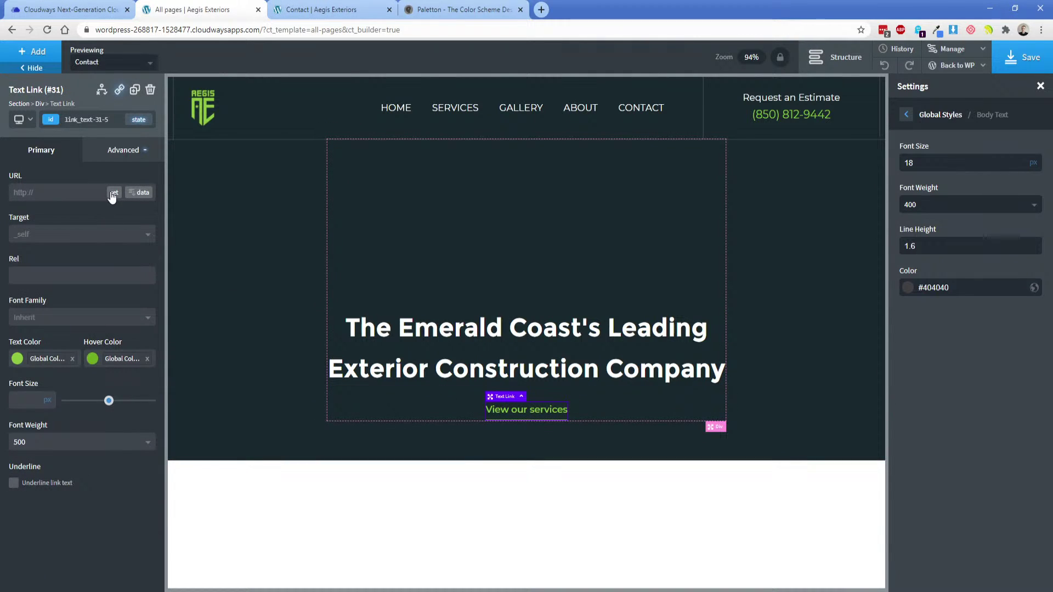
pyautogui.click(114, 192)
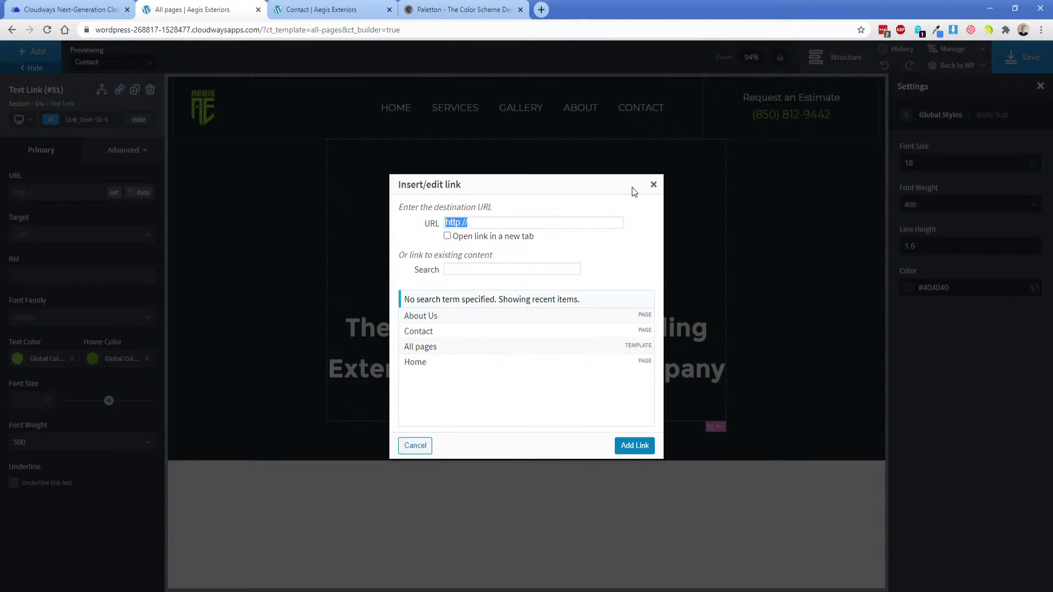
pyautogui.click(653, 184)
pyautogui.click(812, 204)
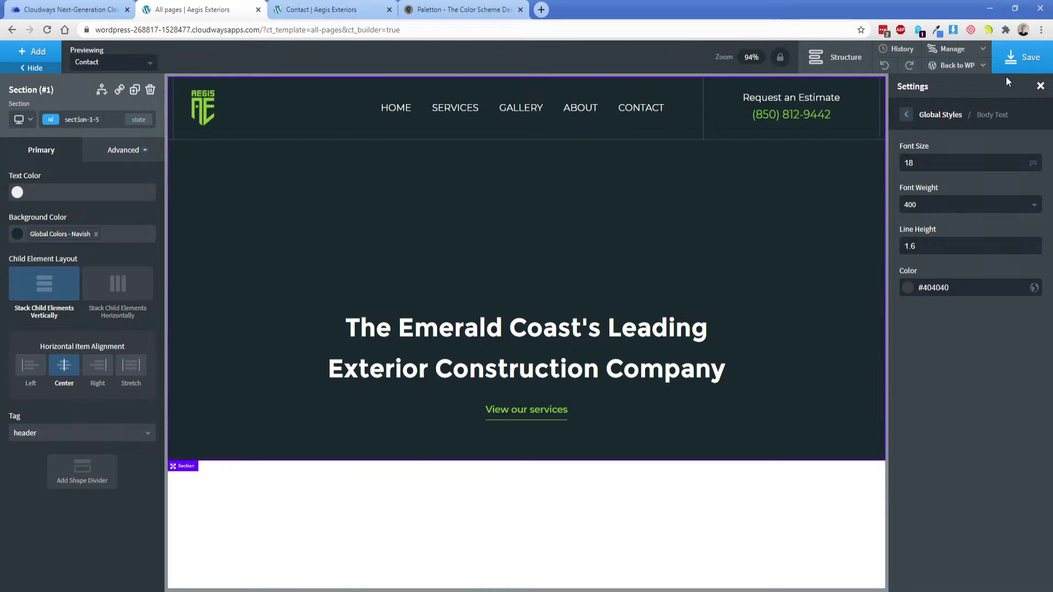
# Save, clear the hero section's navy background colour, and open its background settings.
pyautogui.click(1013, 61)
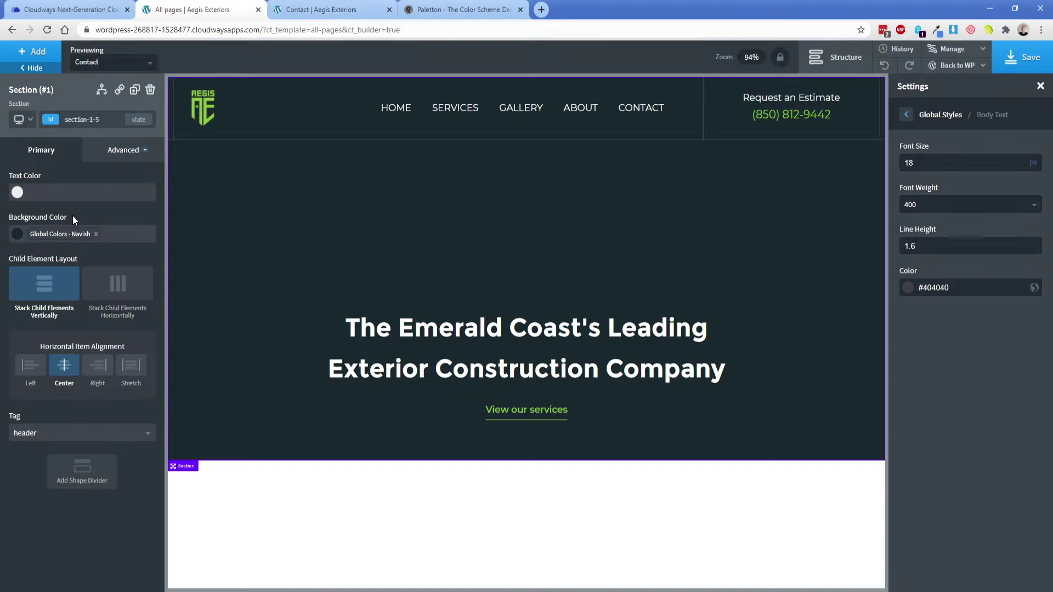
pyautogui.click(96, 235)
pyautogui.click(117, 159)
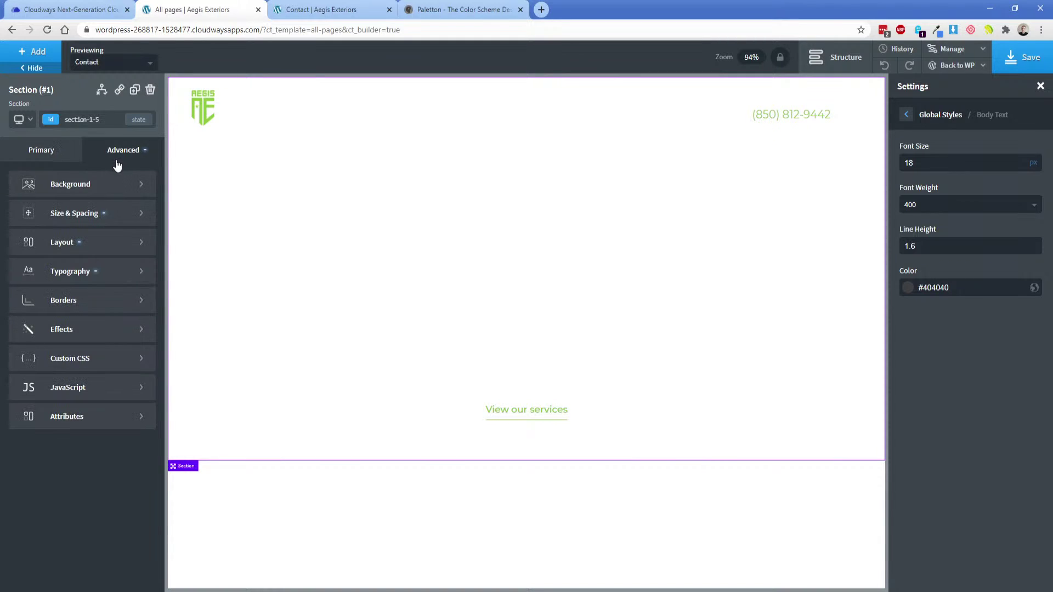
pyautogui.click(99, 183)
# Use the Featured Image as the hero background, positioned at 50% left and 50% top.
pyautogui.click(129, 254)
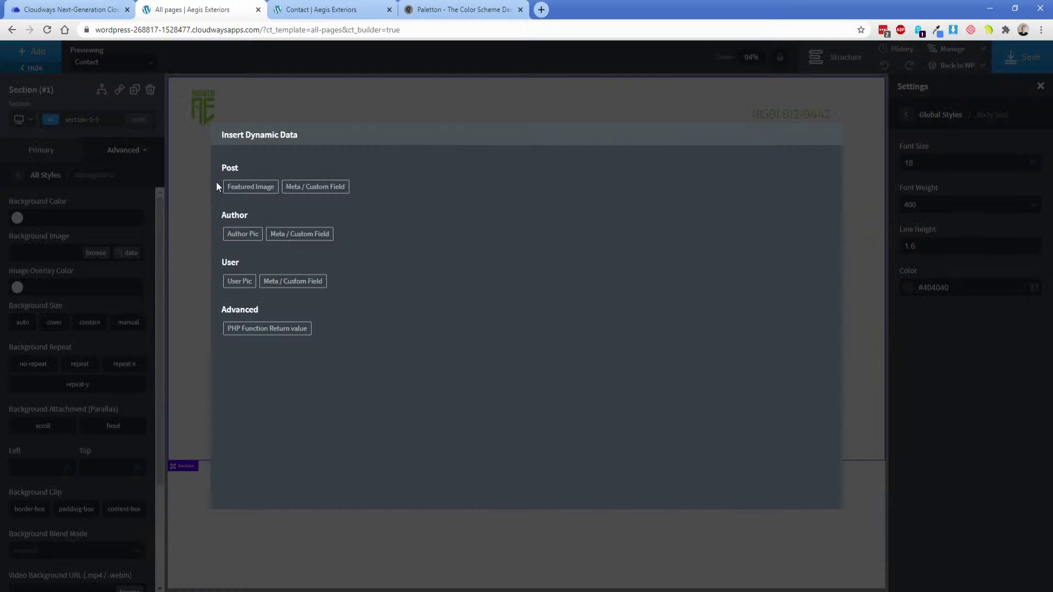
pyautogui.click(233, 184)
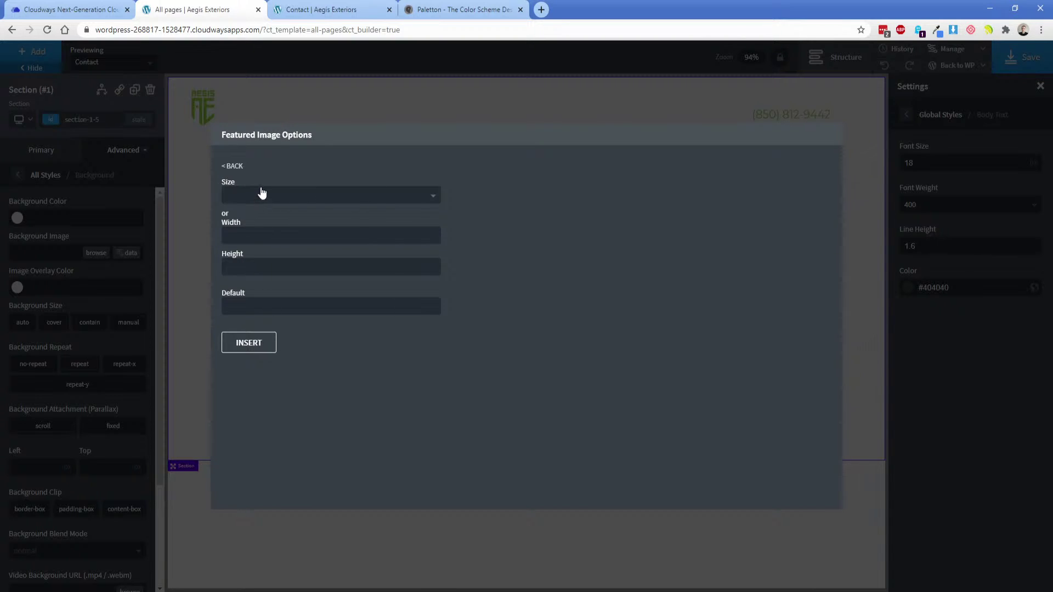
pyautogui.click(262, 343)
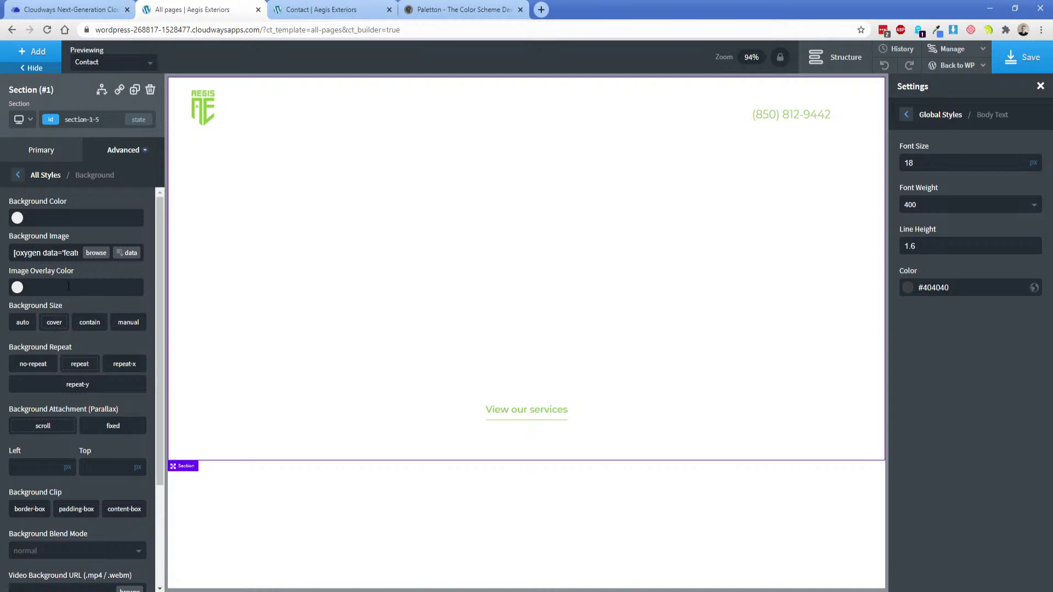
pyautogui.click(49, 470)
pyautogui.write('50')
pyautogui.click(68, 465)
pyautogui.click(105, 468)
pyautogui.write('50')
pyautogui.click(138, 465)
# Save the template and open WordPress admin in a new tab.
pyautogui.click(1018, 60)
pyautogui.click(488, 240)
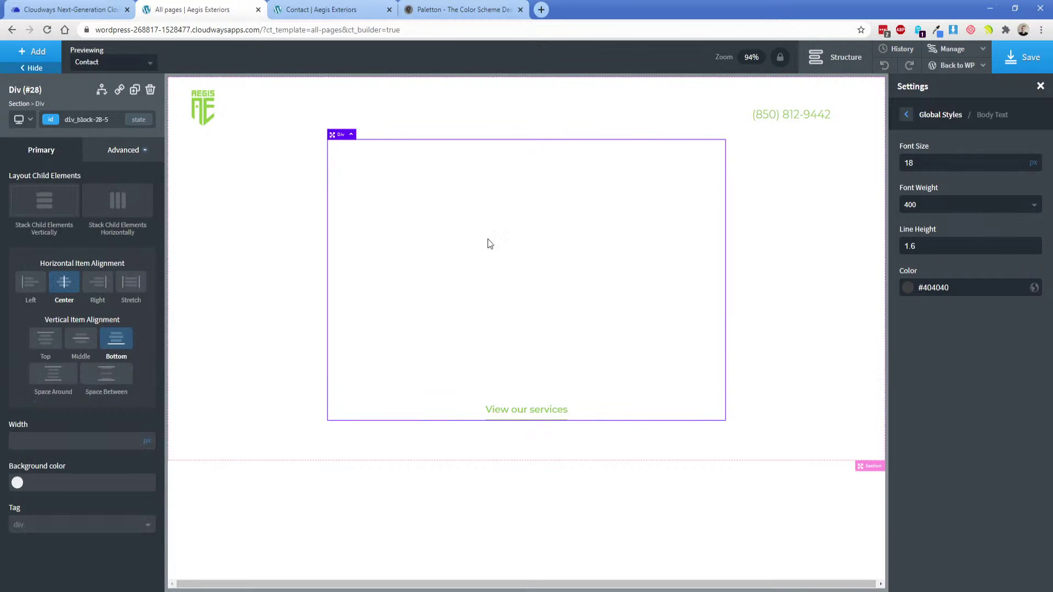
pyautogui.click(530, 365)
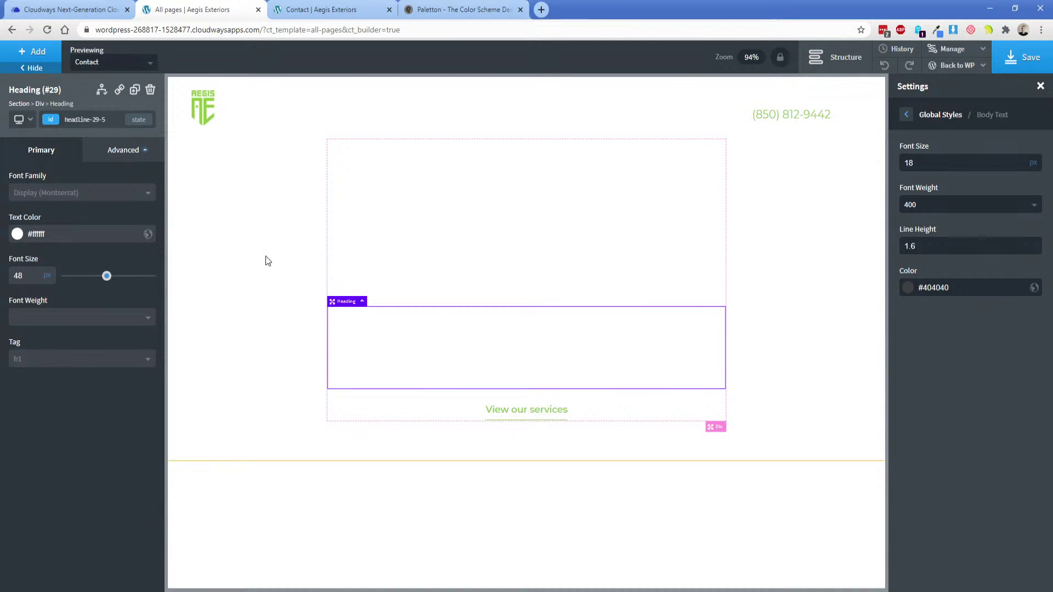
pyautogui.click(1025, 58)
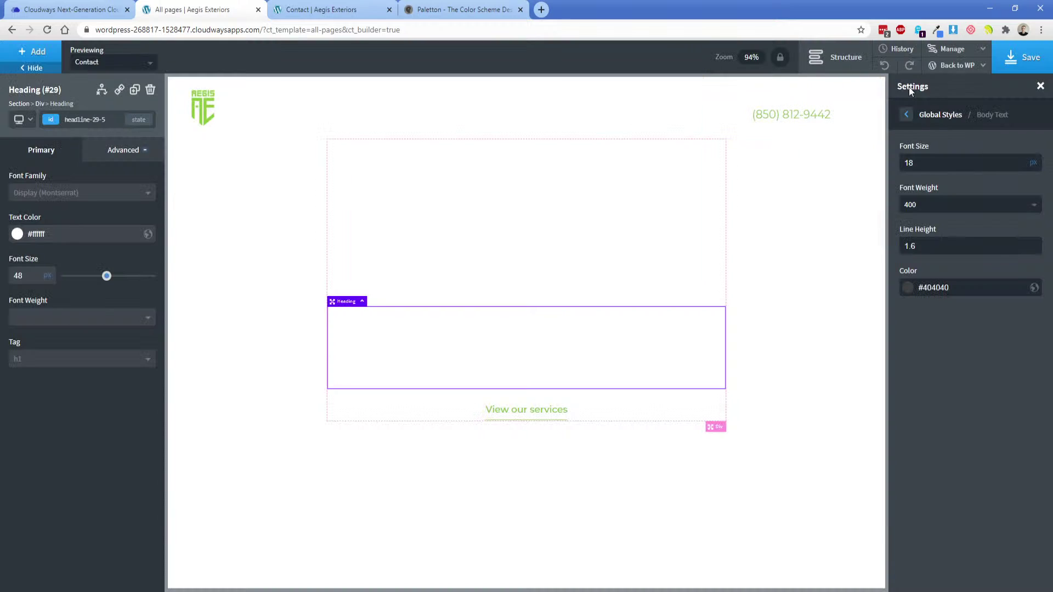
pyautogui.moveTo(957, 66)
pyautogui.middleClick(943, 84)
pyautogui.moveTo(409, 9); pyautogui.dragTo(183, 10)
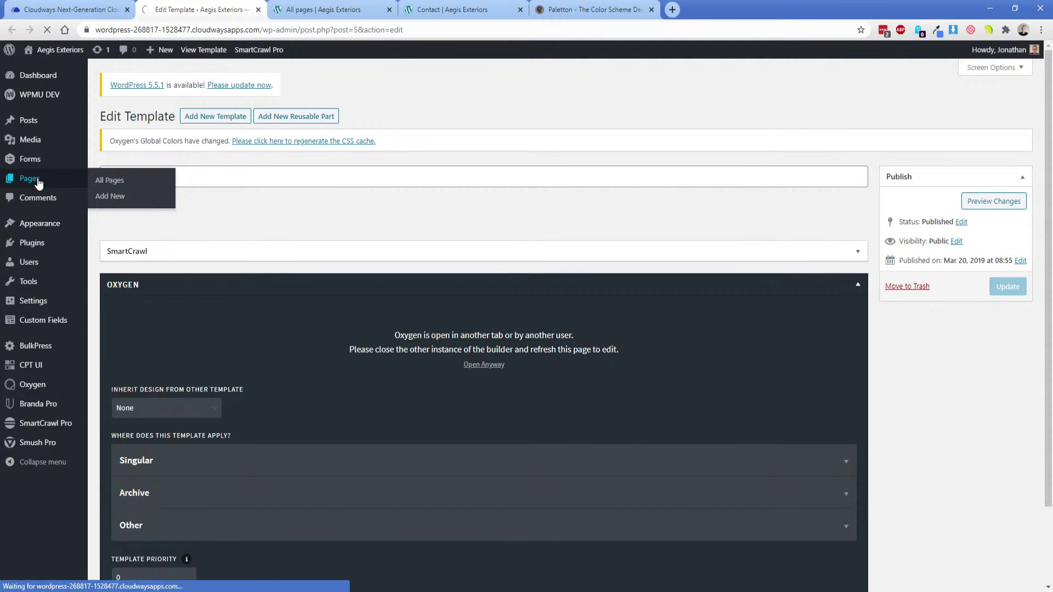
# Set the construction-site crane photo as the Home page's featured image and update the page.
pyautogui.click(38, 180)
pyautogui.click(130, 356)
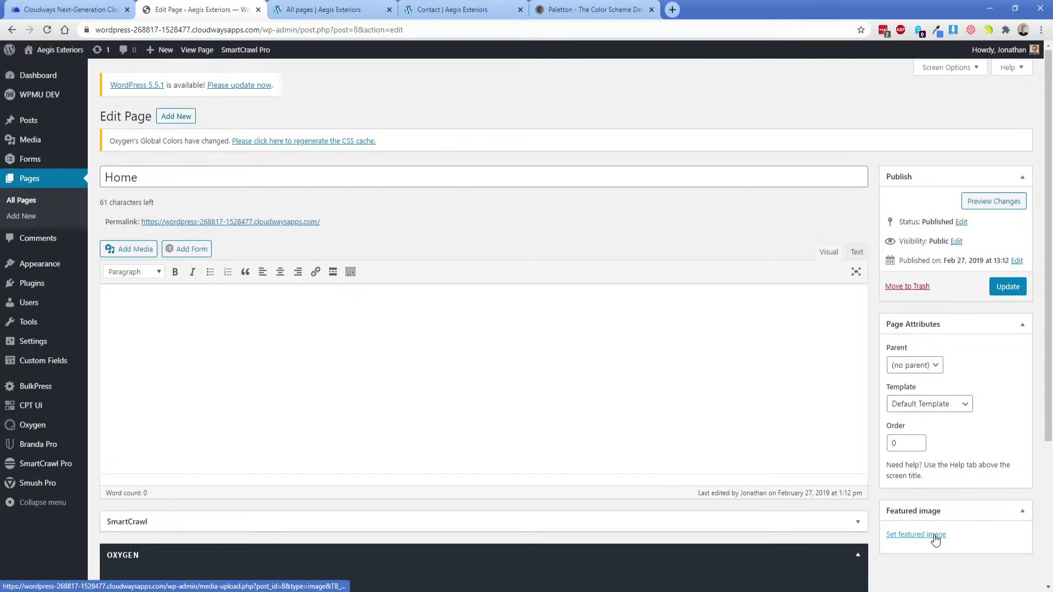
pyautogui.click(932, 535)
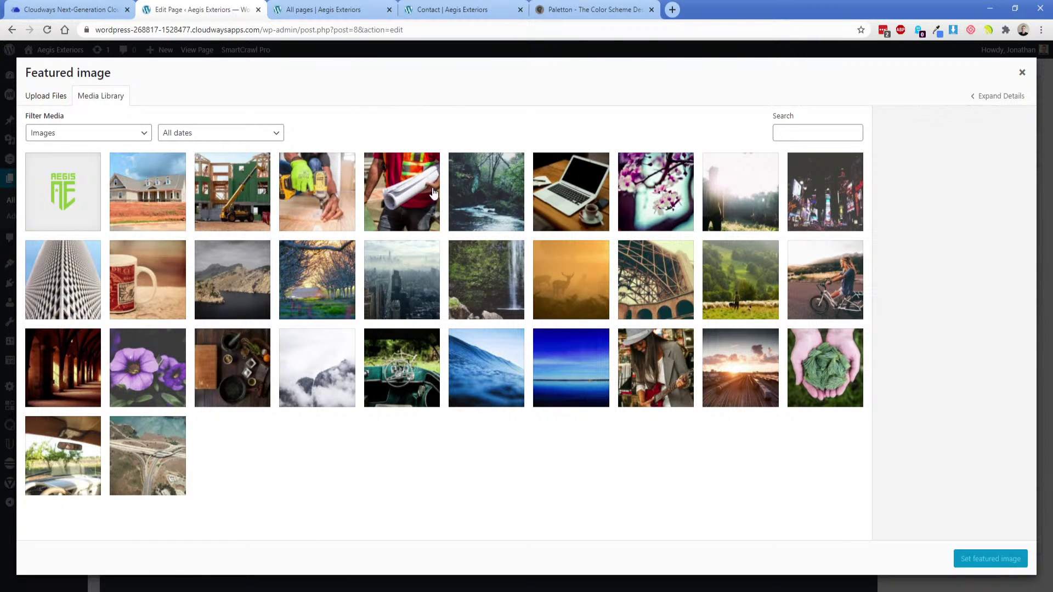
pyautogui.click(221, 213)
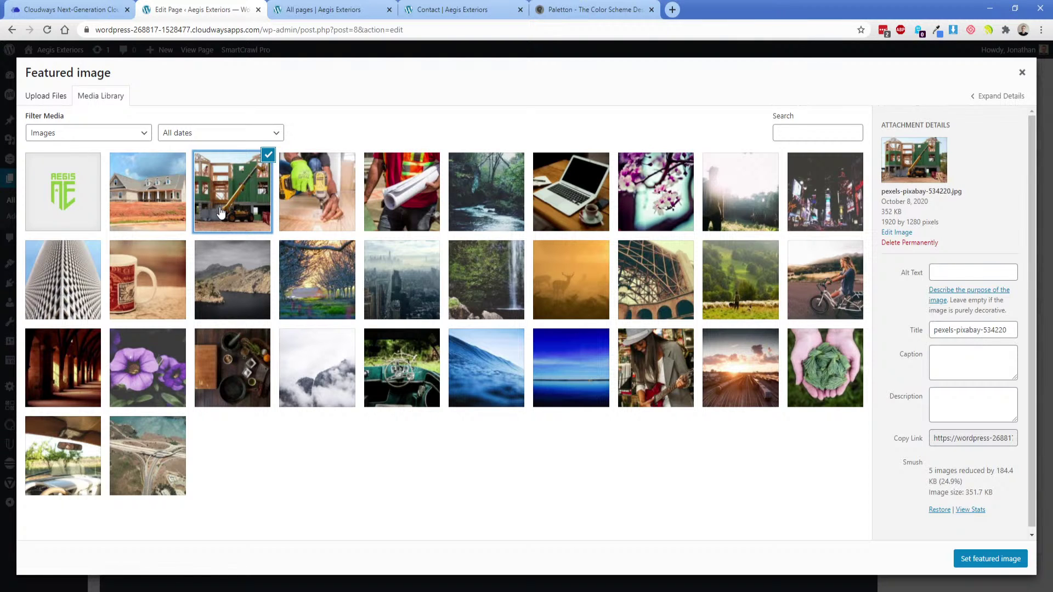
pyautogui.click(981, 558)
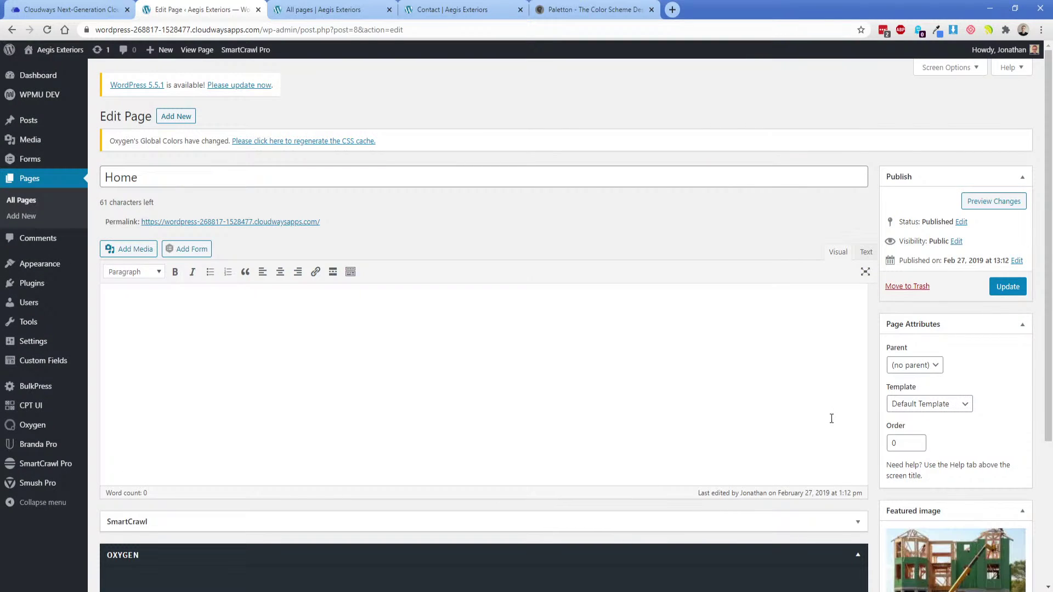
pyautogui.scroll(-1, 855, 383)
pyautogui.click(1008, 230)
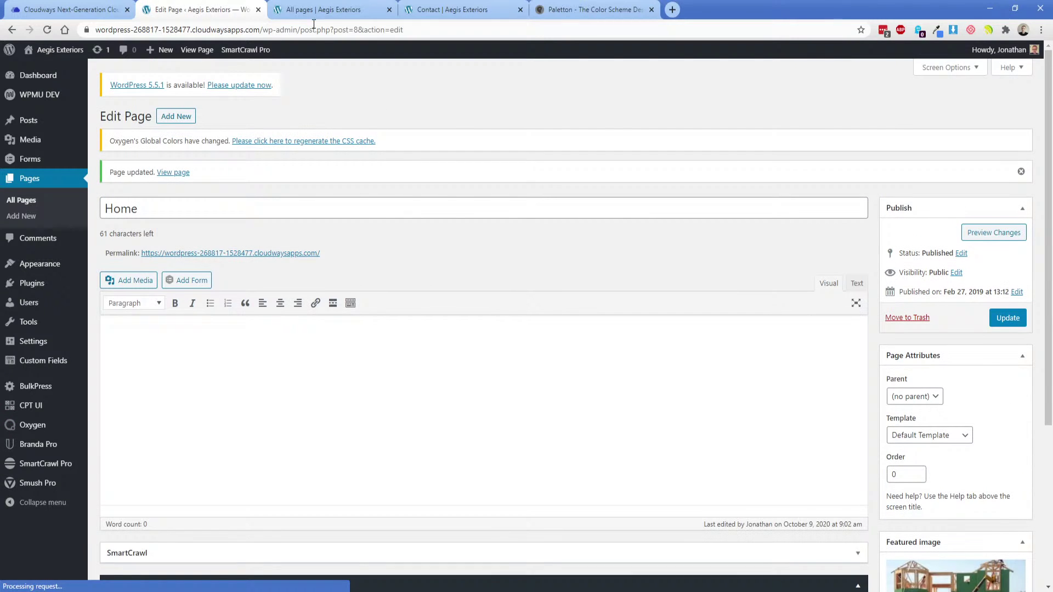
# Back in the builder, save the template and preview it with the Home page.
pyautogui.click(311, 11)
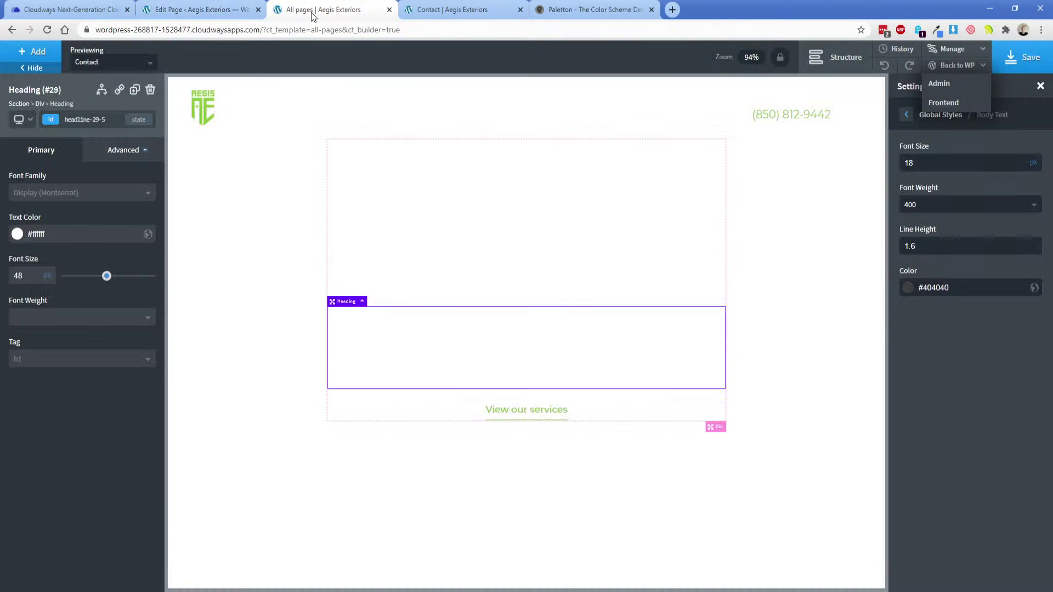
pyautogui.click(1022, 59)
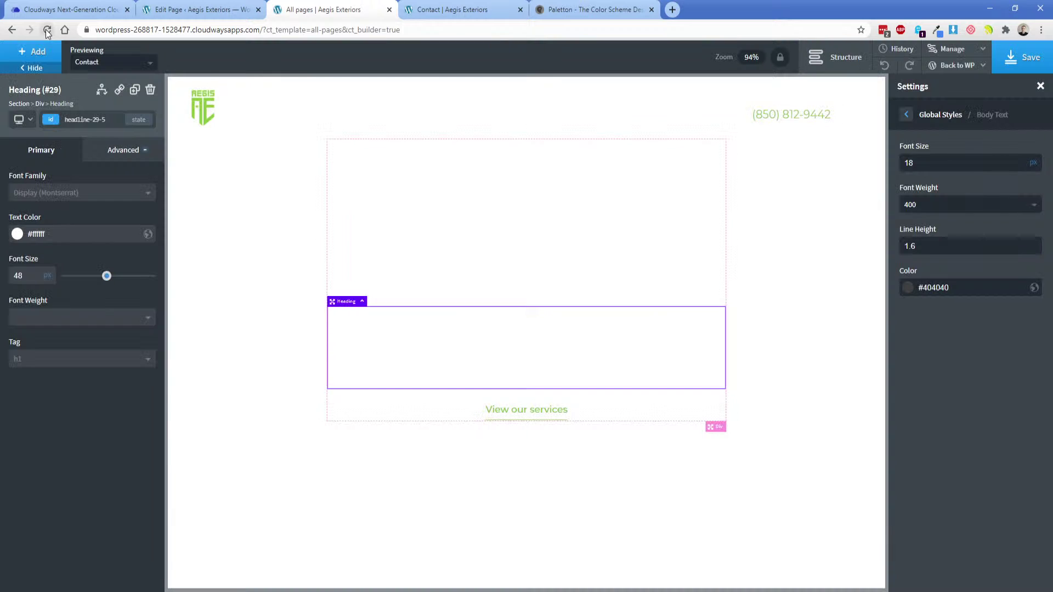
pyautogui.click(85, 64)
pyautogui.click(123, 140)
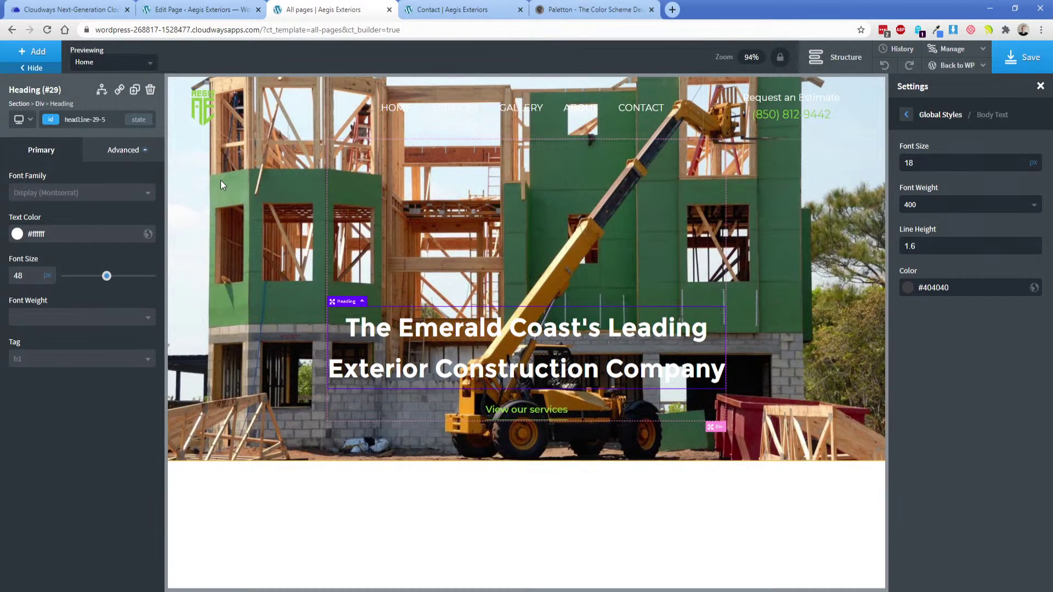
# Make the hero section's background image overlay near-black at about 79% opacity.
pyautogui.click(272, 246)
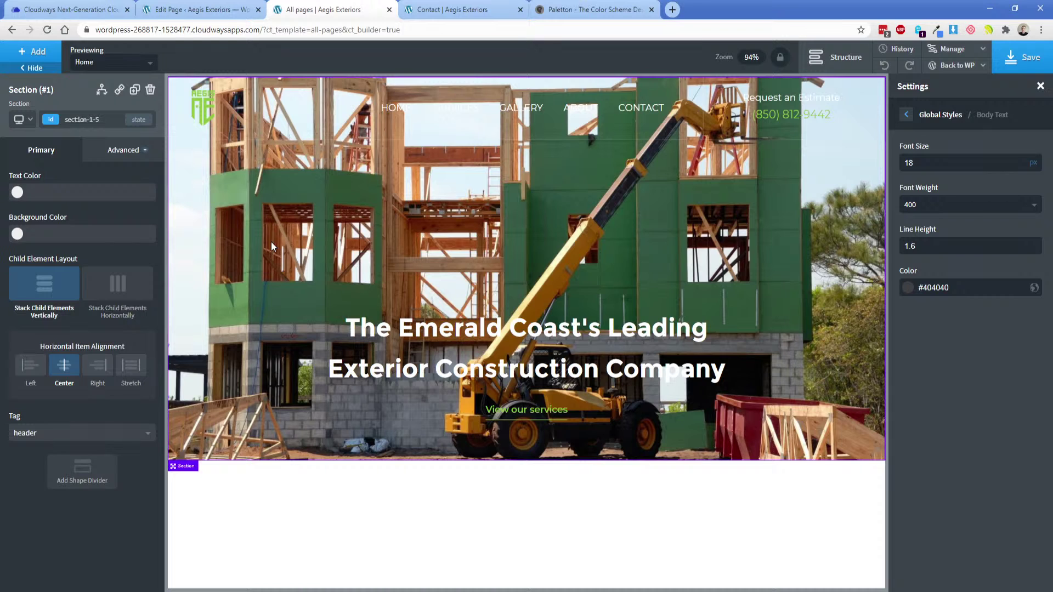
pyautogui.click(123, 150)
pyautogui.click(77, 183)
pyautogui.click(18, 286)
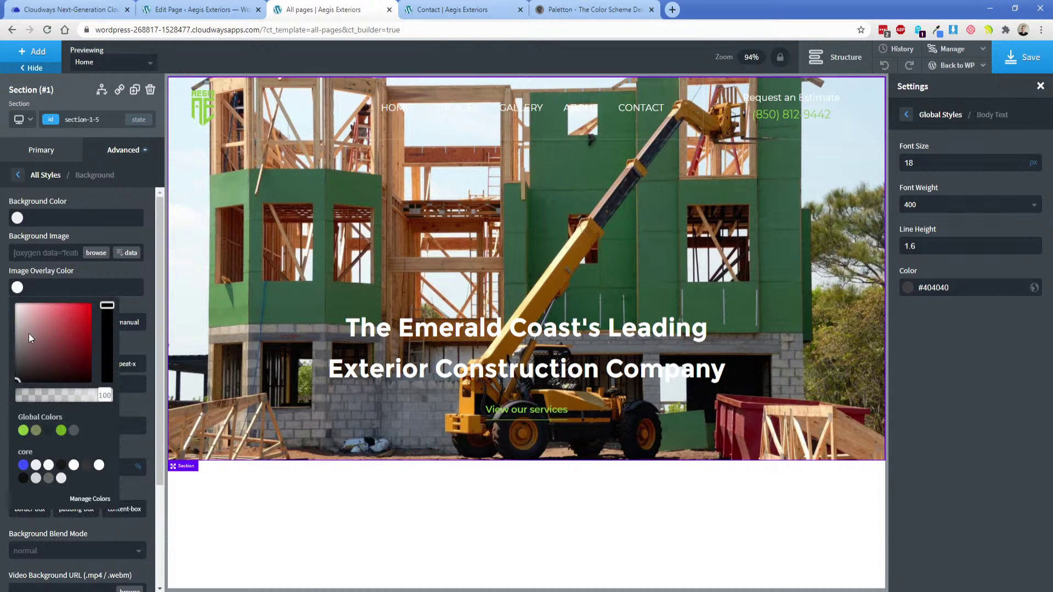
pyautogui.moveTo(29, 337); pyautogui.dragTo(12, 373)
pyautogui.click(17, 290)
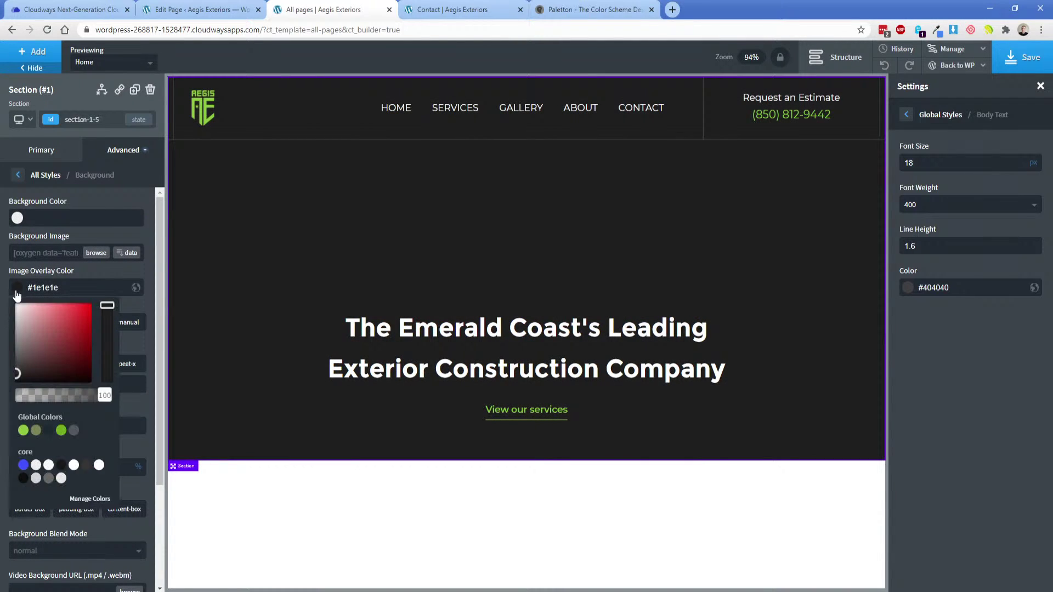
pyautogui.moveTo(59, 397); pyautogui.dragTo(88, 407)
pyautogui.moveTo(18, 374); pyautogui.dragTo(17, 381)
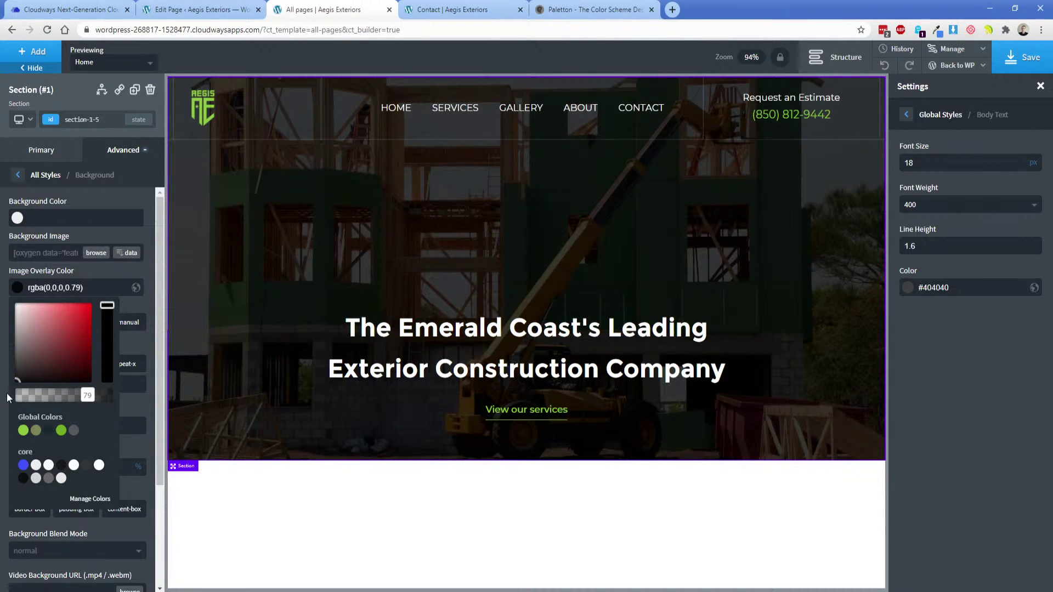
pyautogui.click(8, 371)
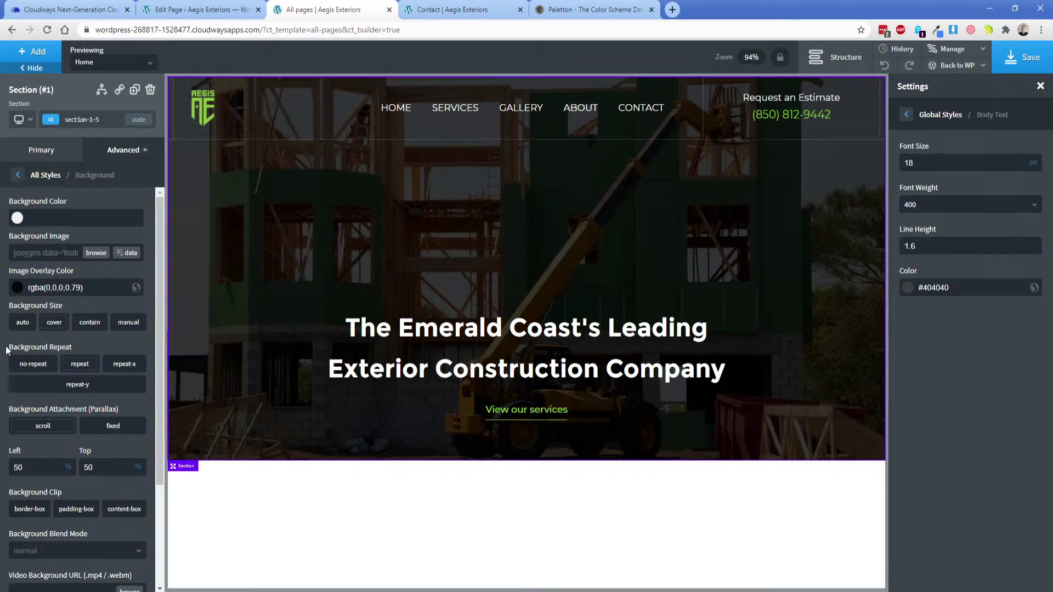
# Fine-tune the overlay to rgba(22,22,22,0.8), save, and switch to the live site.
pyautogui.click(19, 288)
pyautogui.click(15, 375)
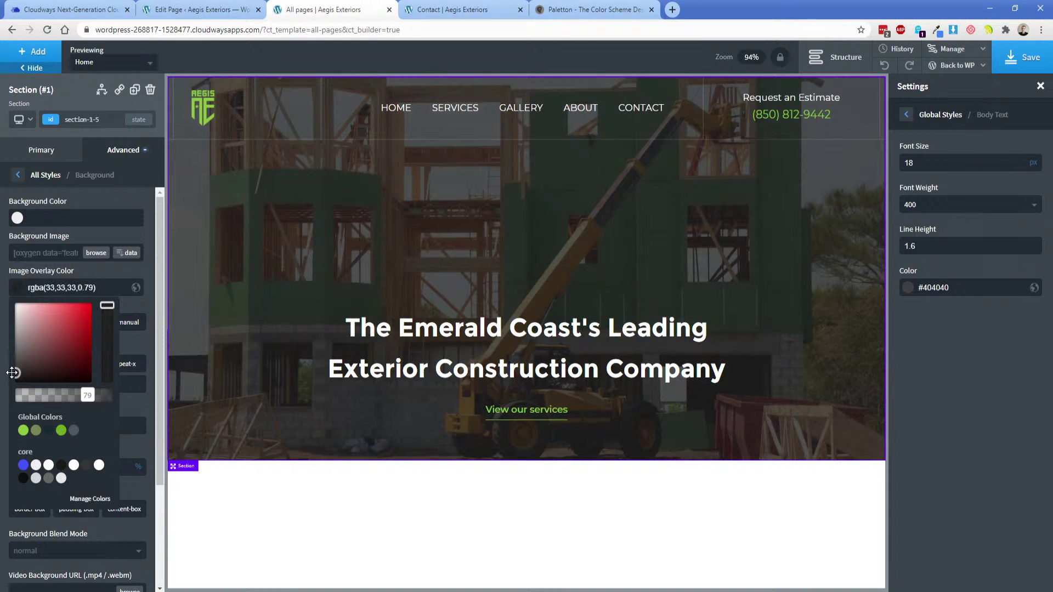
pyautogui.moveTo(12, 373); pyautogui.dragTo(11, 375)
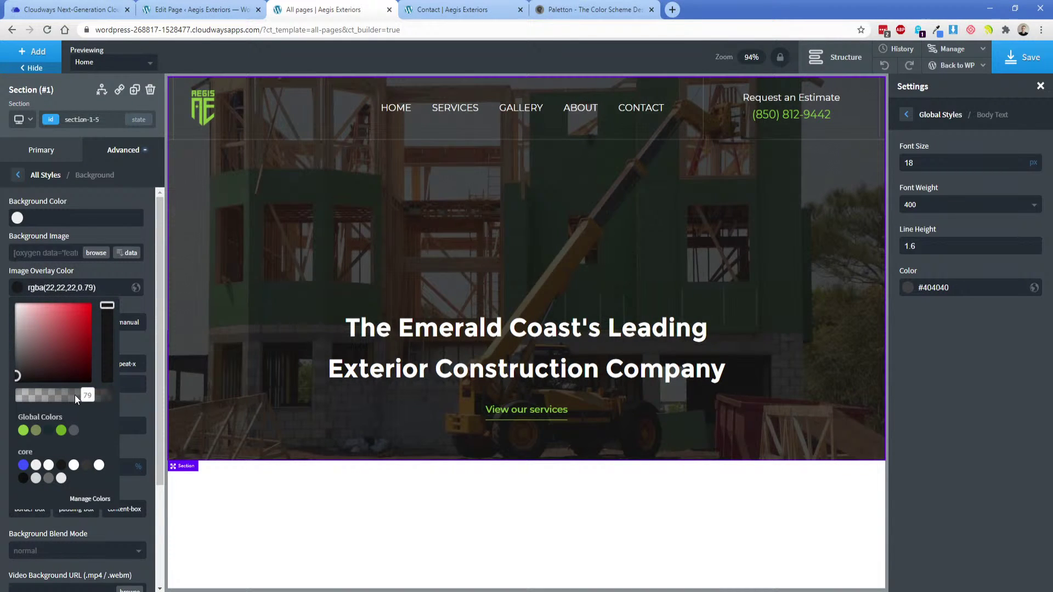
pyautogui.moveTo(87, 395); pyautogui.dragTo(90, 400)
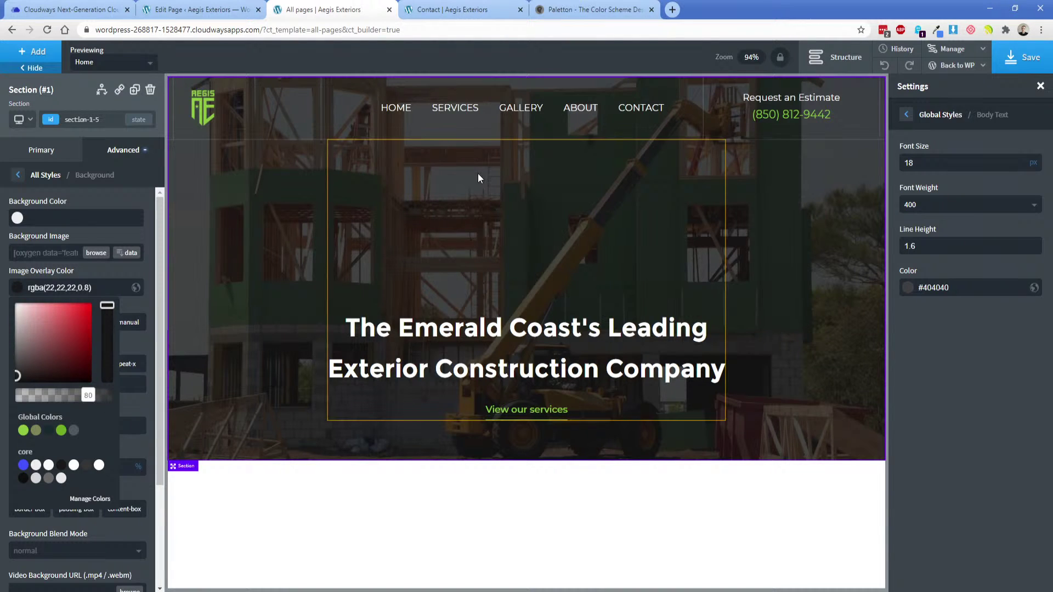
pyautogui.click(1021, 59)
pyautogui.click(470, 5)
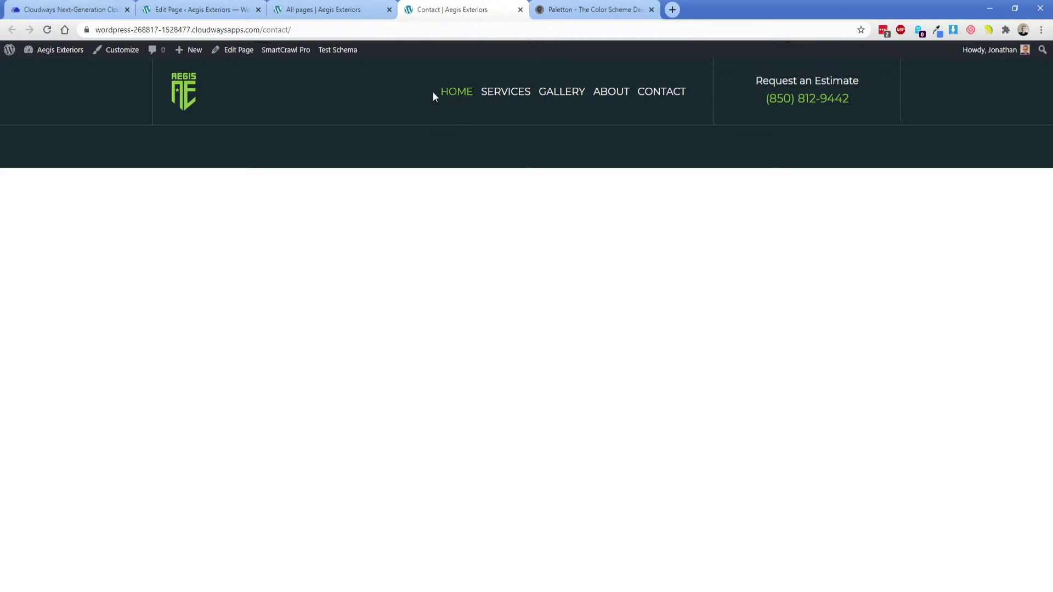
# View the live Home page's darkened hero, then go back to the builder editing Home.
pyautogui.click(469, 93)
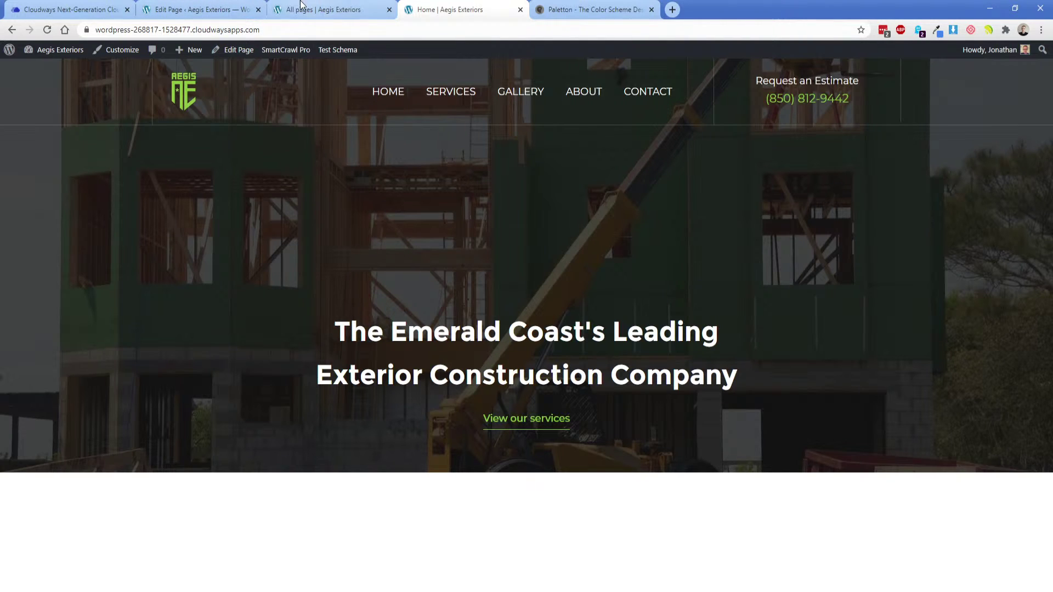
pyautogui.click(203, 9)
pyautogui.click(318, 9)
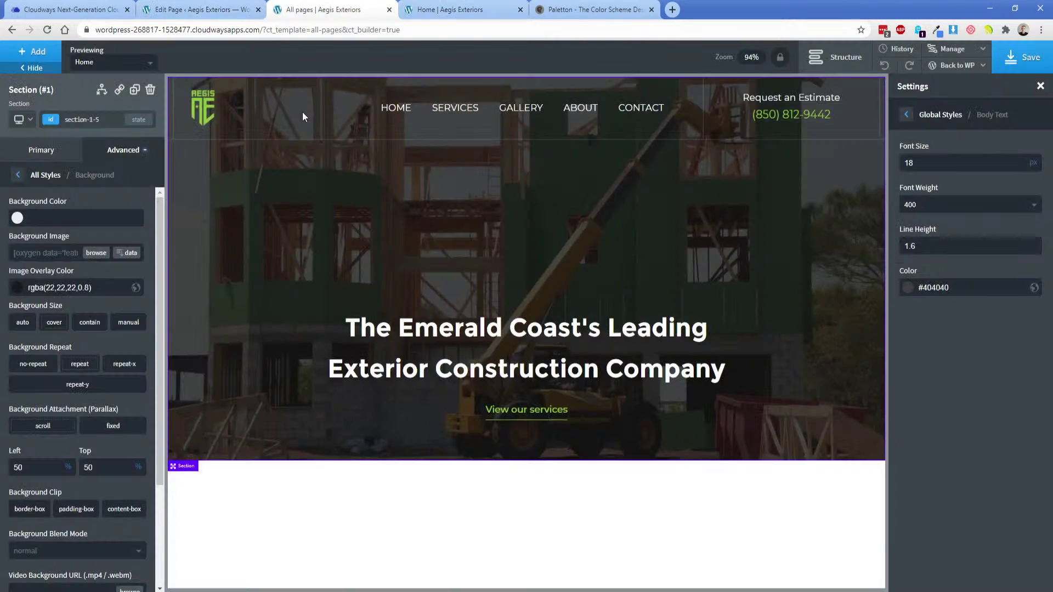
# Try the Lime and Camo green global colours on the hero overlay at reduced opacity.
pyautogui.click(17, 287)
pyautogui.click(24, 430)
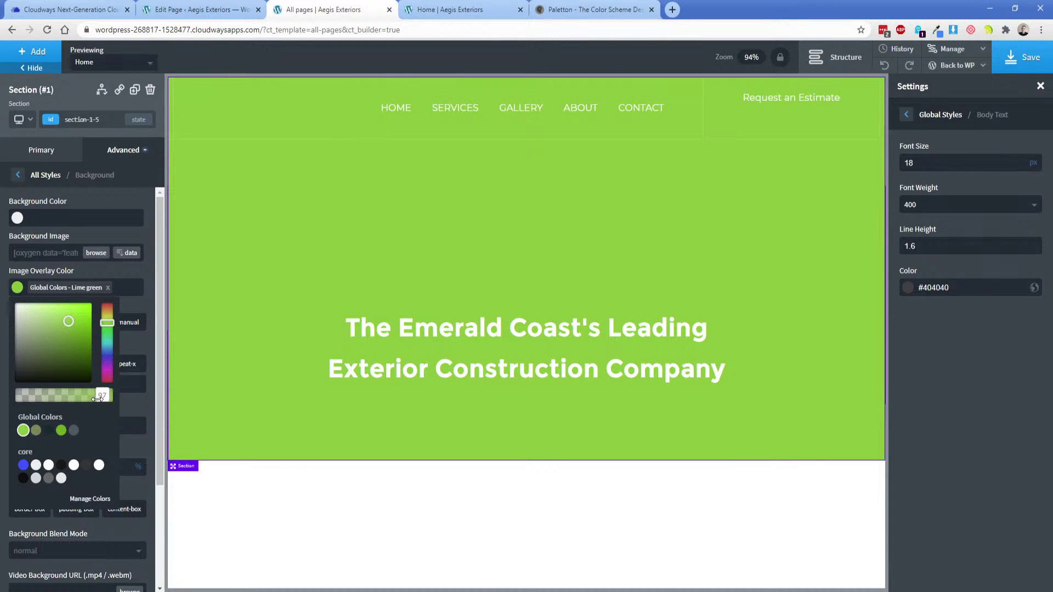
pyautogui.moveTo(104, 395); pyautogui.dragTo(29, 402)
pyautogui.moveTo(68, 315); pyautogui.dragTo(88, 350)
pyautogui.click(36, 435)
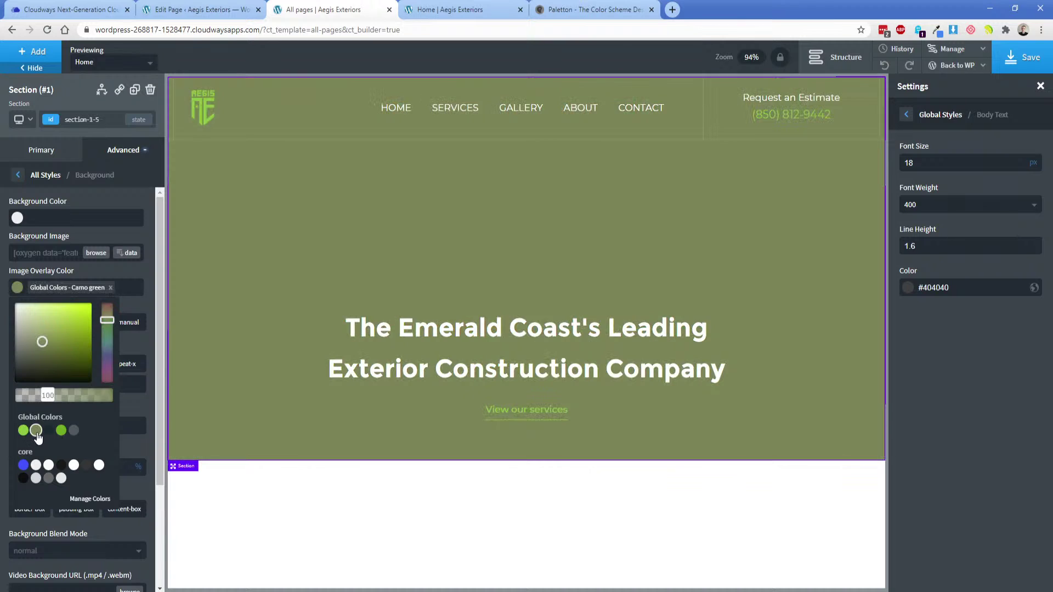
pyautogui.click(70, 362)
pyautogui.moveTo(104, 397); pyautogui.dragTo(90, 401)
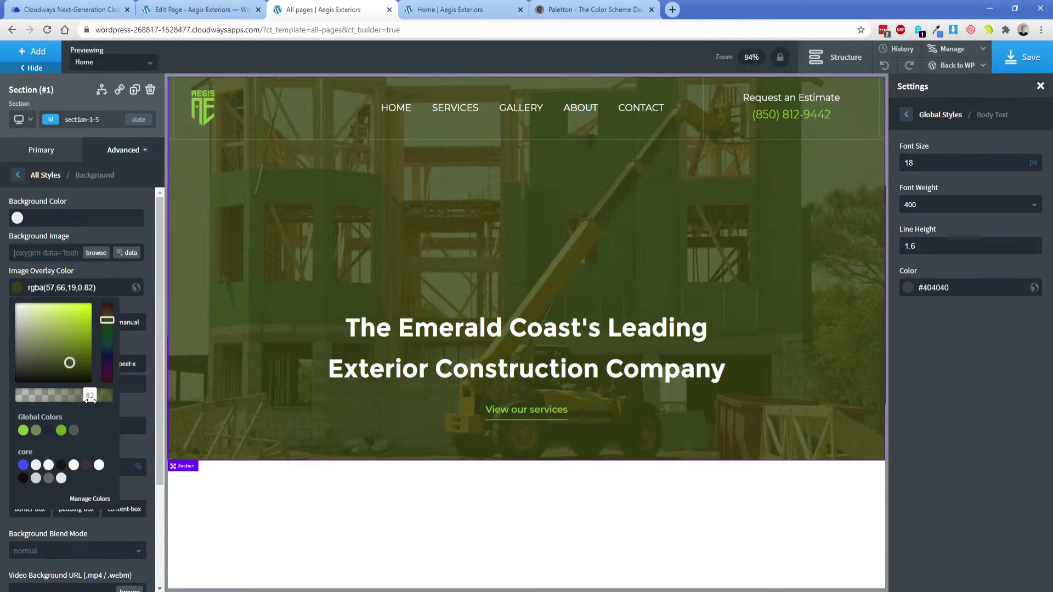
# Try a fourth global green, then settle on dark grey rgba(33,33,33,0.8).
pyautogui.click(61, 430)
pyautogui.click(81, 357)
pyautogui.click(81, 359)
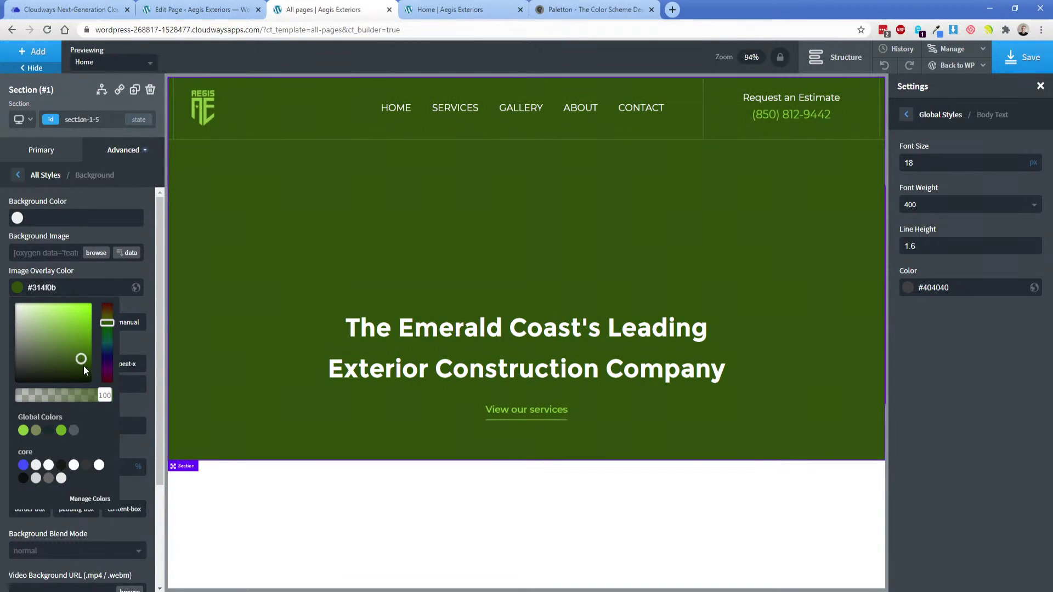
pyautogui.moveTo(93, 401); pyautogui.dragTo(86, 400)
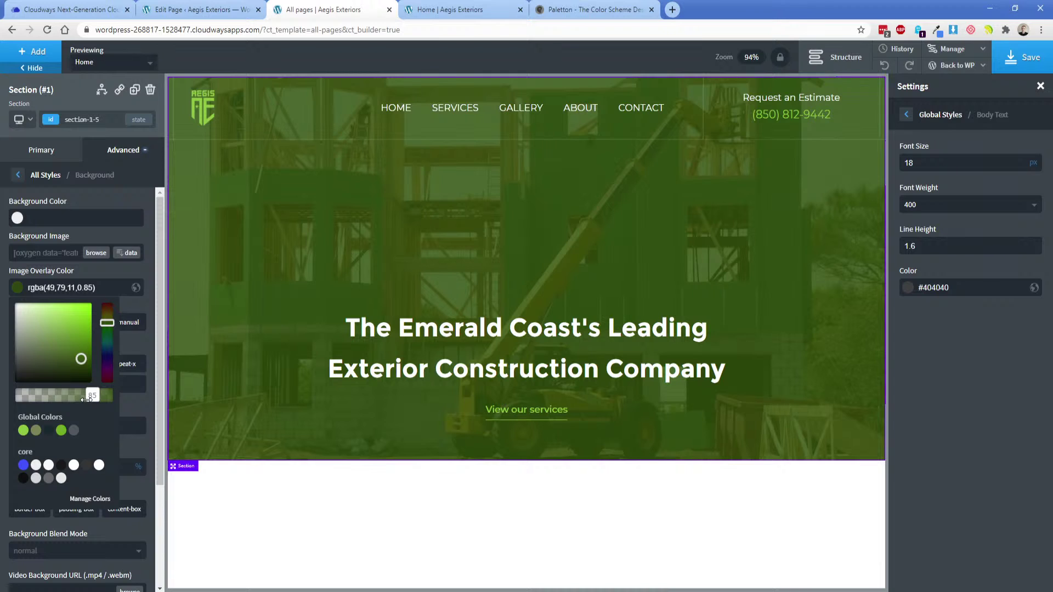
pyautogui.click(23, 430)
pyautogui.moveTo(19, 358); pyautogui.dragTo(15, 372)
pyautogui.moveTo(104, 396); pyautogui.dragTo(88, 406)
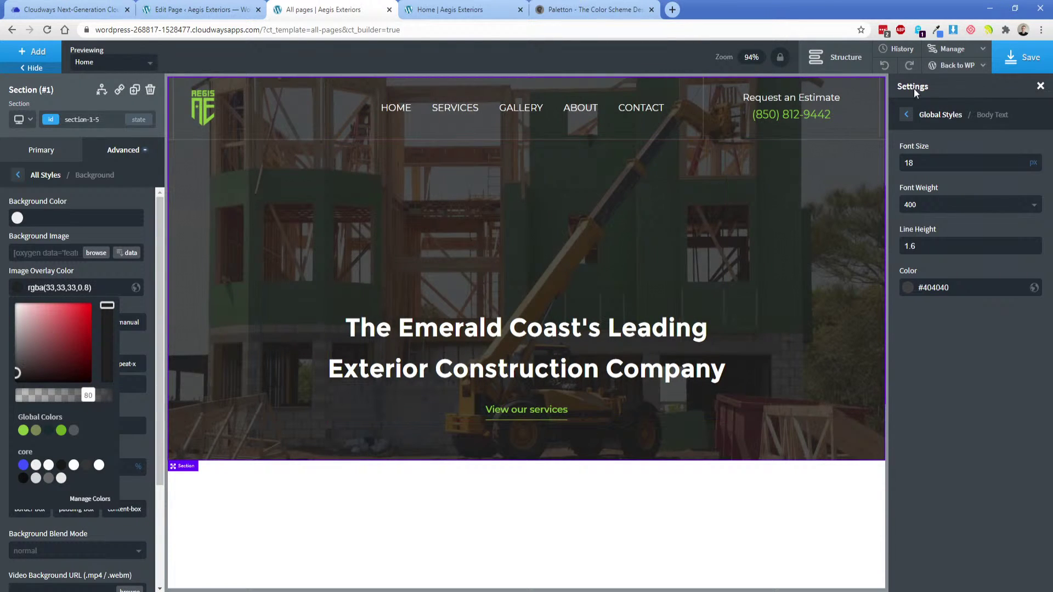
# Save the overlay changes, then search pexels.com for 'construction' photos.
pyautogui.click(1013, 65)
pyautogui.click(672, 9)
pyautogui.write('pexels.com')
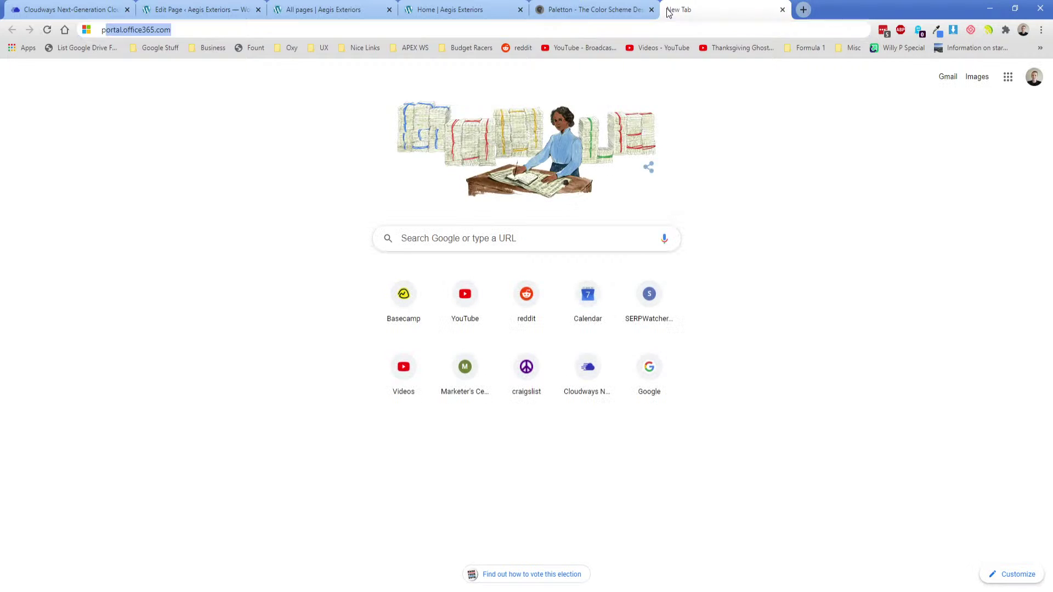
pyautogui.press('Return')
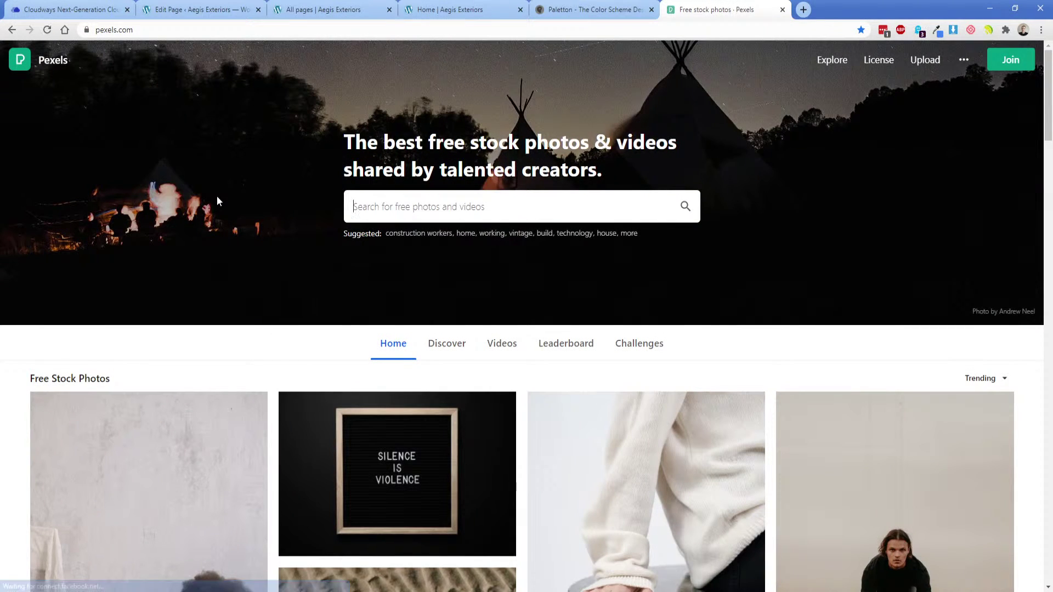
pyautogui.write('construic')
pyautogui.press('BackSpace')
pyautogui.press('BackSpace')
pyautogui.press('BackSpace')
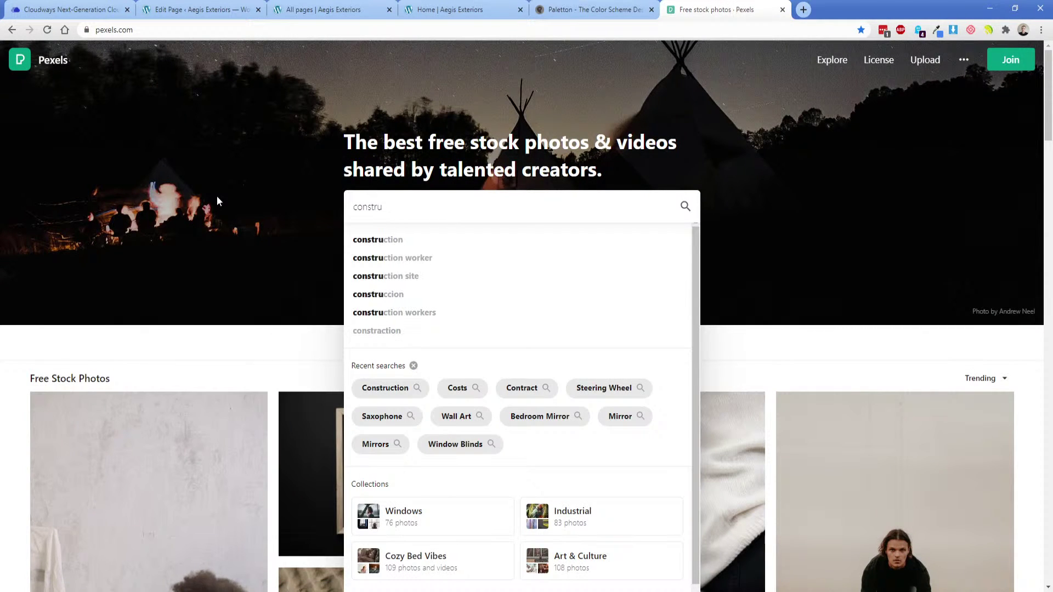
pyautogui.write('uction')
pyautogui.press('Return')
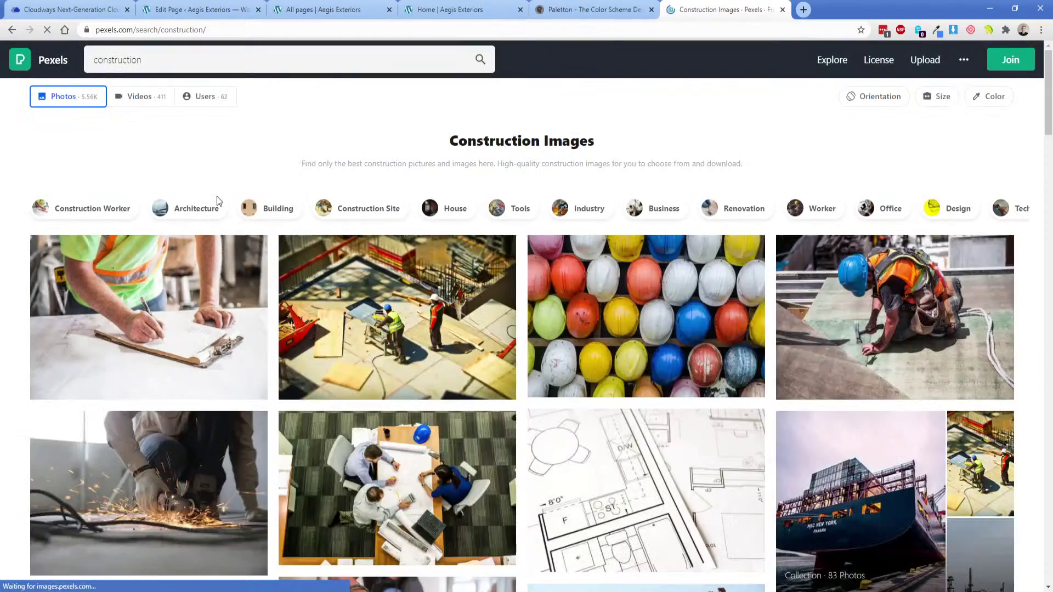
# Download the brown and gray wooden two-storey house photo at original size.
pyautogui.scroll(-4, 364, 322)
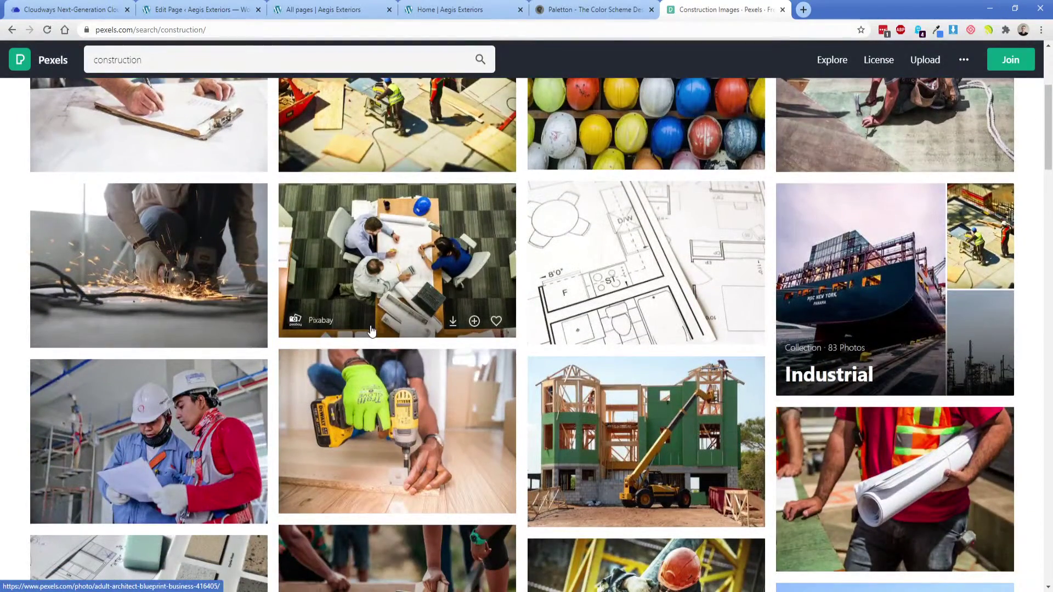
pyautogui.scroll(-4, 367, 324)
pyautogui.scroll(-1, 371, 329)
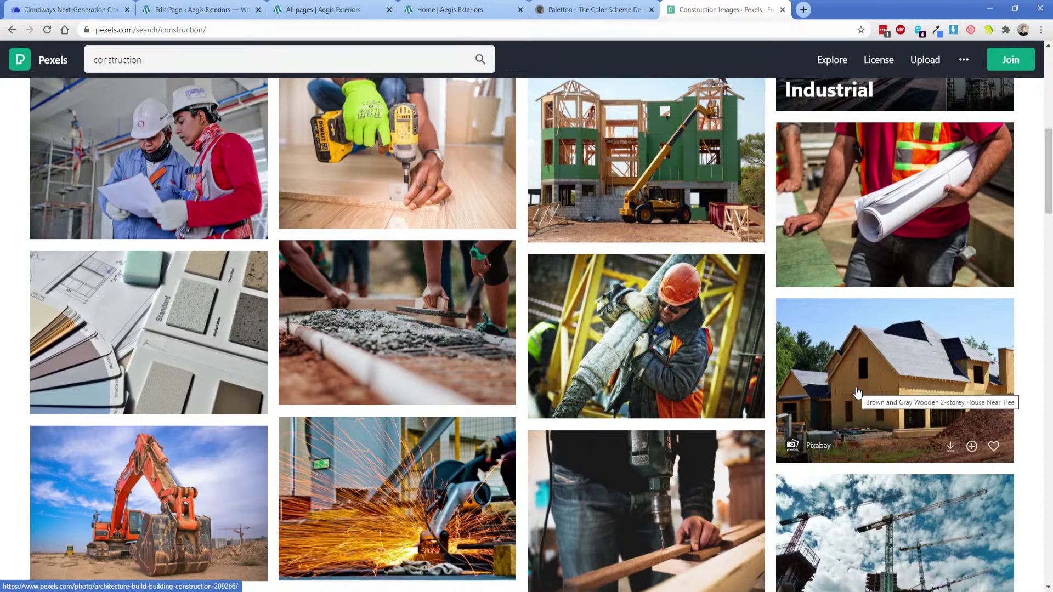
pyautogui.click(857, 393)
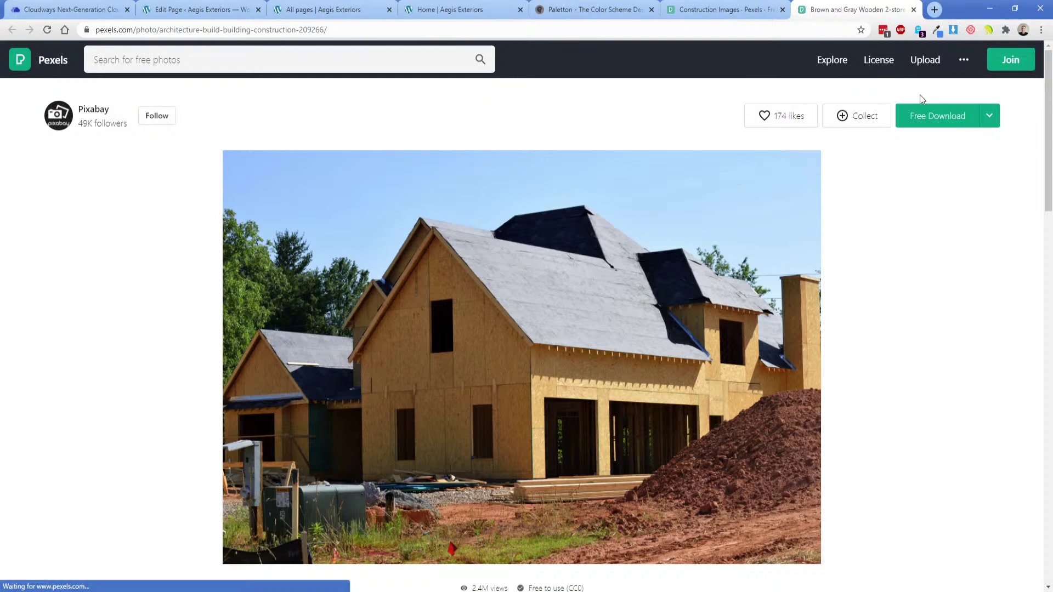
pyautogui.click(989, 115)
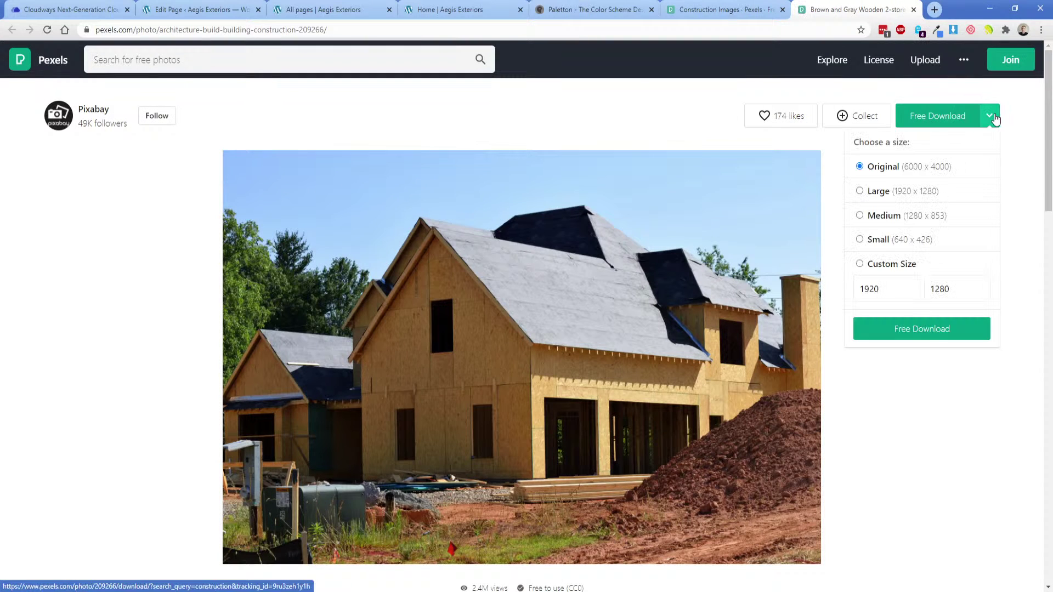
pyautogui.click(891, 333)
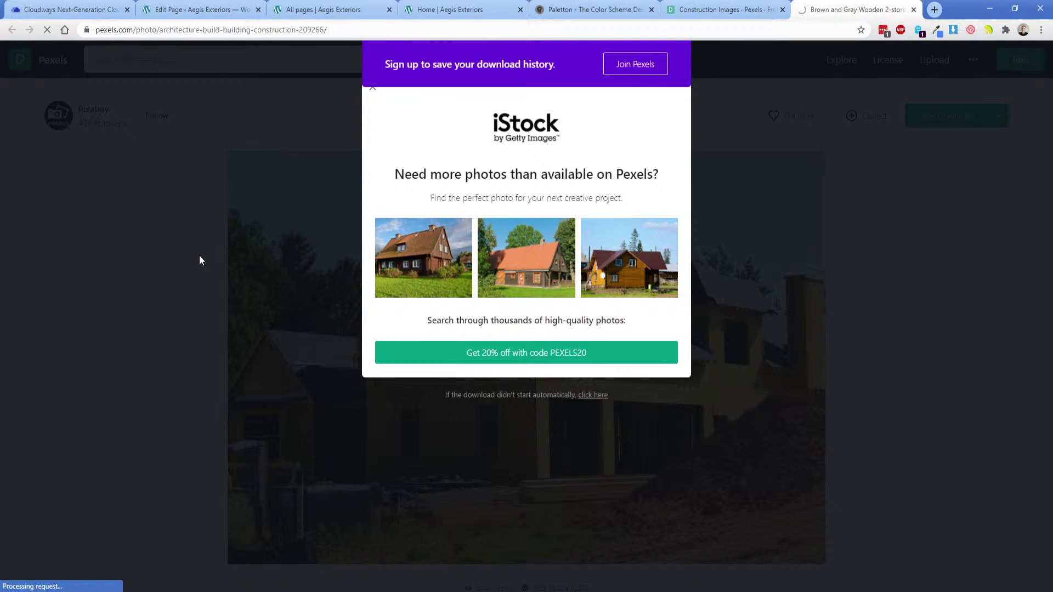
# Confirm the Adobe XD mockup's hero image is 1366 × 768, then return to the live homepage.
pyautogui.click(439, 9)
pyautogui.hotkey('alt', 'Tab')
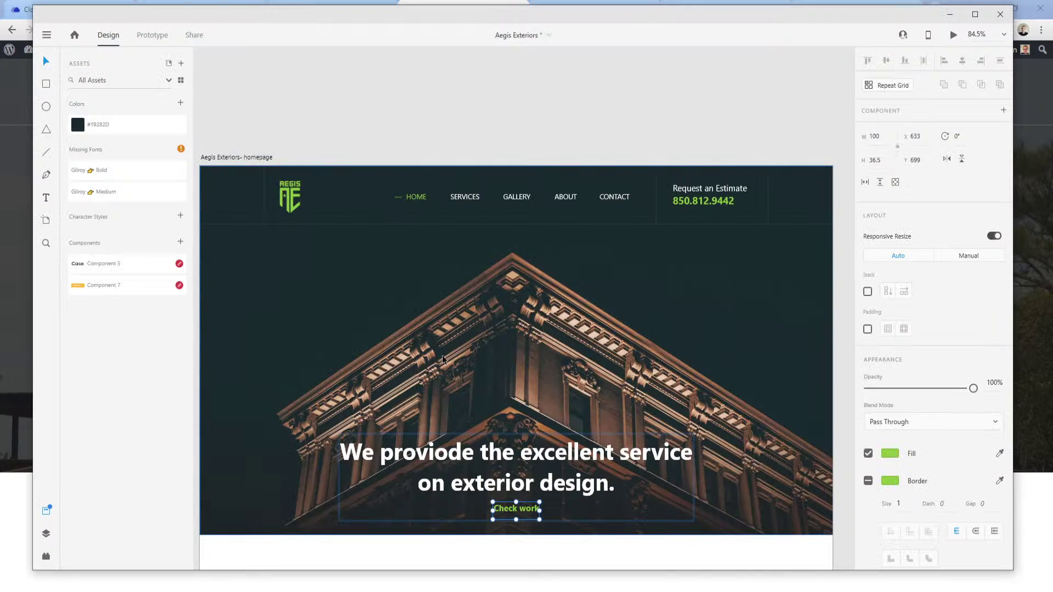
pyautogui.click(424, 343)
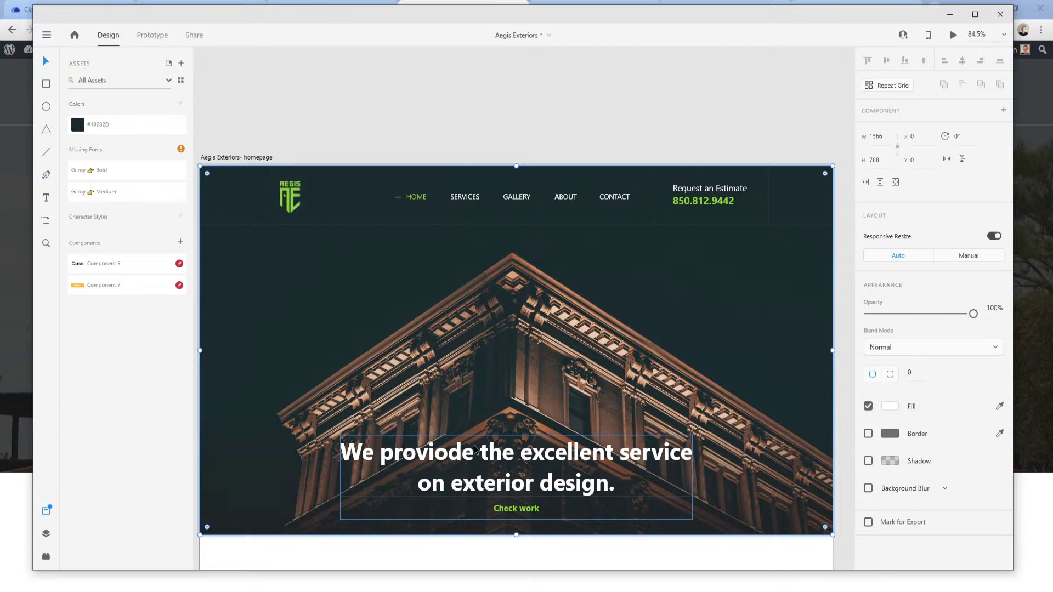
pyautogui.click(8, 366)
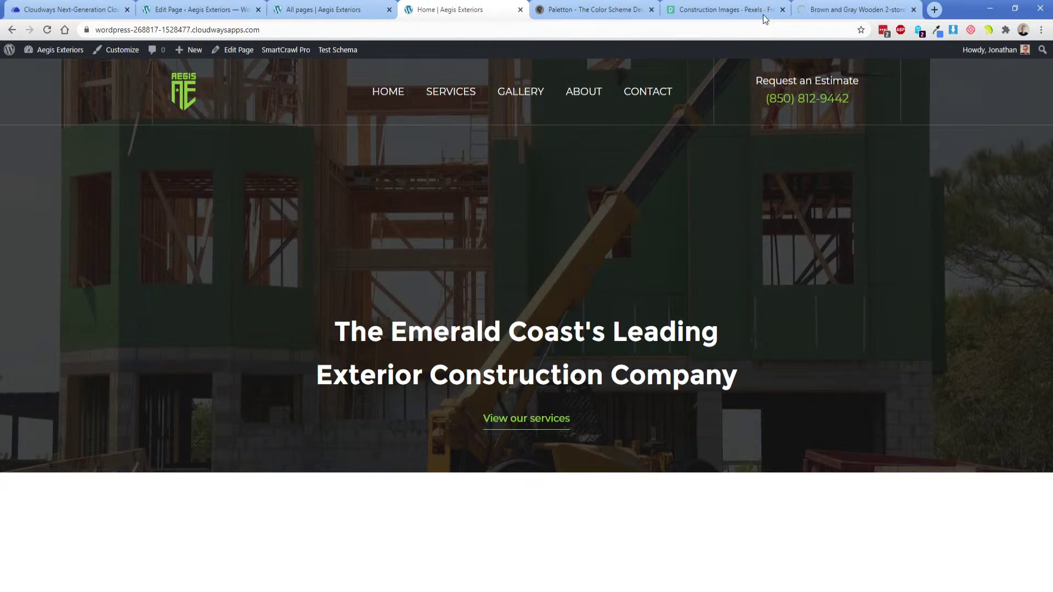
# Remove the Home page's crane-photo featured image and open the media library for a replacement.
pyautogui.click(844, 9)
pyautogui.click(444, 6)
pyautogui.click(343, 8)
pyautogui.click(217, 5)
pyautogui.scroll(-3, 909, 556)
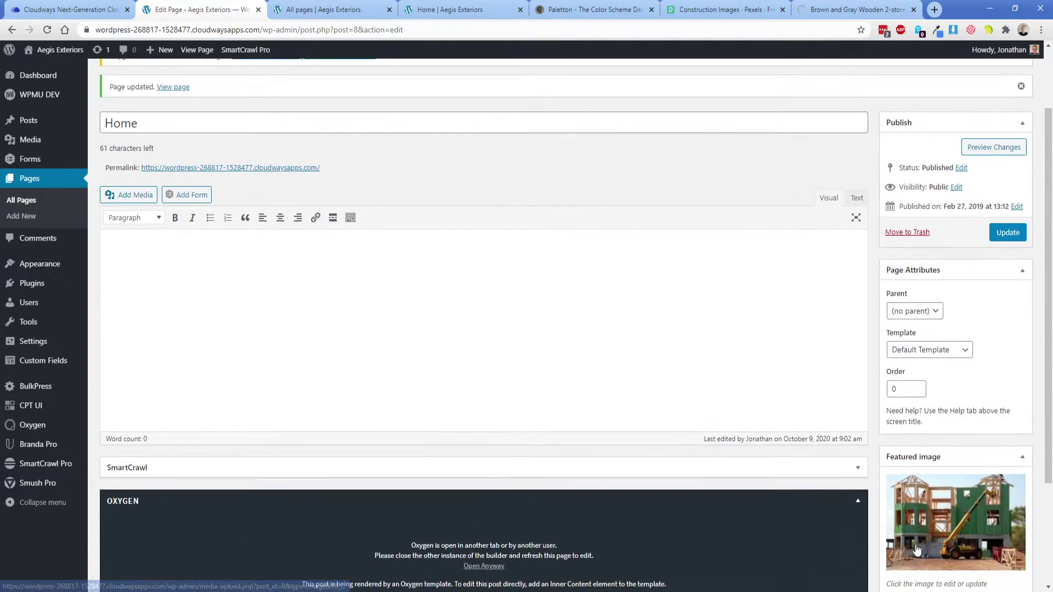
pyautogui.click(923, 516)
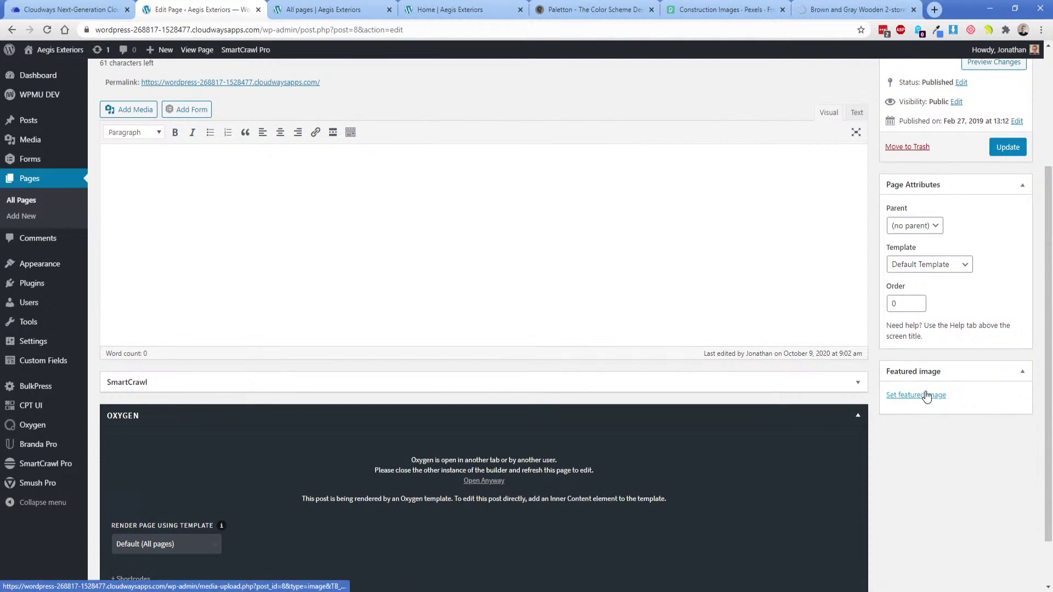
pyautogui.click(926, 394)
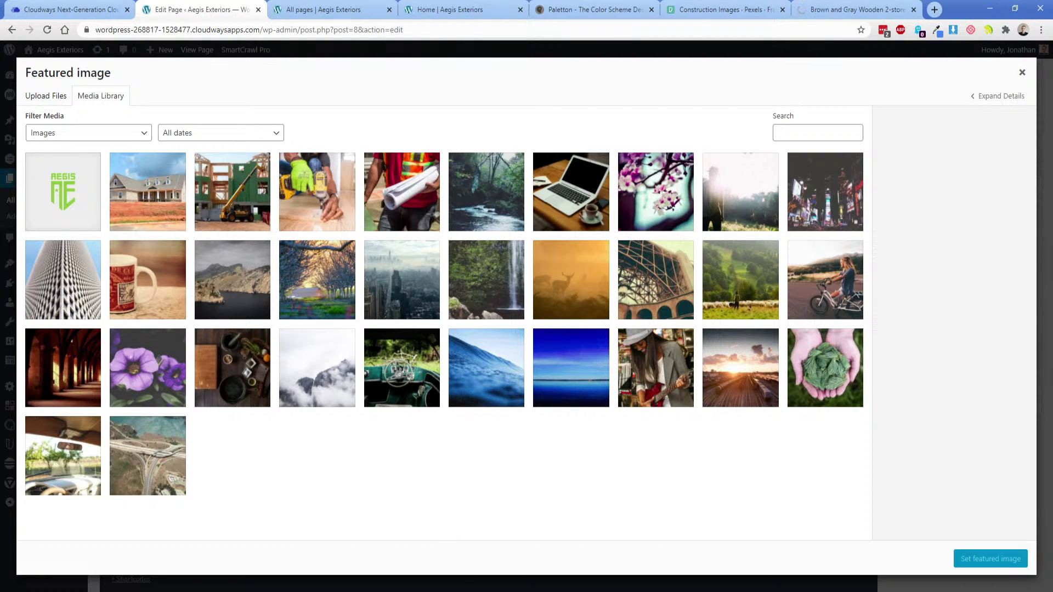
# In the Adobe XD homepage design, reveal the full hero image and mark it for export.
pyautogui.hotkey('alt', 'Tab')
pyautogui.doubleClick(314, 273)
pyautogui.rightClick(315, 273)
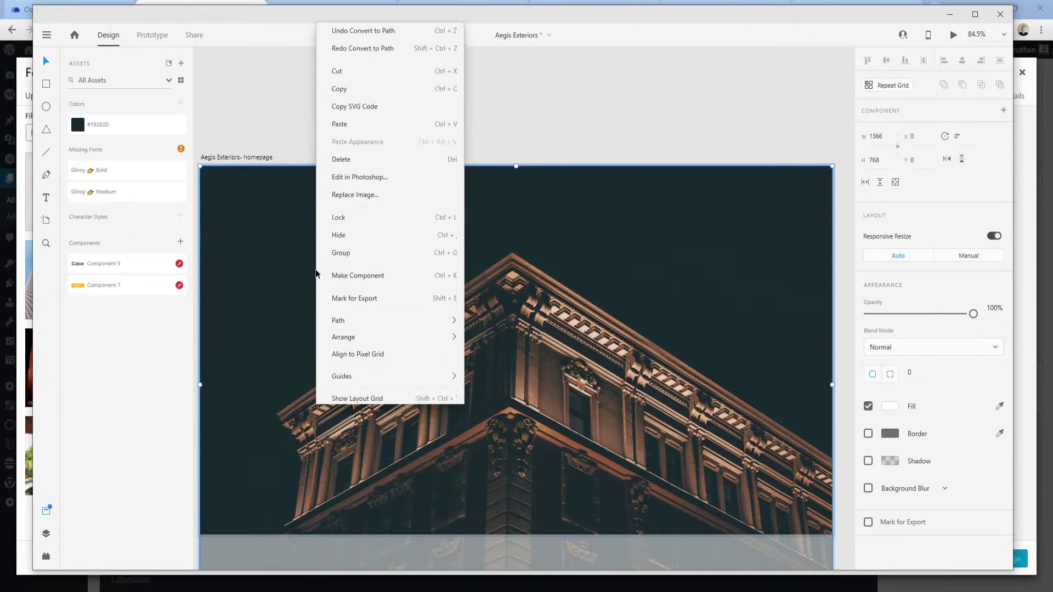
pyautogui.click(354, 276)
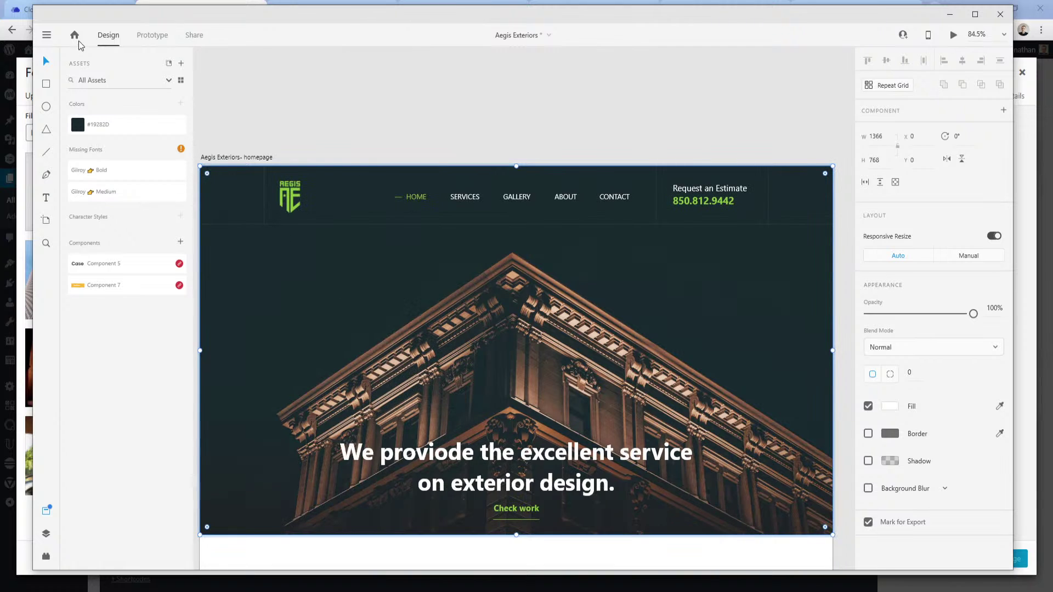
# Export all artboards as PNG to Downloads, then reopen WordPress's featured image picker.
pyautogui.click(47, 35)
pyautogui.moveTo(72, 397)
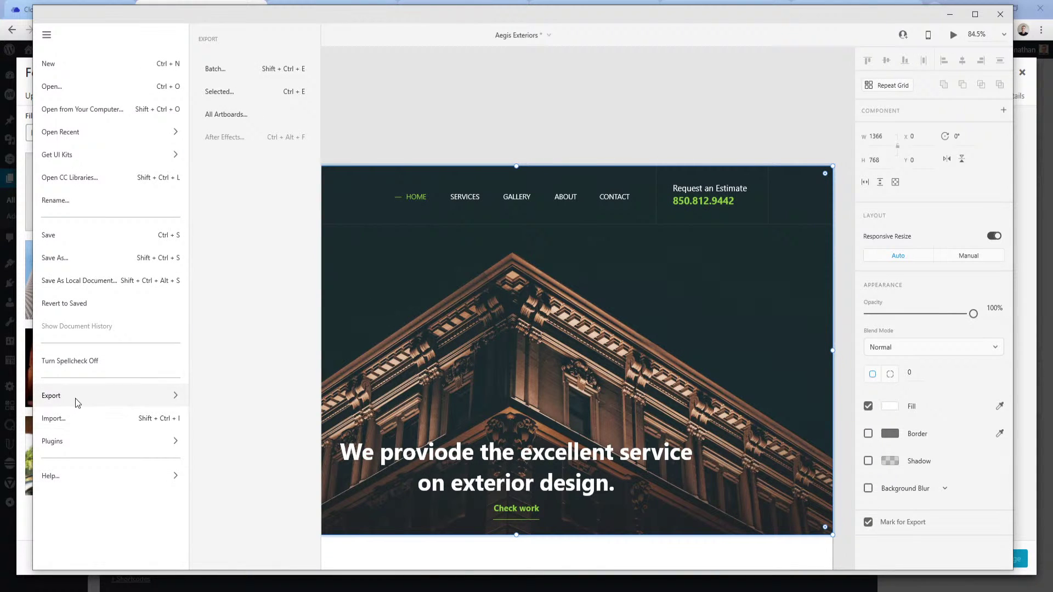
pyautogui.click(275, 116)
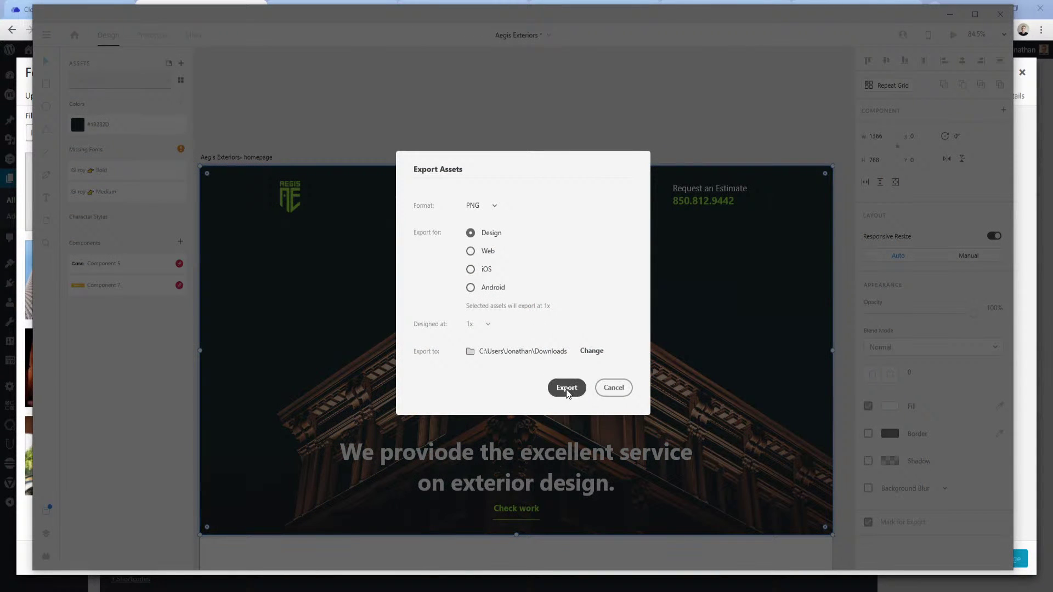
pyautogui.click(566, 386)
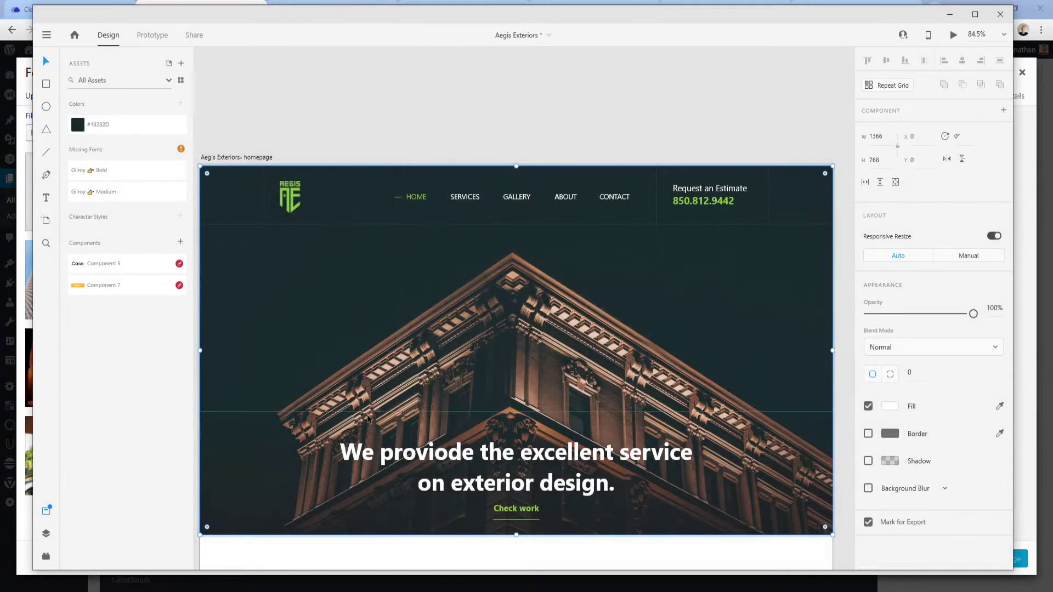
pyautogui.click(283, 591)
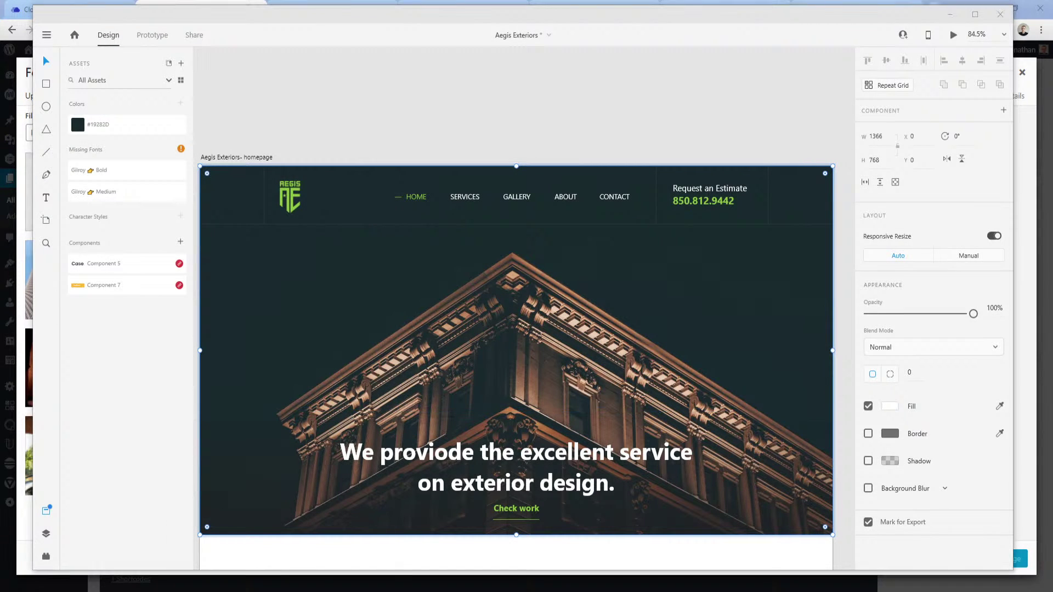
pyautogui.click(246, 562)
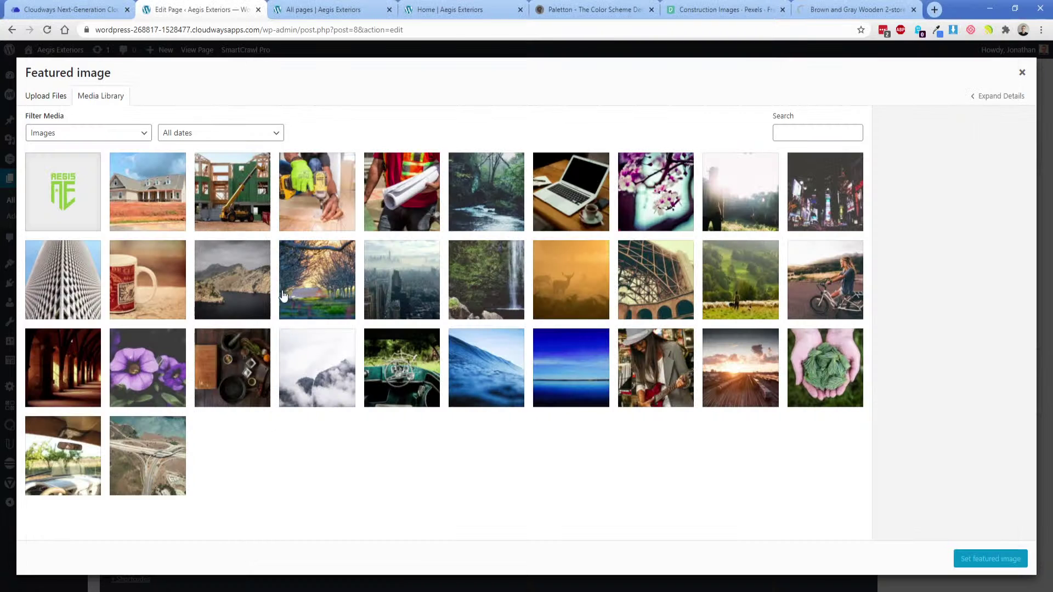
# Reload the failed Pexels download page, then return to the page being edited.
pyautogui.click(816, 16)
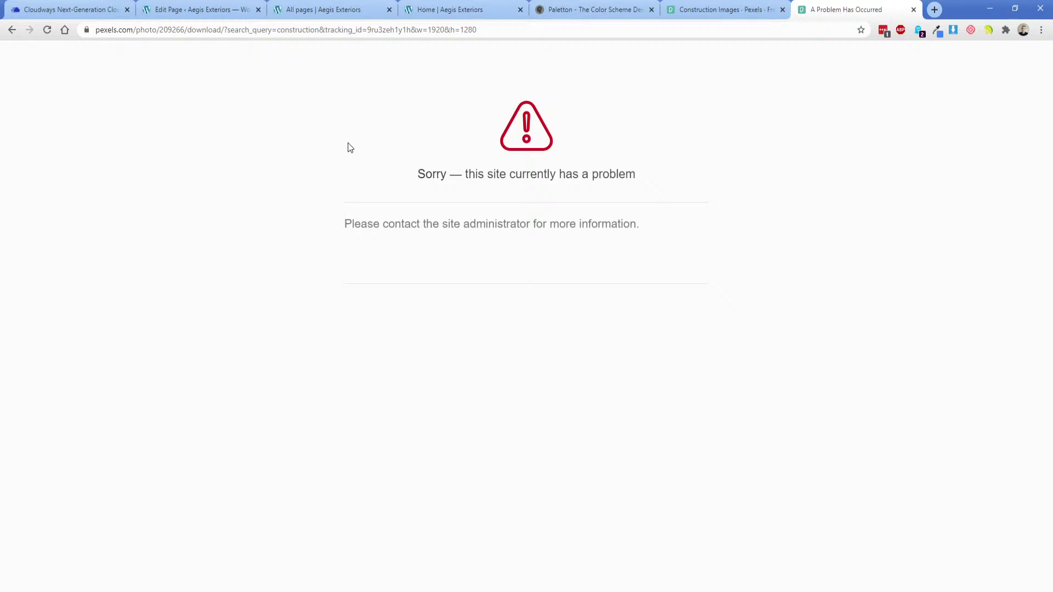
pyautogui.click(47, 29)
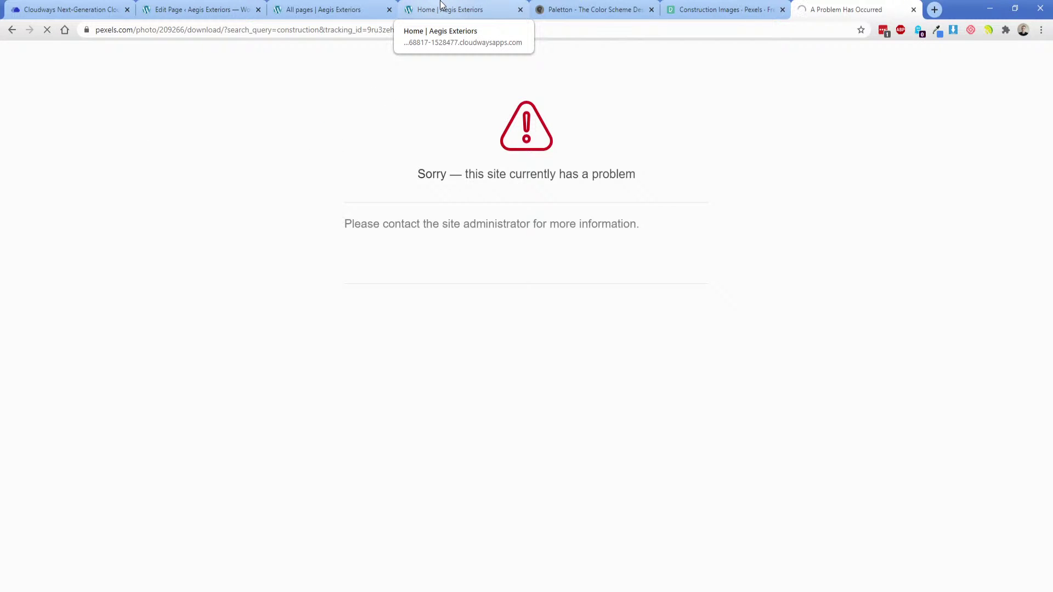
pyautogui.click(203, 6)
# Upload hero-img.png, set it as the featured image, and update the page.
pyautogui.click(49, 98)
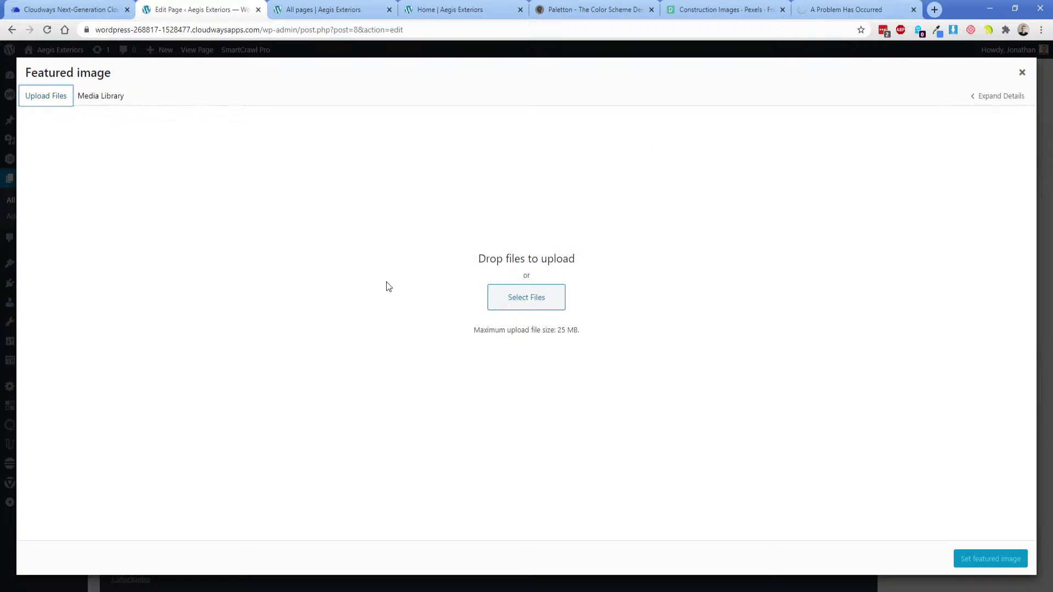
pyautogui.click(499, 299)
pyautogui.doubleClick(140, 99)
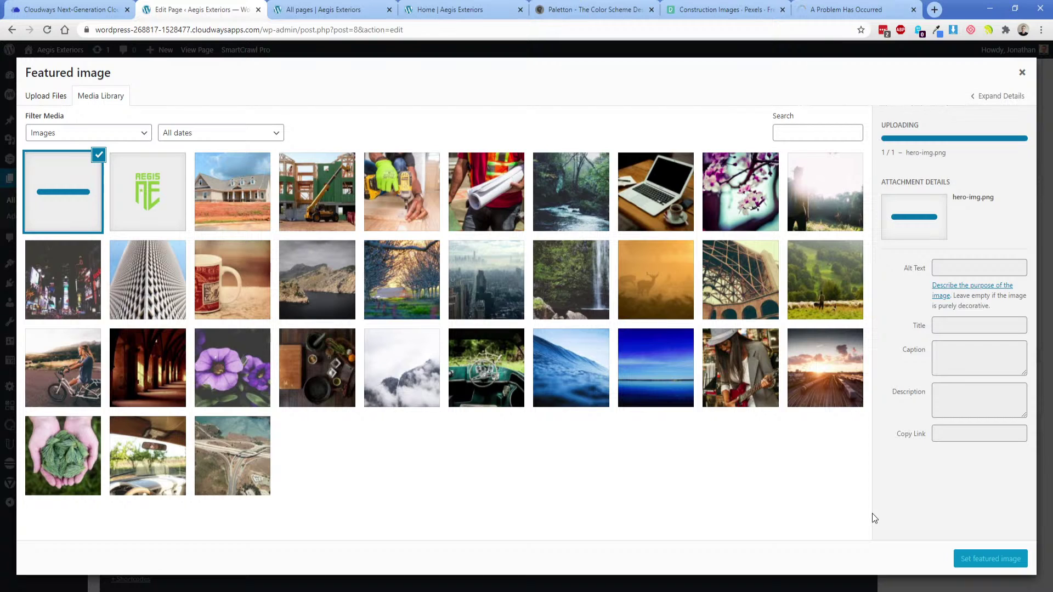
pyautogui.click(990, 558)
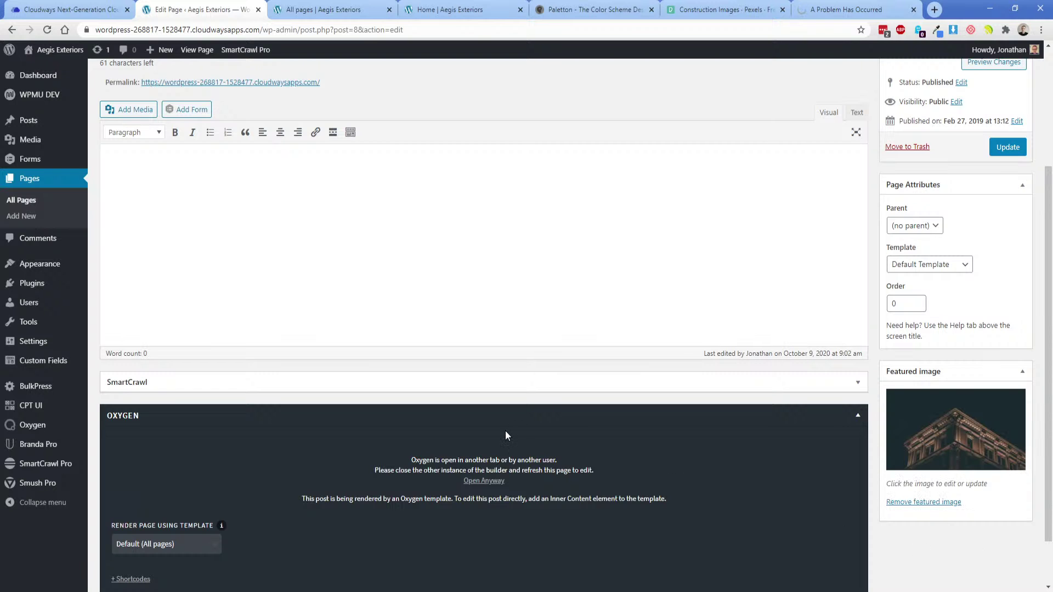
pyautogui.click(1007, 147)
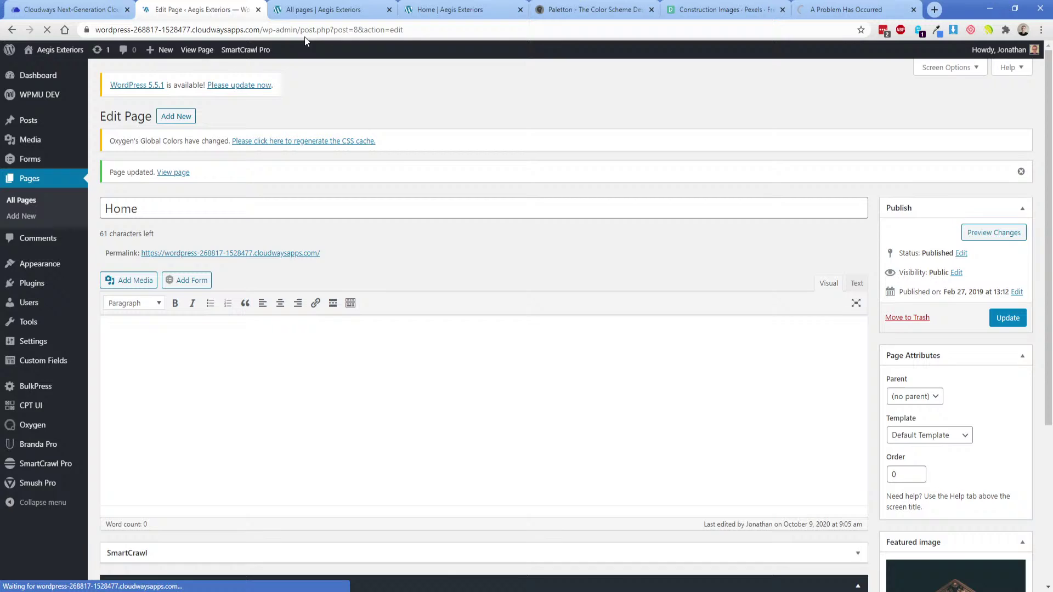
# In Oxygen, set the hero section's background image to the Featured Image dynamic data.
pyautogui.click(299, 12)
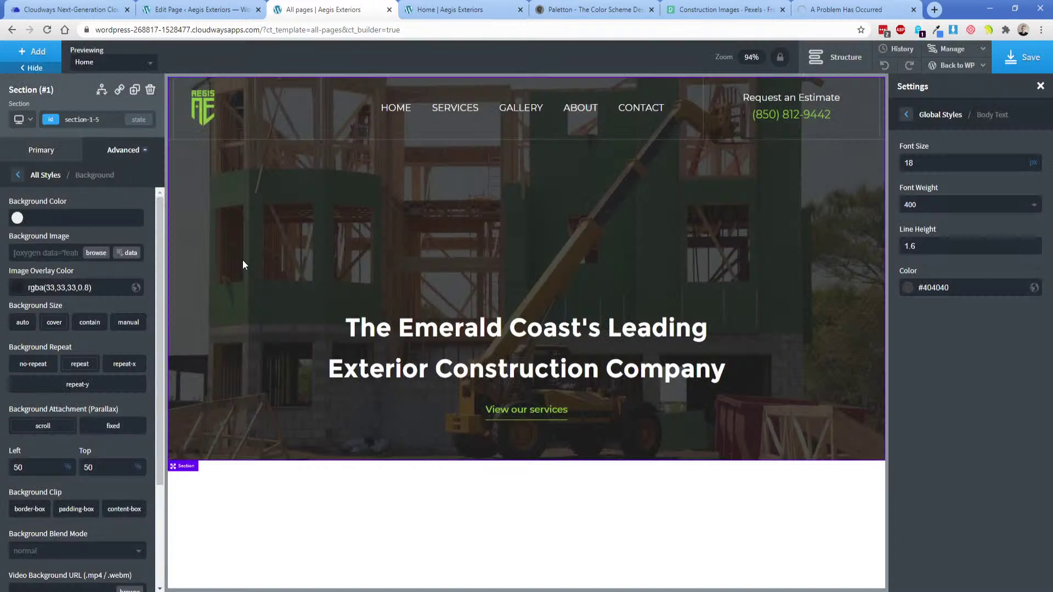
pyautogui.click(128, 252)
pyautogui.click(244, 186)
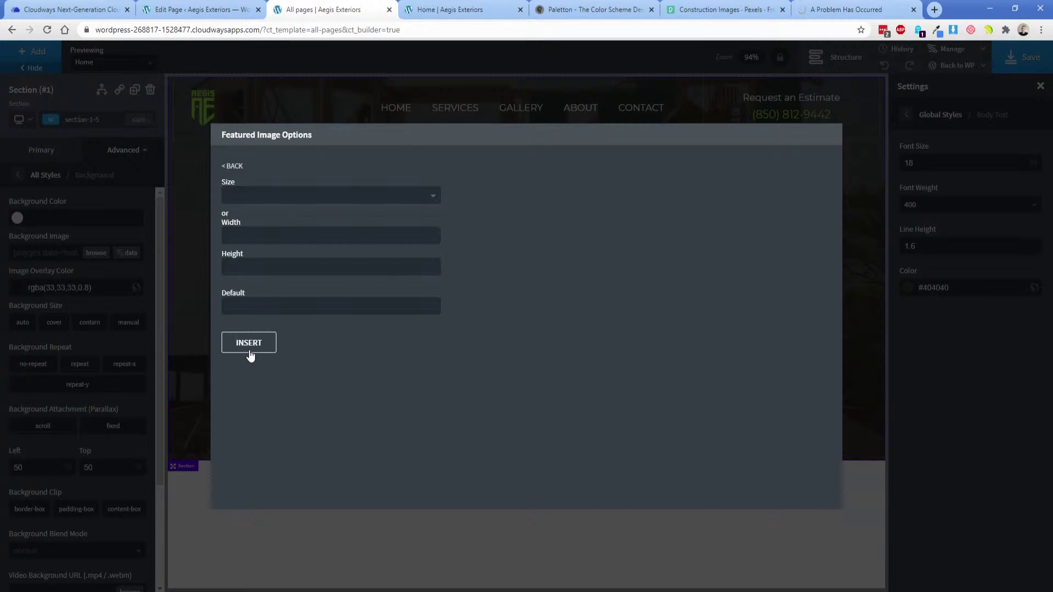
pyautogui.click(250, 343)
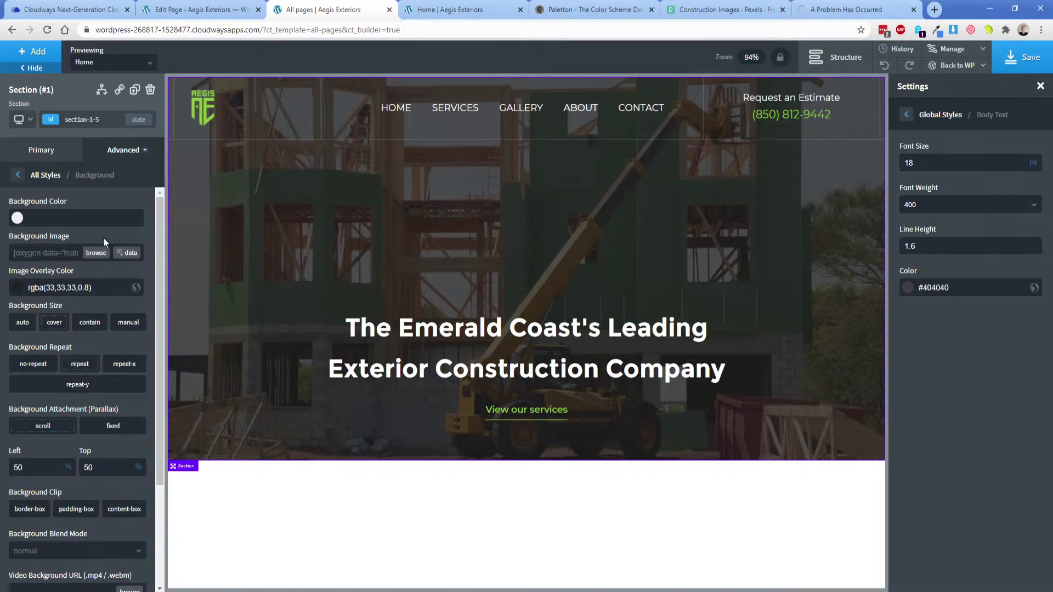
# Preview the template with About Us and another page, save it, and reload the builder.
pyautogui.click(102, 64)
pyautogui.click(94, 123)
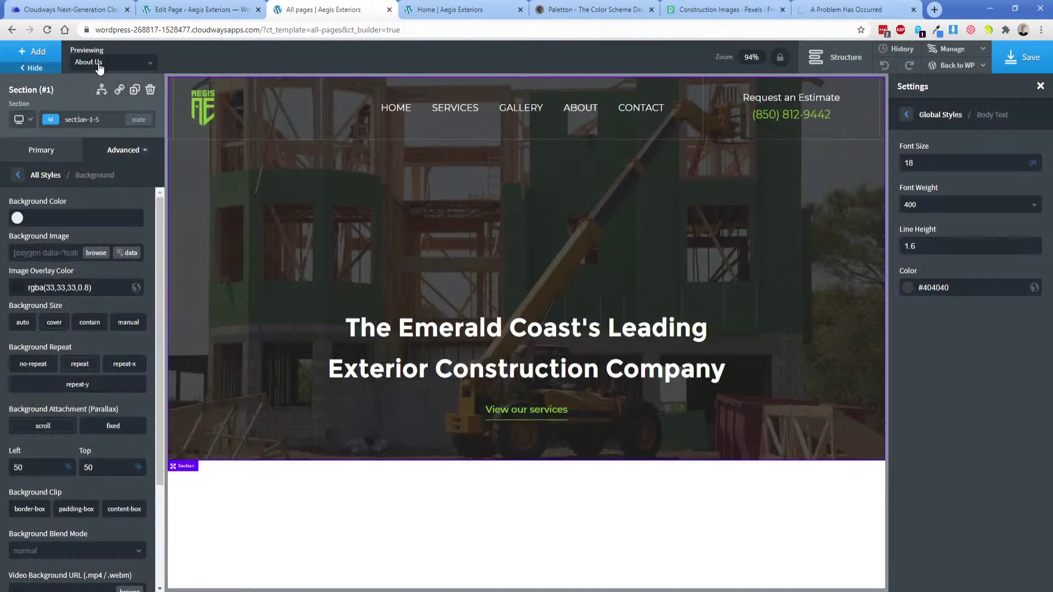
pyautogui.click(98, 64)
pyautogui.click(93, 112)
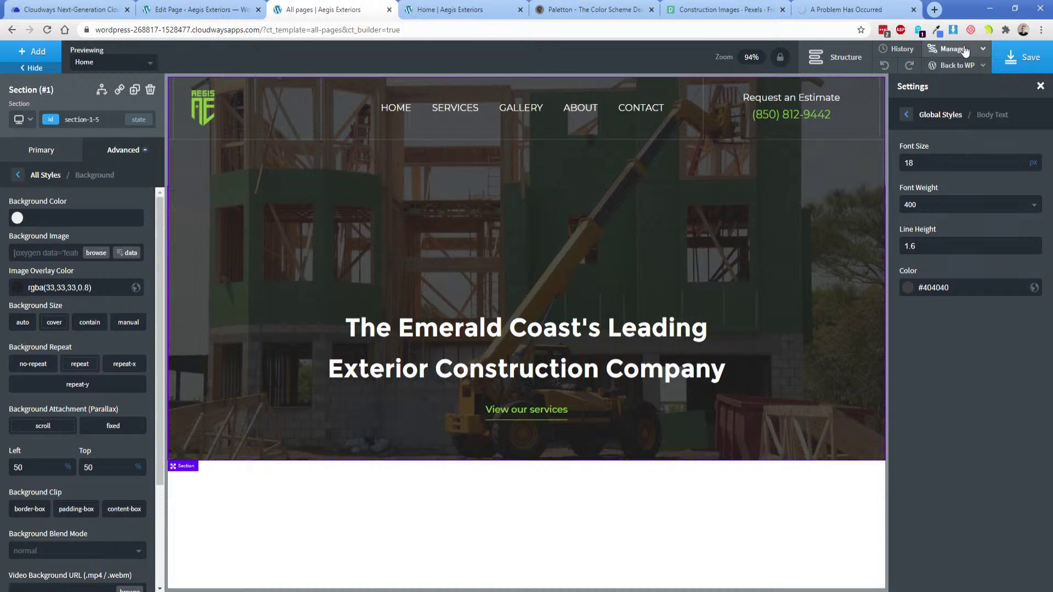
pyautogui.click(1021, 57)
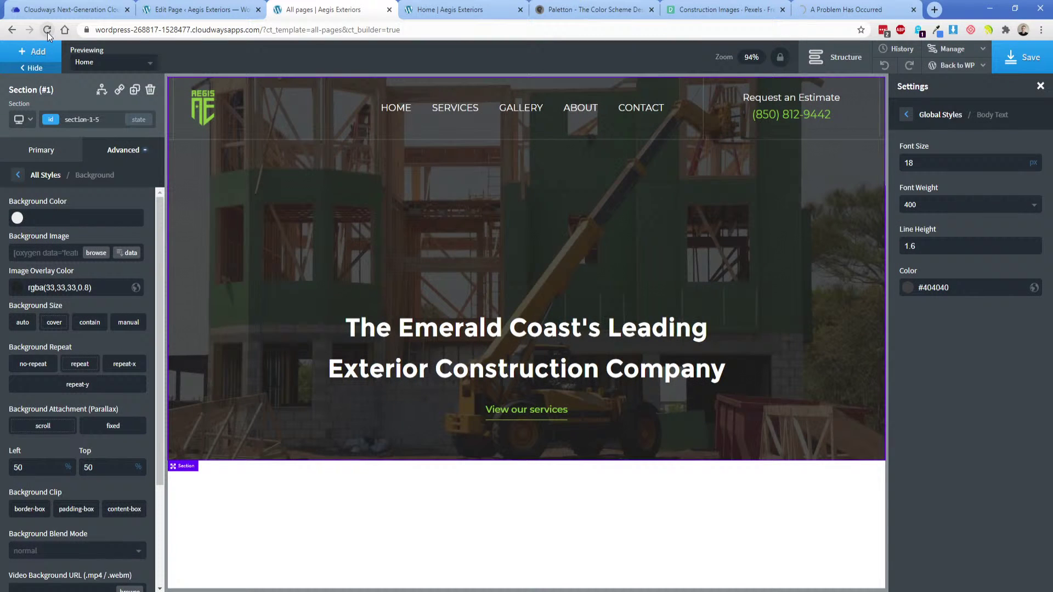
pyautogui.click(47, 30)
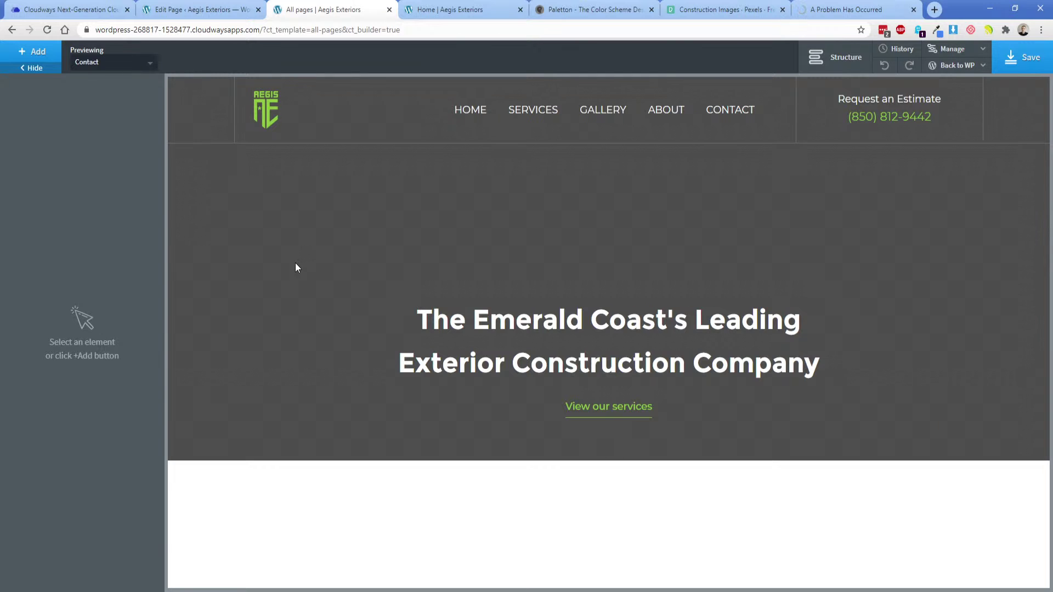
# Clear the hero section's Image Overlay Color in its Background settings.
pyautogui.click(295, 267)
pyautogui.click(123, 150)
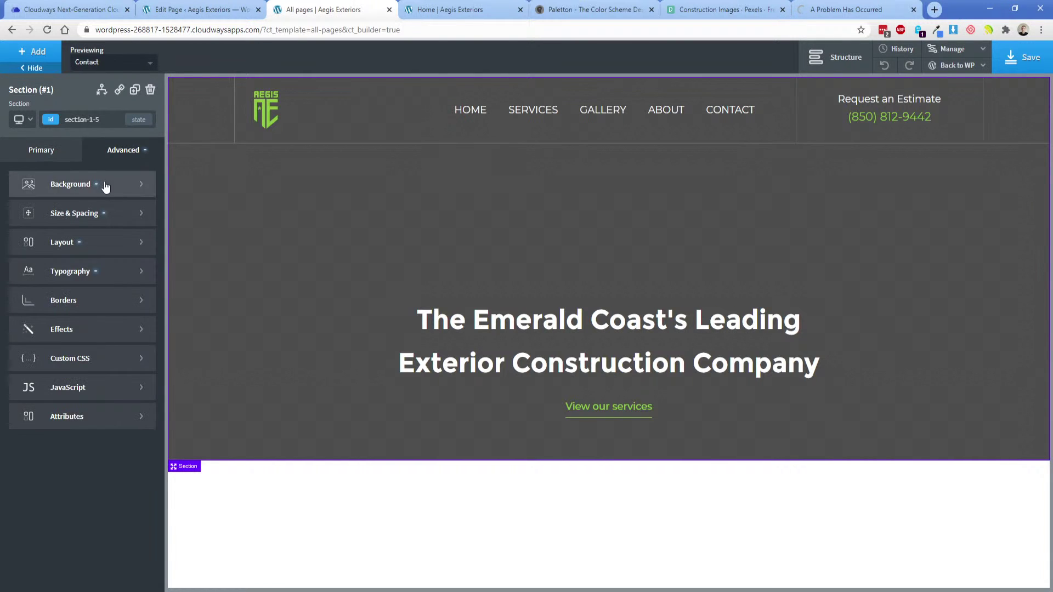
pyautogui.click(104, 181)
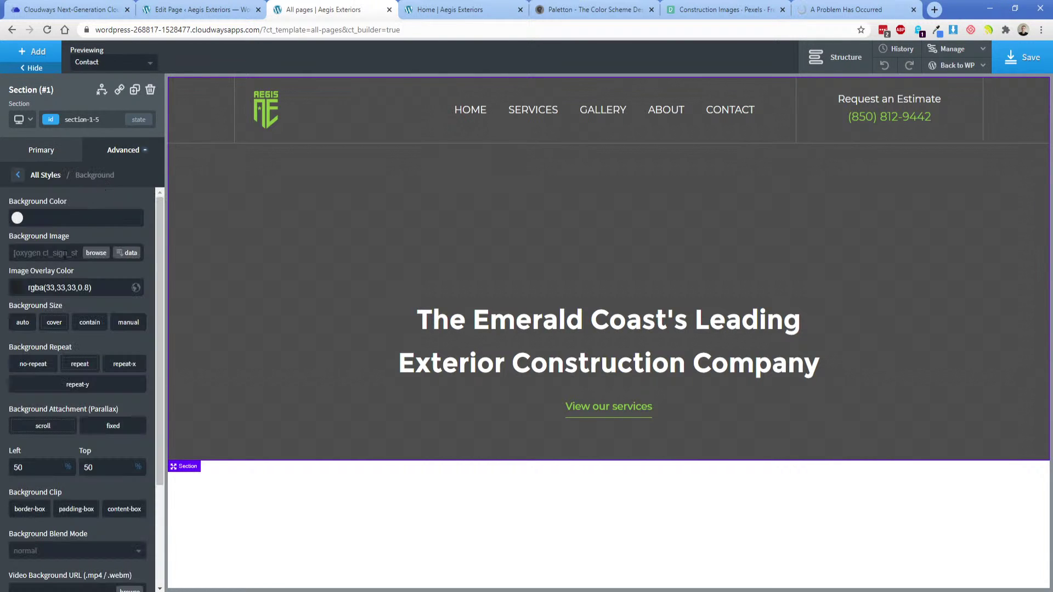
pyautogui.tripleClick(66, 287)
pyautogui.press('BackSpace')
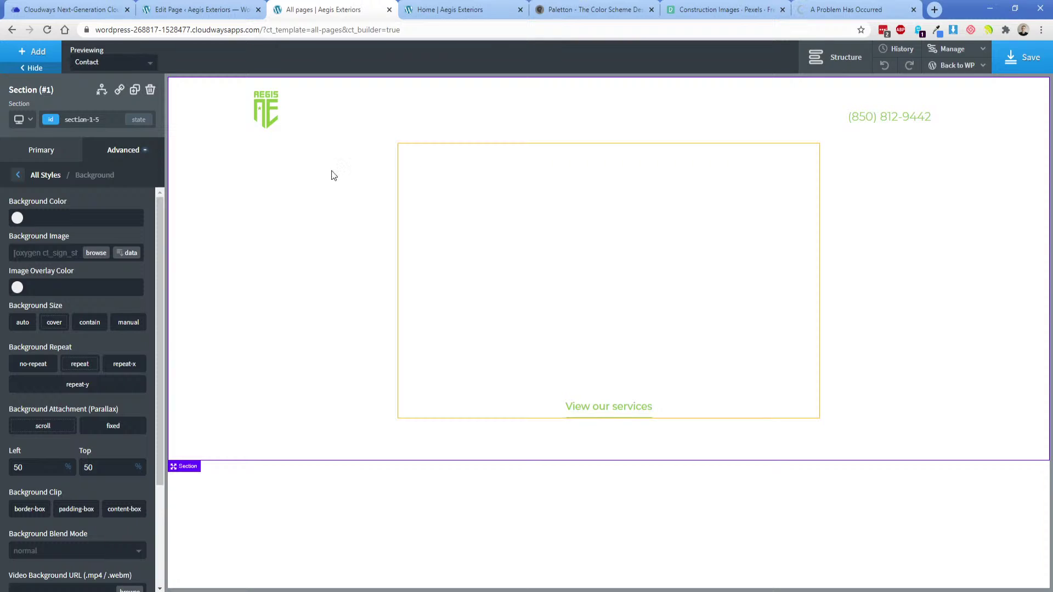
# Preview the template with Home and drag to shrink the hero section's bottom padding.
pyautogui.click(122, 63)
pyautogui.click(104, 133)
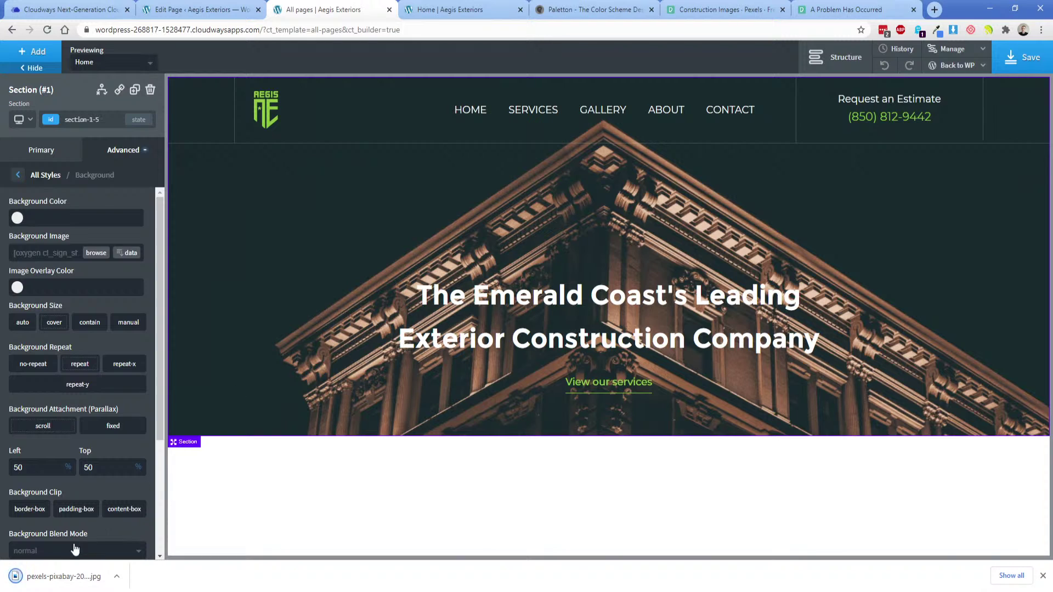
pyautogui.click(1042, 575)
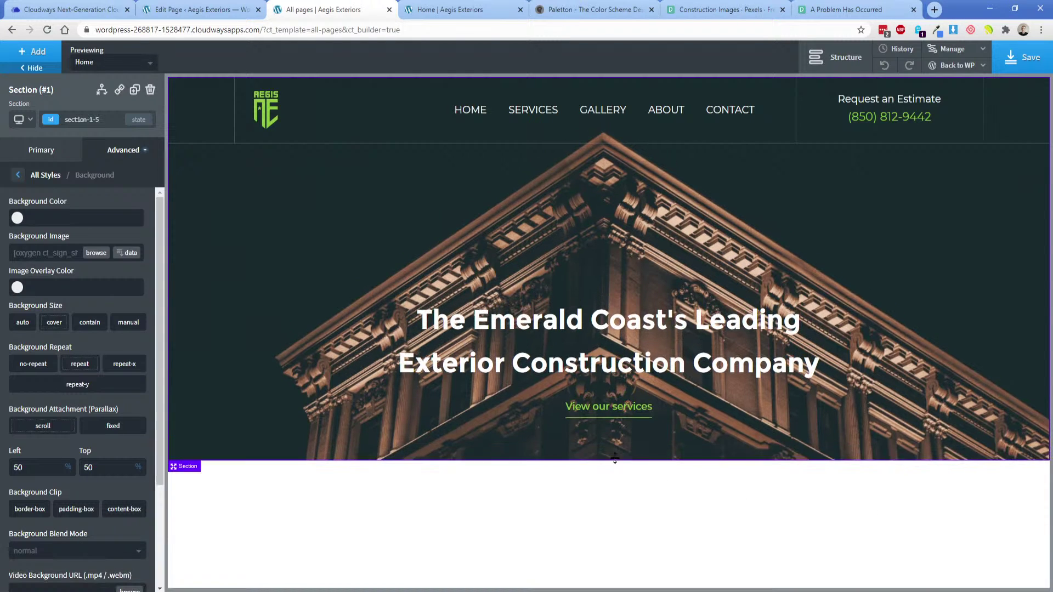
pyautogui.click(450, 393)
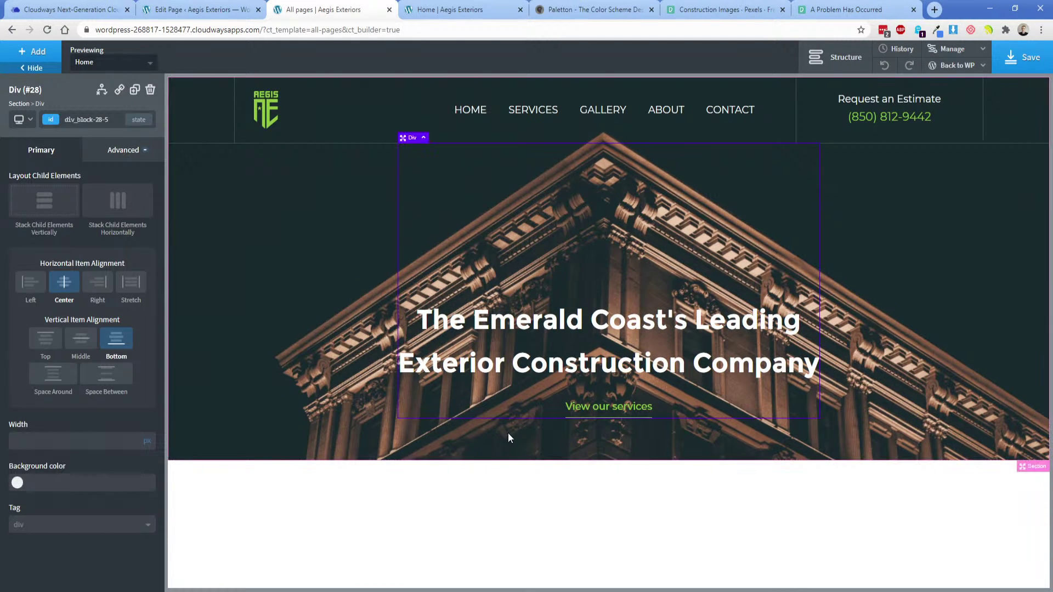
pyautogui.click(419, 447)
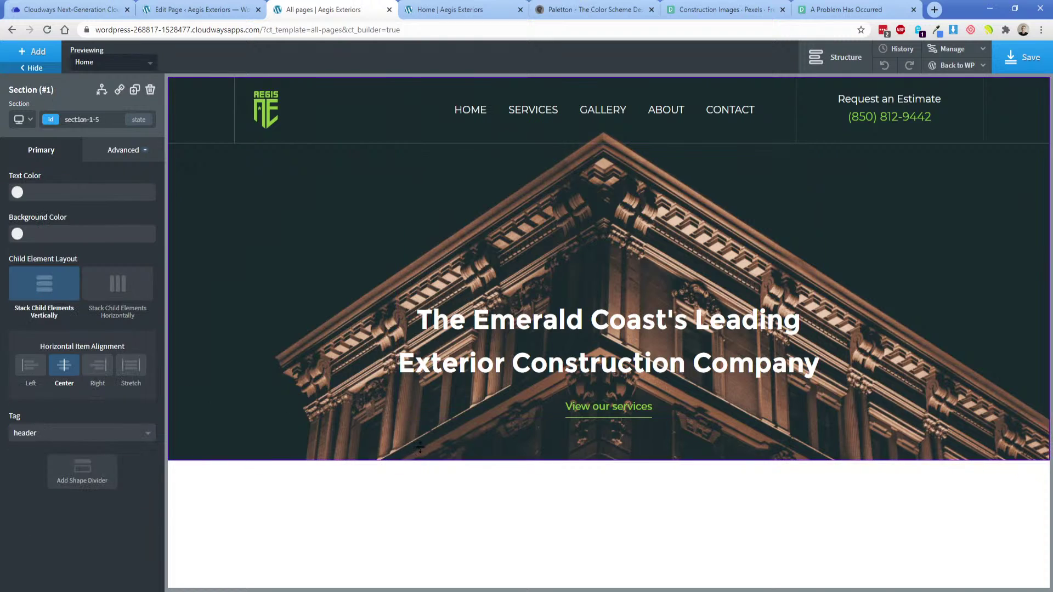
pyautogui.moveTo(419, 447); pyautogui.dragTo(331, 436)
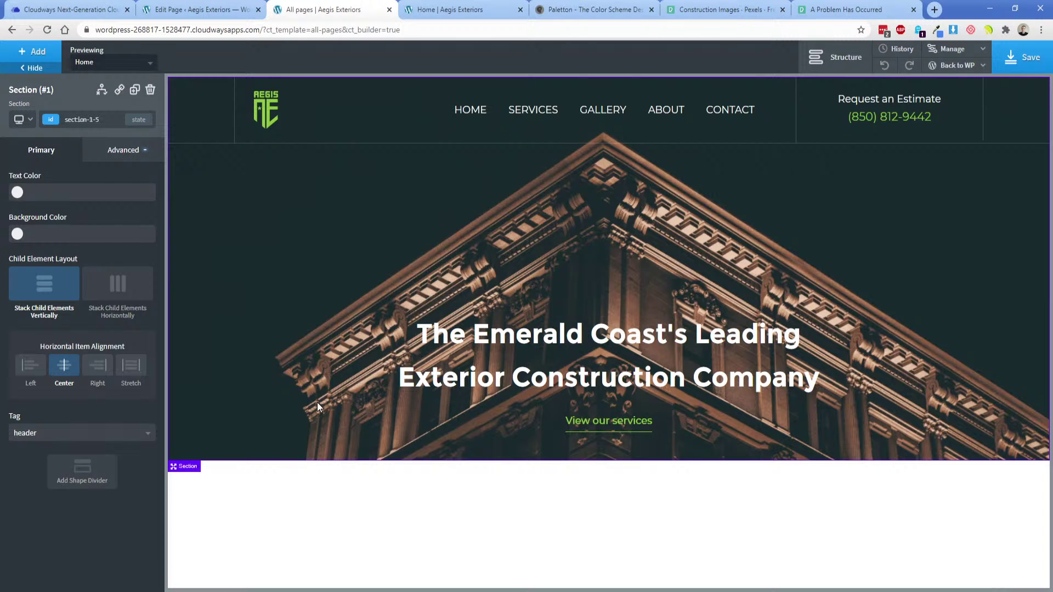
# Set the hero section's bottom container padding to 30 px, checking the XD mockup.
pyautogui.click(124, 151)
pyautogui.click(93, 217)
pyautogui.doubleClick(73, 253)
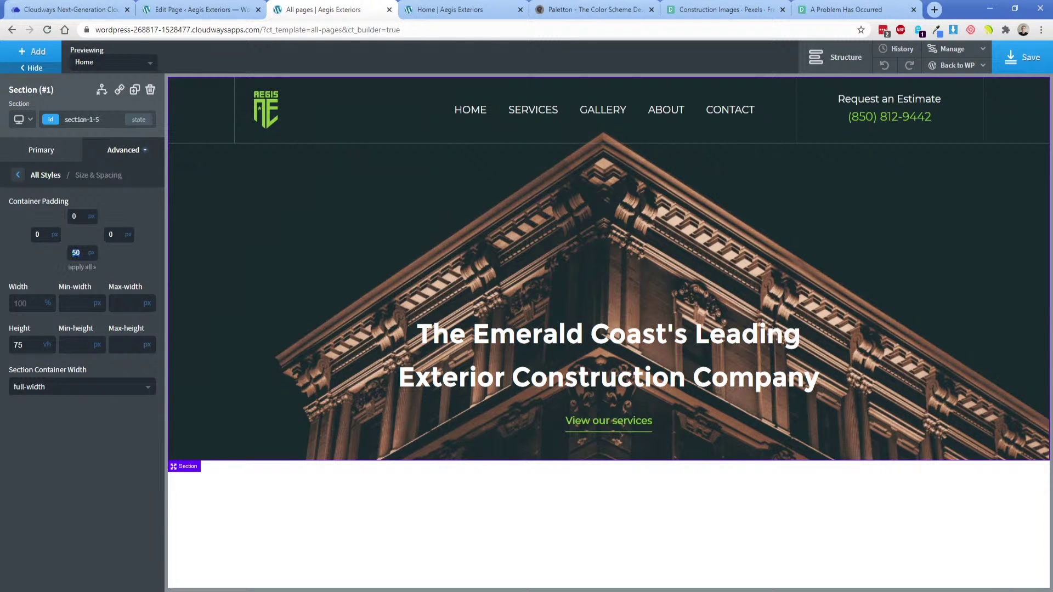
pyautogui.write('25')
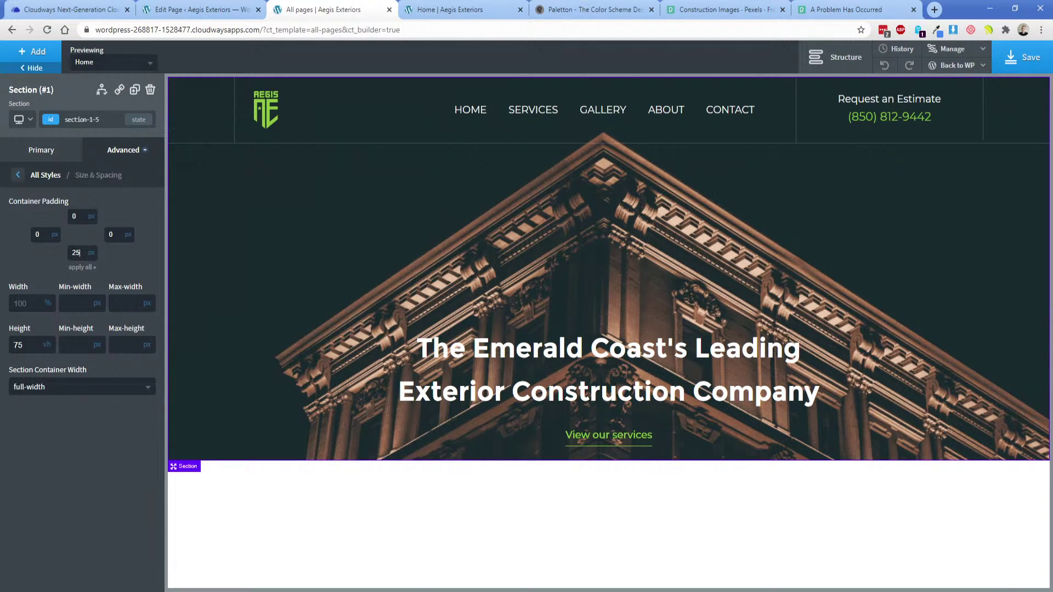
pyautogui.hotkey('alt', 'Tab')
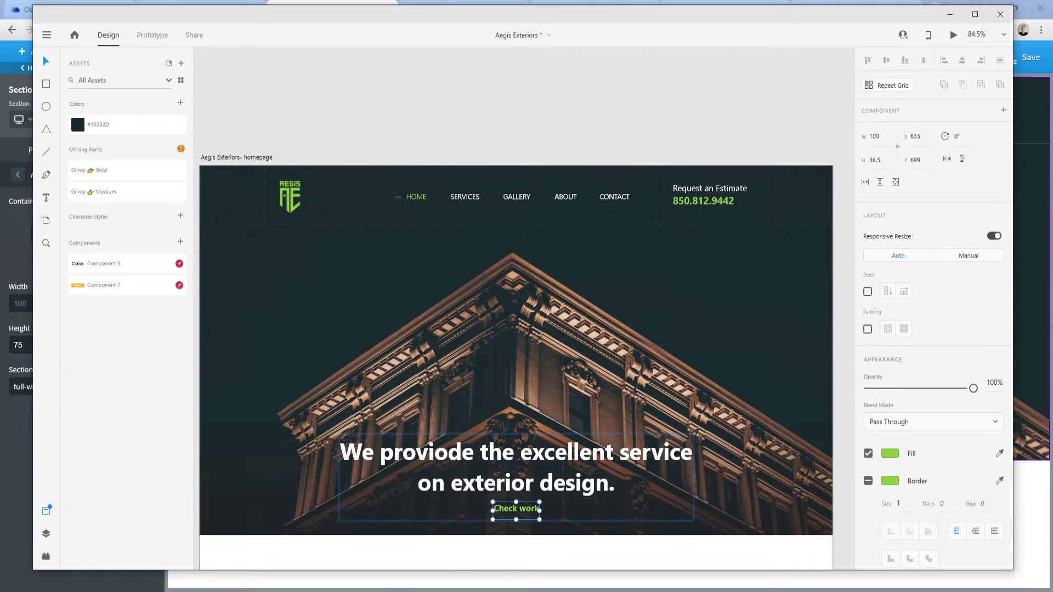
pyautogui.hotkey('alt', 'Tab')
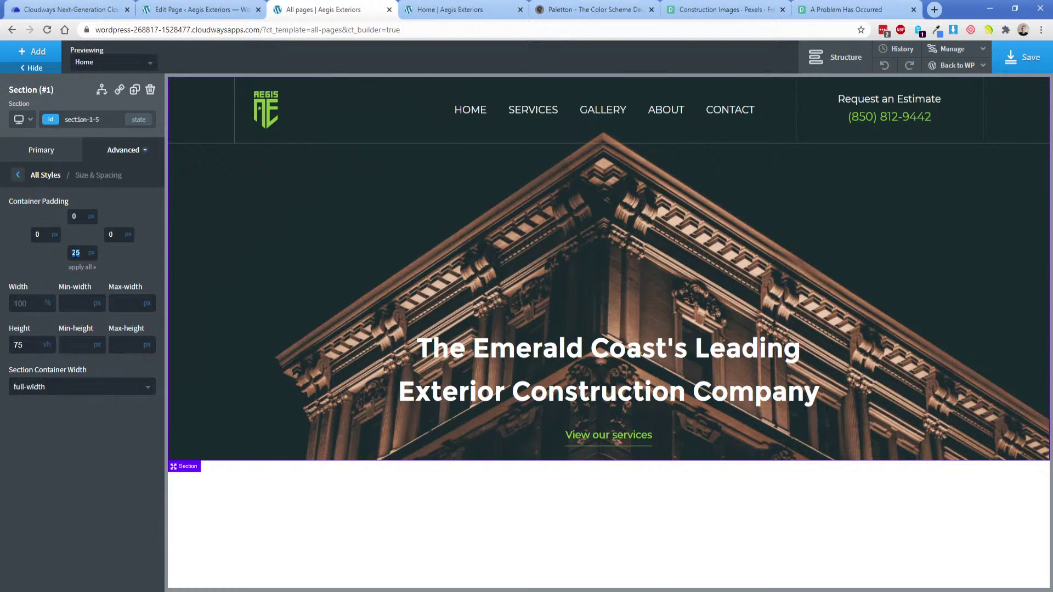
pyautogui.write('30')
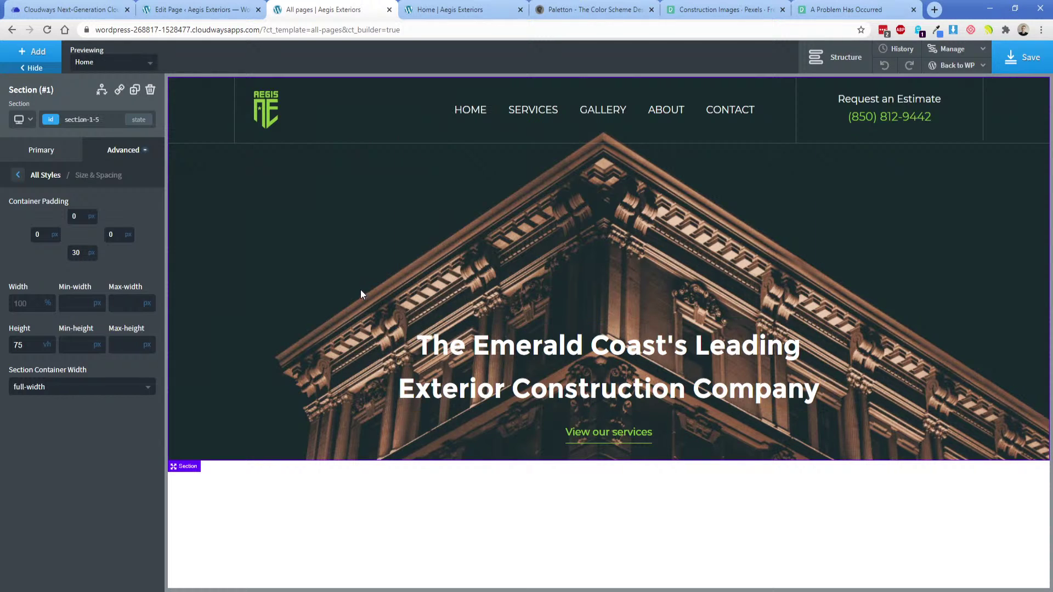
# In the XD mockup, select the hero background and reveal the full uncropped image.
pyautogui.click(528, 590)
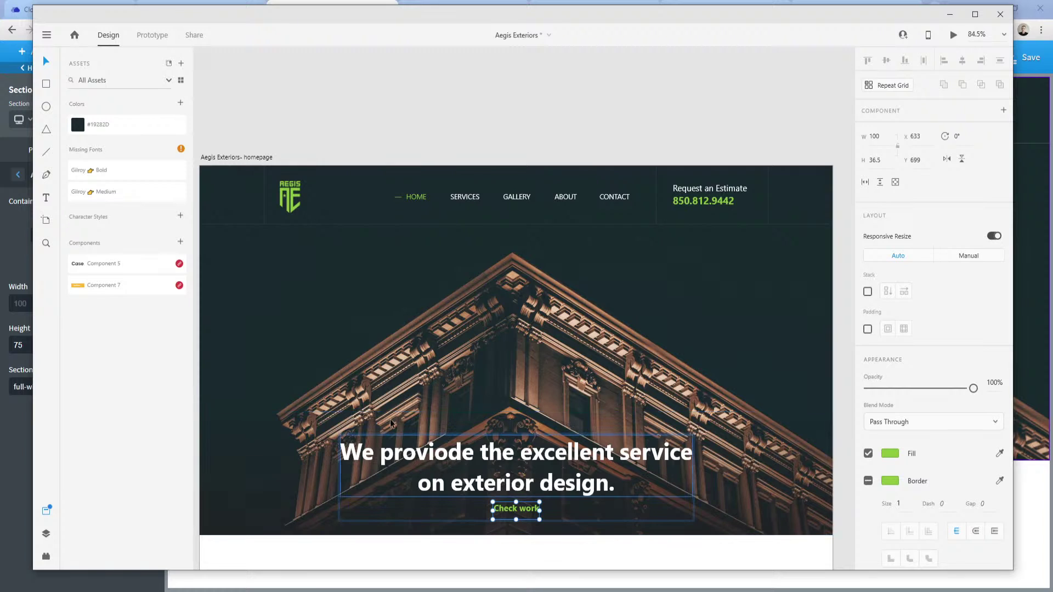
pyautogui.click(352, 286)
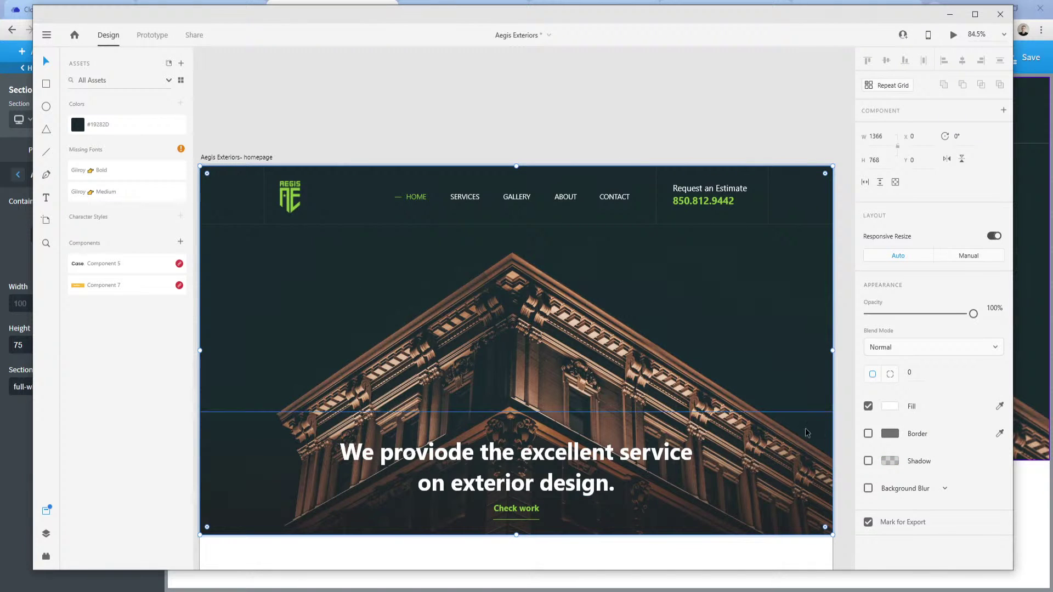
pyautogui.doubleClick(382, 289)
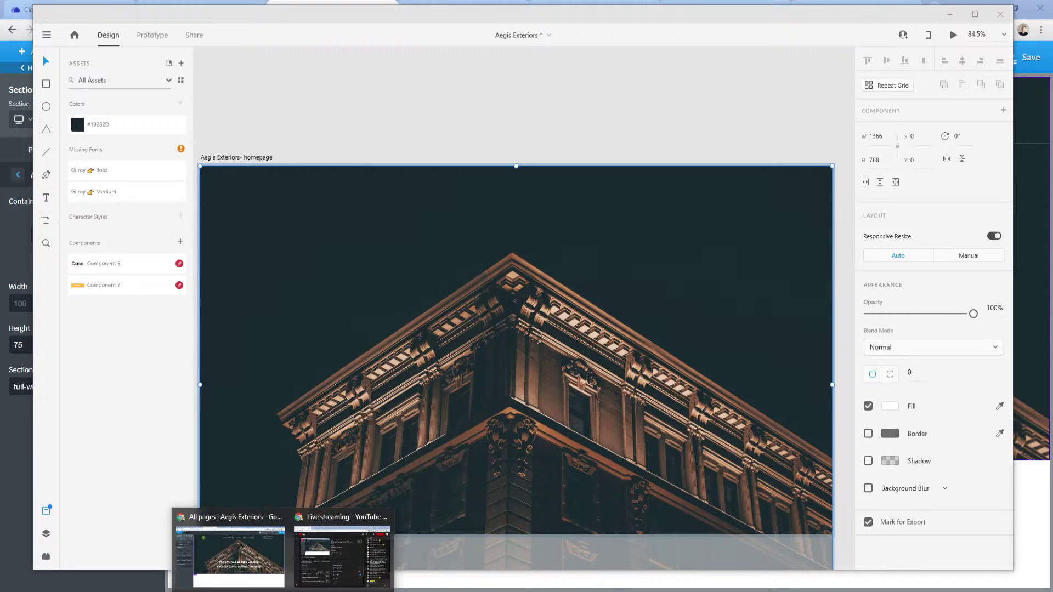
# Give the hero heading a black text shadow with offsets 0 and 1 and blur 3.
pyautogui.click(247, 570)
pyautogui.click(463, 351)
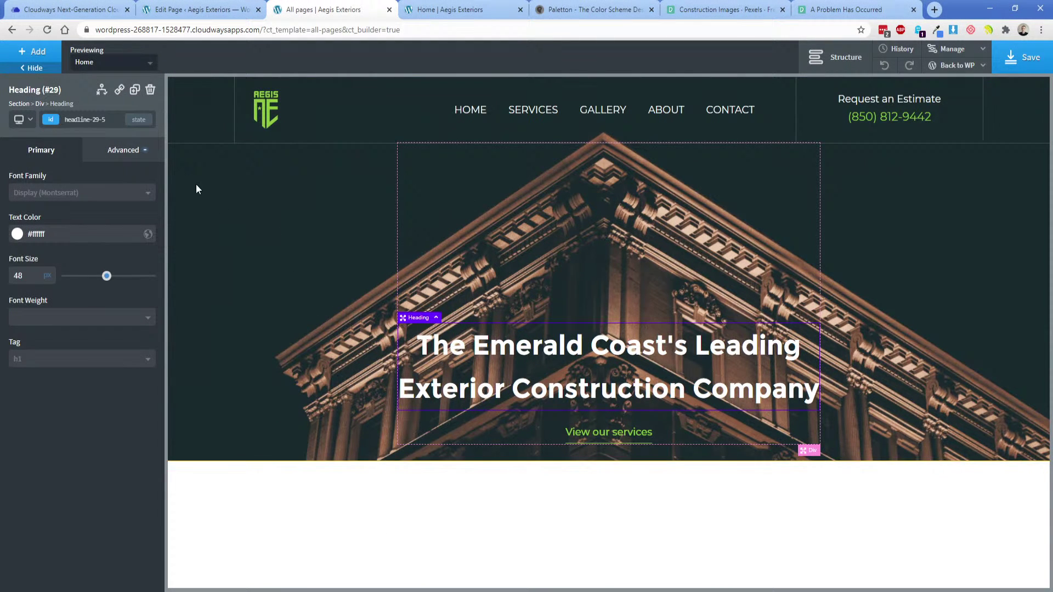
pyautogui.click(135, 156)
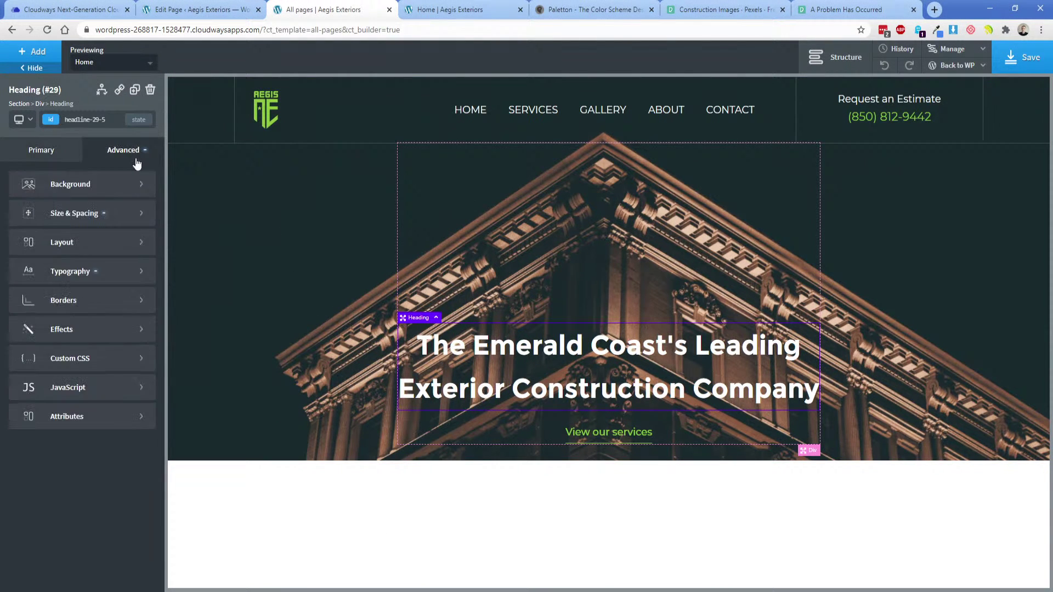
pyautogui.click(86, 337)
pyautogui.click(83, 327)
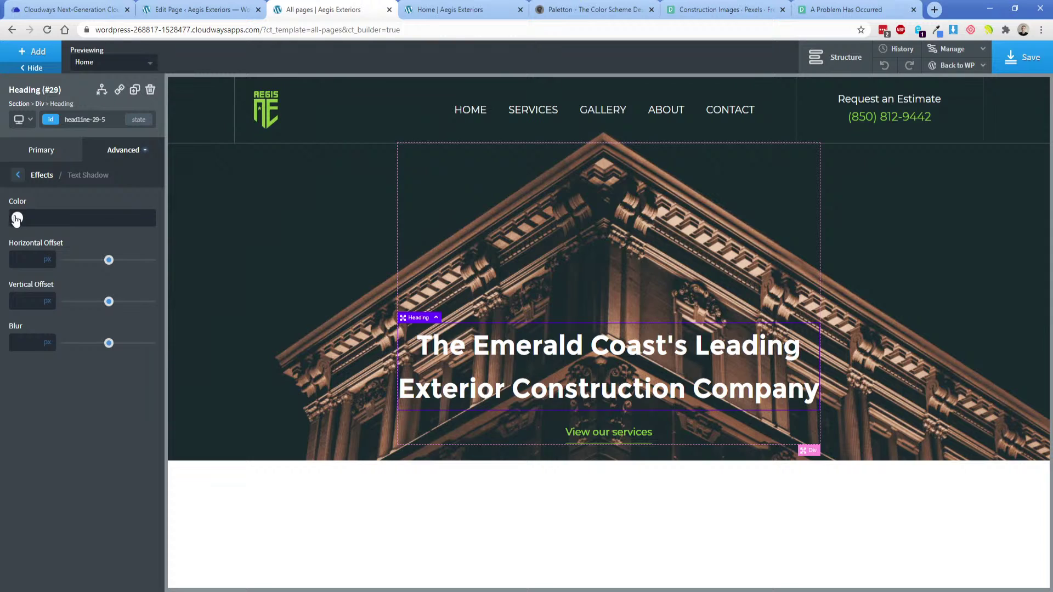
pyautogui.click(16, 219)
pyautogui.click(34, 216)
pyautogui.write('0')
pyautogui.press('Tab')
pyautogui.write('1')
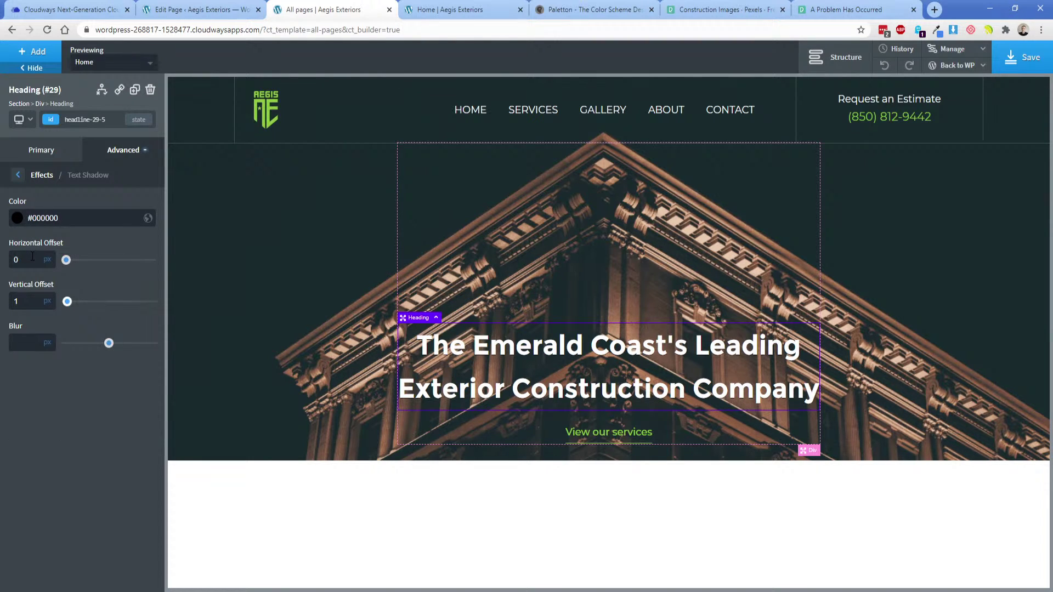
pyautogui.press('Tab')
pyautogui.write('3')
# Set the hero heading's typography line height to 1.2.
pyautogui.click(289, 278)
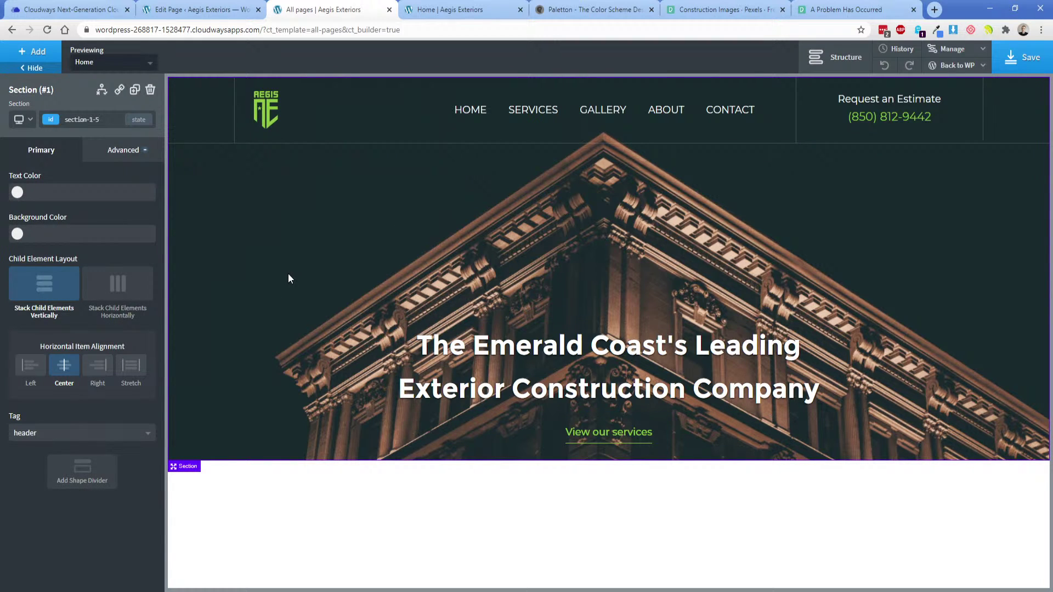
pyautogui.click(548, 344)
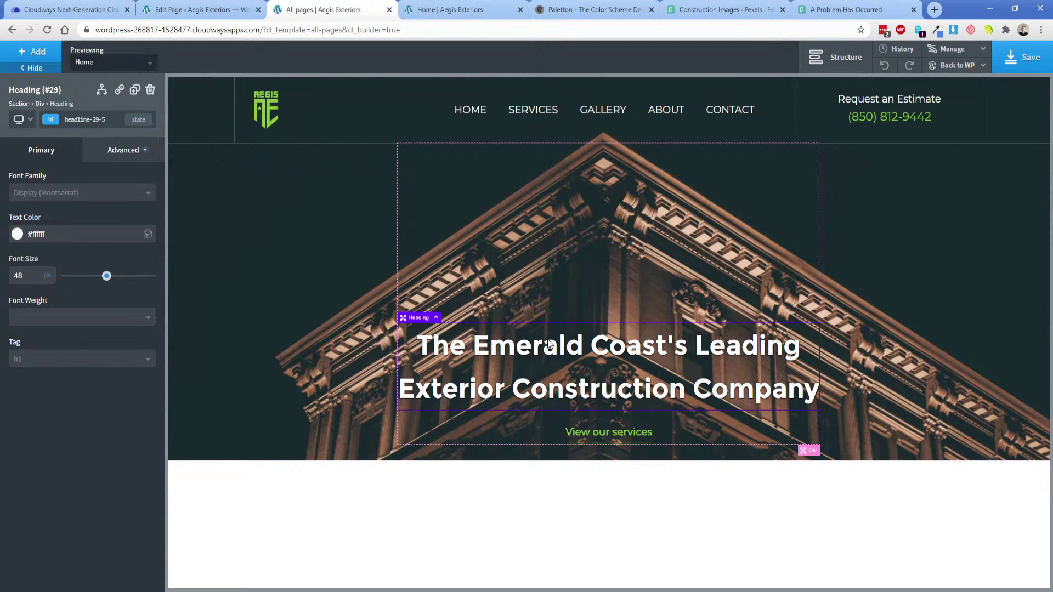
pyautogui.click(125, 151)
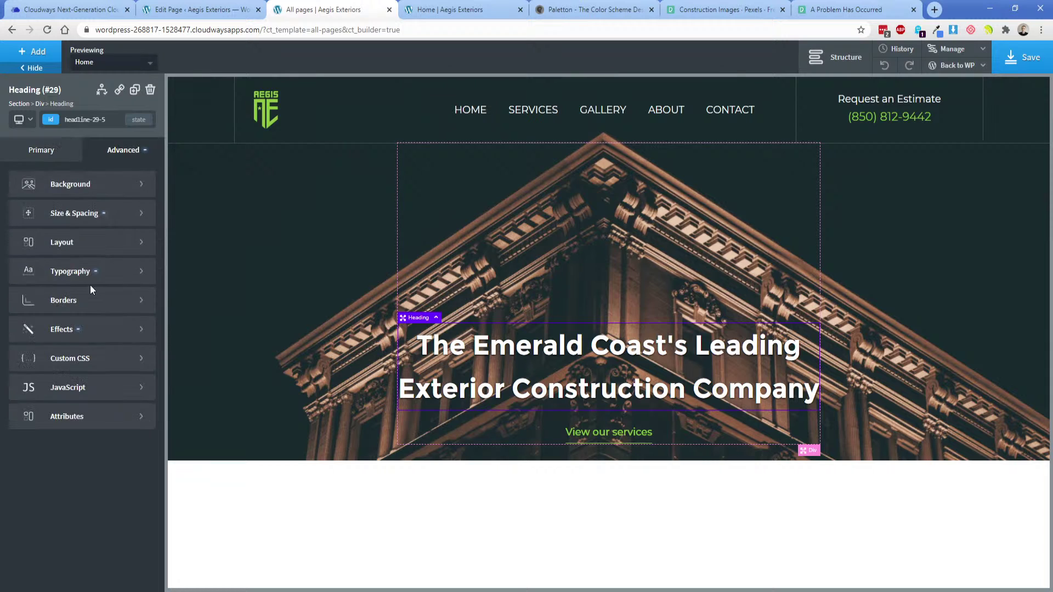
pyautogui.click(84, 281)
pyautogui.write('1.2')
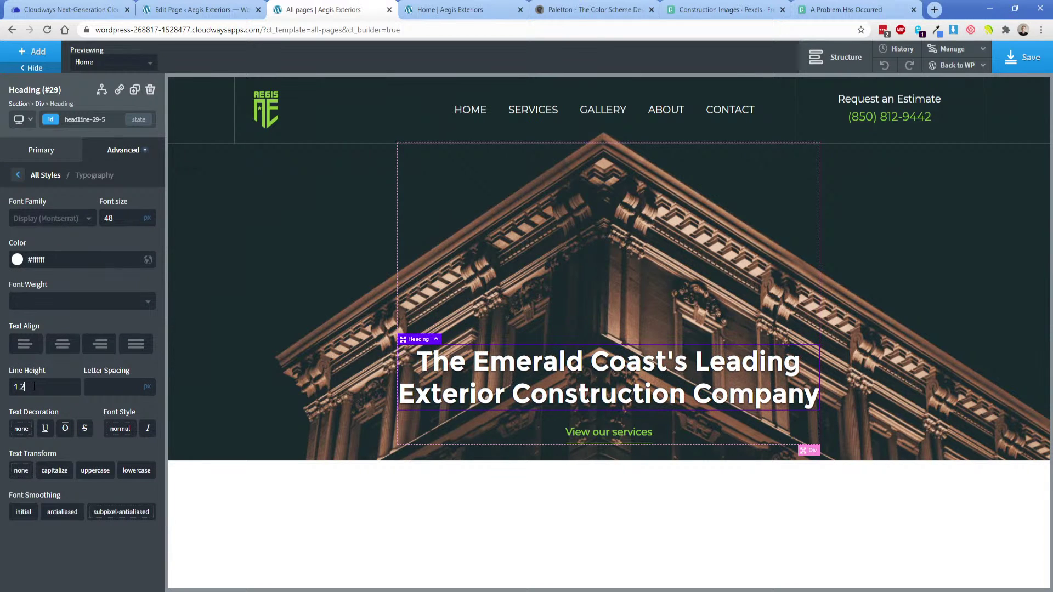
# Compare with the XD mockup, save the page, then reveal XD's full hero image.
pyautogui.hotkey('alt', 'Tab')
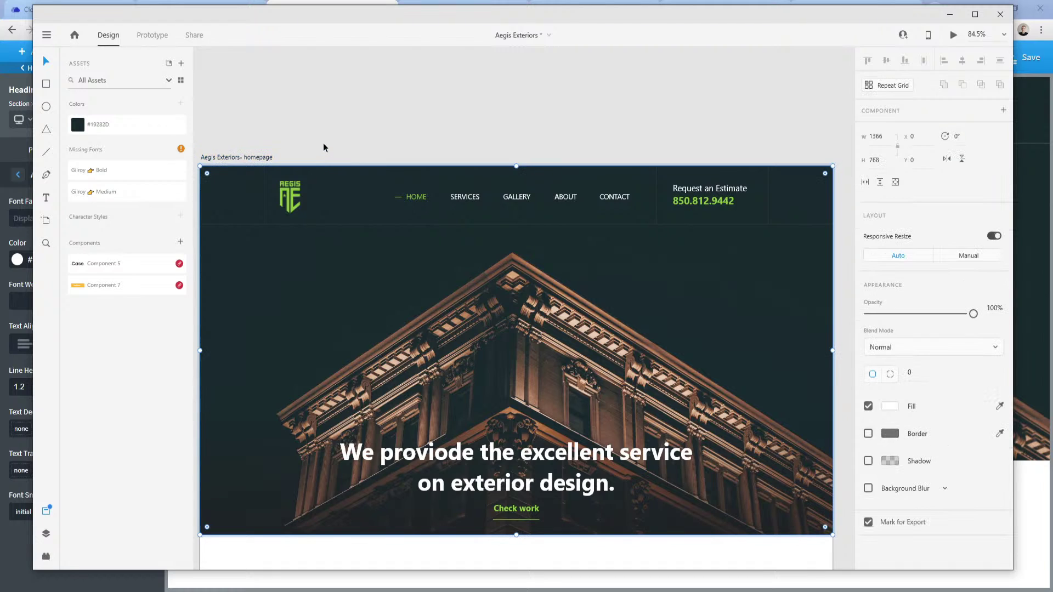
pyautogui.click(228, 572)
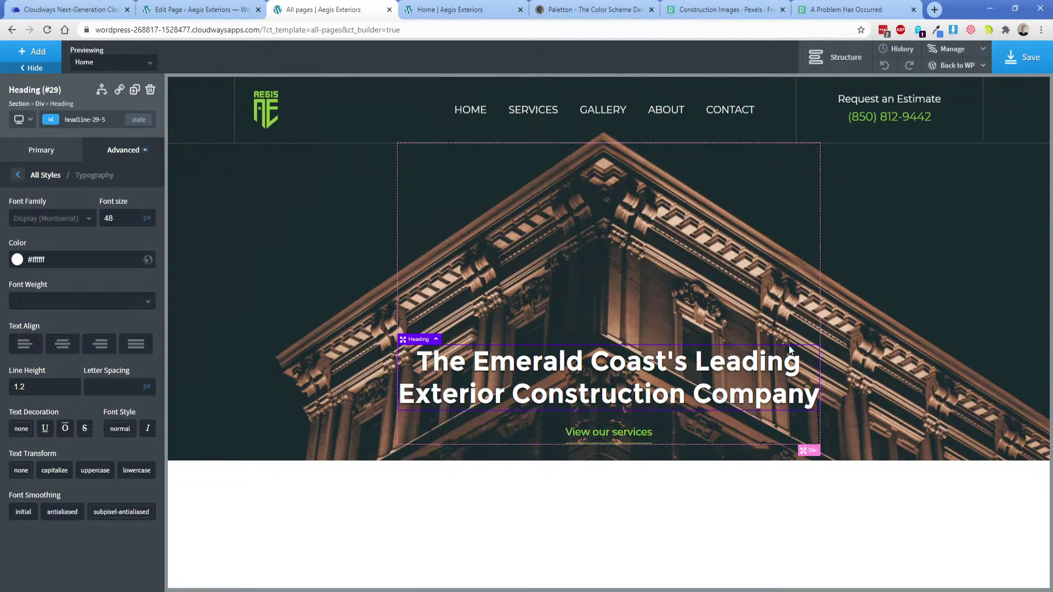
pyautogui.click(872, 346)
pyautogui.click(1025, 61)
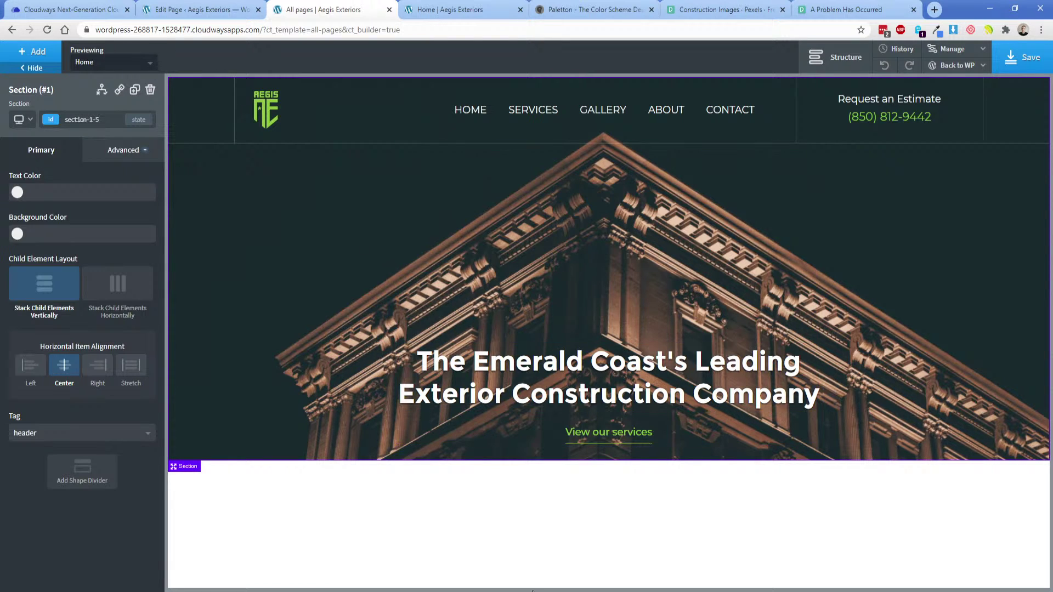
pyautogui.hotkey('alt', 'Tab')
pyautogui.doubleClick(448, 339)
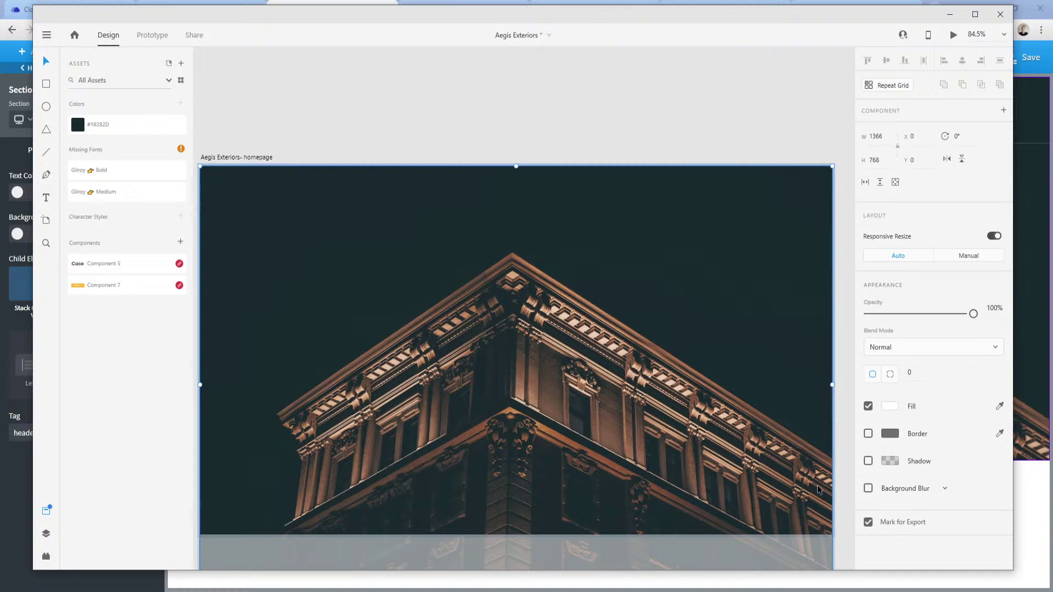
# Inspect how the hero photo is cropped inside its mask in the XD mockup.
pyautogui.scroll(-3, 283, 504)
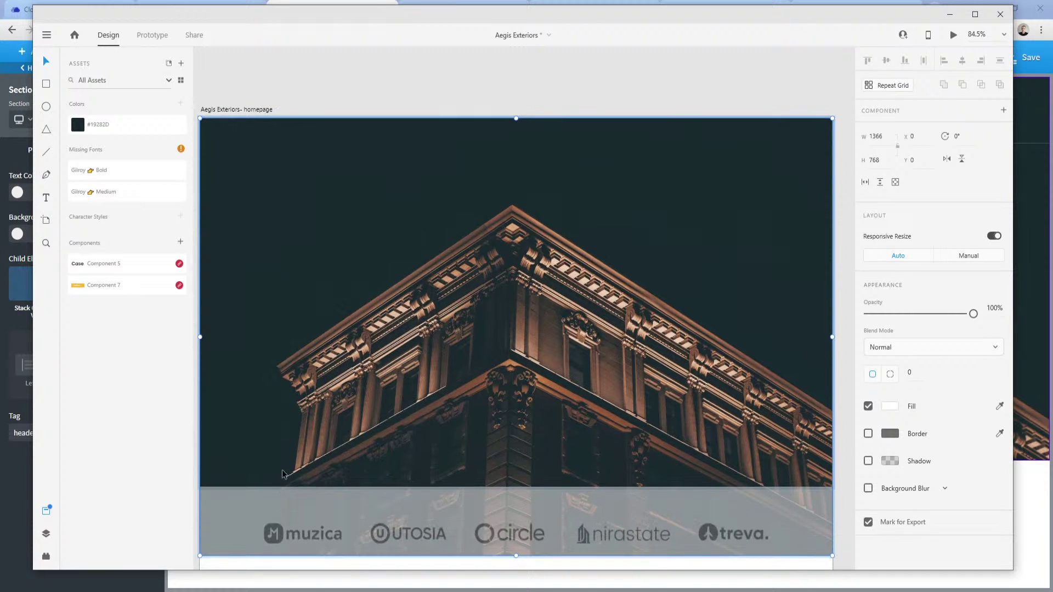
pyautogui.press('Escape')
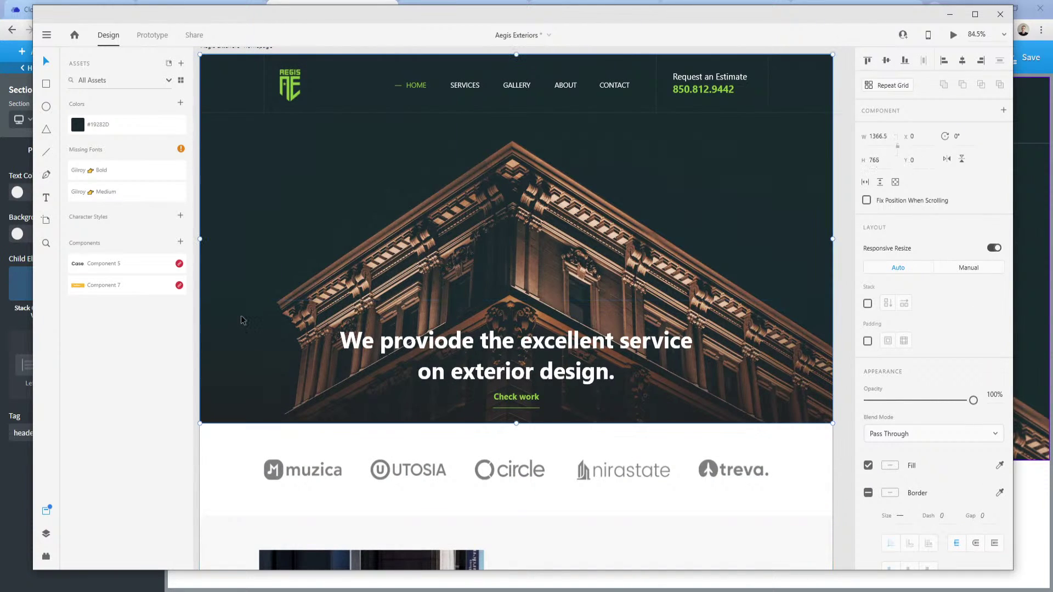
pyautogui.doubleClick(252, 233)
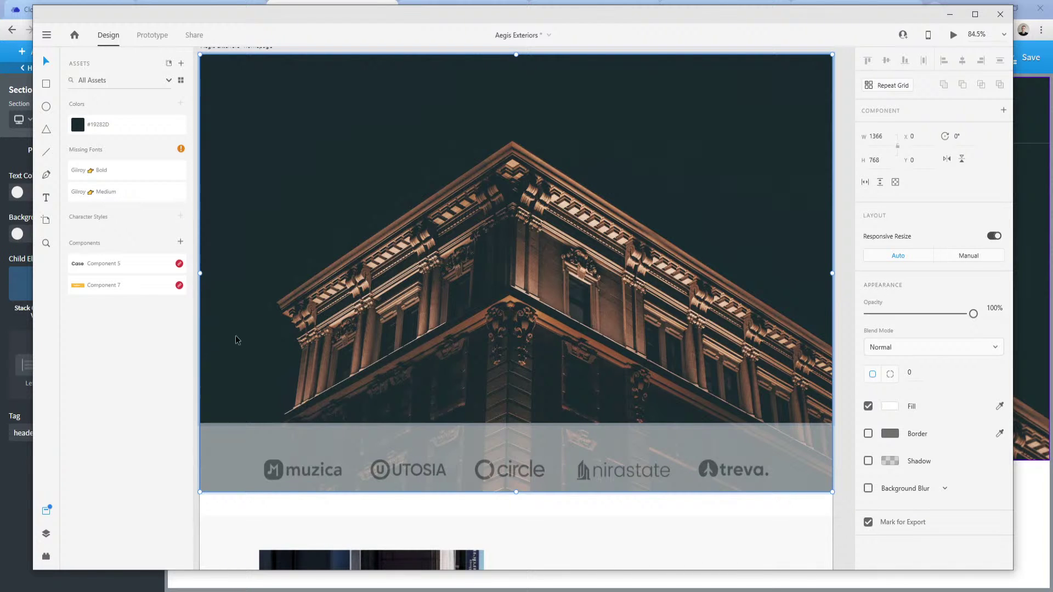
pyautogui.scroll(1, 236, 340)
pyautogui.click(280, 85)
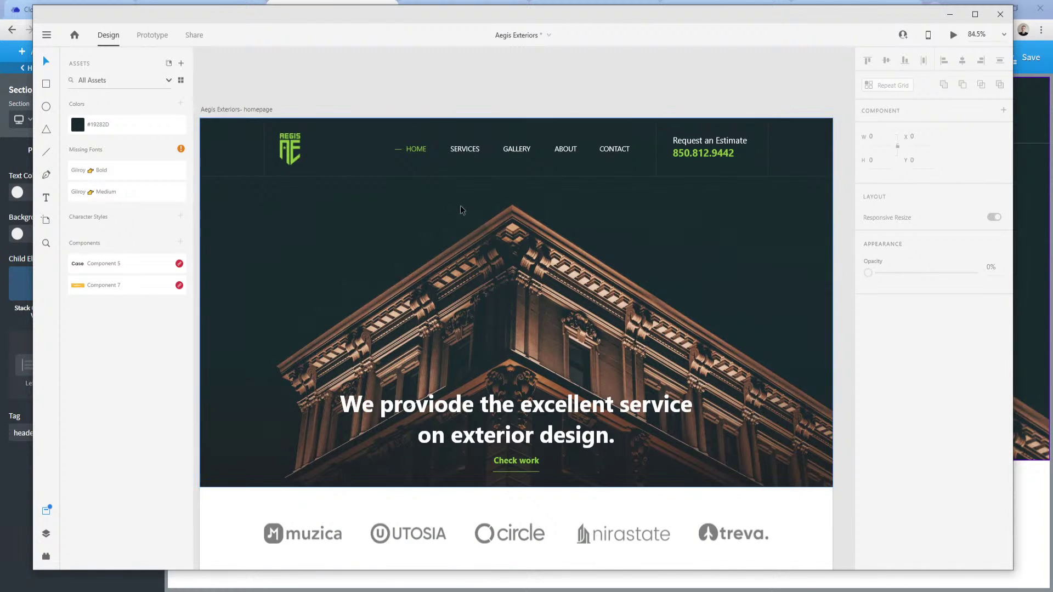
# Back in Oxygen, open the hero section's Advanced style options.
pyautogui.click(290, 591)
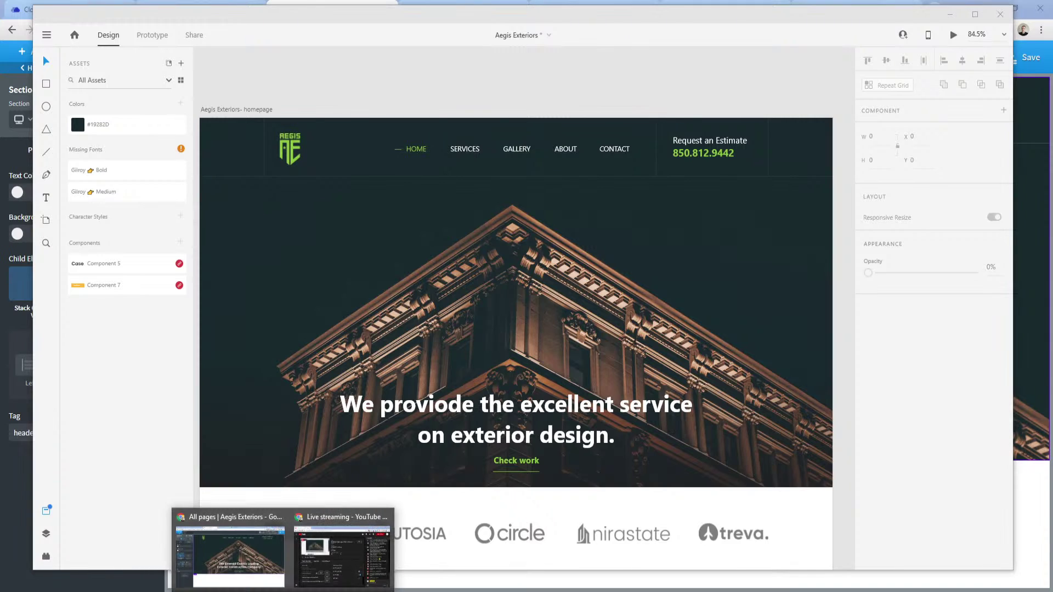
pyautogui.click(233, 554)
pyautogui.click(123, 150)
# Set the hero background image's Top position to 100% in Background settings.
pyautogui.click(83, 181)
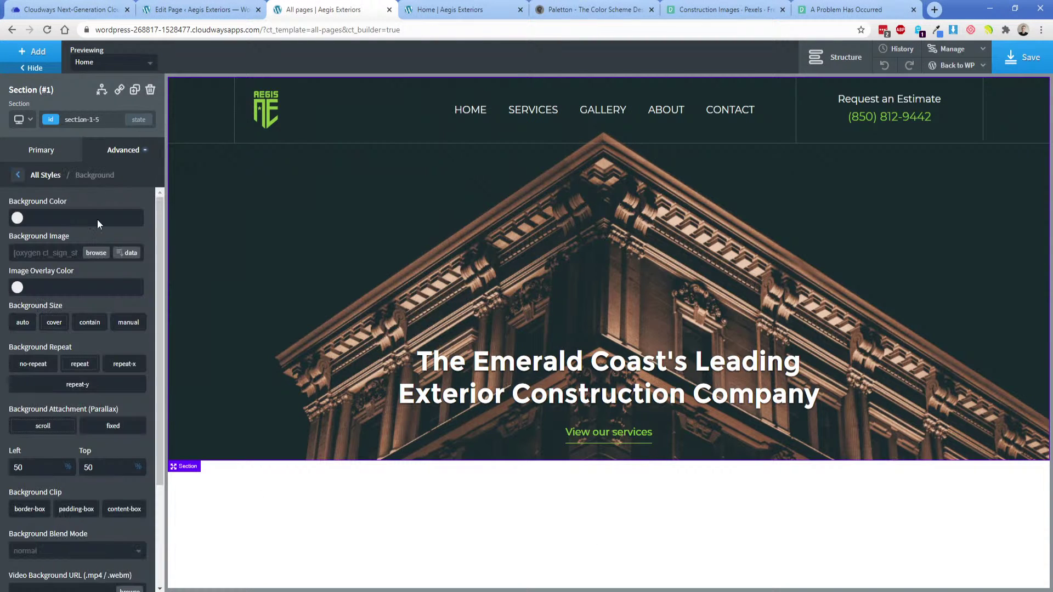
pyautogui.doubleClick(107, 466)
pyautogui.write('100')
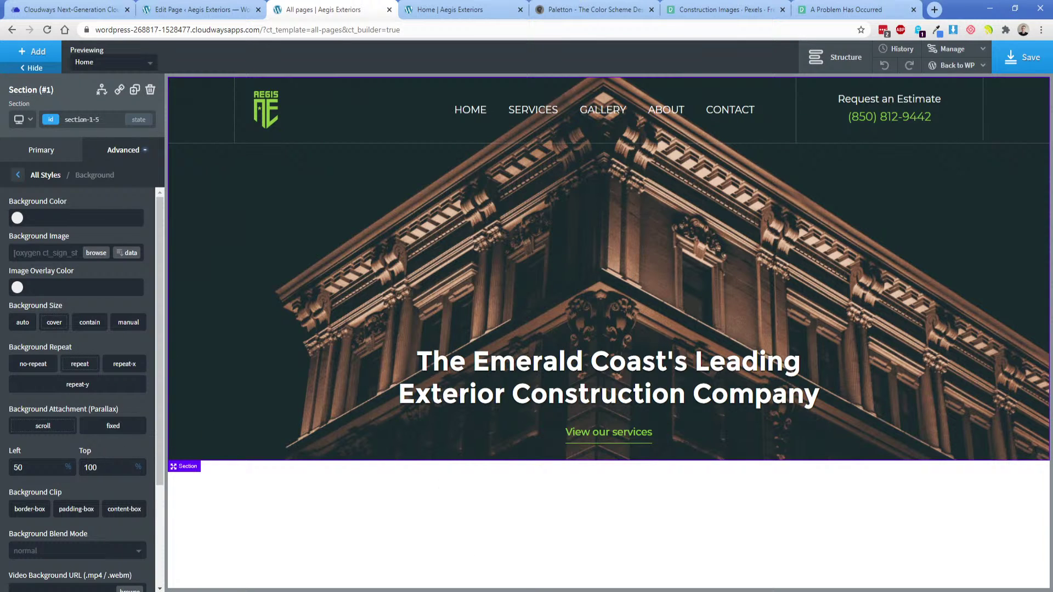
pyautogui.hotkey('alt', 'Tab')
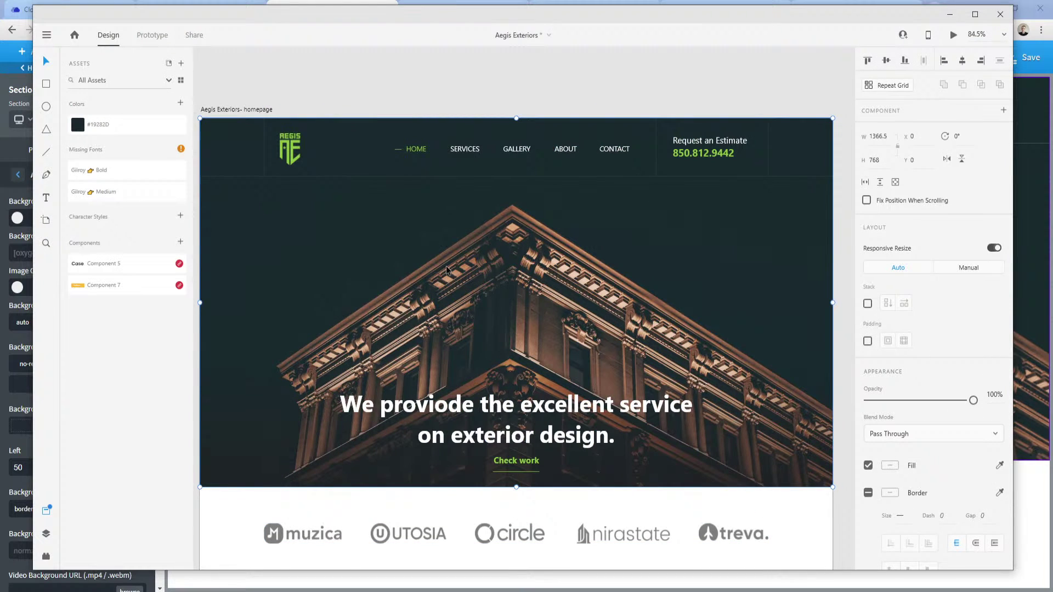
# Select XD's hero image rectangle, keep Normal blend mode, and drag the photo right and up.
pyautogui.doubleClick(678, 239)
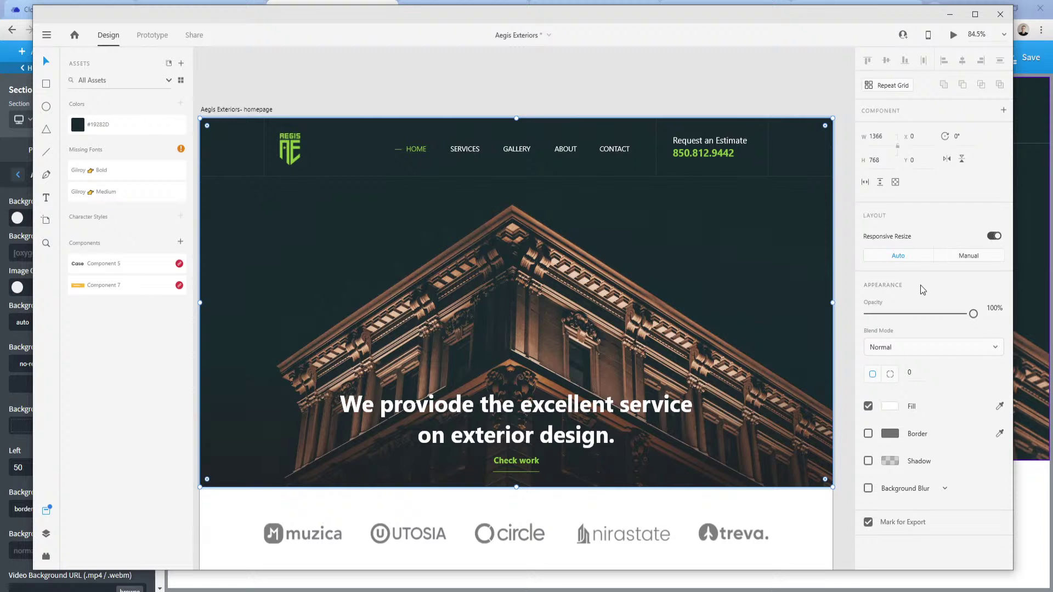
pyautogui.click(933, 349)
pyautogui.click(858, 331)
pyautogui.click(891, 409)
pyautogui.click(921, 394)
pyautogui.moveTo(432, 223); pyautogui.dragTo(390, 165)
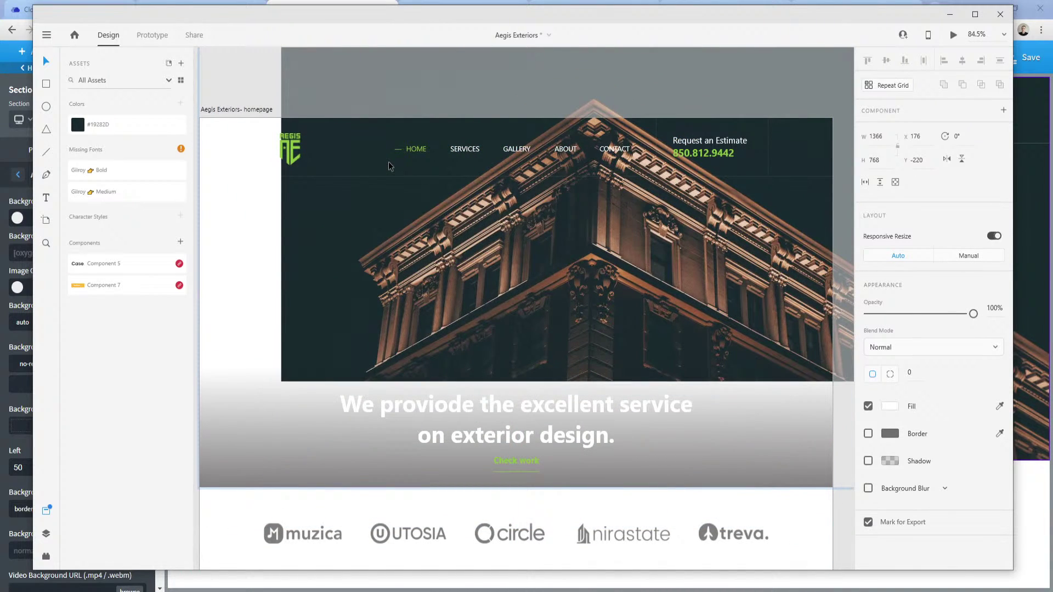
pyautogui.click(20, 447)
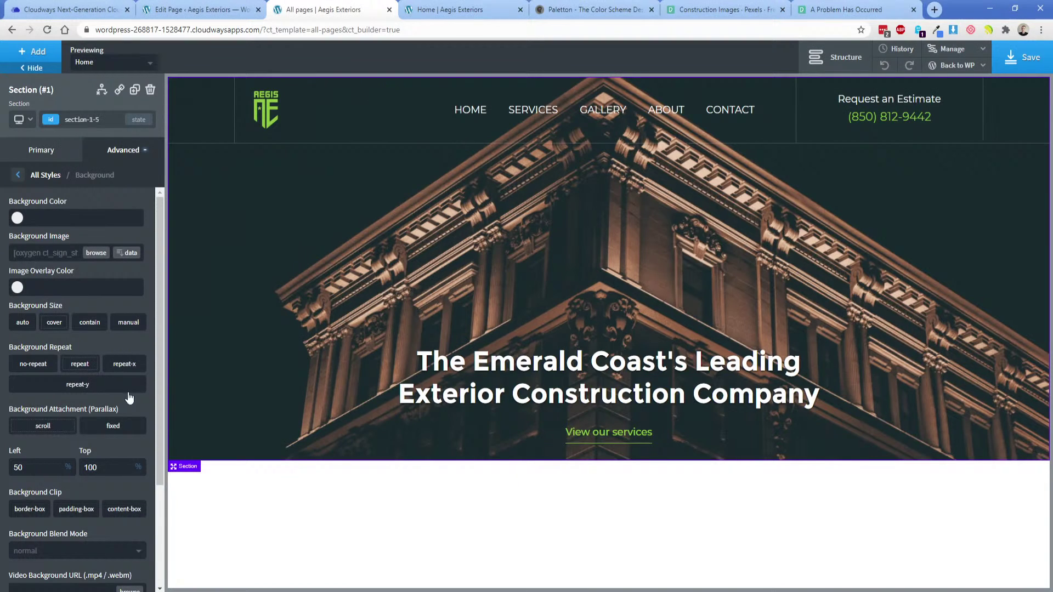
# Set the hero background size to cover, save with Ctrl+S, and check the breakpoint list.
pyautogui.click(56, 325)
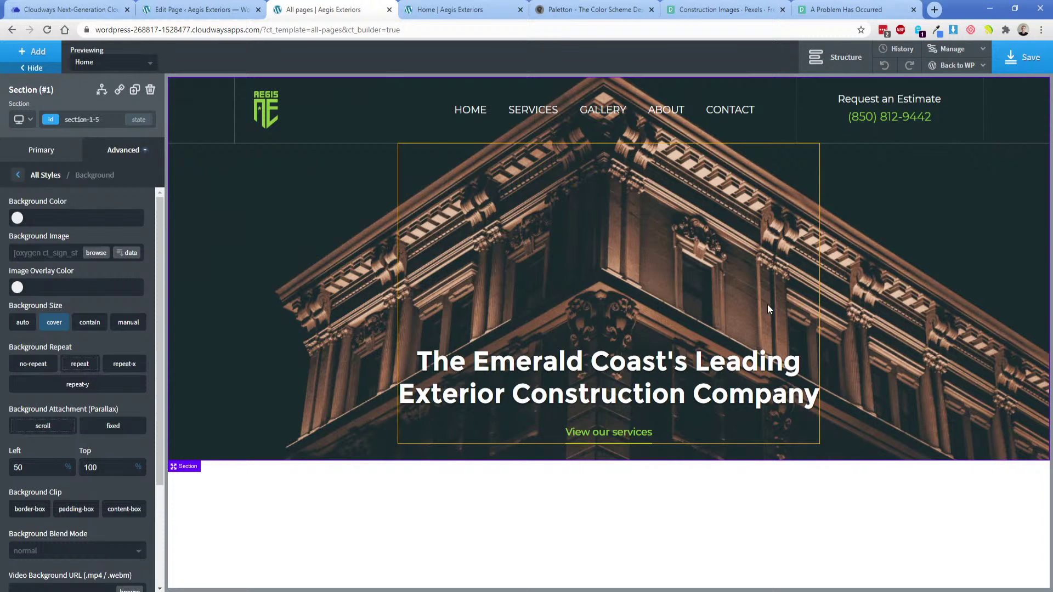
pyautogui.hotkey('ctrl', 's')
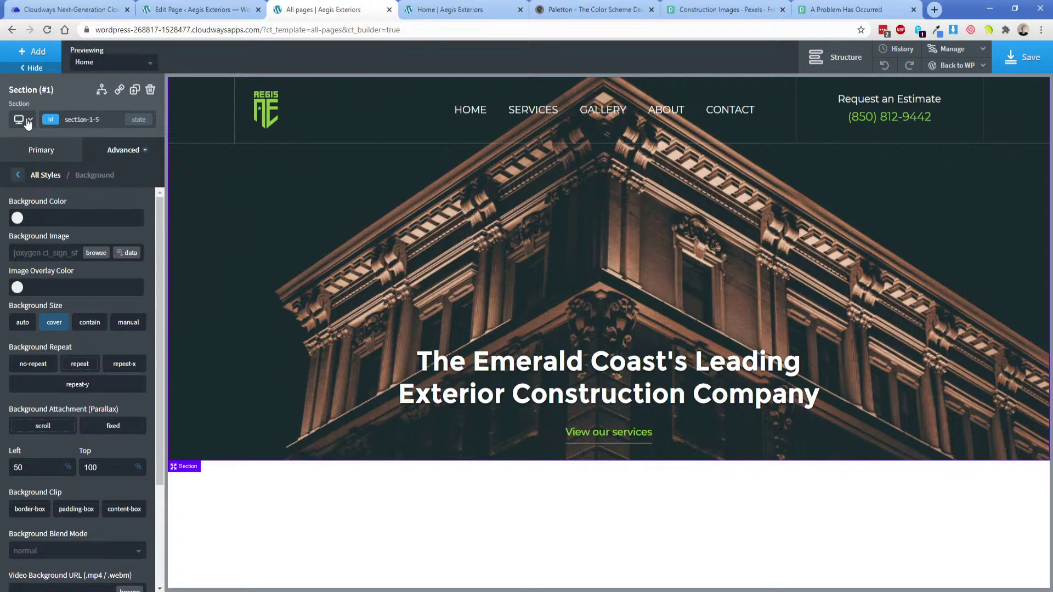
pyautogui.click(23, 120)
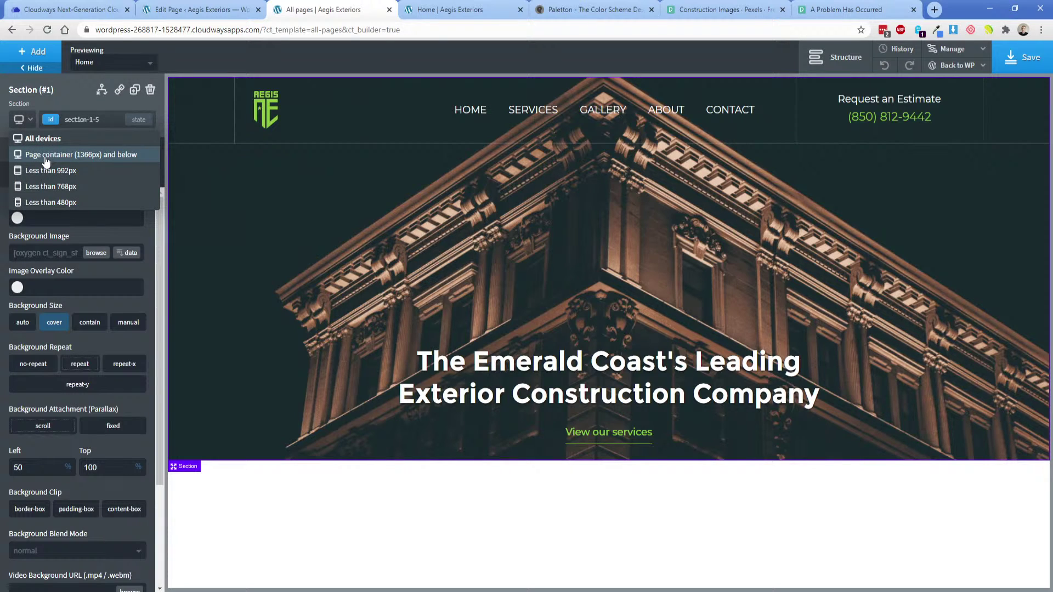
pyautogui.click(47, 138)
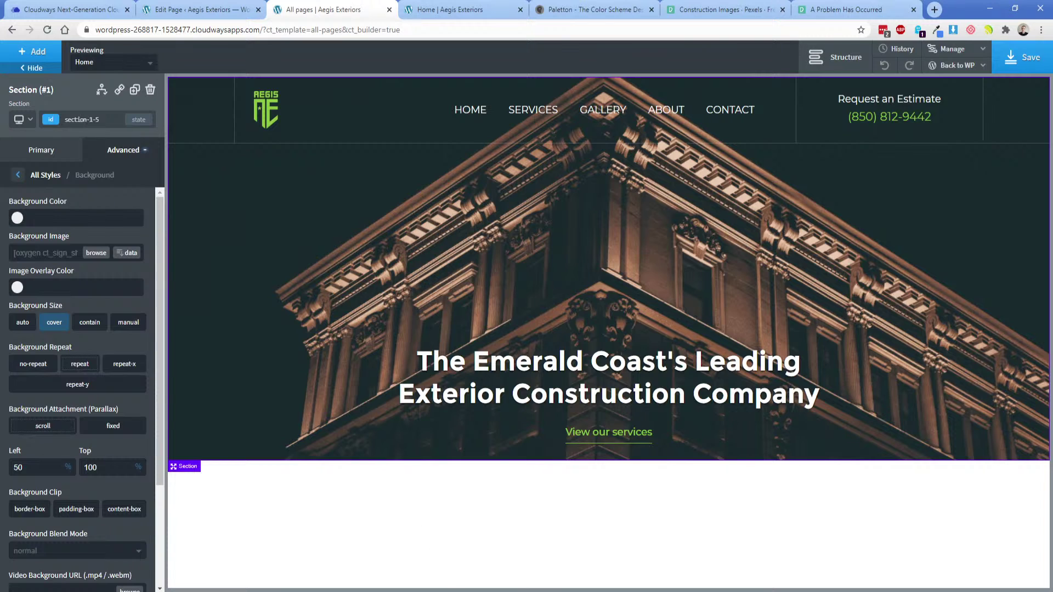
pyautogui.hotkey('alt', 'Tab')
# In Adobe XD, select the building image inside the hero, then the whole hero group.
pyautogui.moveTo(291, 328); pyautogui.dragTo(315, 307)
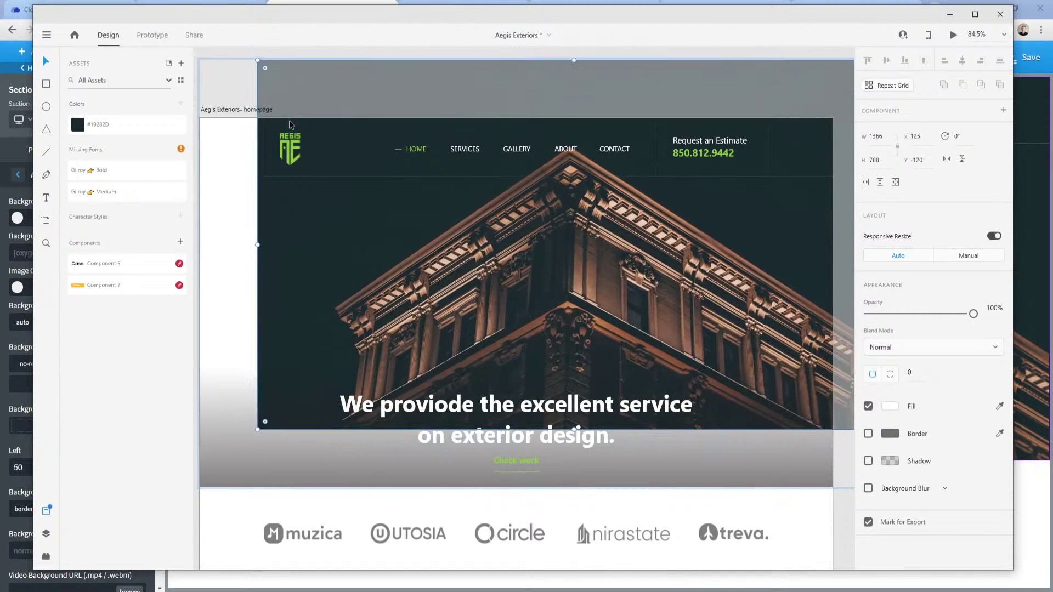
pyautogui.doubleClick(293, 82)
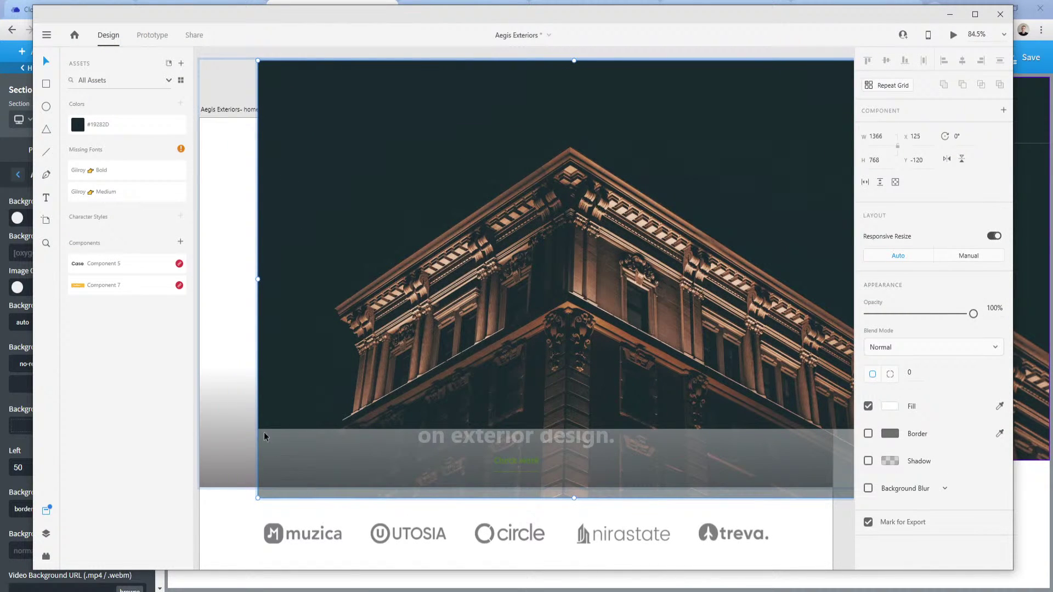
pyautogui.press('Escape')
pyautogui.press('Escape')
pyautogui.click(341, 212)
pyautogui.scroll(1, 315, 137)
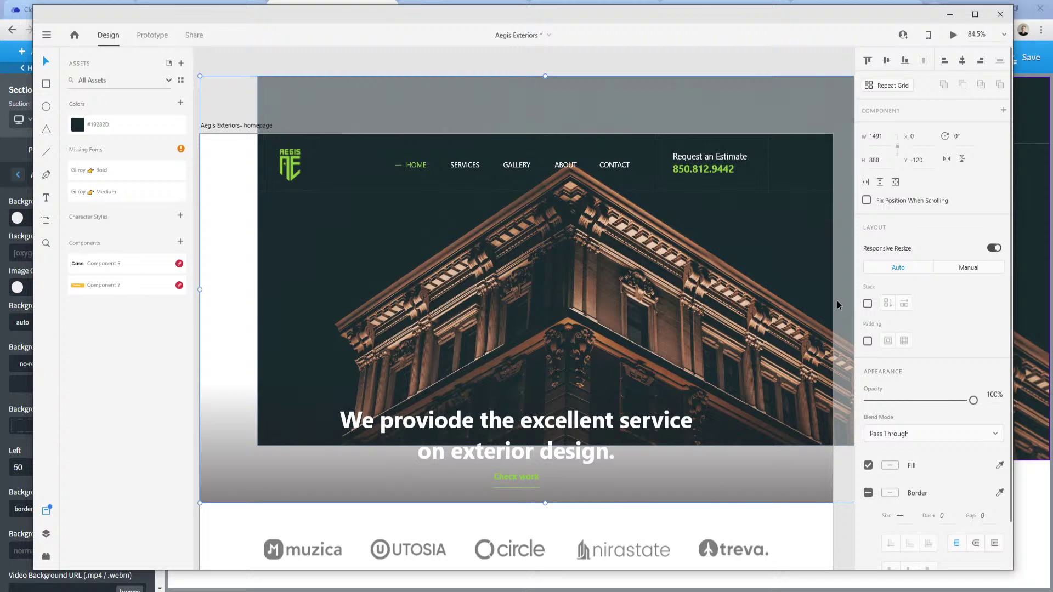
pyautogui.scroll(-1, 915, 461)
pyautogui.scroll(1, 921, 468)
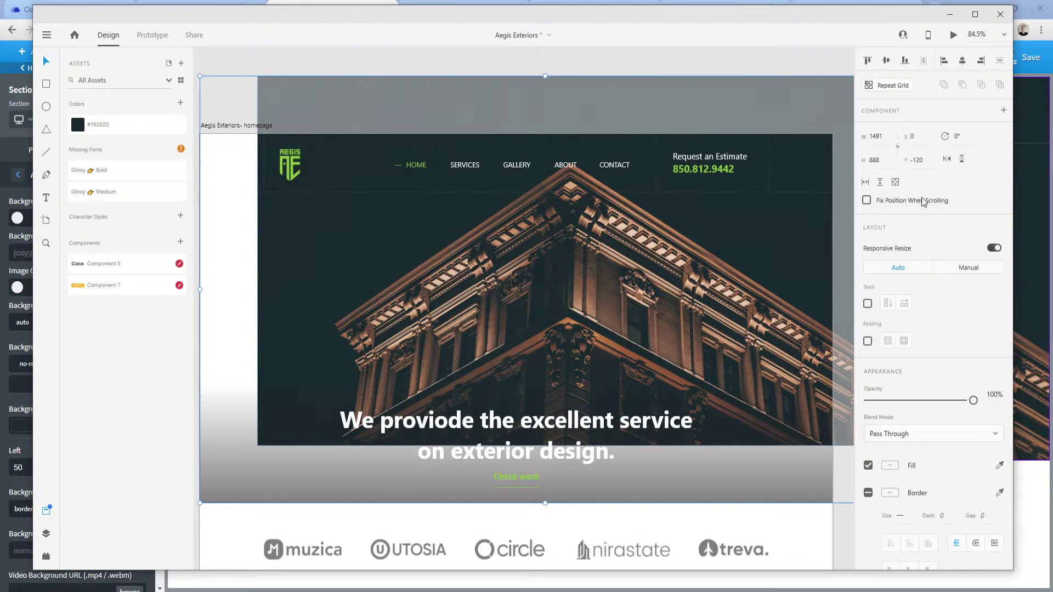
# Inspect the building image's fill colour, then switch back to Oxygen Builder.
pyautogui.doubleClick(348, 101)
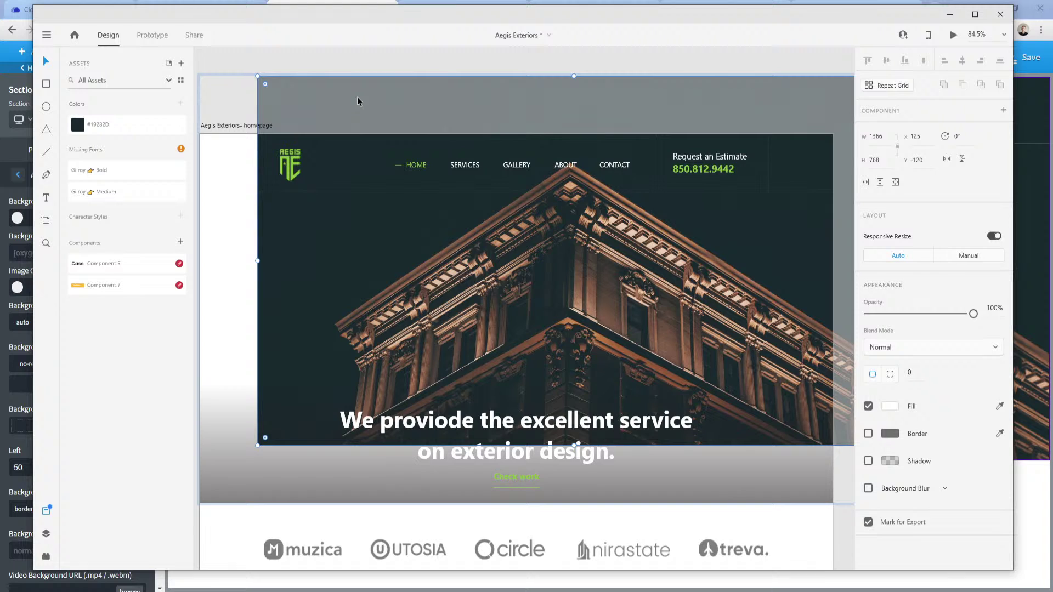
pyautogui.rightClick(576, 117)
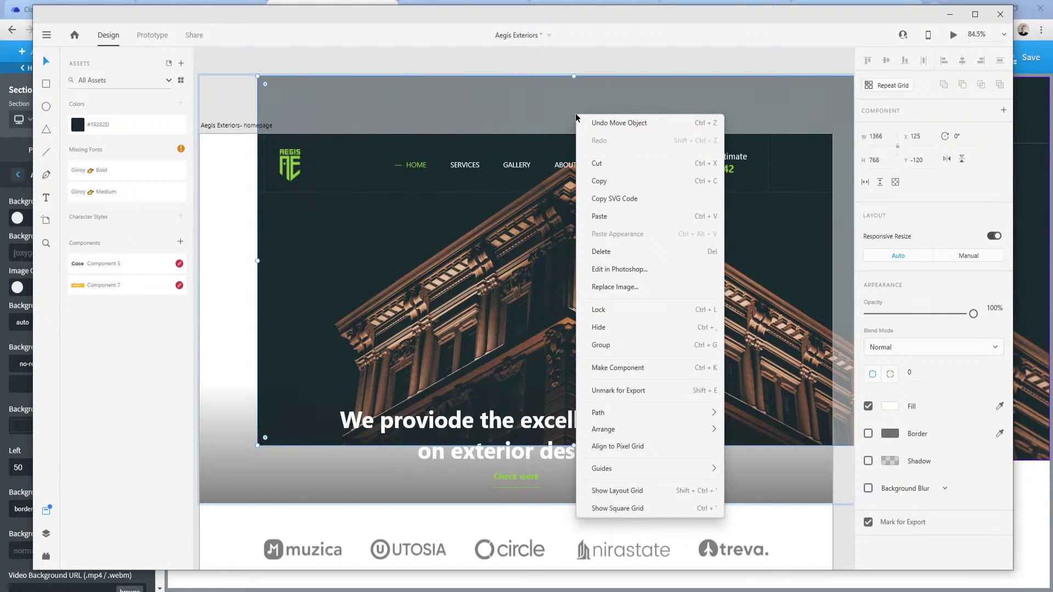
pyautogui.click(536, 105)
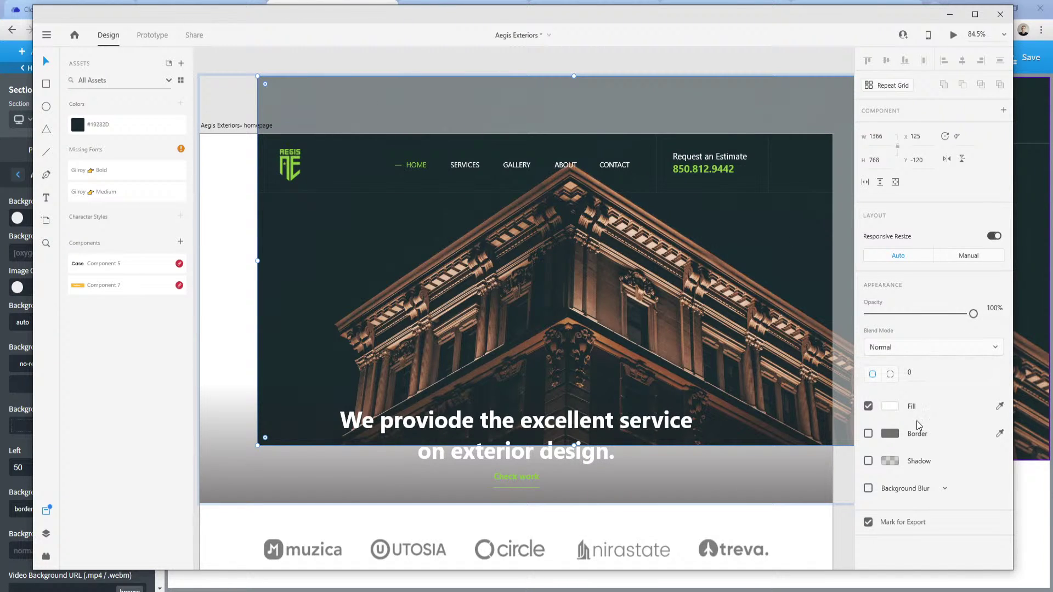
pyautogui.click(895, 408)
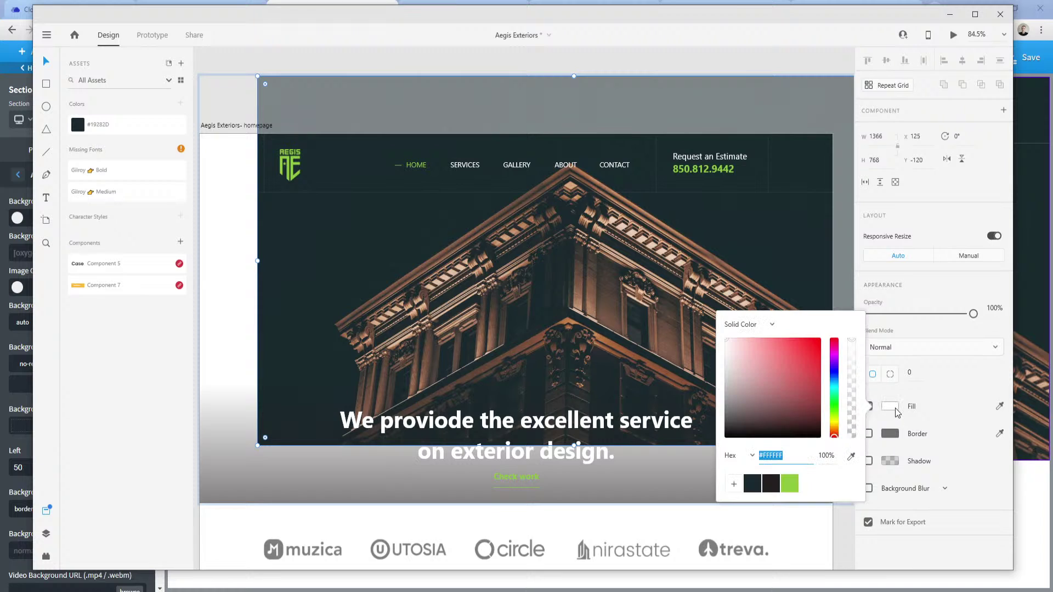
pyautogui.click(947, 407)
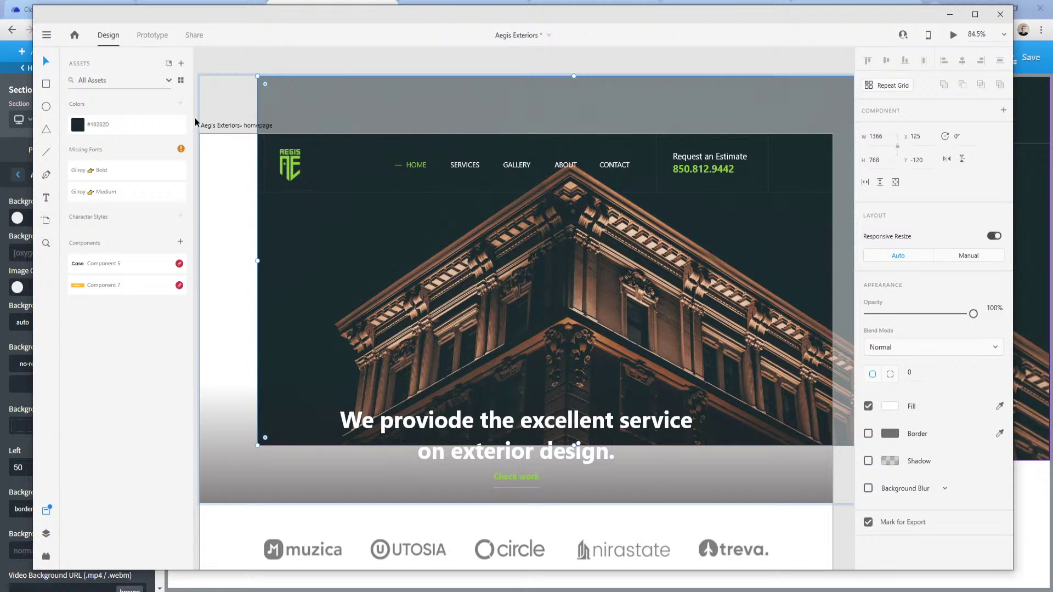
pyautogui.click(305, 4)
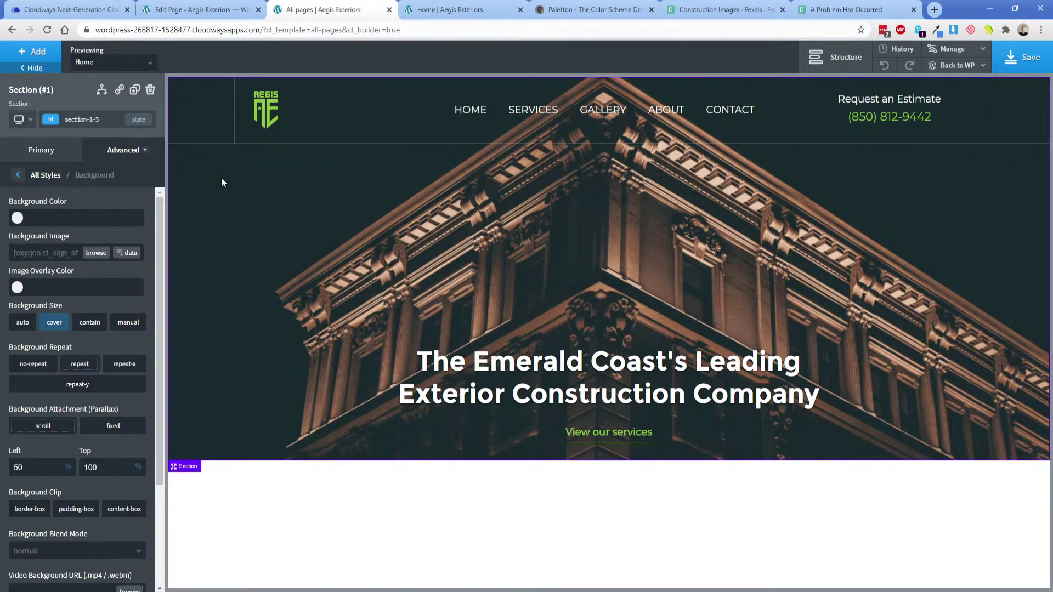
# Set the hero image overlay to the dark global colour at about 30% opacity.
pyautogui.click(17, 287)
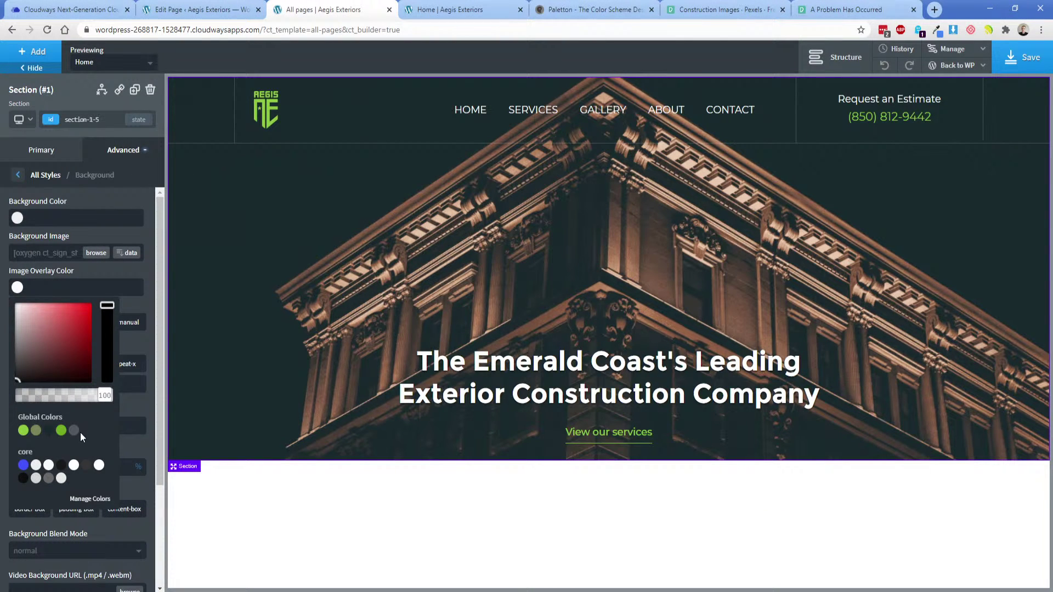
pyautogui.click(49, 432)
pyautogui.moveTo(104, 397); pyautogui.dragTo(48, 403)
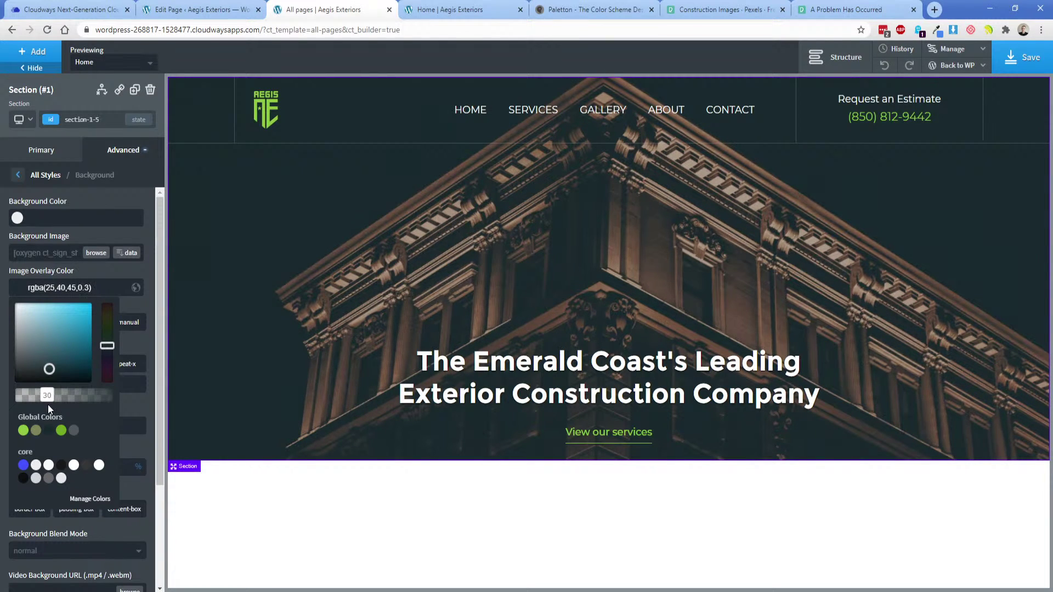
pyautogui.click(81, 273)
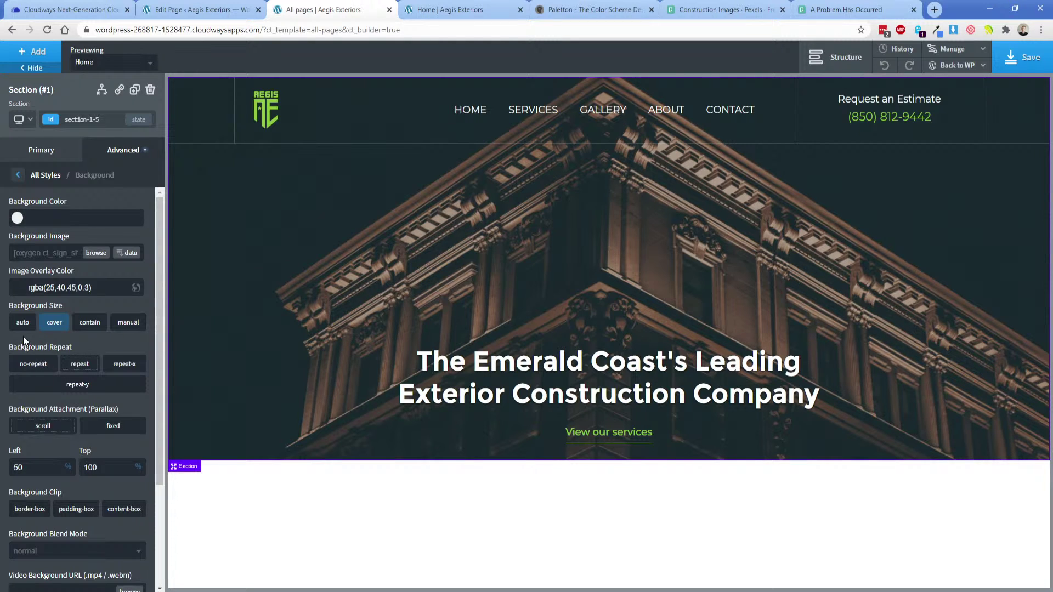
# Try contain background sizing, return to cover, and save the page.
pyautogui.click(89, 322)
pyautogui.click(52, 322)
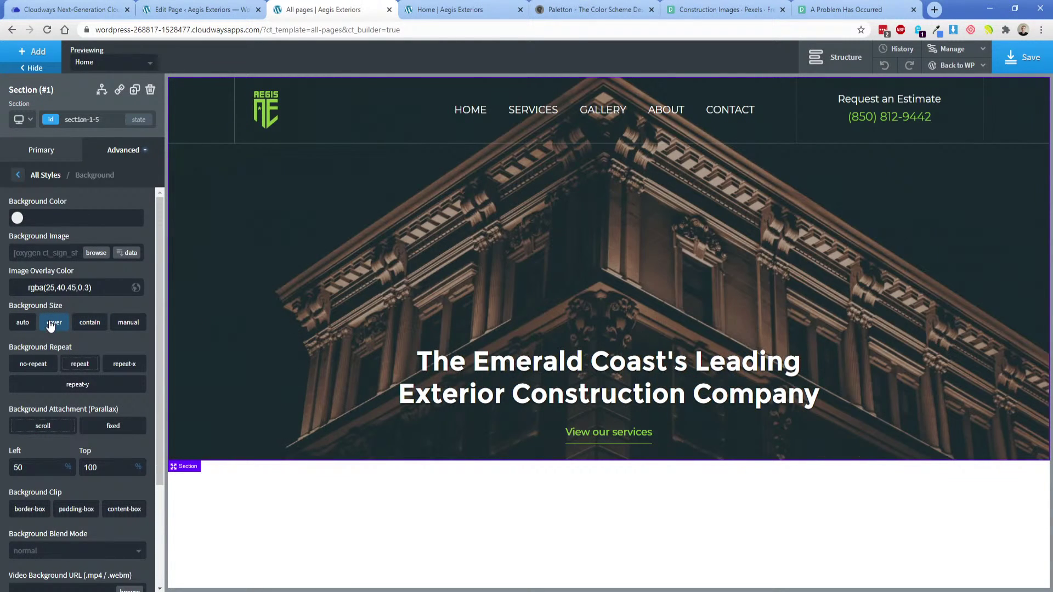
pyautogui.click(87, 325)
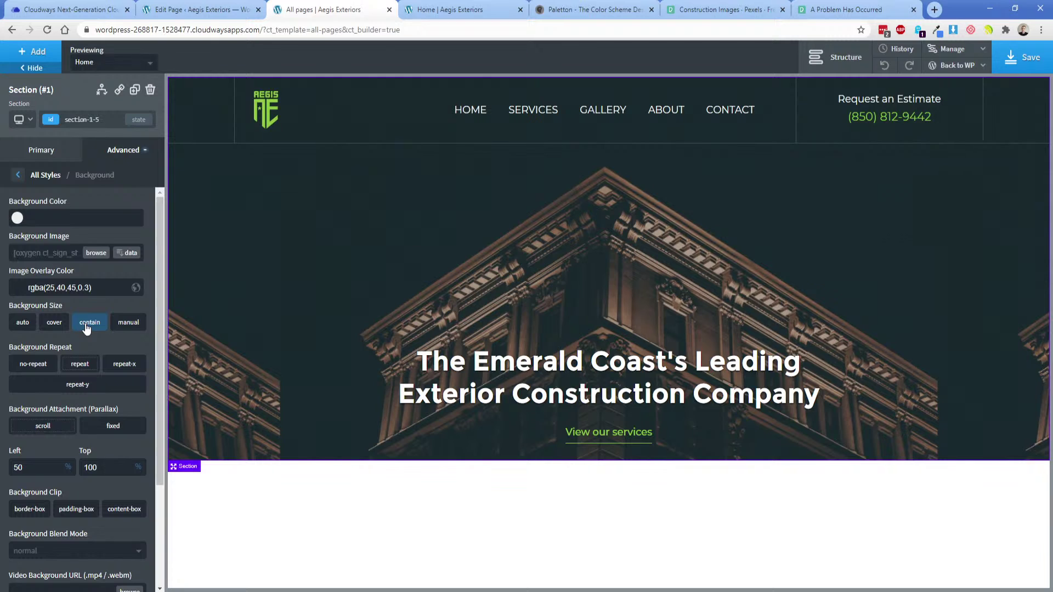
pyautogui.click(52, 323)
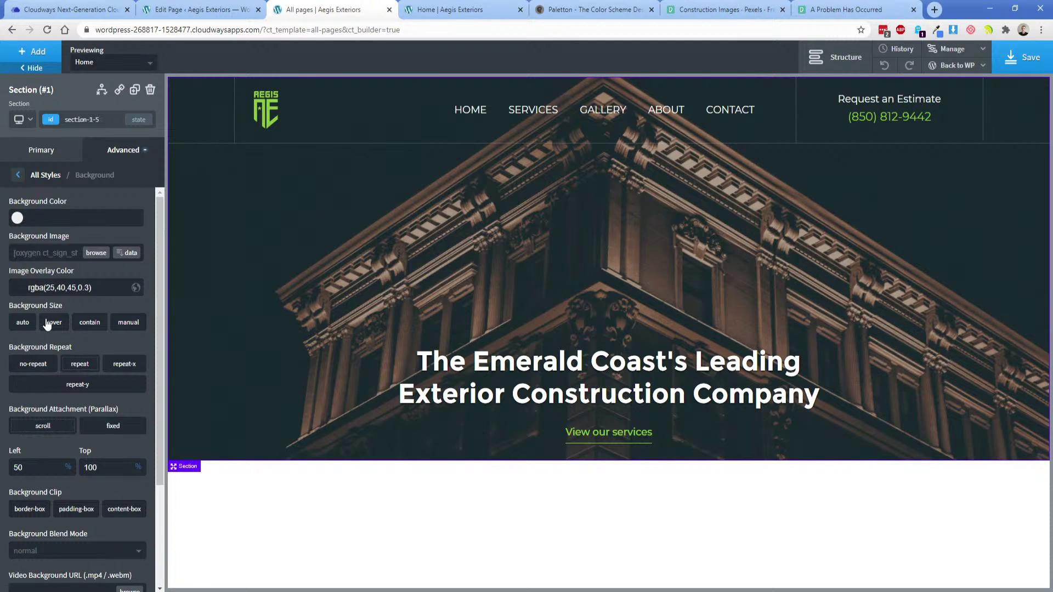
pyautogui.click(1026, 58)
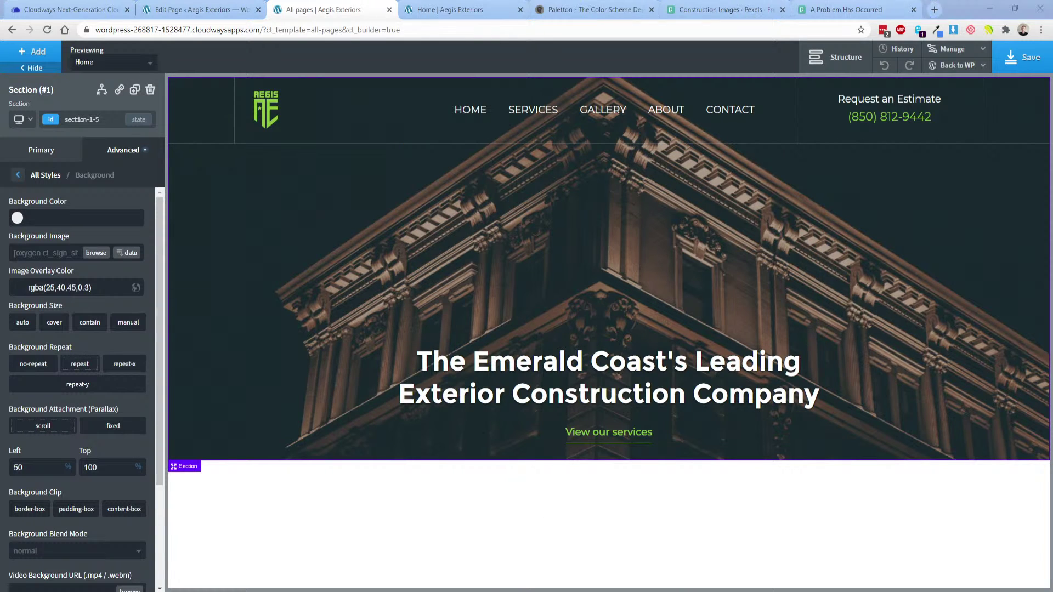
pyautogui.hotkey('alt', 'Tab')
pyautogui.rightClick(299, 229)
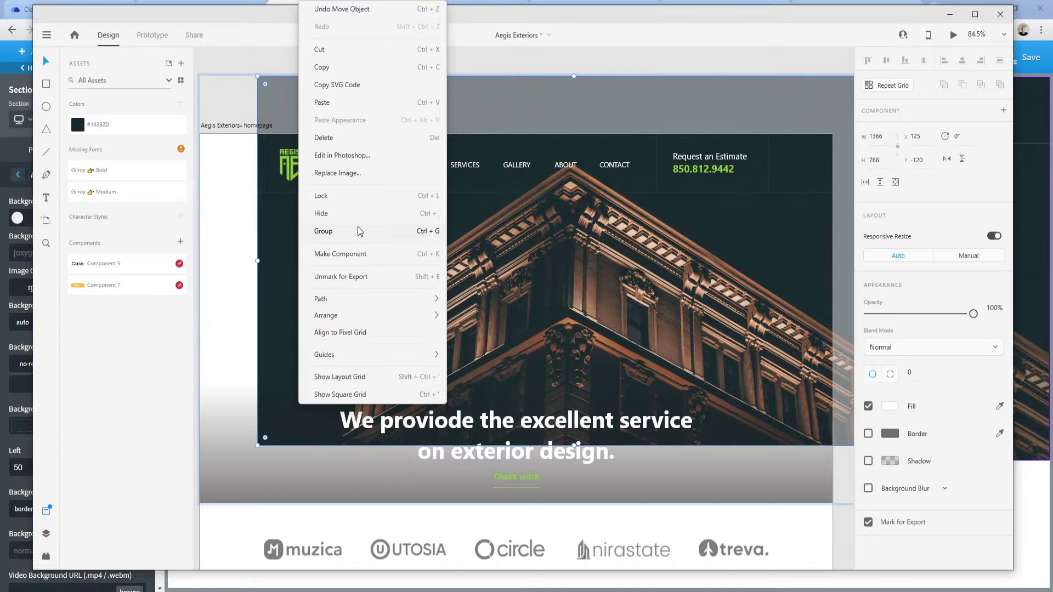
pyautogui.click(12, 189)
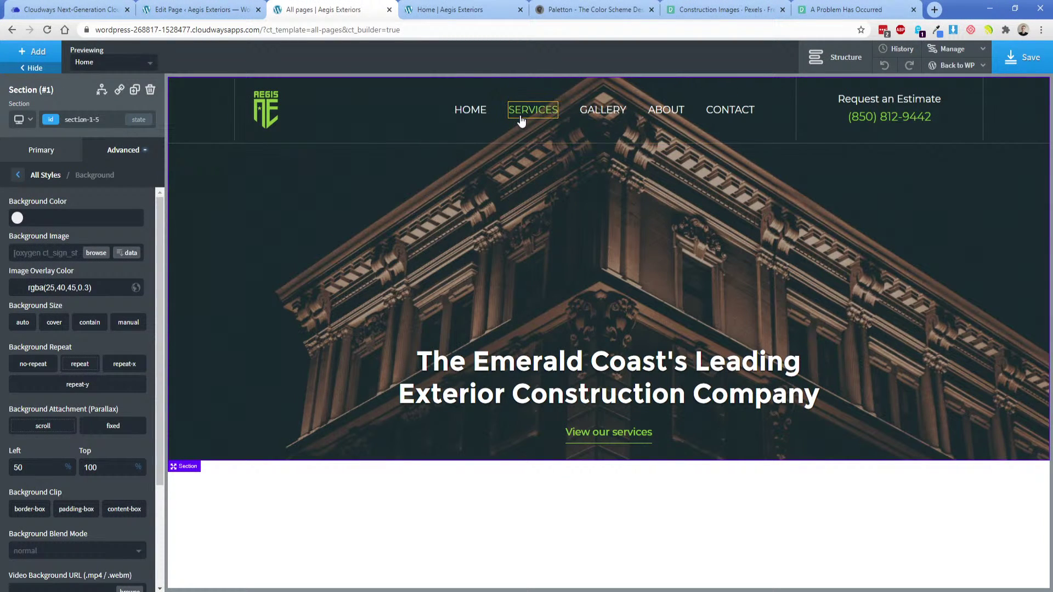
# Select the hero's inner container and preview it at page-container width before returning to all devices.
pyautogui.click(378, 111)
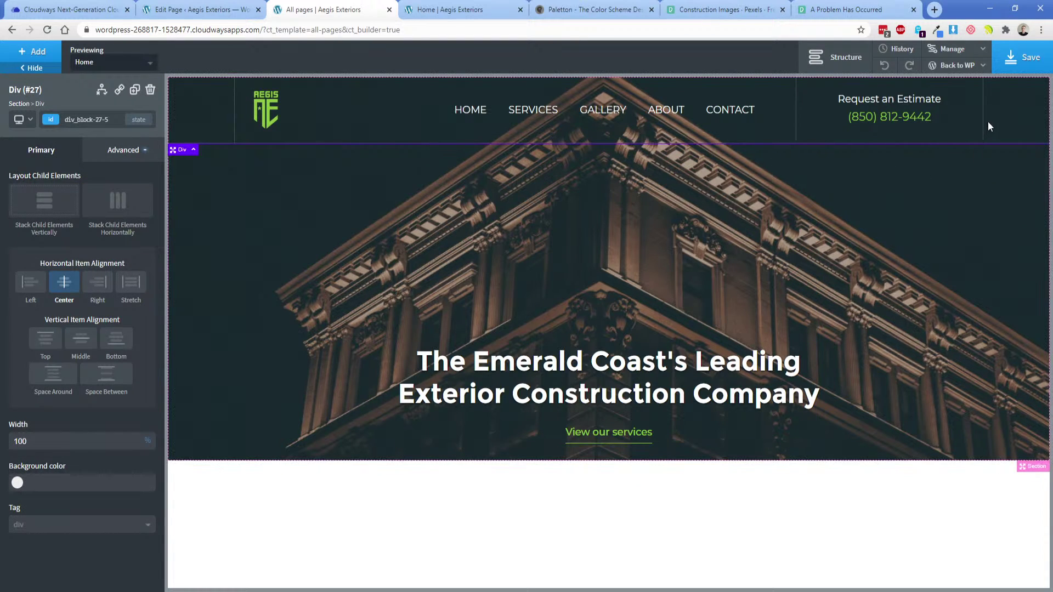
pyautogui.click(20, 119)
pyautogui.click(48, 157)
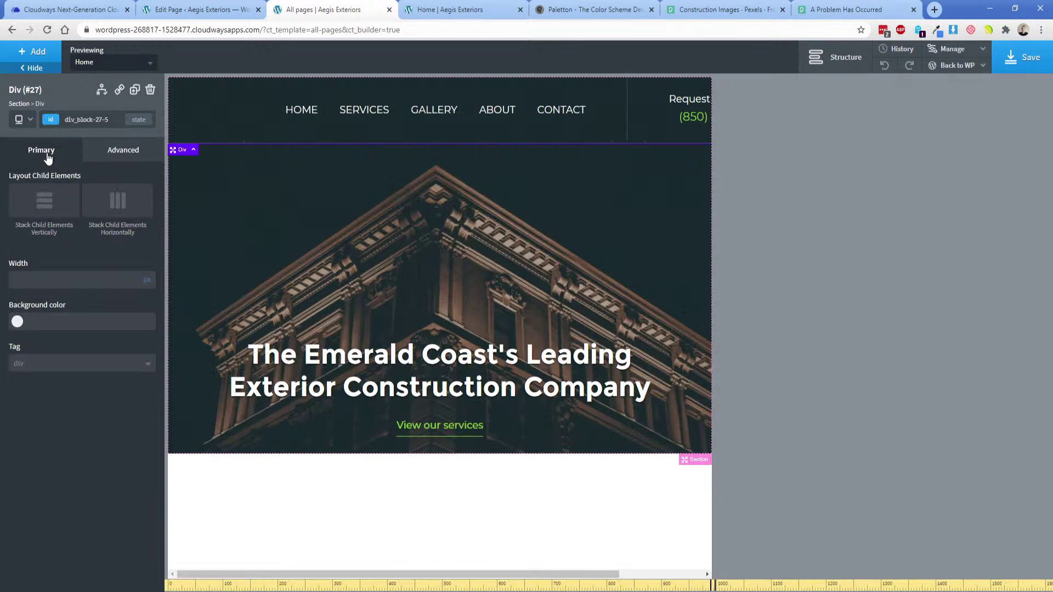
pyautogui.click(21, 125)
pyautogui.click(25, 138)
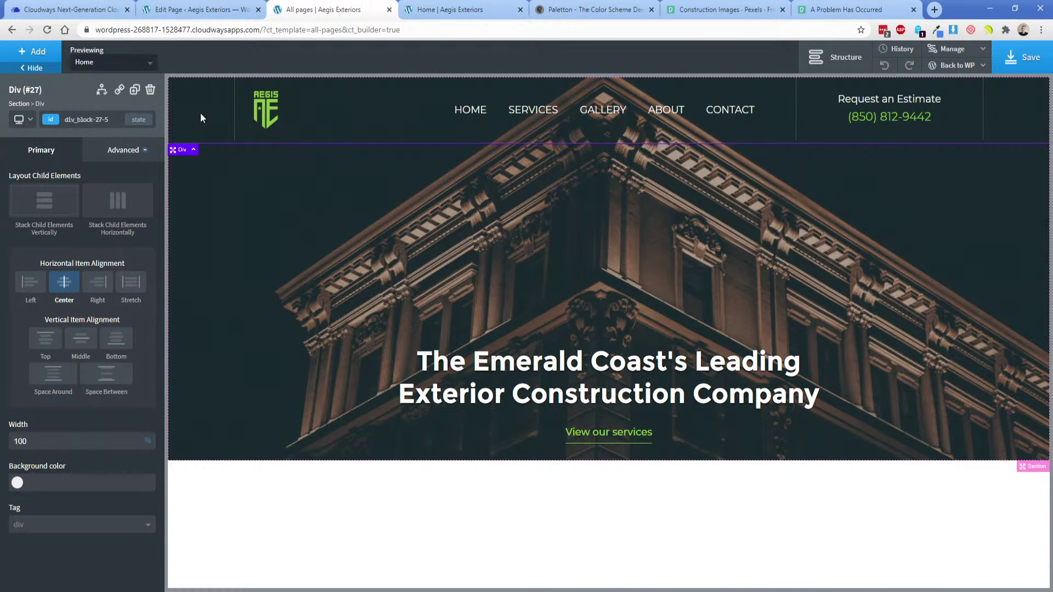
pyautogui.click(129, 159)
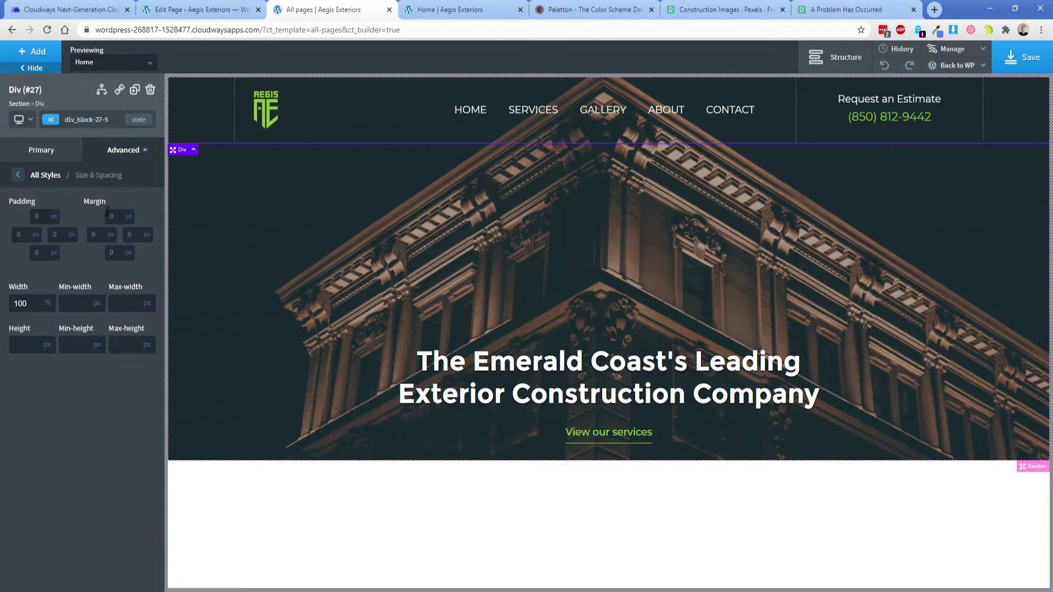
# Open Size & Spacing for the header row container and its parent container.
pyautogui.click(342, 120)
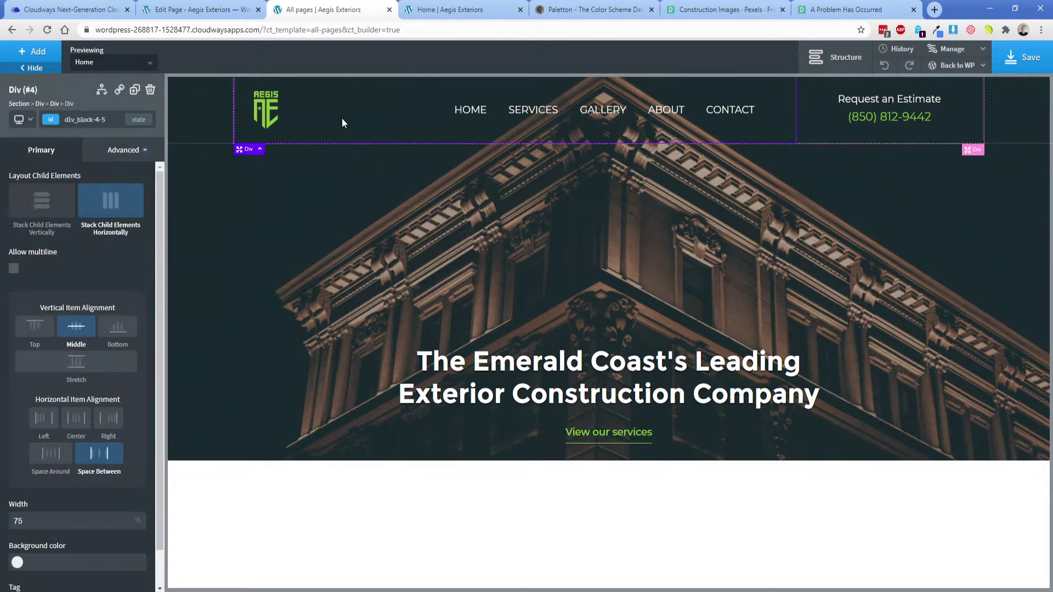
pyautogui.click(125, 151)
pyautogui.click(99, 215)
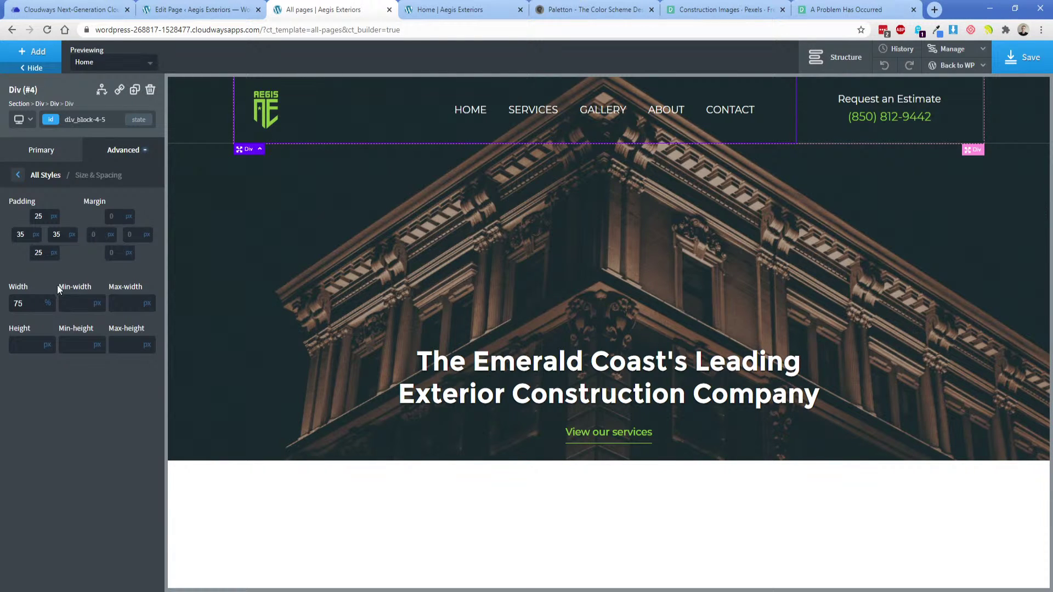
pyautogui.click(55, 104)
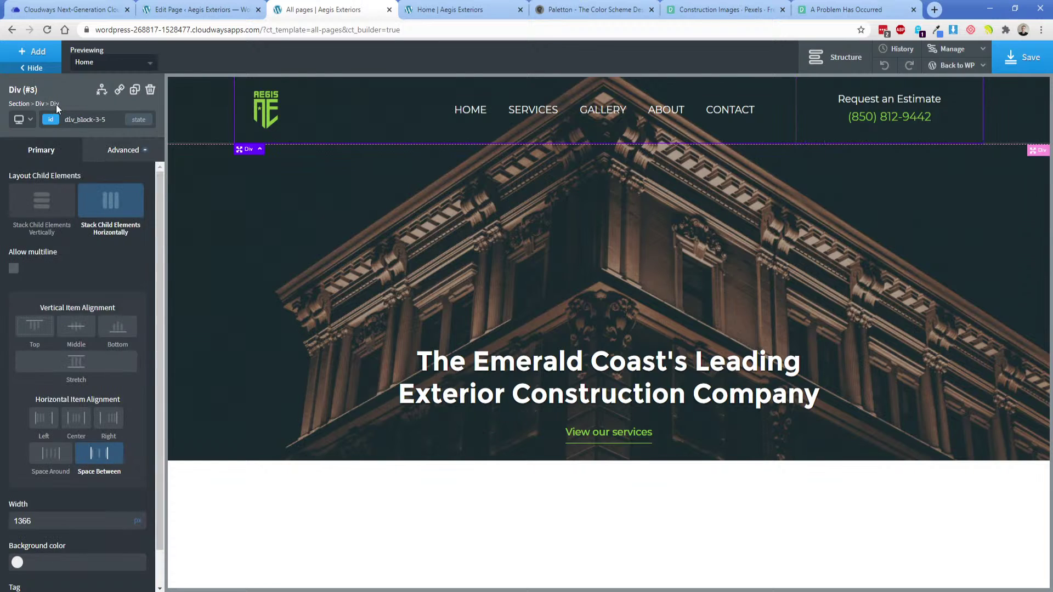
pyautogui.click(133, 155)
pyautogui.click(100, 217)
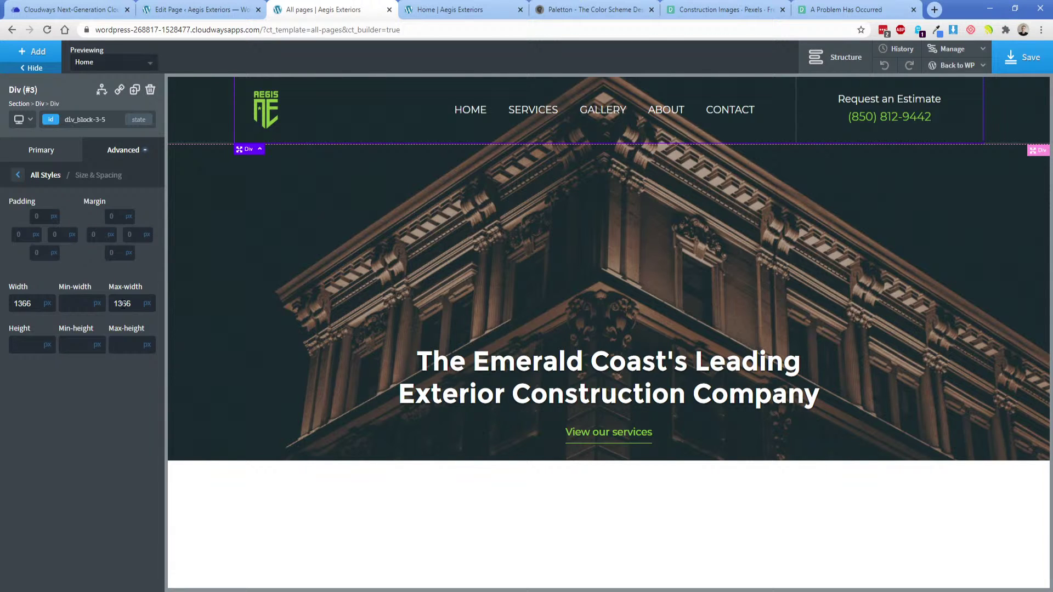
# Set the hero section's background image top position to 50%.
pyautogui.click(364, 423)
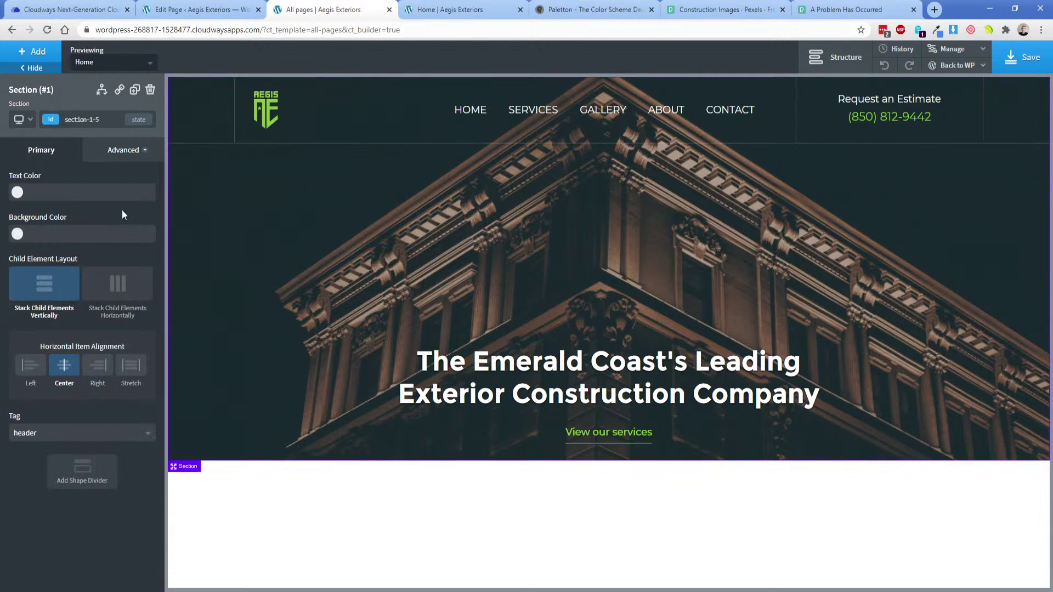
pyautogui.click(124, 150)
pyautogui.click(92, 180)
pyautogui.doubleClick(106, 472)
pyautogui.write('50')
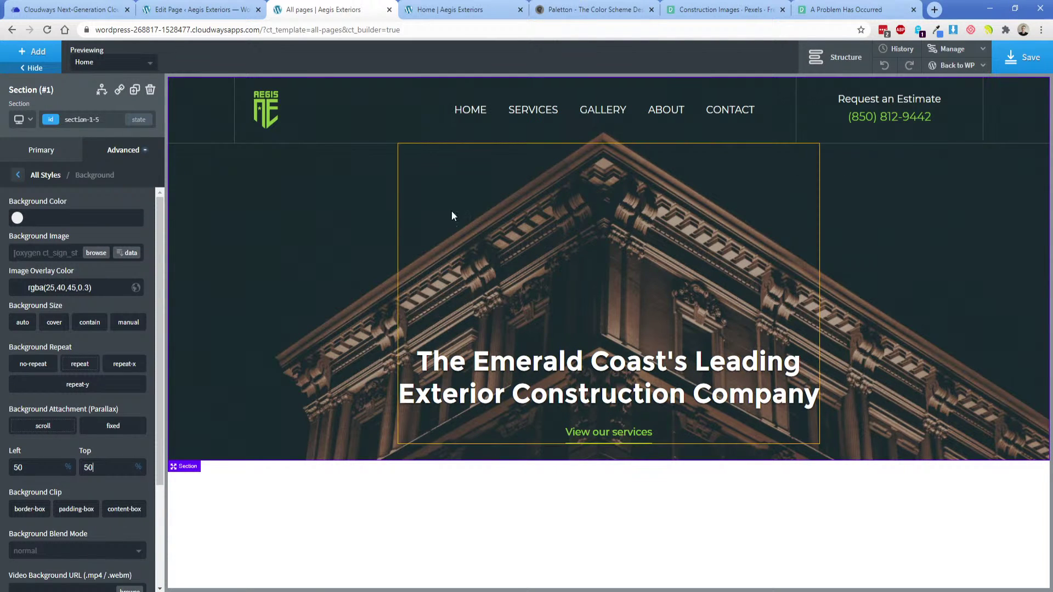
# Open the header container's Size & Spacing and switch to the Less than 992px breakpoint.
pyautogui.click(359, 119)
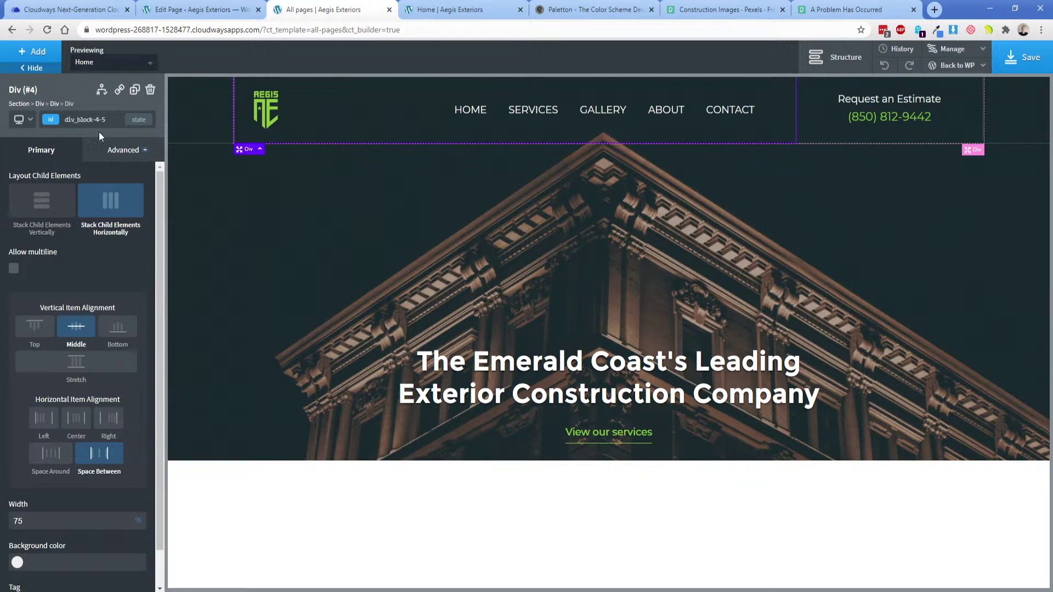
pyautogui.click(53, 105)
pyautogui.click(123, 150)
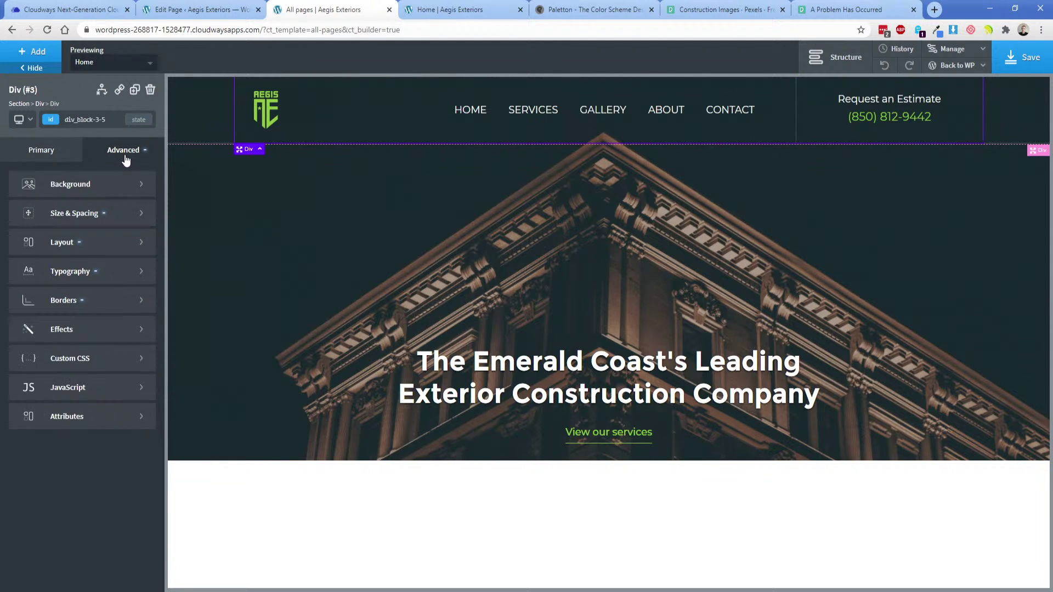
pyautogui.click(104, 214)
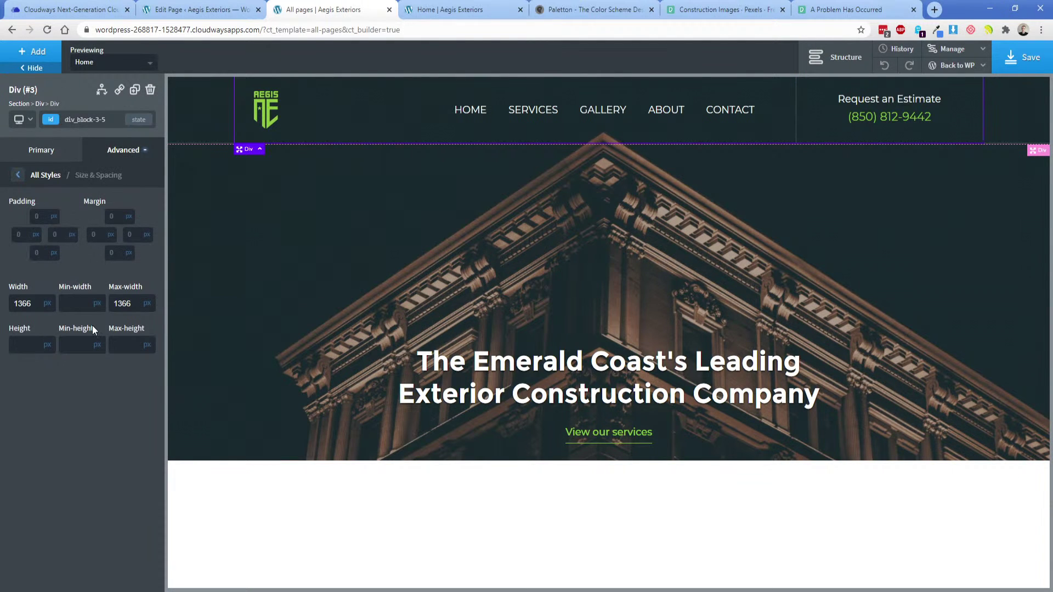
pyautogui.click(22, 120)
pyautogui.click(50, 171)
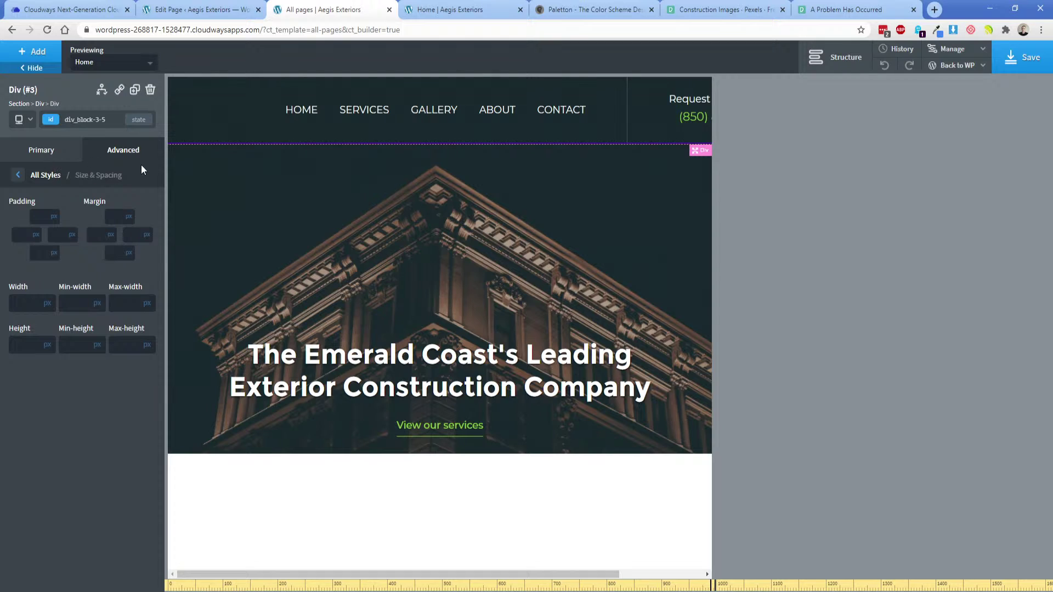
# Try vertical stacking on the header, then turn it off on the wrapper and inner container.
pyautogui.click(46, 157)
pyautogui.click(46, 204)
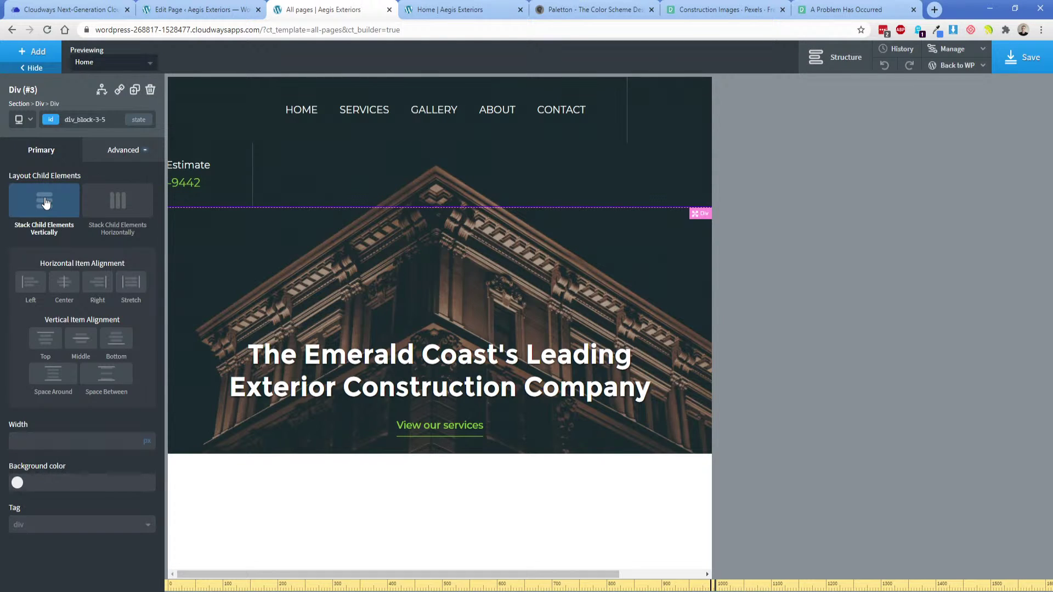
pyautogui.click(40, 103)
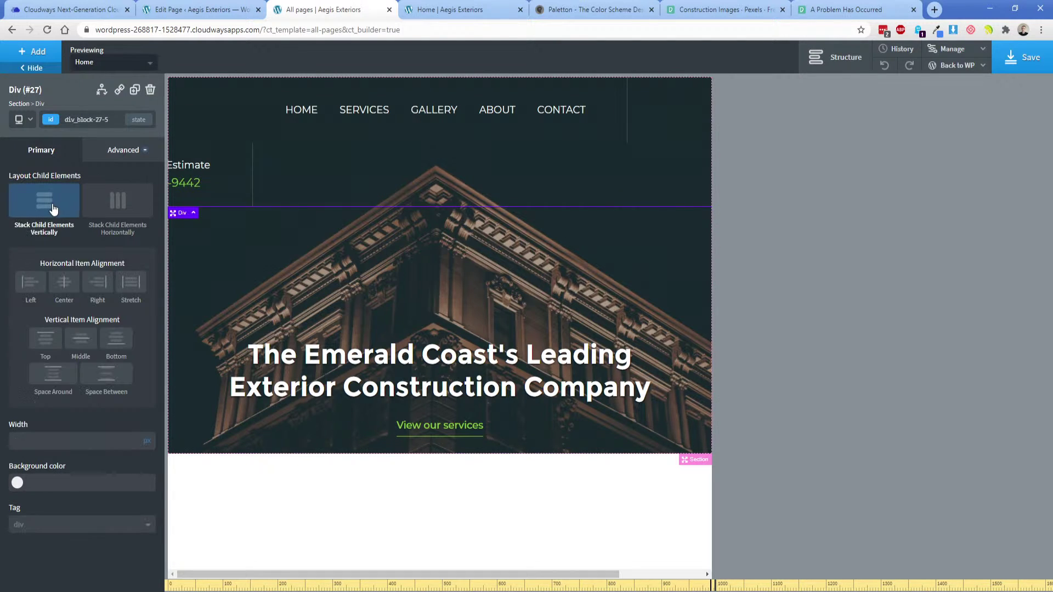
pyautogui.click(49, 208)
pyautogui.click(834, 57)
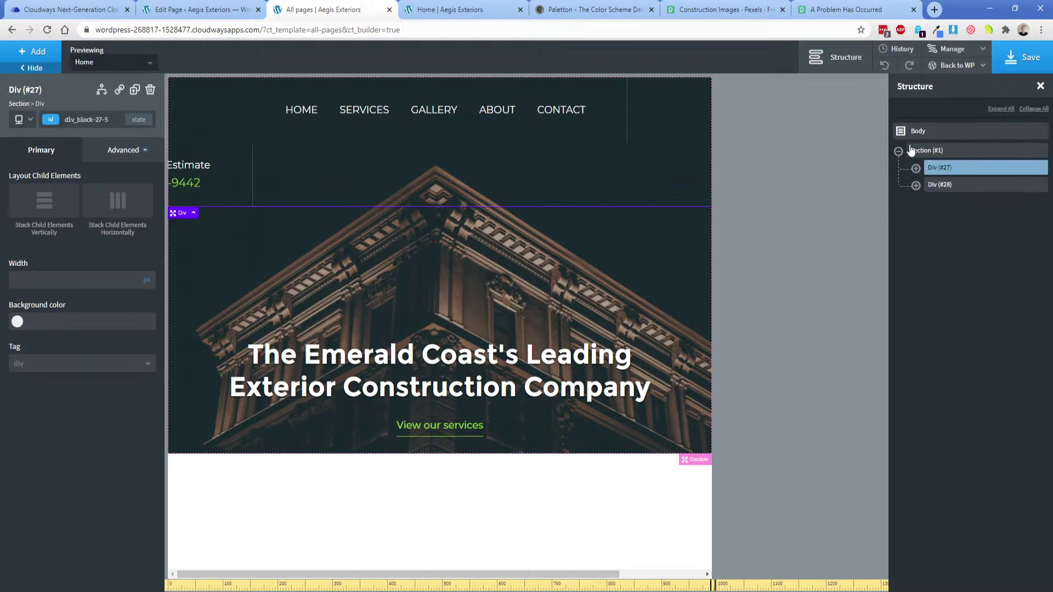
pyautogui.click(916, 167)
pyautogui.click(927, 189)
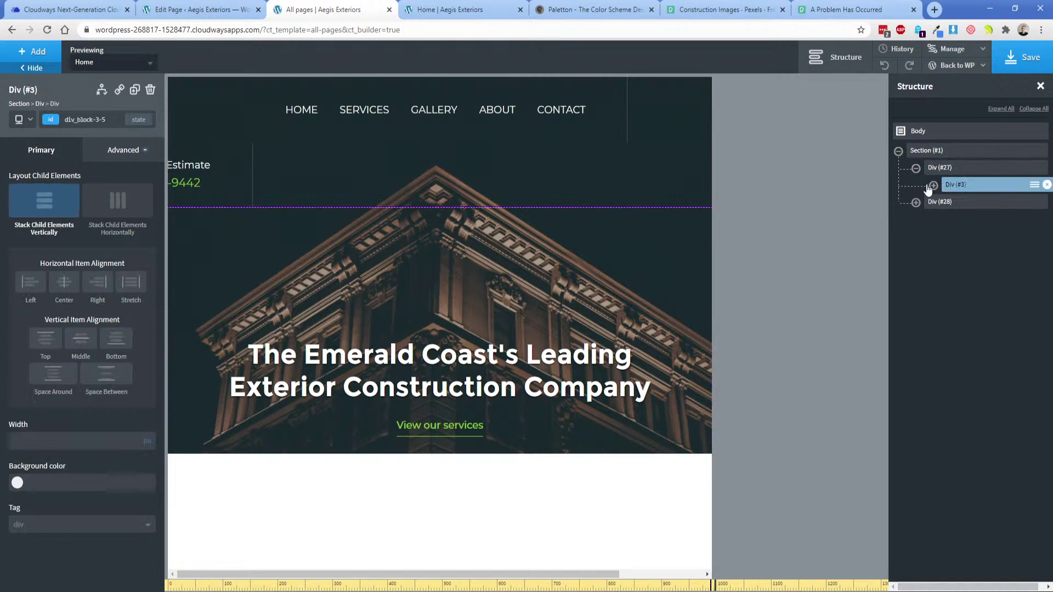
pyautogui.click(39, 198)
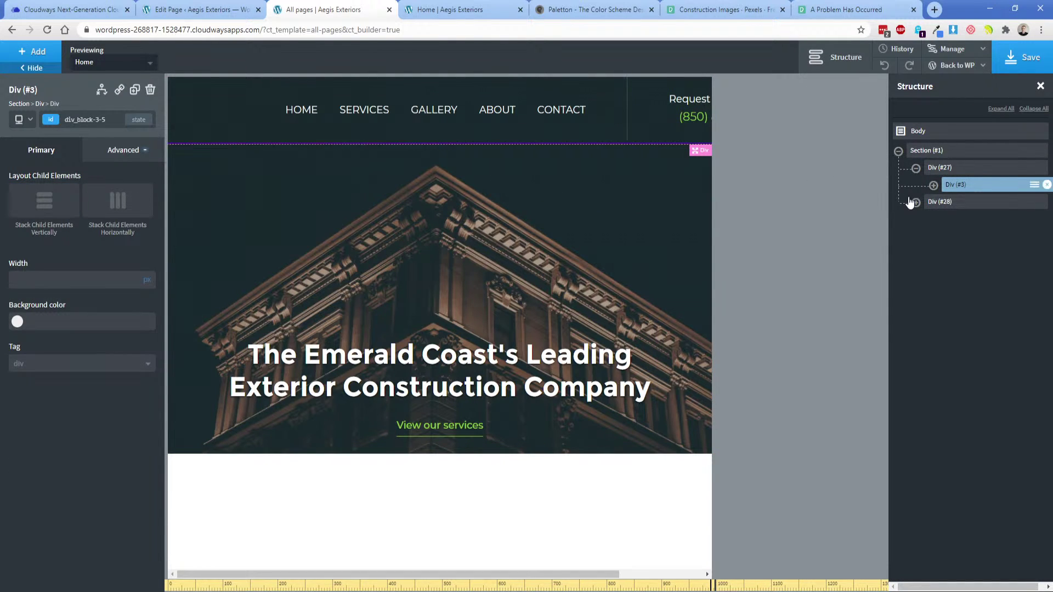
# Set the header's outer wrapper width to 100% and switch the inner container's width unit to %.
pyautogui.click(915, 168)
pyautogui.click(112, 153)
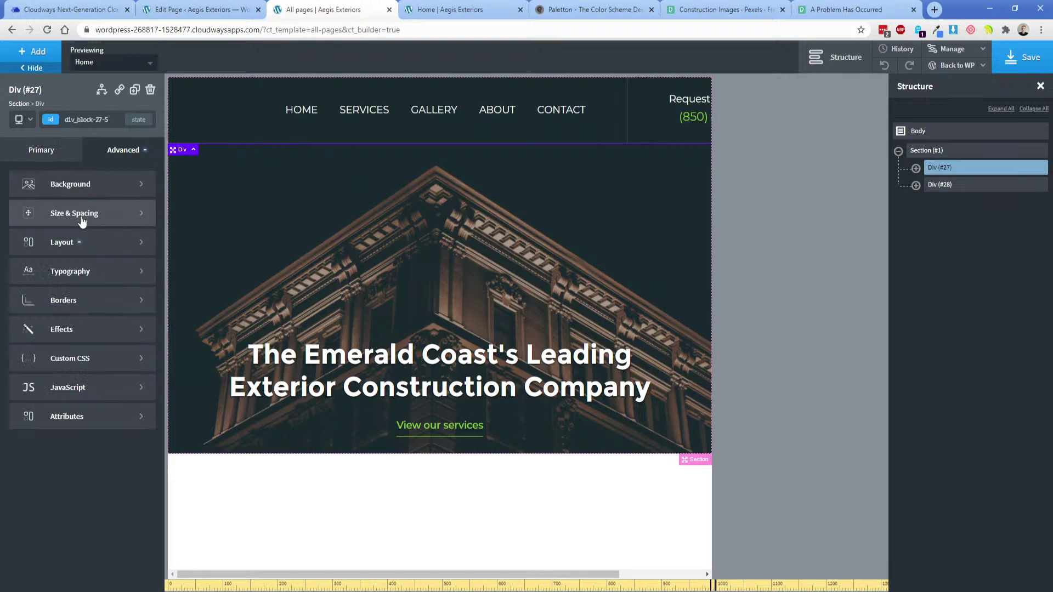
pyautogui.click(83, 214)
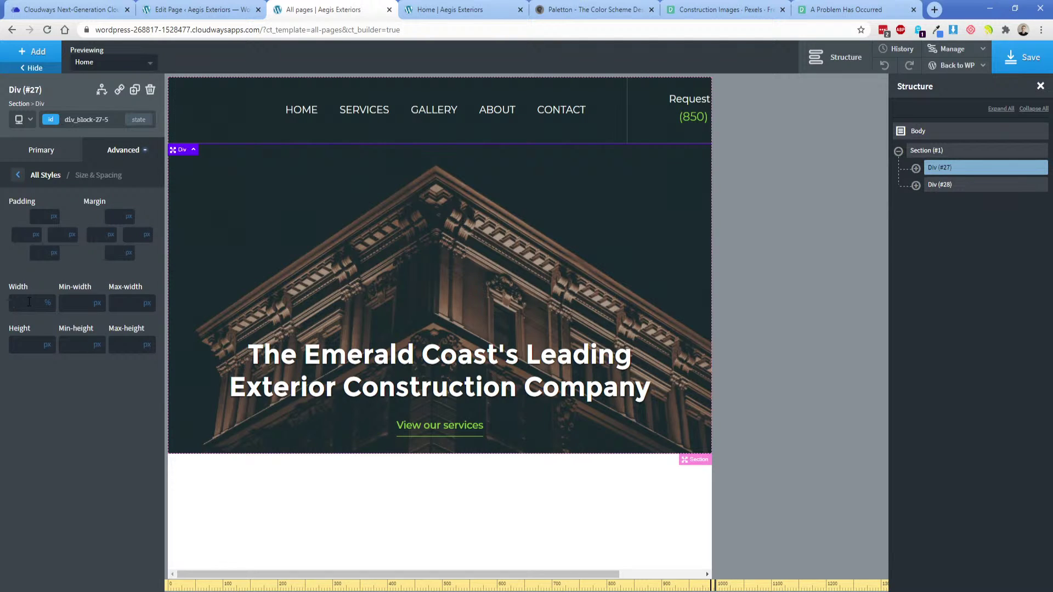
pyautogui.click(29, 301)
pyautogui.write('100')
pyautogui.click(915, 168)
pyautogui.click(954, 186)
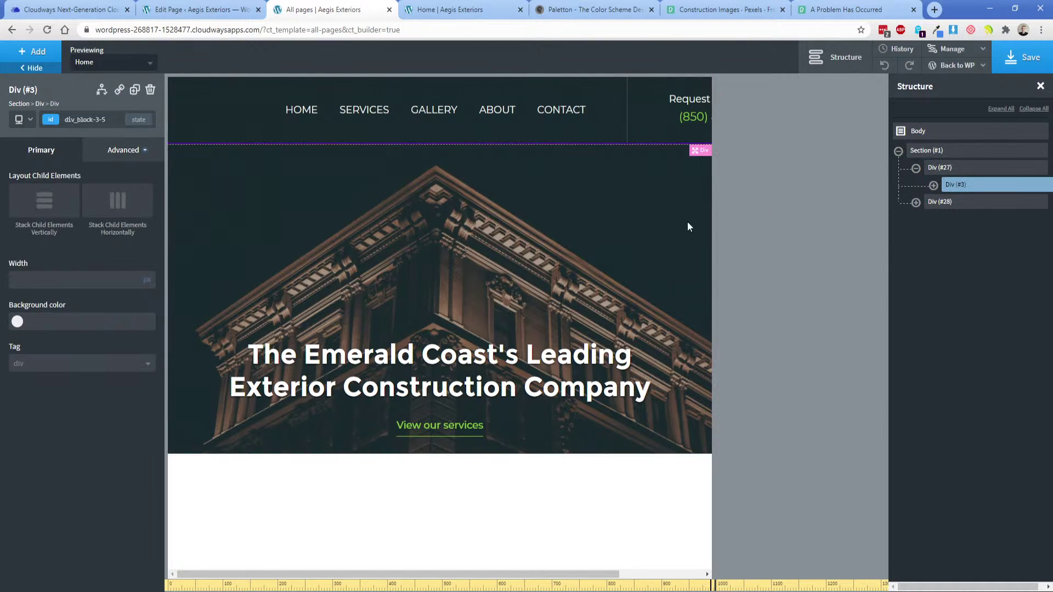
pyautogui.click(147, 279)
# Make the inner header container 100% wide, stacked vertically and centred.
pyautogui.write('100')
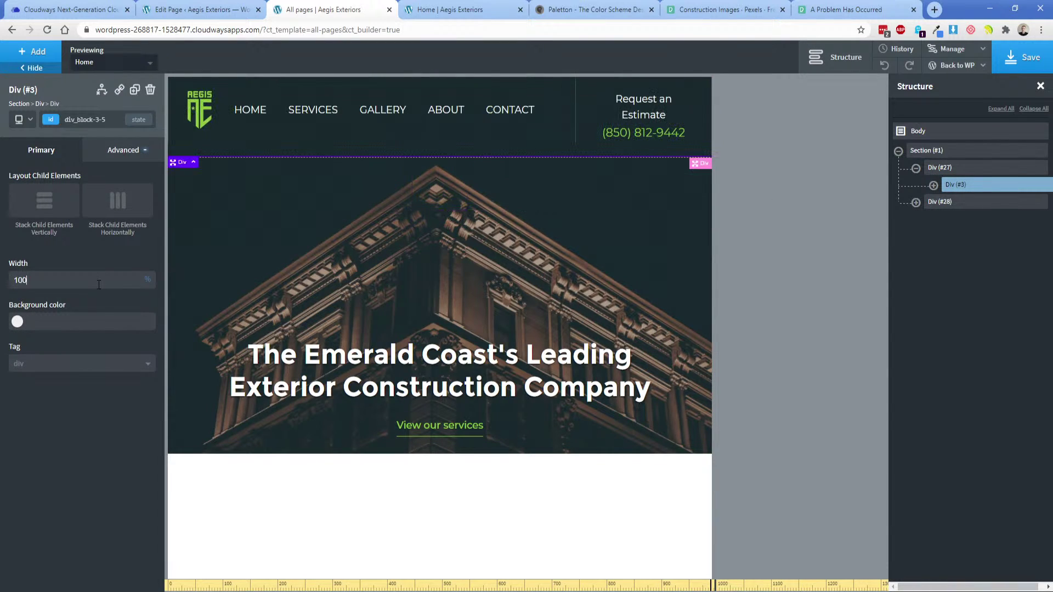
pyautogui.click(932, 185)
pyautogui.click(973, 203)
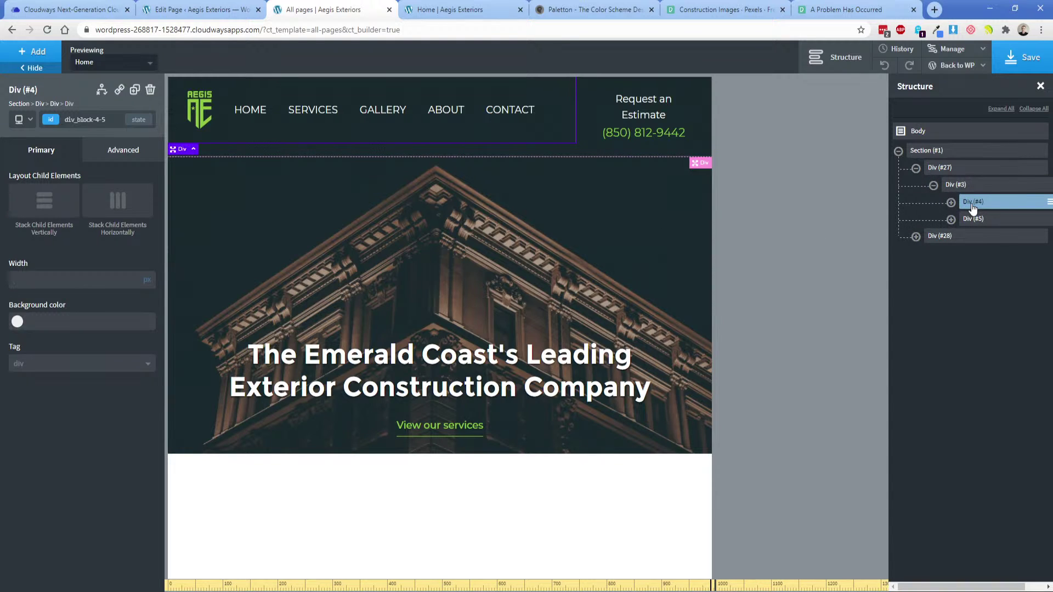
pyautogui.click(964, 186)
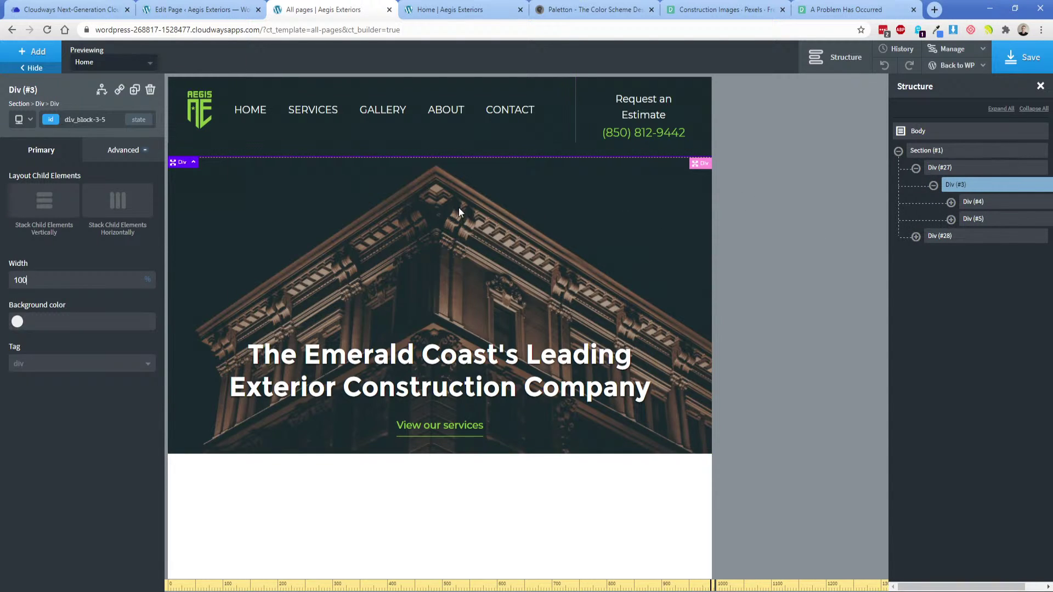
pyautogui.click(39, 209)
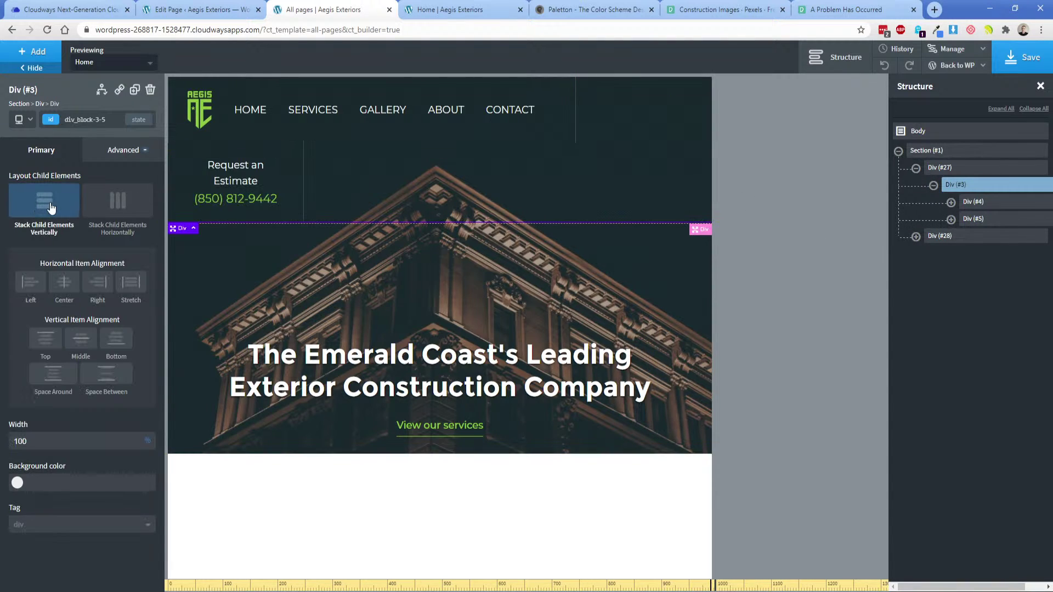
pyautogui.click(59, 290)
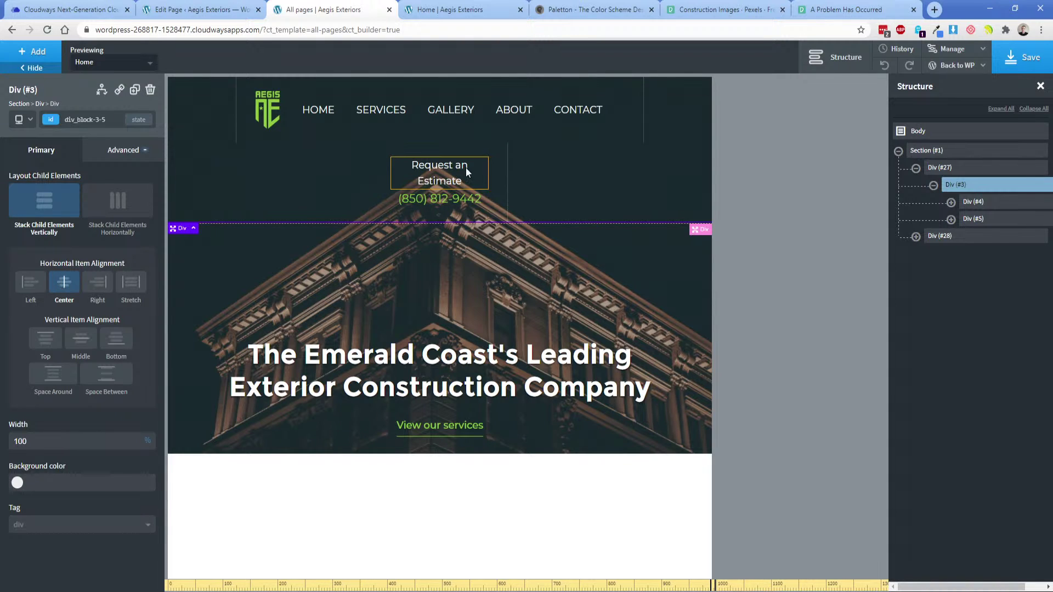
# Set the Request an Estimate block to 100% width with the phone number beneath the heading.
pyautogui.click(499, 157)
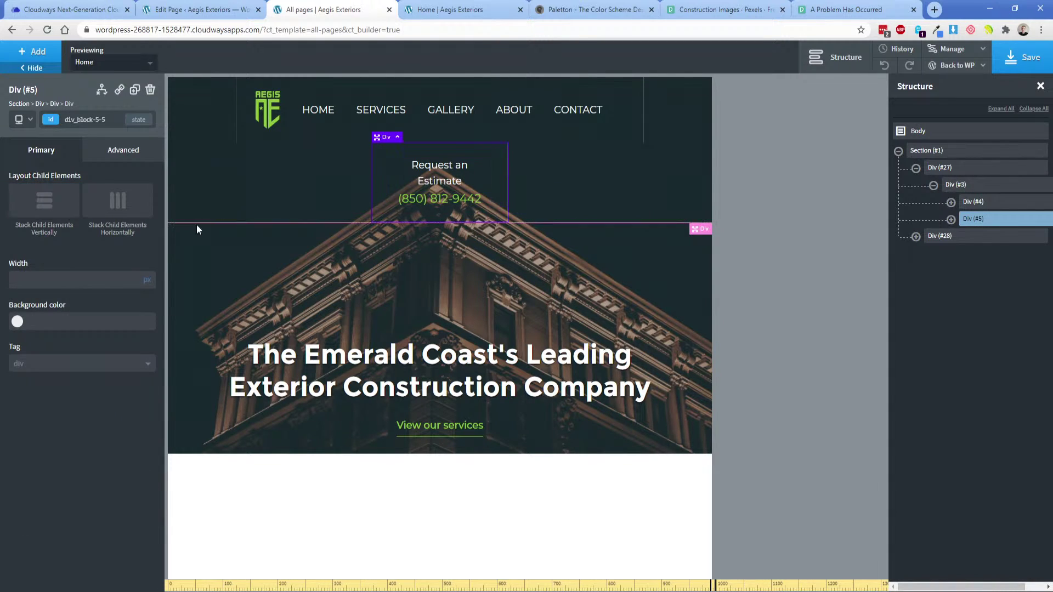
pyautogui.click(115, 278)
pyautogui.write('100')
pyautogui.click(115, 202)
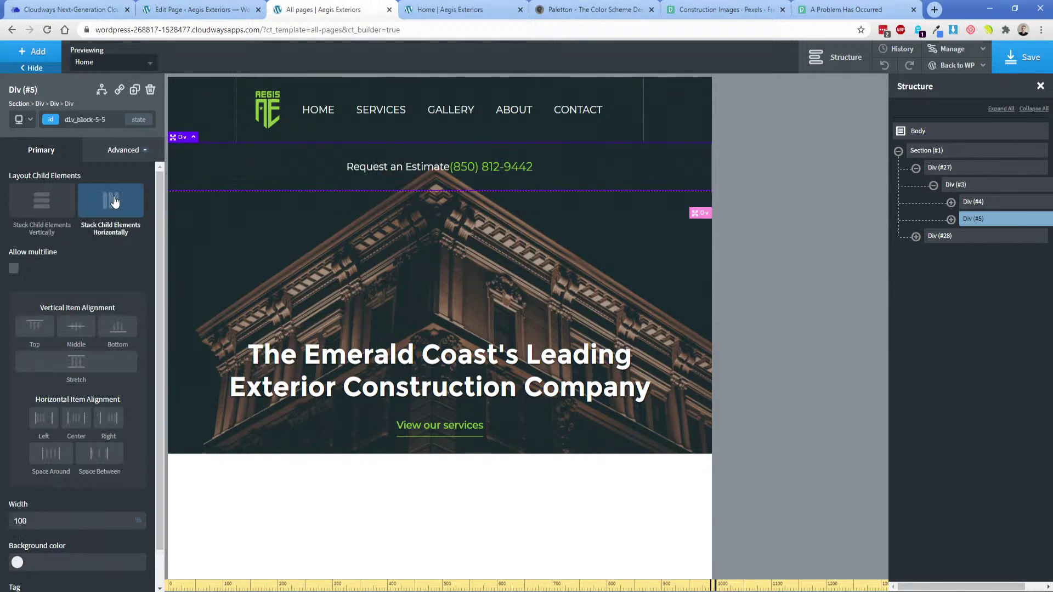
pyautogui.click(428, 173)
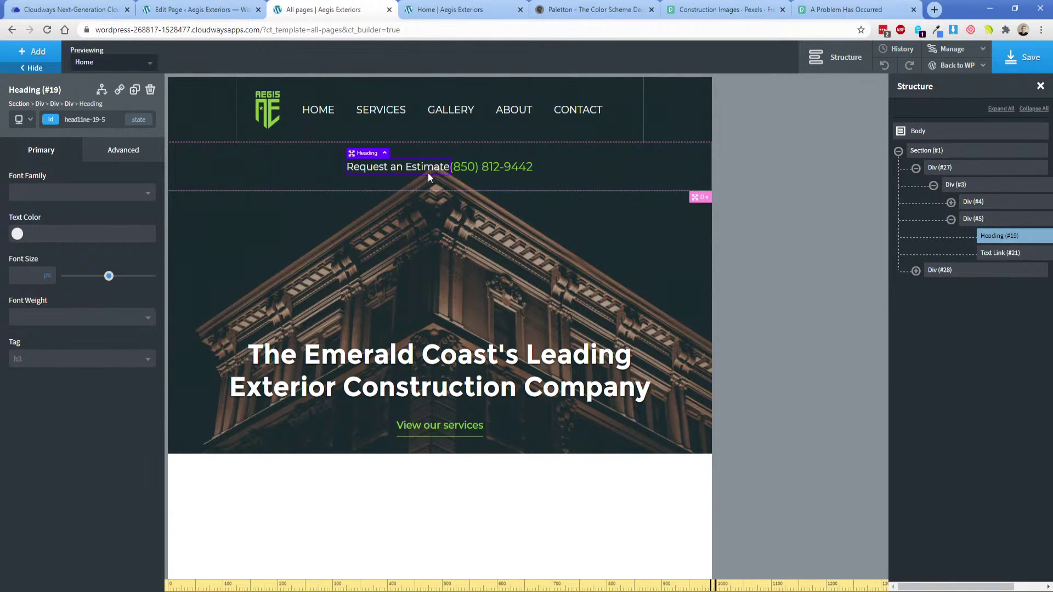
pyautogui.click(319, 166)
pyautogui.click(109, 219)
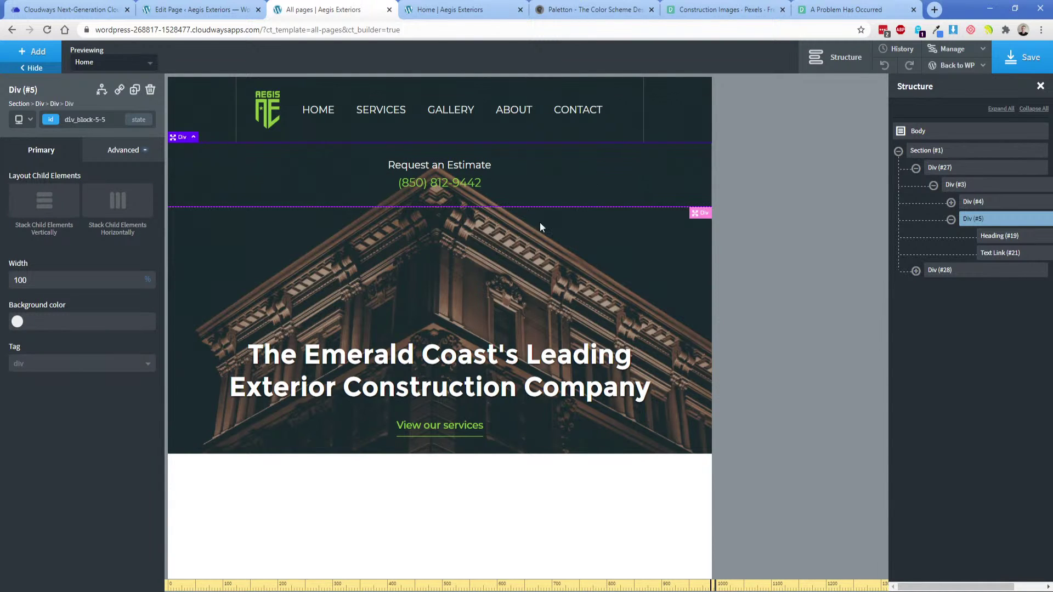
pyautogui.click(291, 274)
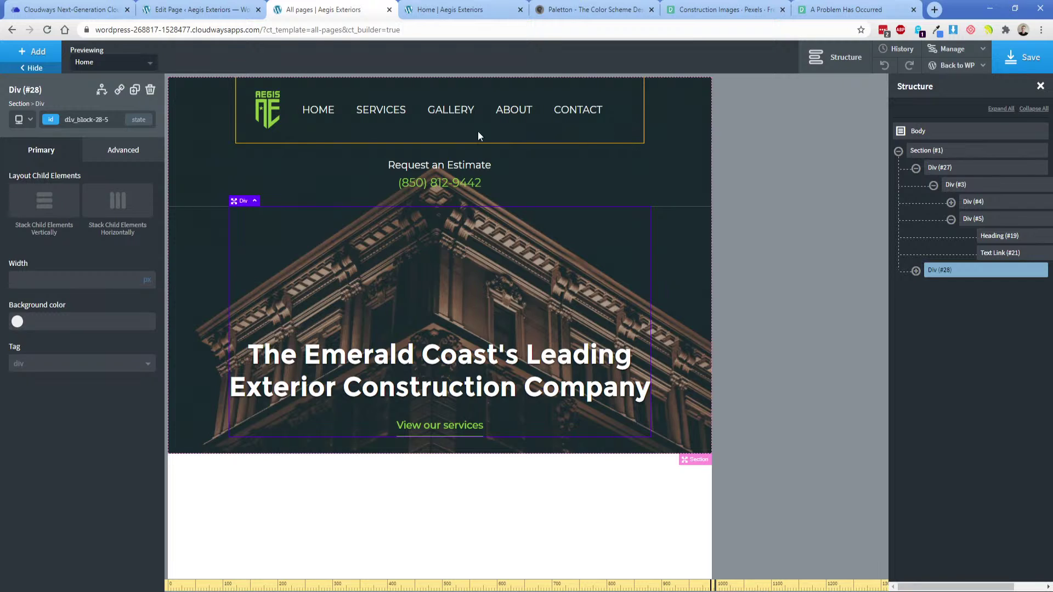
pyautogui.click(234, 165)
pyautogui.click(213, 295)
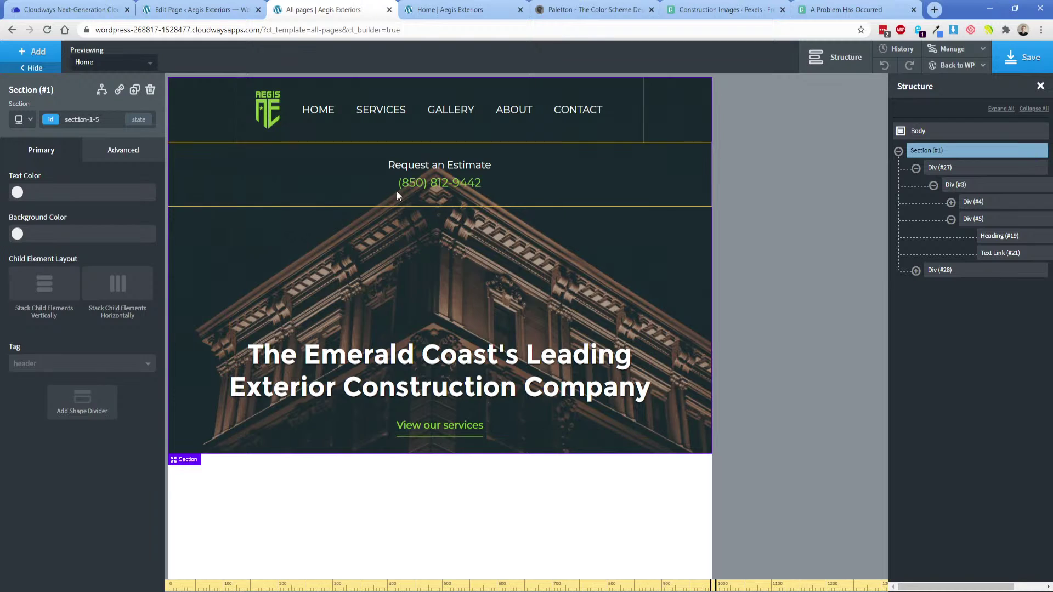
pyautogui.click(442, 164)
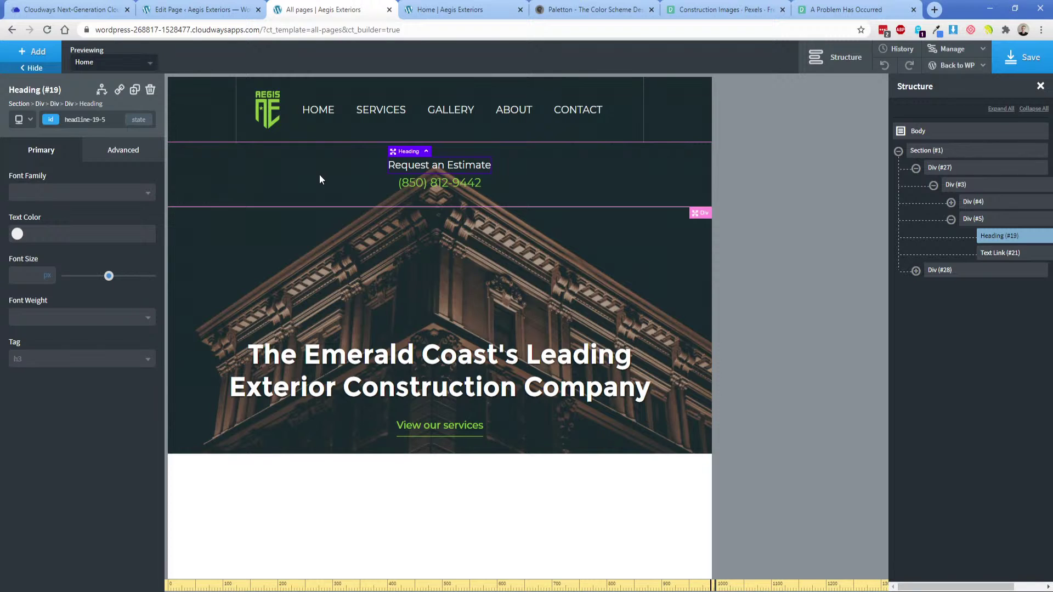
# Give the estimate block 10px top and bottom padding.
pyautogui.click(333, 166)
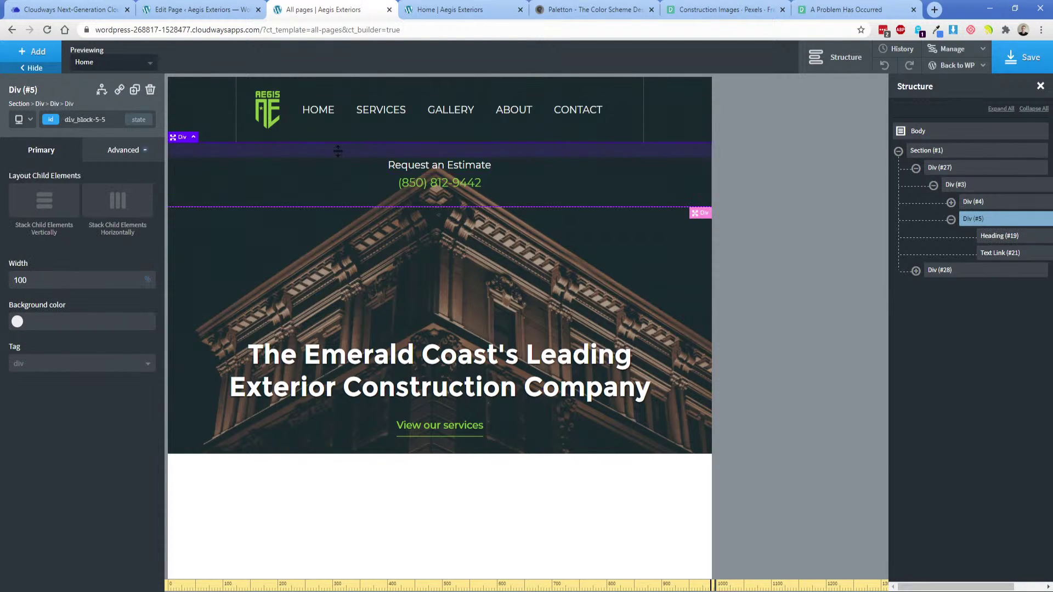
pyautogui.click(119, 149)
pyautogui.click(96, 214)
pyautogui.click(39, 218)
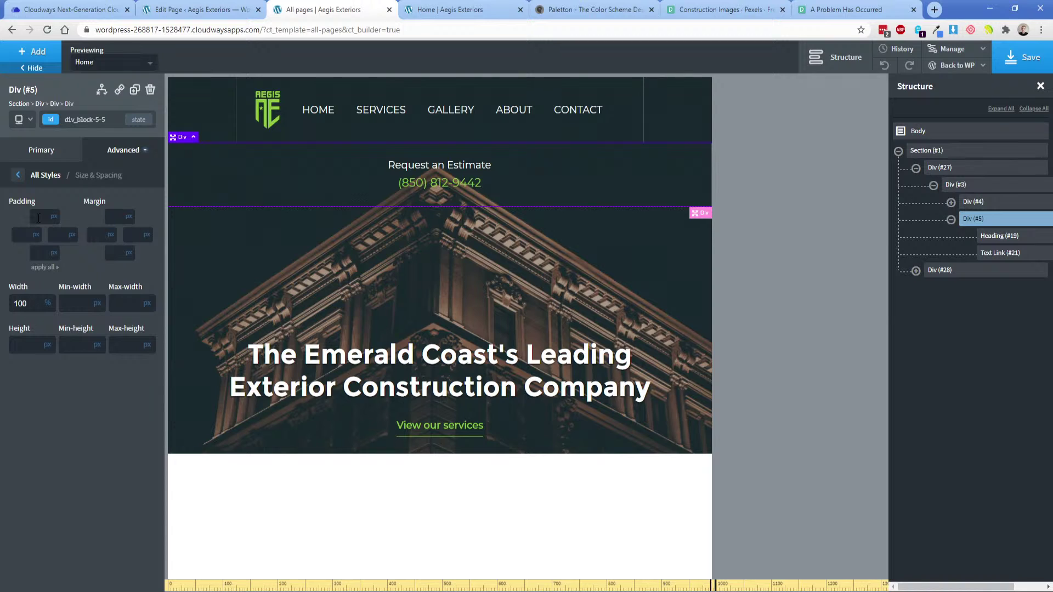
pyautogui.write('10')
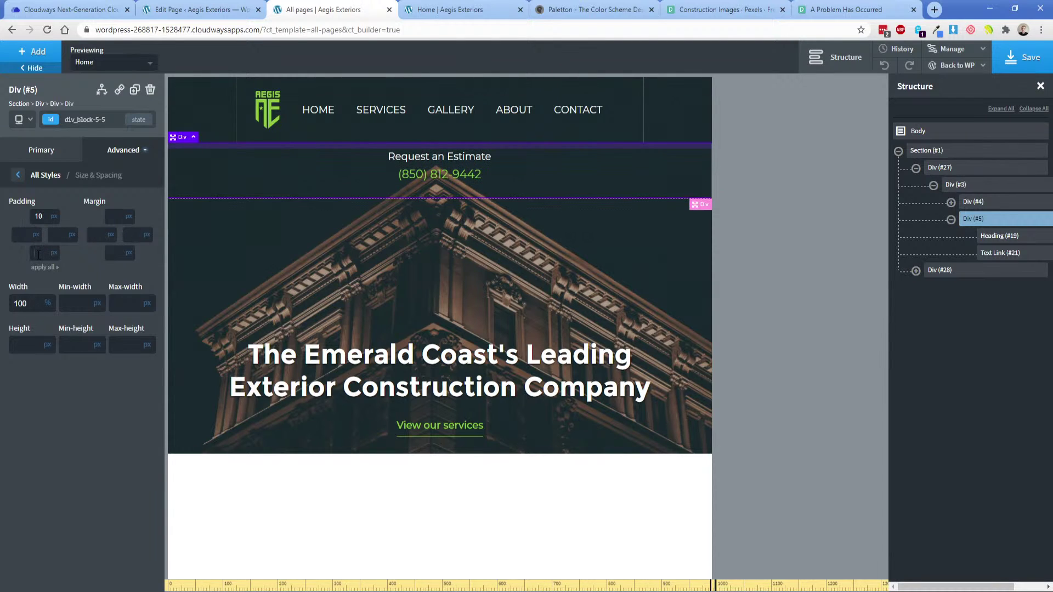
pyautogui.click(38, 253)
pyautogui.write('10')
# Compare the all-devices and under-992px styling and open the estimate block's border settings.
pyautogui.click(24, 119)
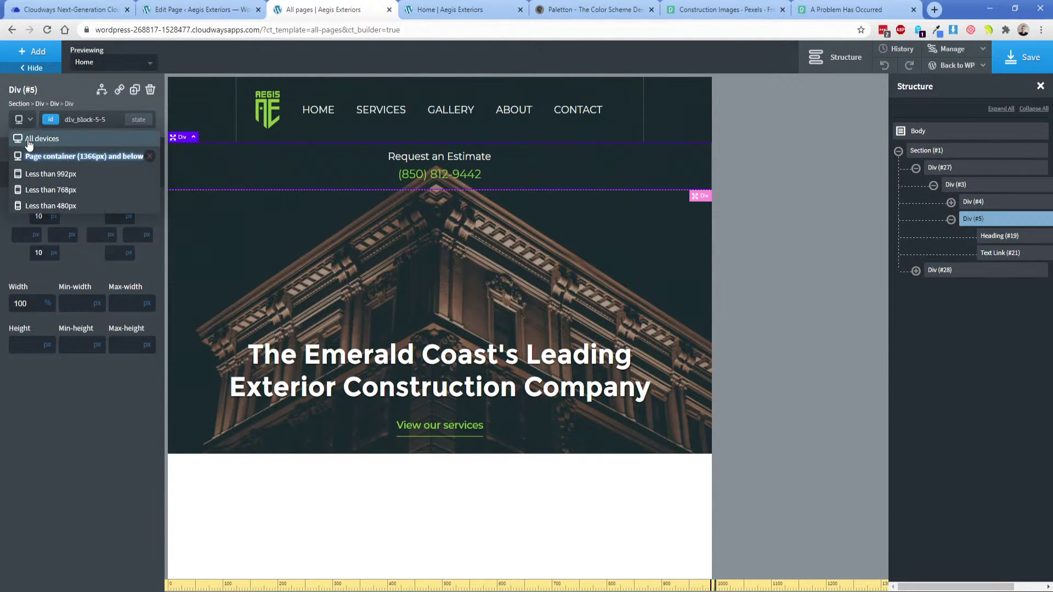
pyautogui.click(30, 142)
pyautogui.click(24, 120)
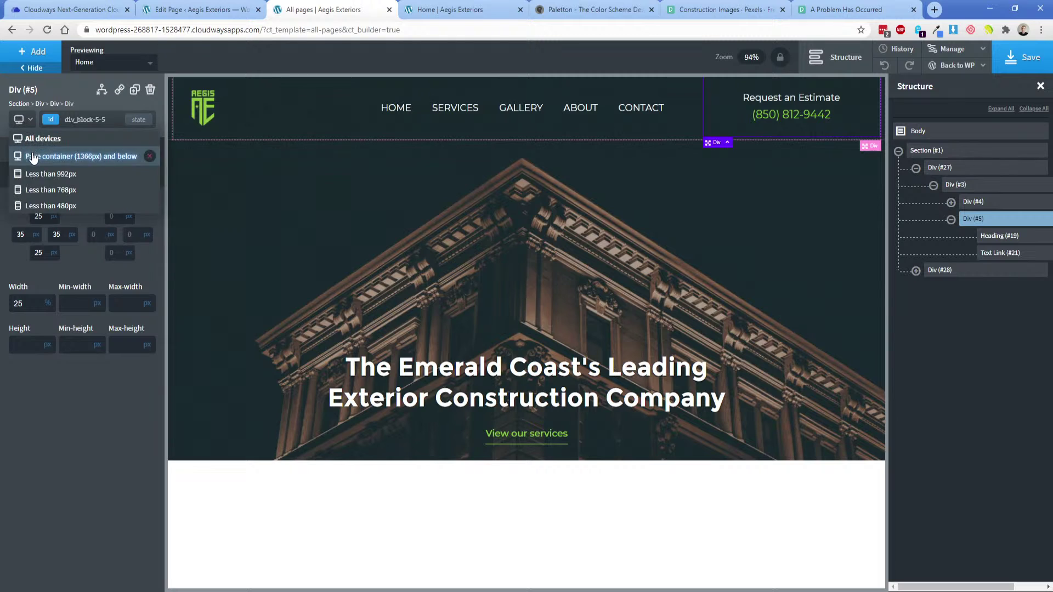
pyautogui.click(39, 163)
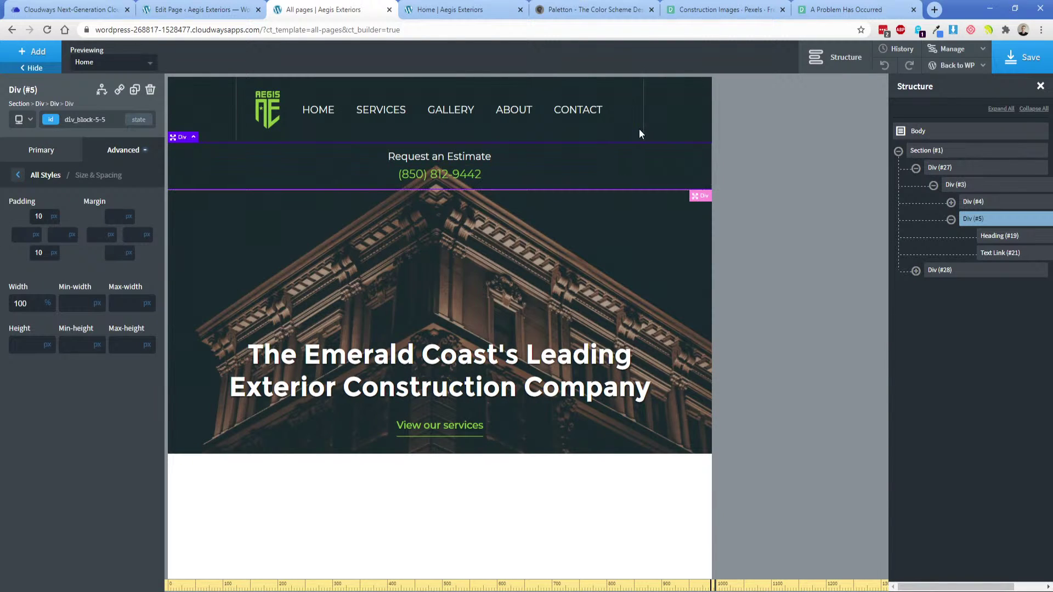
pyautogui.click(117, 158)
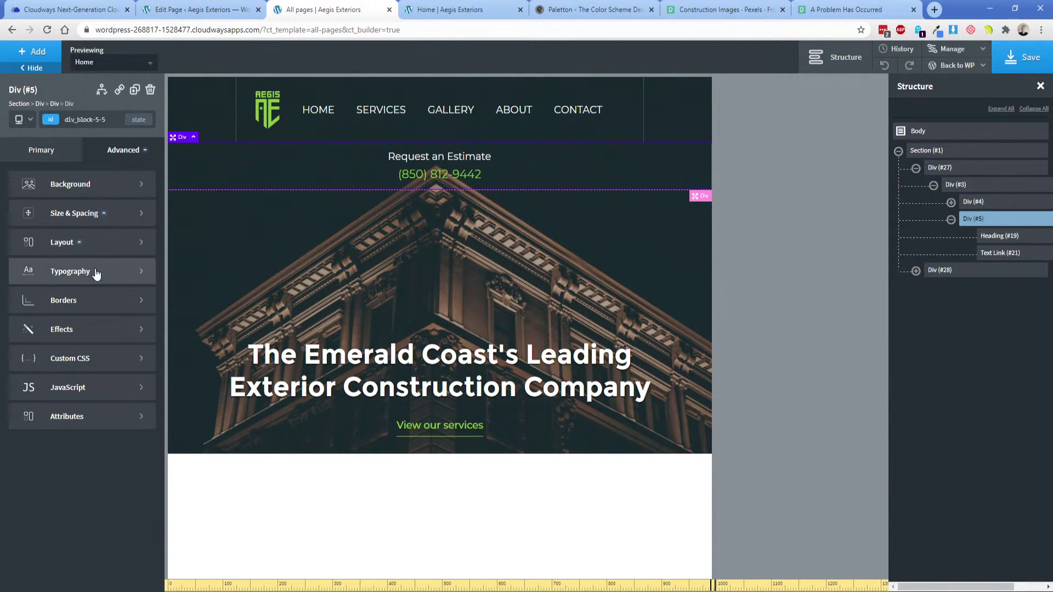
pyautogui.click(72, 307)
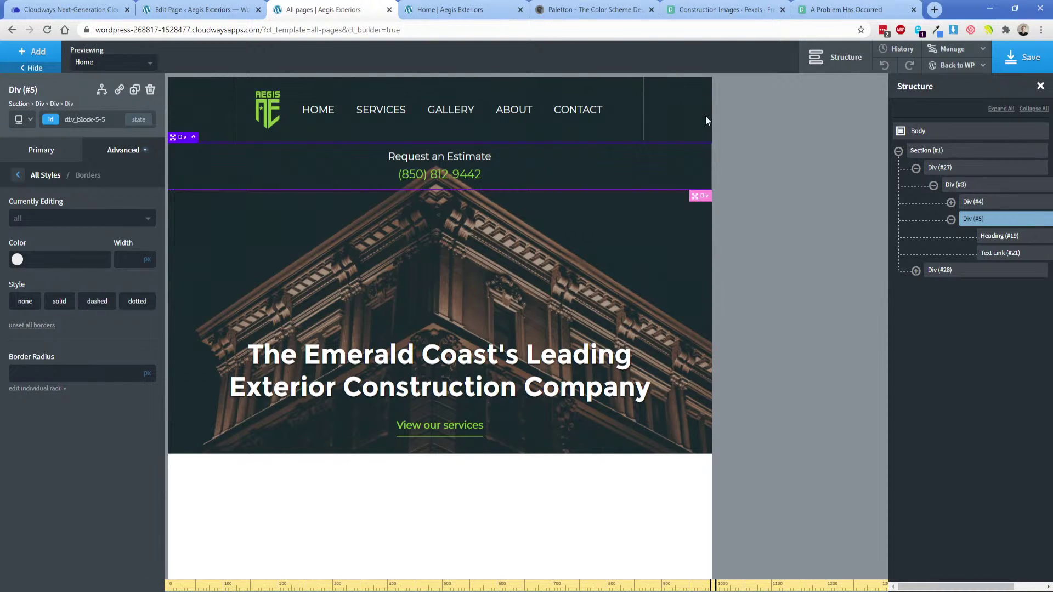
pyautogui.click(22, 119)
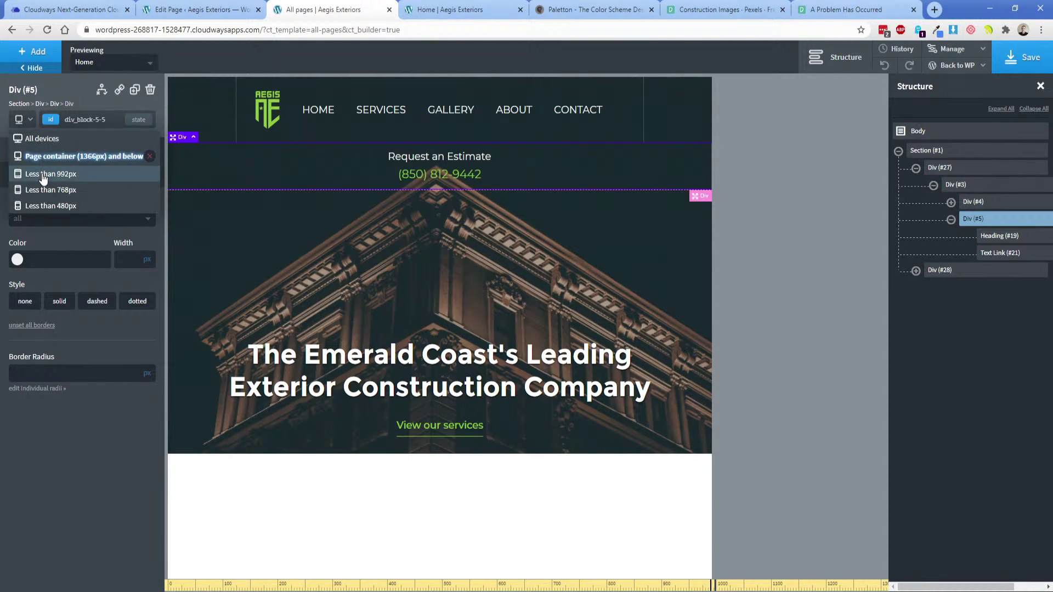
pyautogui.click(43, 173)
# Set header row container Div #3 to stack its children horizontally, putting logo, menu and estimate in one row.
pyautogui.click(249, 227)
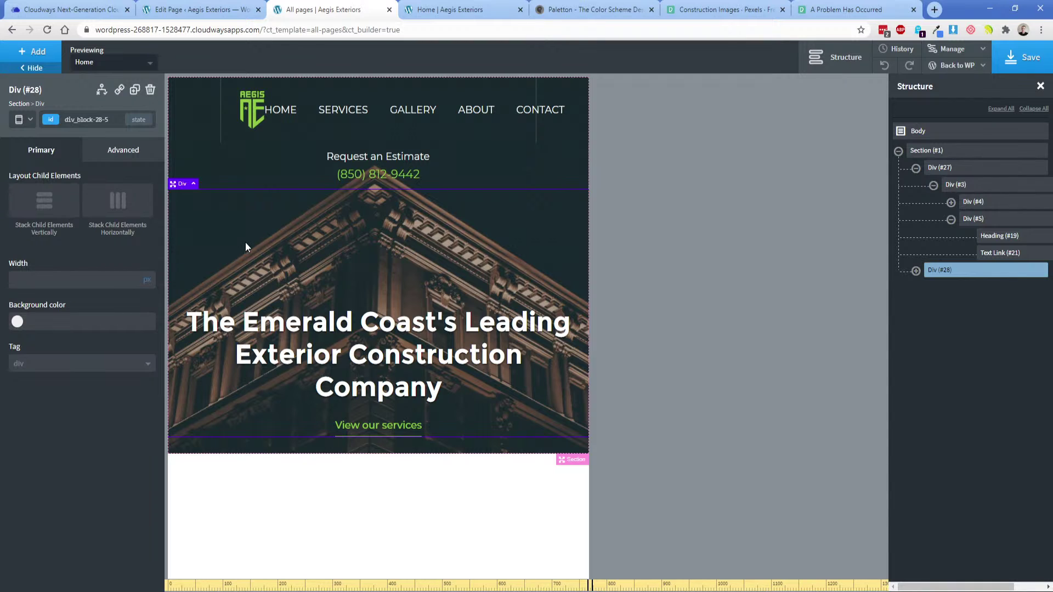
pyautogui.click(22, 119)
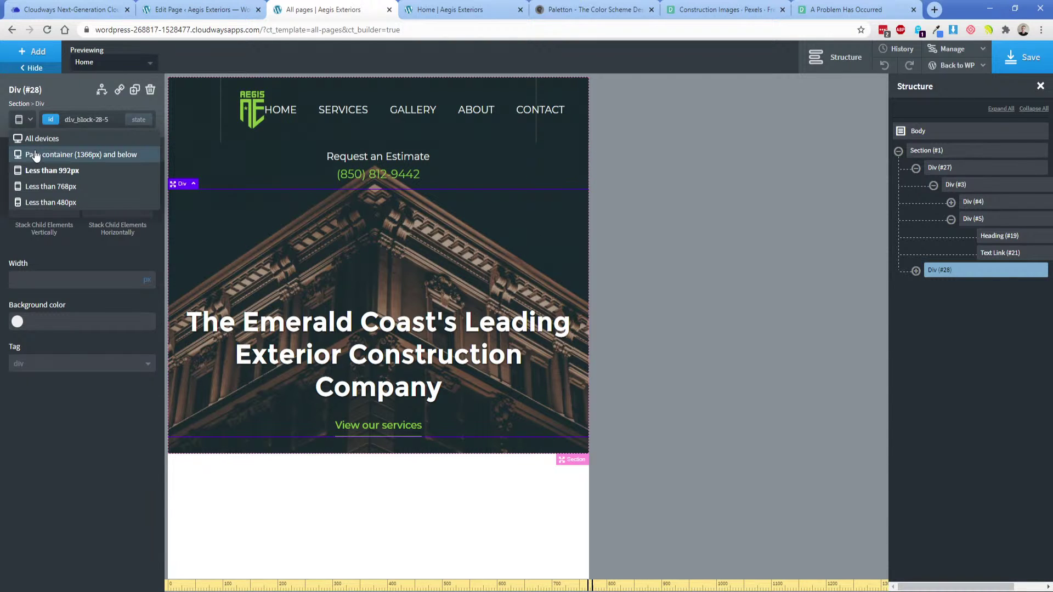
pyautogui.click(35, 155)
pyautogui.click(323, 176)
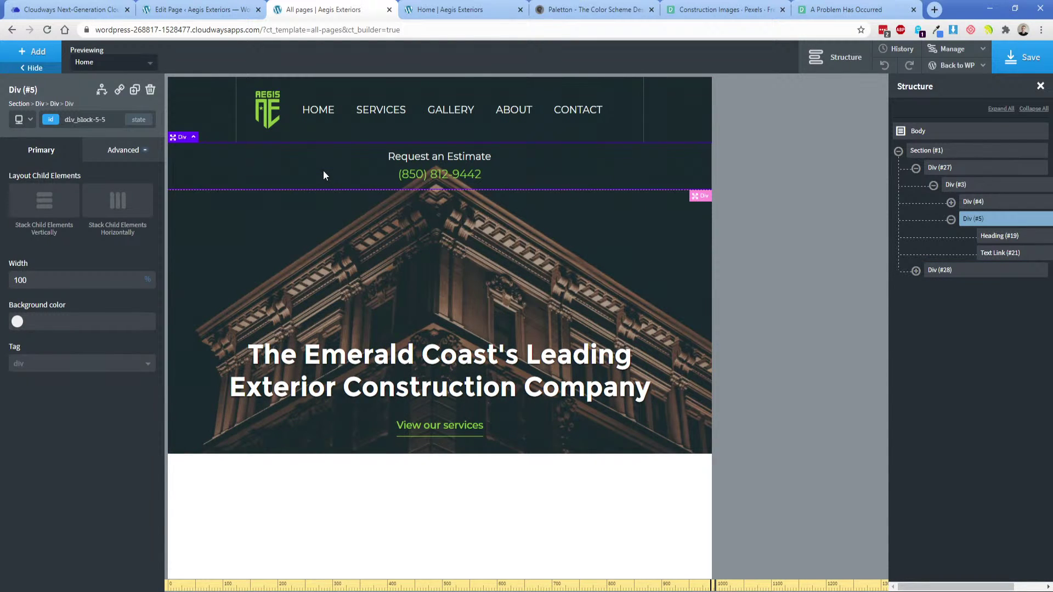
pyautogui.click(974, 202)
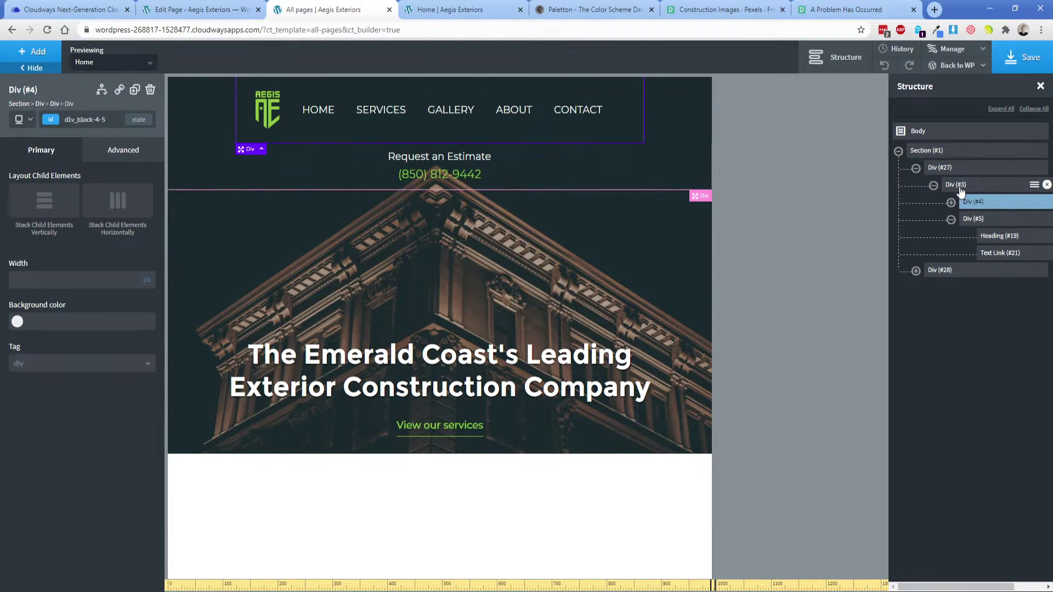
pyautogui.click(959, 186)
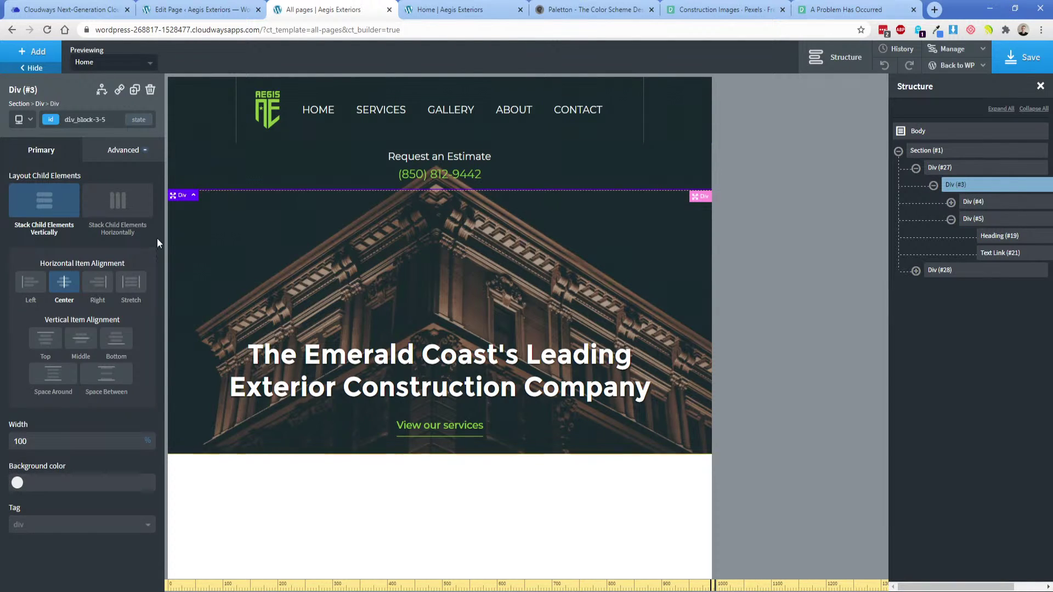
pyautogui.click(118, 204)
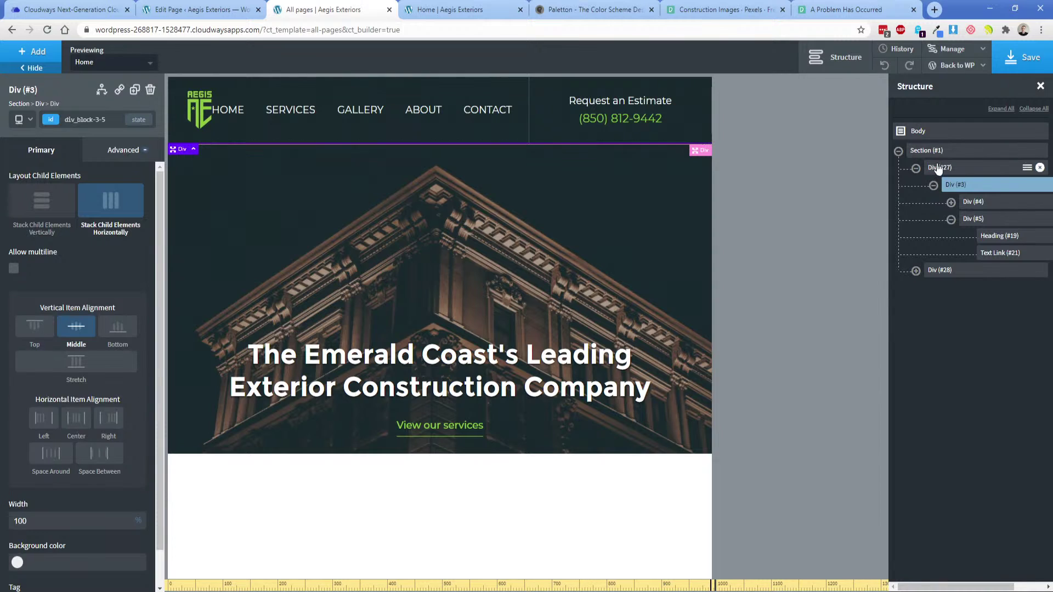
# Search the add panel for 'moda' and insert a Modal element after the hero section.
pyautogui.click(932, 186)
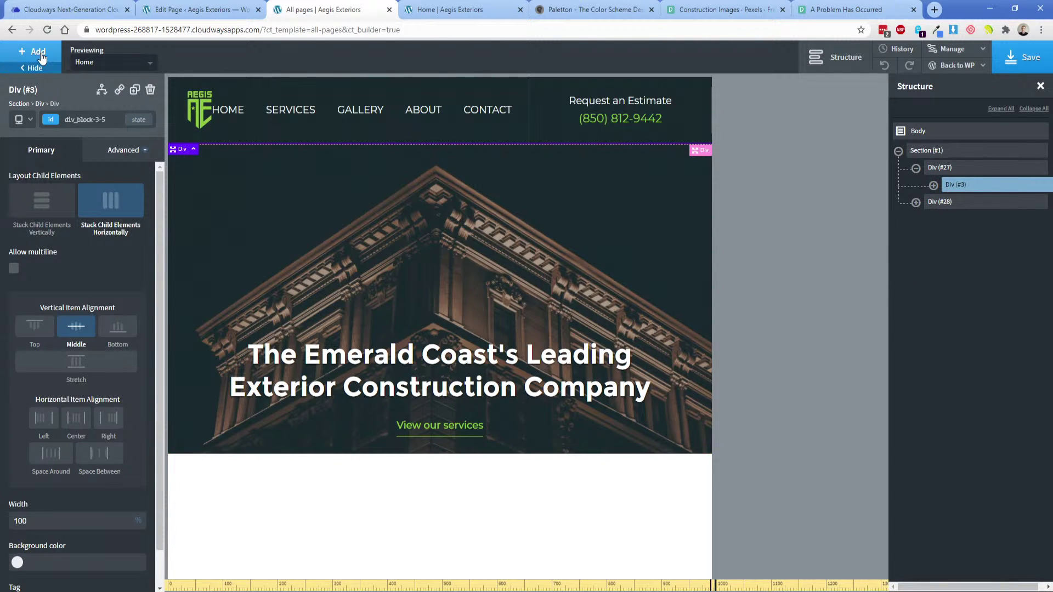
pyautogui.click(39, 54)
pyautogui.write('moda')
pyautogui.click(46, 120)
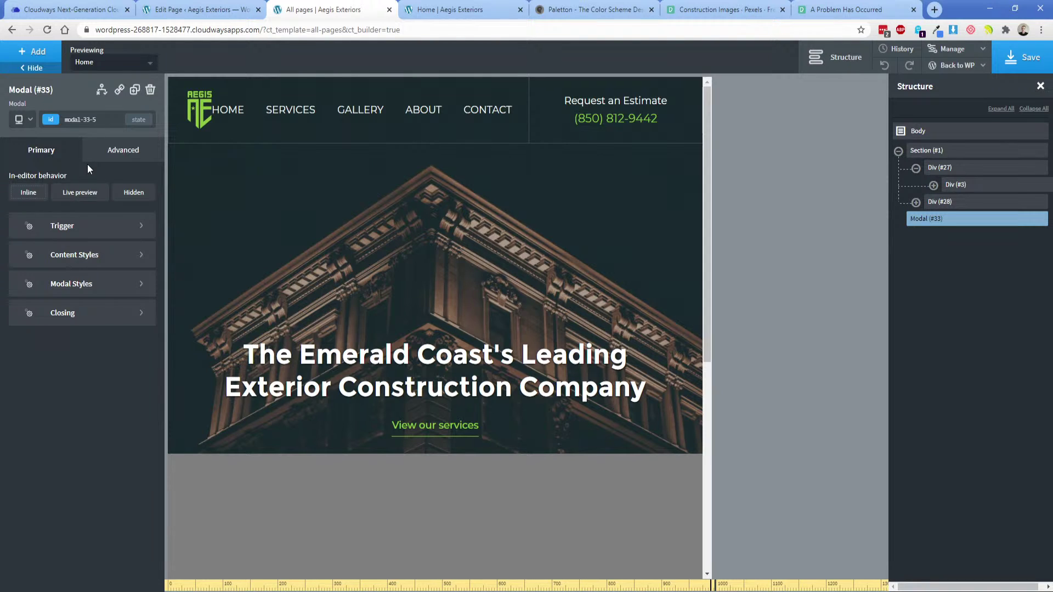
# Add a Text Link to the modal with the header-links class and a new header-links-mobile class.
pyautogui.click(37, 54)
pyautogui.write('text')
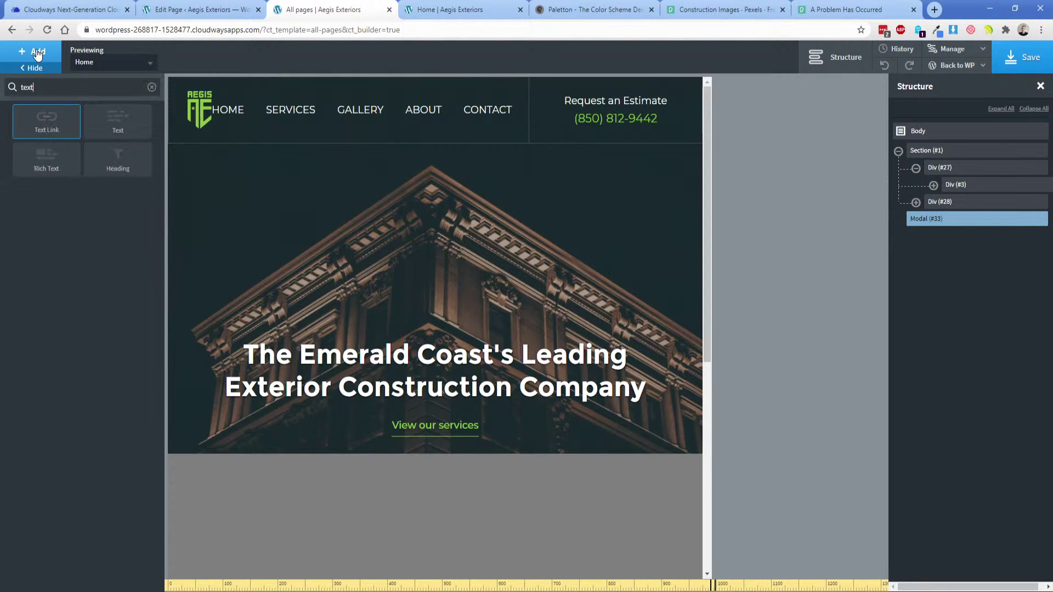
pyautogui.click(52, 124)
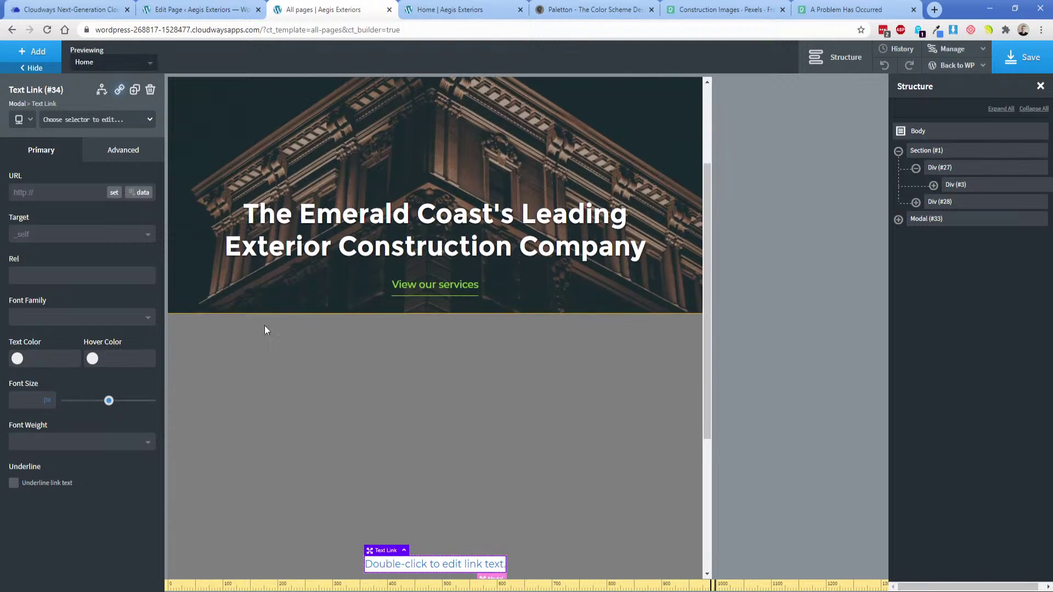
pyautogui.click(64, 120)
pyautogui.write('header-')
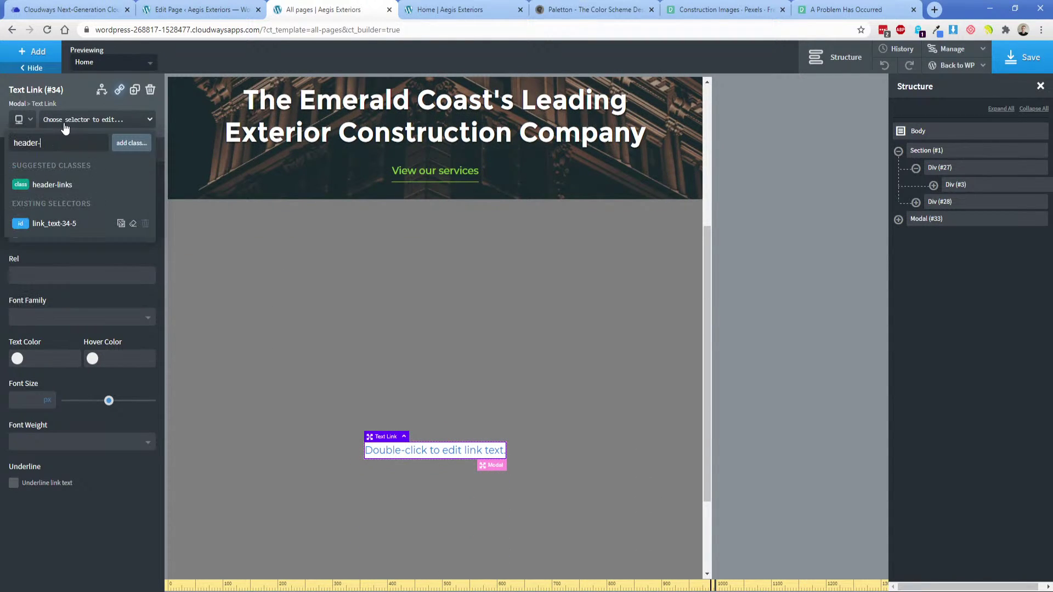
pyautogui.click(71, 185)
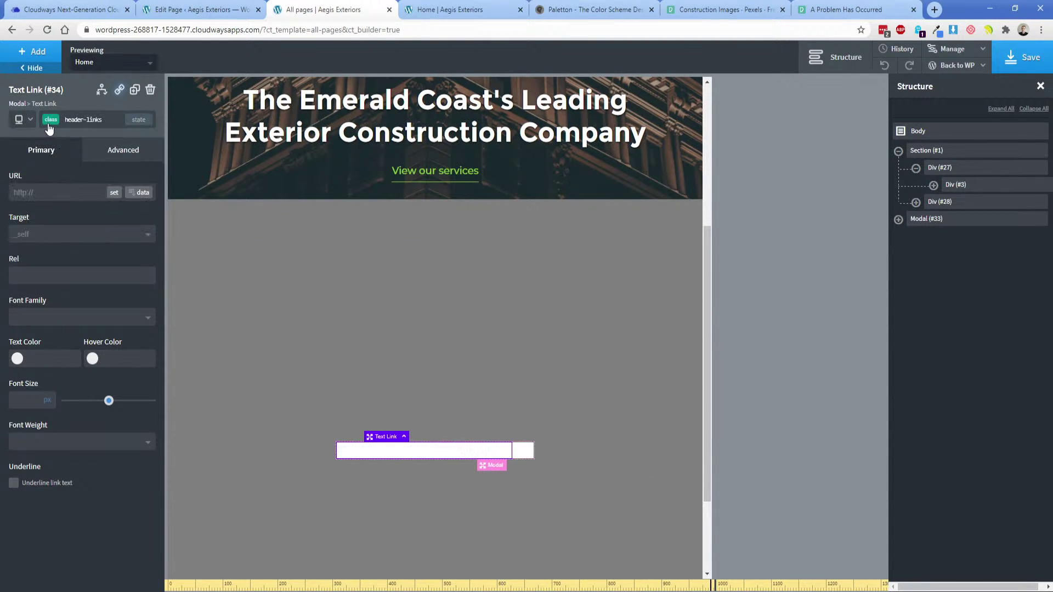
pyautogui.click(52, 121)
pyautogui.write('header-links-0m')
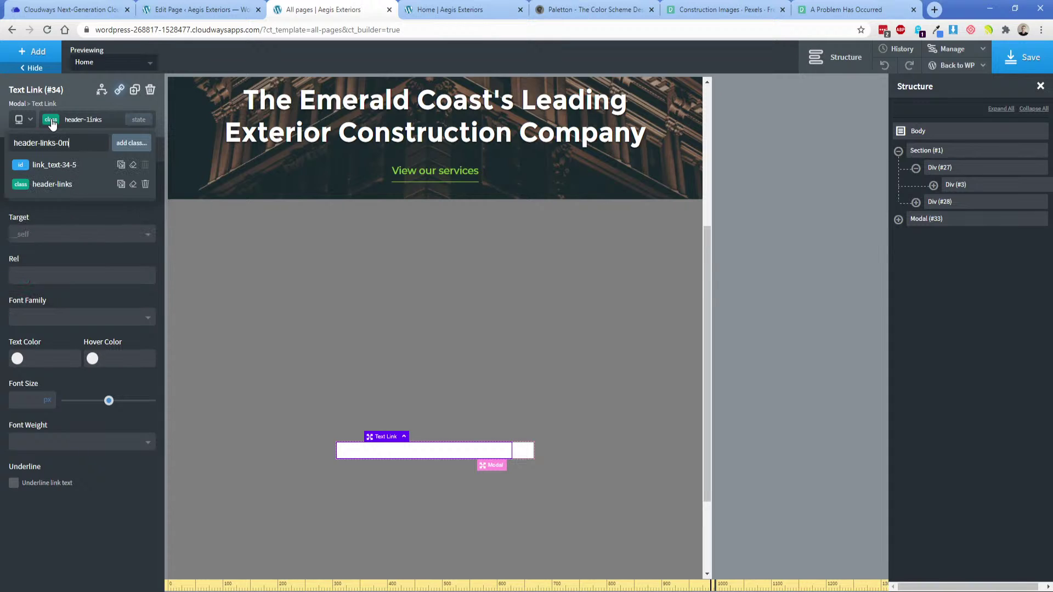
pyautogui.press('BackSpace')
pyautogui.write('mobile')
pyautogui.press('Return')
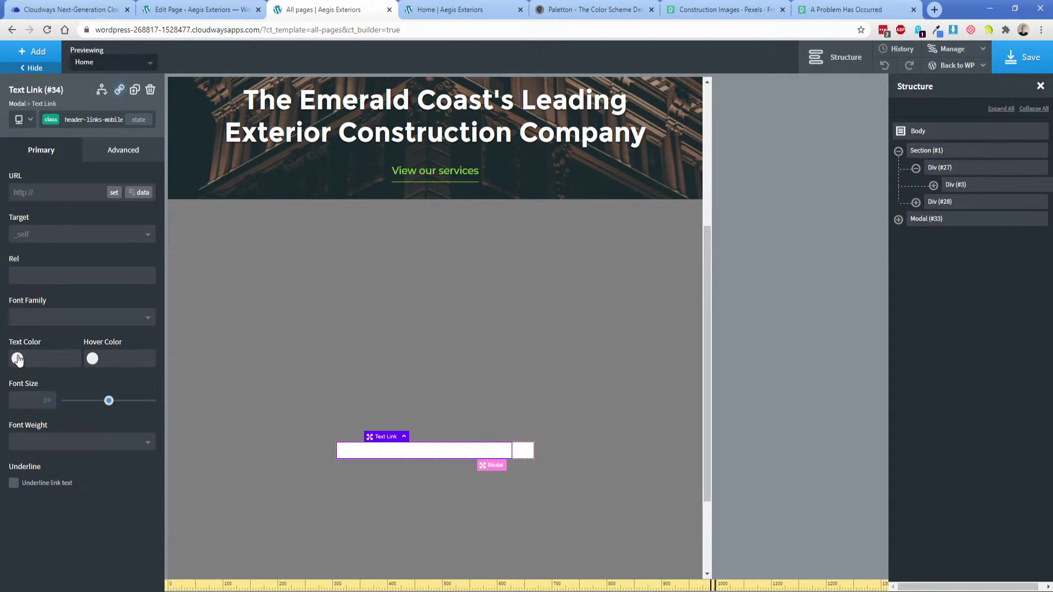
# Give the link dark global text colour, green global hover colour and a 0 right margin.
pyautogui.click(17, 359)
pyautogui.click(48, 501)
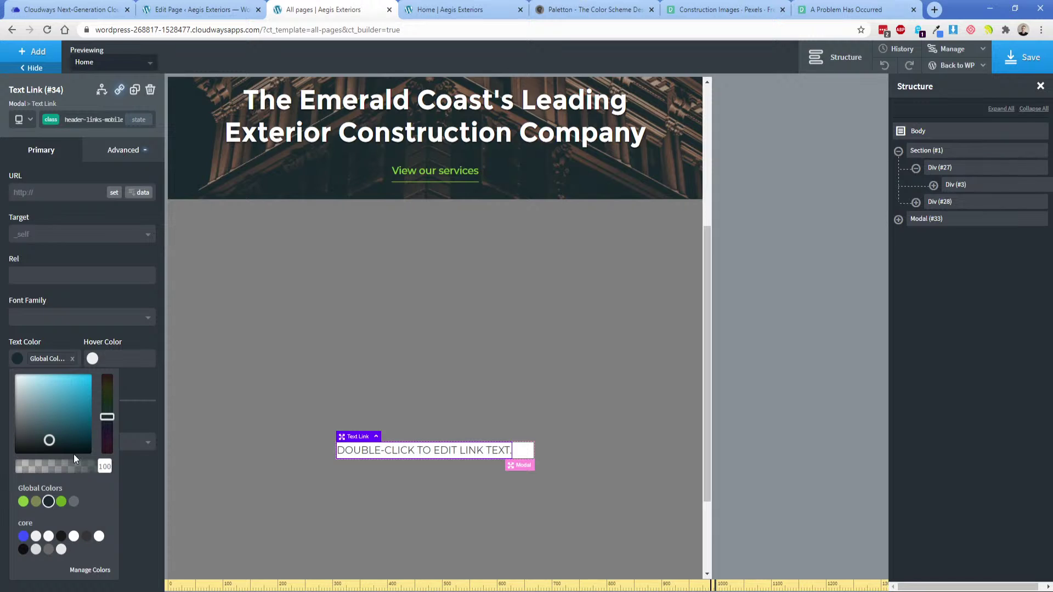
pyautogui.click(92, 359)
pyautogui.click(70, 501)
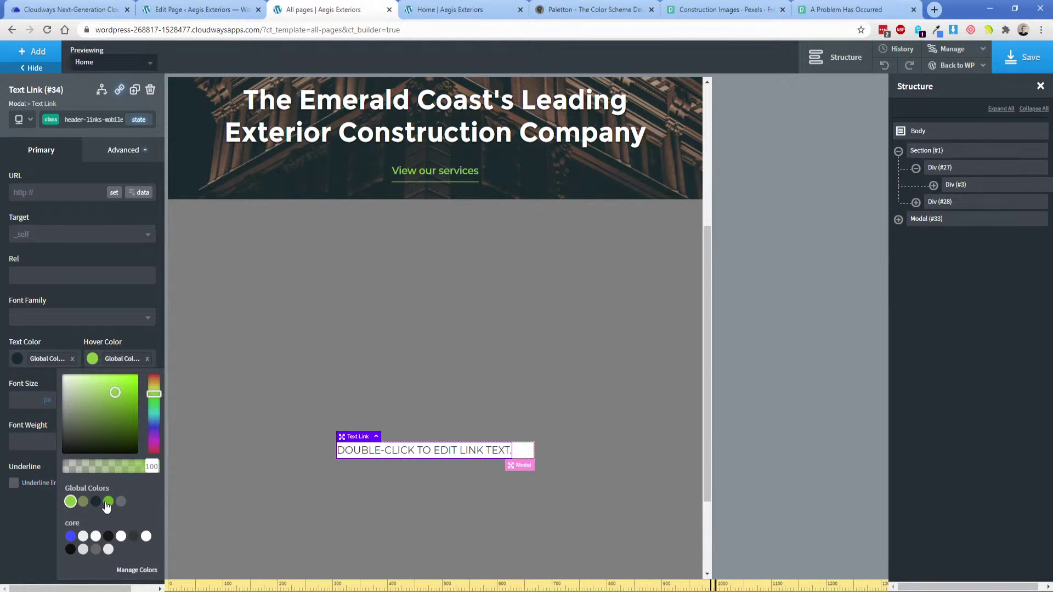
pyautogui.click(112, 152)
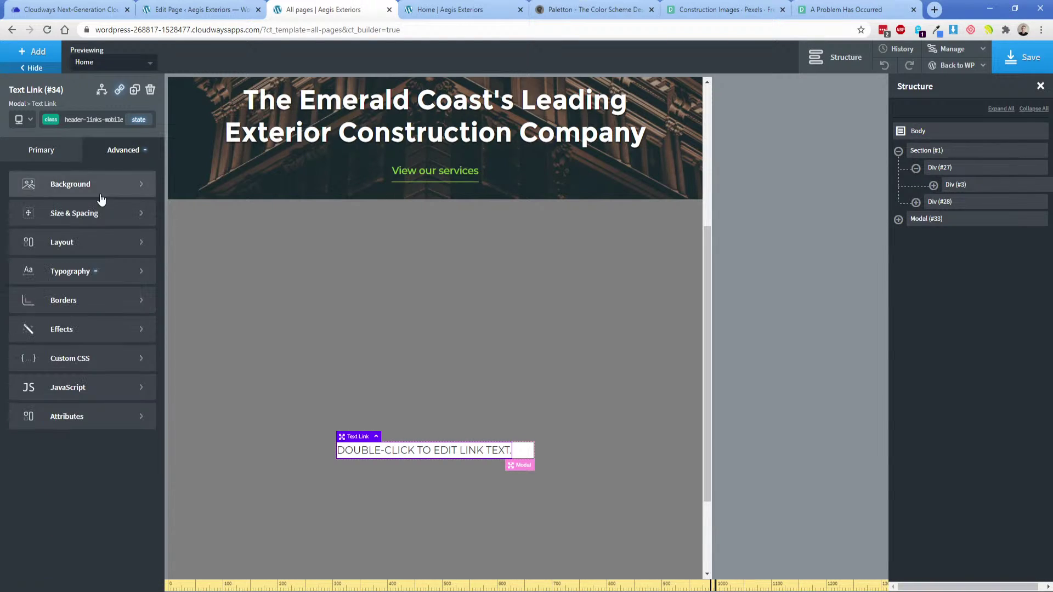
pyautogui.click(104, 208)
pyautogui.click(130, 236)
pyautogui.write('0')
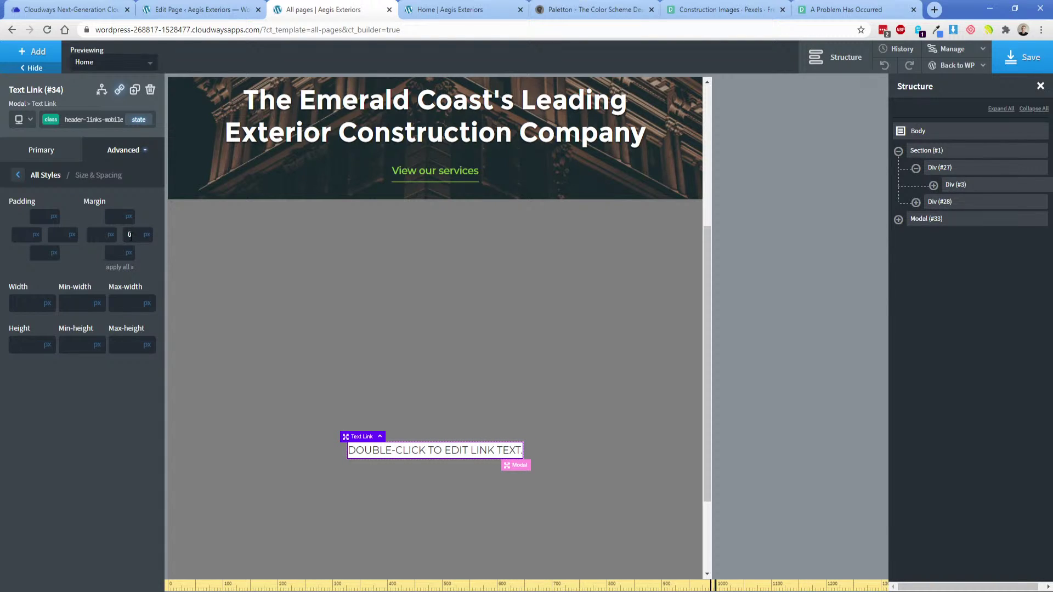
# Select the modal and stack its contents vertically, centred both horizontally and vertically.
pyautogui.click(898, 220)
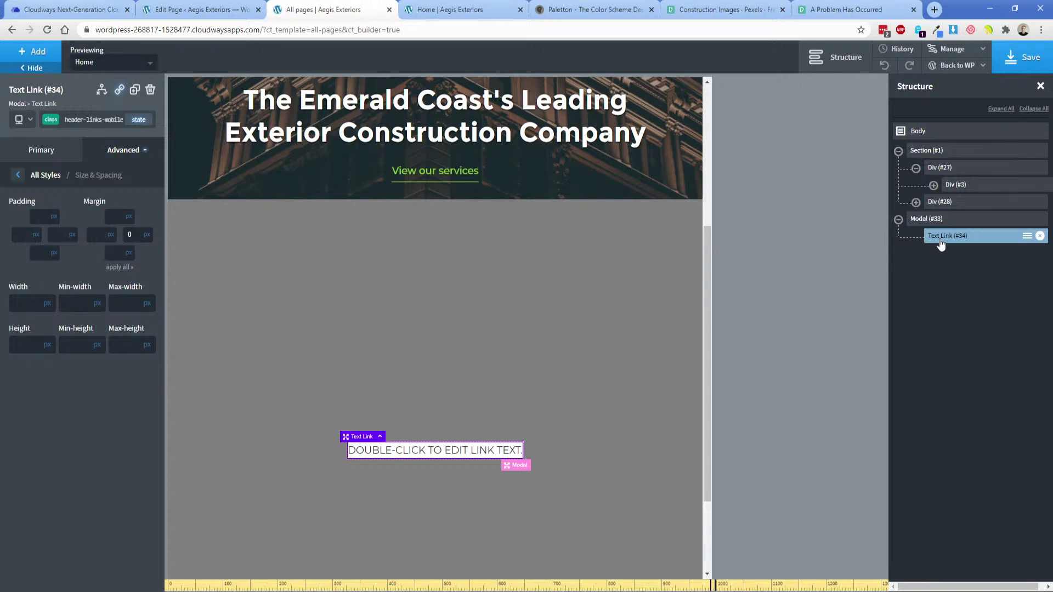
pyautogui.click(940, 222)
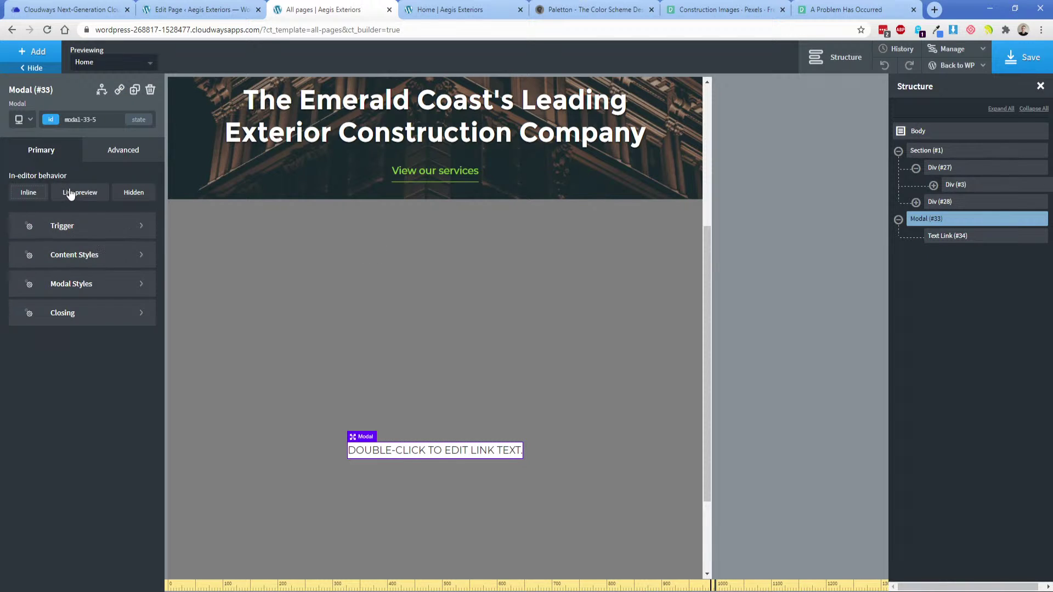
pyautogui.click(67, 254)
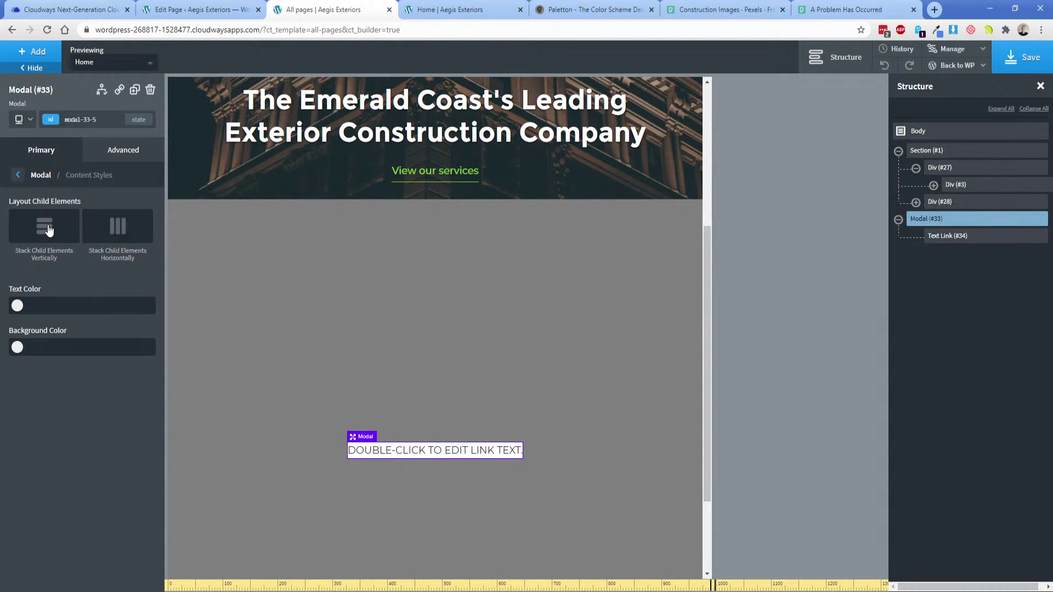
pyautogui.click(49, 231)
pyautogui.click(62, 316)
pyautogui.click(78, 372)
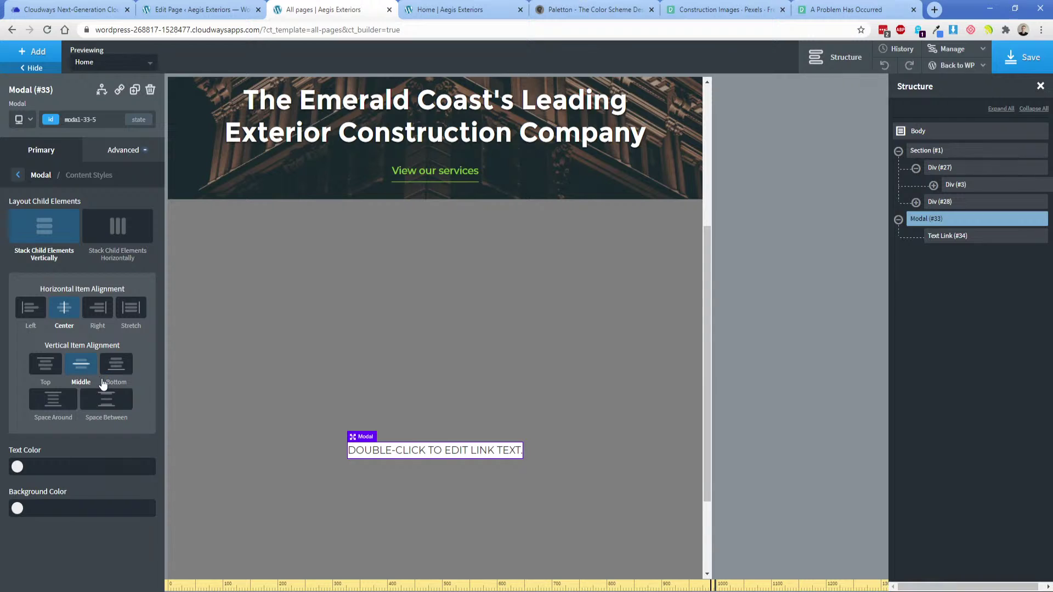
# Set the modal's padding to 75px left and right and 25px top and bottom.
pyautogui.click(120, 156)
pyautogui.click(91, 218)
pyautogui.click(26, 240)
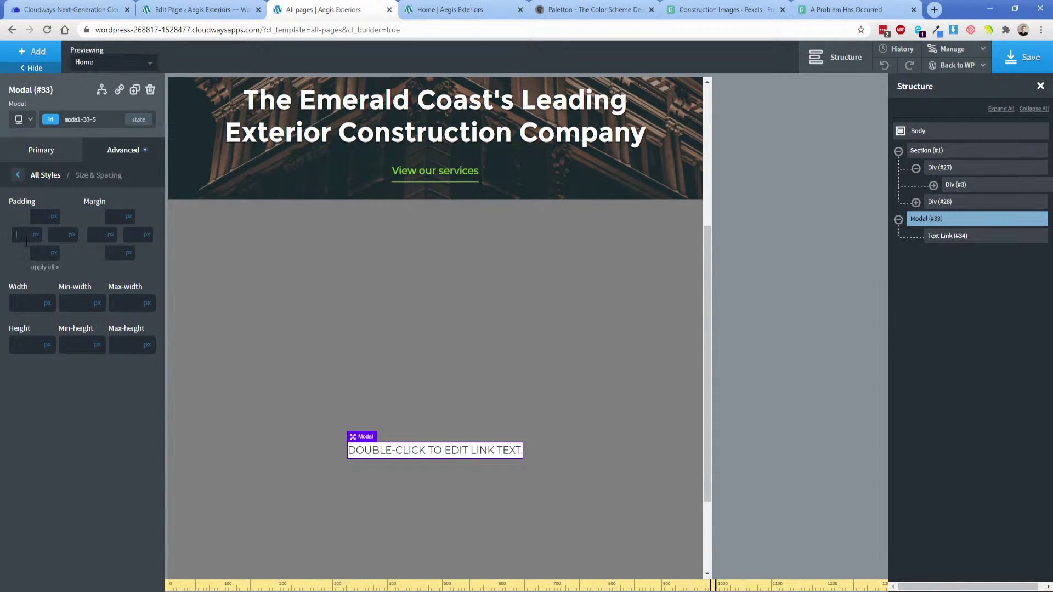
pyautogui.write('75')
pyautogui.press('Tab')
pyautogui.write('75')
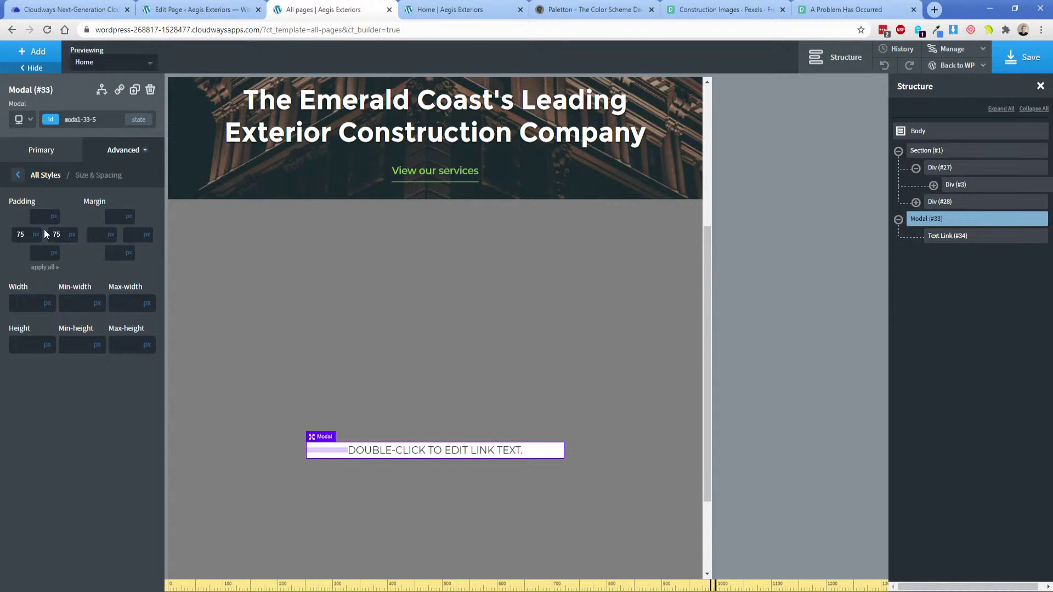
pyautogui.write('75')
pyautogui.click(38, 252)
pyautogui.write('75')
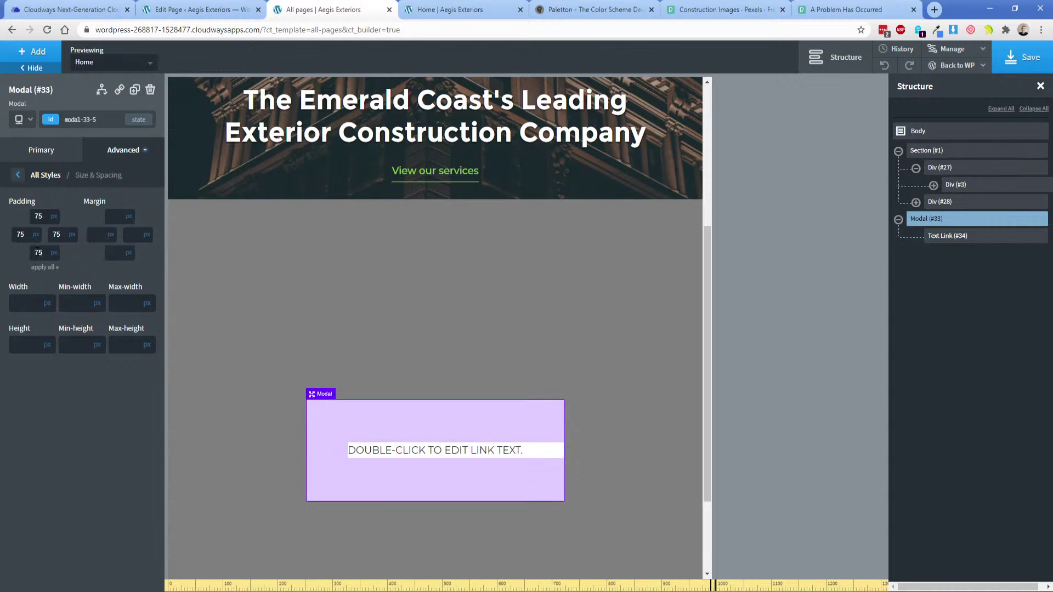
pyautogui.doubleClick(38, 216)
pyautogui.write('25')
pyautogui.doubleClick(39, 252)
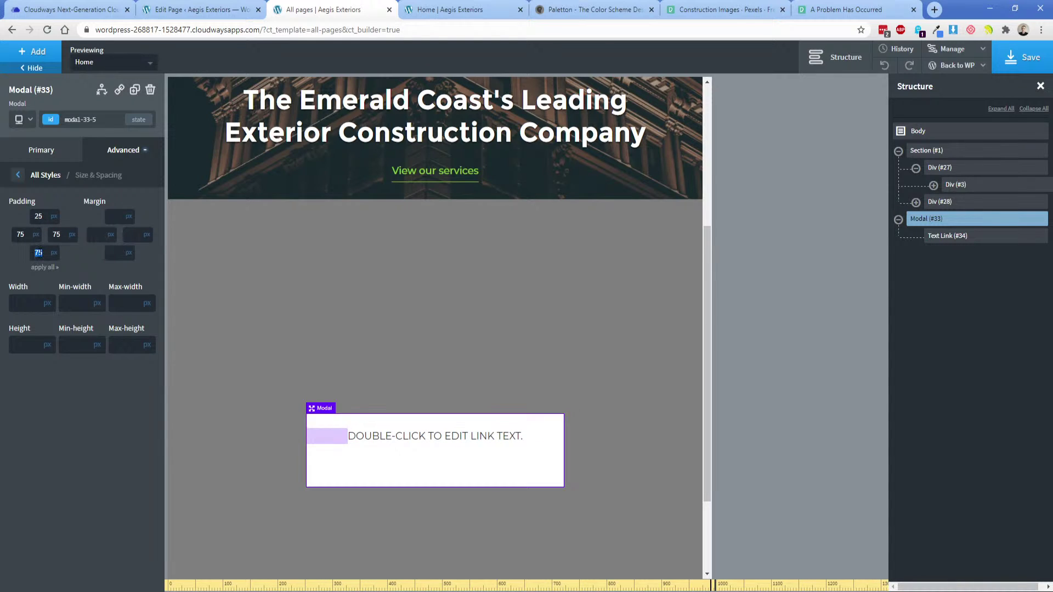
pyautogui.write('25')
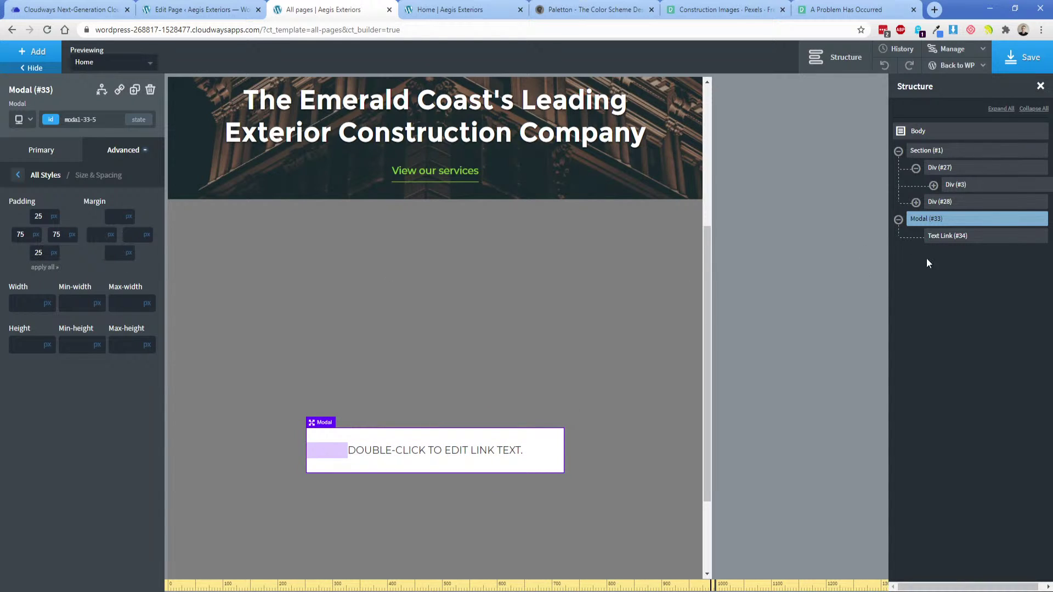
pyautogui.click(939, 237)
# Give modal Text Link #34 a 25 px bottom margin and change its text to HOME.
pyautogui.click(85, 153)
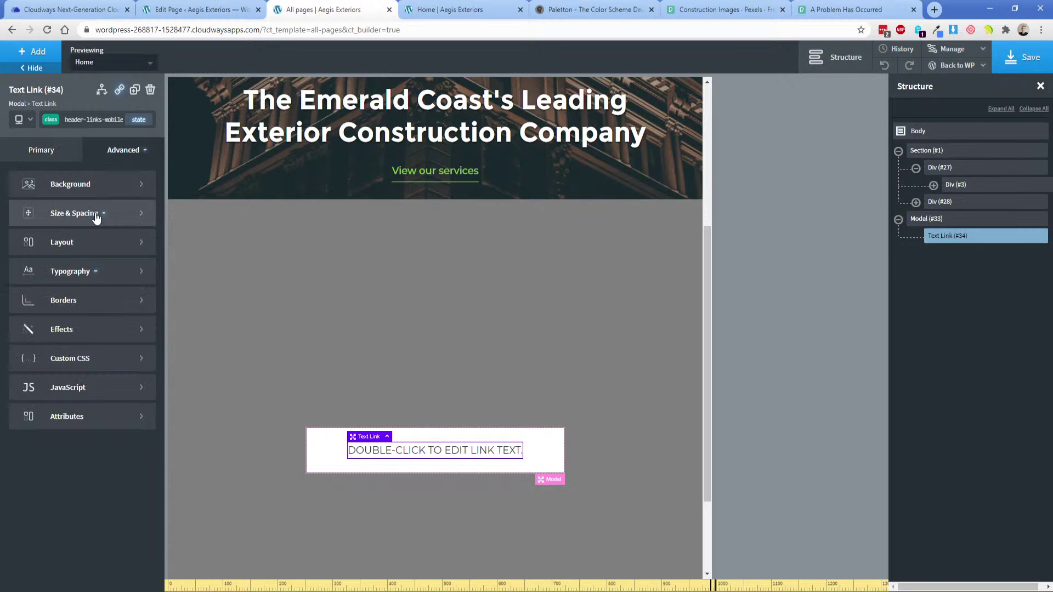
pyautogui.click(99, 211)
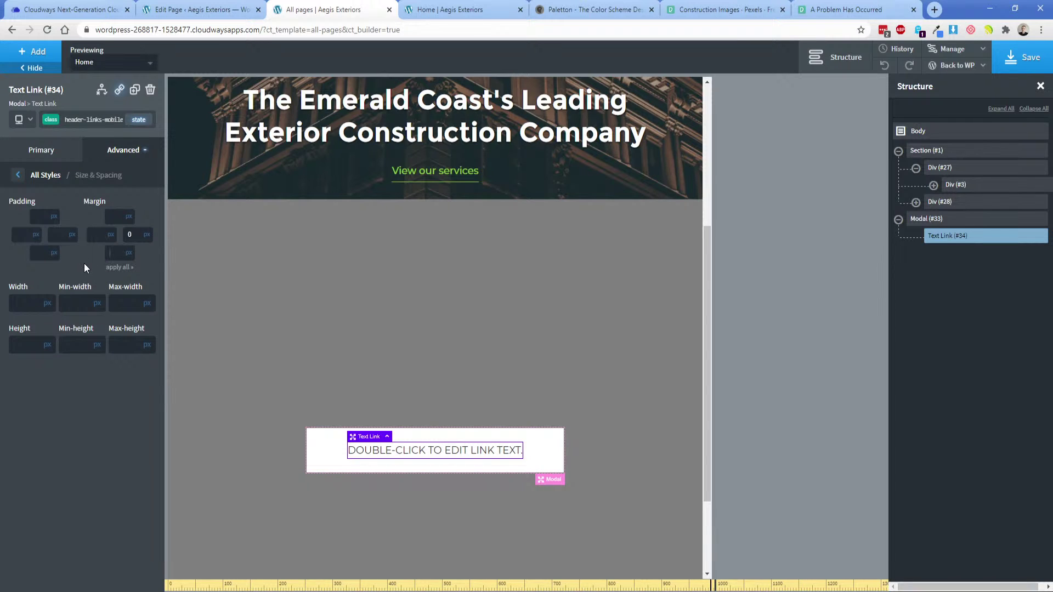
pyautogui.write('25')
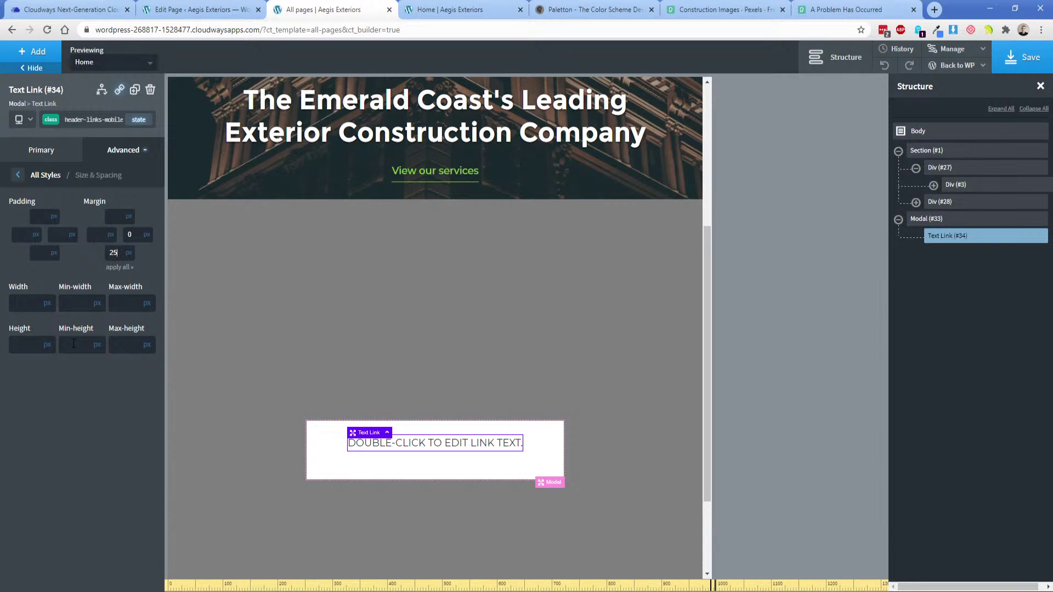
pyautogui.scroll(5, 327, 411)
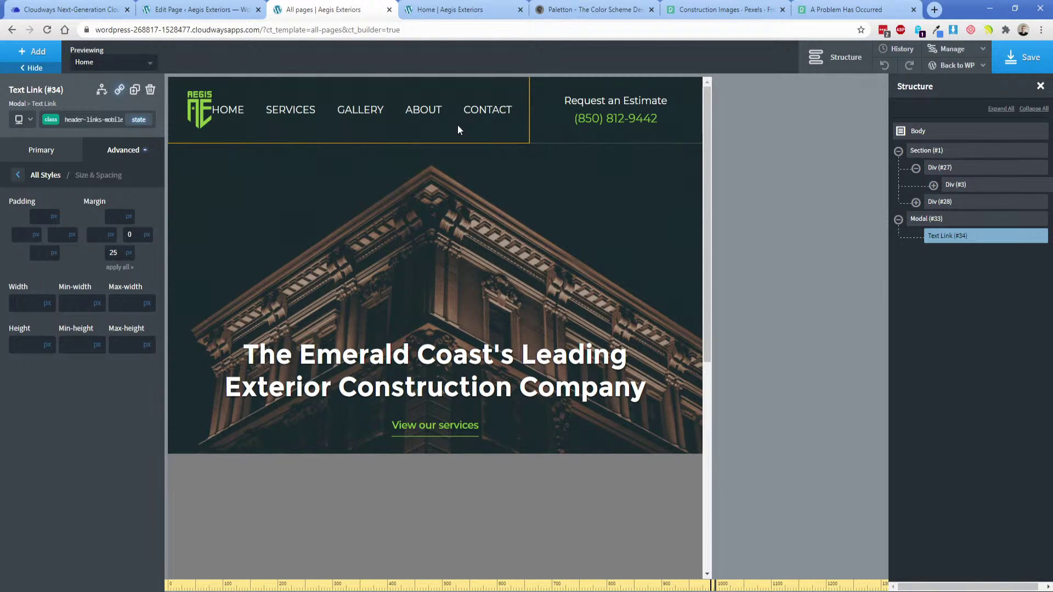
pyautogui.scroll(-5, 414, 273)
pyautogui.doubleClick(417, 412)
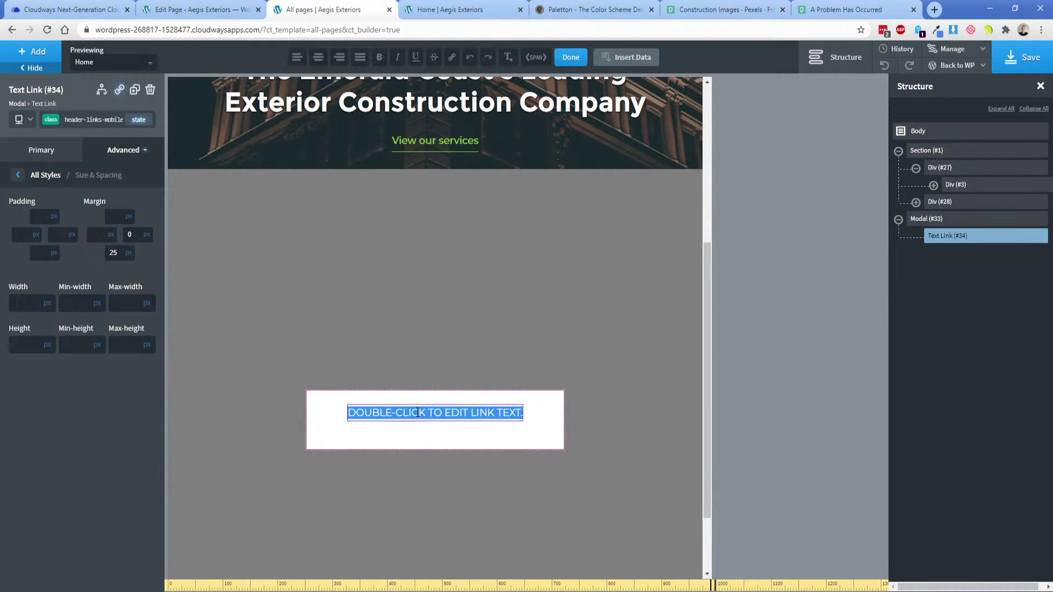
pyautogui.write('HOME')
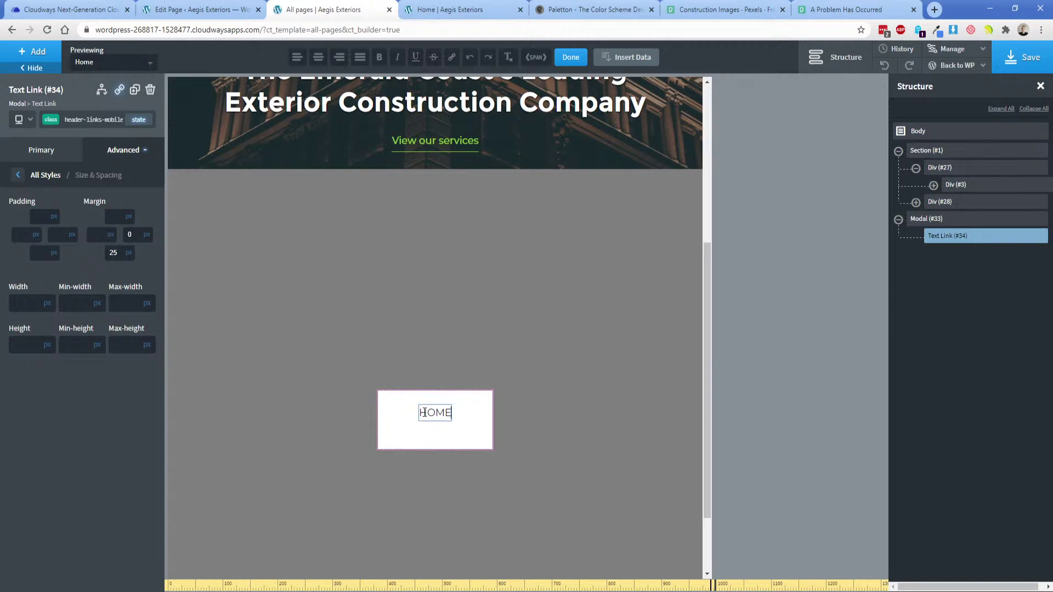
# Duplicate the HOME link four times so the modal holds five stacked links.
pyautogui.click(135, 89)
pyautogui.scroll(5, 294, 341)
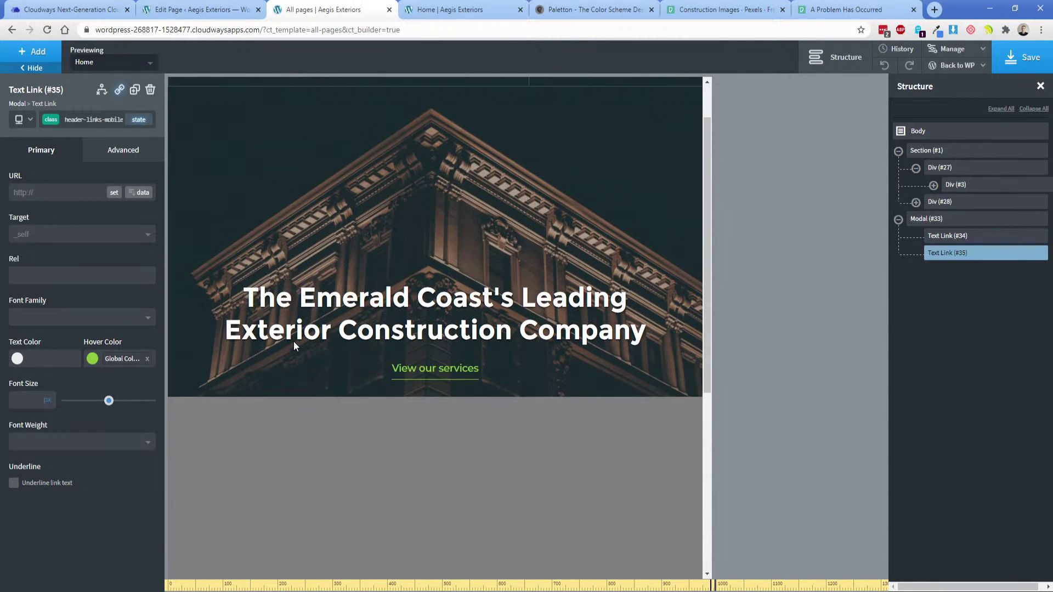
pyautogui.scroll(-5, 281, 417)
pyautogui.scroll(-2, 281, 416)
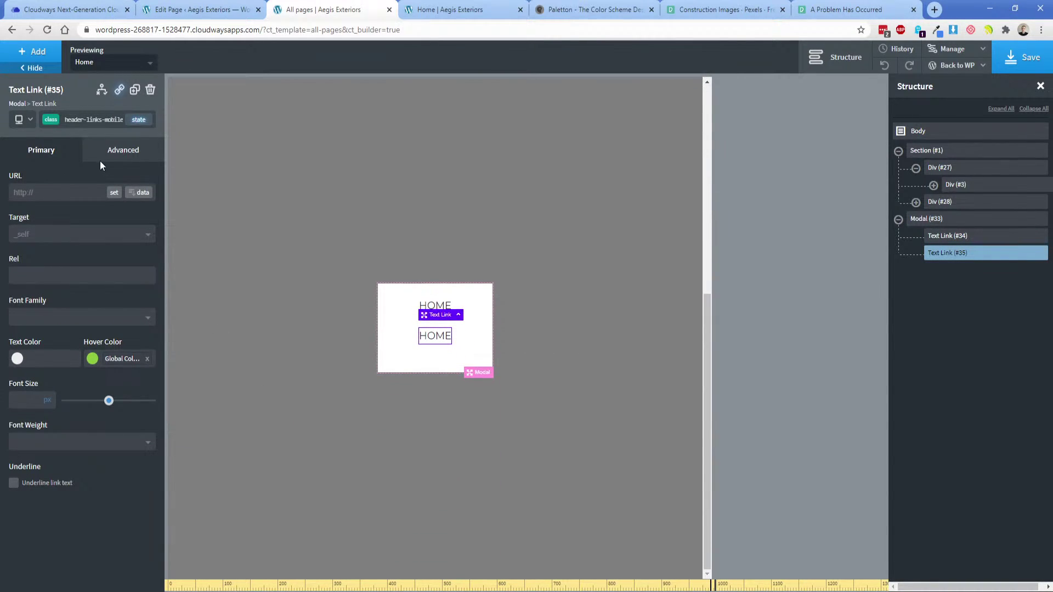
pyautogui.click(134, 89)
pyautogui.click(135, 89)
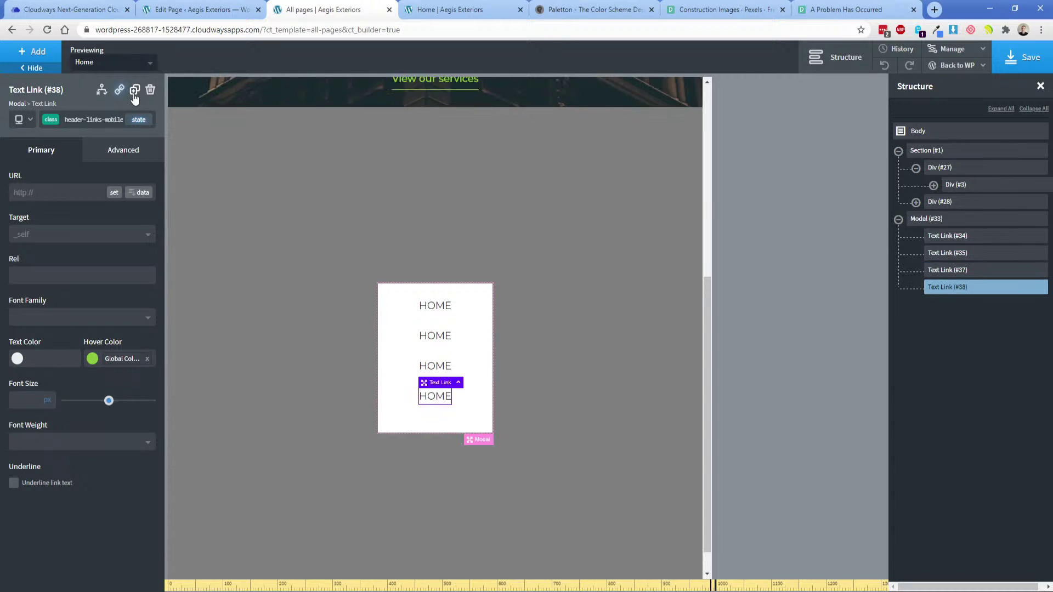
pyautogui.click(134, 89)
# Retype the second and third links as SERVICES and GALLERY.
pyautogui.doubleClick(434, 335)
pyautogui.write('SERVICES')
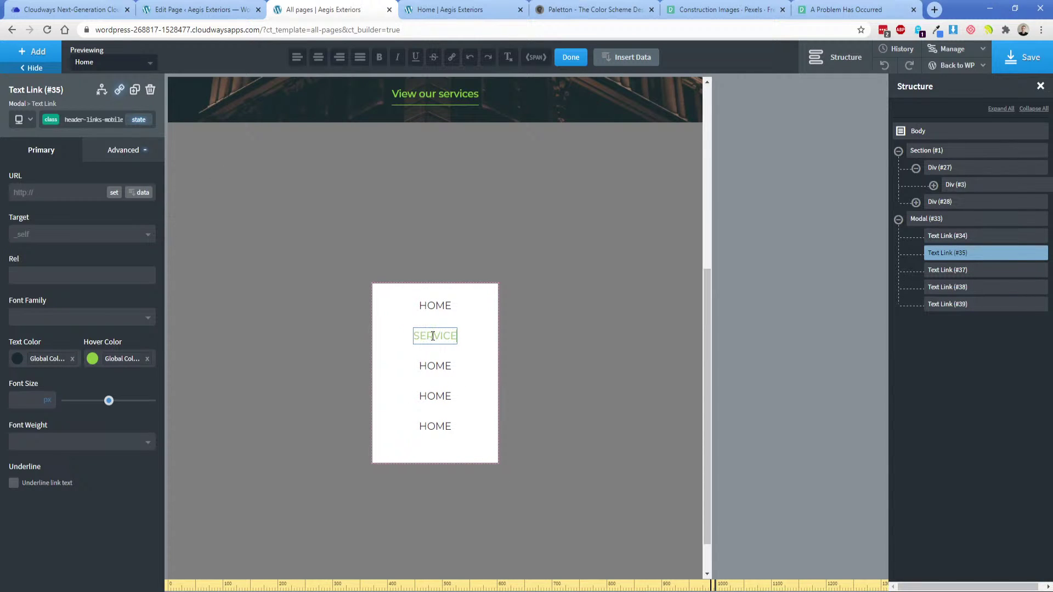
pyautogui.click(437, 366)
pyautogui.doubleClick(437, 365)
pyautogui.write('GALLERY')
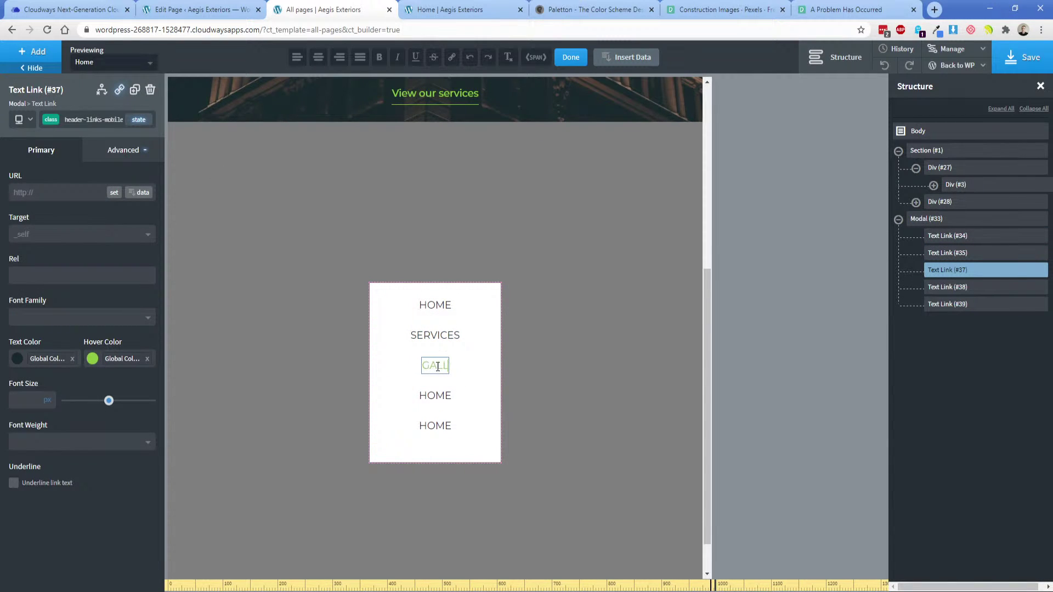
# Retype the fourth and fifth links as ABOUT and CONTACT.
pyautogui.click(433, 399)
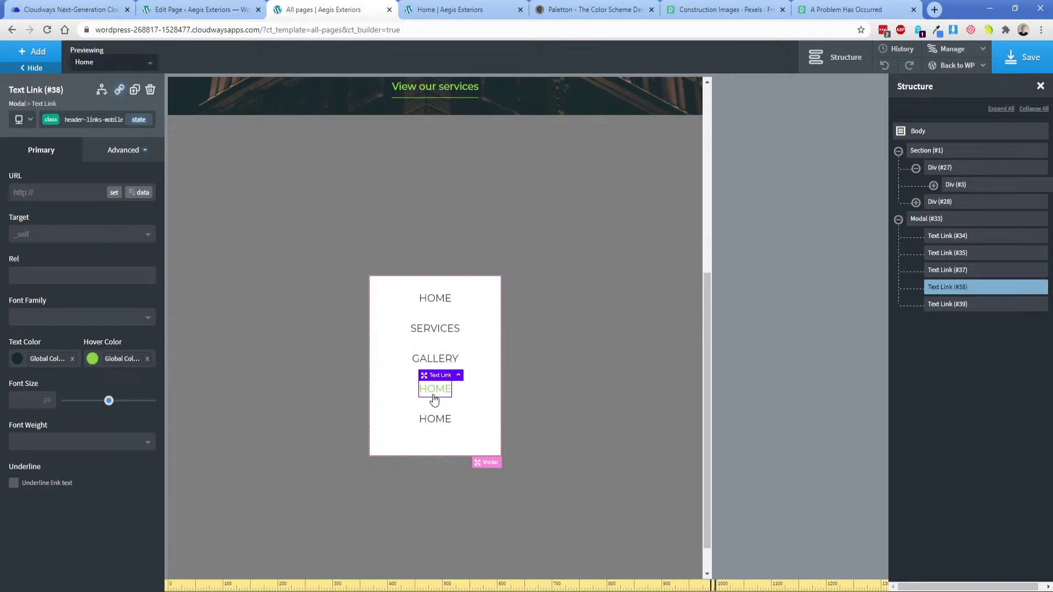
pyautogui.doubleClick(434, 390)
pyautogui.write('ABOUT')
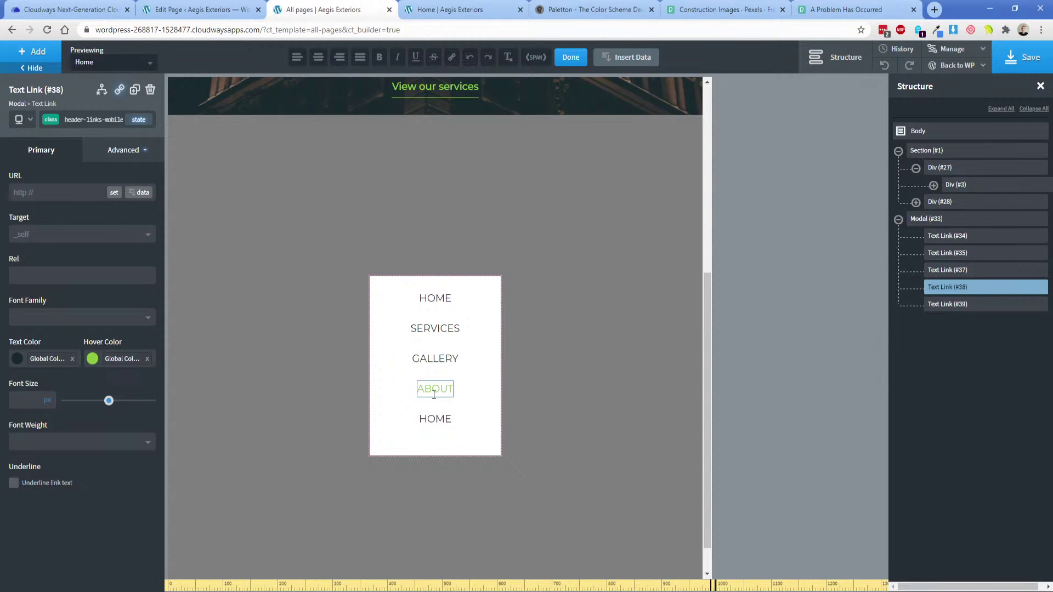
pyautogui.click(434, 420)
pyautogui.doubleClick(435, 412)
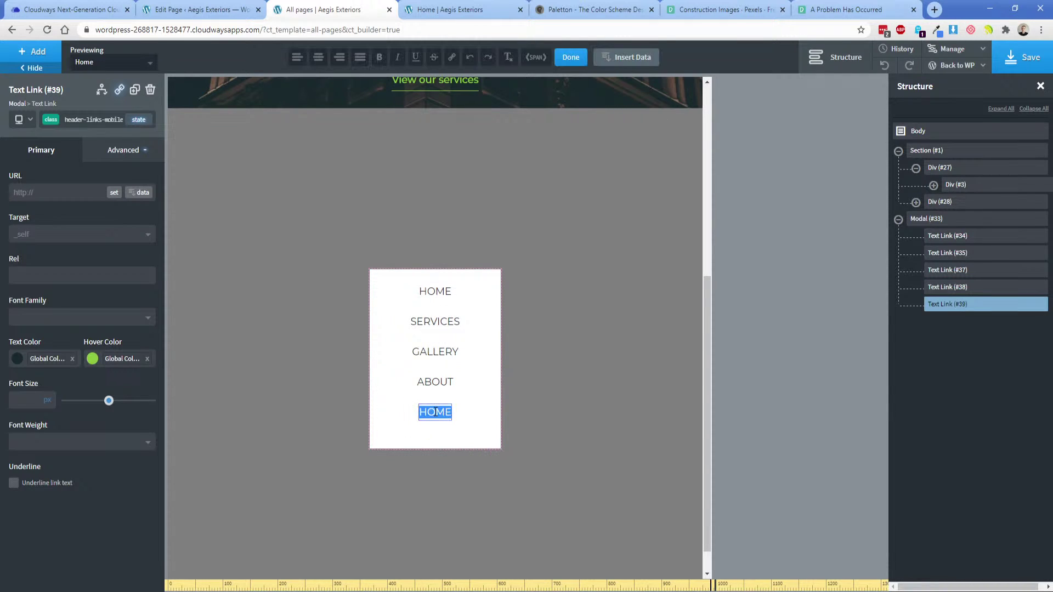
pyautogui.write('CONTACT')
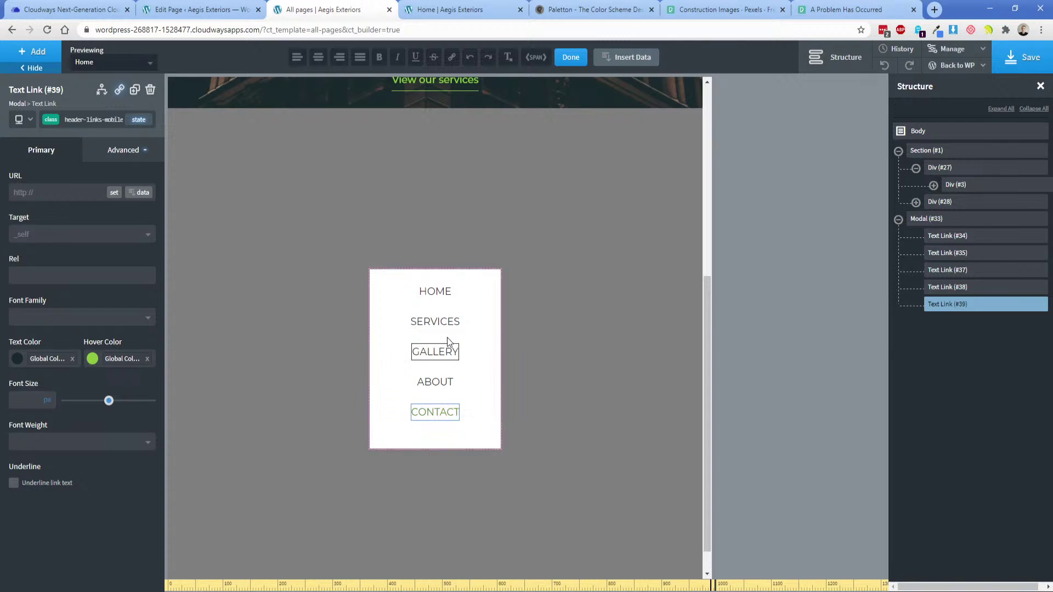
pyautogui.click(449, 292)
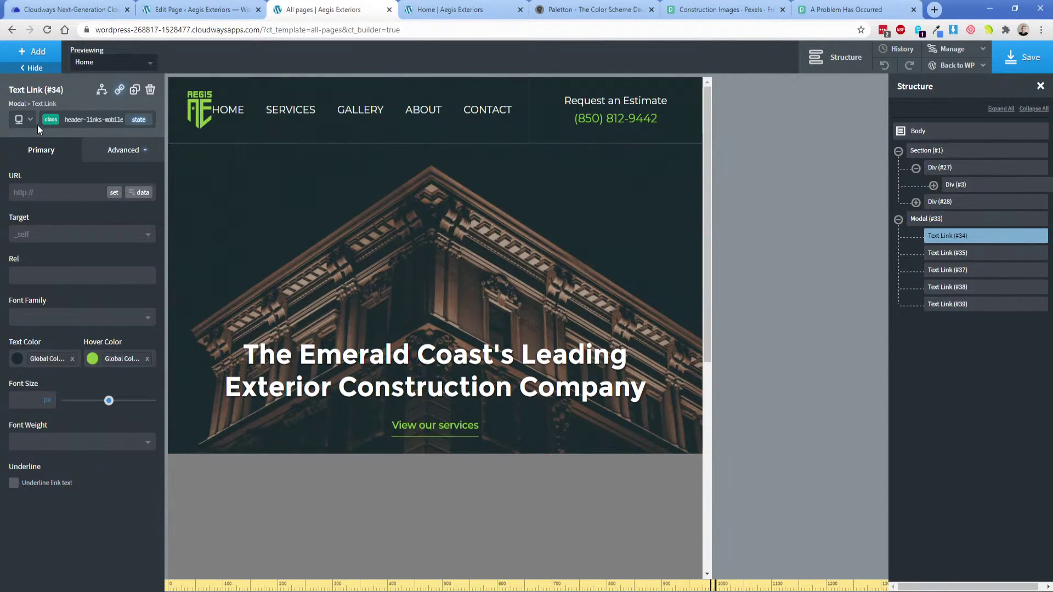
# At the Page container breakpoint, set the header nav links' Display to none.
pyautogui.click(28, 119)
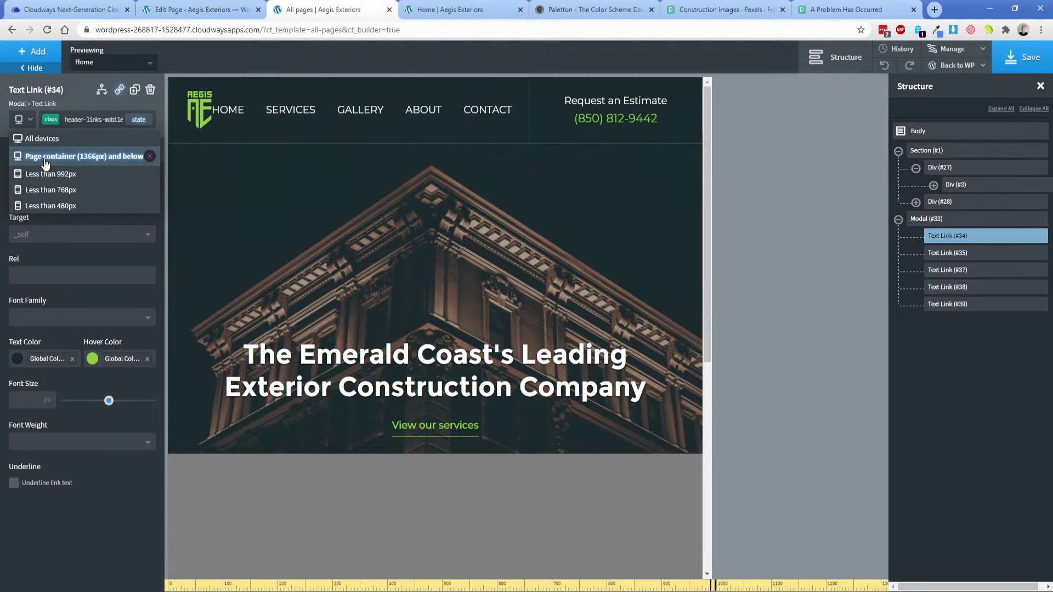
pyautogui.click(46, 157)
pyautogui.click(282, 116)
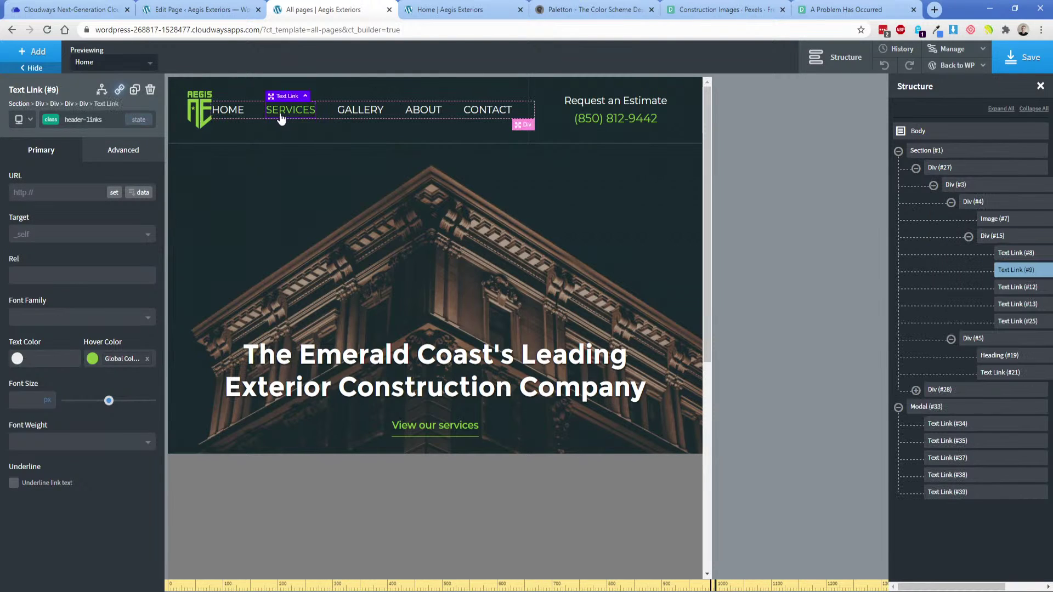
pyautogui.click(131, 158)
pyautogui.click(82, 242)
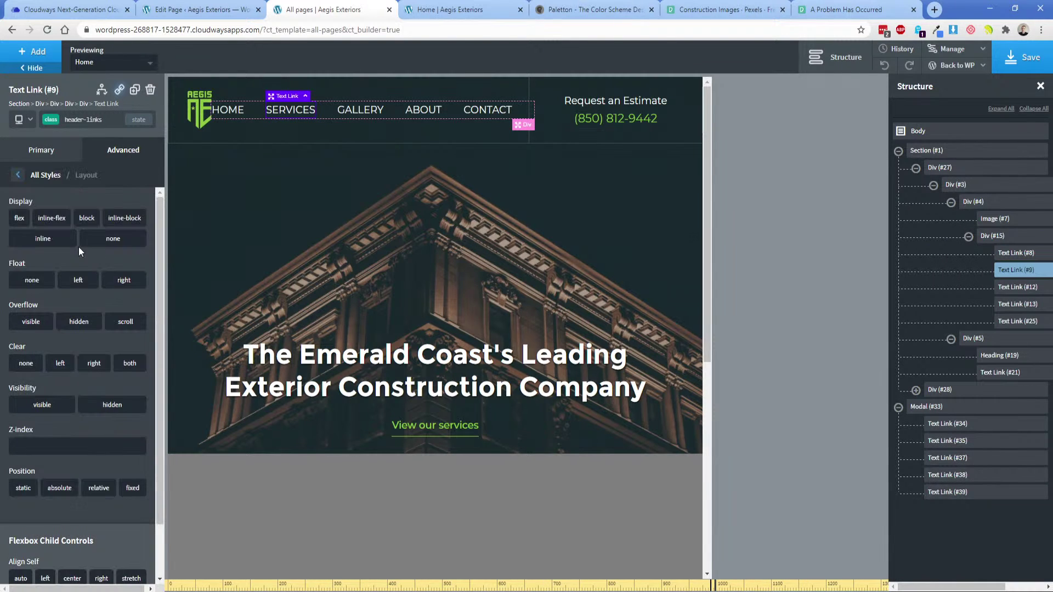
pyautogui.click(138, 244)
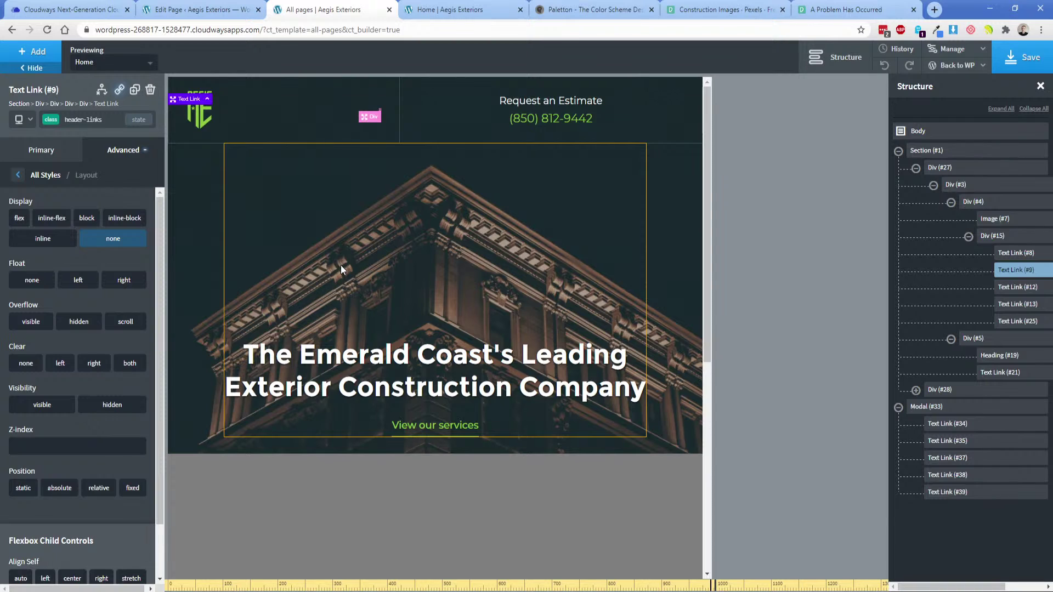
pyautogui.scroll(-7, 340, 264)
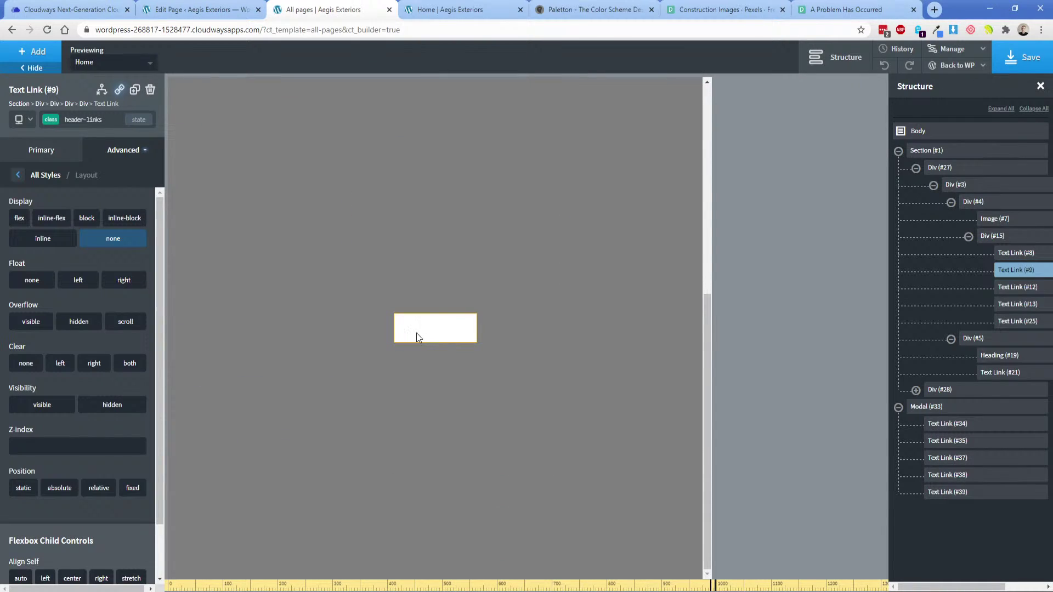
# Select the modal's first link, Text Link #34, and bring up its layout settings.
pyautogui.click(966, 425)
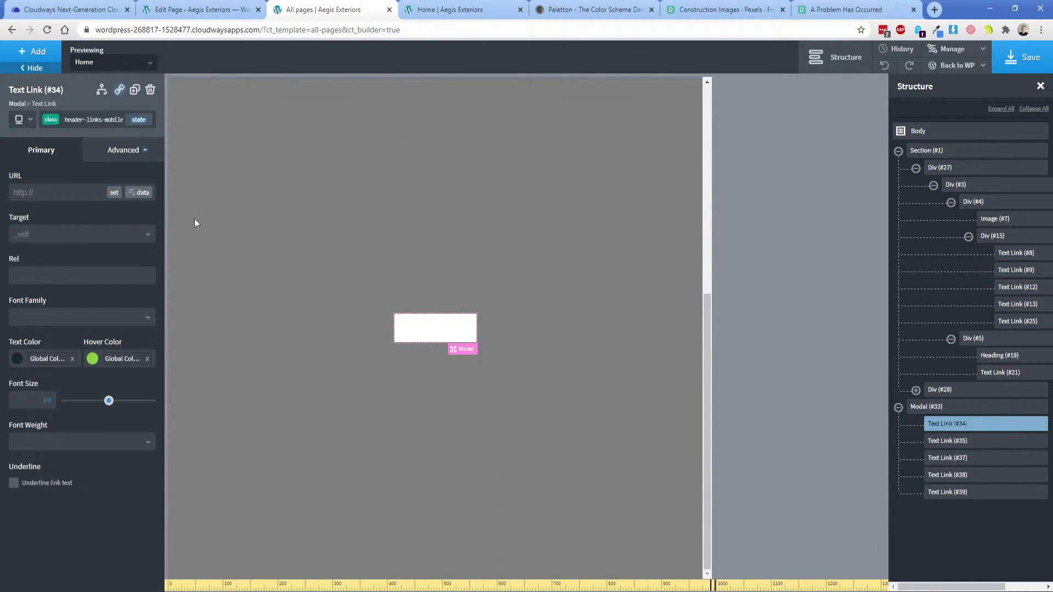
pyautogui.click(119, 156)
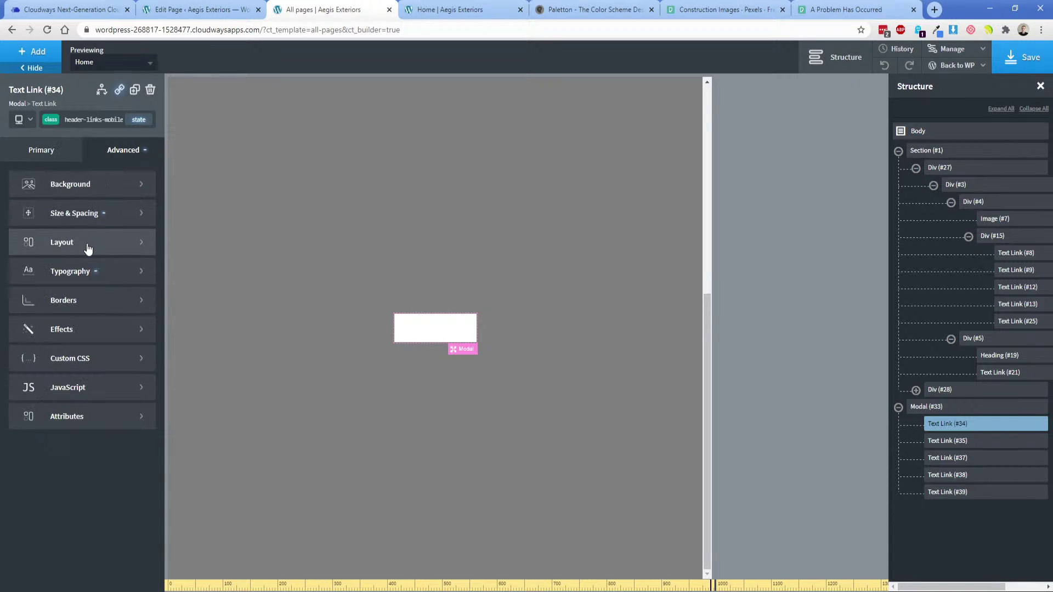
pyautogui.click(88, 249)
pyautogui.click(19, 217)
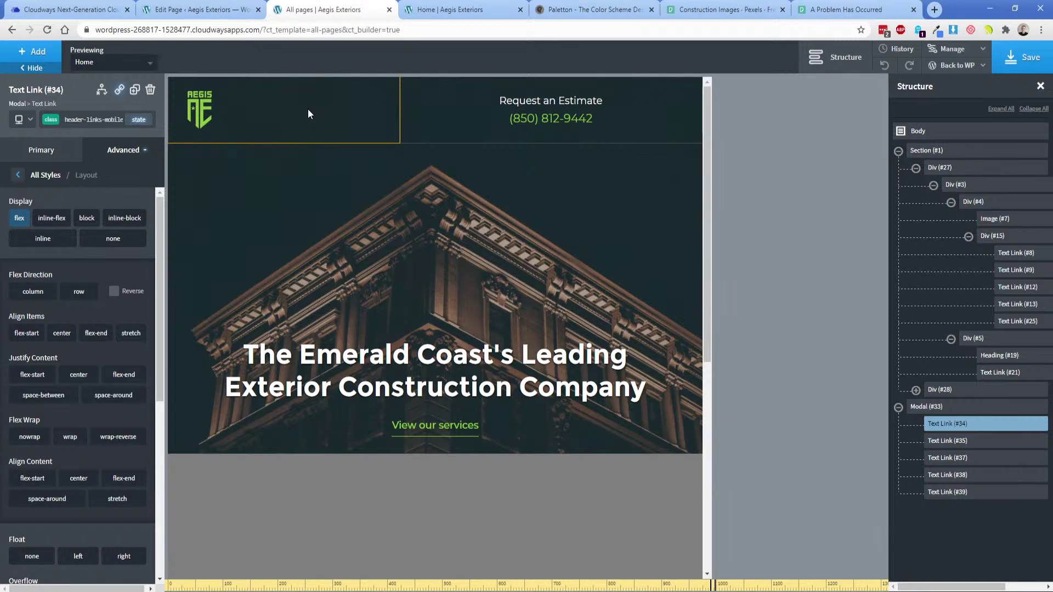
pyautogui.scroll(-6, 305, 125)
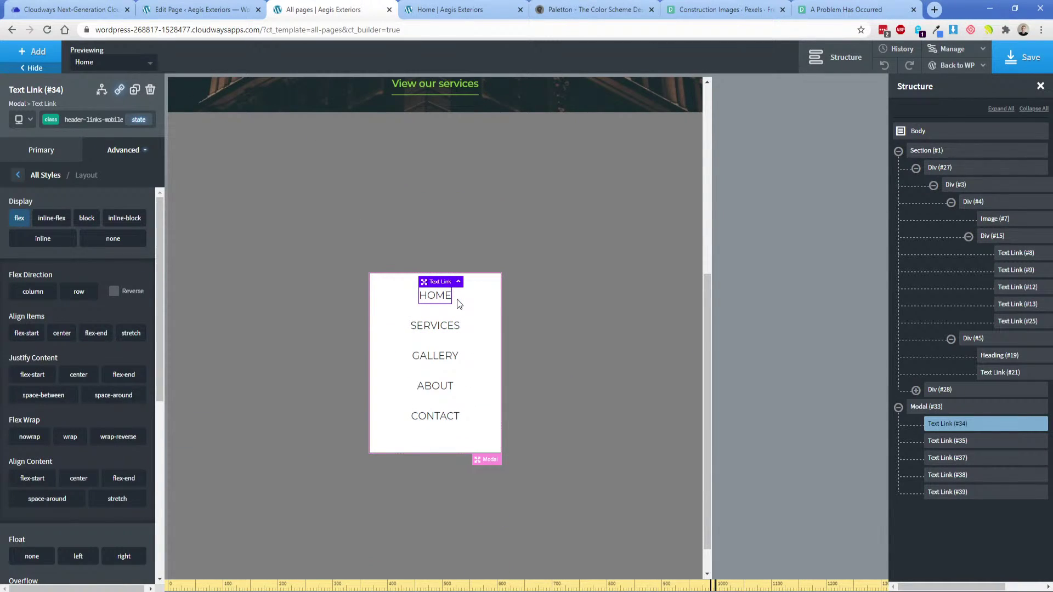
pyautogui.scroll(5, 548, 324)
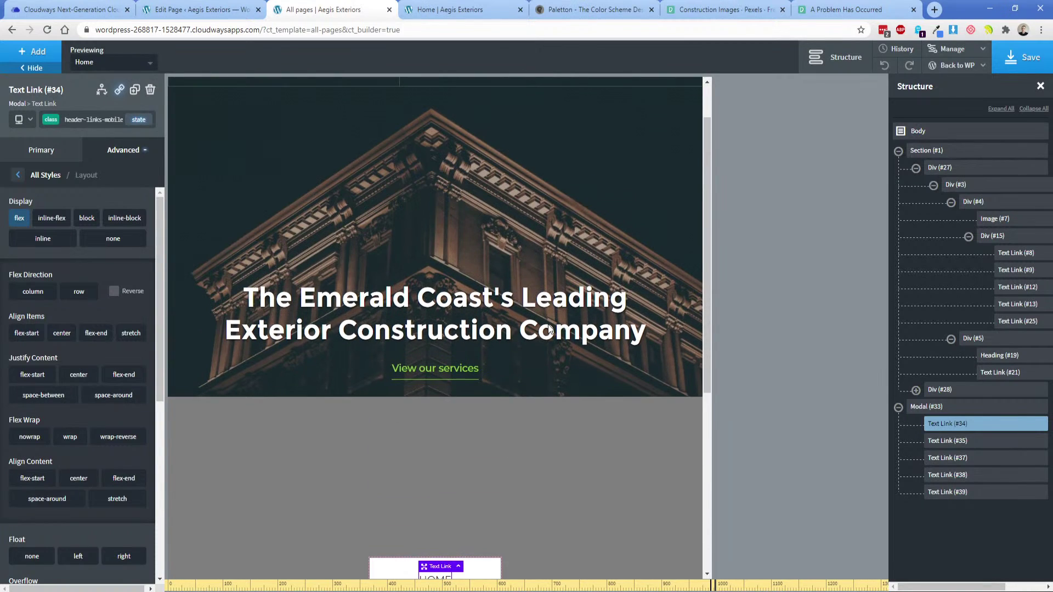
pyautogui.scroll(1, 548, 324)
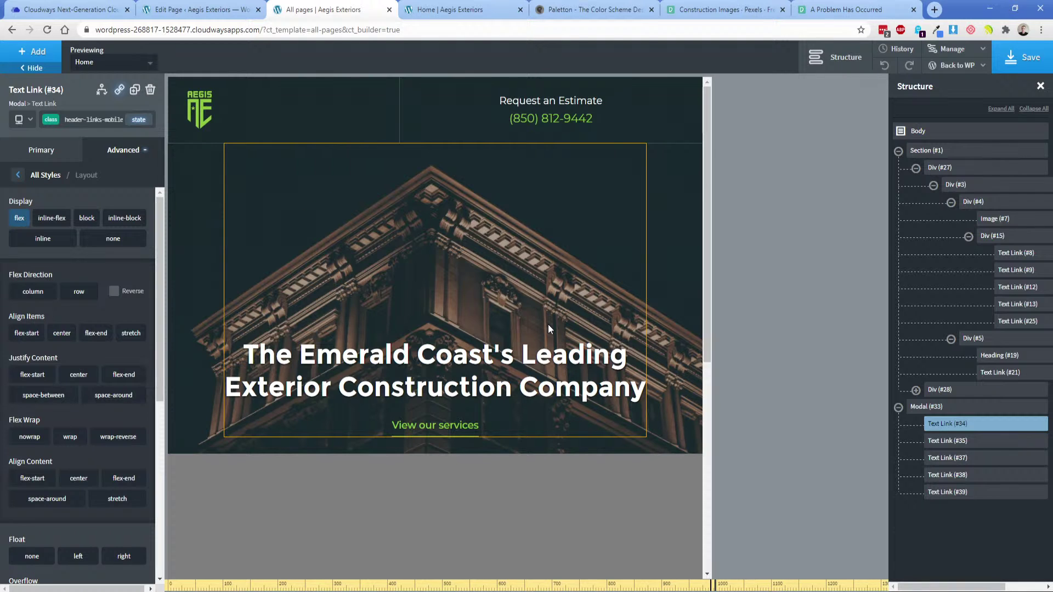
pyautogui.scroll(-6, 431, 310)
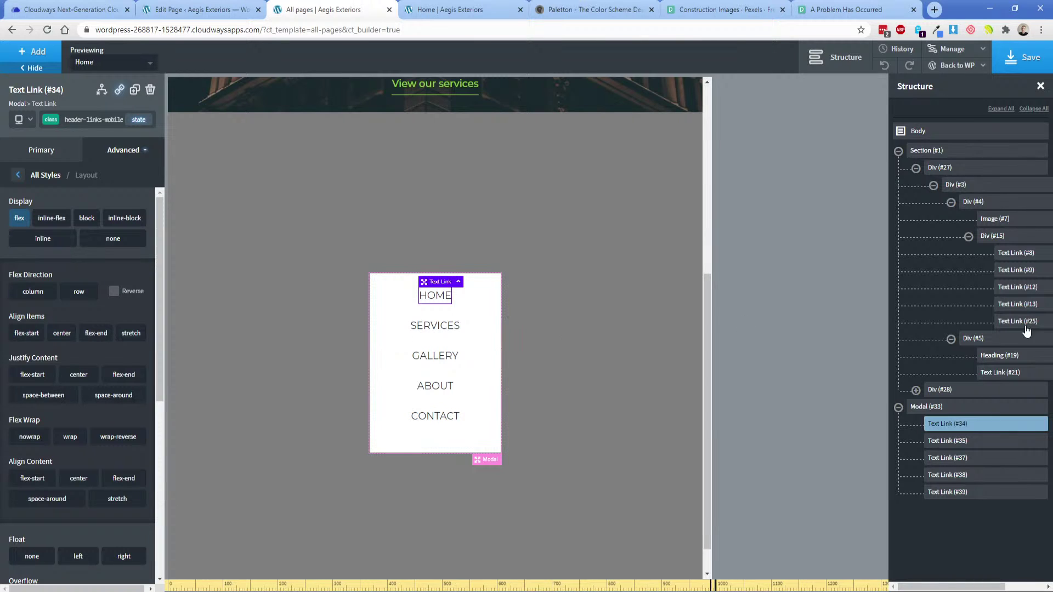
pyautogui.click(992, 235)
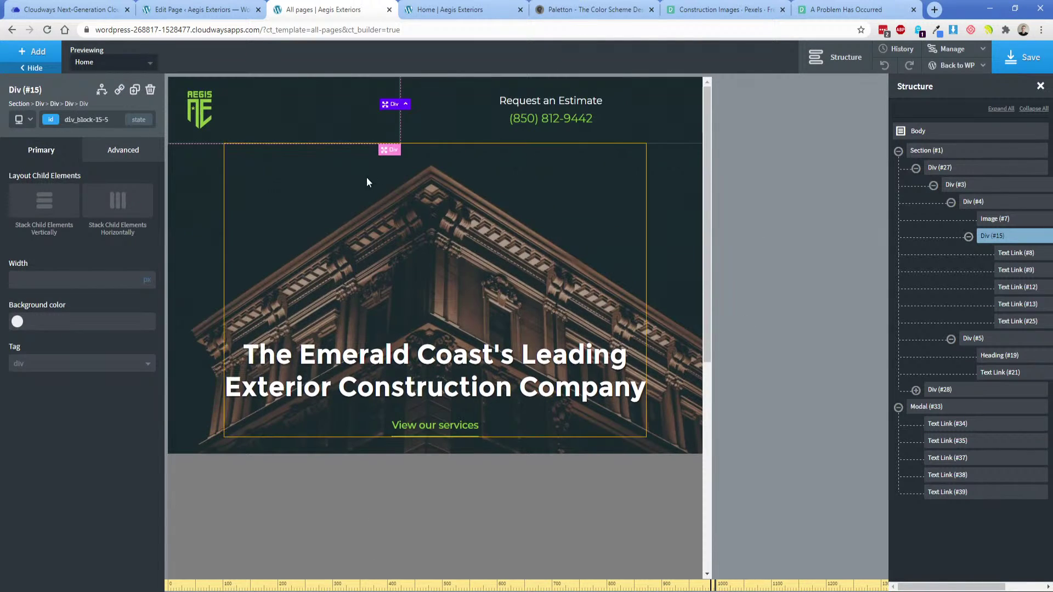
# Add an Icon to the header container using the Linearicons menu-circle icon.
pyautogui.click(37, 60)
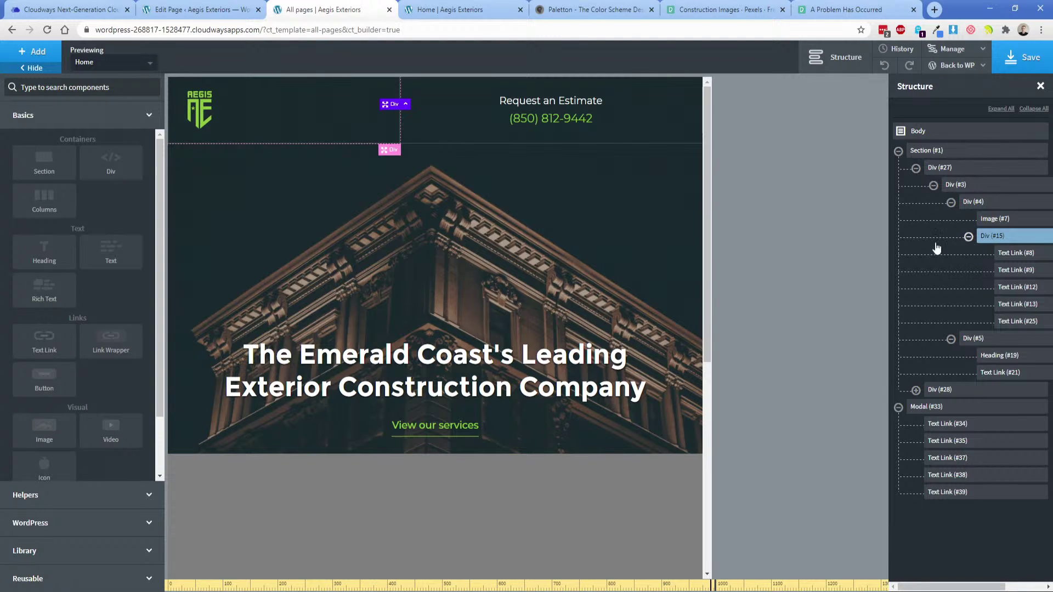
pyautogui.click(34, 59)
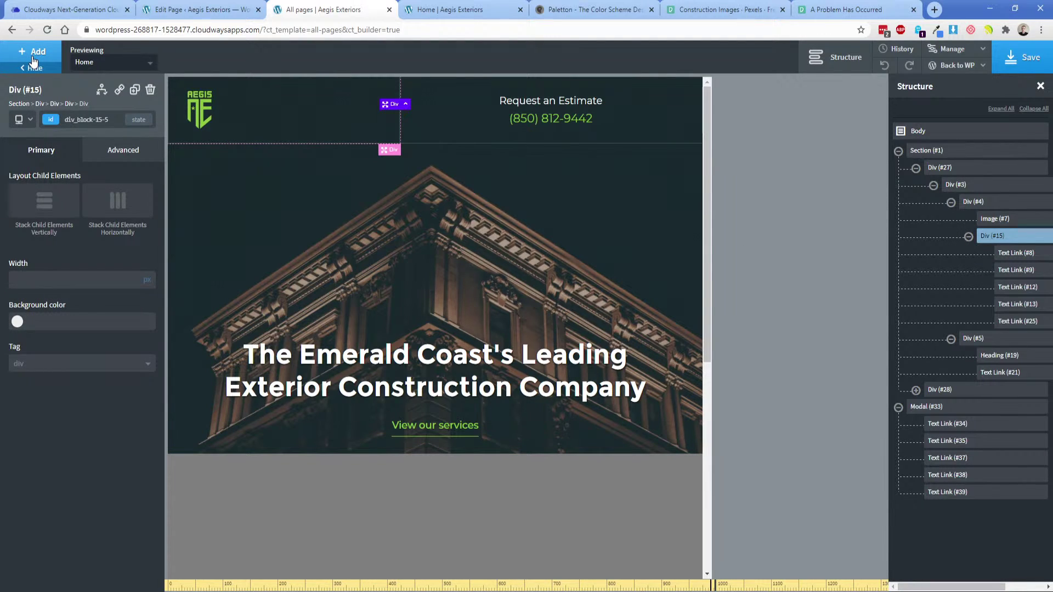
pyautogui.click(34, 59)
pyautogui.write('ic')
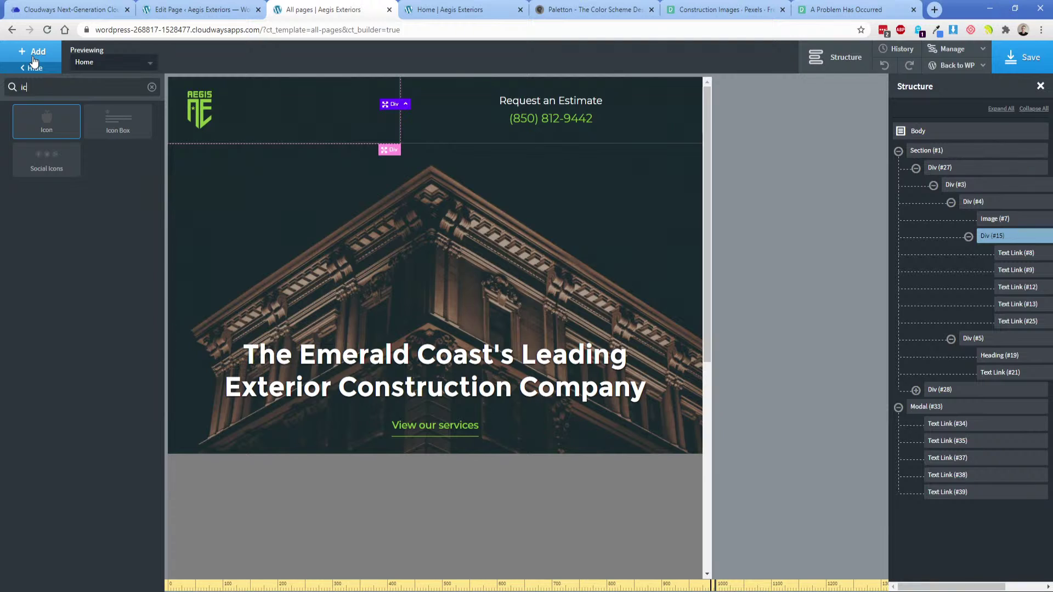
pyautogui.click(46, 121)
pyautogui.click(61, 318)
pyautogui.click(61, 347)
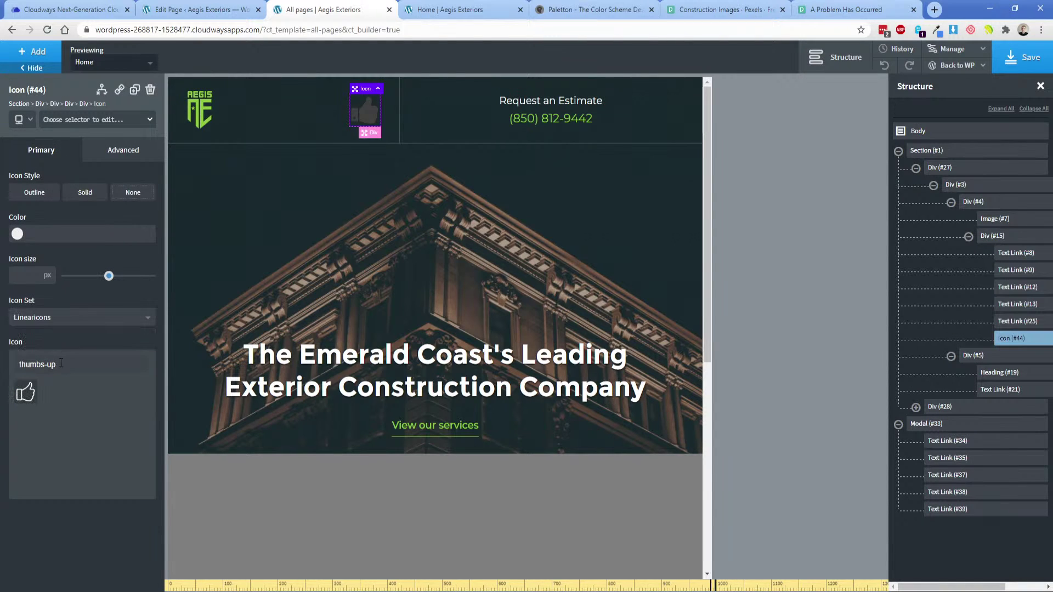
pyautogui.tripleClick(66, 364)
pyautogui.write('men')
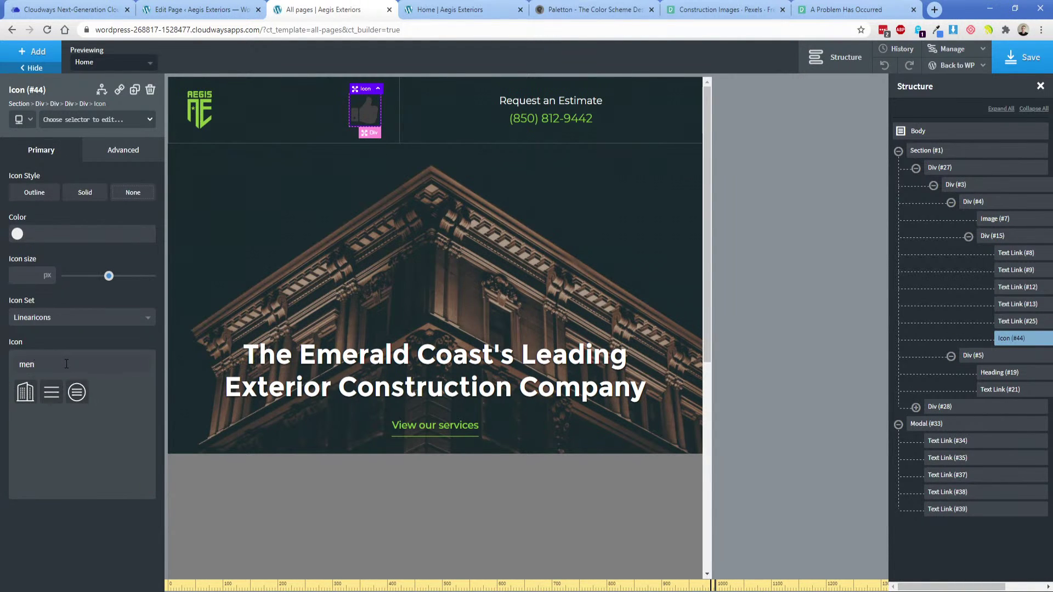
pyautogui.click(77, 396)
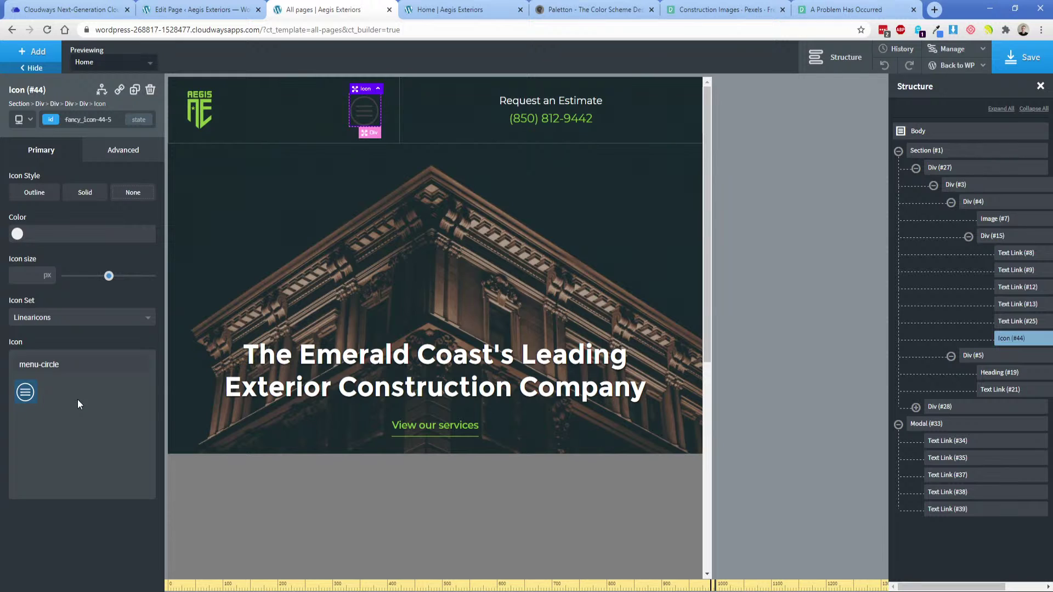
# Make the menu-circle icon white (#ffffff) at 30 px size.
pyautogui.click(17, 234)
pyautogui.moveTo(31, 271); pyautogui.dragTo(12, 243)
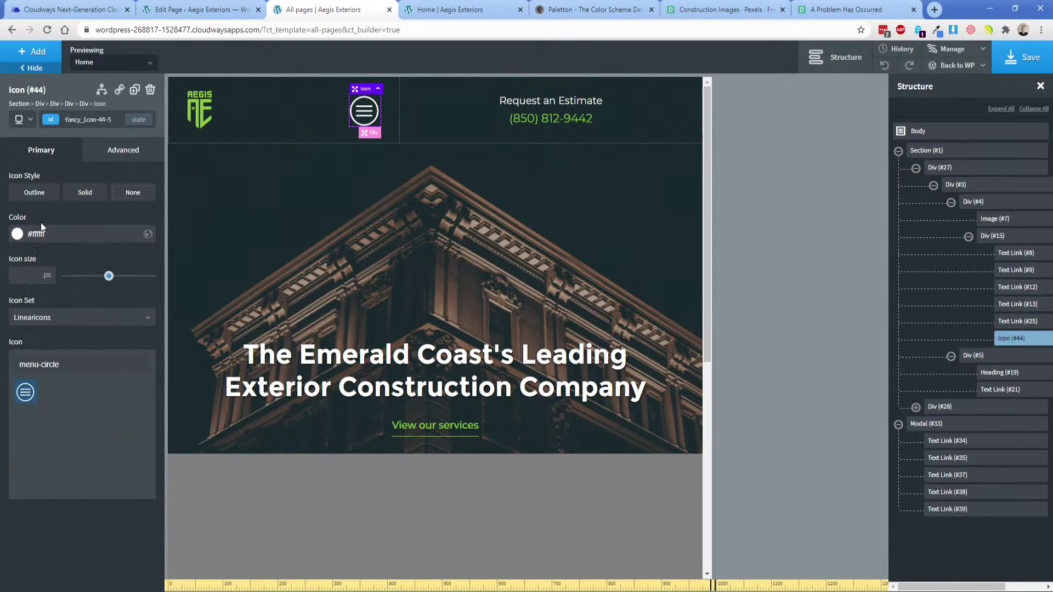
pyautogui.moveTo(107, 276); pyautogui.dragTo(84, 277)
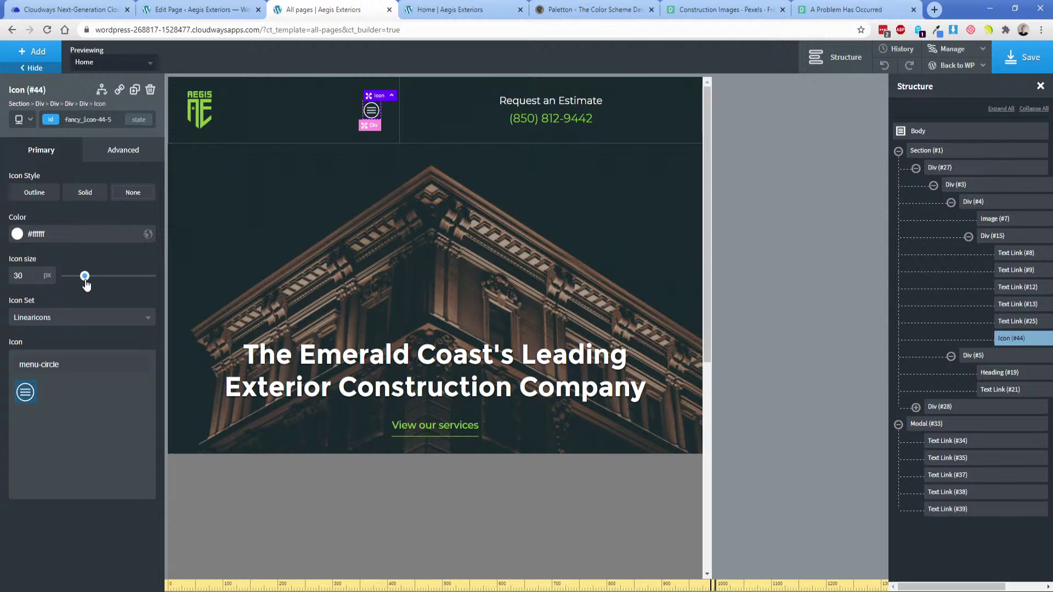
pyautogui.doubleClick(87, 120)
pyautogui.click(88, 120)
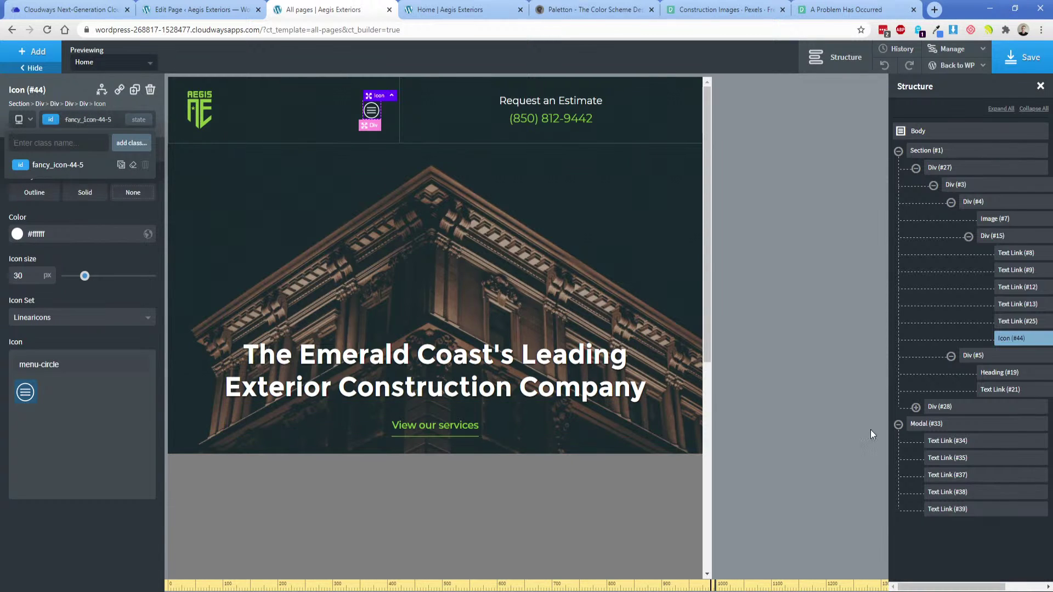
# Set Modal #33 to show when the user clicks the hamburger icon (#fancy_icon-44-5).
pyautogui.click(938, 426)
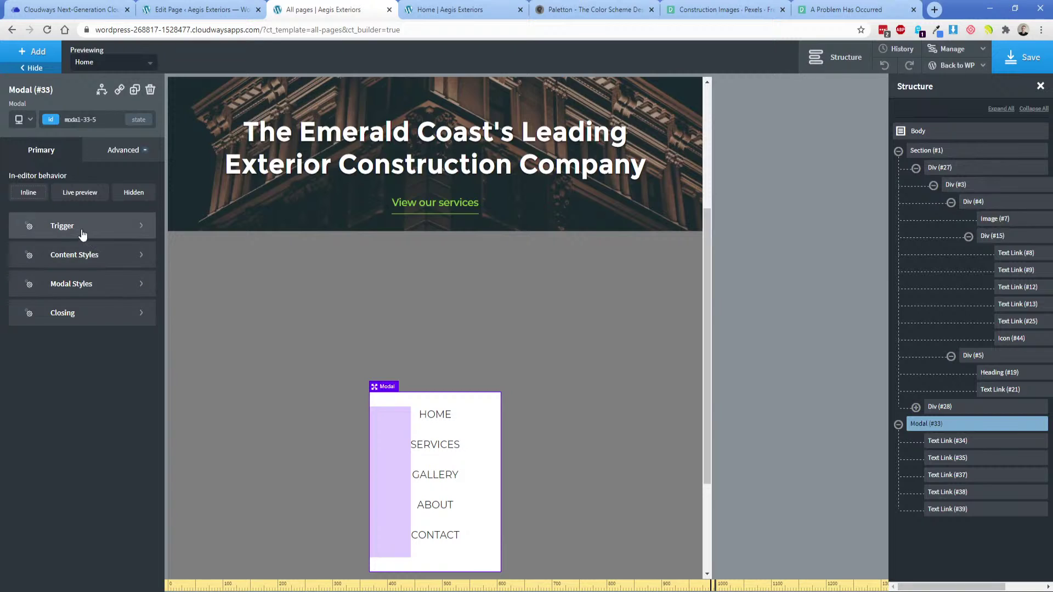
pyautogui.click(82, 227)
pyautogui.click(60, 218)
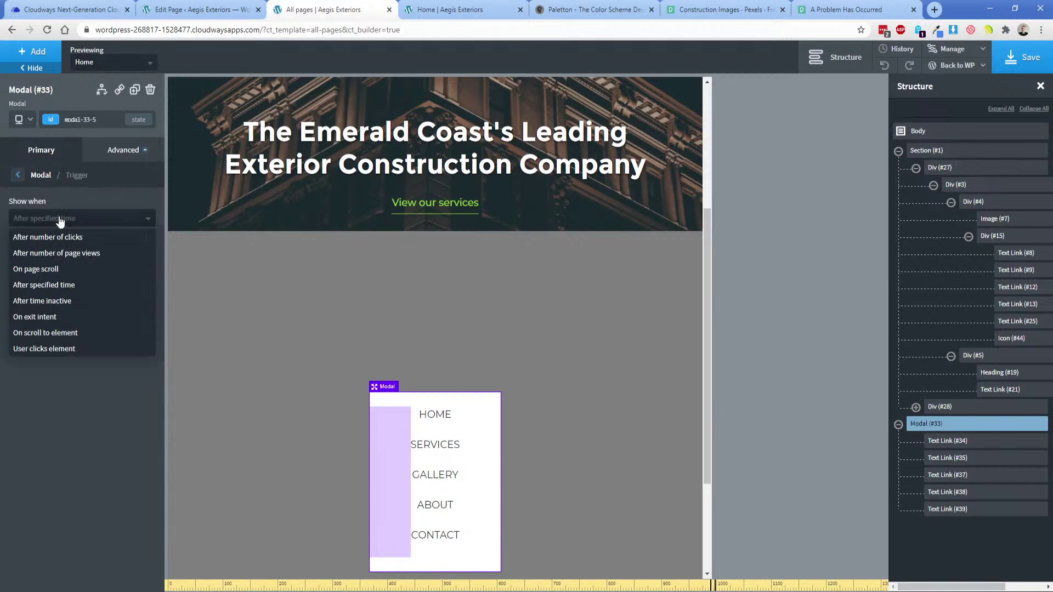
pyautogui.click(46, 350)
pyautogui.click(139, 259)
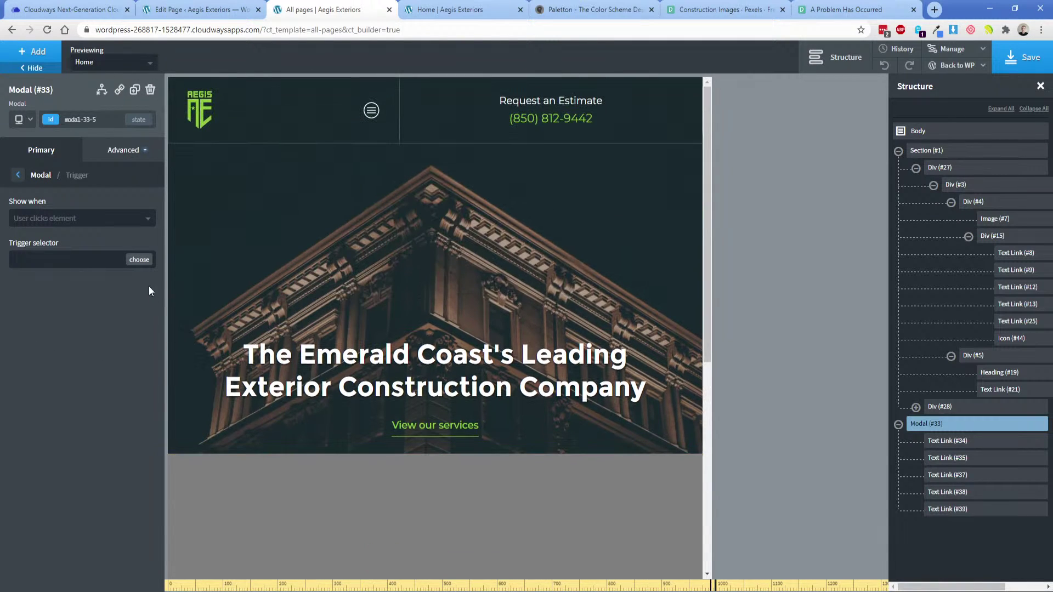
pyautogui.click(371, 111)
pyautogui.moveTo(13, 264); pyautogui.dragTo(85, 264)
pyautogui.click(85, 265)
# Enlarge the hamburger icon to 35 px.
pyautogui.click(370, 111)
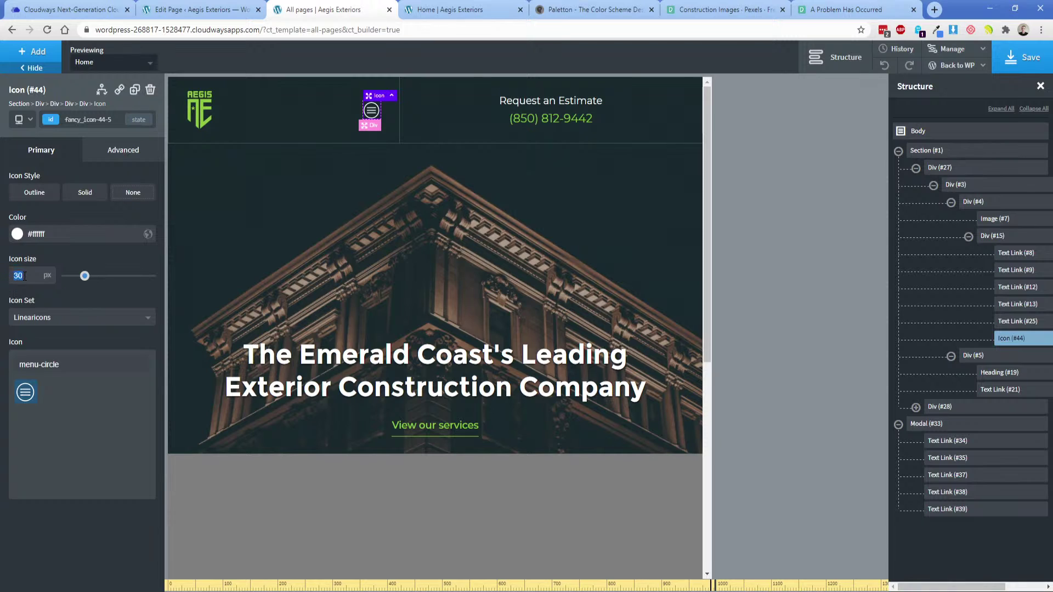
pyautogui.write('35')
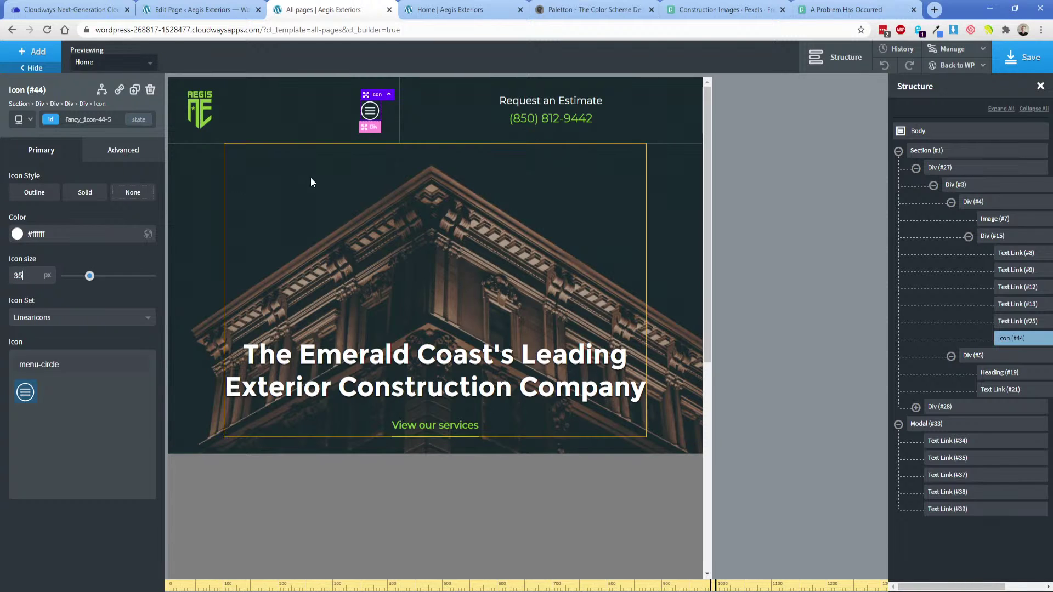
pyautogui.click(452, 116)
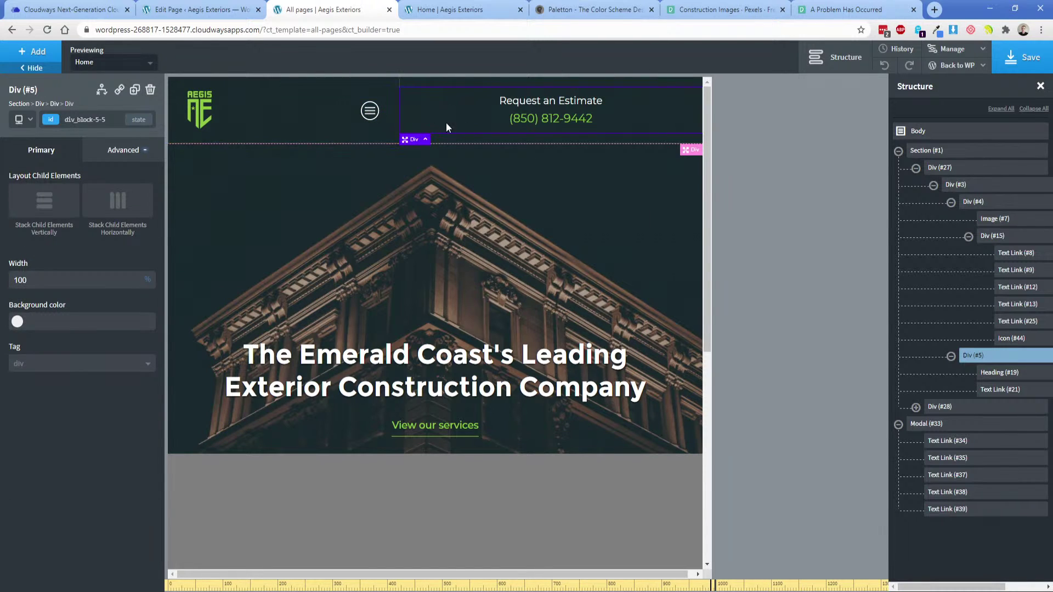
pyautogui.click(328, 118)
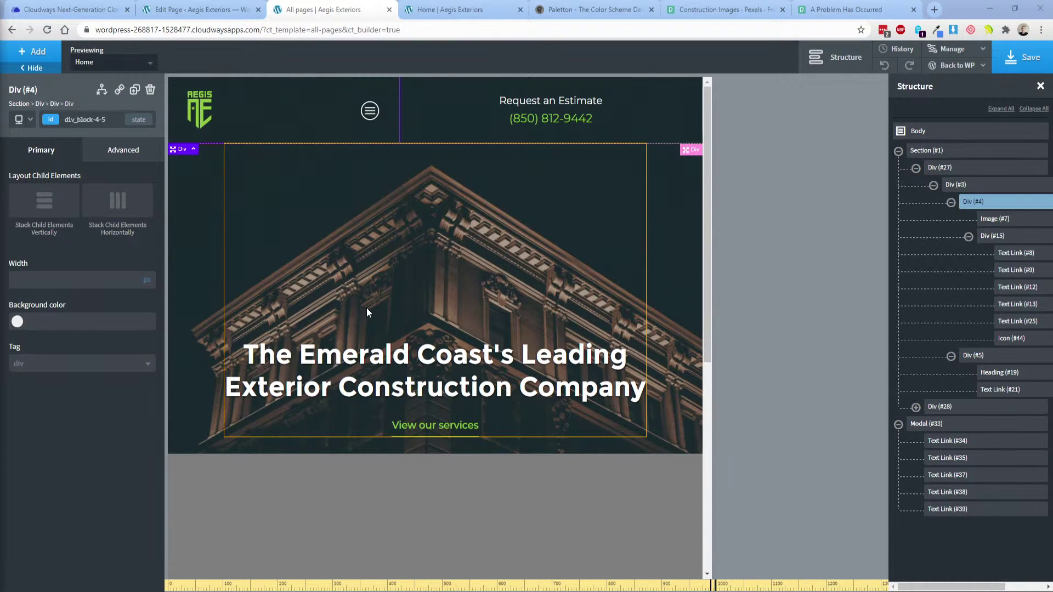
# Undo the accidental header padding change and set Div #5's width to 30%.
pyautogui.click(301, 80)
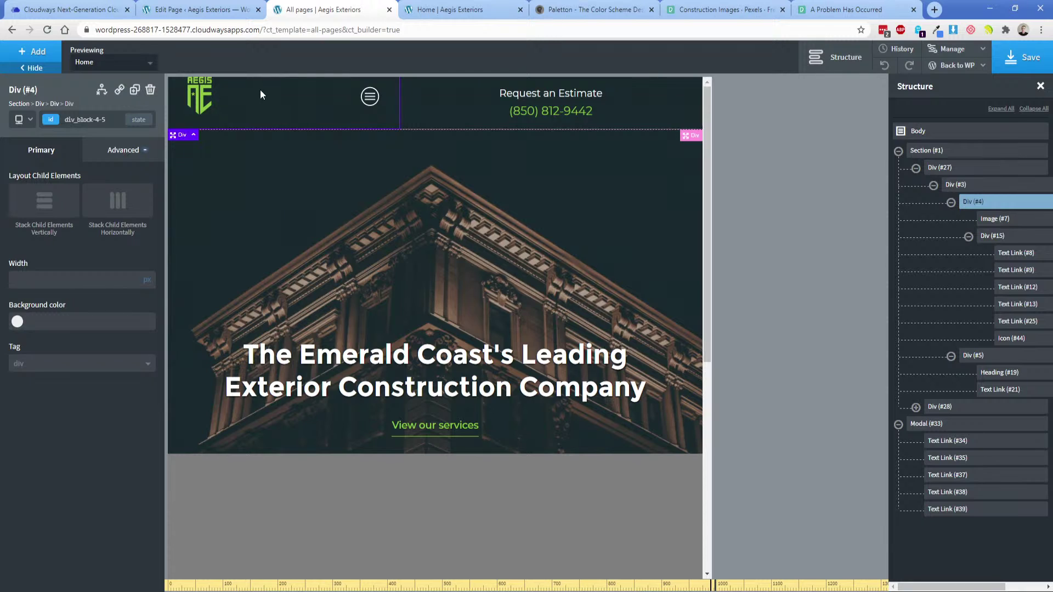
pyautogui.click(884, 65)
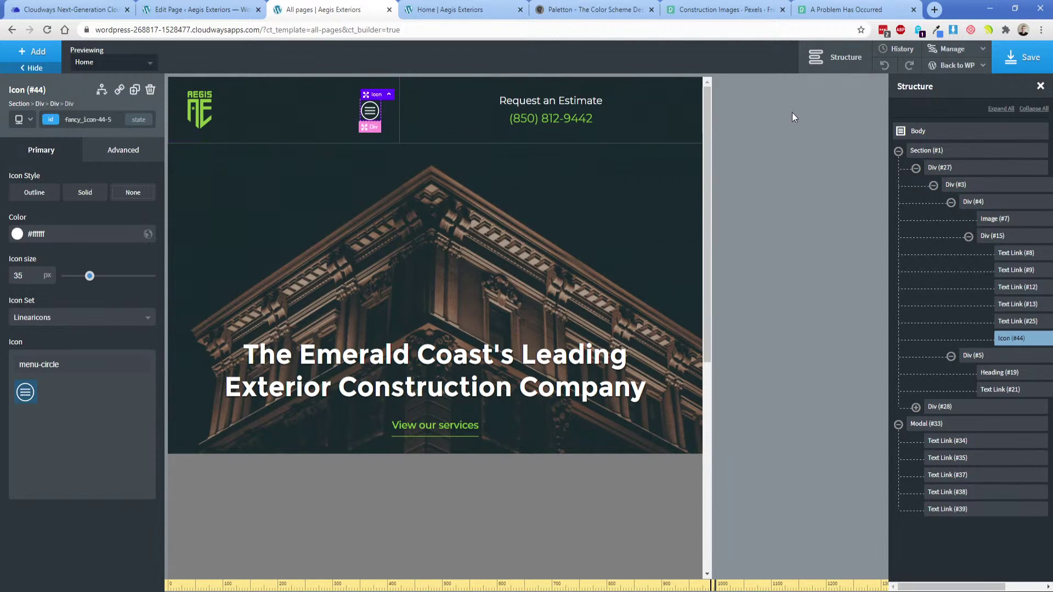
pyautogui.click(275, 116)
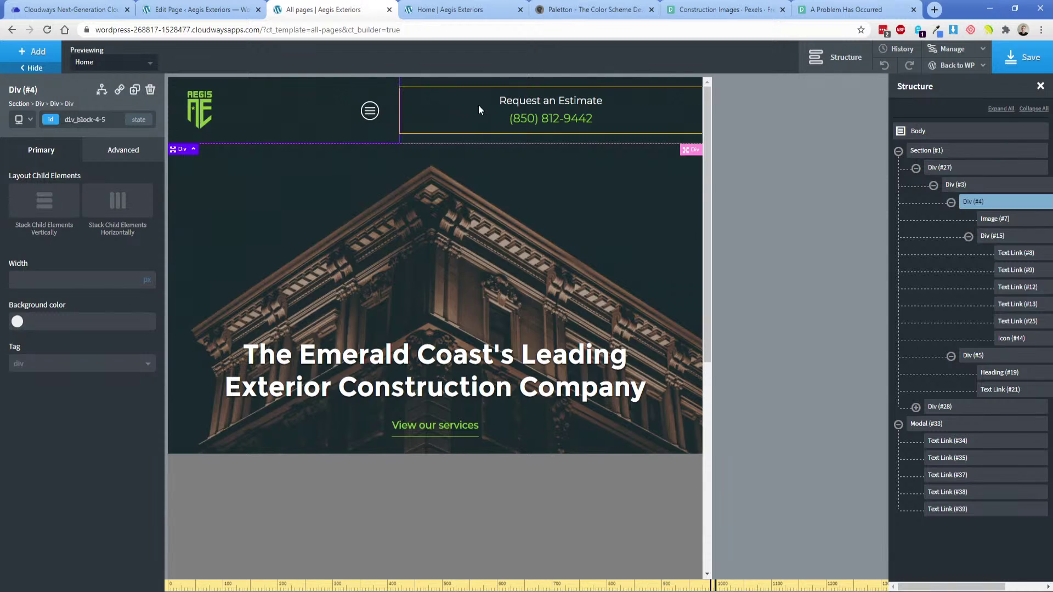
pyautogui.click(447, 115)
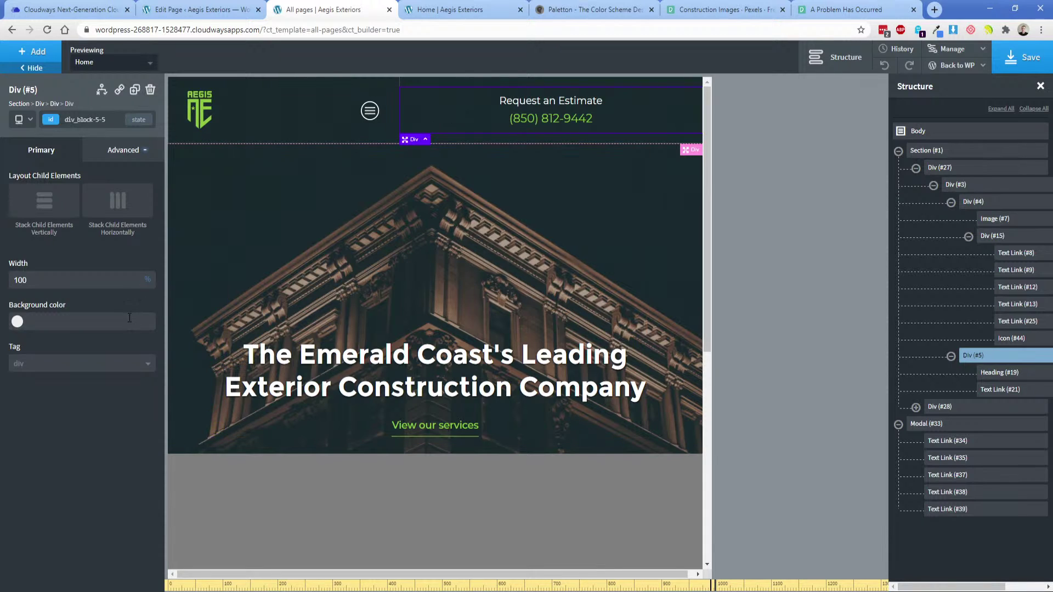
pyautogui.doubleClick(80, 280)
pyautogui.write('25')
pyautogui.doubleClick(80, 280)
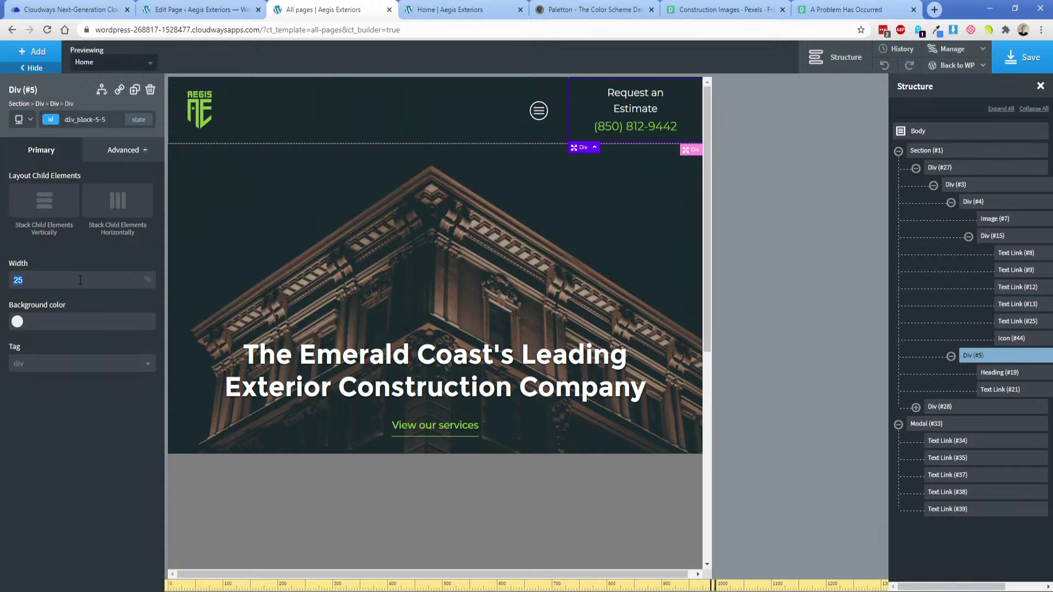
pyautogui.write('30')
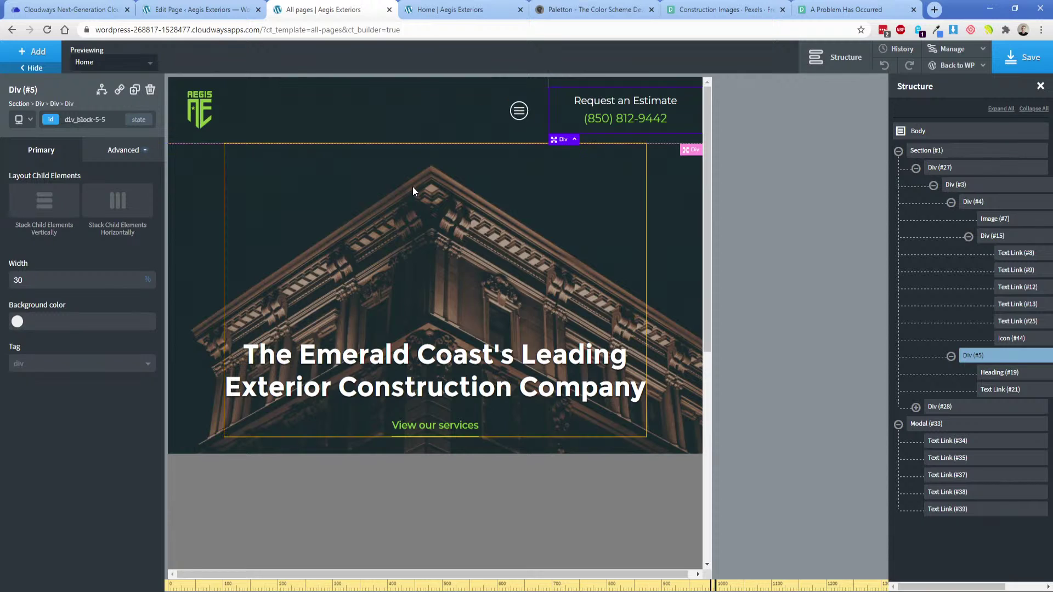
pyautogui.scroll(-6, 406, 191)
# Using the CONTACT link's own ID selector, set its bottom margin to 0.
pyautogui.click(435, 381)
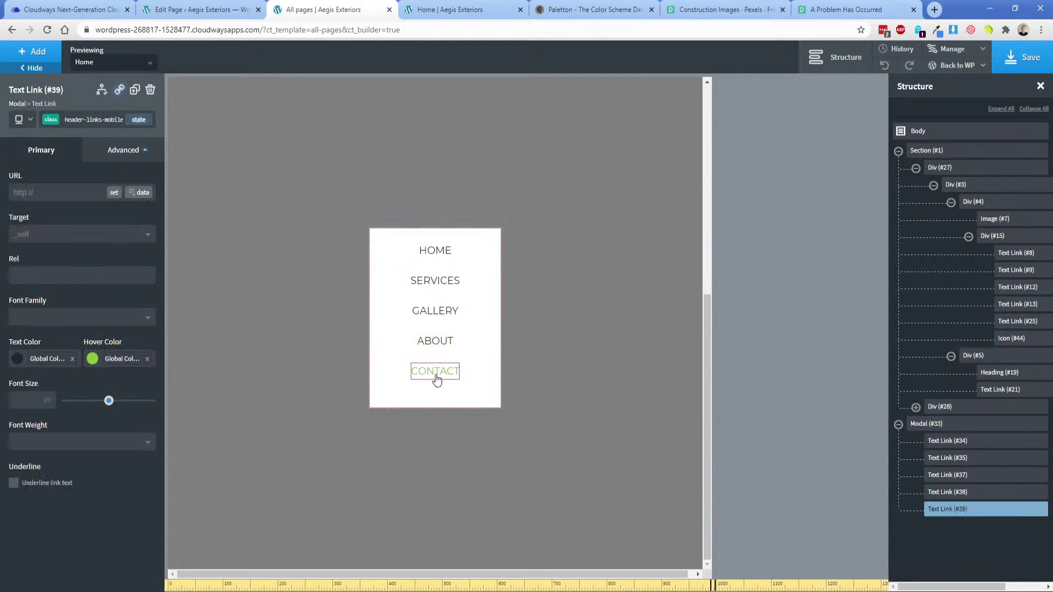
pyautogui.click(55, 120)
pyautogui.click(118, 168)
pyautogui.click(122, 150)
pyautogui.click(106, 213)
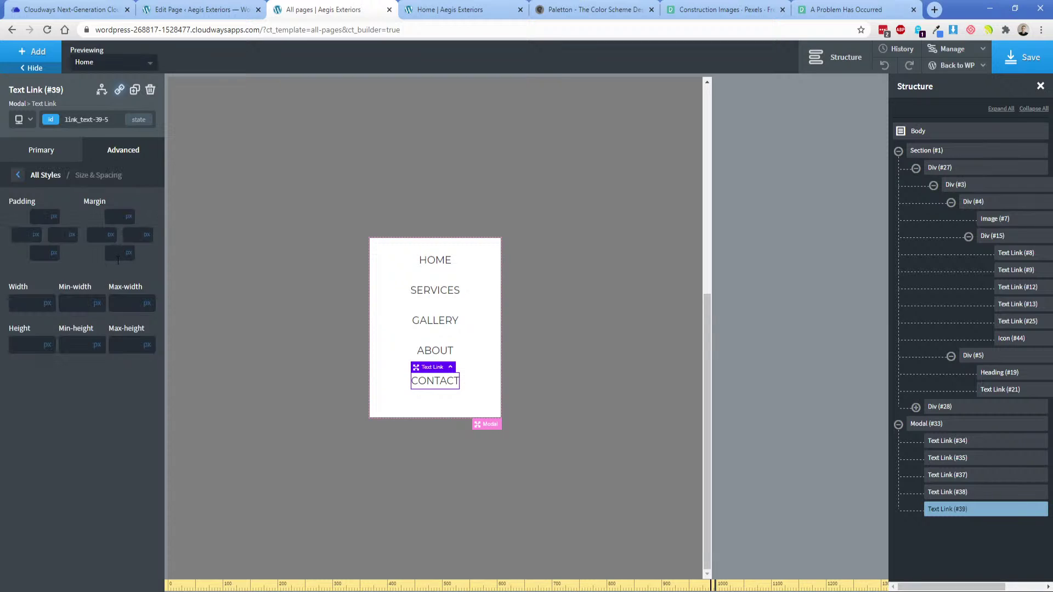
pyautogui.click(115, 253)
pyautogui.write('0')
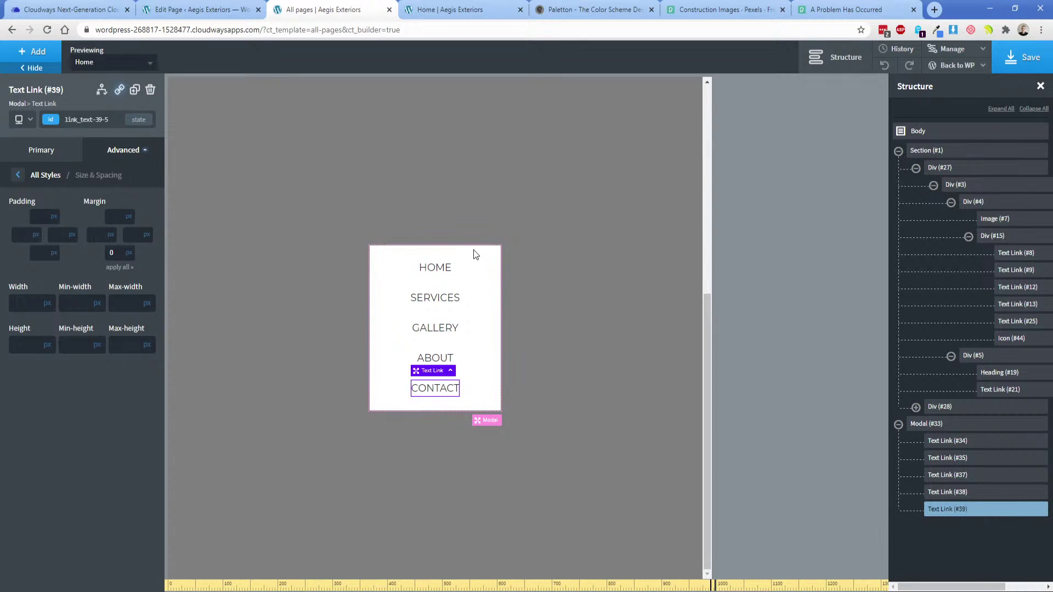
pyautogui.click(490, 342)
pyautogui.scroll(7, 489, 343)
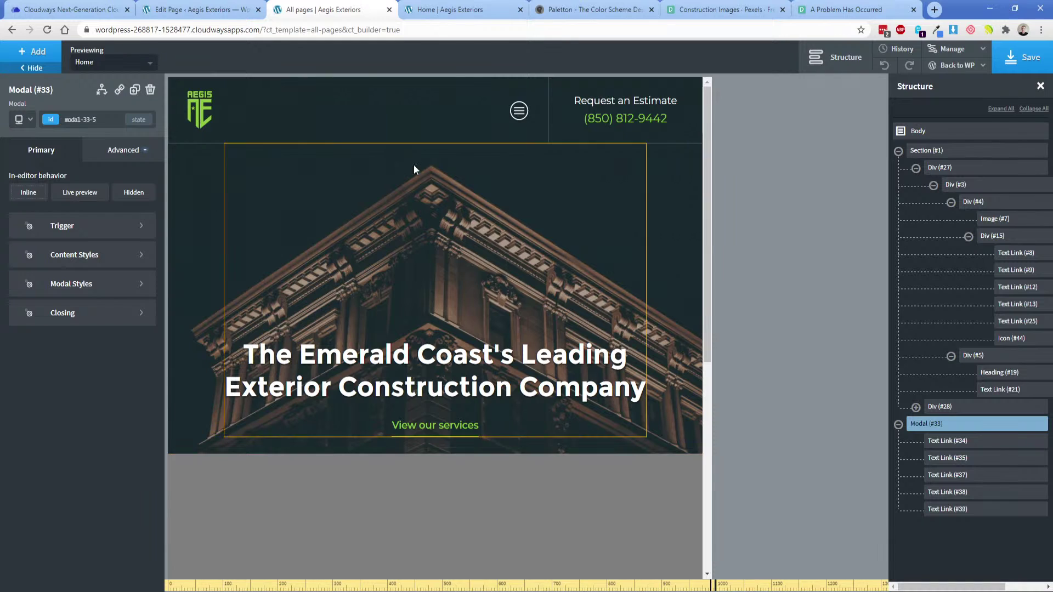
# Save the builder, reload the live Home page to review the header, then return.
pyautogui.click(1005, 67)
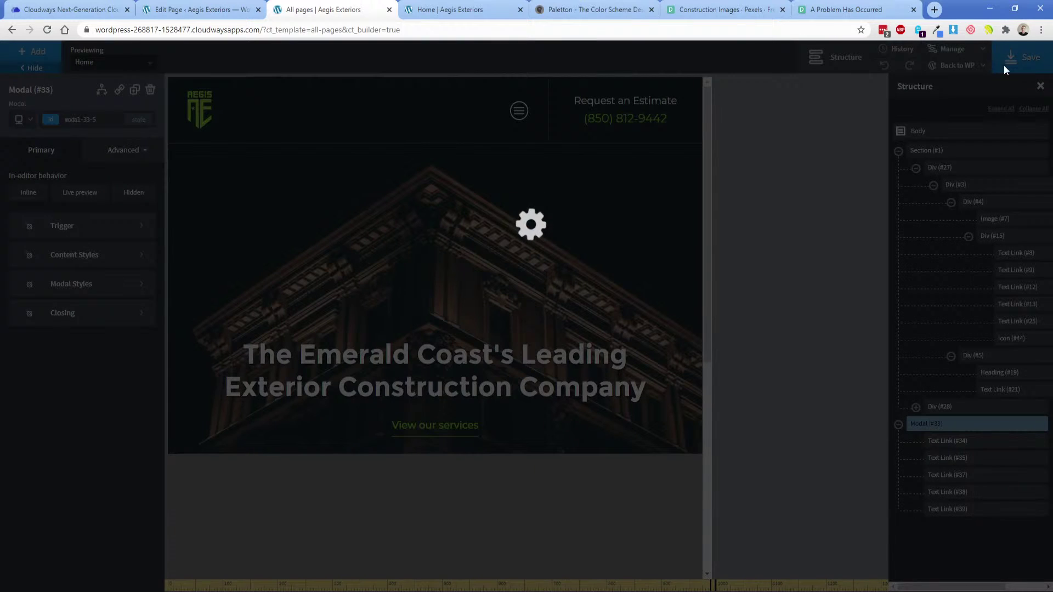
pyautogui.click(433, 12)
pyautogui.click(48, 31)
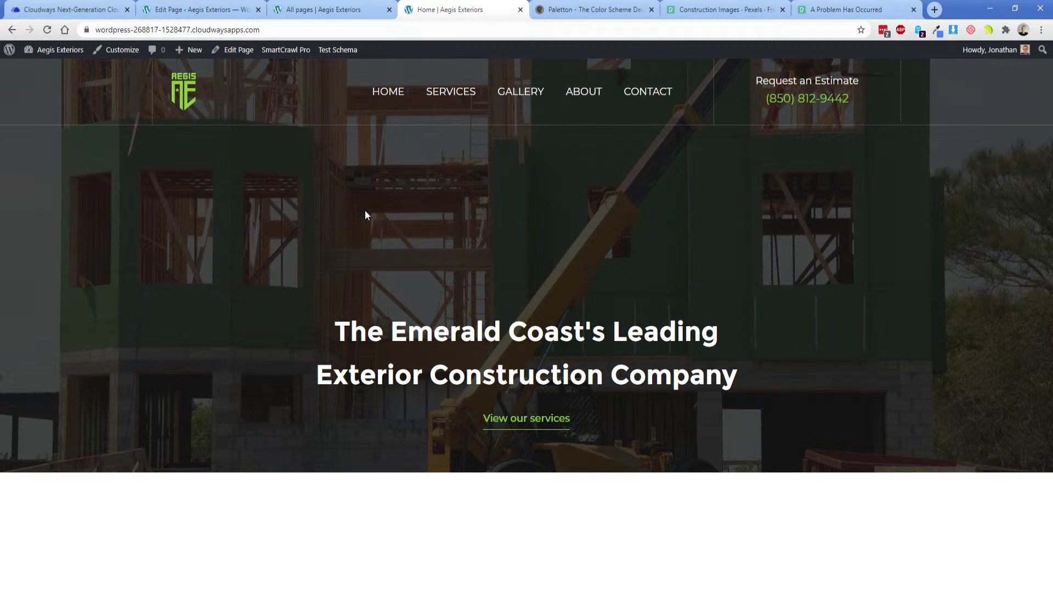
pyautogui.click(48, 30)
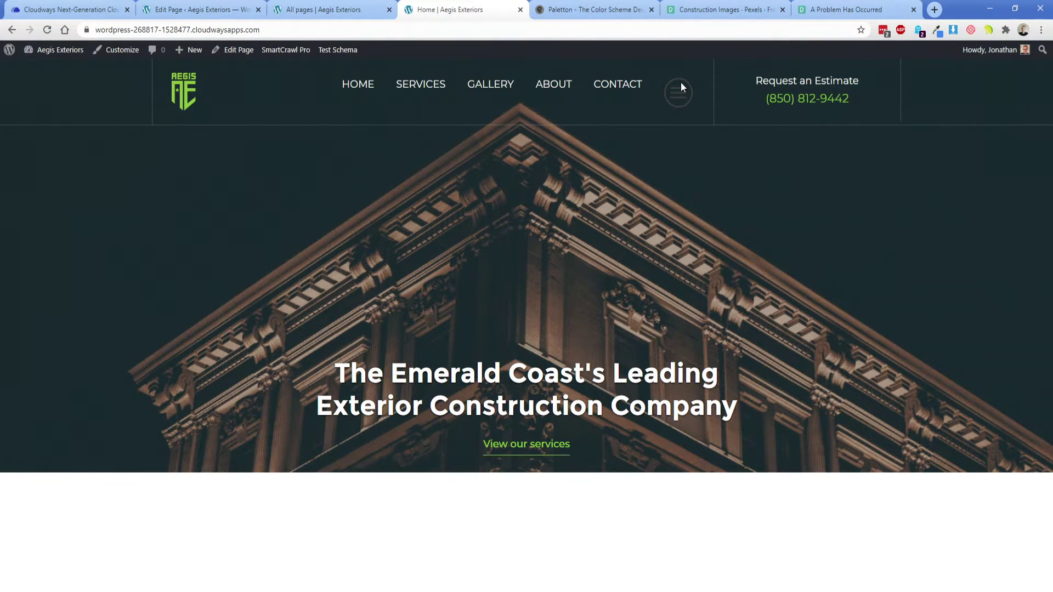
pyautogui.click(305, 12)
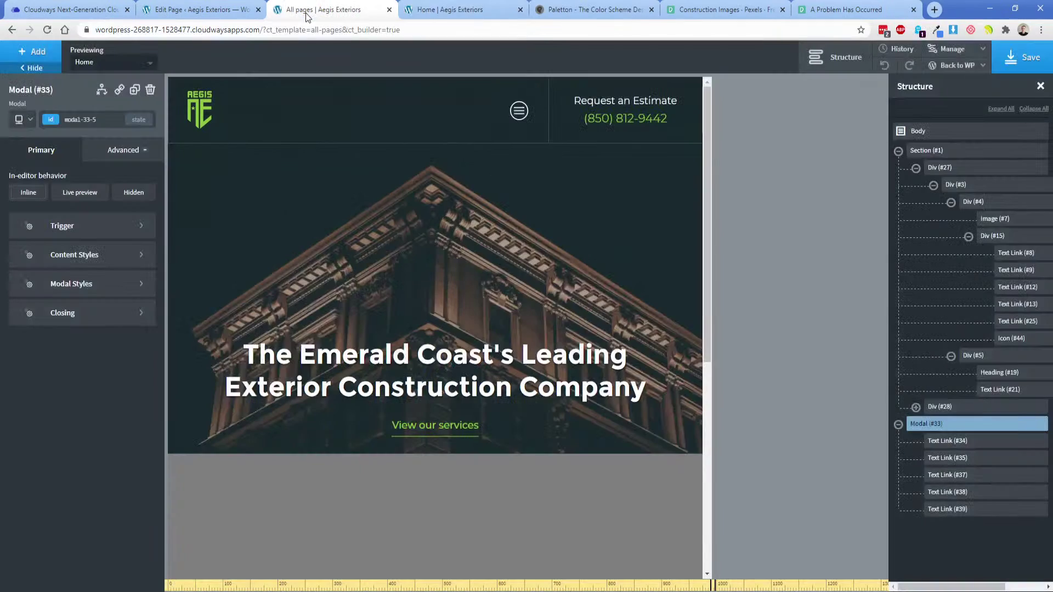
# At the full-width breakpoint, set hamburger Icon #44's Display to none.
pyautogui.click(20, 123)
pyautogui.click(25, 136)
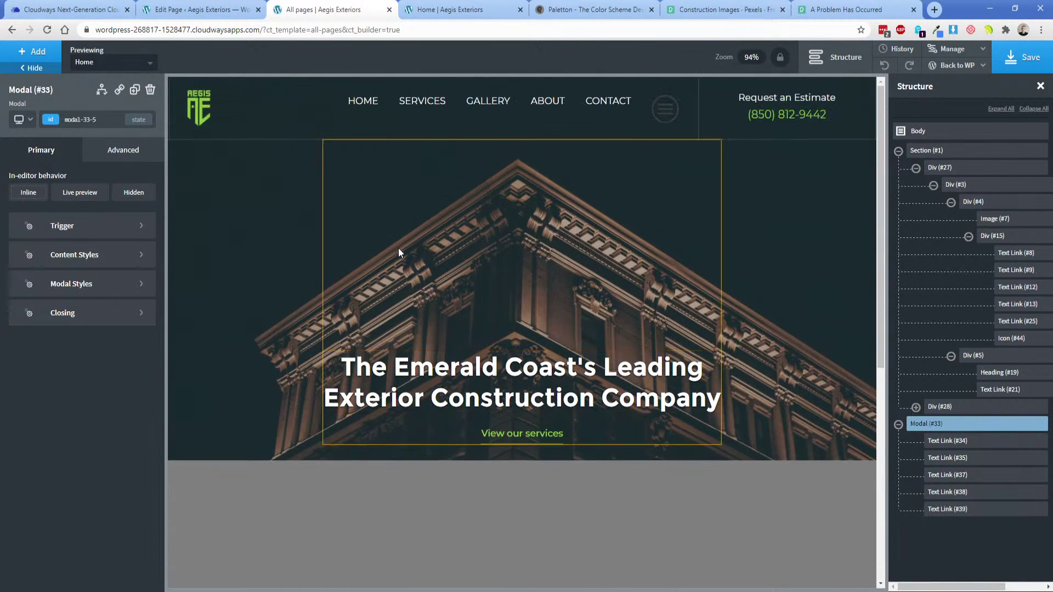
pyautogui.click(675, 116)
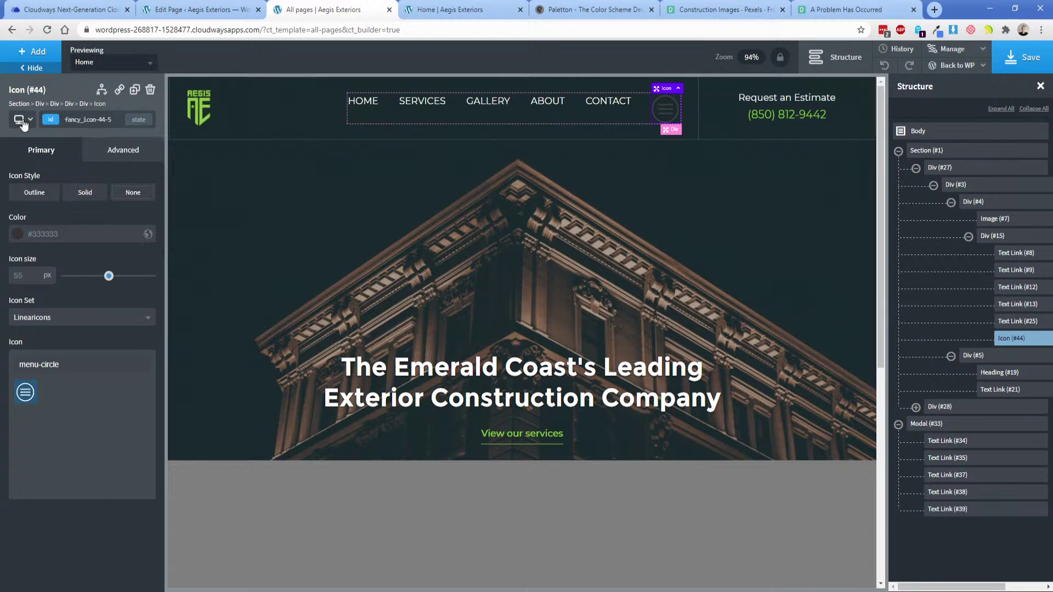
pyautogui.click(102, 151)
pyautogui.click(95, 245)
pyautogui.click(119, 241)
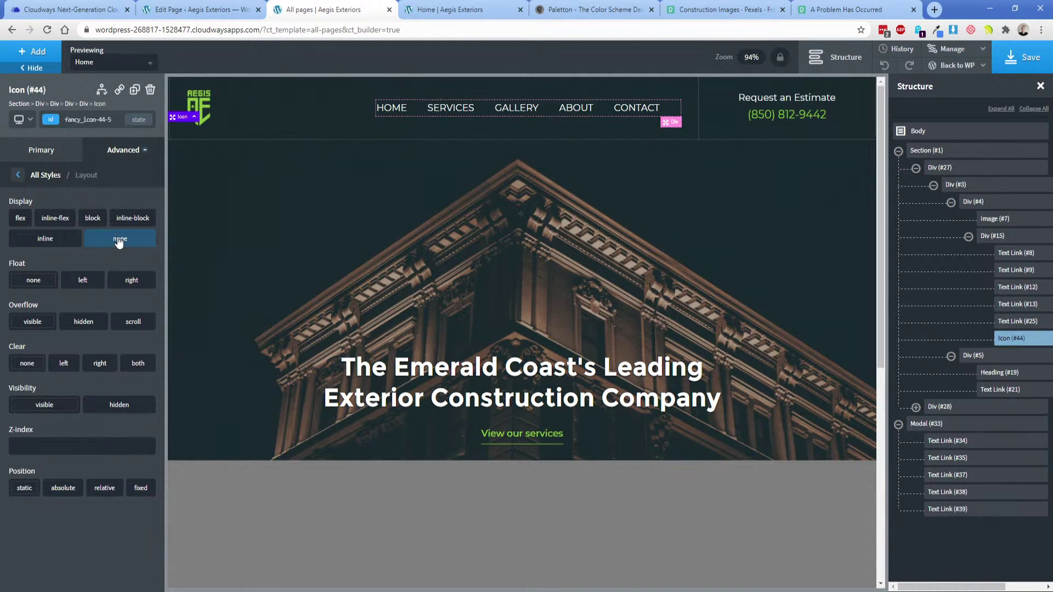
# Set the icon to Display flex at 1366px and below, then save and reload the homepage.
pyautogui.click(19, 118)
pyautogui.click(58, 158)
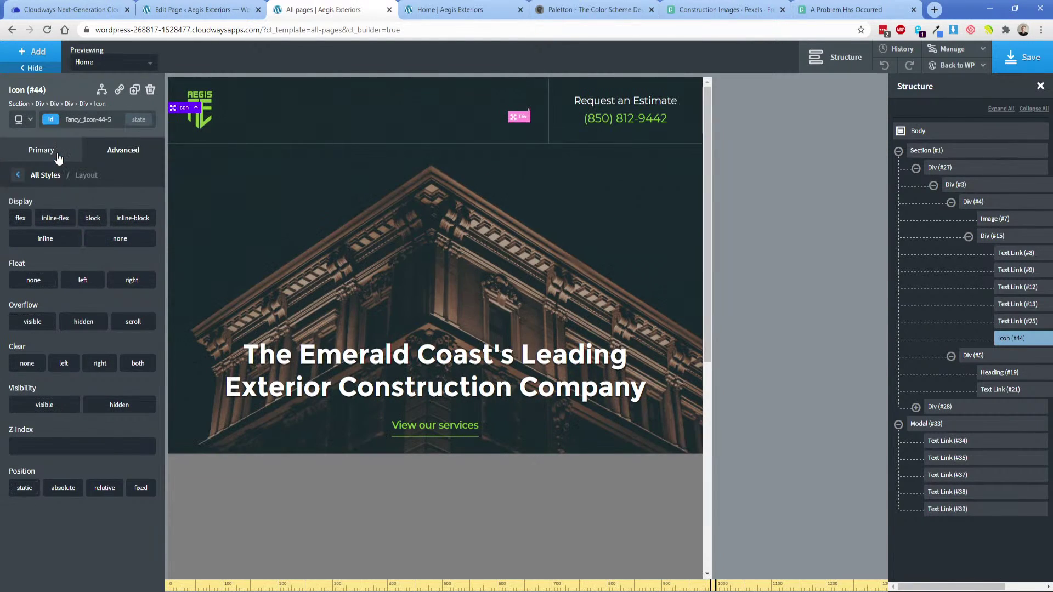
pyautogui.click(18, 219)
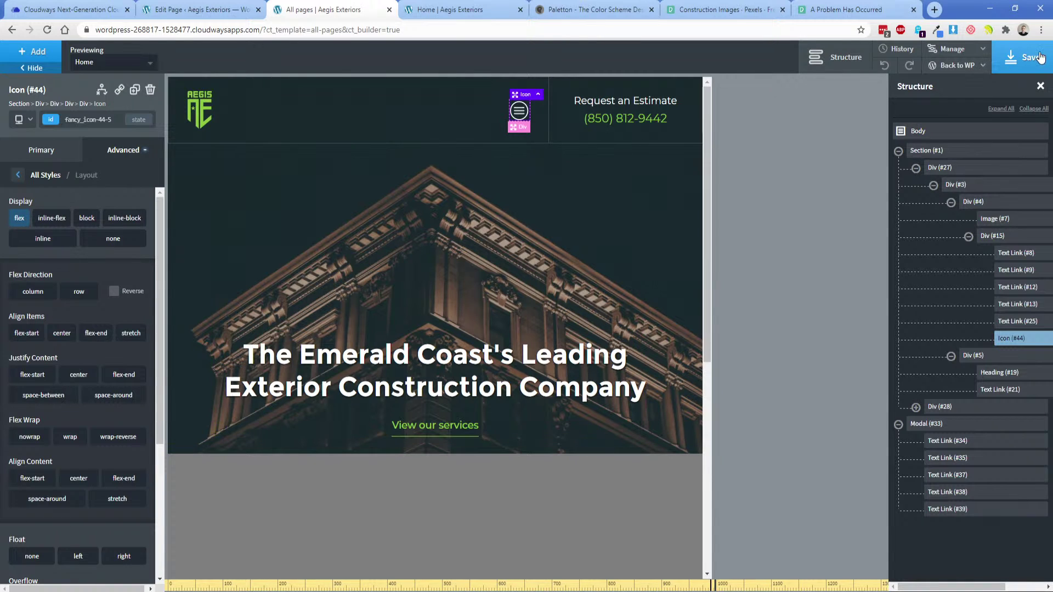
pyautogui.click(1020, 61)
pyautogui.click(450, 10)
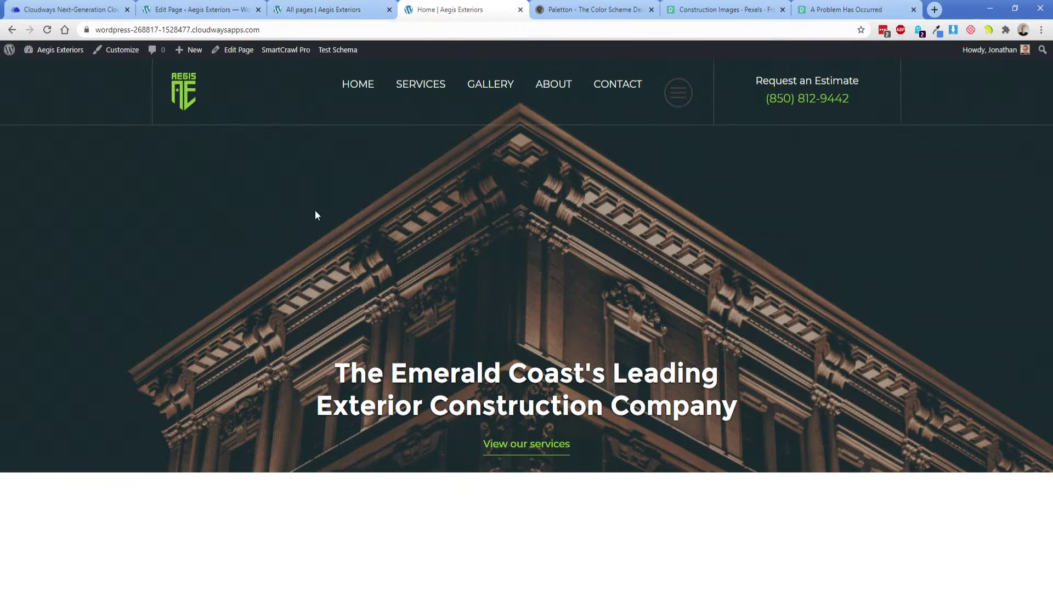
pyautogui.click(47, 30)
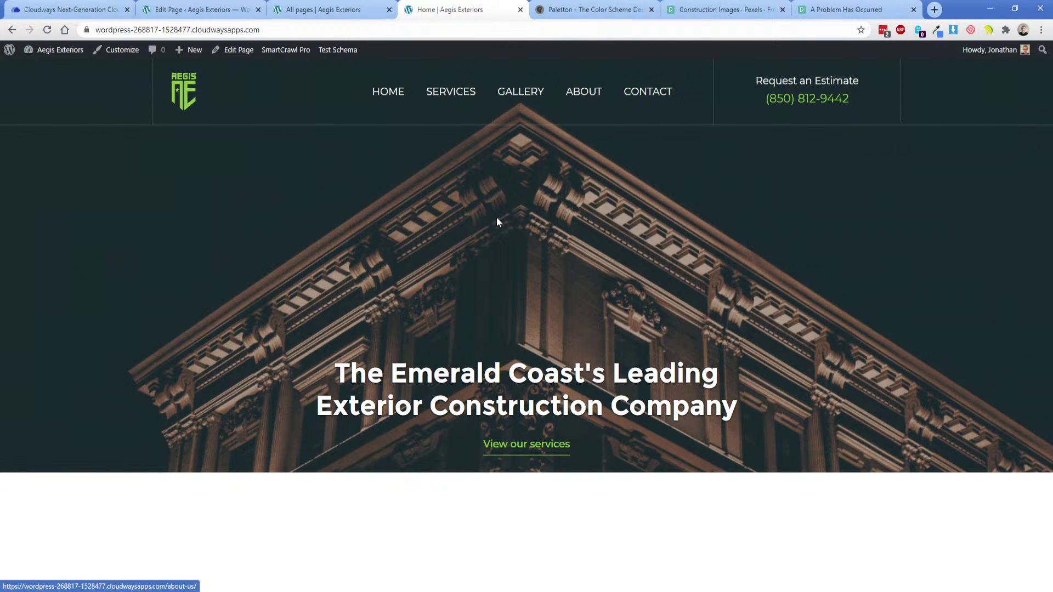
# Preview the homepage in DevTools device mode at iPhone 6/7/8 Plus size.
pyautogui.rightClick(344, 157)
pyautogui.click(397, 321)
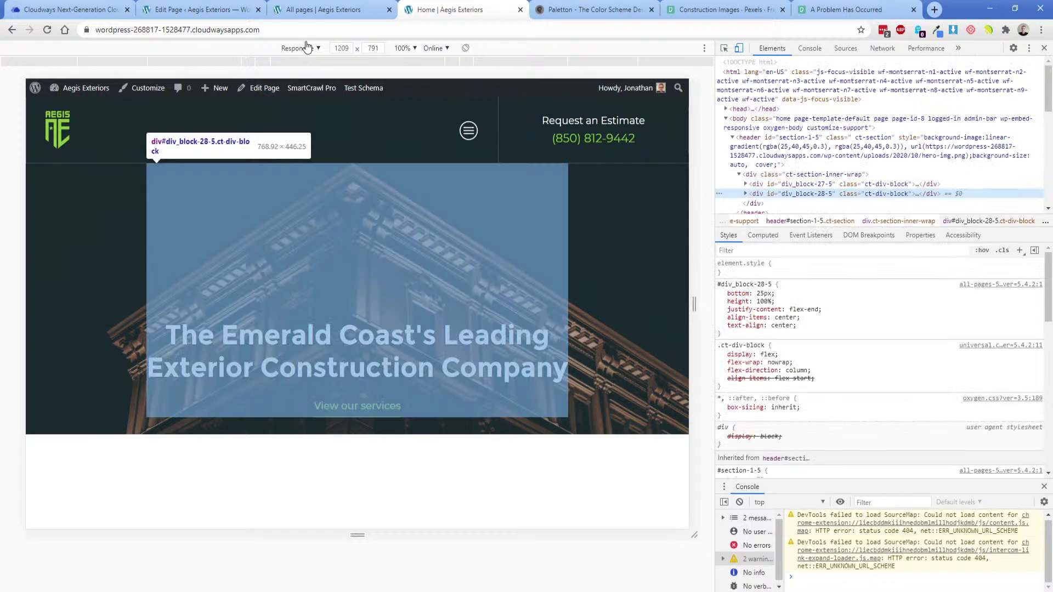
pyautogui.click(299, 49)
pyautogui.click(307, 168)
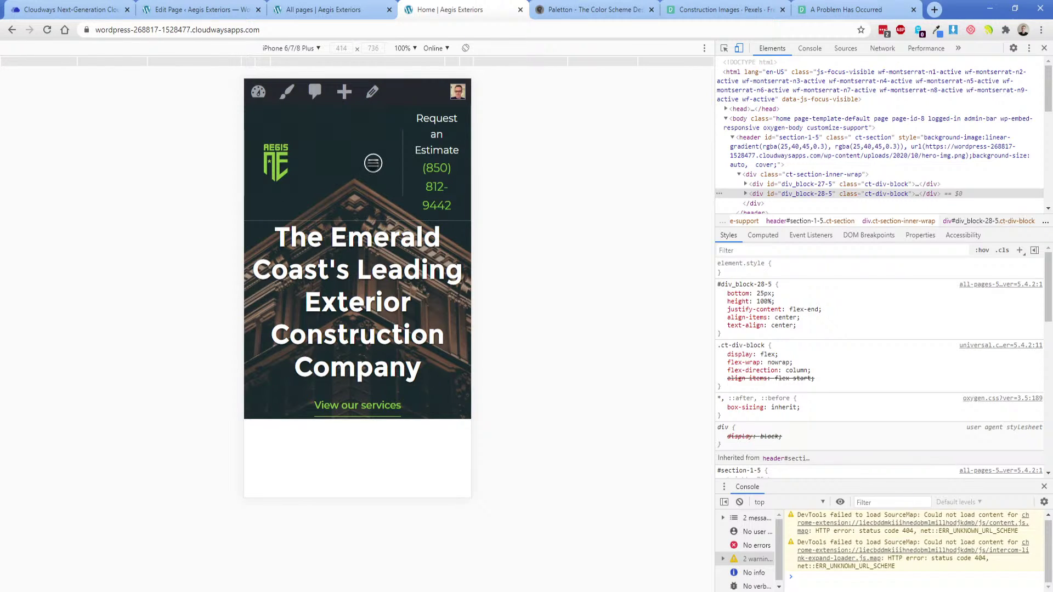
# Open and close the five-link mobile menu from the hamburger icon twice.
pyautogui.click(373, 163)
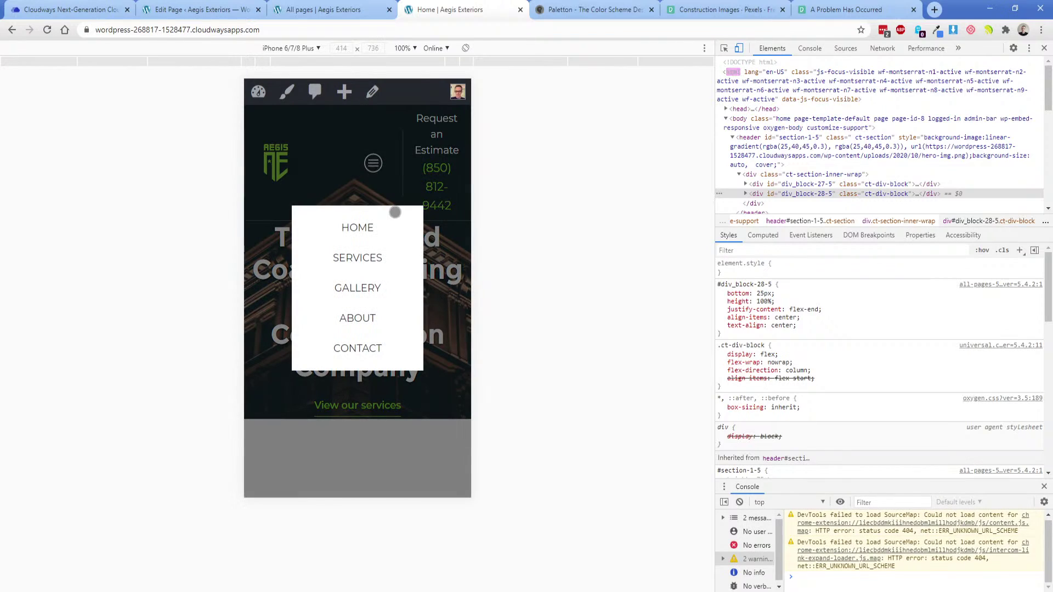
pyautogui.click(324, 177)
pyautogui.click(373, 163)
pyautogui.click(328, 179)
# Back in the builder, switch to the Less than 992px breakpoint.
pyautogui.click(323, 9)
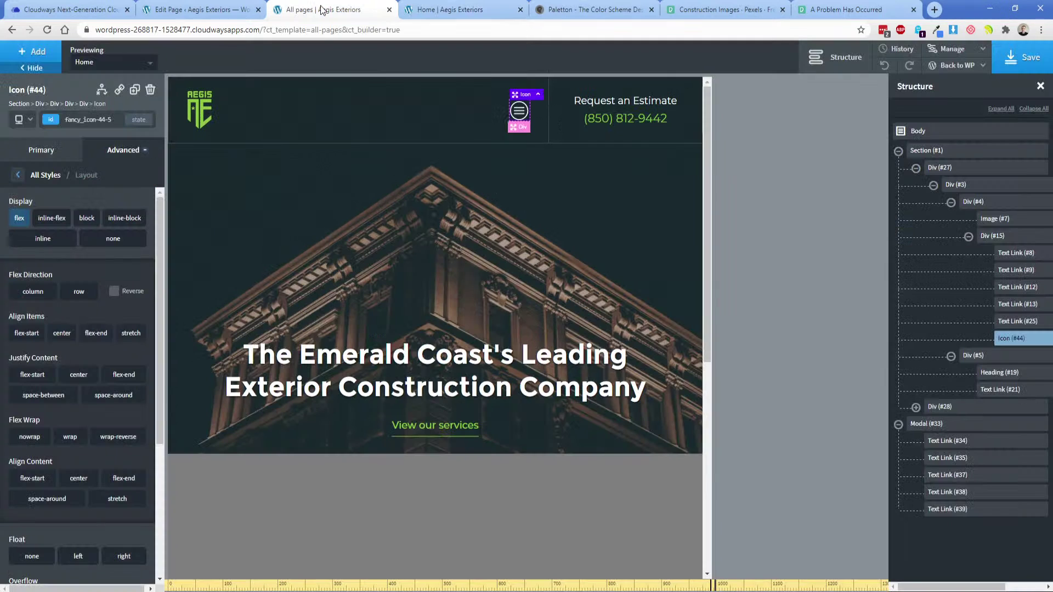
pyautogui.click(306, 239)
pyautogui.click(189, 149)
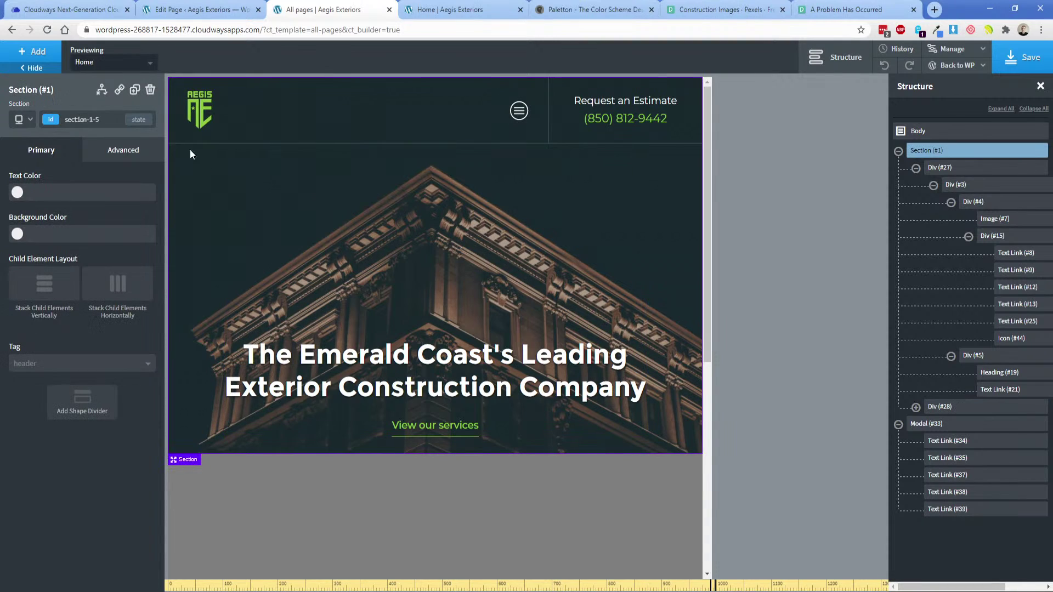
pyautogui.click(28, 120)
pyautogui.click(53, 155)
pyautogui.click(25, 120)
pyautogui.click(45, 169)
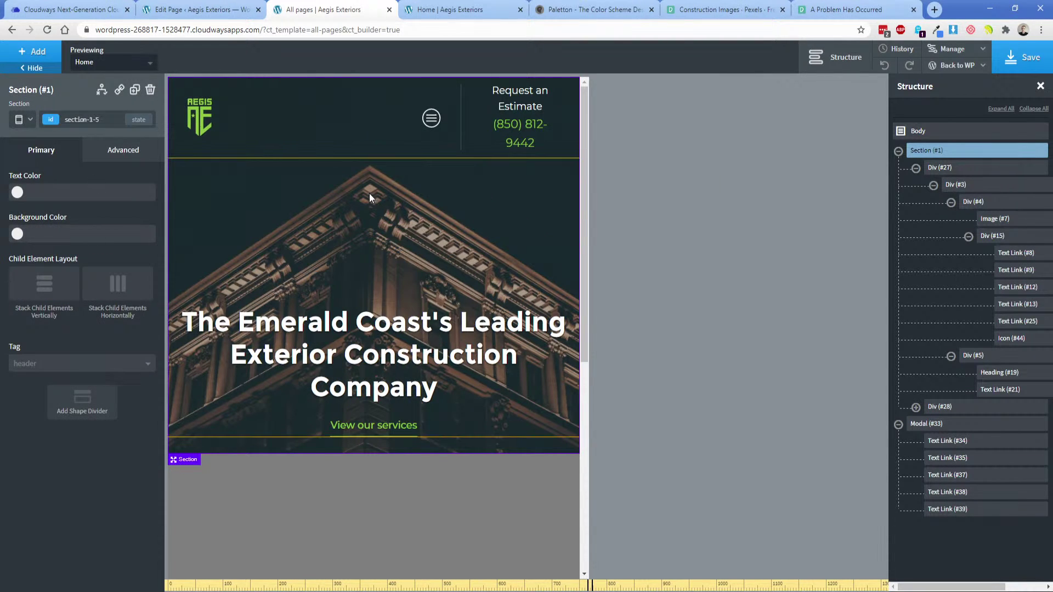
# Set the Request an Estimate heading's Display to none below 992px.
pyautogui.click(517, 98)
pyautogui.click(526, 100)
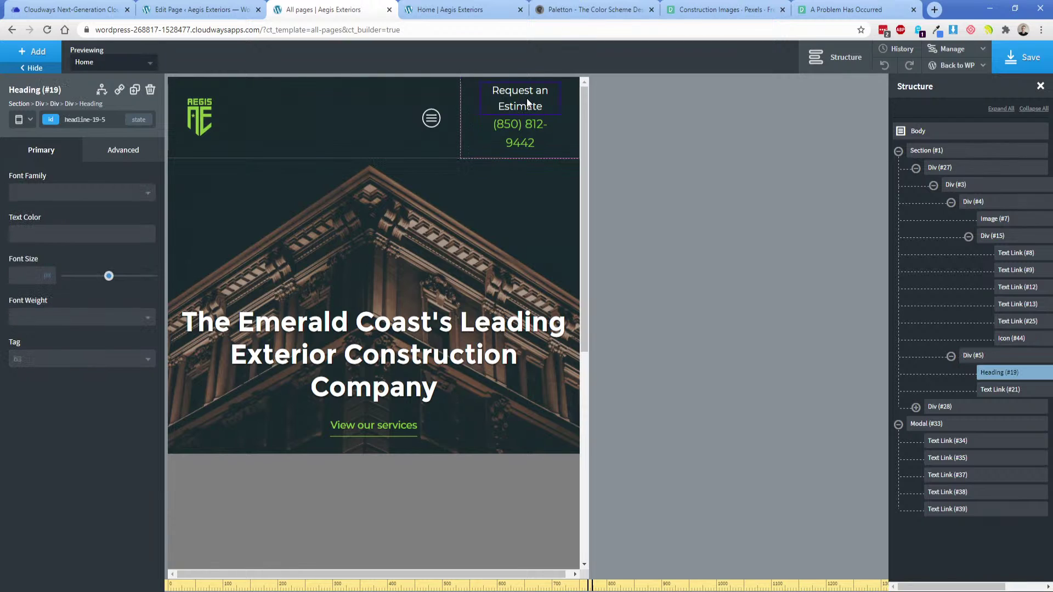
pyautogui.click(106, 154)
pyautogui.click(110, 242)
pyautogui.click(119, 239)
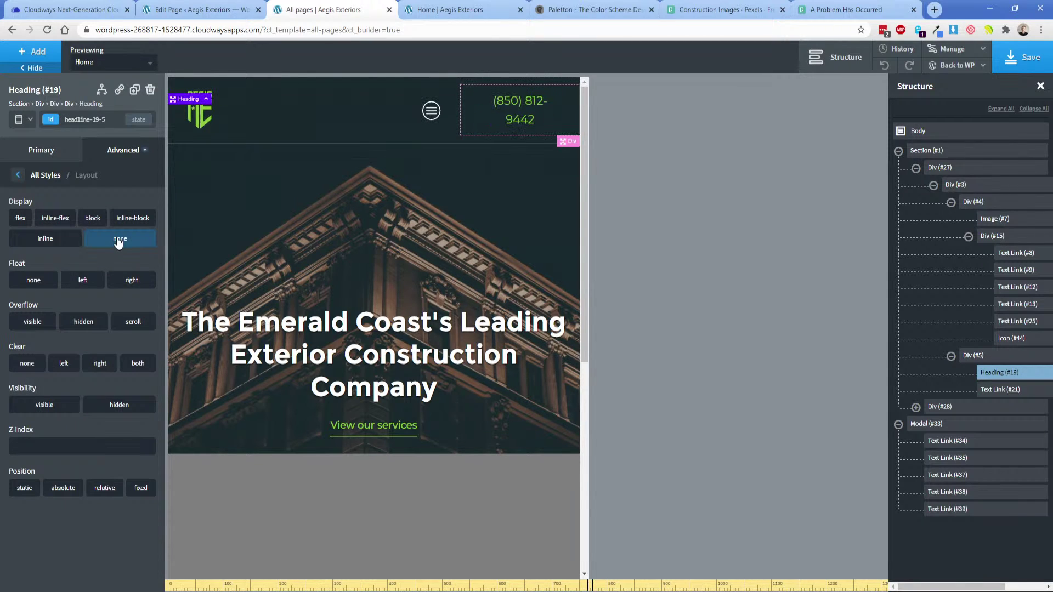
# Try a 16px font size on the phone link's shared class, then clear it.
pyautogui.click(511, 117)
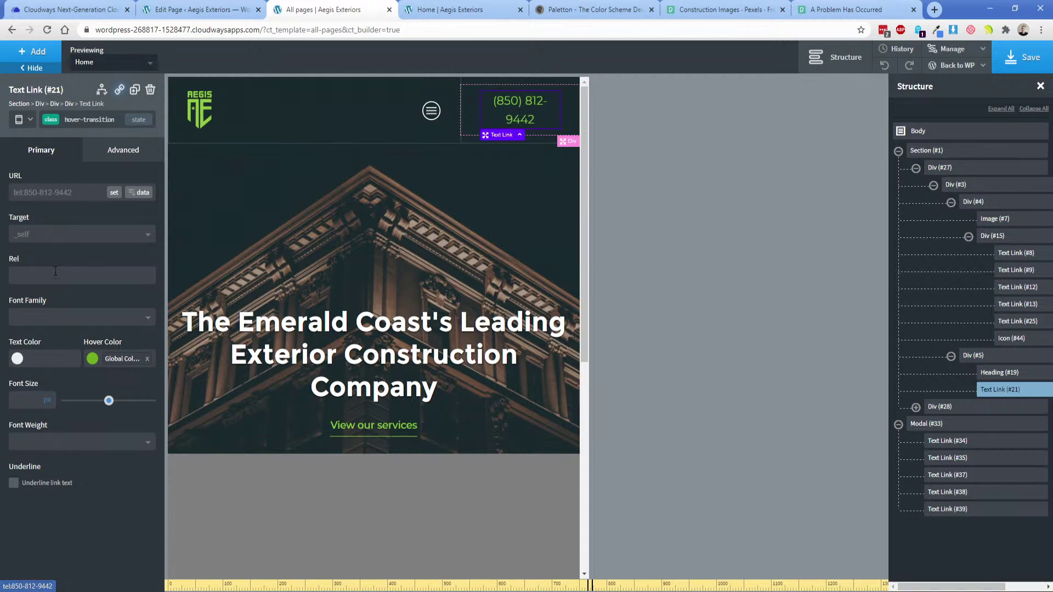
pyautogui.click(23, 398)
pyautogui.write('16')
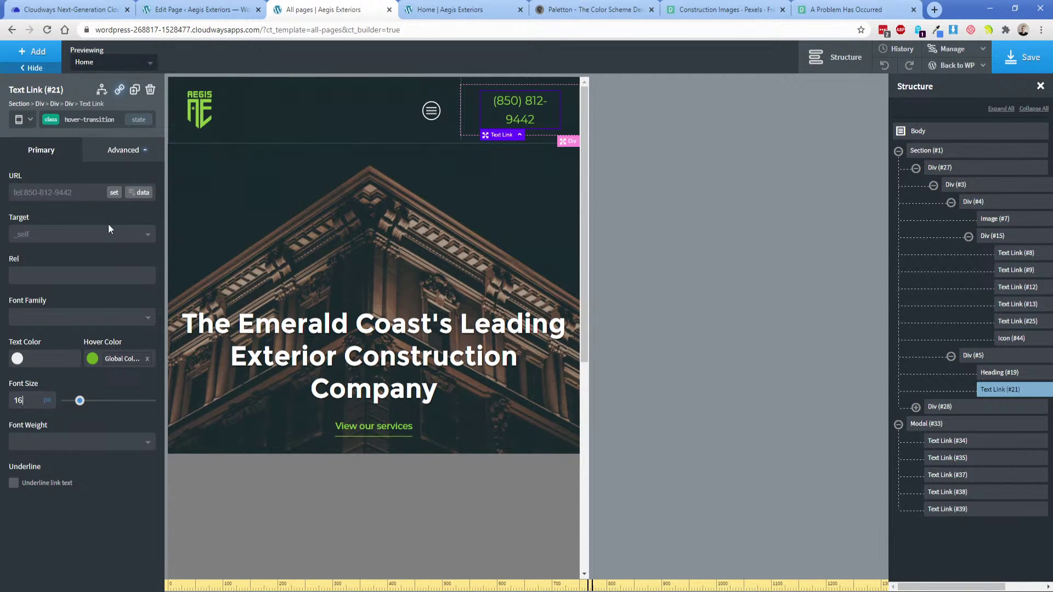
pyautogui.doubleClick(24, 400)
pyautogui.press('BackSpace')
# Set the phone number link's font size to 18 on its own ID selector.
pyautogui.click(54, 120)
pyautogui.click(52, 164)
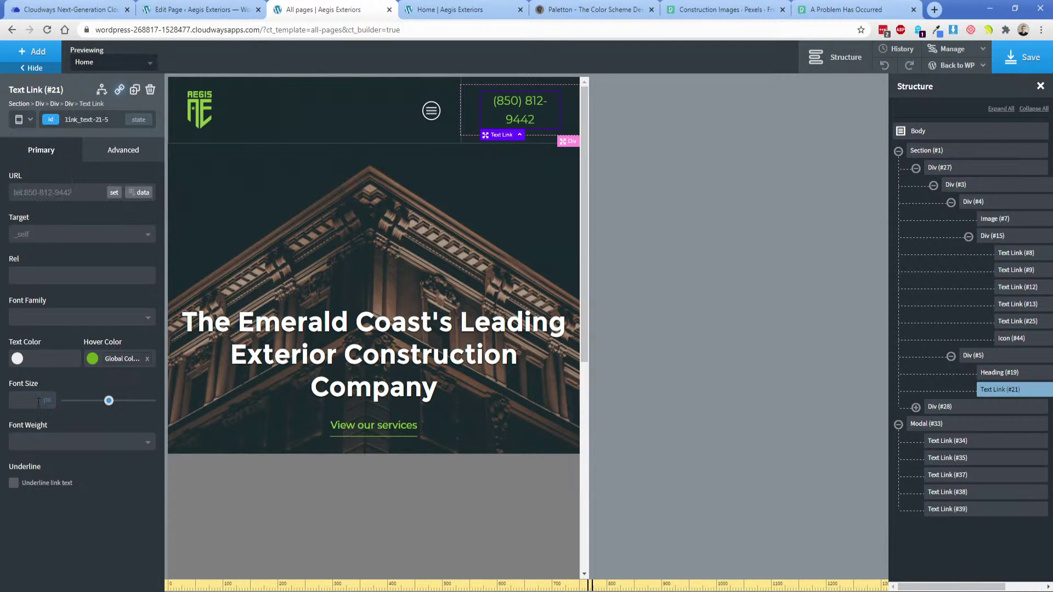
pyautogui.write('16')
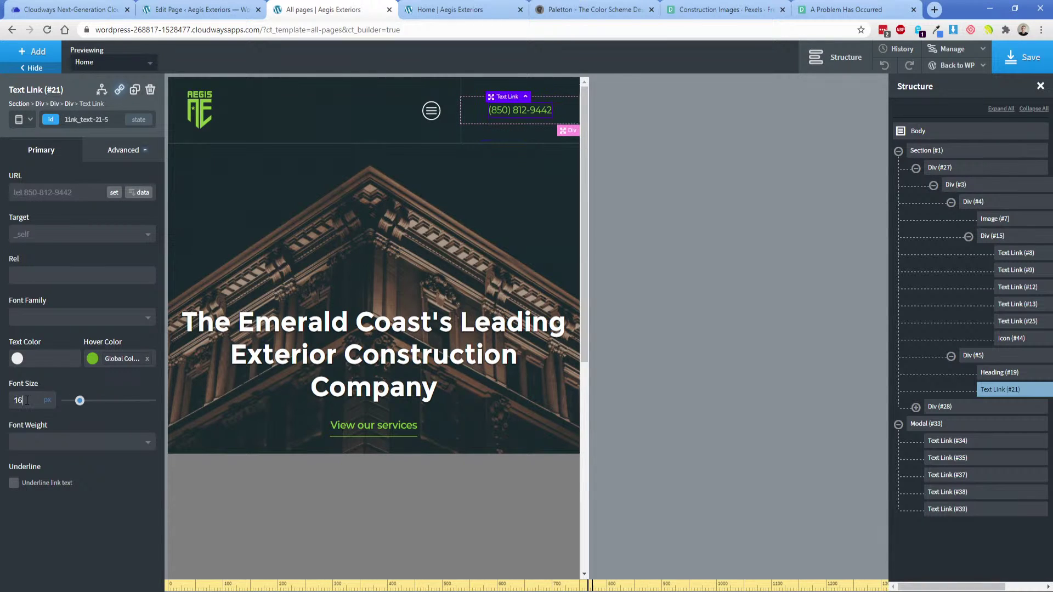
pyautogui.doubleClick(27, 400)
pyautogui.write('18')
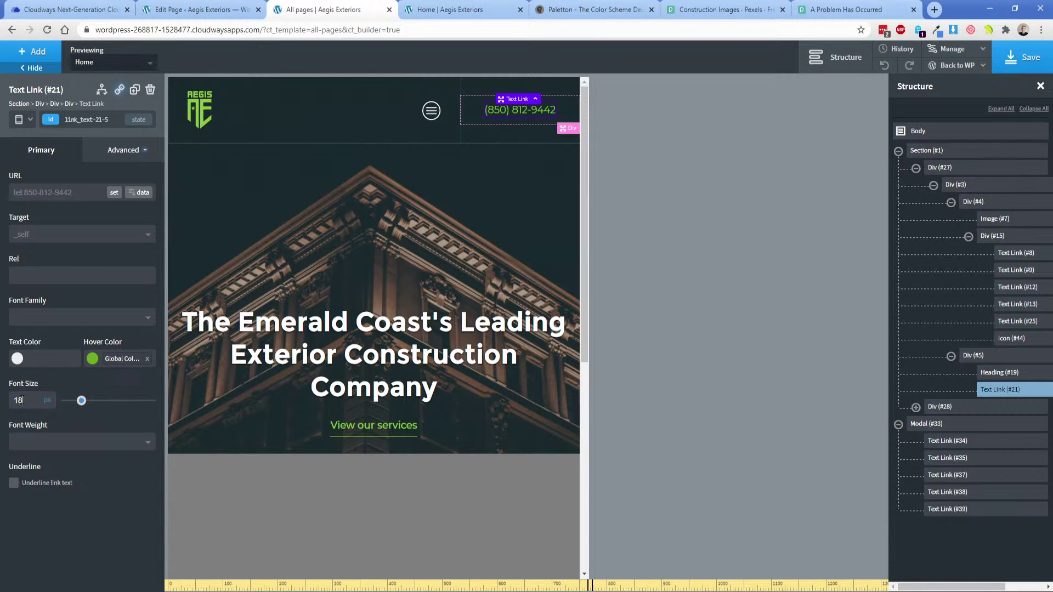
pyautogui.click(248, 359)
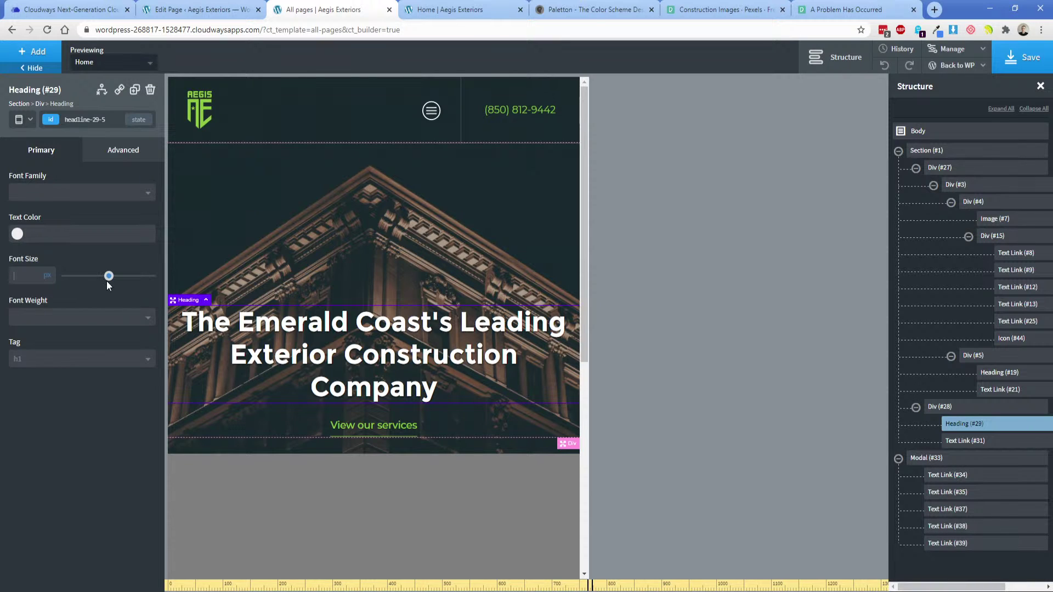
# Set the hero heading font size to 36px below 992px and 30px below 768px.
pyautogui.click(19, 119)
pyautogui.click(33, 136)
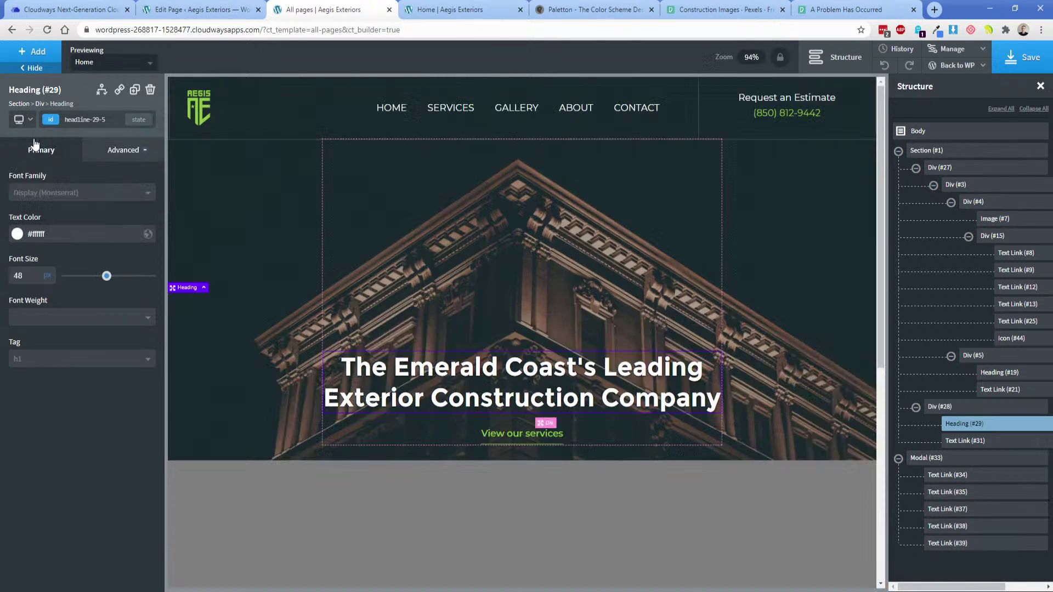
pyautogui.click(19, 119)
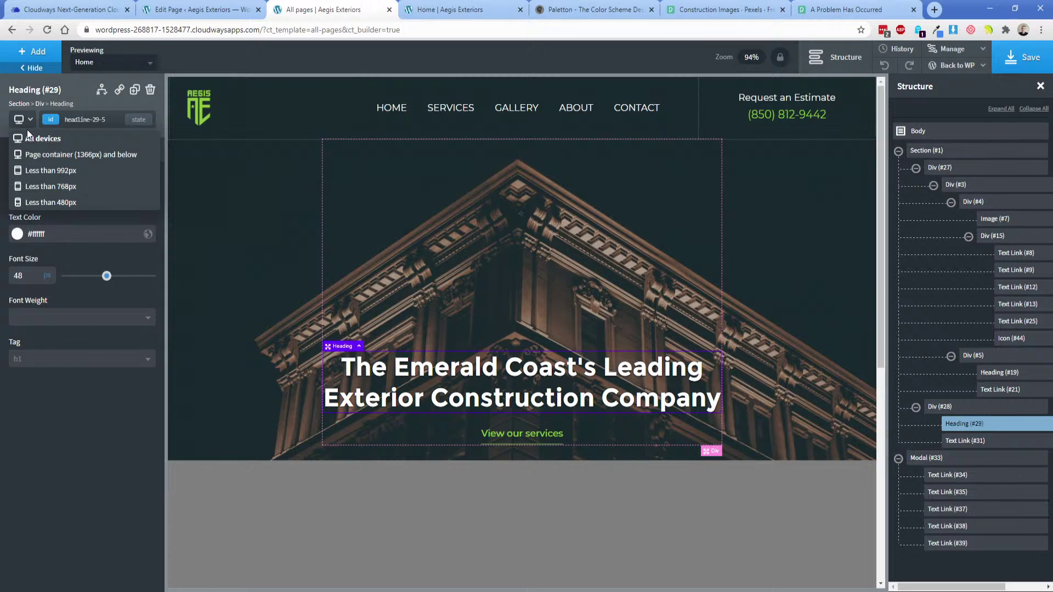
pyautogui.click(48, 170)
pyautogui.click(29, 274)
pyautogui.write('36')
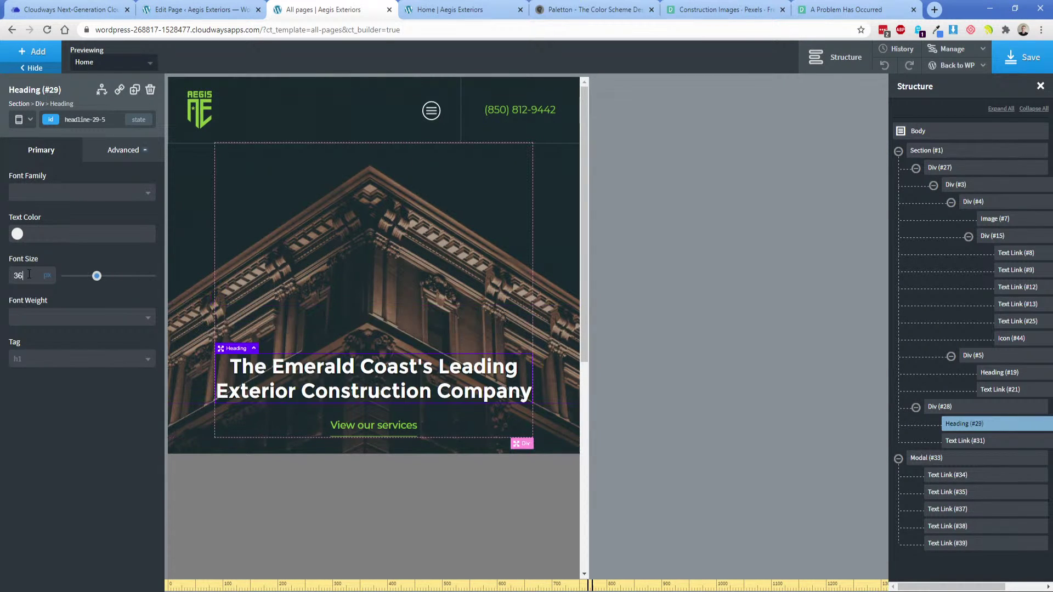
pyautogui.click(20, 119)
pyautogui.click(55, 200)
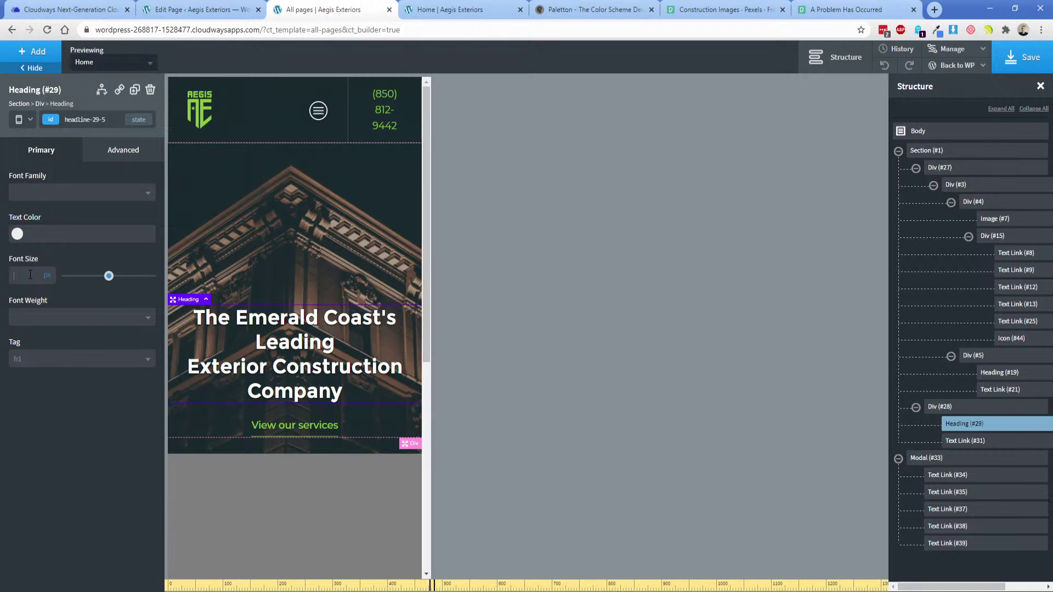
pyautogui.click(30, 274)
pyautogui.write('30')
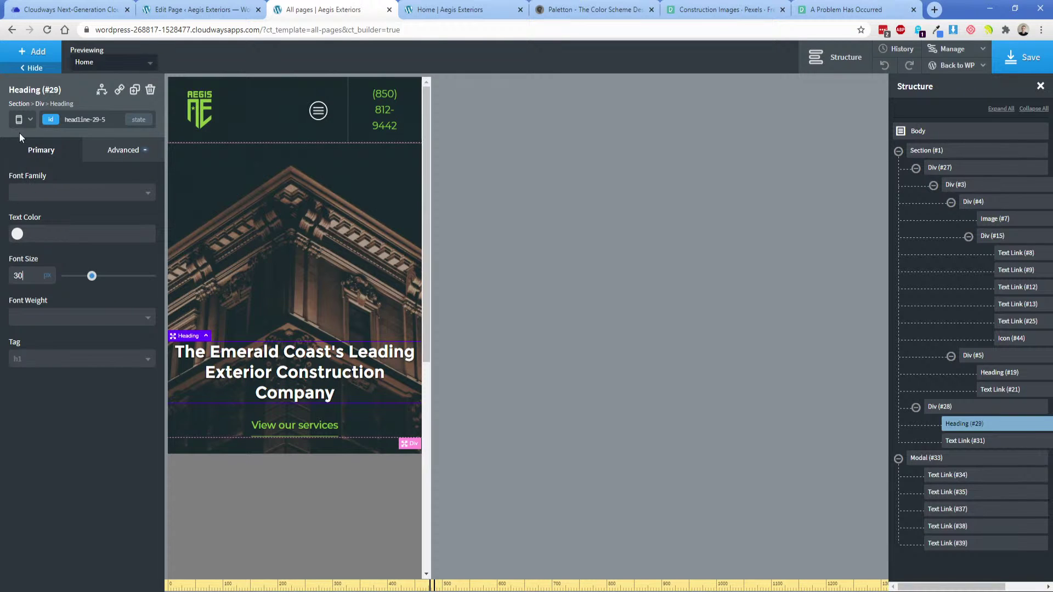
# Set the hero heading font size to 24px on the smallest phone layout.
pyautogui.click(20, 119)
pyautogui.click(55, 218)
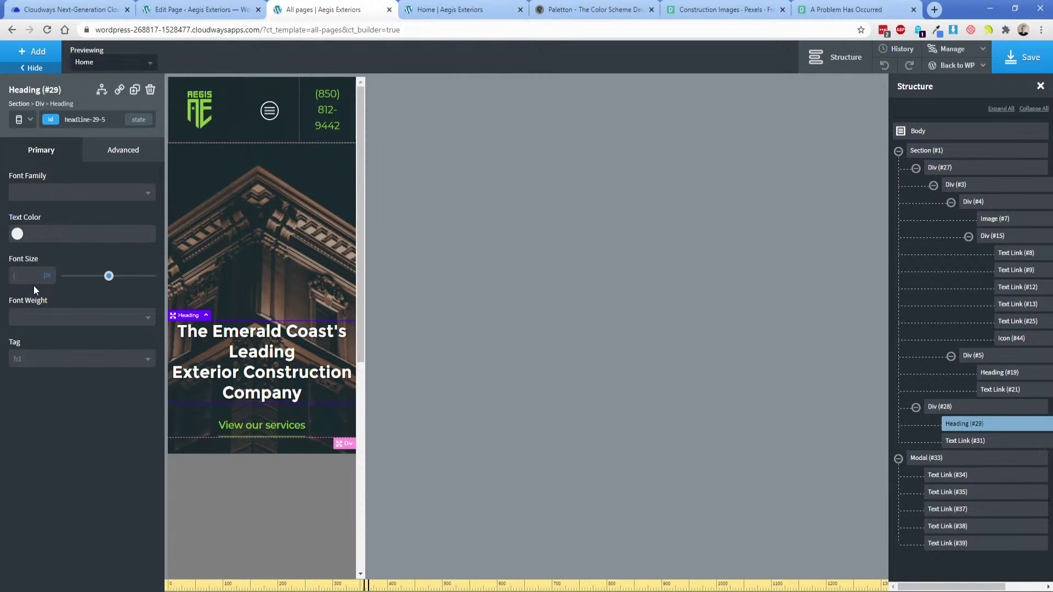
pyautogui.write('26')
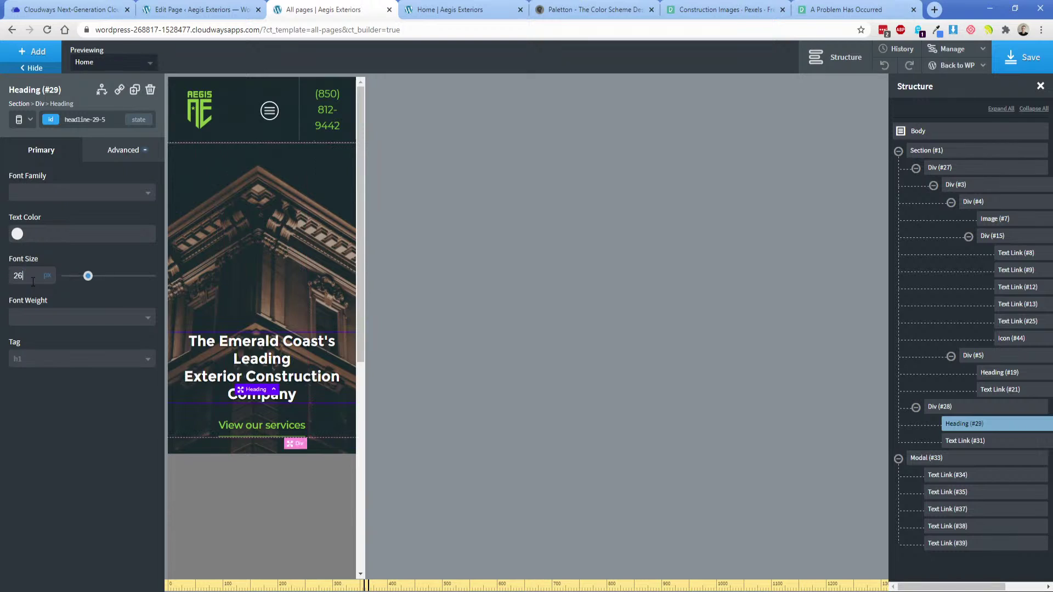
pyautogui.doubleClick(28, 277)
pyautogui.write('35')
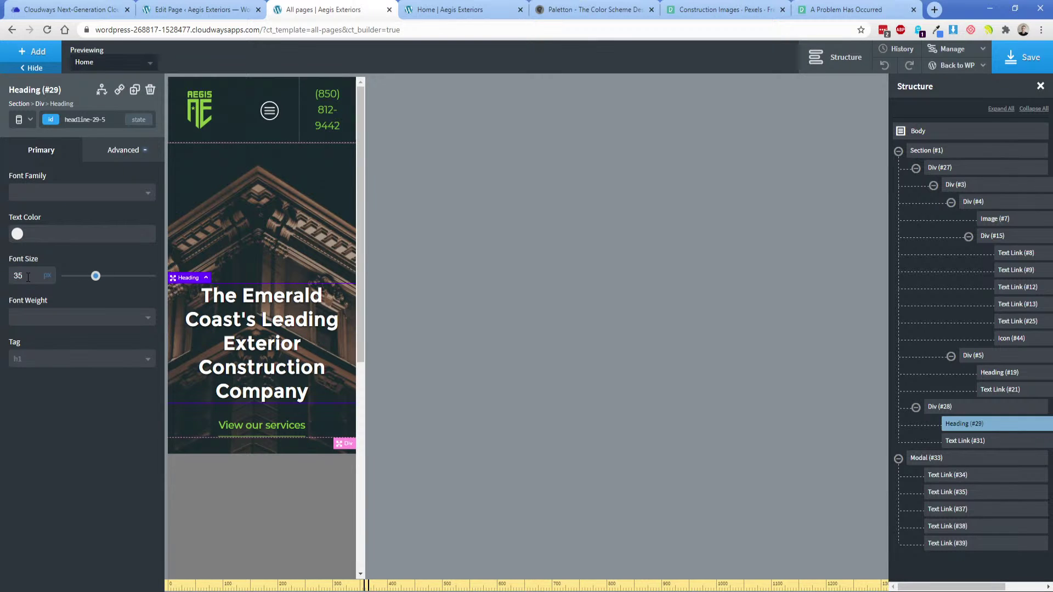
pyautogui.press('BackSpace')
pyautogui.doubleClick(28, 277)
pyautogui.write('24')
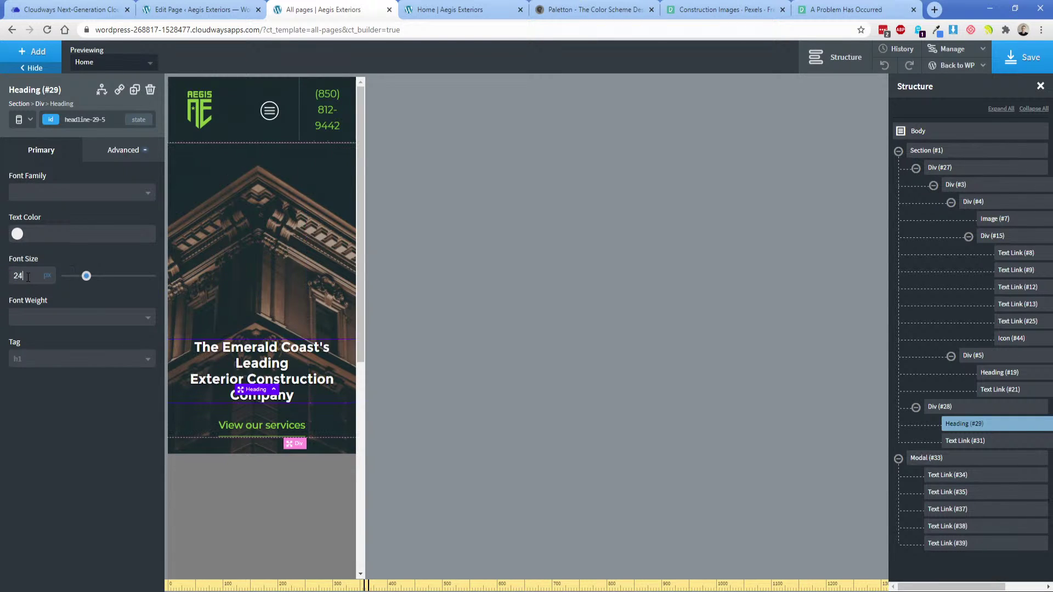
pyautogui.moveTo(85, 278); pyautogui.dragTo(84, 280)
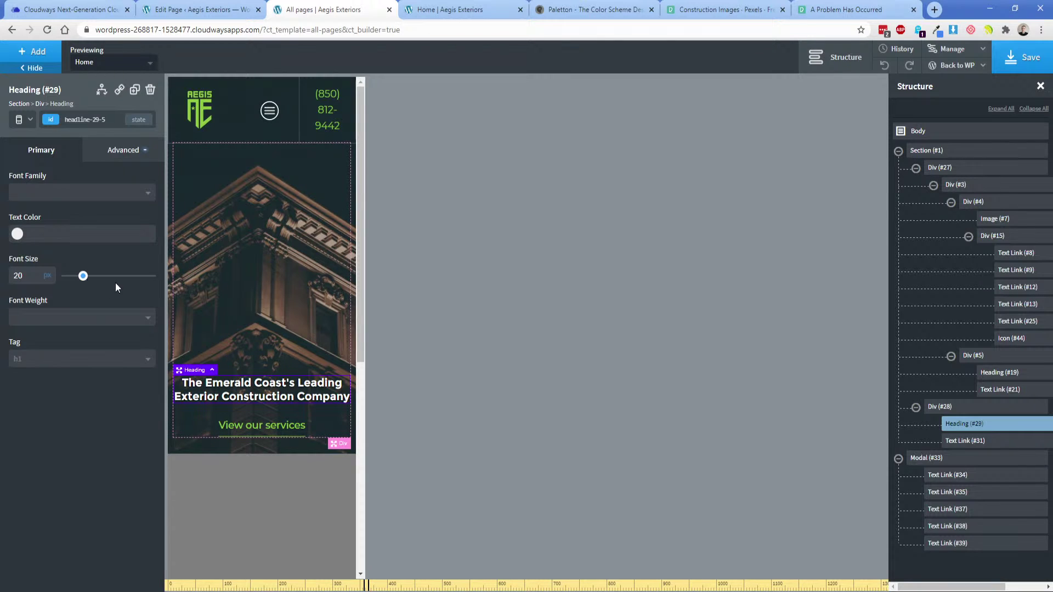
pyautogui.doubleClick(28, 275)
pyautogui.write('24')
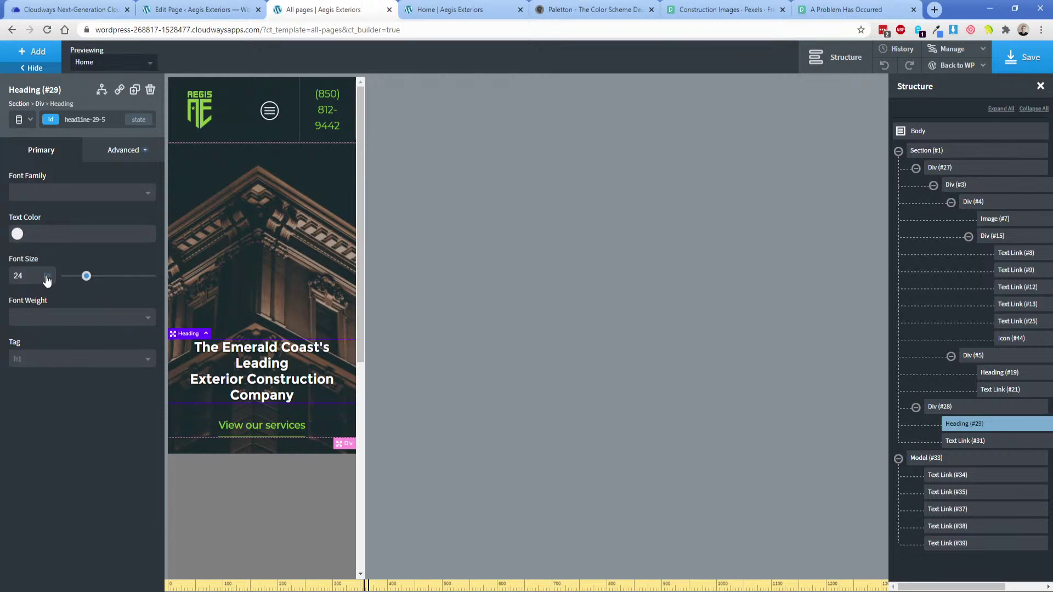
# Check the heading at the tablet breakpoint.
pyautogui.moveTo(49, 281)
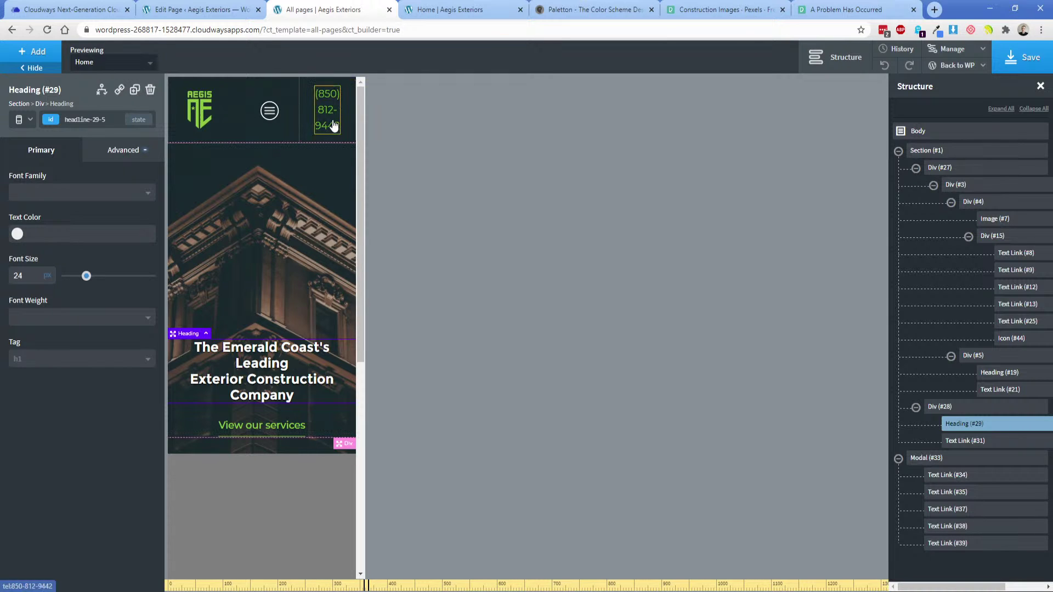
pyautogui.click(22, 119)
pyautogui.click(56, 173)
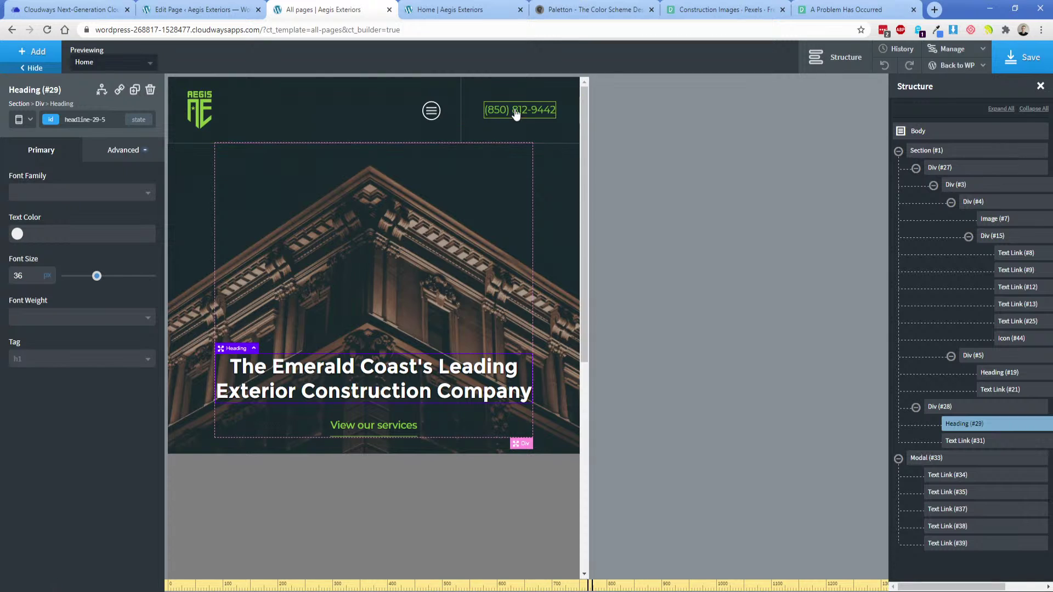
# At the small-screen breakpoint, toggle vertical stacking on header container Div (#3).
pyautogui.click(22, 122)
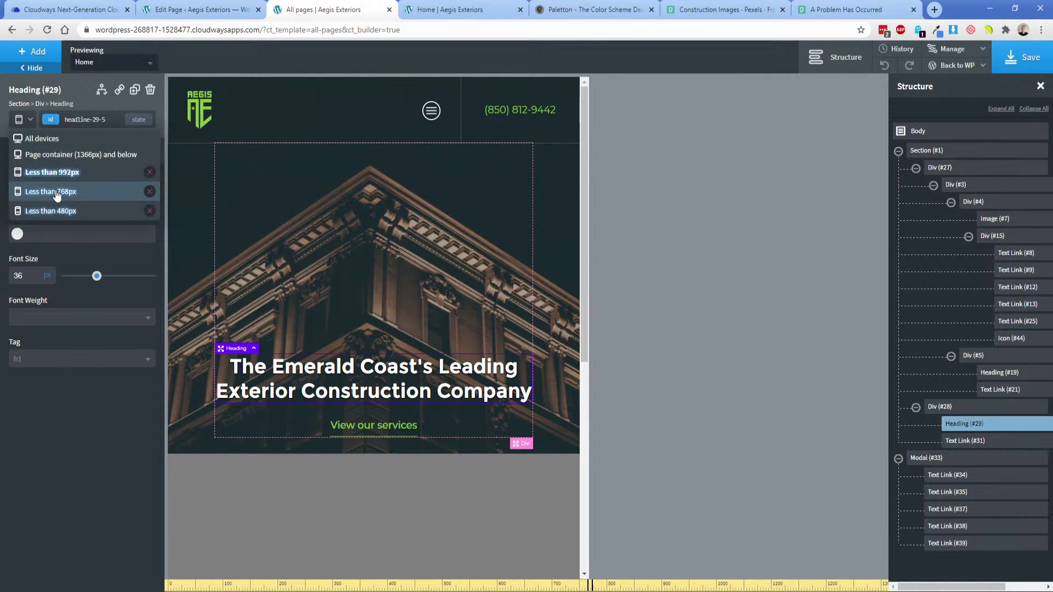
pyautogui.click(33, 192)
pyautogui.click(296, 125)
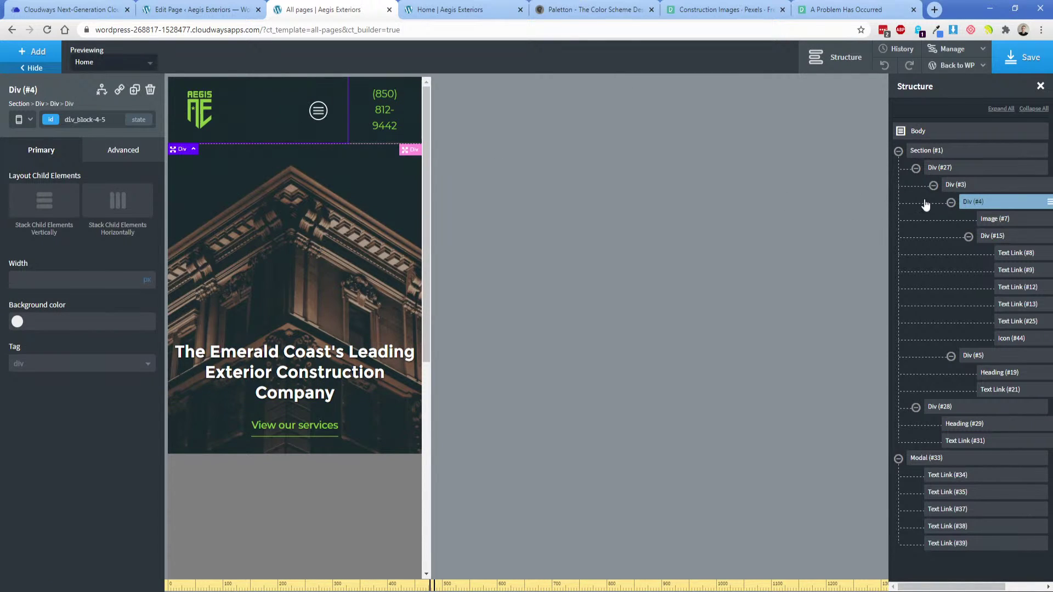
pyautogui.click(955, 184)
pyautogui.click(933, 185)
pyautogui.click(28, 209)
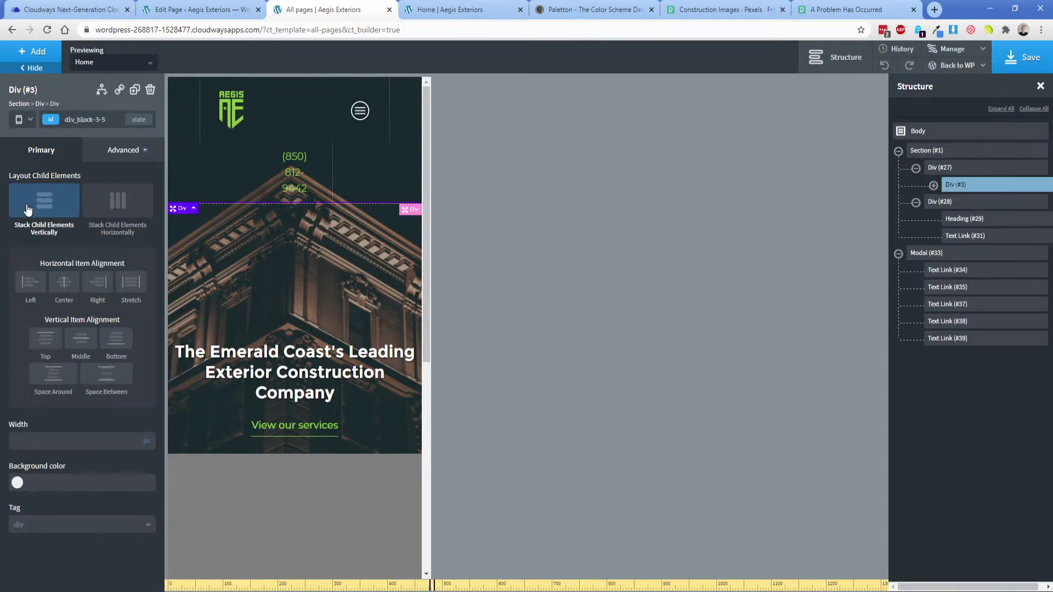
# Set the phone-number Div (#5) and logo-row Div (#4) widths to 100%.
pyautogui.click(314, 163)
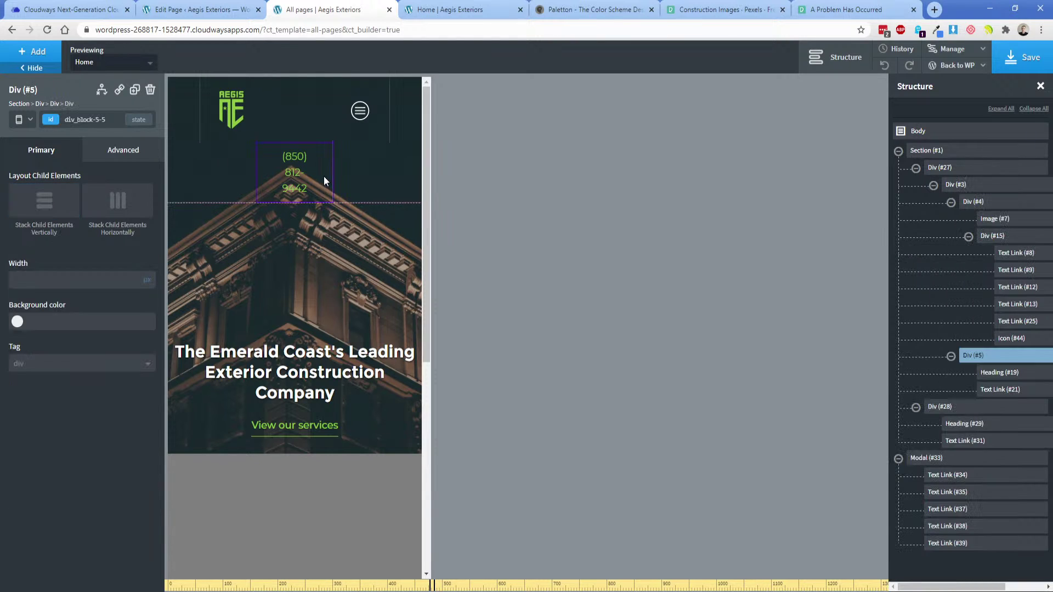
pyautogui.click(148, 285)
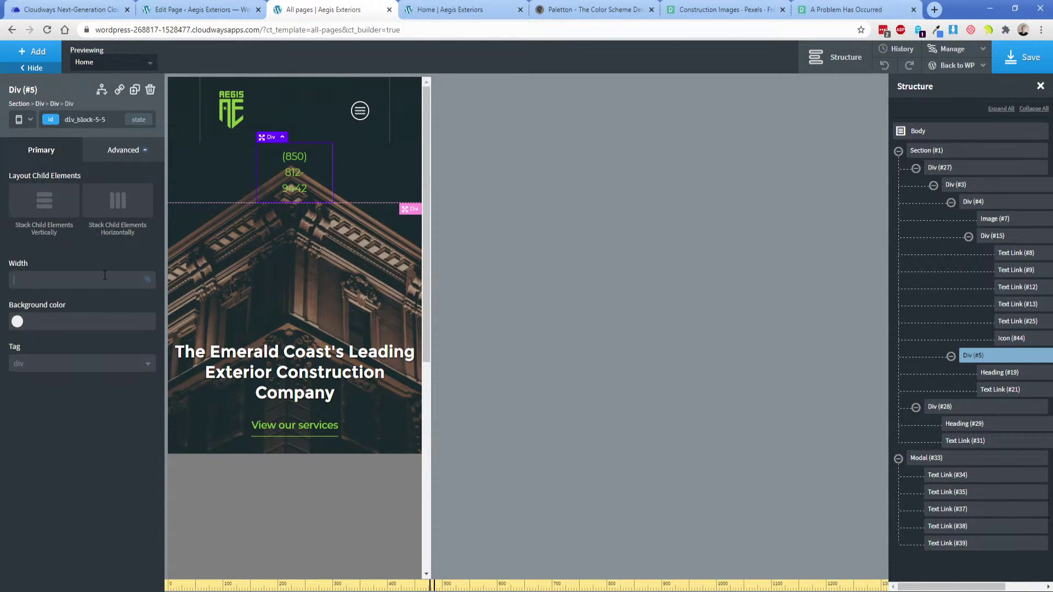
pyautogui.write('100')
pyautogui.click(301, 133)
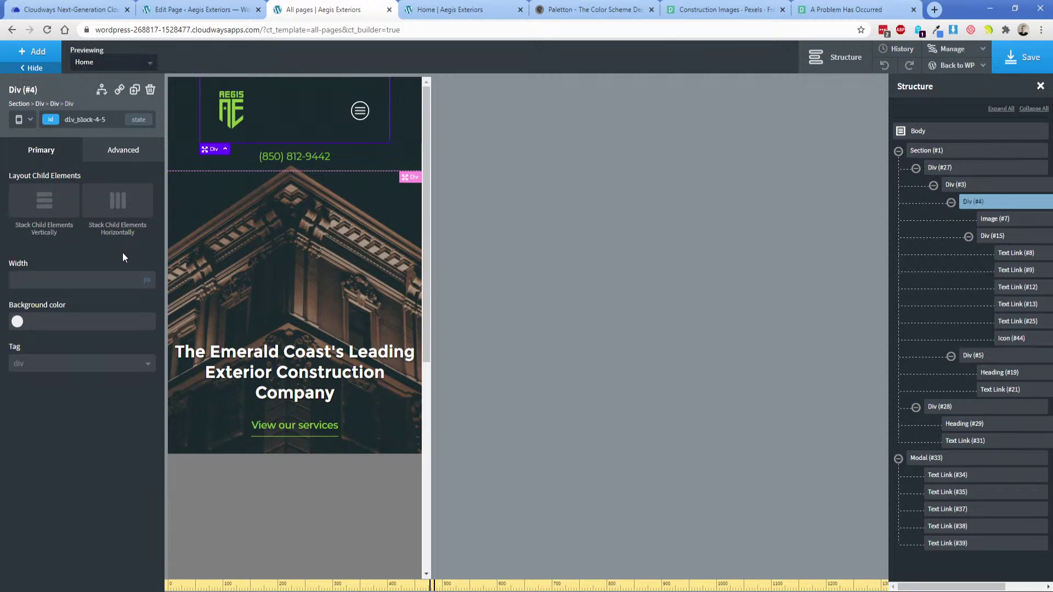
pyautogui.click(148, 285)
pyautogui.write('100')
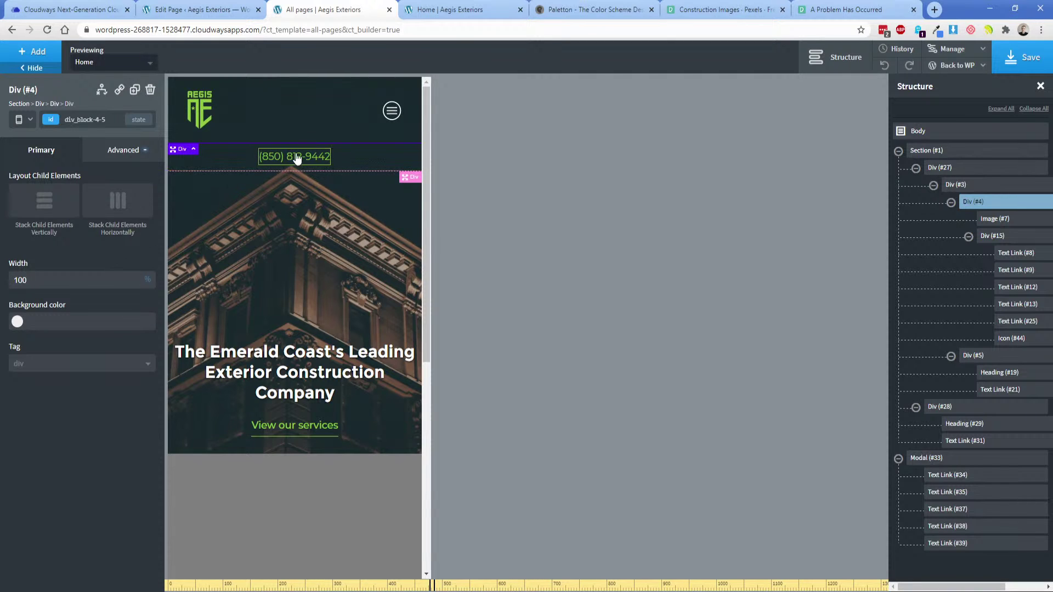
pyautogui.click(296, 282)
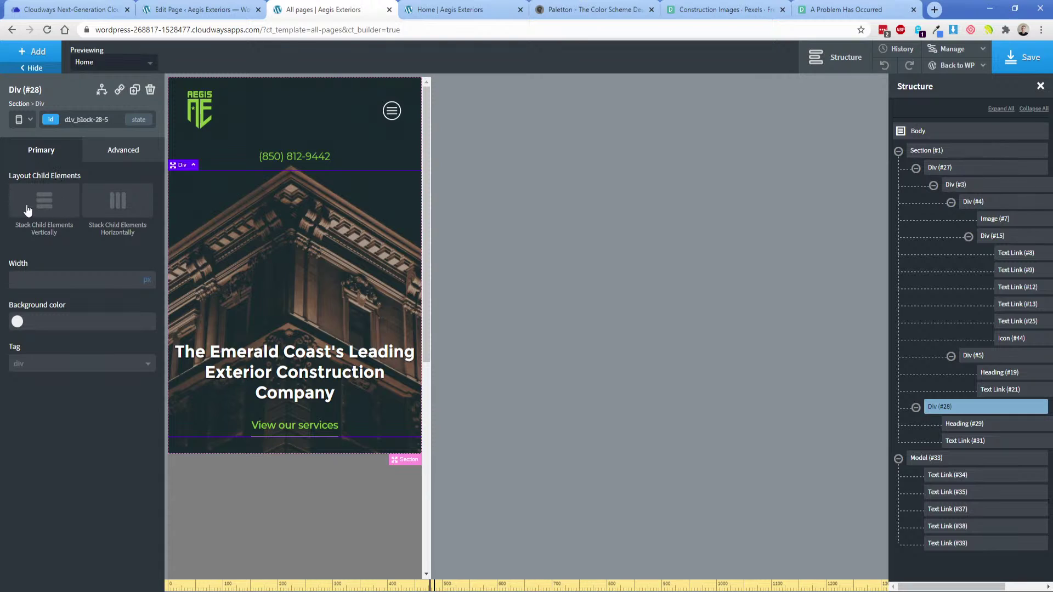
pyautogui.click(959, 185)
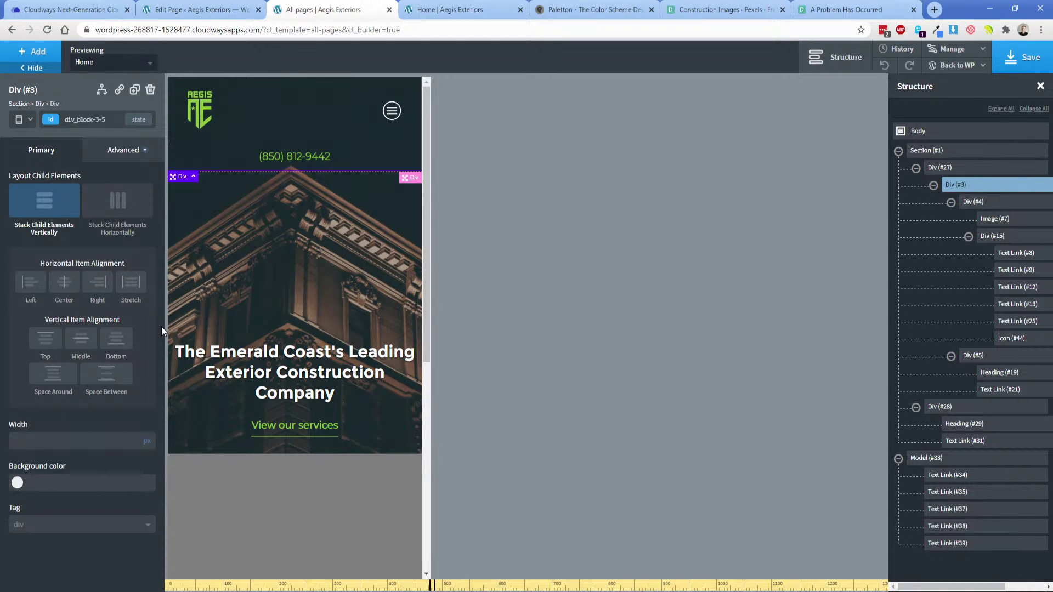
# Turn off vertical stacking on Div (#3) and reset the phone block's width to 100%.
pyautogui.click(63, 188)
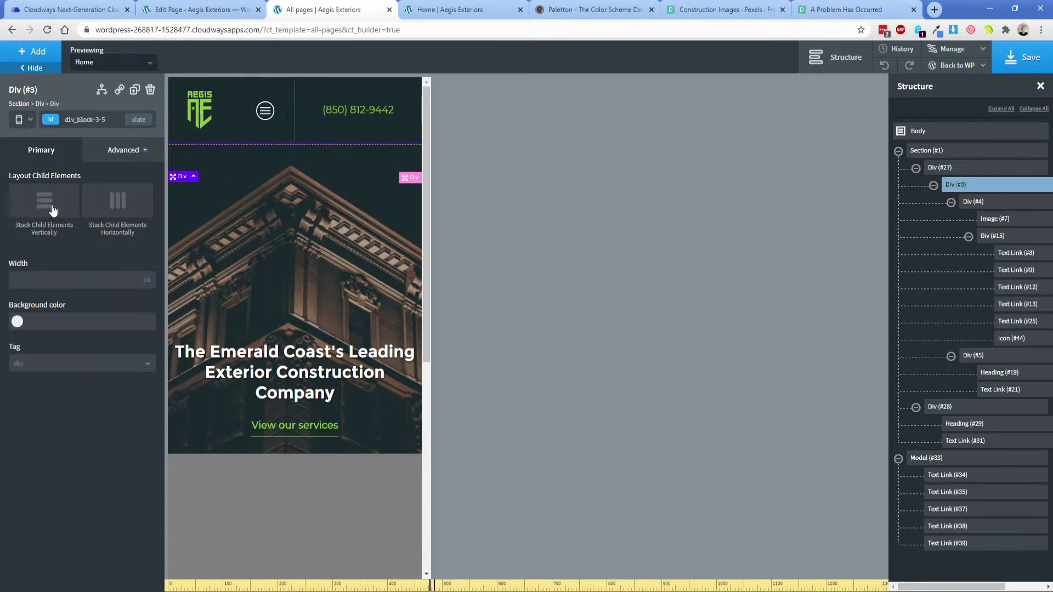
pyautogui.click(19, 121)
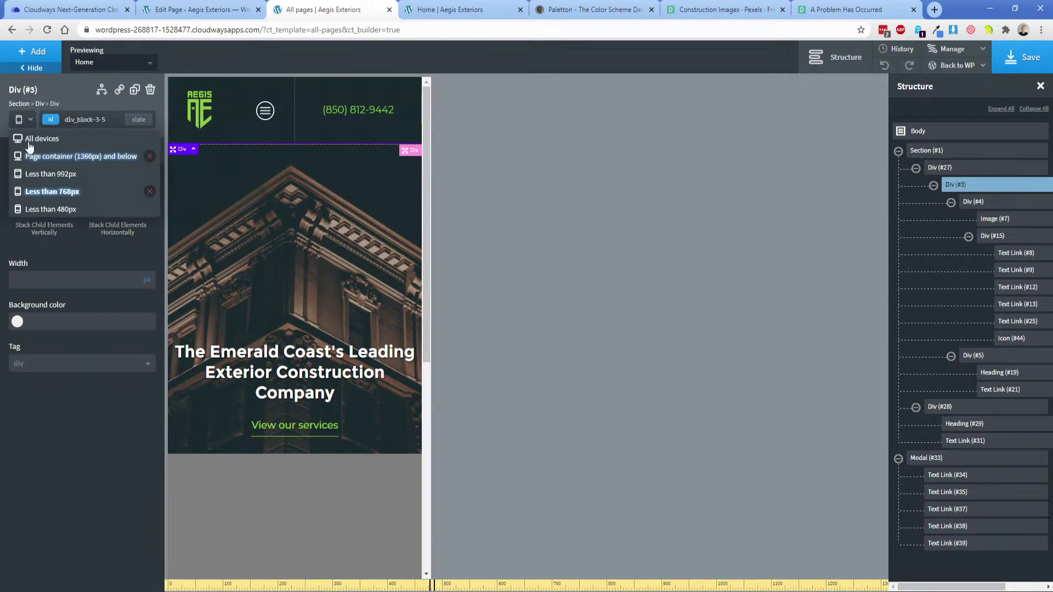
pyautogui.click(47, 194)
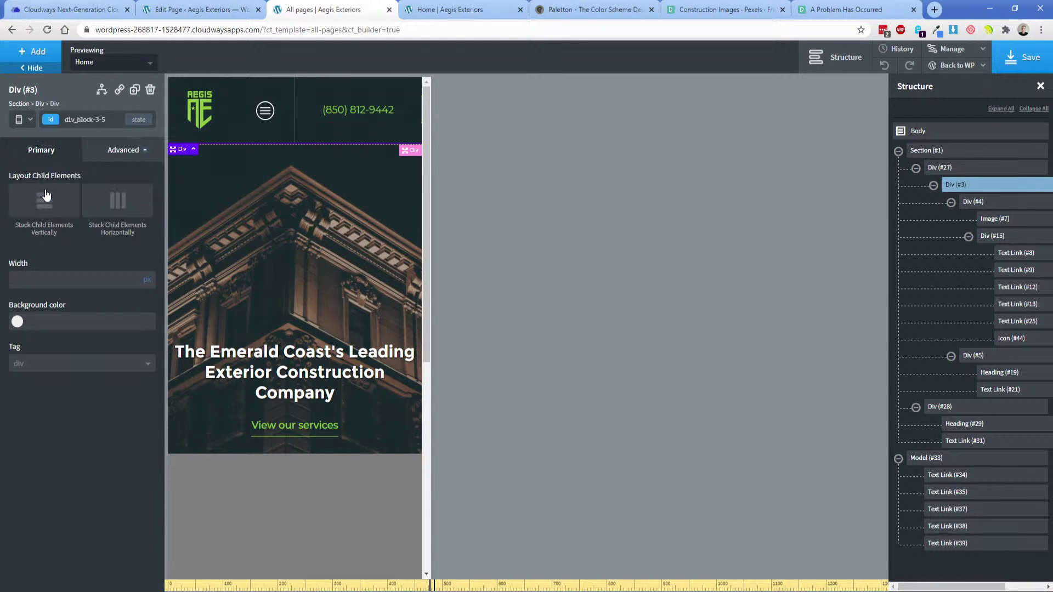
pyautogui.click(19, 120)
pyautogui.click(313, 114)
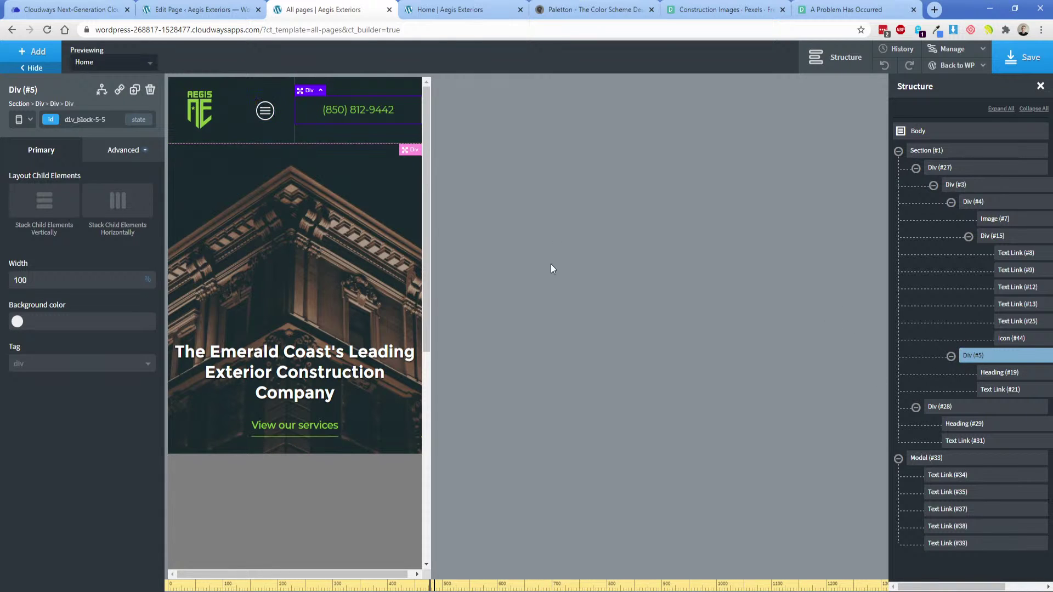
pyautogui.doubleClick(59, 282)
pyautogui.press('BackSpace')
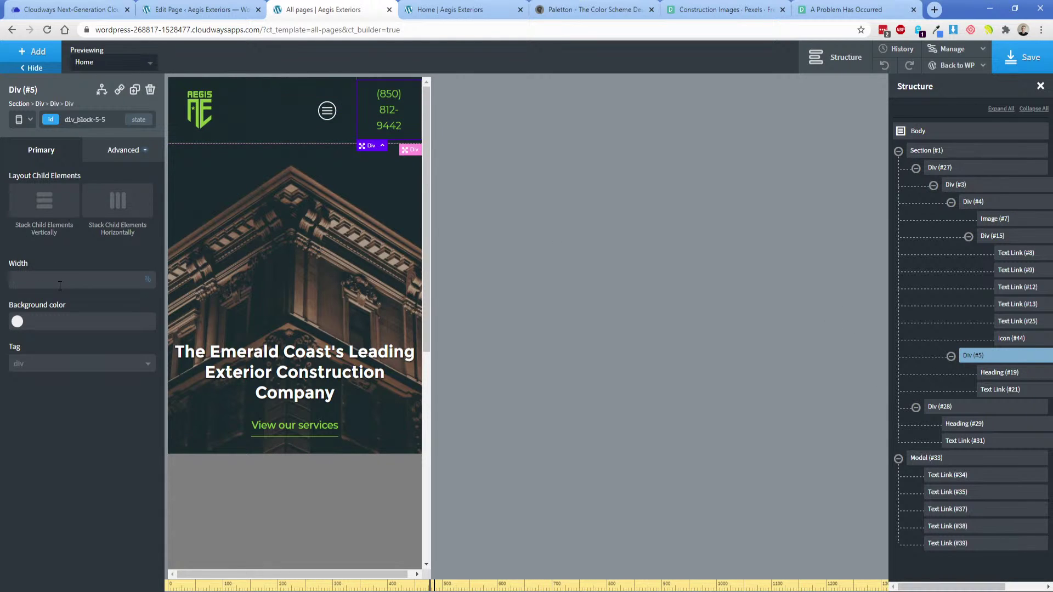
pyautogui.write('25')
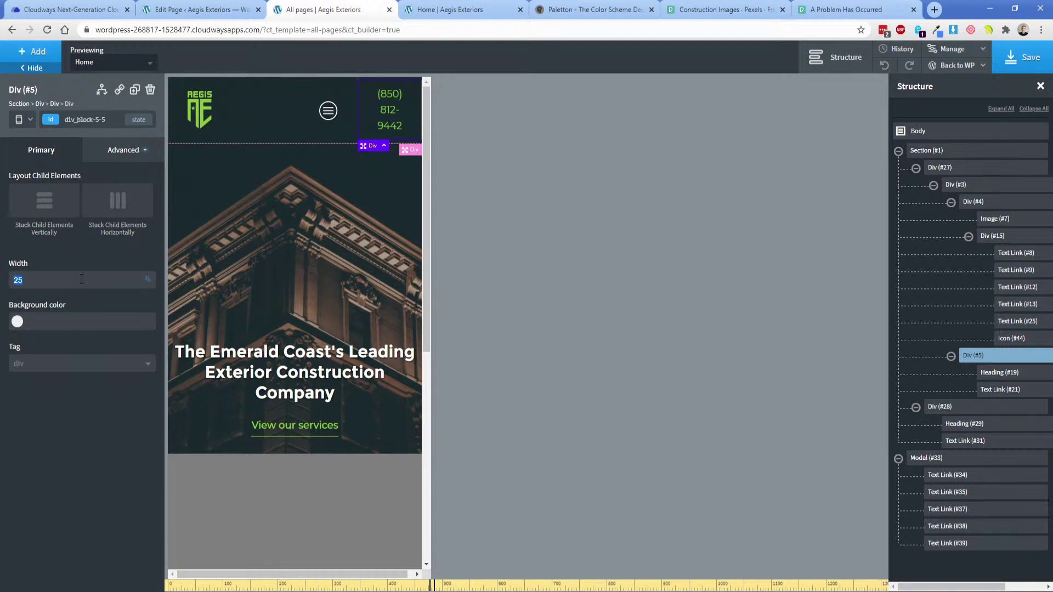
pyautogui.write('50')
pyautogui.press('BackSpace')
pyautogui.press('BackSpace')
pyautogui.write('100')
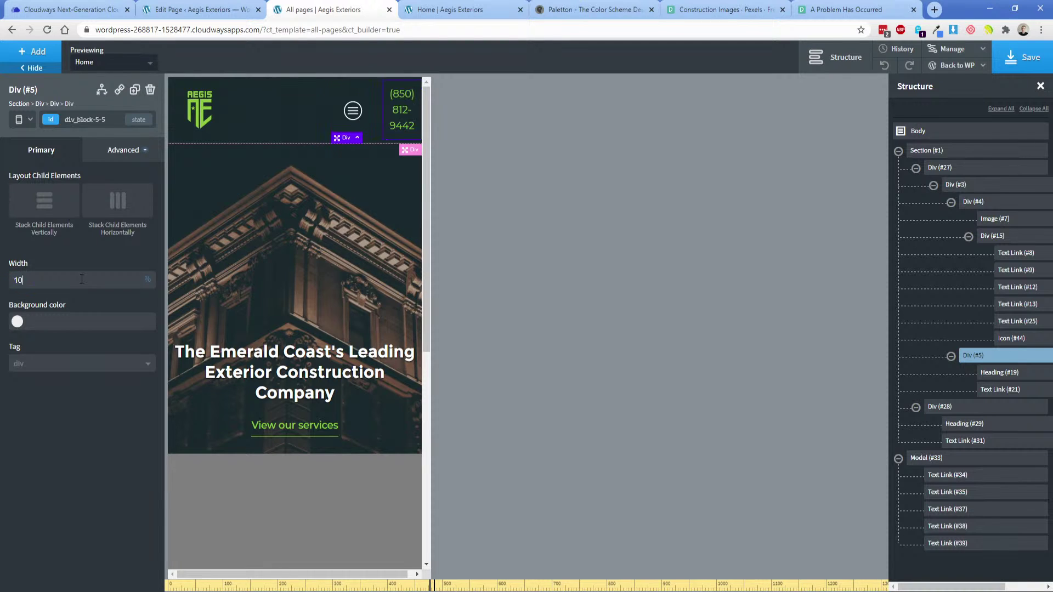
# At the under-768px breakpoint, stack Div (#3)'s contents vertically.
pyautogui.click(32, 119)
pyautogui.click(33, 209)
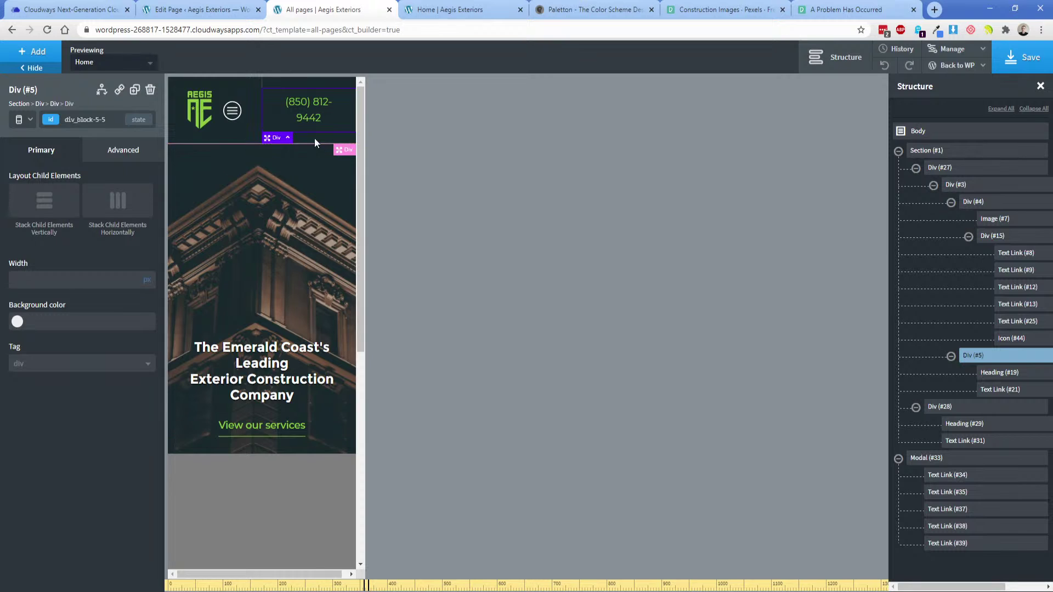
pyautogui.click(21, 121)
pyautogui.click(54, 191)
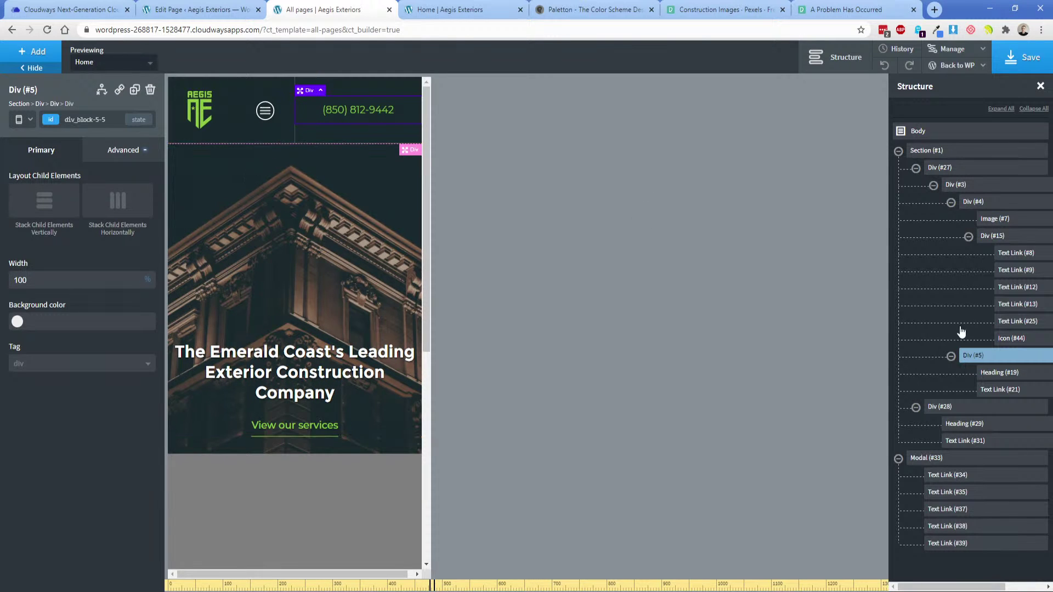
pyautogui.click(935, 188)
pyautogui.click(36, 199)
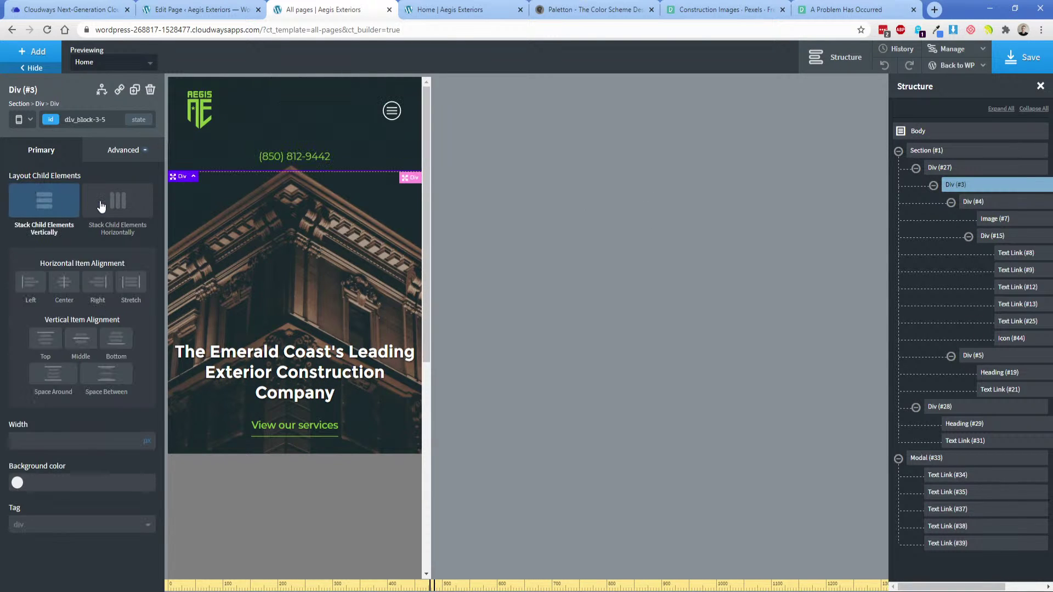
# Give Div (#5) a 1px solid top border in the global border colour.
pyautogui.click(217, 158)
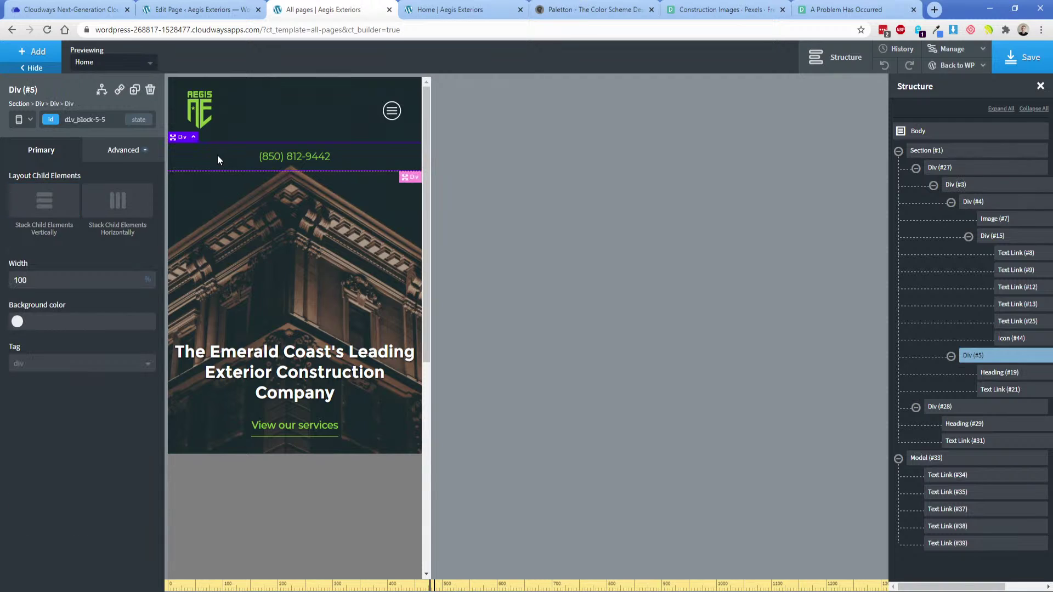
pyautogui.click(123, 150)
pyautogui.click(85, 299)
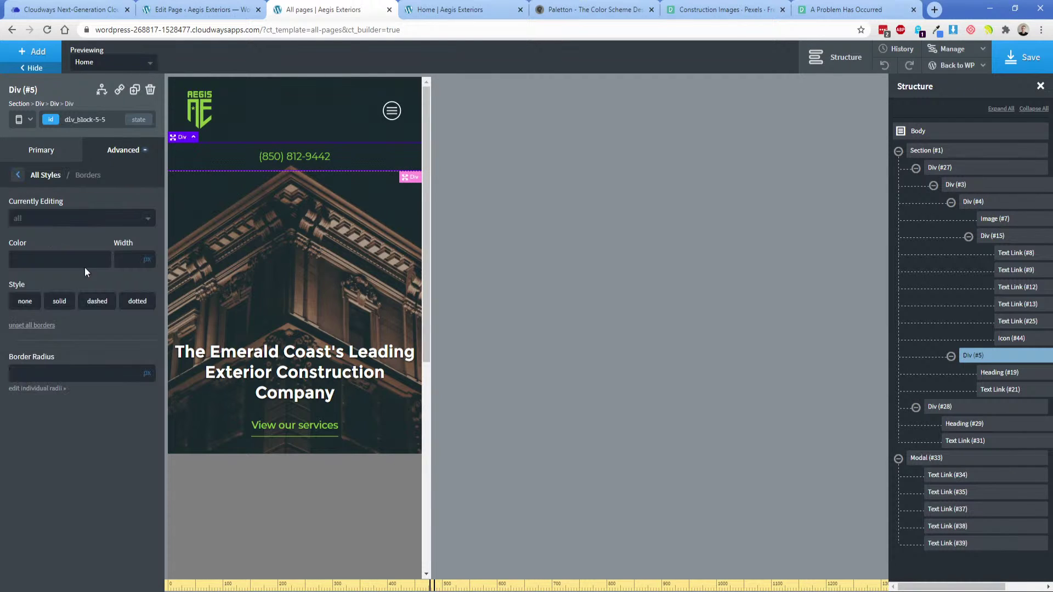
pyautogui.click(82, 218)
pyautogui.click(44, 254)
pyautogui.click(47, 259)
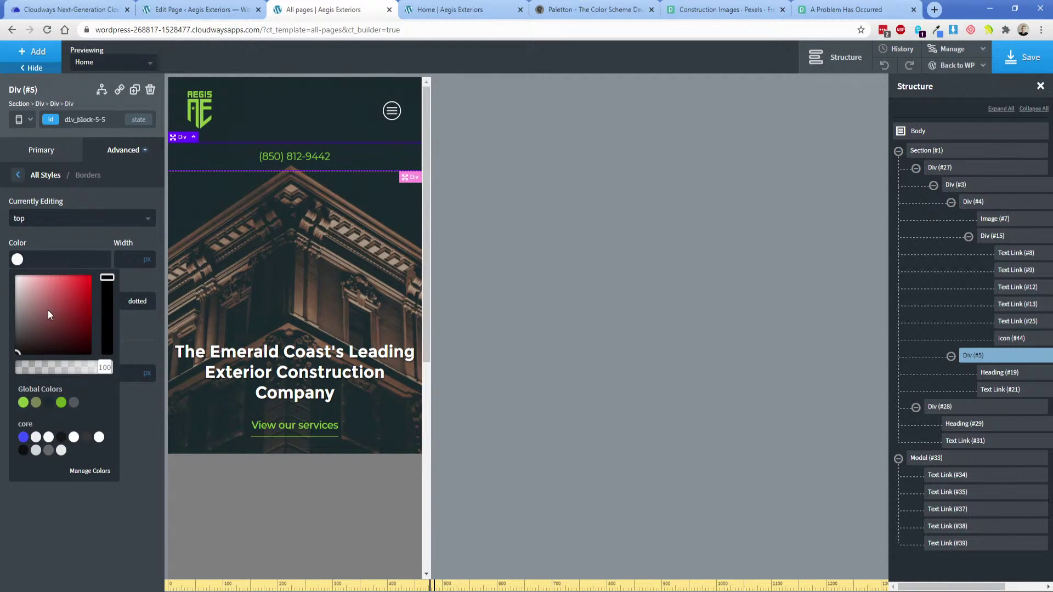
pyautogui.click(74, 402)
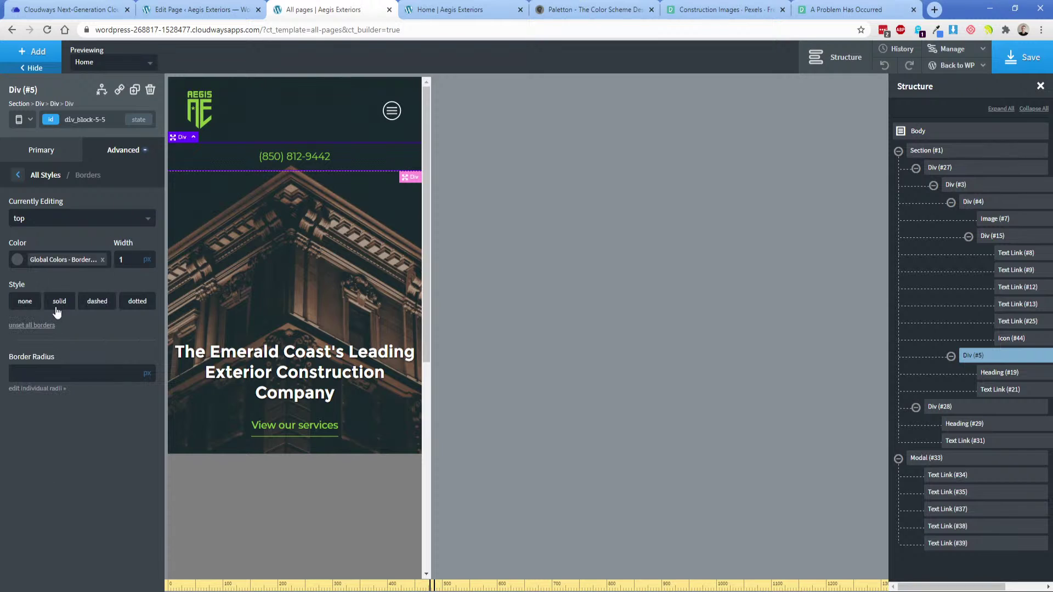
pyautogui.click(61, 301)
pyautogui.click(455, 9)
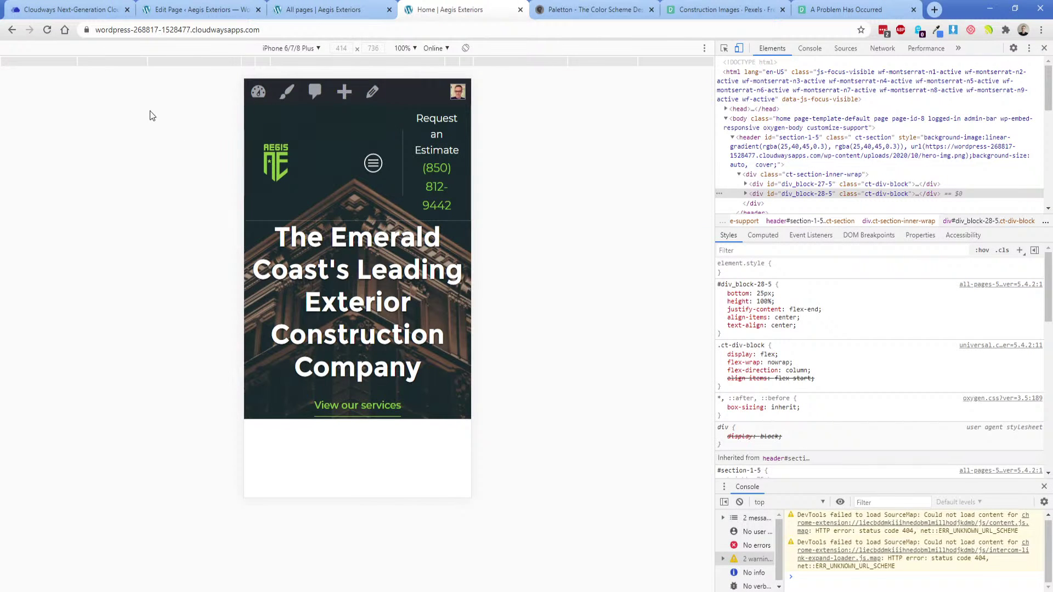
# Reload the home page phone preview, then select Div (#3) and Div (#27) in the builder.
pyautogui.click(47, 30)
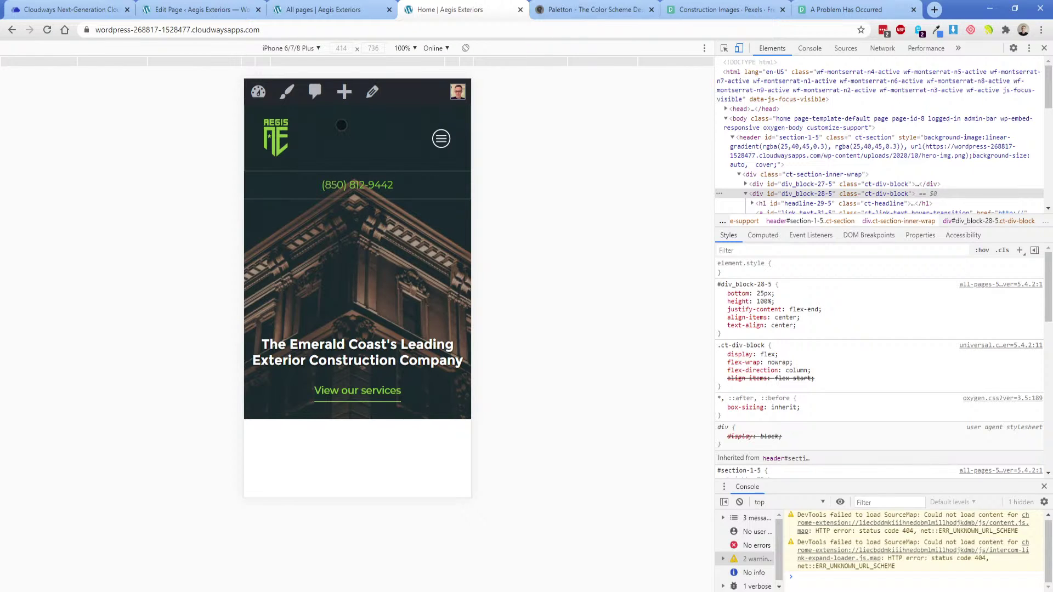
pyautogui.click(356, 10)
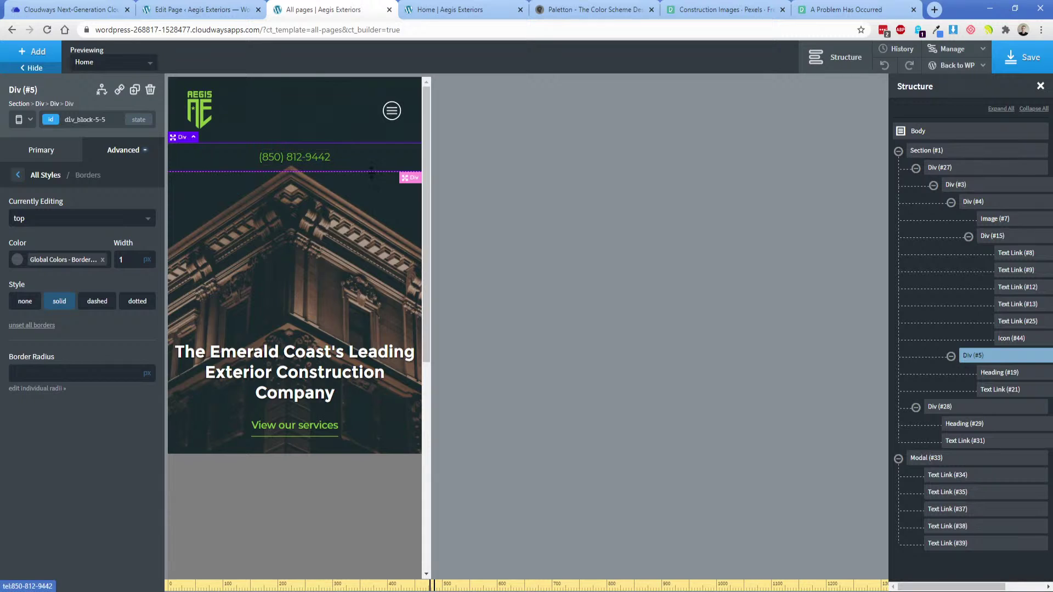
pyautogui.click(954, 186)
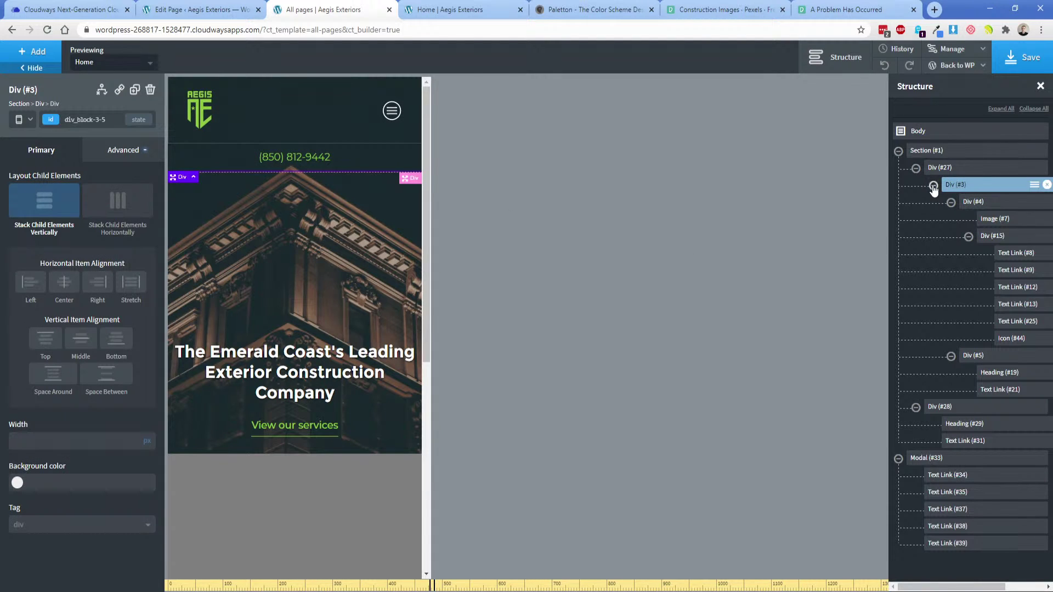
pyautogui.click(936, 174)
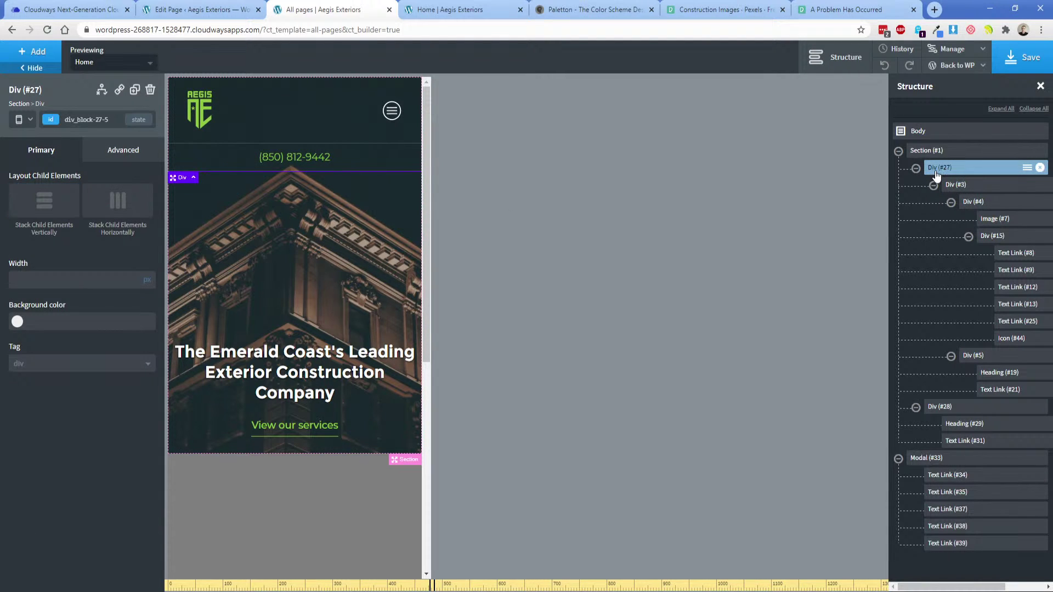
# Try a reversed flex layout on Div (#27) at phone width, then undo it.
pyautogui.click(22, 121)
pyautogui.click(33, 137)
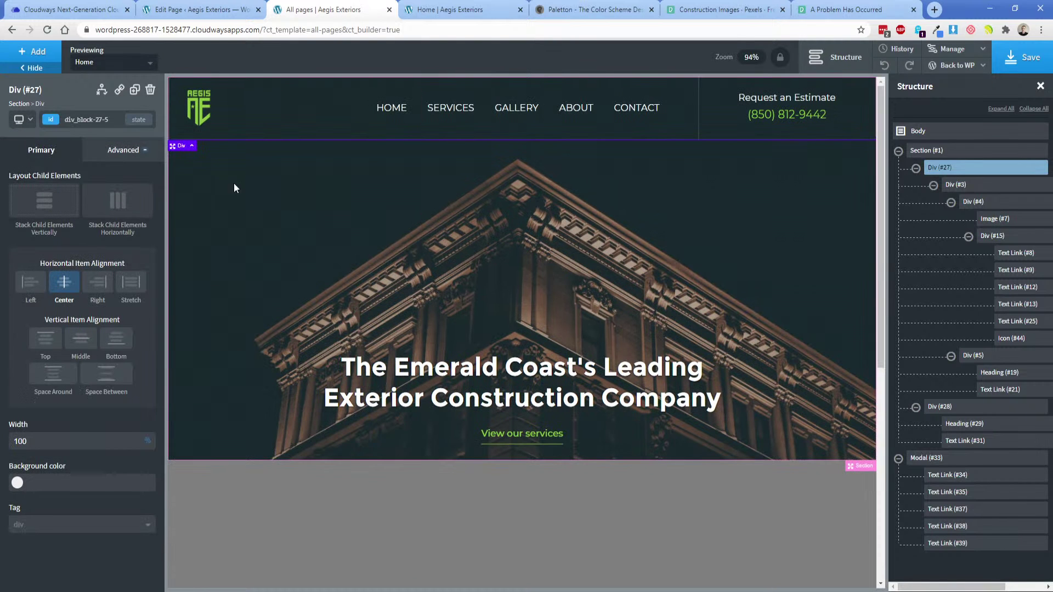
pyautogui.click(915, 168)
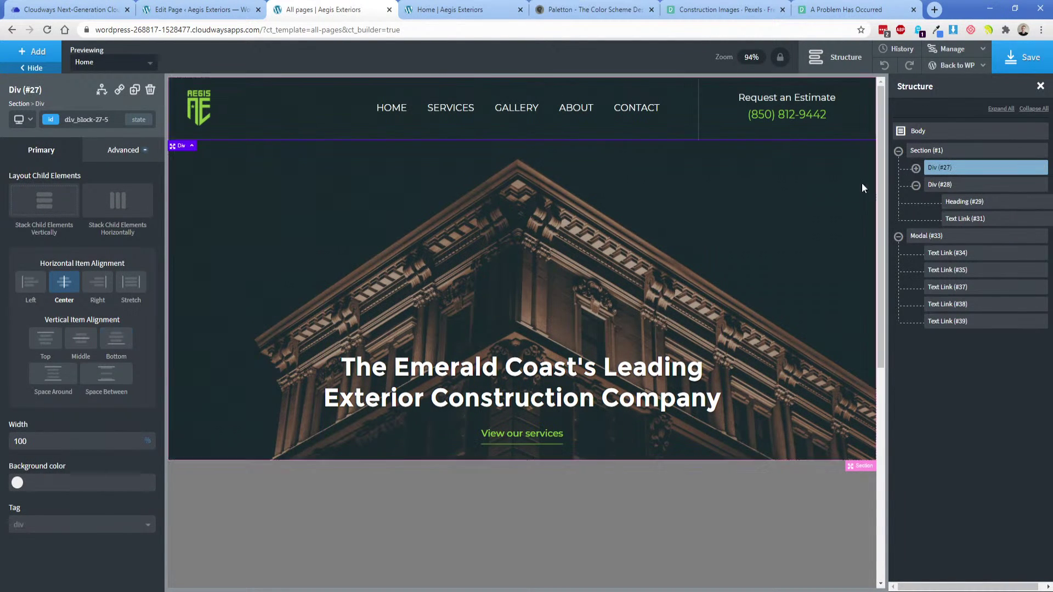
pyautogui.click(22, 119)
pyautogui.click(68, 192)
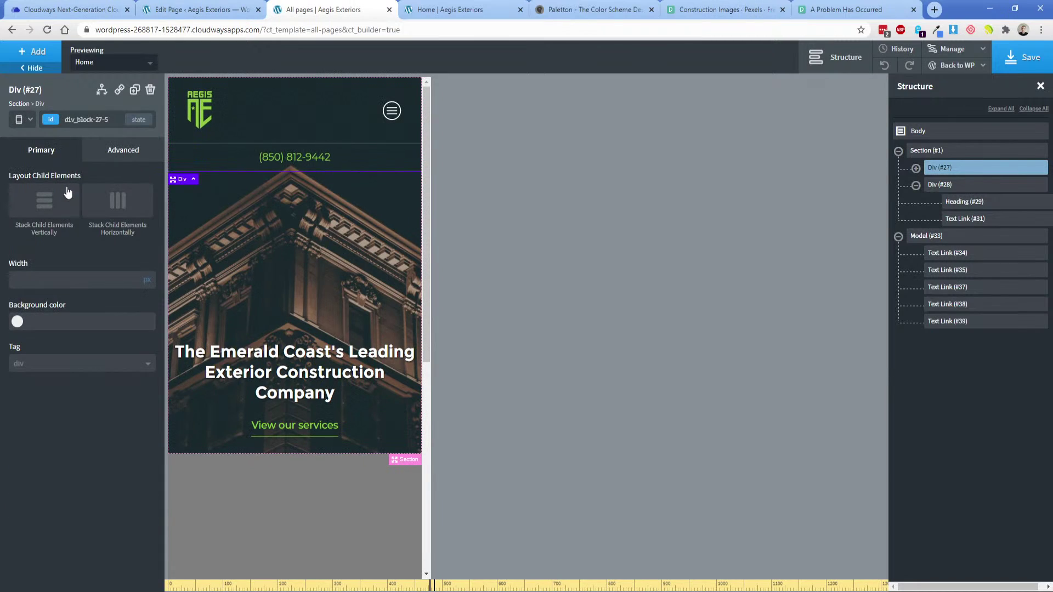
pyautogui.click(110, 153)
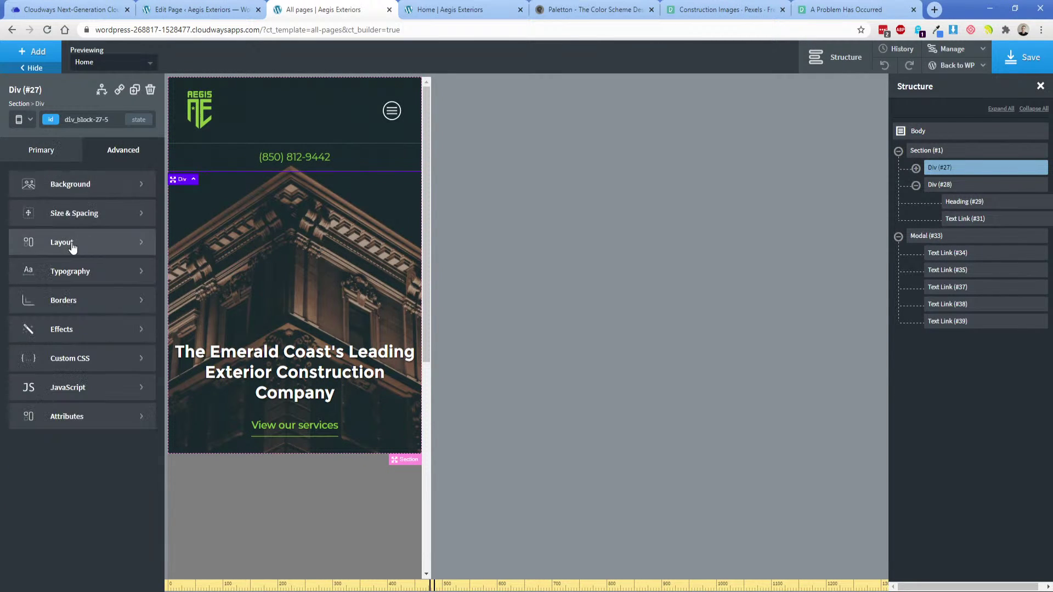
pyautogui.click(71, 247)
pyautogui.click(20, 218)
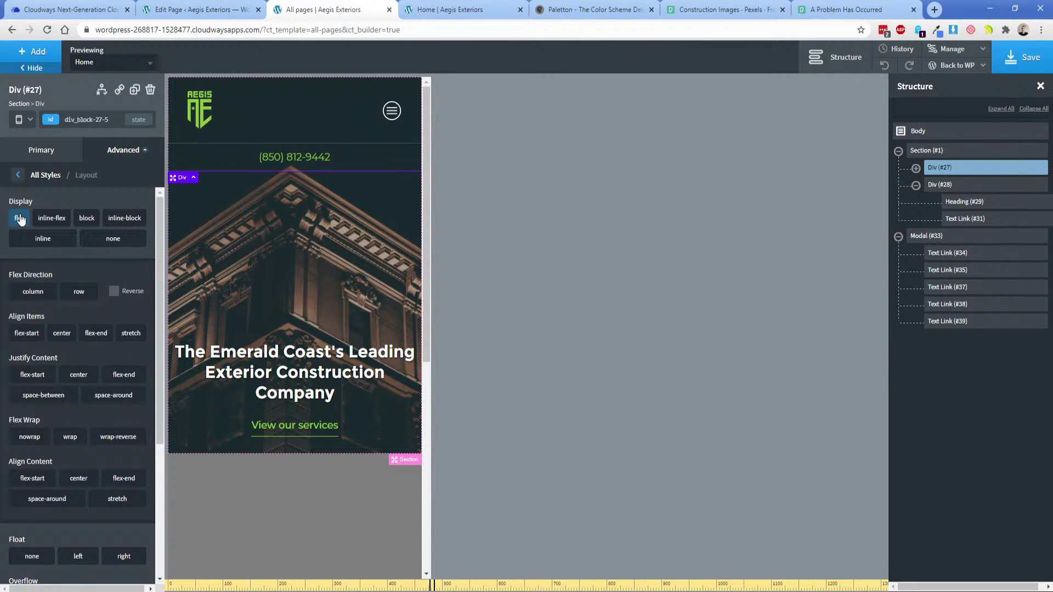
pyautogui.click(114, 293)
pyautogui.click(21, 219)
# Set Div (#3) to display flex with reversed direction so the phone number sits on top.
pyautogui.click(915, 169)
pyautogui.click(941, 185)
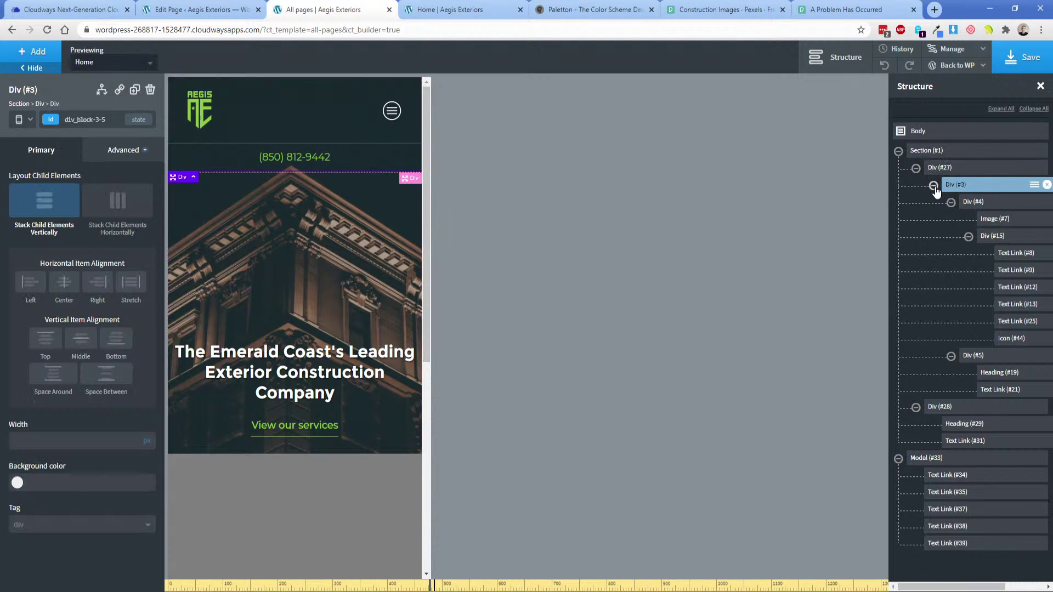
pyautogui.click(933, 186)
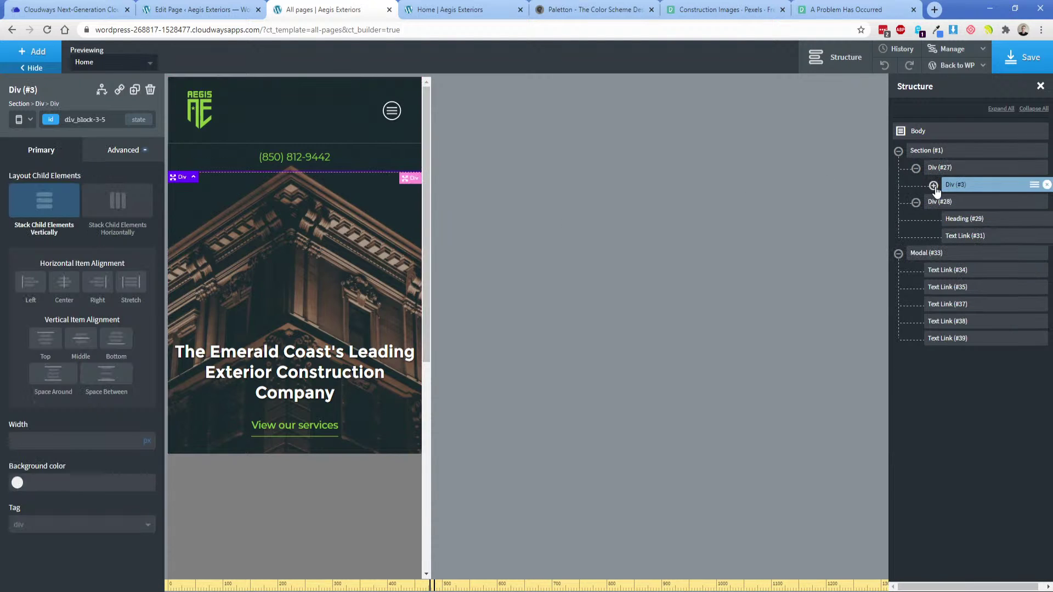
pyautogui.click(111, 160)
pyautogui.click(44, 238)
pyautogui.click(20, 217)
pyautogui.click(114, 291)
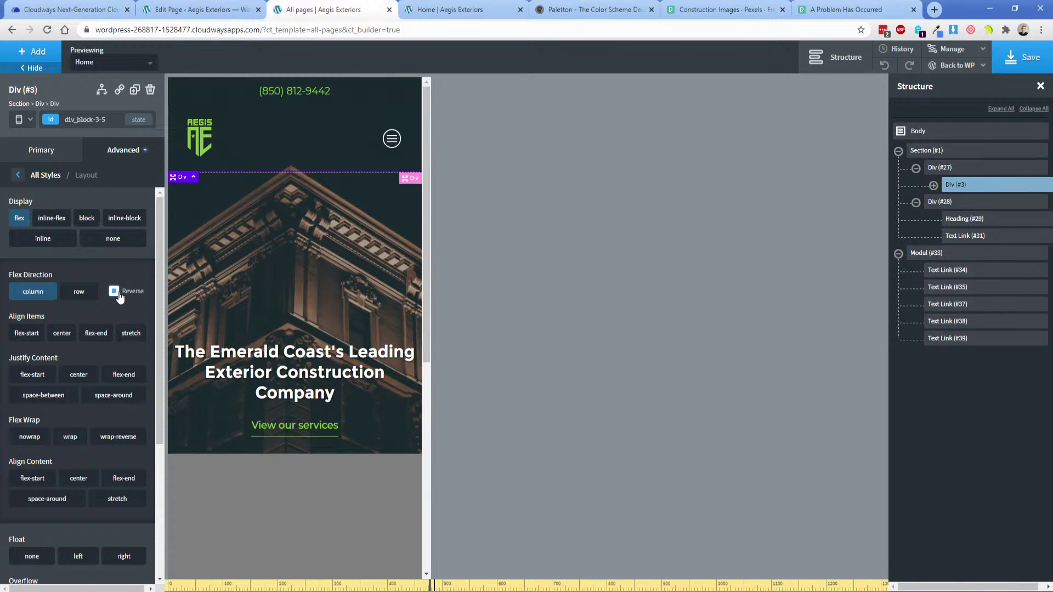
# Save the header template and reload the home page preview.
pyautogui.click(1022, 57)
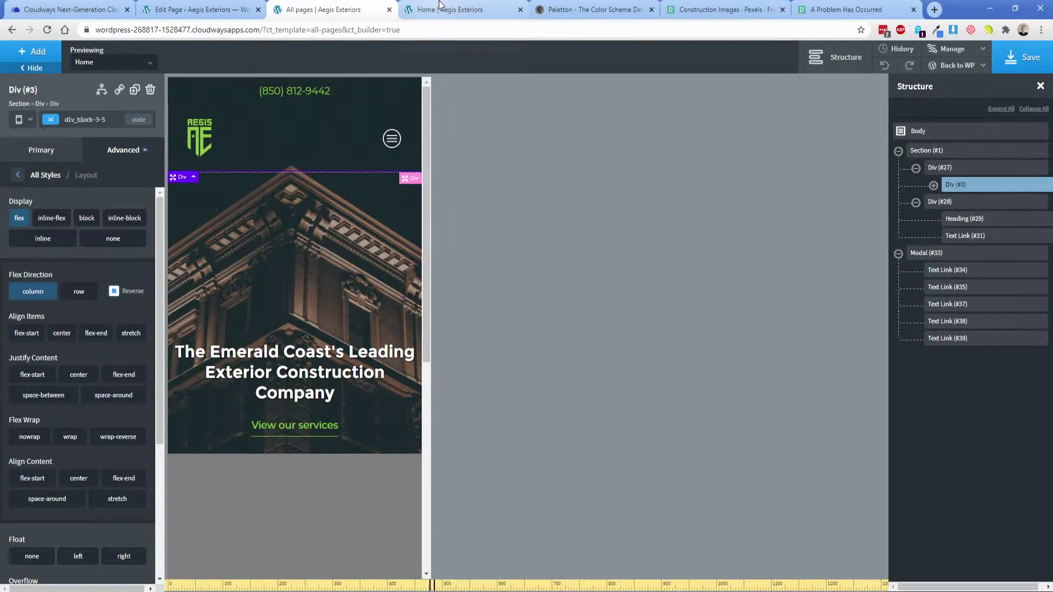
pyautogui.click(439, 4)
pyautogui.press('F5')
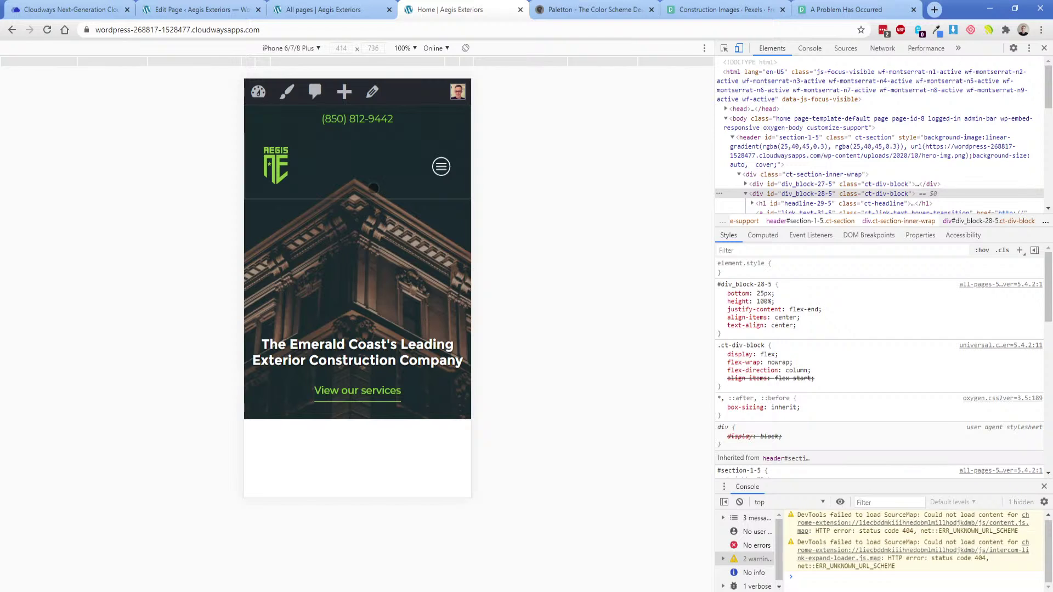
# Set Heading (#19) to display flex on phones and lay out Div (#5) horizontally.
pyautogui.click(342, 7)
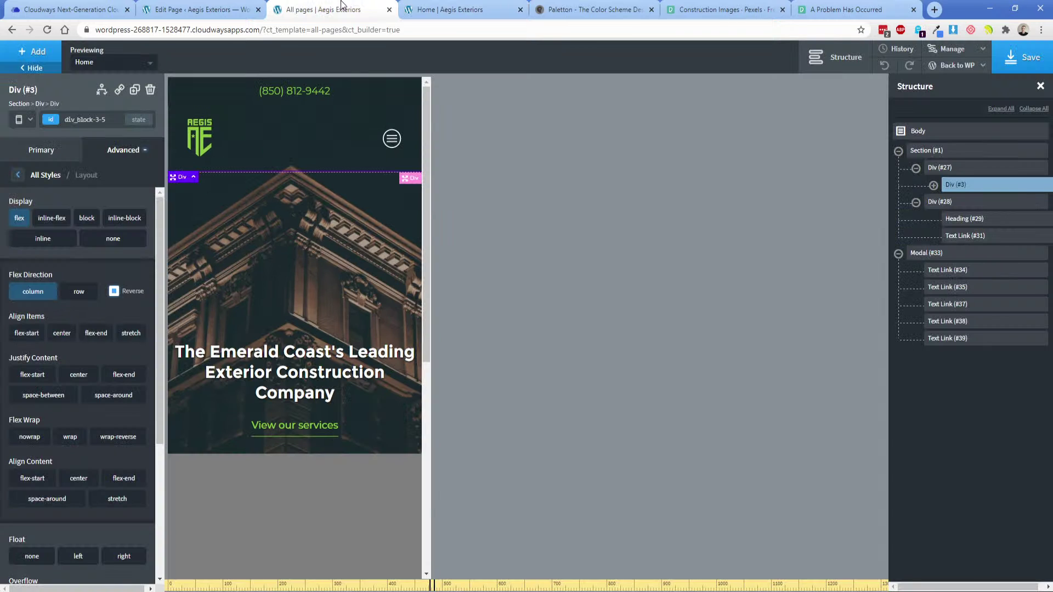
pyautogui.click(933, 185)
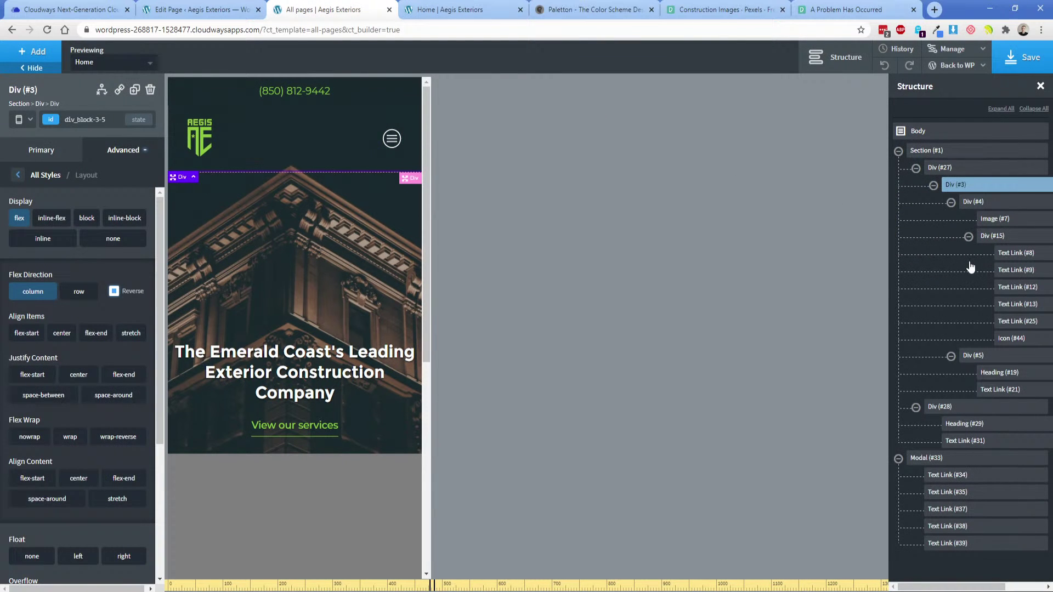
pyautogui.click(998, 391)
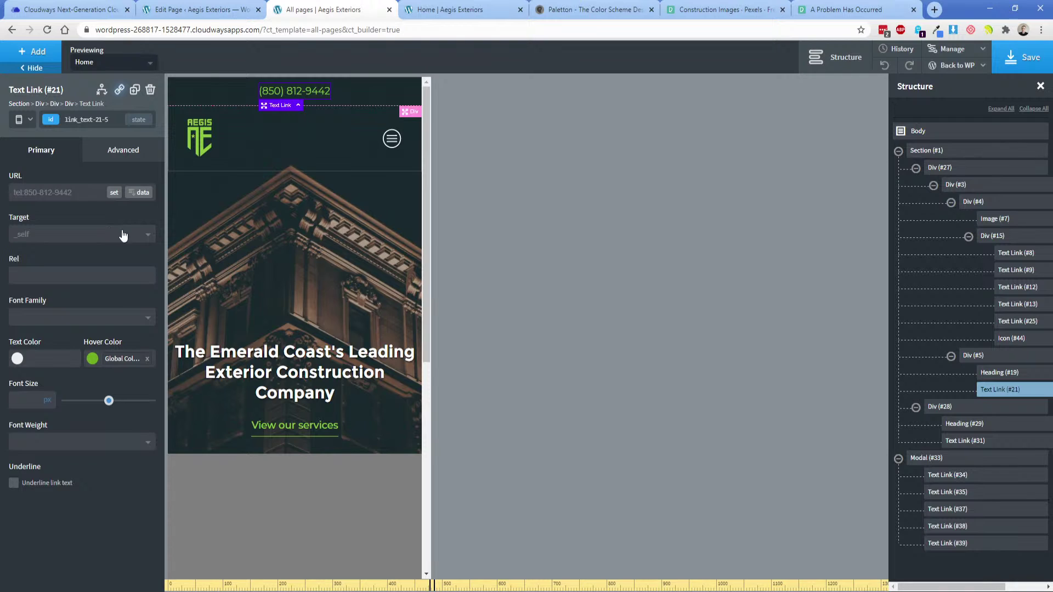
pyautogui.click(998, 373)
pyautogui.click(122, 156)
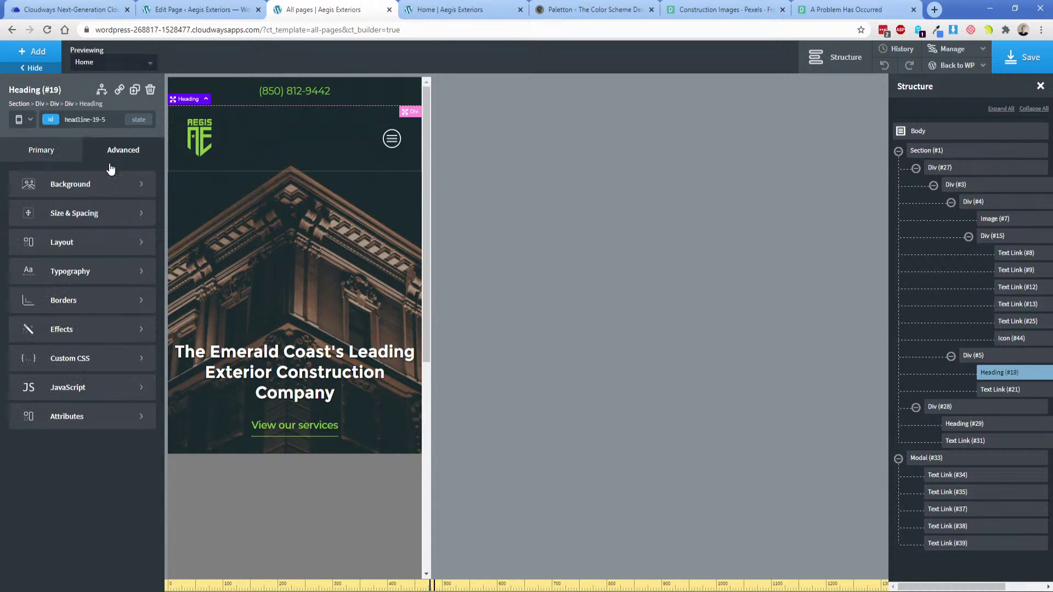
pyautogui.click(61, 241)
pyautogui.click(20, 217)
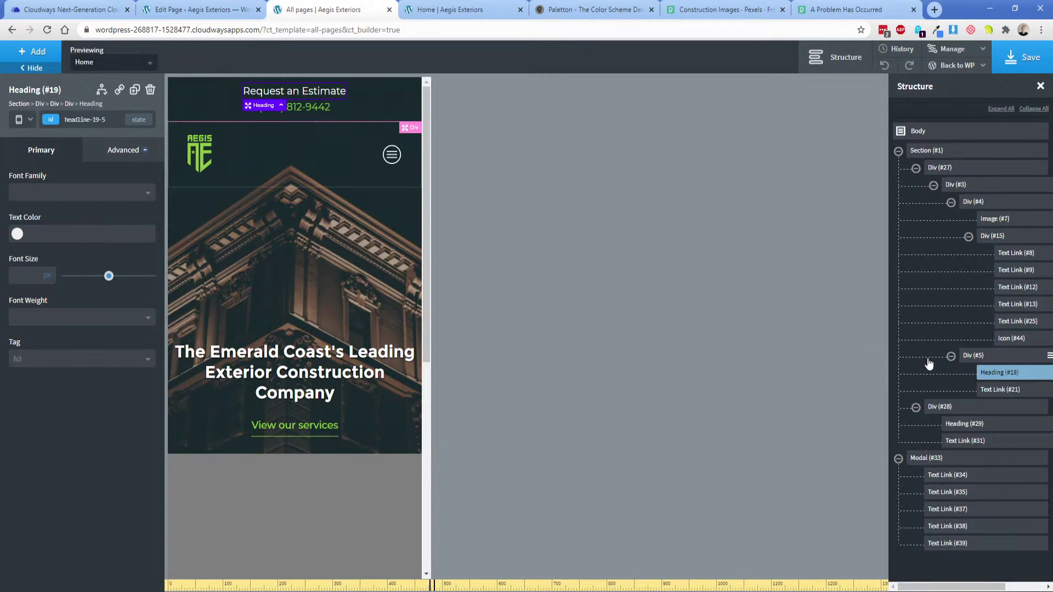
pyautogui.click(975, 356)
pyautogui.click(116, 208)
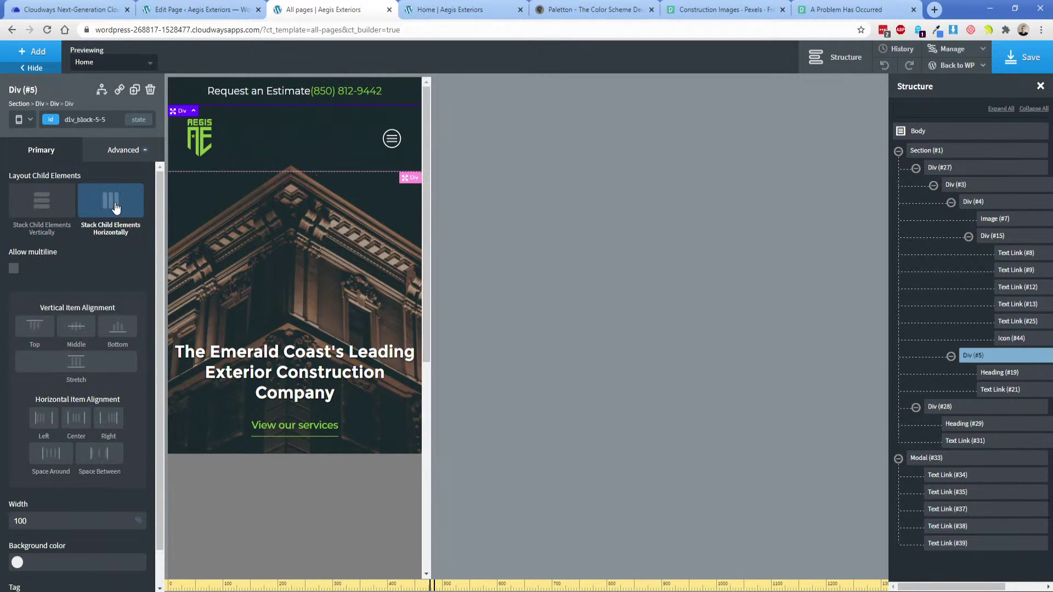
# Give the Request an Estimate heading a 15px right margin and save the template.
pyautogui.click(272, 87)
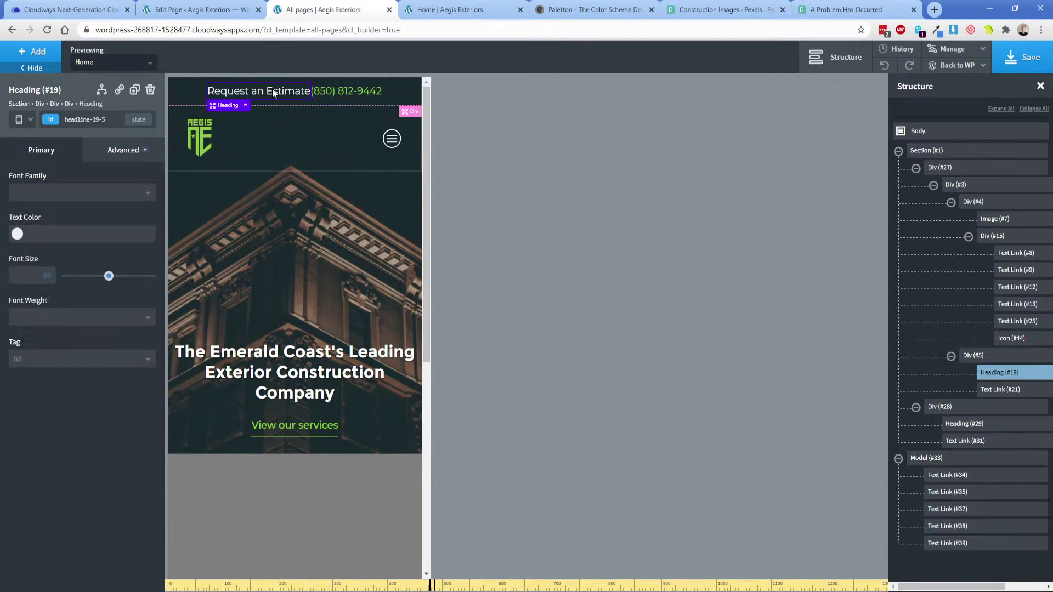
pyautogui.click(130, 151)
pyautogui.click(101, 213)
pyautogui.click(132, 235)
pyautogui.write('15')
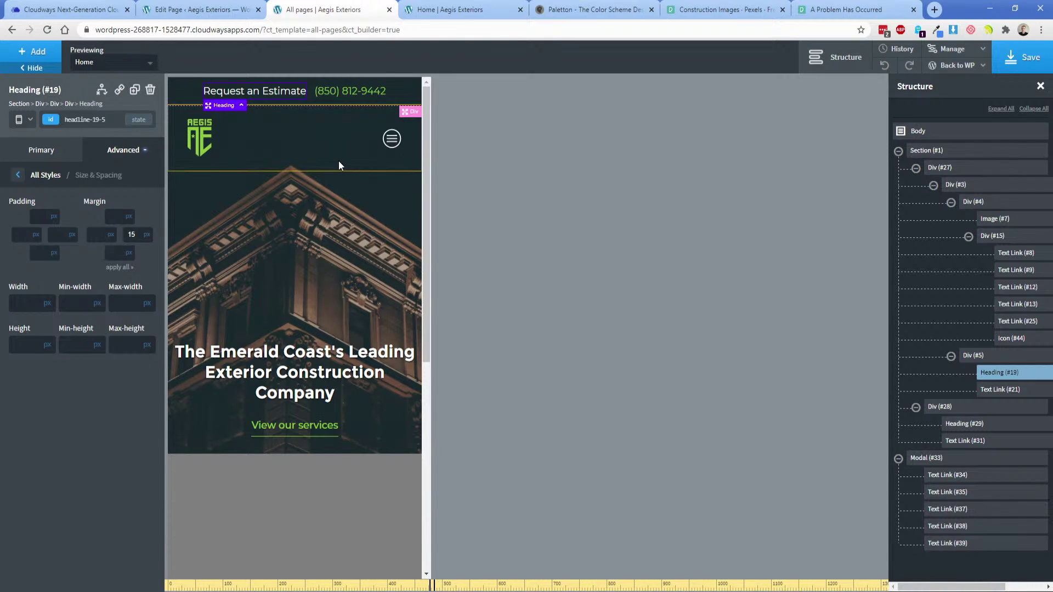
pyautogui.click(1022, 57)
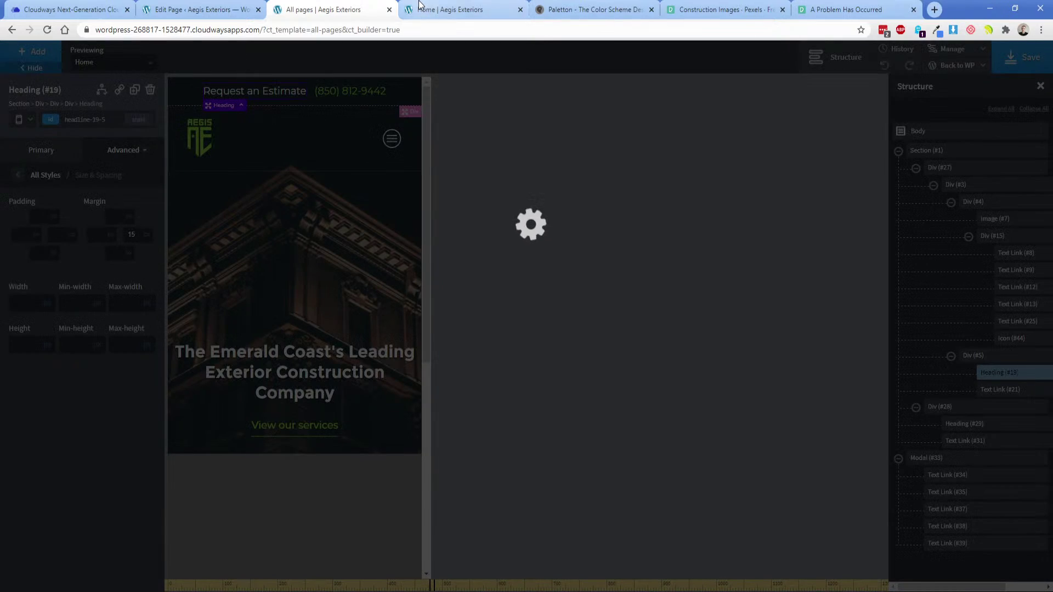
# Reload the Home tab's iPhone preview in DevTools device mode.
pyautogui.click(450, 9)
pyautogui.click(48, 30)
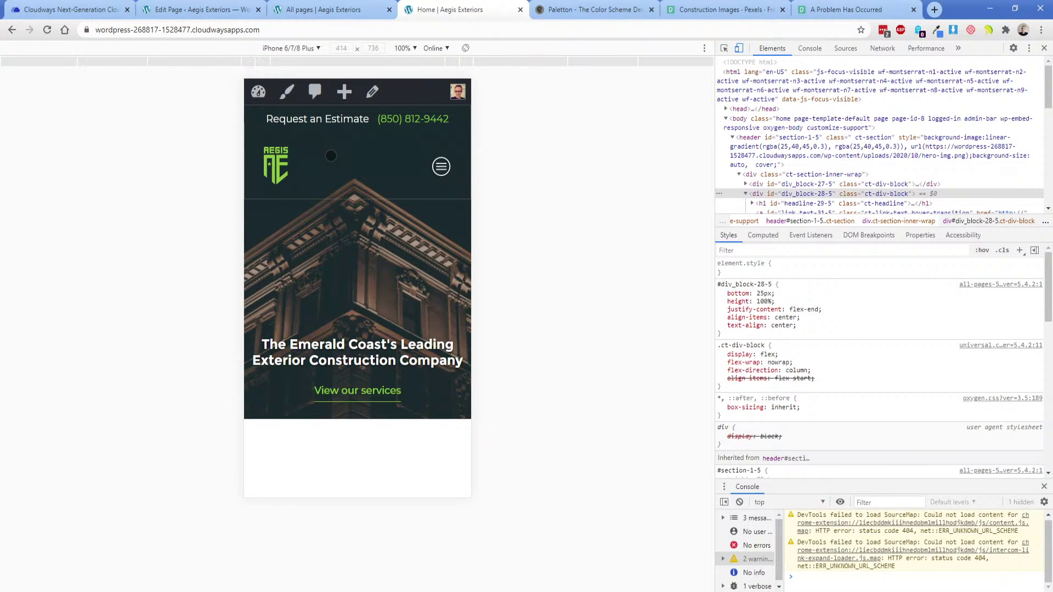
# Switch the builder to All devices, select Section (#1), and collapse Div (#27) and Div (#28).
pyautogui.click(336, 10)
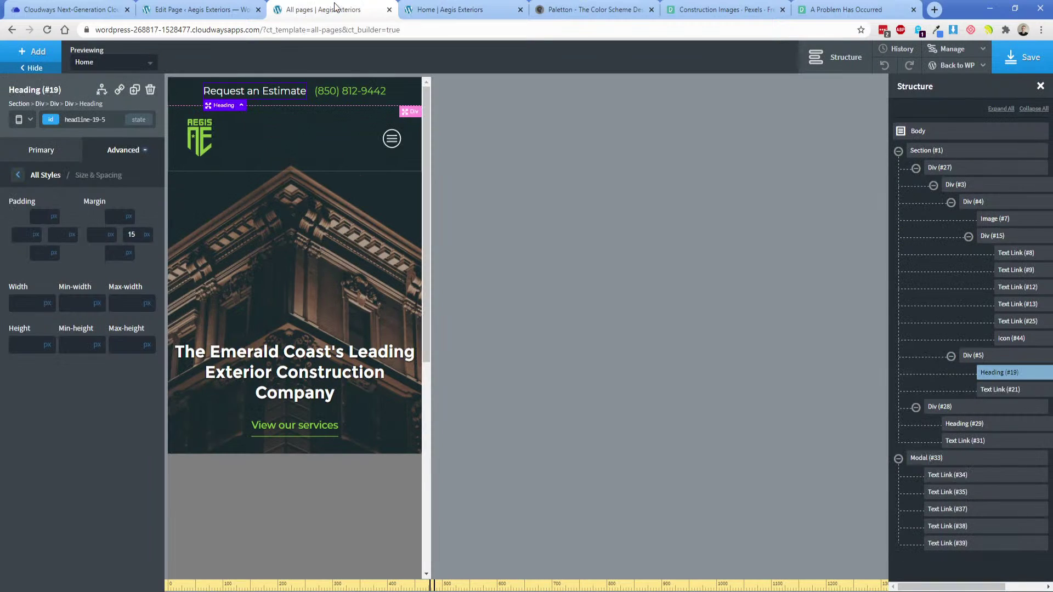
pyautogui.click(23, 120)
pyautogui.click(31, 137)
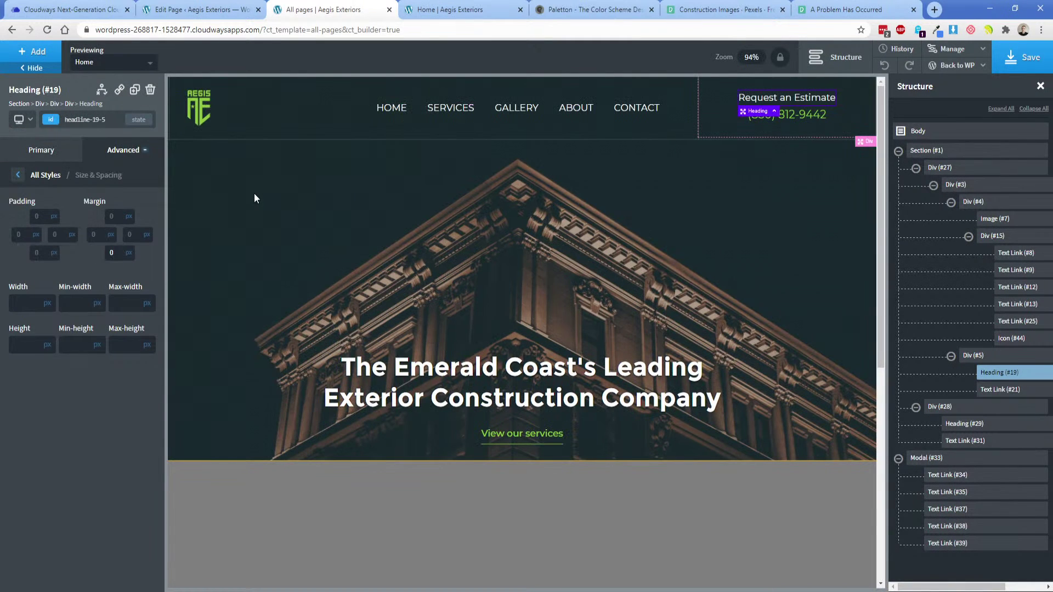
pyautogui.click(268, 244)
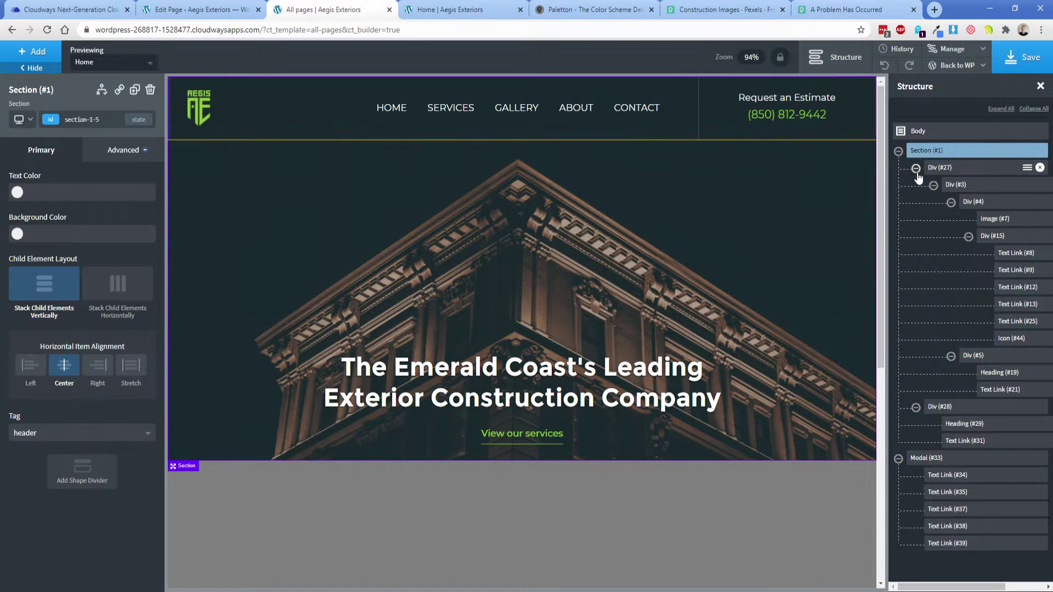
pyautogui.click(915, 168)
pyautogui.click(916, 185)
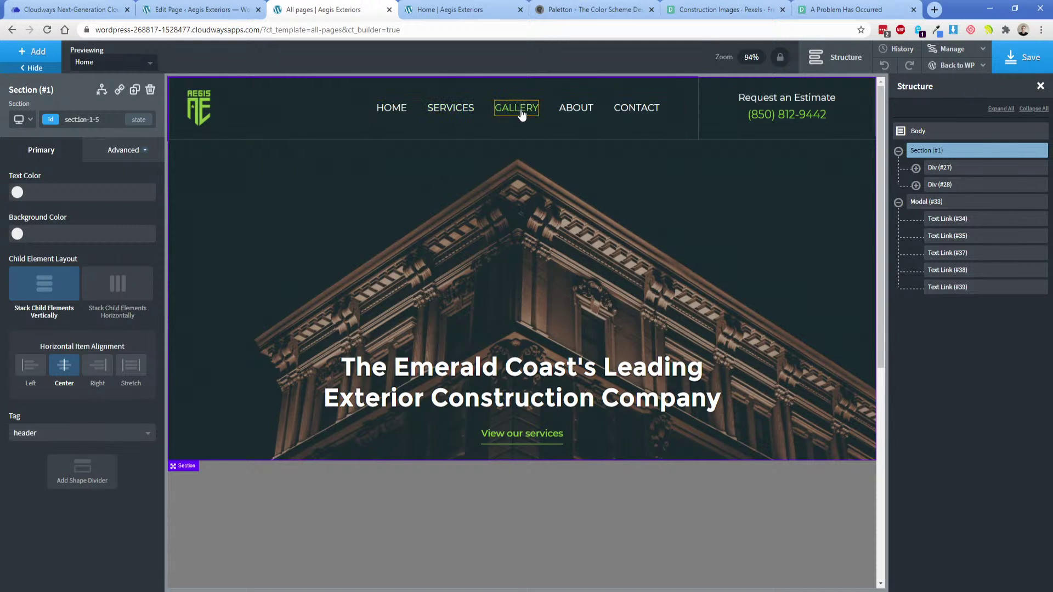
# Publish a new empty page titled Services.
pyautogui.click(197, 10)
pyautogui.click(176, 116)
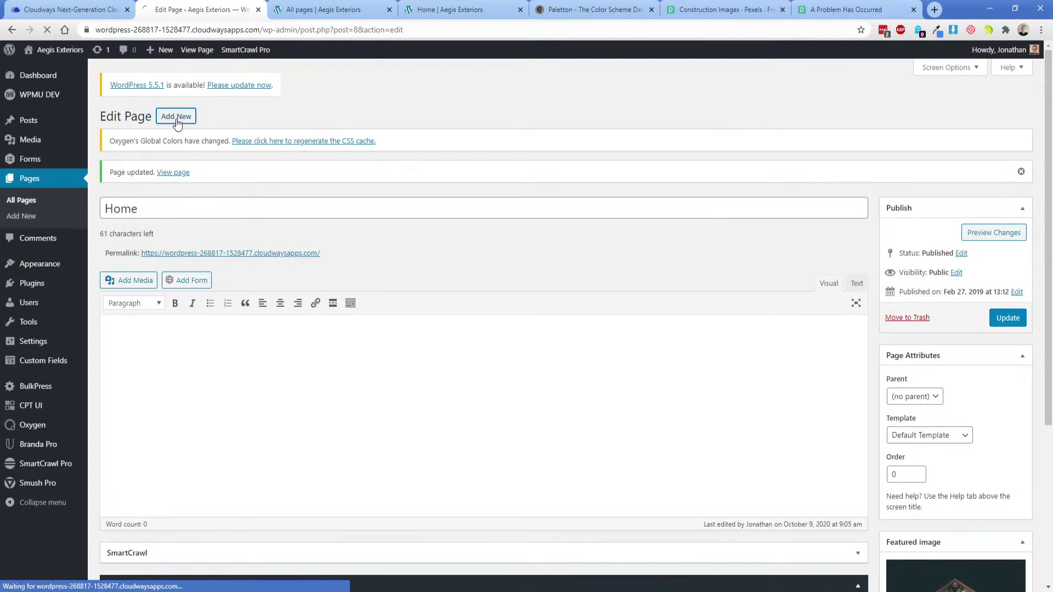
pyautogui.write('Services')
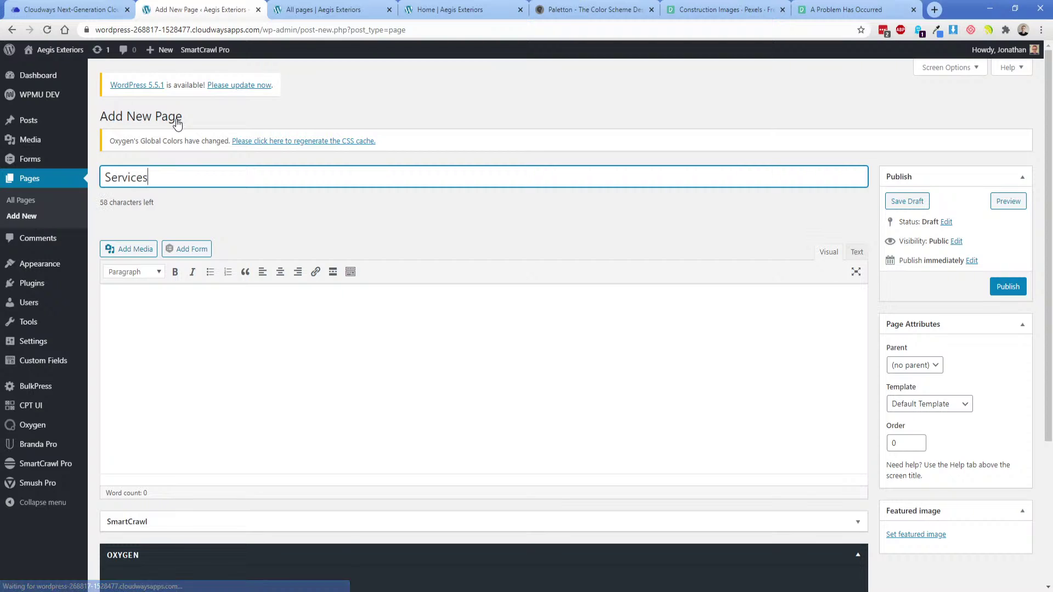
pyautogui.click(891, 277)
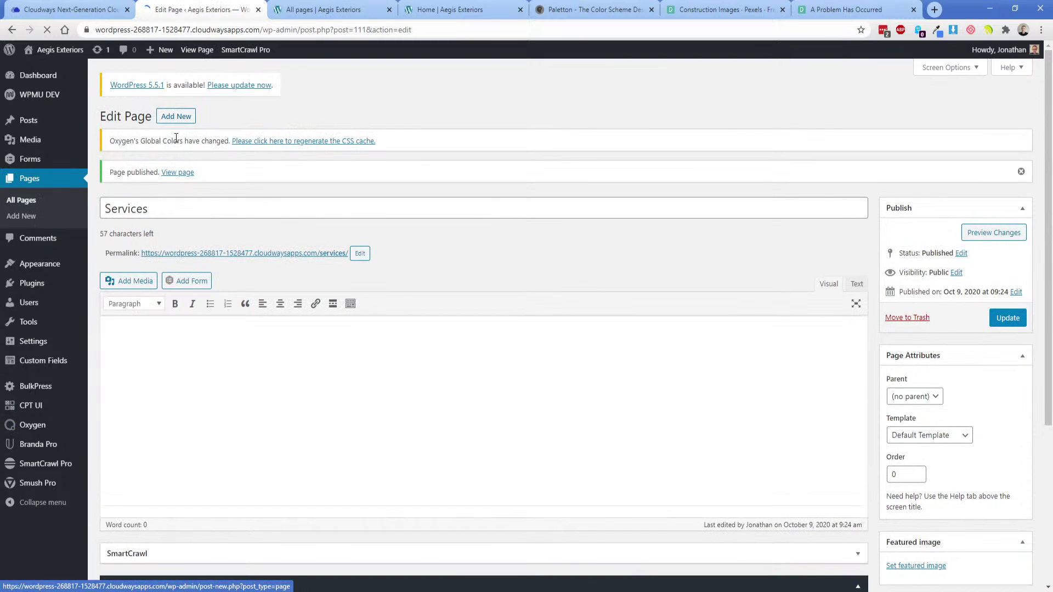
# Publish a new empty page titled Gallery, then return to the builder.
pyautogui.click(176, 116)
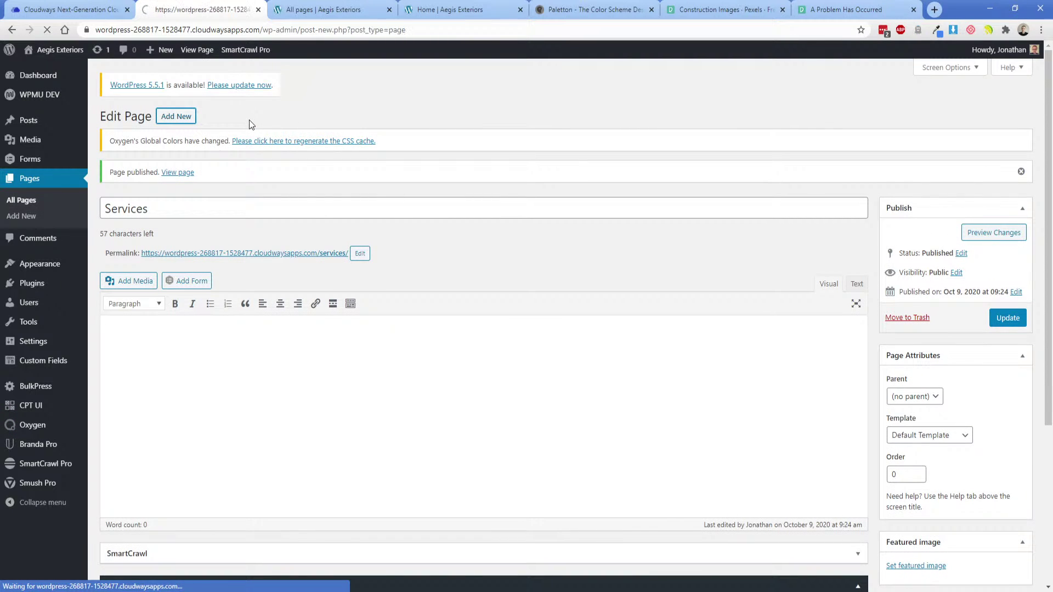
pyautogui.write('Galleryt')
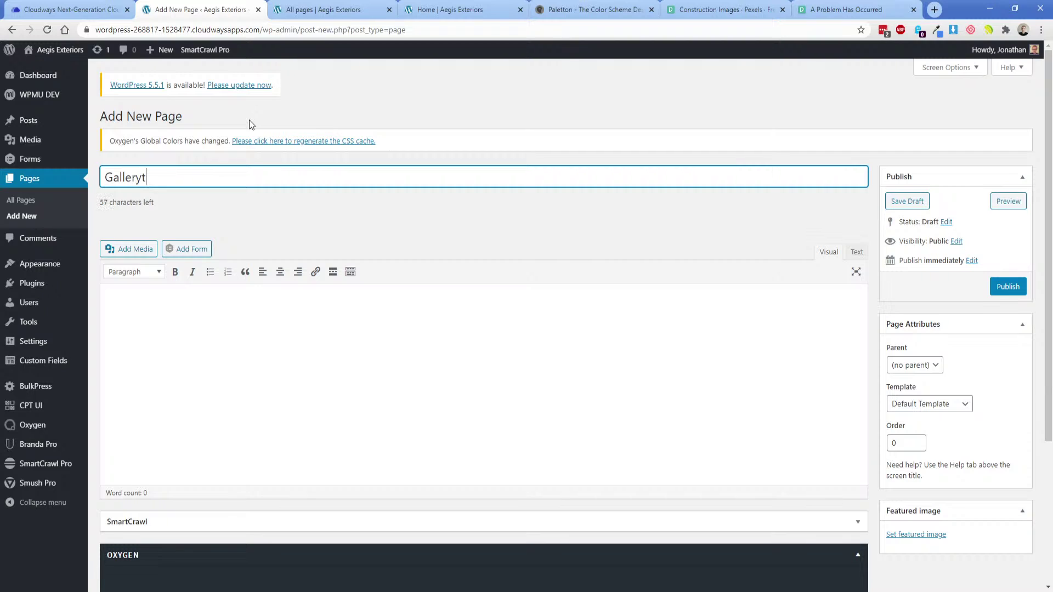
pyautogui.press('BackSpace')
pyautogui.click(1006, 286)
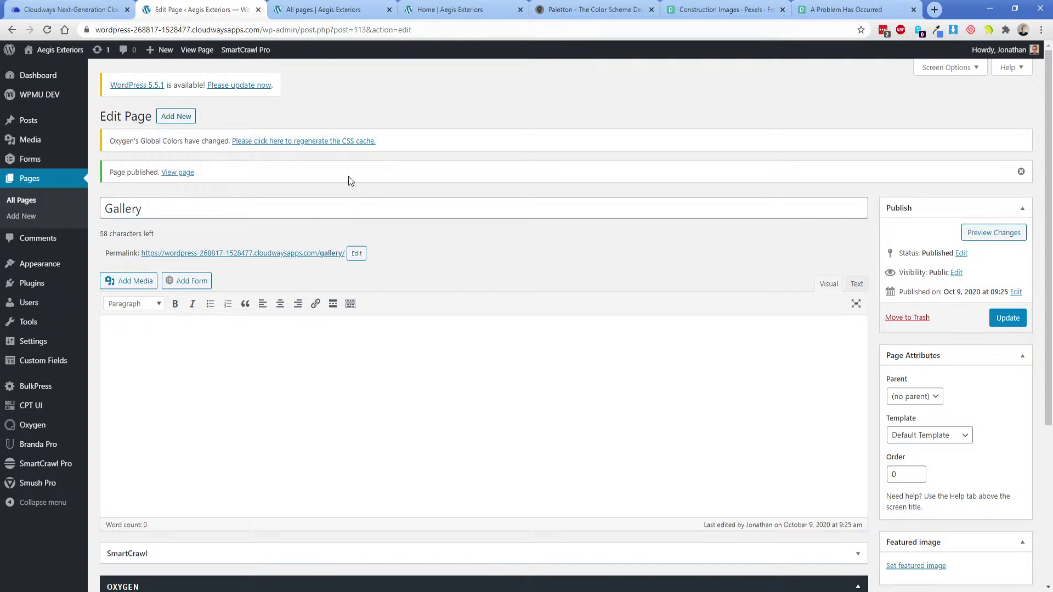
pyautogui.hotkey('ctrl', 'Tab')
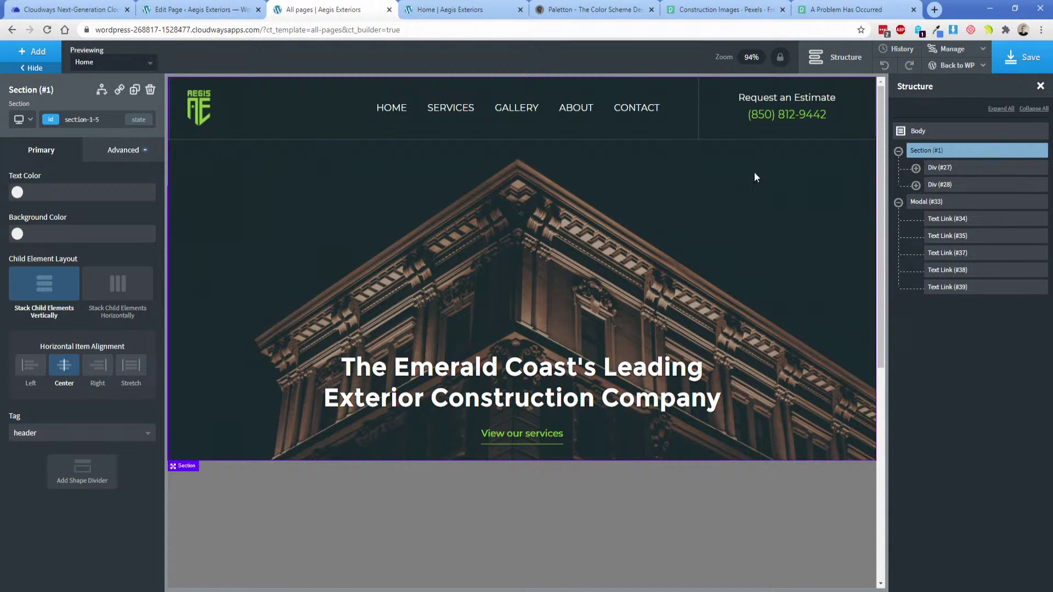
# Select logo-and-navigation Div (#4) and open its Size & Spacing settings at phone width.
pyautogui.click(281, 137)
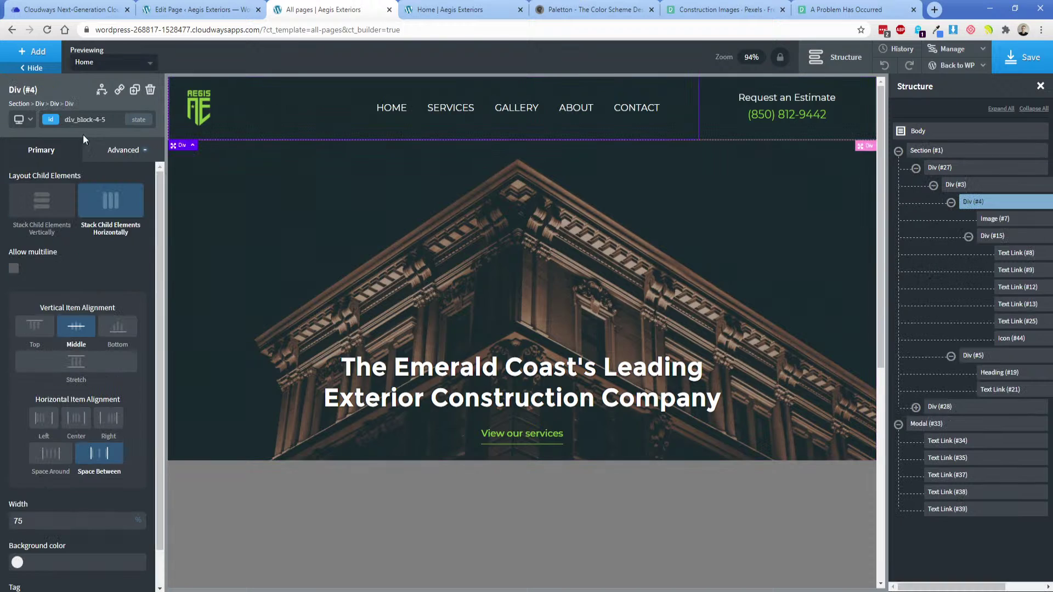
pyautogui.click(25, 119)
pyautogui.click(54, 196)
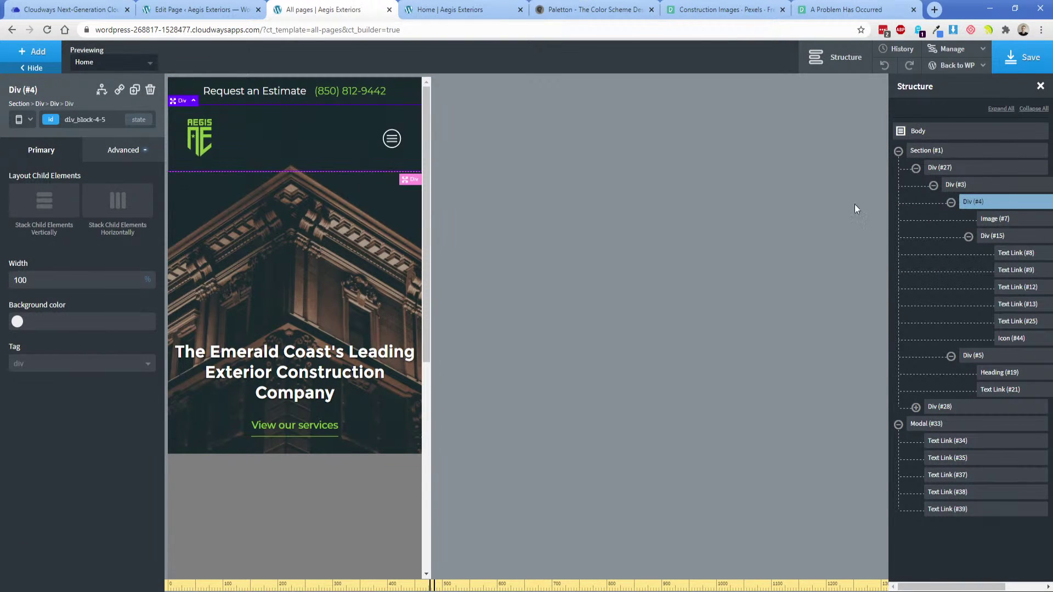
pyautogui.click(951, 202)
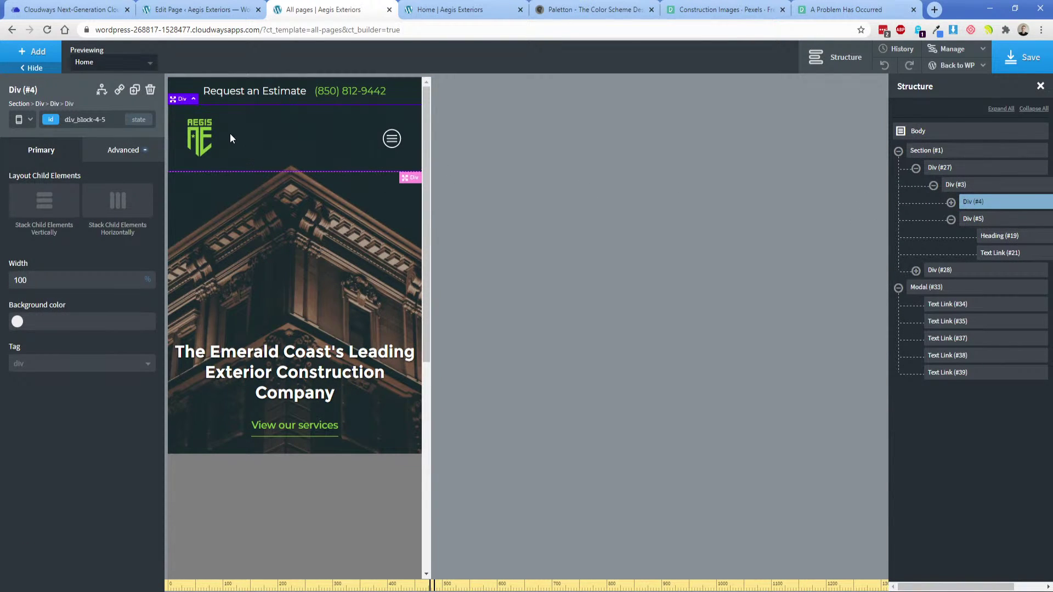
pyautogui.click(123, 150)
pyautogui.click(95, 213)
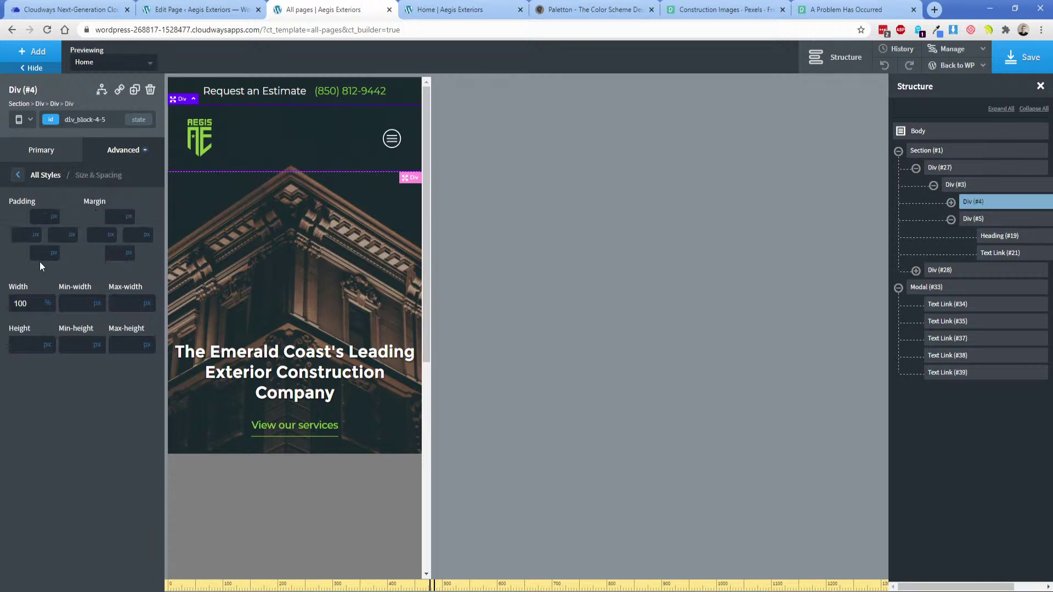
pyautogui.click(22, 119)
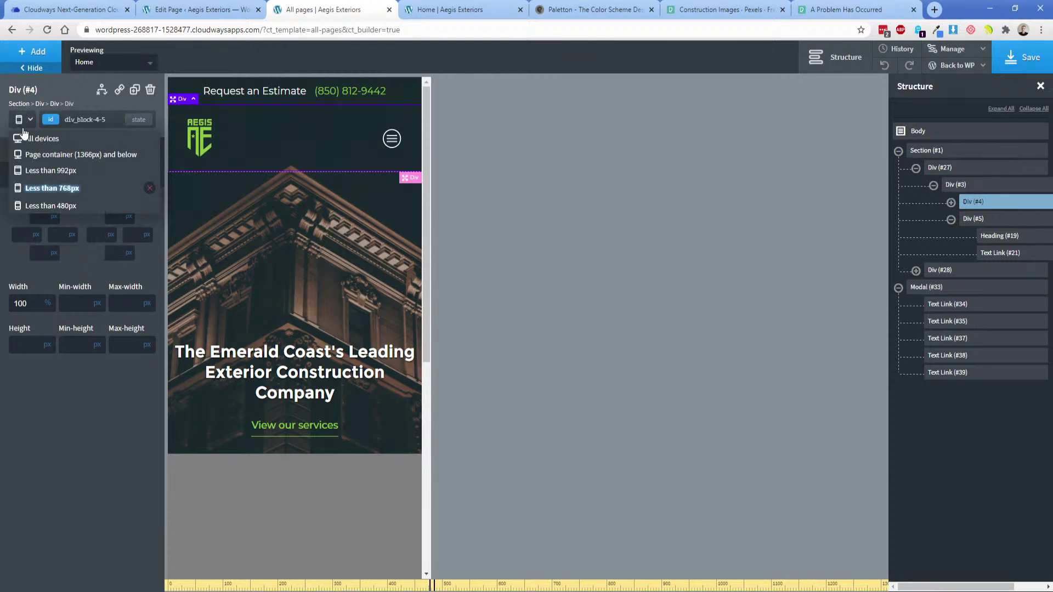
pyautogui.click(33, 136)
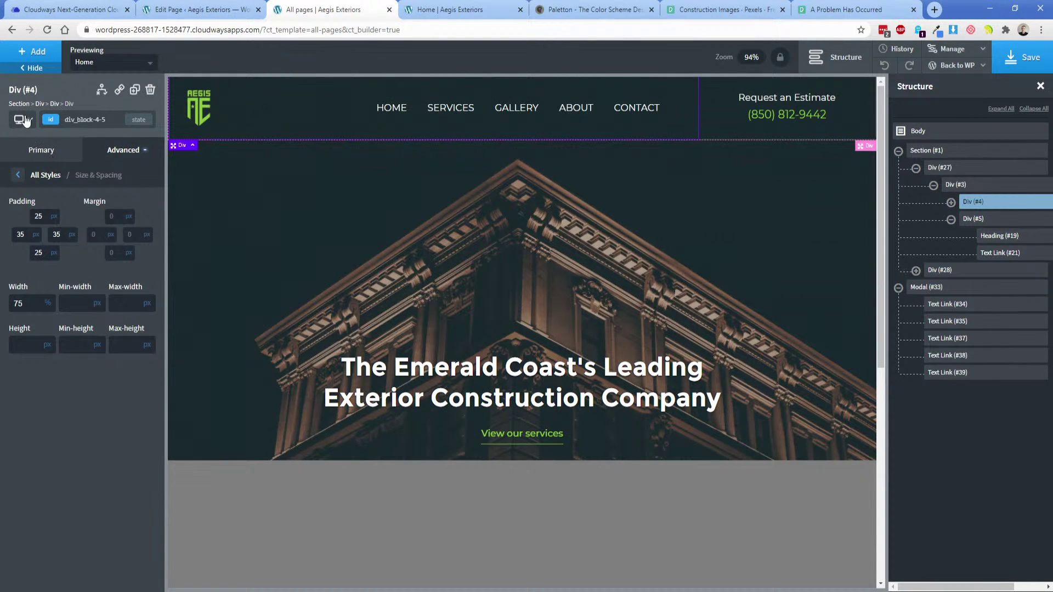
pyautogui.click(22, 119)
pyautogui.click(33, 205)
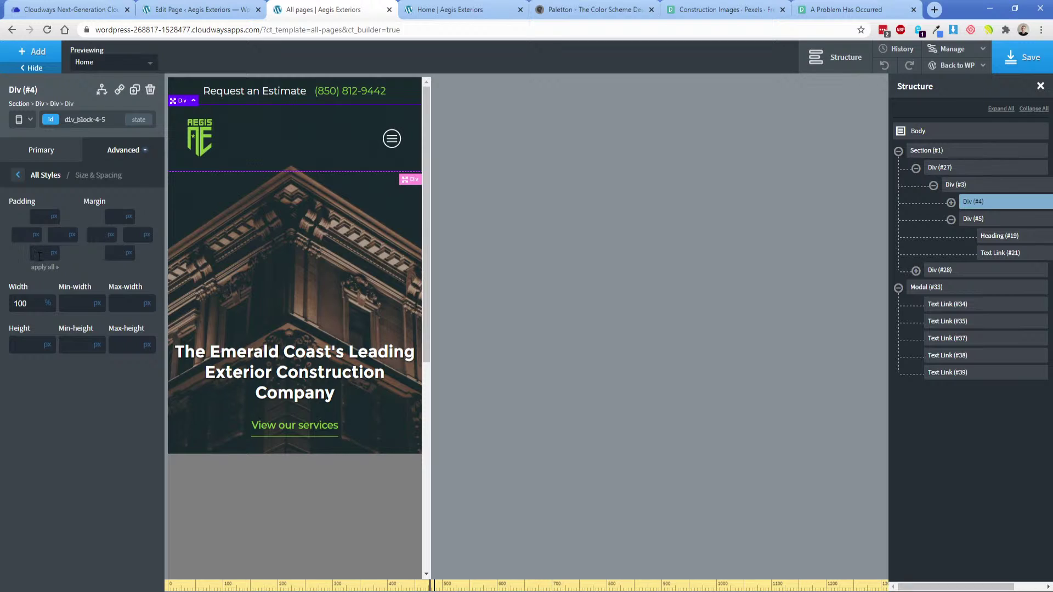
# Set Div (#4)'s top and bottom padding to 12px, then return to all-devices width.
pyautogui.click(38, 217)
pyautogui.write('15')
pyautogui.click(39, 253)
pyautogui.write('12')
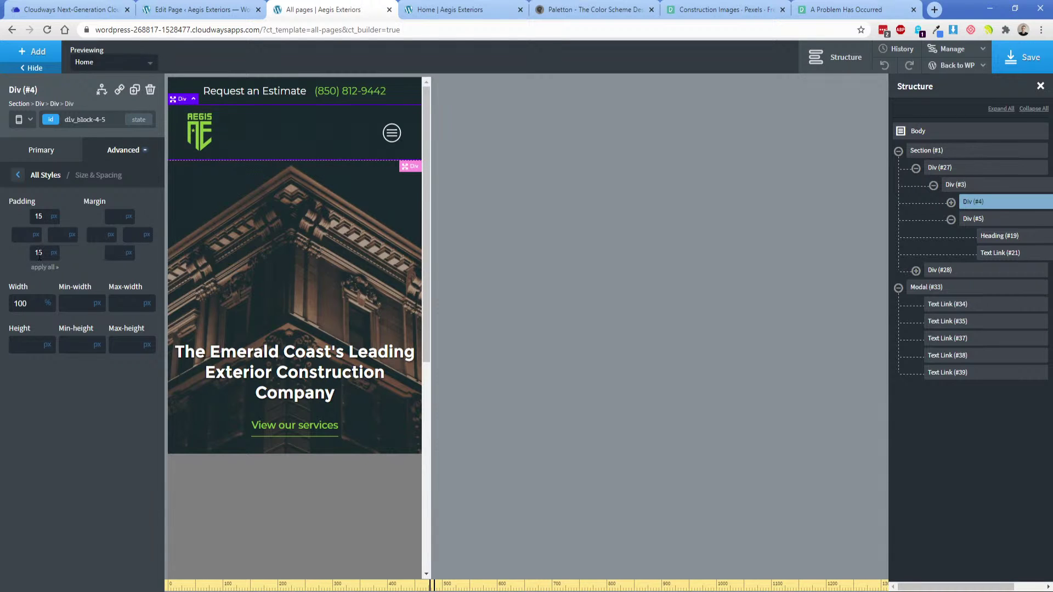
pyautogui.doubleClick(38, 216)
pyautogui.write('12')
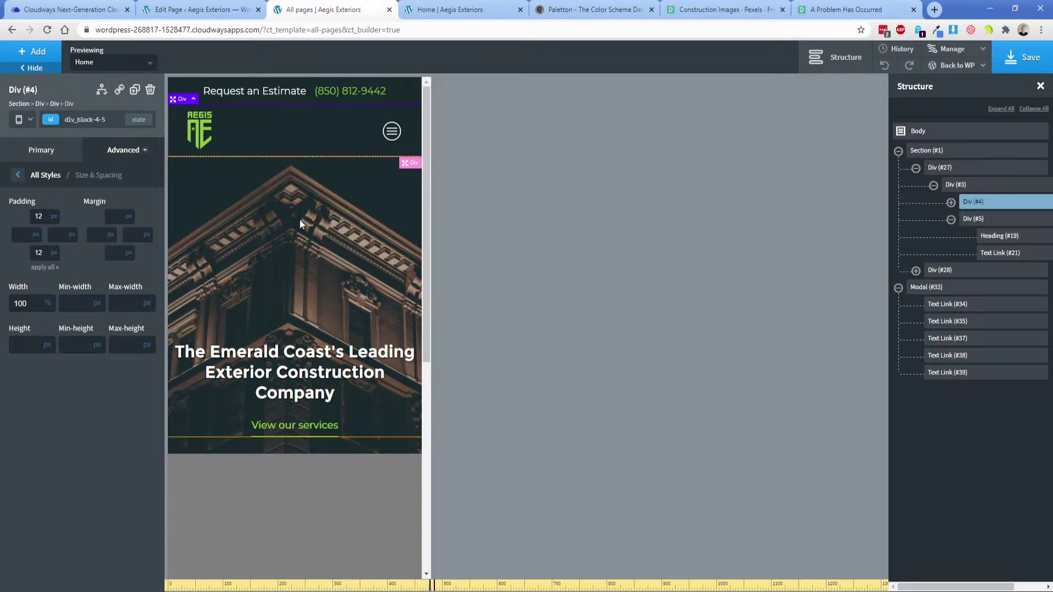
pyautogui.click(22, 119)
pyautogui.click(27, 139)
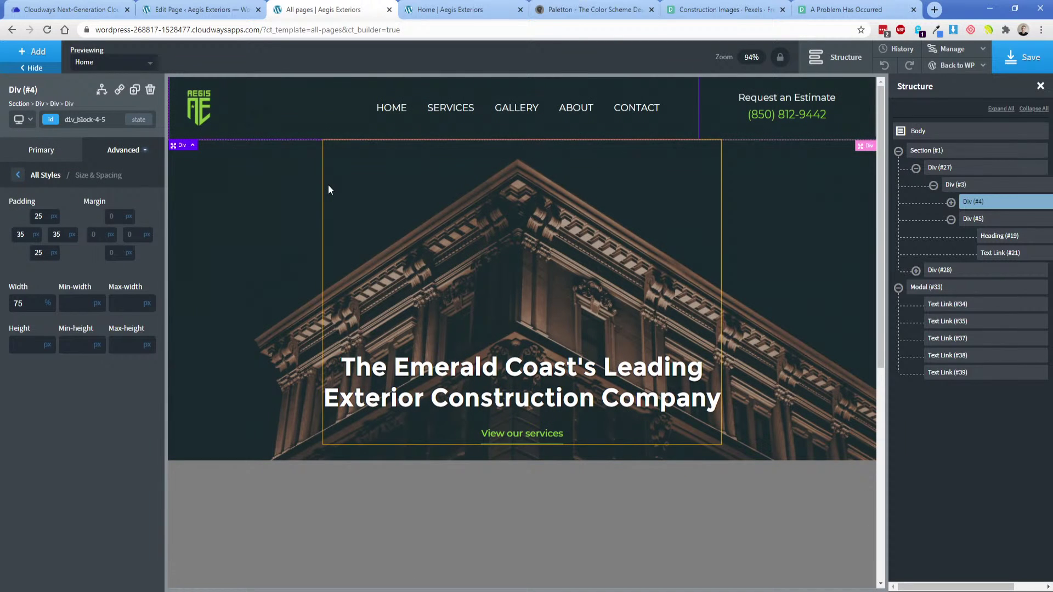
pyautogui.click(250, 222)
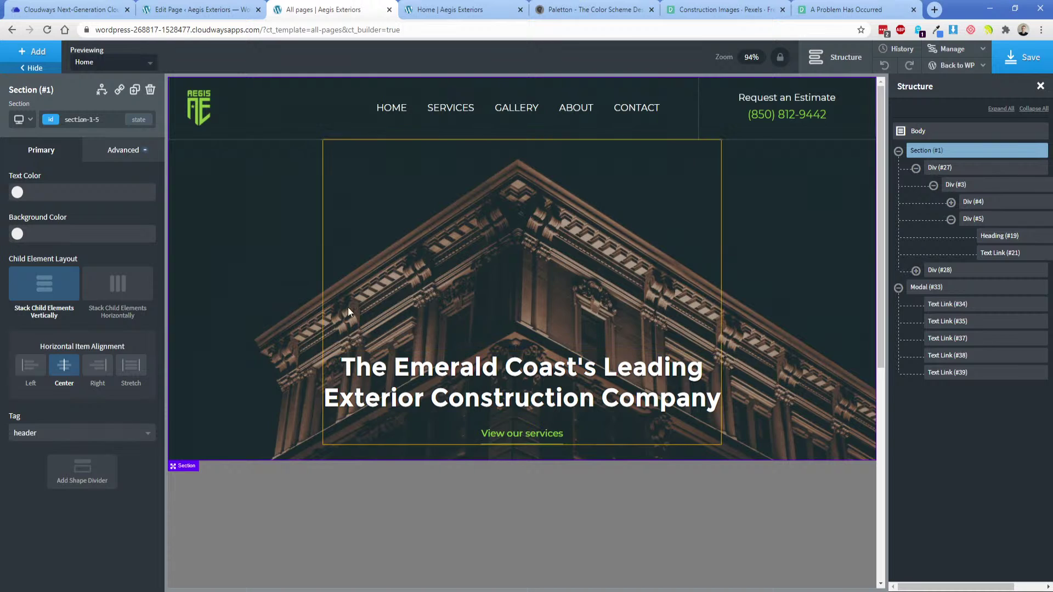
pyautogui.click(439, 265)
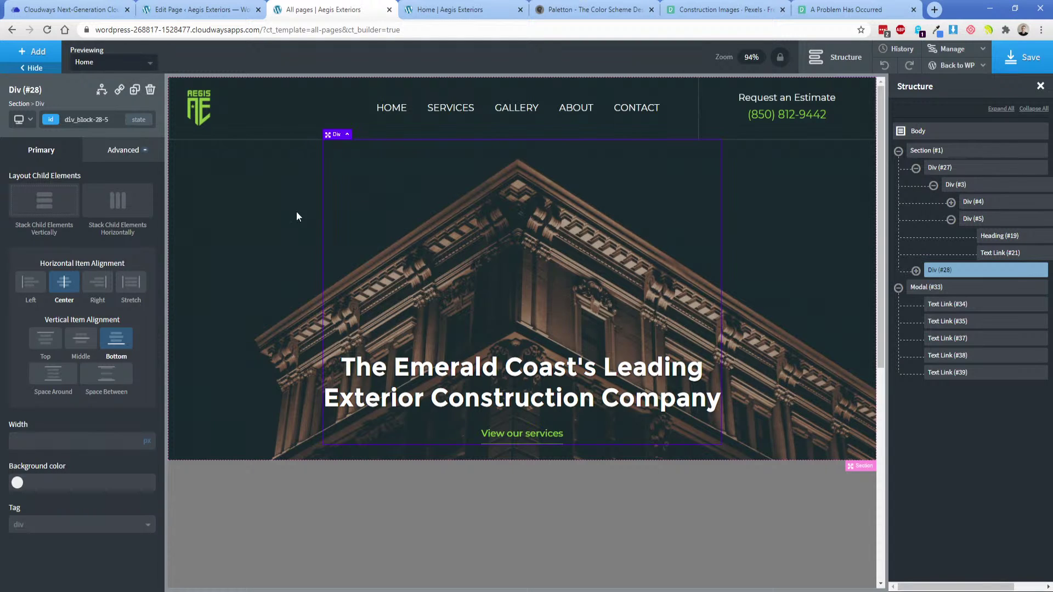
# Add a display condition to Div #28 so it shows only when Post Title equals 'Home'.
pyautogui.click(102, 89)
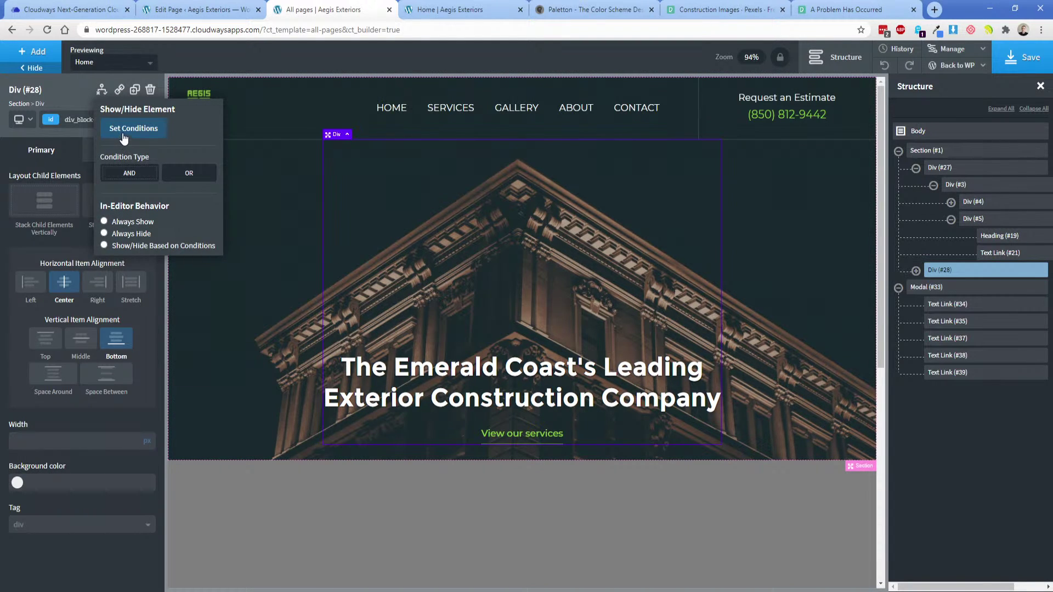
pyautogui.click(124, 134)
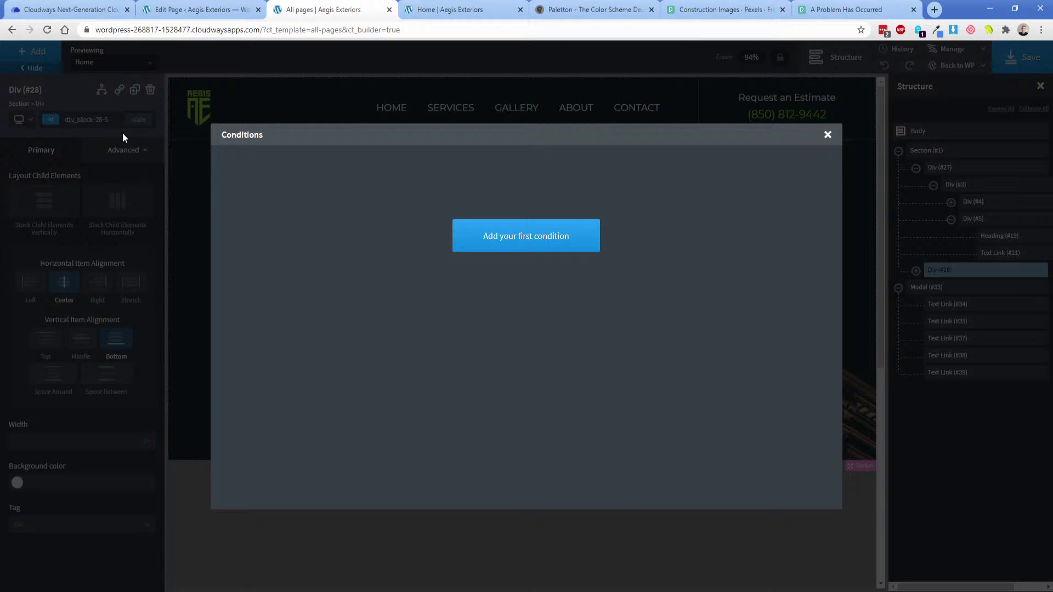
pyautogui.click(499, 237)
pyautogui.click(322, 175)
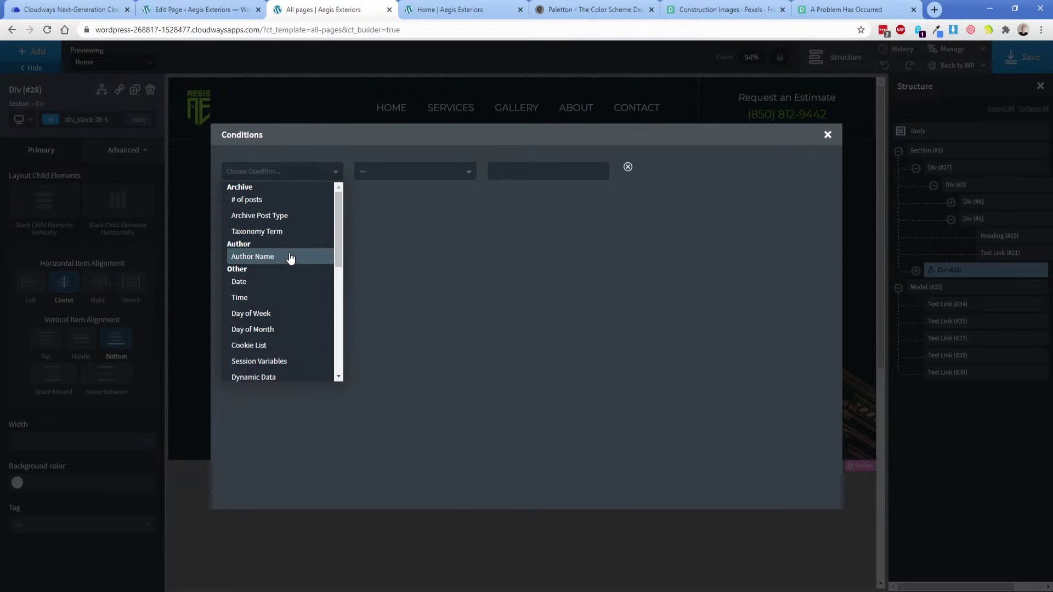
pyautogui.scroll(-1, 294, 315)
pyautogui.scroll(-1, 294, 315)
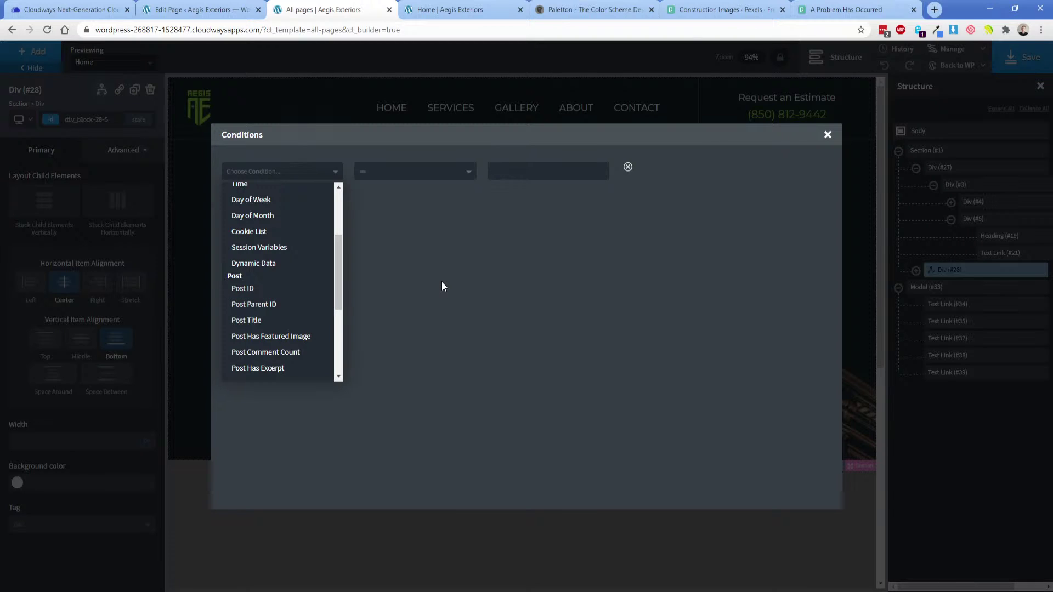
pyautogui.click(249, 321)
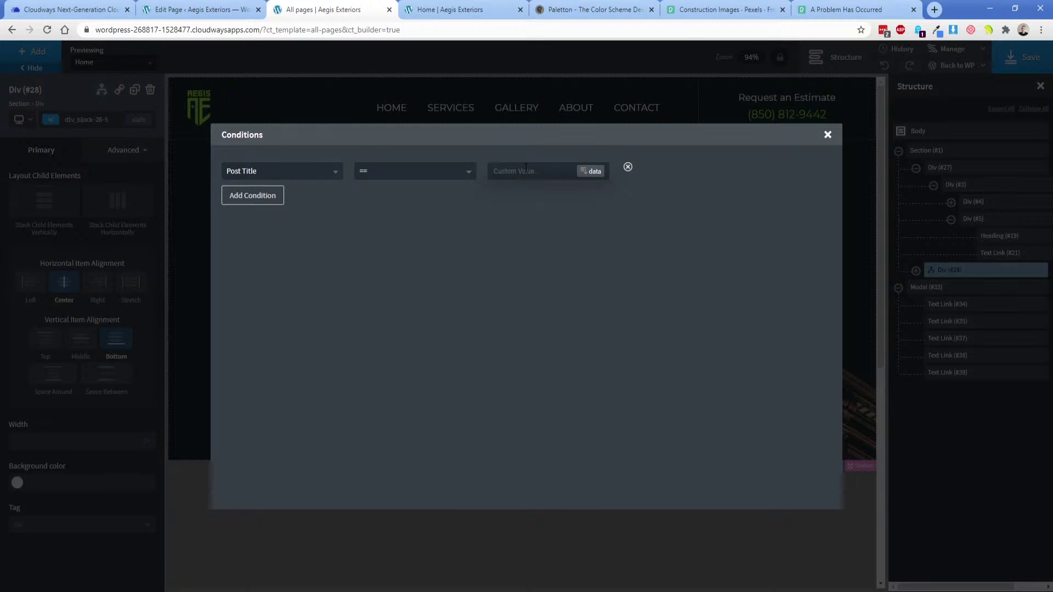
pyautogui.write('Home')
pyautogui.click(828, 135)
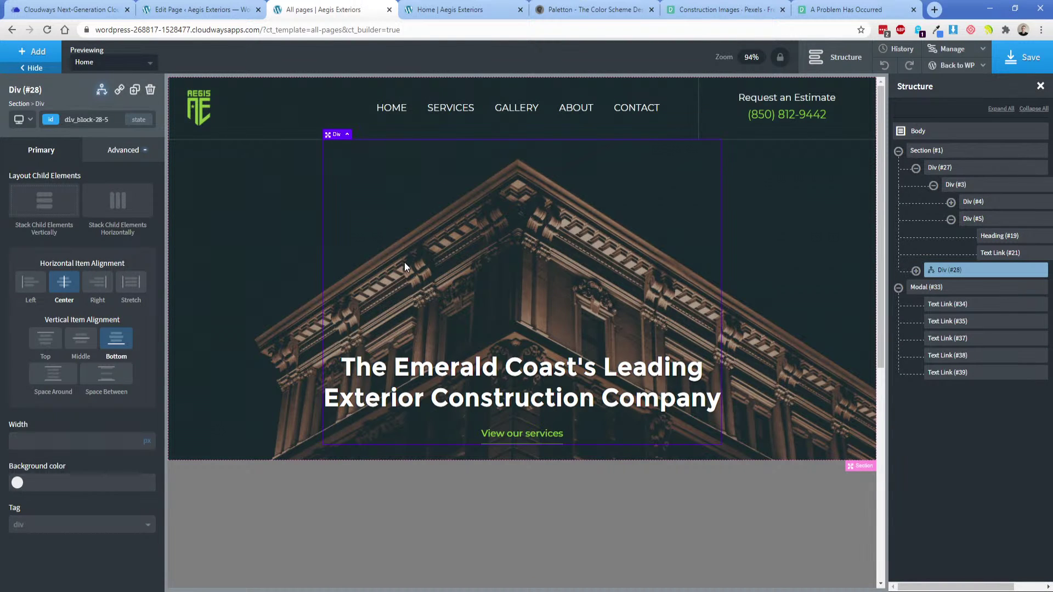
# Duplicate the hero heading block and make the editor apply Div #28's display conditions.
pyautogui.click(134, 90)
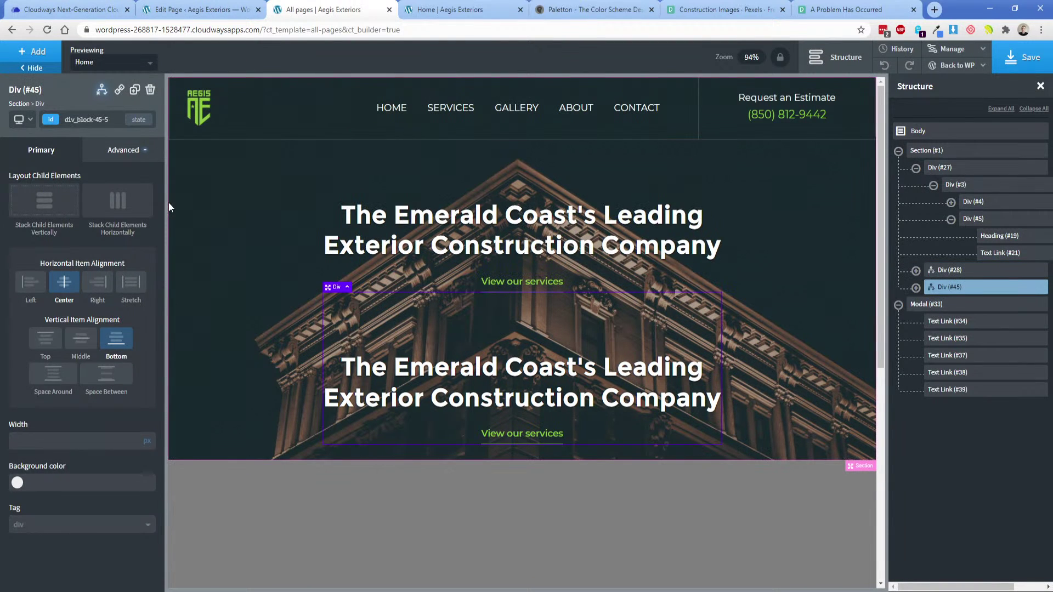
pyautogui.click(939, 271)
pyautogui.click(101, 89)
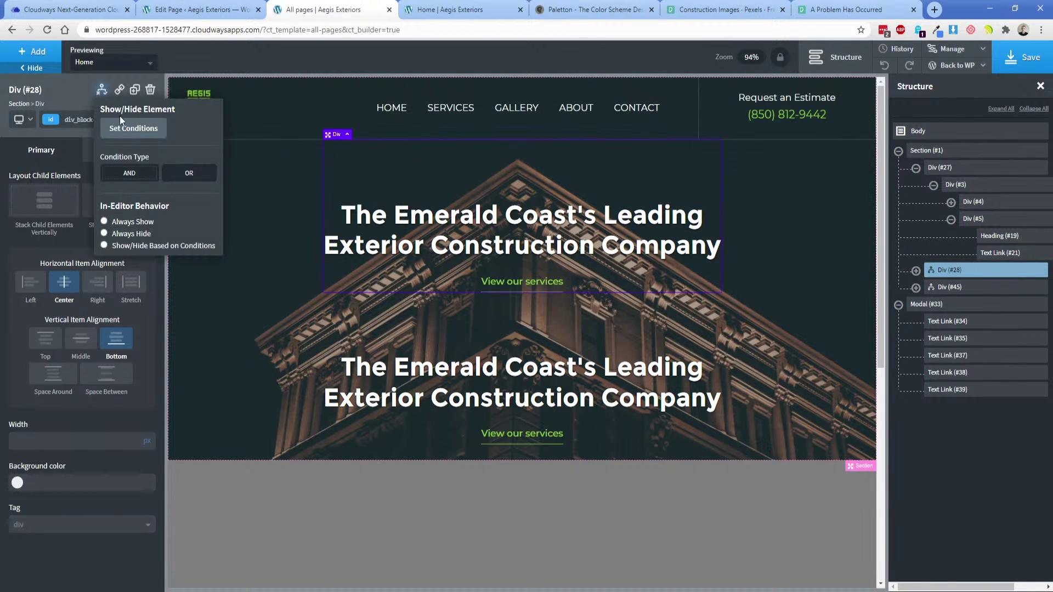
pyautogui.click(145, 246)
# Replace the duplicate heading's text with the dynamic post title.
pyautogui.click(421, 327)
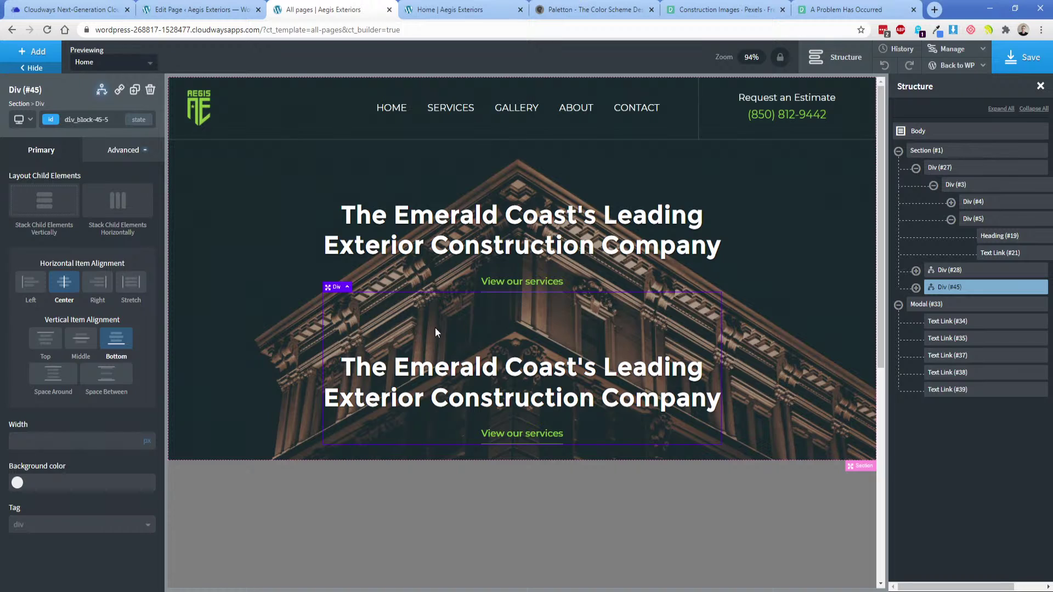
pyautogui.doubleClick(499, 382)
pyautogui.hotkey('ctrl', 'a')
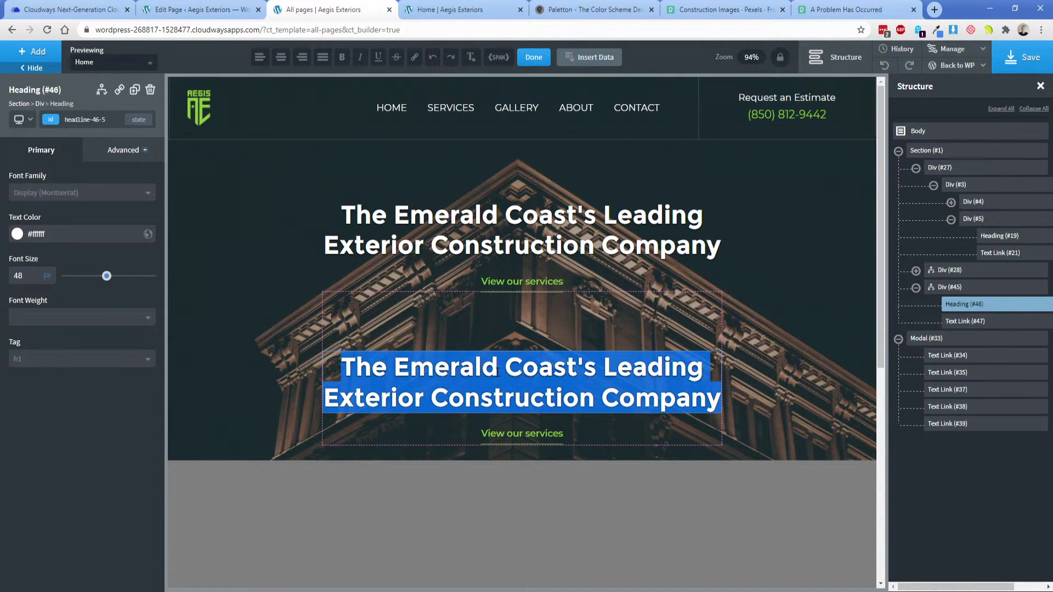
pyautogui.click(581, 58)
pyautogui.click(233, 190)
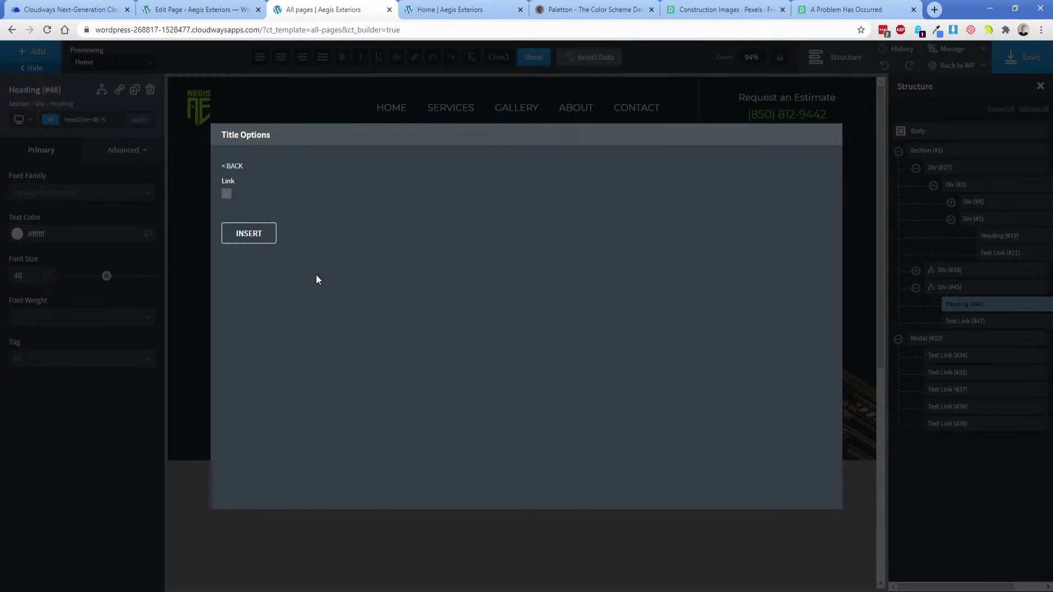
pyautogui.click(246, 233)
pyautogui.click(540, 334)
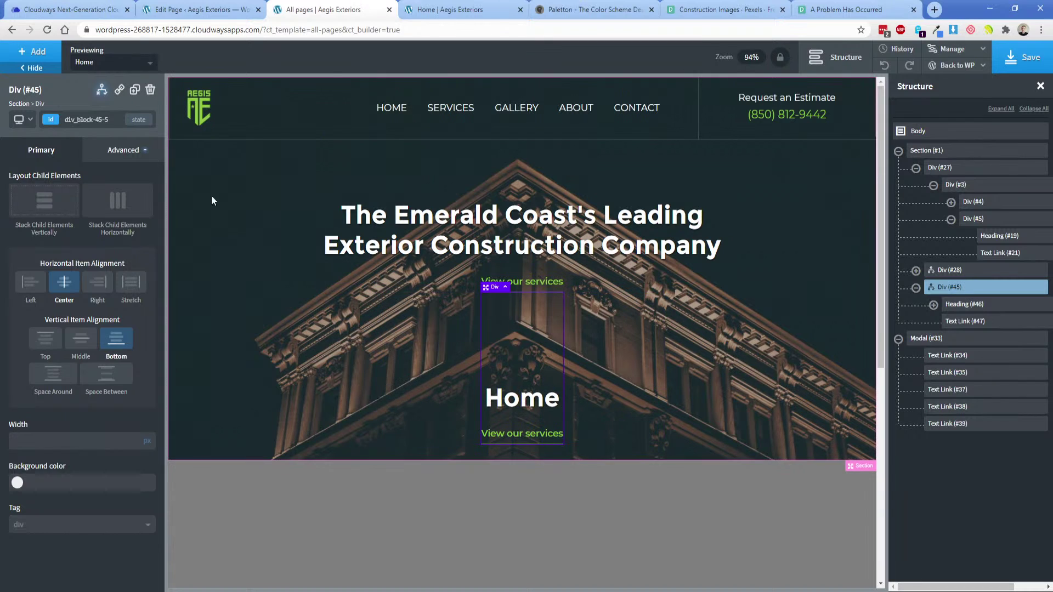
# Clear the duplicate block's fixed 100 height.
pyautogui.click(124, 150)
pyautogui.click(82, 211)
pyautogui.doubleClick(22, 345)
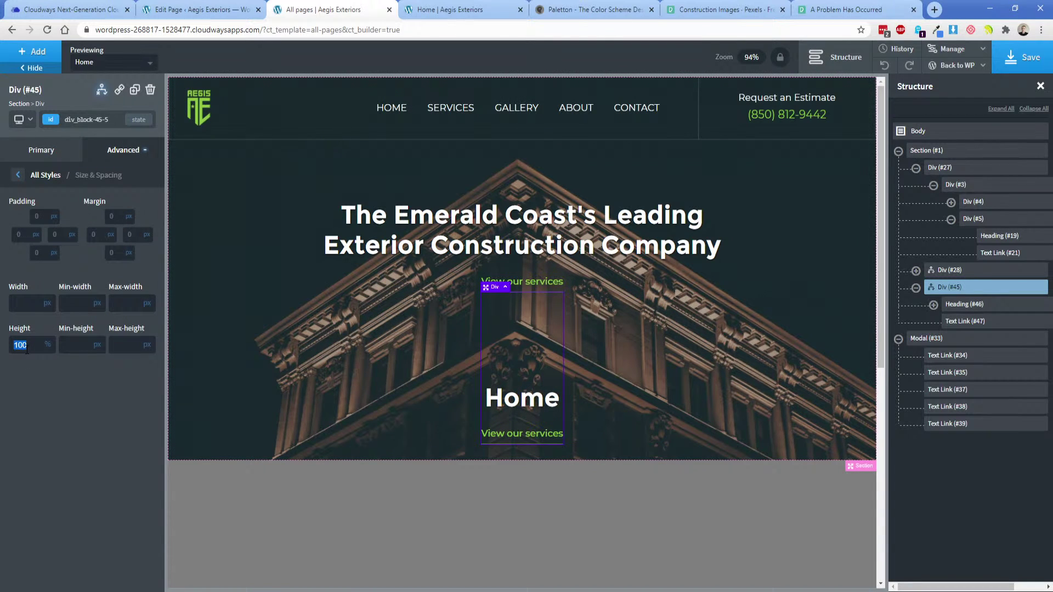
pyautogui.press('BackSpace')
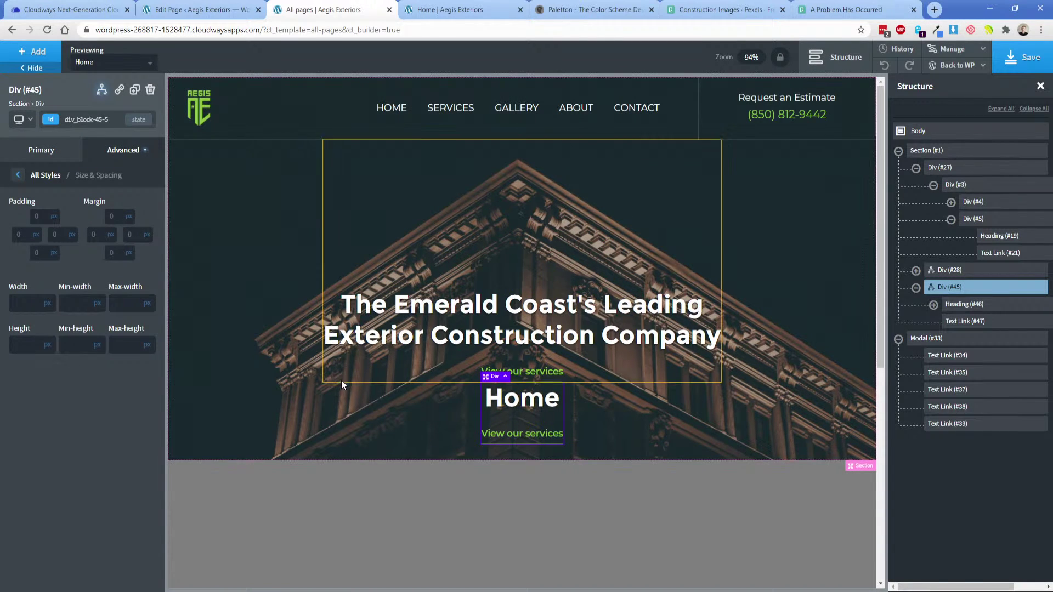
# Delete the duplicate 'View our services' link and save the header template.
pyautogui.click(351, 368)
pyautogui.click(268, 320)
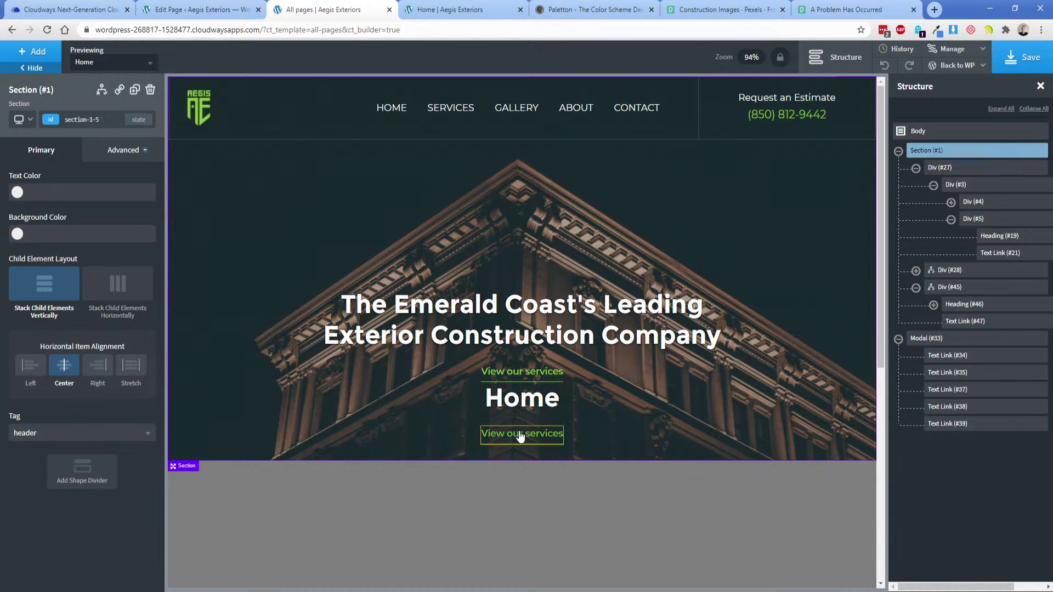
pyautogui.click(542, 437)
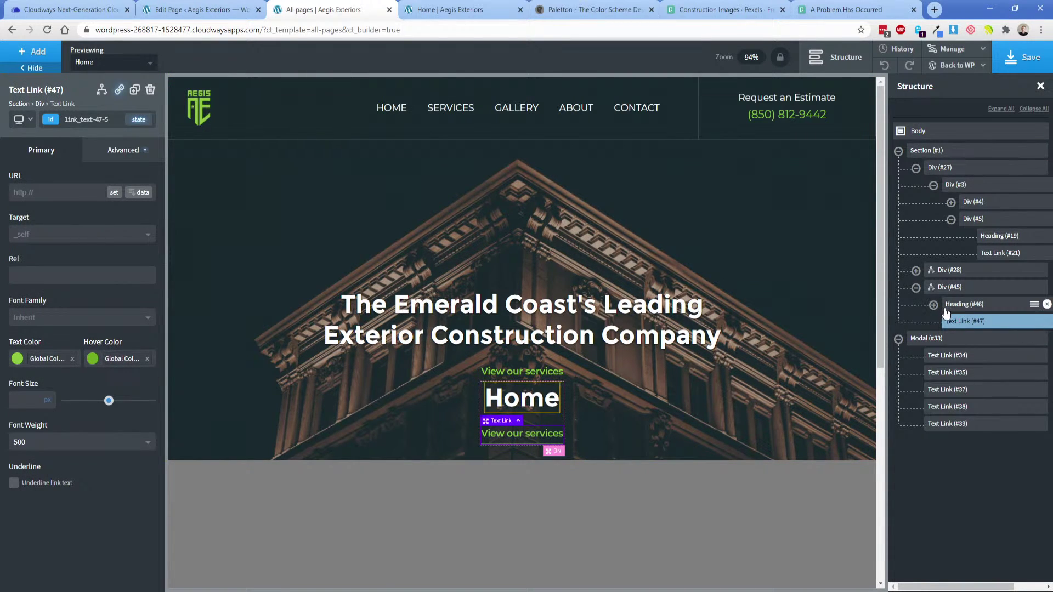
pyautogui.click(1046, 321)
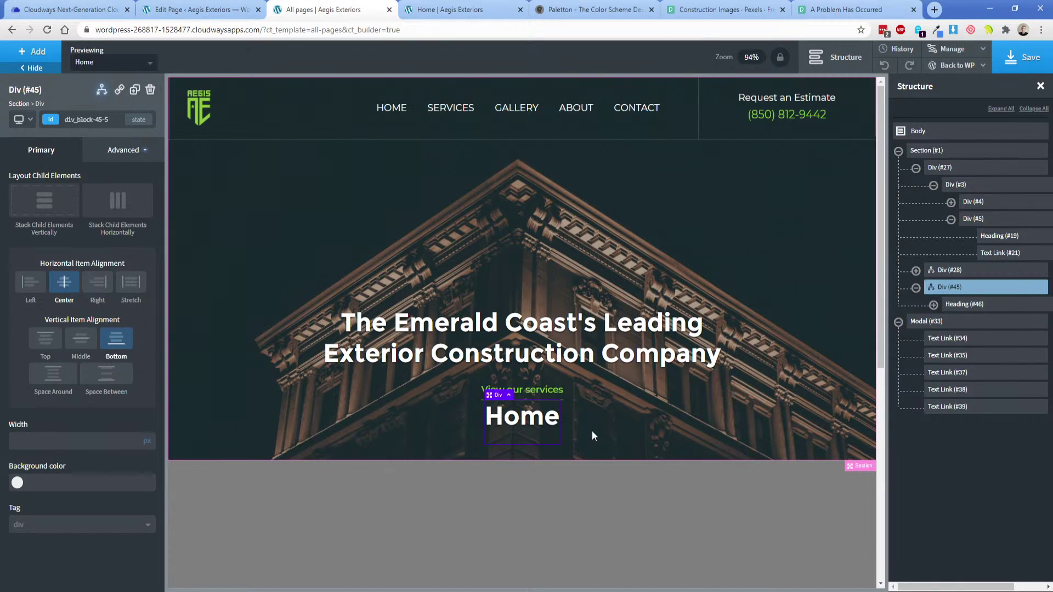
pyautogui.click(536, 433)
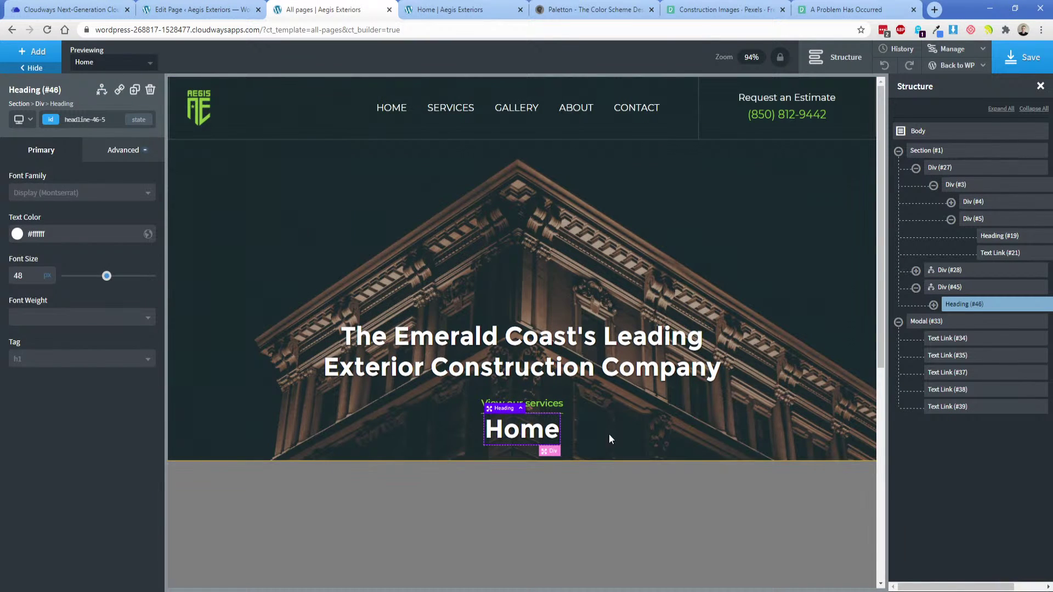
pyautogui.click(798, 327)
pyautogui.click(1025, 59)
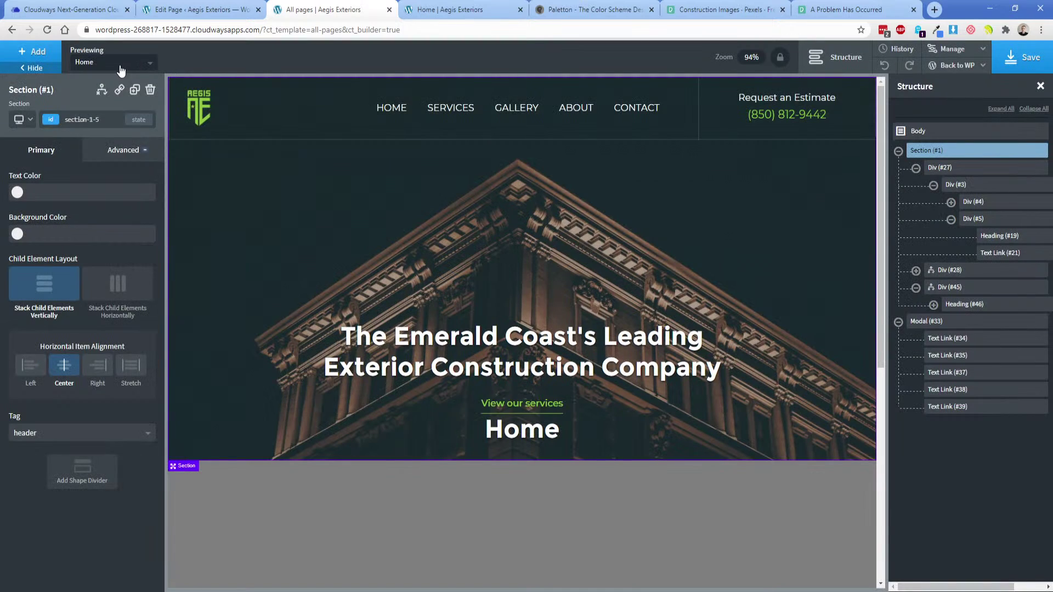
# Preview the template on the Contact page and select the block around the Contact heading.
pyautogui.click(119, 62)
pyautogui.click(113, 99)
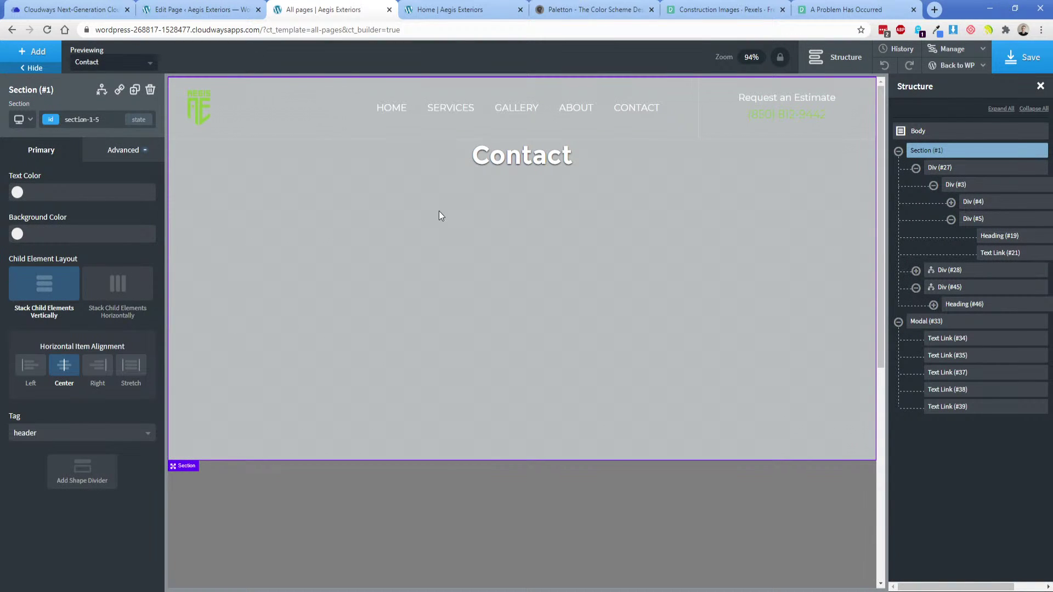
pyautogui.click(502, 159)
pyautogui.click(949, 288)
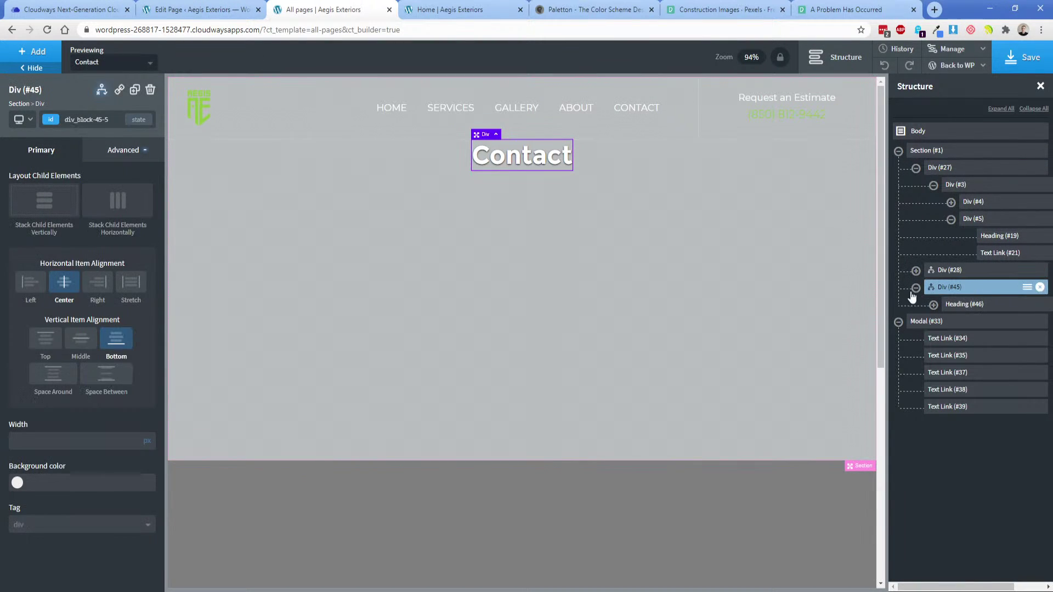
# Set Div #45's top and bottom margins to auto, then save the template.
pyautogui.click(121, 153)
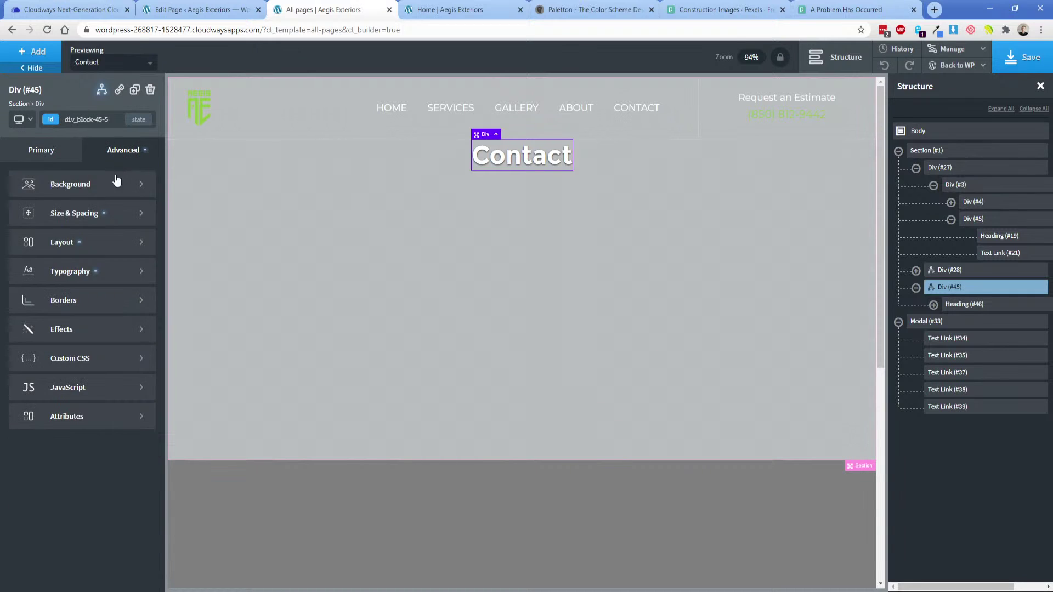
pyautogui.click(115, 213)
pyautogui.click(135, 229)
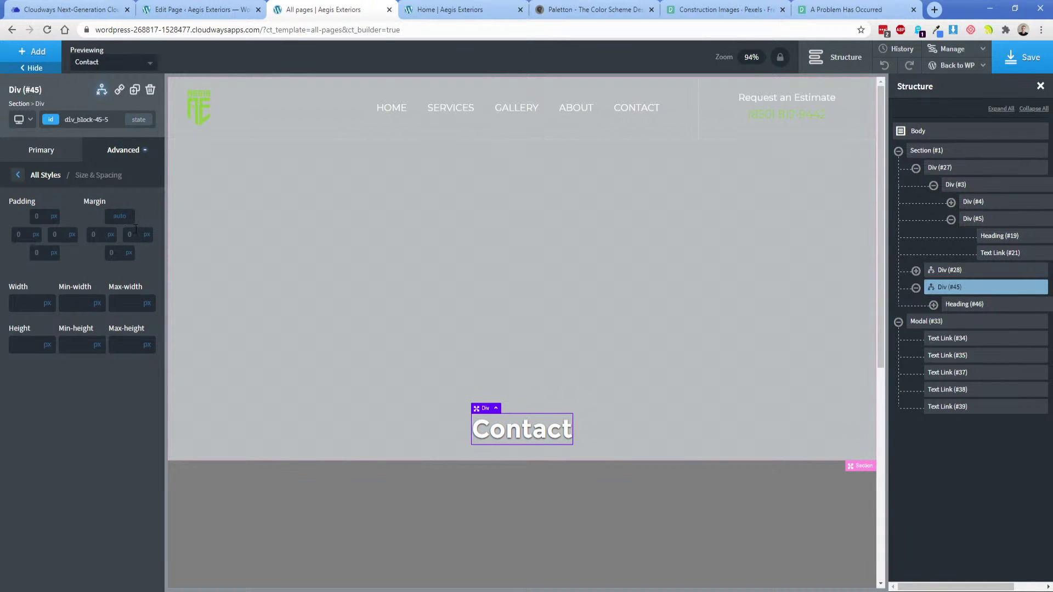
pyautogui.click(133, 265)
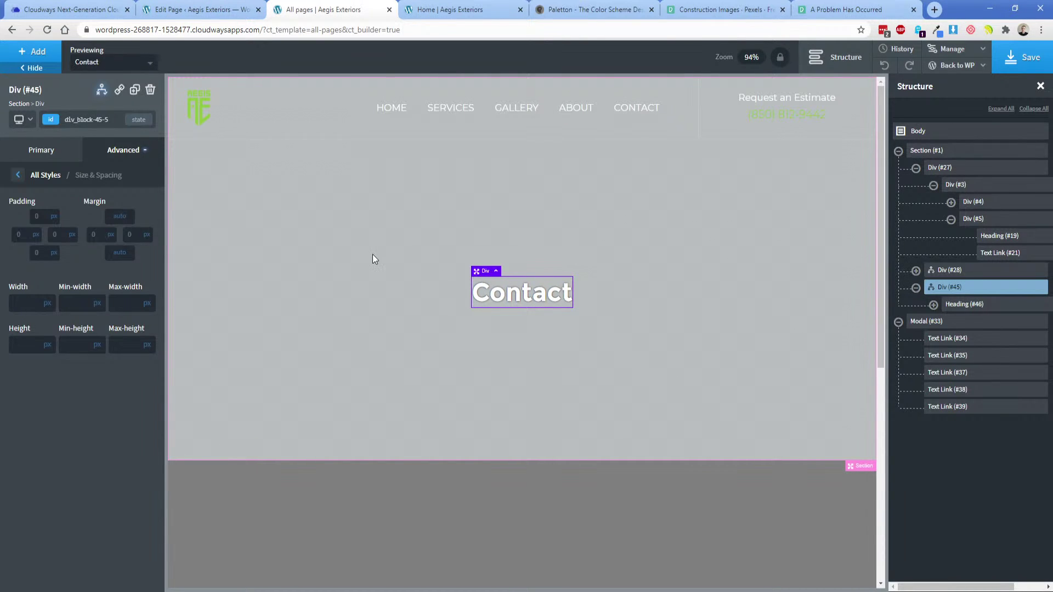
pyautogui.click(1021, 59)
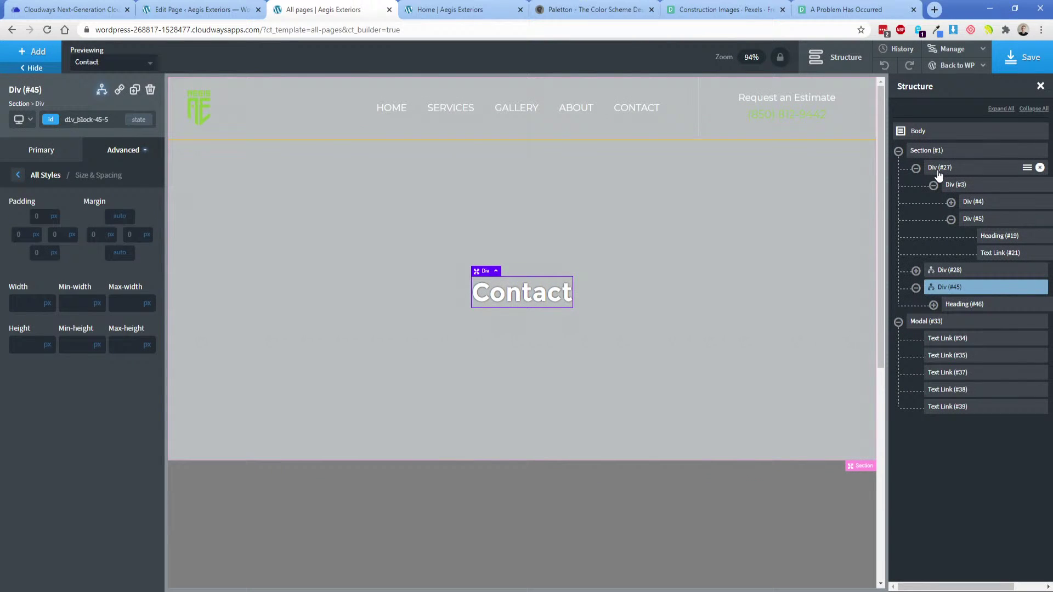
pyautogui.click(915, 168)
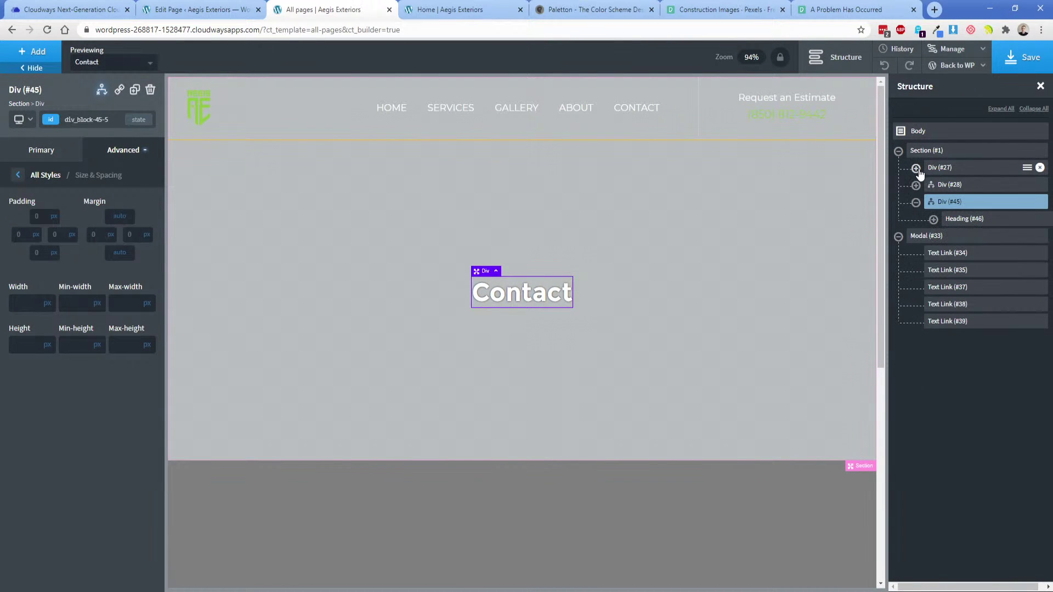
pyautogui.click(939, 168)
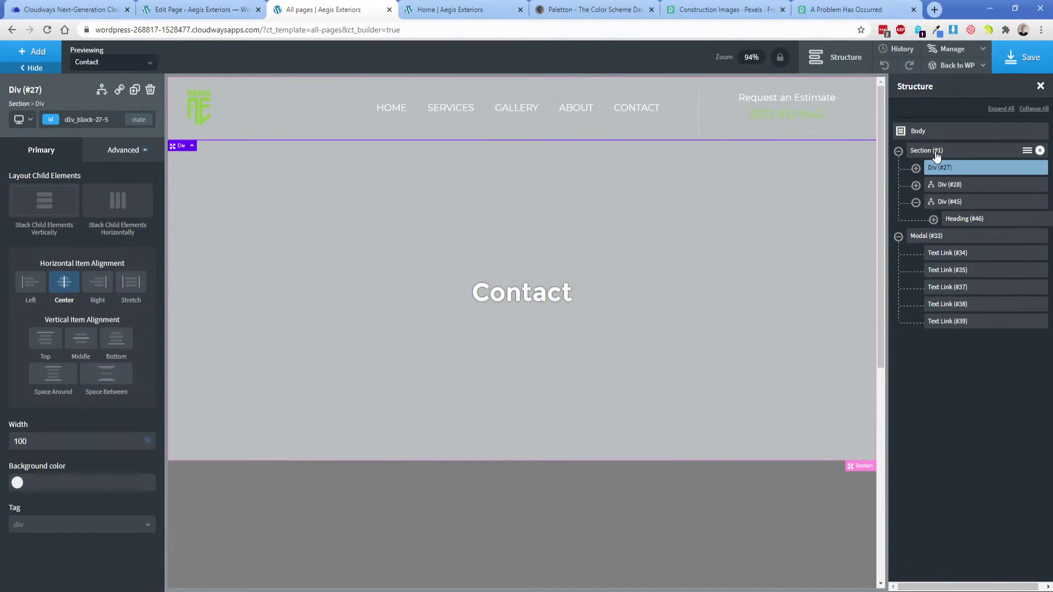
pyautogui.click(937, 153)
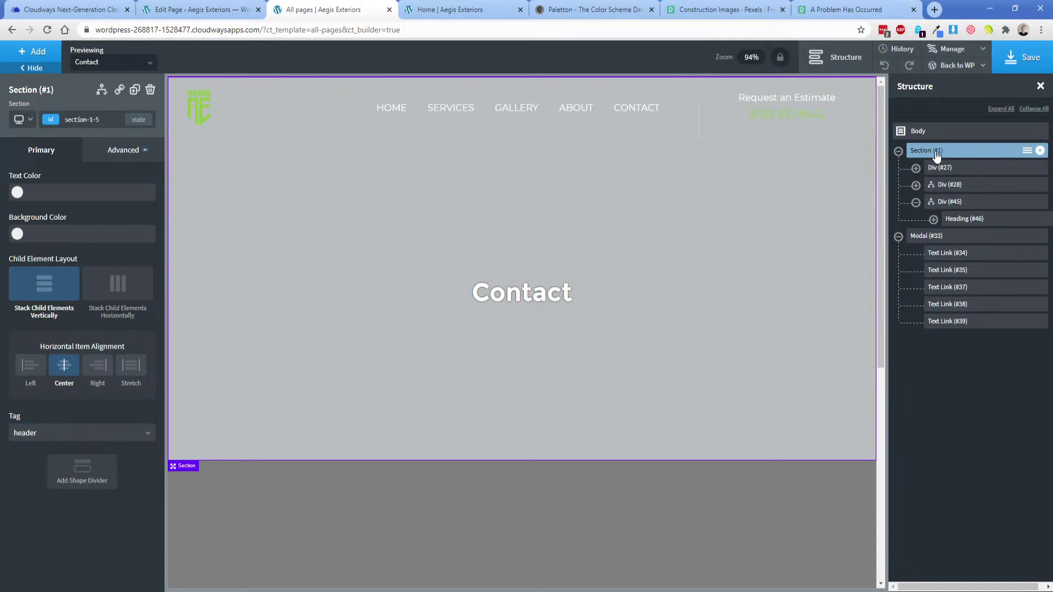
# Inspect the hero section's size and spacing settings.
pyautogui.click(123, 150)
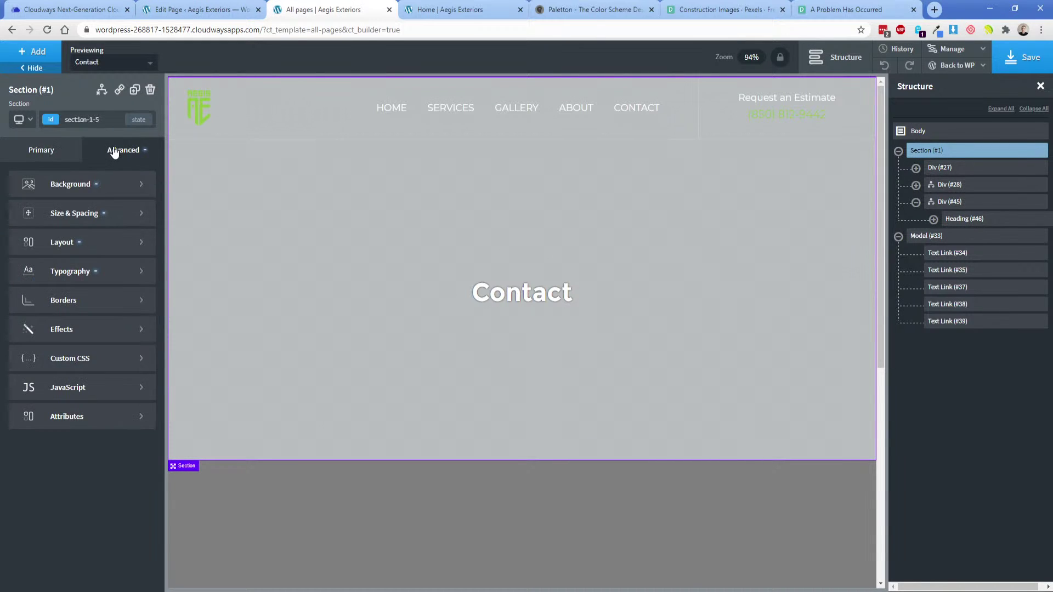
pyautogui.click(107, 214)
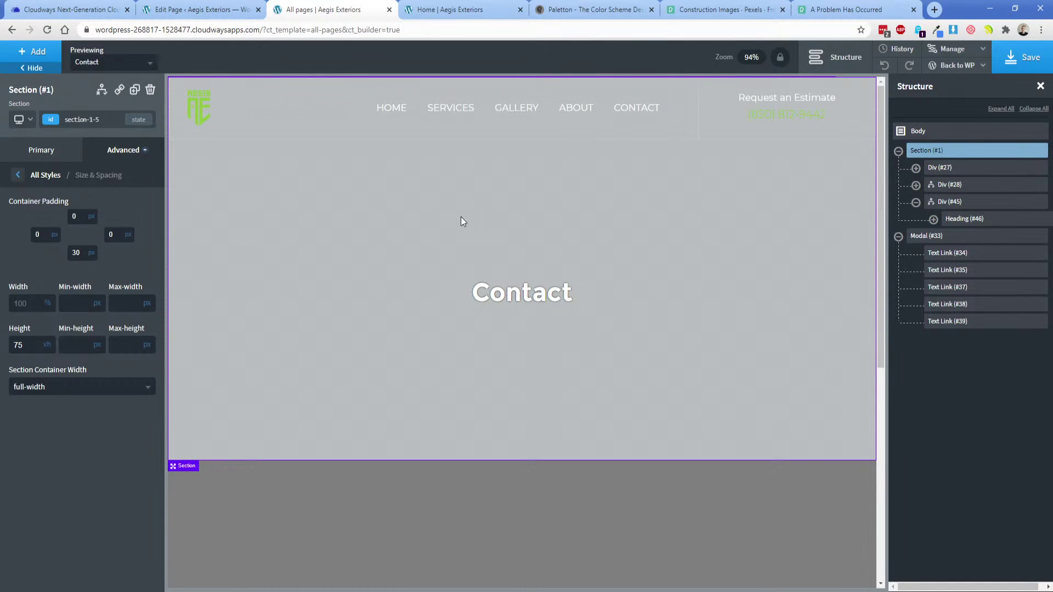
pyautogui.scroll(-5, 354, 350)
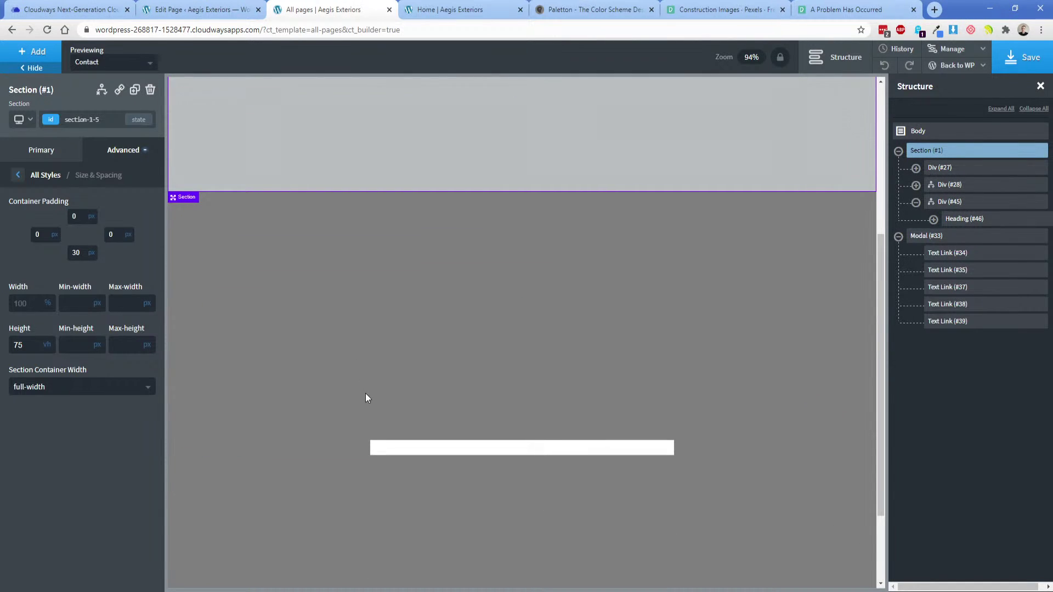
pyautogui.scroll(5, 361, 384)
pyautogui.scroll(-5, 347, 368)
pyautogui.scroll(5, 343, 369)
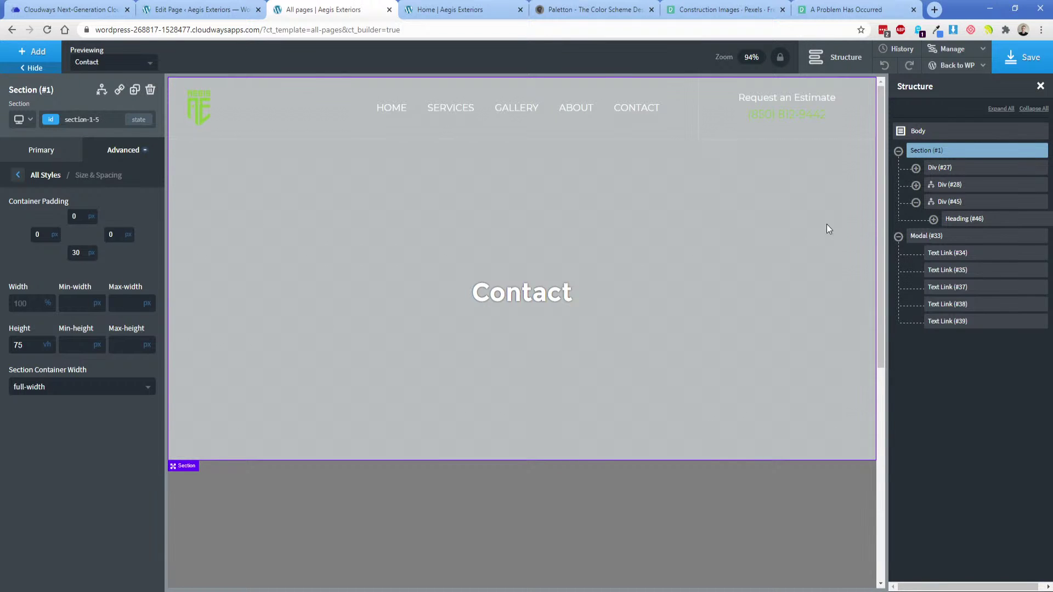
pyautogui.click(939, 169)
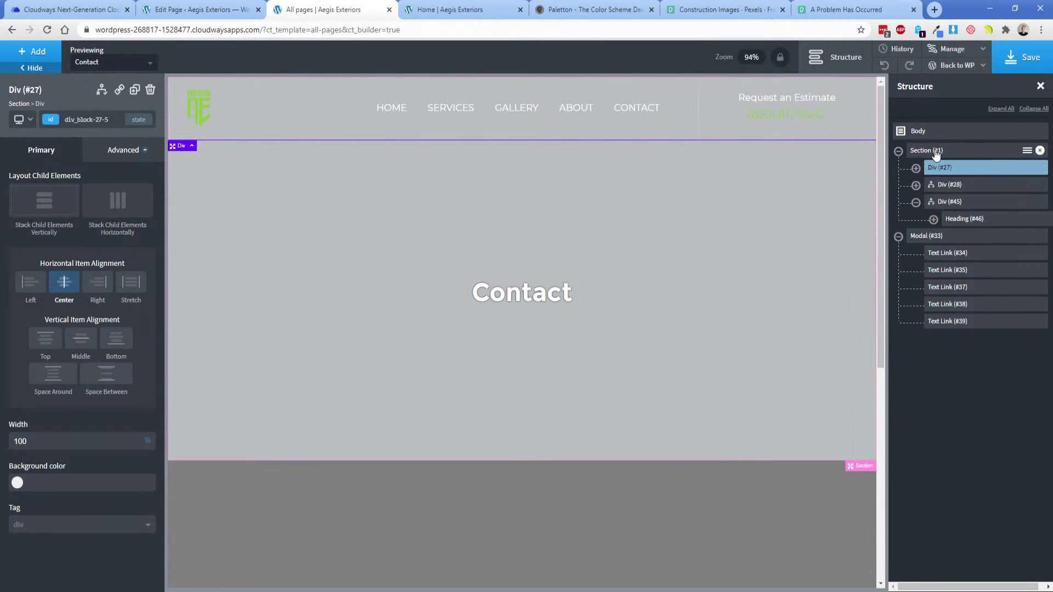
pyautogui.click(936, 152)
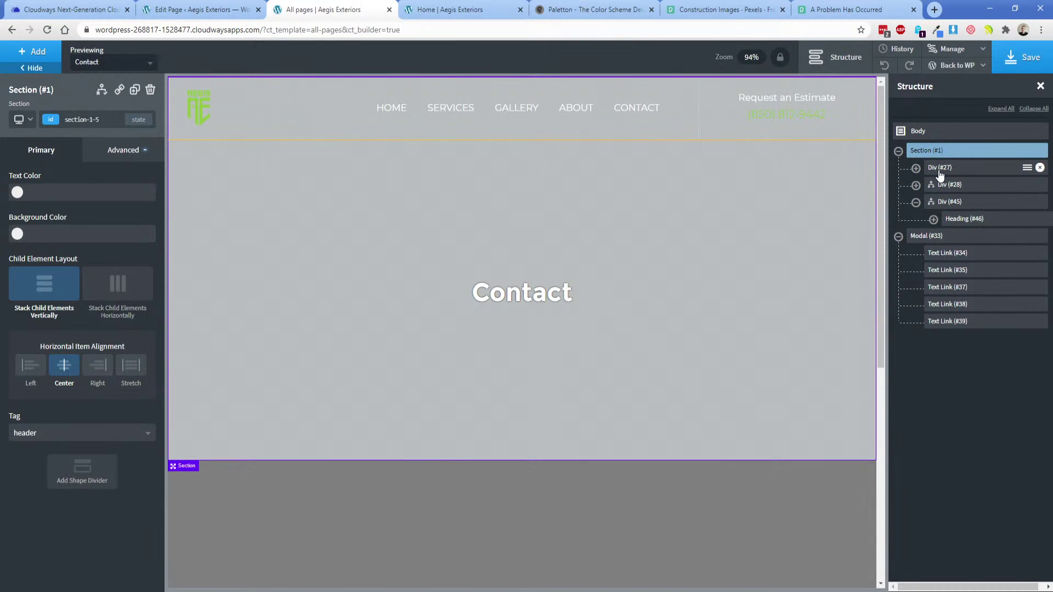
pyautogui.click(939, 172)
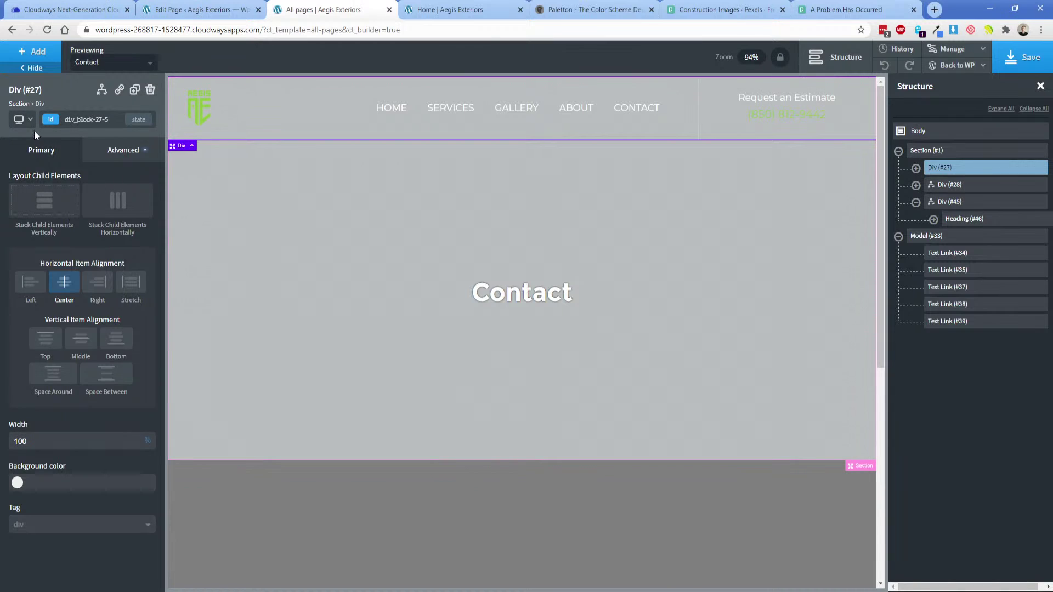
# Preview the Home page and change the title block's condition to Post Title not equal 'Home'.
pyautogui.click(90, 63)
pyautogui.click(104, 137)
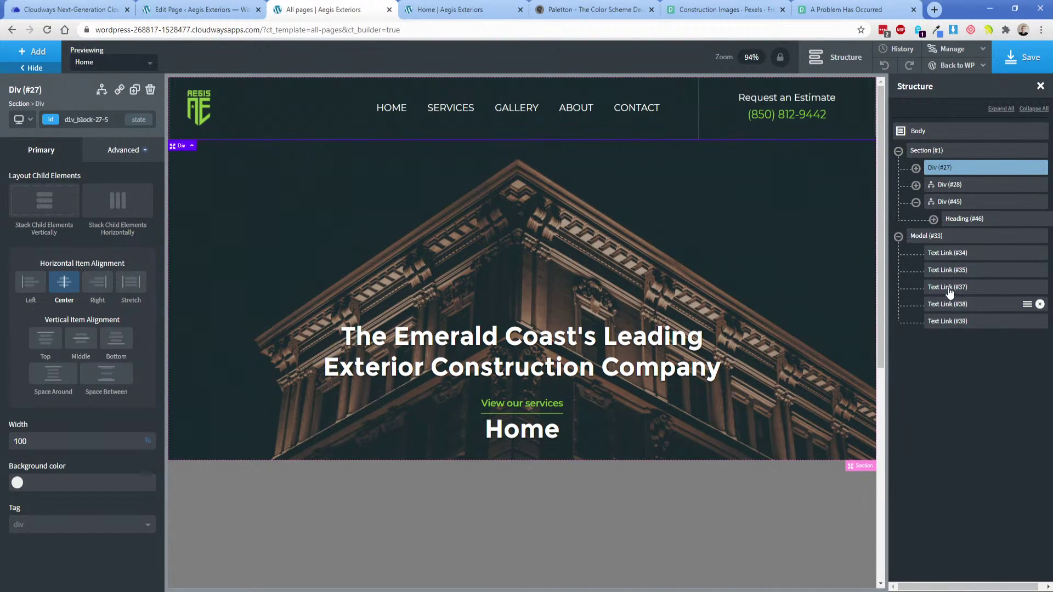
pyautogui.click(951, 202)
pyautogui.click(916, 202)
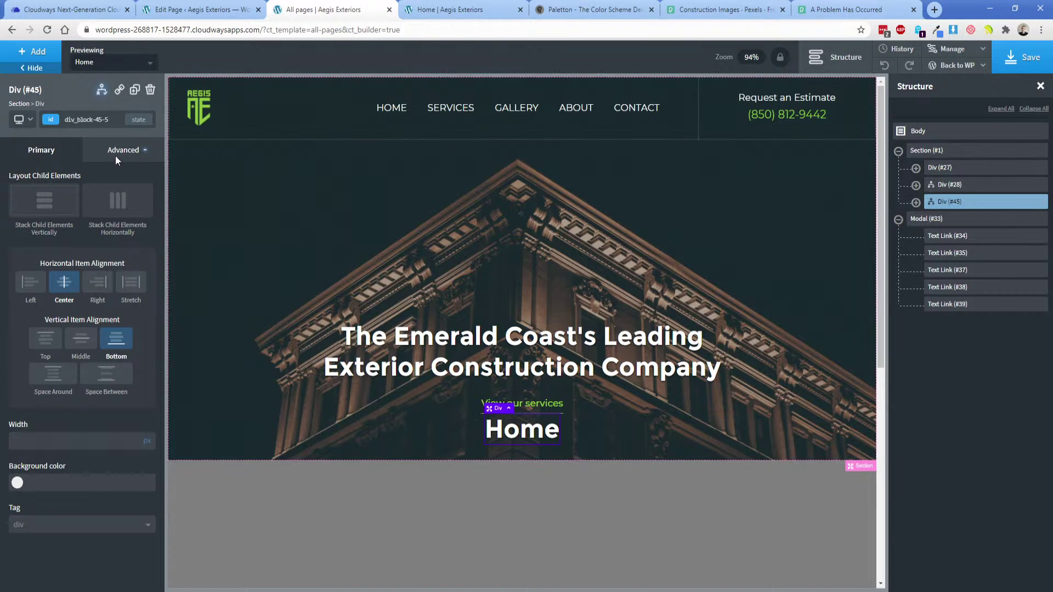
pyautogui.click(101, 89)
pyautogui.click(121, 129)
pyautogui.click(410, 172)
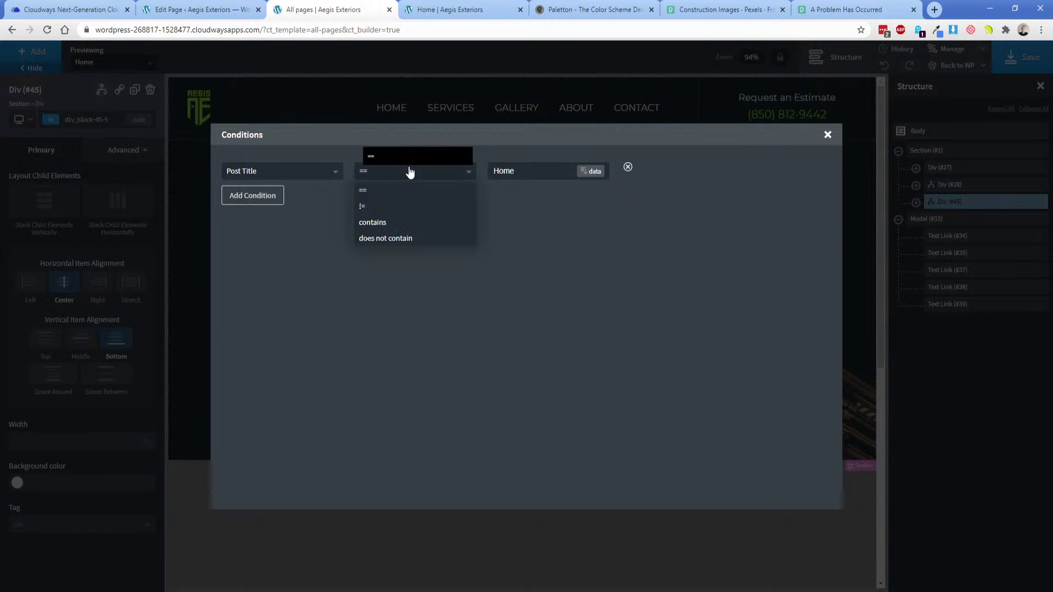
pyautogui.click(383, 207)
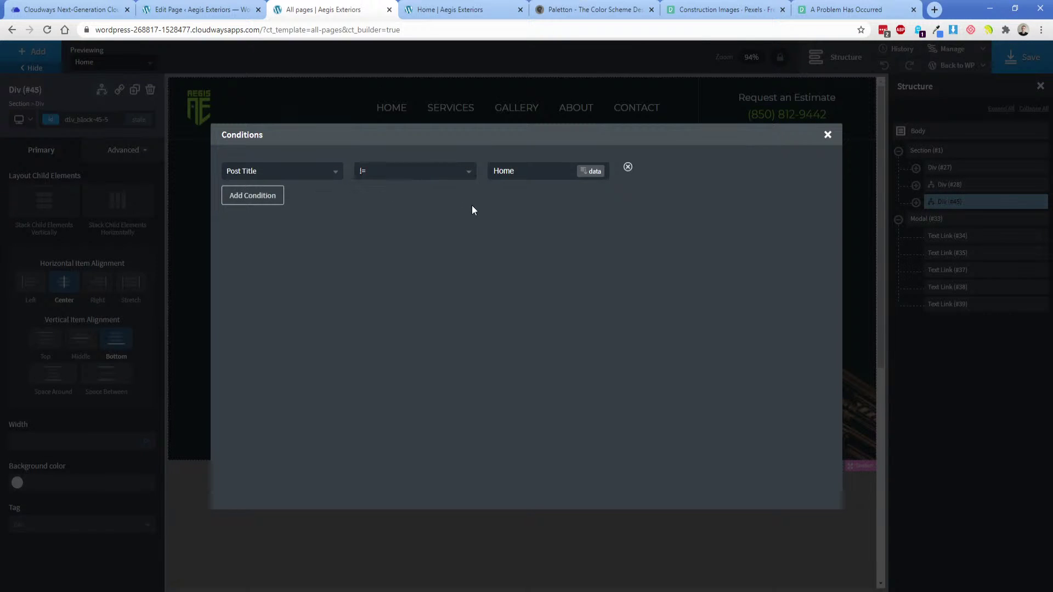
pyautogui.click(827, 135)
# Set the title block to show/hide based on conditions and save the template.
pyautogui.click(102, 90)
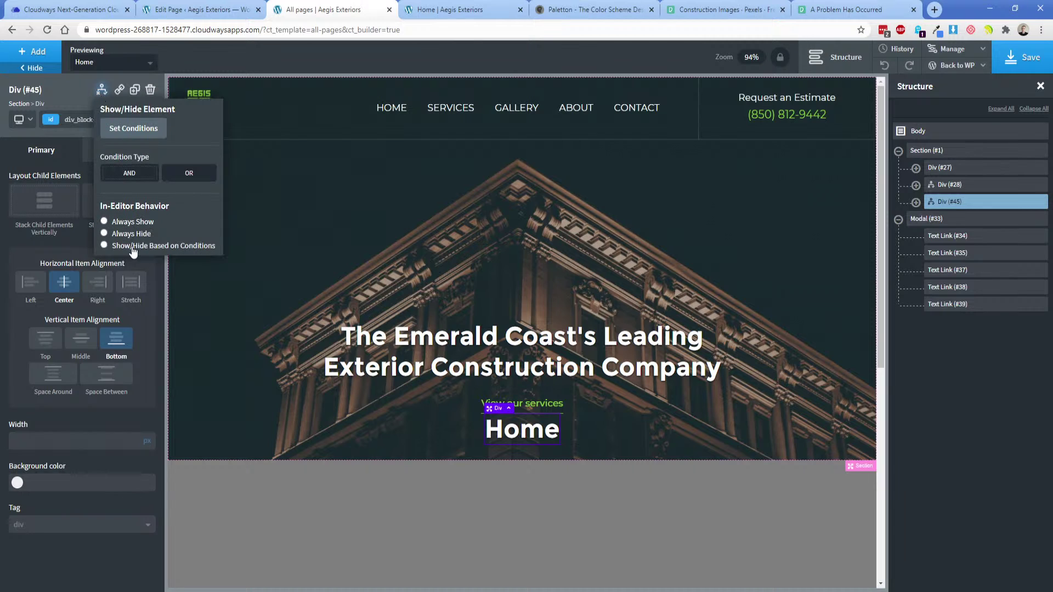
pyautogui.click(133, 249)
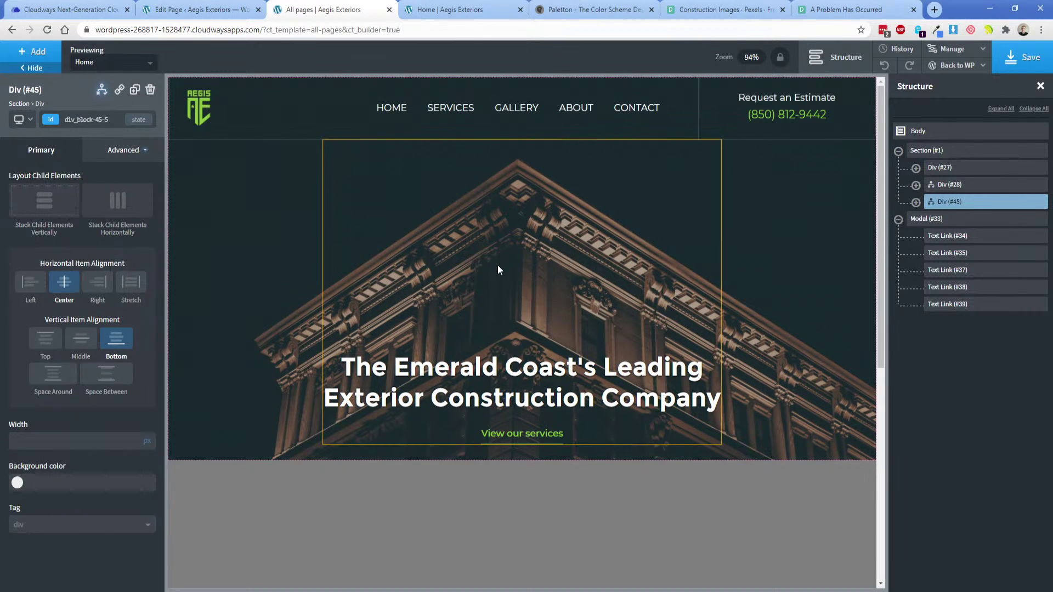
pyautogui.click(1012, 61)
pyautogui.click(938, 156)
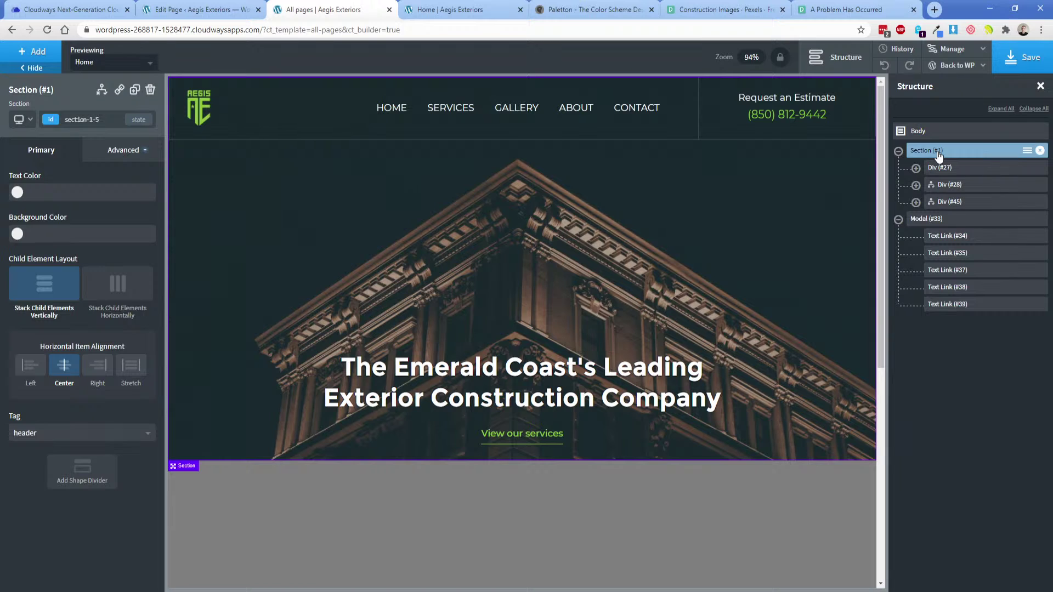
# Check Div #27's sizing, then delete Section #1's 75 vh height and save the template.
pyautogui.click(936, 169)
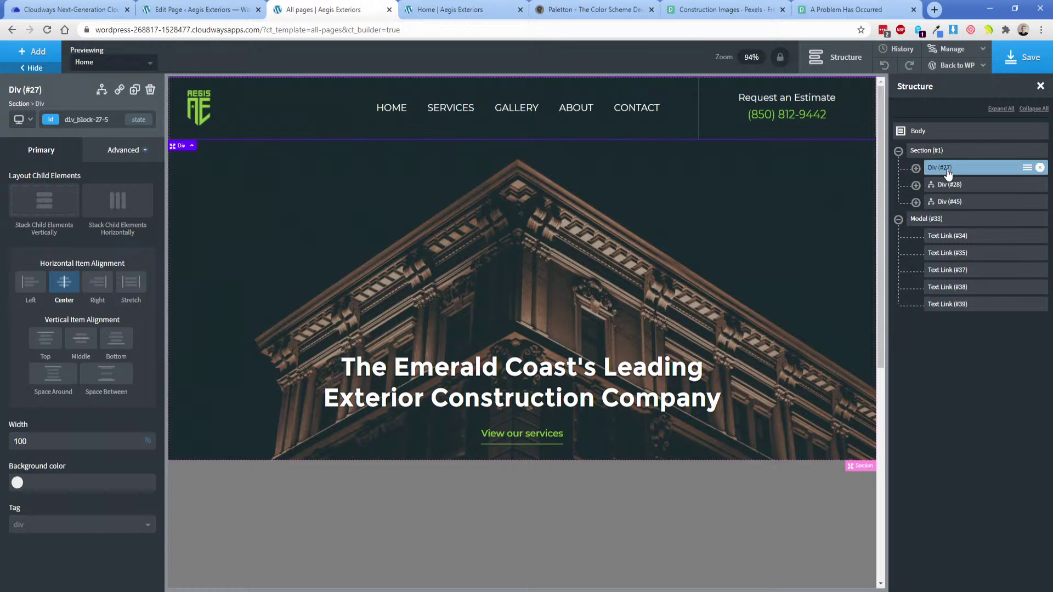
pyautogui.click(126, 150)
pyautogui.click(106, 216)
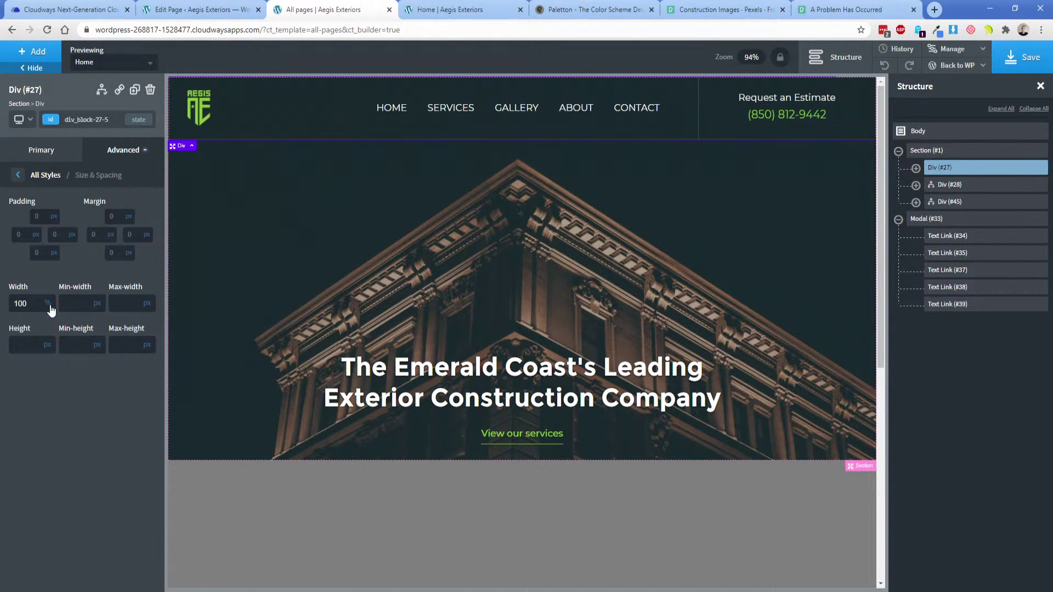
pyautogui.click(932, 150)
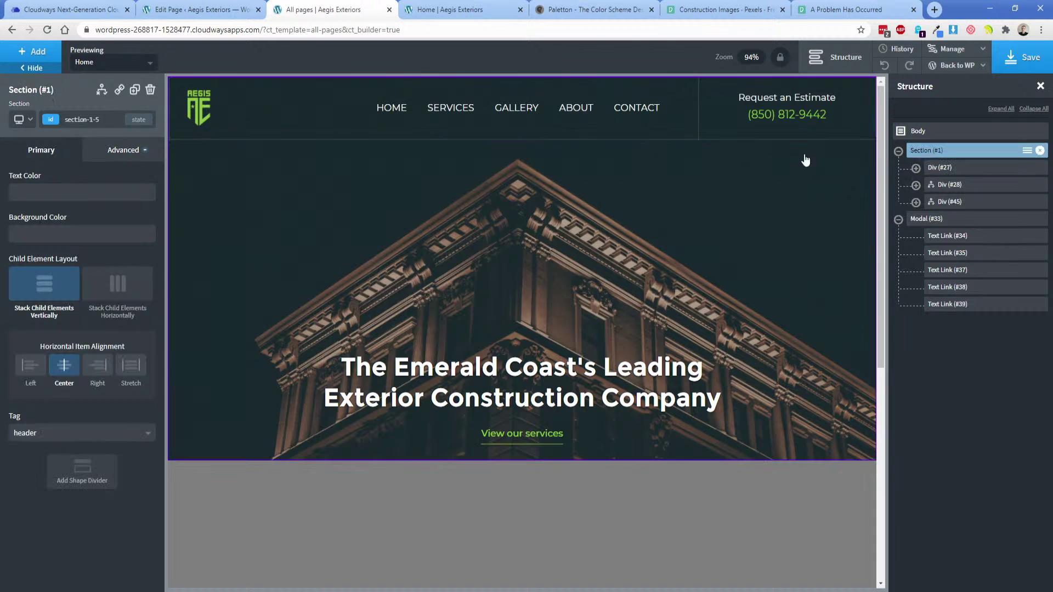
pyautogui.click(118, 149)
pyautogui.click(93, 211)
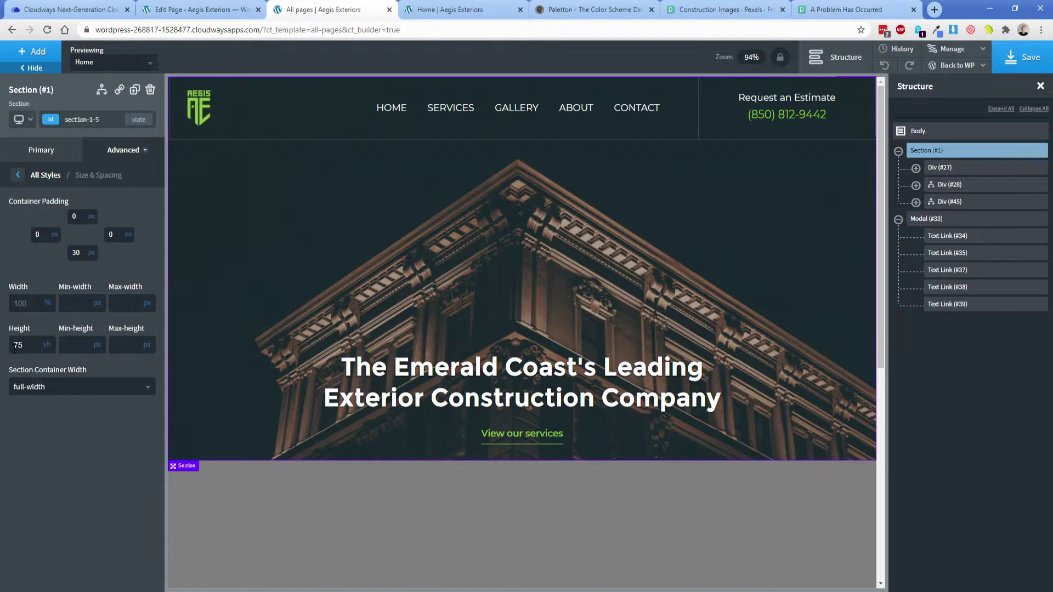
pyautogui.moveTo(14, 347); pyautogui.dragTo(20, 346)
pyautogui.press('BackSpace')
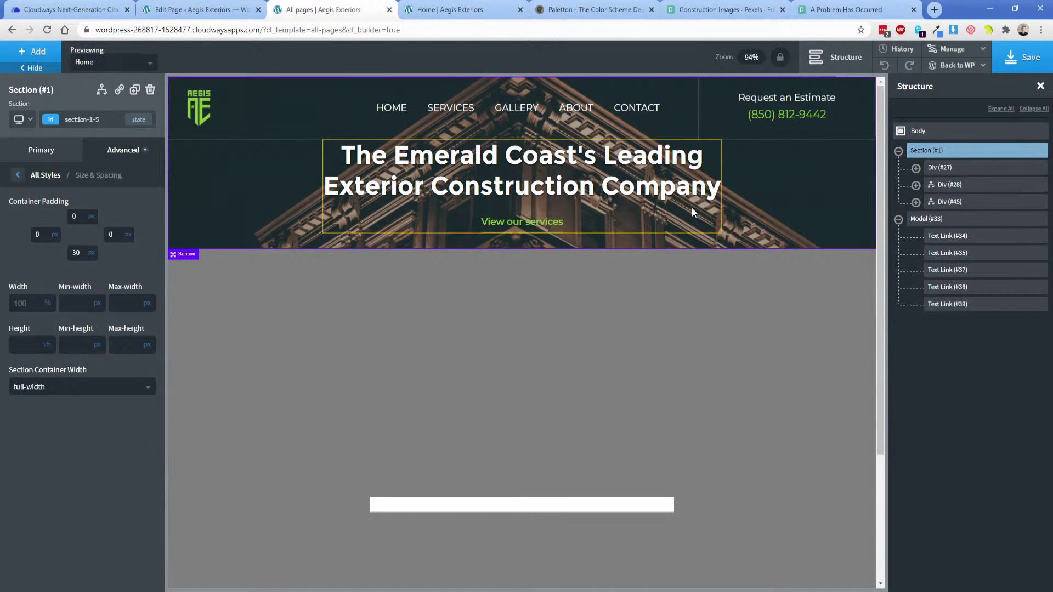
pyautogui.click(954, 167)
pyautogui.click(1024, 60)
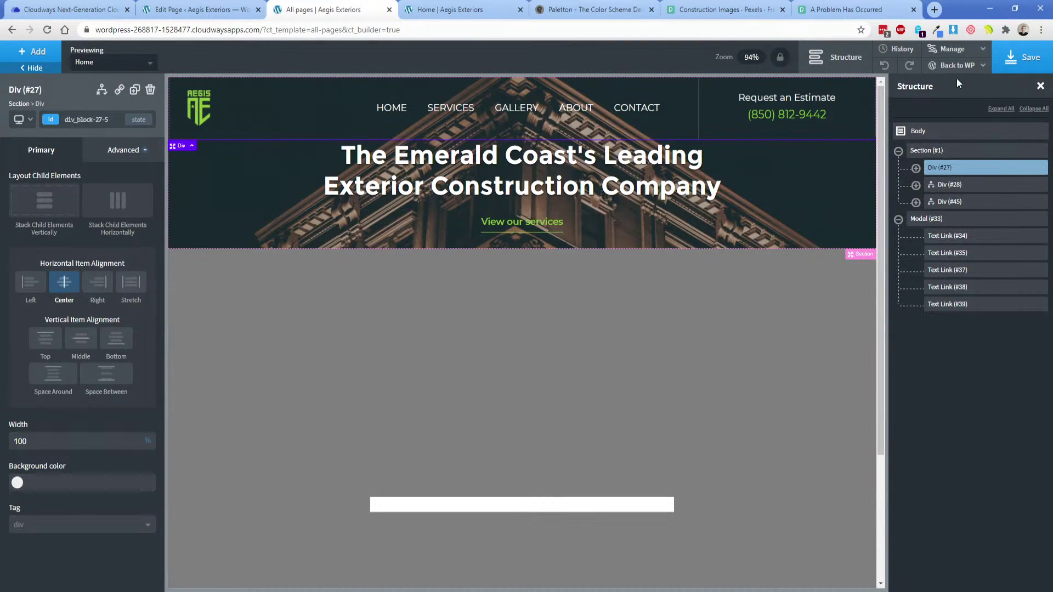
# Wrap Div #27 in a new centred div with a height of 75 vh.
pyautogui.click(1026, 167)
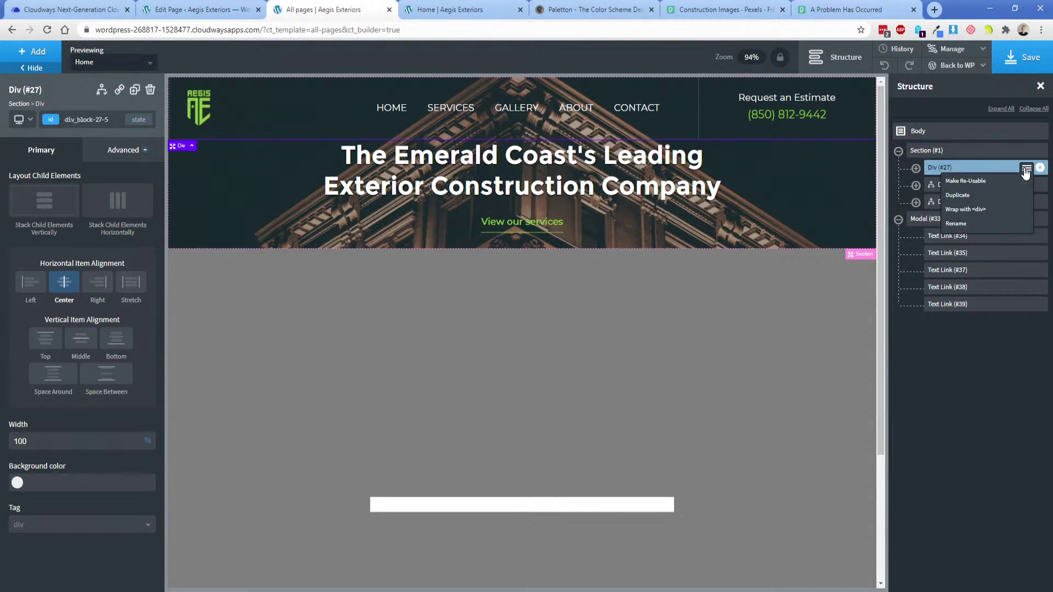
pyautogui.click(981, 214)
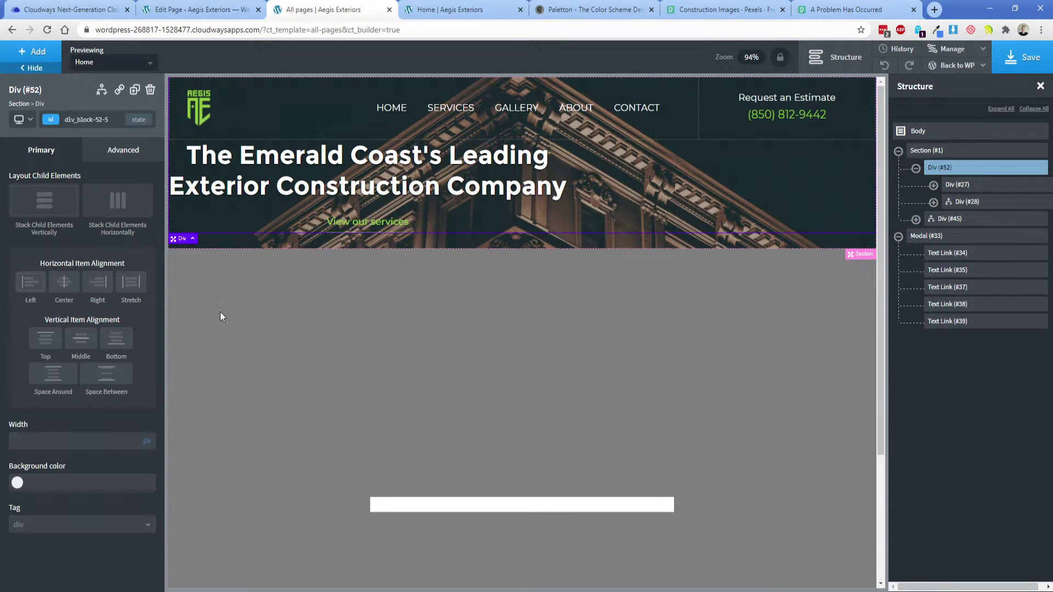
pyautogui.click(74, 286)
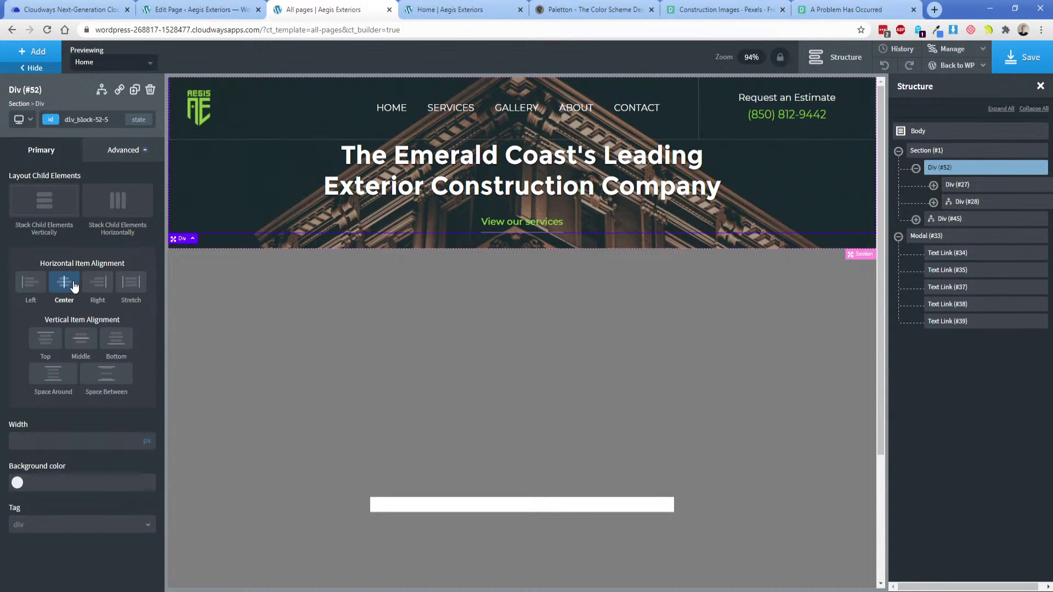
pyautogui.click(125, 150)
pyautogui.click(55, 207)
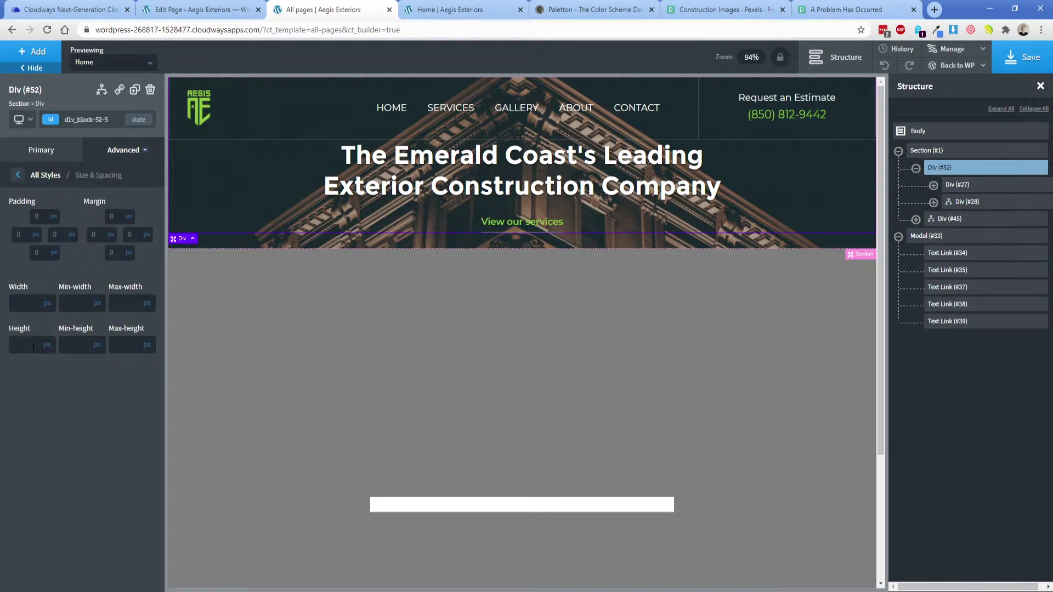
pyautogui.click(33, 346)
pyautogui.write('75')
pyautogui.moveTo(47, 348)
pyautogui.click(56, 384)
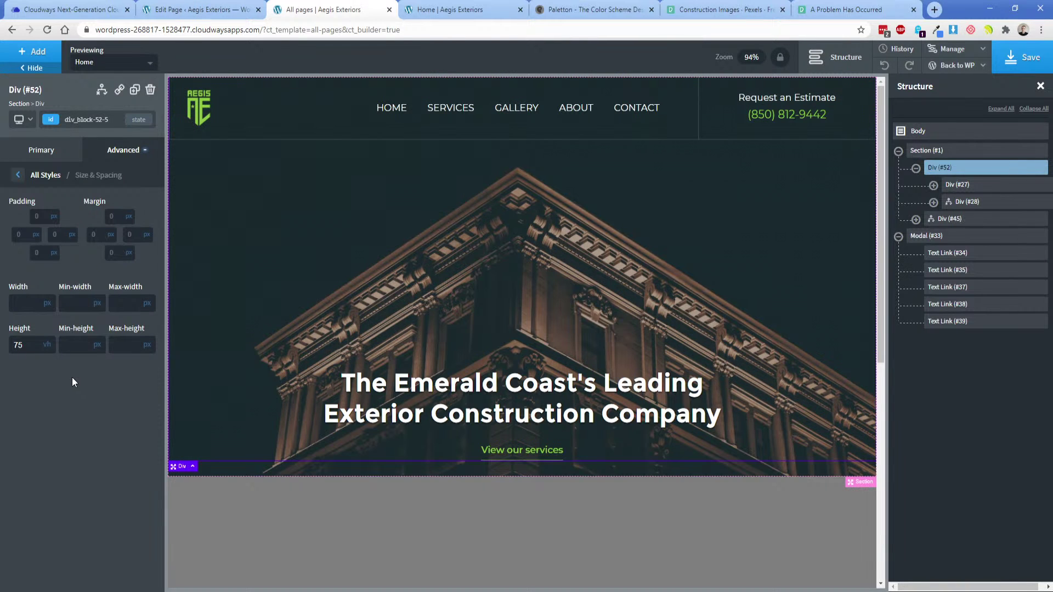
# Drag Div #27 out so it sits above the Div #52 wrapper.
pyautogui.click(958, 186)
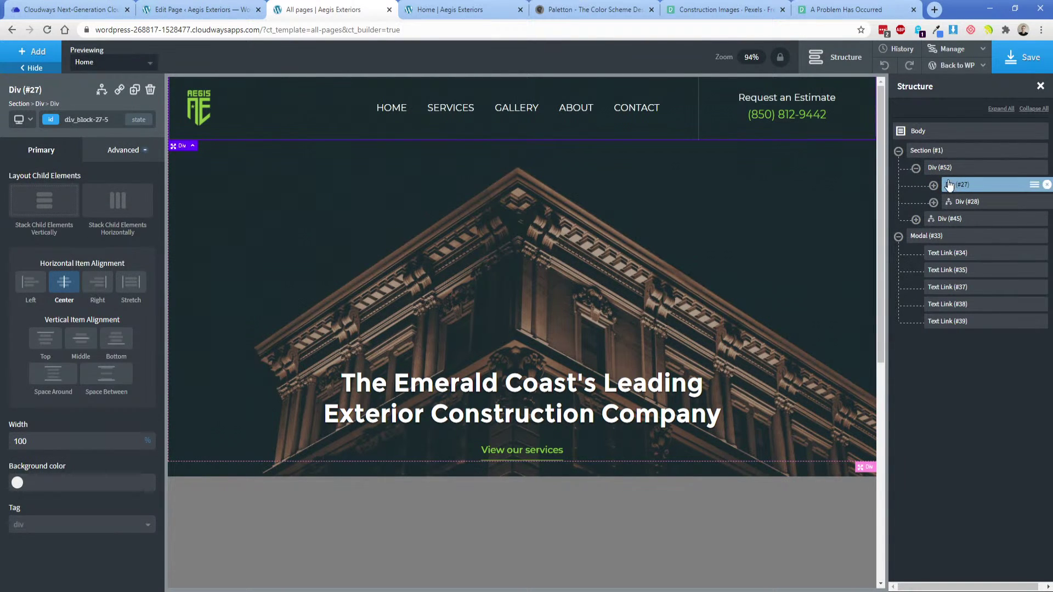
pyautogui.click(939, 170)
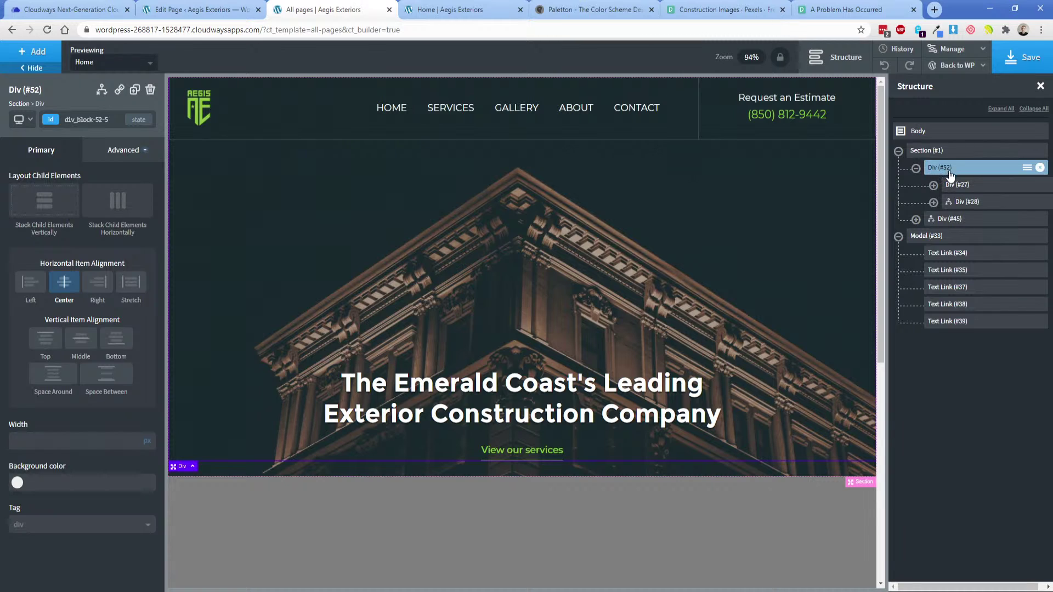
pyautogui.click(950, 219)
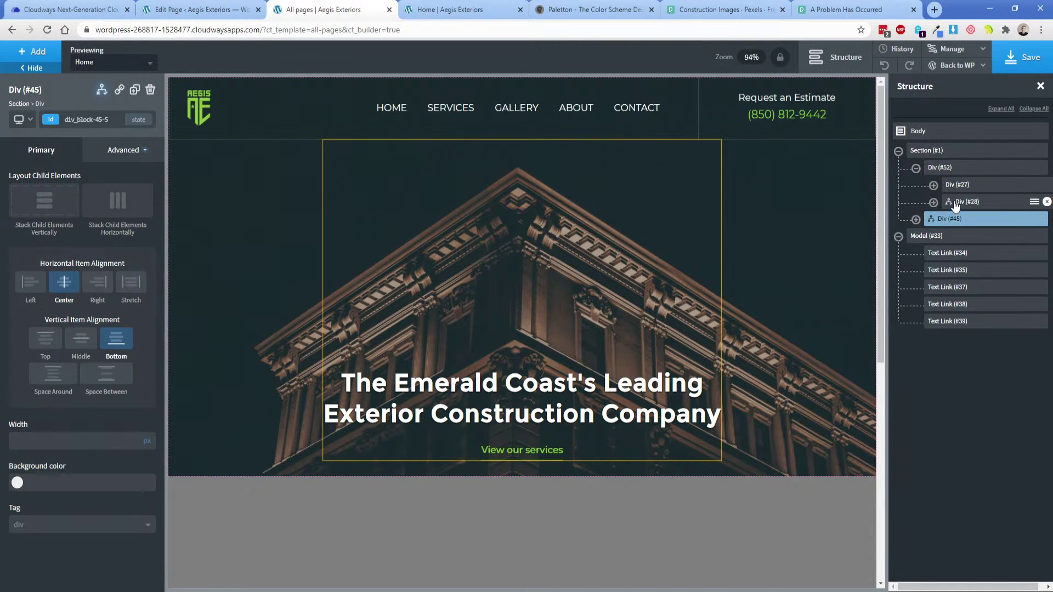
pyautogui.click(942, 172)
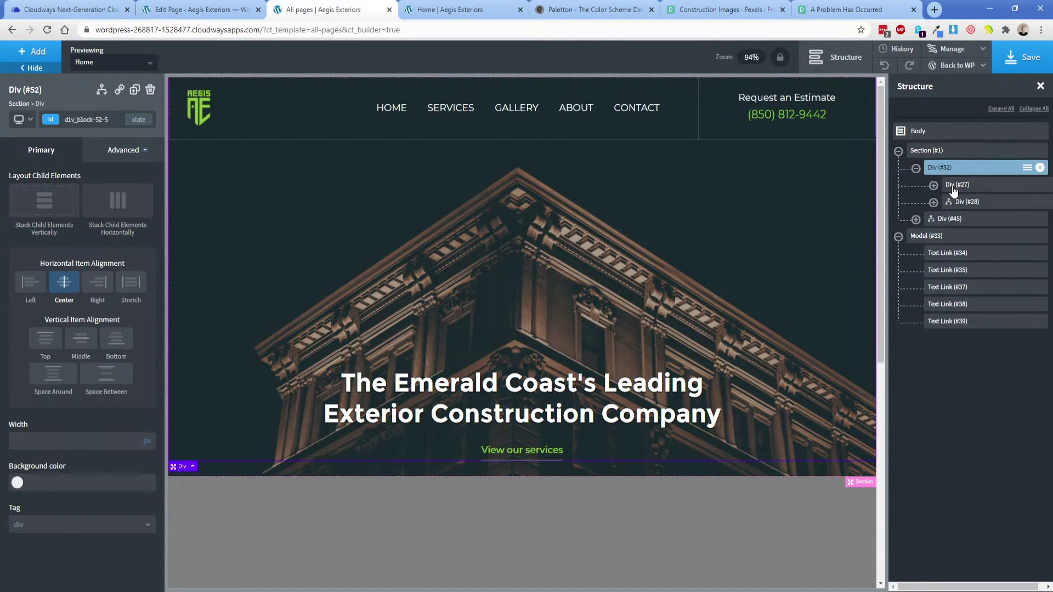
pyautogui.click(954, 186)
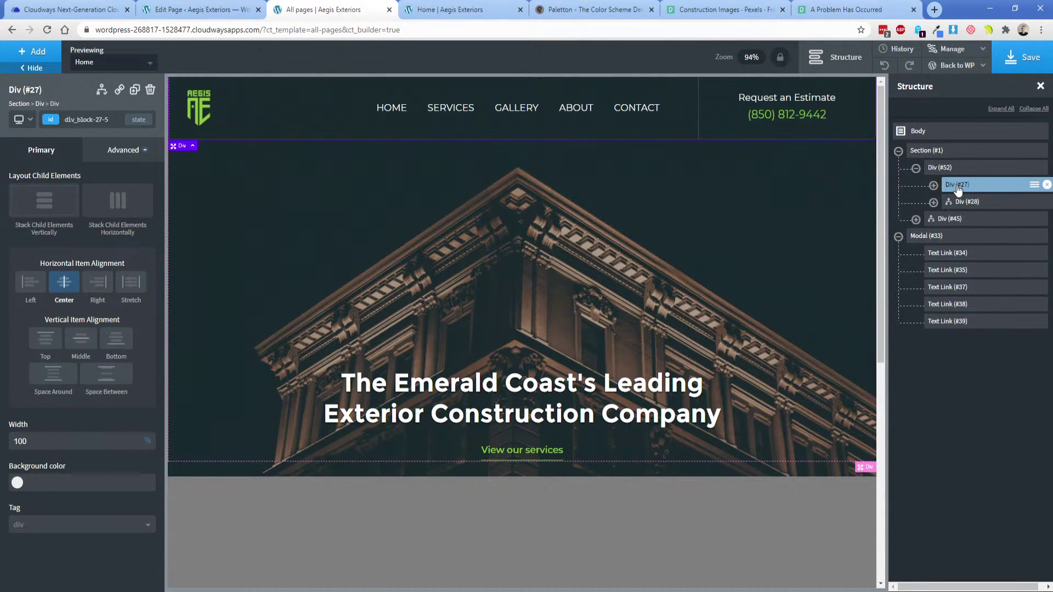
pyautogui.moveTo(955, 186); pyautogui.dragTo(945, 169)
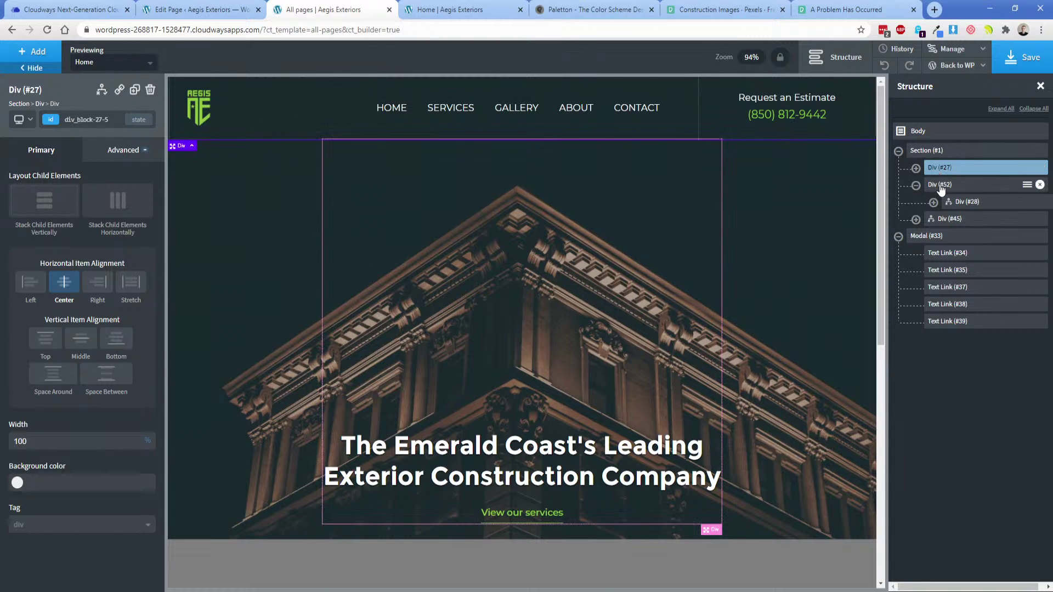
# Change the Div #52 wrapper's height from 75 to 65.
pyautogui.click(944, 186)
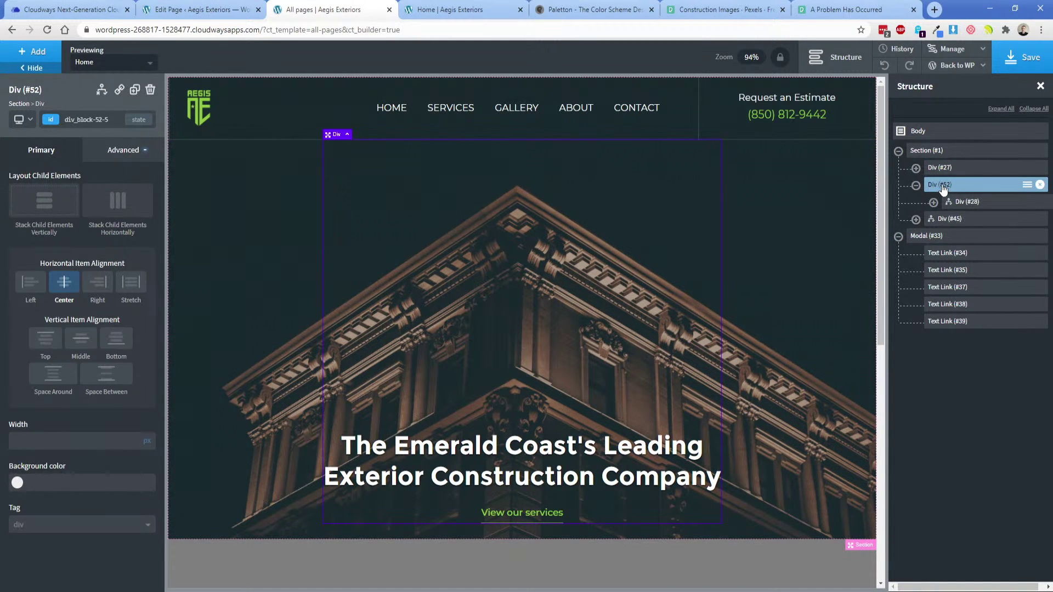
pyautogui.click(116, 150)
pyautogui.click(105, 212)
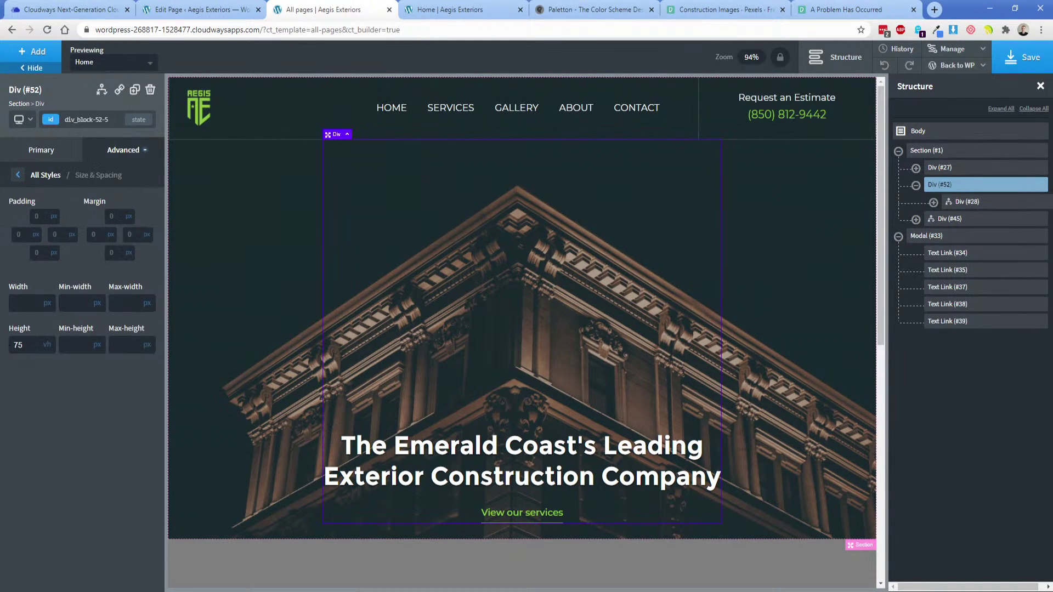
pyautogui.doubleClick(24, 345)
pyautogui.write('65')
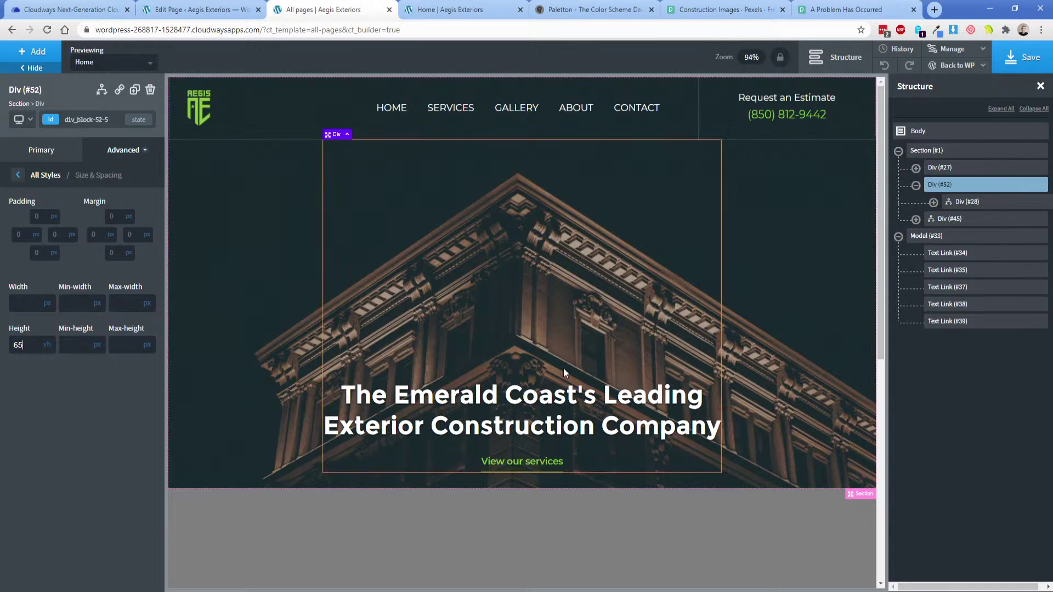
# Set Div #45's top and bottom padding to 25 and save the template.
pyautogui.click(916, 186)
pyautogui.click(938, 203)
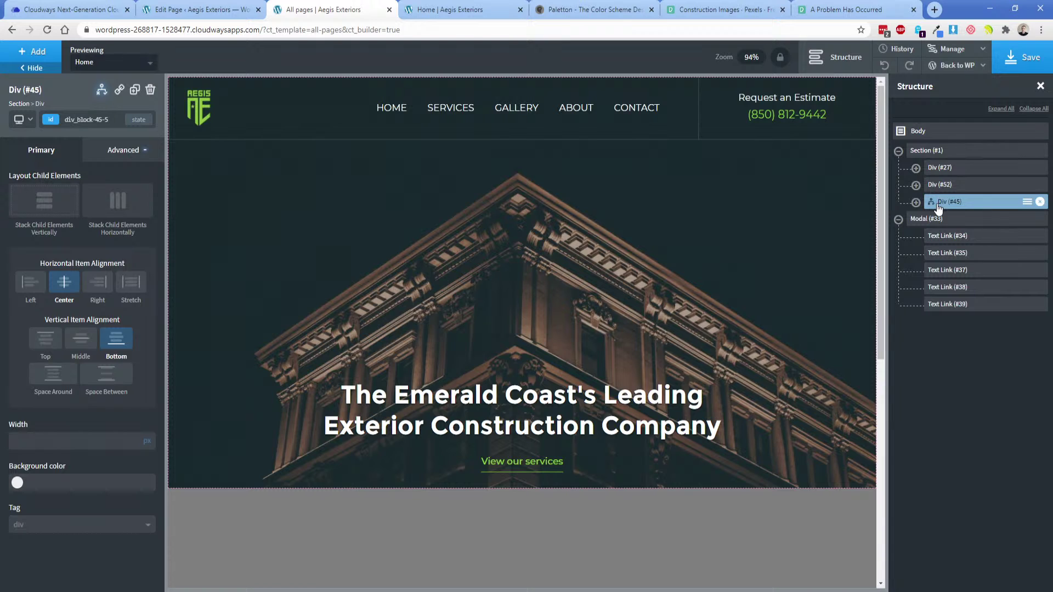
pyautogui.click(123, 150)
pyautogui.click(82, 198)
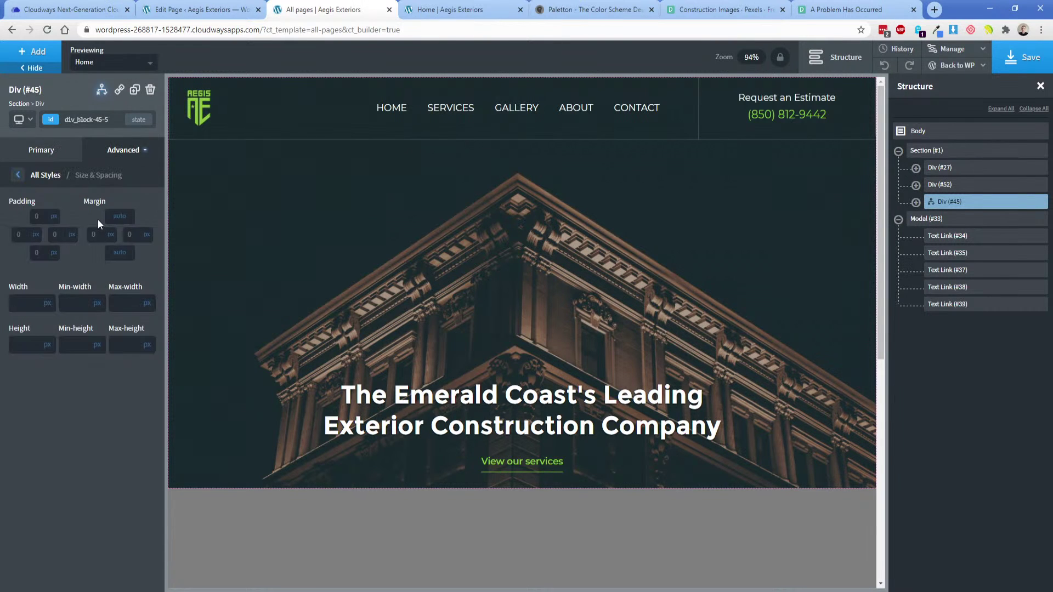
pyautogui.click(41, 216)
pyautogui.write('25')
pyautogui.click(39, 252)
pyautogui.write('25')
pyautogui.click(22, 119)
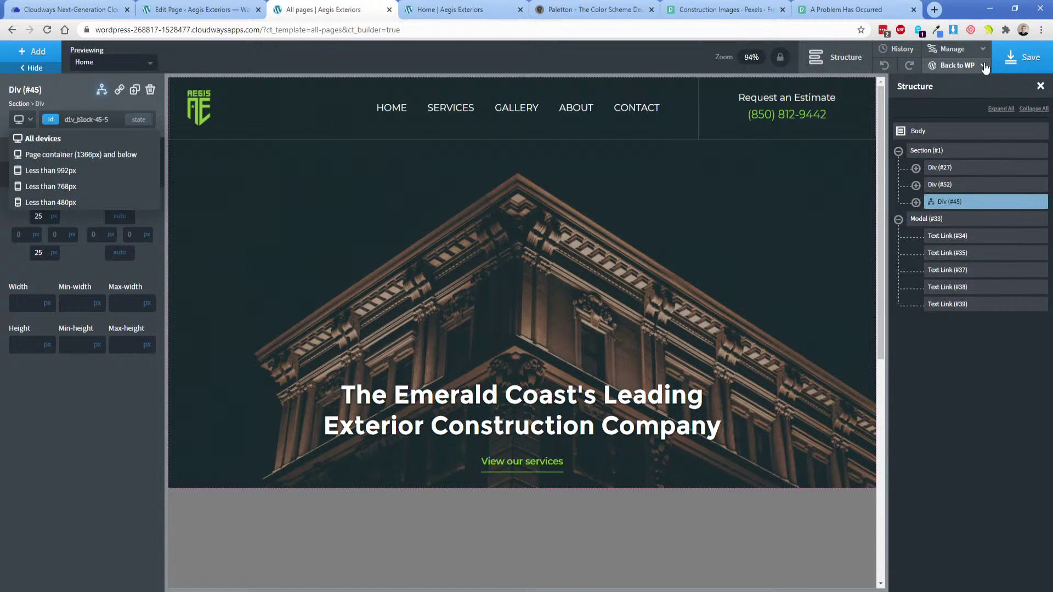
pyautogui.click(1027, 59)
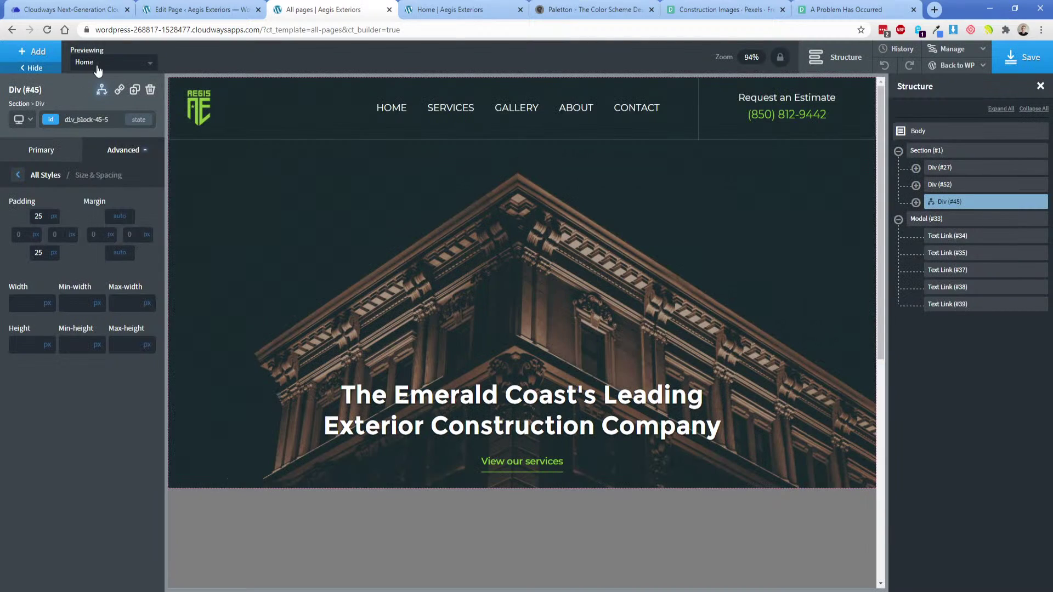
# Preview the Contact page and inspect the header section's size and spacing.
pyautogui.click(96, 65)
pyautogui.click(108, 113)
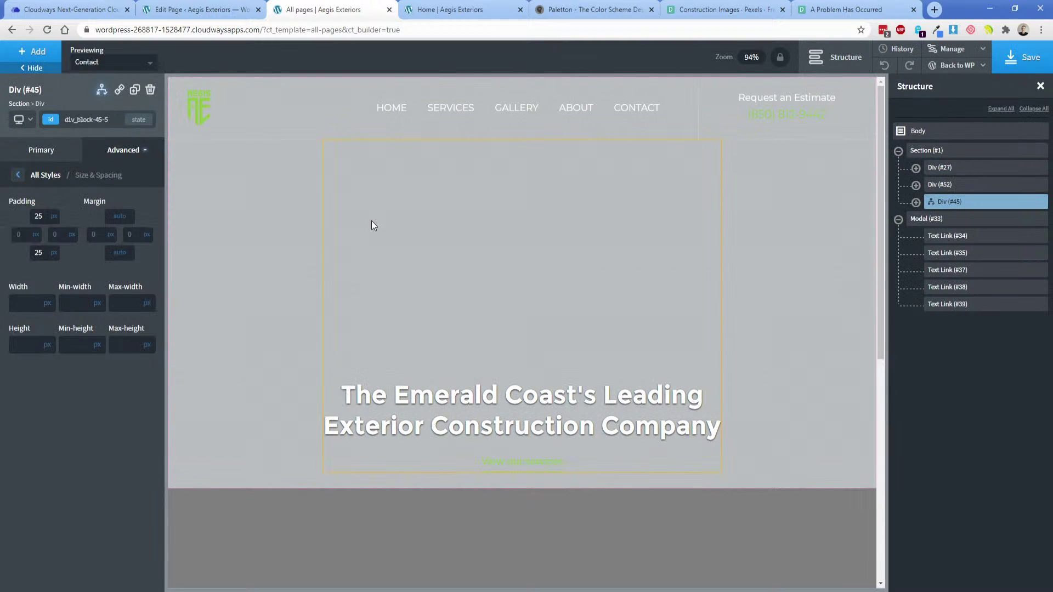
pyautogui.click(318, 261)
pyautogui.click(109, 156)
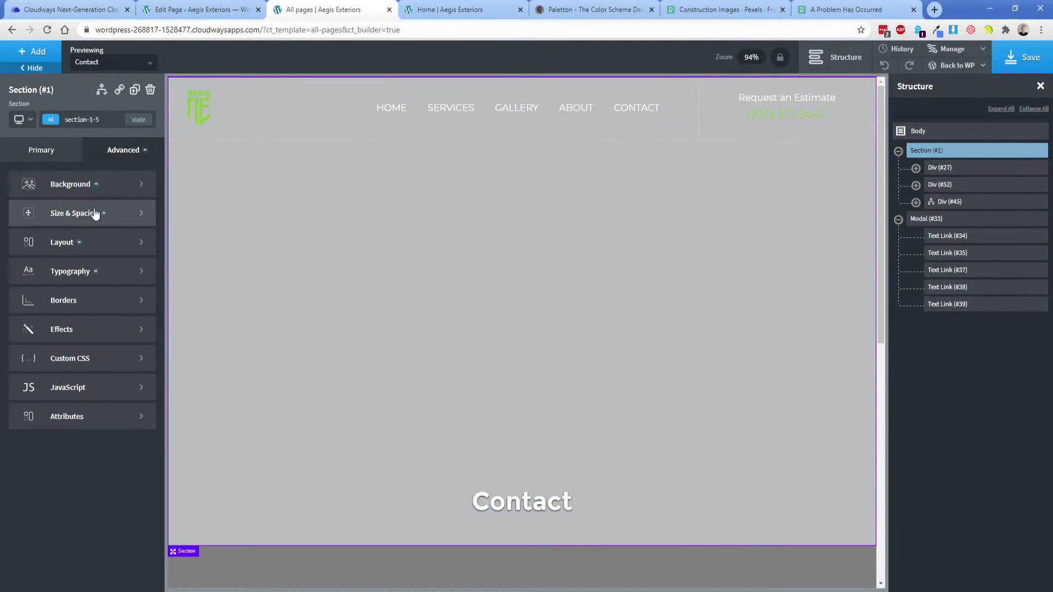
pyautogui.click(94, 213)
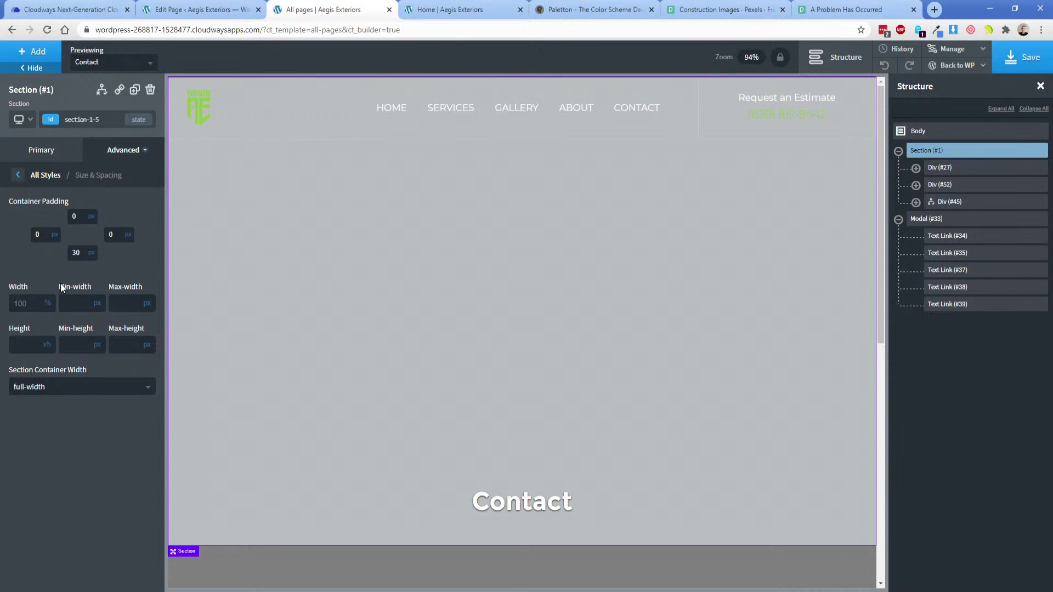
# Switch the preview back to Home and open Div #52's show/hide settings.
pyautogui.click(933, 186)
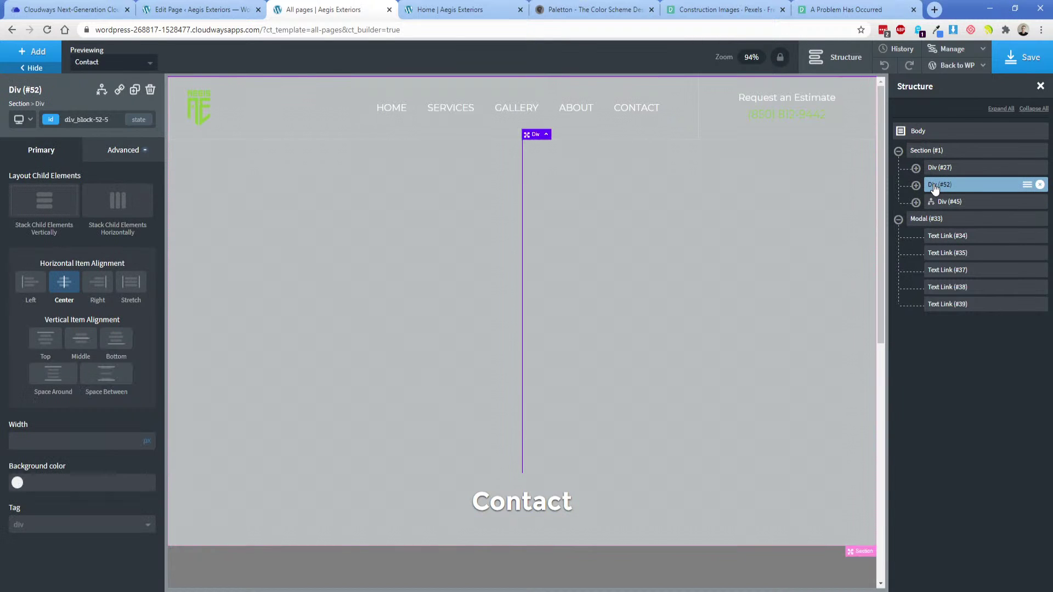
pyautogui.click(915, 185)
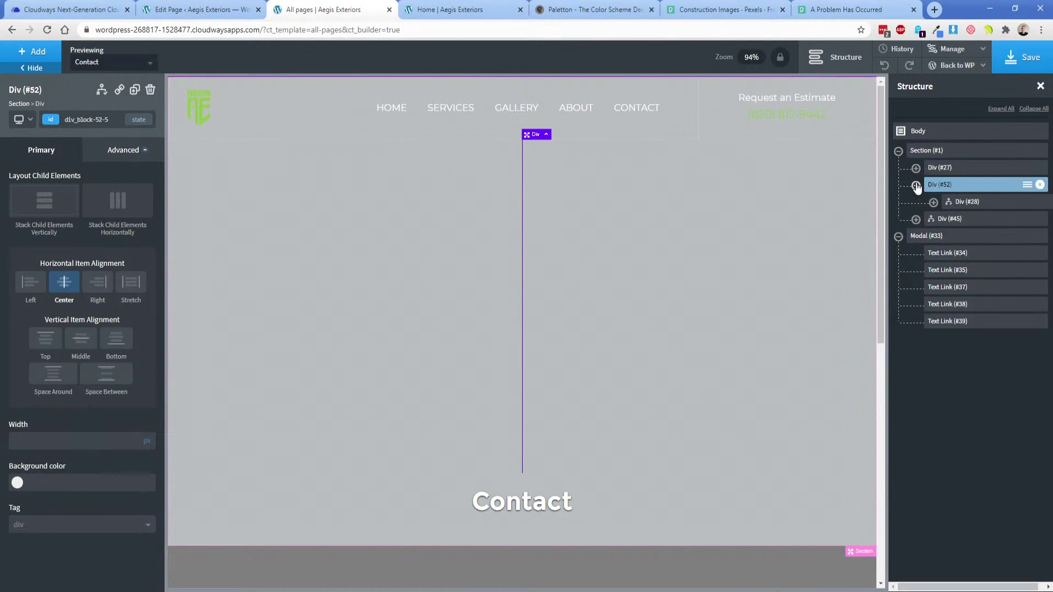
pyautogui.click(915, 185)
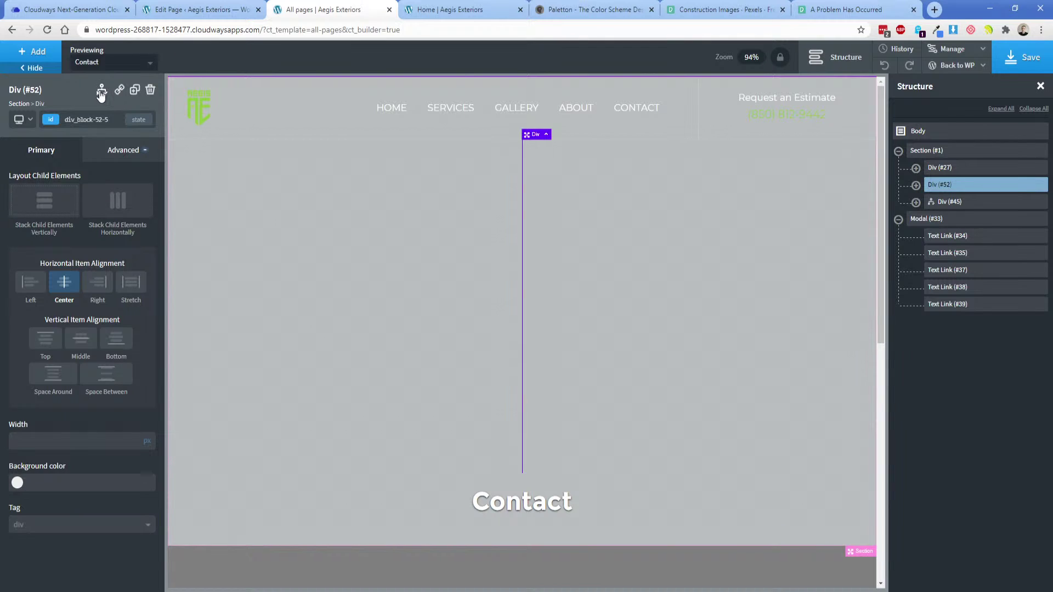
pyautogui.click(116, 69)
pyautogui.click(101, 136)
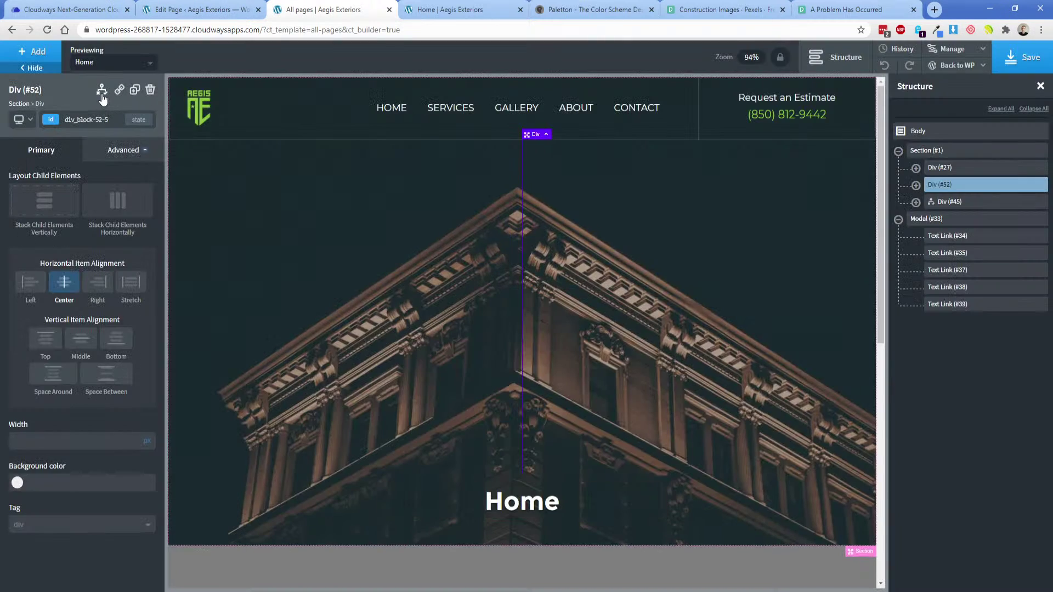
pyautogui.click(102, 90)
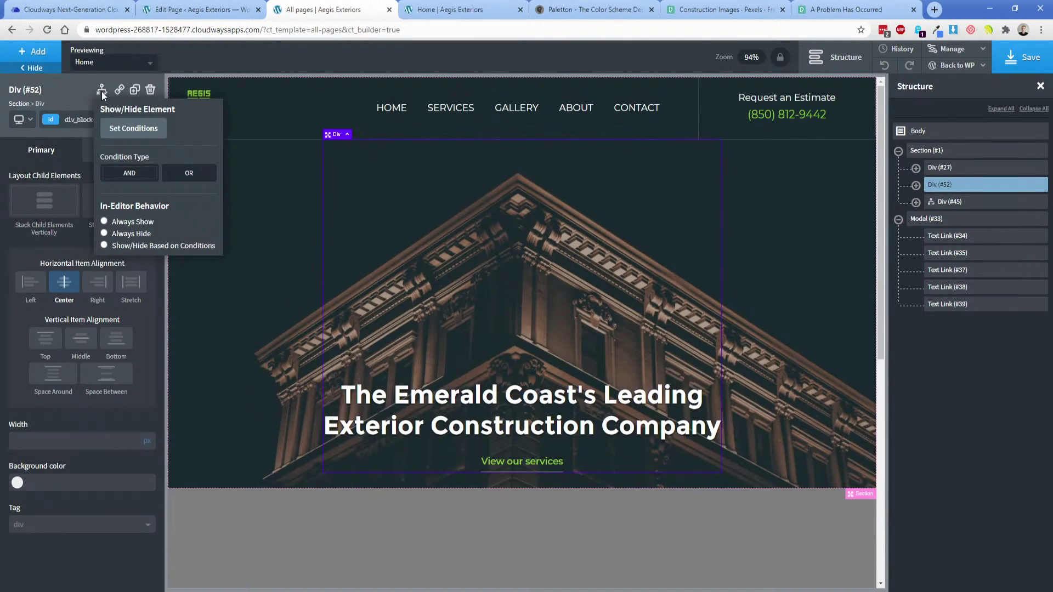
# Add a Post Title equals 'Home' condition to Div #52, then preview the Contact page.
pyautogui.click(133, 132)
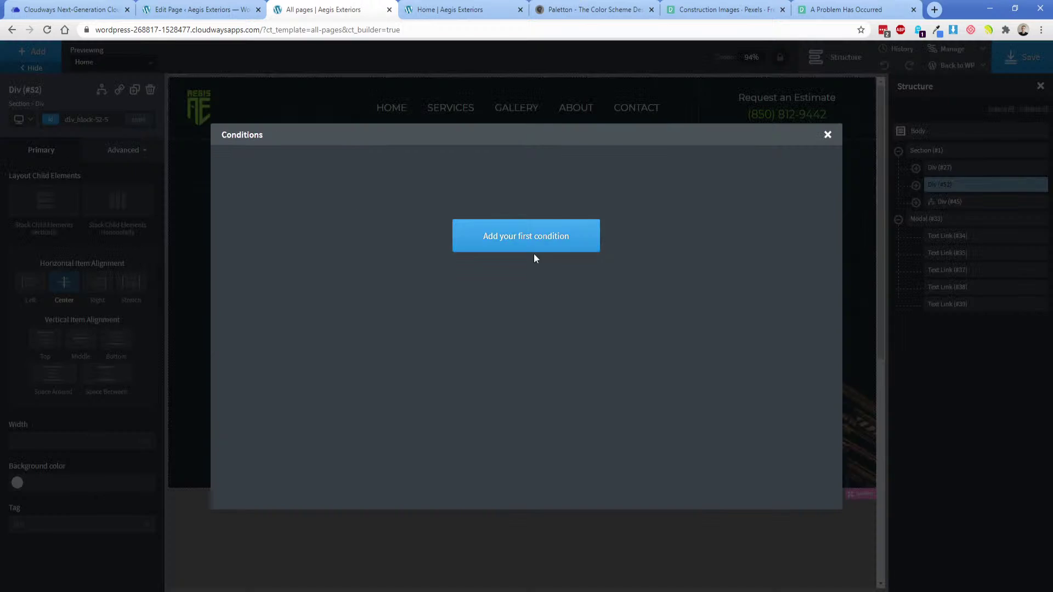
pyautogui.click(532, 247)
pyautogui.click(329, 171)
pyautogui.click(271, 377)
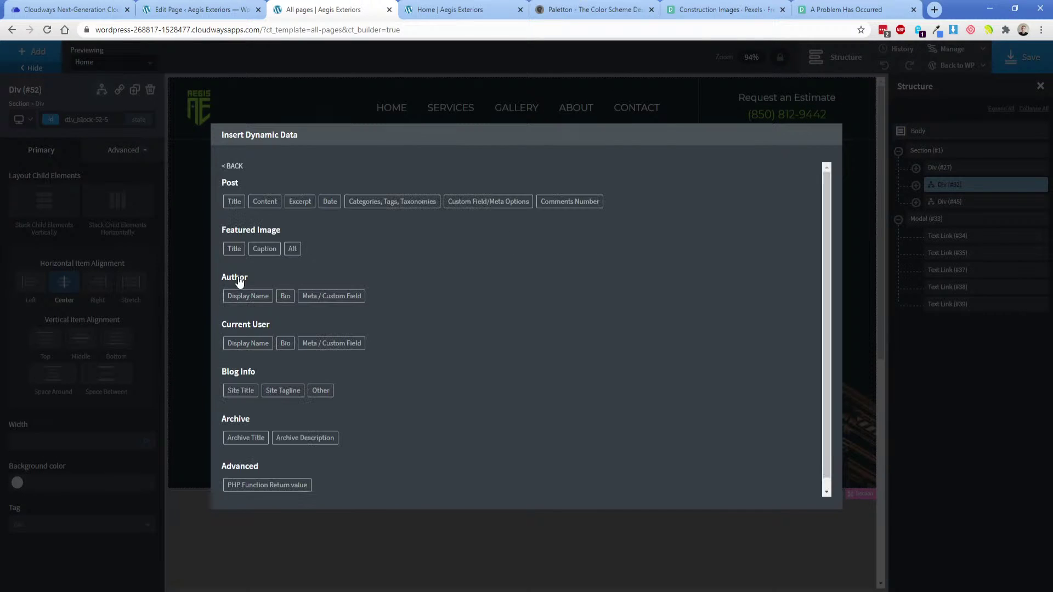
pyautogui.click(233, 174)
pyautogui.click(260, 175)
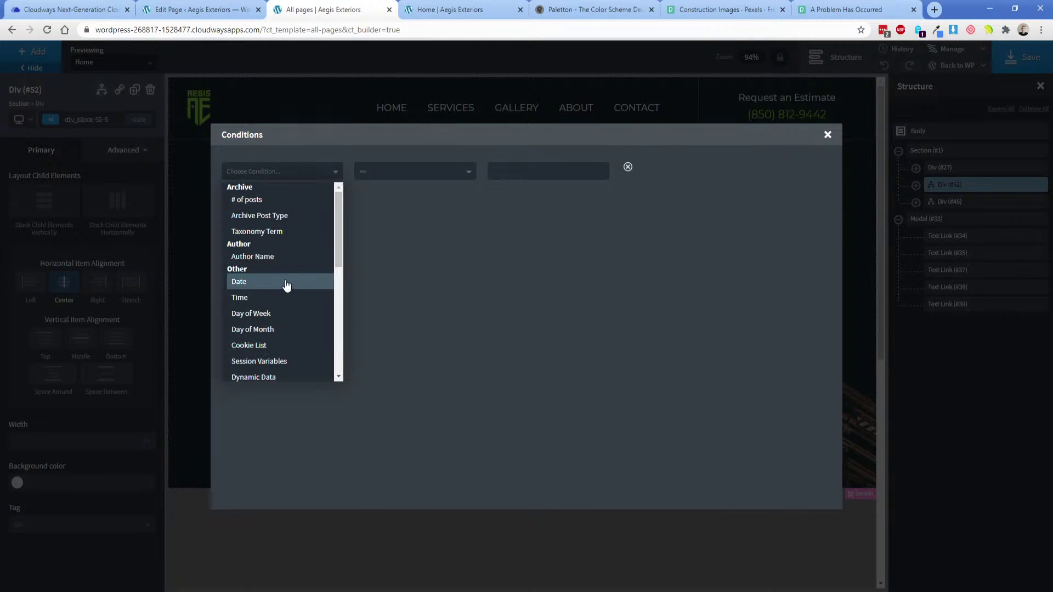
pyautogui.scroll(-3, 280, 285)
pyautogui.click(277, 322)
pyautogui.click(530, 176)
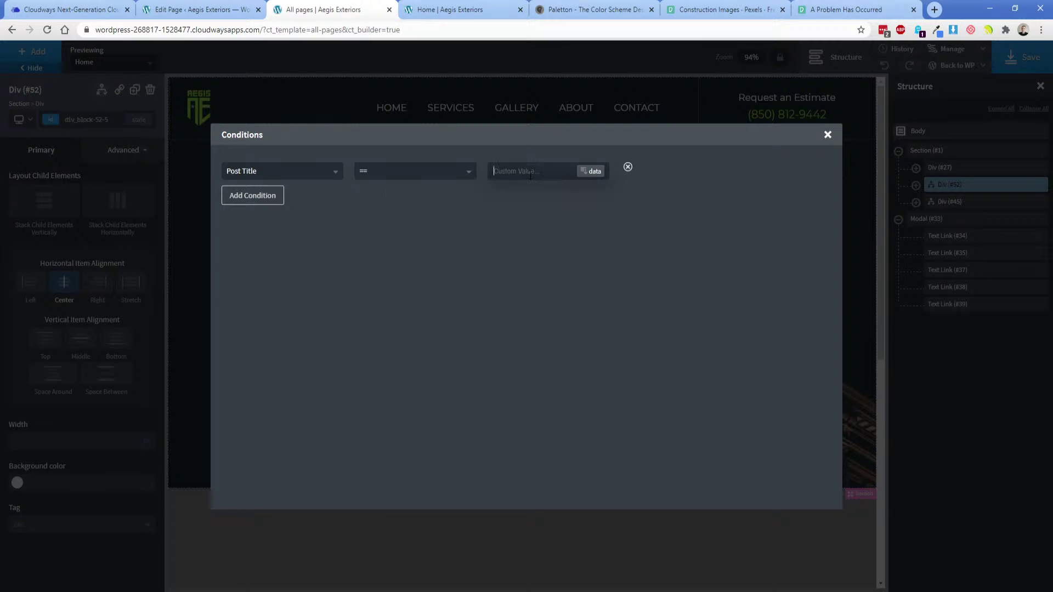
pyautogui.write('Home')
pyautogui.click(827, 134)
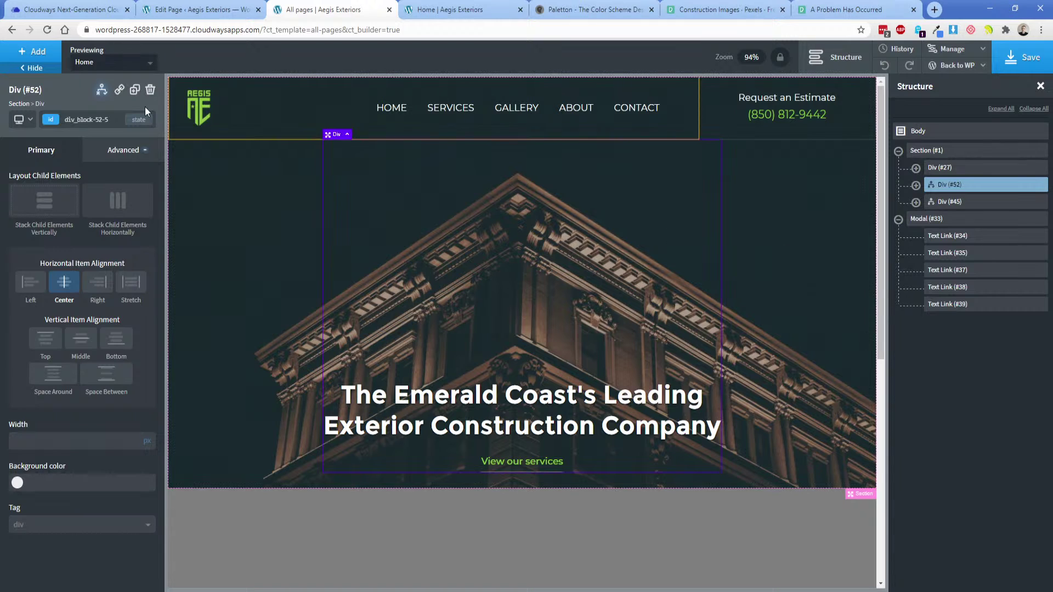
pyautogui.click(93, 64)
pyautogui.click(95, 109)
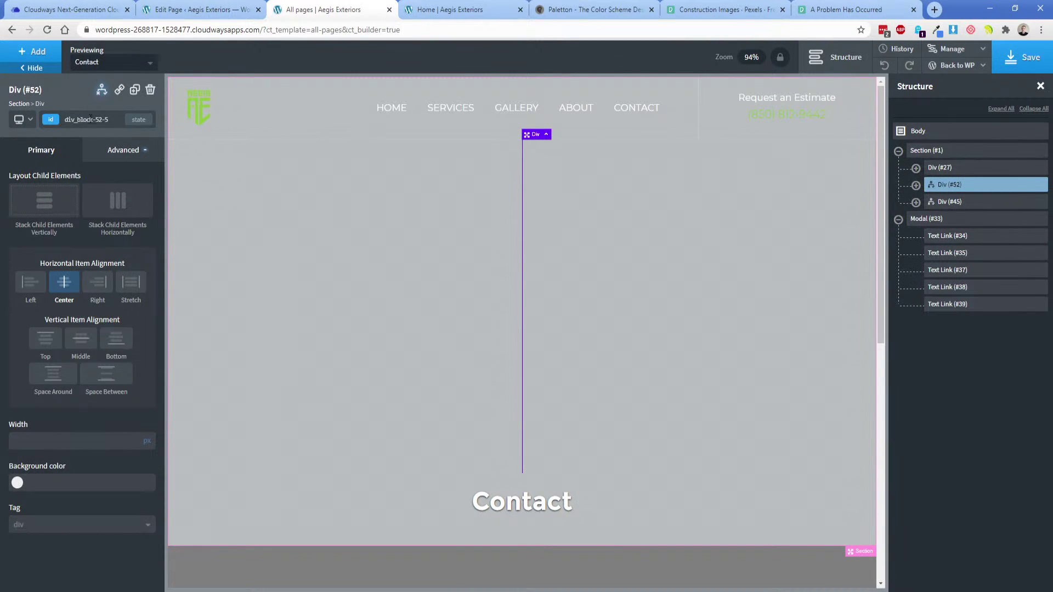
# Set Div #52 to show or hide based on its conditions.
pyautogui.click(102, 89)
pyautogui.click(128, 246)
pyautogui.click(66, 142)
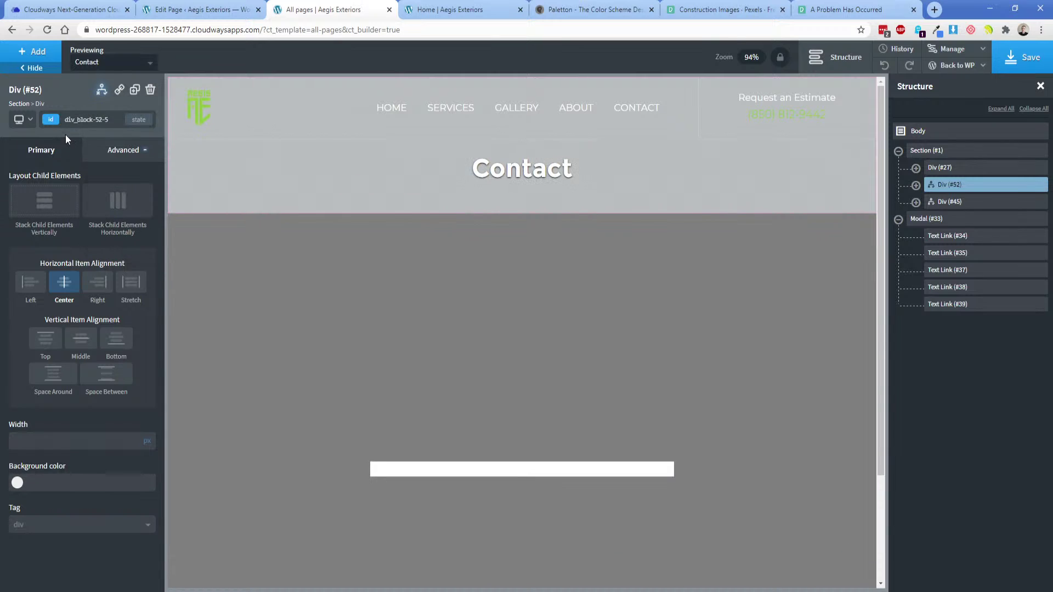
# Set the header Section #1's bottom padding to 0.
pyautogui.click(615, 174)
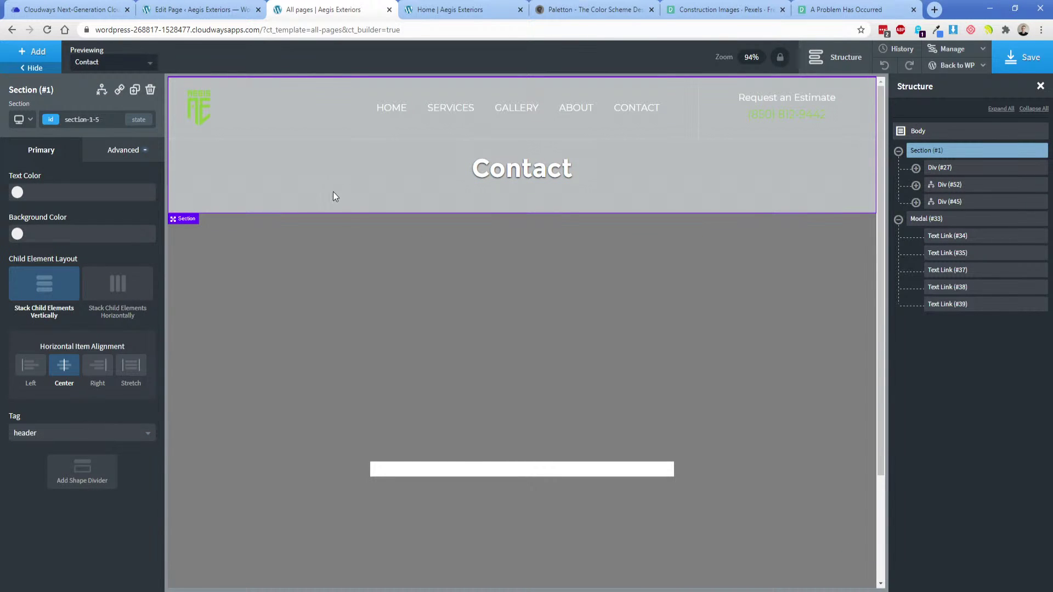
pyautogui.click(118, 156)
pyautogui.click(101, 214)
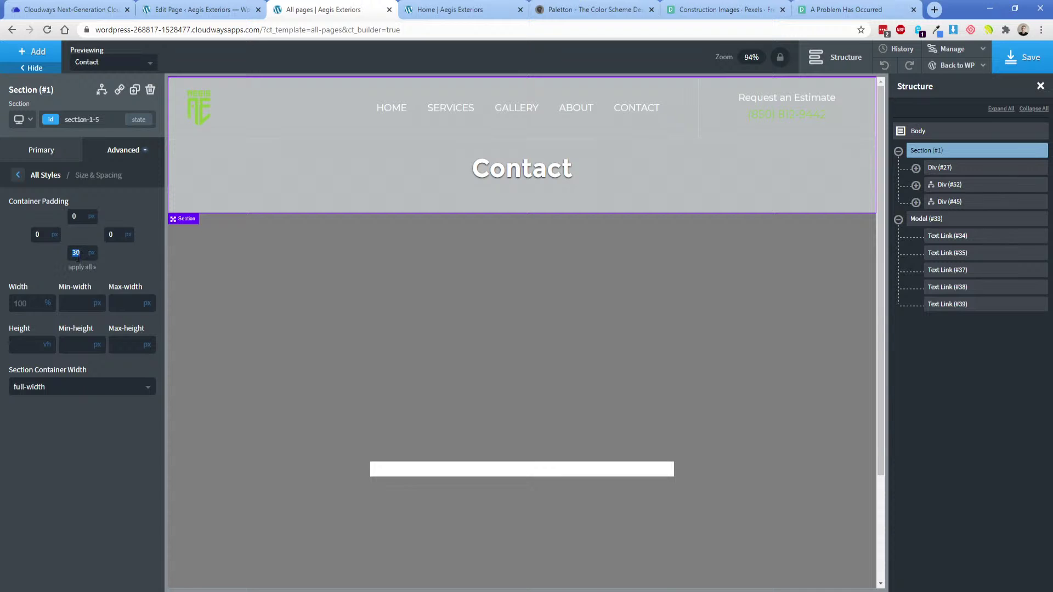
pyautogui.press('BackSpace')
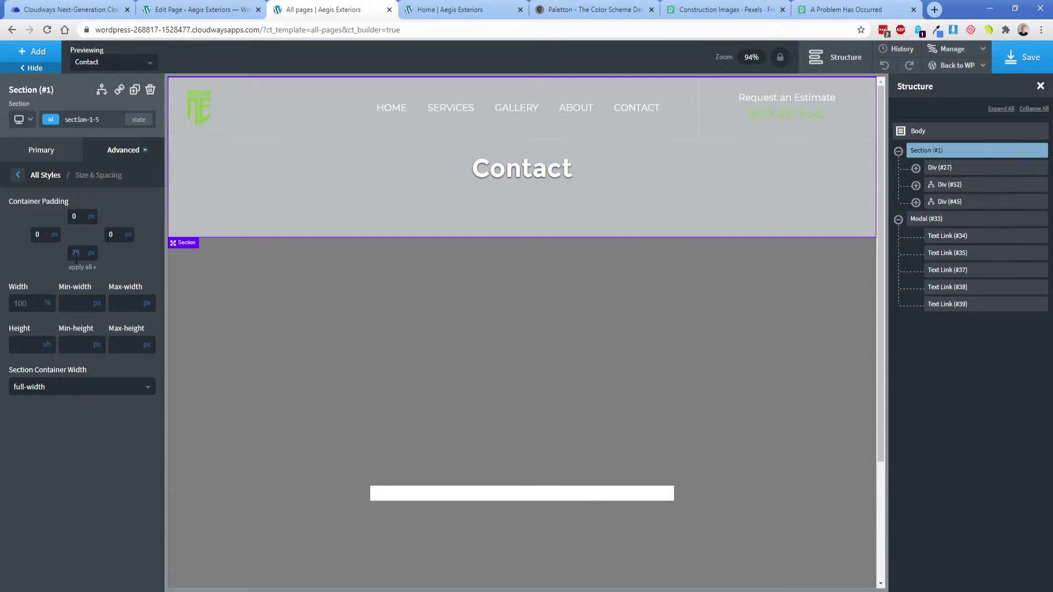
pyautogui.write('0')
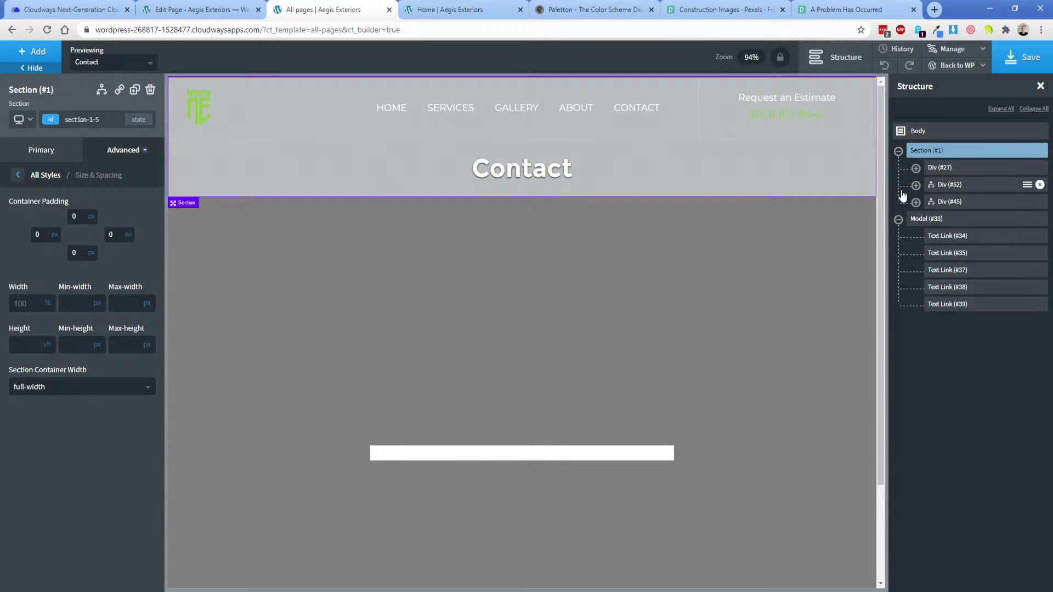
# Give Div #45 50 px top and bottom padding.
pyautogui.click(935, 202)
pyautogui.click(916, 202)
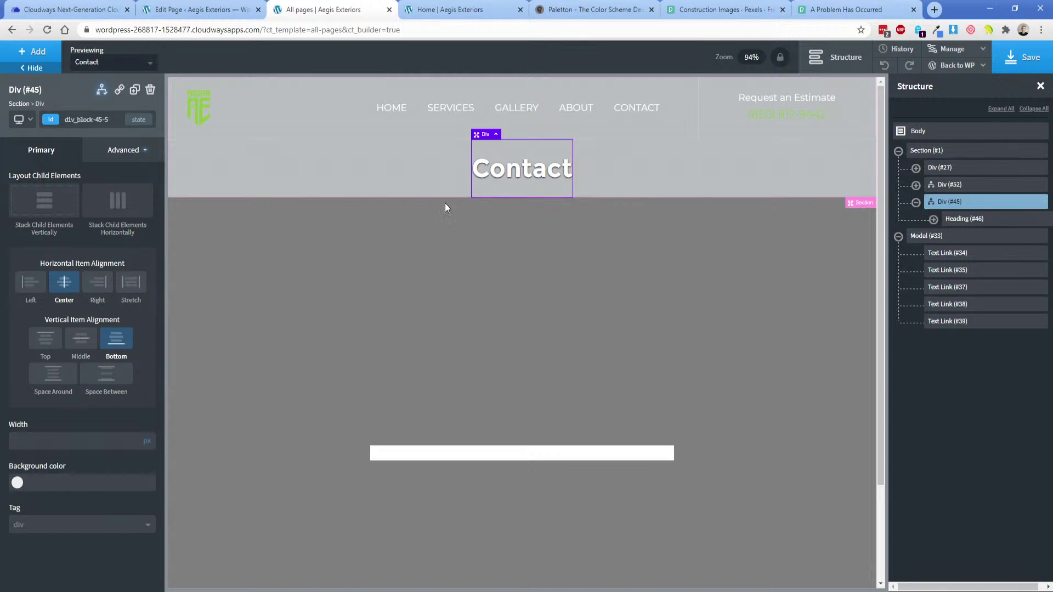
pyautogui.click(126, 151)
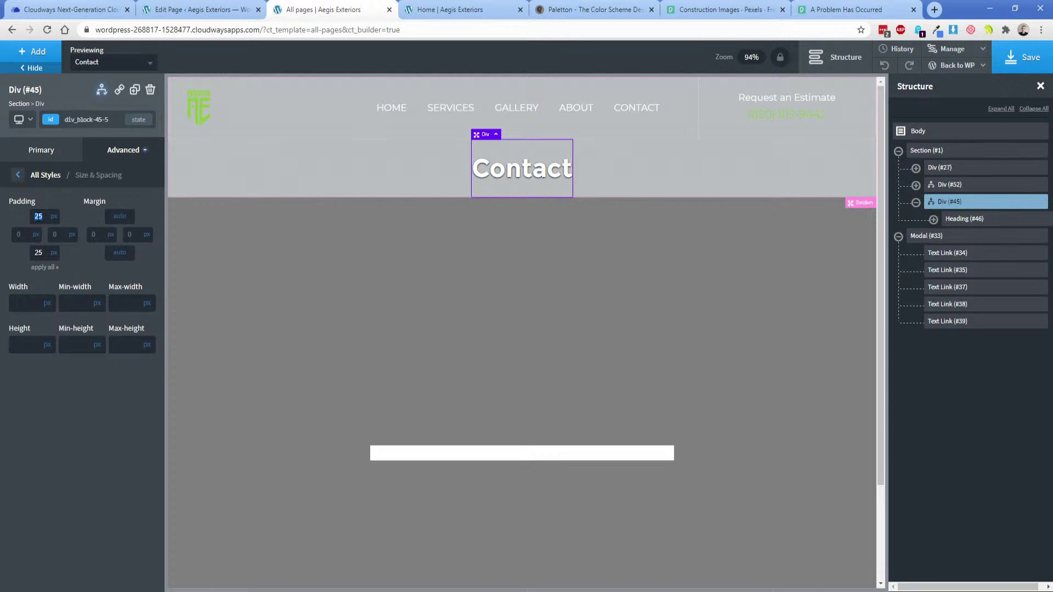
pyautogui.write('50')
pyautogui.doubleClick(38, 252)
pyautogui.write('50')
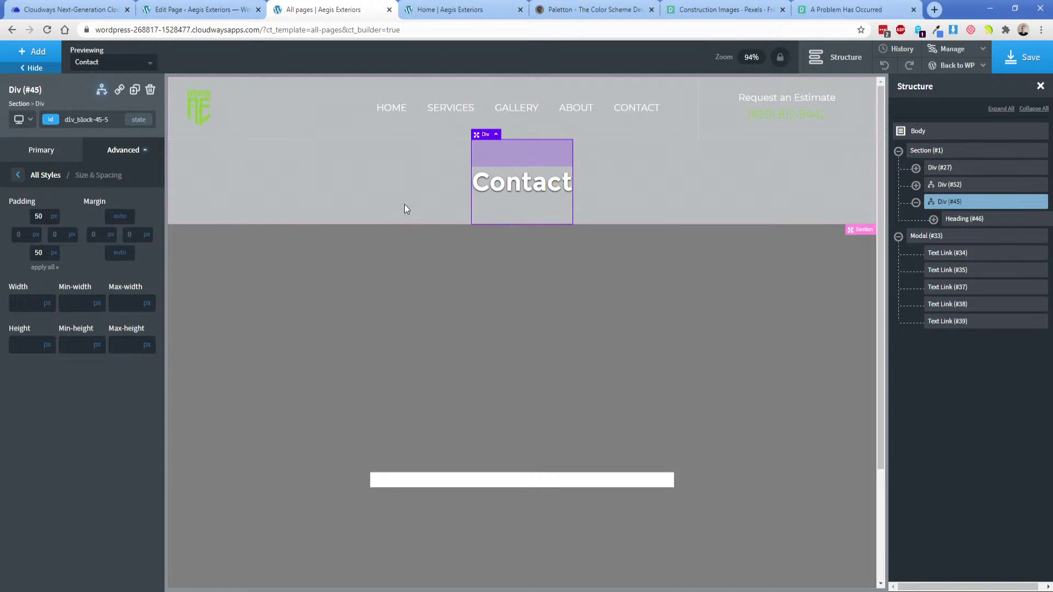
pyautogui.click(366, 175)
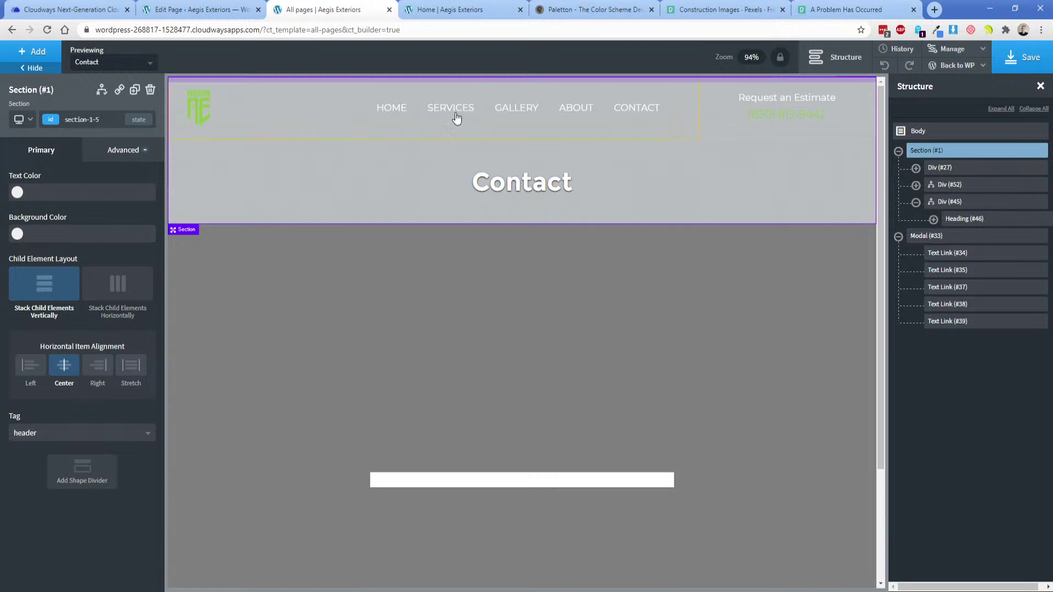
# Save the template and switch the preview to the Home page.
pyautogui.click(1022, 58)
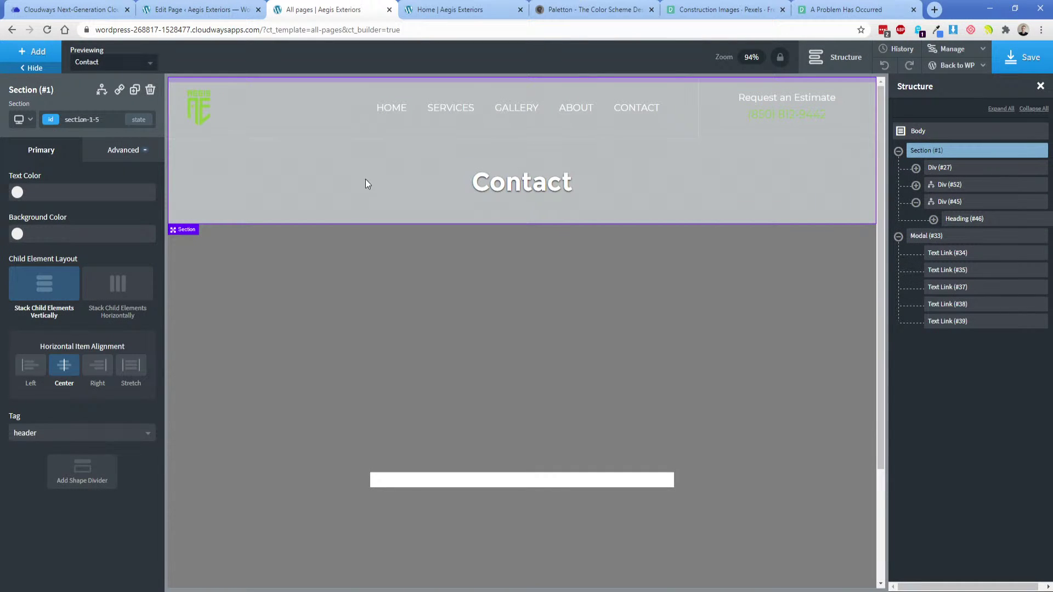
pyautogui.click(24, 120)
pyautogui.click(100, 60)
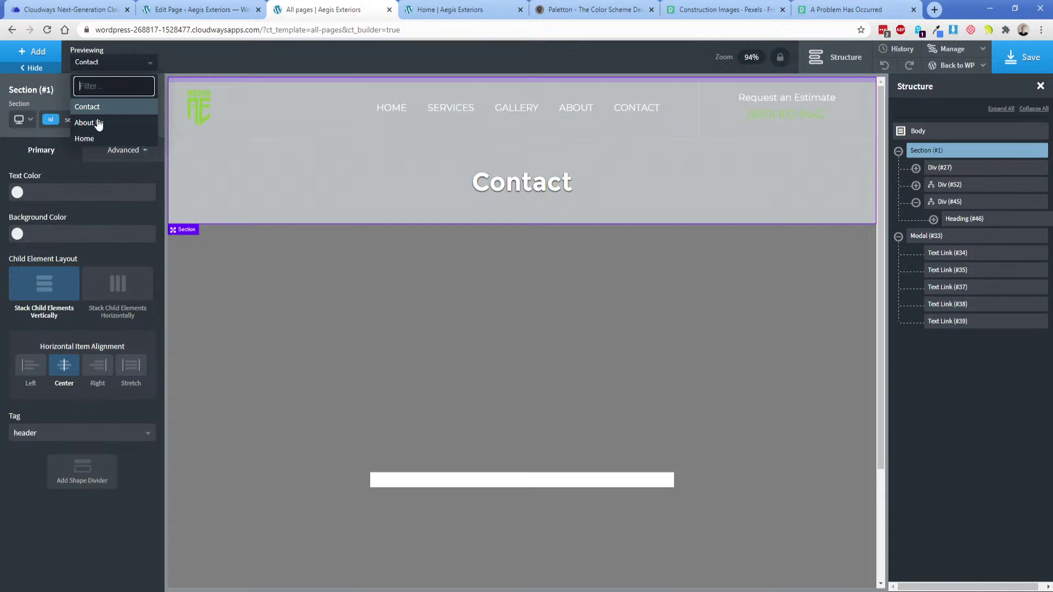
pyautogui.click(84, 138)
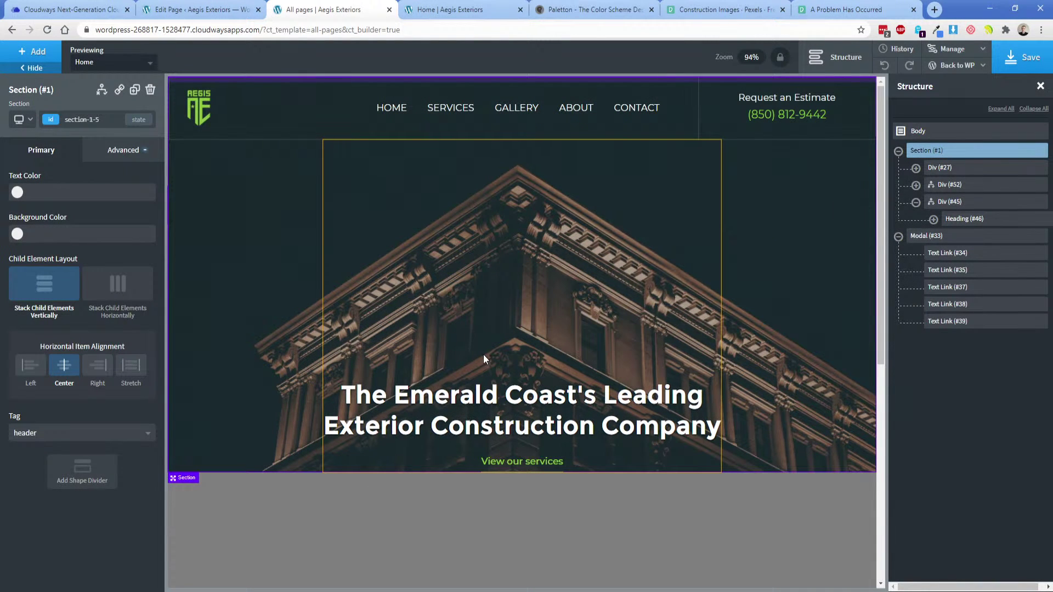
# Give Div #52 30 px bottom padding and save the template again.
pyautogui.click(483, 354)
pyautogui.click(938, 188)
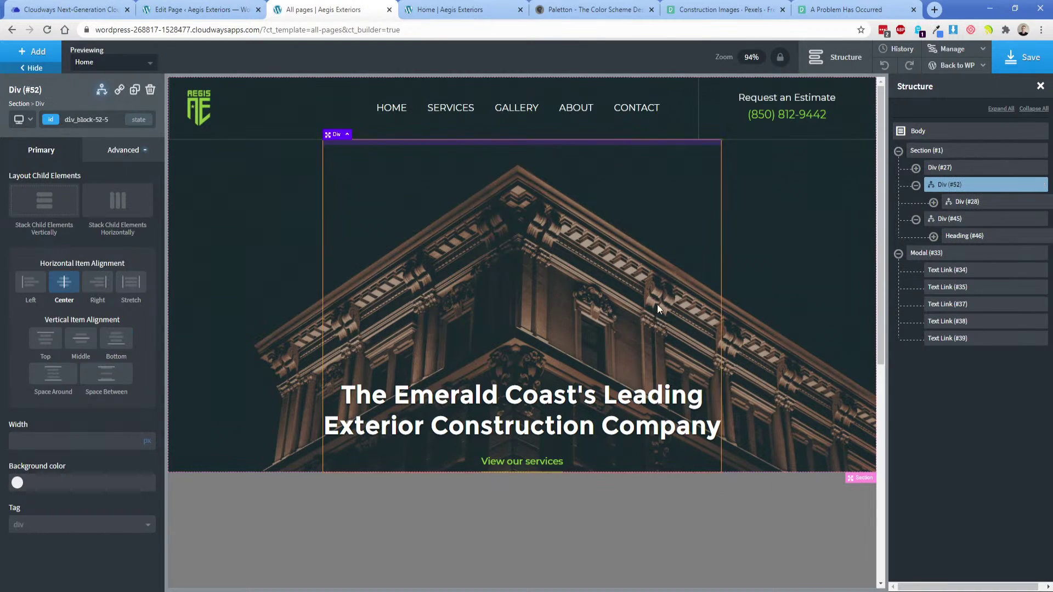
pyautogui.click(125, 151)
pyautogui.click(105, 213)
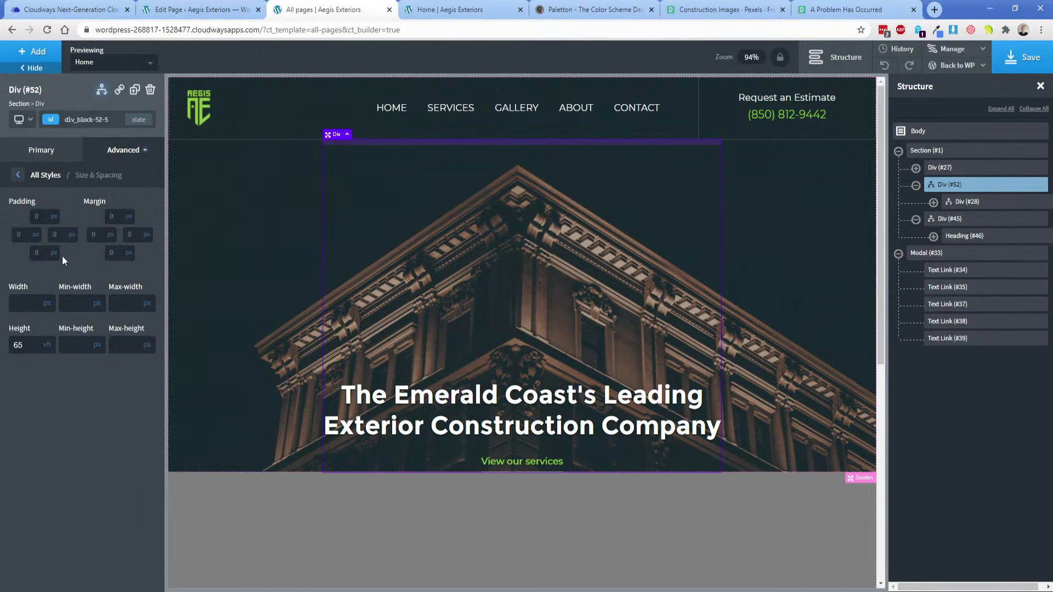
pyautogui.click(36, 253)
pyautogui.write('30')
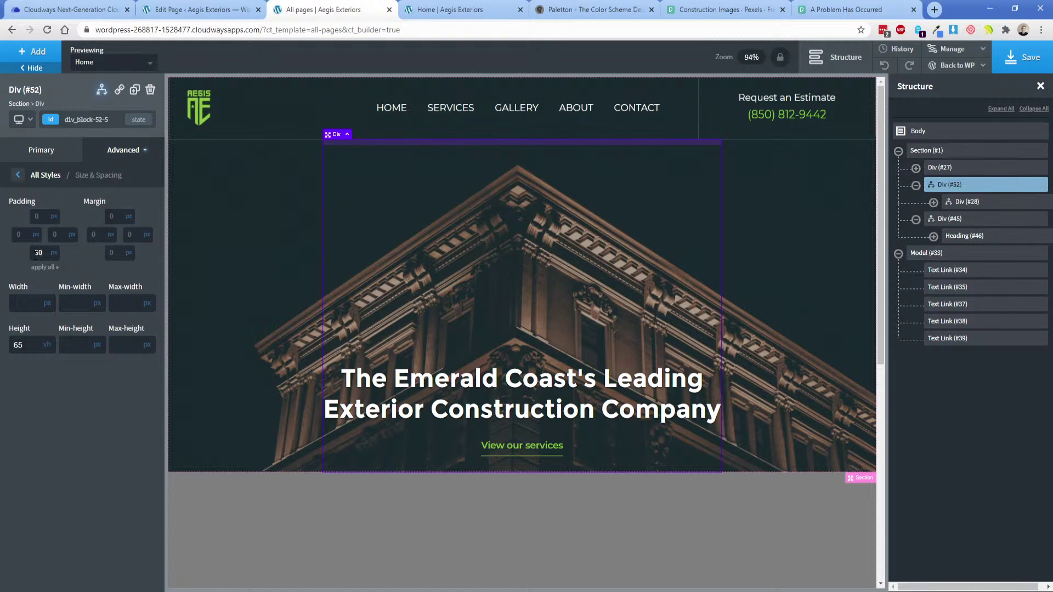
pyautogui.click(254, 285)
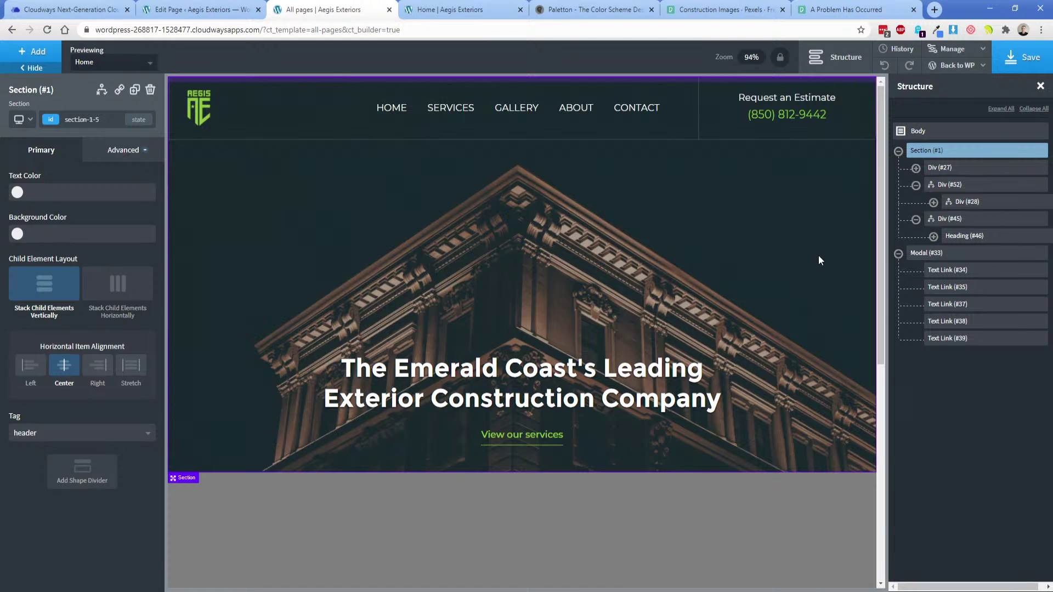
pyautogui.click(1025, 63)
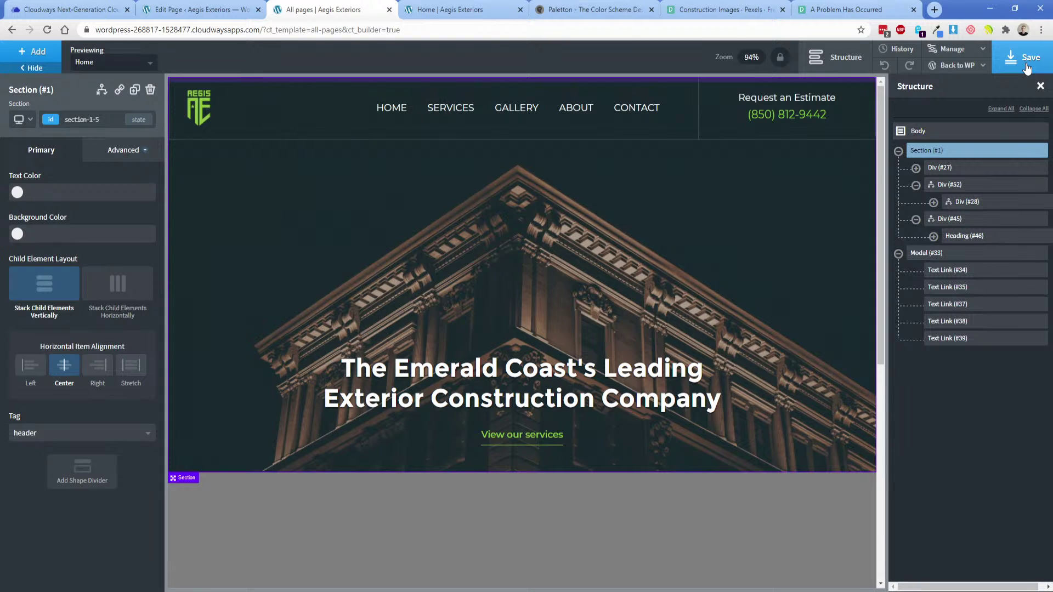
# Tidy the structure tree, collapsing the Div #52, #27, #3 and #45 branches.
pyautogui.click(916, 185)
pyautogui.click(934, 170)
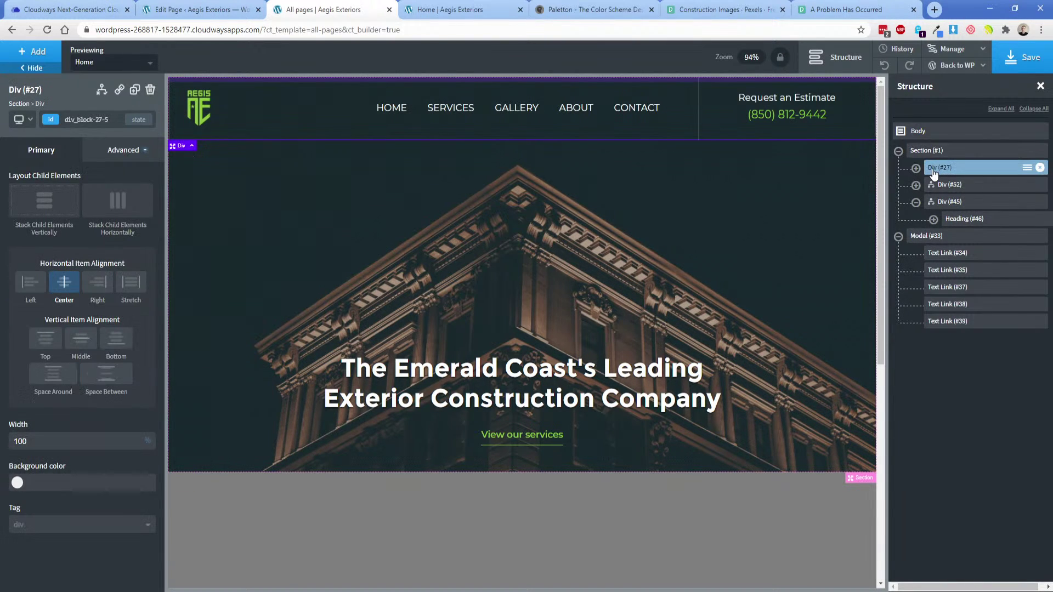
pyautogui.click(916, 168)
pyautogui.click(933, 185)
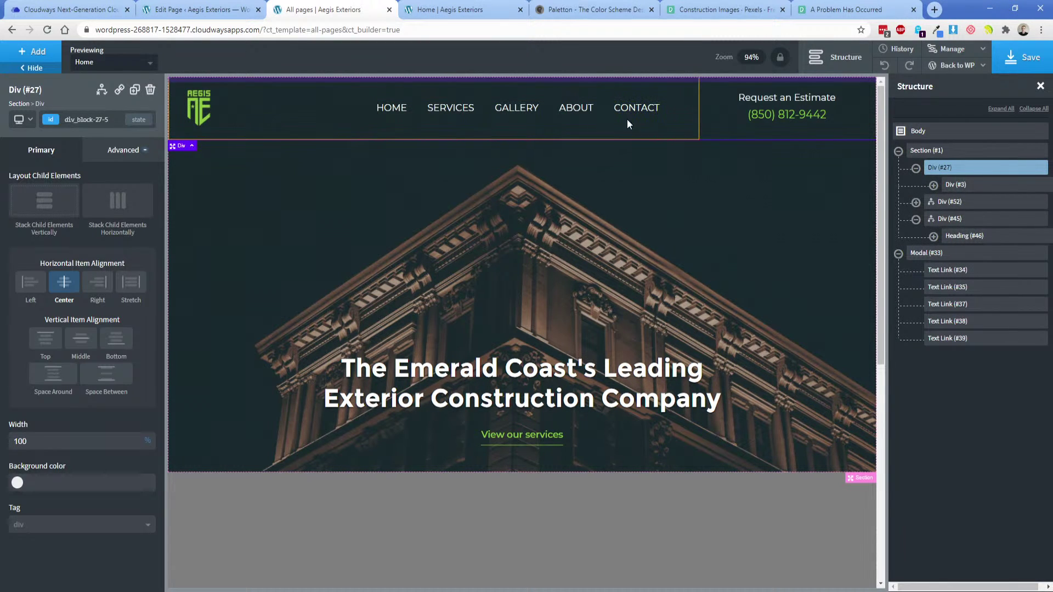
pyautogui.click(915, 169)
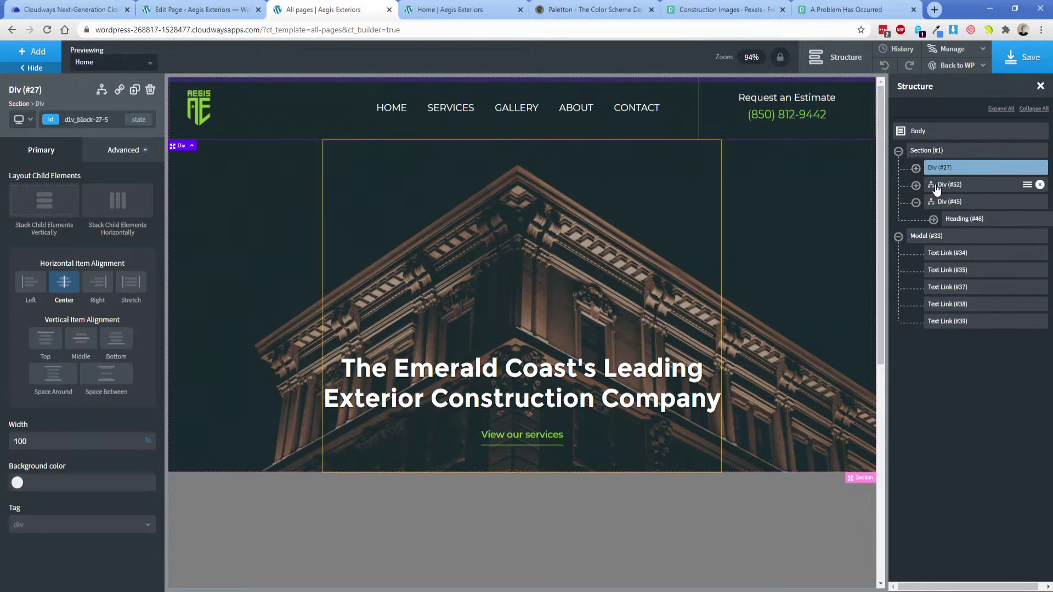
pyautogui.click(936, 189)
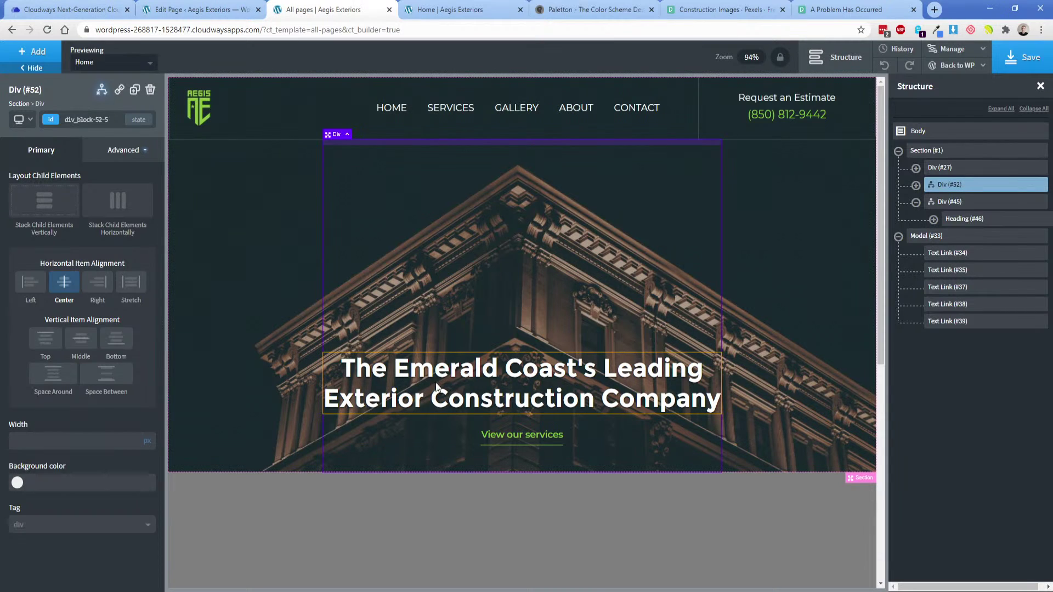
pyautogui.click(939, 203)
pyautogui.click(915, 202)
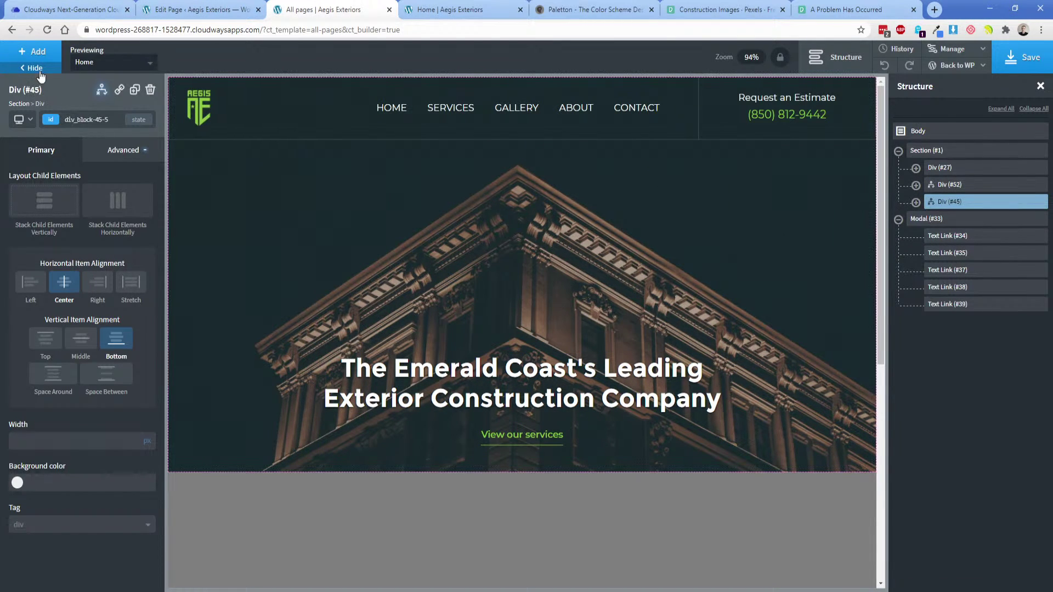
# Preview the template on the Contact page, then switch the preview back to Home.
pyautogui.click(84, 63)
pyautogui.click(91, 108)
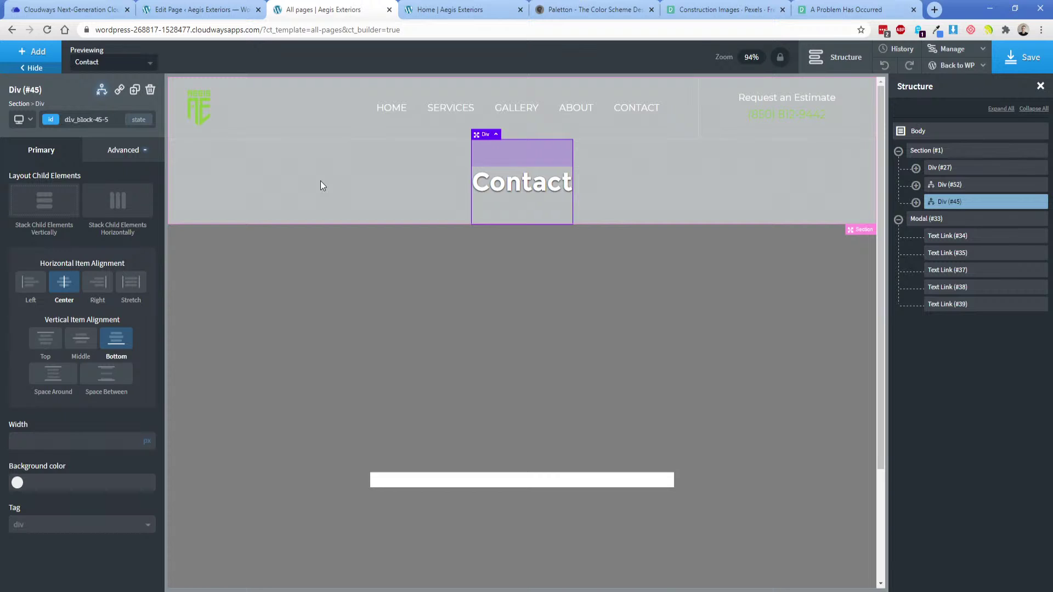
pyautogui.click(106, 66)
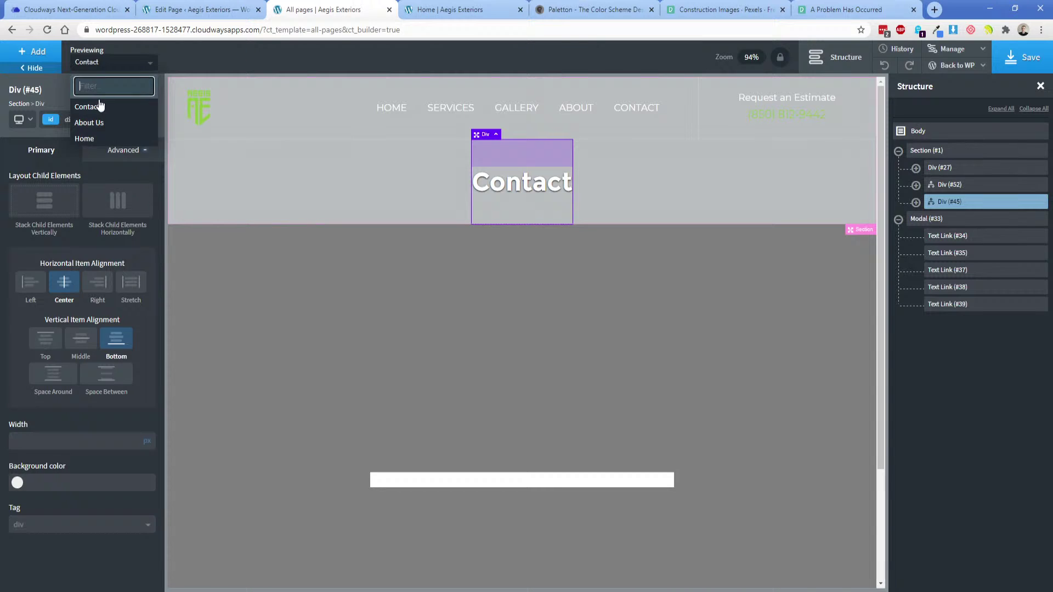
pyautogui.click(98, 139)
pyautogui.click(603, 590)
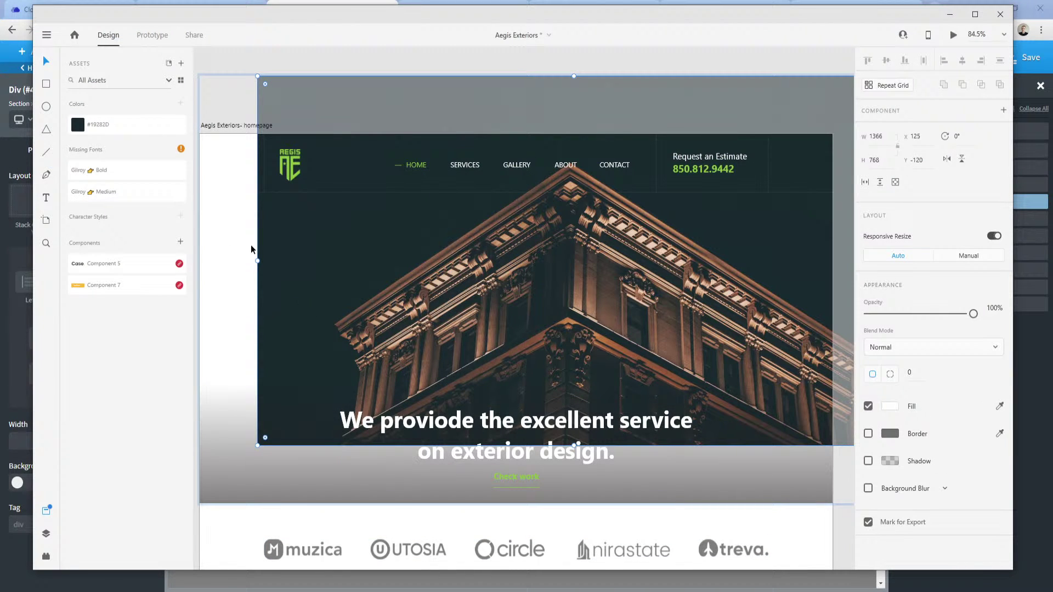
# Pan the Adobe XD mockup down to the gallery and contact form area.
pyautogui.scroll(-5, 240, 291)
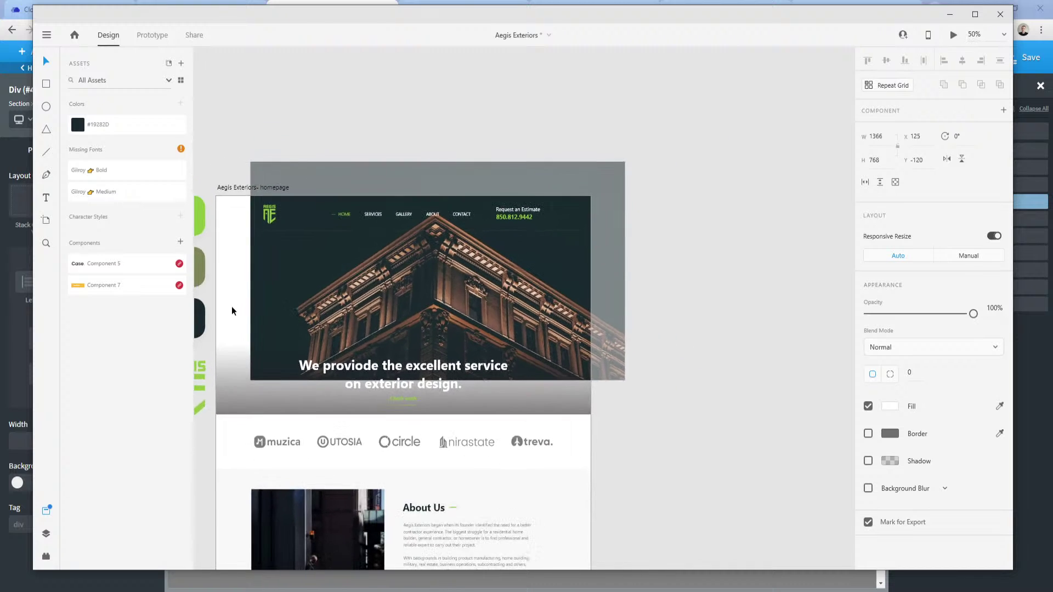
pyautogui.moveTo(616, 365); pyautogui.dragTo(668, 264)
pyautogui.scroll(-10, 587, 300)
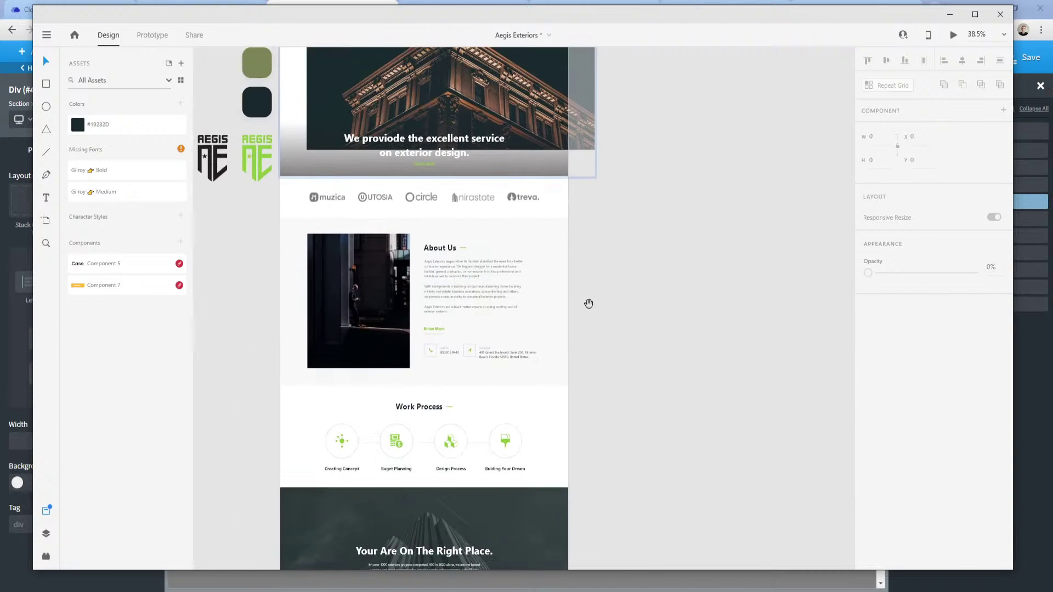
pyautogui.scroll(-10, 646, 293)
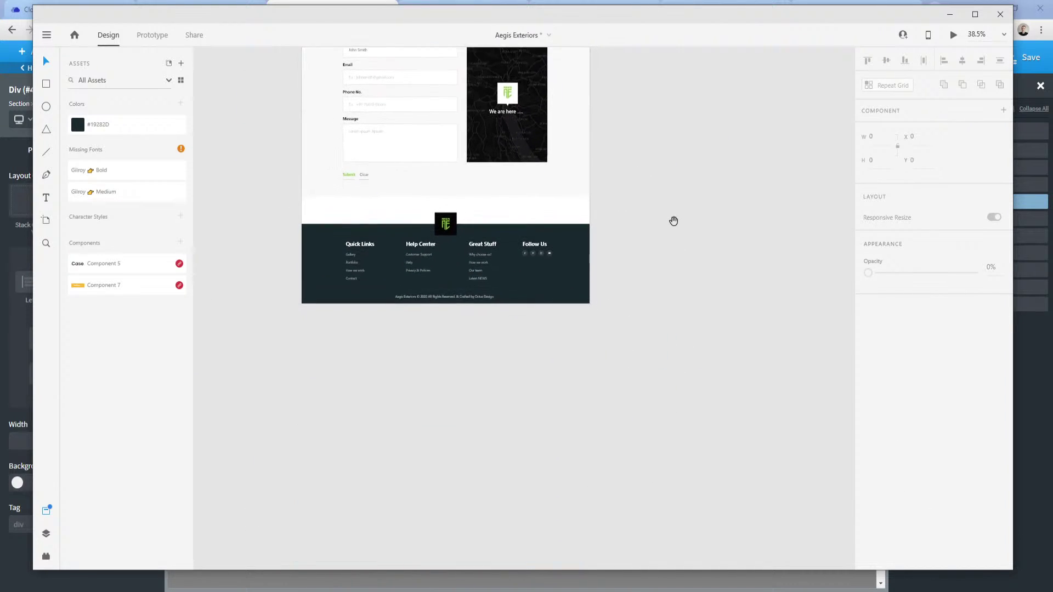
pyautogui.moveTo(716, 134); pyautogui.dragTo(726, 315)
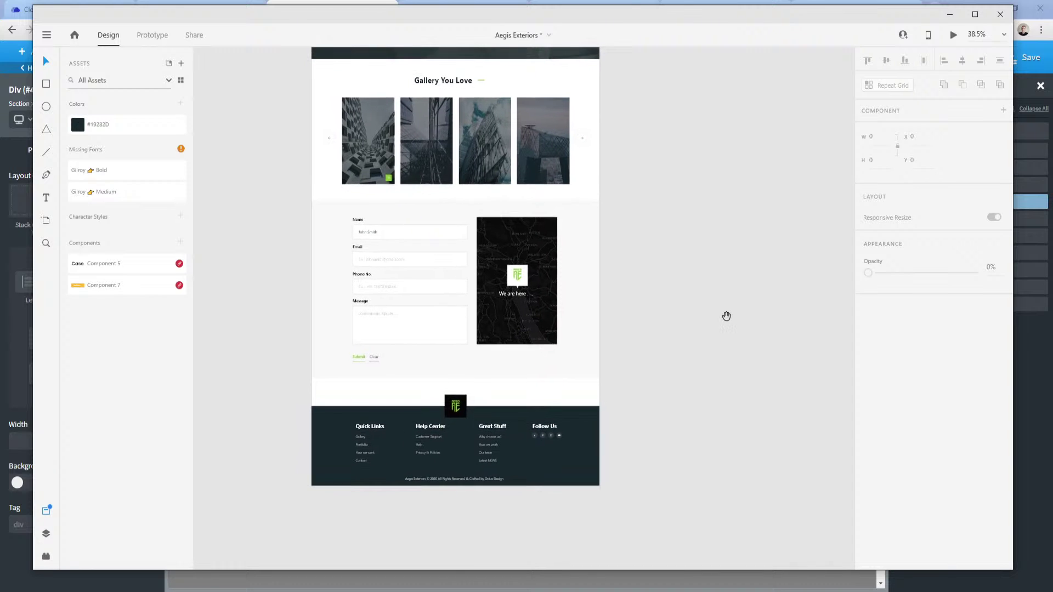
pyautogui.scroll(1, 672, 348)
pyautogui.scroll(1, 649, 343)
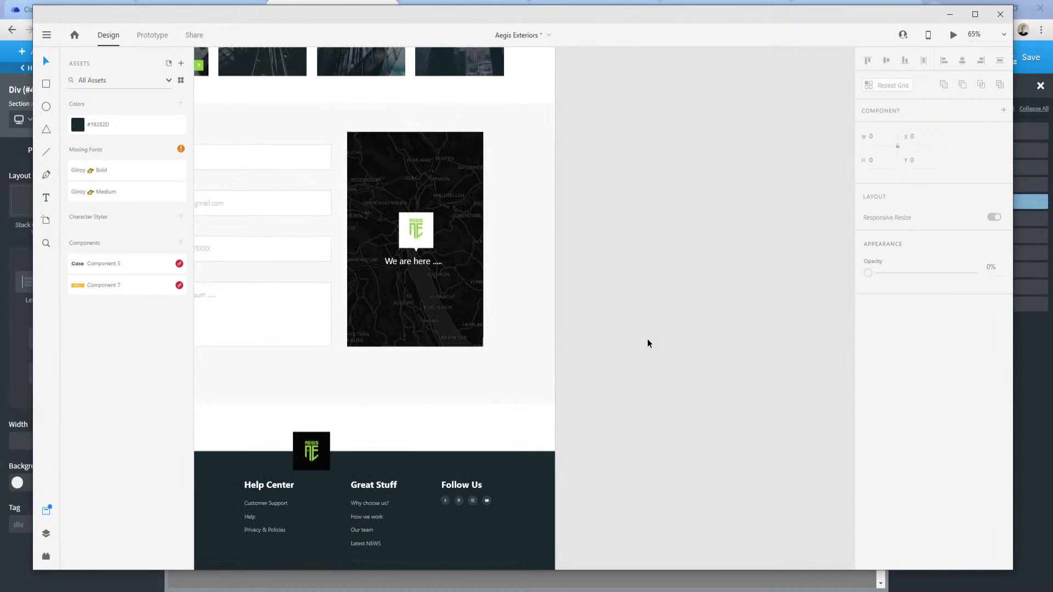
pyautogui.moveTo(648, 343); pyautogui.dragTo(751, 329)
pyautogui.scroll(-1, 797, 360)
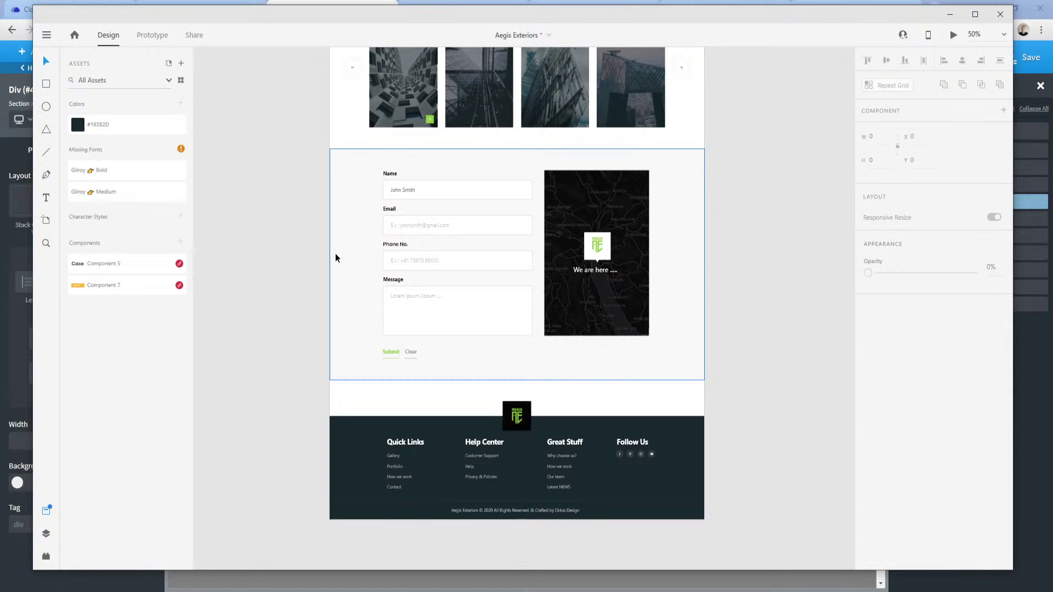
# Select the contact form's background rectangle and copy its fill hex F8F8F8.
pyautogui.click(344, 236)
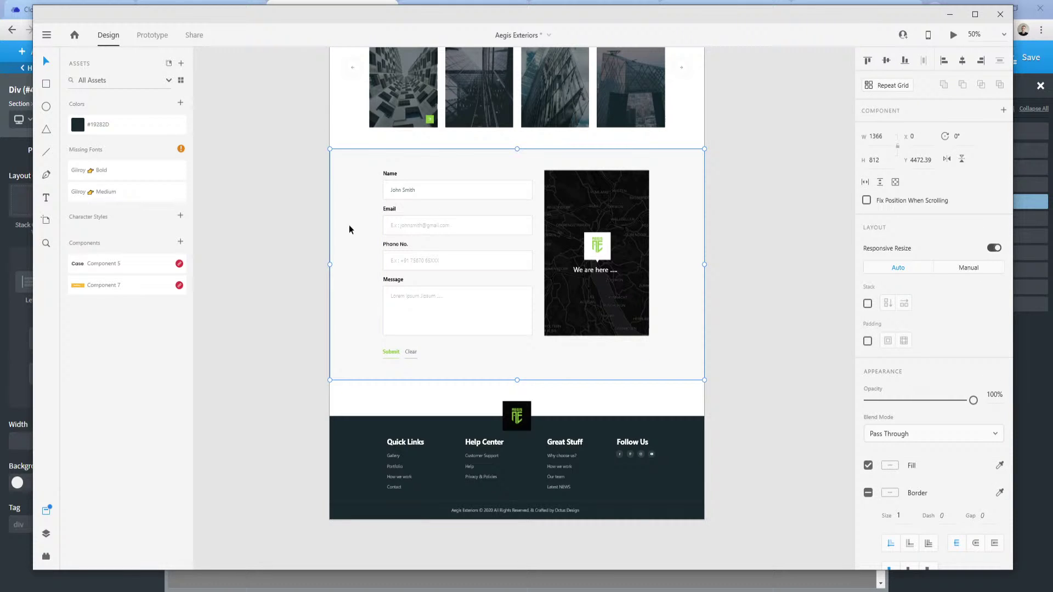
pyautogui.doubleClick(365, 261)
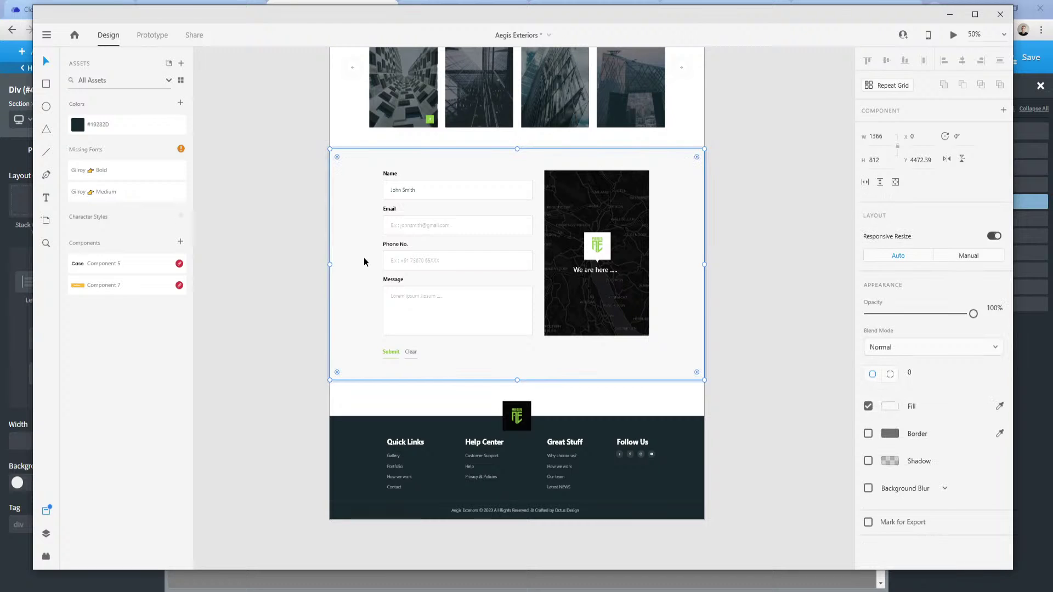
pyautogui.click(895, 408)
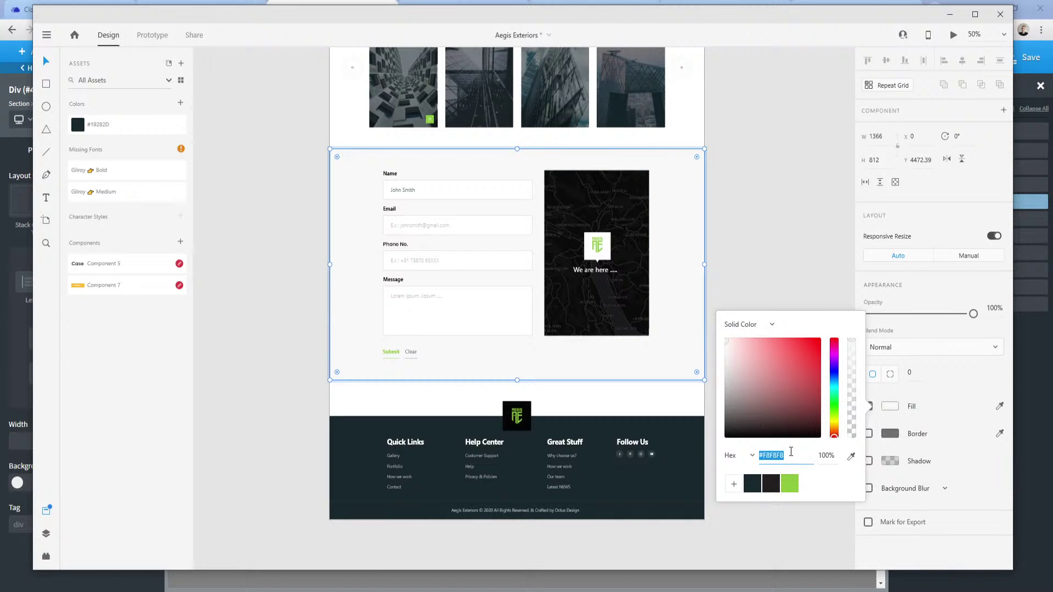
pyautogui.doubleClick(776, 456)
# Back in Oxygen, collapse the Section #1 and Modal #33 branches and save the template.
pyautogui.click(17, 352)
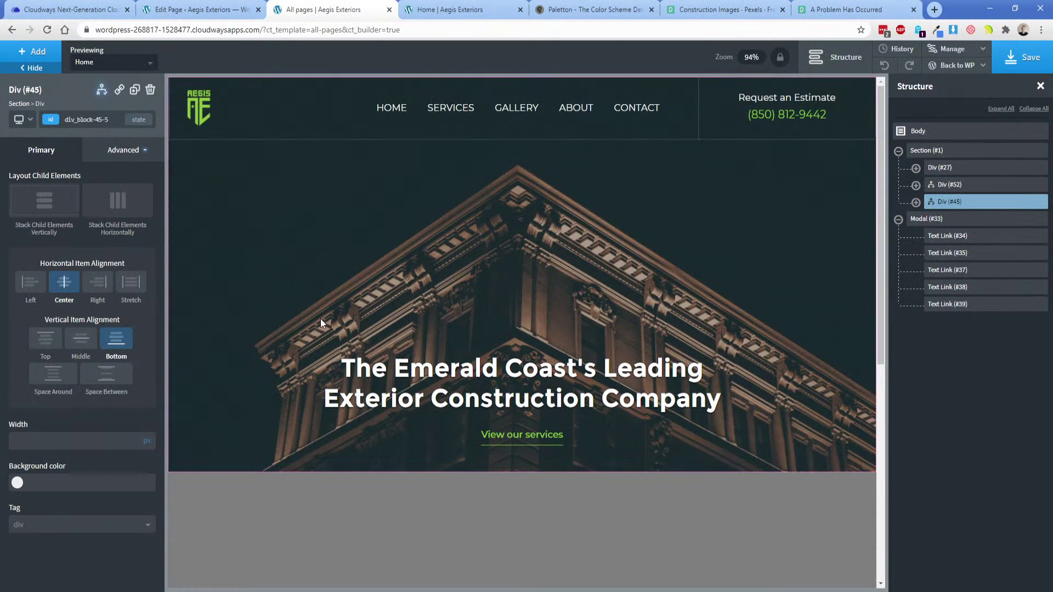
pyautogui.click(898, 151)
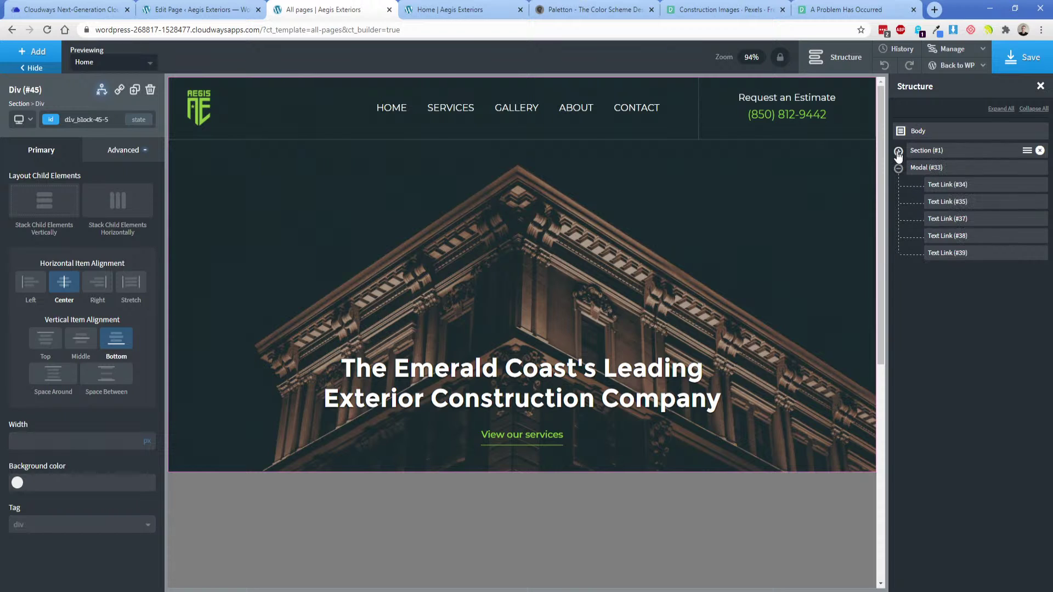
pyautogui.click(898, 168)
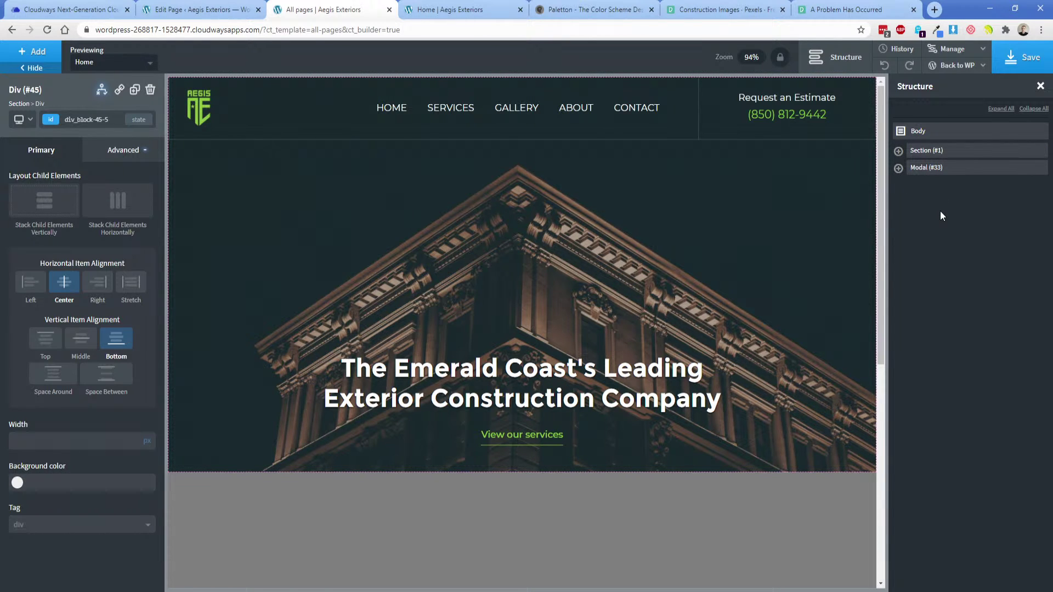
pyautogui.click(1014, 70)
# In the below-992px preview, link mobile menu SERVICES and GALLERY to the Services and Gallery pages.
pyautogui.click(898, 168)
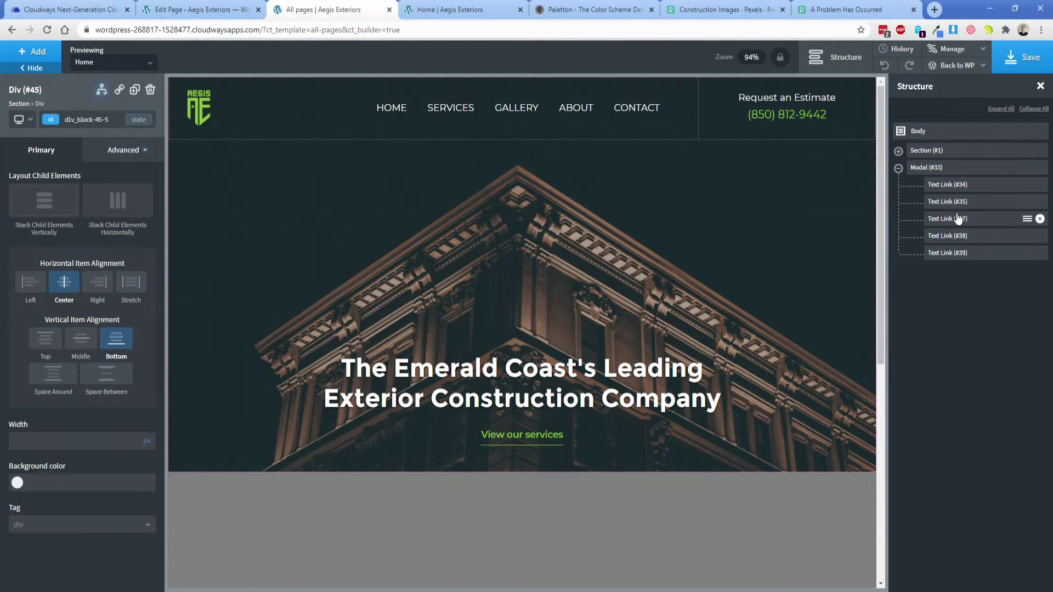
pyautogui.click(954, 203)
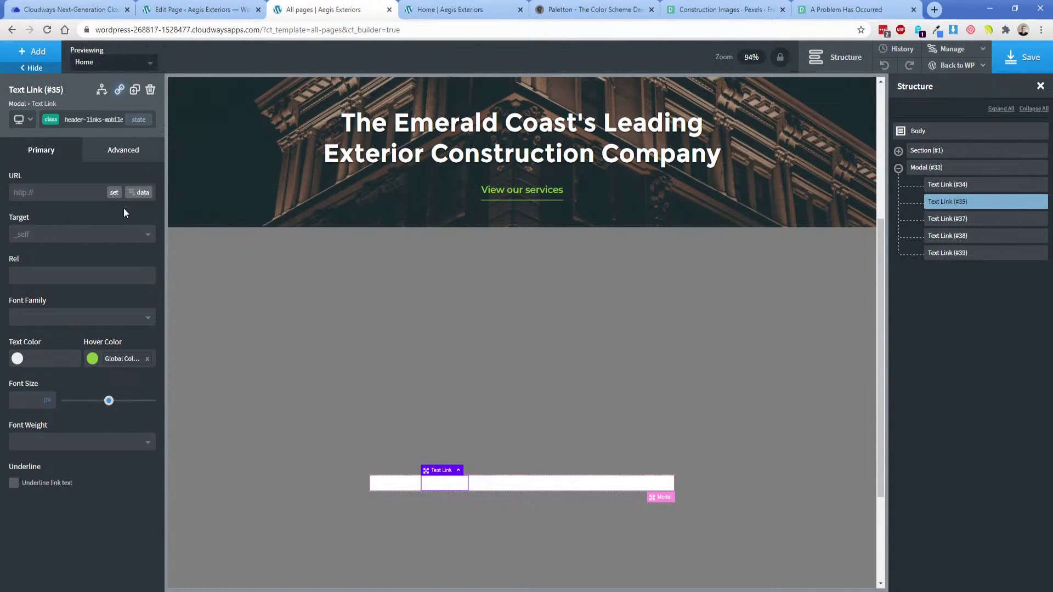
pyautogui.click(22, 118)
pyautogui.click(38, 176)
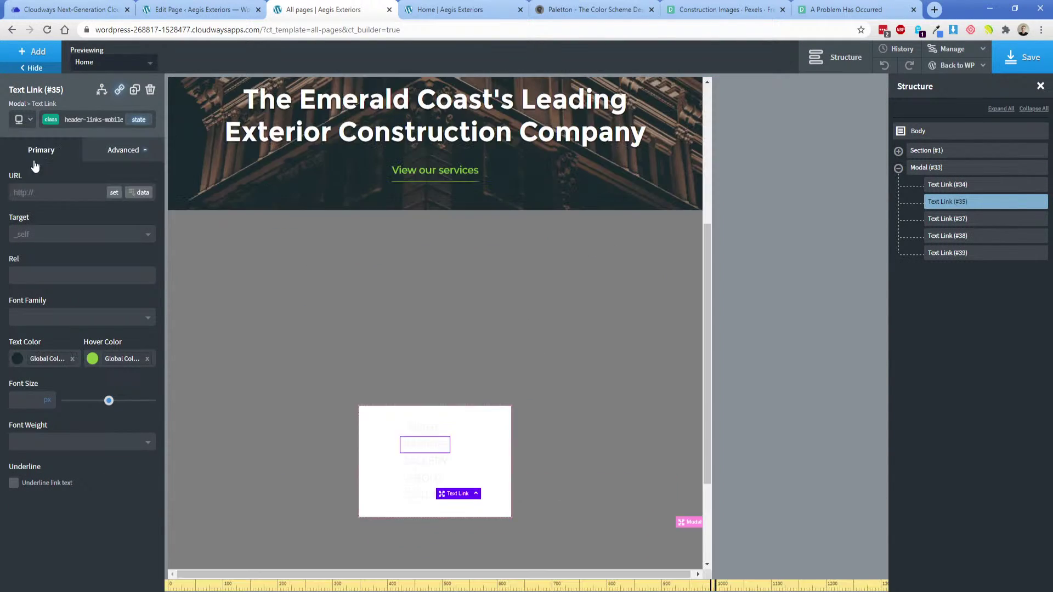
pyautogui.click(114, 192)
pyautogui.click(427, 331)
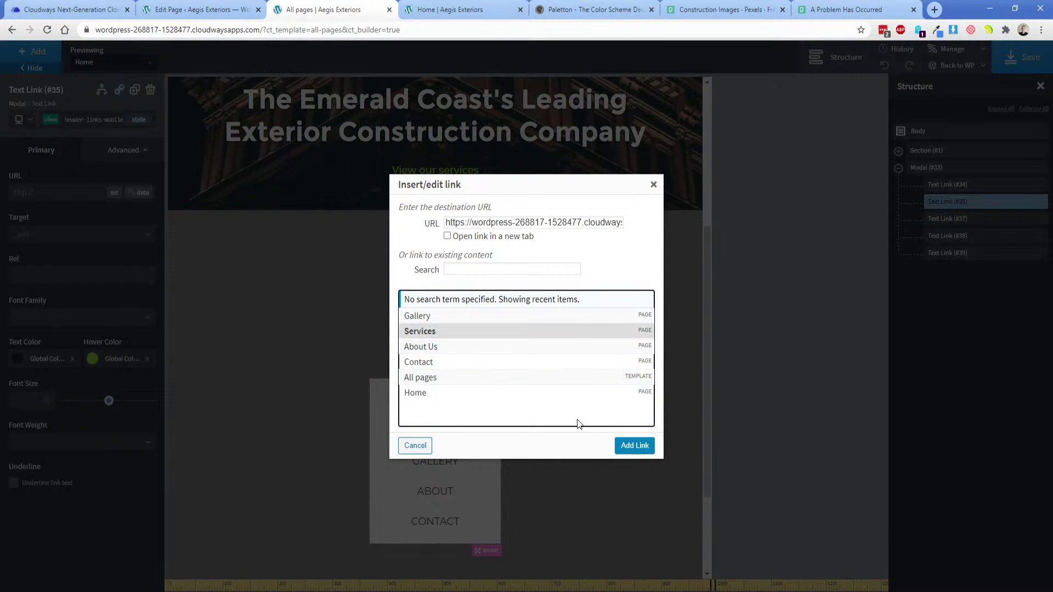
pyautogui.click(634, 445)
pyautogui.click(442, 466)
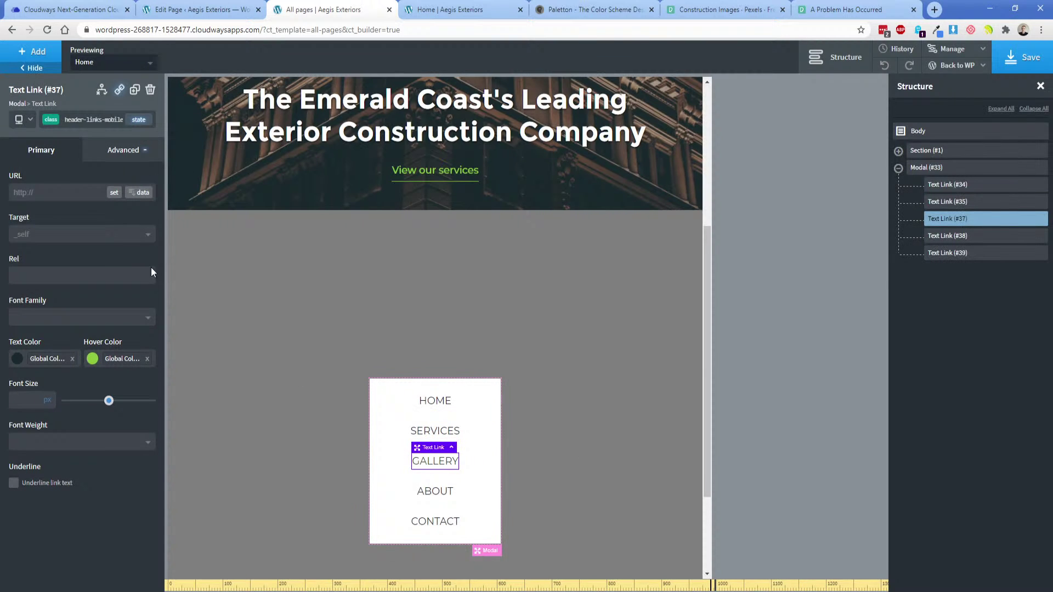
pyautogui.click(114, 192)
pyautogui.click(440, 315)
pyautogui.click(638, 445)
# Back in the full desktop preview, link the header's SERVICES item to the Services page.
pyautogui.scroll(5, 585, 388)
pyautogui.click(20, 122)
pyautogui.click(33, 138)
pyautogui.scroll(-4, 416, 258)
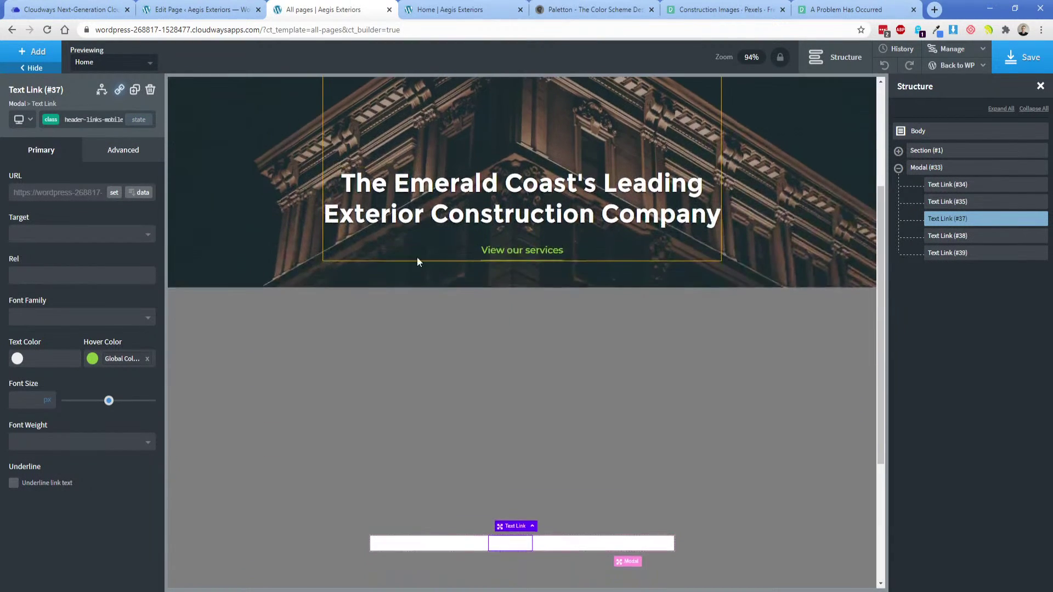
pyautogui.scroll(4, 417, 261)
pyautogui.click(440, 110)
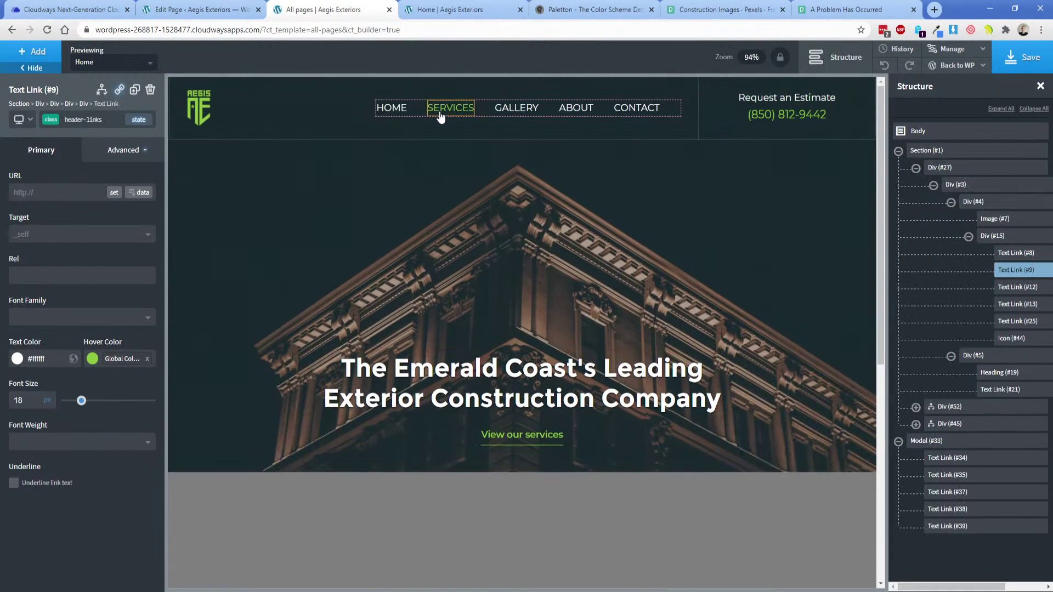
pyautogui.click(113, 194)
pyautogui.click(429, 332)
pyautogui.click(636, 444)
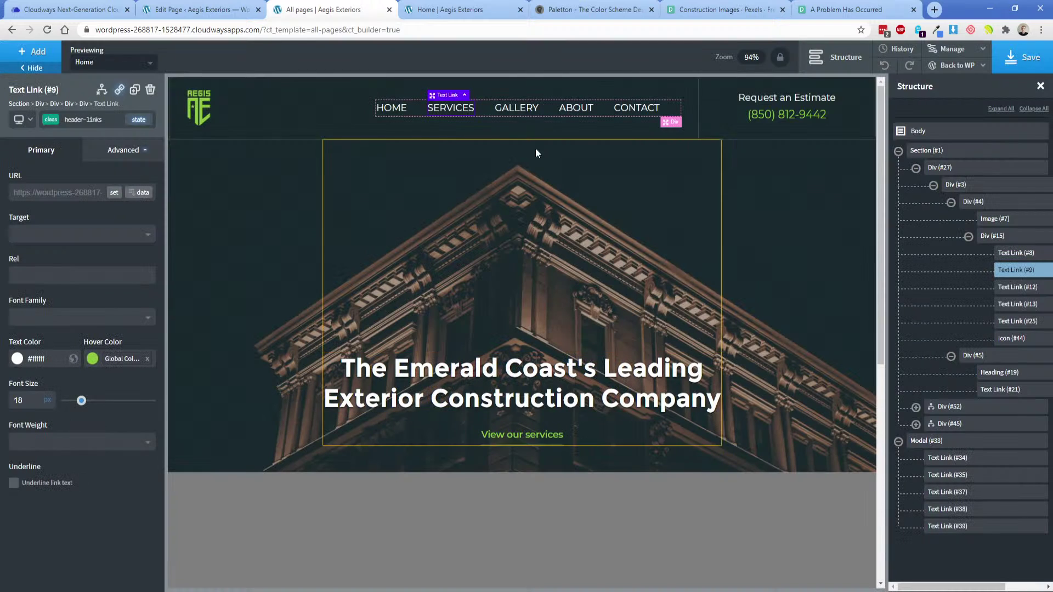
# Link the header's GALLERY item to the Gallery page.
pyautogui.click(516, 107)
pyautogui.click(113, 192)
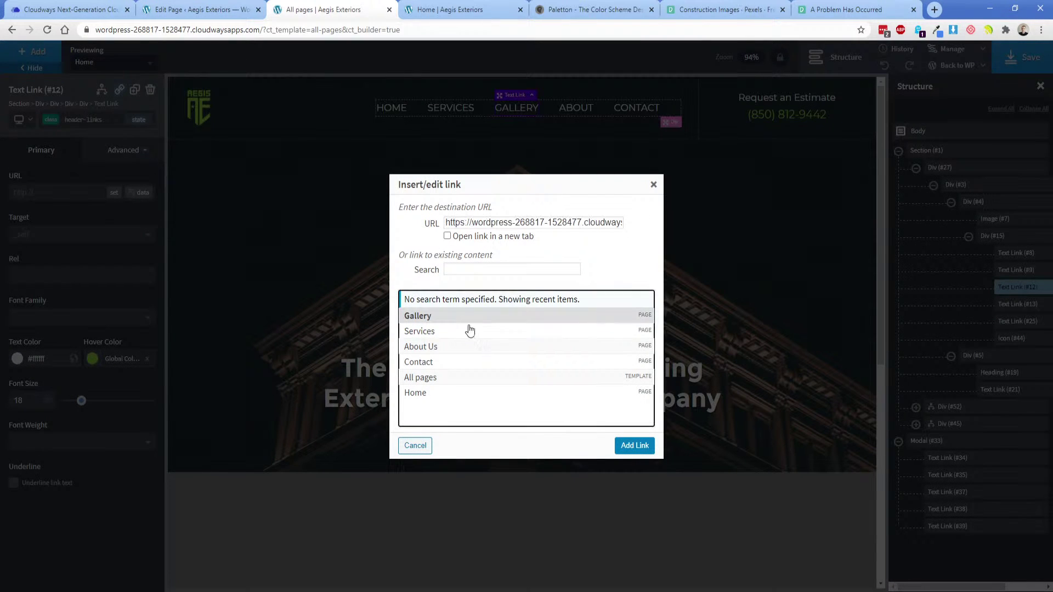
pyautogui.click(634, 445)
pyautogui.click(898, 150)
pyautogui.click(898, 167)
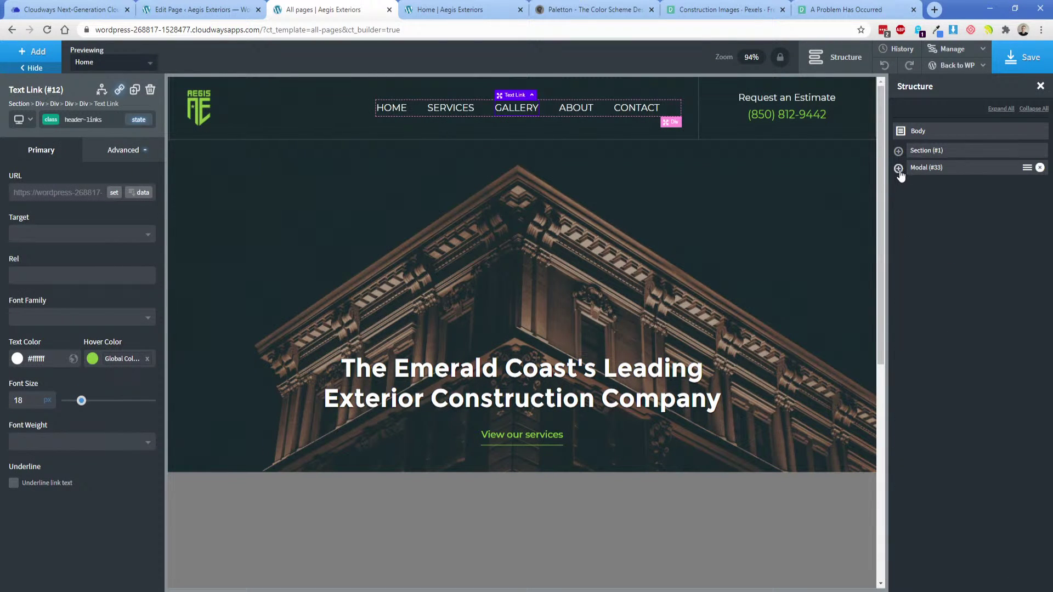
pyautogui.click(33, 51)
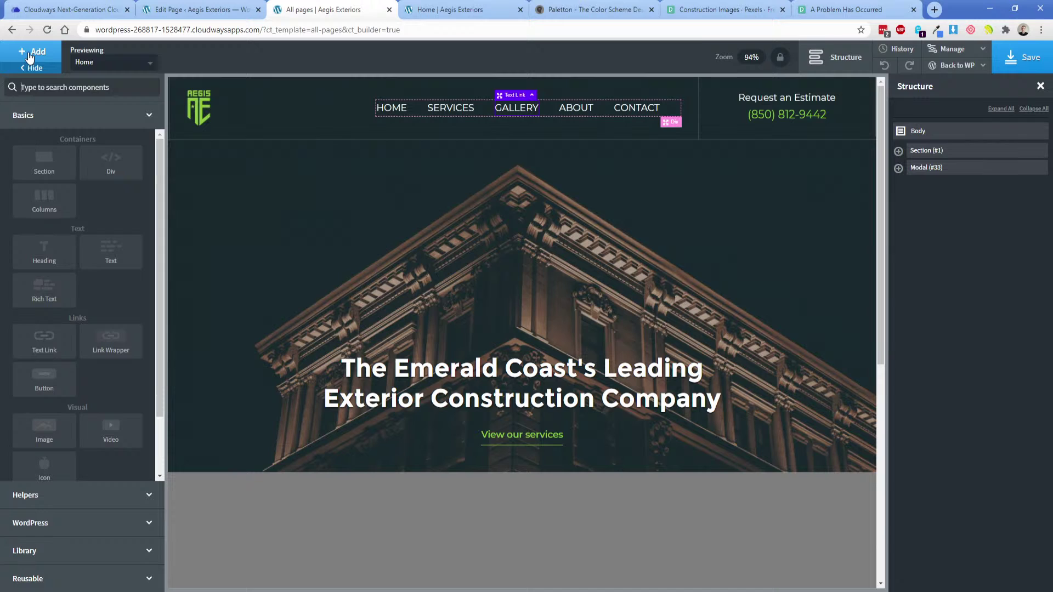
# Add a new section and place it after the Modal #33.
pyautogui.click(47, 171)
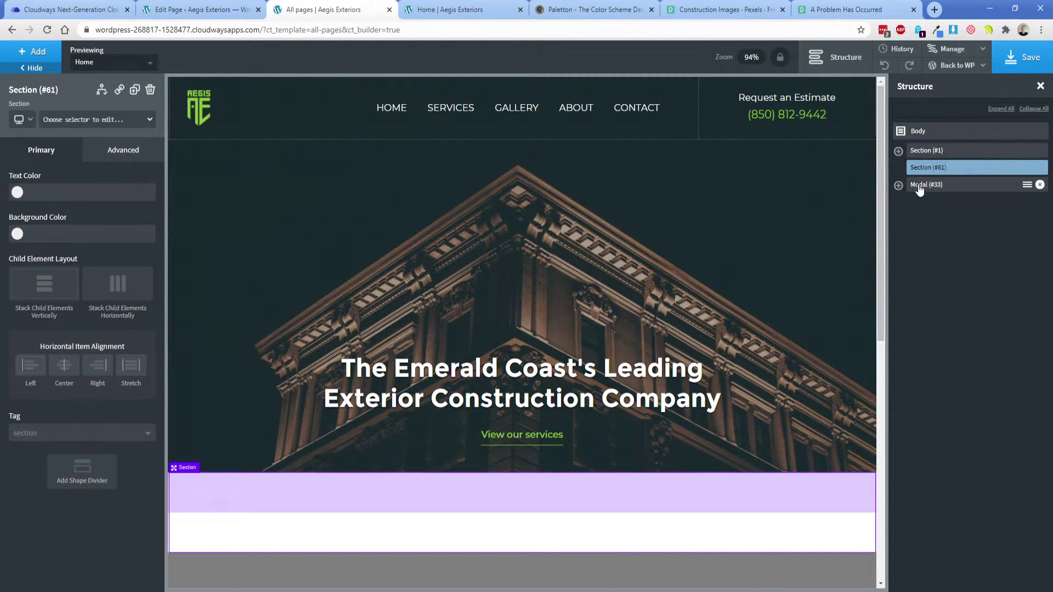
pyautogui.moveTo(924, 171); pyautogui.dragTo(928, 168)
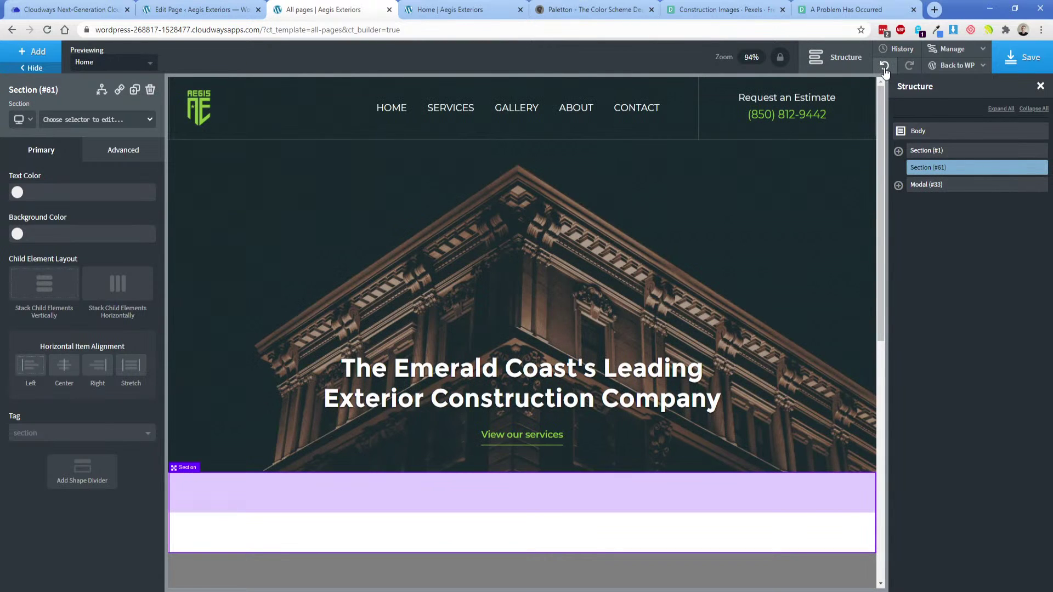
pyautogui.click(883, 65)
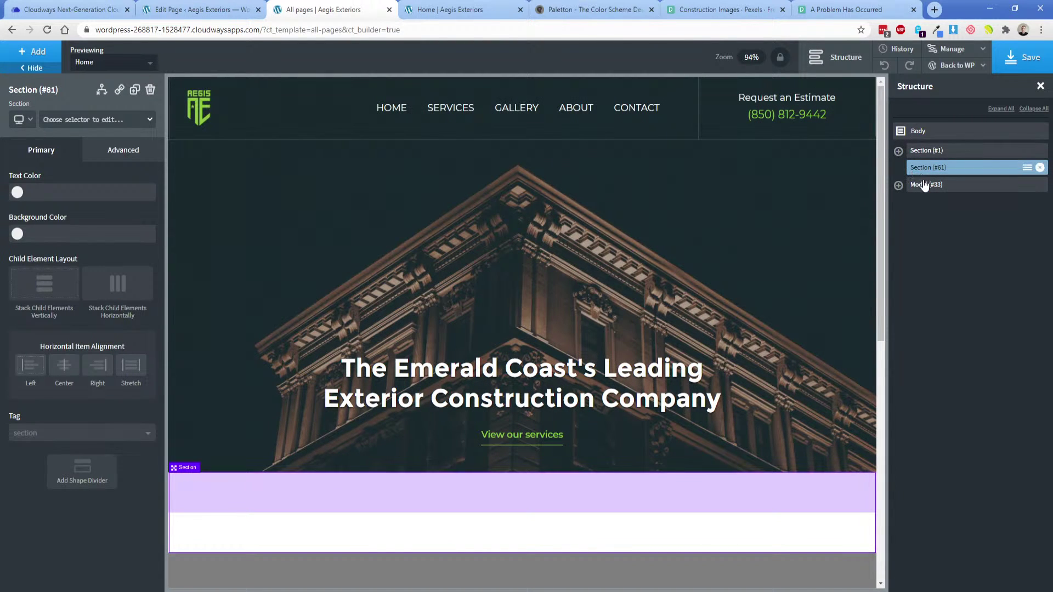
pyautogui.moveTo(924, 185); pyautogui.dragTo(929, 195)
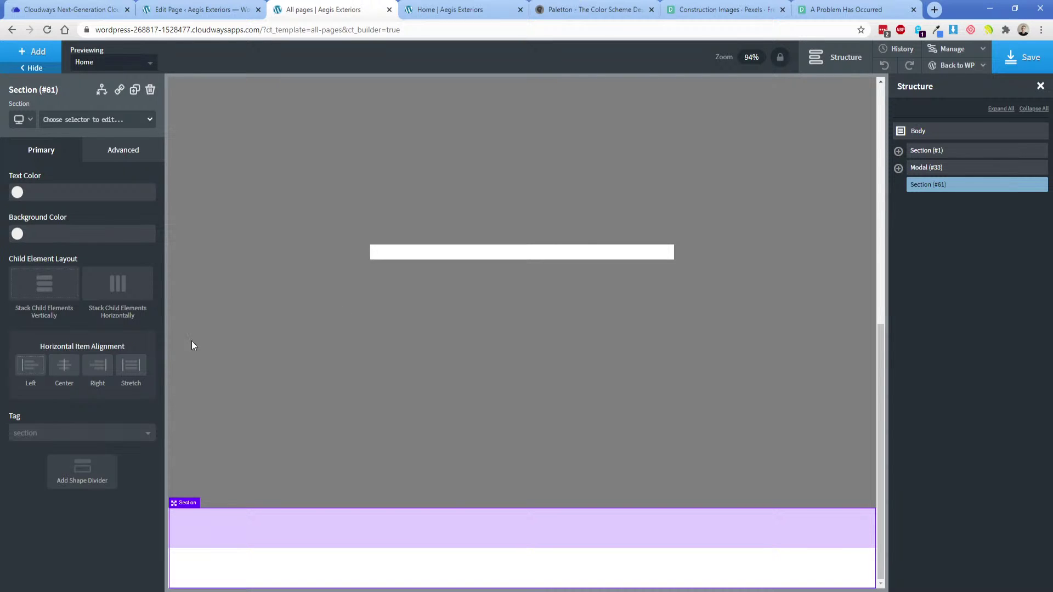
# Tag the section as footer and set all four container padding values to 0.
pyautogui.click(65, 433)
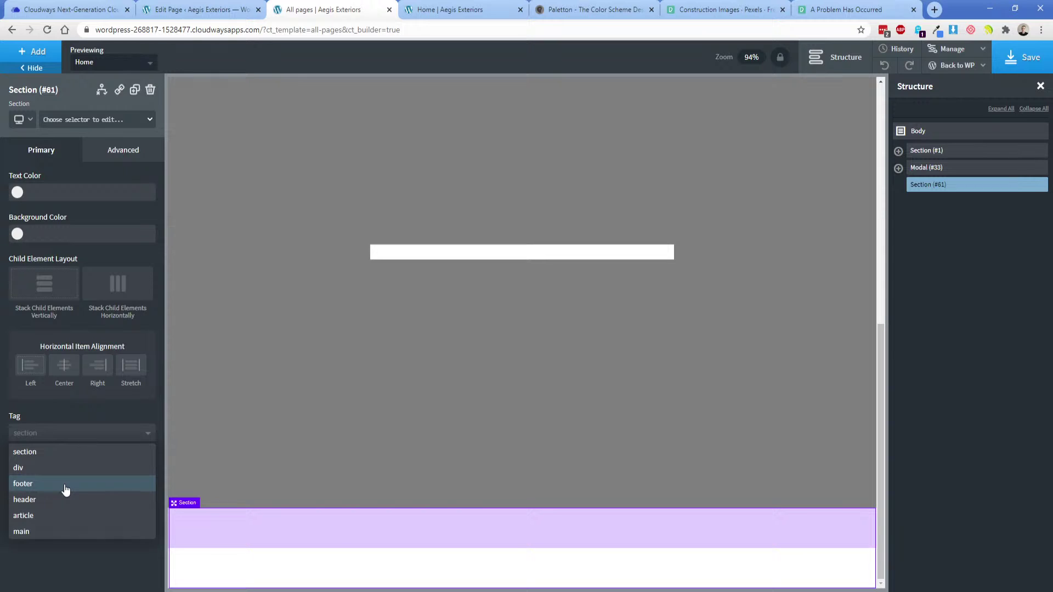
pyautogui.click(35, 487)
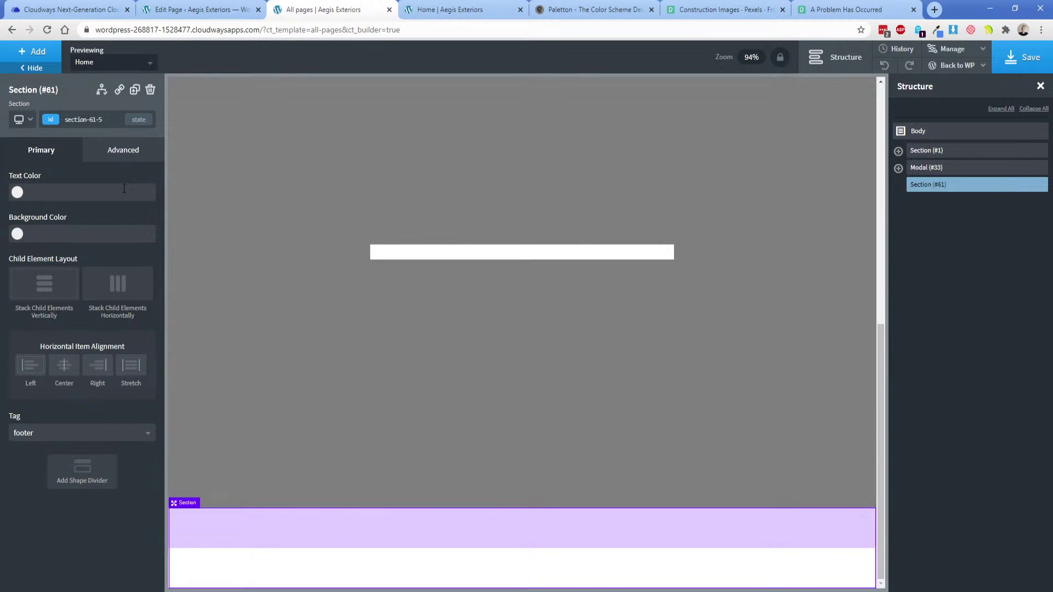
pyautogui.click(123, 150)
pyautogui.click(33, 211)
pyautogui.doubleClick(37, 234)
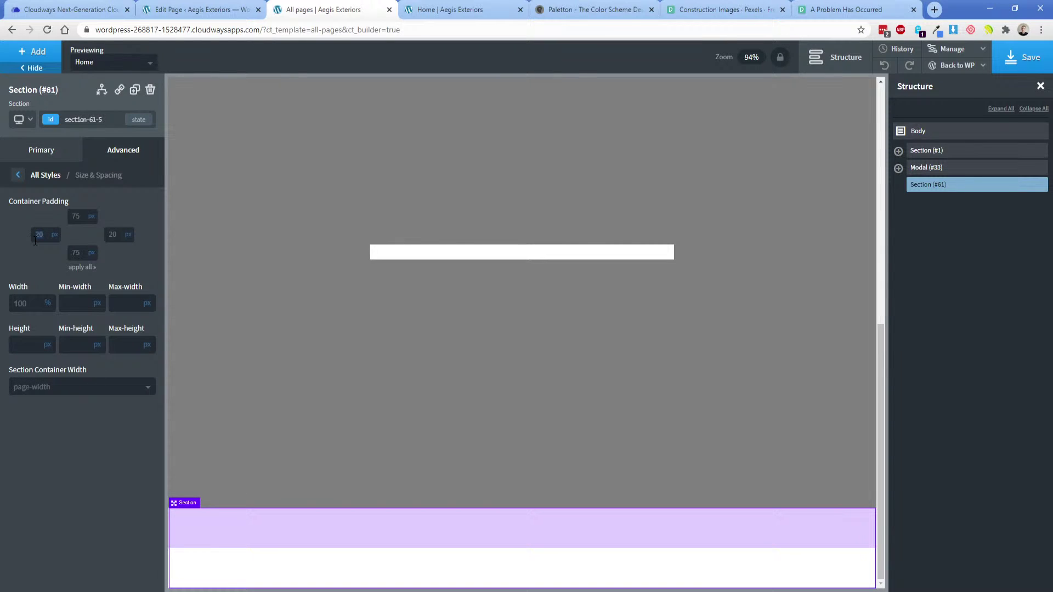
pyautogui.write('0')
pyautogui.press('Tab')
pyautogui.write('0')
pyautogui.press('Tab')
pyautogui.write('0')
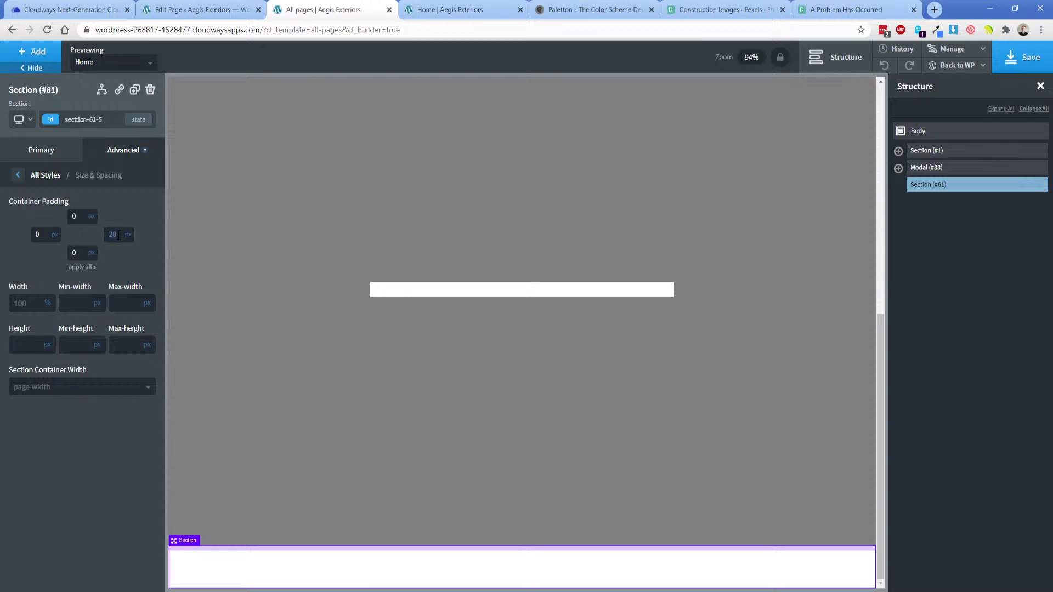
pyautogui.press('Tab')
pyautogui.write('0')
# Confirm the section's tag is still set to footer.
pyautogui.click(49, 150)
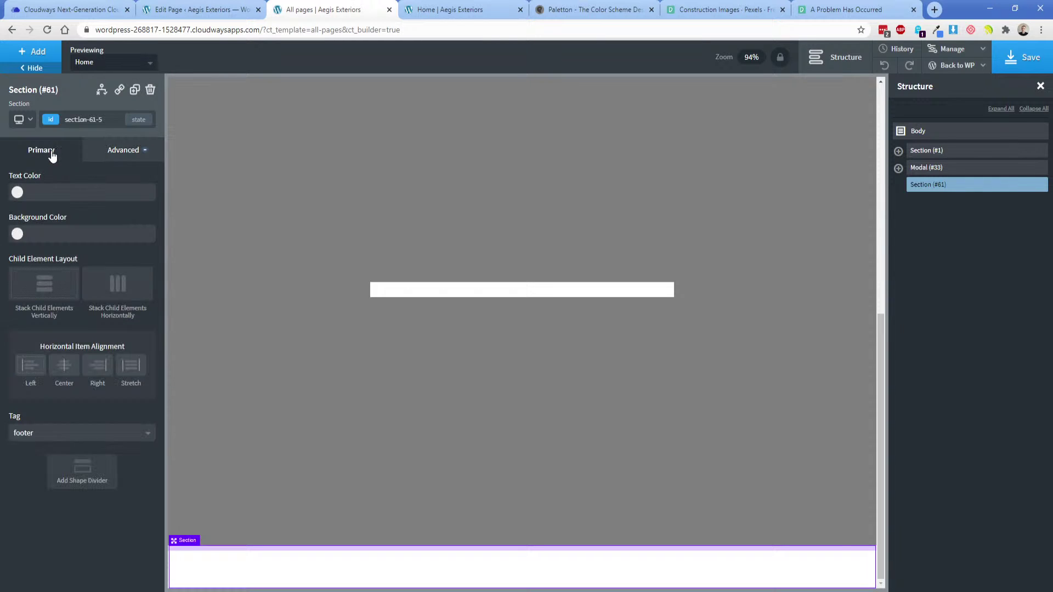
pyautogui.click(42, 434)
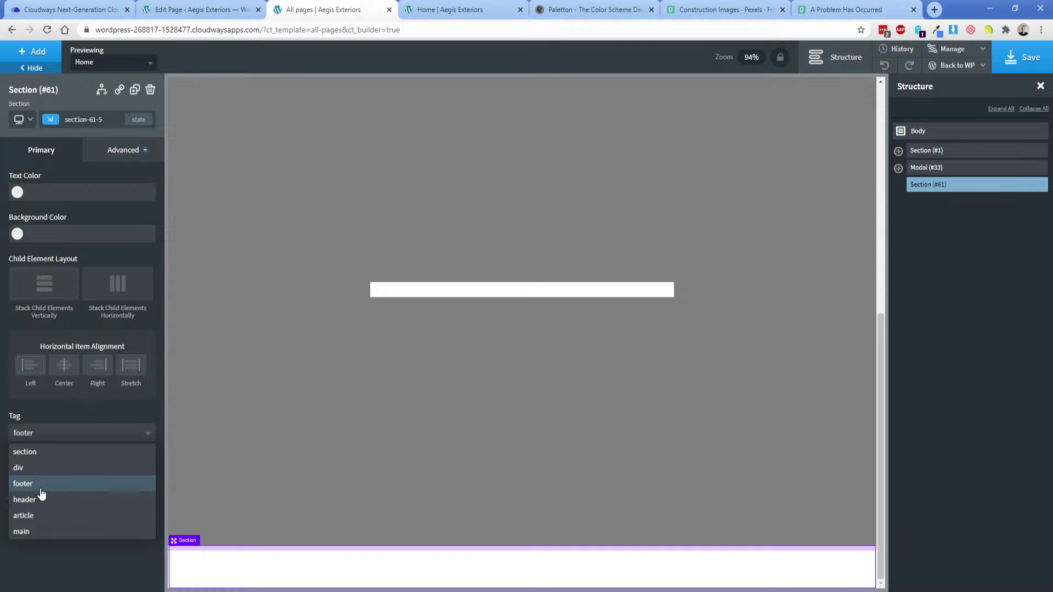
pyautogui.click(60, 415)
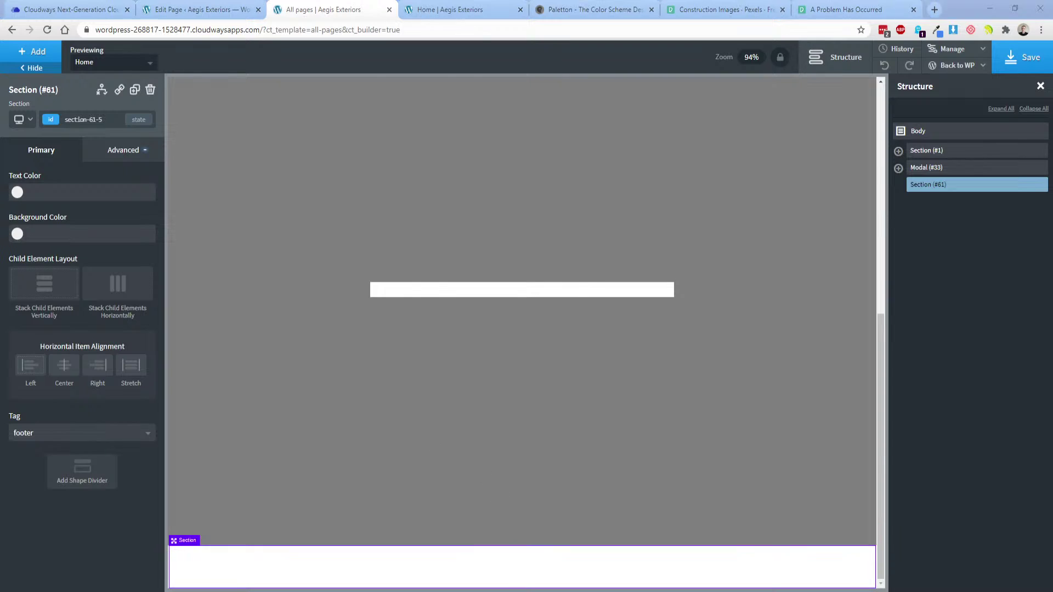
pyautogui.hotkey('alt', 'Tab')
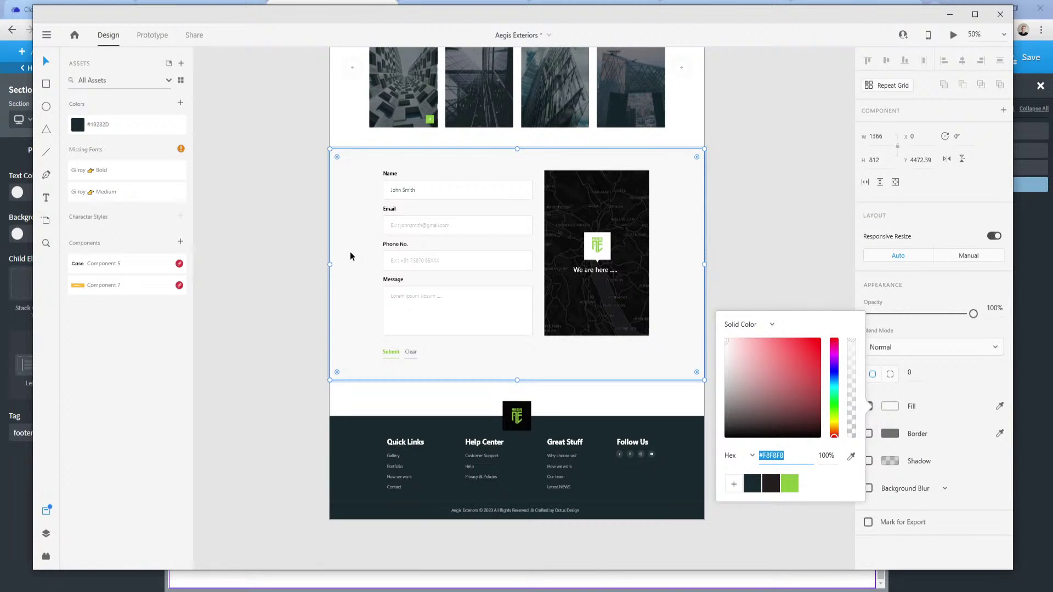
# Add a div inside the footer section and set its width to 100%.
pyautogui.moveTo(290, 582)
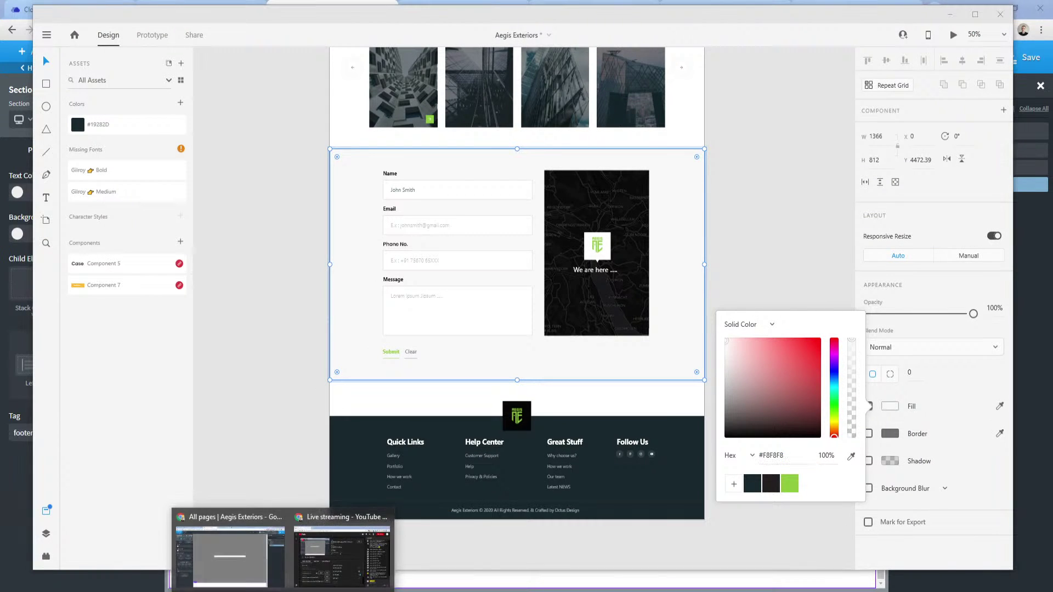
pyautogui.click(210, 518)
pyautogui.click(32, 54)
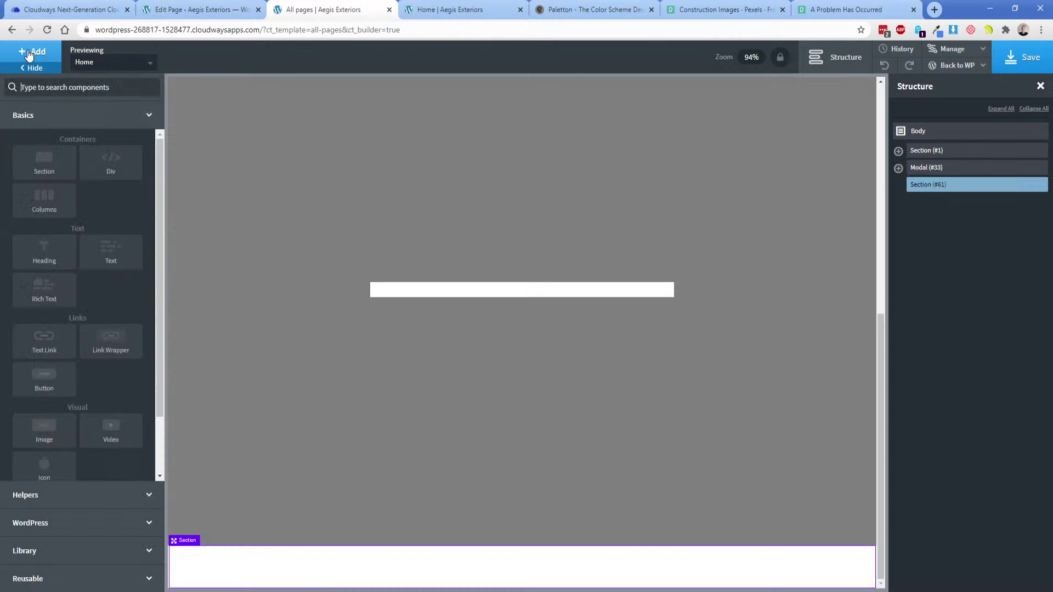
pyautogui.click(98, 161)
pyautogui.click(121, 440)
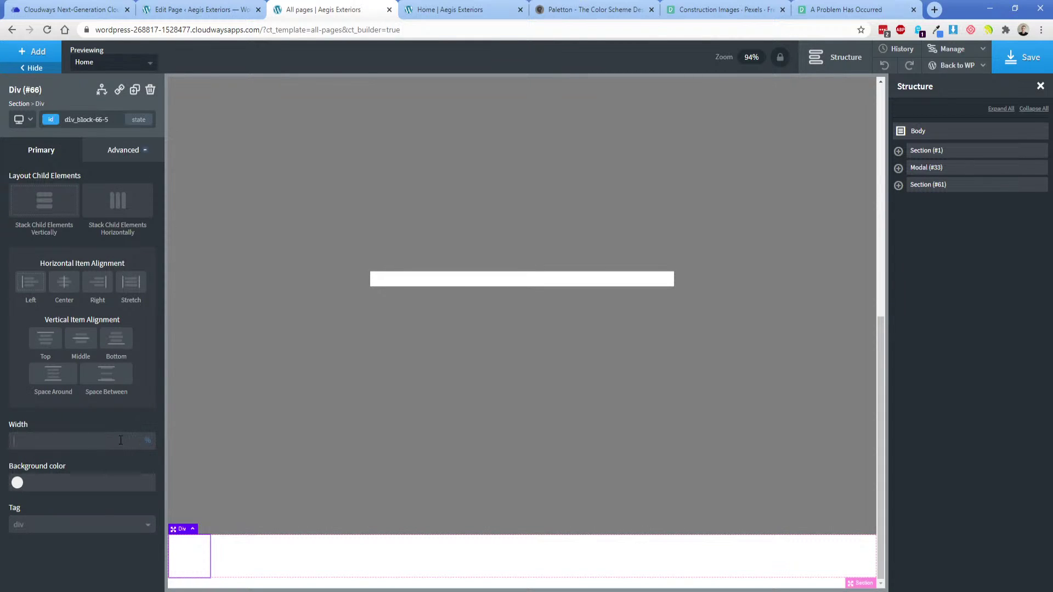
pyautogui.write('100')
# Give the div a #f8f8f8 background colour, checking it against the Adobe XD mockup.
pyautogui.click(64, 484)
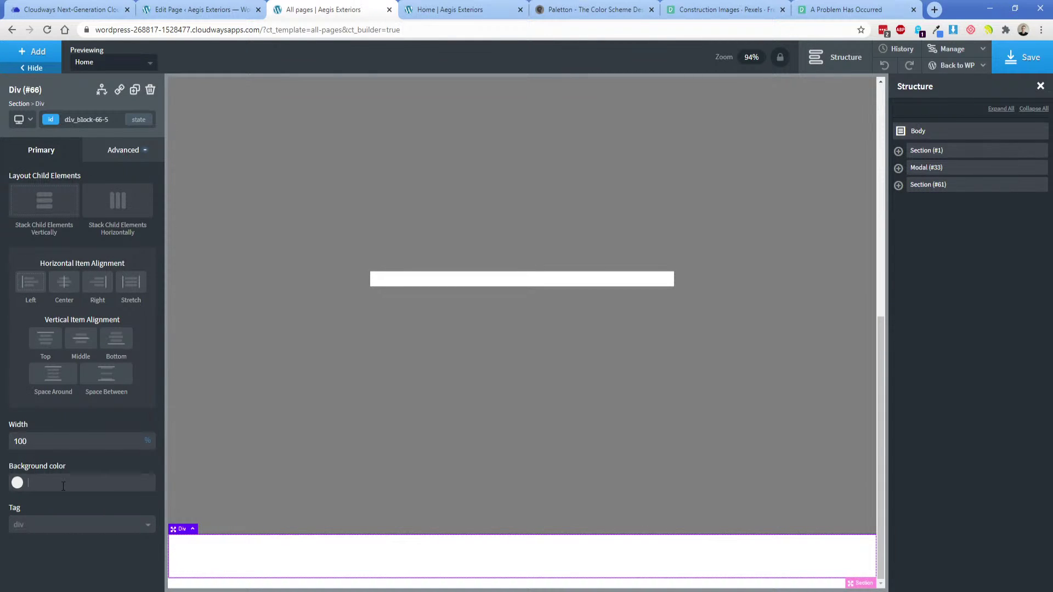
pyautogui.hotkey('ctrl', 'v')
pyautogui.moveTo(29, 489); pyautogui.dragTo(55, 487)
pyautogui.write('#f8f8f8')
pyautogui.hotkey('alt', 'Tab')
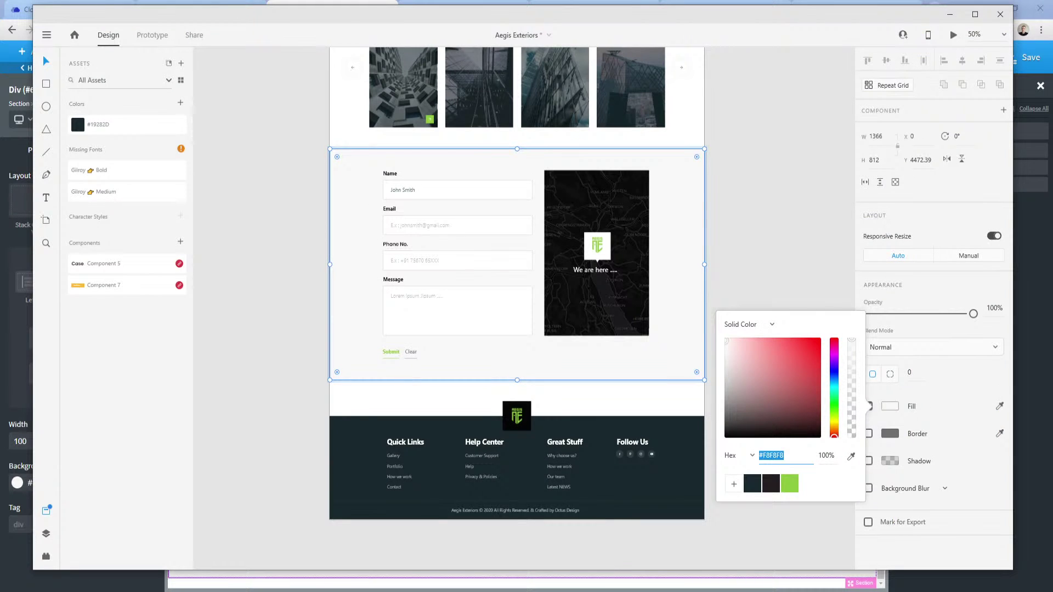
pyautogui.hotkey('alt', 'Tab')
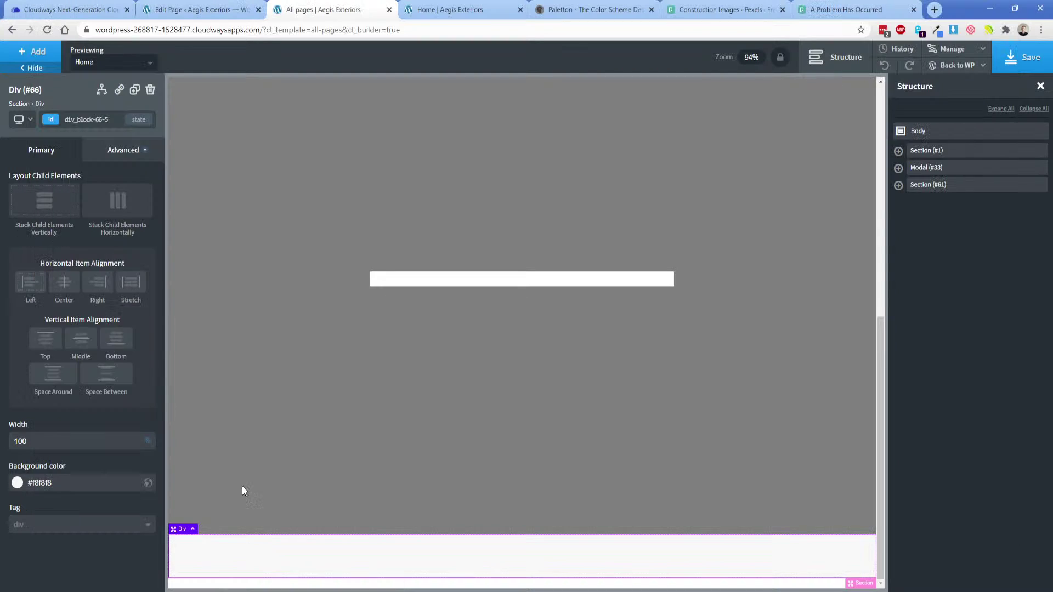
pyautogui.click(36, 55)
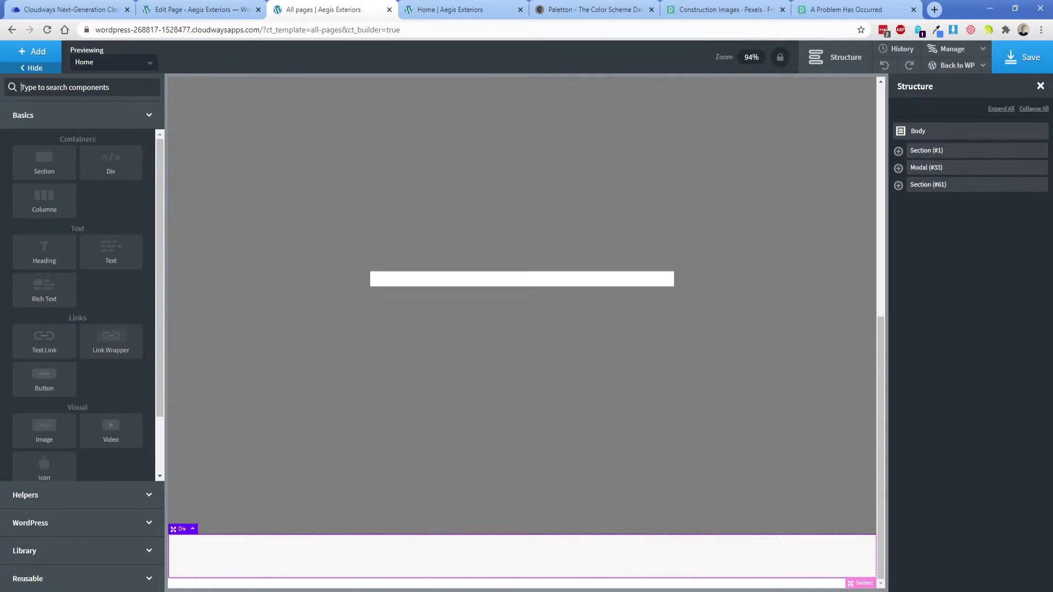
pyautogui.hotkey('alt', 'Tab')
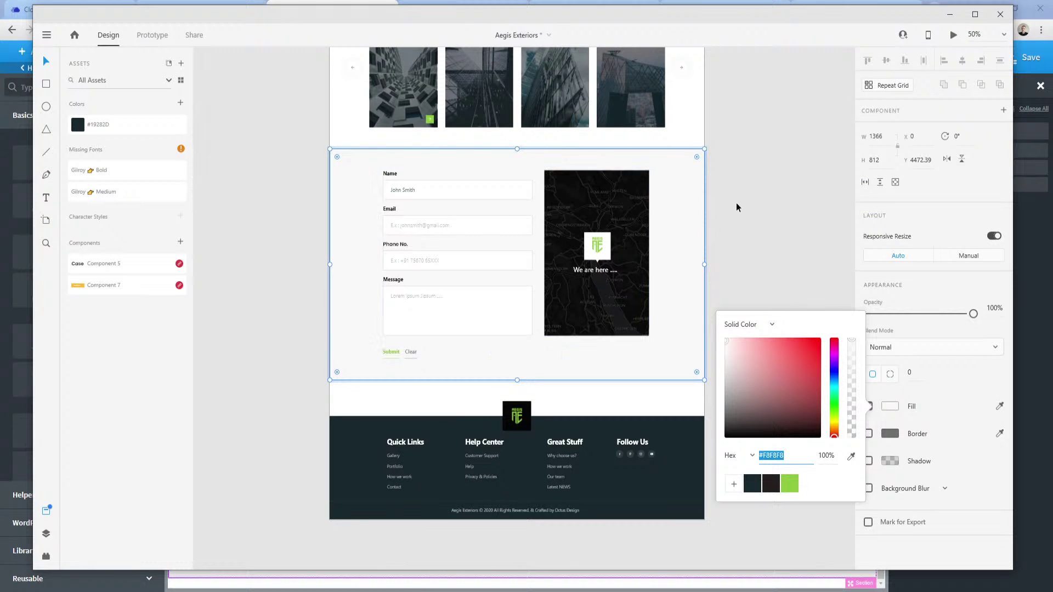
# Close the colour picker and select the mockup's contact section to view its layout properties.
pyautogui.moveTo(739, 202); pyautogui.dragTo(719, 213)
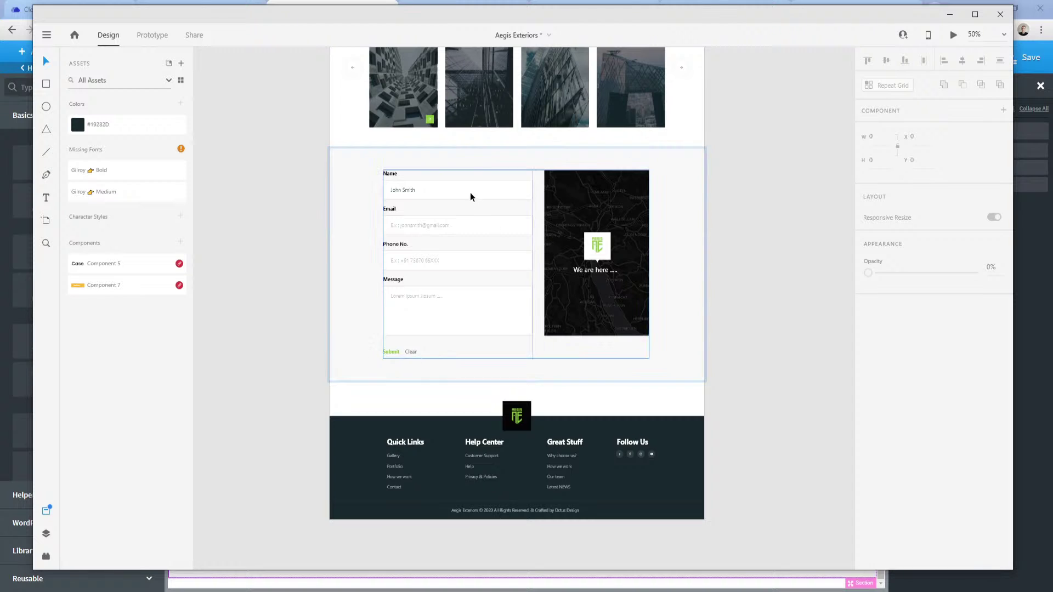
pyautogui.click(526, 214)
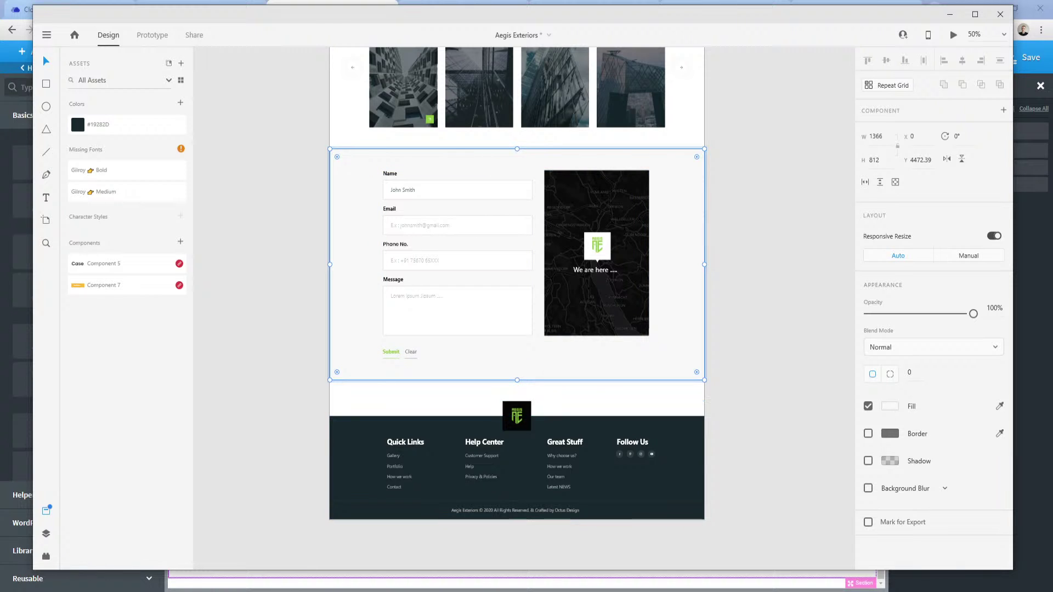
# Add a 60%-wide inner div to the grey Div #66 and a duplicate set to 40%.
pyautogui.moveTo(284, 591)
pyautogui.click(260, 568)
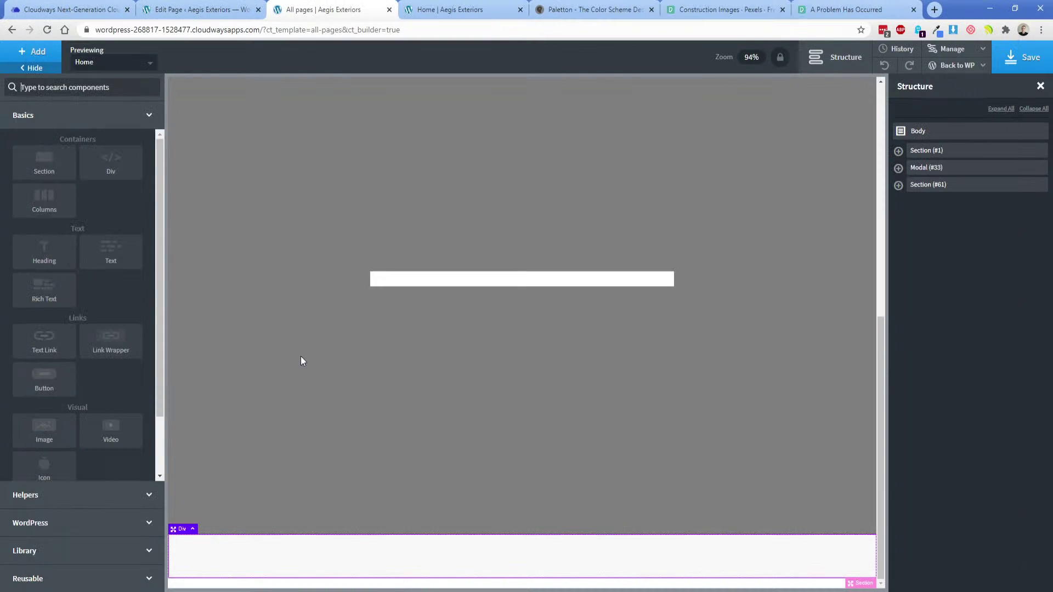
pyautogui.click(98, 172)
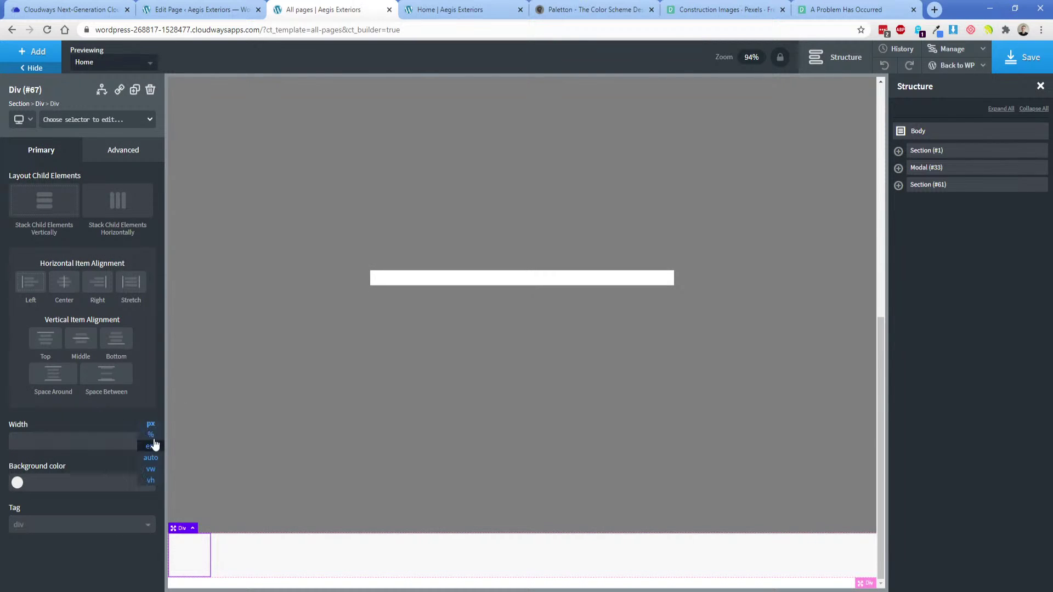
pyautogui.click(121, 441)
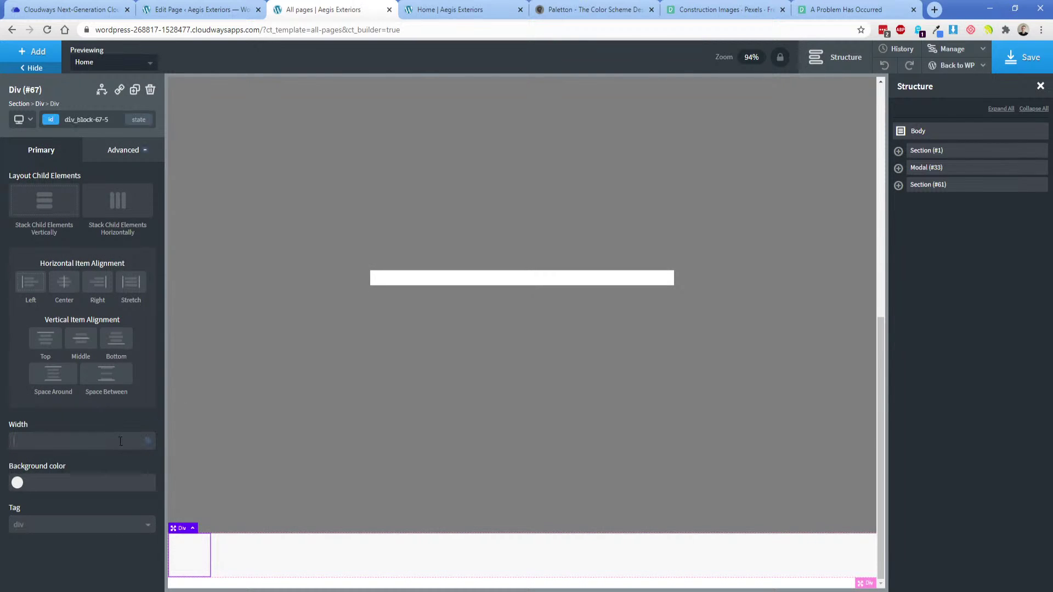
pyautogui.click(898, 185)
pyautogui.click(927, 201)
pyautogui.click(916, 203)
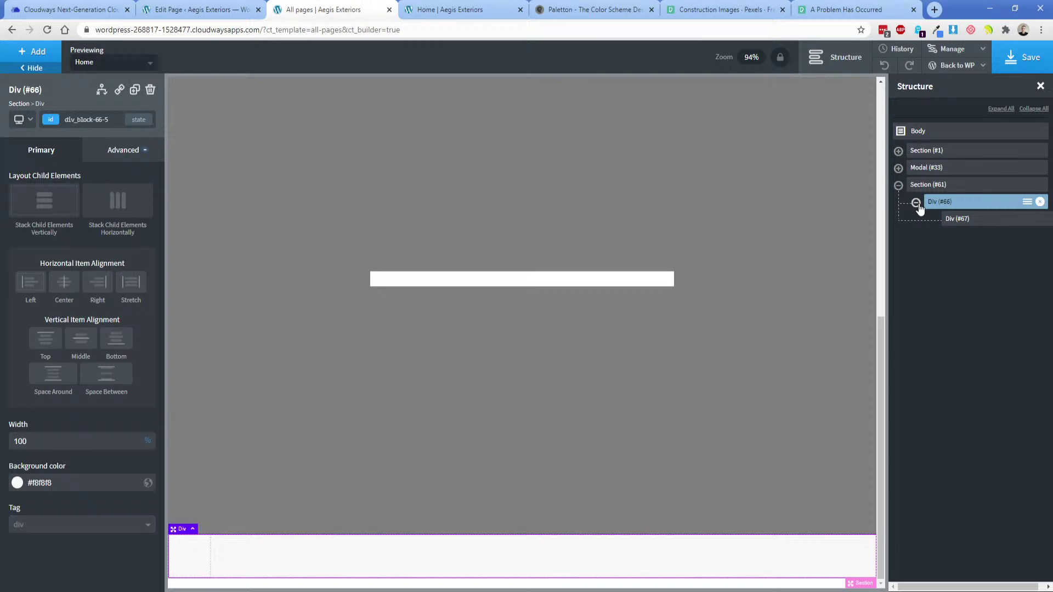
pyautogui.click(958, 223)
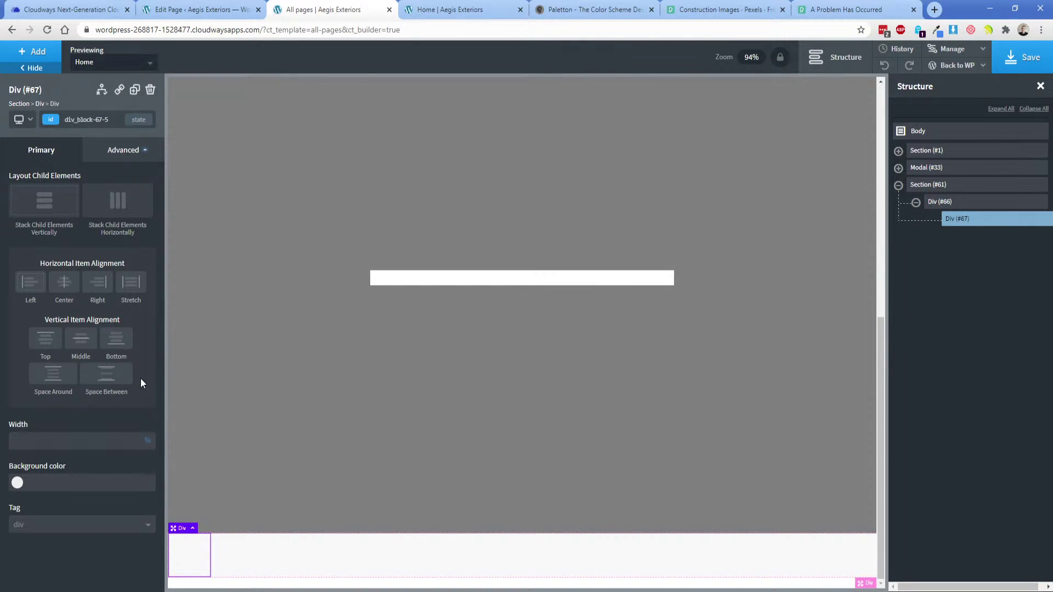
pyautogui.write('60')
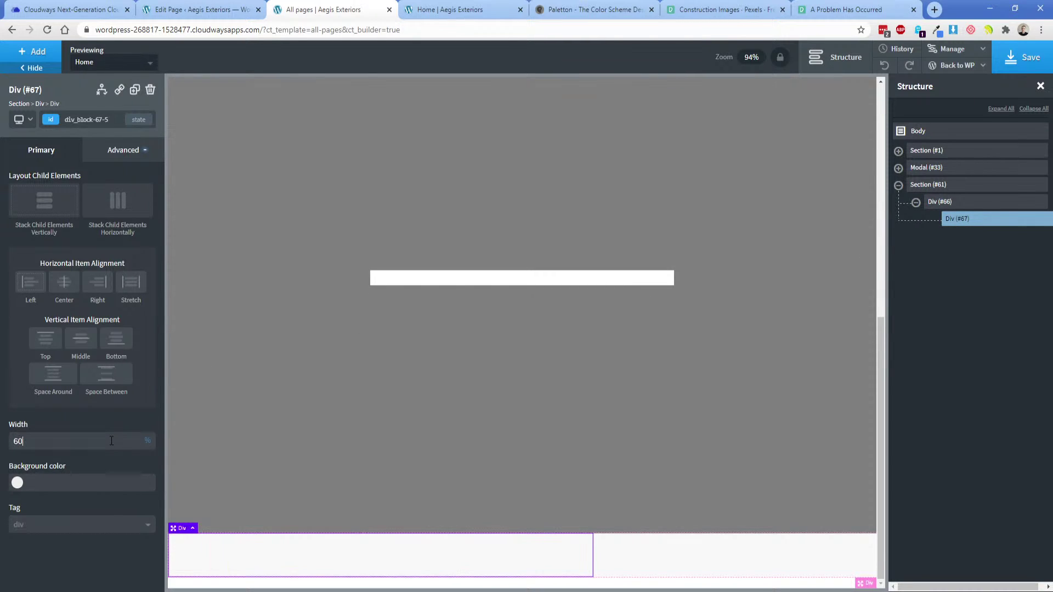
pyautogui.click(134, 89)
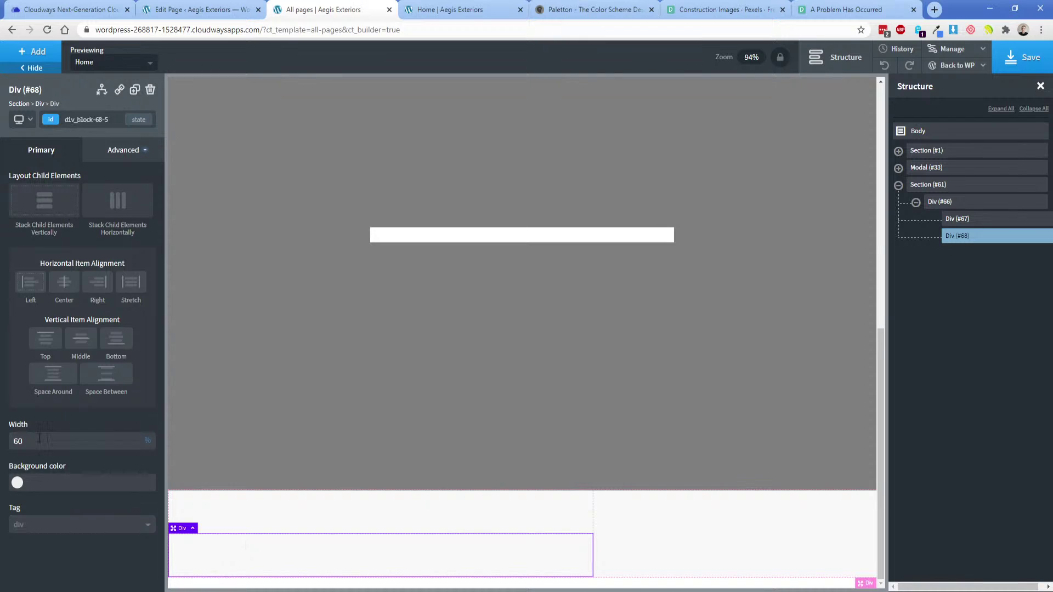
pyautogui.press('BackSpace')
pyautogui.press('BackSpace')
pyautogui.write('40')
# Set Div #66 to stack horizontally with Space Between and Middle alignment.
pyautogui.click(659, 528)
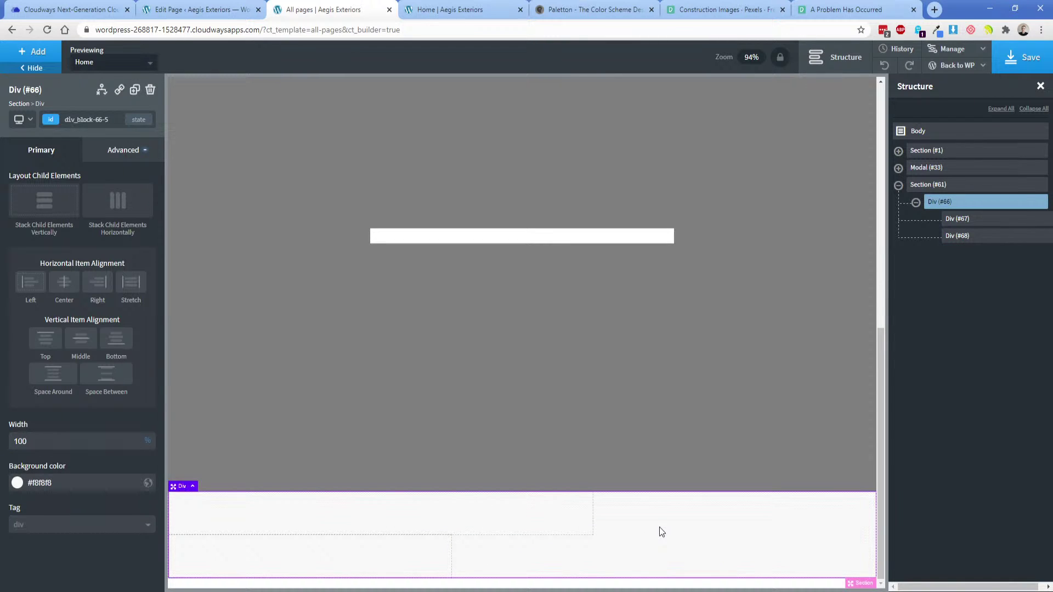
pyautogui.click(118, 206)
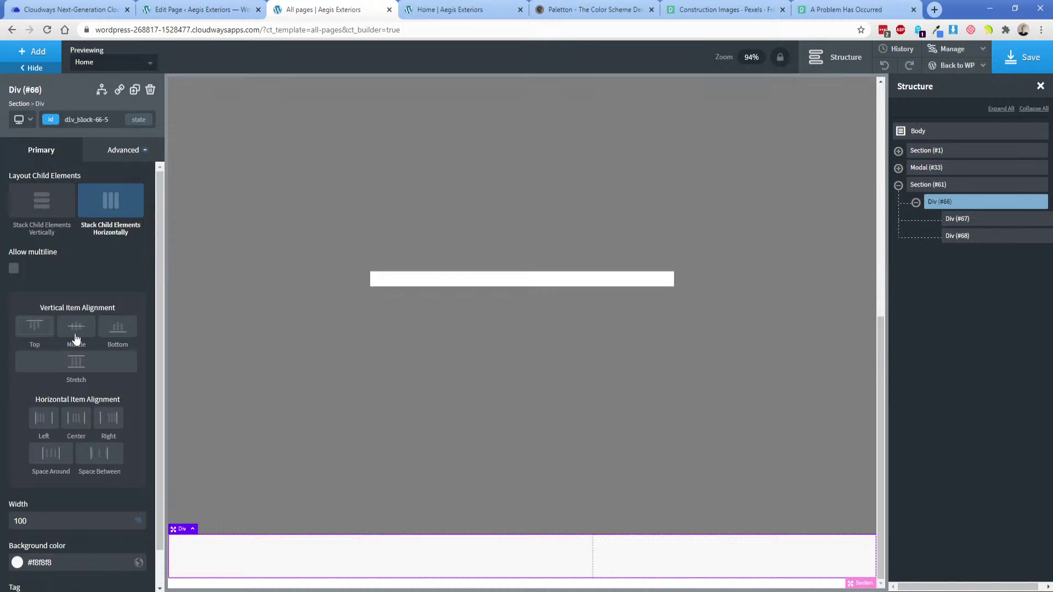
pyautogui.click(100, 465)
pyautogui.click(77, 333)
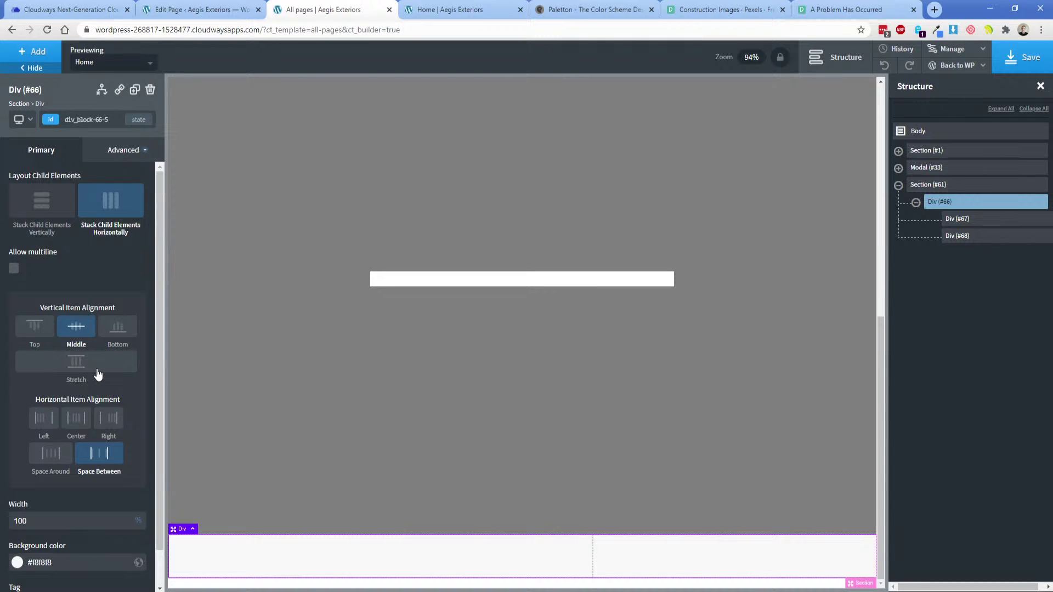
# Add a Shortcode element to Div #67 containing [gravityforms id=1 titele=false description=false ajax=true].
pyautogui.click(410, 557)
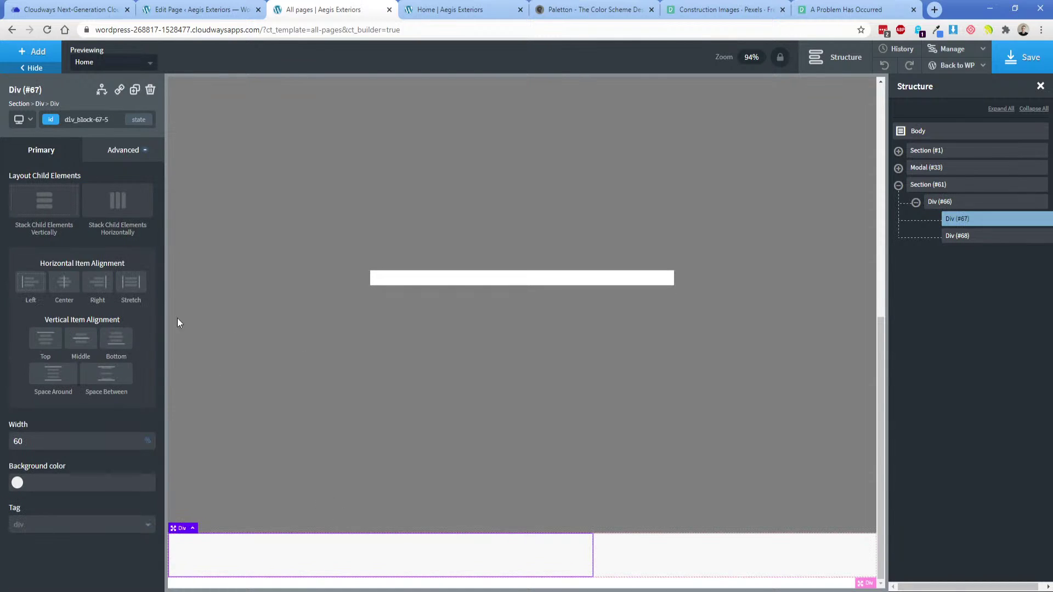
pyautogui.click(32, 51)
pyautogui.write('sh')
pyautogui.click(54, 136)
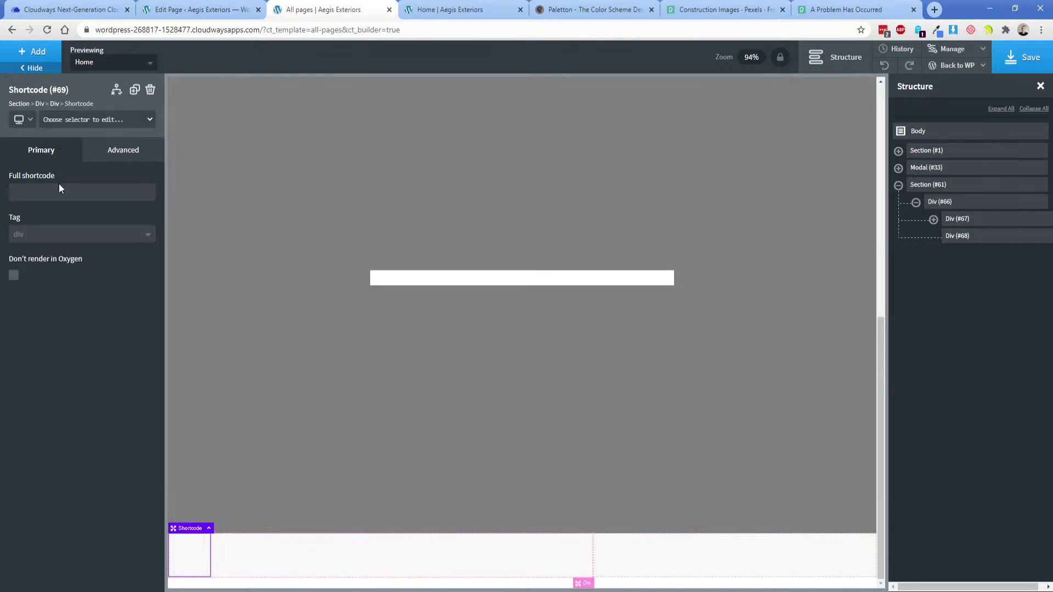
pyautogui.write('[gravityforms')
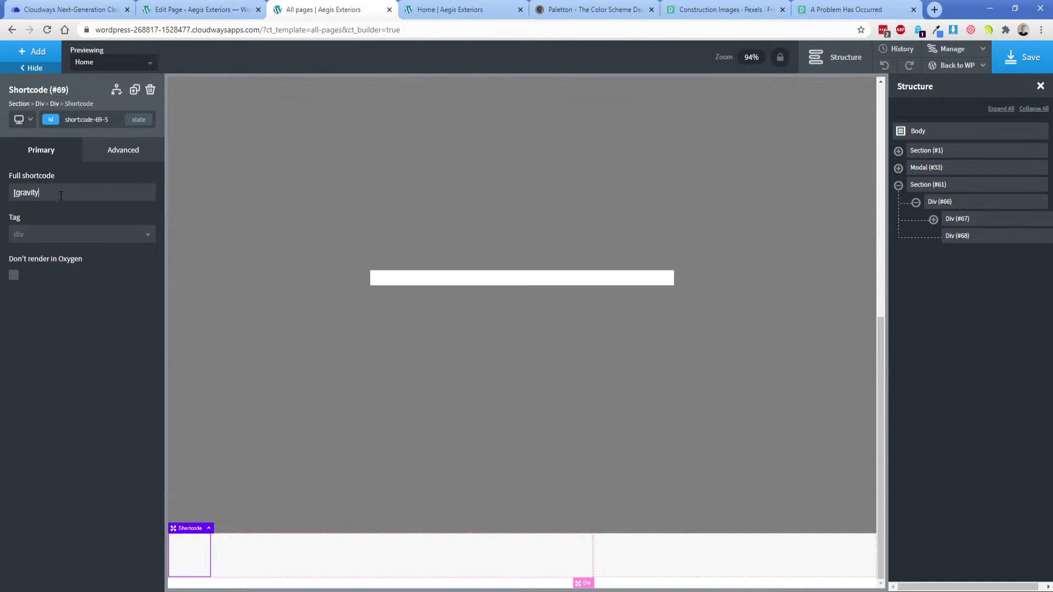
pyautogui.write(' id=1 titele=false description=false ajax=true]')
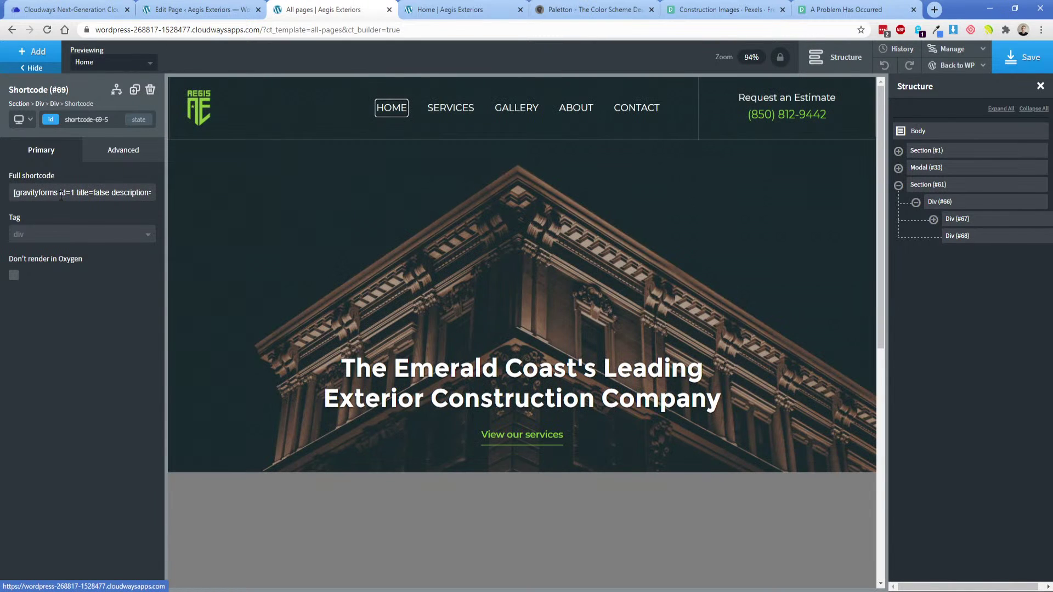
# Set the shortcode's width to 100% and save the page.
pyautogui.scroll(-8, 611, 458)
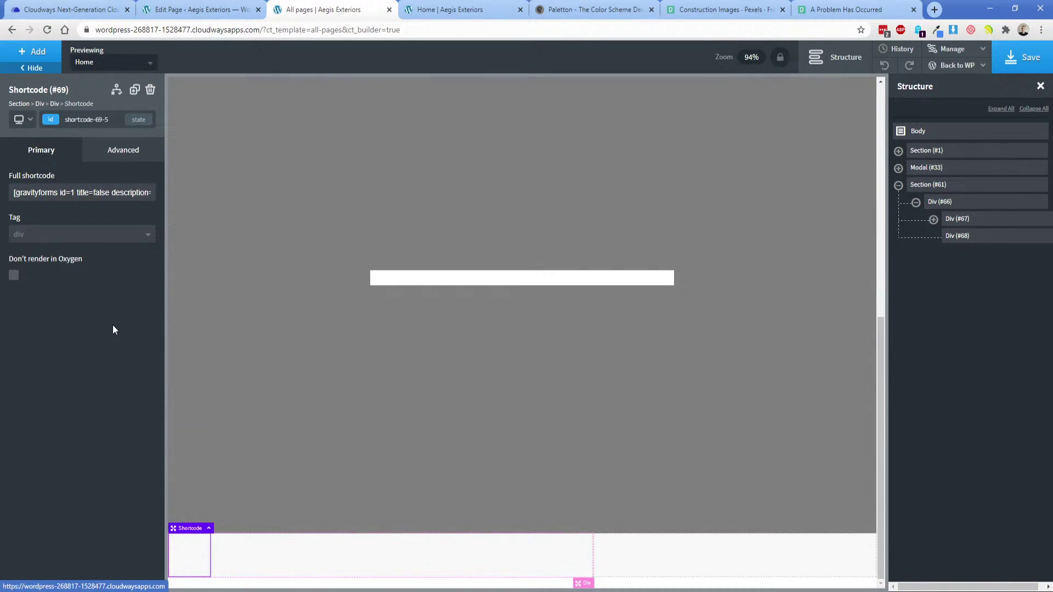
pyautogui.click(118, 149)
pyautogui.click(77, 212)
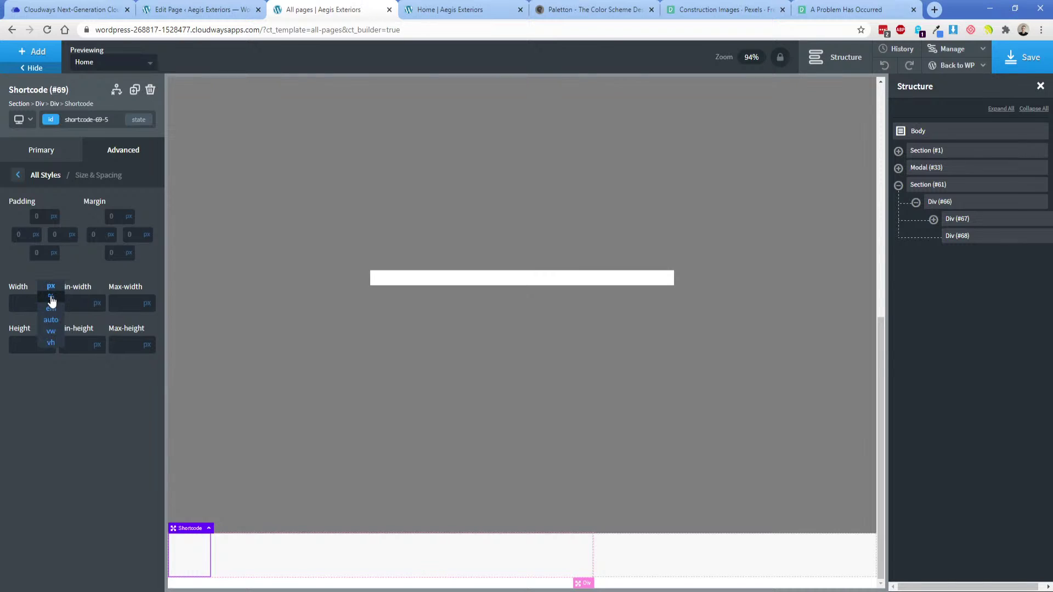
pyautogui.click(24, 305)
pyautogui.write('100')
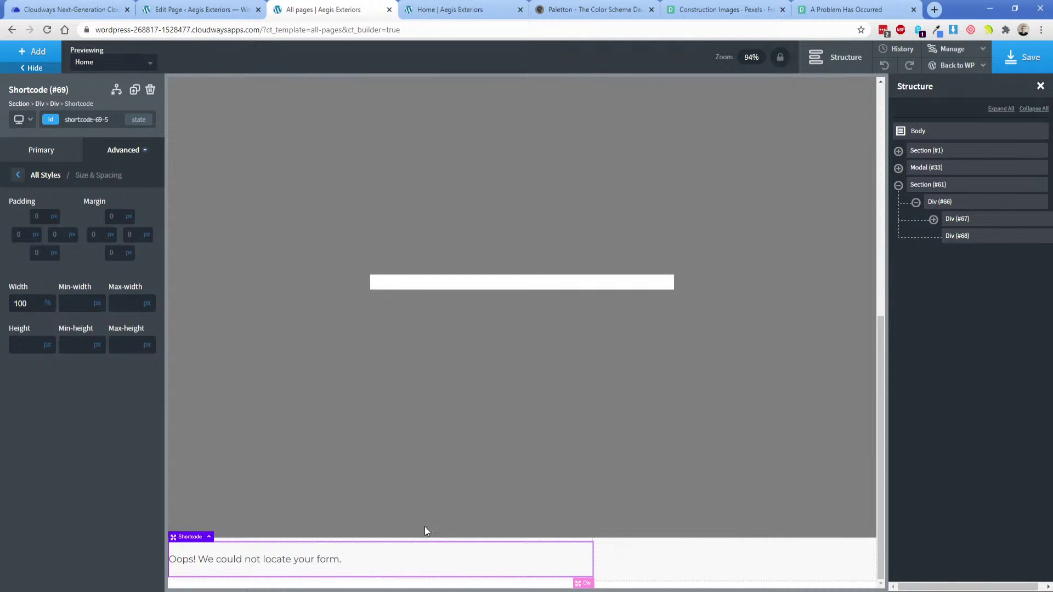
pyautogui.click(1012, 60)
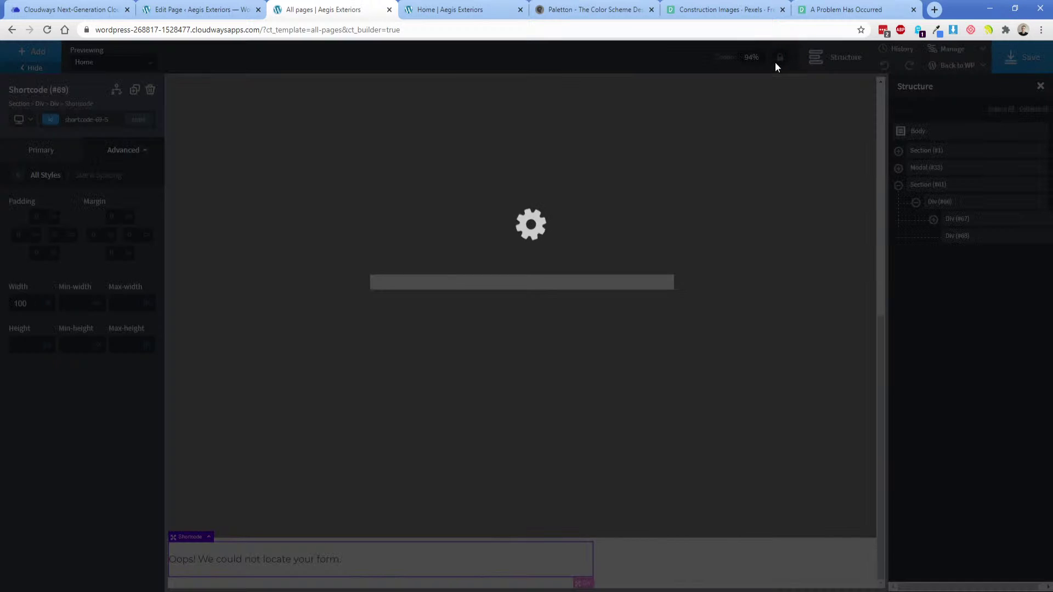
pyautogui.hotkey('alt', 'Tab')
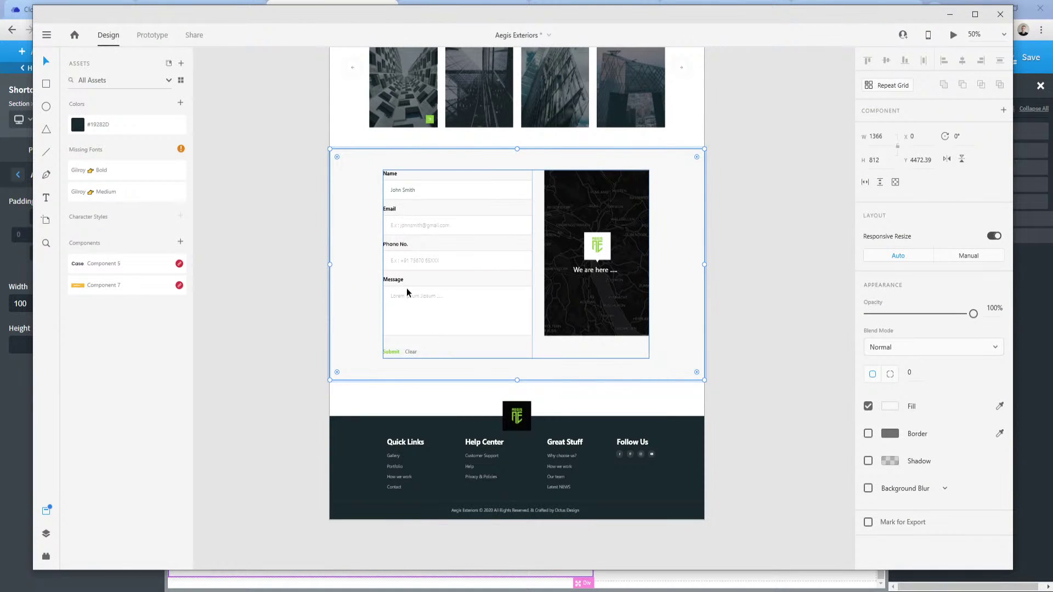
pyautogui.hotkey('alt', 'Tab')
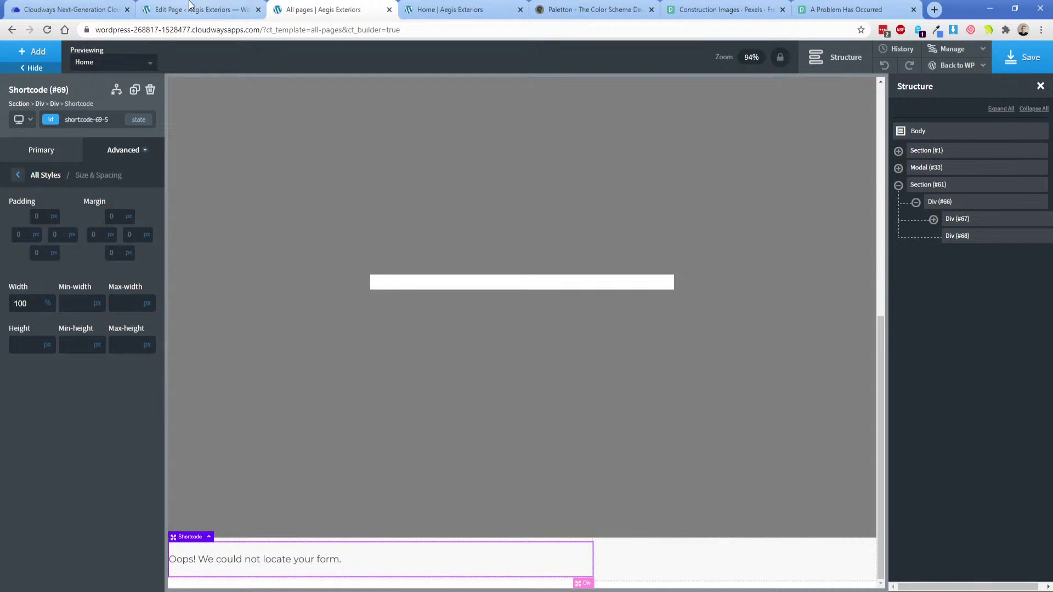
# Create a new Gravity Forms form named 'Footer'.
pyautogui.click(187, 9)
pyautogui.moveTo(33, 159)
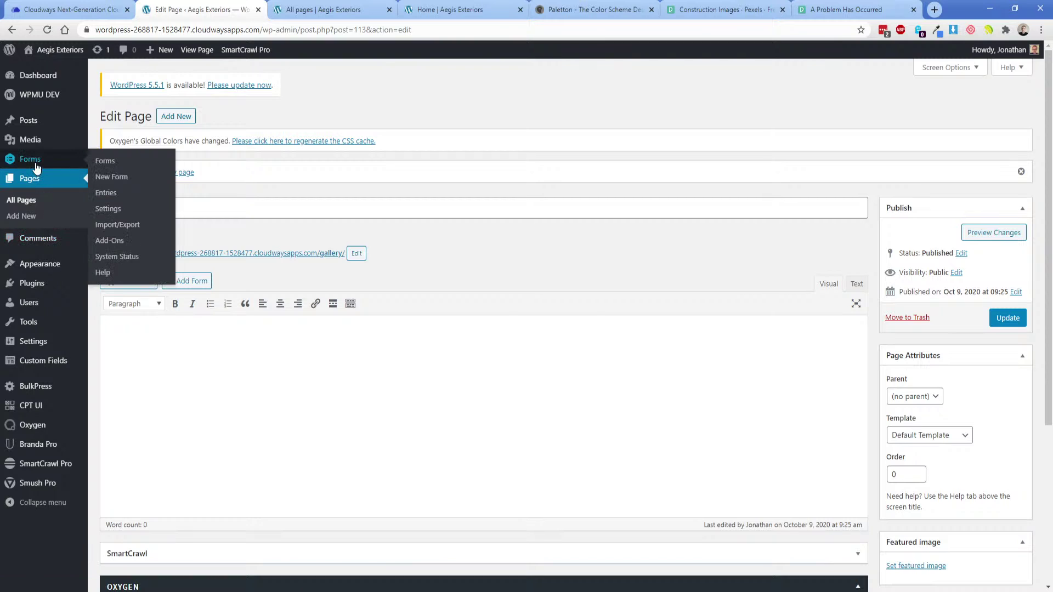
pyautogui.click(109, 180)
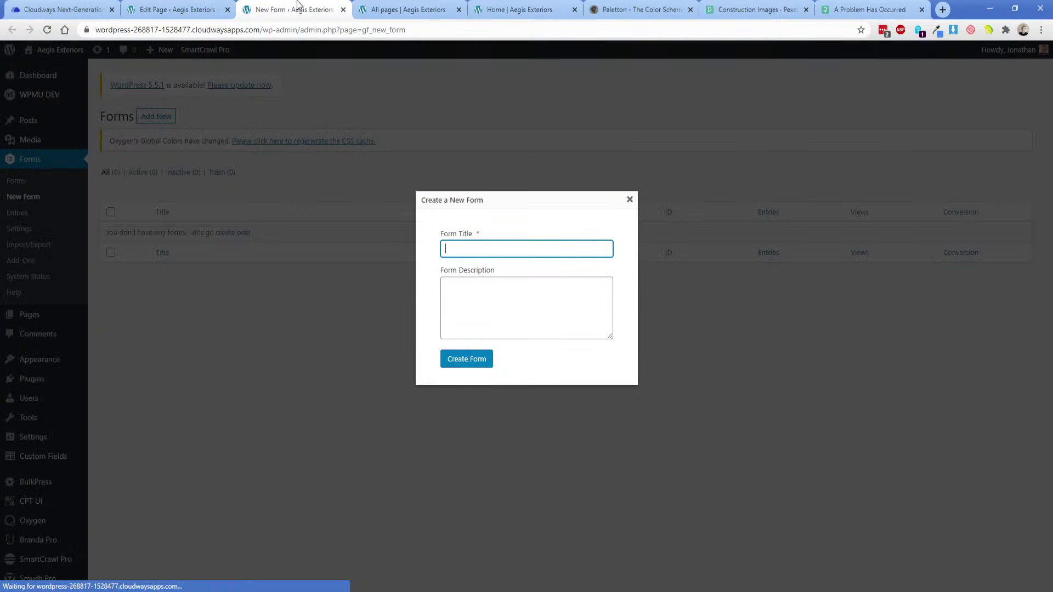
pyautogui.write('Footer CTA')
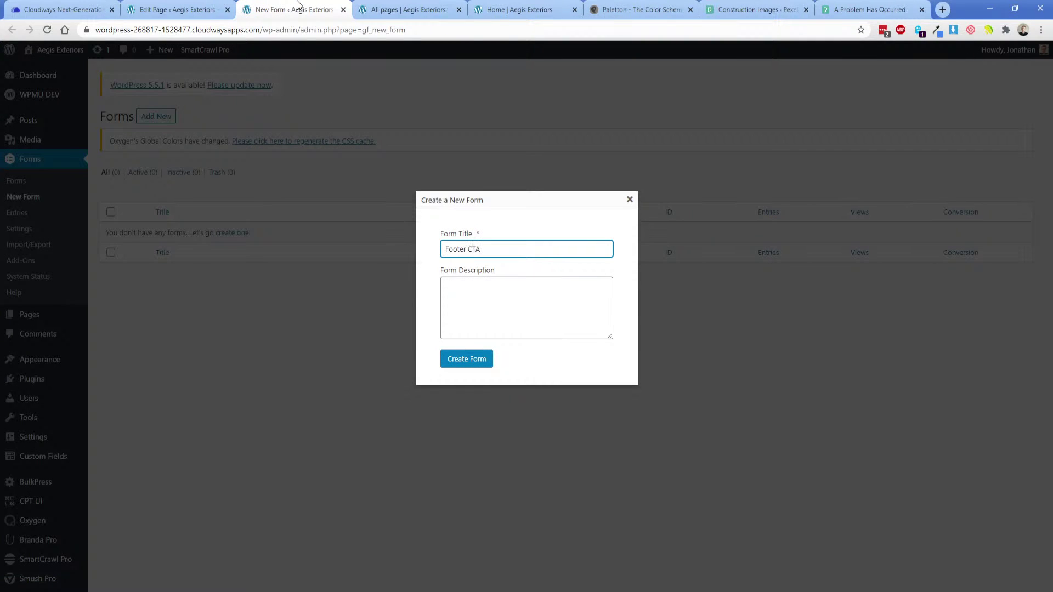
pyautogui.press('Return')
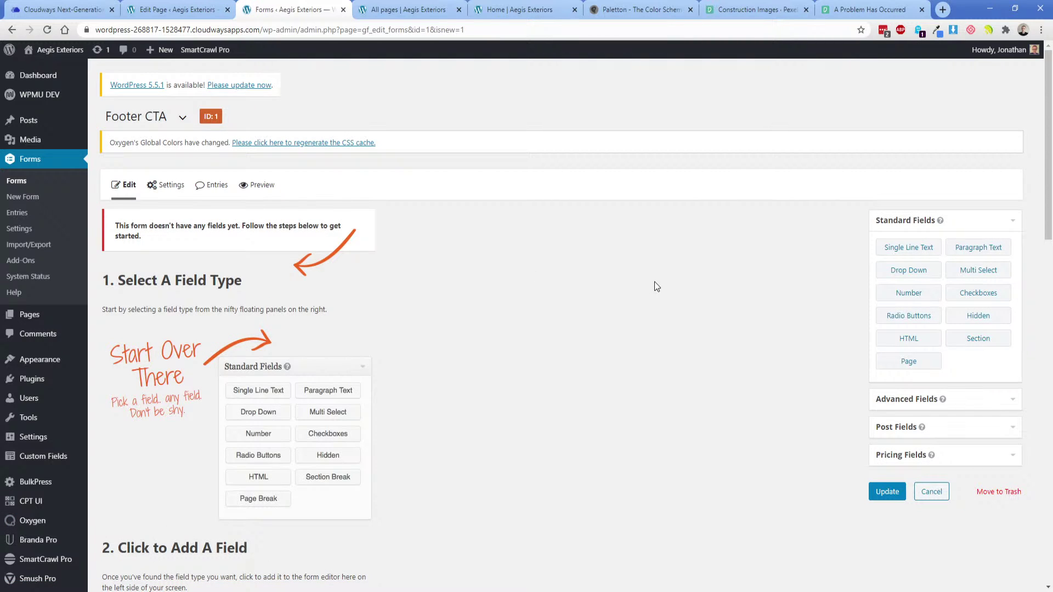
# Add a required, large single-line text field labelled 'Name'.
pyautogui.click(910, 253)
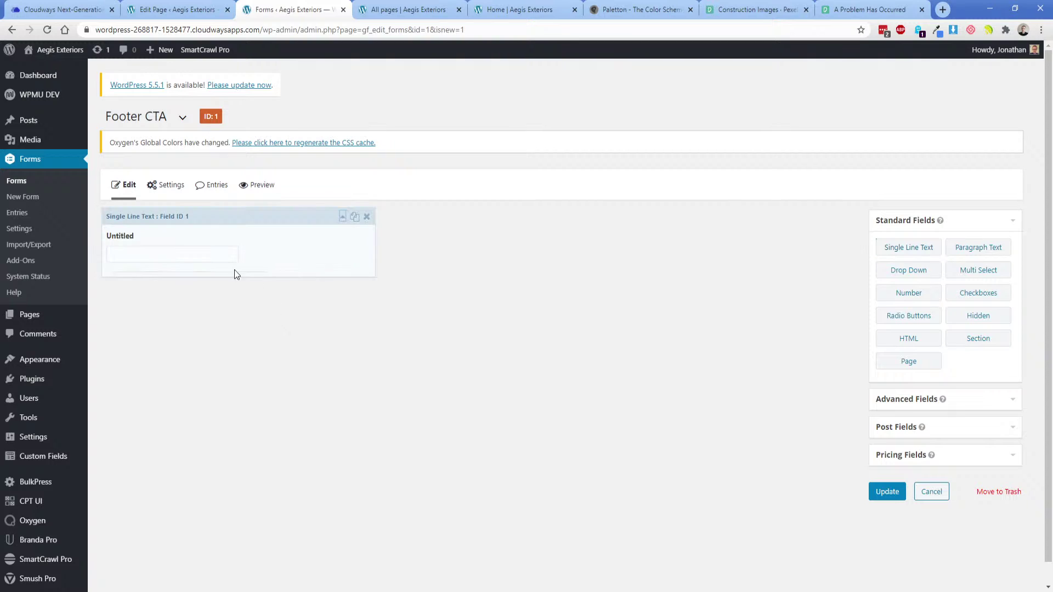
pyautogui.click(138, 500)
pyautogui.doubleClick(166, 326)
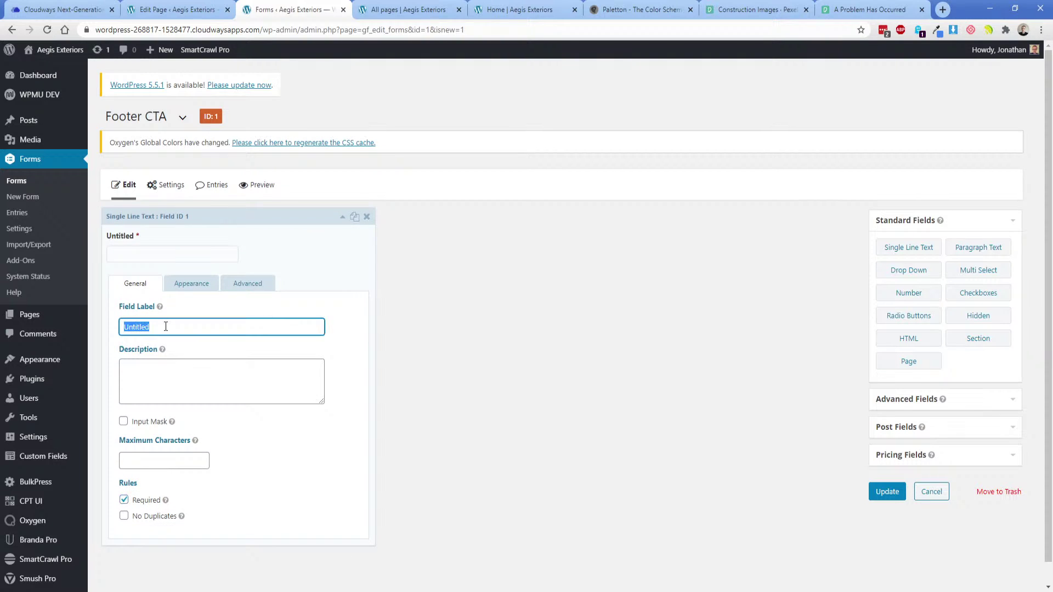
pyautogui.write('Name')
pyautogui.click(189, 284)
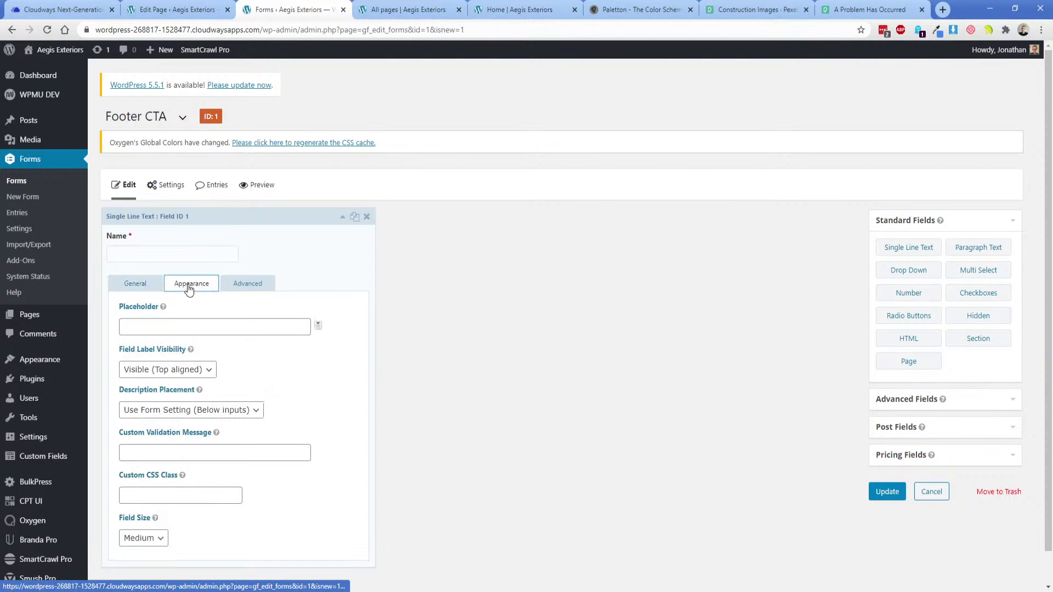
pyautogui.click(143, 537)
pyautogui.click(141, 570)
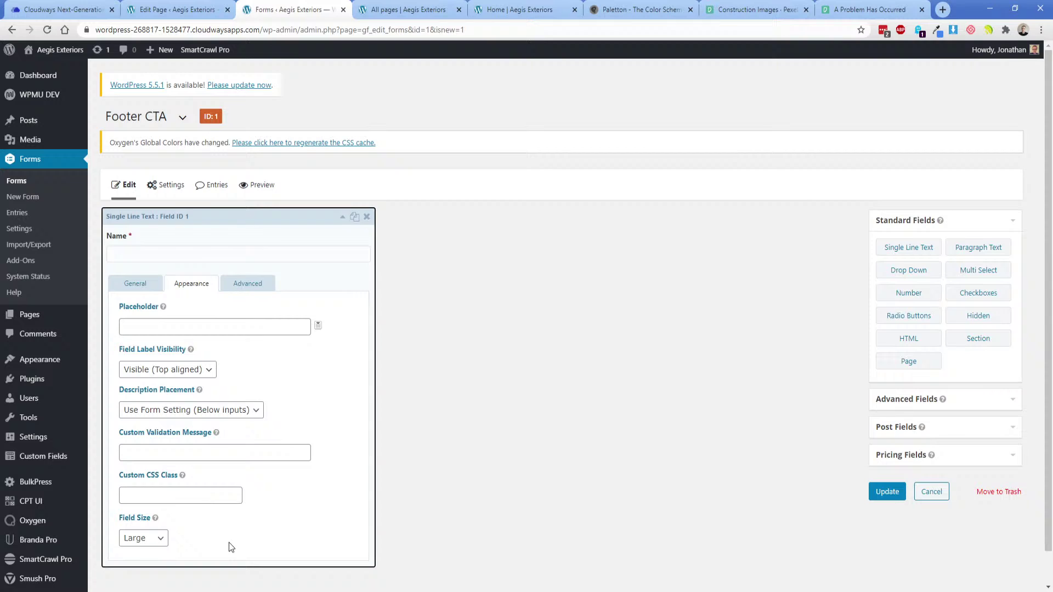
pyautogui.click(221, 215)
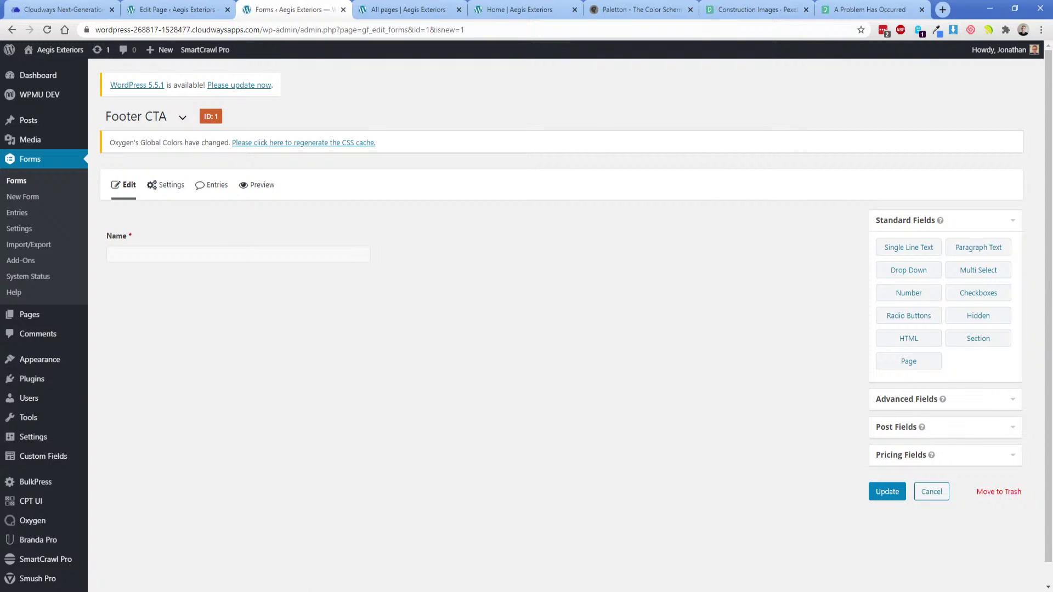
# Add Email, Phone and Paragraph Text fields below Name.
pyautogui.click(439, 591)
pyautogui.click(283, 591)
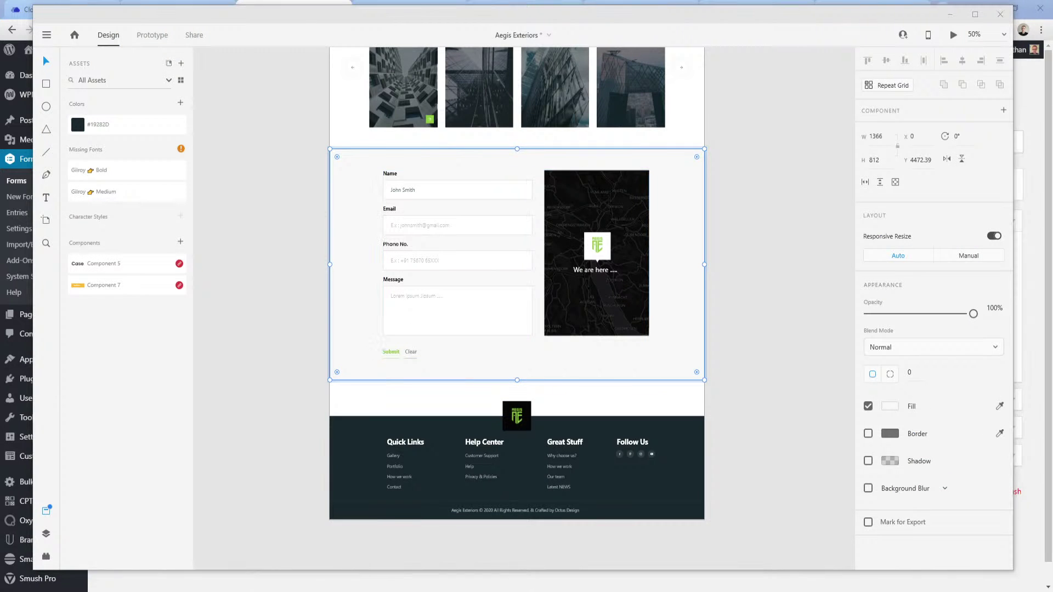
pyautogui.click(224, 551)
pyautogui.click(896, 400)
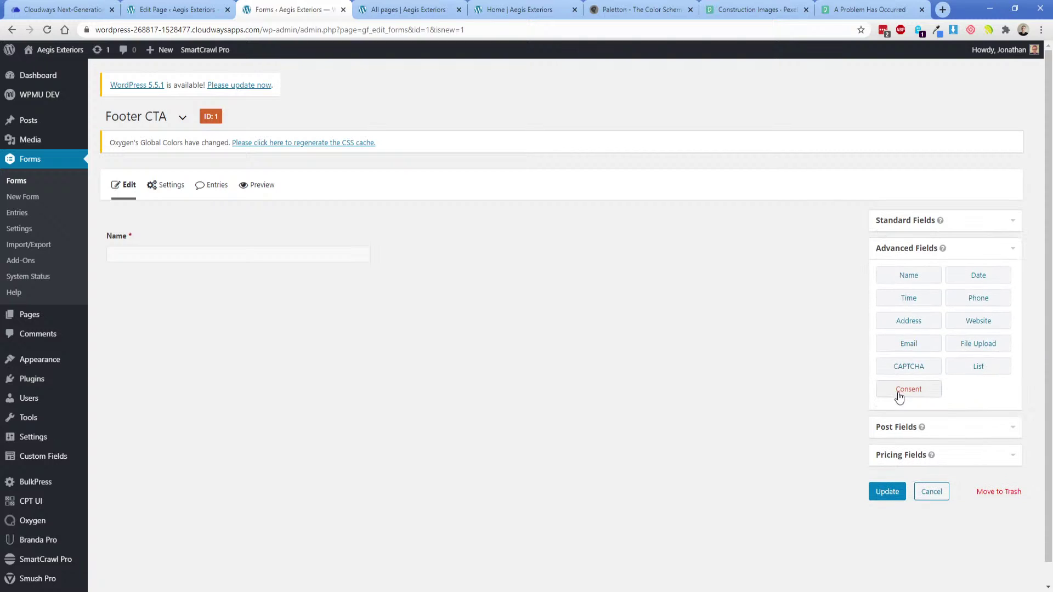
pyautogui.click(910, 346)
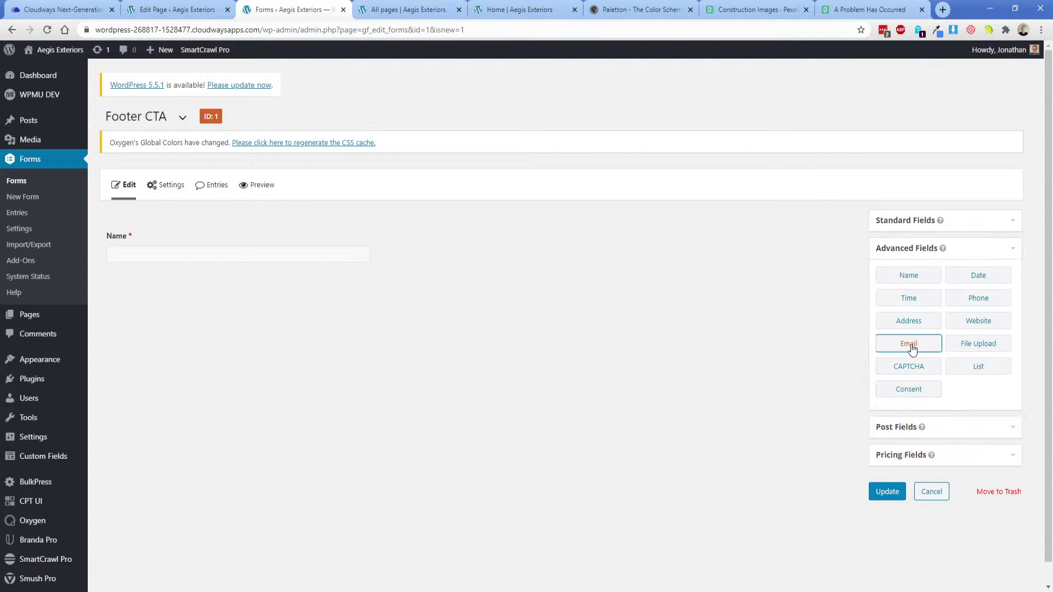
pyautogui.click(975, 299)
pyautogui.click(910, 226)
pyautogui.click(972, 254)
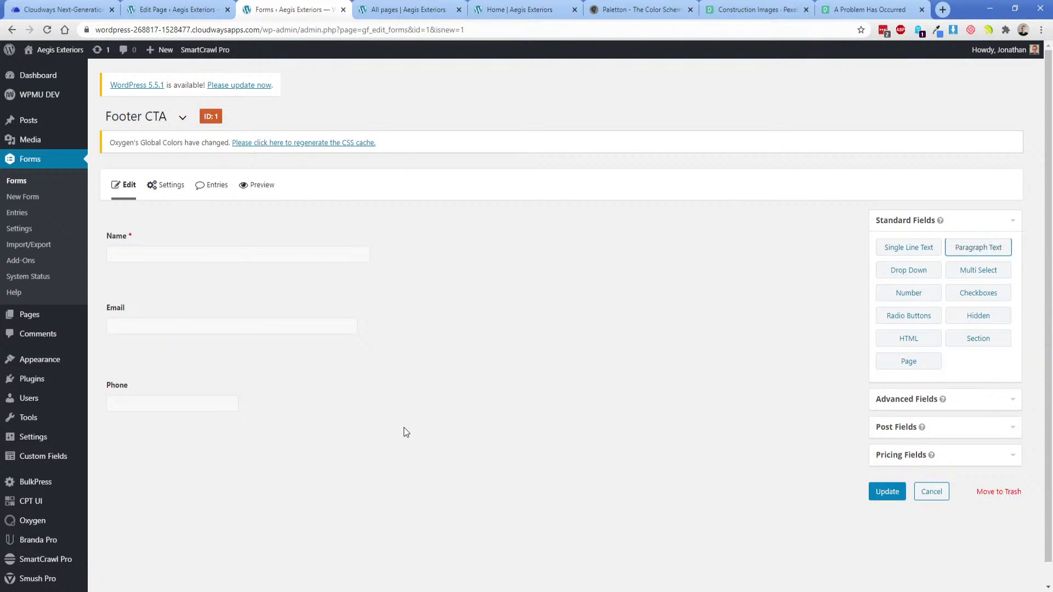
# Make the Email and Phone fields required with a large field size.
pyautogui.click(175, 341)
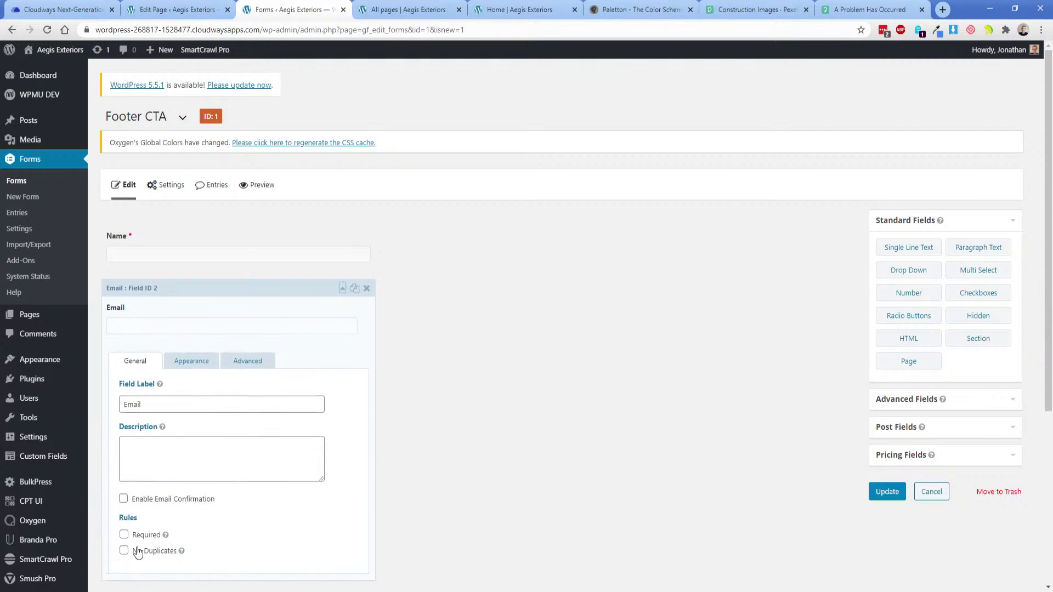
pyautogui.click(123, 534)
pyautogui.click(191, 359)
pyautogui.scroll(-1, 156, 537)
pyautogui.scroll(-2, 158, 541)
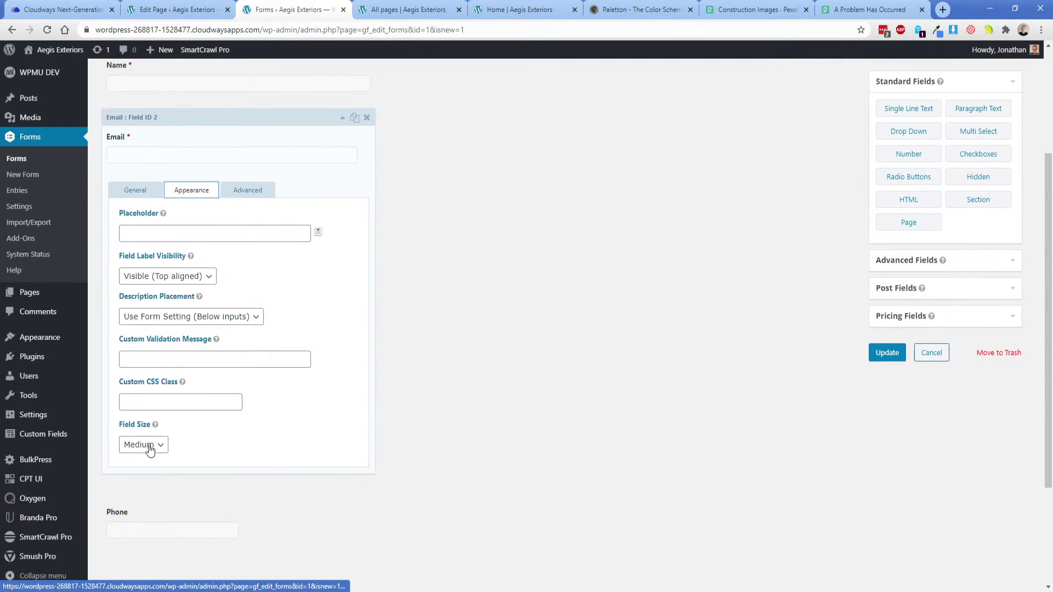
pyautogui.click(147, 443)
pyautogui.click(144, 479)
pyautogui.click(173, 518)
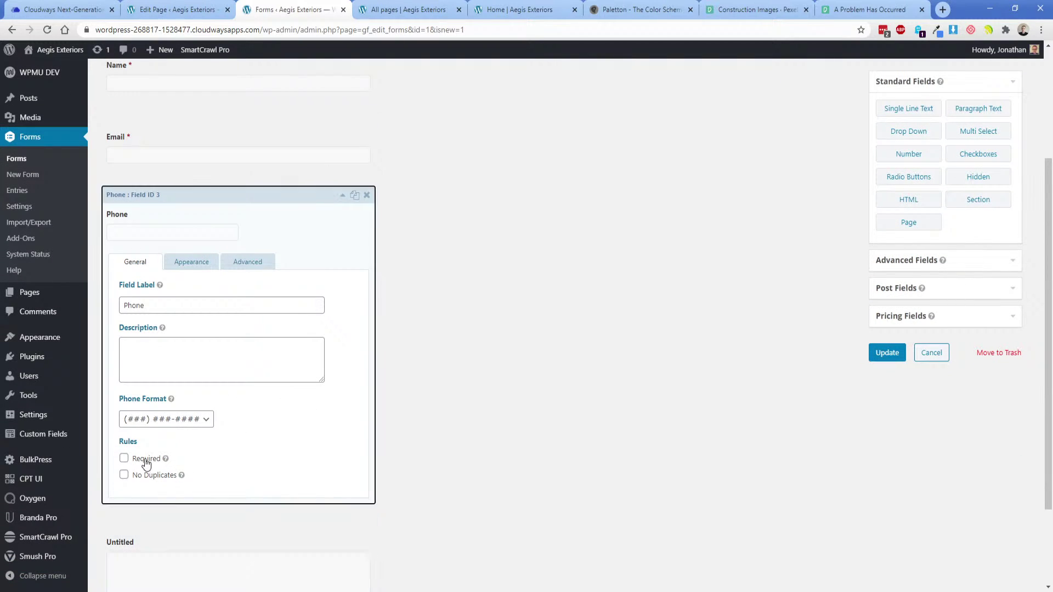
pyautogui.click(124, 458)
pyautogui.click(189, 263)
pyautogui.click(145, 517)
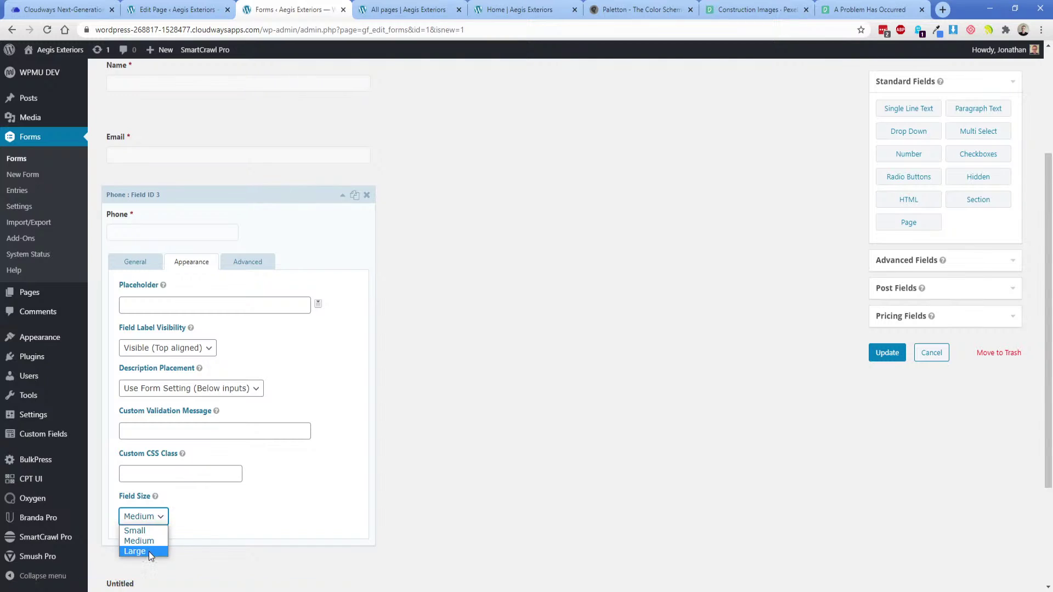
pyautogui.click(149, 551)
# Make the paragraph field a required, small box labelled 'Message', and save the form.
pyautogui.scroll(-3, 195, 443)
pyautogui.click(195, 443)
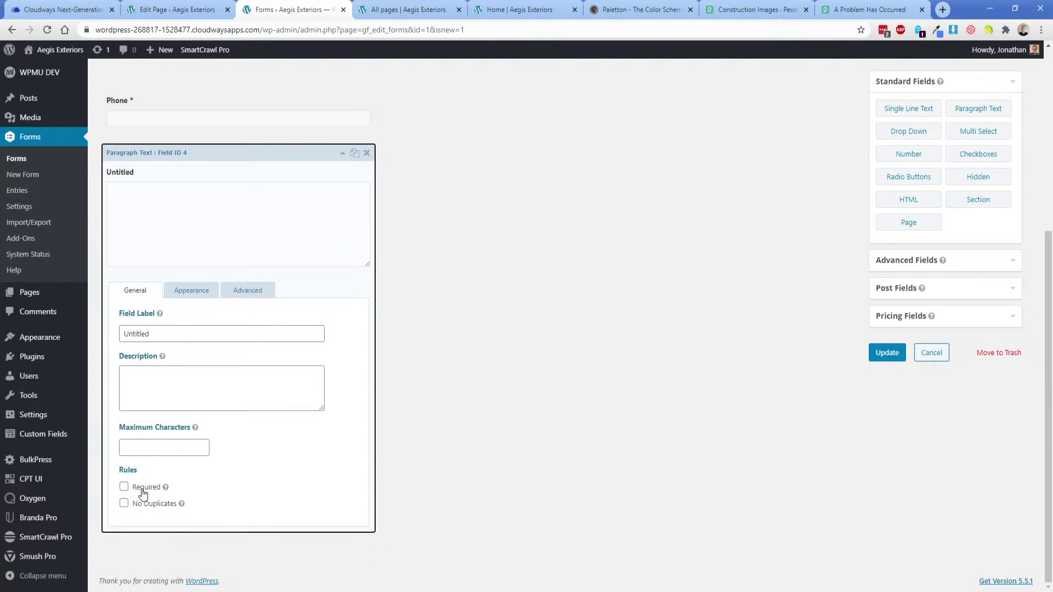
pyautogui.click(124, 486)
pyautogui.doubleClick(160, 337)
pyautogui.write('Message')
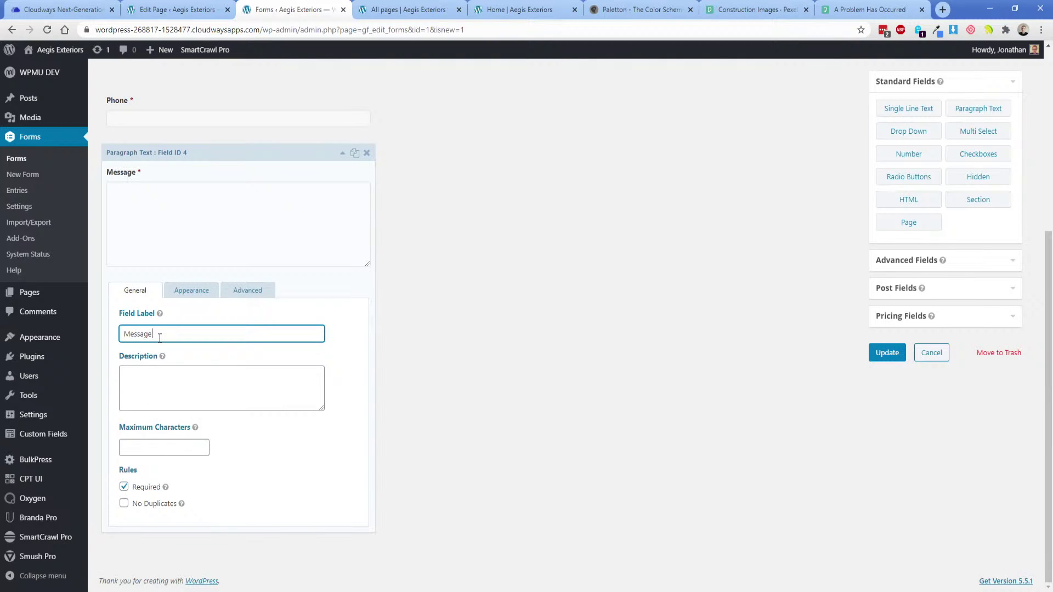
pyautogui.click(173, 295)
pyautogui.click(147, 556)
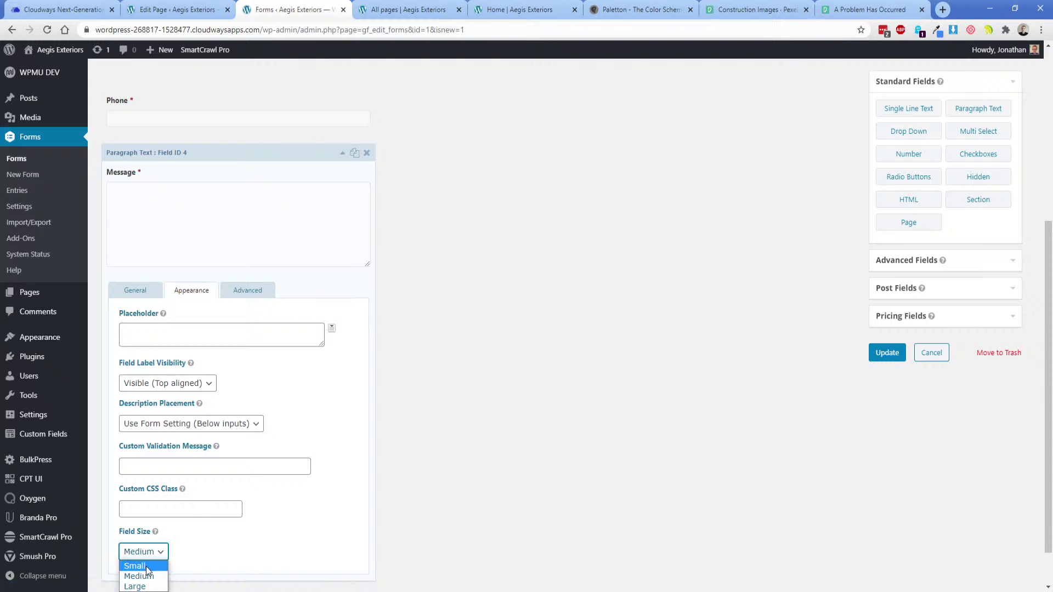
pyautogui.click(146, 566)
pyautogui.scroll(5, 250, 538)
pyautogui.click(887, 491)
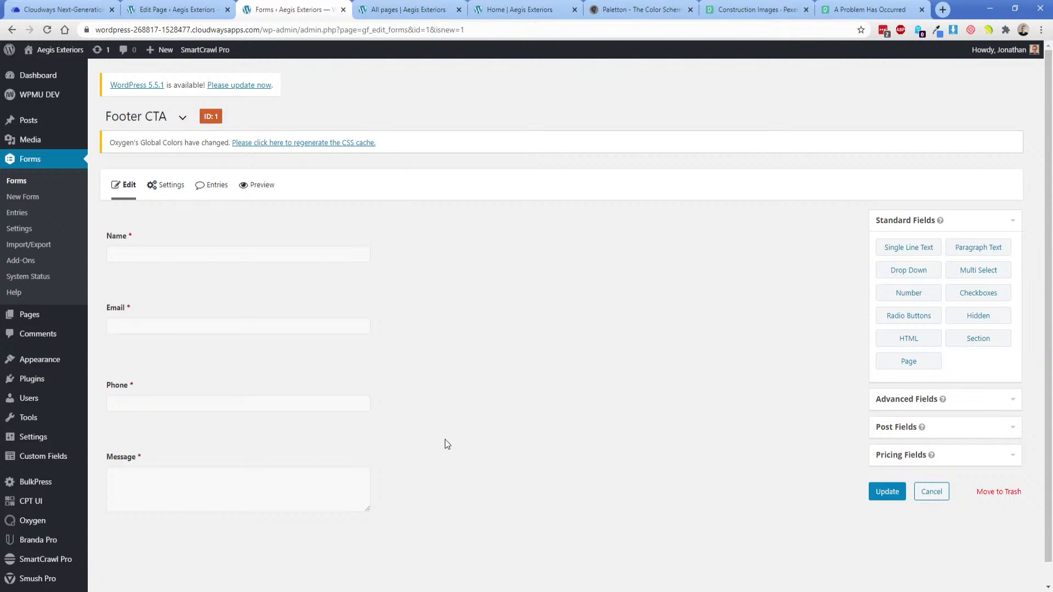
# Glance at the mockup, then return to the All pages builder tab.
pyautogui.hotkey('alt', 'Tab')
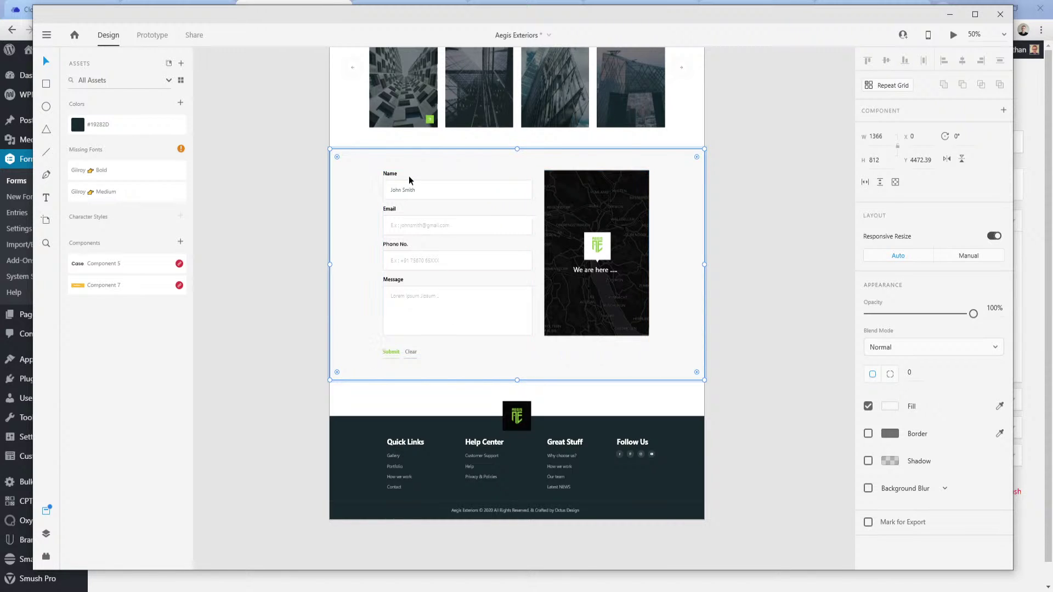
pyautogui.click(283, 591)
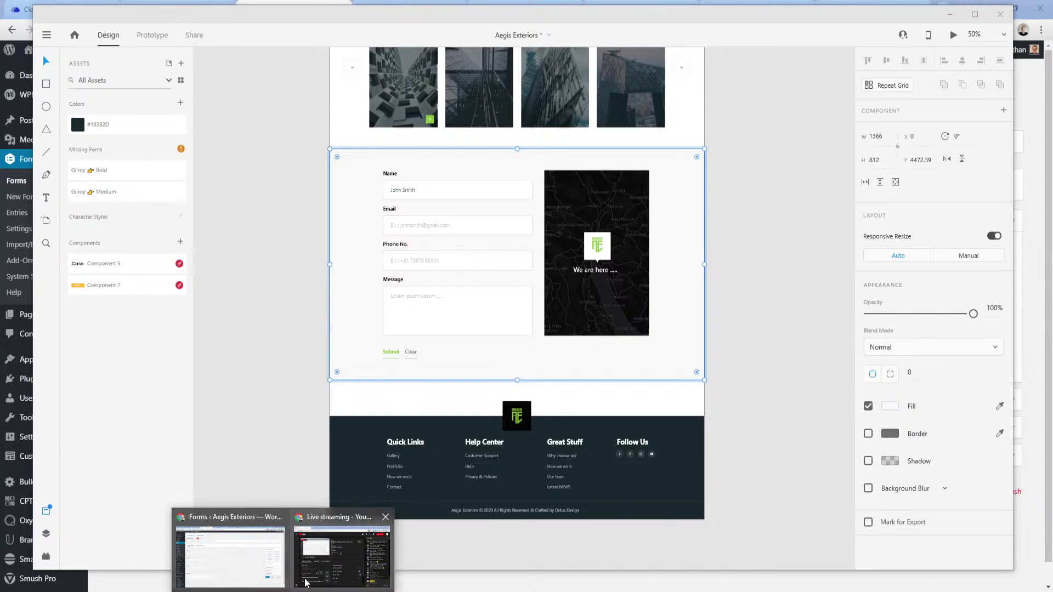
pyautogui.click(259, 548)
pyautogui.click(421, 6)
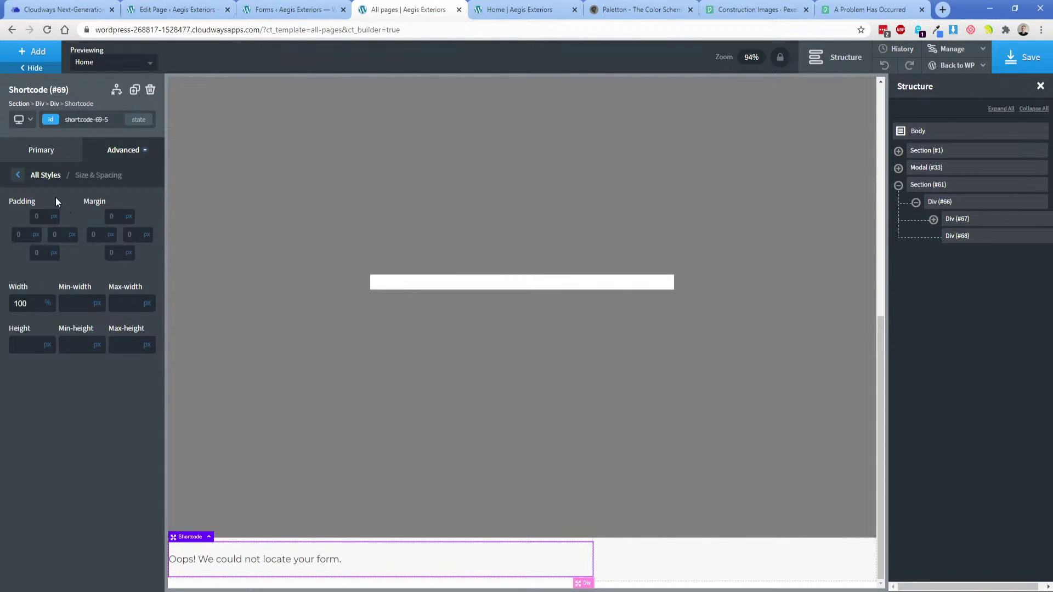
# Check the shortcode's form id and open the gravity-forms-styles stylesheet.
pyautogui.click(48, 155)
pyautogui.doubleClick(72, 193)
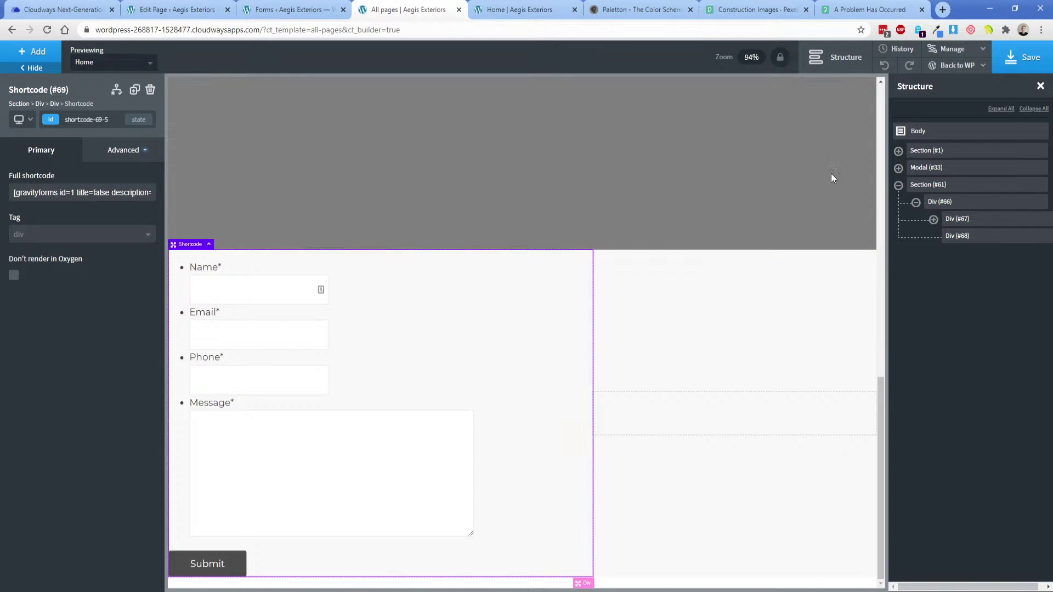
pyautogui.click(948, 49)
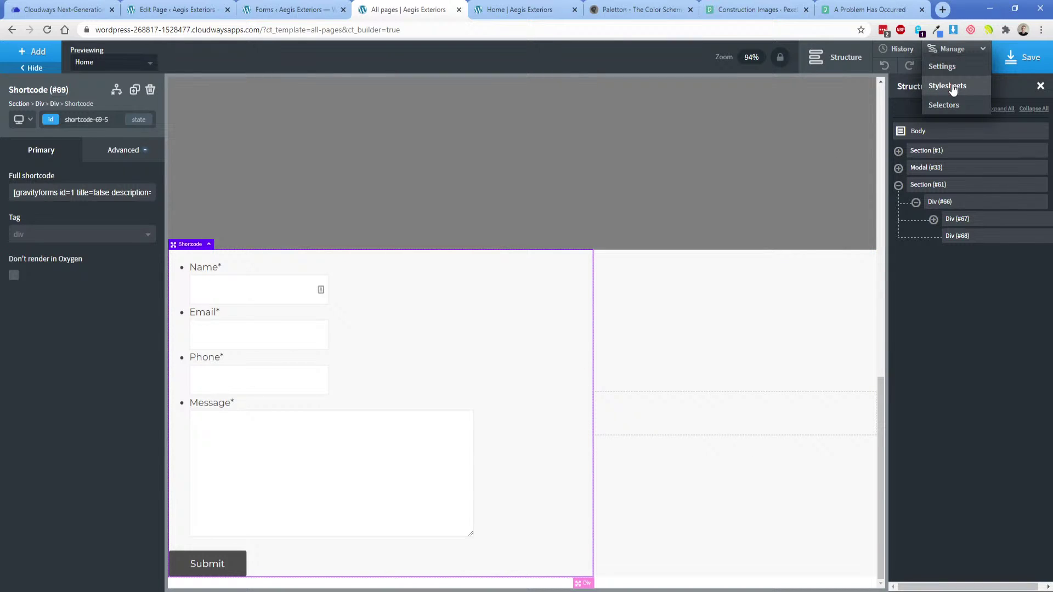
pyautogui.click(949, 86)
pyautogui.click(897, 158)
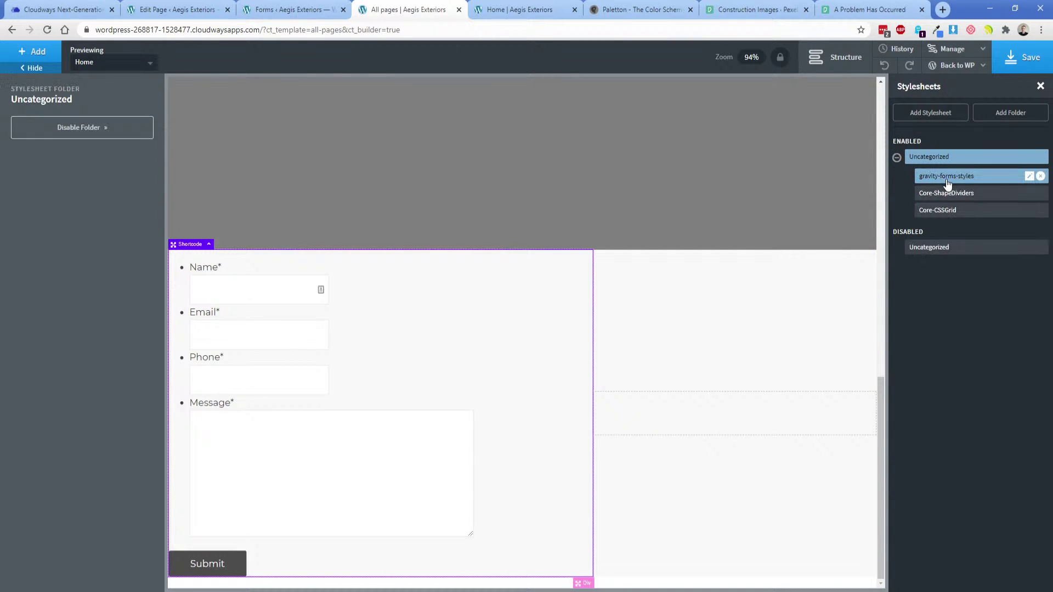
pyautogui.click(946, 180)
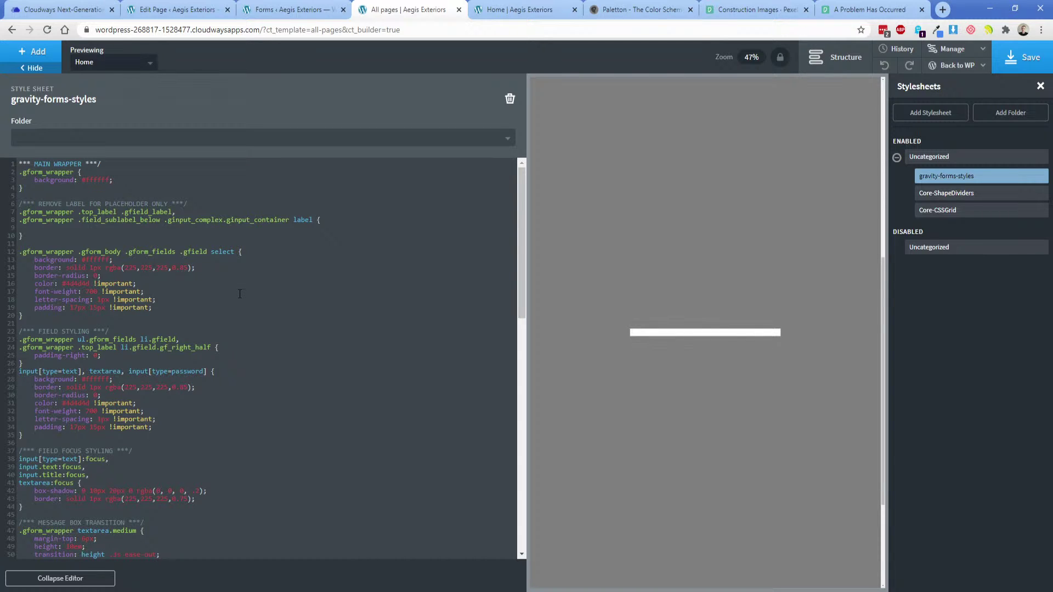
# Review the stylesheet's focus, message box and button rules.
pyautogui.scroll(-5, 235, 301)
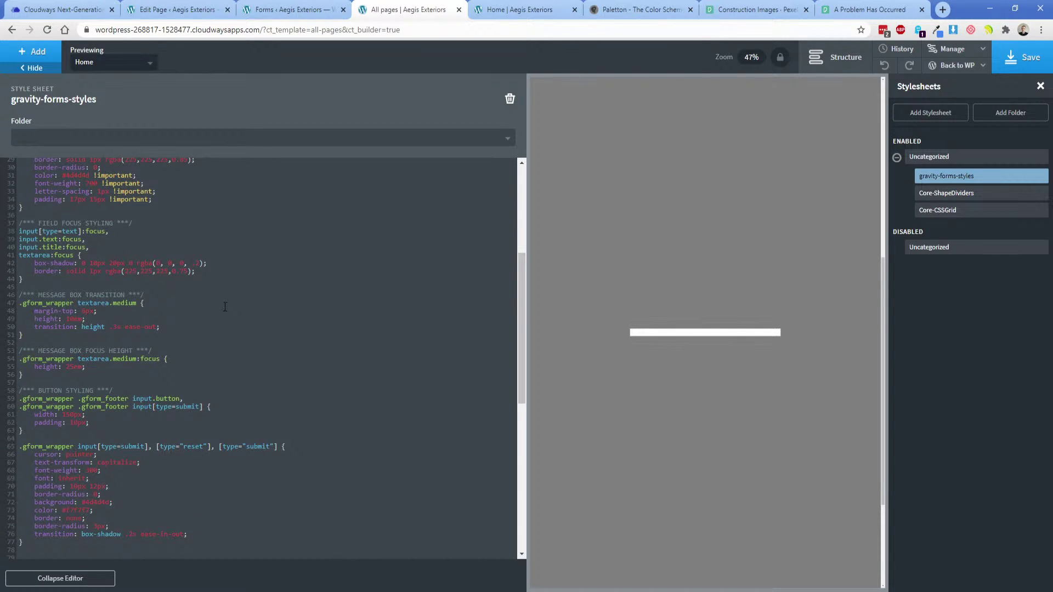
pyautogui.scroll(-3, 734, 339)
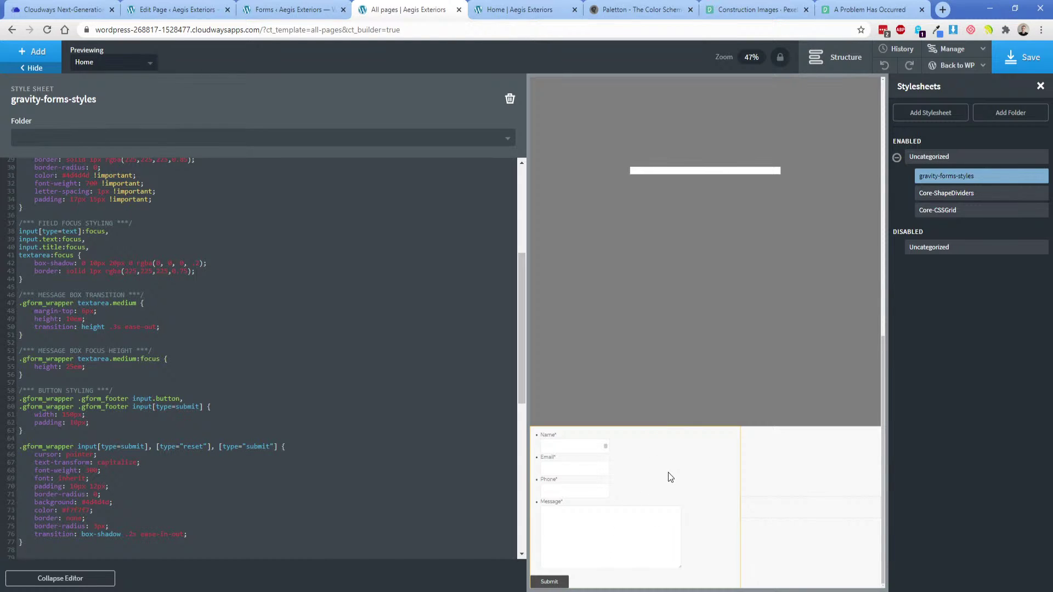
pyautogui.moveTo(164, 215); pyautogui.dragTo(208, 471)
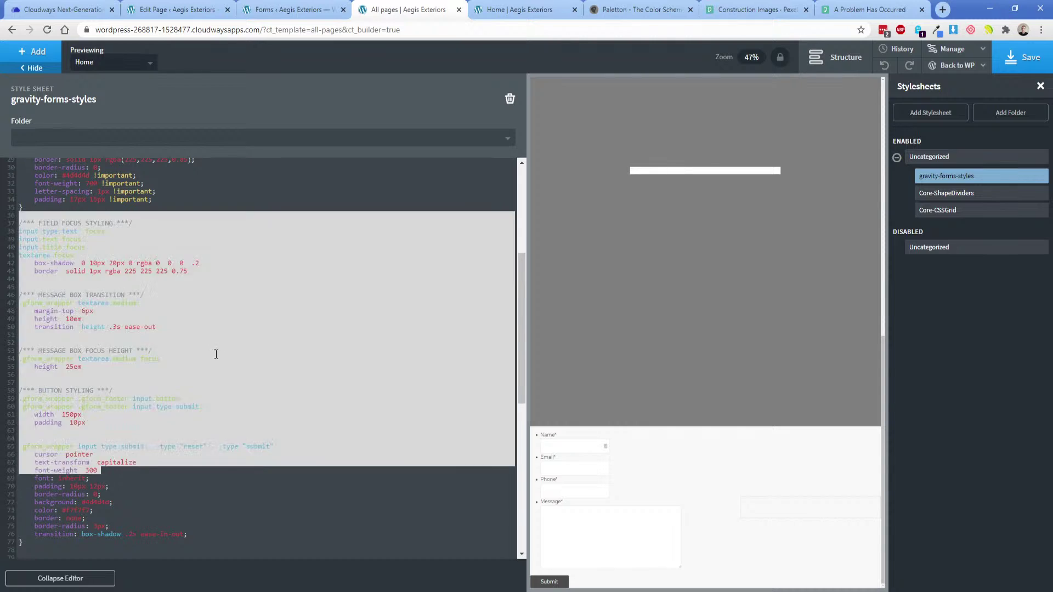
pyautogui.click(216, 354)
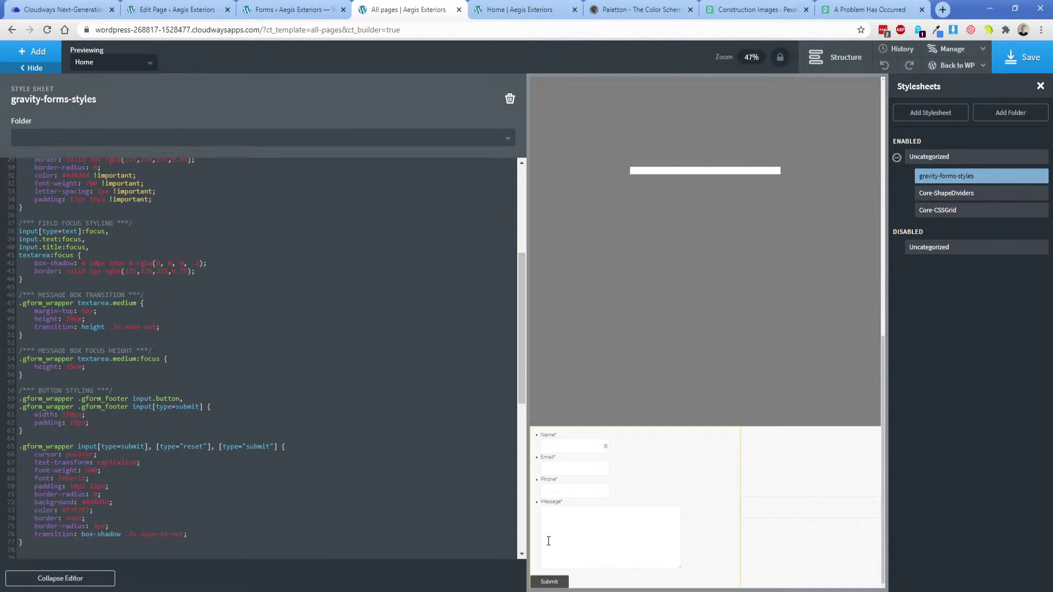
pyautogui.hotkey('alt', 'Tab')
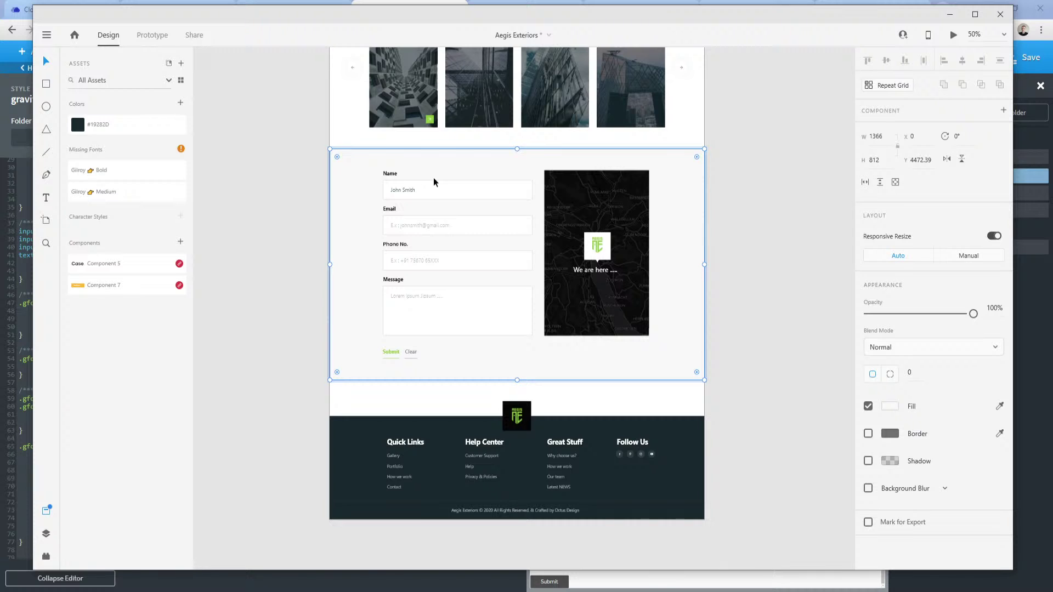
# Inspect the contact-form artboard's spacing, then close the CSS editor in the builder.
pyautogui.scroll(5, 477, 195)
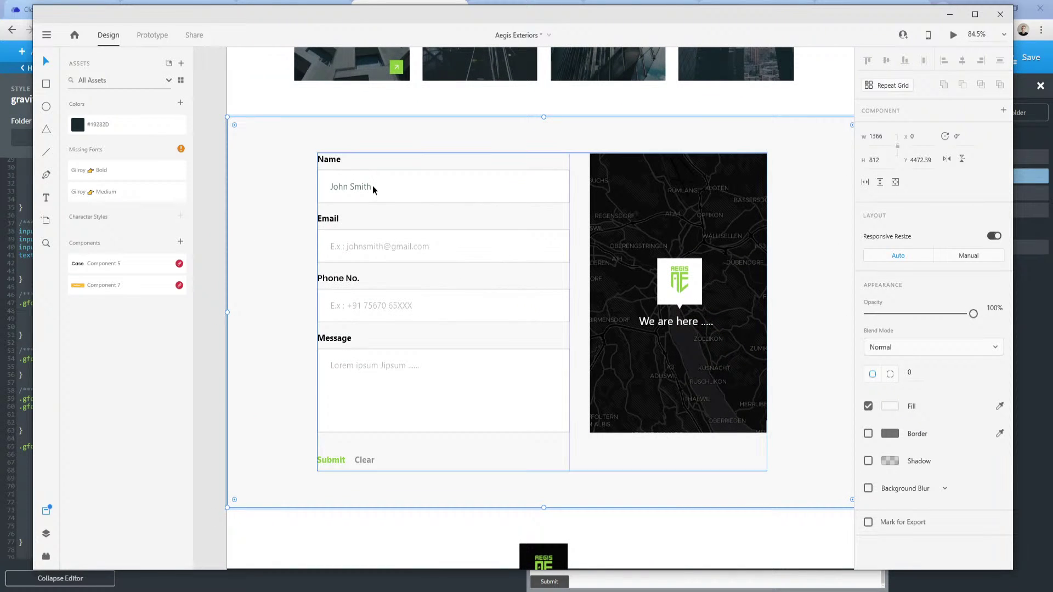
pyautogui.press('alt')
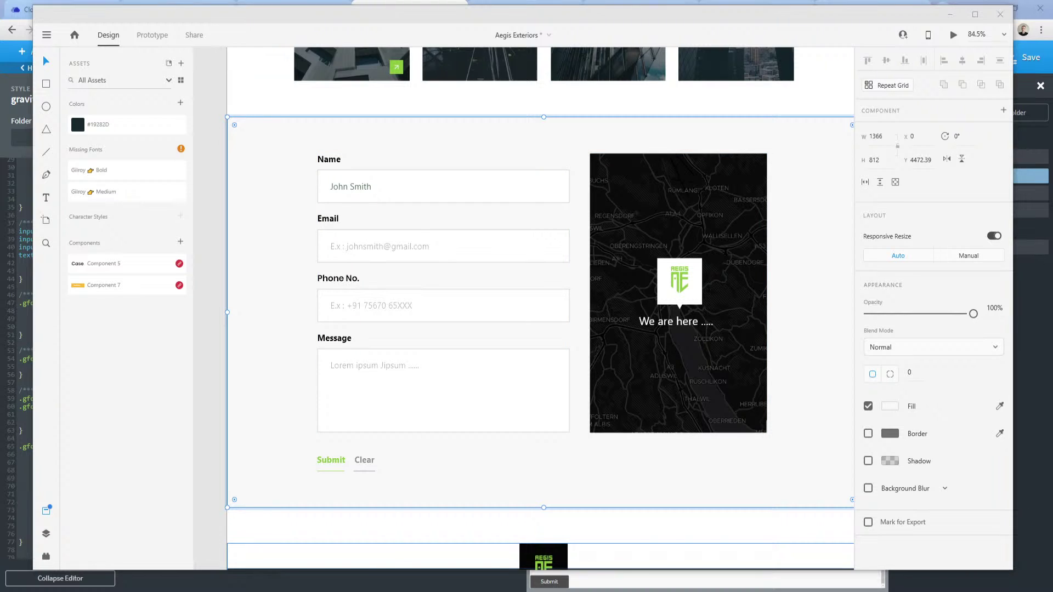
pyautogui.click(277, 574)
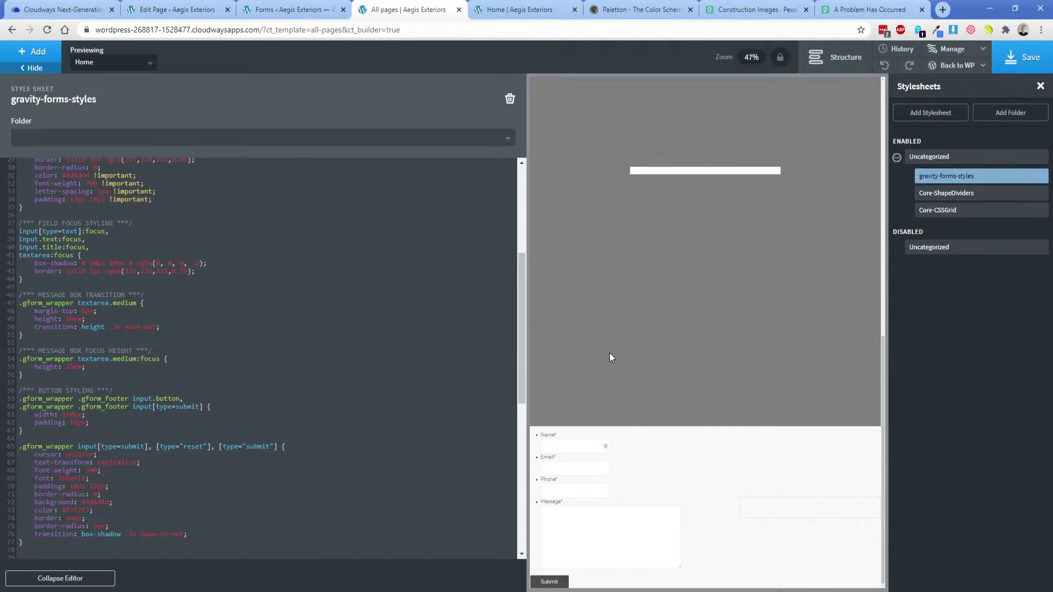
pyautogui.click(714, 456)
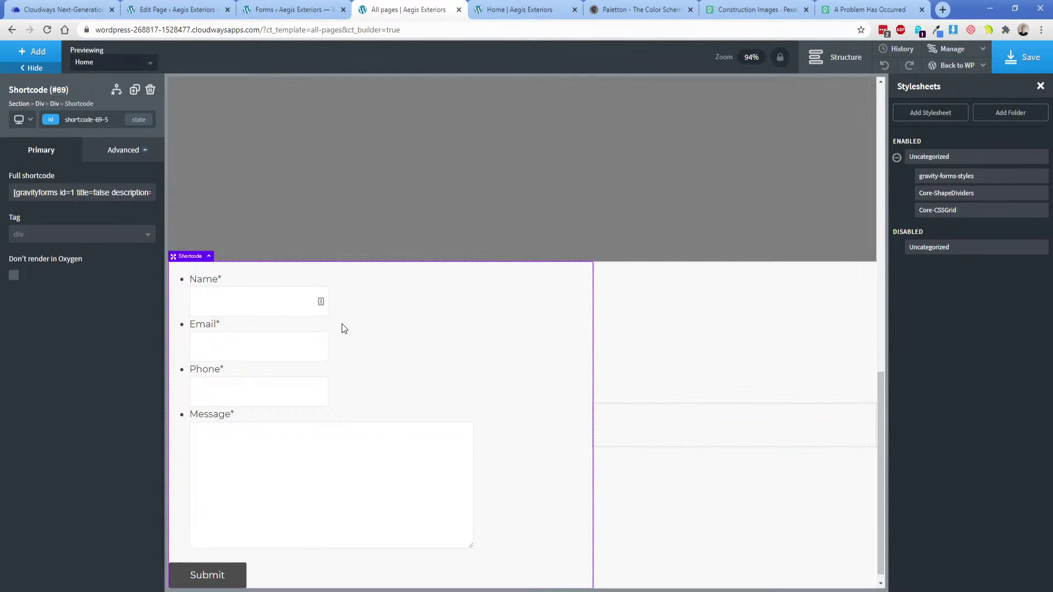
# Give Div (#67) 25 px padding on all four sides.
pyautogui.click(835, 57)
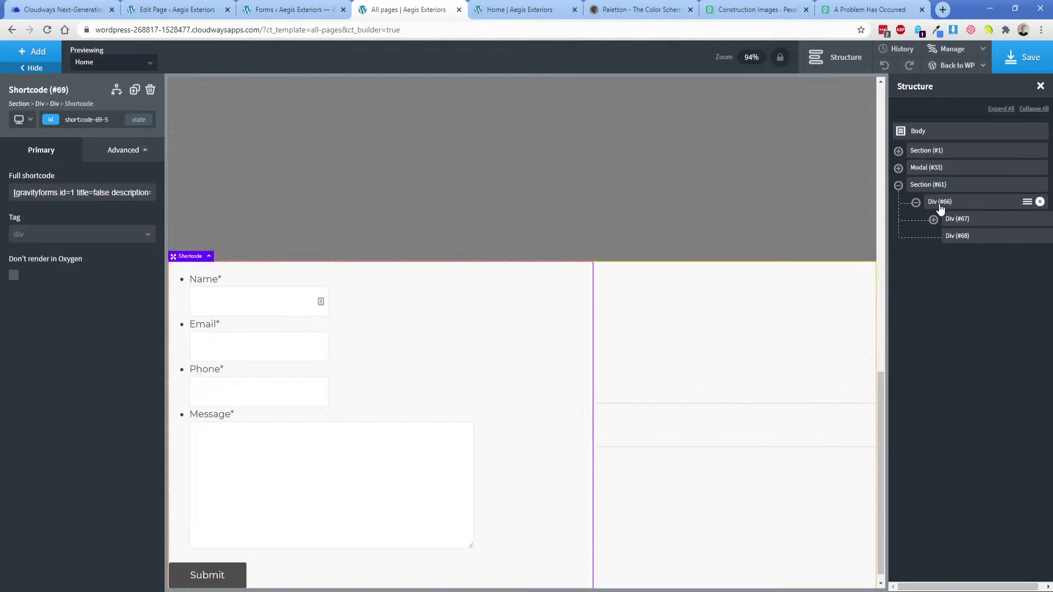
pyautogui.click(933, 220)
pyautogui.click(964, 224)
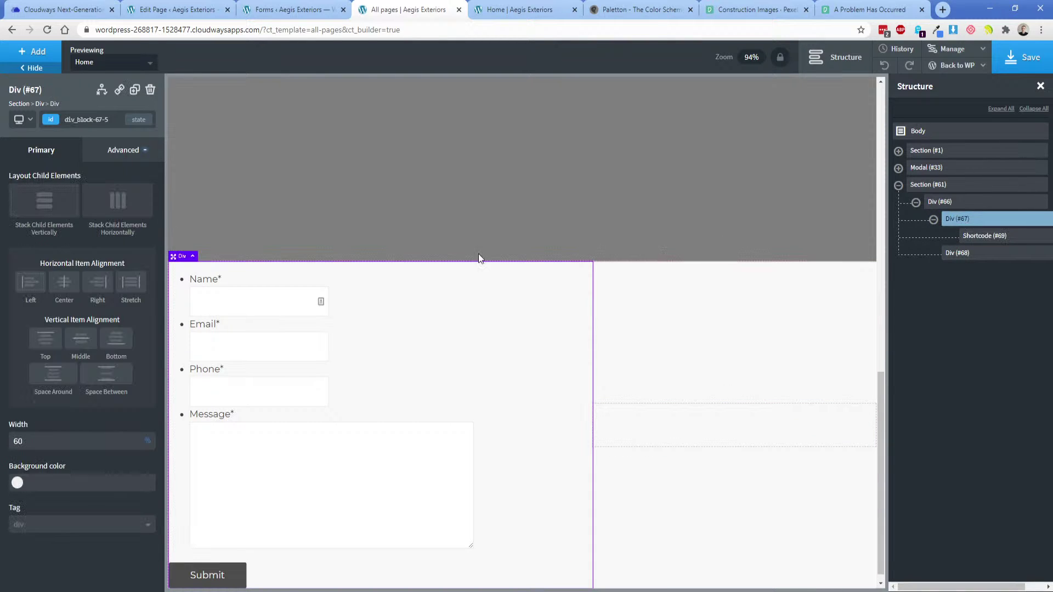
pyautogui.click(123, 152)
pyautogui.click(61, 218)
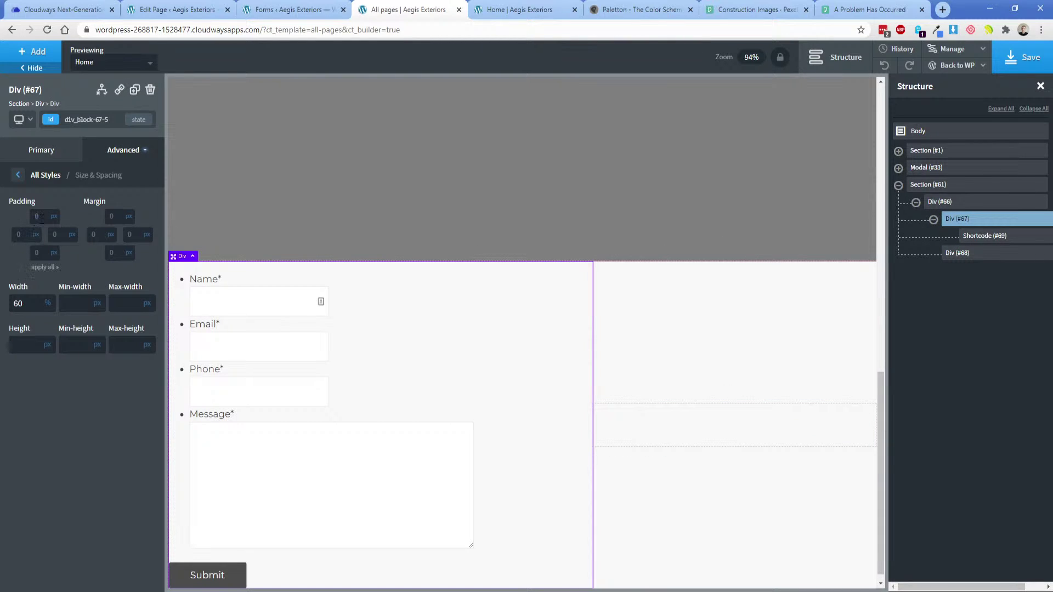
pyautogui.write('25')
pyautogui.click(45, 267)
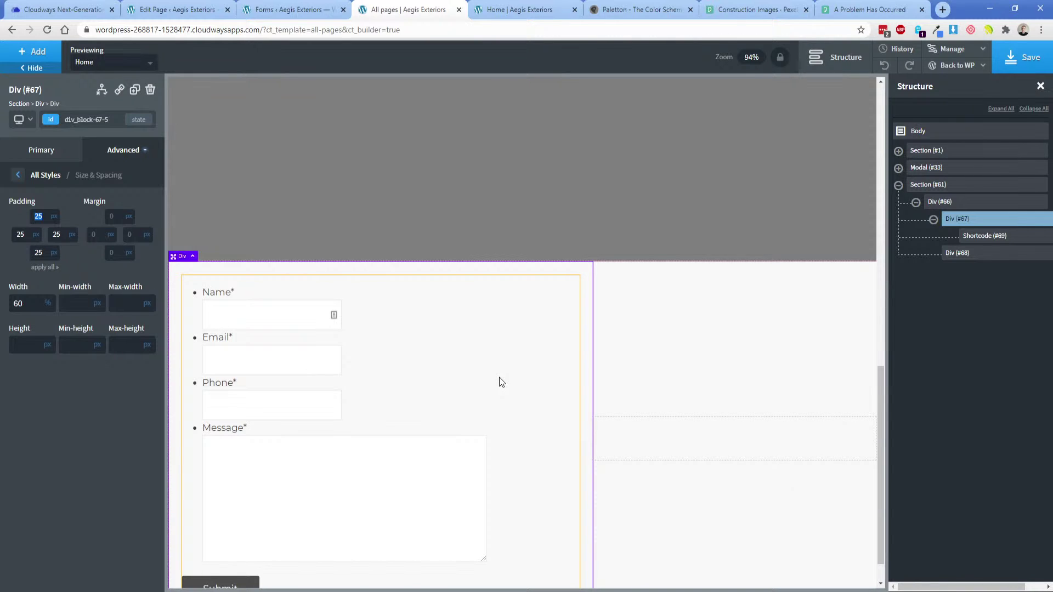
pyautogui.scroll(-1, 499, 379)
# Select the right-hand Div (#68) and compare the layout against the mockup.
pyautogui.click(689, 414)
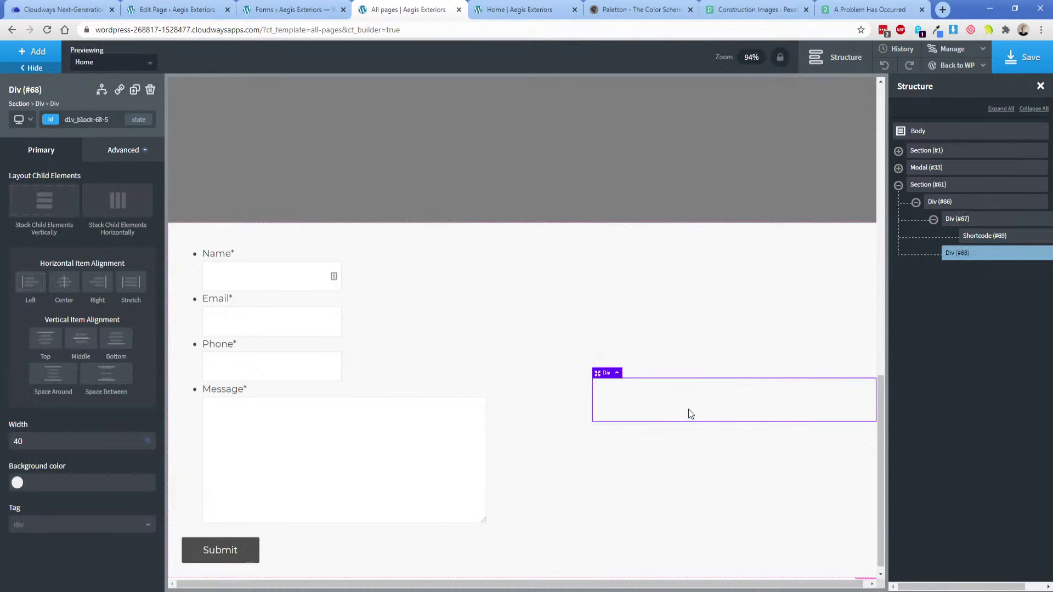
pyautogui.hotkey('alt', 'Tab')
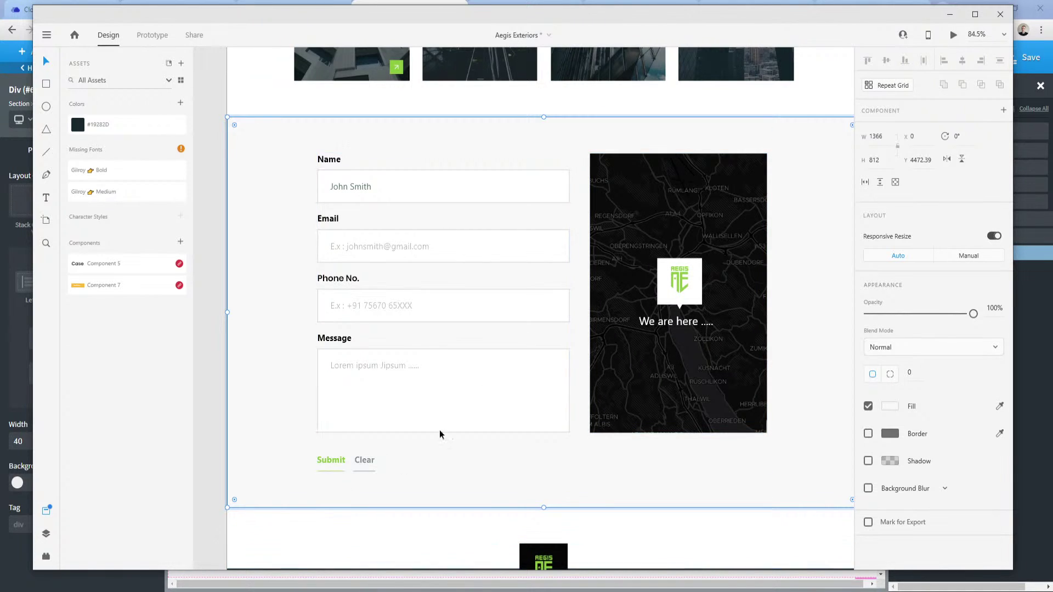
pyautogui.click(283, 591)
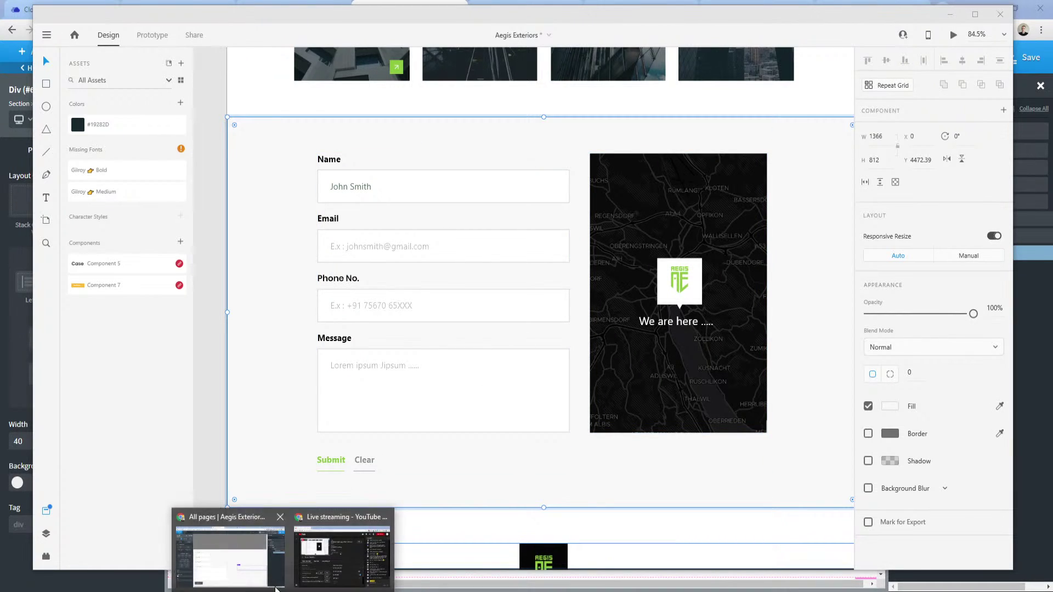
pyautogui.click(250, 570)
# Add a Google Maps element for 'Pensacola, fl' at 100% width.
pyautogui.click(47, 52)
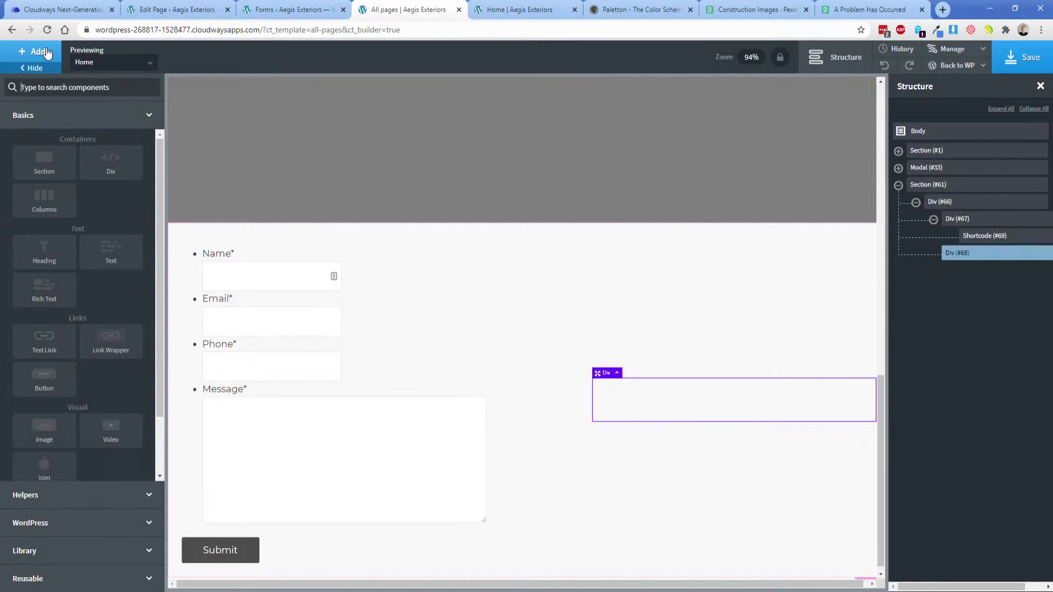
pyautogui.write('goog')
pyautogui.click(47, 118)
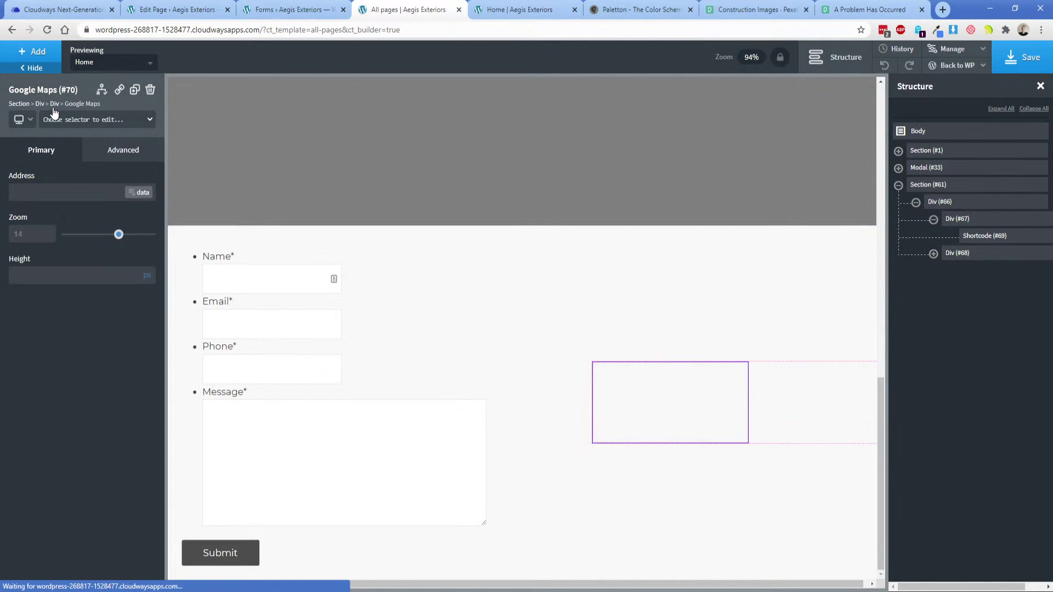
pyautogui.write('Pesn')
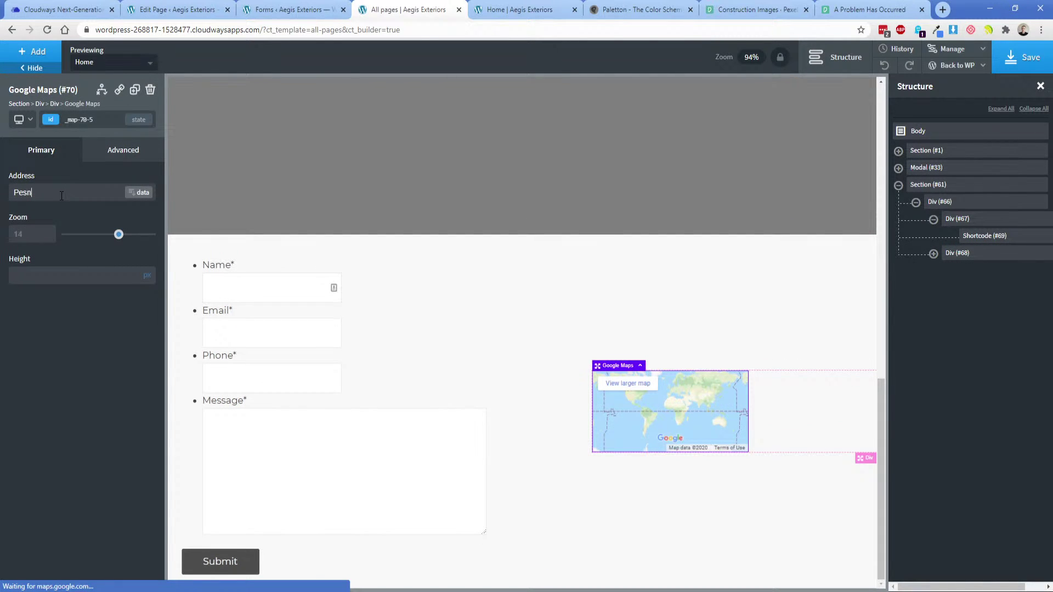
pyautogui.press('BackSpace')
pyautogui.press('BackSpace')
pyautogui.write('nsacola, ')
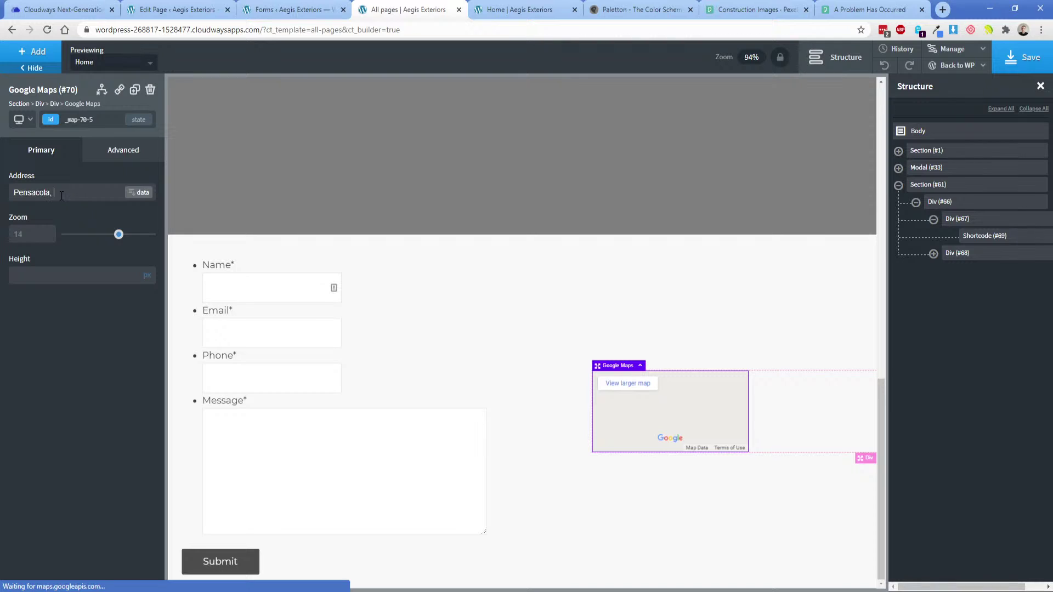
pyautogui.write('fl')
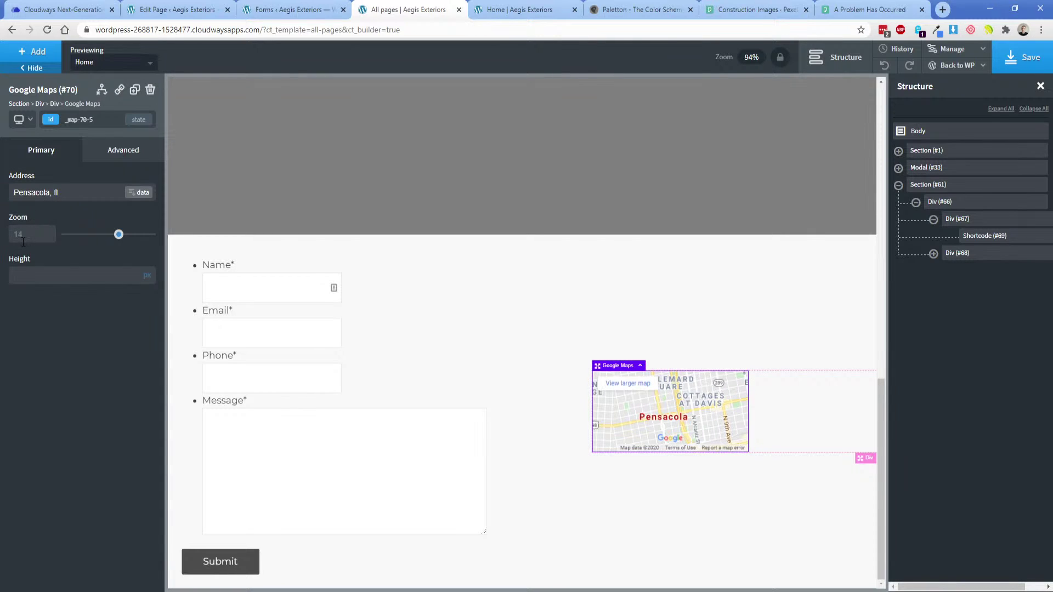
pyautogui.click(123, 151)
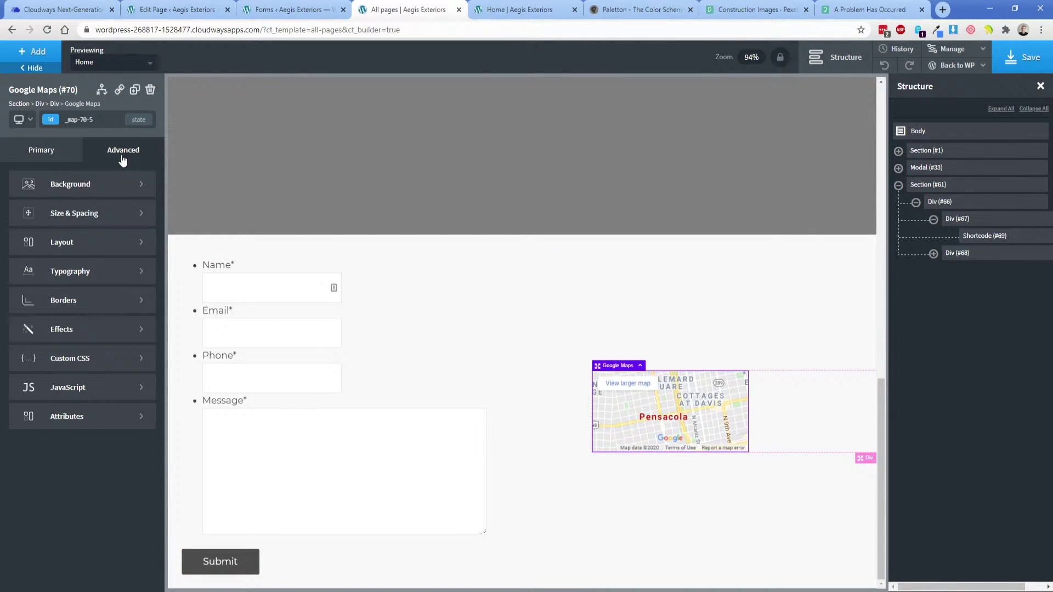
pyautogui.click(75, 214)
pyautogui.click(31, 304)
pyautogui.write('10')
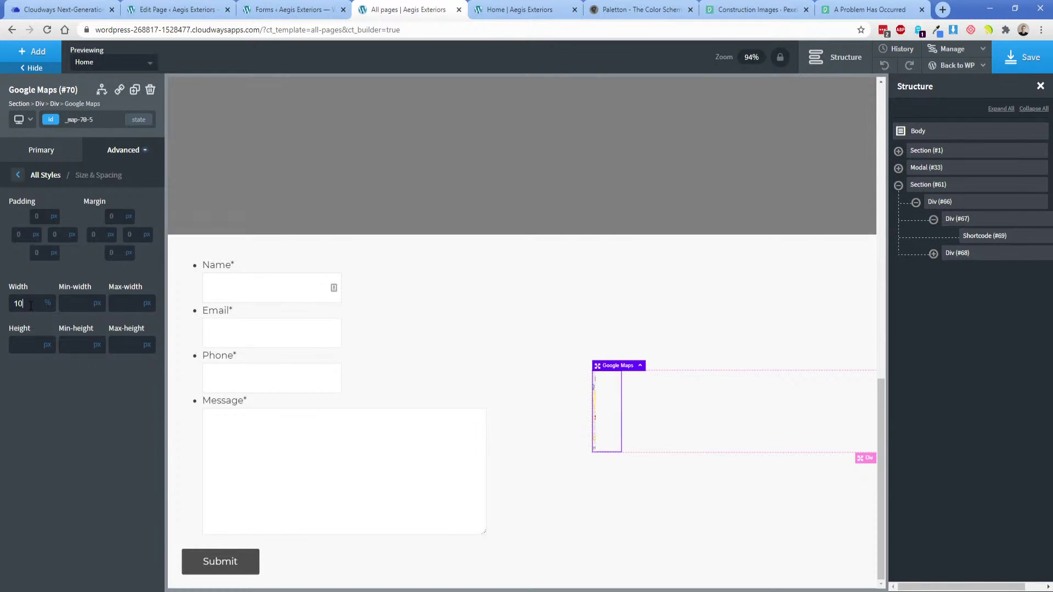
pyautogui.write('0')
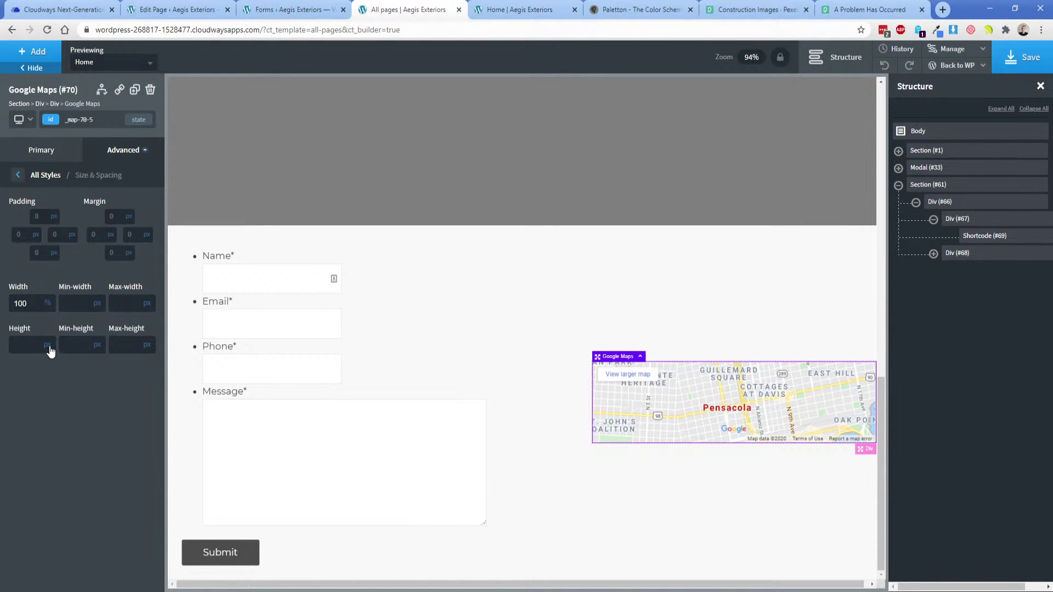
# Set the map height to 100% and Div (#66)'s vertical item alignment to Stretch.
pyautogui.click(671, 304)
pyautogui.click(650, 393)
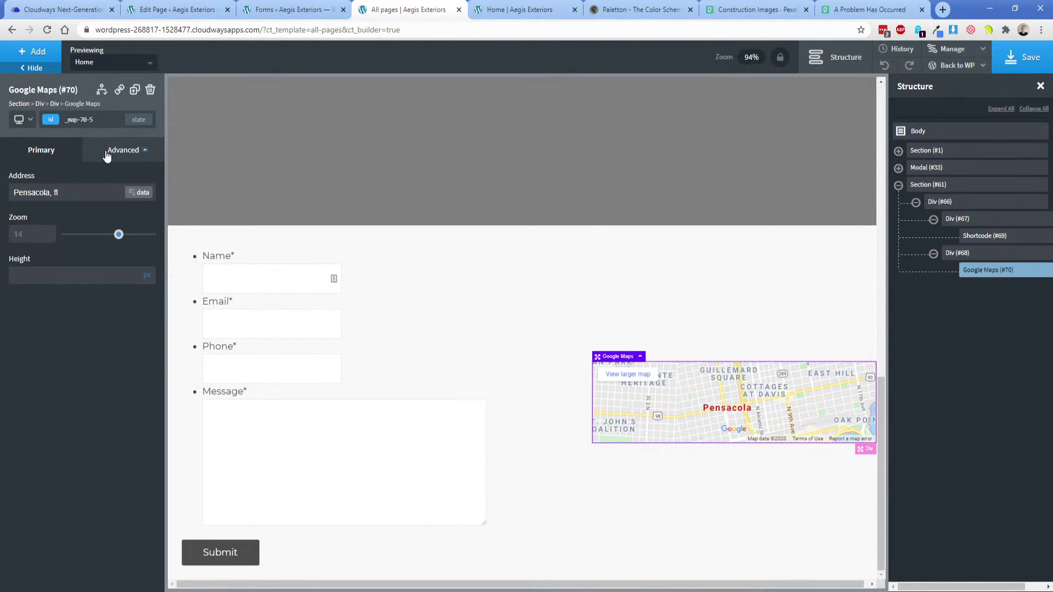
pyautogui.click(106, 156)
pyautogui.click(47, 214)
pyautogui.write('00')
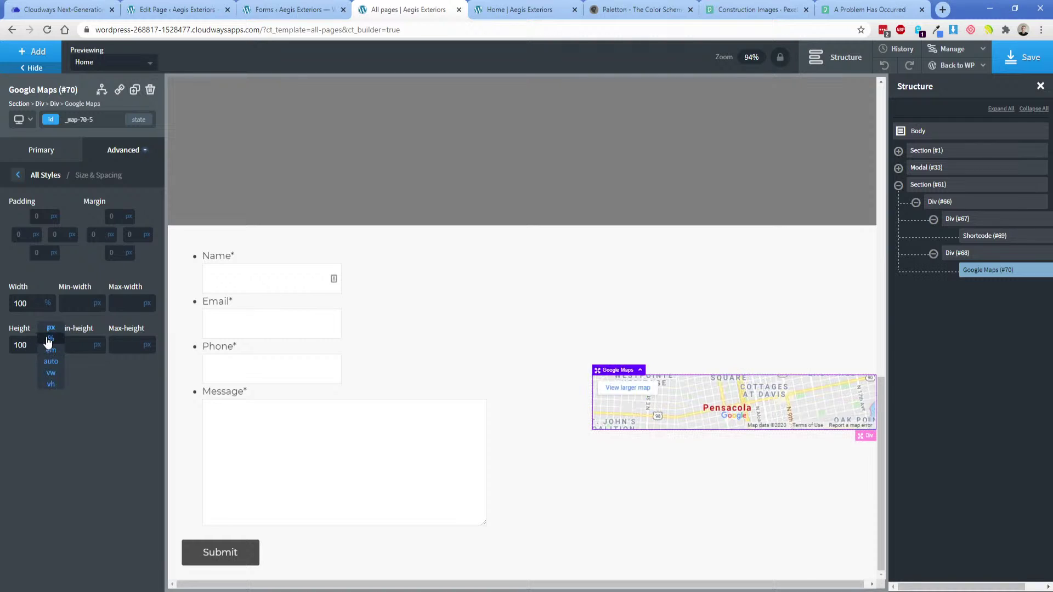
pyautogui.click(48, 344)
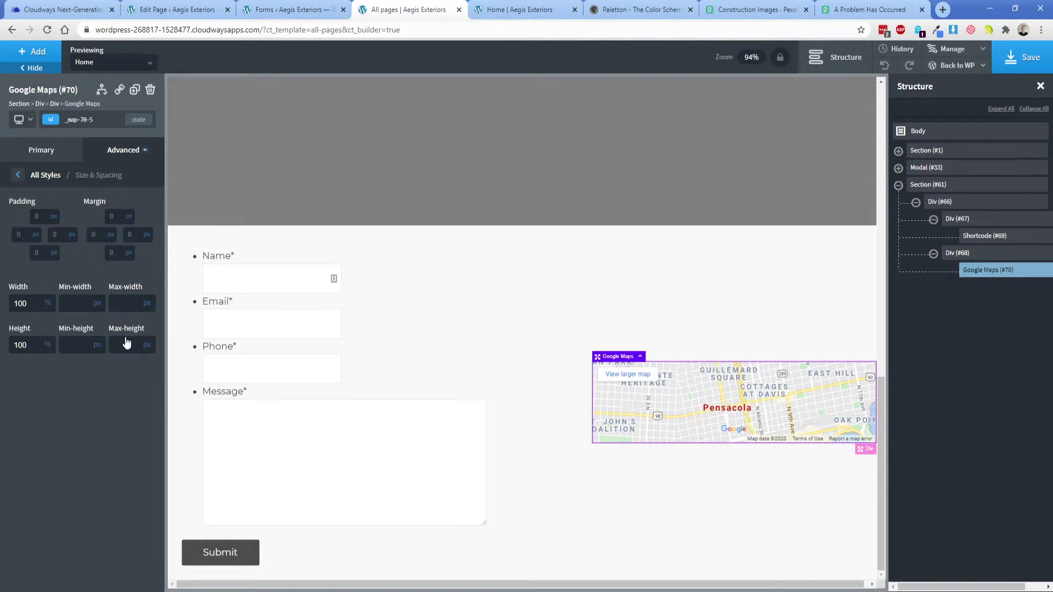
pyautogui.click(945, 202)
pyautogui.click(101, 367)
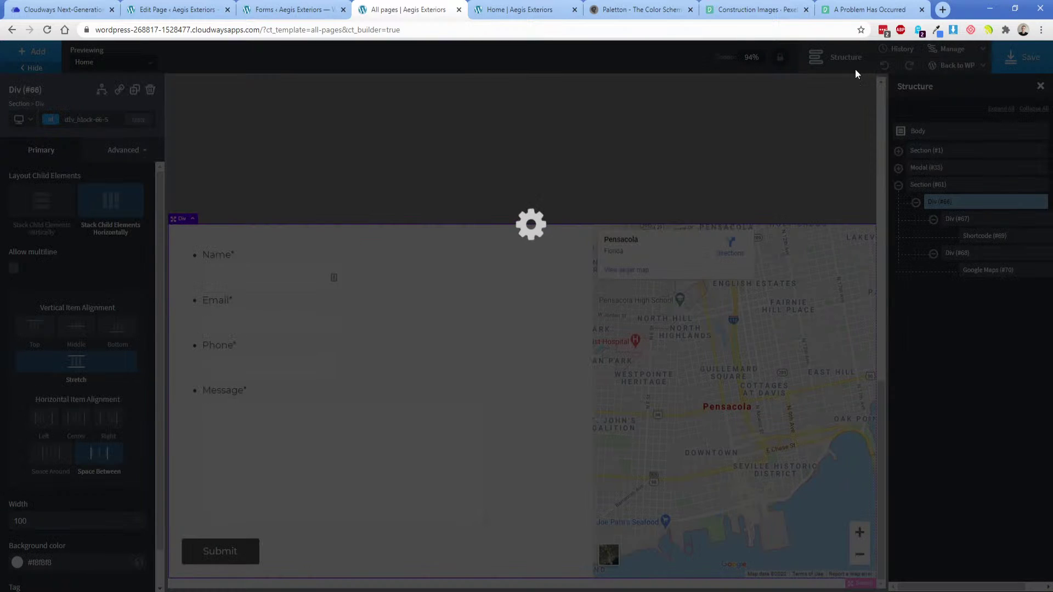
pyautogui.click(546, 9)
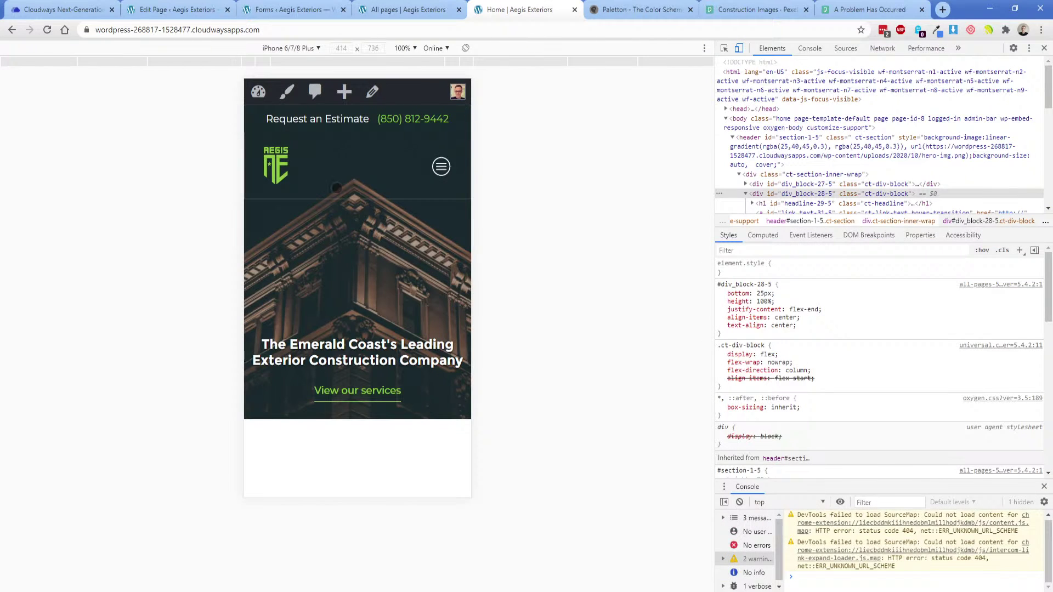
pyautogui.click(1043, 48)
pyautogui.click(47, 30)
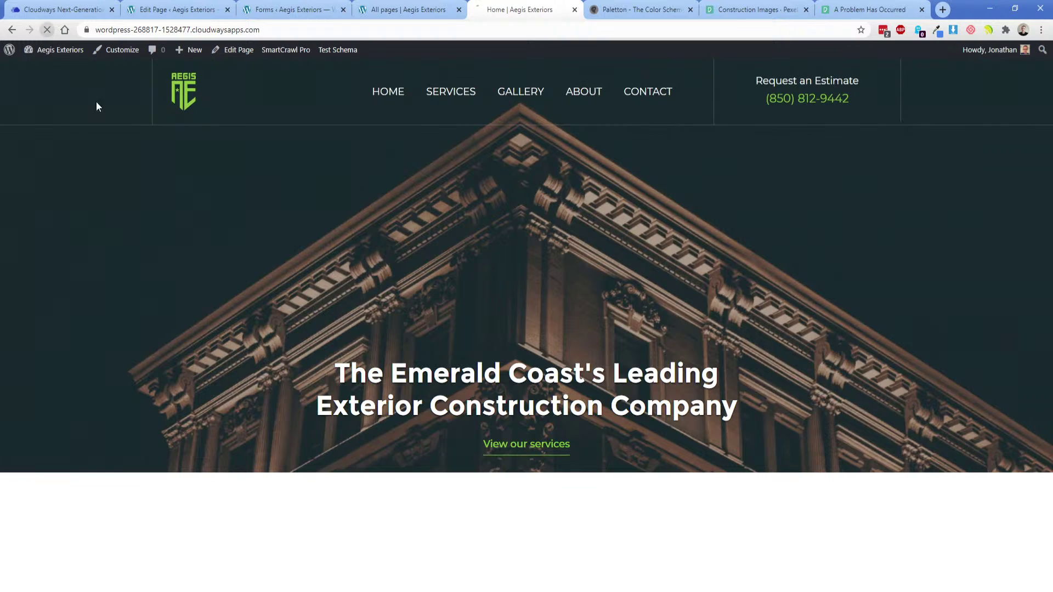
pyautogui.scroll(-4, 324, 293)
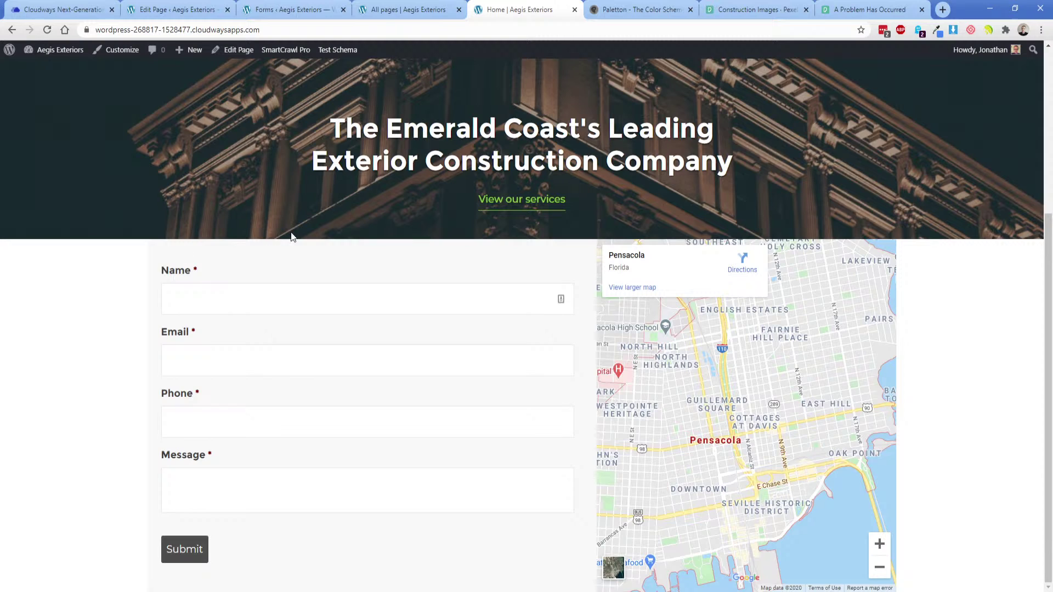
pyautogui.click(400, 7)
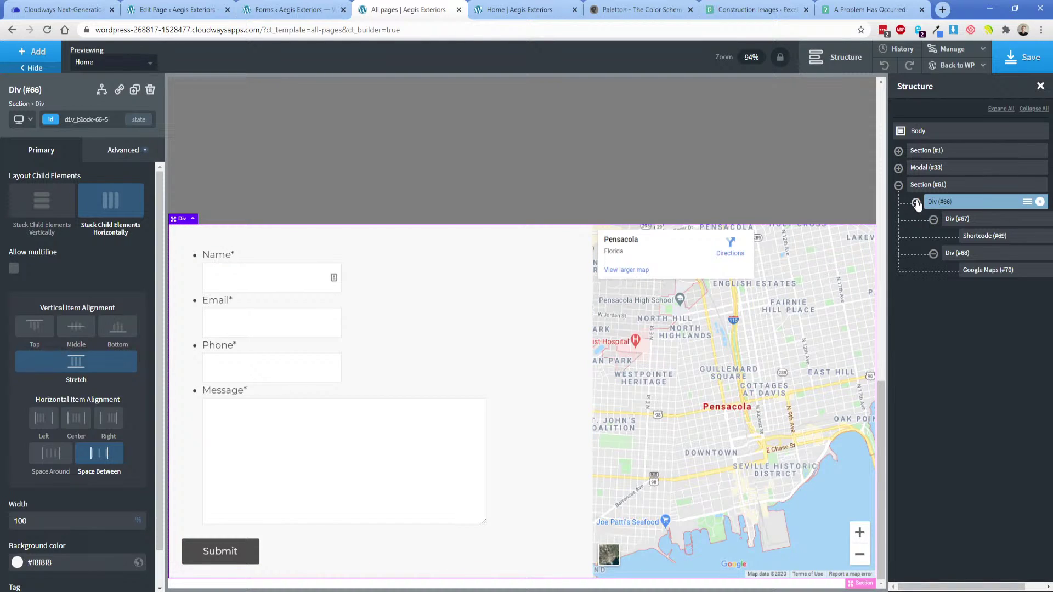
# Set the contact section's container width to full-width.
pyautogui.click(929, 185)
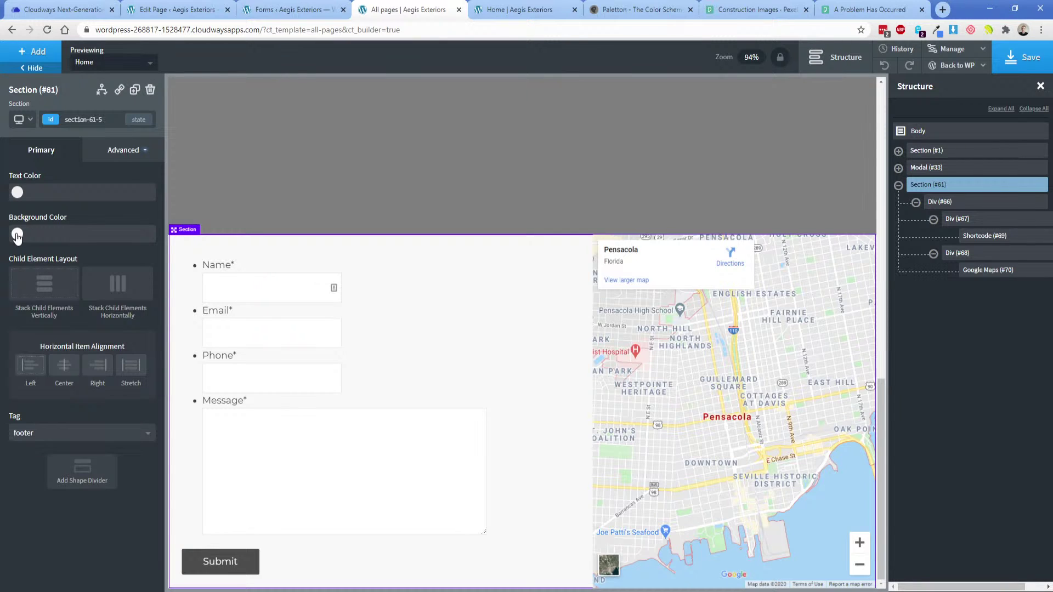
pyautogui.click(122, 153)
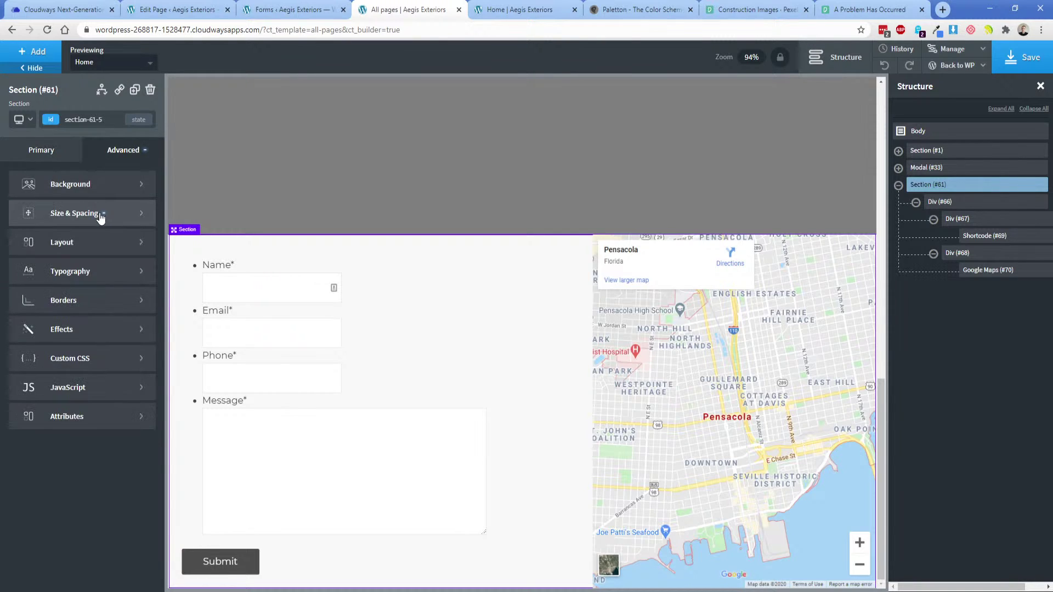
pyautogui.click(100, 215)
pyautogui.click(518, 9)
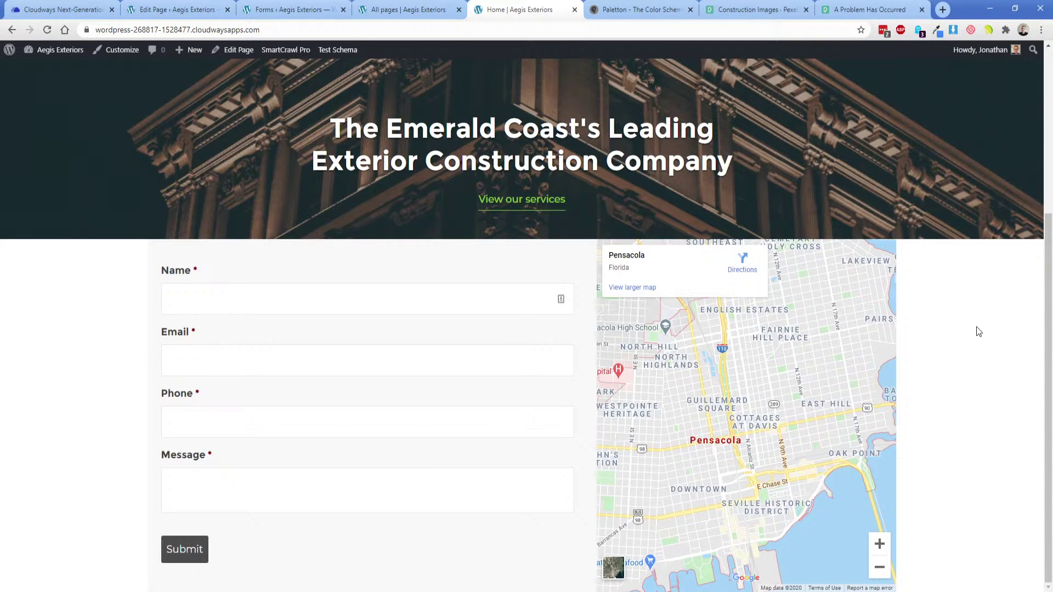
pyautogui.click(425, 7)
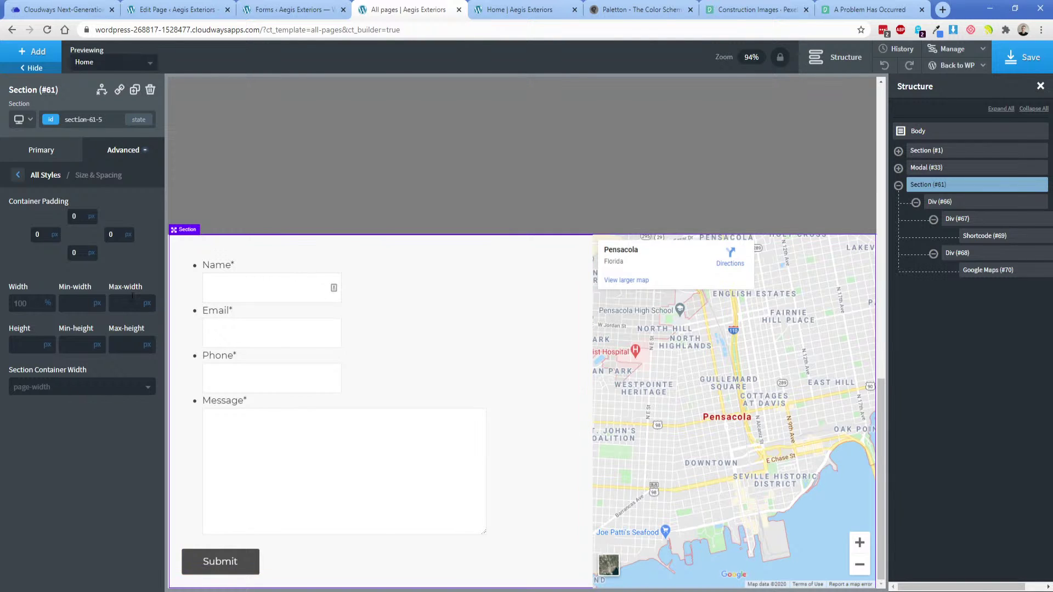
pyautogui.click(62, 389)
pyautogui.click(42, 424)
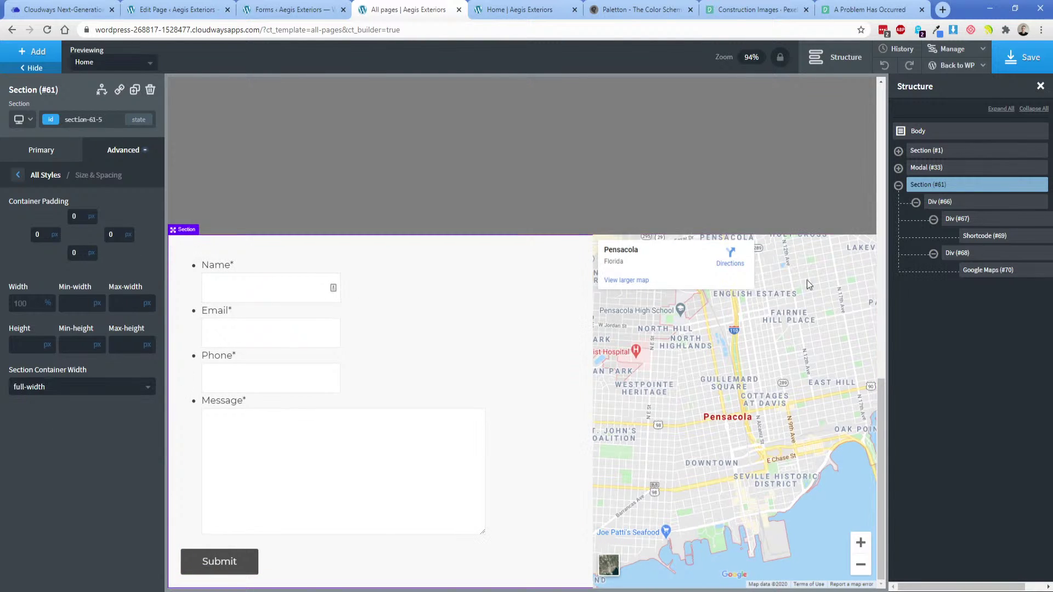
# Set Div (#66)'s width to 1366 px and cap its max-width at 1366.
pyautogui.click(941, 203)
pyautogui.click(123, 150)
pyautogui.click(82, 215)
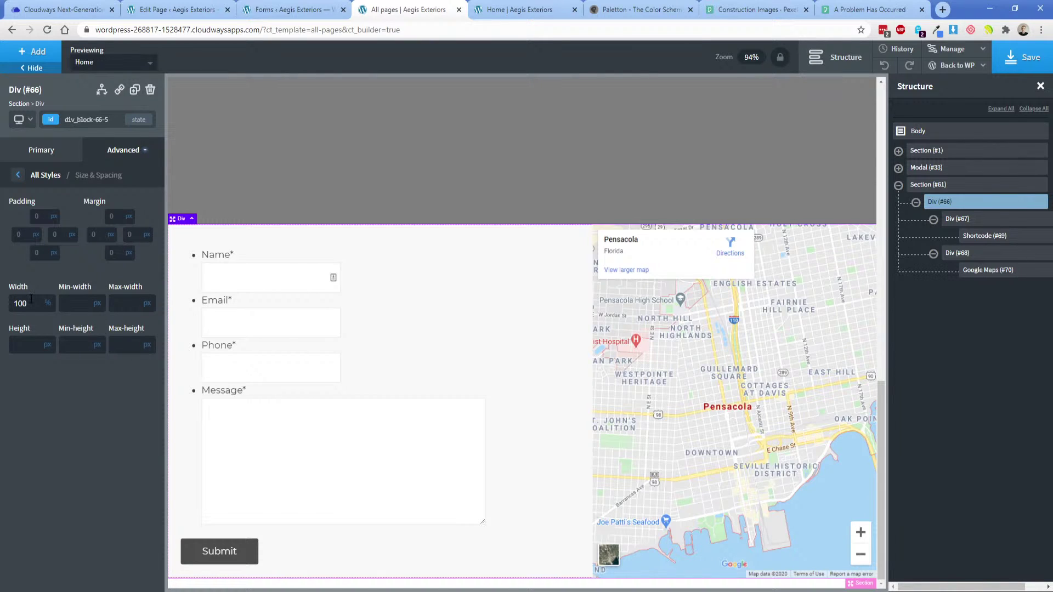
pyautogui.click(52, 303)
pyautogui.click(50, 288)
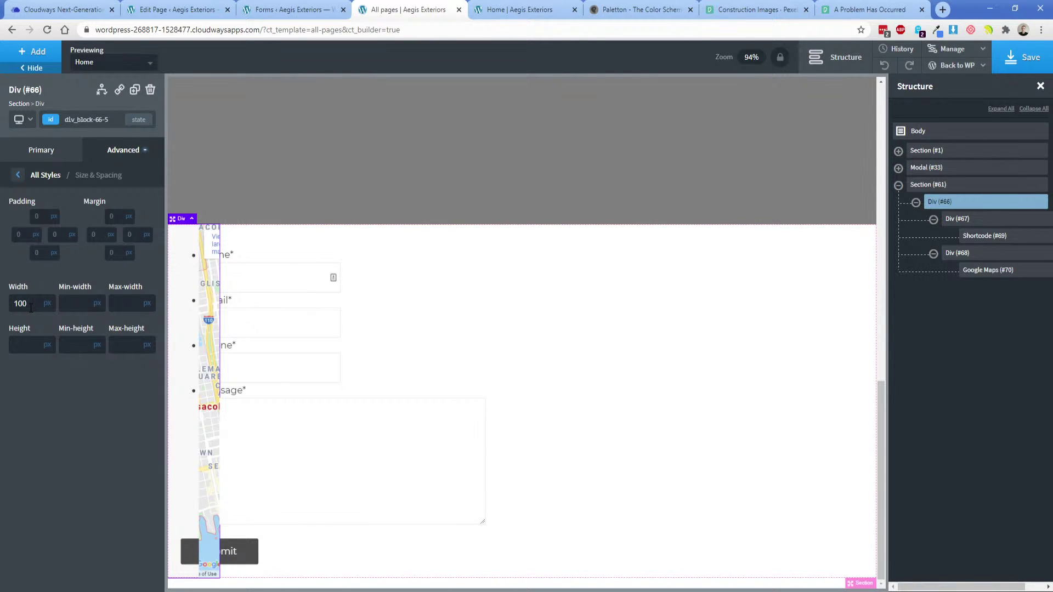
pyautogui.doubleClick(31, 308)
pyautogui.press('BackSpace')
pyautogui.write('136')
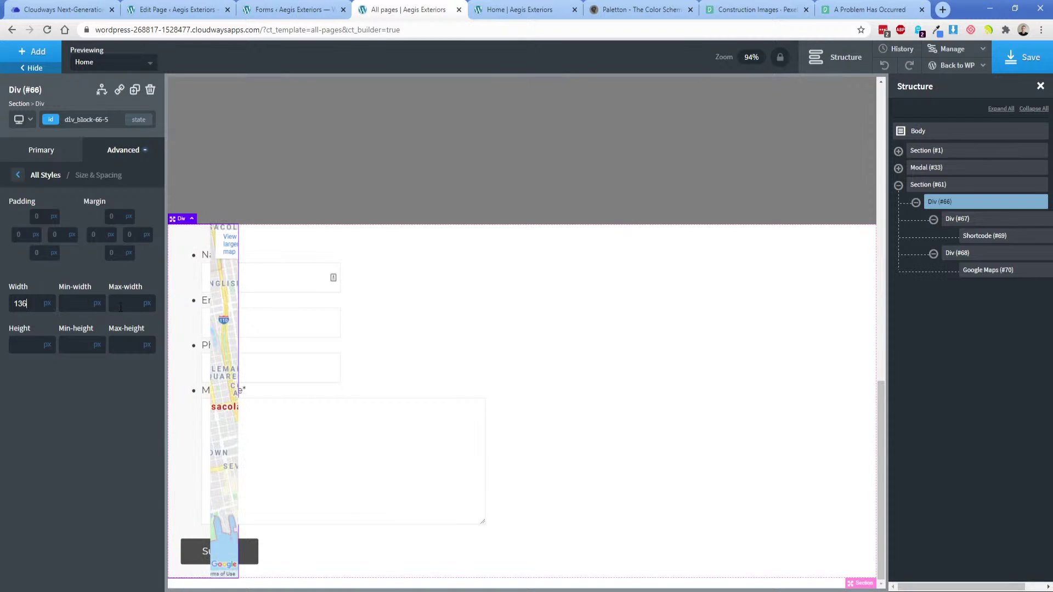
pyautogui.write('6')
pyautogui.click(120, 307)
pyautogui.write('1366')
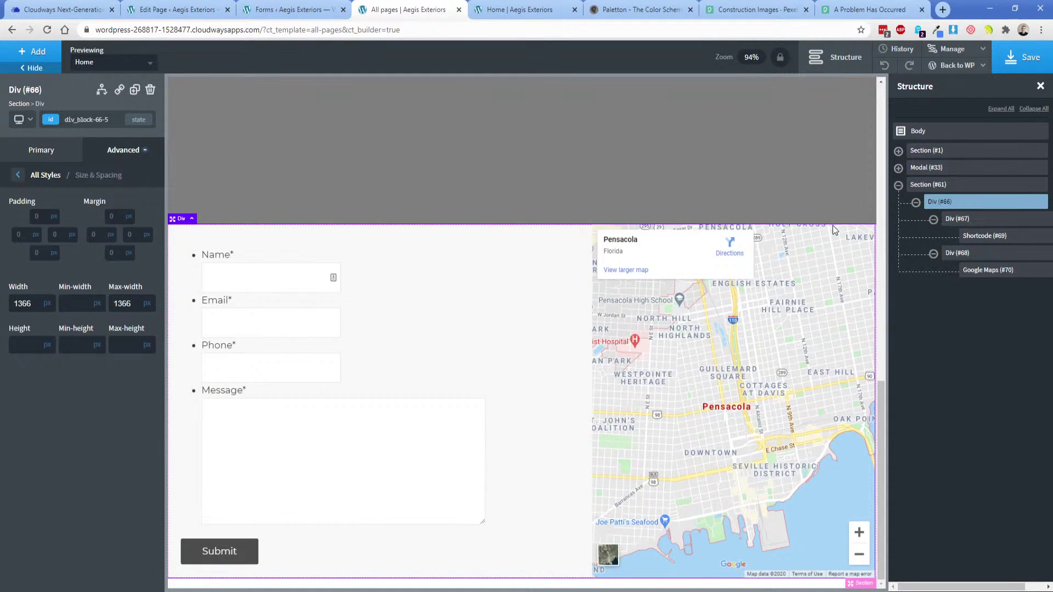
# Save the page and switch to the live homepage.
pyautogui.click(932, 184)
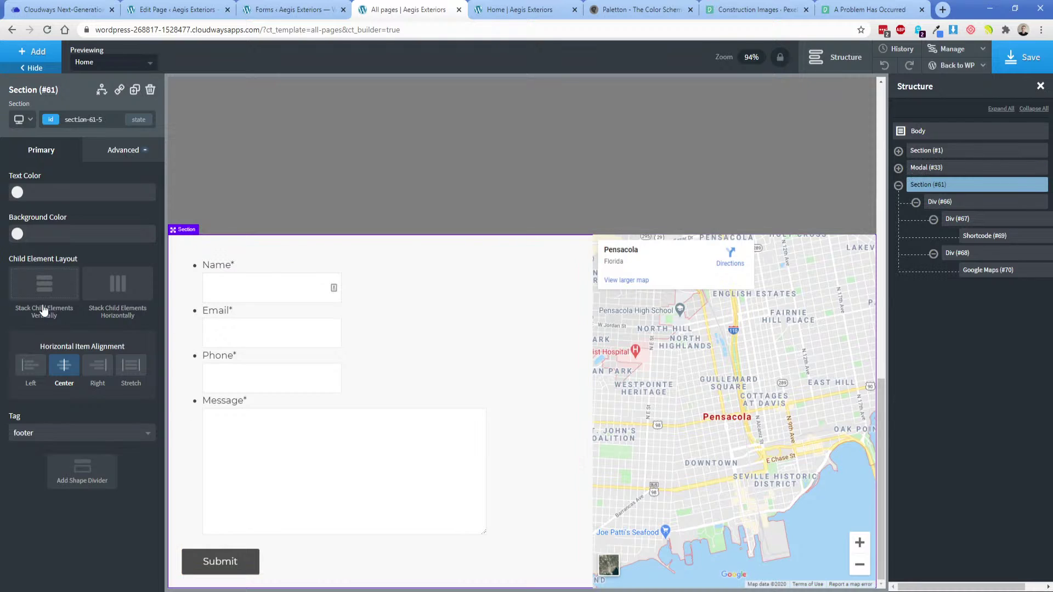
pyautogui.click(947, 202)
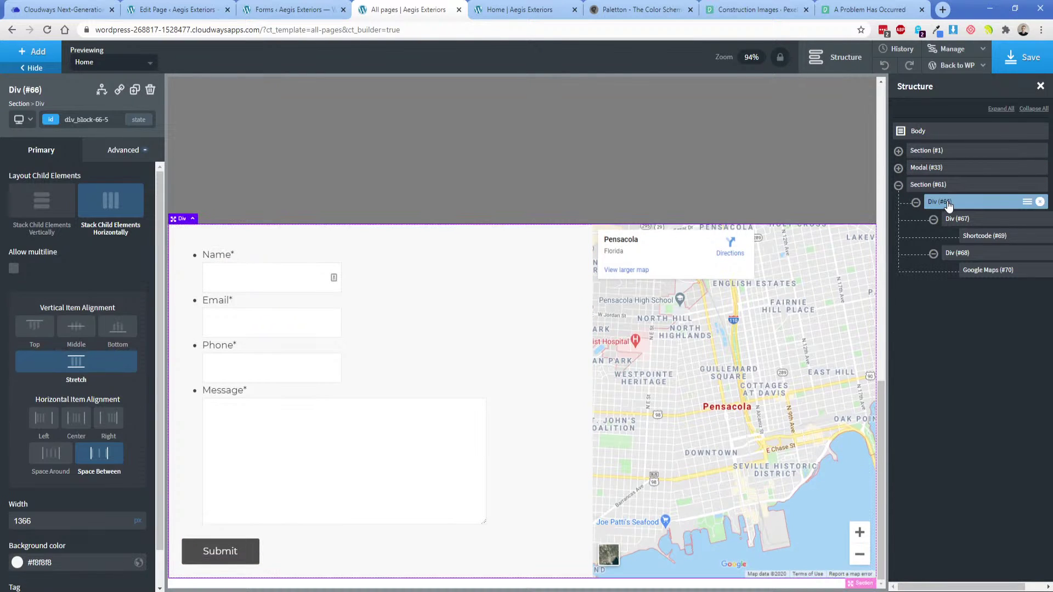
pyautogui.click(1021, 58)
pyautogui.click(520, 9)
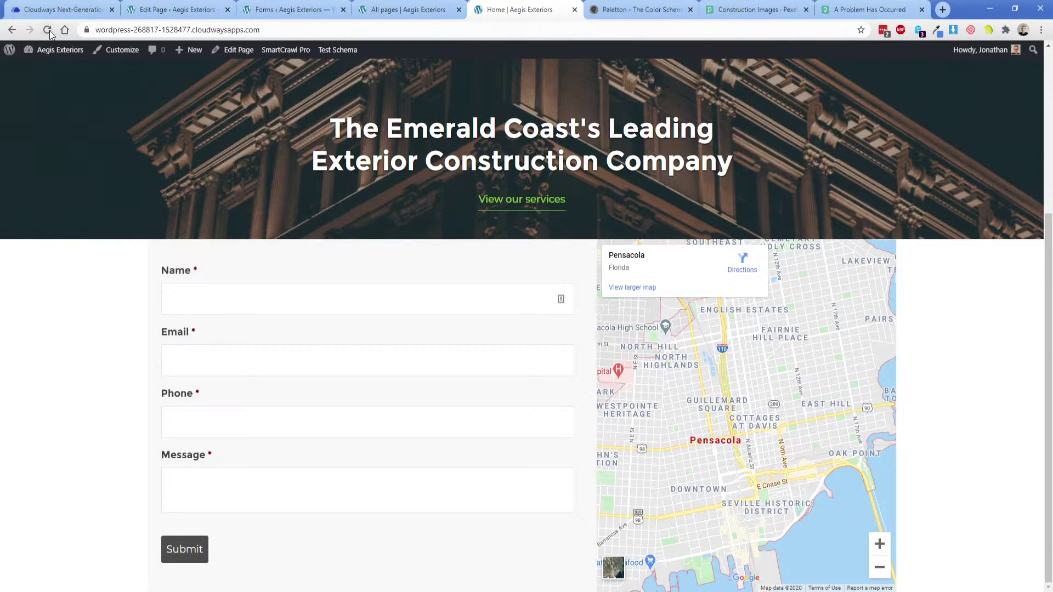
# Check the reloaded homepage, then wrap Div (#66) in a new div.
pyautogui.click(48, 30)
pyautogui.click(395, 9)
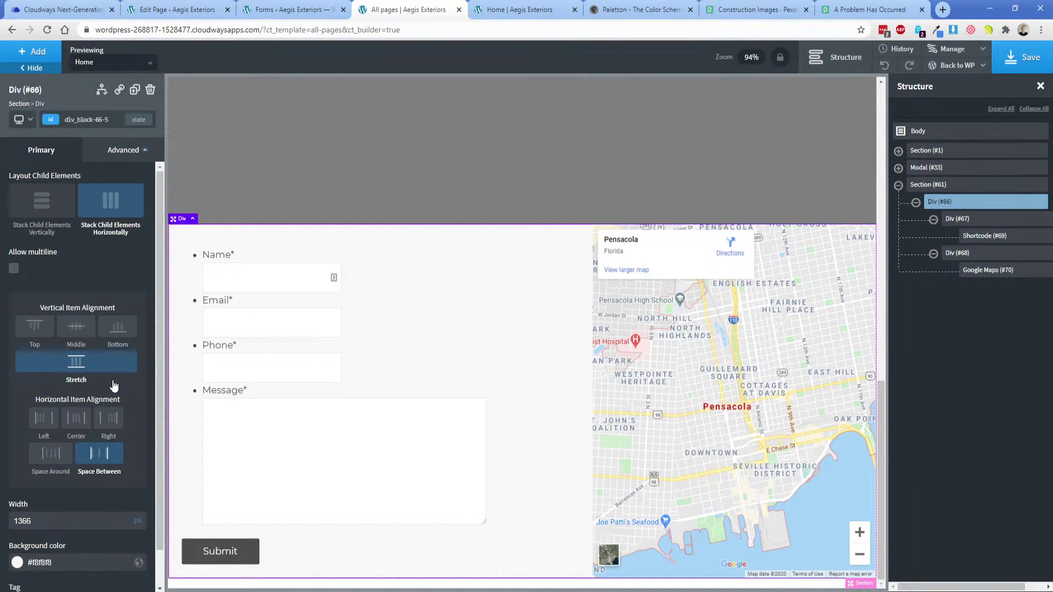
pyautogui.click(916, 204)
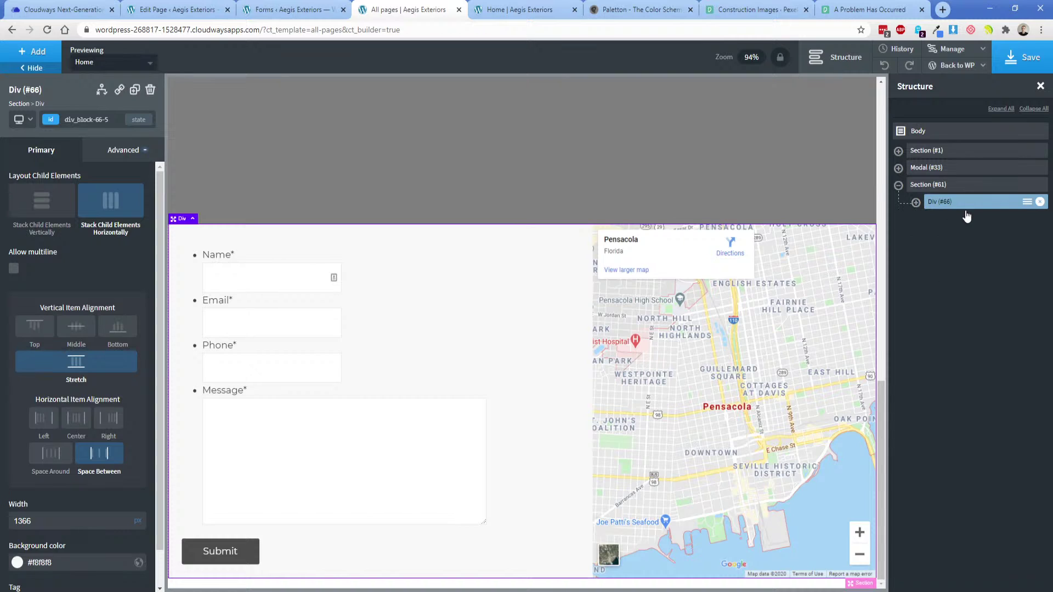
pyautogui.click(1026, 202)
pyautogui.click(997, 249)
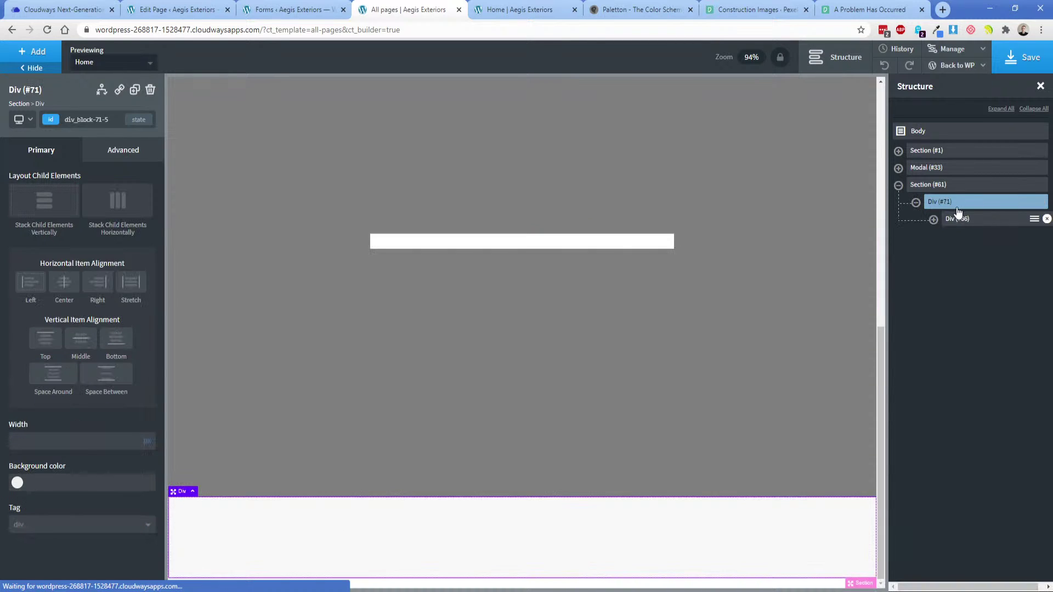
# Give the wrapper div 100% width and a #f8f8f8 background, then recheck the homepage.
pyautogui.click(117, 440)
pyautogui.write('100')
pyautogui.click(58, 483)
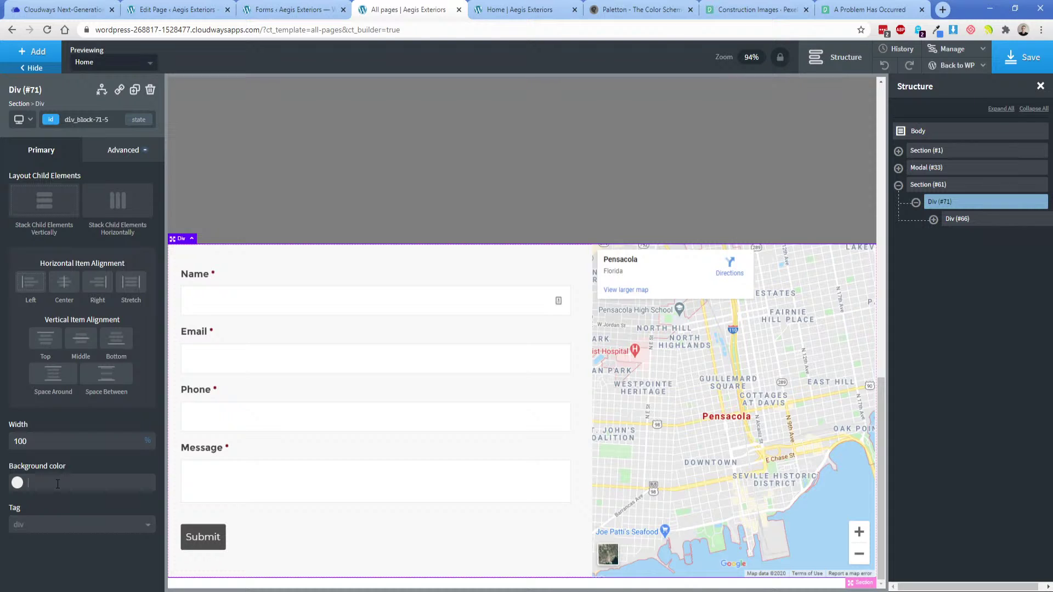
pyautogui.write('#f8f8f8')
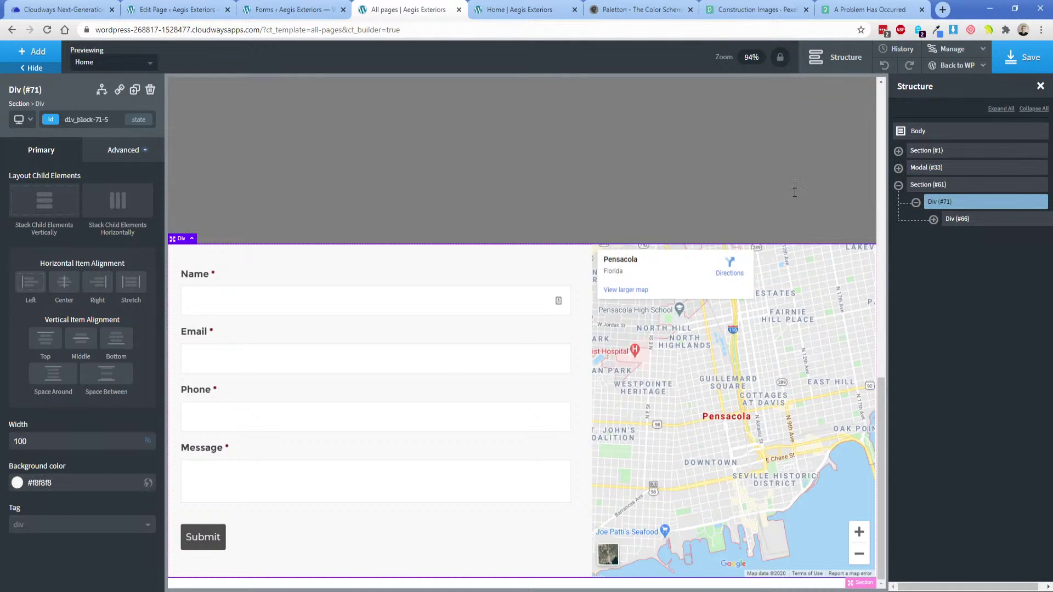
pyautogui.click(968, 221)
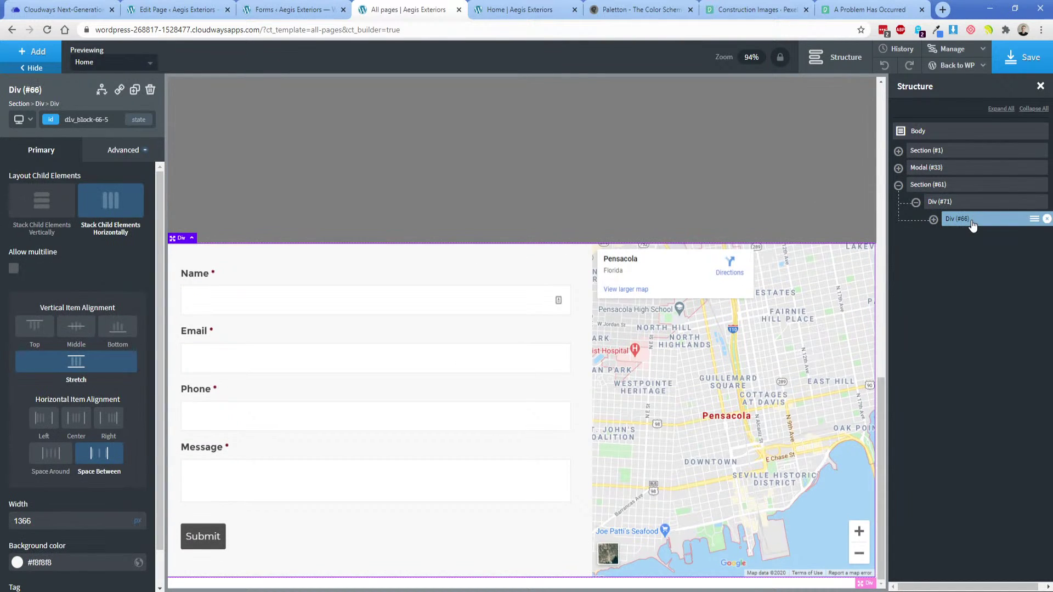
pyautogui.hotkey('ctrl', 'Tab')
pyautogui.press('F5')
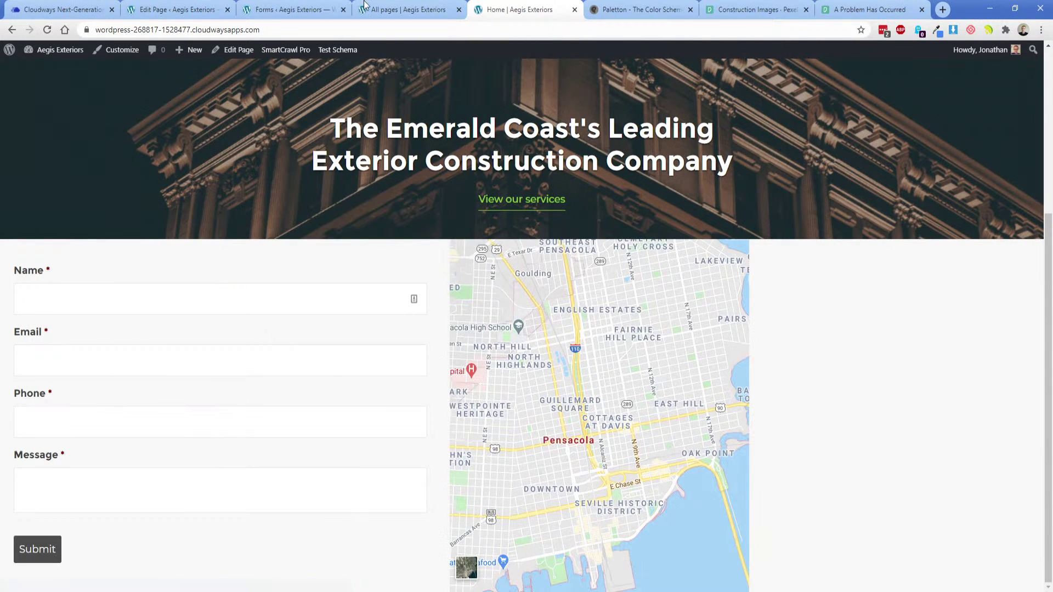
pyautogui.click(402, 9)
pyautogui.click(939, 201)
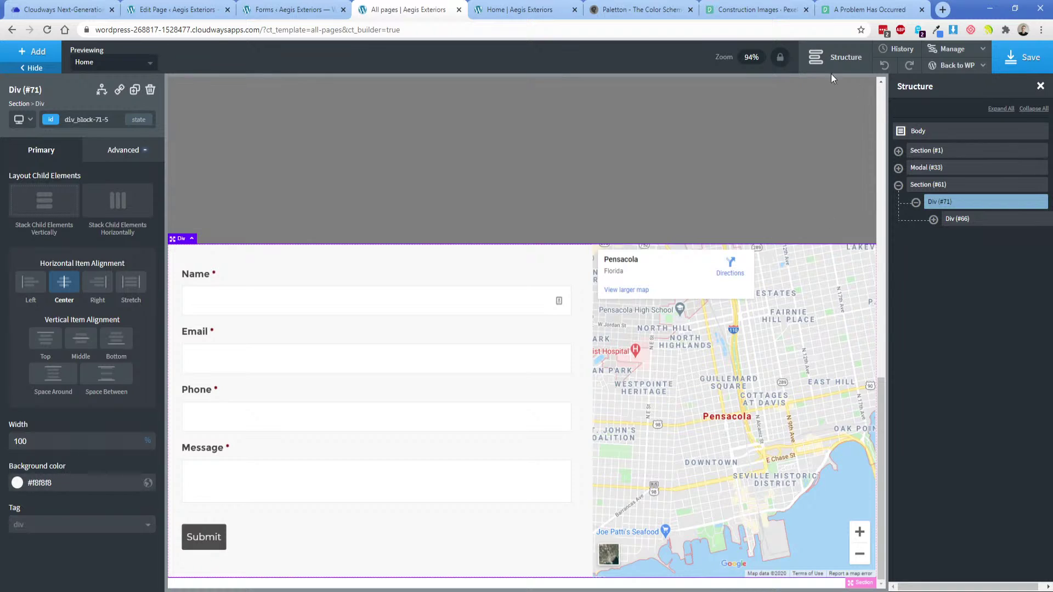
# Save the Oxygen page, collapse Div (#71) in Structure, and bring up the Adobe XD mockup.
pyautogui.click(1021, 57)
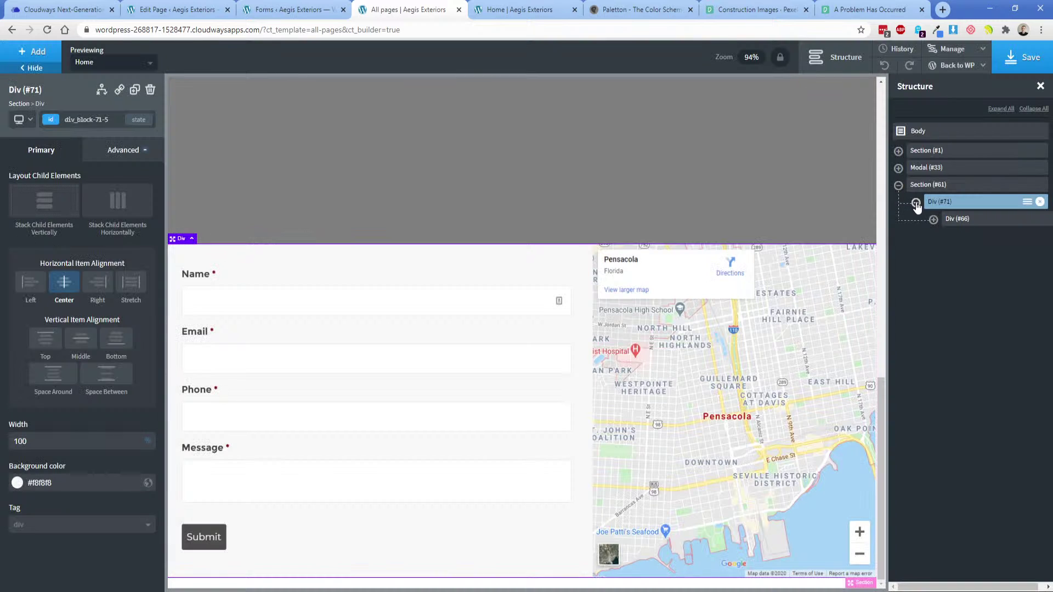
pyautogui.click(915, 203)
pyautogui.click(540, 591)
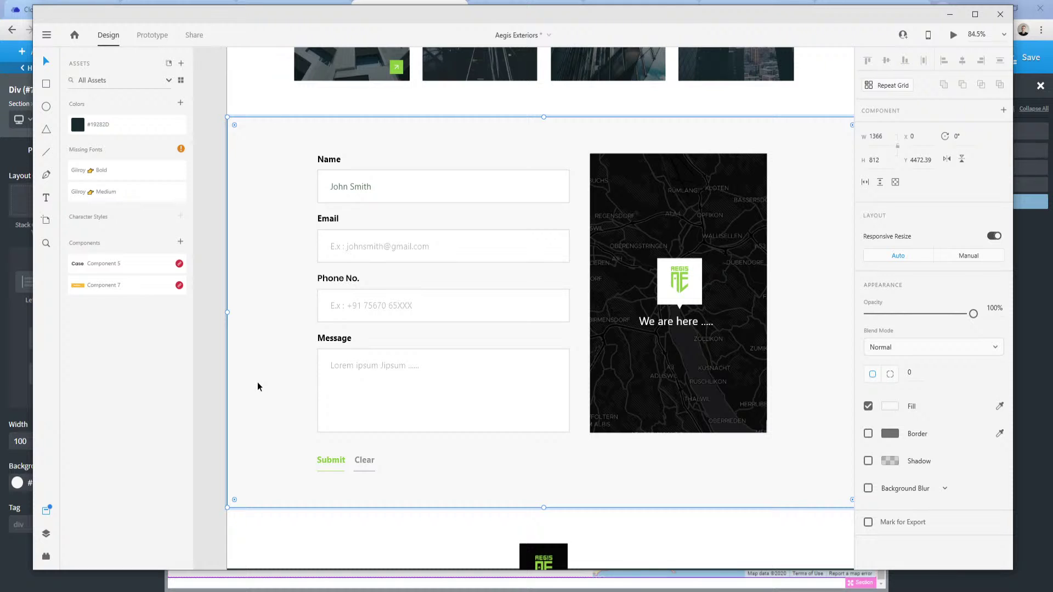
# Pan to the footer in XD and select the contact section to read its W/H, undoing an accidental resize.
pyautogui.moveTo(213, 481); pyautogui.dragTo(193, 171)
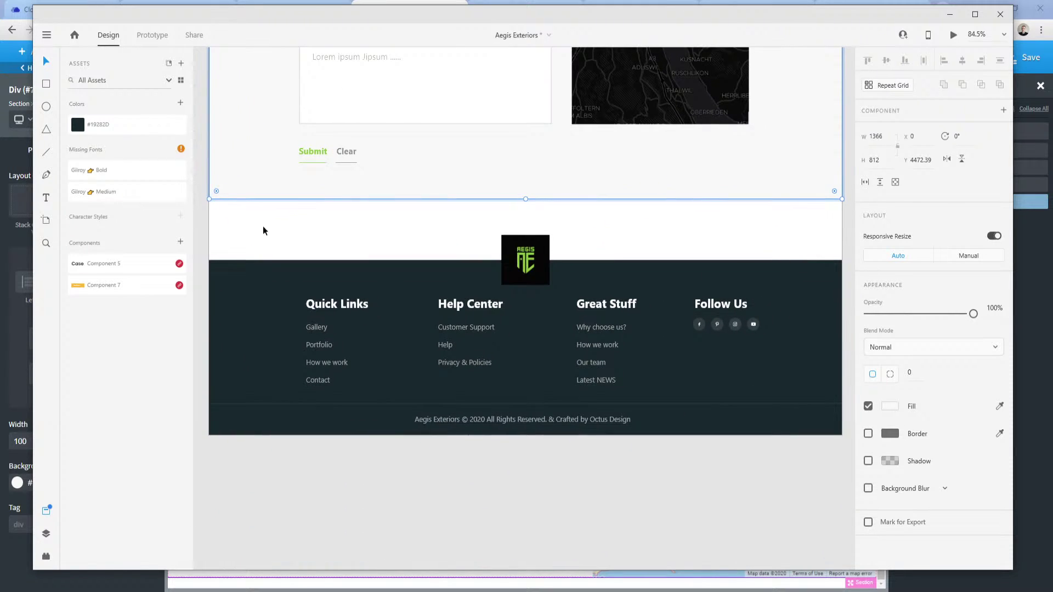
pyautogui.click(222, 229)
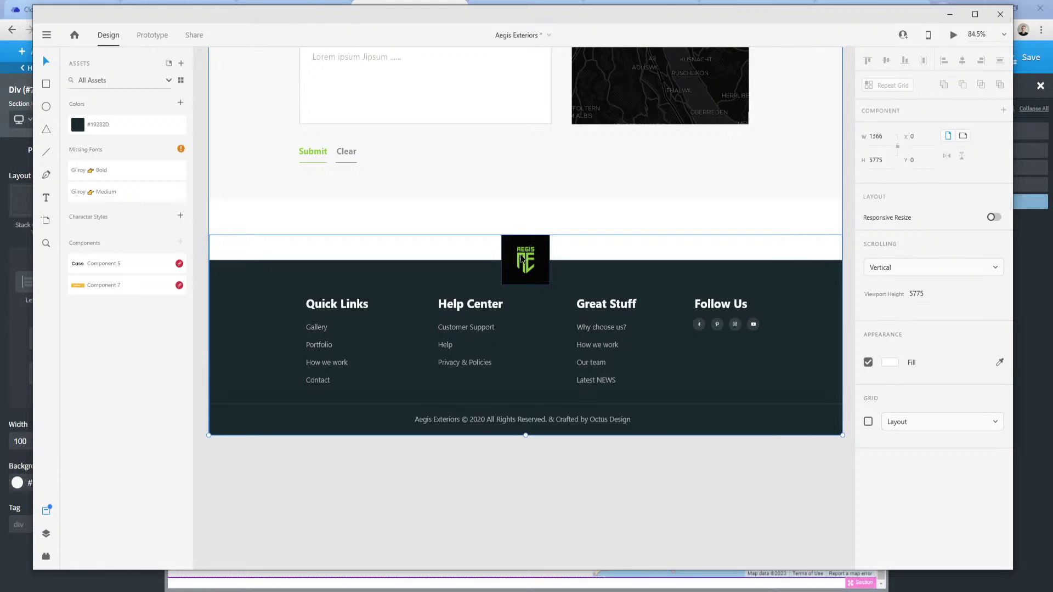
pyautogui.click(544, 231)
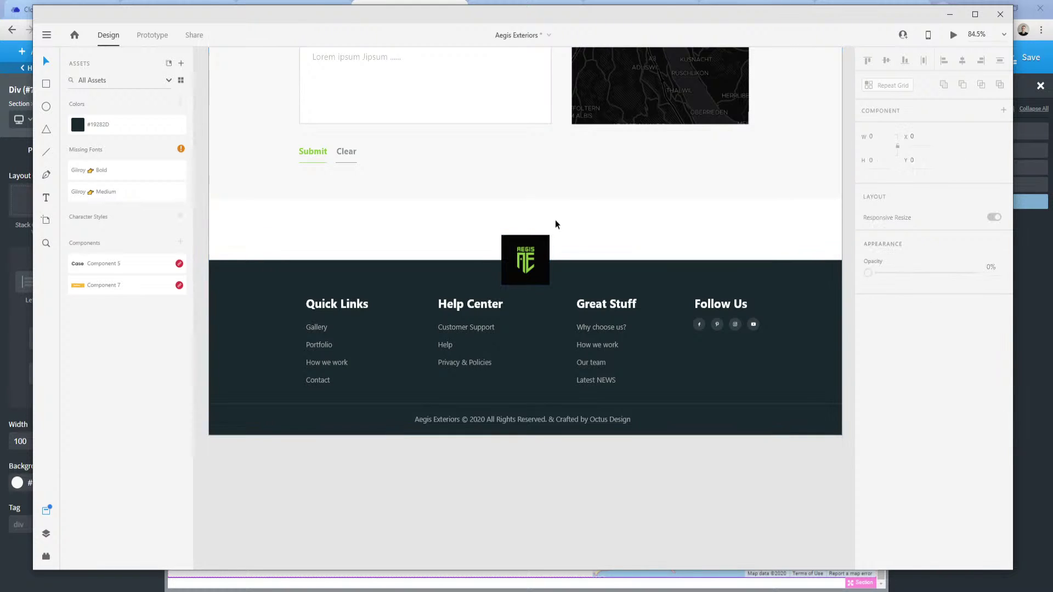
pyautogui.click(266, 189)
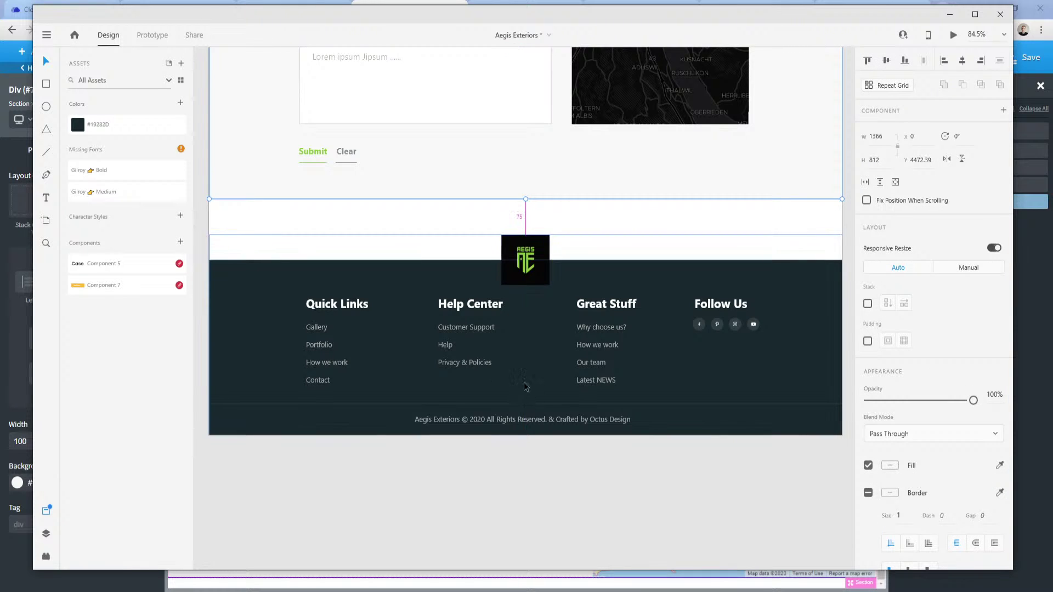
pyautogui.moveTo(525, 201)
pyautogui.mouseDown()
pyautogui.moveTo(525, 216)
pyautogui.moveTo(529, 197)
pyautogui.mouseUp()
pyautogui.hotkey('ctrl', 'z')
pyautogui.click(514, 213)
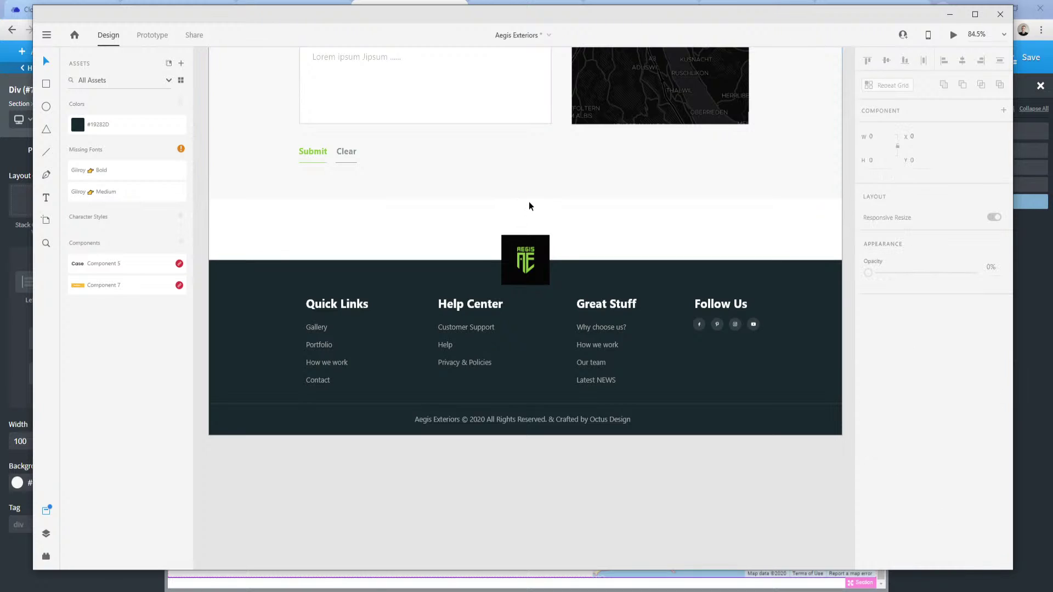
pyautogui.click(529, 206)
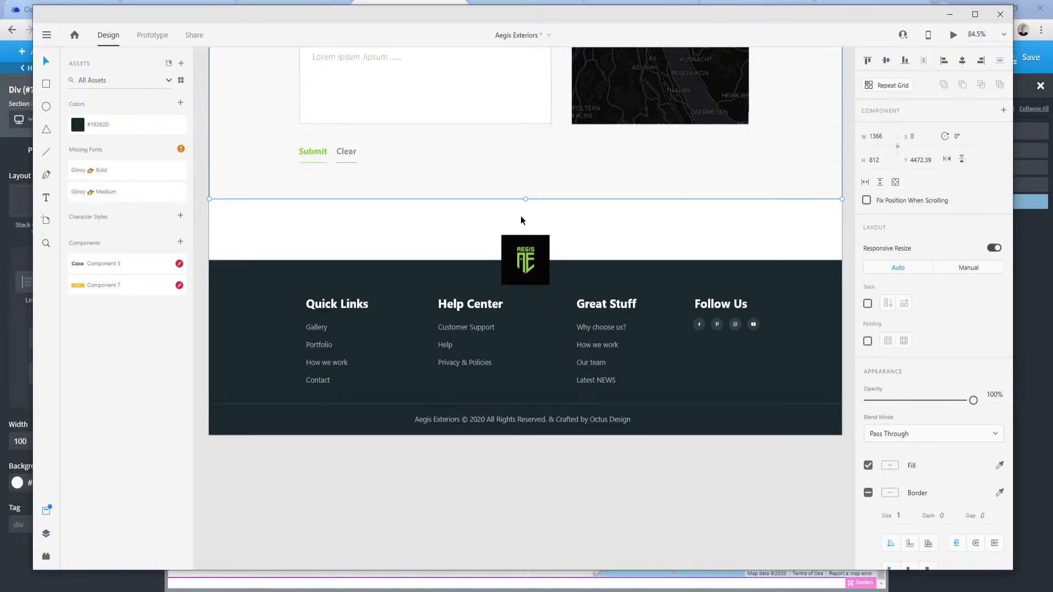
# Scroll through the design, then return to the Oxygen Builder page in Chrome.
pyautogui.scroll(5, 256, 274)
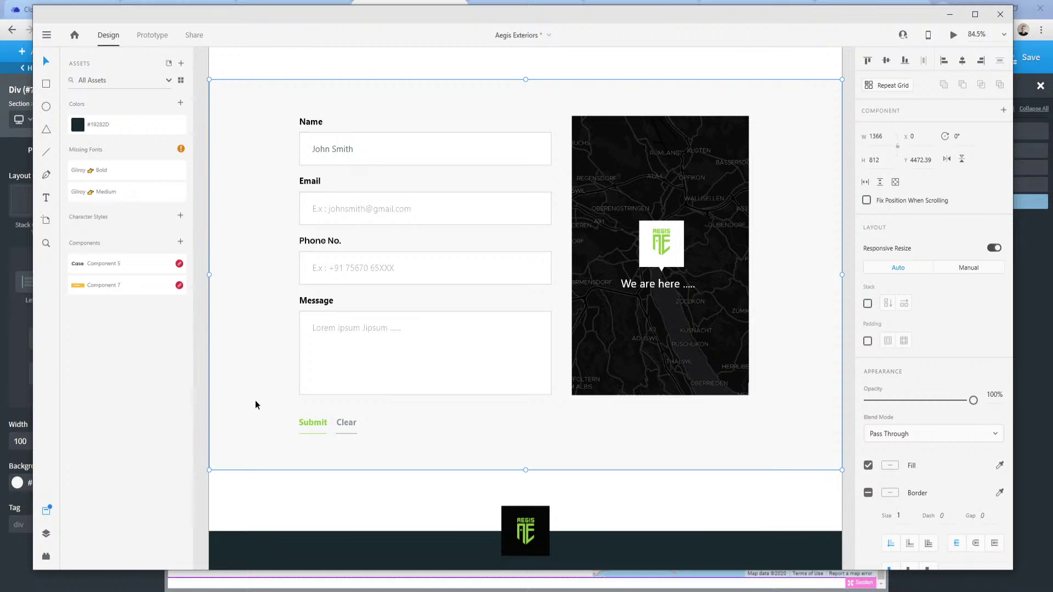
pyautogui.scroll(-6, 255, 404)
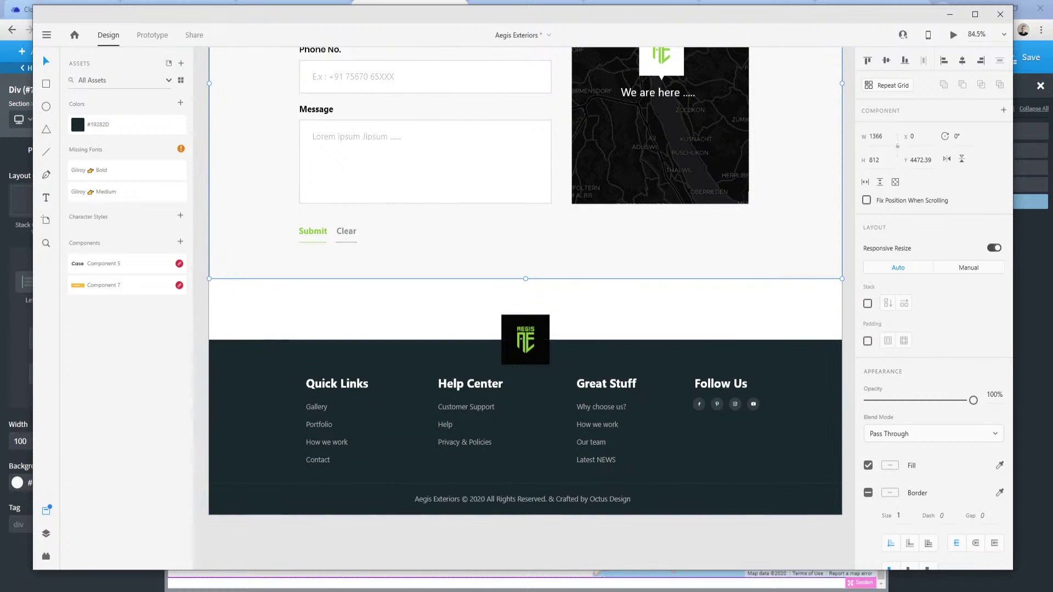
pyautogui.click(283, 591)
pyautogui.click(243, 565)
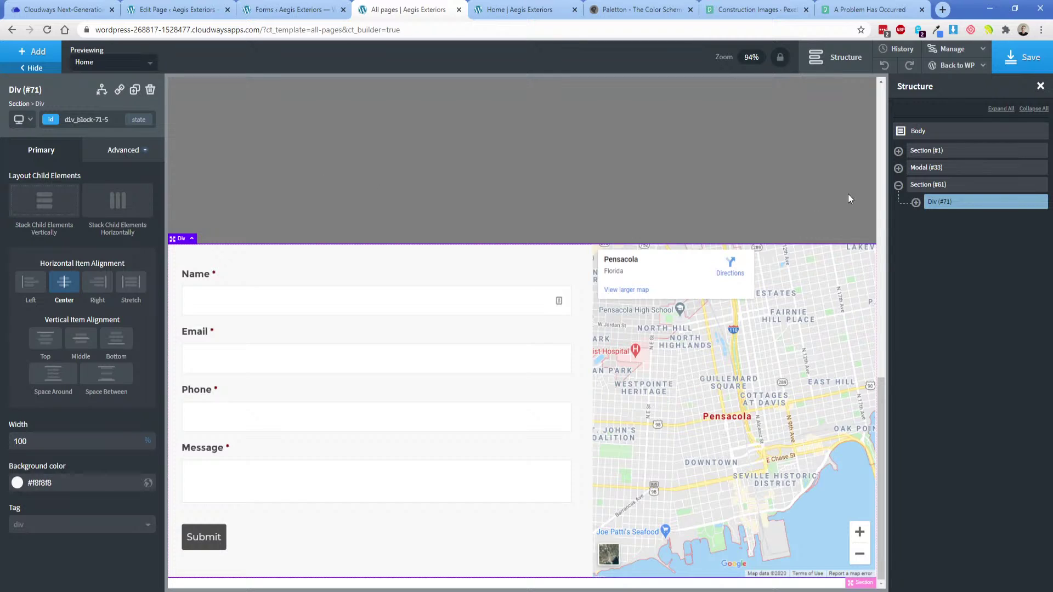
# Add a new Div inside Section (#61) and check the dark footer rectangle's size in XD.
pyautogui.click(927, 184)
pyautogui.click(33, 52)
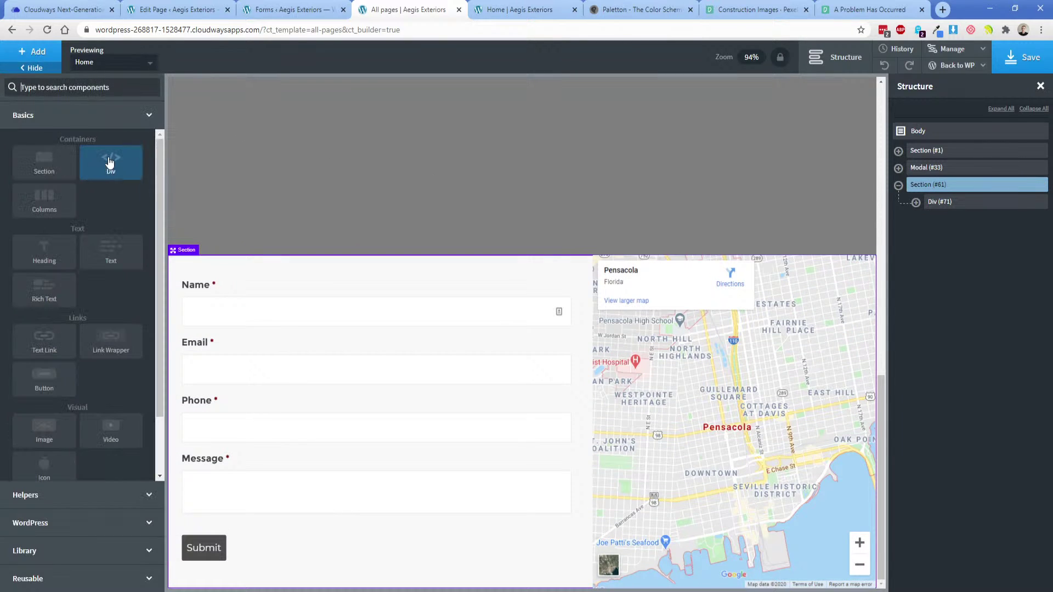
pyautogui.click(109, 162)
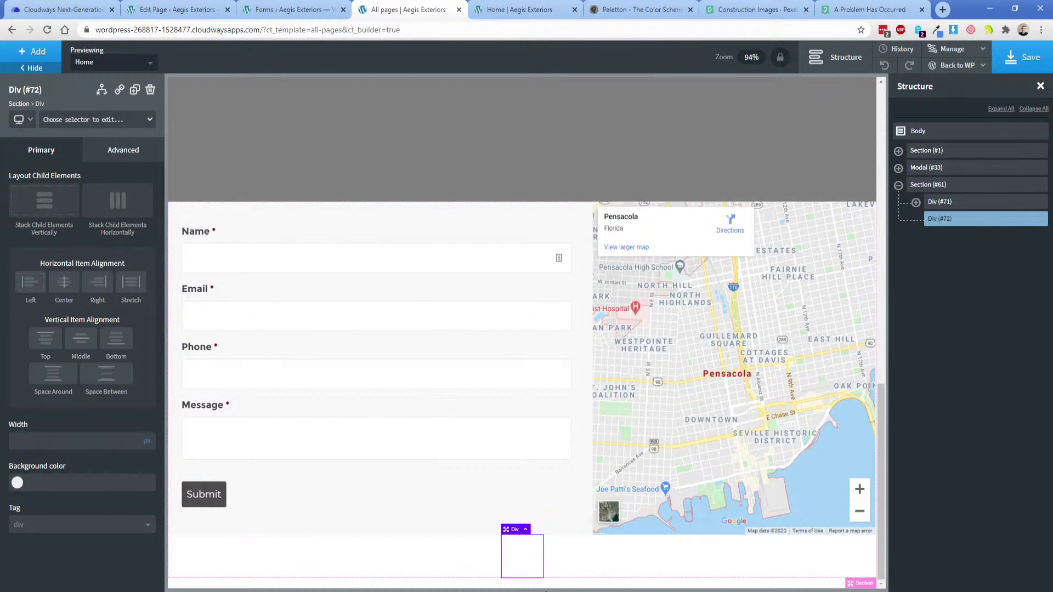
pyautogui.click(545, 591)
pyautogui.click(267, 404)
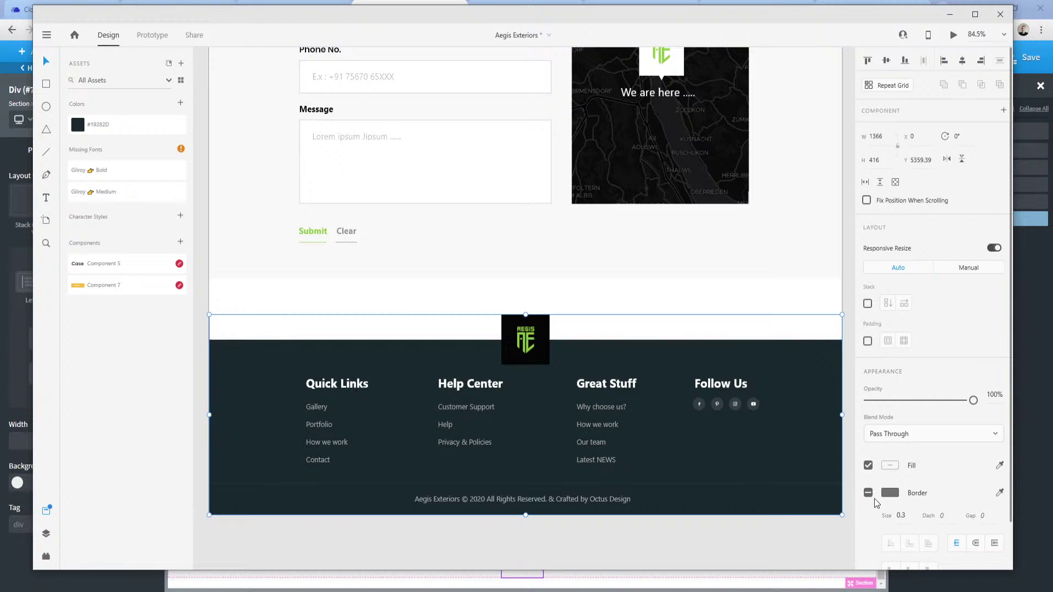
pyautogui.doubleClick(270, 396)
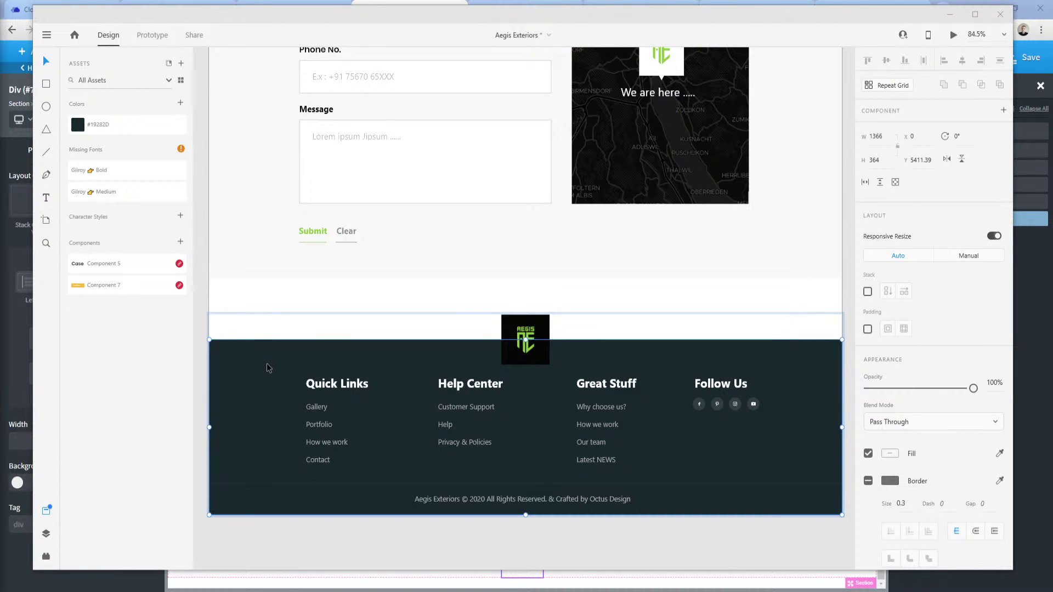
pyautogui.click(17, 336)
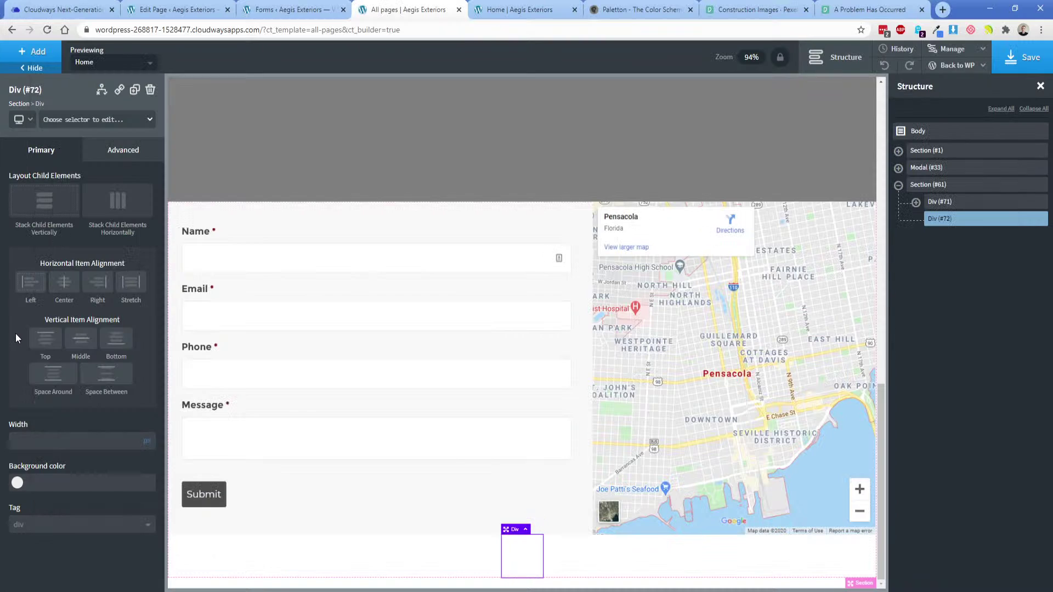
# Set the new Div to 100% width with the Navish global background, then nest another Div inside.
pyautogui.click(112, 440)
pyautogui.write('100')
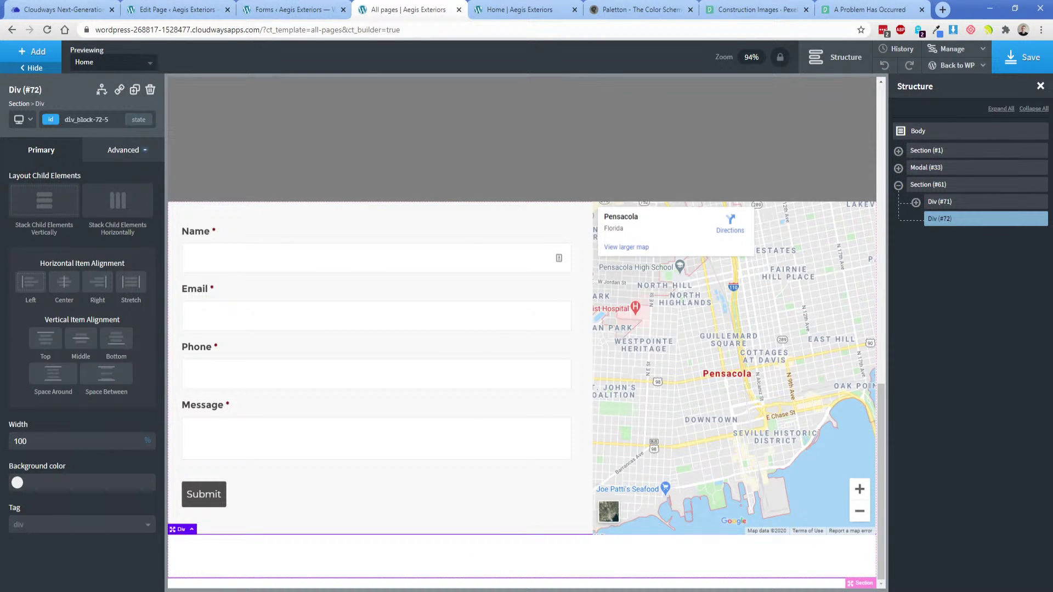
pyautogui.hotkey('alt', 'Tab')
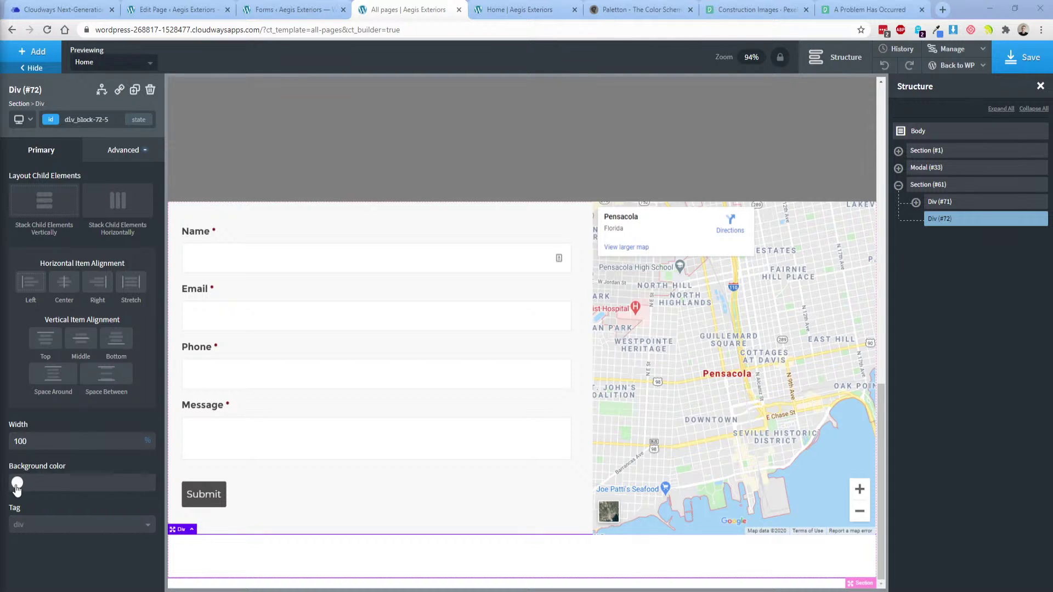
pyautogui.click(17, 485)
pyautogui.click(49, 515)
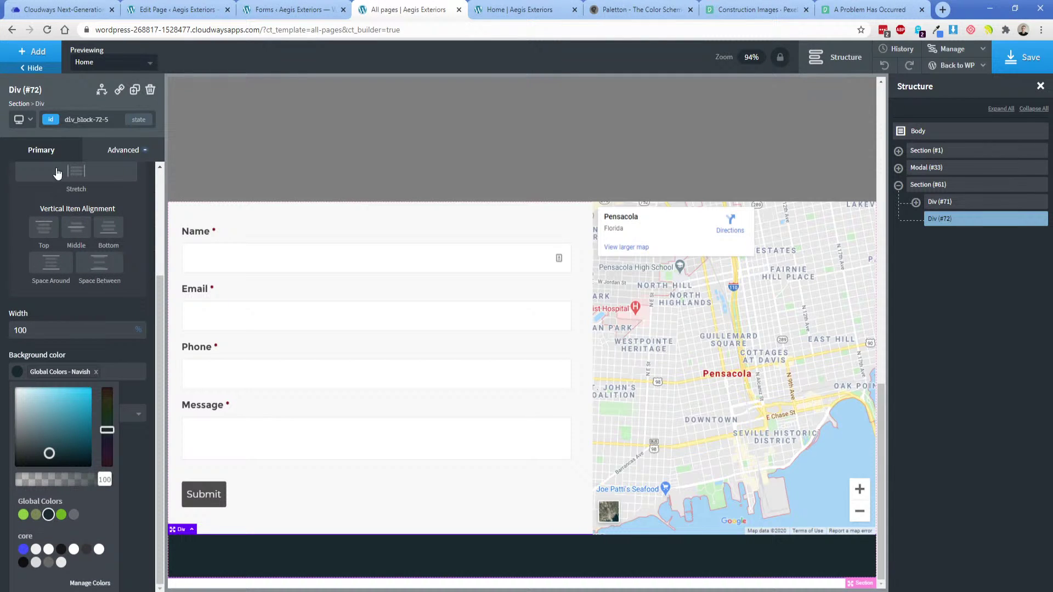
pyautogui.click(33, 51)
pyautogui.click(113, 168)
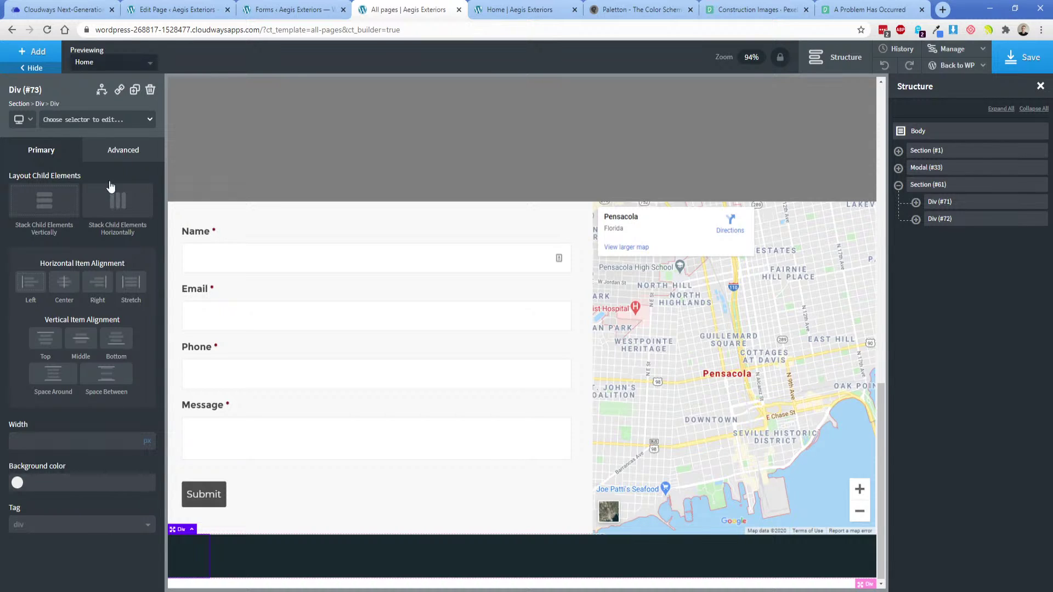
# Enter a 1366 px width for the inner Div under Advanced > Size & Spacing.
pyautogui.click(117, 154)
pyautogui.click(102, 212)
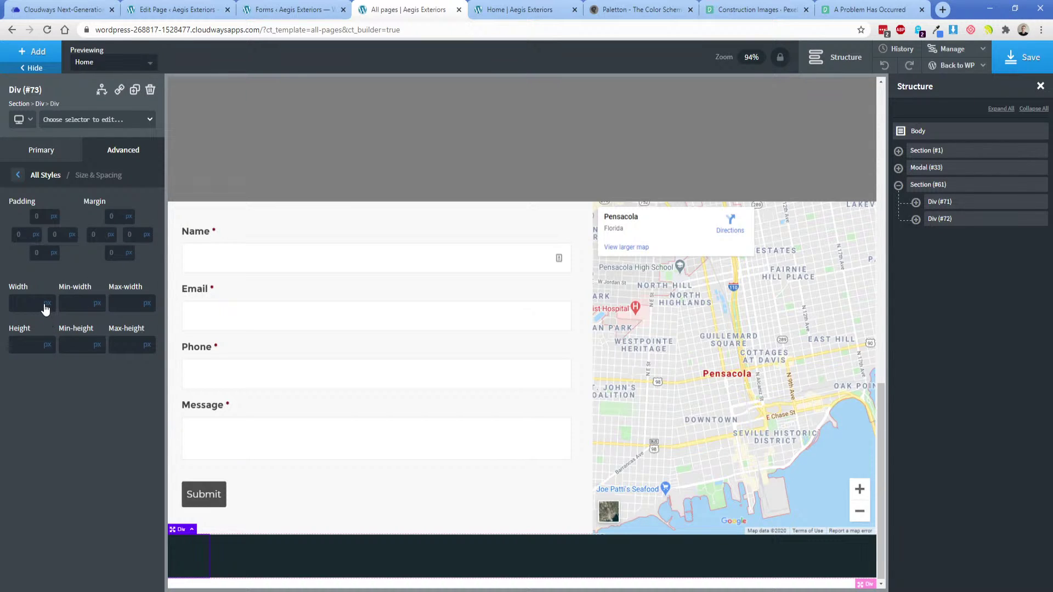
pyautogui.click(23, 302)
pyautogui.write('3')
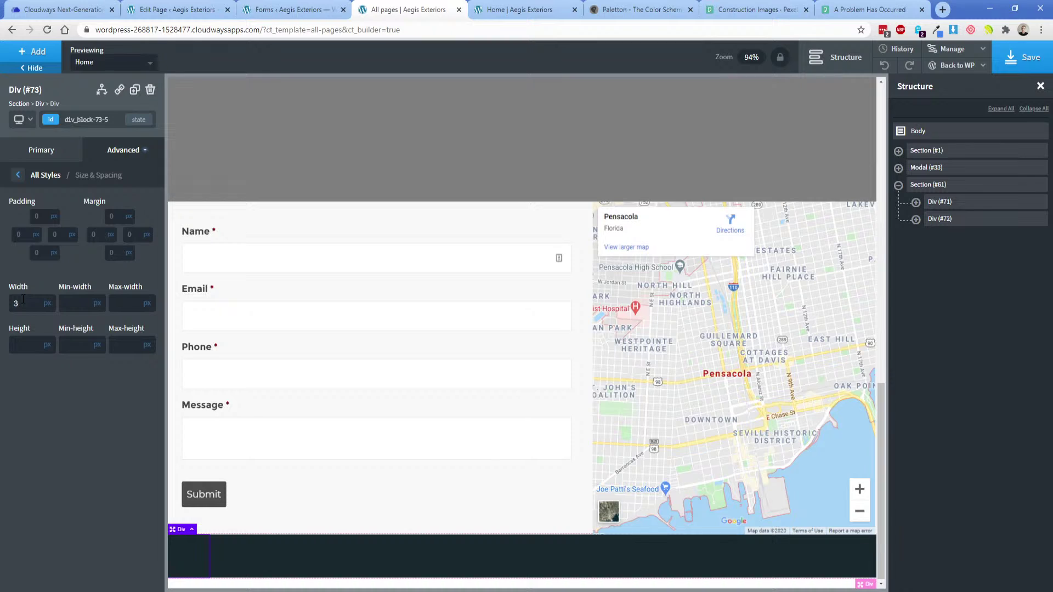
pyautogui.write('366')
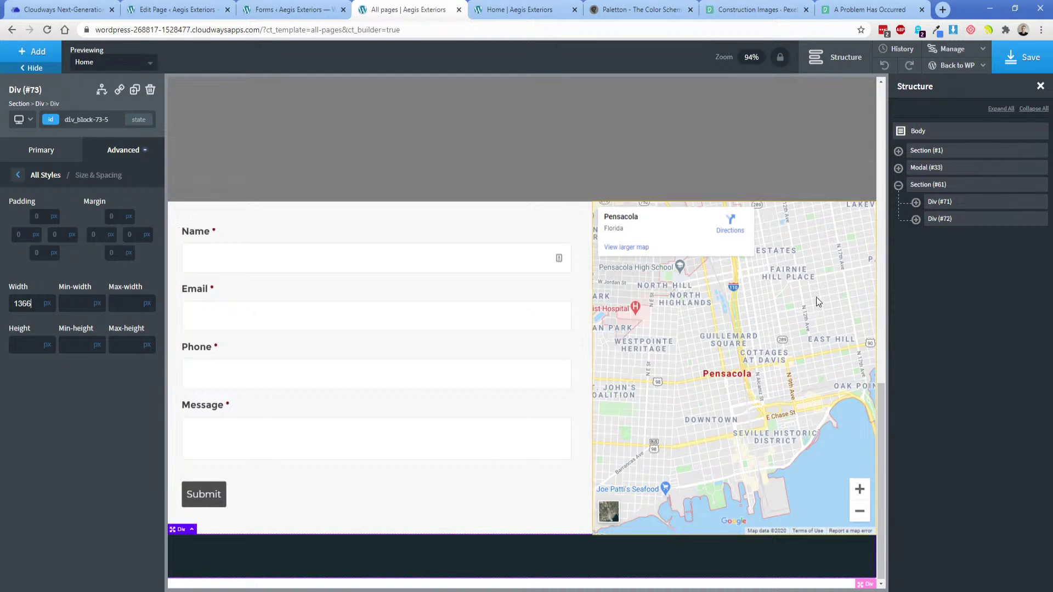
# Expand the navy div in Structure, reselect Div (#73), and check the logo in XD.
pyautogui.click(915, 219)
pyautogui.click(940, 219)
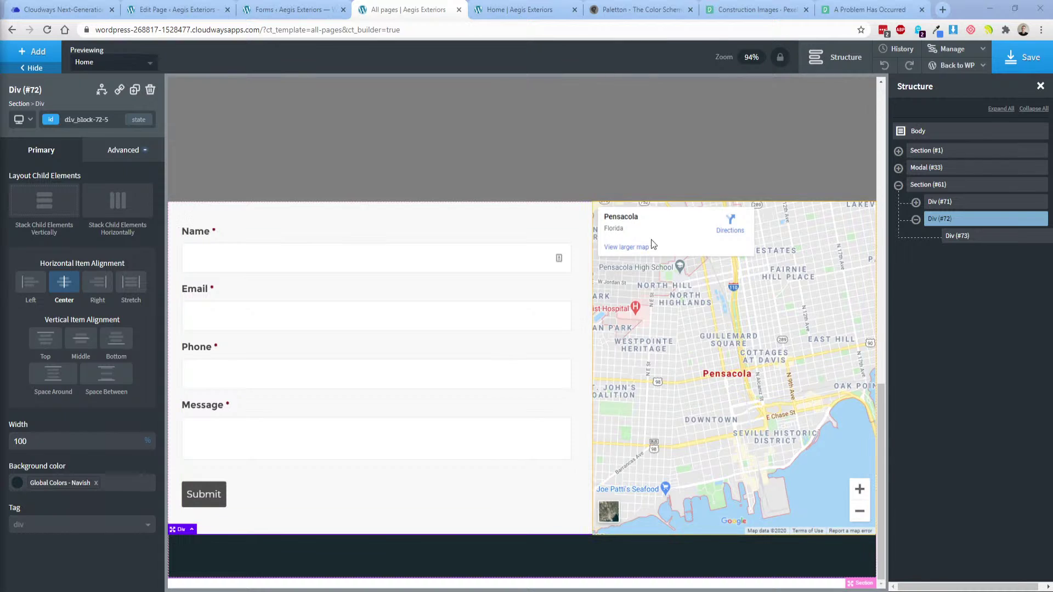
pyautogui.click(952, 236)
pyautogui.click(942, 218)
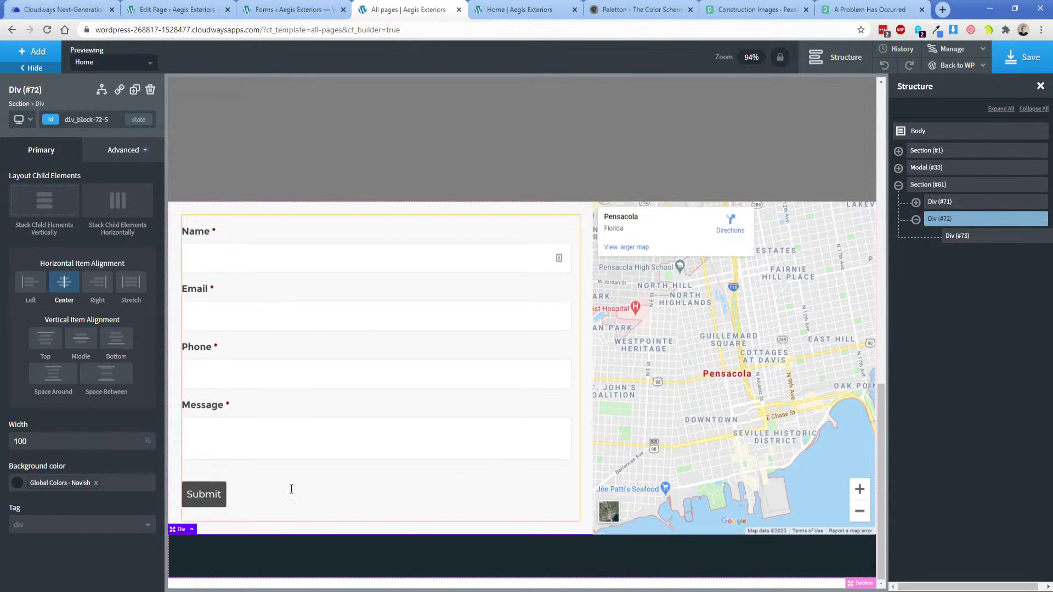
pyautogui.click(966, 235)
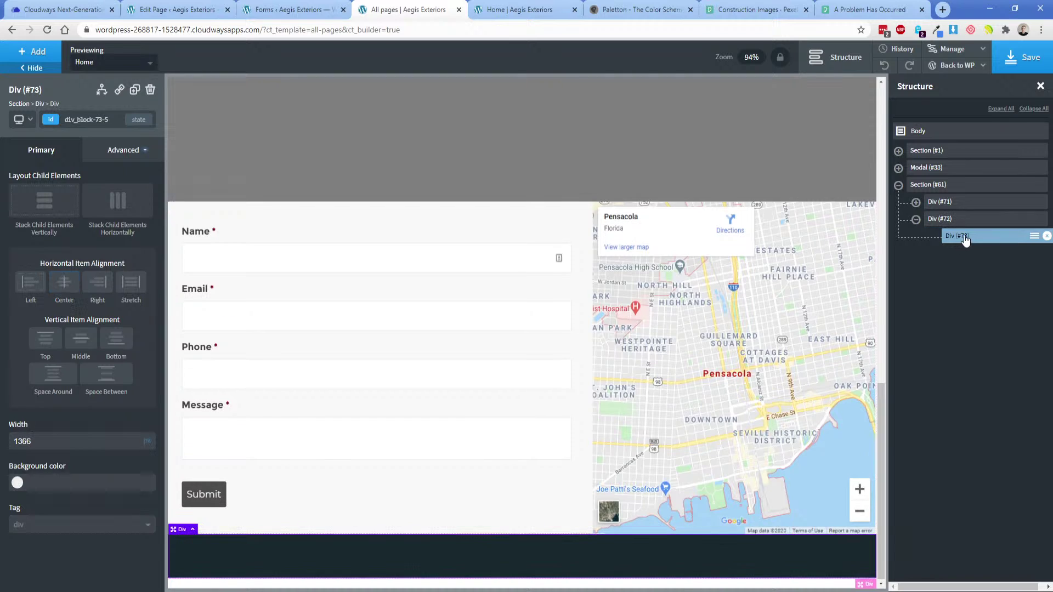
pyautogui.hotkey('alt', 'Tab')
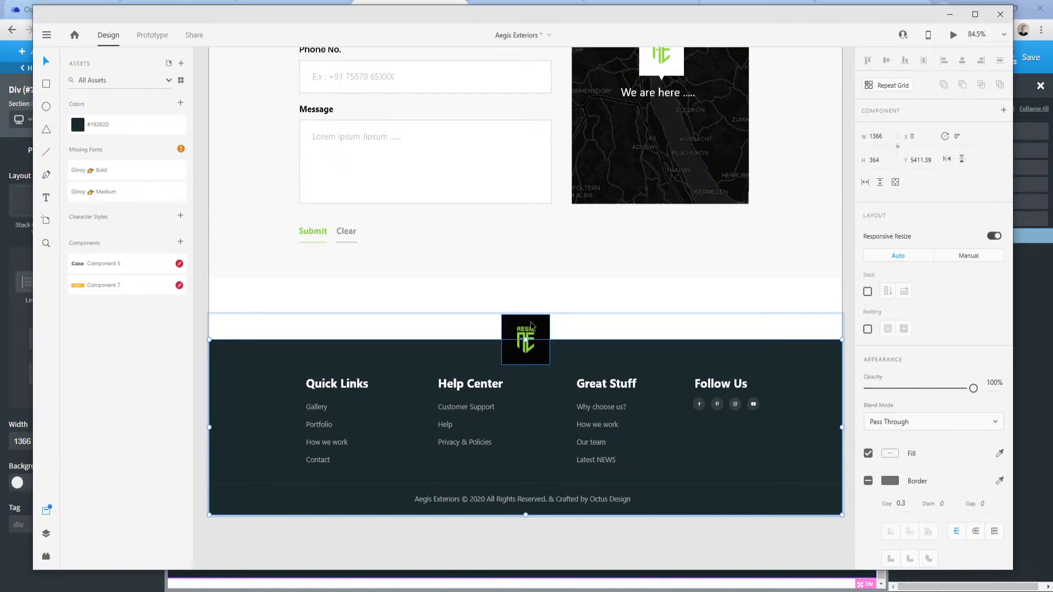
pyautogui.click(240, 551)
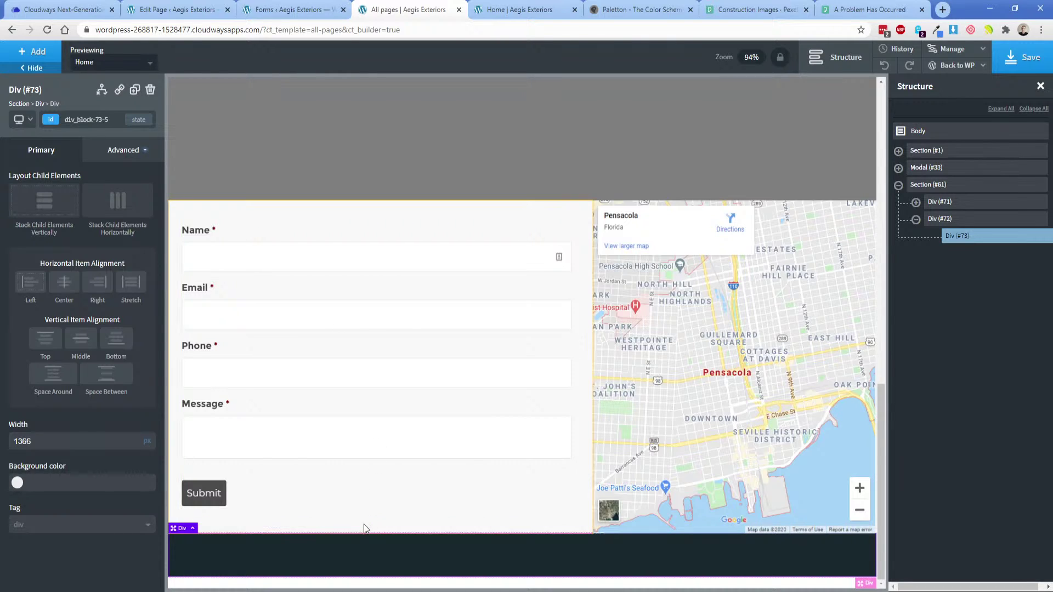
# Add an Image element to the inner footer div and open its media library.
pyautogui.click(36, 52)
pyautogui.write('im')
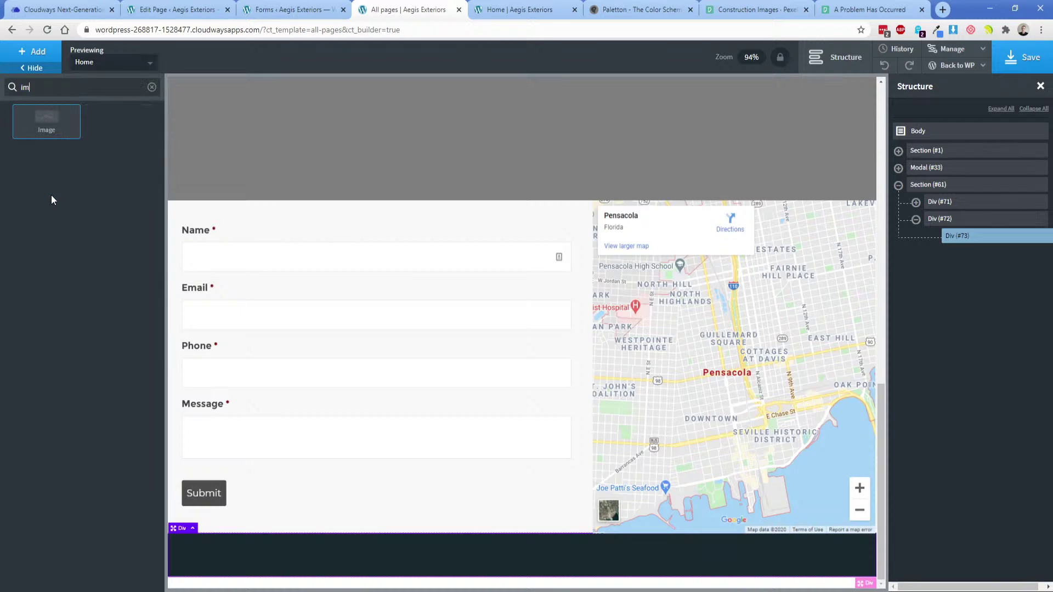
pyautogui.press('Return')
pyautogui.click(102, 228)
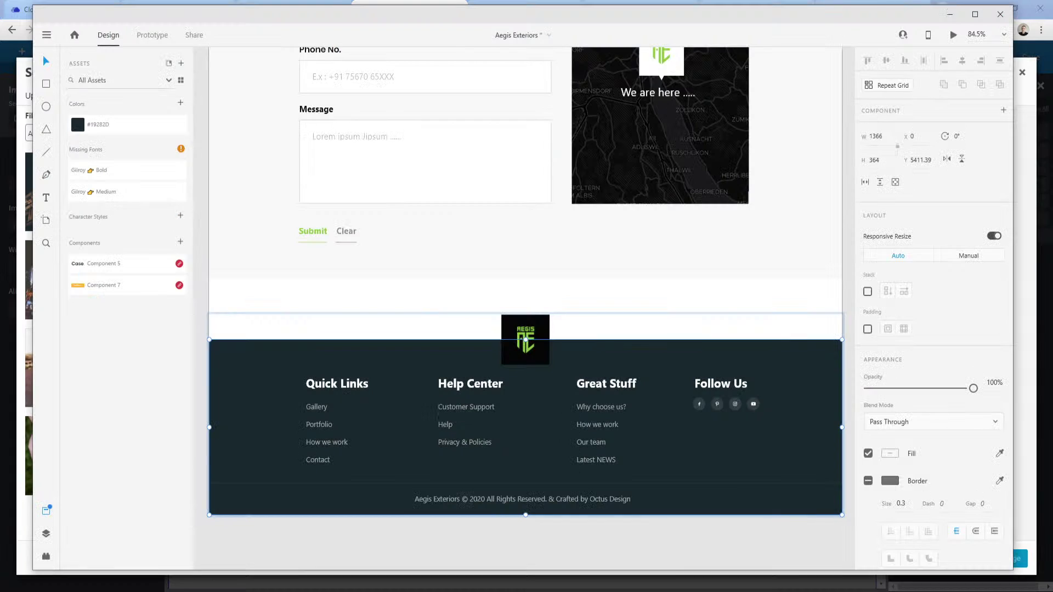
# Export the footer logo tile from Adobe XD as a PNG.
pyautogui.hotkey('alt', 'Tab')
pyautogui.click(539, 323)
pyautogui.rightClick(540, 323)
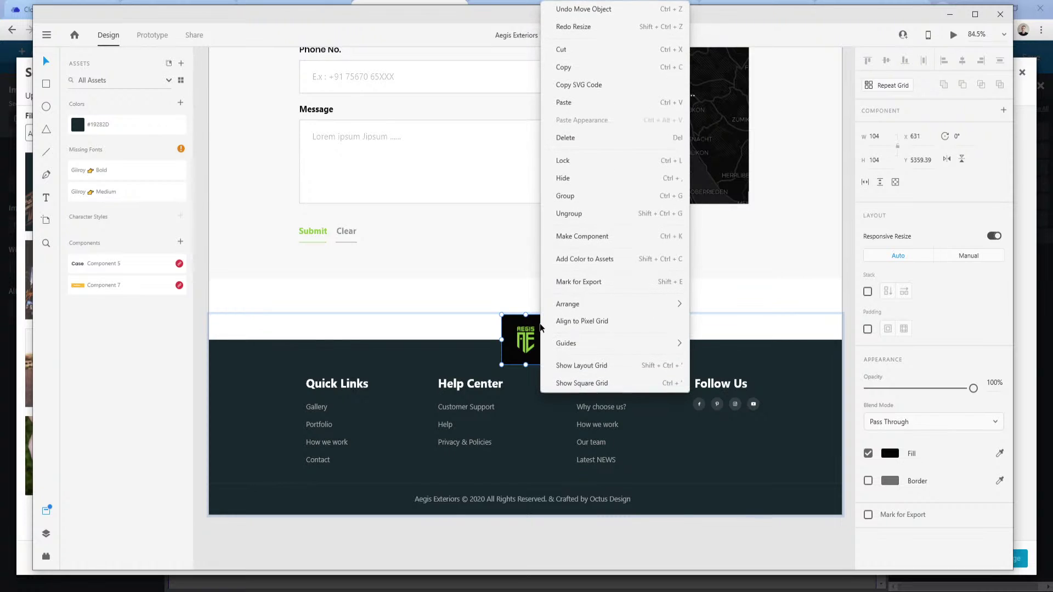
pyautogui.press('Escape')
pyautogui.click(46, 34)
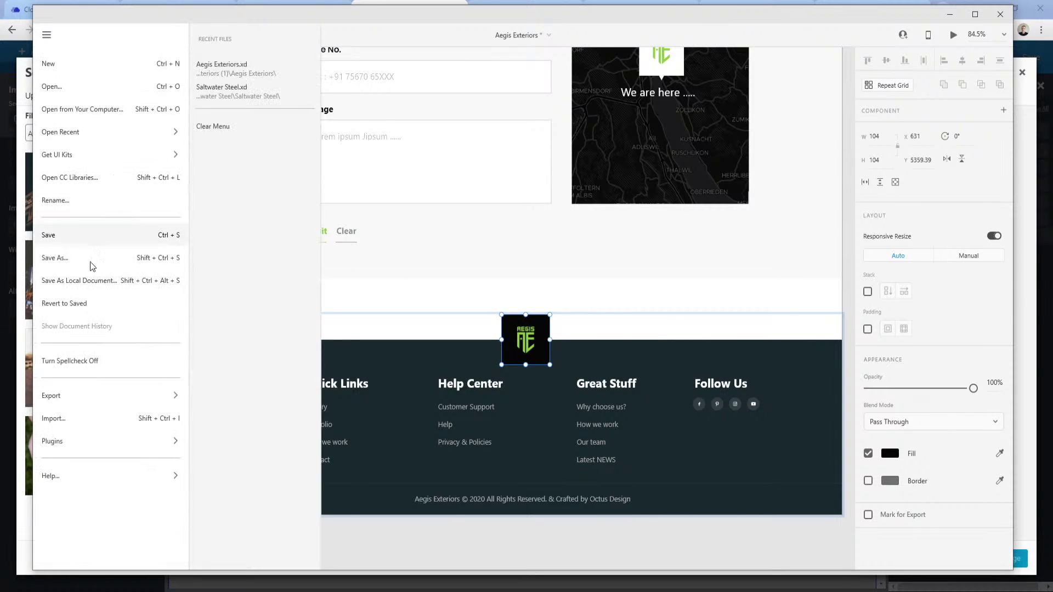
pyautogui.moveTo(64, 407)
pyautogui.click(222, 89)
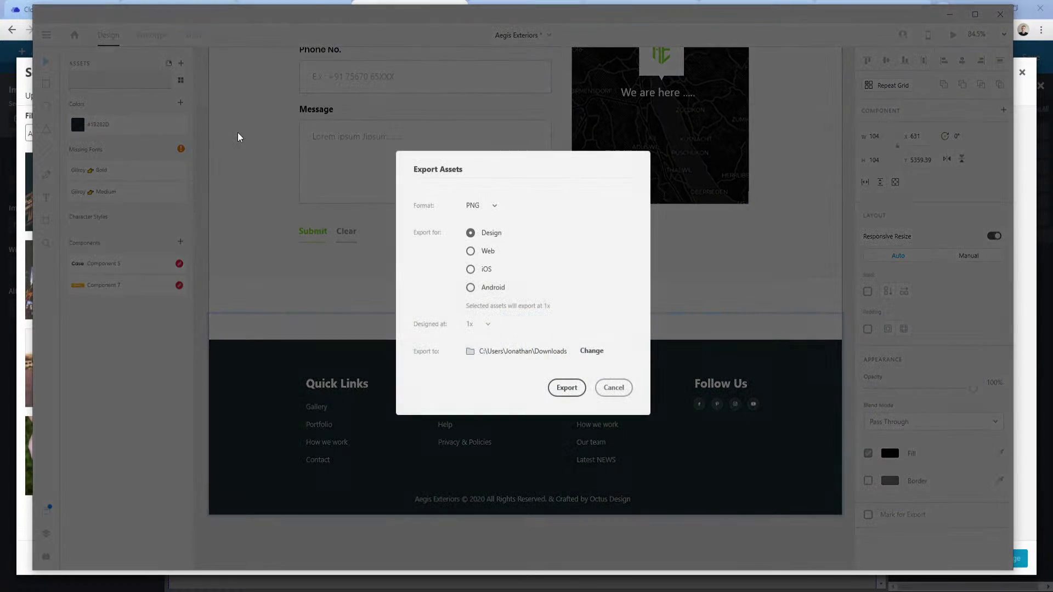
pyautogui.click(570, 388)
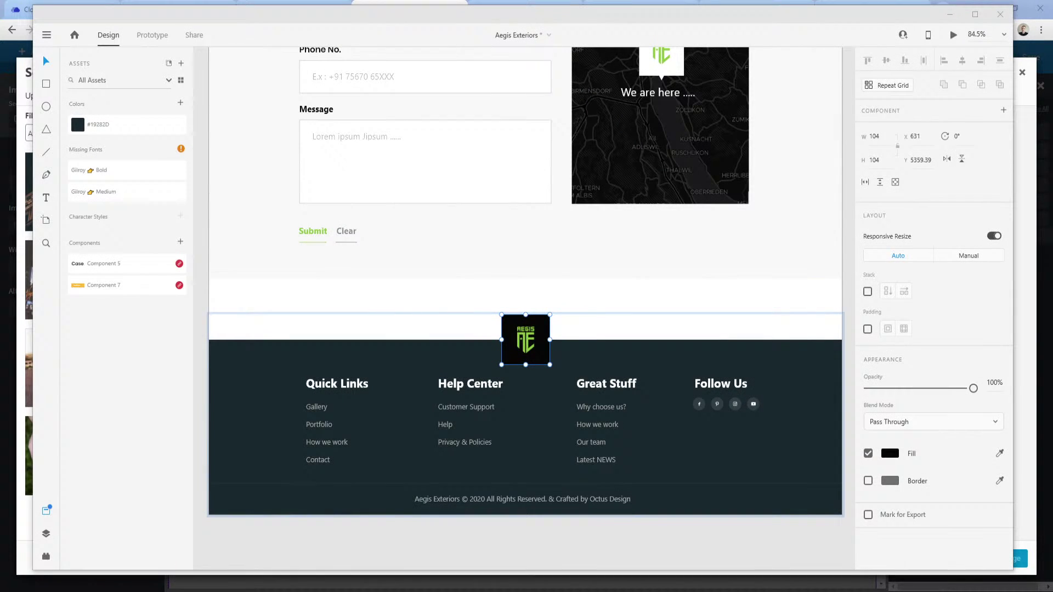
# Upload Group 1062.png through Upload Files and select it as the footer image.
pyautogui.moveTo(285, 591)
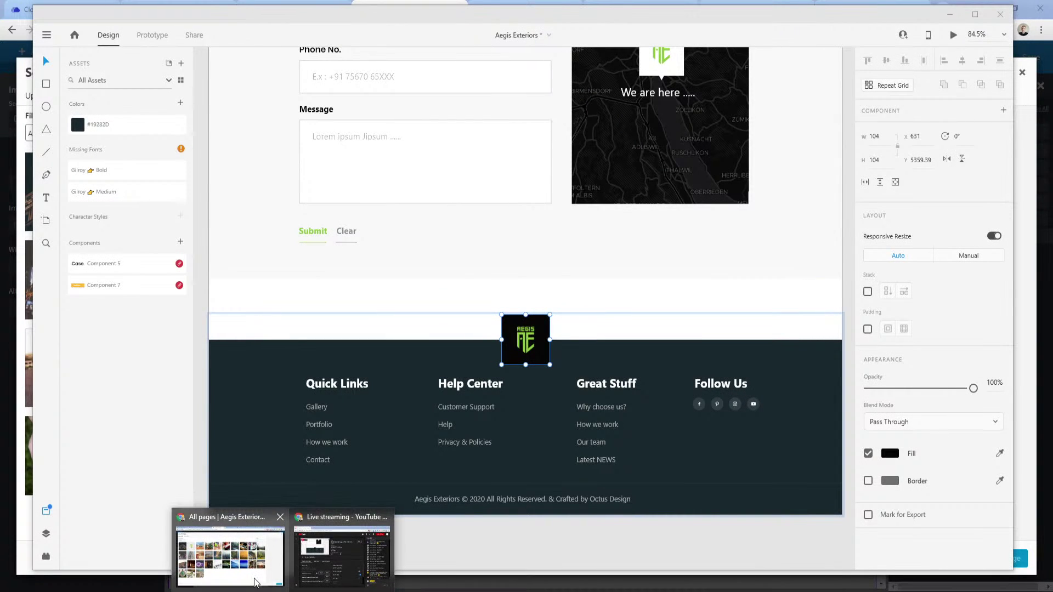
pyautogui.click(264, 562)
pyautogui.click(48, 96)
pyautogui.click(558, 298)
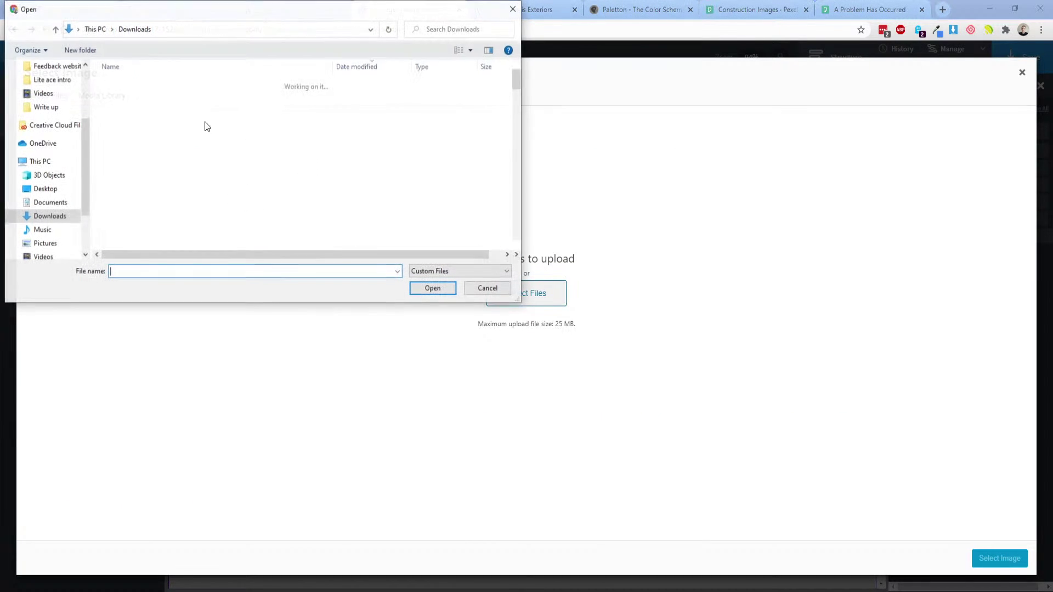
pyautogui.doubleClick(148, 99)
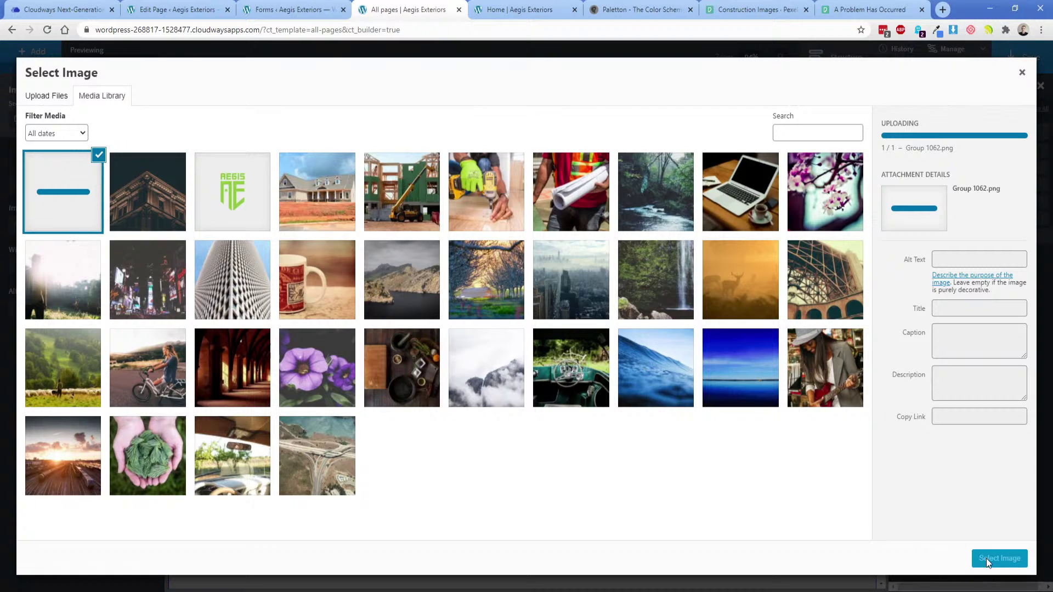
pyautogui.click(996, 559)
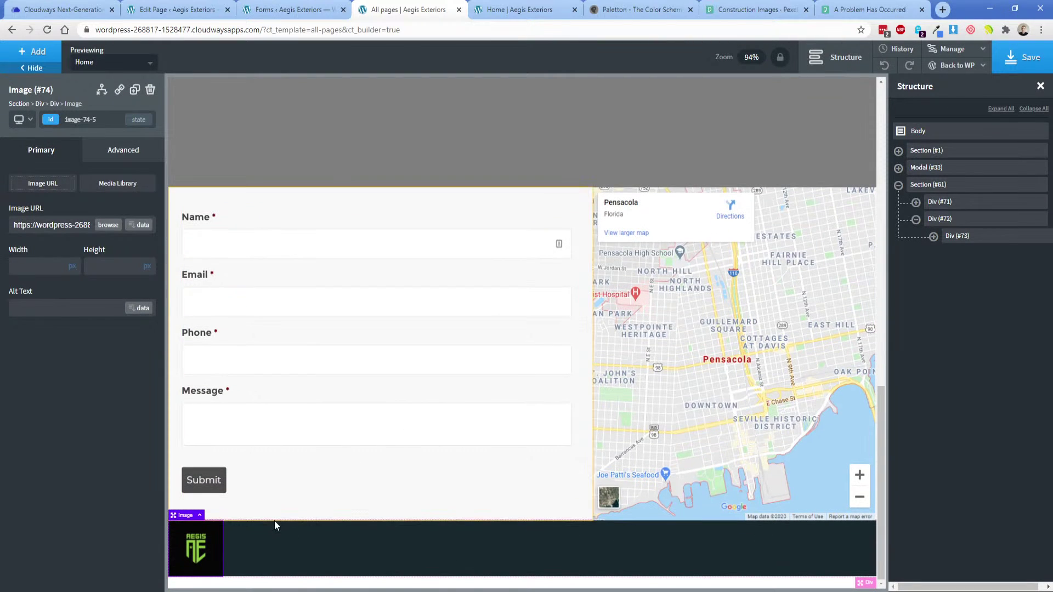
# Center the logo with auto left and right margins and a -50px top margin.
pyautogui.click(123, 150)
pyautogui.click(106, 212)
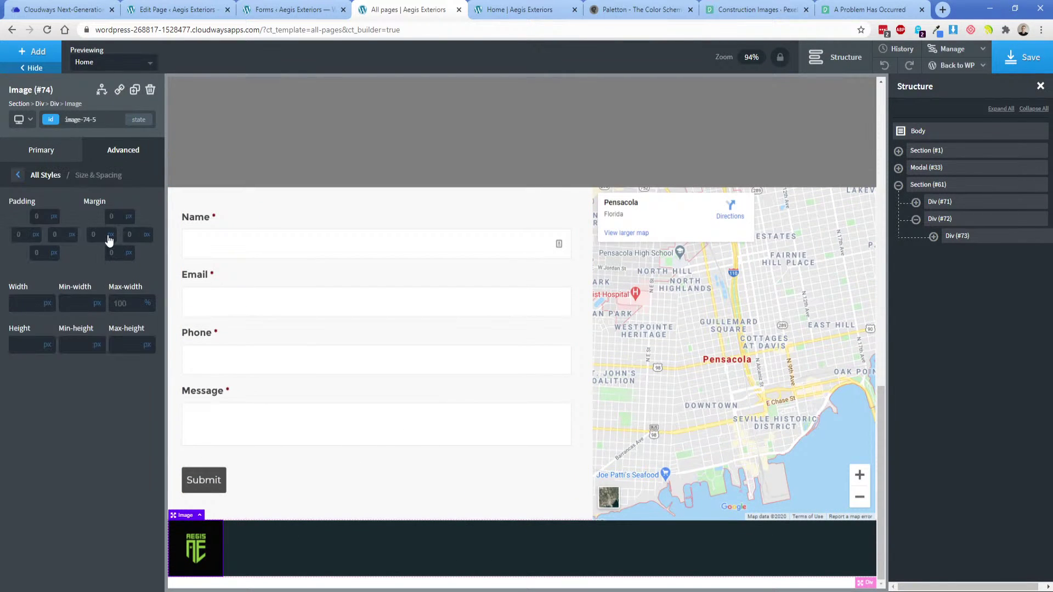
pyautogui.click(112, 248)
pyautogui.click(147, 247)
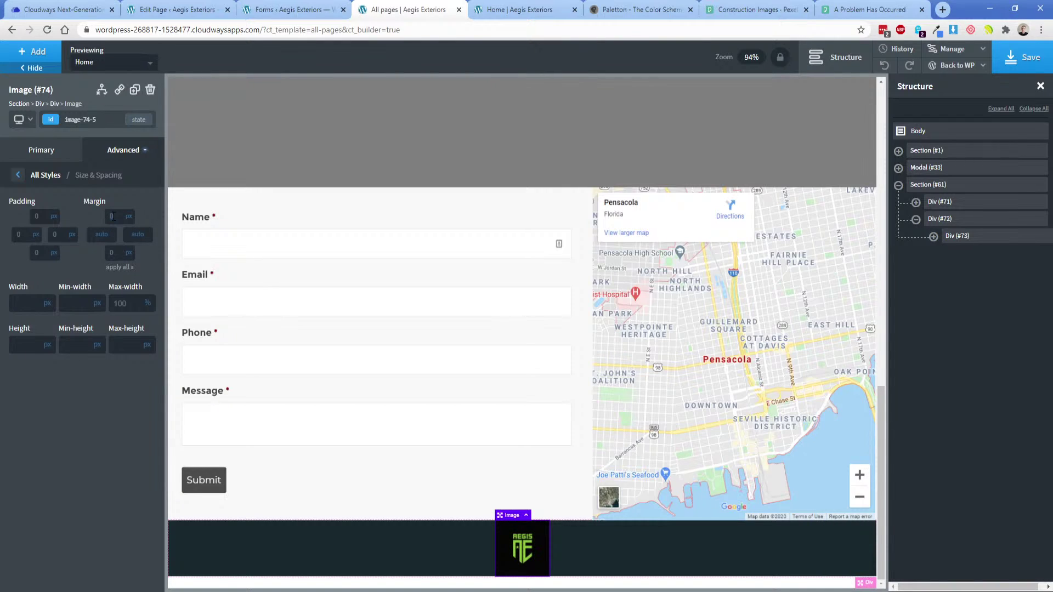
pyautogui.click(112, 216)
pyautogui.write('-50')
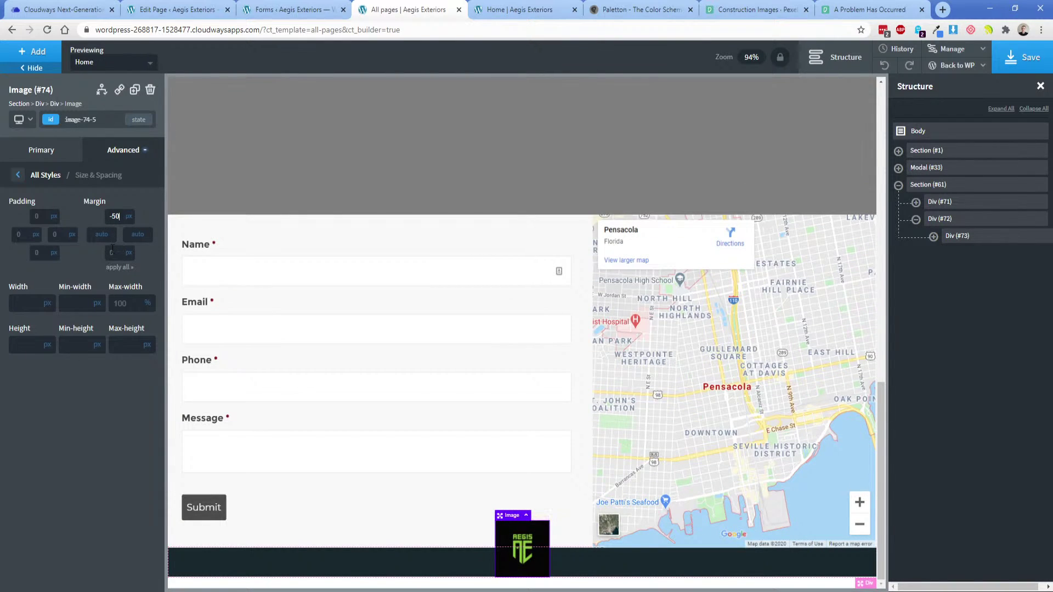
# Add a Div below the logo and set its width to 100%.
pyautogui.click(956, 236)
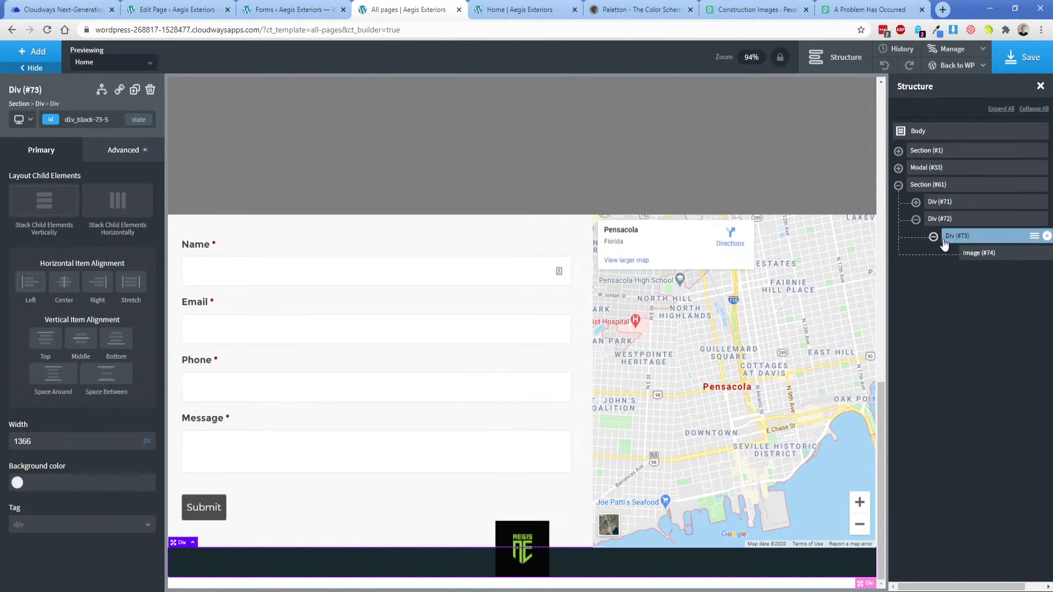
pyautogui.click(972, 253)
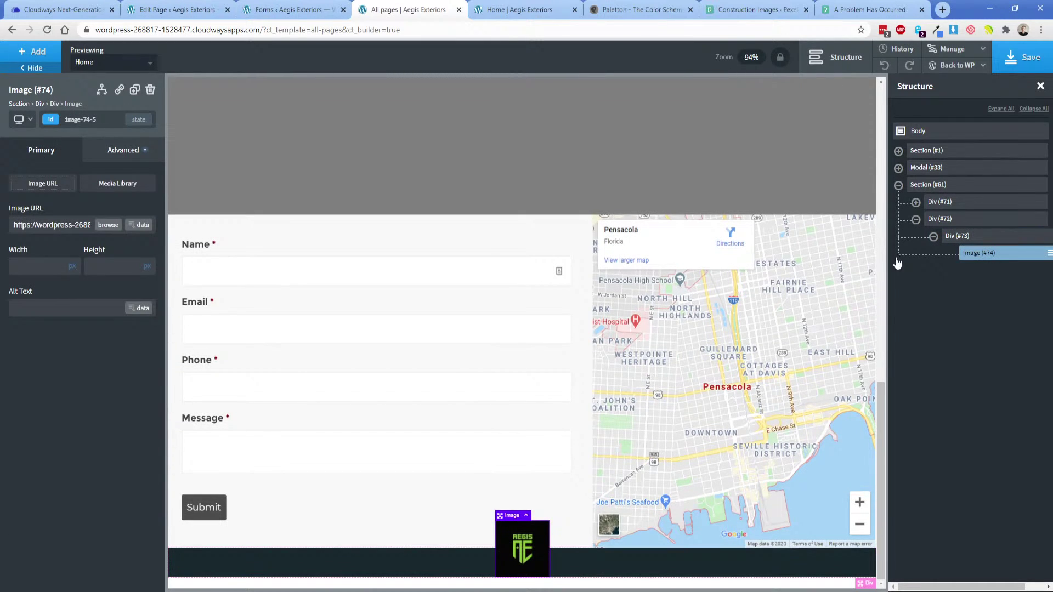
pyautogui.click(32, 52)
pyautogui.click(115, 165)
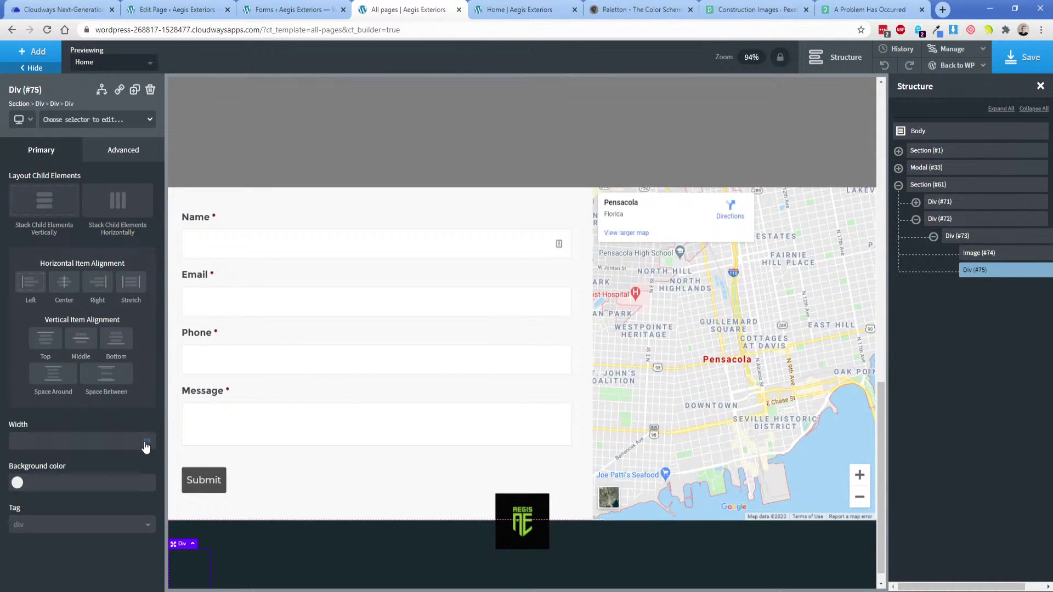
pyautogui.click(96, 436)
pyautogui.write('100')
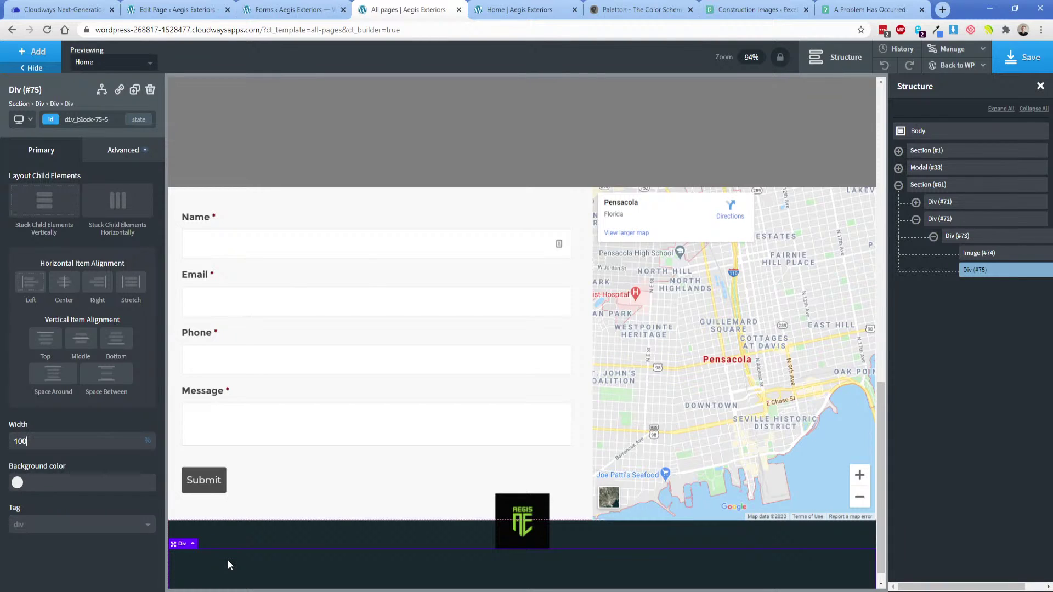
# Check the XD footer design, then add a Div nested inside the full-width container.
pyautogui.hotkey('alt', 'Tab')
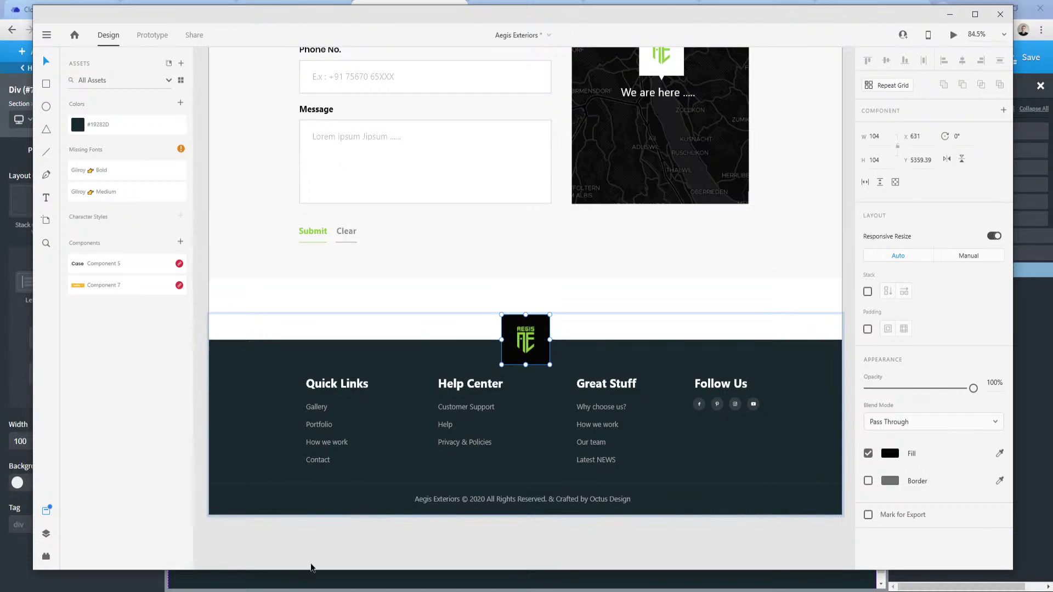
pyautogui.moveTo(310, 568)
pyautogui.click(245, 549)
pyautogui.scroll(-1, 290, 505)
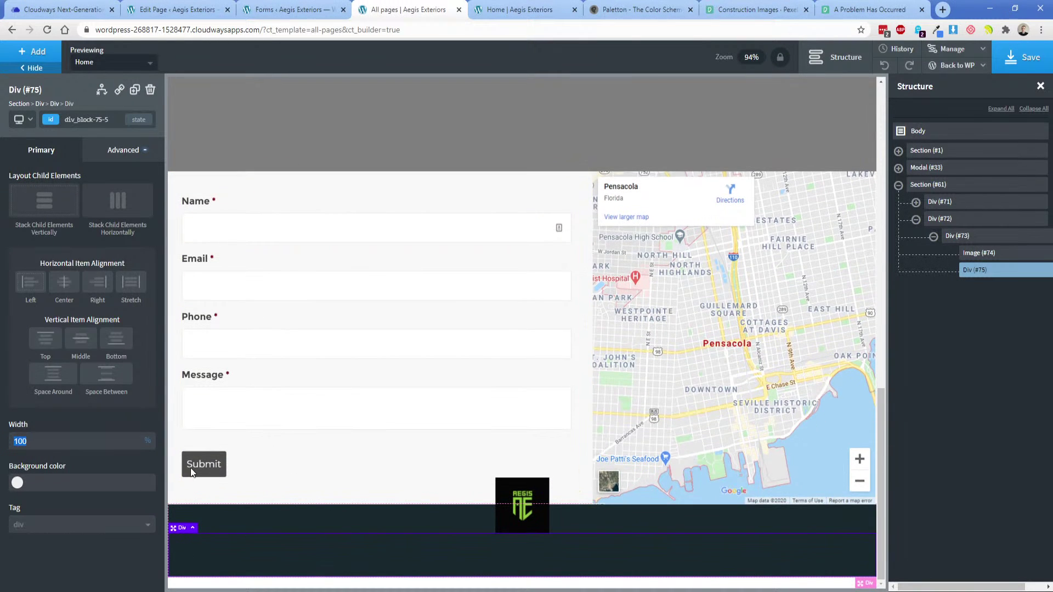
pyautogui.click(34, 52)
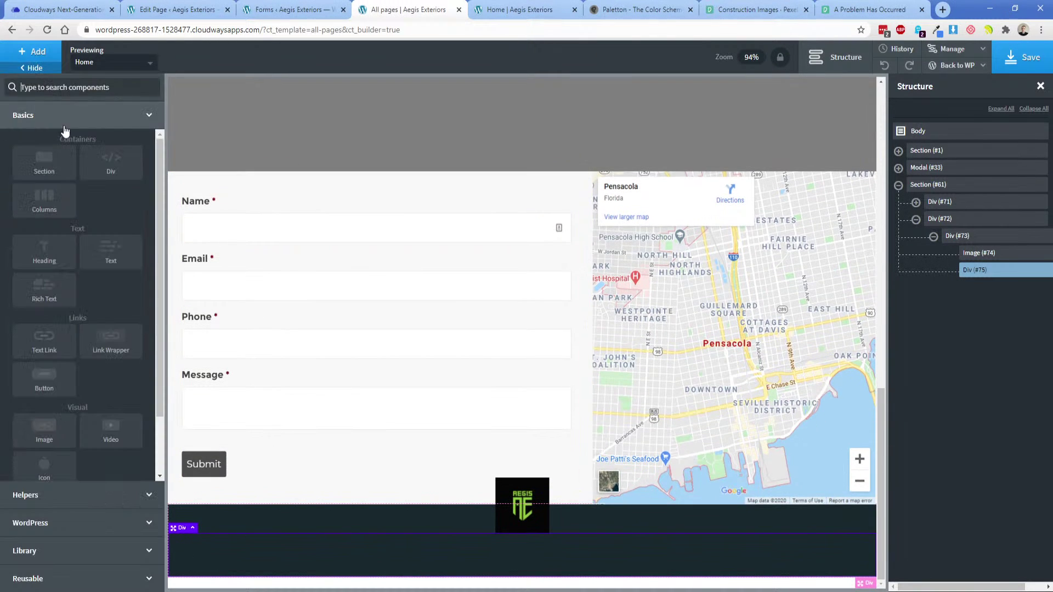
pyautogui.click(109, 170)
# Make the inner Div 50% wide, duplicate it, and stack the two columns horizontally.
pyautogui.click(950, 270)
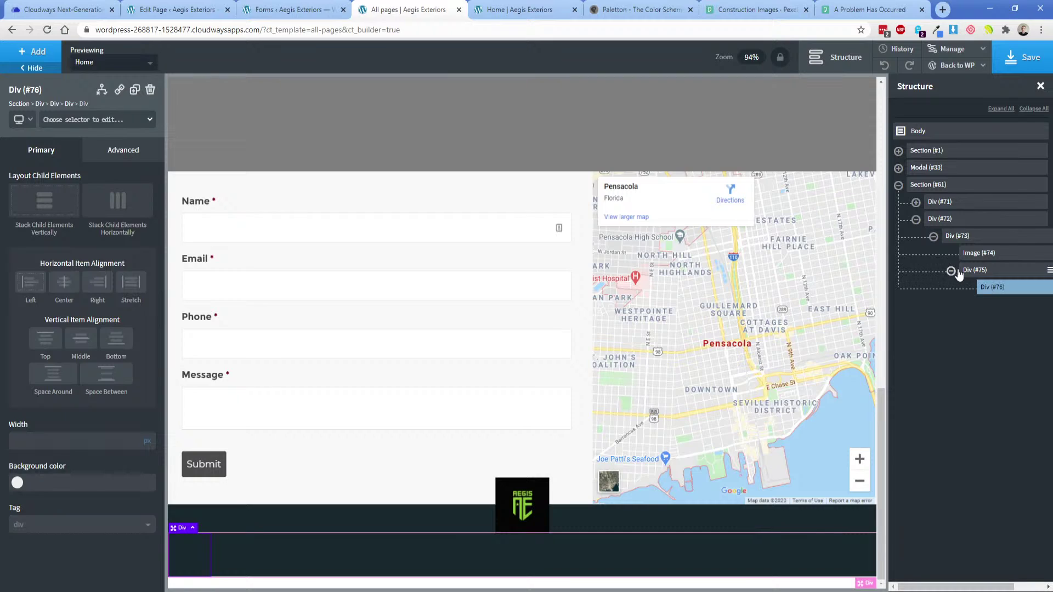
pyautogui.click(150, 436)
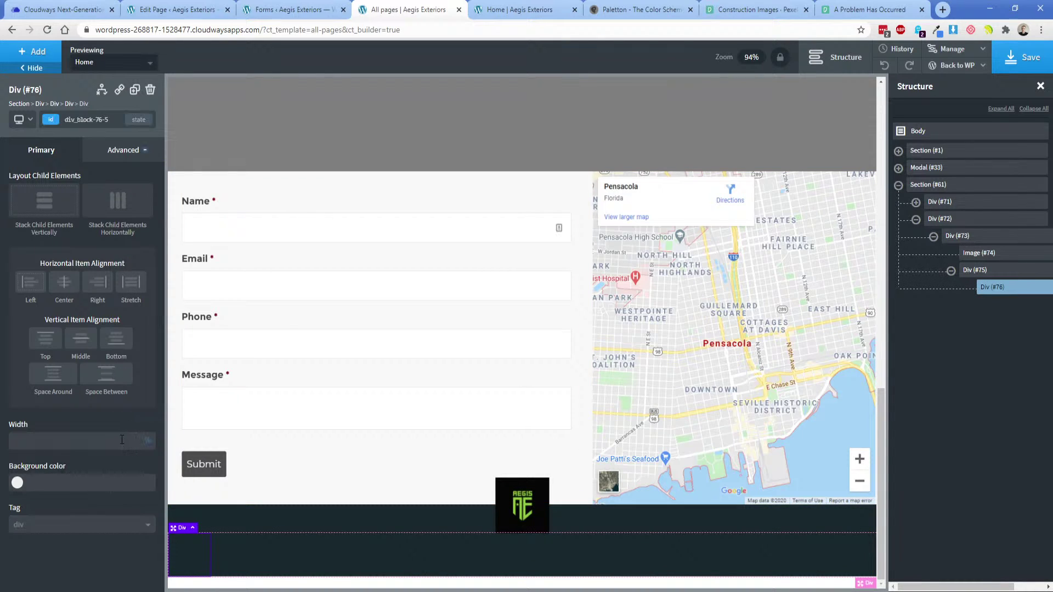
pyautogui.write('50')
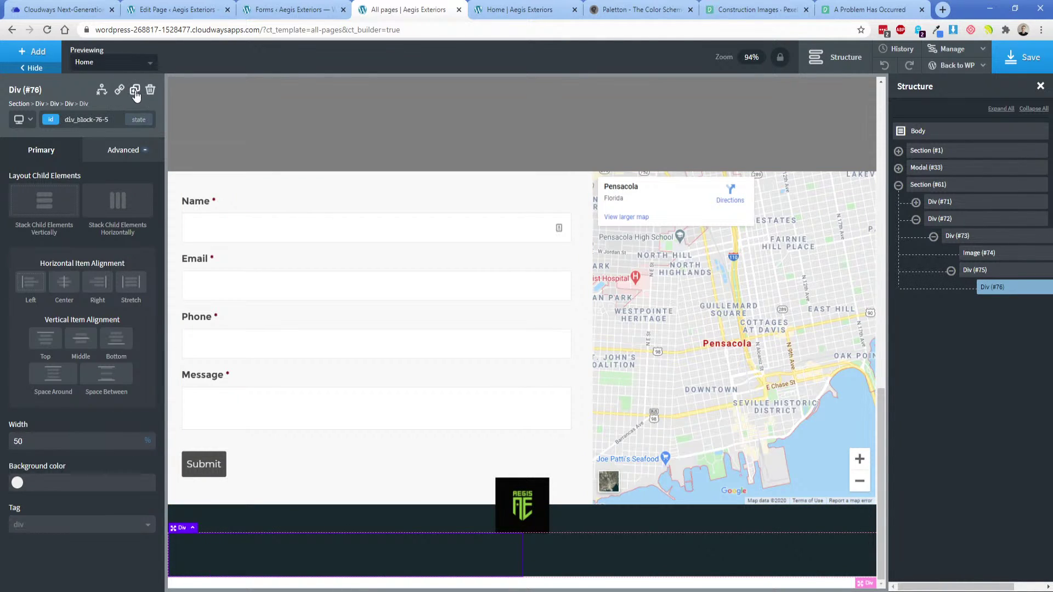
pyautogui.click(134, 89)
pyautogui.click(615, 561)
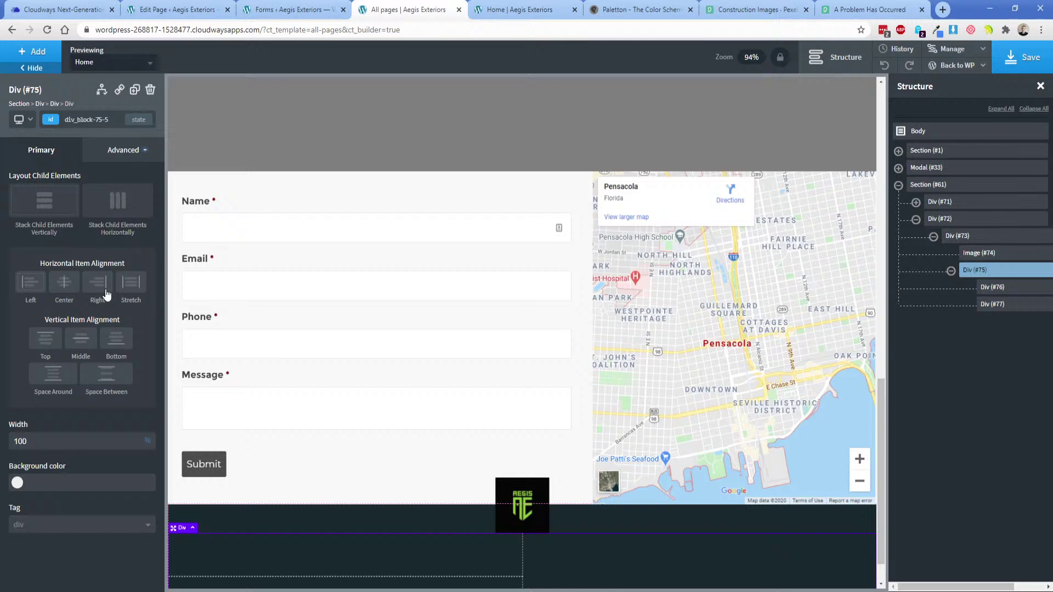
pyautogui.click(109, 216)
# Add a white heading reading 'Quick Links' to the left column.
pyautogui.click(409, 521)
pyautogui.click(396, 550)
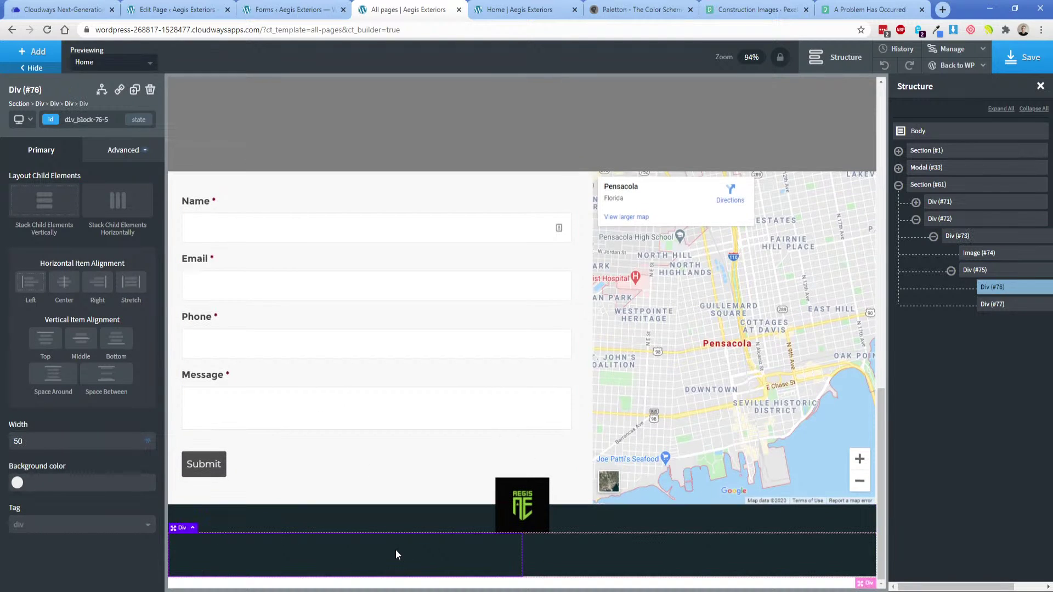
pyautogui.click(31, 51)
pyautogui.click(45, 253)
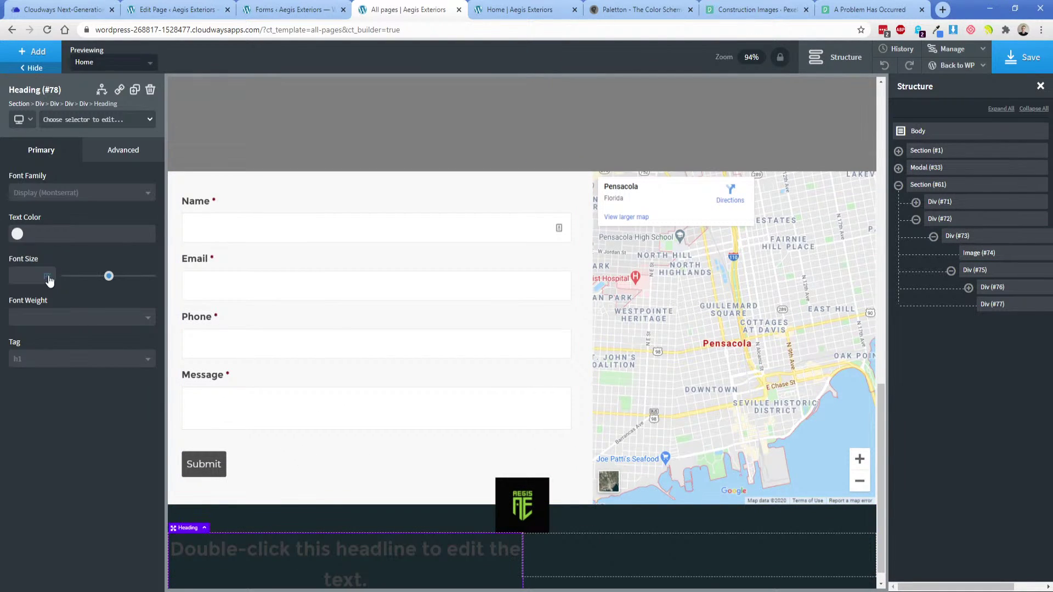
pyautogui.click(18, 234)
pyautogui.click(100, 411)
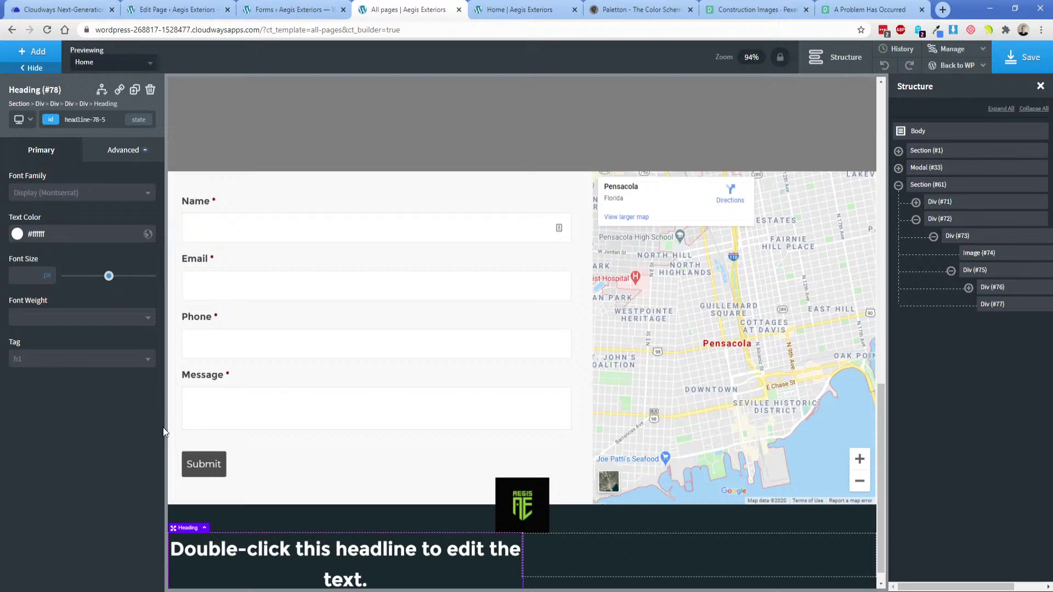
pyautogui.doubleClick(294, 563)
pyautogui.write('Quick Lionk')
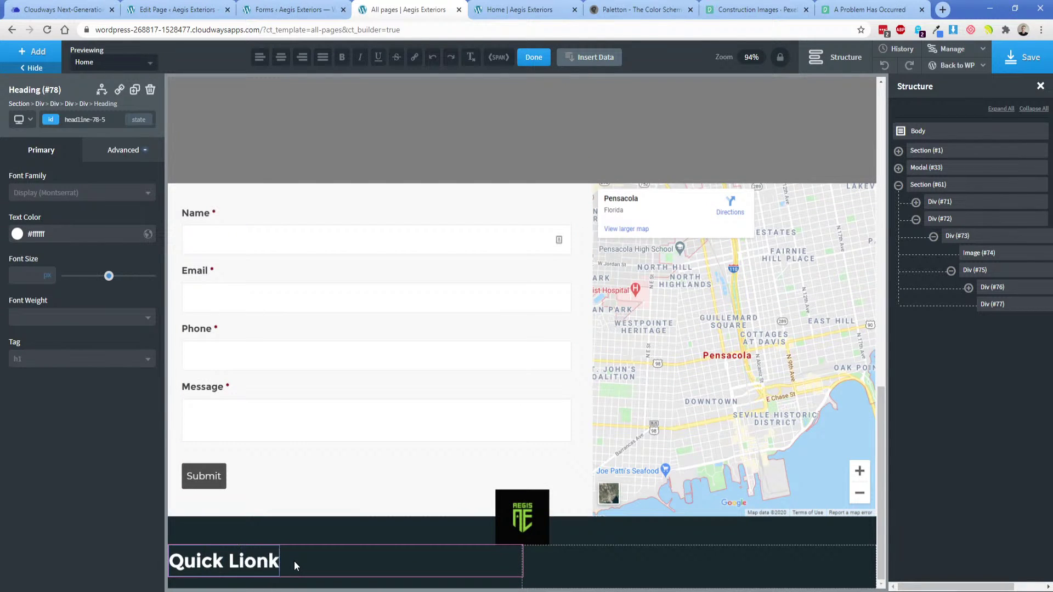
pyautogui.press('BackSpace')
pyautogui.write('nks')
# Select the Quick Links heading in the XD design to read its font size.
pyautogui.hotkey('alt', 'Tab')
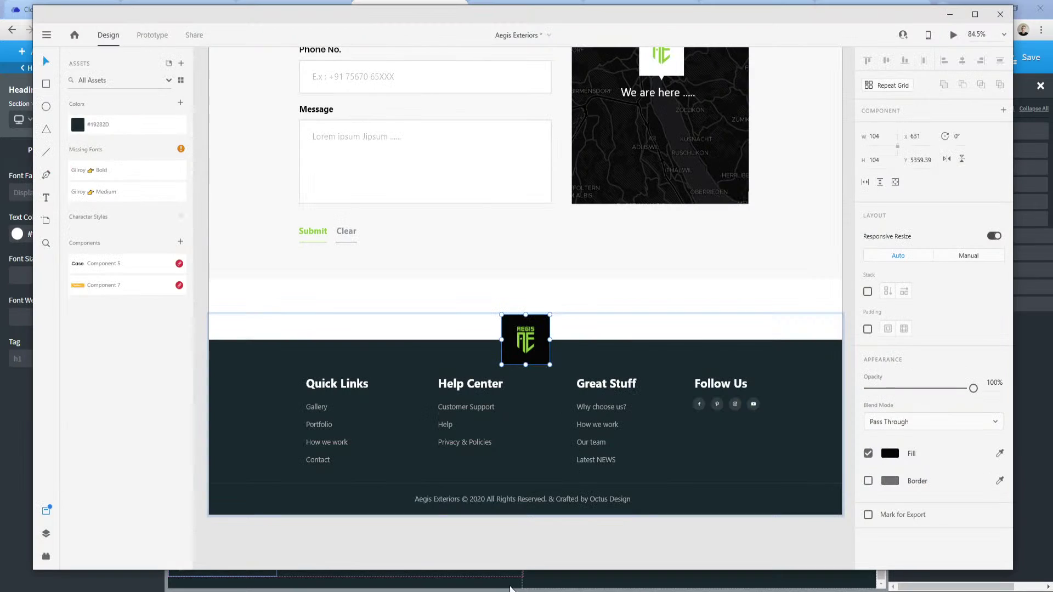
pyautogui.click(323, 391)
pyautogui.doubleClick(324, 388)
pyautogui.doubleClick(333, 386)
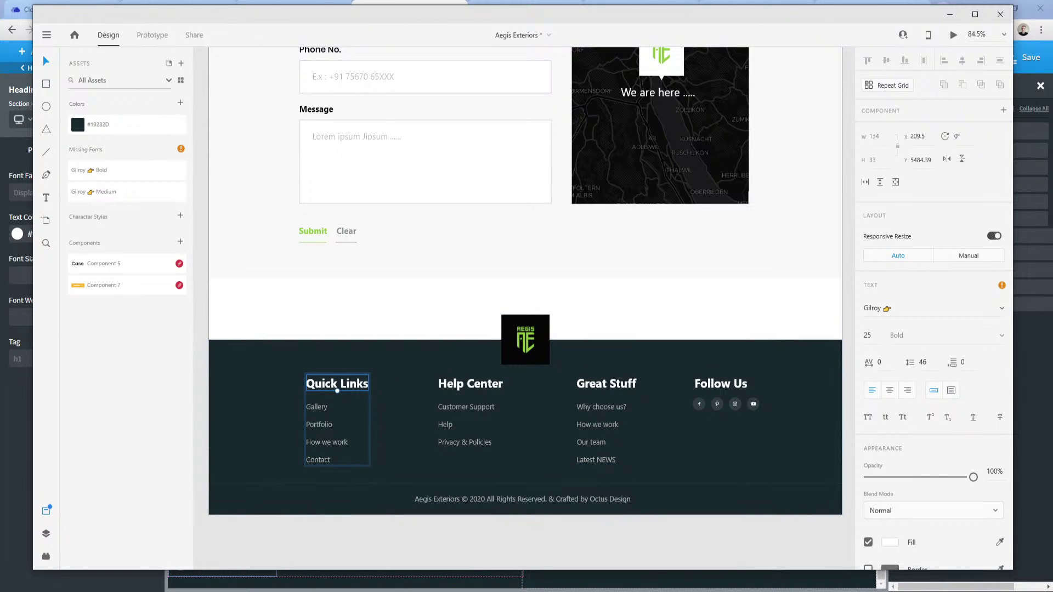
pyautogui.click(286, 591)
pyautogui.click(230, 576)
# Give the heading font size 25 and a 25 px bottom margin.
pyautogui.click(27, 279)
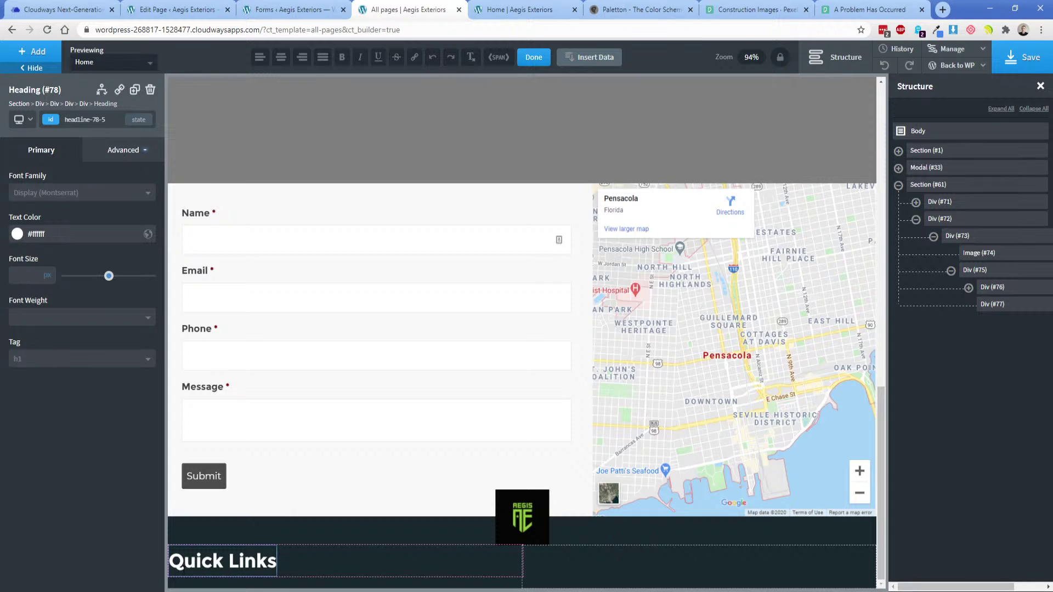
pyautogui.write('25')
pyautogui.click(105, 151)
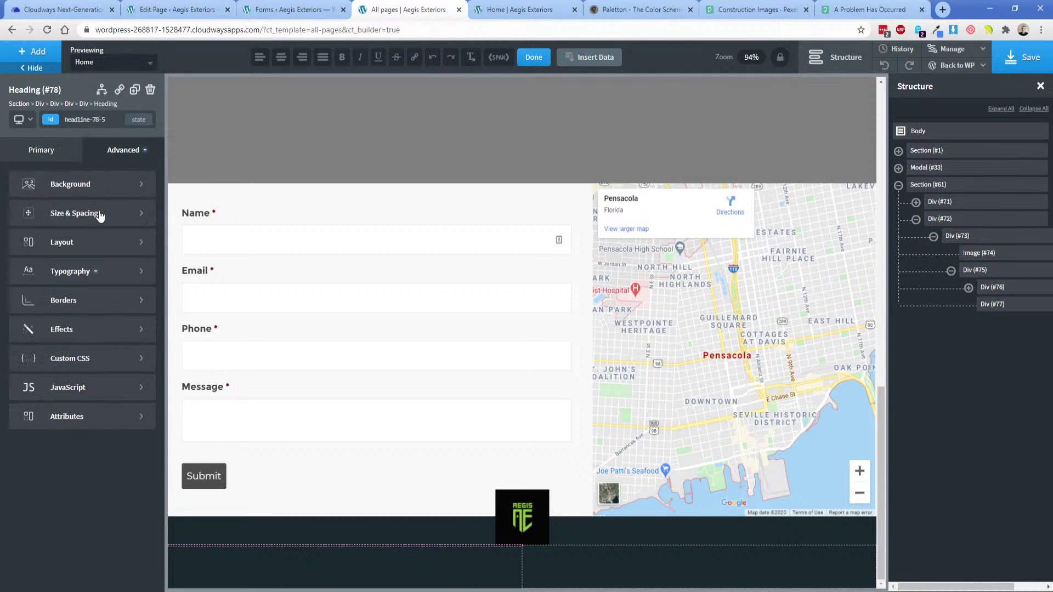
pyautogui.click(41, 209)
pyautogui.click(114, 253)
pyautogui.write('25')
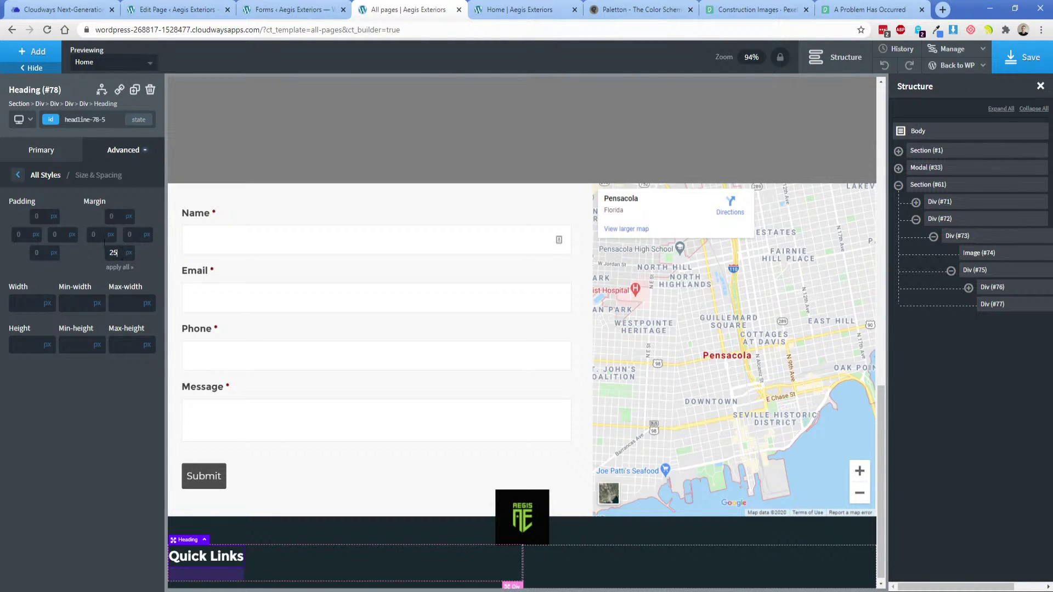
pyautogui.click(42, 52)
# Add a Text Link under the heading with class footer-links and white text colour.
pyautogui.write('text')
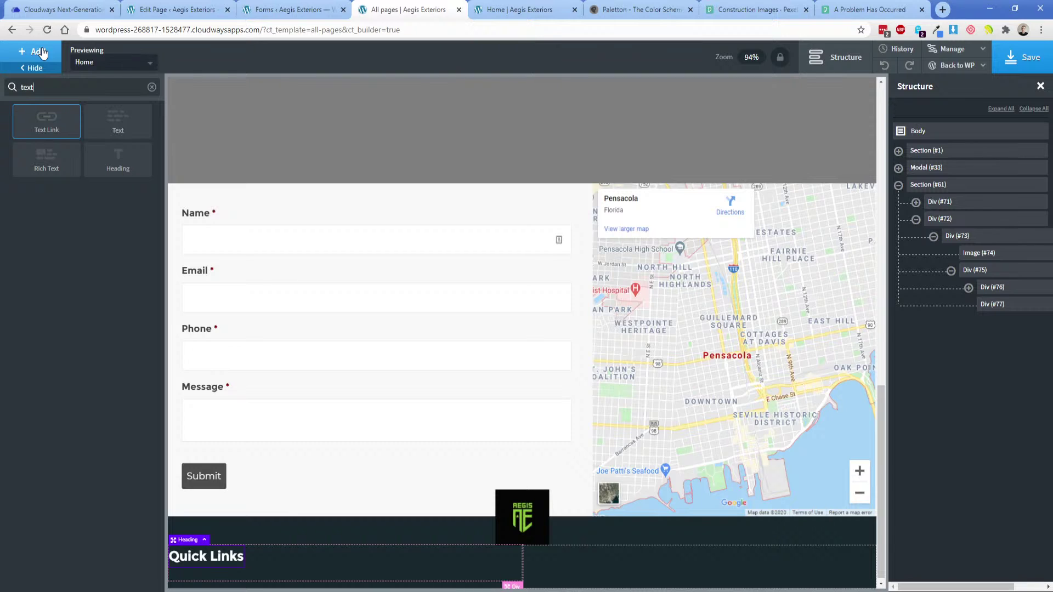
pyautogui.click(47, 121)
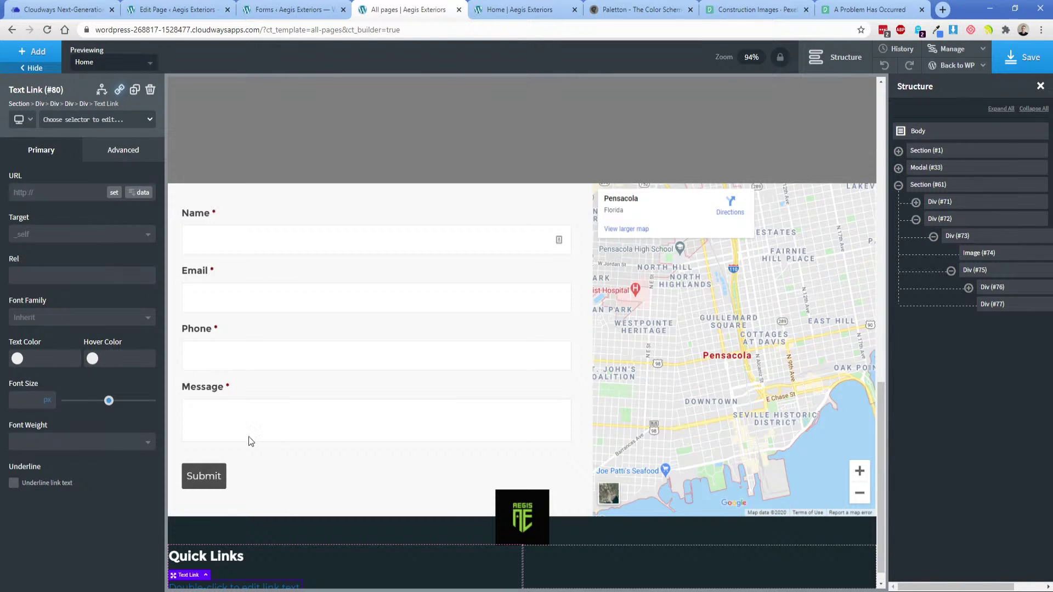
pyautogui.scroll(-1, 257, 455)
pyautogui.click(58, 122)
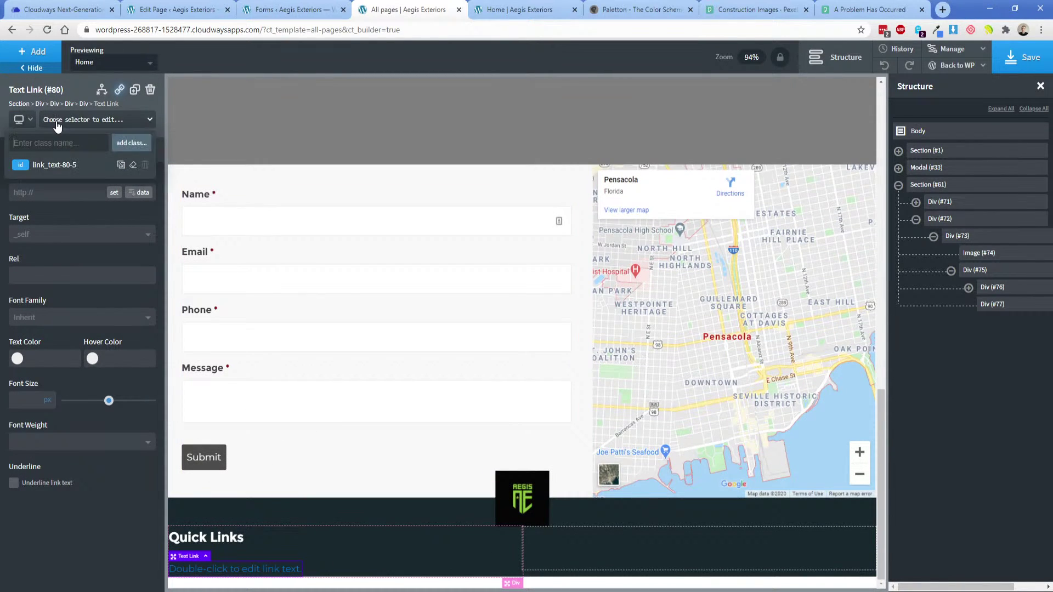
pyautogui.write('footer-links')
pyautogui.press('Return')
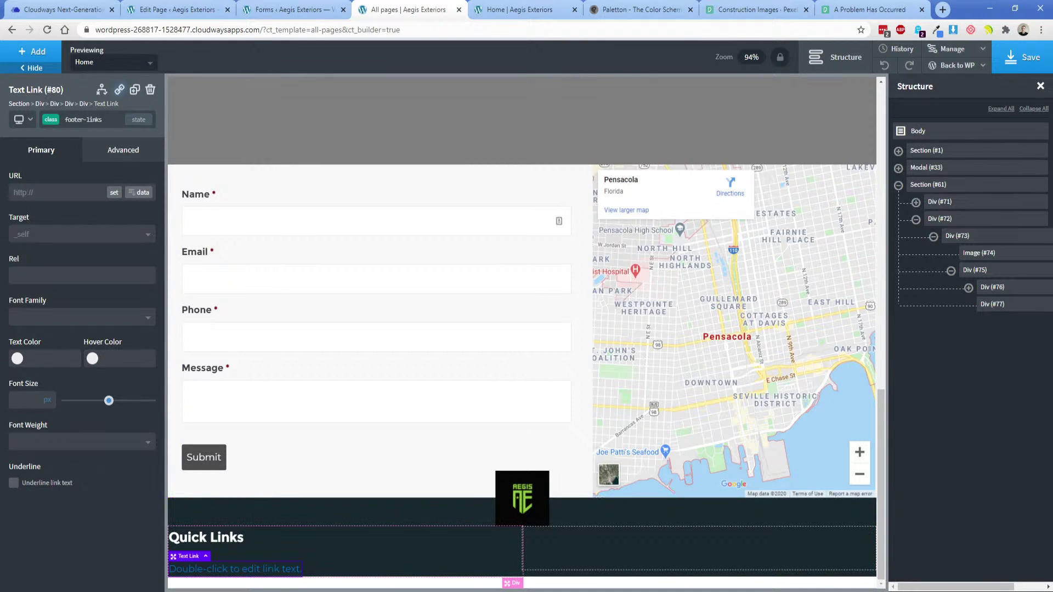
pyautogui.click(17, 359)
pyautogui.moveTo(27, 395); pyautogui.dragTo(7, 356)
# Copy the Gallery link's #ACACAC fill value from the XD design.
pyautogui.hotkey('alt', 'Tab')
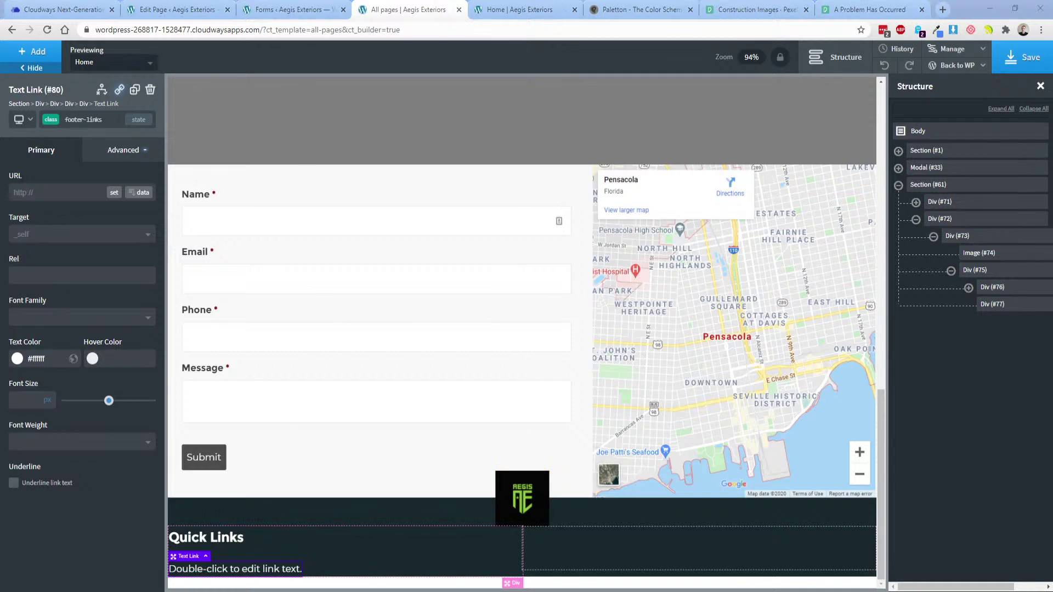
pyautogui.click(320, 410)
pyautogui.doubleClick(321, 410)
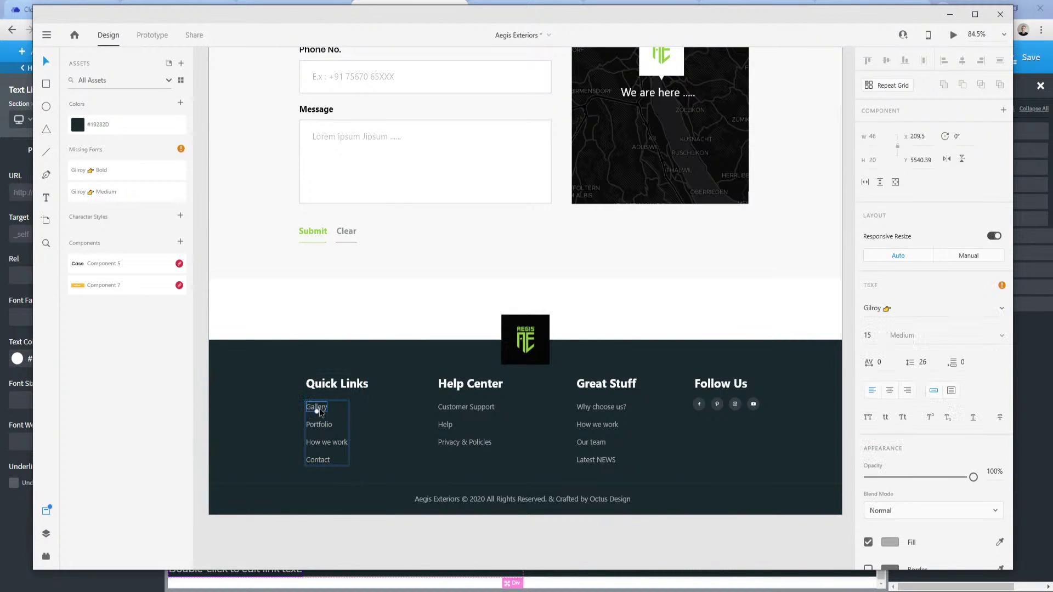
pyautogui.doubleClick(319, 410)
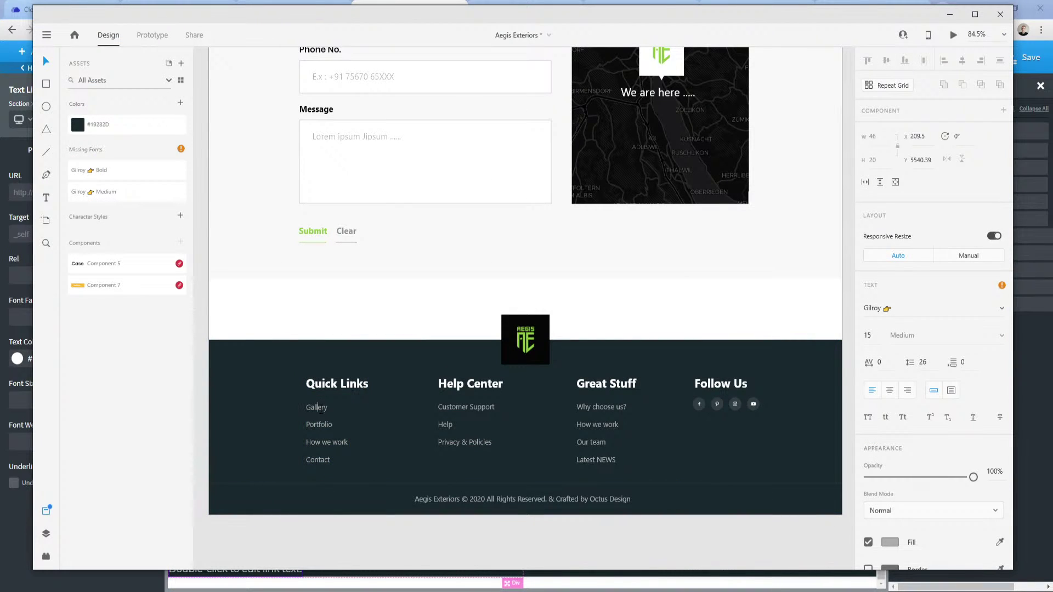
pyautogui.click(889, 542)
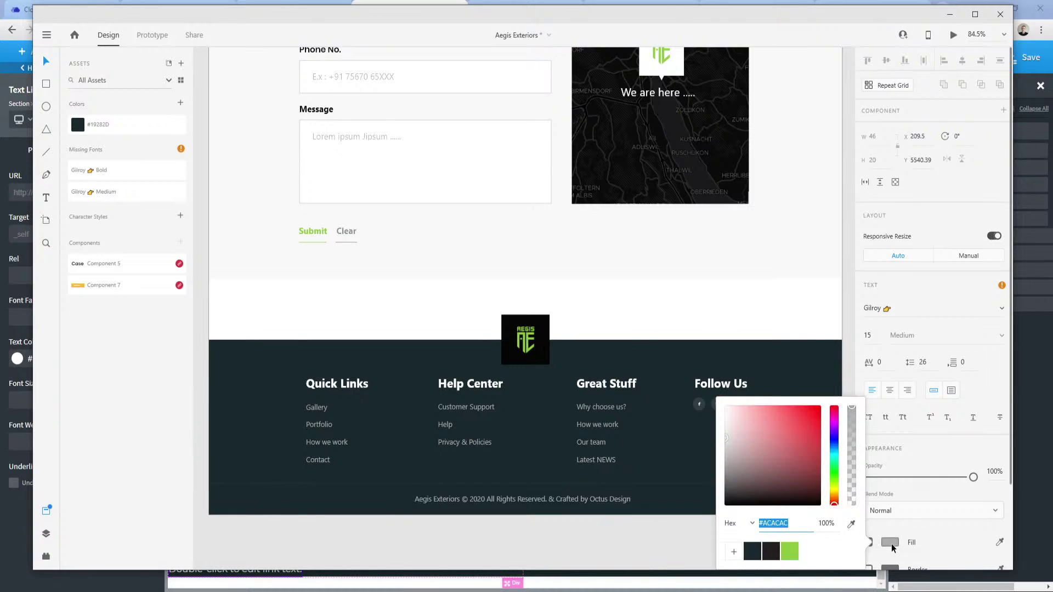
pyautogui.doubleClick(784, 525)
pyautogui.hotkey('ctrl', 'c')
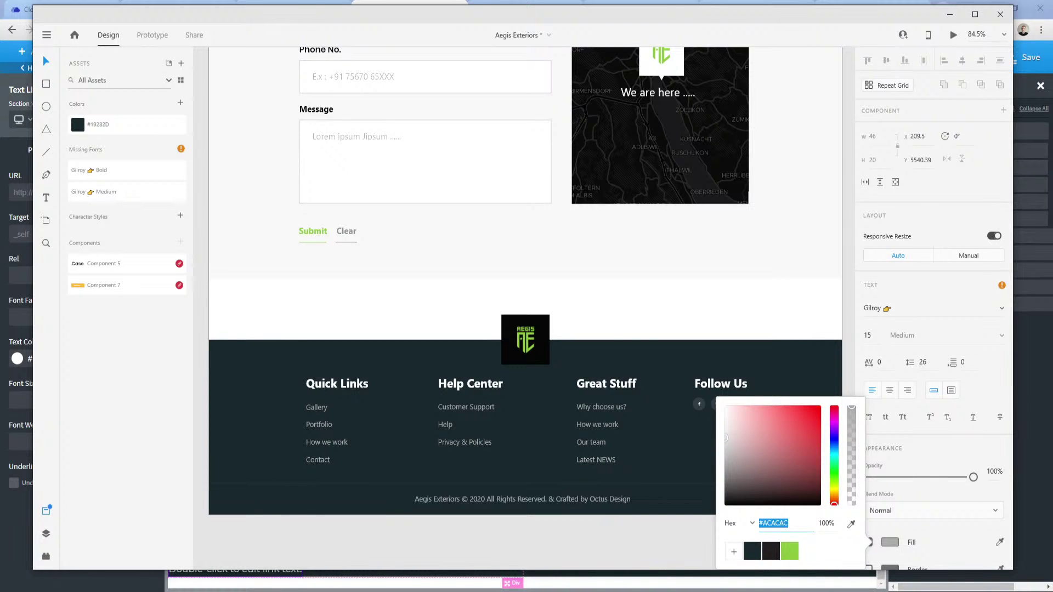
# Paste #acacac into the Text Link's Text Color field in Oxygen.
pyautogui.click(284, 591)
pyautogui.click(230, 554)
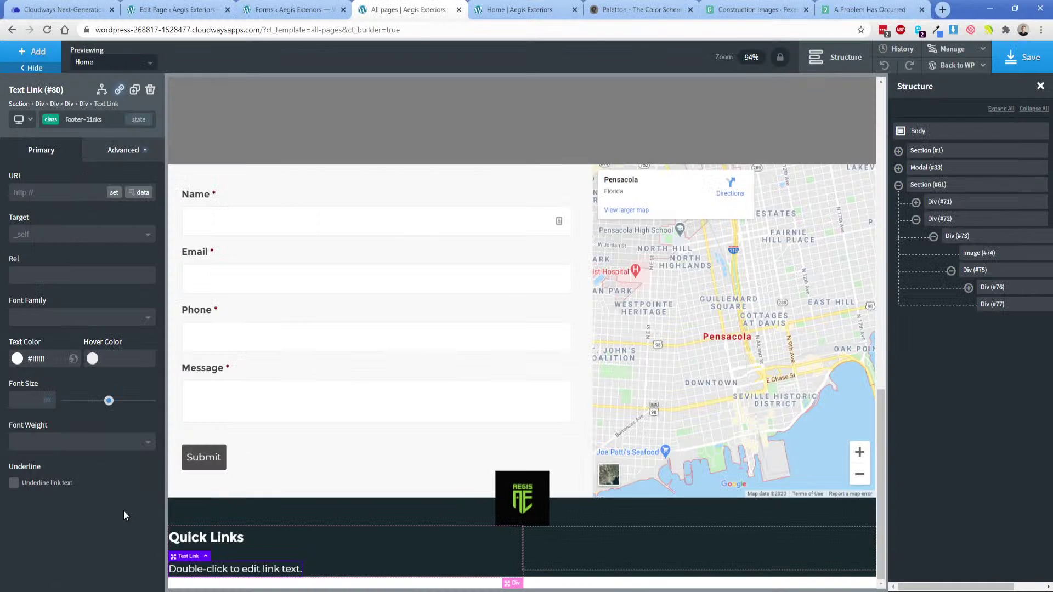
pyautogui.doubleClick(39, 358)
pyautogui.hotkey('ctrl', 'v')
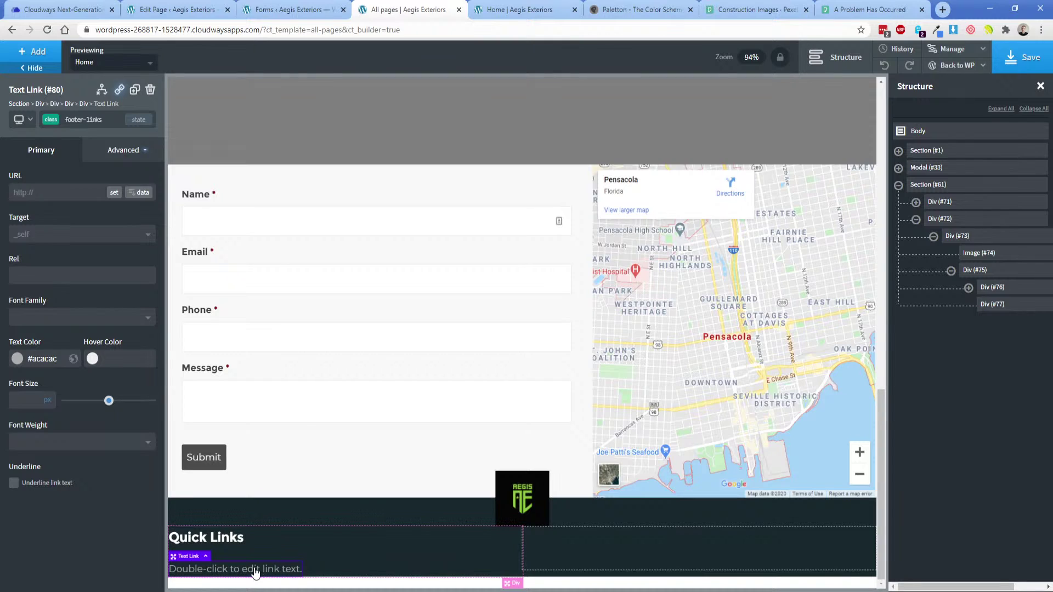
pyautogui.doubleClick(248, 570)
pyautogui.click(247, 575)
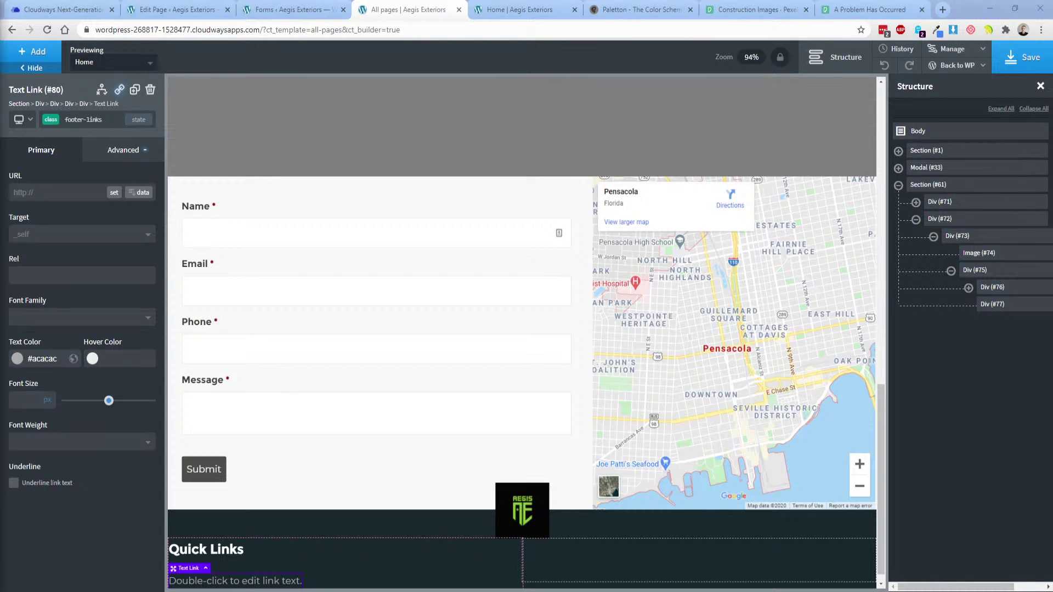
# Change the placeholder link text to 'Home' and duplicate the link.
pyautogui.doubleClick(253, 585)
pyautogui.write('H')
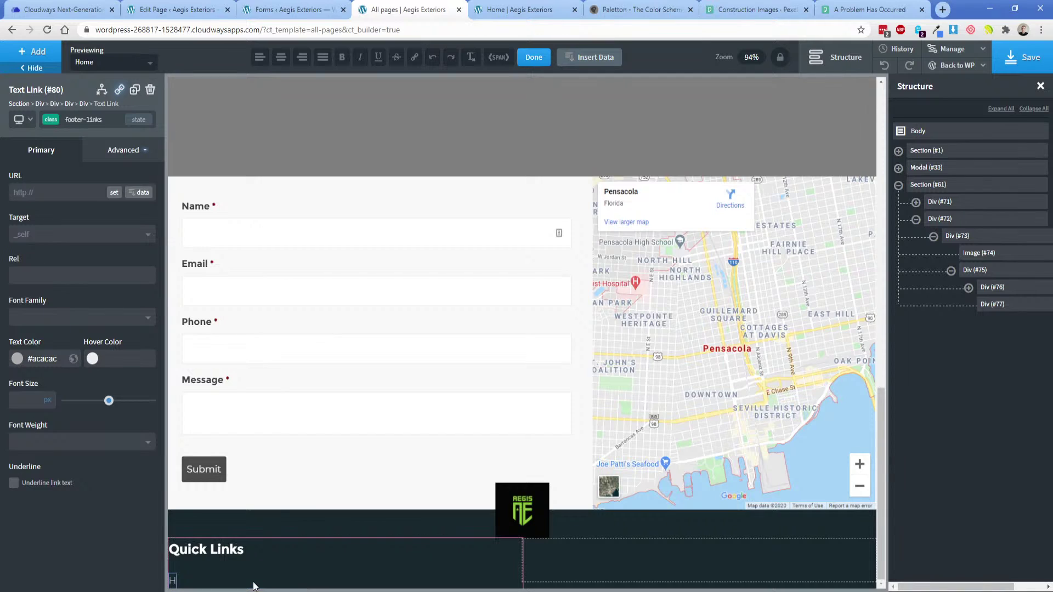
pyautogui.write('ome')
pyautogui.click(116, 158)
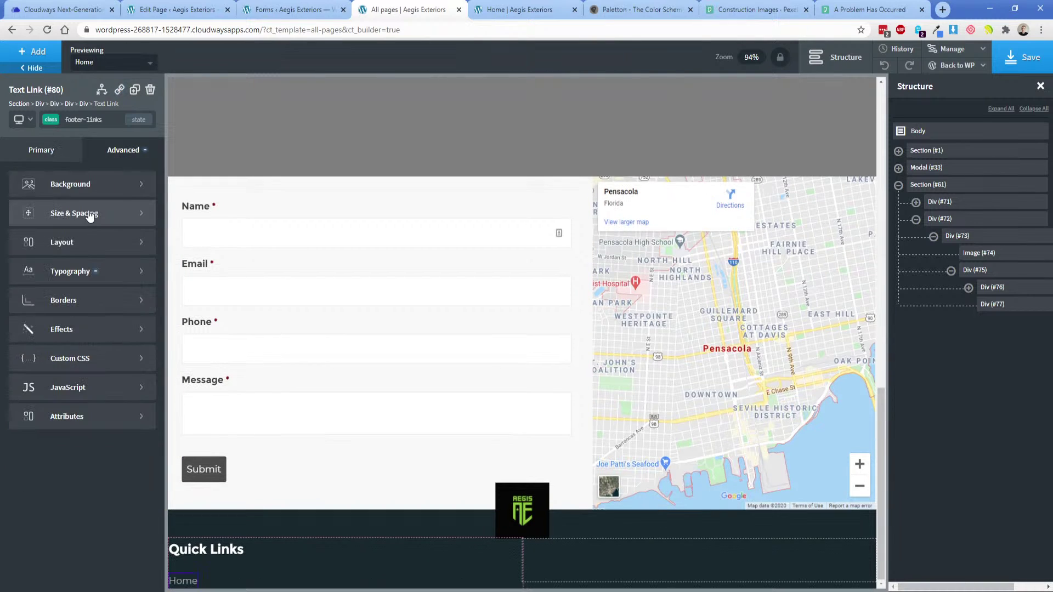
pyautogui.click(89, 214)
pyautogui.scroll(-1, 243, 480)
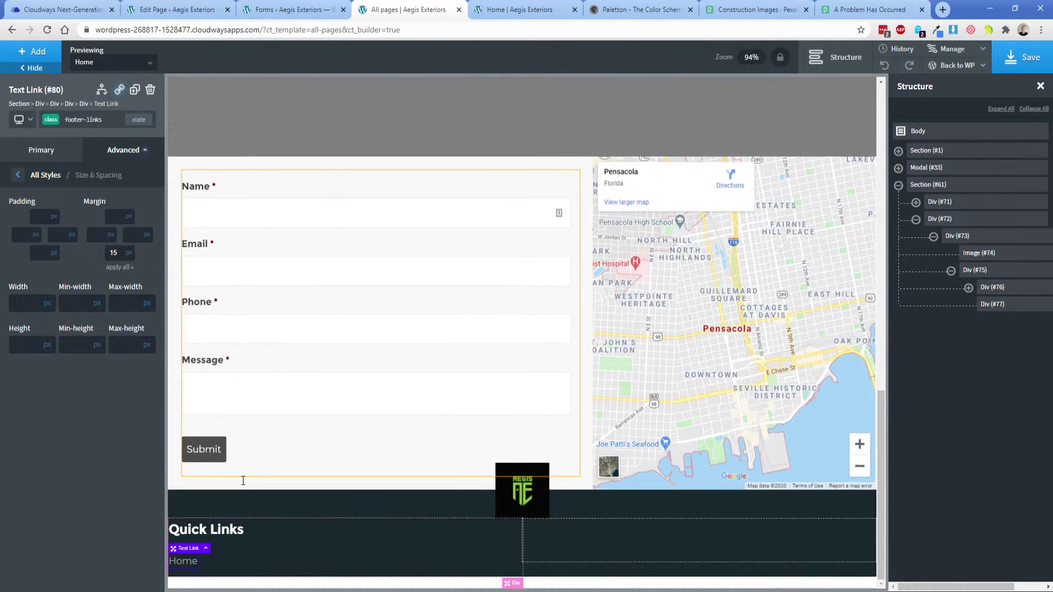
pyautogui.click(135, 91)
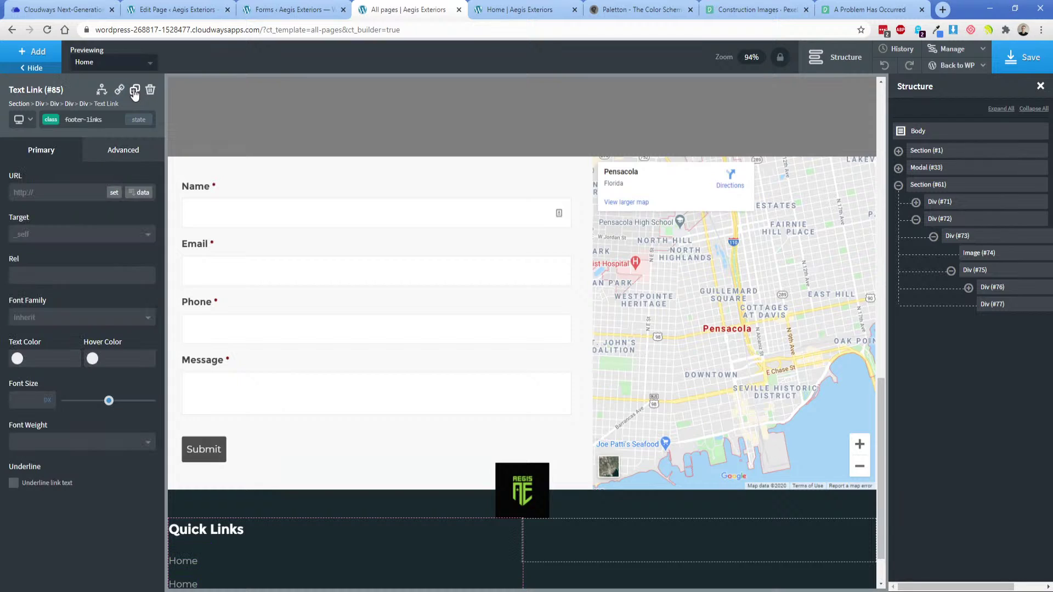
# Reduce the Home links' bottom margin from 15 to 8.
pyautogui.scroll(-3, 331, 488)
pyautogui.click(186, 493)
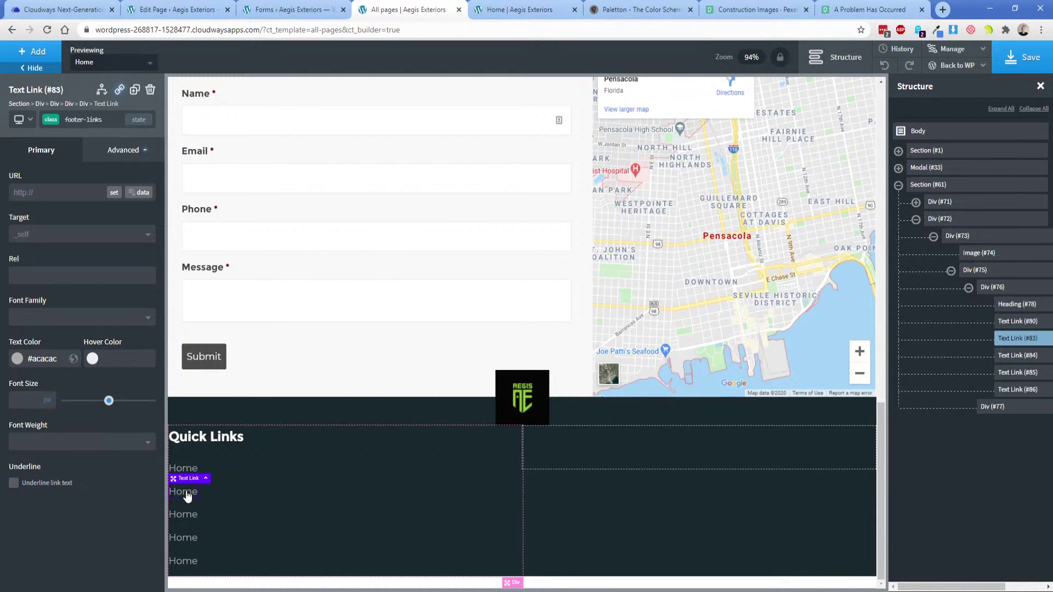
pyautogui.click(123, 150)
pyautogui.click(88, 211)
pyautogui.doubleClick(117, 254)
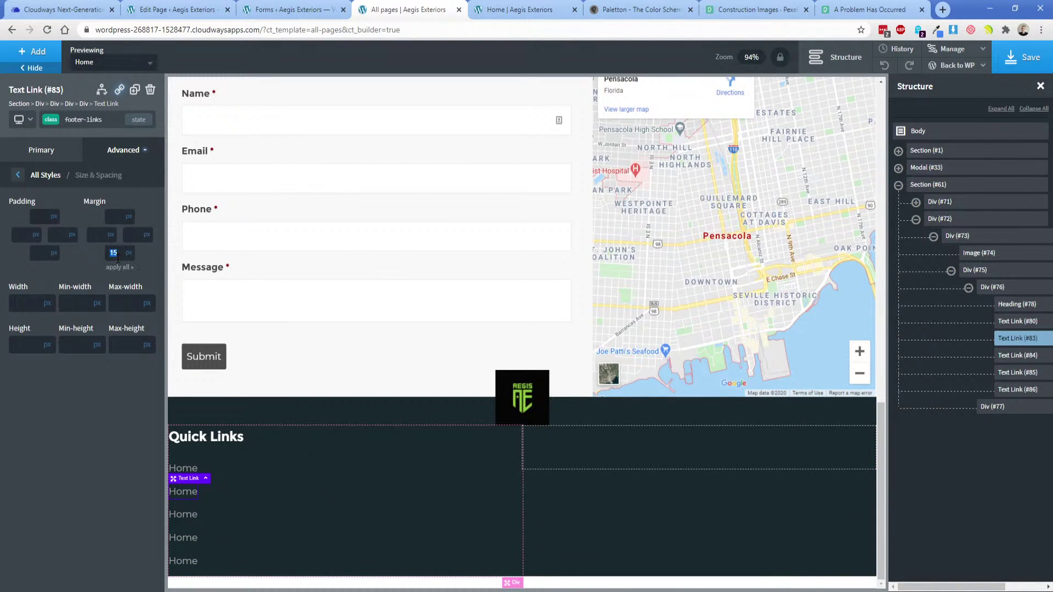
pyautogui.write('8')
# Check the footer design for reference, then select the empty right footer column in the builder.
pyautogui.click(277, 525)
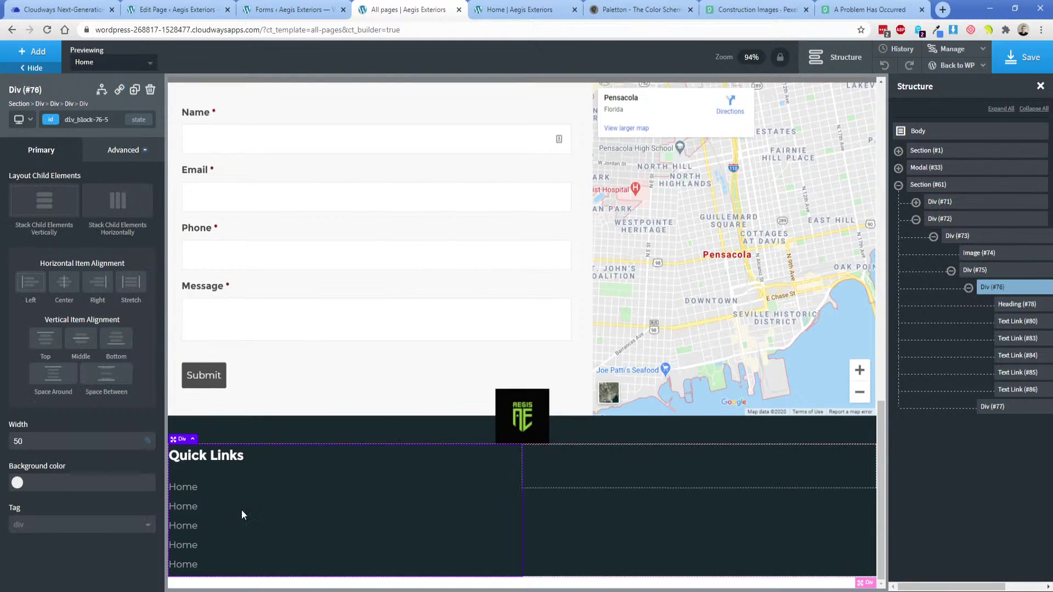
pyautogui.click(208, 458)
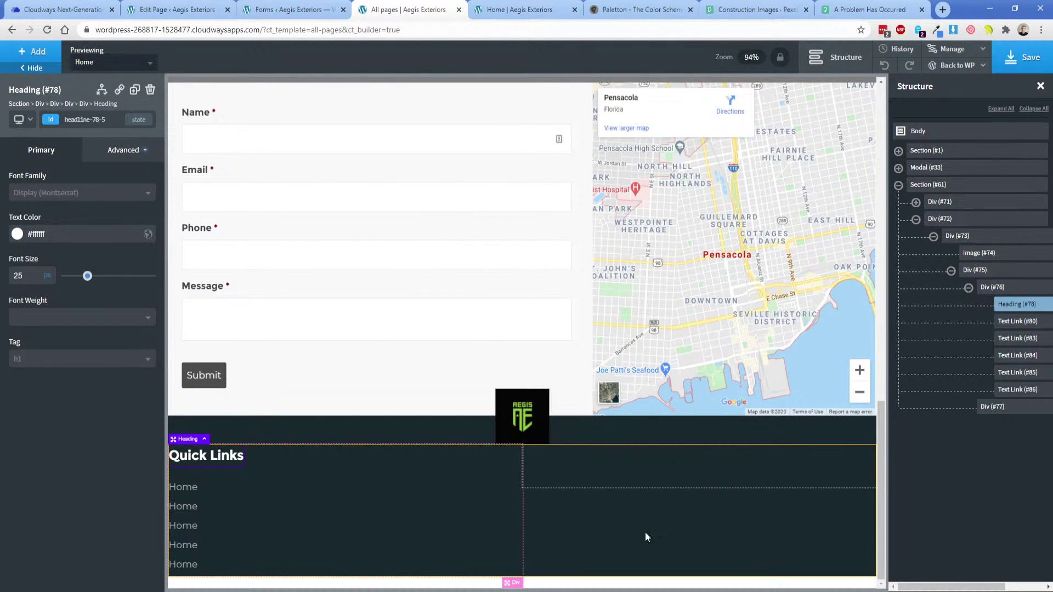
pyautogui.hotkey('alt', 'Tab')
pyautogui.click(288, 591)
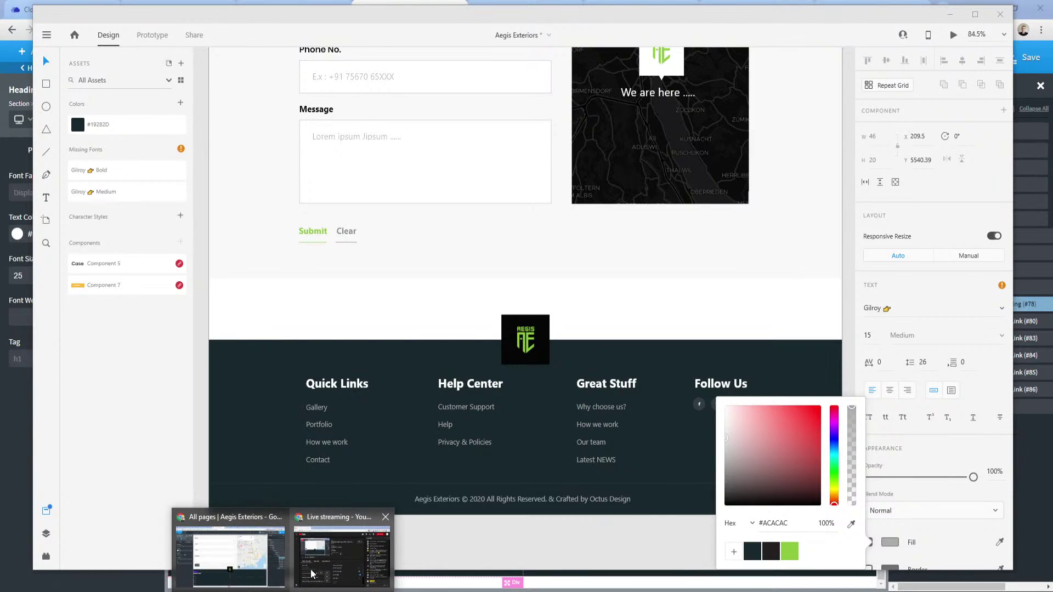
pyautogui.click(314, 567)
pyautogui.moveTo(284, 591)
pyautogui.click(229, 568)
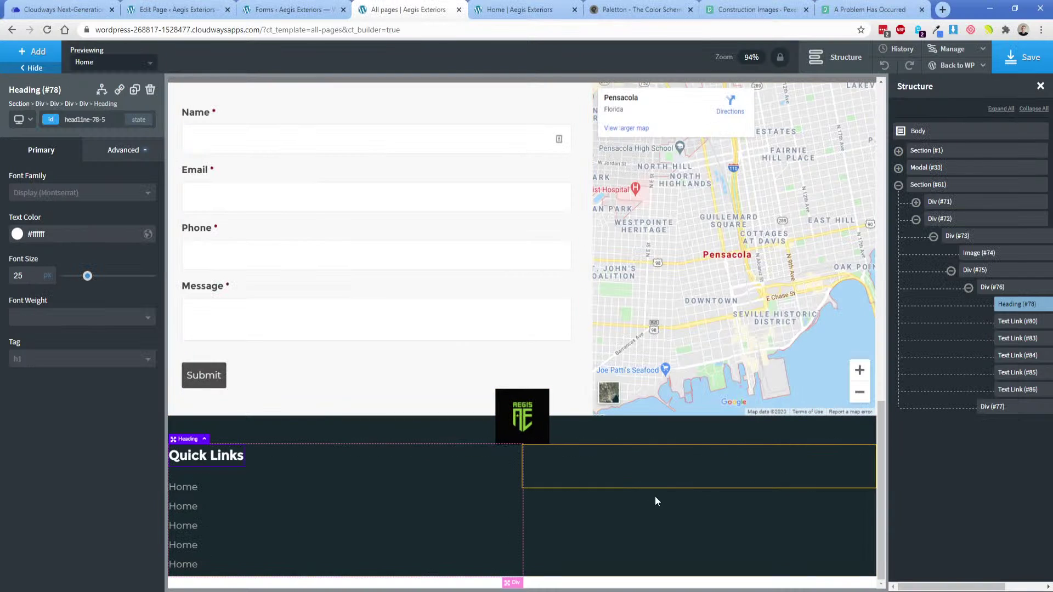
pyautogui.click(642, 473)
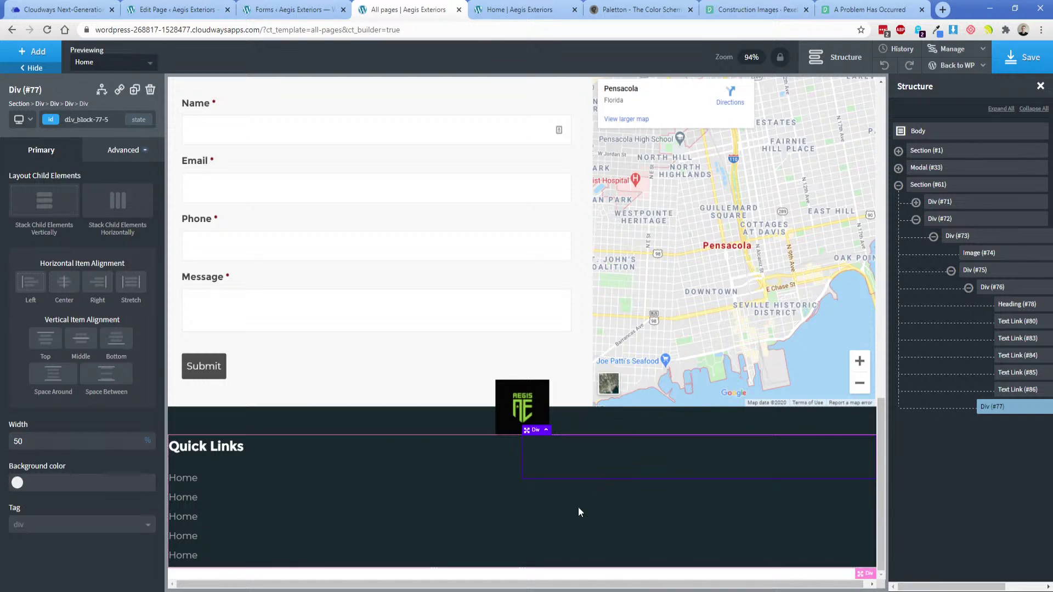
# Add a Social Icons element to the right column with white icons at 25 px.
pyautogui.click(36, 50)
pyautogui.write('socia')
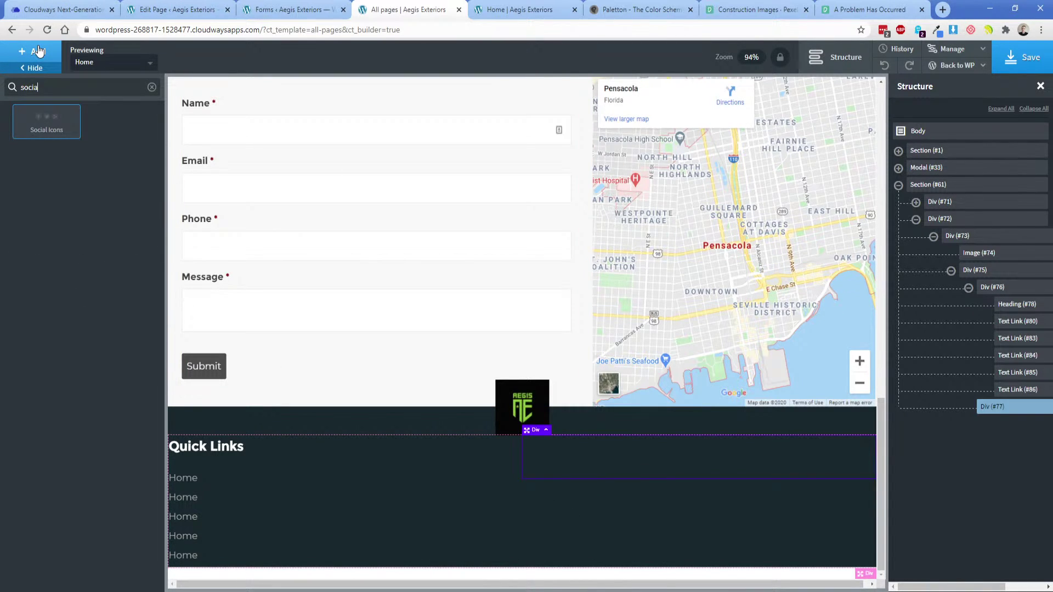
pyautogui.press('Return')
pyautogui.scroll(-5, 72, 407)
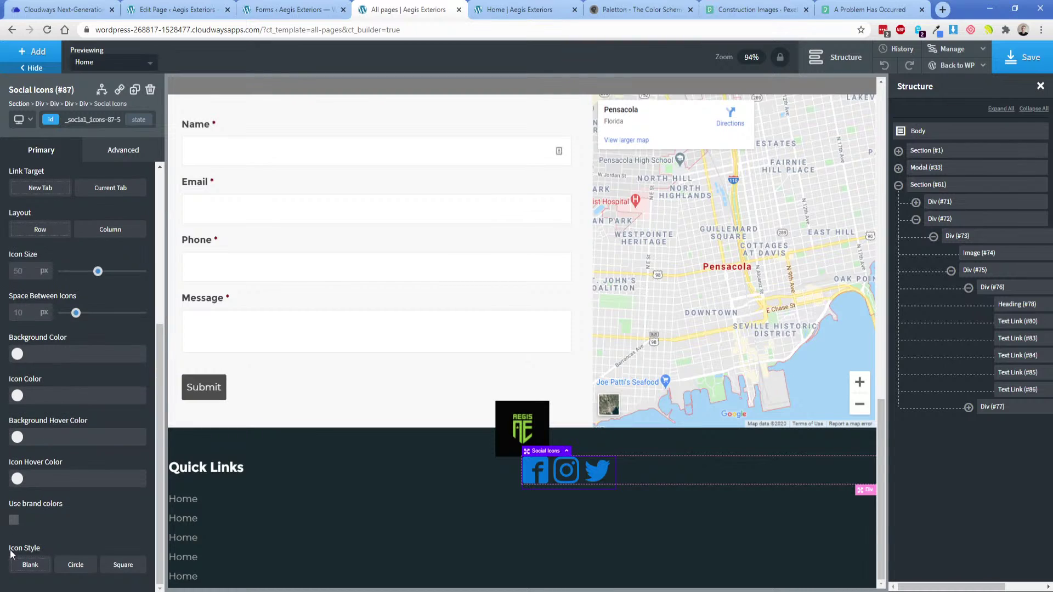
pyautogui.click(14, 521)
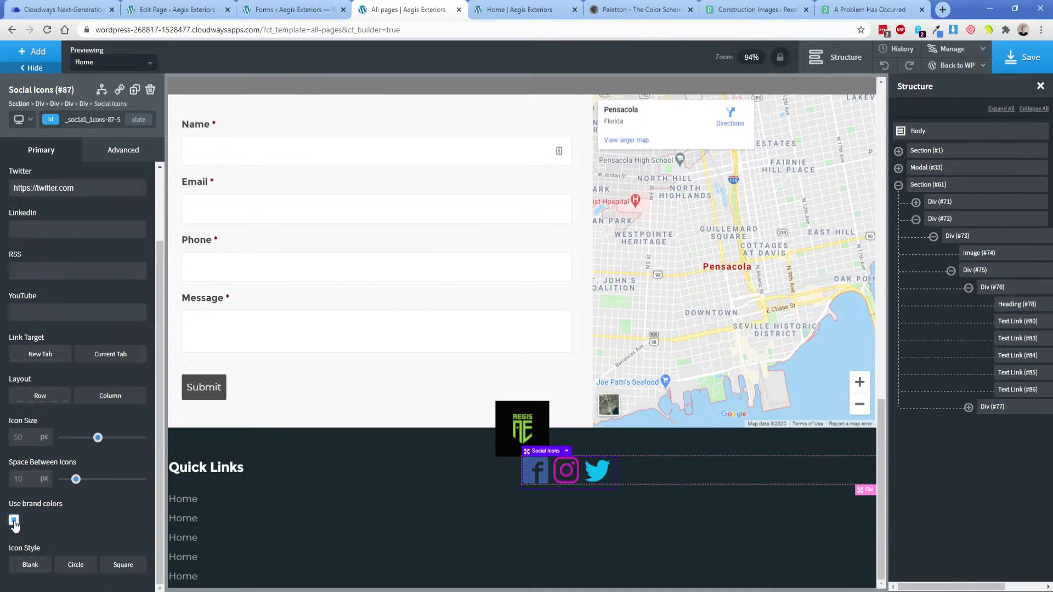
pyautogui.click(14, 520)
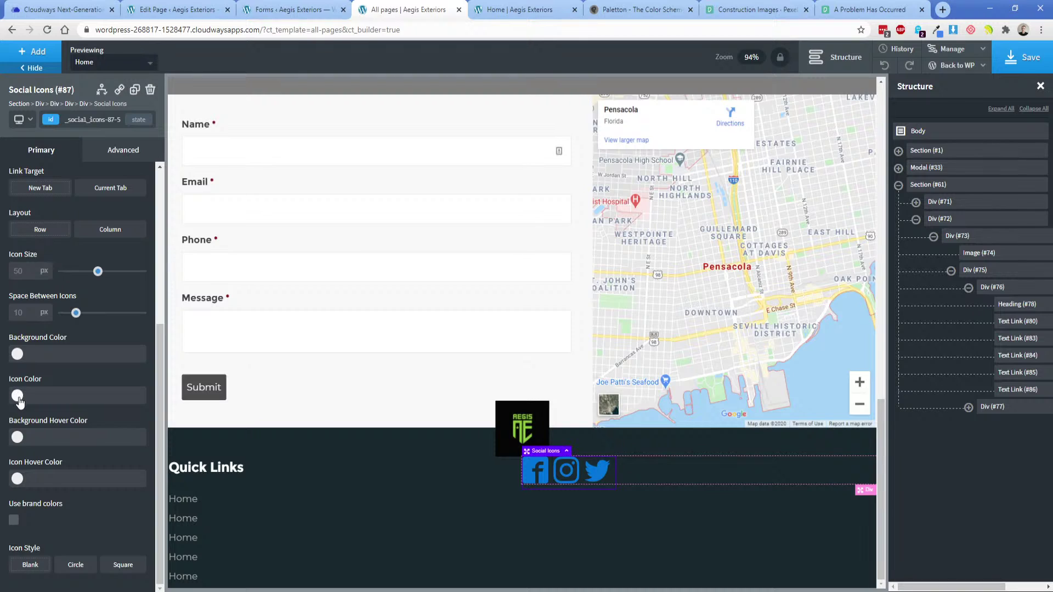
pyautogui.click(17, 395)
pyautogui.click(1, 375)
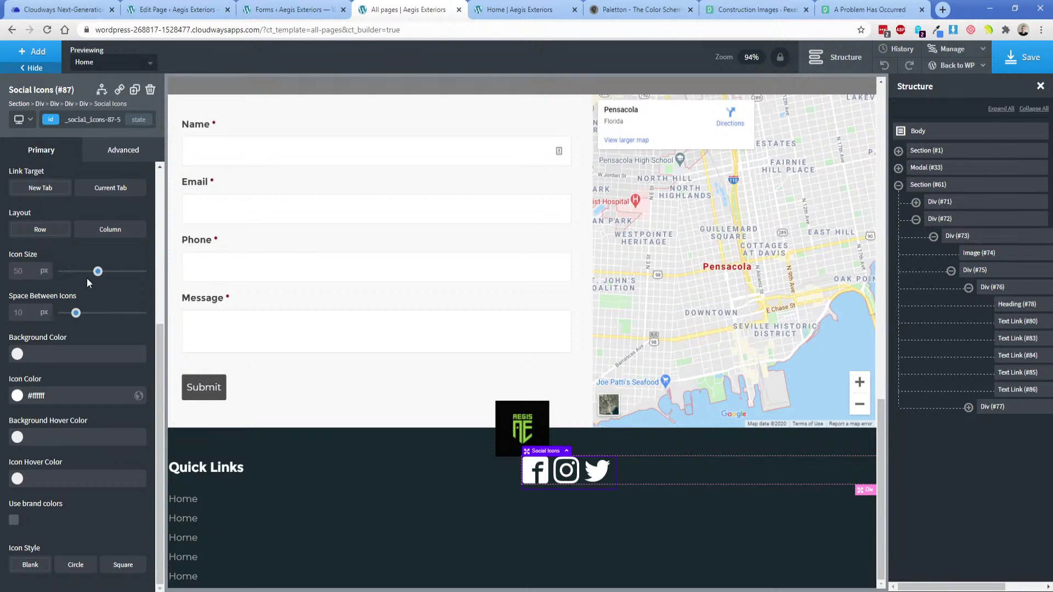
pyautogui.moveTo(97, 272); pyautogui.dragTo(76, 272)
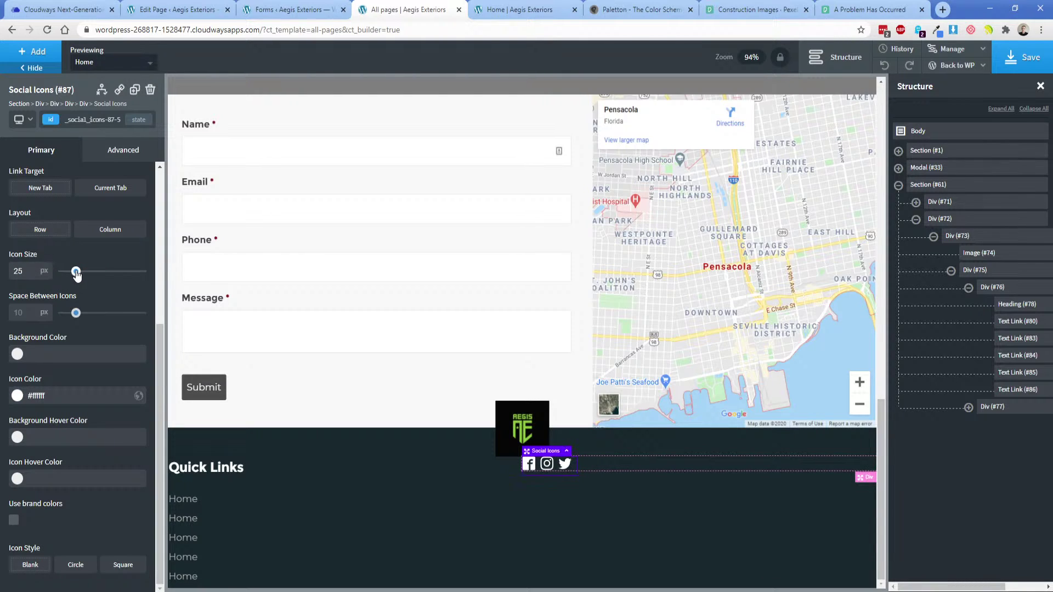
# Centre the icons in the right column, stretch both columns to full footer height, and save.
pyautogui.click(594, 465)
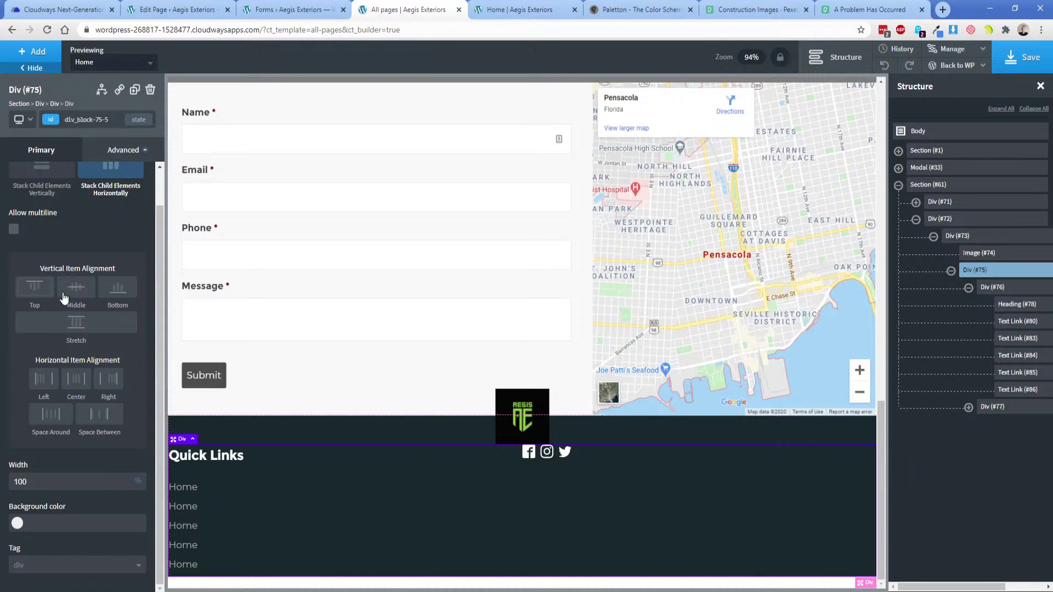
pyautogui.click(631, 453)
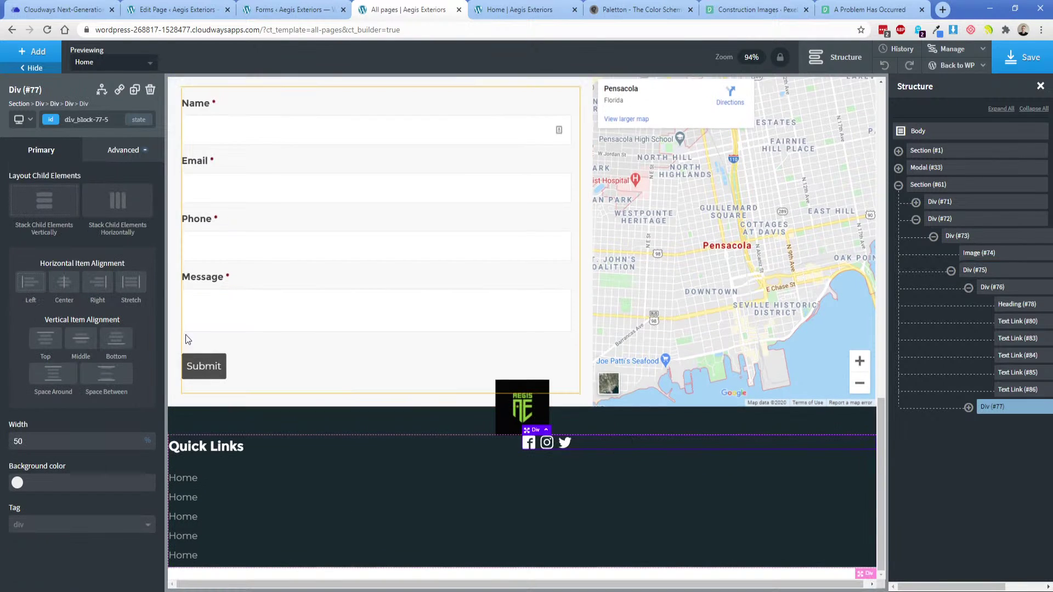
pyautogui.click(63, 282)
pyautogui.click(78, 349)
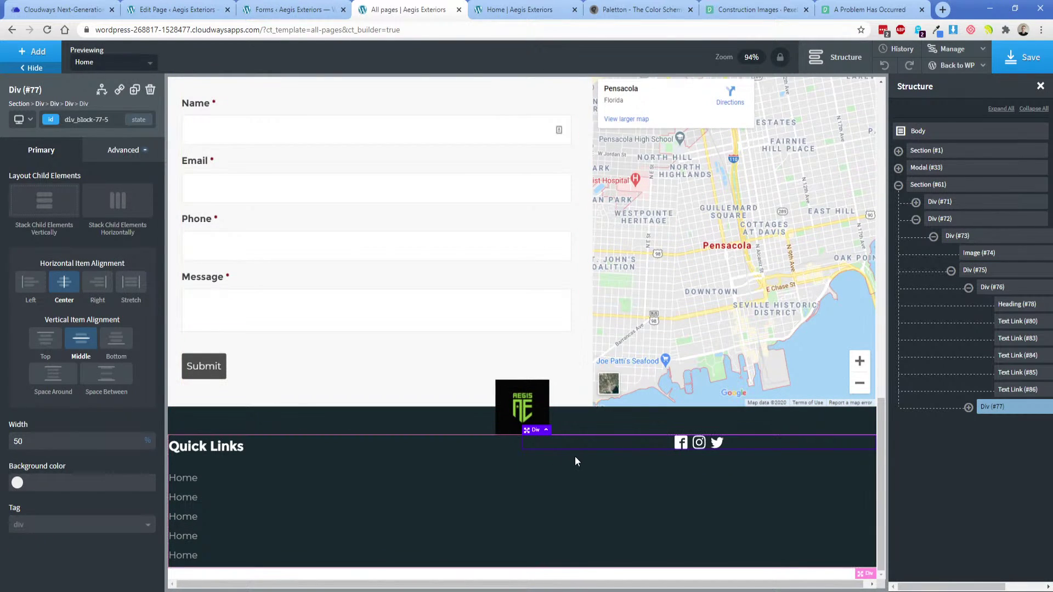
pyautogui.click(613, 499)
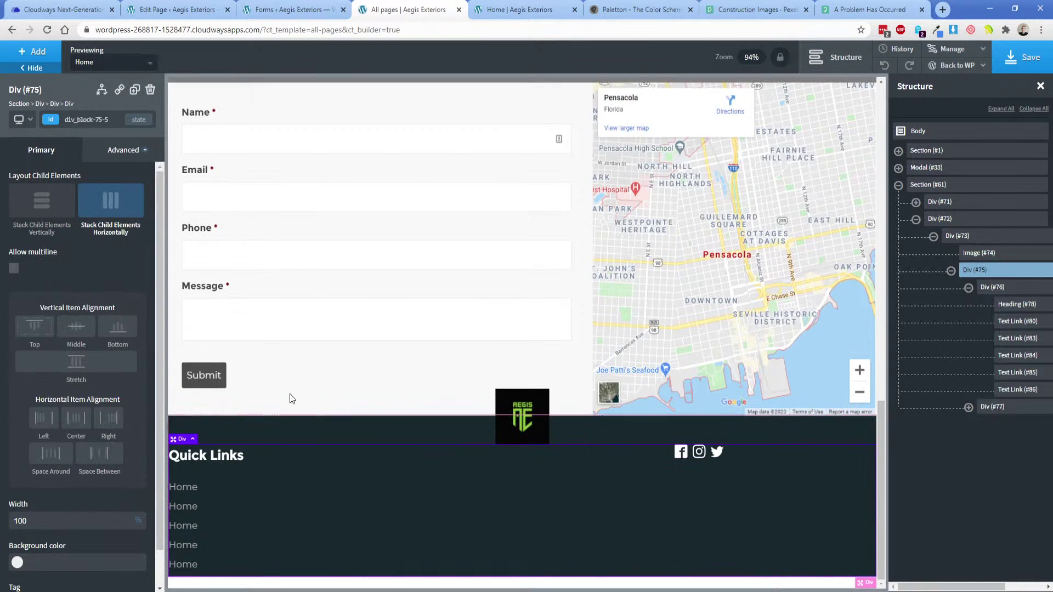
pyautogui.click(96, 368)
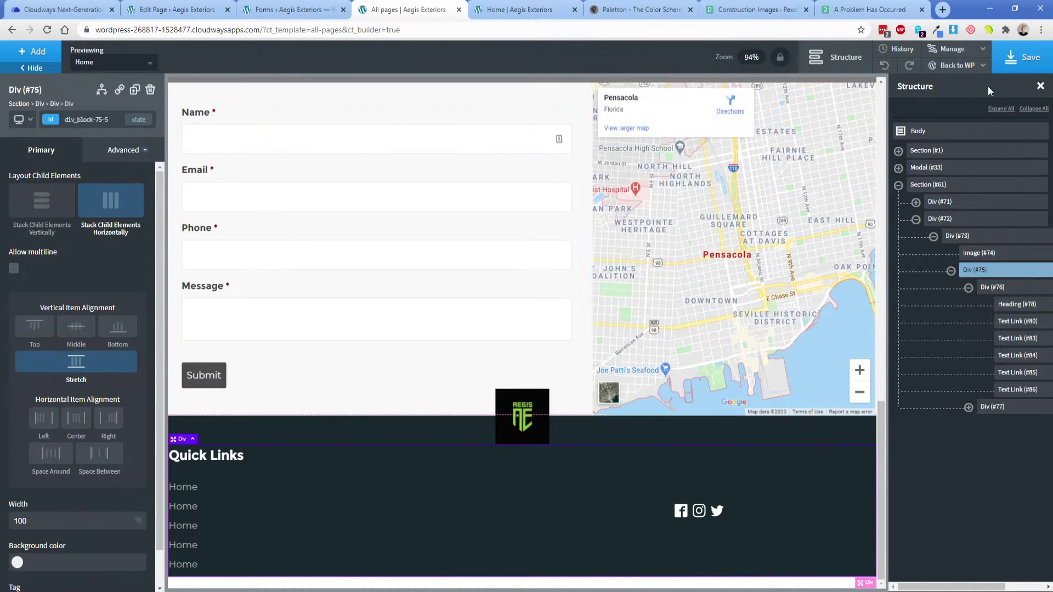
pyautogui.click(1020, 64)
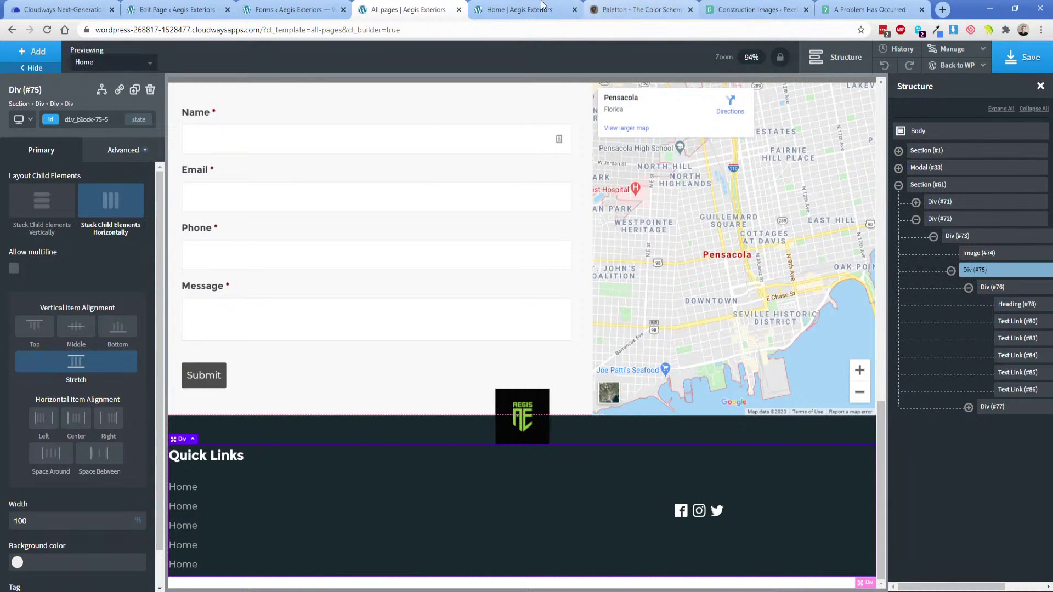
pyautogui.click(521, 9)
# Reload the live Home page and scroll down to the new navy footer.
pyautogui.click(48, 31)
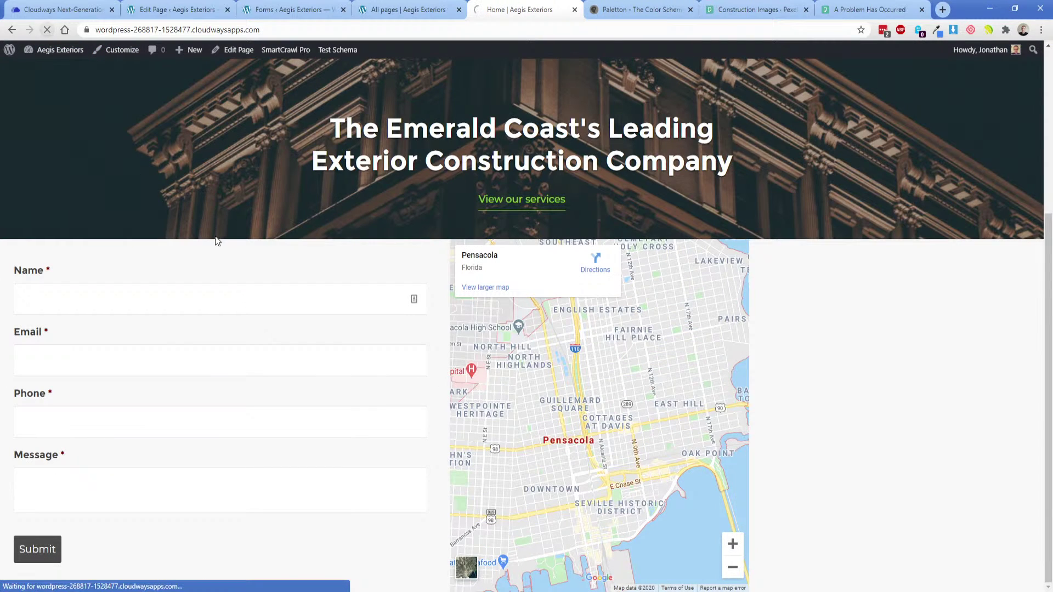
pyautogui.scroll(-3, 249, 293)
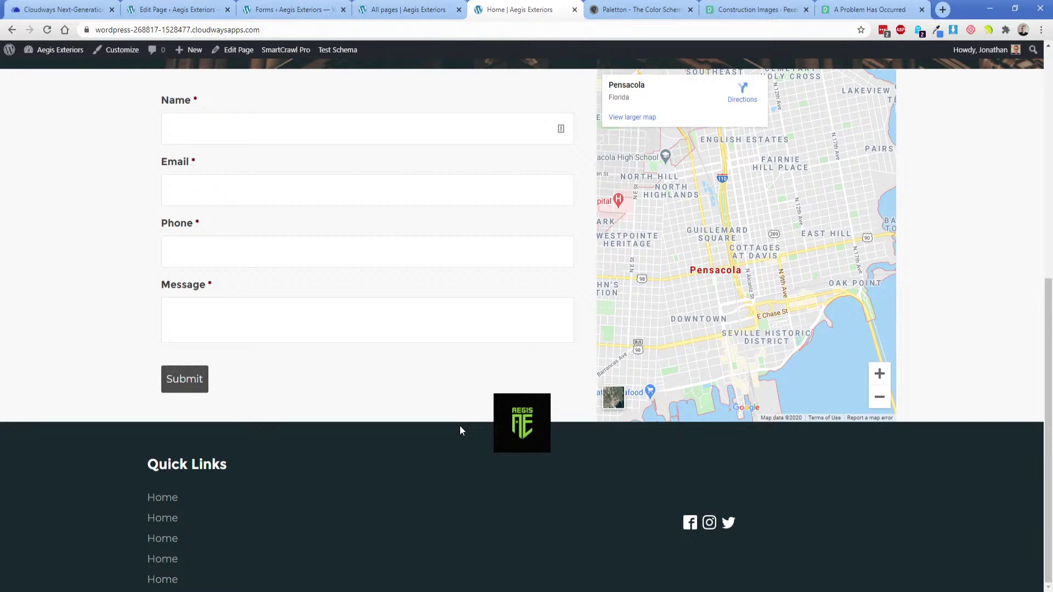
# Close the colour picker in Adobe XD and check the contact section's size, then return to Chrome.
pyautogui.hotkey('alt', 'Tab')
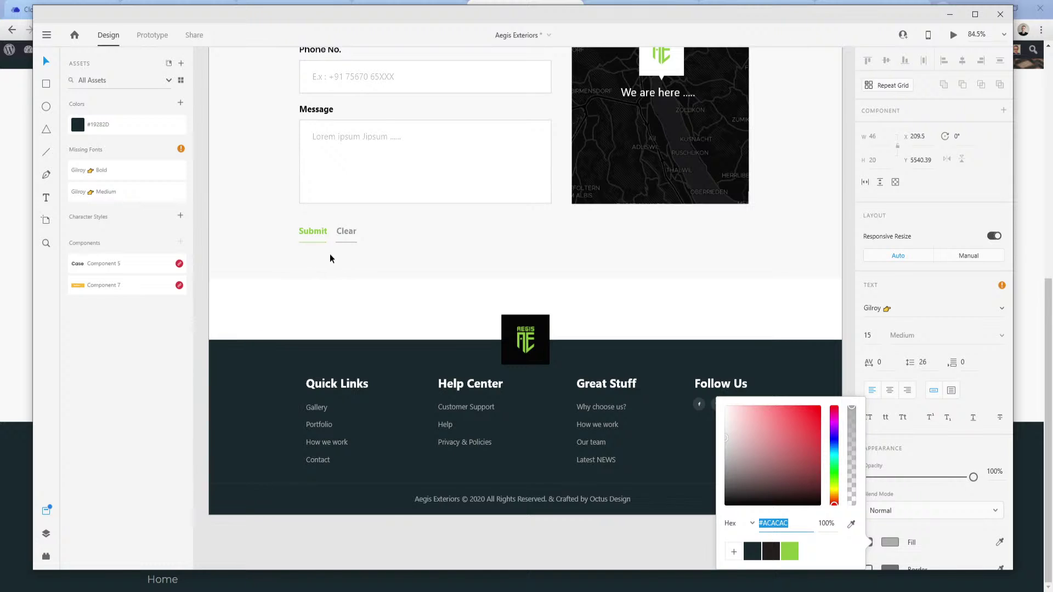
pyautogui.press('Escape')
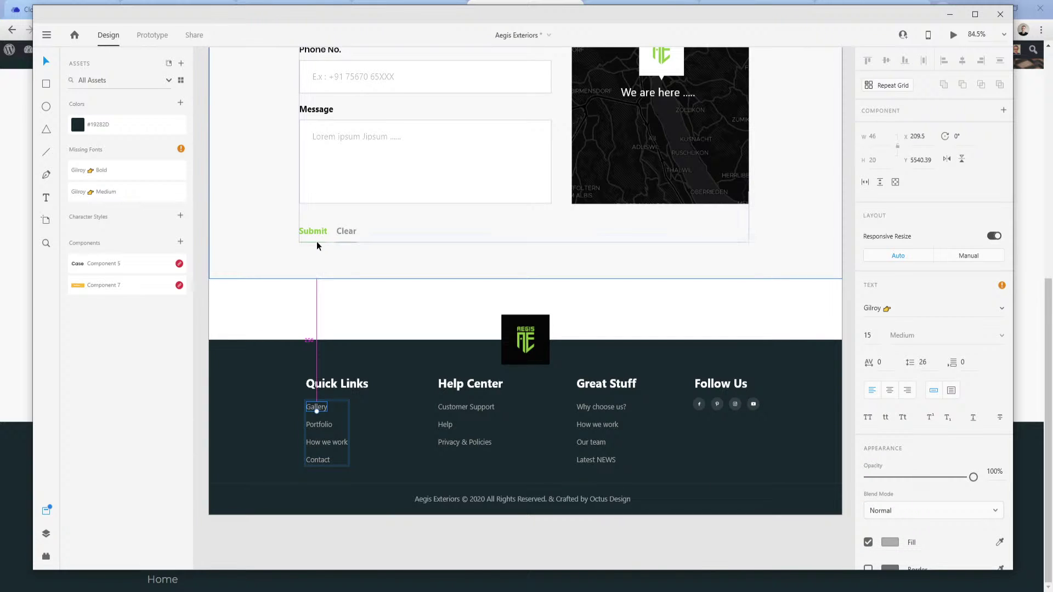
pyautogui.click(377, 262)
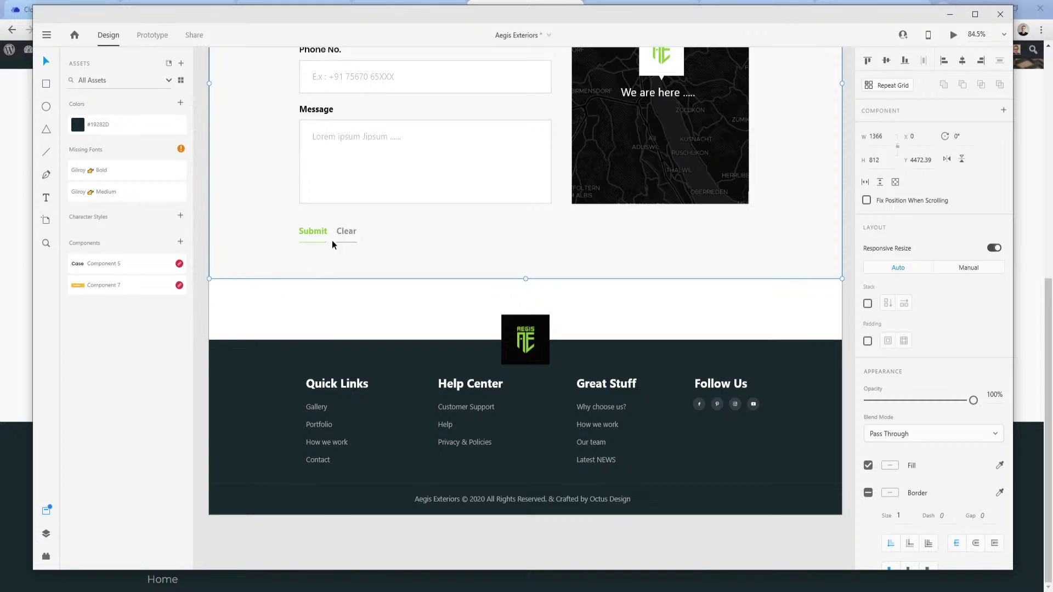
pyautogui.moveTo(286, 591)
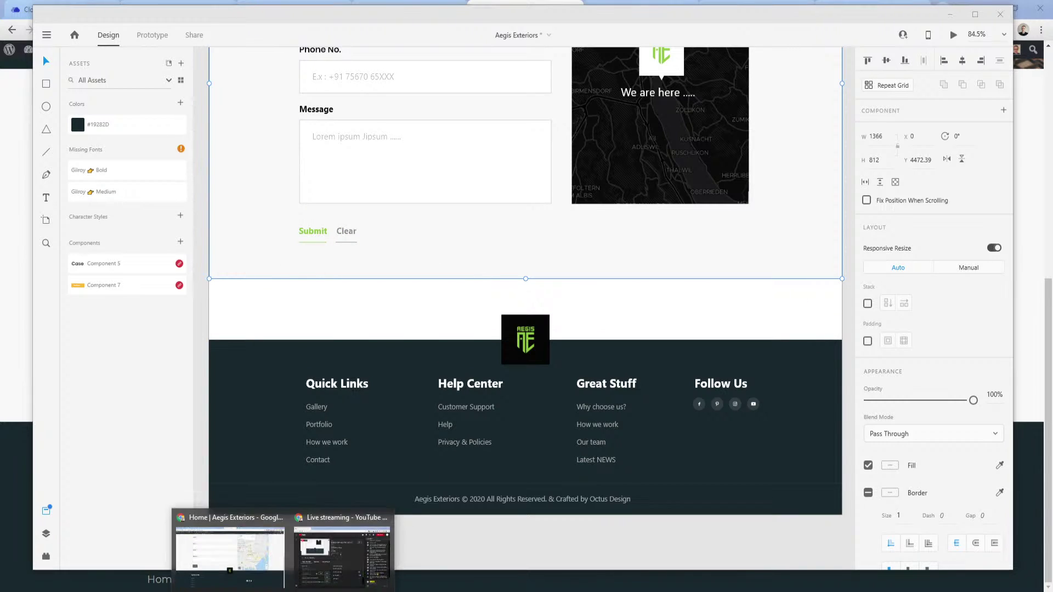
pyautogui.click(248, 555)
# Select the contact section container Div #66 in the Structure panel.
pyautogui.click(395, 9)
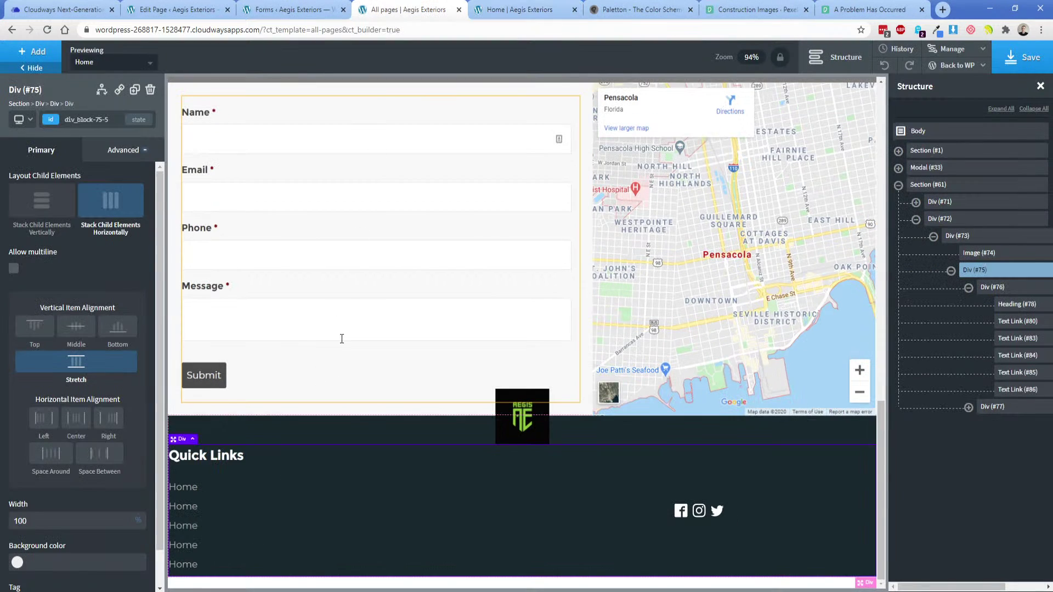
pyautogui.click(950, 271)
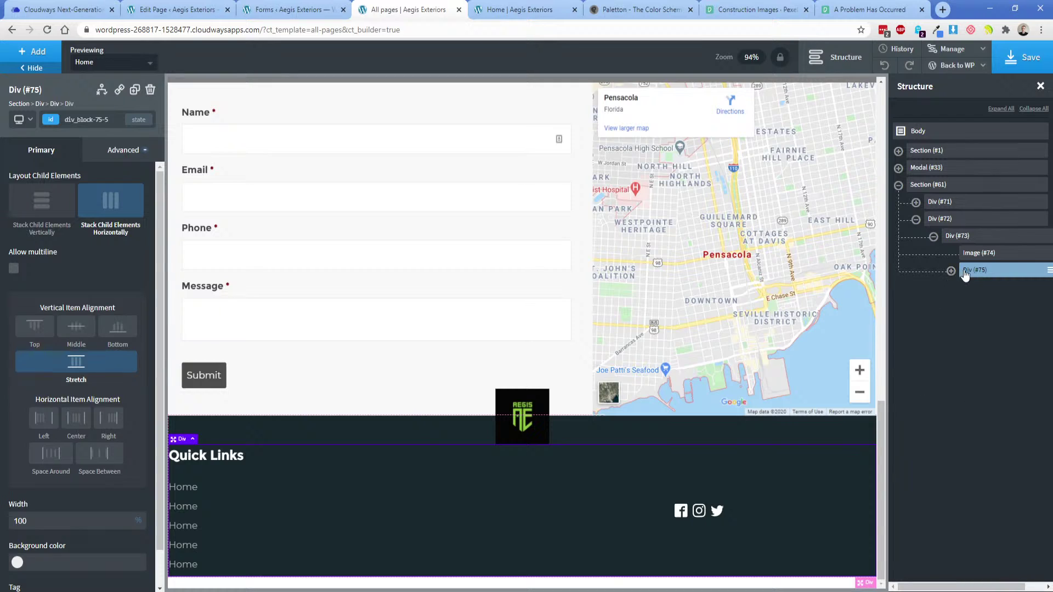
pyautogui.click(975, 253)
pyautogui.click(915, 202)
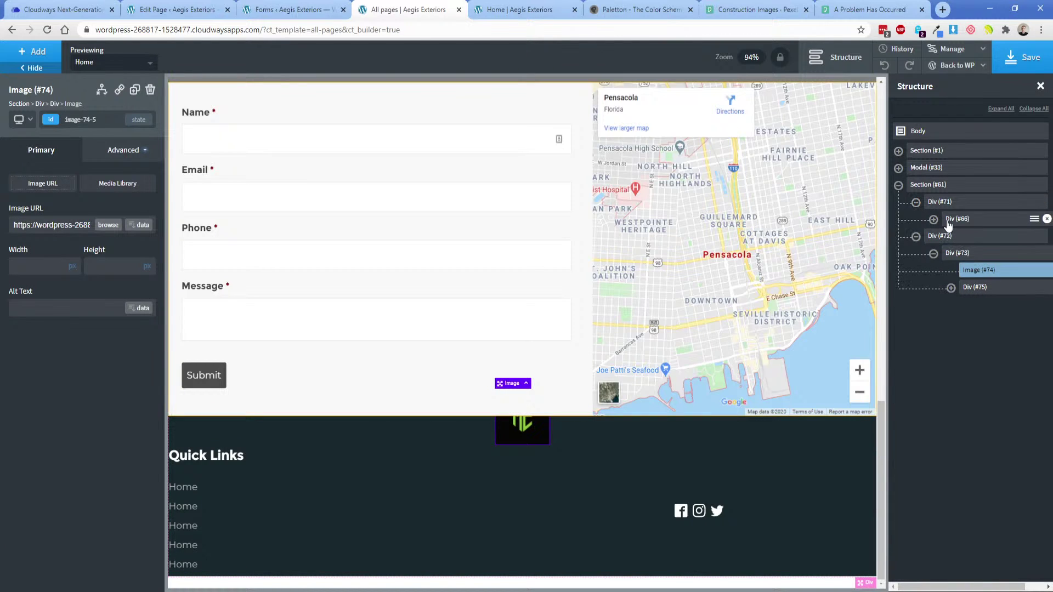
pyautogui.click(957, 219)
# Set Div #66's bottom padding to 75 px.
pyautogui.click(123, 150)
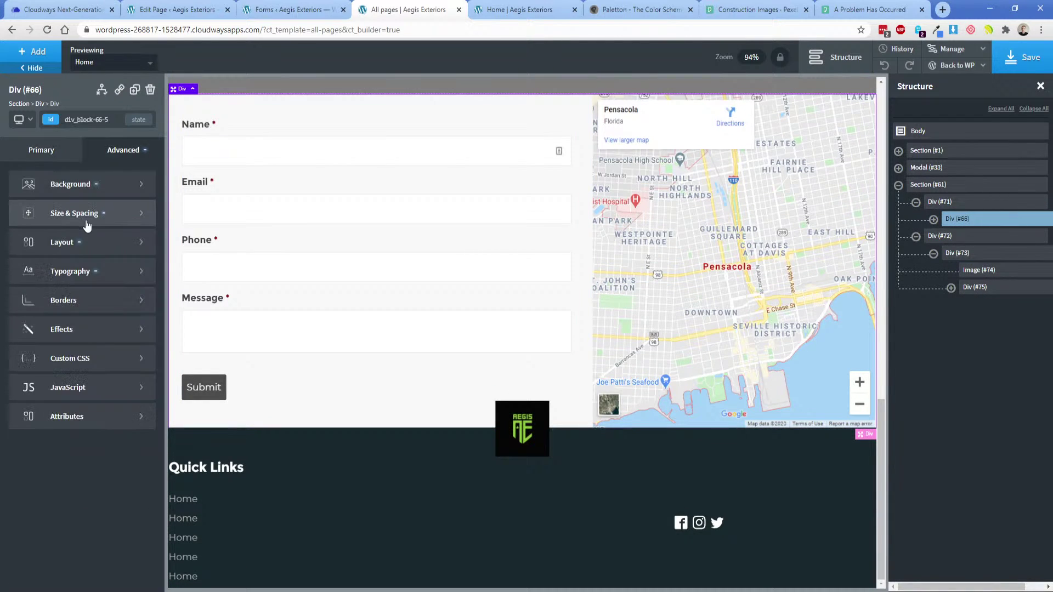
pyautogui.click(44, 211)
pyautogui.click(37, 253)
pyautogui.write('25')
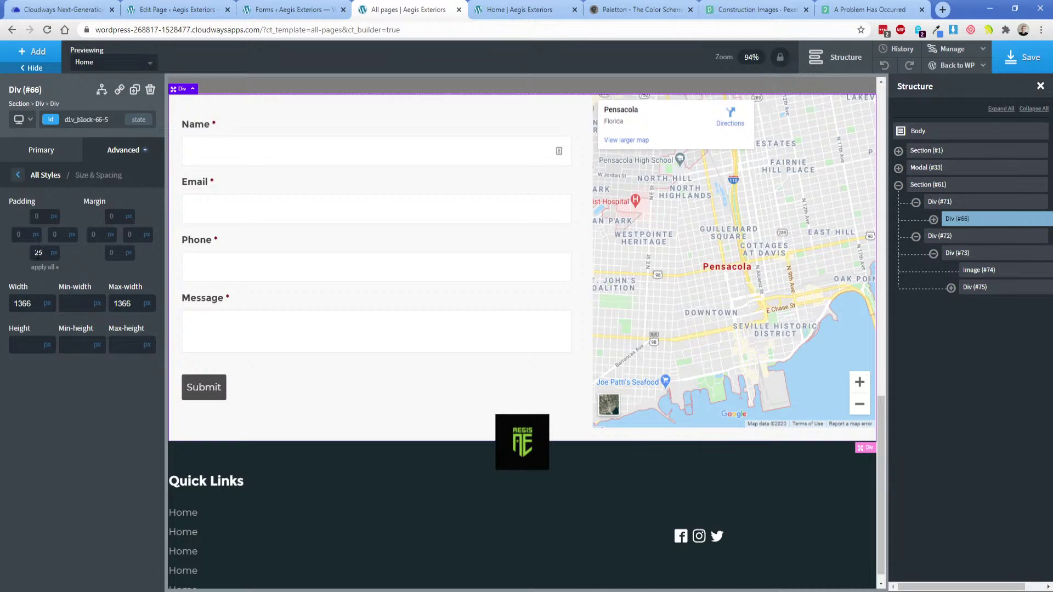
pyautogui.doubleClick(38, 253)
pyautogui.write('50')
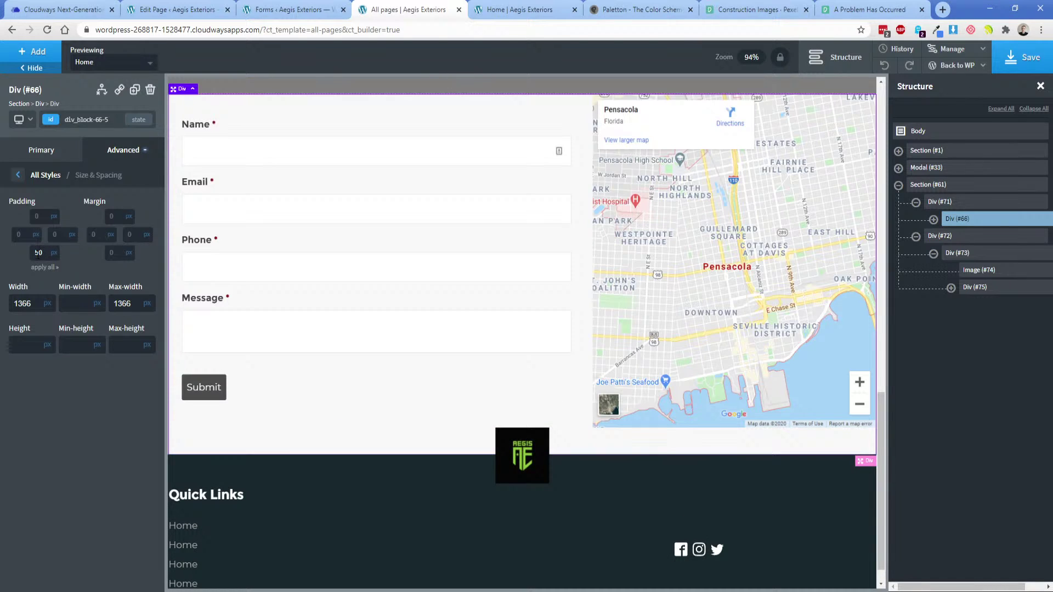
pyautogui.doubleClick(38, 252)
pyautogui.write('75')
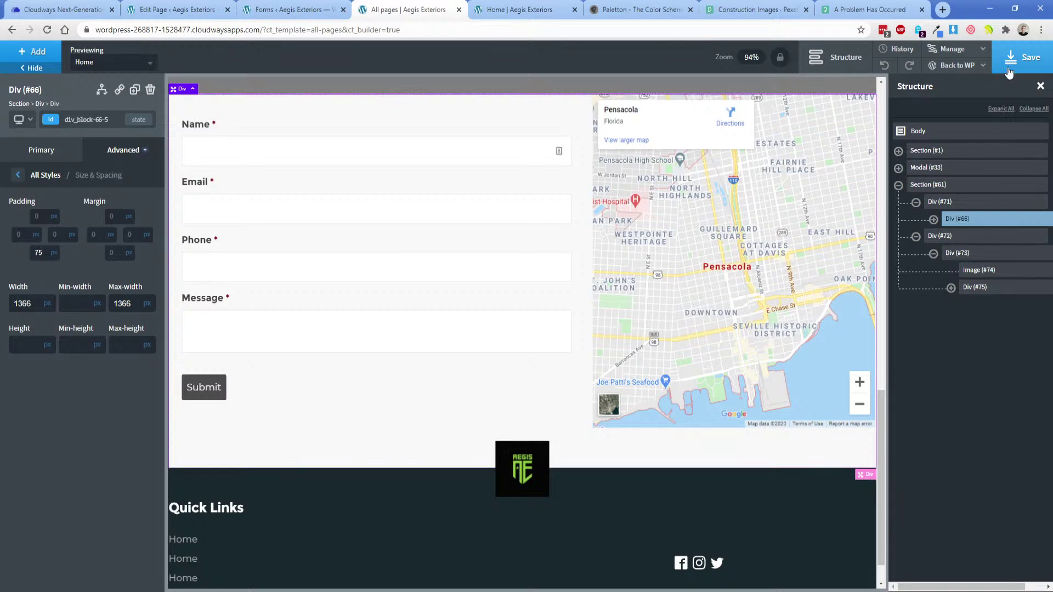
# Save the page and view the added spacing on the live Home page.
pyautogui.click(1021, 57)
pyautogui.click(515, 9)
pyautogui.click(47, 30)
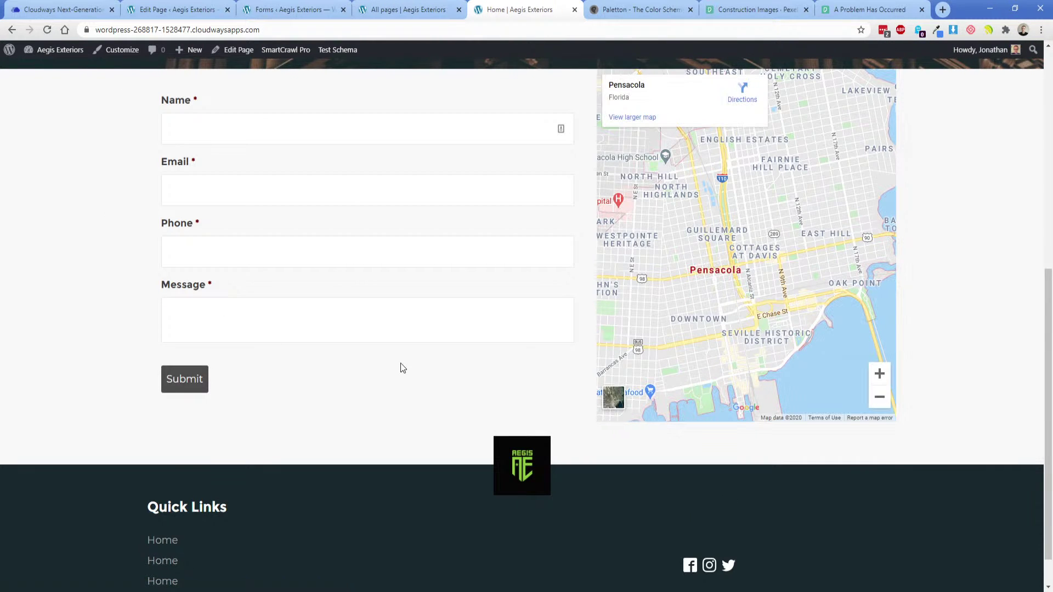
# Scroll to the live footer and compare its spacing with the Adobe XD design.
pyautogui.scroll(-1, 596, 422)
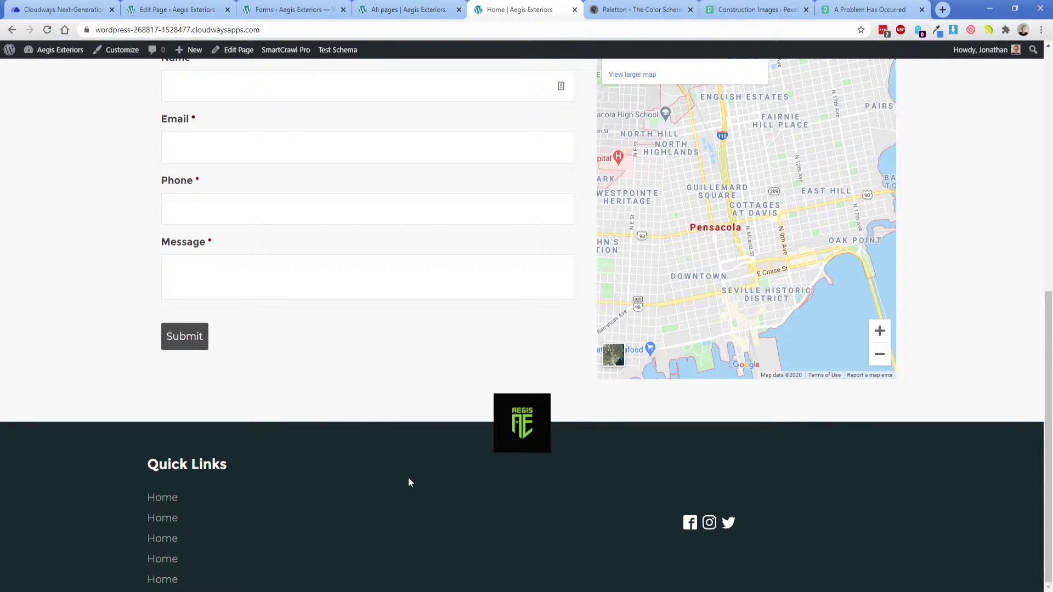
pyautogui.hotkey('alt', 'Tab')
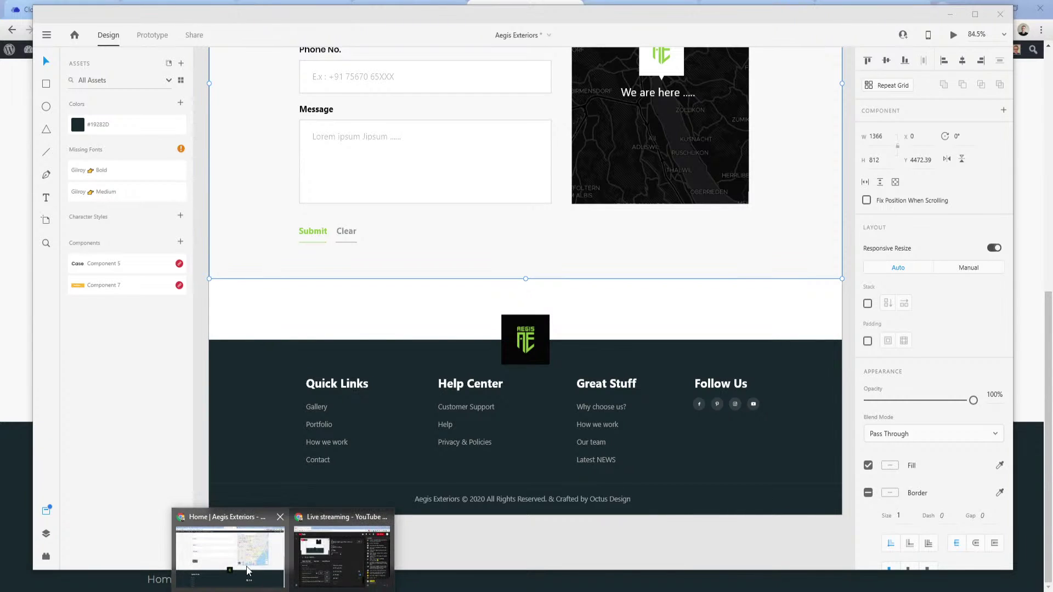
pyautogui.click(329, 554)
# Duplicate the Quick Links footer column.
pyautogui.click(378, 11)
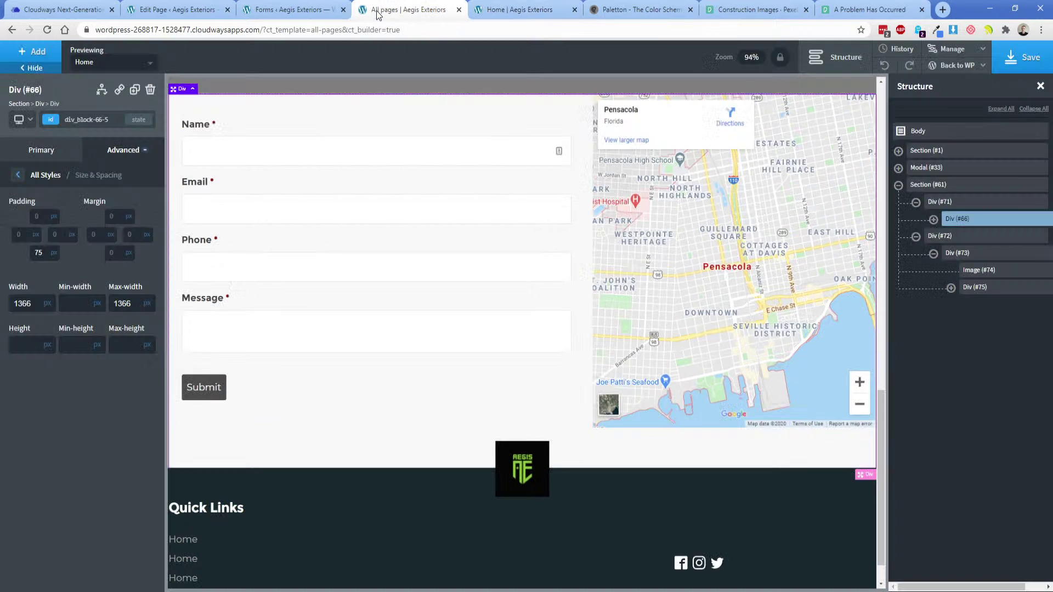
pyautogui.scroll(-1, 466, 397)
pyautogui.click(471, 498)
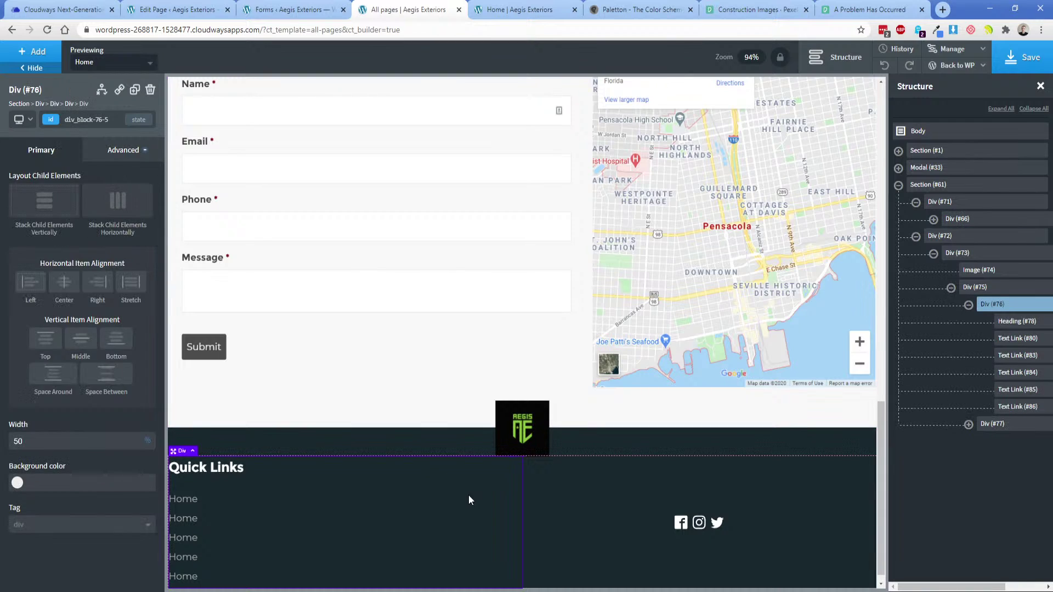
pyautogui.click(134, 89)
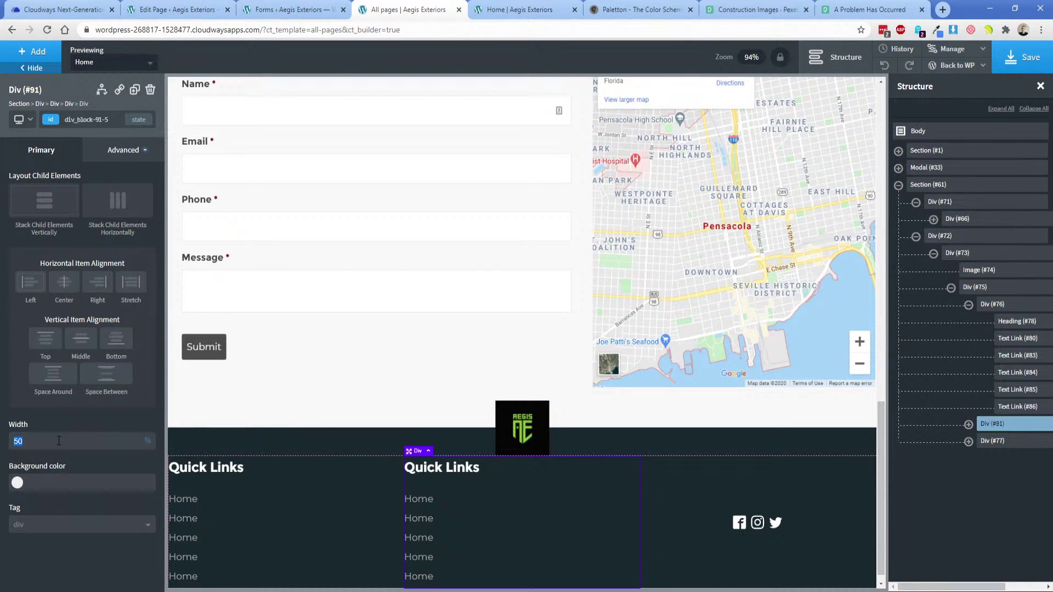
# Set the three footer column widths to 33, 33 and 34%.
pyautogui.click(361, 488)
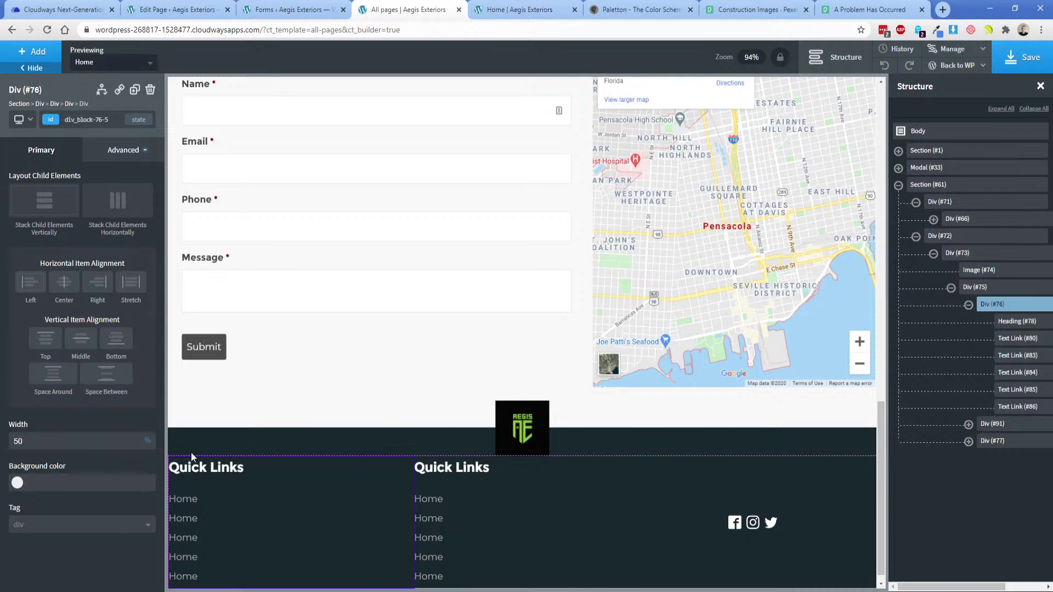
pyautogui.doubleClick(73, 444)
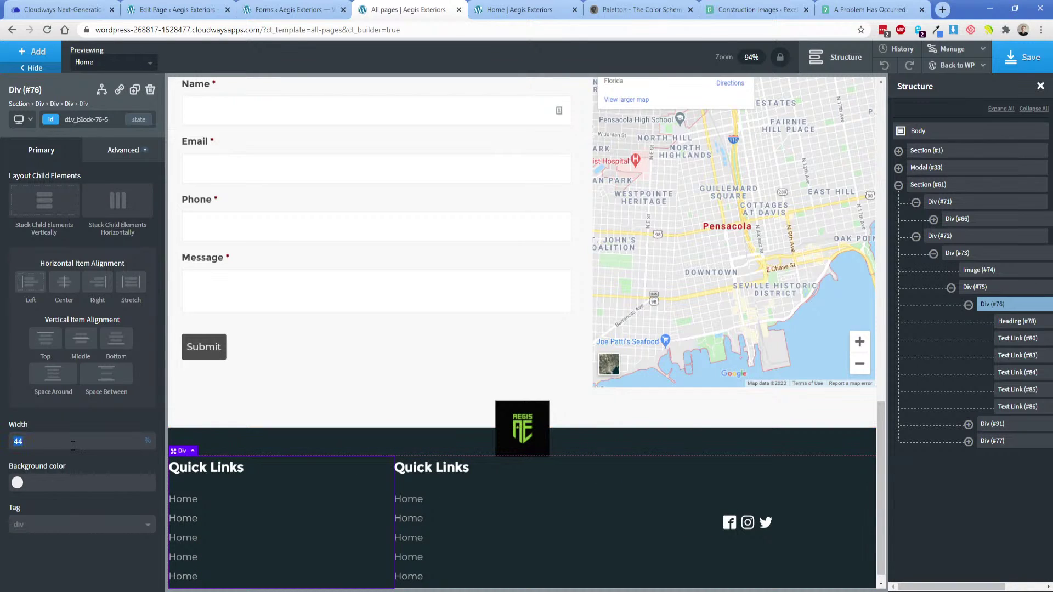
pyautogui.write('33')
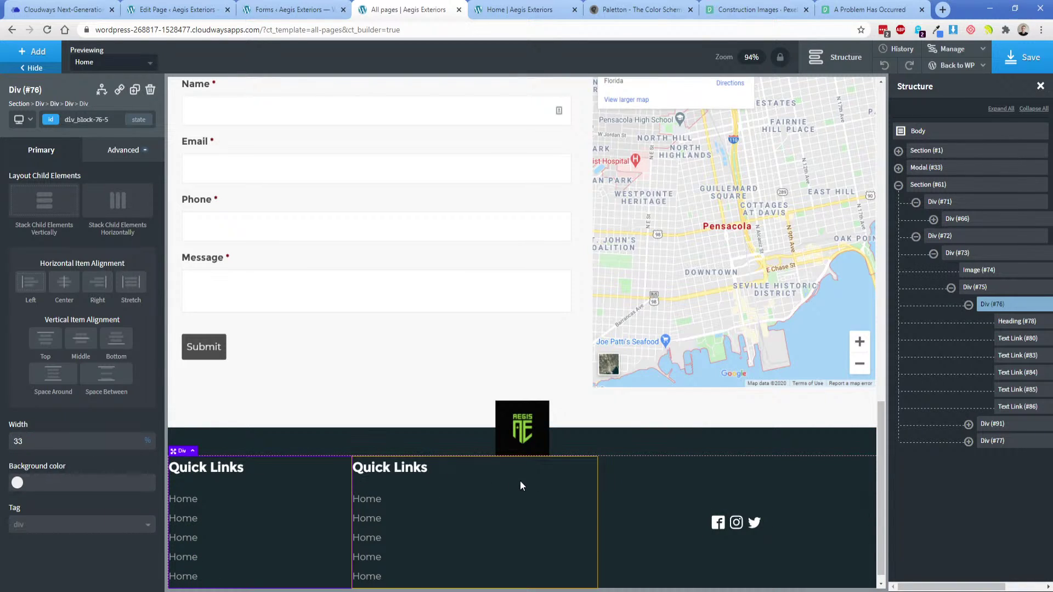
pyautogui.click(550, 483)
pyautogui.write('33')
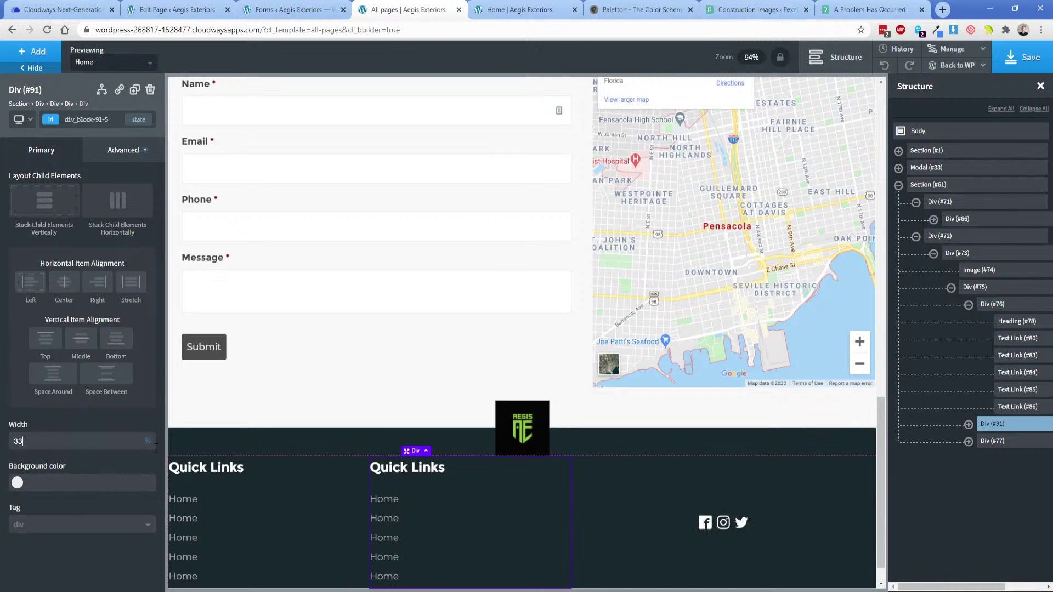
pyautogui.click(623, 484)
pyautogui.doubleClick(61, 444)
pyautogui.write('34')
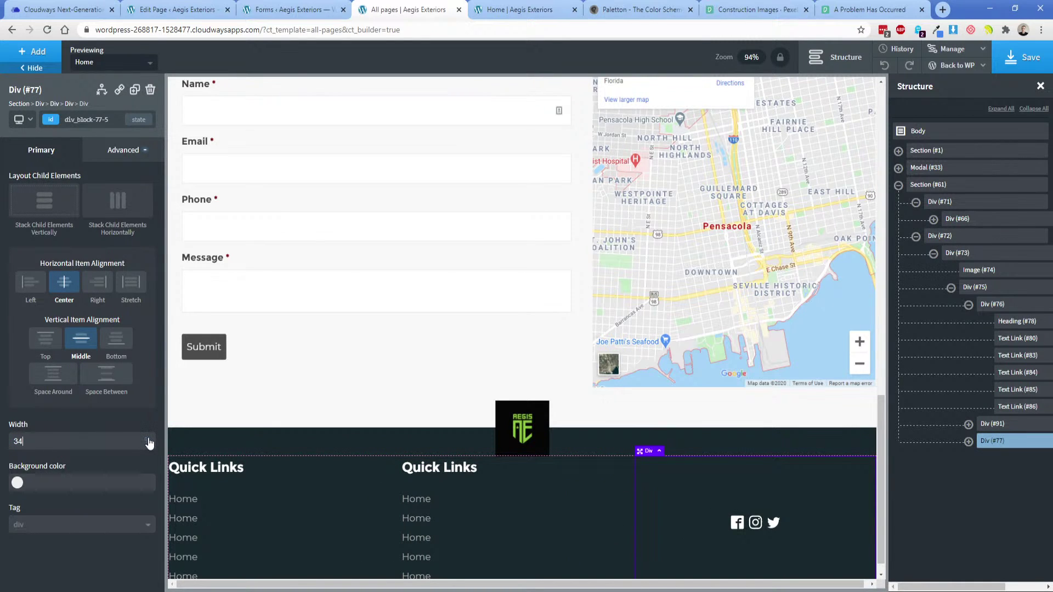
# Rename the new column's heading 'Contact Us' and replace its first link with the phone number.
pyautogui.doubleClick(435, 471)
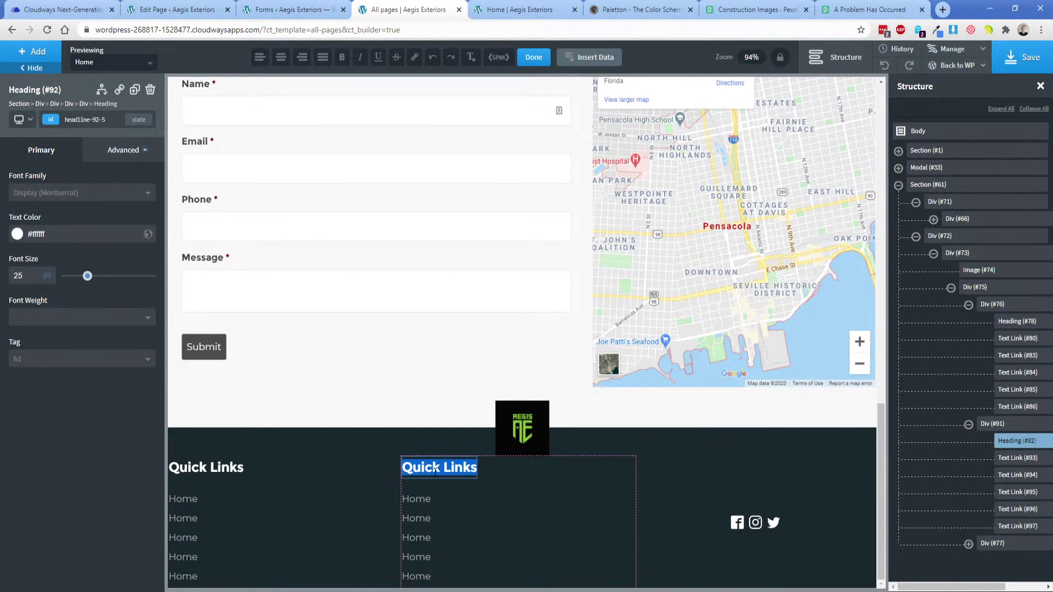
pyautogui.write('Contact Us')
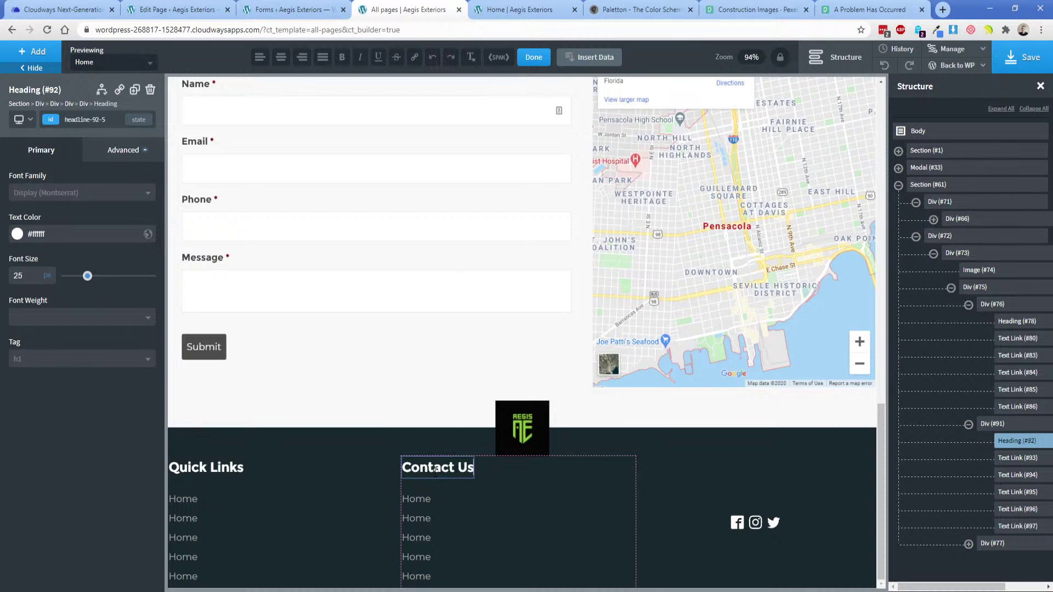
pyautogui.click(418, 508)
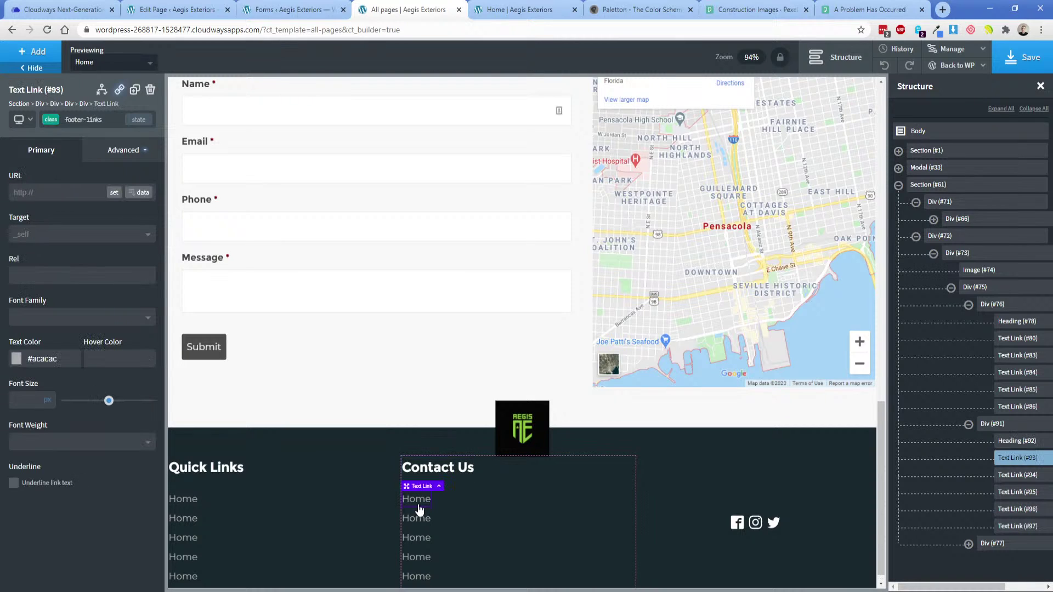
pyautogui.doubleClick(418, 508)
pyautogui.press('BackSpace')
pyautogui.write('(850)')
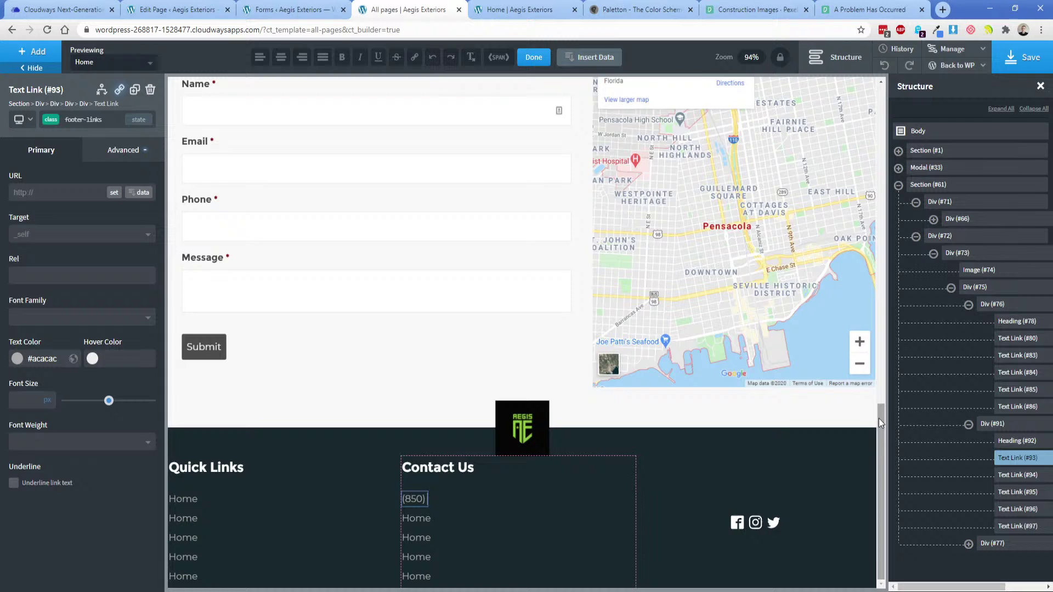
pyautogui.moveTo(878, 419); pyautogui.dragTo(620, 472)
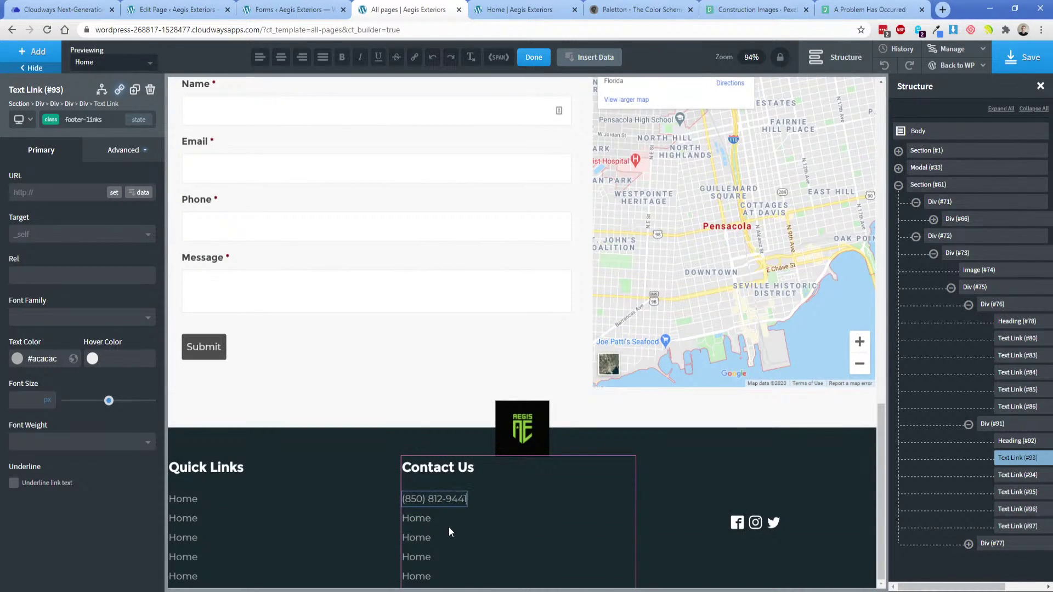
pyautogui.doubleClick(416, 519)
# Select and copy the full two-line Location address from the Adobe XD contact details.
pyautogui.hotkey('alt', 'Tab')
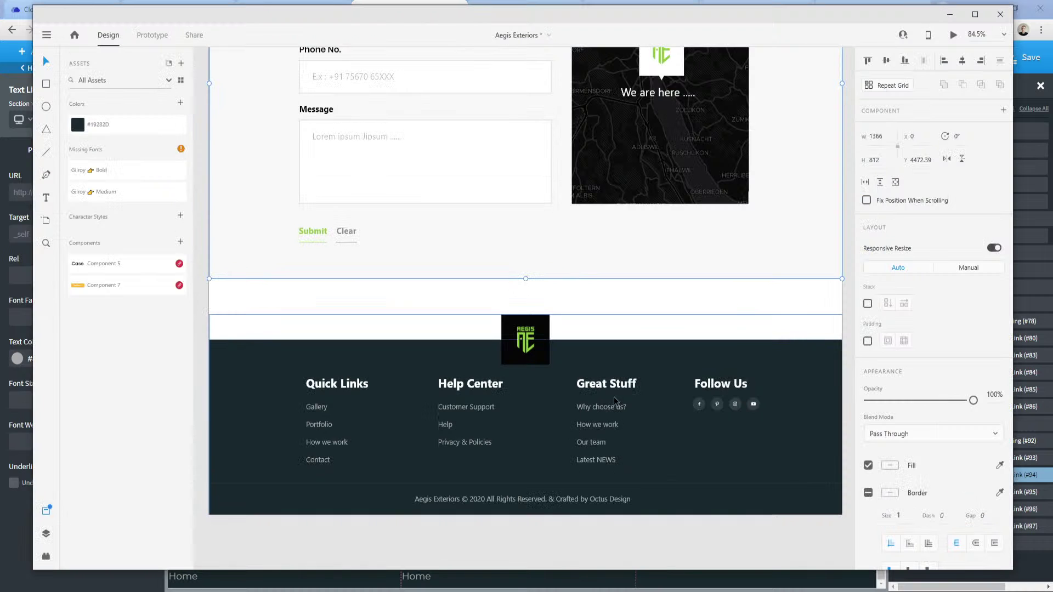
pyautogui.scroll(7, 630, 393)
pyautogui.scroll(10, 776, 462)
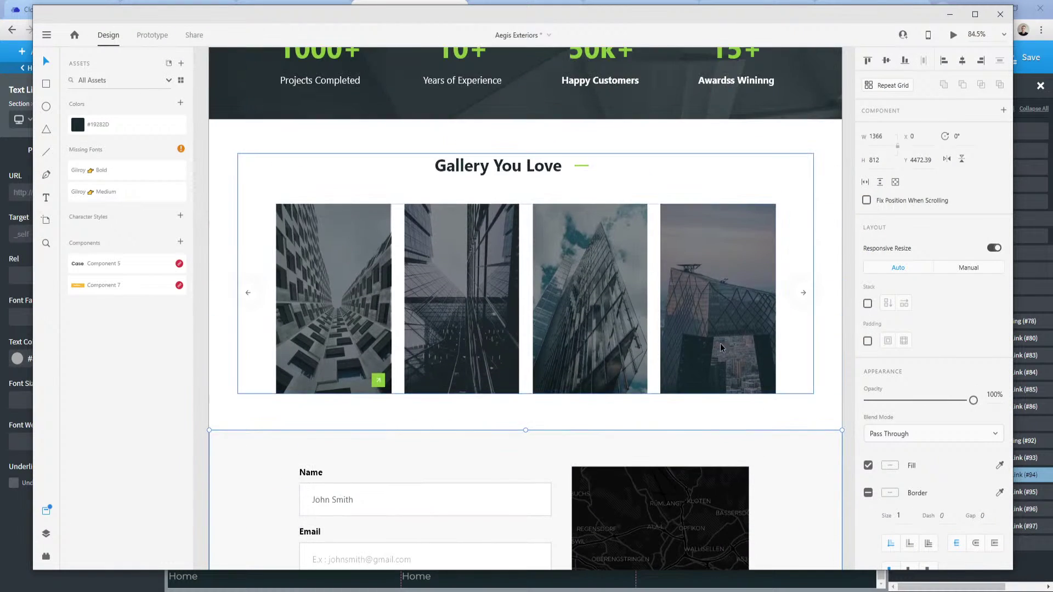
pyautogui.scroll(10, 736, 389)
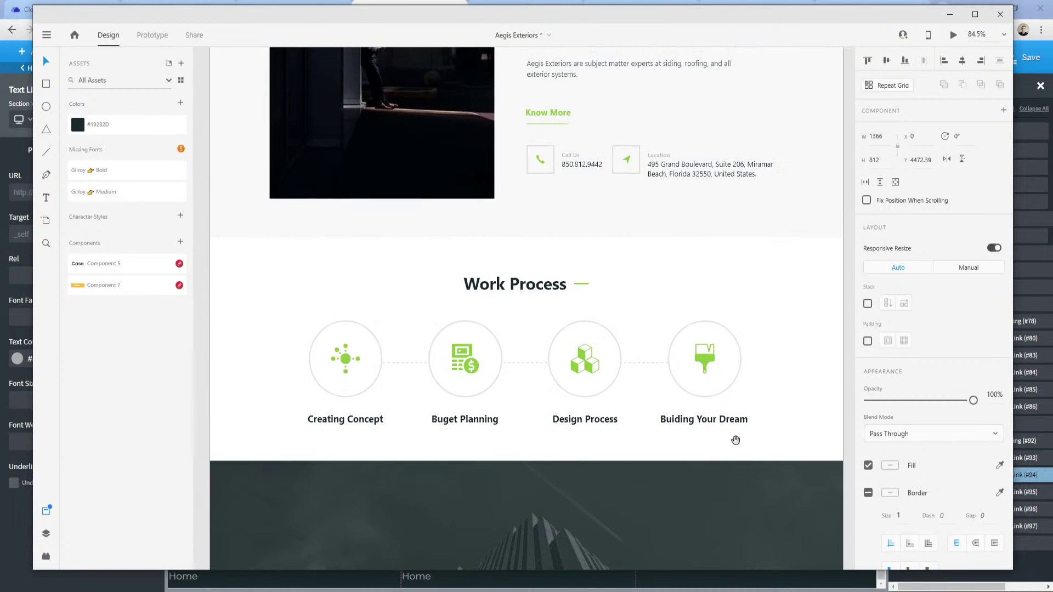
pyautogui.click(679, 175)
pyautogui.doubleClick(679, 175)
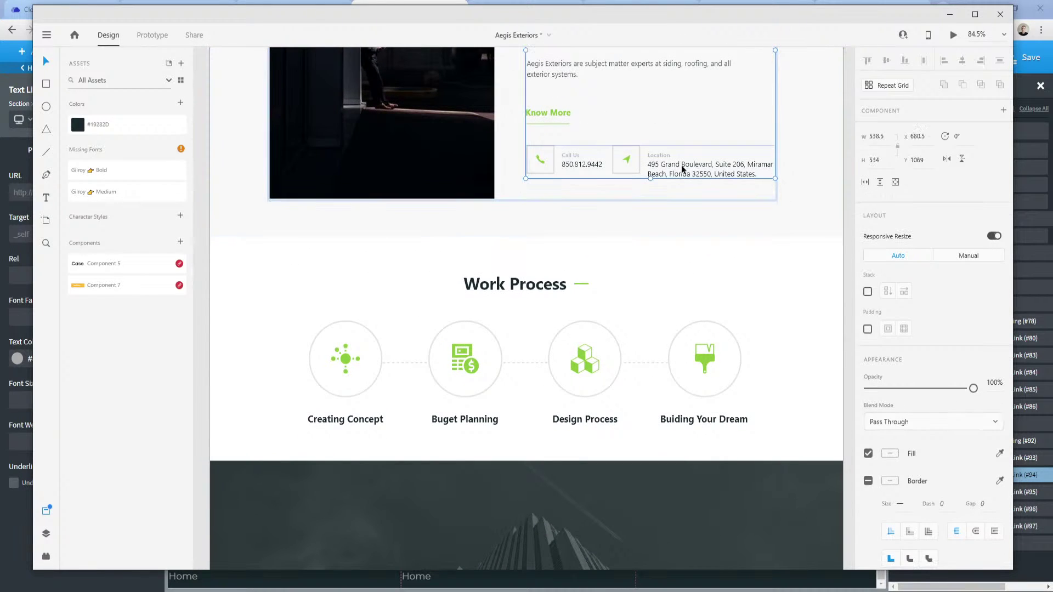
pyautogui.doubleClick(682, 170)
pyautogui.doubleClick(674, 169)
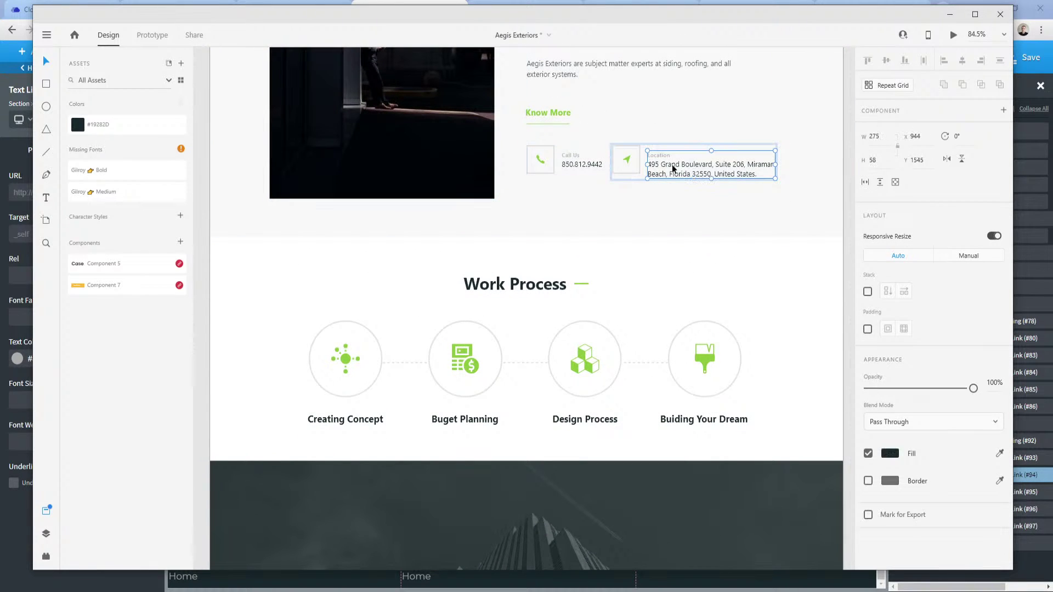
pyautogui.doubleClick(674, 168)
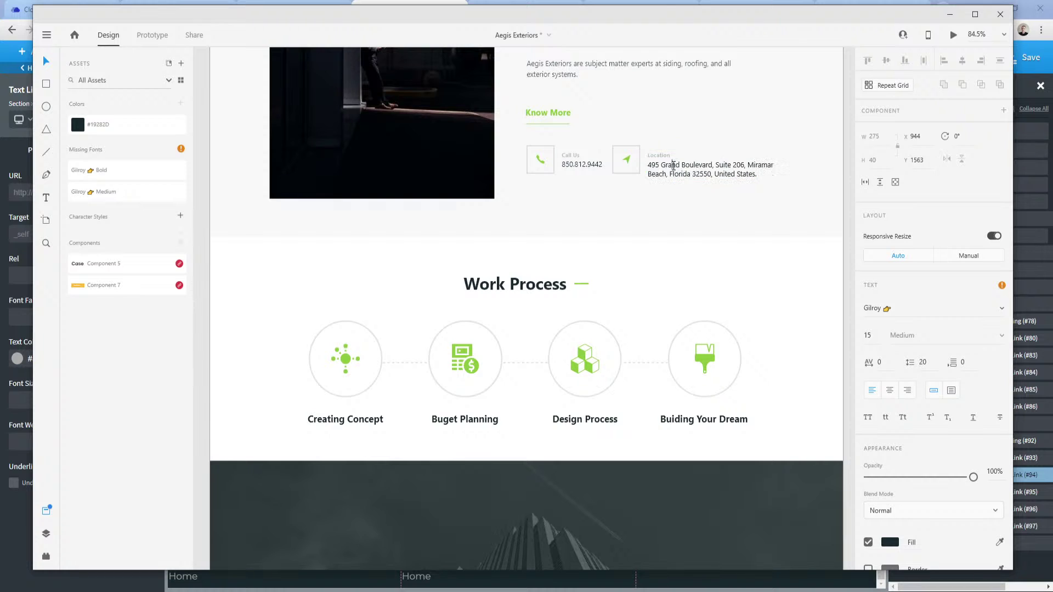
pyautogui.tripleClick(674, 166)
pyautogui.tripleClick(674, 165)
pyautogui.hotkey('ctrl', 'c')
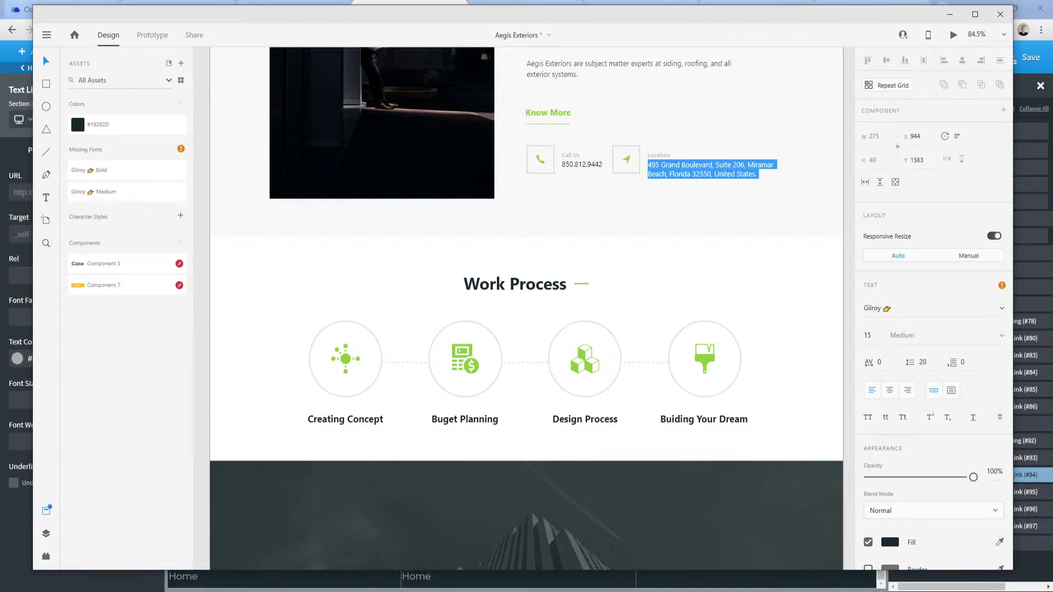
pyautogui.click(223, 540)
# Paste the address into the second Contact Us link and left-align its text.
pyautogui.hotkey('ctrl', 'v')
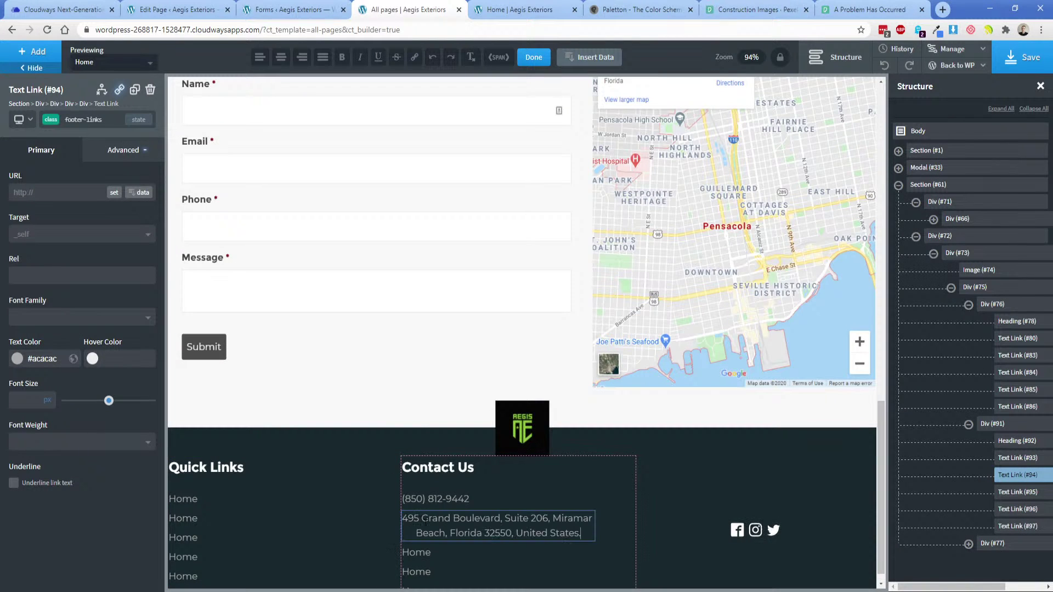
pyautogui.click(482, 557)
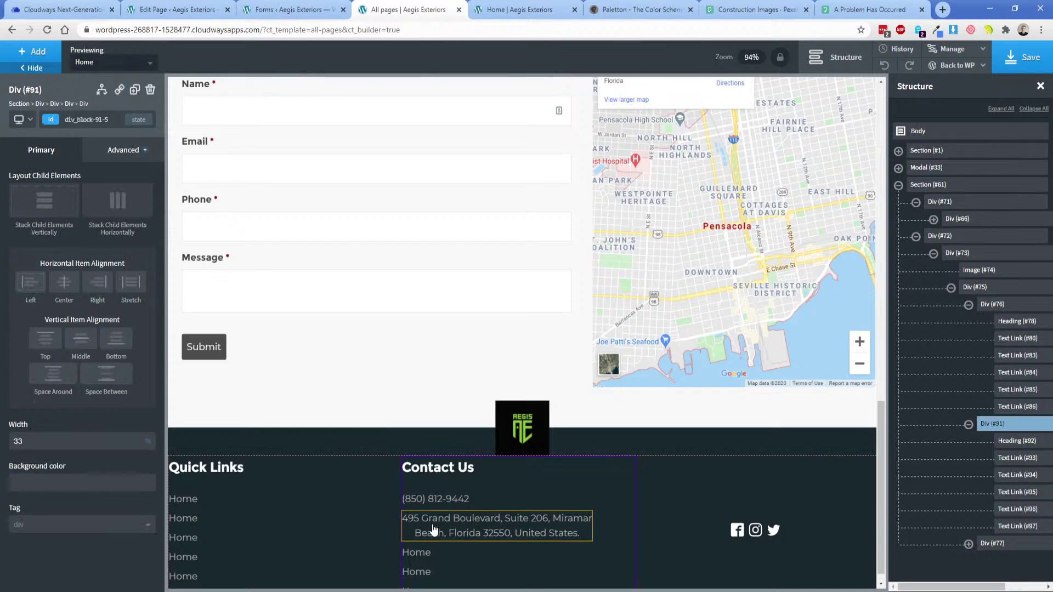
pyautogui.click(434, 531)
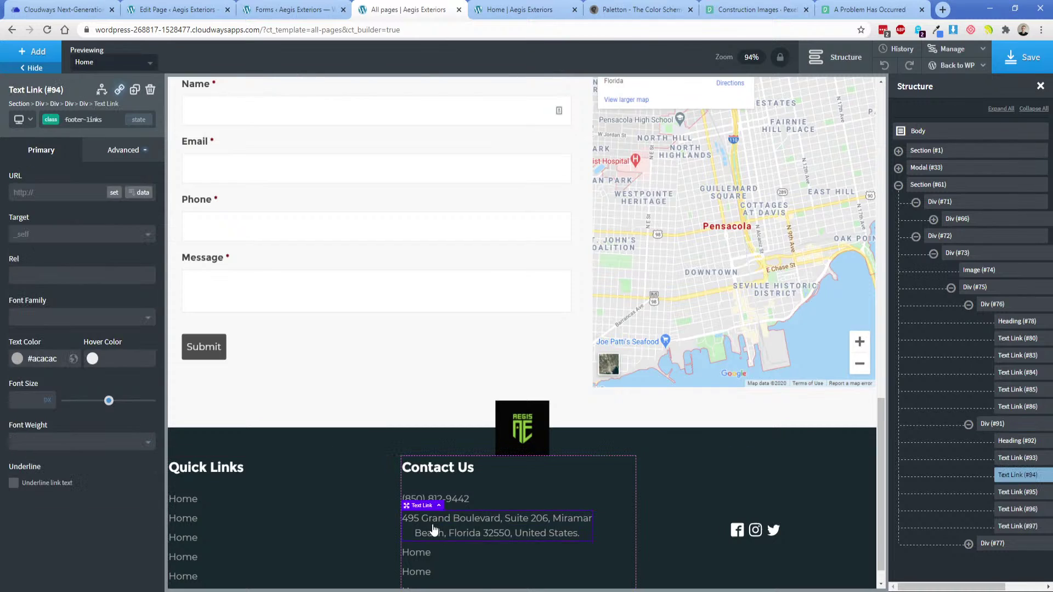
pyautogui.click(102, 150)
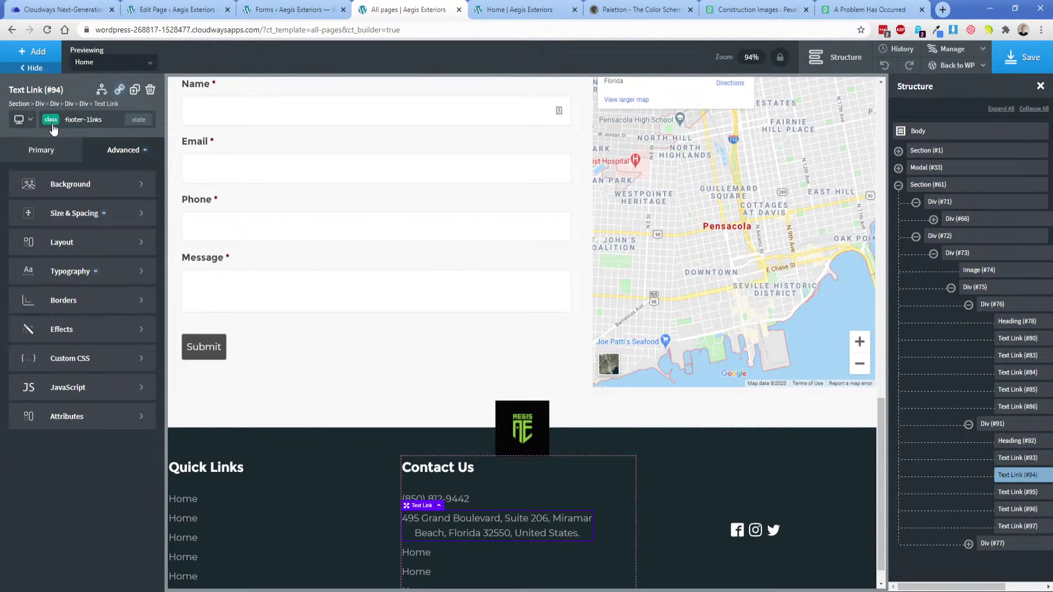
pyautogui.click(76, 272)
pyautogui.click(25, 345)
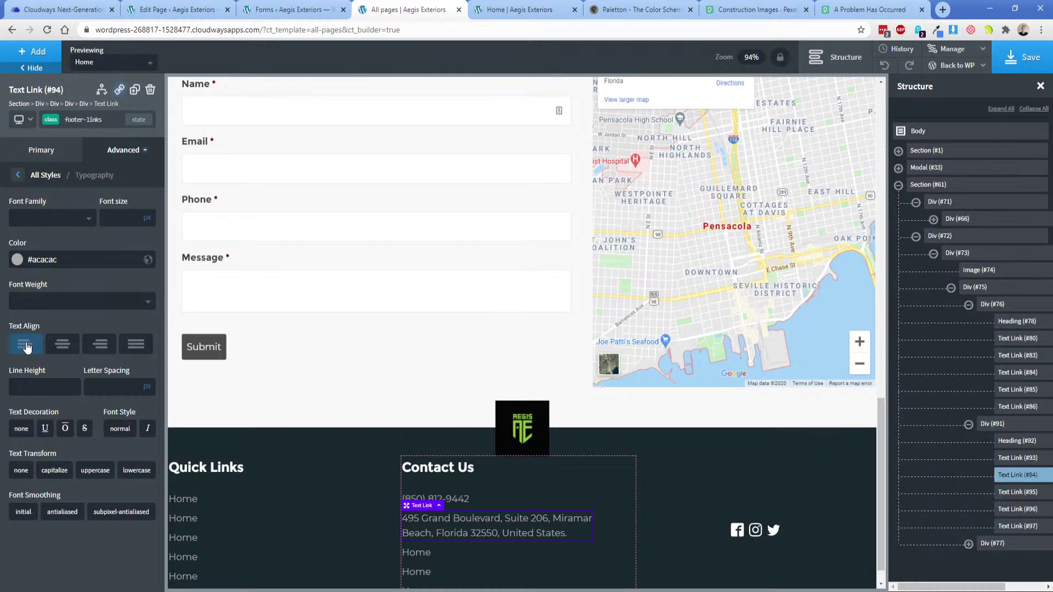
# Delete the first surplus Home link under Contact Us.
pyautogui.scroll(-1, 548, 510)
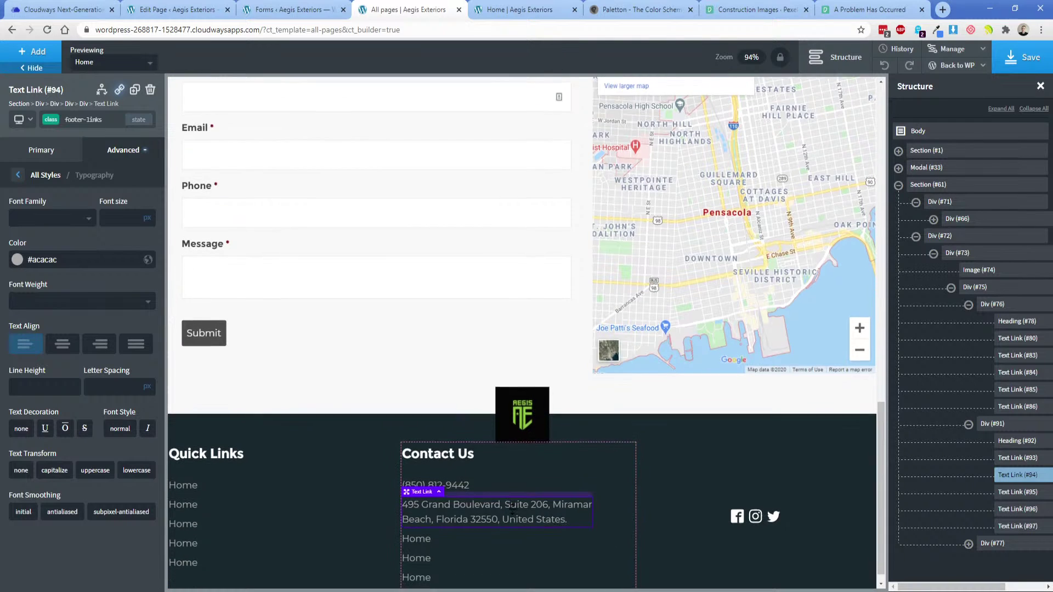
pyautogui.click(499, 467)
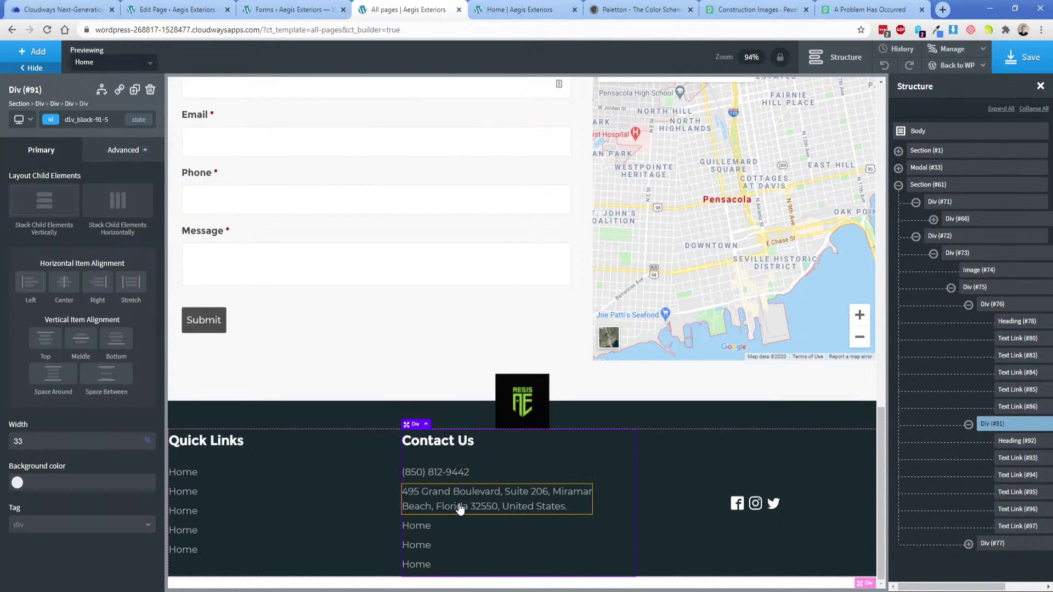
pyautogui.click(418, 527)
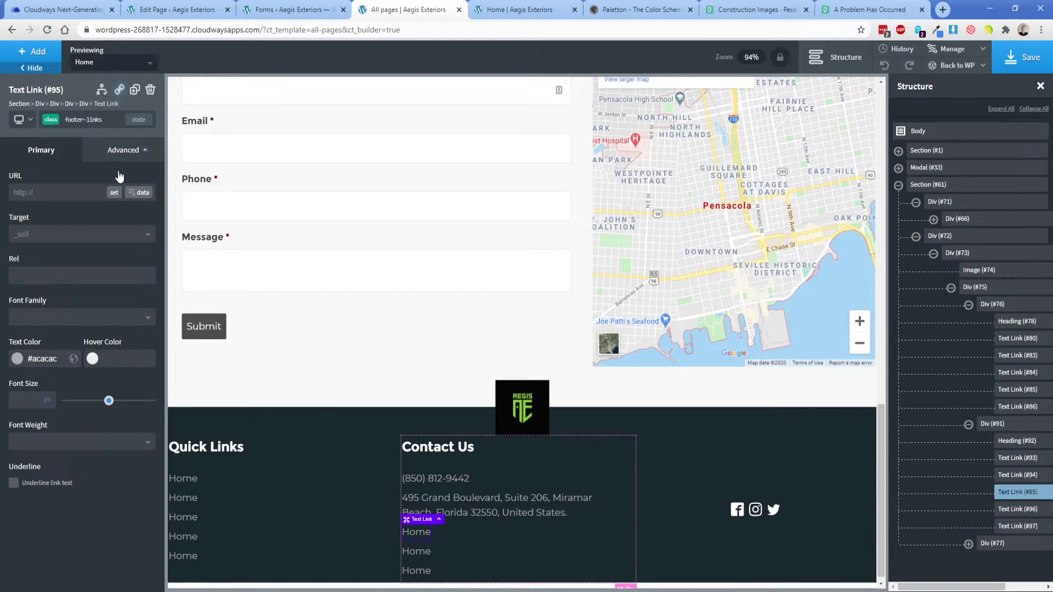
pyautogui.click(150, 89)
# Delete the two remaining Home links under Contact Us.
pyautogui.click(416, 541)
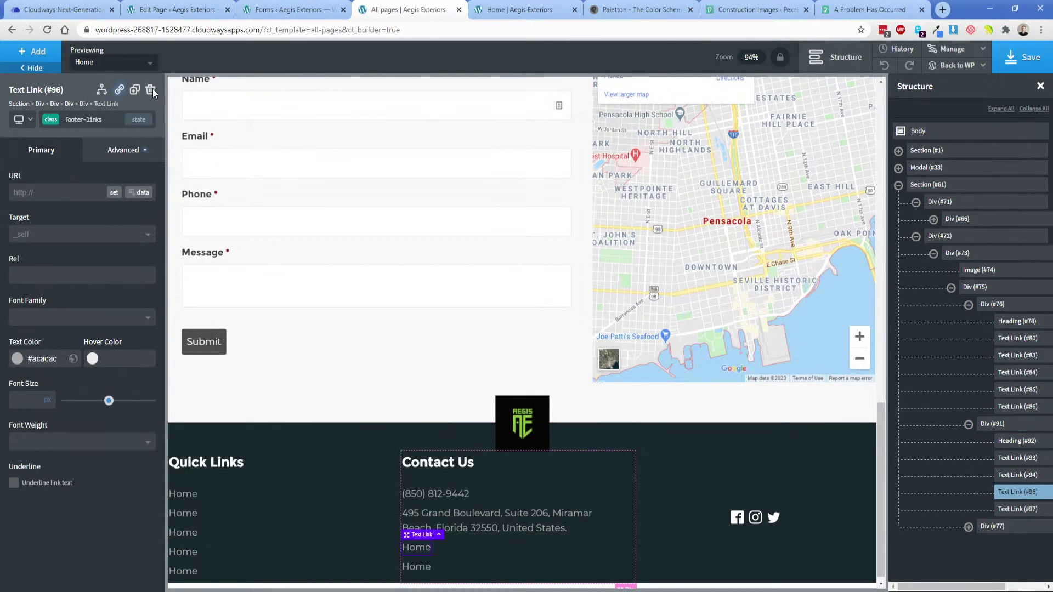
pyautogui.click(151, 90)
pyautogui.click(416, 548)
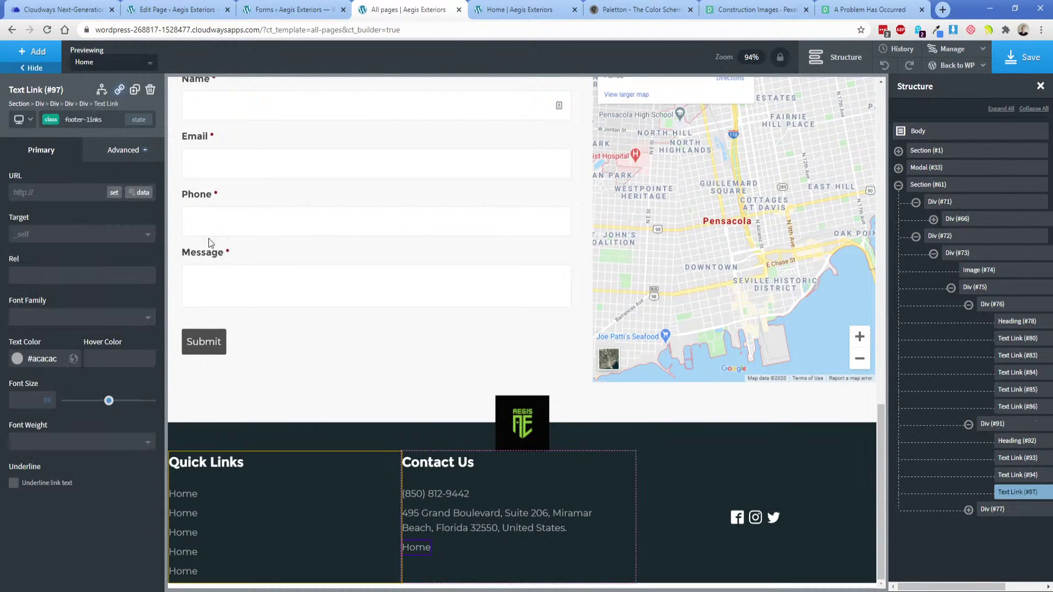
pyautogui.press('Delete')
# Add a Text element below the address with the footer-links class.
pyautogui.click(469, 529)
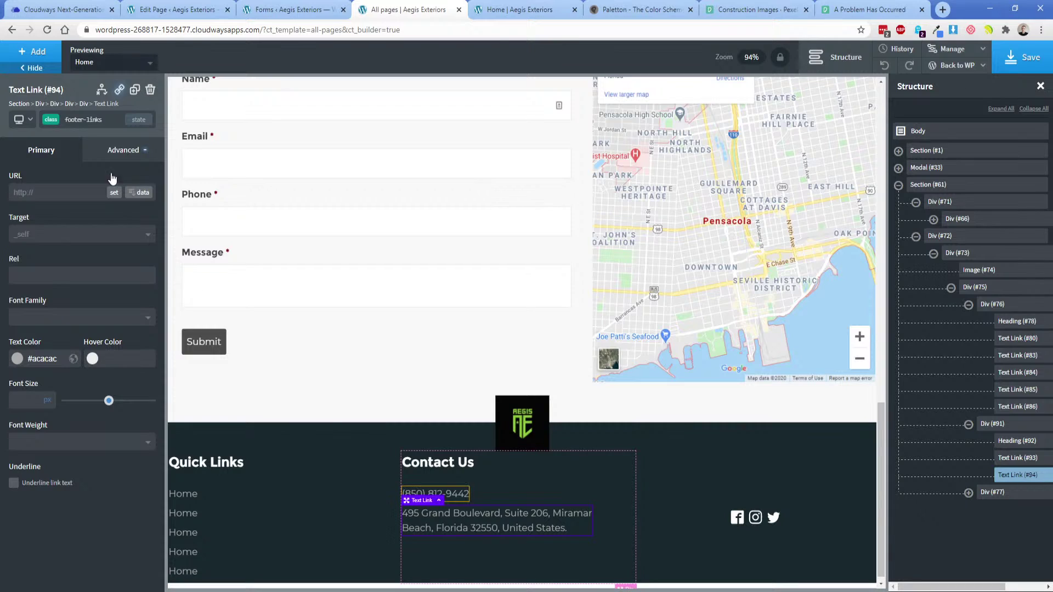
pyautogui.click(44, 55)
pyautogui.write('te')
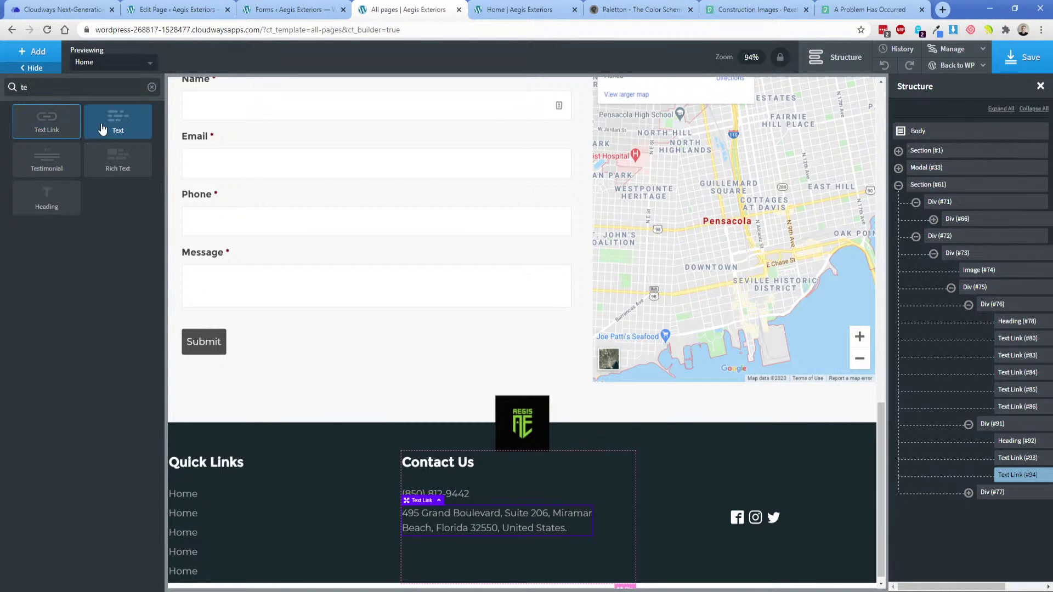
pyautogui.click(102, 128)
pyautogui.click(80, 123)
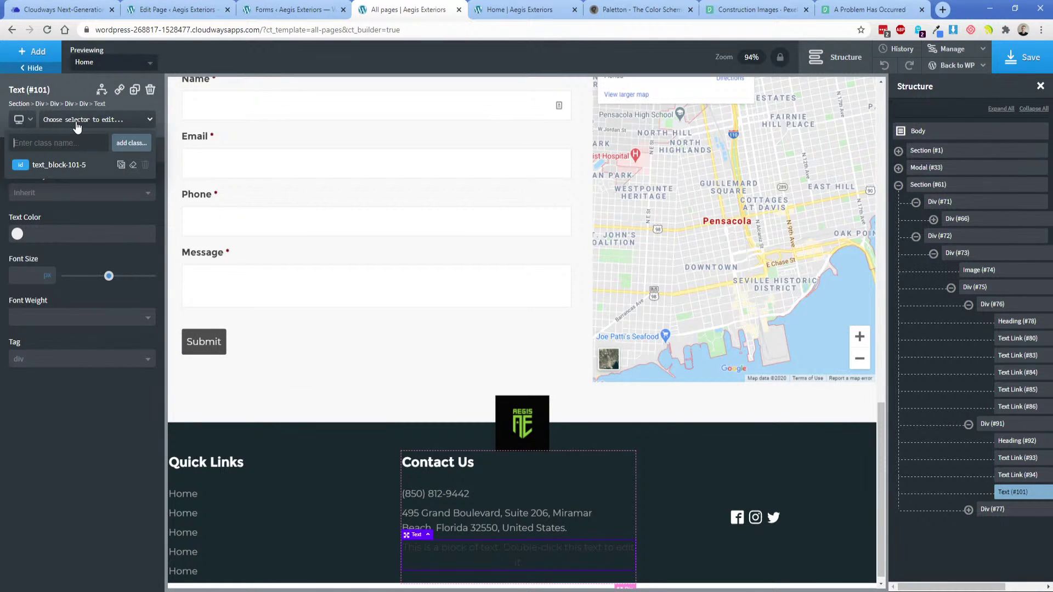
pyautogui.write('foo')
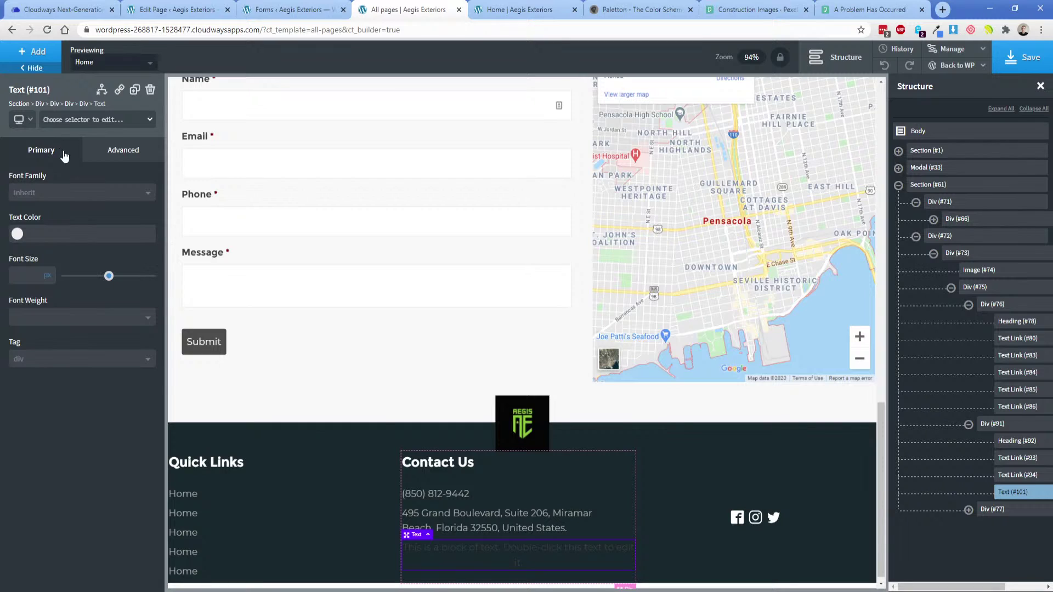
pyautogui.click(57, 120)
pyautogui.click(50, 184)
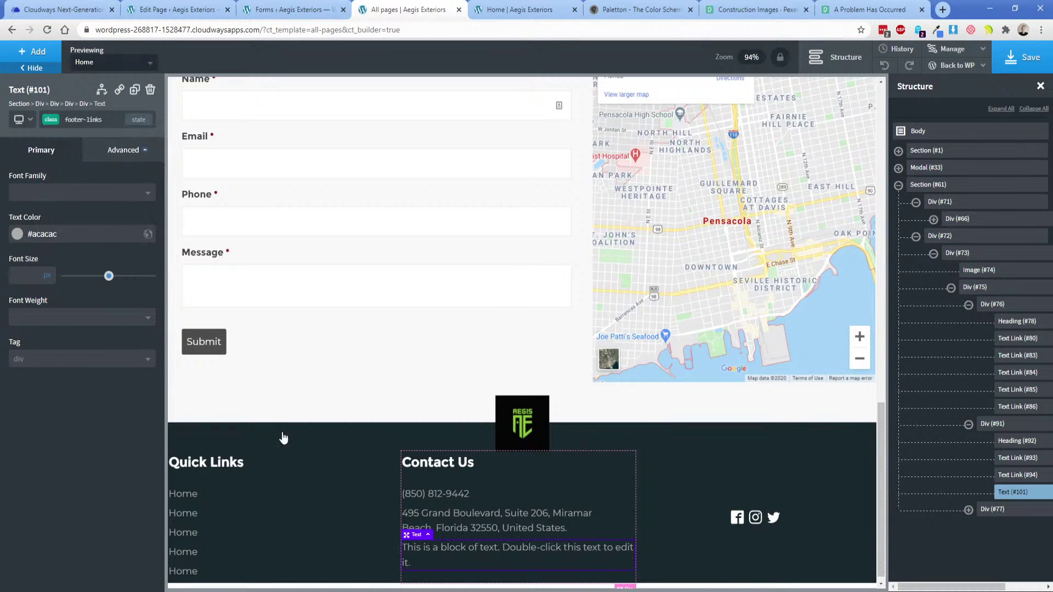
# Set the new text to 'Aegis Exteriors, Inc.'.
pyautogui.doubleClick(469, 559)
pyautogui.write('A')
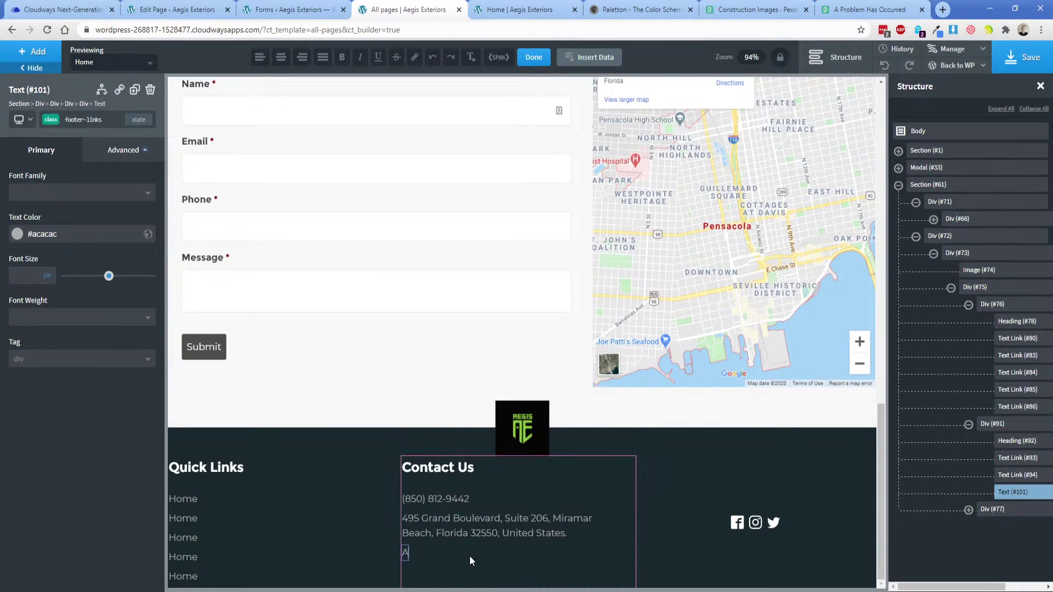
pyautogui.write('egis Exteriors, I')
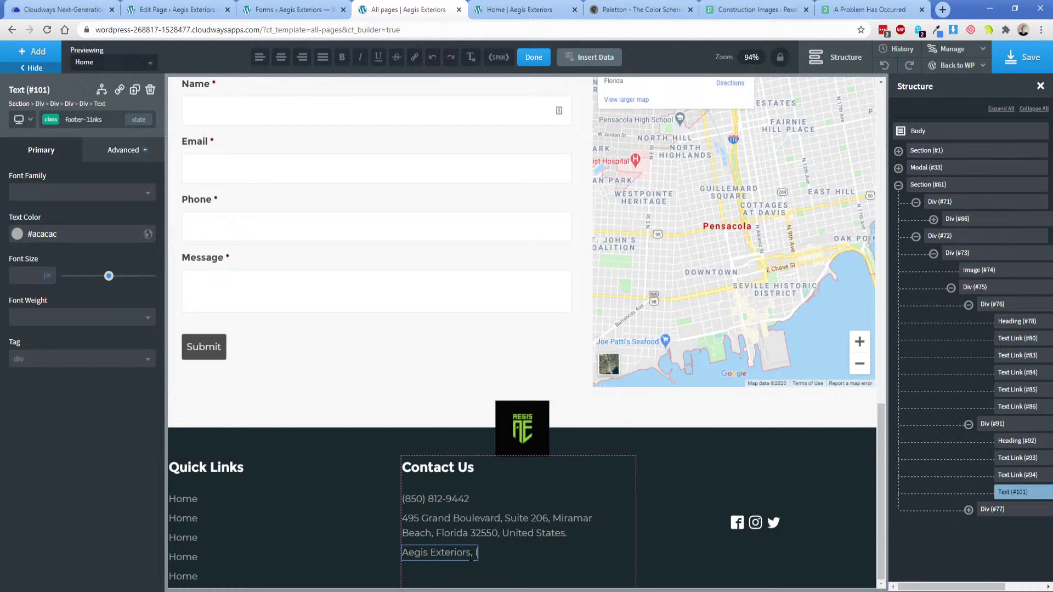
pyautogui.write('nc.')
pyautogui.click(531, 561)
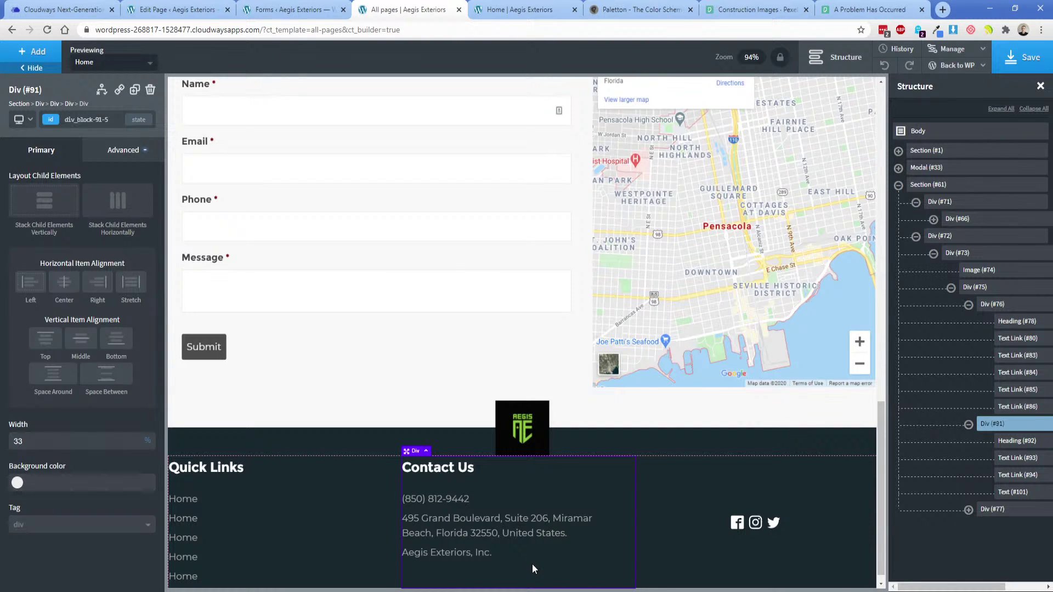
# Rename the second and third Quick Links to 'Services' and 'Gallery'.
pyautogui.click(187, 525)
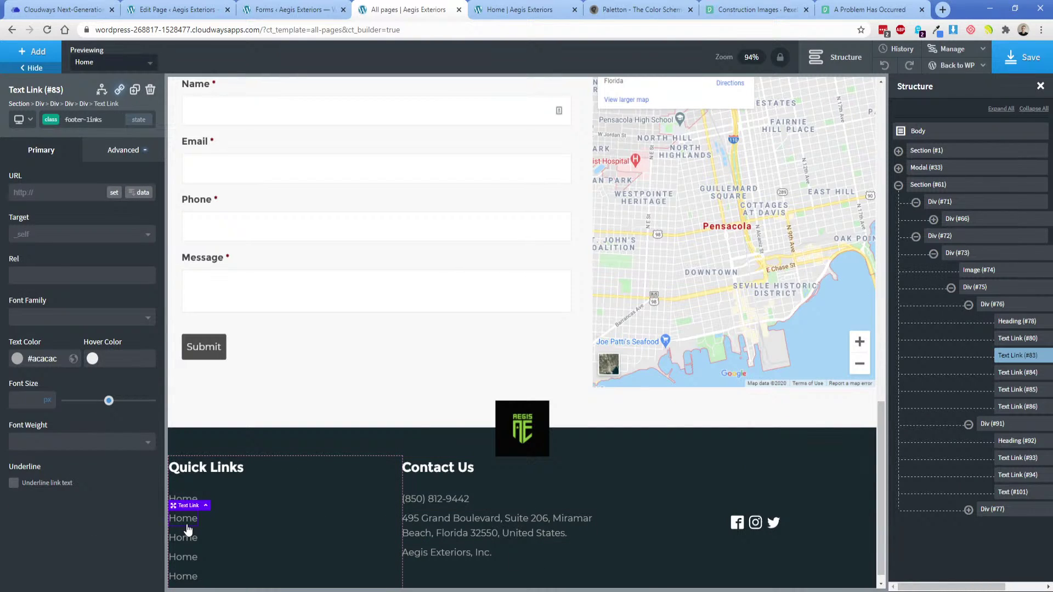
pyautogui.doubleClick(187, 529)
pyautogui.write('Services')
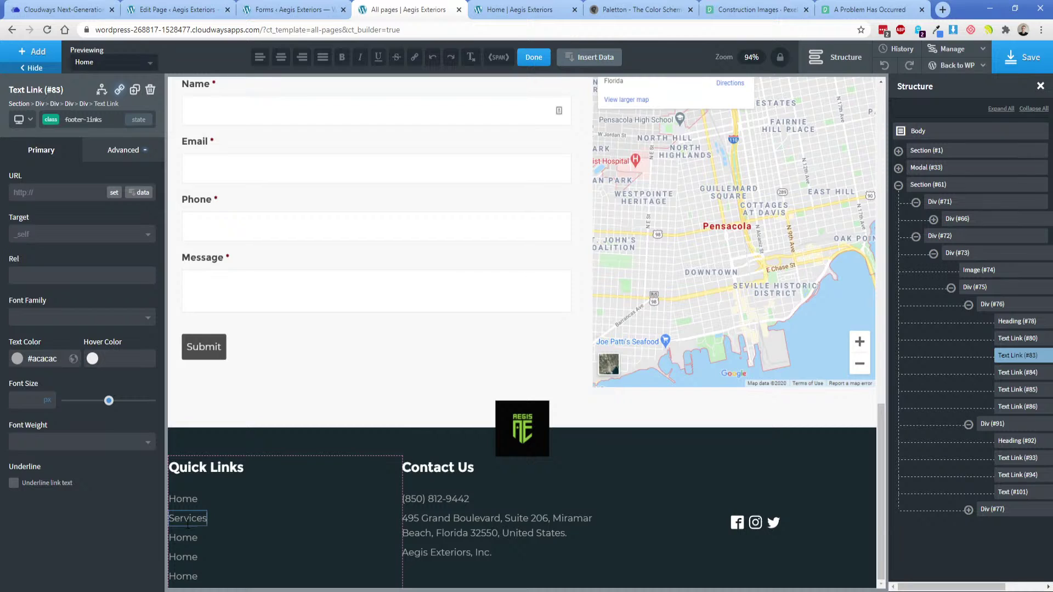
pyautogui.doubleClick(182, 537)
pyautogui.write('Galler')
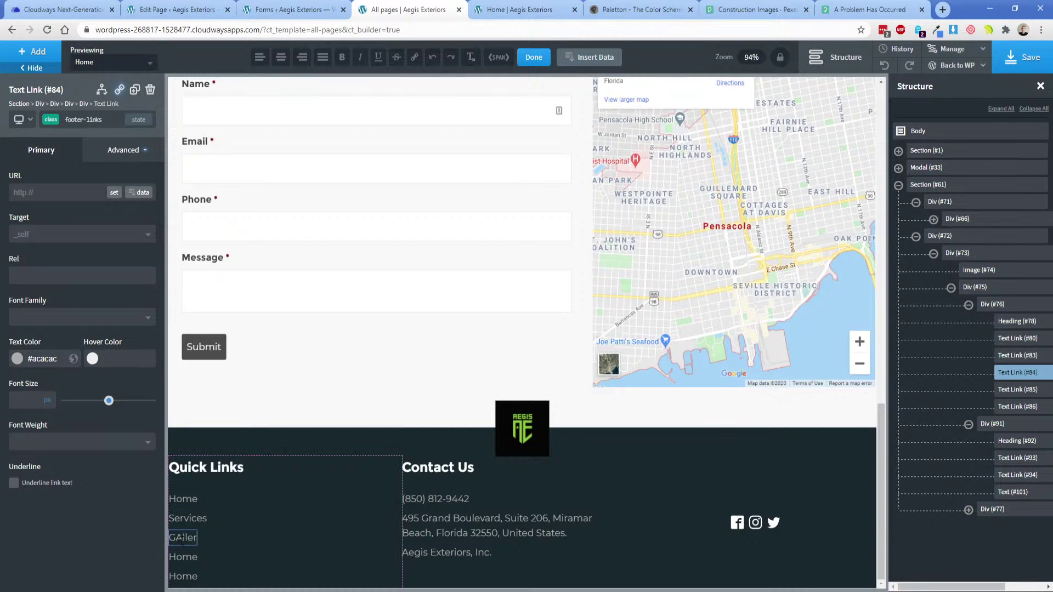
pyautogui.press('BackSpace')
pyautogui.press('BackSpace')
pyautogui.press('BackSpace')
pyautogui.press('BackSpace')
pyautogui.write('llery')
# Rename the fourth and fifth links to 'About' and 'Contact', save, and view the live homepage.
pyautogui.doubleClick(195, 557)
pyautogui.write('About')
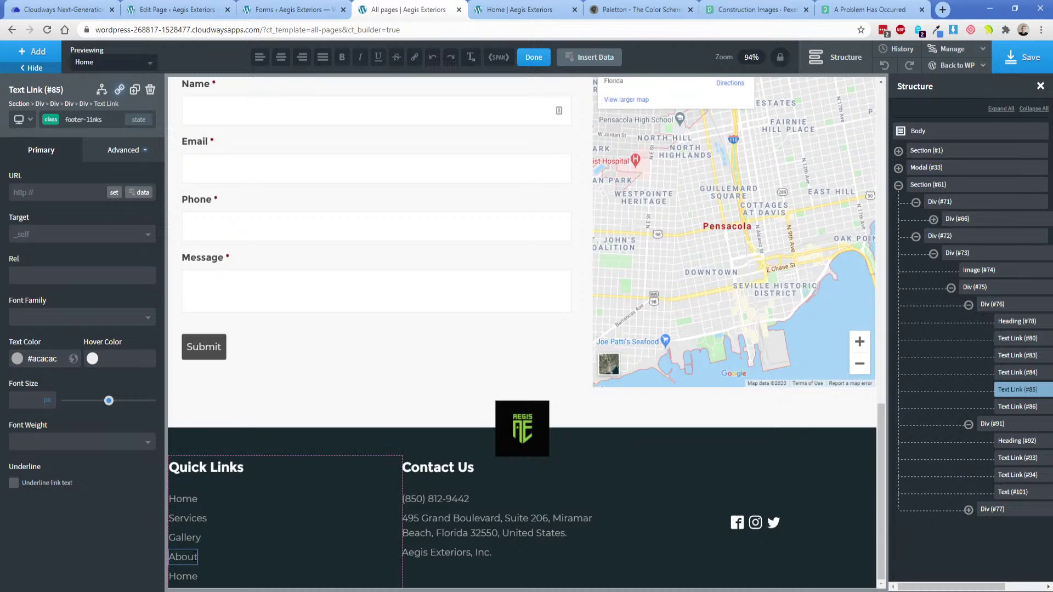
pyautogui.doubleClick(188, 576)
pyautogui.write('C')
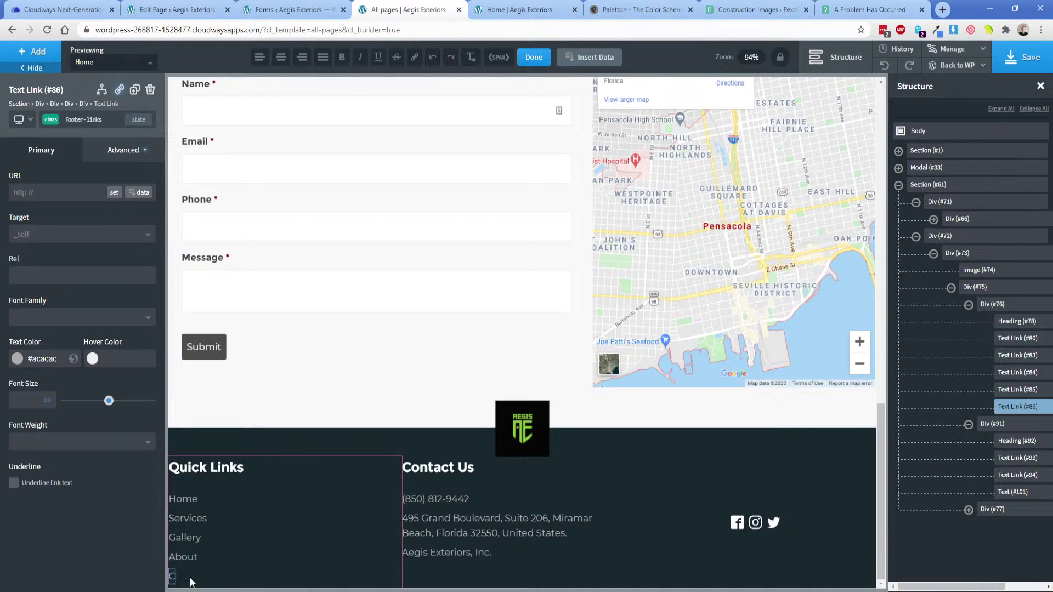
pyautogui.write('ontact')
pyautogui.click(287, 521)
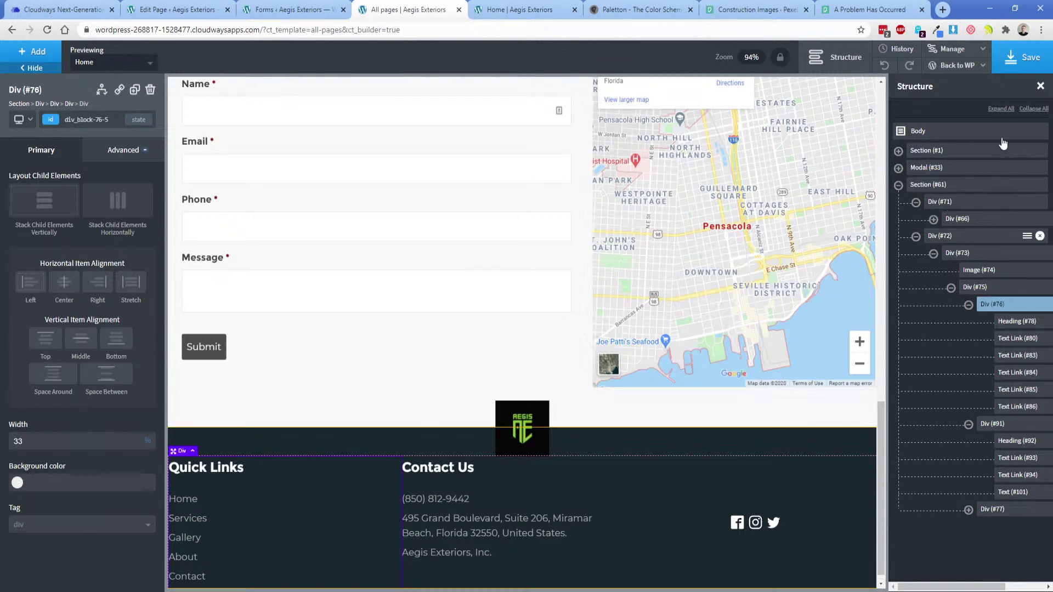
pyautogui.click(1013, 60)
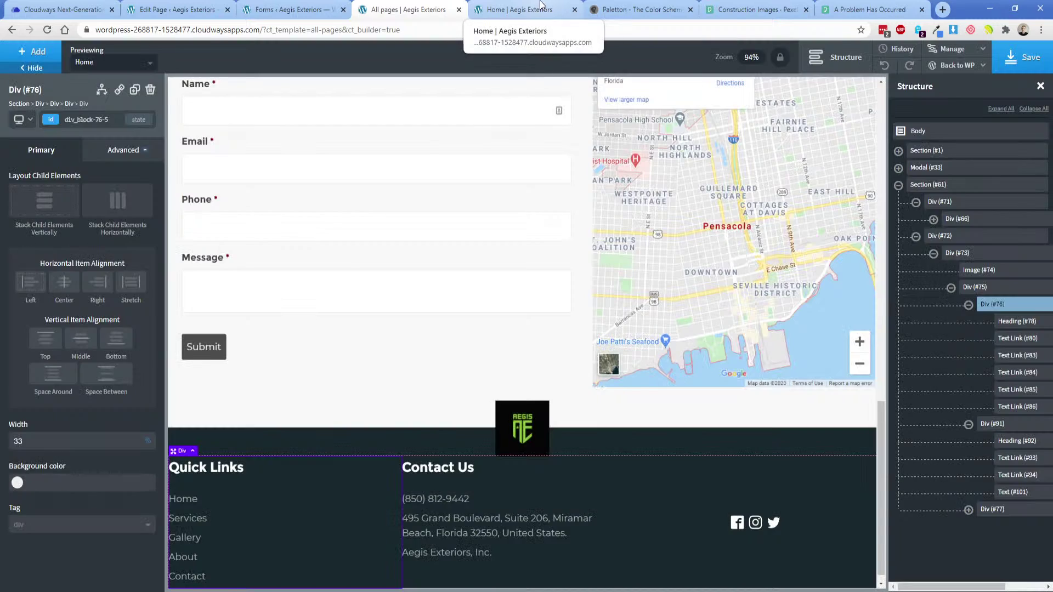
pyautogui.click(521, 10)
# Reload the live homepage to check the footer, then return to the builder editor.
pyautogui.click(47, 30)
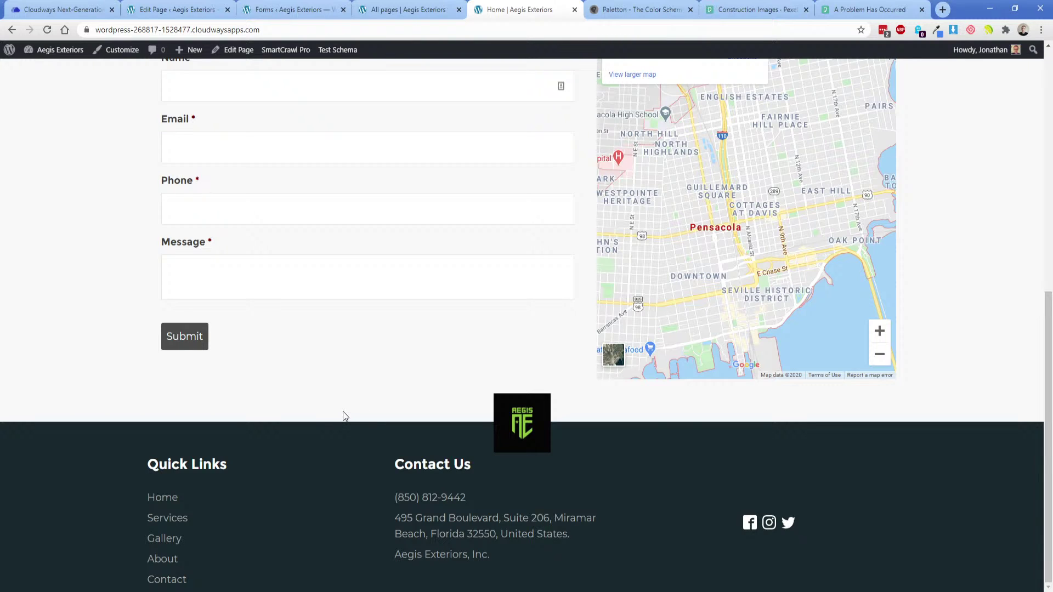
pyautogui.scroll(4, 357, 424)
pyautogui.scroll(-2, 392, 414)
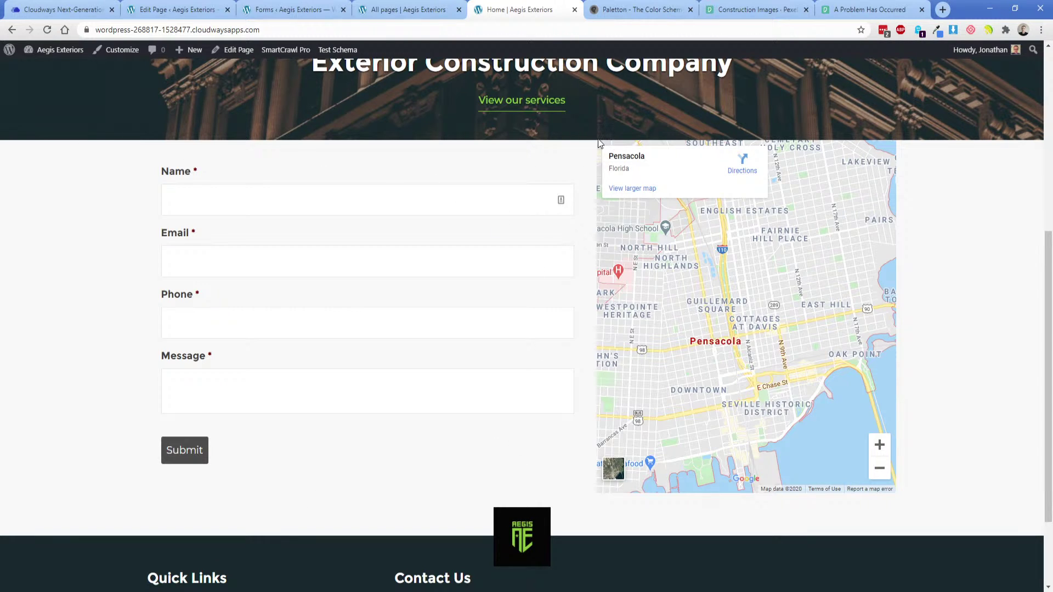
pyautogui.click(403, 11)
pyautogui.scroll(4, 350, 307)
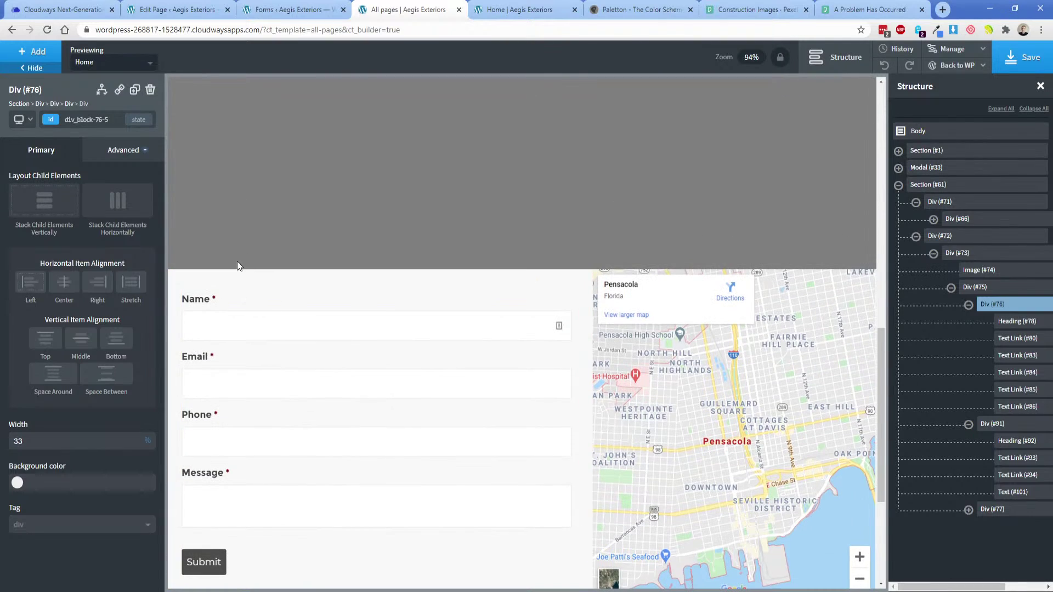
# Inspect the size and spacing settings of Div (#71), Div (#72) and Div (#73).
pyautogui.click(938, 203)
pyautogui.click(124, 150)
pyautogui.click(103, 217)
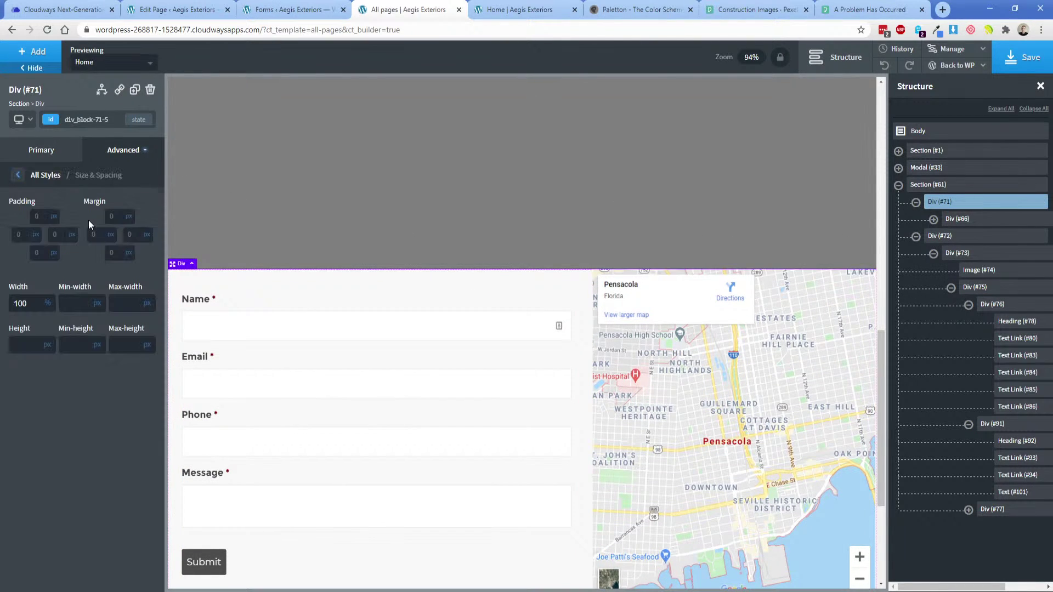
pyautogui.click(939, 237)
pyautogui.click(124, 150)
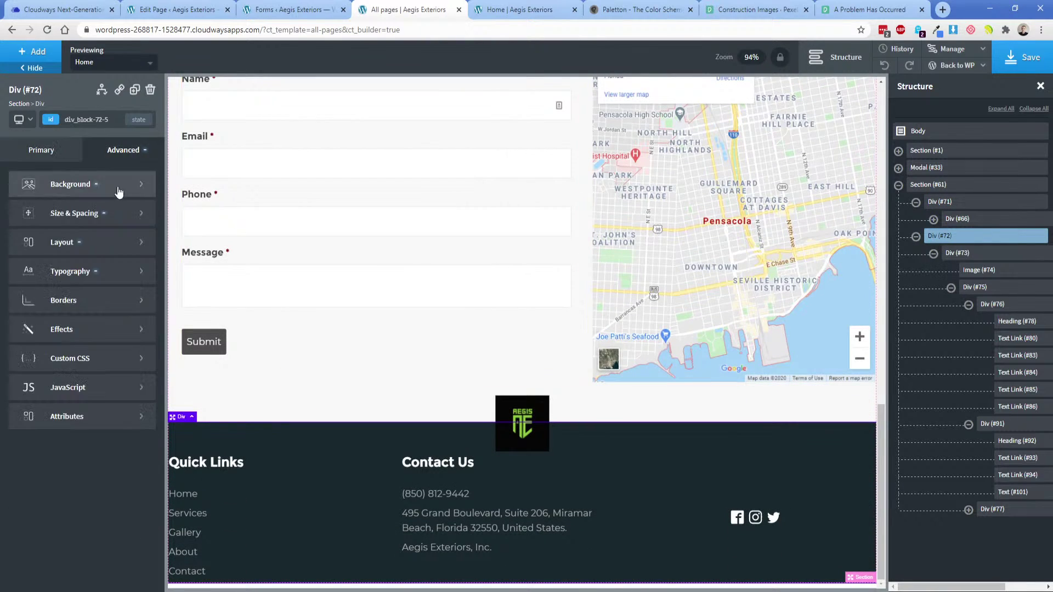
pyautogui.click(108, 205)
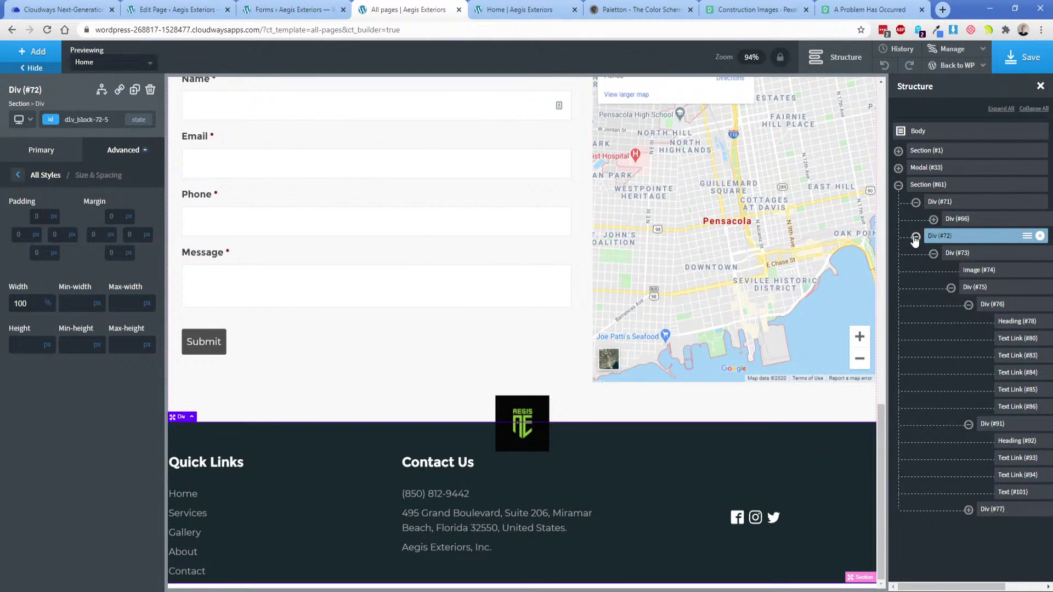
pyautogui.click(957, 253)
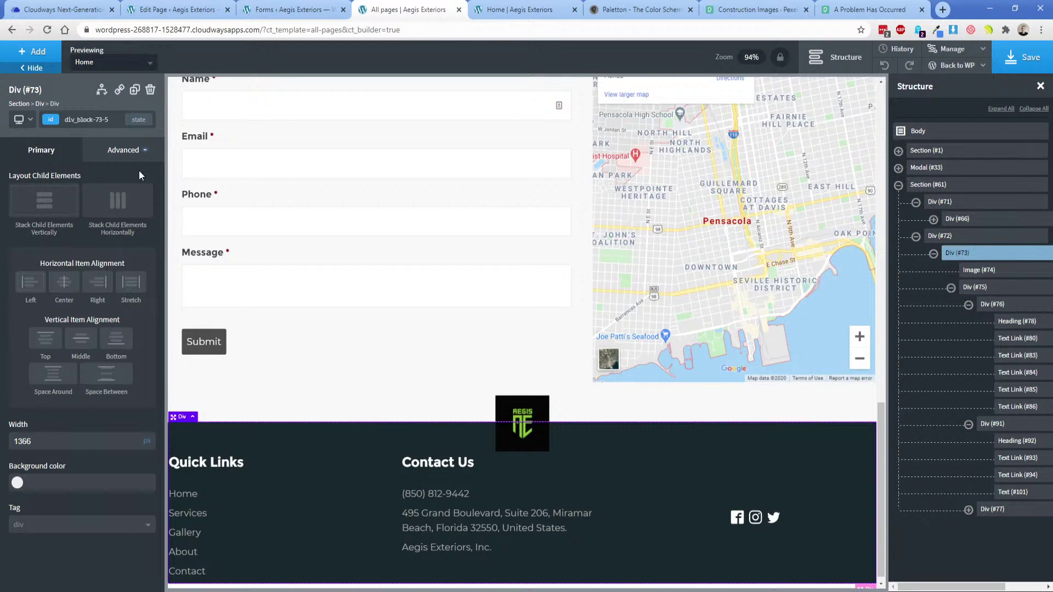
# Give the Div (#66) contact-form section 75 px top padding, save, and reload the live homepage.
pyautogui.click(957, 219)
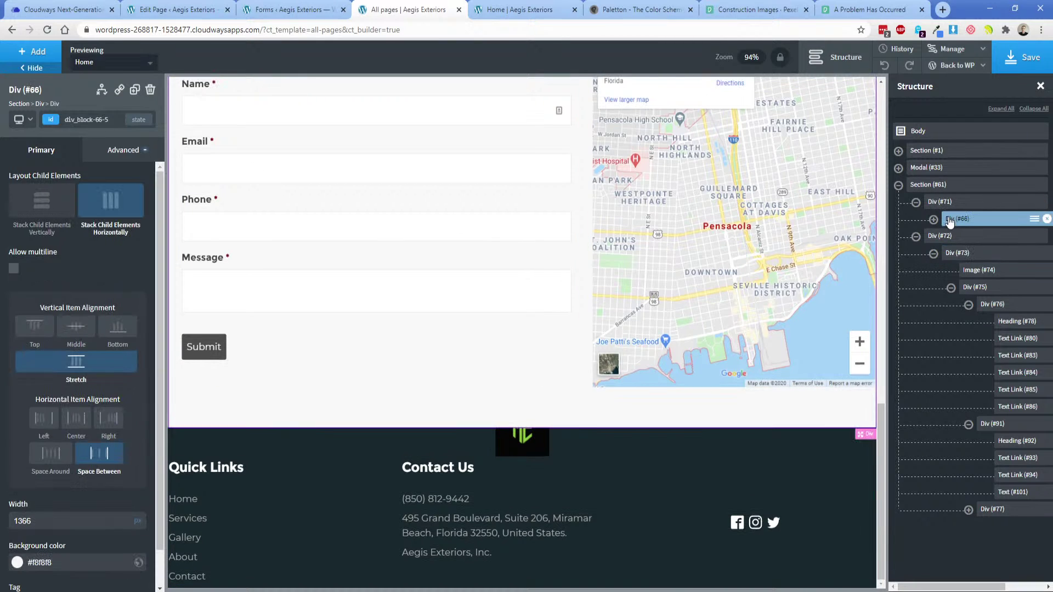
pyautogui.click(136, 158)
pyautogui.click(110, 212)
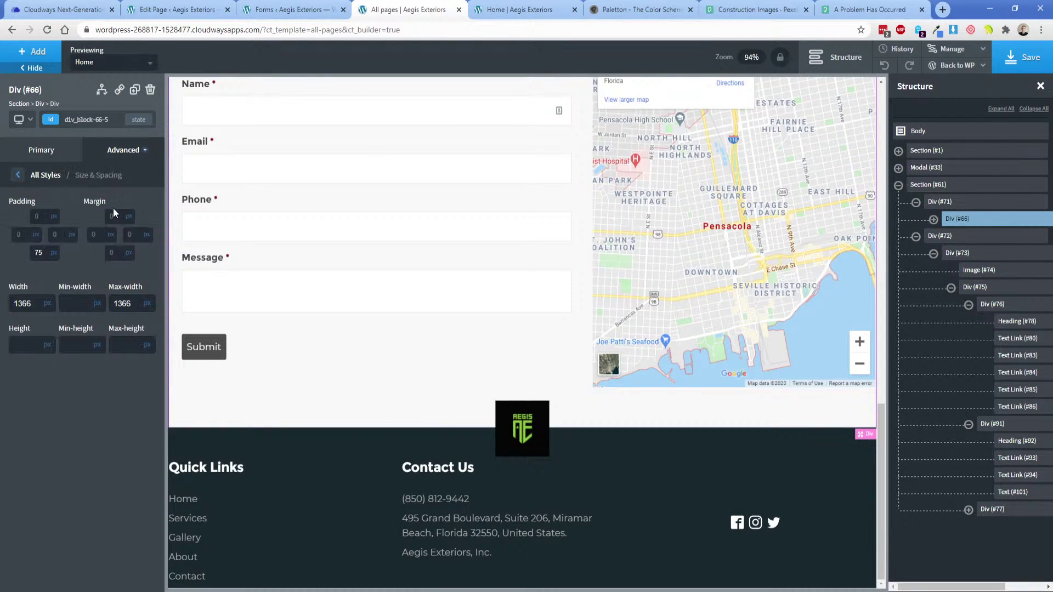
pyautogui.scroll(3, 696, 184)
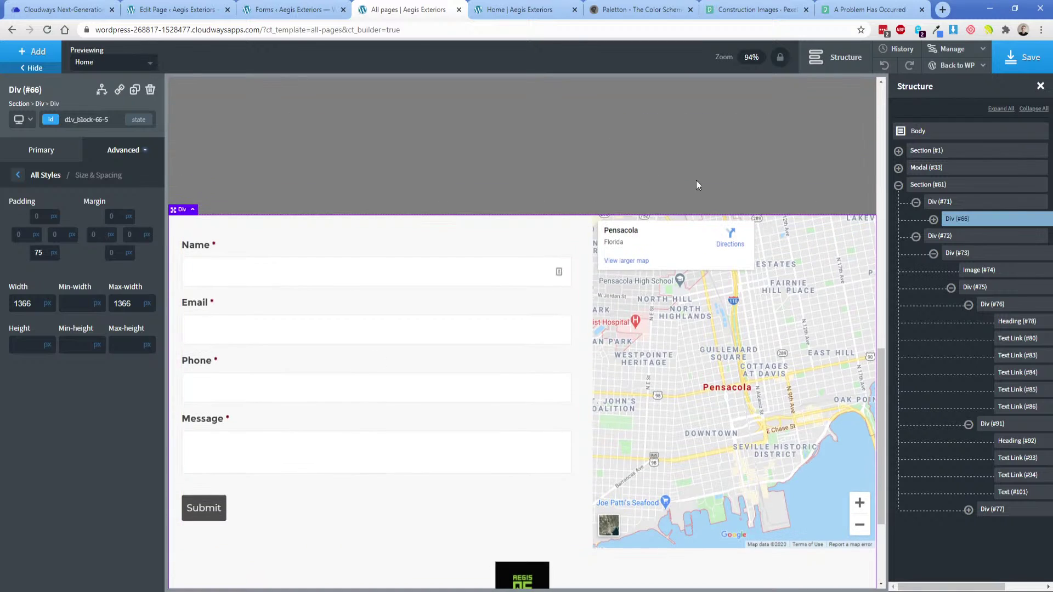
pyautogui.click(34, 216)
pyautogui.write('75')
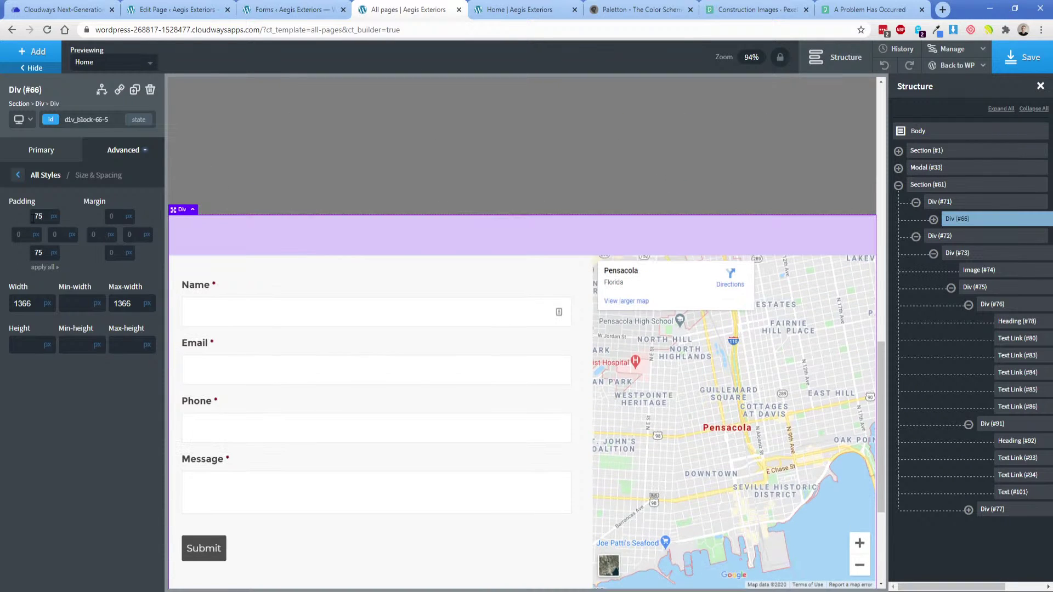
pyautogui.click(1020, 57)
pyautogui.click(516, 9)
pyautogui.press('F5')
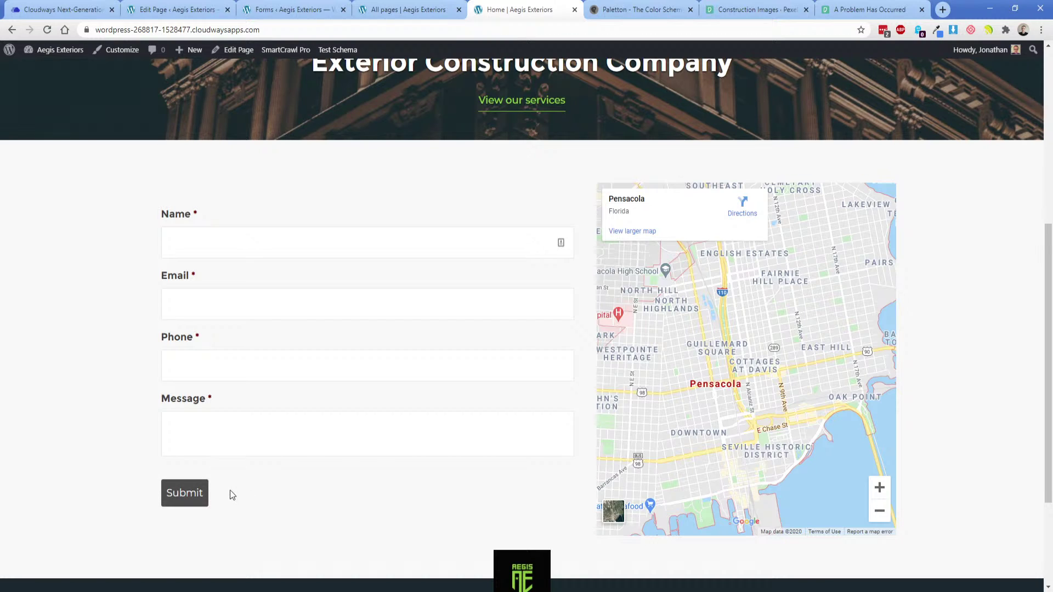
pyautogui.hotkey('alt', 'Tab')
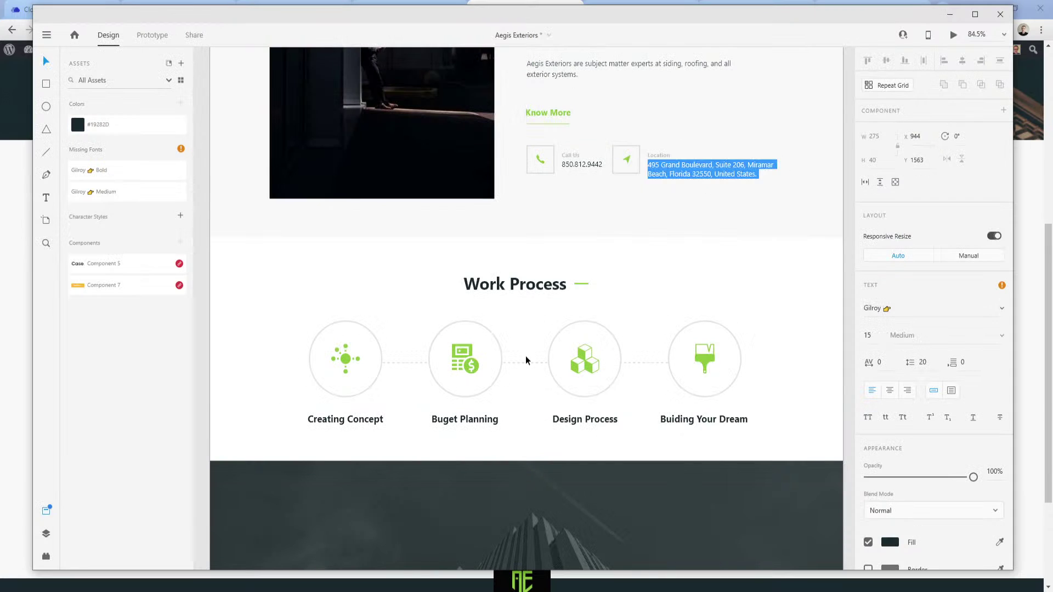
pyautogui.press('Escape')
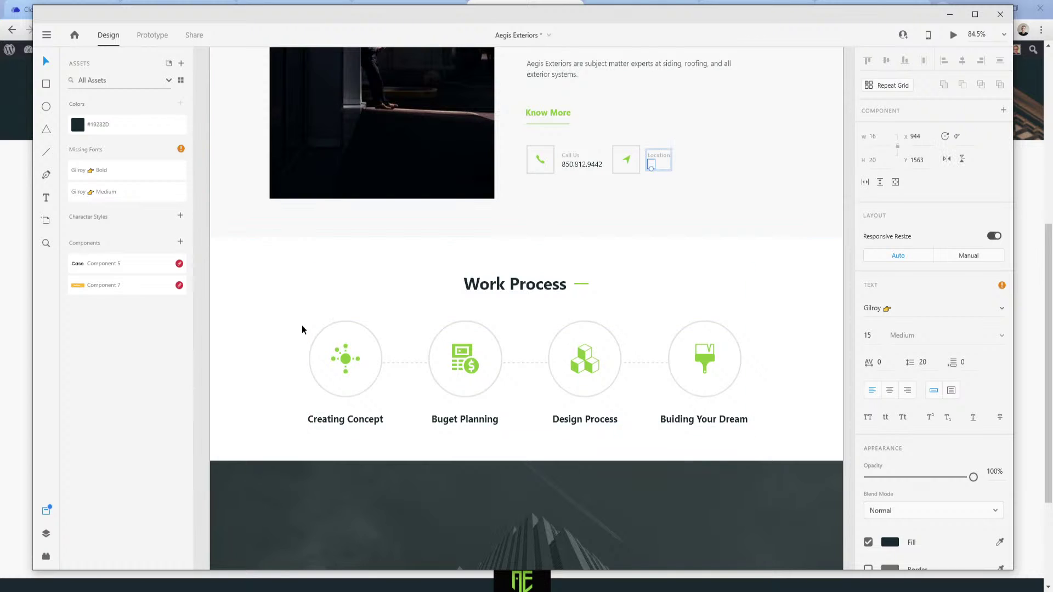
pyautogui.press('space')
pyautogui.moveTo(264, 379); pyautogui.dragTo(280, 117)
pyautogui.moveTo(284, 475); pyautogui.dragTo(279, 145)
pyautogui.moveTo(320, 425); pyautogui.dragTo(395, 25)
pyautogui.moveTo(407, 404); pyautogui.dragTo(327, 283)
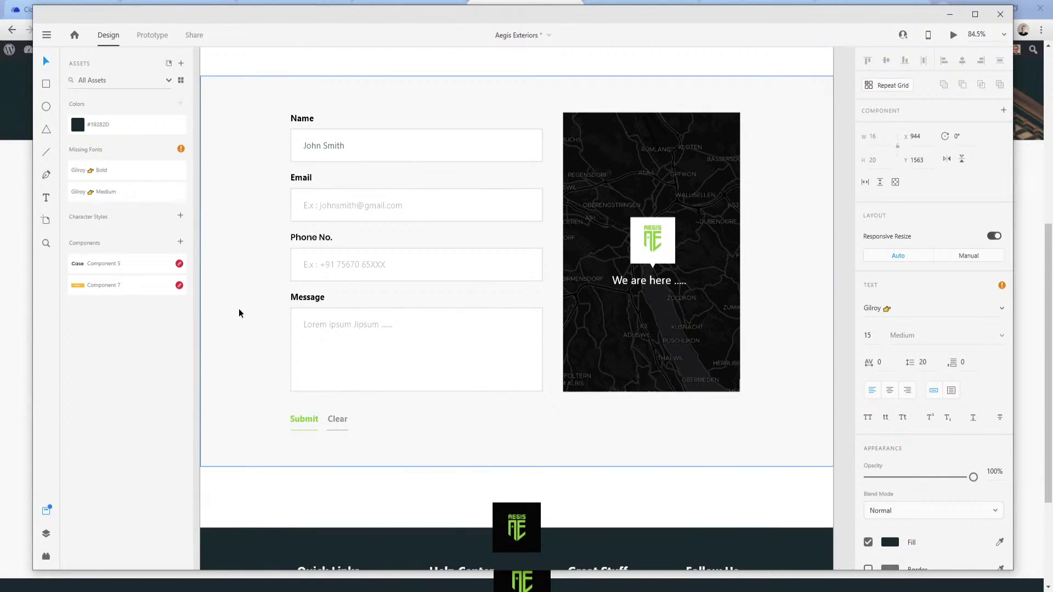
pyautogui.click(327, 209)
pyautogui.doubleClick(327, 209)
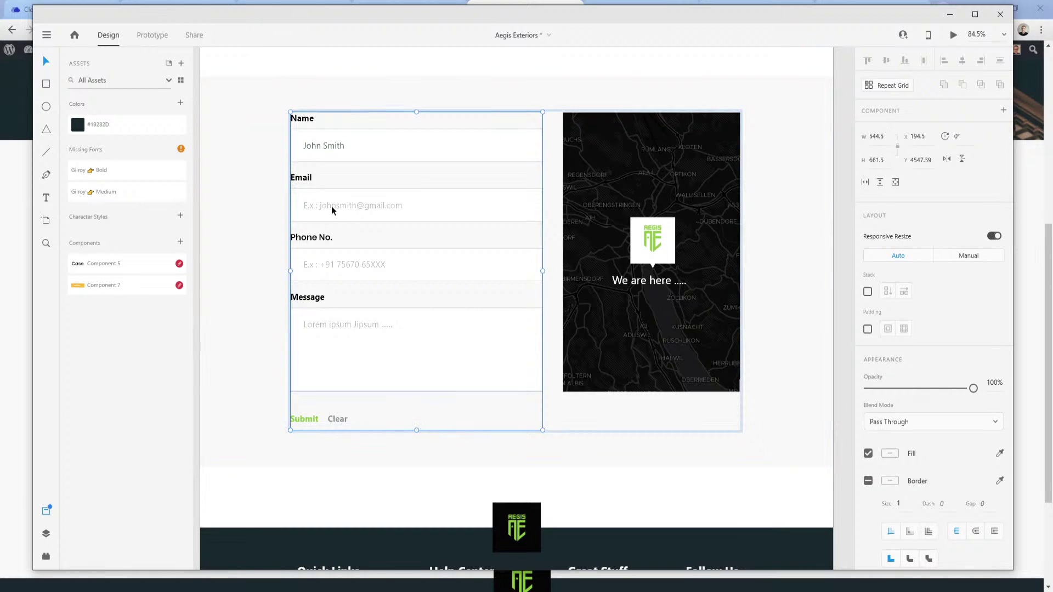
pyautogui.doubleClick(336, 207)
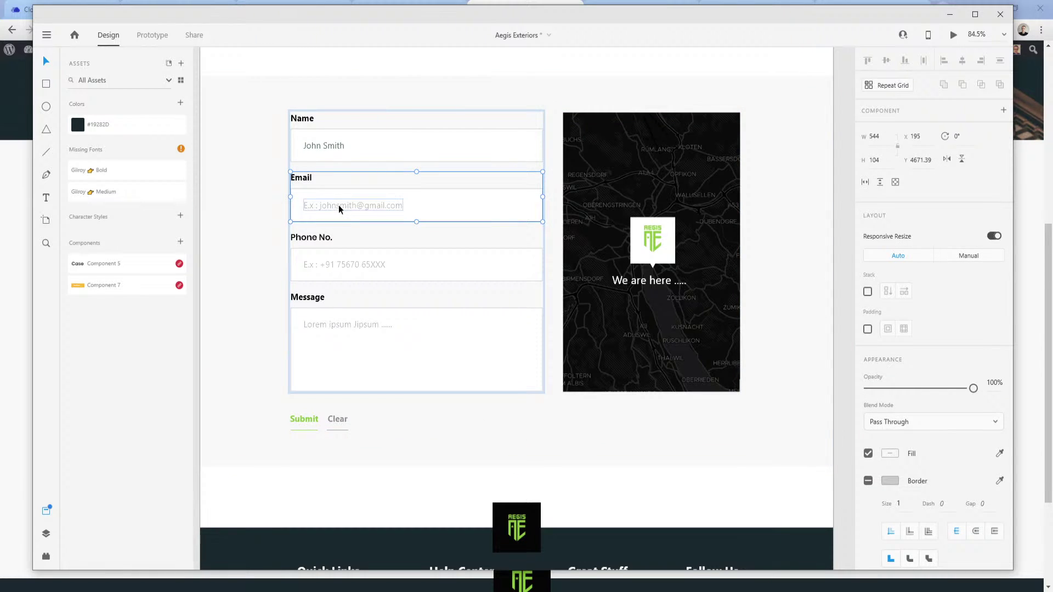
pyautogui.doubleClick(338, 205)
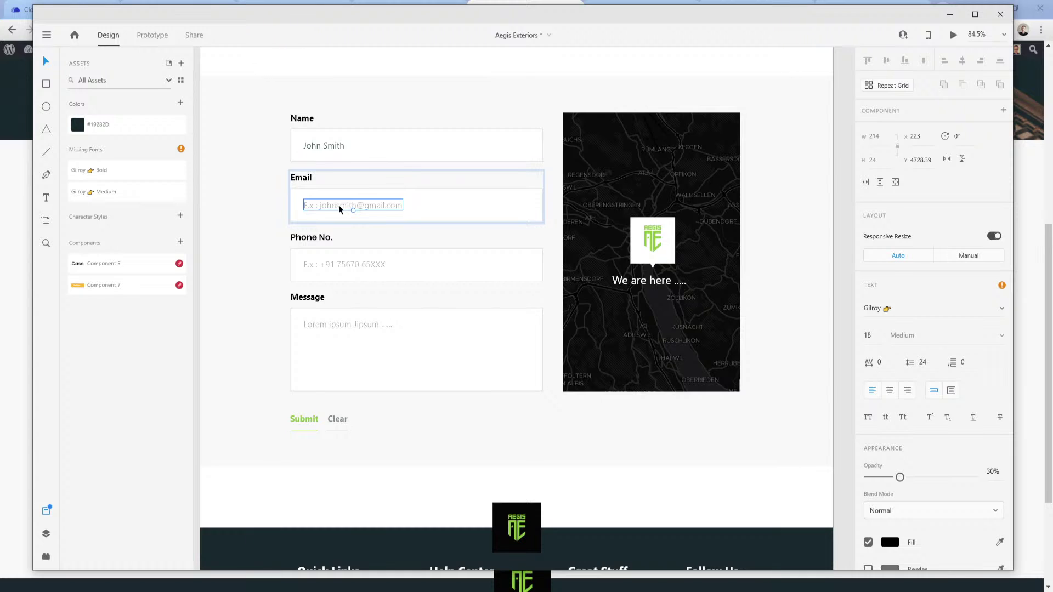
pyautogui.doubleClick(339, 205)
pyautogui.press('Escape')
pyautogui.scroll(-2, 891, 470)
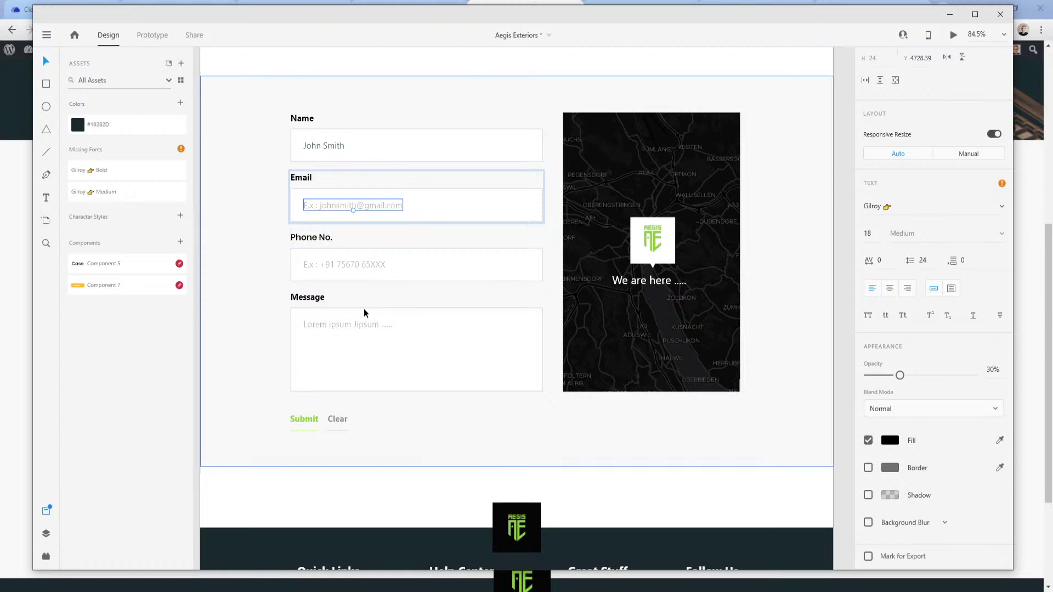
pyautogui.moveTo(282, 584)
pyautogui.click(235, 570)
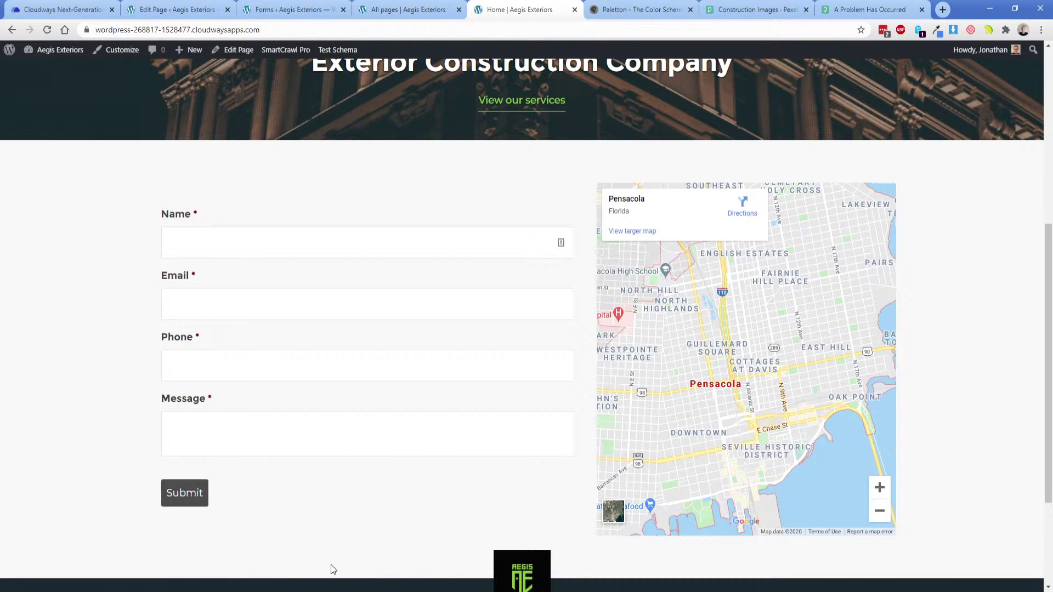
# Left-align the footer social icons within their parent Div (#77).
pyautogui.click(408, 9)
pyautogui.scroll(-3, 547, 419)
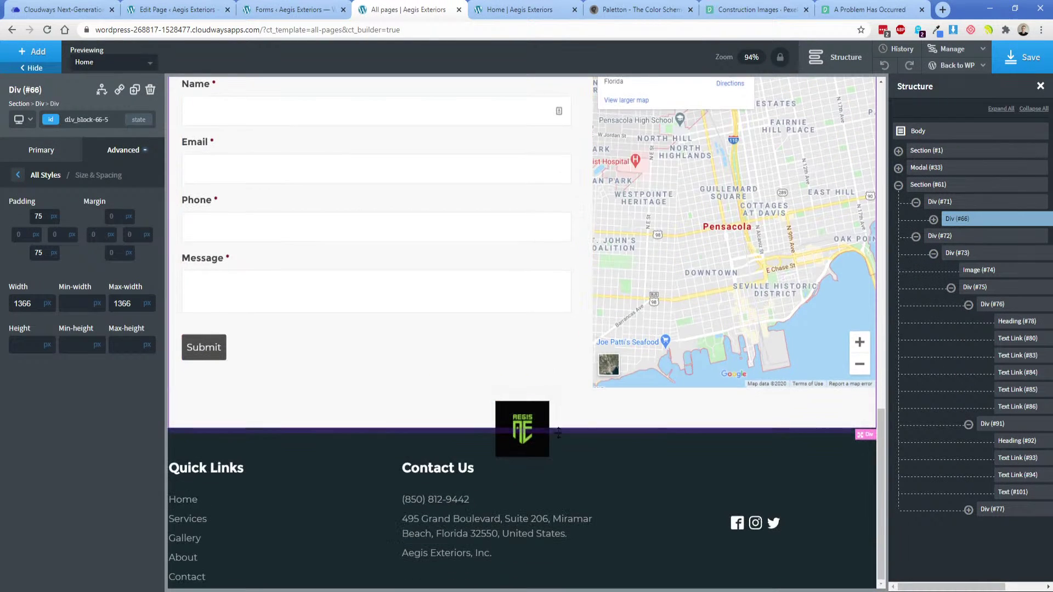
pyautogui.click(756, 524)
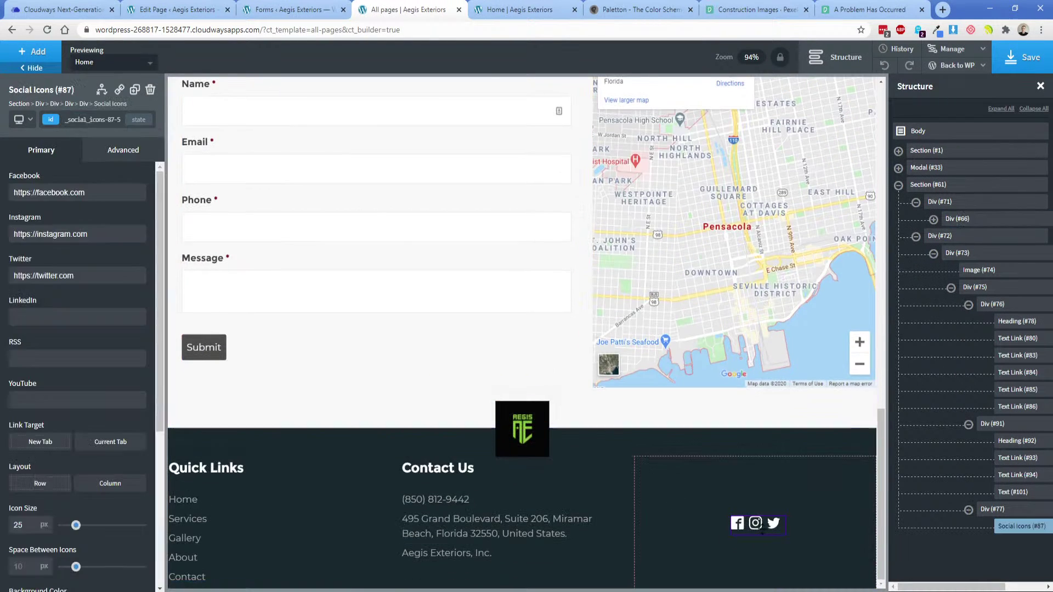
pyautogui.click(652, 554)
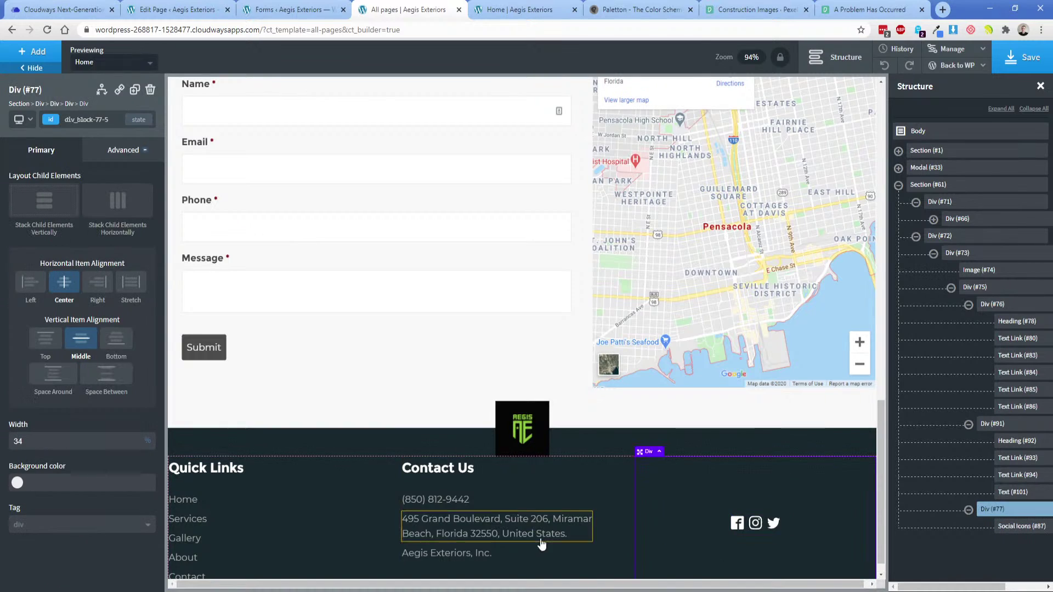
pyautogui.click(36, 288)
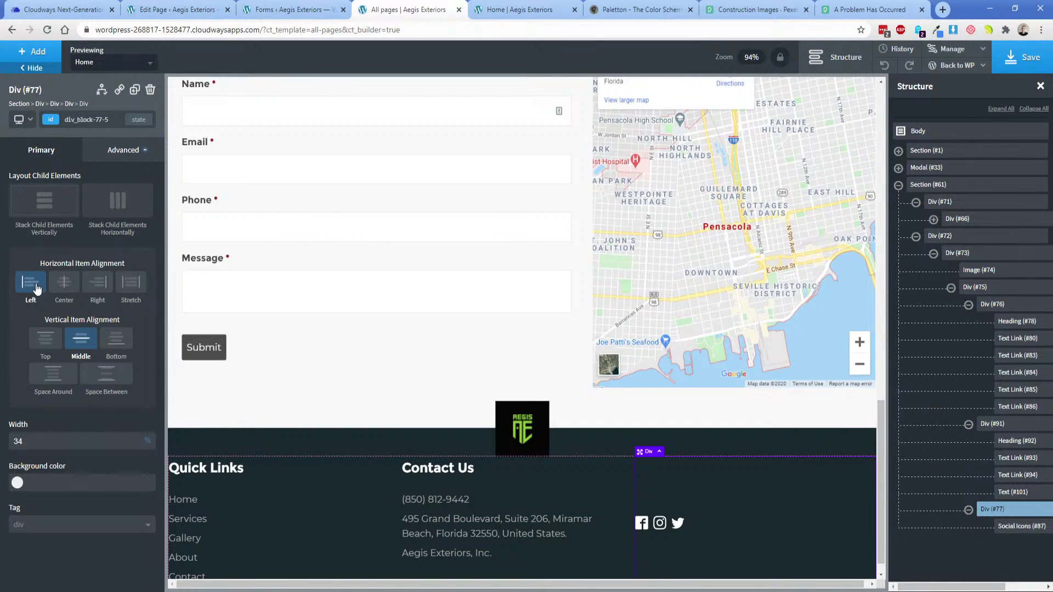
# Stack the social icons in a column 16 px apart, centred in Div (#77).
pyautogui.click(674, 537)
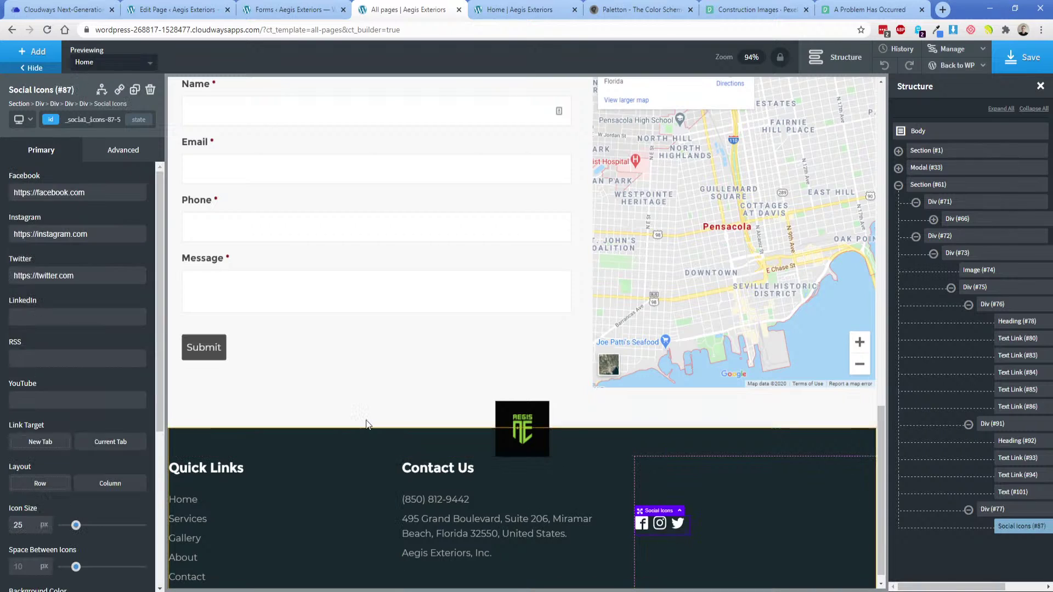
pyautogui.scroll(-3, 74, 407)
pyautogui.click(115, 317)
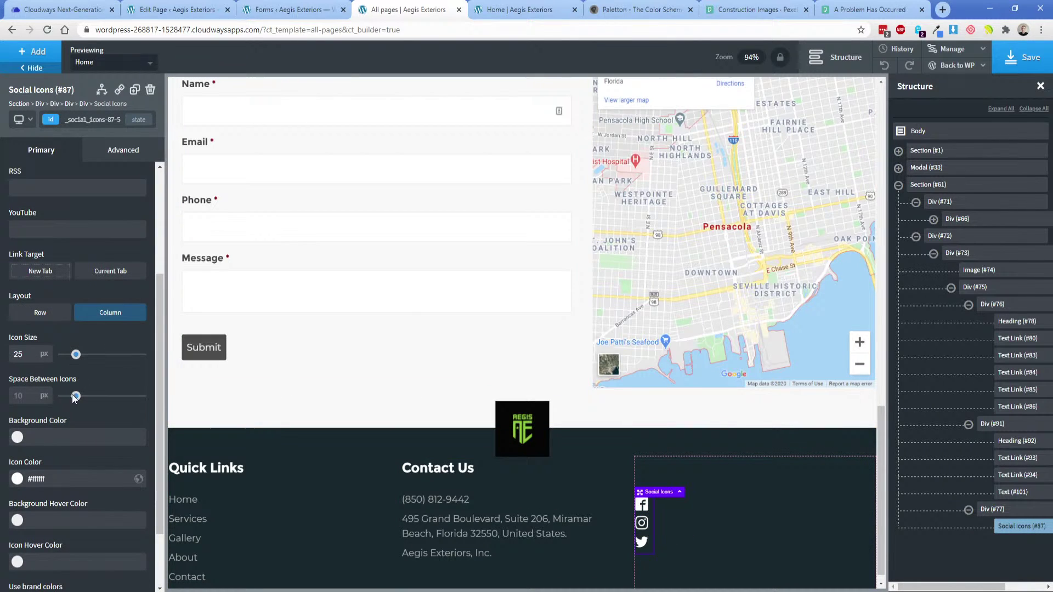
pyautogui.moveTo(76, 396); pyautogui.dragTo(84, 397)
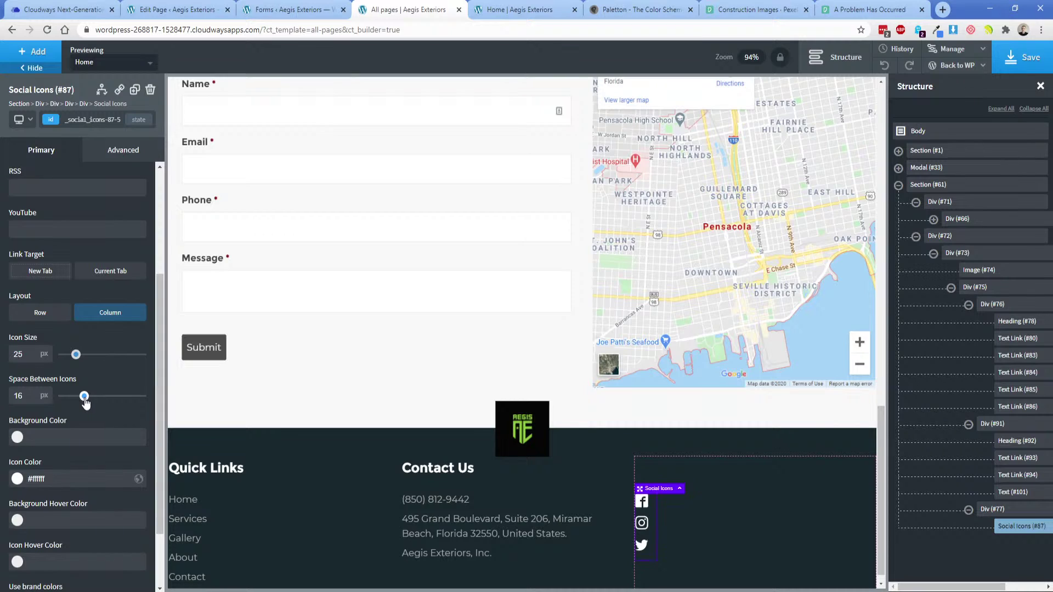
pyautogui.click(770, 551)
pyautogui.click(64, 283)
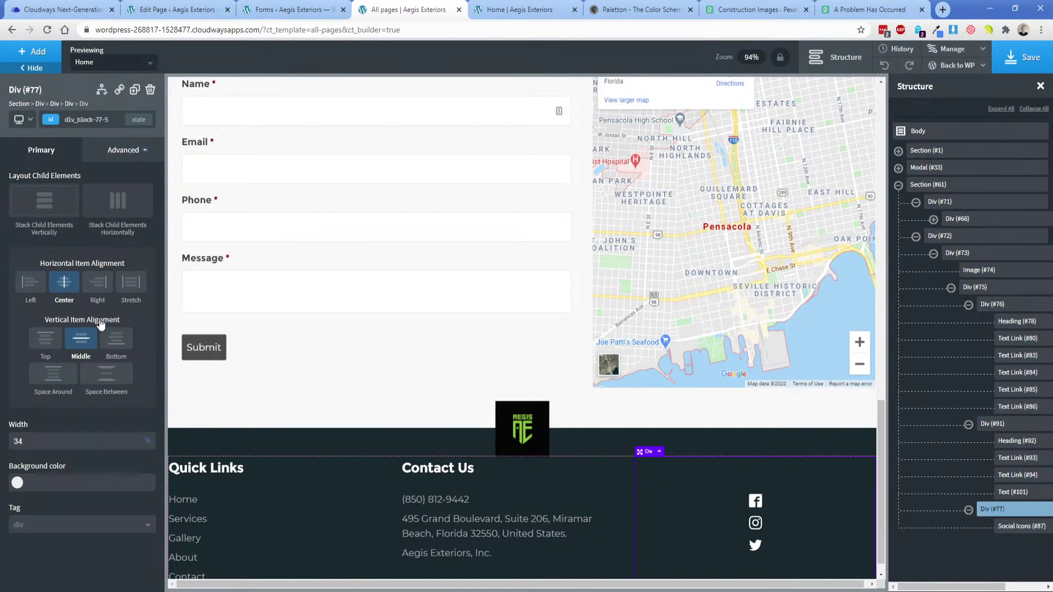
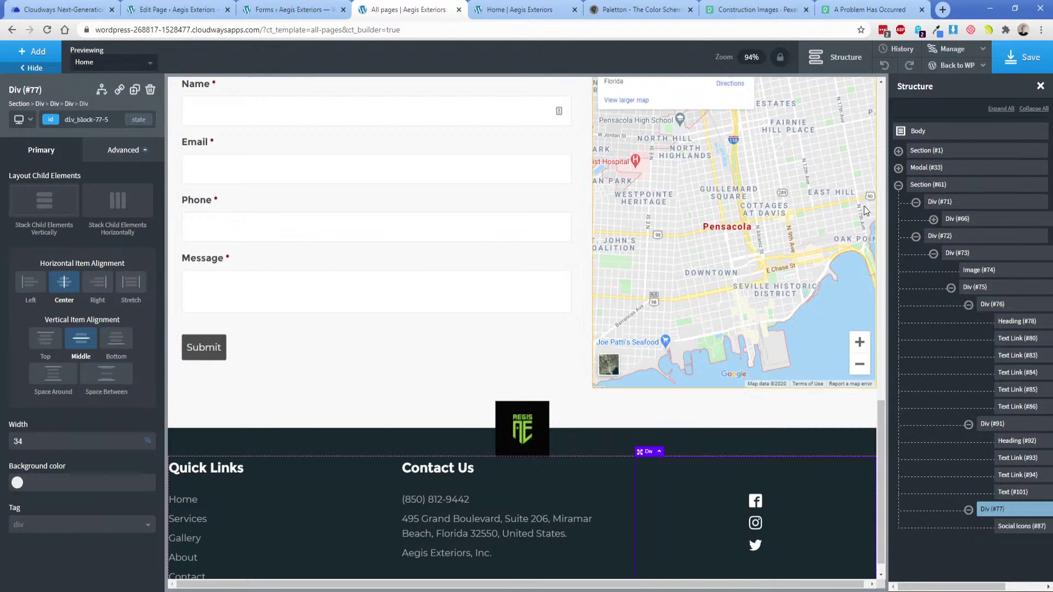
# Prepend 'University of west florida, ' to the Google Maps element's Address.
pyautogui.click(778, 261)
pyautogui.scroll(1, 777, 261)
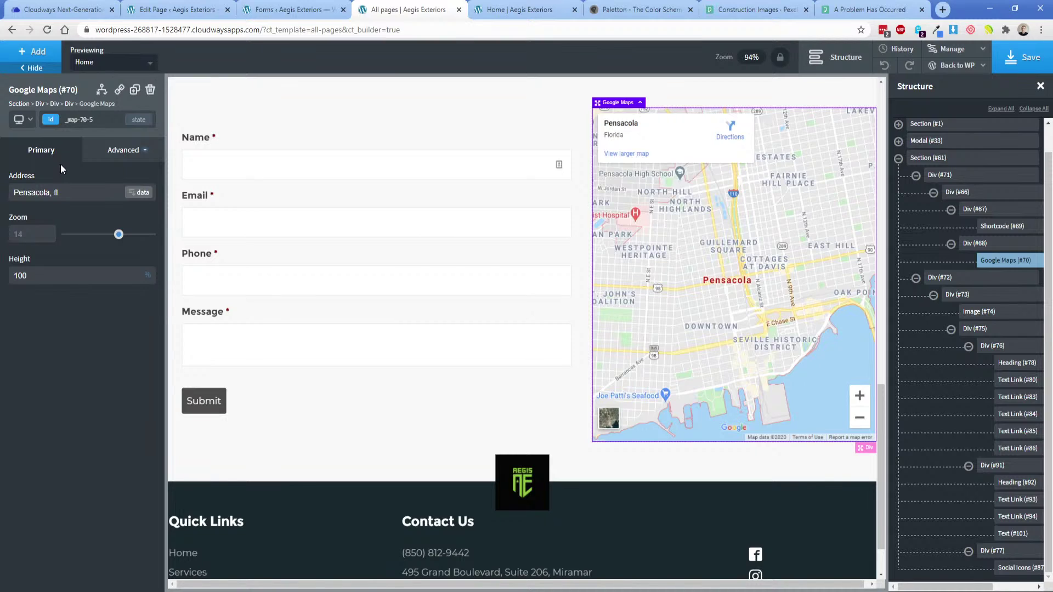
pyautogui.write('University of')
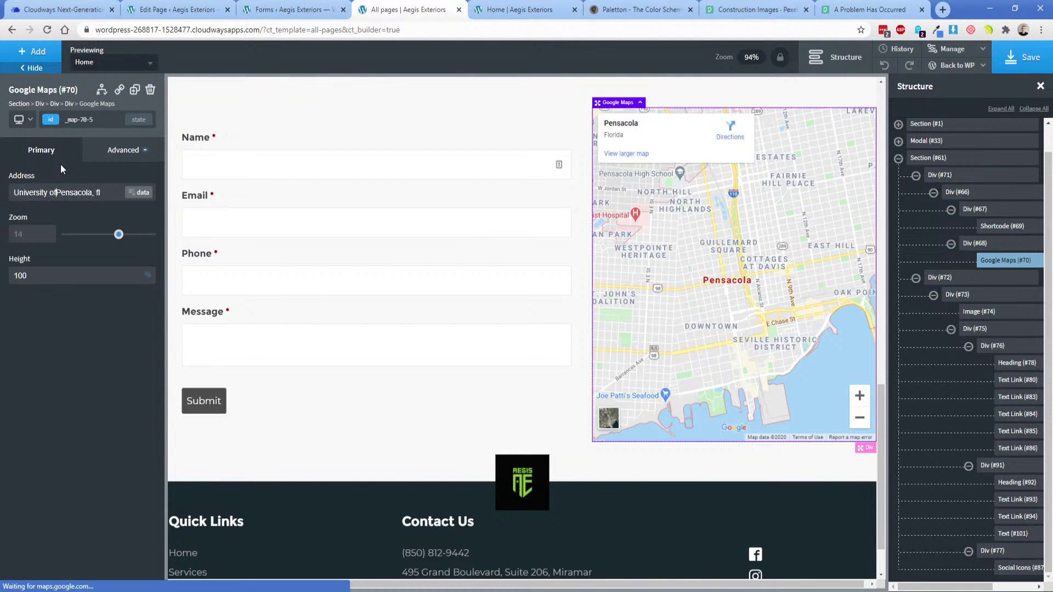
pyautogui.write(' west florida,')
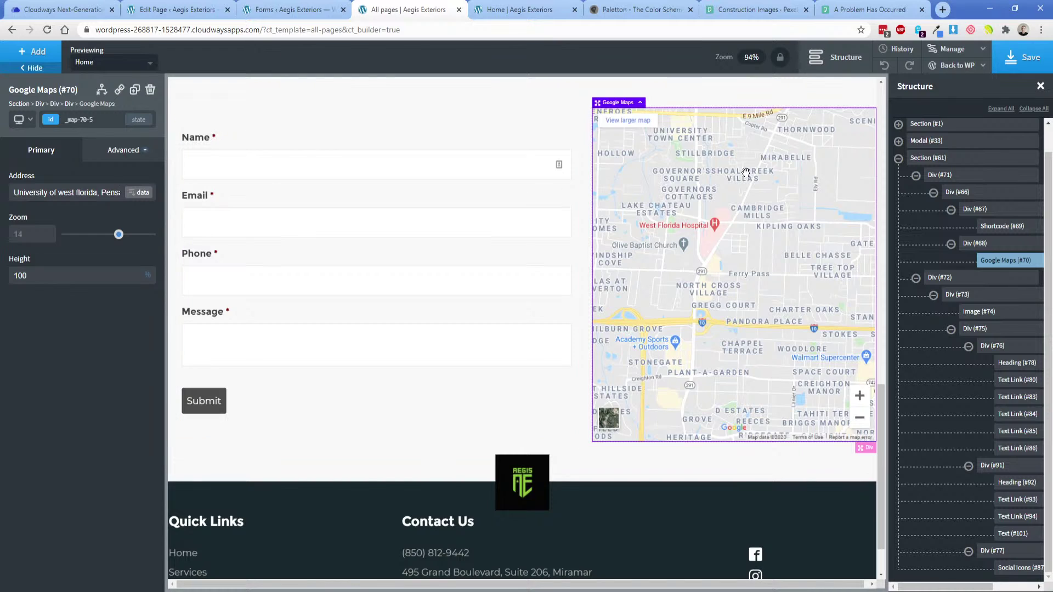
# Save the page and reload the live home page to check the updated map.
pyautogui.click(1022, 57)
pyautogui.click(518, 9)
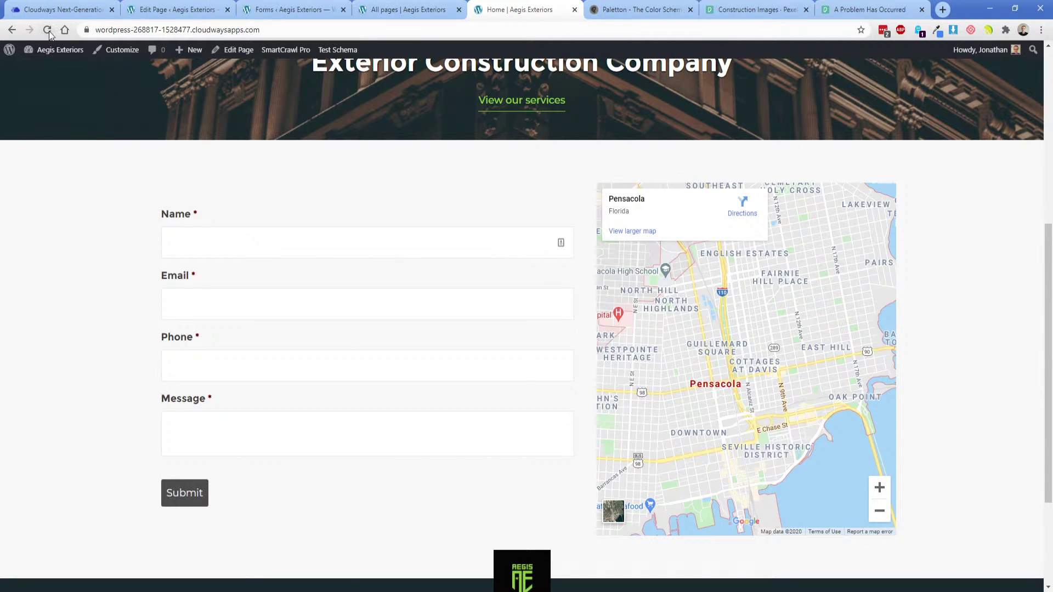
pyautogui.press('F5')
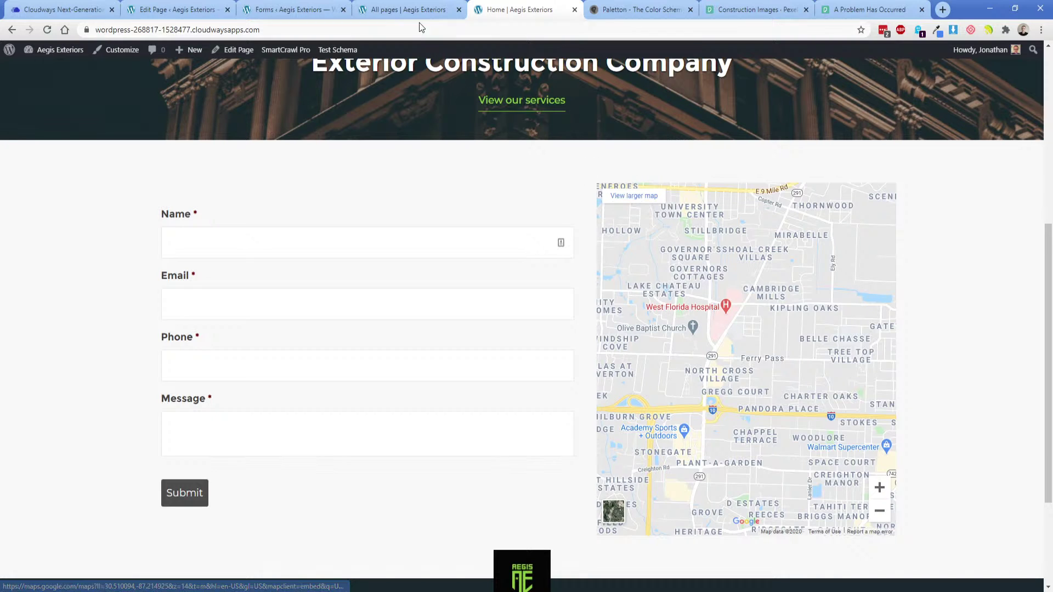
pyautogui.click(408, 9)
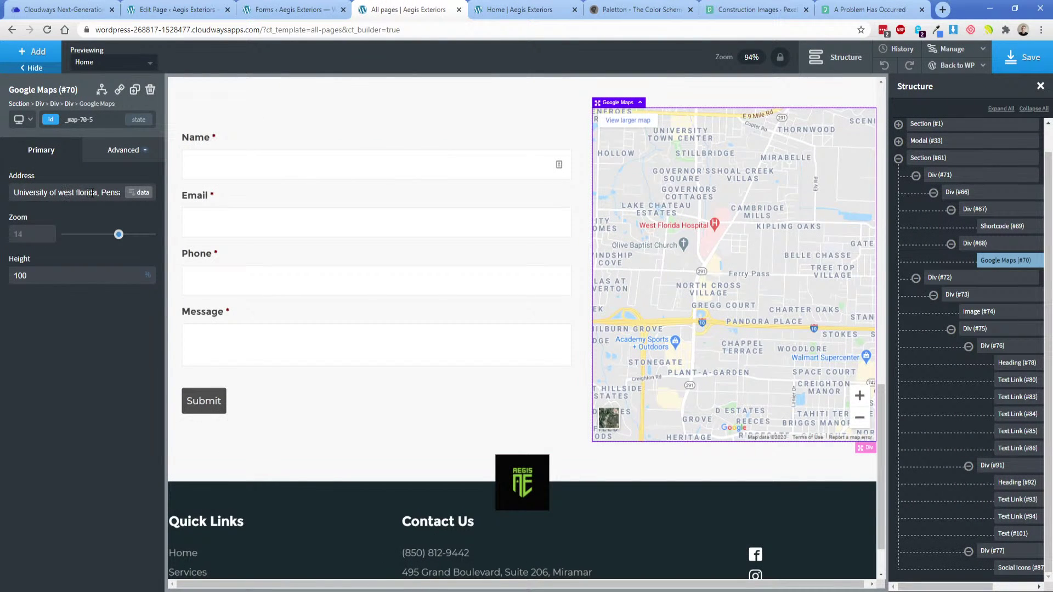
pyautogui.click(515, 10)
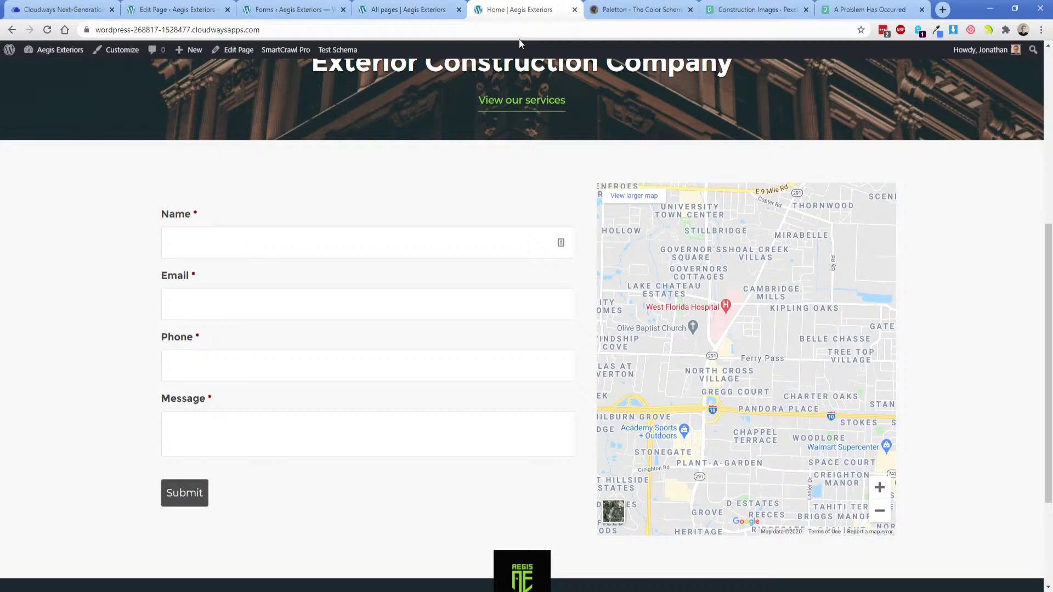
# In full Google Maps, open the second University of West Florida result and copy its address.
pyautogui.click(619, 198)
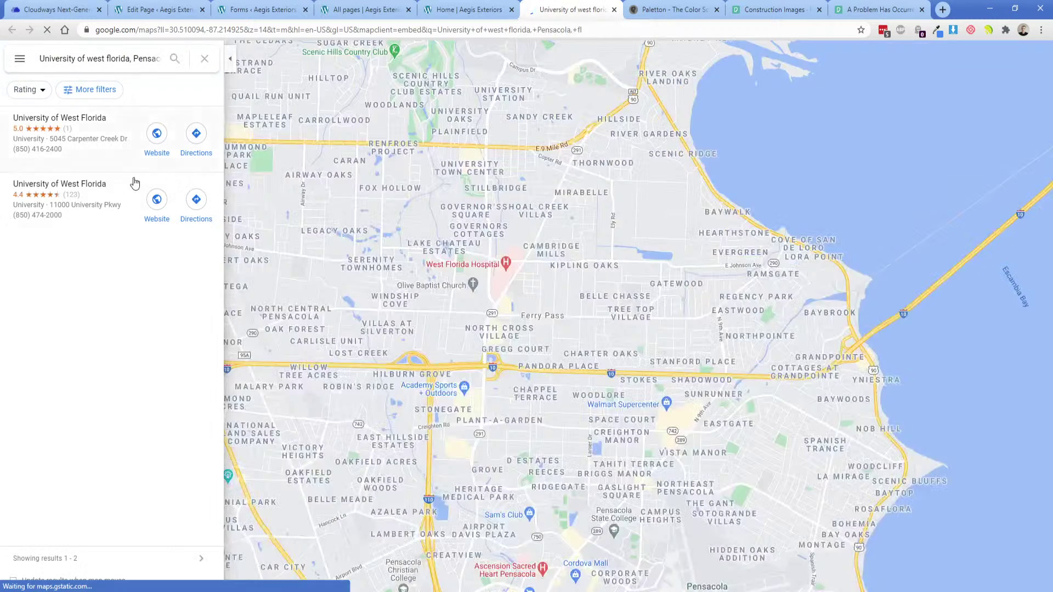
pyautogui.click(90, 167)
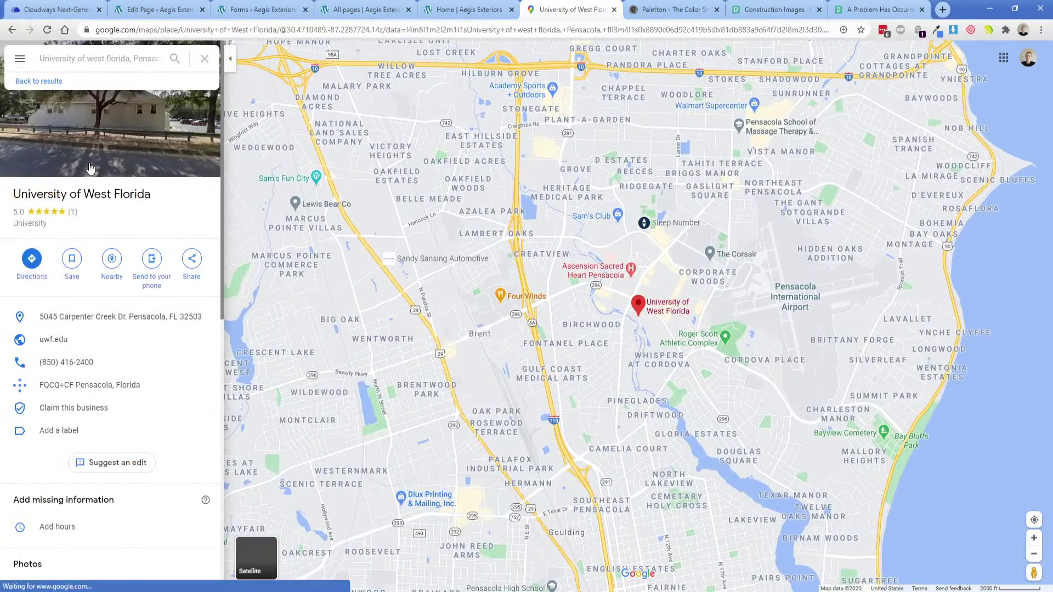
pyautogui.click(38, 81)
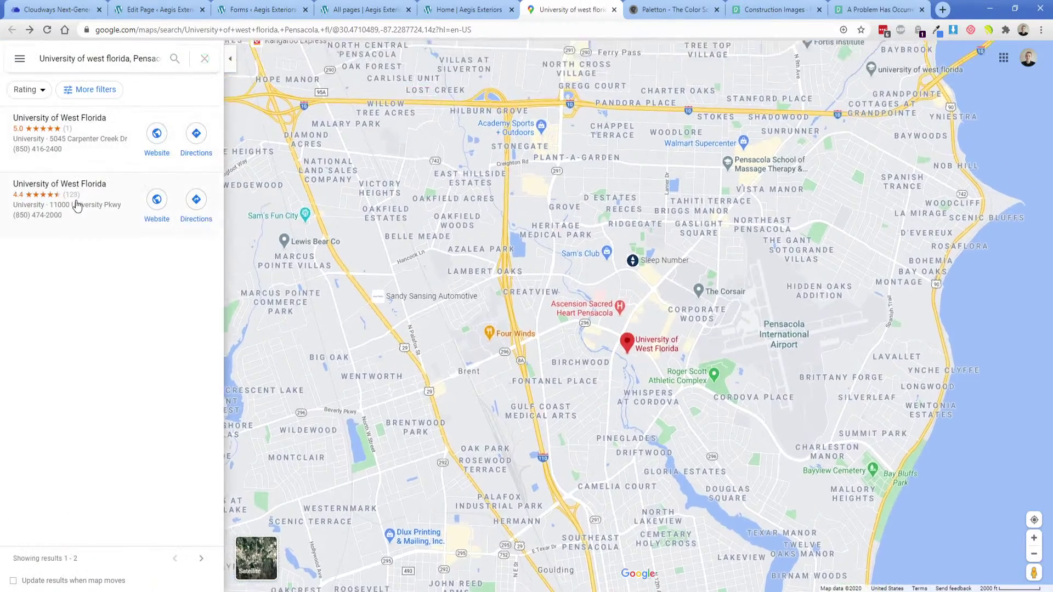
pyautogui.click(77, 205)
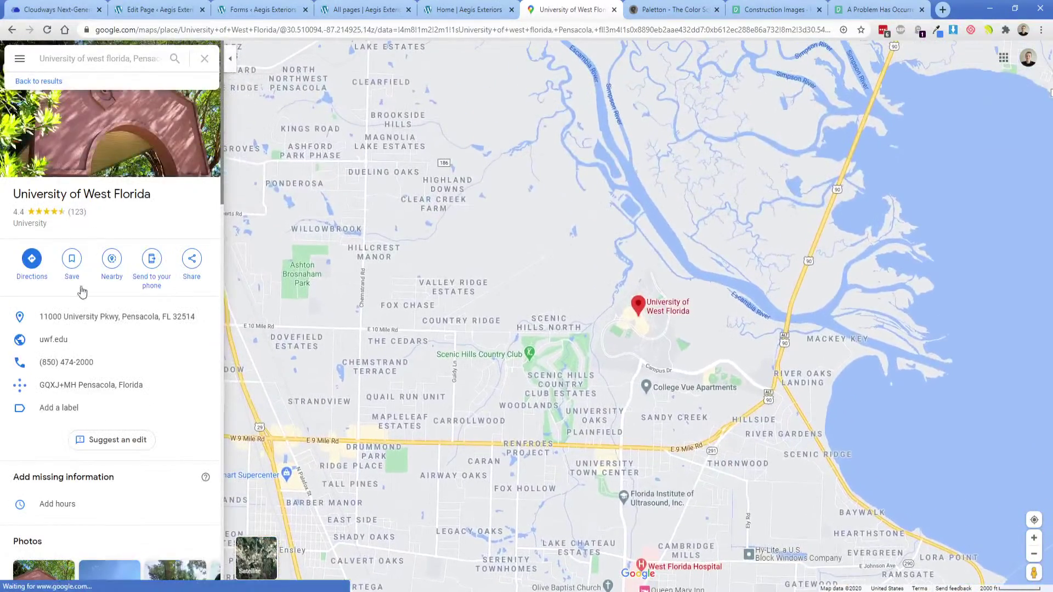
pyautogui.click(203, 317)
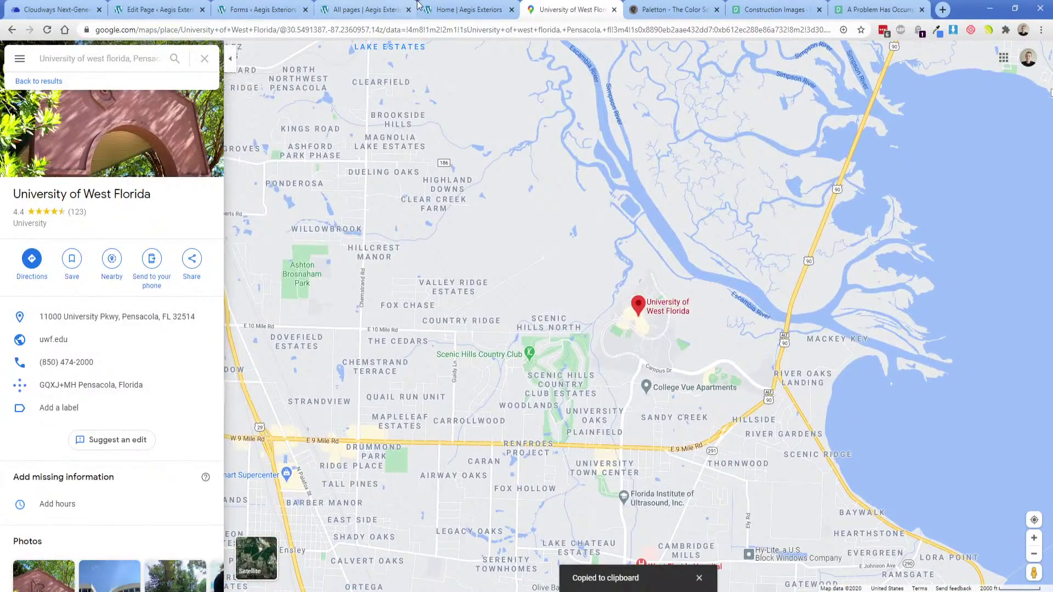
pyautogui.click(466, 9)
pyautogui.click(359, 9)
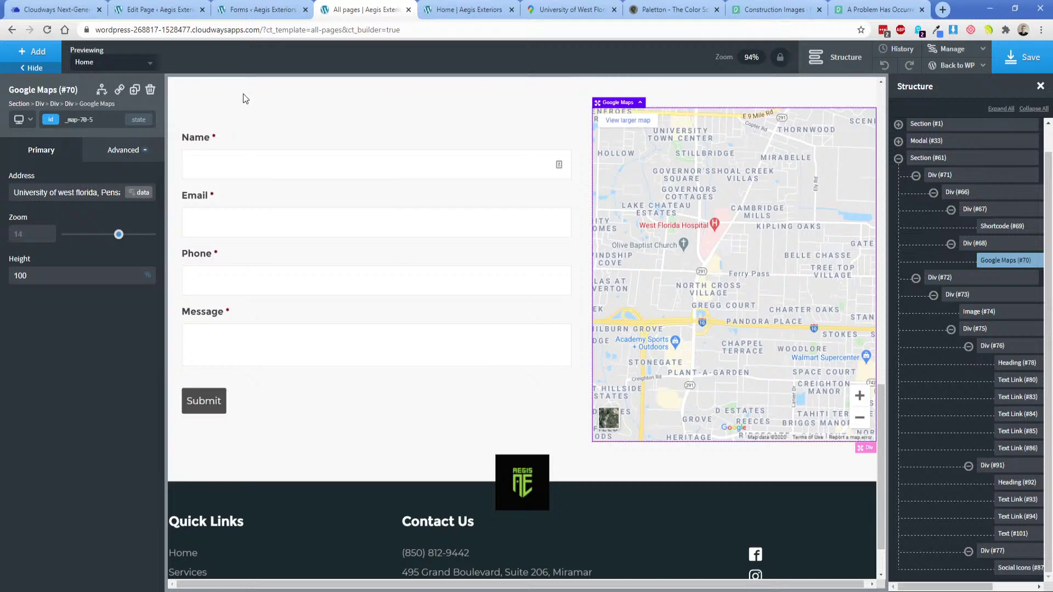
# Replace the map Address with the copied campus address, delete leftover 'Pensacola, fl', and save.
pyautogui.click(99, 193)
pyautogui.hotkey('ctrl', 'a')
pyautogui.hotkey('ctrl', 'v')
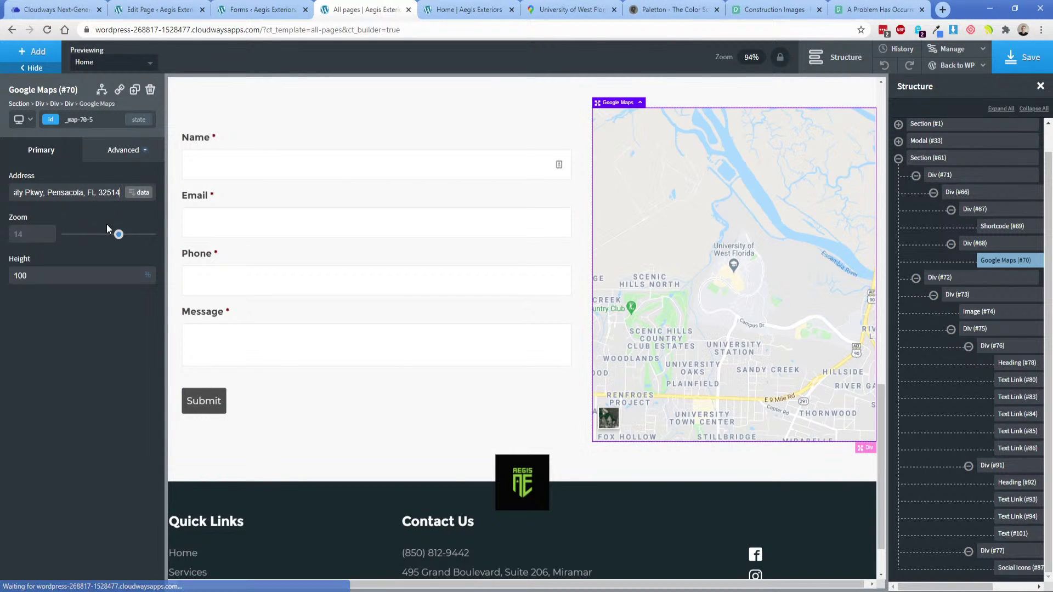
pyautogui.hotkey('ctrl', 'shift', 'Right')
pyautogui.hotkey('ctrl', 'shift', 'Right')
pyautogui.hotkey('ctrl', 'shift', 'Right')
pyautogui.press('BackSpace')
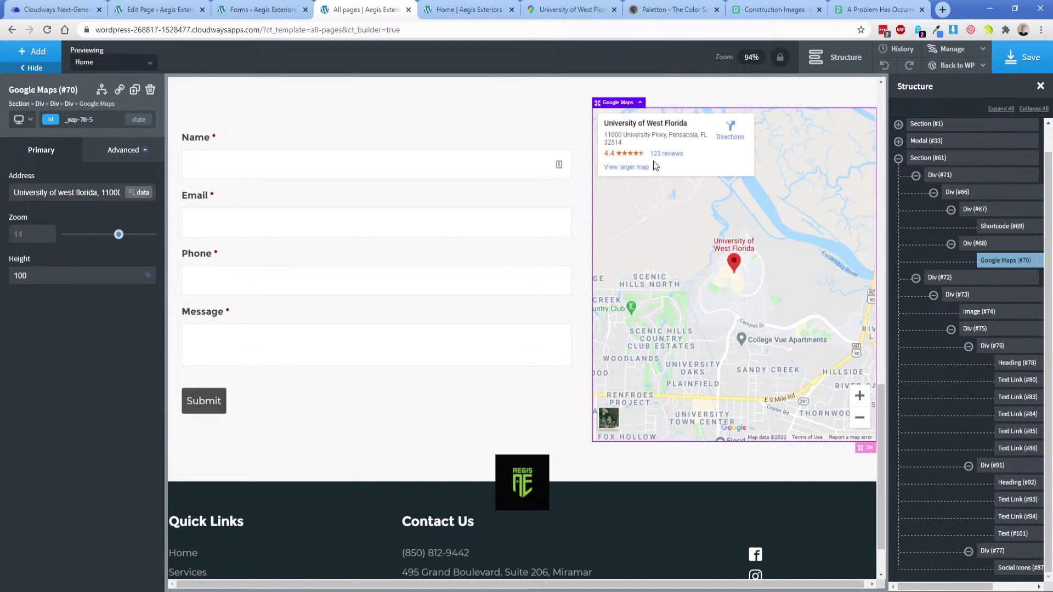
pyautogui.click(1020, 57)
# Reload the live page, confirm the map pin, and note the Name field lacks a placeholder.
pyautogui.click(472, 9)
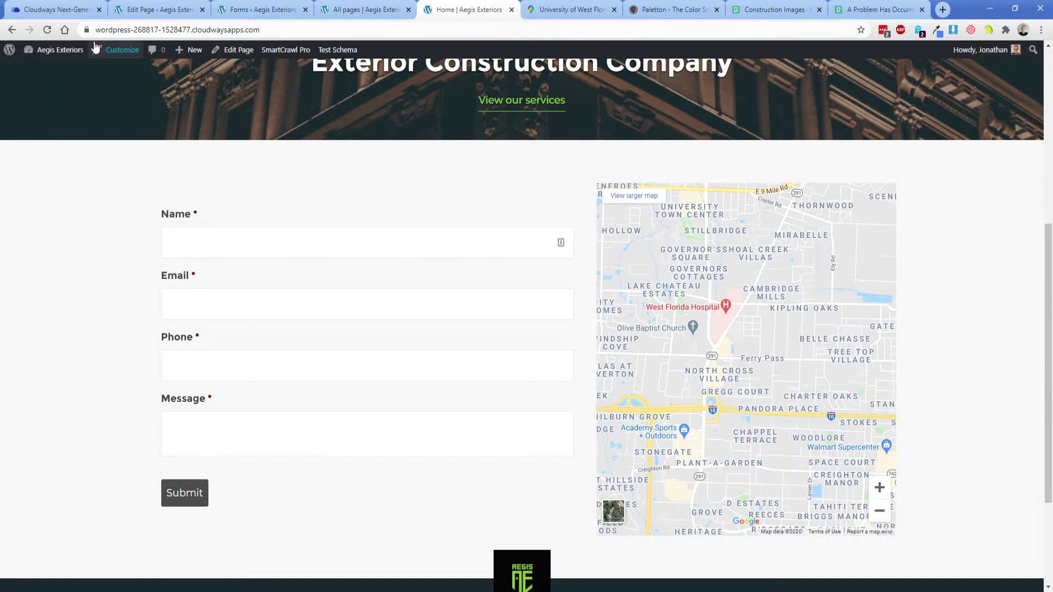
pyautogui.click(47, 29)
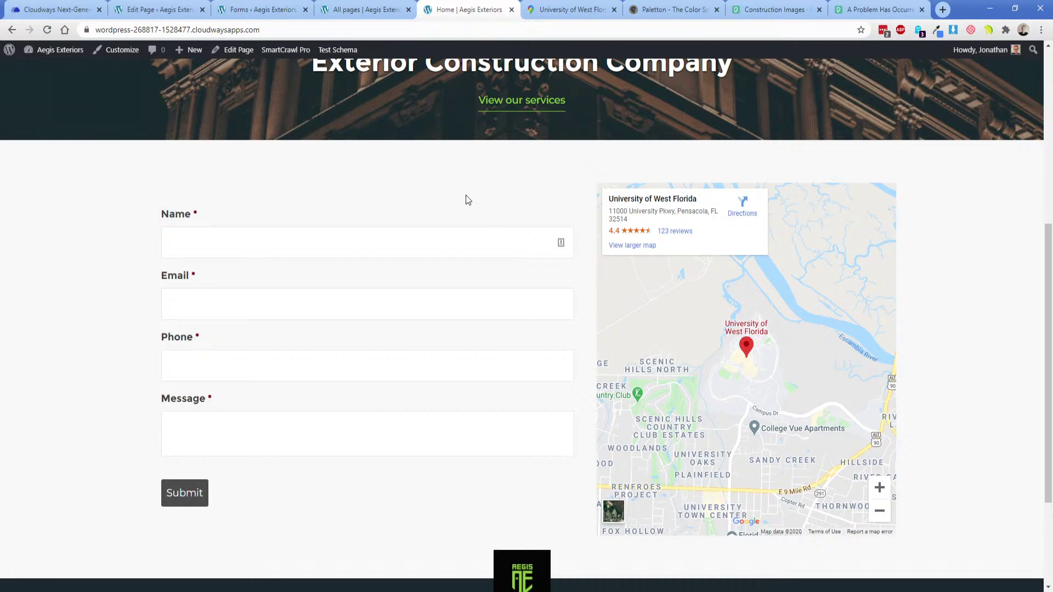
pyautogui.click(321, 241)
pyautogui.click(324, 218)
pyautogui.click(231, 247)
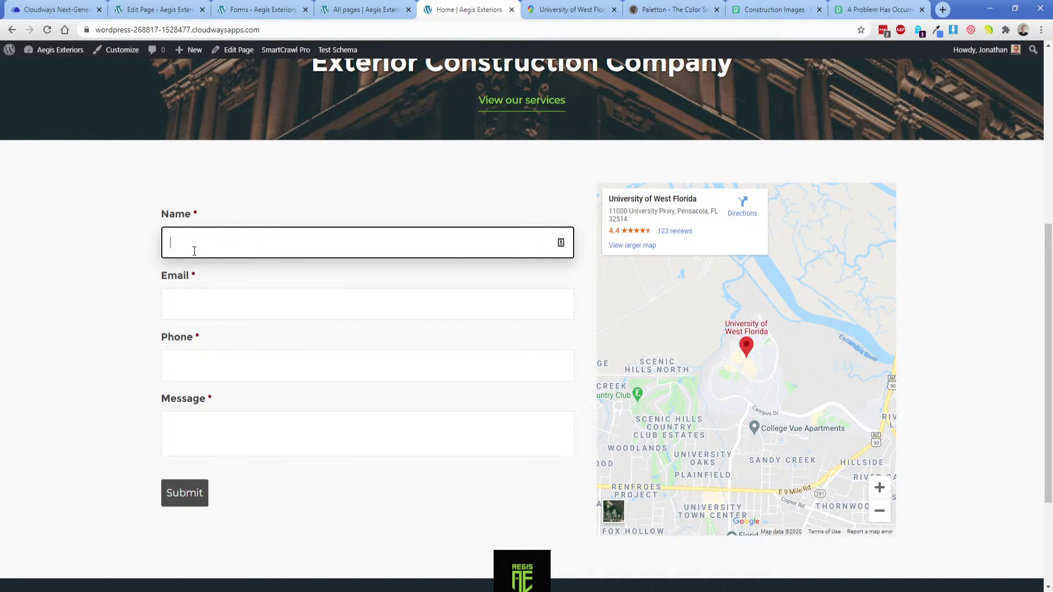
pyautogui.click(245, 11)
# Give the Name and Email fields the placeholders 'Name' and 'Email'.
pyautogui.click(193, 246)
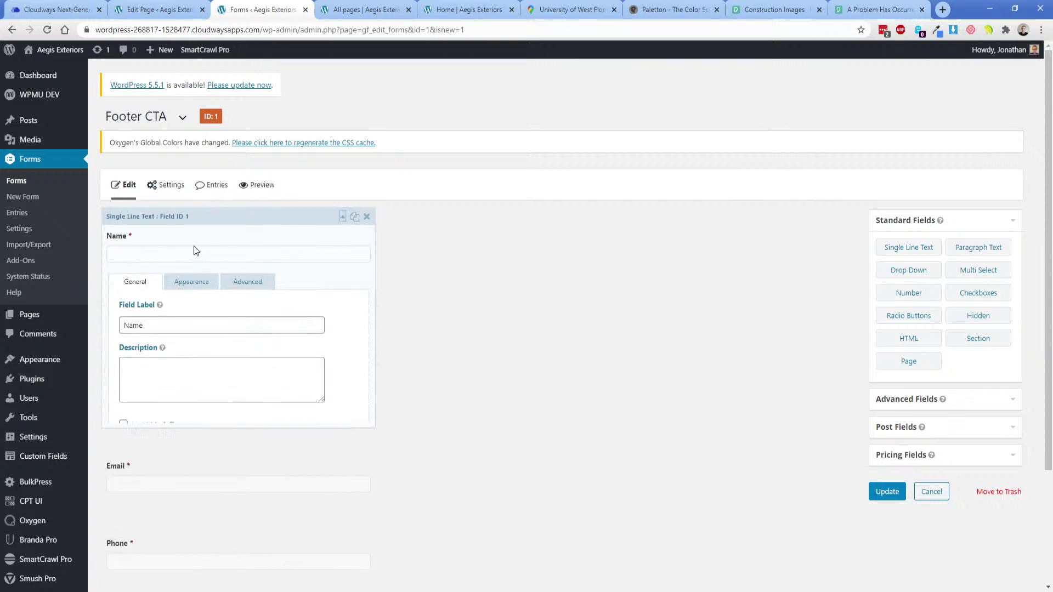
pyautogui.doubleClick(174, 324)
pyautogui.click(185, 285)
pyautogui.click(183, 329)
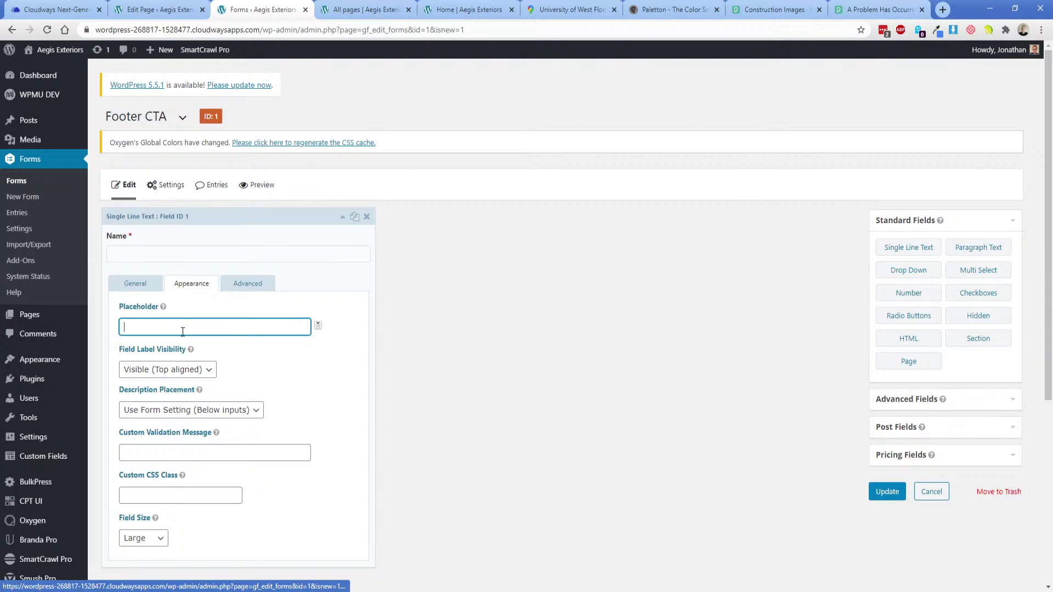
pyautogui.write('Name')
pyautogui.scroll(-5, 175, 319)
pyautogui.click(172, 327)
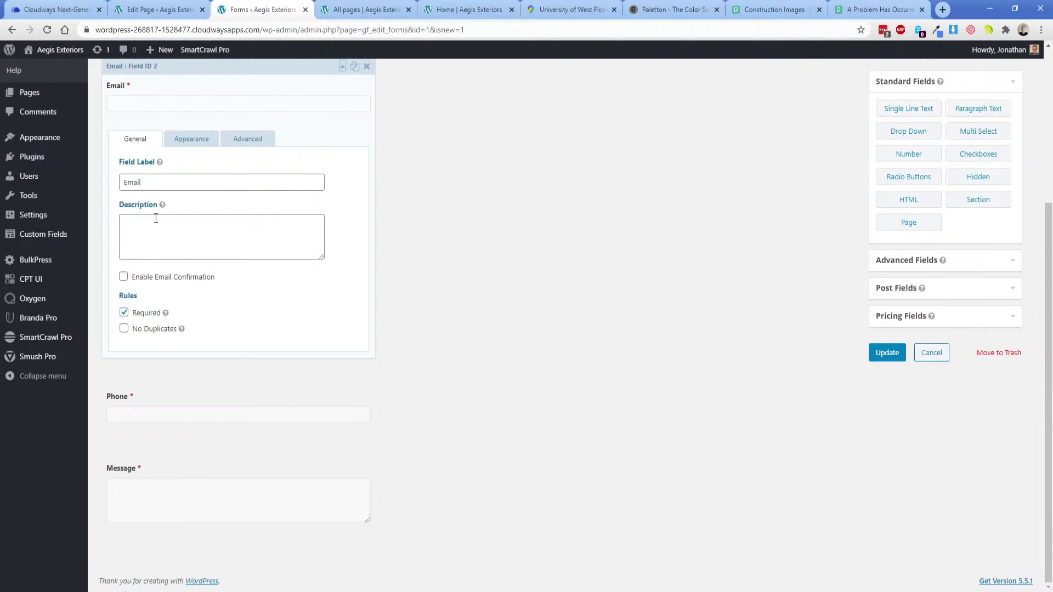
pyautogui.doubleClick(159, 187)
pyautogui.click(447, 5)
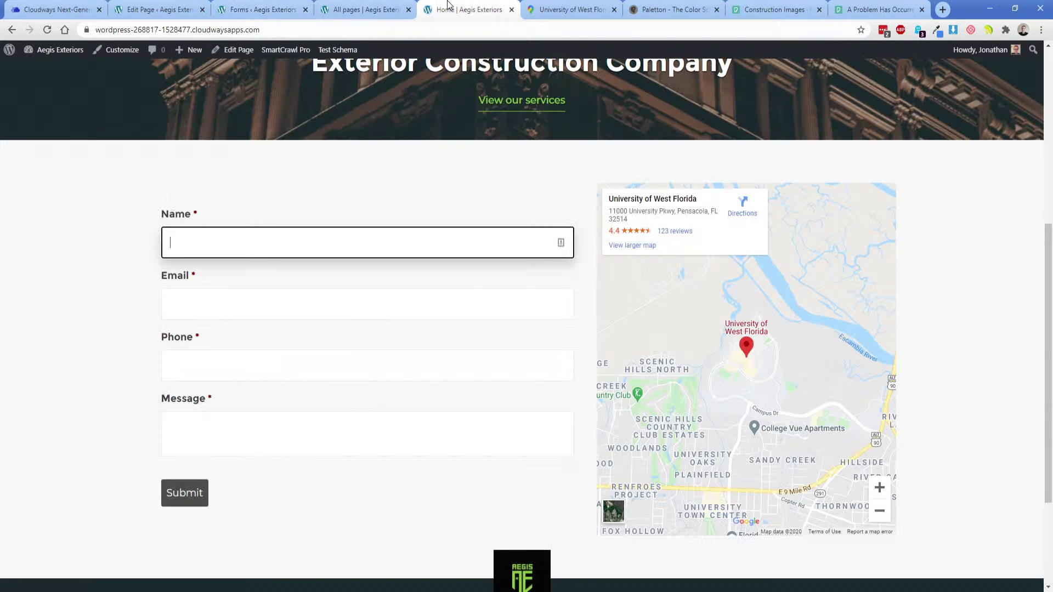
pyautogui.click(246, 6)
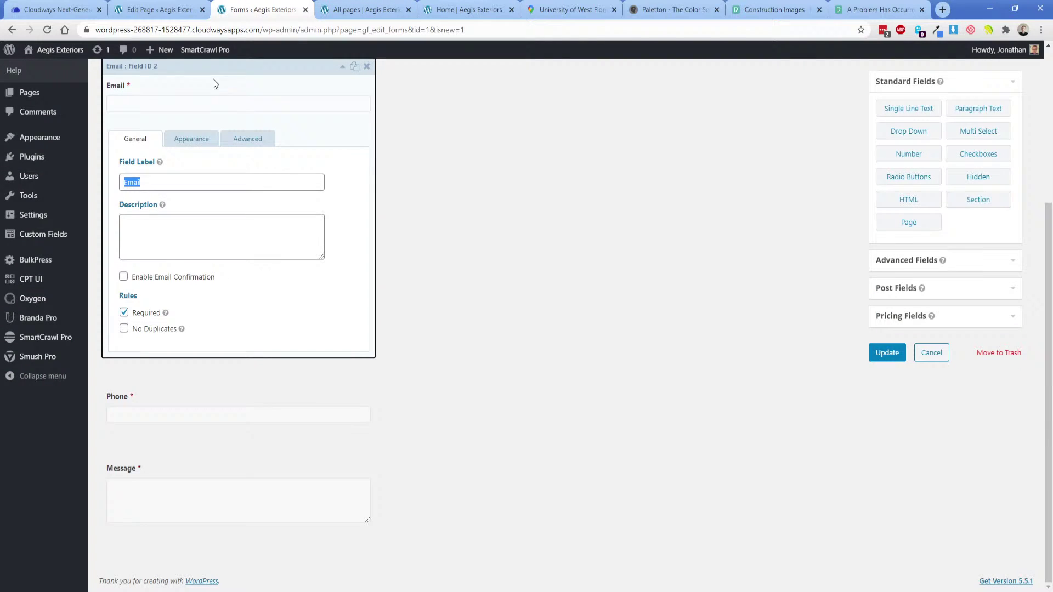
pyautogui.click(184, 143)
pyautogui.click(162, 181)
pyautogui.hotkey('ctrl', 'v')
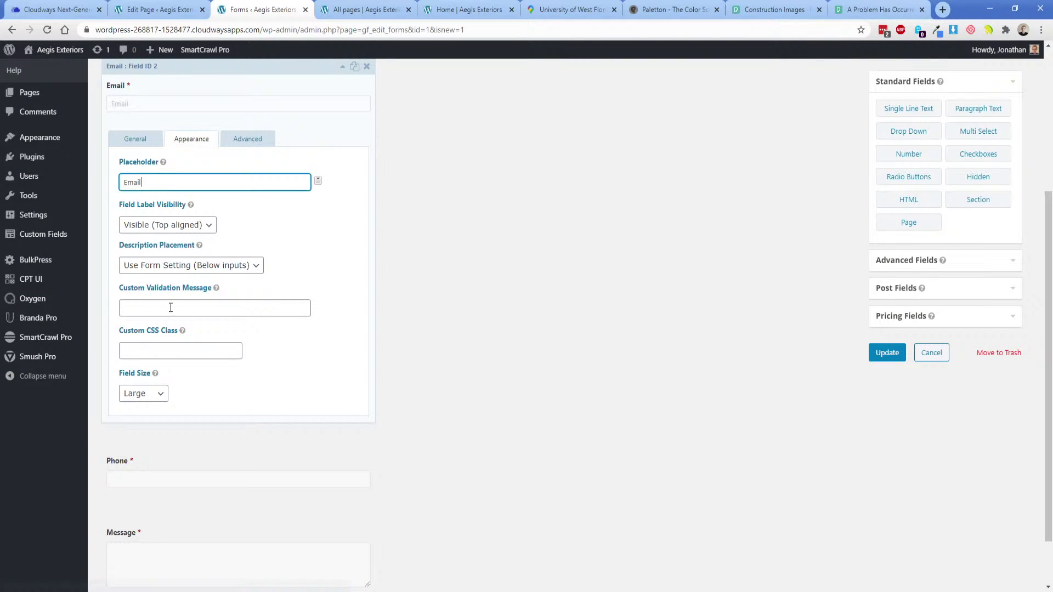
pyautogui.scroll(-1, 174, 387)
# Set placeholders 'Phone' and 'How can we help you?' for Phone and Message, then update the form.
pyautogui.click(175, 387)
pyautogui.doubleClick(145, 239)
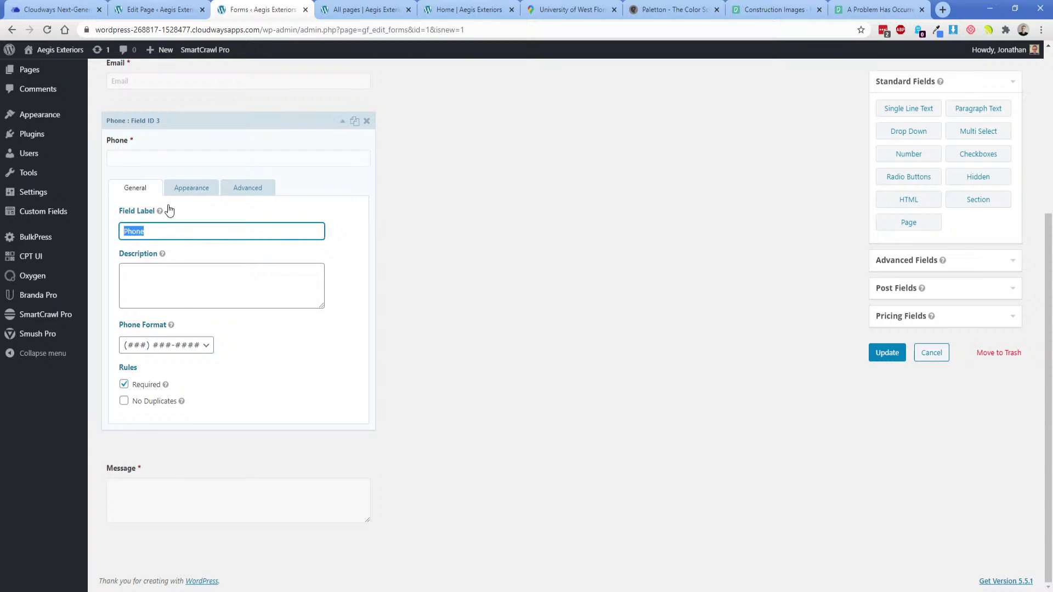
pyautogui.click(181, 188)
pyautogui.click(177, 230)
pyautogui.hotkey('ctrl', 'v')
pyautogui.click(186, 537)
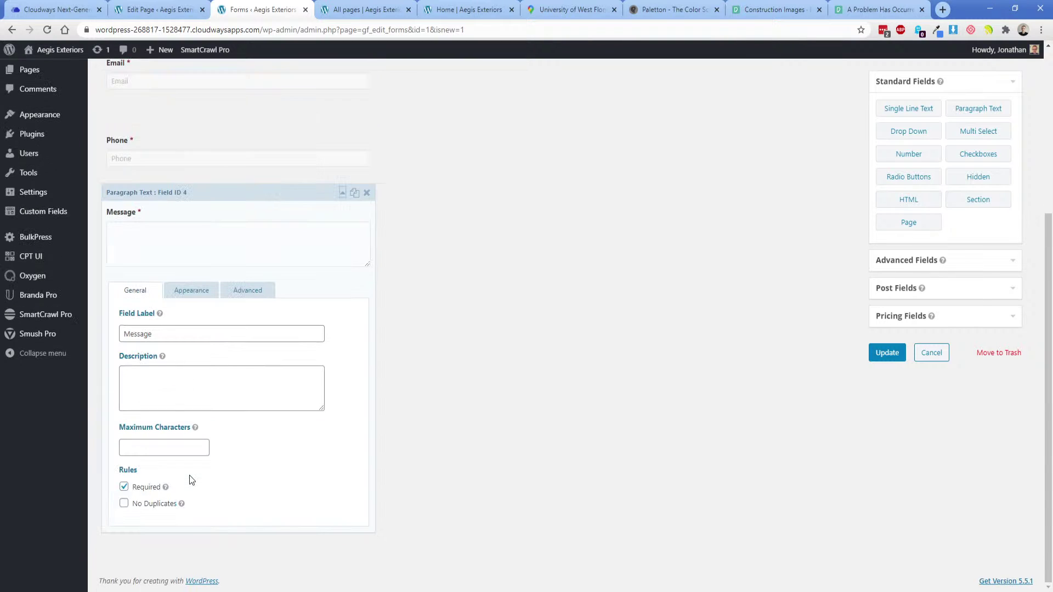
pyautogui.click(189, 292)
pyautogui.click(186, 338)
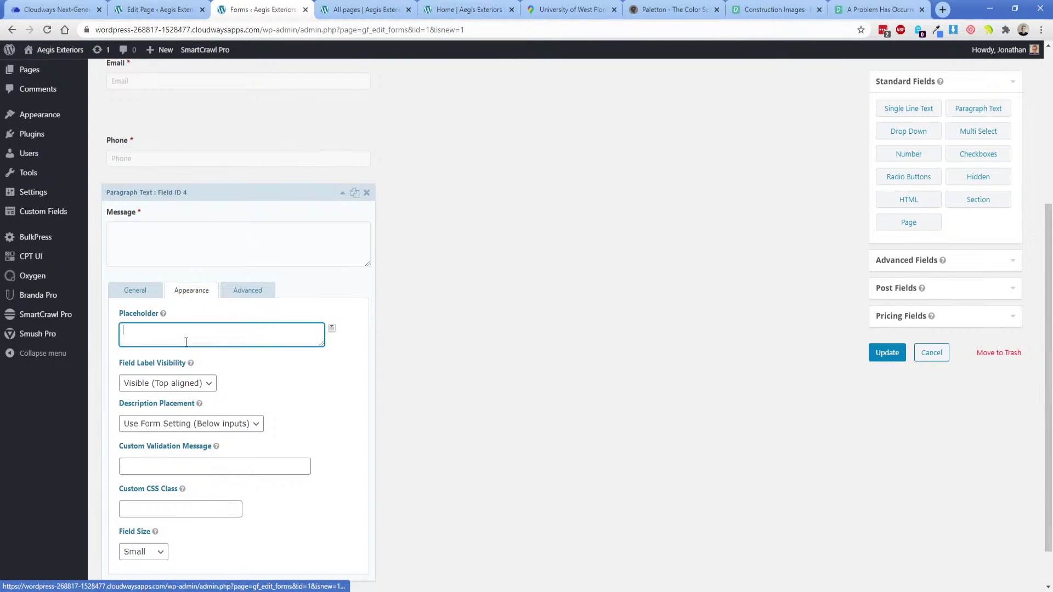
pyautogui.write('How can we help you?')
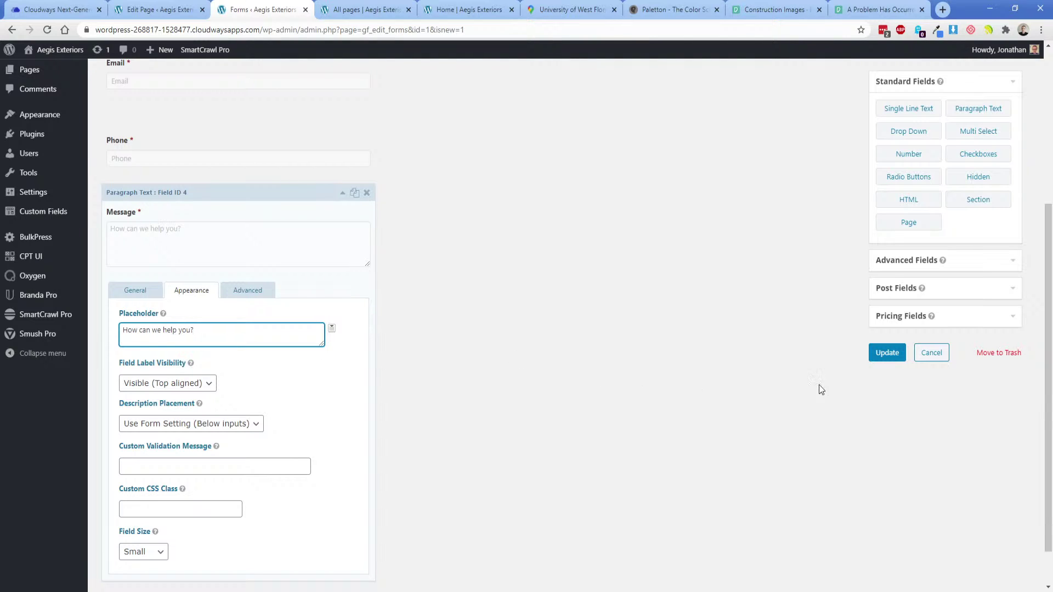
pyautogui.click(886, 353)
# Open the gravity-forms-styles stylesheet from Manage > Stylesheets.
pyautogui.click(359, 6)
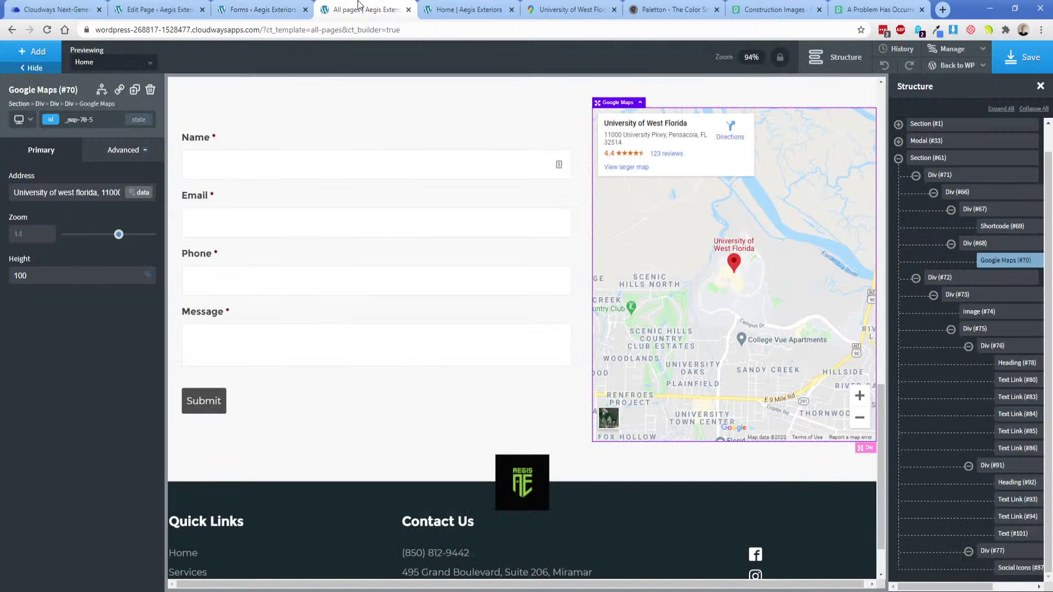
pyautogui.click(951, 49)
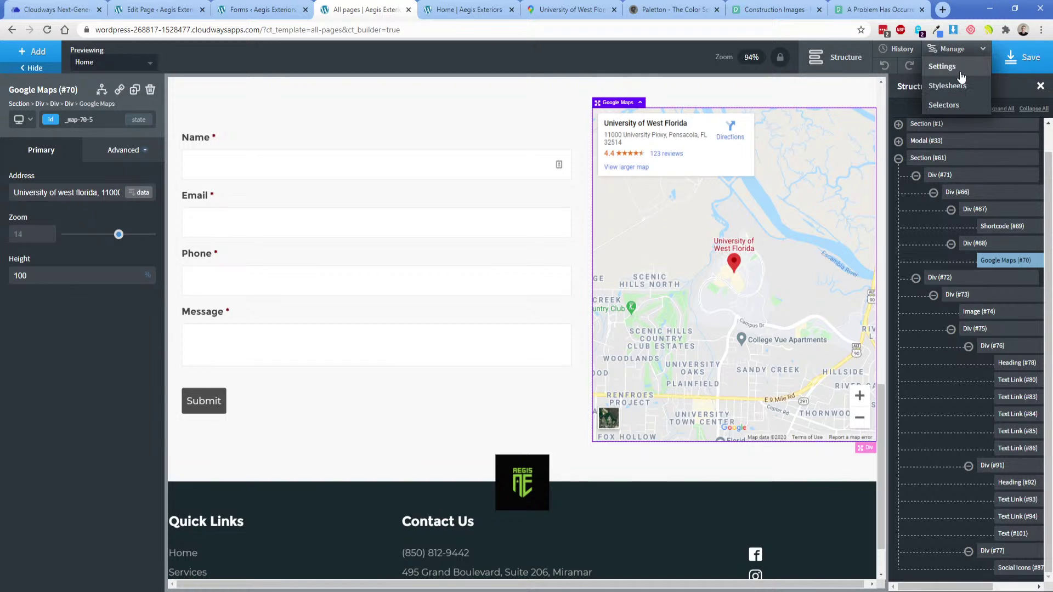
pyautogui.click(960, 84)
pyautogui.click(927, 177)
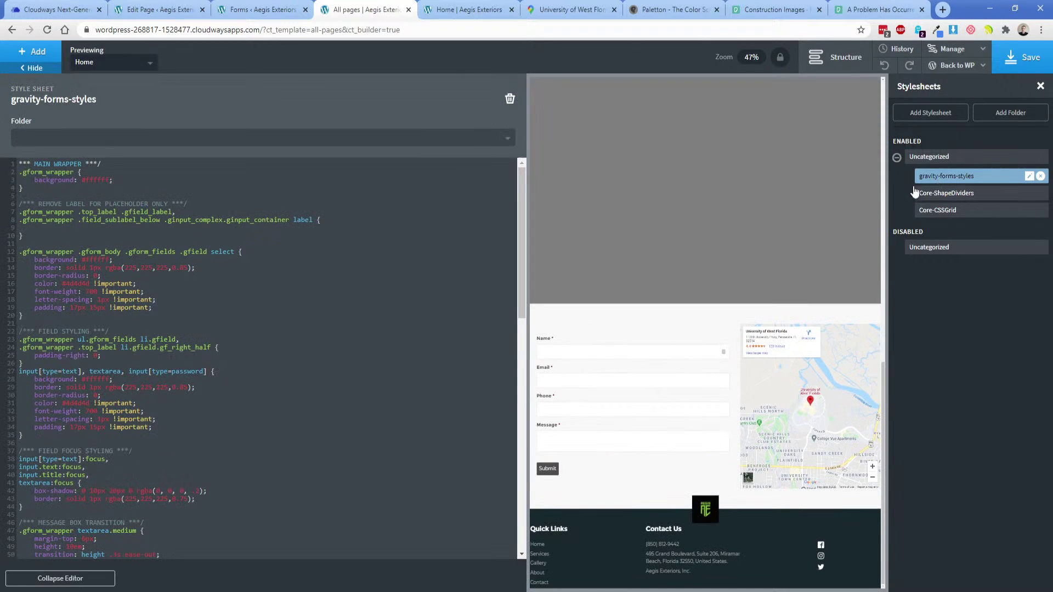
pyautogui.scroll(-15, 307, 378)
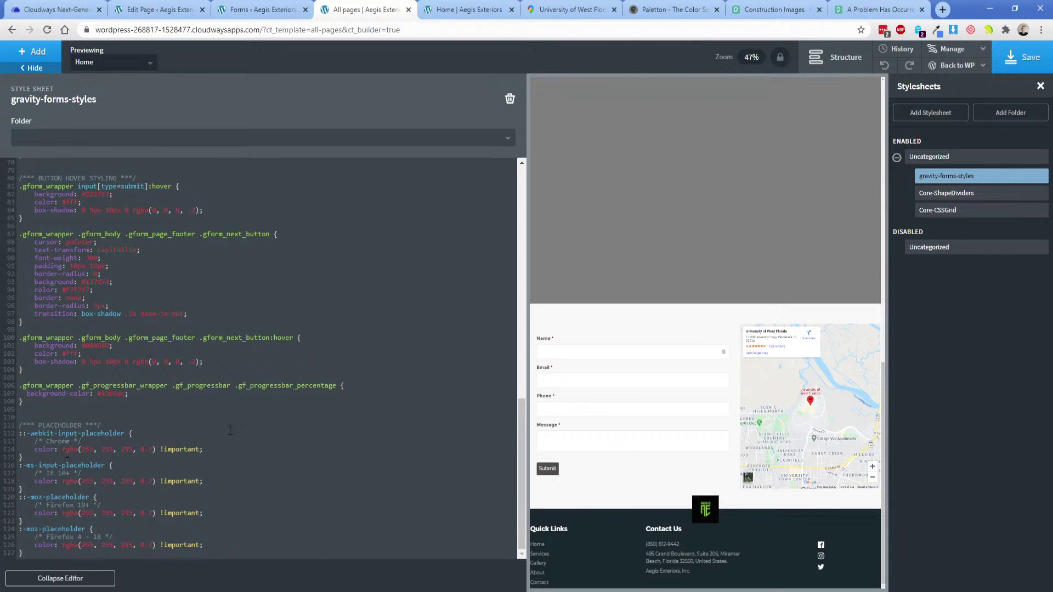
# Review the Global Colors palette under Settings > Global Styles > Colors, then return to the stylesheets list.
pyautogui.click(952, 69)
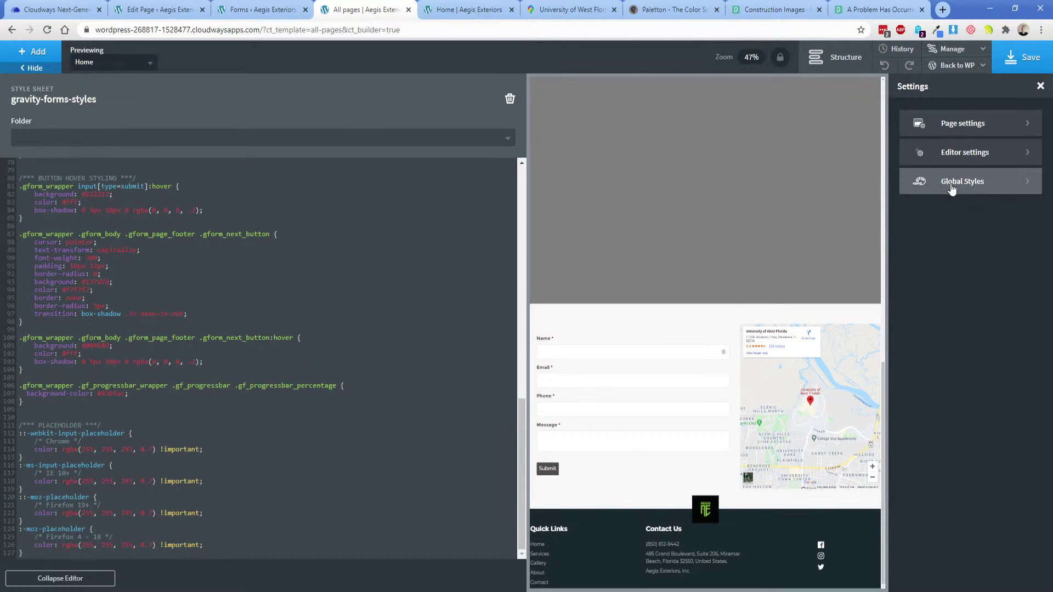
pyautogui.click(952, 184)
pyautogui.click(952, 162)
pyautogui.click(961, 159)
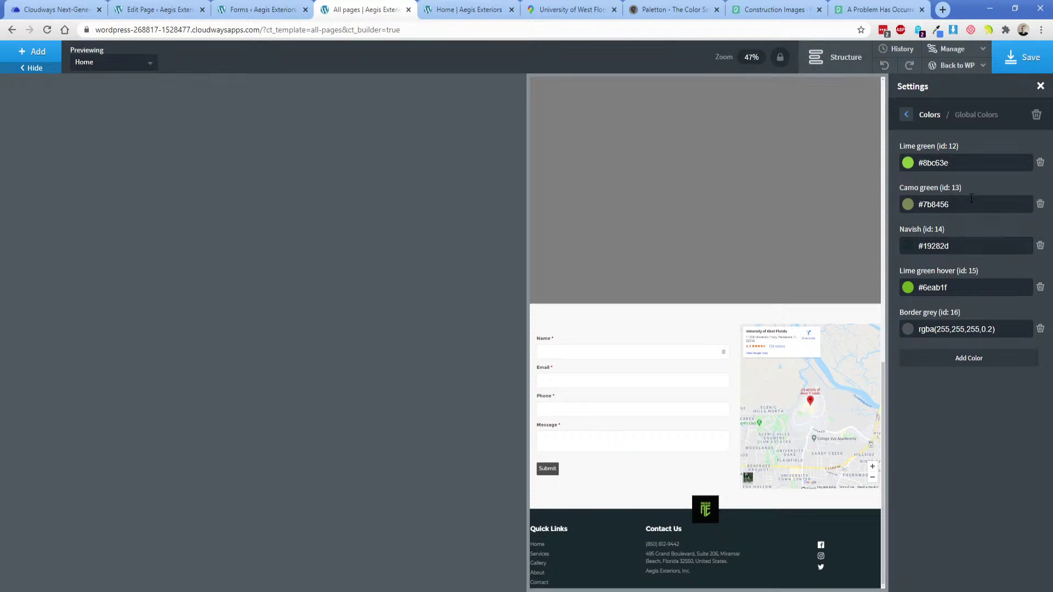
pyautogui.moveTo(952, 49)
pyautogui.click(952, 84)
# Reopen gravity-forms-styles and reload the live page to compare the current placeholder styling.
pyautogui.click(932, 175)
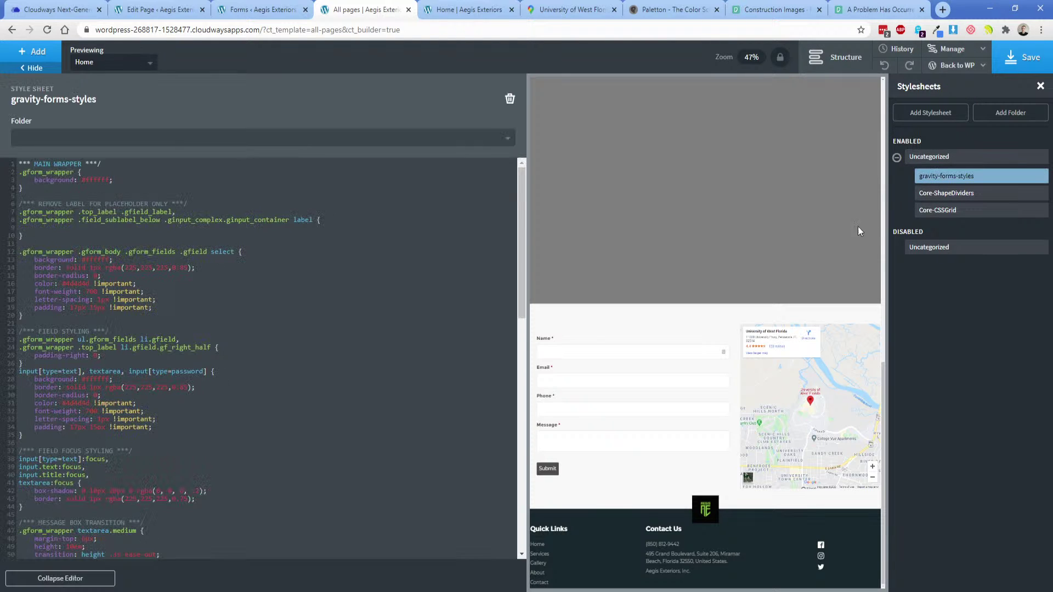
pyautogui.scroll(-10, 235, 373)
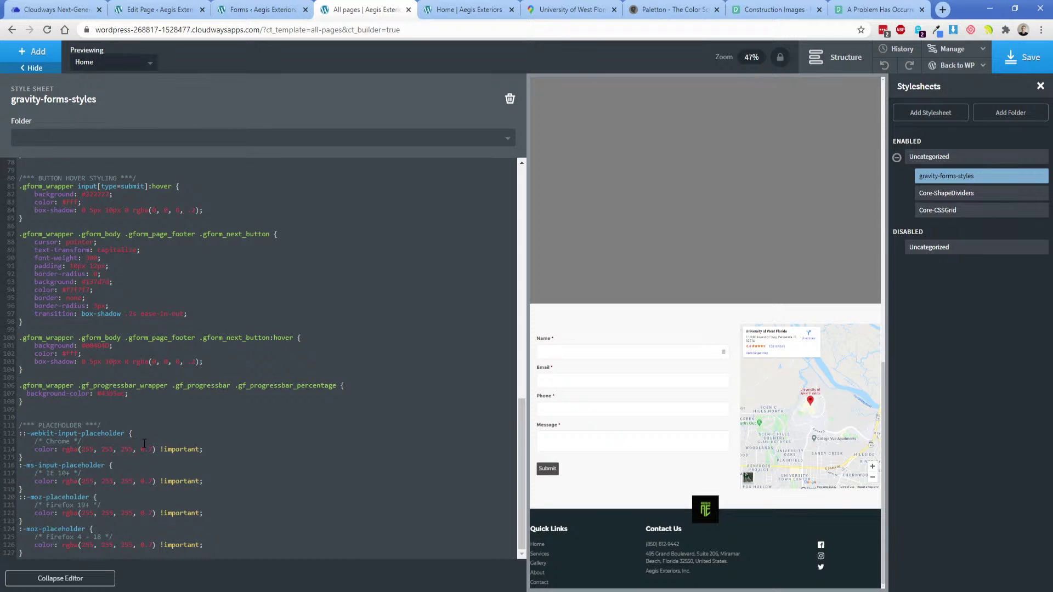
pyautogui.click(447, 7)
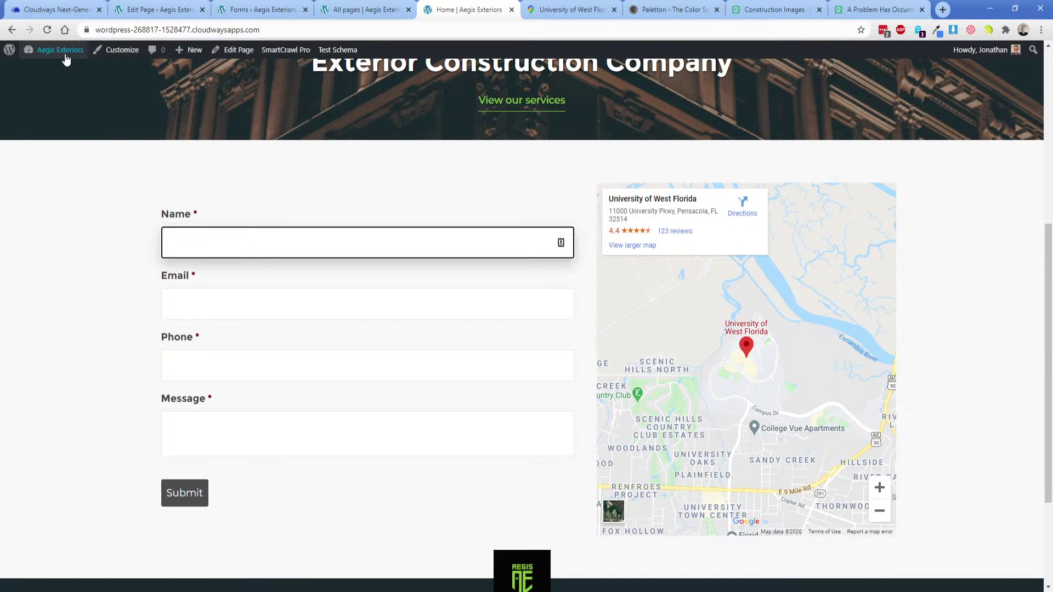
pyautogui.press('F5')
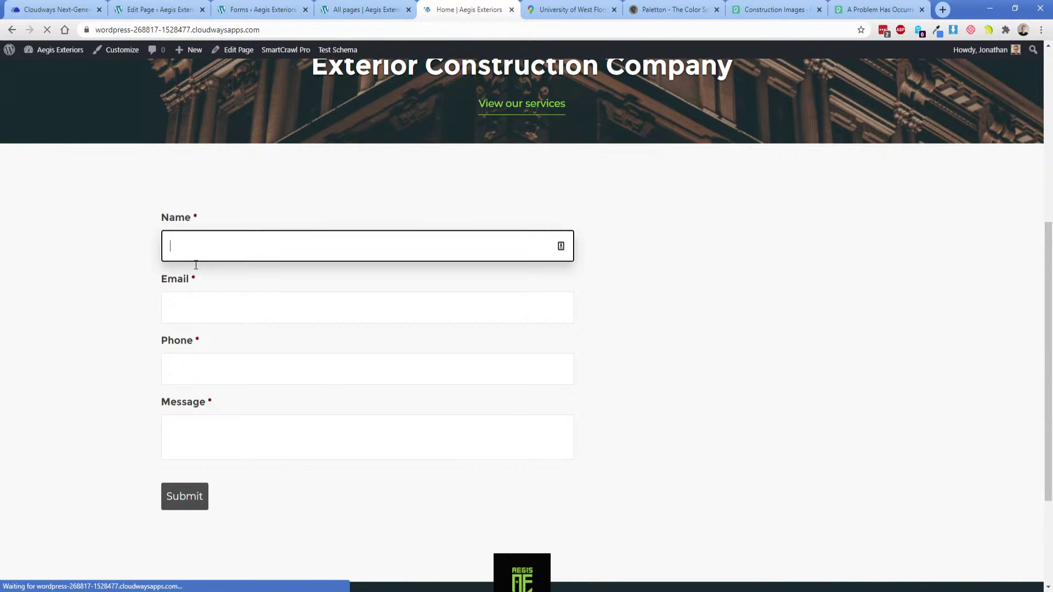
pyautogui.click(365, 7)
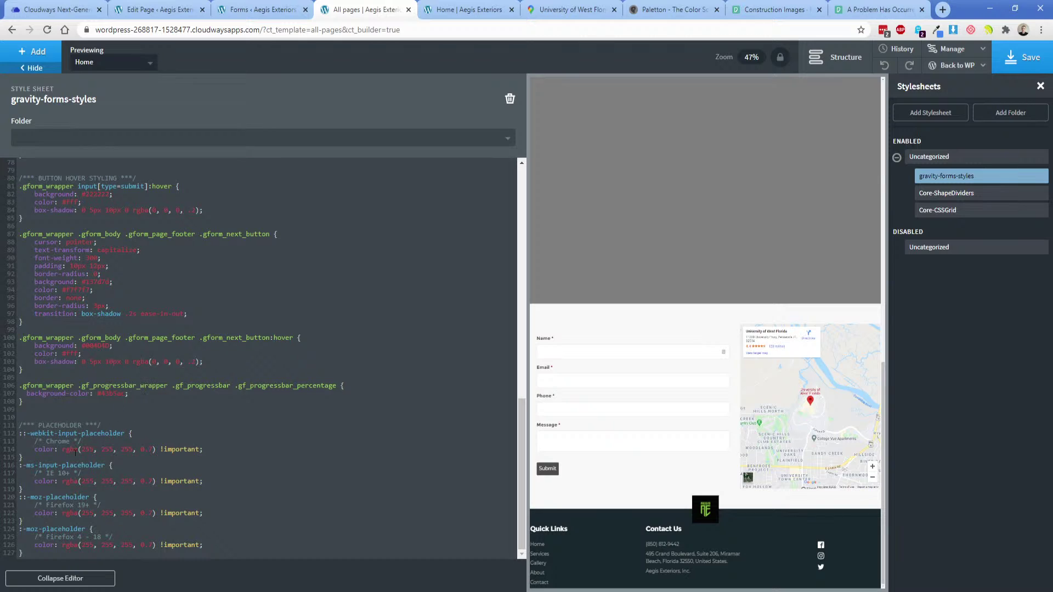
# Set line 114's placeholder colour to #000000, save, and check it on the live form.
pyautogui.moveTo(62, 452); pyautogui.dragTo(165, 452)
pyautogui.write('#000000;')
pyautogui.press('BackSpace')
pyautogui.click(1009, 62)
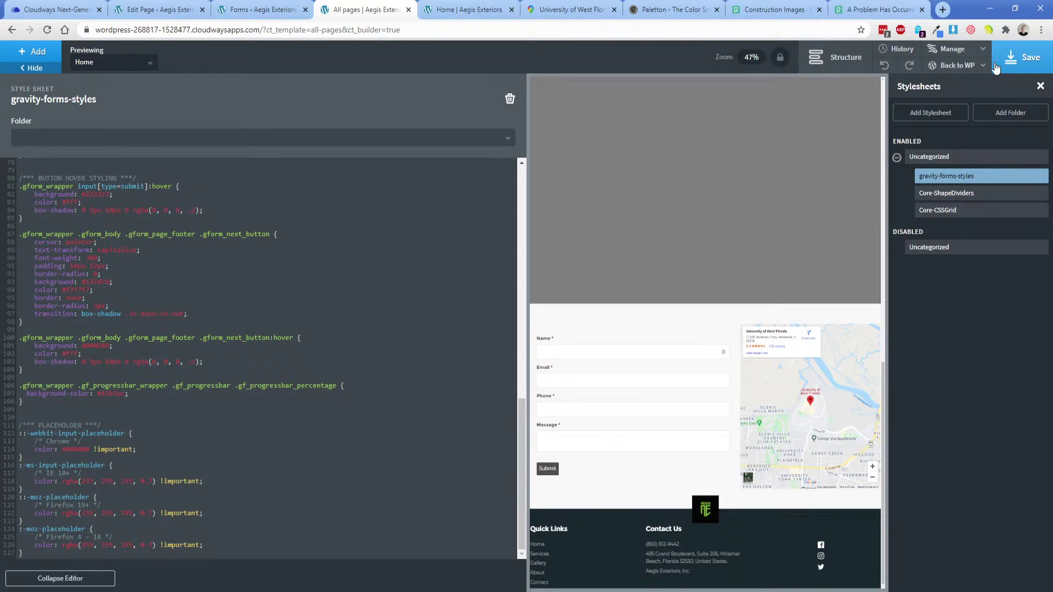
pyautogui.click(483, 9)
pyautogui.click(48, 30)
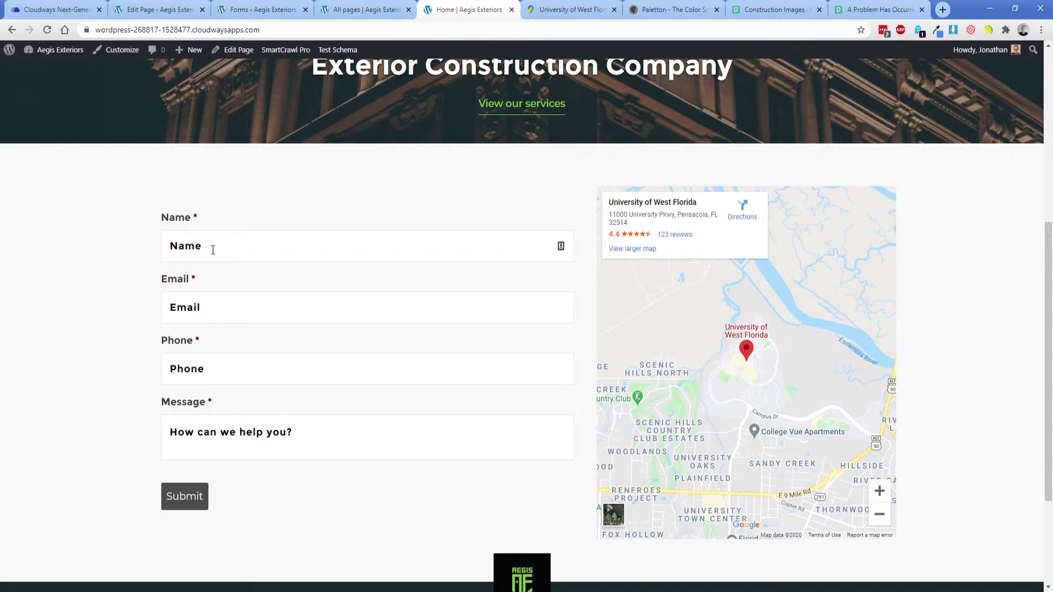
pyautogui.click(213, 250)
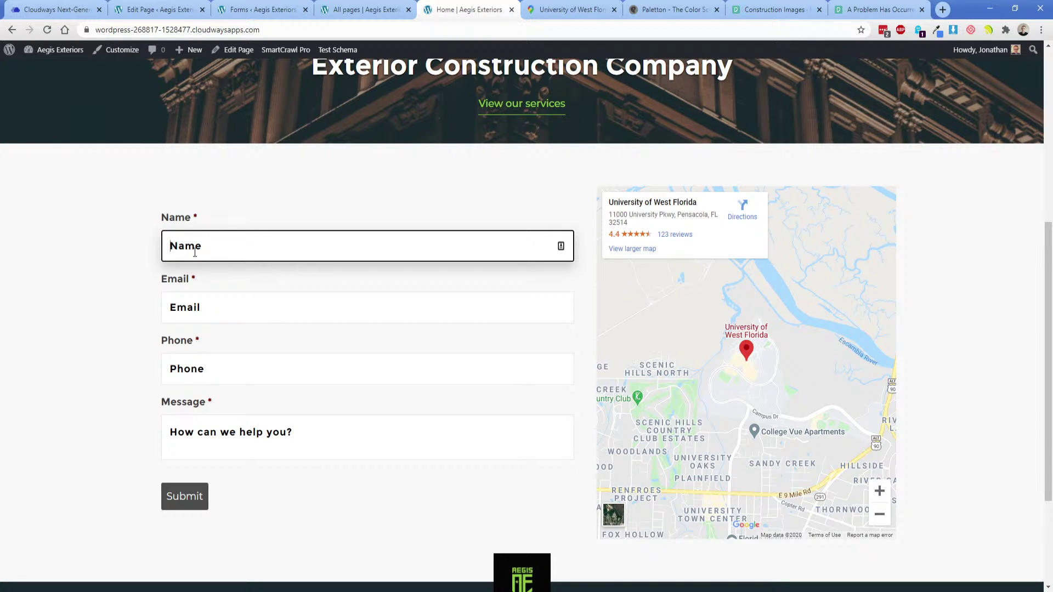
# Change line 114's placeholder colour to rgba(0,0,0,0.35).
pyautogui.click(362, 9)
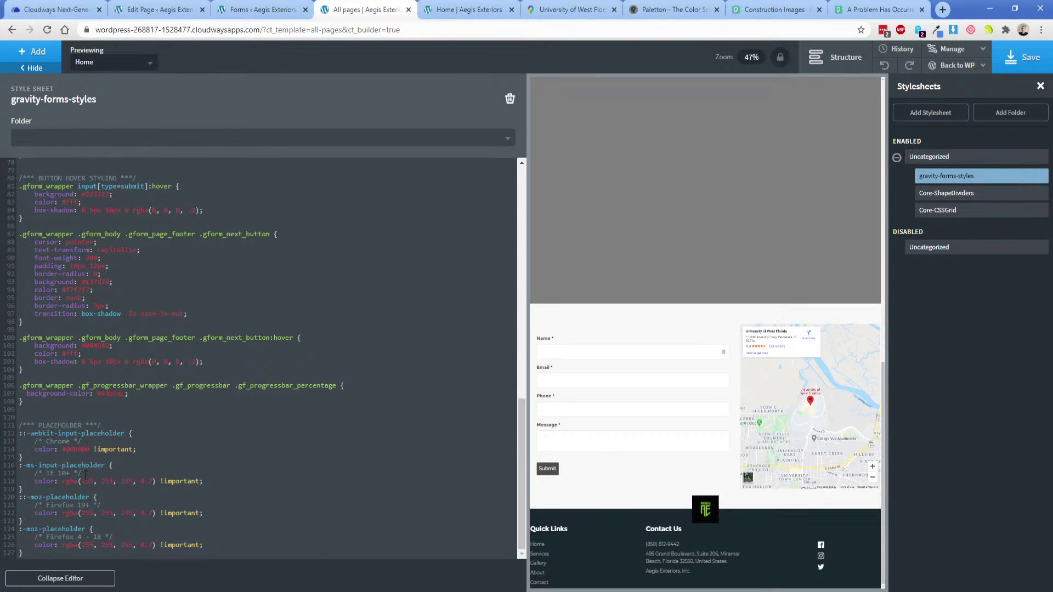
pyautogui.doubleClick(73, 450)
pyautogui.write('rgba(0,0,0,0/')
pyautogui.press('BackSpace')
pyautogui.write('.35)')
pyautogui.click(469, 10)
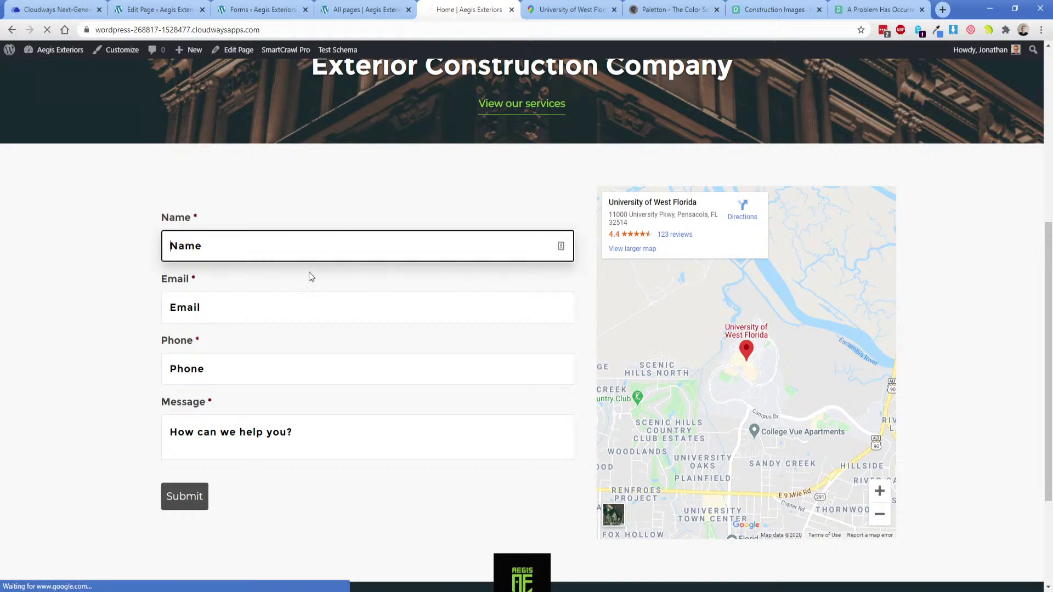
pyautogui.click(310, 6)
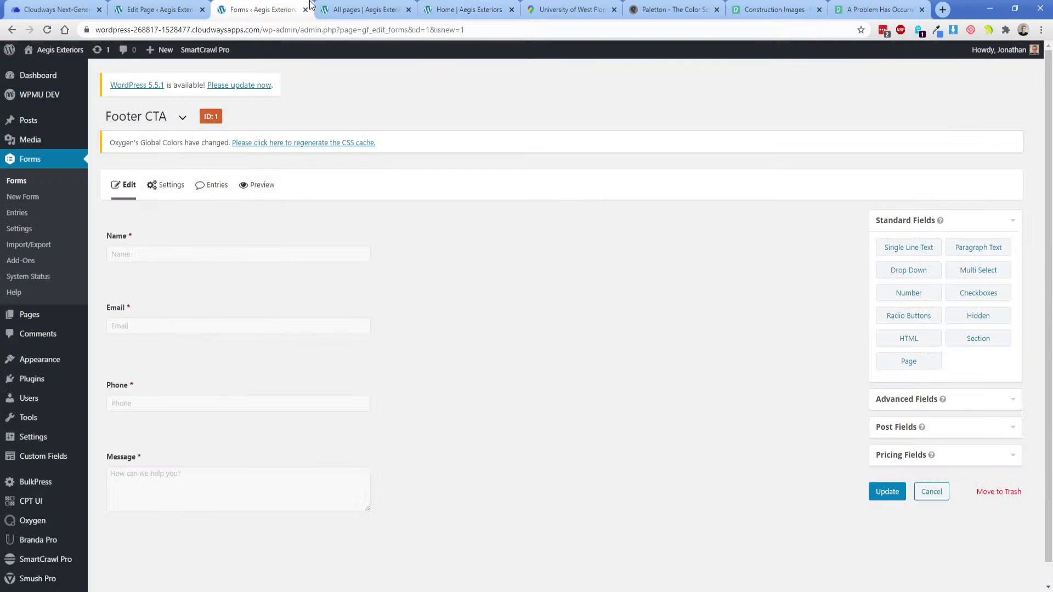
pyautogui.click(351, 7)
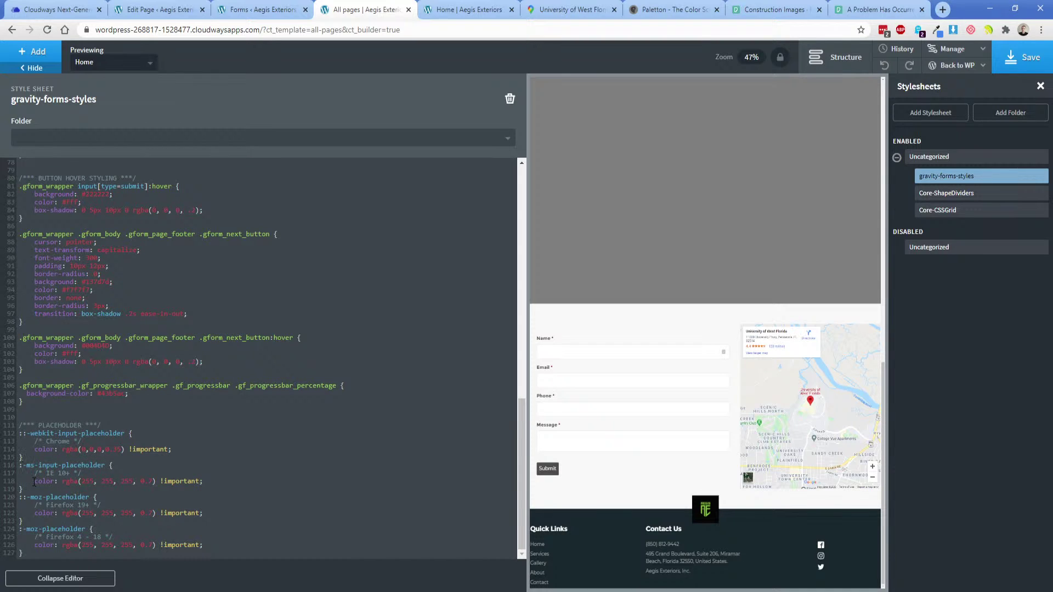
# Restore line 114 to line 118's rgba(255, 255, 255, 0.7) colour, save, and reload the live page.
pyautogui.moveTo(34, 481); pyautogui.dragTo(210, 483)
pyautogui.hotkey('ctrl', 'c')
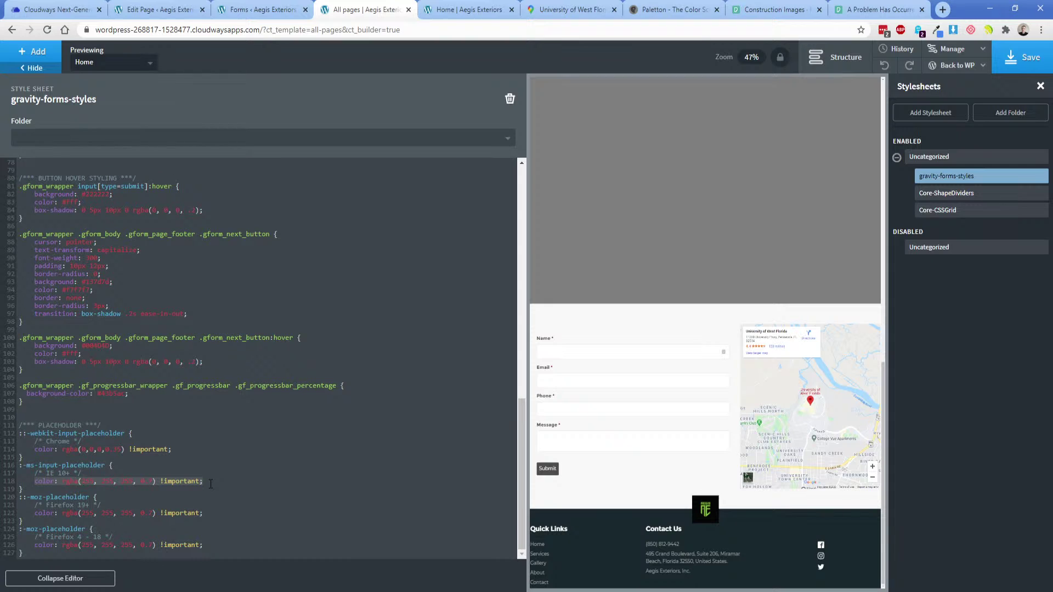
pyautogui.moveTo(35, 450); pyautogui.dragTo(191, 451)
pyautogui.hotkey('ctrl', 'v')
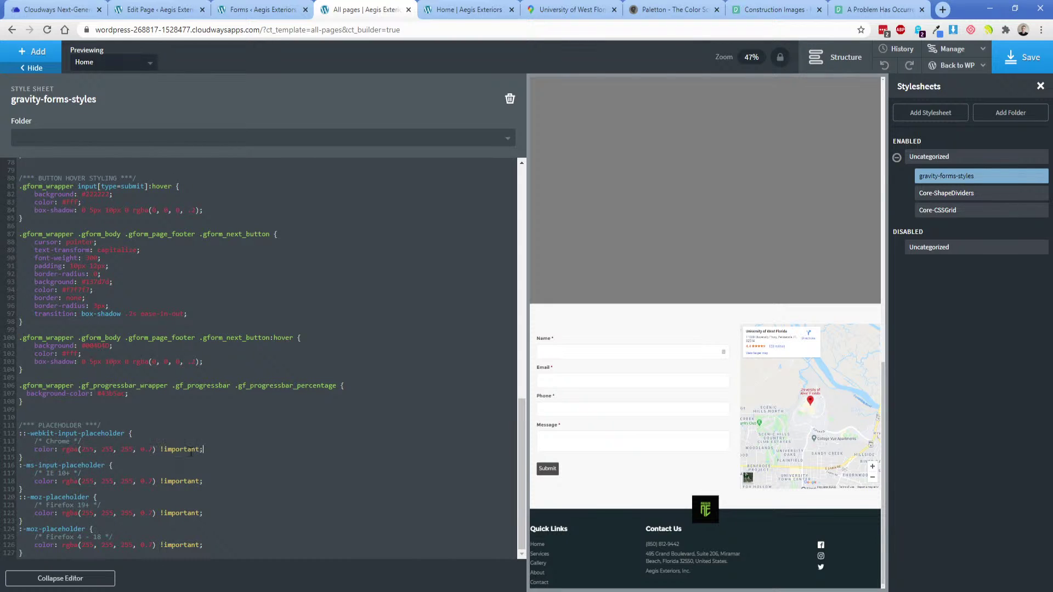
pyautogui.click(149, 460)
pyautogui.click(1020, 57)
pyautogui.click(447, 7)
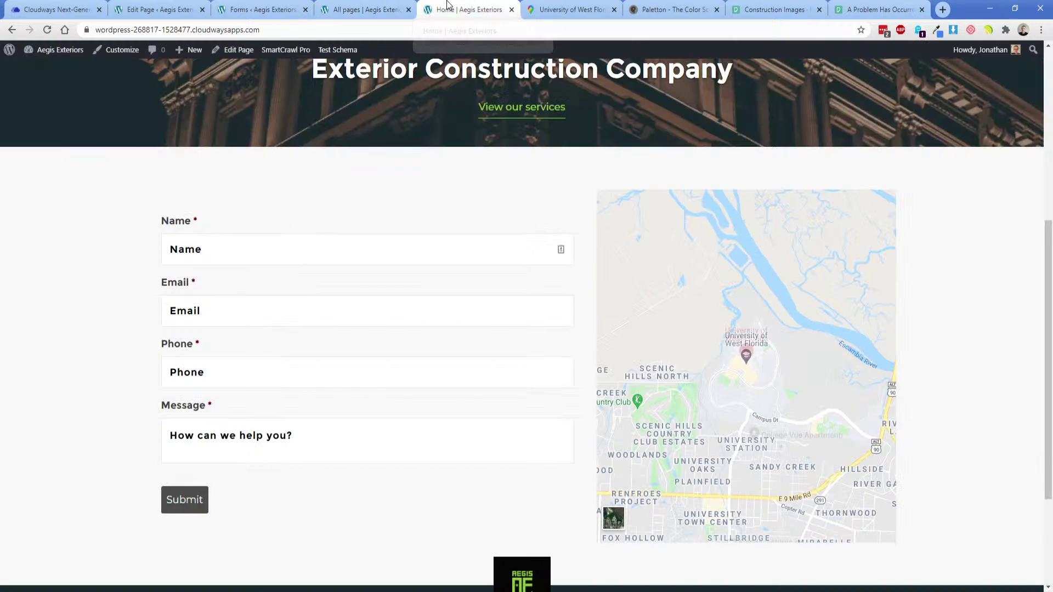
pyautogui.click(48, 29)
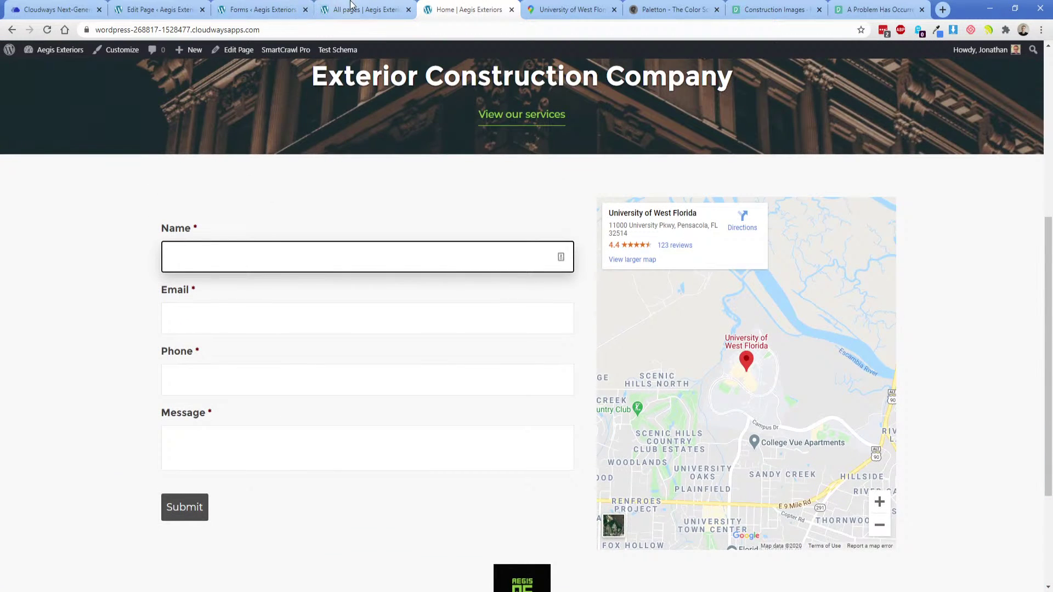
# Test the Name field's placeholder on the live form, then bring up the Adobe XD mockup.
pyautogui.click(351, 8)
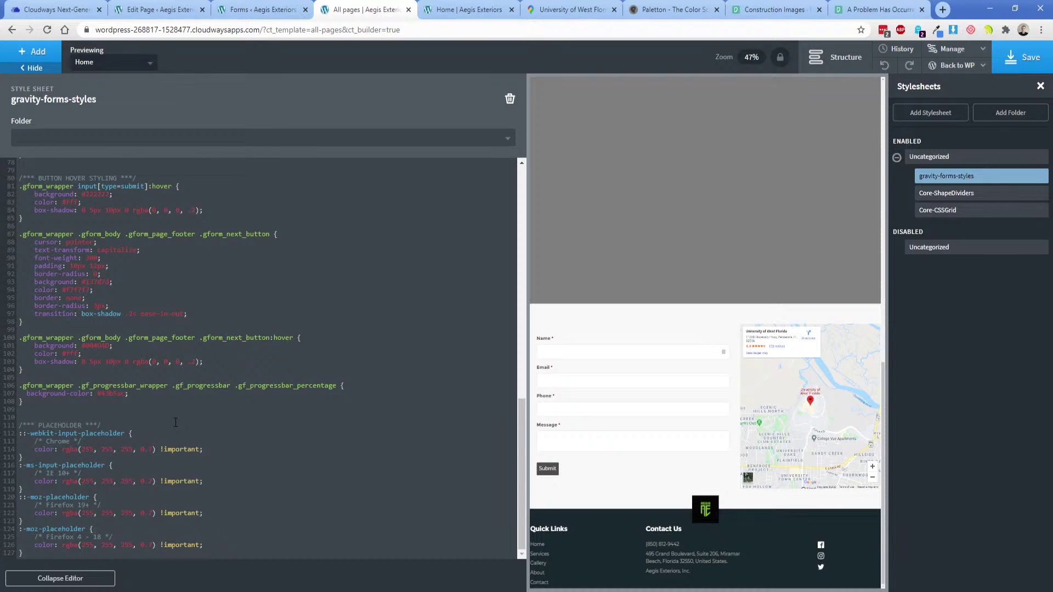
pyautogui.click(466, 9)
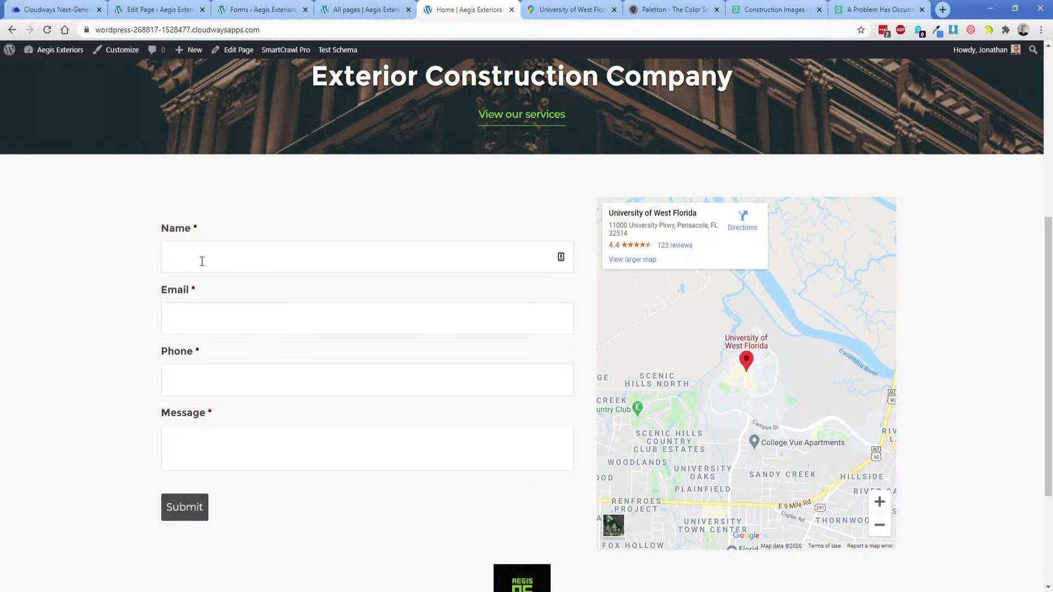
pyautogui.click(202, 261)
pyautogui.click(122, 301)
pyautogui.click(184, 260)
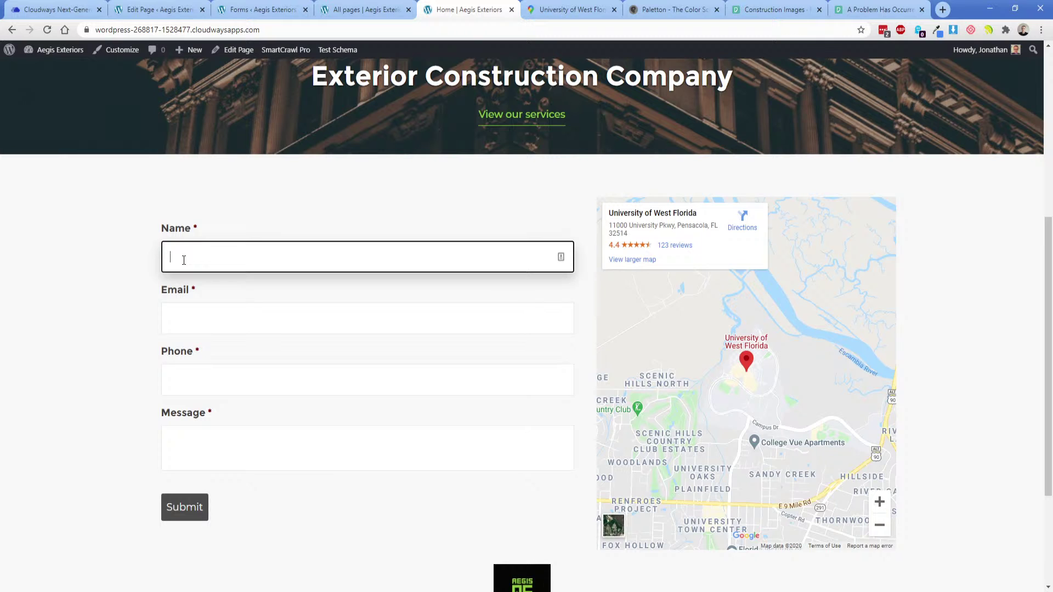
pyautogui.click(115, 274)
pyautogui.scroll(-1, 180, 510)
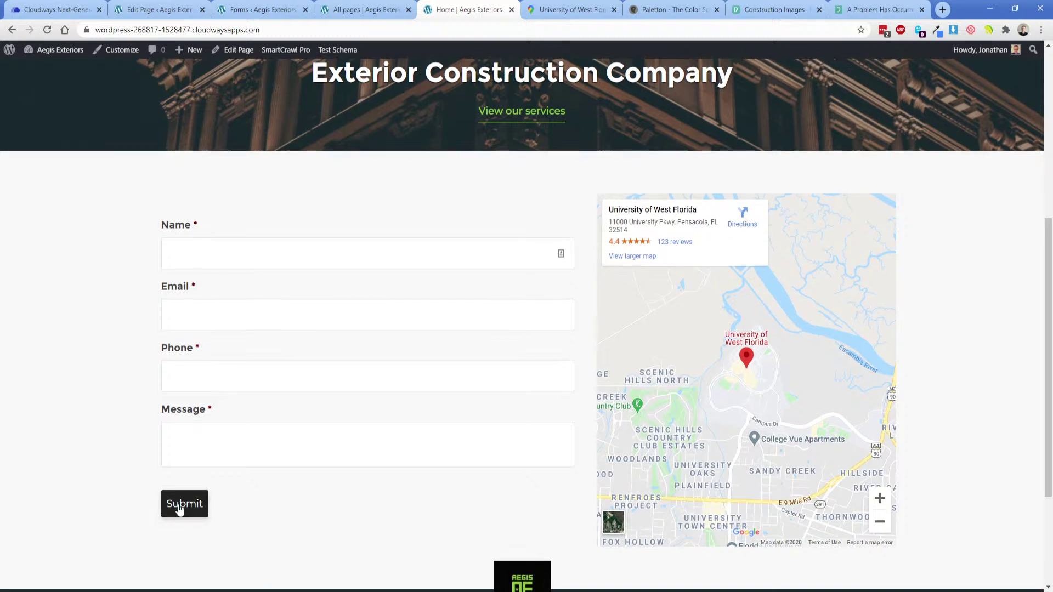
pyautogui.hotkey('alt', 'Tab')
pyautogui.click(305, 427)
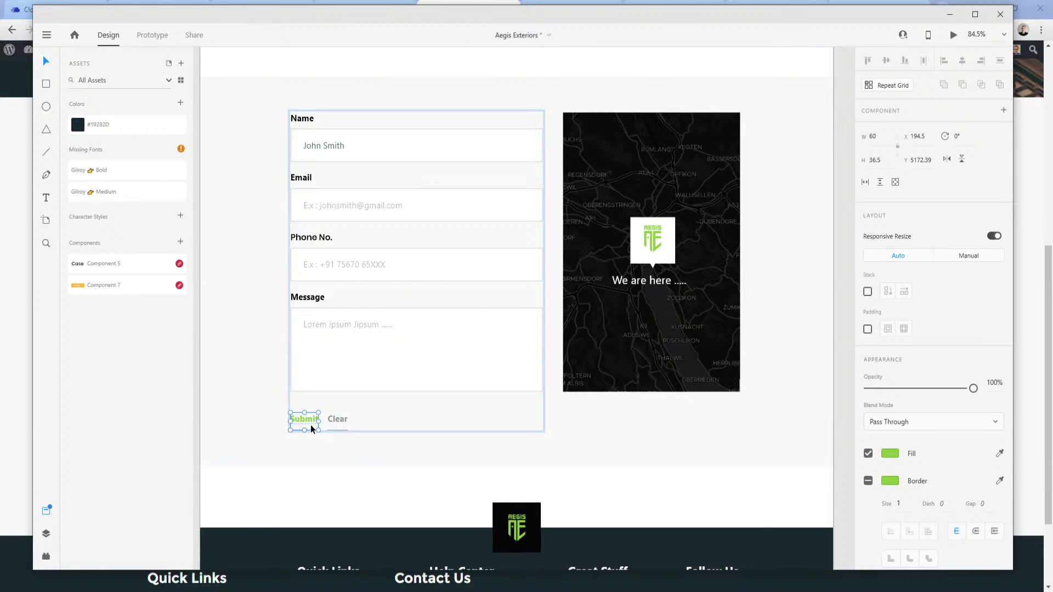
pyautogui.click(251, 421)
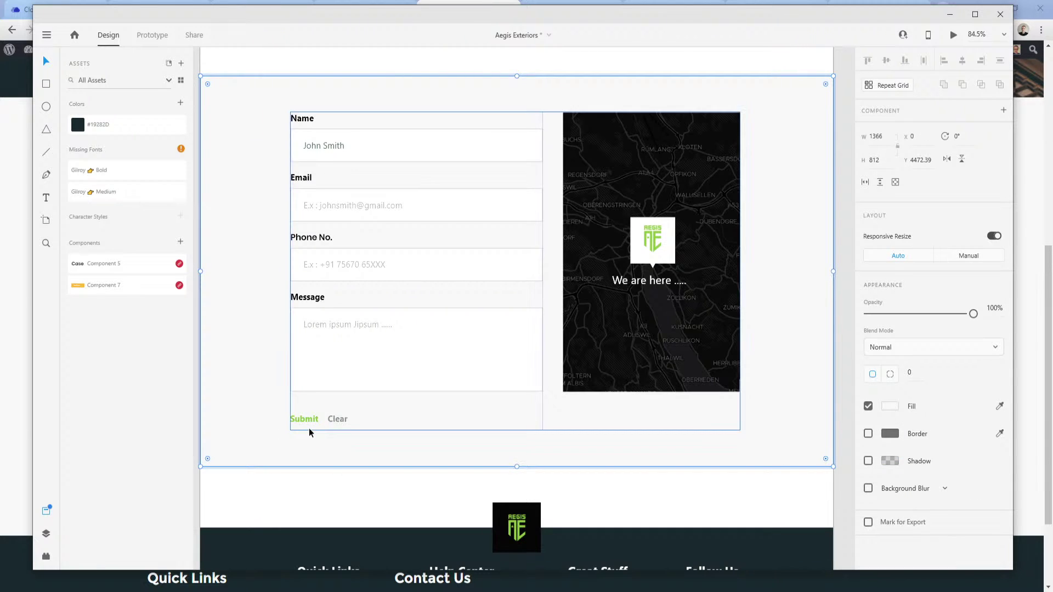
pyautogui.click(286, 591)
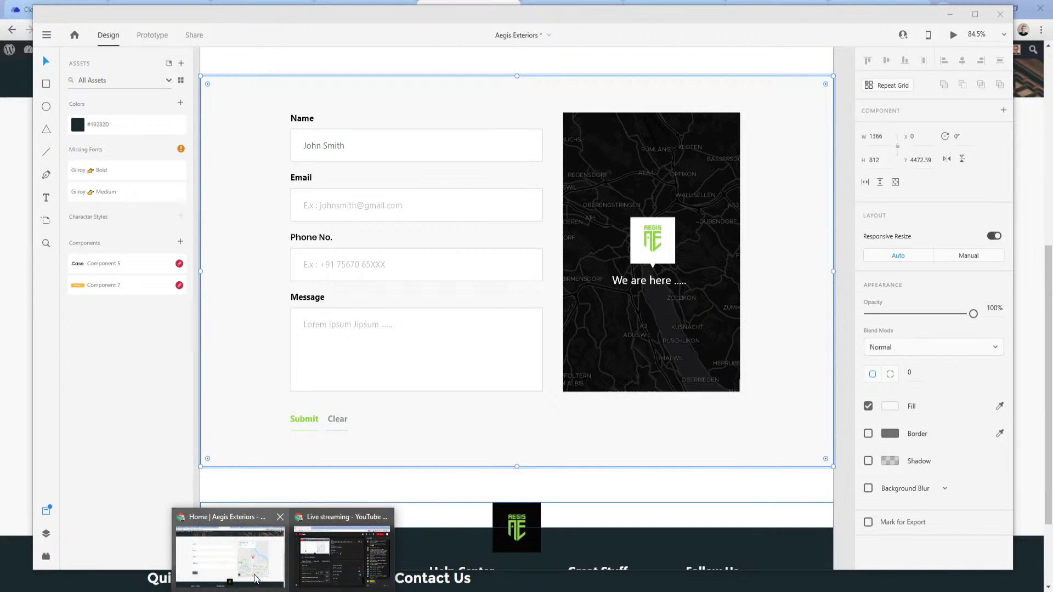
pyautogui.click(246, 559)
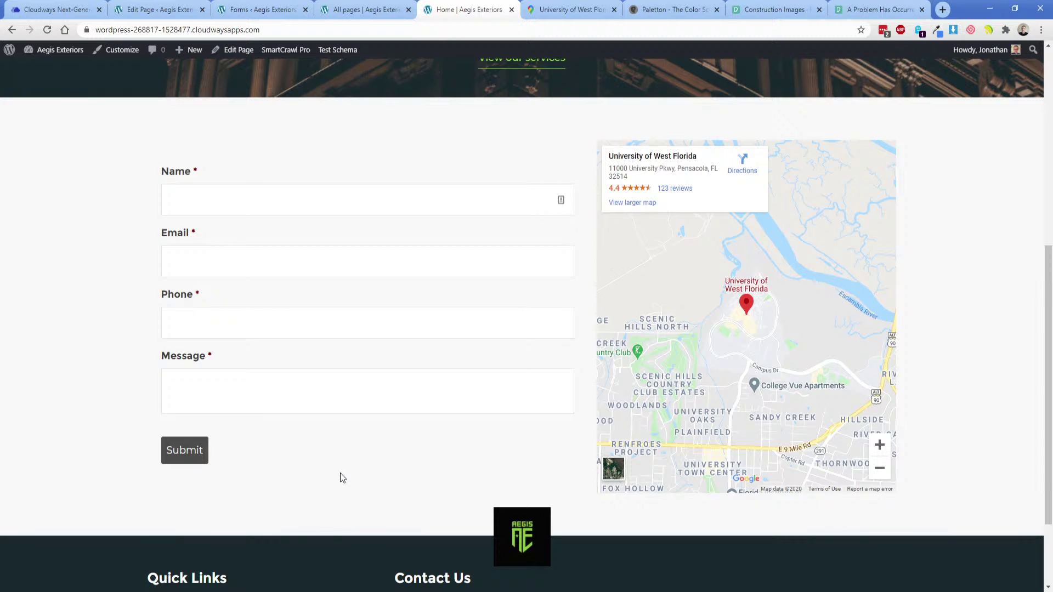
# Compare the stylesheet with the live contact form's placeholders.
pyautogui.click(361, 10)
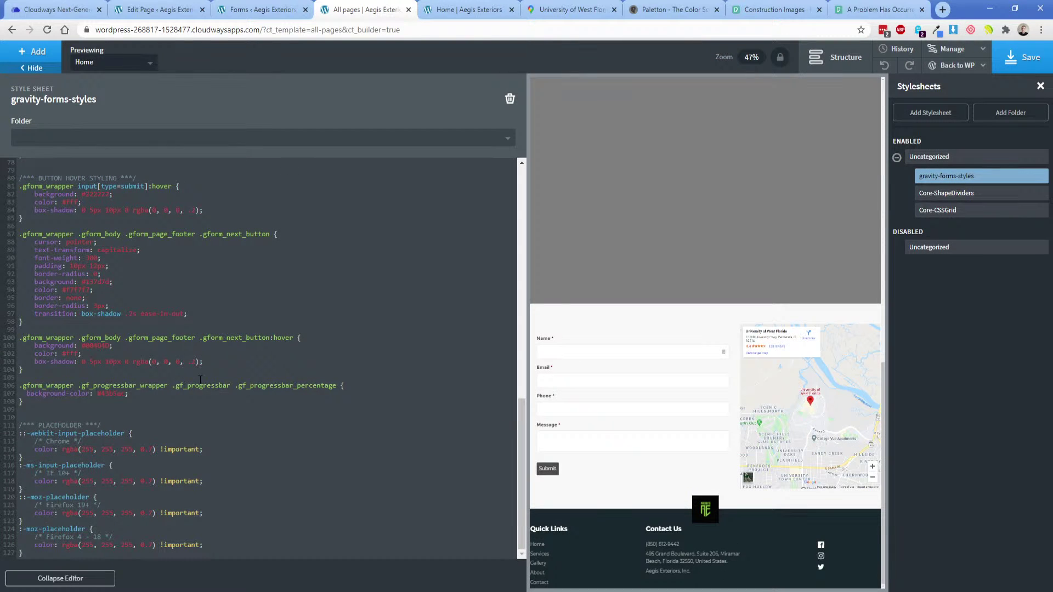
pyautogui.click(447, 10)
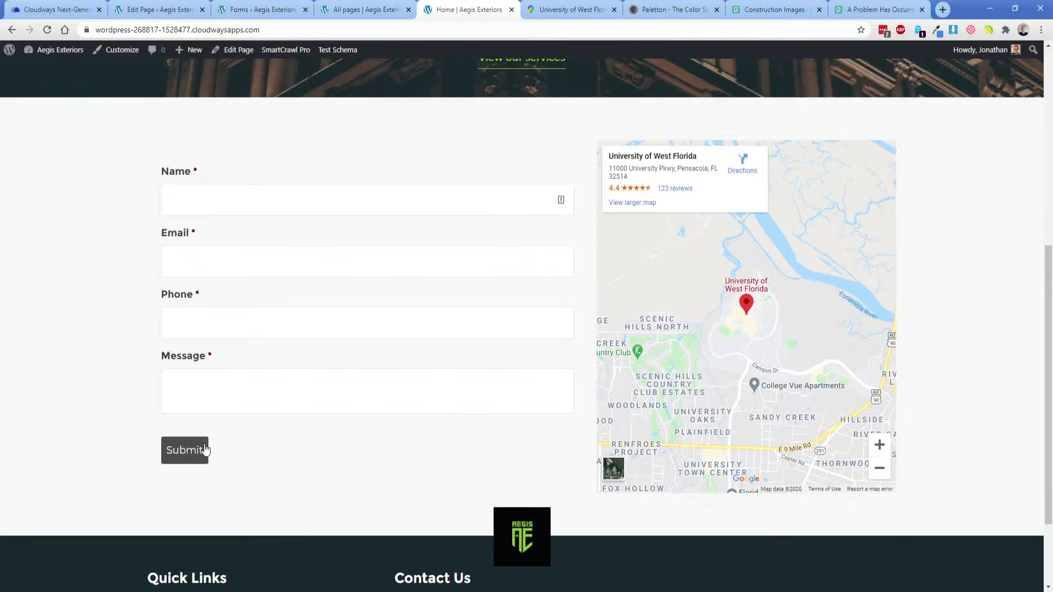
pyautogui.scroll(-2, 280, 455)
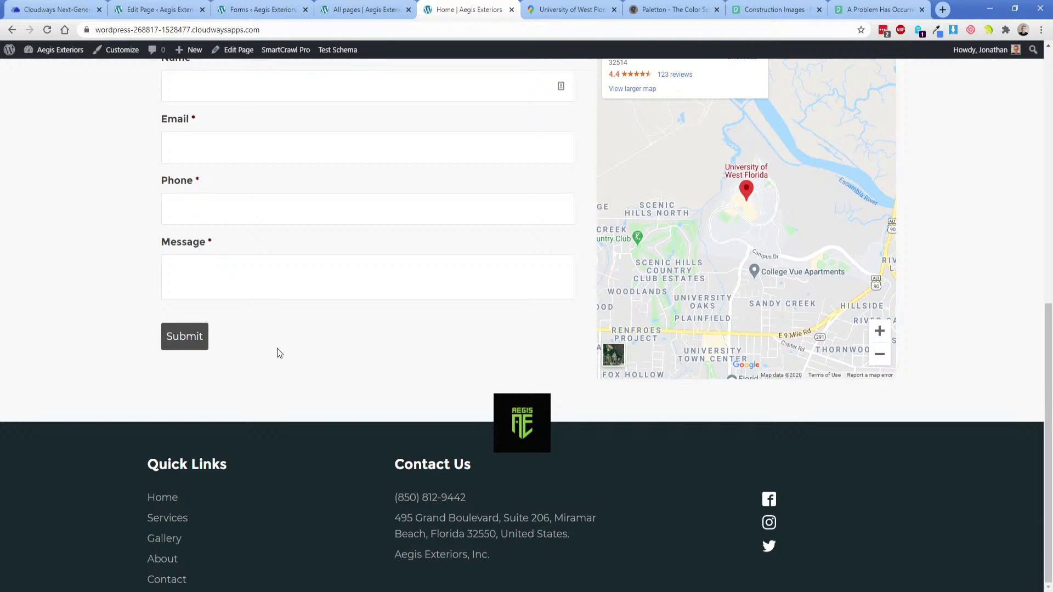
pyautogui.click(366, 9)
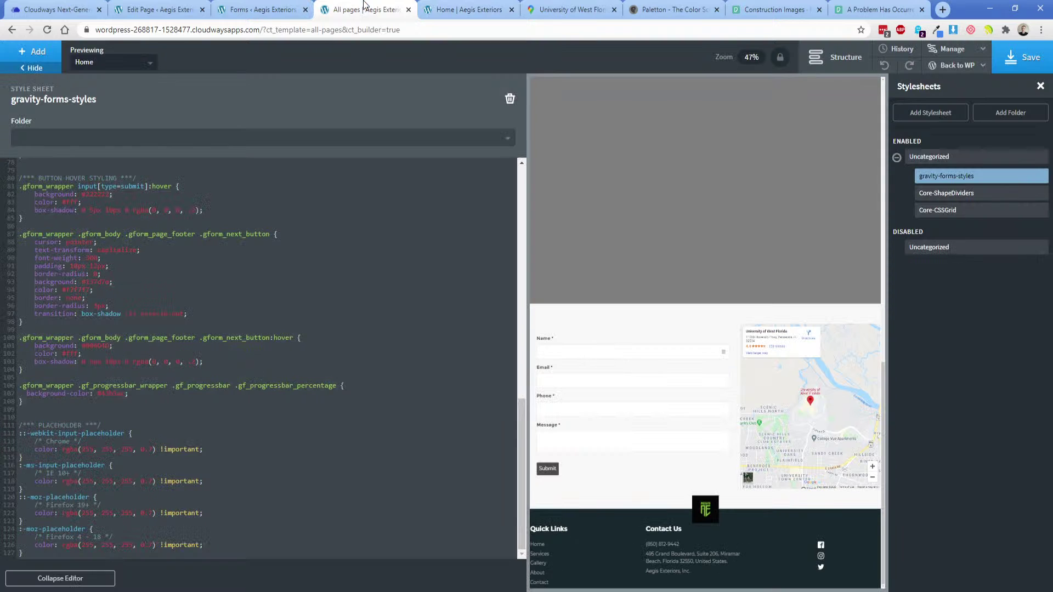
# Change the placeholder colour's red, green and blue values to 0, save, and reload the live page.
pyautogui.doubleClick(88, 449)
pyautogui.write('0')
pyautogui.doubleClick(98, 450)
pyautogui.write('0')
pyautogui.doubleClick(112, 450)
pyautogui.write('0')
pyautogui.click(1020, 57)
pyautogui.click(446, 11)
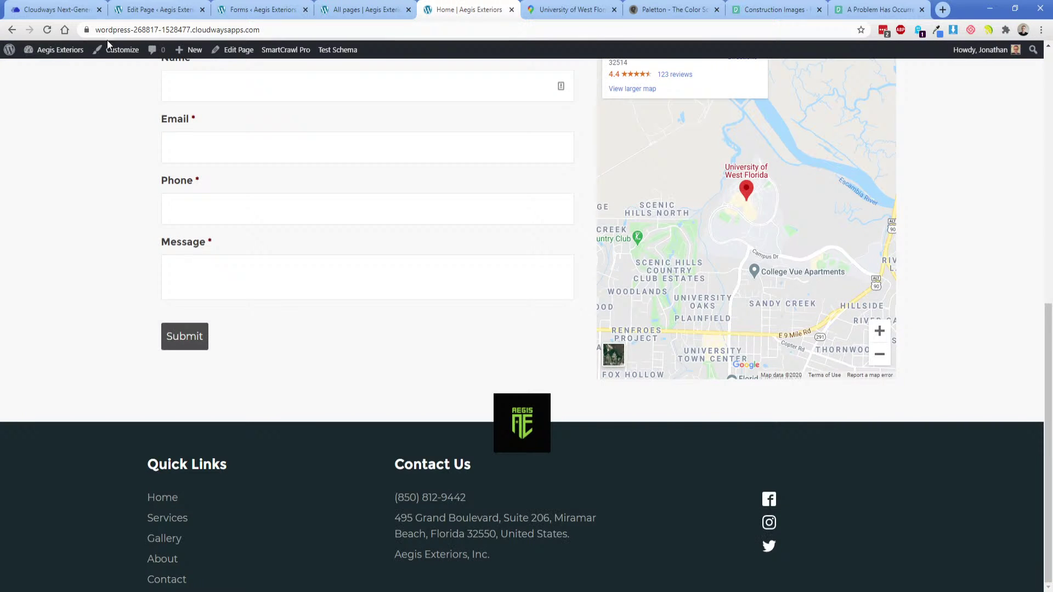
pyautogui.click(47, 30)
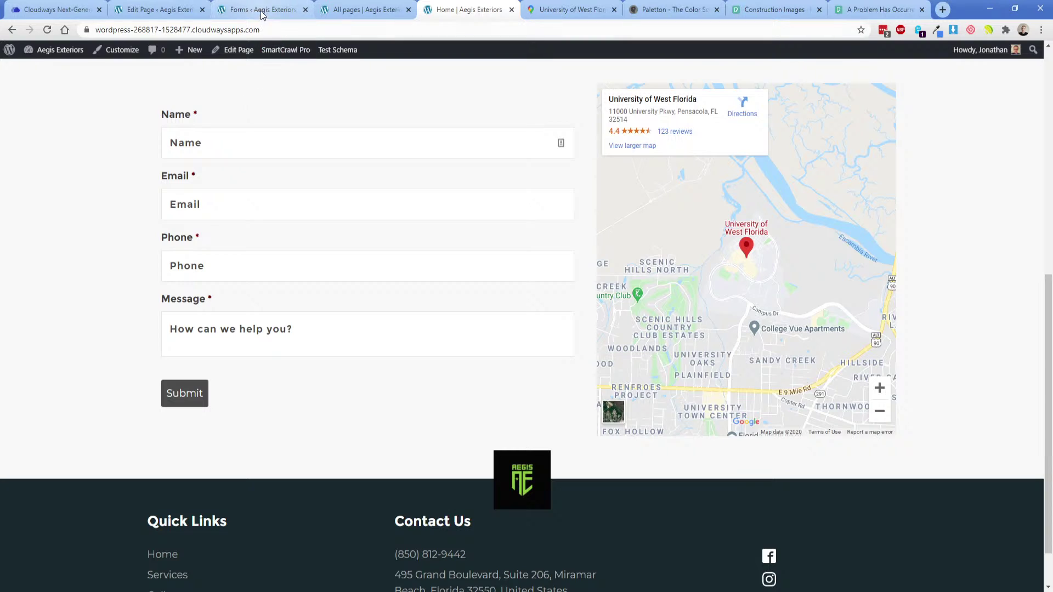
# Set the placeholder opacity to 0.4, save, and test it by typing in the Email field.
pyautogui.click(335, 11)
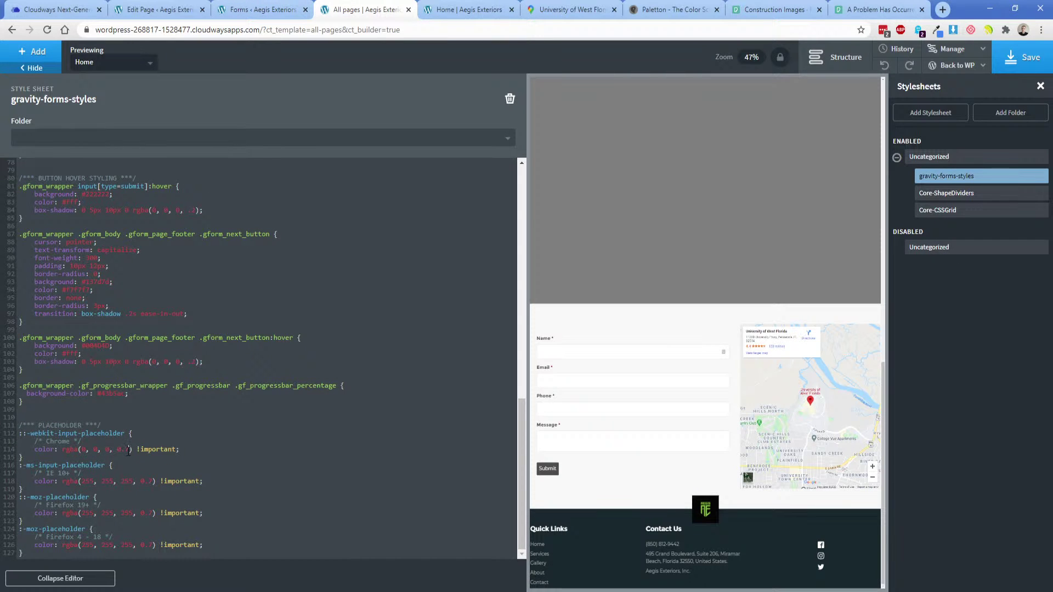
pyautogui.press('BackSpace')
pyautogui.write('4')
pyautogui.click(1021, 57)
pyautogui.click(472, 10)
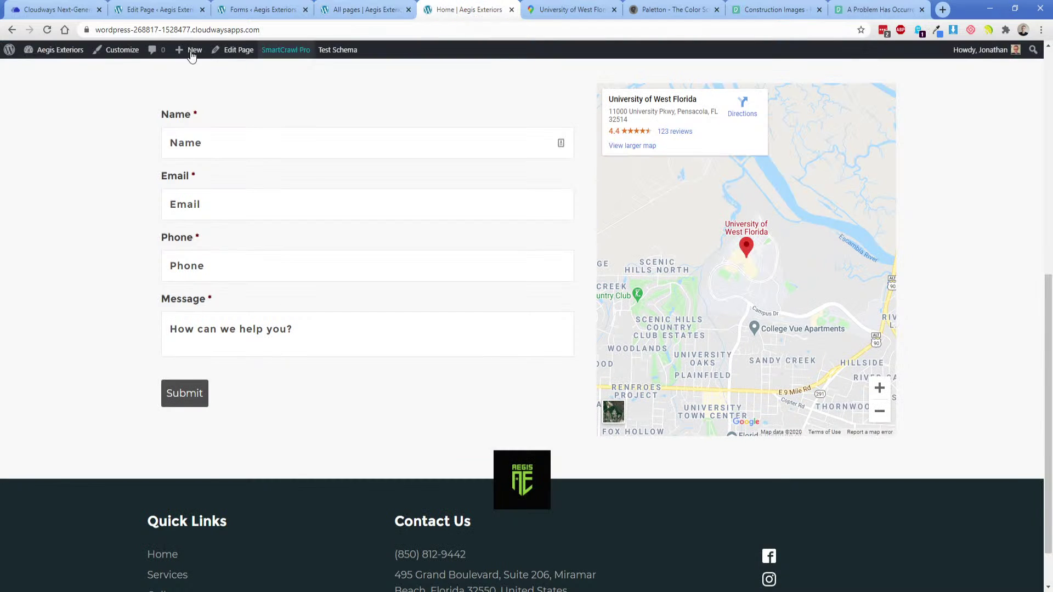
pyautogui.click(47, 29)
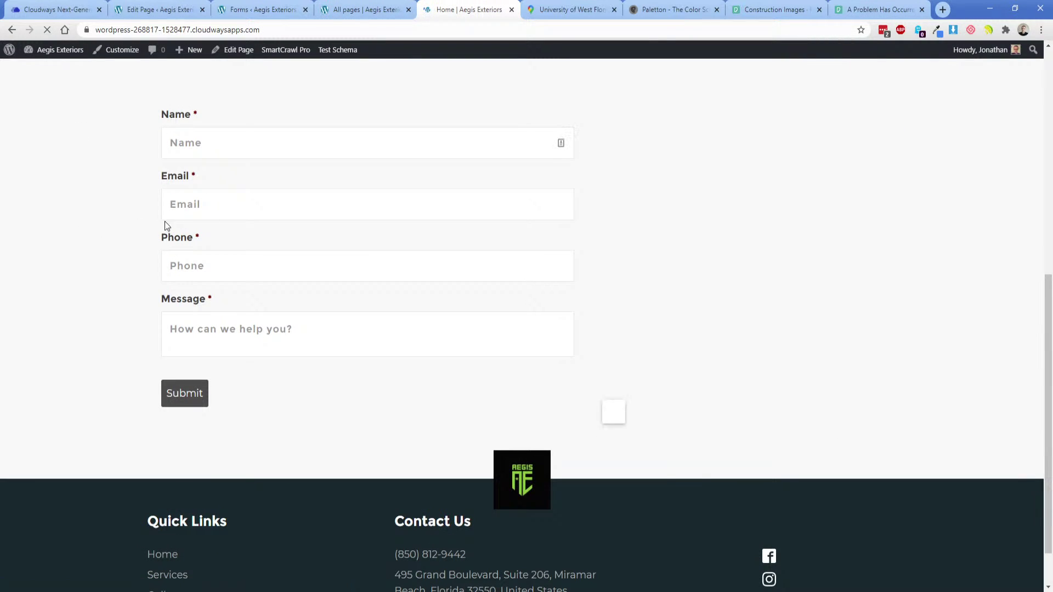
pyautogui.click(166, 216)
pyautogui.write('email')
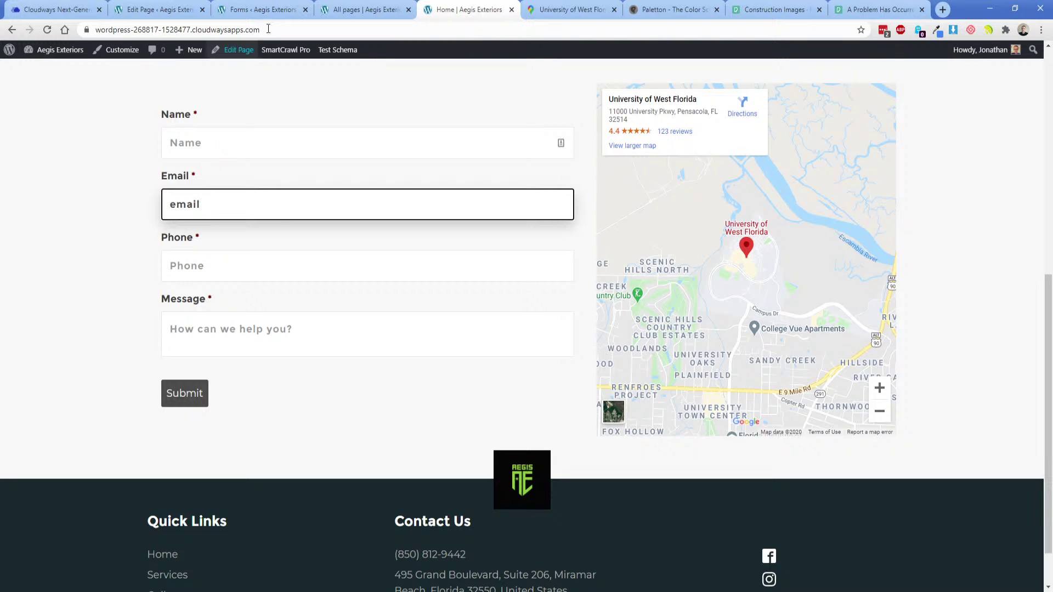
# Add font-weight: 300 to the placeholder rule, save, and check the Name and Email placeholders live.
pyautogui.hotkey('ctrl', 'shift', 'Tab')
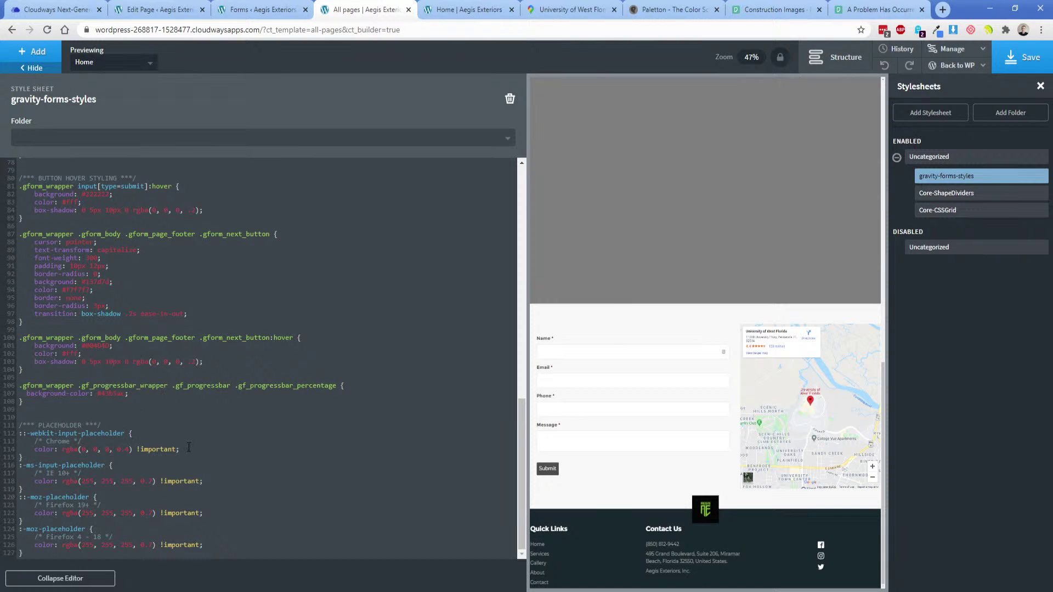
pyautogui.click(189, 449)
pyautogui.press('Return')
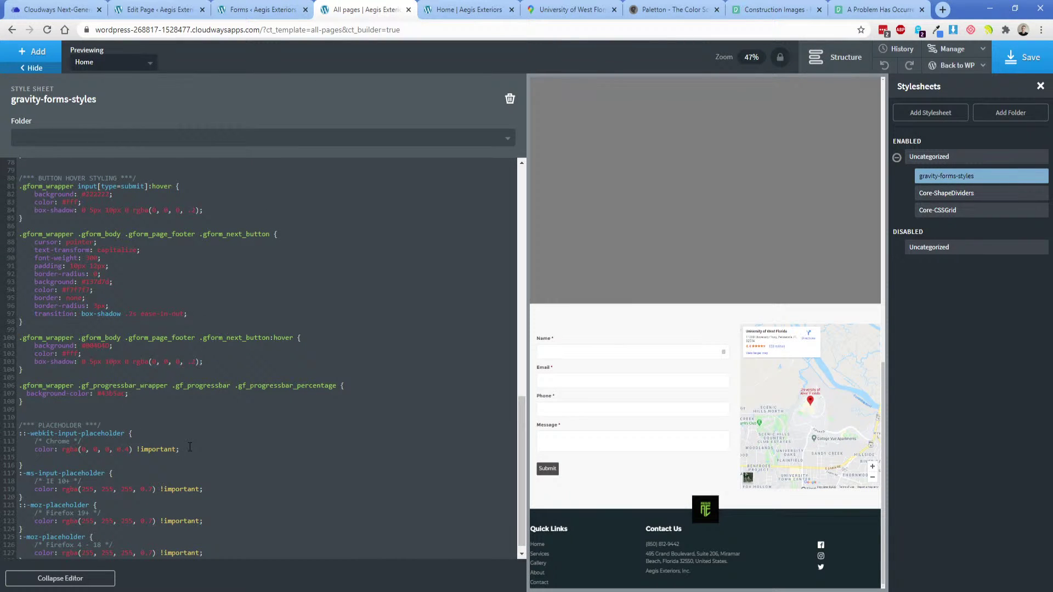
pyautogui.write('font-wei')
pyautogui.write('ght: 300;')
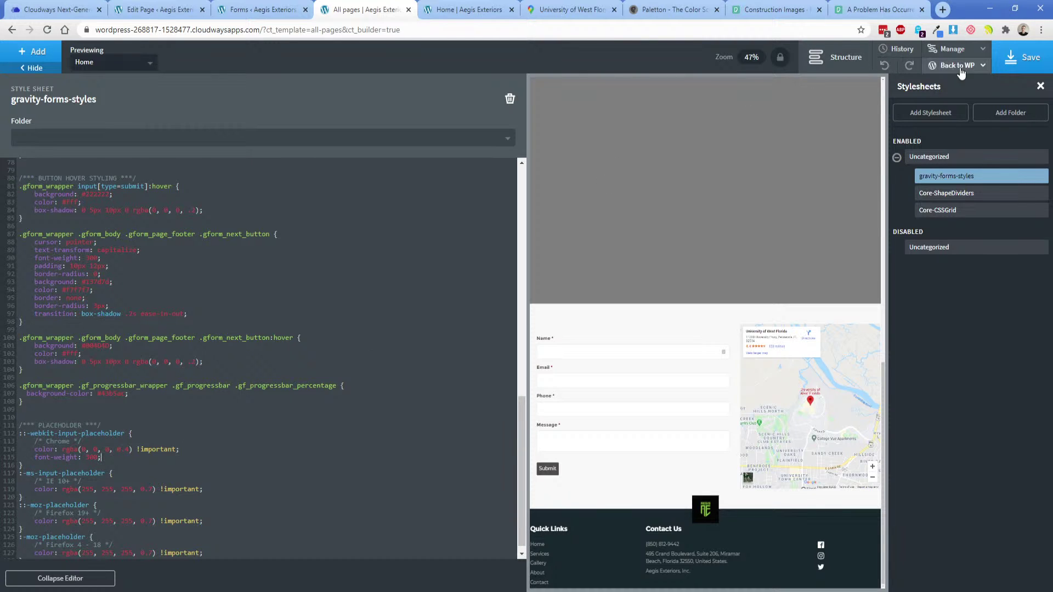
pyautogui.click(1021, 57)
pyautogui.click(466, 9)
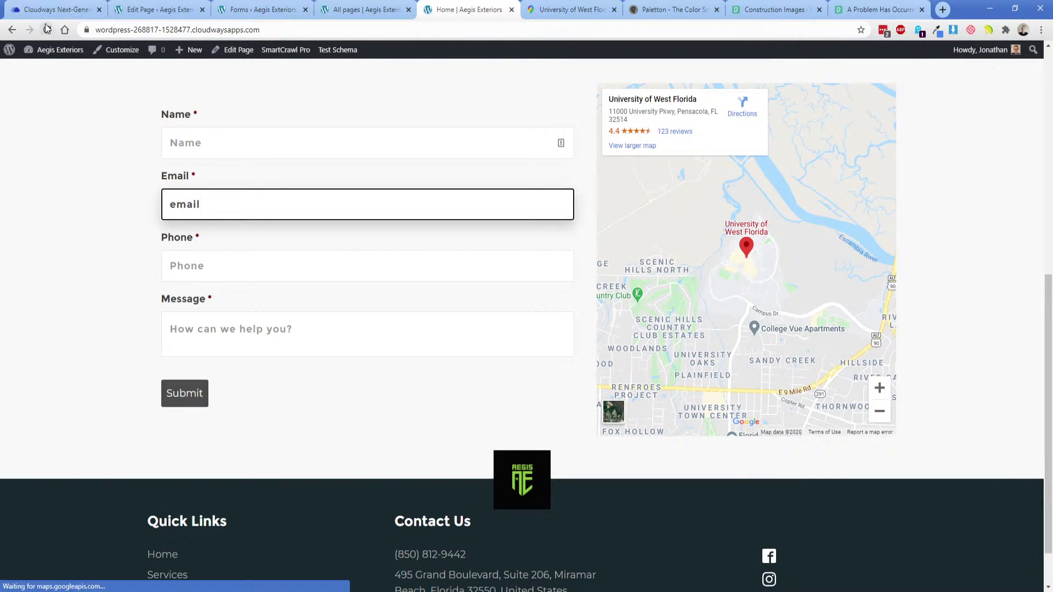
pyautogui.click(47, 30)
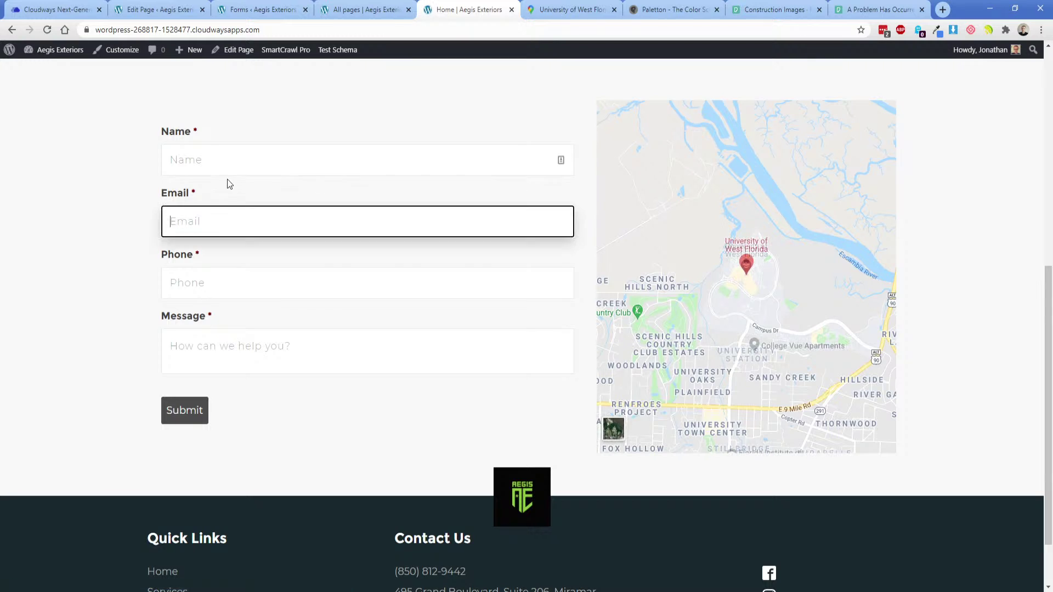
pyautogui.click(219, 165)
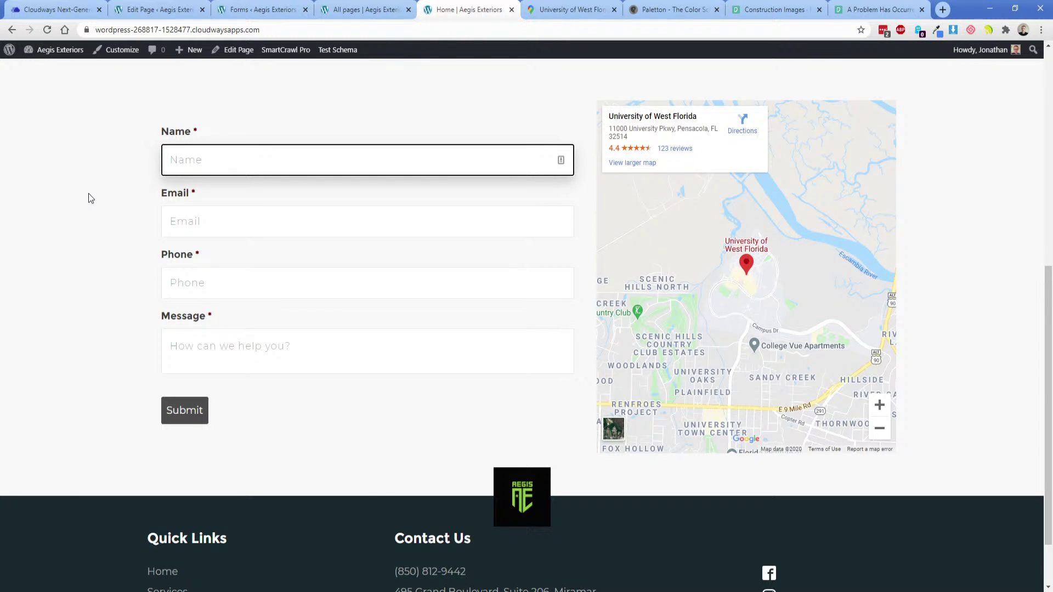
pyautogui.click(209, 213)
pyautogui.click(136, 241)
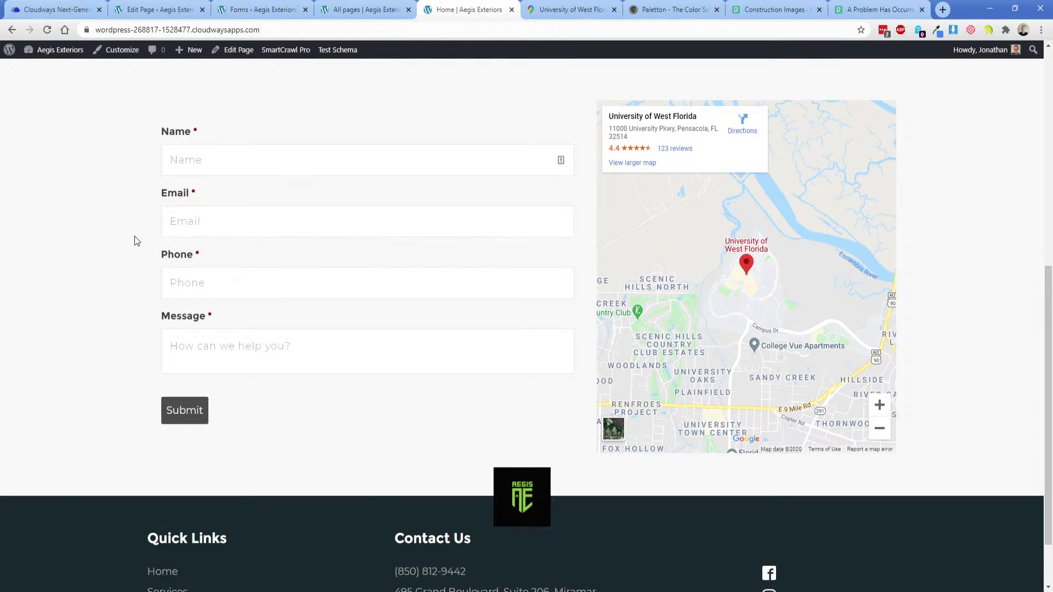
pyautogui.click(359, 9)
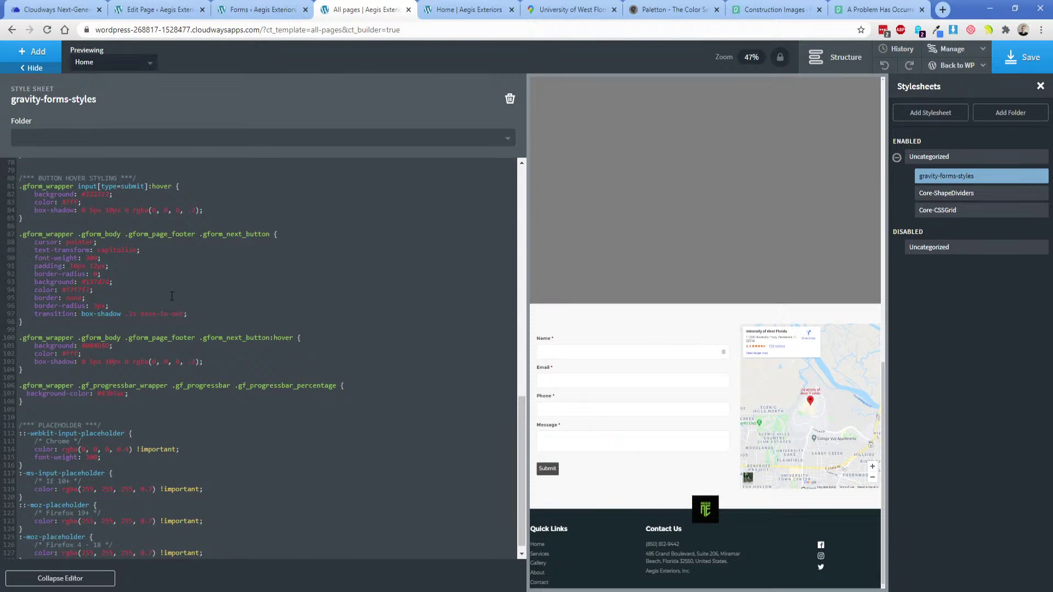
# Delete the Submit button's width and padding declarations in gravity-forms-styles.
pyautogui.scroll(5, 146, 347)
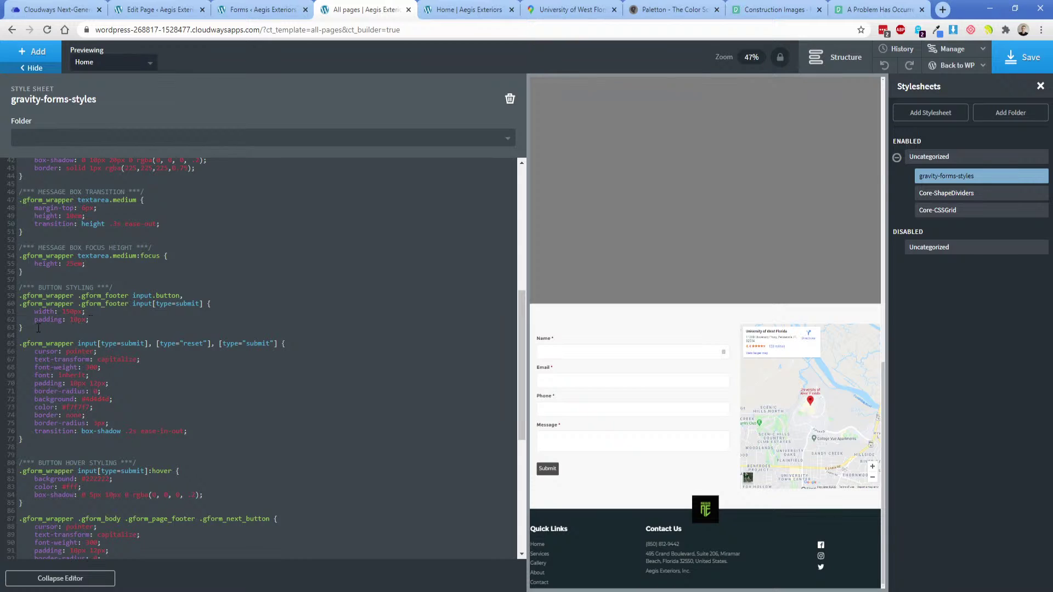
pyautogui.moveTo(34, 311); pyautogui.dragTo(127, 321)
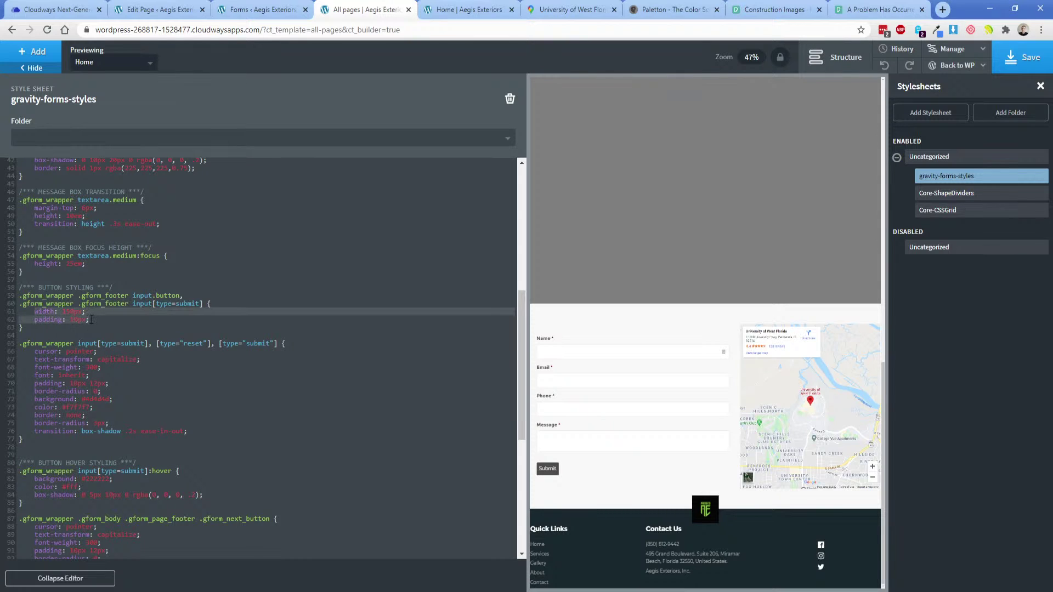
pyautogui.press('BackSpace')
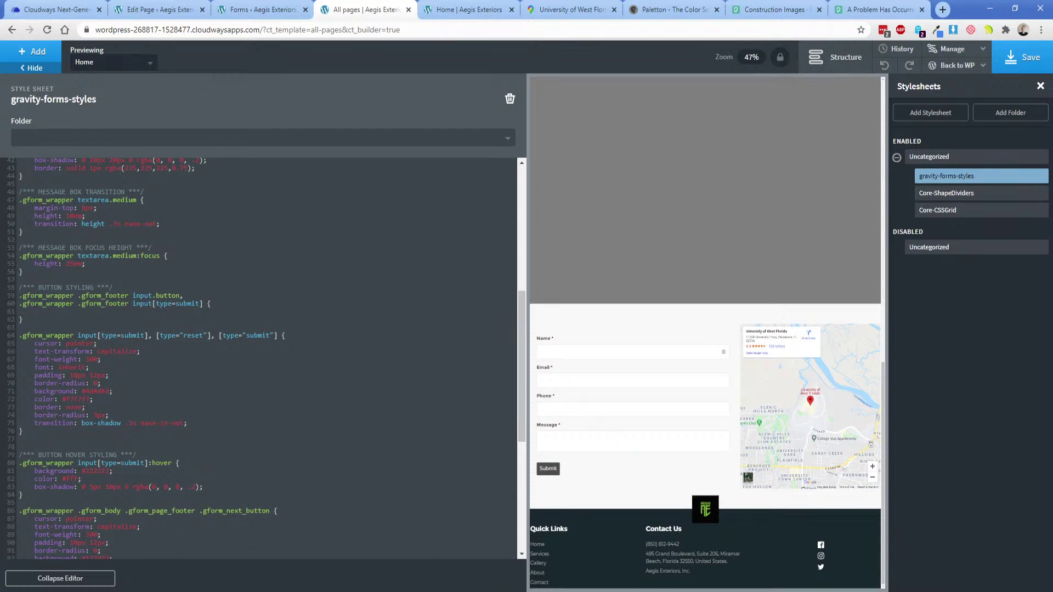
# Remove the Submit button's background and set its text colour to Lime green #8bc63e.
pyautogui.hotkey('alt', 'Tab')
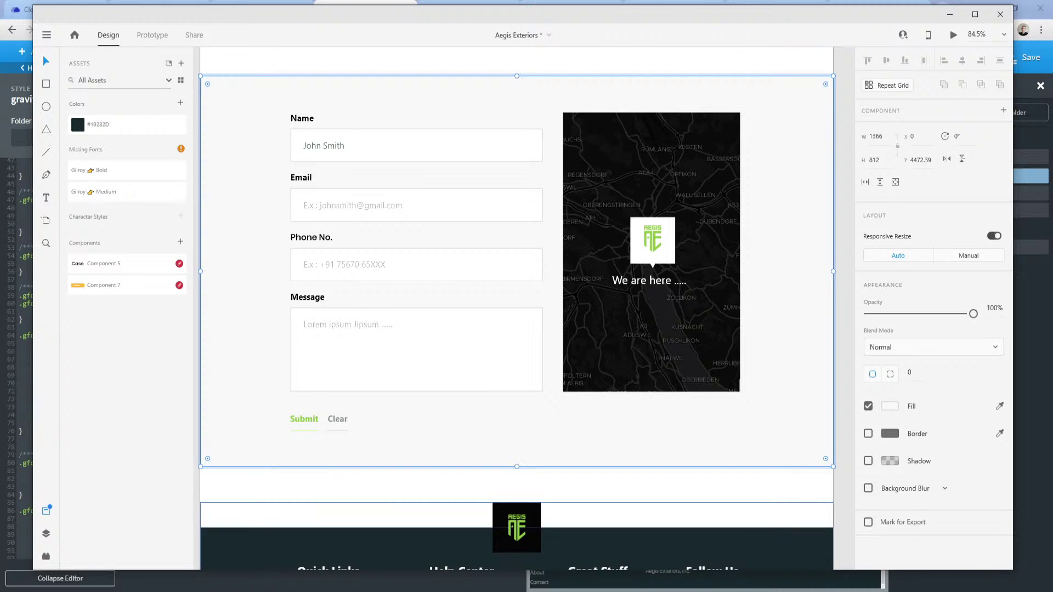
pyautogui.click(238, 553)
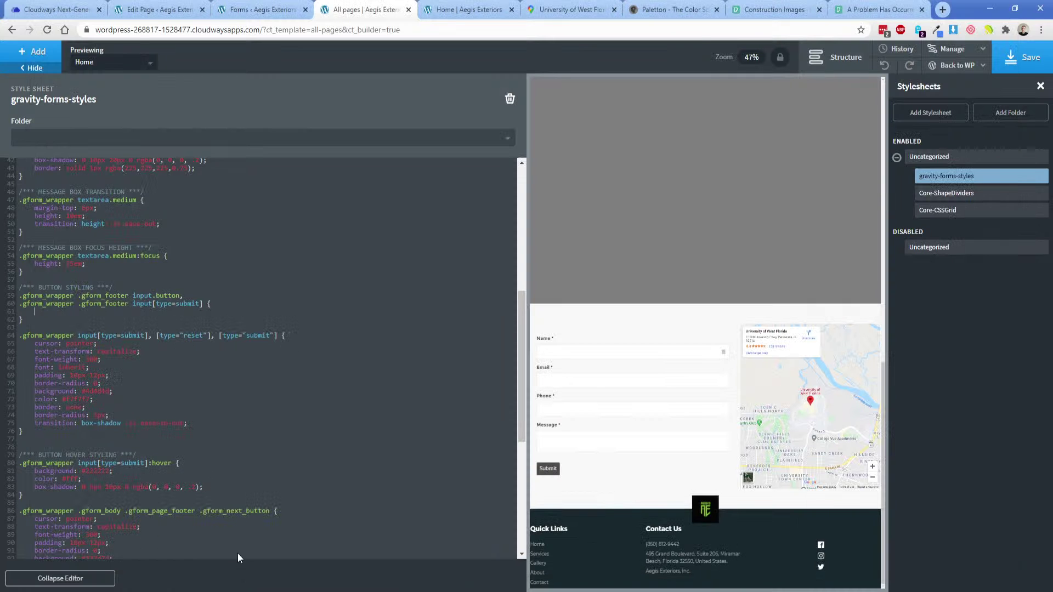
pyautogui.moveTo(952, 55)
pyautogui.click(956, 73)
pyautogui.tripleClick(952, 164)
pyautogui.hotkey('ctrl', 'c')
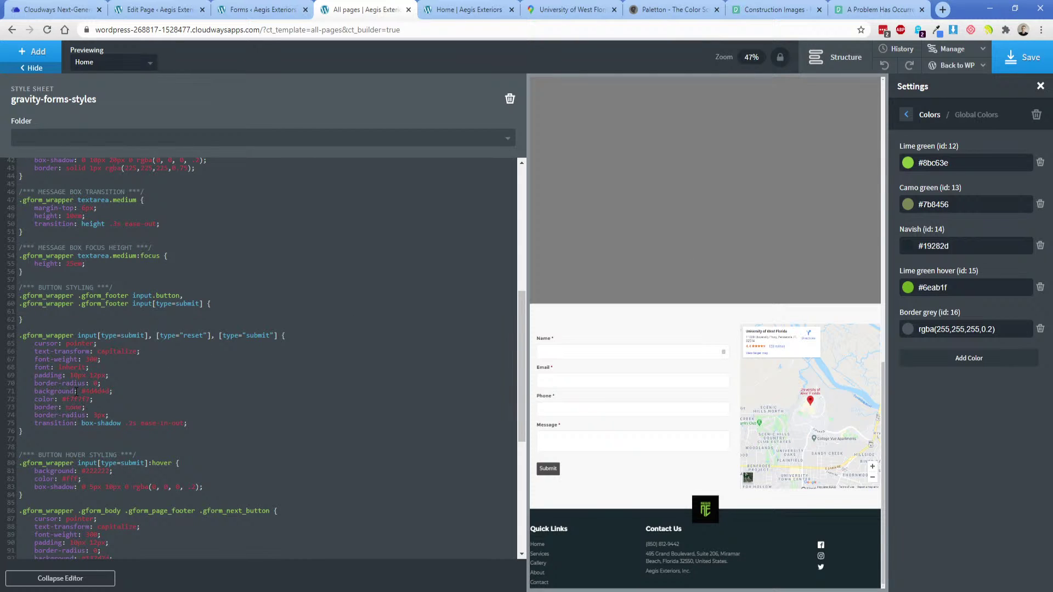
pyautogui.click(79, 391)
pyautogui.press('BackSpace')
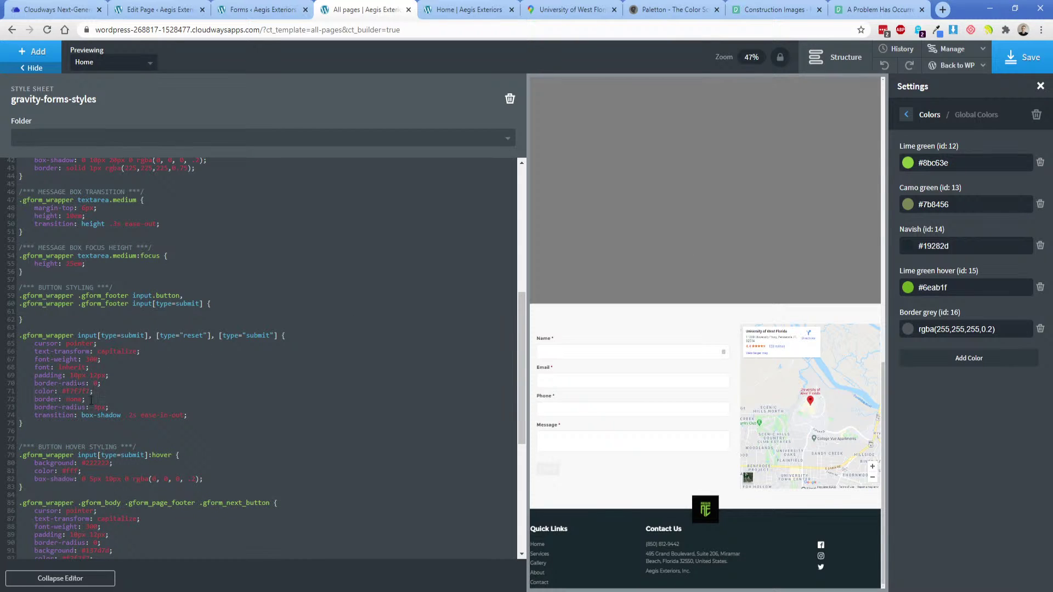
pyautogui.doubleClick(75, 393)
pyautogui.hotkey('ctrl', 'v')
pyautogui.press('BackSpace')
pyautogui.click(93, 394)
pyautogui.press('BackSpace')
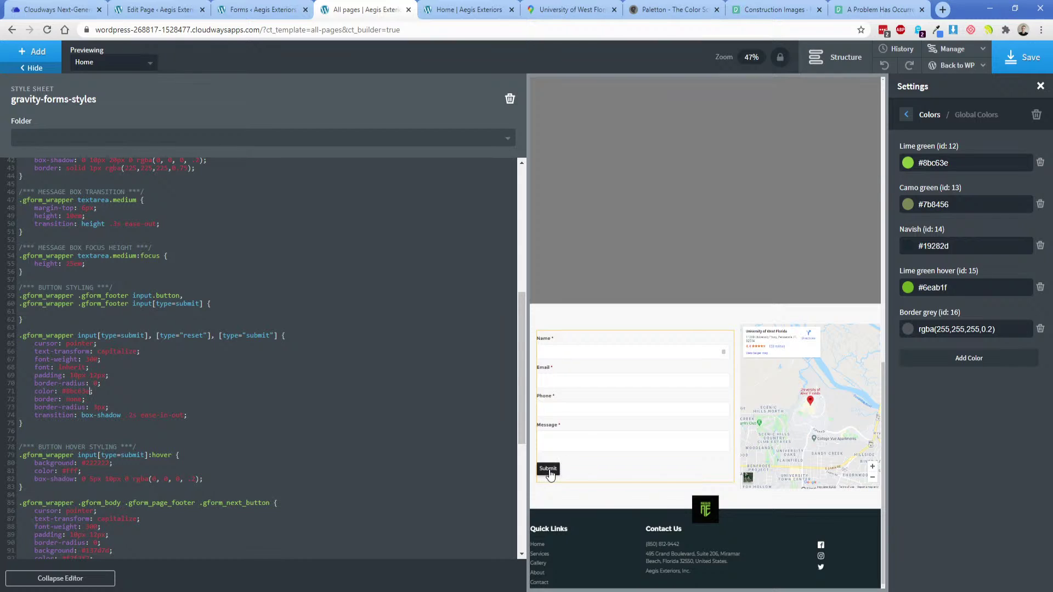
# In the Submit button's :hover rule, remove the background and set the text colour to #6eab1f.
pyautogui.tripleClick(67, 463)
pyautogui.press('BackSpace')
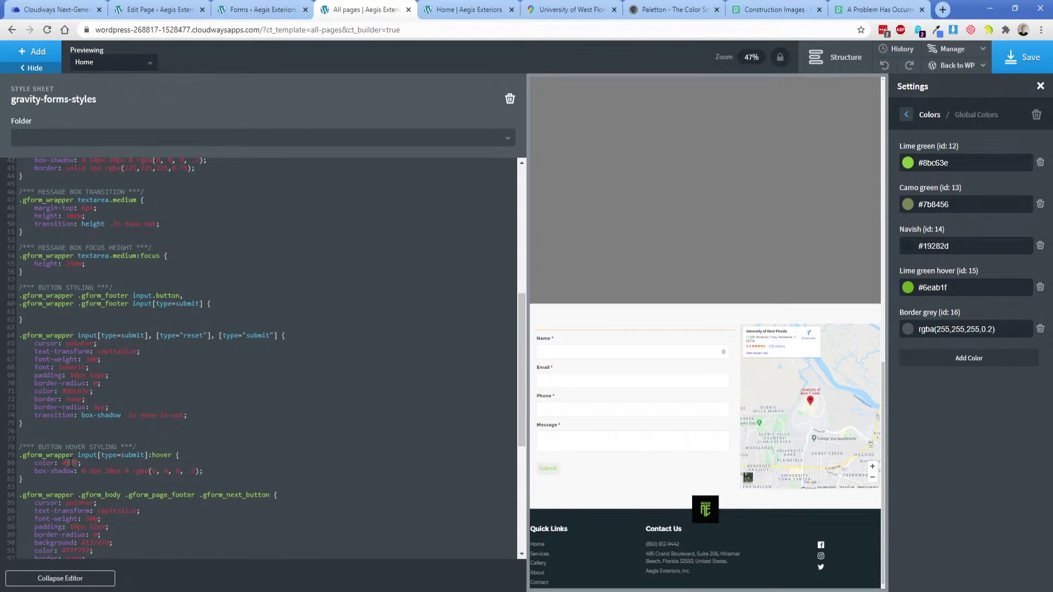
pyautogui.write('#8bc63e')
pyautogui.moveTo(962, 290); pyautogui.dragTo(927, 293)
pyautogui.hotkey('ctrl', 'c')
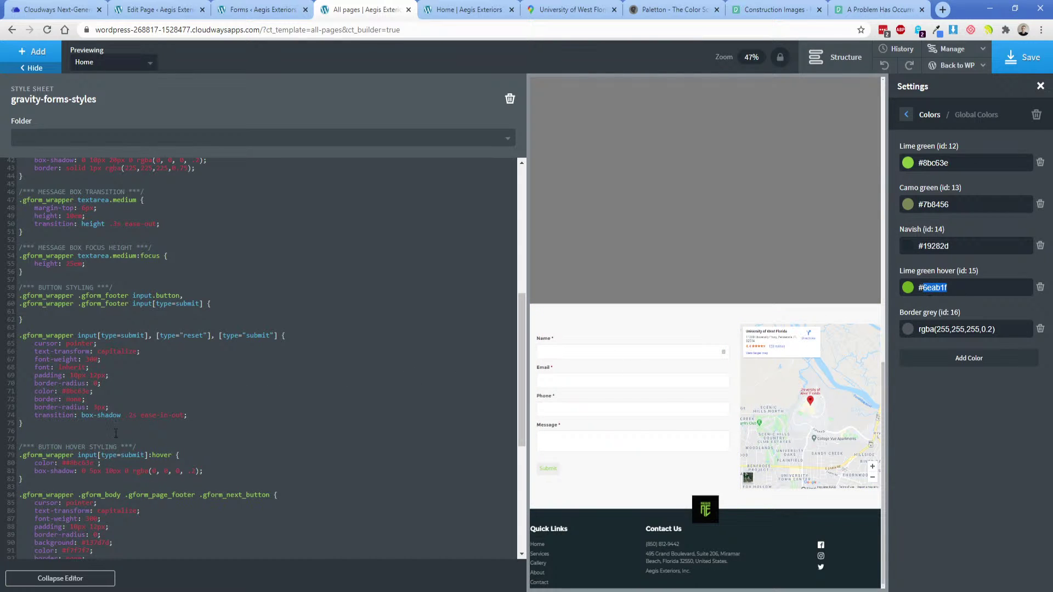
pyautogui.doubleClick(80, 463)
pyautogui.hotkey('ctrl', 'v')
pyautogui.click(69, 463)
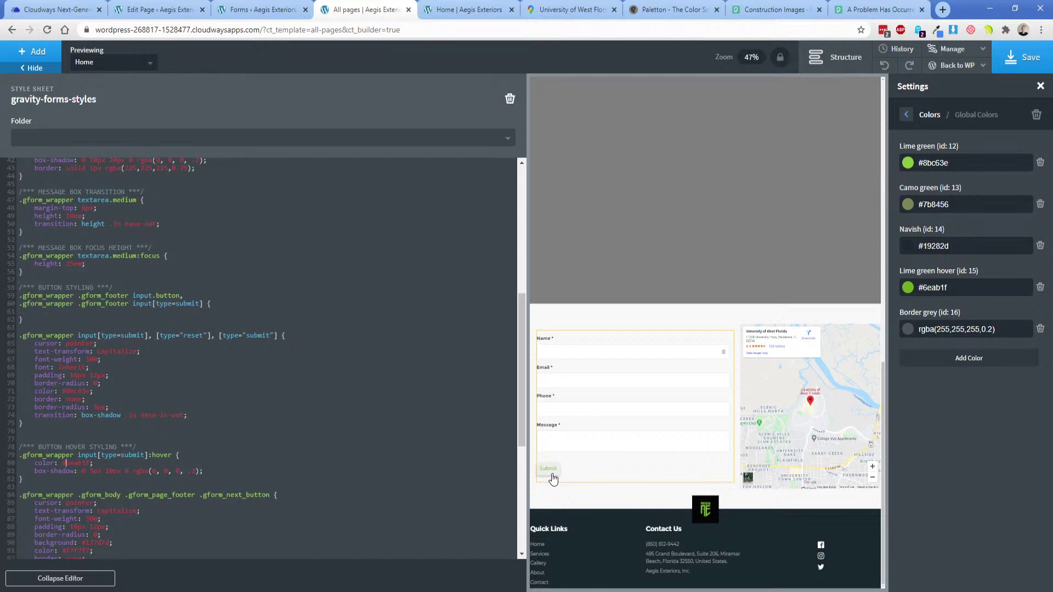
pyautogui.click(86, 416)
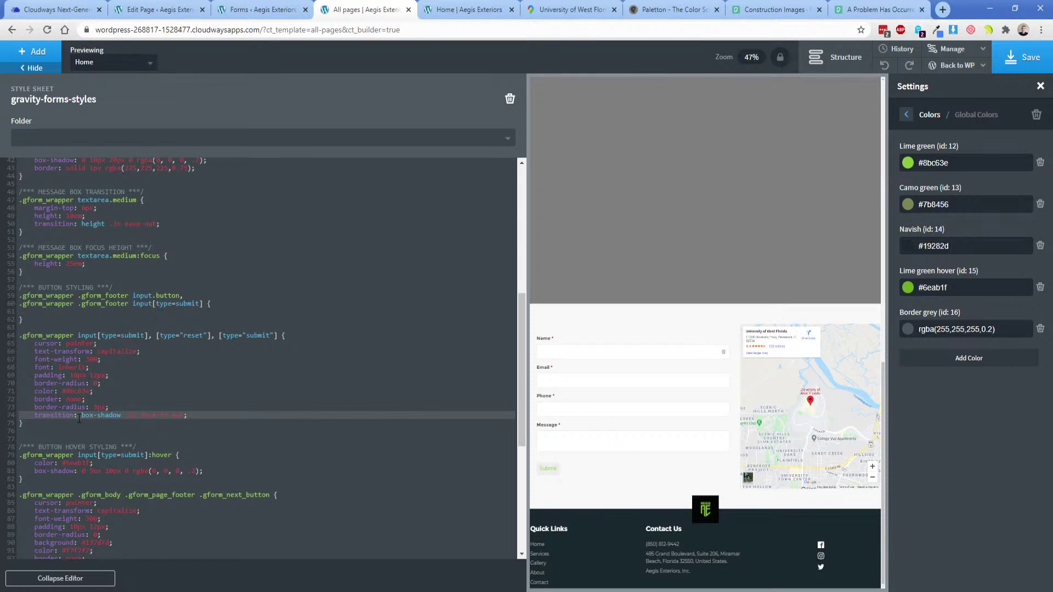
# Delete the hover box-shadow and the button's remaining padding declaration.
pyautogui.tripleClick(89, 471)
pyautogui.press('BackSpace')
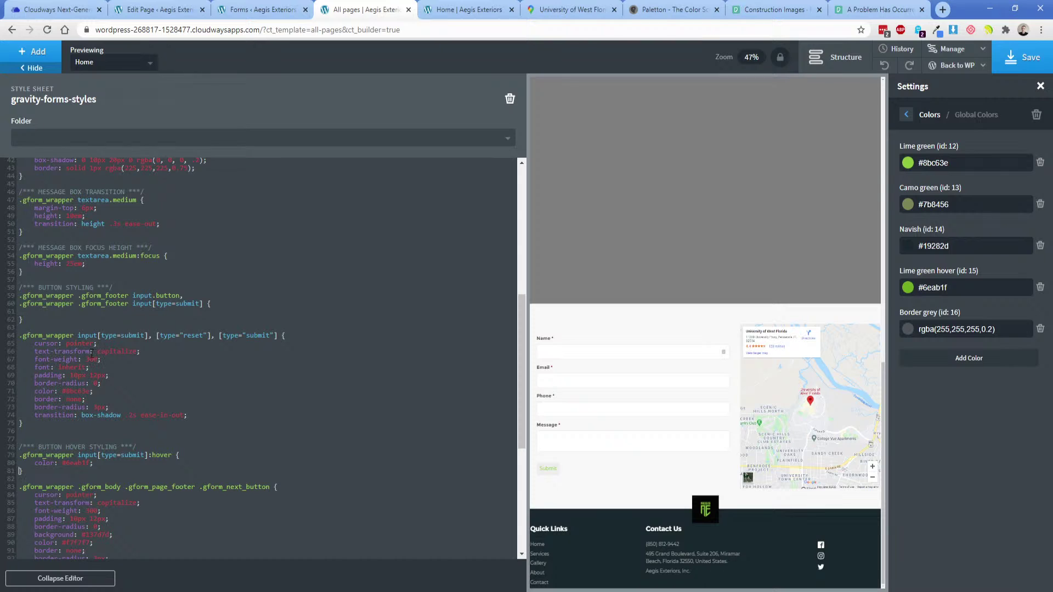
pyautogui.click(112, 353)
pyautogui.moveTo(35, 375); pyautogui.dragTo(112, 375)
pyautogui.press('BackSpace')
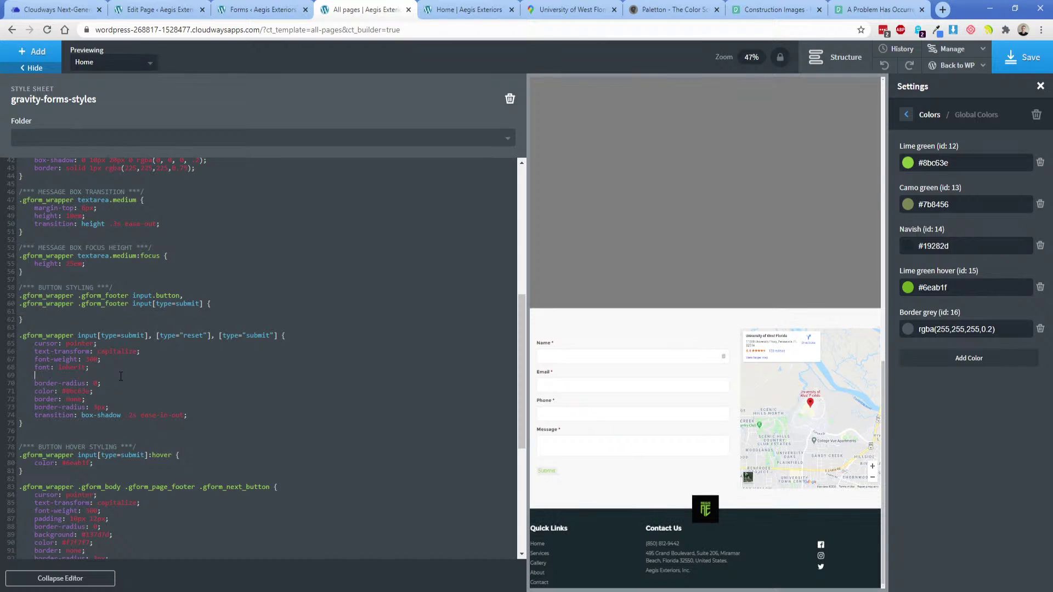
# Add 'border-bottom: 1px solid #6eab1f;' to the Submit button rule.
pyautogui.press('BackSpace')
pyautogui.press('BackSpace')
pyautogui.press('Return')
pyautogui.write('border-bottom: solid 1px #6eab1f;')
pyautogui.moveTo(129, 377); pyautogui.dragTo(101, 376)
pyautogui.press('BackSpace')
pyautogui.write('solid')
pyautogui.click(177, 374)
# Paste the same bottom border into the footer submit-button rule and switch to the live Home page.
pyautogui.click(54, 311)
pyautogui.write('border-bottom: 1px solid #6eab1f;')
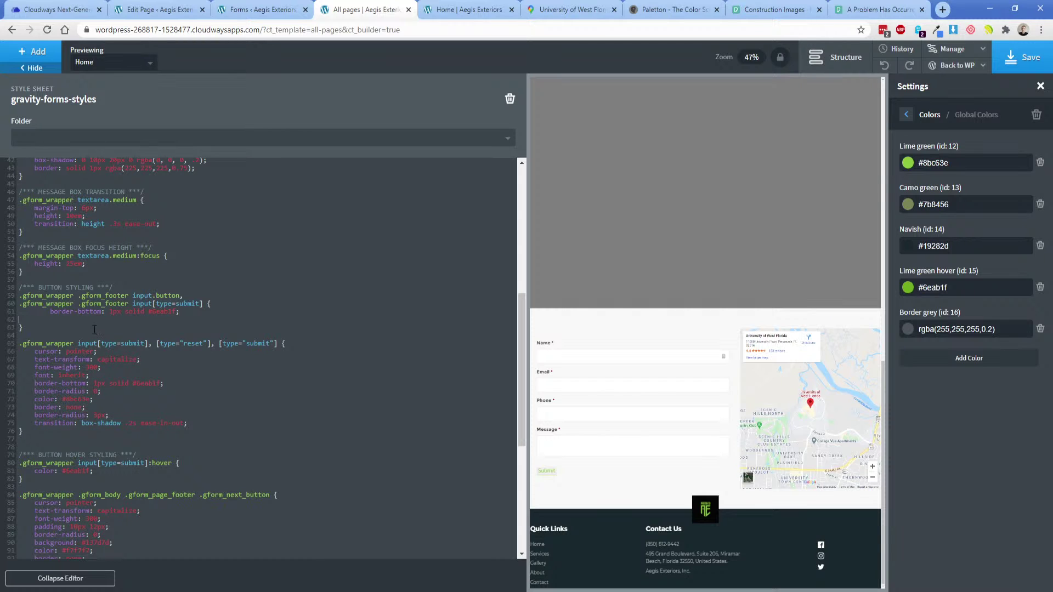
pyautogui.click(50, 311)
pyautogui.press('BackSpace')
pyautogui.press('BackSpace')
pyautogui.click(428, 7)
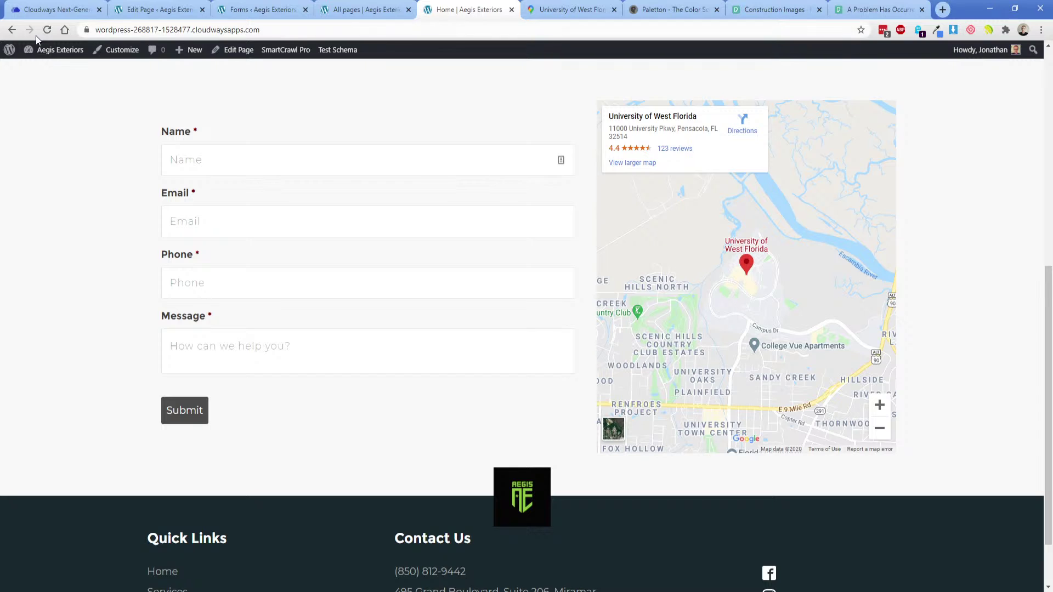
# Check the reloaded live page, then add 'background: #f8f8f8;' to the submit button rule and save.
pyautogui.click(47, 30)
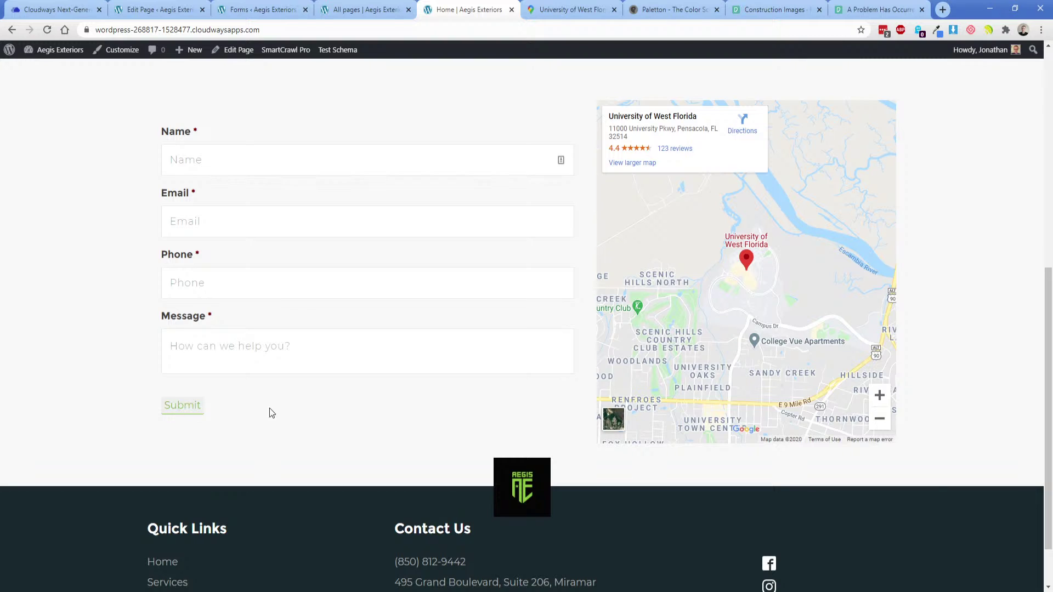
pyautogui.click(367, 10)
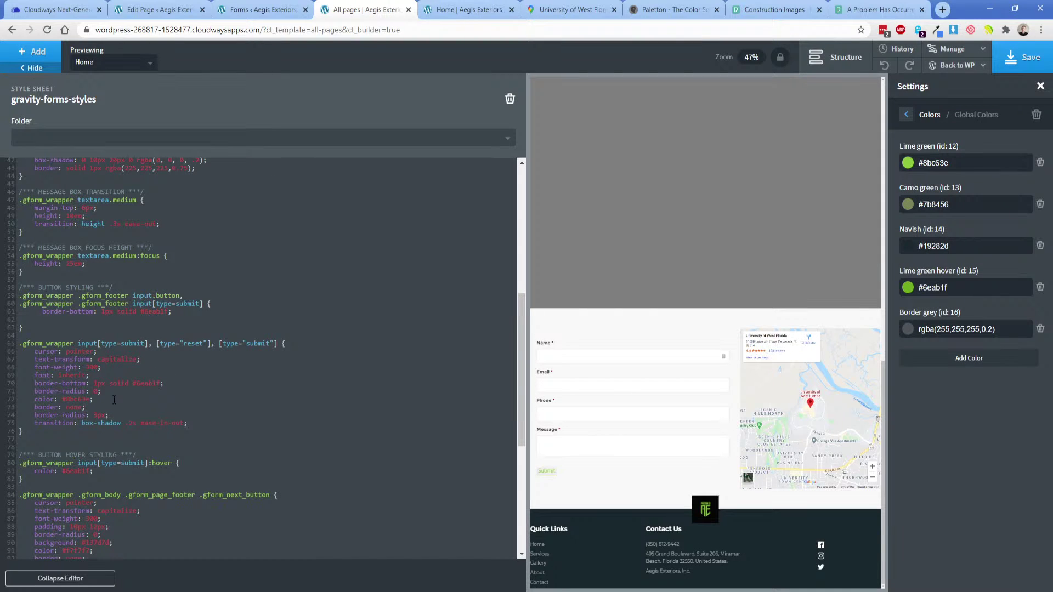
pyautogui.press('Return')
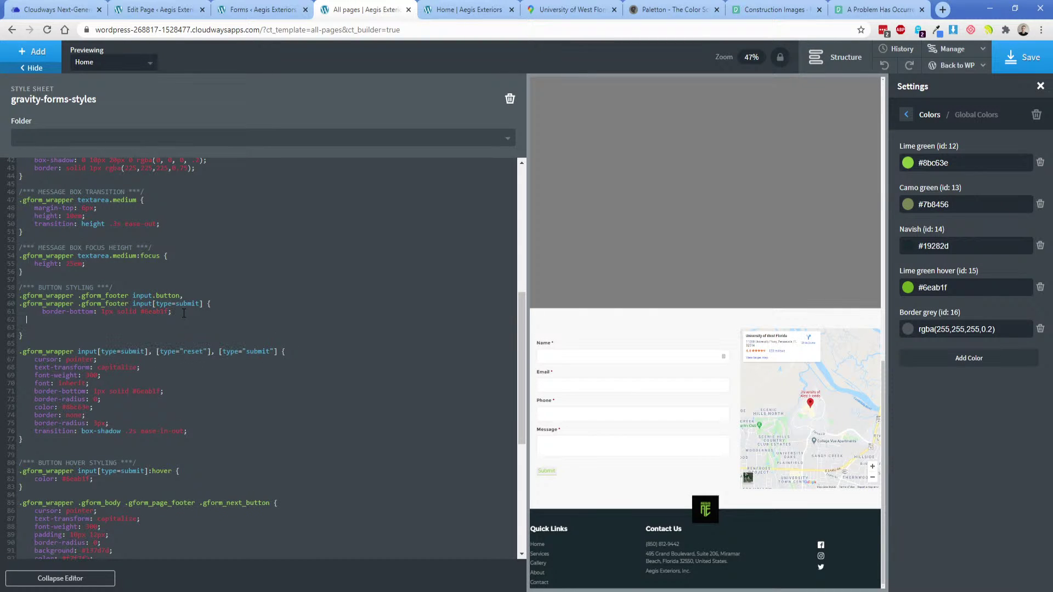
pyautogui.write('background: #f8f8f8;')
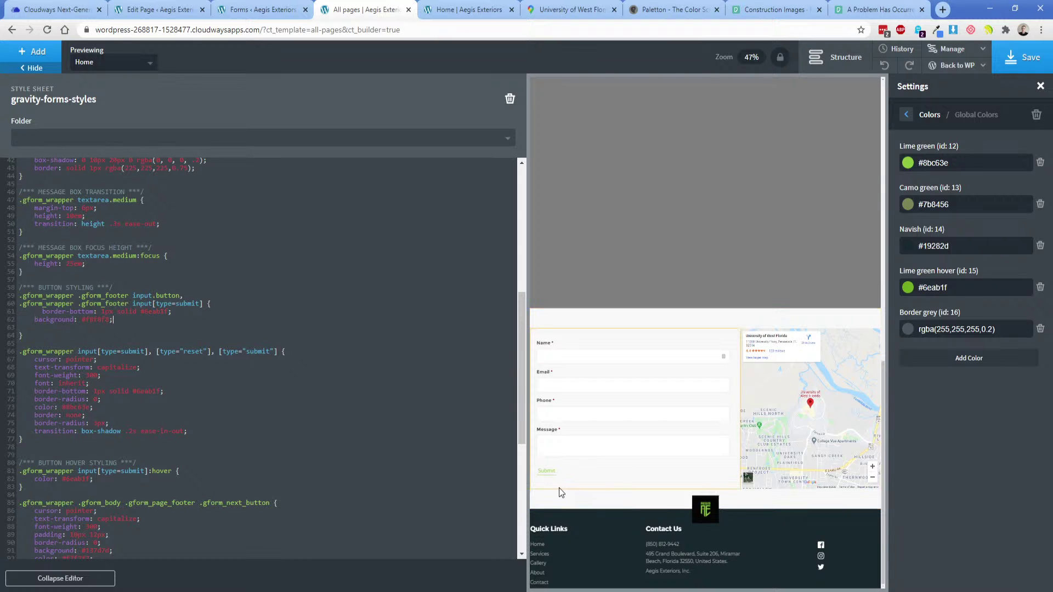
pyautogui.click(1022, 64)
# Reload the live Home page and compare its Submit button with the one in the XD design.
pyautogui.click(466, 9)
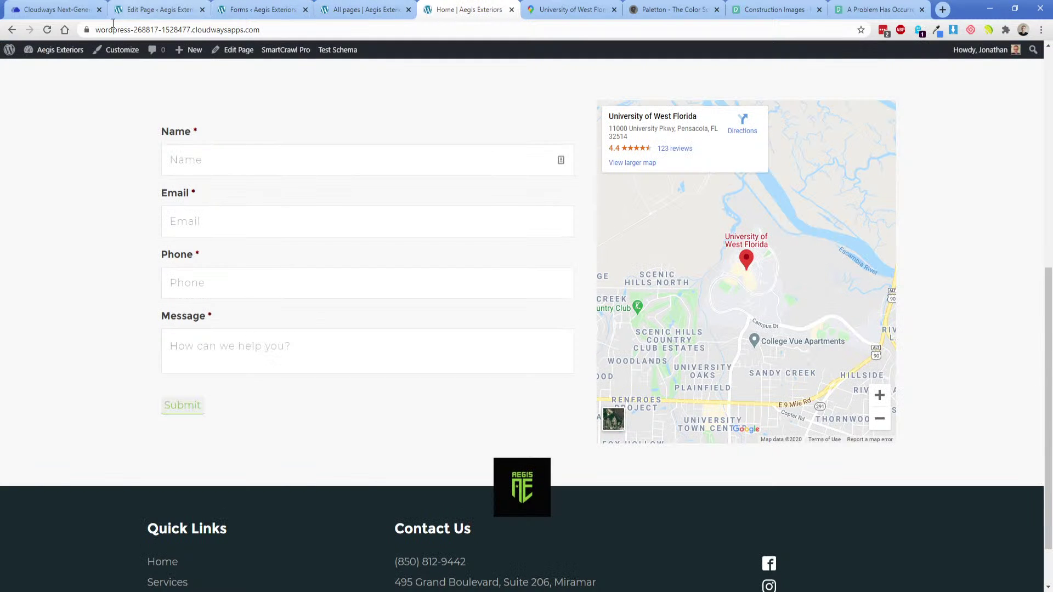
pyautogui.click(48, 30)
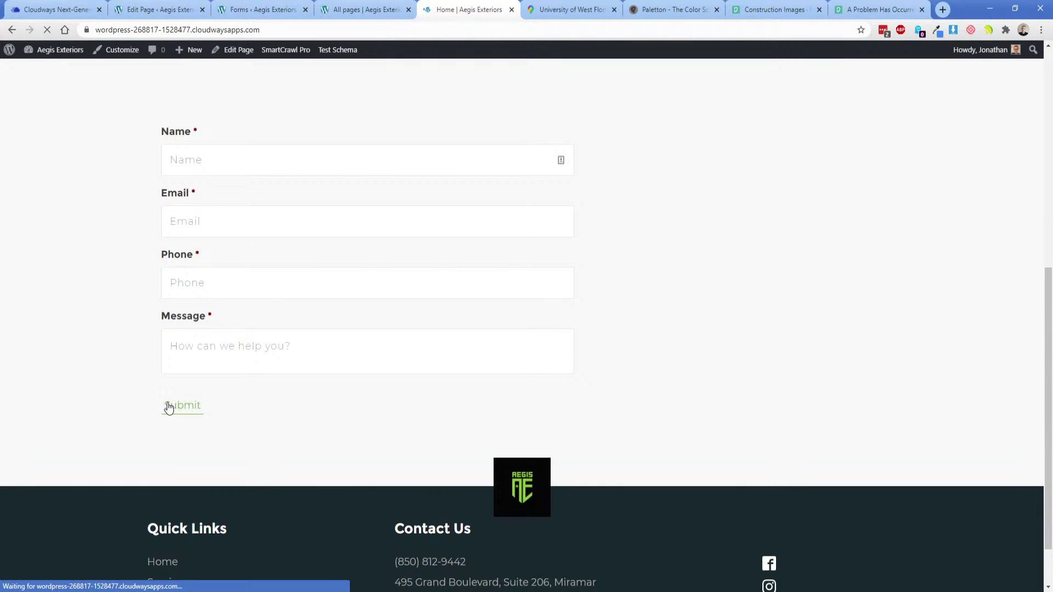
pyautogui.scroll(1, 300, 435)
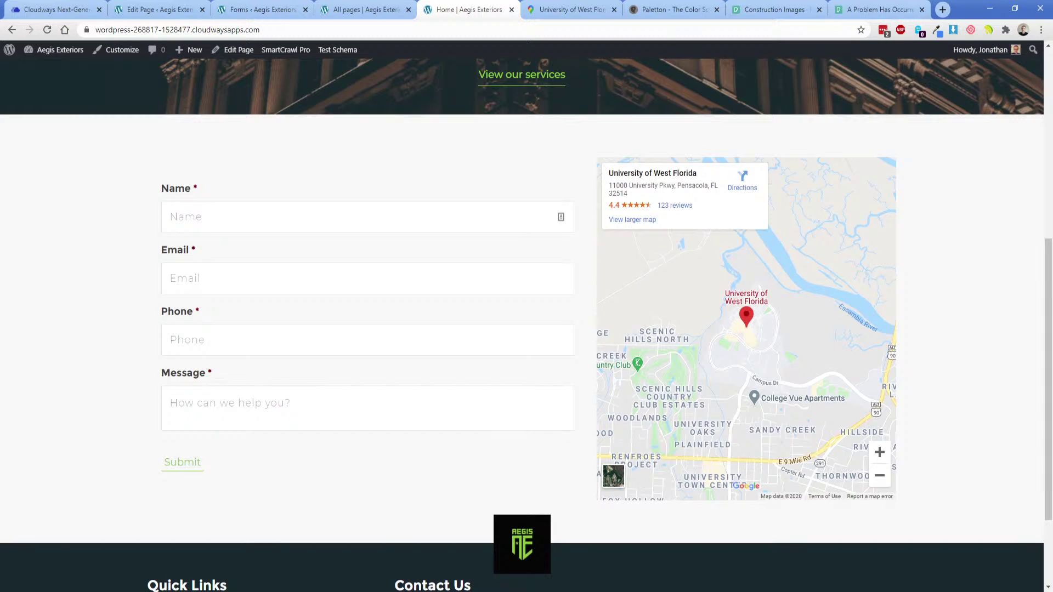
pyautogui.hotkey('alt', 'Tab')
pyautogui.click(306, 421)
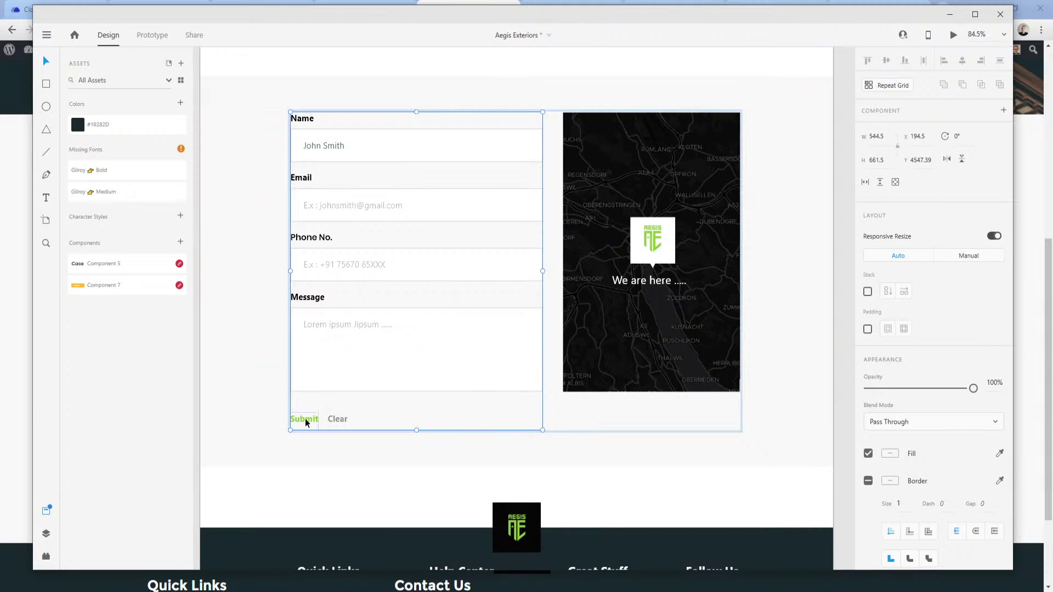
pyautogui.doubleClick(305, 421)
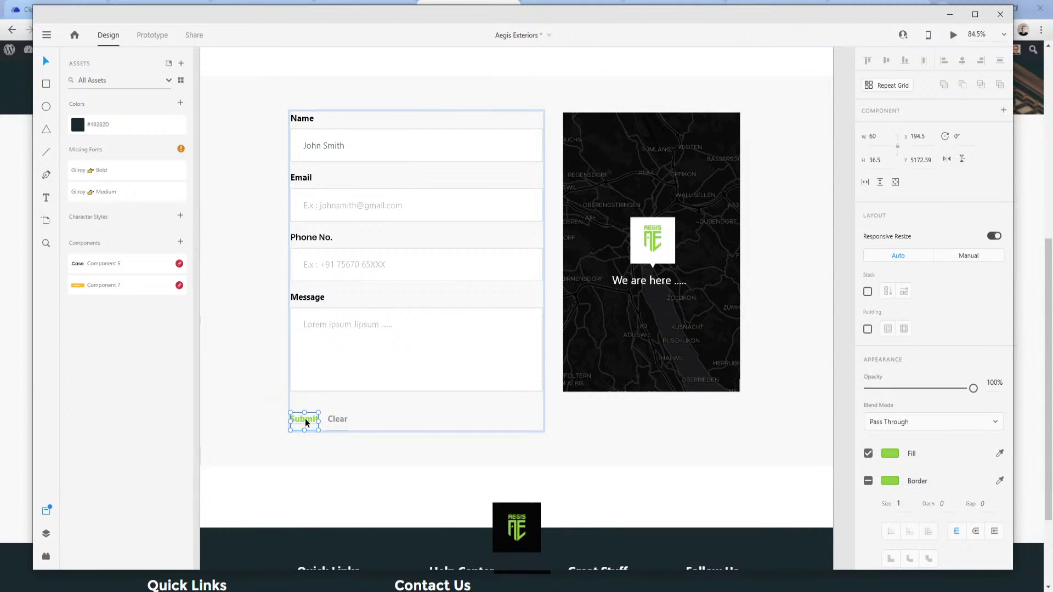
pyautogui.click(16, 383)
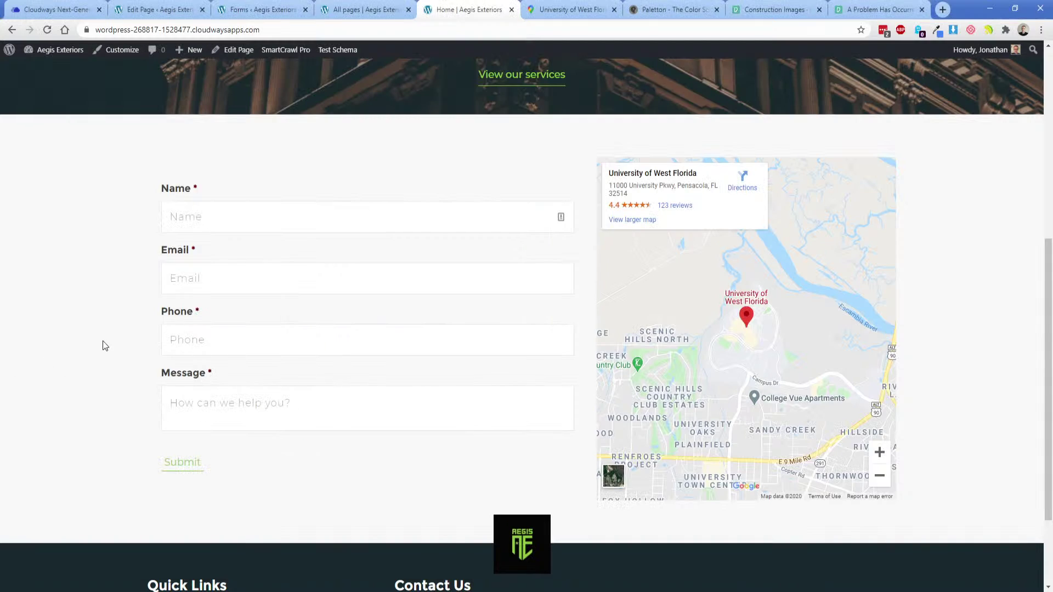
pyautogui.click(377, 7)
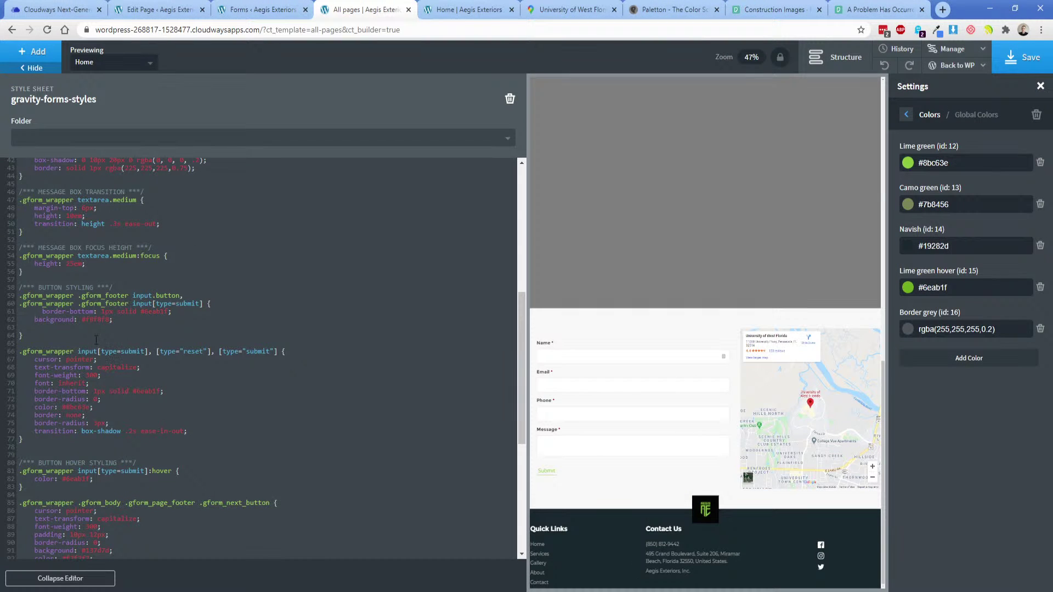
# Fix the border-bottom line's indentation, save, and reload the live Home page.
pyautogui.click(42, 312)
pyautogui.press('BackSpace')
pyautogui.click(1014, 60)
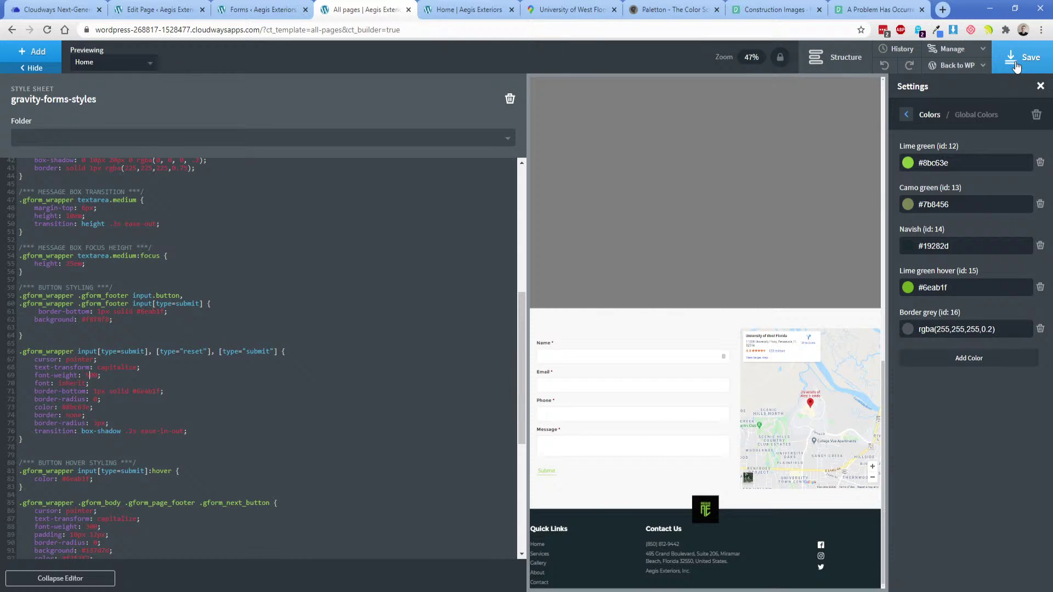
pyautogui.click(466, 10)
pyautogui.click(48, 31)
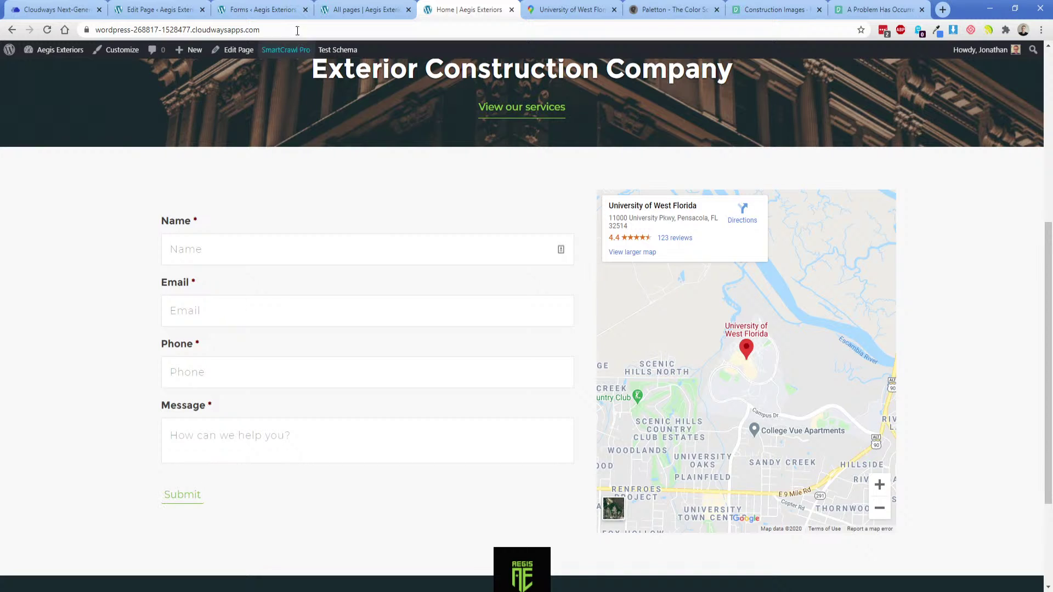
pyautogui.click(345, 11)
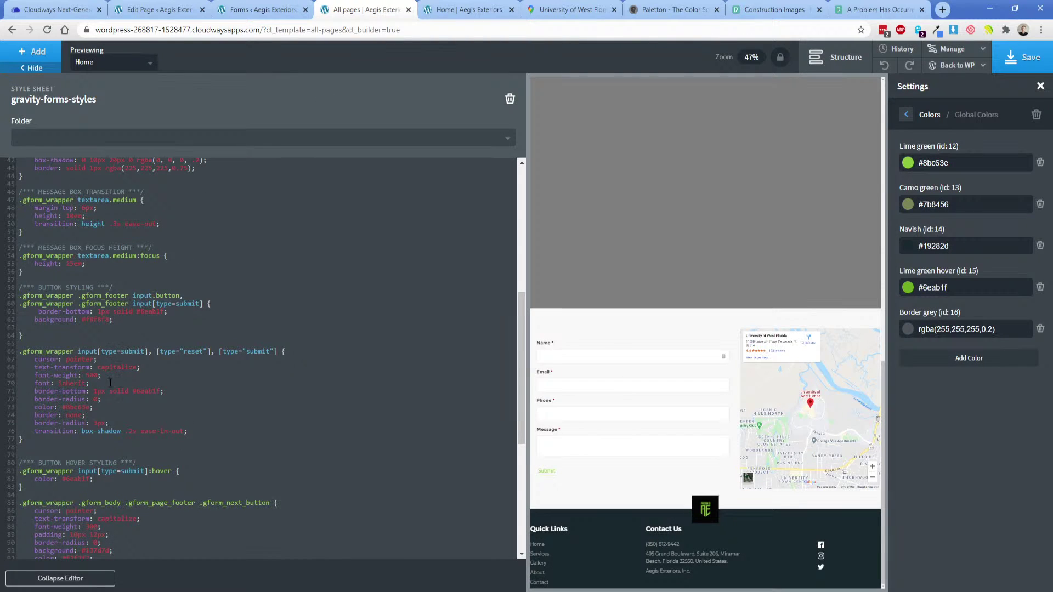
# Move font-weight from the general button styling into the Submit button rule with value 500.
pyautogui.doubleClick(91, 375)
pyautogui.write('700')
pyautogui.moveTo(99, 376); pyautogui.dragTo(23, 376)
pyautogui.hotkey('ctrl', 'c')
pyautogui.press('BackSpace')
pyautogui.press('Return')
pyautogui.hotkey('ctrl', 'v')
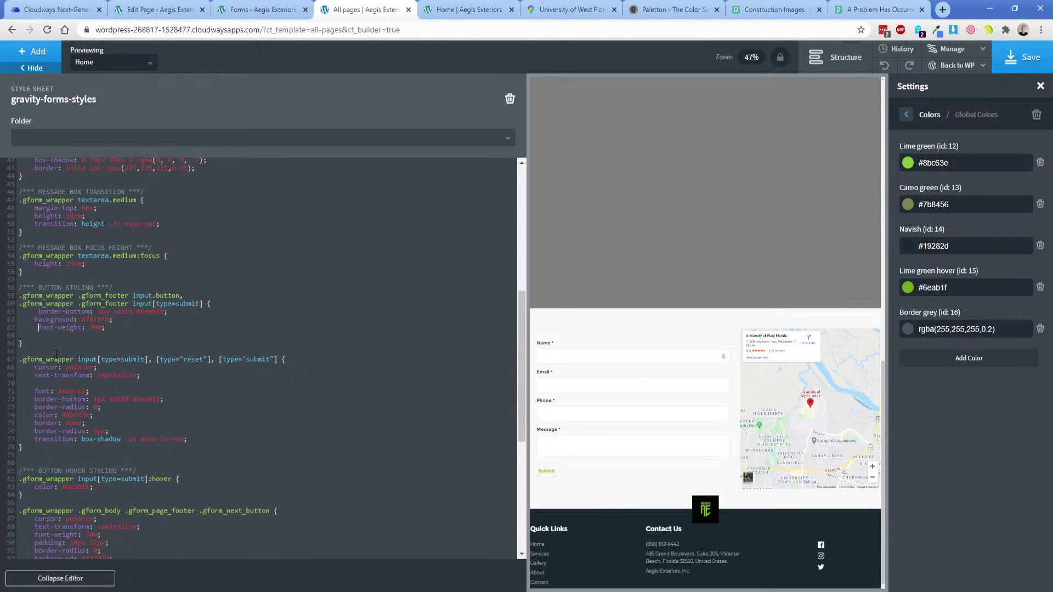
pyautogui.click(39, 328)
pyautogui.press('BackSpace')
pyautogui.write('5')
# Save the stylesheet, then inspect the XD mockup's contact section and footer before returning.
pyautogui.click(1010, 57)
pyautogui.hotkey('alt', 'Tab')
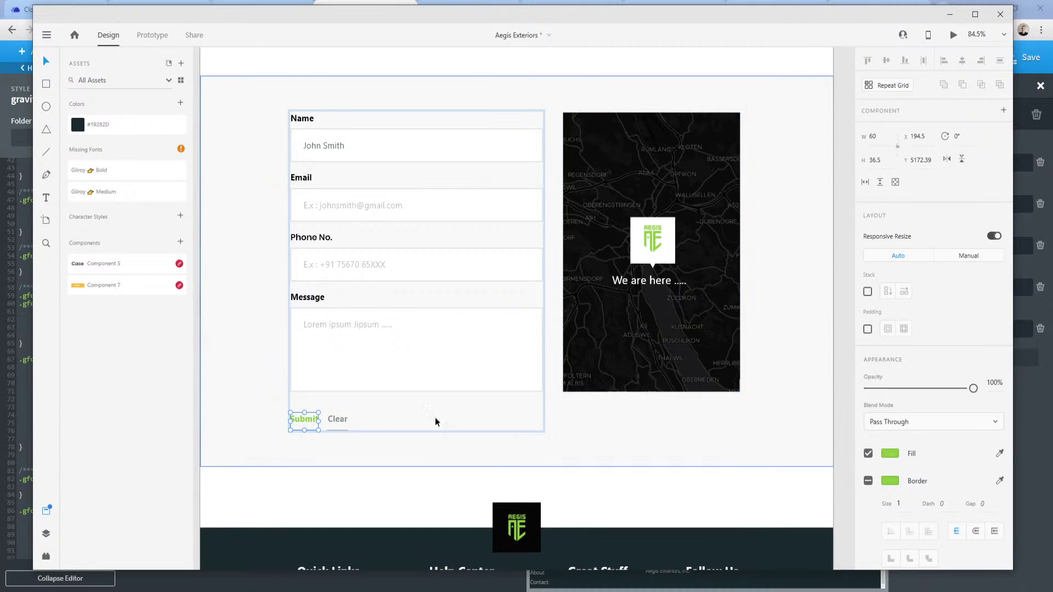
pyautogui.click(225, 384)
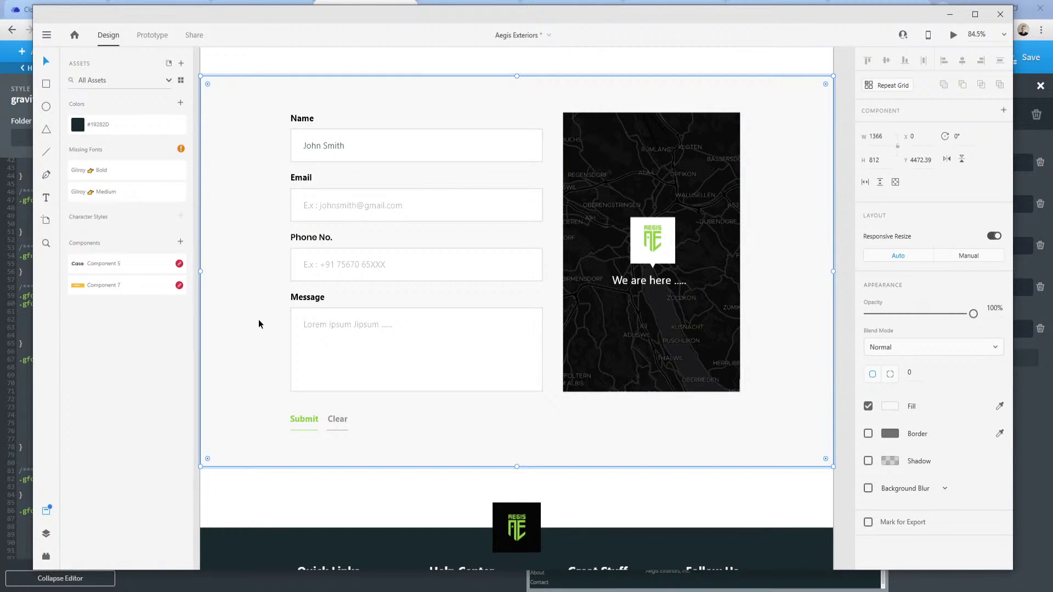
pyautogui.moveTo(271, 420); pyautogui.dragTo(251, 216)
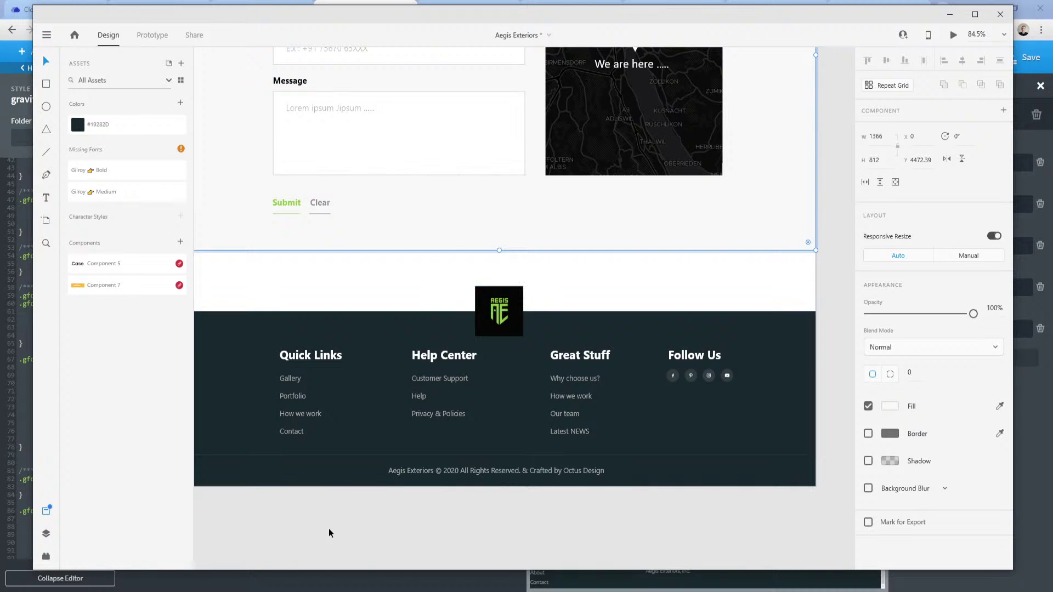
pyautogui.click(285, 591)
pyautogui.click(235, 556)
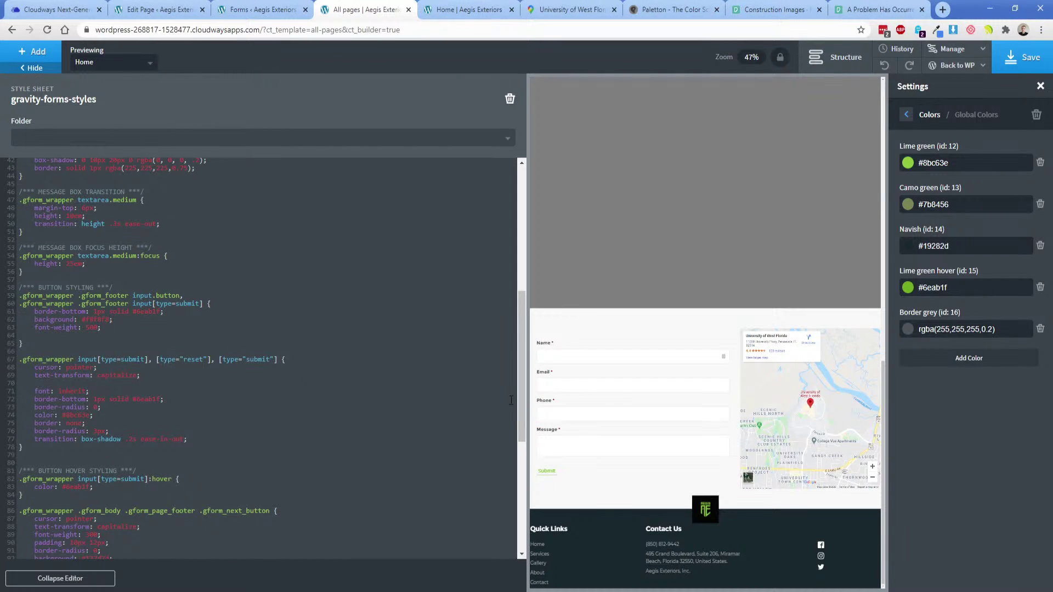
# Reload the live Home page and compare its contact form, University of West Florida map and footer with the XD mockup.
pyautogui.click(466, 9)
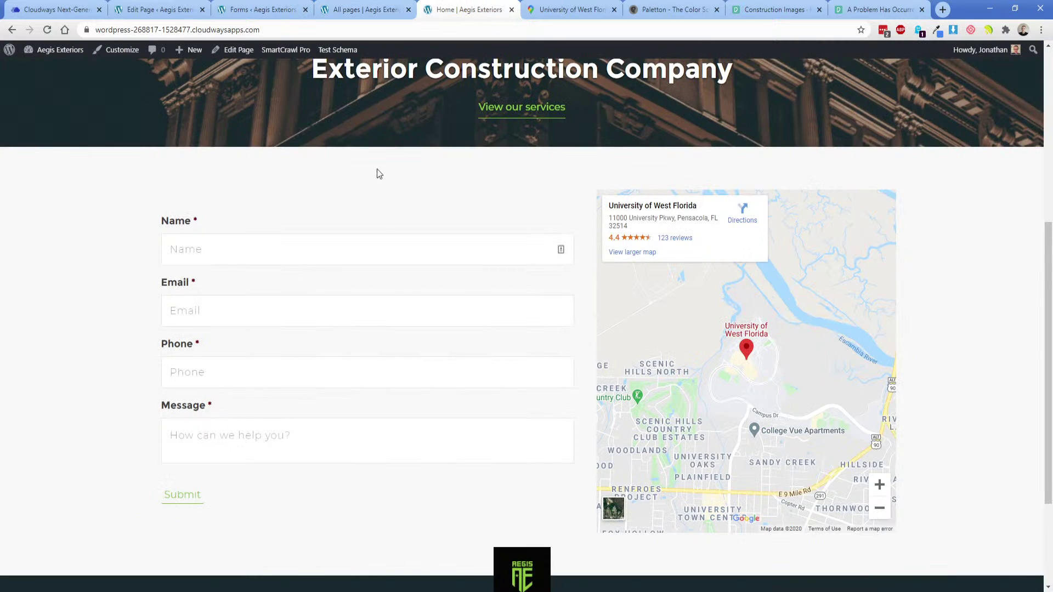
pyautogui.press('F5')
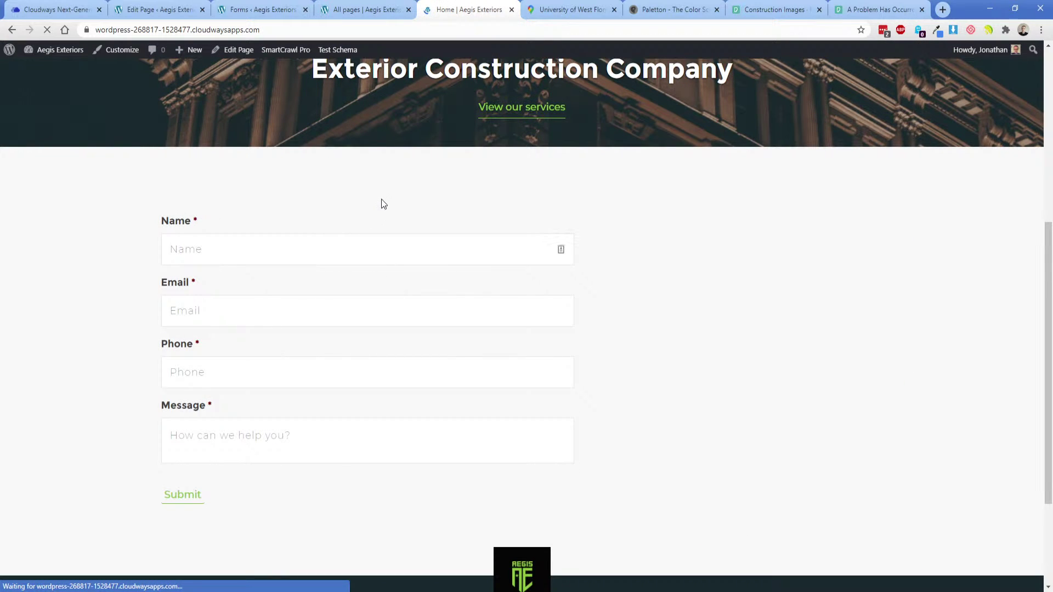
pyautogui.scroll(6, 133, 332)
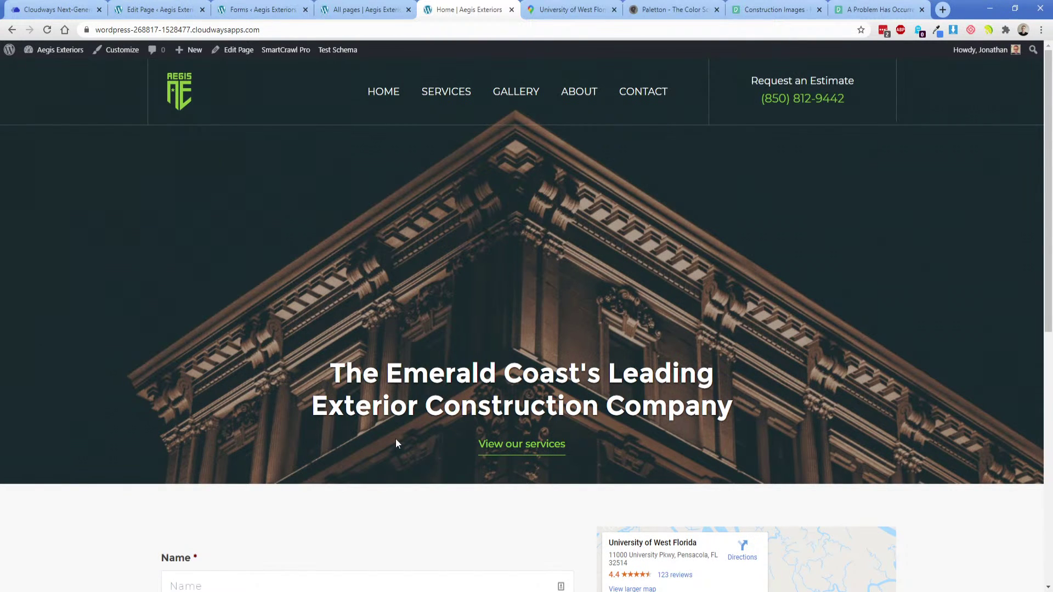
pyautogui.scroll(-6, 331, 291)
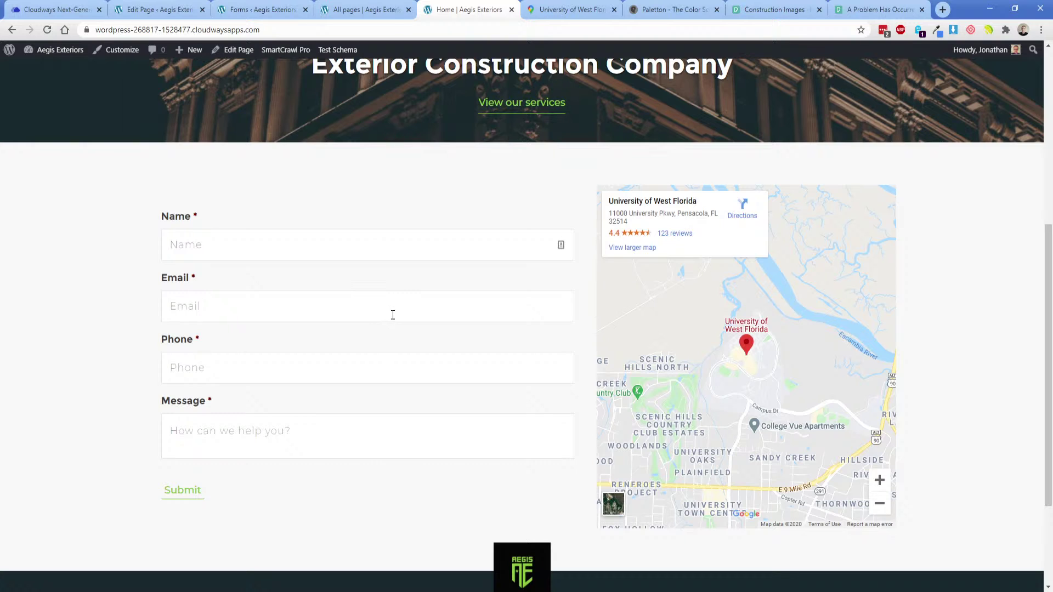
pyautogui.moveTo(609, 202); pyautogui.dragTo(697, 204)
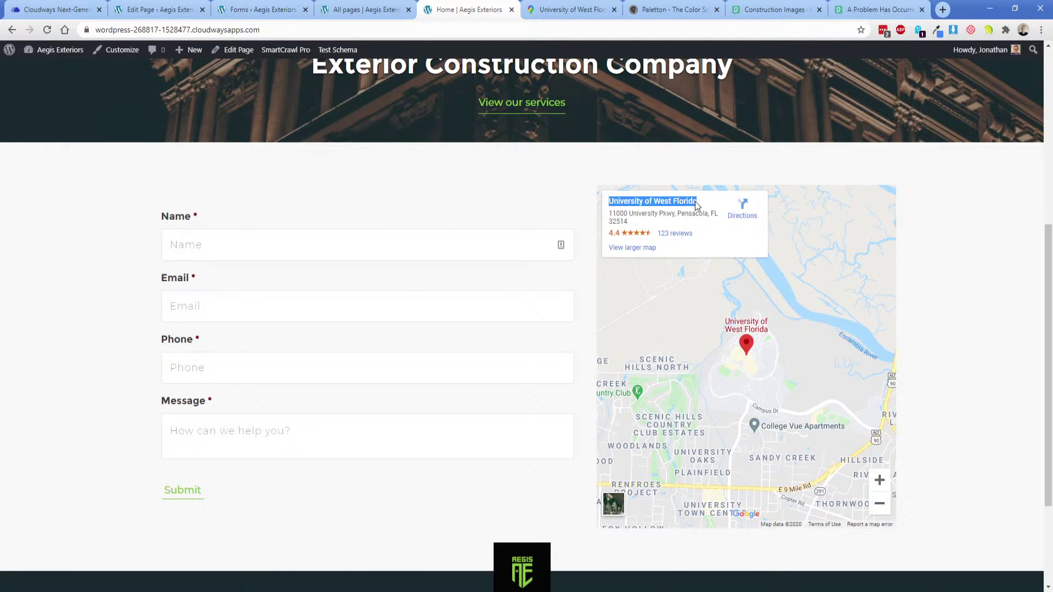
pyautogui.click(540, 576)
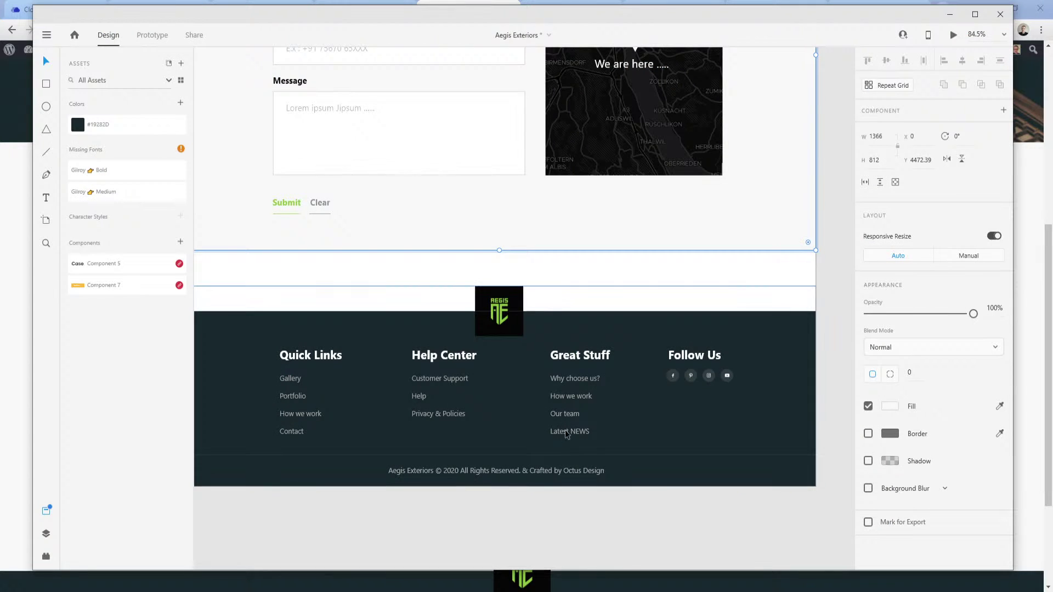
pyautogui.scroll(3, 597, 443)
pyautogui.scroll(2, 603, 451)
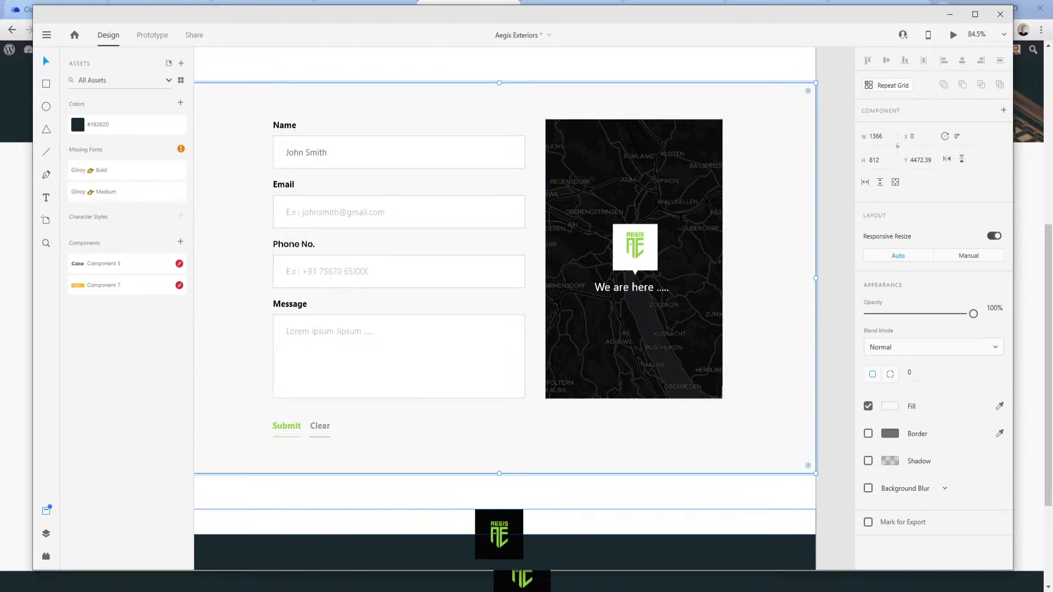
pyautogui.moveTo(276, 581)
pyautogui.click(268, 562)
pyautogui.scroll(-3, 134, 403)
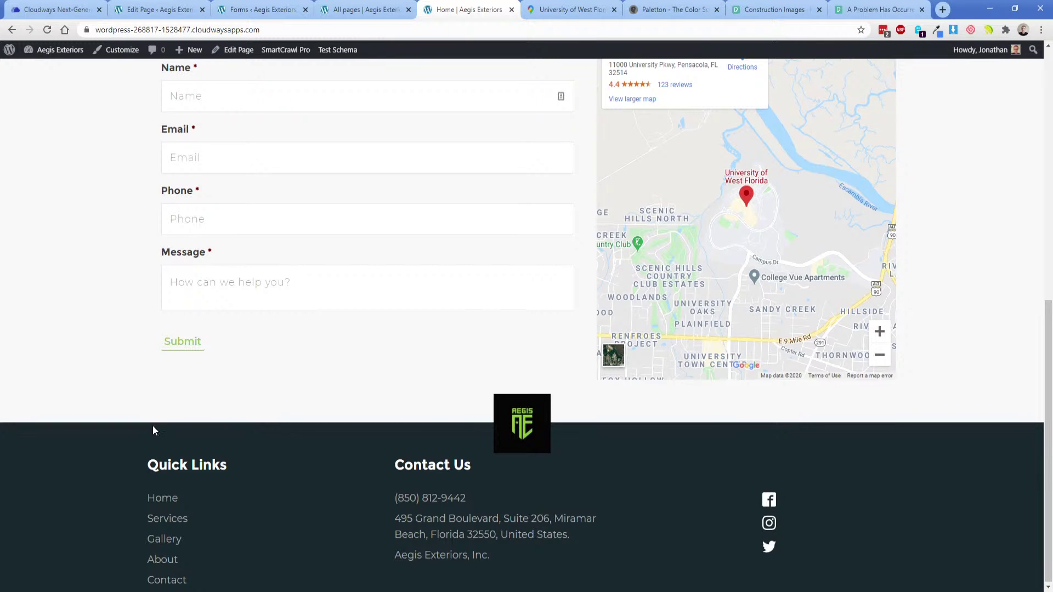
pyautogui.scroll(9, 152, 425)
# Save the gravity-forms-styles stylesheet in Oxygen Builder.
pyautogui.click(374, 5)
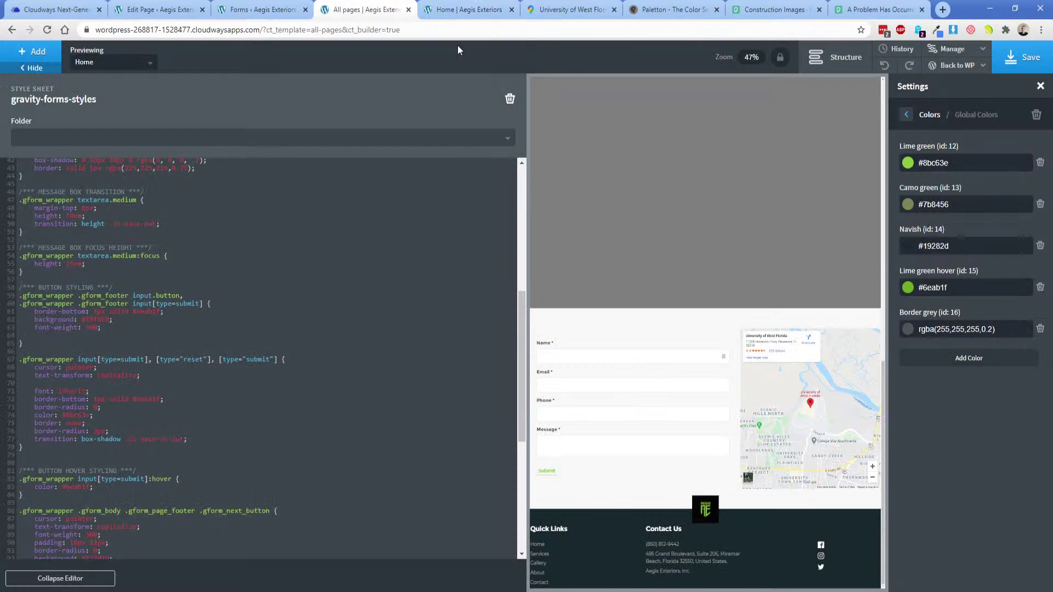
pyautogui.click(1010, 65)
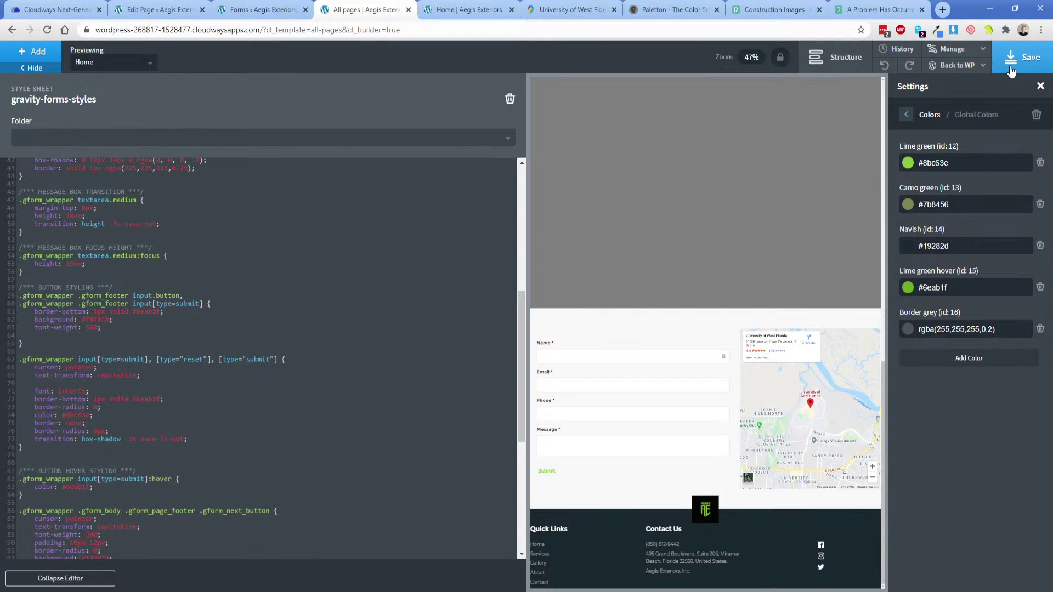
pyautogui.scroll(-6, 465, 437)
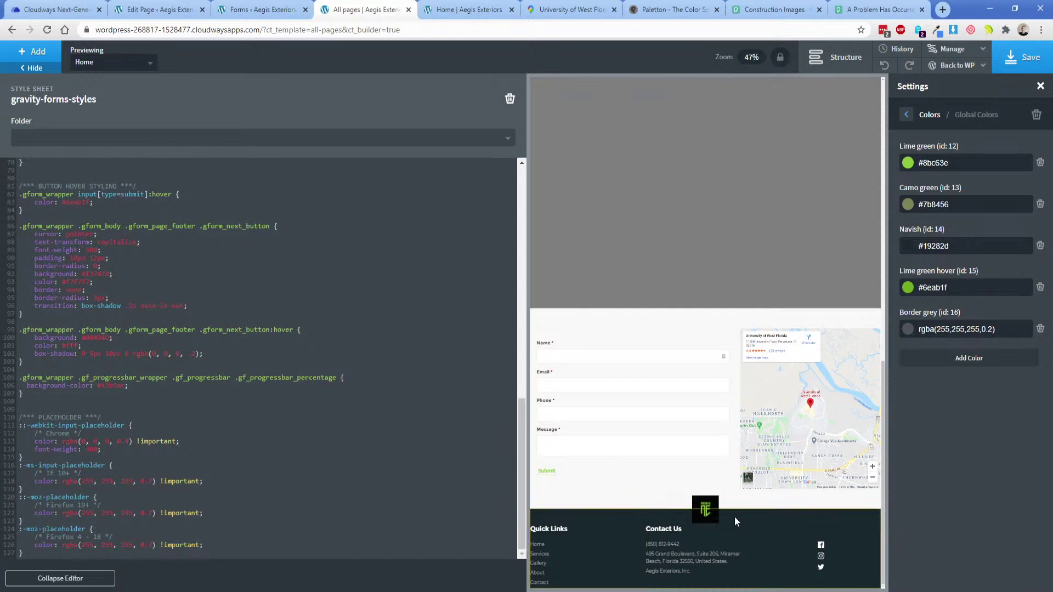
# Check the footer design in the XD mockup, then exit the builder via Back to WP > Admin.
pyautogui.click(549, 591)
pyautogui.scroll(-4, 556, 469)
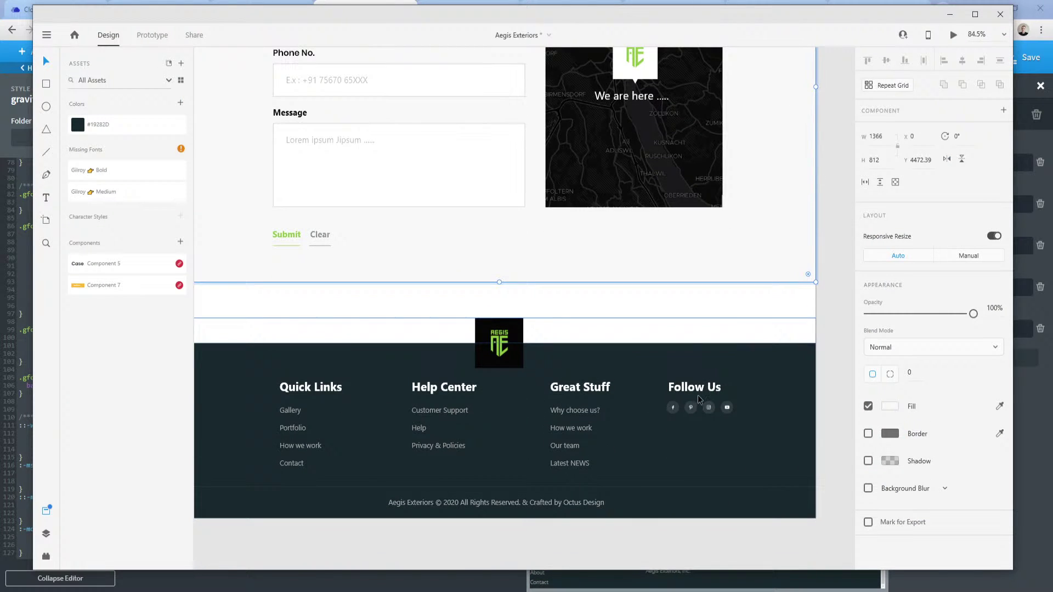
pyautogui.moveTo(282, 590)
pyautogui.click(260, 569)
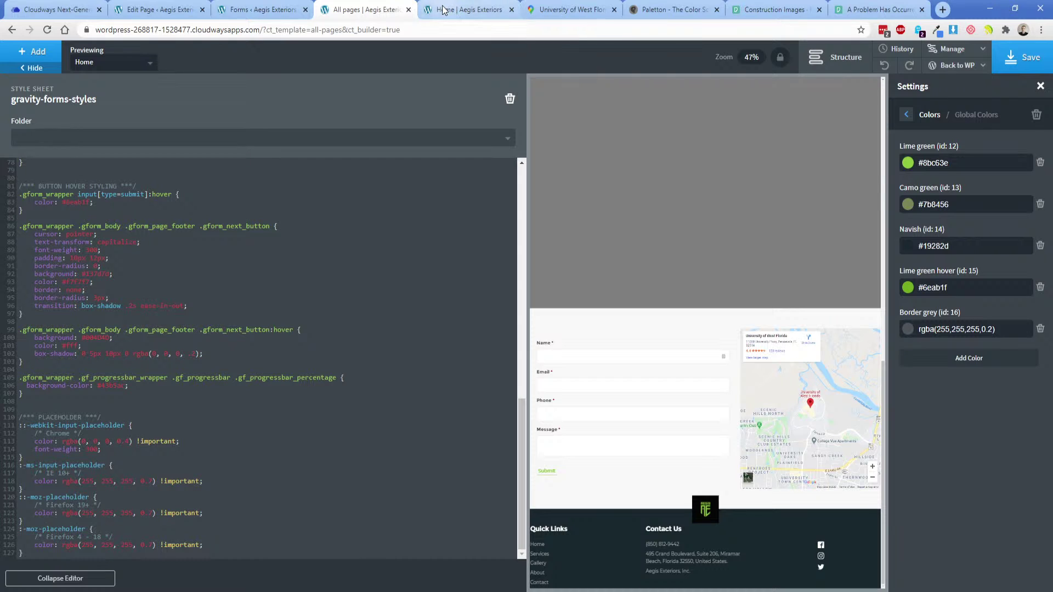
pyautogui.moveTo(957, 66)
pyautogui.click(951, 85)
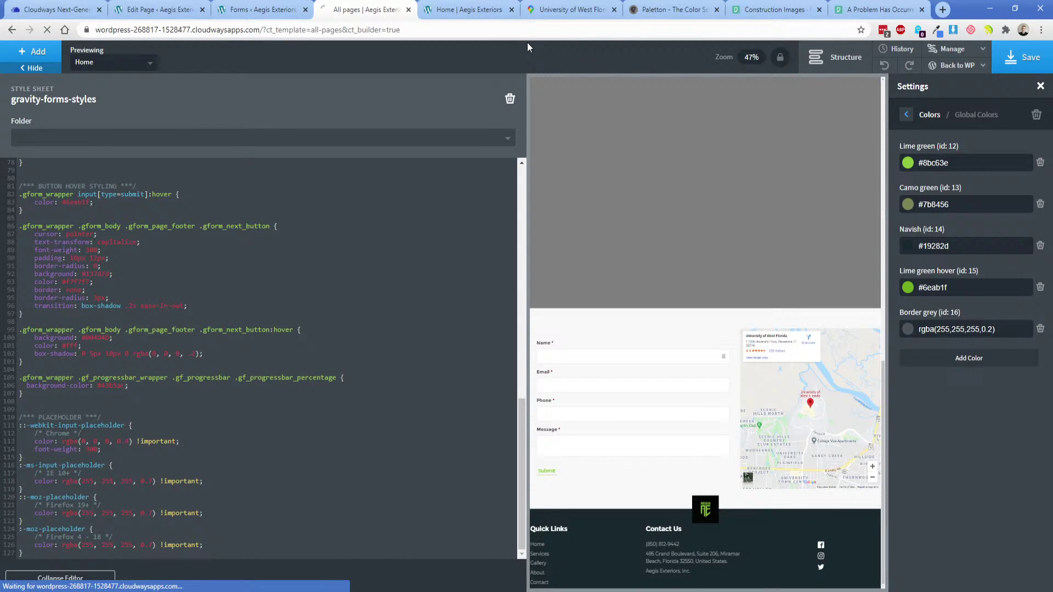
# Pan the XD mockup up past Work Process to About Us and select the client logos row.
pyautogui.click(477, 9)
pyautogui.hotkey('alt', 'Tab')
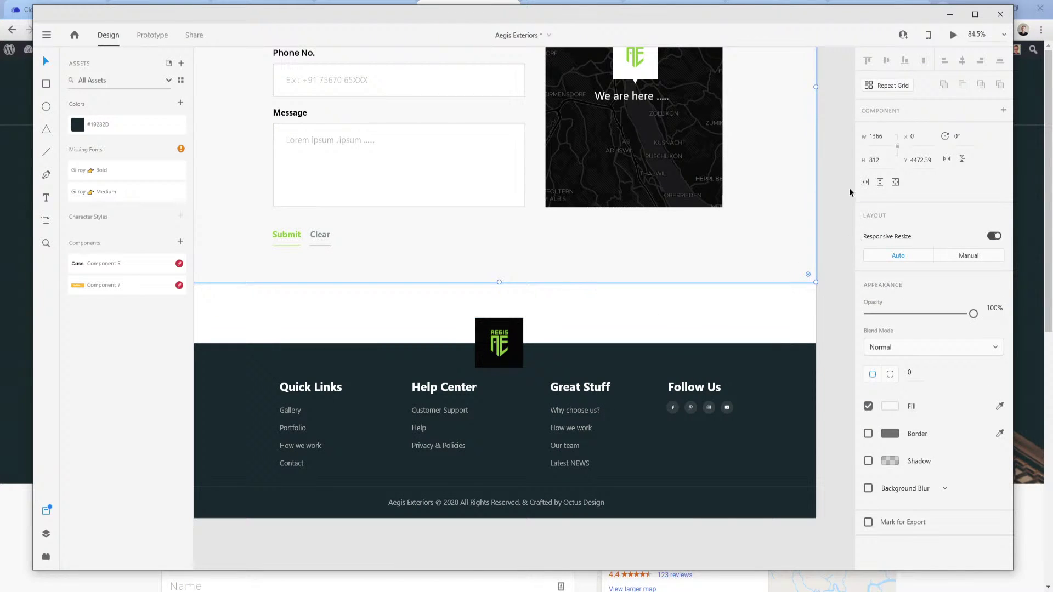
pyautogui.moveTo(817, 116); pyautogui.dragTo(828, 563)
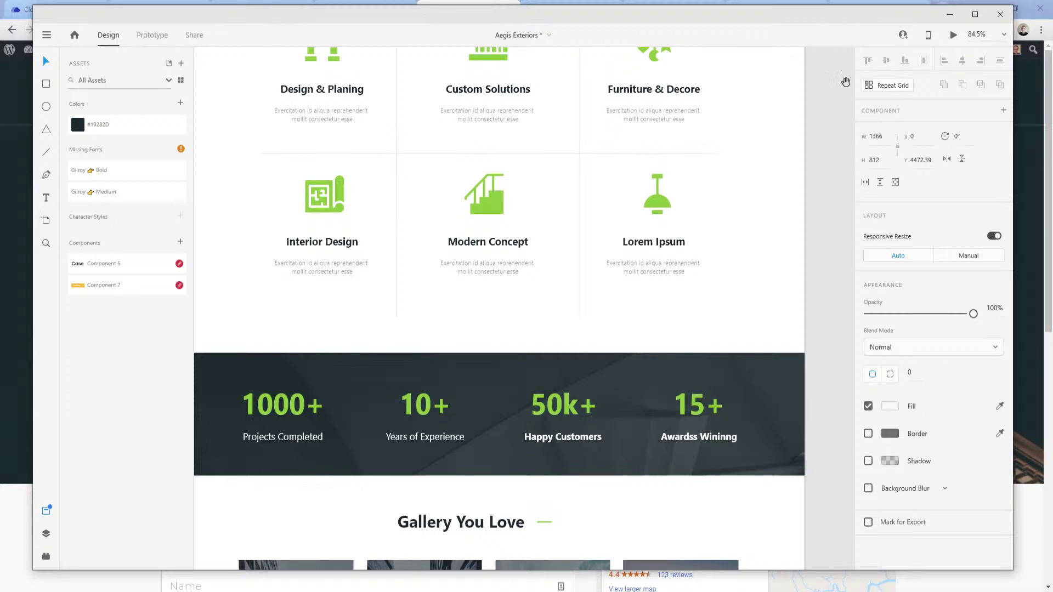
pyautogui.moveTo(845, 82); pyautogui.dragTo(837, 496)
pyautogui.moveTo(839, 251); pyautogui.dragTo(884, 477)
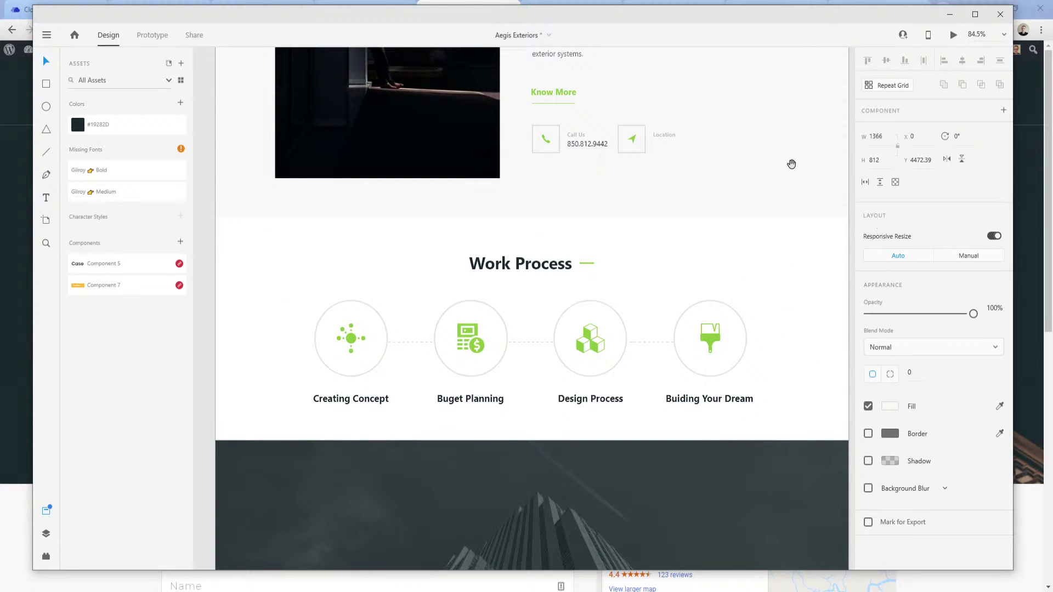
pyautogui.moveTo(791, 162); pyautogui.dragTo(773, 475)
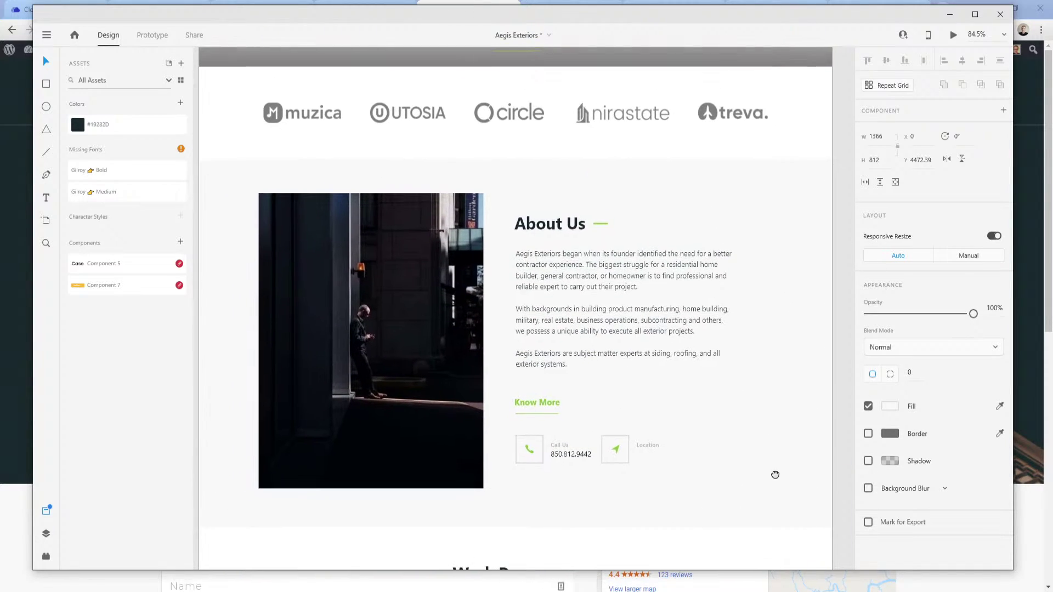
pyautogui.click(415, 116)
# Scroll the live Home page to the footer, then open the All pages template with Oxygen.
pyautogui.click(451, 2)
pyautogui.scroll(-8, 445, 251)
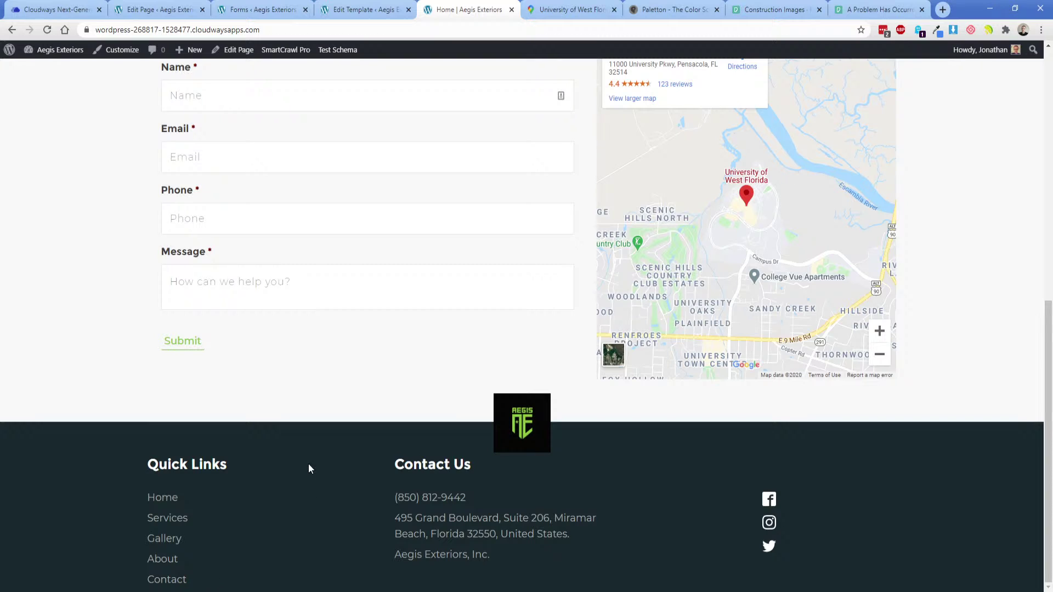
pyautogui.click(363, 9)
pyautogui.click(467, 346)
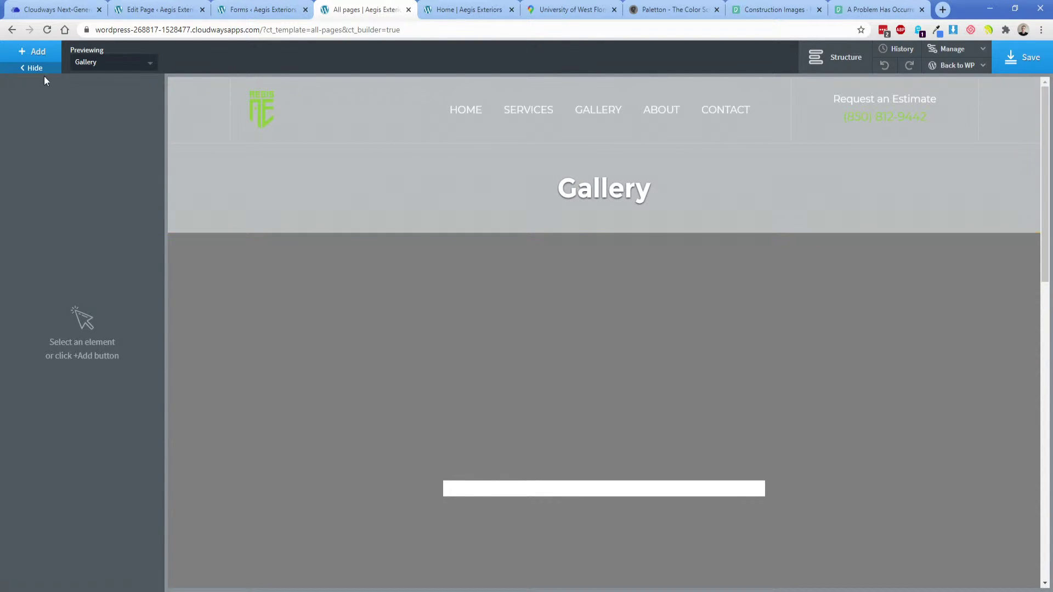
# Switch the builder's preview to the Home page.
pyautogui.click(100, 66)
pyautogui.click(110, 170)
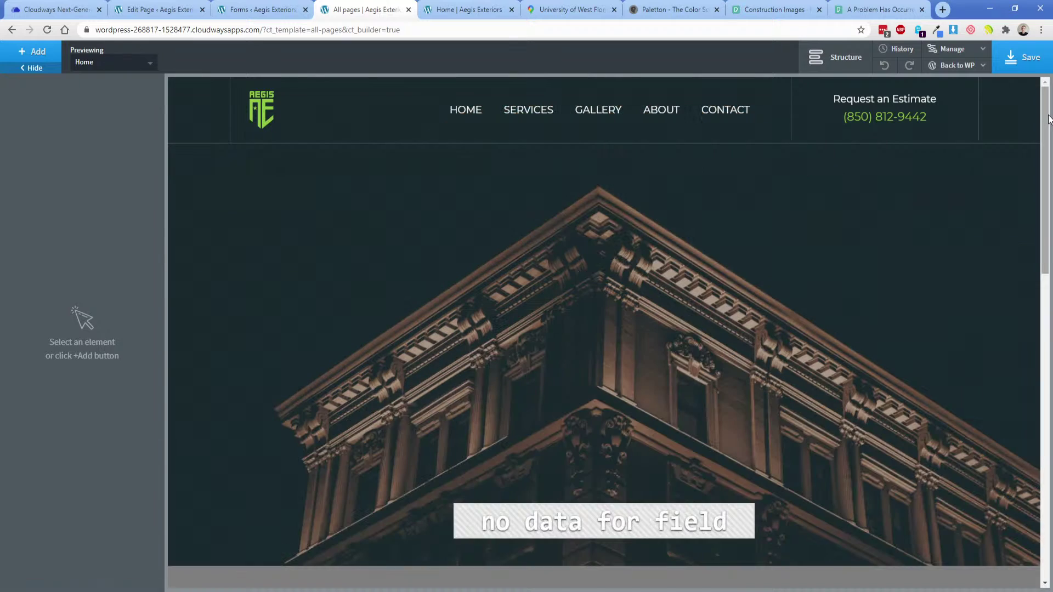
pyautogui.moveTo(1048, 118); pyautogui.dragTo(1047, 441)
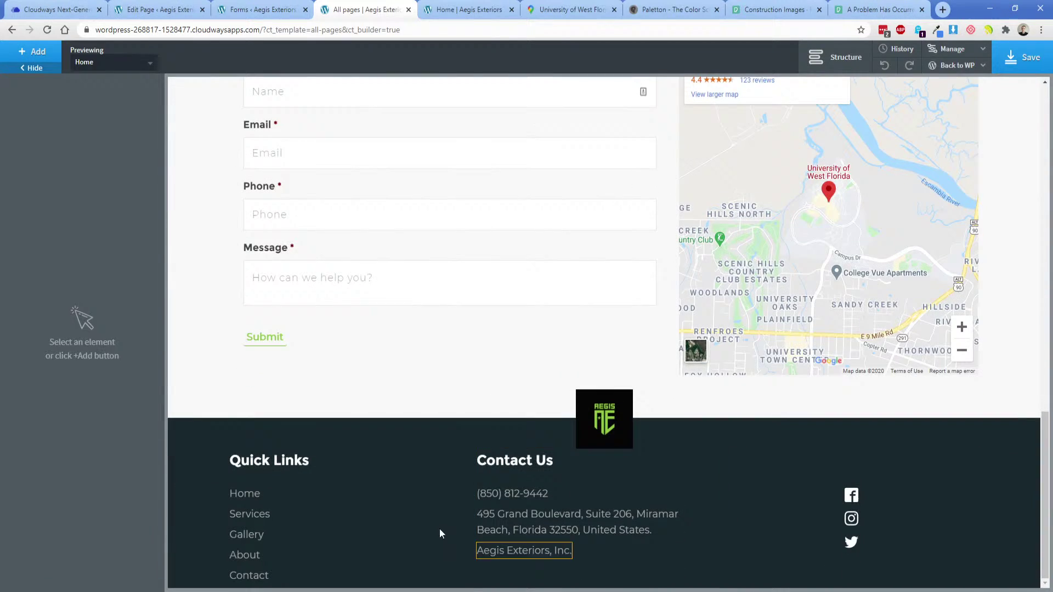
# Set the footer Div's top and bottom padding to 50 px under Advanced > Size & Spacing.
pyautogui.click(187, 465)
pyautogui.click(113, 156)
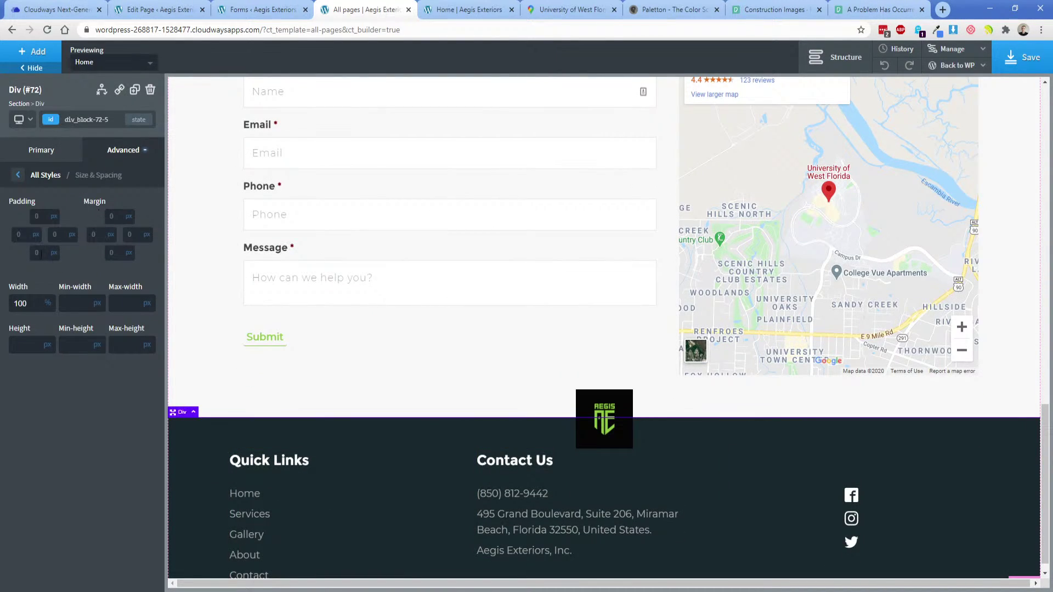
pyautogui.click(41, 218)
pyautogui.write('25')
pyautogui.click(37, 253)
pyautogui.write('25')
pyautogui.scroll(-1, 307, 455)
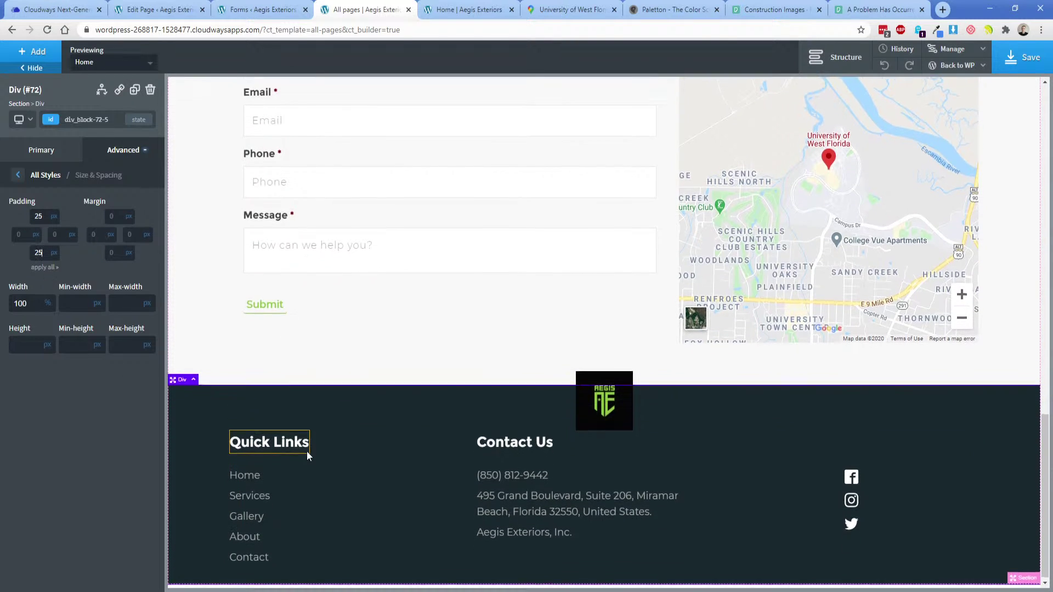
pyautogui.doubleClick(37, 253)
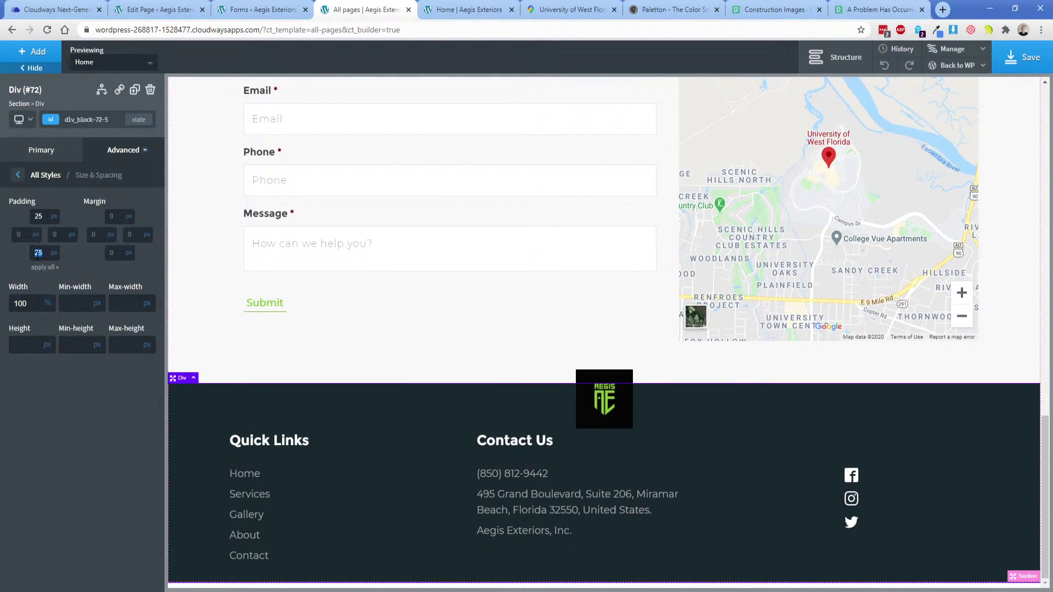
pyautogui.write('50')
pyautogui.doubleClick(41, 217)
pyautogui.write('50')
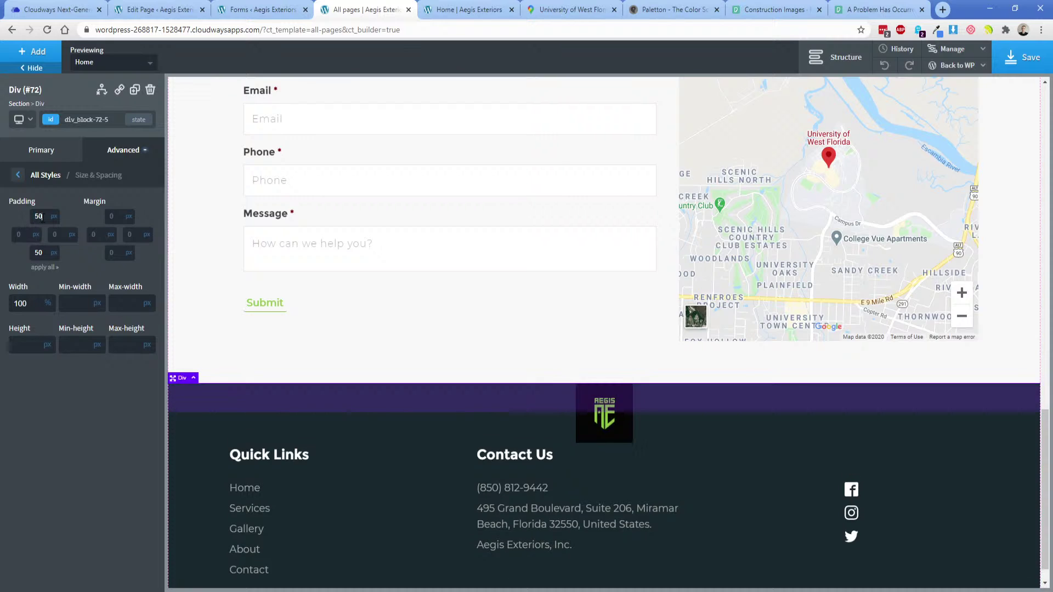
pyautogui.doubleClick(42, 216)
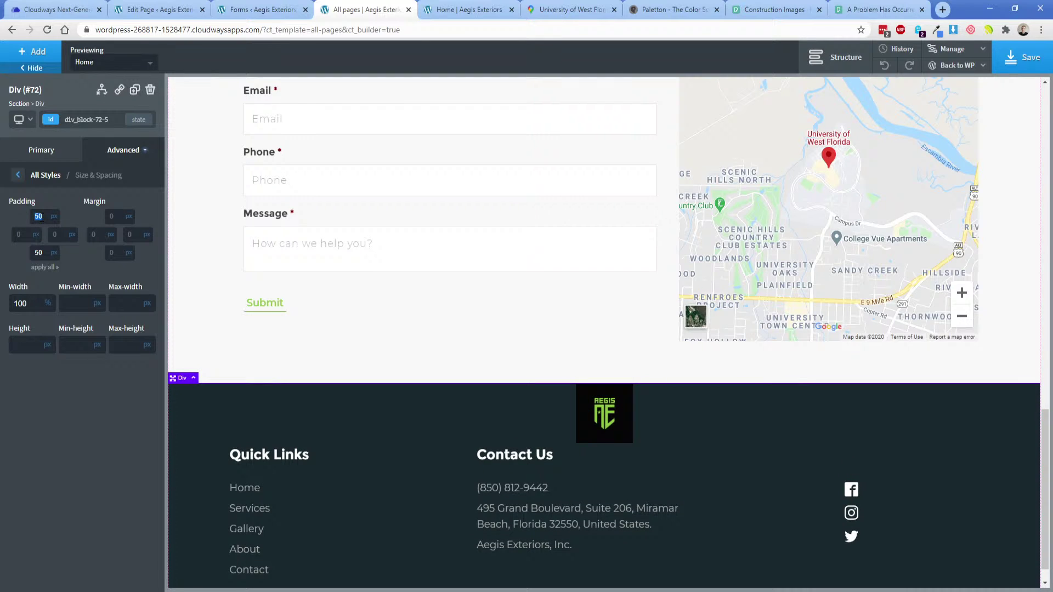
pyautogui.click(596, 416)
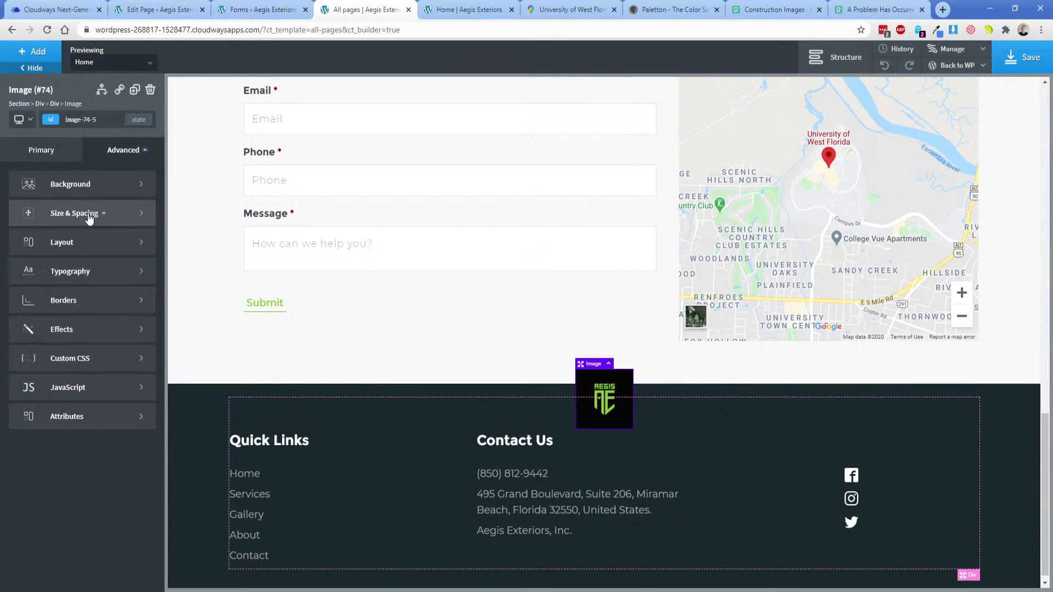
# Give the footer logo a -50 px top margin and clear its bottom margin.
pyautogui.click(89, 218)
pyautogui.click(114, 216)
pyautogui.write('-75')
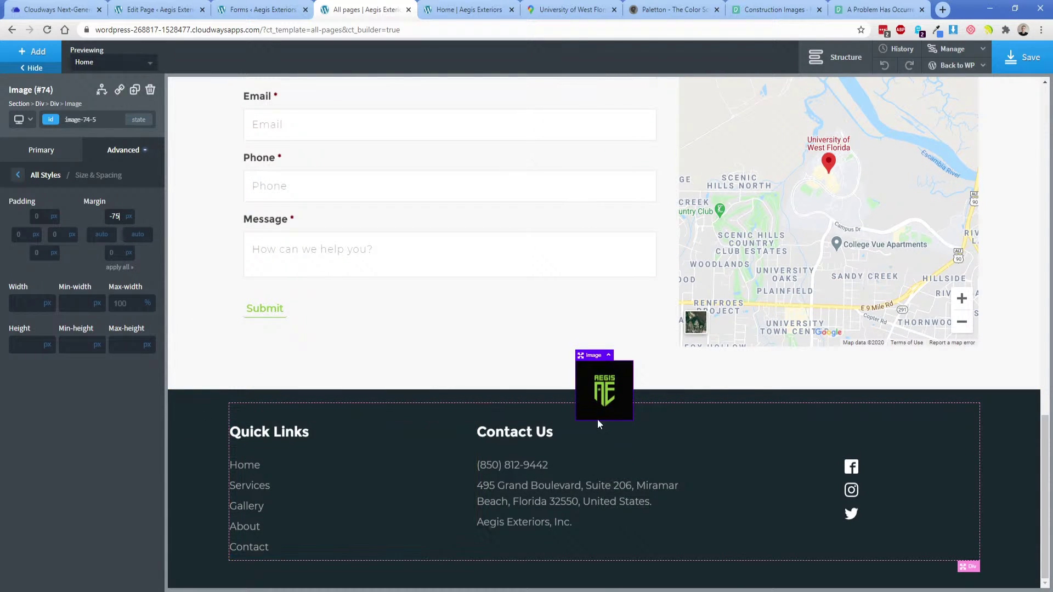
pyautogui.write('25')
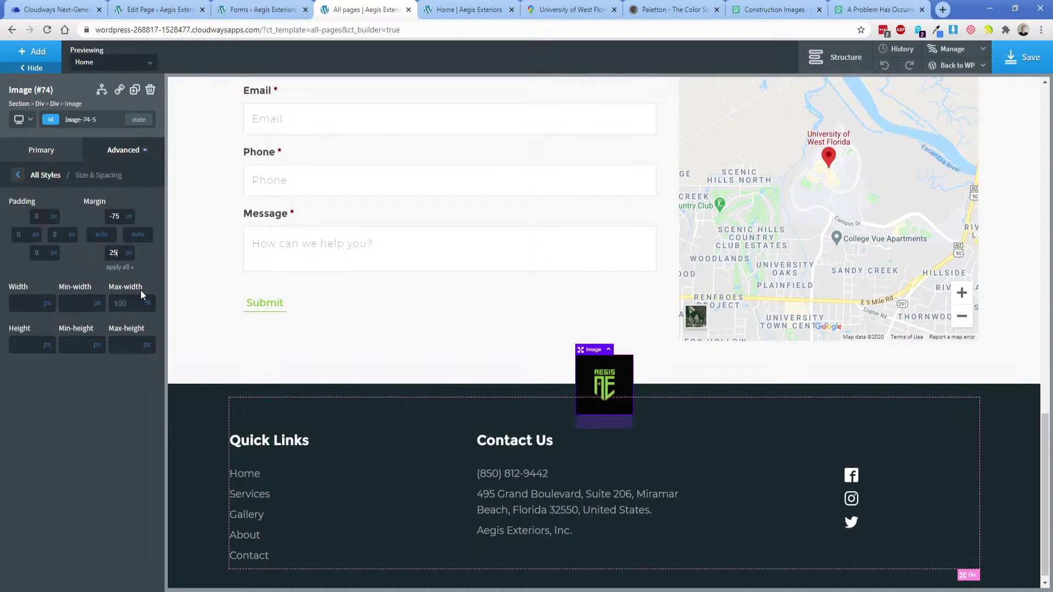
pyautogui.doubleClick(119, 216)
pyautogui.write('-50')
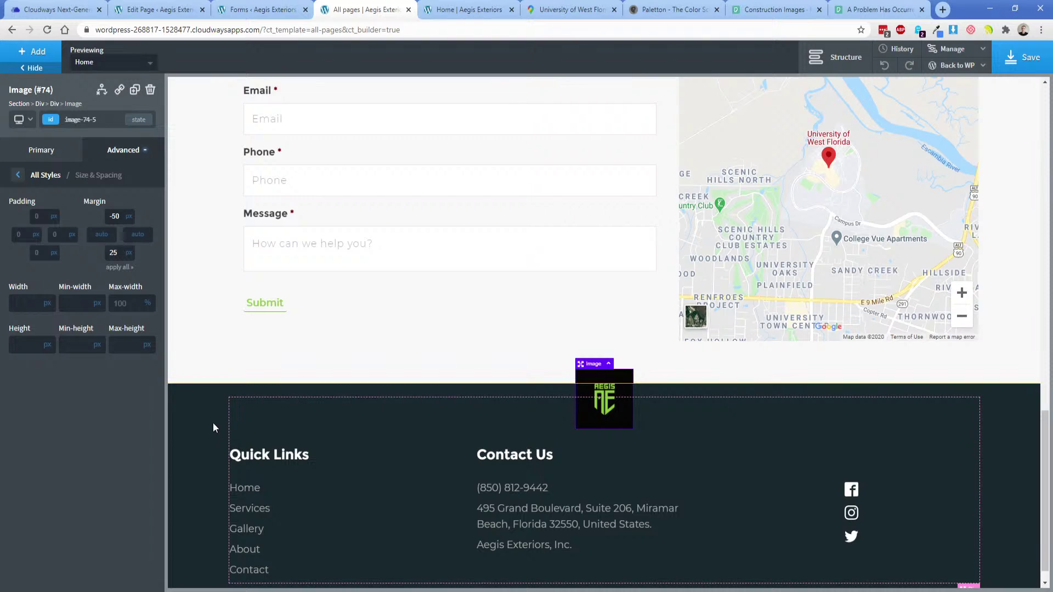
pyautogui.doubleClick(113, 253)
pyautogui.press('BackSpace')
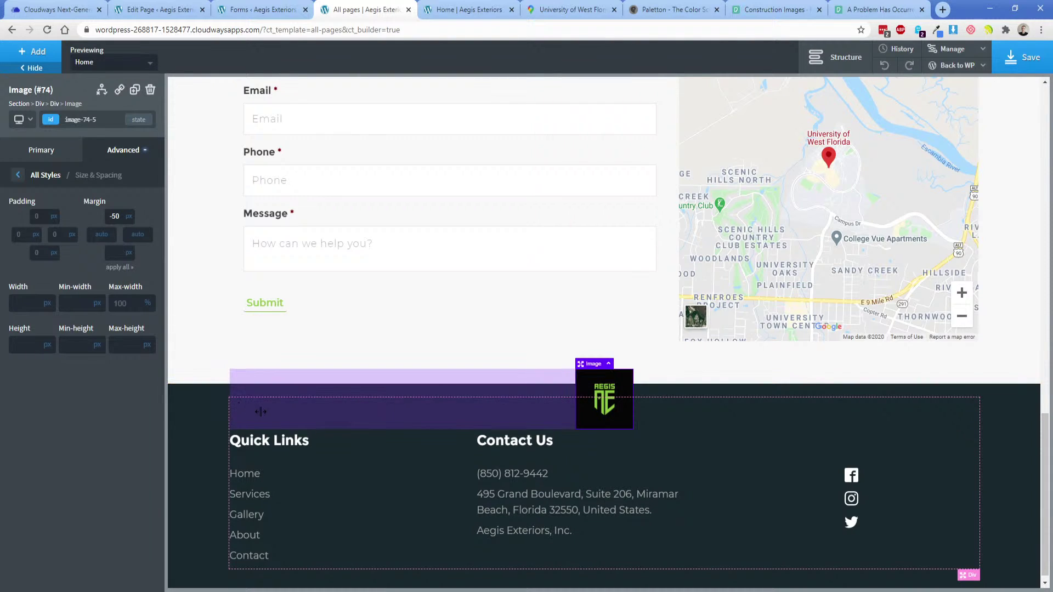
# Set footer column widths: social icons 20%, Contact Us 40%, Quick Links 40%.
pyautogui.click(285, 412)
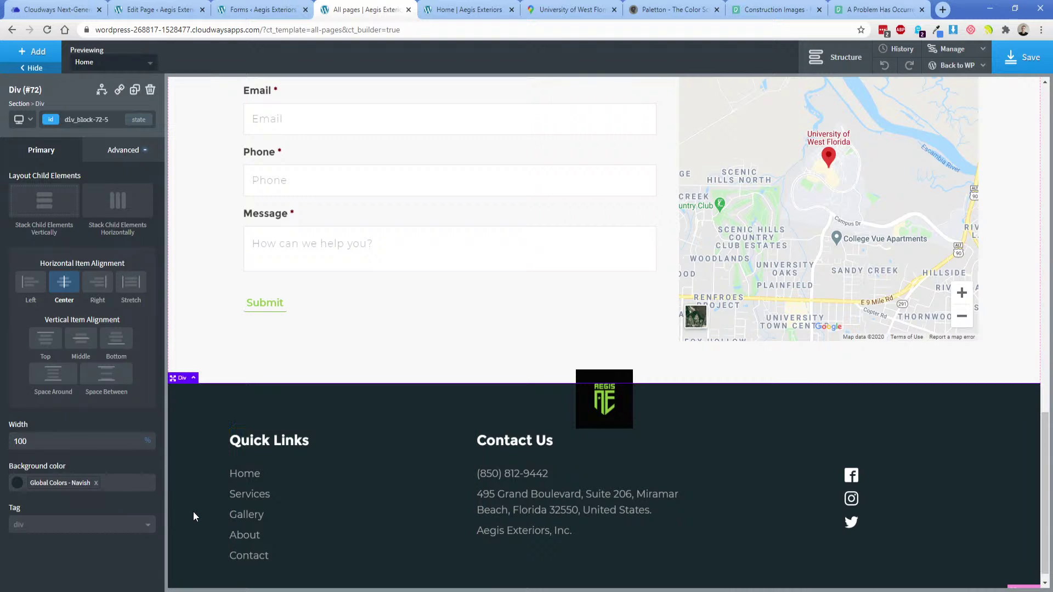
pyautogui.click(918, 508)
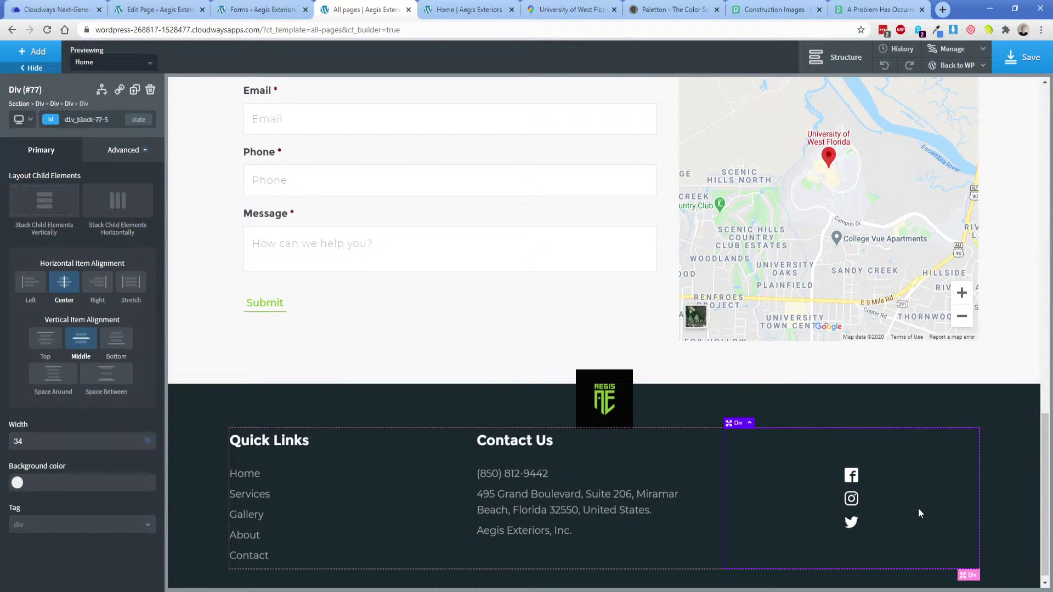
pyautogui.doubleClick(80, 441)
pyautogui.write('20')
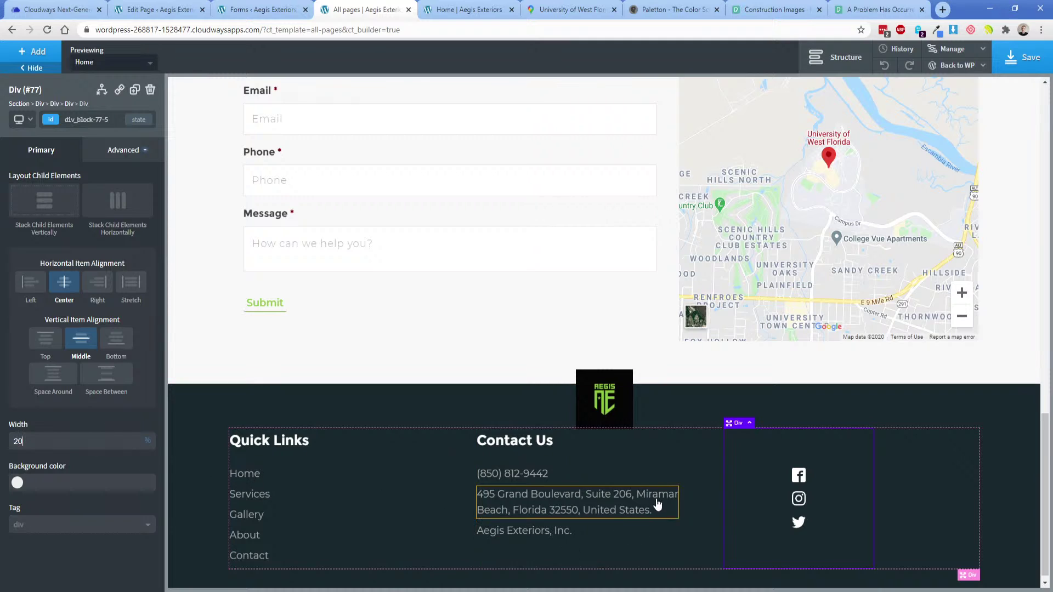
pyautogui.click(689, 458)
pyautogui.doubleClick(80, 441)
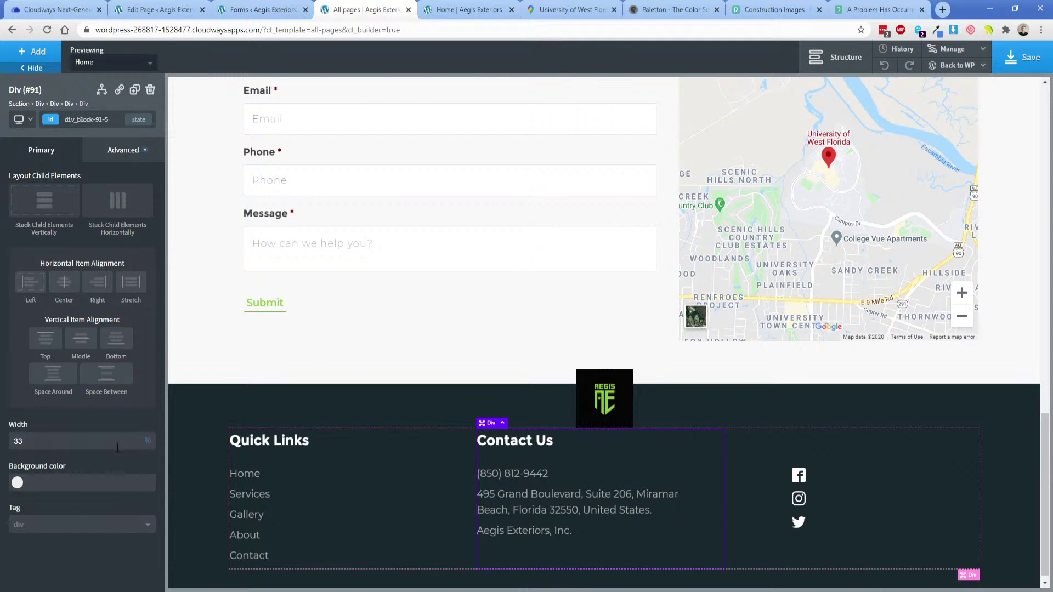
pyautogui.write('40')
pyautogui.click(350, 451)
pyautogui.doubleClick(80, 440)
pyautogui.write('40')
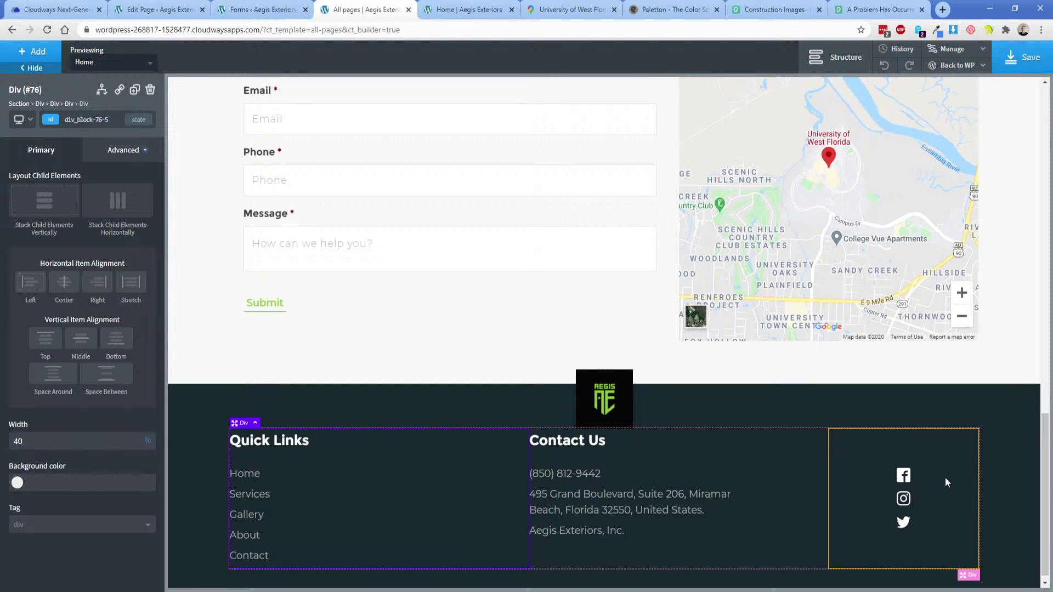
# Set the Social Icons layout to Row and move them out of their column, after Div (#75).
pyautogui.click(917, 493)
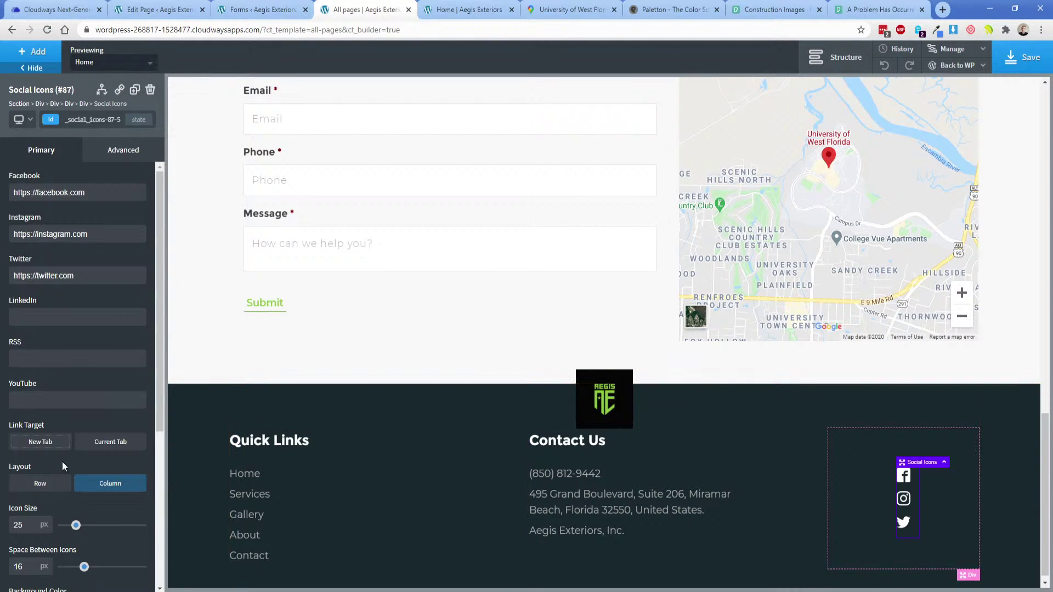
pyautogui.click(41, 484)
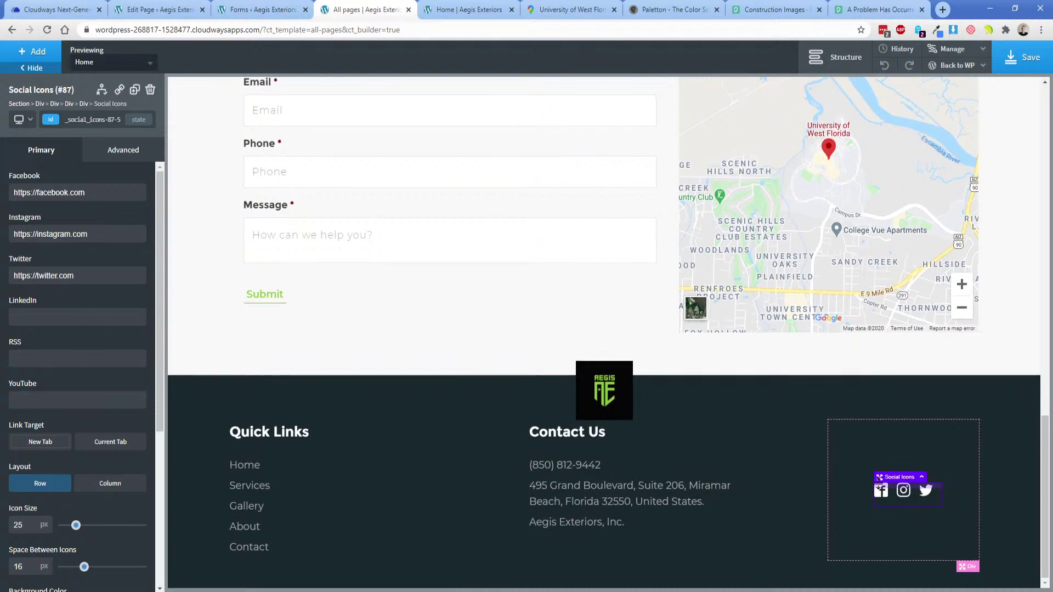
pyautogui.click(834, 57)
pyautogui.moveTo(991, 329); pyautogui.dragTo(993, 302)
pyautogui.click(951, 288)
pyautogui.click(951, 270)
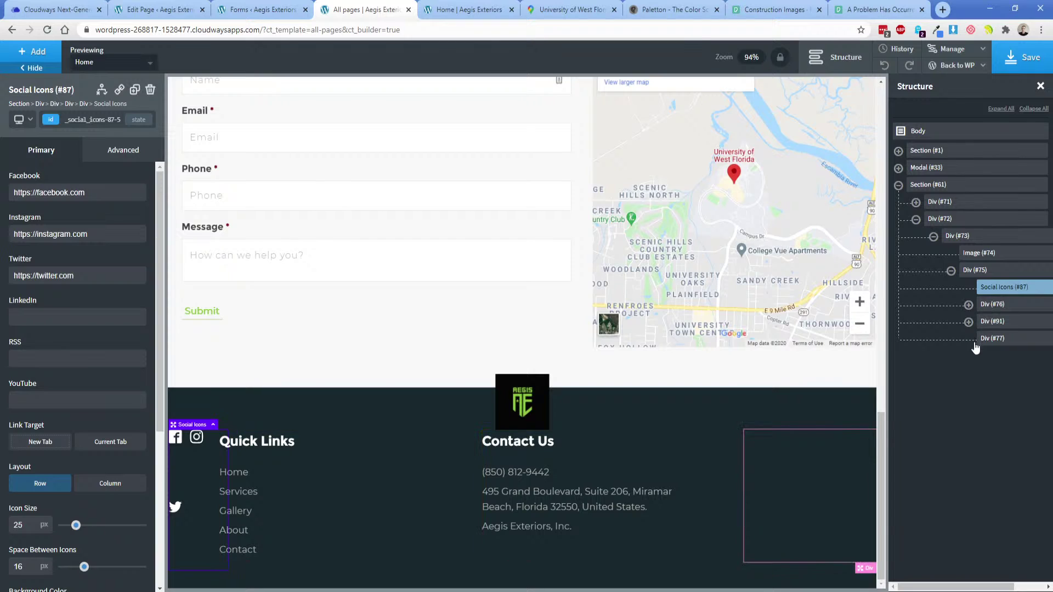
pyautogui.click(974, 270)
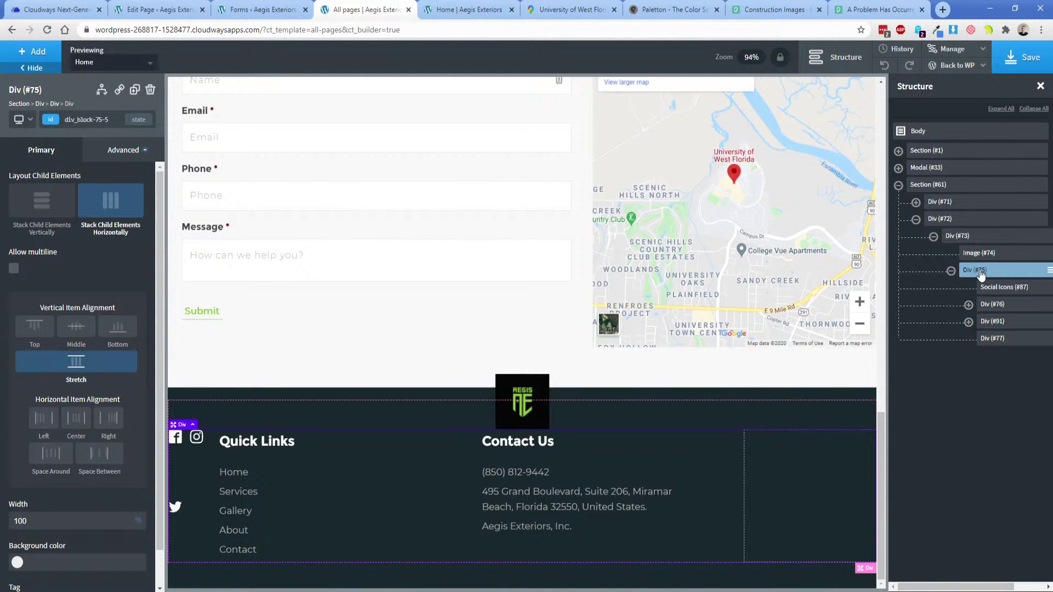
pyautogui.moveTo(980, 274)
pyautogui.mouseDown()
pyautogui.moveTo(977, 288)
pyautogui.moveTo(981, 274)
pyautogui.mouseUp()
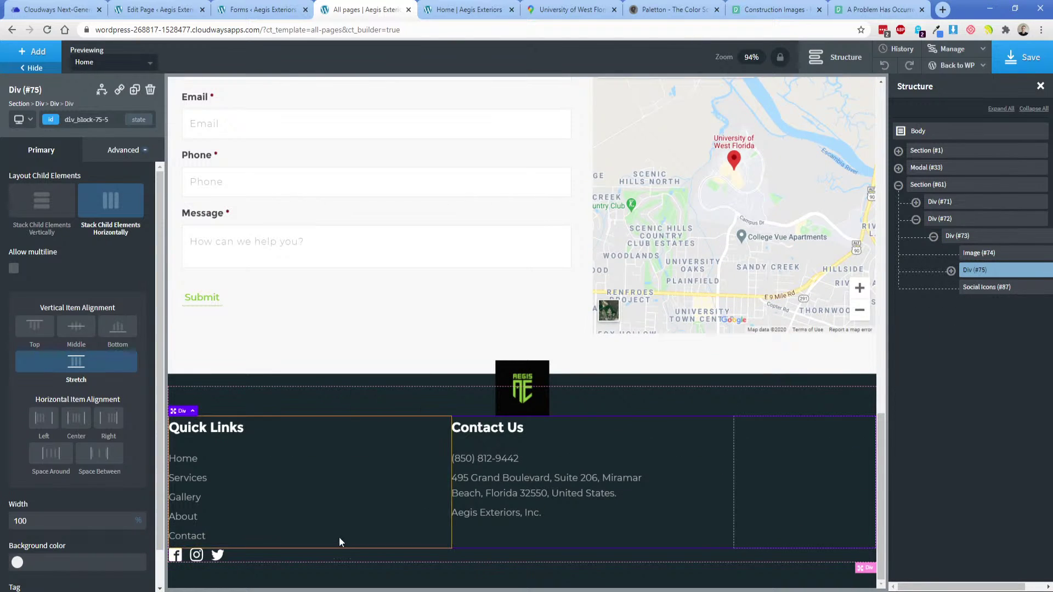
# Give the footer container a 25 px bottom margin.
pyautogui.click(116, 154)
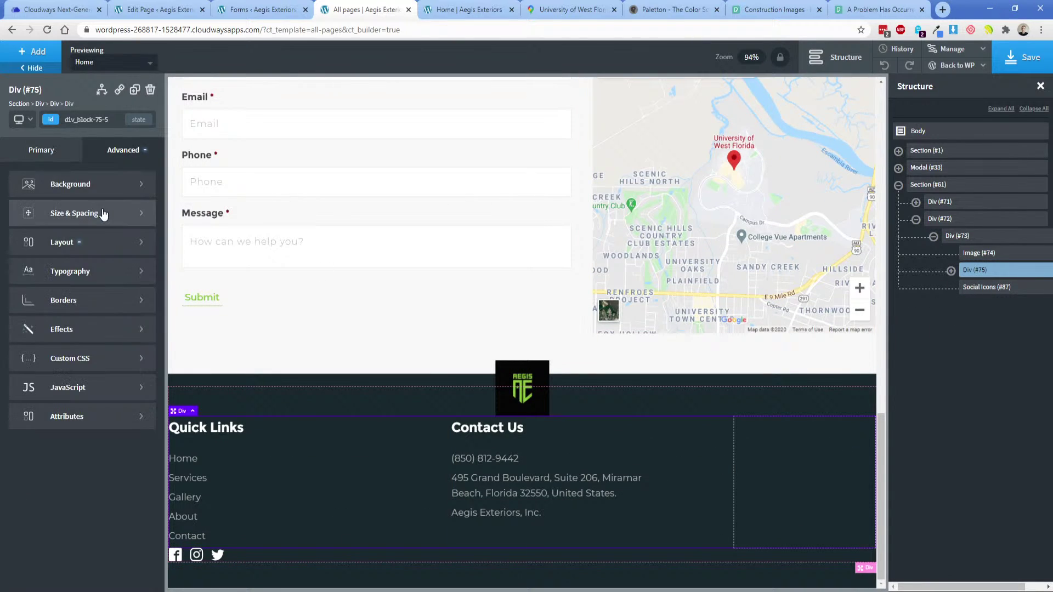
pyautogui.click(103, 213)
pyautogui.click(116, 255)
pyautogui.write('25')
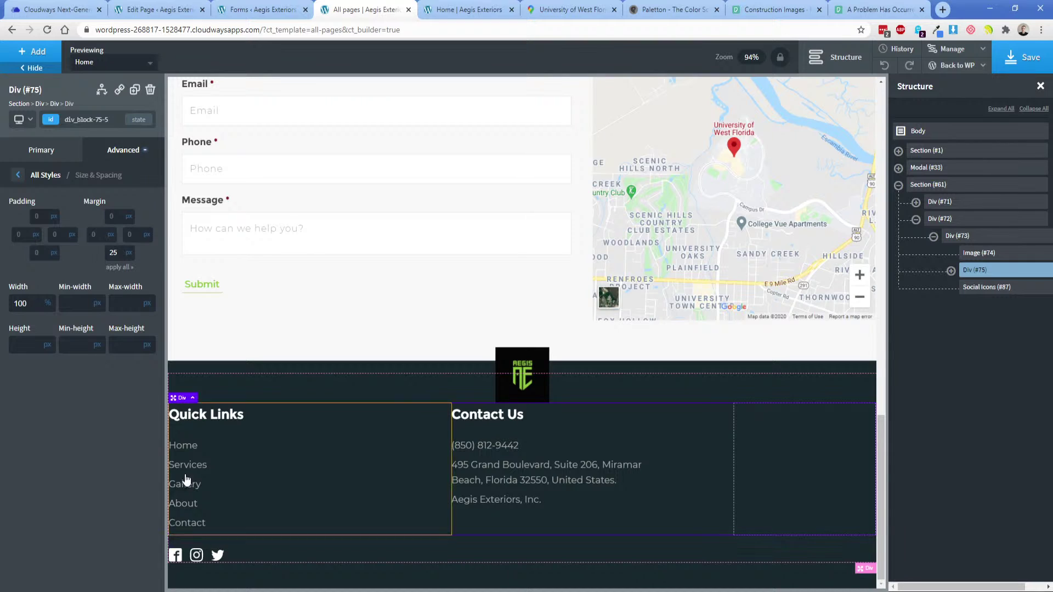
# Reset the social icons' side margins to px and centre the footer wrapper's items horizontally.
pyautogui.click(967, 288)
pyautogui.click(123, 149)
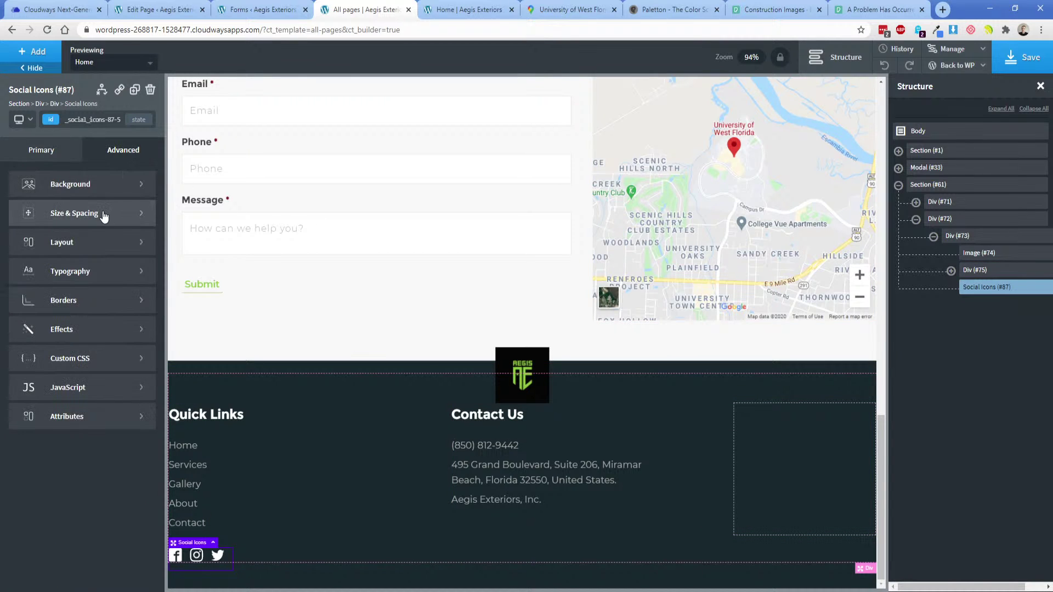
pyautogui.click(33, 209)
pyautogui.click(126, 252)
pyautogui.click(112, 248)
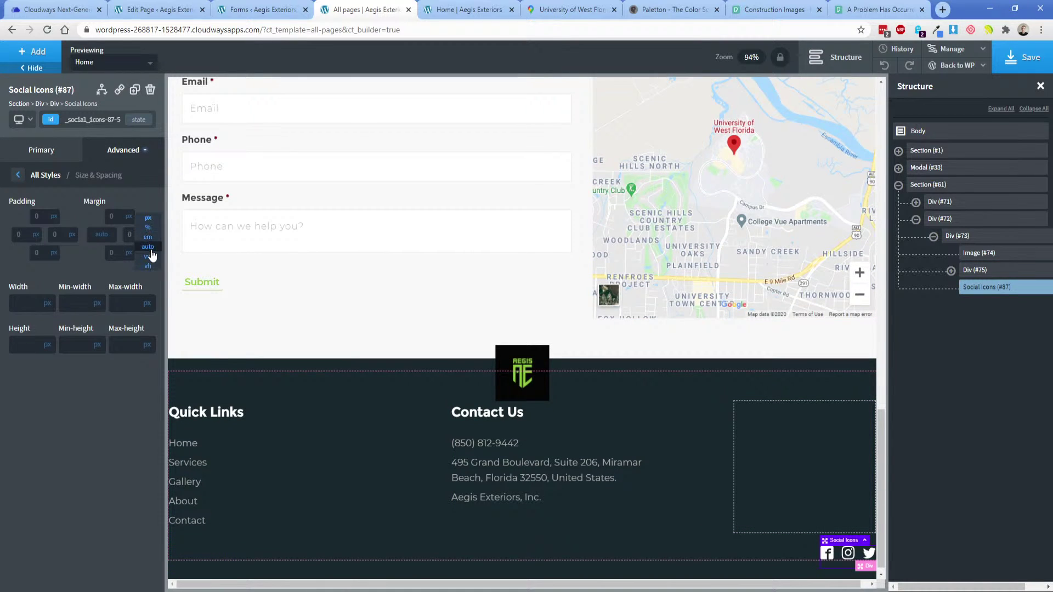
pyautogui.click(149, 248)
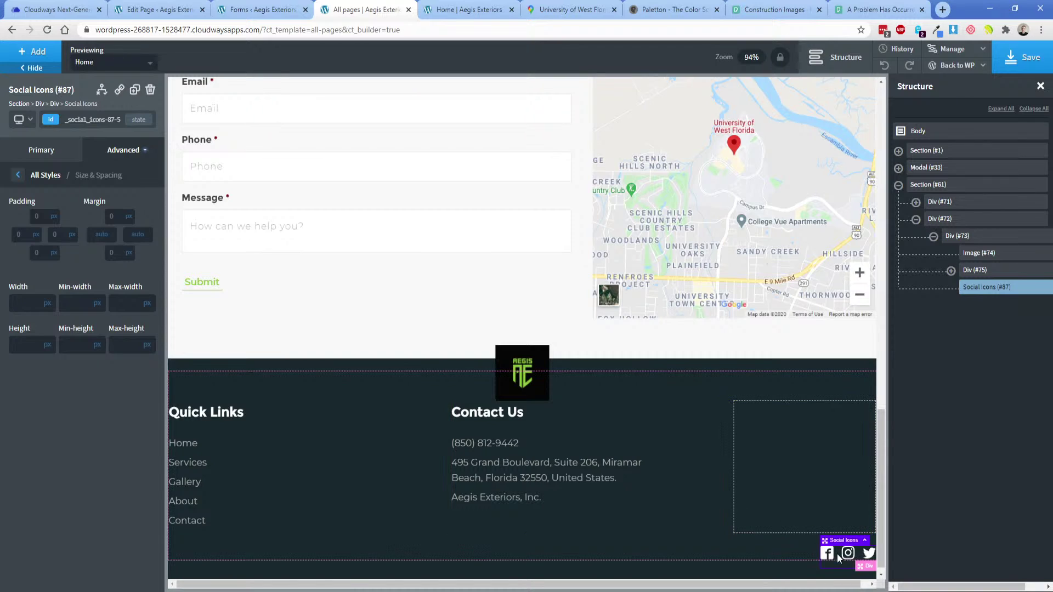
pyautogui.click(145, 226)
pyautogui.click(147, 221)
pyautogui.click(108, 221)
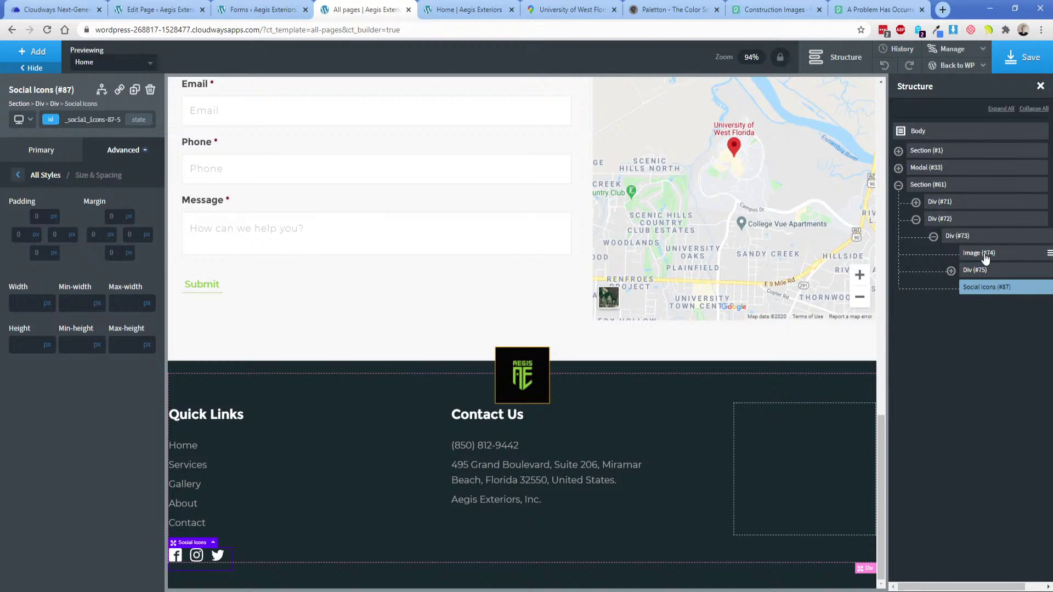
pyautogui.click(958, 235)
pyautogui.click(65, 282)
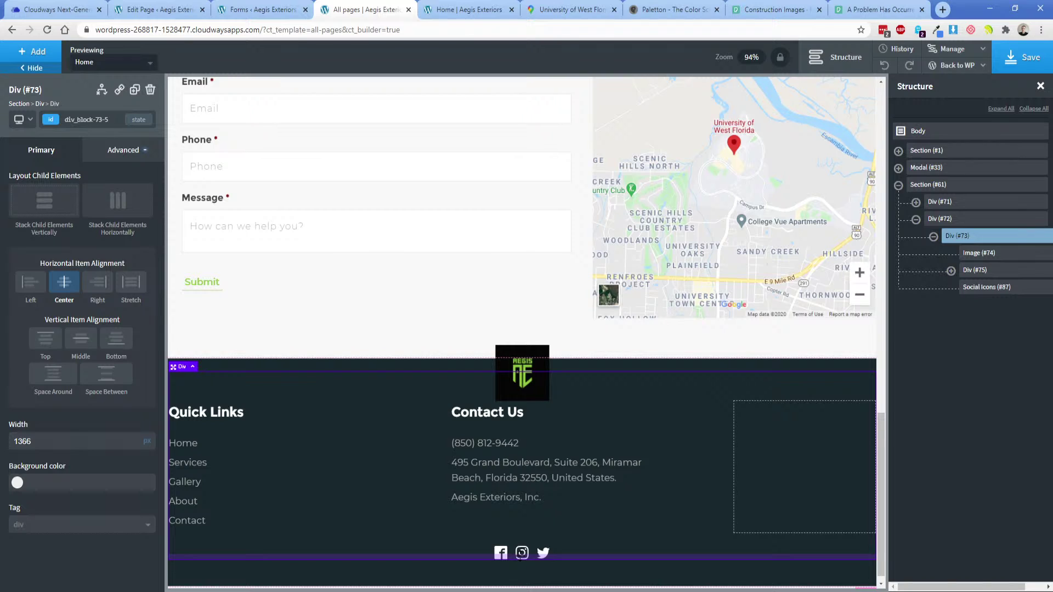
# Centre the contents of the Contact Us and Quick Links columns.
pyautogui.click(606, 429)
pyautogui.click(66, 281)
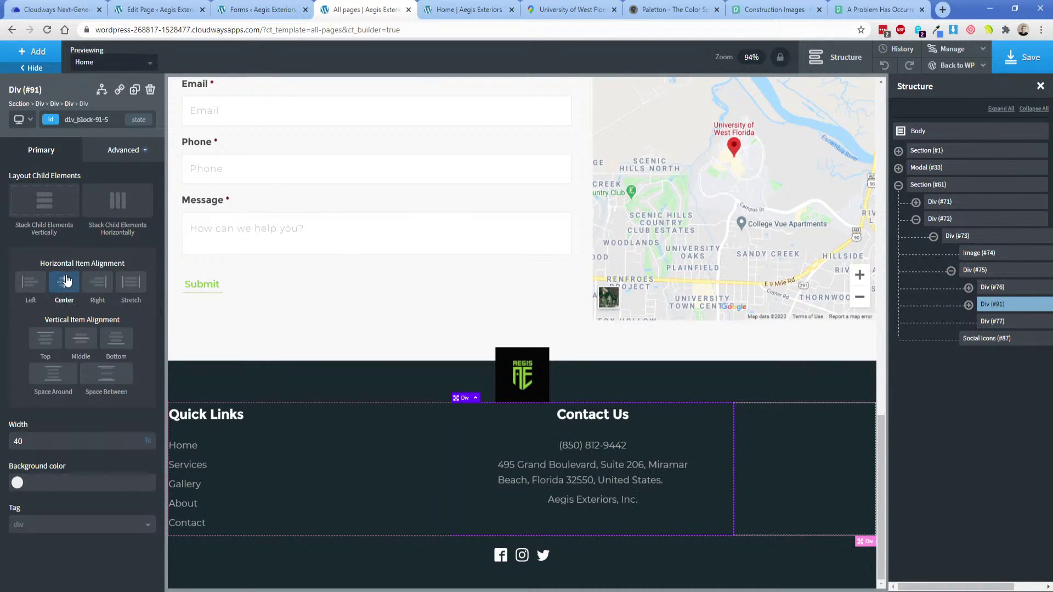
pyautogui.click(361, 482)
pyautogui.click(64, 282)
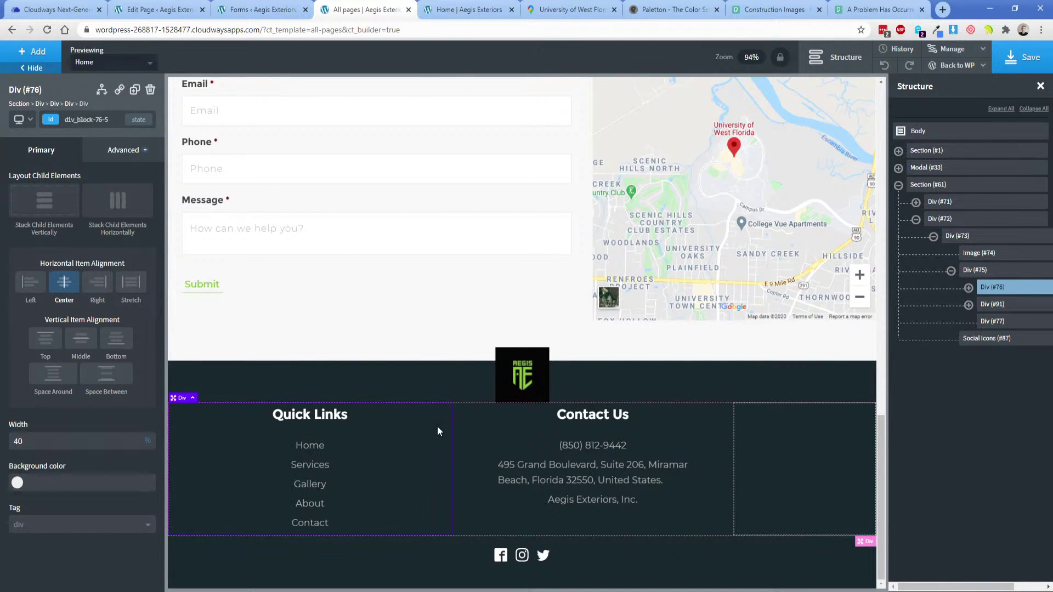
# Remove the empty third column, set both columns to 50% width, and use Space Around vertically.
pyautogui.click(787, 458)
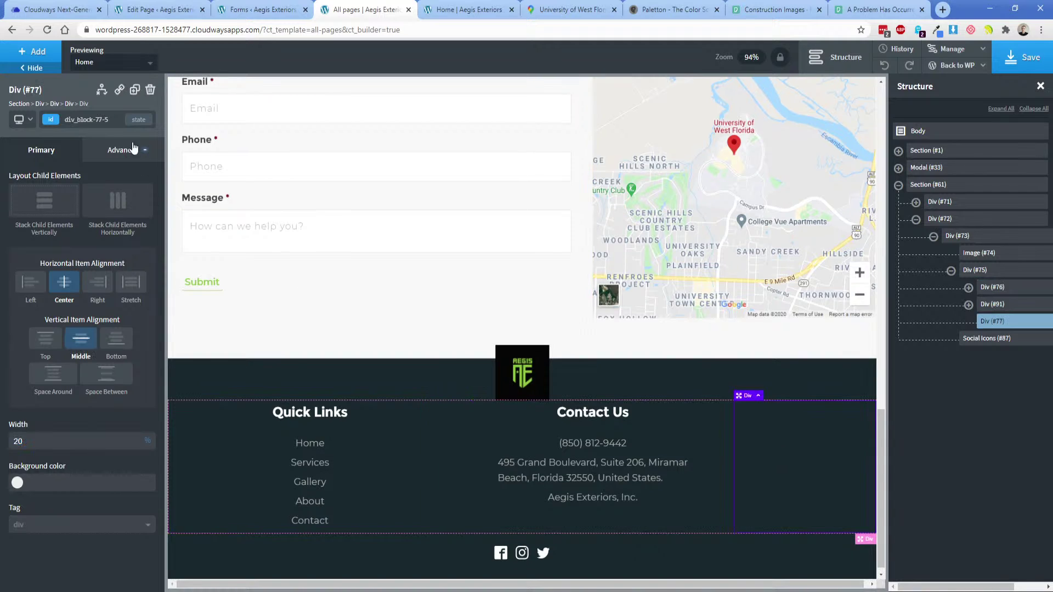
pyautogui.click(430, 425)
pyautogui.doubleClick(57, 443)
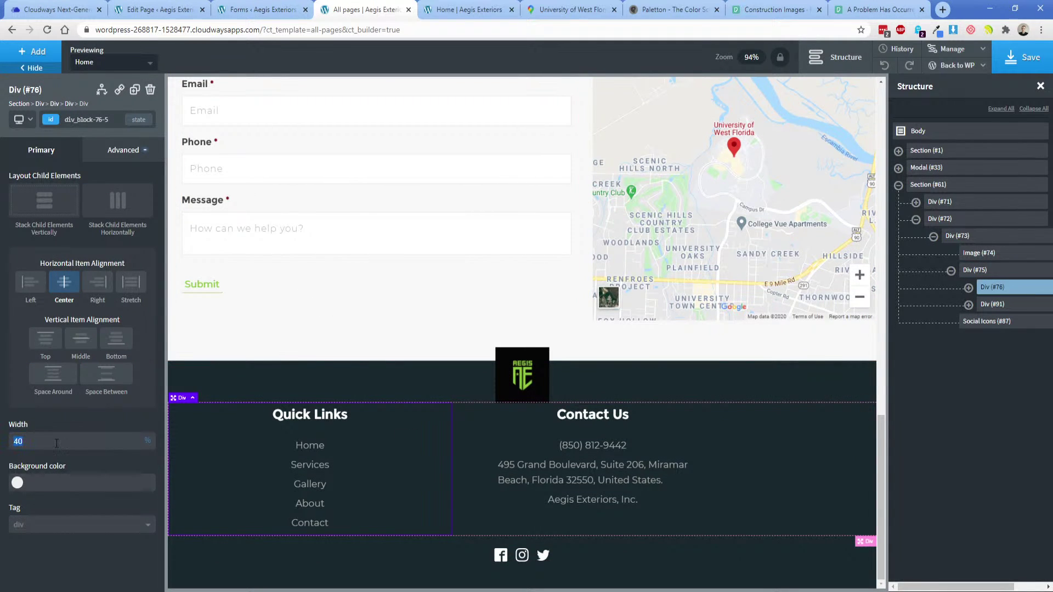
pyautogui.write('50')
pyautogui.click(767, 445)
pyautogui.doubleClick(56, 438)
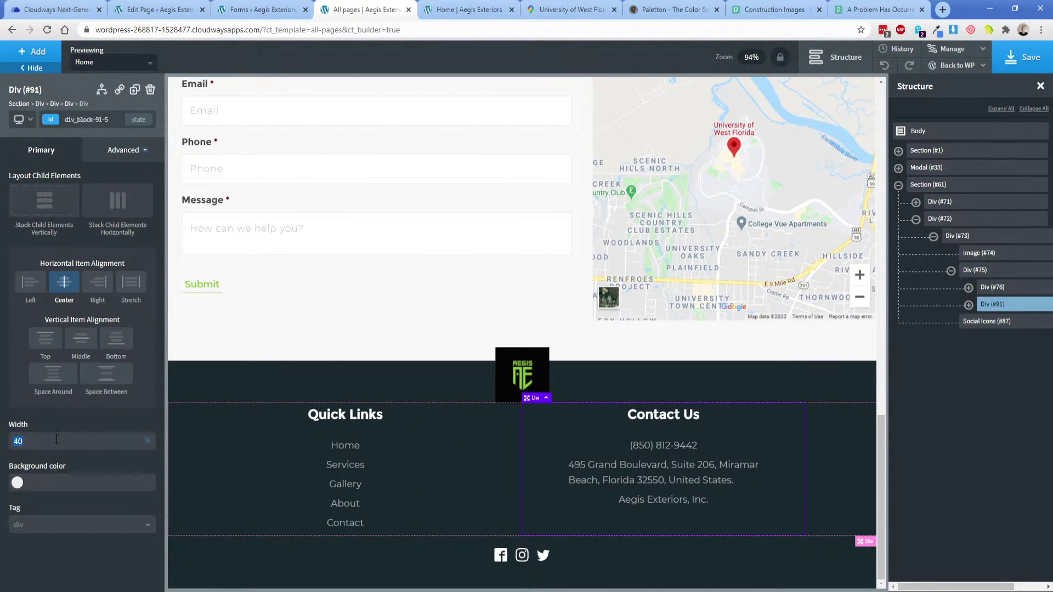
pyautogui.write('50')
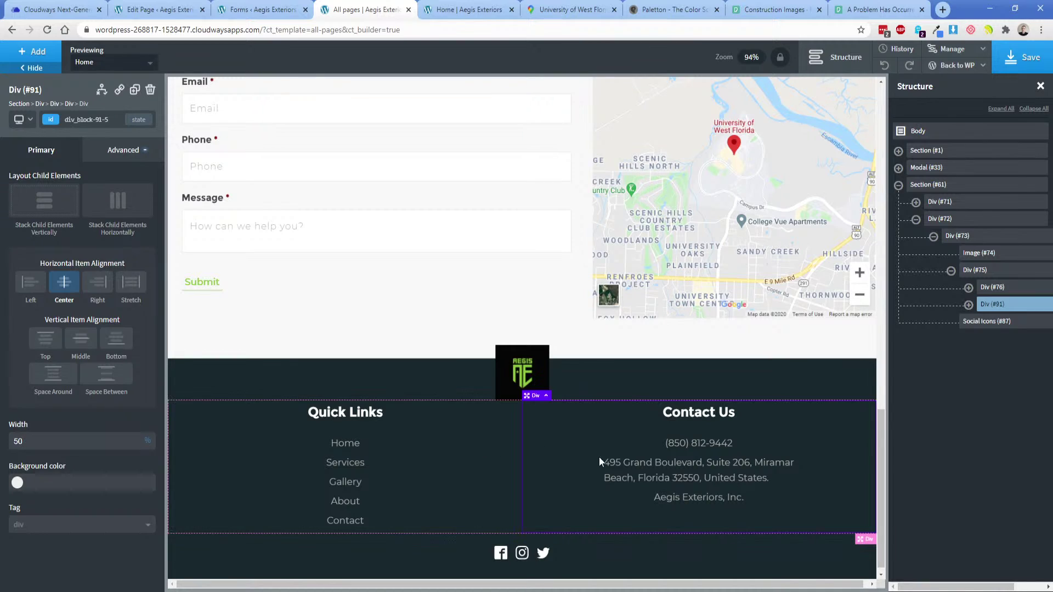
pyautogui.click(53, 375)
pyautogui.click(453, 470)
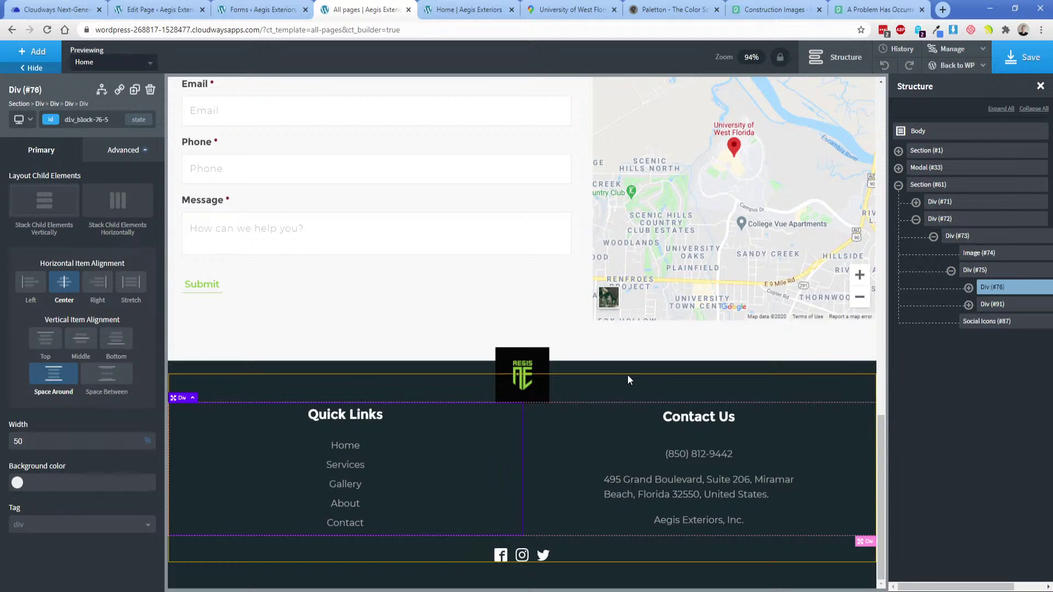
pyautogui.click(639, 384)
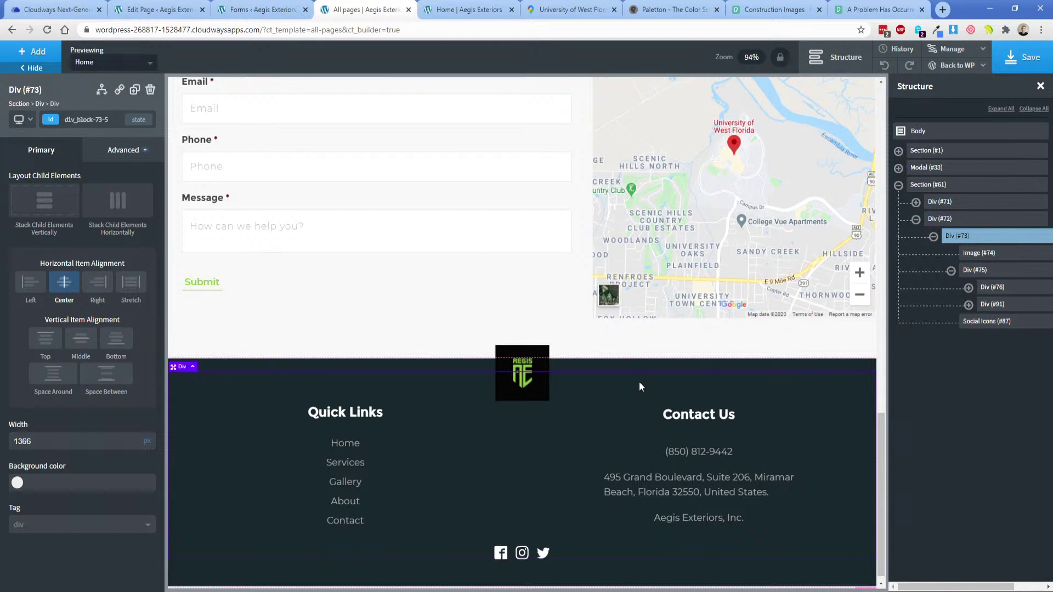
# Save the All pages template in Oxygen.
pyautogui.click(1009, 63)
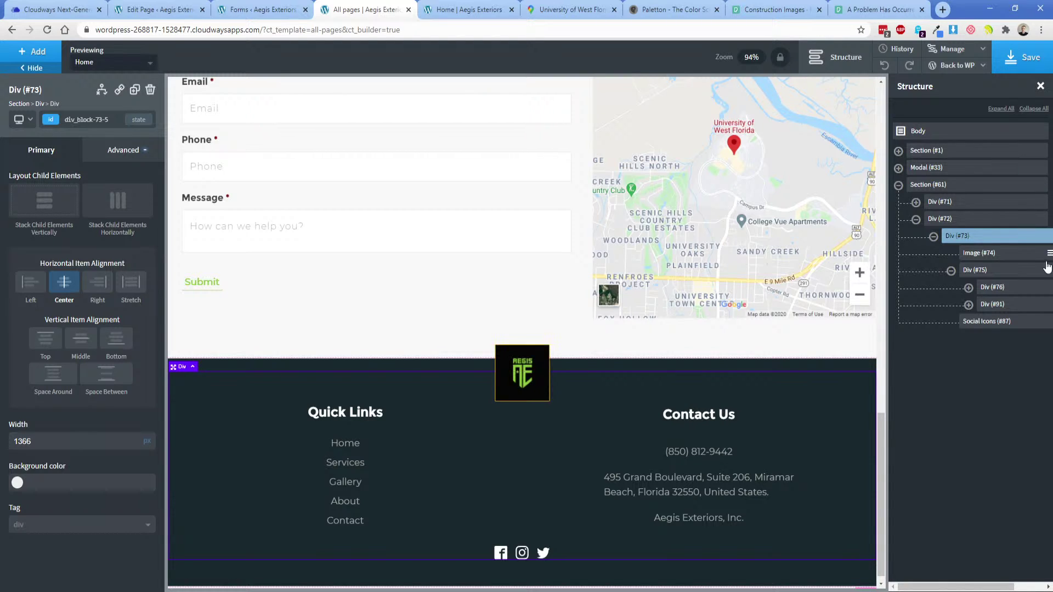
# Save again, reload the live Home page with F5 to check the footer, then close it.
pyautogui.click(1022, 57)
pyautogui.click(488, 7)
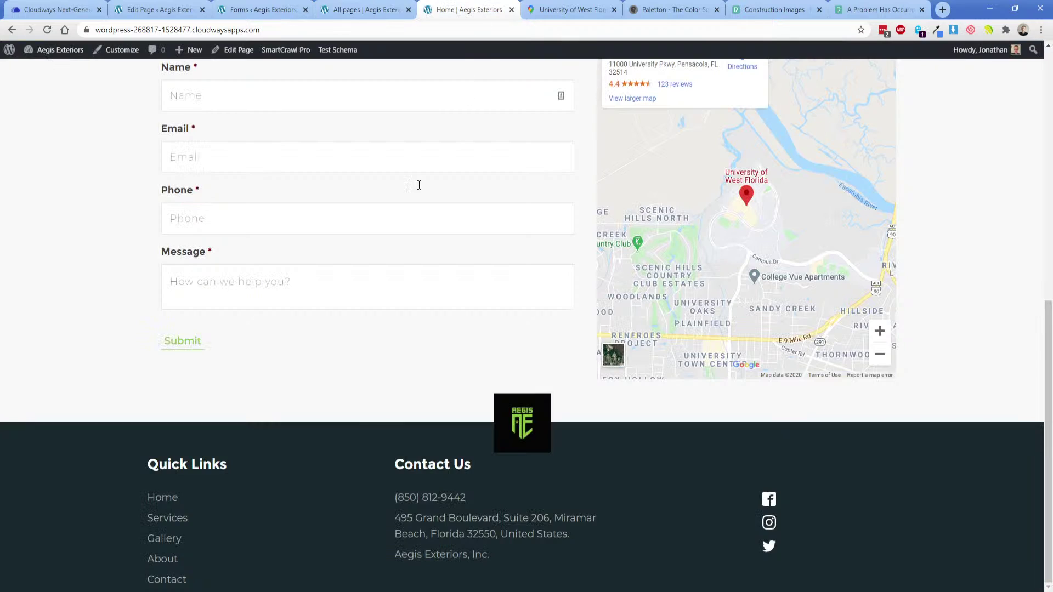
pyautogui.press('F5')
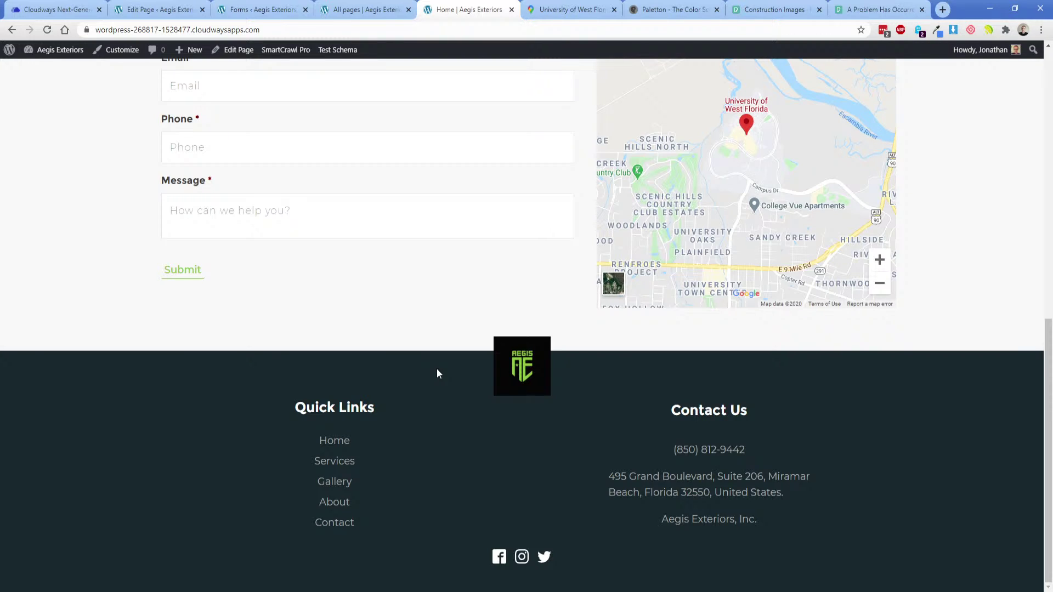
pyautogui.click(512, 9)
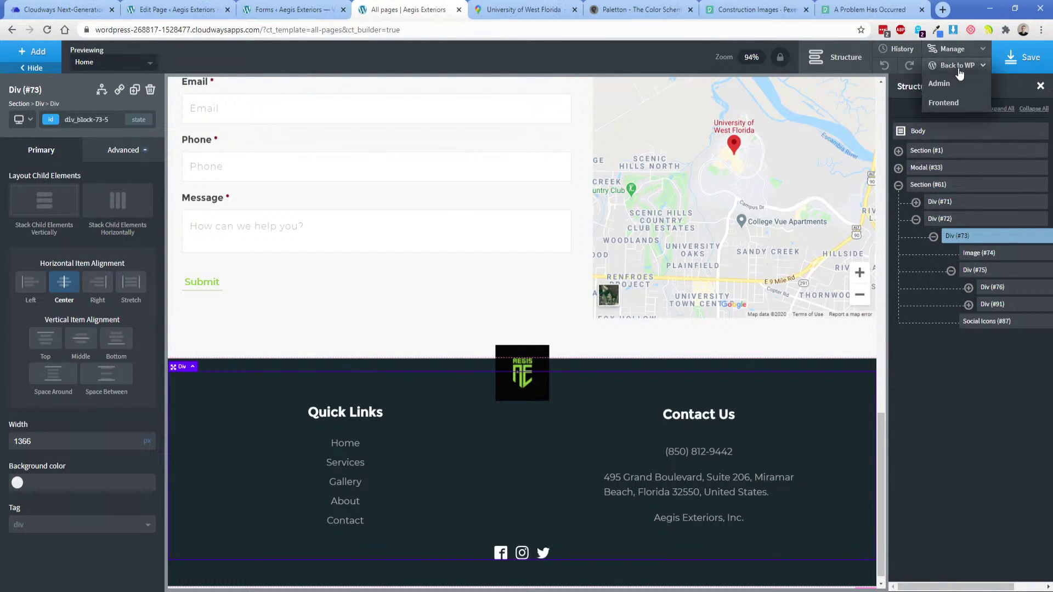
# Go back to WordPress admin and edit the All pages template from Oxygen > Templates.
pyautogui.click(955, 83)
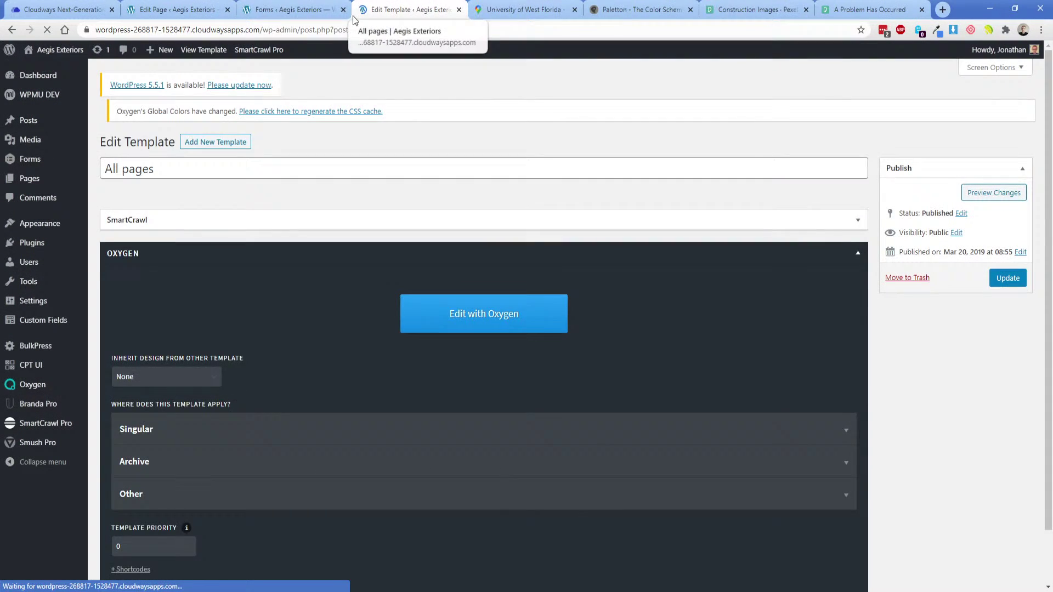
pyautogui.click(343, 10)
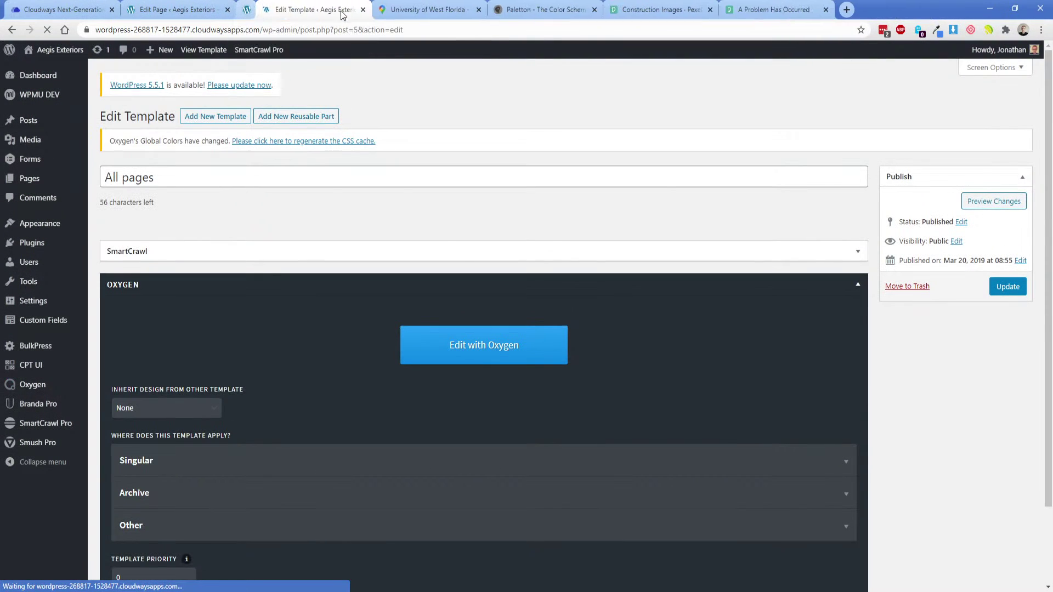
pyautogui.click(35, 188)
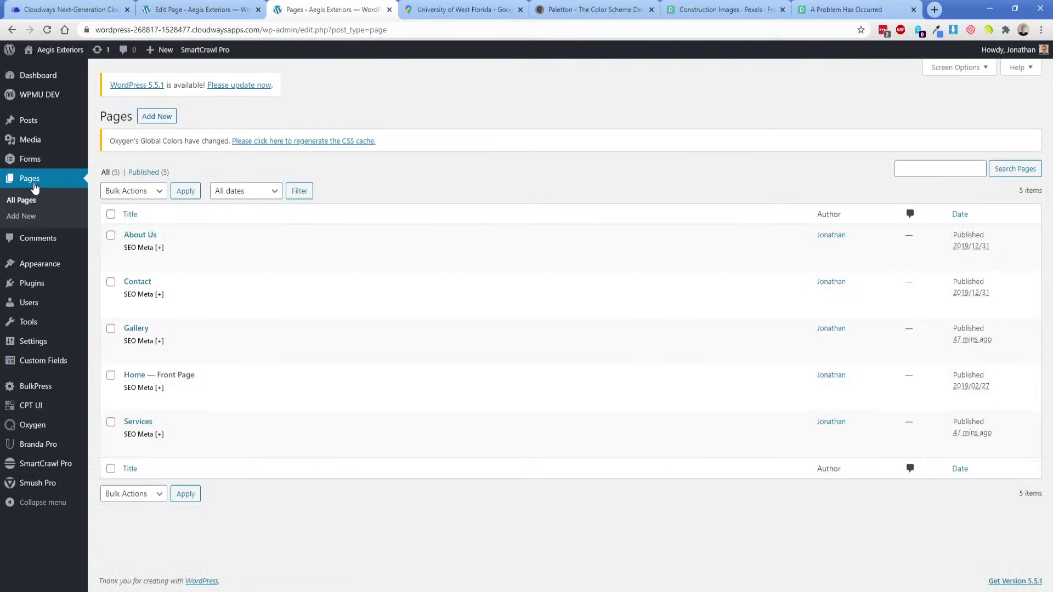
pyautogui.moveTo(200, 402)
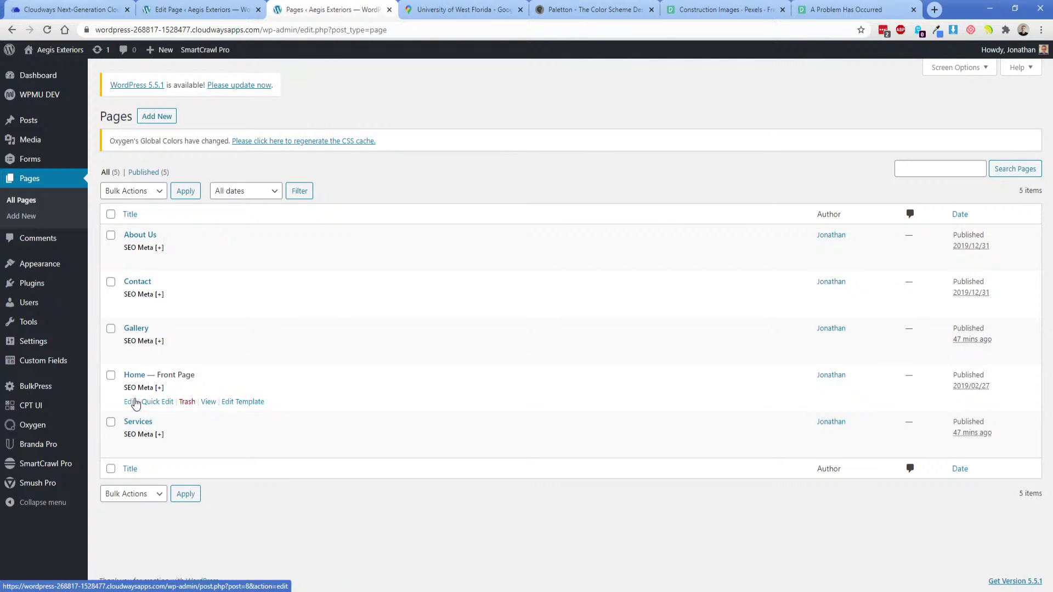
pyautogui.click(235, 15)
pyautogui.click(389, 9)
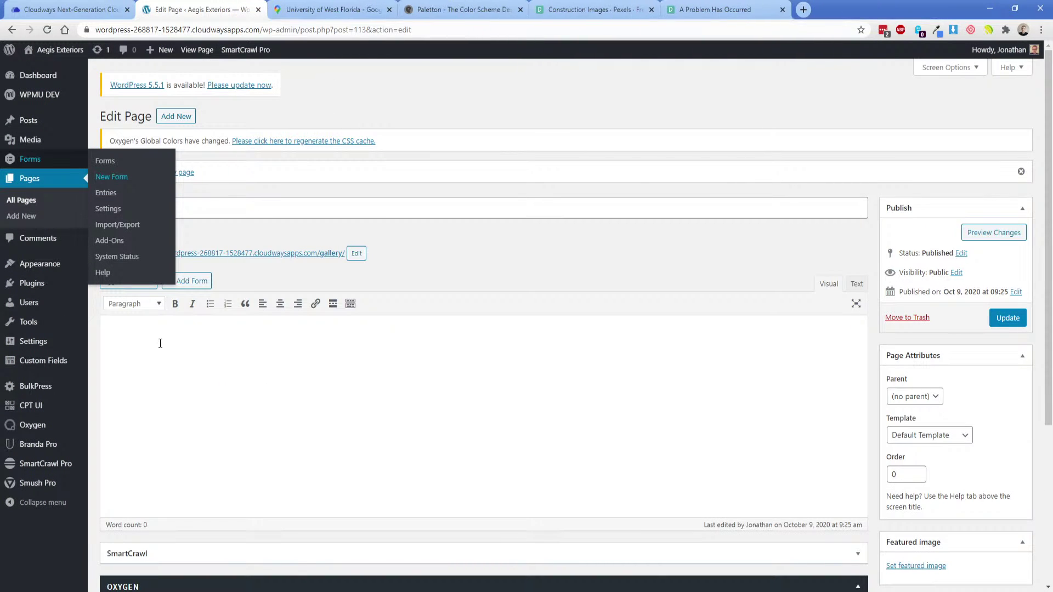
pyautogui.moveTo(33, 425)
pyautogui.click(104, 443)
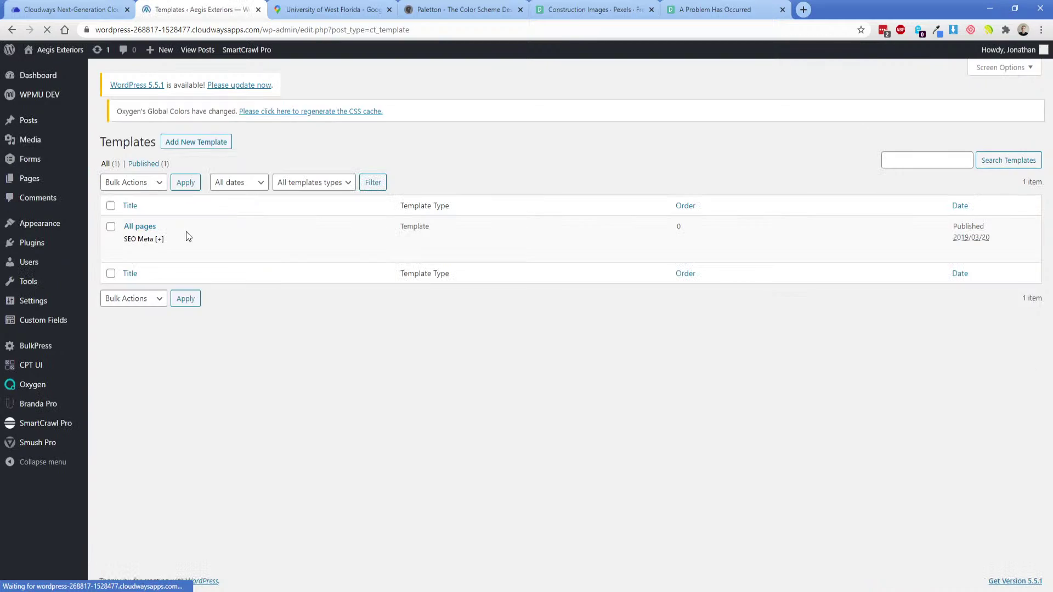
pyautogui.click(244, 262)
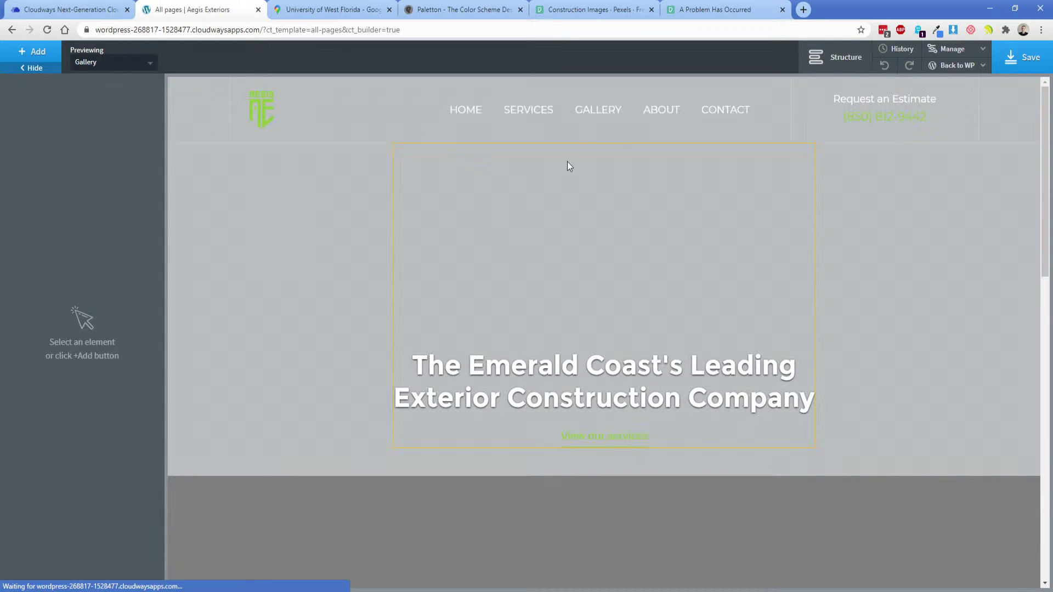
# Add an Inner Content element with a 75 vh minimum height.
pyautogui.click(834, 58)
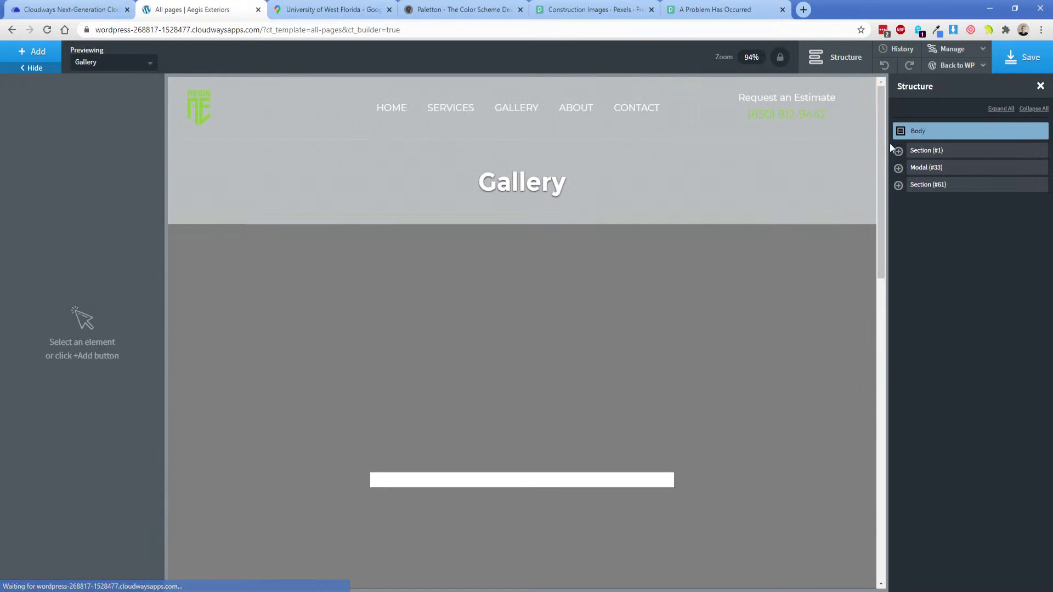
pyautogui.click(39, 60)
pyautogui.write('inner')
pyautogui.press('Return')
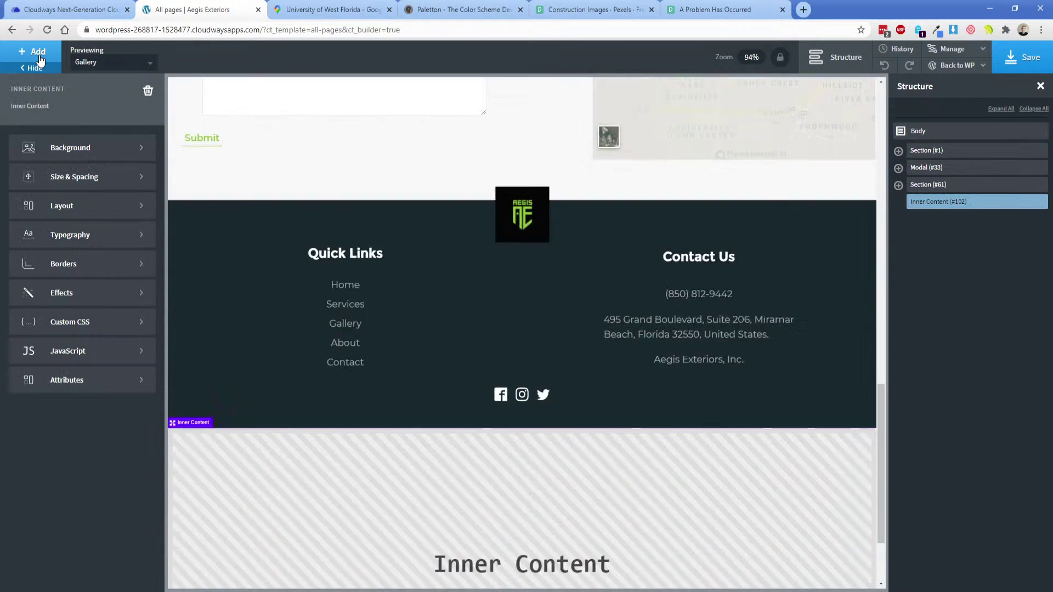
pyautogui.click(76, 177)
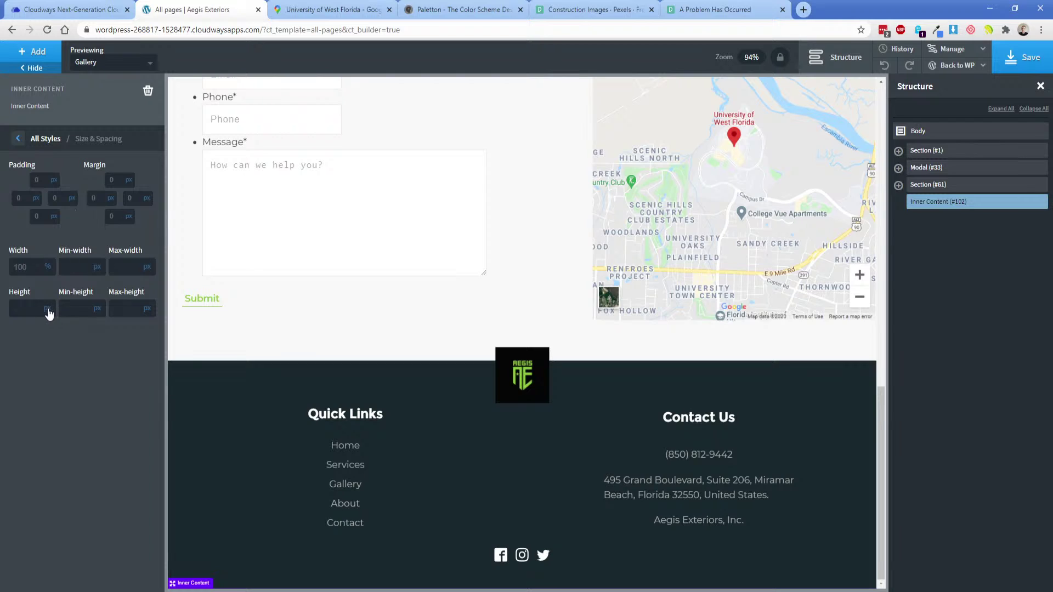
pyautogui.click(98, 335)
pyautogui.write('75')
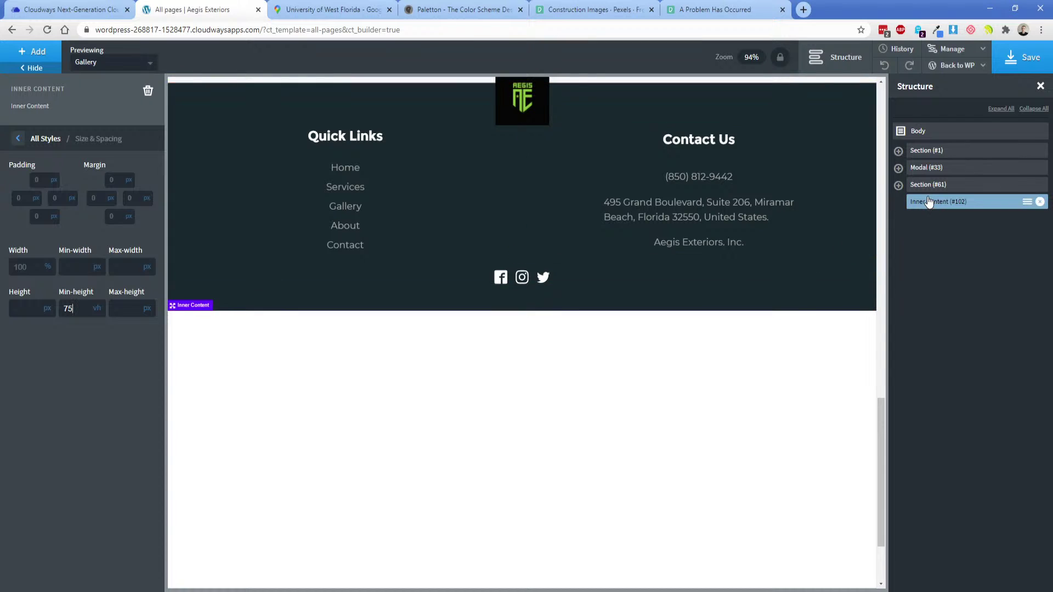
# Place Inner Content below Modal #33 in the structure tree, save, and return to WordPress admin.
pyautogui.moveTo(935, 202); pyautogui.dragTo(939, 148)
pyautogui.click(899, 186)
pyautogui.click(898, 152)
pyautogui.click(898, 151)
pyautogui.click(898, 168)
pyautogui.click(939, 149)
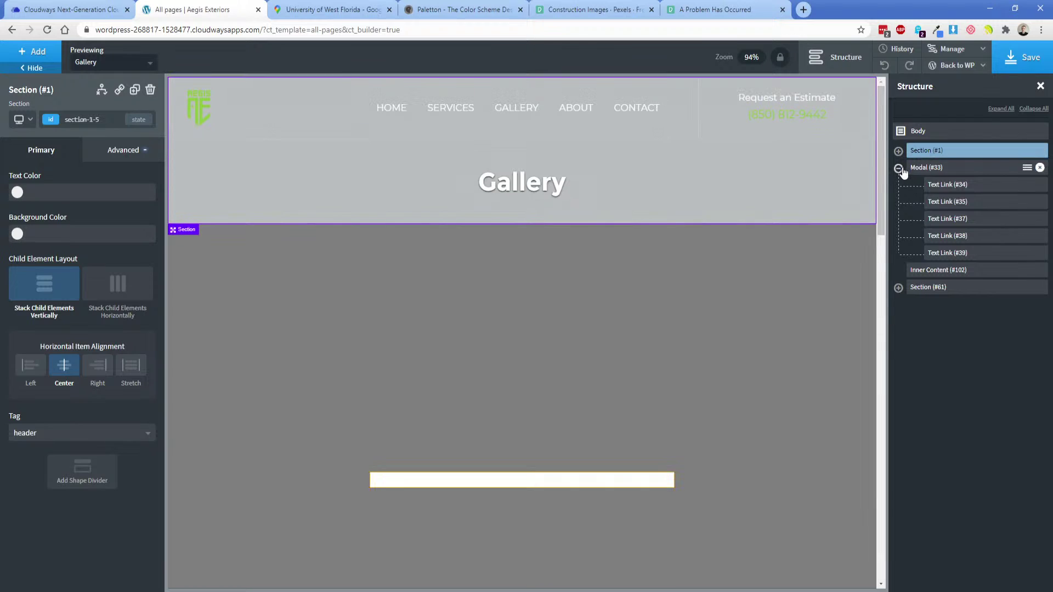
pyautogui.click(899, 169)
pyautogui.click(924, 184)
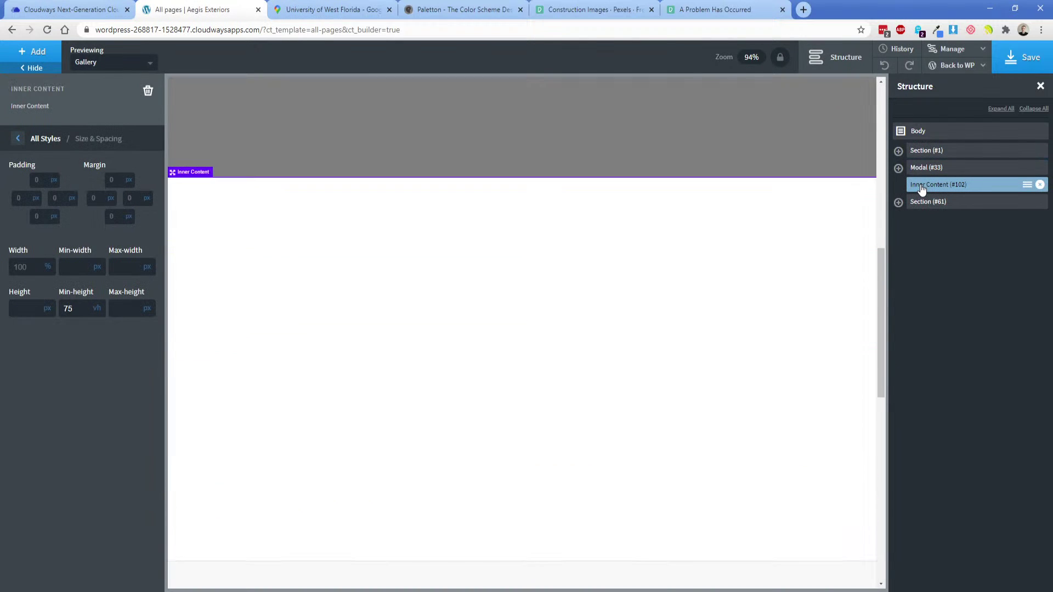
pyautogui.click(1023, 67)
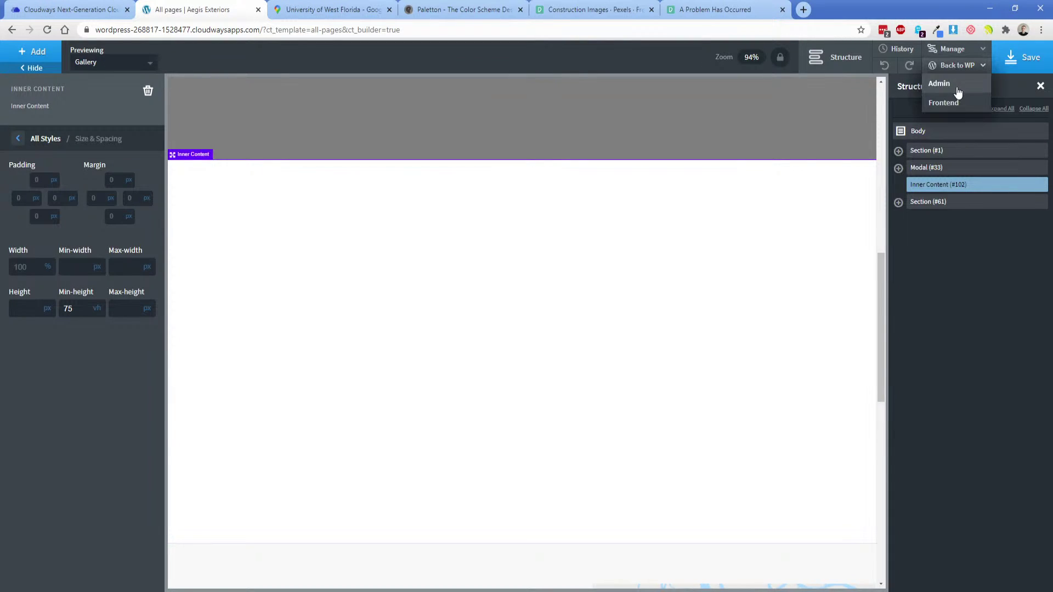
pyautogui.click(957, 92)
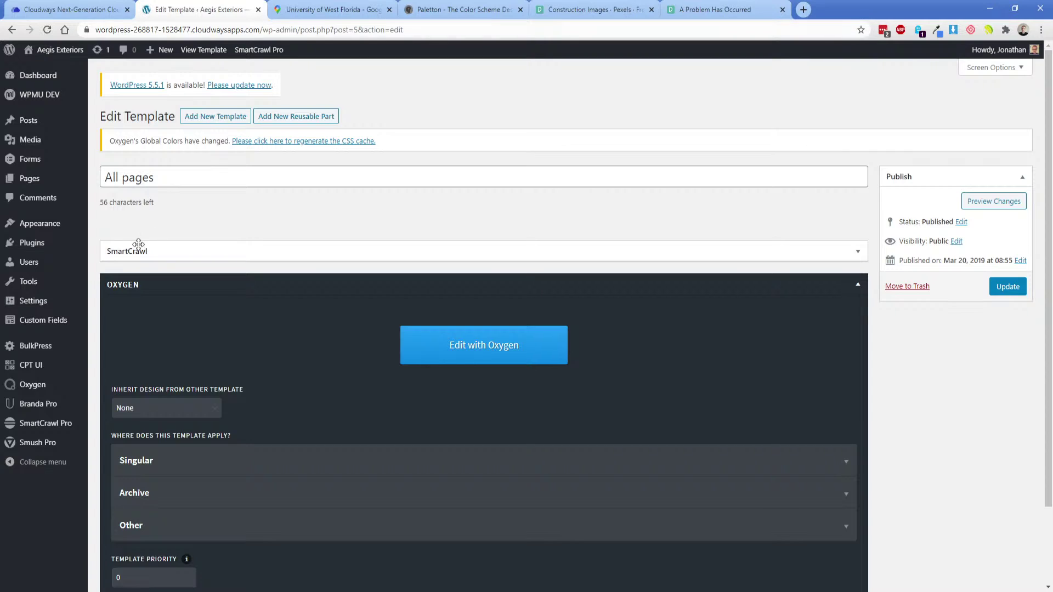
# Open the Home front page in Oxygen, close three extra tabs, and switch to the Adobe XD mockup.
pyautogui.moveTo(50, 180)
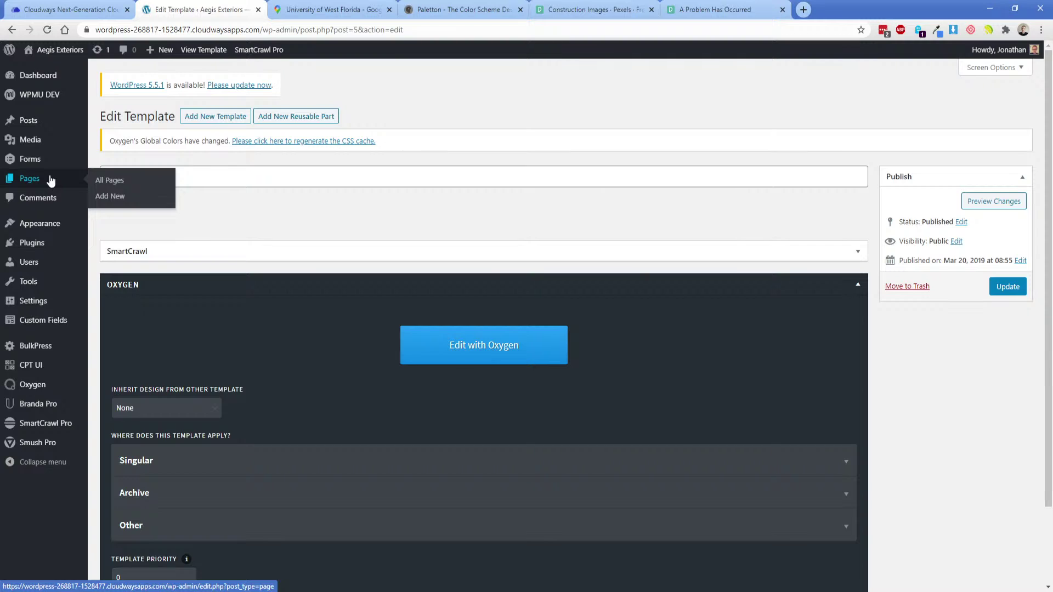
pyautogui.click(50, 179)
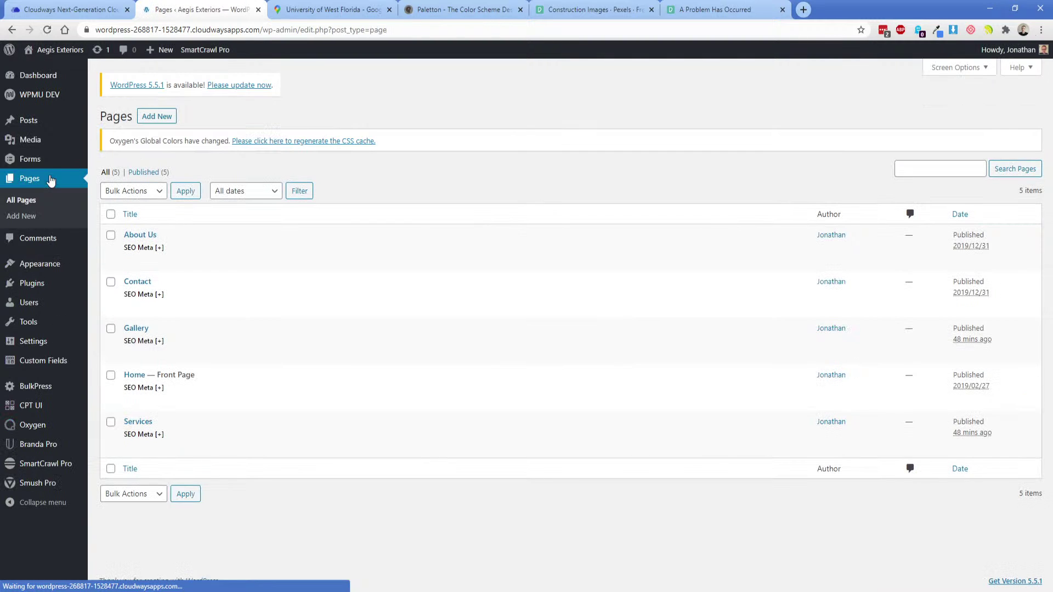
pyautogui.click(250, 402)
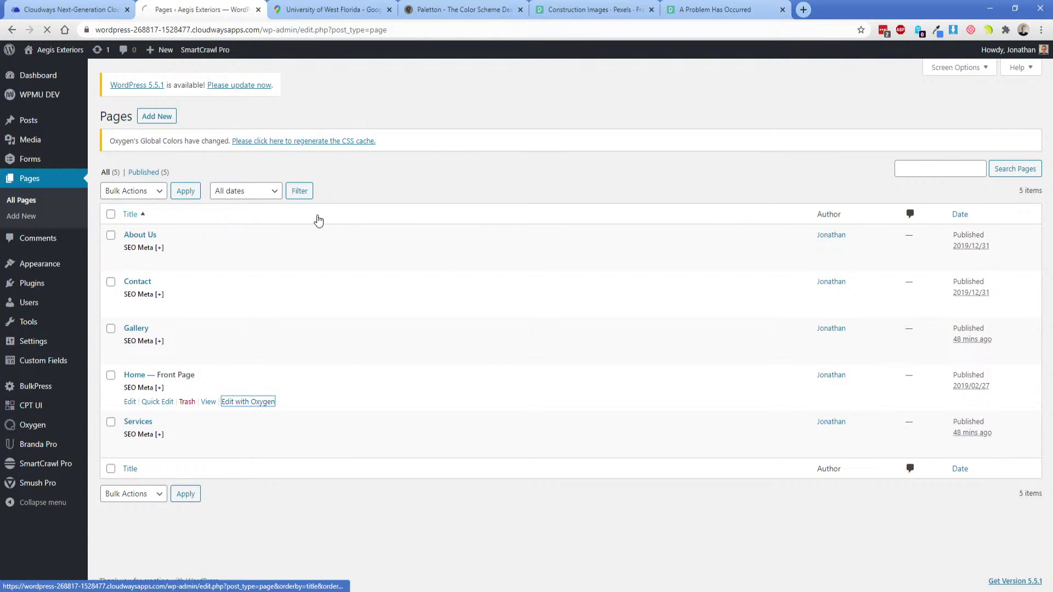
pyautogui.click(389, 10)
pyautogui.click(390, 9)
pyautogui.click(389, 9)
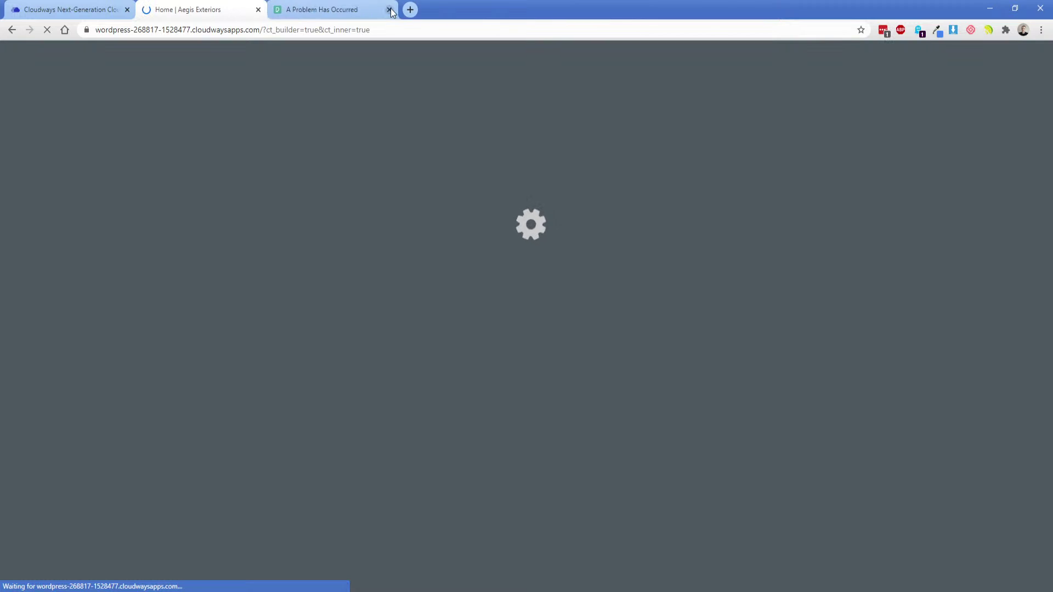
pyautogui.click(389, 10)
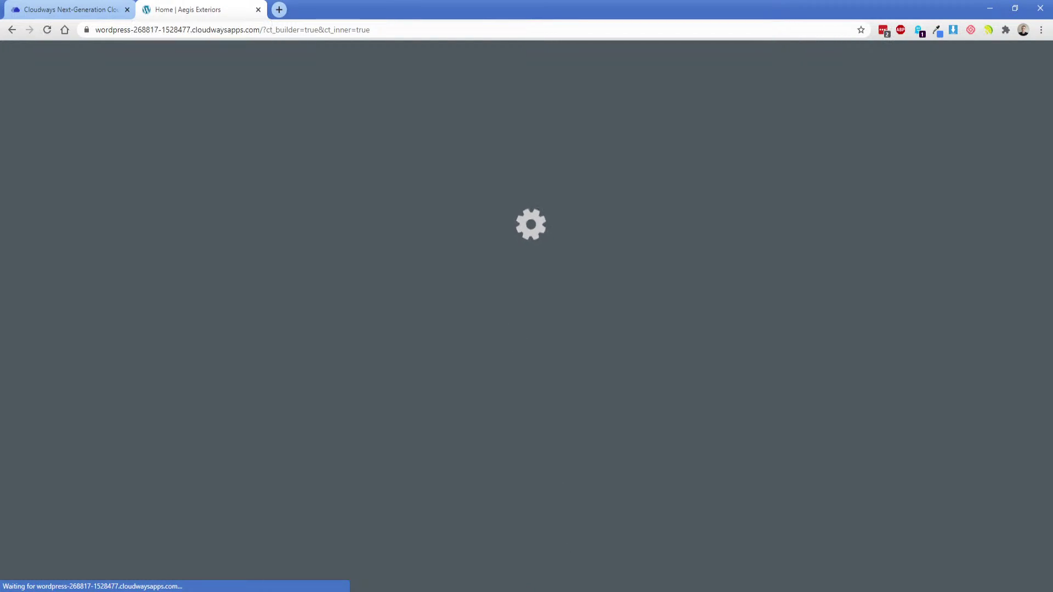
pyautogui.hotkey('alt', 'Tab')
# Export the selected logo strip group from Adobe XD as a PNG into Downloads.
pyautogui.click(415, 114)
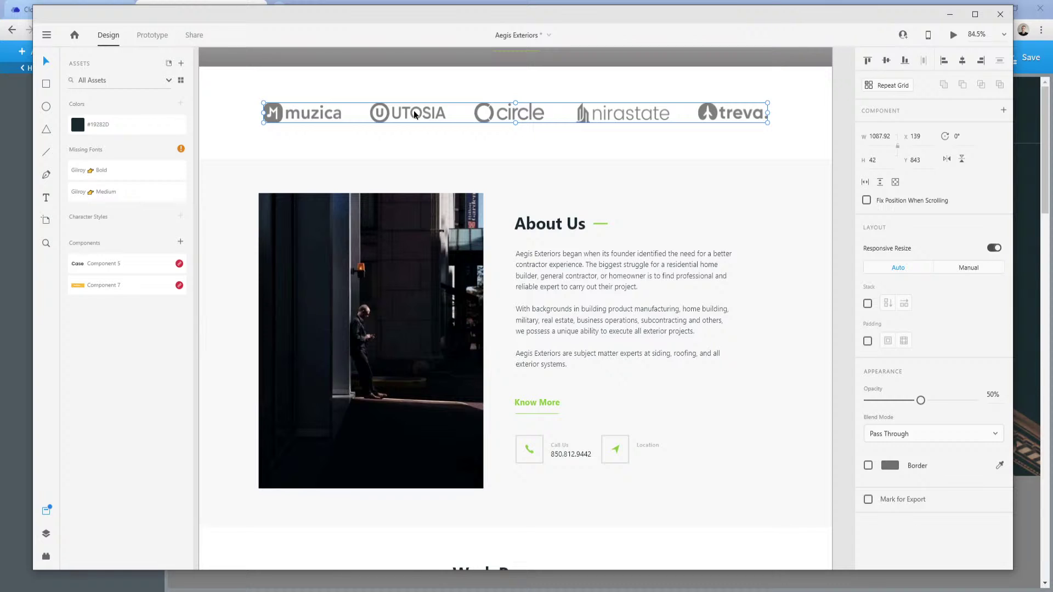
pyautogui.click(46, 34)
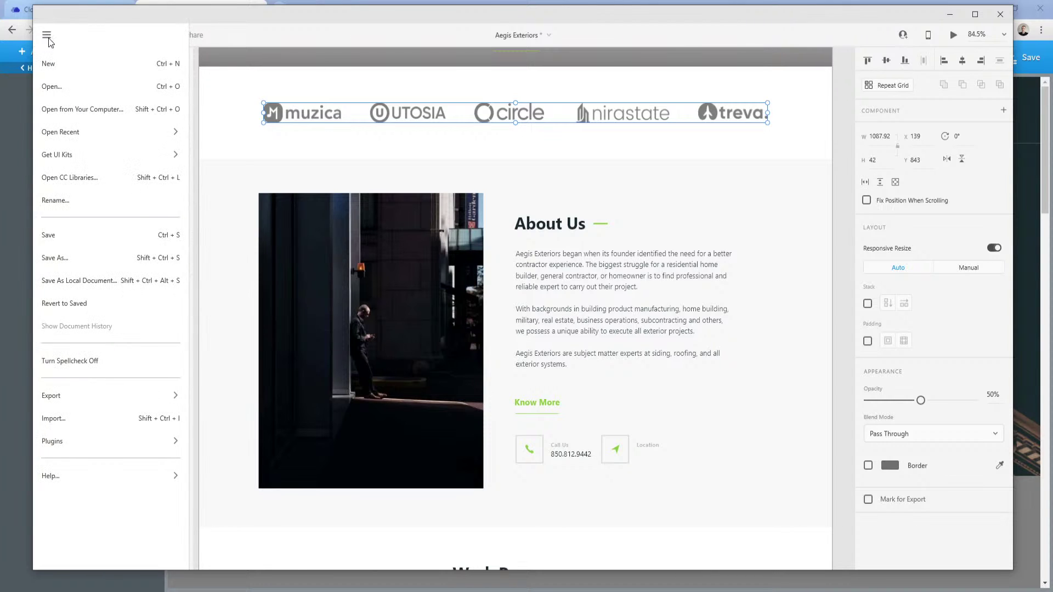
pyautogui.moveTo(83, 392)
pyautogui.click(241, 97)
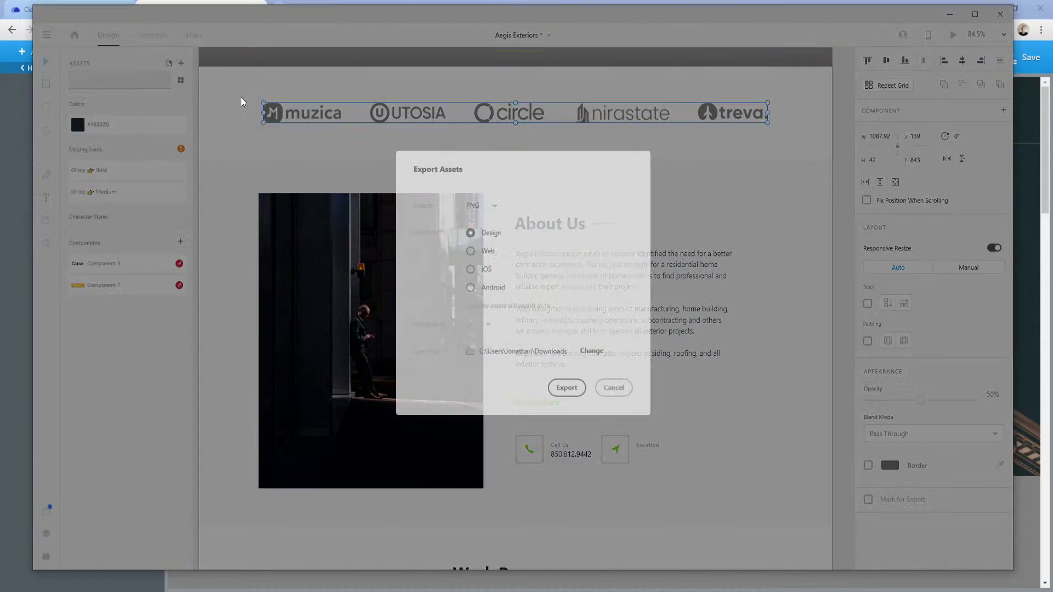
pyautogui.click(580, 392)
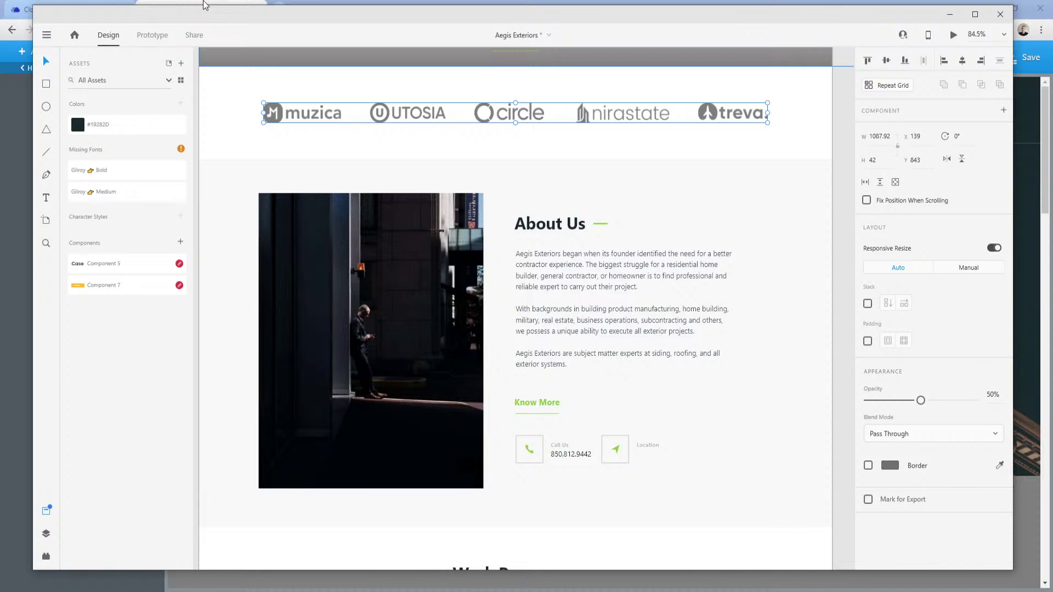
pyautogui.click(203, 2)
# Add a new section below the hero.
pyautogui.scroll(-8, 332, 335)
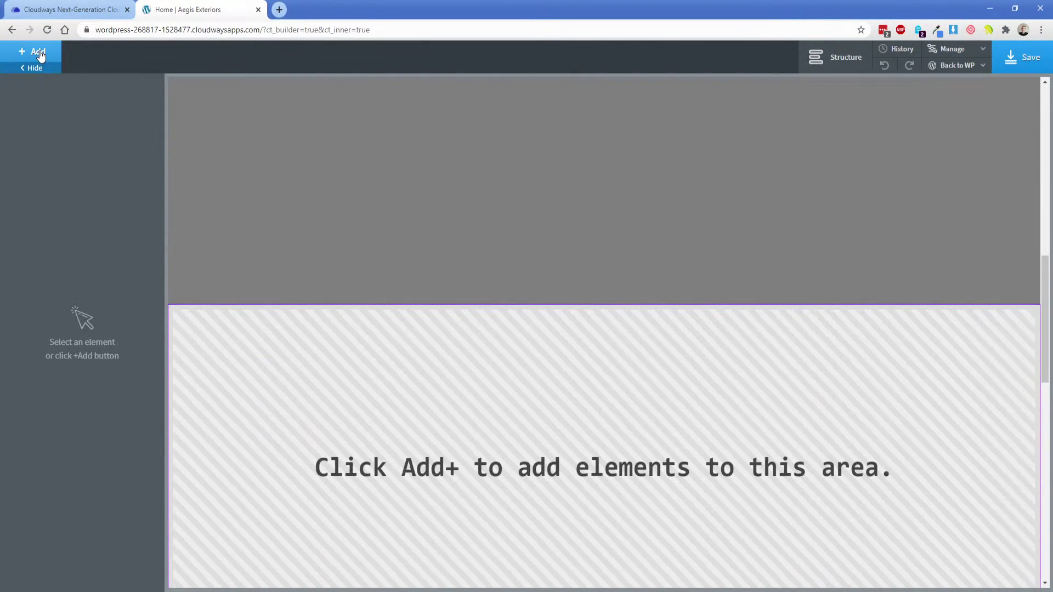
pyautogui.click(32, 51)
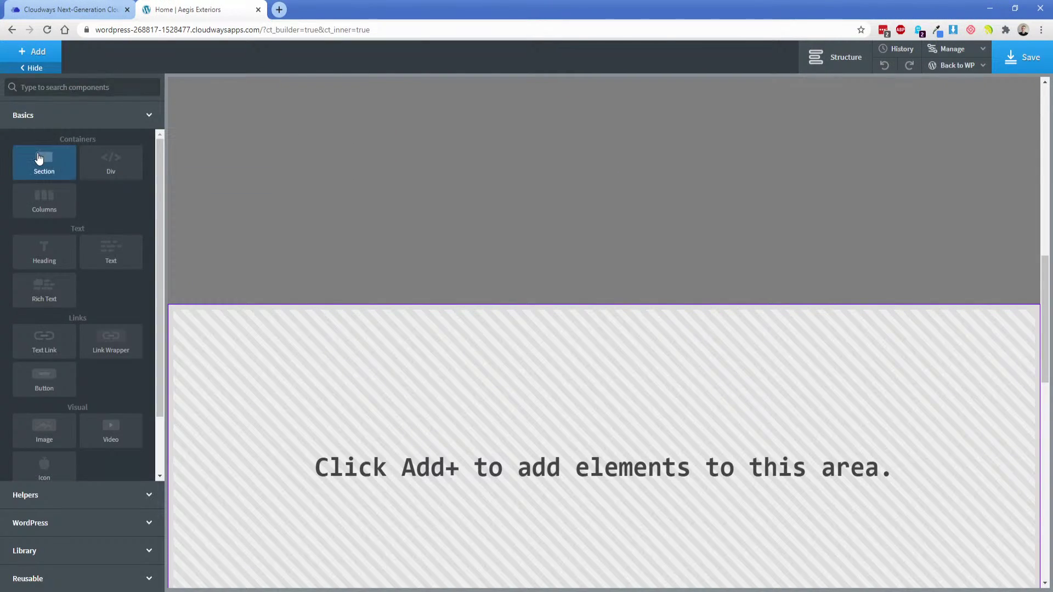
pyautogui.click(38, 158)
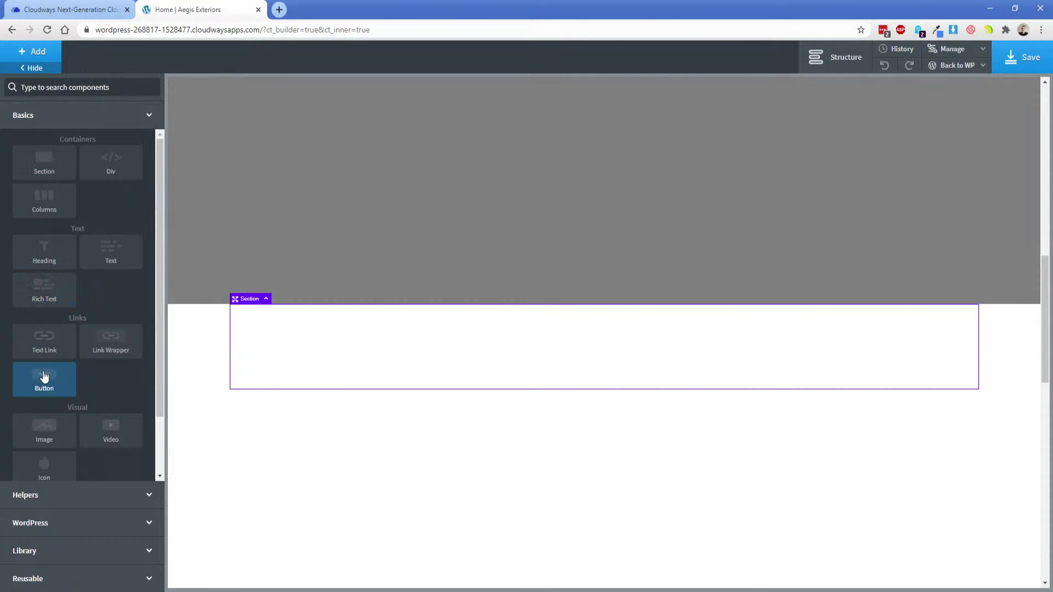
# Insert the uploaded Group 866.png logo image and centre it horizontally in the section.
pyautogui.write('im')
pyautogui.click(46, 125)
pyautogui.click(108, 225)
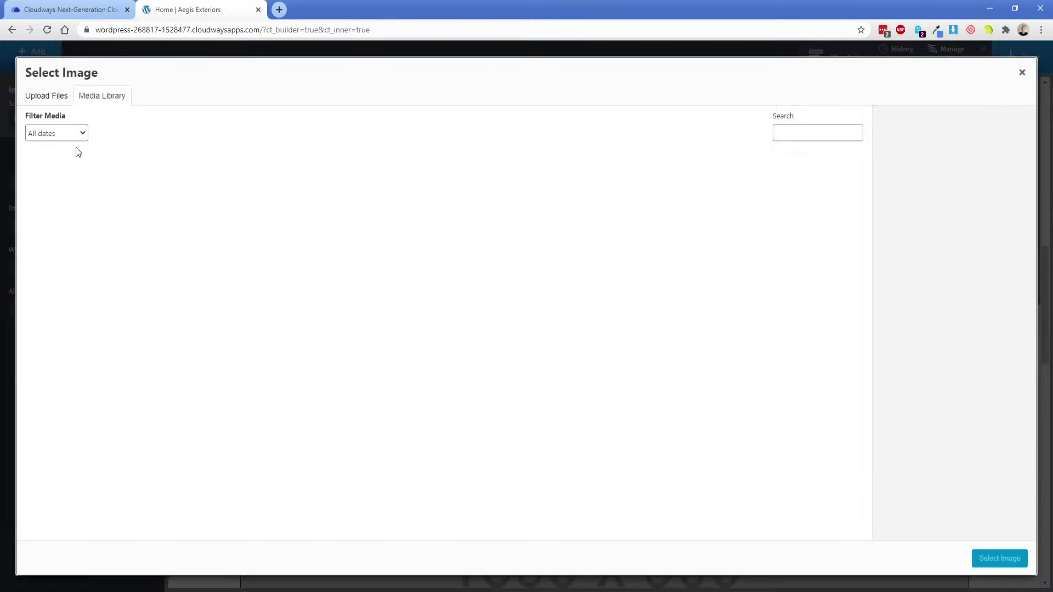
pyautogui.click(61, 95)
pyautogui.click(526, 291)
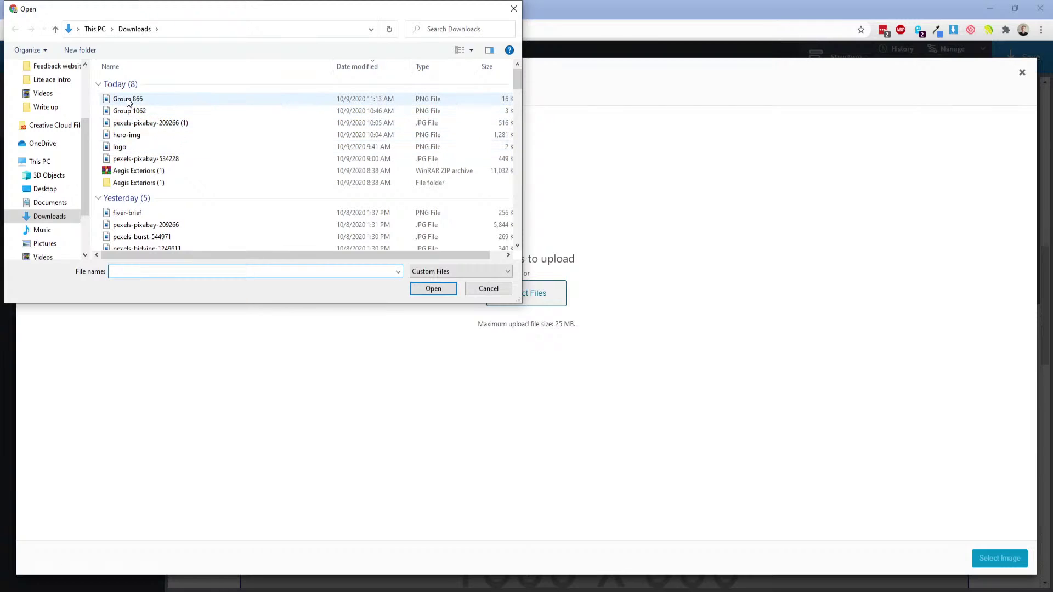
pyautogui.doubleClick(218, 100)
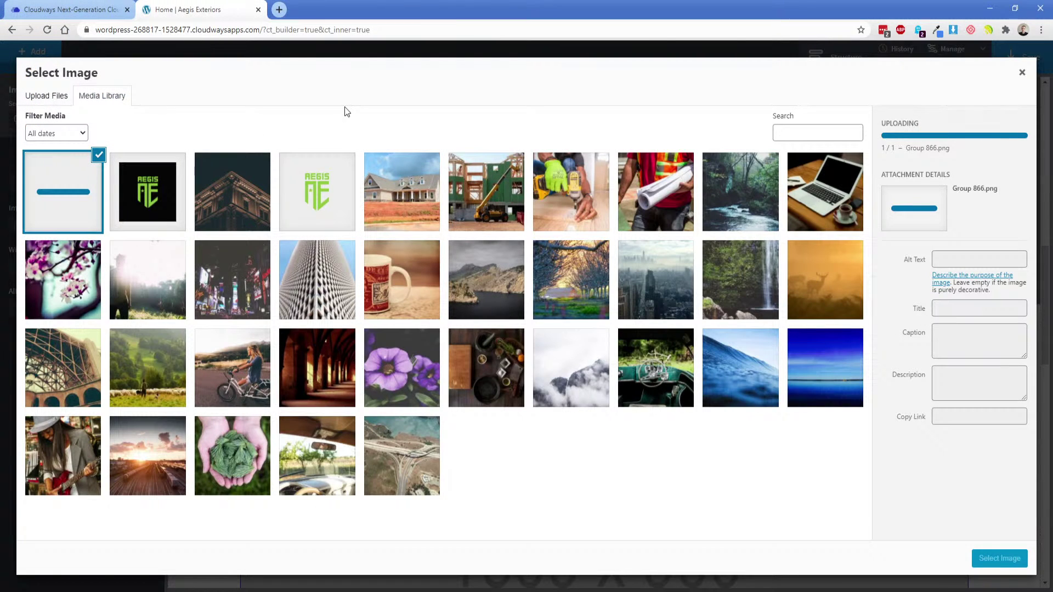
pyautogui.click(999, 558)
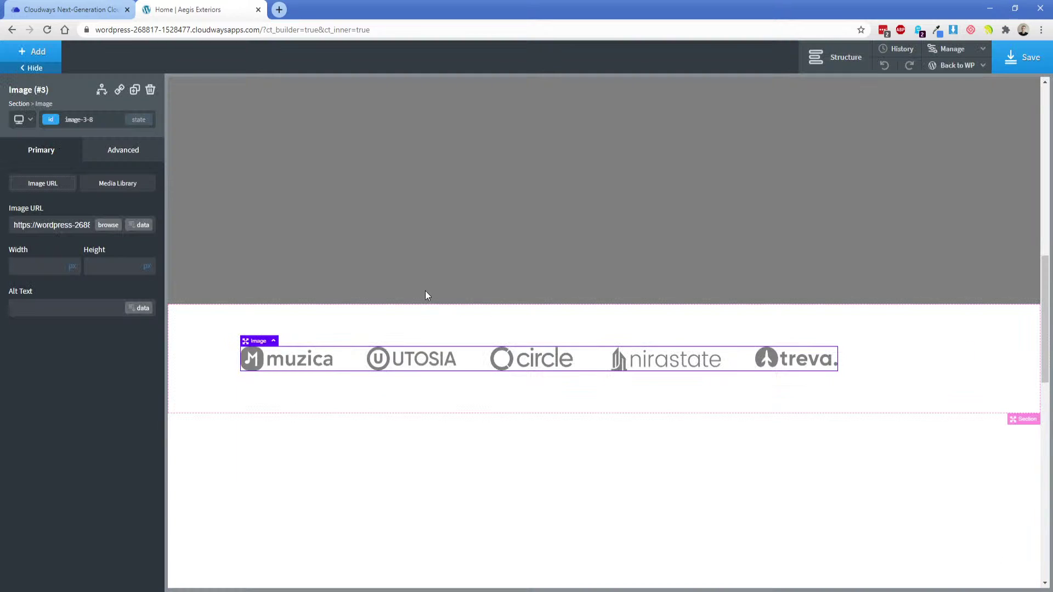
pyautogui.click(172, 355)
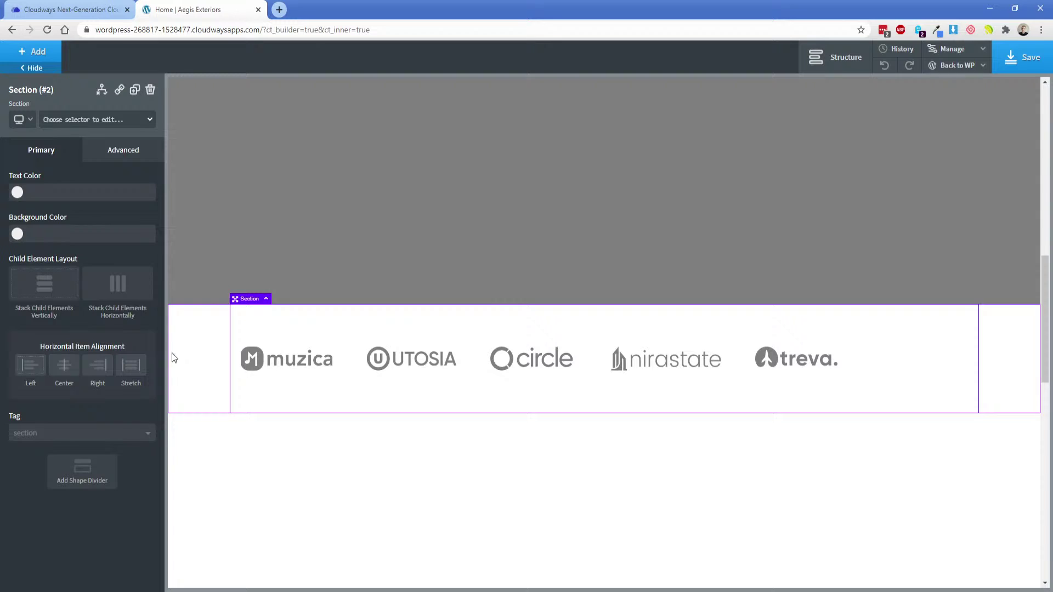
pyautogui.click(65, 364)
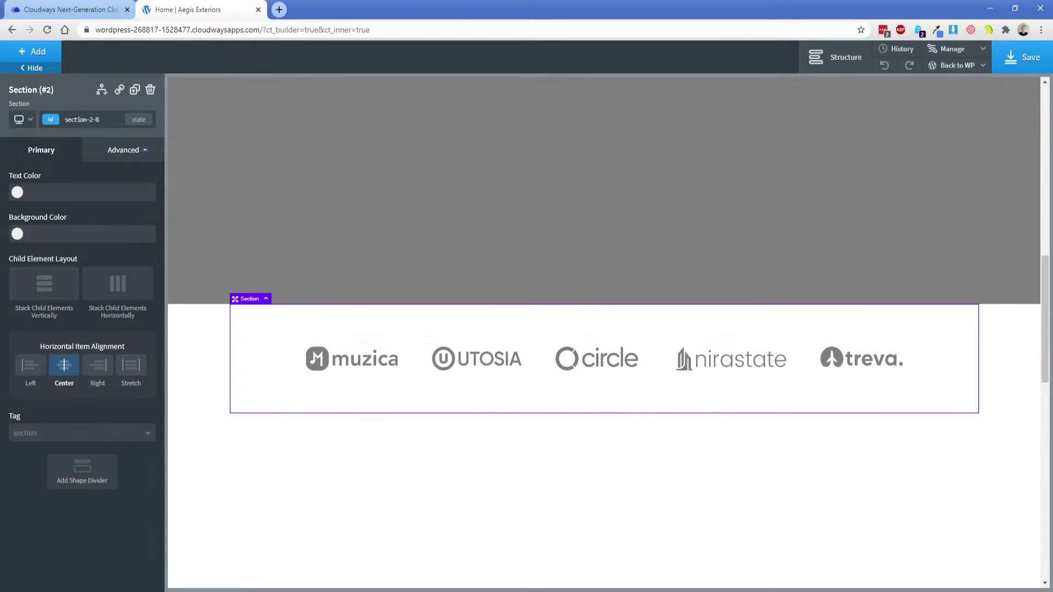
pyautogui.hotkey('alt', 'Tab')
pyautogui.press('alt')
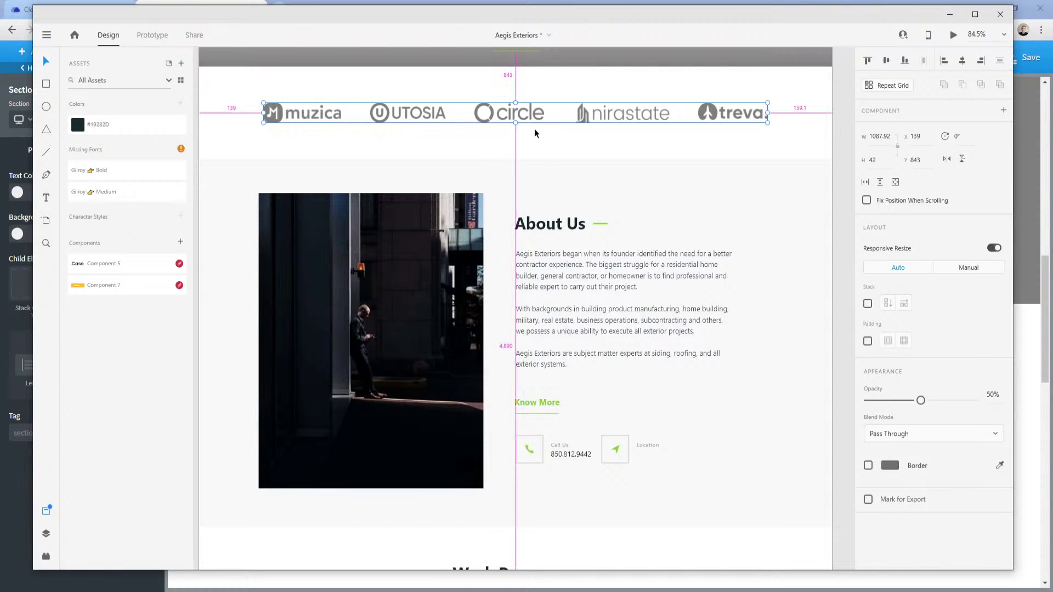
pyautogui.click(499, 83)
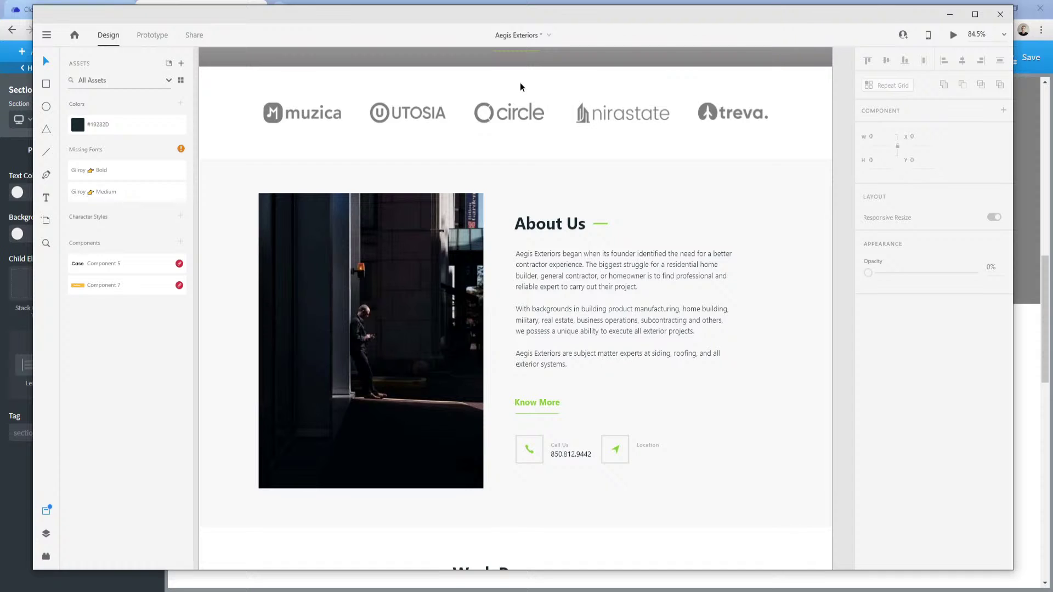
pyautogui.click(515, 111)
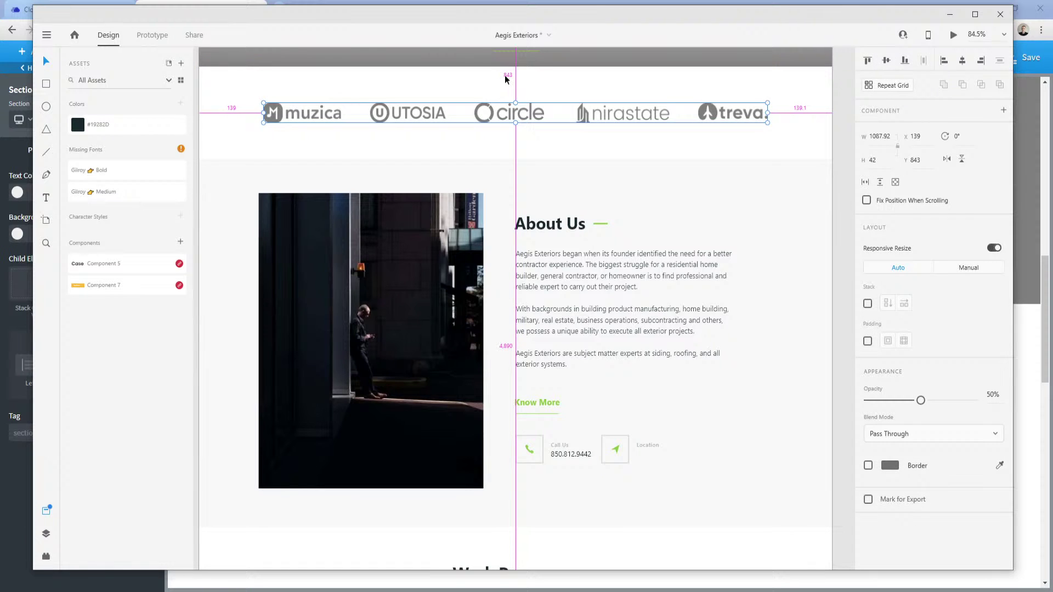
pyautogui.hotkey('alt', 'Tab')
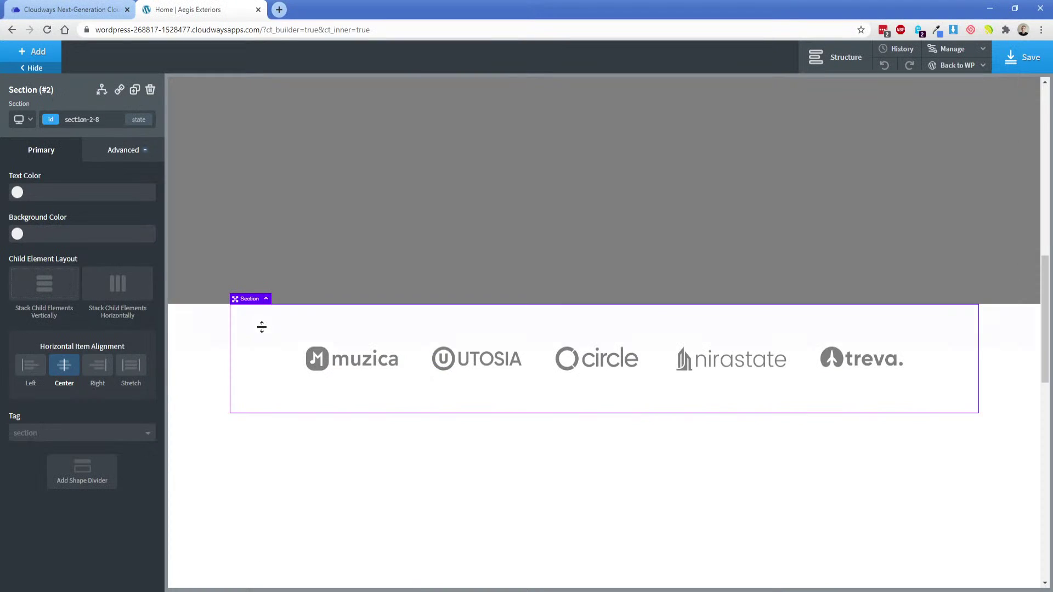
# Insert an empty Basics section beneath the logo strip section and select it.
pyautogui.click(33, 51)
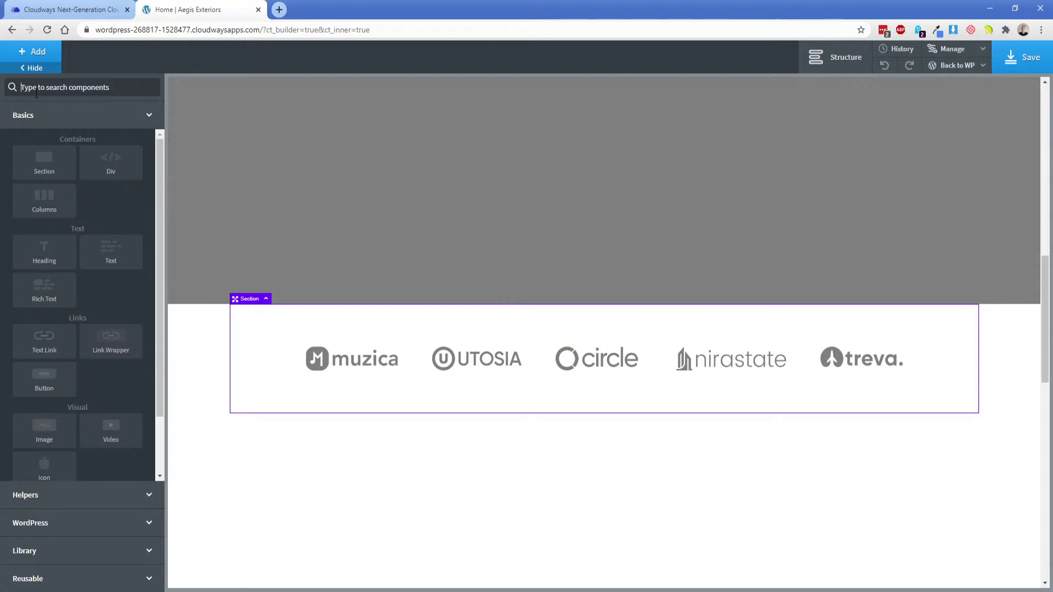
pyautogui.click(38, 148)
pyautogui.click(229, 353)
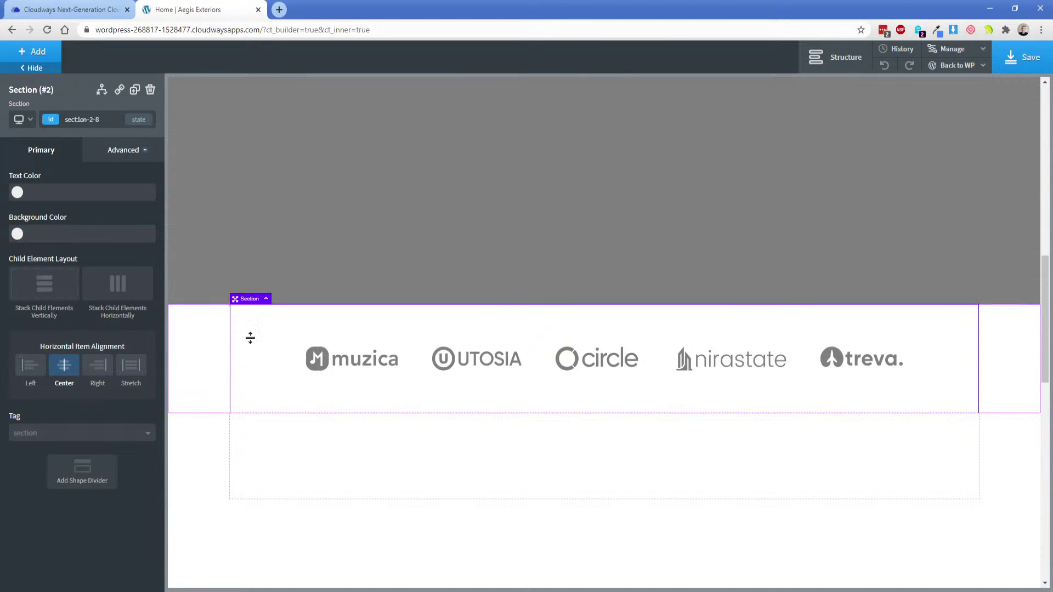
pyautogui.click(281, 460)
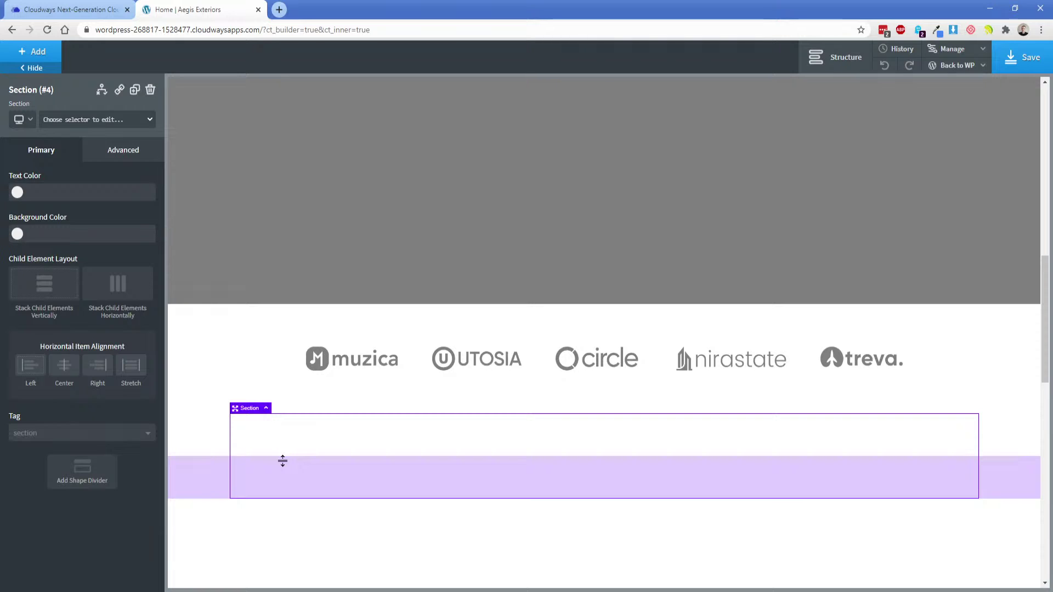
pyautogui.hotkey('alt', 'Tab')
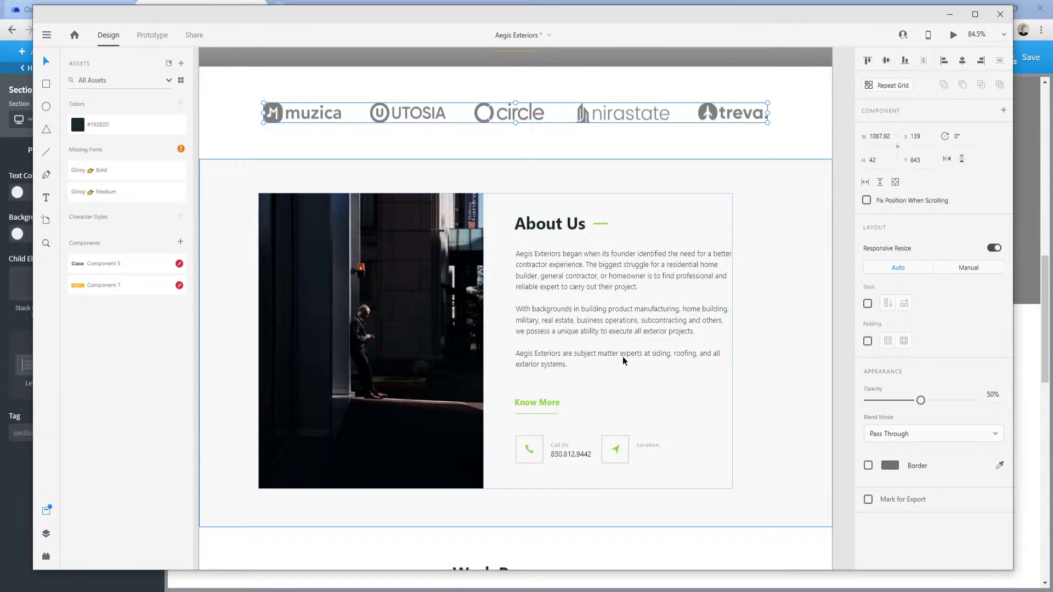
# Read the About Us group's Fill colour, #F8F8F8, in the XD design.
pyautogui.click(788, 265)
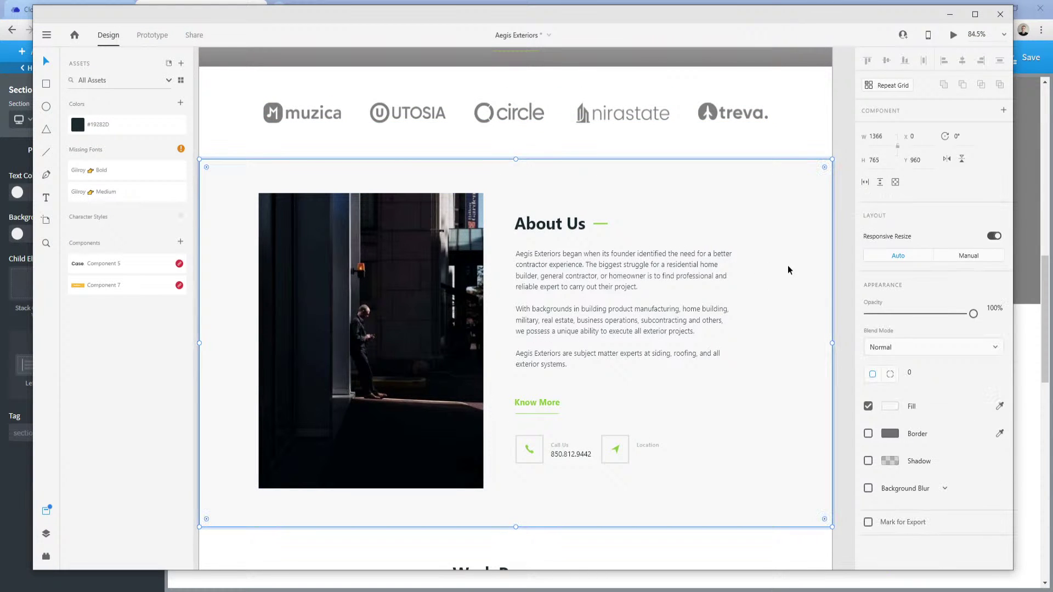
pyautogui.click(893, 406)
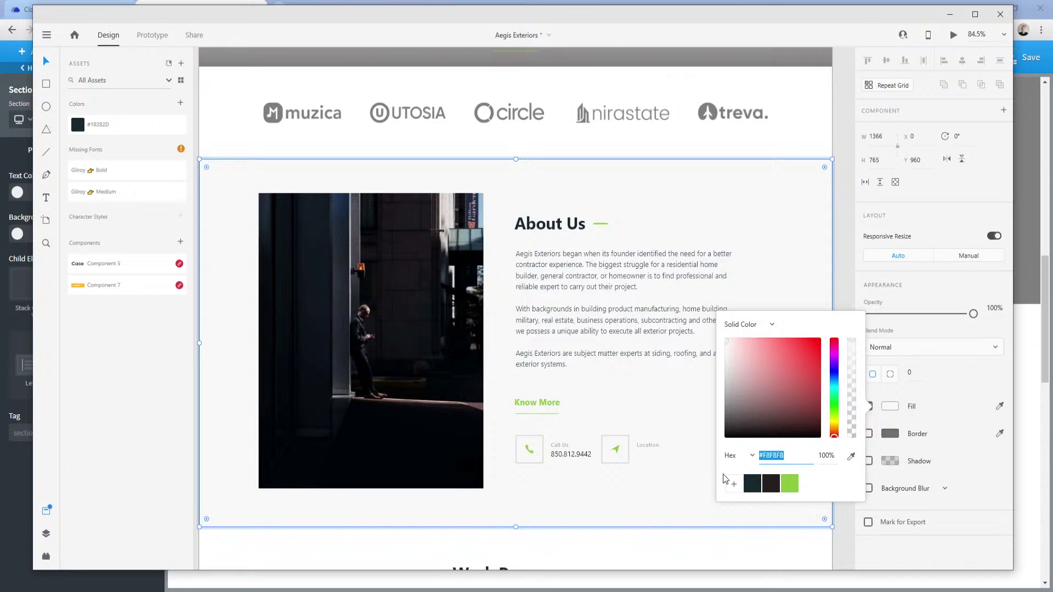
pyautogui.click(237, 236)
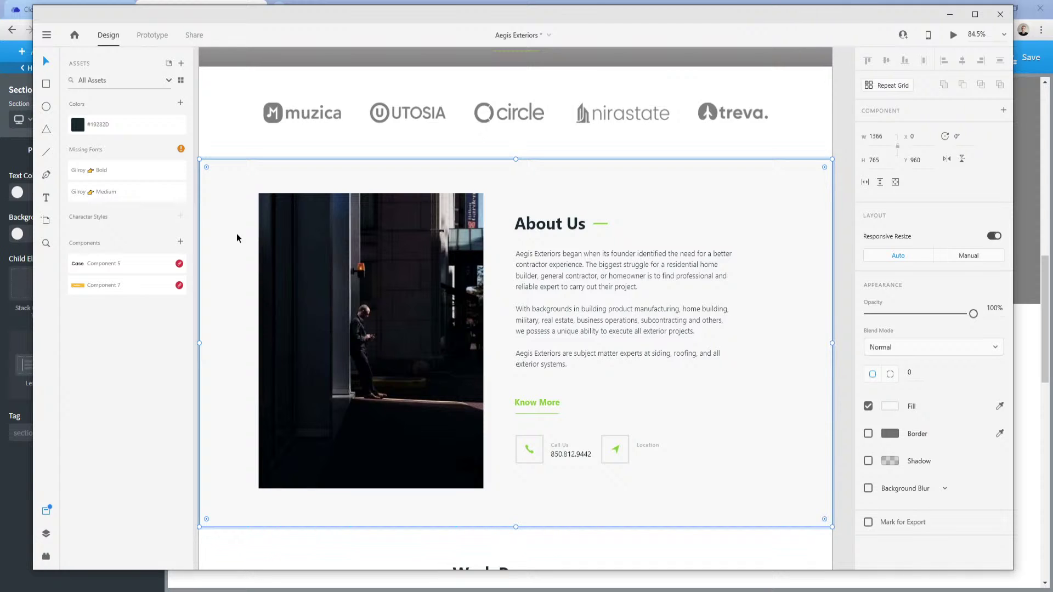
pyautogui.click(183, 2)
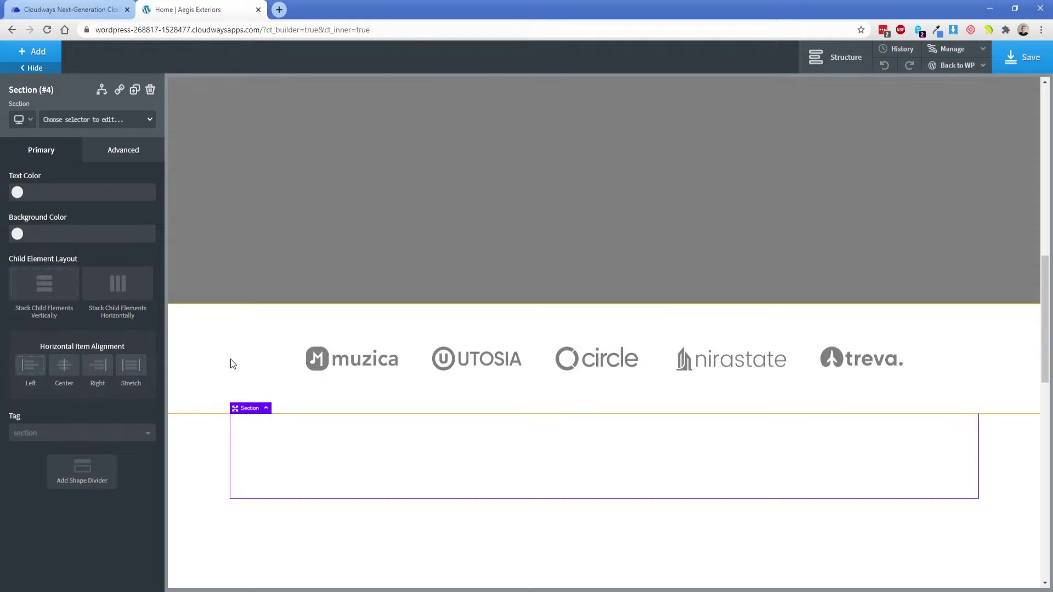
# Add a two-equal-column layout to the new section with an image element in the left column.
pyautogui.click(49, 56)
pyautogui.click(52, 132)
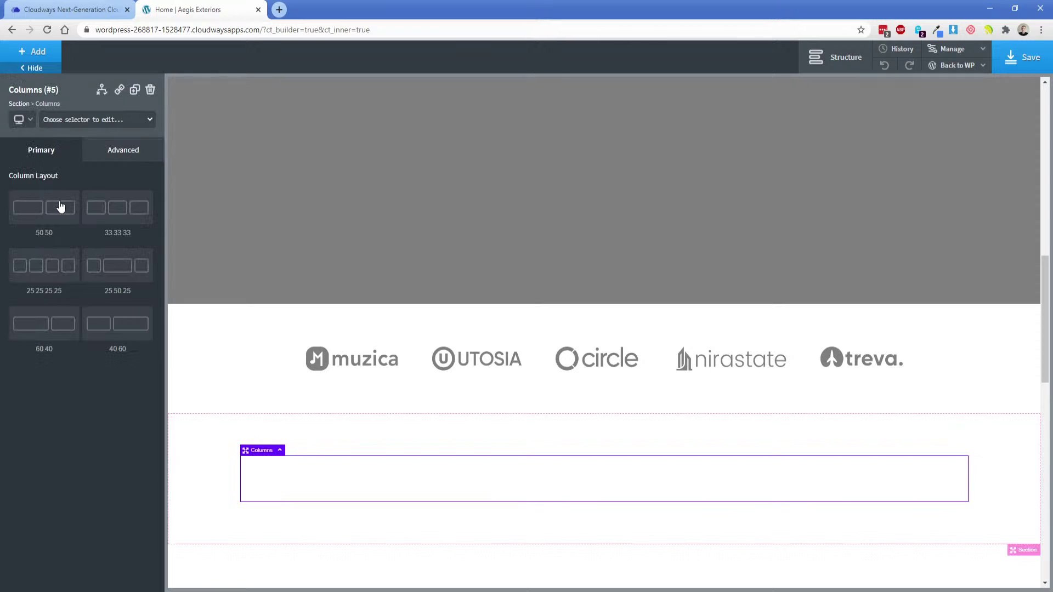
pyautogui.click(52, 210)
pyautogui.click(314, 480)
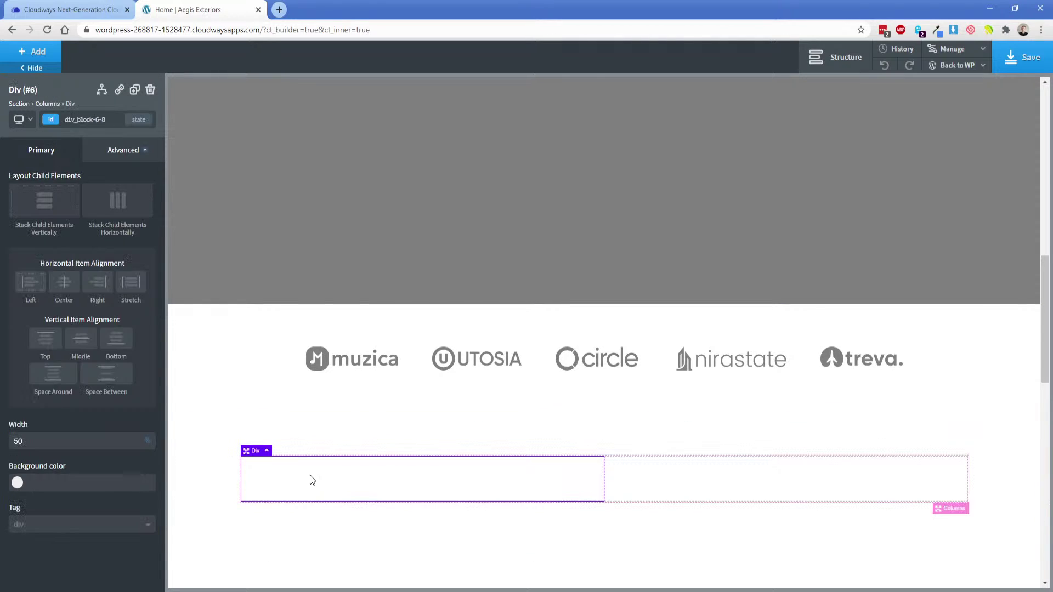
pyautogui.click(33, 60)
pyautogui.write('im')
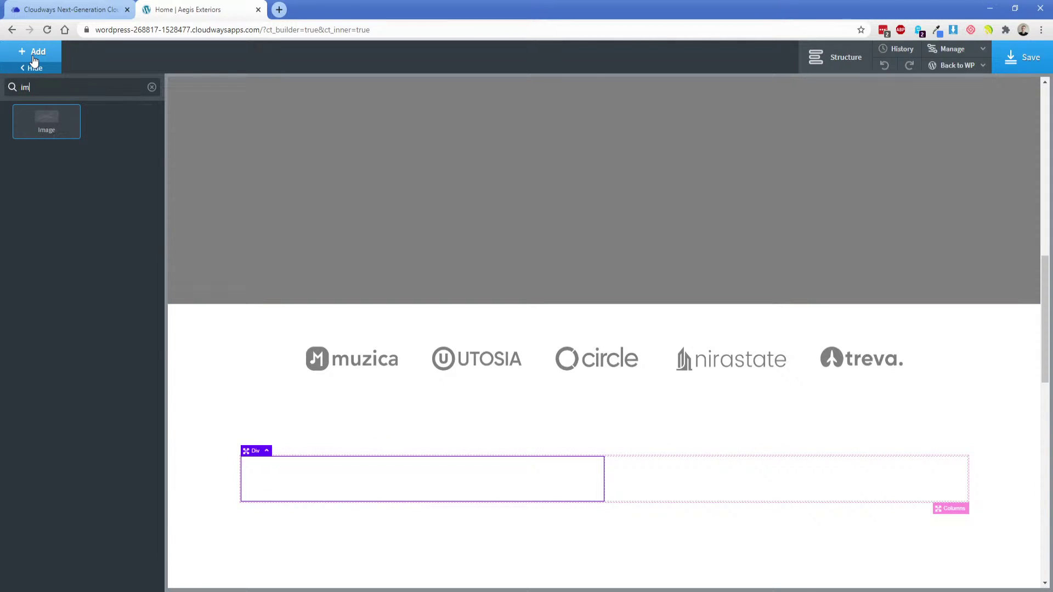
pyautogui.press('Return')
pyautogui.click(100, 226)
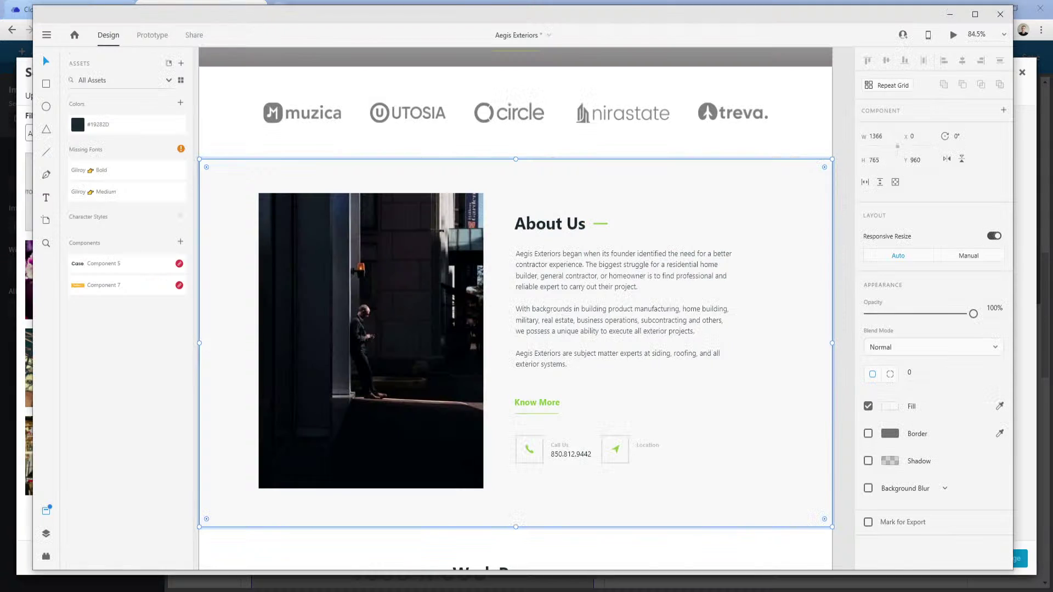
# Check the About Us image group's proportions in Adobe XD, then bring Photoshop forward.
pyautogui.hotkey('alt', 'Tab')
pyautogui.doubleClick(400, 343)
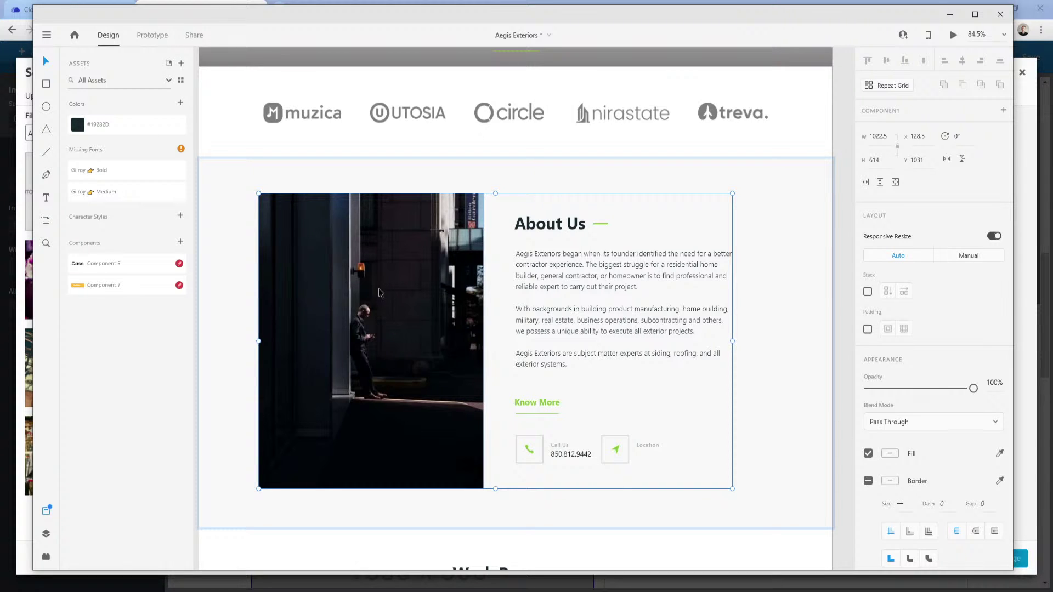
pyautogui.hotkey('alt', 'Tab')
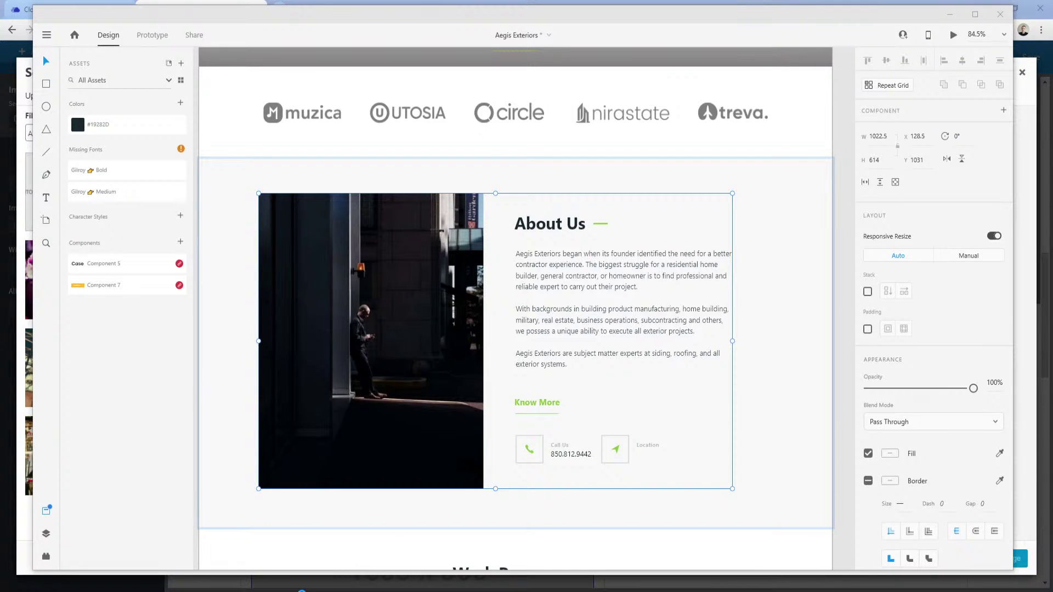
pyautogui.moveTo(301, 591)
pyautogui.click(242, 570)
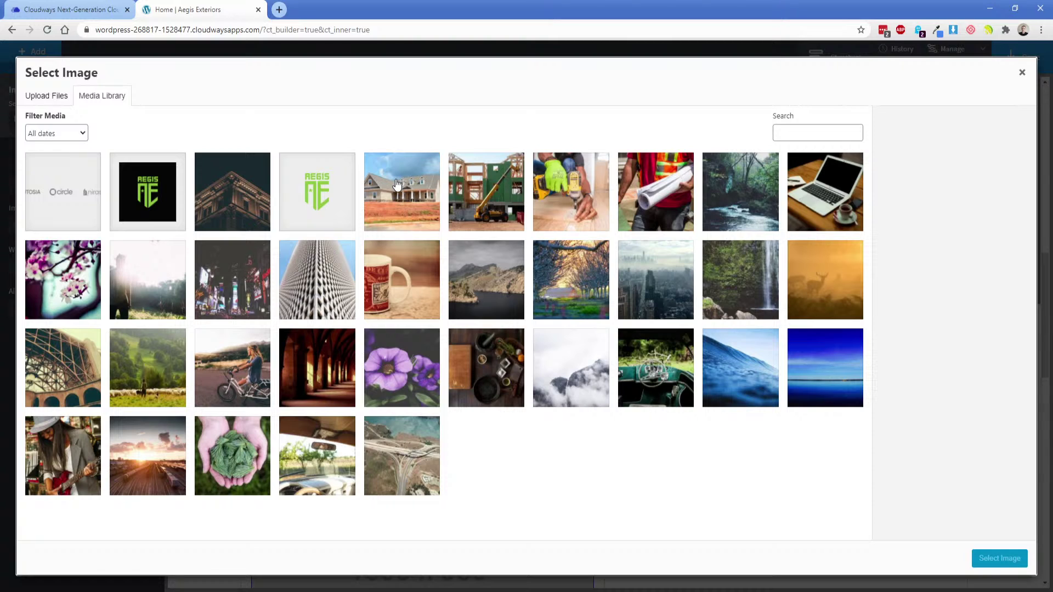
pyautogui.click(386, 587)
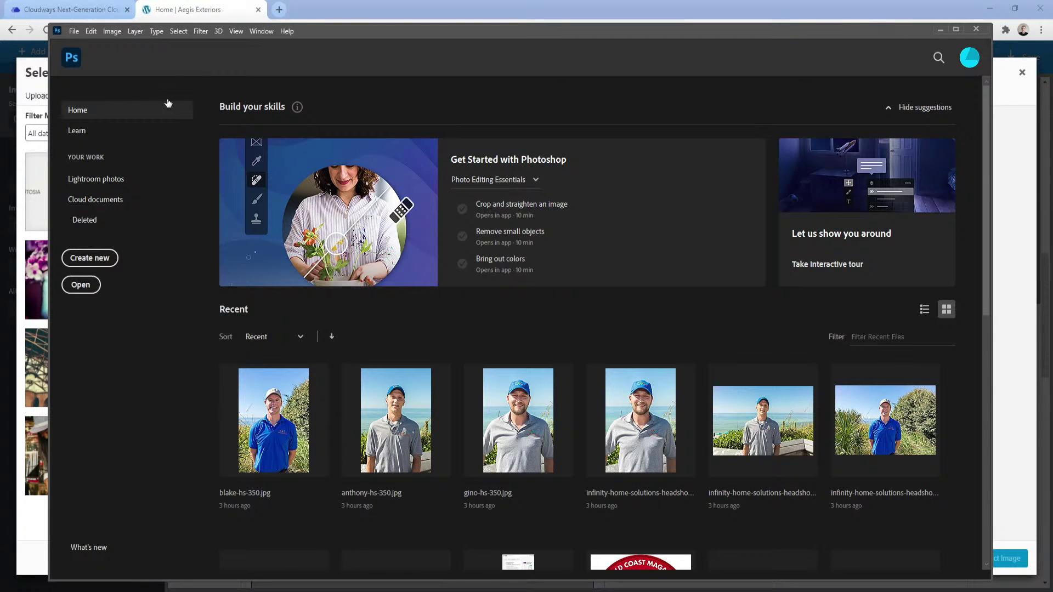
# Open the pexels-pixabay-209266 (1) house photo from Downloads in Photoshop.
pyautogui.click(73, 31)
pyautogui.click(81, 53)
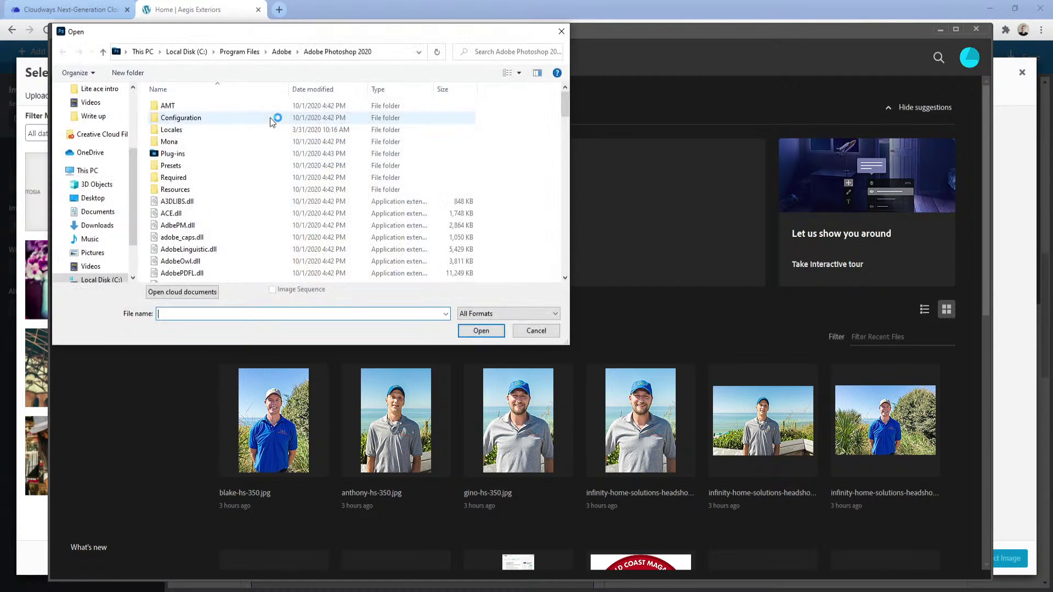
pyautogui.click(97, 225)
pyautogui.click(199, 147)
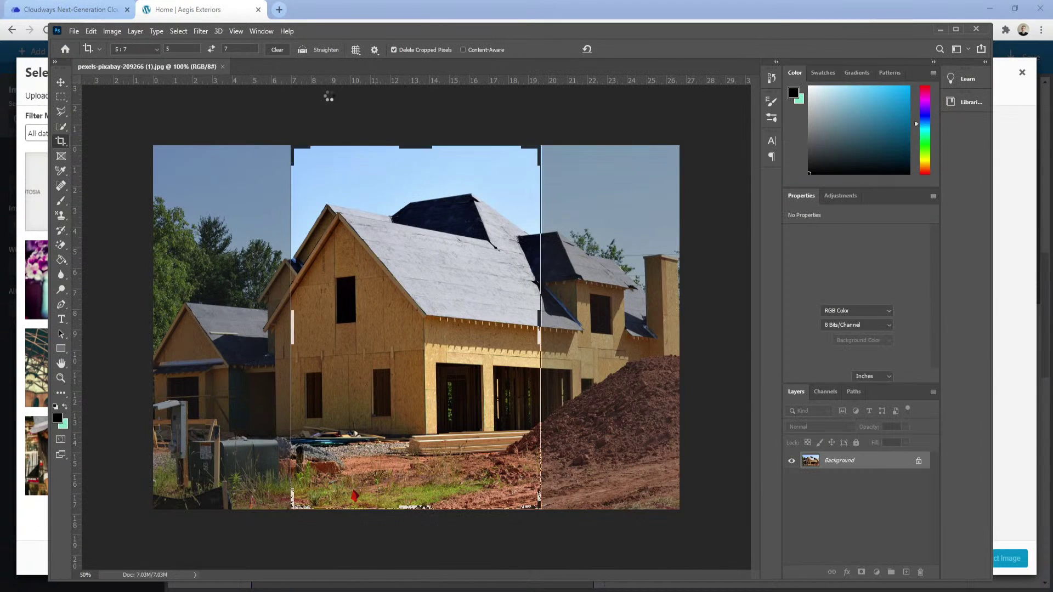
# Crop the house photo to a 5:7 portrait framing the house.
pyautogui.click(411, 340)
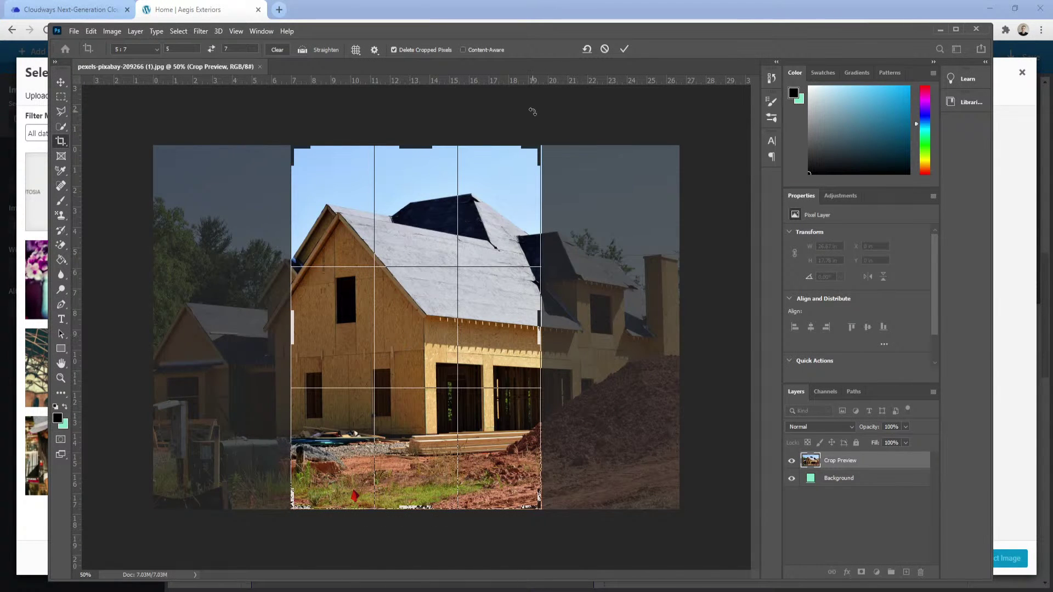
pyautogui.click(624, 49)
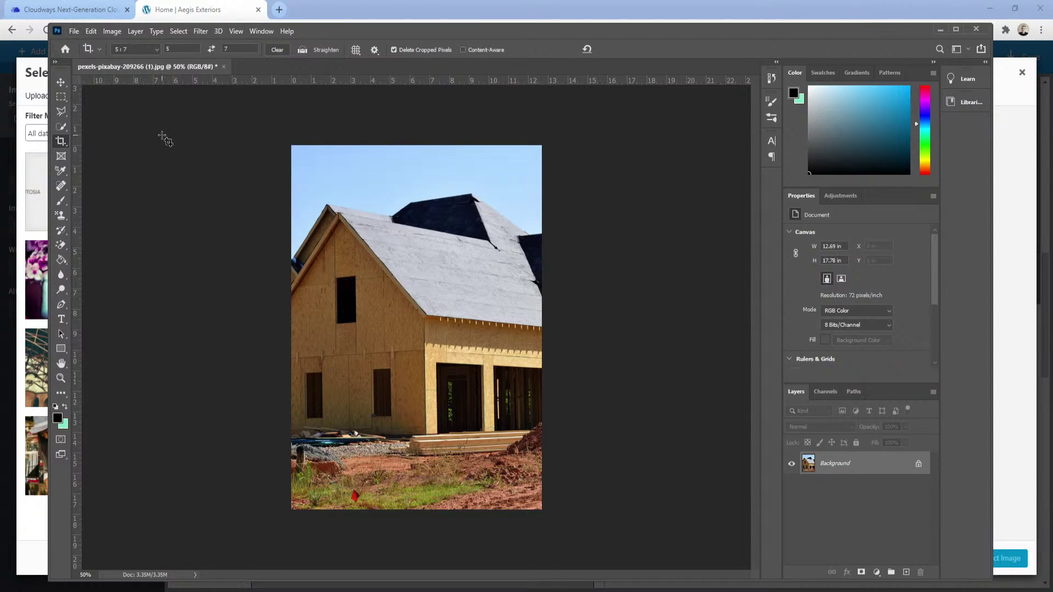
pyautogui.hotkey('ctrl', 'z')
pyautogui.moveTo(366, 374); pyautogui.dragTo(429, 377)
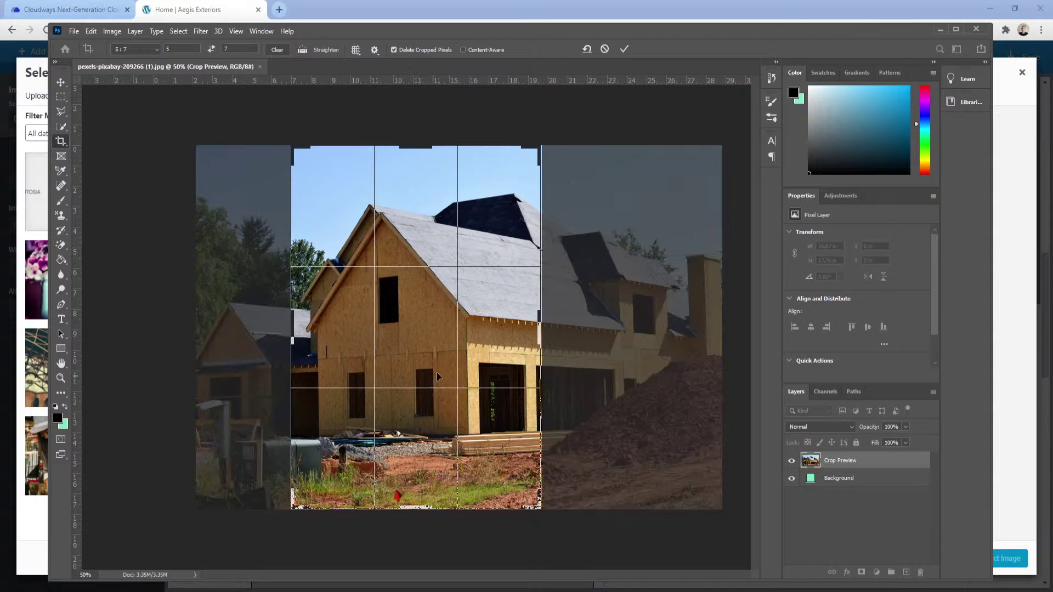
pyautogui.click(625, 49)
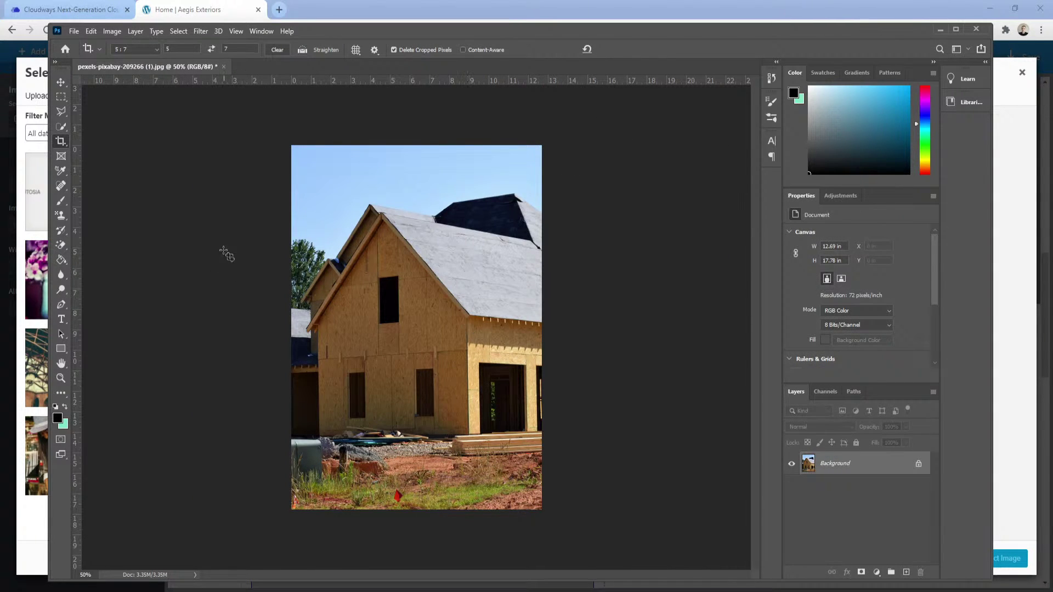
# Save the cropped photo as a JPEG named framed-house-crop.
pyautogui.click(73, 31)
pyautogui.click(110, 180)
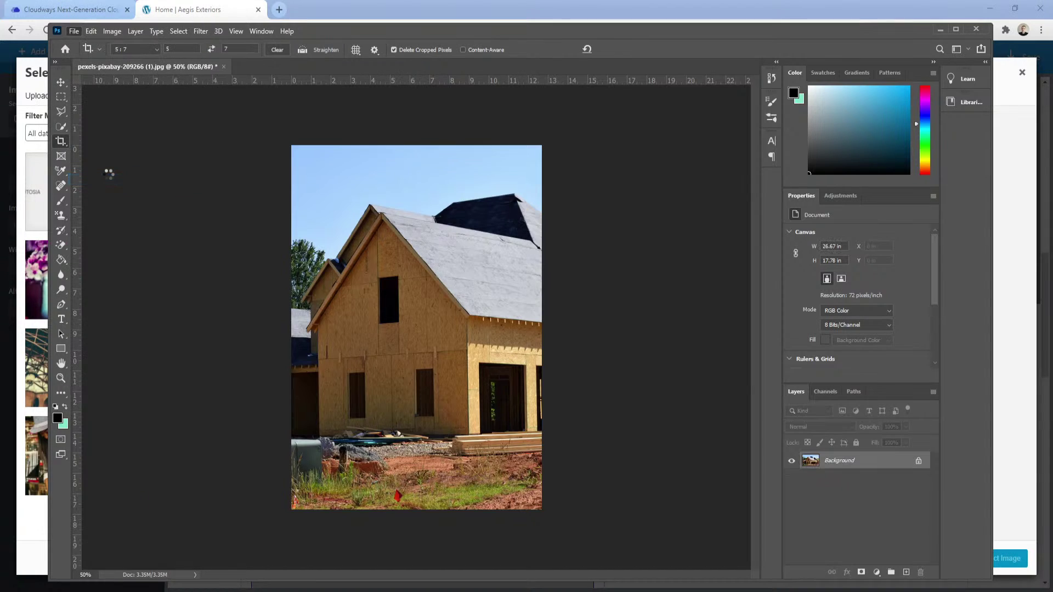
pyautogui.click(91, 32)
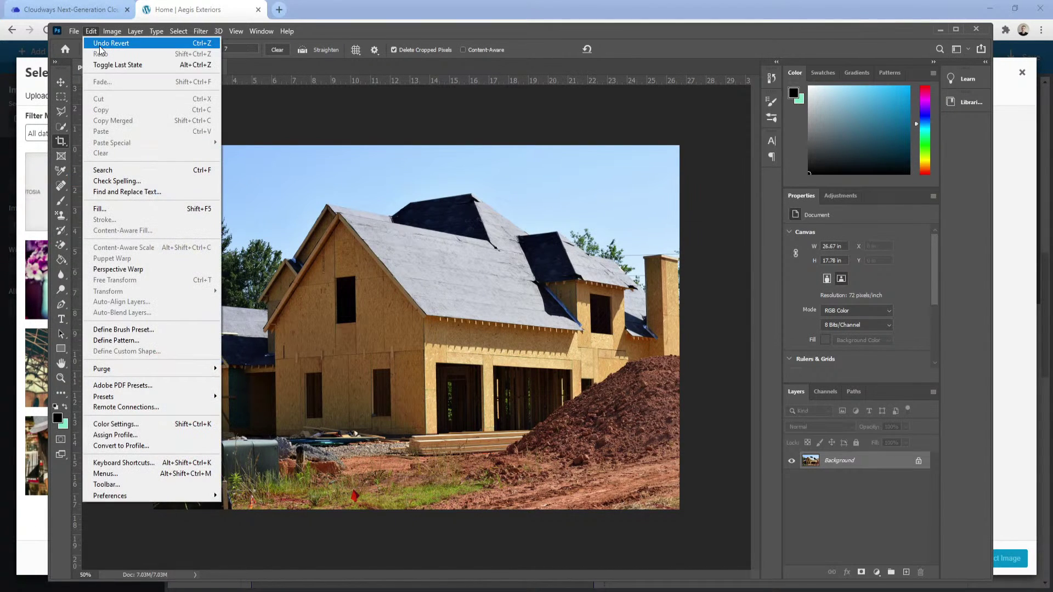
pyautogui.click(109, 44)
pyautogui.click(73, 31)
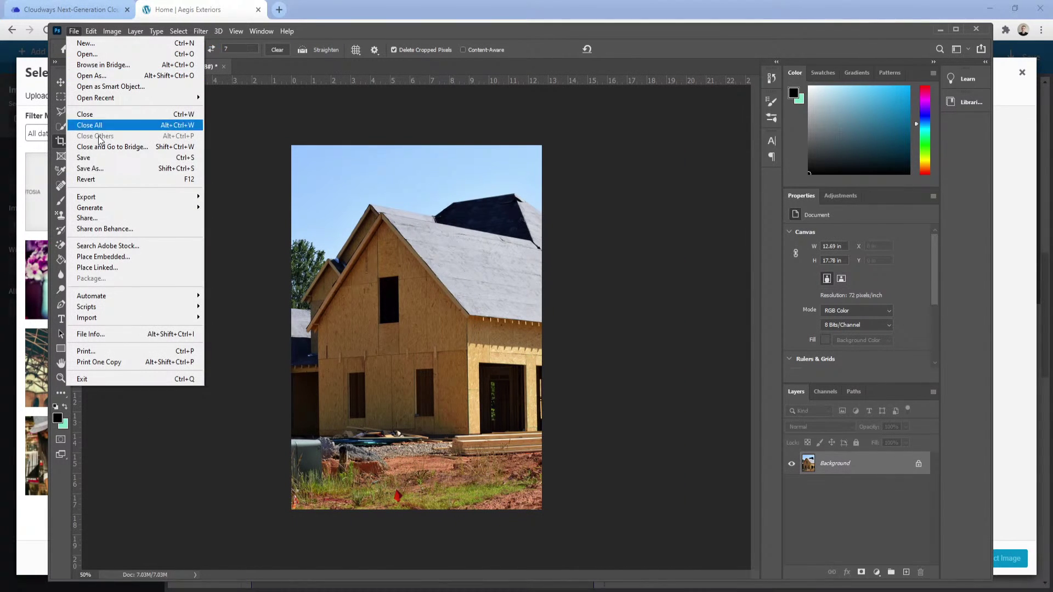
pyautogui.click(109, 169)
pyautogui.write('framed-')
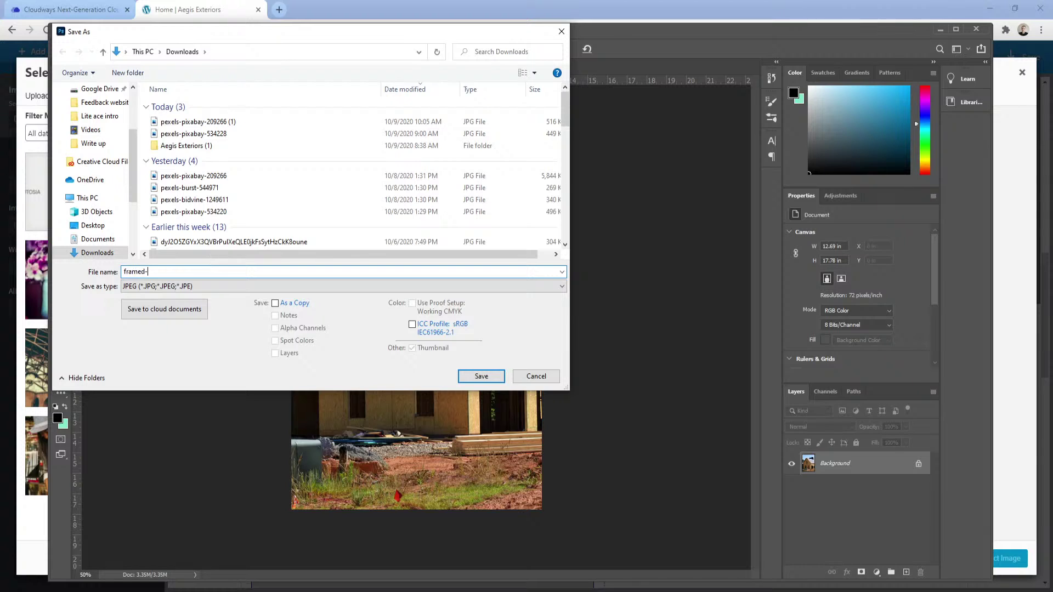
pyautogui.write('house-criop')
pyautogui.press('Return')
pyautogui.press('Return')
pyautogui.click(199, 5)
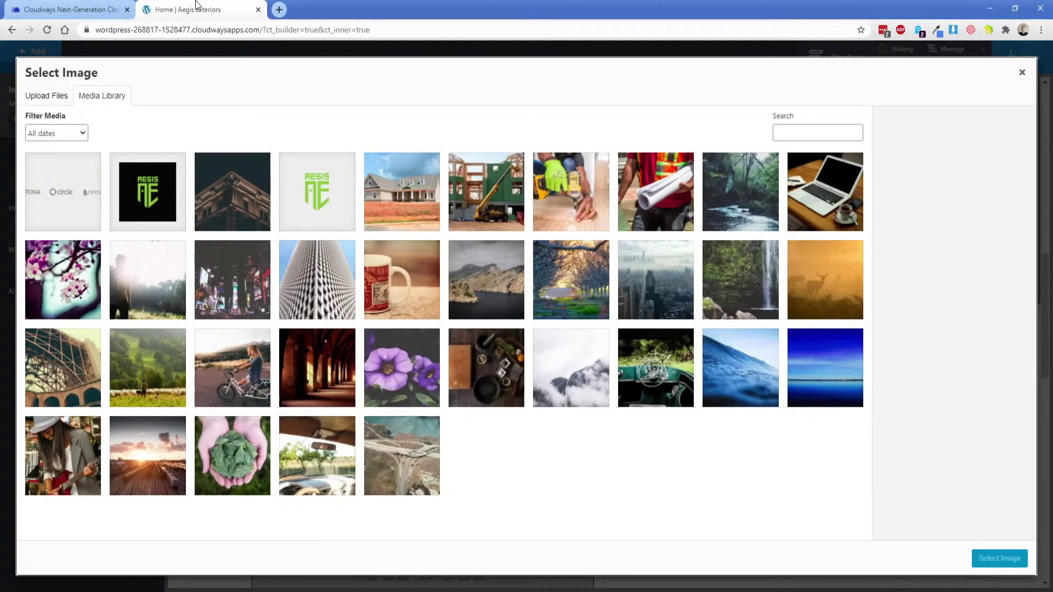
# Upload framed-house-crop.jpg and insert it as the About Us image.
pyautogui.click(56, 97)
pyautogui.click(540, 302)
pyautogui.doubleClick(129, 100)
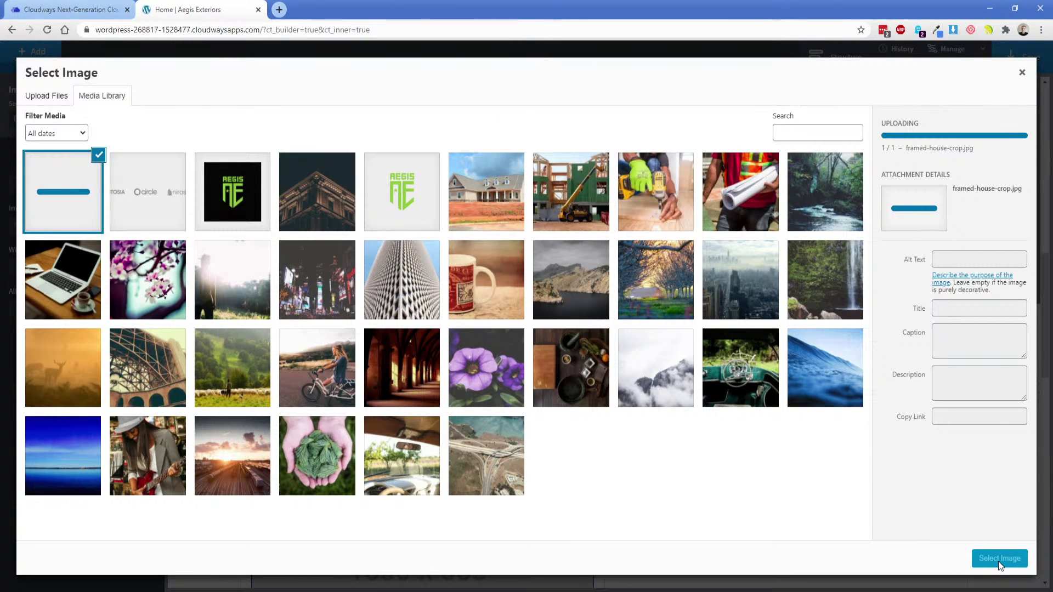
pyautogui.click(999, 559)
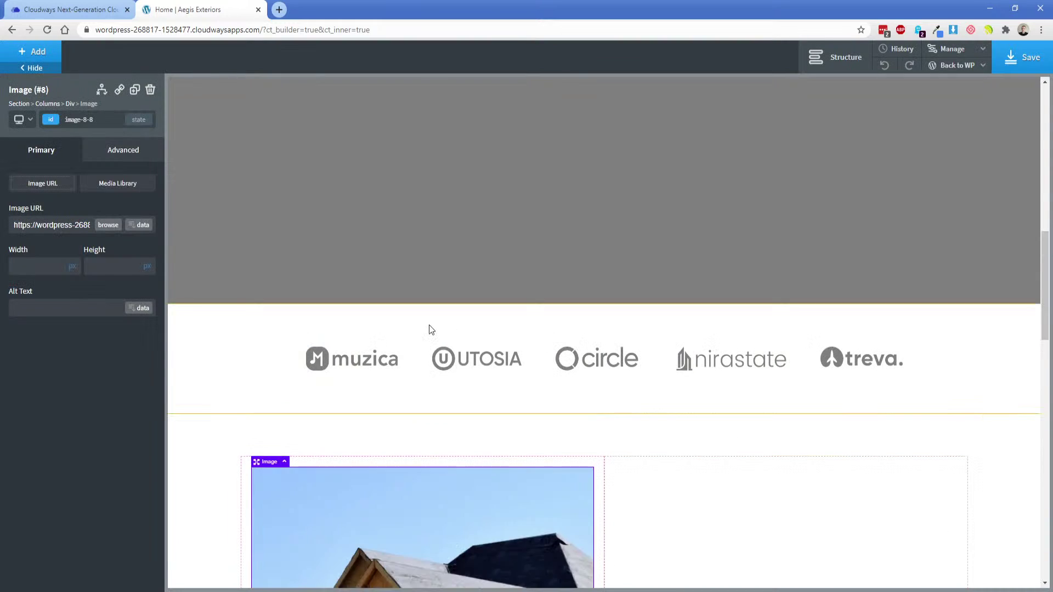
pyautogui.scroll(-5, 446, 376)
pyautogui.scroll(-2, 446, 376)
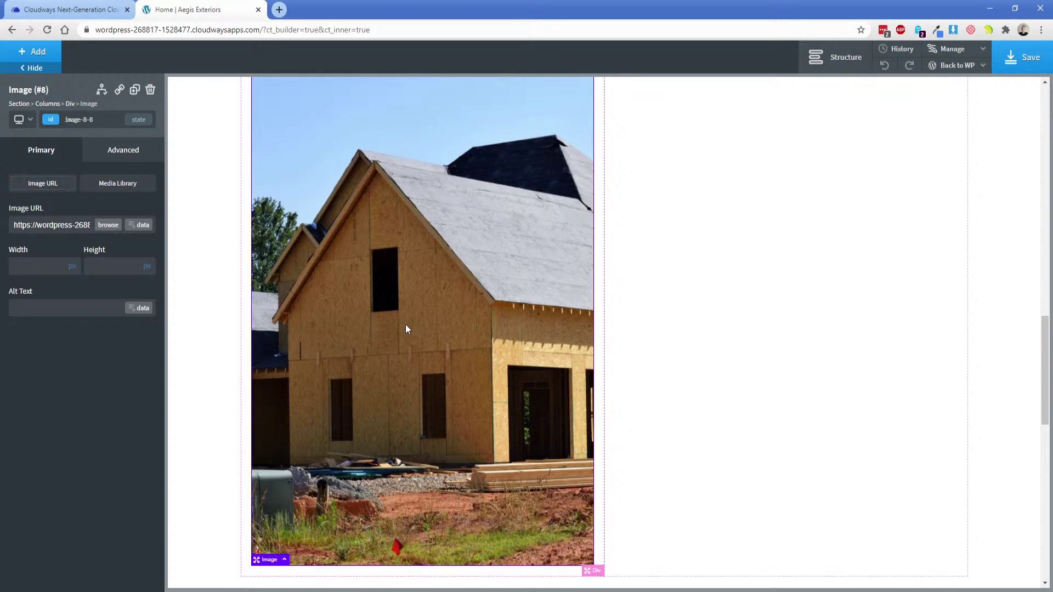
pyautogui.scroll(1, 413, 300)
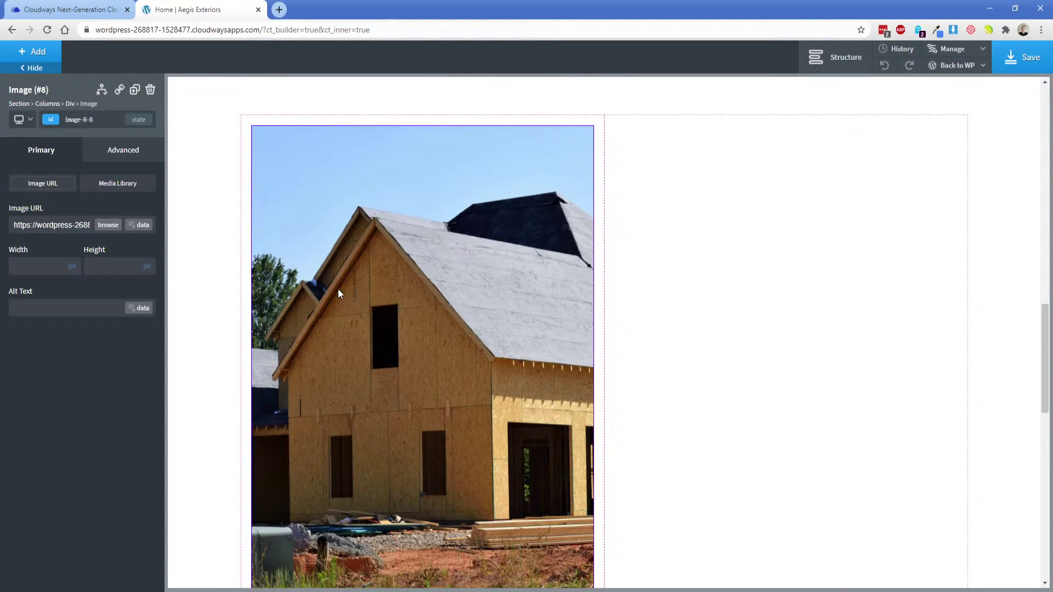
# Set the left column width to 40% and compare the right column with the XD design.
pyautogui.click(600, 148)
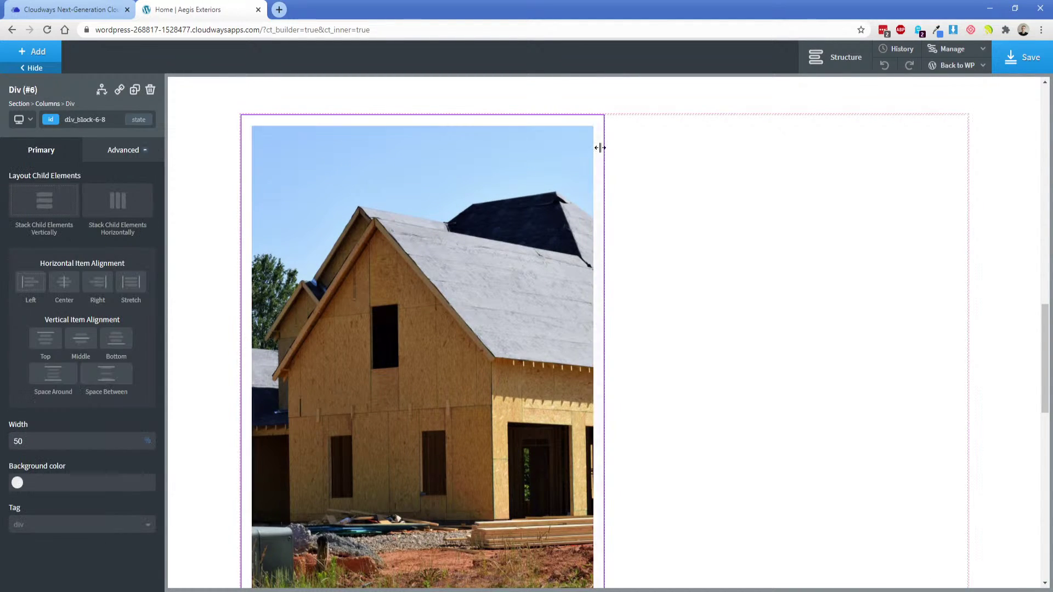
pyautogui.doubleClick(101, 438)
pyautogui.write('40')
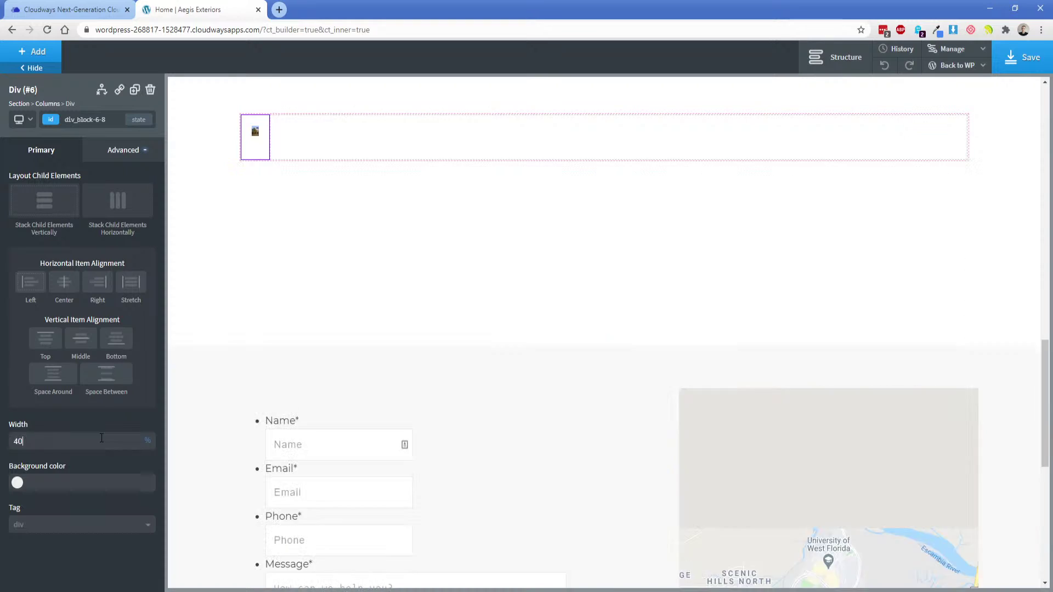
pyautogui.click(398, 311)
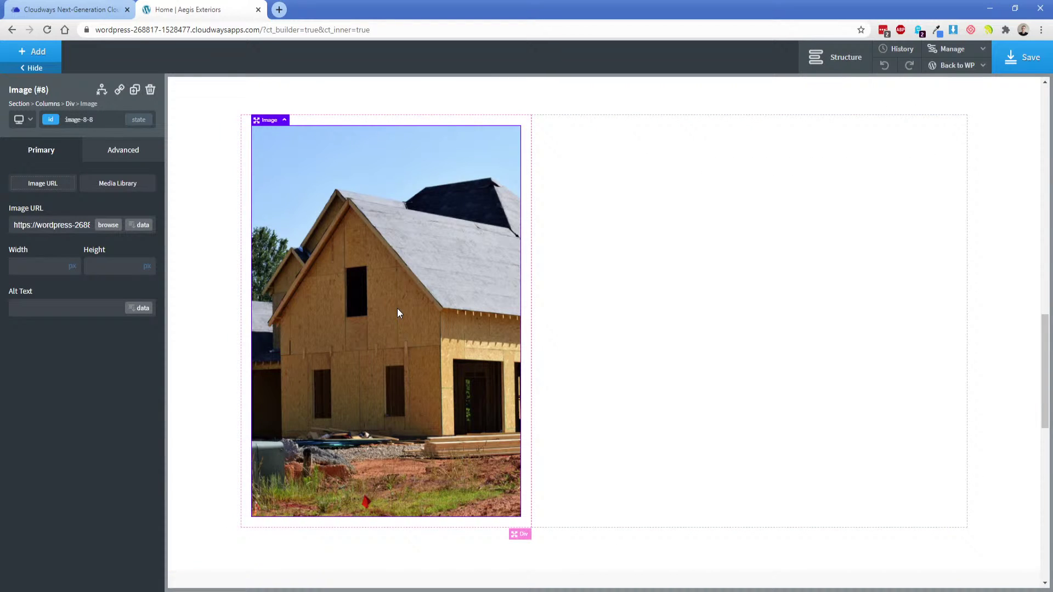
pyautogui.click(665, 245)
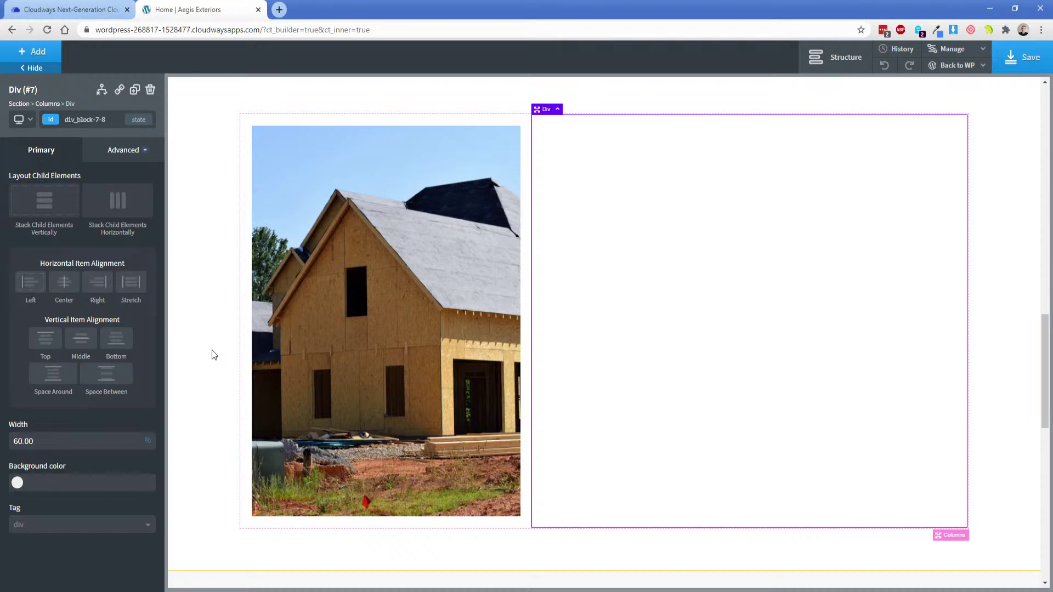
pyautogui.hotkey('alt', 'Tab')
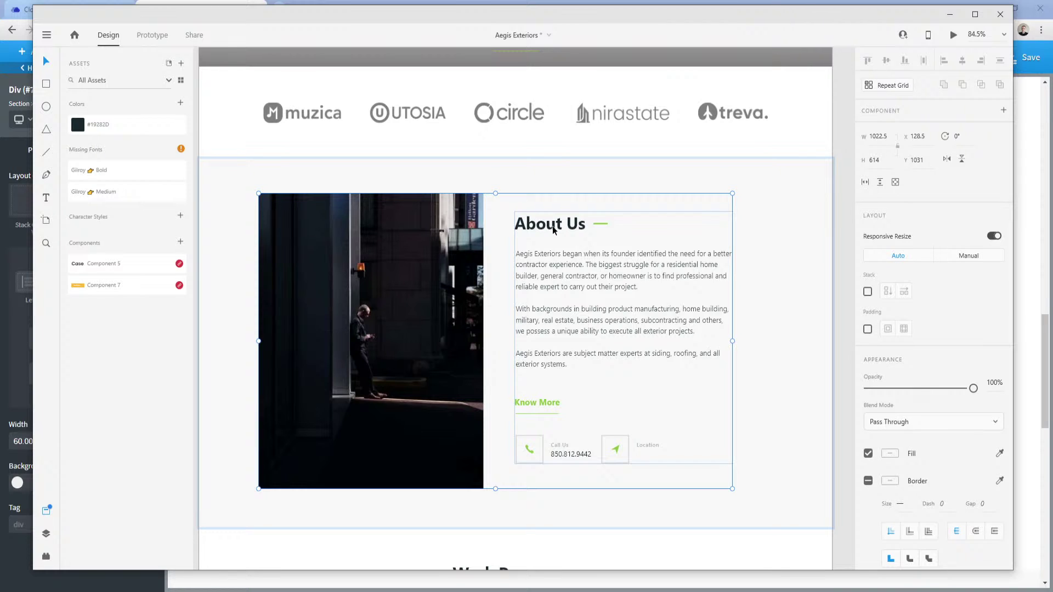
pyautogui.doubleClick(554, 231)
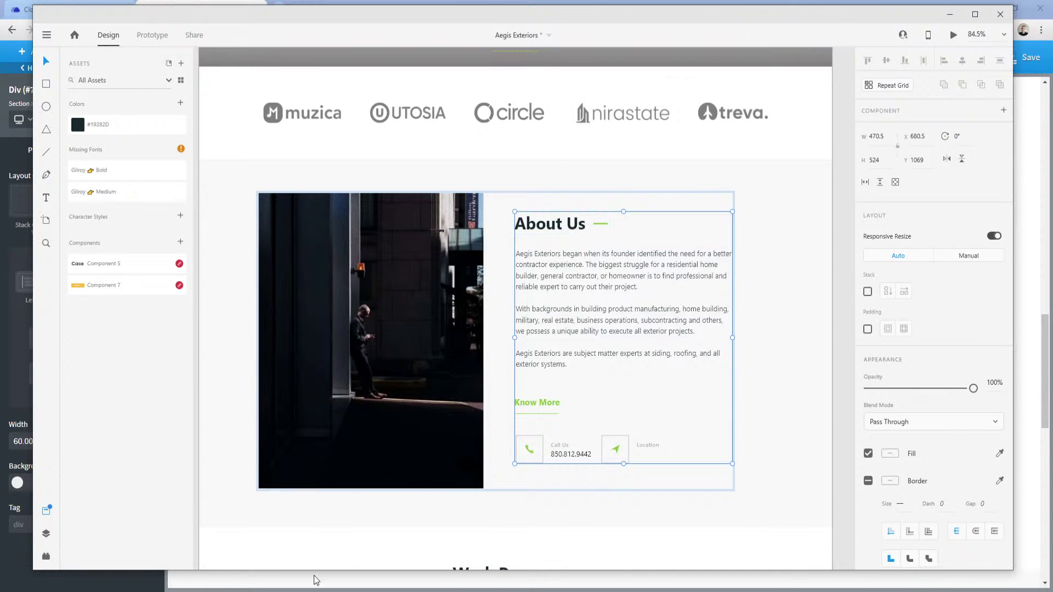
# Insert a new div inside the right column of the About section.
pyautogui.click(285, 591)
pyautogui.click(247, 557)
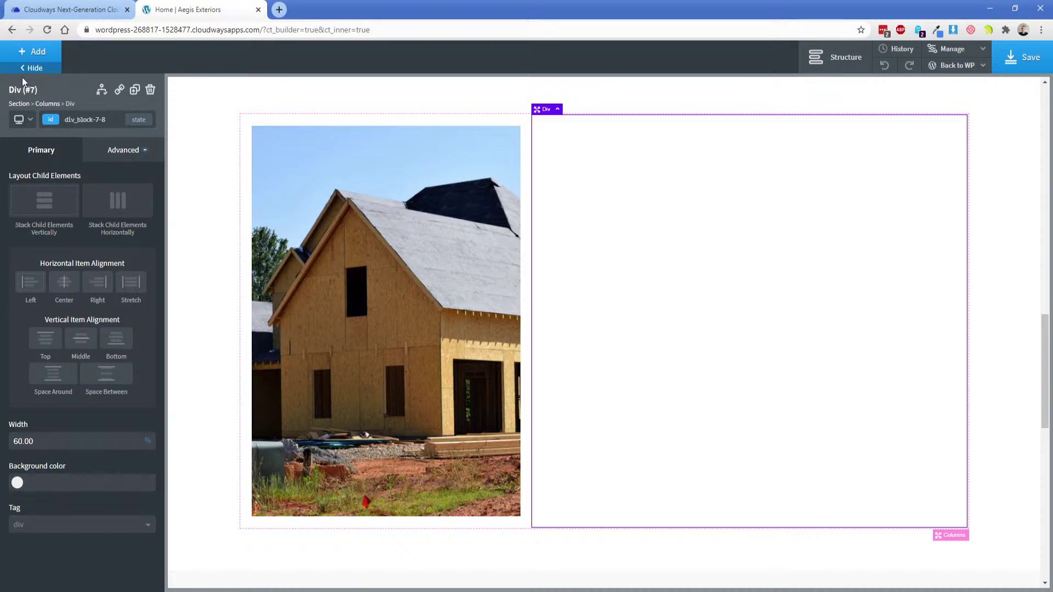
pyautogui.click(33, 52)
pyautogui.click(111, 162)
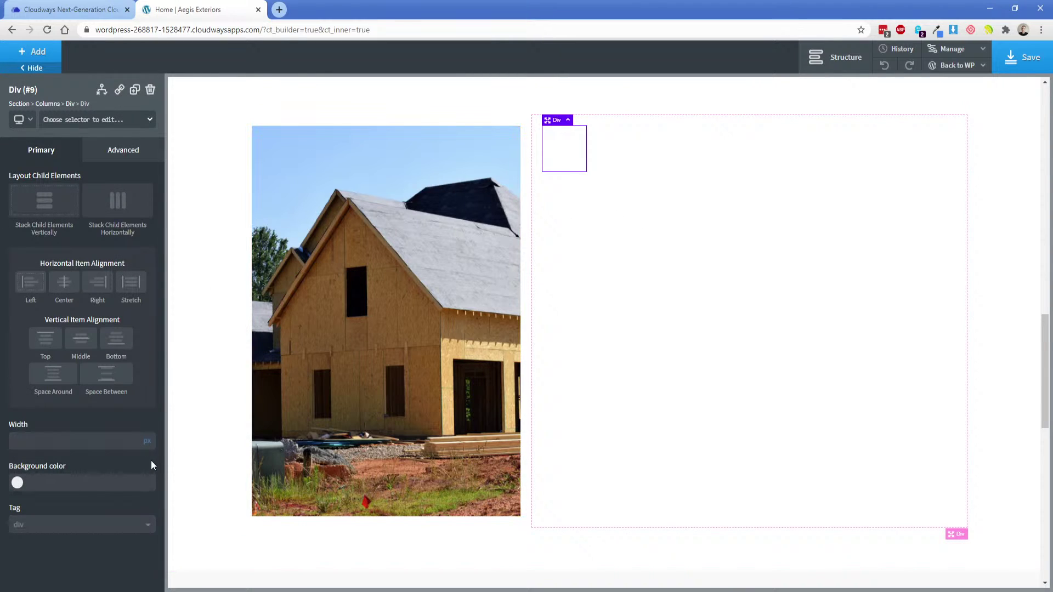
pyautogui.click(147, 442)
# Add a heading to the new div and make it read 'About Us'.
pyautogui.click(34, 52)
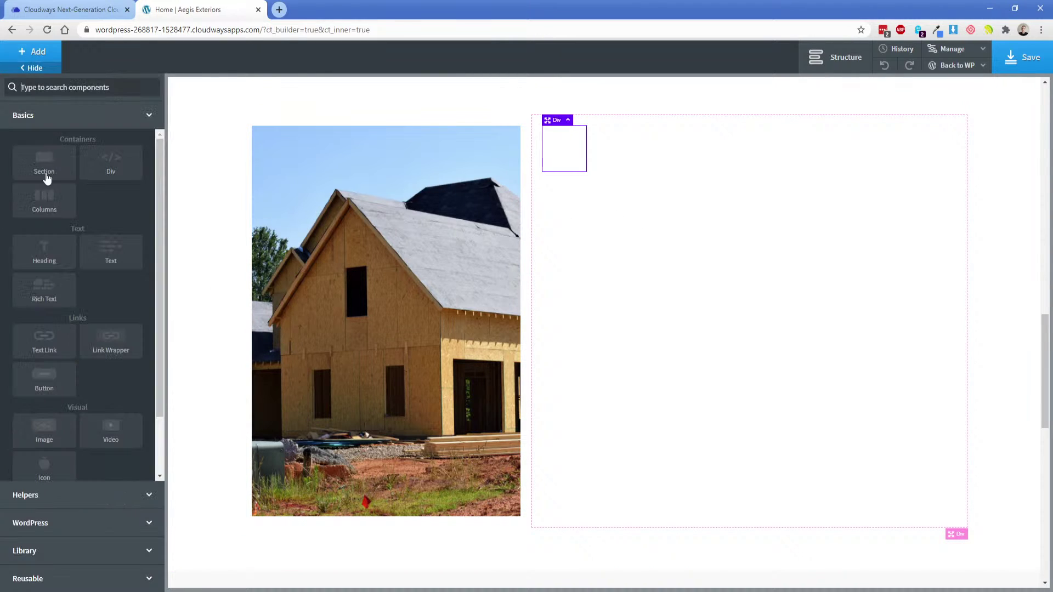
pyautogui.click(33, 257)
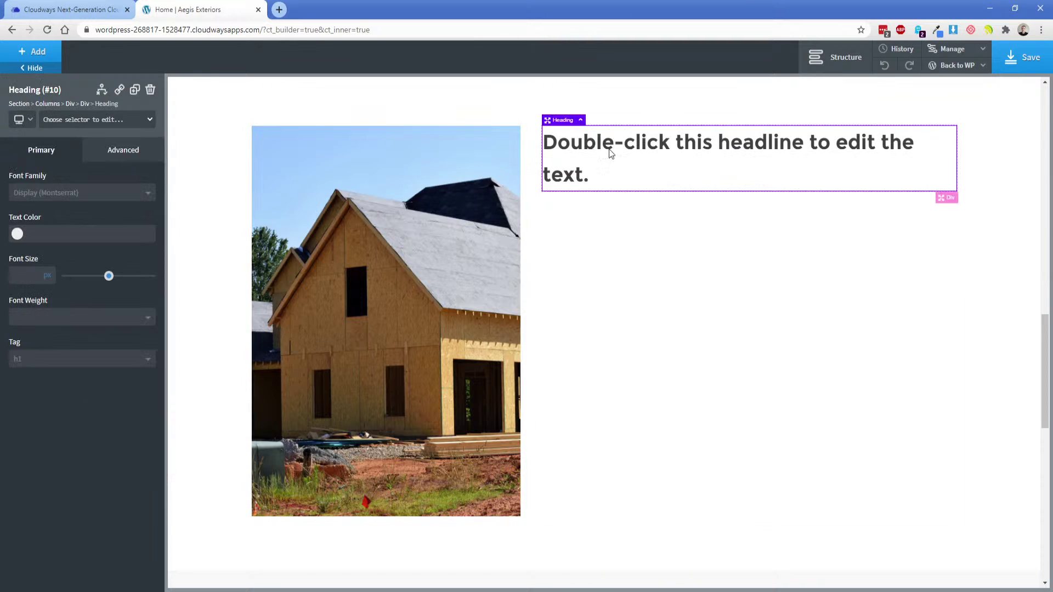
pyautogui.doubleClick(615, 150)
pyautogui.write('About Us')
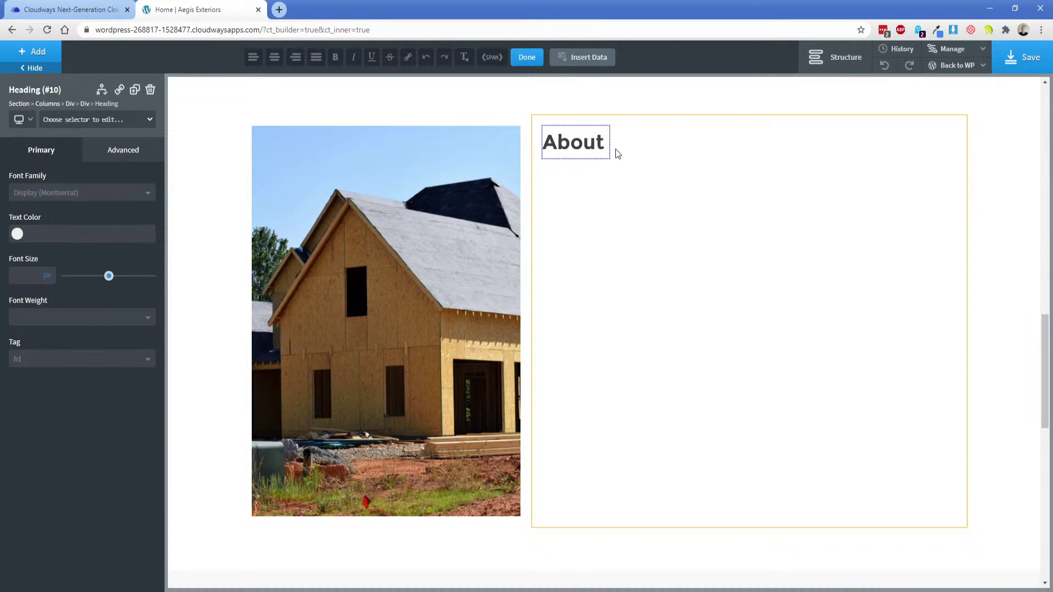
pyautogui.click(472, 591)
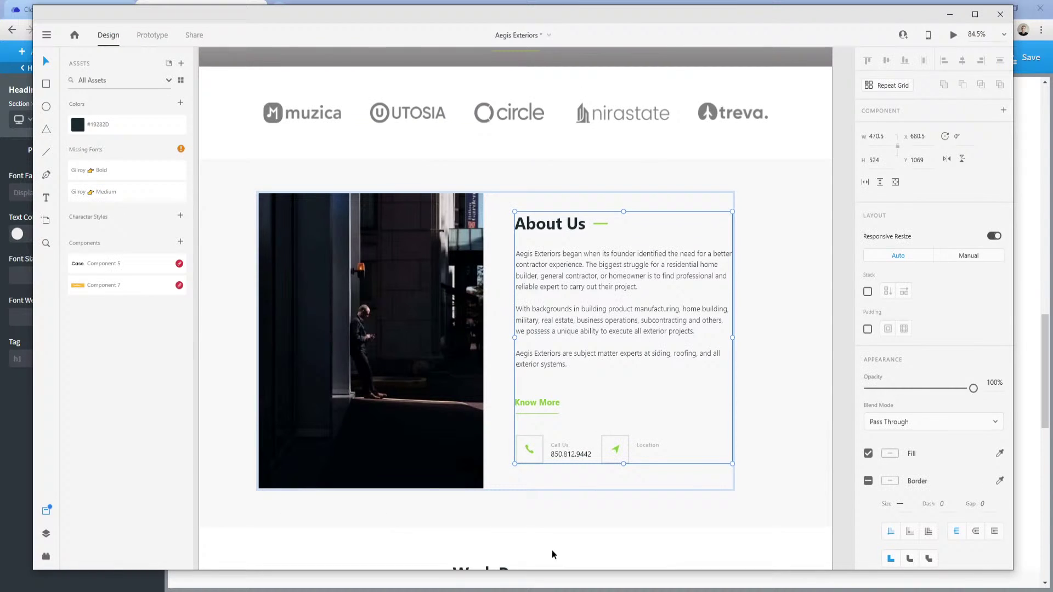
# Pan and scroll through the XD design's sections, ending back on the About Us mockup.
pyautogui.click(748, 420)
pyautogui.moveTo(768, 425); pyautogui.dragTo(752, 238)
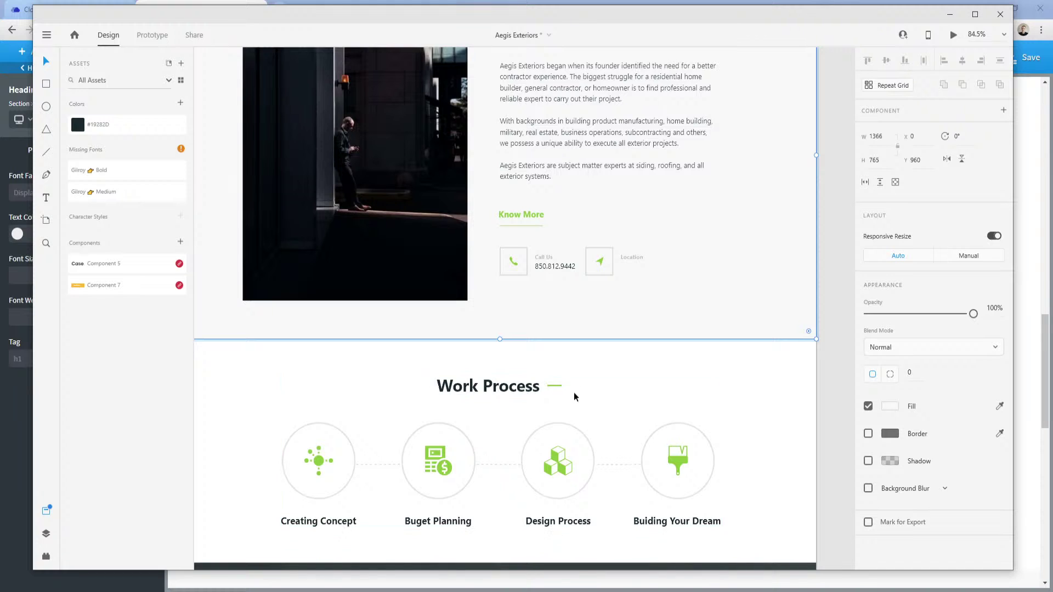
pyautogui.moveTo(588, 384); pyautogui.dragTo(605, 165)
pyautogui.scroll(-10, 622, 412)
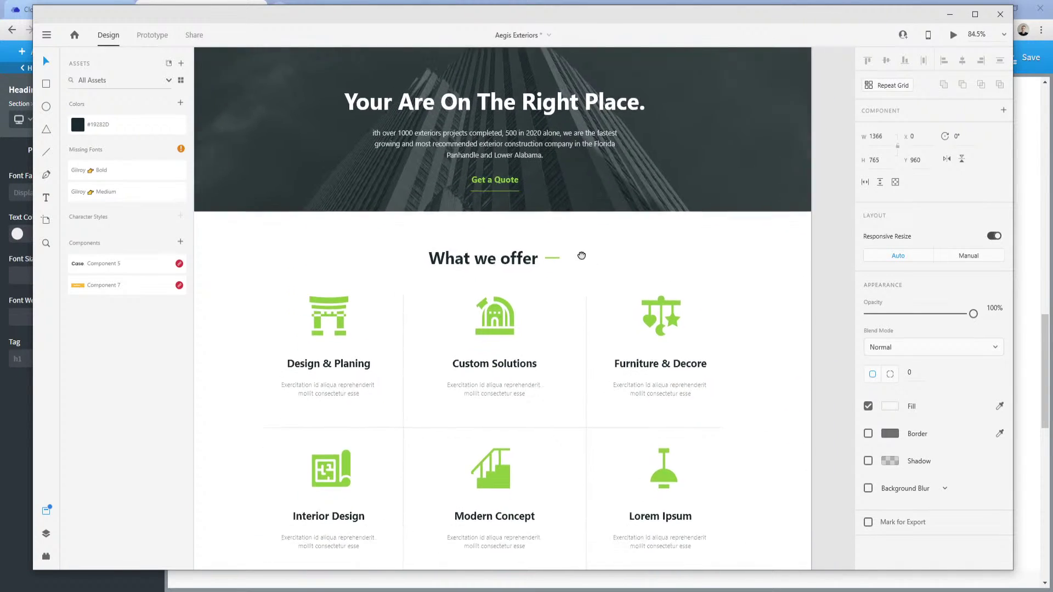
pyautogui.scroll(15, 546, 141)
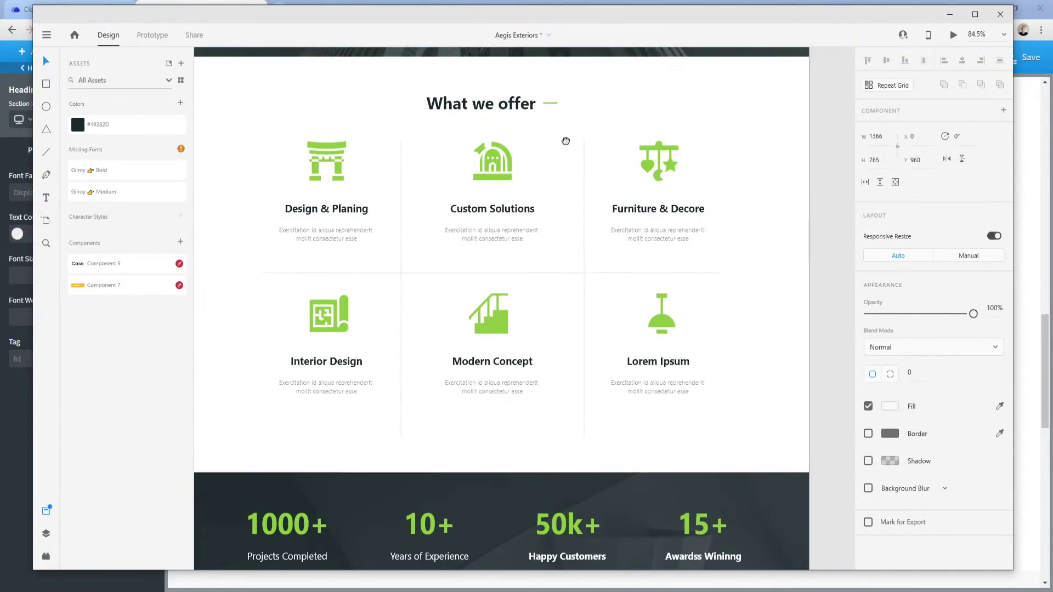
pyautogui.scroll(2, 606, 285)
pyautogui.hscroll(-1, 607, 285)
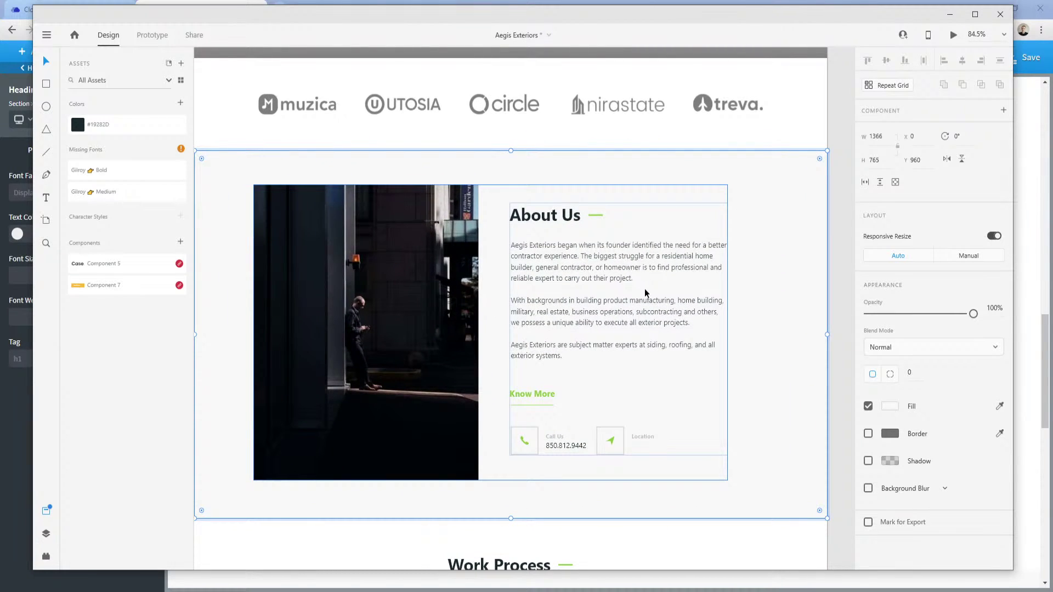
# Give the About Us heading the class heading-border-right.
pyautogui.click(163, 3)
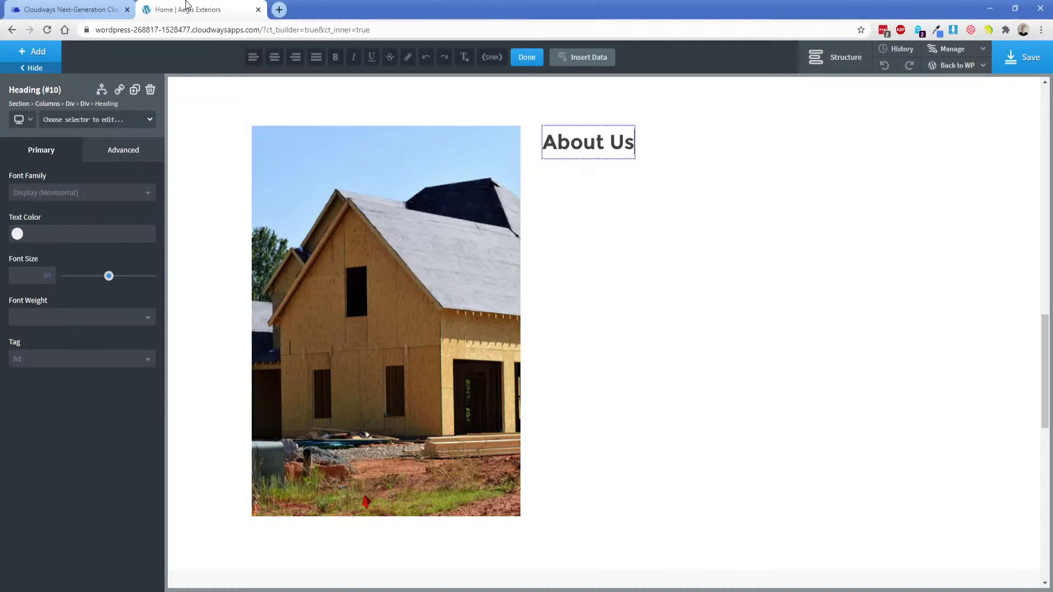
pyautogui.click(129, 119)
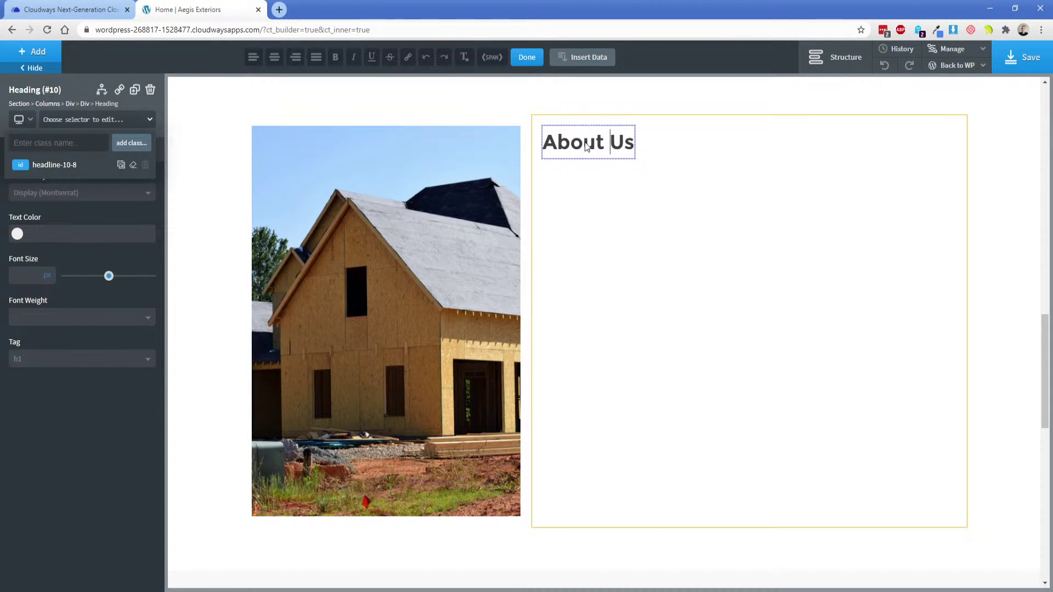
pyautogui.click(587, 146)
pyautogui.click(106, 120)
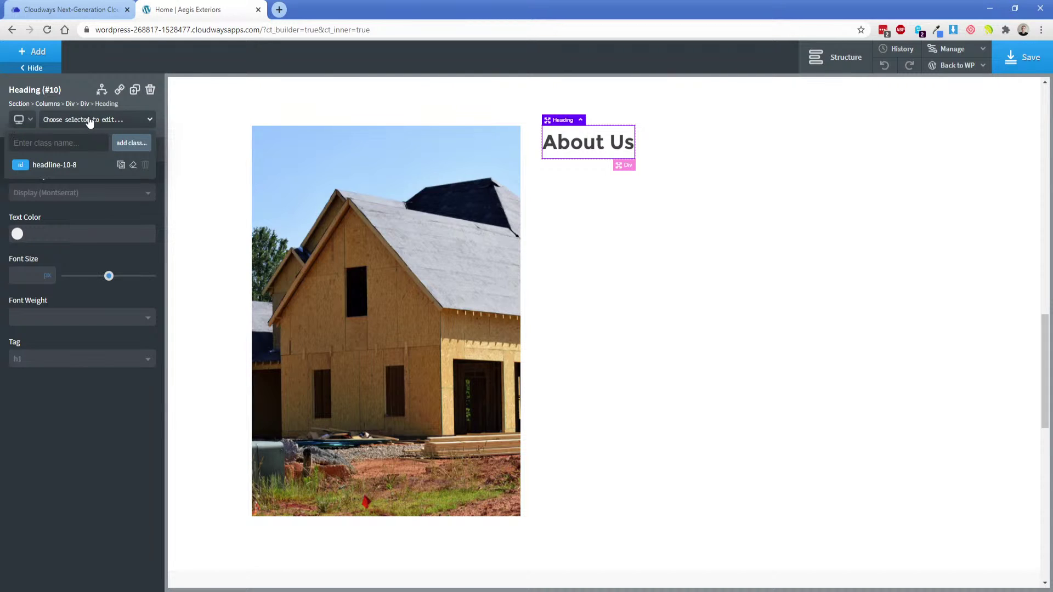
pyautogui.click(80, 183)
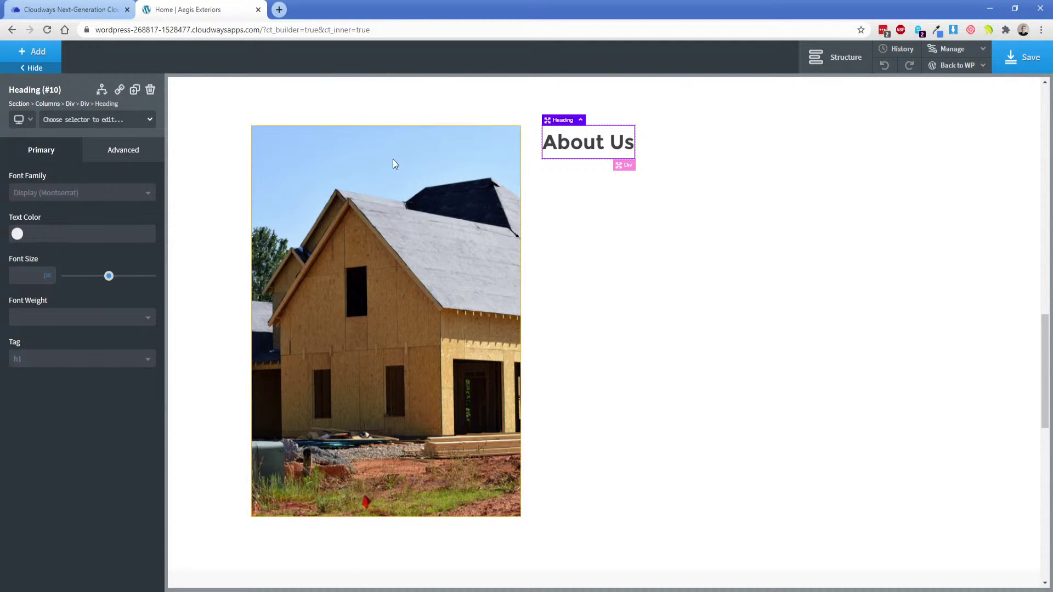
pyautogui.click(64, 126)
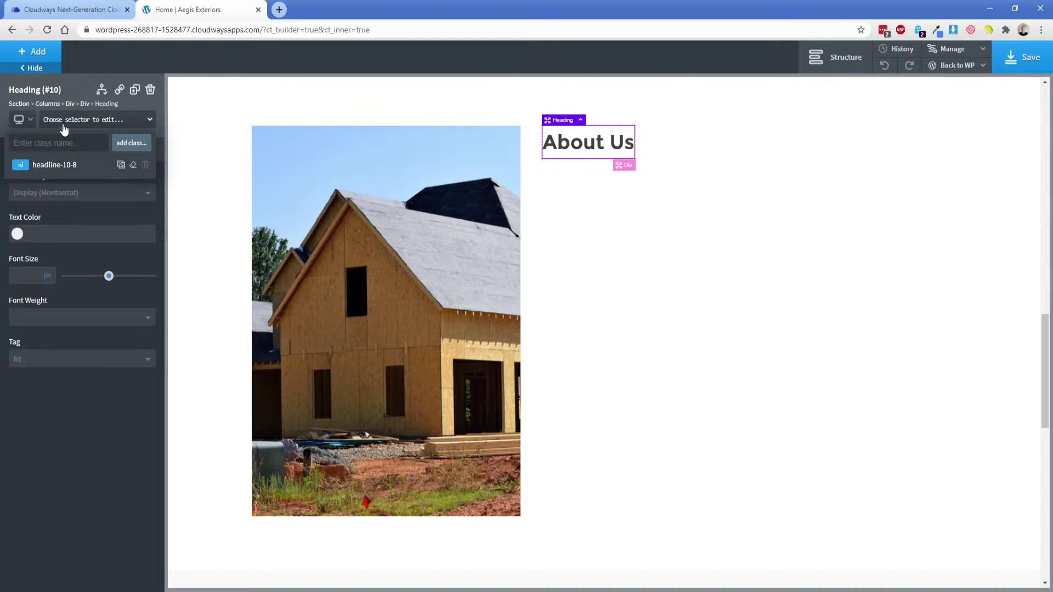
pyautogui.write('border-righ')
pyautogui.write('heading-')
pyautogui.press('Return')
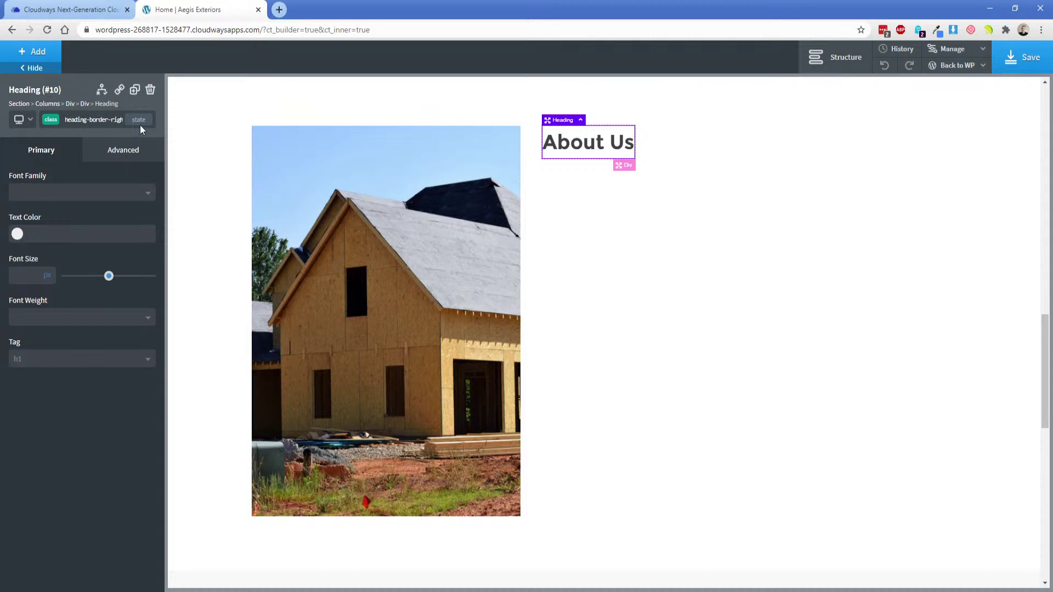
# Switch the class to its :after state and enter '-' as its content.
pyautogui.click(139, 119)
pyautogui.click(77, 184)
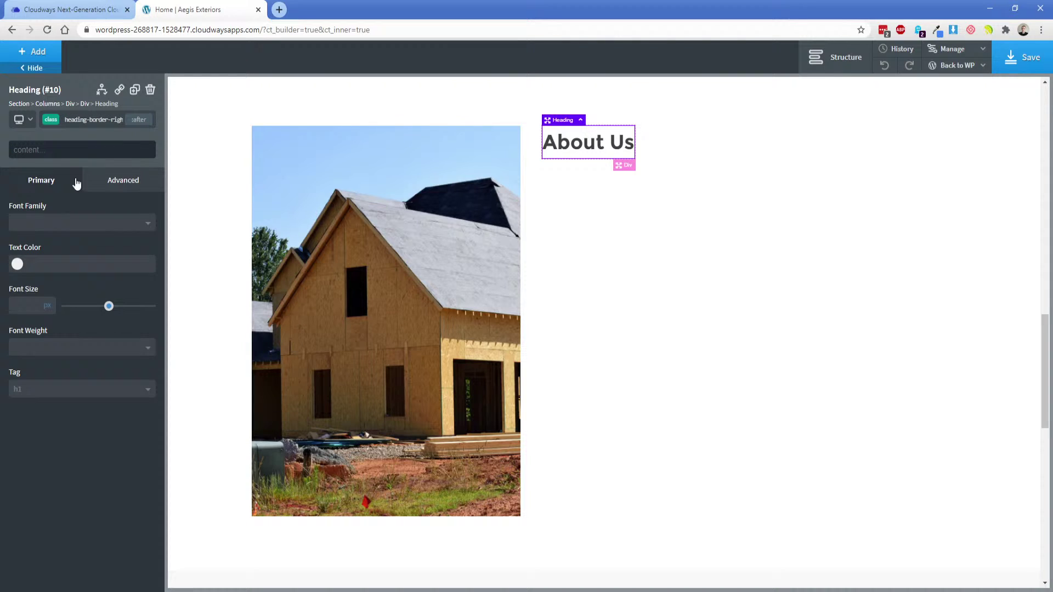
pyautogui.click(127, 188)
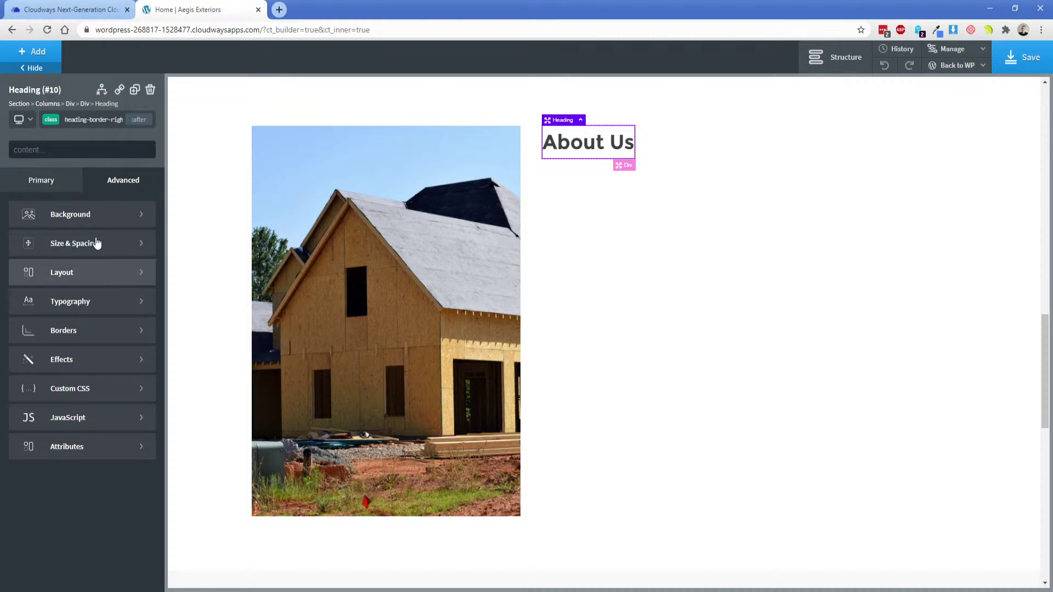
pyautogui.click(53, 148)
pyautogui.write('-')
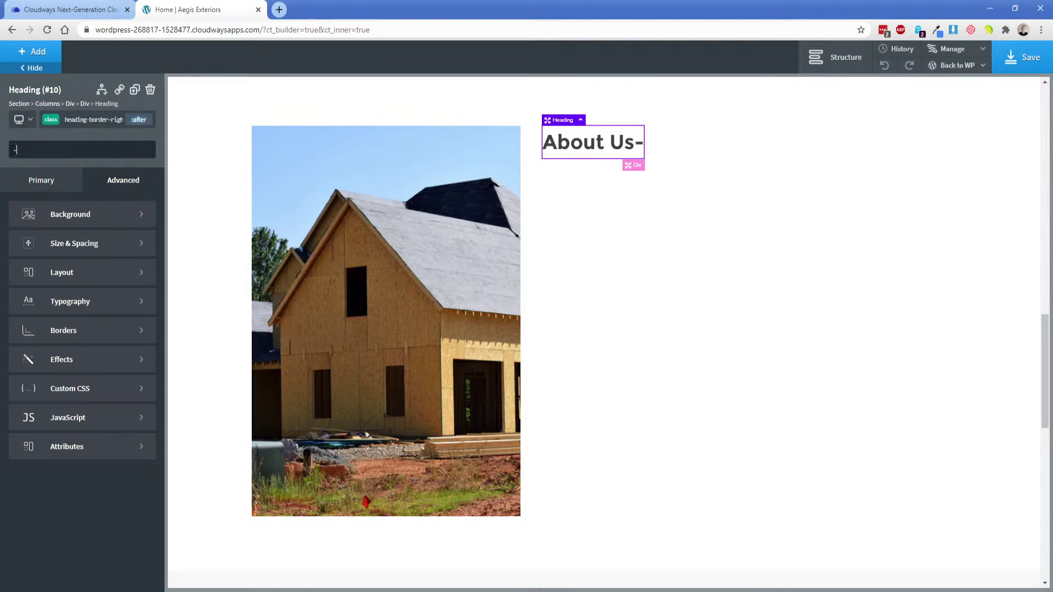
# Compare with the XD design, then delete the dashes from the :after content.
pyautogui.hotkey('alt', 'Tab')
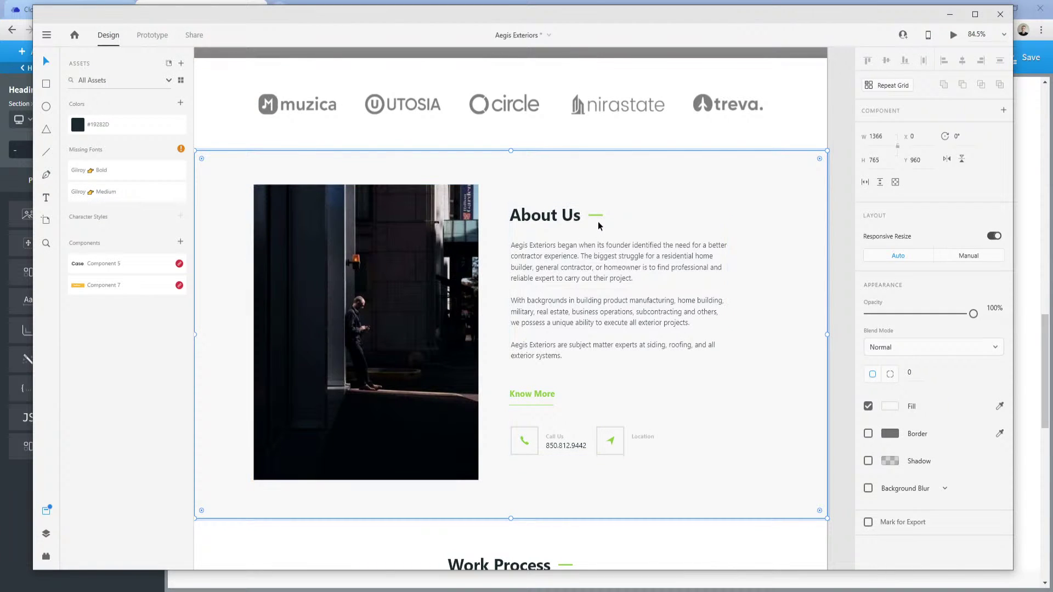
pyautogui.click(224, 548)
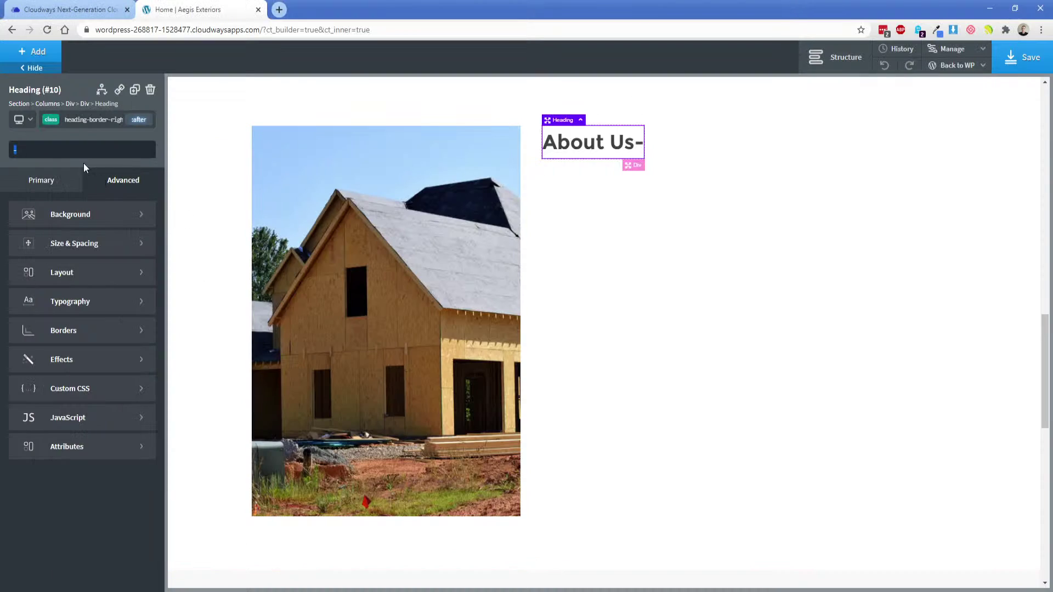
pyautogui.write('-')
pyautogui.hotkey('alt', 'f')
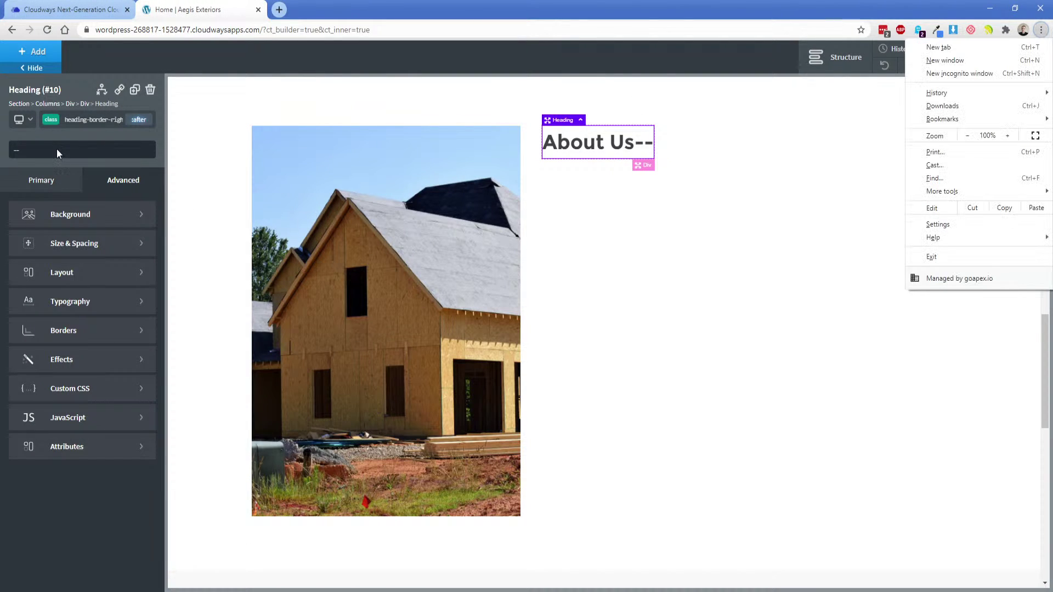
pyautogui.press('Escape')
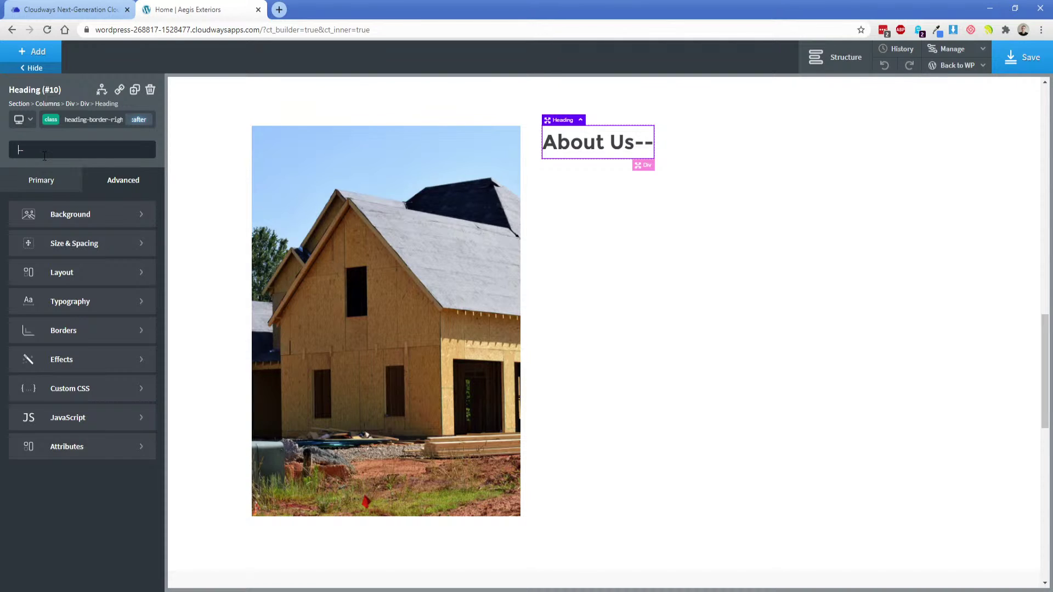
pyautogui.tripleClick(45, 153)
pyautogui.click(46, 151)
pyautogui.tripleClick(62, 145)
pyautogui.press('BackSpace')
# Try the heading id's :after state, then return to the heading-border-right class in its normal state.
pyautogui.click(44, 120)
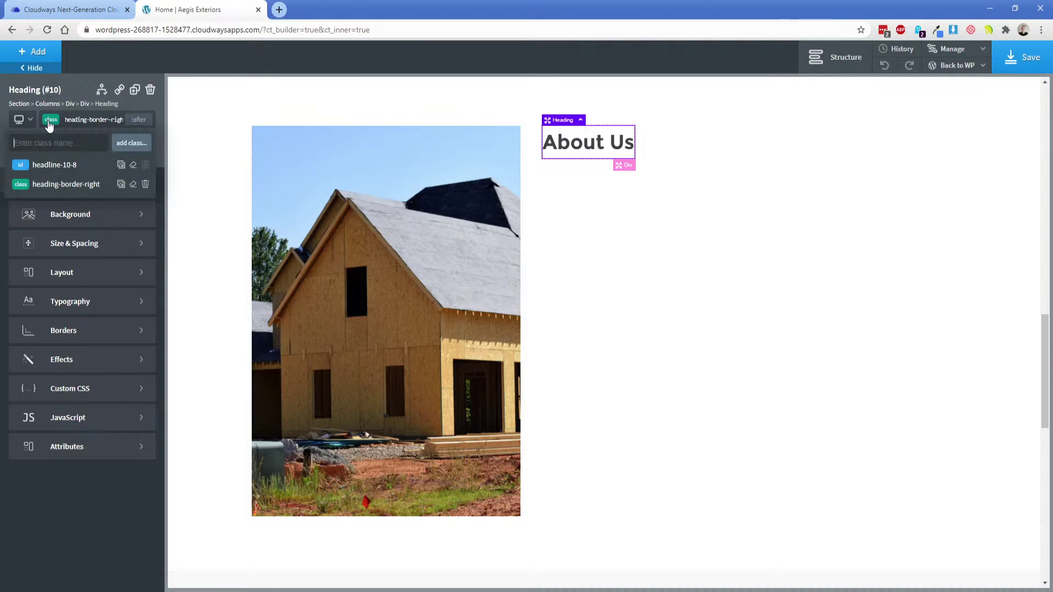
pyautogui.click(58, 162)
pyautogui.click(138, 120)
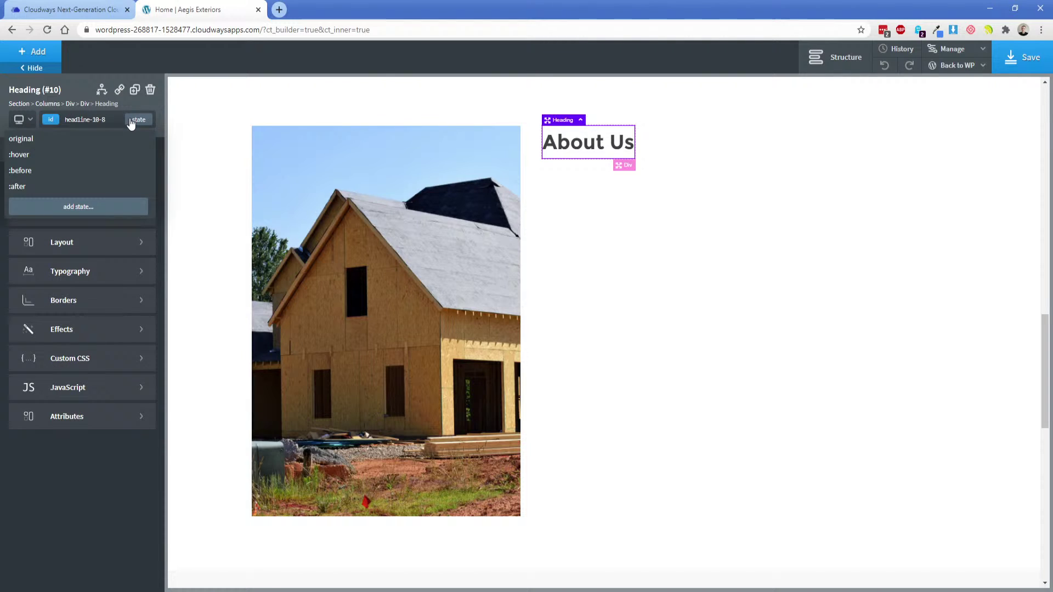
pyautogui.click(87, 187)
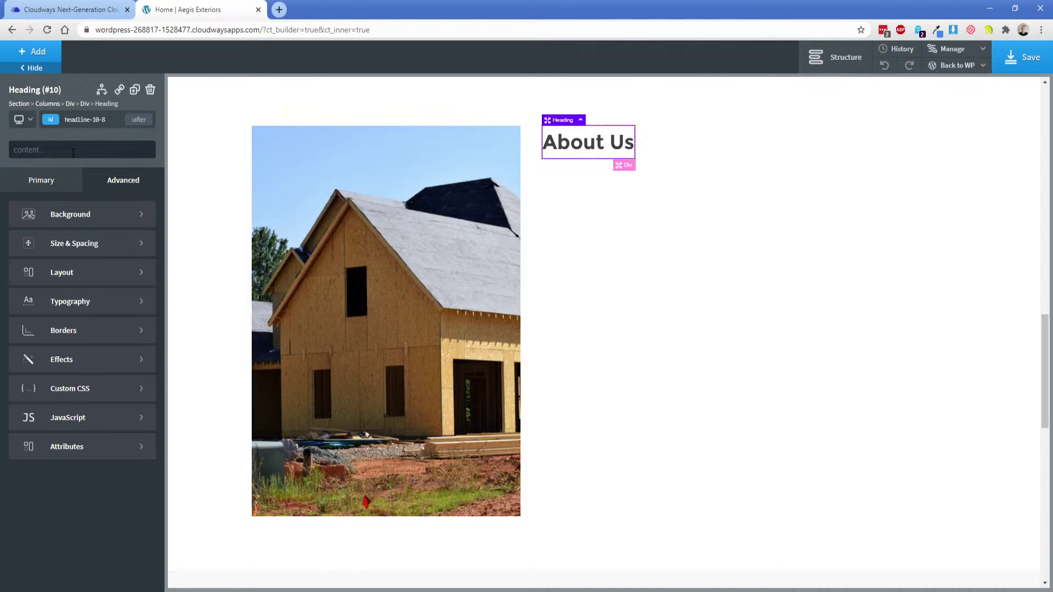
pyautogui.click(48, 120)
pyautogui.click(61, 183)
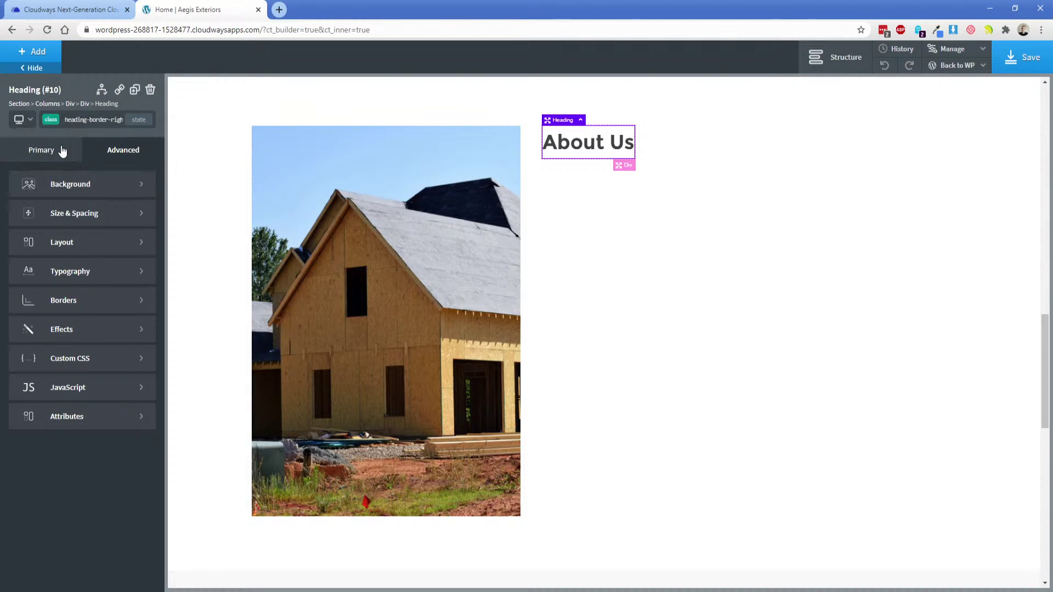
pyautogui.click(138, 119)
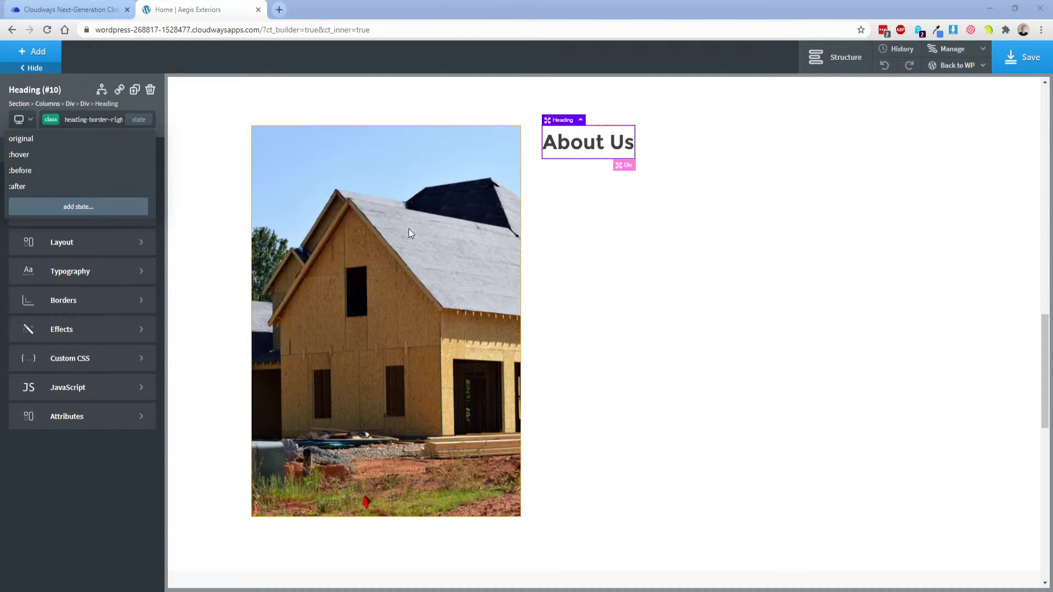
pyautogui.click(49, 501)
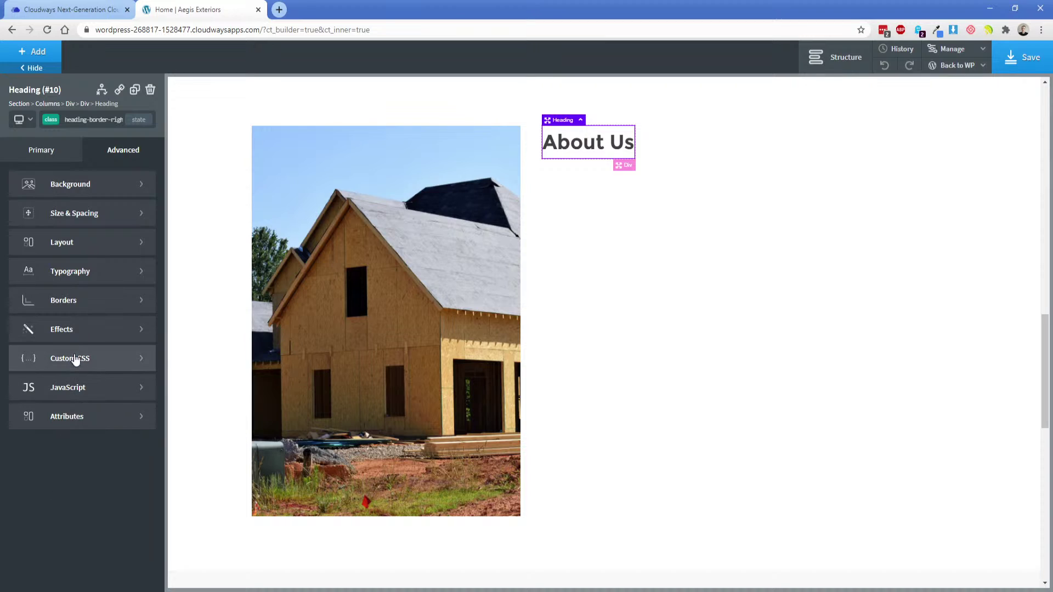
# Set the heading tag to H2, and try pasting the underline CSS into Custom CSS before undoing it.
pyautogui.click(51, 154)
pyautogui.click(37, 359)
pyautogui.click(36, 400)
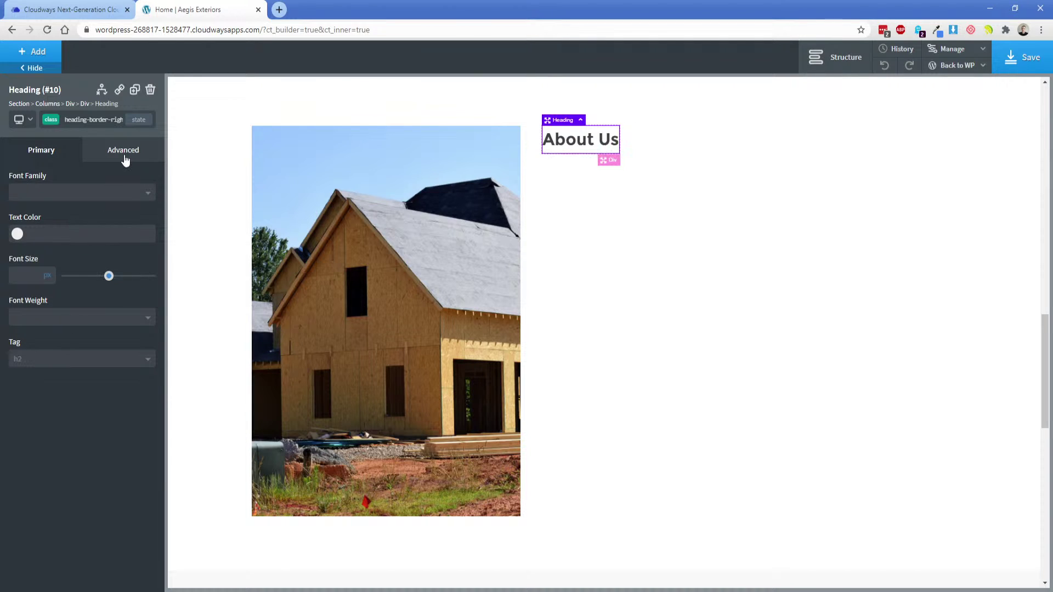
pyautogui.click(125, 156)
pyautogui.click(65, 357)
pyautogui.hotkey('ctrl', 'v')
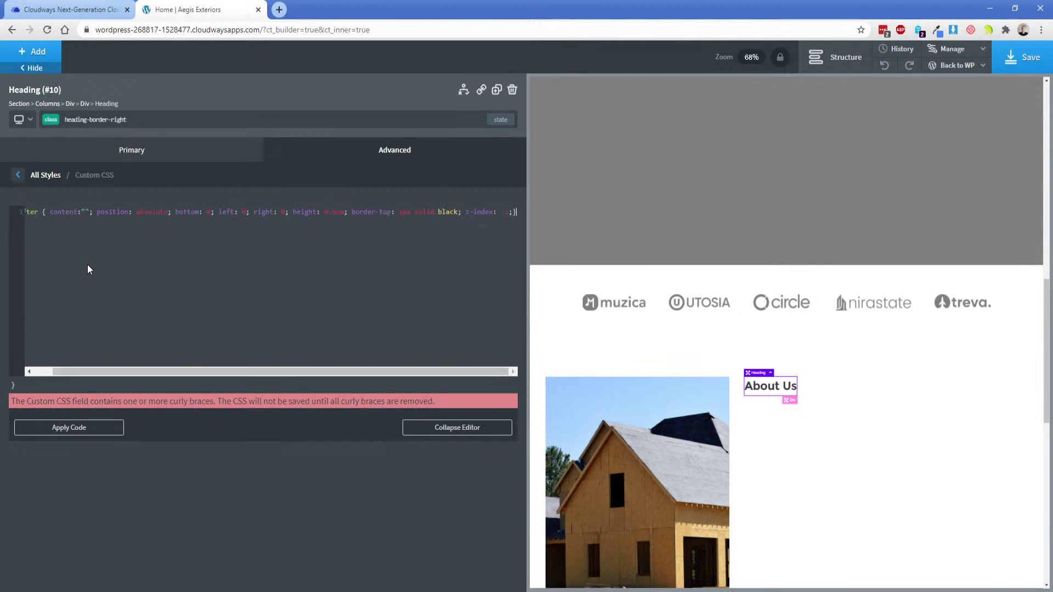
pyautogui.hotkey('ctrl', 'z')
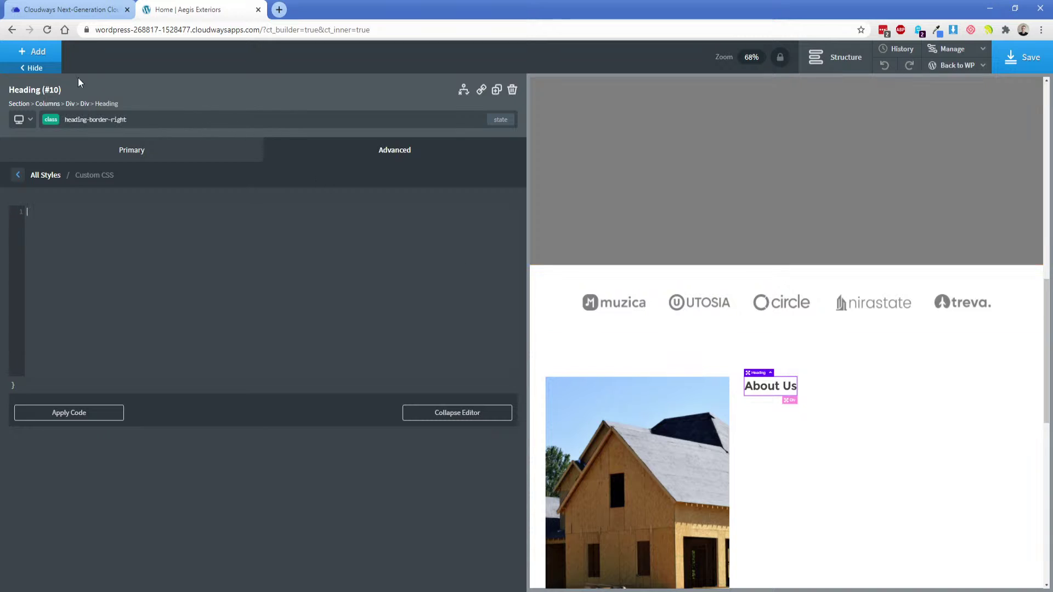
# Add a Code Block with the underline CSS, apply it, then delete the block.
pyautogui.click(49, 57)
pyautogui.write('code')
pyautogui.click(46, 121)
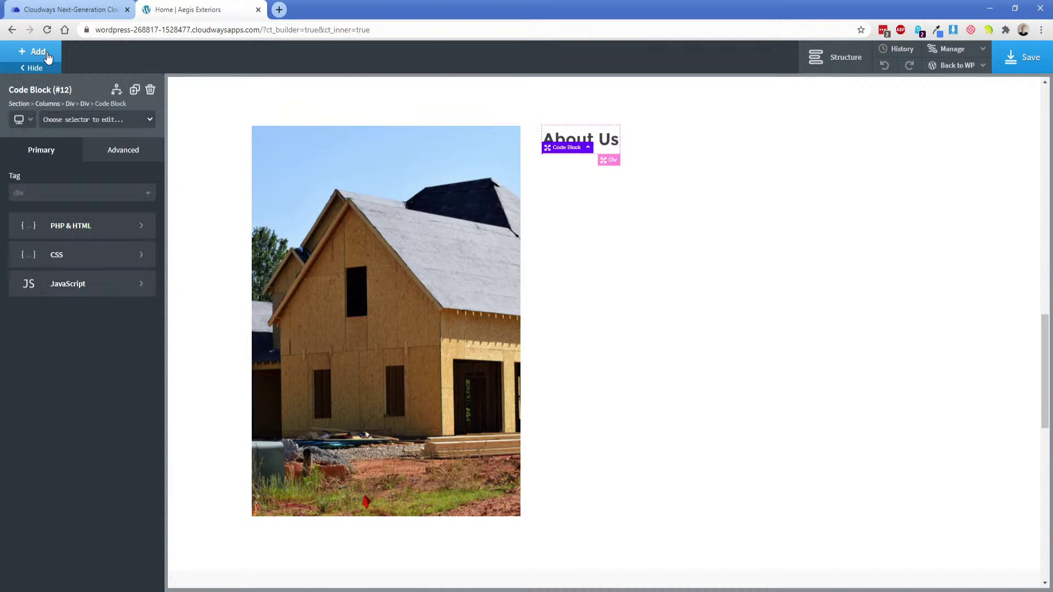
pyautogui.click(88, 253)
pyautogui.write('h2:after { content:""; position: absolute; bottom: 0; left: 0; right: 0; height: 0.5em; border-top: 1px solid black; z-index: -1;}')
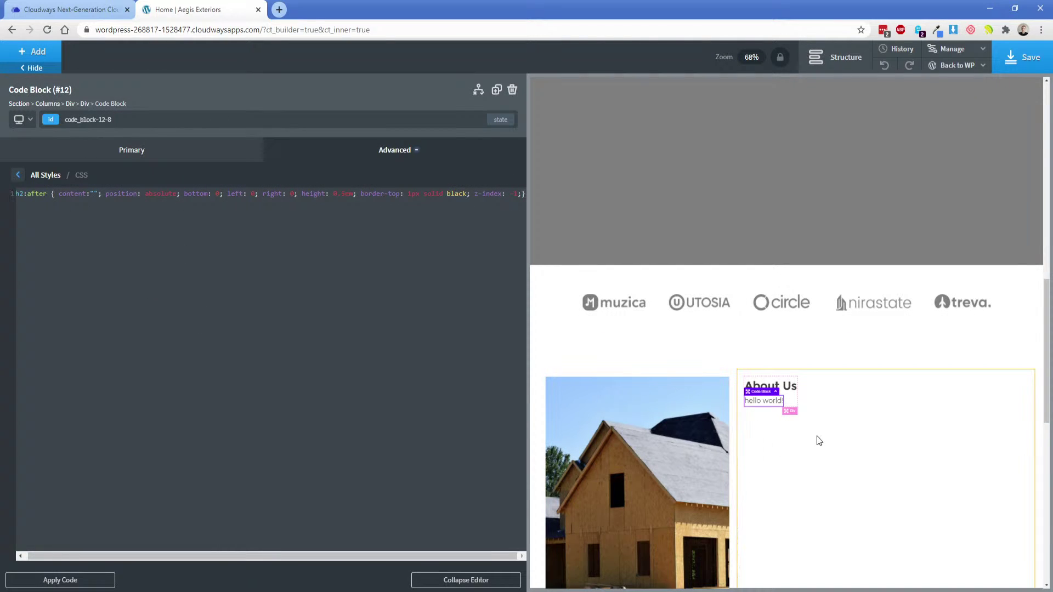
pyautogui.click(97, 583)
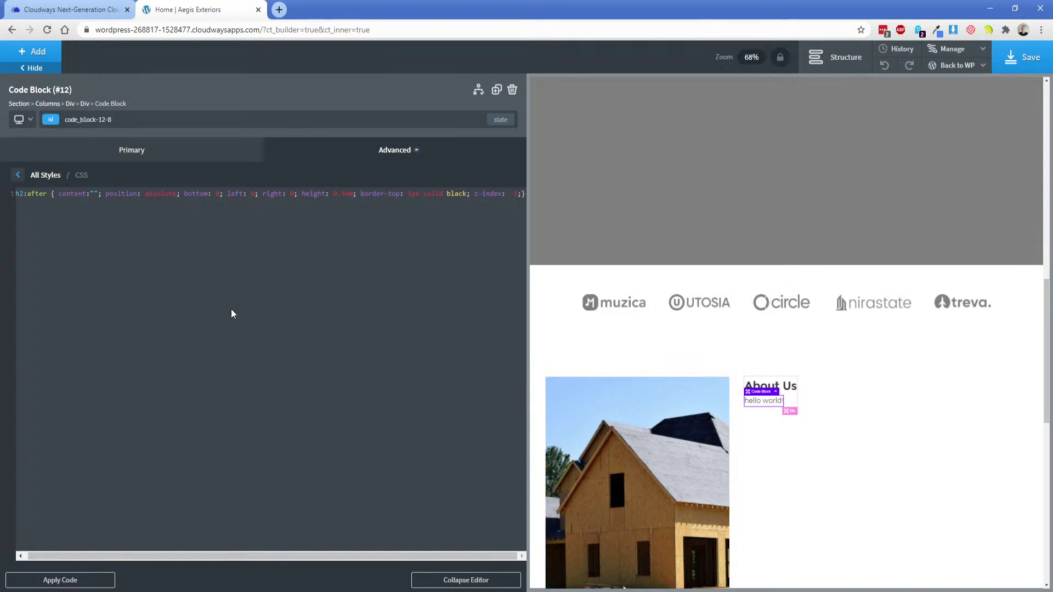
pyautogui.click(512, 89)
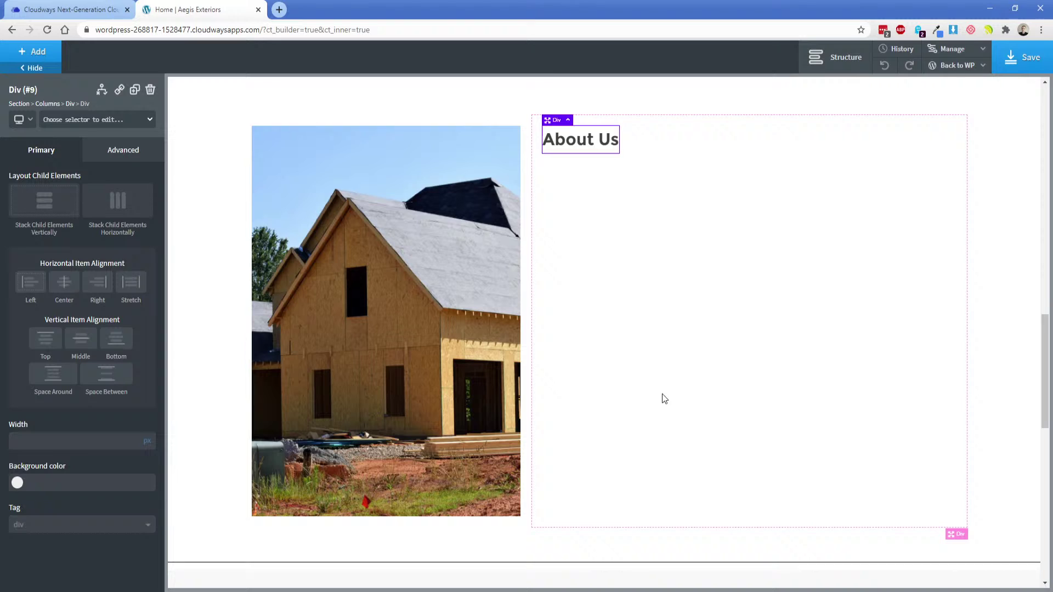
# Select the heading by its id headline-10-8 and switch to its :after state.
pyautogui.click(577, 141)
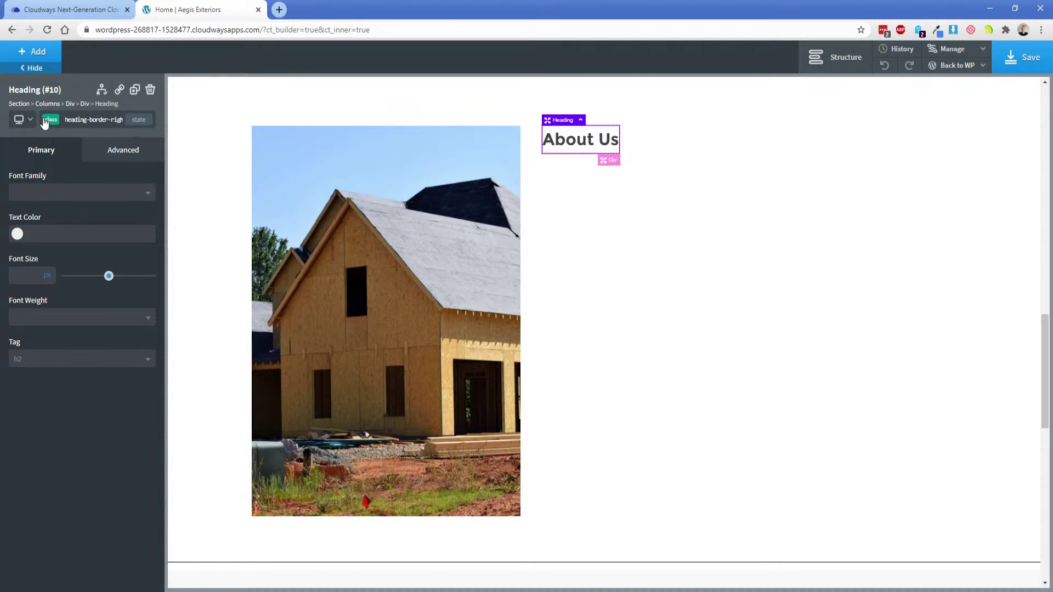
pyautogui.click(83, 119)
pyautogui.click(53, 172)
pyautogui.click(138, 119)
pyautogui.click(55, 184)
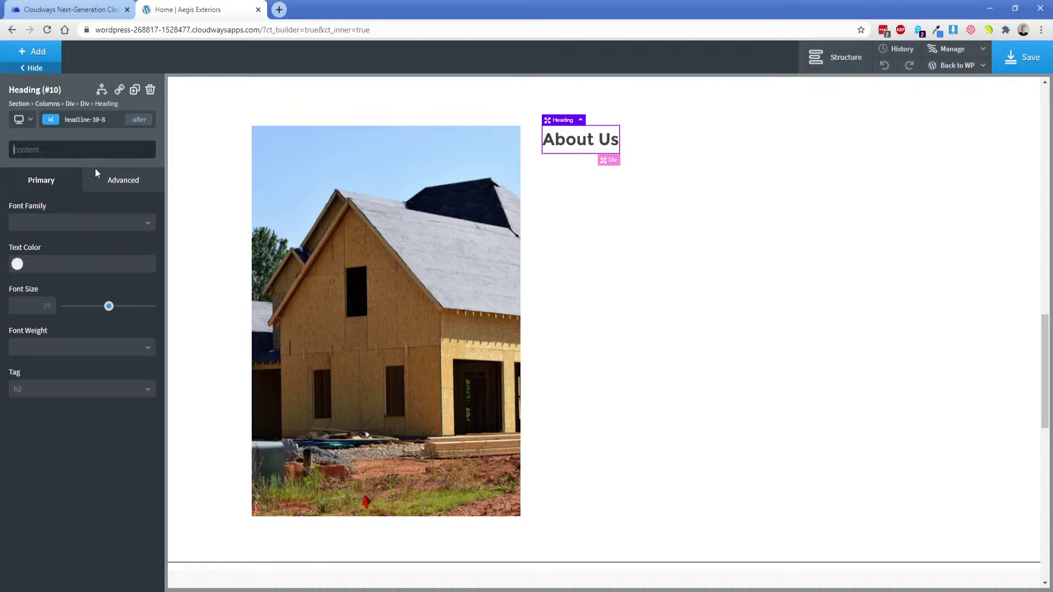
# Size the :after element to 25 by 25 px.
pyautogui.click(123, 186)
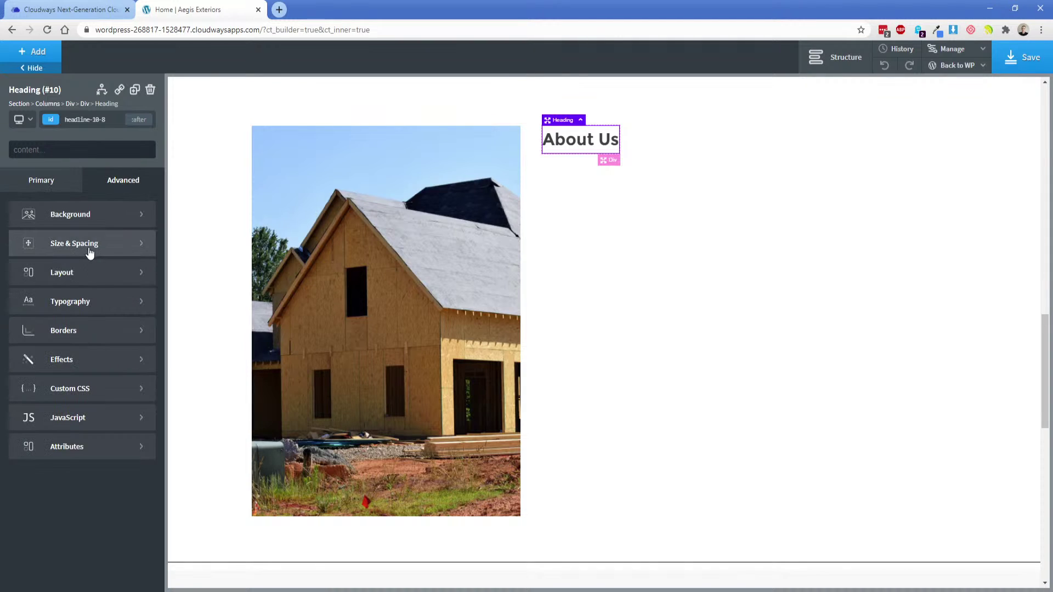
pyautogui.click(88, 244)
pyautogui.click(48, 334)
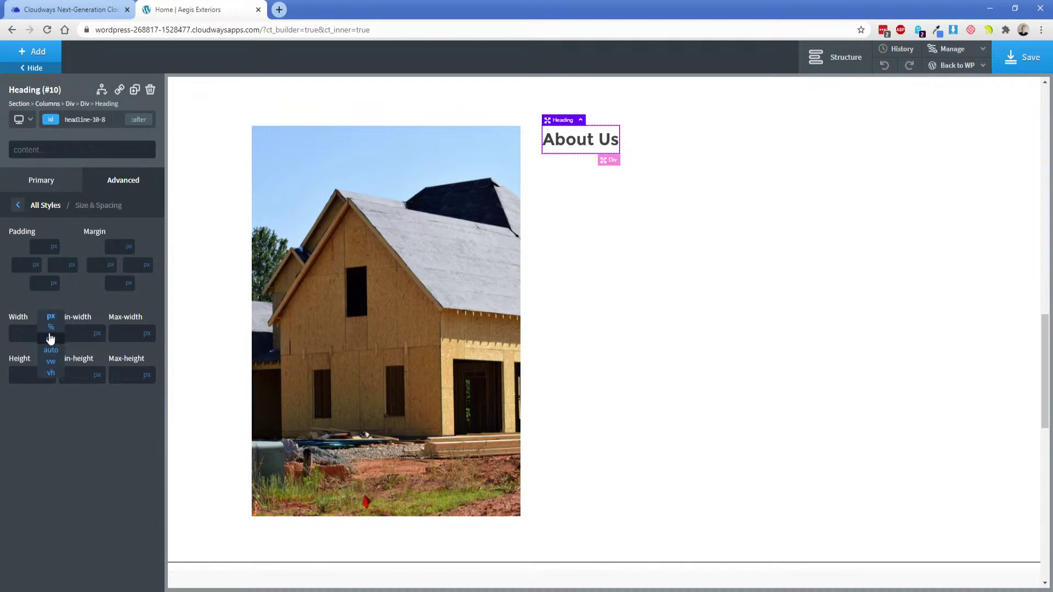
pyautogui.click(50, 327)
pyautogui.write('25')
pyautogui.doubleClick(29, 334)
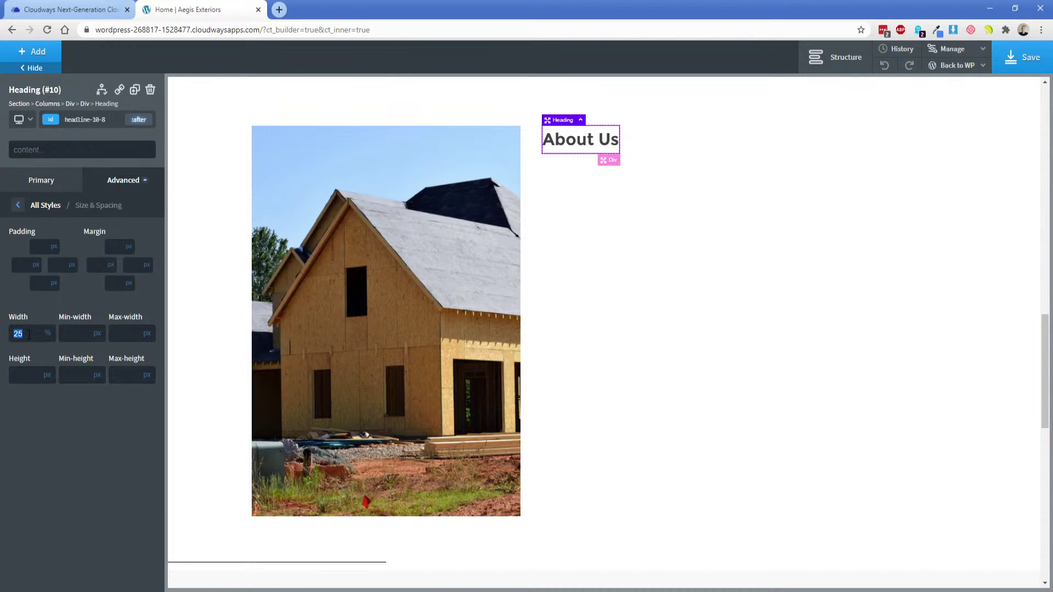
pyautogui.write('125')
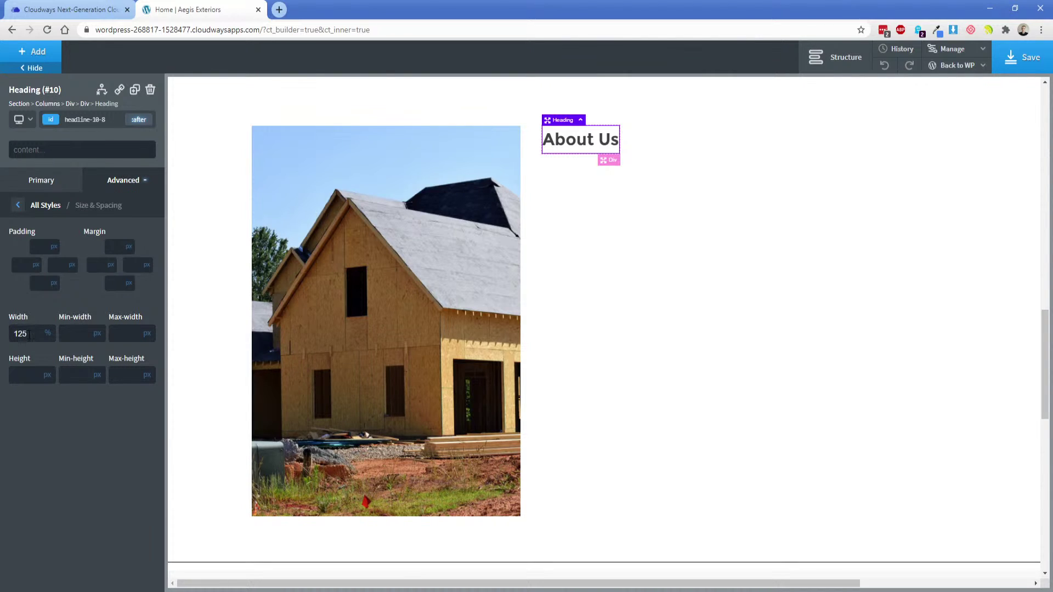
pyautogui.press('BackSpace')
pyautogui.press('BackSpace')
pyautogui.press('BackSpace')
pyautogui.click(48, 332)
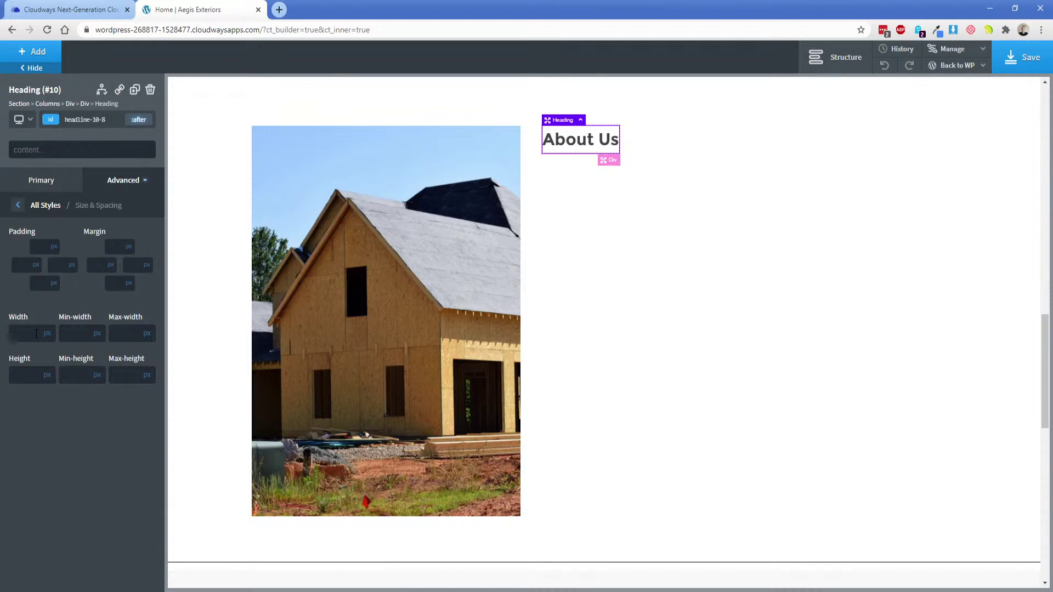
pyautogui.write('25')
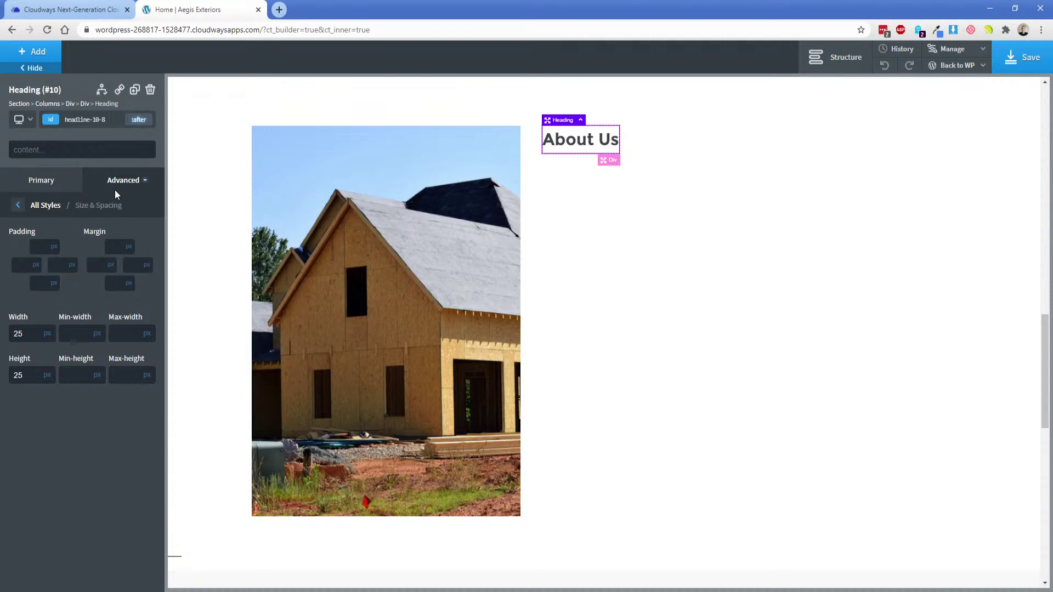
# Give the :after element a Lime green background from Global Colors.
pyautogui.click(46, 205)
pyautogui.click(82, 215)
pyautogui.click(19, 248)
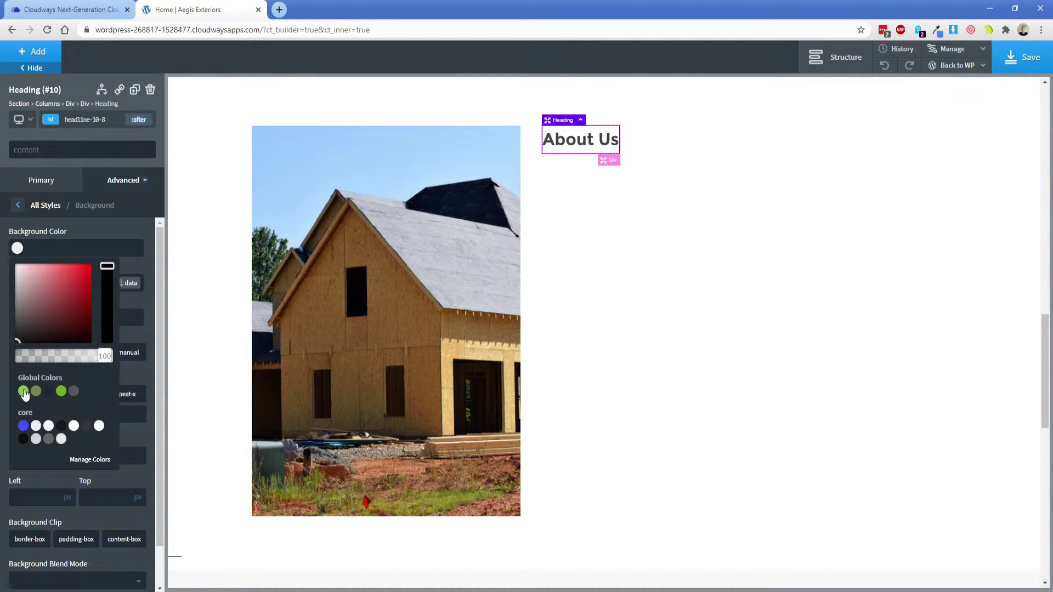
pyautogui.click(23, 391)
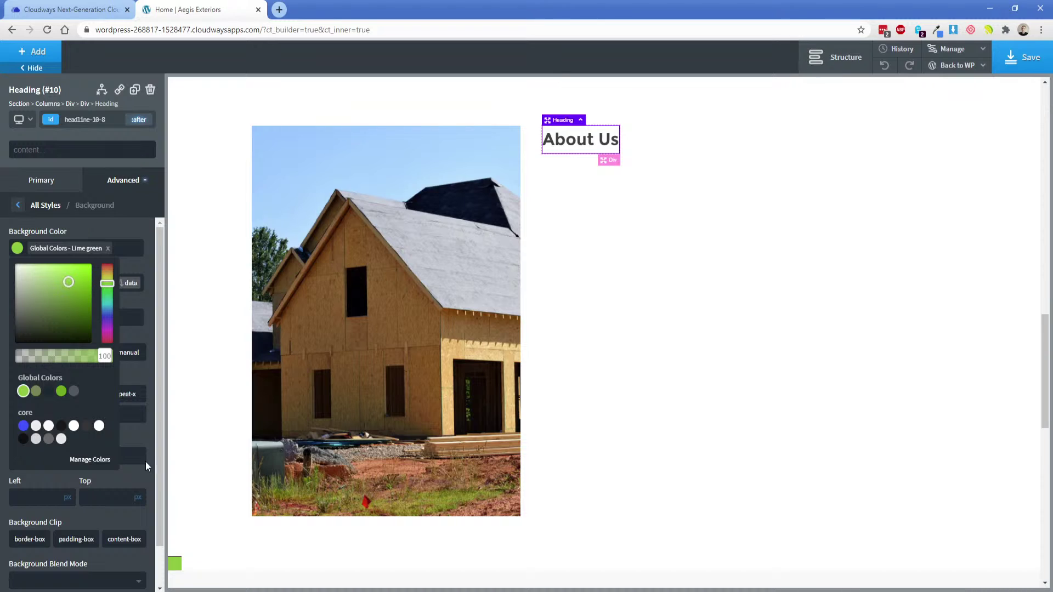
pyautogui.click(84, 229)
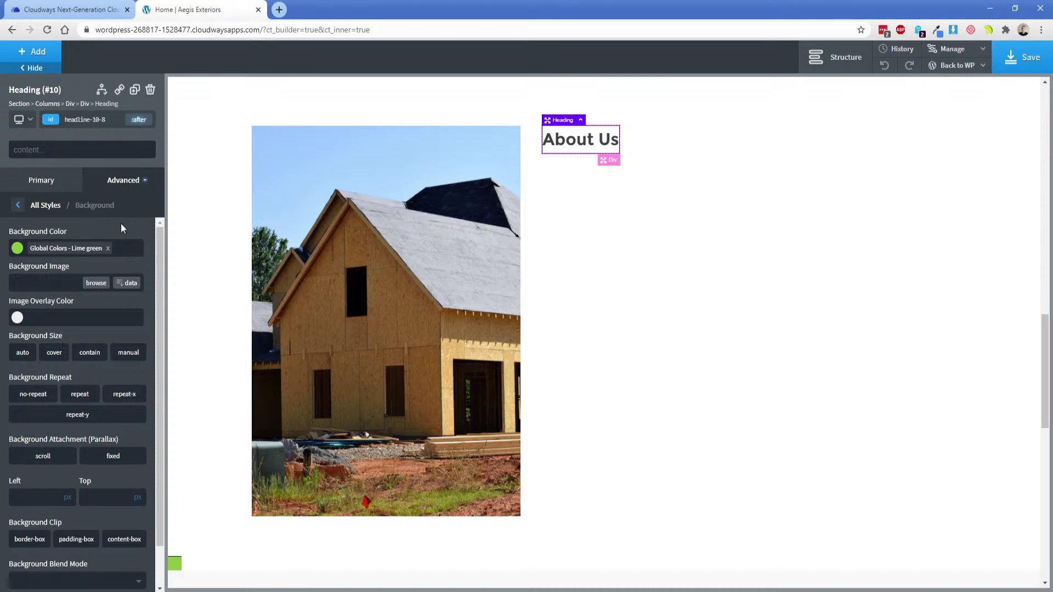
pyautogui.hotkey('alt', 'Tab')
# Inspect the XD accent line beside About Us: 31 wide with a 3 px green border.
pyautogui.click(598, 215)
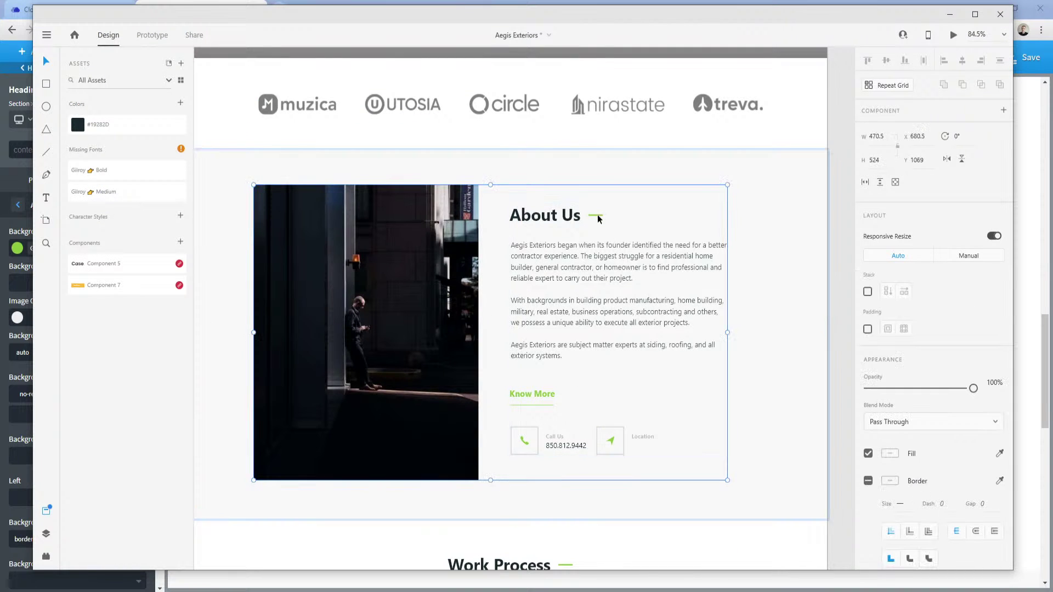
pyautogui.doubleClick(597, 218)
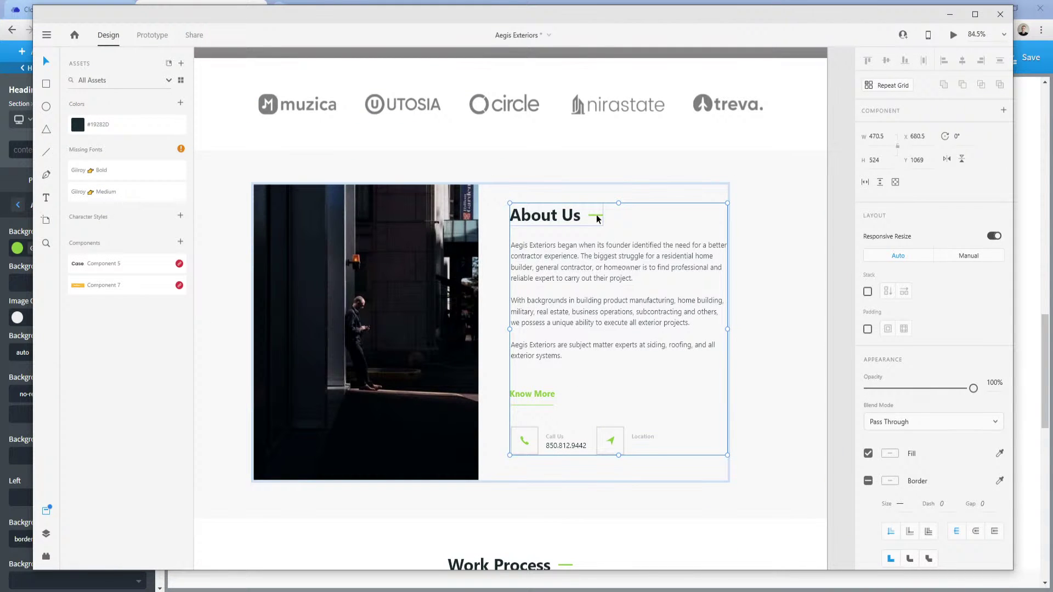
pyautogui.doubleClick(597, 216)
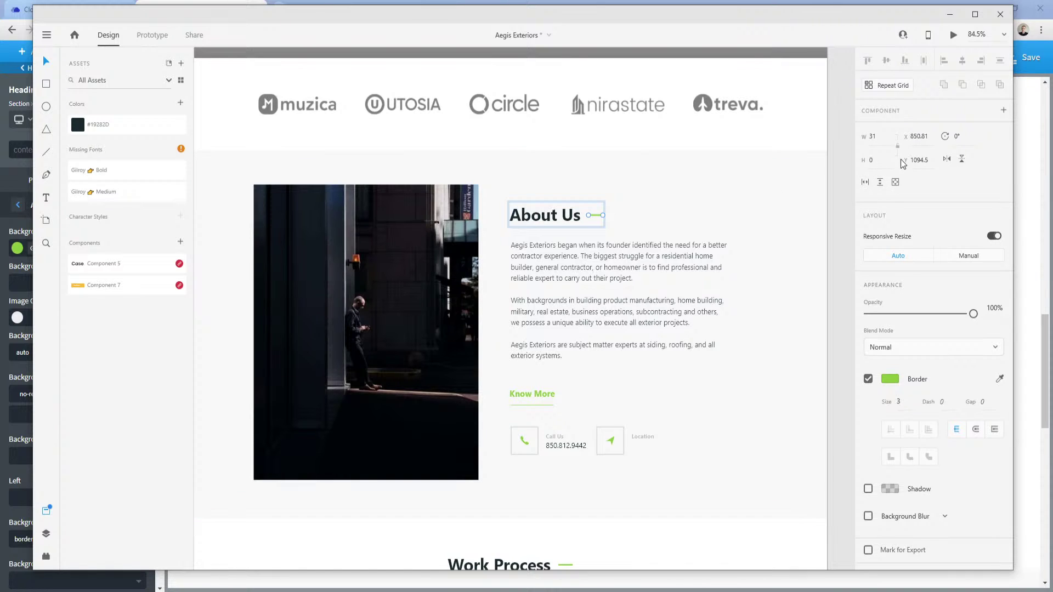
pyautogui.click(296, 591)
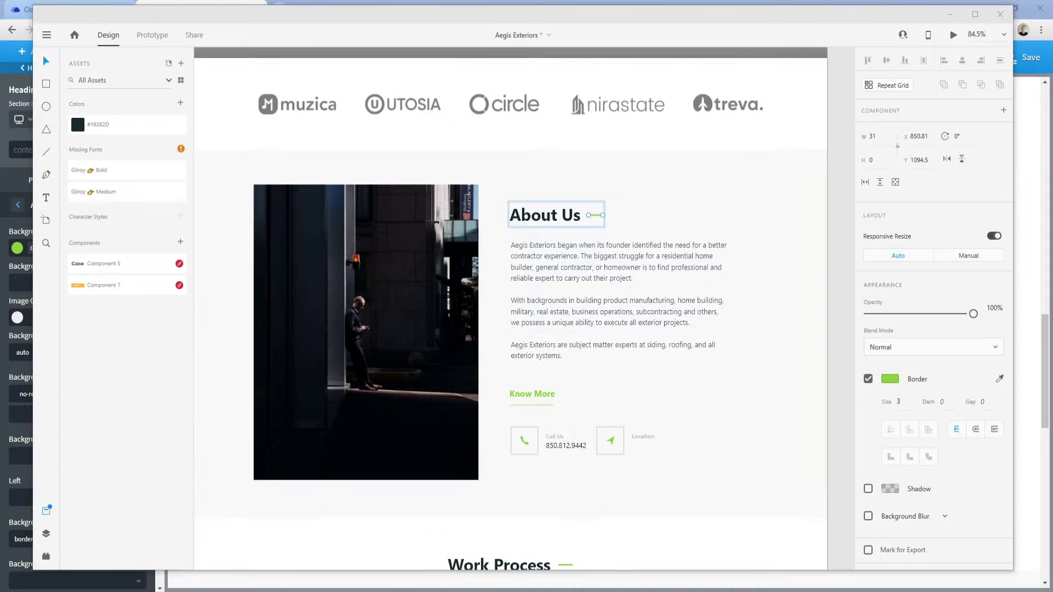
pyautogui.click(241, 551)
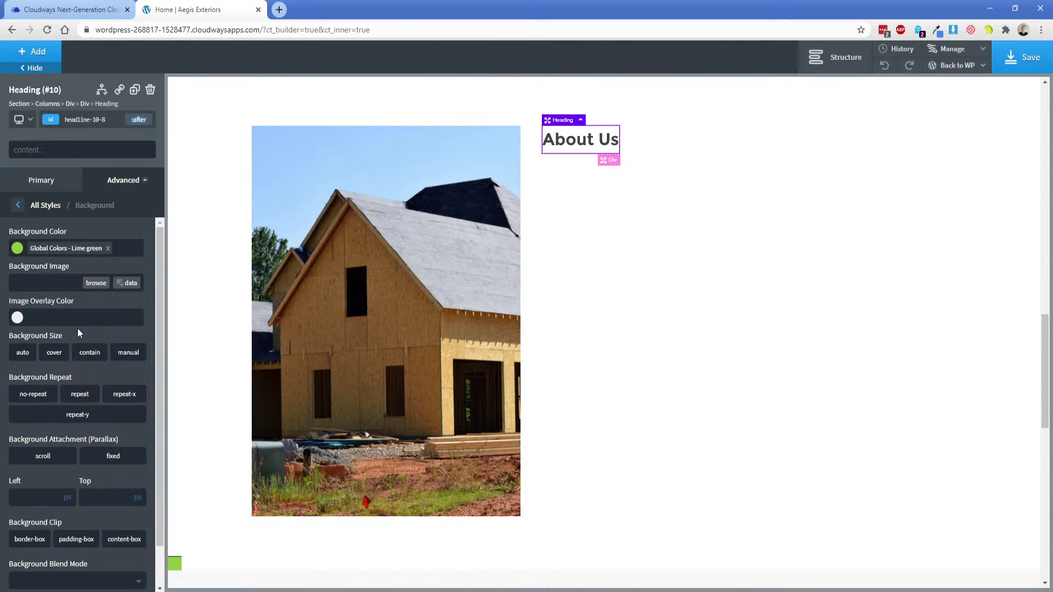
# Resize the :after element to 30 wide by 1 high and set its layout to flex.
pyautogui.click(121, 181)
pyautogui.click(84, 241)
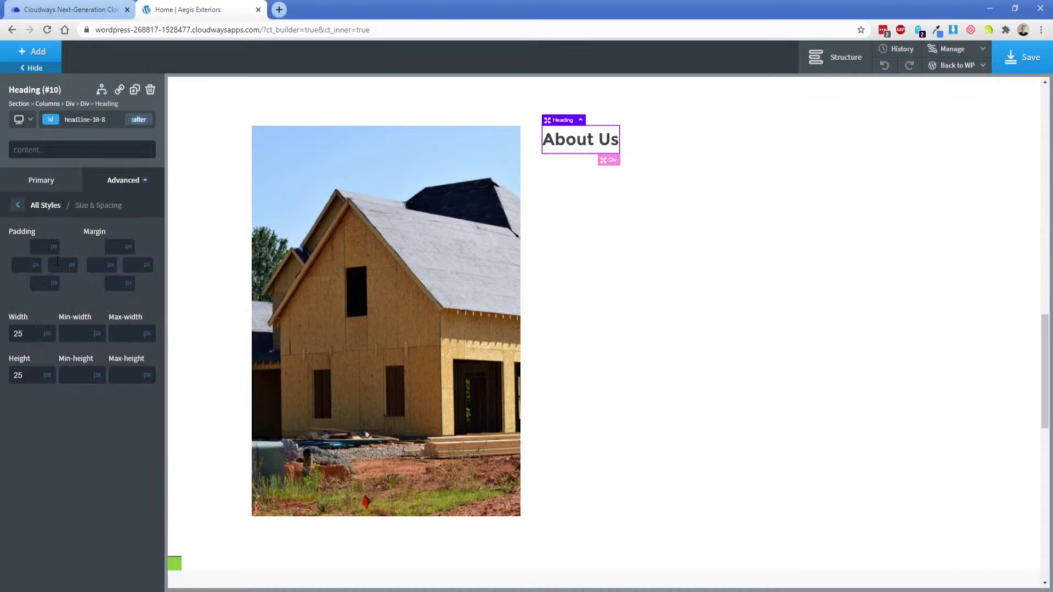
pyautogui.doubleClick(31, 331)
pyautogui.write('30')
pyautogui.doubleClick(34, 374)
pyautogui.write('1')
pyautogui.click(121, 179)
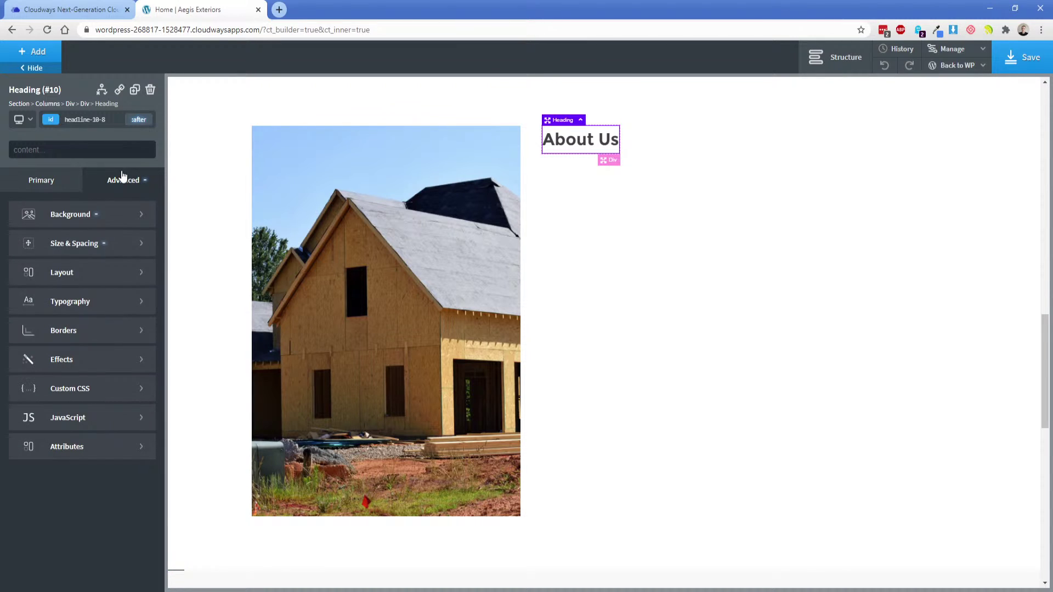
pyautogui.click(64, 272)
pyautogui.click(19, 248)
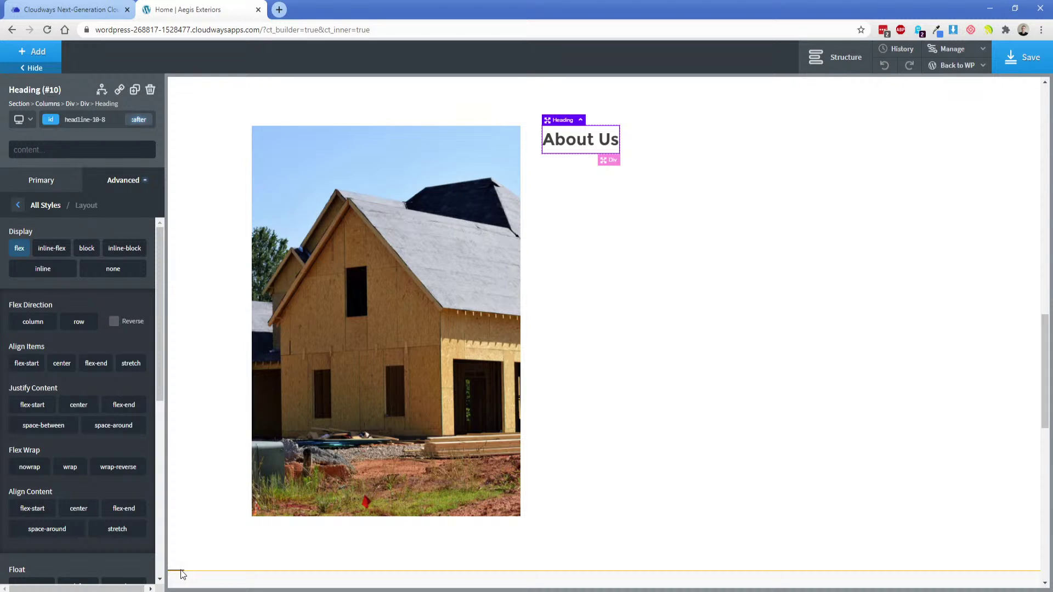
# In the heading's original state, make it a flex container with relative position.
pyautogui.click(140, 124)
pyautogui.click(140, 125)
pyautogui.click(77, 143)
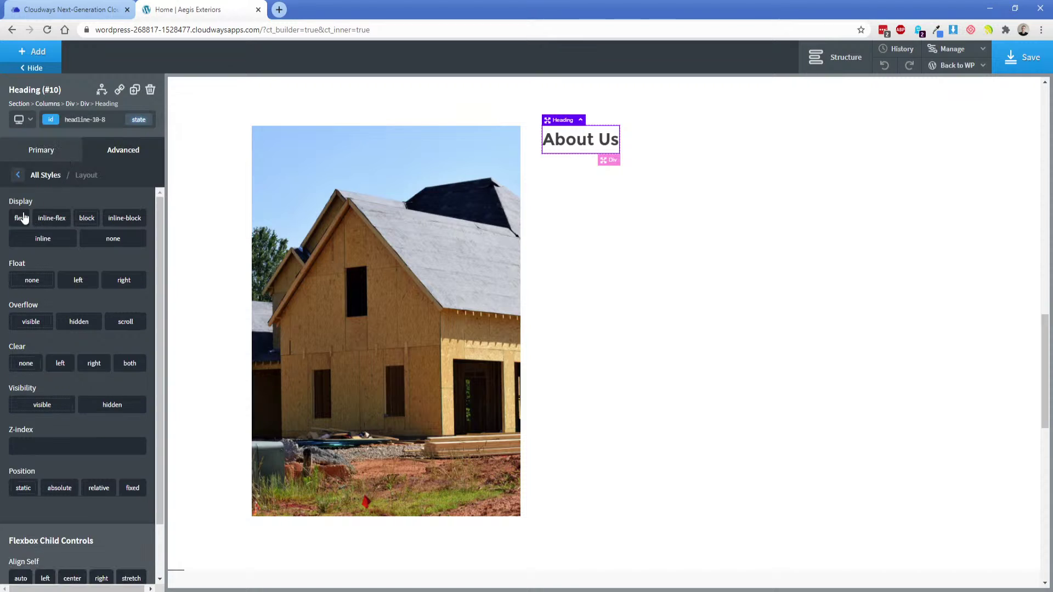
pyautogui.click(22, 218)
pyautogui.click(139, 120)
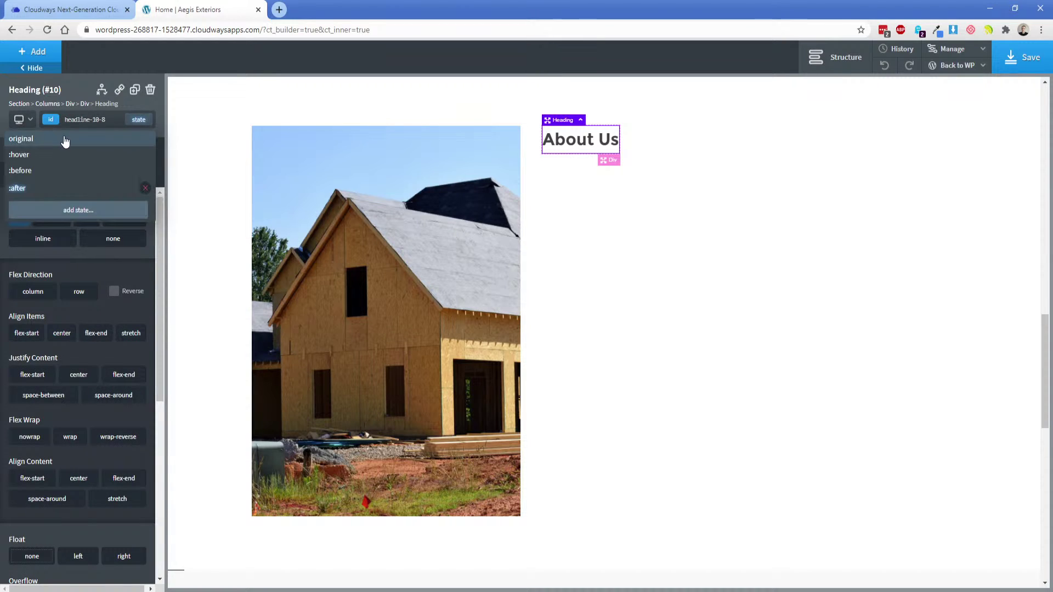
pyautogui.click(67, 143)
pyautogui.click(17, 221)
pyautogui.click(17, 221)
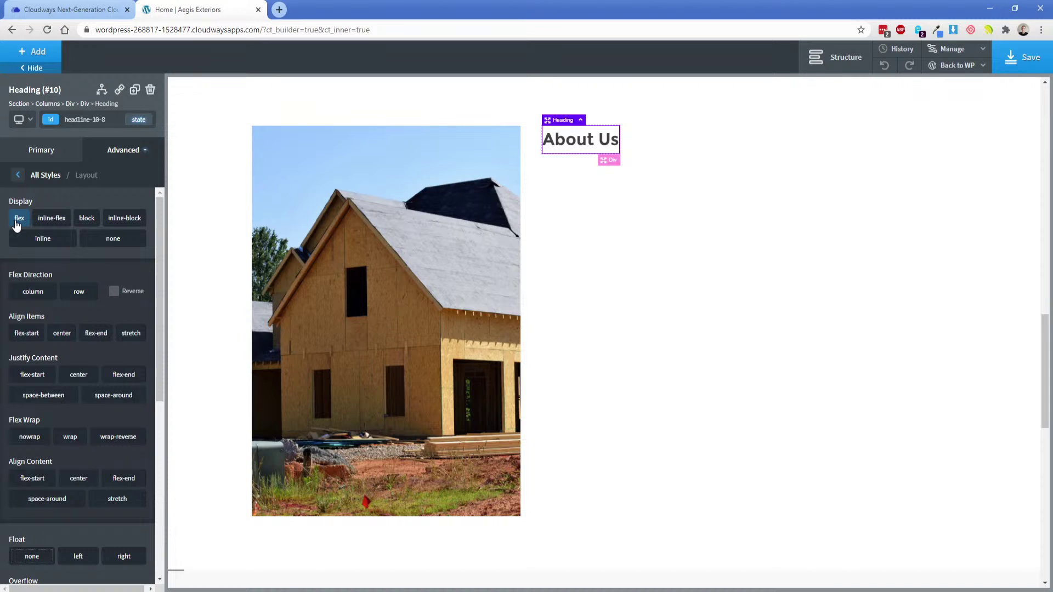
pyautogui.scroll(-4, 67, 456)
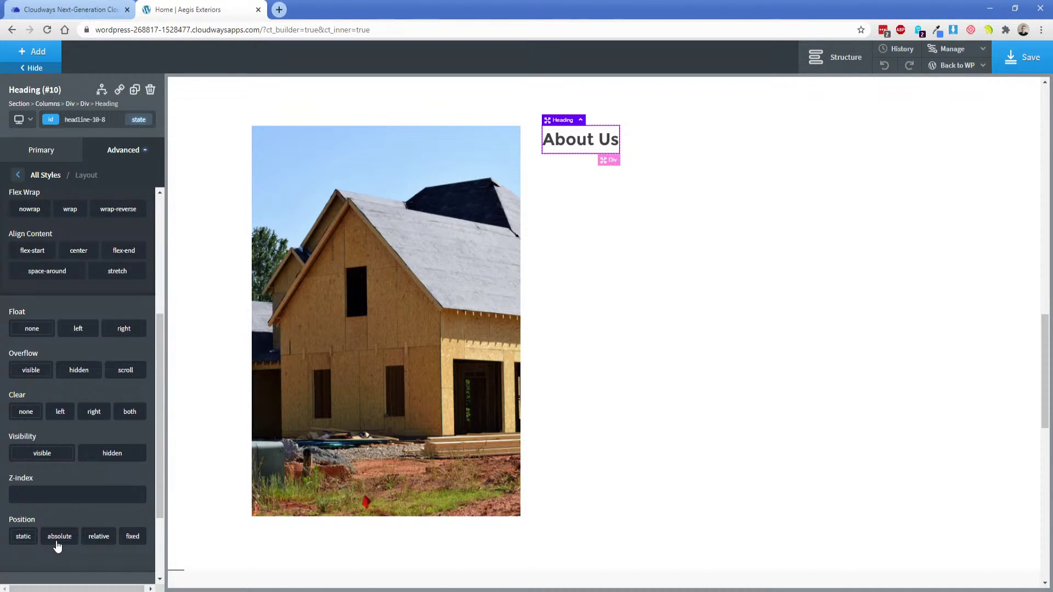
pyautogui.click(95, 538)
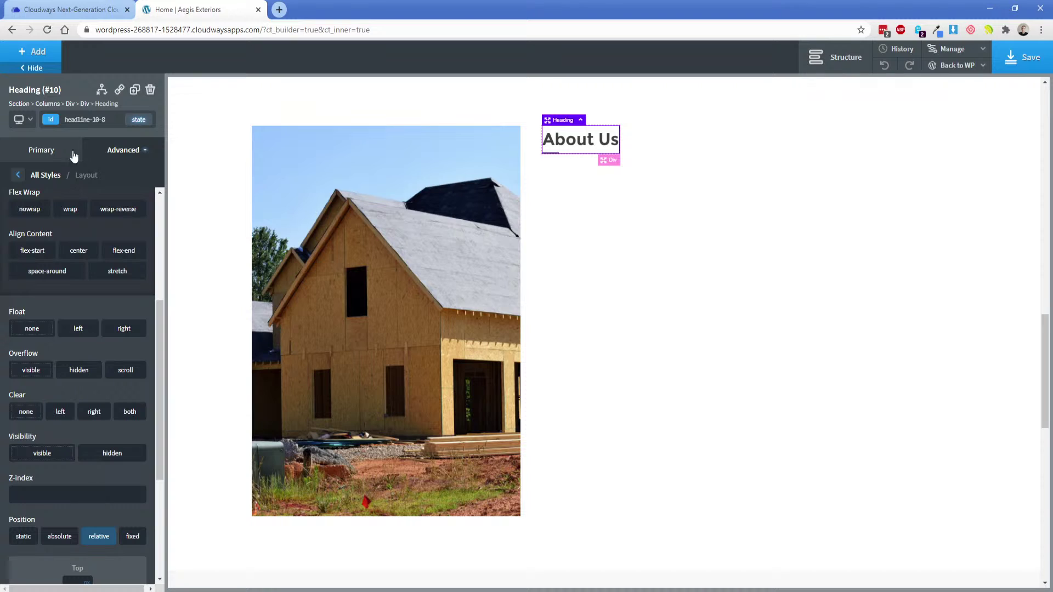
# Make the heading's :after element absolutely positioned, leaving its Right offset empty.
pyautogui.click(138, 119)
pyautogui.click(83, 188)
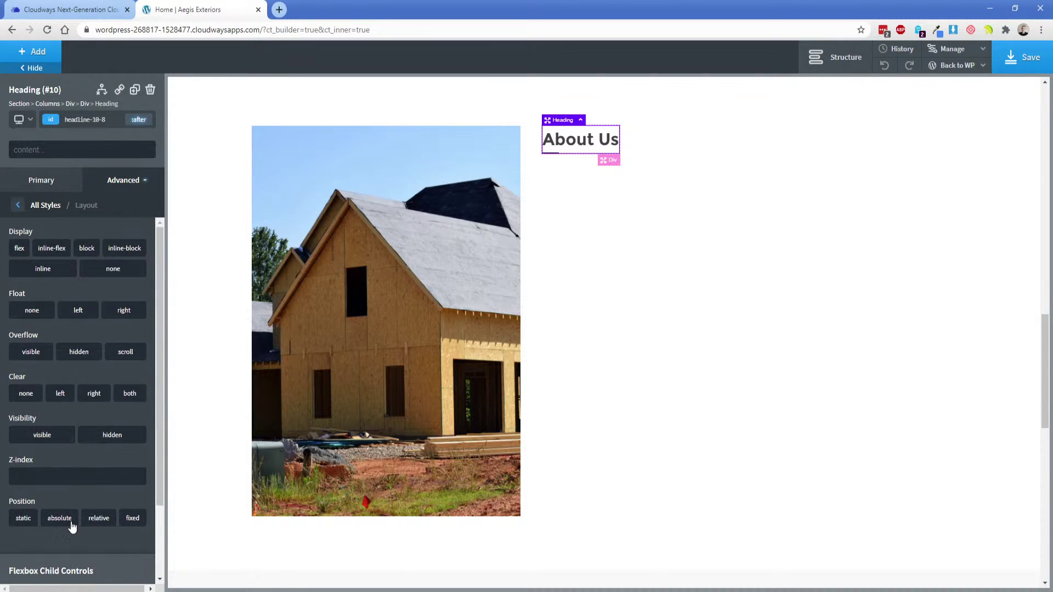
pyautogui.click(61, 518)
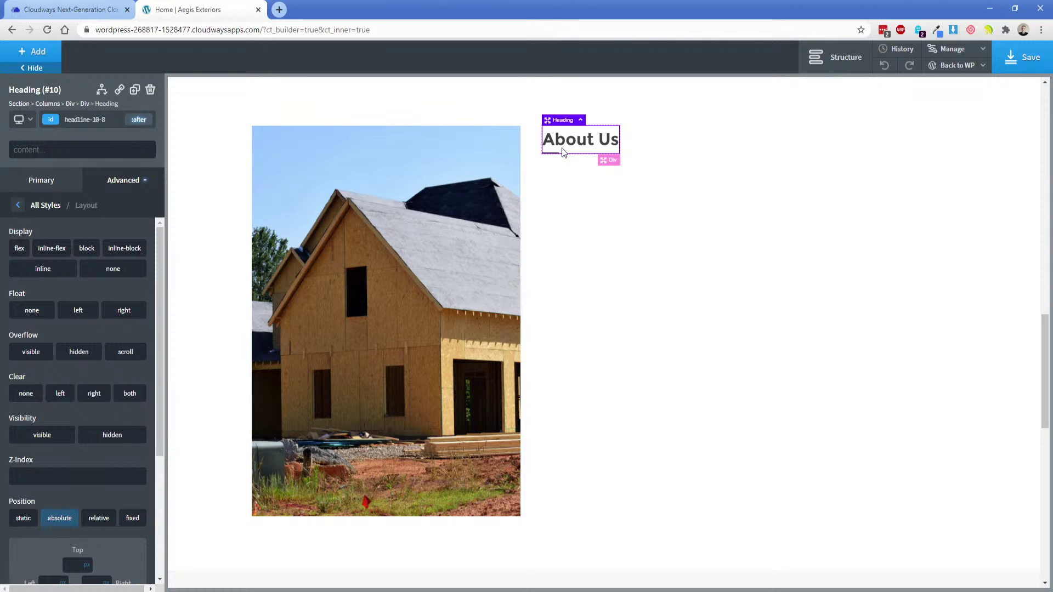
pyautogui.scroll(-3, 96, 487)
pyautogui.click(92, 394)
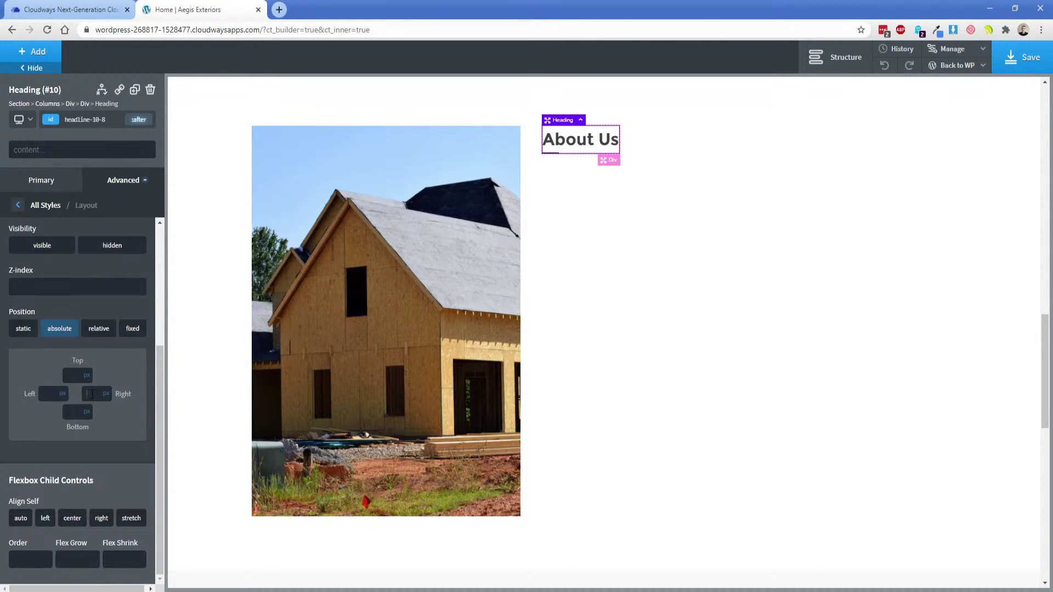
pyautogui.write('1')
pyautogui.press('BackSpace')
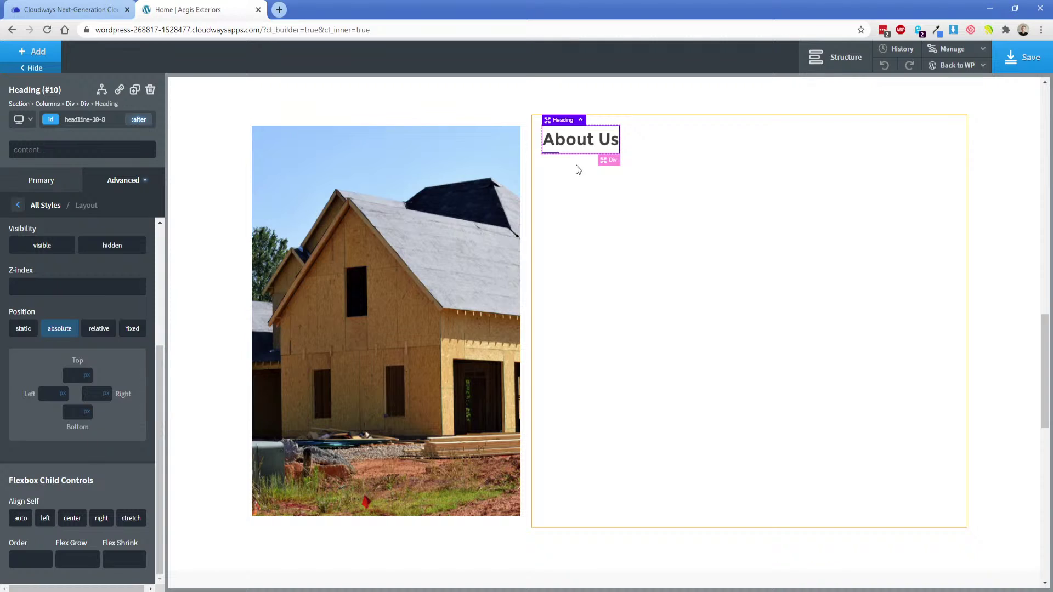
# On the About Us heading, clear the :after background and give the heading a Lime green background.
pyautogui.click(585, 204)
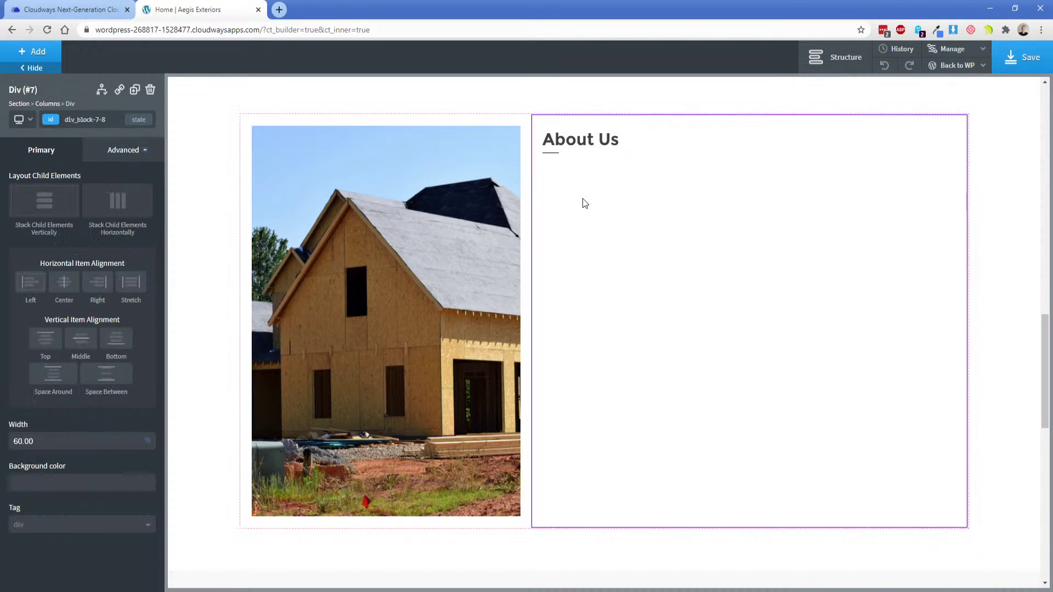
pyautogui.click(582, 141)
pyautogui.click(125, 149)
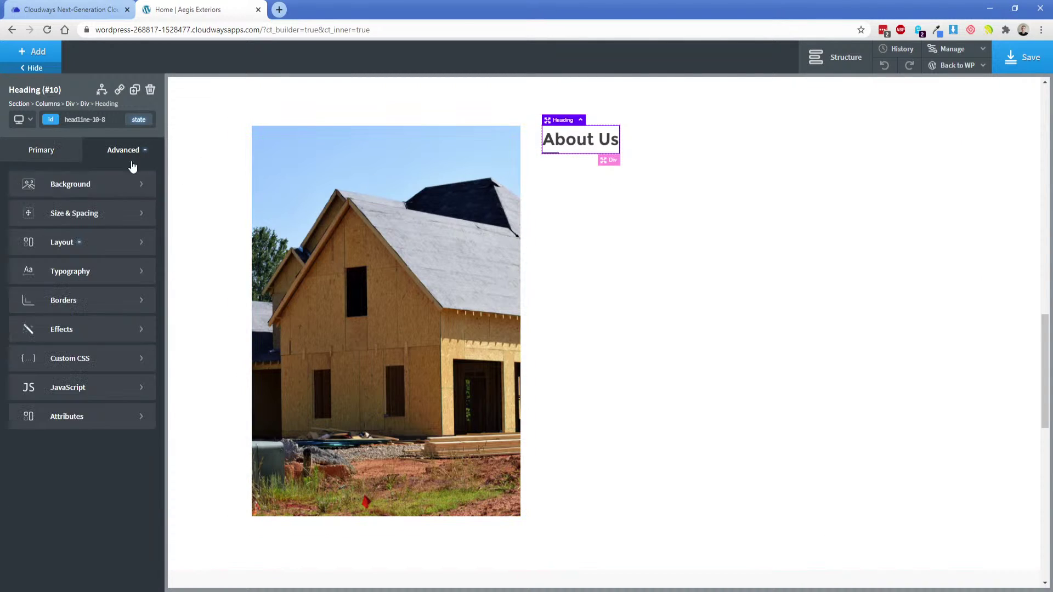
pyautogui.click(57, 184)
pyautogui.click(139, 120)
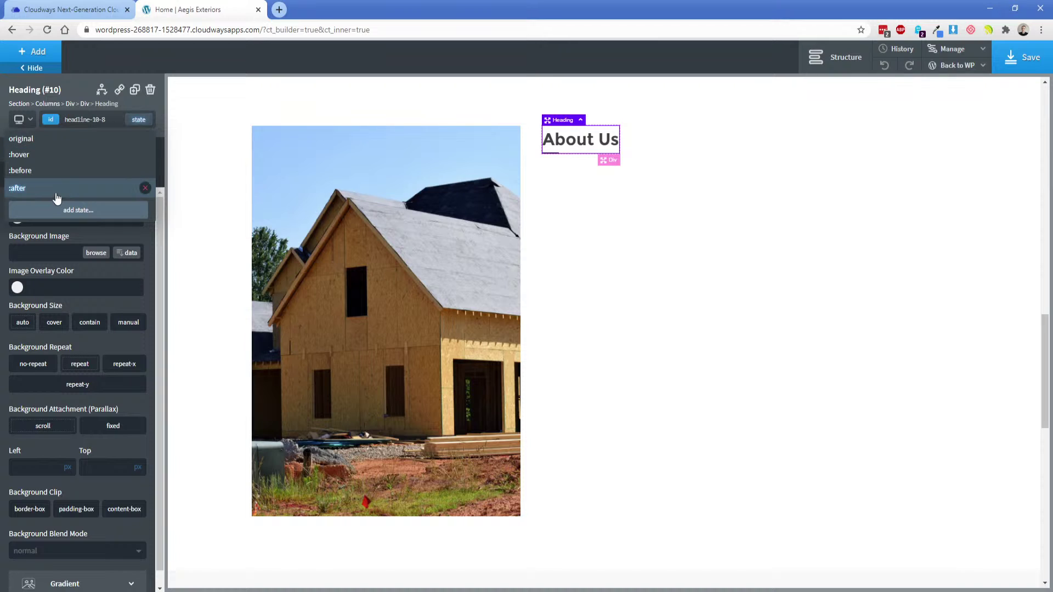
pyautogui.click(53, 186)
pyautogui.click(108, 249)
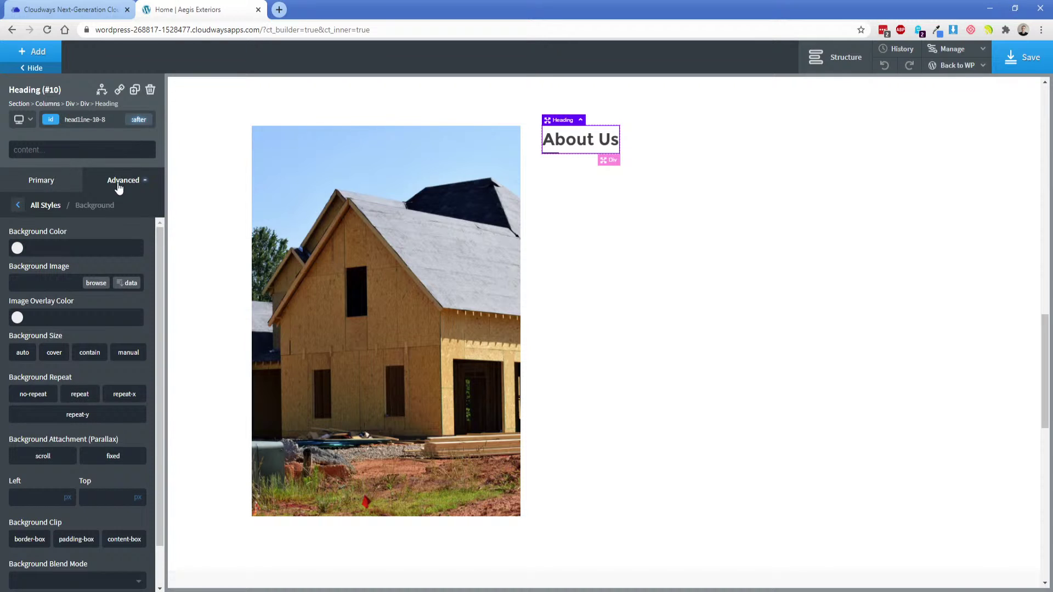
pyautogui.click(139, 120)
pyautogui.click(82, 139)
pyautogui.click(17, 218)
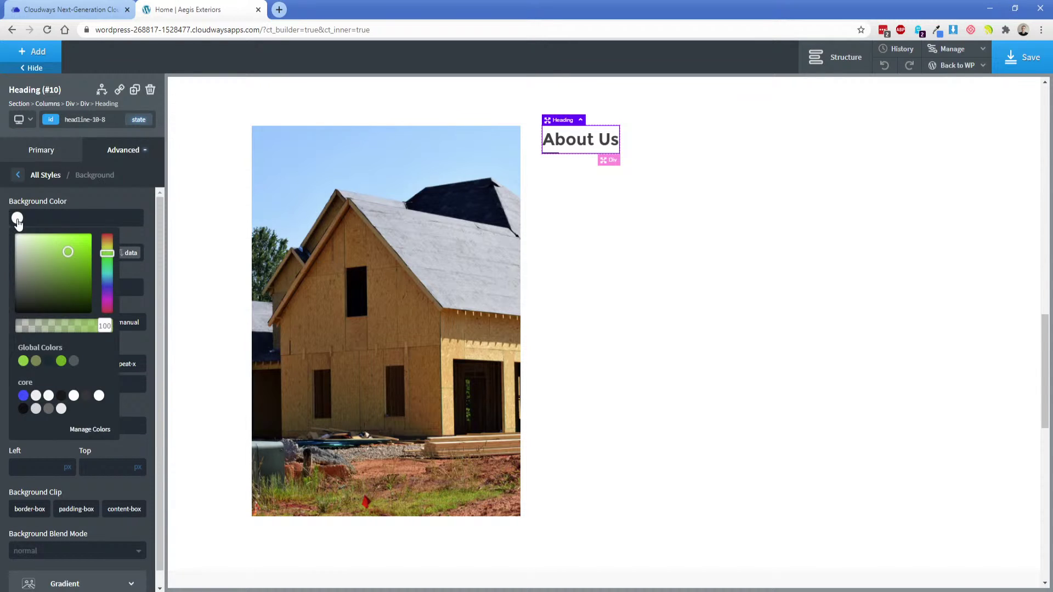
pyautogui.click(23, 361)
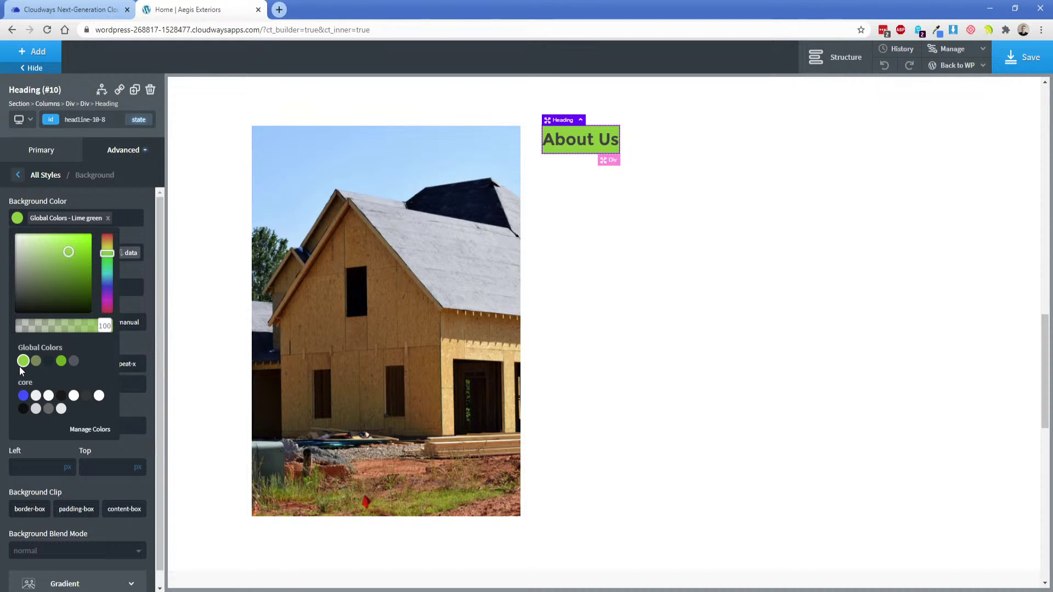
# Set the heading's :after element to block display with absolute positioning turned off.
pyautogui.click(138, 120)
pyautogui.click(49, 191)
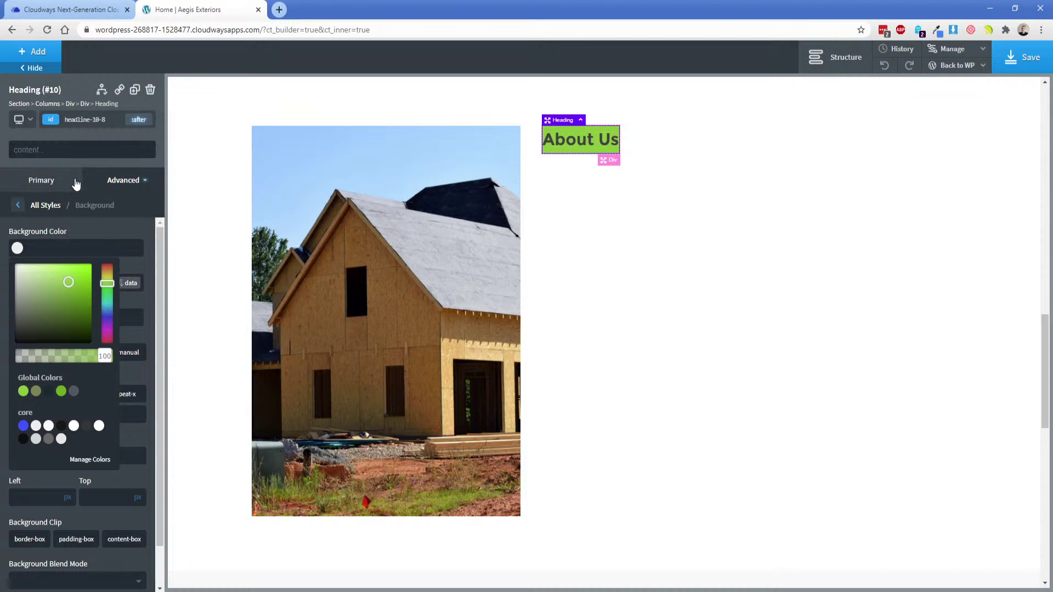
pyautogui.click(123, 229)
pyautogui.click(119, 189)
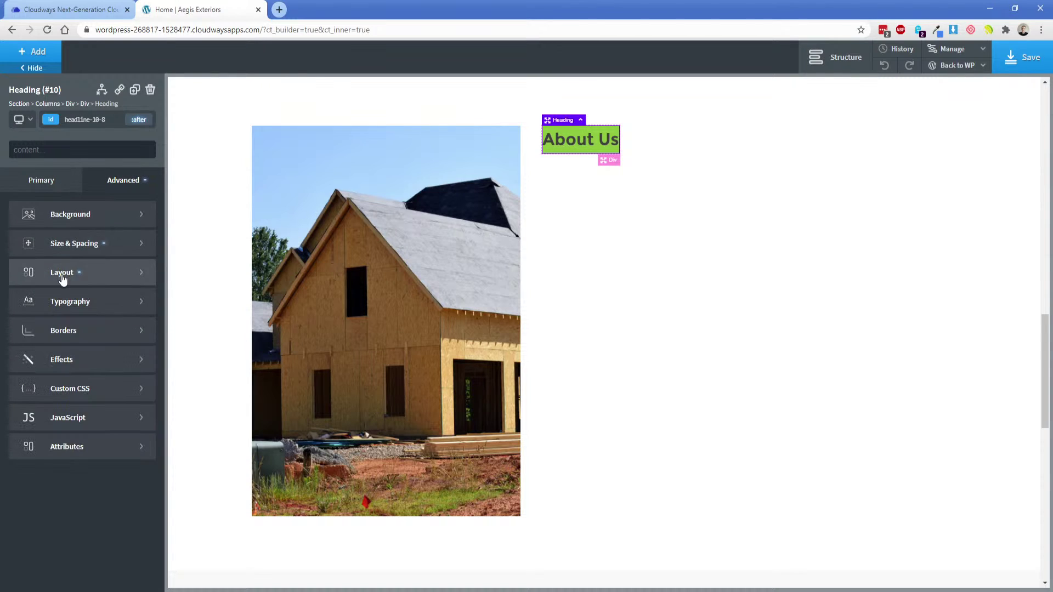
pyautogui.click(64, 273)
pyautogui.scroll(-3, 77, 409)
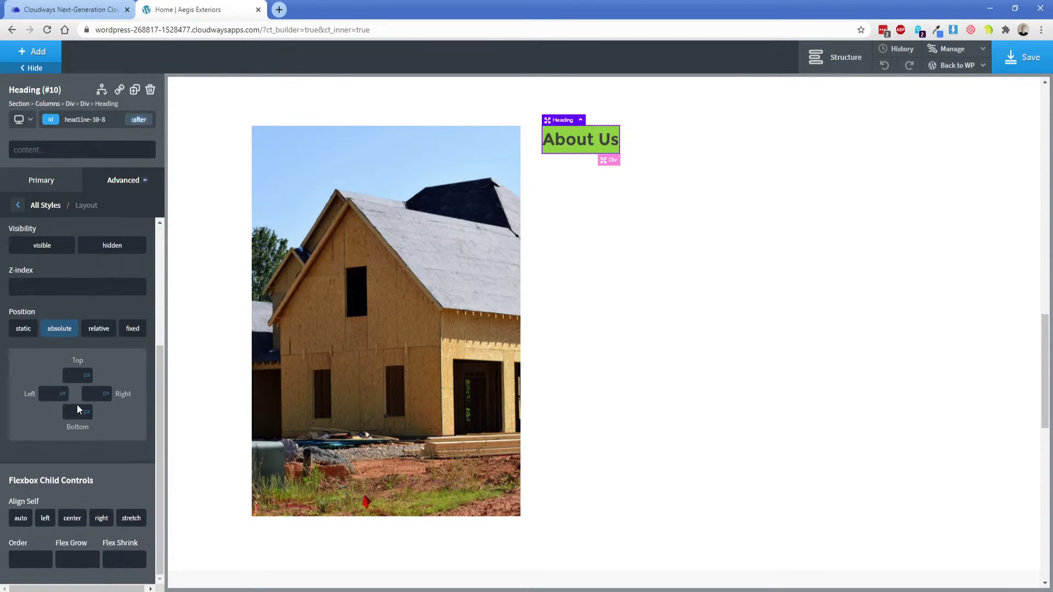
pyautogui.click(57, 332)
pyautogui.scroll(2, 62, 383)
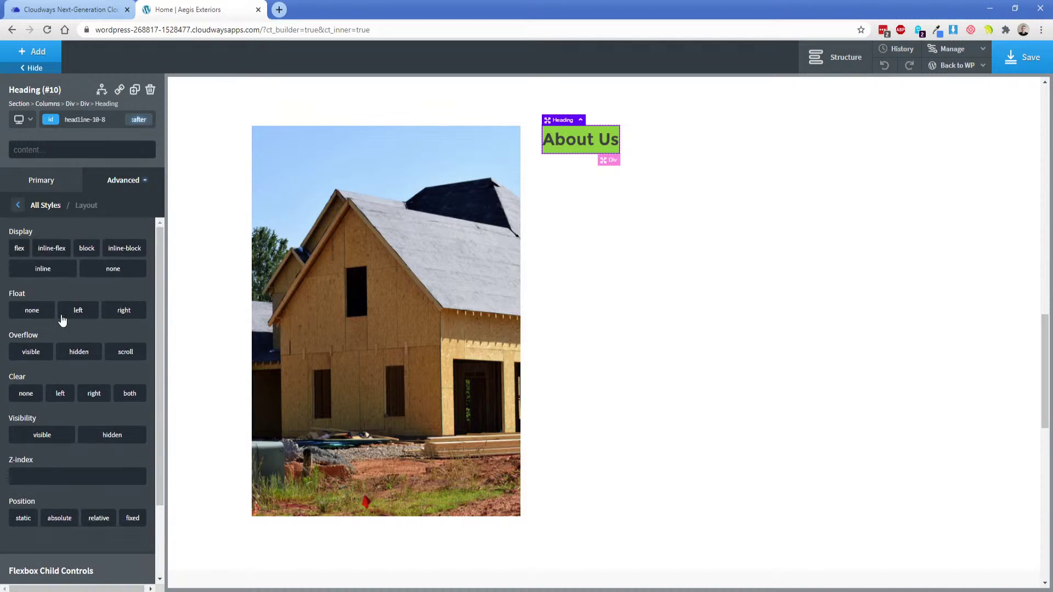
pyautogui.click(91, 251)
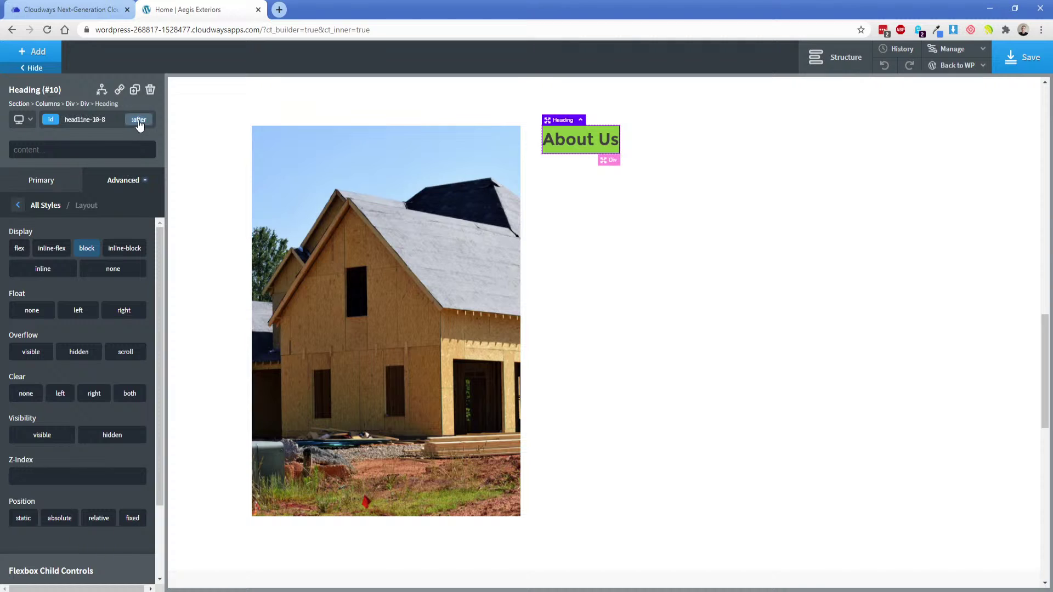
# Set the heading's flex direction to row and remove its green background.
pyautogui.click(139, 120)
pyautogui.click(88, 139)
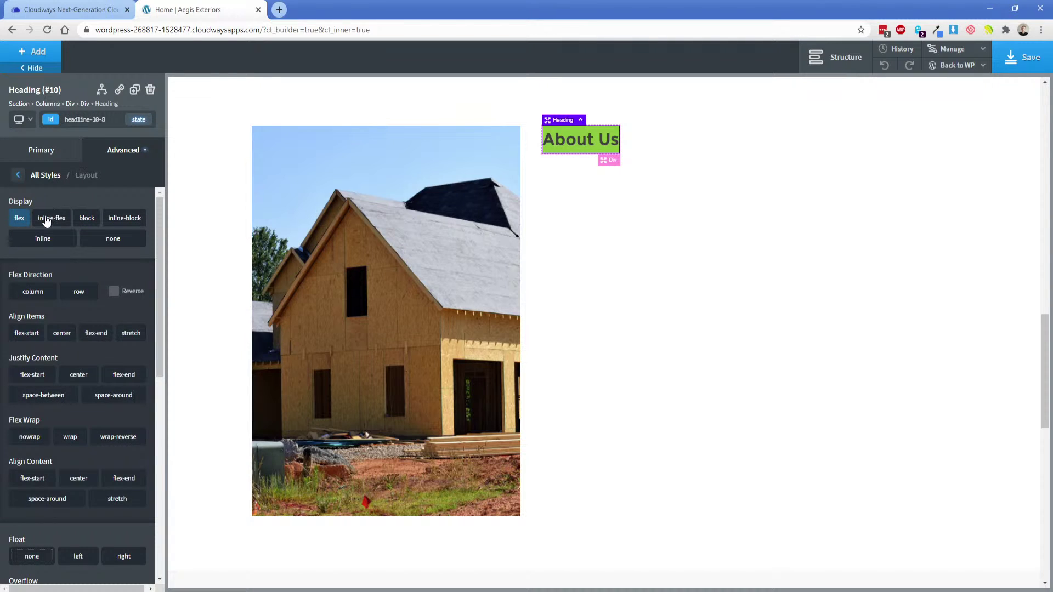
pyautogui.click(77, 295)
pyautogui.click(110, 152)
pyautogui.click(70, 186)
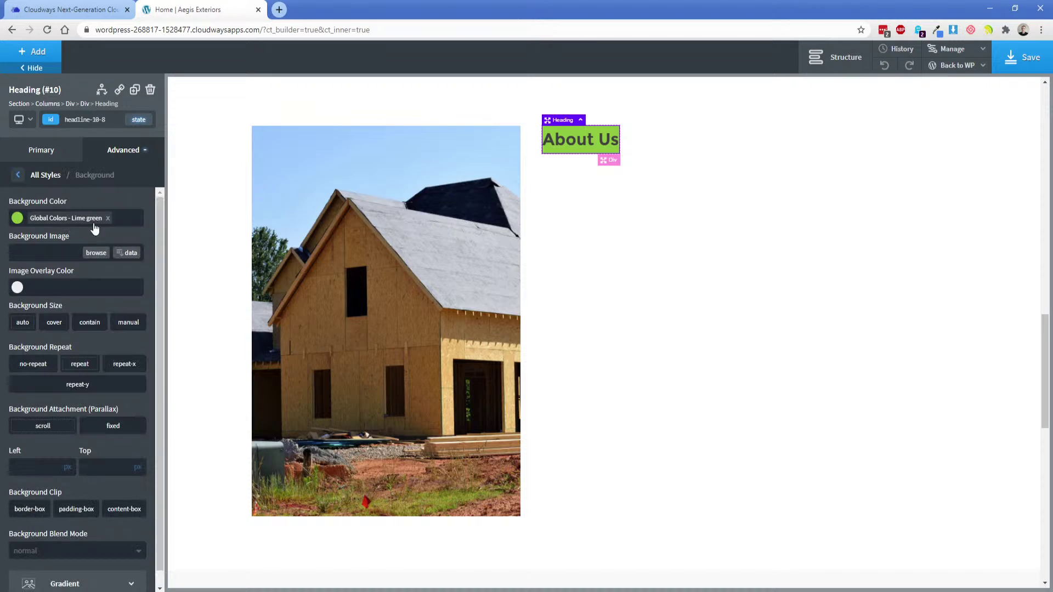
pyautogui.click(107, 218)
# Give the heading's :after element the Lime green global background colour.
pyautogui.click(137, 119)
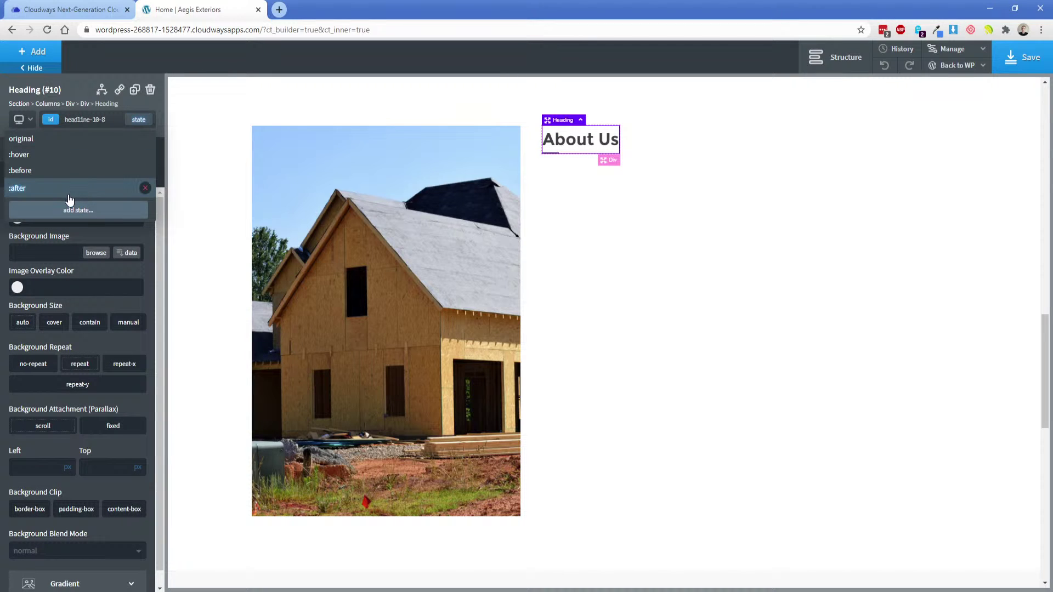
pyautogui.click(69, 187)
pyautogui.click(17, 248)
pyautogui.click(23, 391)
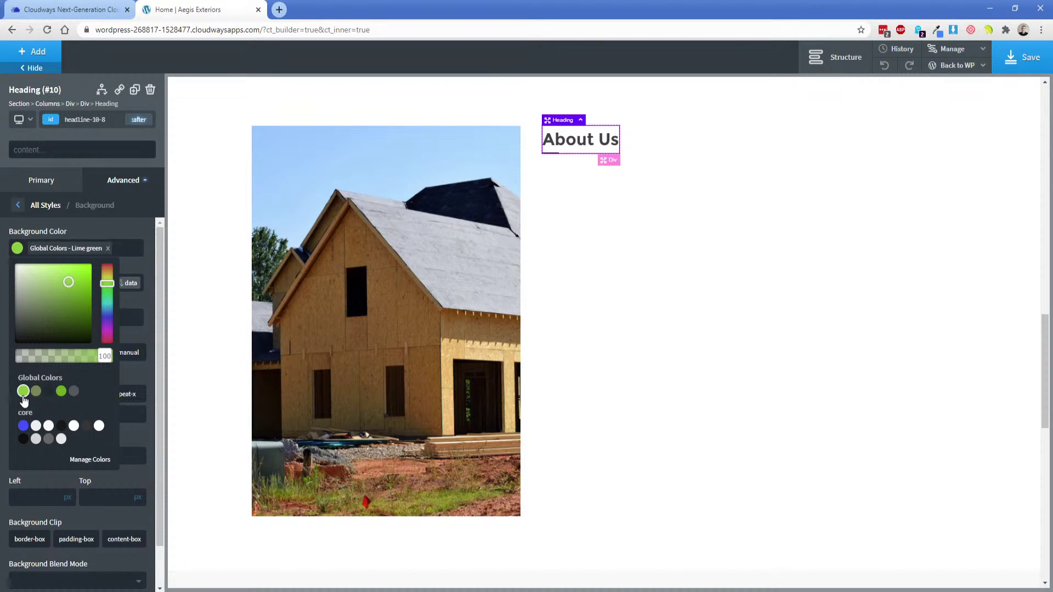
pyautogui.click(65, 227)
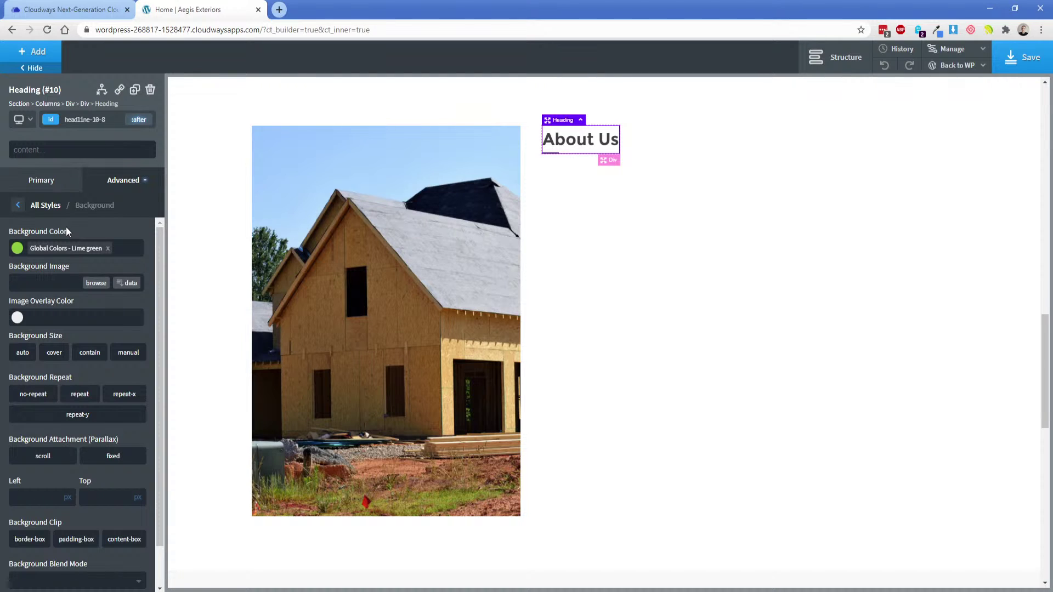
pyautogui.click(137, 122)
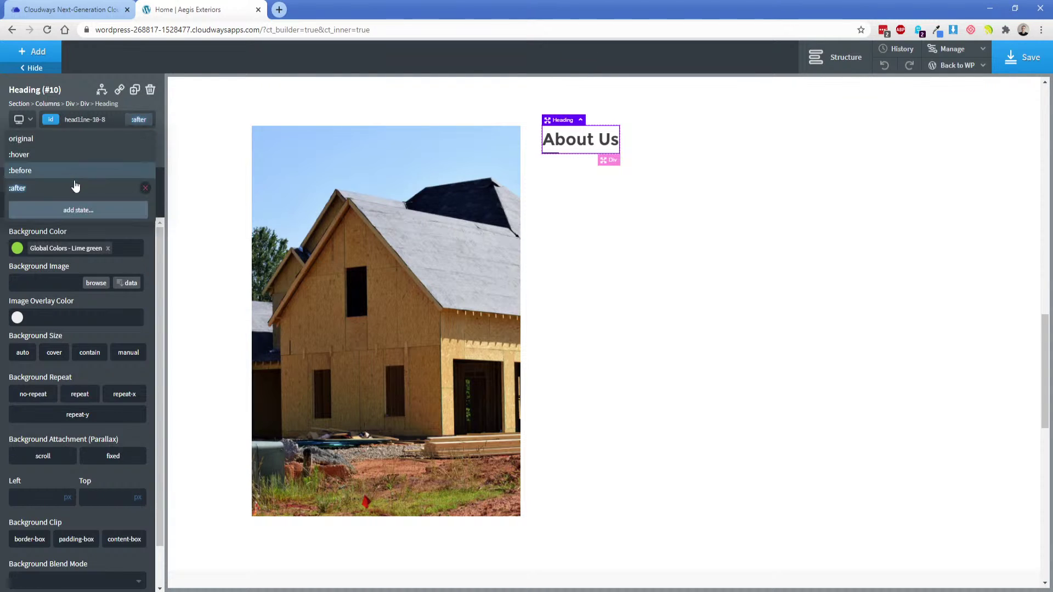
pyautogui.click(75, 188)
pyautogui.scroll(-2, 66, 310)
pyautogui.scroll(1, 64, 309)
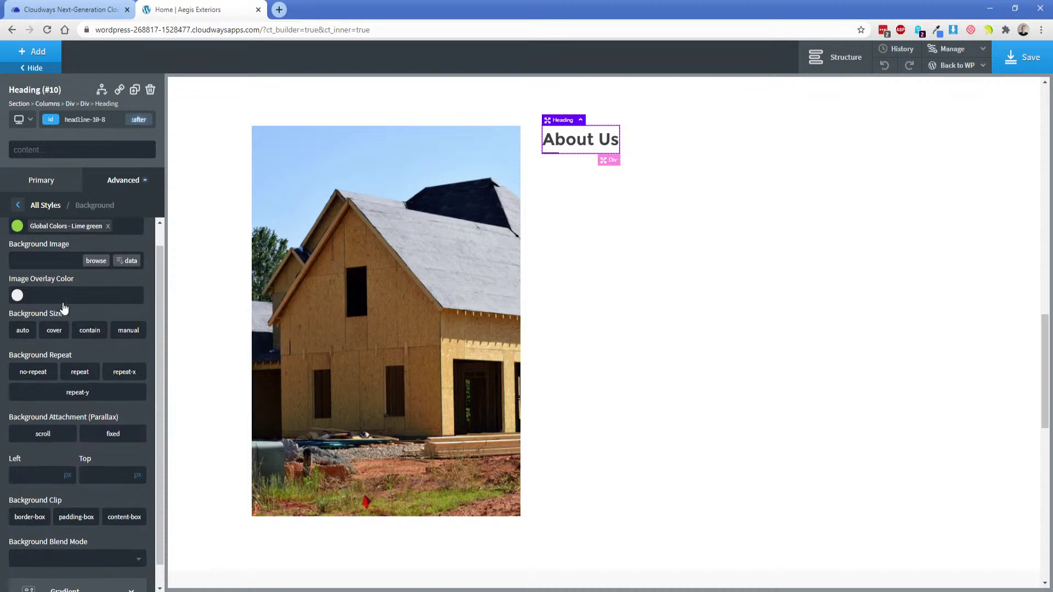
# Review the :after layout settings, select the text column and save the page.
pyautogui.click(113, 187)
pyautogui.click(76, 278)
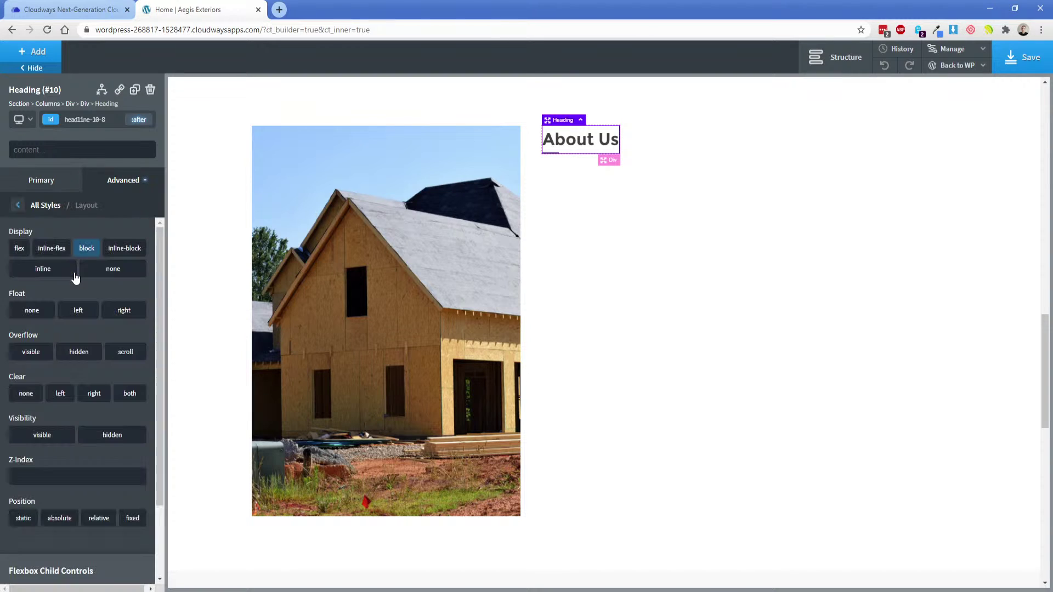
pyautogui.scroll(-2, 74, 282)
pyautogui.scroll(2, 74, 281)
pyautogui.click(701, 189)
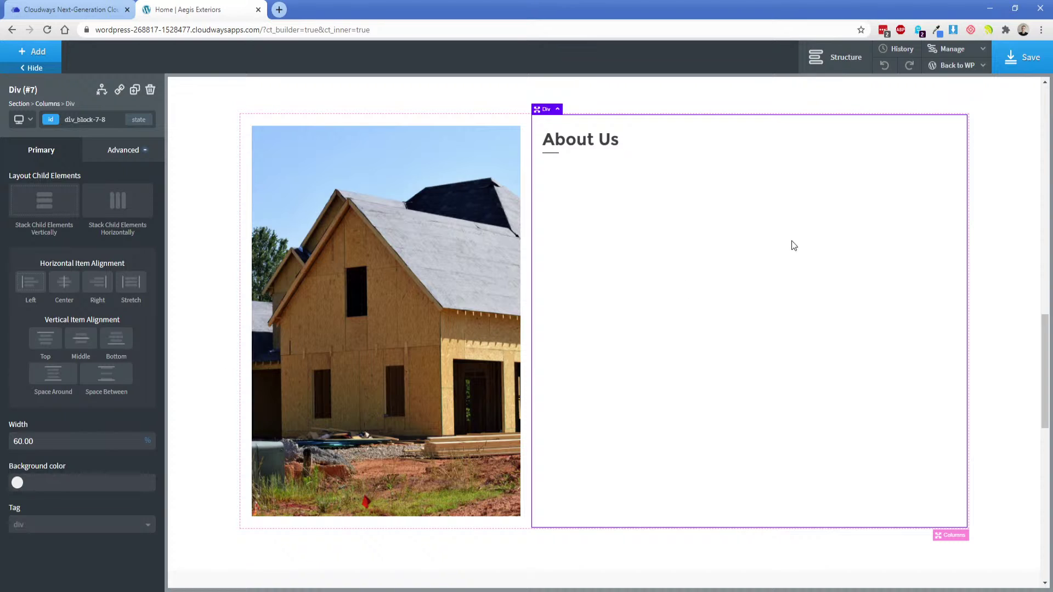
pyautogui.click(1023, 57)
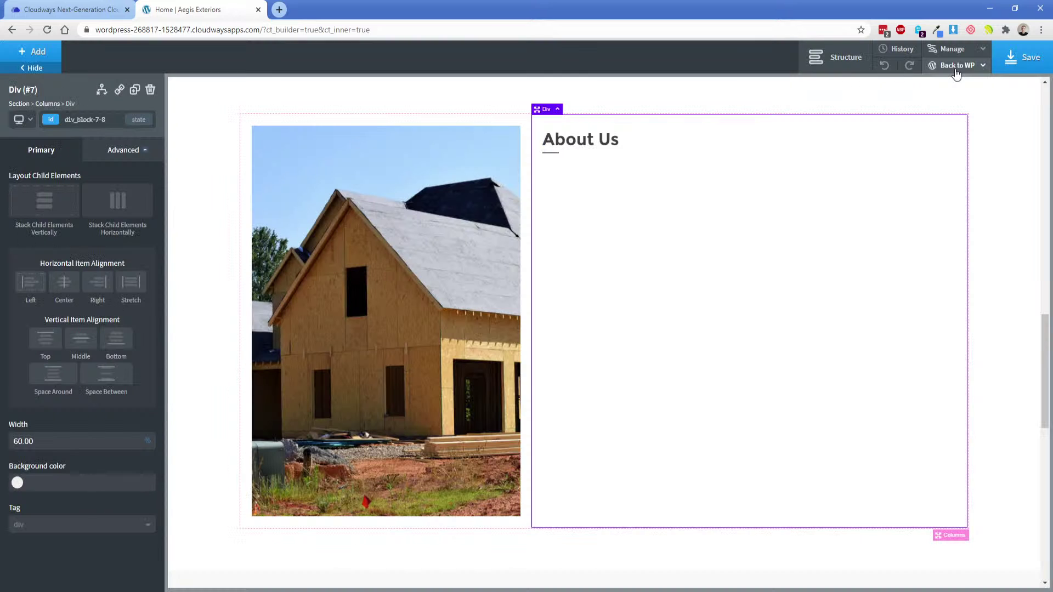
# Open the live homepage from the builder in a new tab and scroll to About Us.
pyautogui.moveTo(957, 68)
pyautogui.middleClick(943, 103)
pyautogui.click(312, 10)
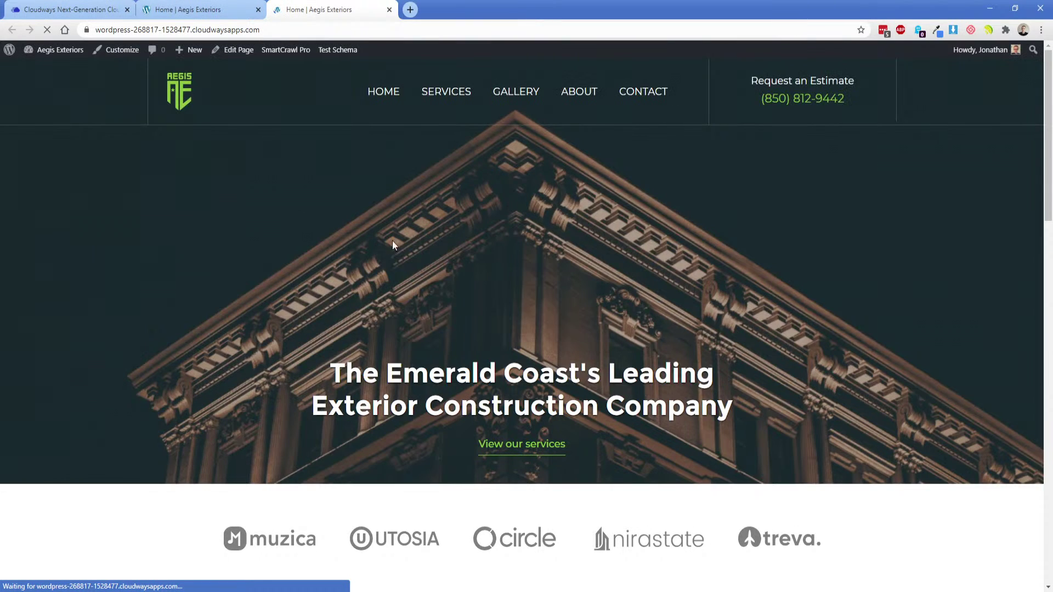
pyautogui.scroll(-6, 393, 242)
pyautogui.scroll(-1, 555, 325)
pyautogui.scroll(-1, 558, 327)
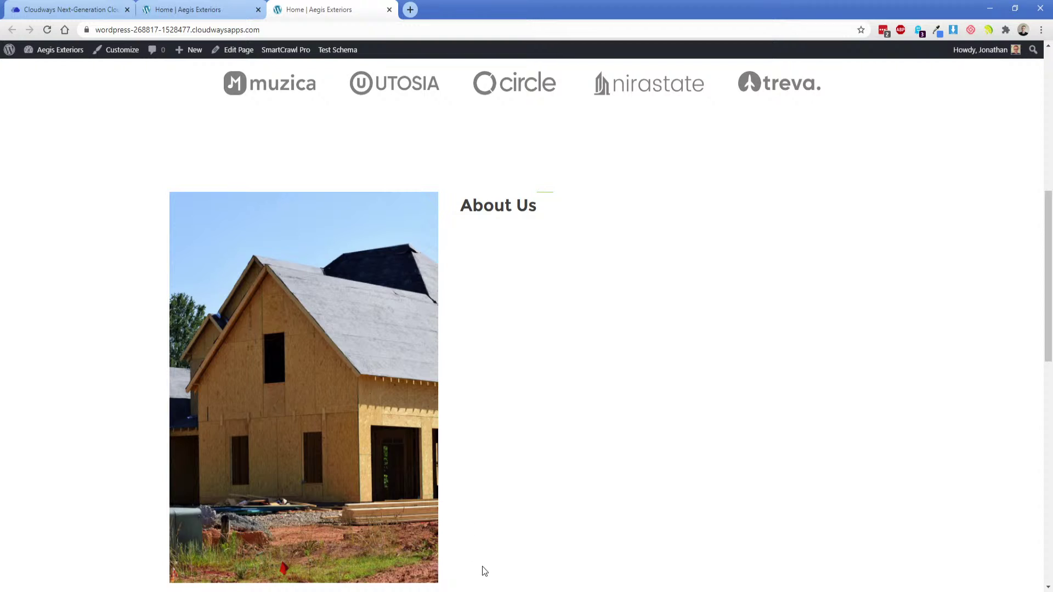
# Compare the About Us heading with the XD design, then reselect it in the builder.
pyautogui.click(483, 590)
pyautogui.doubleClick(562, 214)
pyautogui.tripleClick(562, 215)
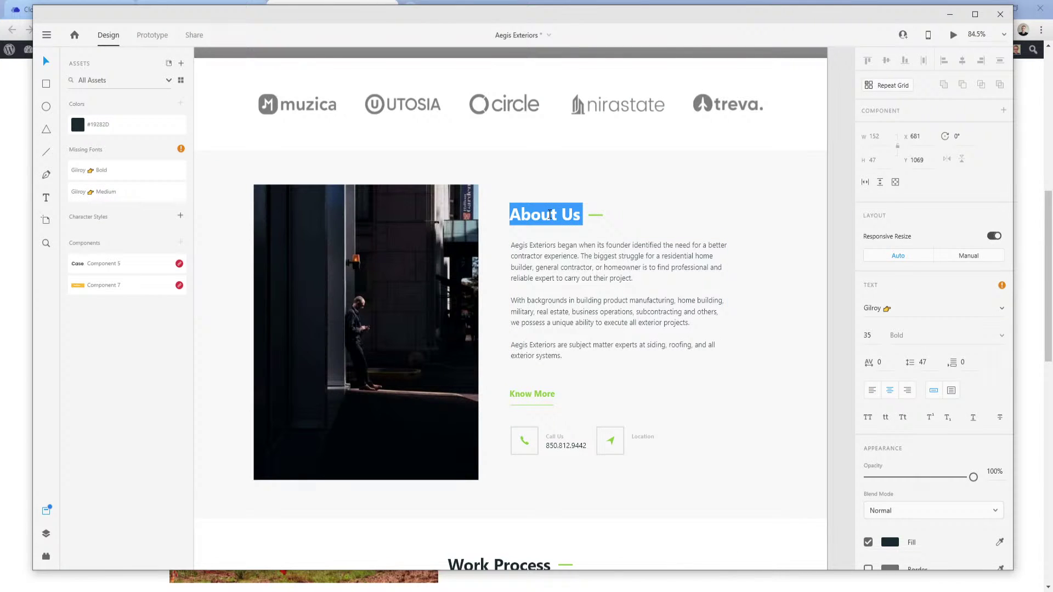
pyautogui.click(24, 469)
pyautogui.click(183, 3)
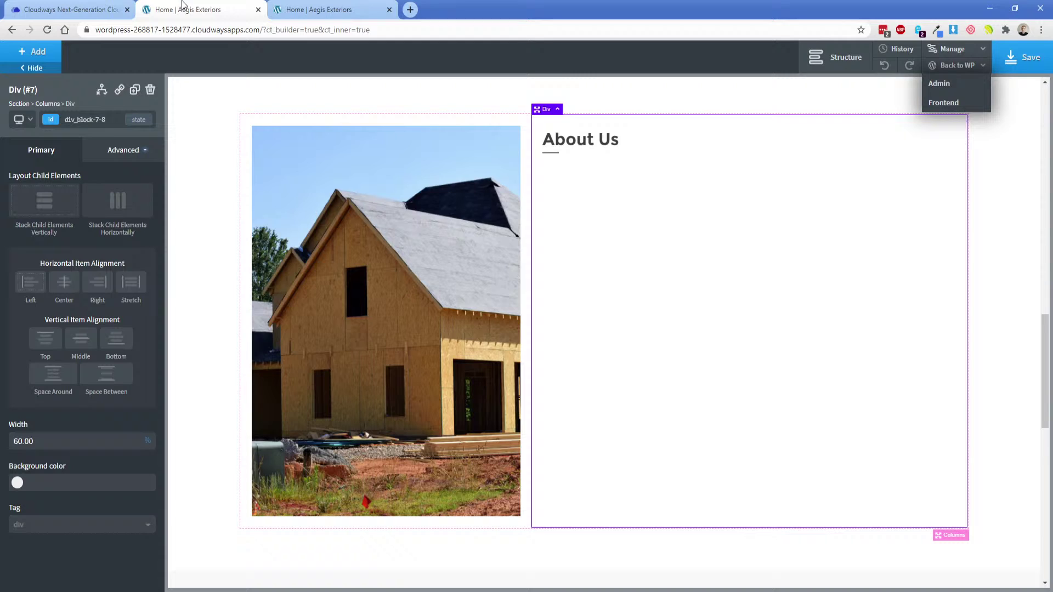
pyautogui.click(543, 139)
# Set the About Us heading's font size to 35 and center-align its items.
pyautogui.click(14, 278)
pyautogui.write('35')
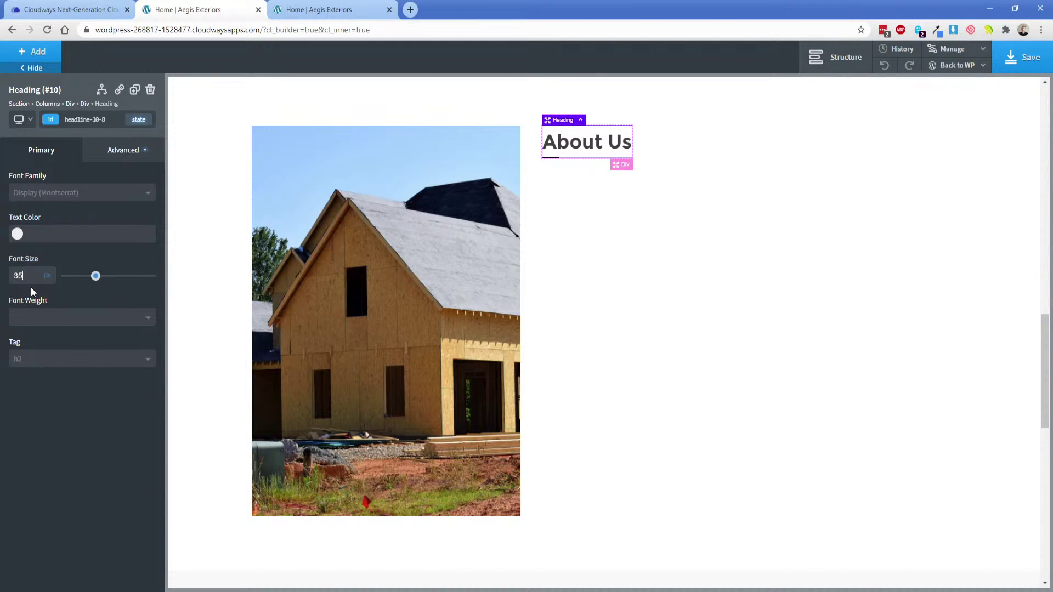
pyautogui.click(135, 126)
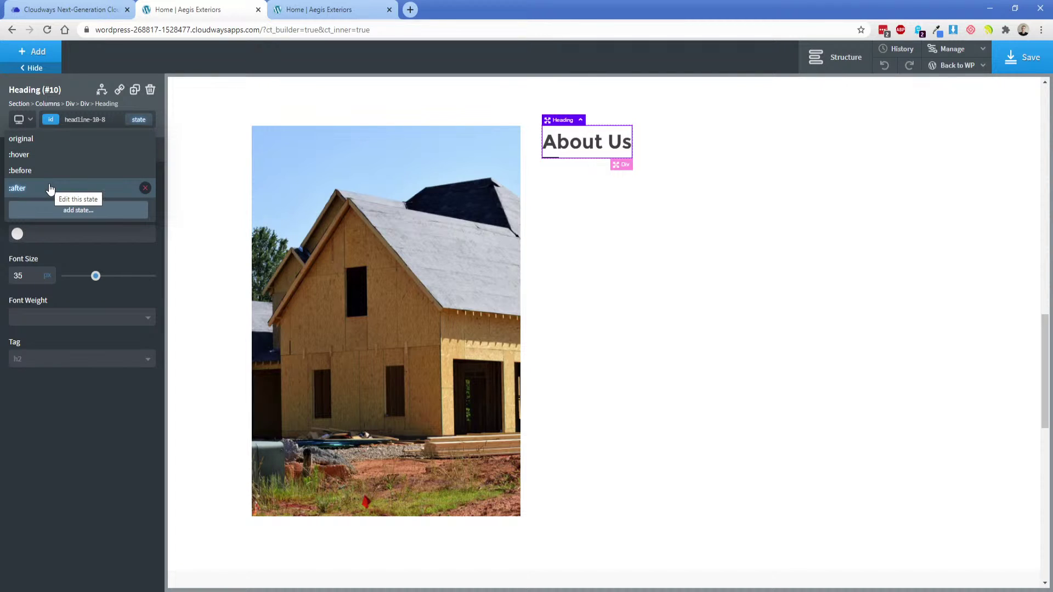
pyautogui.click(47, 139)
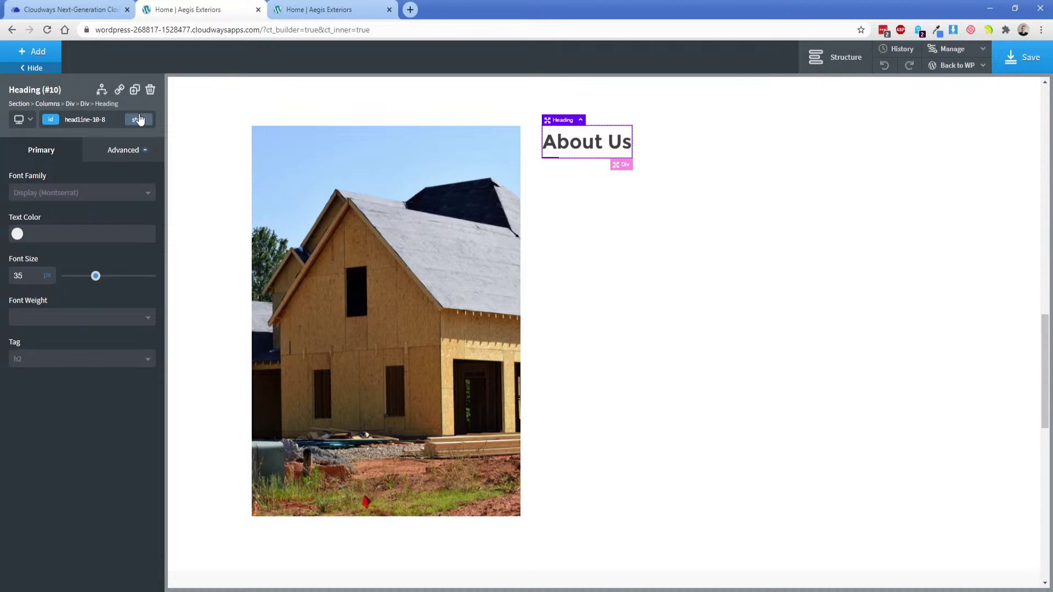
pyautogui.click(122, 159)
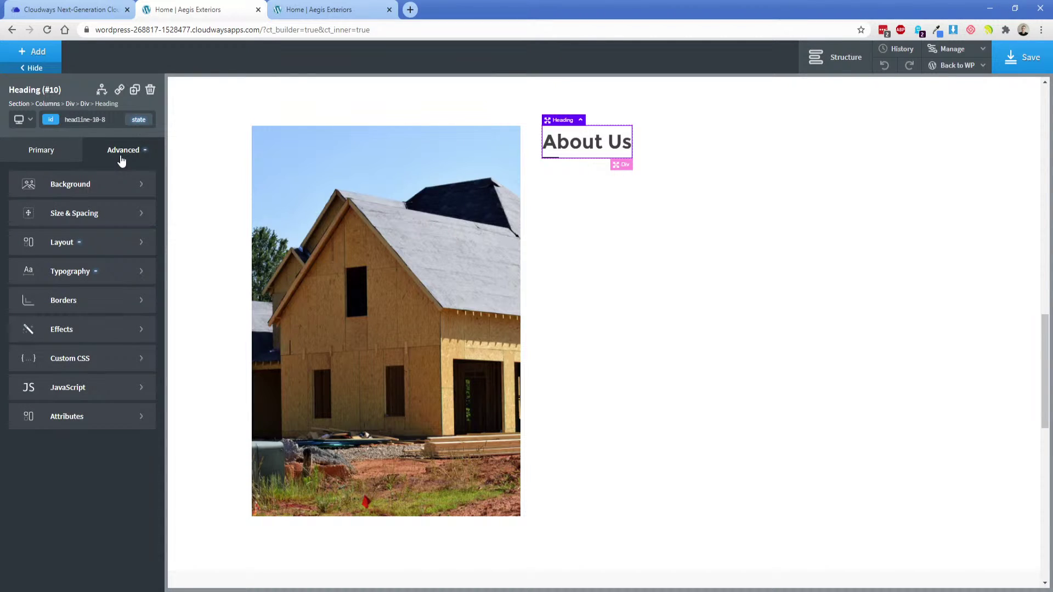
pyautogui.click(83, 243)
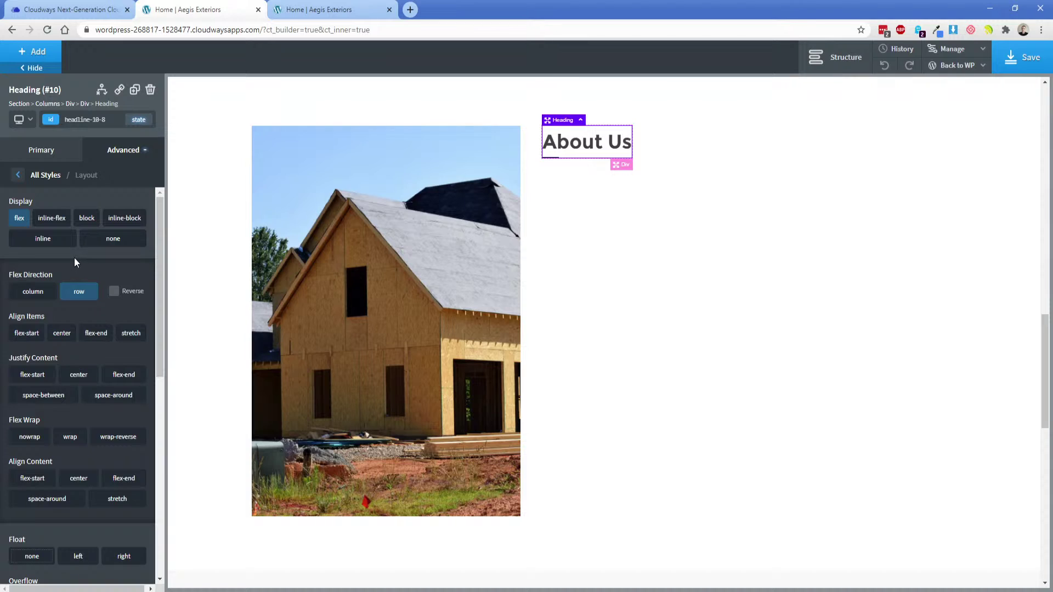
pyautogui.click(62, 334)
# Give the heading's :after element a 15px left margin and 2px height, then save.
pyautogui.click(138, 120)
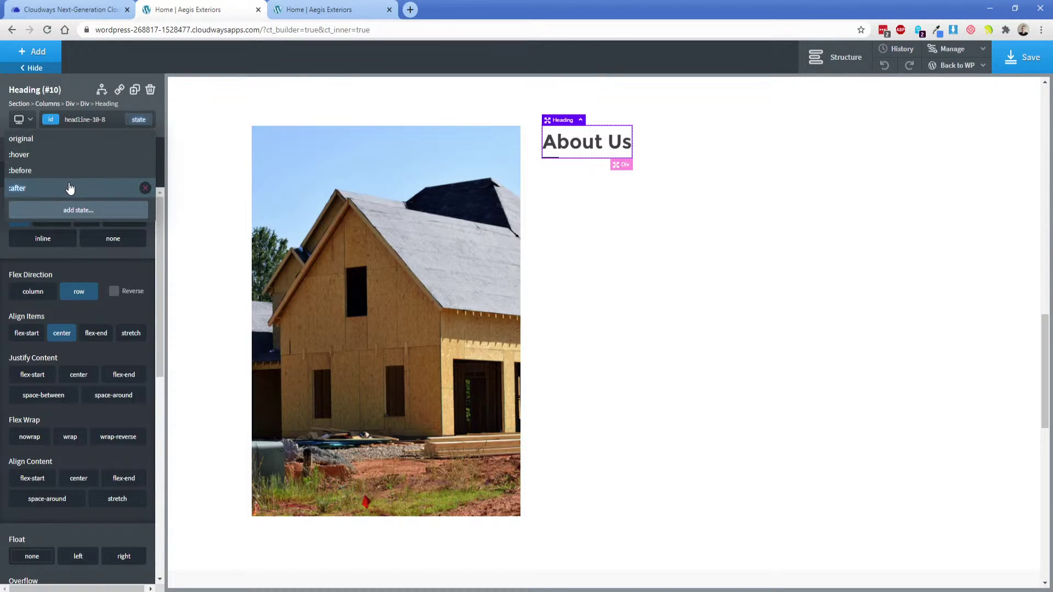
pyautogui.click(71, 188)
pyautogui.click(121, 188)
pyautogui.click(104, 243)
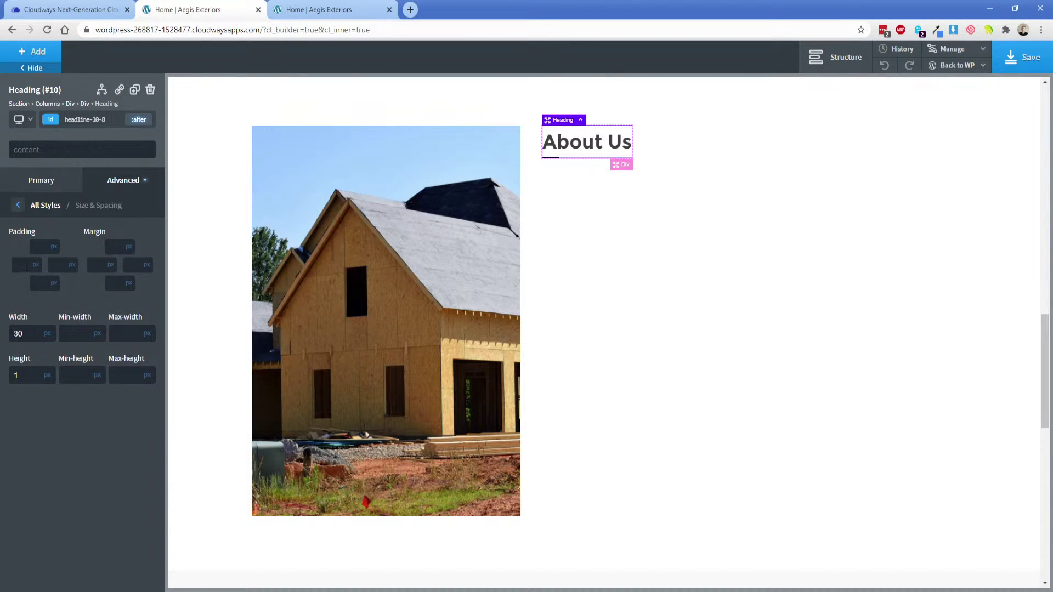
pyautogui.click(93, 271)
pyautogui.write('10')
pyautogui.press('BackSpace')
pyautogui.write('5')
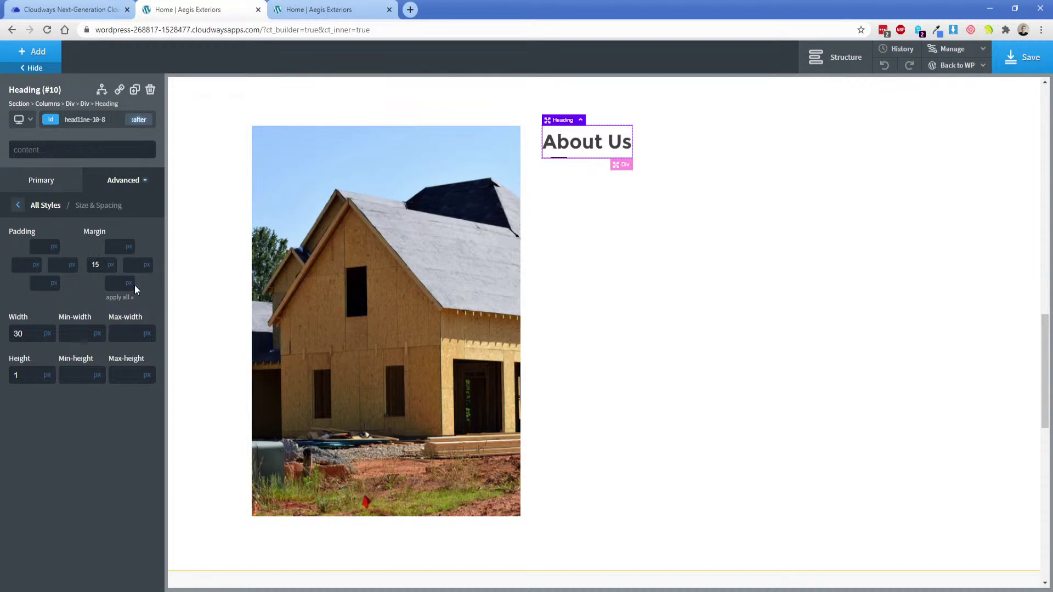
pyautogui.doubleClick(25, 374)
pyautogui.write('2')
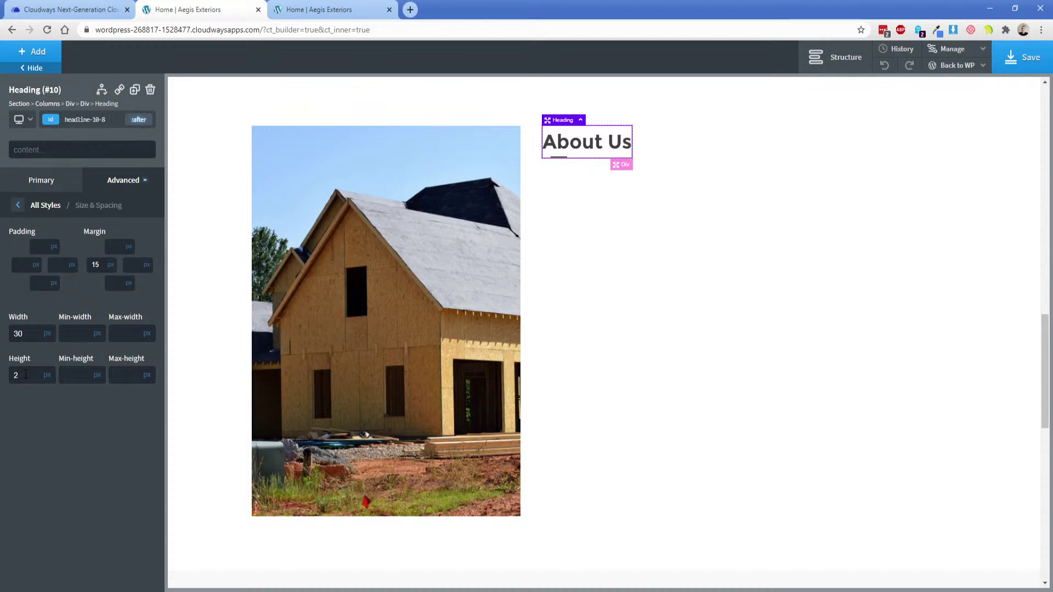
pyautogui.click(1022, 57)
pyautogui.click(329, 9)
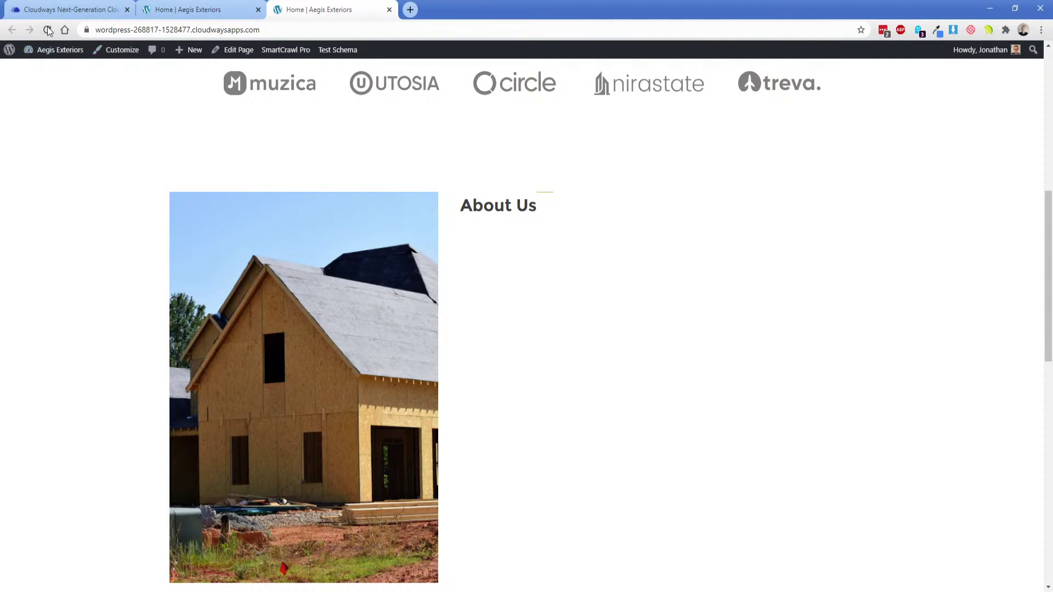
# Reload the live homepage to see the green dash beside About Us, then return to the builder.
pyautogui.click(48, 30)
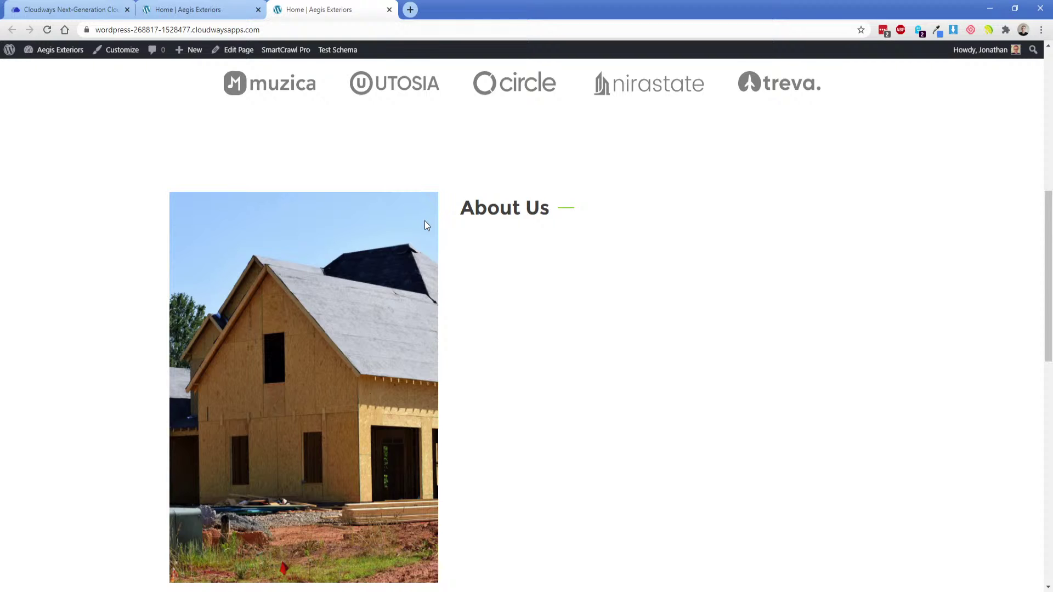
pyautogui.click(203, 9)
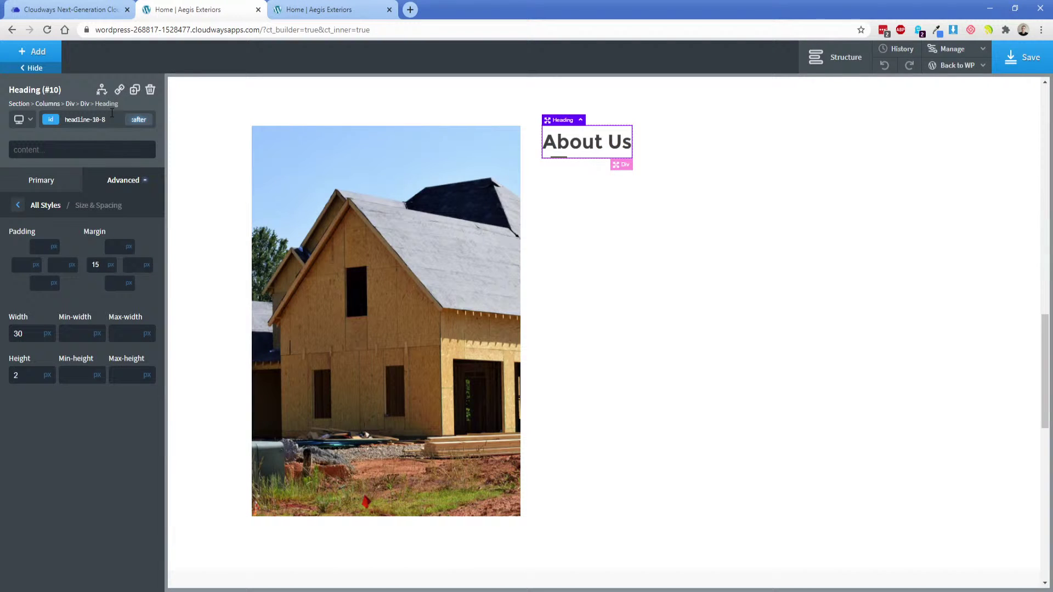
# Attach the heading-border-right class to the About Us heading and save the page.
pyautogui.click(48, 124)
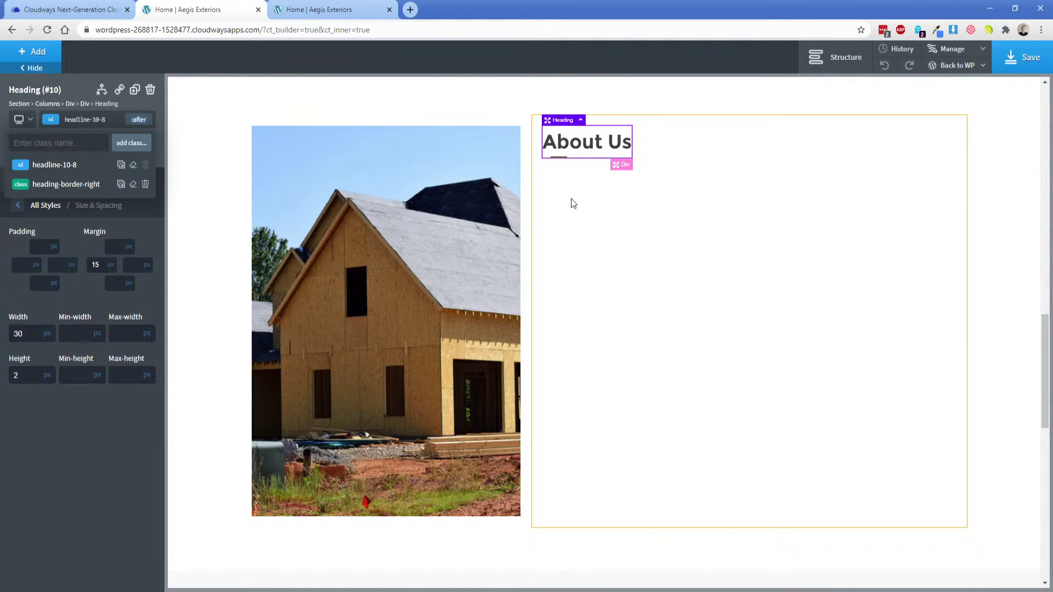
pyautogui.click(1021, 62)
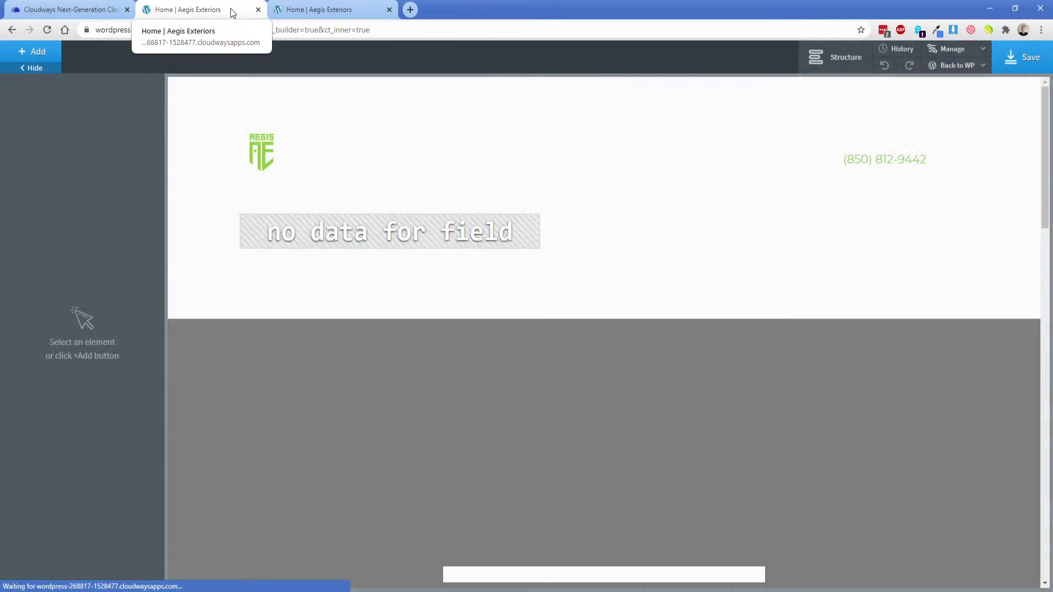
# Copy the About Us heading's id styles into the heading-border-right class.
pyautogui.scroll(-15, 580, 344)
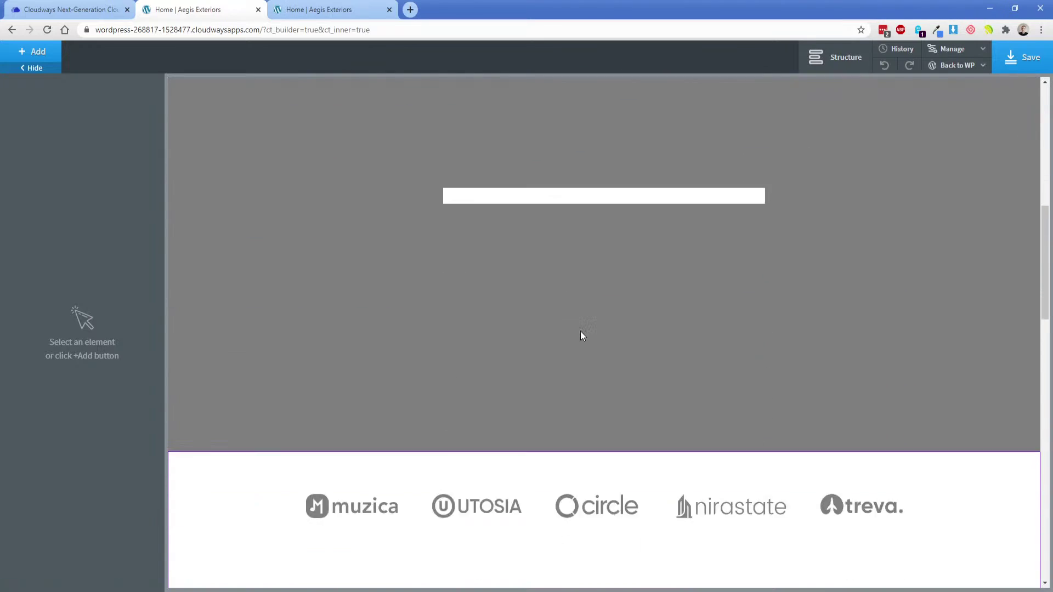
pyautogui.click(638, 264)
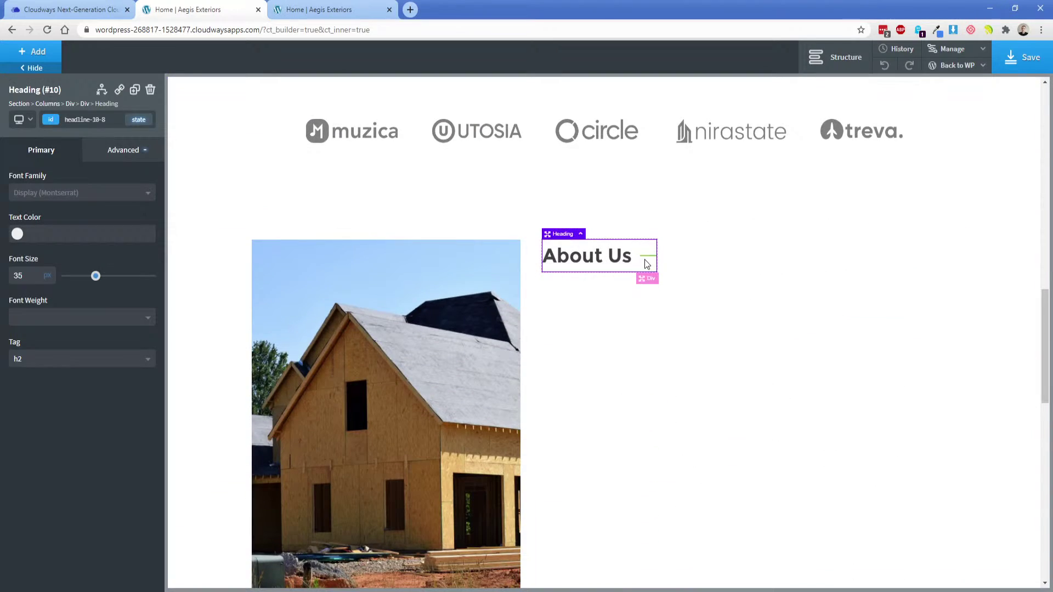
pyautogui.click(50, 120)
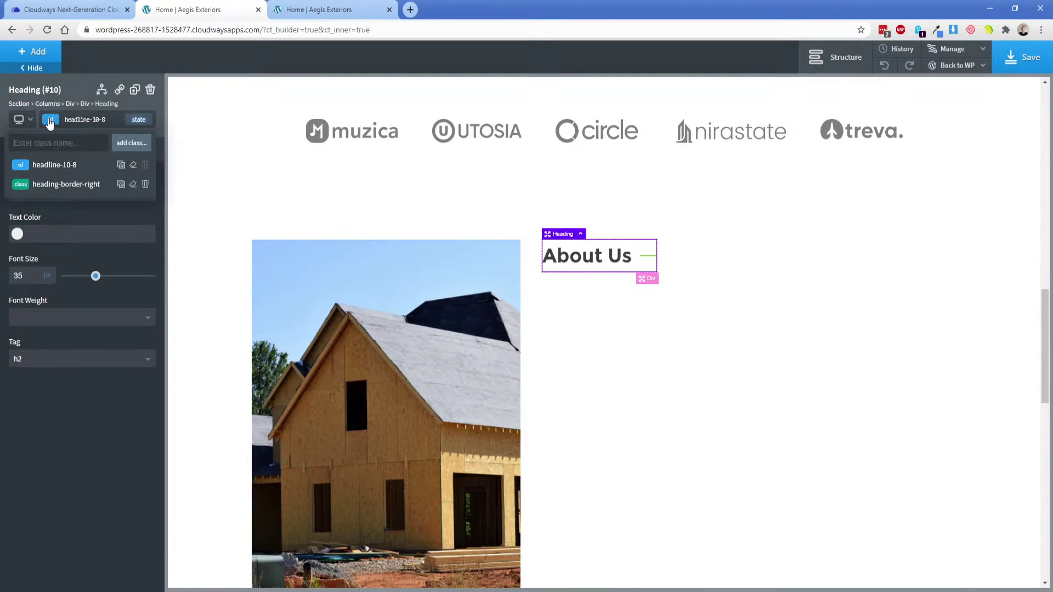
pyautogui.click(121, 166)
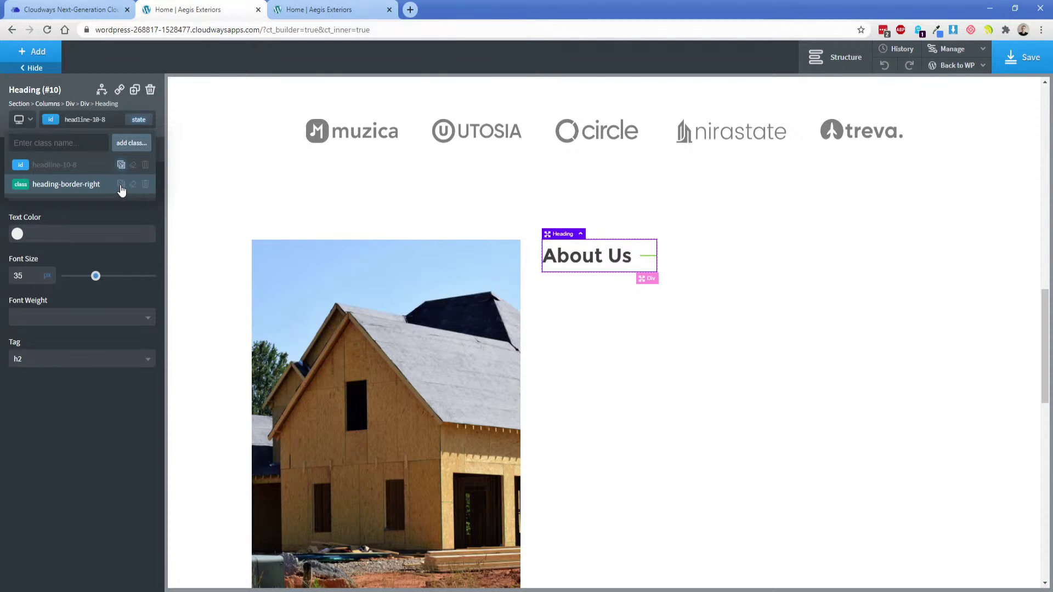
pyautogui.click(121, 187)
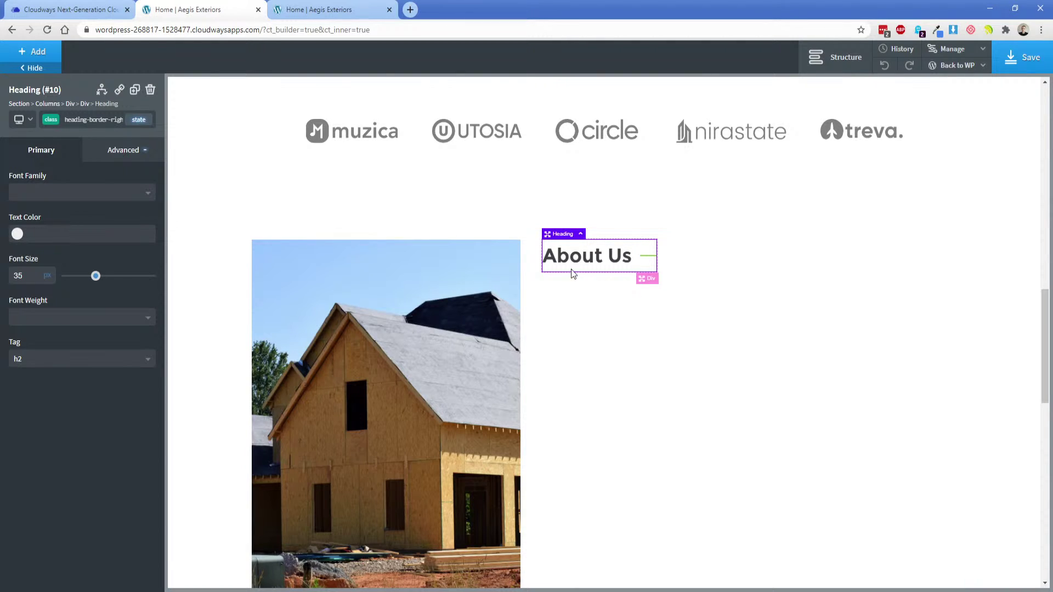
# Set the heading's id bottom margin to 15.
pyautogui.click(48, 122)
pyautogui.click(60, 163)
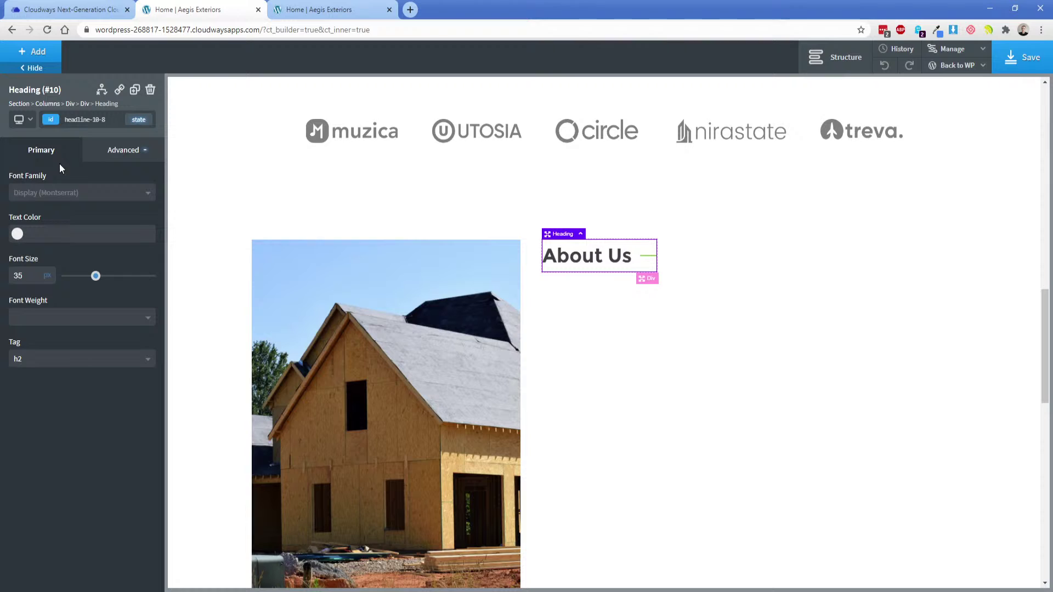
pyautogui.click(108, 155)
pyautogui.click(106, 203)
pyautogui.click(116, 252)
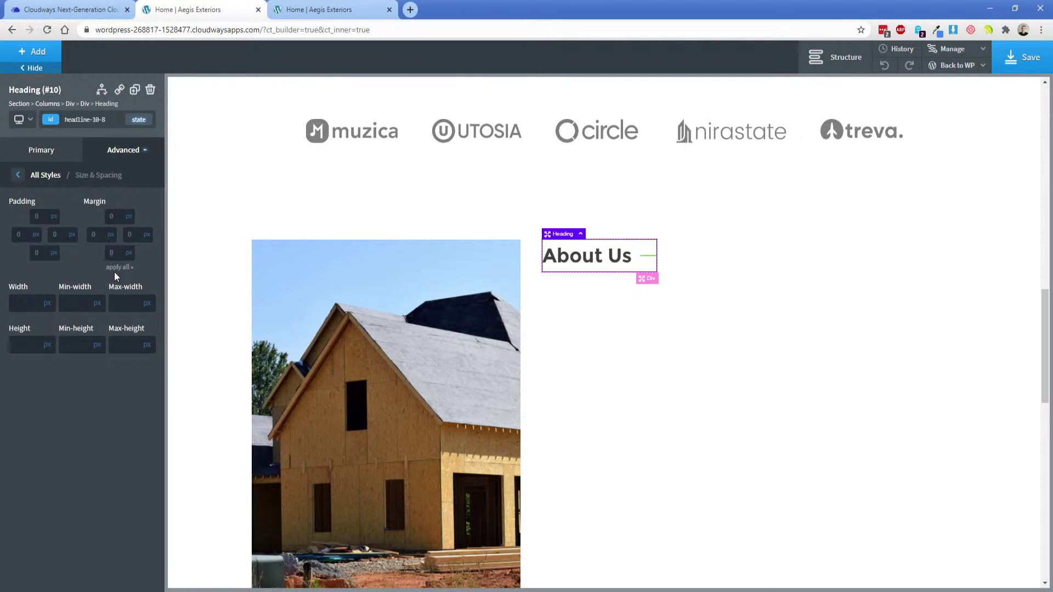
pyautogui.write('15')
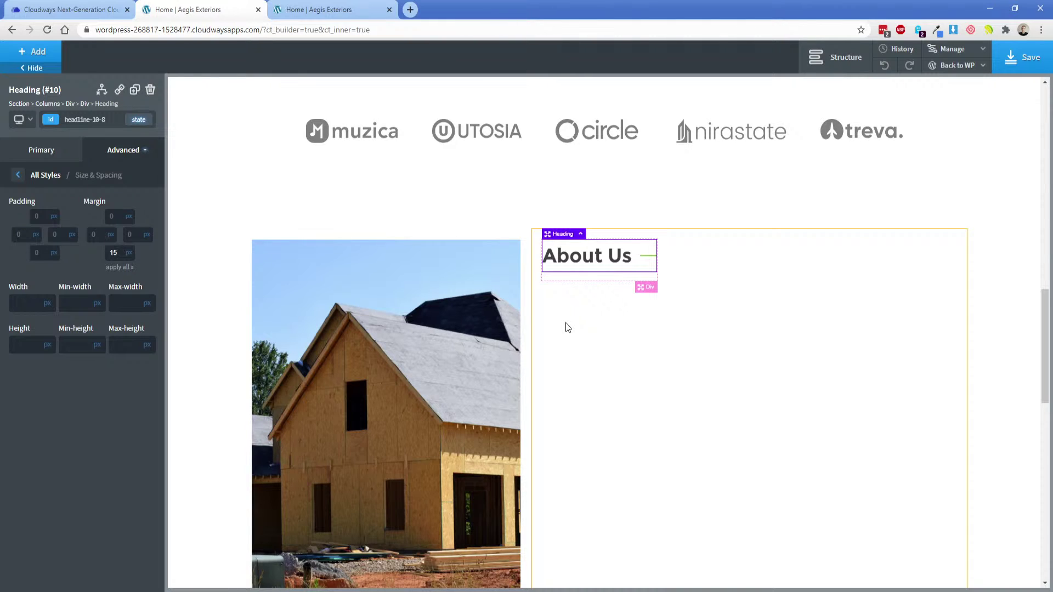
# Move Heading (#10) out of Div (#9) and delete the empty div.
pyautogui.click(806, 67)
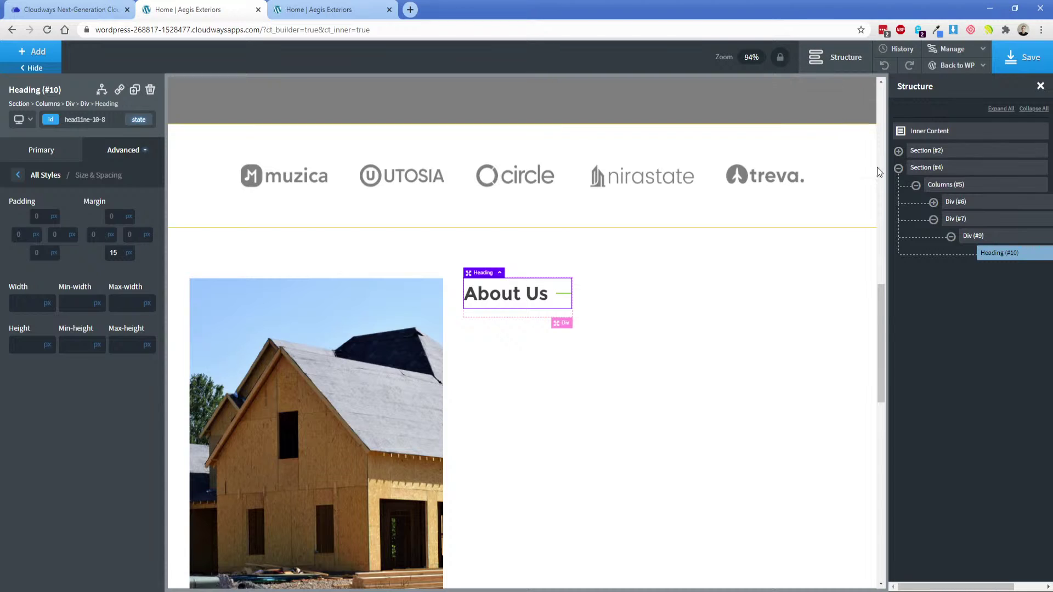
pyautogui.moveTo(985, 257)
pyautogui.mouseDown()
pyautogui.moveTo(994, 261)
pyautogui.moveTo(978, 237)
pyautogui.mouseUp()
pyautogui.click(973, 254)
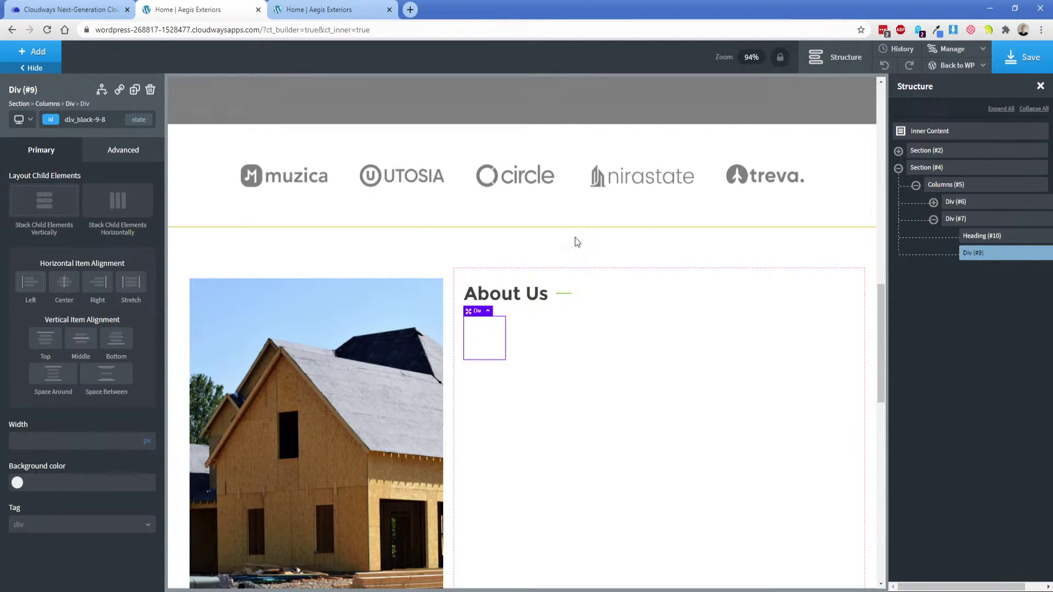
pyautogui.click(150, 89)
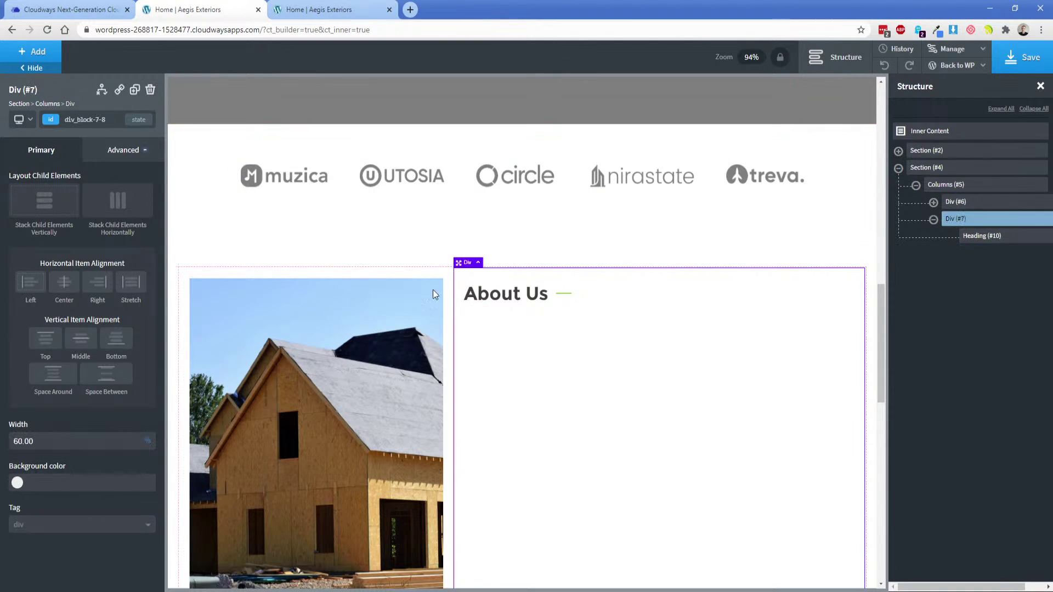
# Clear all styles from the heading's id and save the page.
pyautogui.click(522, 302)
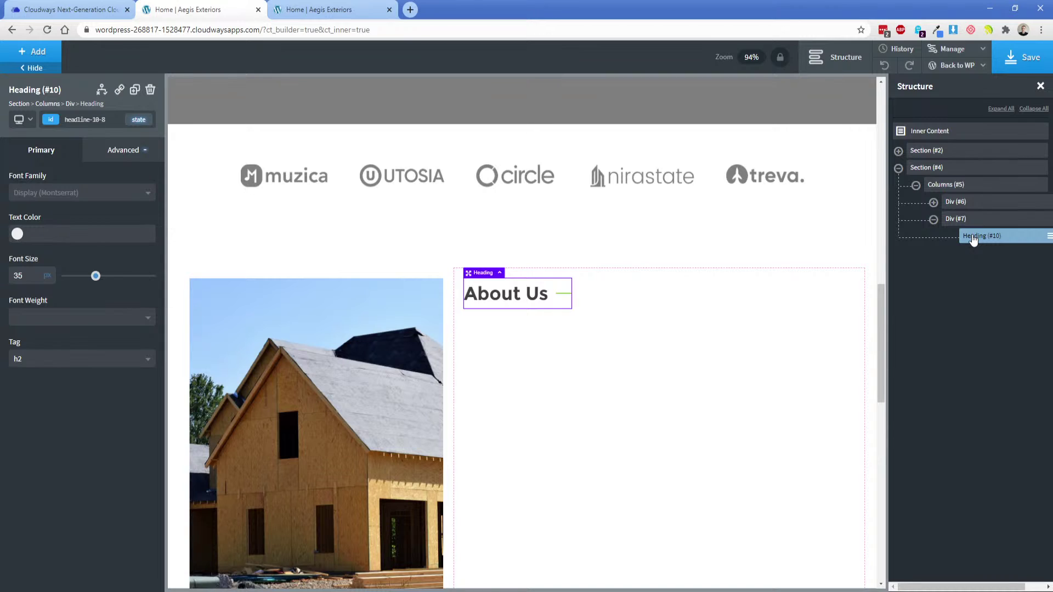
pyautogui.click(77, 120)
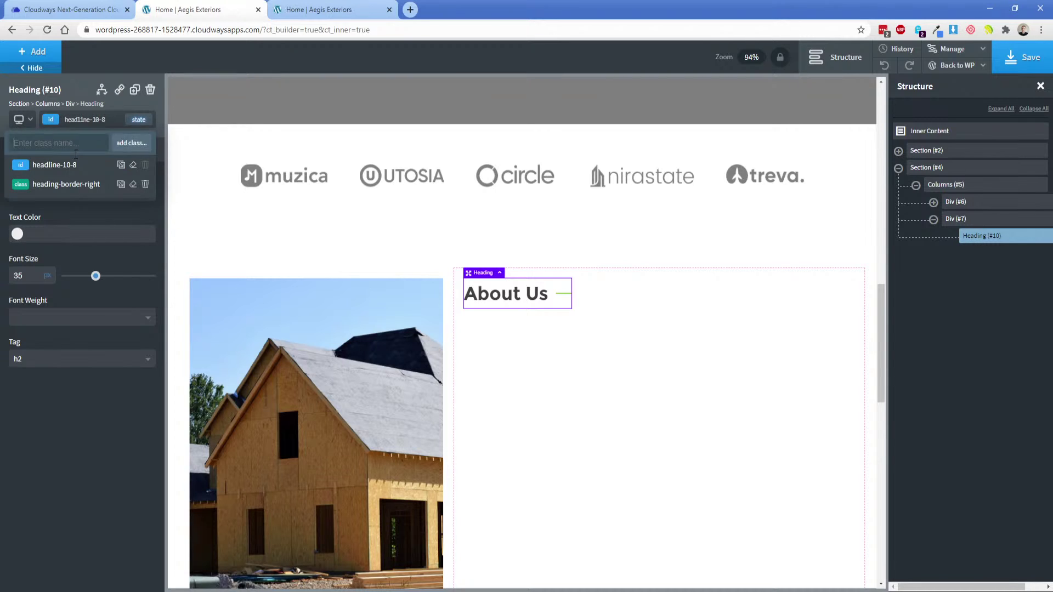
pyautogui.click(133, 166)
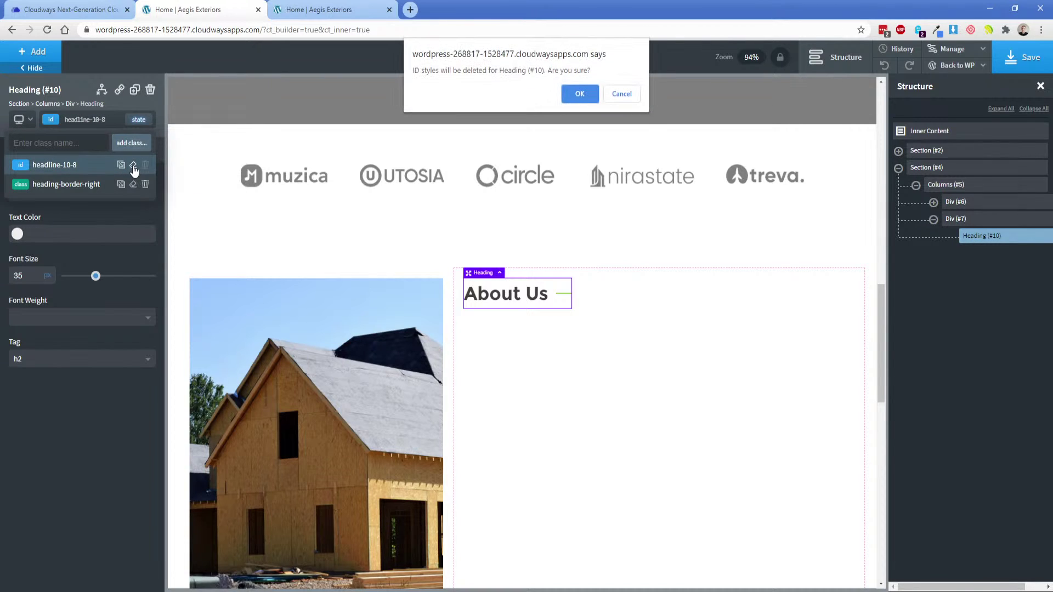
pyautogui.click(579, 94)
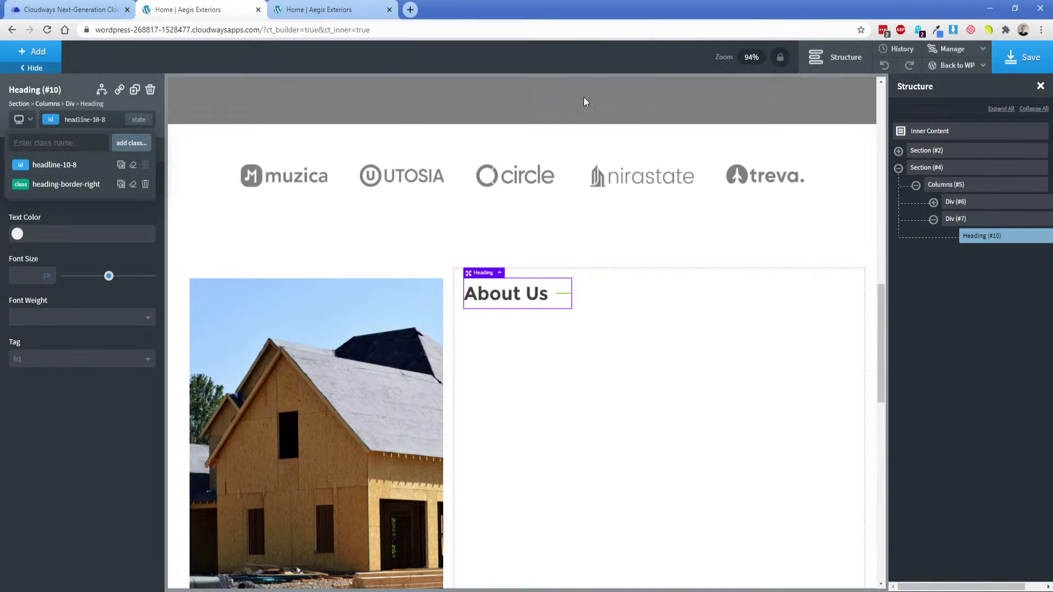
pyautogui.click(634, 287)
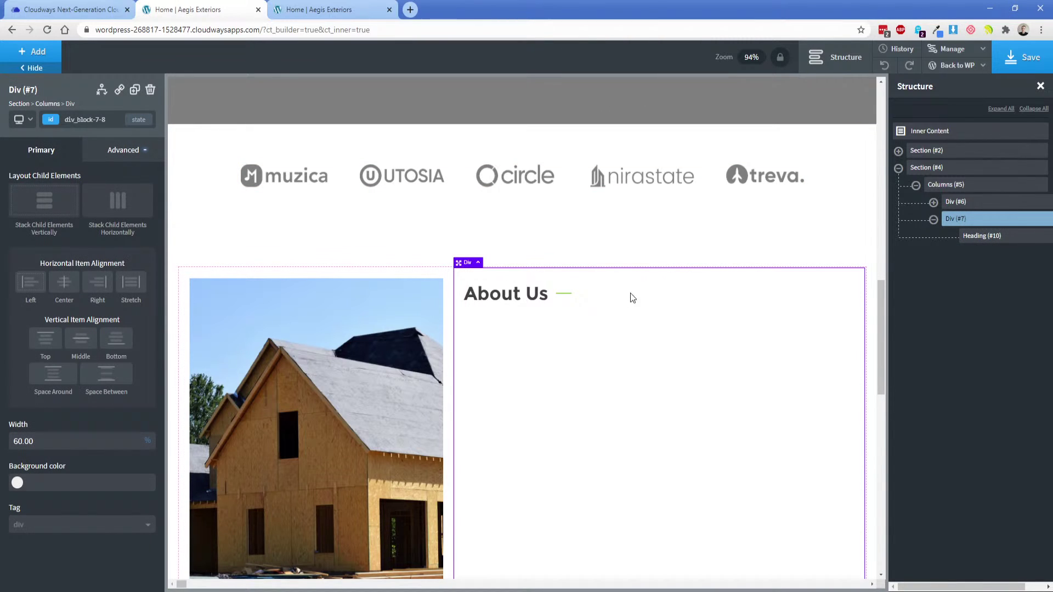
pyautogui.click(1021, 58)
# Select the full About Us paragraph text in the Adobe XD design for copying.
pyautogui.scroll(-3, 549, 405)
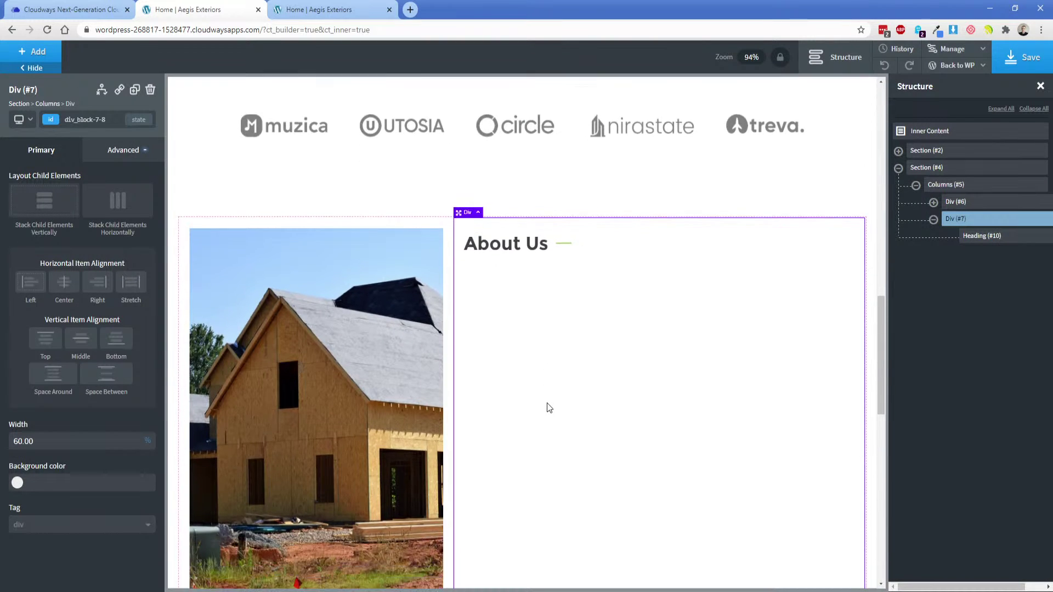
pyautogui.scroll(1, 540, 494)
pyautogui.hotkey('alt', 'Tab')
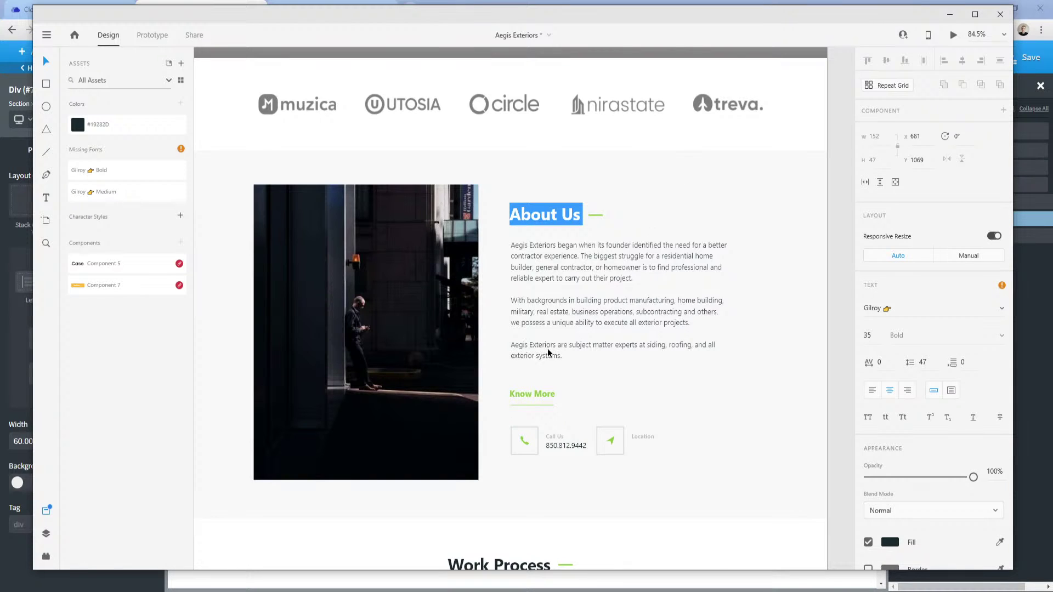
pyautogui.click(550, 258)
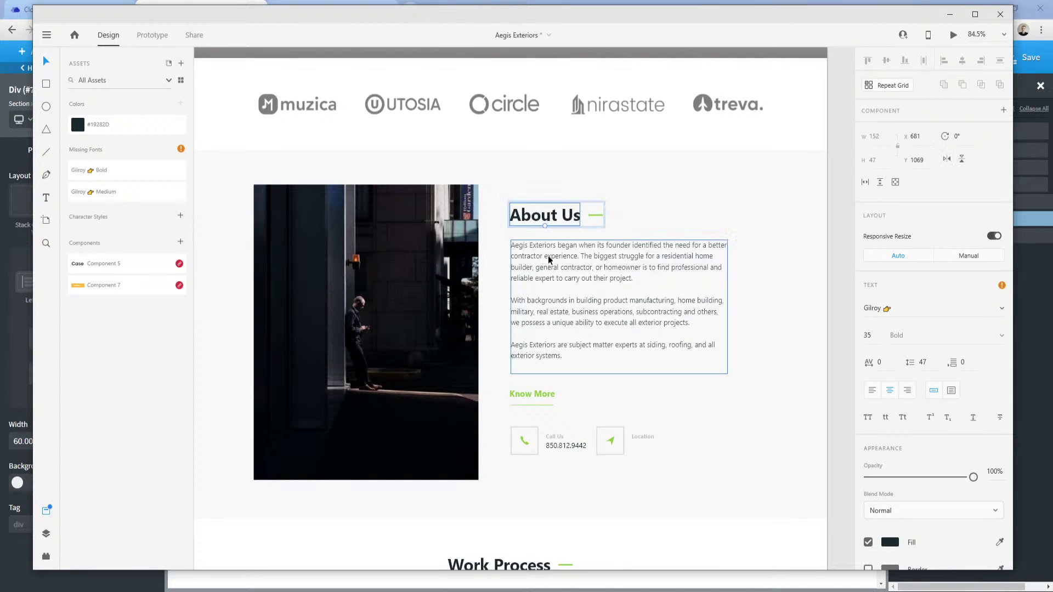
pyautogui.doubleClick(550, 257)
pyautogui.doubleClick(550, 256)
pyautogui.hotkey('ctrl', 'a')
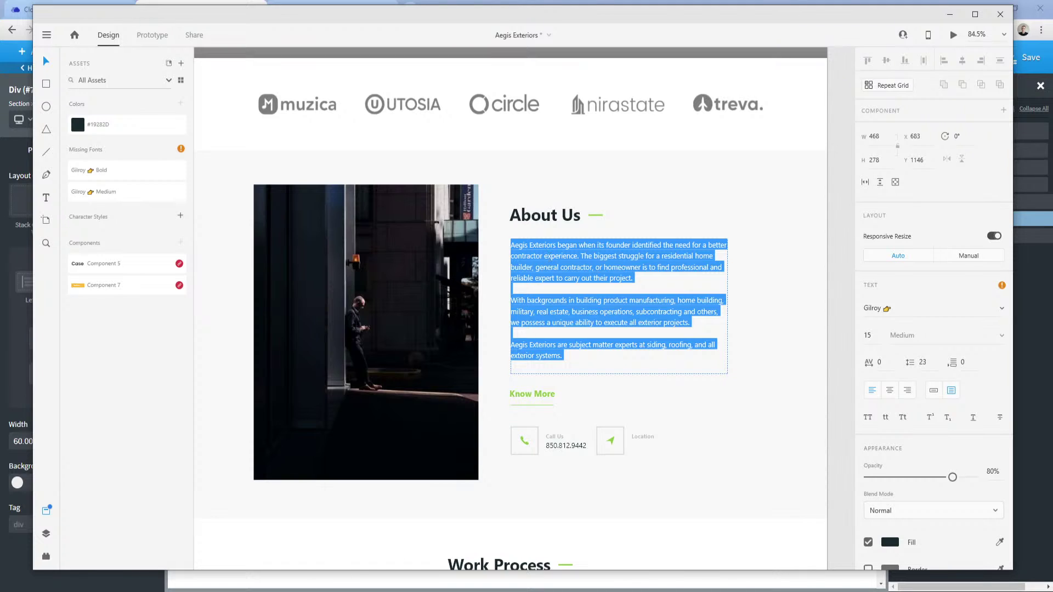
pyautogui.hotkey('alt', 'Tab')
# Add a Text element below the heading and paste the three About Us paragraphs.
pyautogui.click(476, 198)
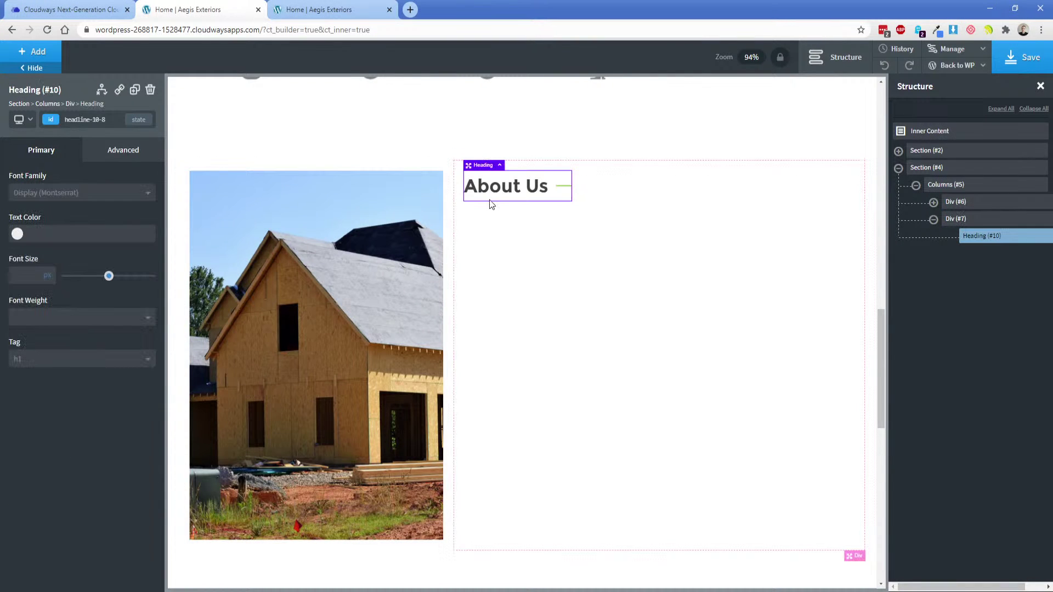
pyautogui.click(33, 51)
pyautogui.write('te')
pyautogui.click(48, 120)
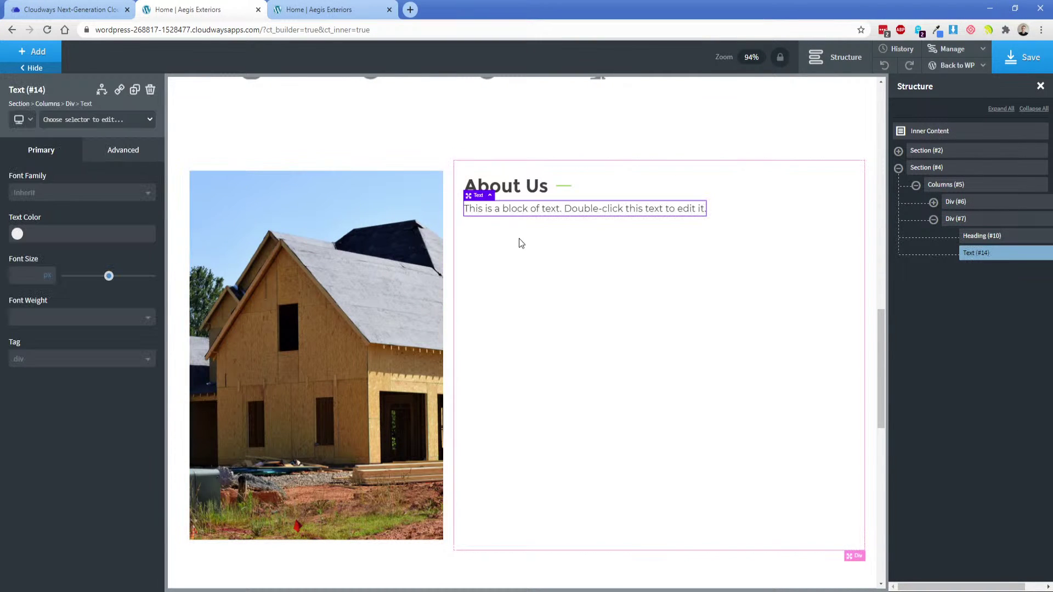
pyautogui.doubleClick(537, 206)
pyautogui.hotkey('ctrl', 'v')
# Set the About Us heading's bottom margin to 25.
pyautogui.click(506, 189)
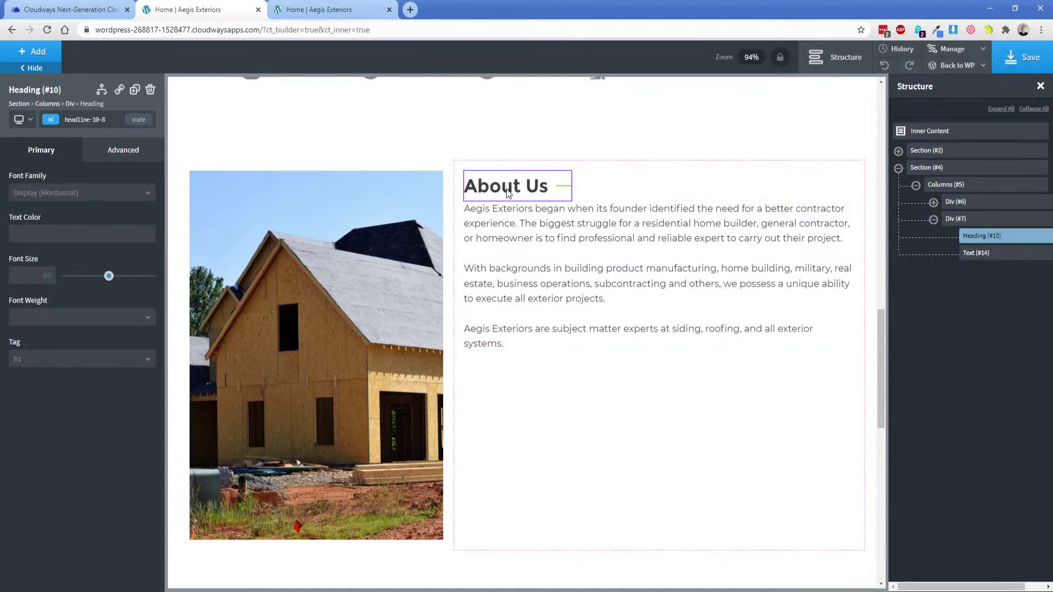
pyautogui.click(123, 149)
pyautogui.click(60, 211)
pyautogui.click(116, 253)
pyautogui.write('25')
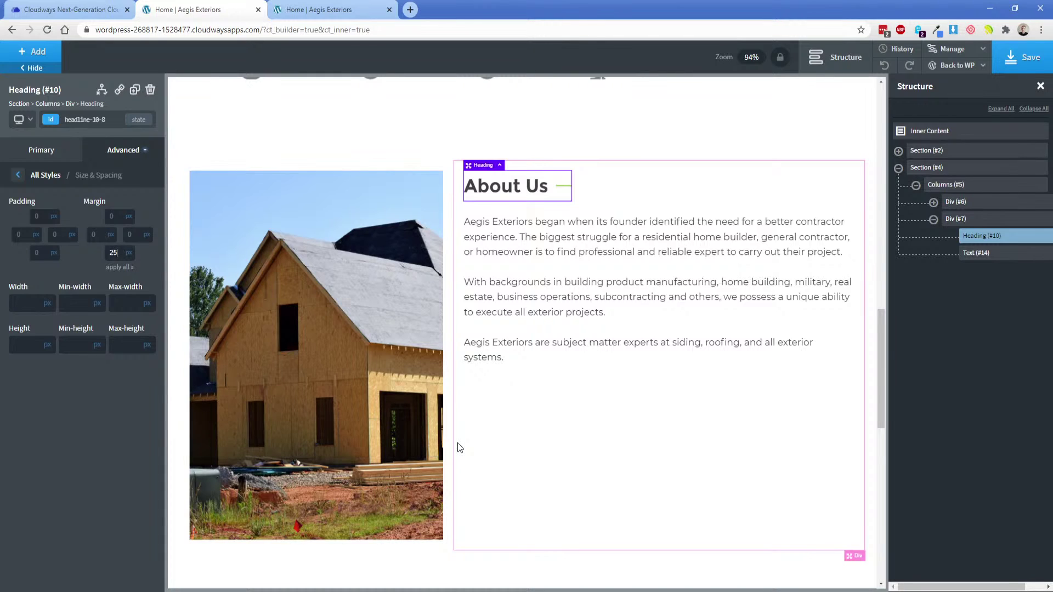
pyautogui.click(139, 119)
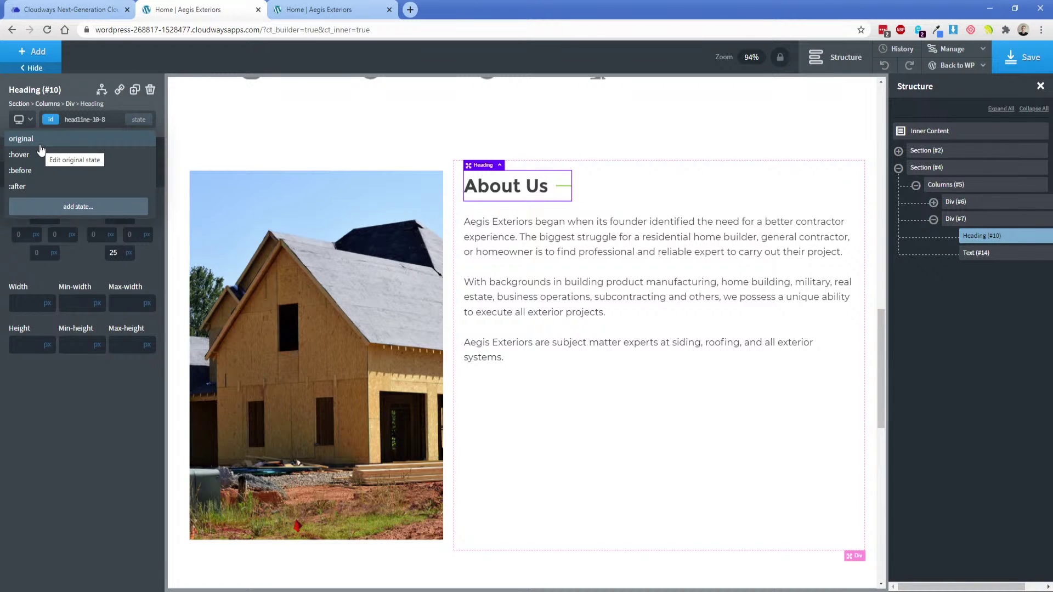
pyautogui.click(605, 284)
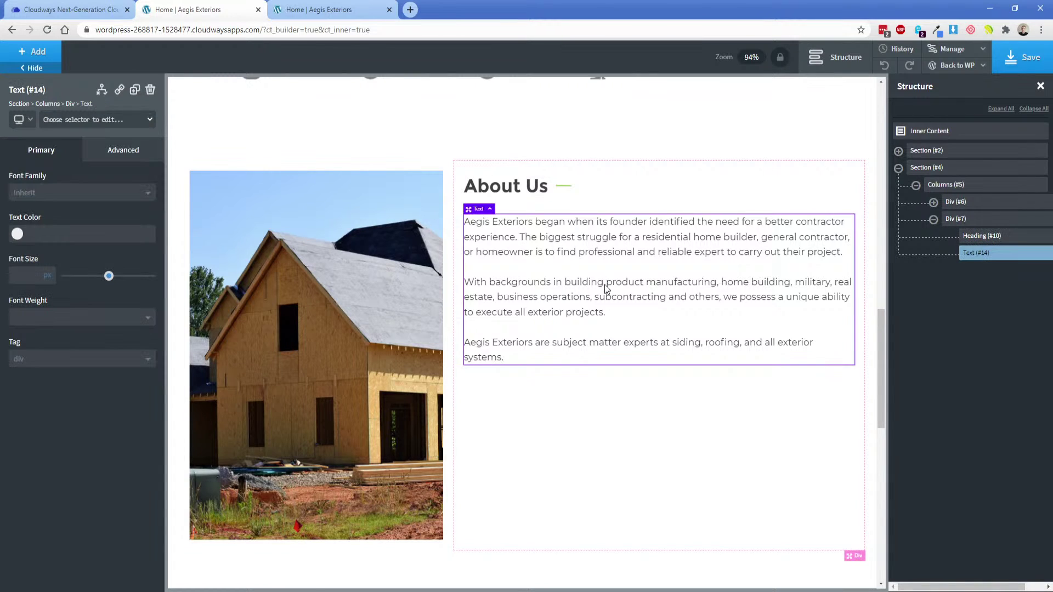
pyautogui.hotkey('alt', 'Tab')
# Inspect the XD About Us photo's 485 by 614 masked size, then return to the house image's height.
pyautogui.click(375, 334)
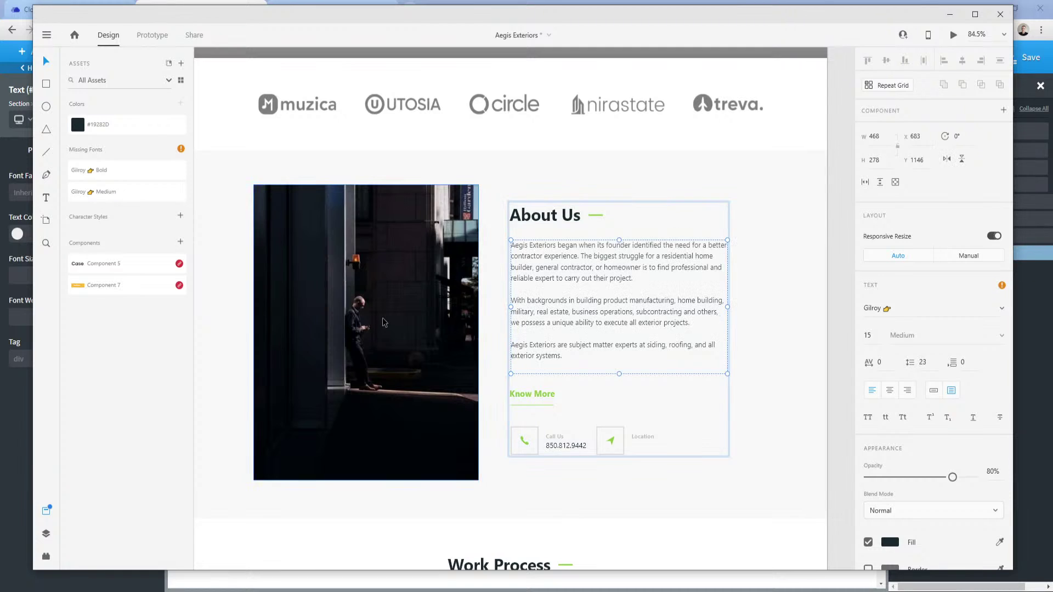
pyautogui.click(386, 315)
pyautogui.doubleClick(386, 317)
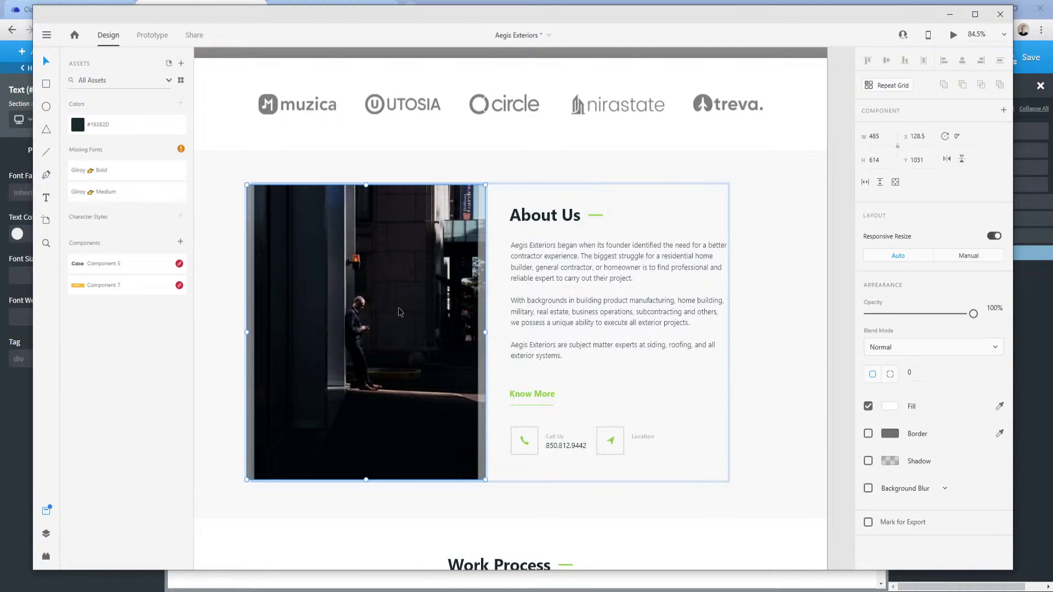
pyautogui.moveTo(294, 591)
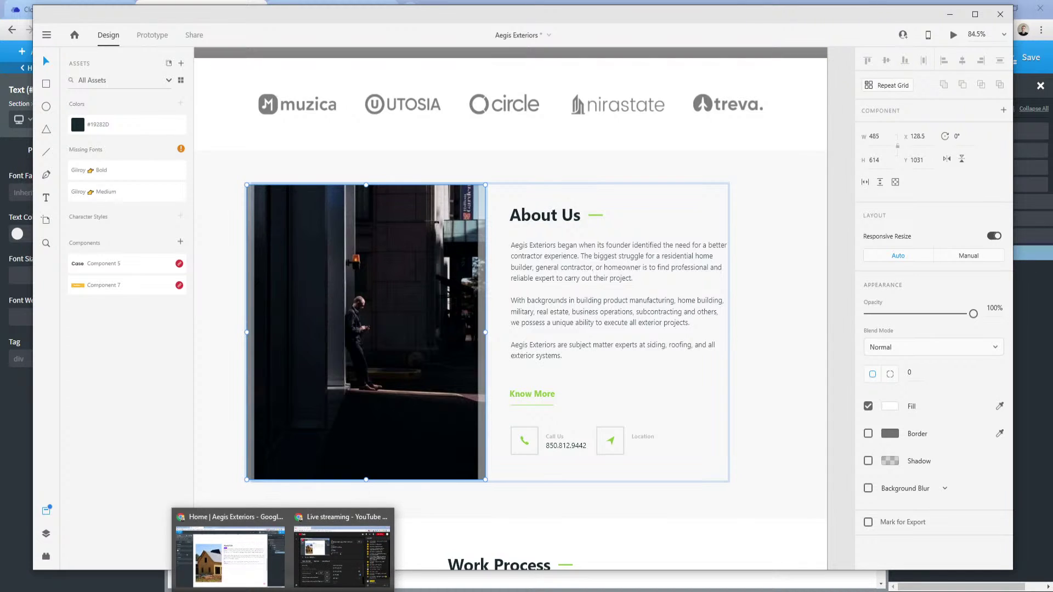
pyautogui.click(233, 560)
pyautogui.click(277, 379)
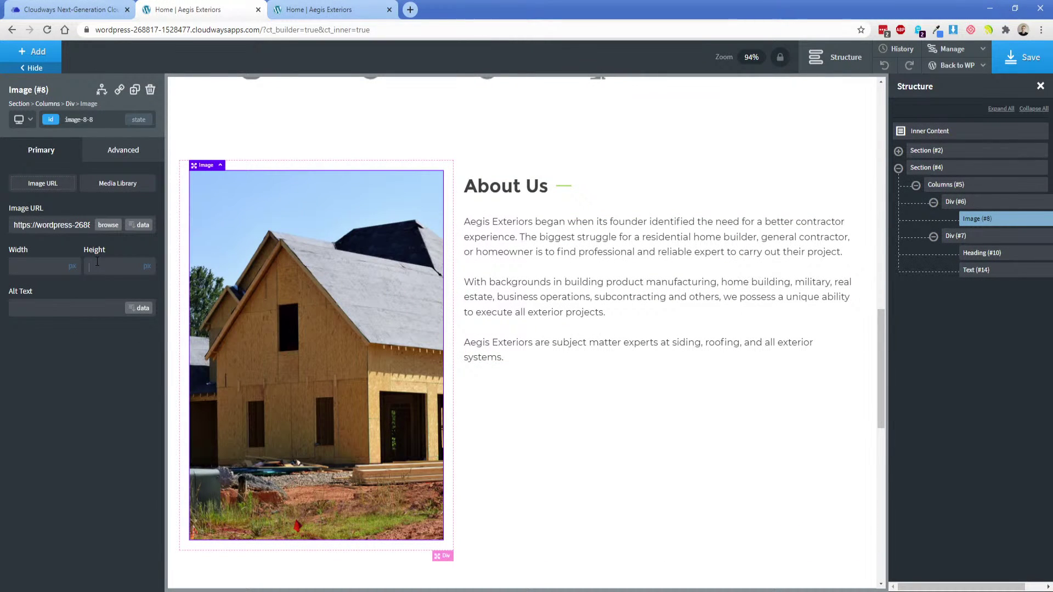
# Set the house image height to 600 and centre it horizontally in Div (#6).
pyautogui.write('600')
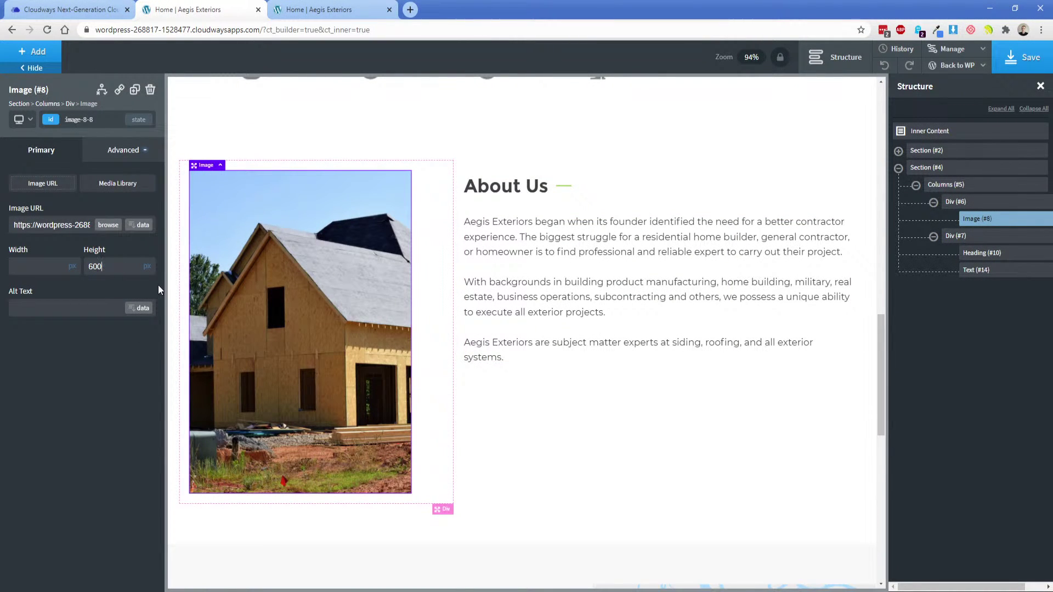
pyautogui.click(430, 322)
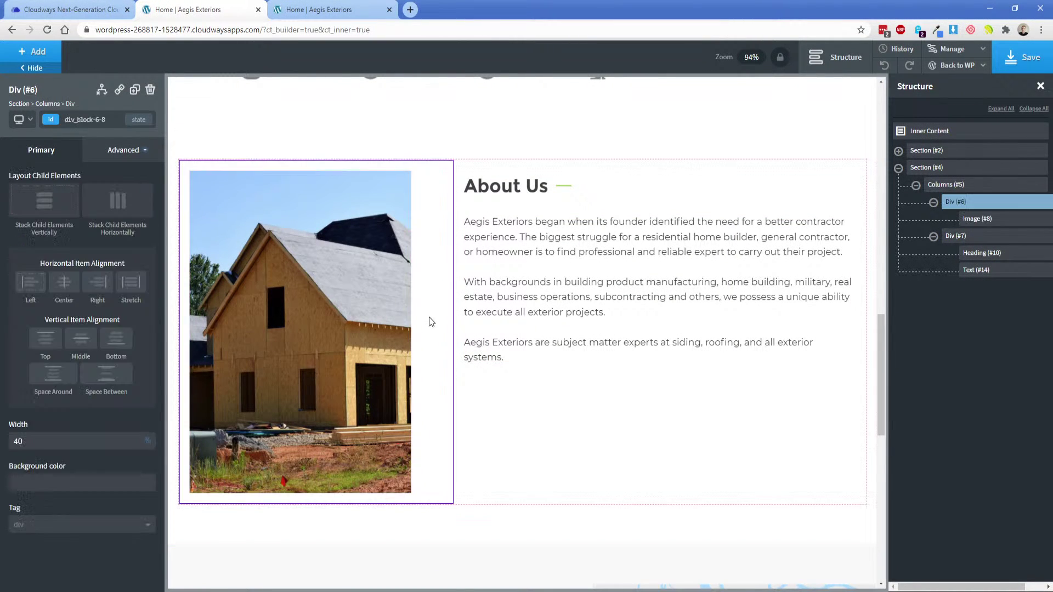
pyautogui.click(64, 282)
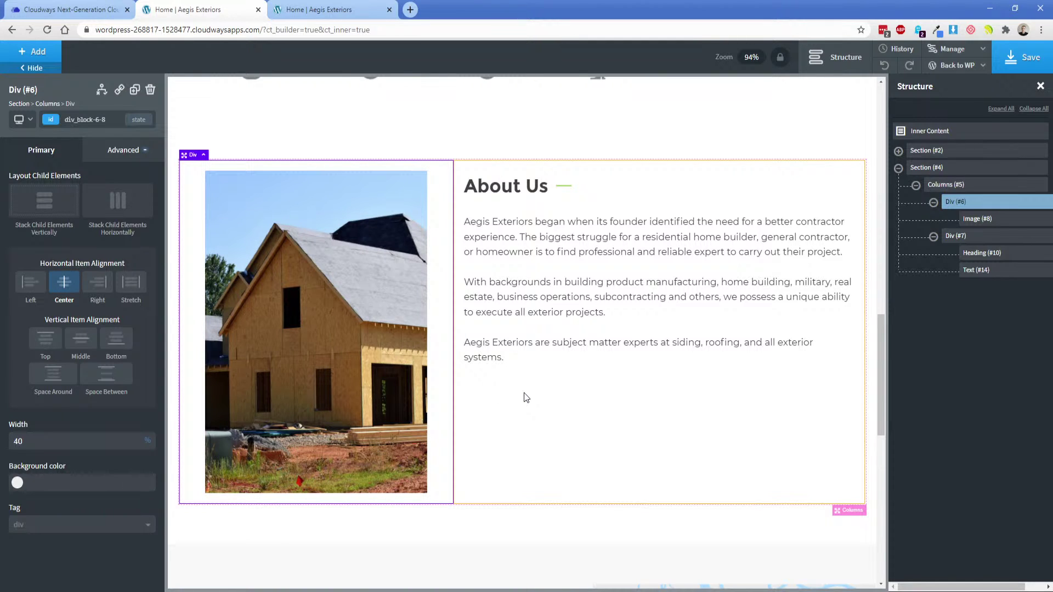
pyautogui.hotkey('alt', 'Tab')
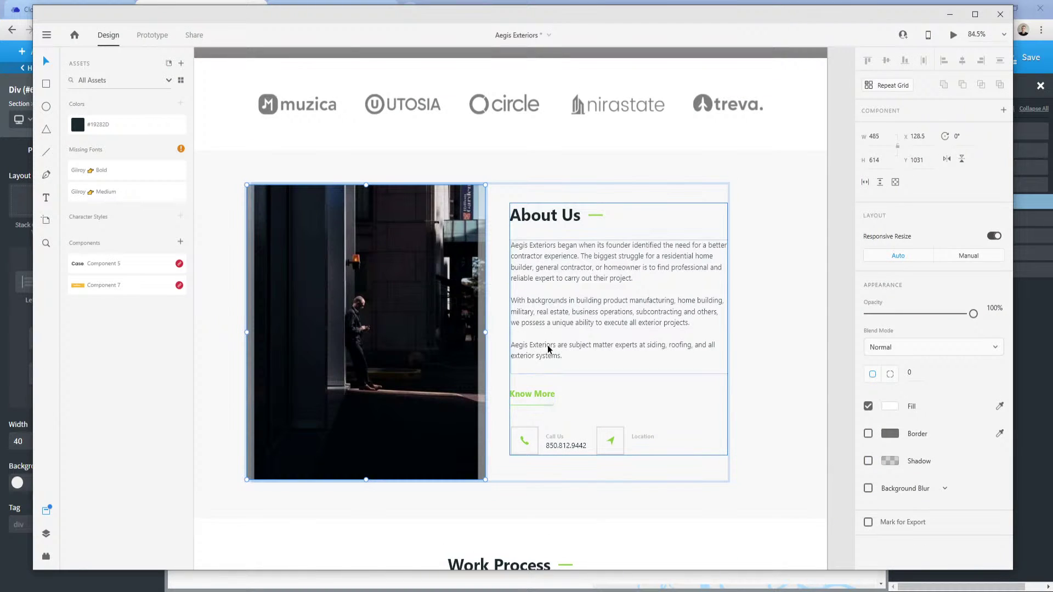
# Inspect the XD About Us section, content group and paragraph box dimensions.
pyautogui.click(549, 237)
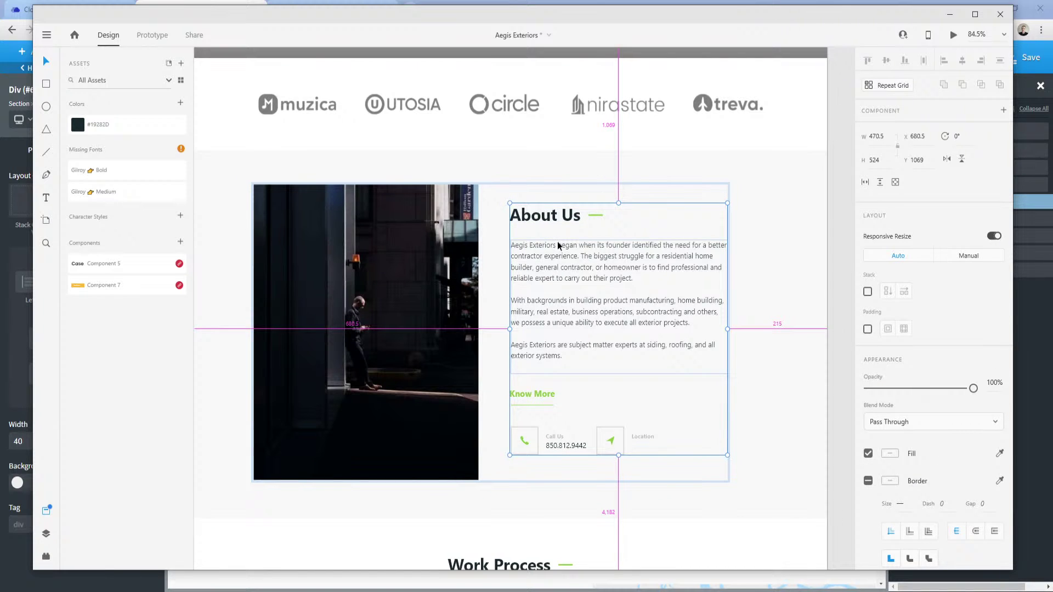
pyautogui.doubleClick(554, 244)
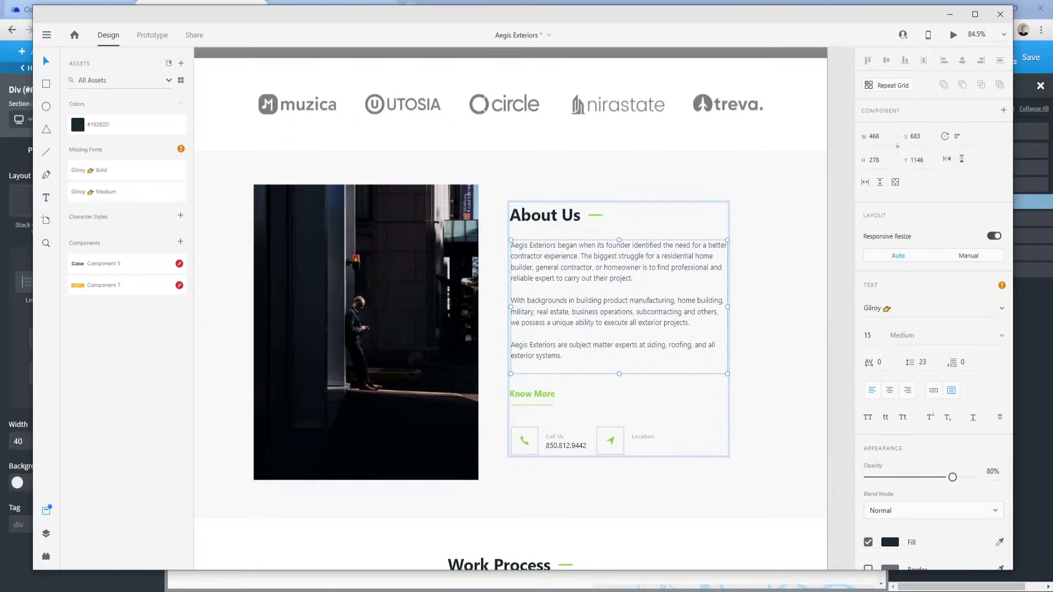
pyautogui.click(535, 381)
pyautogui.click(531, 392)
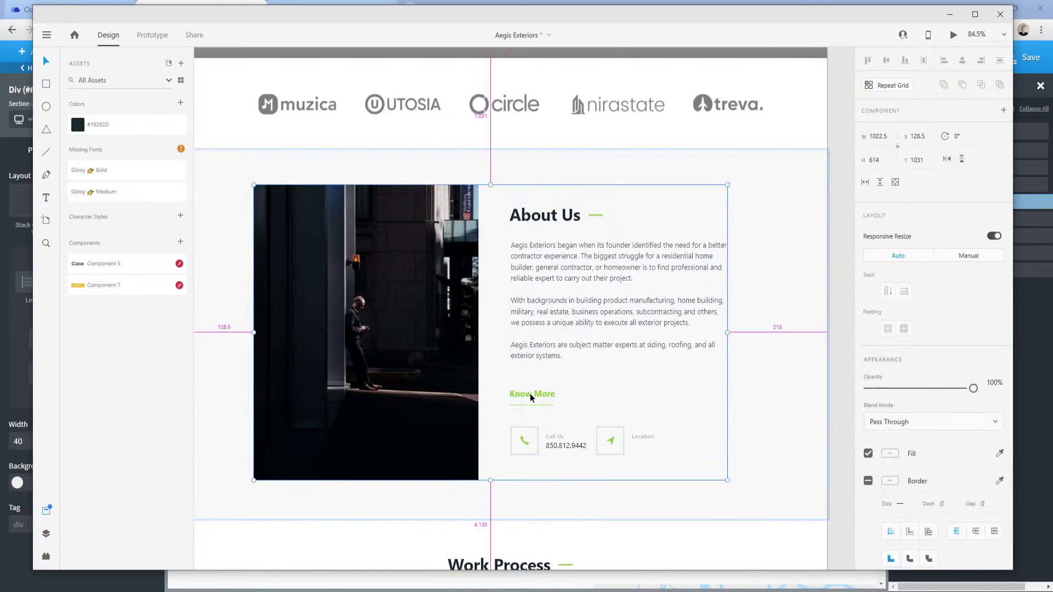
pyautogui.doubleClick(538, 361)
pyautogui.doubleClick(539, 360)
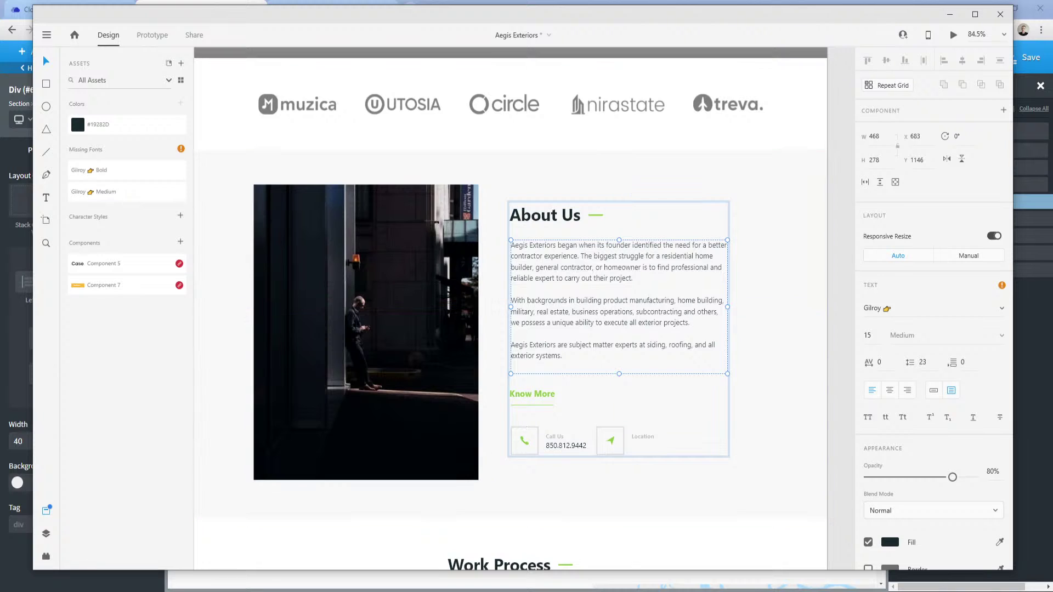
pyautogui.click(219, 534)
# Give the About Us heading a 30px bottom margin.
pyautogui.click(548, 236)
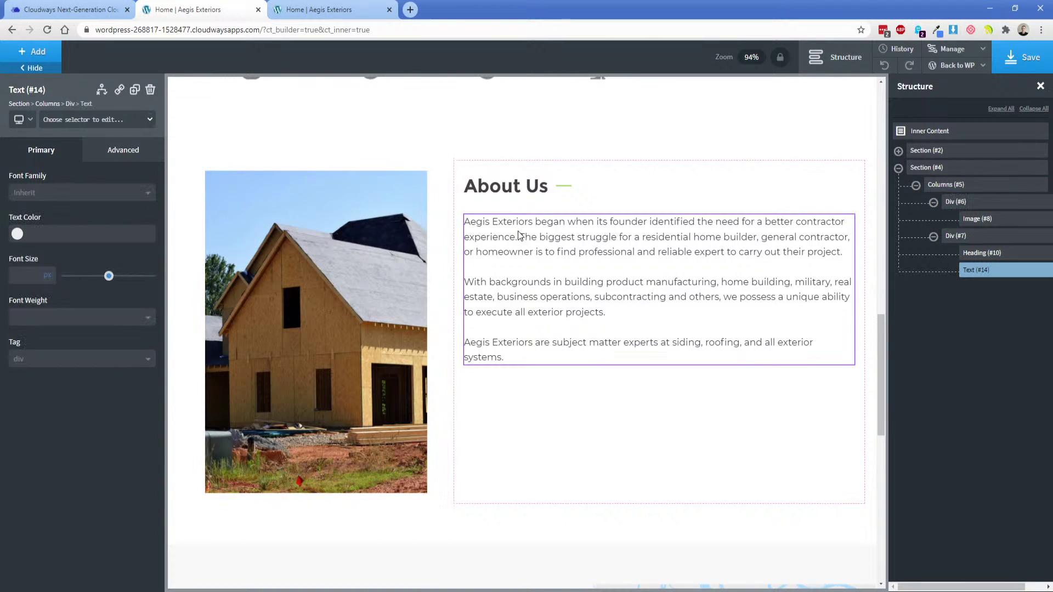
pyautogui.click(505, 186)
pyautogui.click(123, 149)
pyautogui.click(97, 214)
pyautogui.doubleClick(109, 254)
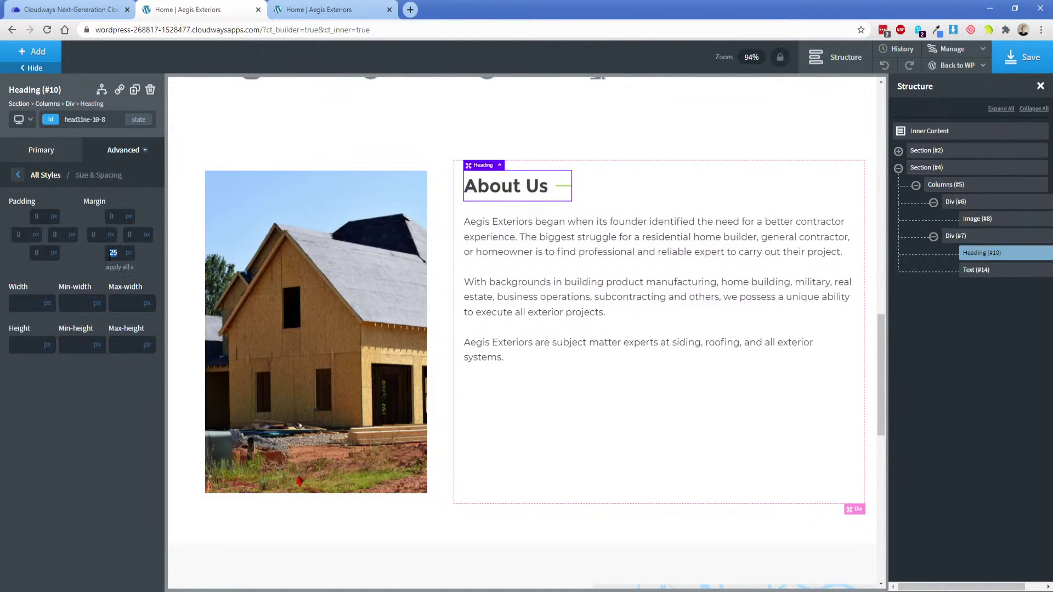
pyautogui.write('30')
# Set the paragraph text block's bottom margin to 30px.
pyautogui.click(579, 325)
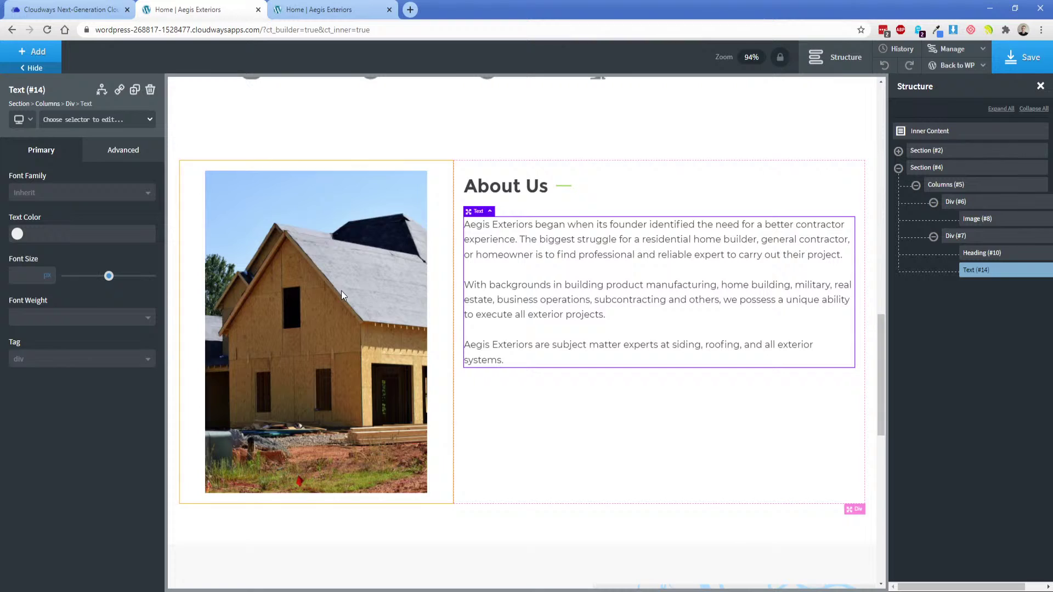
pyautogui.click(105, 153)
pyautogui.click(99, 214)
pyautogui.doubleClick(112, 252)
pyautogui.write('30')
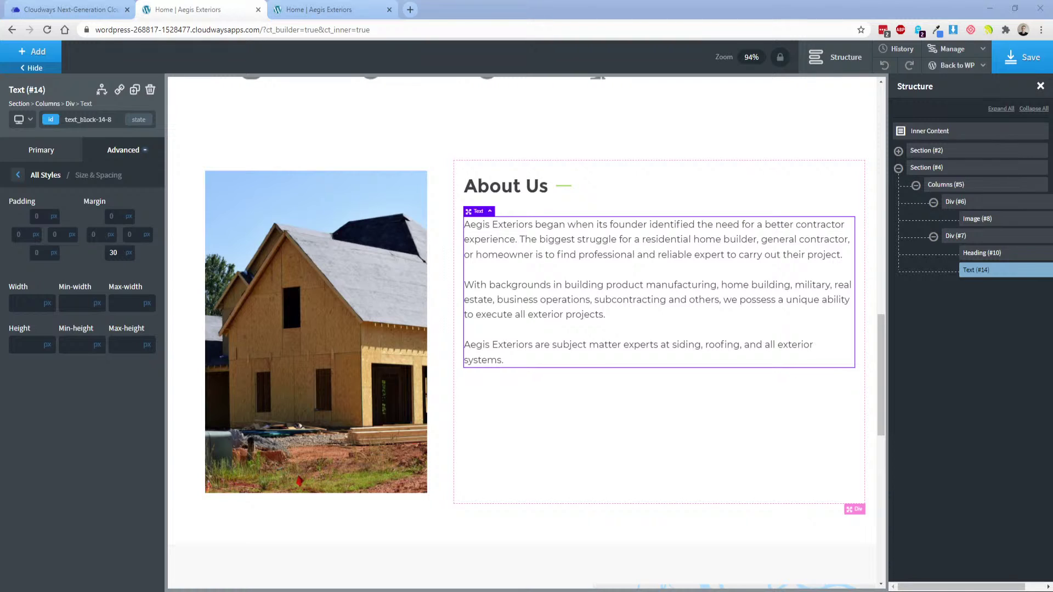
# Check the Know More link's text style in the Adobe XD design.
pyautogui.hotkey('alt', 'Tab')
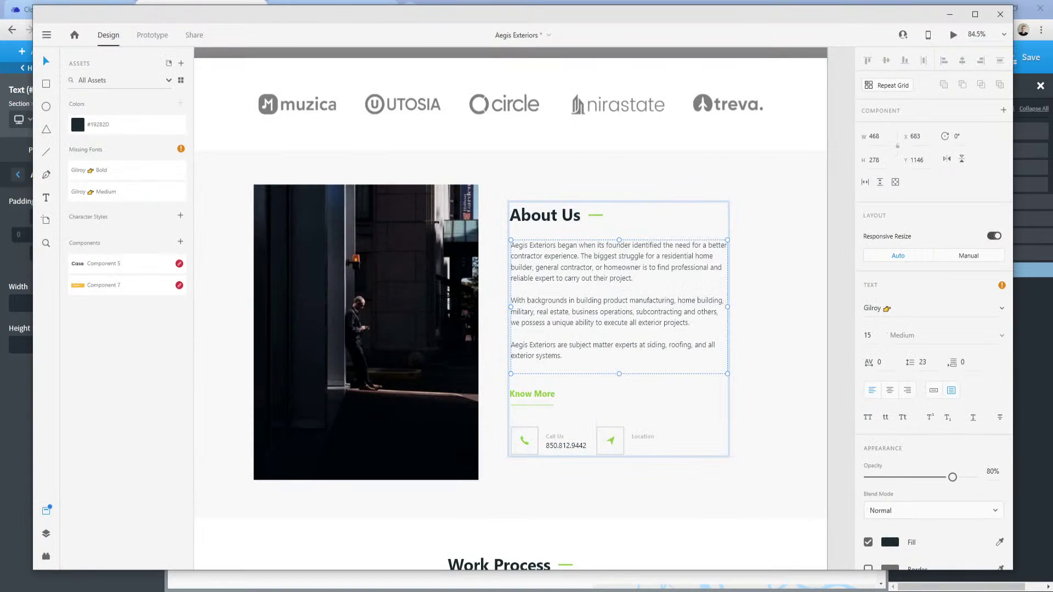
pyautogui.click(540, 395)
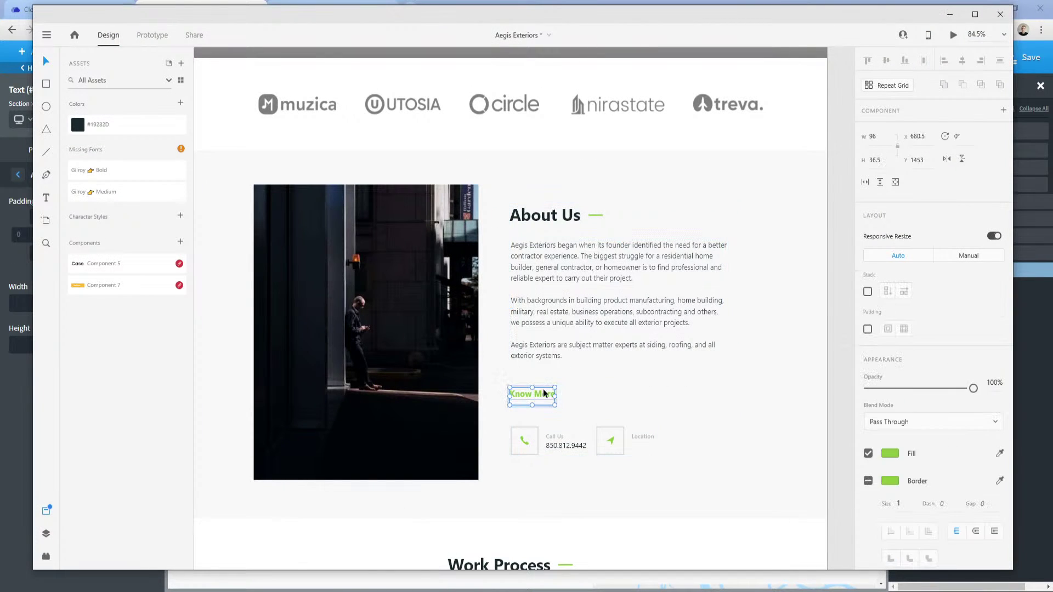
pyautogui.doubleClick(543, 394)
pyautogui.click(288, 591)
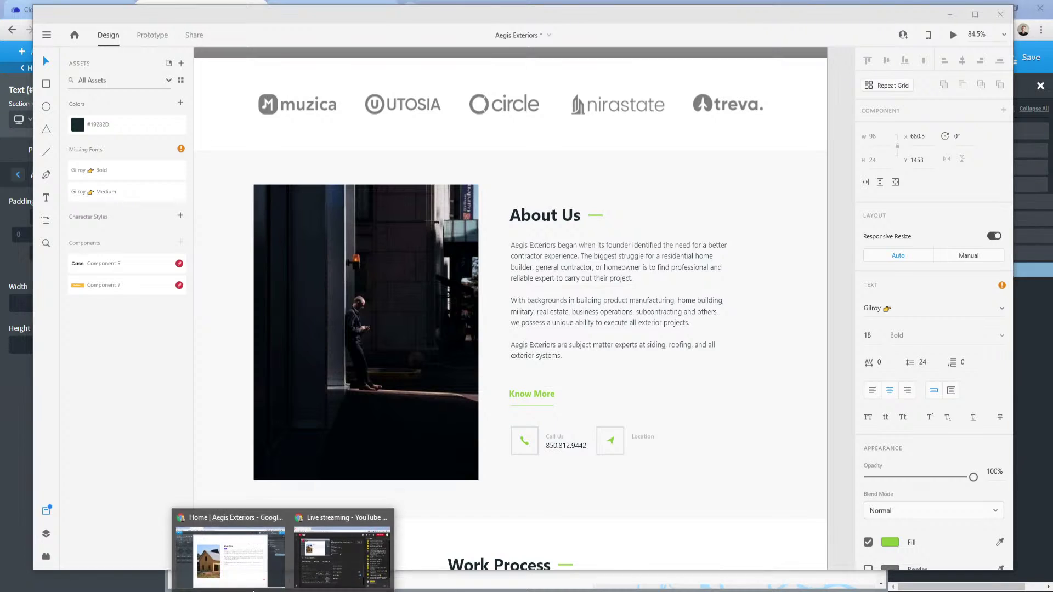
pyautogui.click(235, 559)
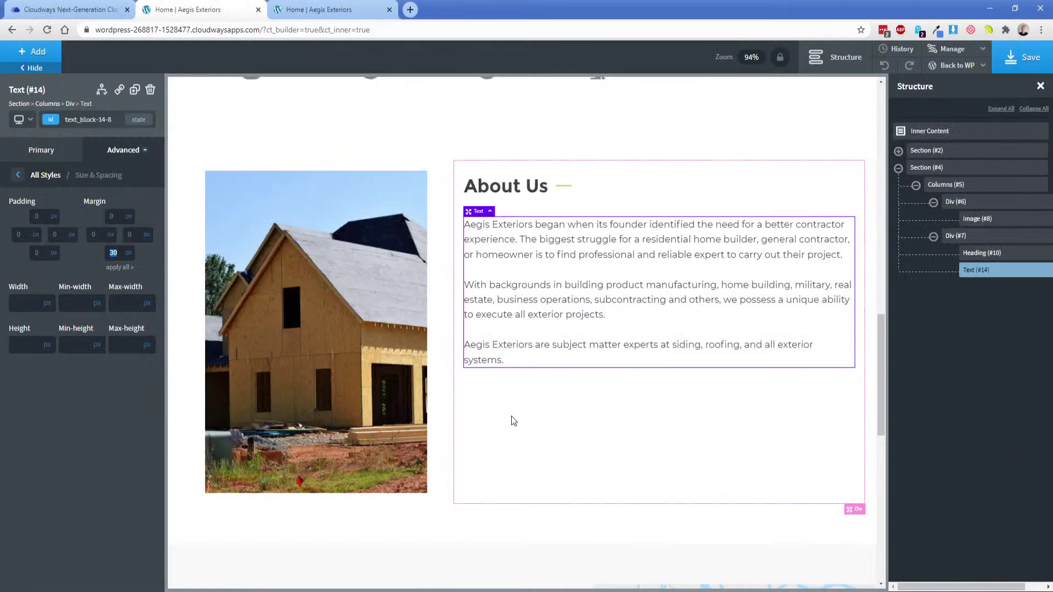
# Add a Text Link below the paragraphs and give it the body-link class.
pyautogui.click(49, 53)
pyautogui.write('text')
pyautogui.click(57, 129)
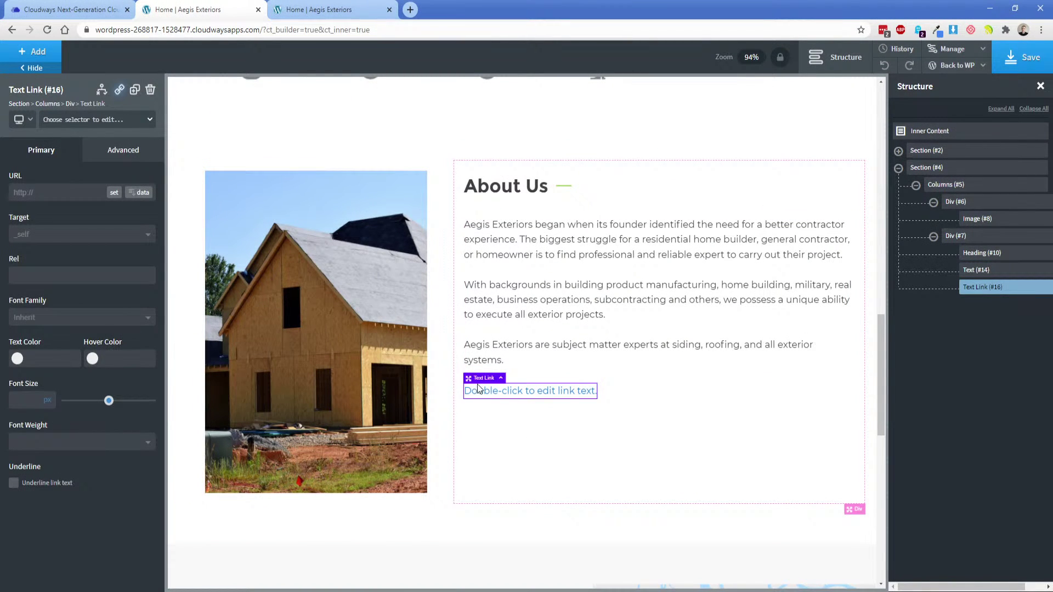
pyautogui.click(64, 120)
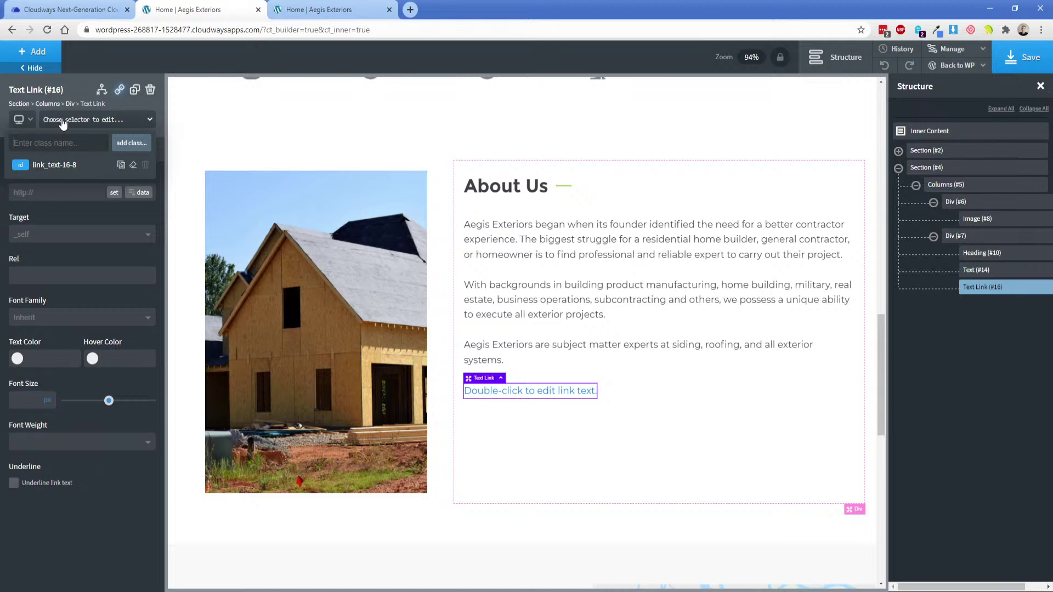
pyautogui.write('lin')
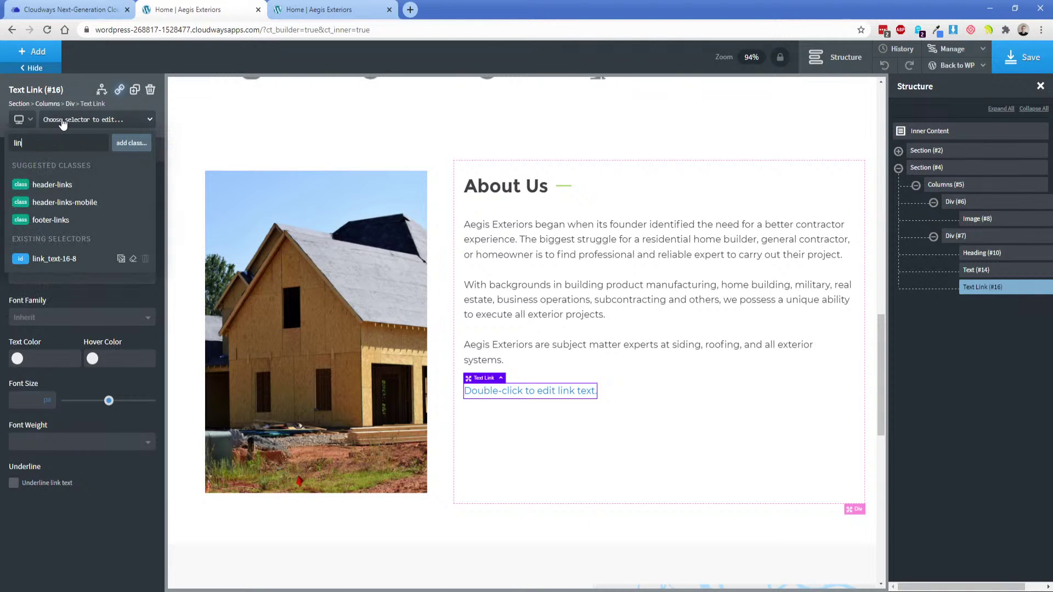
pyautogui.press('BackSpace')
pyautogui.press('BackSpace')
pyautogui.press('BackSpace')
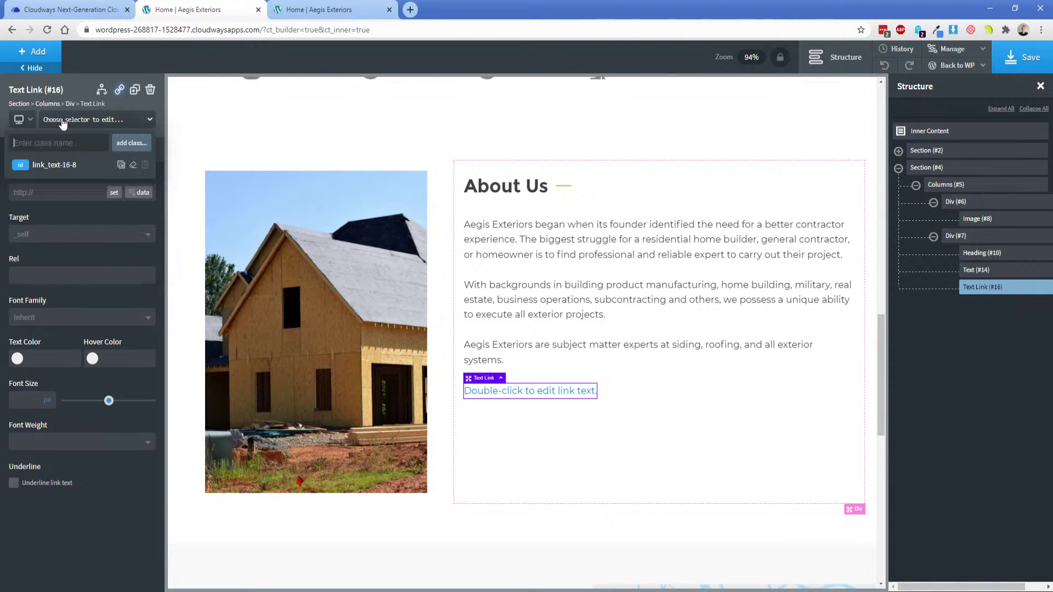
pyautogui.write('body-link')
pyautogui.press('Return')
# Style the link green with 18px font size and 500 font weight.
pyautogui.click(17, 358)
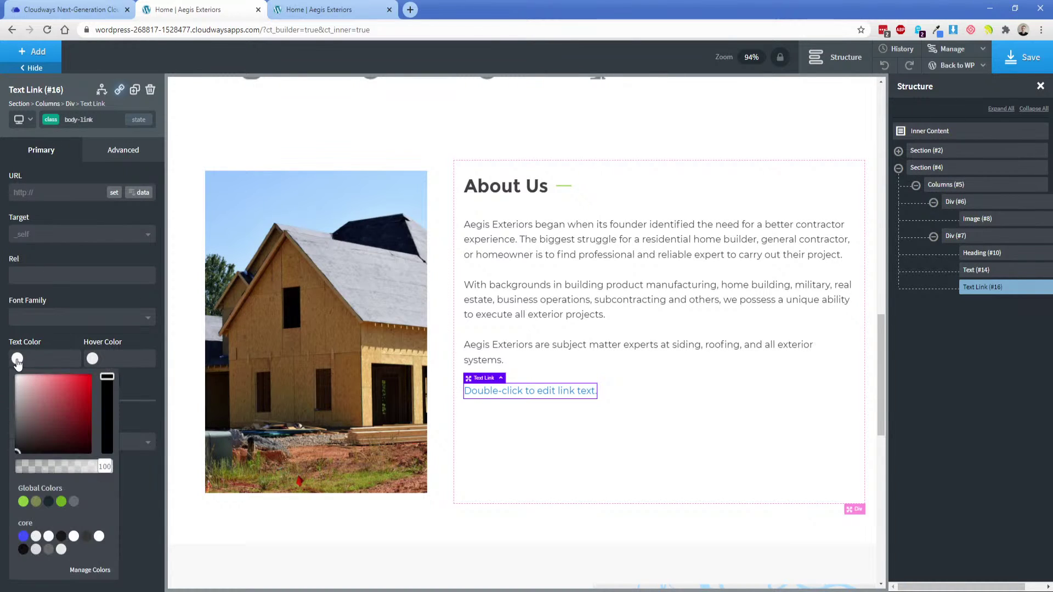
pyautogui.click(23, 501)
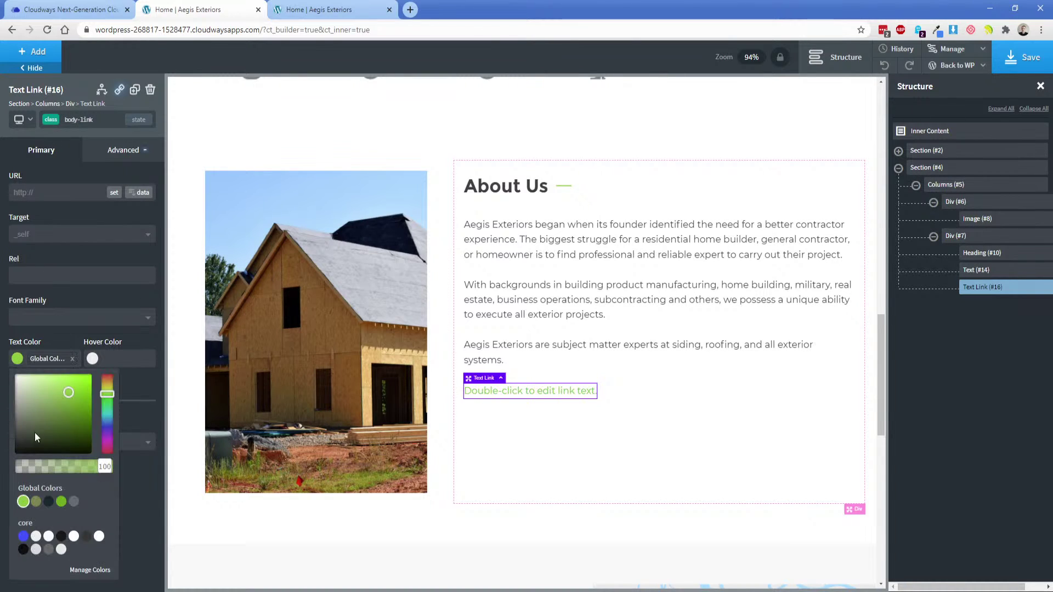
pyautogui.click(54, 331)
pyautogui.write('18')
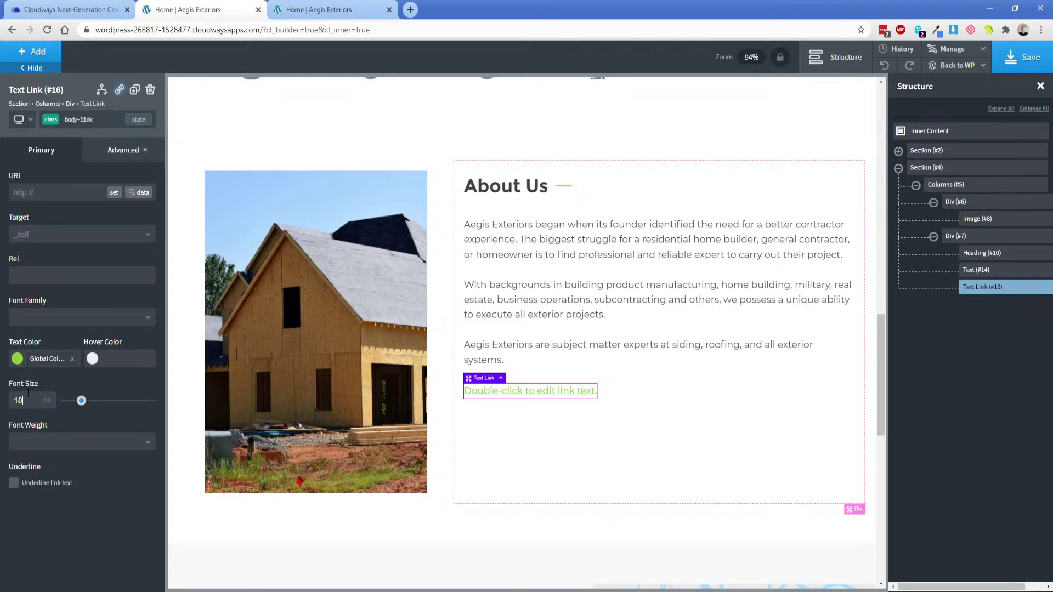
pyautogui.hotkey('alt', 'Tab')
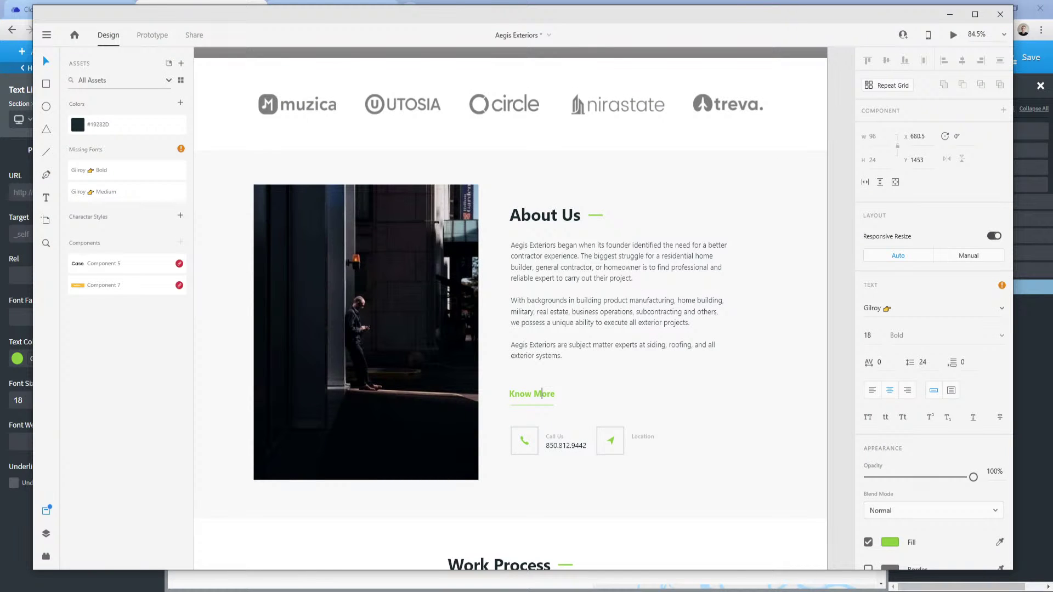
pyautogui.hotkey('alt', 'Tab')
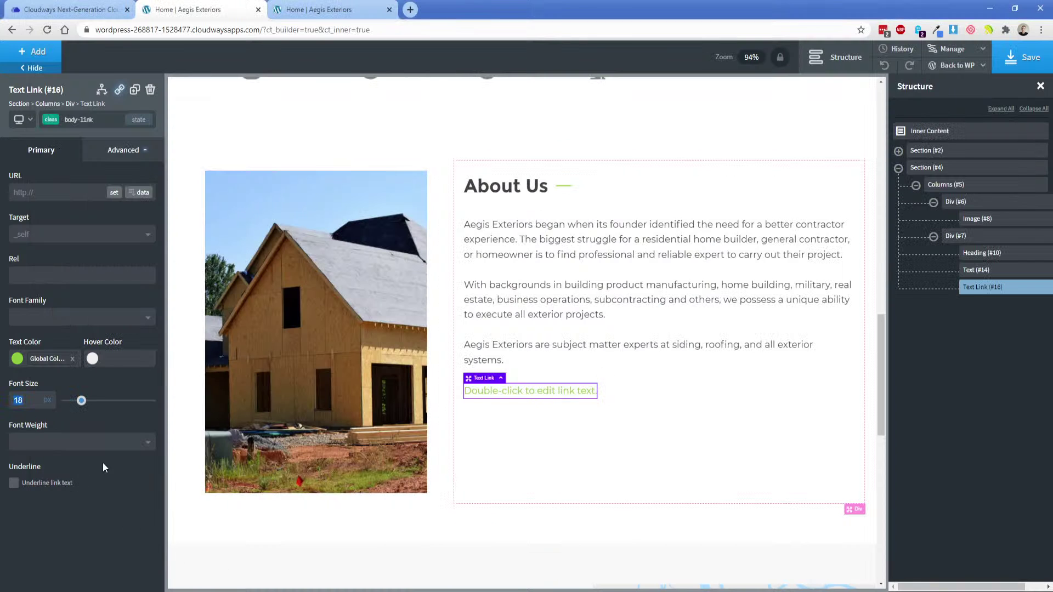
pyautogui.click(77, 442)
pyautogui.click(36, 543)
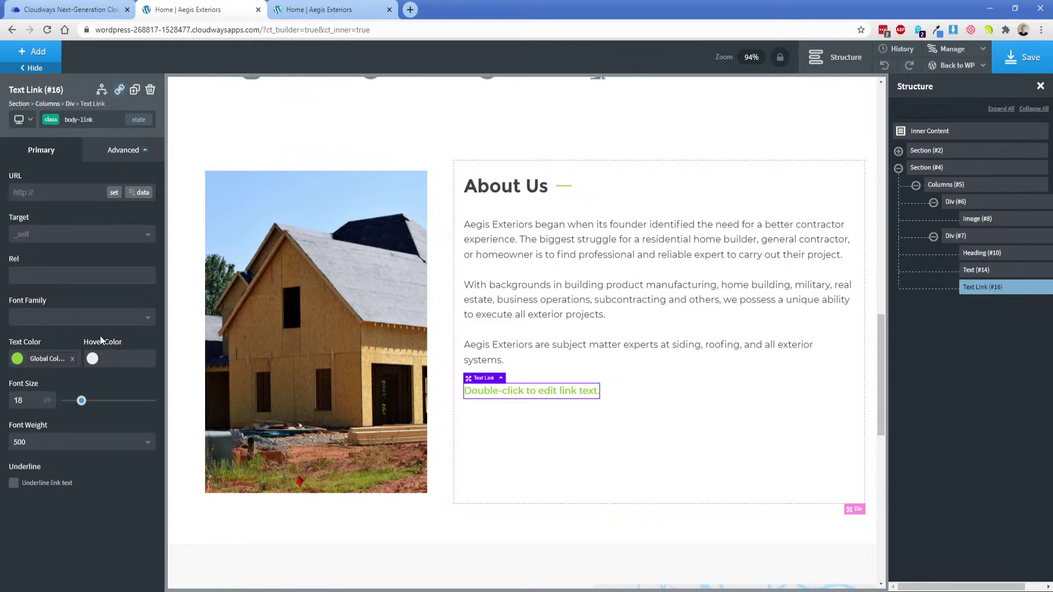
# Change the link text to 'Read More'.
pyautogui.doubleClick(525, 391)
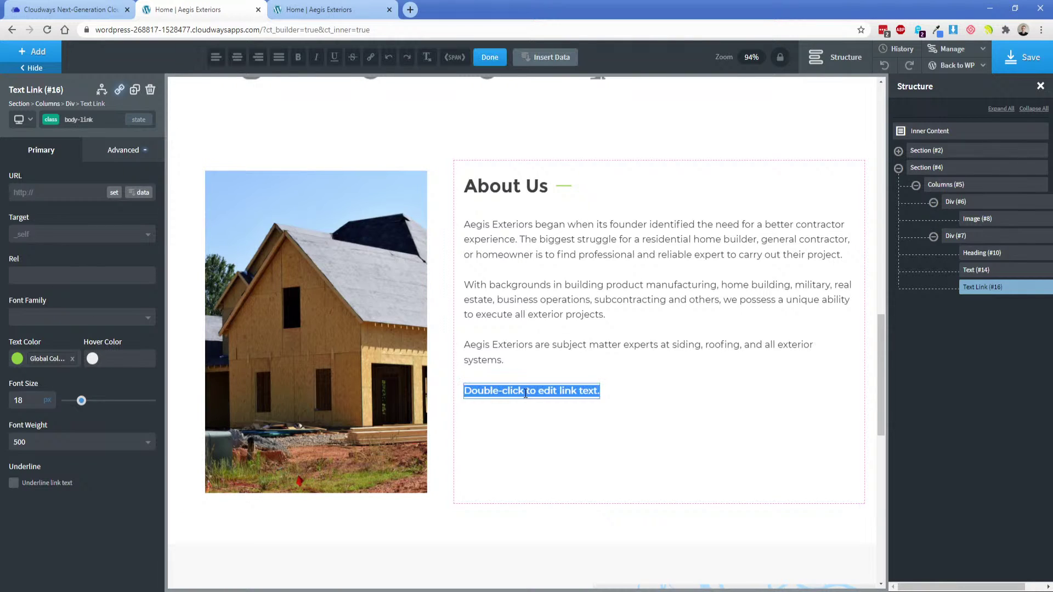
pyautogui.write('Read More')
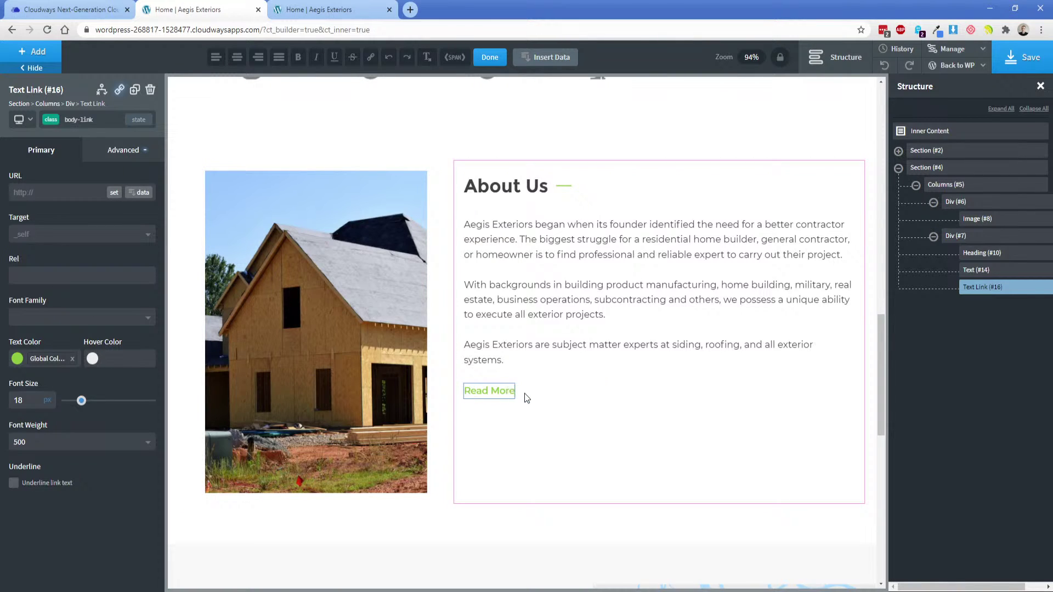
pyautogui.click(122, 150)
# Give only the link's bottom side a 1px solid border in the Lime global colour.
pyautogui.click(54, 212)
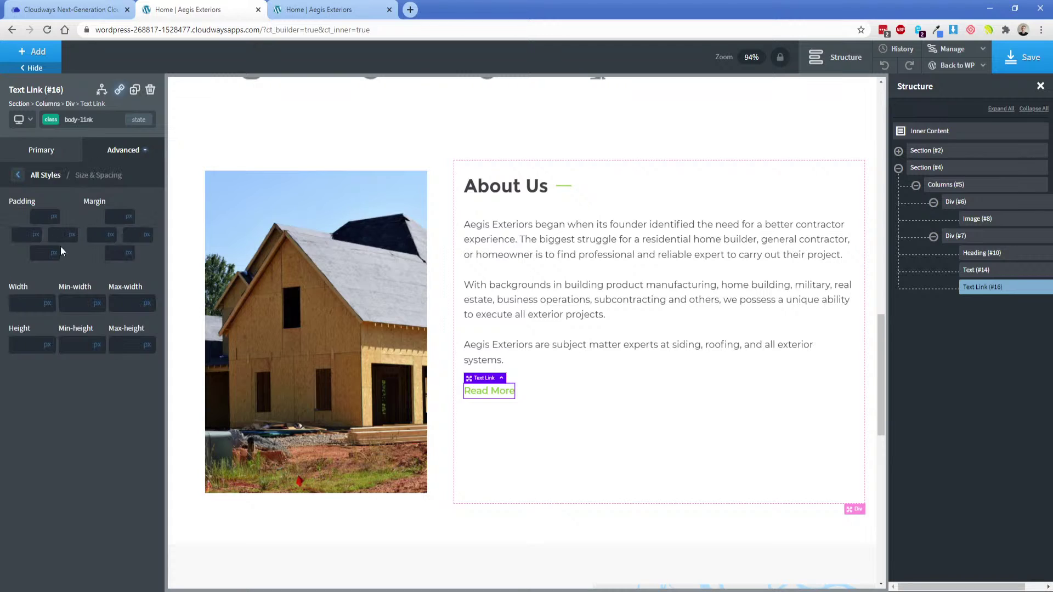
pyautogui.click(41, 254)
pyautogui.click(123, 149)
pyautogui.click(64, 300)
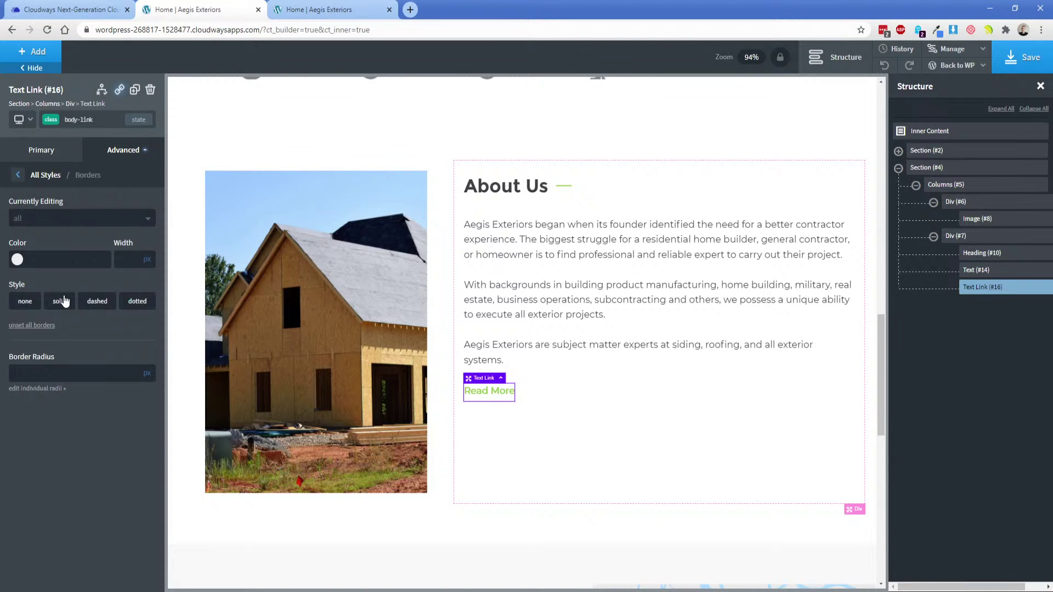
pyautogui.click(36, 220)
pyautogui.click(34, 281)
pyautogui.click(17, 260)
pyautogui.click(23, 402)
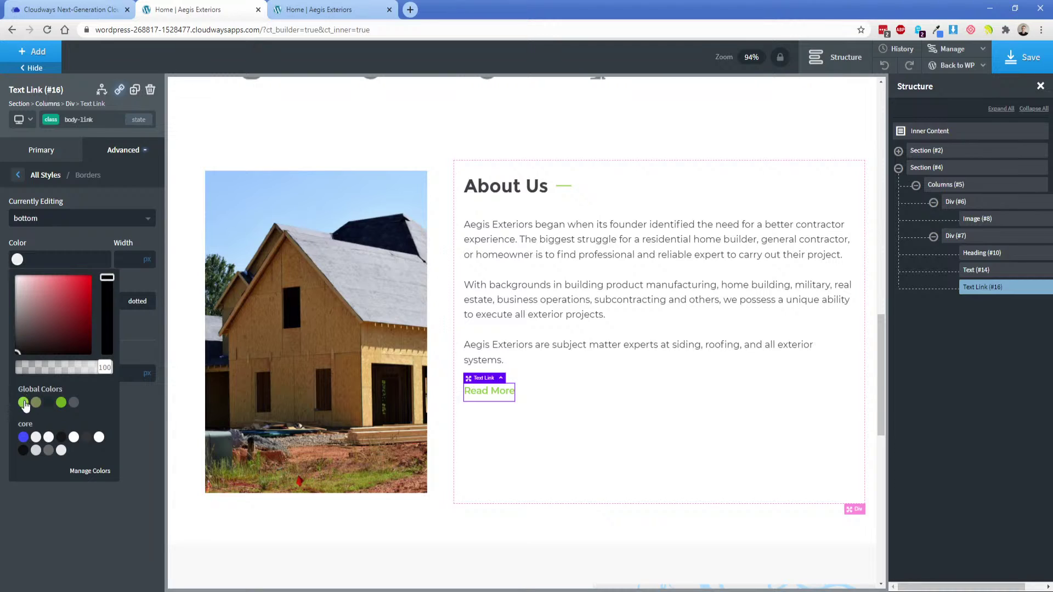
pyautogui.click(59, 301)
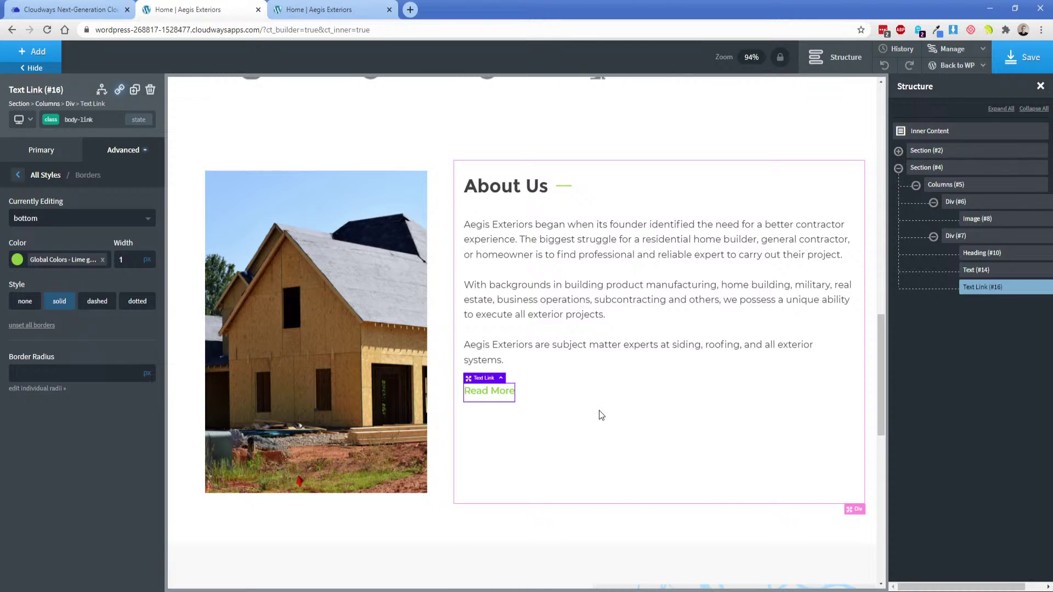
pyautogui.hotkey('alt', 'Tab')
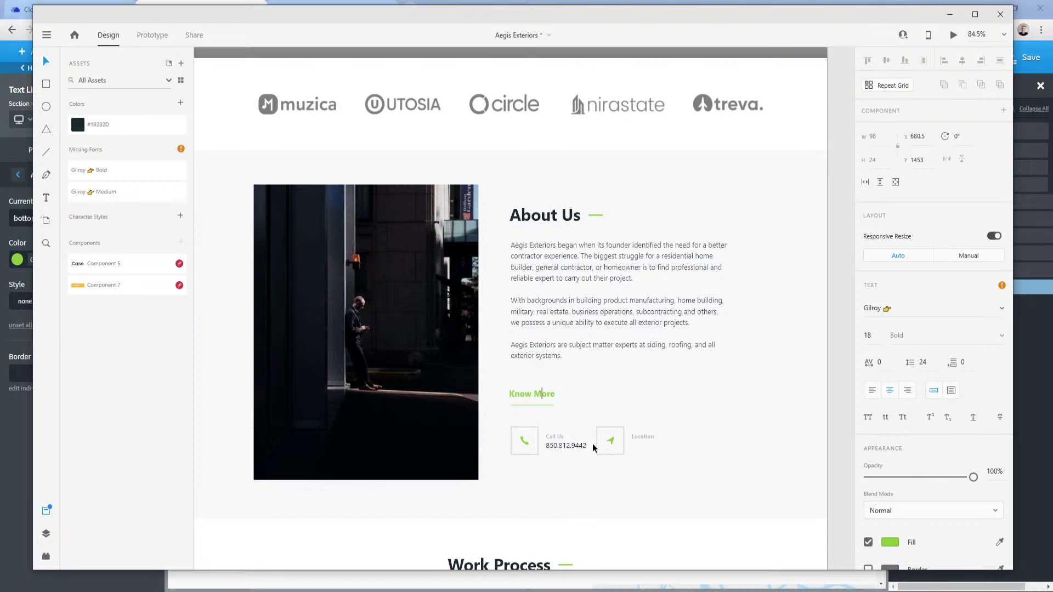
# Add a Div below Read More and switch the link's styling to its own id.
pyautogui.hotkey('alt', 'Tab')
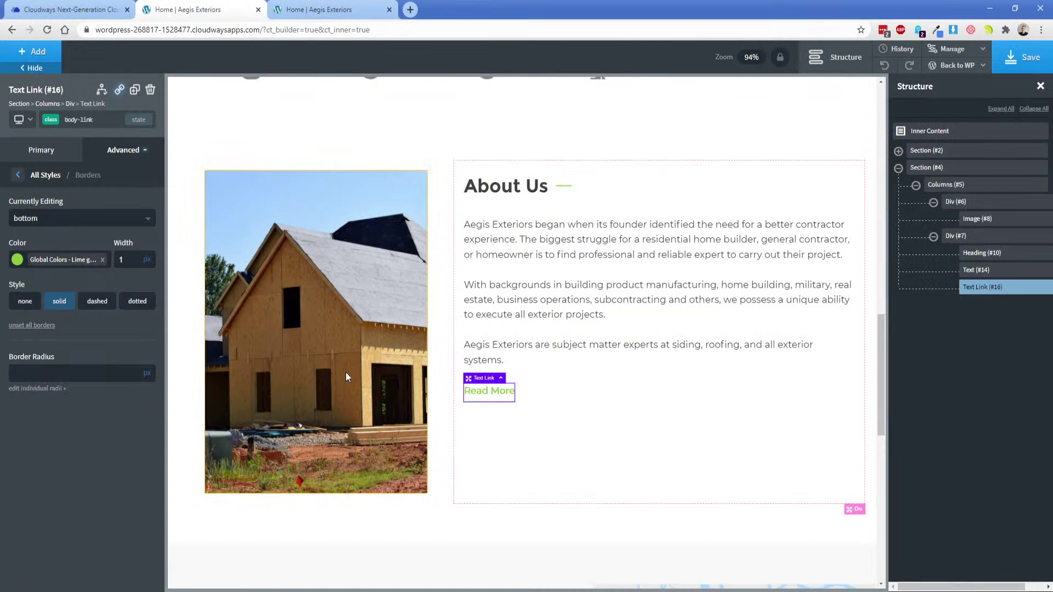
pyautogui.click(37, 51)
pyautogui.click(109, 161)
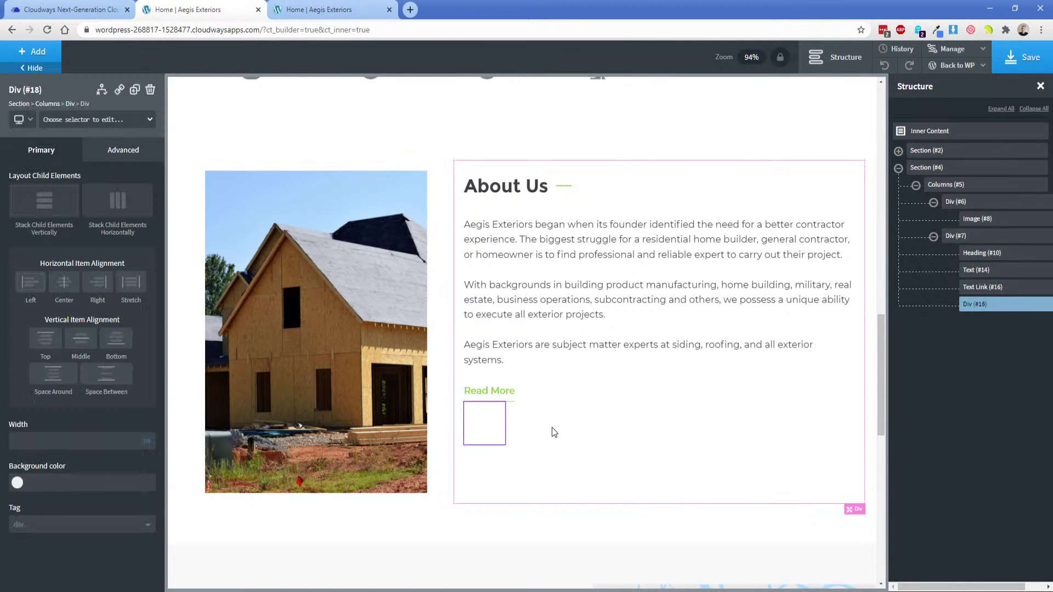
pyautogui.click(982, 287)
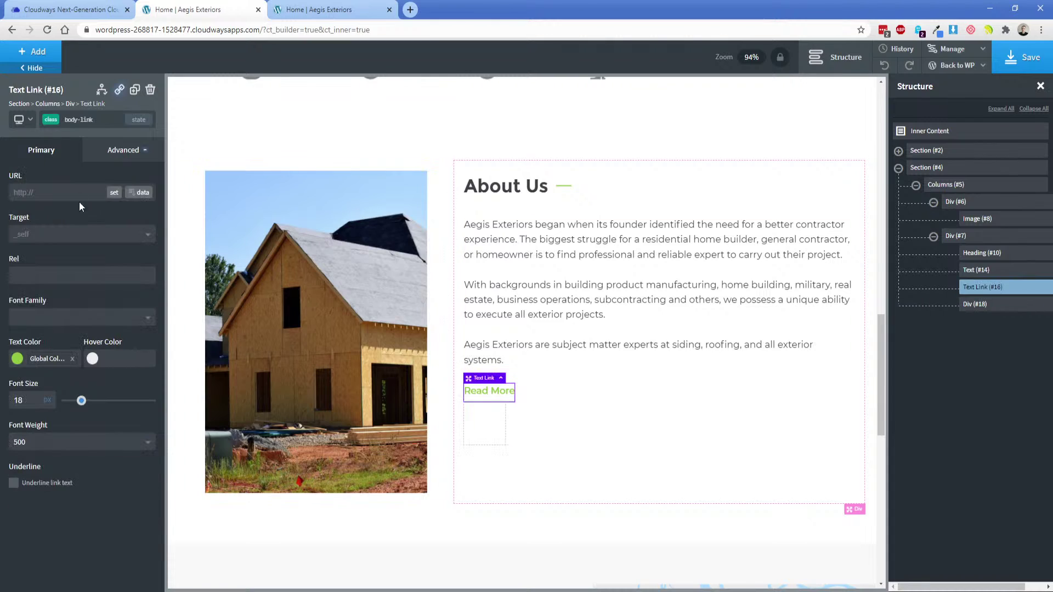
pyautogui.click(53, 124)
pyautogui.click(48, 168)
pyautogui.click(122, 149)
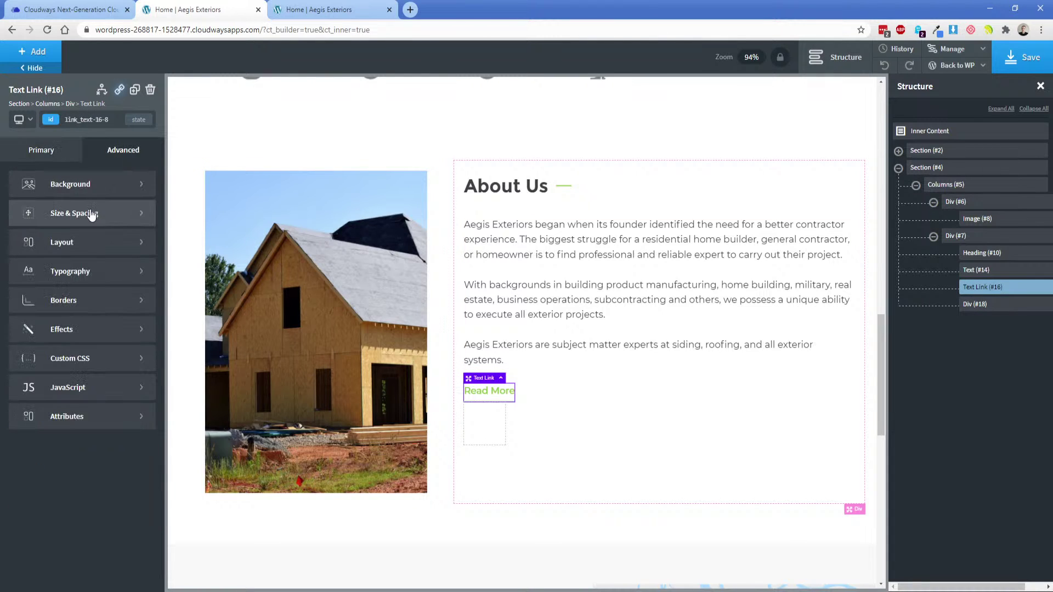
pyautogui.click(52, 209)
# Set the new container's width to 100%.
pyautogui.click(488, 447)
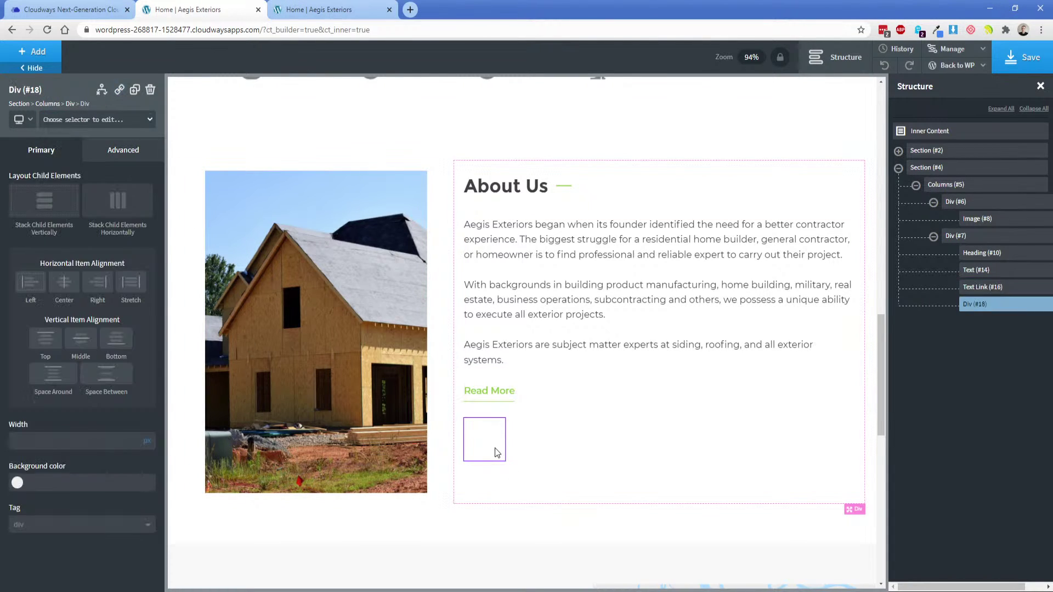
pyautogui.moveTo(149, 447)
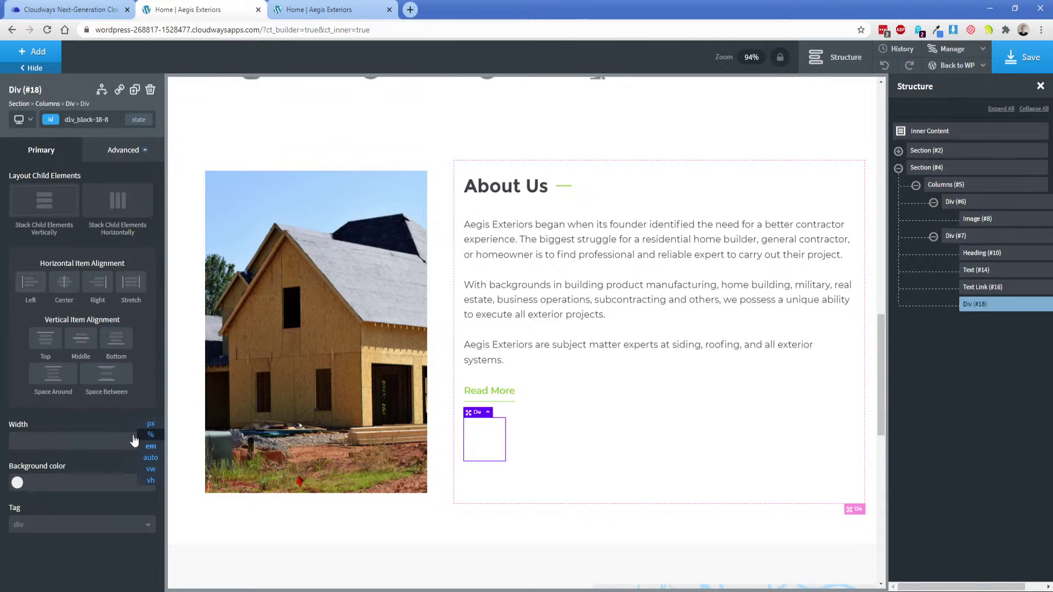
pyautogui.click(109, 440)
pyautogui.write('100')
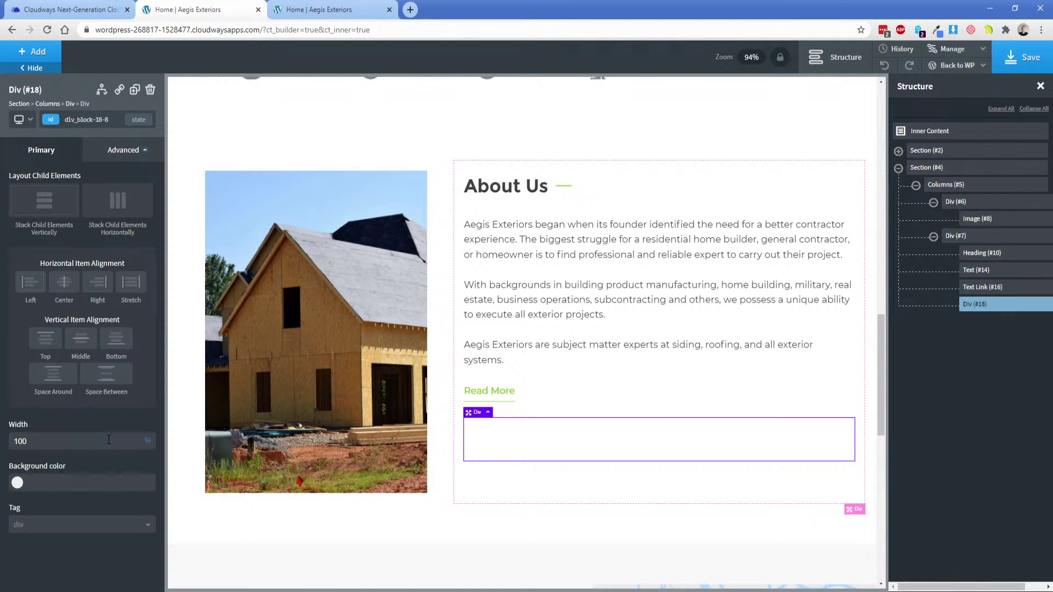
# Add an inner Div with an Icon component inside the container.
pyautogui.click(34, 51)
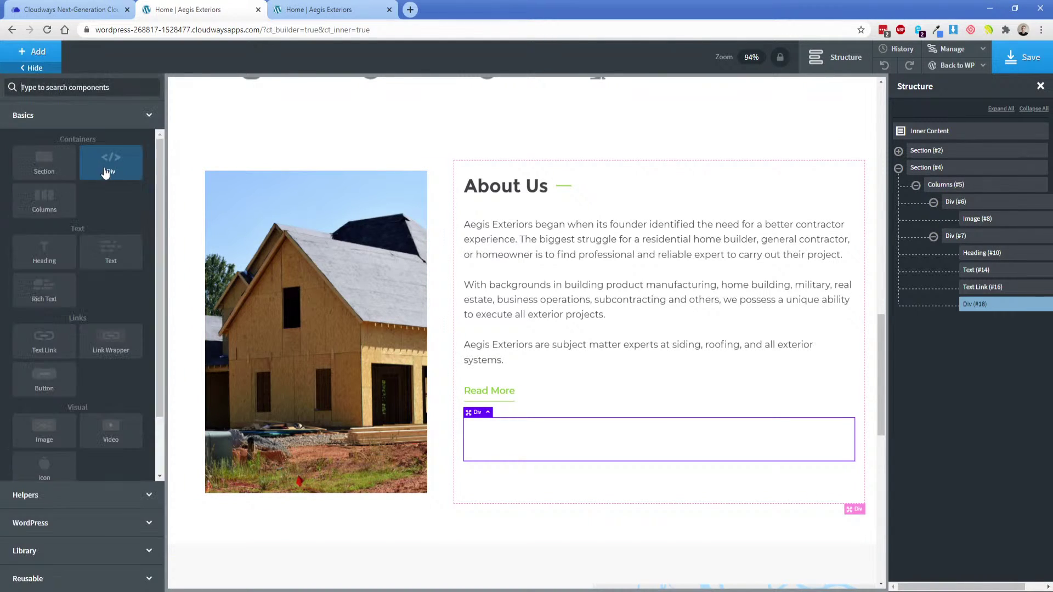
pyautogui.click(110, 163)
pyautogui.click(39, 54)
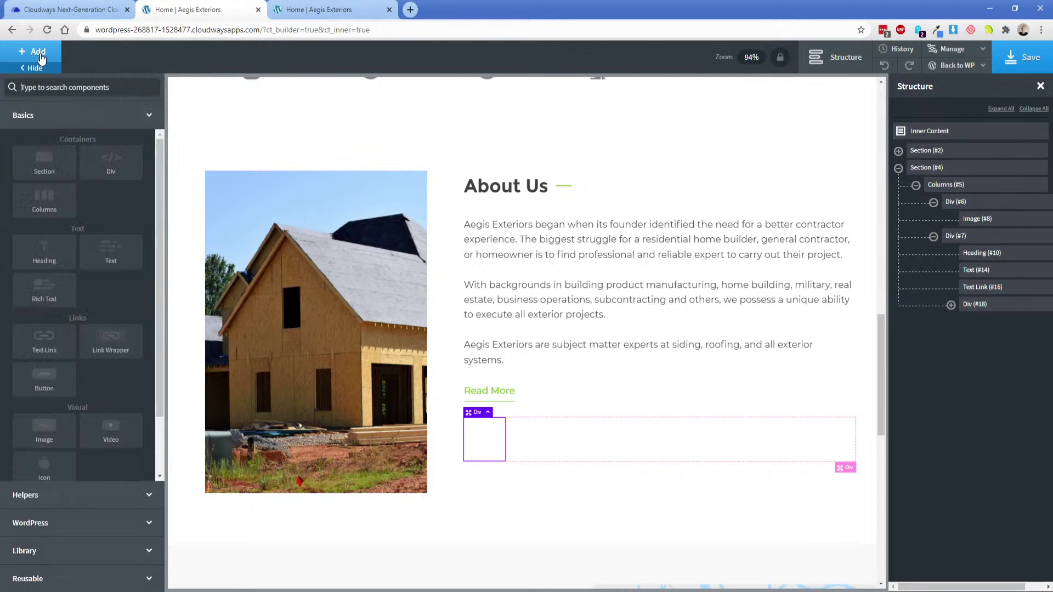
pyautogui.write('ic')
pyautogui.click(47, 121)
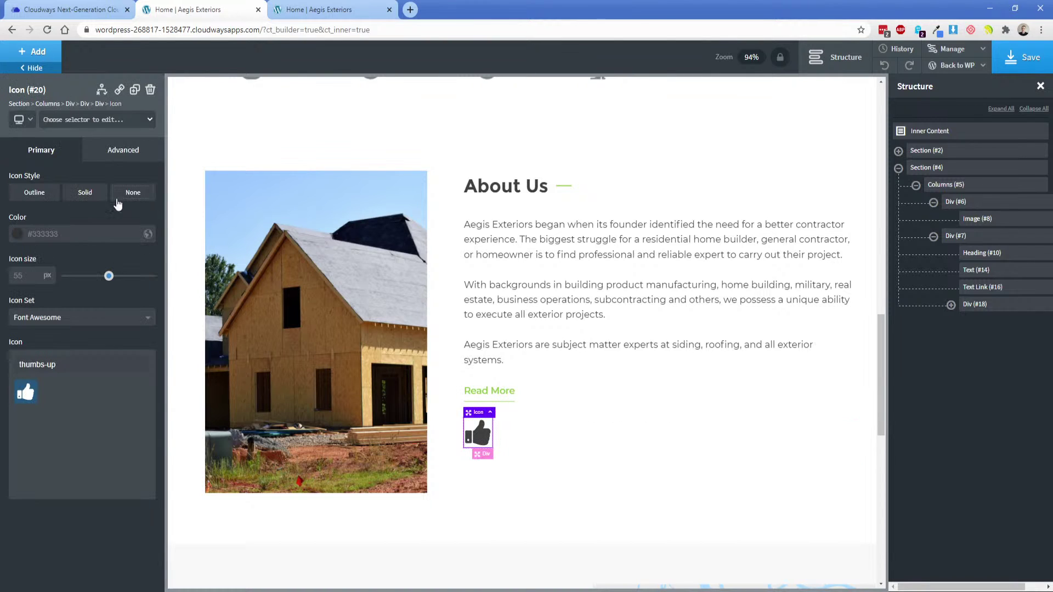
pyautogui.hotkey('alt', 'Tab')
pyautogui.click(279, 582)
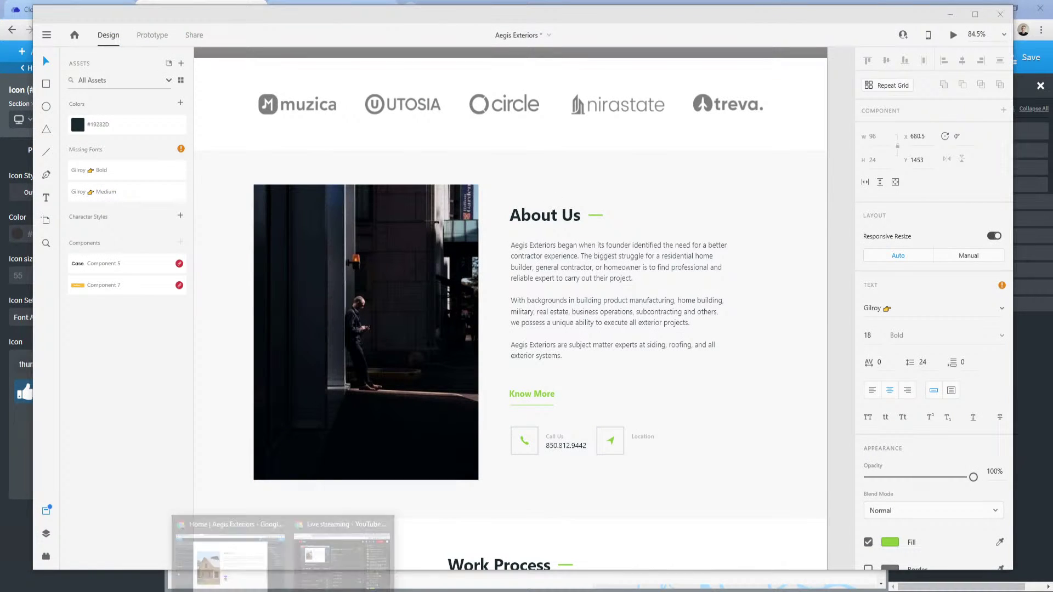
# Replace the thumbs-up icon with the phone icon from a 'pho' search.
pyautogui.click(229, 551)
pyautogui.doubleClick(78, 362)
pyautogui.hotkey('ctrl', 'a')
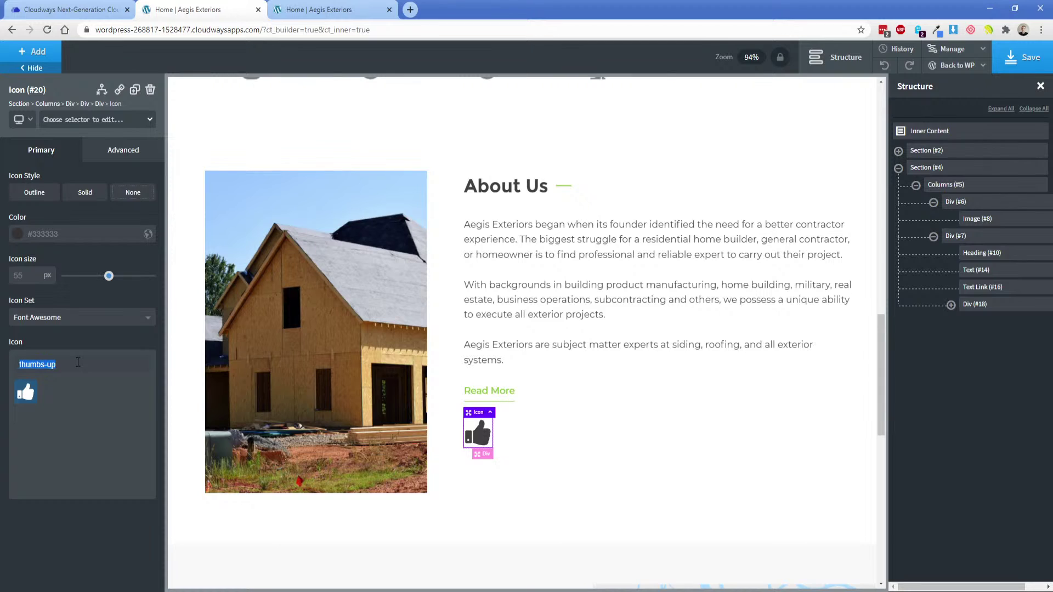
pyautogui.write('pho')
pyautogui.click(51, 392)
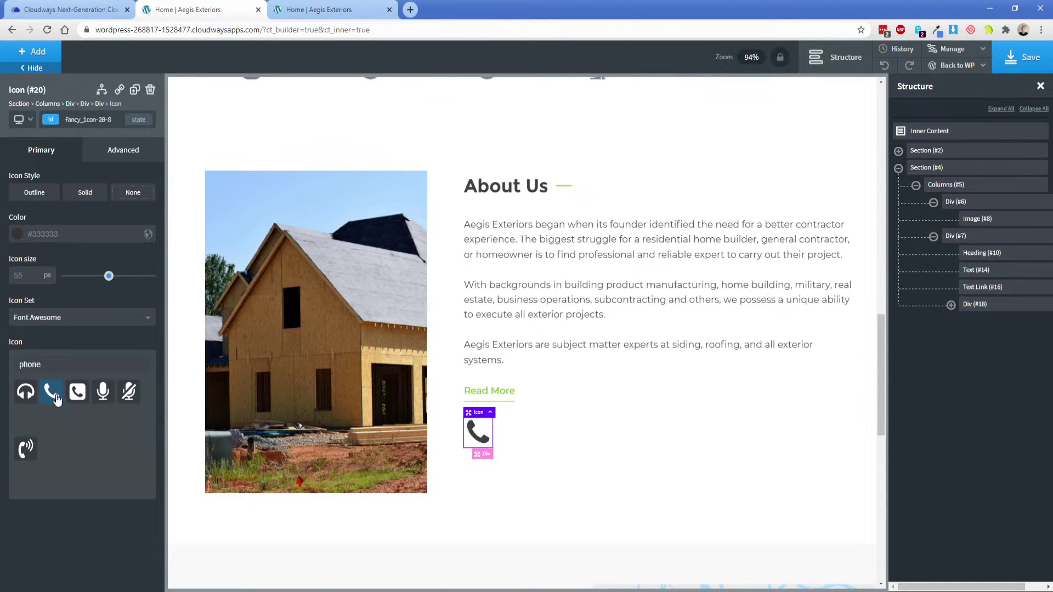
pyautogui.click(16, 236)
# Colour the icon lime green and copy the mockup's #707070 border colour.
pyautogui.click(31, 374)
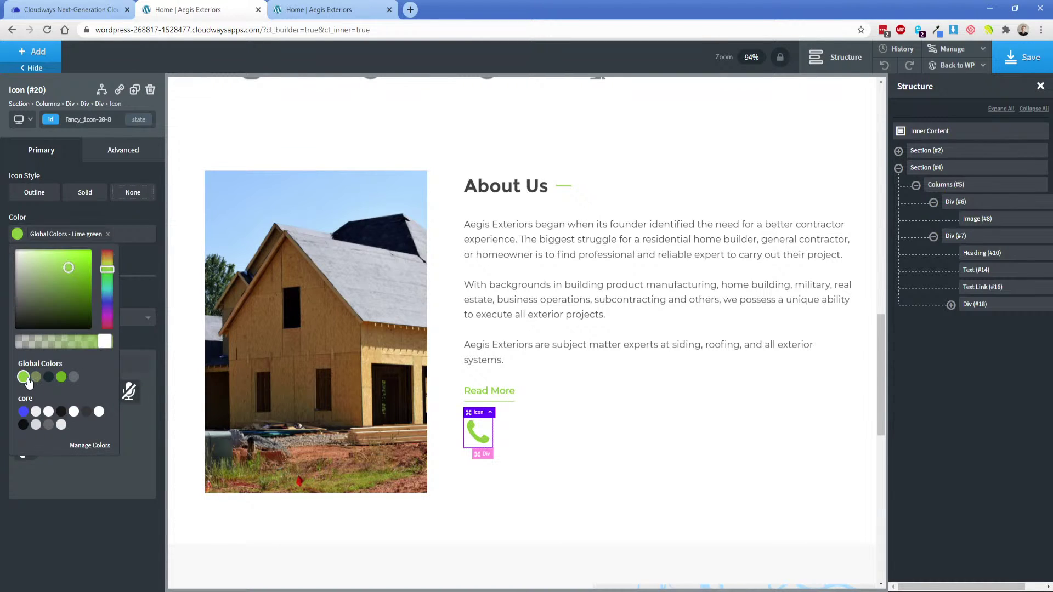
pyautogui.hotkey('alt', 'Tab')
pyautogui.click(535, 438)
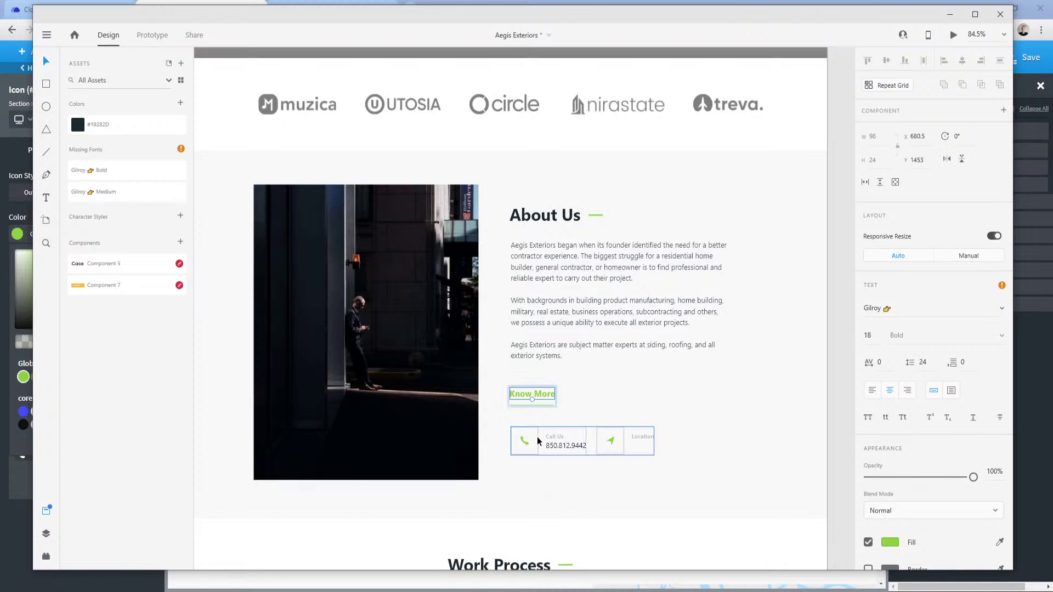
pyautogui.doubleClick(536, 438)
pyautogui.doubleClick(536, 438)
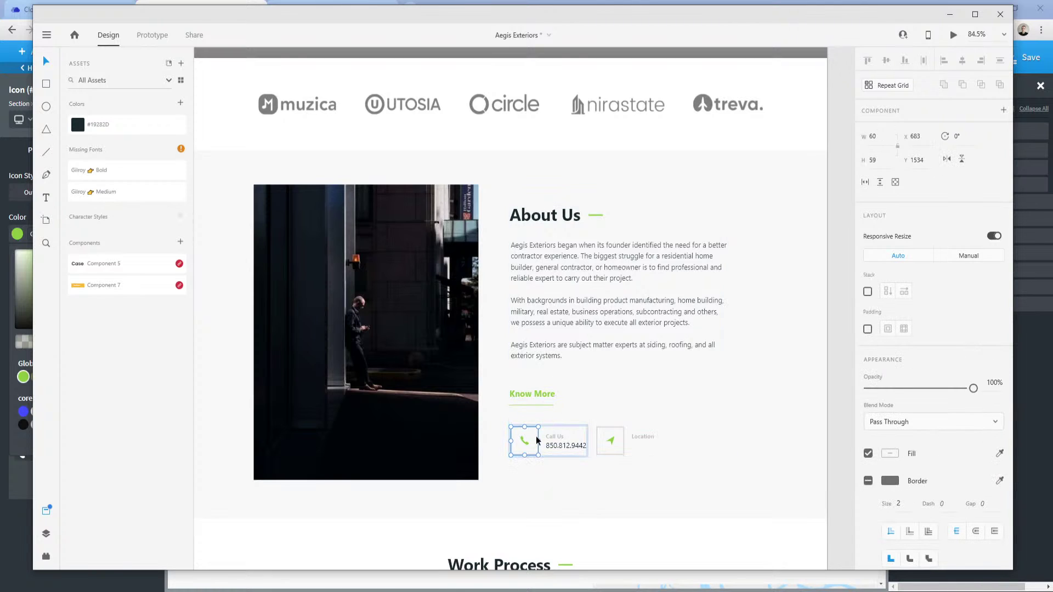
pyautogui.click(889, 482)
pyautogui.doubleClick(786, 521)
pyautogui.hotkey('ctrl', 'c')
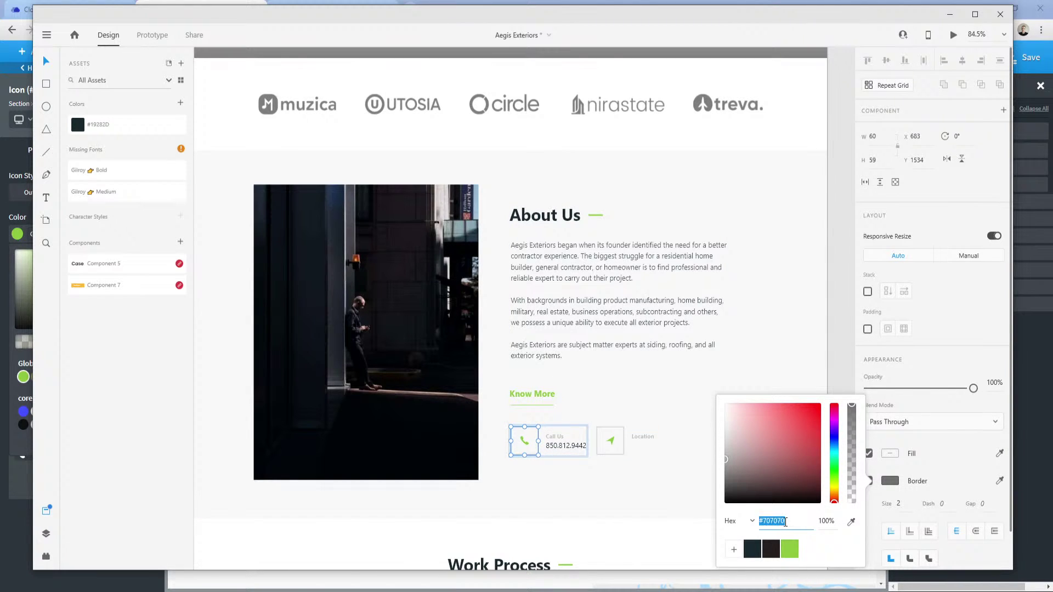
pyautogui.click(283, 591)
pyautogui.click(227, 562)
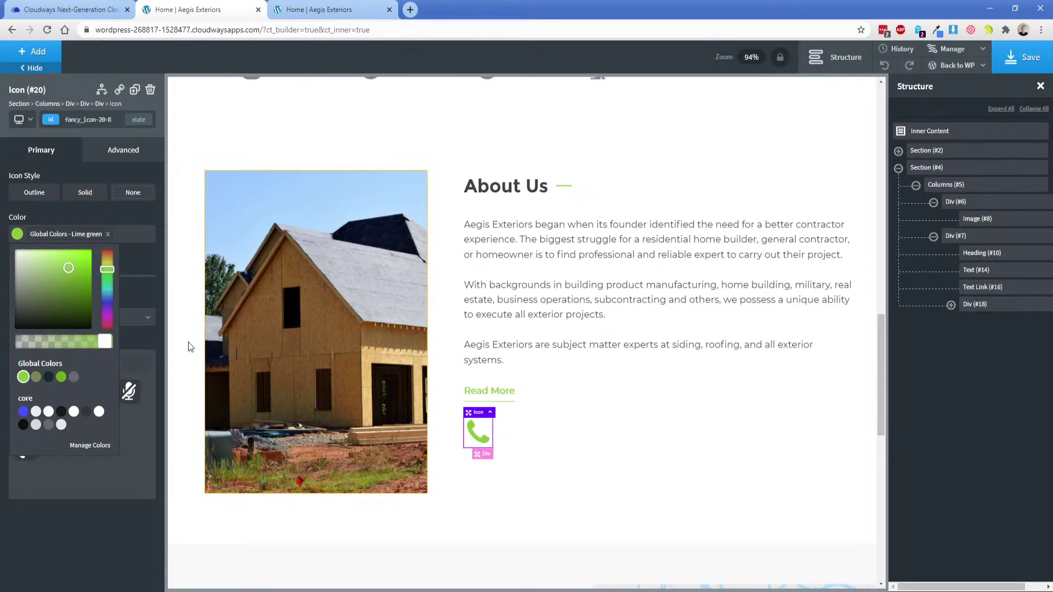
pyautogui.click(91, 217)
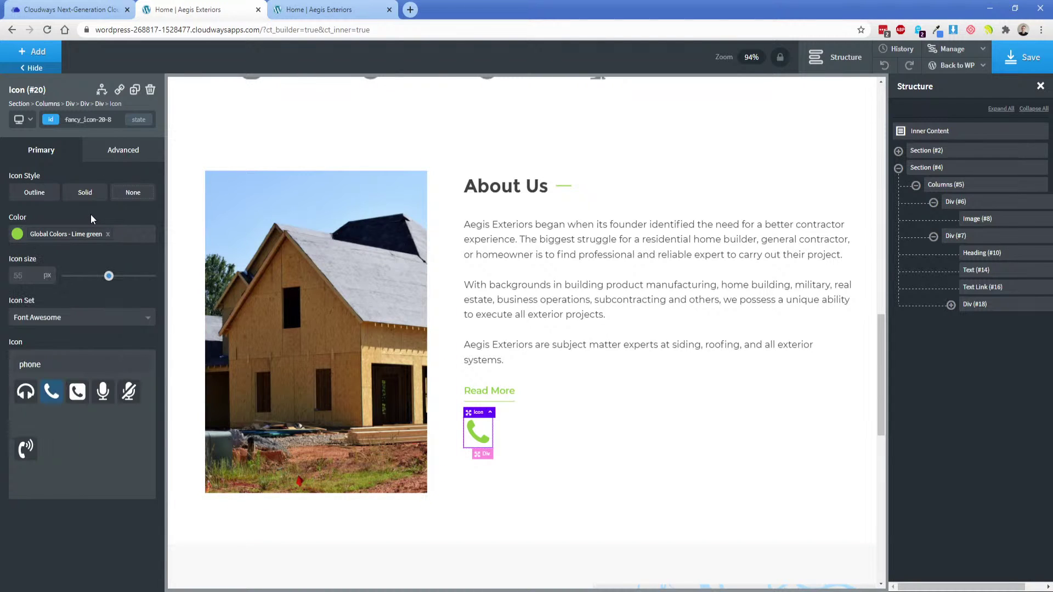
# Give the icon a 1px solid #707070 border.
pyautogui.click(123, 150)
pyautogui.click(55, 300)
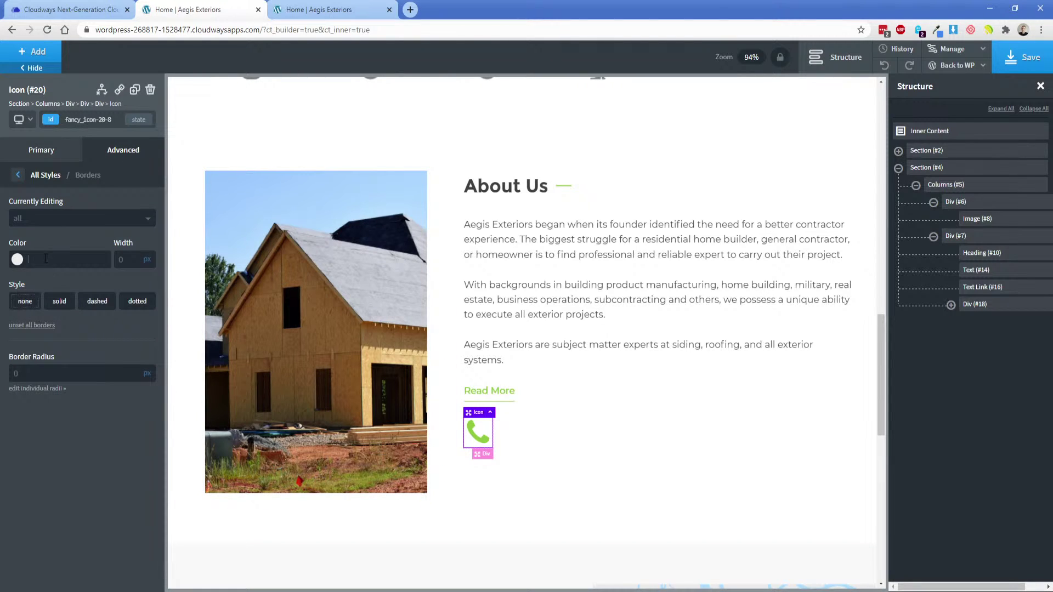
pyautogui.hotkey('ctrl', 'v')
pyautogui.write('1')
pyautogui.click(59, 301)
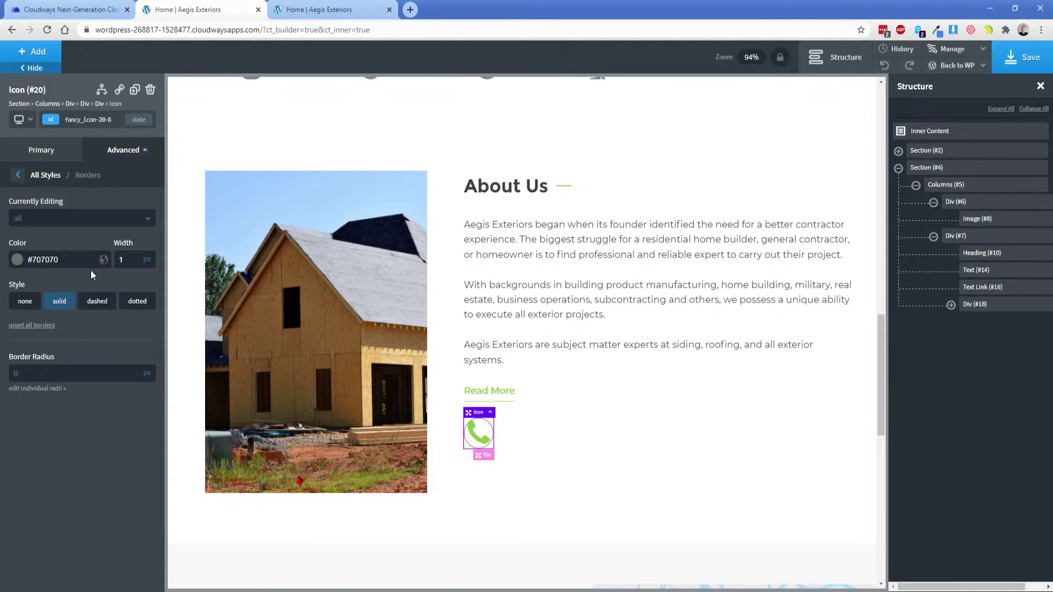
# Try outlined and solid icon styles, clear the borders, and set Icon Style to None.
pyautogui.click(50, 156)
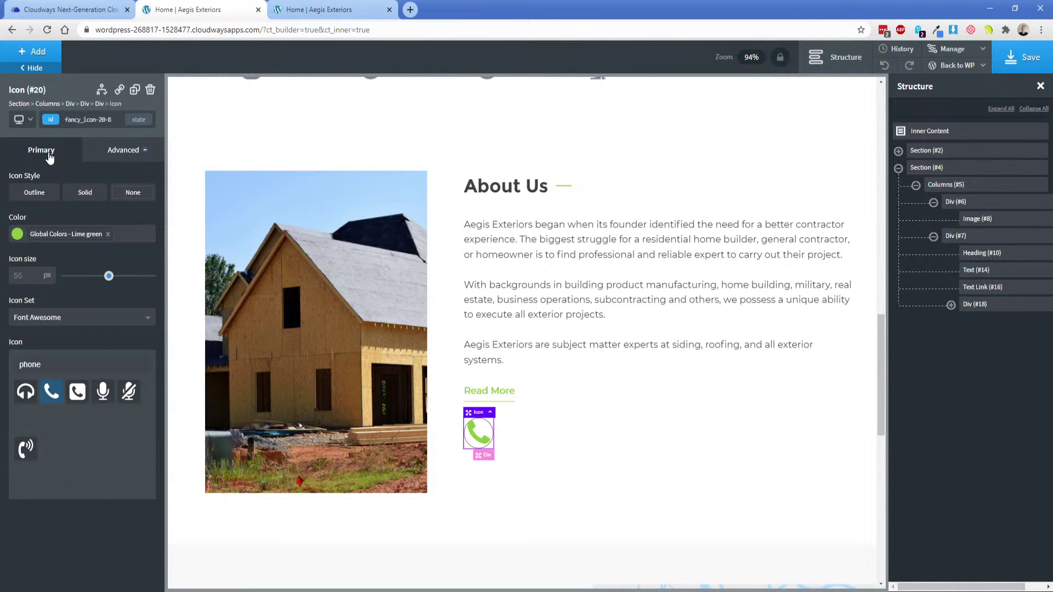
pyautogui.click(34, 192)
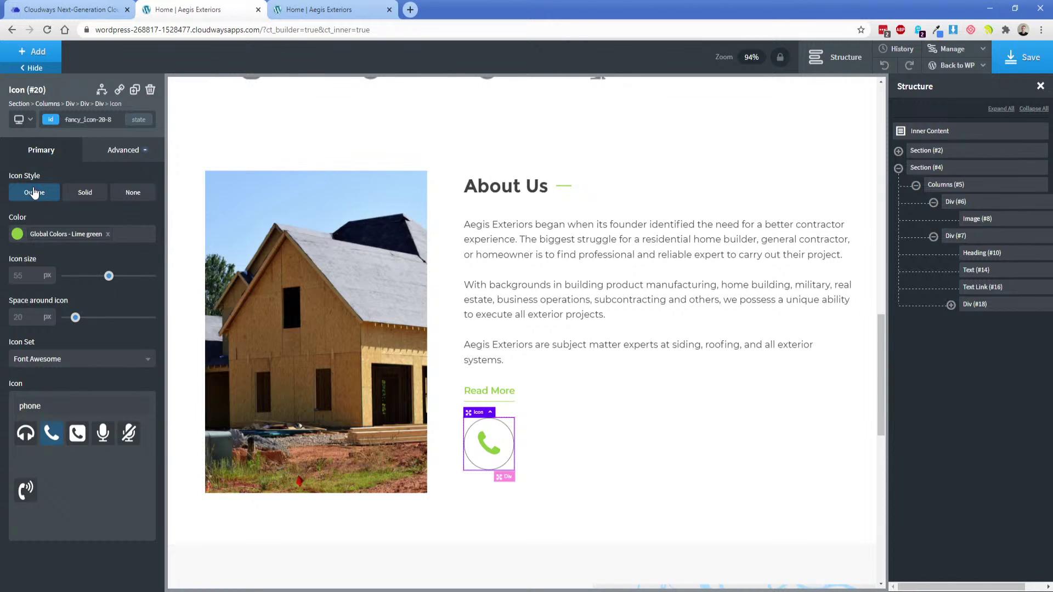
pyautogui.click(110, 150)
pyautogui.click(76, 300)
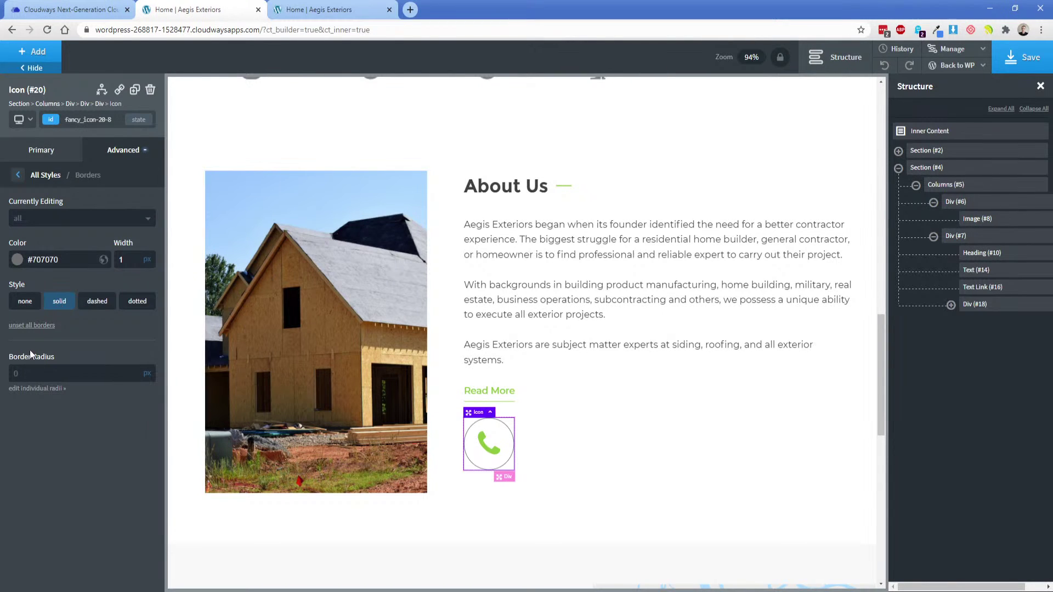
pyautogui.click(31, 326)
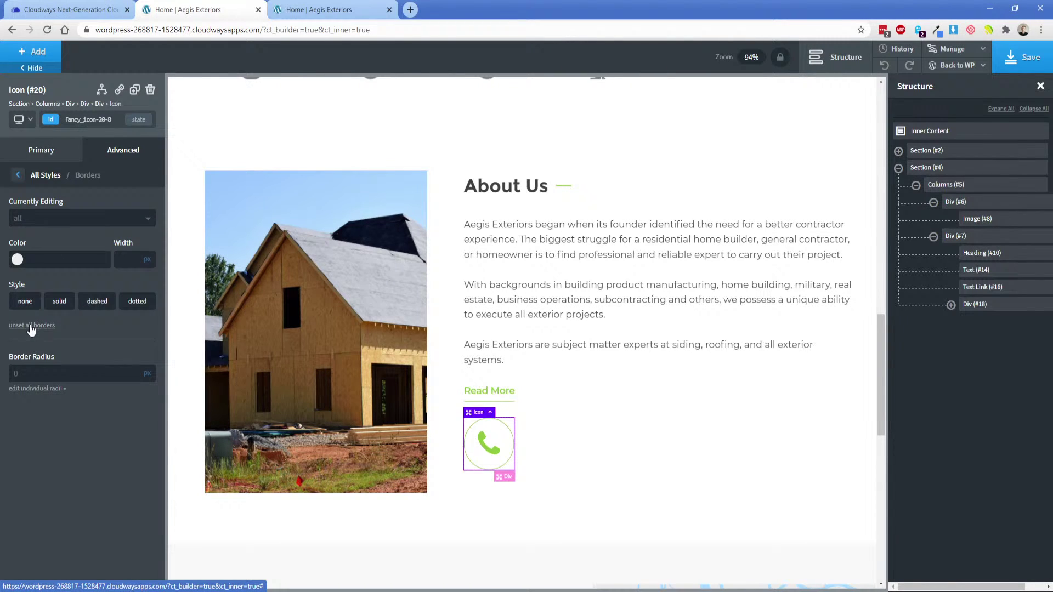
pyautogui.click(42, 157)
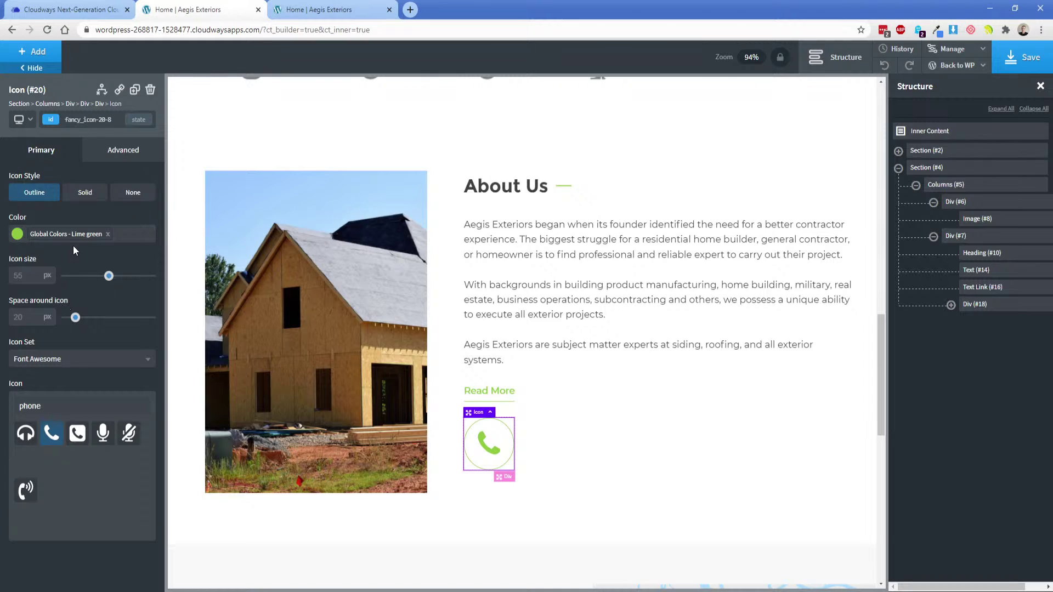
pyautogui.click(80, 194)
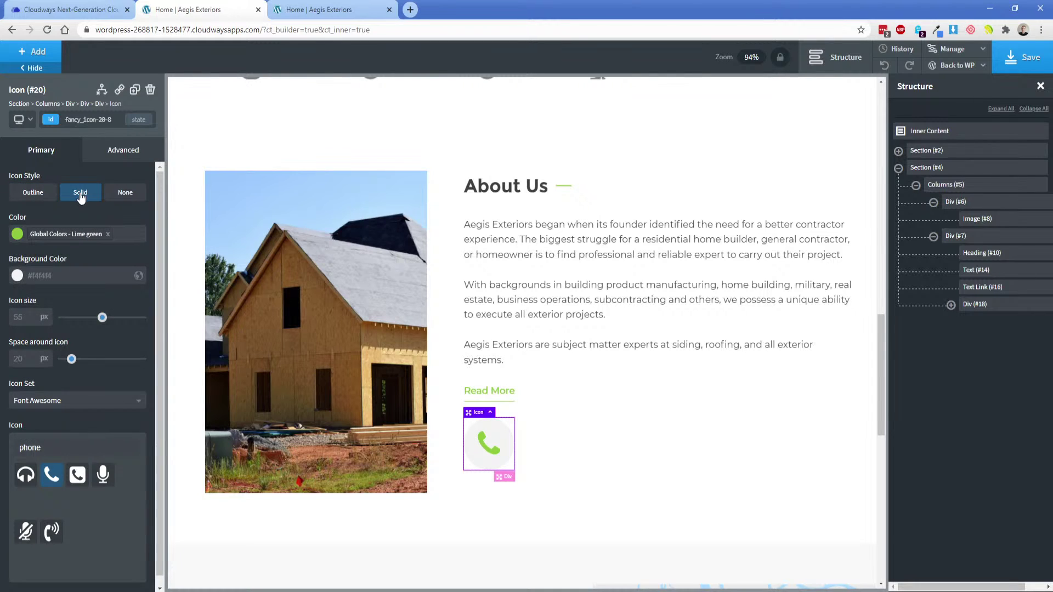
pyautogui.click(125, 193)
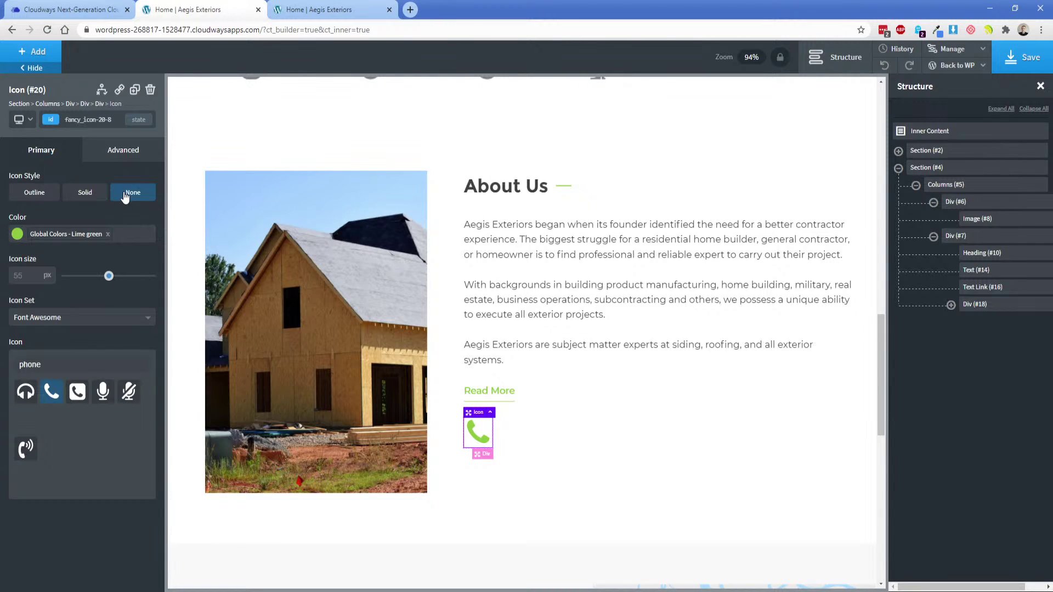
# Reapply the solid #707070 border with a 0 corner radius.
pyautogui.click(117, 156)
pyautogui.click(32, 302)
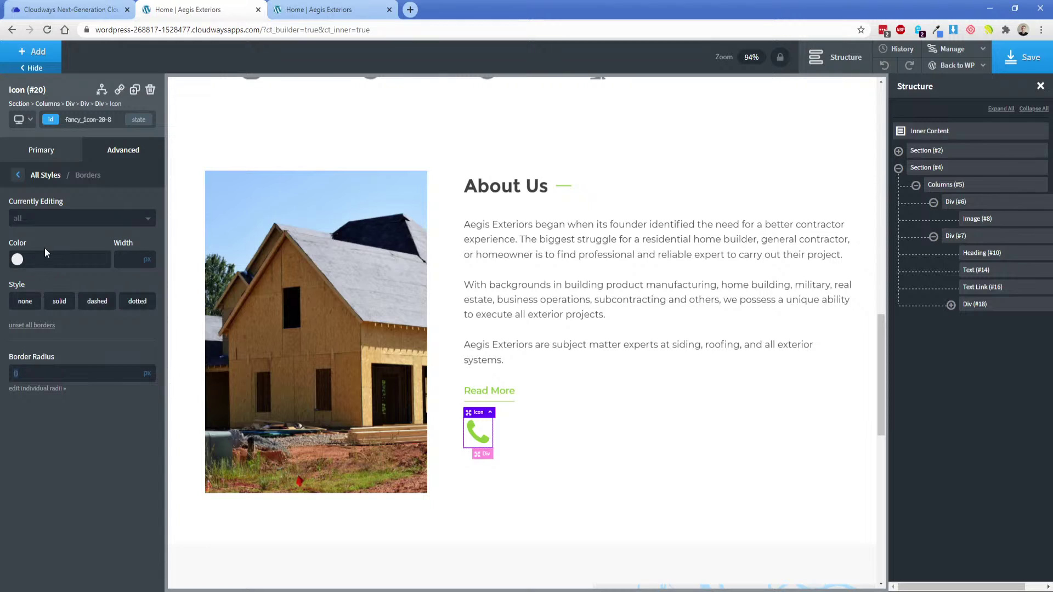
pyautogui.hotkey('ctrl', 'v')
pyautogui.click(60, 304)
pyautogui.click(42, 377)
pyautogui.write('1')
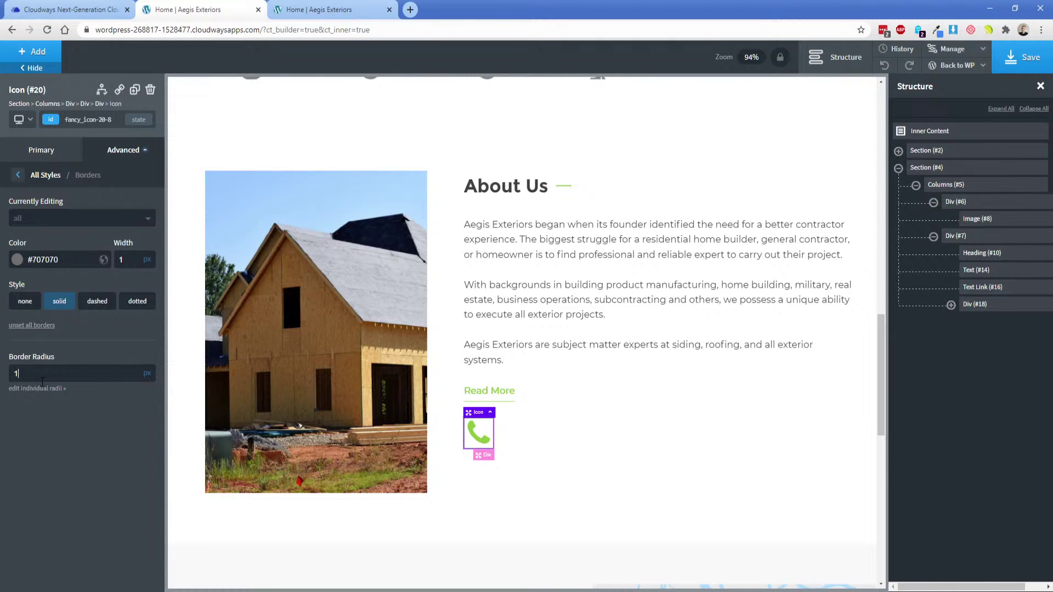
pyautogui.press('BackSpace')
pyautogui.write('0')
# Shrink the phone icon to about 30px and add 15px padding on all sides.
pyautogui.click(547, 438)
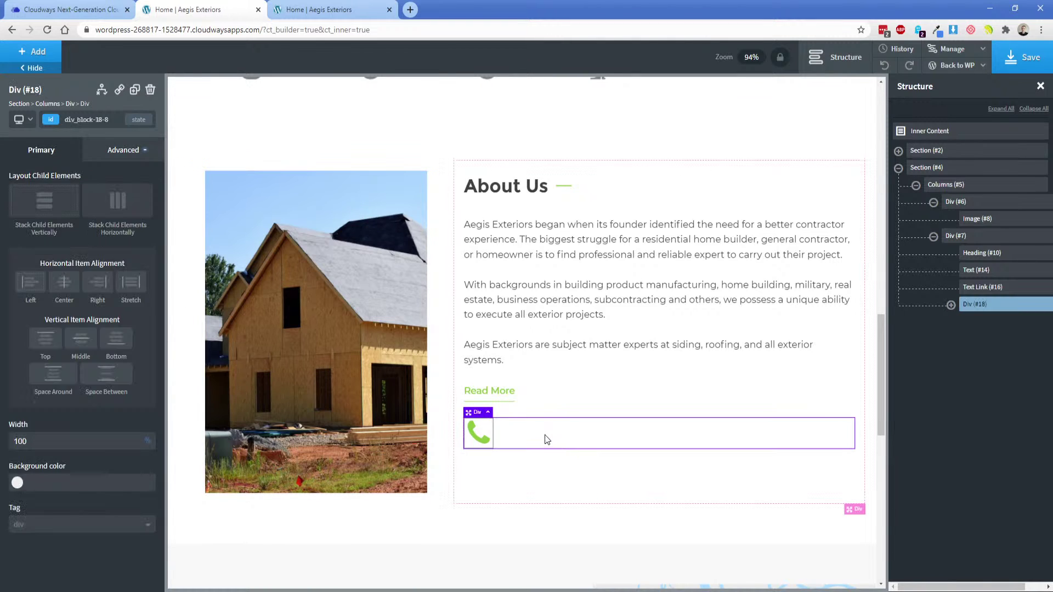
pyautogui.click(489, 430)
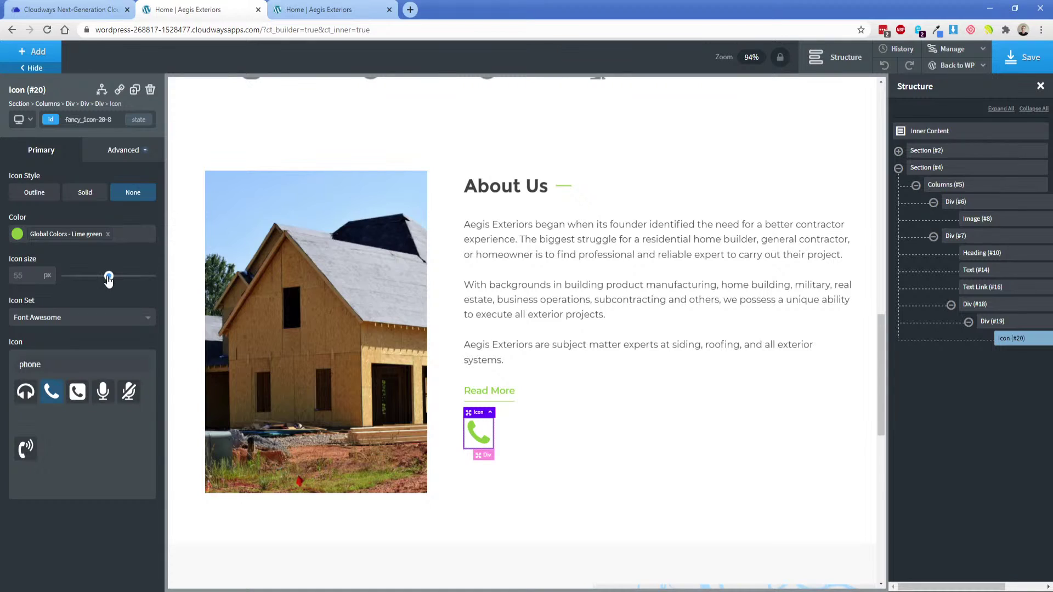
pyautogui.moveTo(109, 276); pyautogui.dragTo(86, 277)
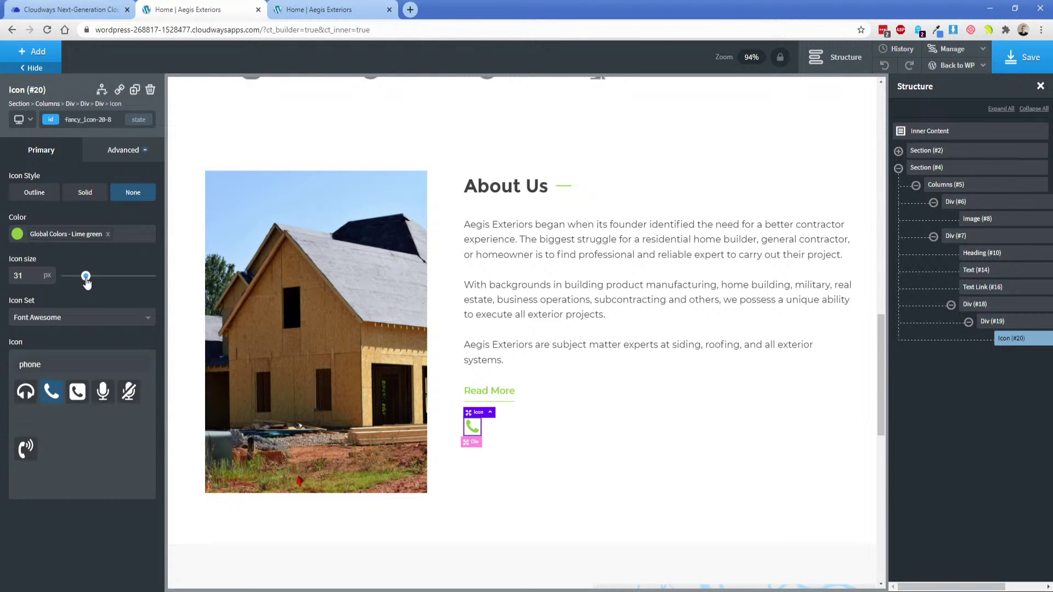
pyautogui.click(125, 150)
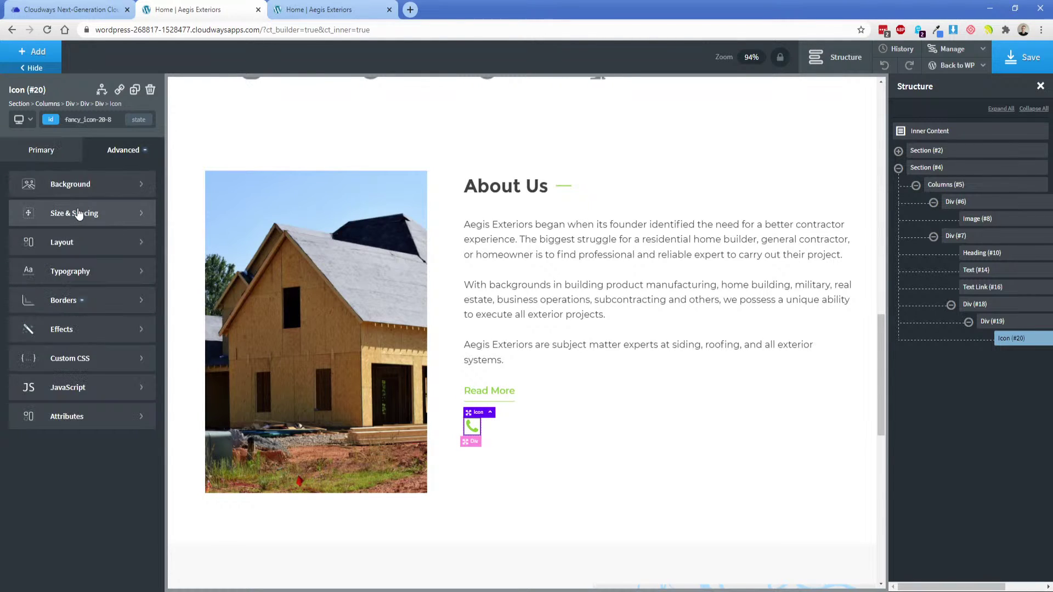
pyautogui.click(79, 214)
pyautogui.click(38, 217)
pyautogui.write('15')
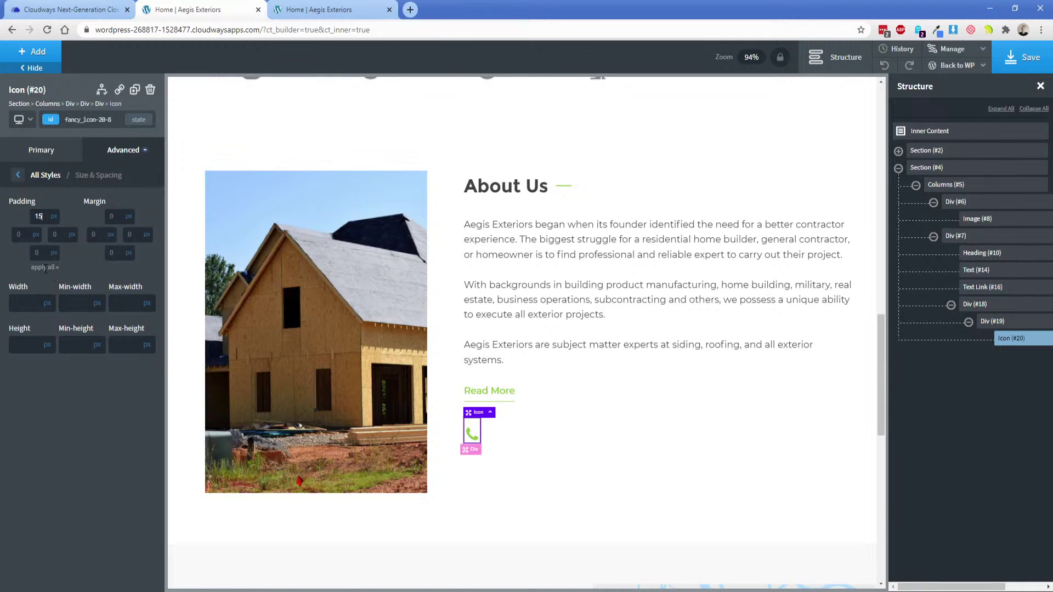
pyautogui.click(44, 268)
# Inspect the Call Us phone number in the mockup, then reselect the phone icon.
pyautogui.click(540, 444)
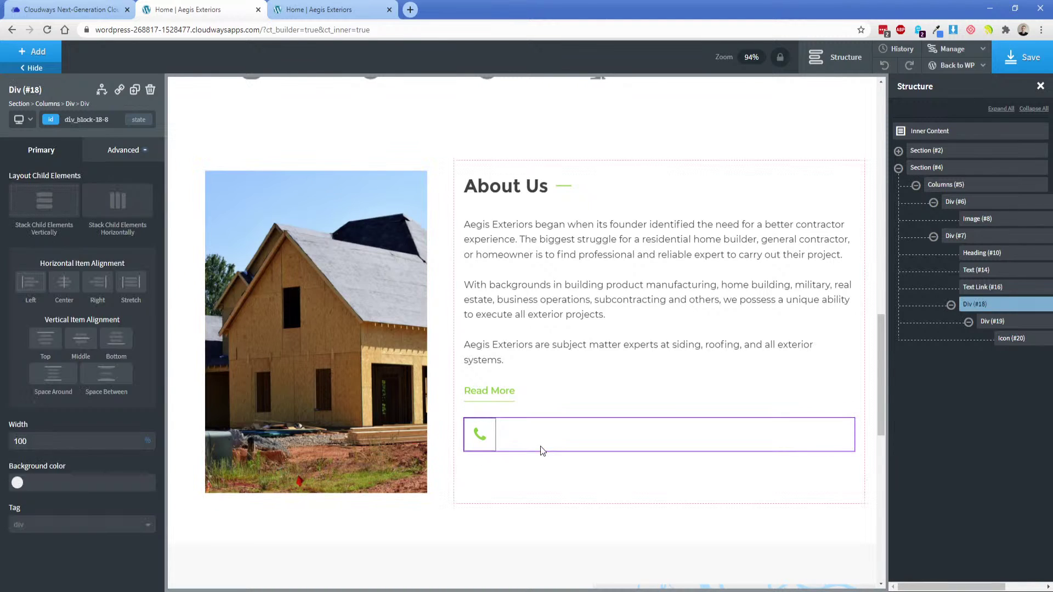
pyautogui.hotkey('alt', 'Tab')
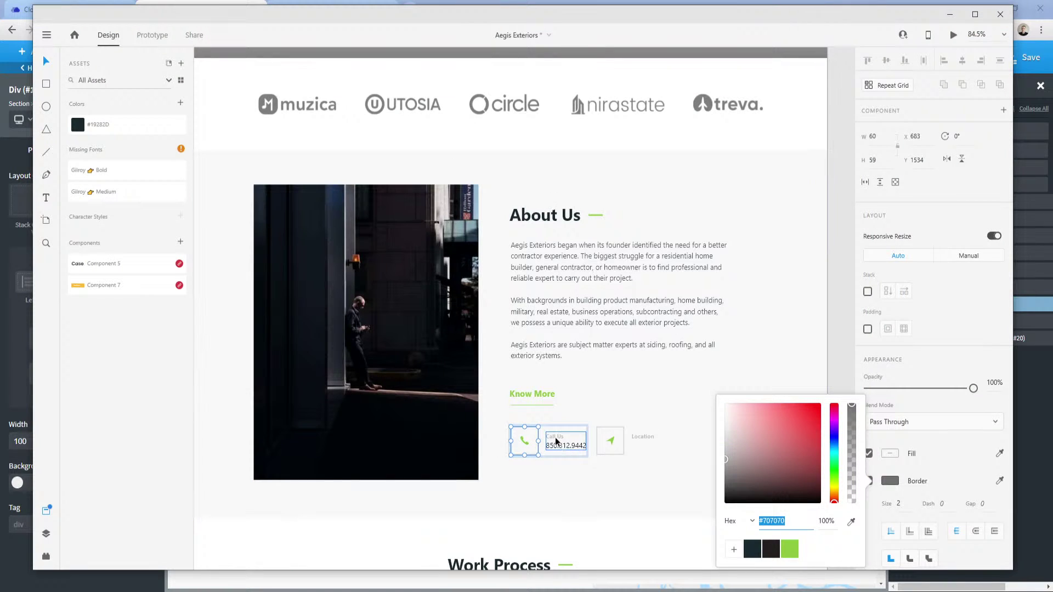
pyautogui.click(562, 448)
pyautogui.doubleClick(562, 446)
pyautogui.hotkey('ctrl', 'c')
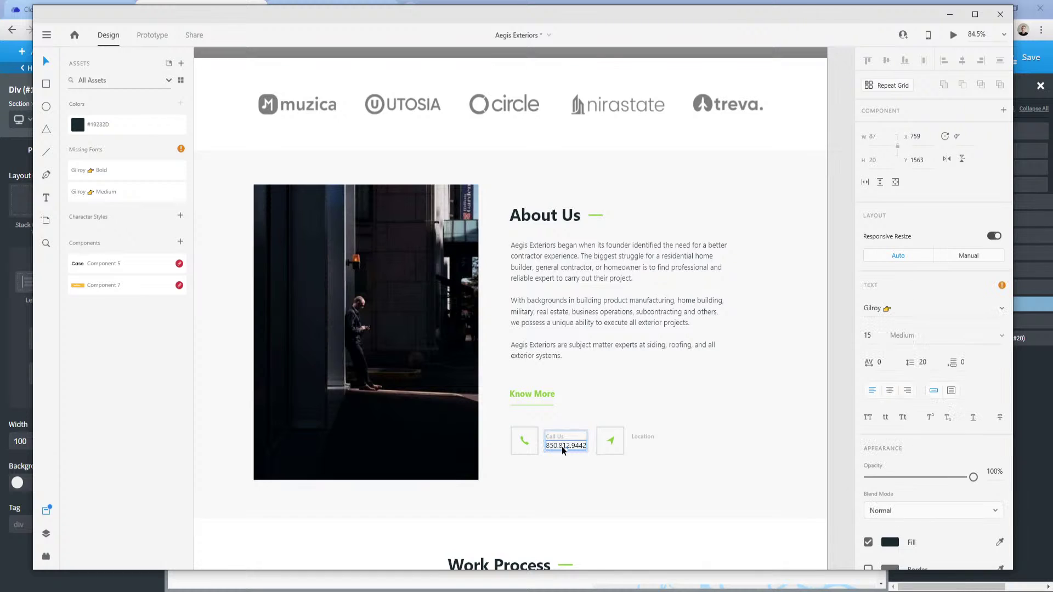
pyautogui.click(276, 591)
pyautogui.click(227, 556)
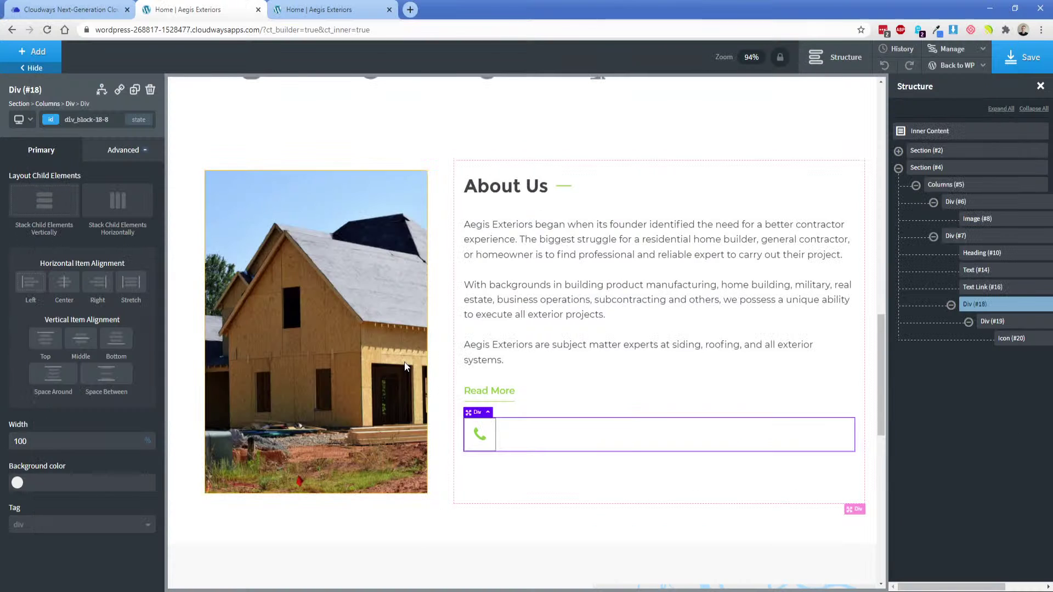
pyautogui.click(989, 322)
pyautogui.click(1012, 338)
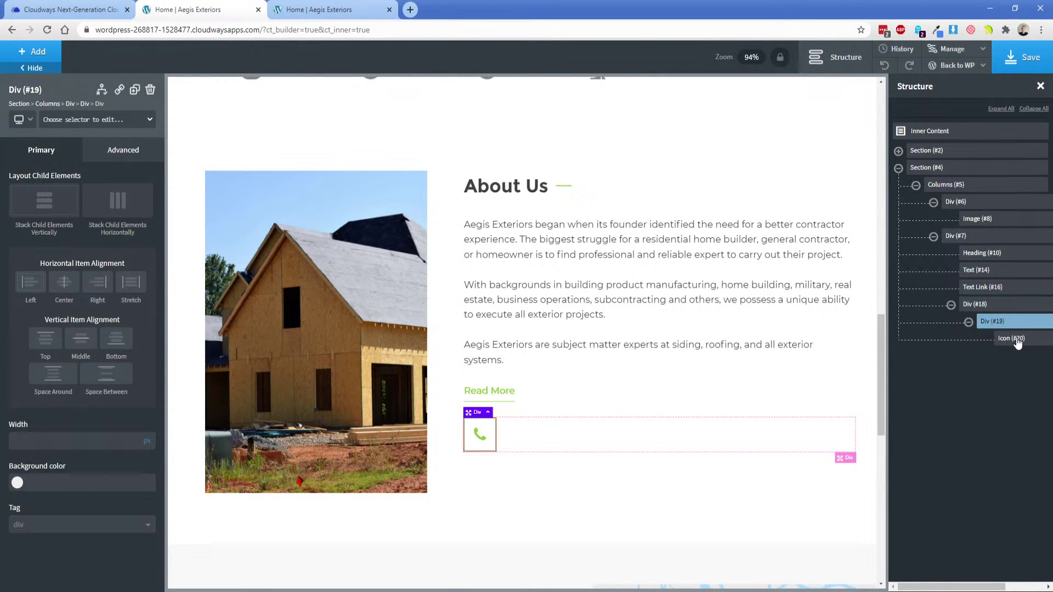
# Add an empty container after the phone icon and lay the icon and container side by side.
pyautogui.click(33, 51)
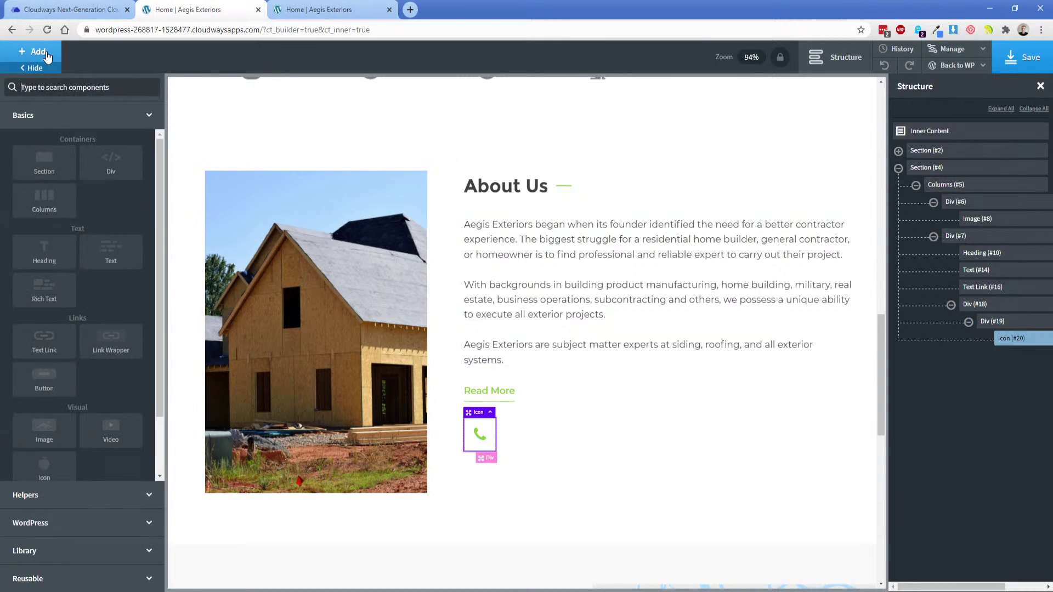
pyautogui.click(113, 173)
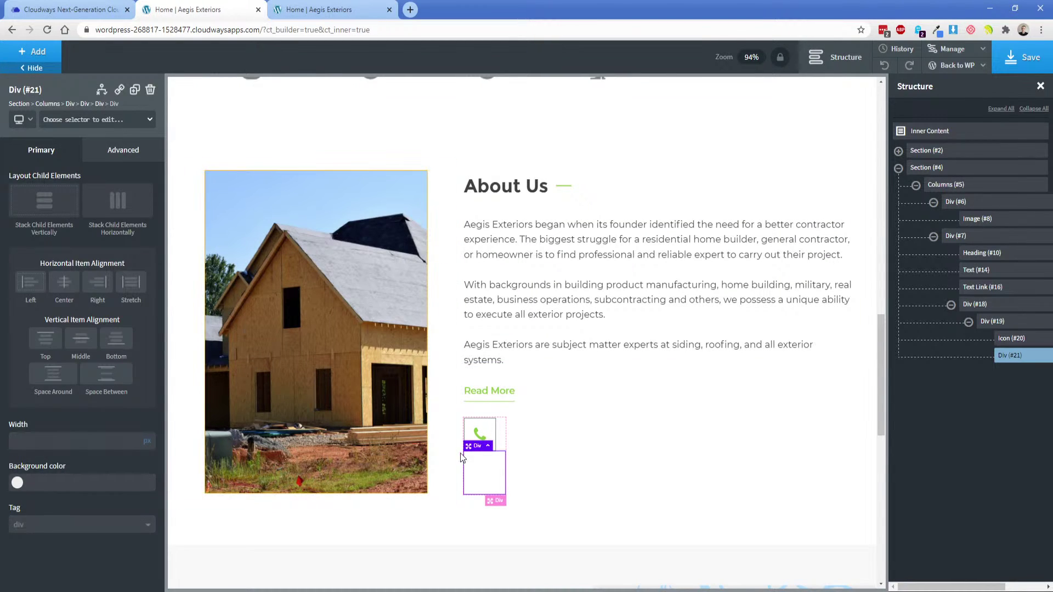
pyautogui.click(504, 434)
pyautogui.click(118, 202)
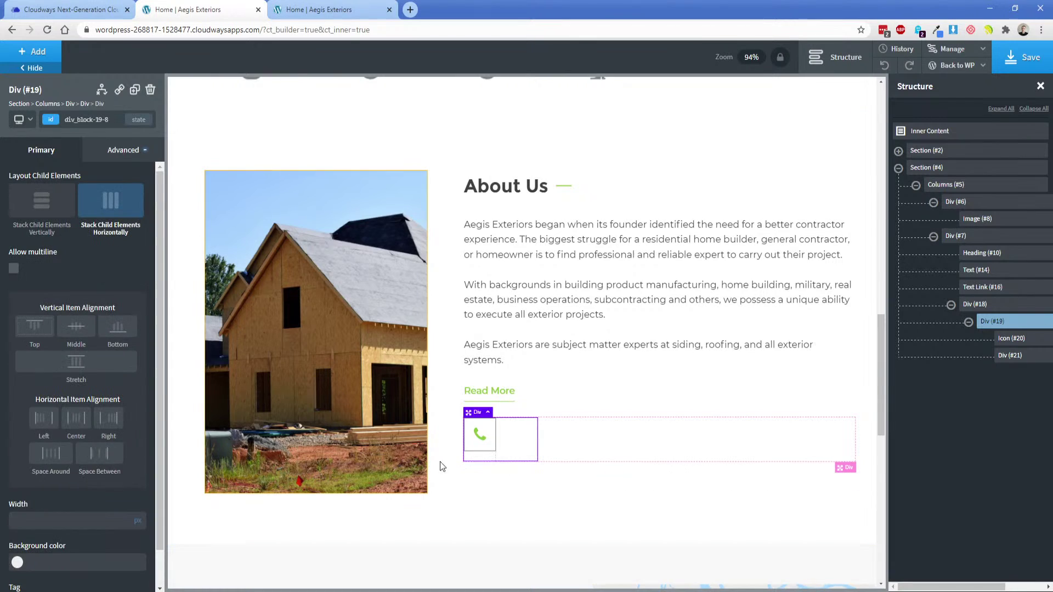
pyautogui.click(508, 448)
# Add a Text element reading 'Call Us' beside the phone icon.
pyautogui.click(33, 51)
pyautogui.write('ex')
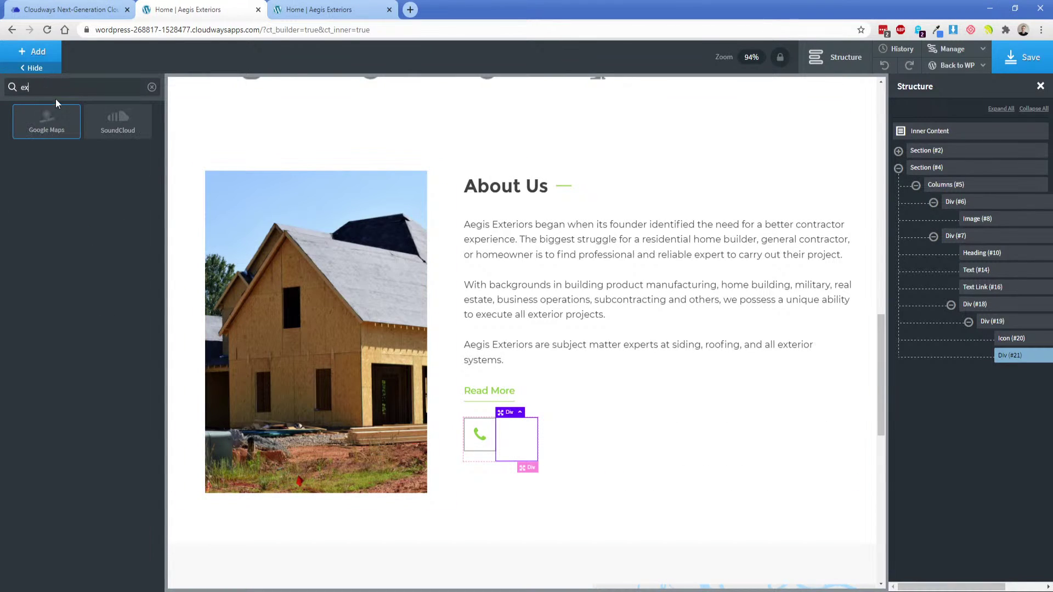
pyautogui.write('t')
pyautogui.click(62, 133)
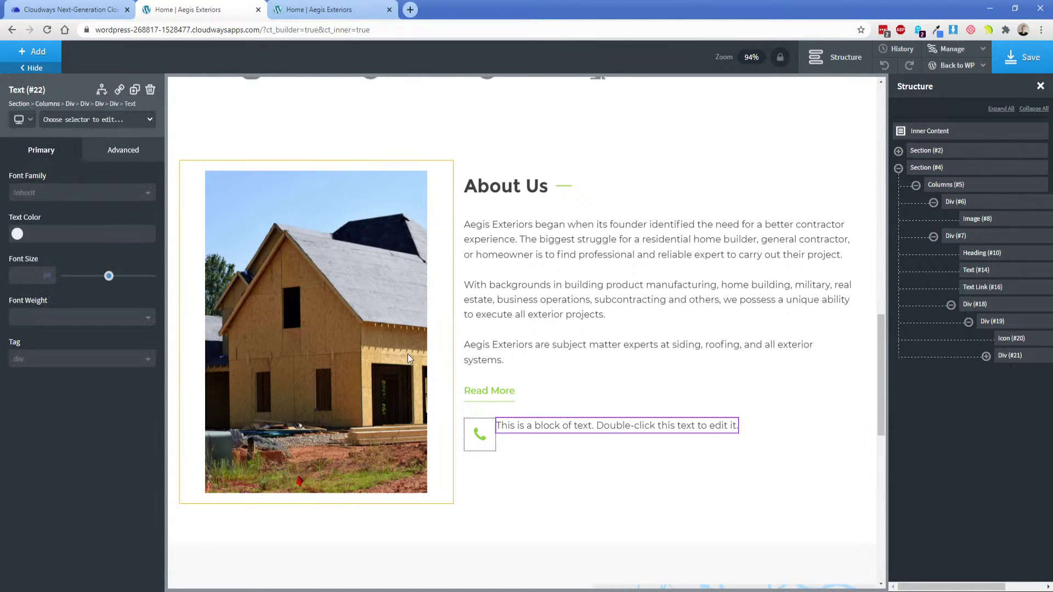
pyautogui.doubleClick(549, 427)
pyautogui.write('Call ')
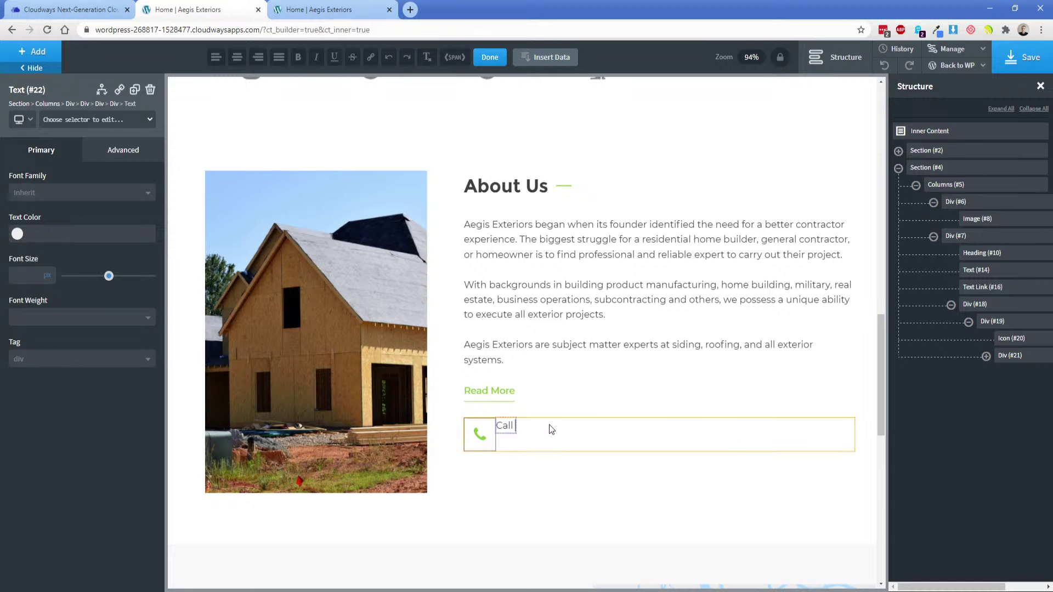
pyautogui.write('Us')
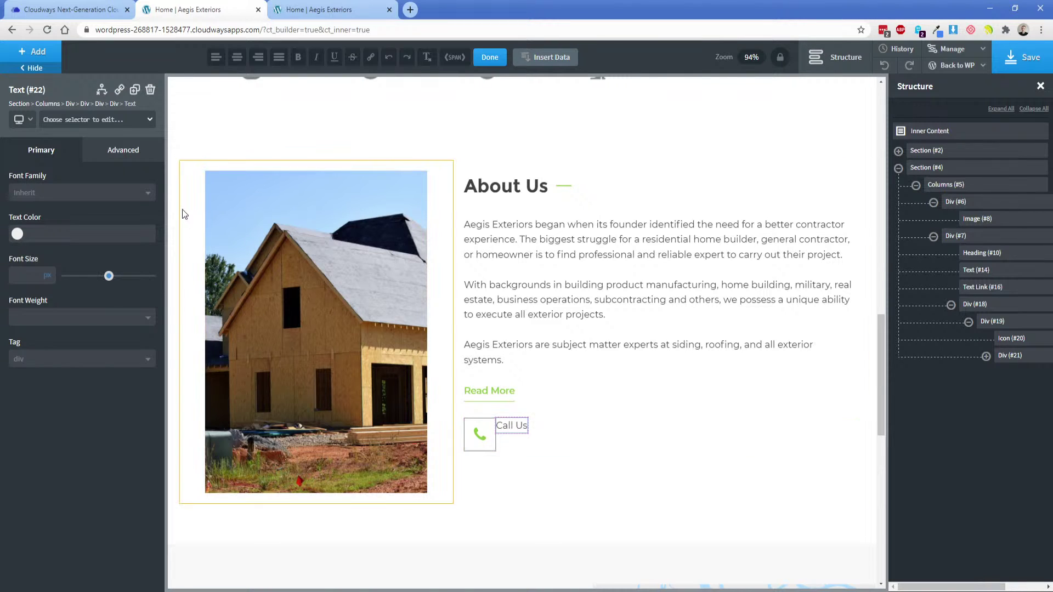
pyautogui.click(46, 62)
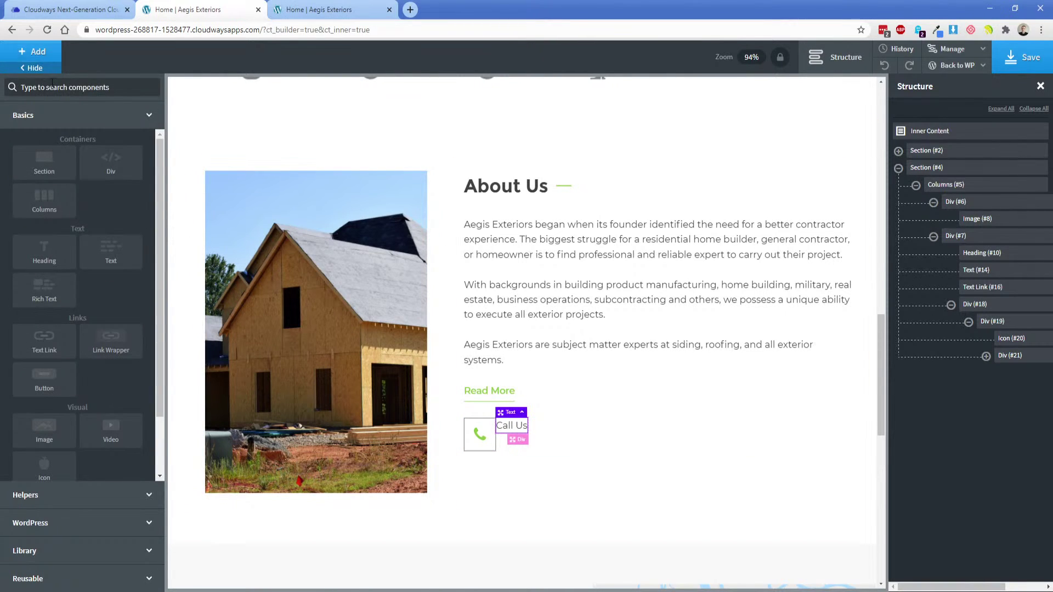
pyautogui.write('tex')
pyautogui.click(60, 147)
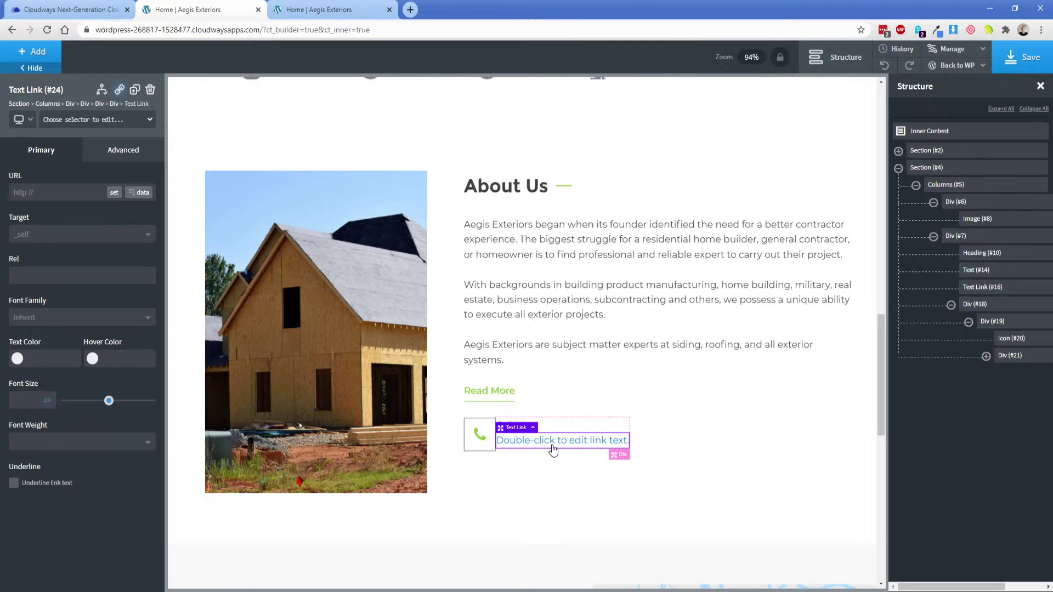
pyautogui.doubleClick(553, 445)
pyautogui.hotkey('ctrl', 'v')
pyautogui.click(516, 442)
pyautogui.press('BackSpace')
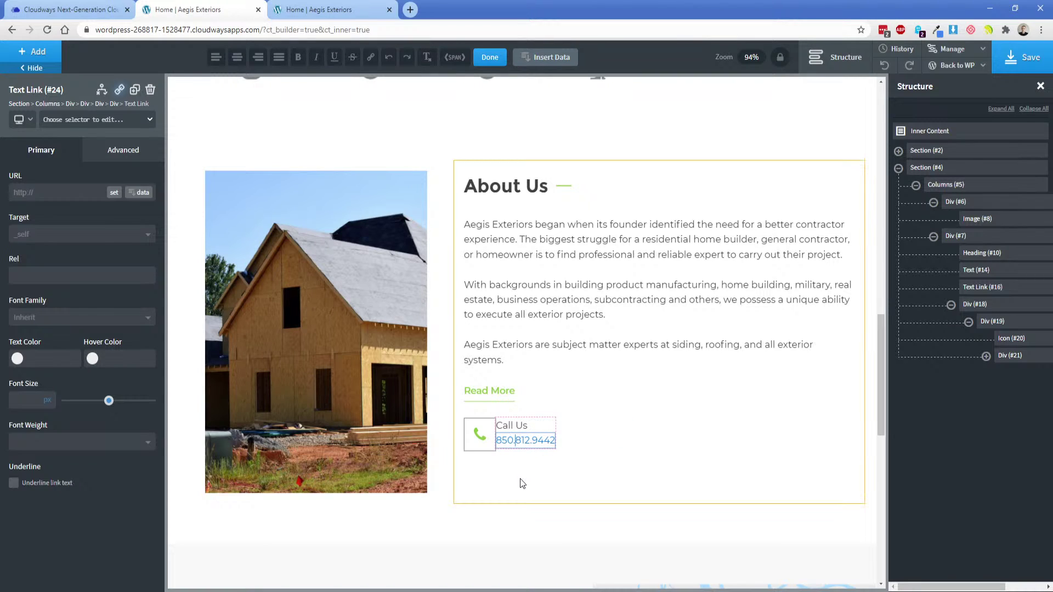
pyautogui.press('BackSpace')
pyautogui.write(')')
pyautogui.click(540, 441)
pyautogui.press('BackSpace')
pyautogui.write('-')
pyautogui.click(48, 195)
pyautogui.write('tel:')
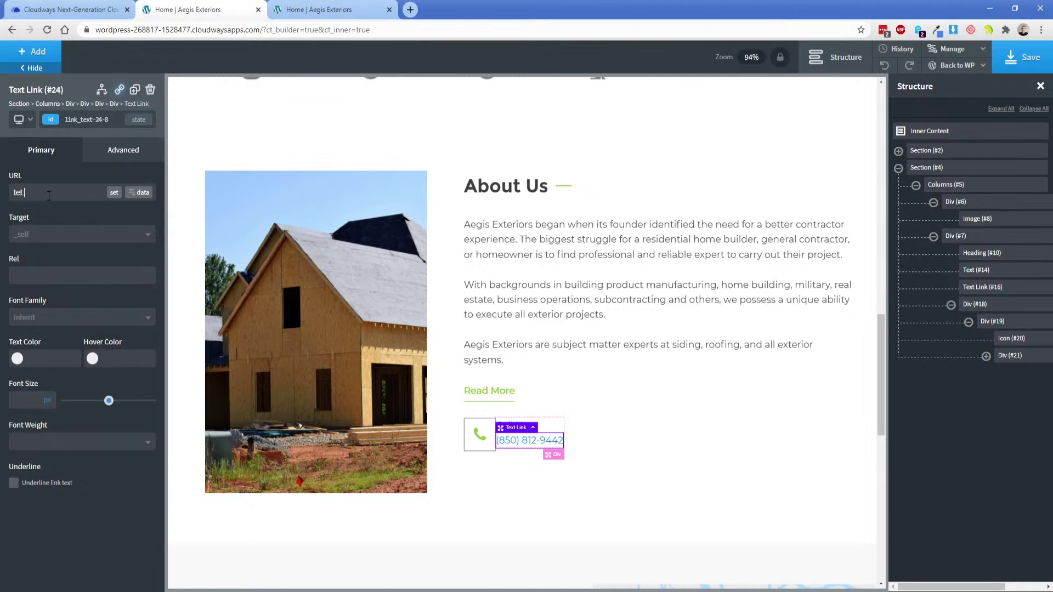
pyautogui.click(17, 358)
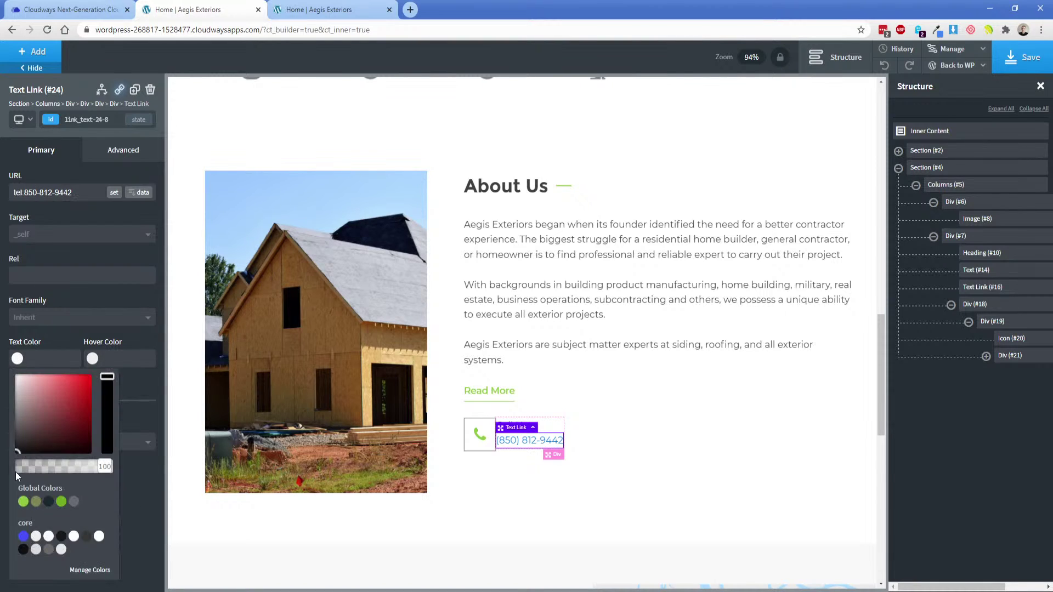
pyautogui.click(23, 501)
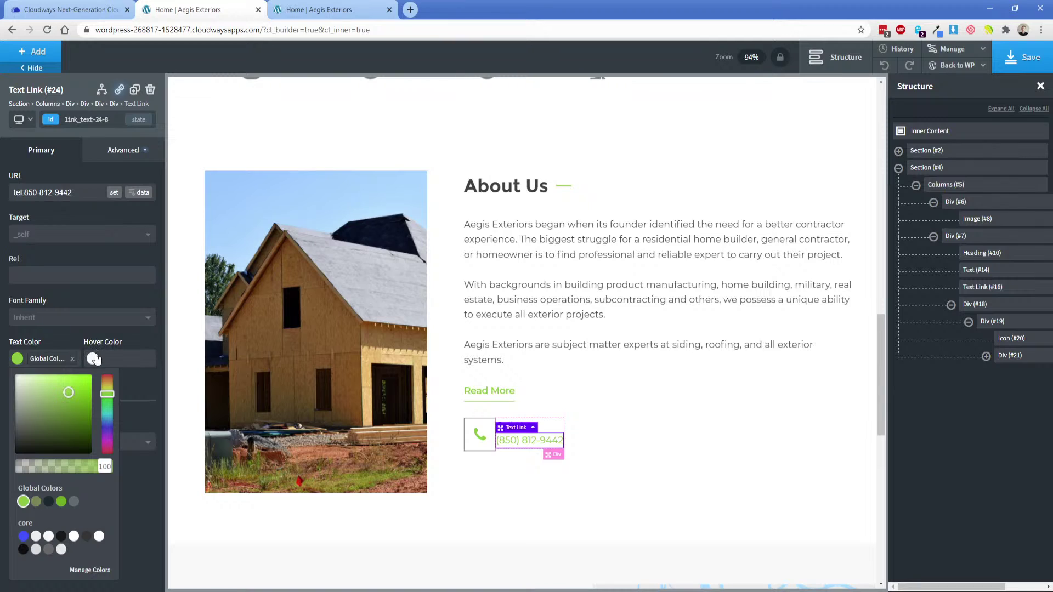
pyautogui.click(94, 358)
pyautogui.click(108, 502)
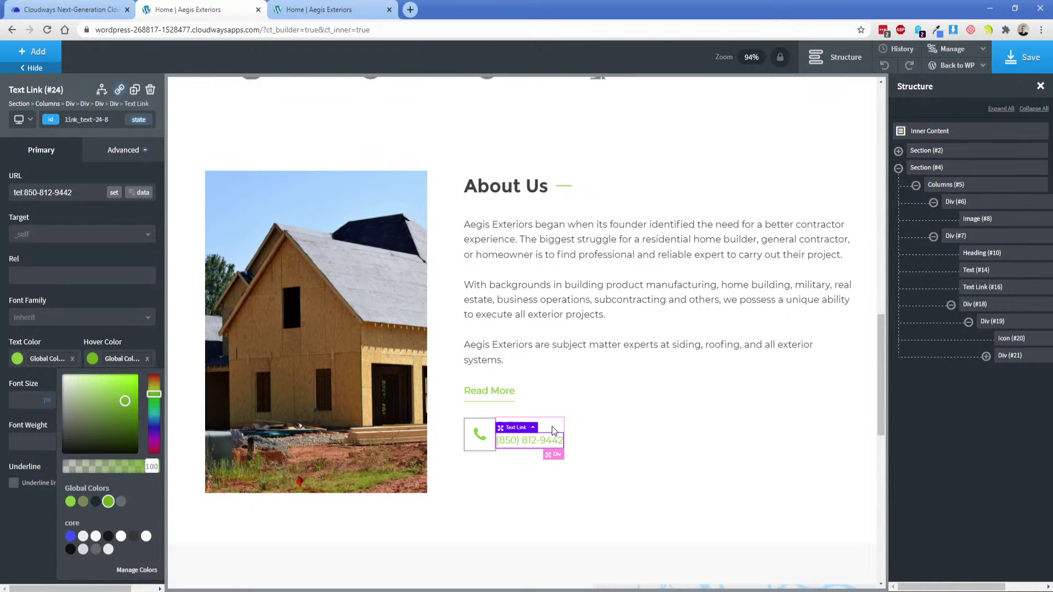
pyautogui.click(552, 426)
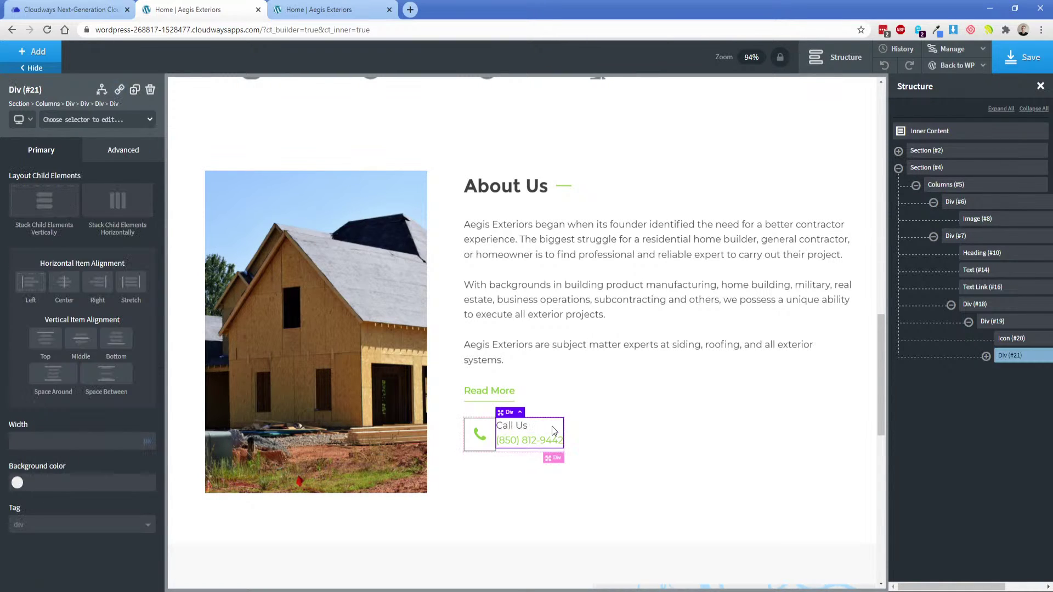
# Give the icon-and-text box Middle alignment and start editing the icon's right margin.
pyautogui.click(994, 322)
pyautogui.click(77, 327)
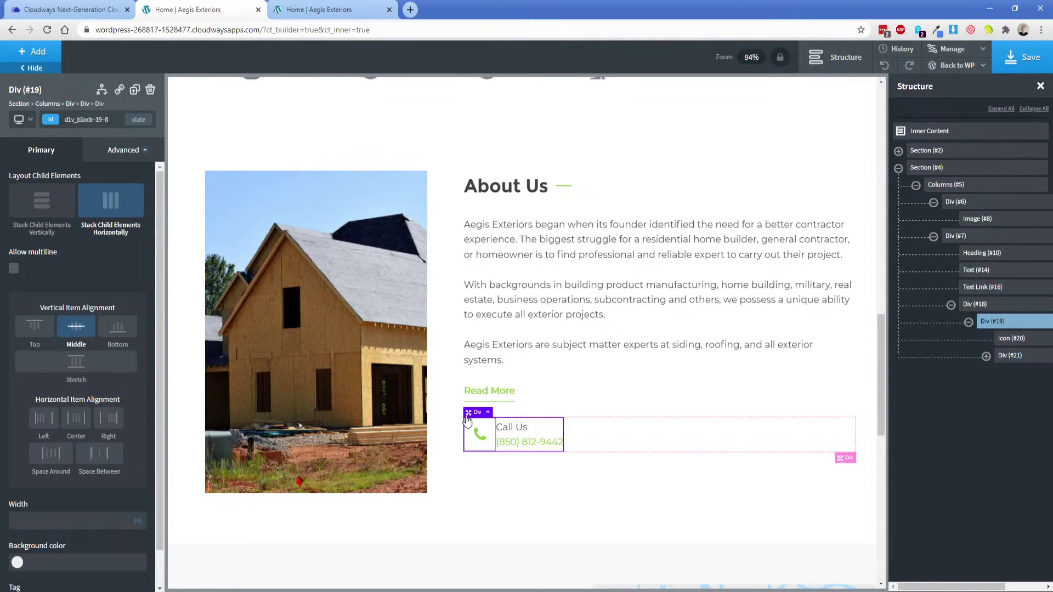
pyautogui.click(479, 434)
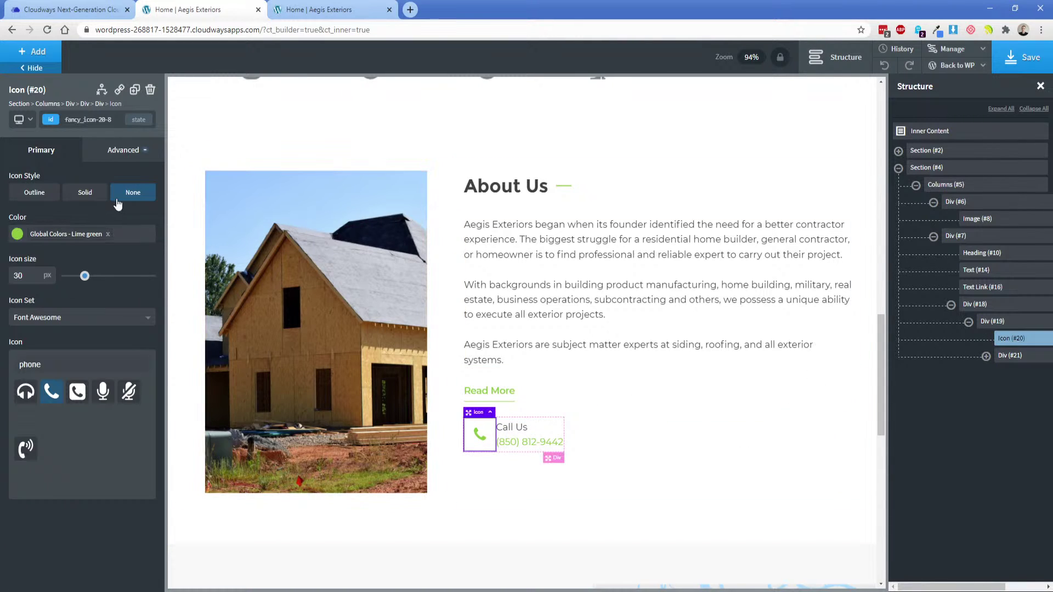
pyautogui.click(125, 156)
pyautogui.click(74, 212)
pyautogui.click(131, 234)
# Set the icon's right margin to 25 and compare the spacing against the XD mockup.
pyautogui.write('25')
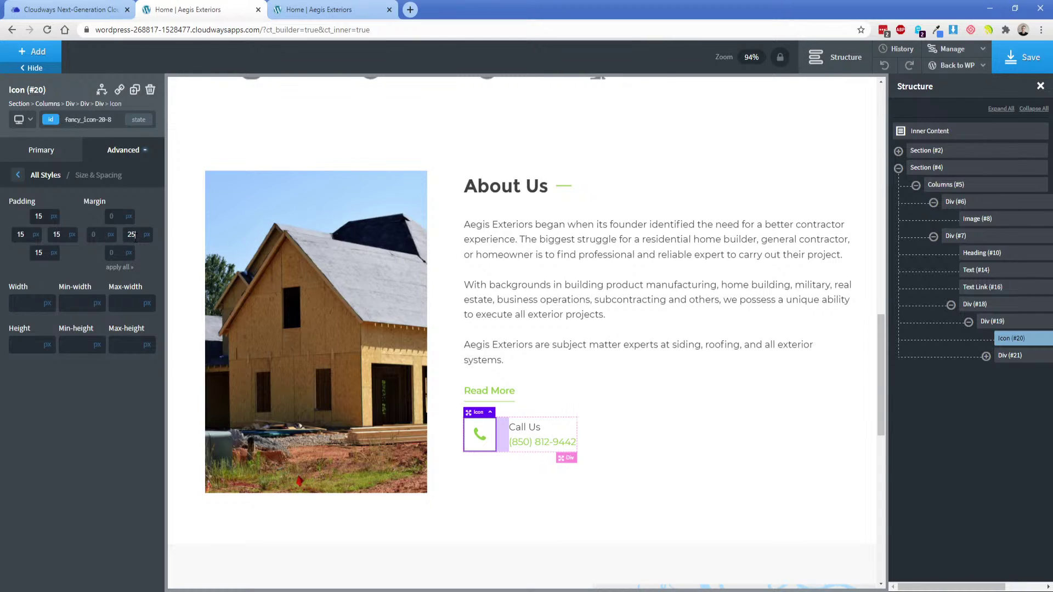
pyautogui.hotkey('alt', 'Tab')
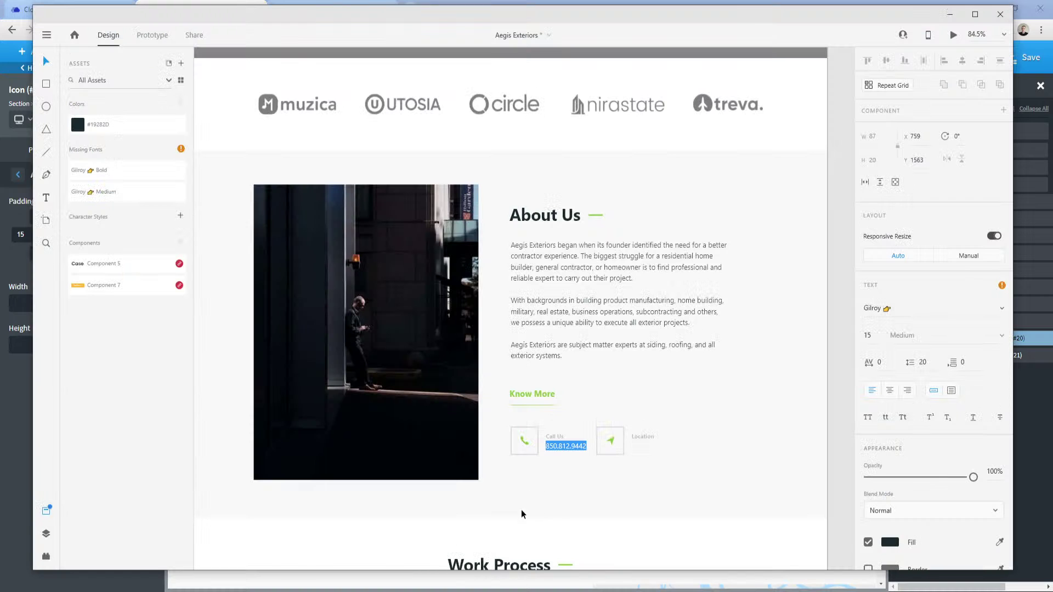
pyautogui.click(585, 460)
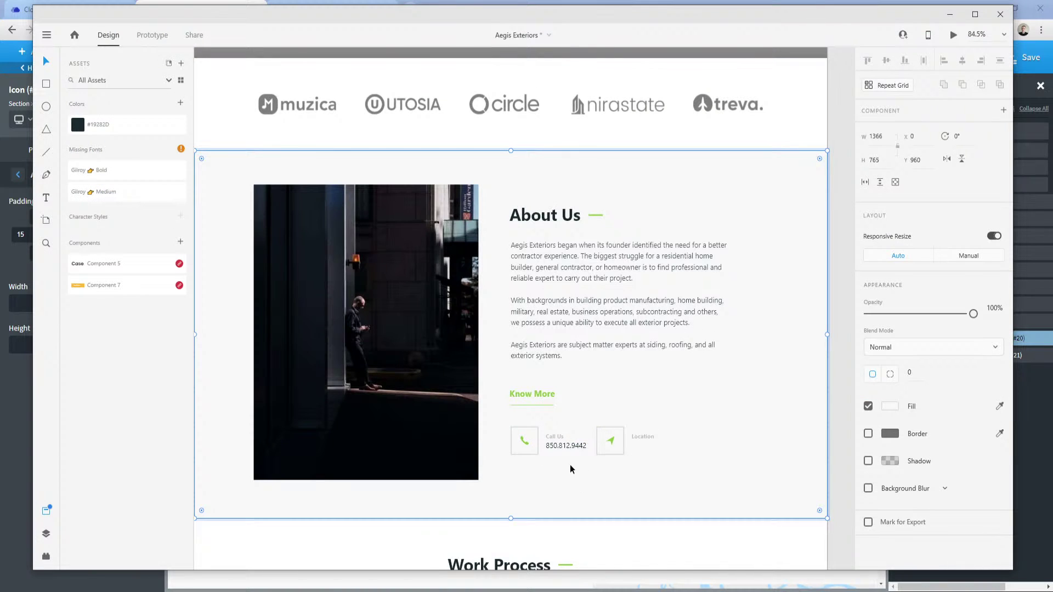
pyautogui.click(539, 443)
pyautogui.press('alt')
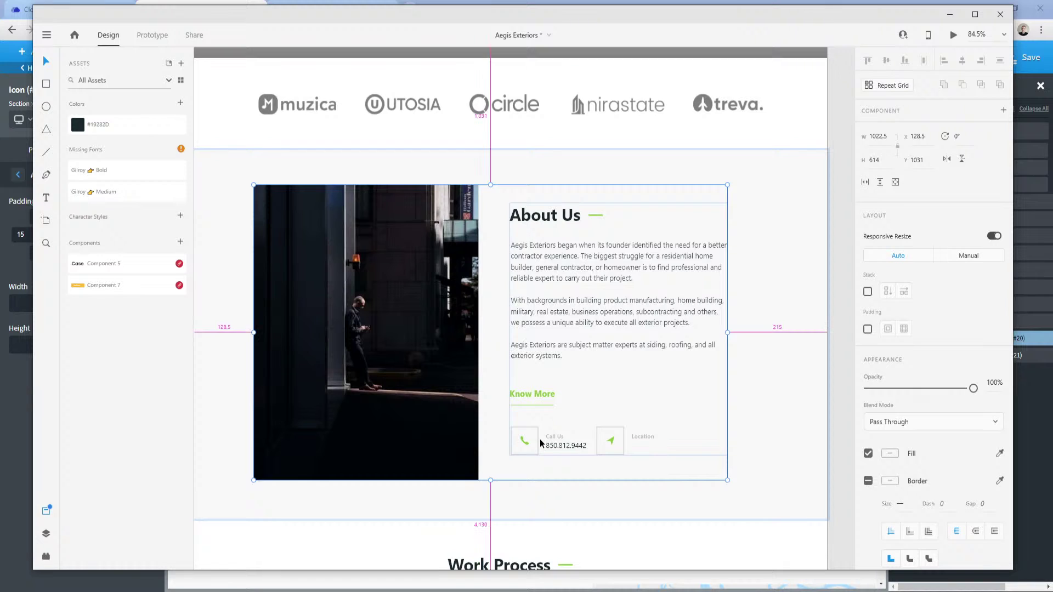
pyautogui.keyDown('alt'); pyautogui.click(541, 442); pyautogui.keyUp('alt')
pyautogui.click(551, 442)
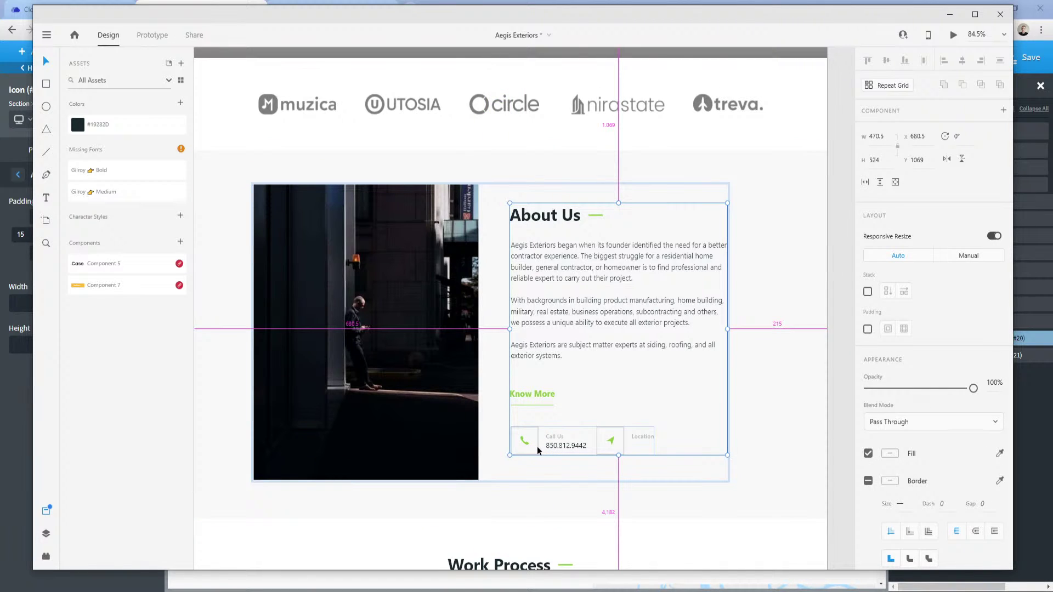
pyautogui.moveTo(230, 583)
pyautogui.click(222, 532)
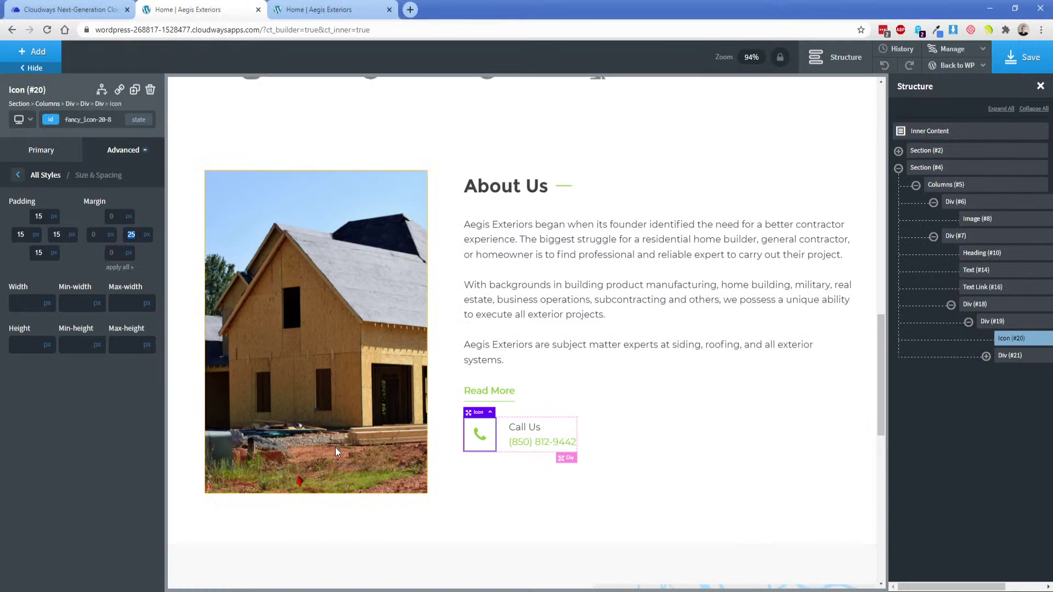
# Reduce the phone icon's right margin to 15.
pyautogui.click(131, 235)
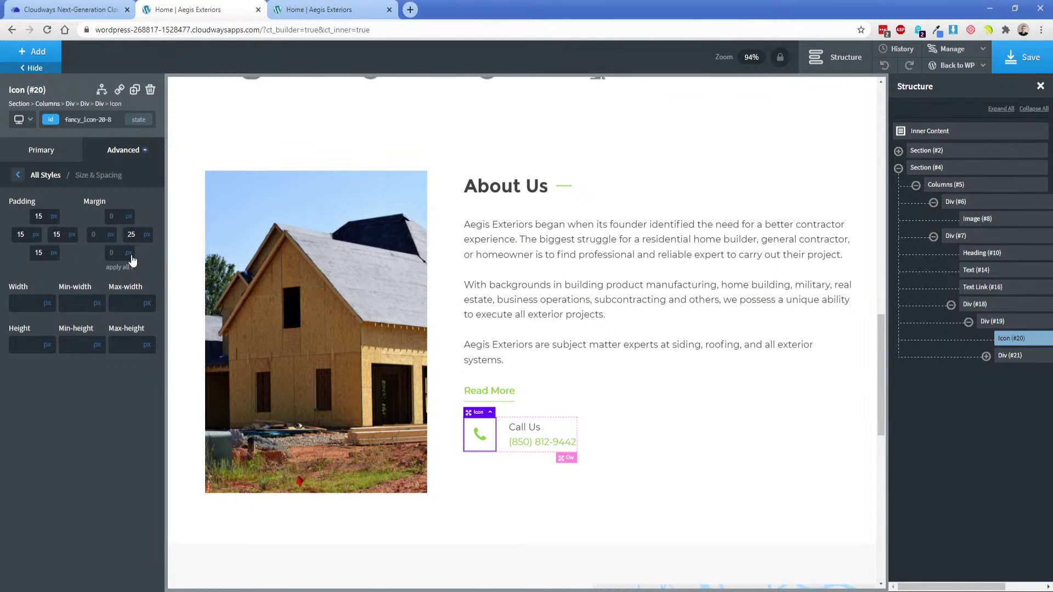
pyautogui.press('BackSpace')
pyautogui.press('BackSpace')
pyautogui.write('15')
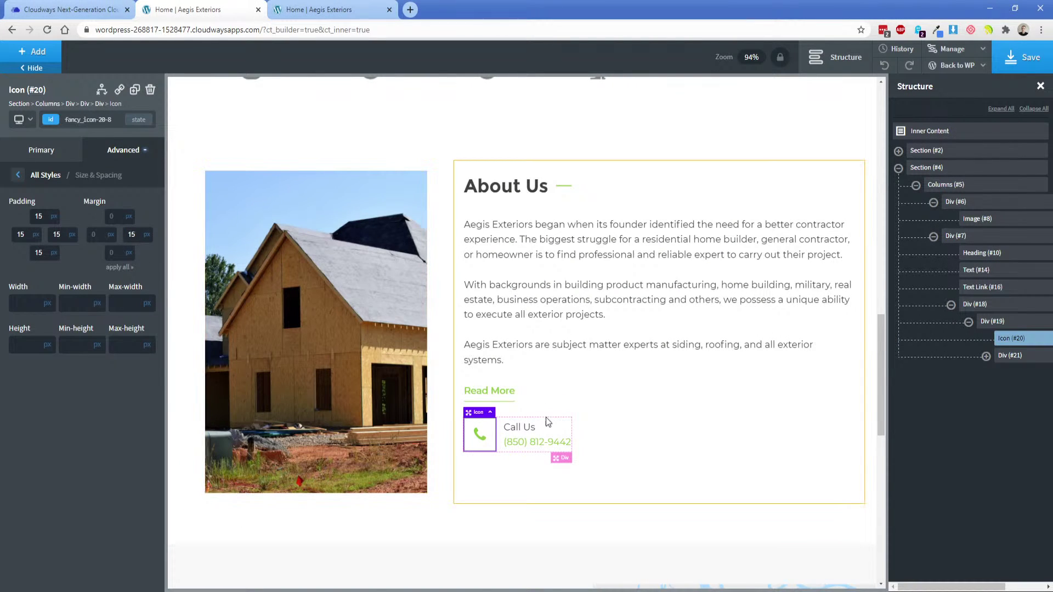
# Duplicate the Call Us box so two contact boxes sit in the row.
pyautogui.click(969, 322)
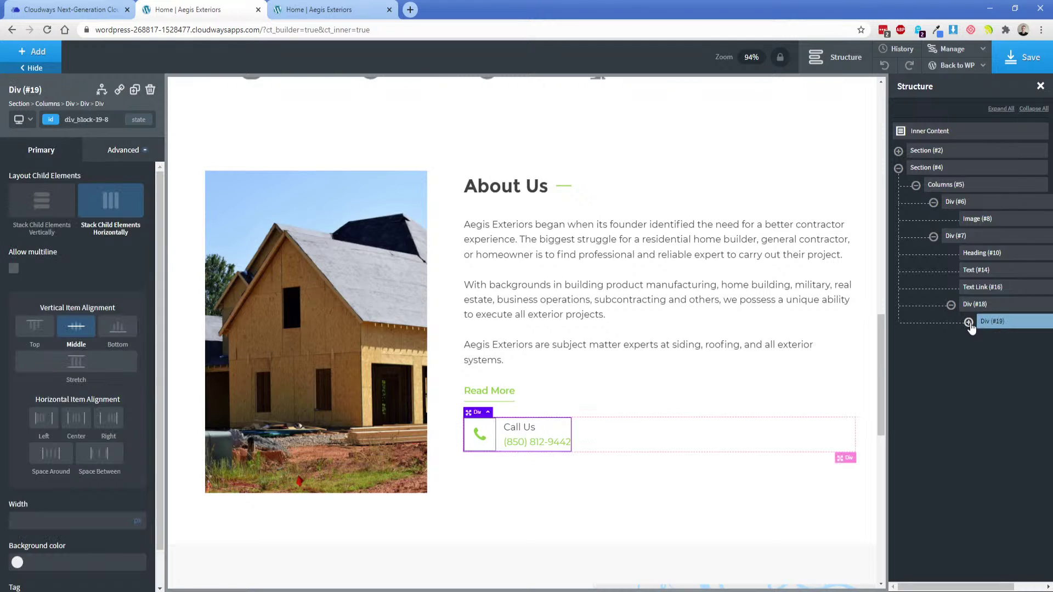
pyautogui.click(124, 150)
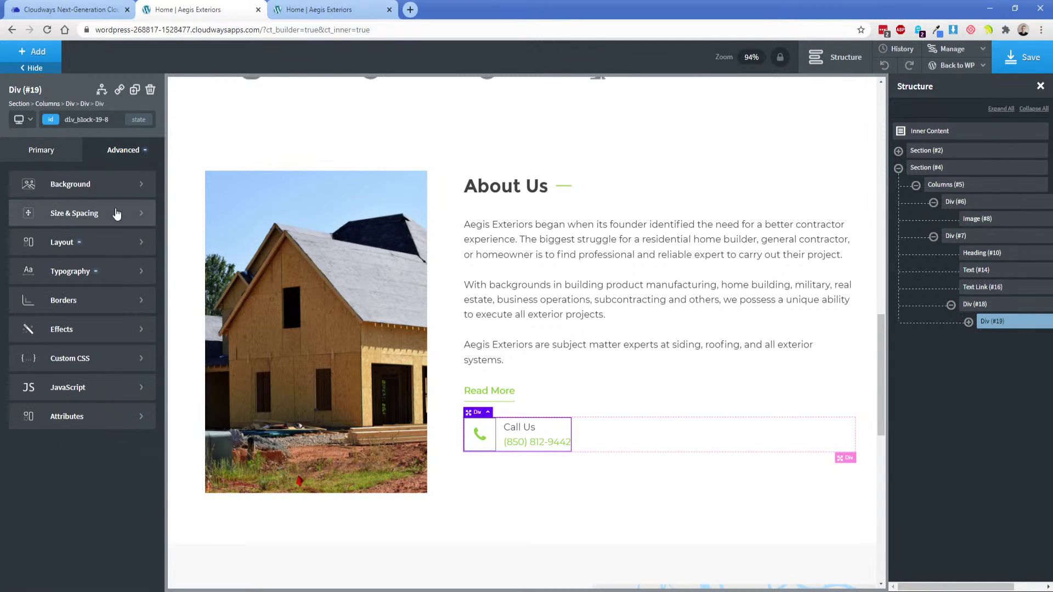
pyautogui.click(113, 211)
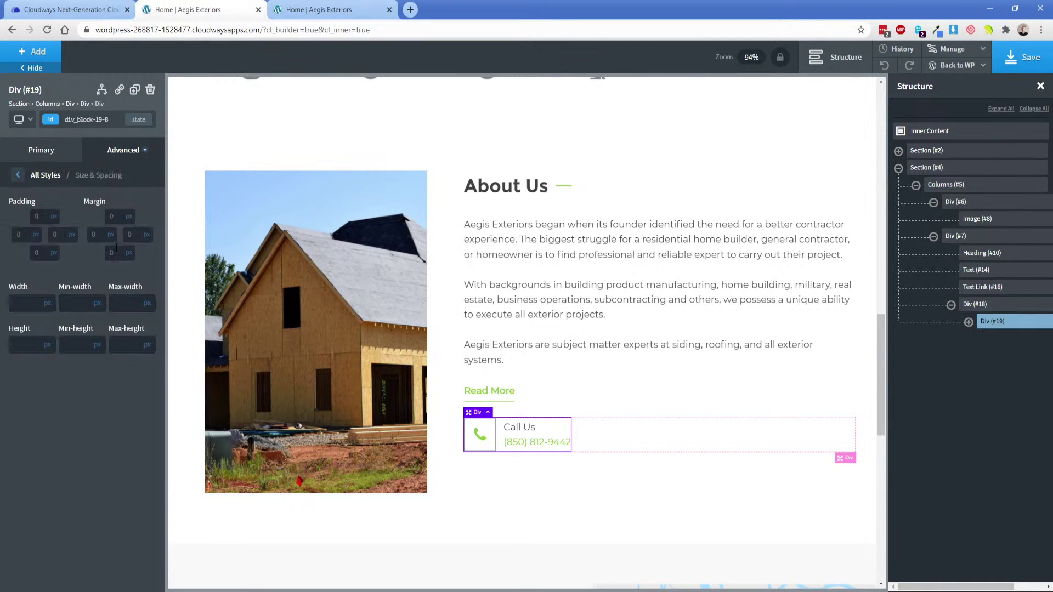
pyautogui.click(134, 90)
pyautogui.click(681, 468)
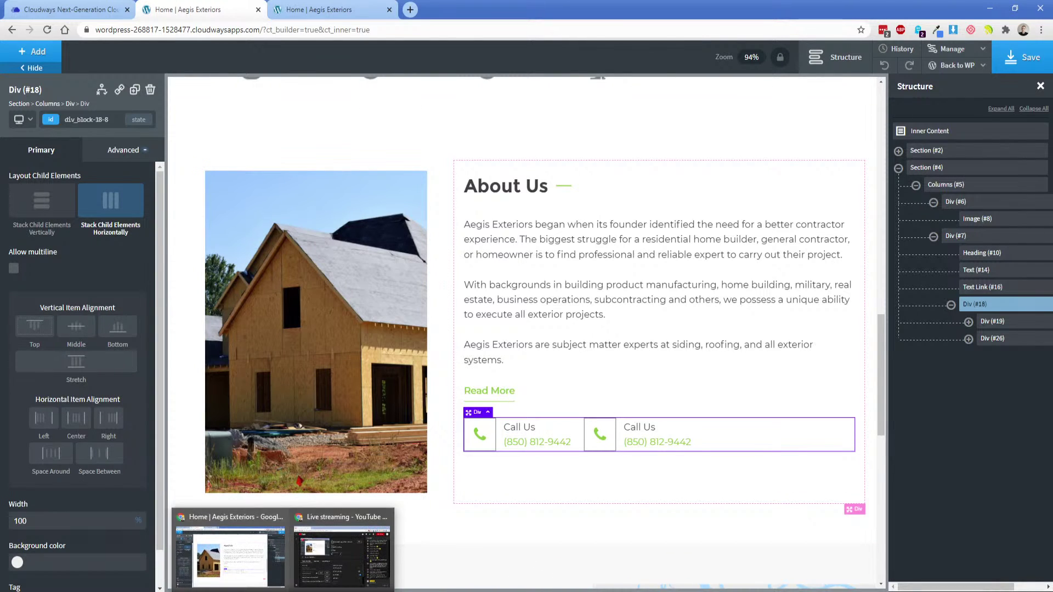
# Change the second box's icon to location-arrow.
pyautogui.click(403, 591)
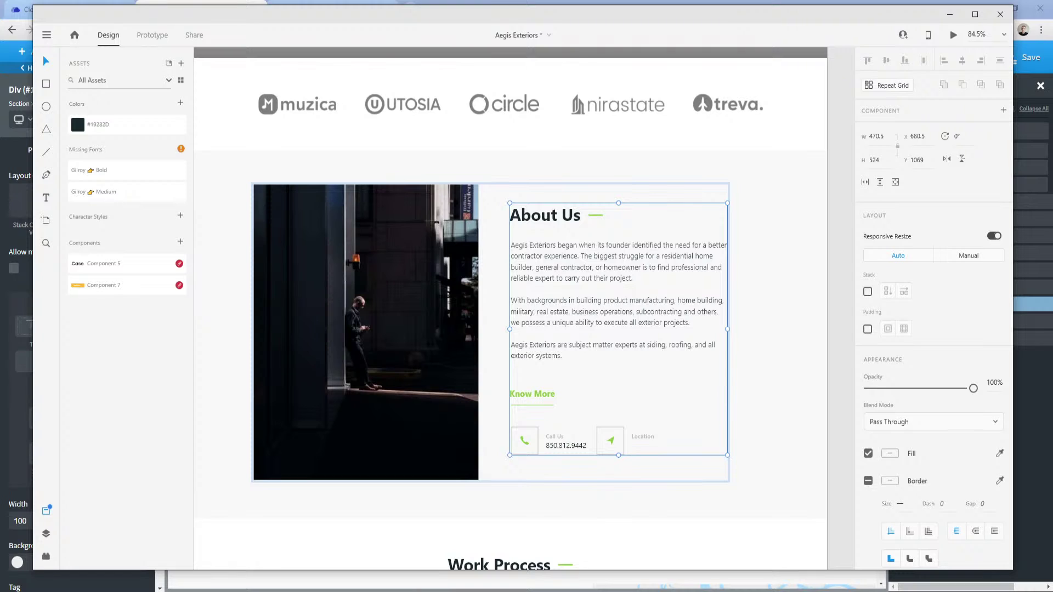
pyautogui.click(214, 542)
pyautogui.click(601, 435)
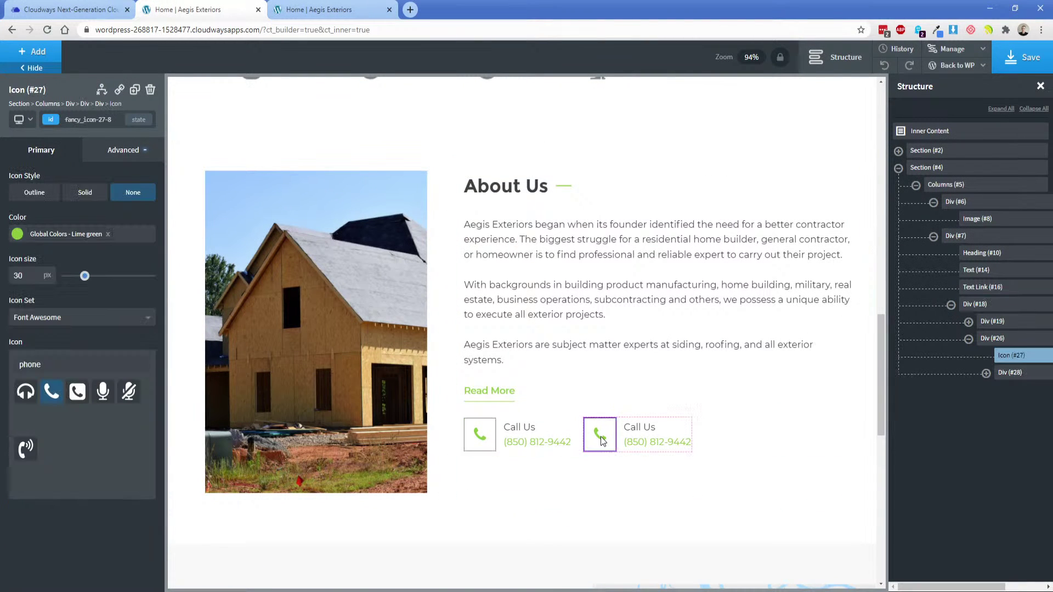
pyautogui.doubleClick(83, 361)
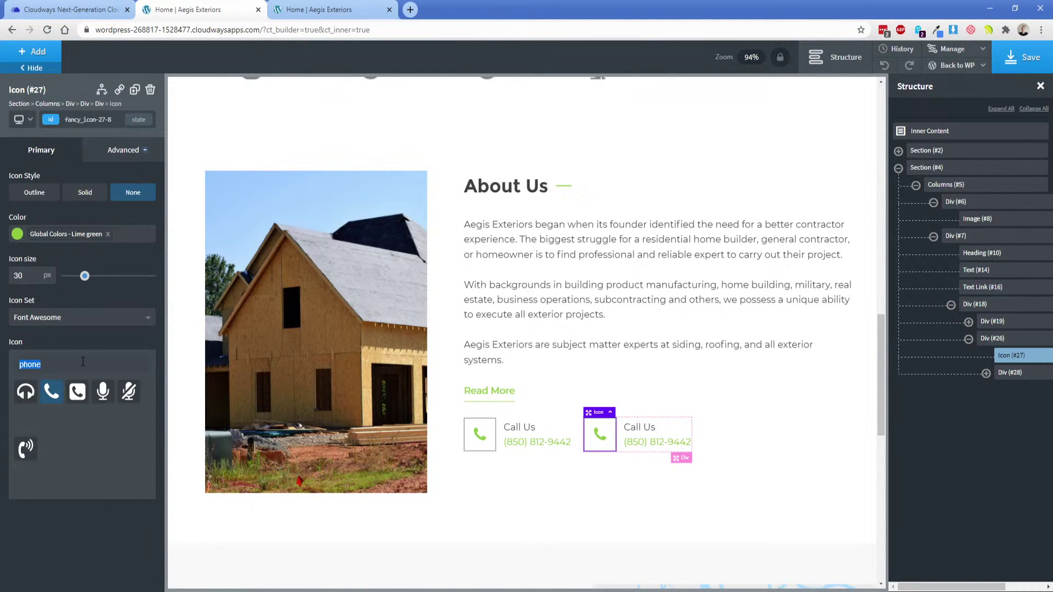
pyautogui.write('location-arrow')
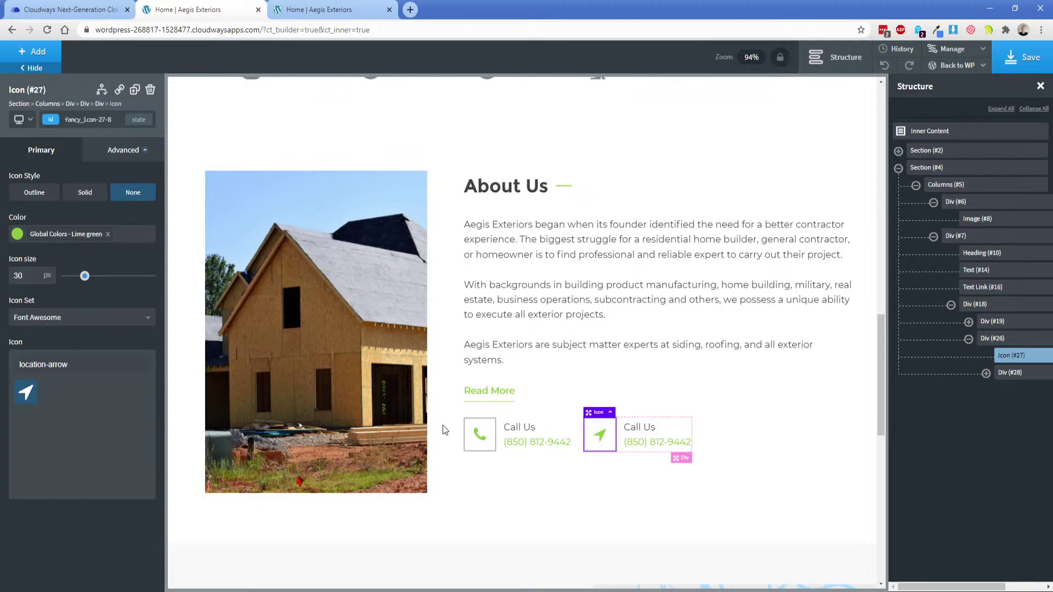
# Clear the second Call Us text and delete its duplicate phone link.
pyautogui.doubleClick(640, 429)
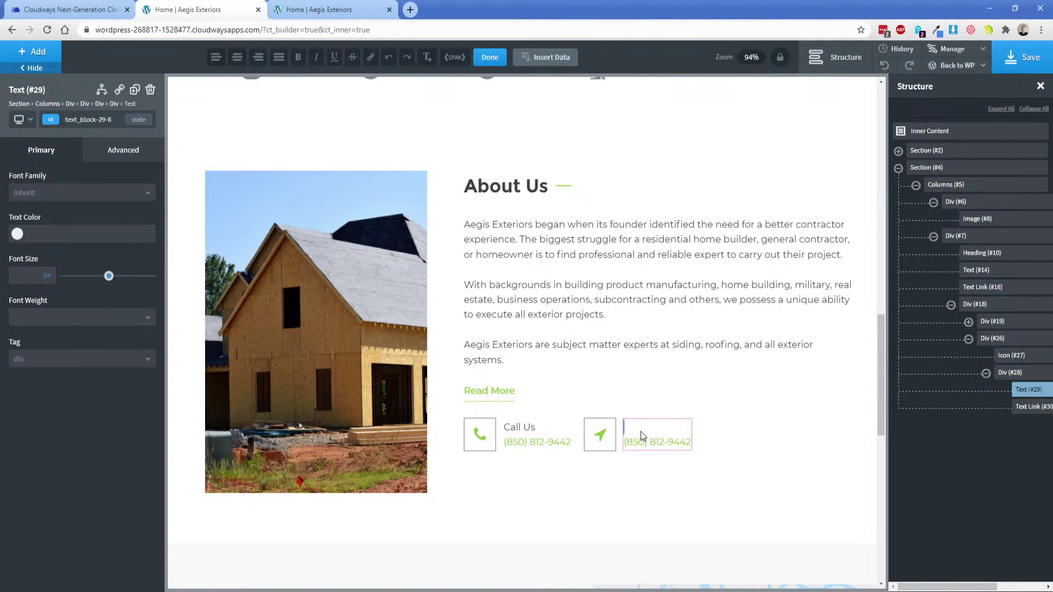
pyautogui.click(641, 438)
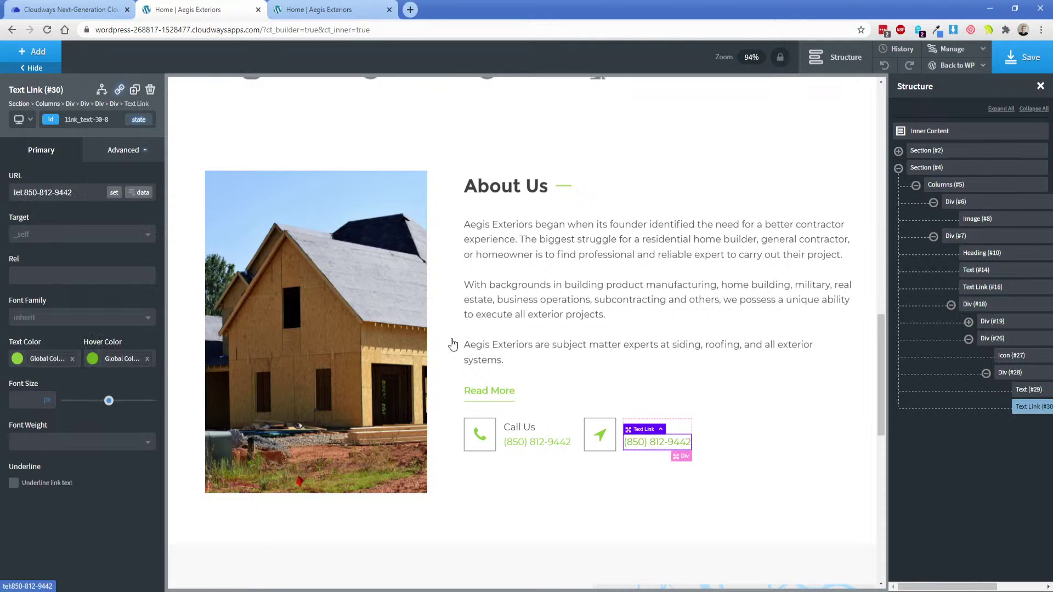
pyautogui.click(150, 91)
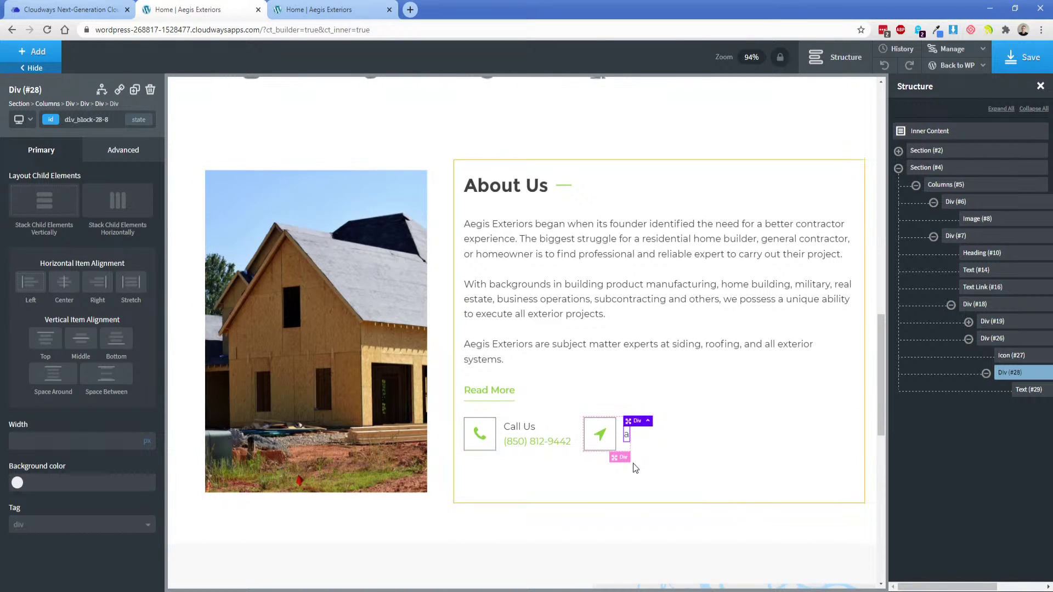
# Copy the company's street address from the live site footer.
pyautogui.scroll(-10, 632, 465)
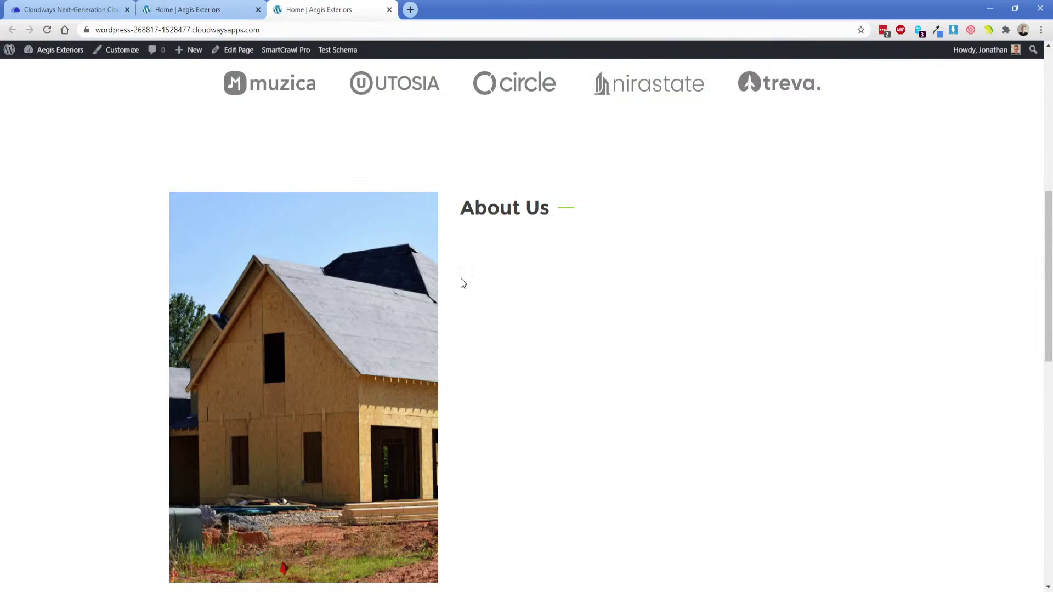
pyautogui.scroll(-15, 461, 280)
pyautogui.click(656, 483)
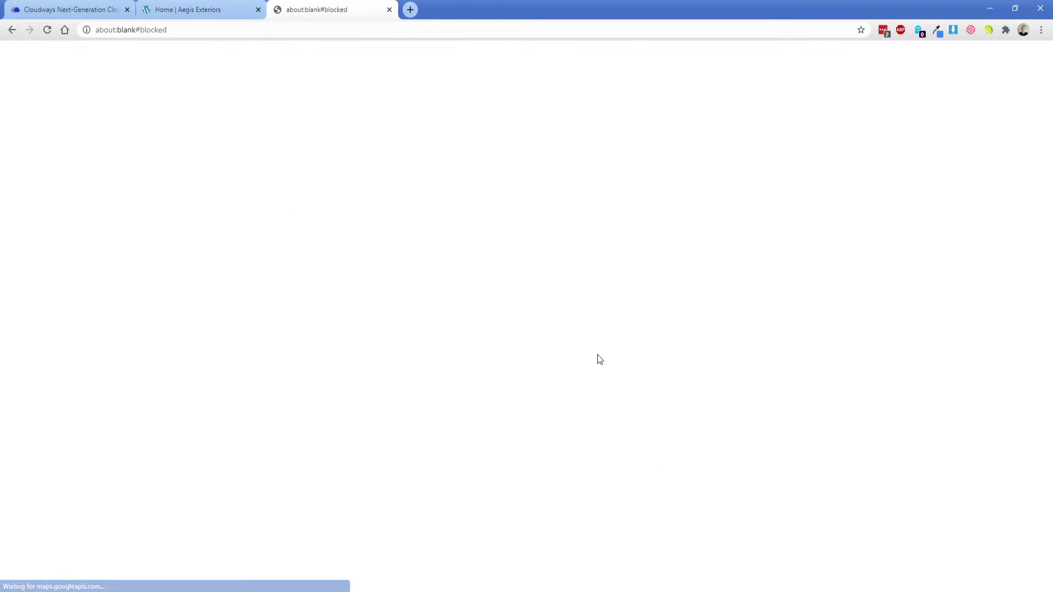
pyautogui.hotkey('alt', 'Left')
pyautogui.moveTo(609, 476); pyautogui.dragTo(805, 492)
pyautogui.hotkey('ctrl', 'c')
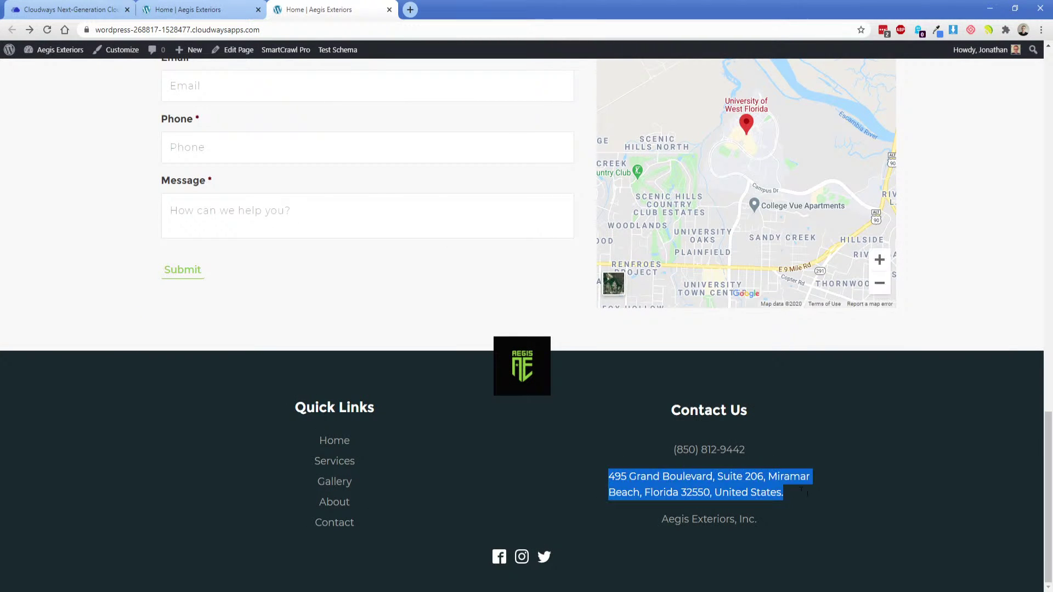
pyautogui.click(211, 10)
pyautogui.scroll(6, 612, 469)
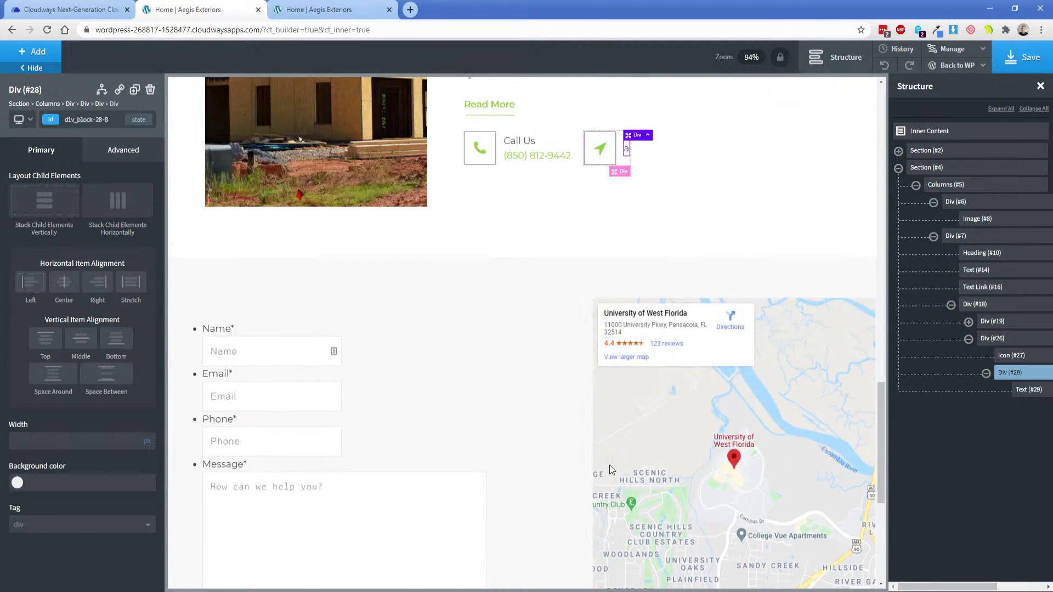
pyautogui.scroll(5, 609, 465)
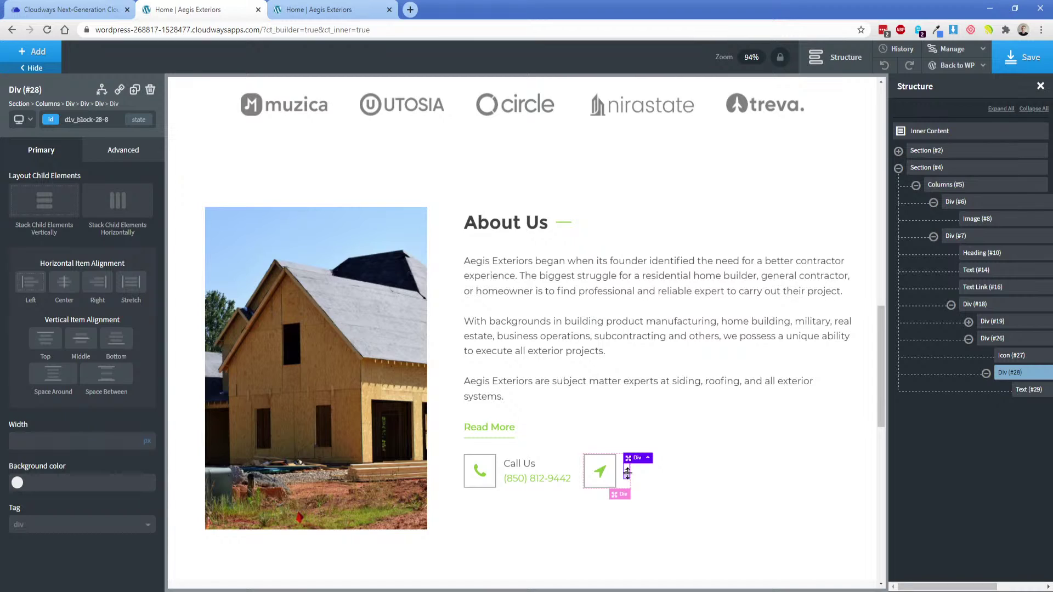
# Paste the address beside the location arrow and break it onto two lines before Miramar Beach.
pyautogui.click(1026, 390)
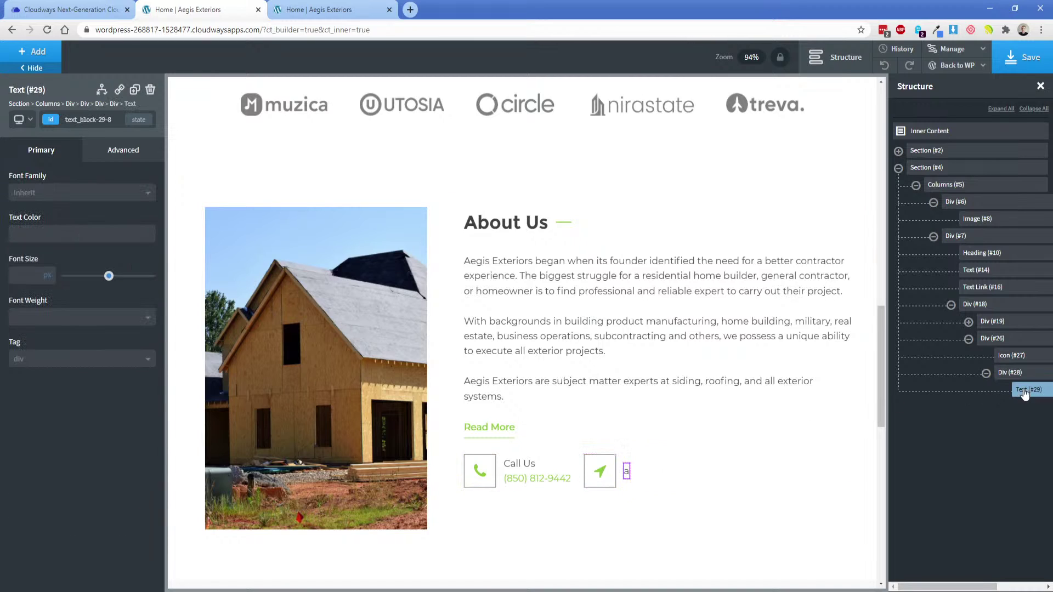
pyautogui.doubleClick(627, 472)
pyautogui.hotkey('ctrl', 'v')
pyautogui.click(691, 486)
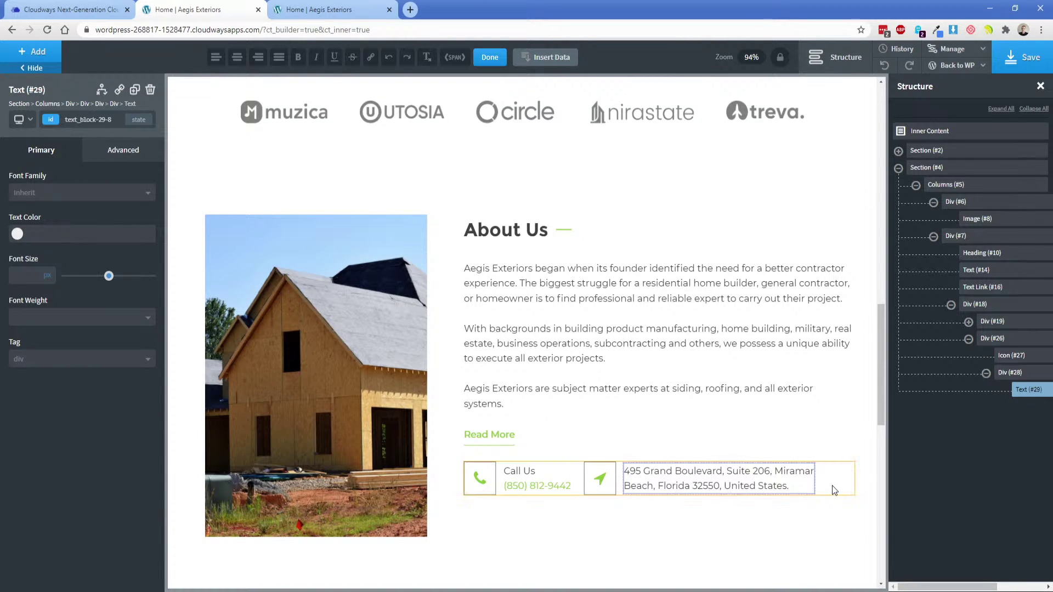
pyautogui.click(776, 471)
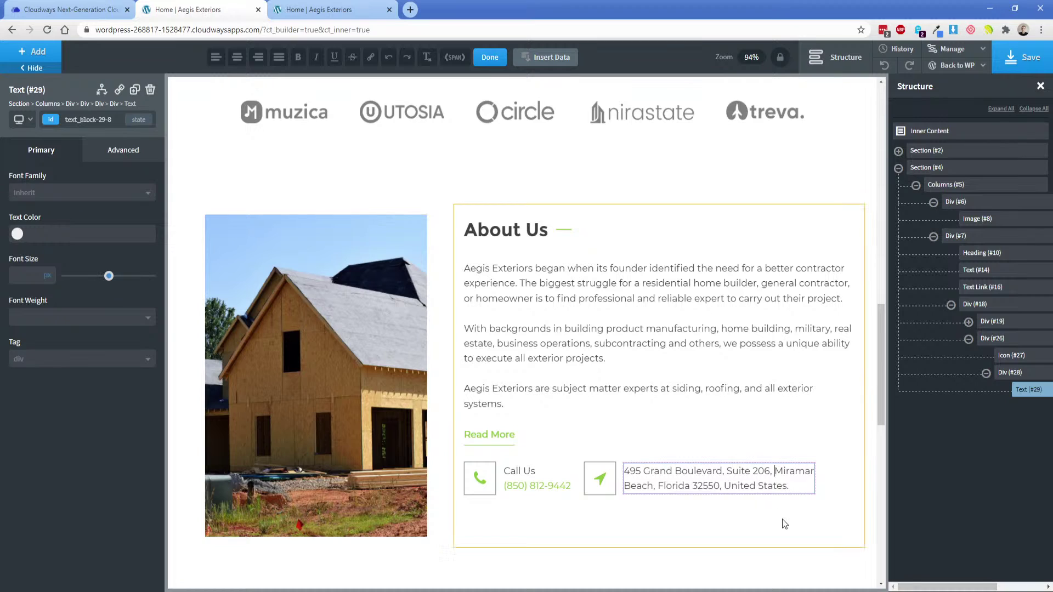
pyautogui.press('Return')
pyautogui.press('BackSpace')
pyautogui.press('Down')
pyautogui.press('BackSpace')
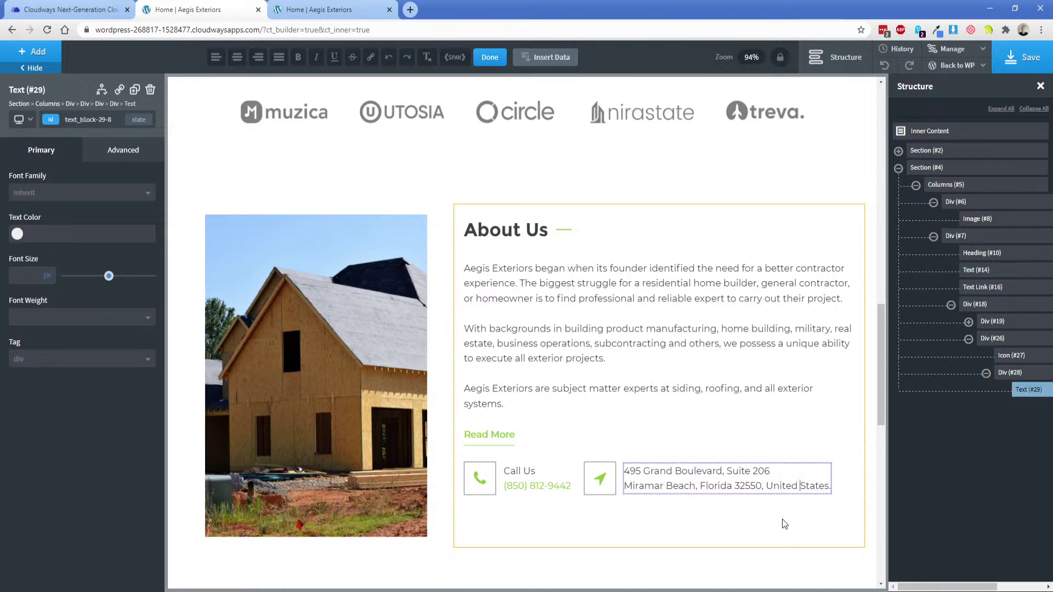
# Delete the trailing ', United States.' from the address.
pyautogui.press('End')
pyautogui.press('BackSpace')
pyautogui.moveTo(772, 487); pyautogui.dragTo(819, 488)
pyautogui.press('BackSpace')
pyautogui.press('BackSpace')
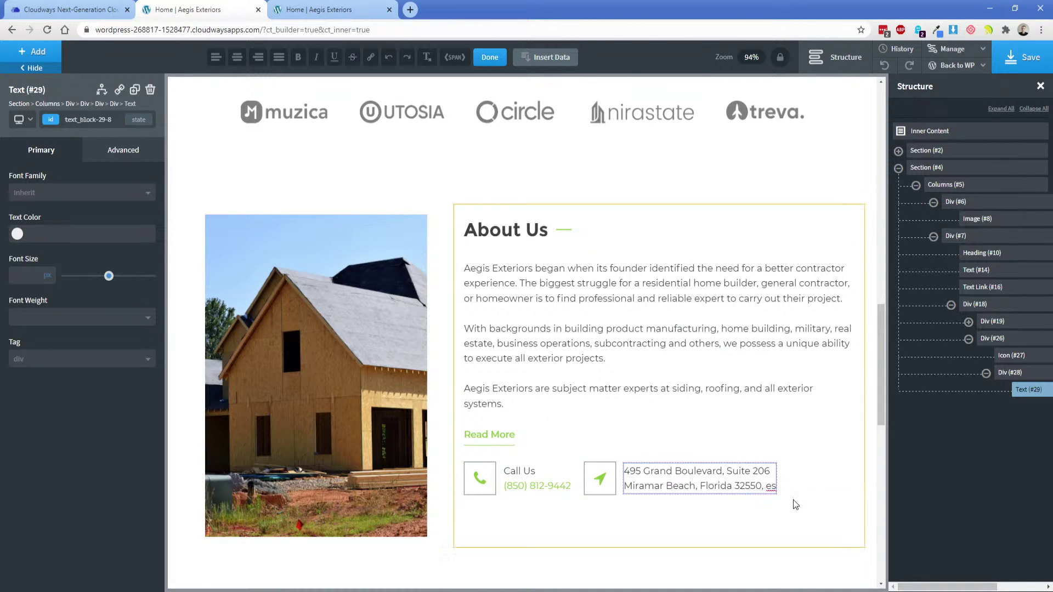
# Check the phone icon box's border colour in the Adobe XD design.
pyautogui.click(793, 499)
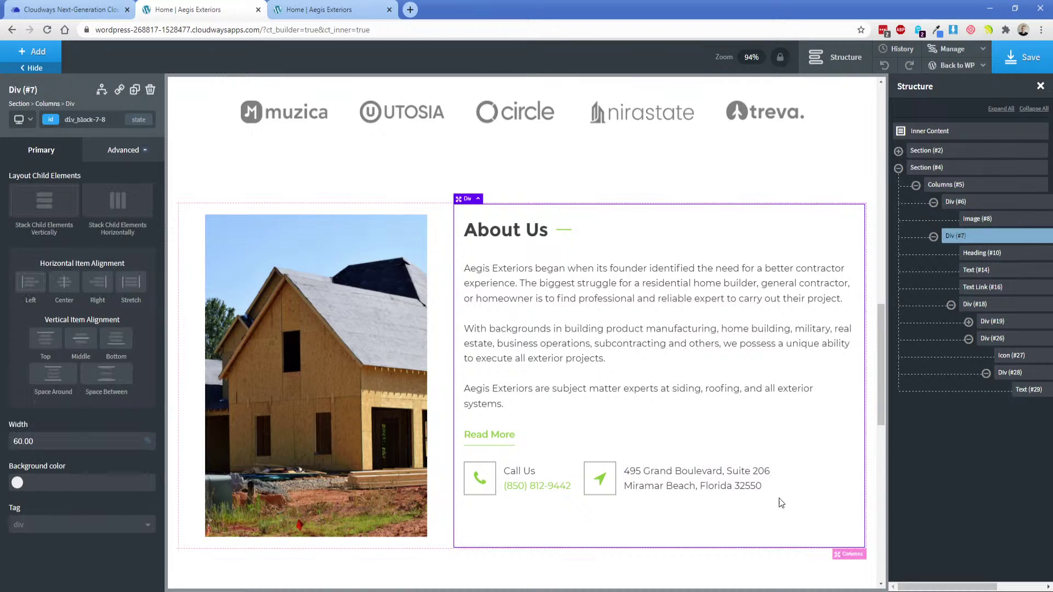
pyautogui.click(610, 471)
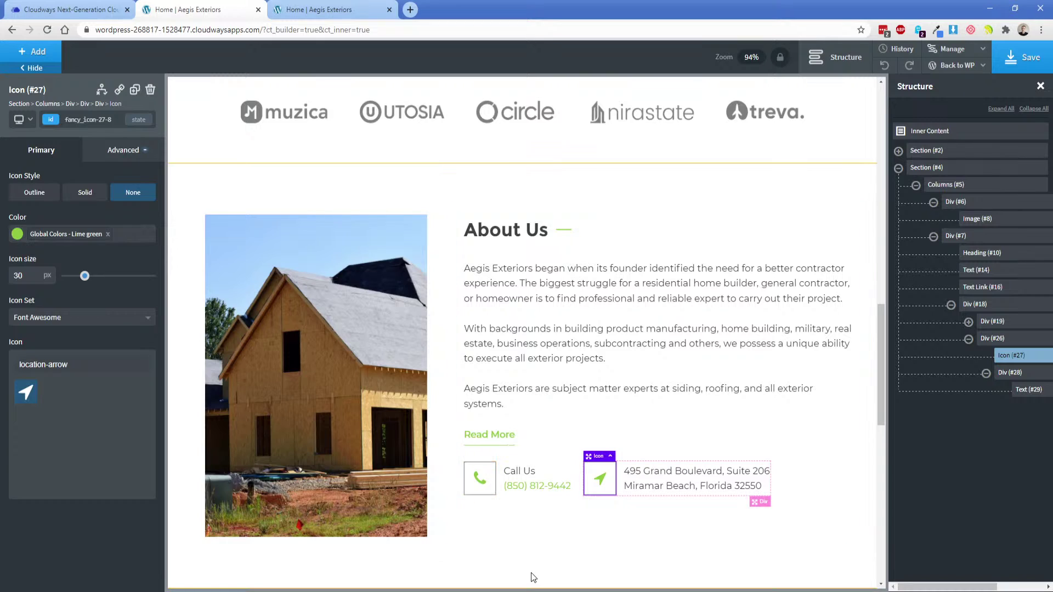
pyautogui.click(535, 589)
pyautogui.doubleClick(539, 438)
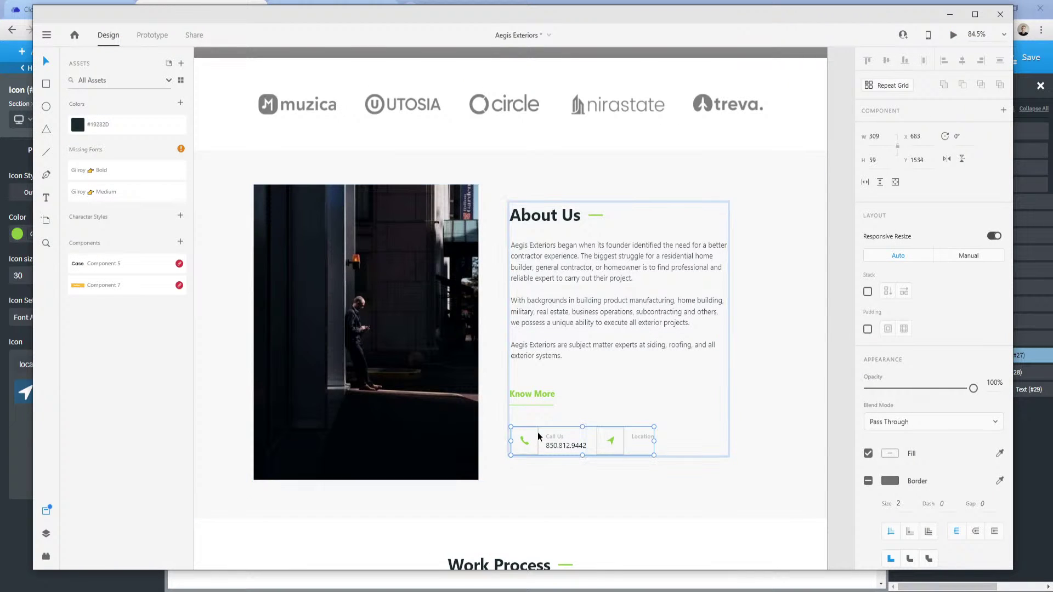
pyautogui.doubleClick(538, 441)
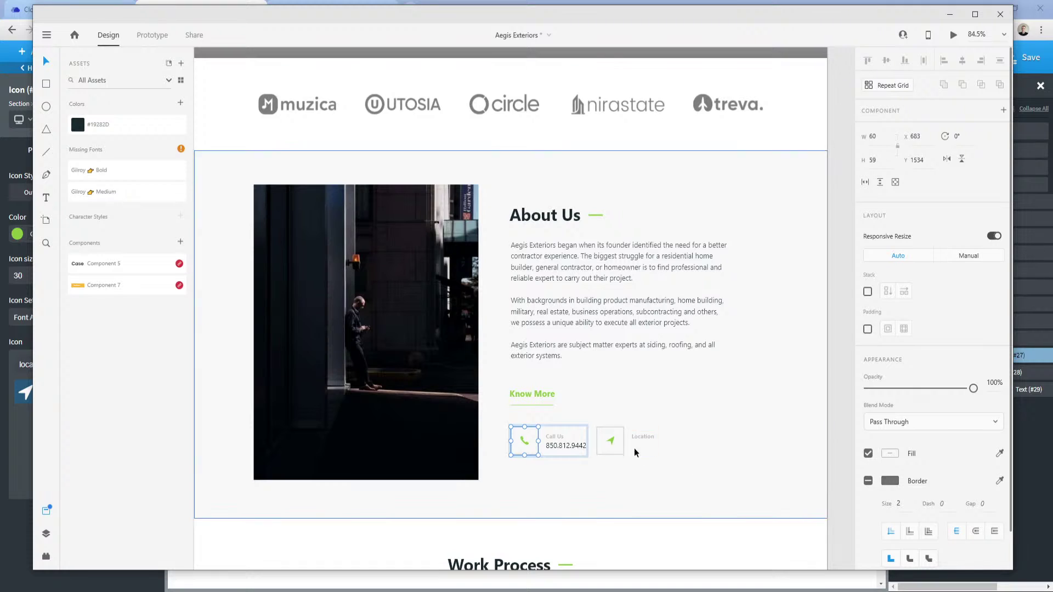
pyautogui.click(889, 481)
pyautogui.hotkey('ctrl', 'c')
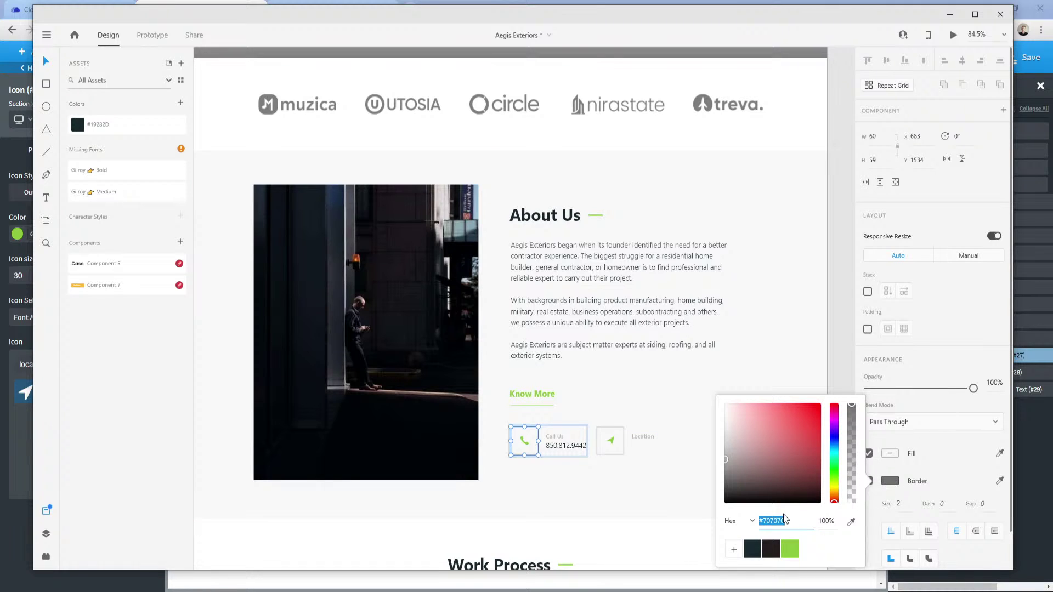
# Give the location arrow icon a solid #707070 border.
pyautogui.click(285, 591)
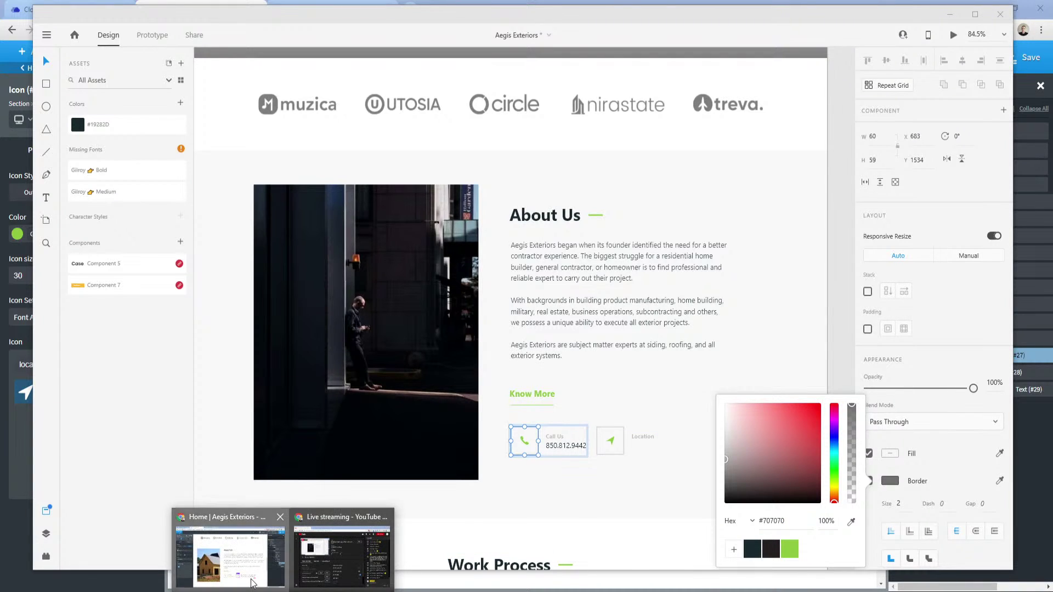
pyautogui.click(246, 552)
pyautogui.click(116, 150)
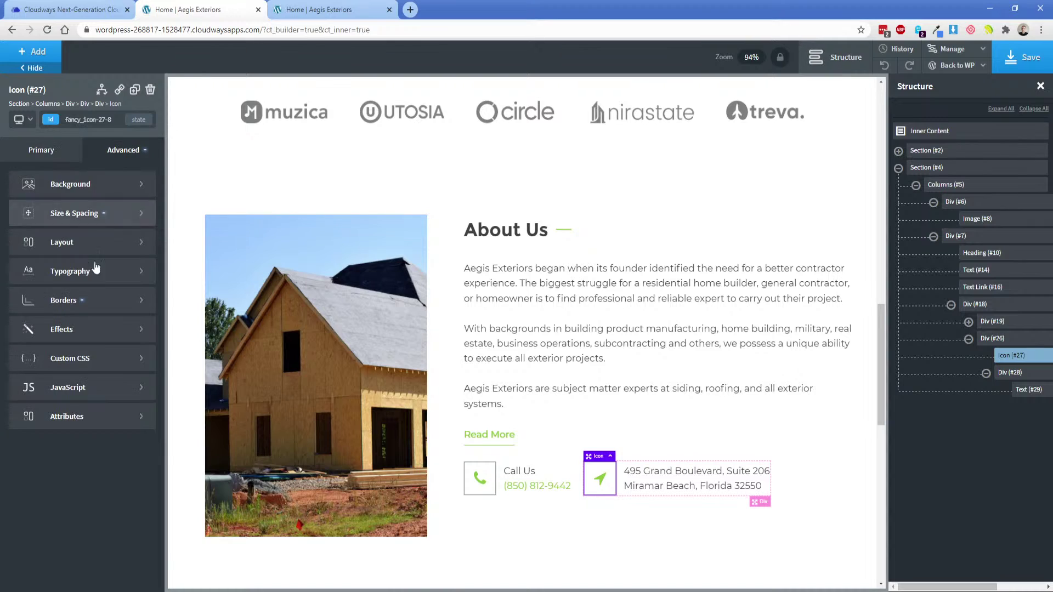
pyautogui.click(82, 301)
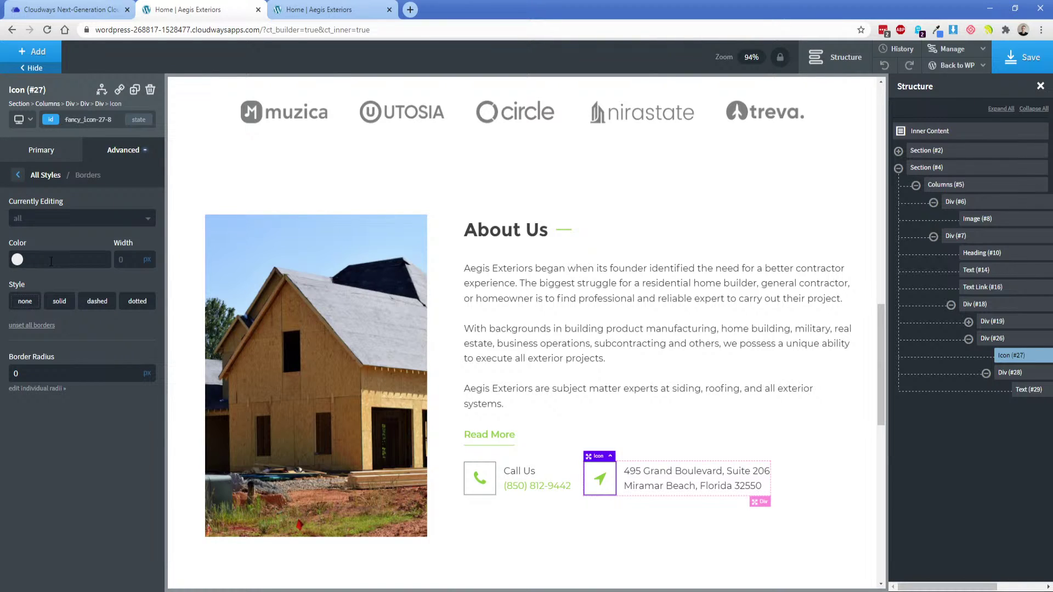
pyautogui.hotkey('ctrl', 'v')
pyautogui.click(60, 302)
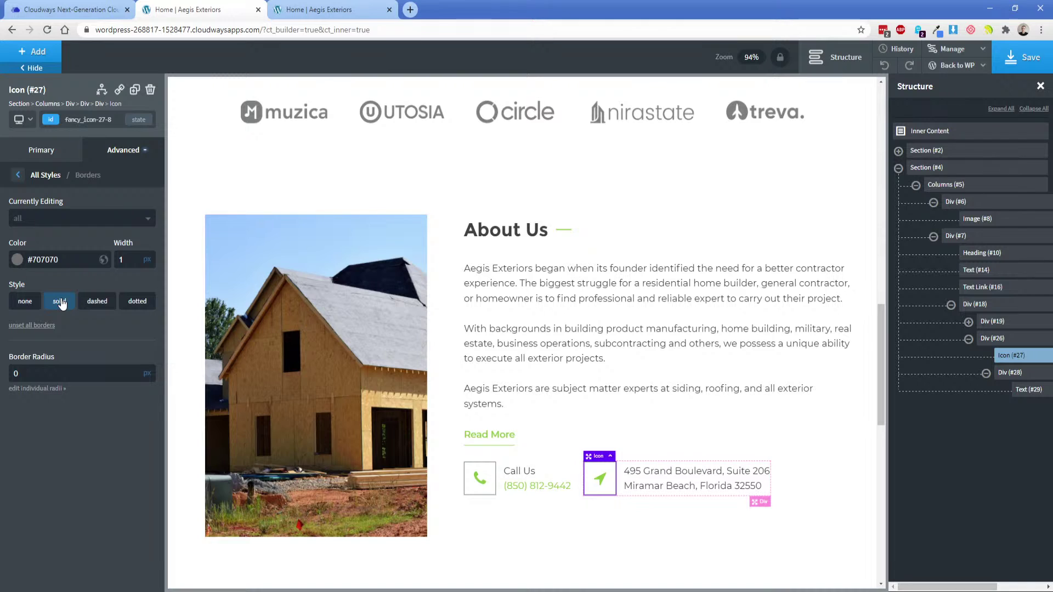
# Reselect the location arrow icon and reopen its border settings.
pyautogui.click(528, 512)
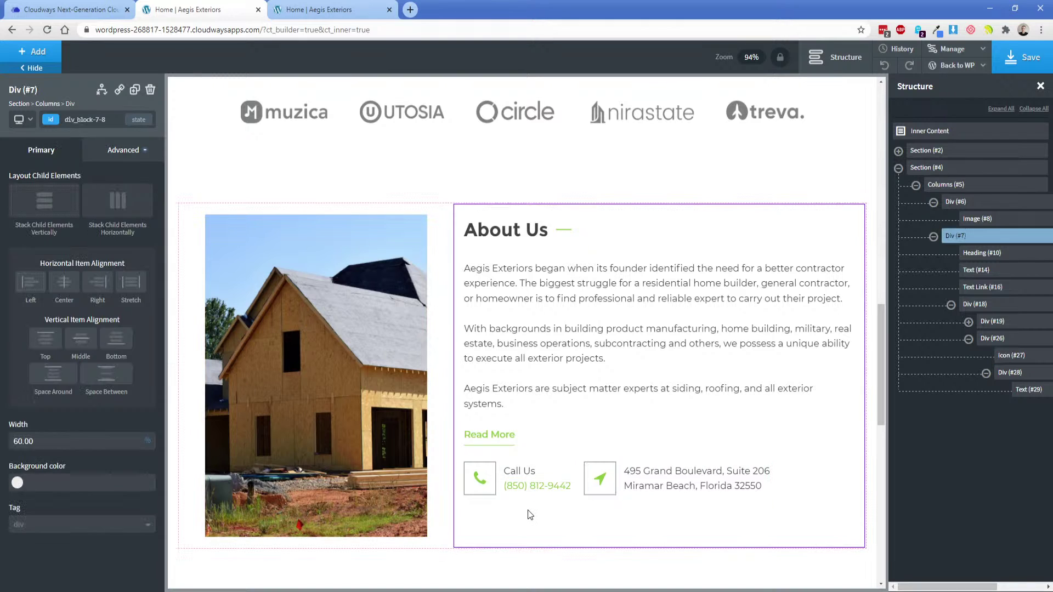
pyautogui.click(619, 479)
pyautogui.click(603, 479)
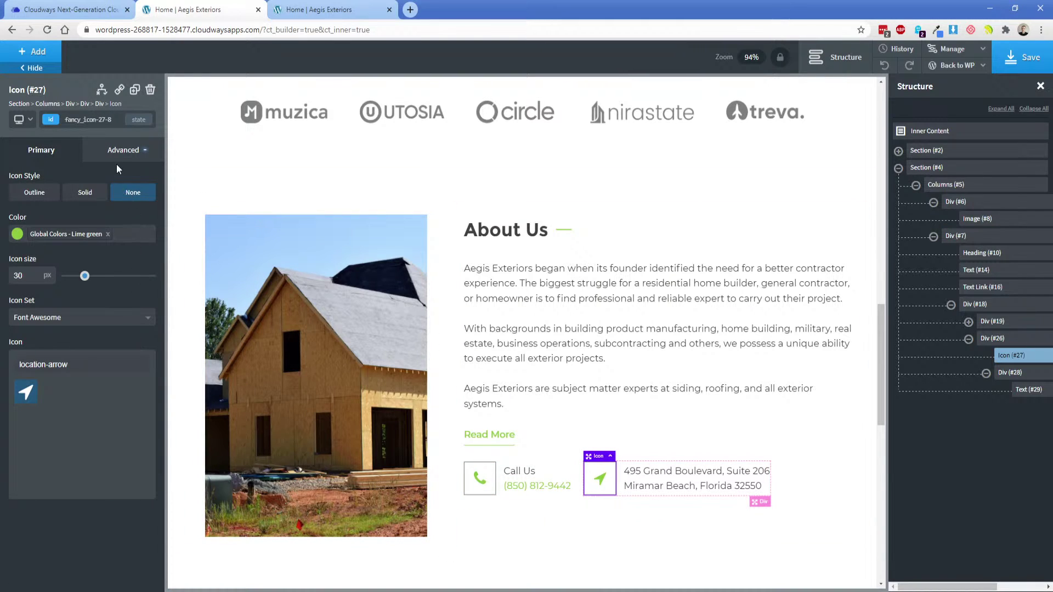
pyautogui.click(122, 151)
pyautogui.click(77, 299)
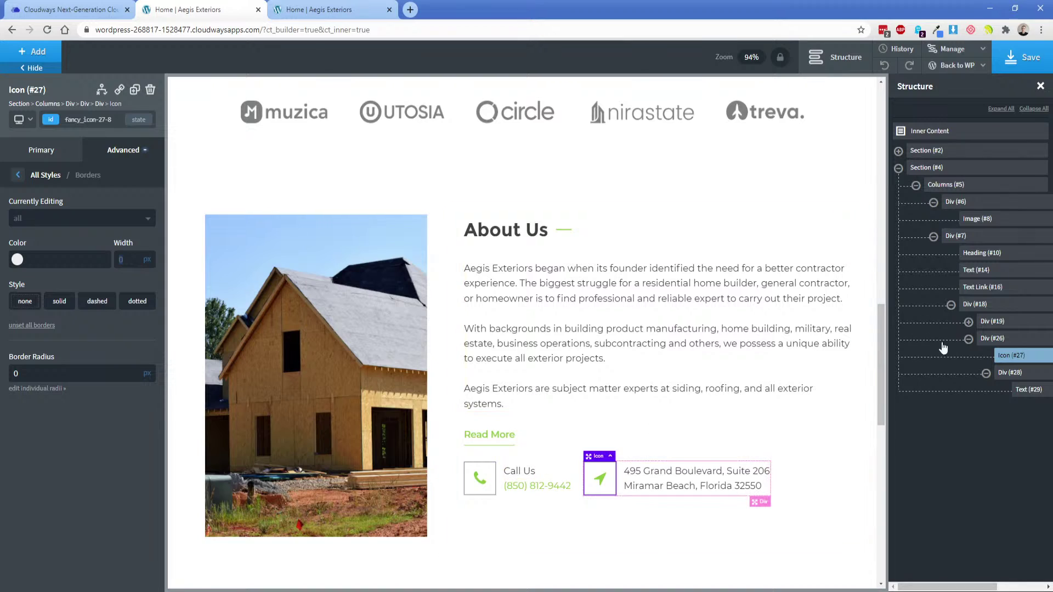
# Give the location icon a 1px solid #707070 border.
pyautogui.click(35, 258)
pyautogui.write('#707070')
pyautogui.click(138, 259)
pyautogui.write('1')
pyautogui.click(71, 301)
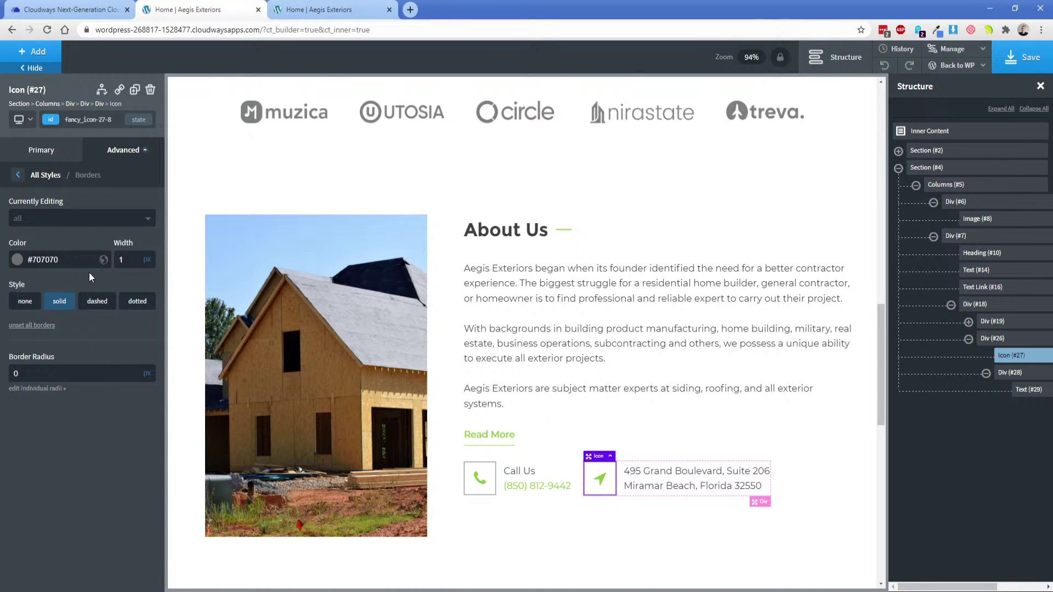
# Give the phone icon the same solid grey border, save, and reload the live page.
pyautogui.click(493, 469)
pyautogui.click(123, 150)
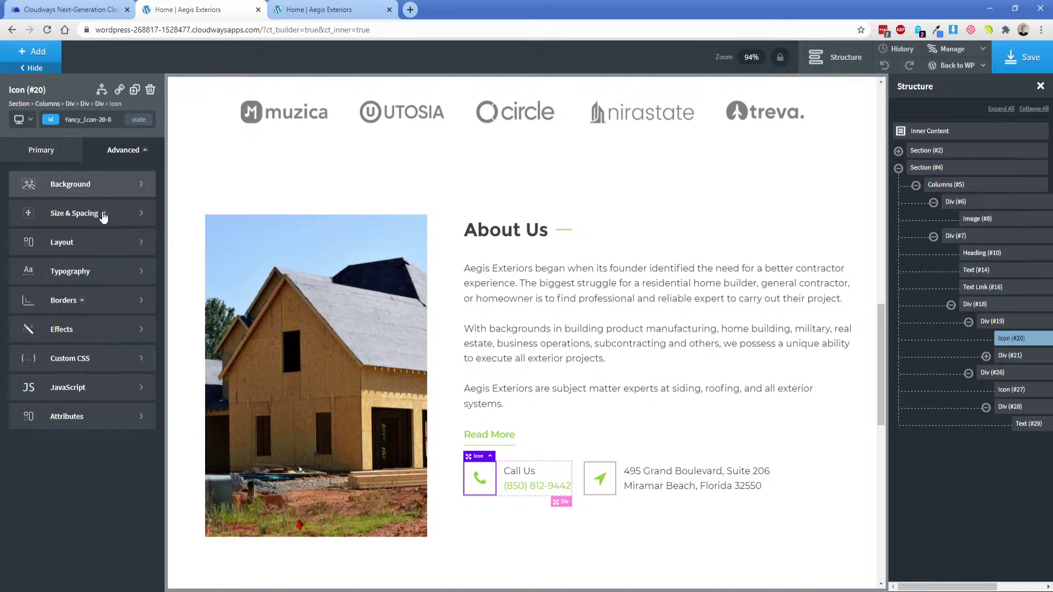
pyautogui.click(82, 298)
pyautogui.click(57, 301)
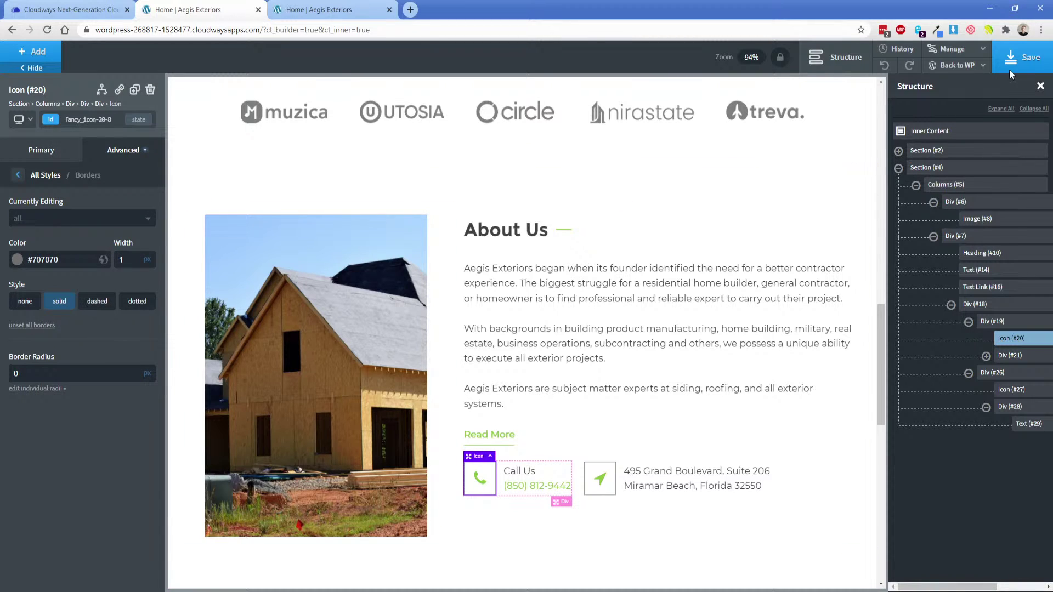
pyautogui.click(1023, 57)
pyautogui.click(293, 7)
pyautogui.press('F5')
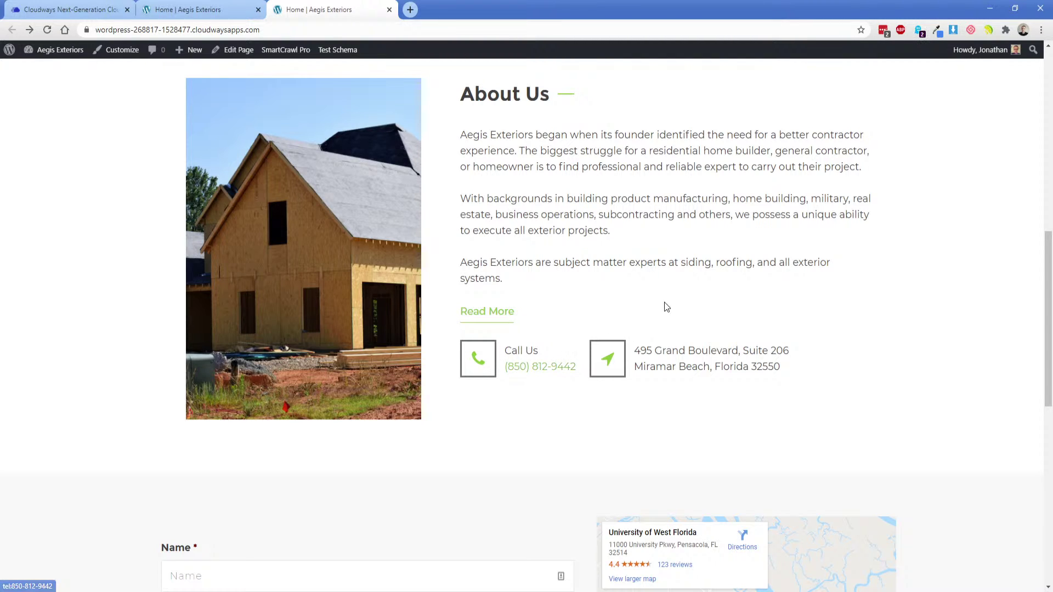
# Select the location arrow icon and inspect its top border settings.
pyautogui.click(194, 5)
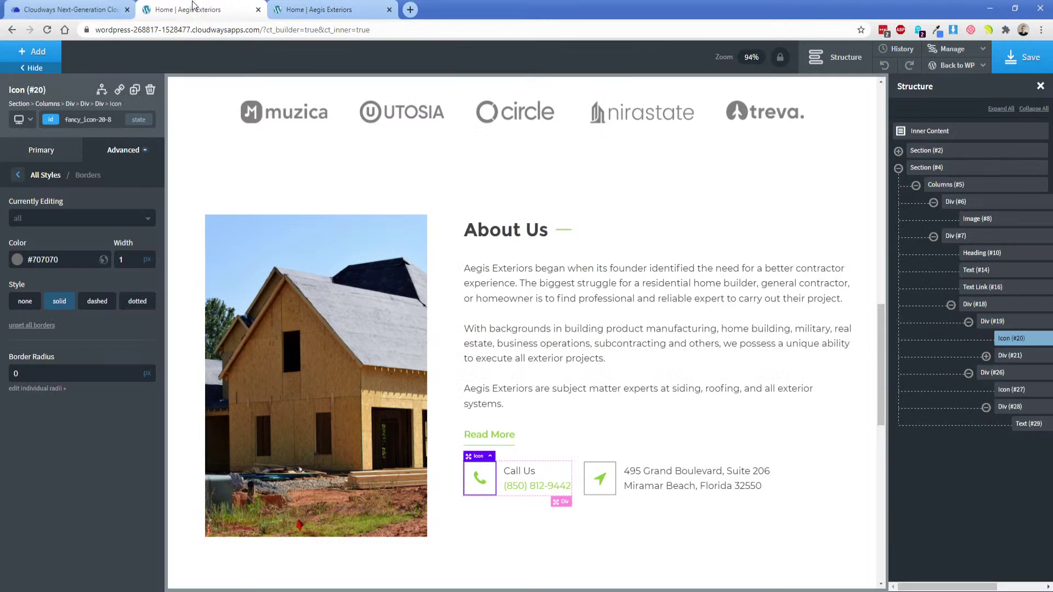
pyautogui.click(611, 469)
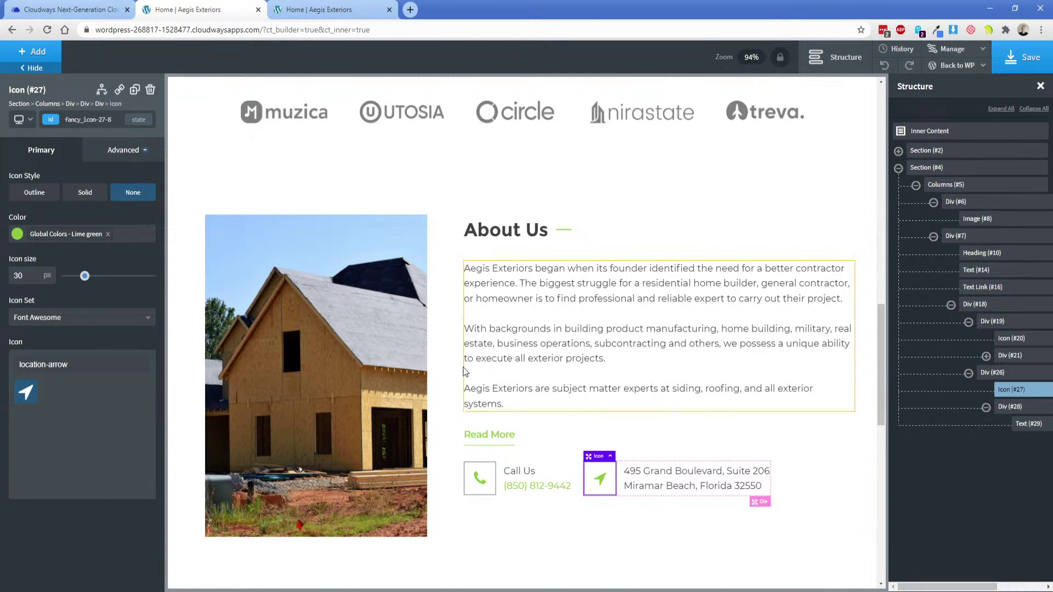
pyautogui.click(119, 159)
pyautogui.click(91, 301)
pyautogui.click(44, 220)
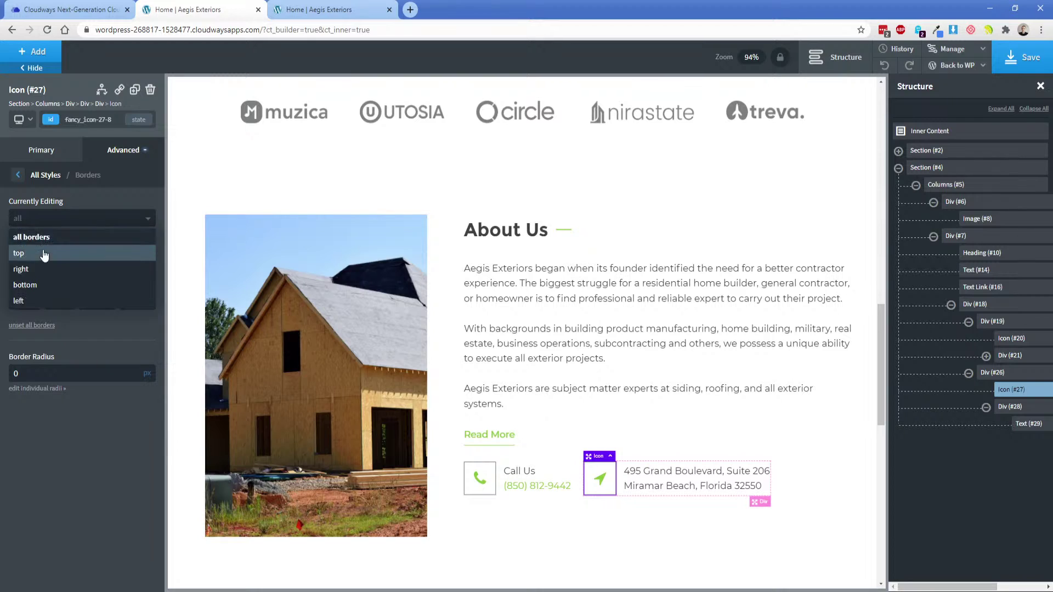
pyautogui.click(44, 254)
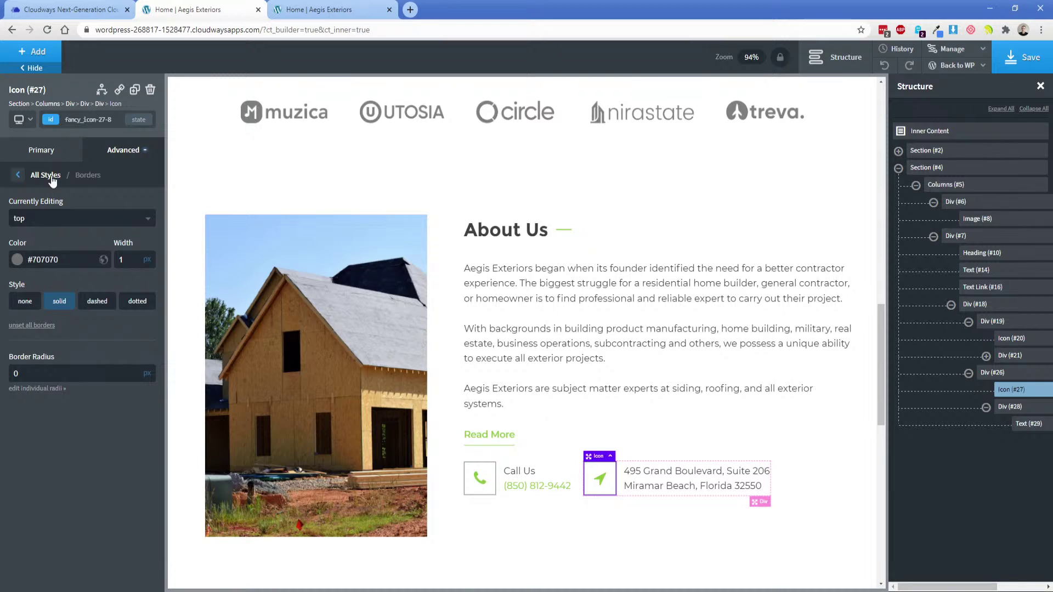
pyautogui.click(50, 152)
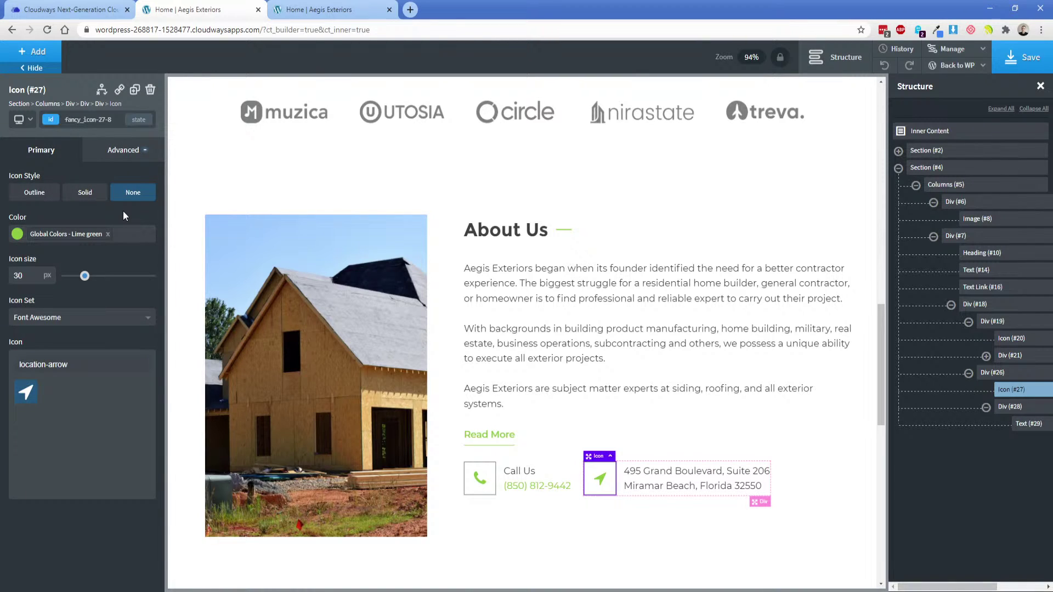
# Set the location icon's border radius to 1 for the top and right sides, then save and reload the live page.
pyautogui.click(123, 156)
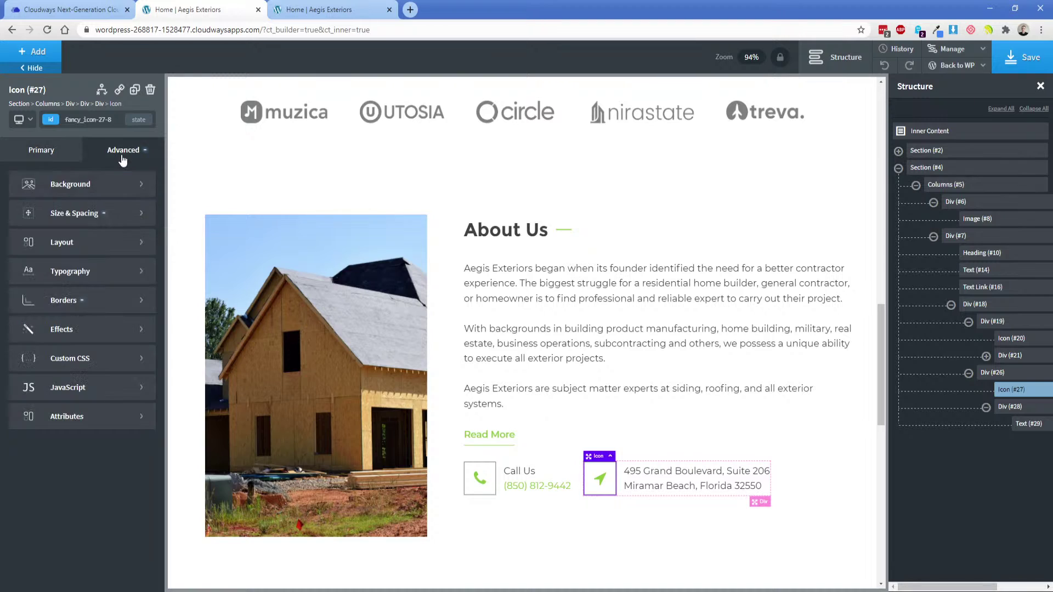
pyautogui.click(88, 303)
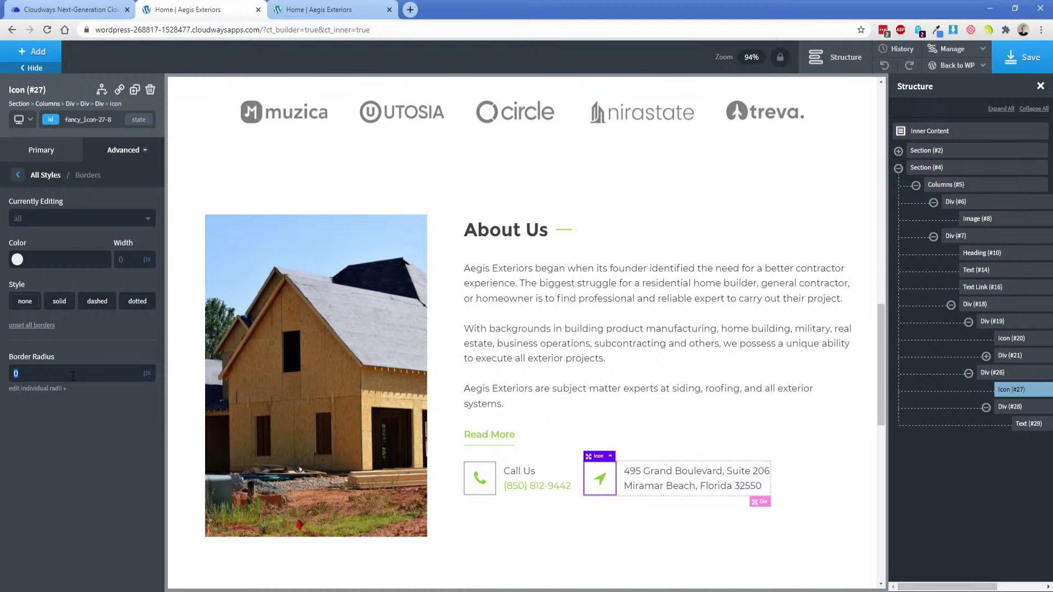
pyautogui.write('1')
pyautogui.click(82, 219)
pyautogui.click(22, 253)
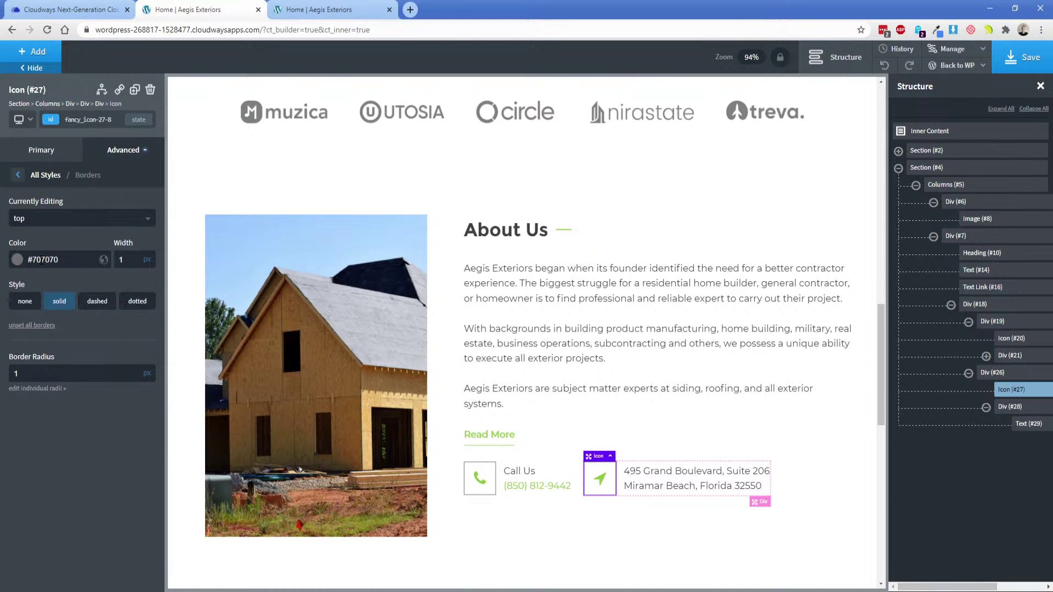
pyautogui.click(50, 226)
pyautogui.click(49, 264)
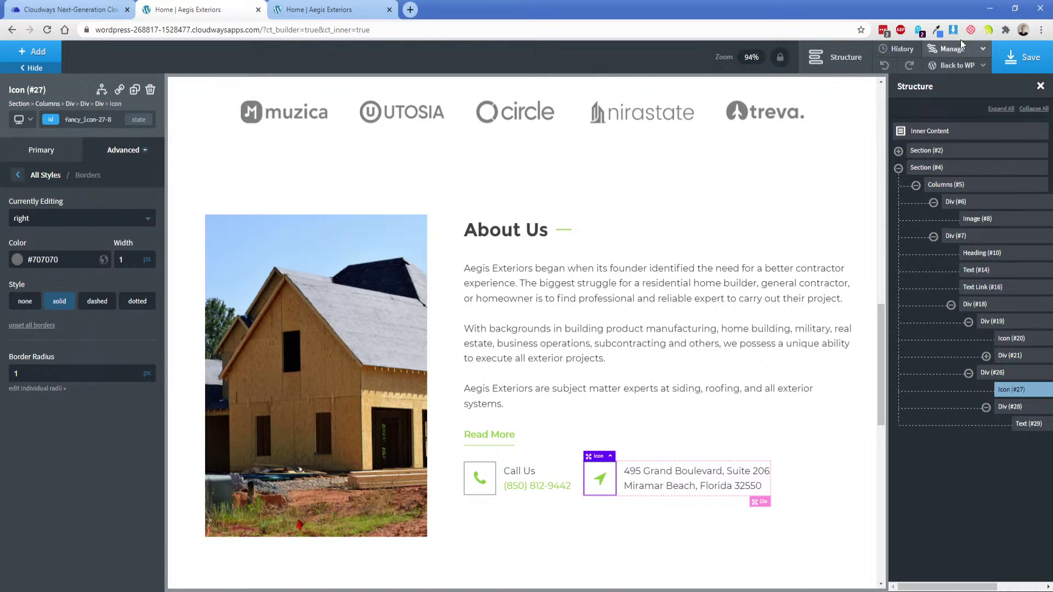
pyautogui.click(1022, 57)
pyautogui.click(307, 9)
pyautogui.click(47, 30)
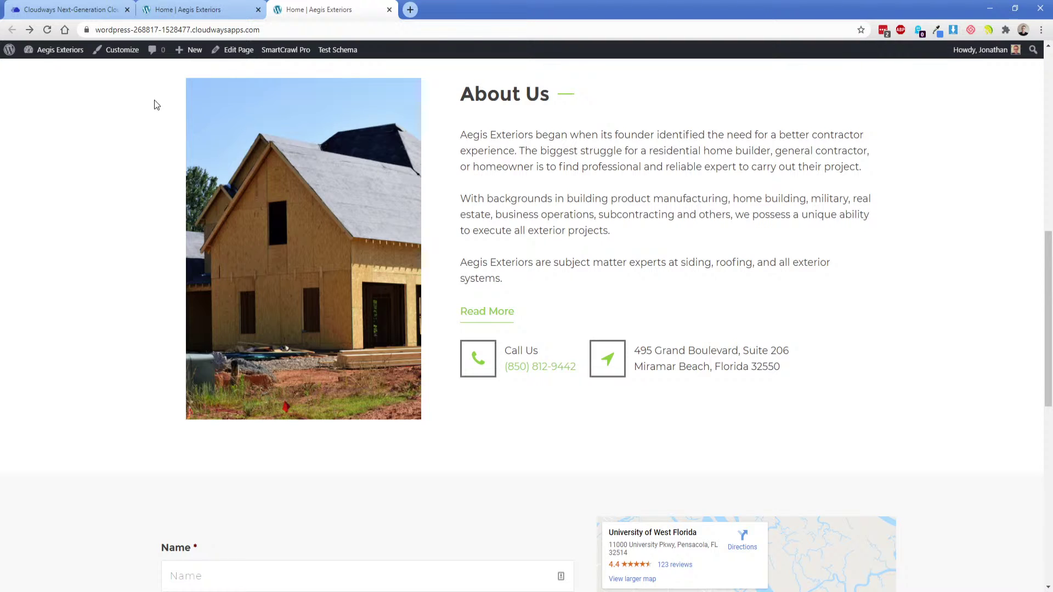
pyautogui.click(193, 4)
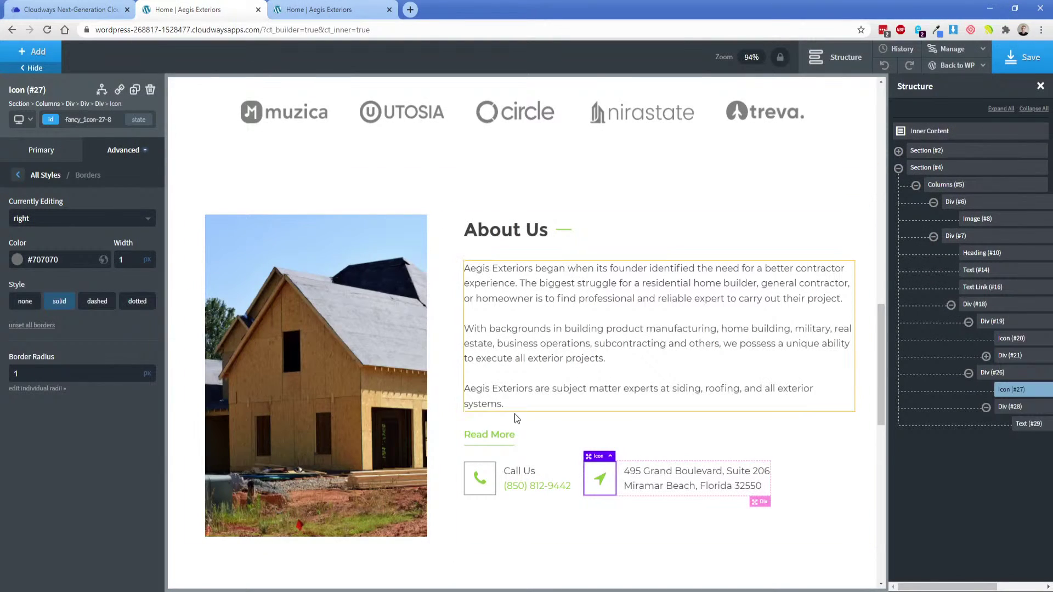
# Link the Read More button to the About Us page.
pyautogui.click(491, 434)
pyautogui.click(114, 192)
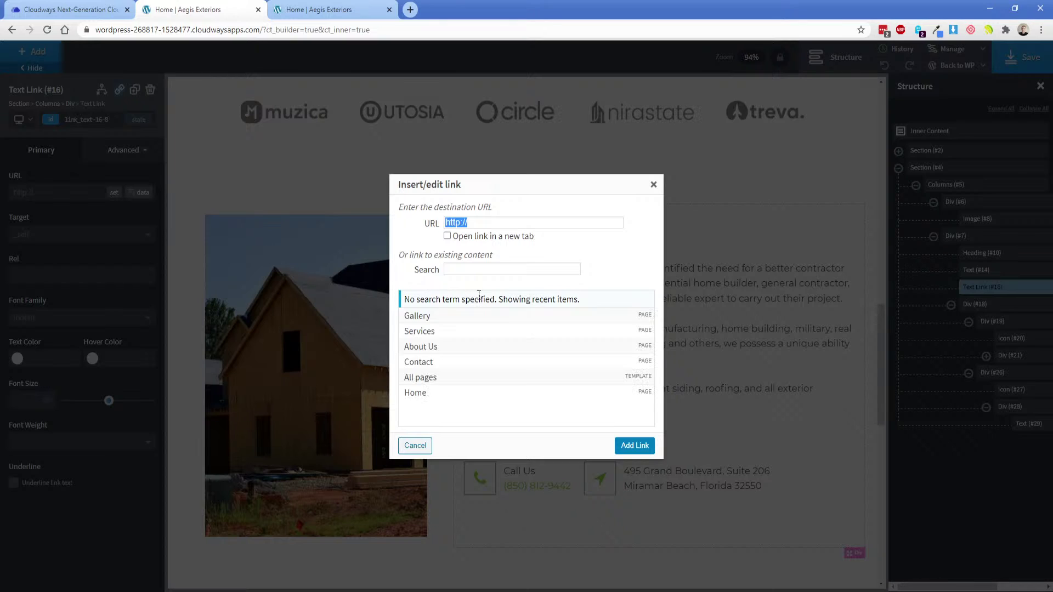
pyautogui.click(458, 346)
pyautogui.click(628, 446)
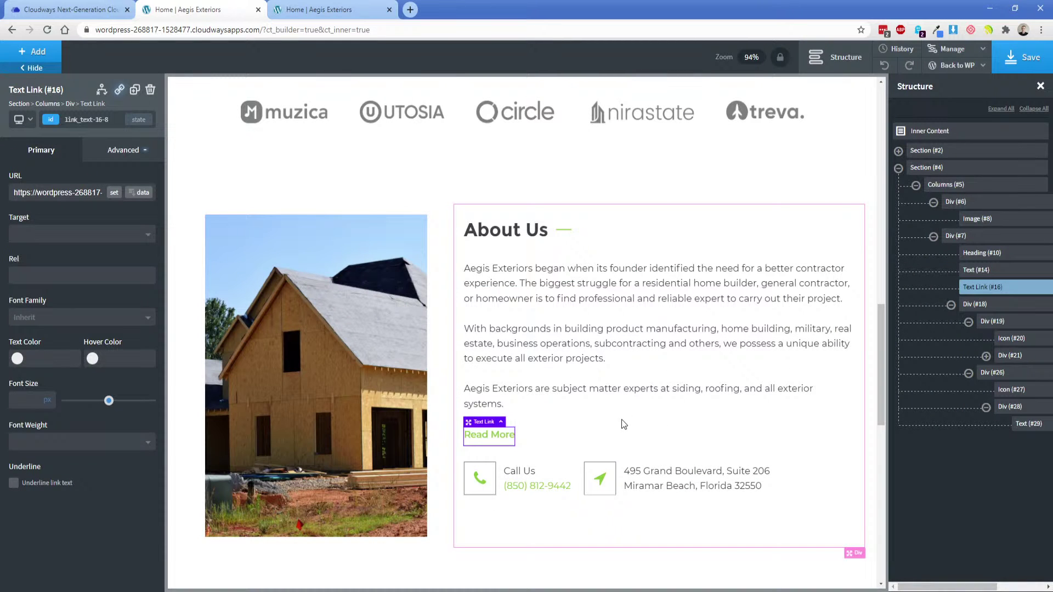
# Match the About Us section background to the design's #f8f8f8 fill.
pyautogui.scroll(-3, 603, 406)
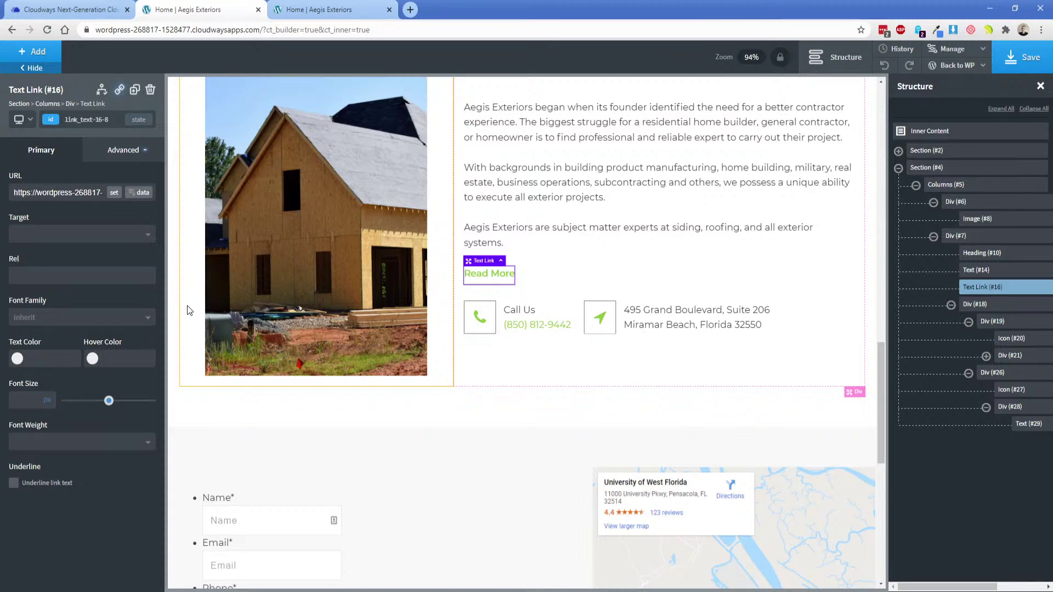
pyautogui.click(555, 591)
pyautogui.click(220, 232)
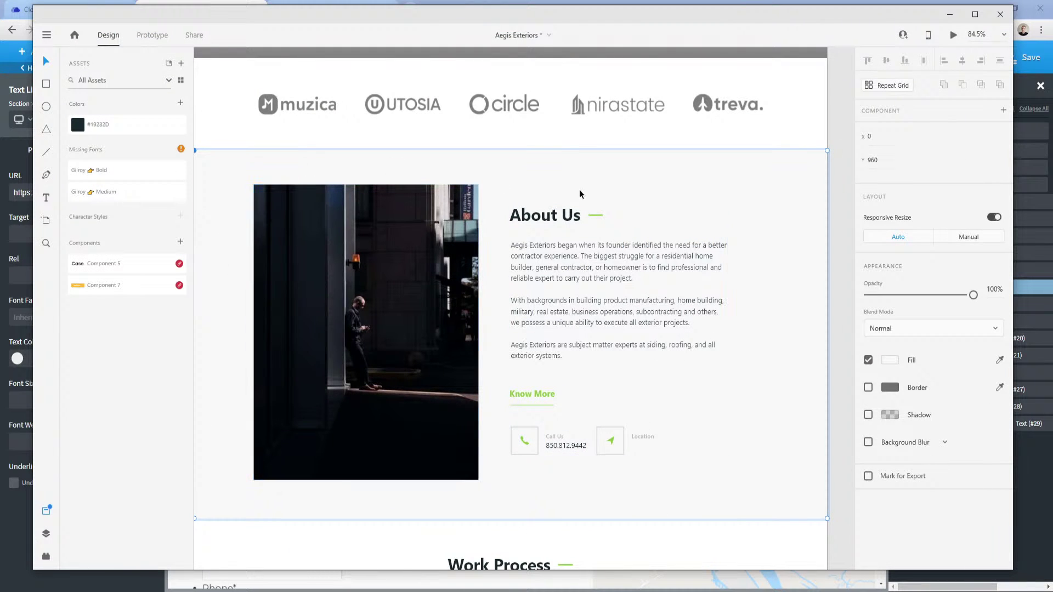
pyautogui.click(890, 360)
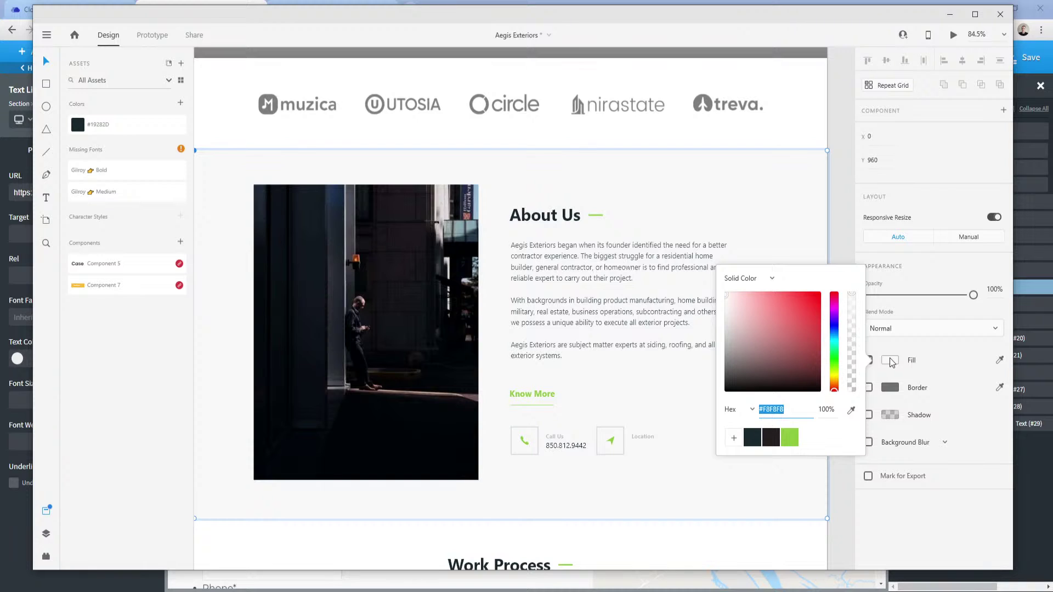
pyautogui.click(284, 591)
pyautogui.click(231, 573)
pyautogui.click(184, 320)
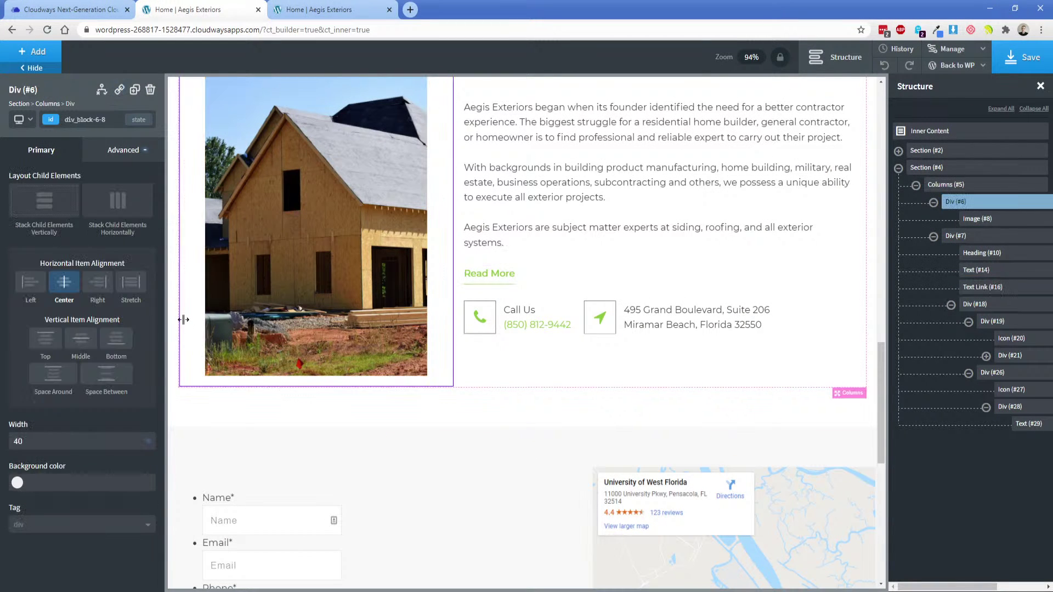
pyautogui.click(215, 400)
pyautogui.click(49, 240)
pyautogui.write('#')
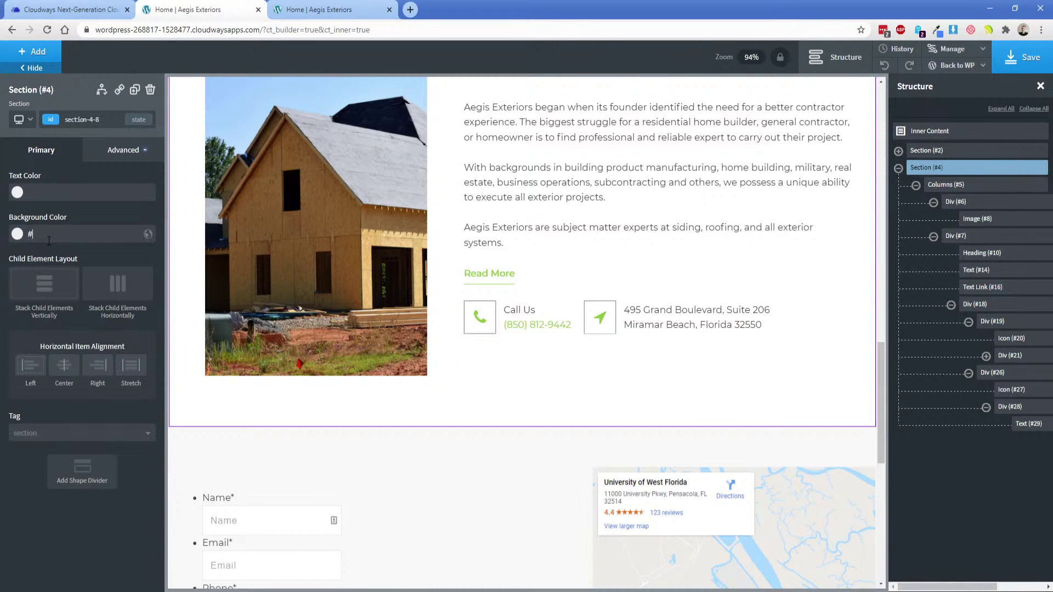
pyautogui.write('f8f8f8')
# Add a new empty section below About Us.
pyautogui.click(31, 52)
pyautogui.click(30, 159)
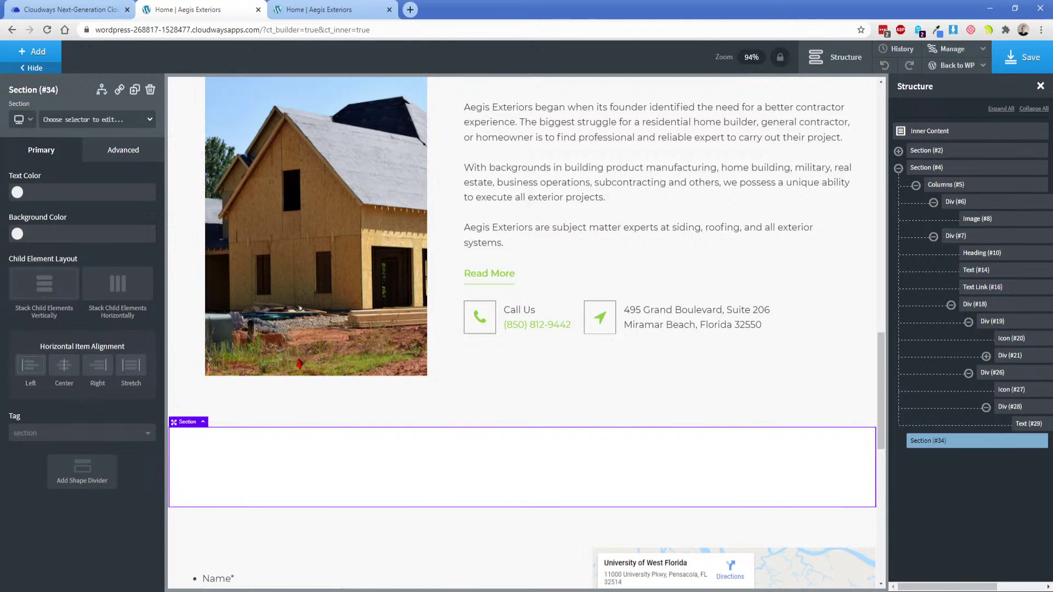
pyautogui.hotkey('alt', 'Tab')
pyautogui.click(228, 480)
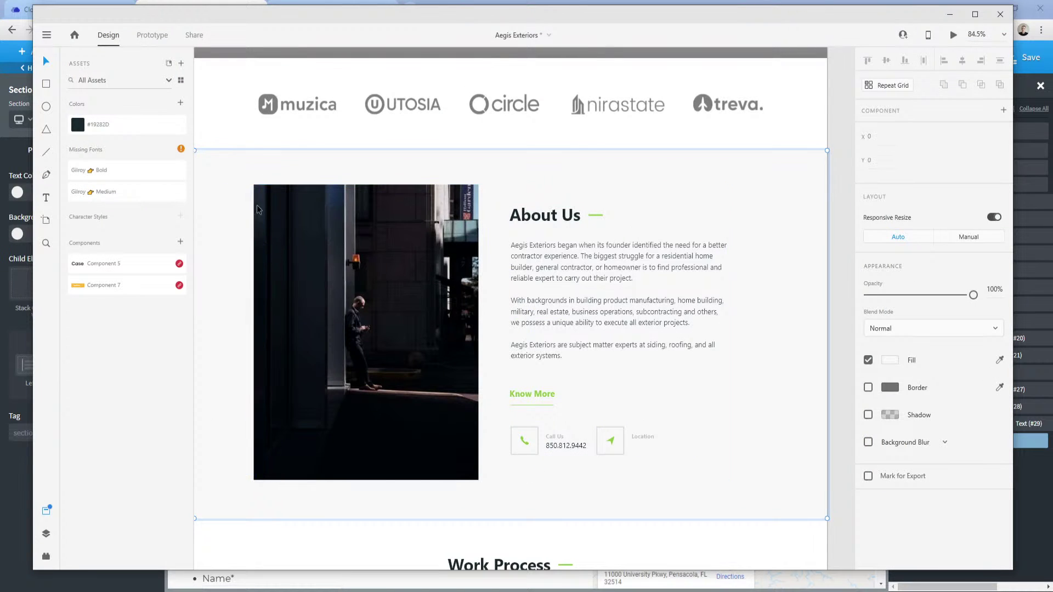
pyautogui.moveTo(291, 512); pyautogui.dragTo(273, 156)
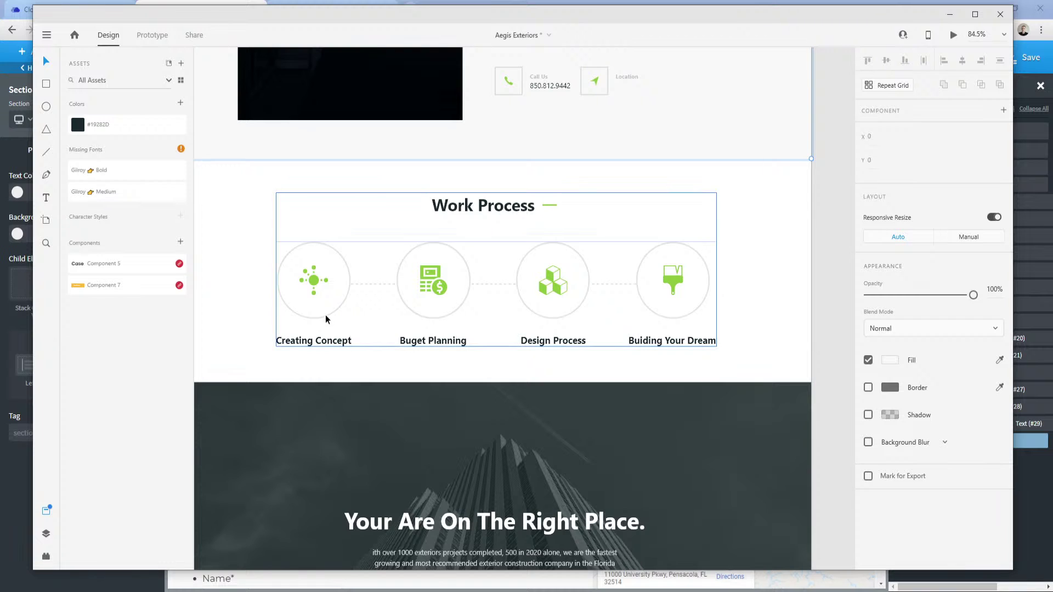
pyautogui.click(318, 282)
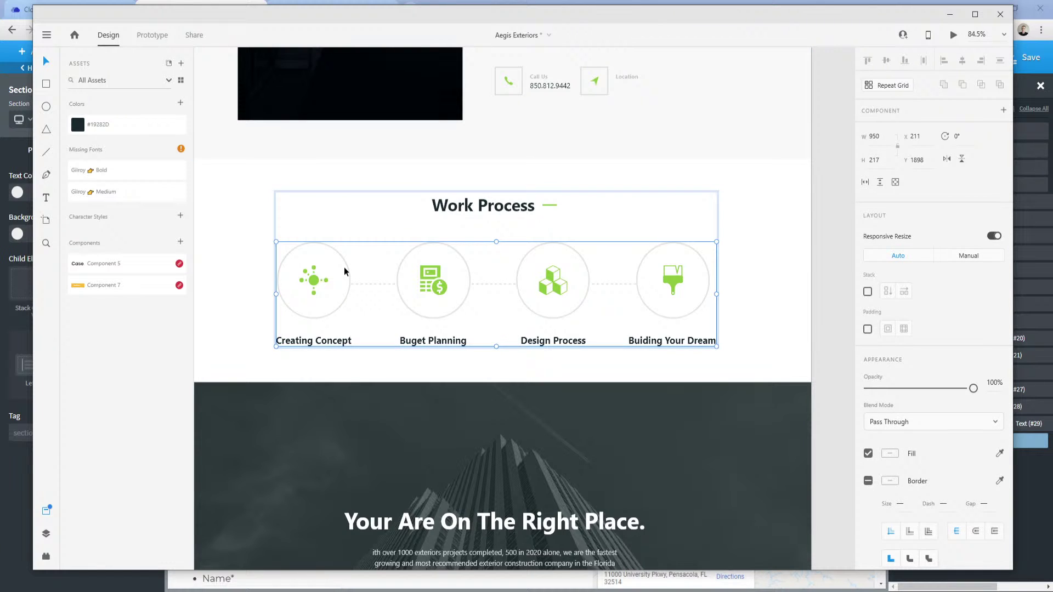
pyautogui.doubleClick(341, 304)
pyautogui.click(570, 315)
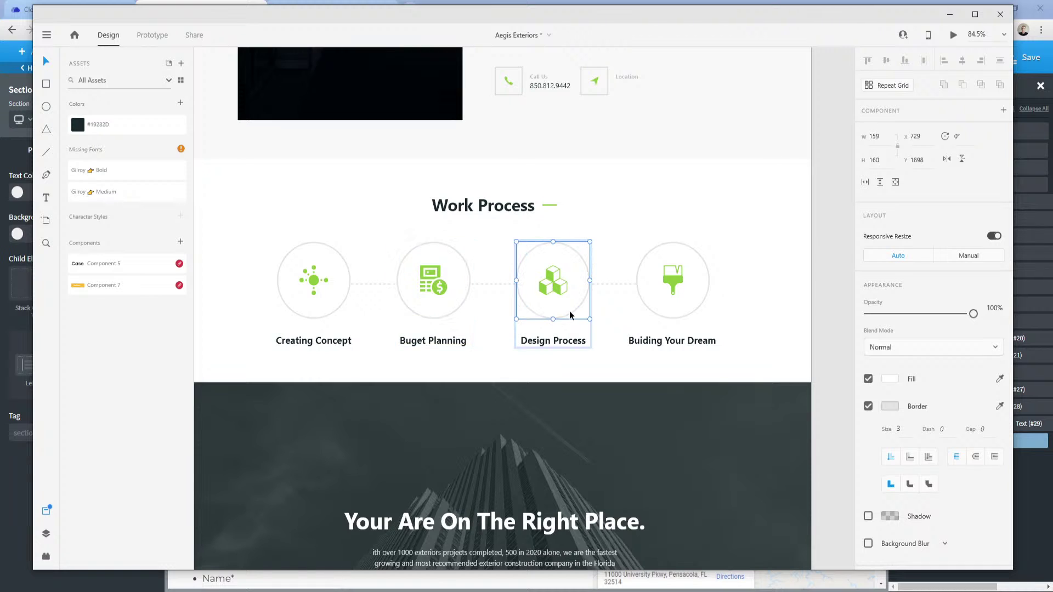
pyautogui.press('Escape')
pyautogui.press('Escape')
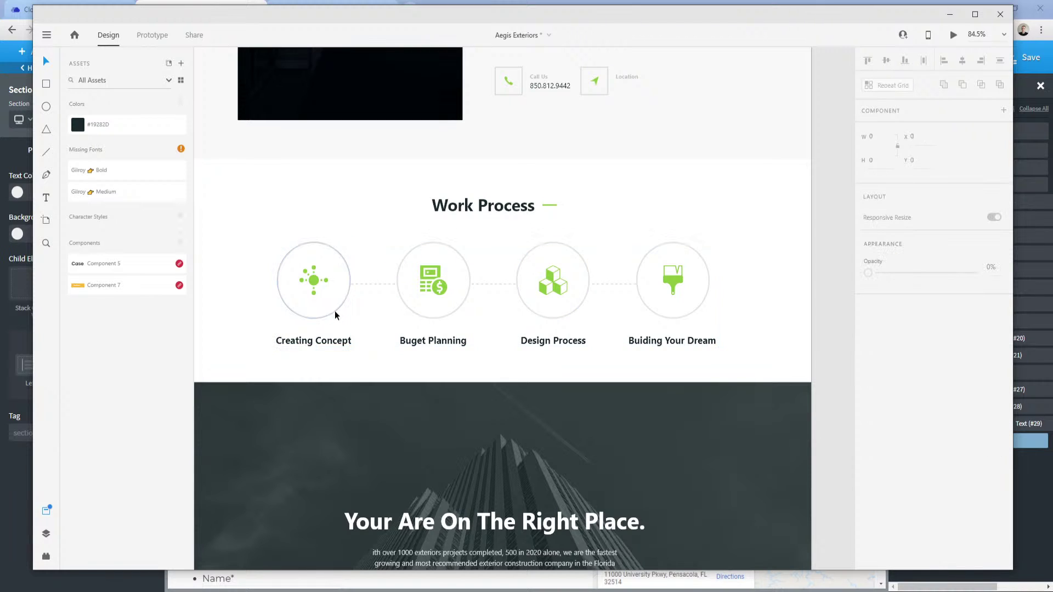
pyautogui.doubleClick(334, 309)
pyautogui.press('Escape')
pyautogui.press('Escape')
pyautogui.doubleClick(335, 307)
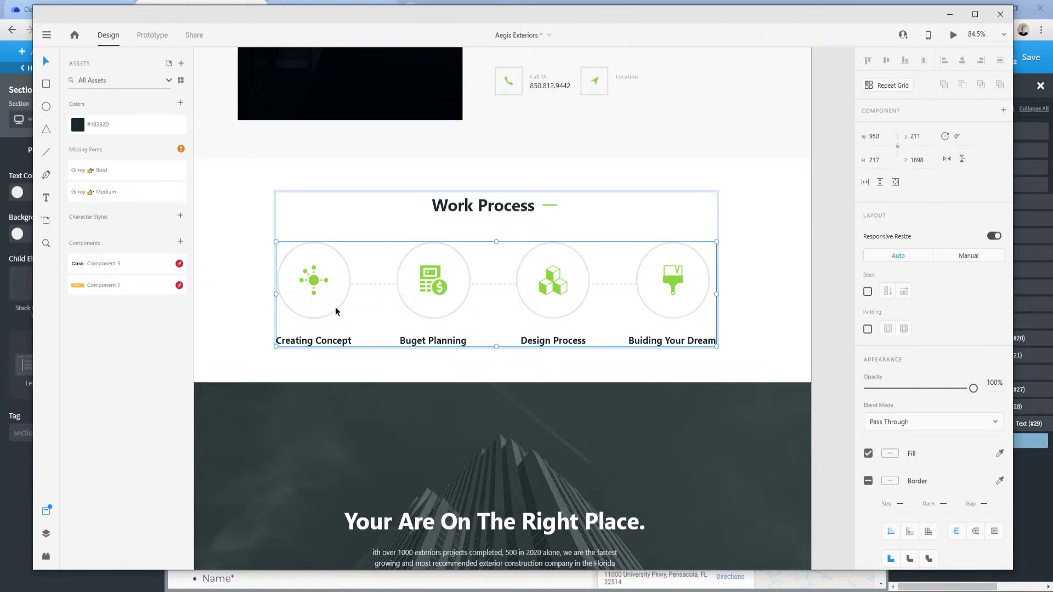
pyautogui.doubleClick(342, 300)
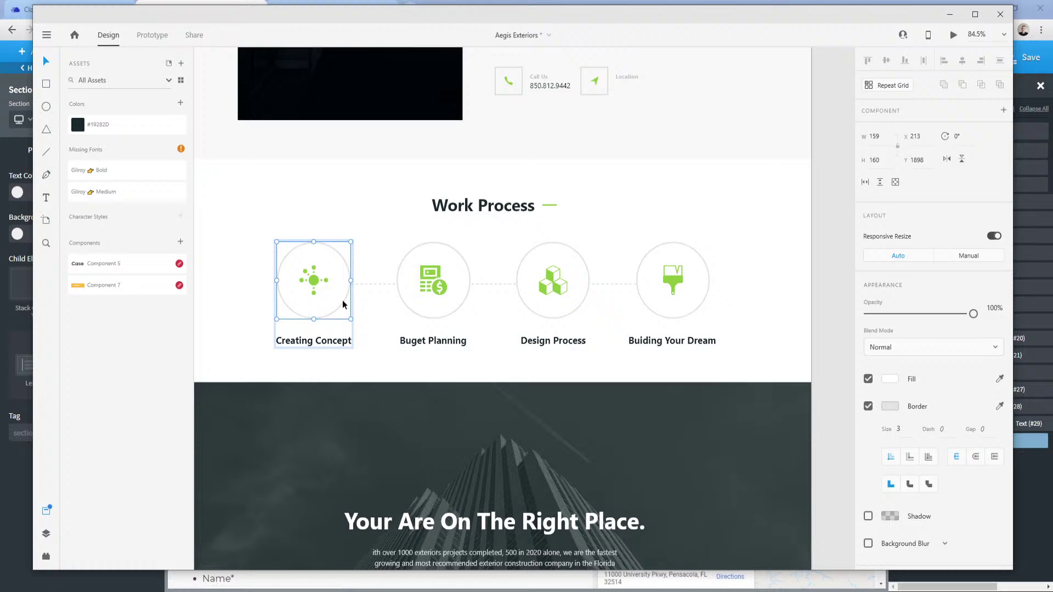
pyautogui.keyDown('shift'); pyautogui.click(436, 308); pyautogui.keyUp('shift')
pyautogui.keyDown('shift'); pyautogui.click(567, 305); pyautogui.keyUp('shift')
pyautogui.keyDown('shift'); pyautogui.click(682, 306); pyautogui.keyUp('shift')
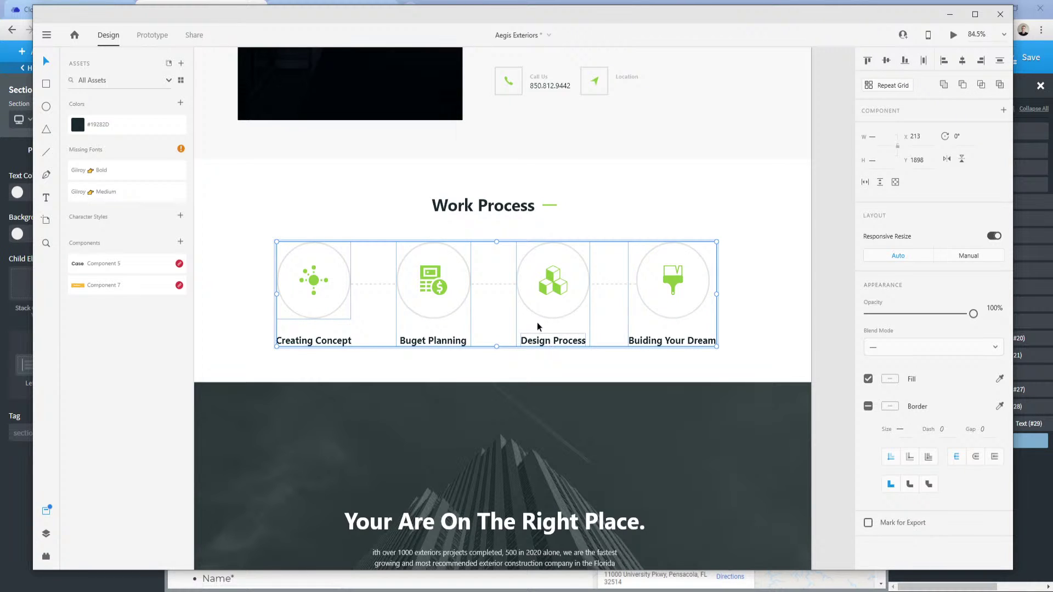
pyautogui.click(487, 333)
pyautogui.click(432, 311)
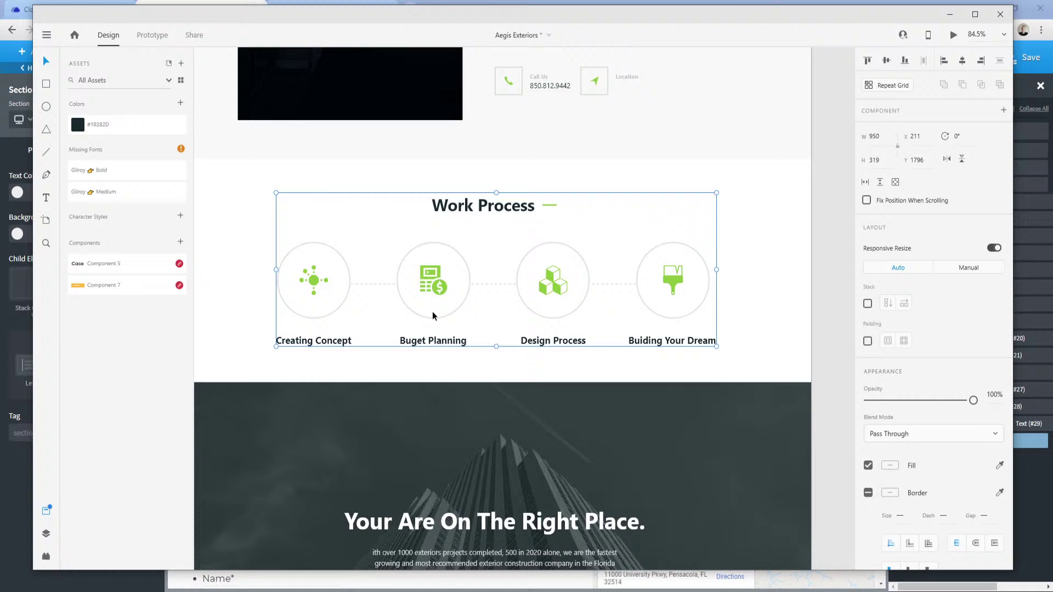
pyautogui.doubleClick(337, 307)
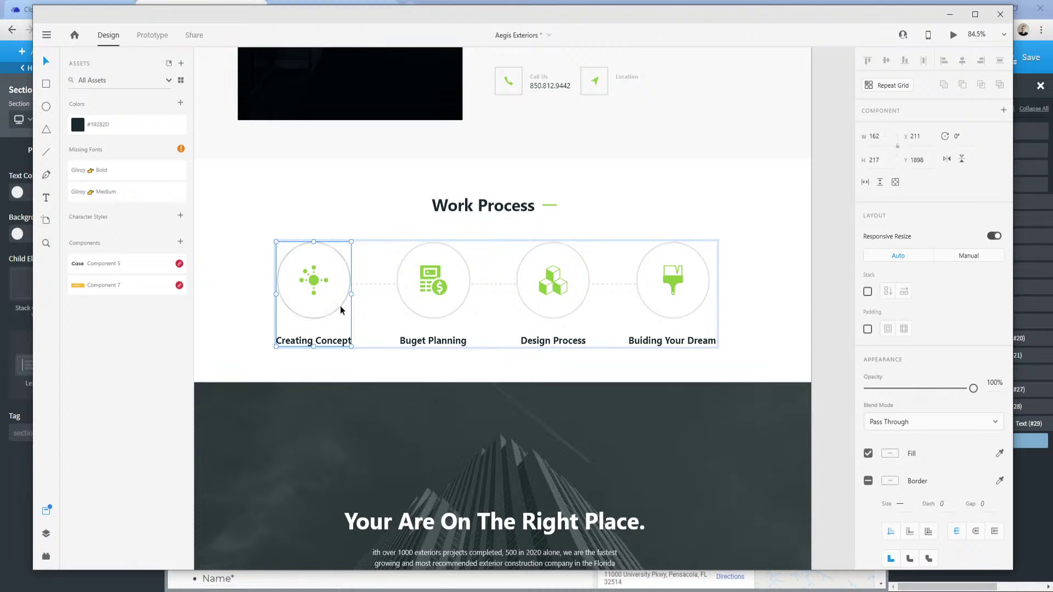
pyautogui.doubleClick(344, 300)
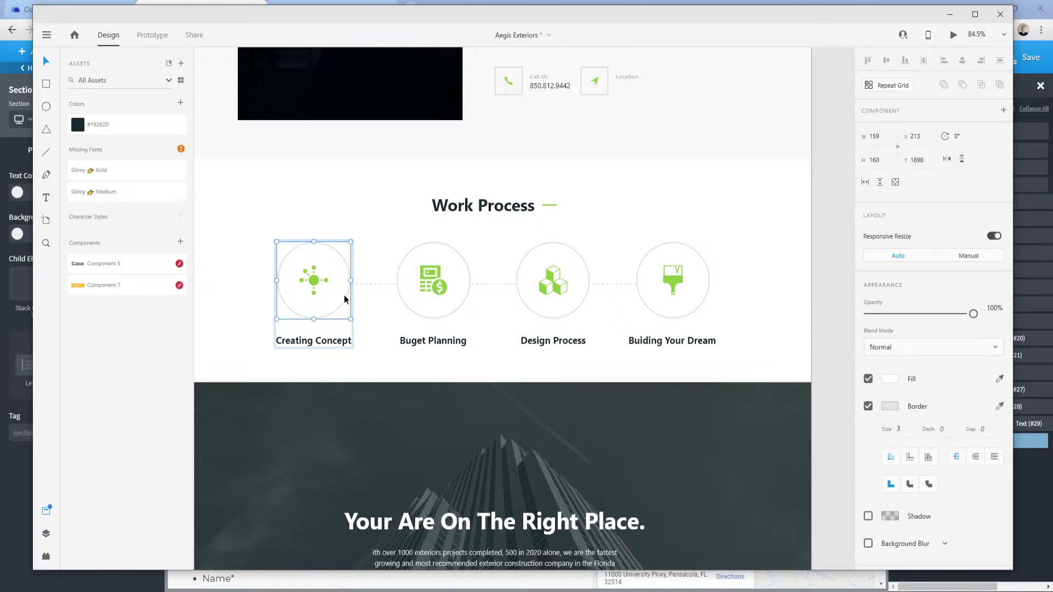
pyautogui.rightClick(344, 295)
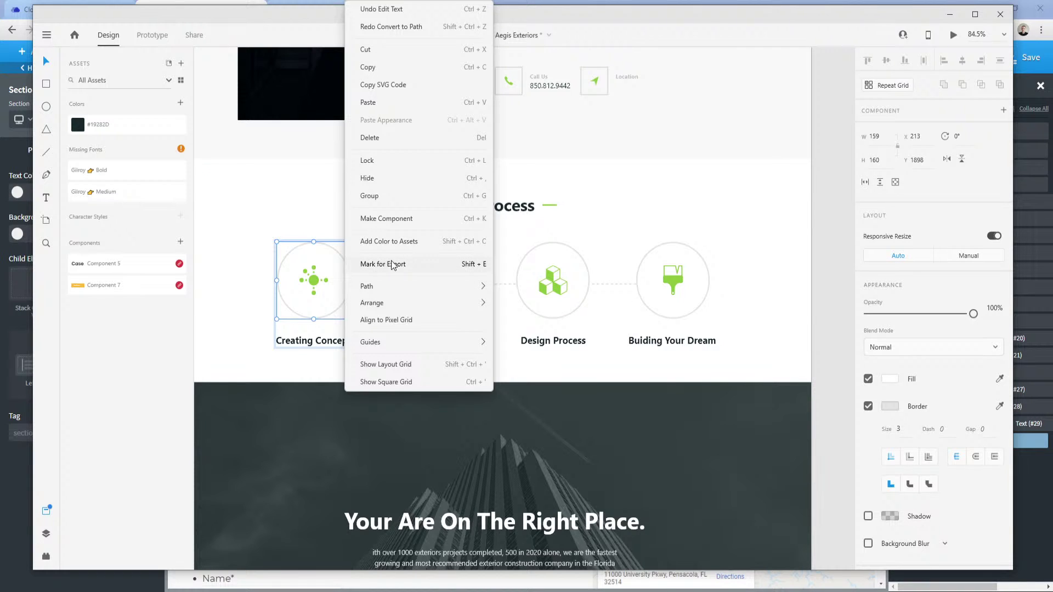
pyautogui.click(342, 318)
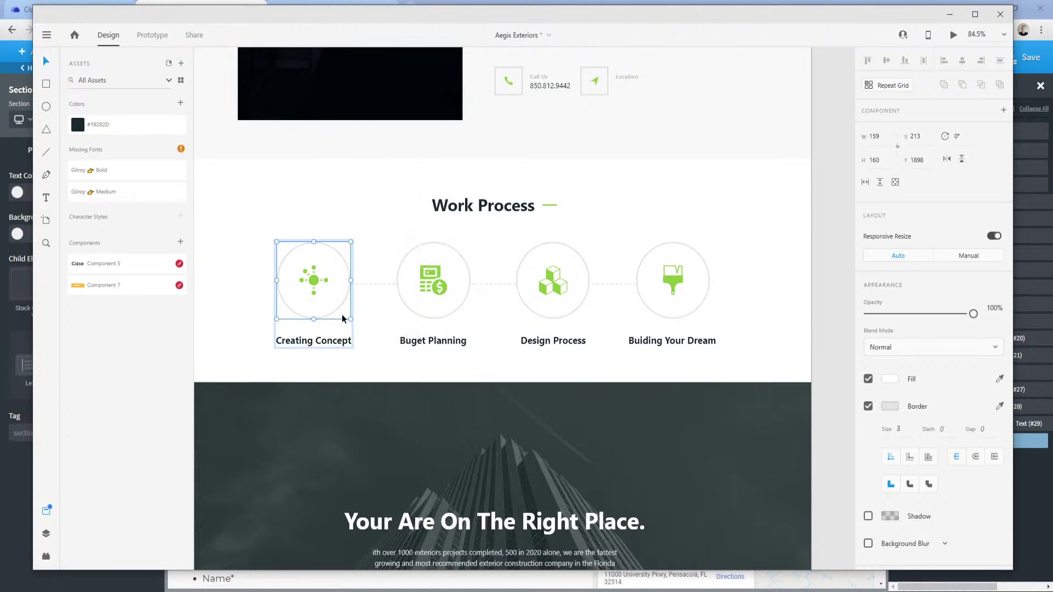
pyautogui.click(458, 312)
pyautogui.click(456, 306)
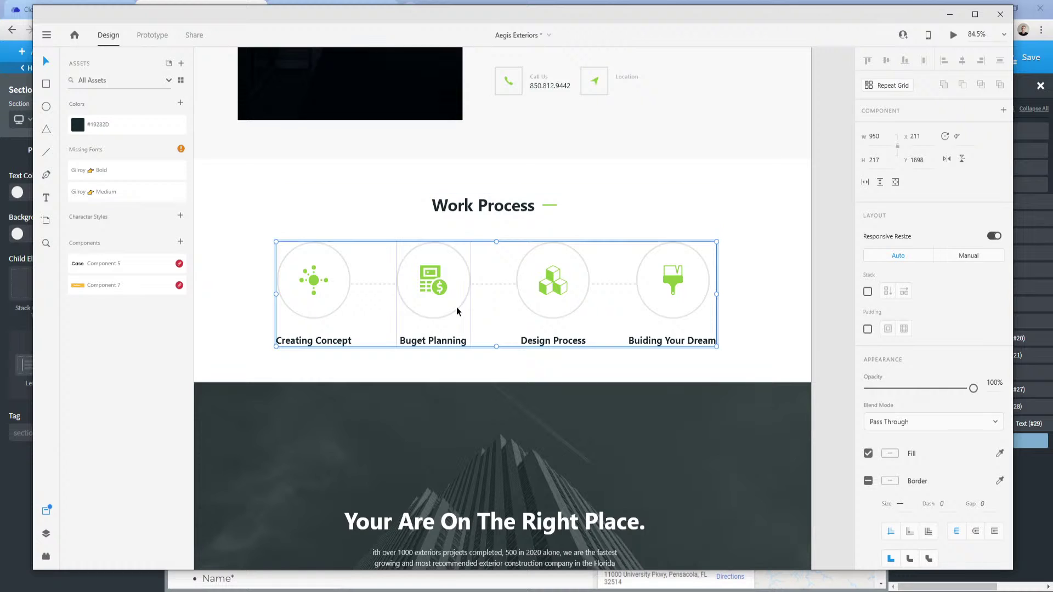
pyautogui.doubleClick(456, 307)
pyautogui.click(579, 307)
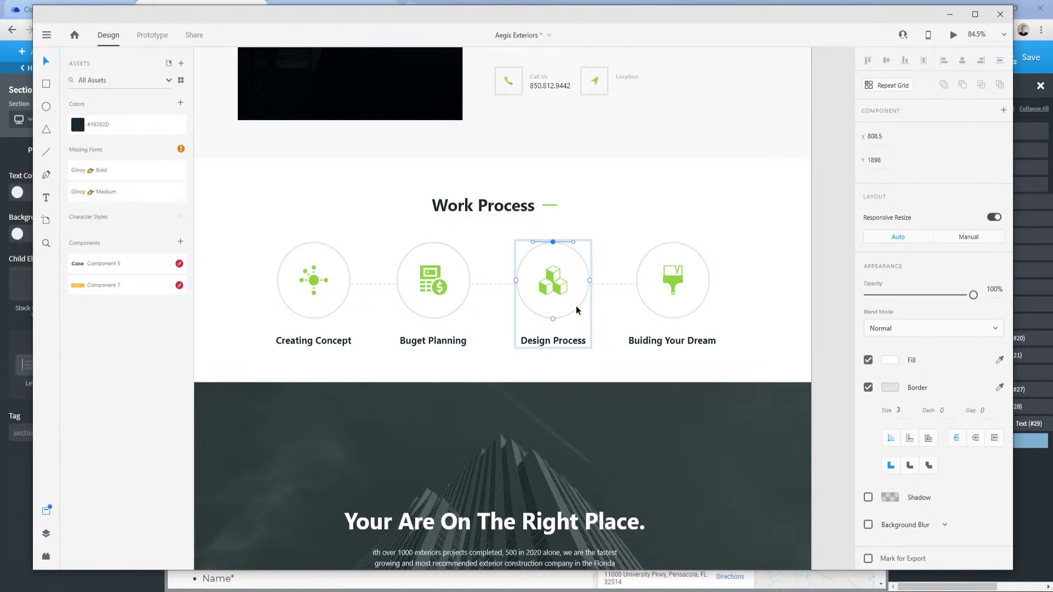
pyautogui.click(536, 316)
pyautogui.press('Escape')
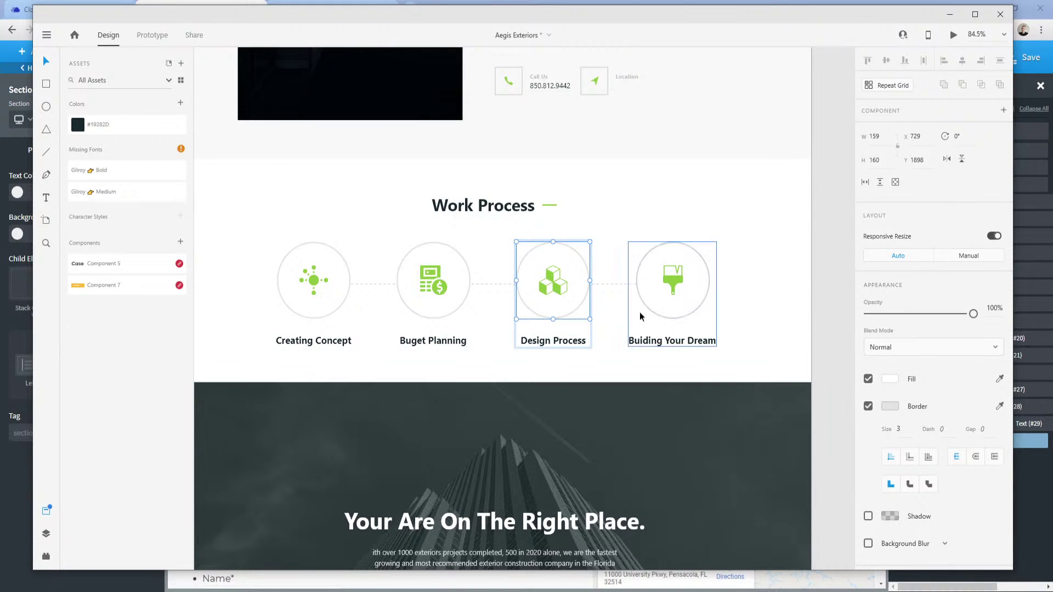
pyautogui.click(641, 312)
pyautogui.click(646, 305)
pyautogui.click(637, 320)
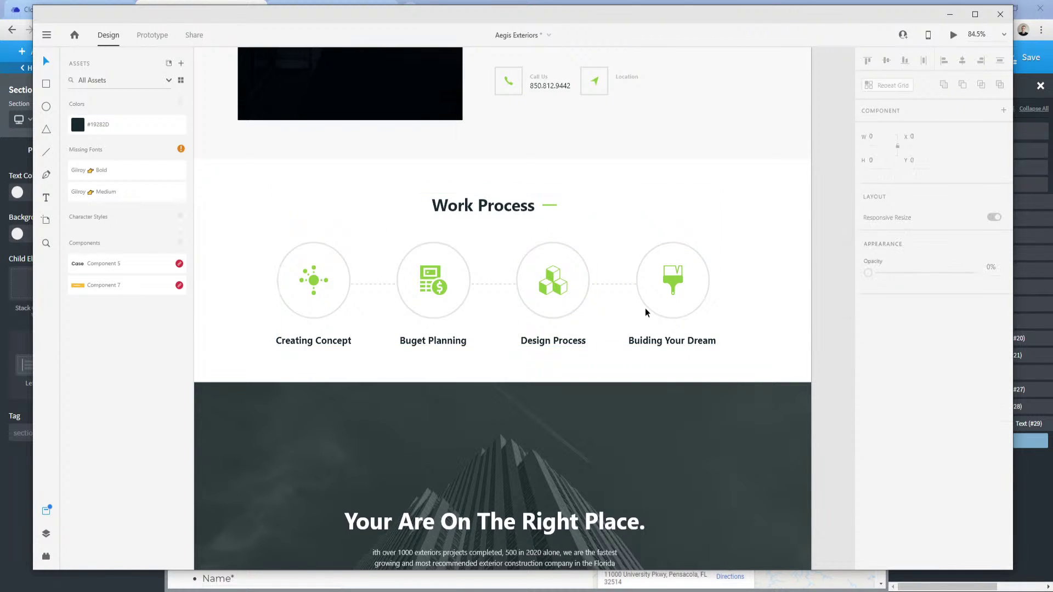
pyautogui.click(647, 306)
pyautogui.doubleClick(646, 306)
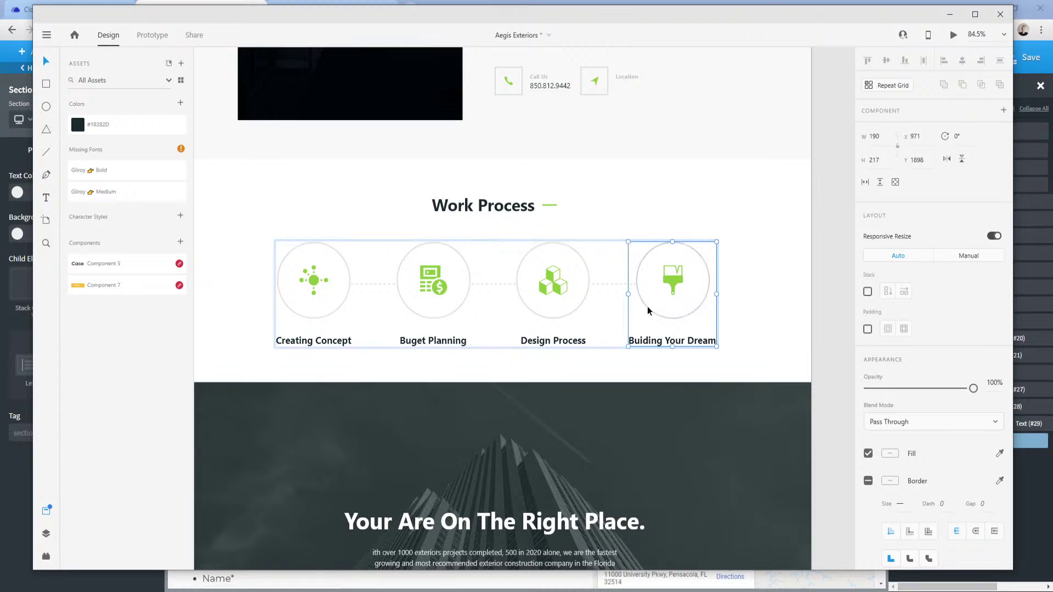
pyautogui.doubleClick(647, 308)
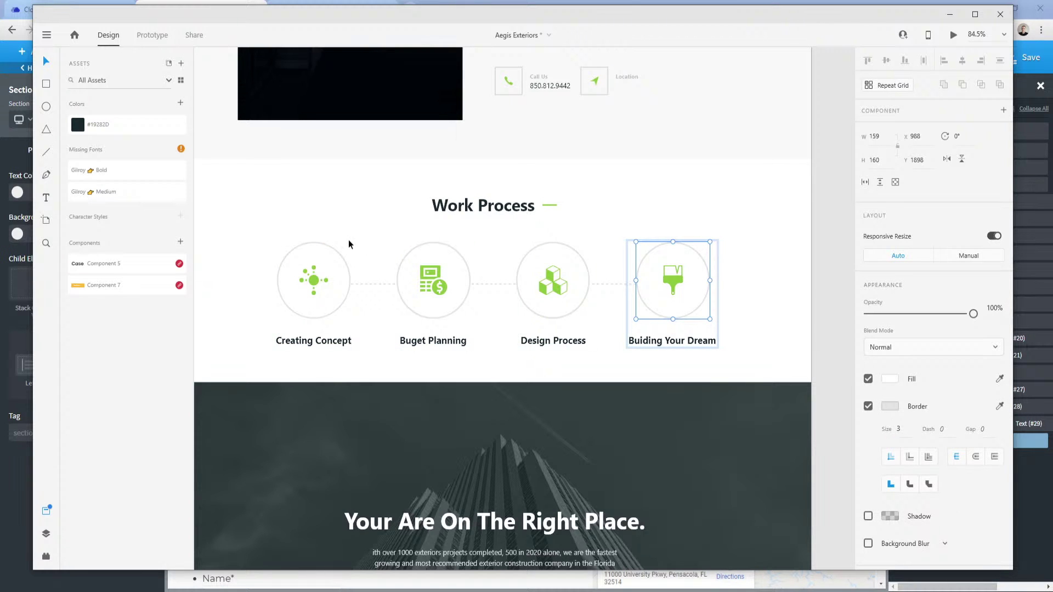
# Export the selected circle from Adobe XD as a PNG.
pyautogui.click(47, 34)
pyautogui.moveTo(80, 406)
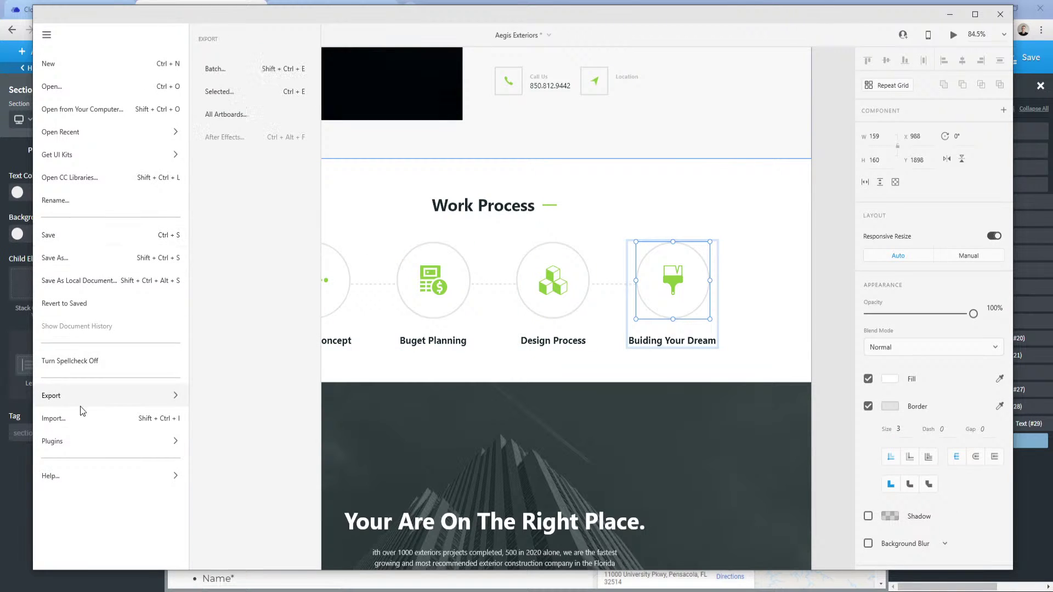
pyautogui.click(232, 99)
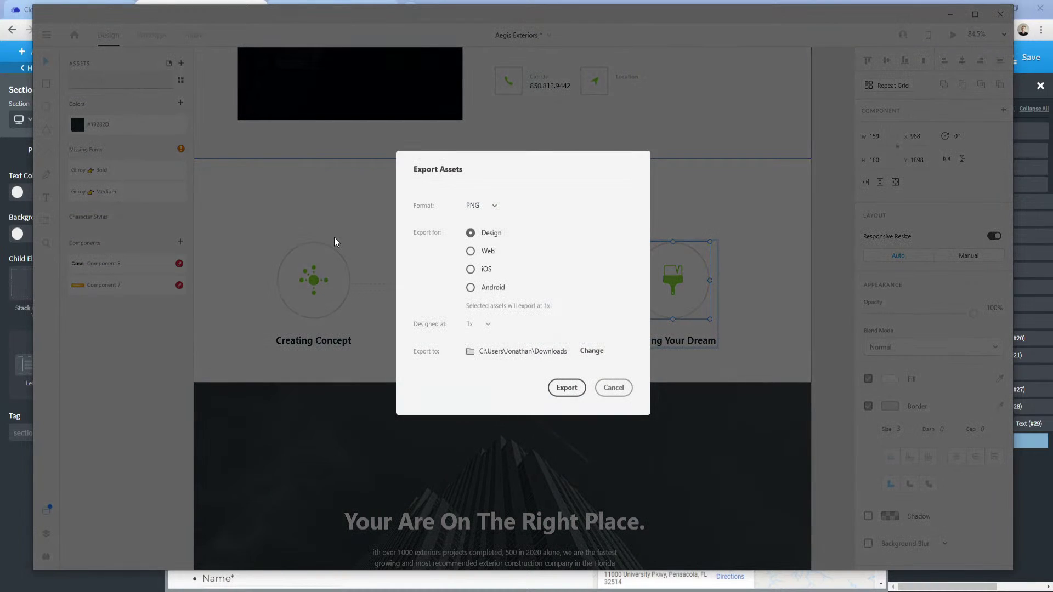
pyautogui.click(567, 387)
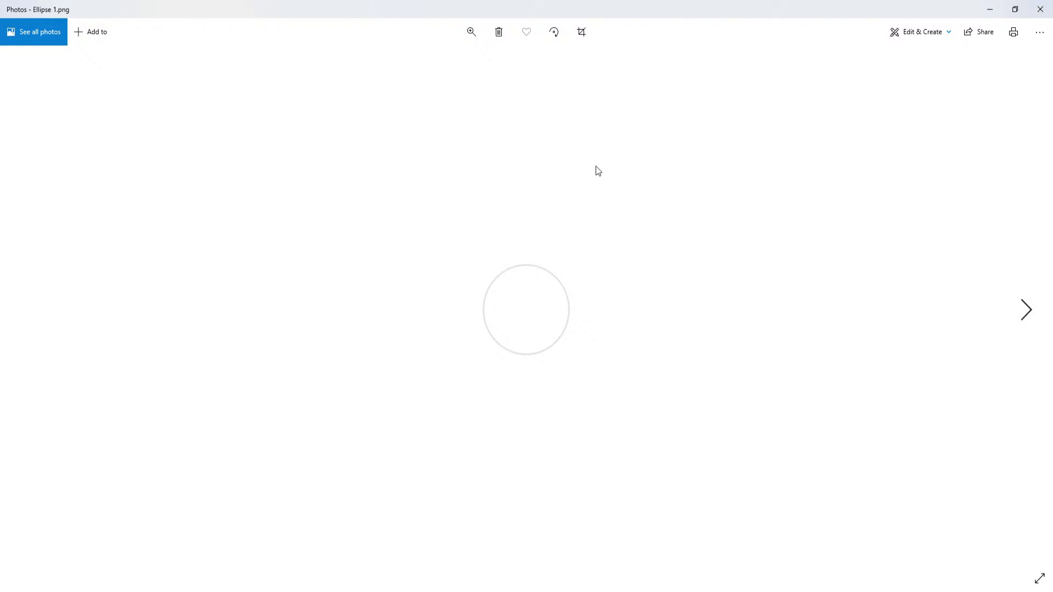
pyautogui.click(1041, 12)
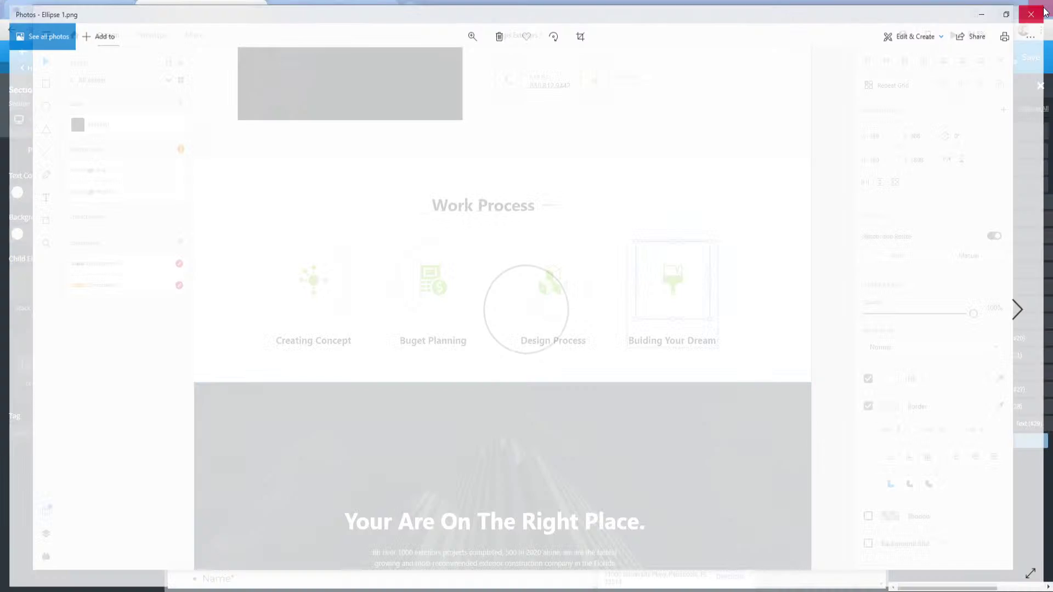
# Select the Work Process row of four circled icons and labels.
pyautogui.doubleClick(670, 278)
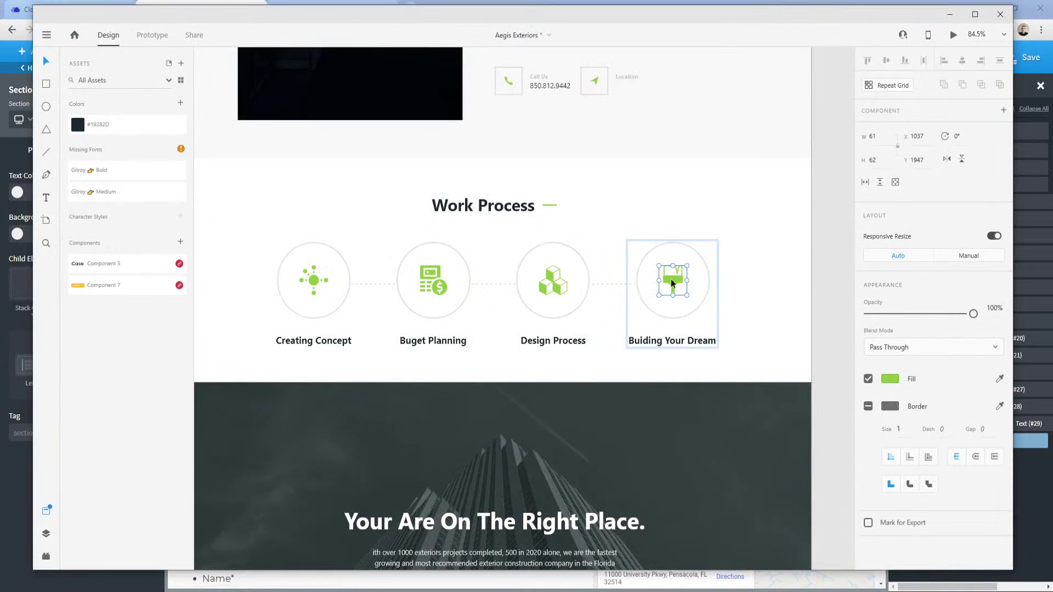
pyautogui.click(643, 302)
pyautogui.press('Escape')
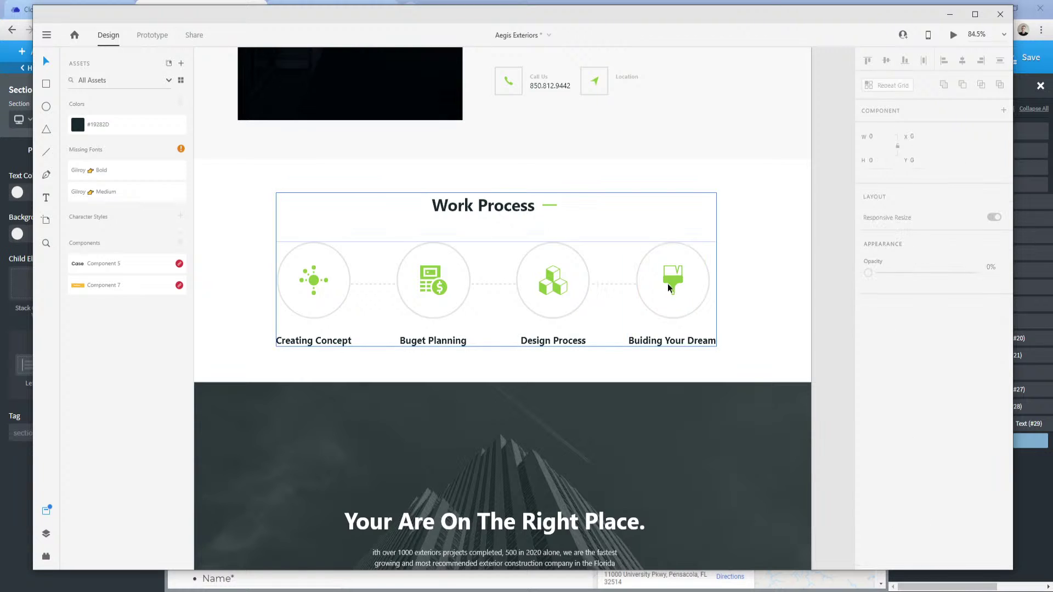
pyautogui.click(675, 283)
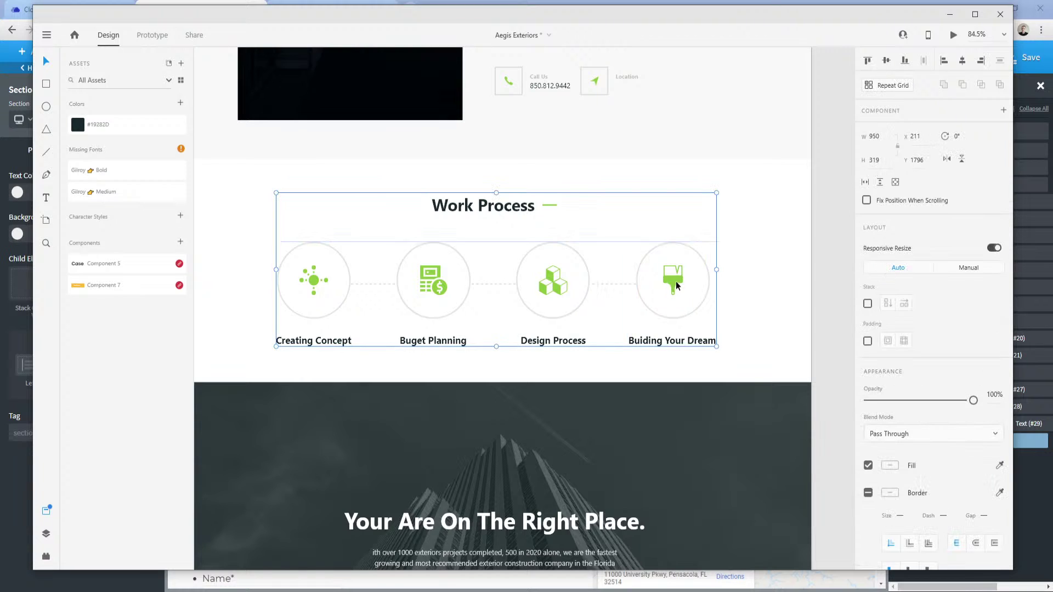
pyautogui.click(367, 245)
pyautogui.click(320, 248)
pyautogui.click(324, 245)
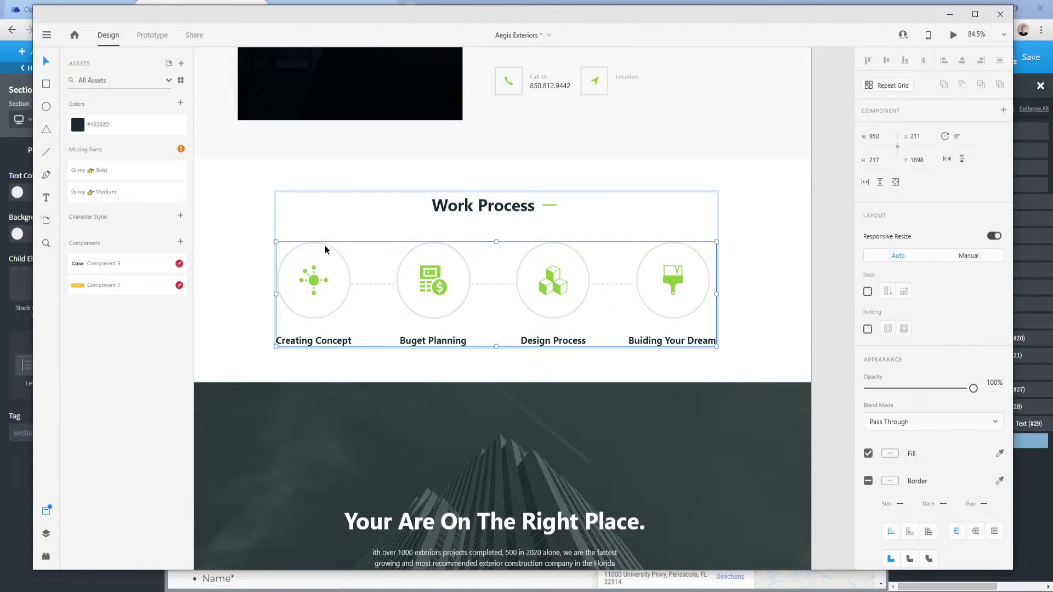
# Export the selected icon row as Group 845.png and return to Oxygen Builder.
pyautogui.click(46, 35)
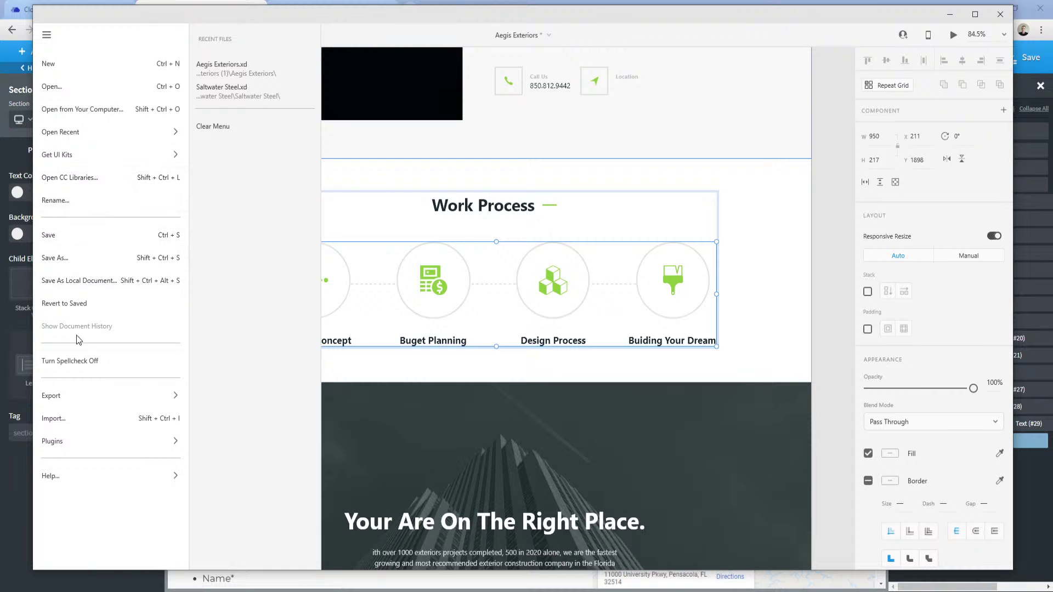
pyautogui.moveTo(83, 397)
pyautogui.click(222, 86)
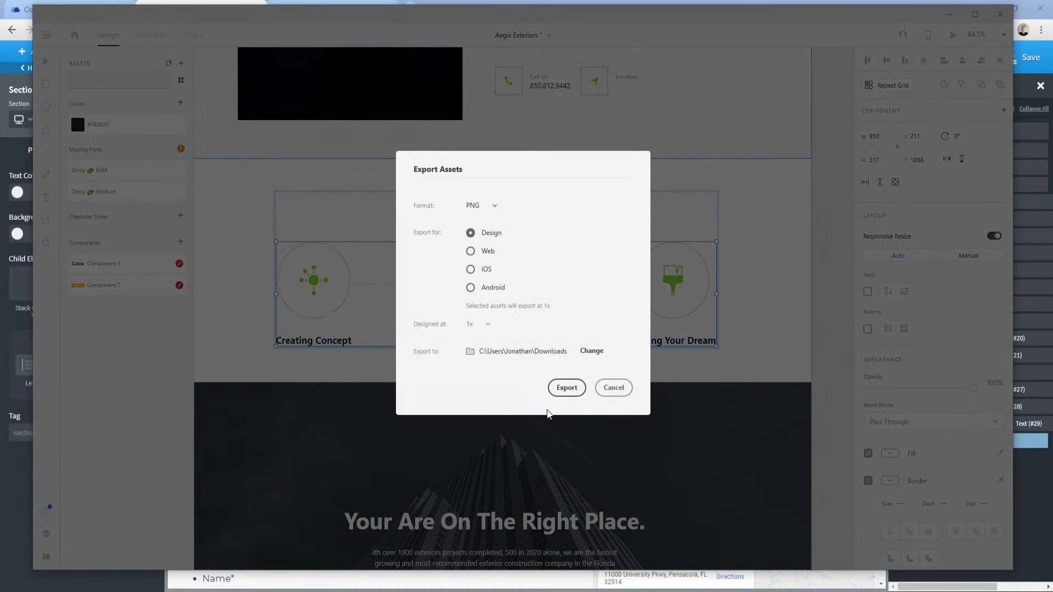
pyautogui.click(565, 388)
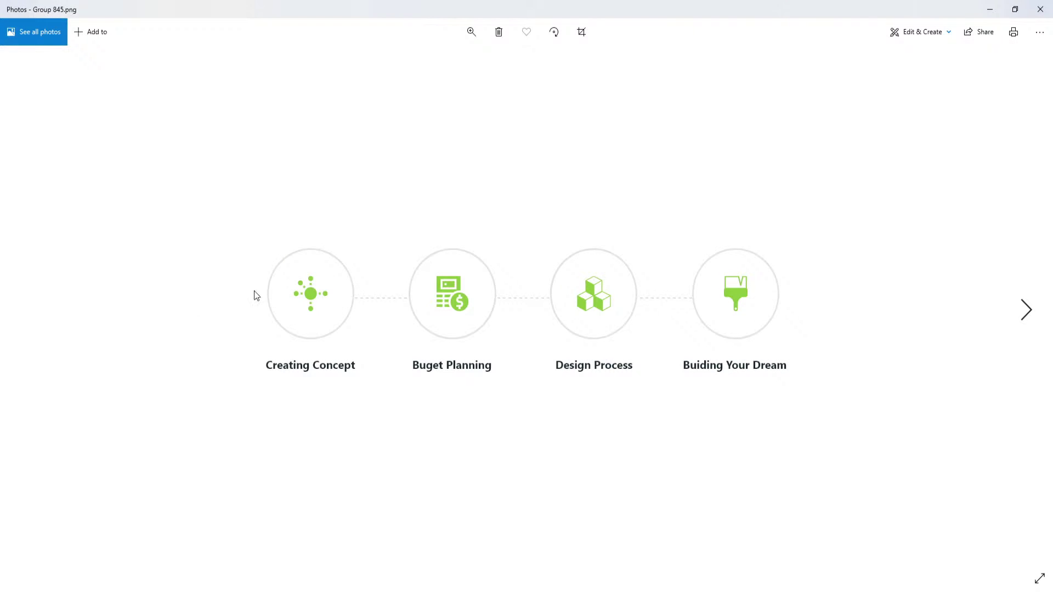
pyautogui.click(1033, 12)
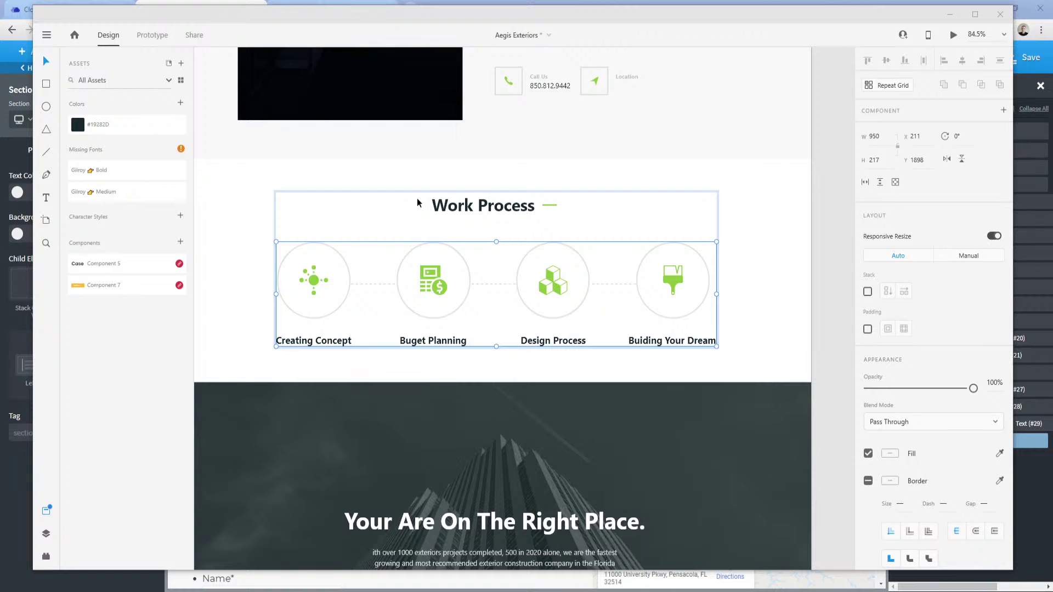
pyautogui.hotkey('alt', 'Tab')
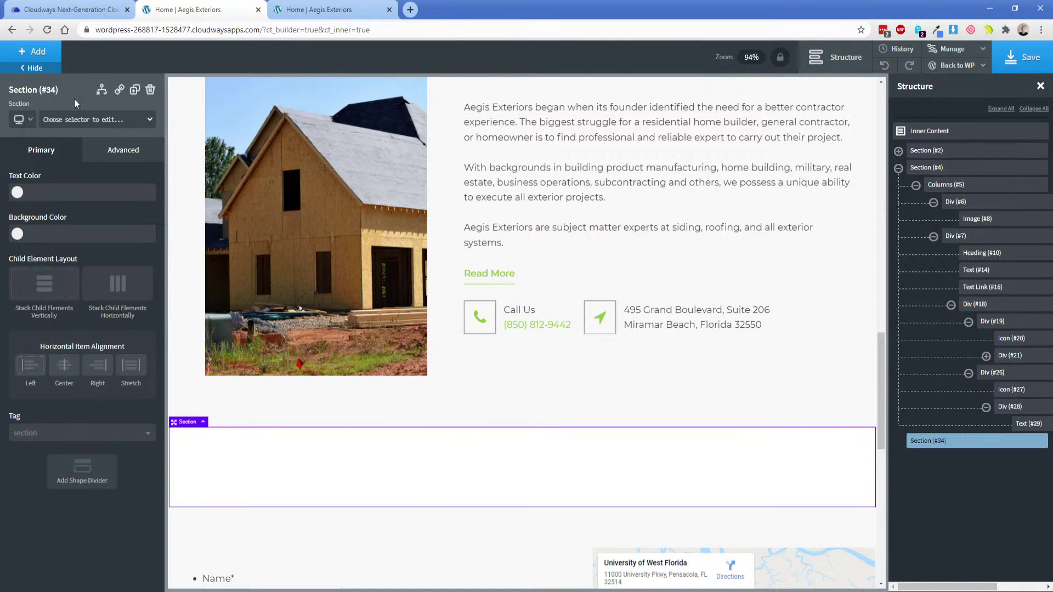
# Add an Image element showing the uploaded Group 845.png.
pyautogui.click(37, 52)
pyautogui.write('imag')
pyautogui.press('Return')
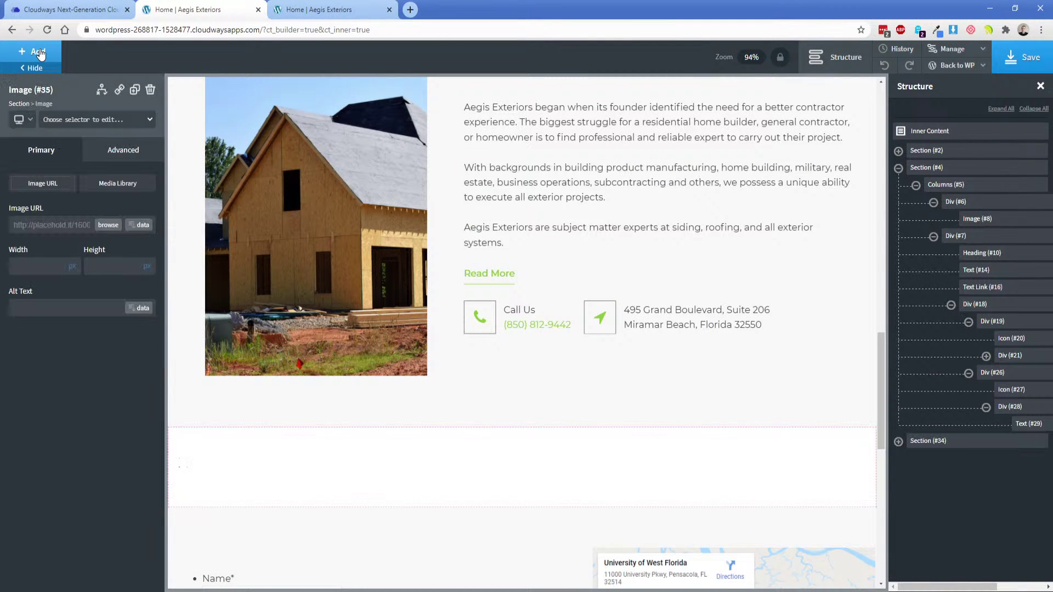
pyautogui.click(108, 225)
pyautogui.click(49, 95)
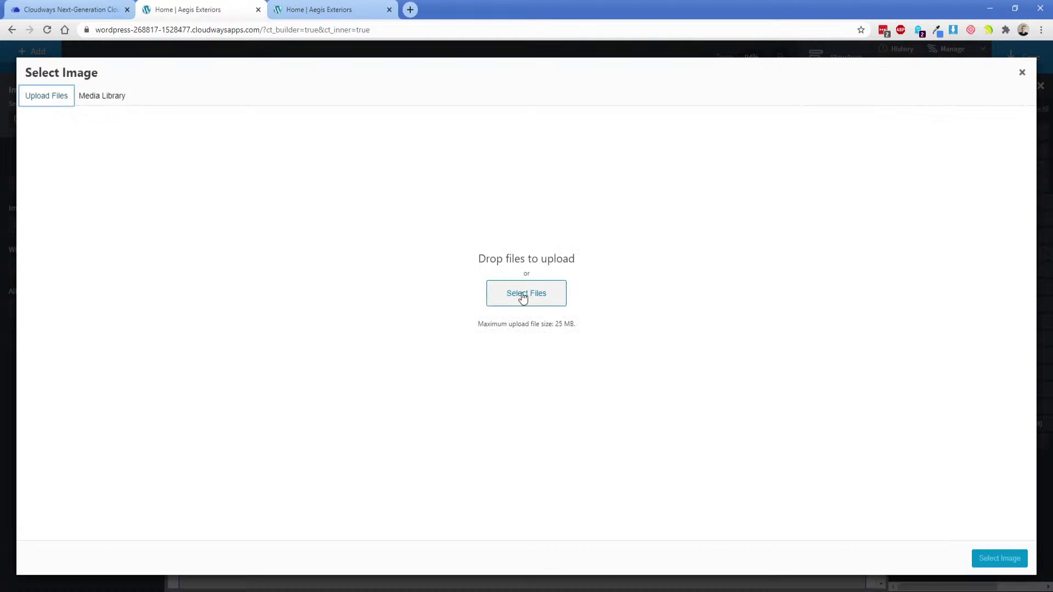
pyautogui.click(543, 295)
pyautogui.doubleClick(153, 99)
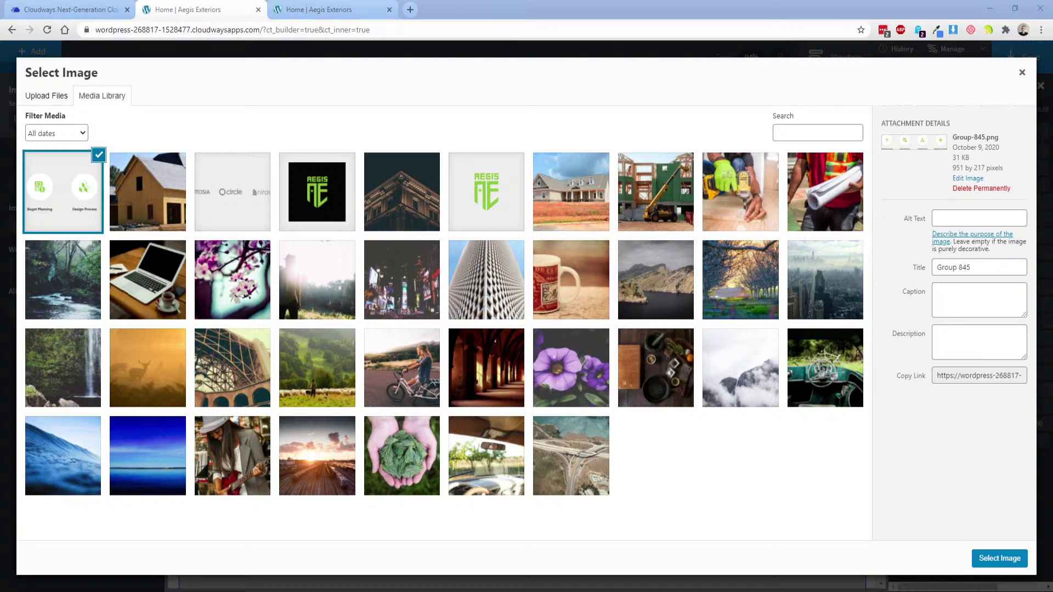
pyautogui.click(989, 562)
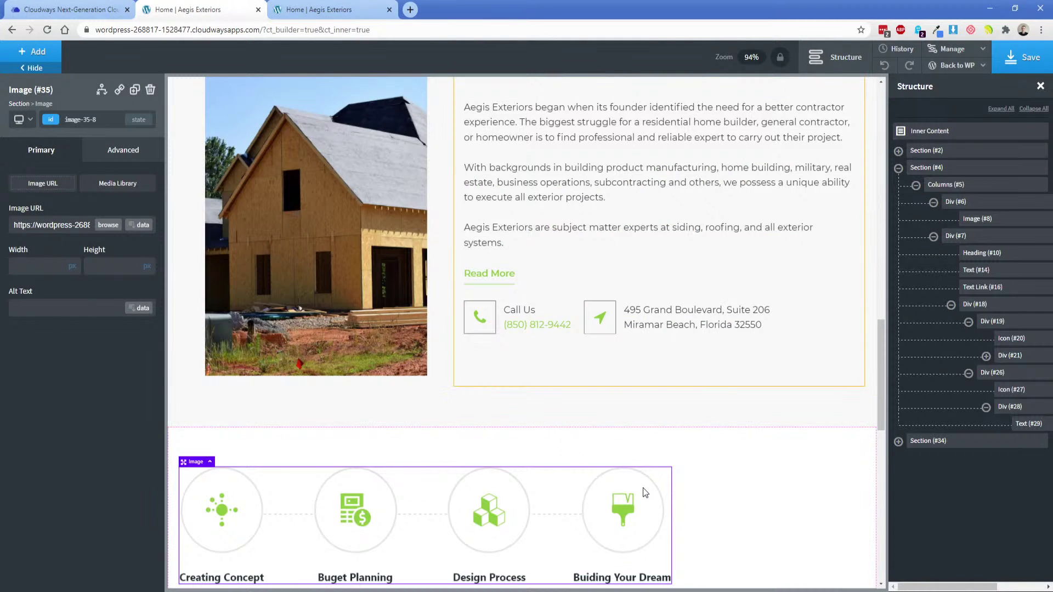
# Centre the icon row horizontally within its section.
pyautogui.scroll(-2, 642, 488)
pyautogui.click(309, 371)
pyautogui.click(64, 365)
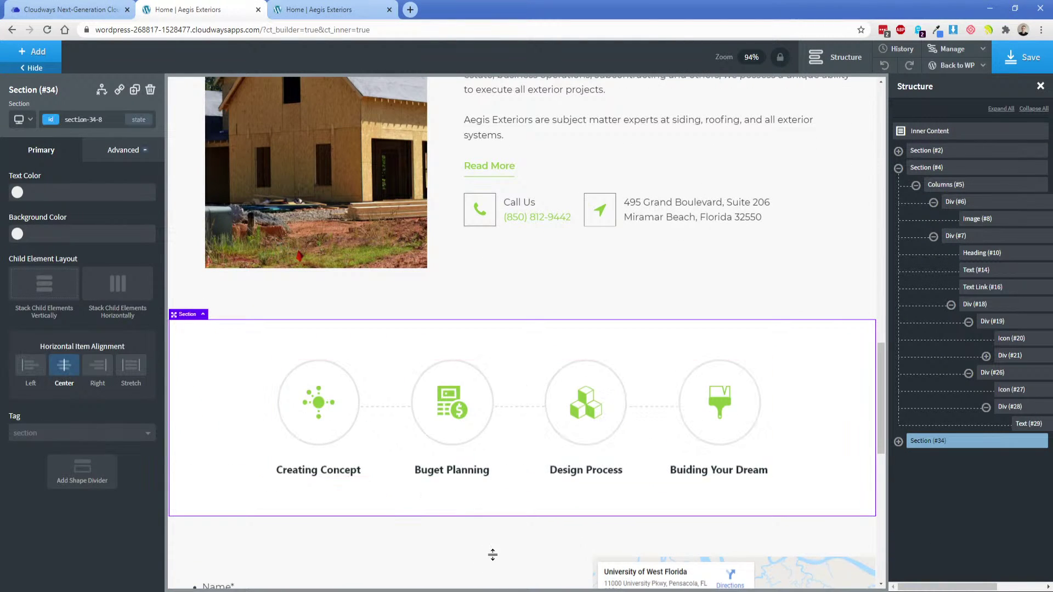
pyautogui.click(406, 591)
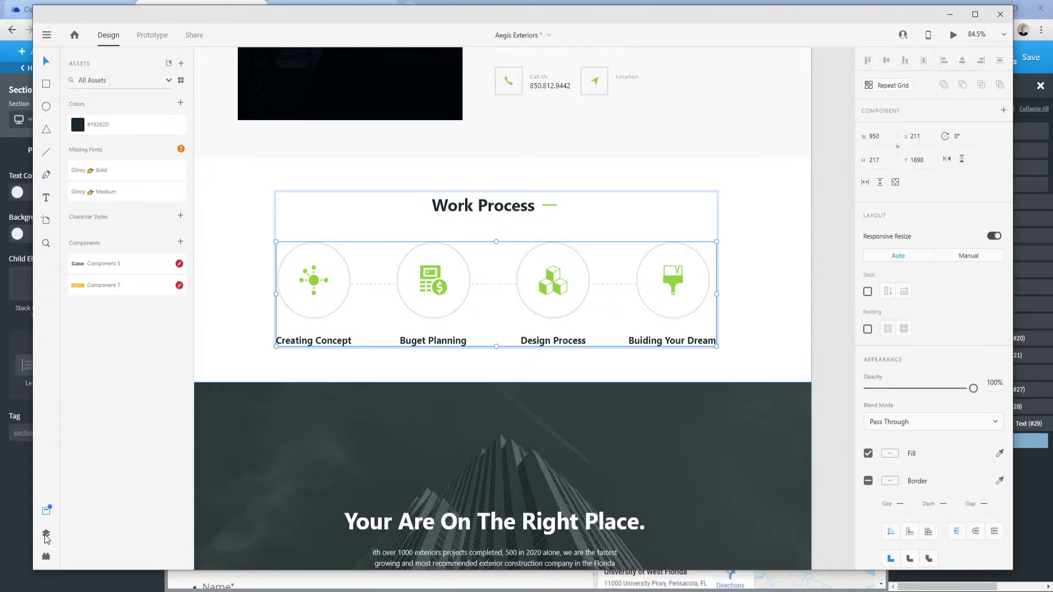
# Open the Layers panel and expand Group 845 down to the Buiding Your Dream item.
pyautogui.click(47, 534)
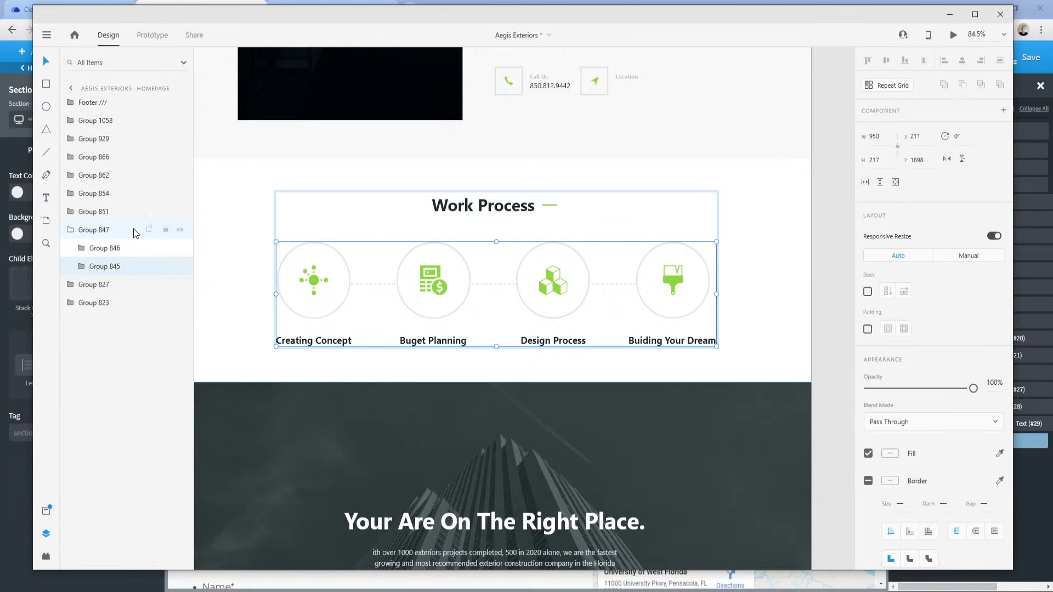
pyautogui.click(110, 249)
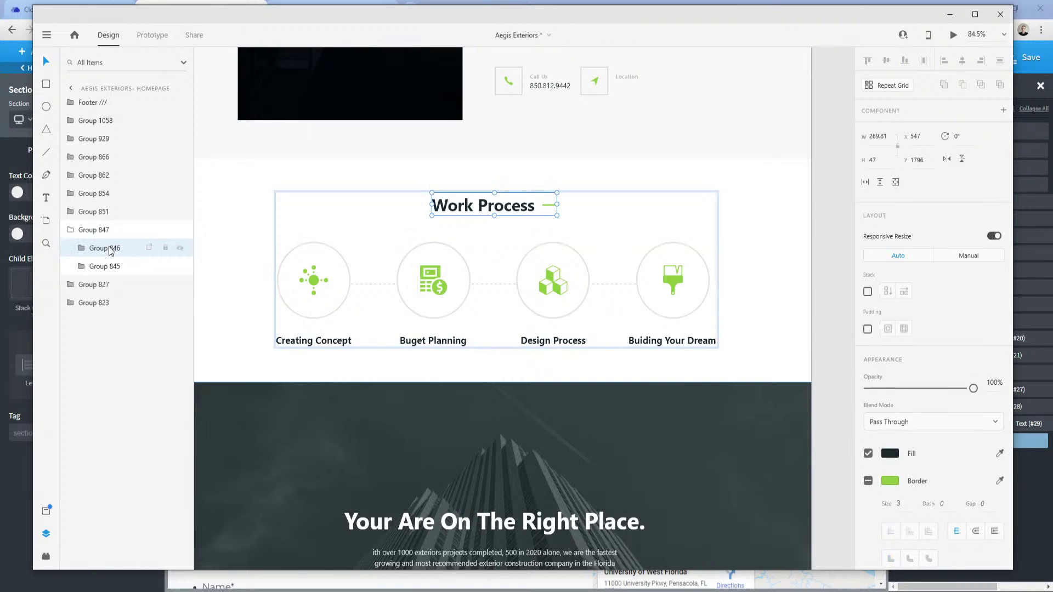
pyautogui.click(110, 267)
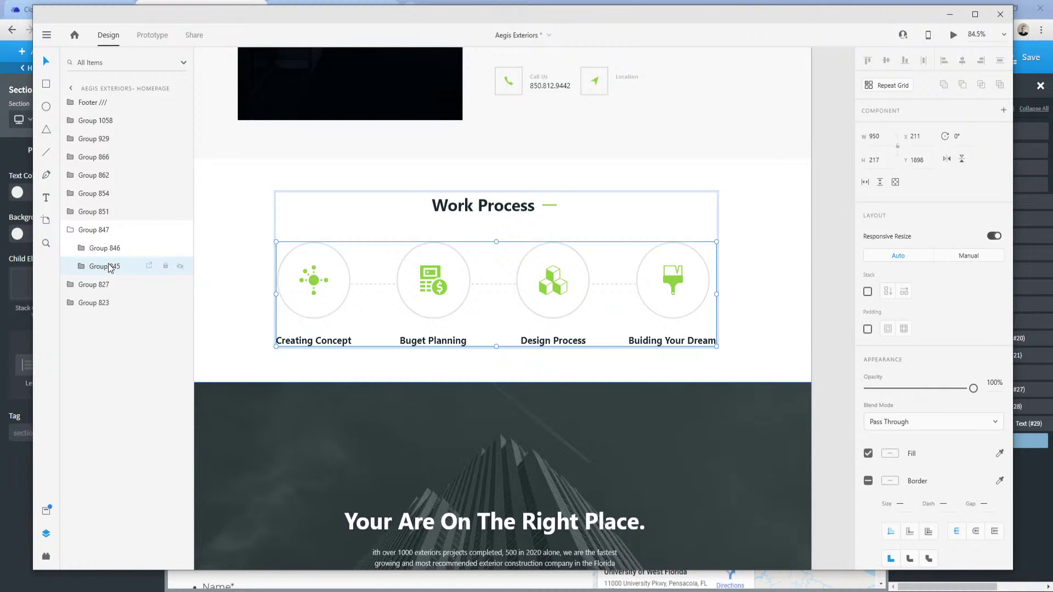
pyautogui.click(113, 254)
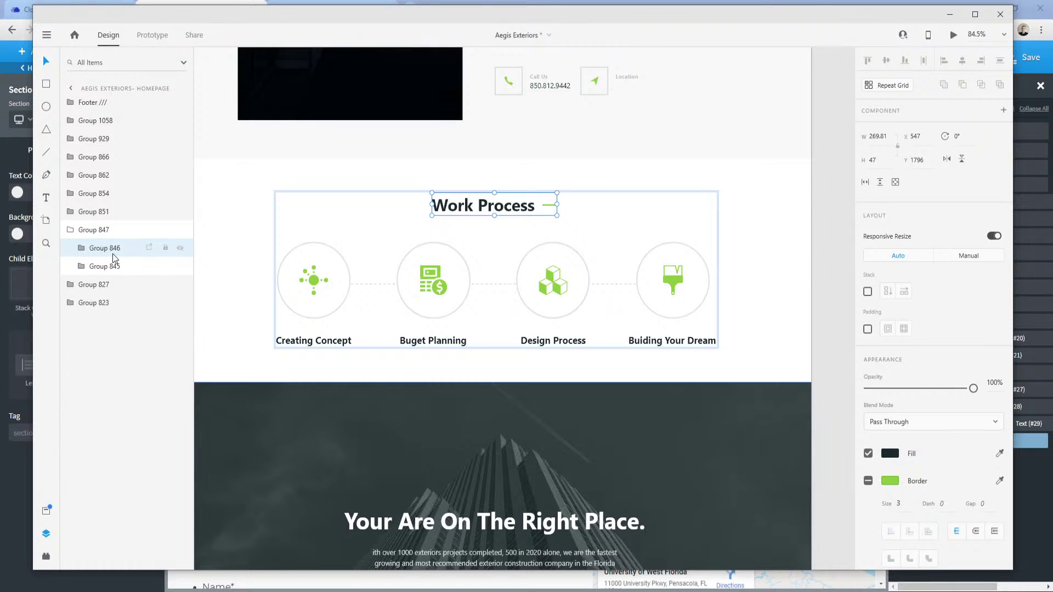
pyautogui.doubleClick(109, 266)
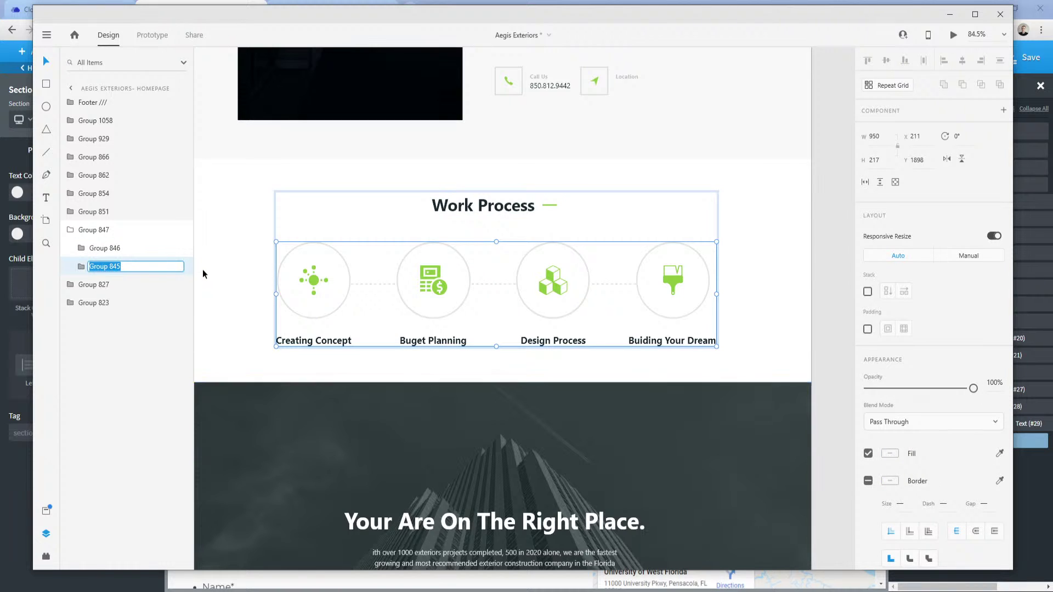
pyautogui.click(85, 266)
pyautogui.click(93, 284)
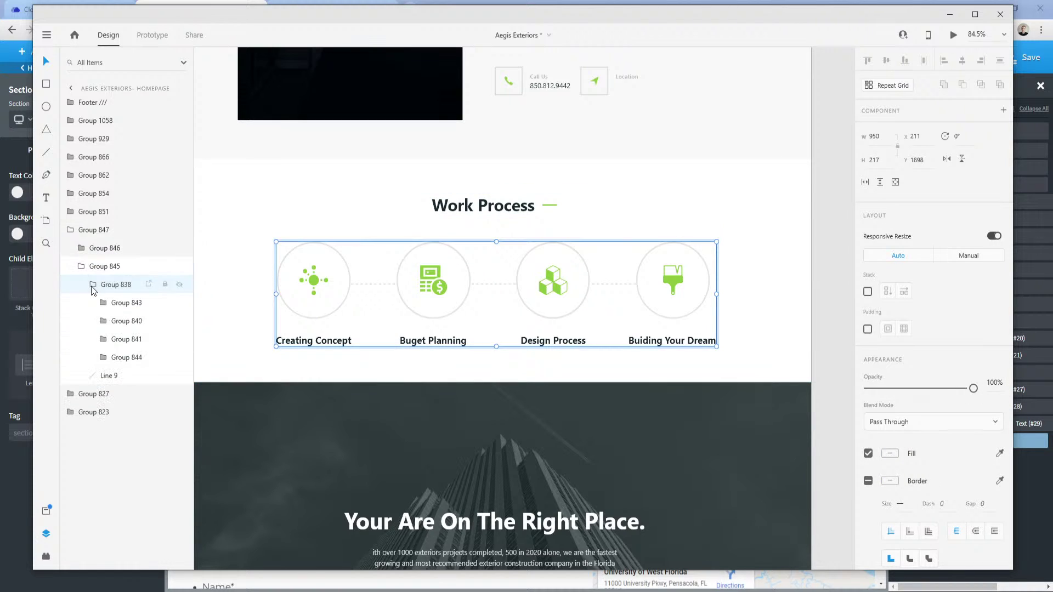
pyautogui.click(109, 306)
pyautogui.click(130, 318)
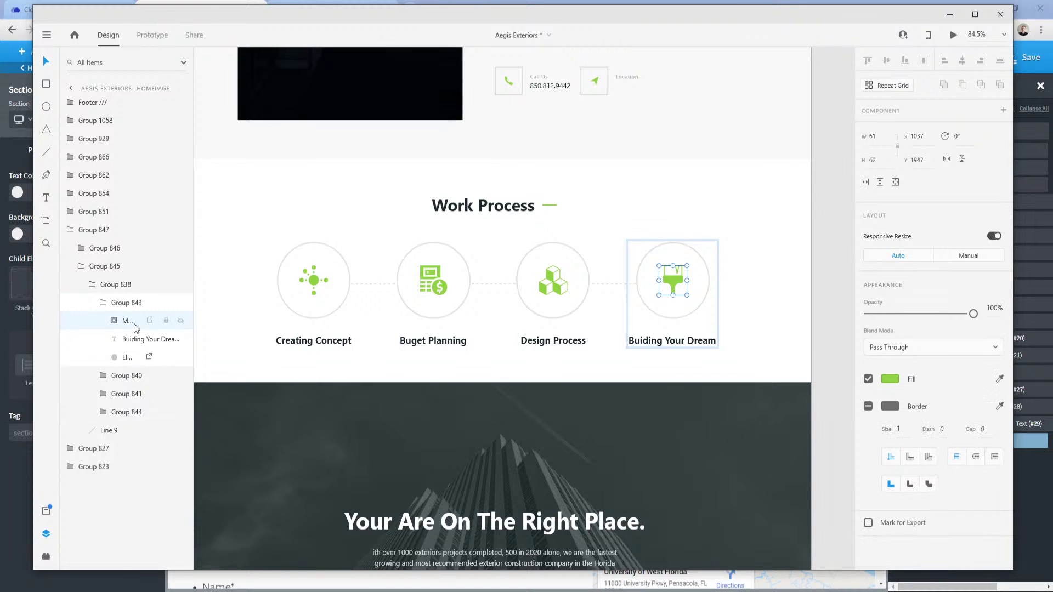
# Select the Design Process cube icon together with its circle layer.
pyautogui.click(103, 375)
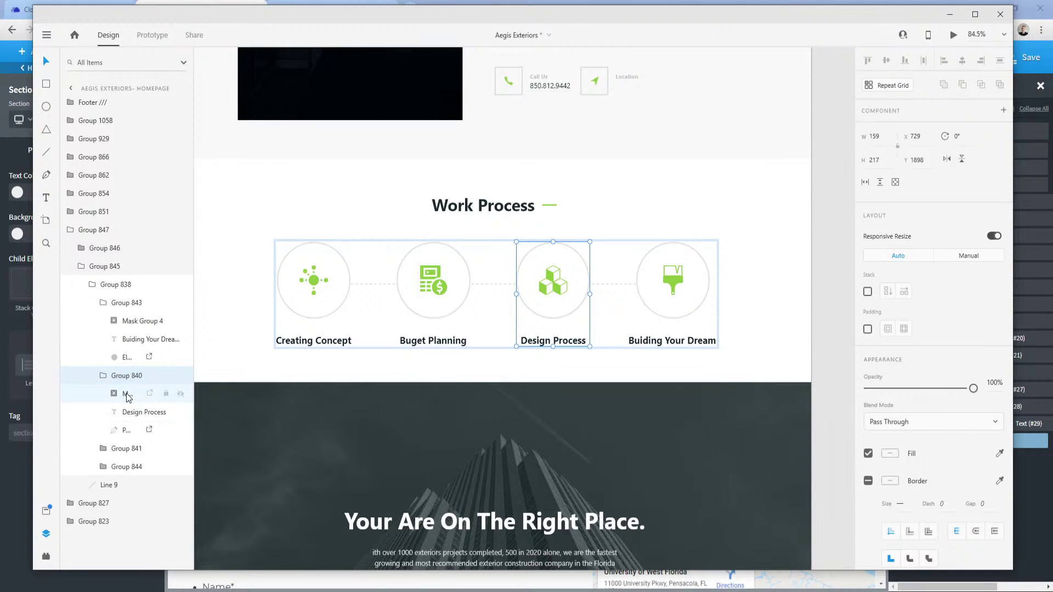
pyautogui.click(127, 393)
pyautogui.click(130, 412)
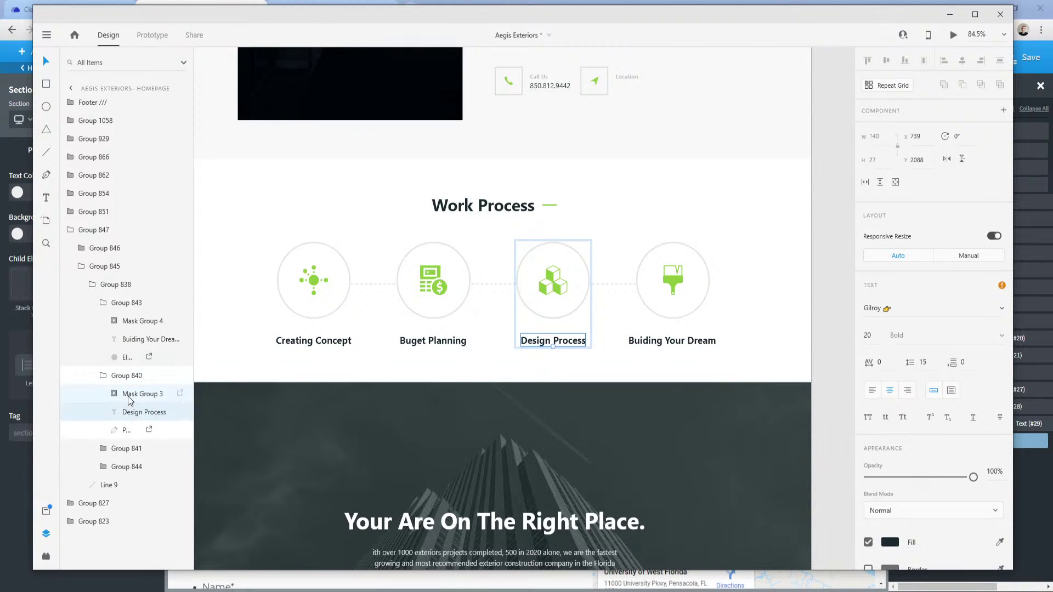
pyautogui.click(126, 432)
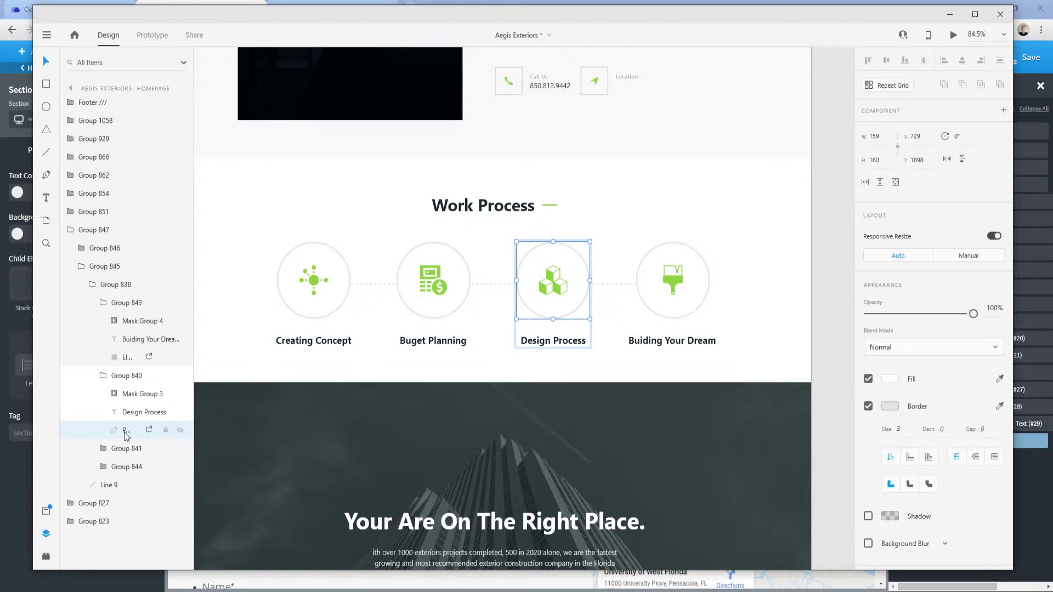
pyautogui.click(130, 396)
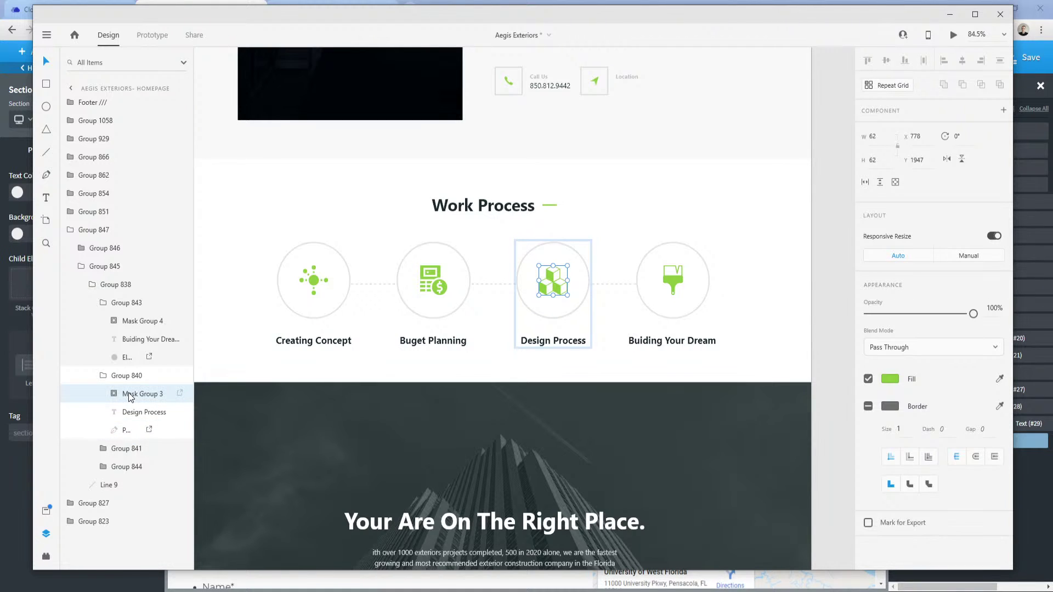
pyautogui.keyDown('ctrl'); pyautogui.click(126, 432); pyautogui.keyUp('ctrl')
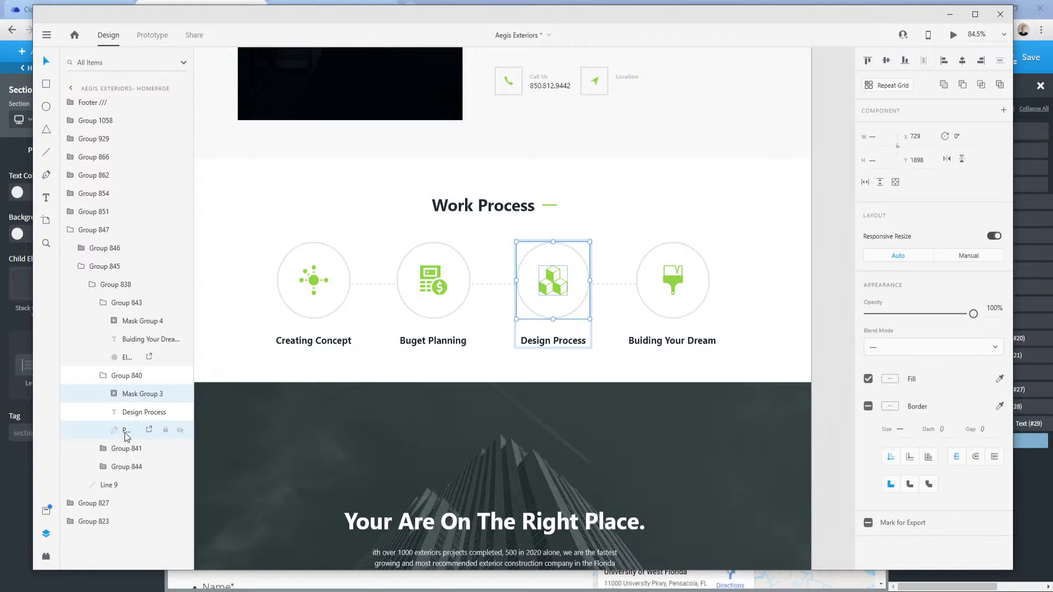
# Mark the icon and circle for export and batch export them as PNG, replacing older files.
pyautogui.rightClick(127, 435)
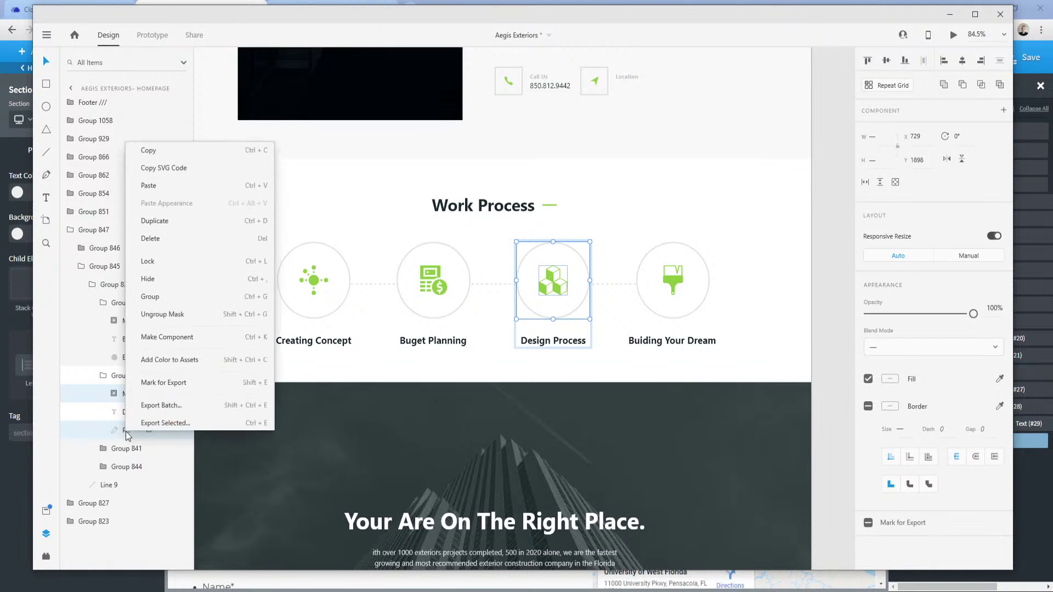
pyautogui.click(164, 382)
pyautogui.click(50, 37)
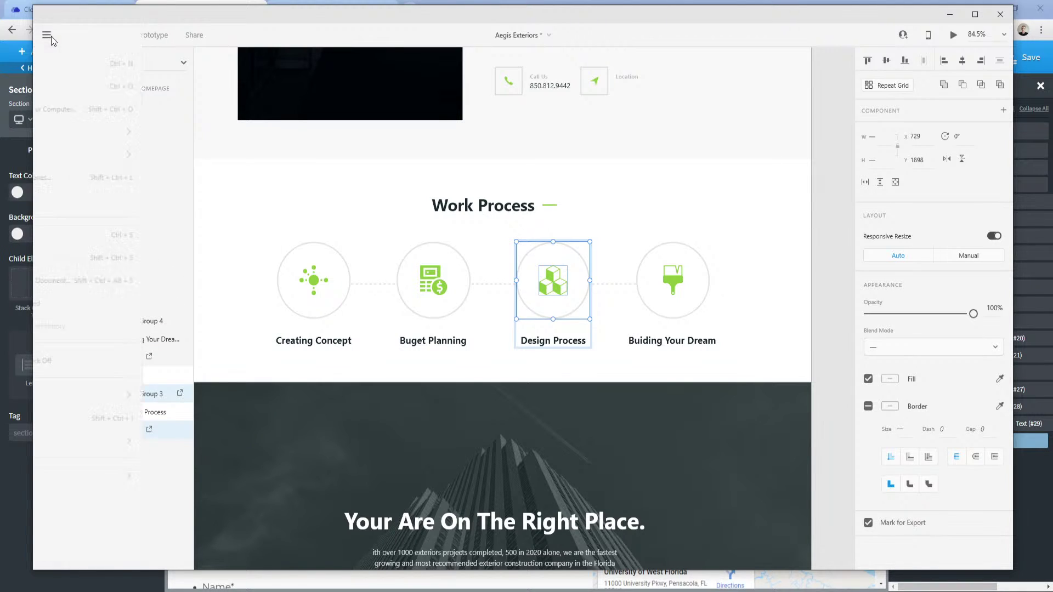
pyautogui.moveTo(66, 394)
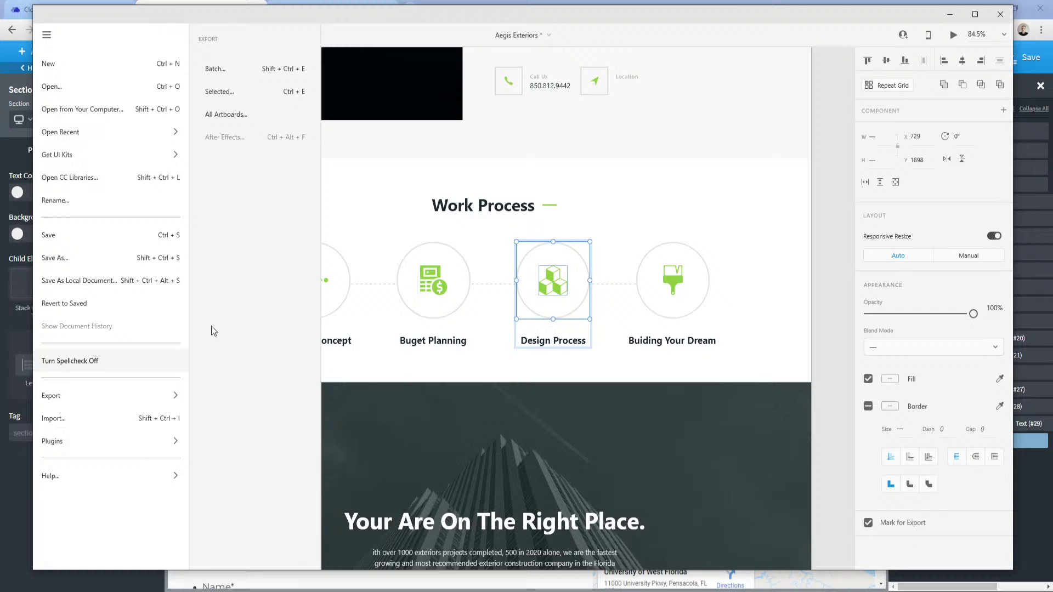
pyautogui.click(234, 70)
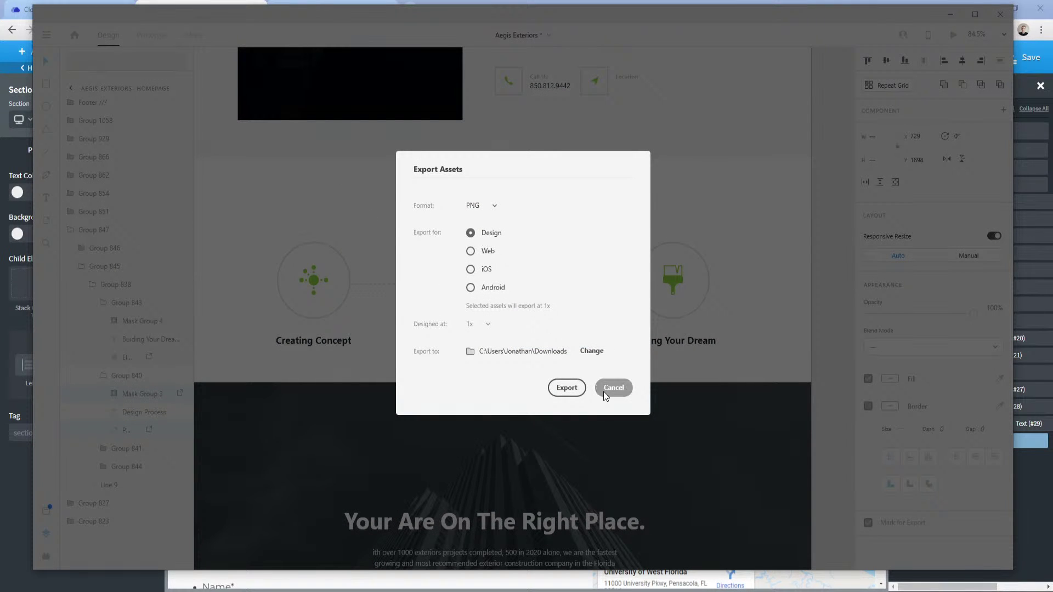
pyautogui.click(570, 389)
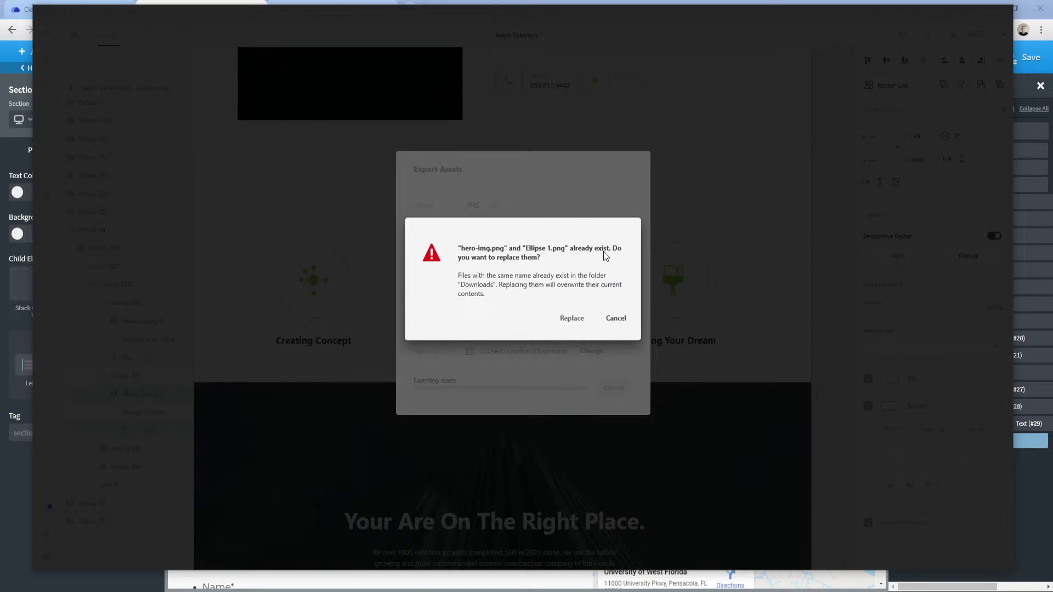
pyautogui.click(572, 320)
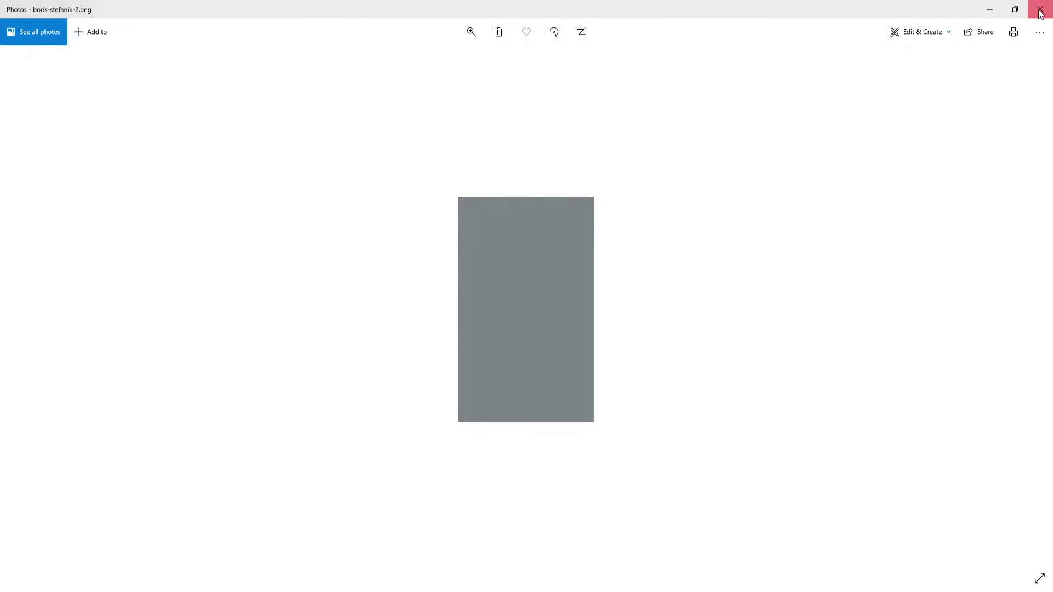
pyautogui.click(1040, 11)
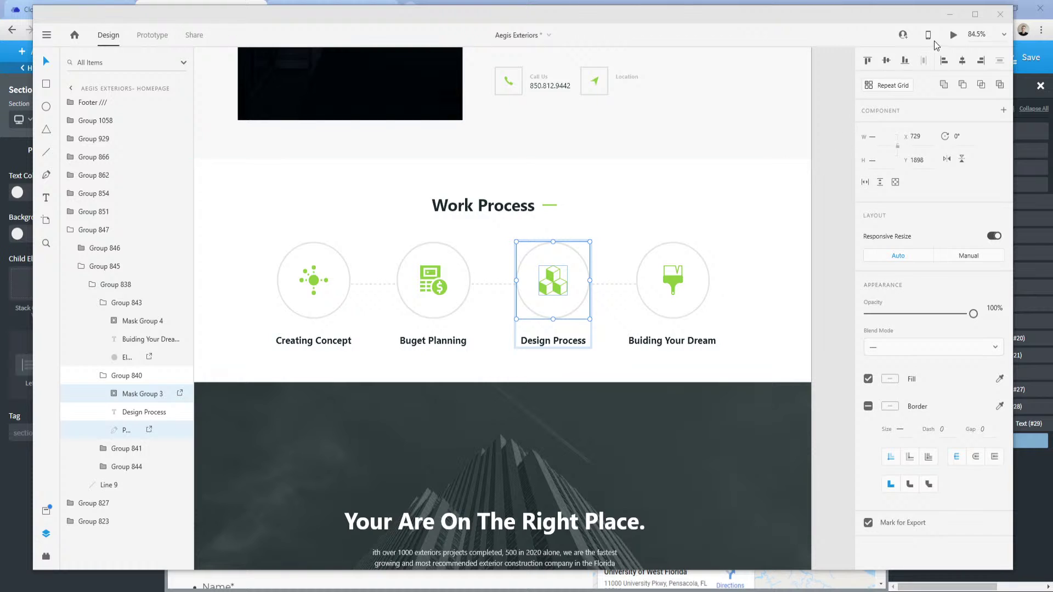
# Undo an accidental move of the dark banner and return to the builder.
pyautogui.scroll(-1, 554, 312)
pyautogui.moveTo(323, 445); pyautogui.dragTo(338, 275)
pyautogui.hotkey('ctrl', 'z')
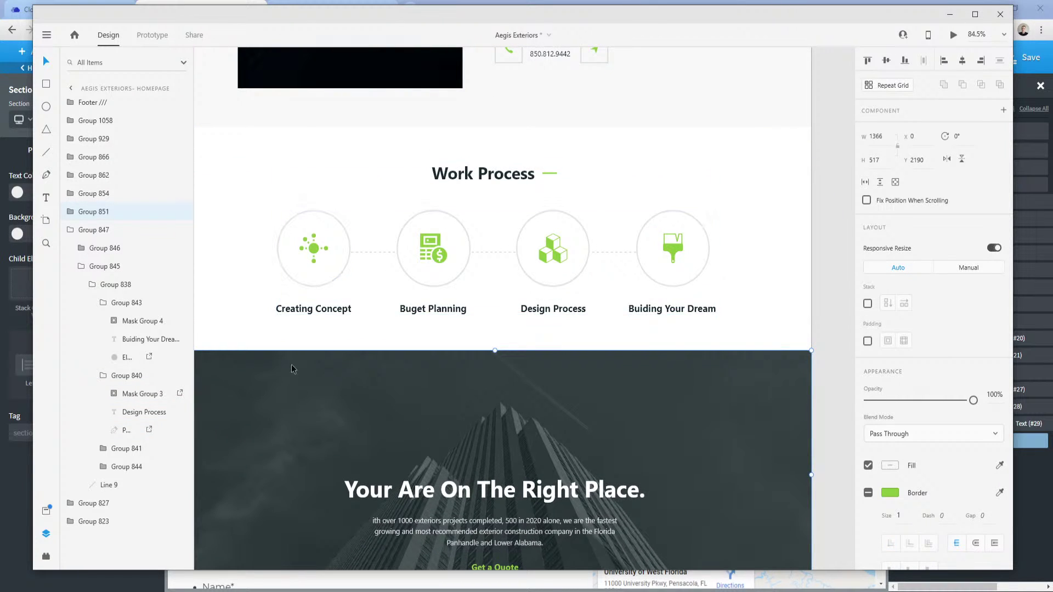
pyautogui.click(230, 277)
pyautogui.scroll(-3, 226, 291)
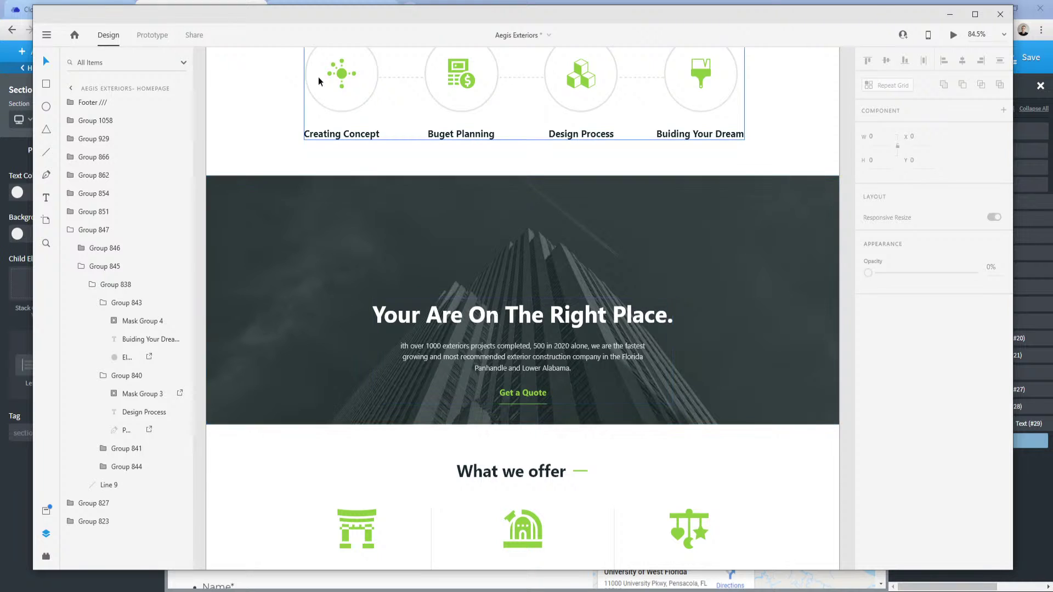
pyautogui.hotkey('alt', 'Tab')
# Add a new section with the construction crane photo as background, positioned at 50% 50%.
pyautogui.click(37, 51)
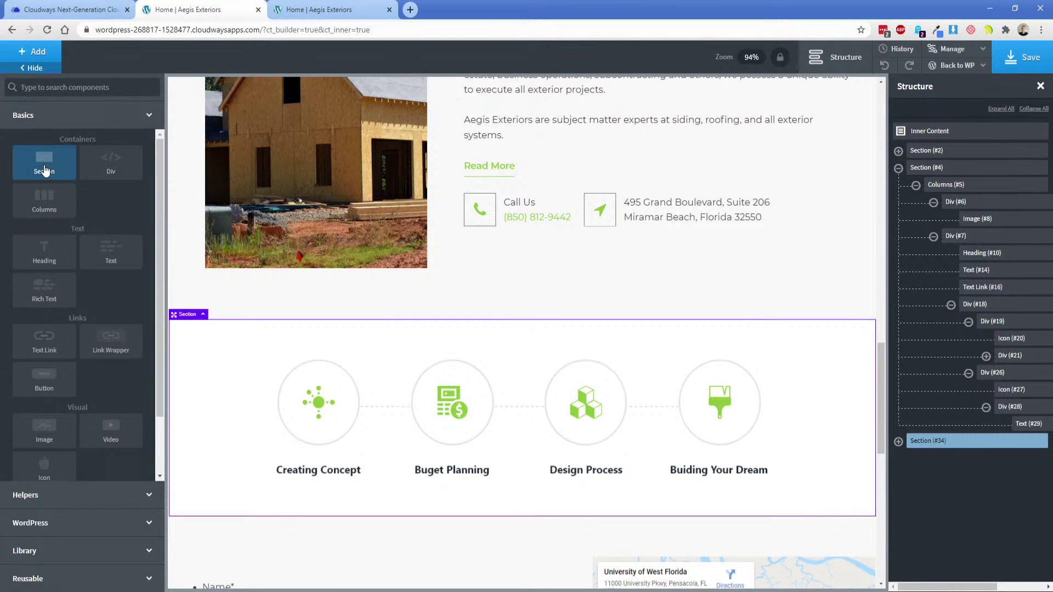
pyautogui.click(44, 165)
pyautogui.click(120, 156)
pyautogui.click(99, 184)
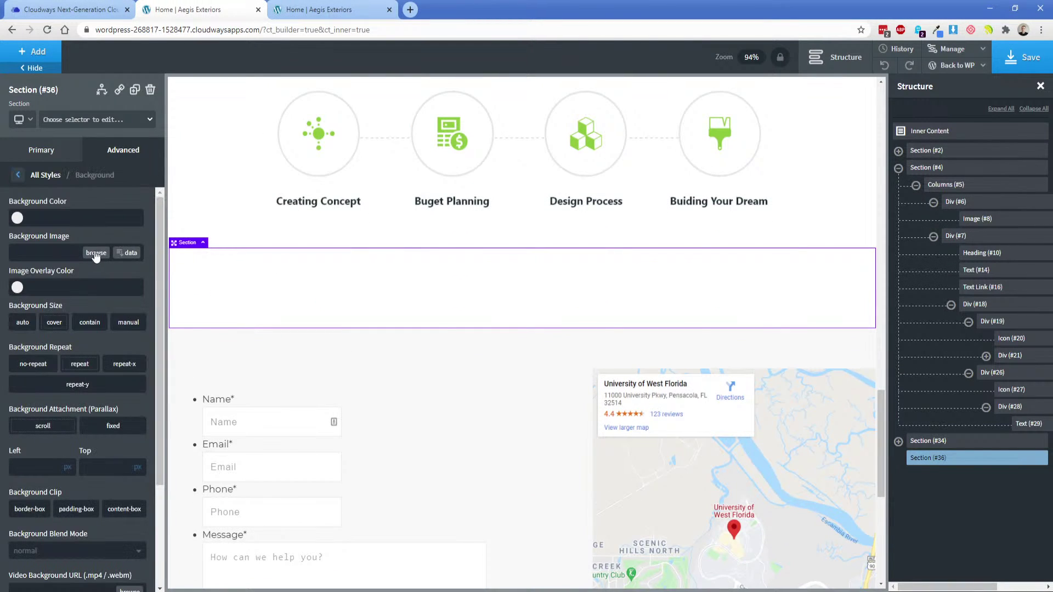
pyautogui.click(94, 258)
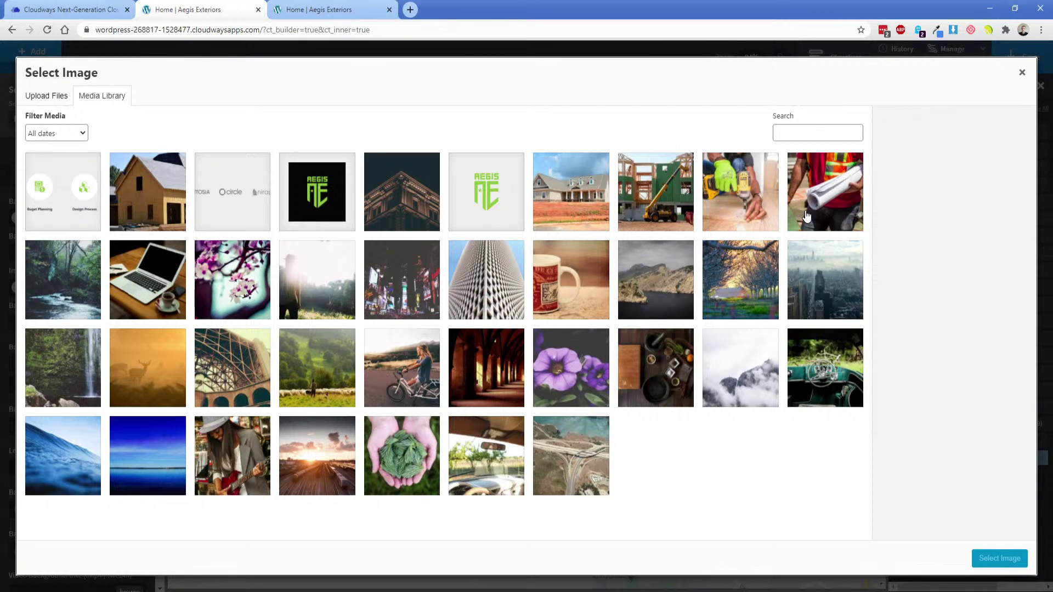
pyautogui.click(643, 206)
pyautogui.click(994, 565)
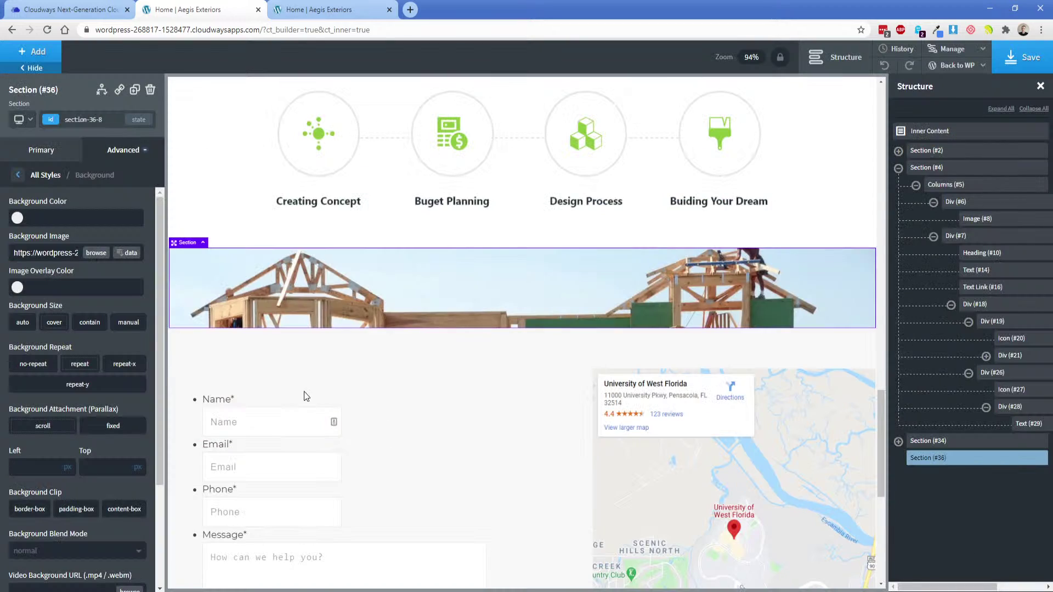
pyautogui.click(54, 470)
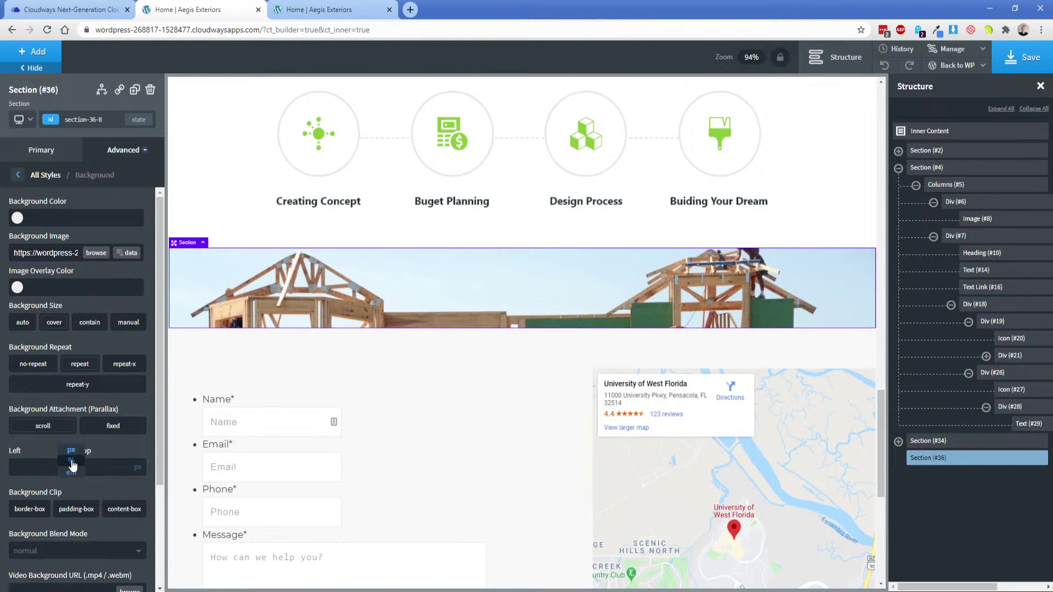
pyautogui.write('50')
pyautogui.click(137, 467)
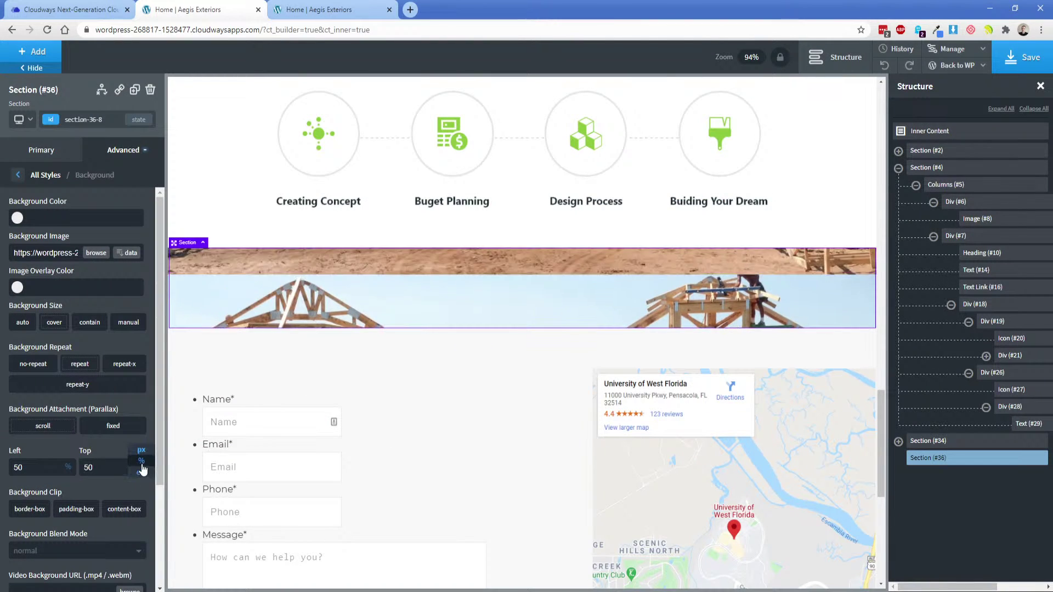
pyautogui.write('50')
# Set the image overlay to black at 0.6 opacity, giving rgba(0,0,0,0.6).
pyautogui.click(17, 287)
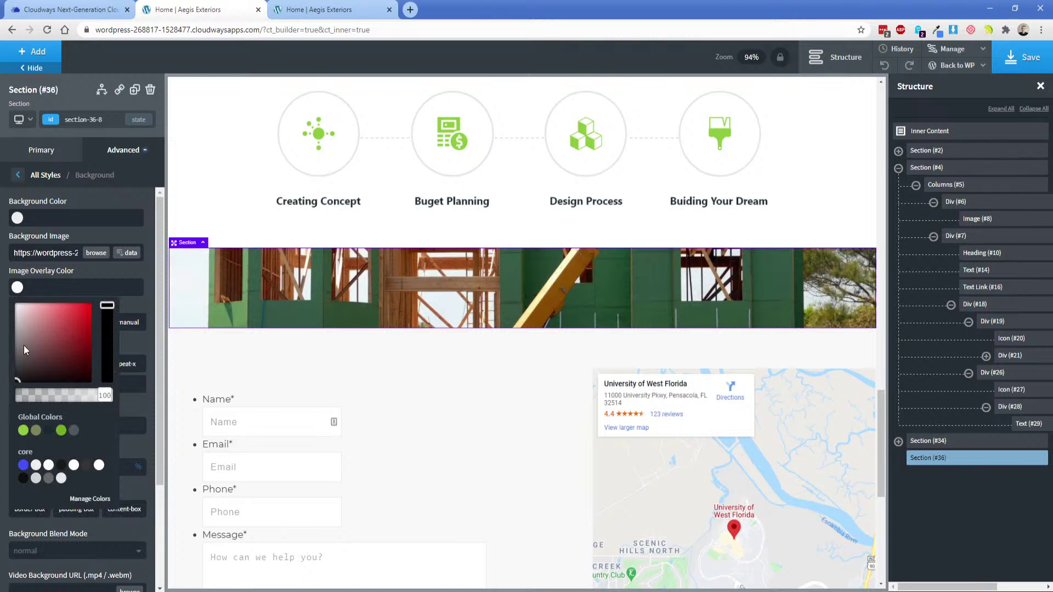
pyautogui.moveTo(27, 363); pyautogui.dragTo(13, 381)
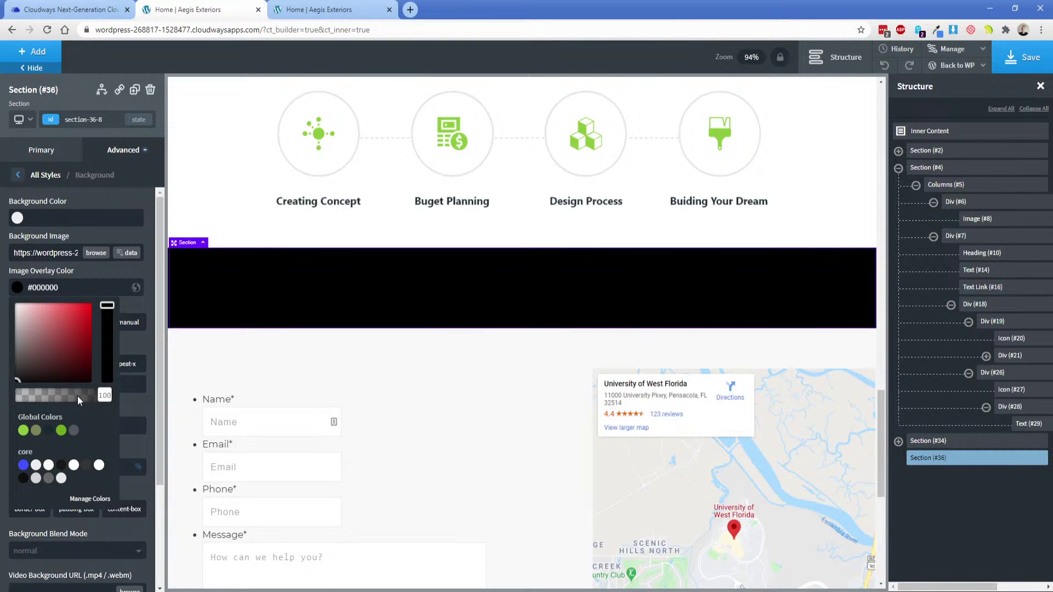
pyautogui.moveTo(77, 397)
pyautogui.mouseDown()
pyautogui.moveTo(89, 400)
pyautogui.moveTo(73, 402)
pyautogui.mouseUp()
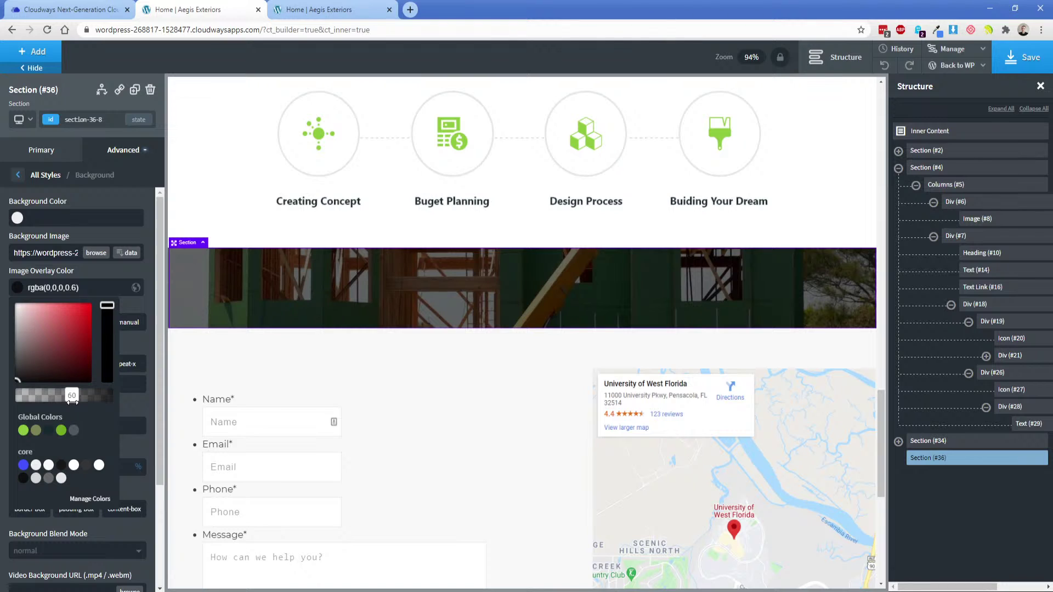
pyautogui.click(12, 372)
pyautogui.moveTo(11, 371); pyautogui.dragTo(10, 384)
pyautogui.click(472, 591)
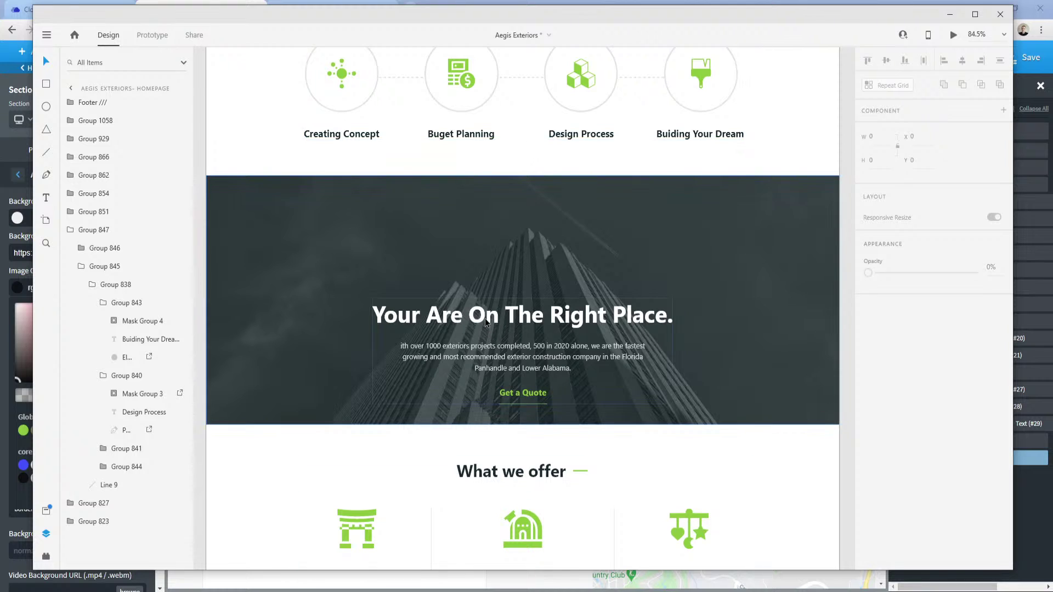
pyautogui.click(491, 258)
pyautogui.press('alt')
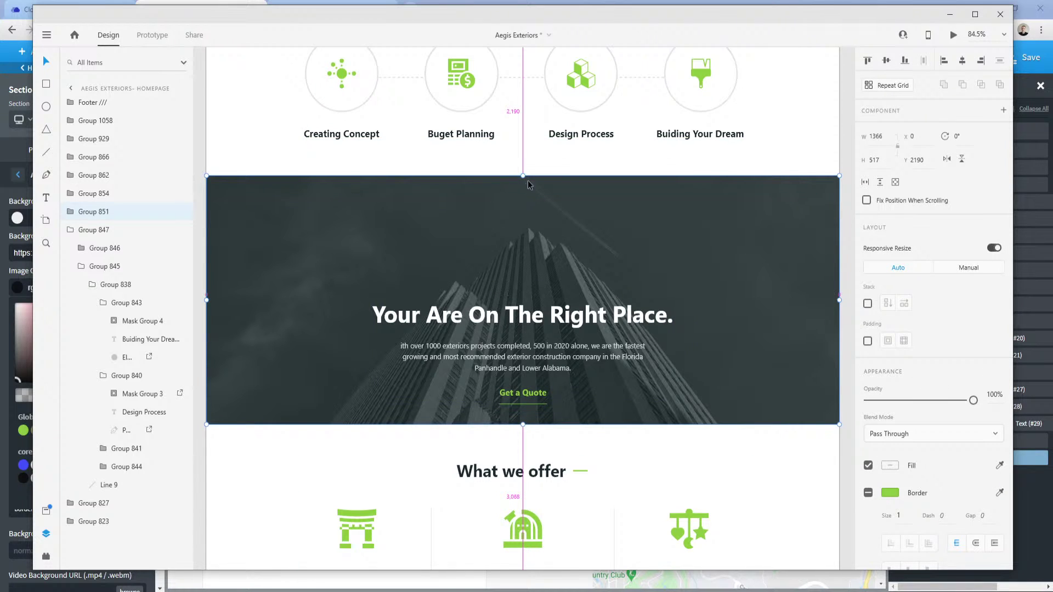
pyautogui.doubleClick(512, 325)
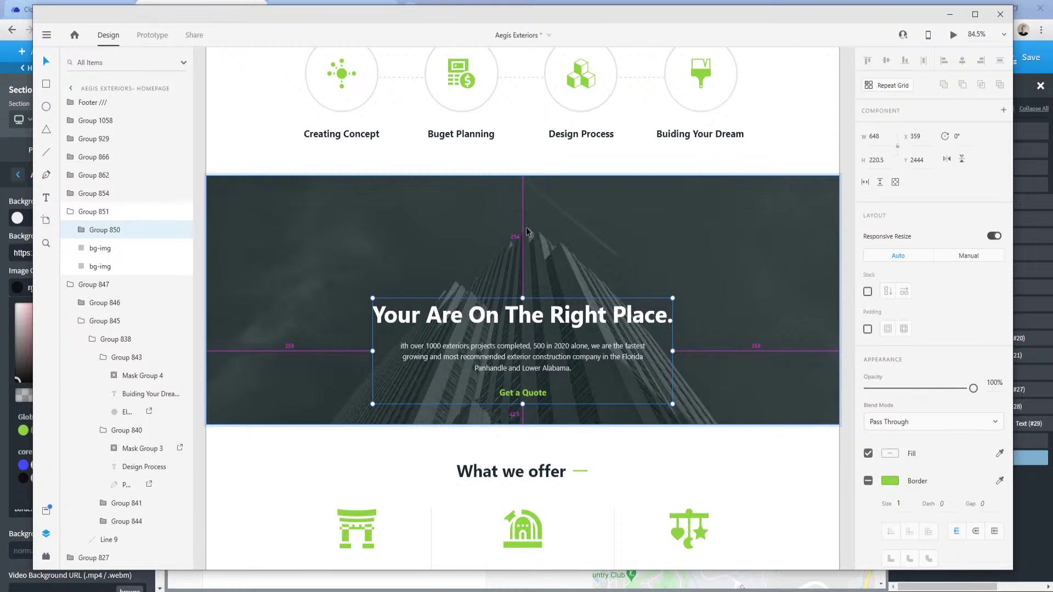
pyautogui.click(329, 567)
# Set the banner section's top container padding to 250.
pyautogui.click(249, 575)
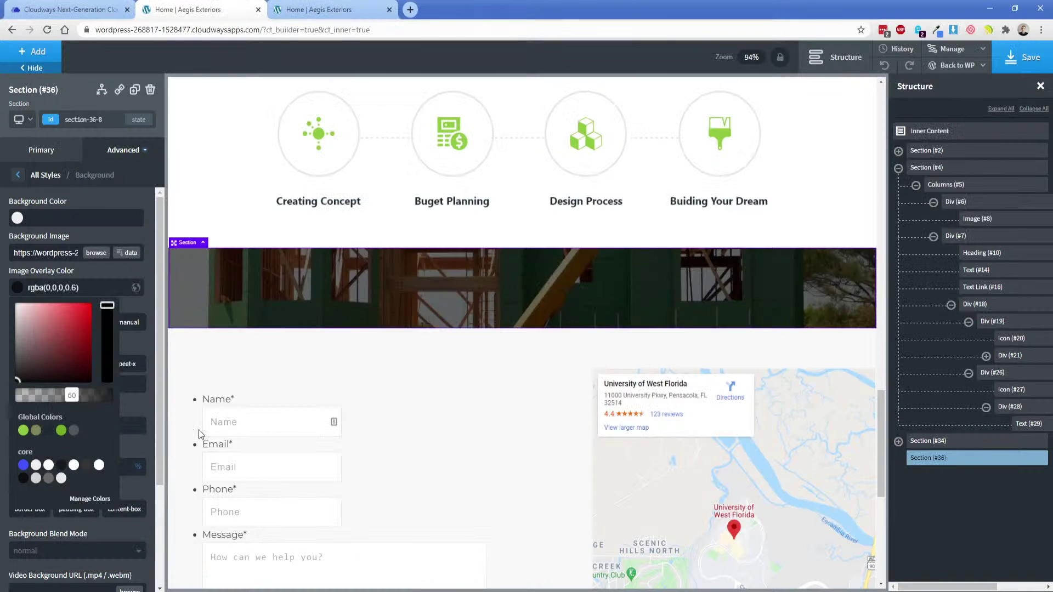
pyautogui.click(124, 150)
pyautogui.click(83, 215)
pyautogui.doubleClick(76, 217)
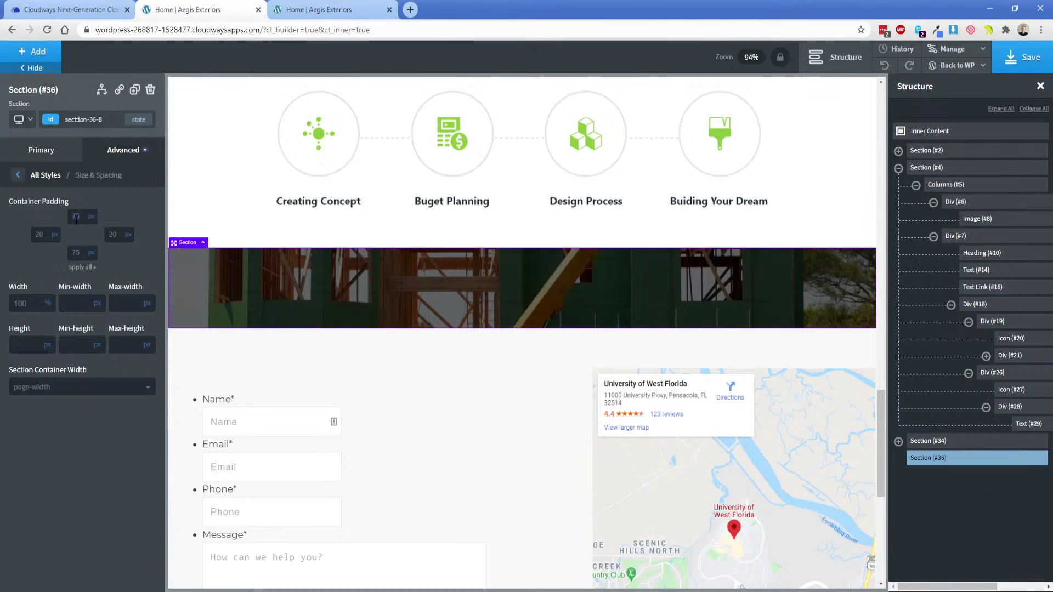
pyautogui.write('250')
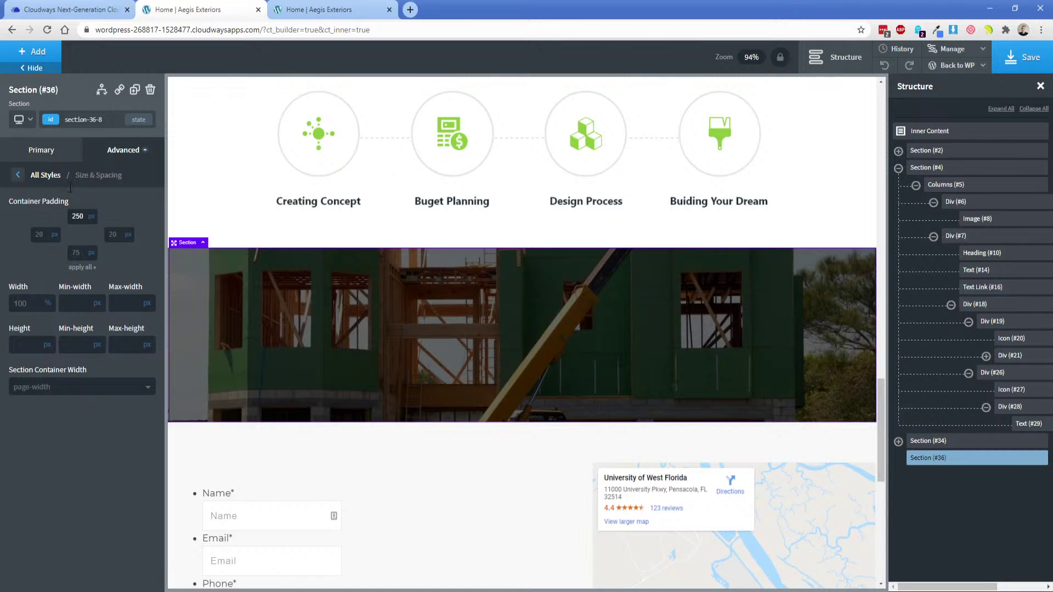
# Add a heading to the banner, centre the section's content, and make the heading text white (#ffffff).
pyautogui.click(51, 52)
pyautogui.click(52, 245)
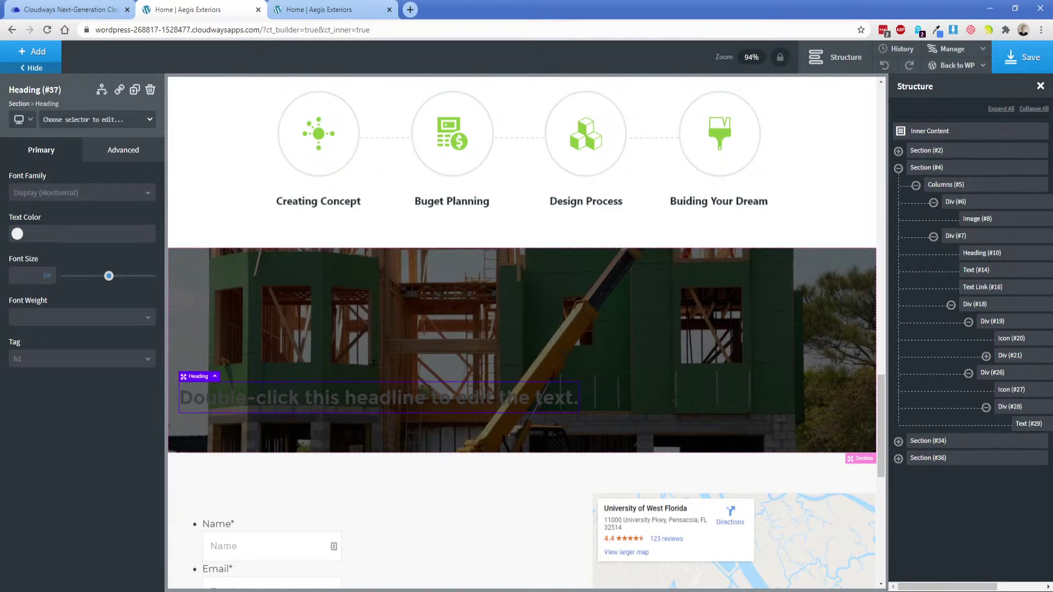
pyautogui.click(73, 365)
pyautogui.click(420, 399)
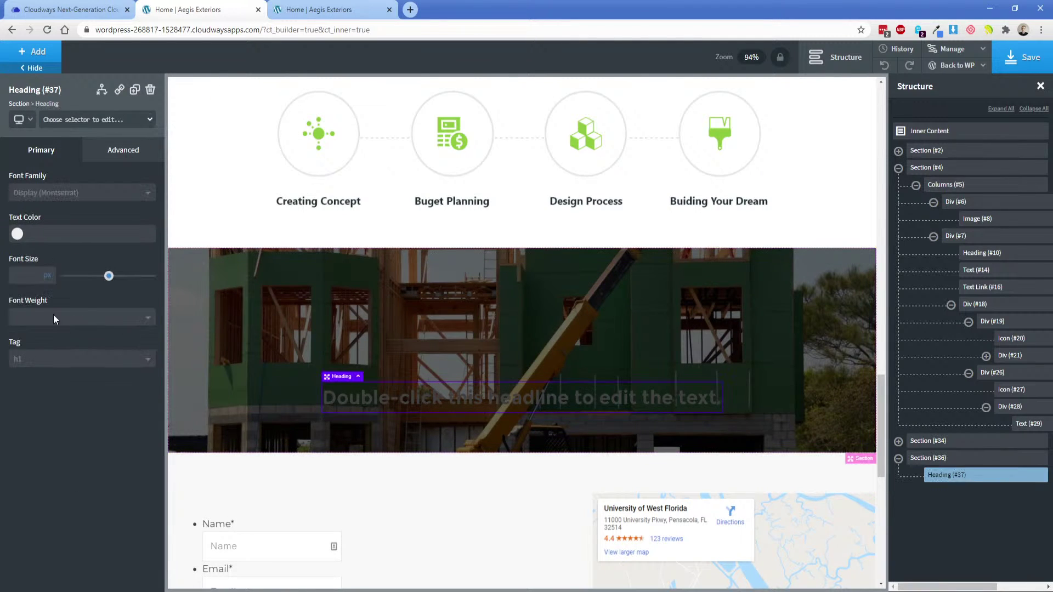
pyautogui.click(14, 236)
pyautogui.moveTo(22, 258); pyautogui.dragTo(5, 240)
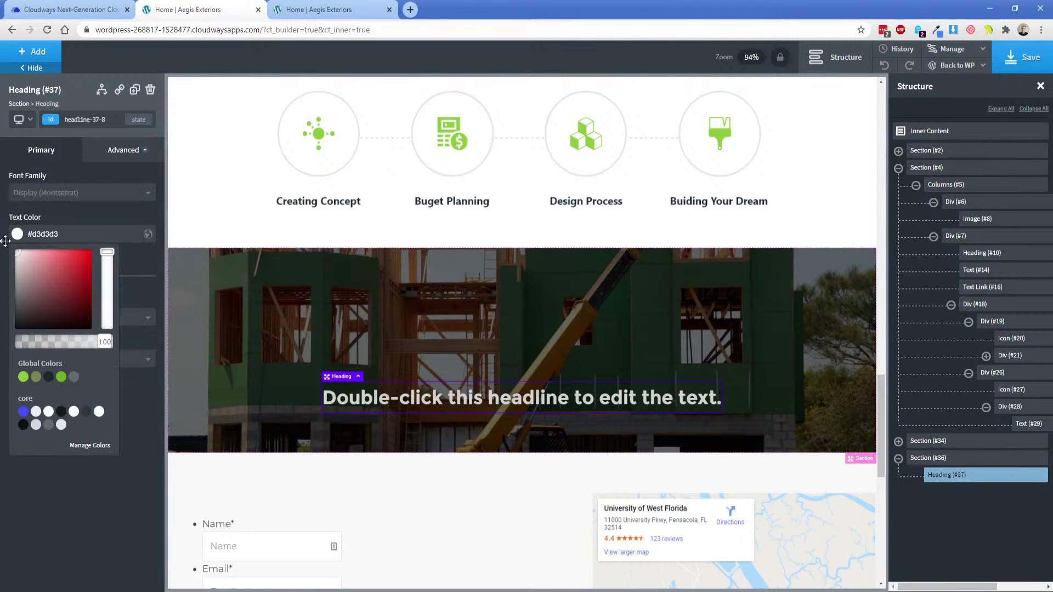
# Change the heading text to 'Your Job Done Right', checking the design for wording.
pyautogui.doubleClick(498, 398)
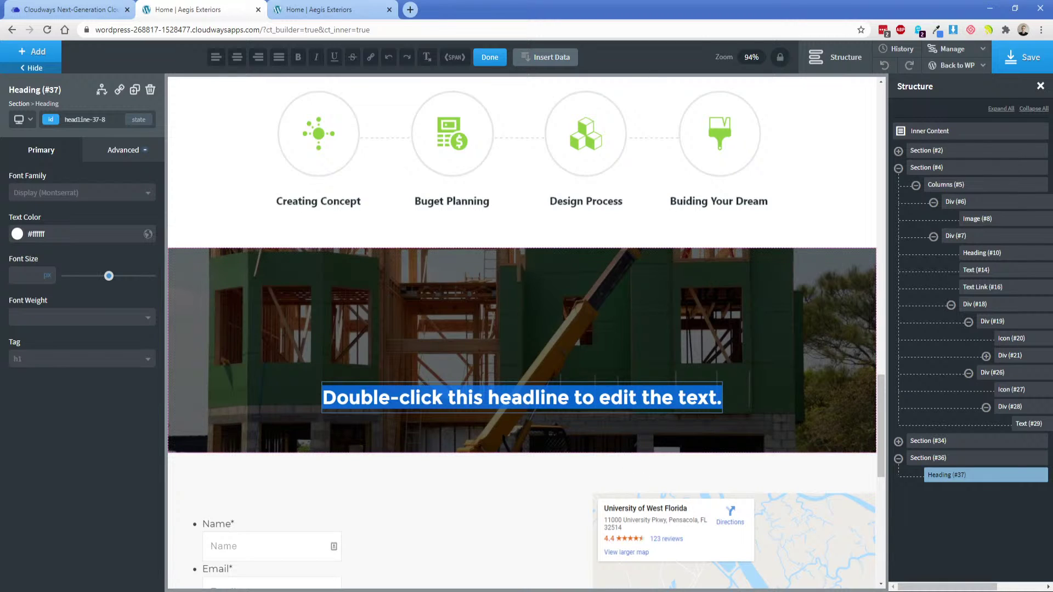
pyautogui.hotkey('alt', 'Tab')
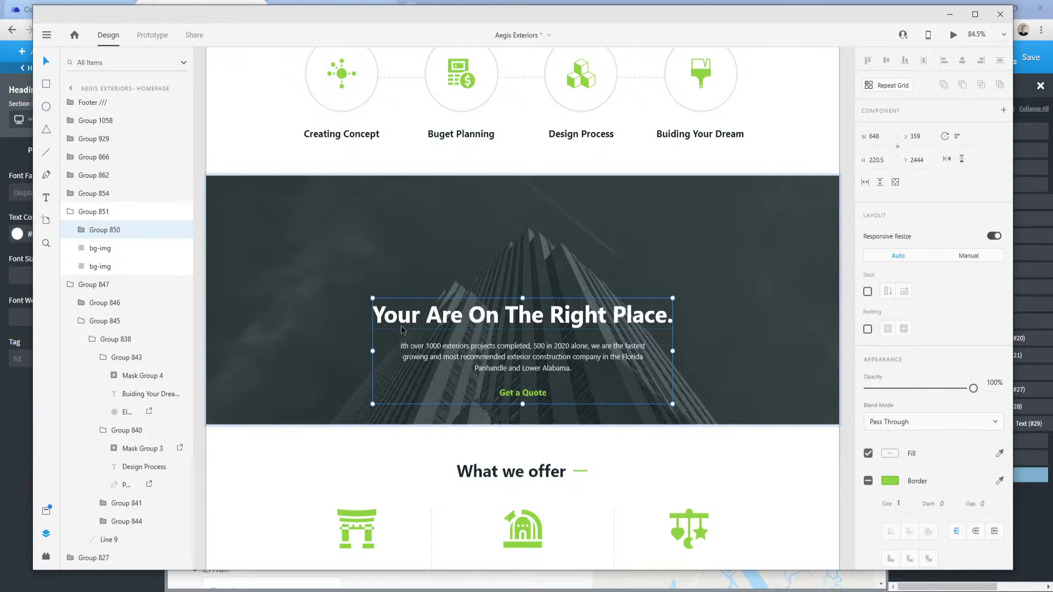
pyautogui.click(236, 569)
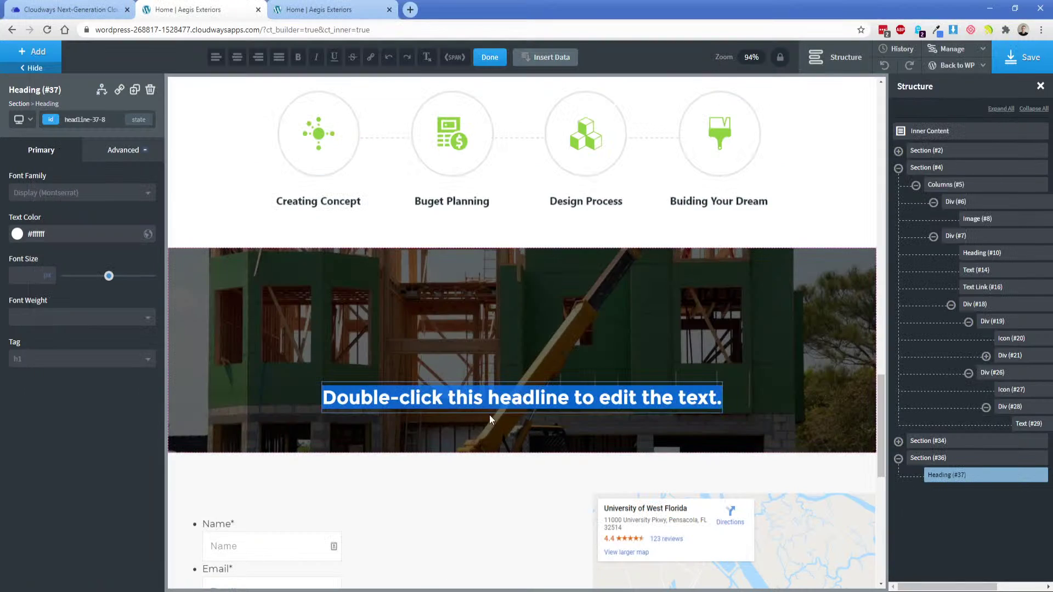
pyautogui.press('BackSpace')
pyautogui.write('Your')
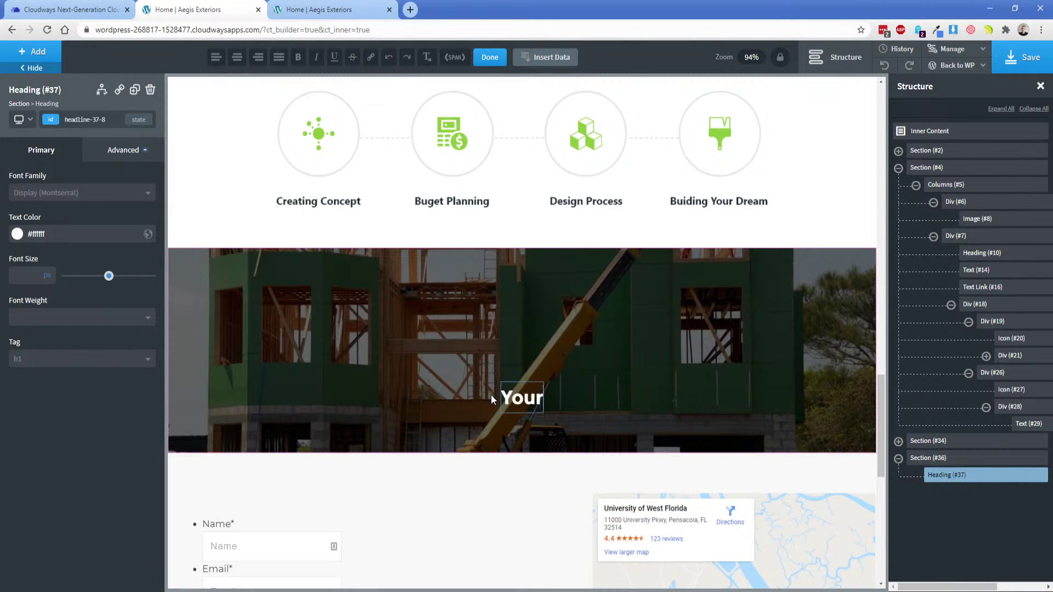
pyautogui.write(' Job Done Right')
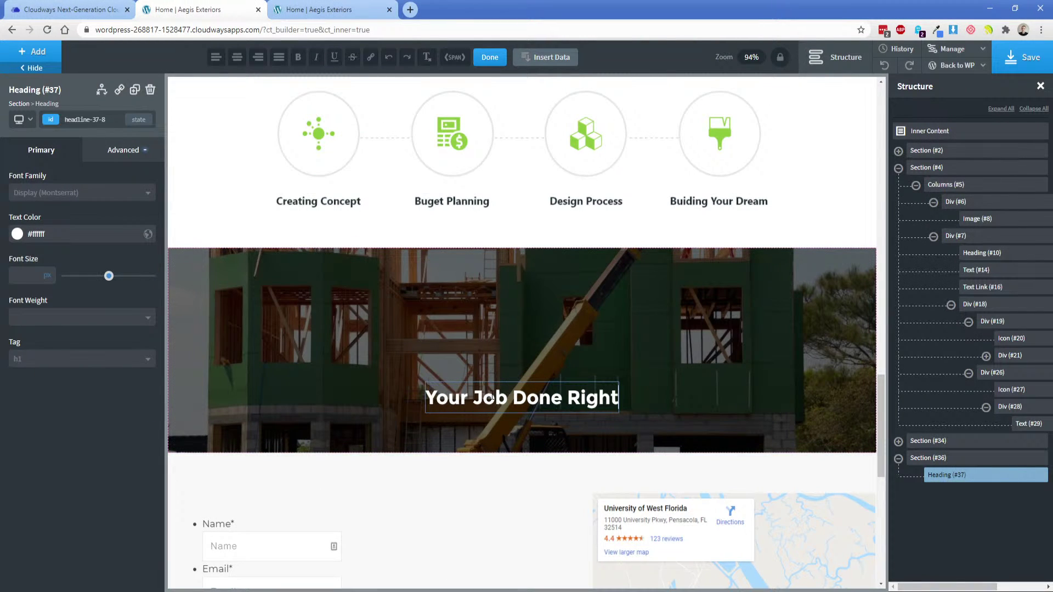
# Give the heading a 15px bottom margin and copy the banner paragraph from the design.
pyautogui.click(114, 157)
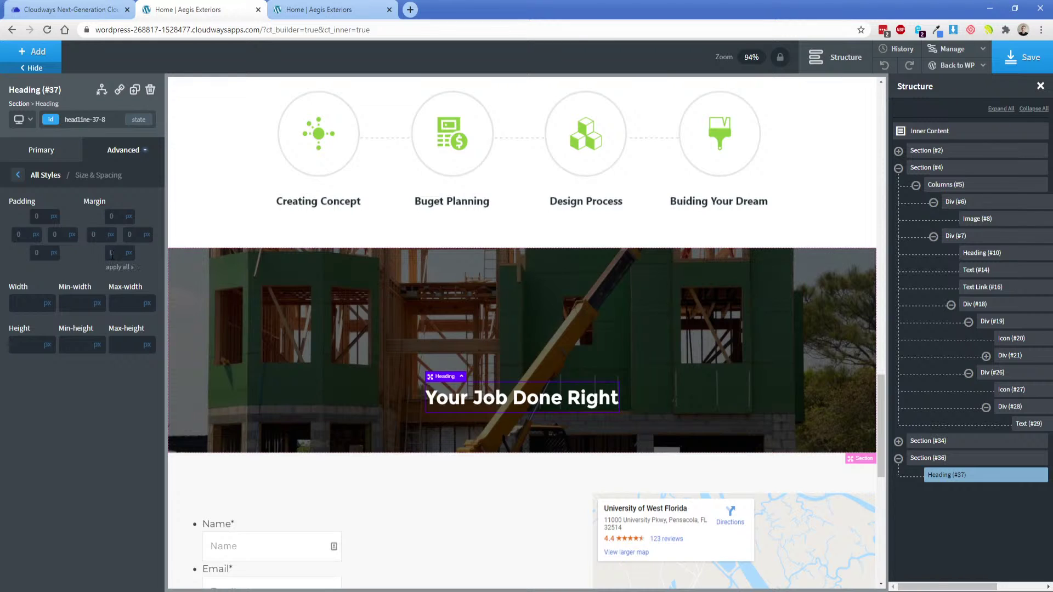
pyautogui.hotkey('alt', 'Tab')
pyautogui.doubleClick(501, 356)
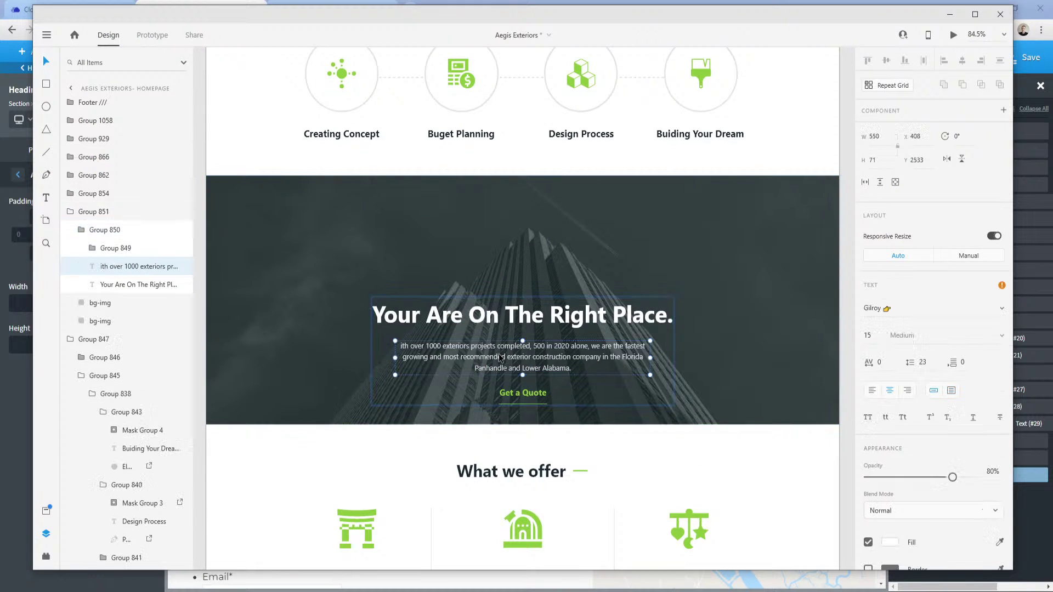
pyautogui.doubleClick(501, 356)
pyautogui.click(291, 590)
pyautogui.click(251, 573)
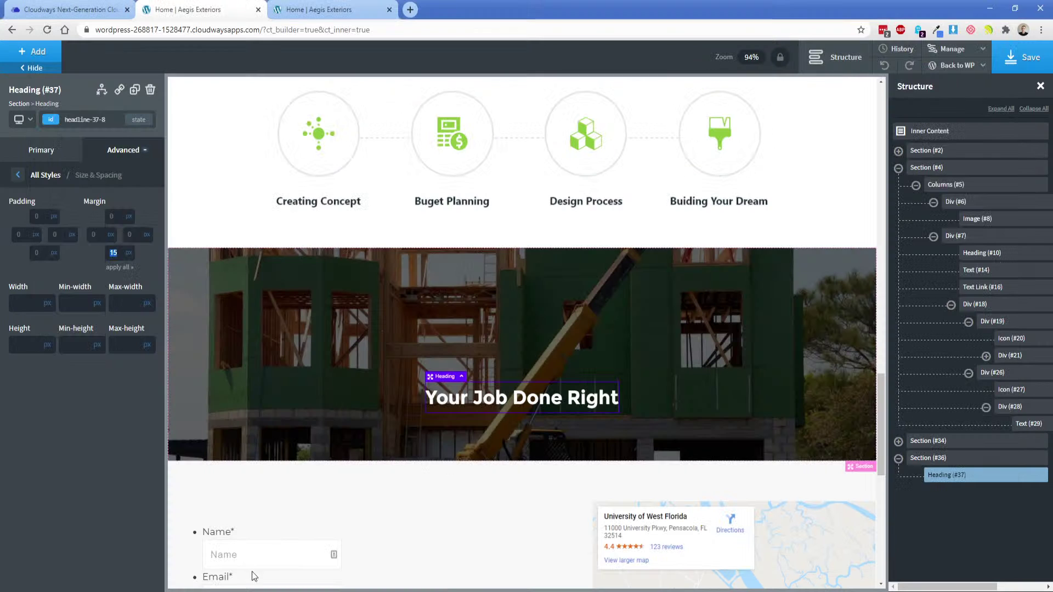
pyautogui.click(44, 60)
# Add a text block under the heading and paste the banner paragraph into it.
pyautogui.write('text')
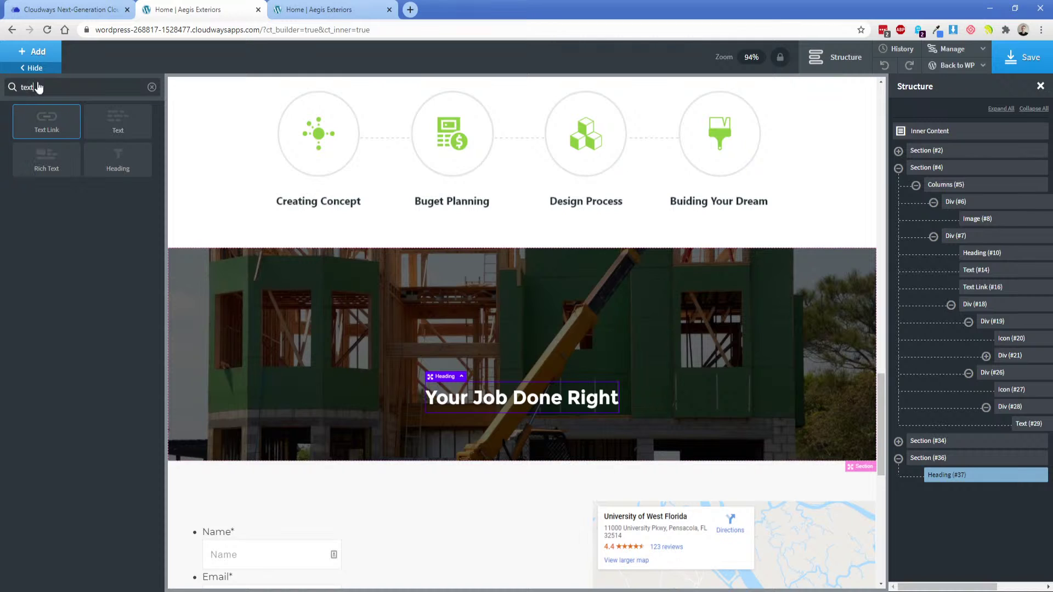
pyautogui.click(134, 122)
pyautogui.doubleClick(469, 425)
pyautogui.hotkey('ctrl', 'v')
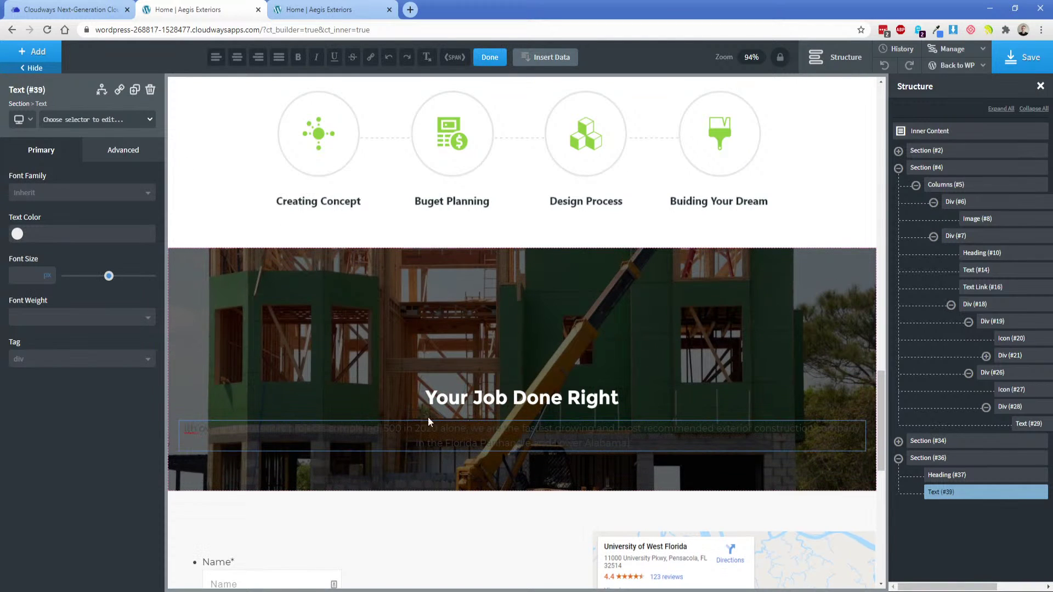
# Review the text colour settings of the banner section and its heading.
pyautogui.click(354, 370)
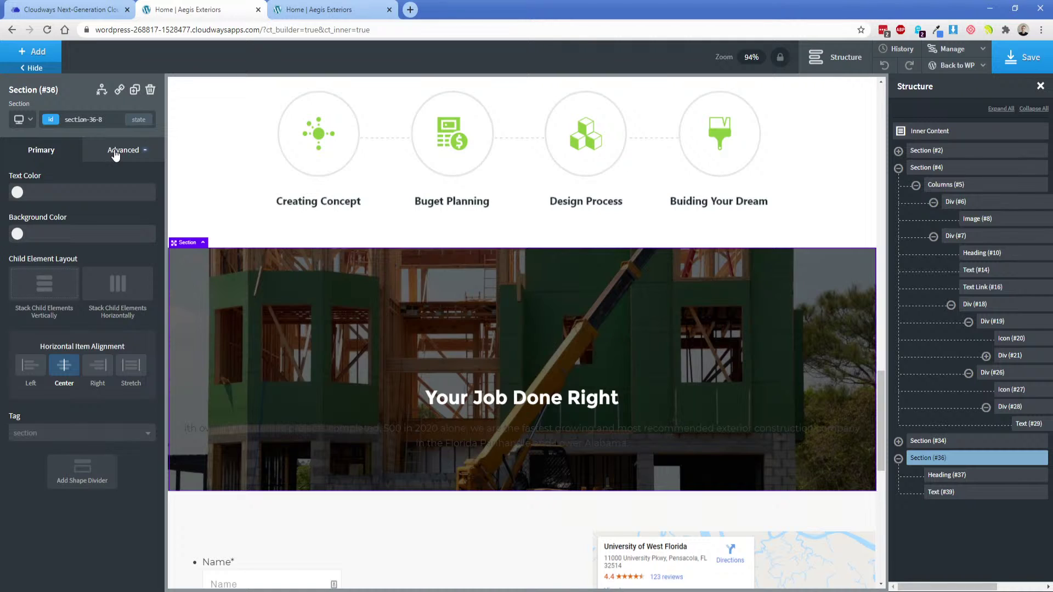
pyautogui.click(115, 154)
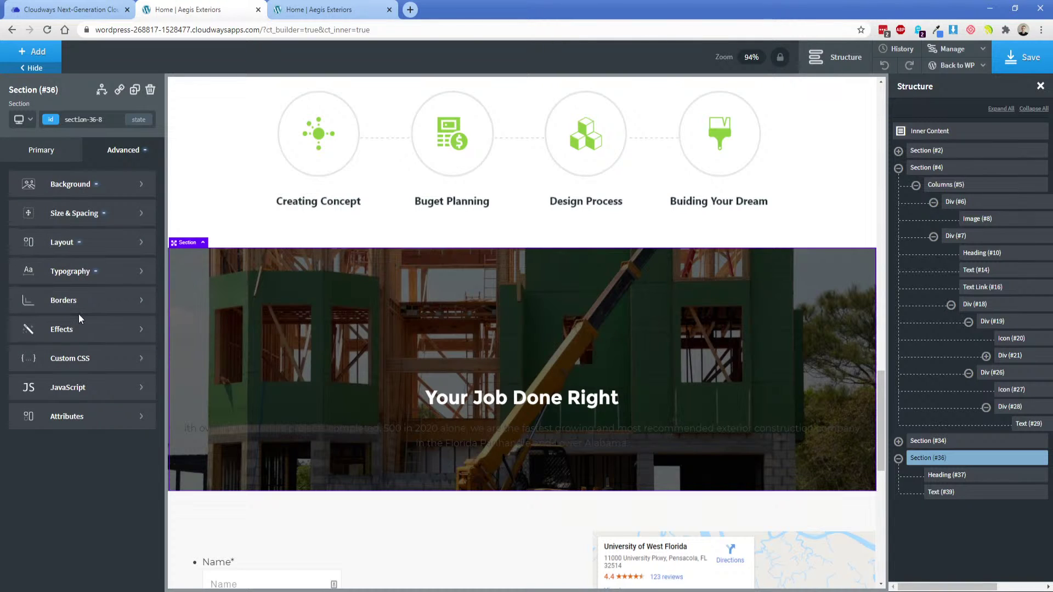
pyautogui.click(80, 273)
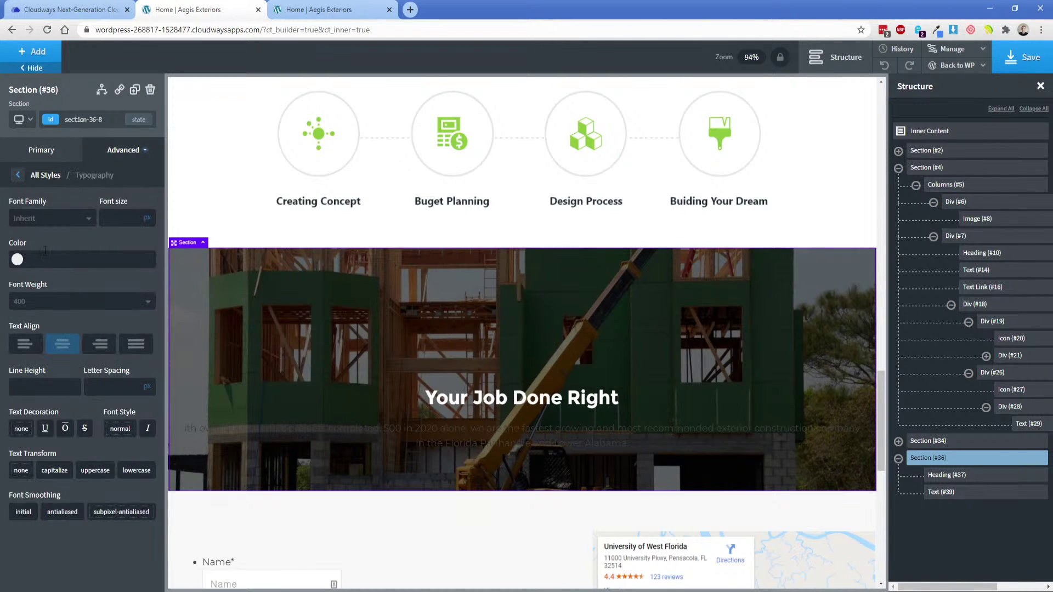
pyautogui.click(17, 259)
pyautogui.click(470, 397)
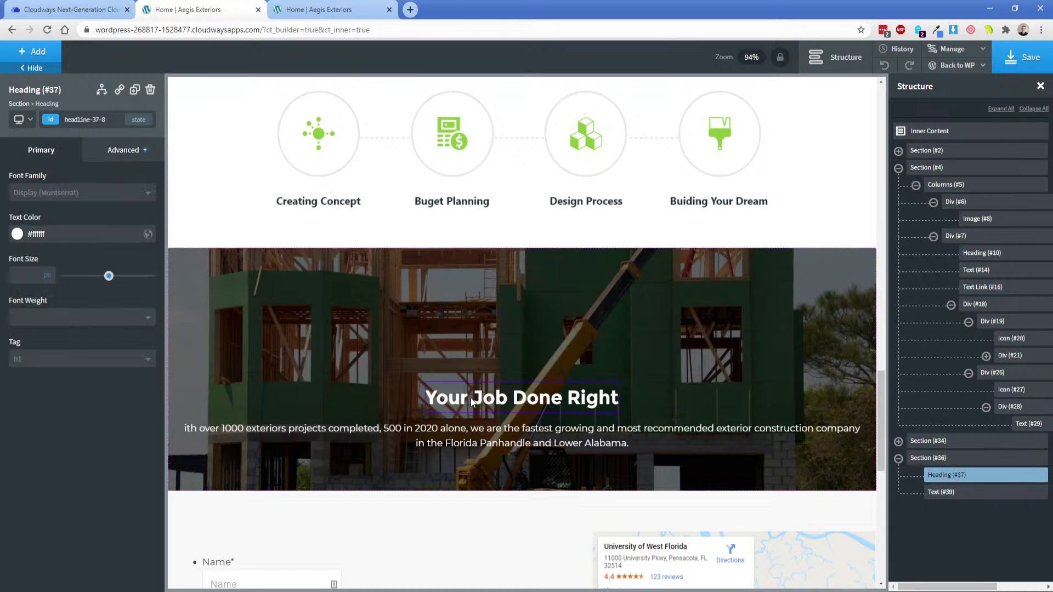
pyautogui.click(65, 234)
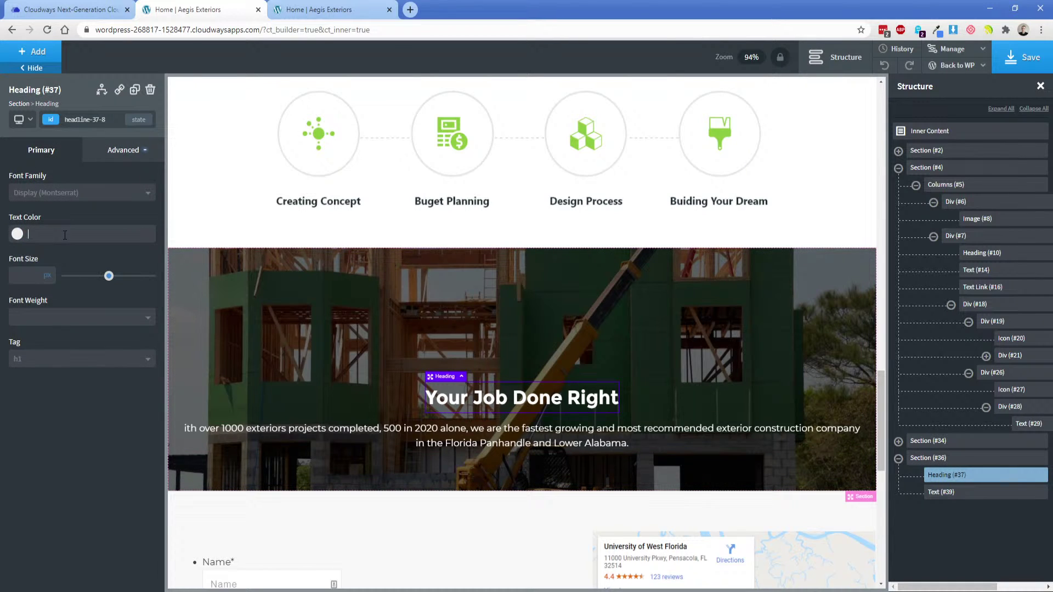
# Set the paragraph text block's width to 50%.
pyautogui.click(387, 421)
pyautogui.click(387, 423)
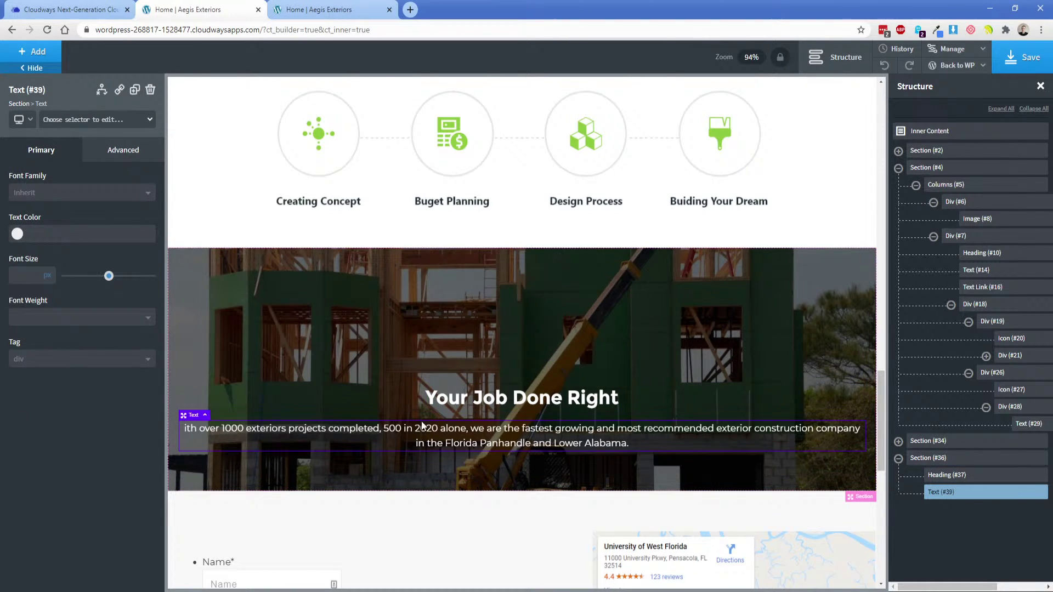
pyautogui.click(122, 150)
pyautogui.click(93, 208)
pyautogui.click(48, 303)
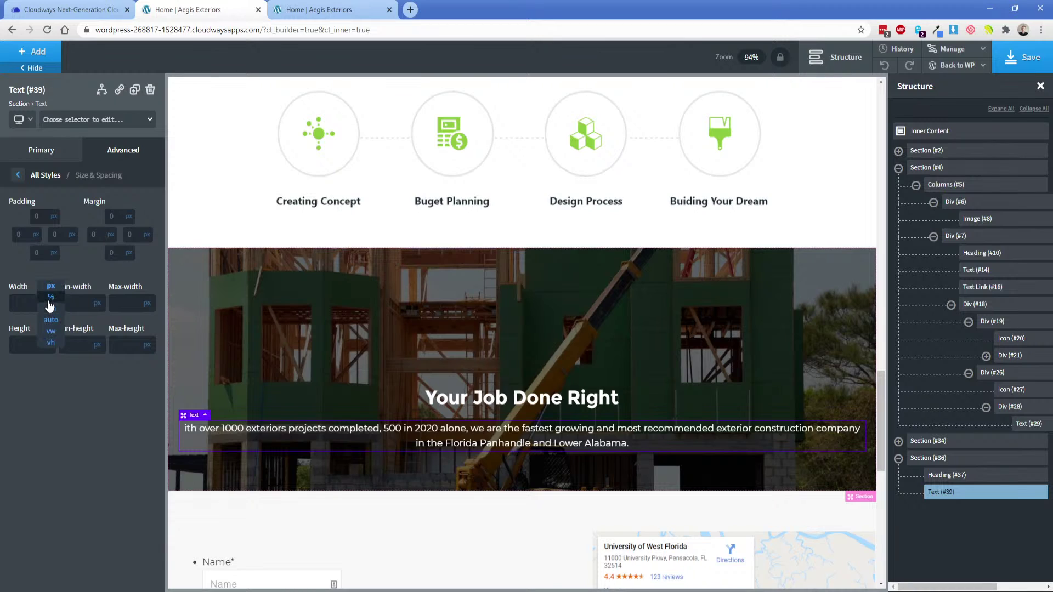
pyautogui.click(48, 298)
pyautogui.click(19, 303)
pyautogui.write('50')
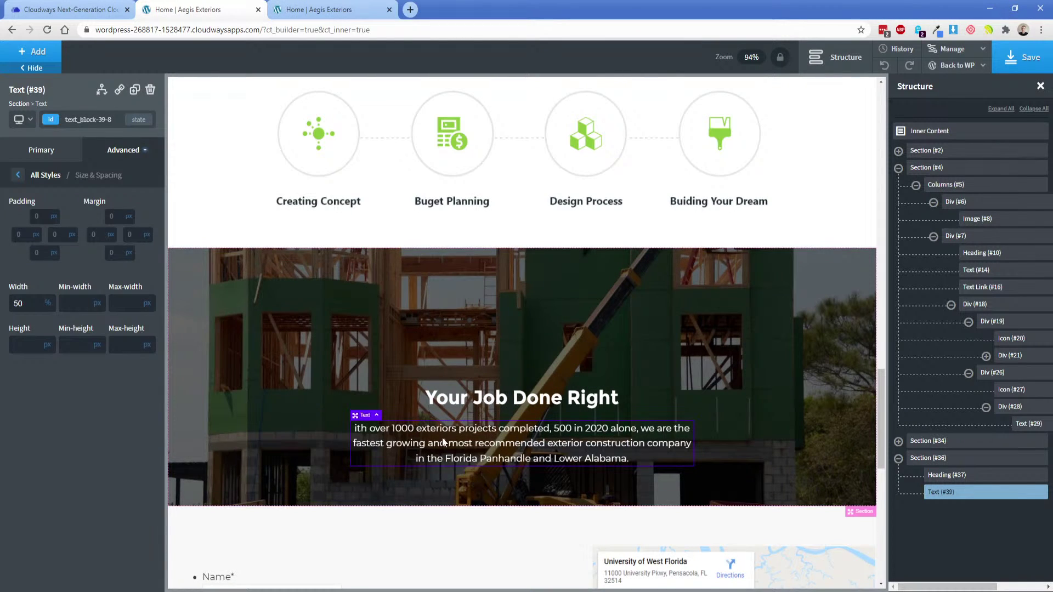
# Edit the year digits in the hero paragraph text.
pyautogui.doubleClick(399, 445)
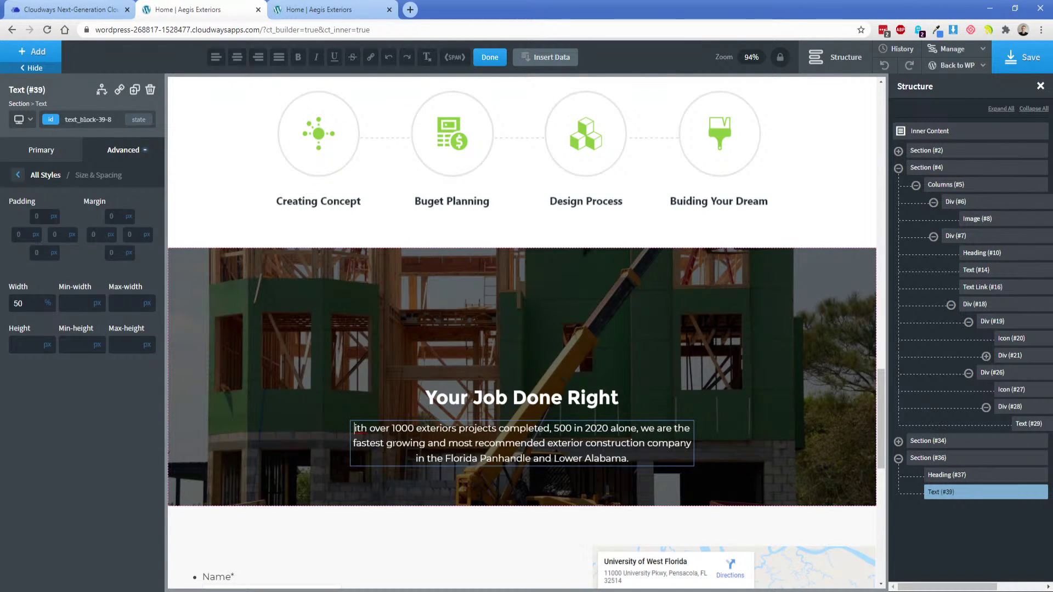
pyautogui.write('W')
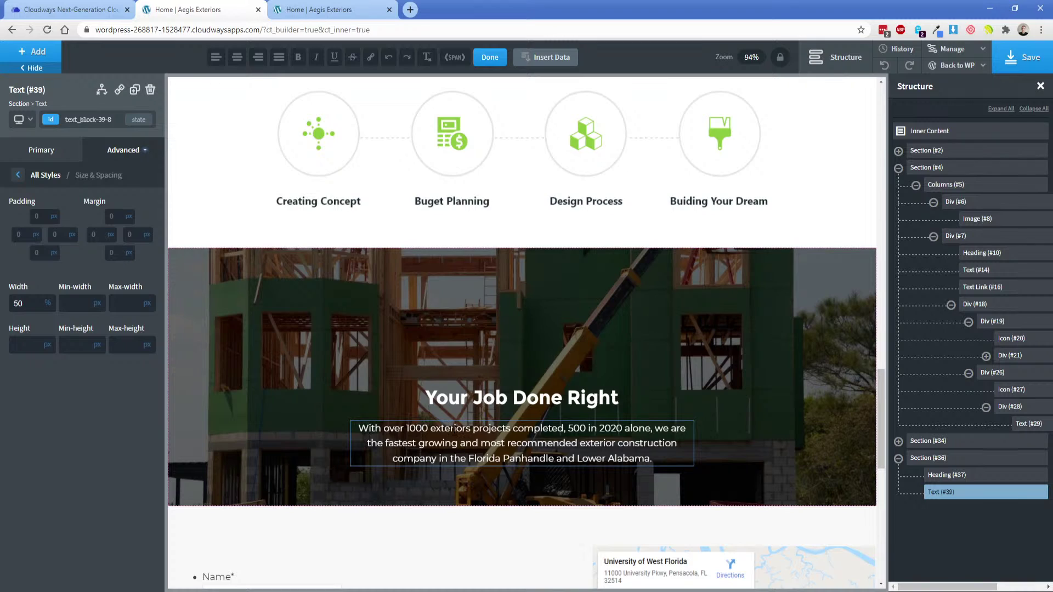
pyautogui.doubleClick(578, 427)
pyautogui.click(617, 427)
pyautogui.press('BackSpace')
pyautogui.press('BackSpace')
pyautogui.write('19')
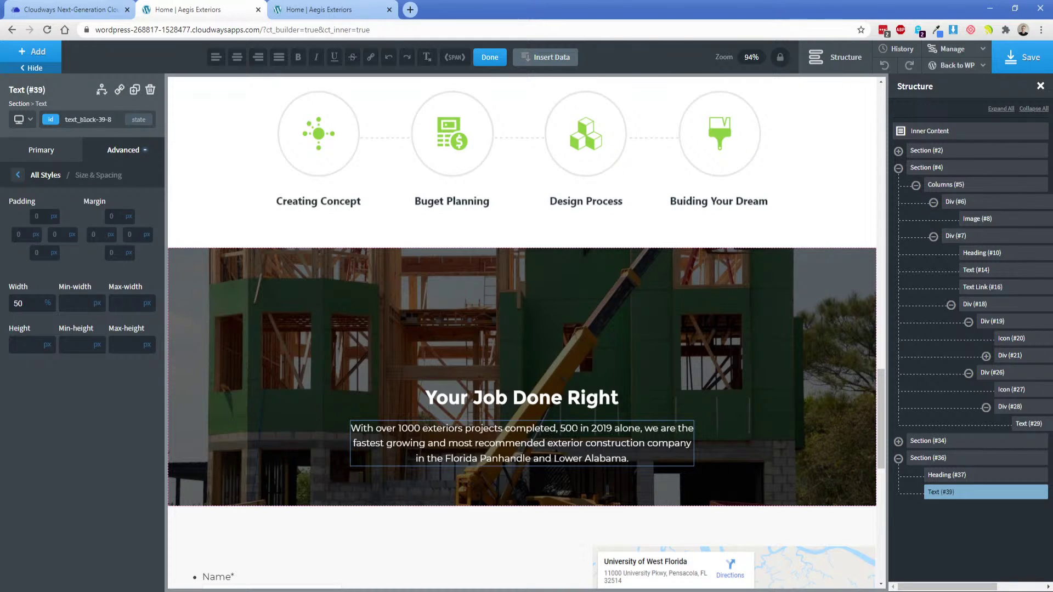
pyautogui.press('BackSpace')
pyautogui.write('2')
pyautogui.click(745, 438)
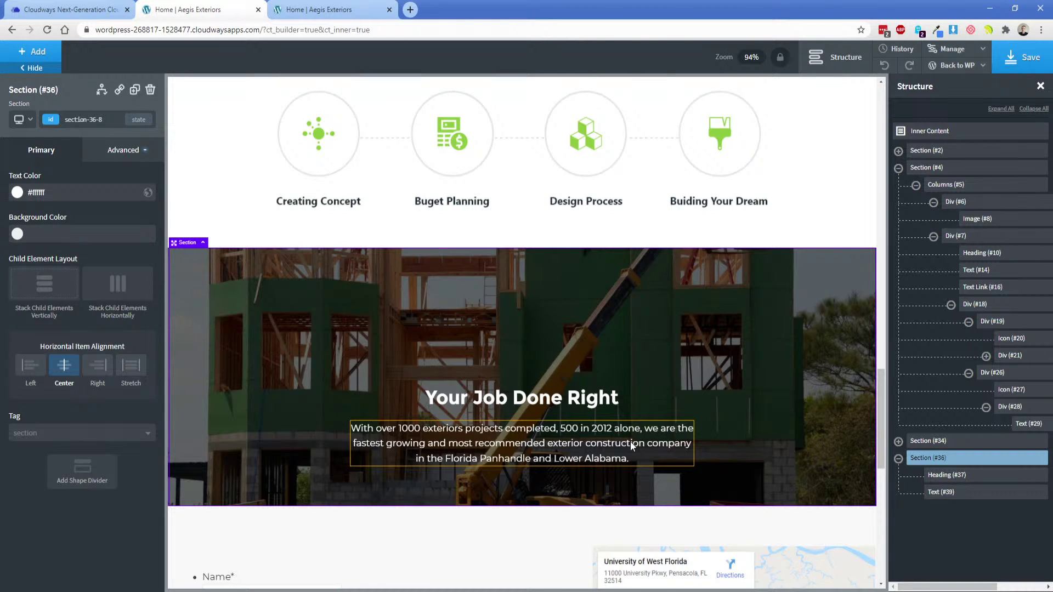
# Restore the paragraph year to 2020 and start retyping the heading as 'We Build Your Success'.
pyautogui.doubleClick(612, 429)
pyautogui.press('BackSpace')
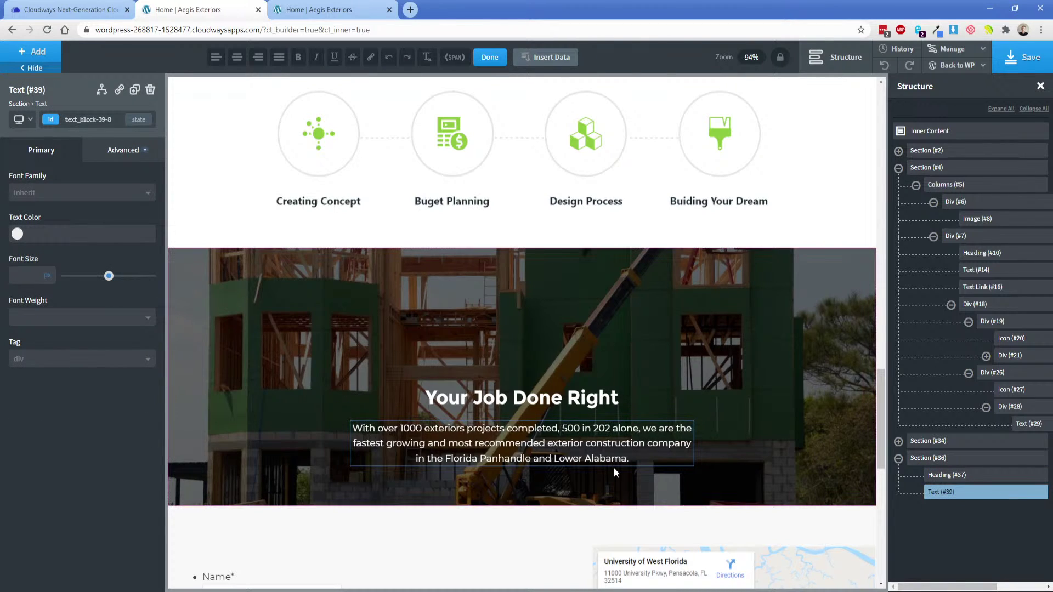
pyautogui.write('0')
pyautogui.click(813, 426)
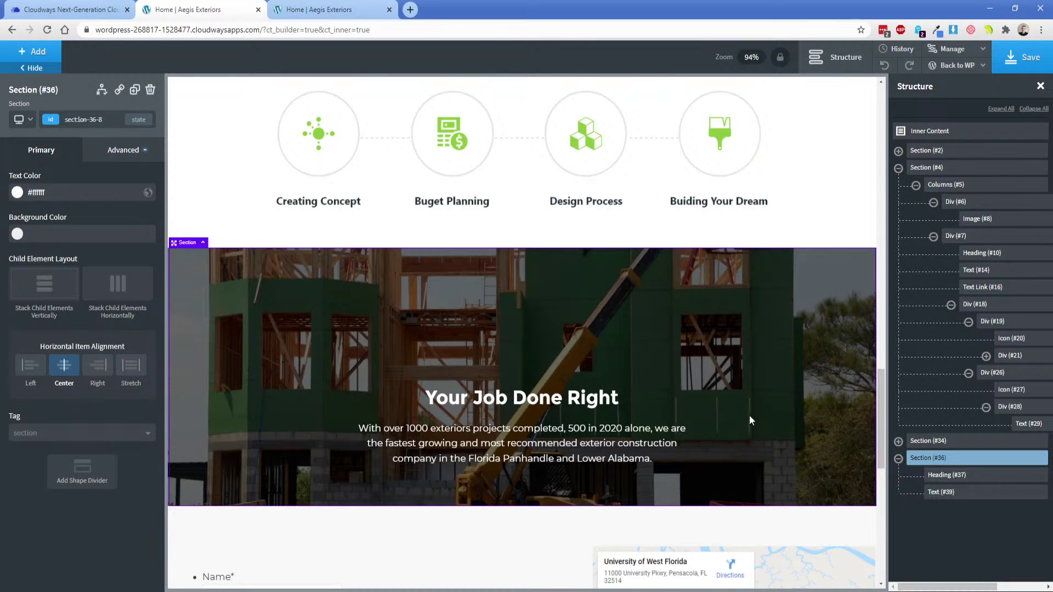
pyautogui.doubleClick(552, 402)
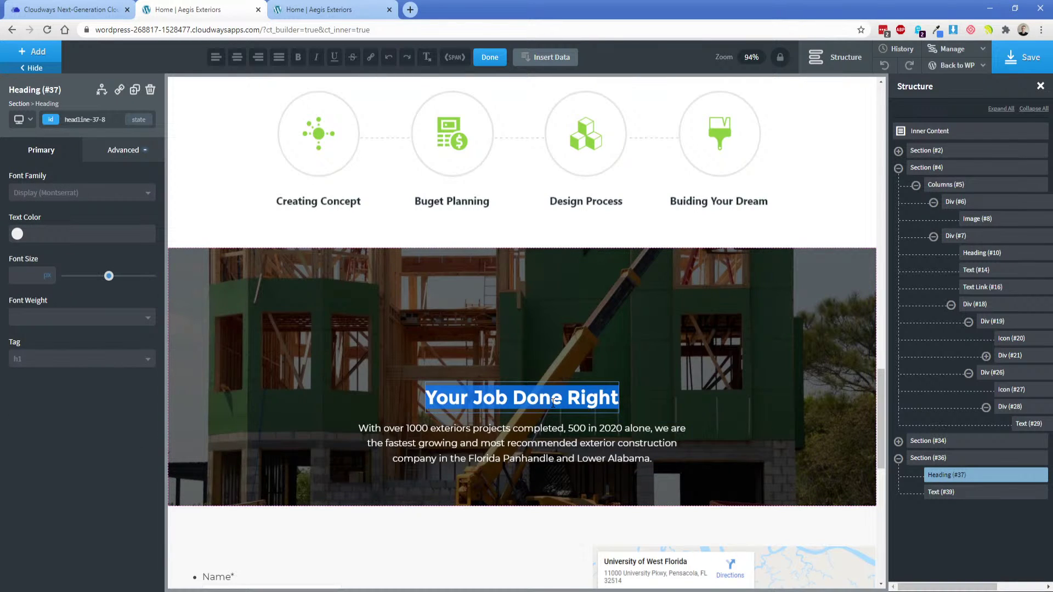
pyautogui.write('We Build Your')
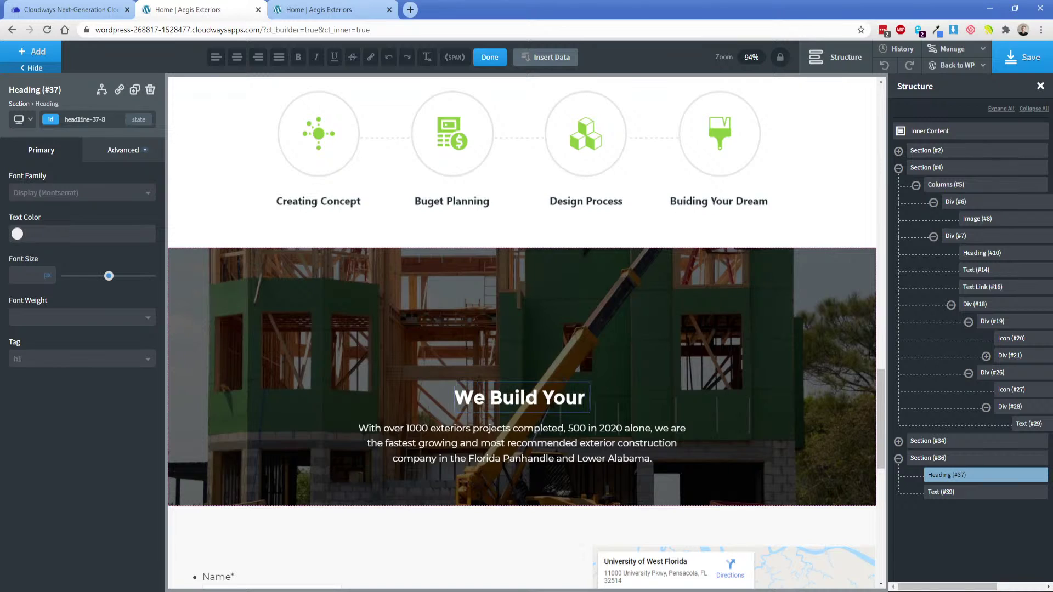
pyautogui.write(' Success')
# Finish the 'We Build Your Success' heading and replace the paragraph's 50% width with a 675px max-width.
pyautogui.click(626, 365)
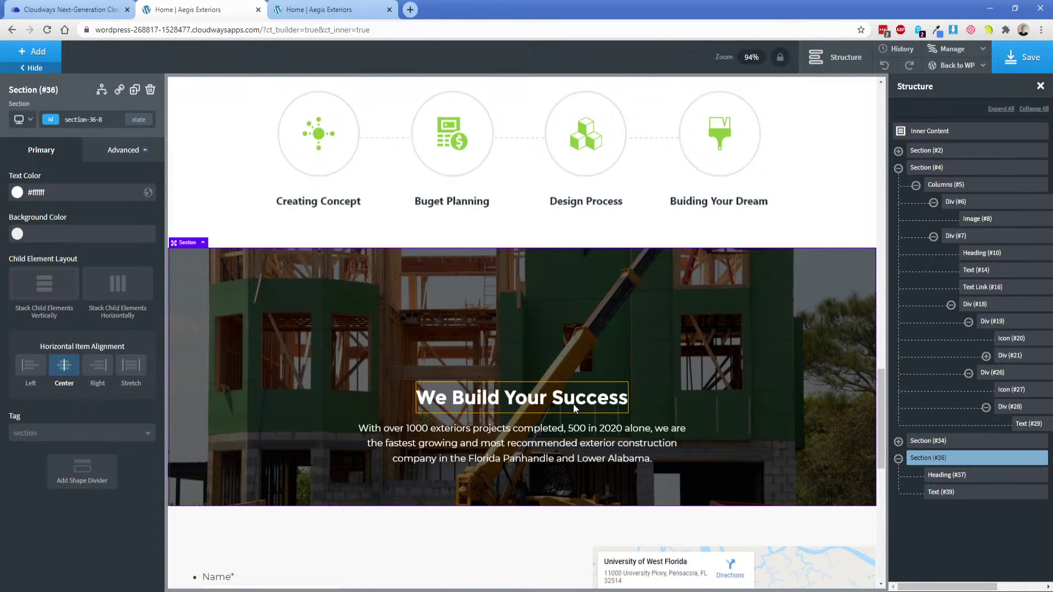
pyautogui.click(648, 430)
pyautogui.click(120, 151)
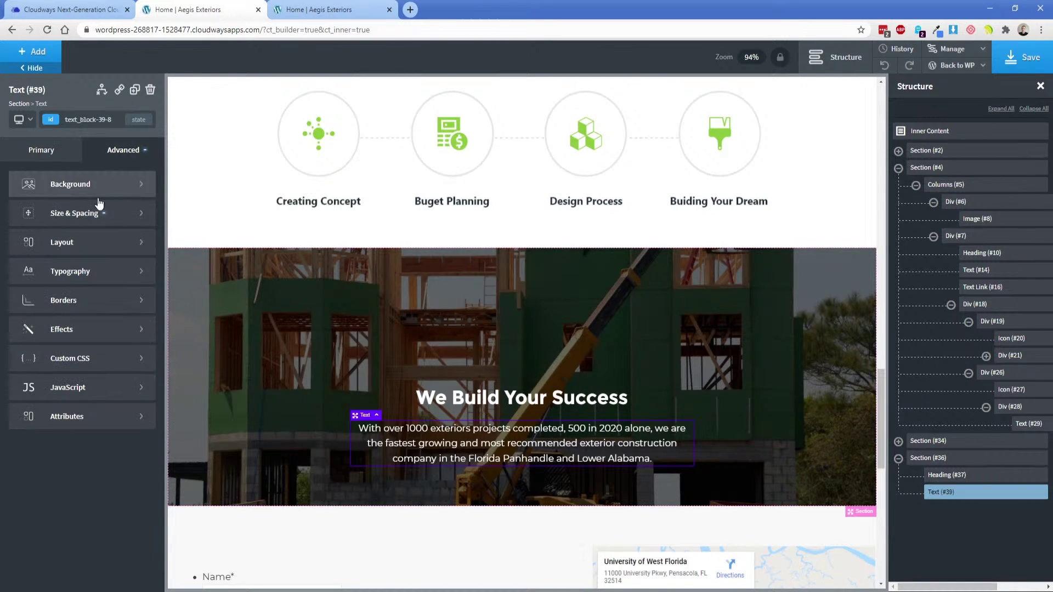
pyautogui.click(55, 207)
pyautogui.doubleClick(22, 303)
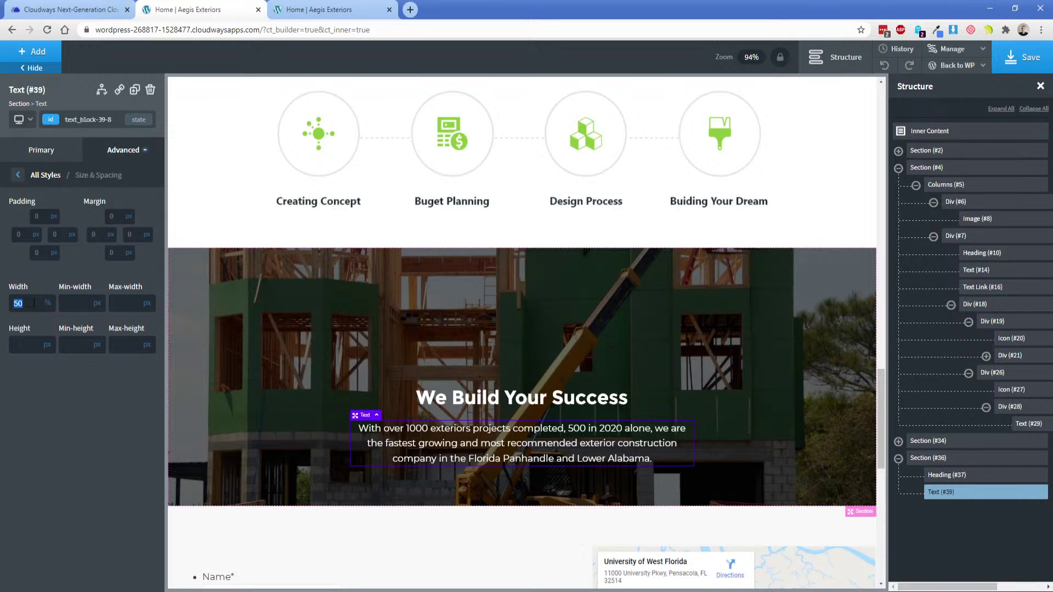
pyautogui.press('BackSpace')
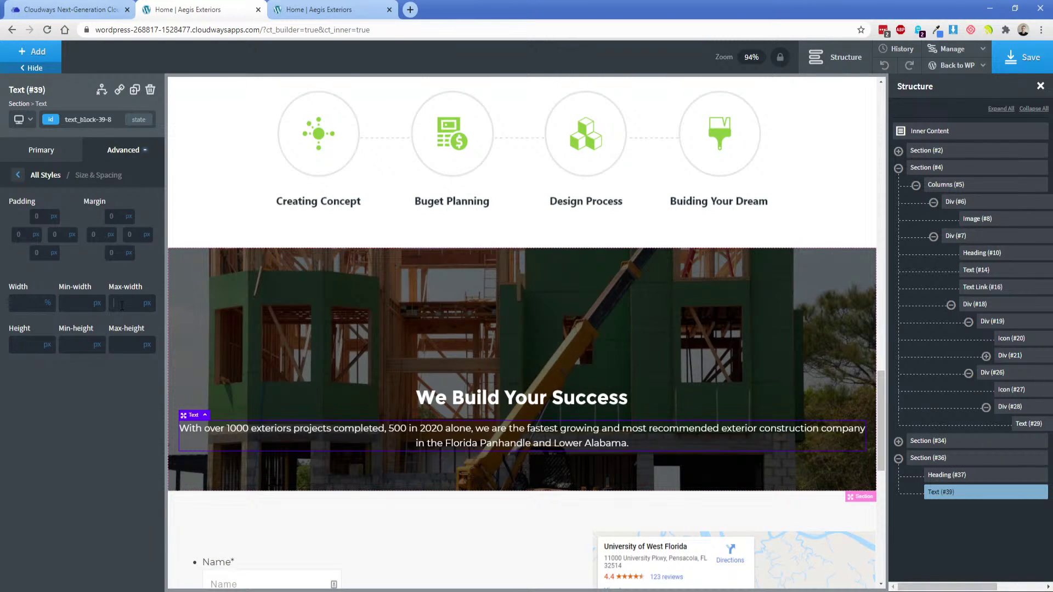
pyautogui.moveTo(48, 301)
pyautogui.write('675')
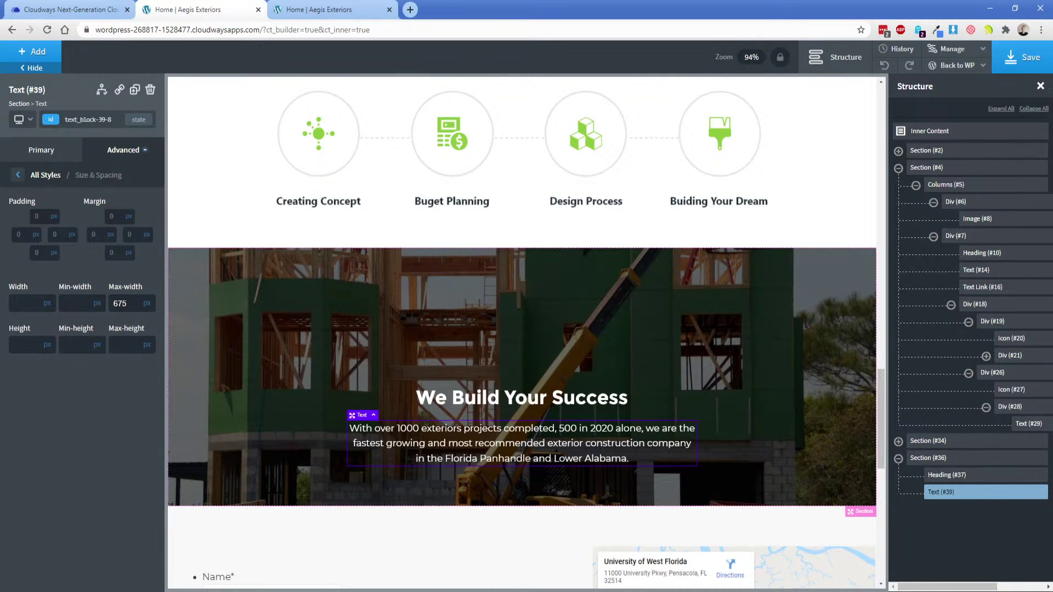
# Reselect the hero paragraph's size and spacing settings to give it a 25px bottom margin.
pyautogui.hotkey('alt', 'Tab')
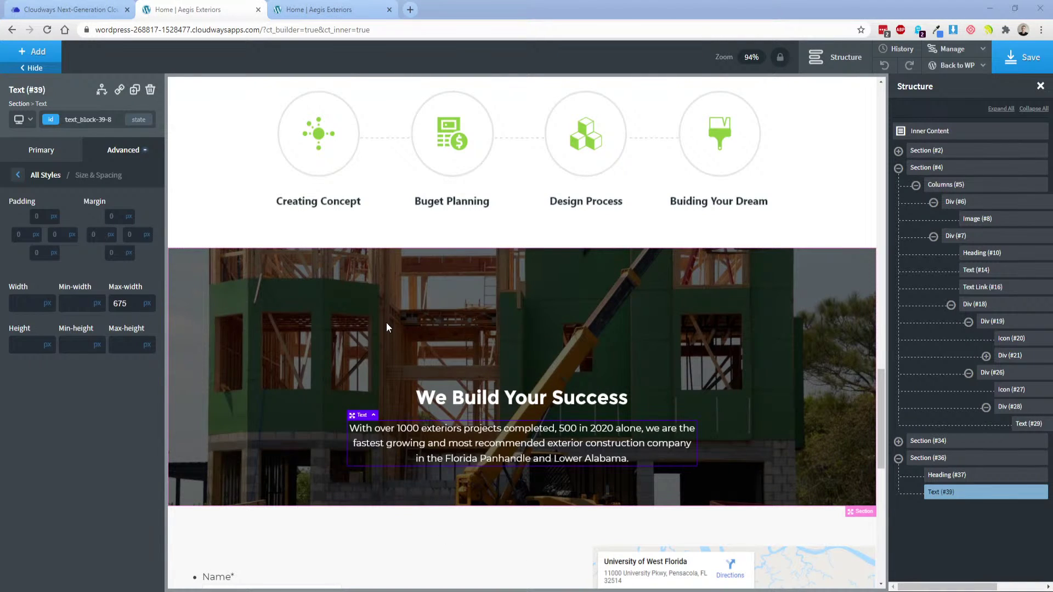
pyautogui.click(338, 341)
pyautogui.click(527, 445)
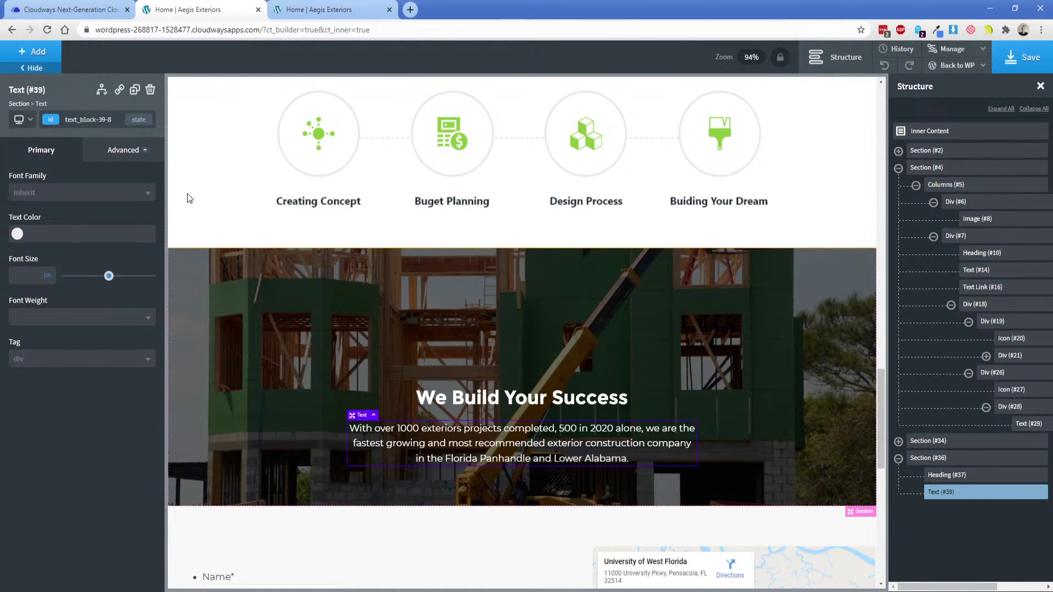
pyautogui.click(123, 150)
pyautogui.click(66, 209)
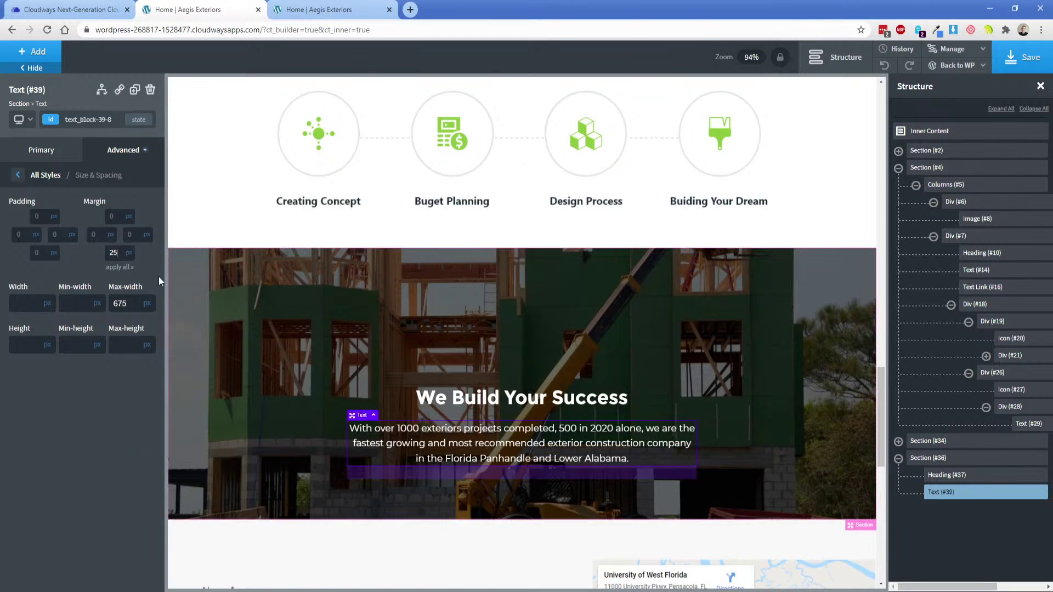
# Add a Text Link below the paragraph and give it the body-link class, like the Read More link.
pyautogui.click(32, 51)
pyautogui.write('tex')
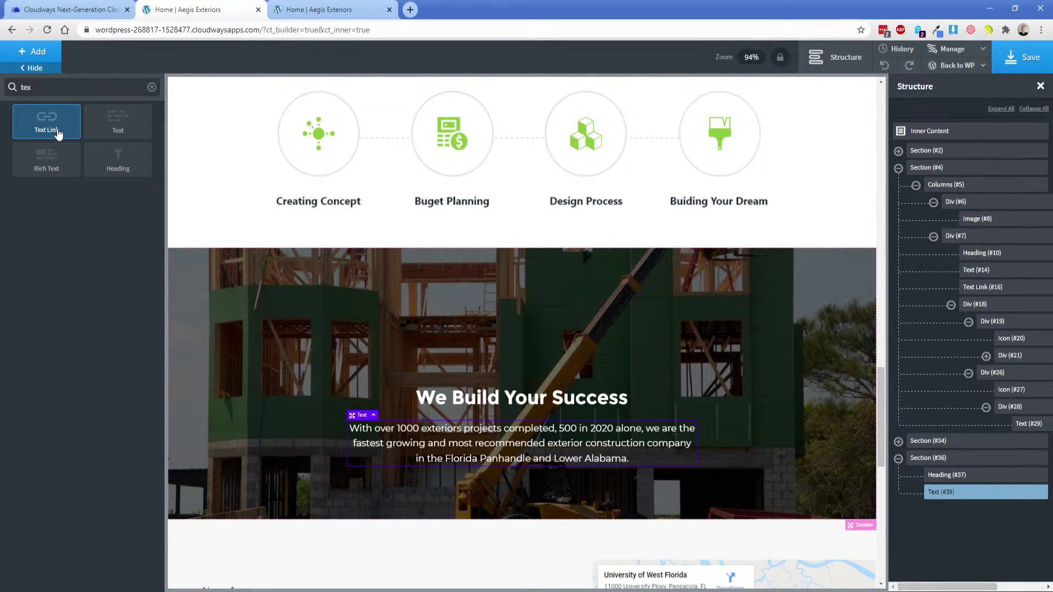
pyautogui.click(58, 132)
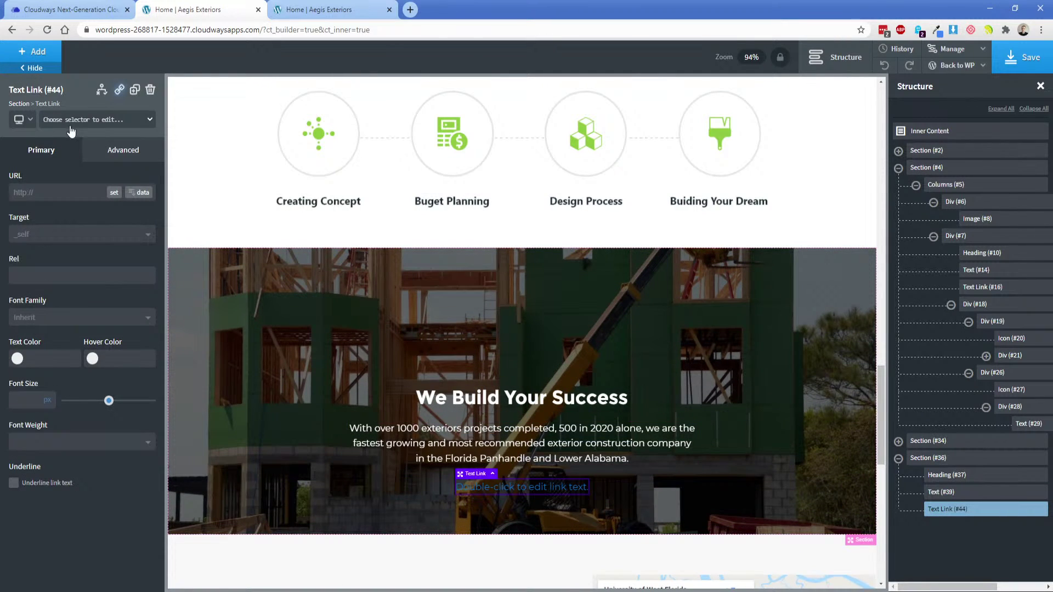
pyautogui.scroll(8, 445, 360)
pyautogui.click(497, 379)
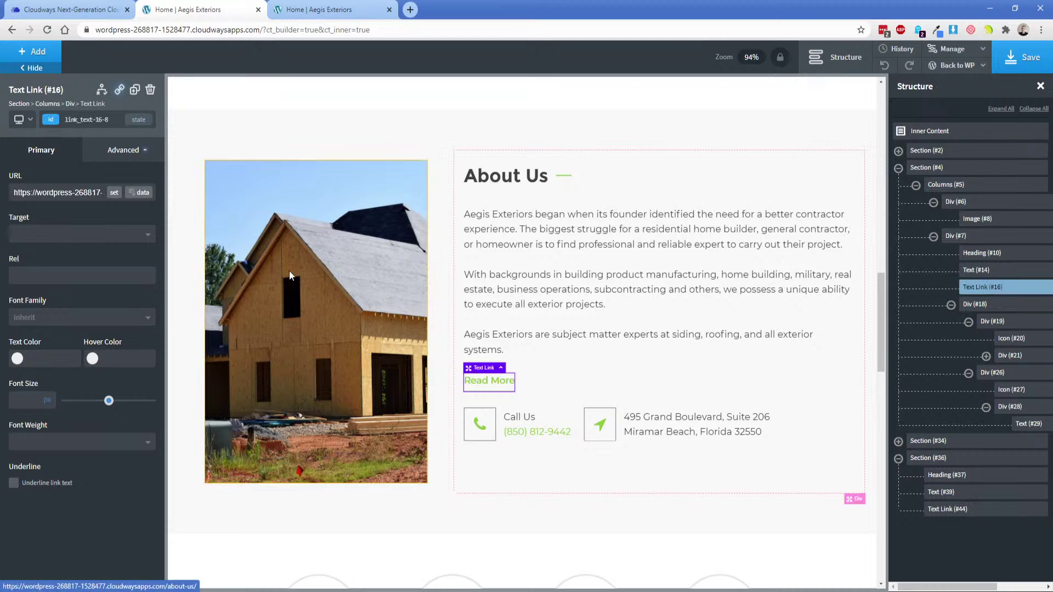
pyautogui.click(53, 118)
pyautogui.scroll(-5, 444, 464)
pyautogui.scroll(-5, 442, 459)
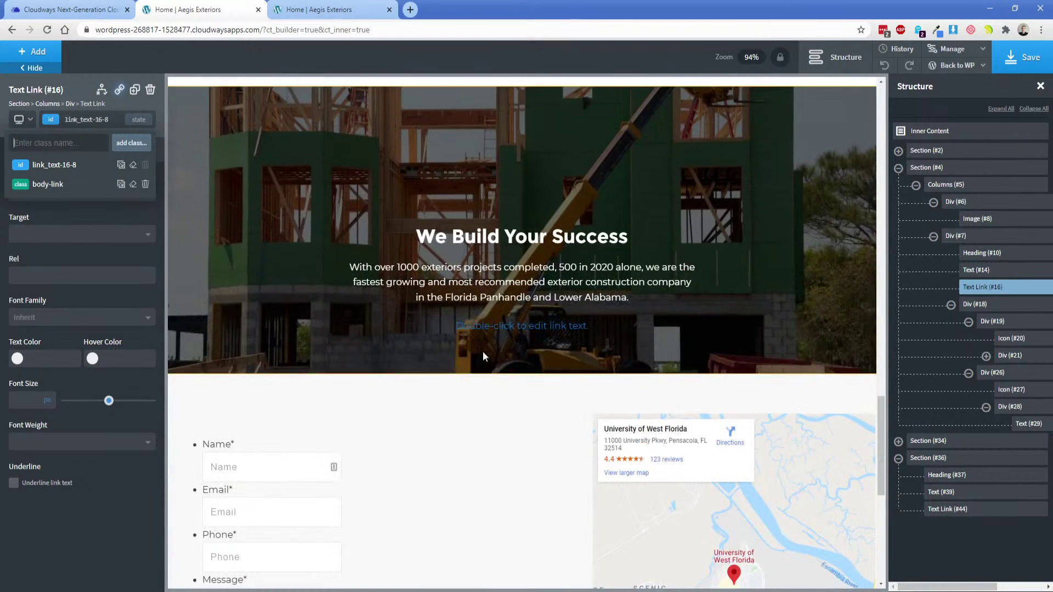
pyautogui.click(483, 325)
pyautogui.click(79, 125)
pyautogui.write('body-link')
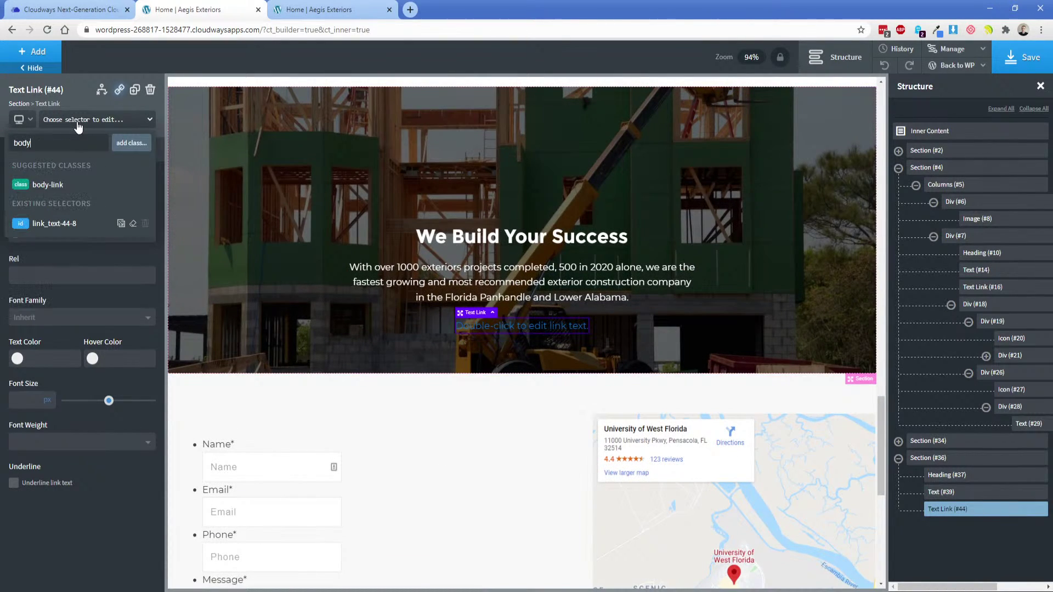
pyautogui.press('Return')
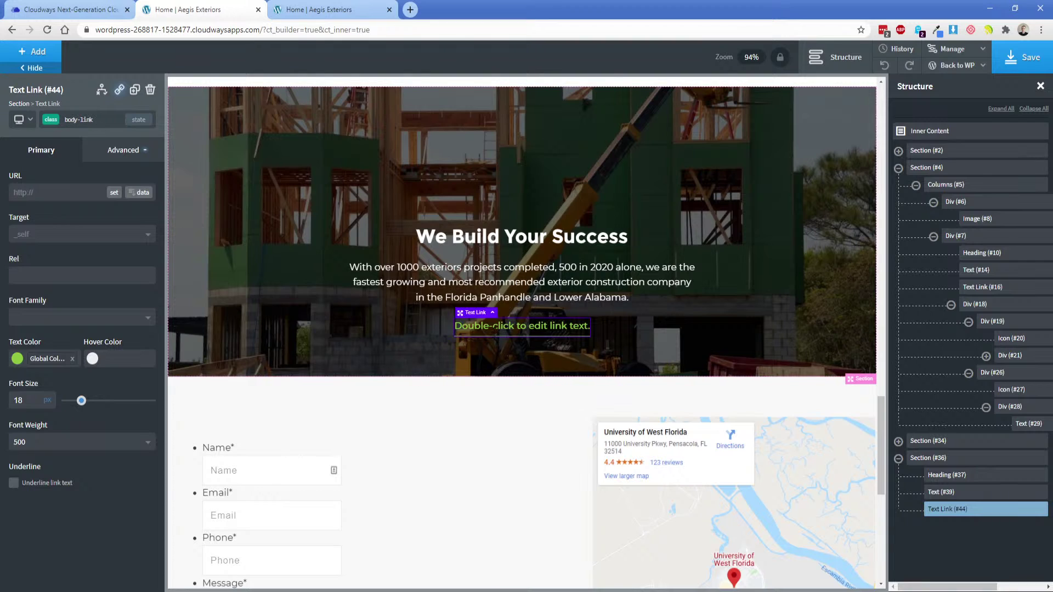
# Set the link text to 'Contact Us' and point it to the Contact page.
pyautogui.doubleClick(512, 327)
pyautogui.write('Contact Us')
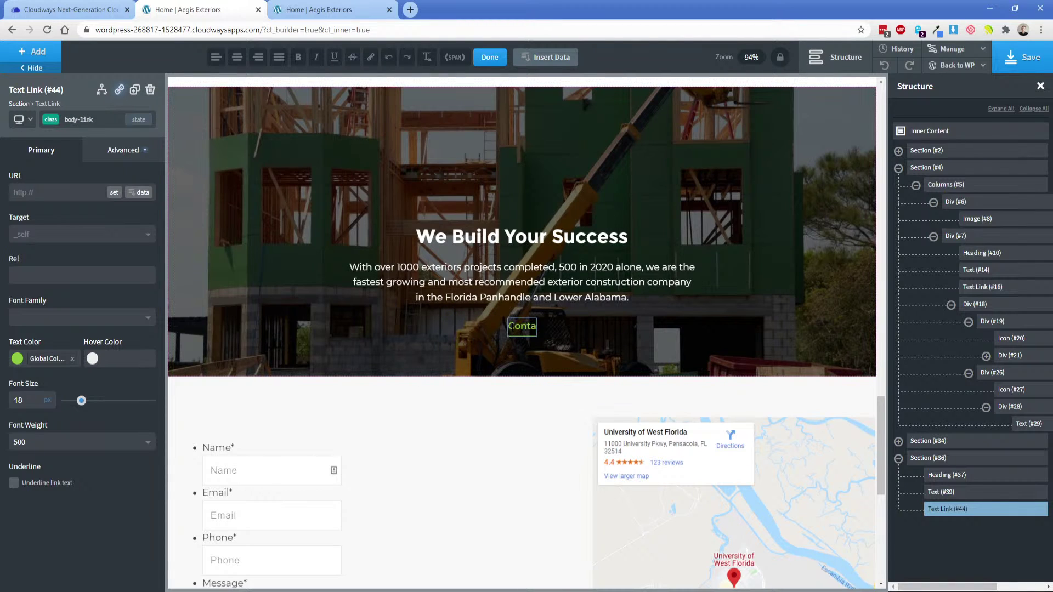
pyautogui.click(114, 193)
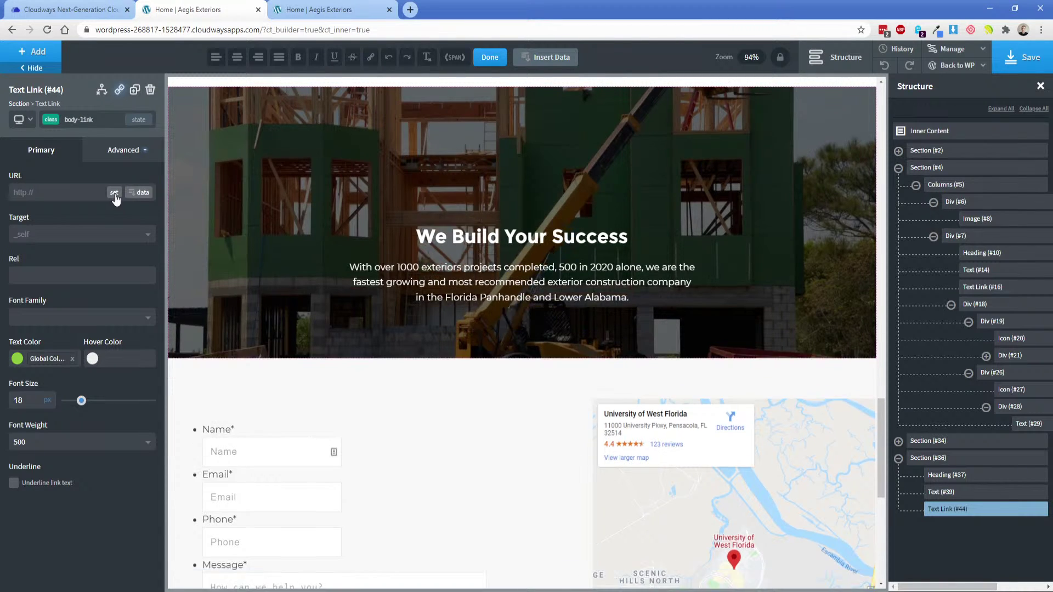
pyautogui.click(430, 364)
pyautogui.click(623, 445)
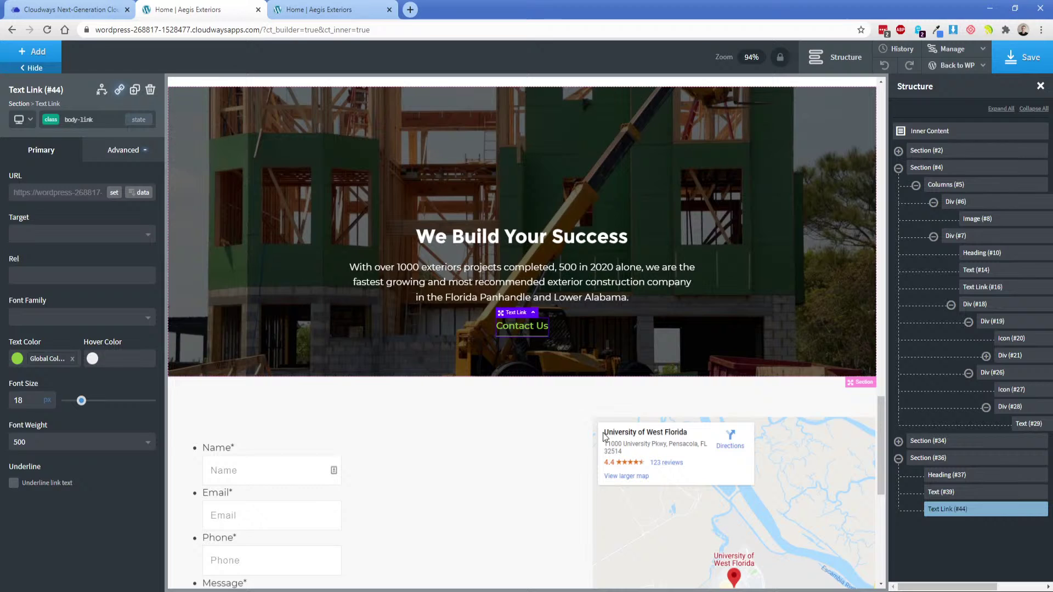
pyautogui.click(318, 300)
pyautogui.scroll(2, 307, 299)
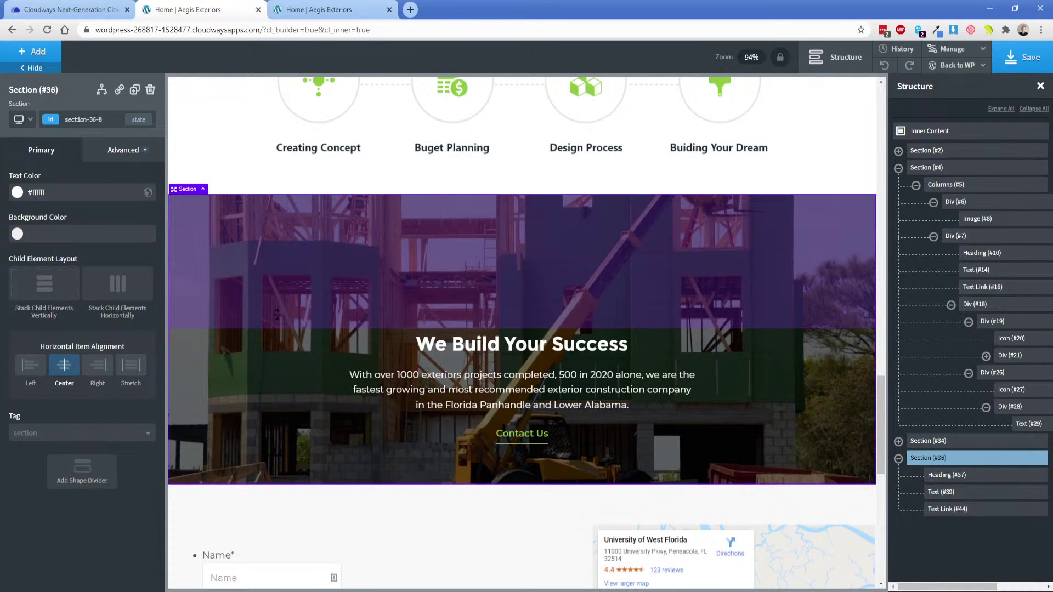
# Pan the XD artboard to the What we offer services grid and select it for review.
pyautogui.hotkey('alt', 'Tab')
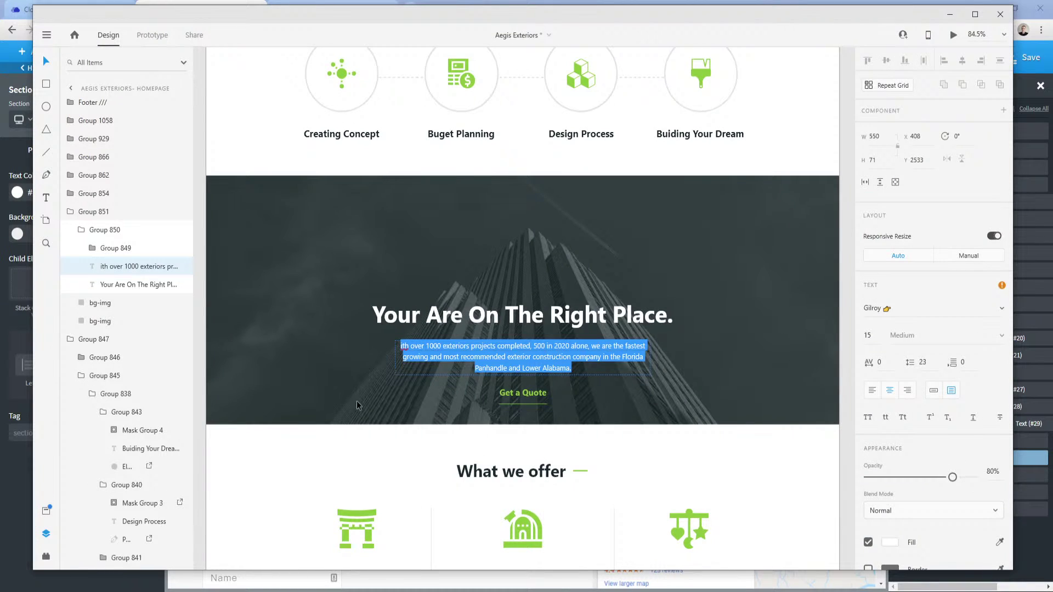
pyautogui.press('Delete')
pyautogui.press('Escape')
pyautogui.moveTo(253, 455); pyautogui.dragTo(257, 118)
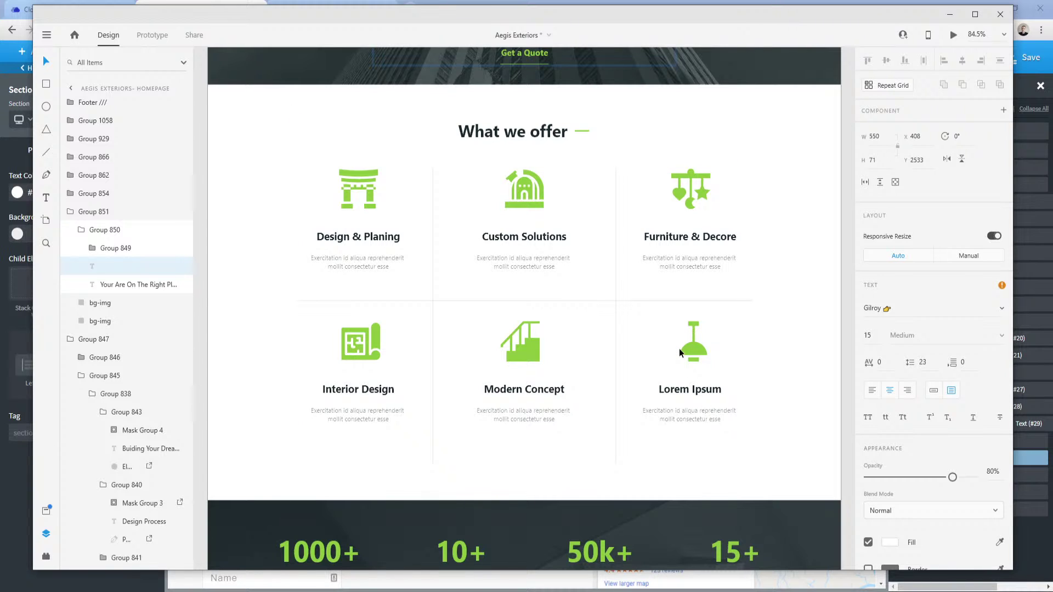
pyautogui.click(430, 171)
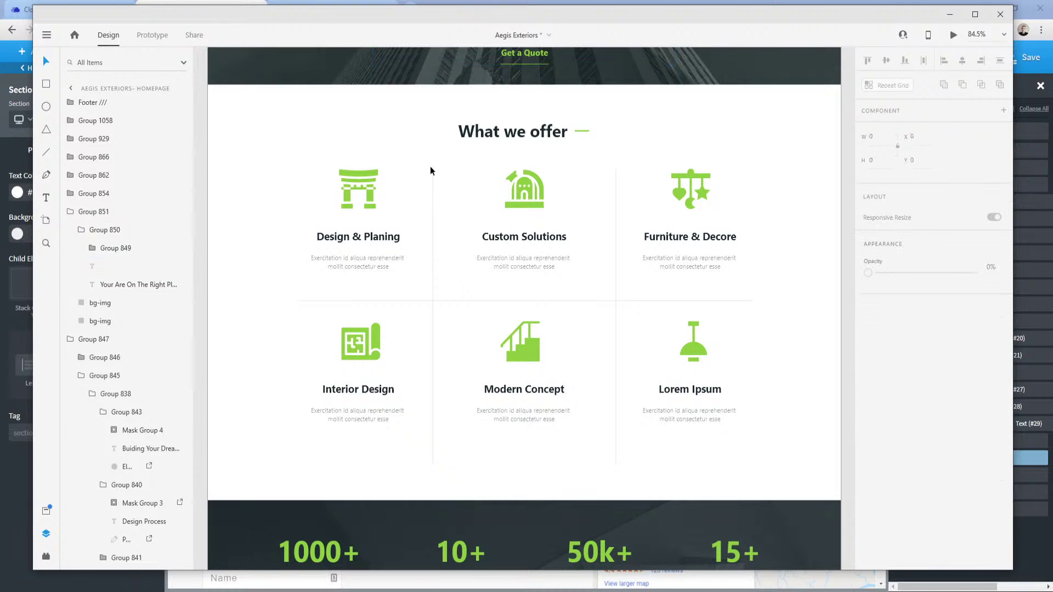
pyautogui.click(441, 305)
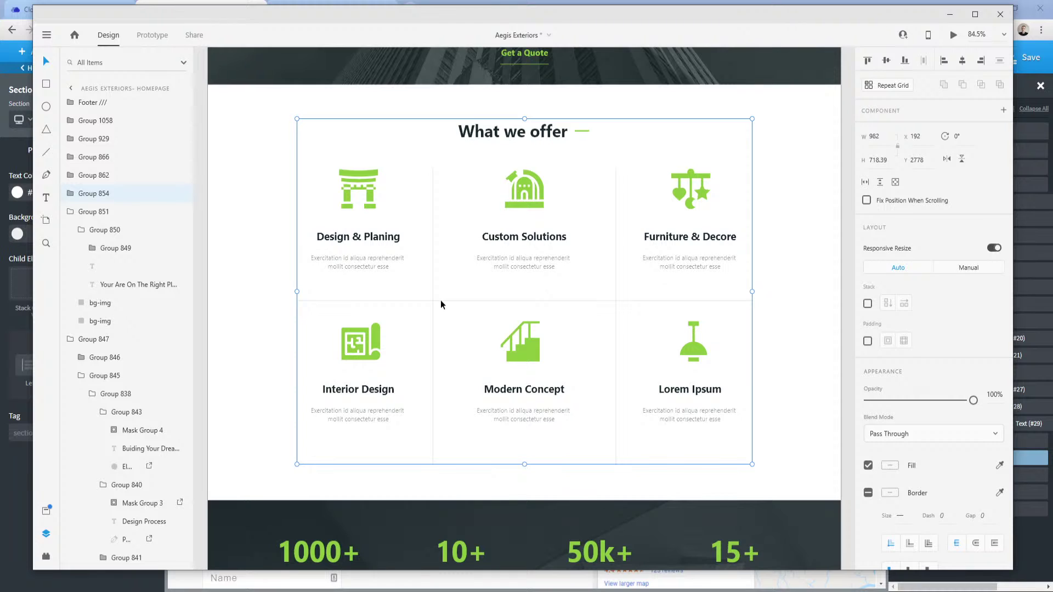
pyautogui.click(459, 185)
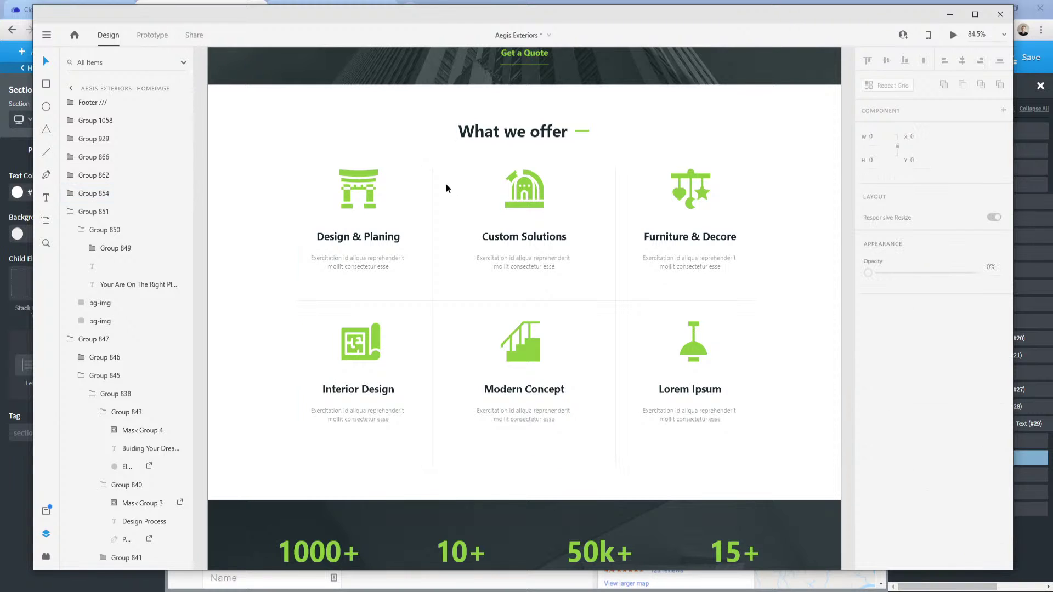
pyautogui.moveTo(279, 175); pyautogui.dragTo(732, 410)
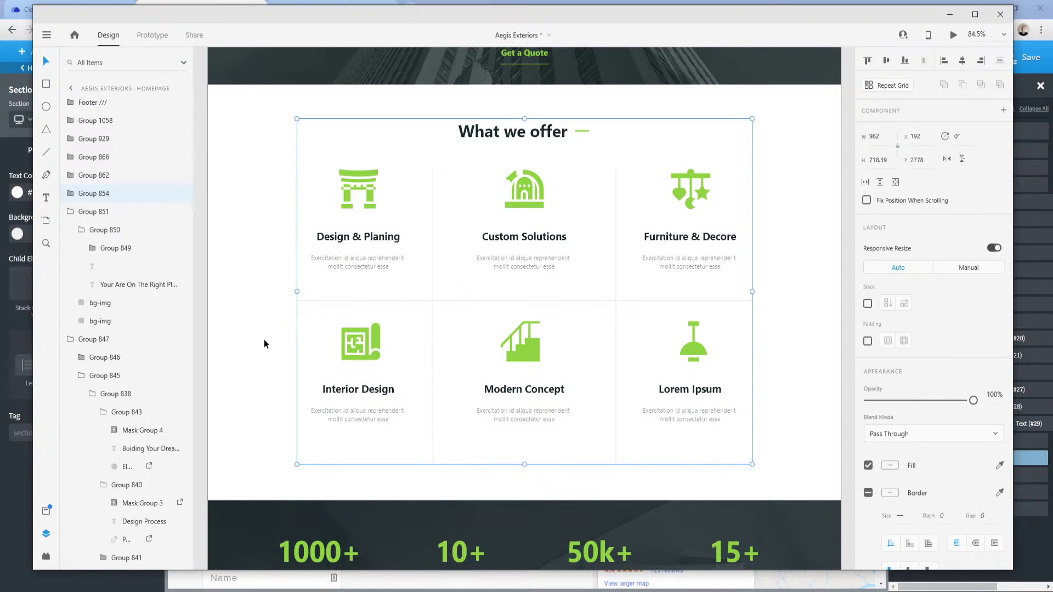
# Glance at the stats band, return to the What we offer grid, then switch back to Oxygen.
pyautogui.moveTo(264, 389); pyautogui.dragTo(278, 179)
pyautogui.moveTo(264, 415); pyautogui.dragTo(274, 521)
pyautogui.moveTo(286, 231); pyautogui.dragTo(258, 383)
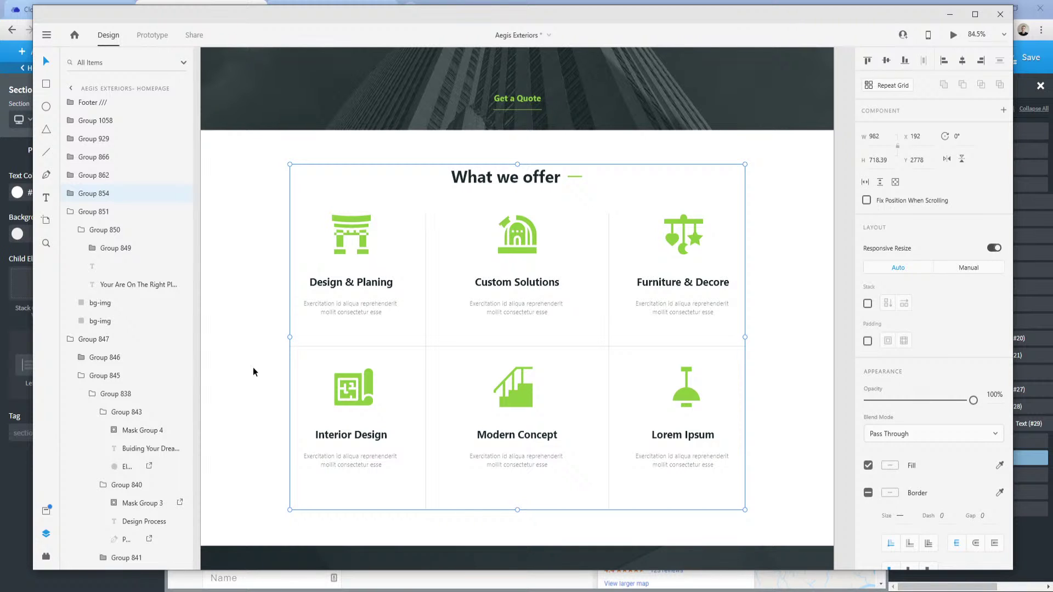
pyautogui.click(288, 590)
pyautogui.click(236, 561)
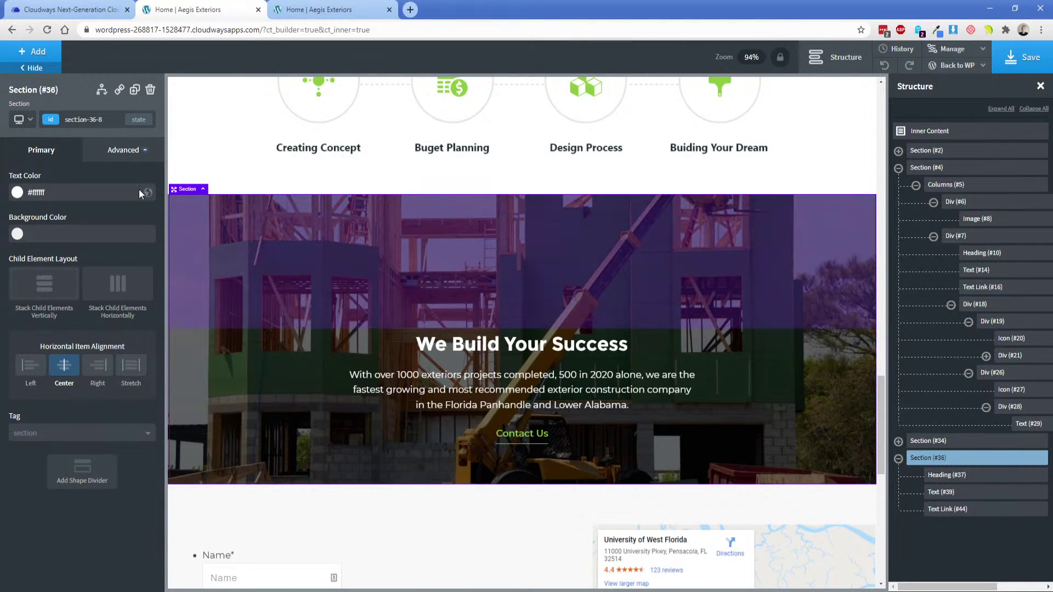
# Add a new section with a heading reading 'What We Offer'.
pyautogui.click(31, 51)
pyautogui.click(47, 162)
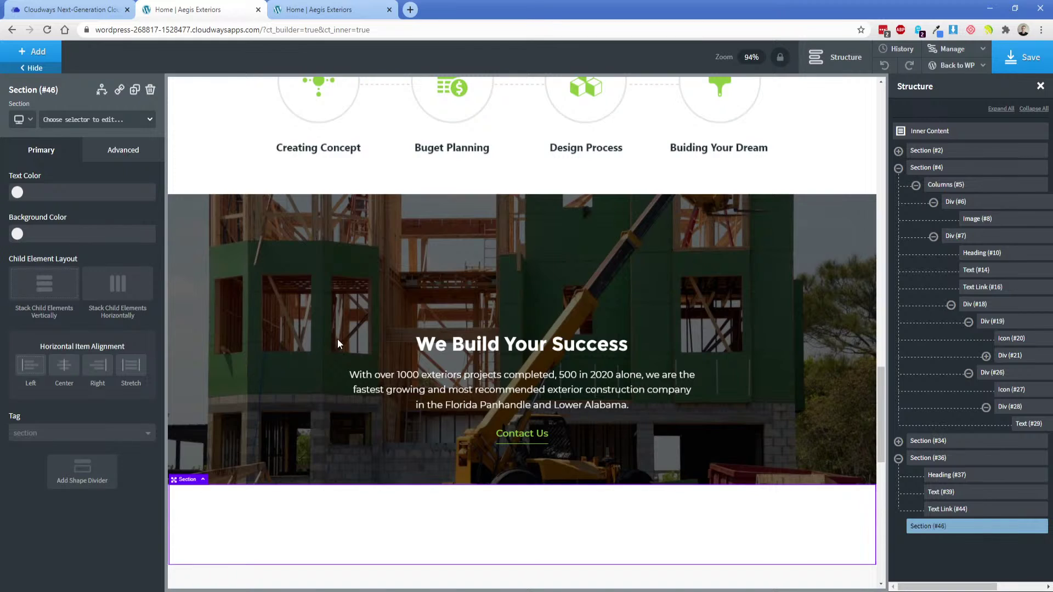
pyautogui.click(36, 55)
pyautogui.write('hea')
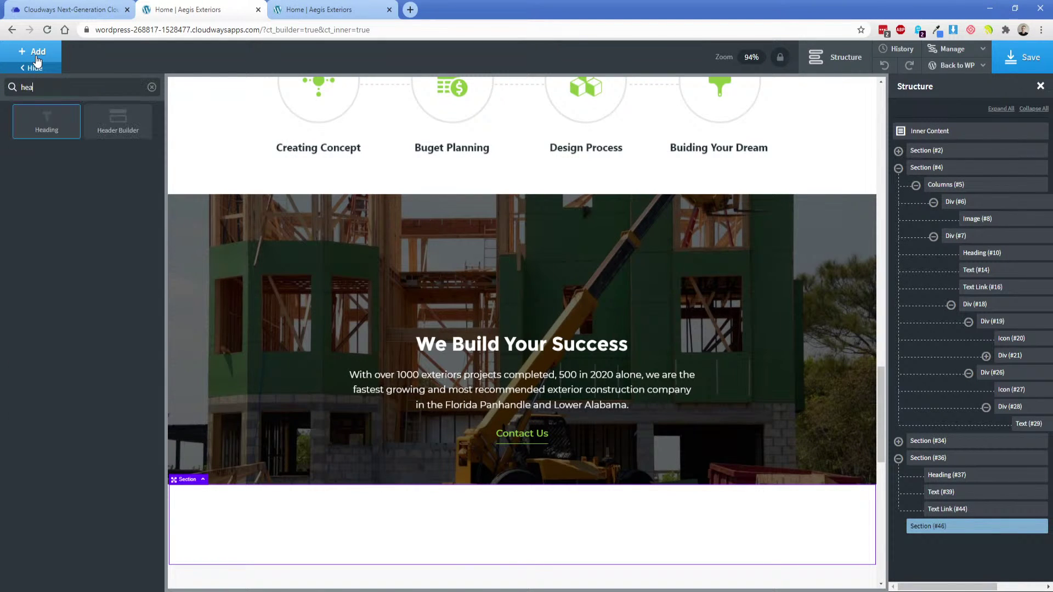
pyautogui.write('di')
pyautogui.click(47, 121)
pyautogui.scroll(-2, 230, 341)
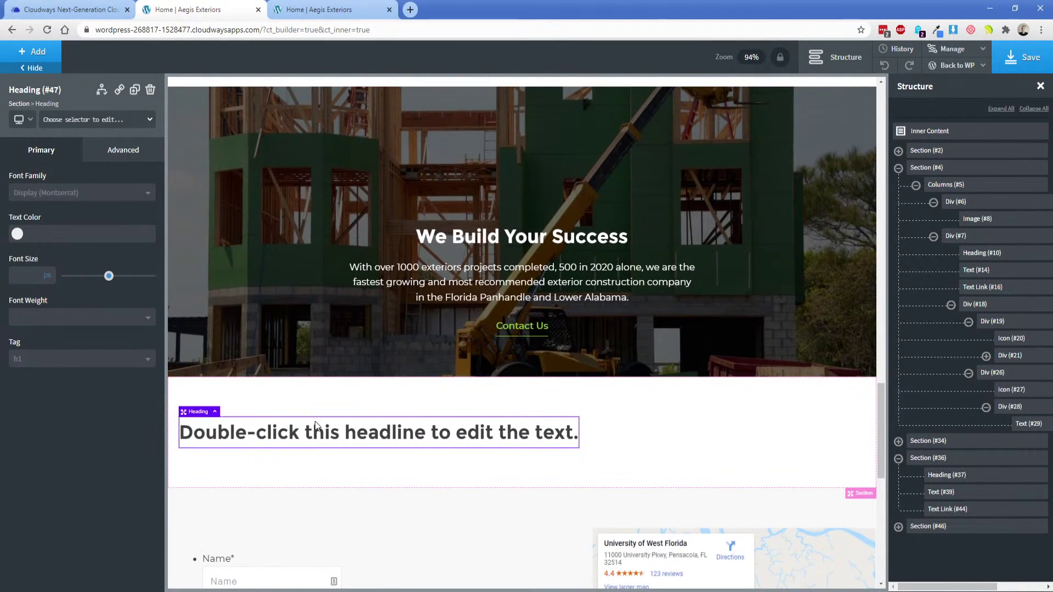
pyautogui.doubleClick(315, 424)
pyautogui.write('What We Off')
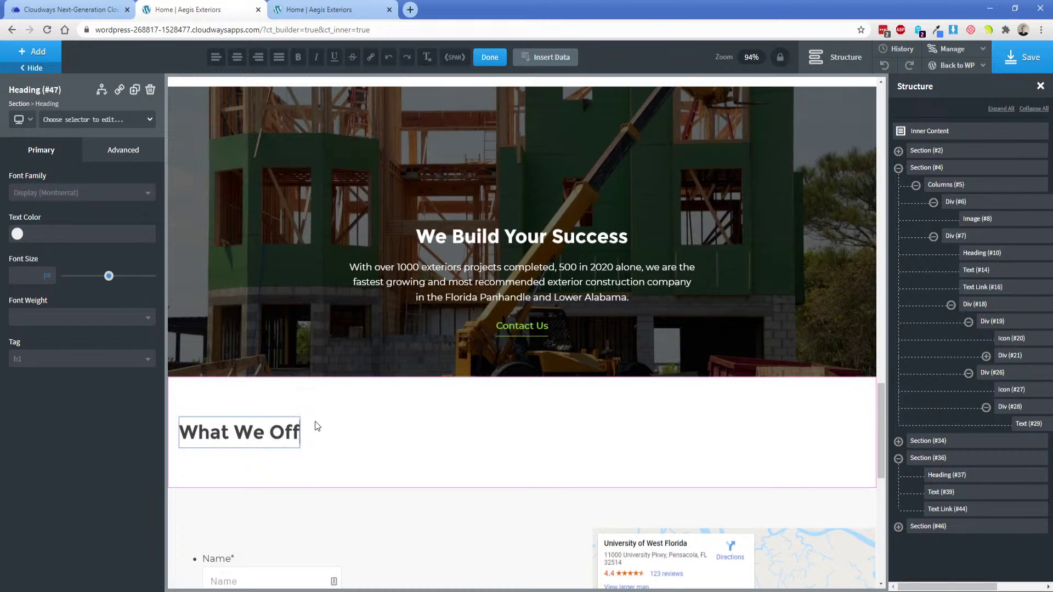
pyautogui.write('er')
pyautogui.scroll(10, 531, 366)
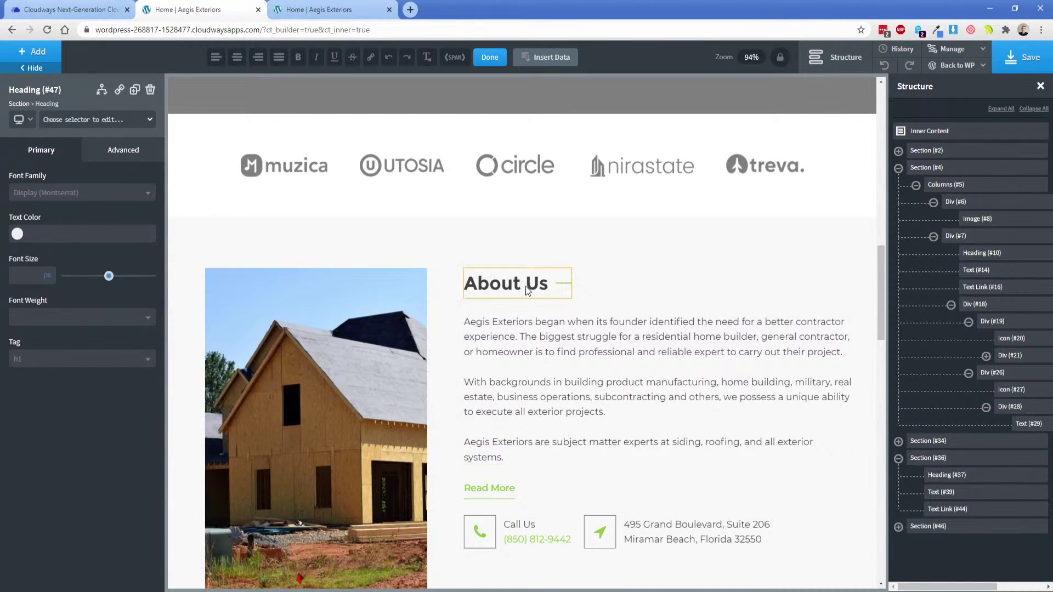
# Give the heading the heading-border-right class, matching the About Us heading.
pyautogui.click(528, 290)
pyautogui.click(55, 121)
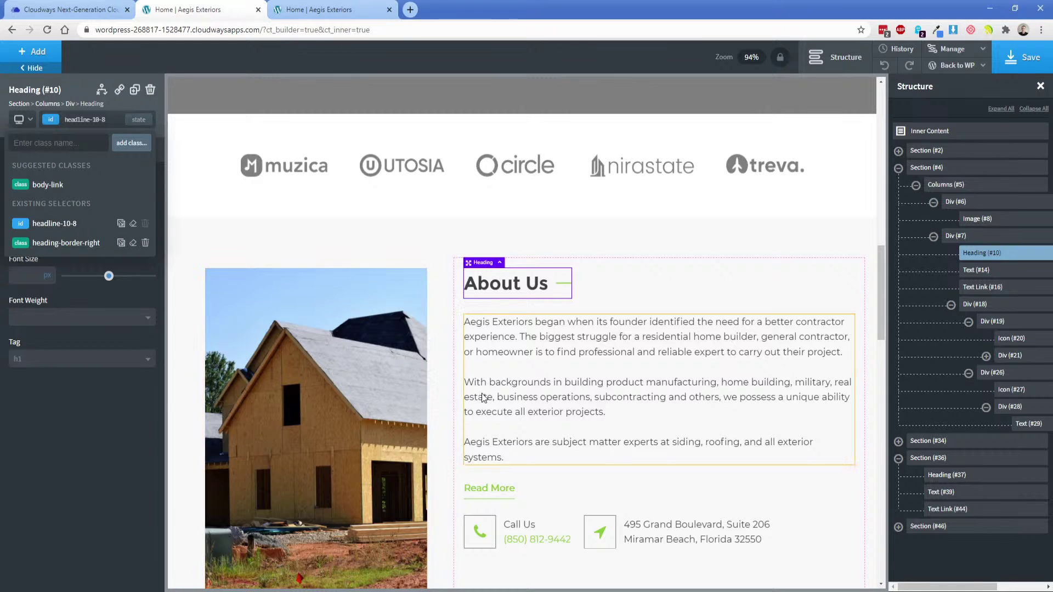
pyautogui.scroll(-15, 472, 384)
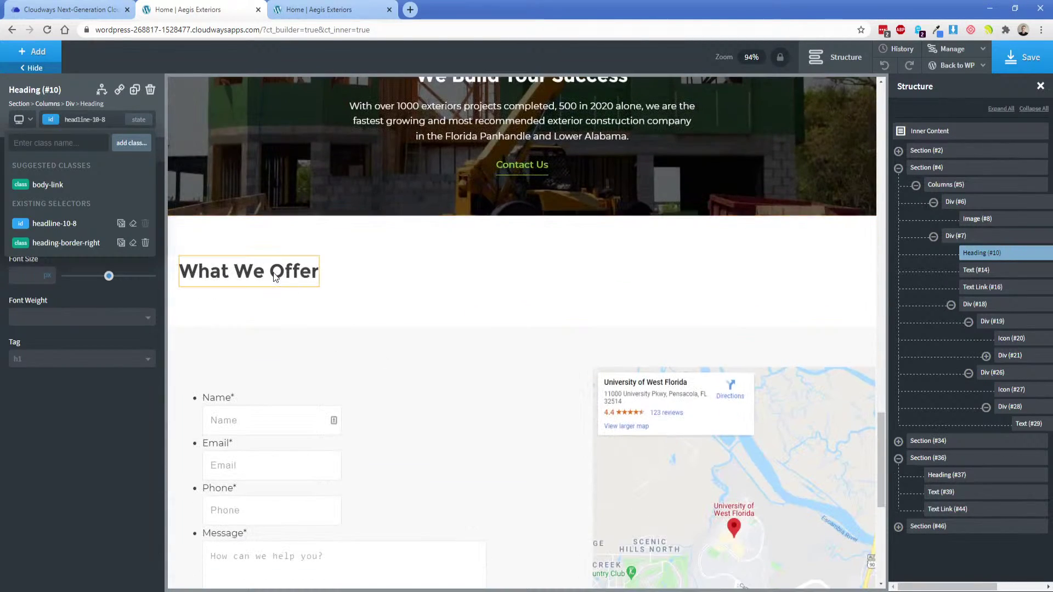
pyautogui.click(247, 270)
pyautogui.click(88, 126)
pyautogui.write('heading')
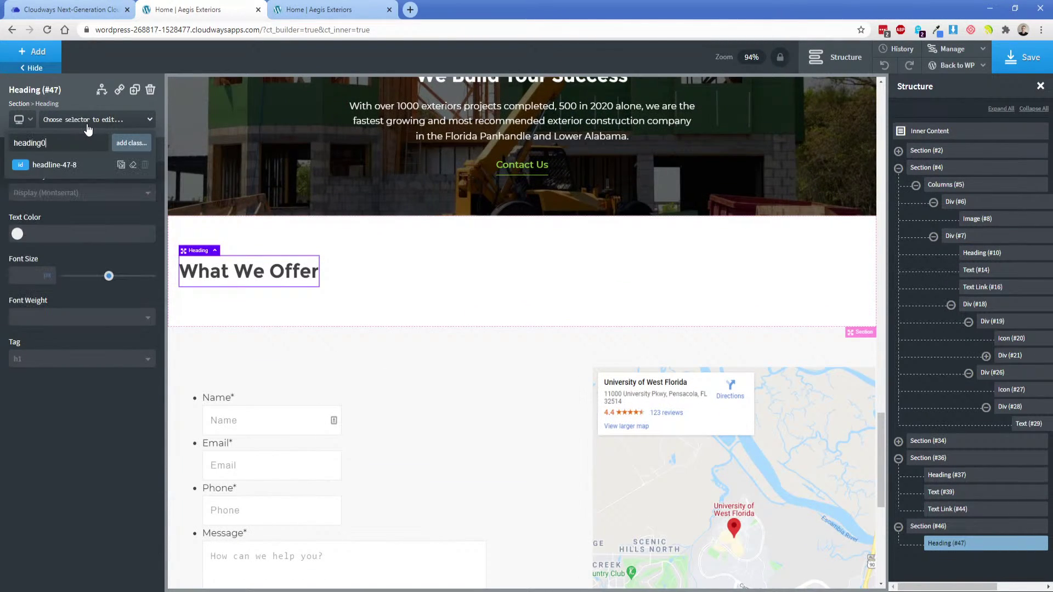
pyautogui.write('-border')
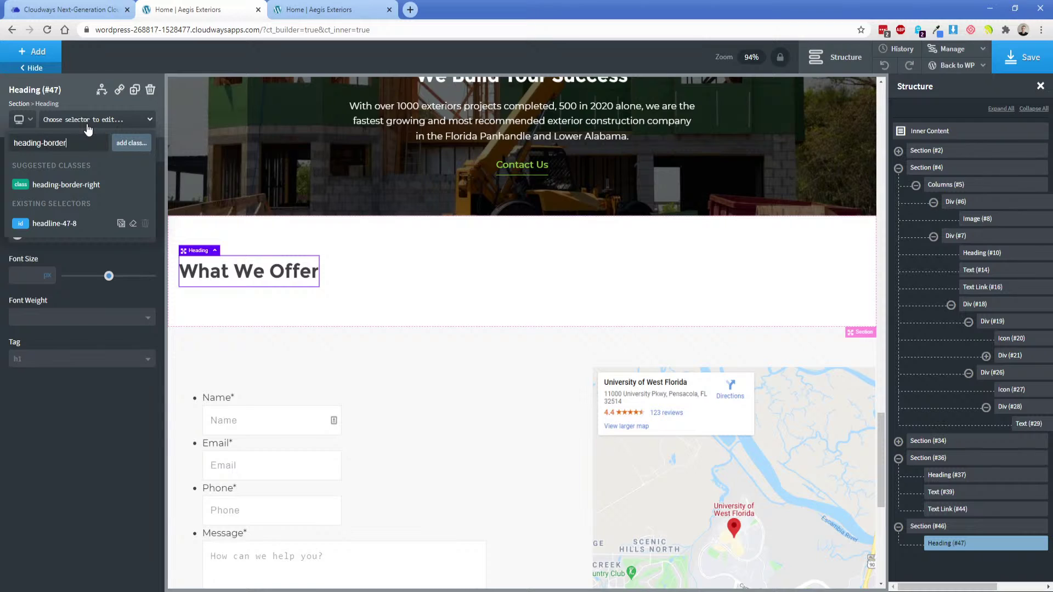
pyautogui.click(66, 185)
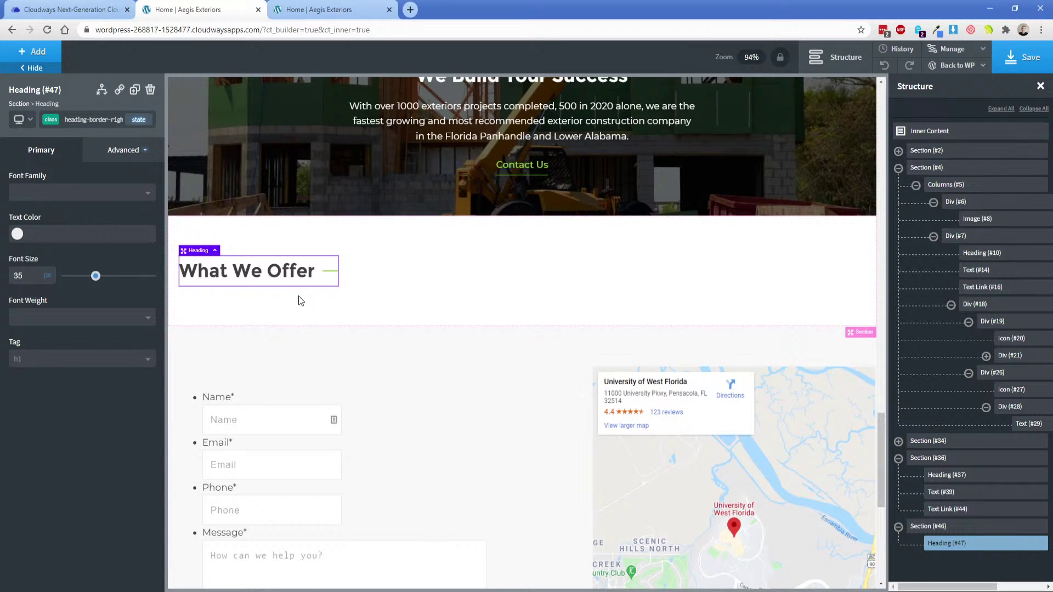
# Centre the section's content and give the heading's own id a 25px bottom margin.
pyautogui.click(397, 289)
pyautogui.click(64, 365)
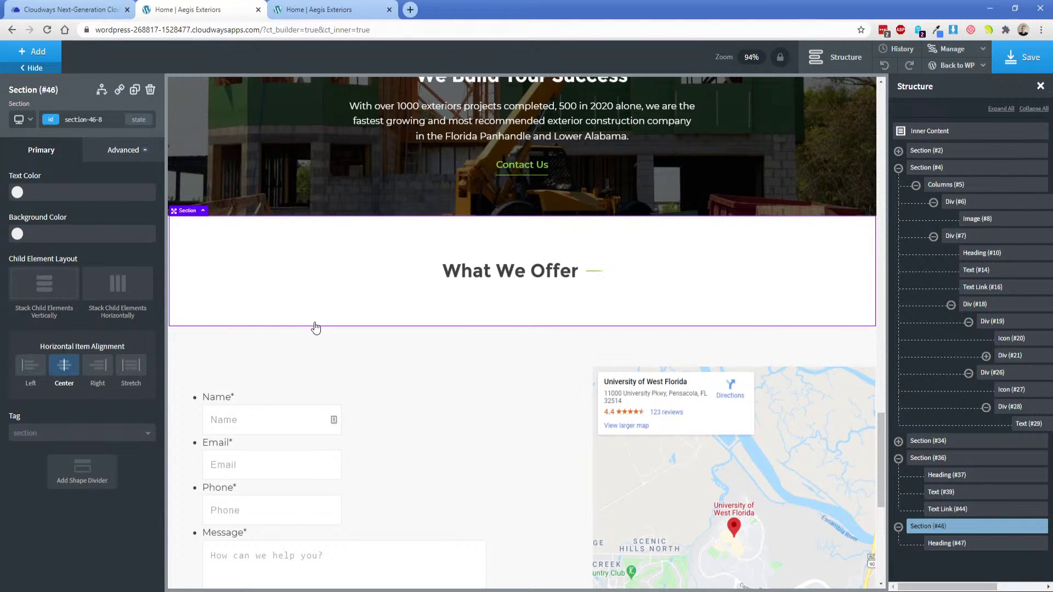
pyautogui.click(468, 278)
pyautogui.click(123, 159)
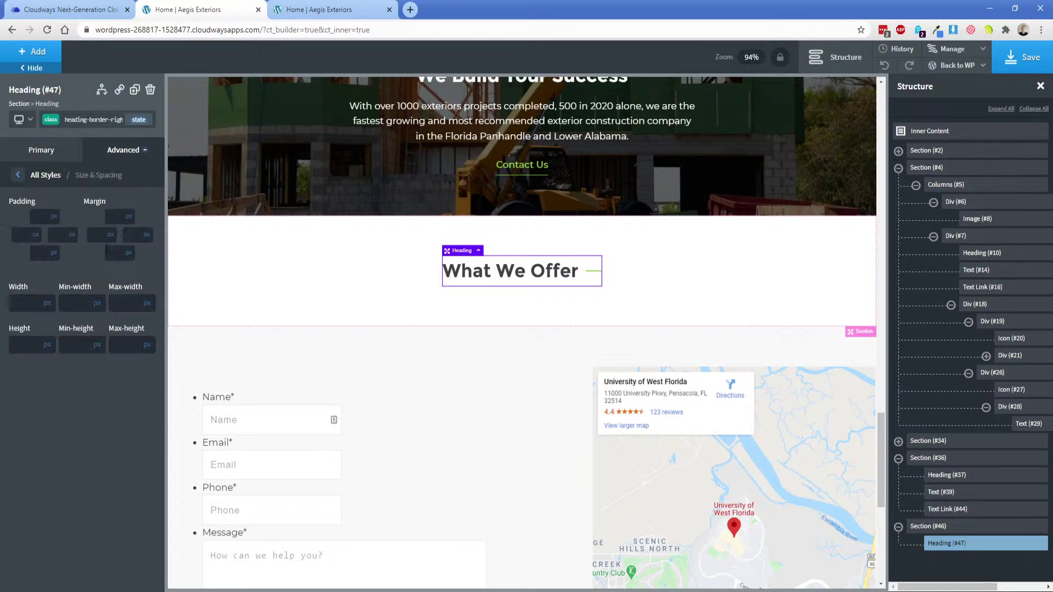
pyautogui.click(48, 129)
pyautogui.click(48, 167)
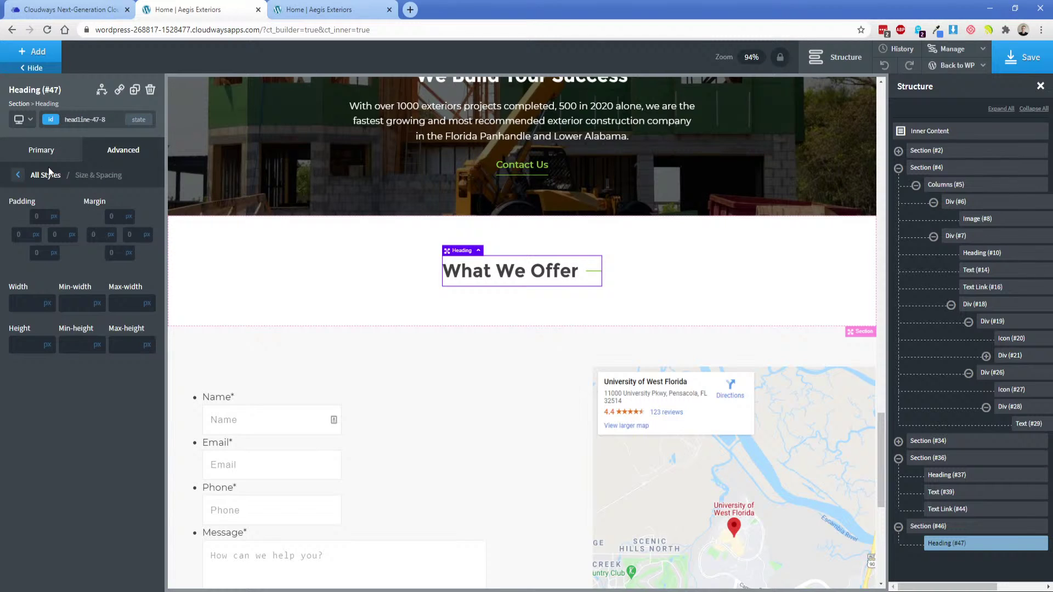
pyautogui.click(117, 256)
pyautogui.write('25')
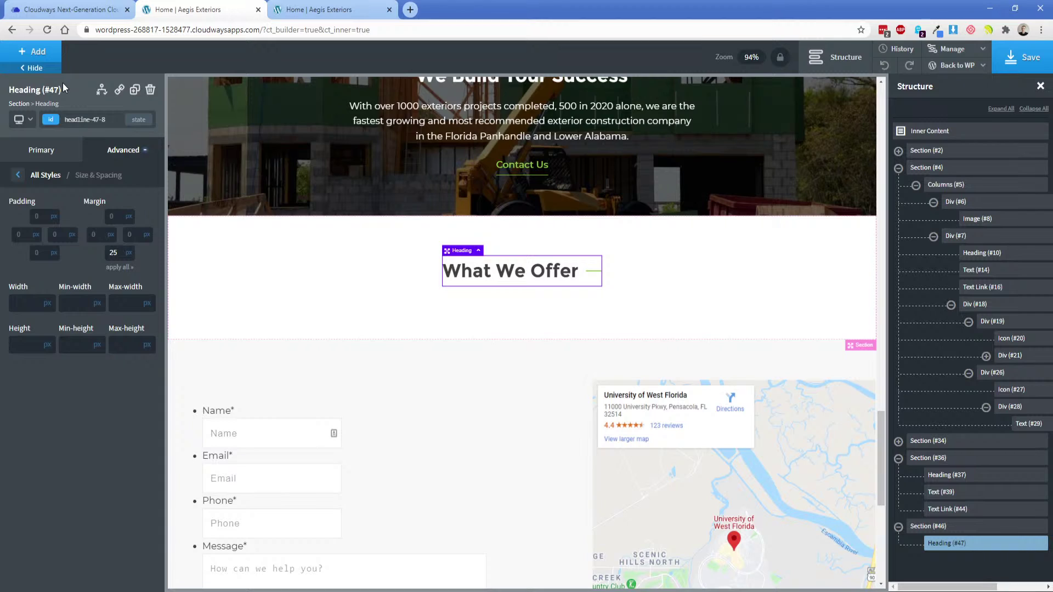
pyautogui.click(33, 52)
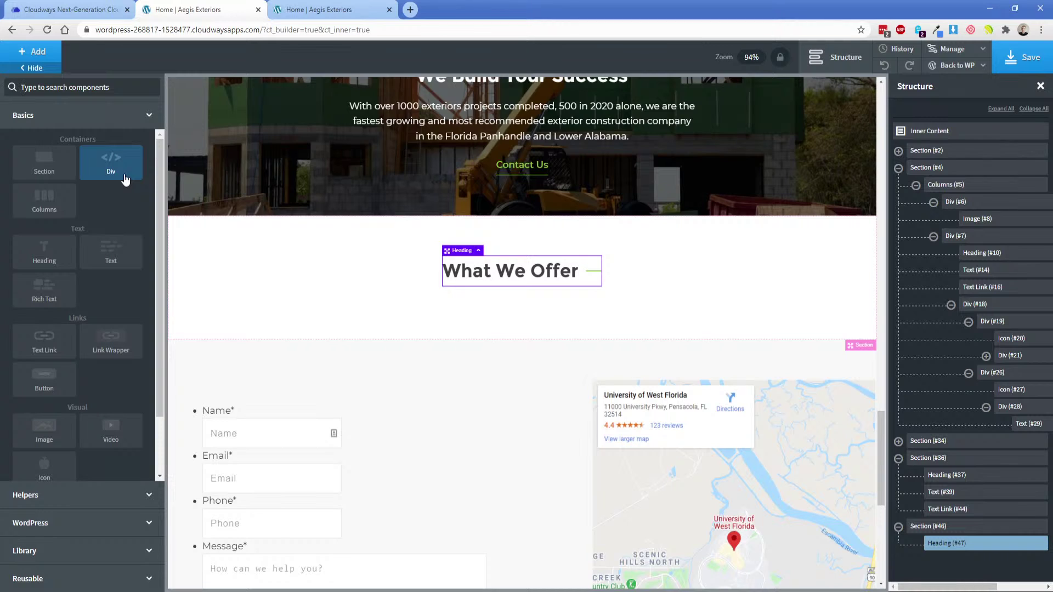
# Deselect the XD What we offer group to view the six-service grid, then return to Oxygen.
pyautogui.hotkey('alt', 'Tab')
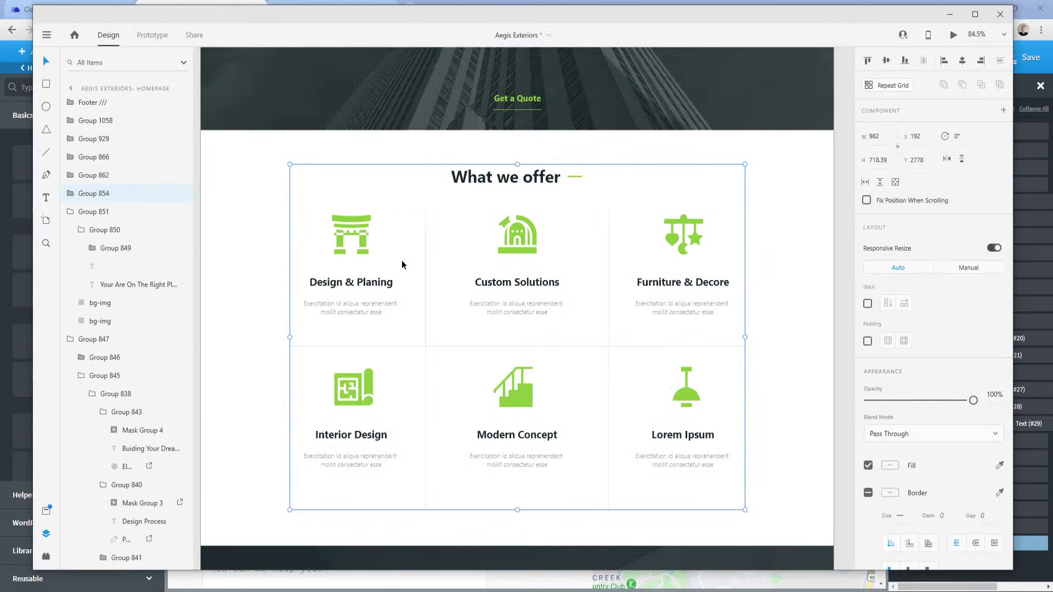
pyautogui.click(246, 320)
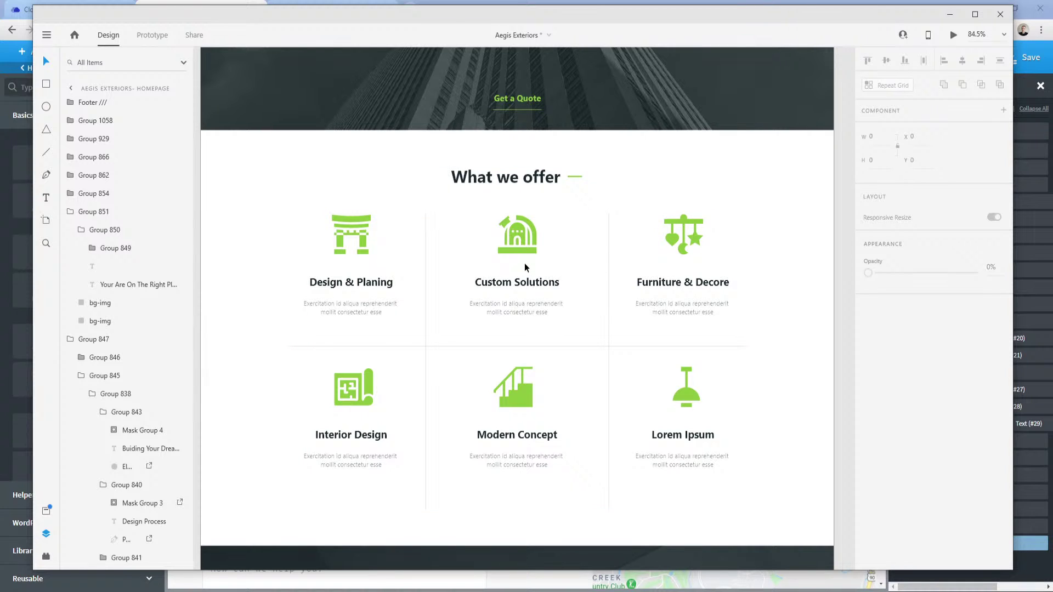
pyautogui.click(283, 591)
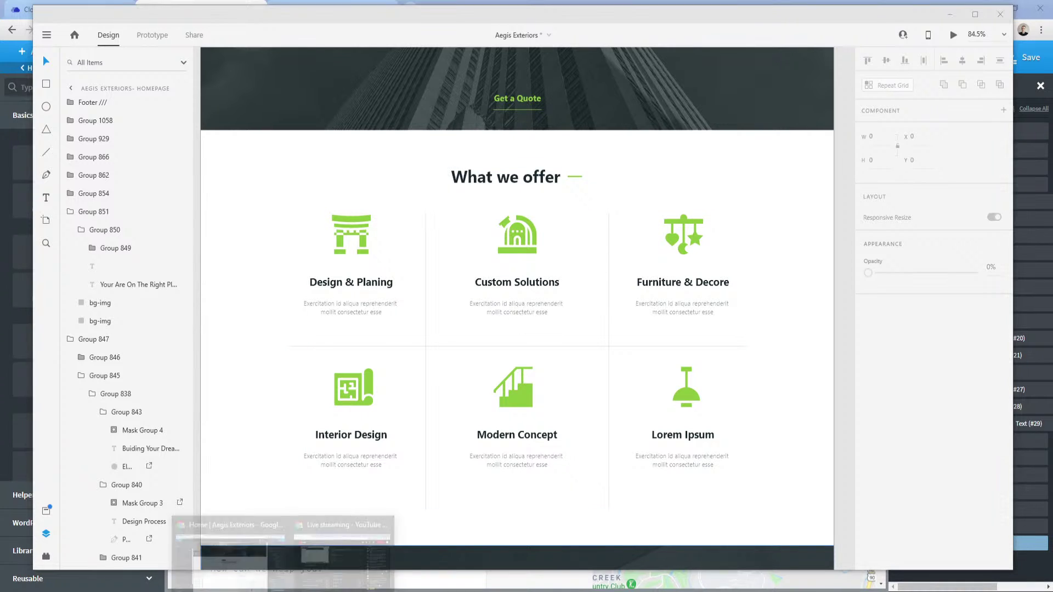
pyautogui.click(246, 561)
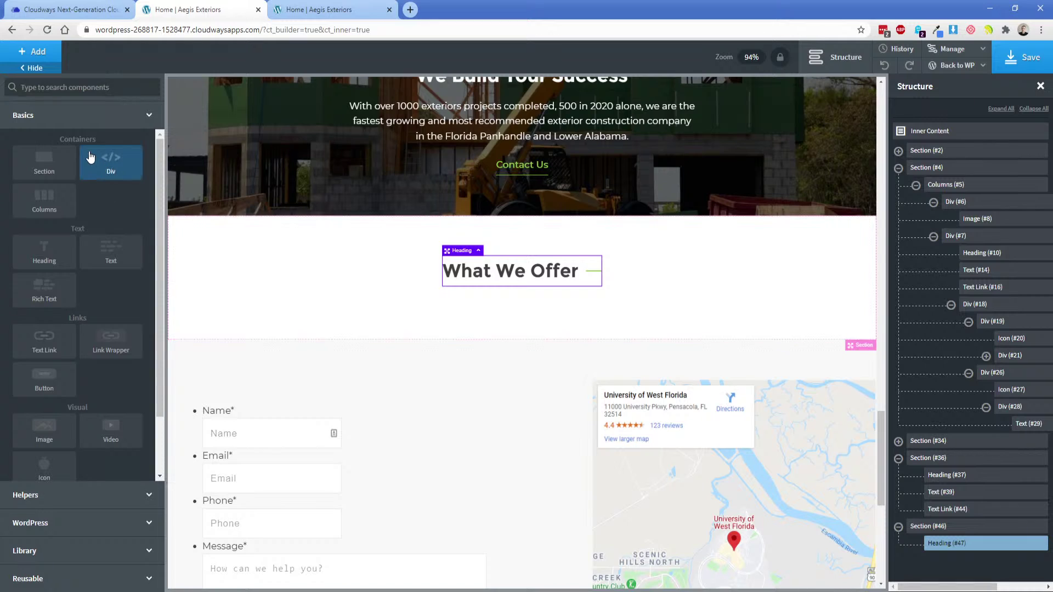
# Add a 100%-wide div below the heading with its children stacked horizontally.
pyautogui.click(111, 162)
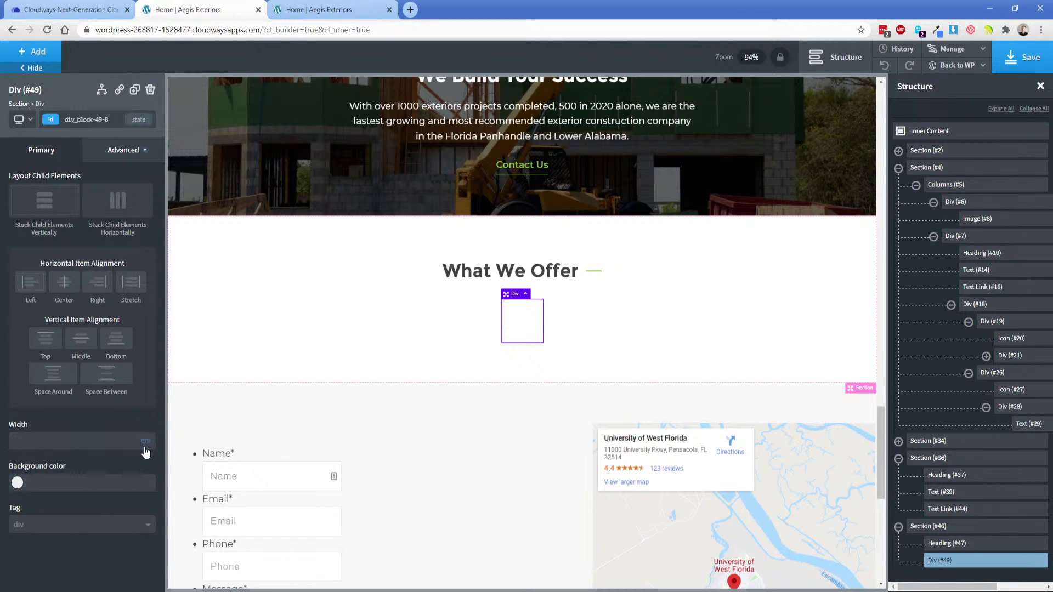
pyautogui.click(123, 439)
pyautogui.write('100')
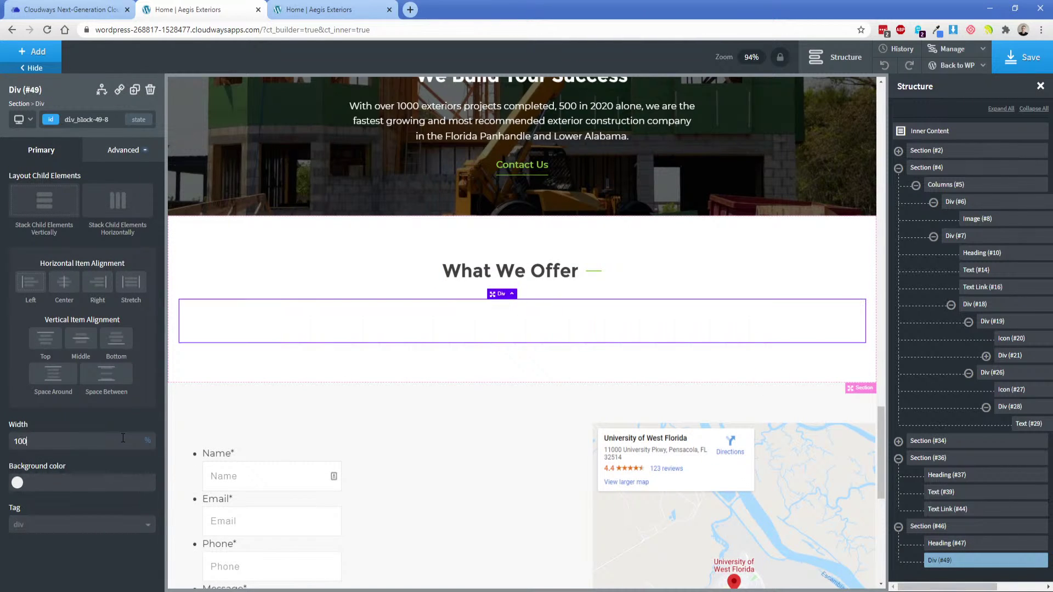
pyautogui.click(110, 213)
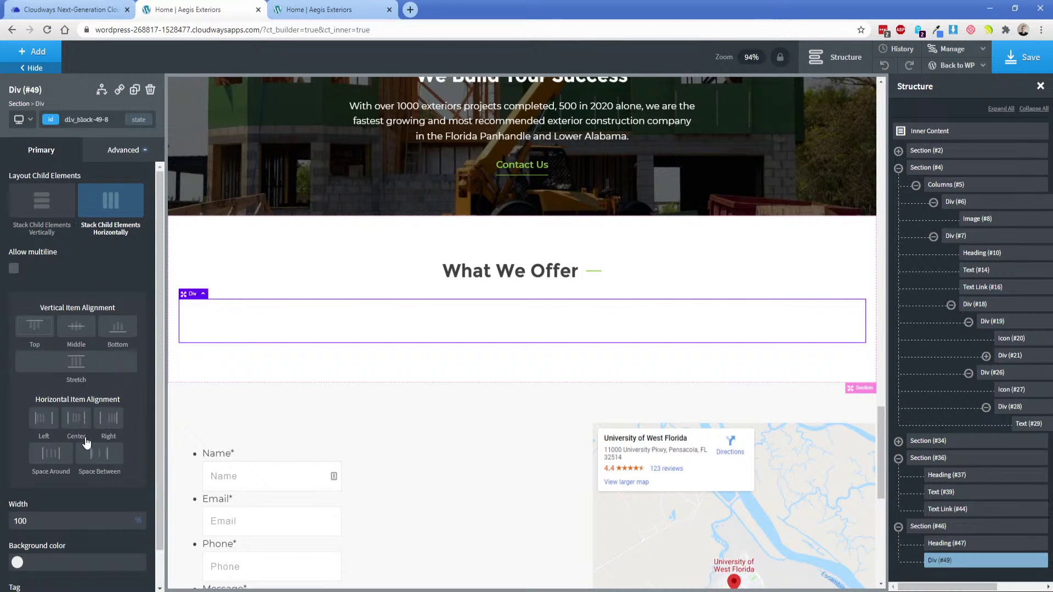
# Add an inner div with class offer-div-left and a width of 30%.
pyautogui.click(33, 52)
pyautogui.click(112, 172)
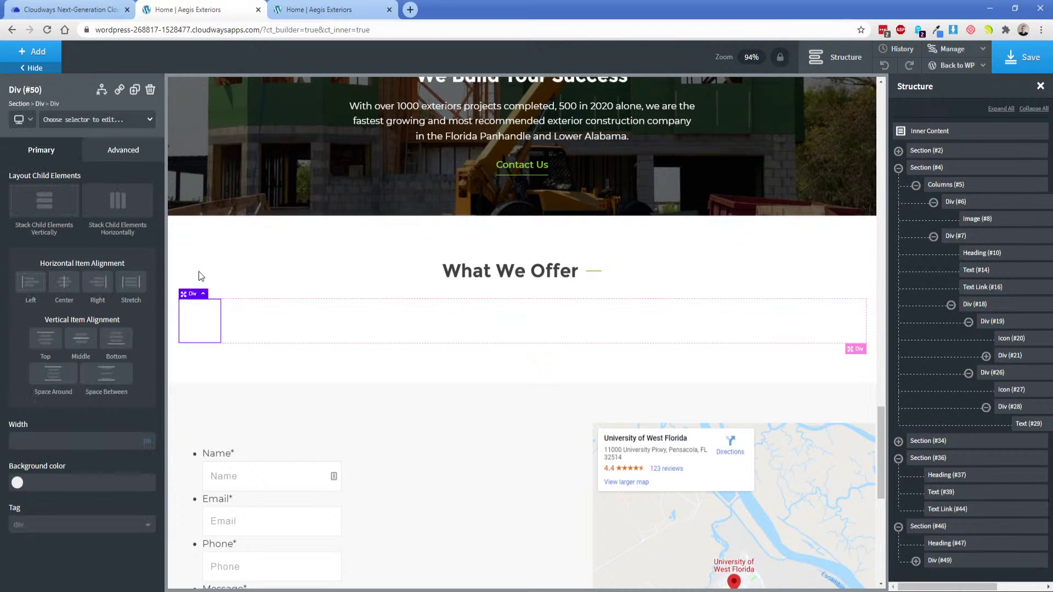
pyautogui.moveTo(147, 435)
pyautogui.click(65, 122)
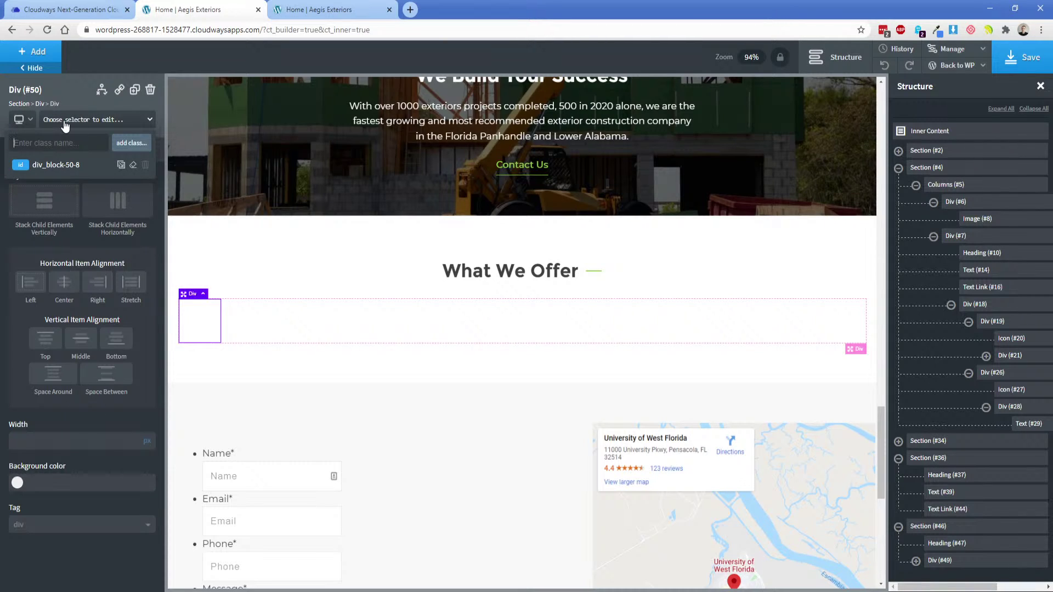
pyautogui.write('offer-left-div')
pyautogui.moveTo(32, 143); pyautogui.dragTo(76, 144)
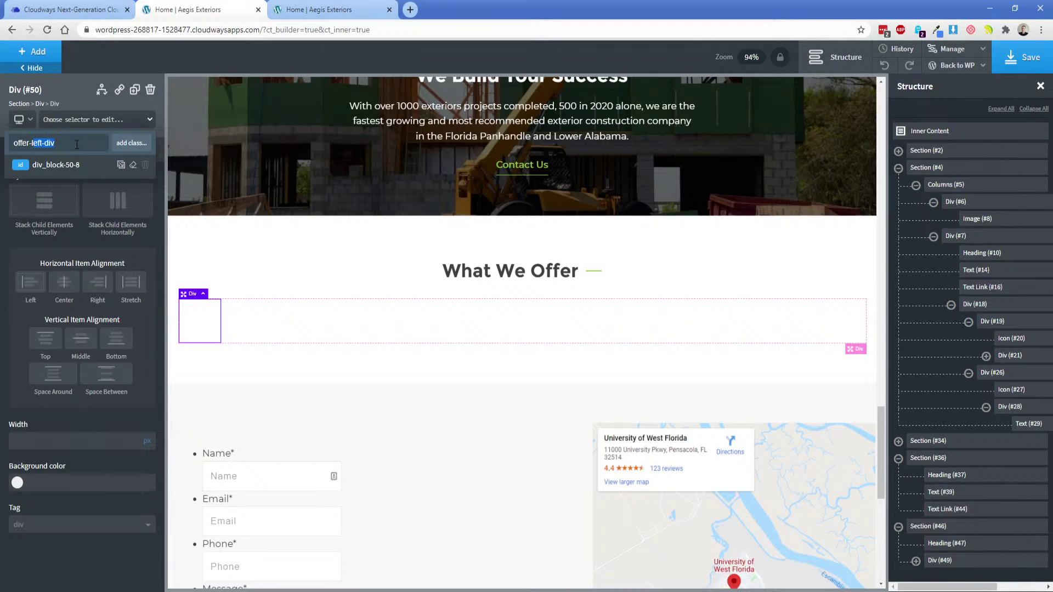
pyautogui.write('ldiv-left')
pyautogui.hotkey('ctrl', 'shift', 'Left')
pyautogui.hotkey('ctrl', 'shift', 'Left')
pyautogui.press('End')
pyautogui.press('Return')
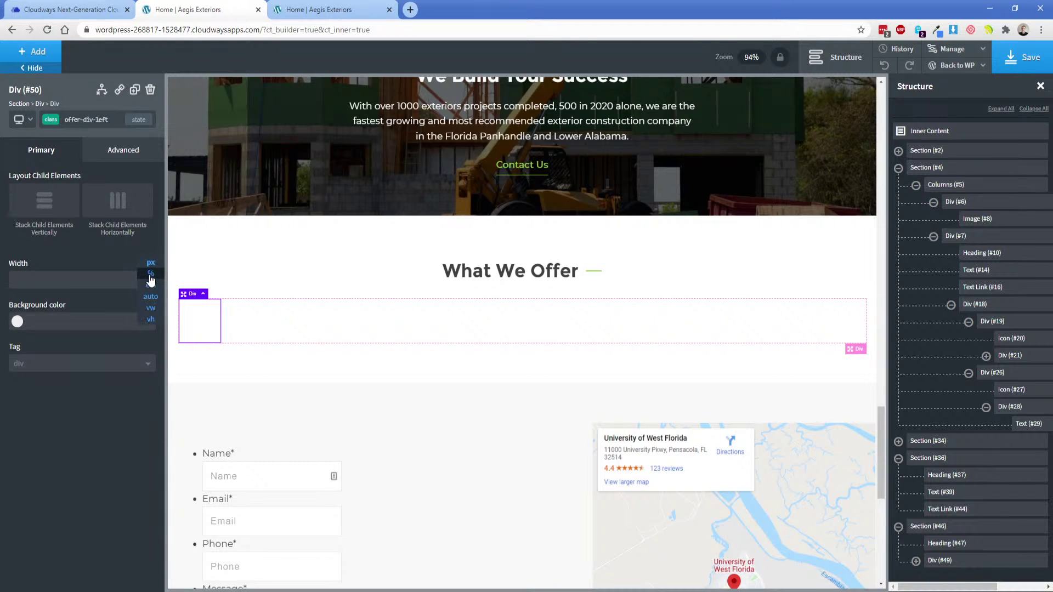
pyautogui.click(122, 278)
pyautogui.write('30')
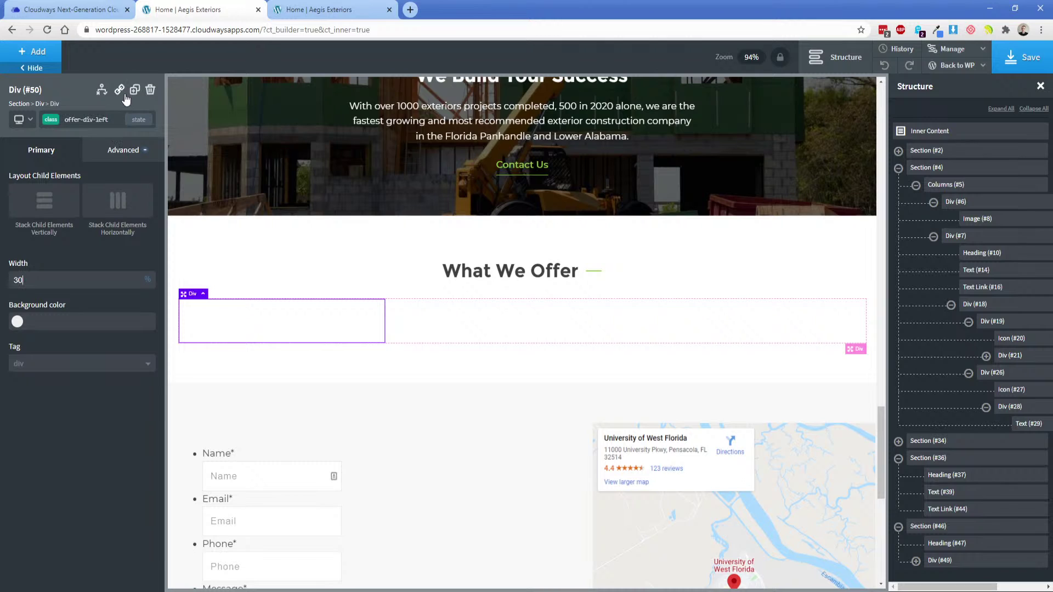
# Add a middle div beside the first box with class offer-div-center and 40% width.
pyautogui.click(32, 52)
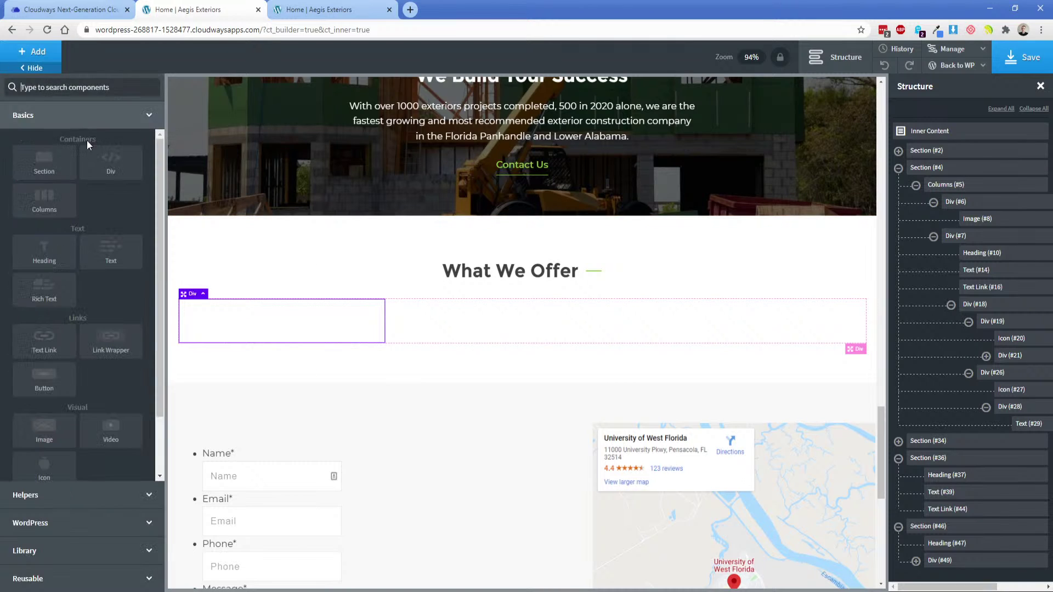
pyautogui.click(110, 161)
pyautogui.moveTo(254, 296); pyautogui.dragTo(452, 336)
pyautogui.click(91, 122)
pyautogui.write('offer-div-')
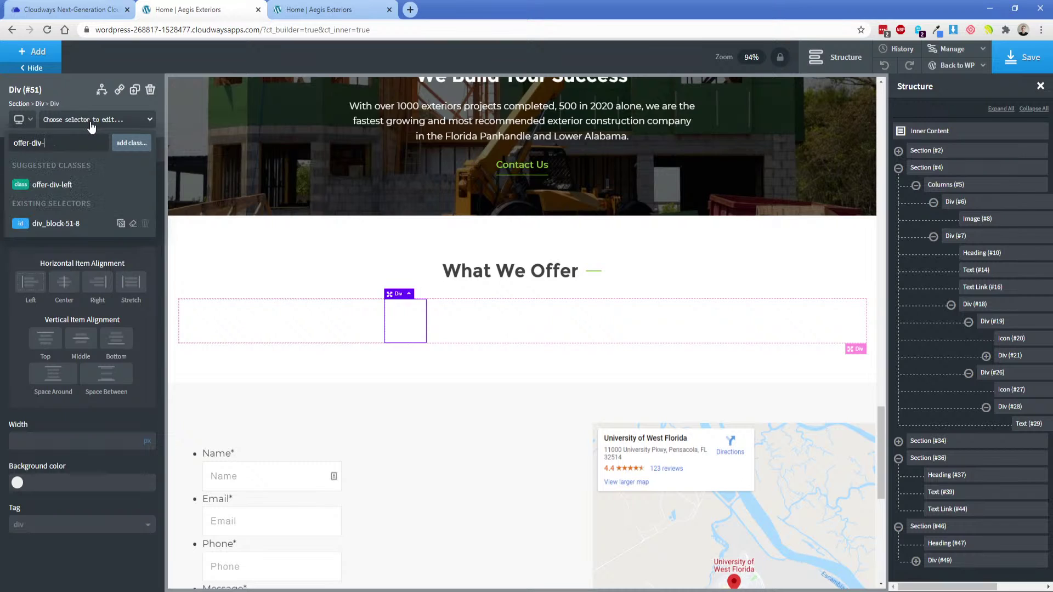
pyautogui.write('center')
pyautogui.press('Return')
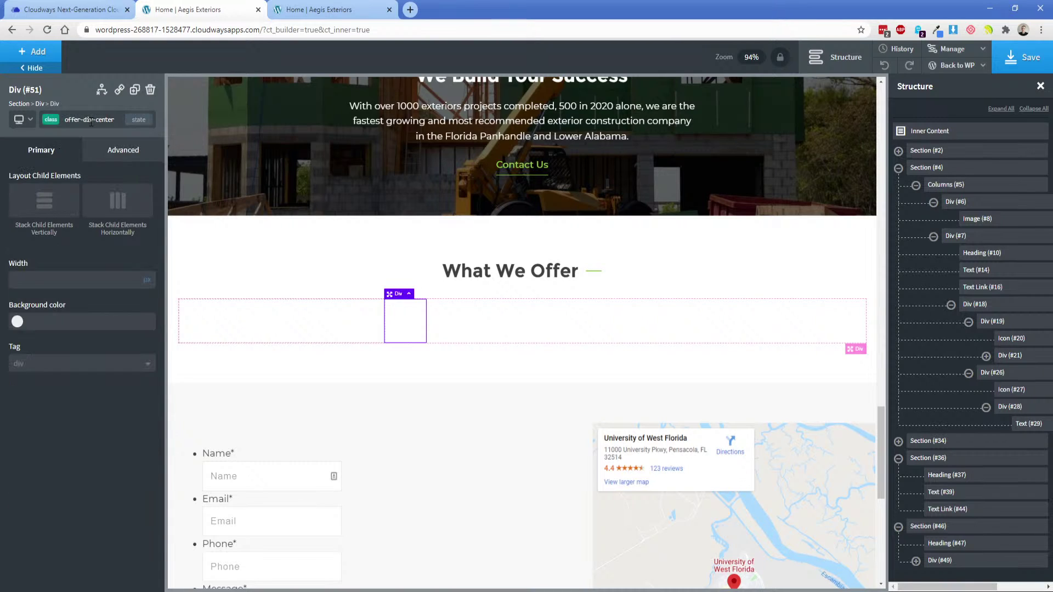
pyautogui.click(152, 278)
pyautogui.click(103, 281)
pyautogui.write('40')
# Add a third div to the row with 30% width and class offer-div-right.
pyautogui.click(705, 325)
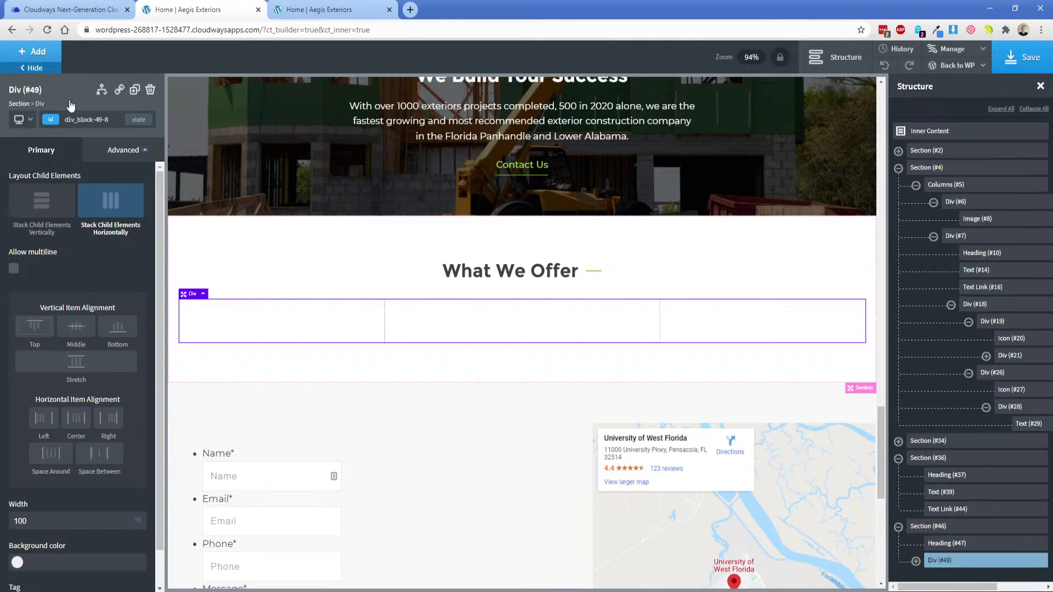
pyautogui.click(32, 52)
pyautogui.click(112, 172)
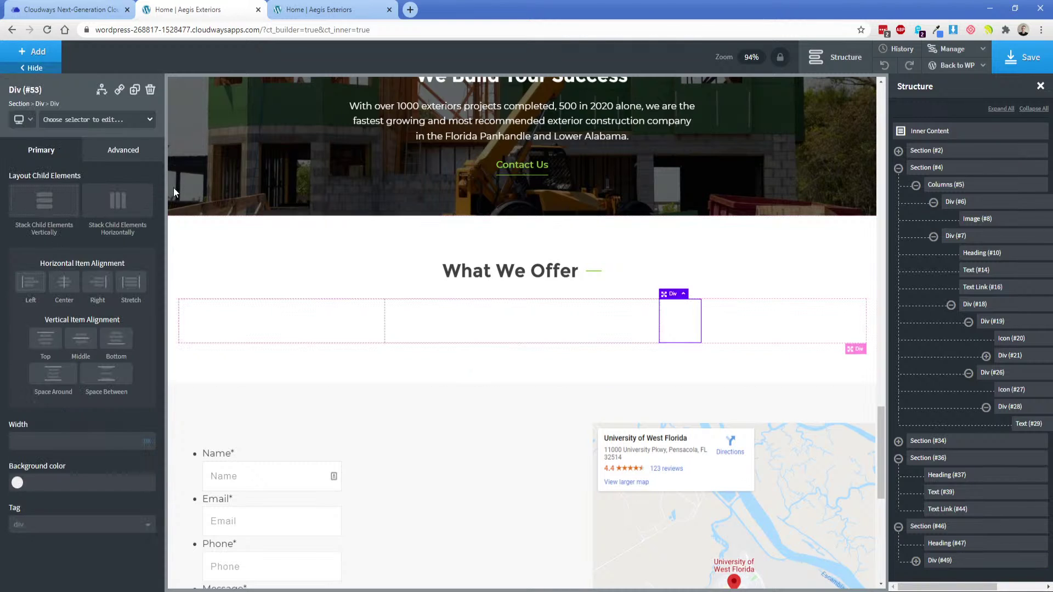
pyautogui.click(150, 442)
pyautogui.click(127, 439)
pyautogui.write('30')
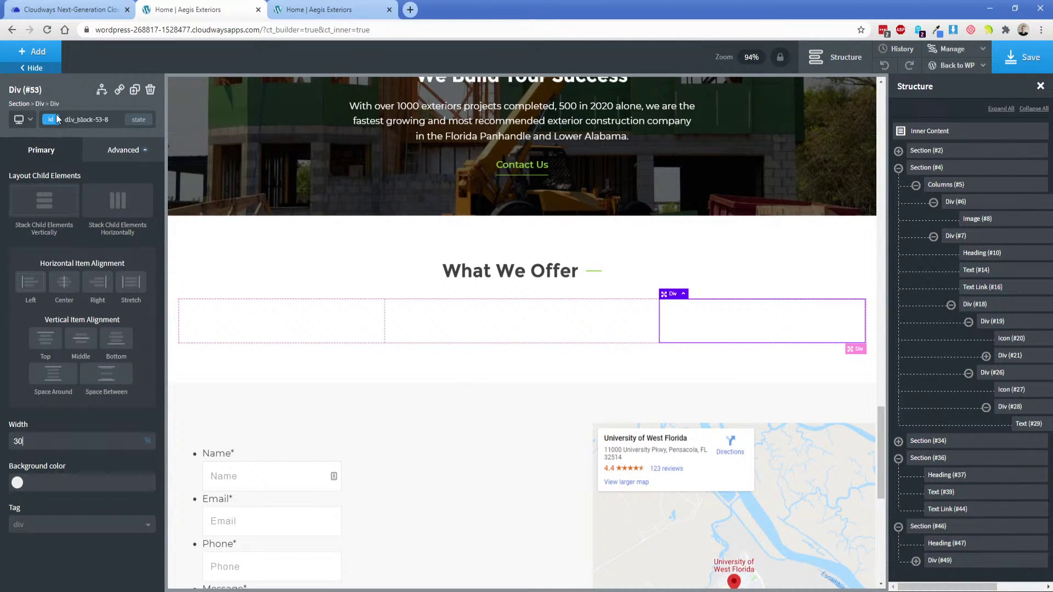
pyautogui.click(57, 122)
pyautogui.write('offer-div-right')
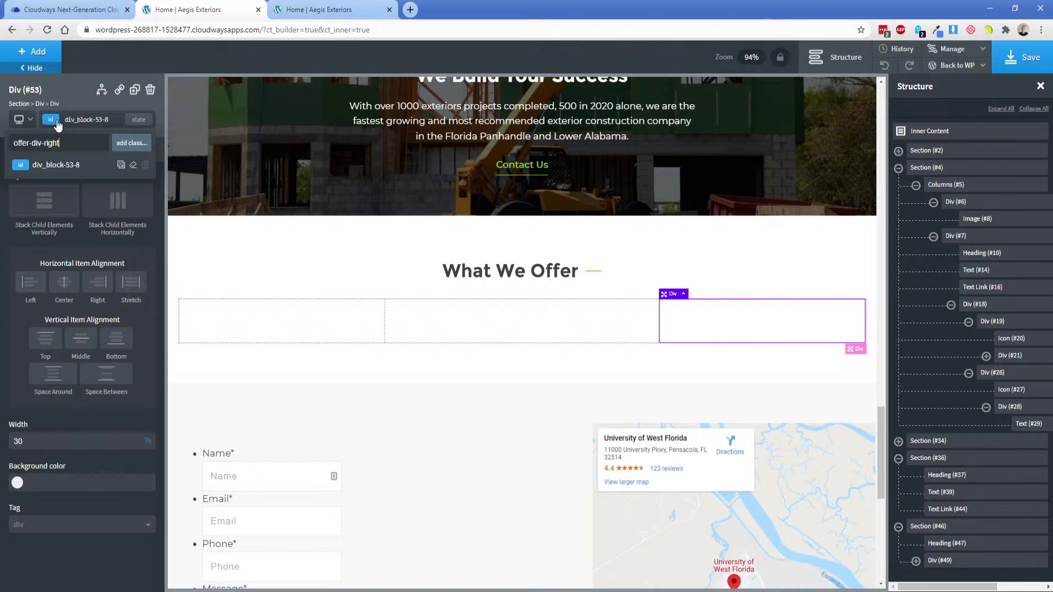
pyautogui.press('Return')
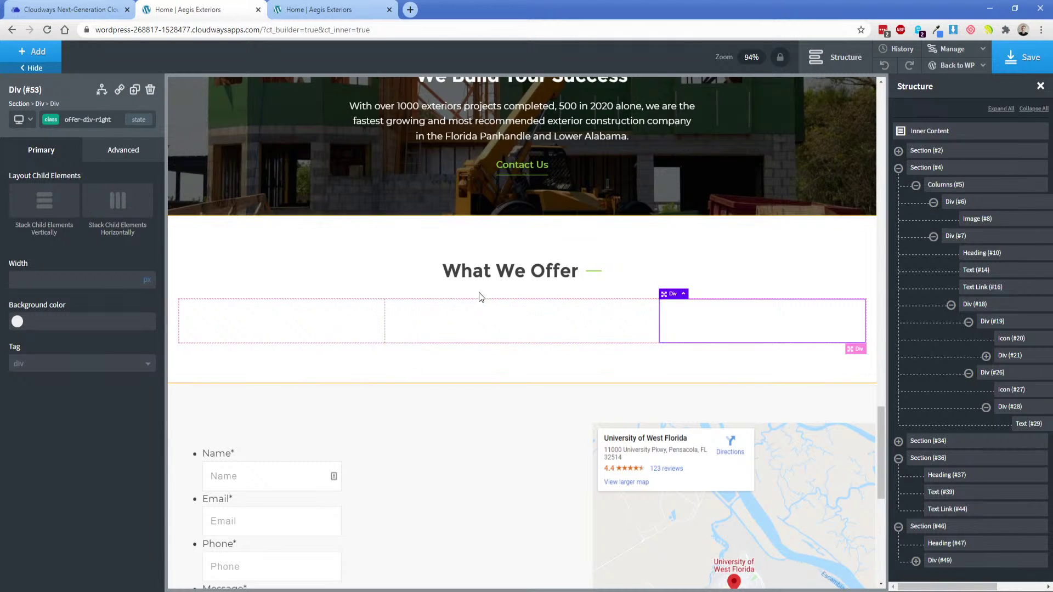
pyautogui.click(376, 321)
# Check the design mockup, then stack the left column vertically, centred horizontally and vertically.
pyautogui.scroll(-2, 445, 381)
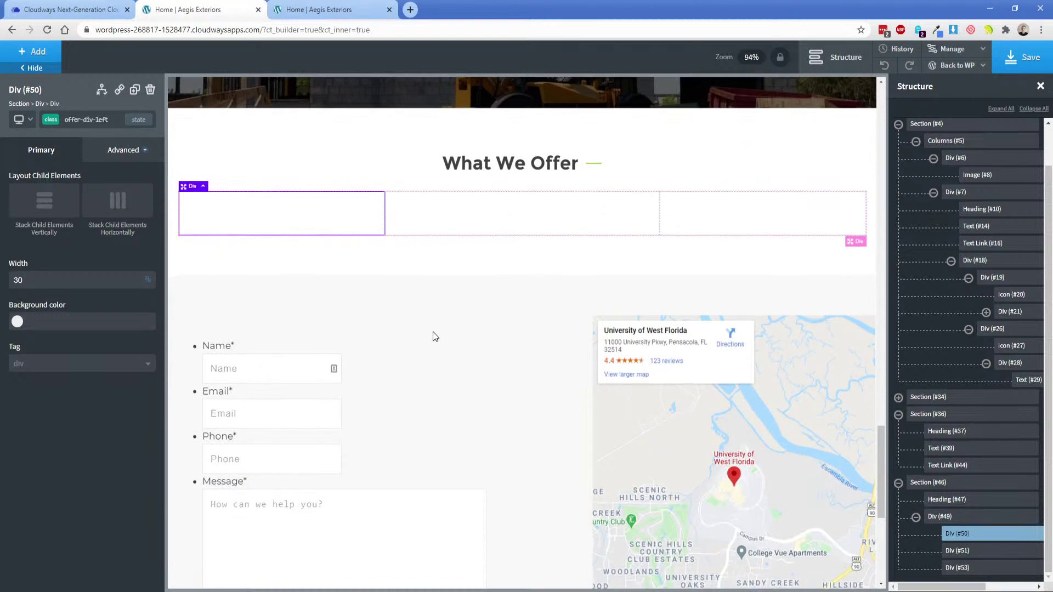
pyautogui.hotkey('alt', 'Tab')
pyautogui.click(346, 237)
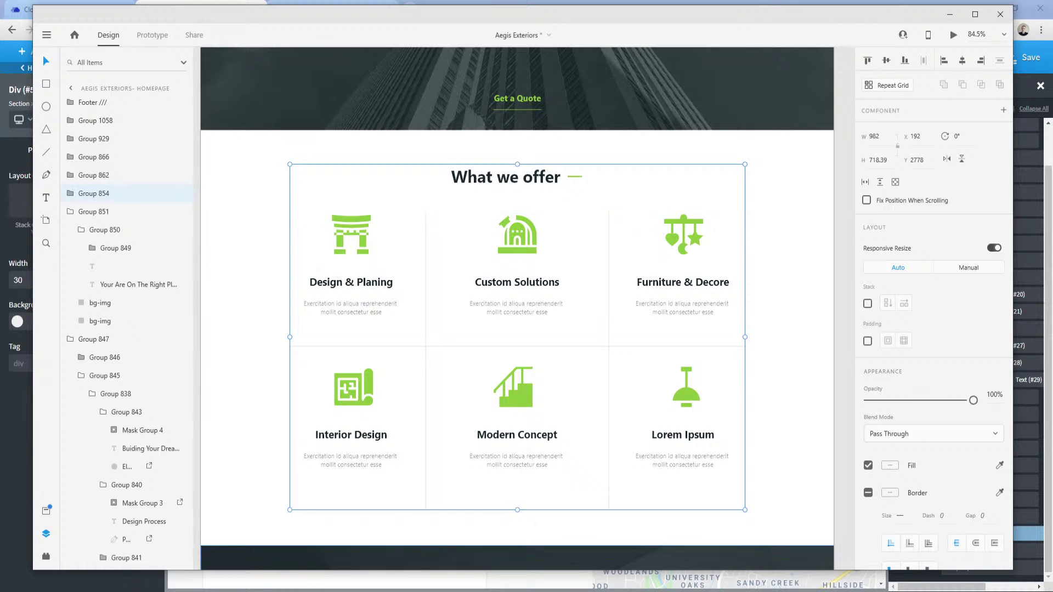
pyautogui.click(230, 543)
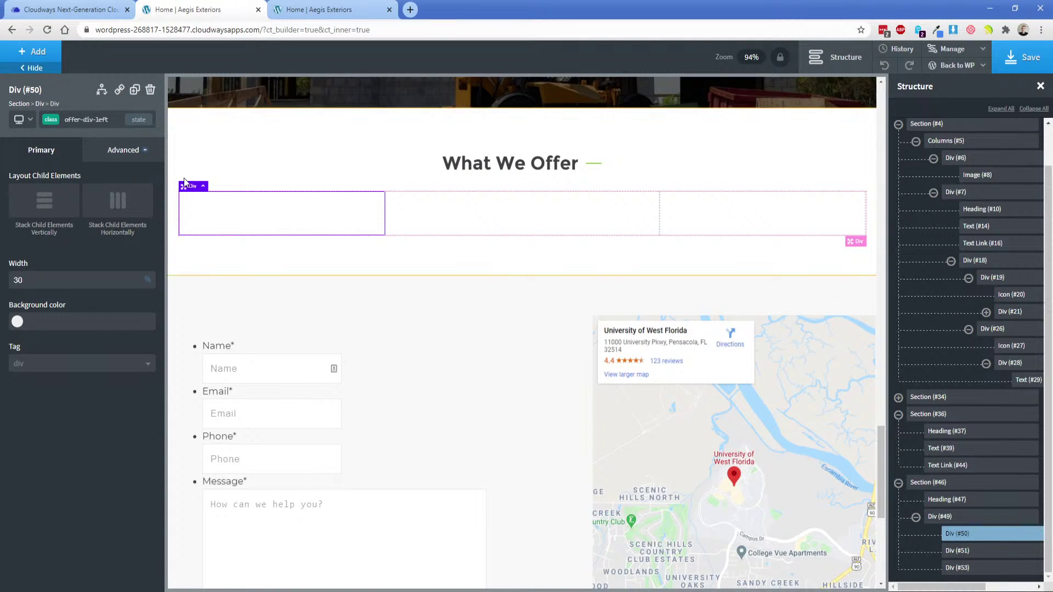
pyautogui.click(38, 203)
pyautogui.click(64, 283)
pyautogui.click(81, 340)
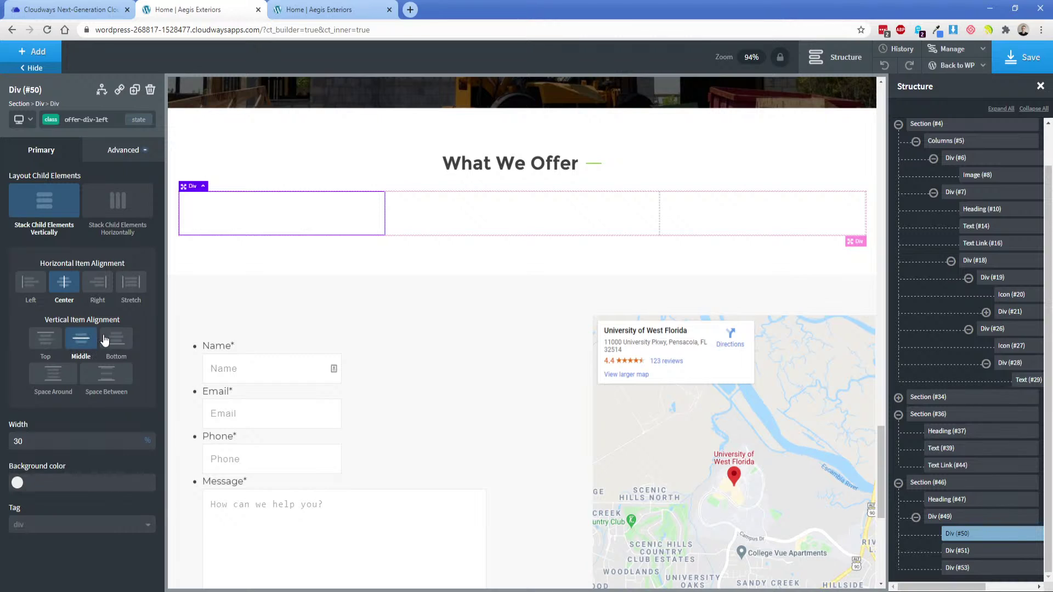
# Add a lime-green icon with class offer-icons to the left column.
pyautogui.click(46, 57)
pyautogui.write('ico')
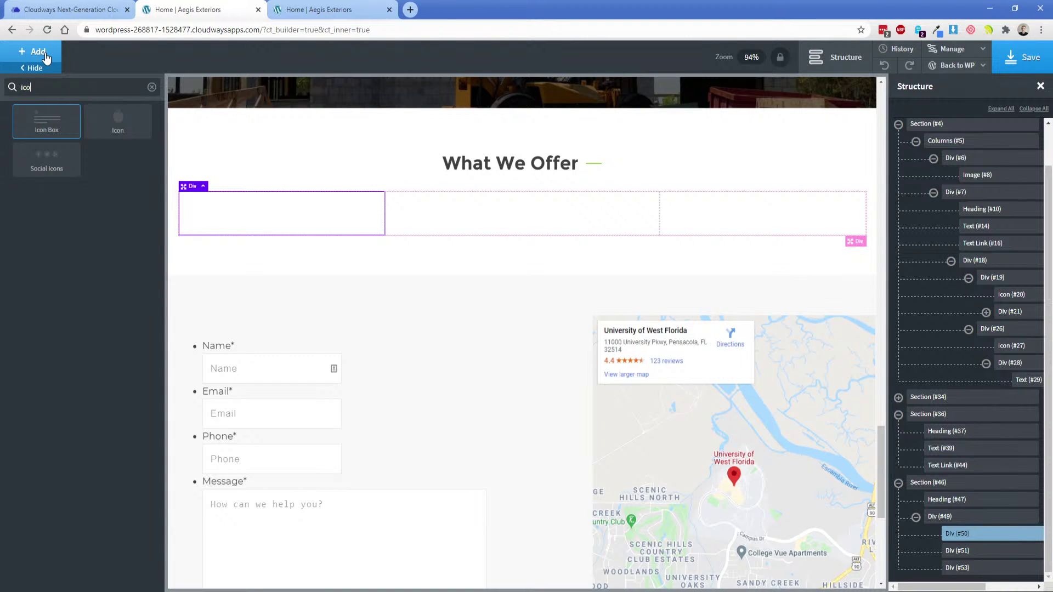
pyautogui.click(117, 129)
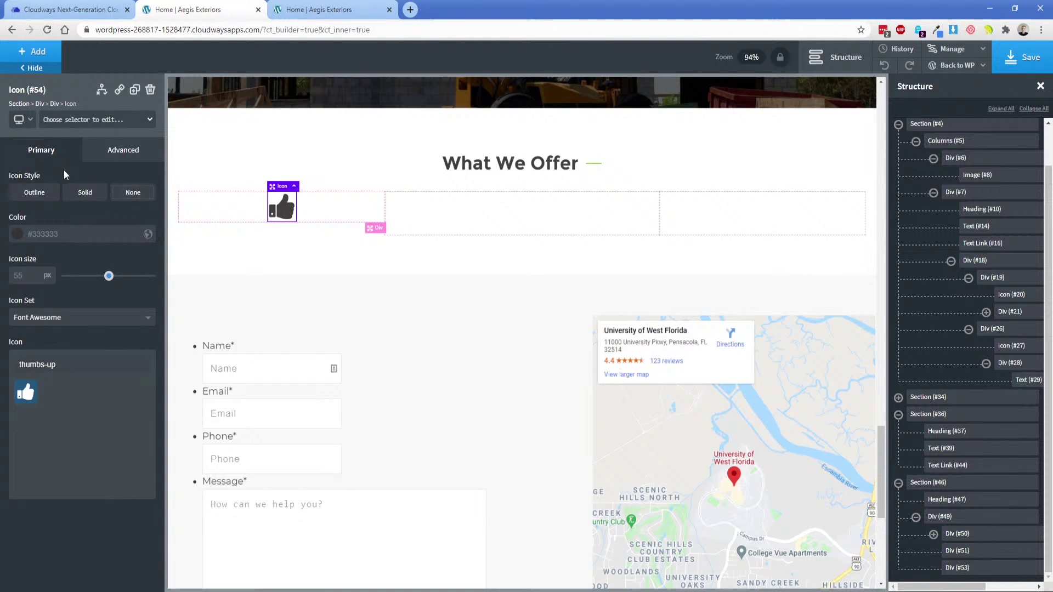
pyautogui.click(63, 121)
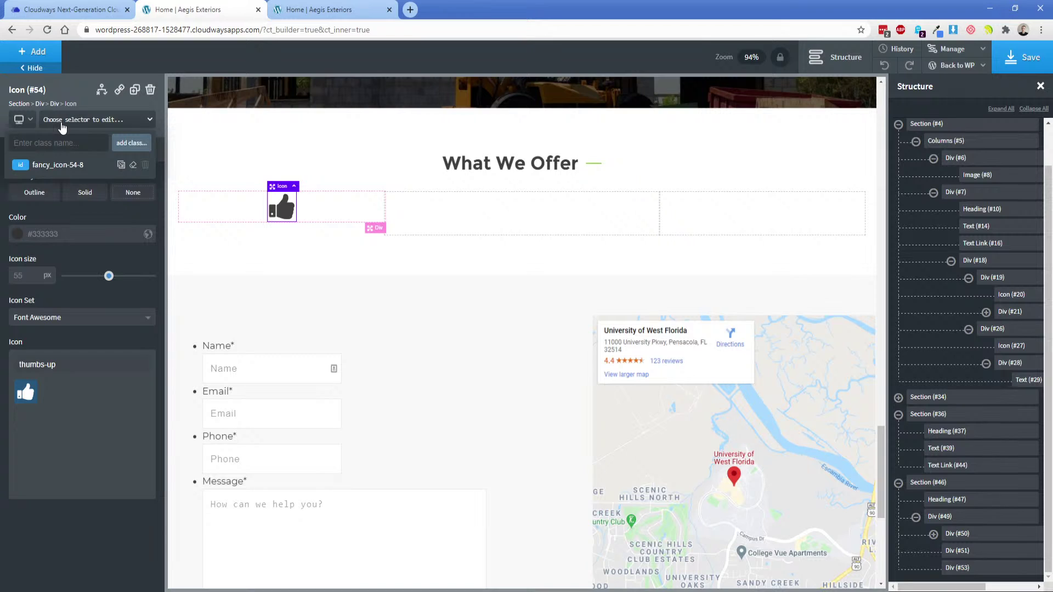
pyautogui.write('offer-icons')
pyautogui.press('Return')
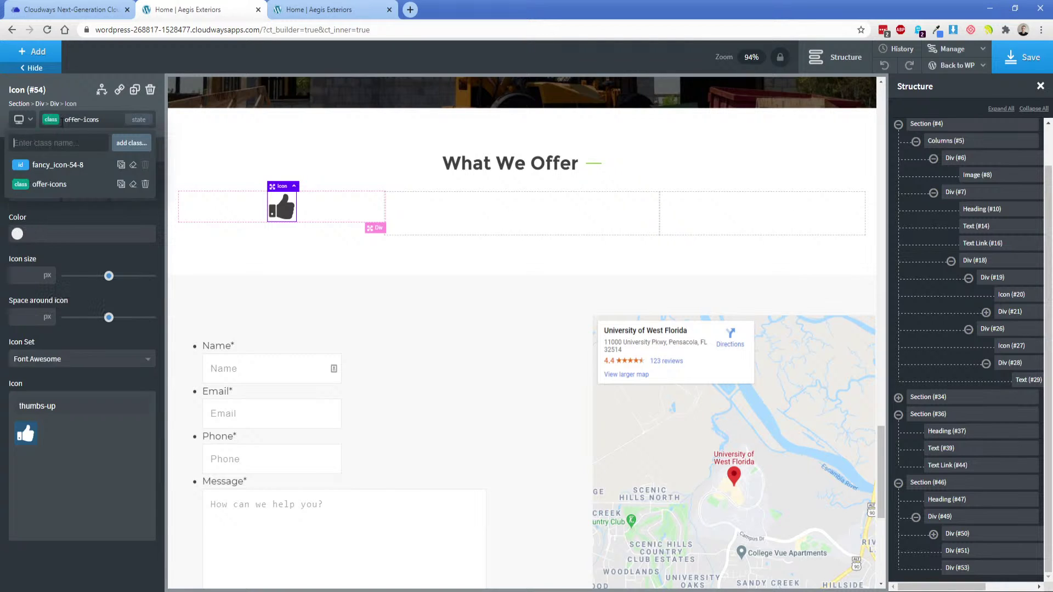
pyautogui.click(61, 122)
pyautogui.click(17, 233)
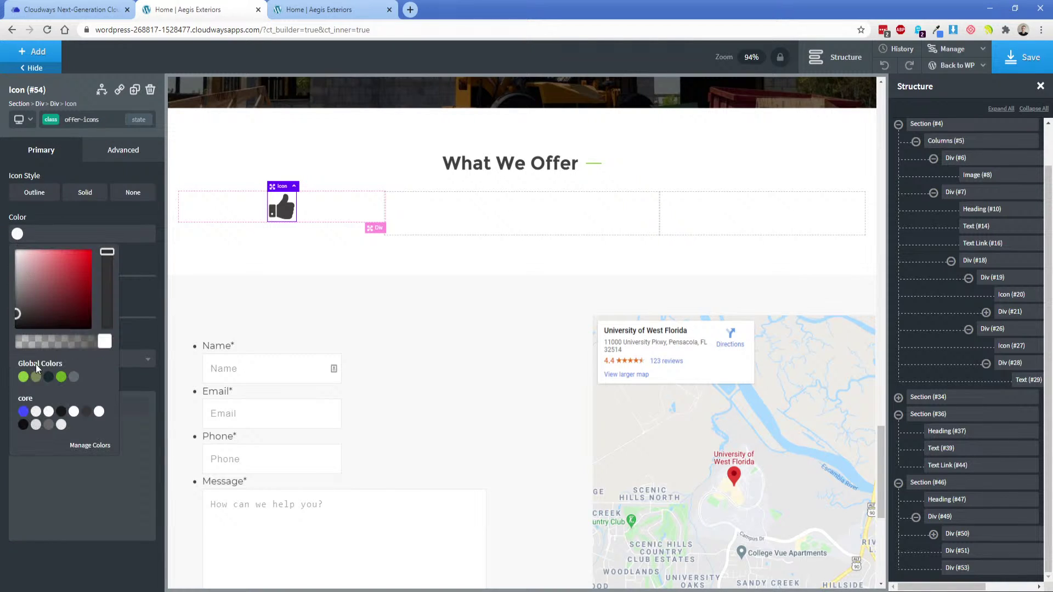
pyautogui.click(23, 376)
pyautogui.click(47, 222)
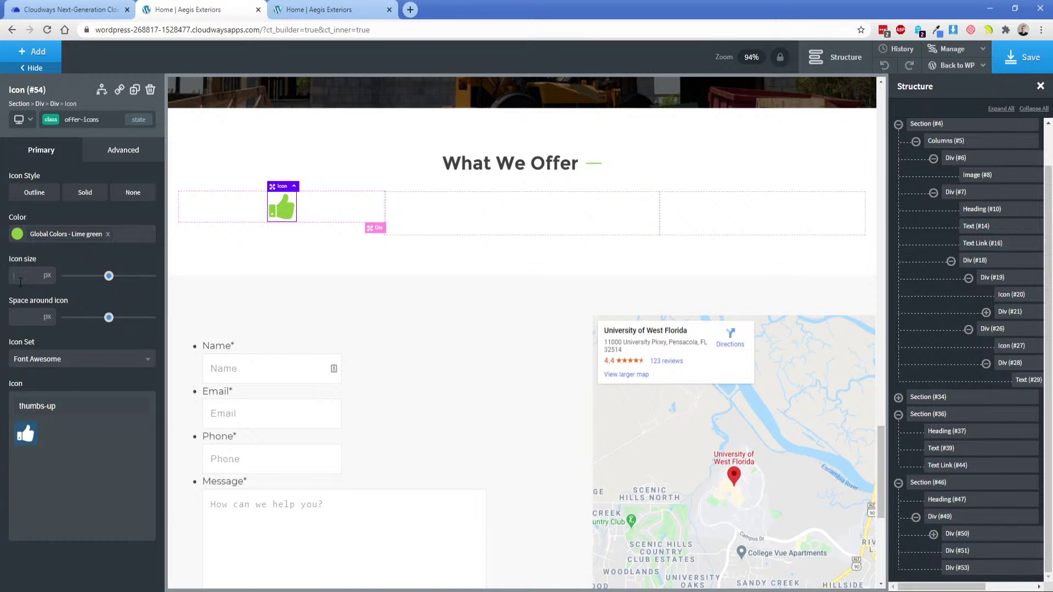
# Set the icon size to 40 px with a 15 px margin on all sides.
pyautogui.write('4')
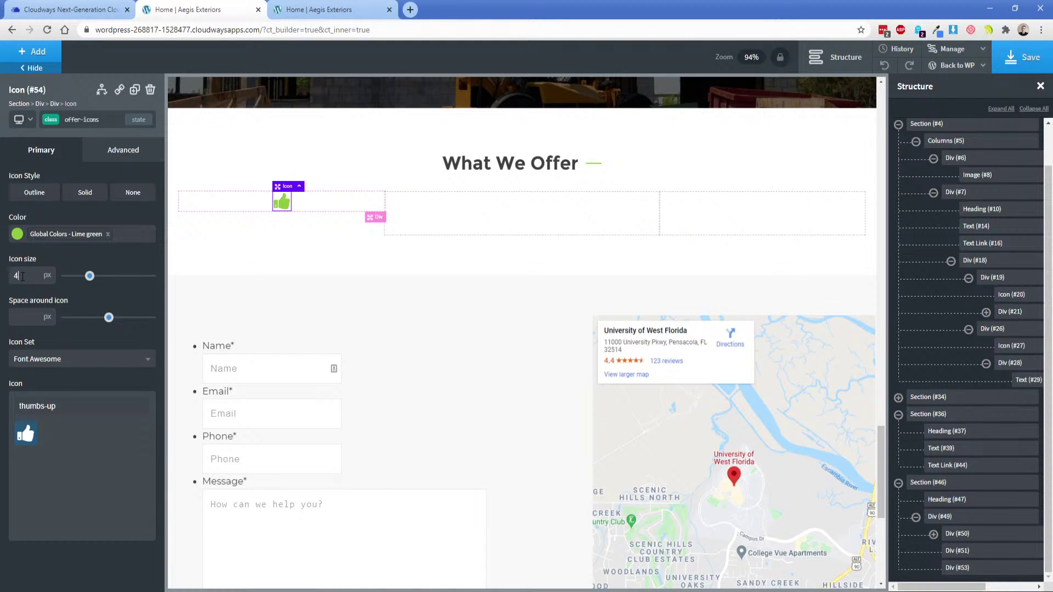
pyautogui.write('0')
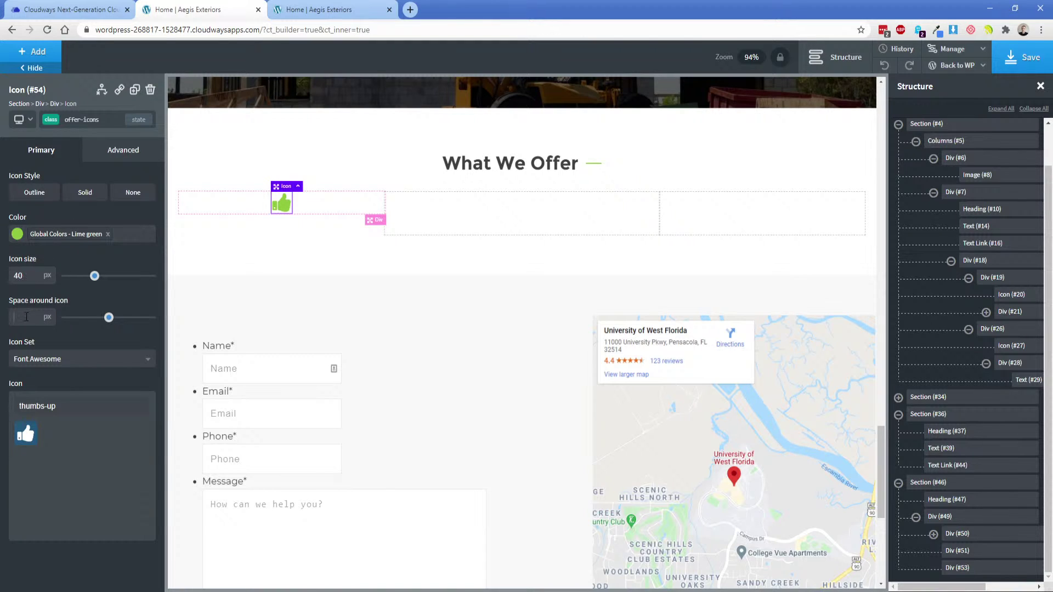
pyautogui.write('25')
pyautogui.moveTo(80, 318)
pyautogui.mouseDown()
pyautogui.moveTo(102, 318)
pyautogui.moveTo(71, 323)
pyautogui.mouseUp()
pyautogui.doubleClick(29, 319)
pyautogui.press('BackSpace')
pyautogui.click(129, 156)
pyautogui.click(104, 213)
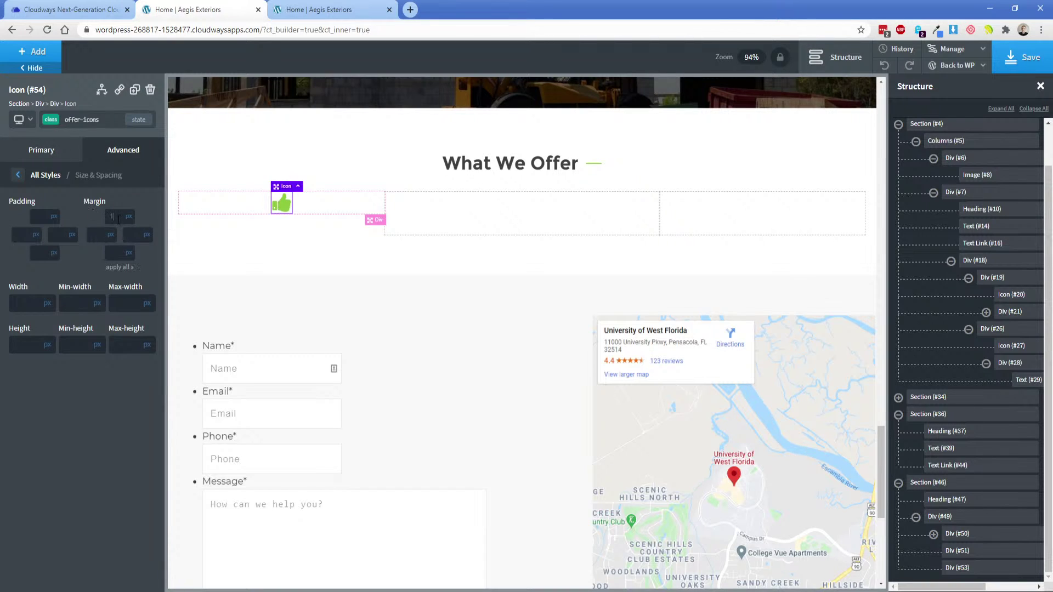
pyautogui.click(118, 268)
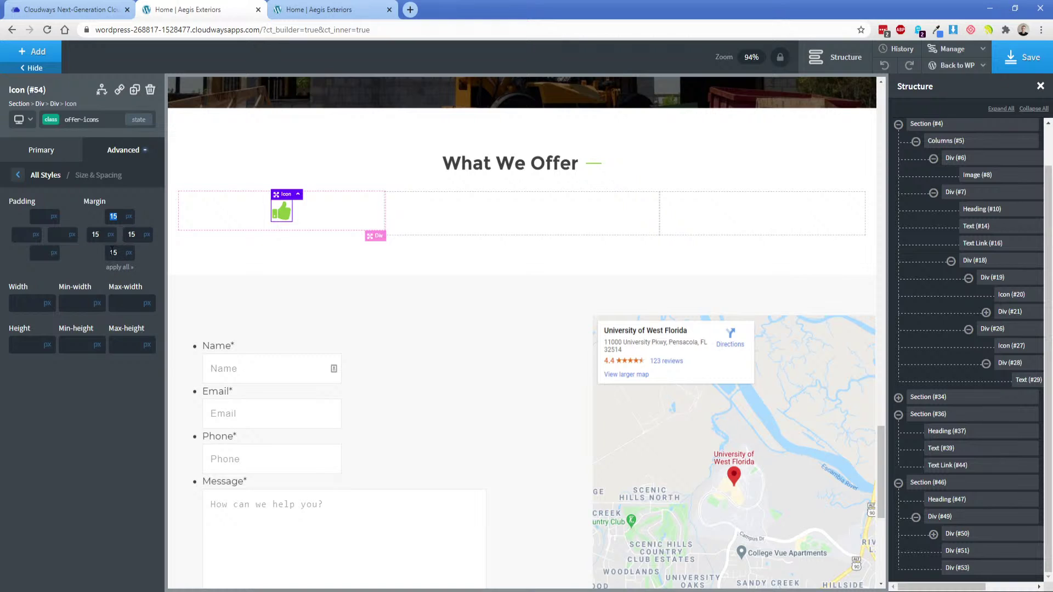
pyautogui.click(37, 67)
# Add a heading below the icon and change its text to 'Roofing'.
pyautogui.click(44, 251)
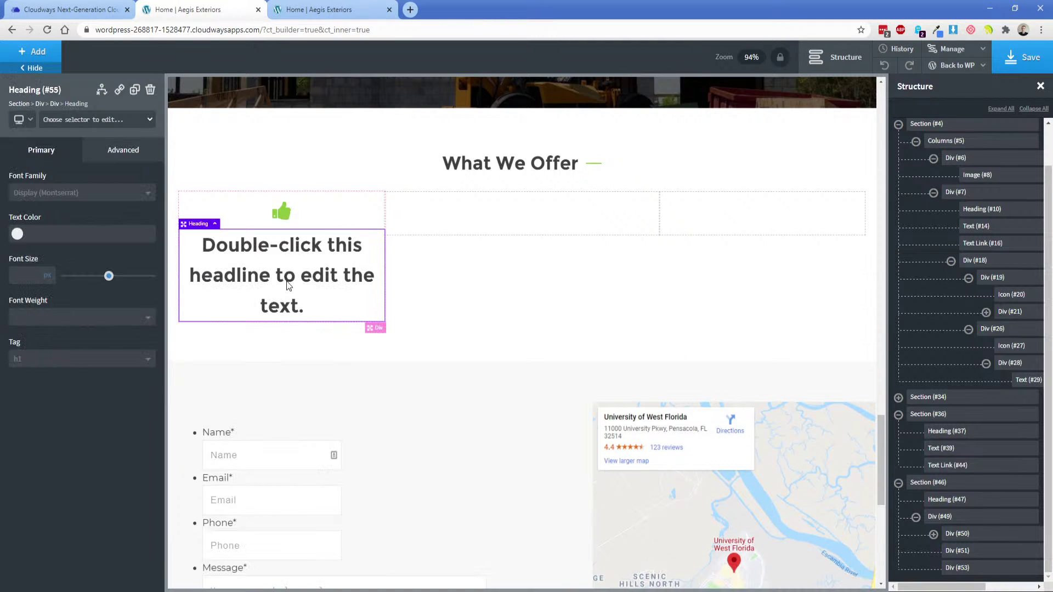
pyautogui.doubleClick(290, 275)
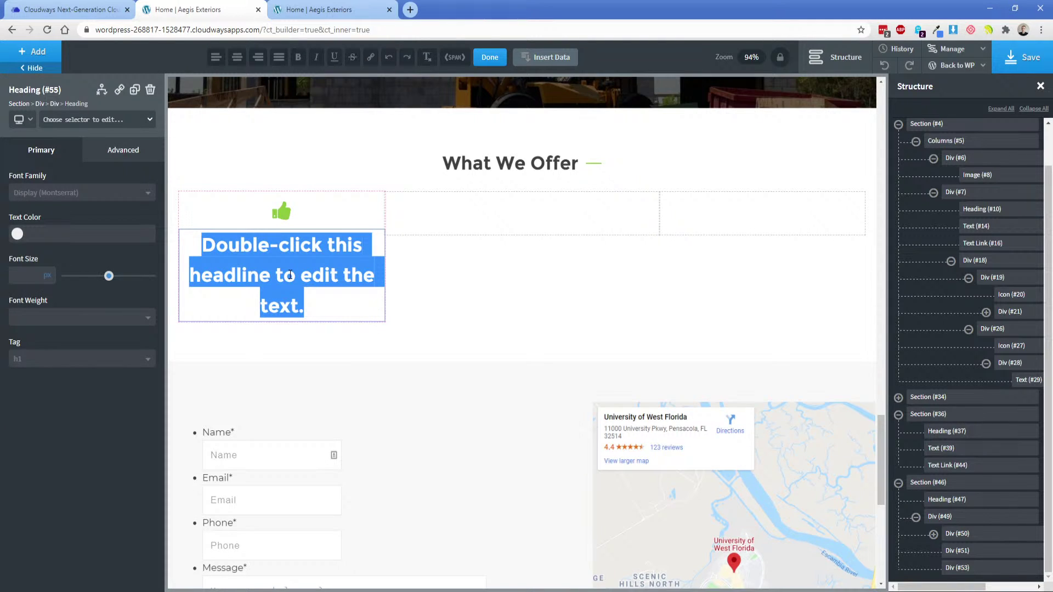
pyautogui.click(540, 591)
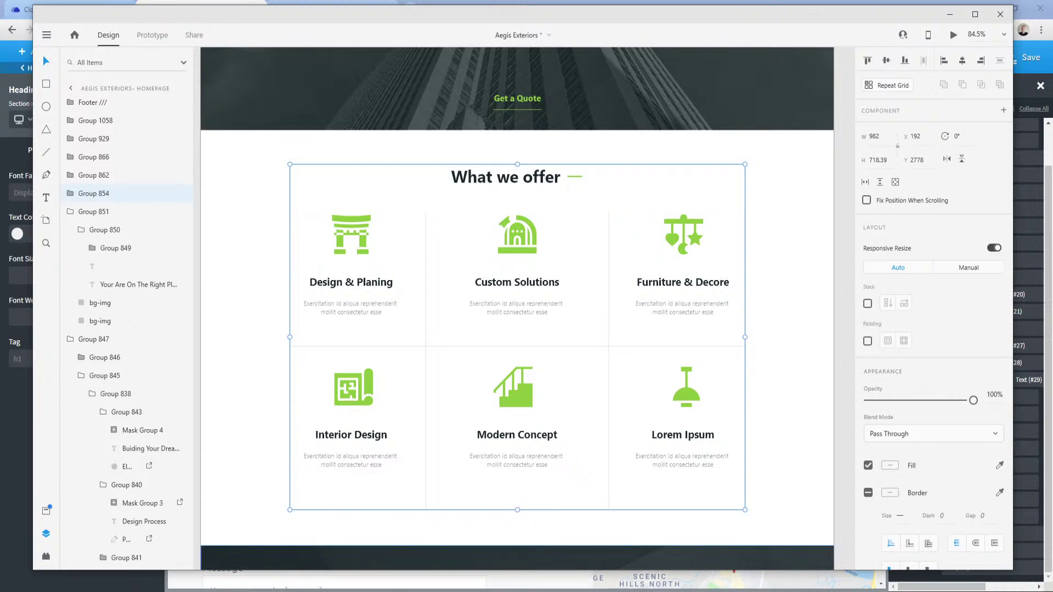
pyautogui.click(288, 591)
pyautogui.click(252, 585)
pyautogui.tripleClick(265, 274)
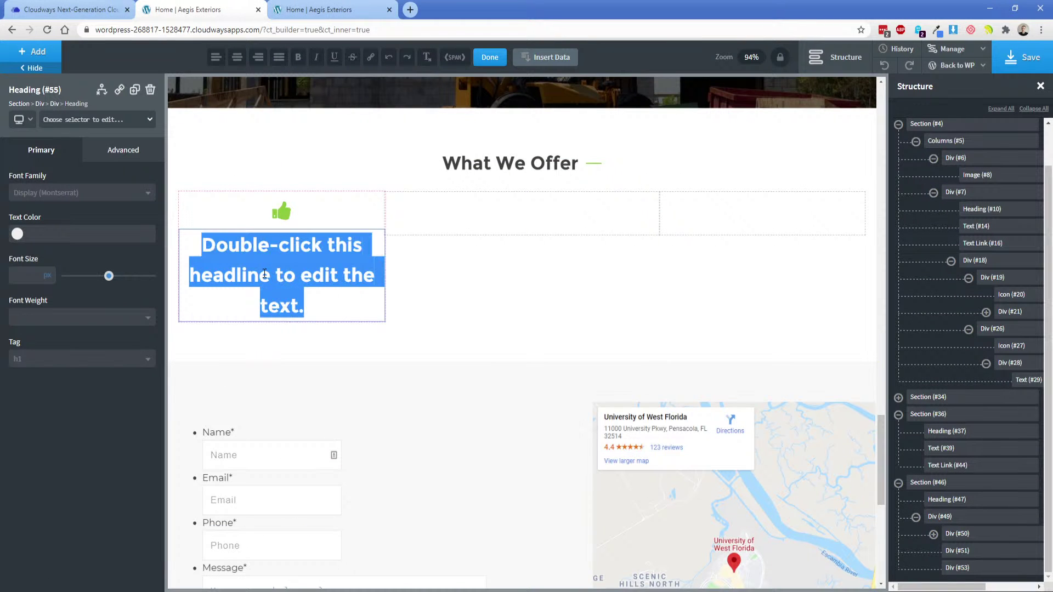
pyautogui.write('Roofing')
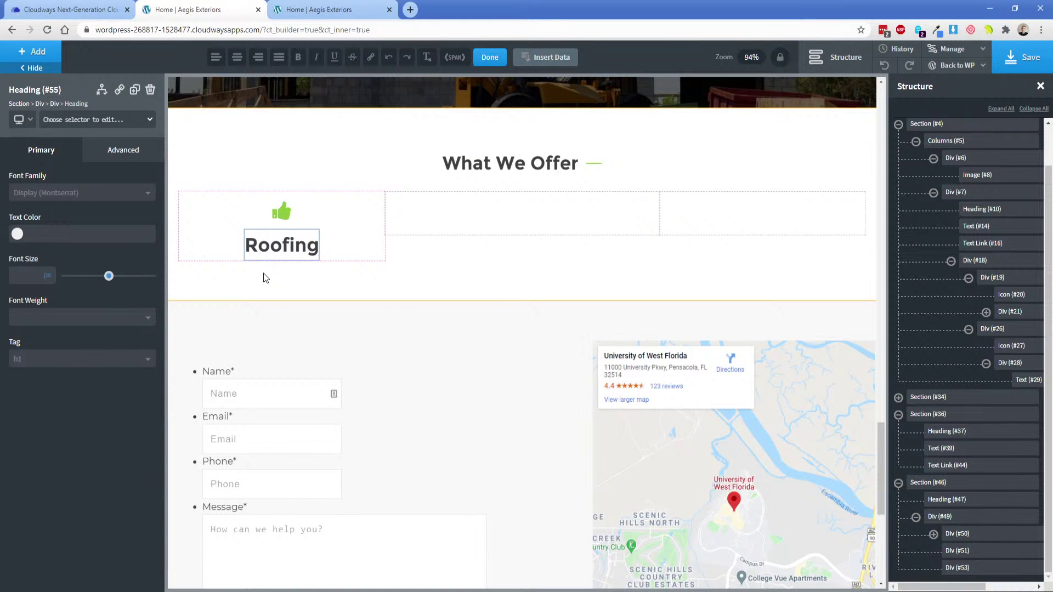
# Search the icon library for a thumbs-up replacement, trying 'bui' and 'ceil'.
pyautogui.click(279, 206)
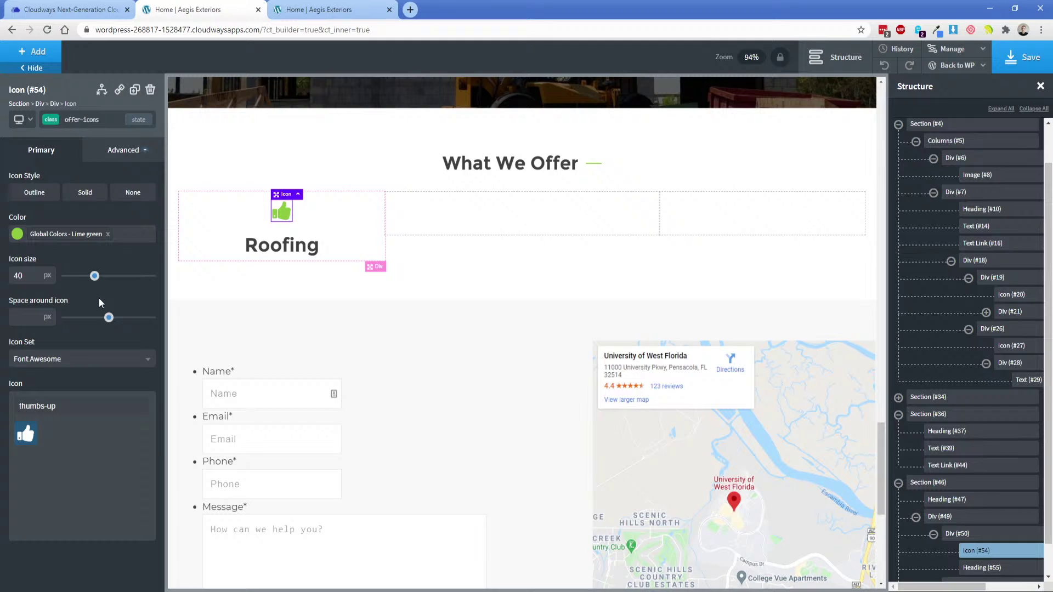
pyautogui.tripleClick(84, 404)
pyautogui.press('BackSpace')
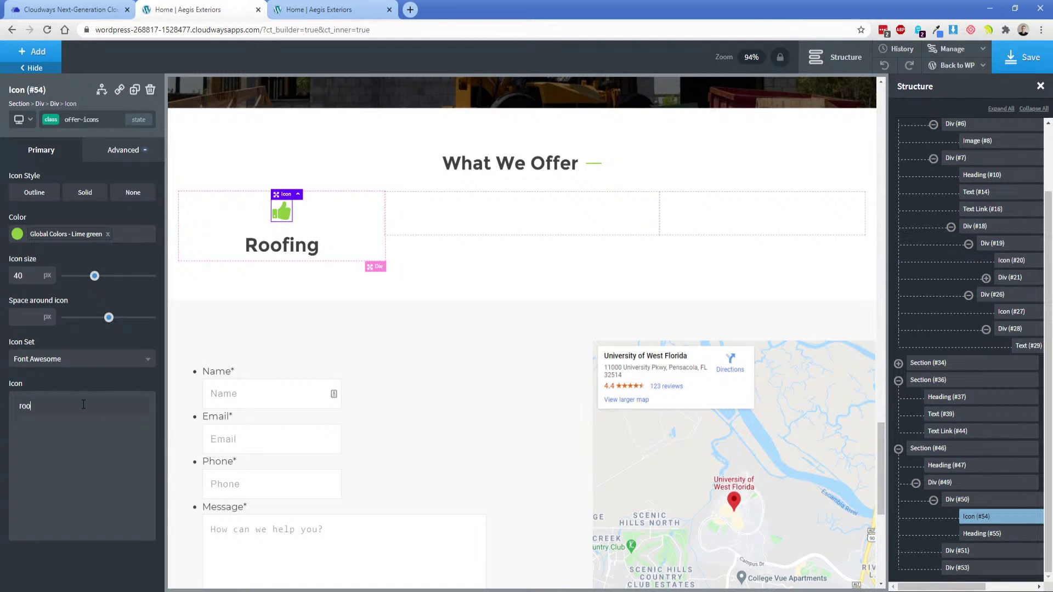
pyautogui.write('bui')
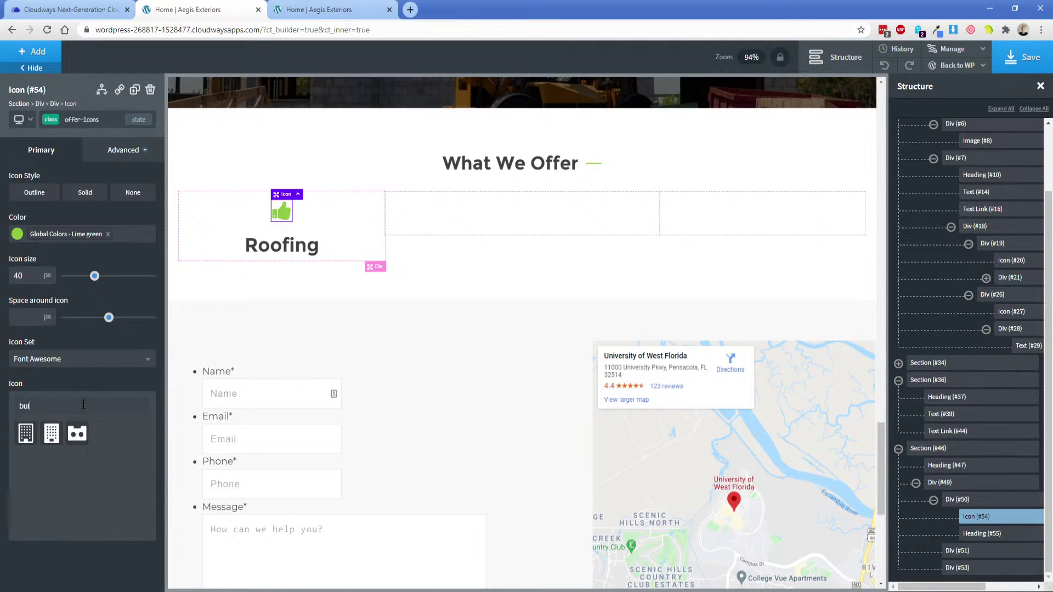
pyautogui.tripleClick(83, 404)
pyautogui.write('ceil')
pyautogui.press('BackSpace')
pyautogui.press('BackSpace')
pyautogui.press('BackSpace')
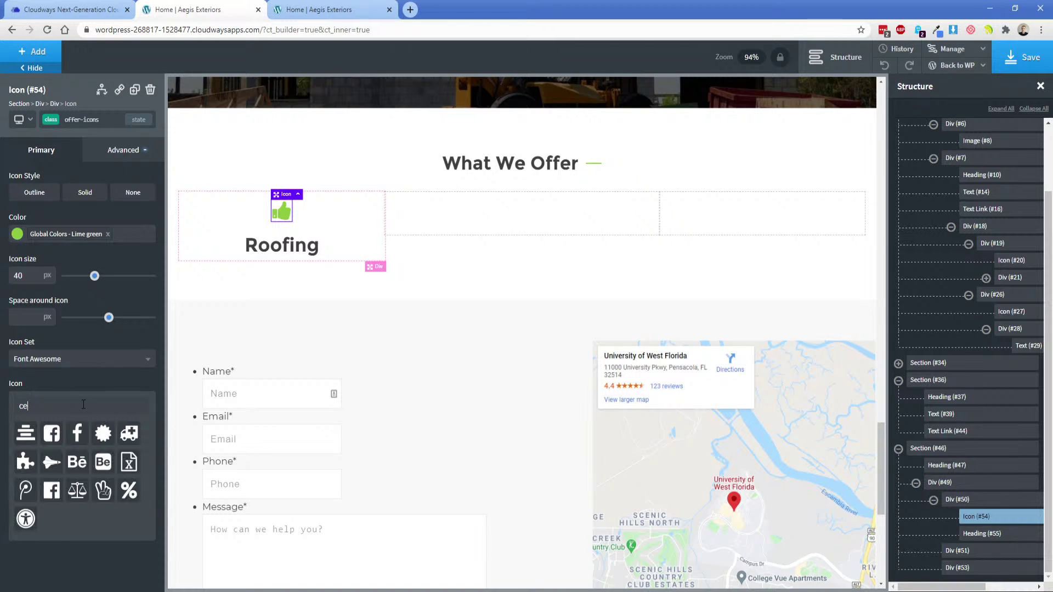
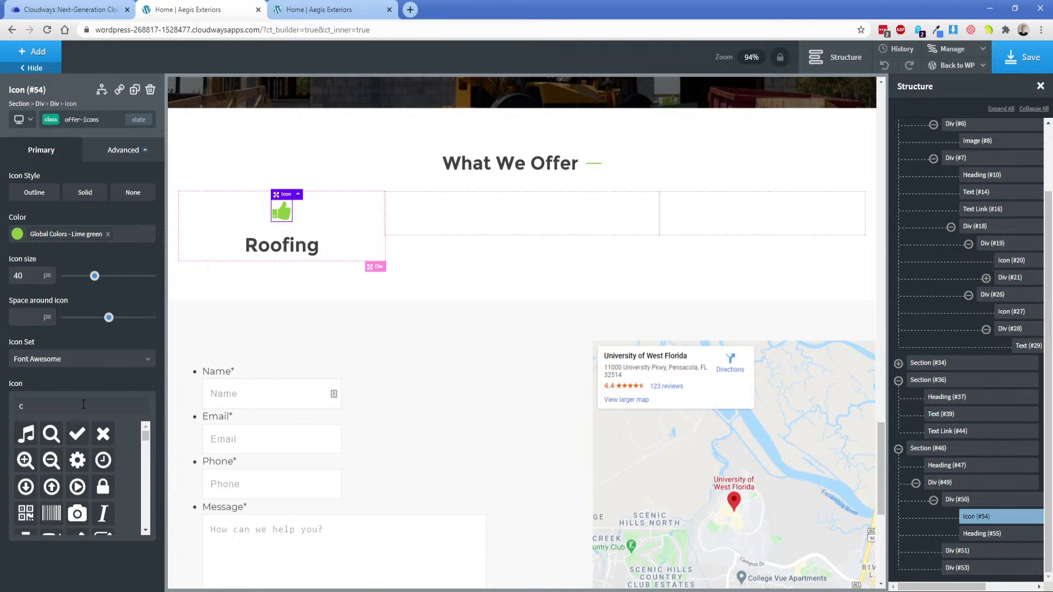
# Search the current icon set with 'hou' and 'buil' for a house icon.
pyautogui.press('BackSpace')
pyautogui.write('hou')
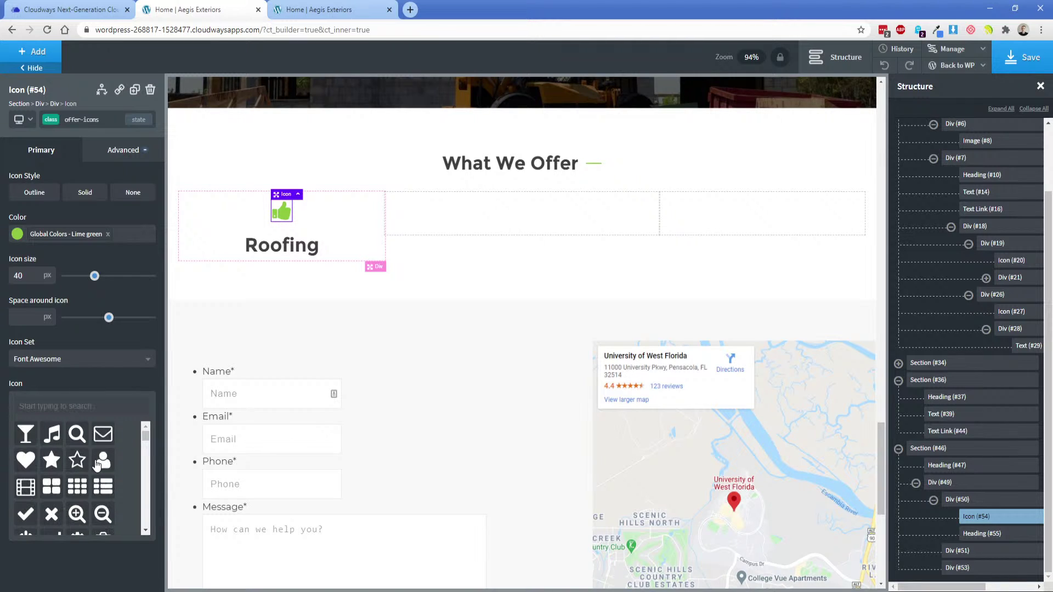
pyautogui.hotkey('ctrl', 'a')
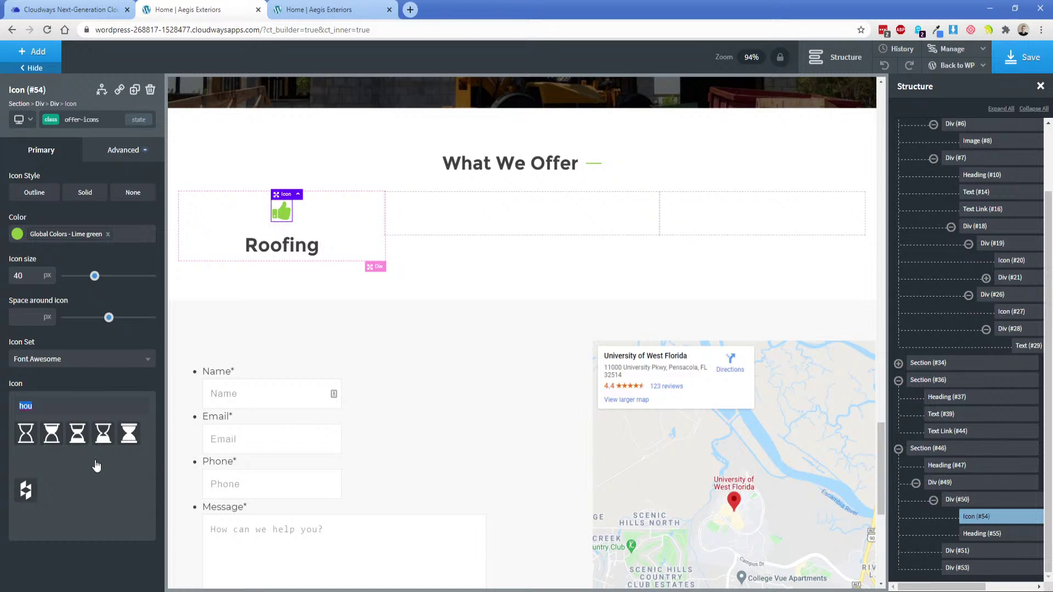
pyautogui.press('BackSpace')
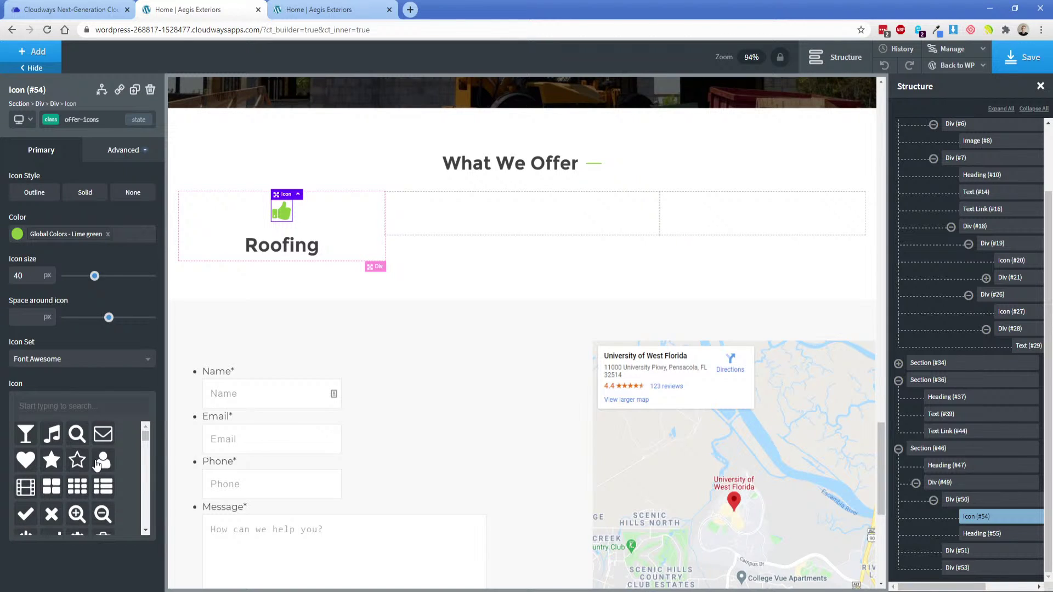
pyautogui.write('buil')
pyautogui.hotkey('ctrl', 'a')
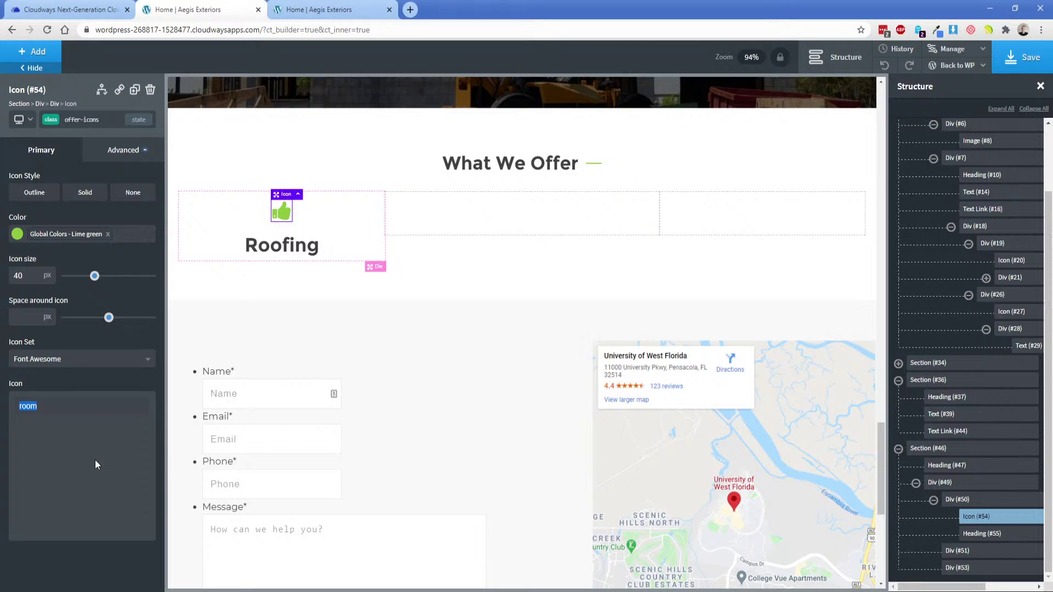
pyautogui.press('BackSpace')
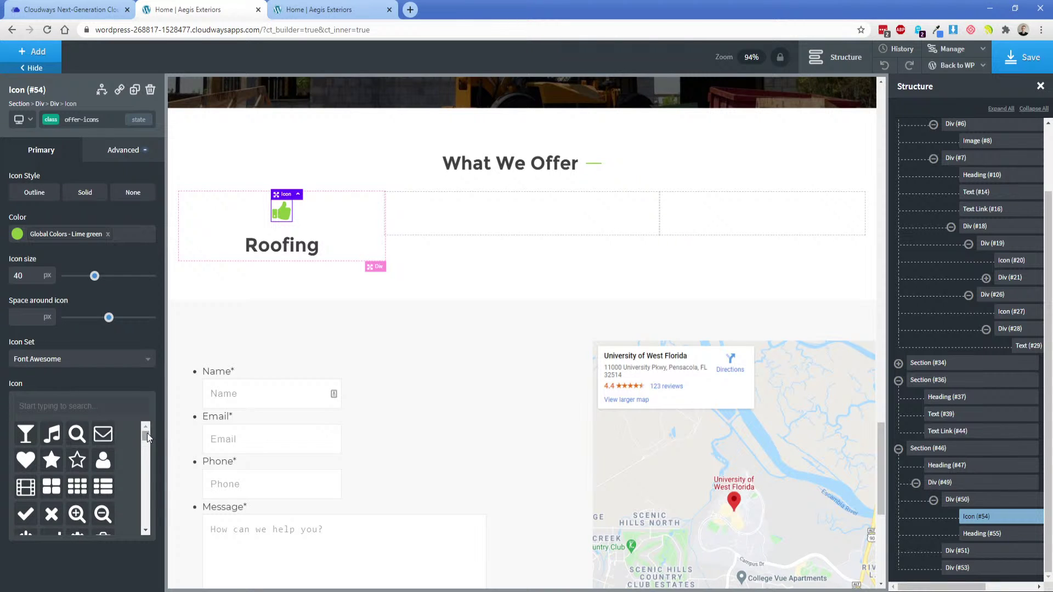
pyautogui.moveTo(146, 436); pyautogui.dragTo(147, 447)
pyautogui.scroll(-2, 119, 490)
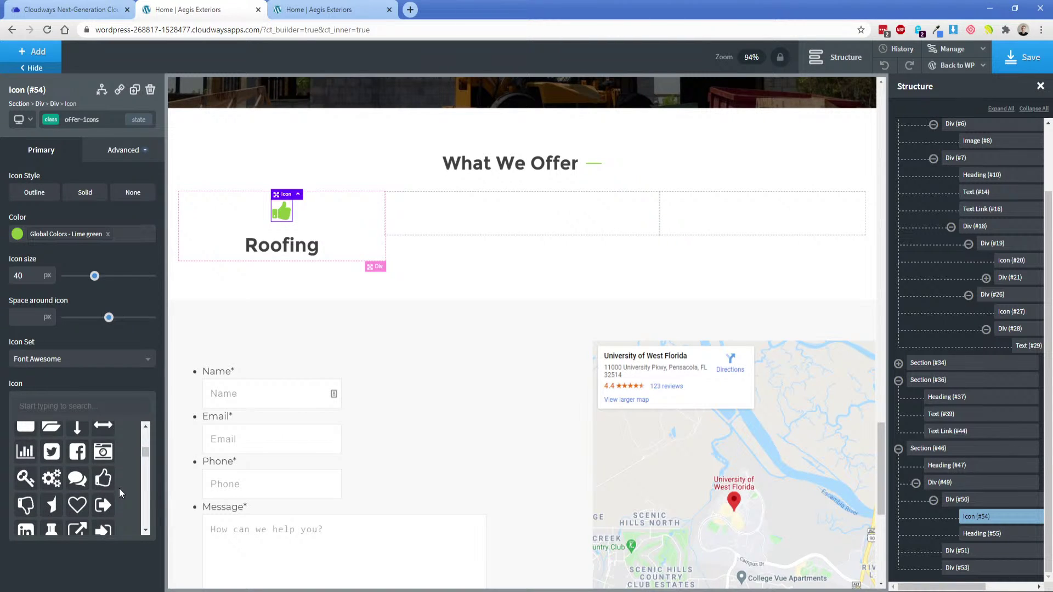
# Switch the icon set to Linearicons and pick the 'home' house icon for Roofing.
pyautogui.click(67, 362)
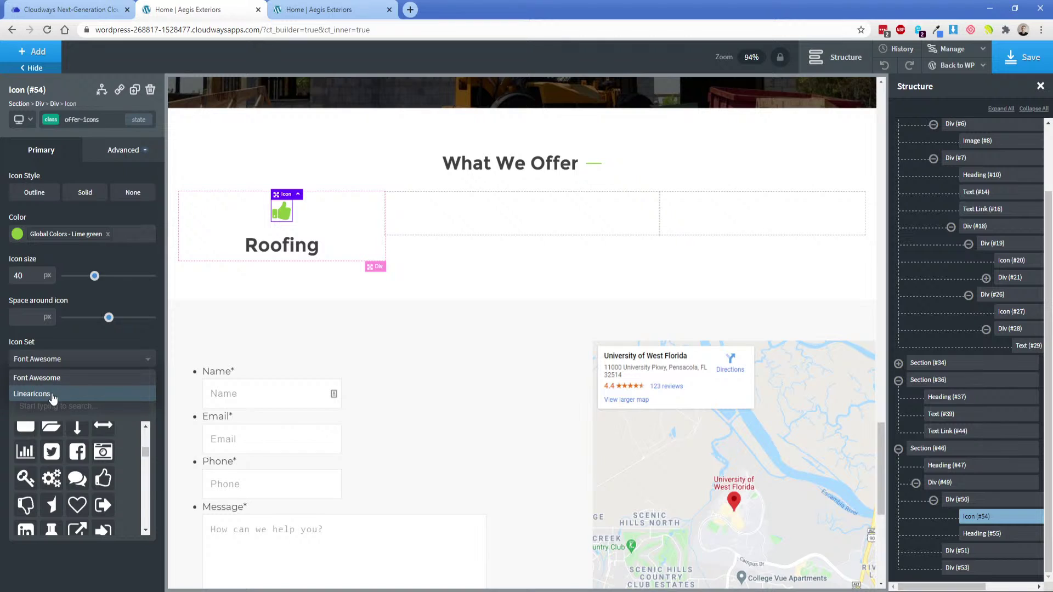
pyautogui.click(53, 395)
pyautogui.click(68, 408)
pyautogui.write('hou')
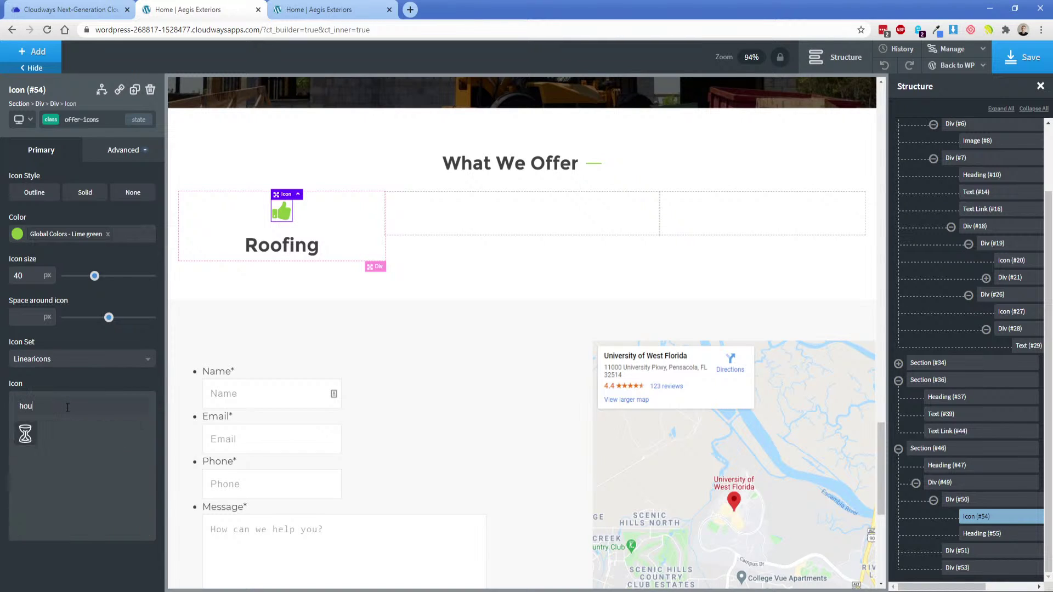
pyautogui.press('BackSpace')
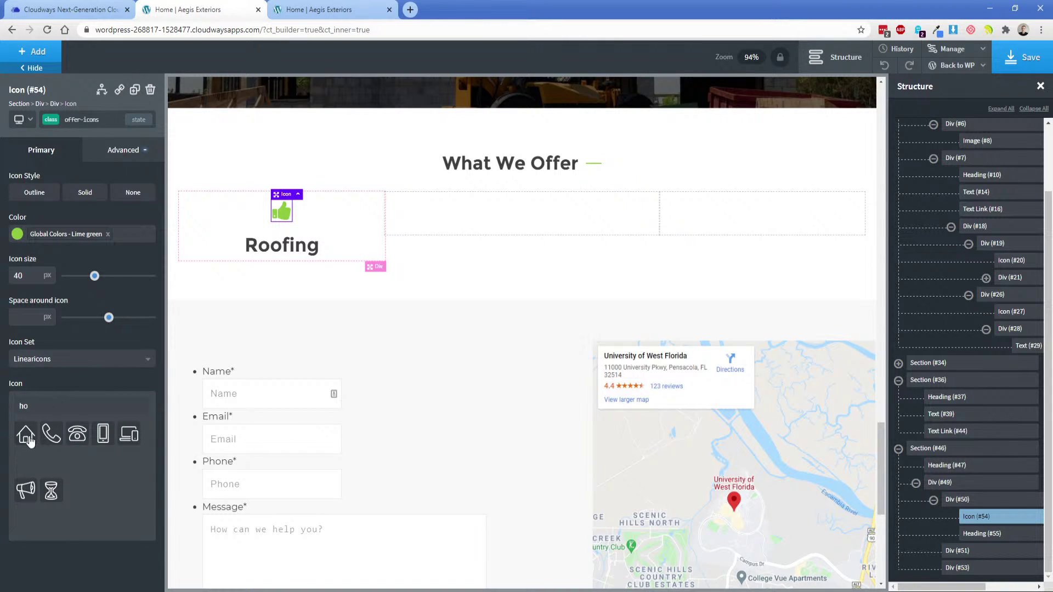
pyautogui.write('me')
pyautogui.click(25, 434)
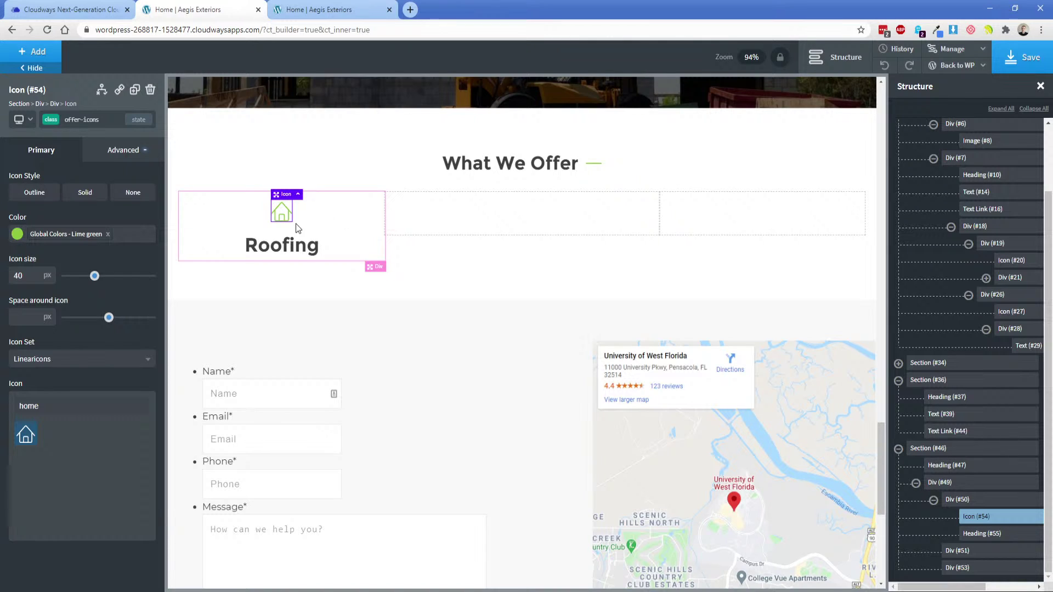
pyautogui.click(282, 247)
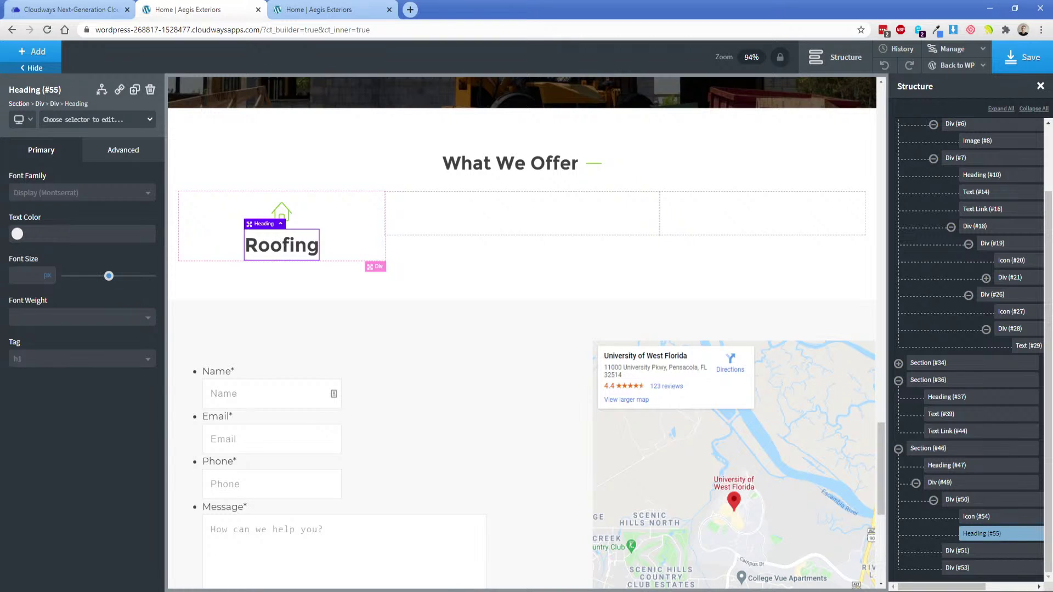
# Match the XD design by giving the Roofing heading 28 px font size and 15 px bottom margin.
pyautogui.hotkey('alt', 'Tab')
pyautogui.doubleClick(354, 284)
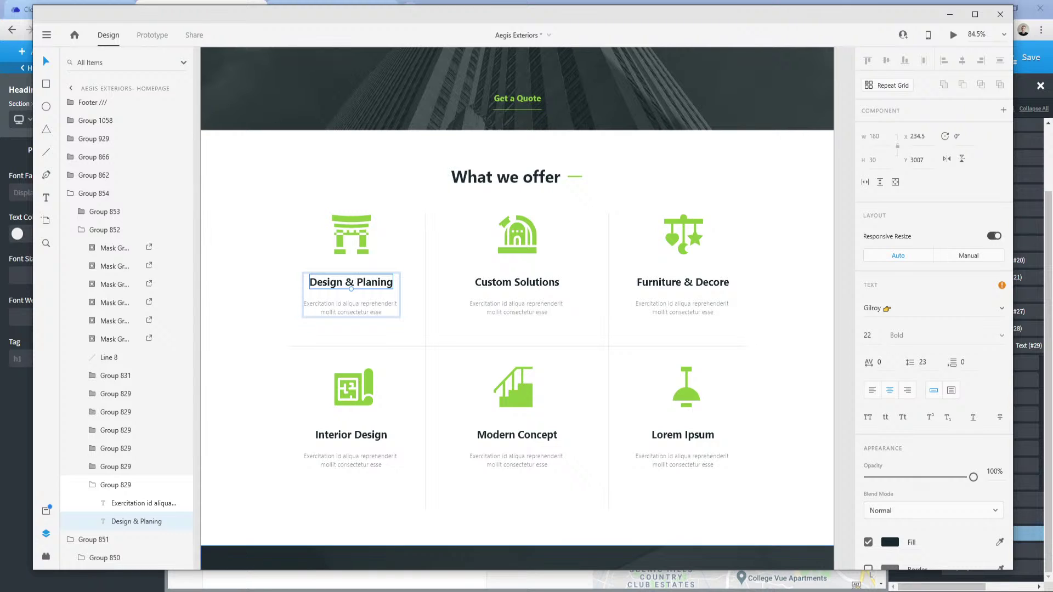
pyautogui.hotkey('alt', 'Tab')
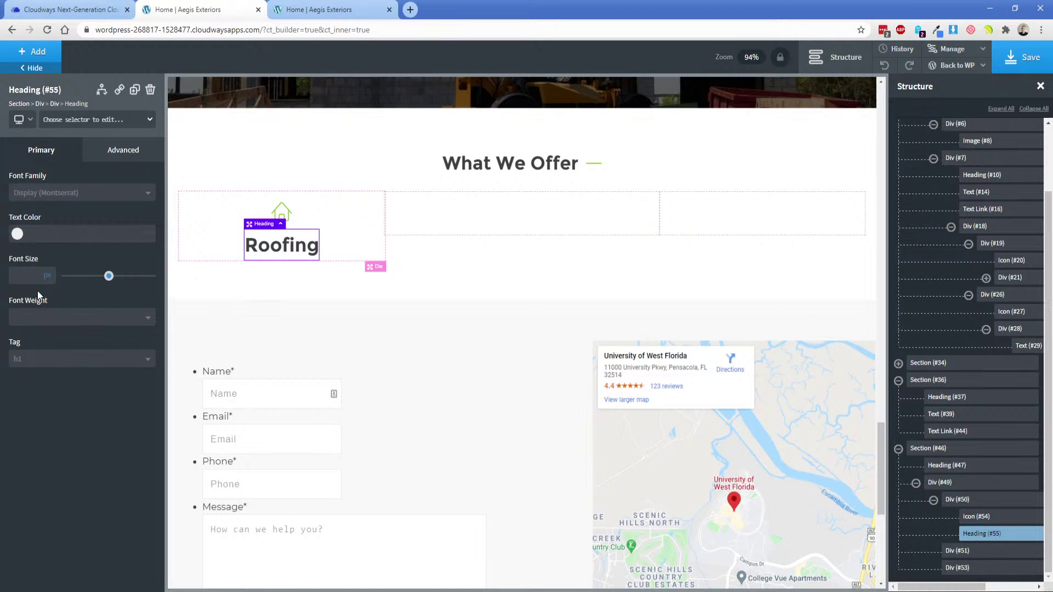
pyautogui.click(26, 275)
pyautogui.write('22')
pyautogui.click(284, 207)
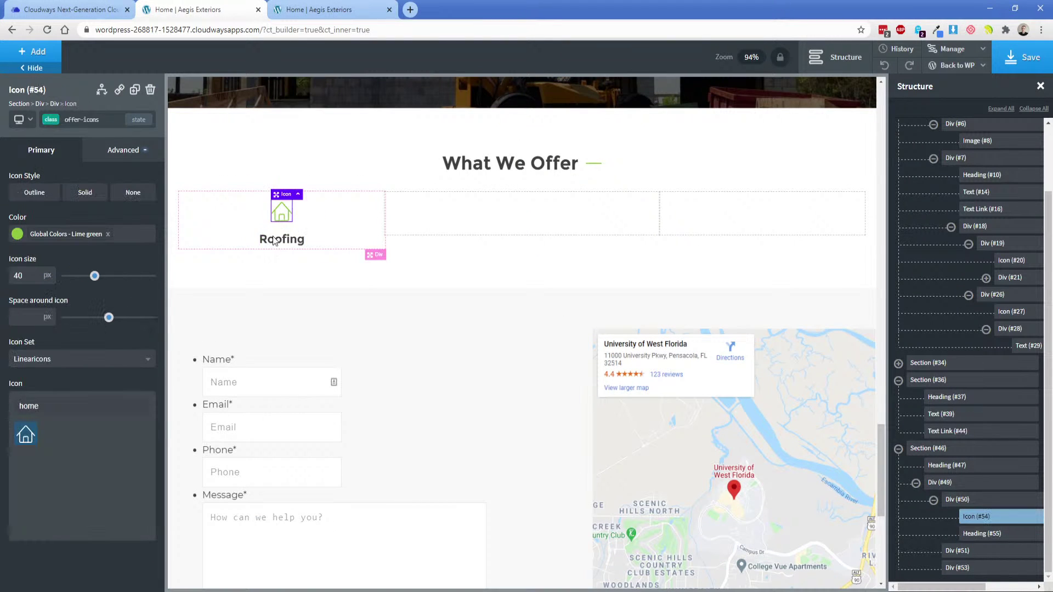
pyautogui.click(285, 241)
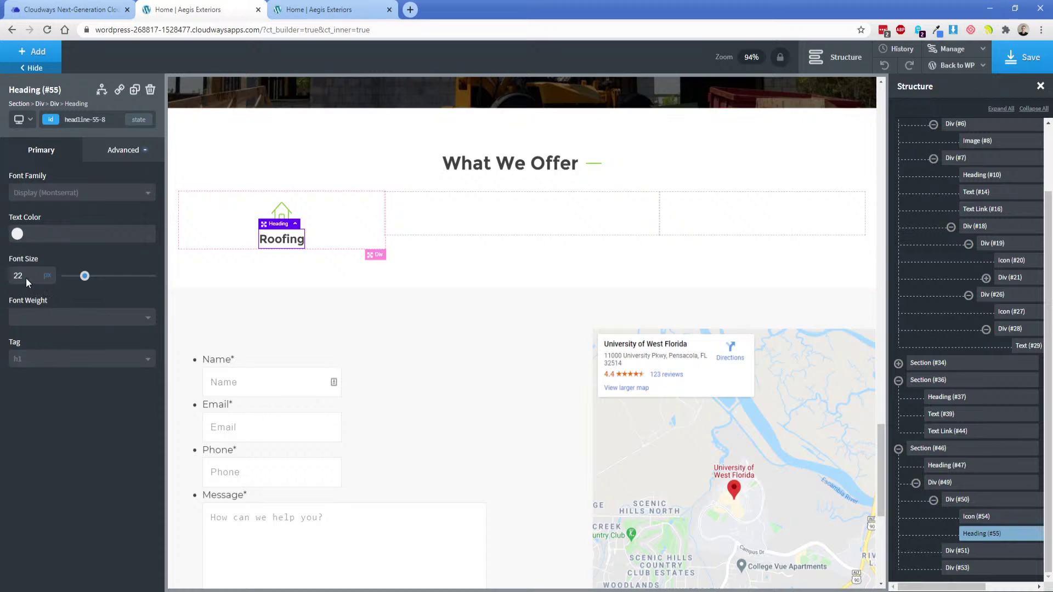
pyautogui.write('28')
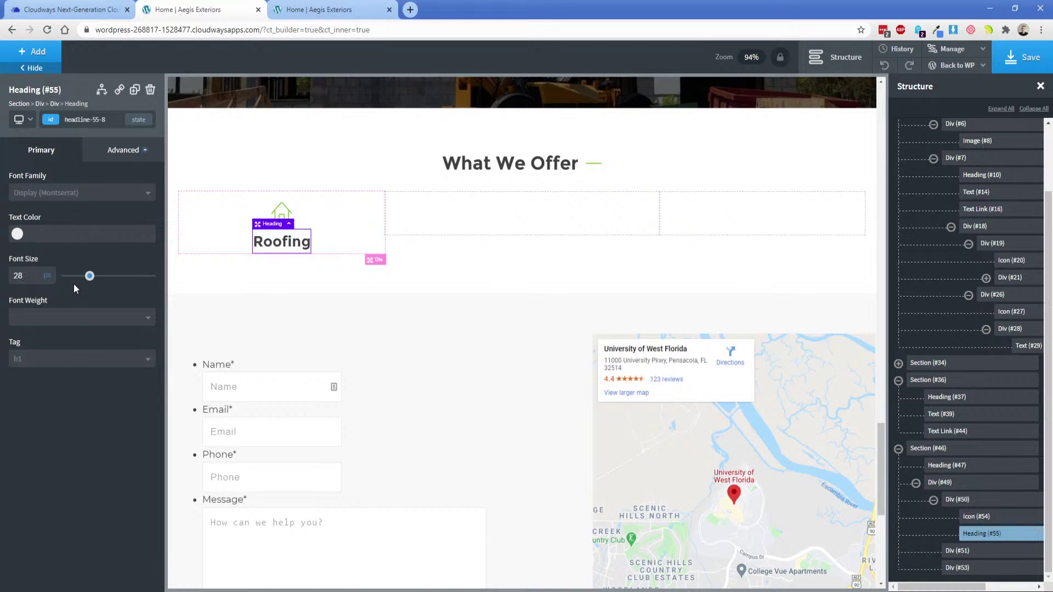
pyautogui.click(114, 153)
pyautogui.click(113, 252)
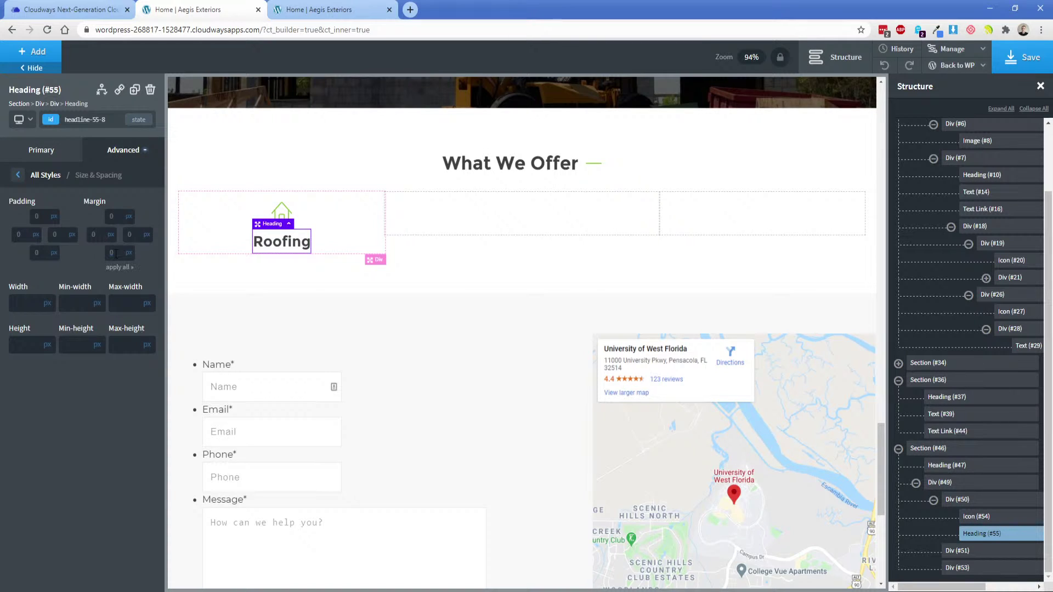
pyautogui.write('15')
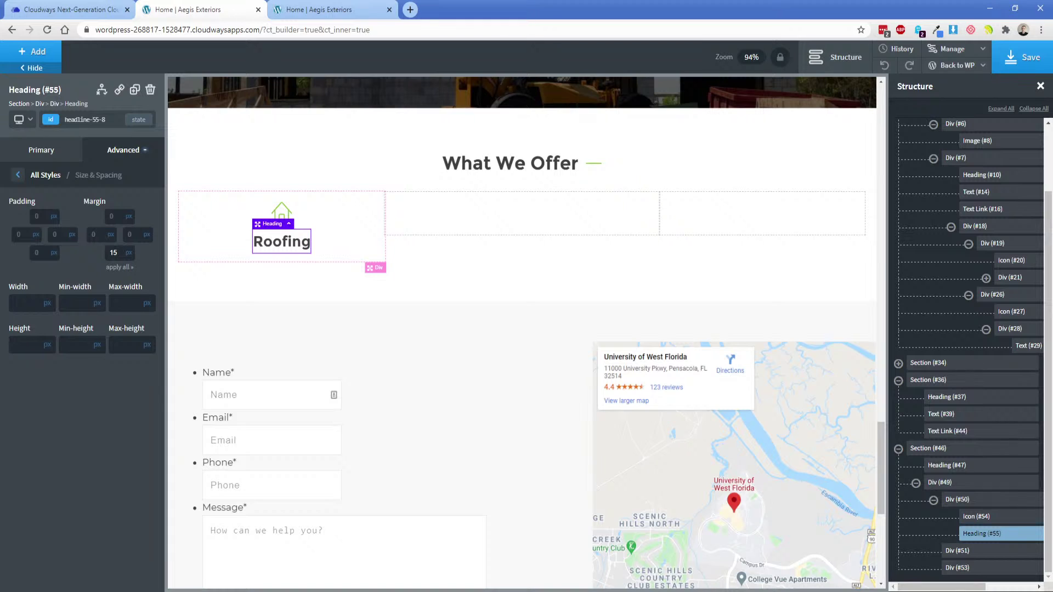
# Copy the description from the XD design and paste it into a new Text element under Roofing.
pyautogui.hotkey('alt', 'Tab')
pyautogui.doubleClick(348, 310)
pyautogui.doubleClick(348, 310)
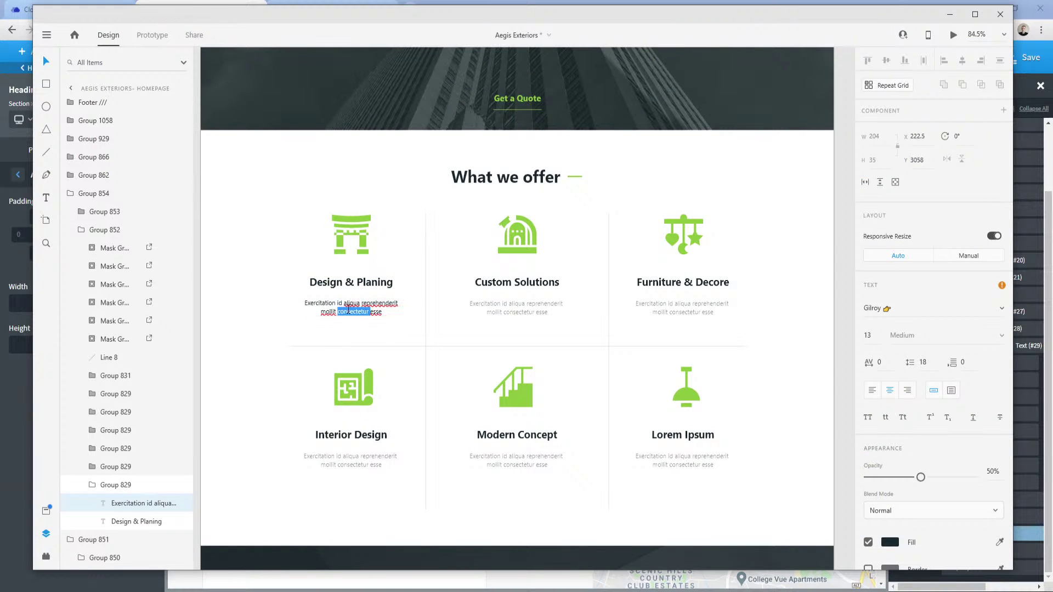
pyautogui.hotkey('ctrl', 'a')
pyautogui.hotkey('ctrl', 'c')
pyautogui.hotkey('alt', 'Tab')
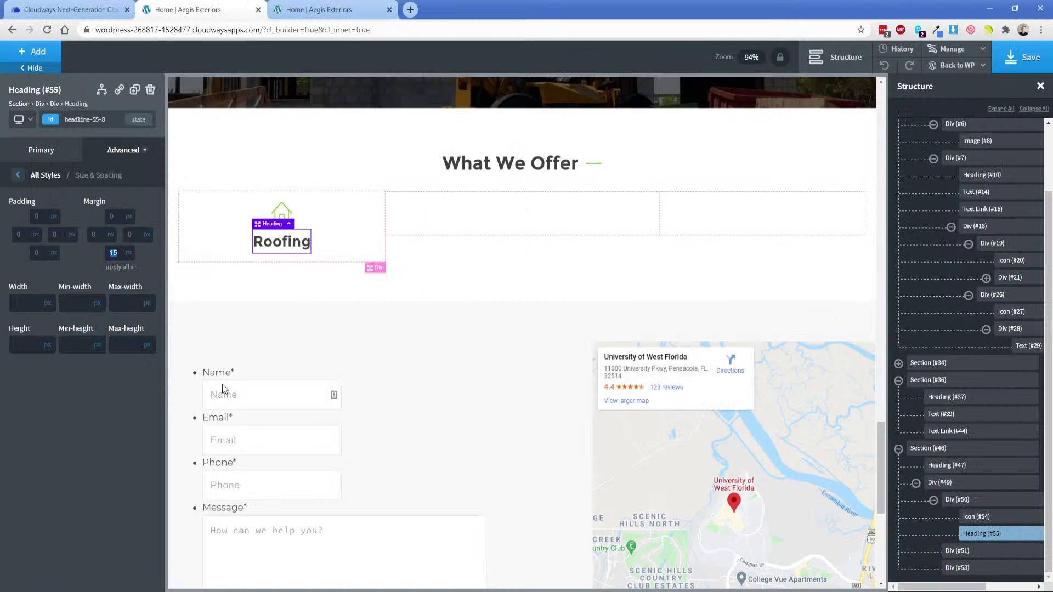
pyautogui.click(33, 52)
pyautogui.write('te')
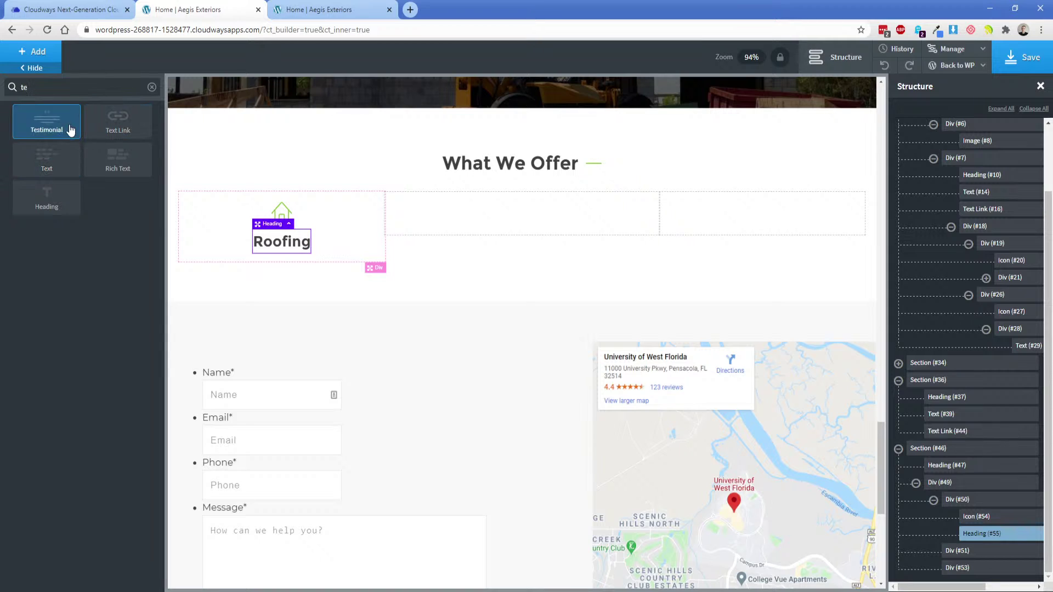
pyautogui.click(47, 159)
pyautogui.doubleClick(305, 271)
pyautogui.hotkey('ctrl', 'v')
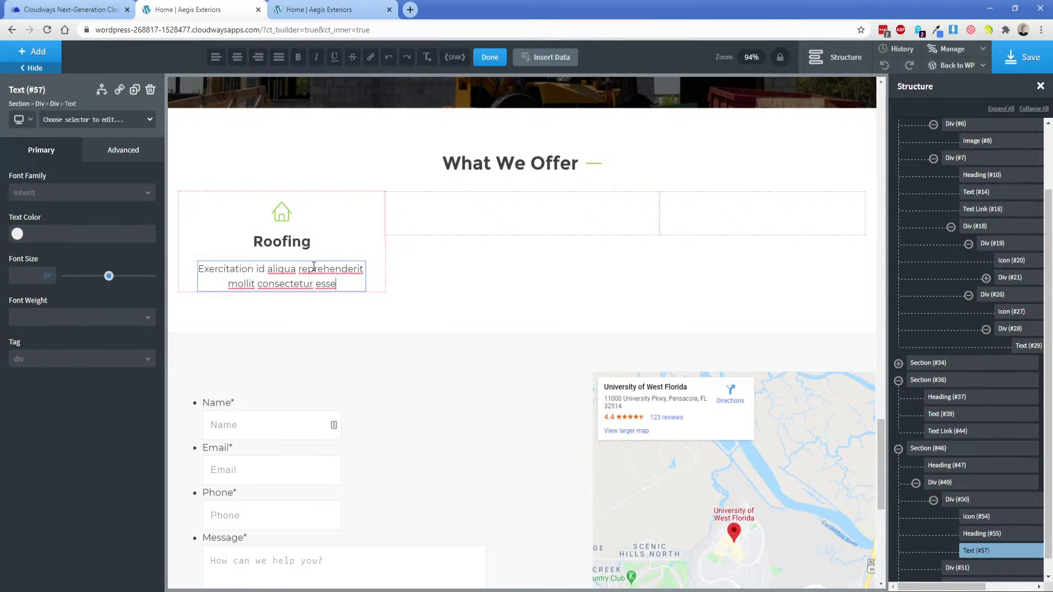
# Duplicate the house icon into the middle column and center both other columns' contents vertically.
pyautogui.click(337, 236)
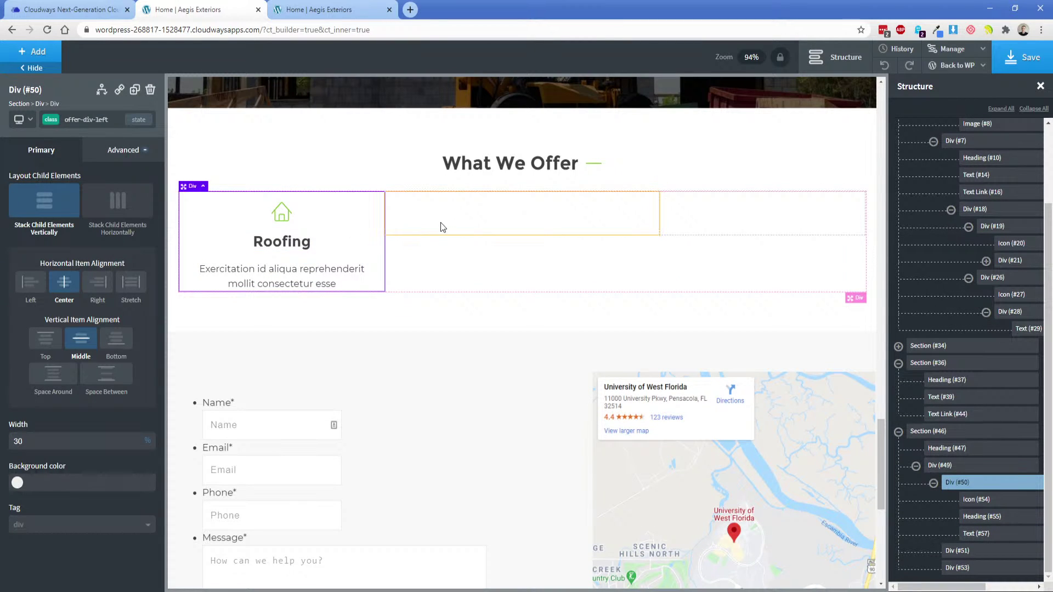
pyautogui.click(279, 211)
pyautogui.doubleClick(135, 95)
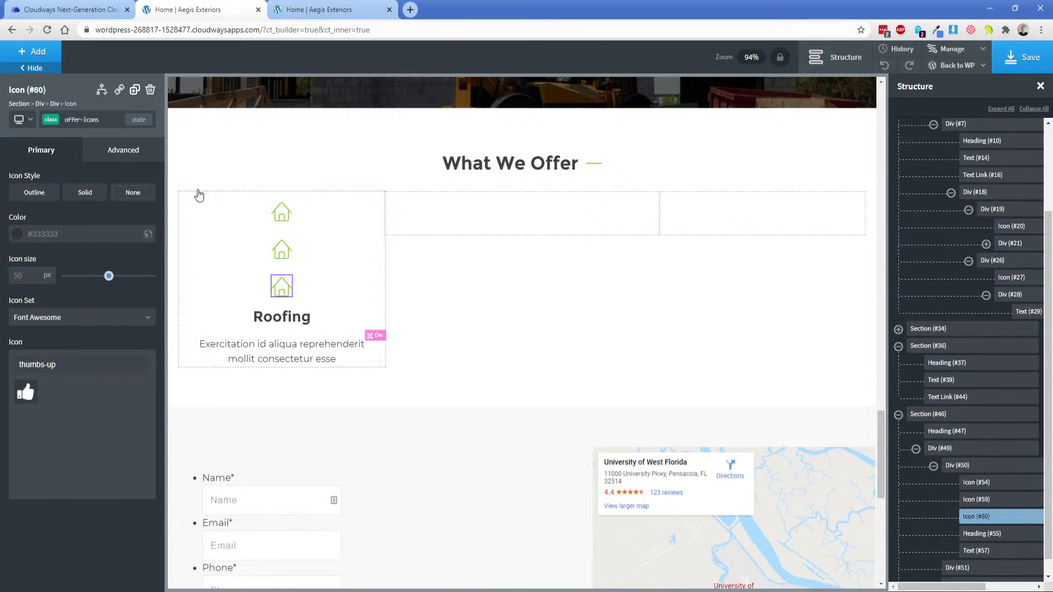
pyautogui.moveTo(282, 252); pyautogui.dragTo(414, 256)
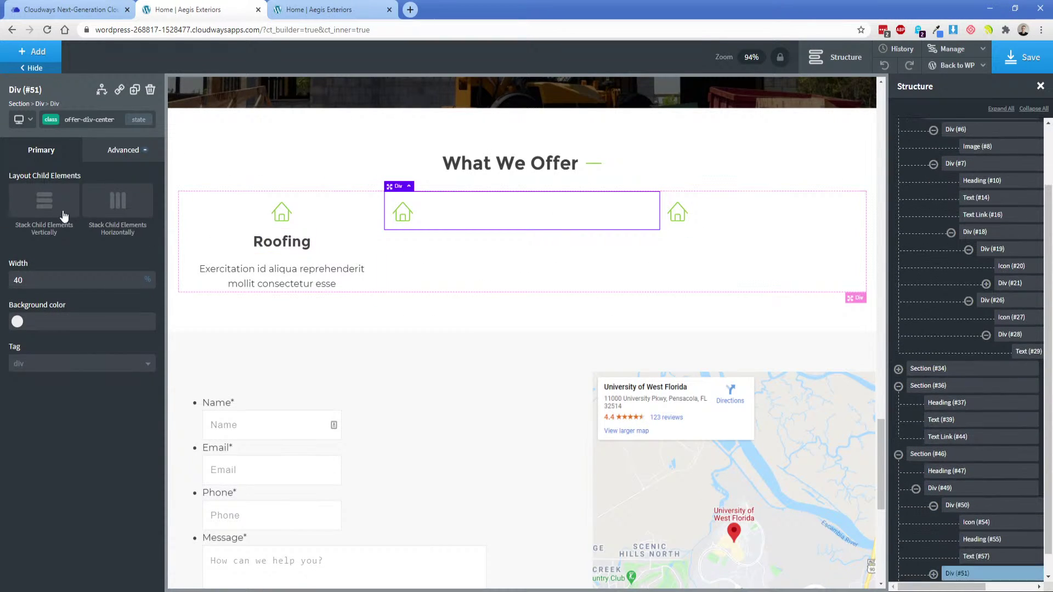
pyautogui.click(45, 200)
pyautogui.click(64, 282)
pyautogui.click(80, 338)
pyautogui.click(707, 217)
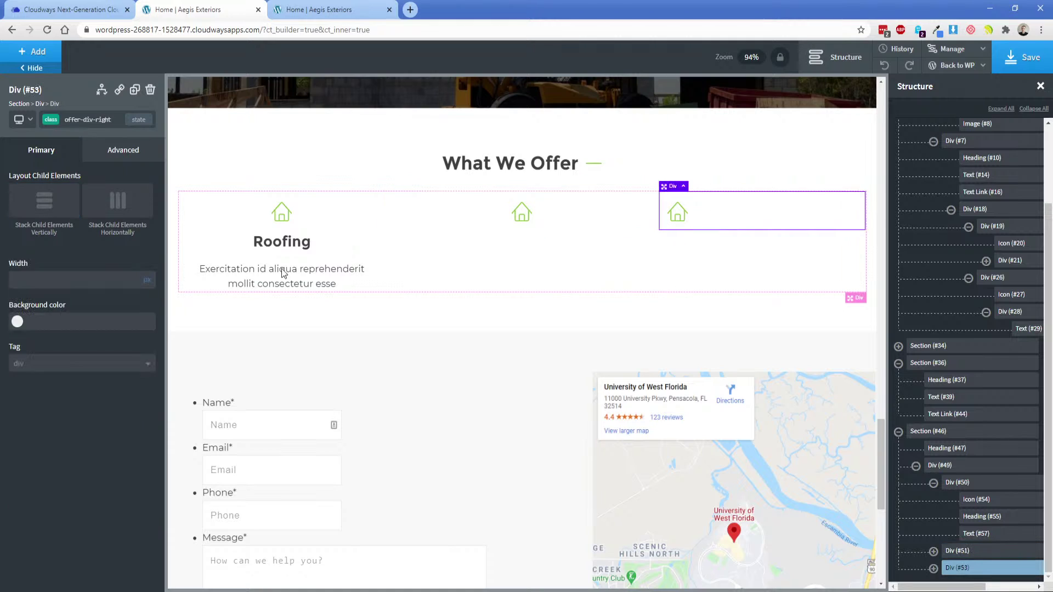
pyautogui.click(44, 200)
pyautogui.click(69, 288)
pyautogui.click(68, 343)
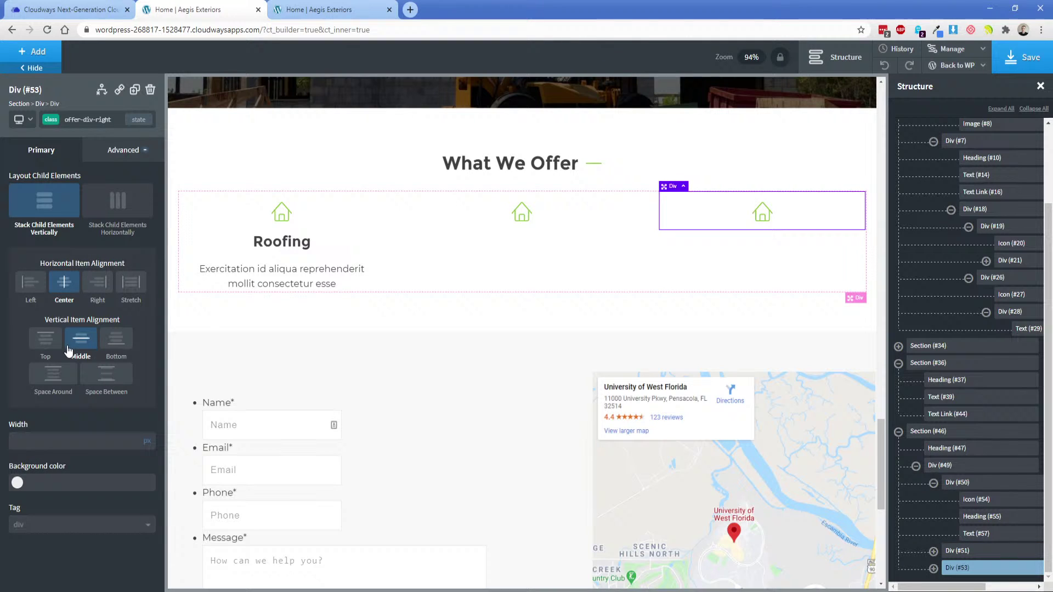
# Duplicate the Roofing heading twice and place copies in the middle and third columns.
pyautogui.click(262, 241)
pyautogui.click(134, 91)
pyautogui.click(135, 90)
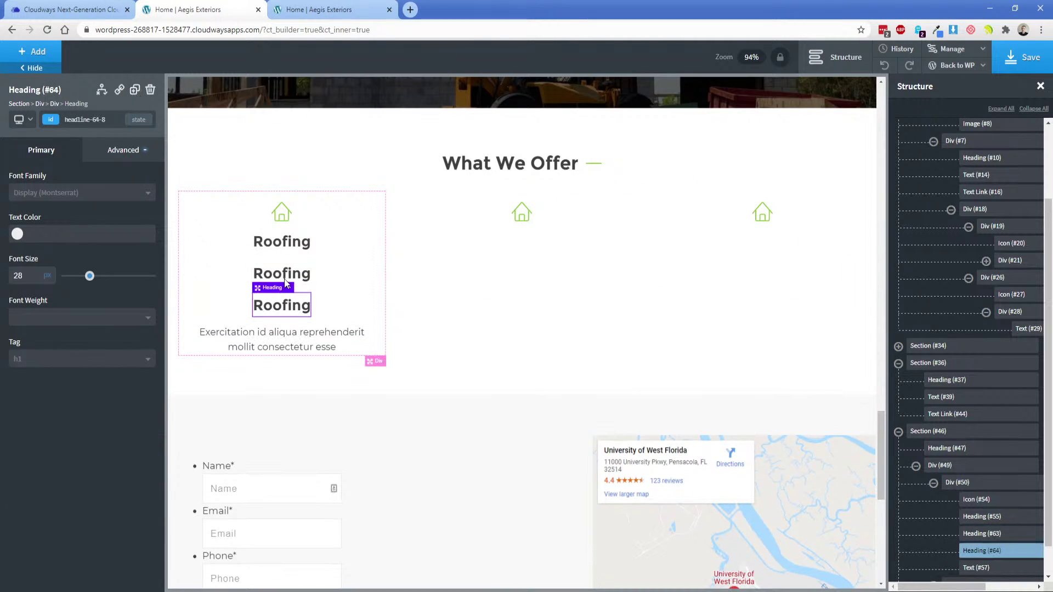
pyautogui.moveTo(282, 273); pyautogui.dragTo(575, 216)
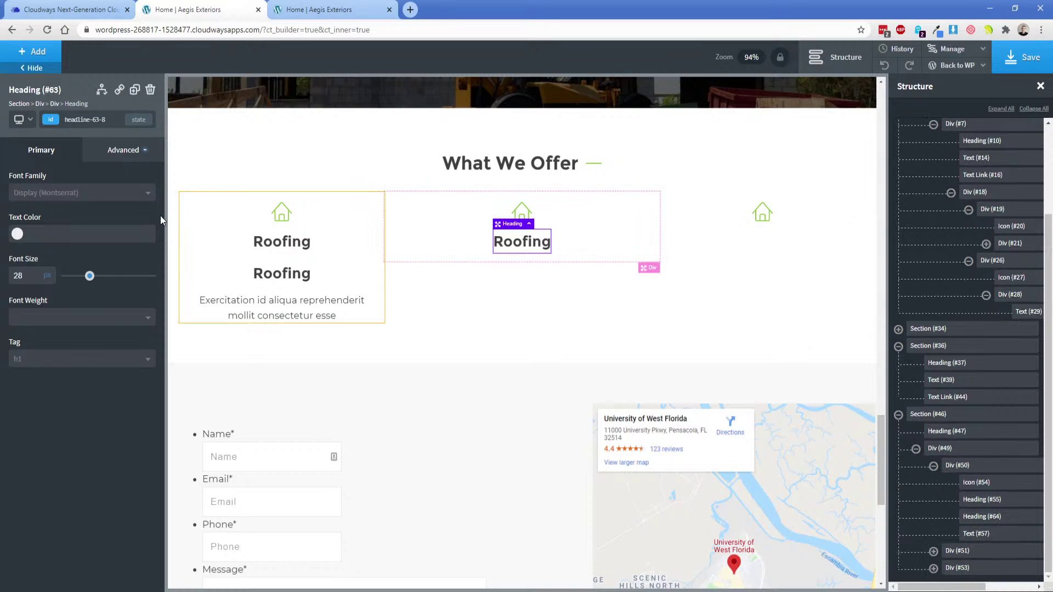
pyautogui.moveTo(285, 274); pyautogui.dragTo(808, 214)
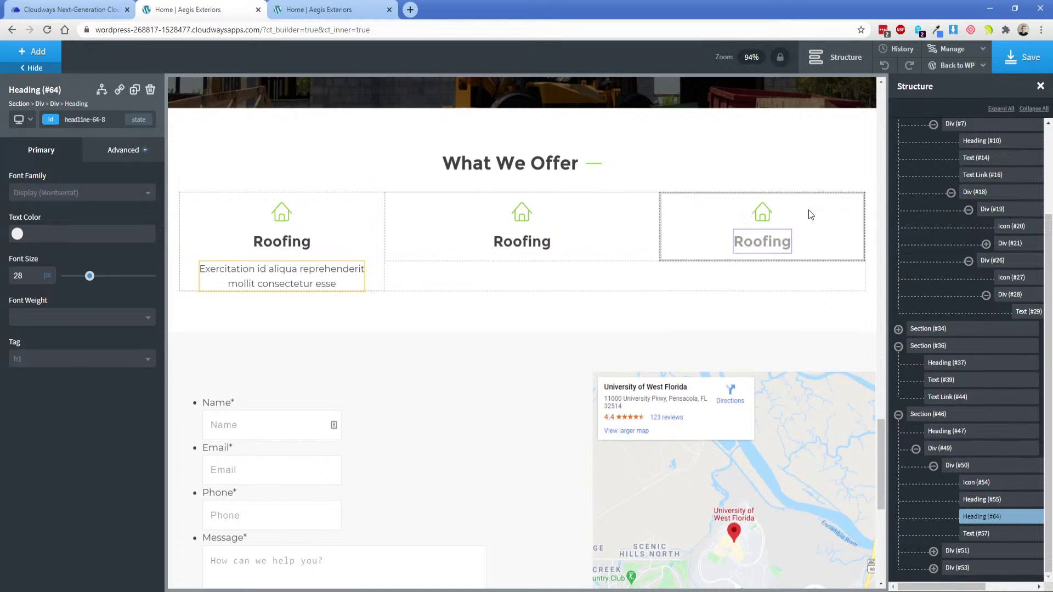
# Copy the description text into both columns and order each as icon, heading, text.
pyautogui.click(282, 276)
pyautogui.click(134, 91)
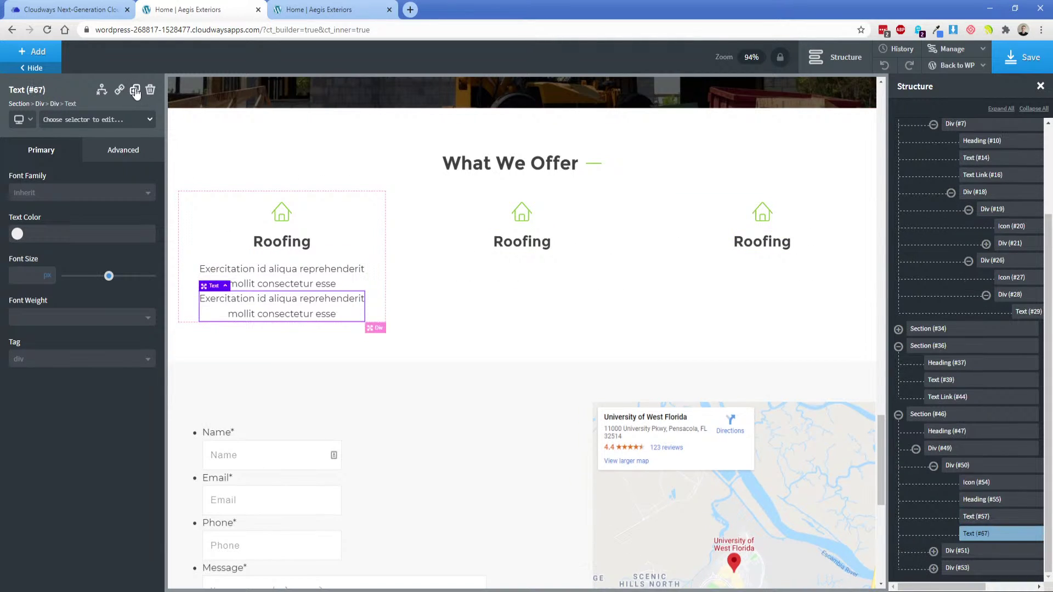
pyautogui.click(134, 91)
pyautogui.moveTo(282, 335); pyautogui.dragTo(411, 261)
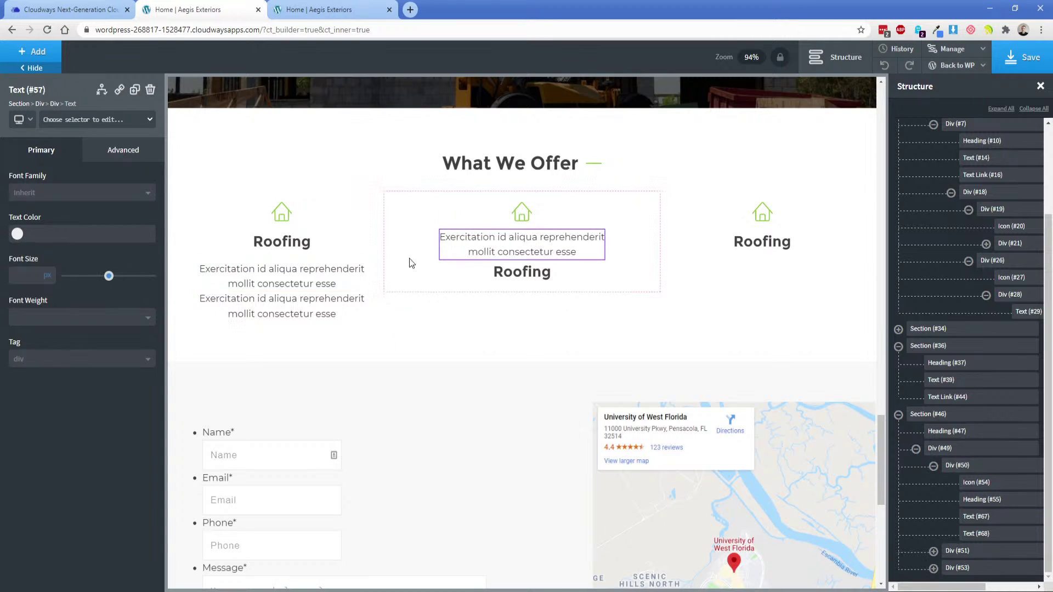
pyautogui.moveTo(282, 276); pyautogui.dragTo(762, 244)
pyautogui.moveTo(538, 271); pyautogui.dragTo(672, 238)
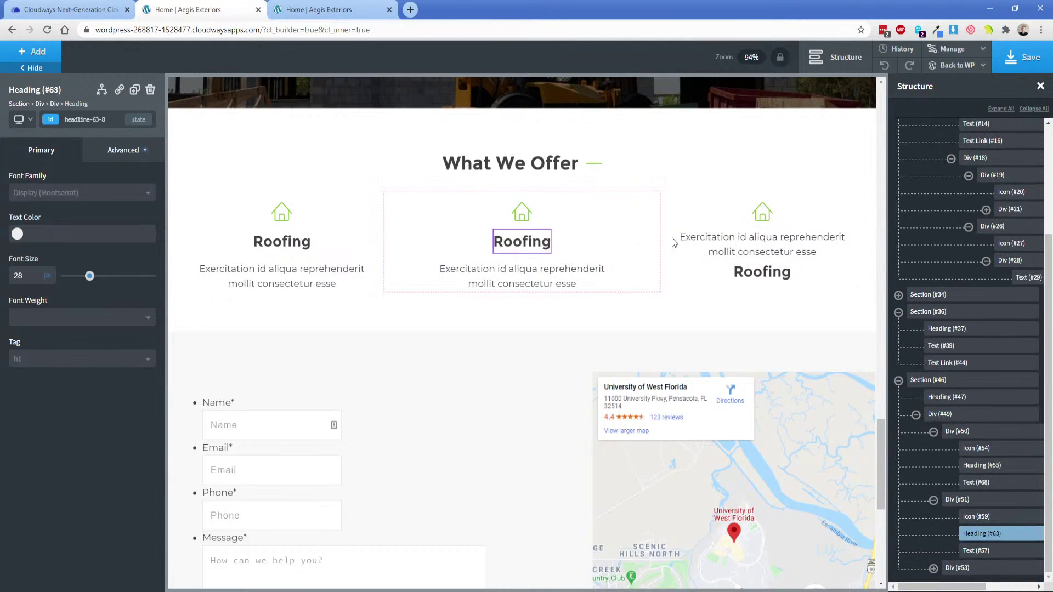
pyautogui.click(762, 272)
pyautogui.moveTo(762, 272); pyautogui.dragTo(762, 237)
pyautogui.click(826, 234)
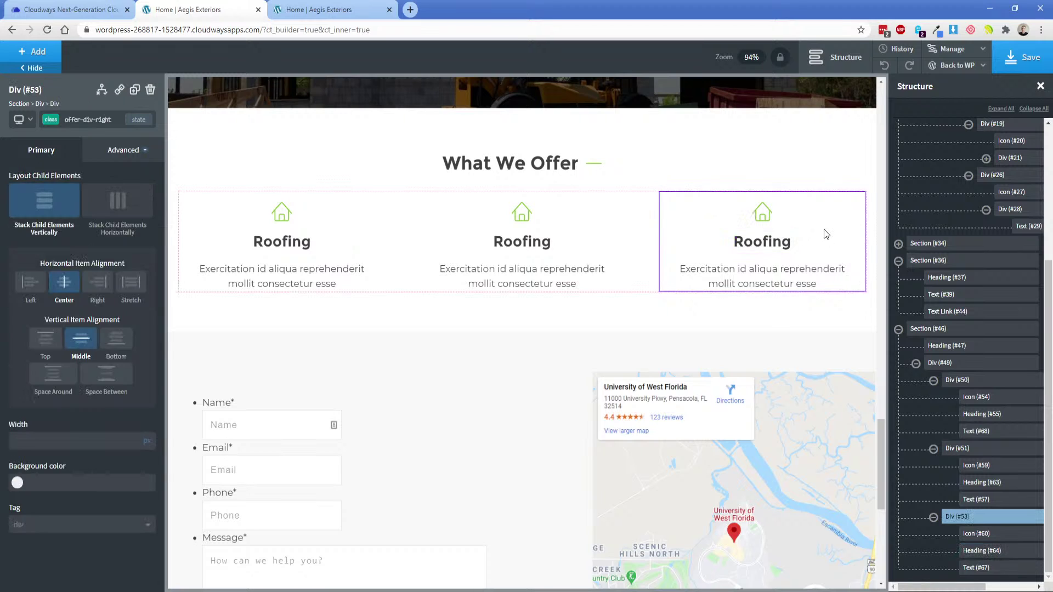
# Rename the middle column's heading to 'Siding'.
pyautogui.hotkey('alt', 'Tab')
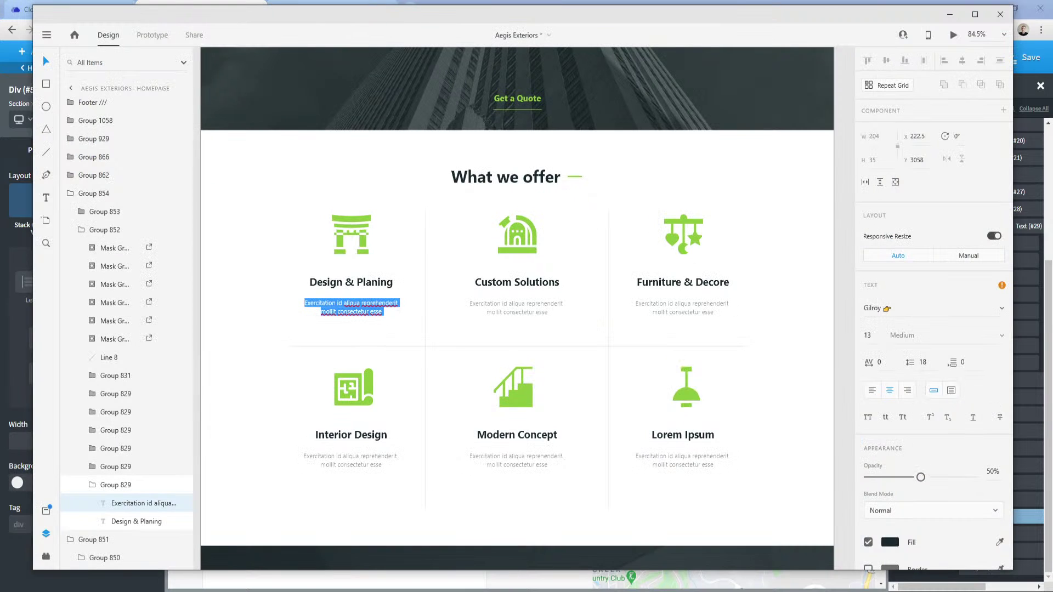
pyautogui.hotkey('alt', 'Tab')
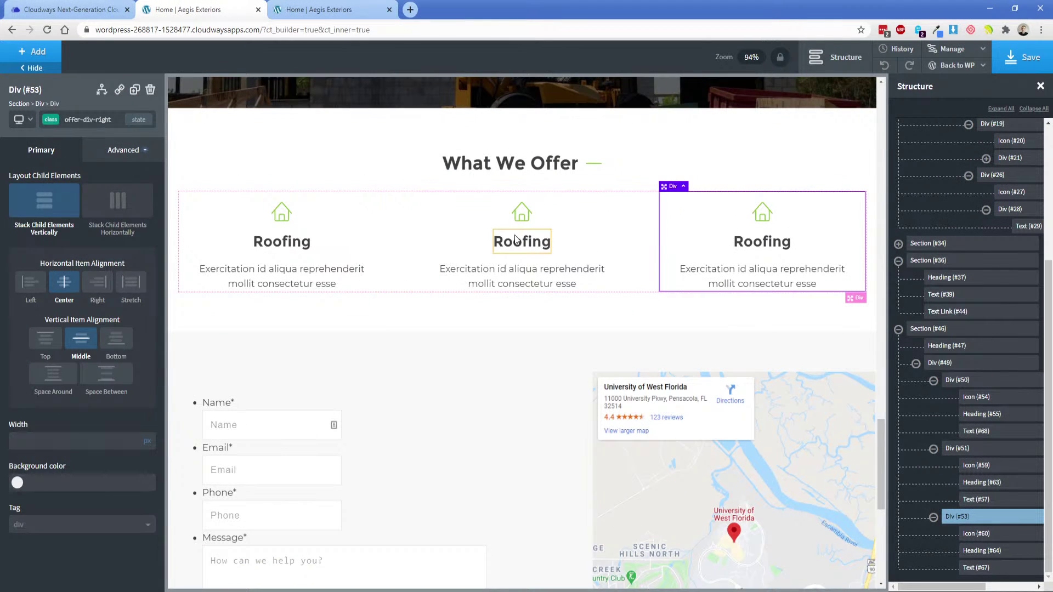
pyautogui.click(515, 239)
pyautogui.doubleClick(515, 238)
pyautogui.write('Sid')
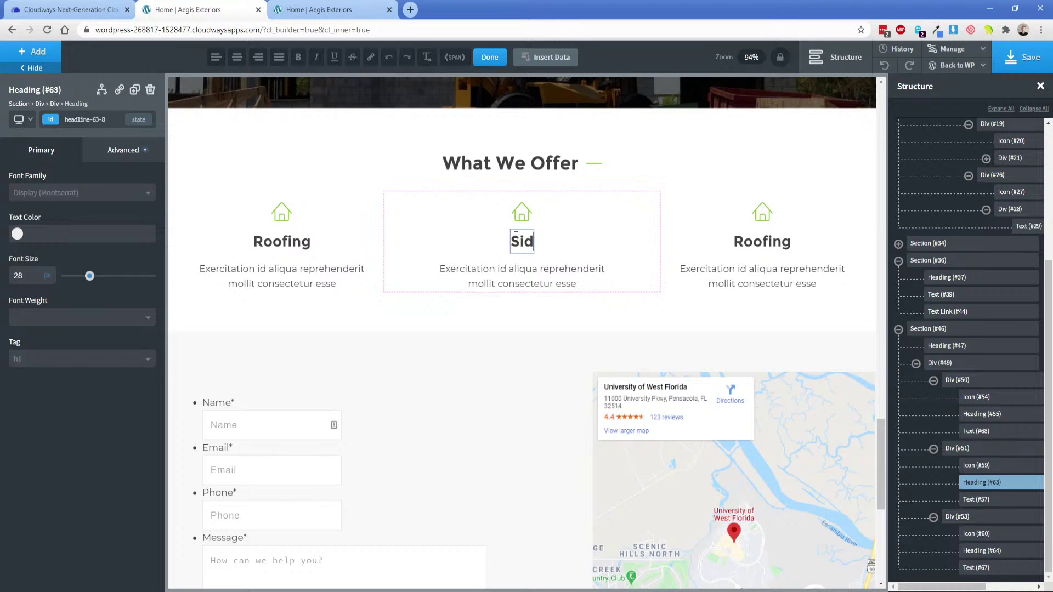
pyautogui.write('ing')
# Search the icons with 'li' and give the Siding column a lined icon.
pyautogui.click(522, 212)
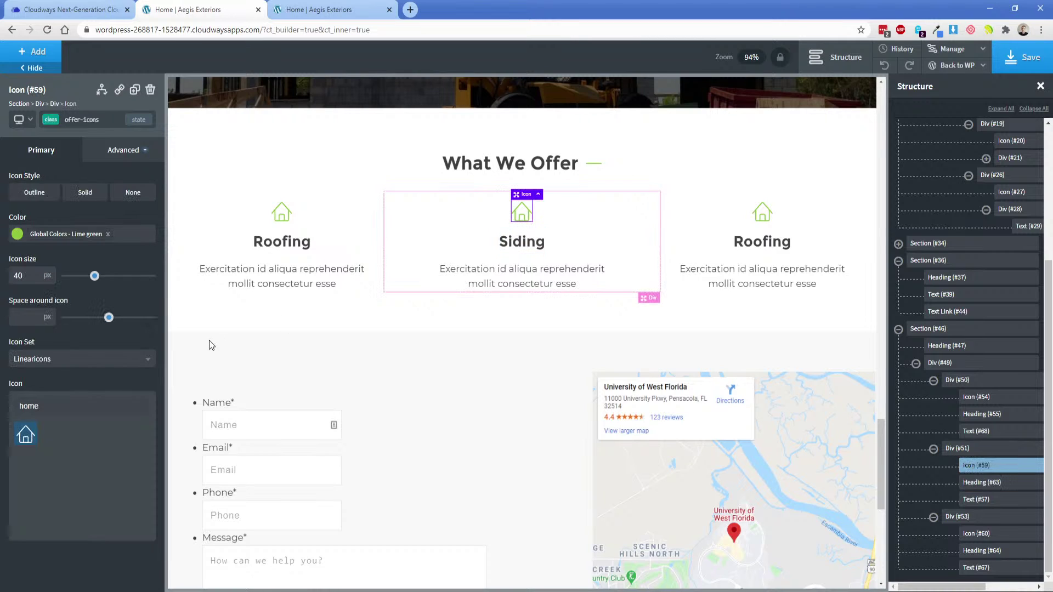
pyautogui.doubleClick(52, 406)
pyautogui.write('sta')
pyautogui.doubleClick(52, 406)
pyautogui.press('BackSpace')
pyautogui.write('li')
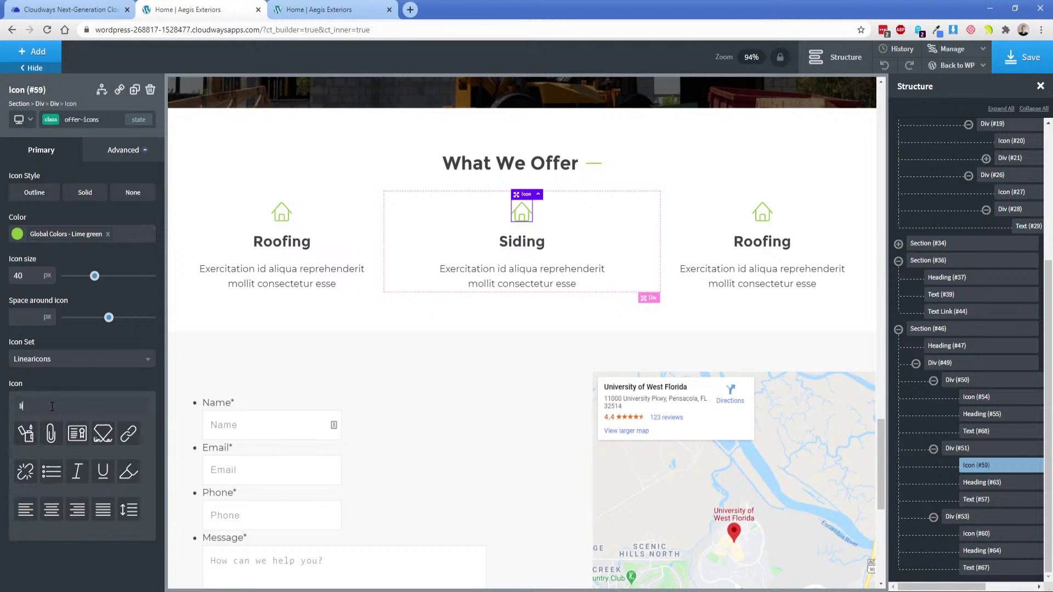
pyautogui.click(103, 509)
pyautogui.click(586, 238)
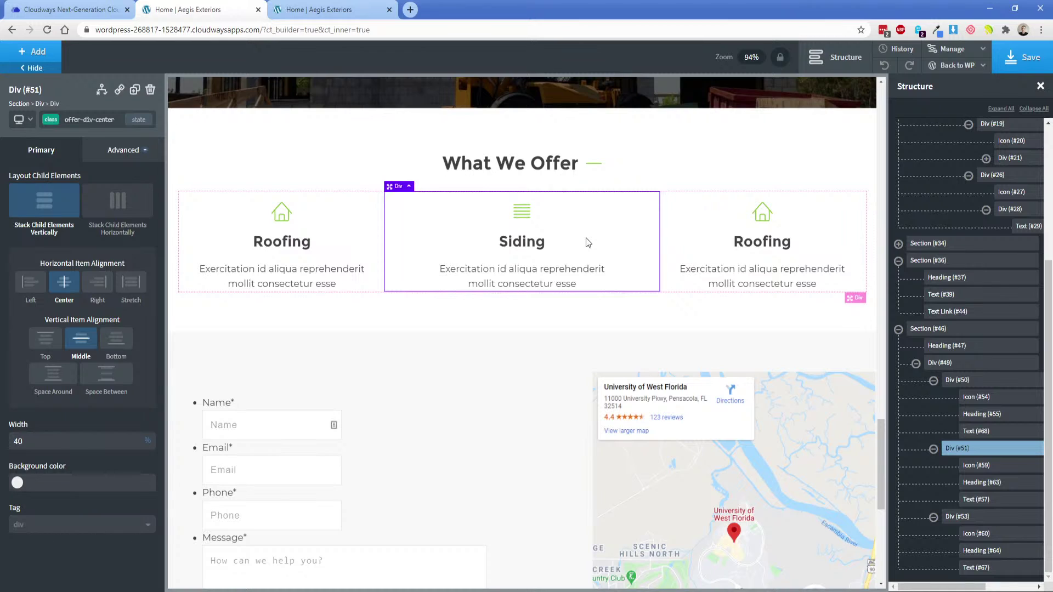
# Set the icon size to 50 px and rename the third heading to 'Exterior Construction'.
pyautogui.click(281, 211)
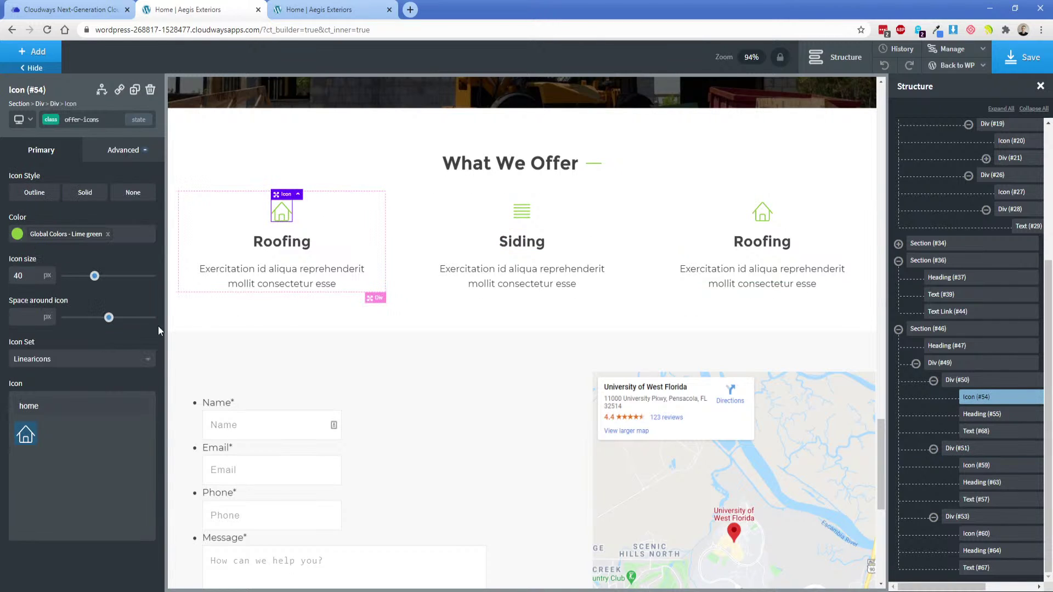
pyautogui.write('50')
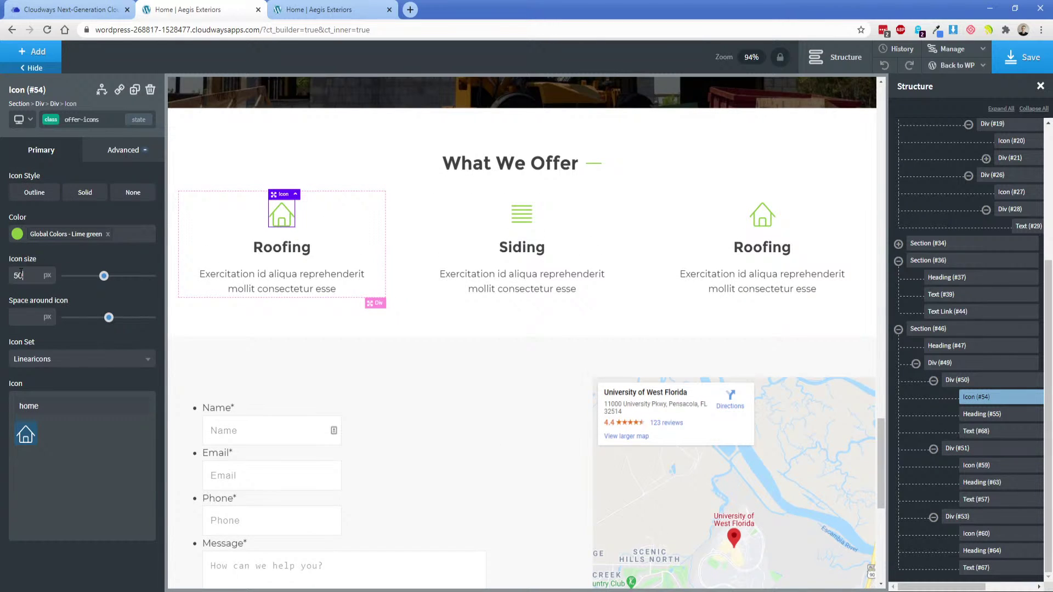
pyautogui.click(282, 248)
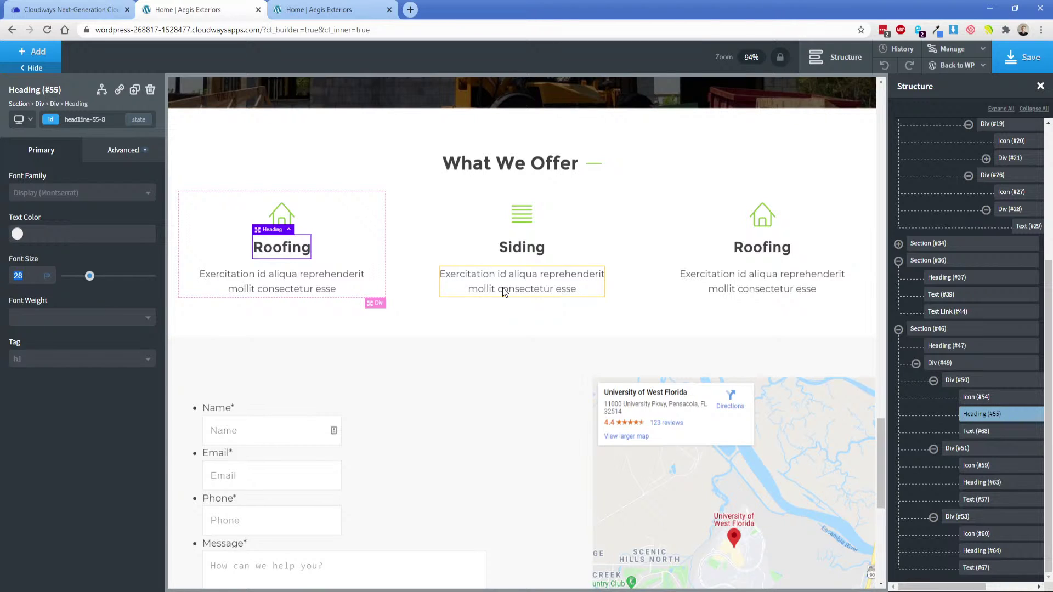
pyautogui.click(764, 248)
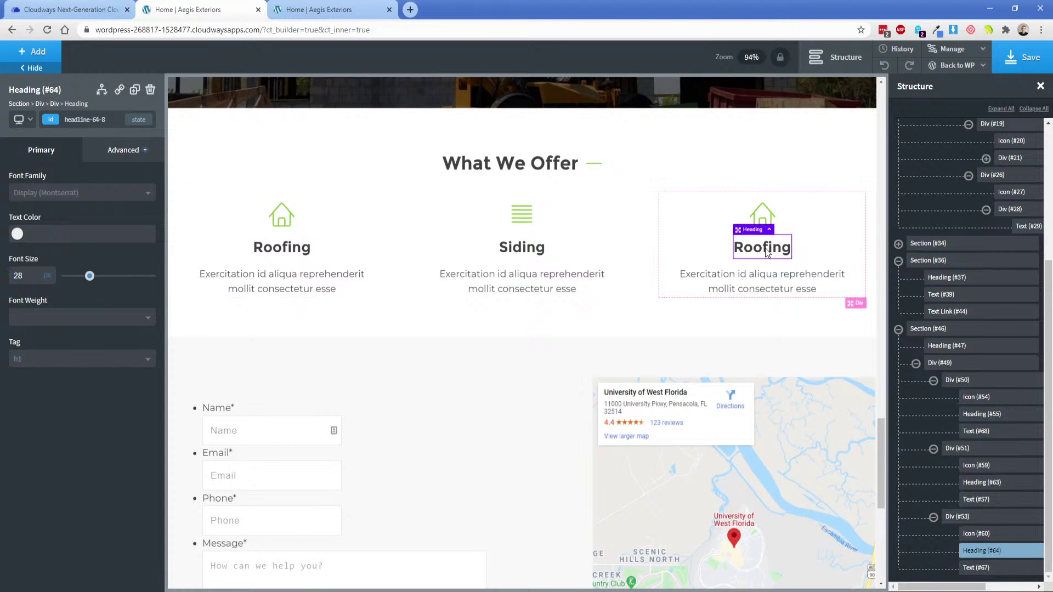
pyautogui.doubleClick(765, 248)
pyautogui.write('Exterio')
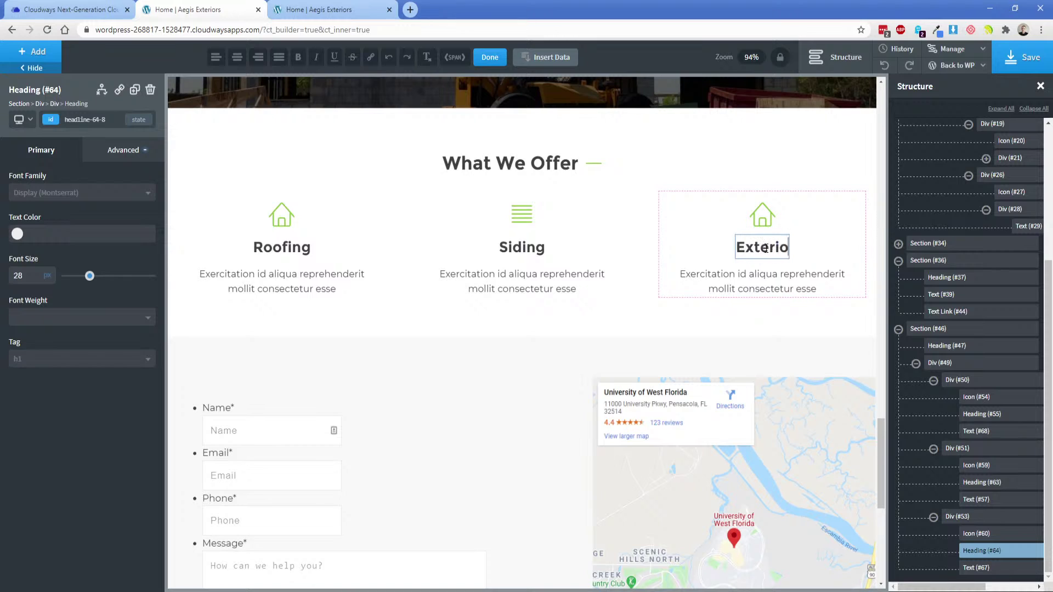
pyautogui.write('r Construction')
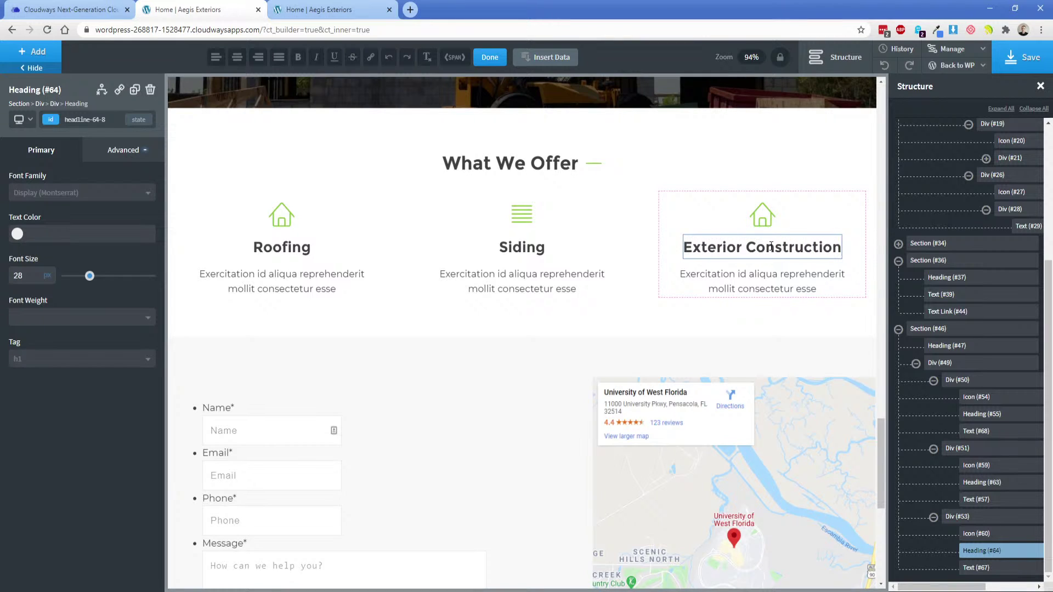
pyautogui.click(766, 219)
pyautogui.click(75, 407)
# Search icons for 'con' and pick the construction barrier icon for Exterior Construction.
pyautogui.write('sh')
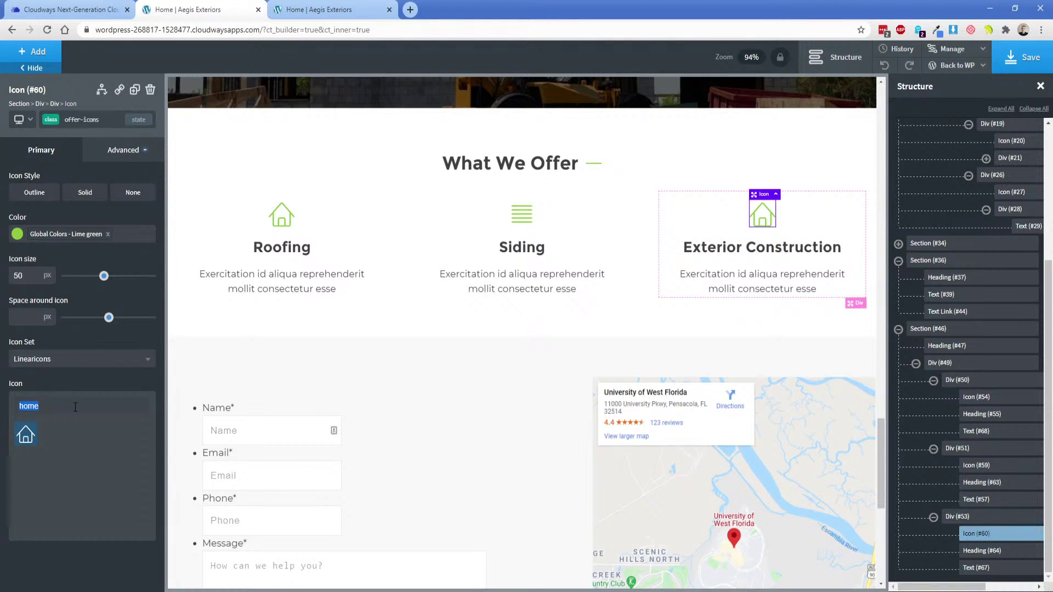
pyautogui.press('BackSpace')
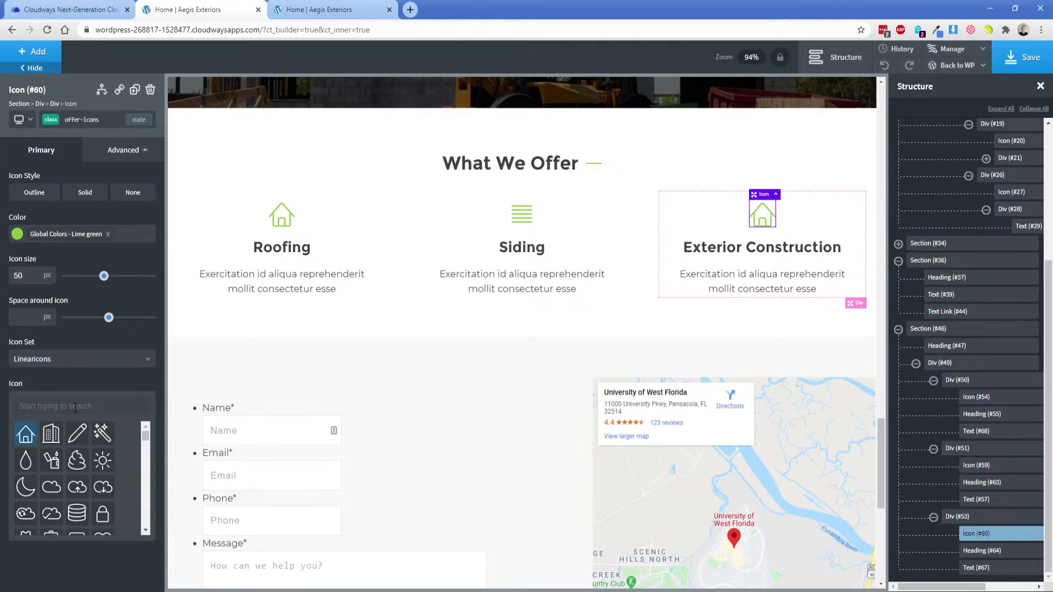
pyautogui.write('con')
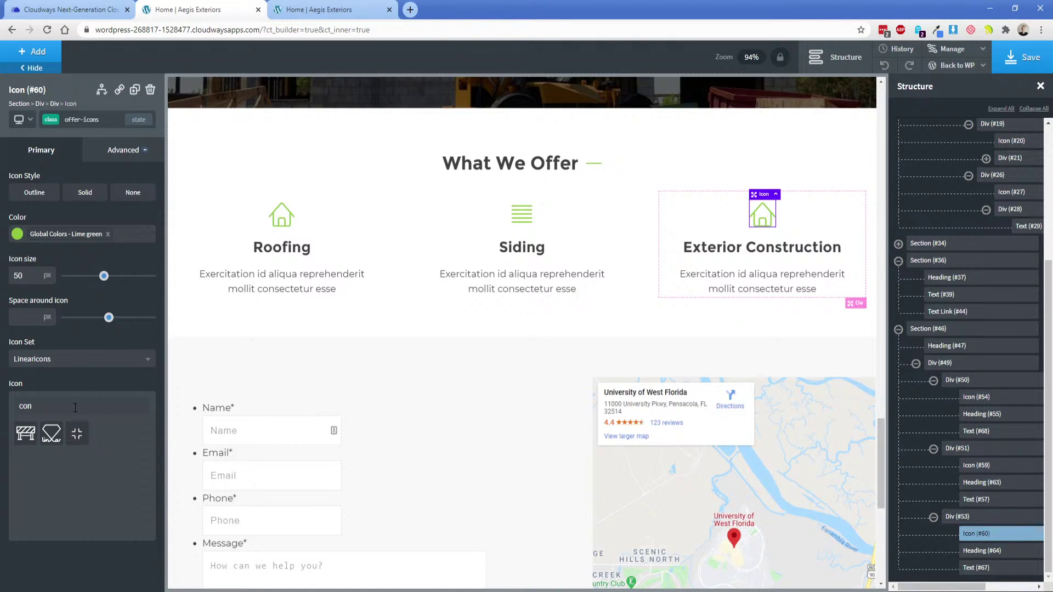
pyautogui.click(26, 433)
# Compare the cards against the XD design and select the Roofing column box.
pyautogui.click(825, 227)
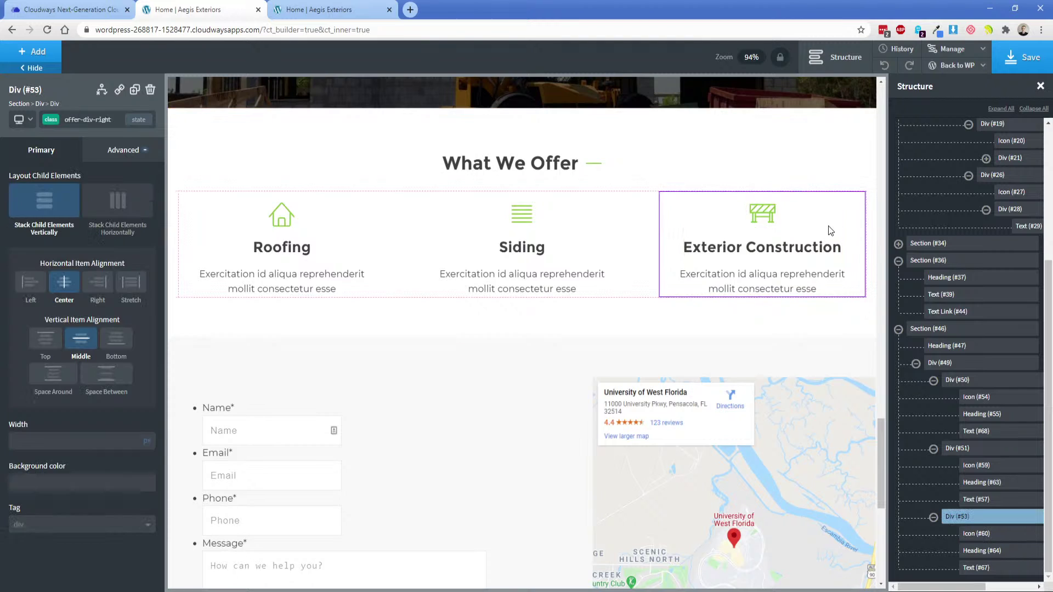
pyautogui.click(546, 591)
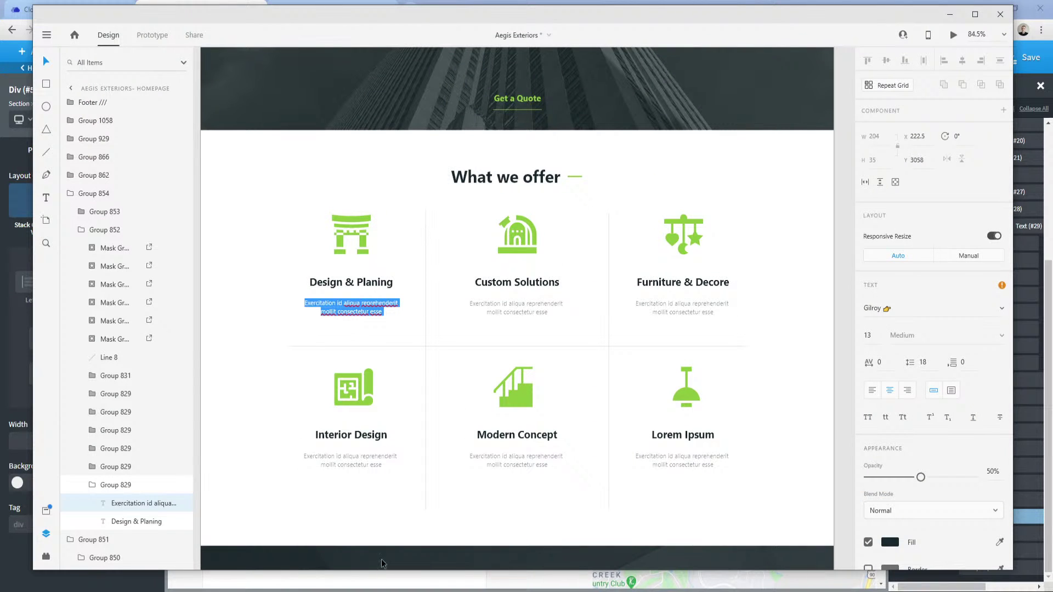
pyautogui.click(284, 591)
pyautogui.click(242, 571)
pyautogui.click(360, 220)
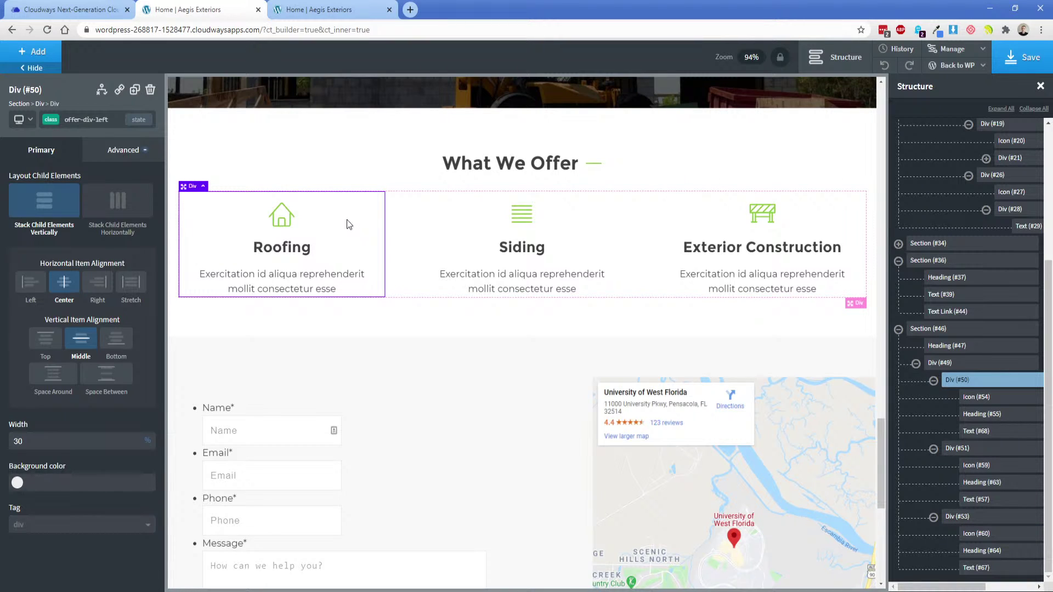
# Give the Roofing column a right border in the grey global colour.
pyautogui.click(138, 153)
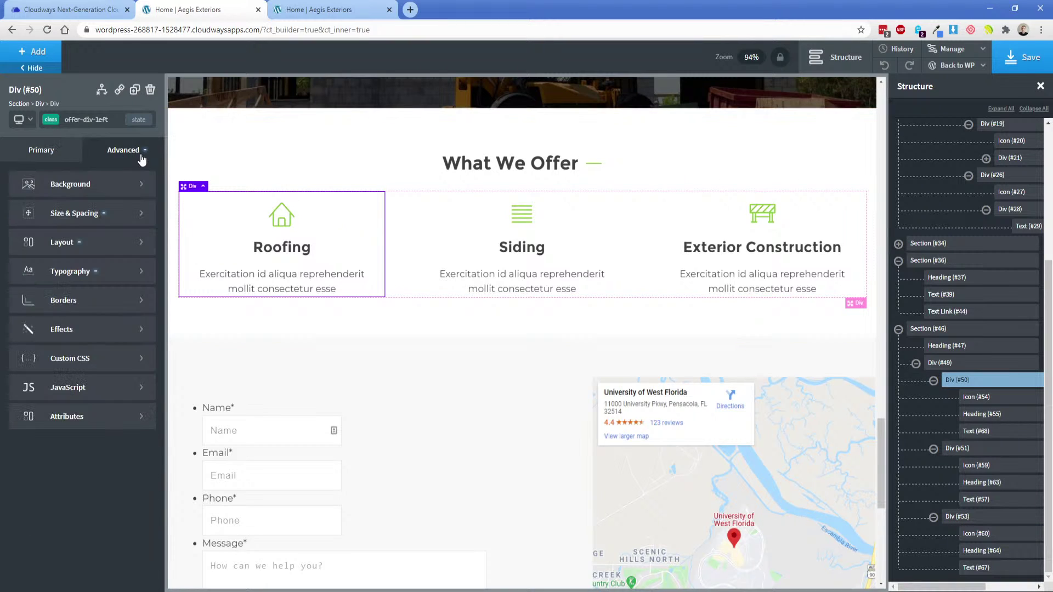
pyautogui.click(88, 306)
pyautogui.click(60, 220)
pyautogui.click(20, 267)
pyautogui.click(17, 261)
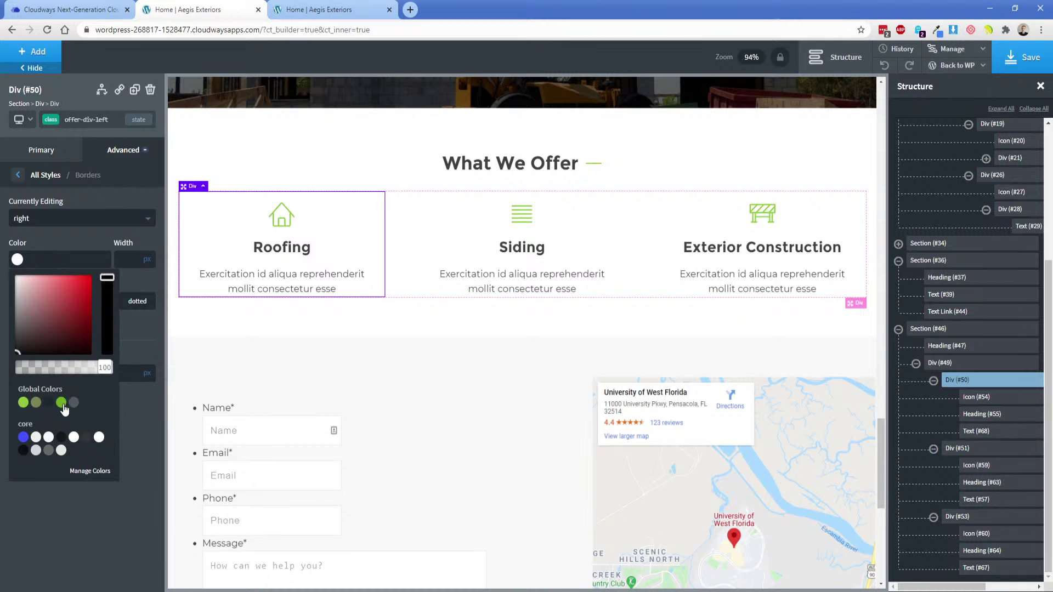
pyautogui.click(73, 403)
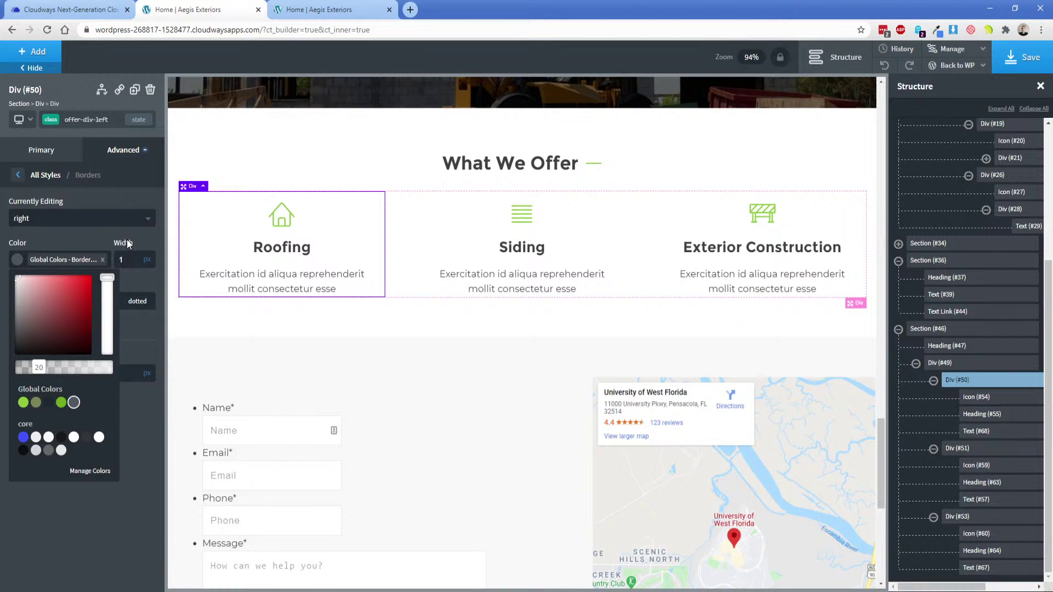
pyautogui.click(127, 244)
# Give the Siding column a matching grey right border.
pyautogui.click(589, 230)
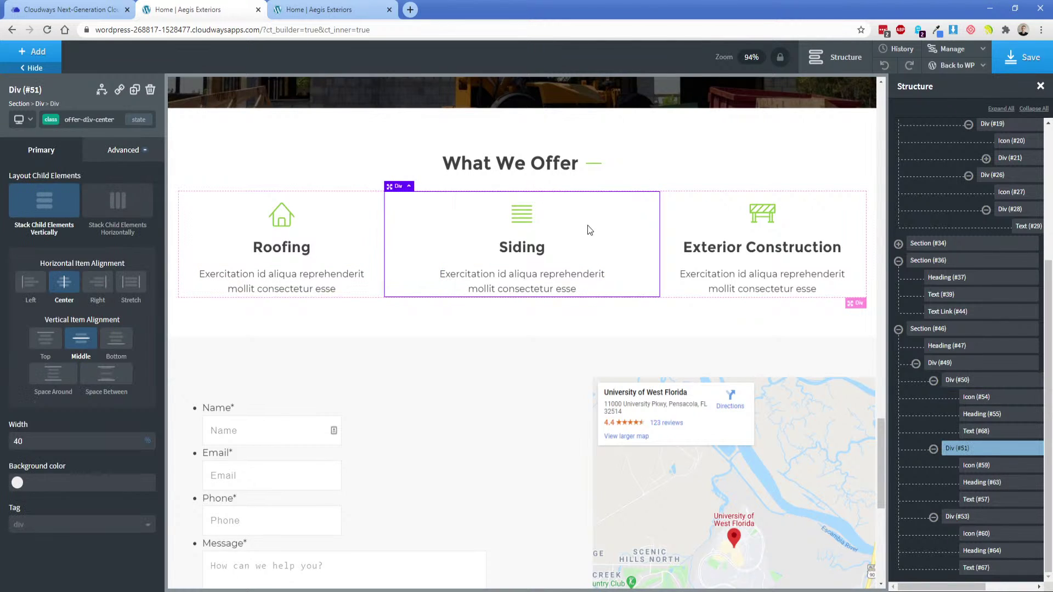
pyautogui.click(122, 151)
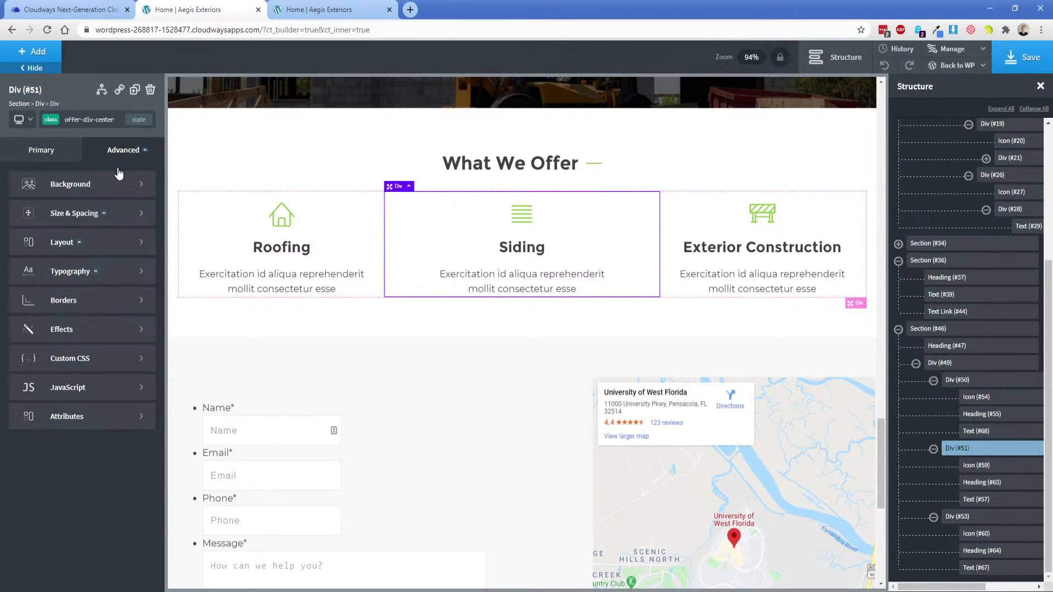
pyautogui.click(74, 309)
pyautogui.click(51, 222)
pyautogui.click(41, 271)
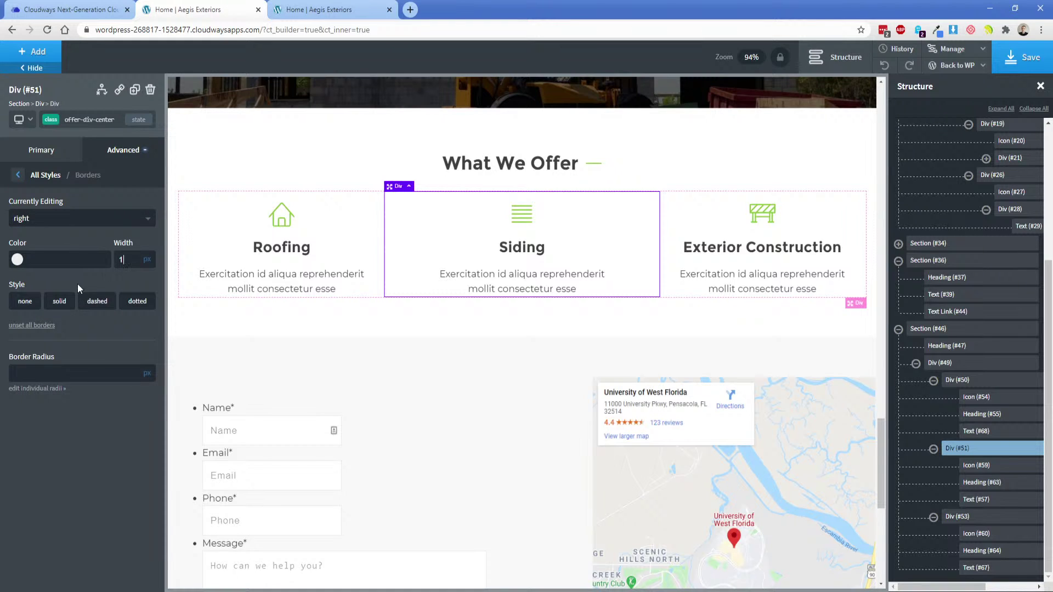
pyautogui.click(54, 259)
pyautogui.click(74, 402)
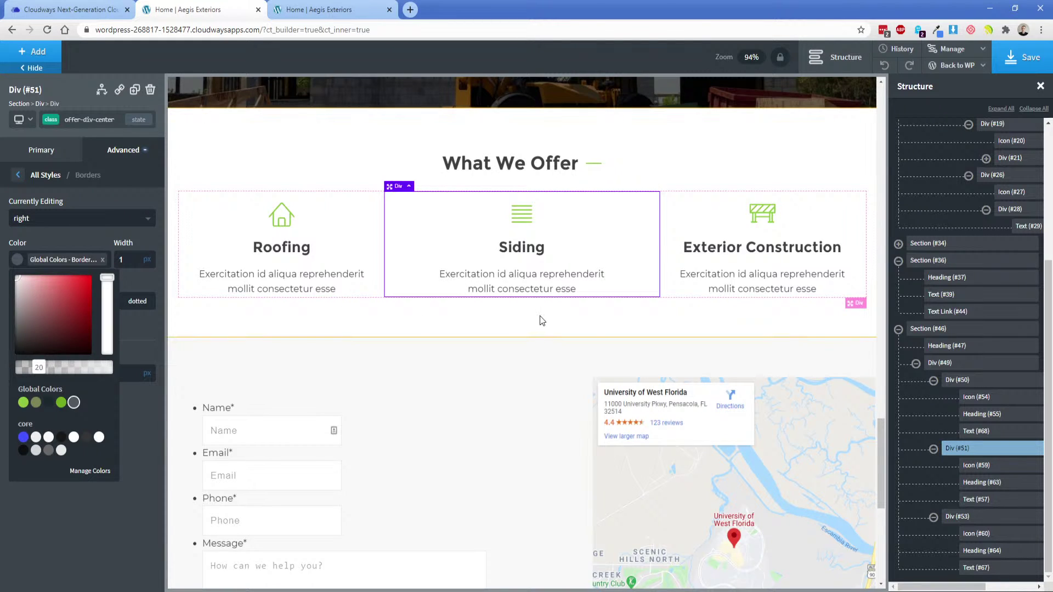
pyautogui.click(589, 331)
pyautogui.click(640, 229)
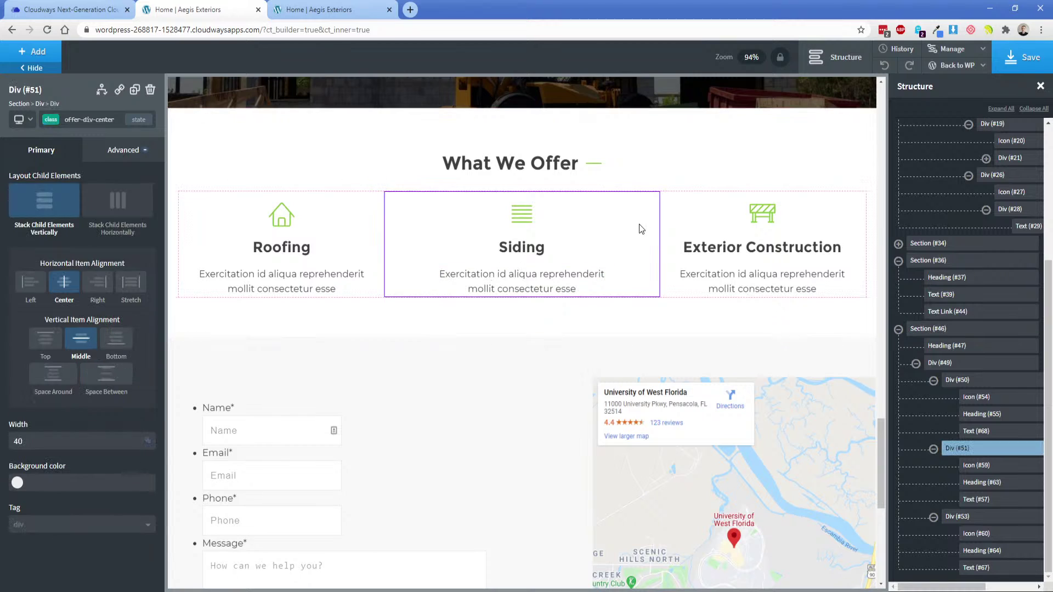
pyautogui.click(110, 154)
pyautogui.click(74, 299)
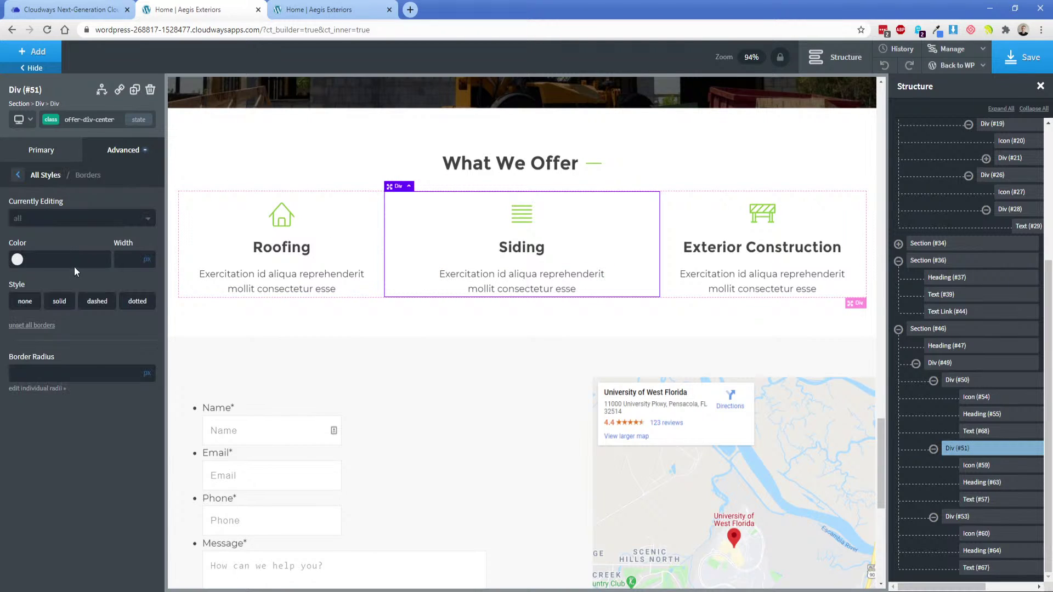
pyautogui.click(49, 218)
pyautogui.click(45, 265)
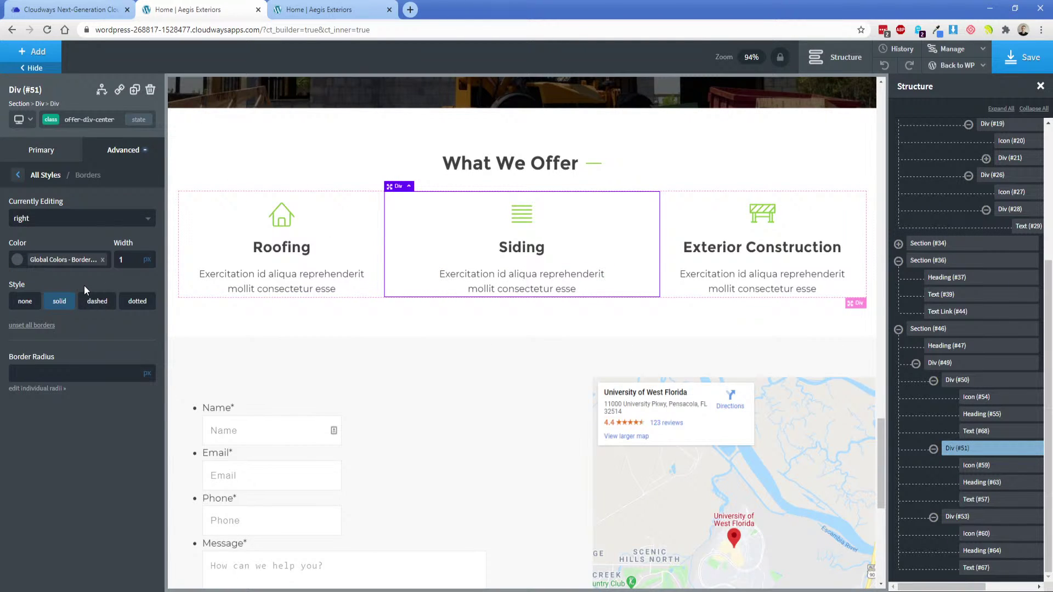
# Open the live homepage in a new tab and scroll to the What We Offer grid.
pyautogui.click(1022, 30)
pyautogui.click(766, 131)
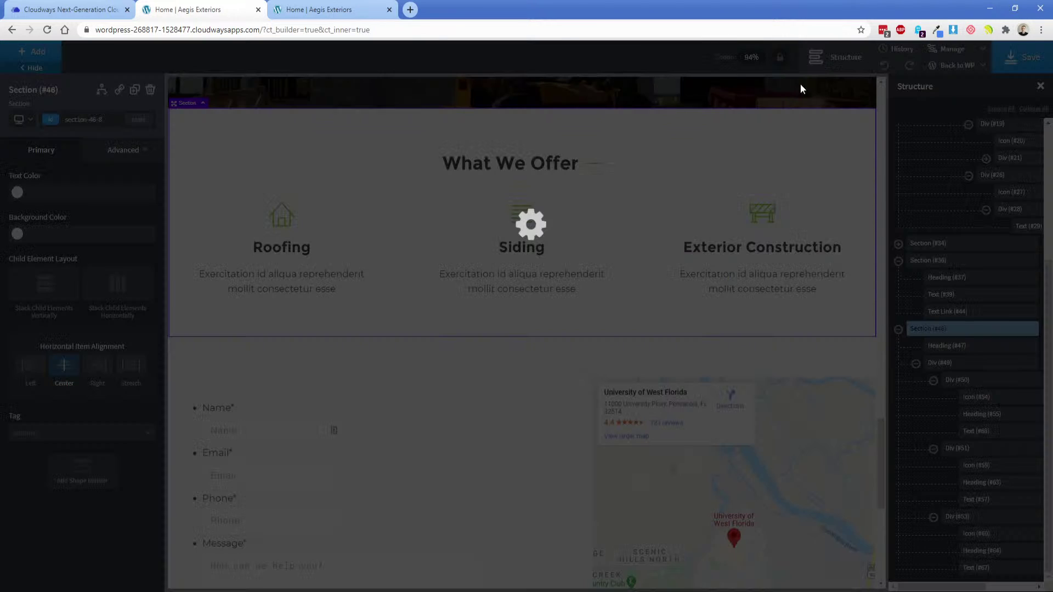
pyautogui.click(389, 9)
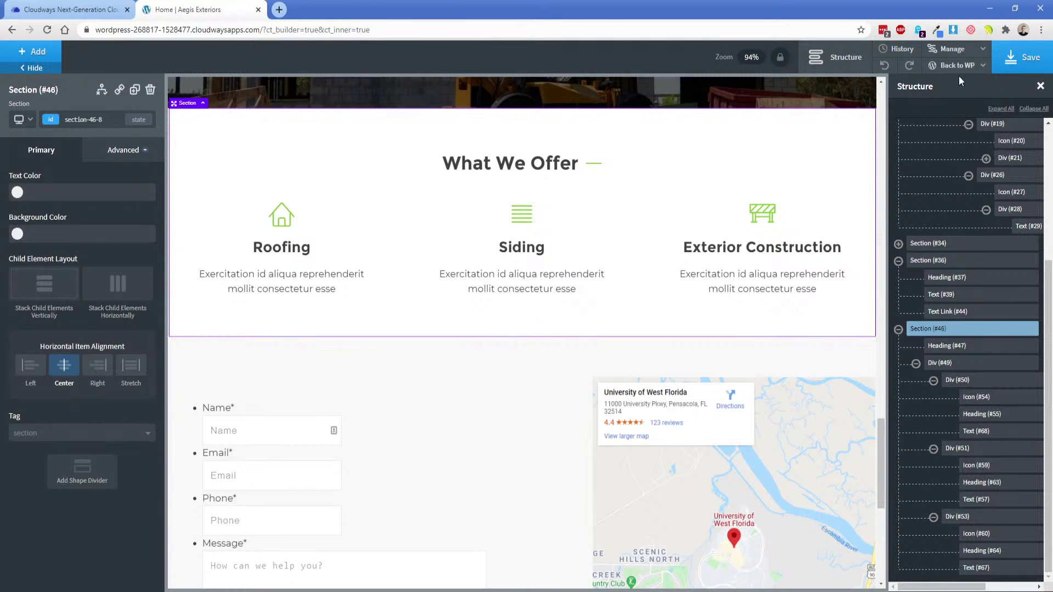
pyautogui.moveTo(961, 68)
pyautogui.middleClick(956, 102)
pyautogui.hotkey('ctrl', 'Tab')
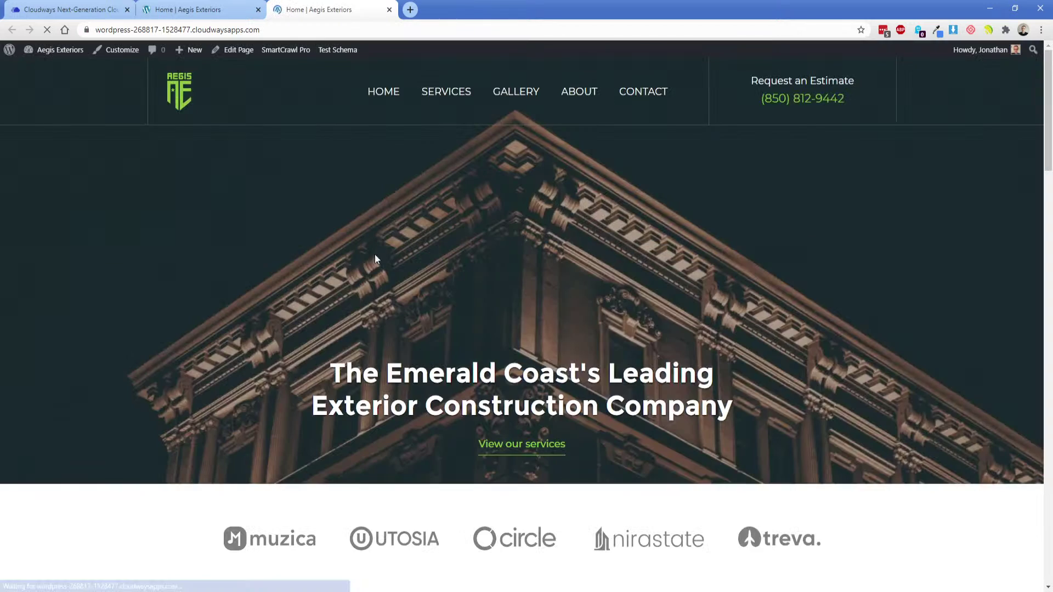
pyautogui.scroll(-10, 374, 254)
pyautogui.scroll(-15, 363, 384)
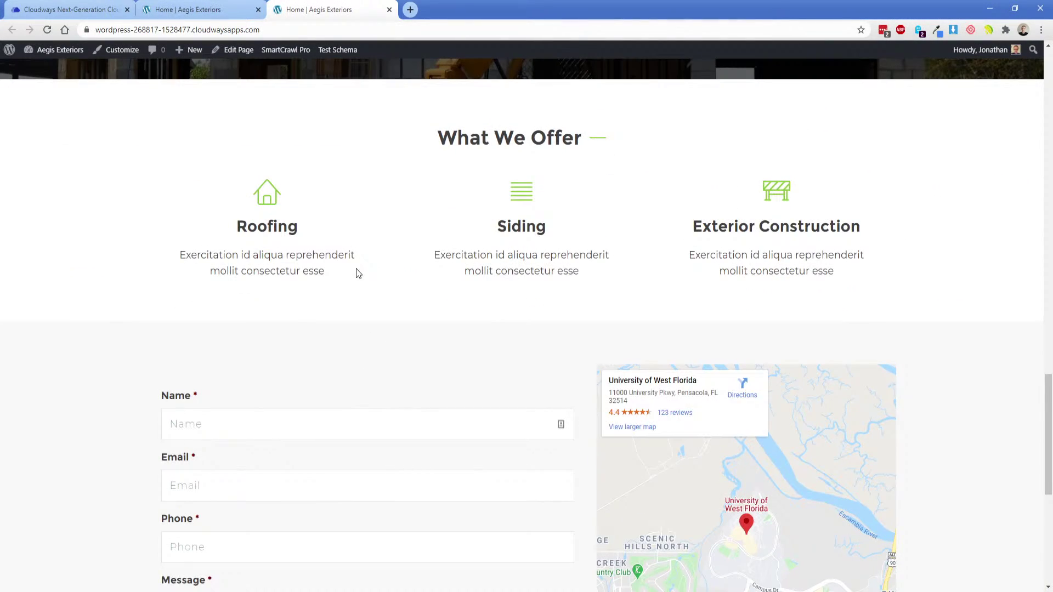
# Select the Roofing box and open its right-border settings under Advanced > Borders.
pyautogui.click(222, 7)
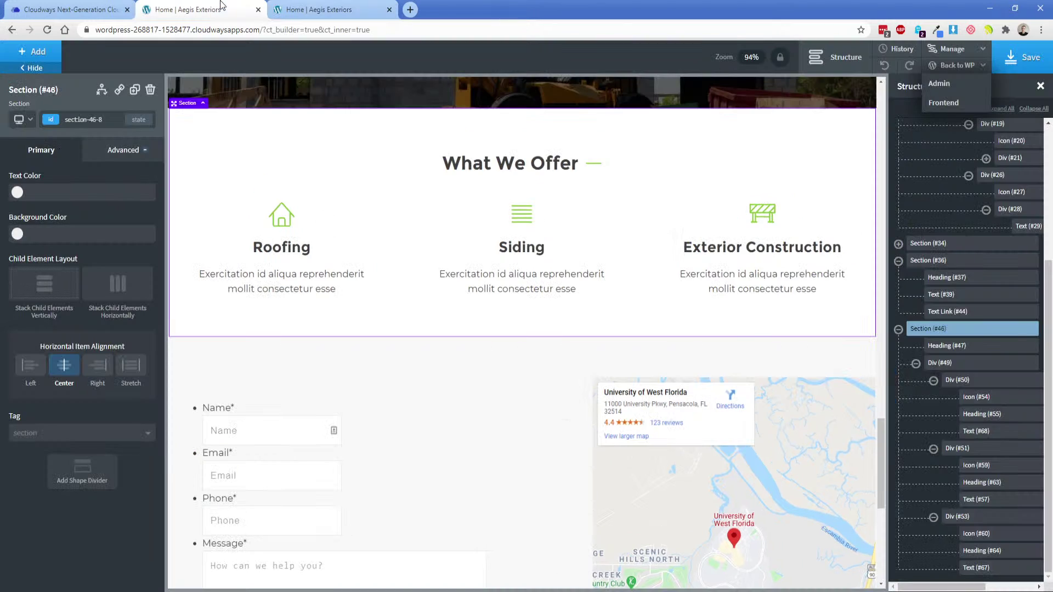
pyautogui.click(355, 215)
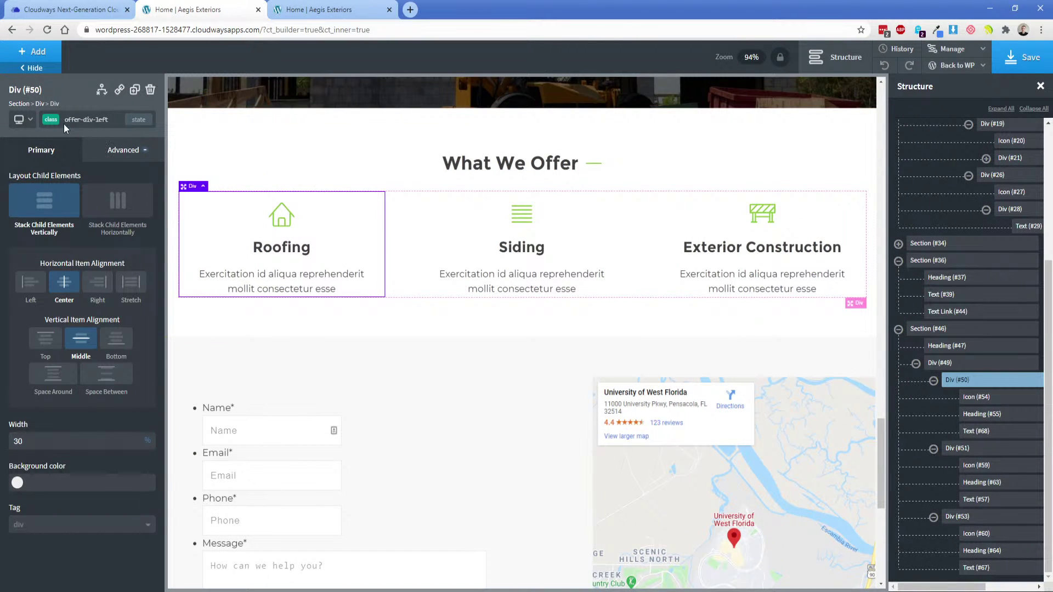
pyautogui.click(64, 124)
pyautogui.click(57, 166)
pyautogui.click(123, 149)
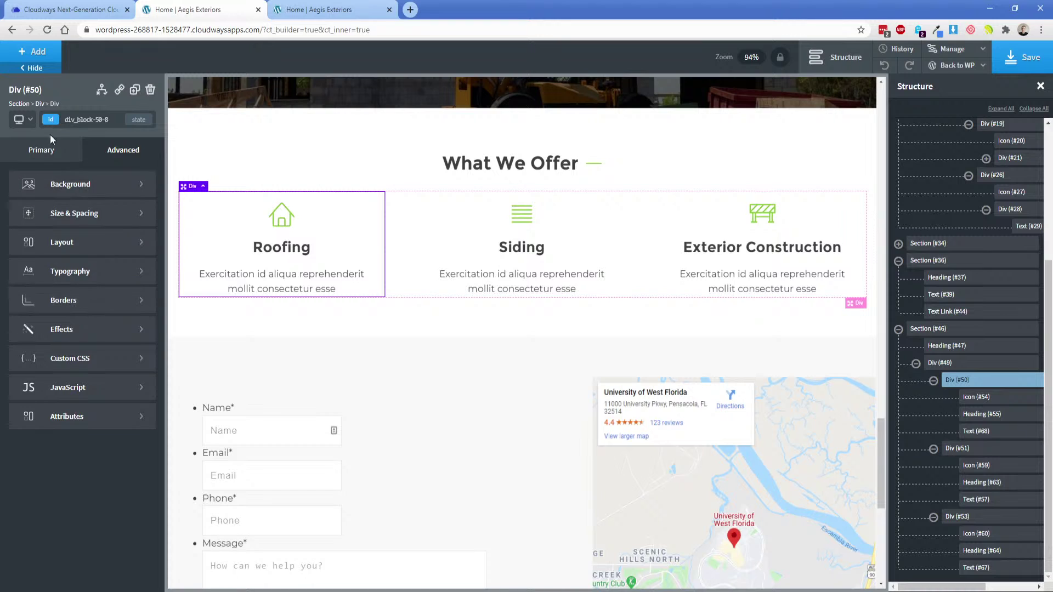
pyautogui.click(61, 120)
pyautogui.click(59, 189)
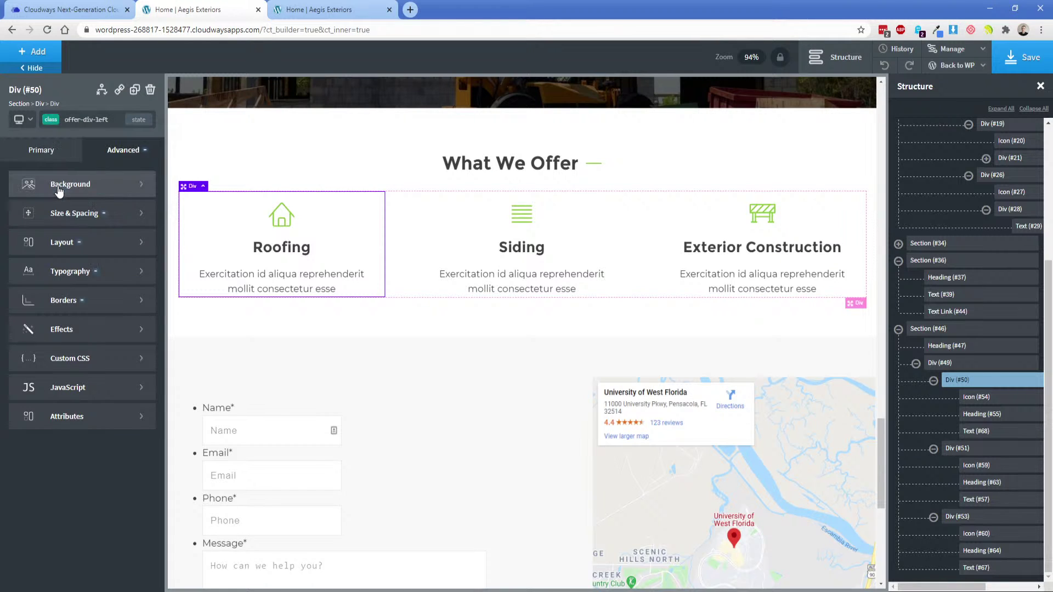
pyautogui.click(84, 300)
pyautogui.click(69, 220)
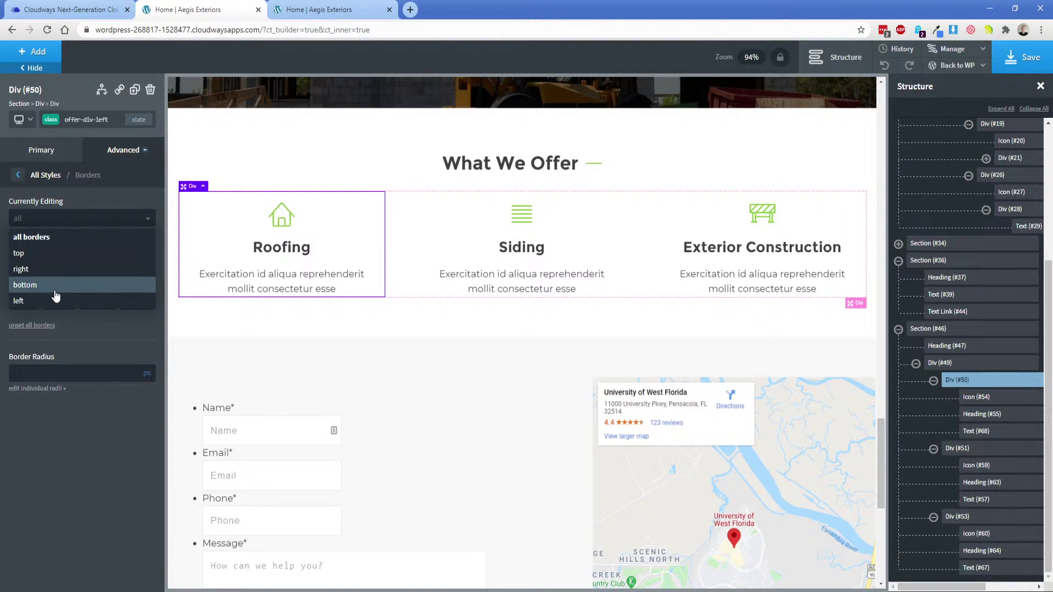
pyautogui.click(43, 274)
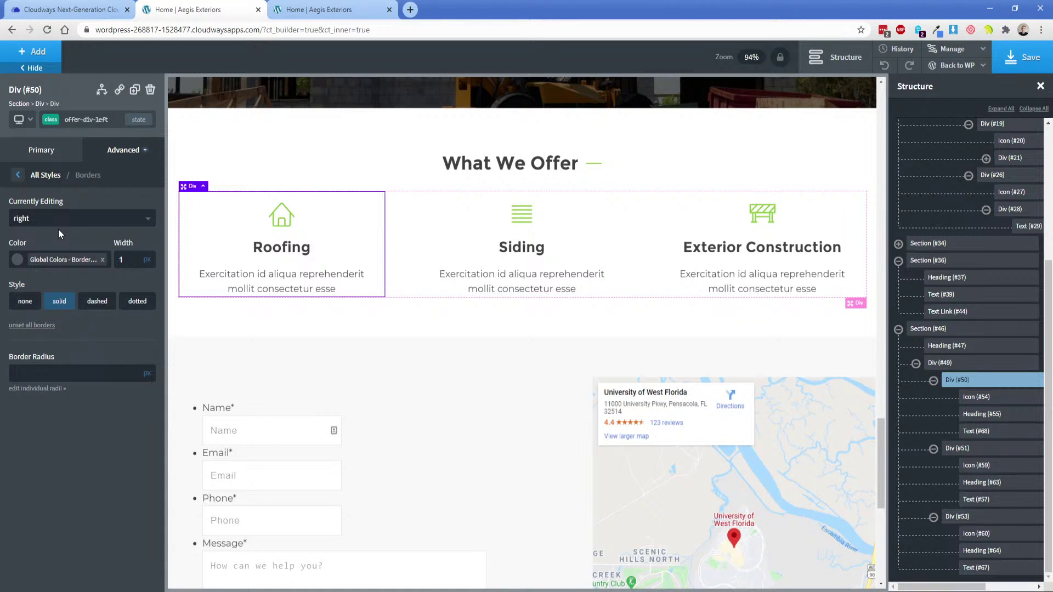
# Give the Roofing box's id a 1px solid right border in the grey global colour.
pyautogui.click(51, 121)
pyautogui.click(52, 164)
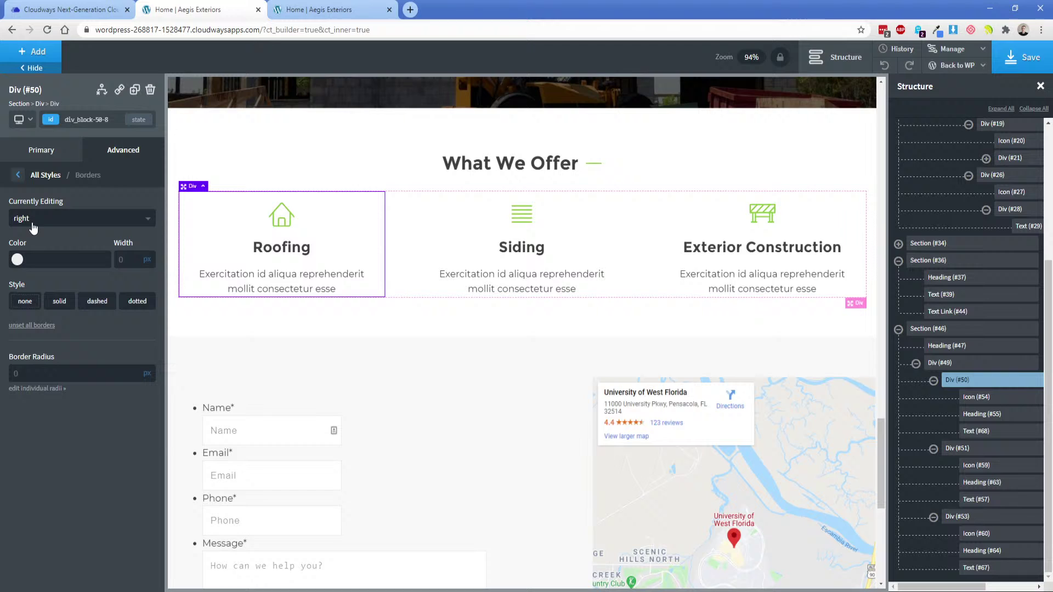
pyautogui.click(17, 266)
pyautogui.click(74, 402)
pyautogui.click(128, 255)
pyautogui.write('1')
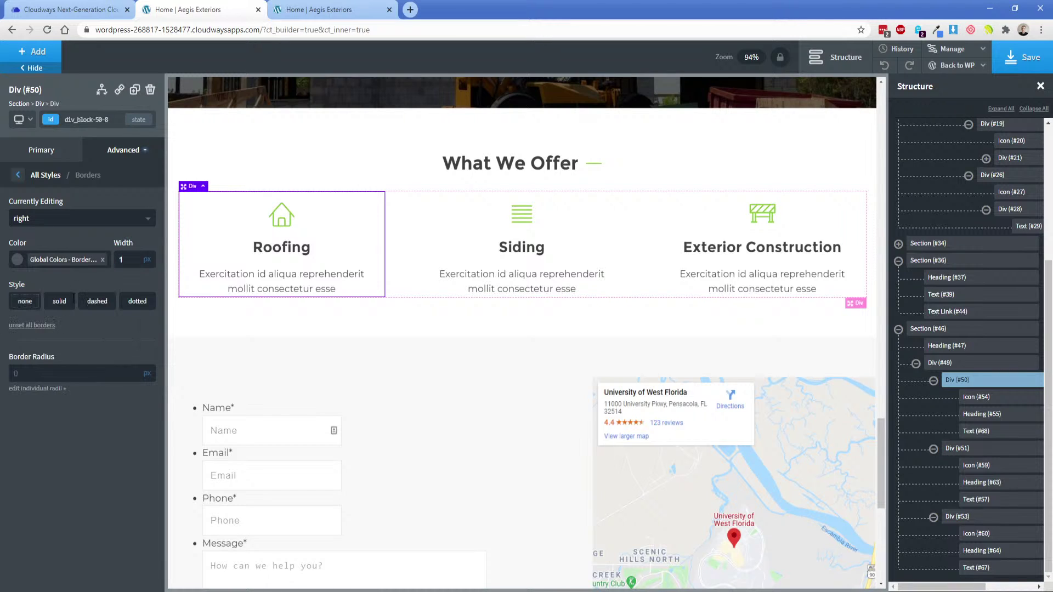
pyautogui.click(59, 301)
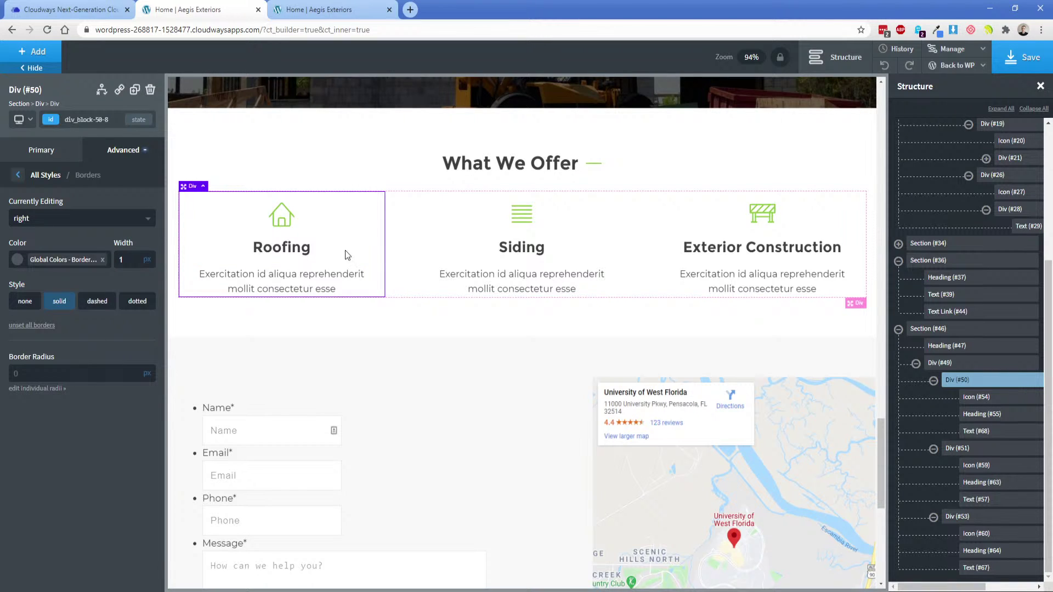
# Give the Siding box's id a 1px solid right border in the grey global colour.
pyautogui.click(607, 238)
pyautogui.click(51, 119)
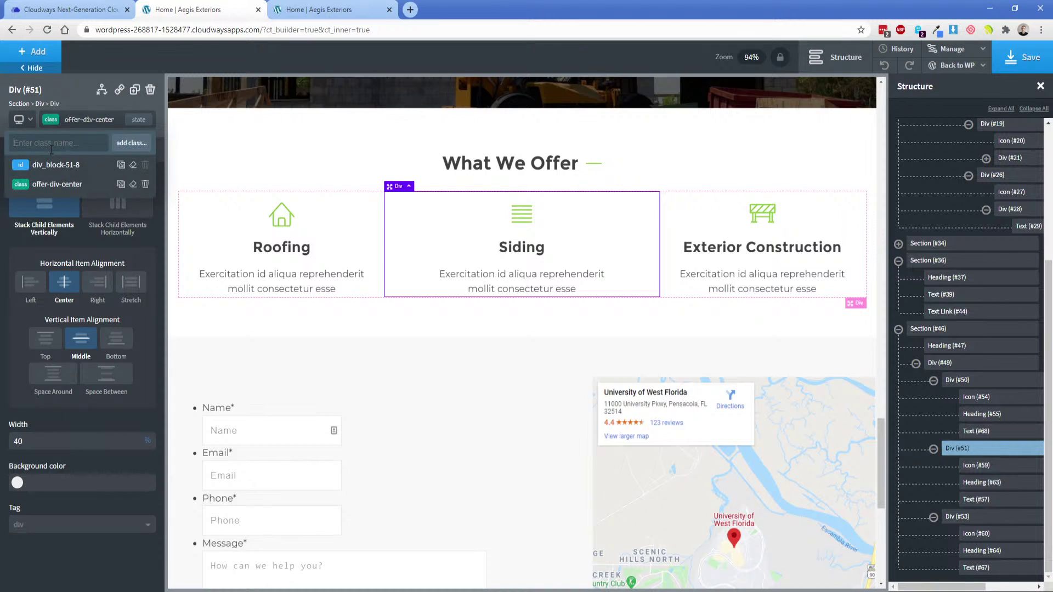
pyautogui.click(54, 165)
pyautogui.click(91, 154)
pyautogui.click(85, 305)
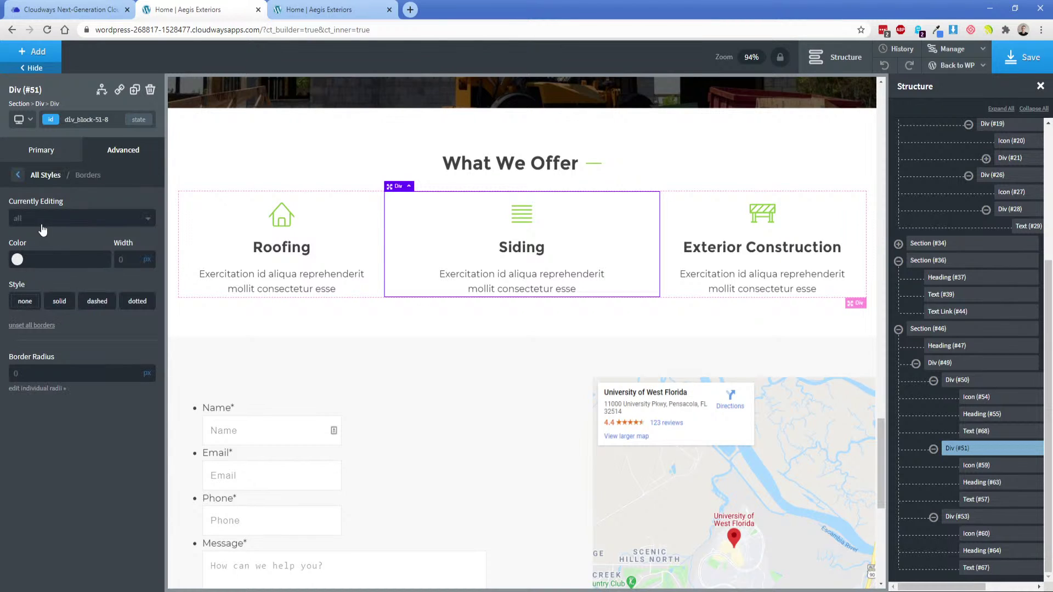
pyautogui.click(43, 220)
pyautogui.click(22, 268)
pyautogui.click(17, 260)
pyautogui.click(74, 402)
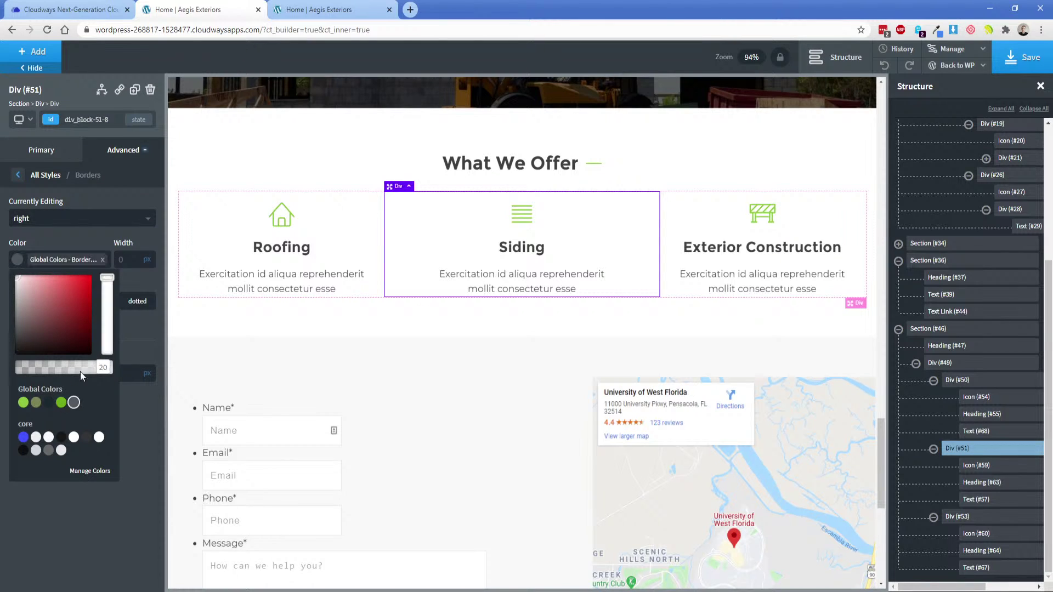
pyautogui.press('Tab')
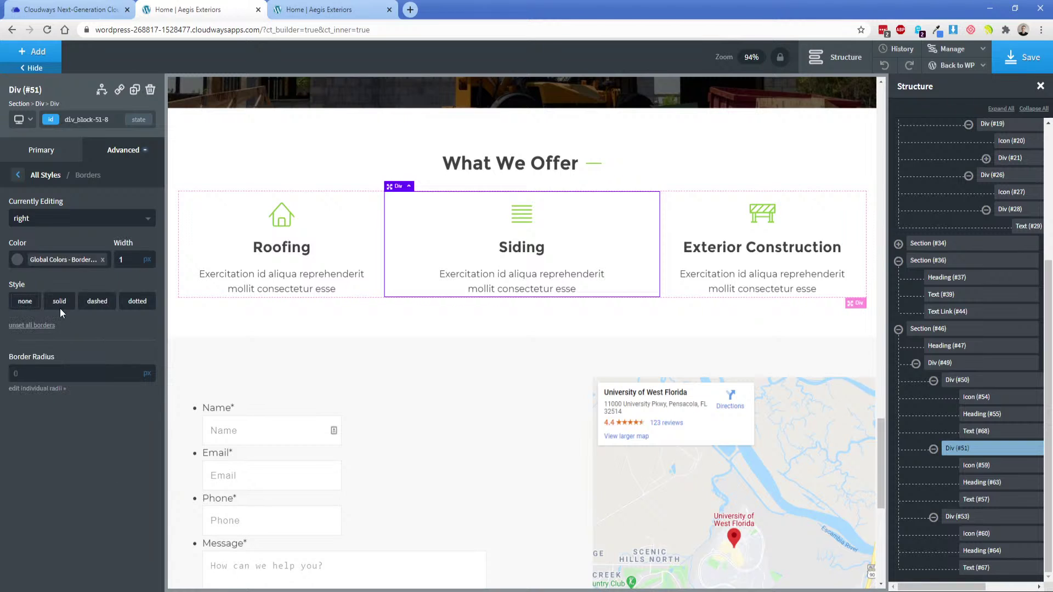
# Save the page and reload the live homepage to check the new borders.
pyautogui.click(1017, 60)
pyautogui.click(345, 7)
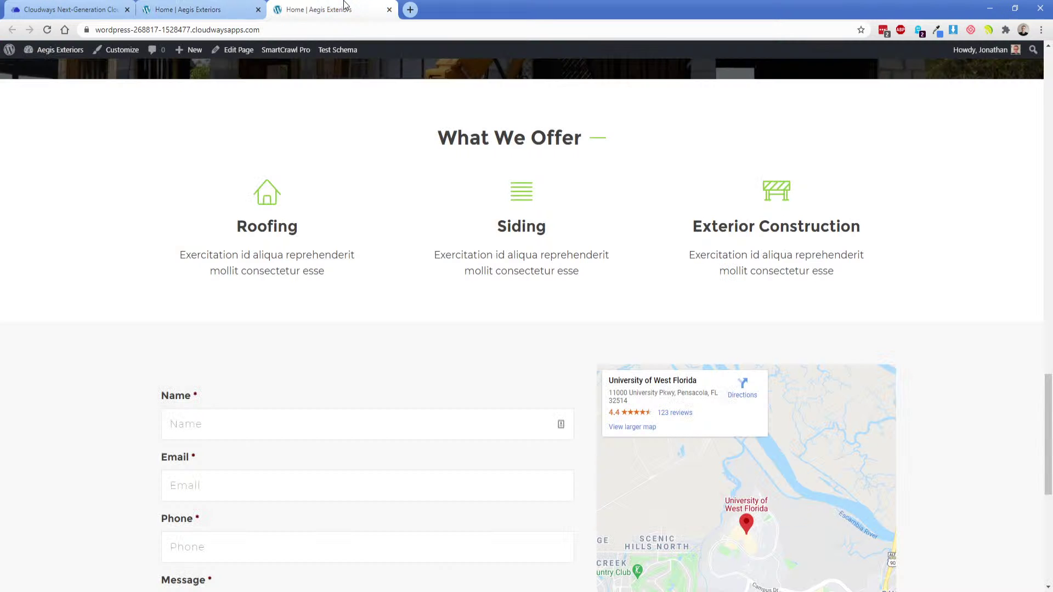
pyautogui.click(47, 29)
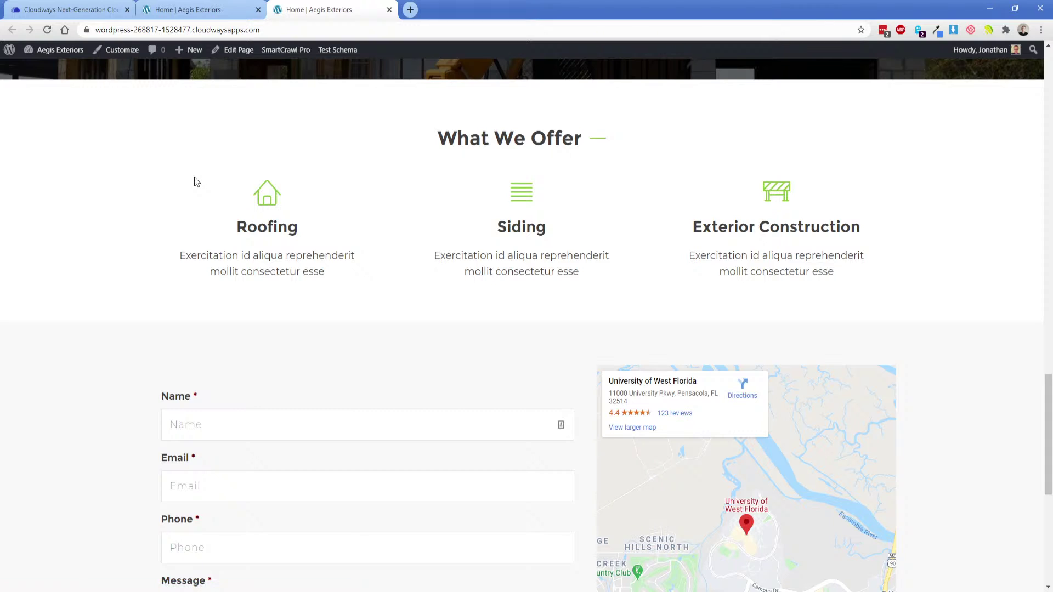
pyautogui.click(215, 2)
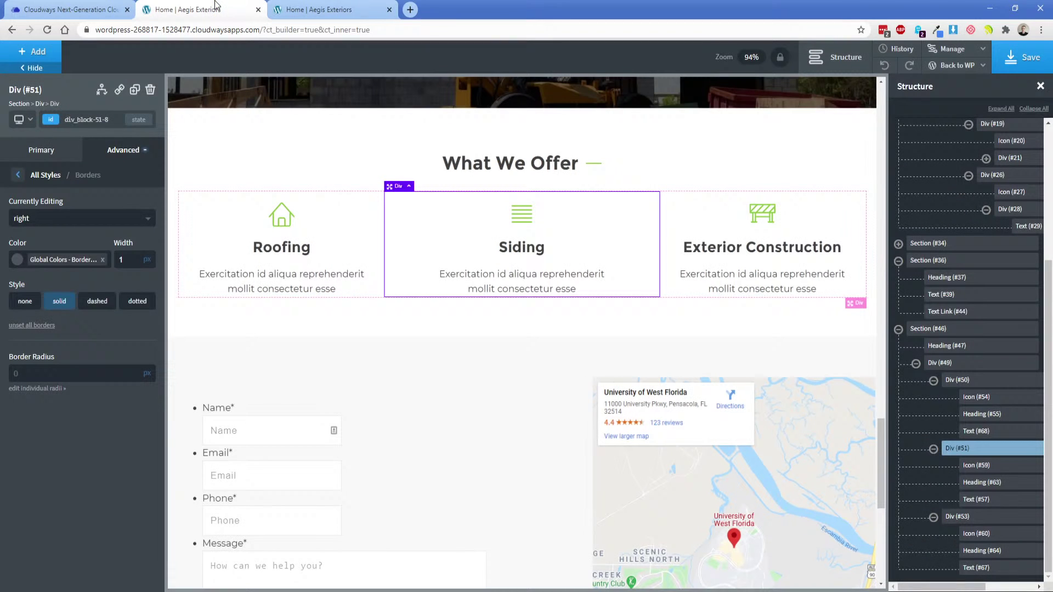
# Give the What We Offer grid row 20px top and bottom padding.
pyautogui.click(354, 212)
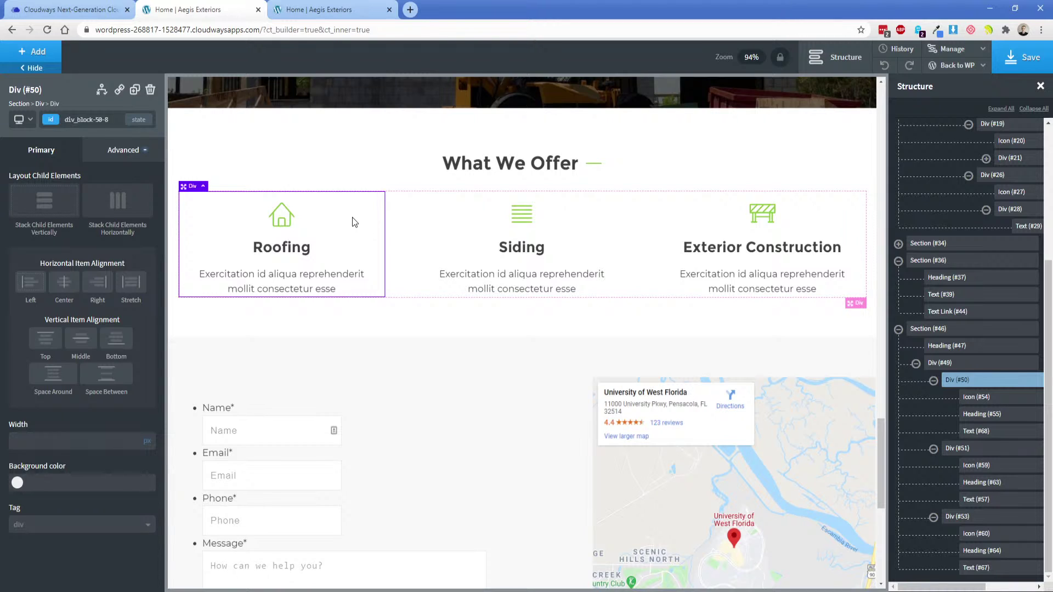
pyautogui.click(938, 363)
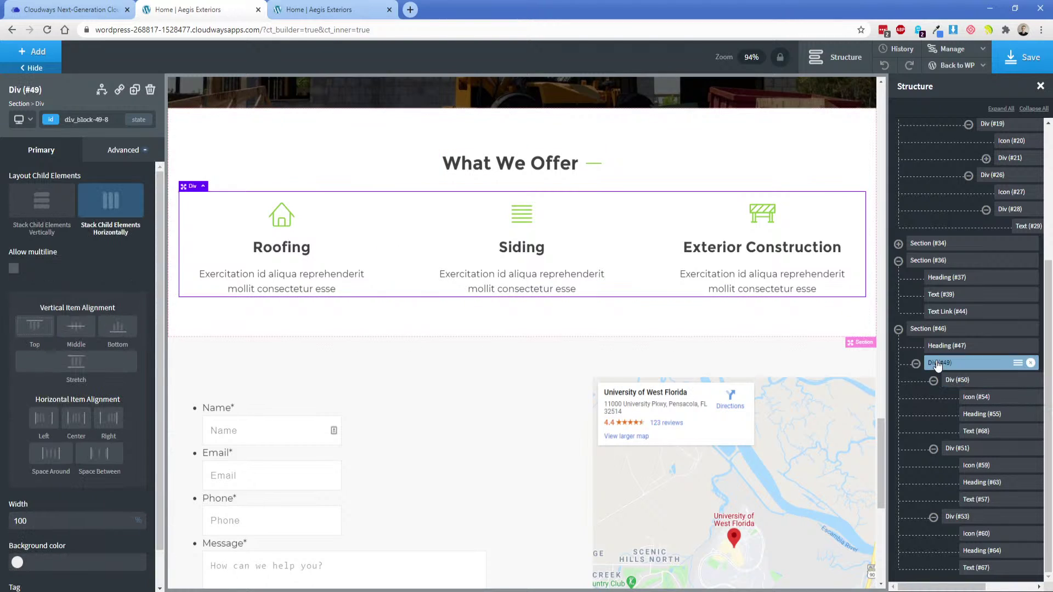
pyautogui.click(115, 155)
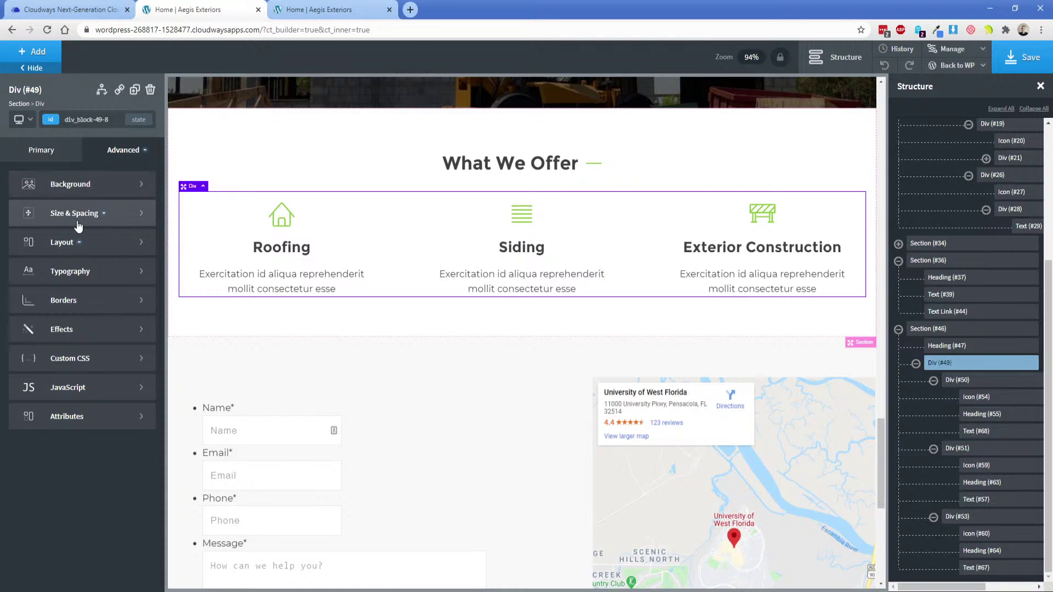
pyautogui.click(44, 209)
pyautogui.click(39, 219)
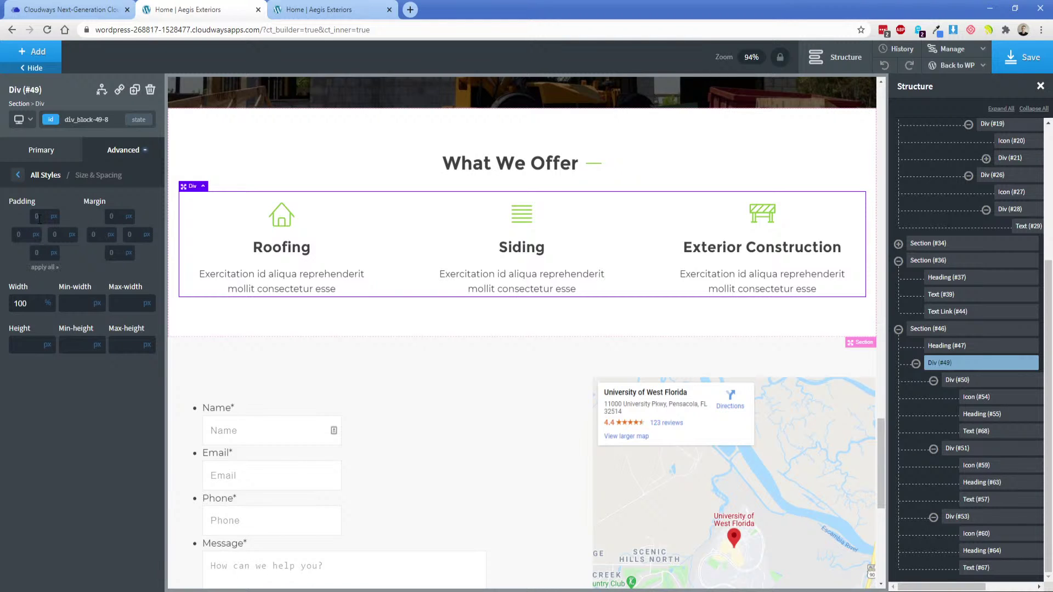
pyautogui.click(40, 251)
pyautogui.write('20')
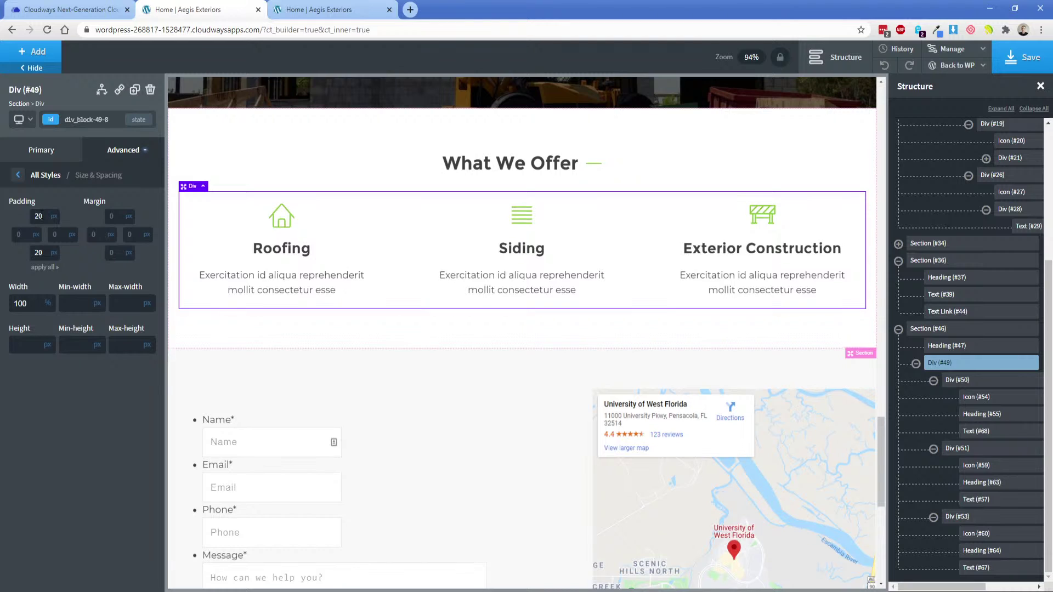
pyautogui.click(38, 216)
pyautogui.write('20')
# Add a solid bottom border in the Border grey global colour to the grid.
pyautogui.click(114, 157)
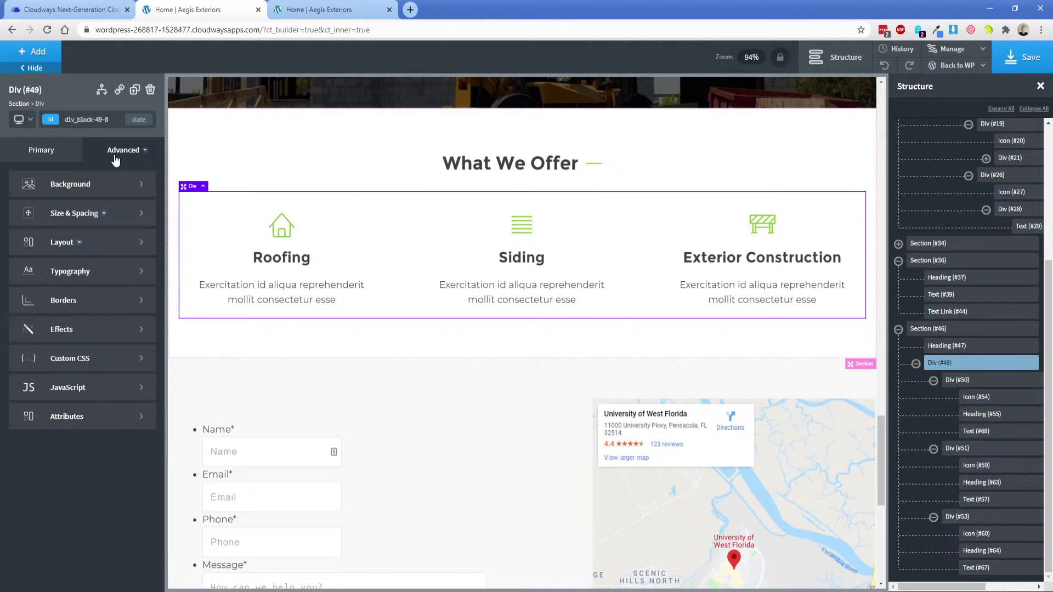
pyautogui.click(89, 299)
pyautogui.click(58, 220)
pyautogui.click(48, 285)
pyautogui.click(17, 260)
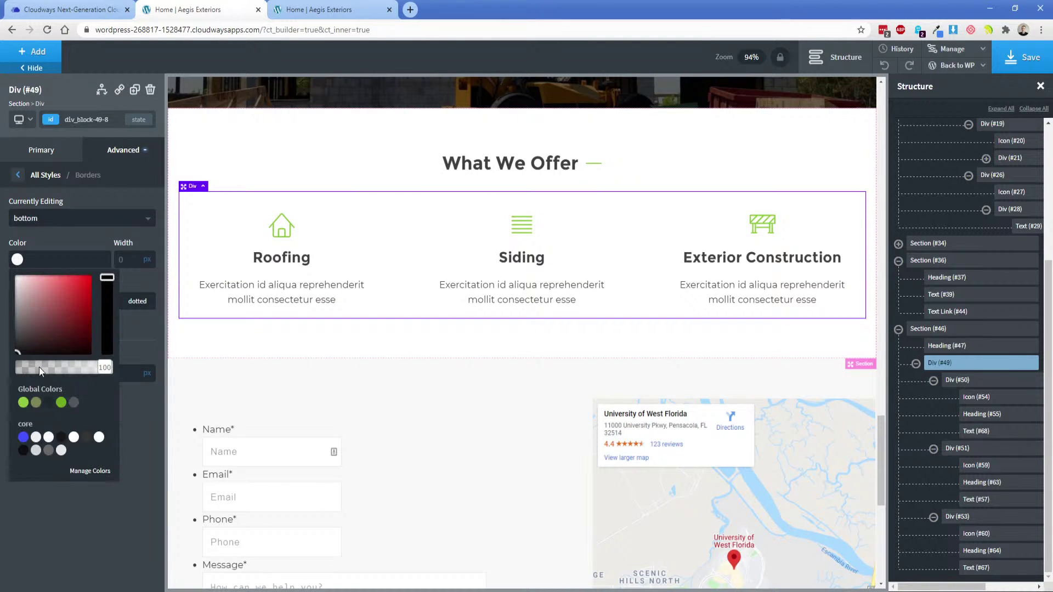
pyautogui.click(74, 403)
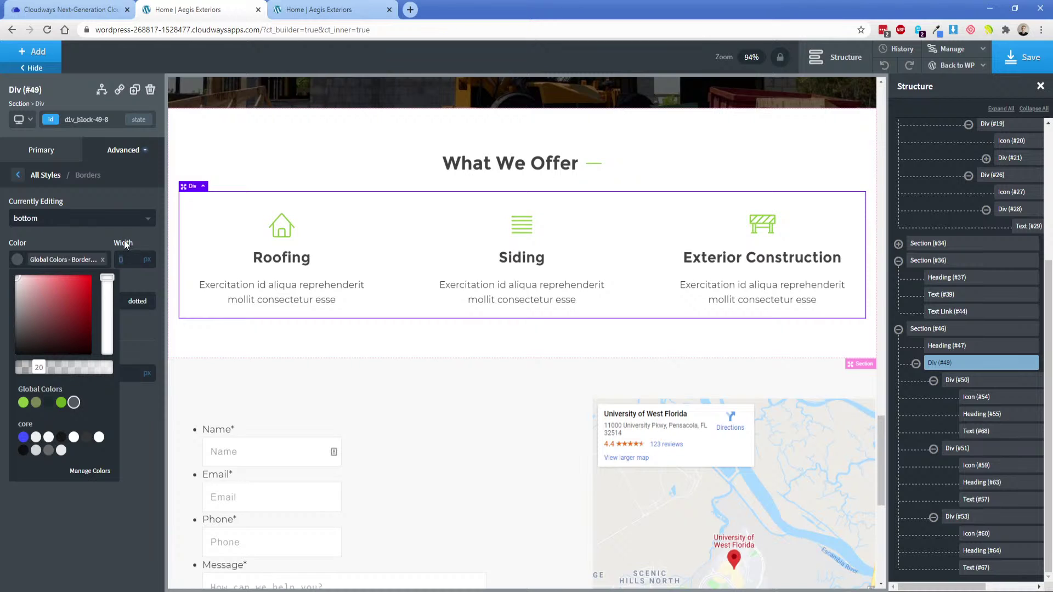
pyautogui.click(59, 301)
# Save, reload the live page, and inspect the grid in developer tools.
pyautogui.click(1020, 57)
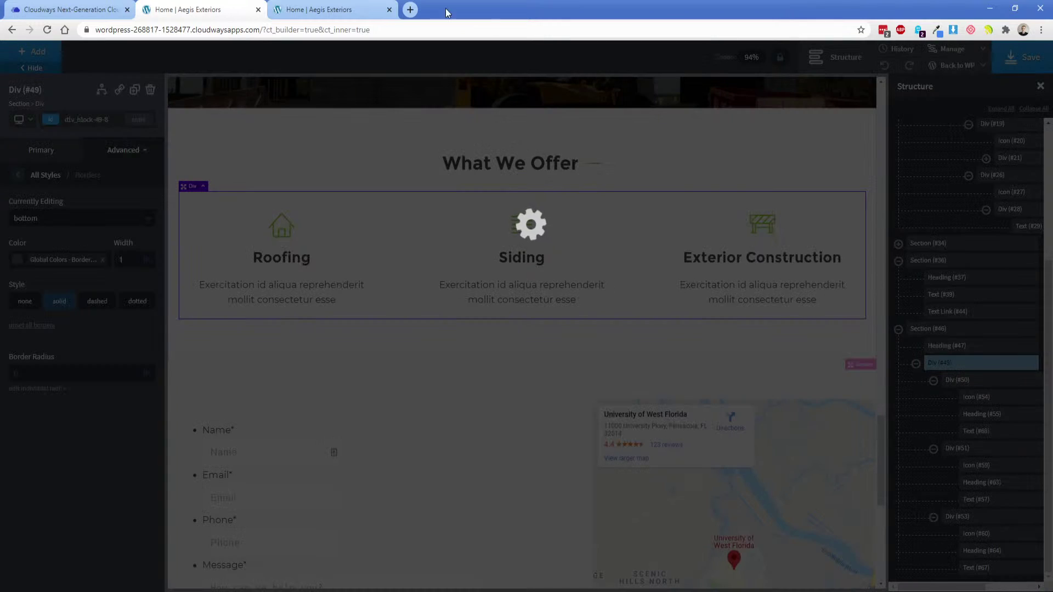
pyautogui.click(329, 9)
pyautogui.click(48, 30)
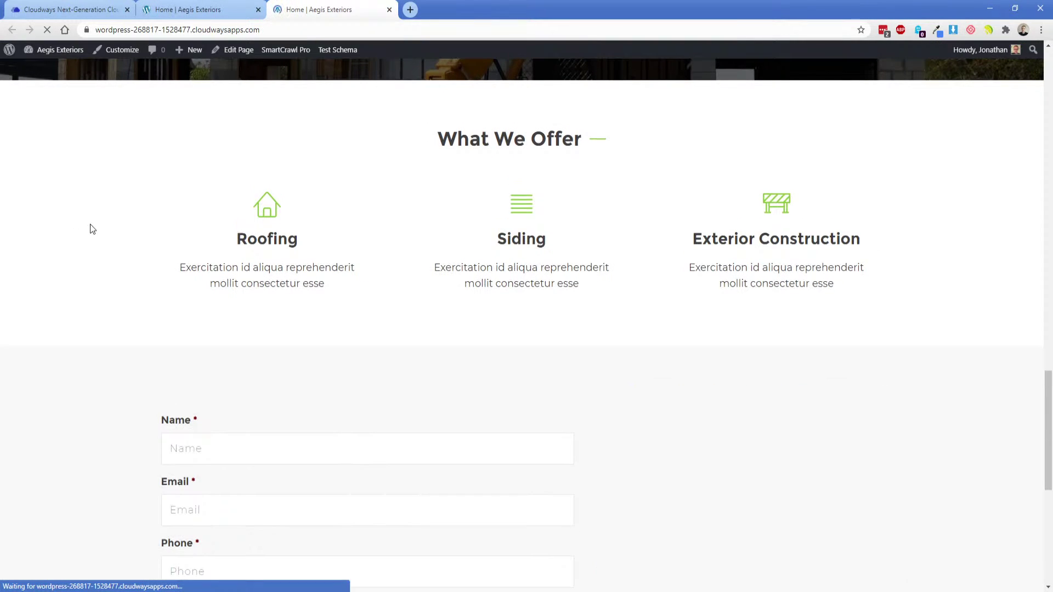
pyautogui.rightClick(351, 291)
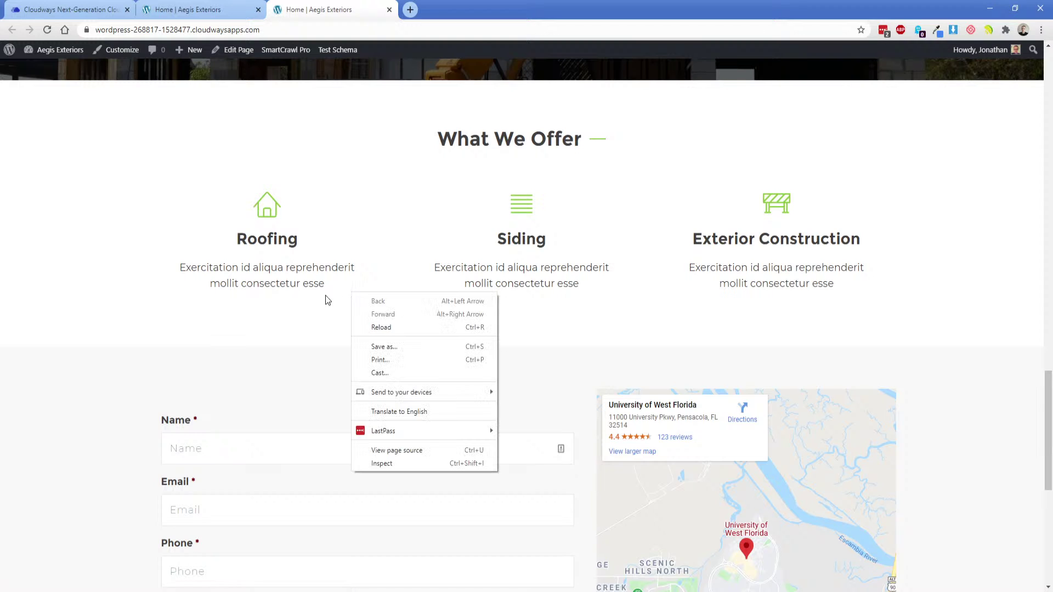
pyautogui.click(398, 461)
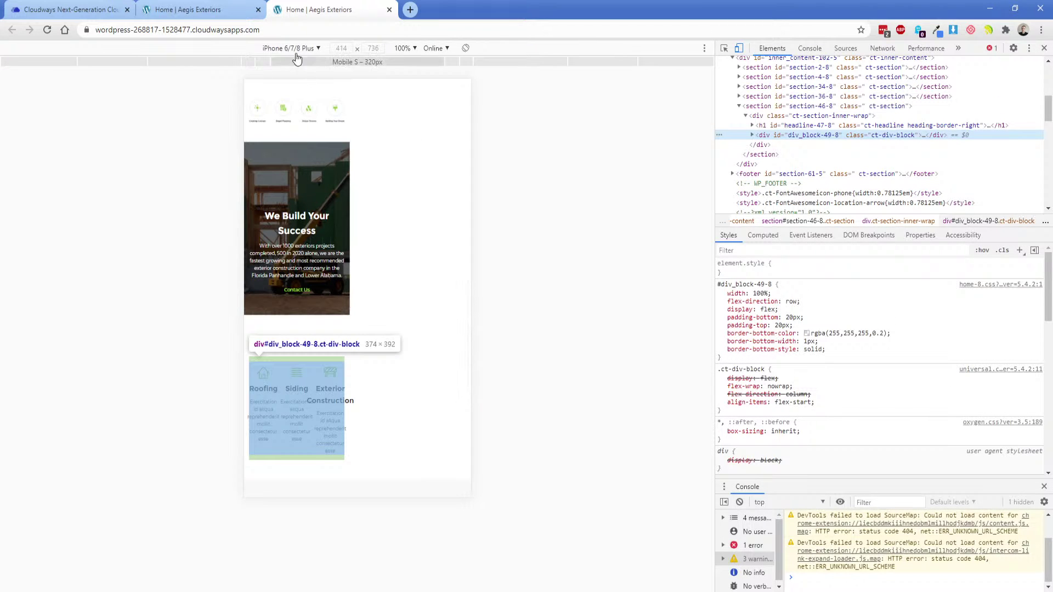
# Switch to a responsive desktop-width viewport and inspect the Roofing column container.
pyautogui.click(290, 48)
pyautogui.click(291, 67)
pyautogui.rightClick(213, 254)
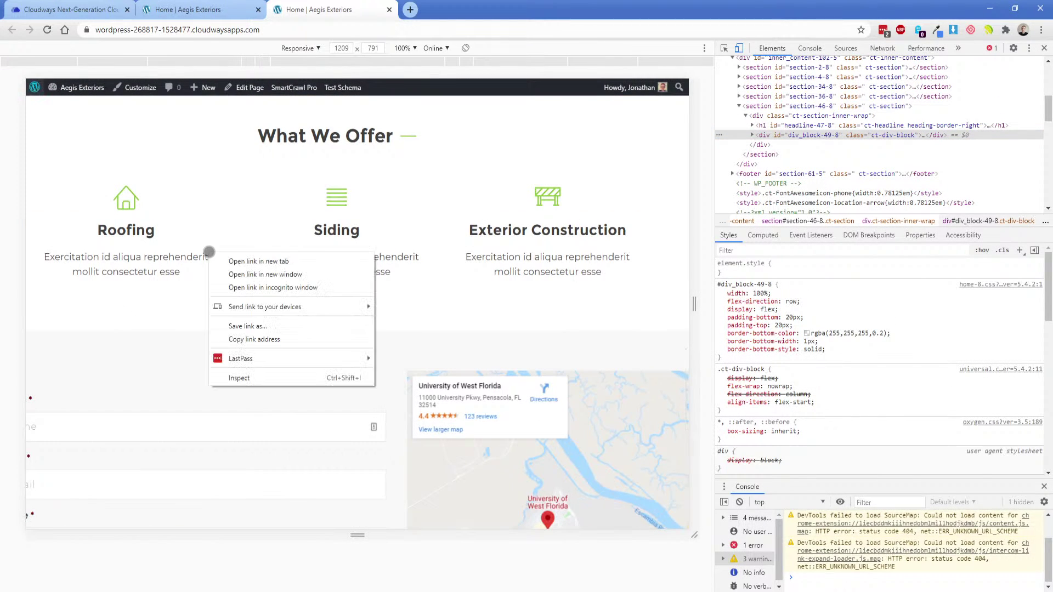
pyautogui.click(247, 378)
pyautogui.rightClick(171, 237)
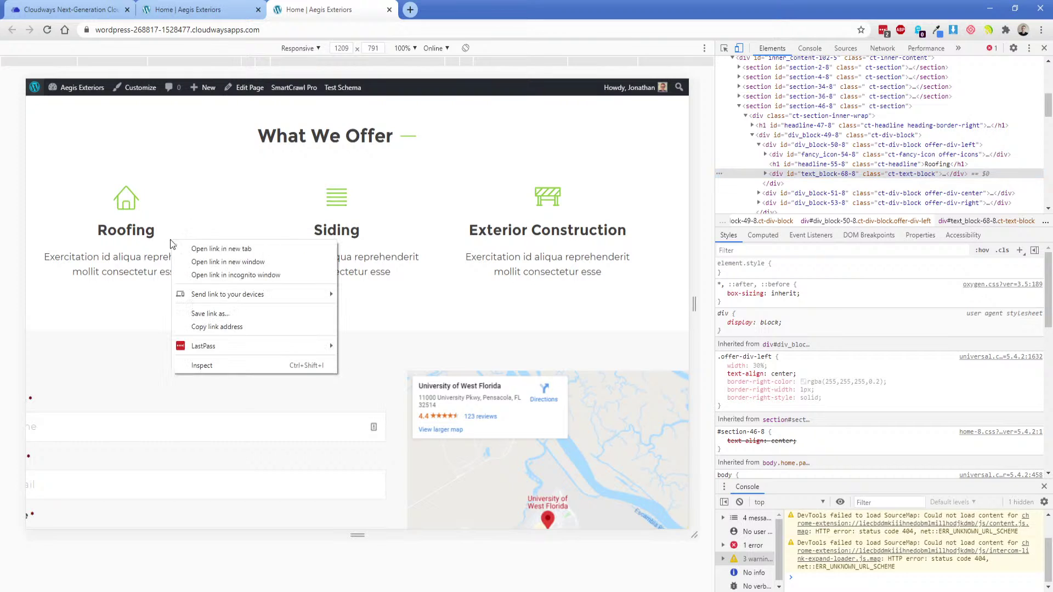
pyautogui.click(203, 364)
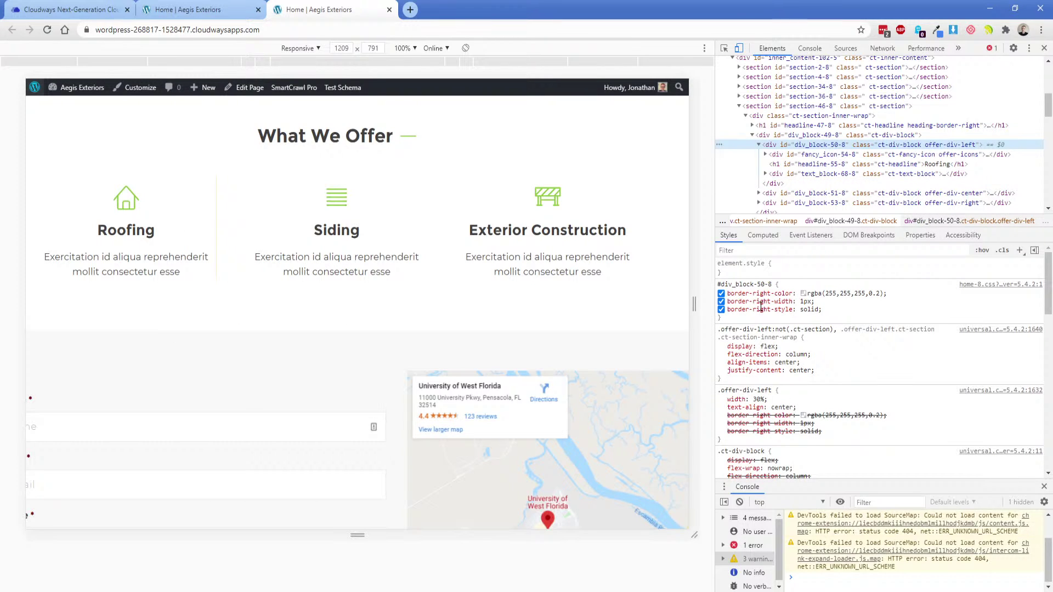
# Toggle the Roofing column's border-right-color rule off and on, then return to the builder.
pyautogui.click(721, 294)
pyautogui.click(722, 294)
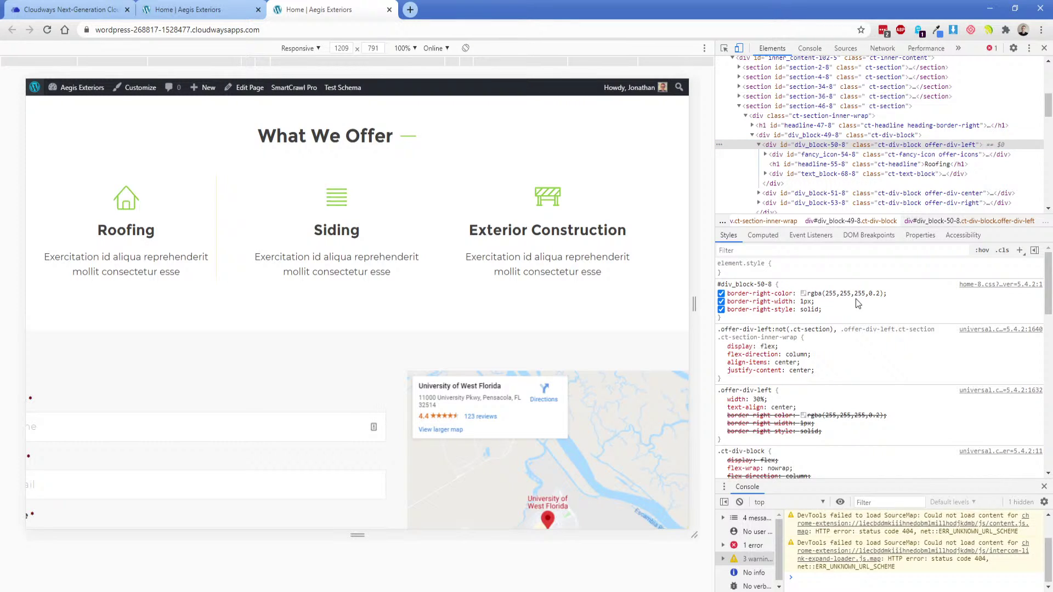
pyautogui.scroll(2, 230, 280)
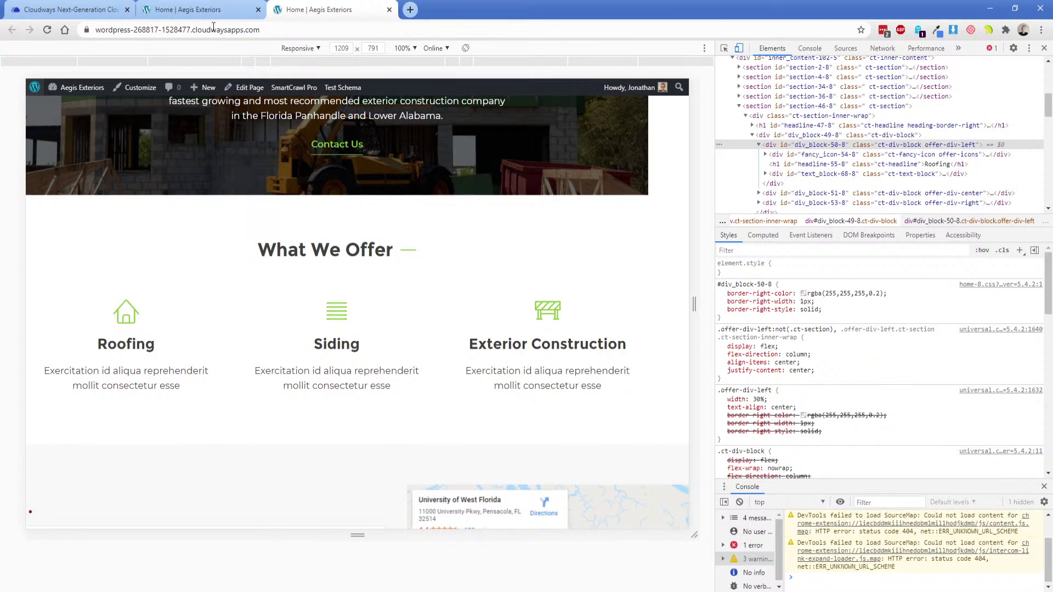
pyautogui.hotkey('ctrl', 'shift', 'Tab')
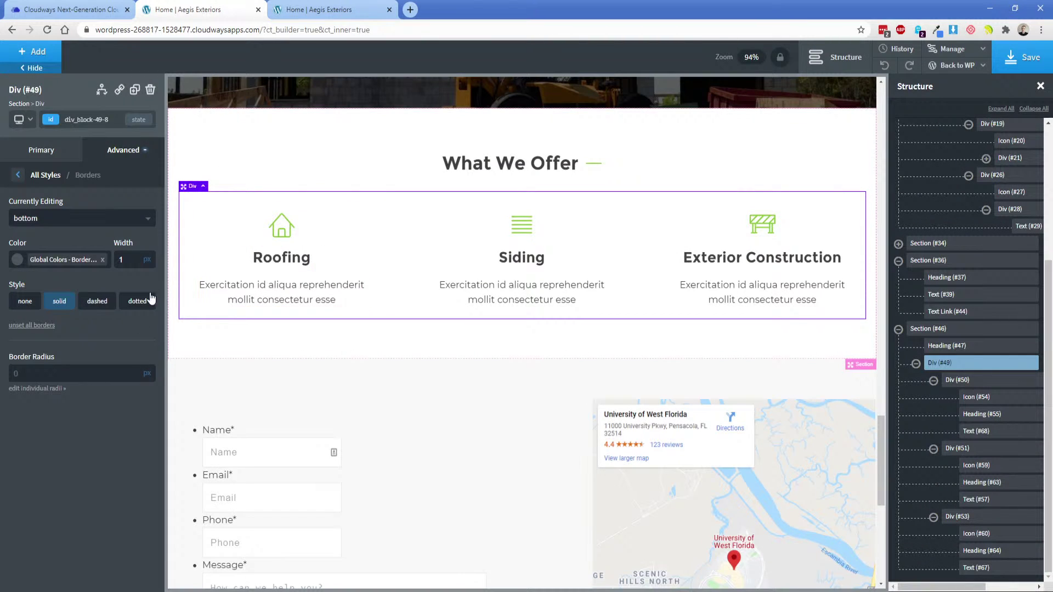
# Set the grid's bottom border width to 25, keeping the Border grey colour.
pyautogui.doubleClick(130, 259)
pyautogui.write('25')
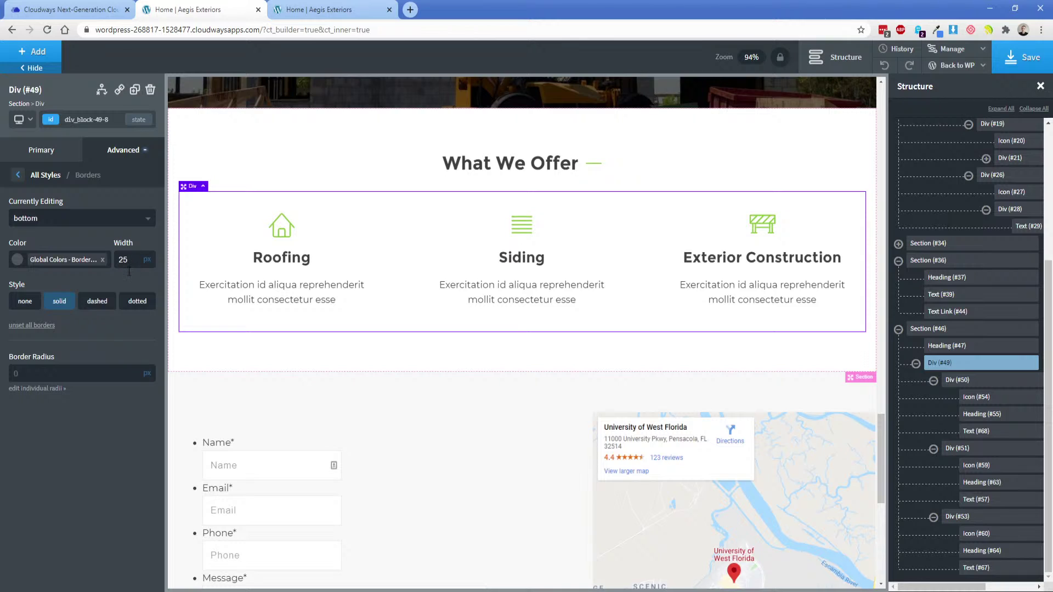
pyautogui.click(17, 260)
pyautogui.click(40, 290)
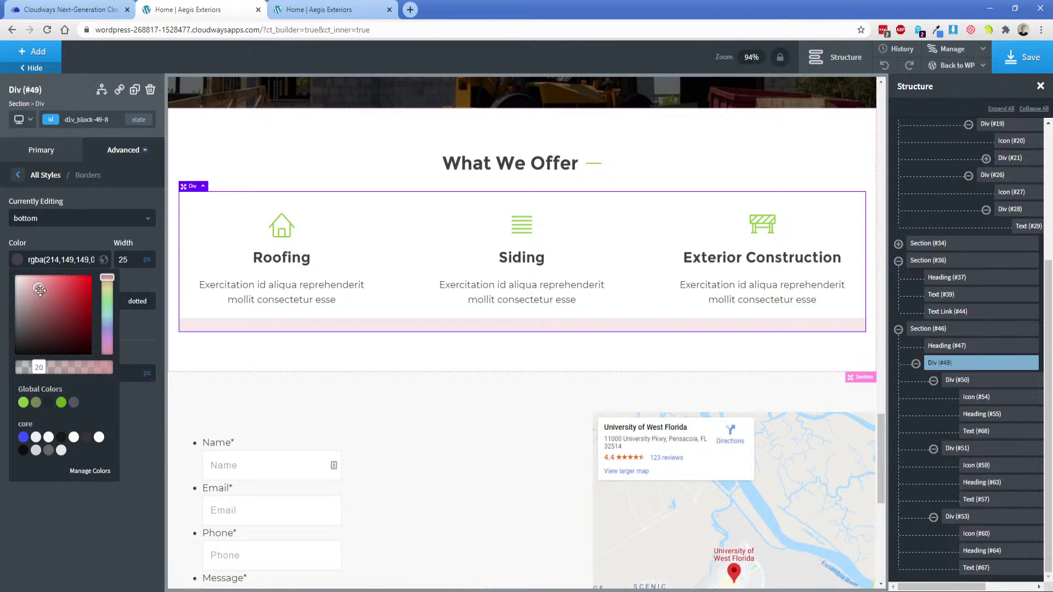
pyautogui.click(73, 402)
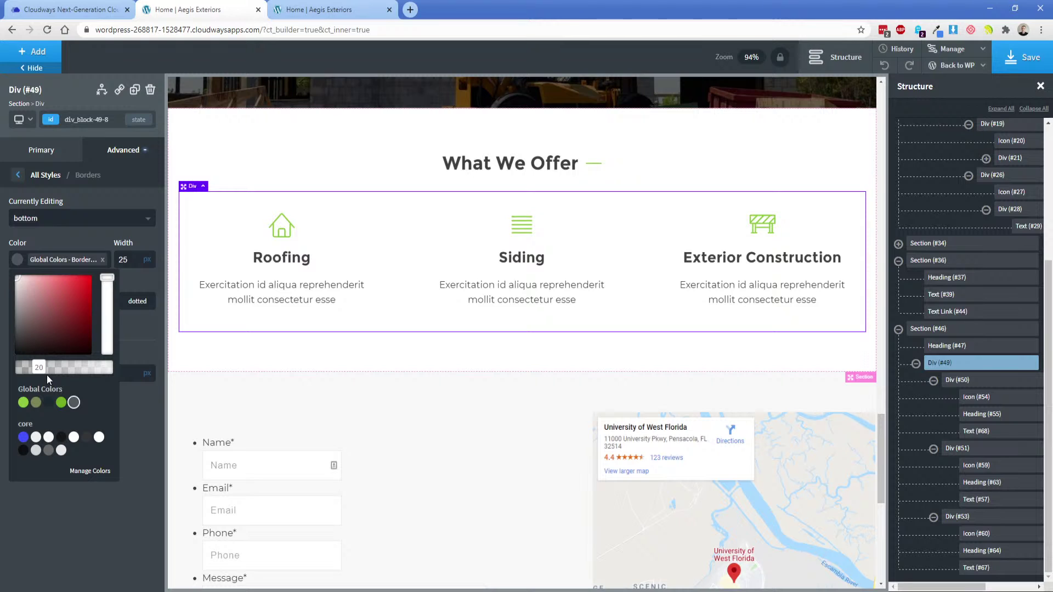
# Bring up the global colour list under Settings > Global Styles > Colors.
pyautogui.click(952, 49)
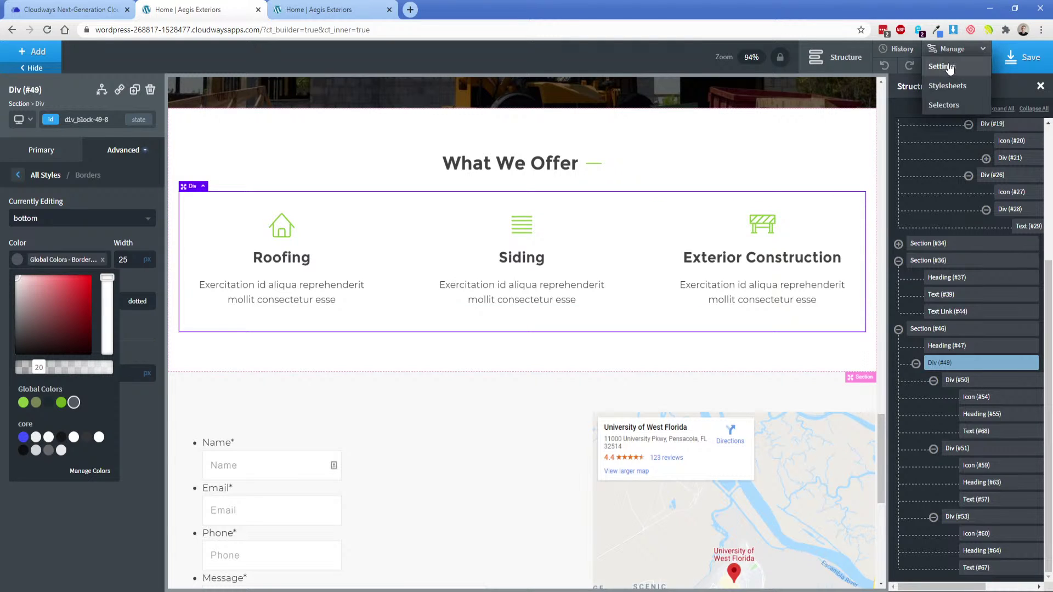
pyautogui.click(949, 66)
pyautogui.click(963, 179)
pyautogui.click(964, 156)
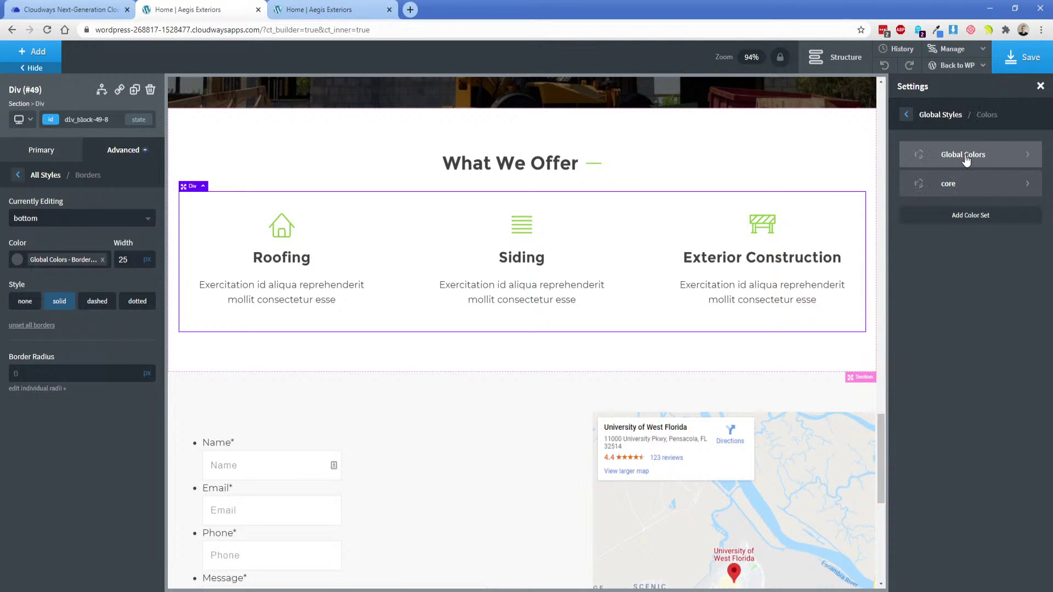
pyautogui.click(966, 157)
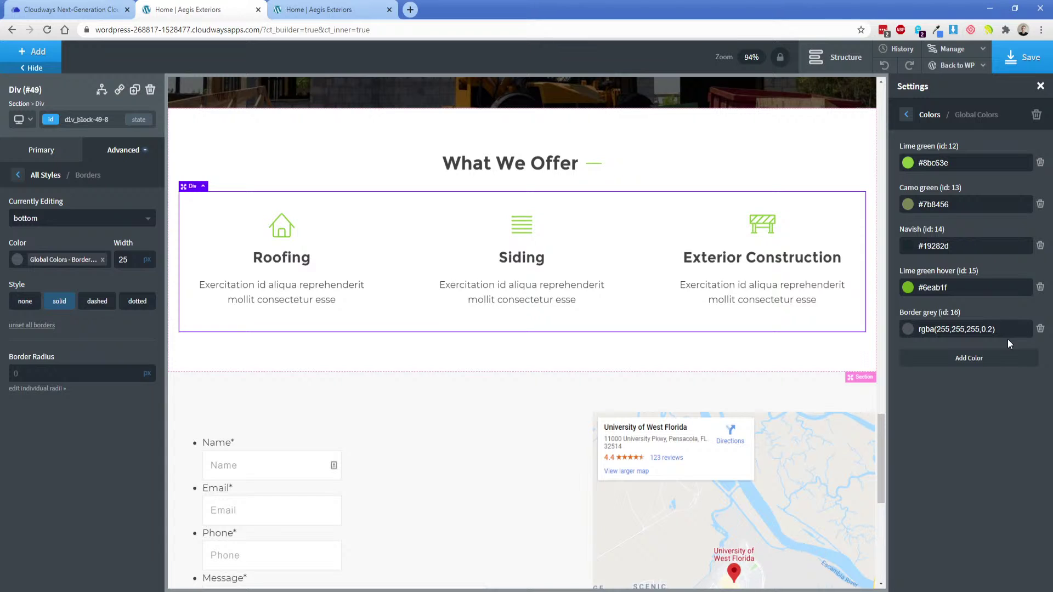
pyautogui.scroll(10, 577, 351)
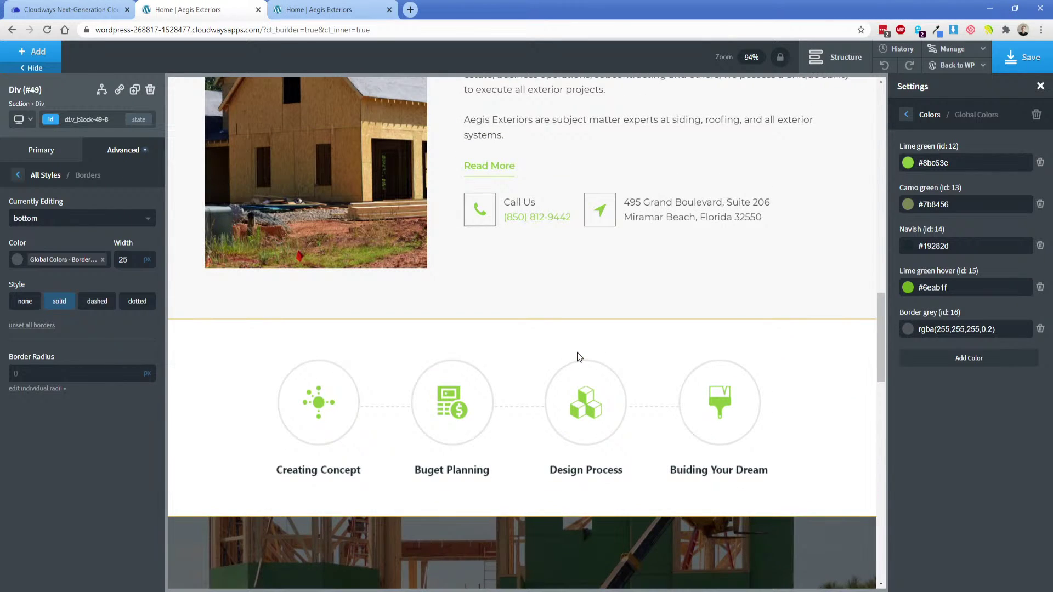
pyautogui.scroll(-10, 576, 352)
pyautogui.scroll(-2, 455, 308)
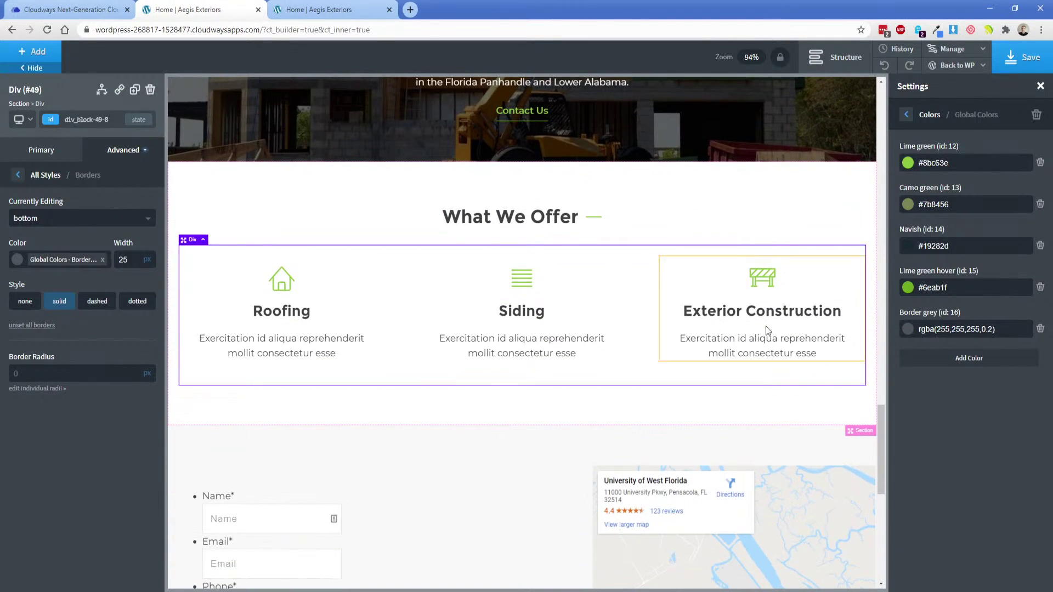
# Add global colour 'Border grey darker' with value rgba(255,255,255,0.7).
pyautogui.click(958, 360)
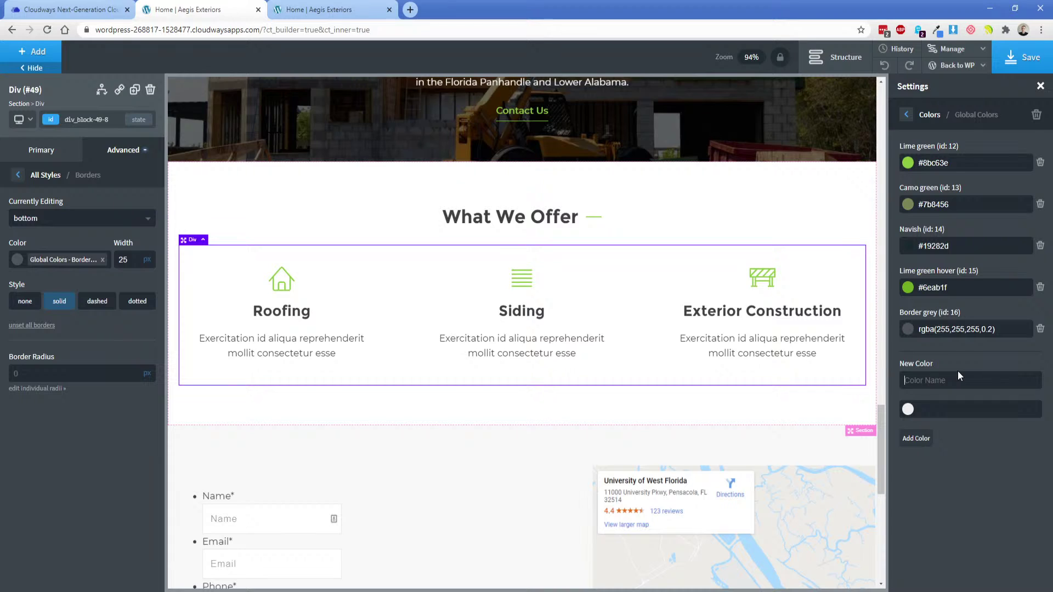
pyautogui.write('Border grey darker')
pyautogui.tripleClick(968, 329)
pyautogui.hotkey('ctrl', 'c')
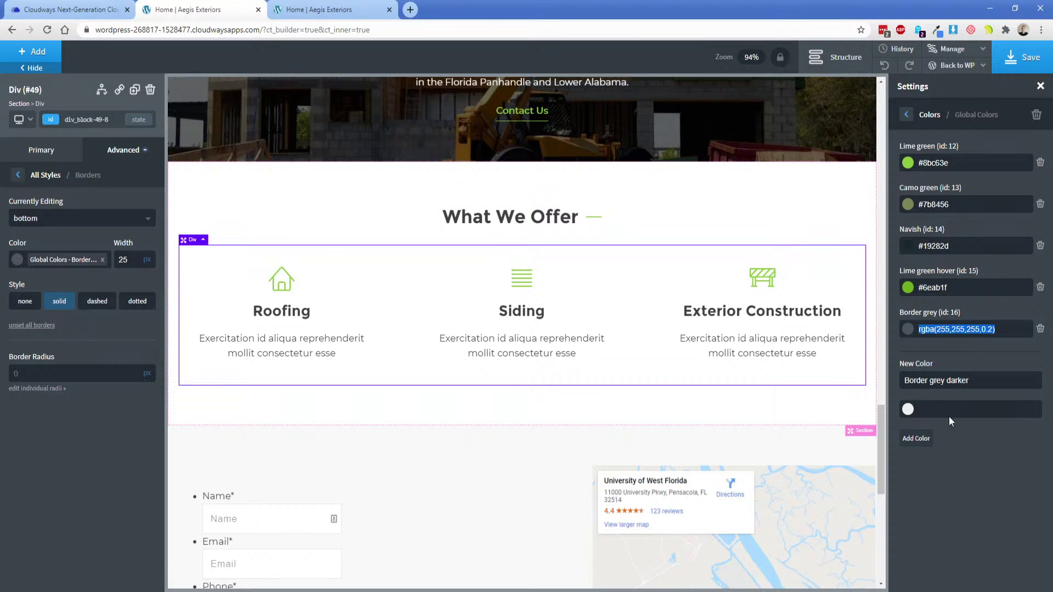
pyautogui.click(954, 412)
pyautogui.hotkey('ctrl', 'v')
pyautogui.press('BackSpace')
pyautogui.write('5')
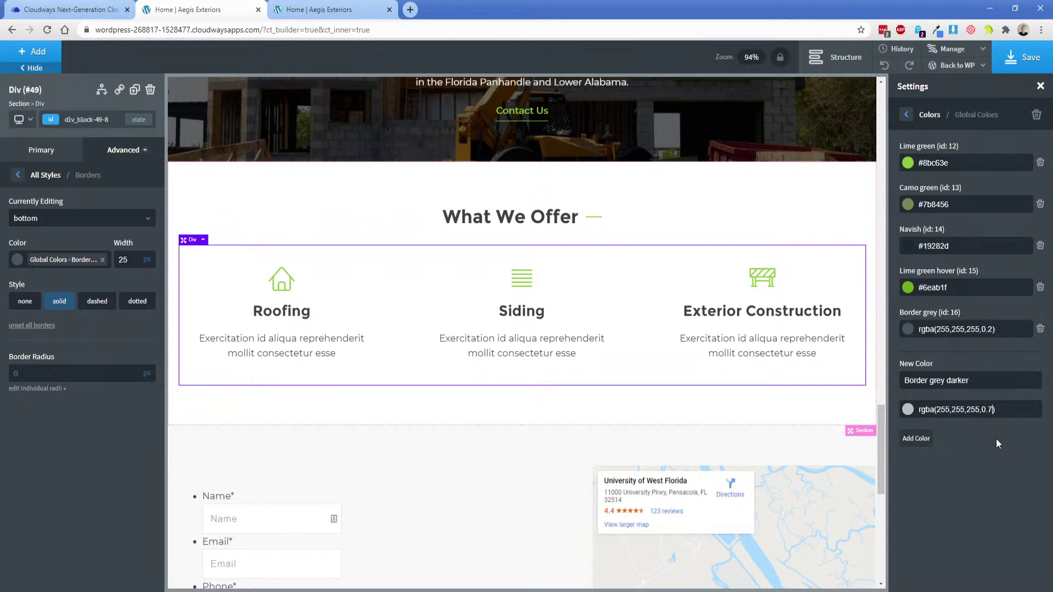
pyautogui.press('BackSpace')
pyautogui.write('7')
pyautogui.click(907, 439)
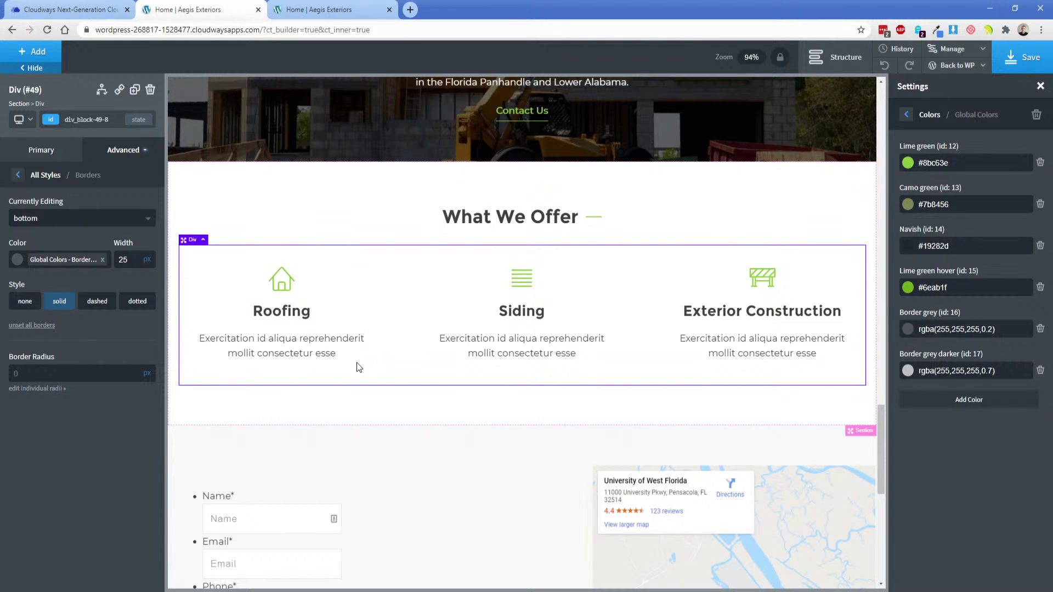
# Apply Border grey darker to the 1px bottom border, save, and reload the live page.
pyautogui.click(70, 264)
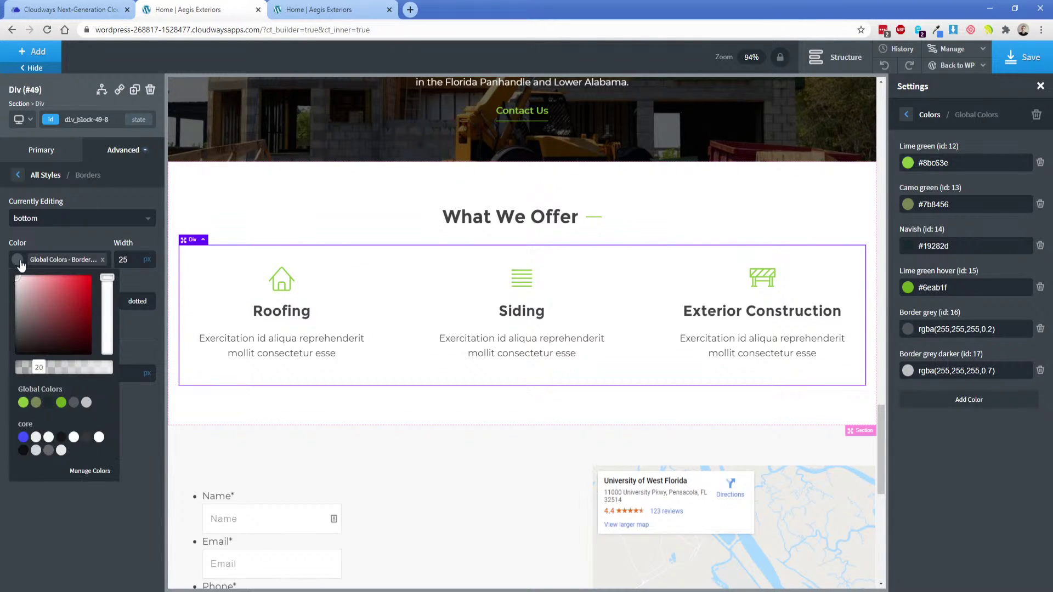
pyautogui.click(86, 402)
pyautogui.write('1')
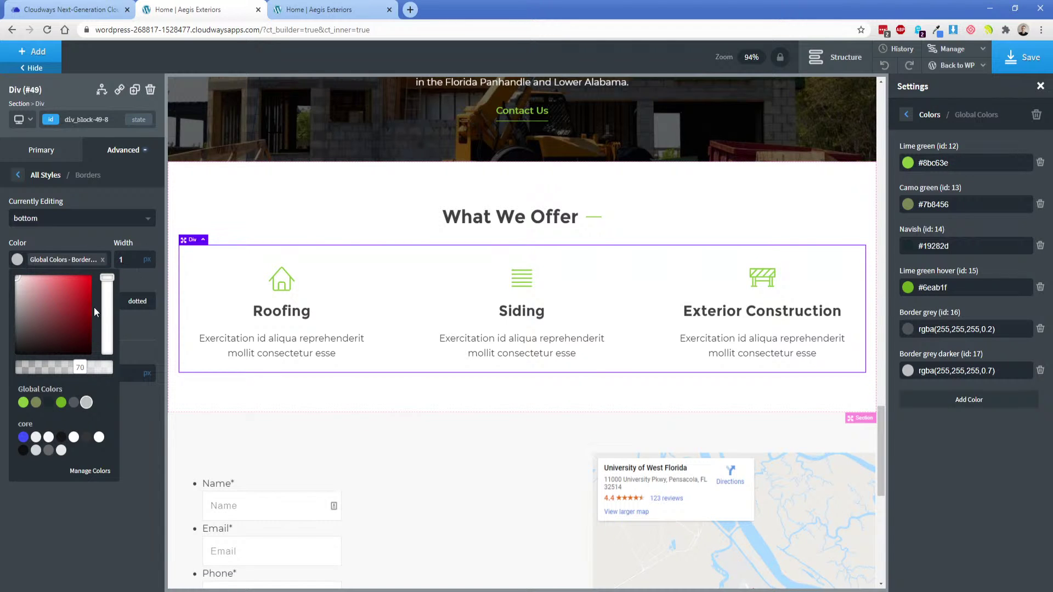
pyautogui.click(81, 242)
pyautogui.click(1006, 63)
pyautogui.click(330, 9)
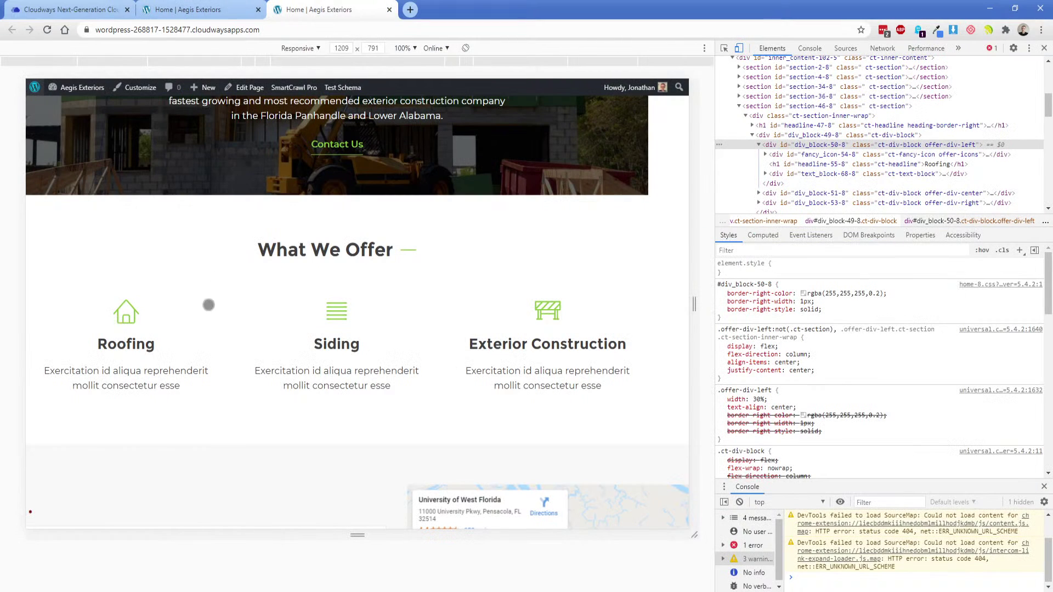
pyautogui.press('F5')
pyautogui.click(1043, 48)
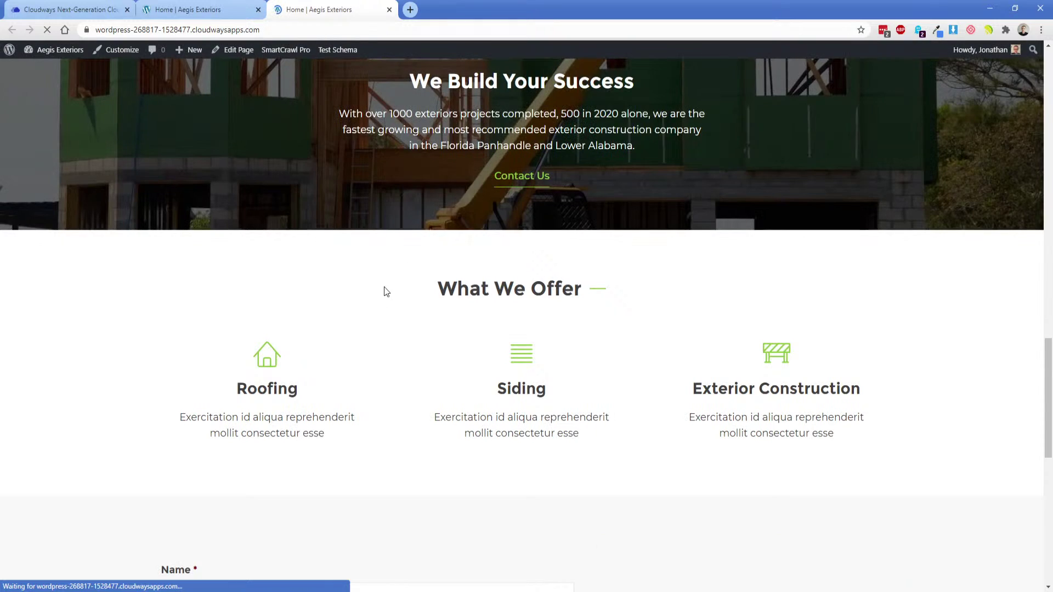
pyautogui.click(245, 7)
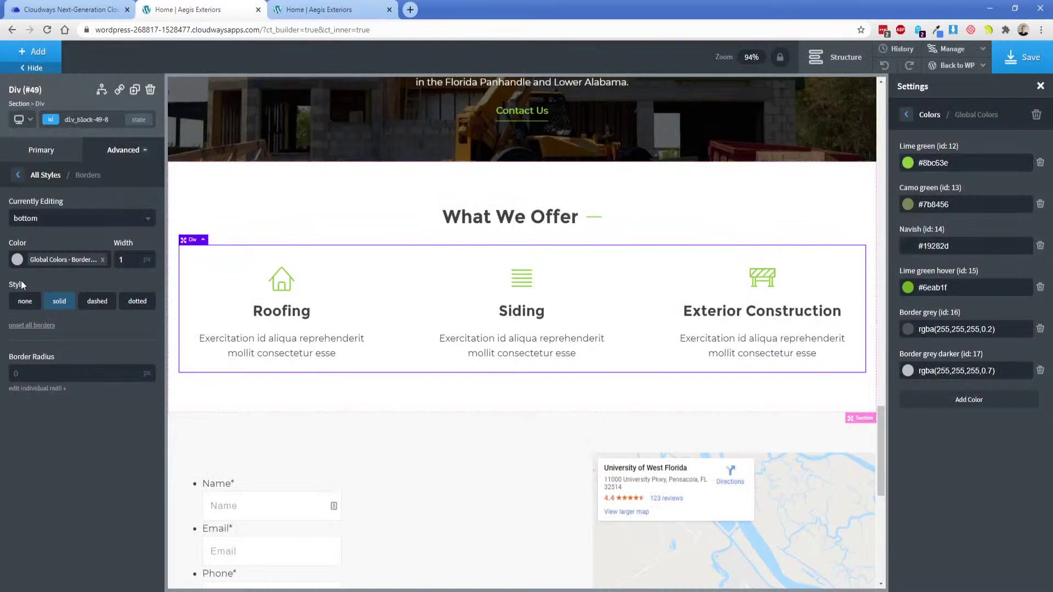
# Set the bottom border to Navish at 50% opacity, rgba(25,40,45,0.5), and copy its value.
pyautogui.click(17, 259)
pyautogui.click(48, 402)
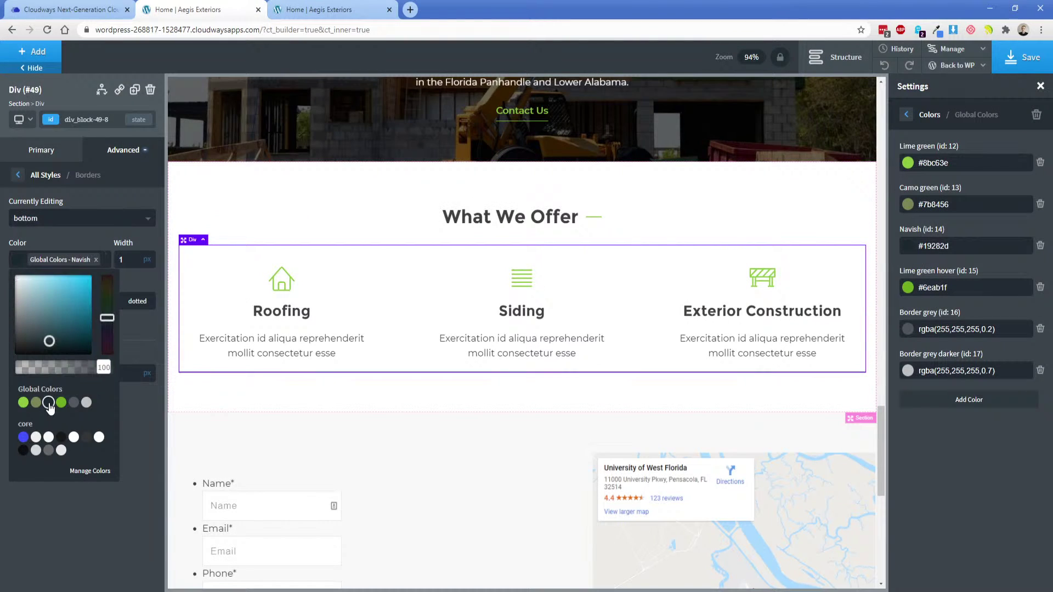
pyautogui.moveTo(94, 371); pyautogui.dragTo(64, 376)
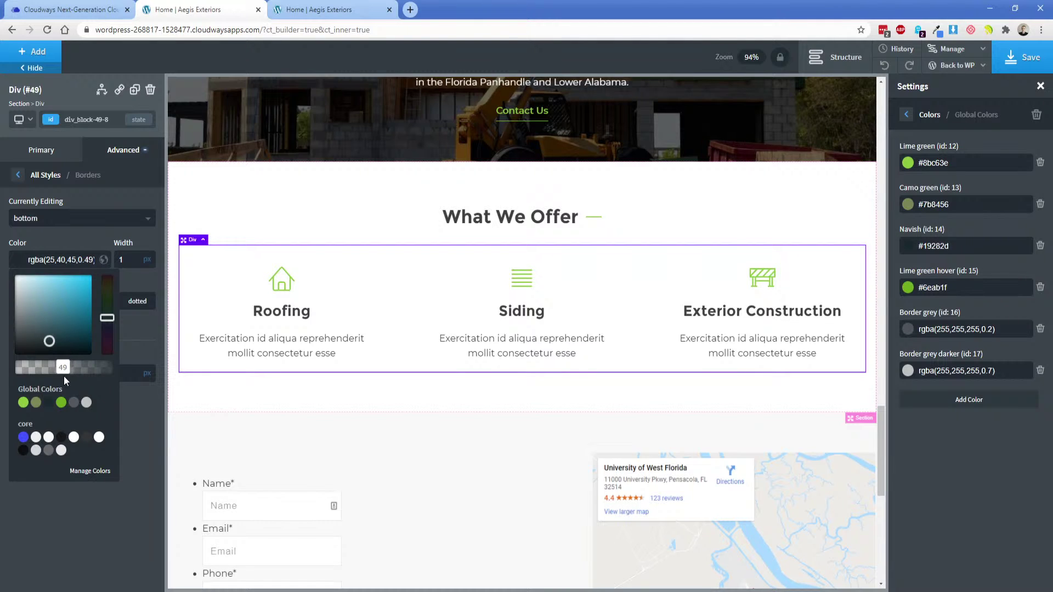
pyautogui.click(68, 259)
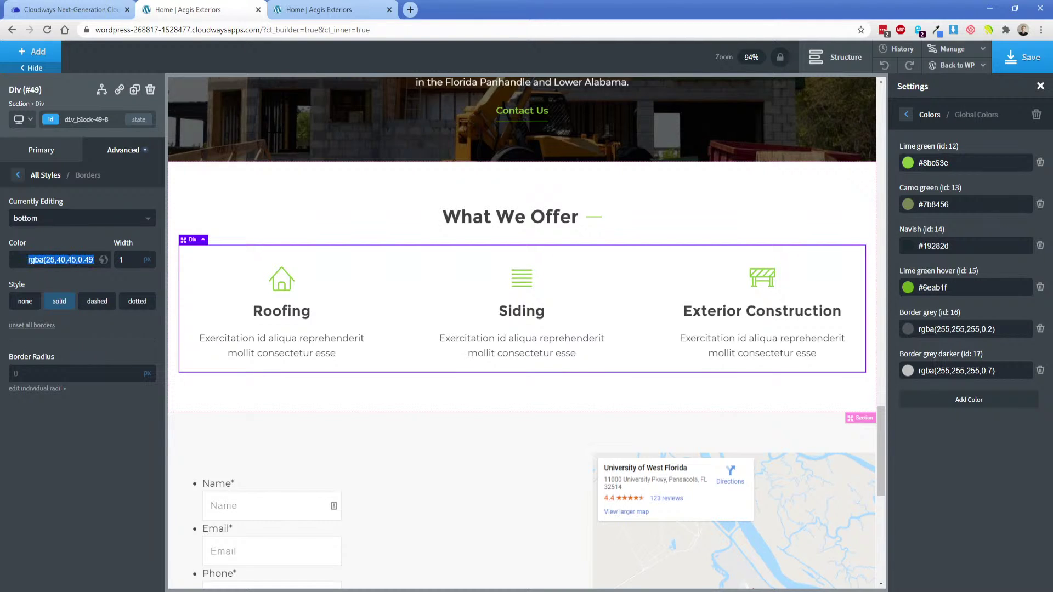
pyautogui.click(18, 261)
pyautogui.moveTo(65, 373); pyautogui.dragTo(66, 372)
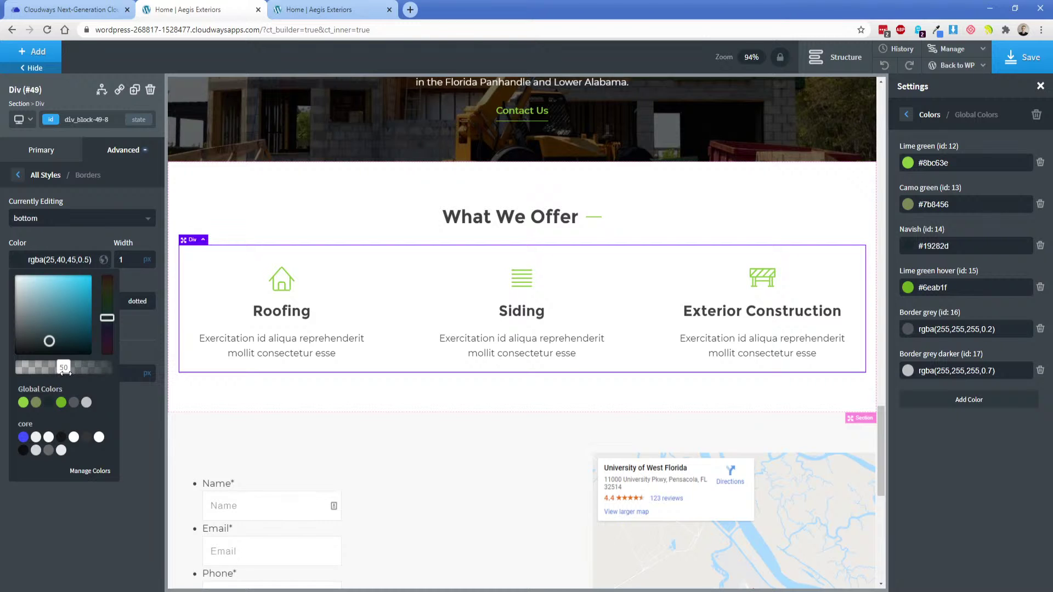
pyautogui.click(69, 261)
pyautogui.tripleClick(69, 260)
pyautogui.hotkey('ctrl', 'c')
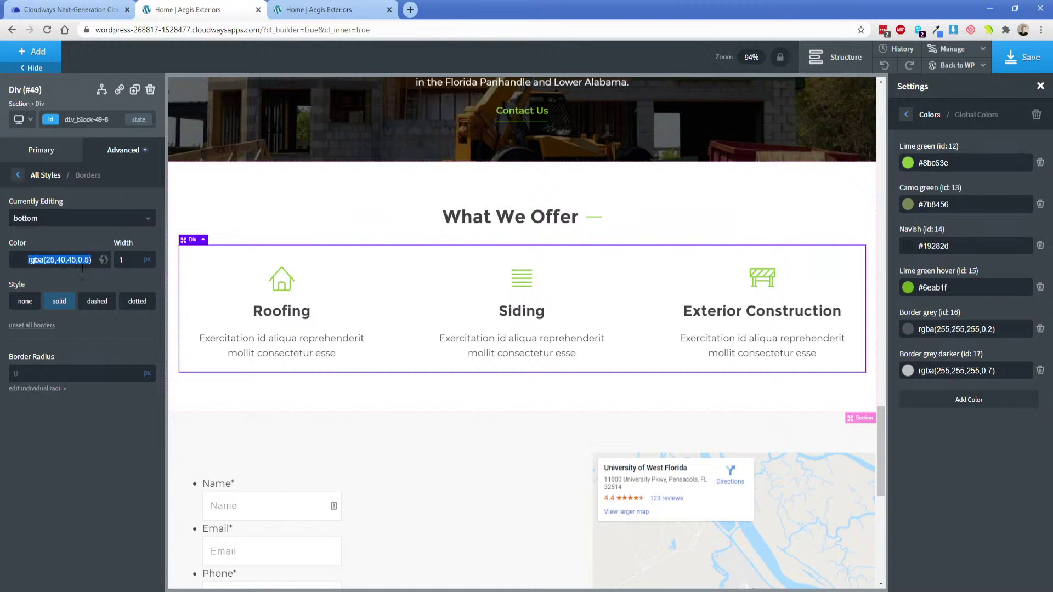
pyautogui.click(340, 261)
# Detach the Roofing column's right border from the global grey colour.
pyautogui.click(125, 150)
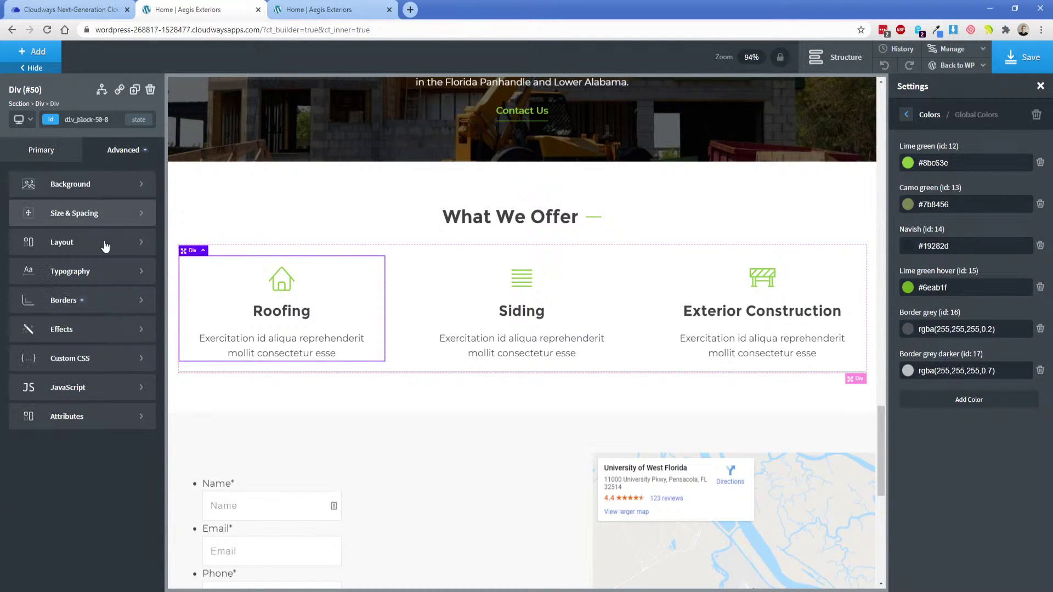
pyautogui.click(99, 303)
pyautogui.click(48, 221)
pyautogui.click(46, 268)
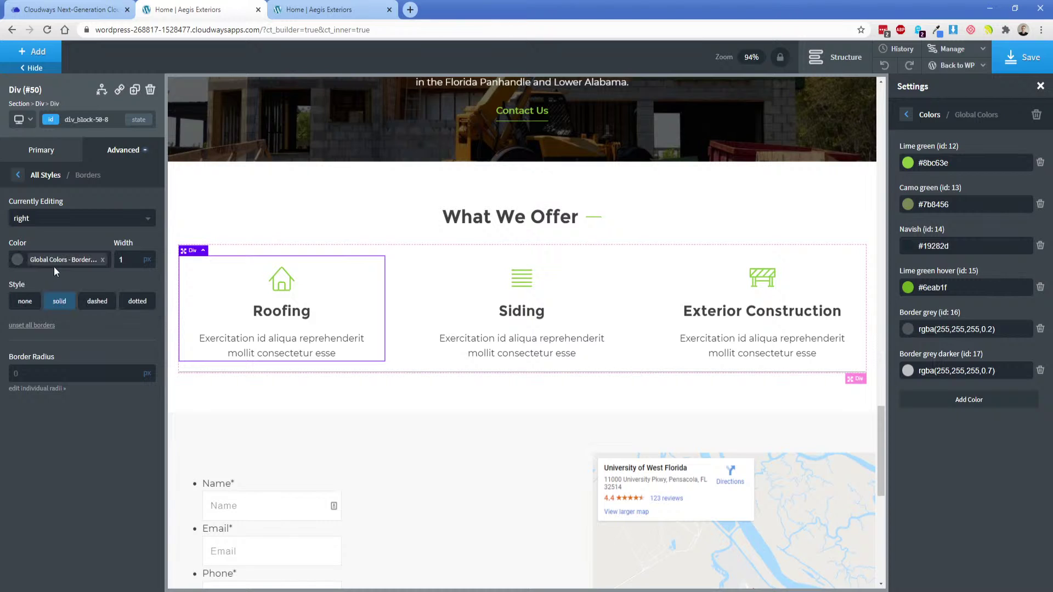
pyautogui.click(102, 260)
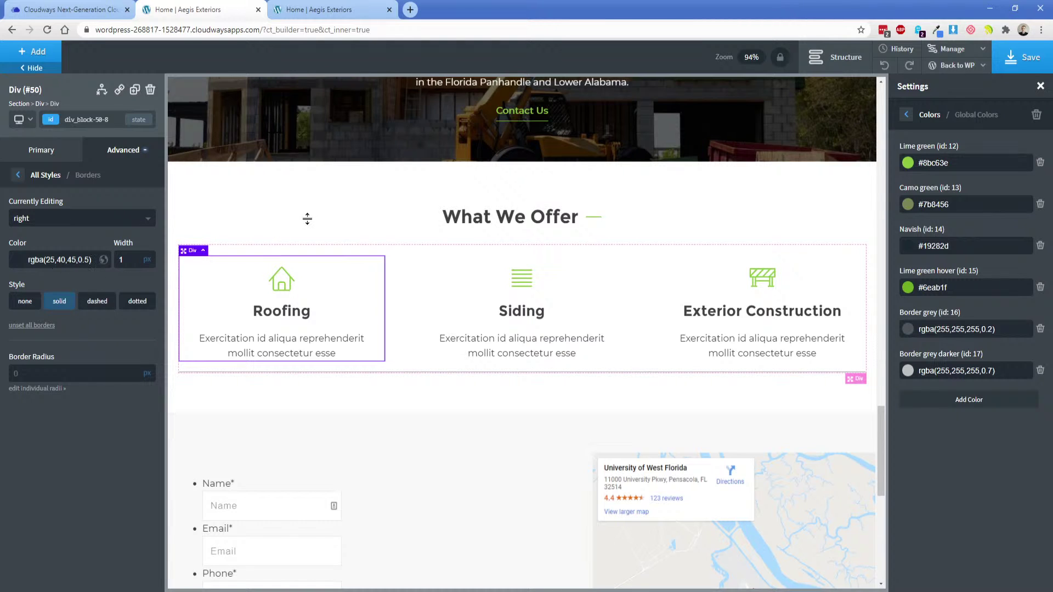
pyautogui.click(329, 219)
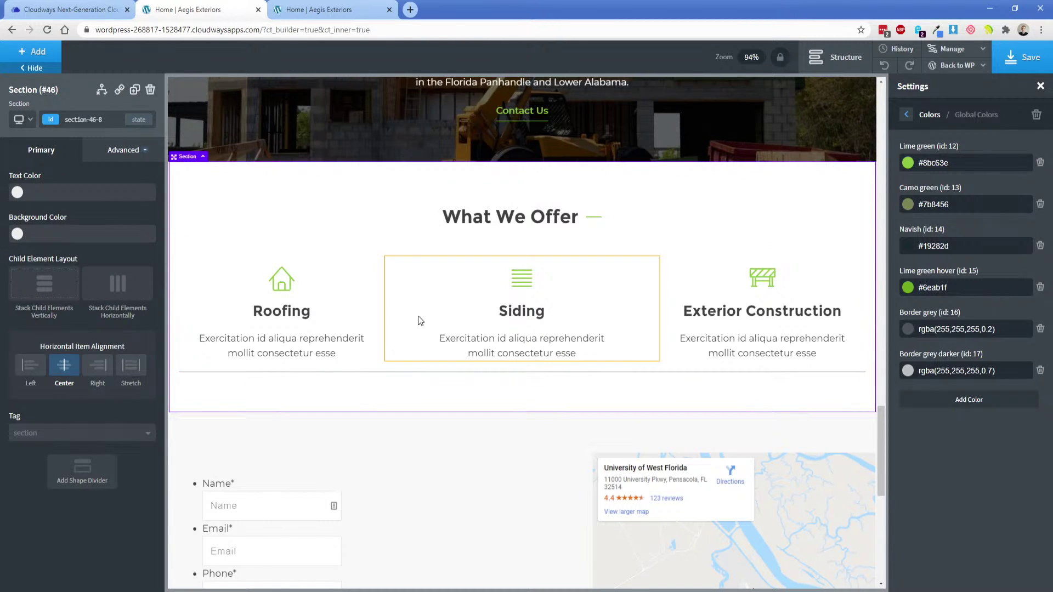
# Set the Siding column's right border colour to the pasted rgba(25,40,45,0.5).
pyautogui.click(582, 307)
pyautogui.click(123, 150)
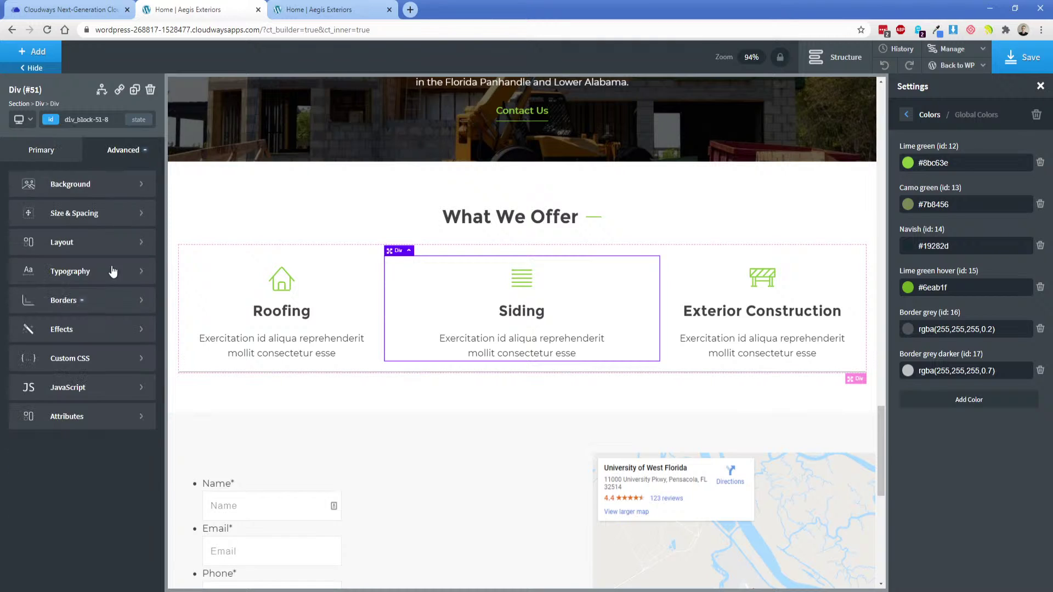
pyautogui.click(68, 299)
pyautogui.click(77, 218)
pyautogui.click(42, 271)
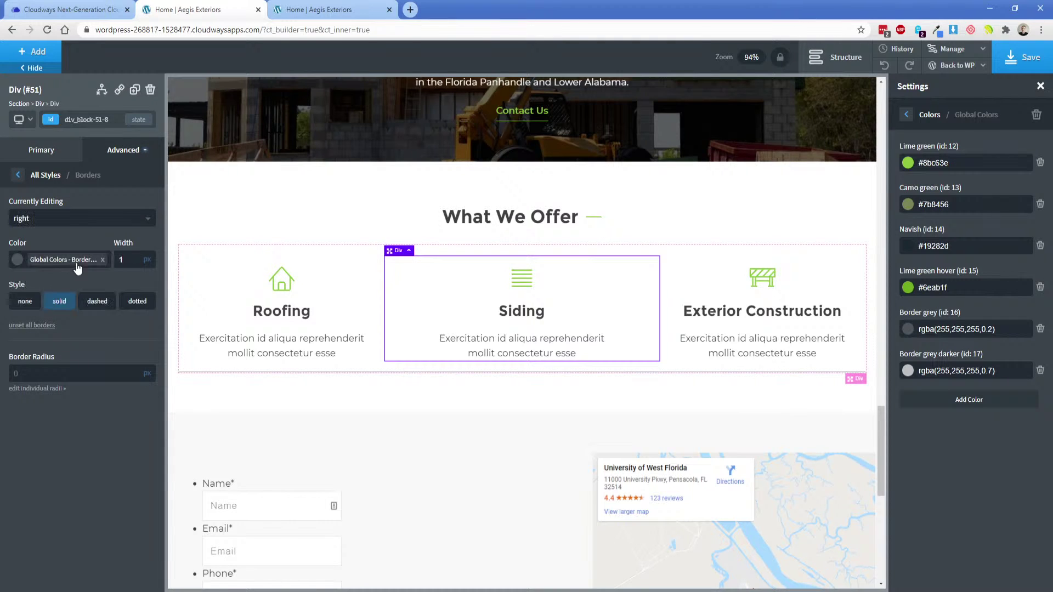
pyautogui.click(103, 260)
pyautogui.click(50, 259)
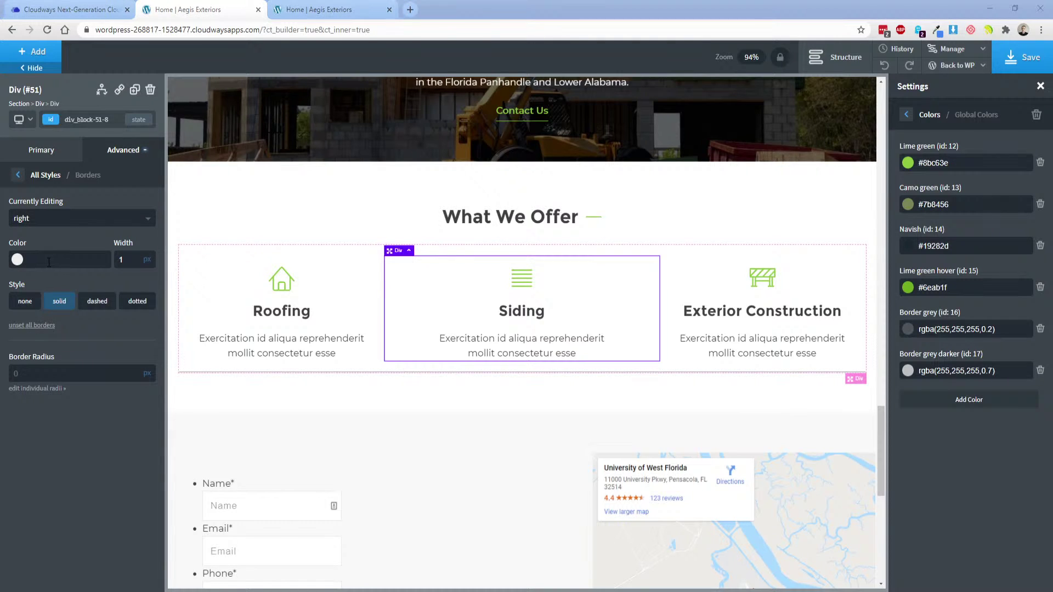
pyautogui.hotkey('ctrl', 'v')
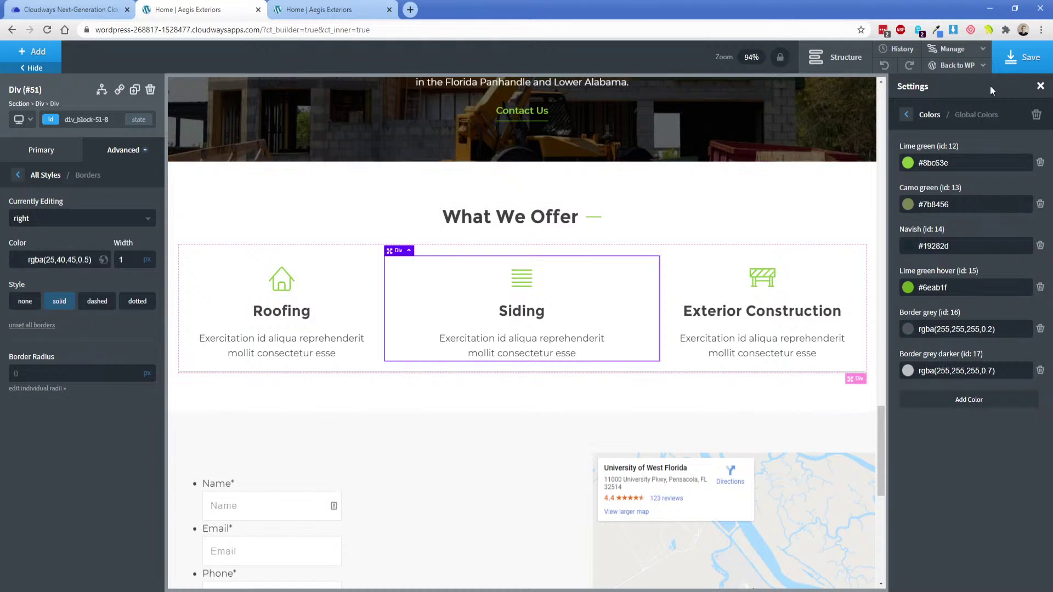
# Save the page and reload the live site to check the dividers.
pyautogui.click(1021, 58)
pyautogui.click(277, 5)
pyautogui.press('F5')
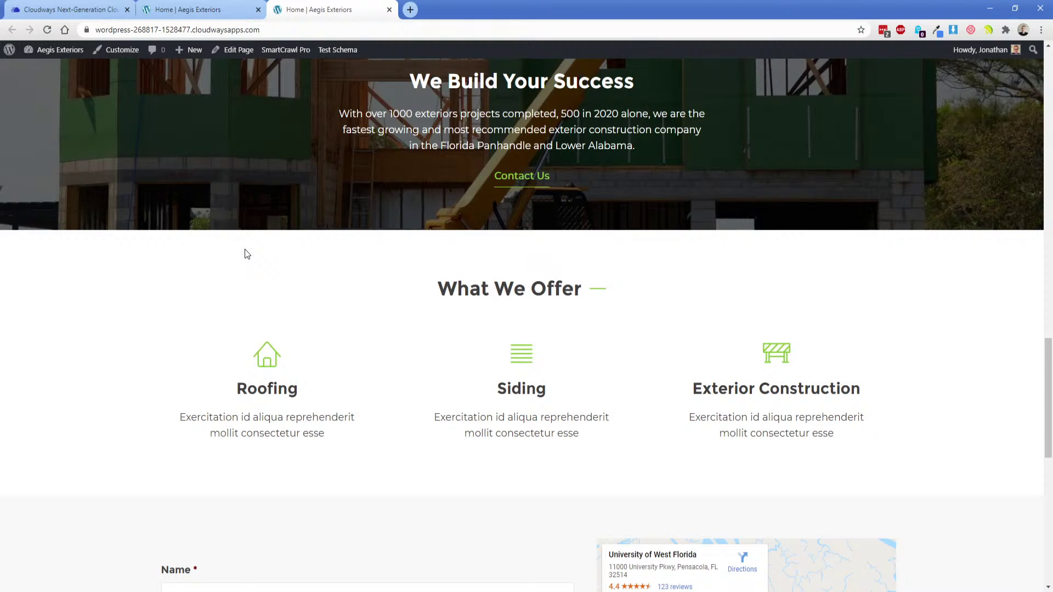
pyautogui.click(197, 10)
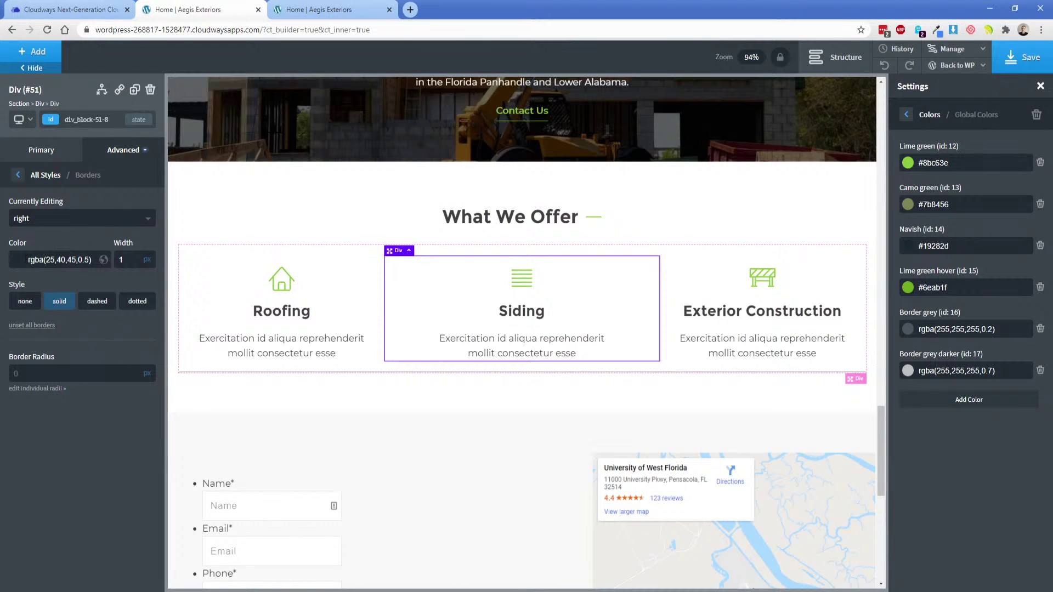
# Make Siding's right border fully opaque #19282d and save.
pyautogui.click(18, 259)
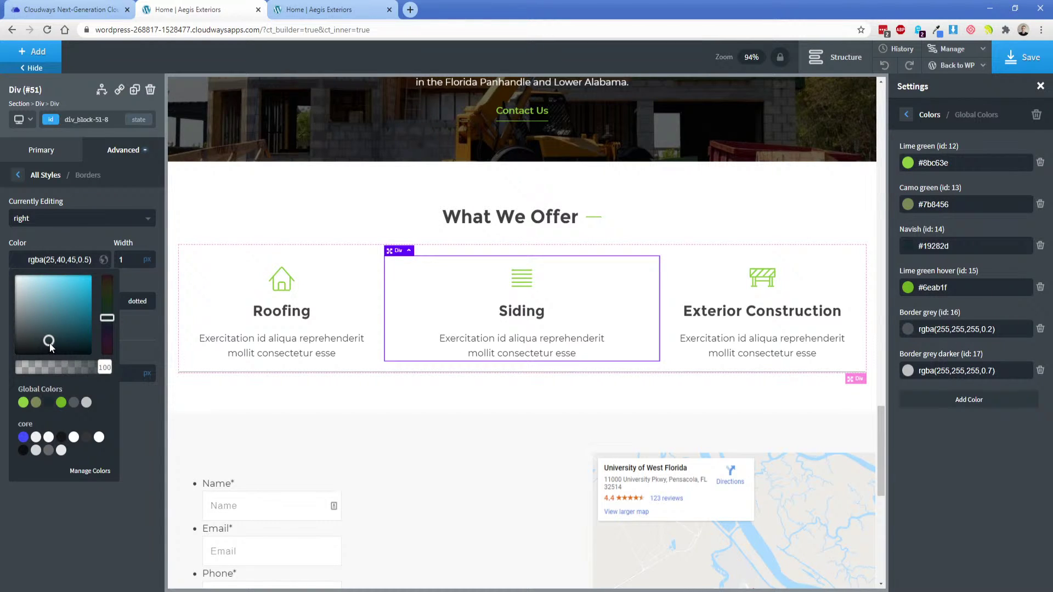
pyautogui.moveTo(104, 371); pyautogui.dragTo(109, 372)
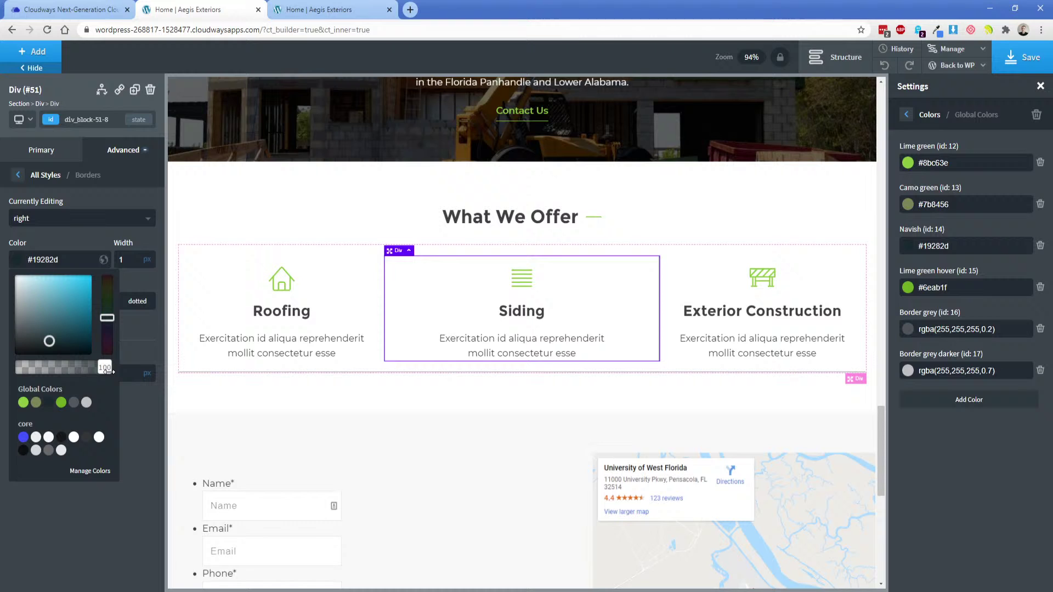
pyautogui.click(87, 248)
pyautogui.click(1023, 57)
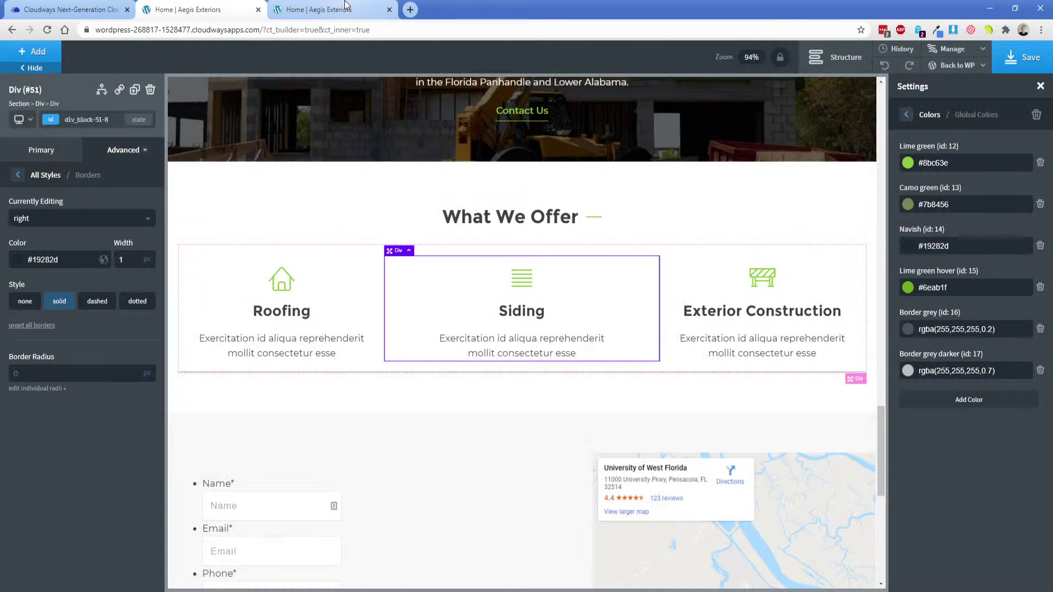
# Reload the live site to check the dividers, then return to the builder.
pyautogui.click(318, 9)
pyautogui.press('F5')
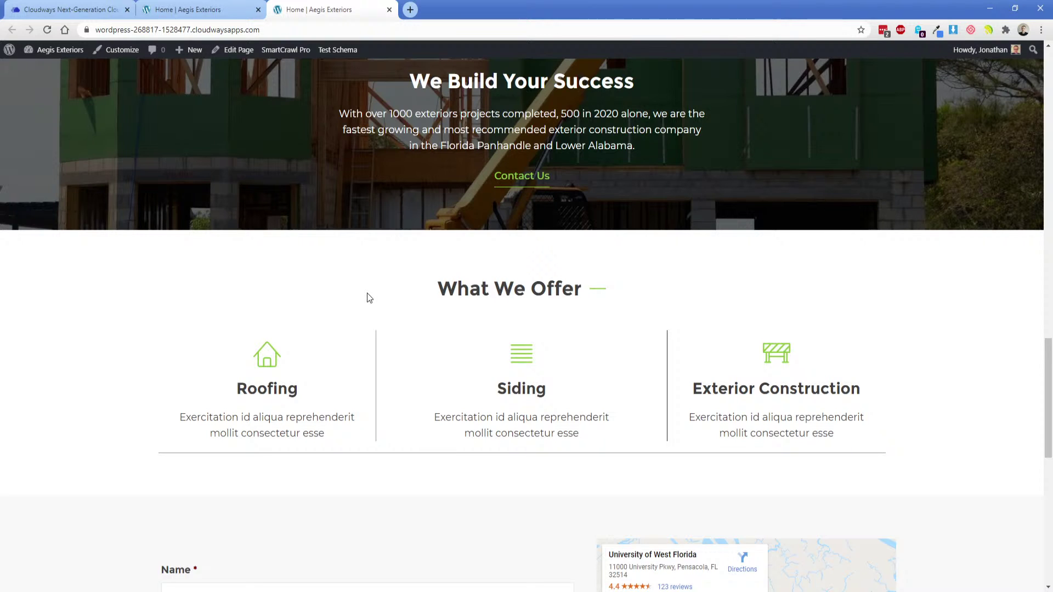
pyautogui.click(186, 10)
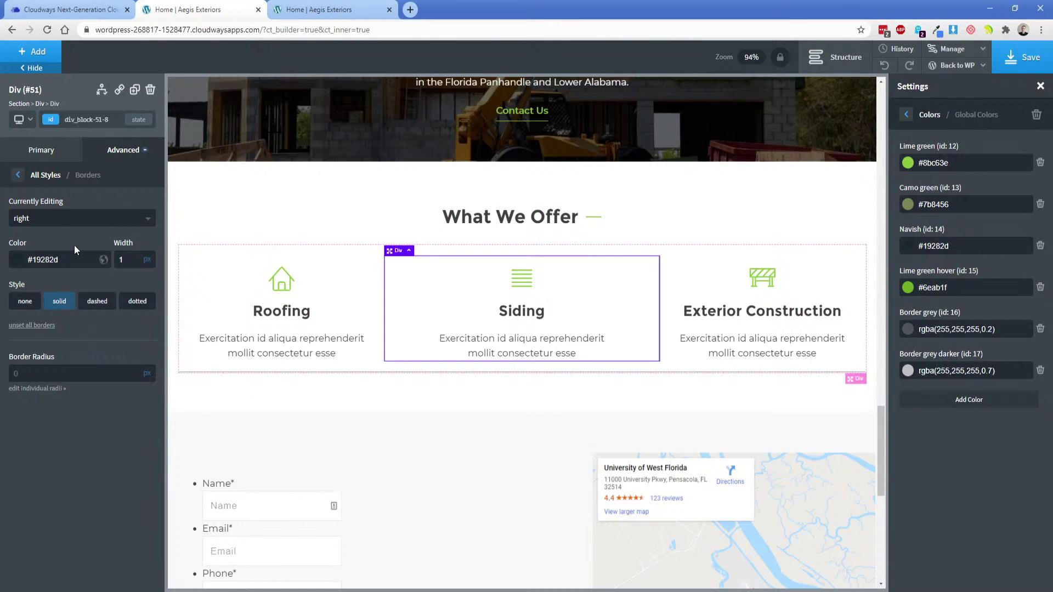
# Set the Siding card's right border colour to grey #666666 and copy the value.
pyautogui.click(18, 266)
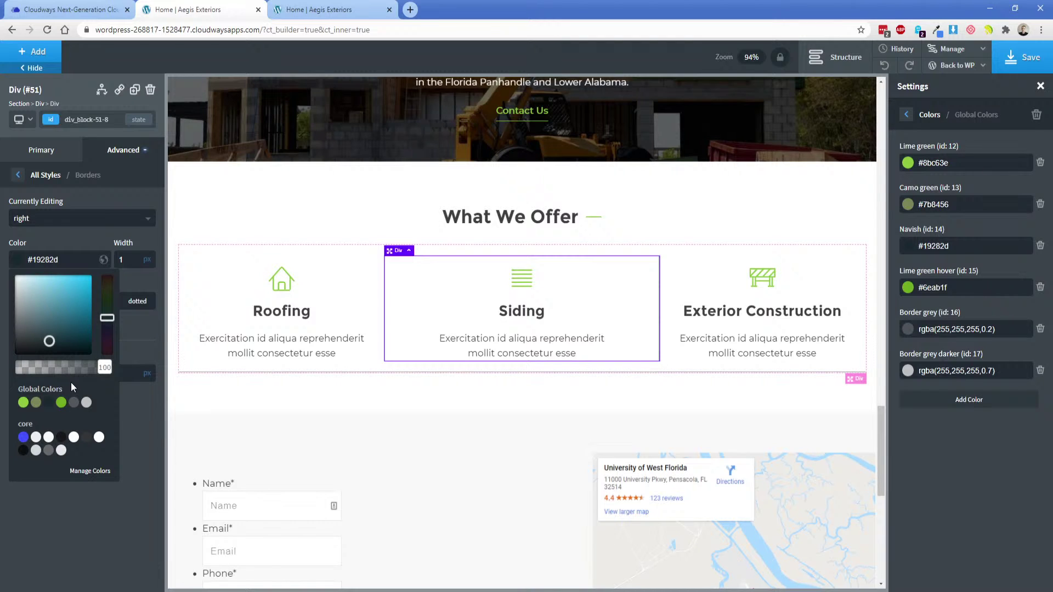
pyautogui.moveTo(57, 344); pyautogui.dragTo(80, 336)
pyautogui.click(71, 367)
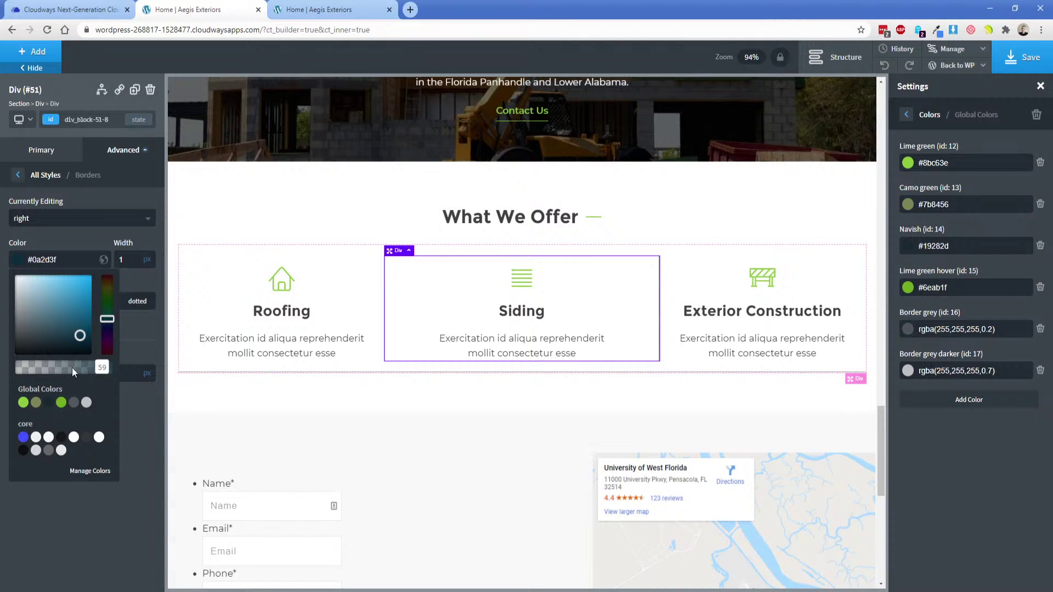
pyautogui.click(104, 366)
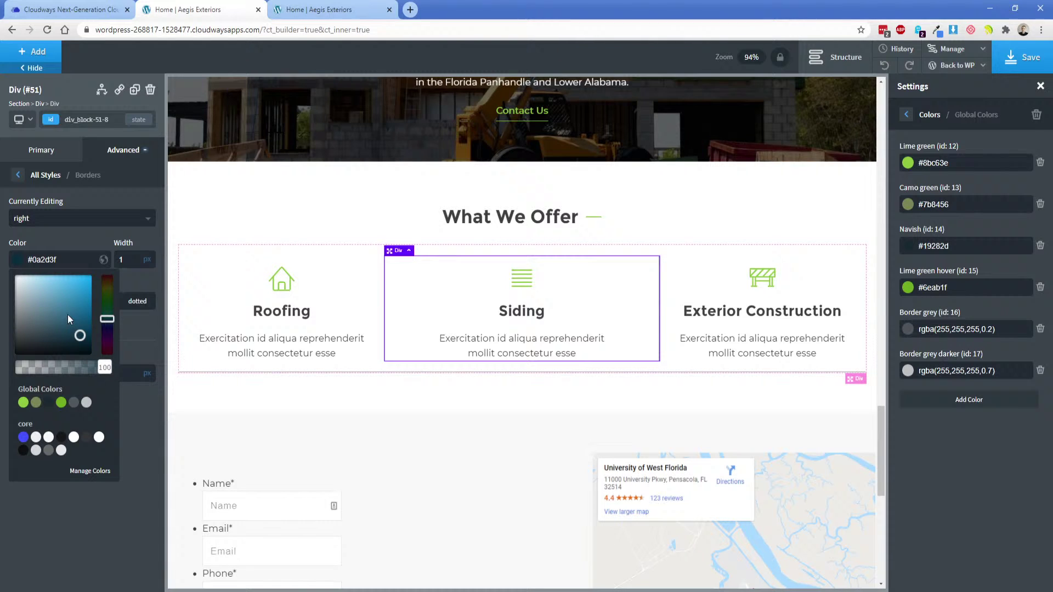
pyautogui.click(64, 245)
pyautogui.doubleClick(50, 262)
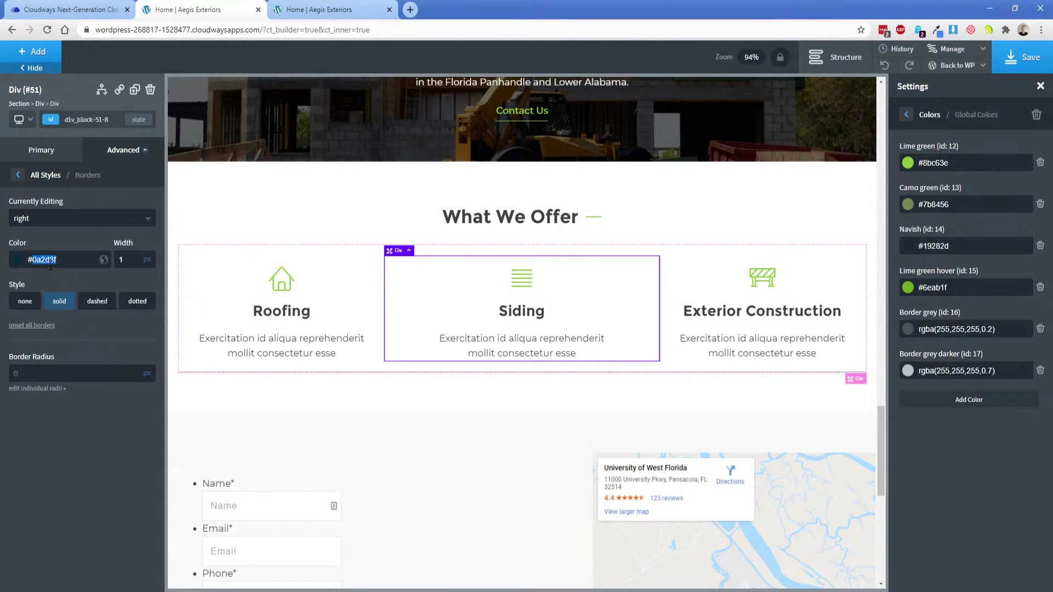
pyautogui.write('666666')
pyautogui.doubleClick(51, 262)
# Paste #666666 as the Roofing column's right border colour.
pyautogui.click(324, 275)
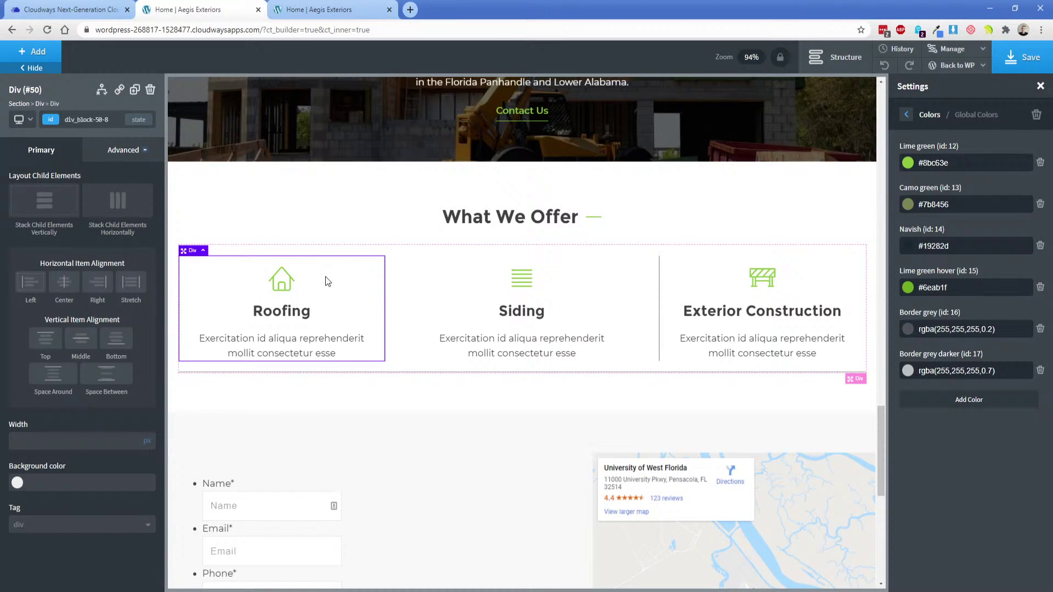
pyautogui.click(121, 159)
pyautogui.click(88, 300)
pyautogui.click(54, 218)
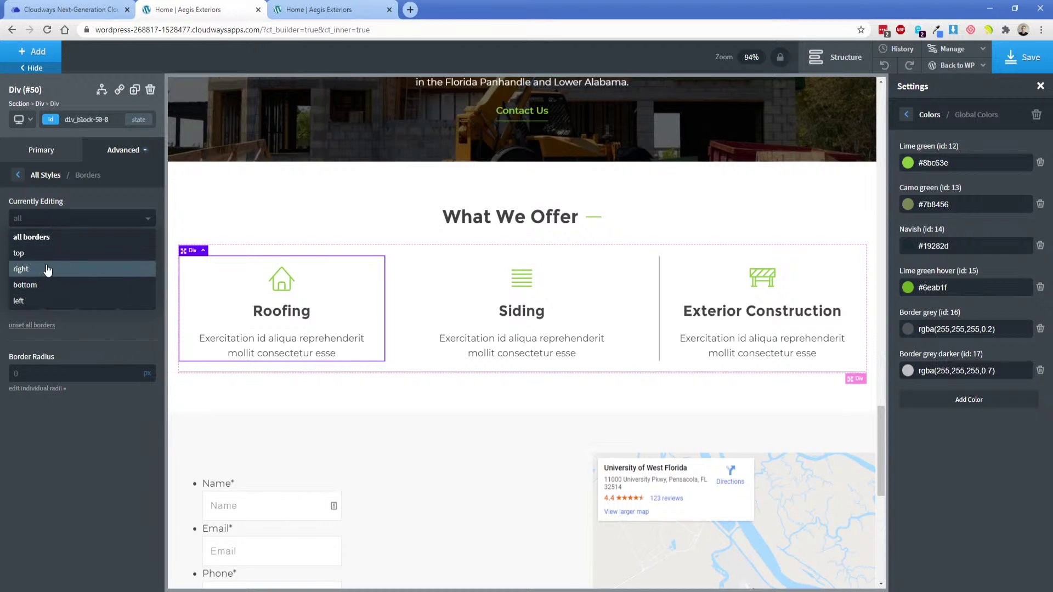
pyautogui.click(47, 269)
pyautogui.hotkey('ctrl', 'a')
pyautogui.write('#666666')
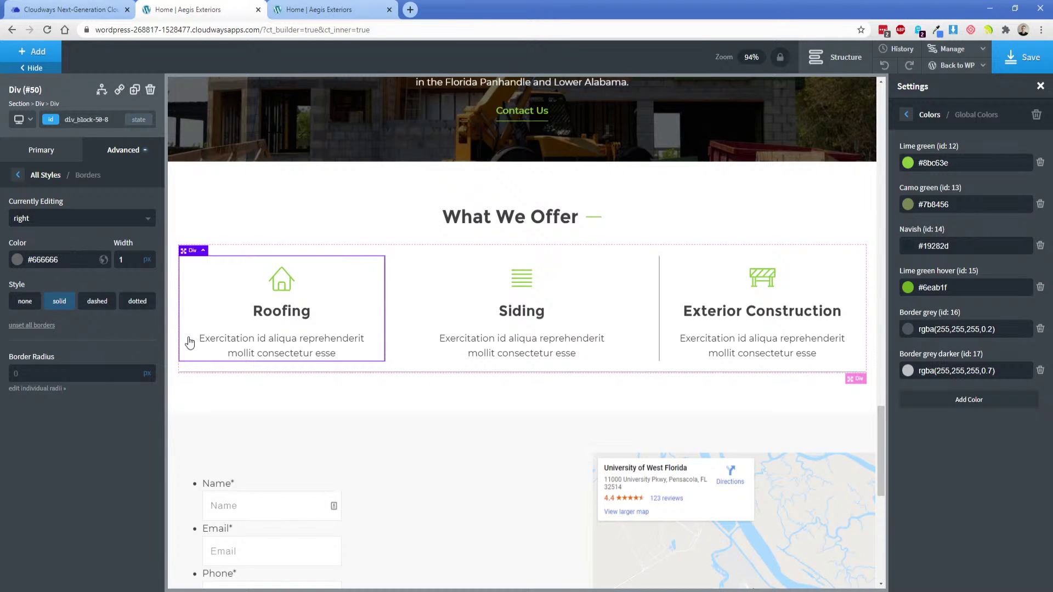
# Give the parent grid container a #666666 bottom border colour.
pyautogui.click(38, 103)
pyautogui.click(121, 149)
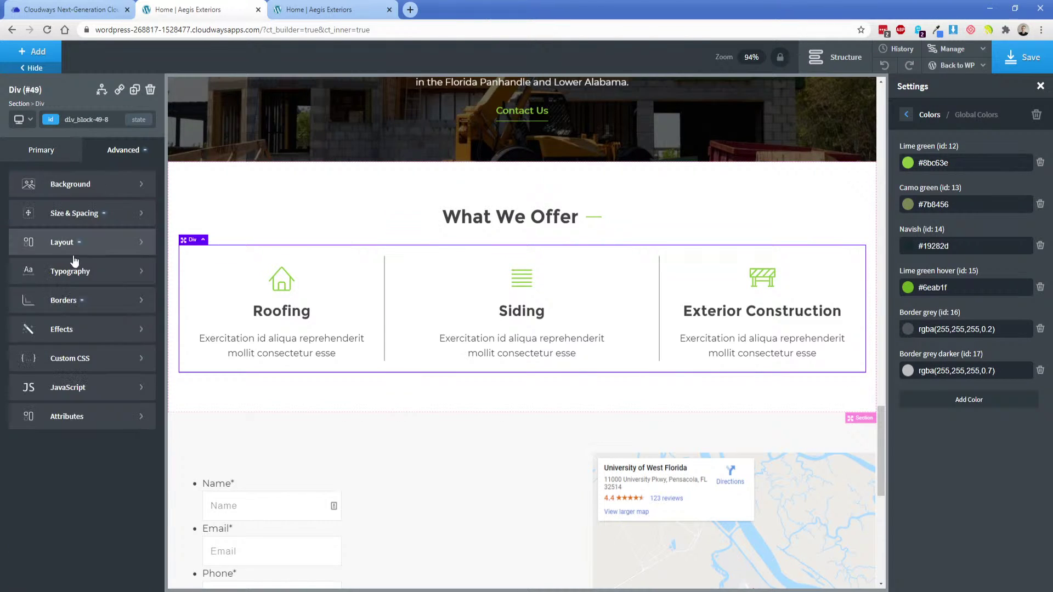
pyautogui.click(75, 301)
pyautogui.click(48, 218)
pyautogui.click(37, 285)
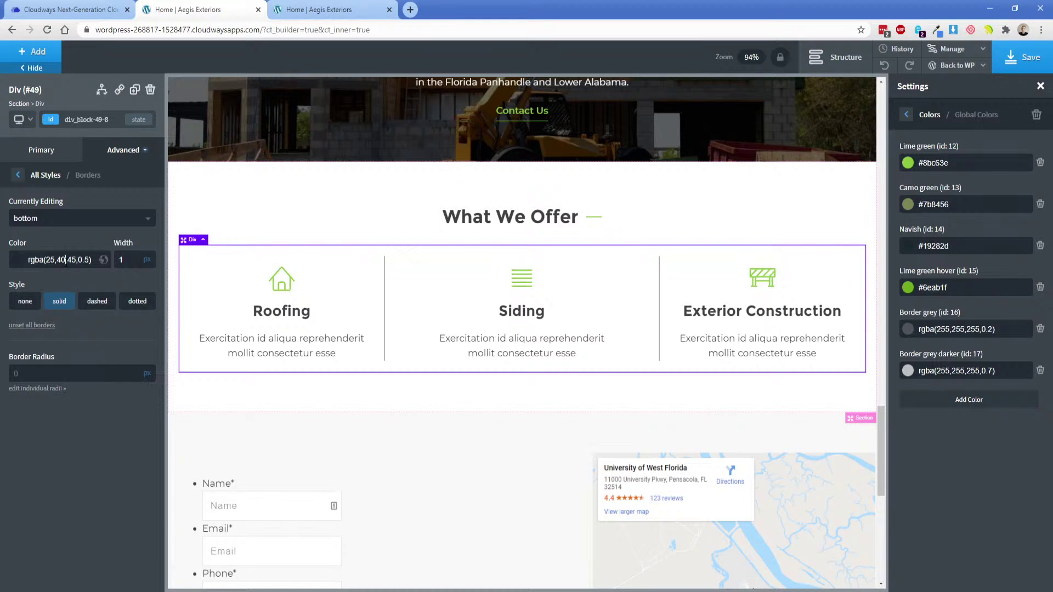
pyautogui.hotkey('ctrl', 'a')
pyautogui.write('#666666')
# Save the page and check the new bottom border on the live site.
pyautogui.click(1023, 59)
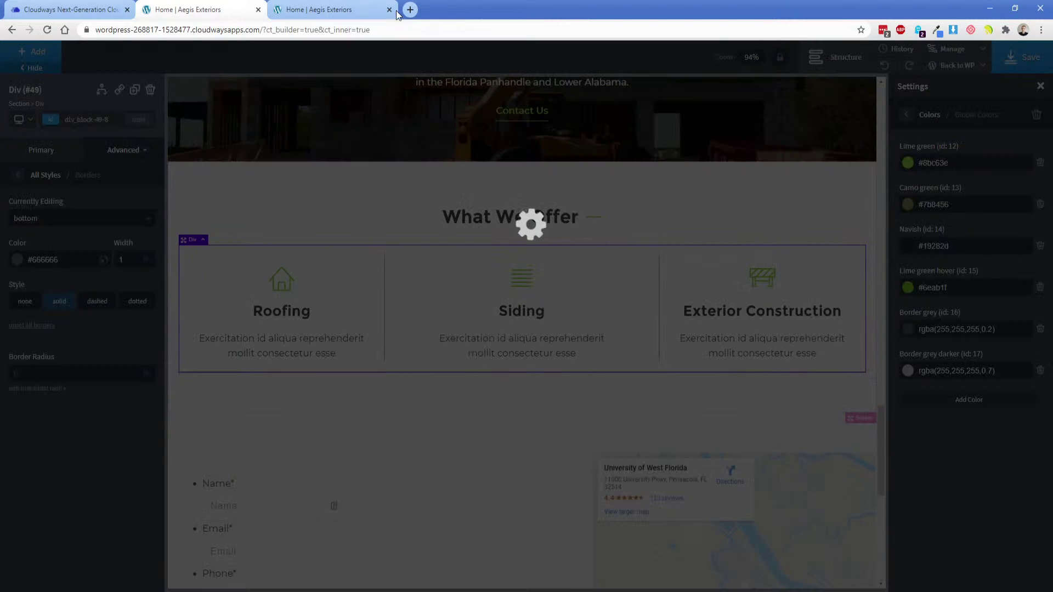
pyautogui.click(395, 13)
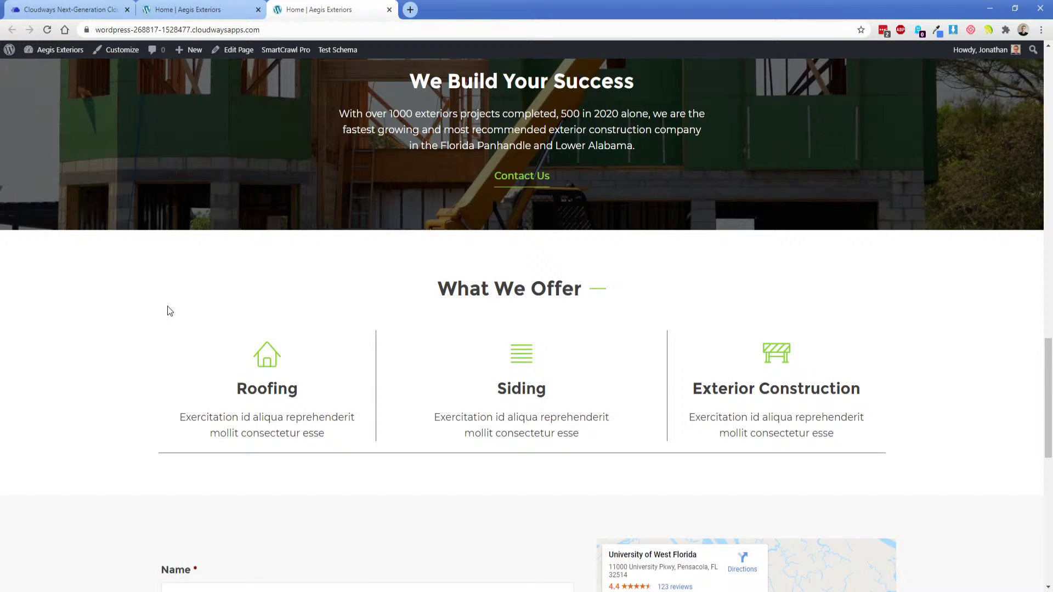
pyautogui.hotkey('ctrl', 'shift', 'Tab')
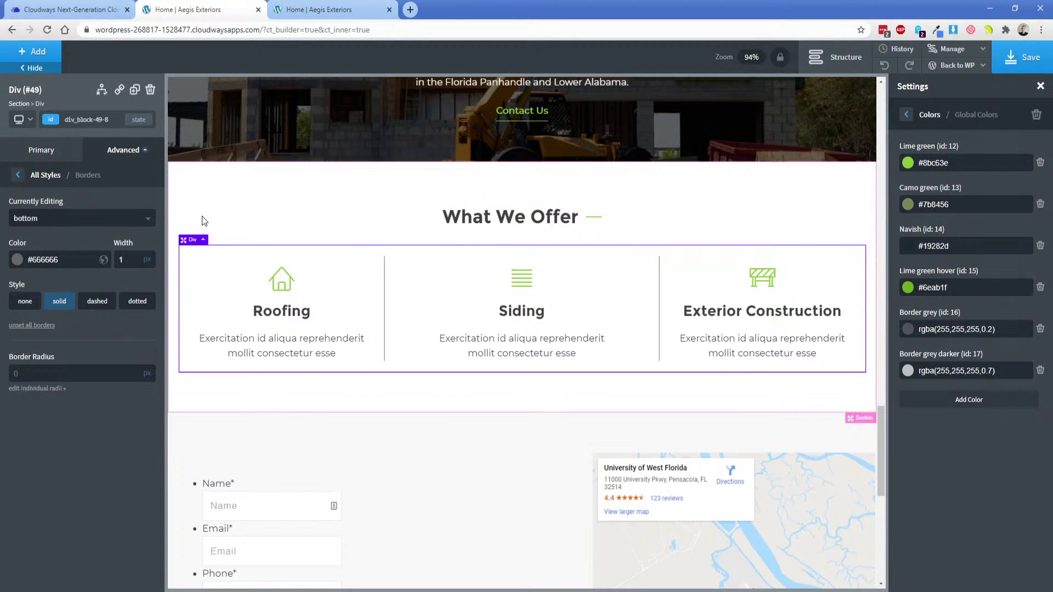
# Duplicate the offer card row and remove the copy's bottom border.
pyautogui.click(135, 91)
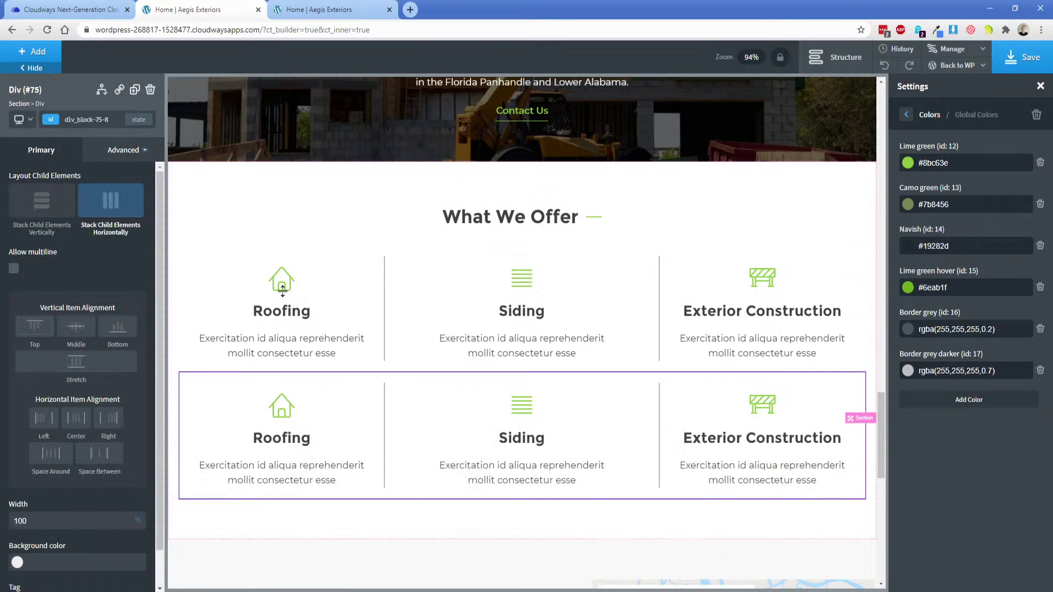
pyautogui.scroll(-1, 353, 337)
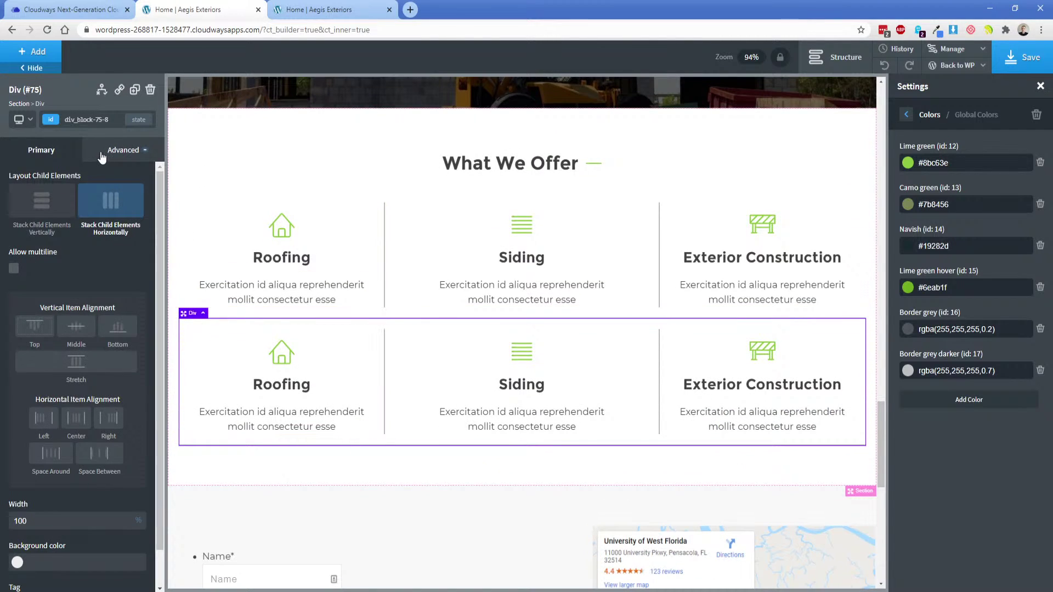
pyautogui.click(102, 156)
pyautogui.click(72, 301)
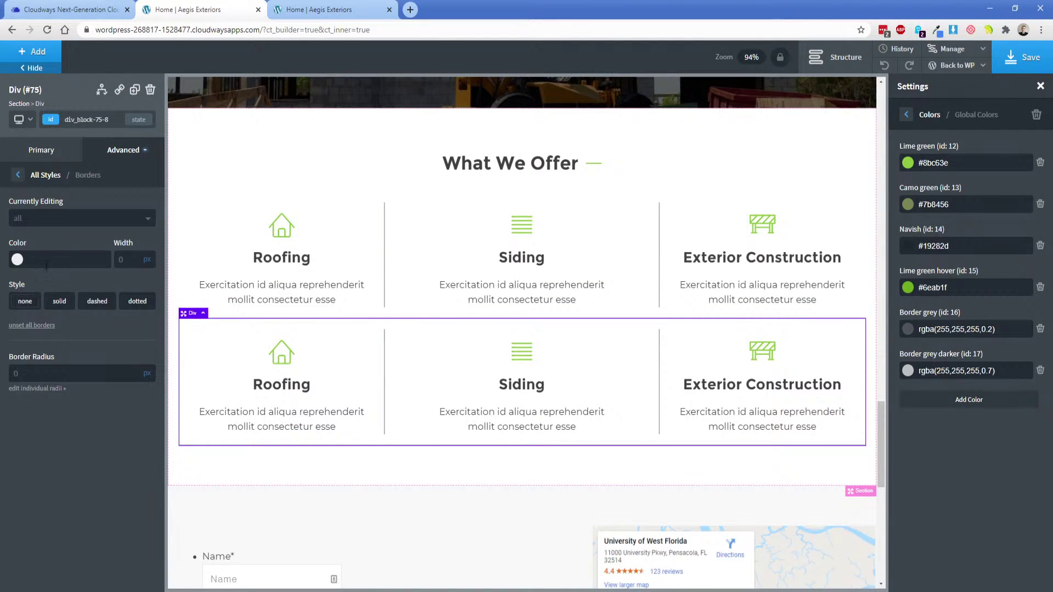
pyautogui.click(48, 222)
pyautogui.click(47, 285)
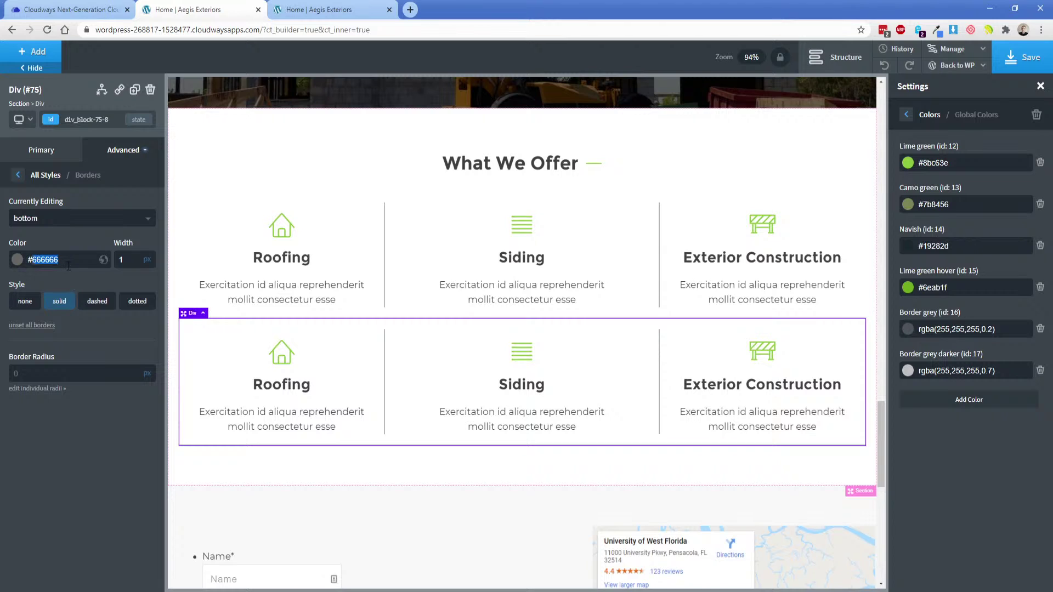
pyautogui.click(58, 302)
pyautogui.click(59, 302)
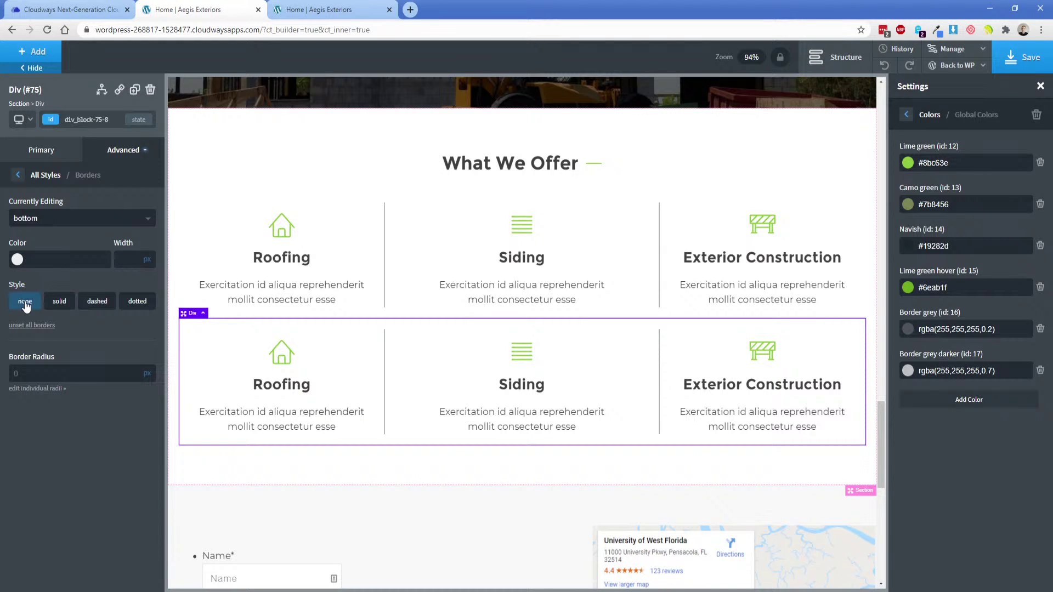
# Save and reload the live page to confirm one divider between the rows.
pyautogui.click(1014, 65)
pyautogui.click(351, 11)
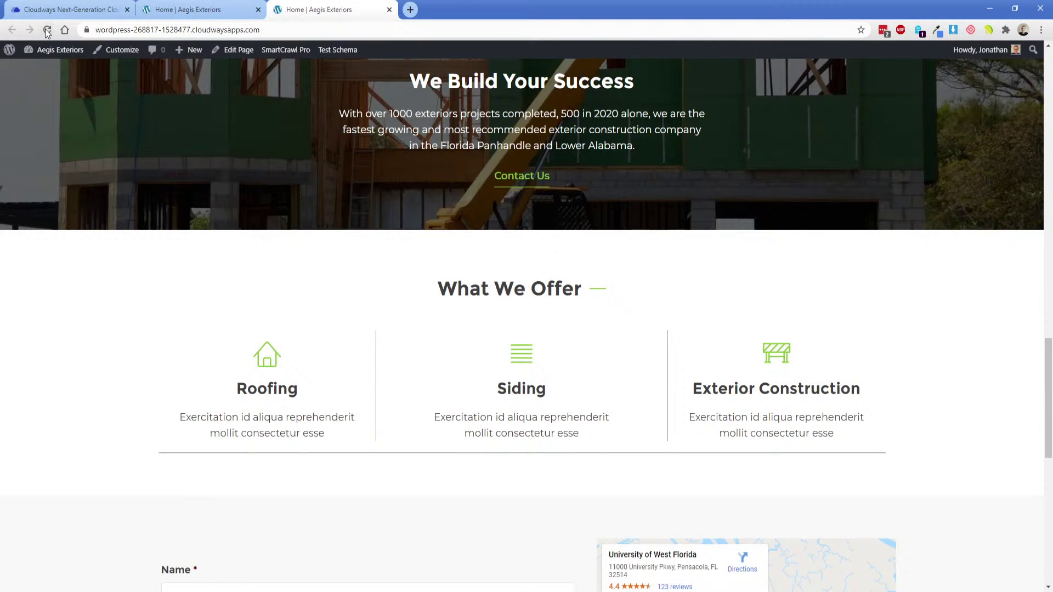
pyautogui.click(48, 30)
pyautogui.scroll(-4, 296, 285)
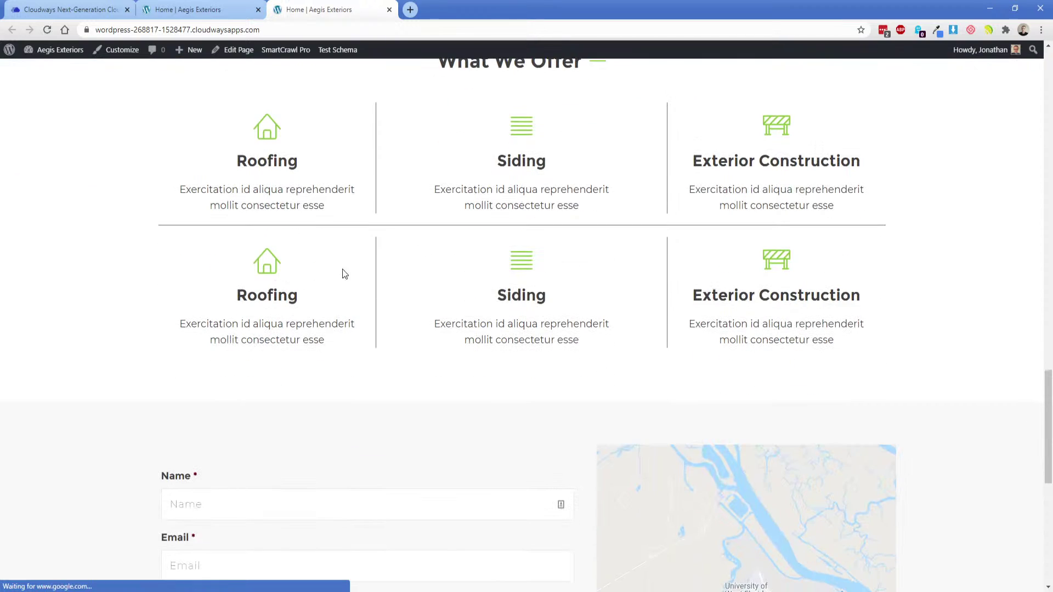
pyautogui.scroll(1, 593, 353)
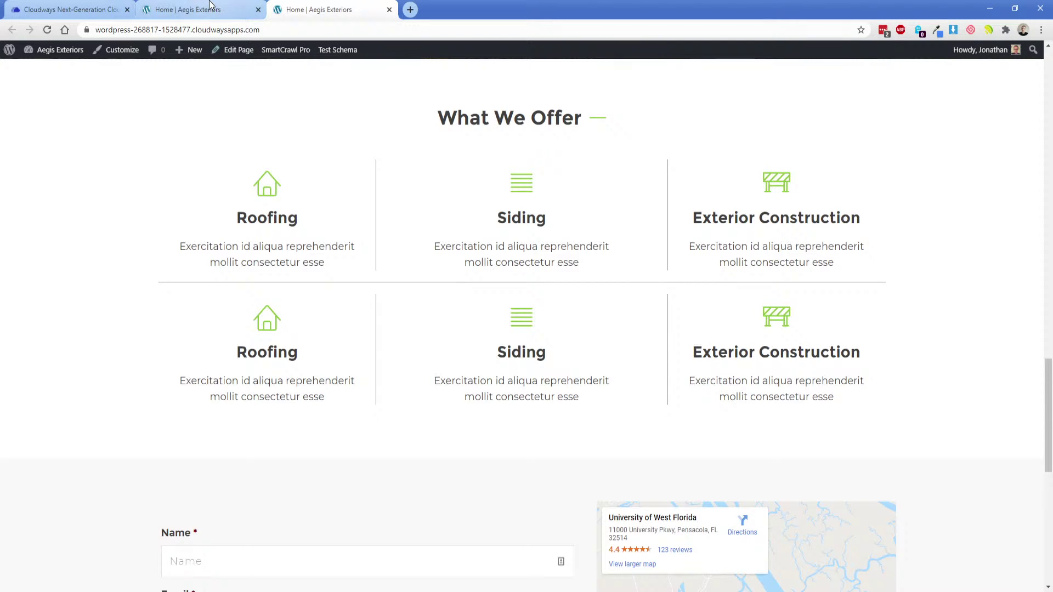
pyautogui.click(187, 9)
pyautogui.click(350, 220)
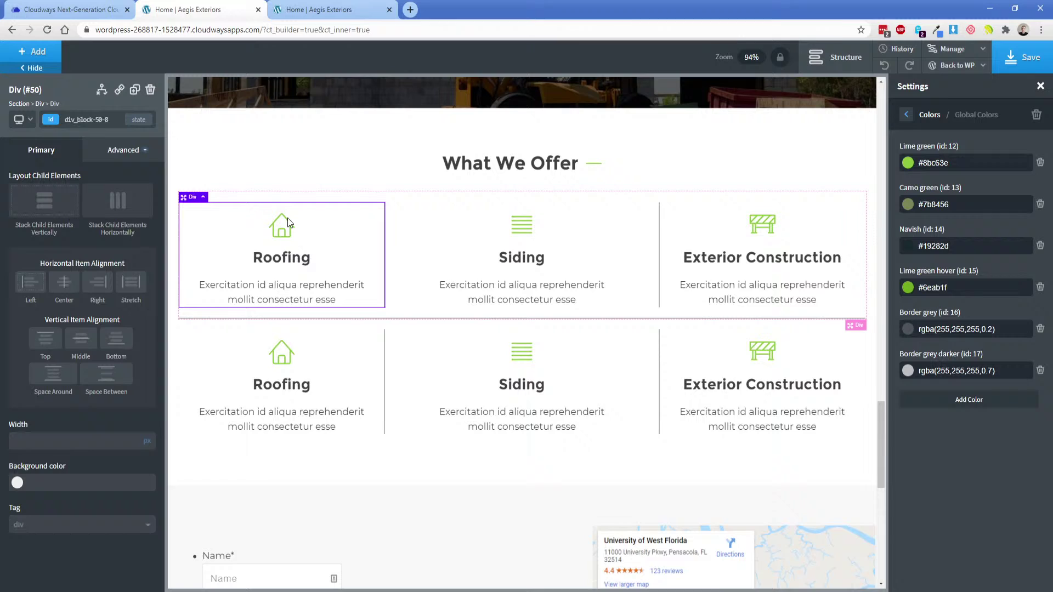
# Change the first-row Roofing card's right border colour to light grey #cccccc.
pyautogui.click(125, 150)
pyautogui.click(93, 299)
pyautogui.click(44, 218)
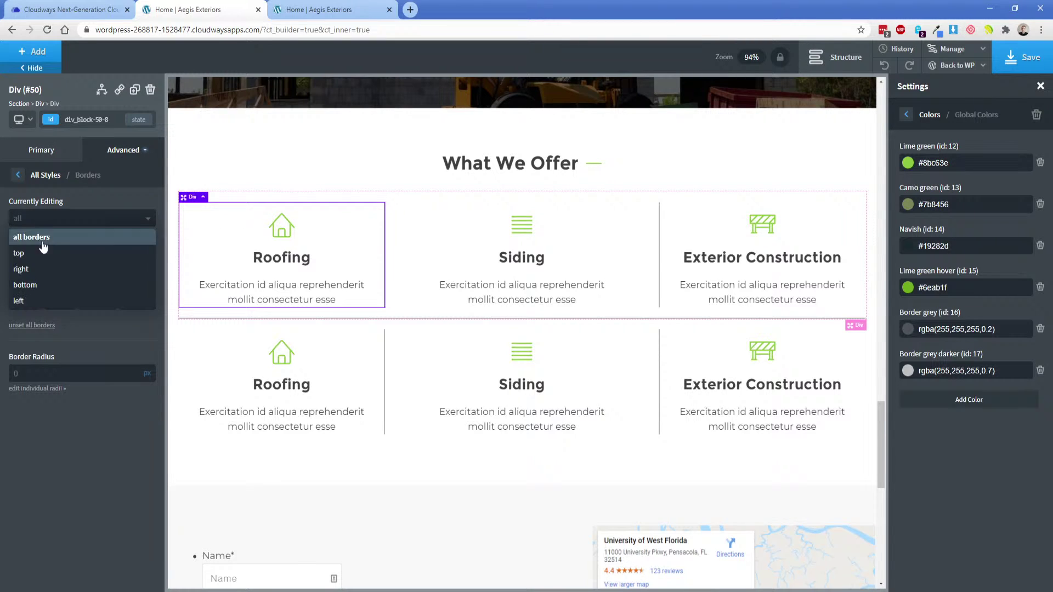
pyautogui.click(42, 271)
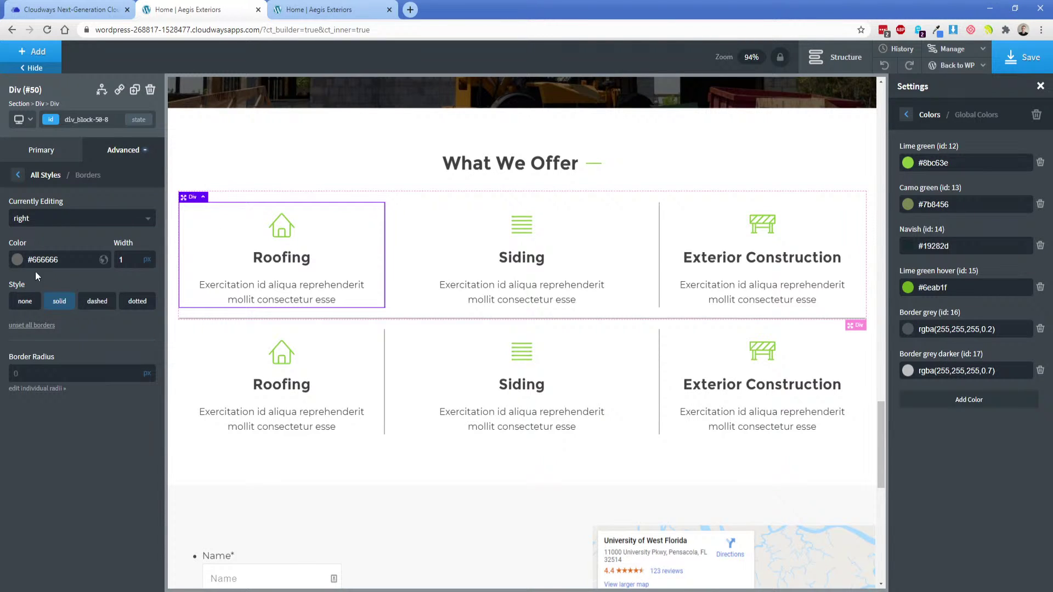
pyautogui.click(18, 259)
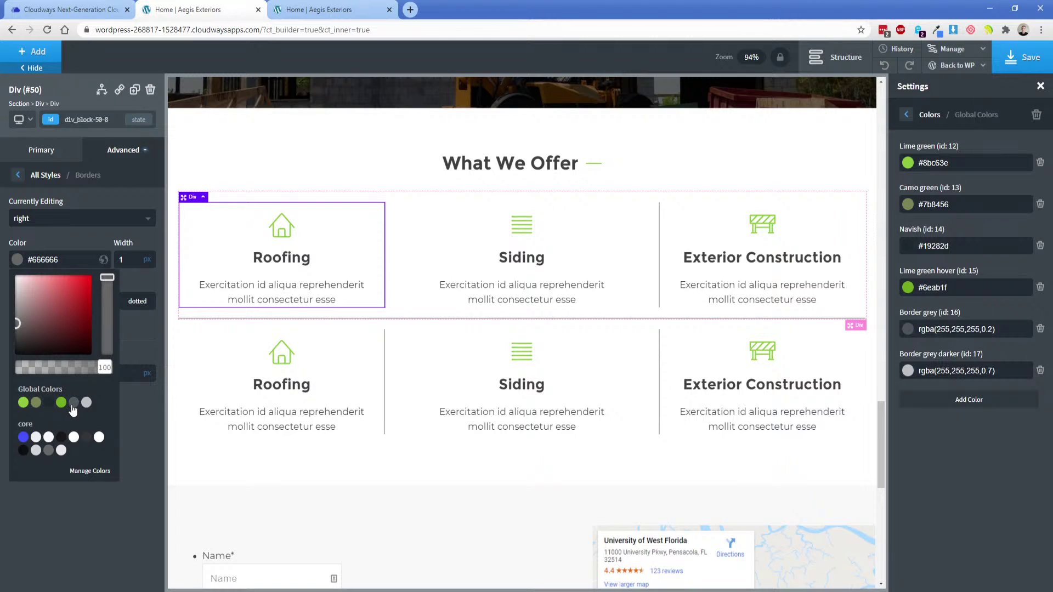
pyautogui.click(73, 403)
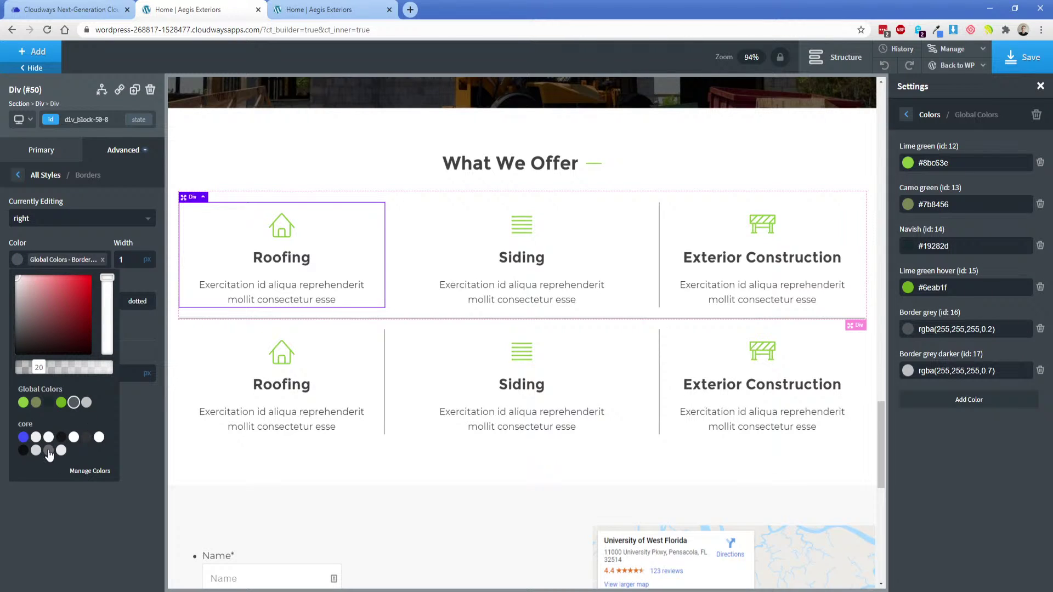
pyautogui.click(48, 437)
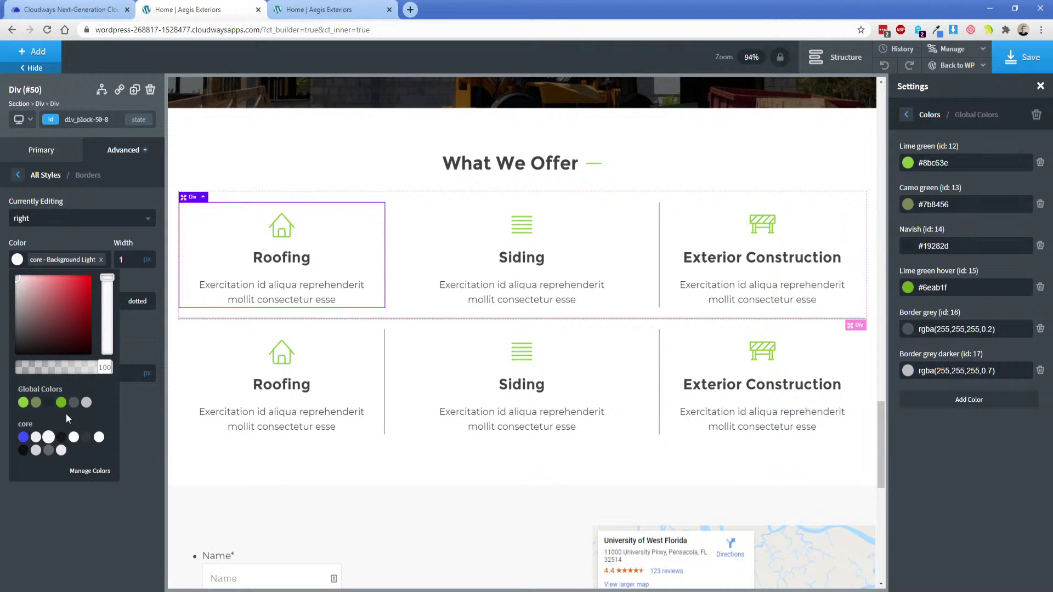
pyautogui.click(15, 292)
pyautogui.moveTo(15, 292); pyautogui.dragTo(11, 288)
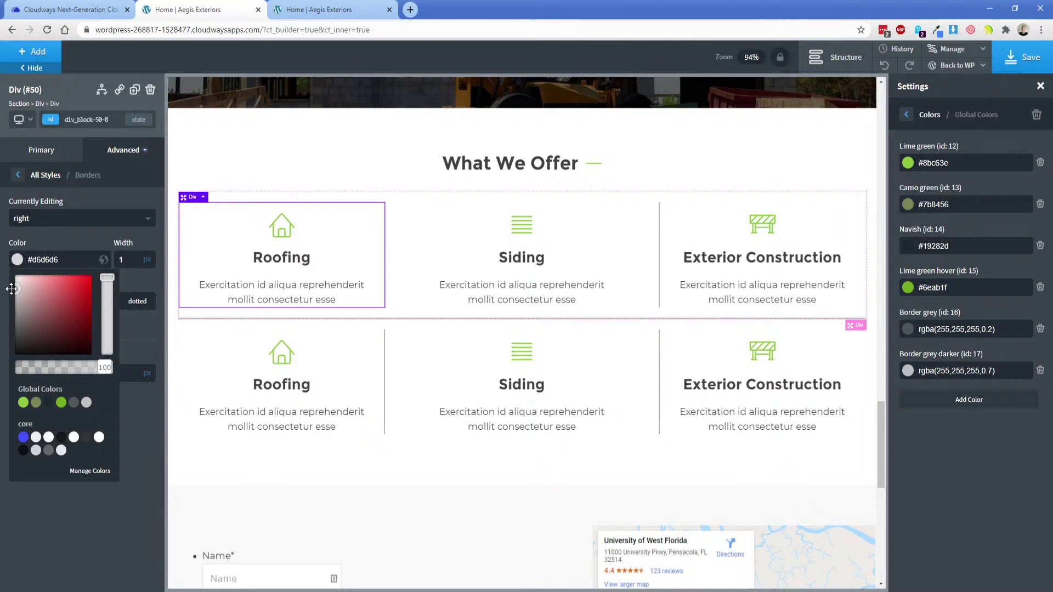
pyautogui.click(48, 258)
pyautogui.doubleClick(48, 259)
pyautogui.write('c')
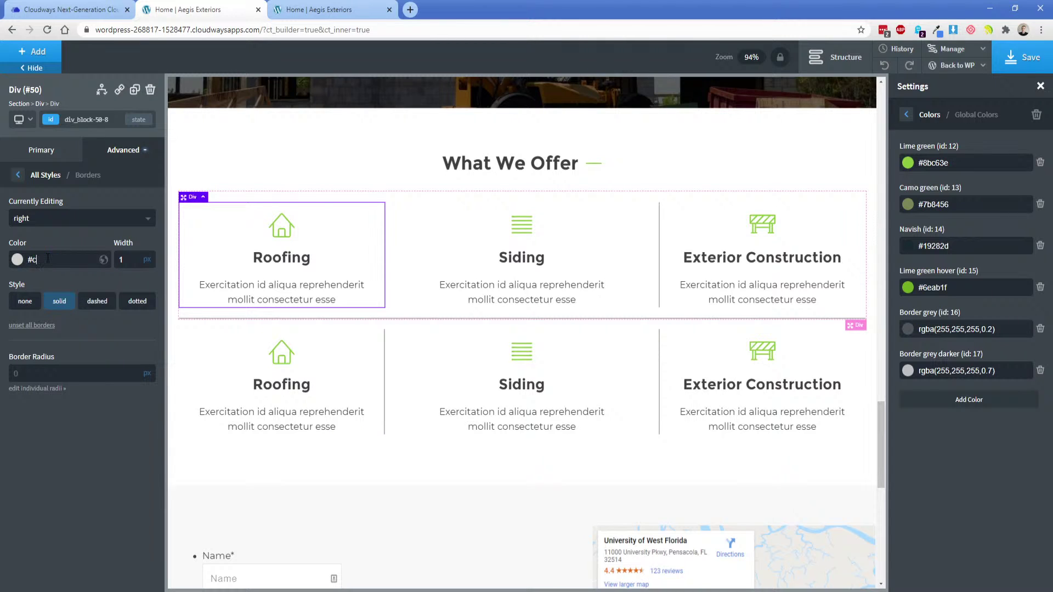
pyautogui.write('ccccc')
# Open the right border settings of the first-row Siding card.
pyautogui.click(583, 253)
pyautogui.click(124, 149)
pyautogui.click(61, 303)
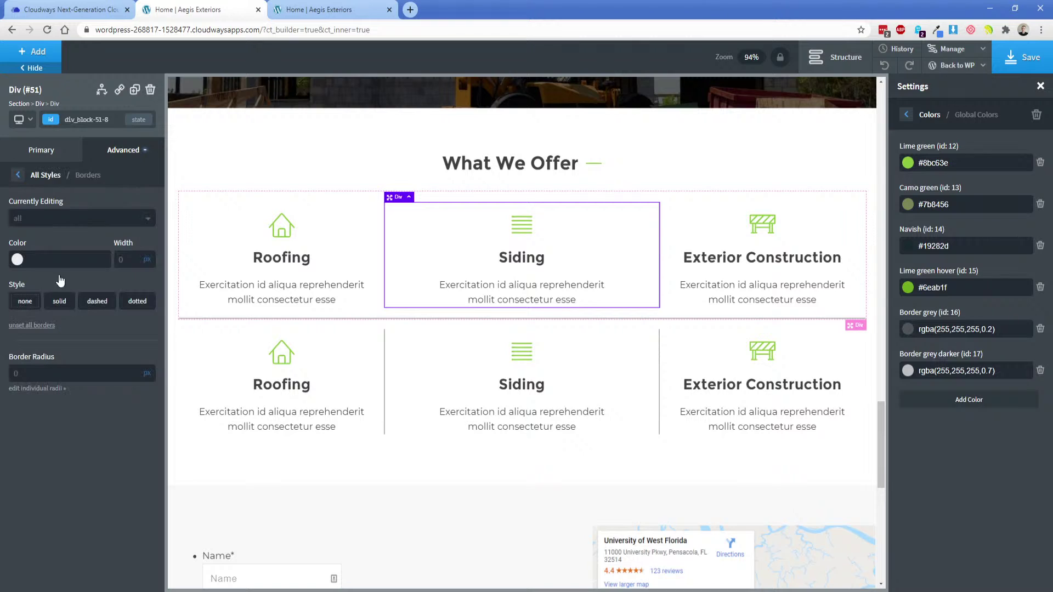
pyautogui.click(42, 219)
pyautogui.click(41, 269)
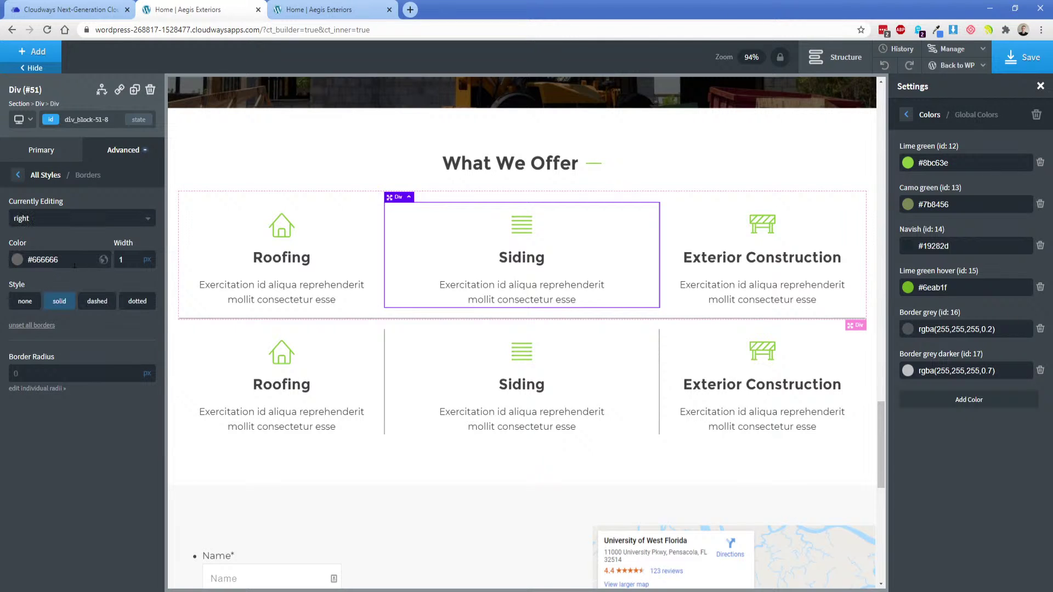
# Paste #cccccc as the first card row's bottom border colour.
pyautogui.click(352, 254)
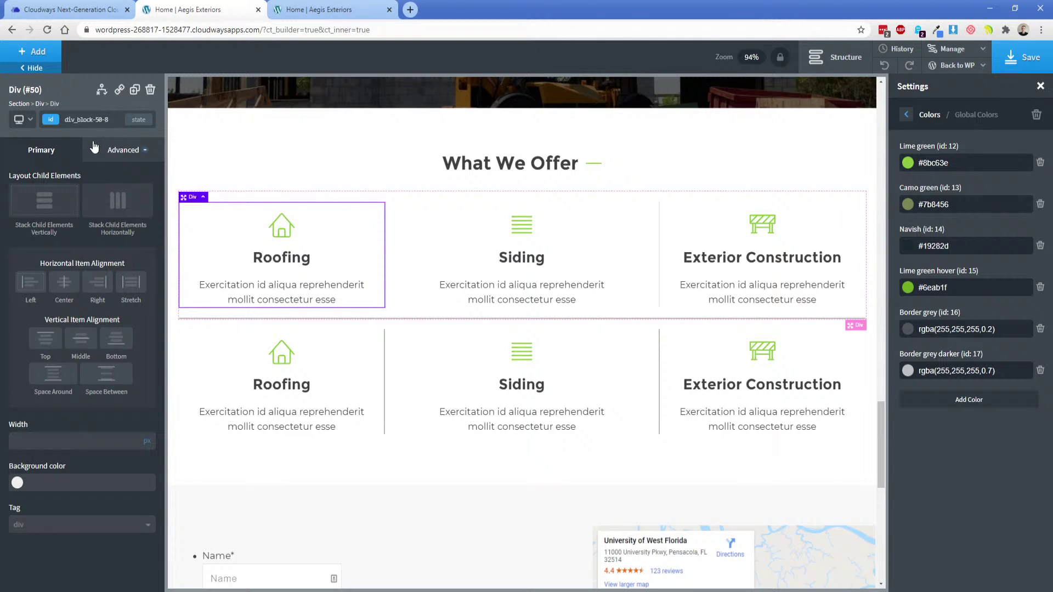
pyautogui.click(40, 103)
pyautogui.click(123, 150)
pyautogui.click(66, 303)
pyautogui.click(82, 218)
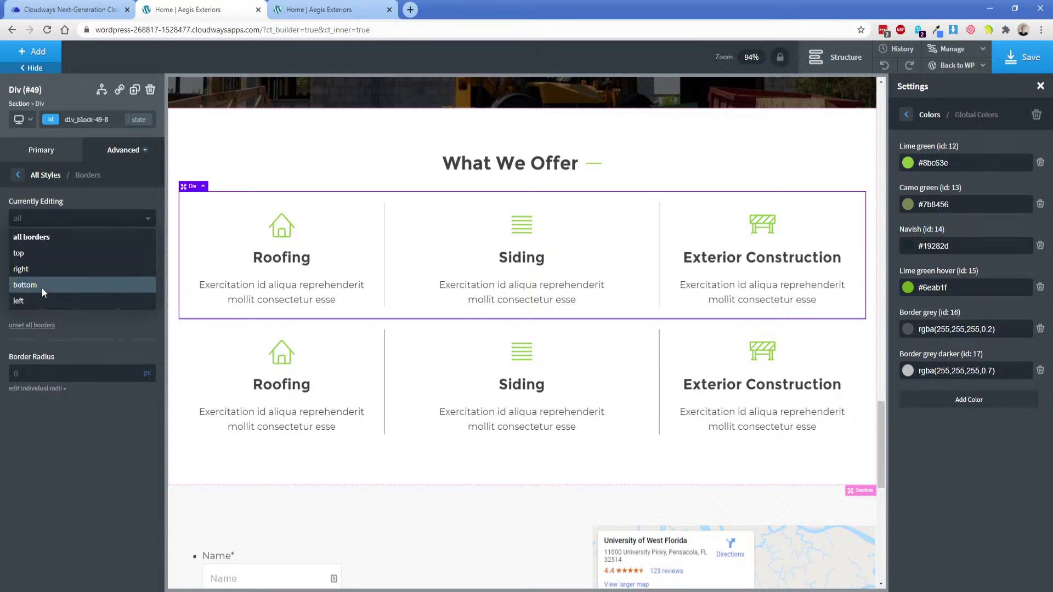
pyautogui.click(27, 284)
pyautogui.click(60, 259)
pyautogui.write('#cccccc')
# Give the second-row Roofing card a solid #cccccc right border.
pyautogui.click(365, 345)
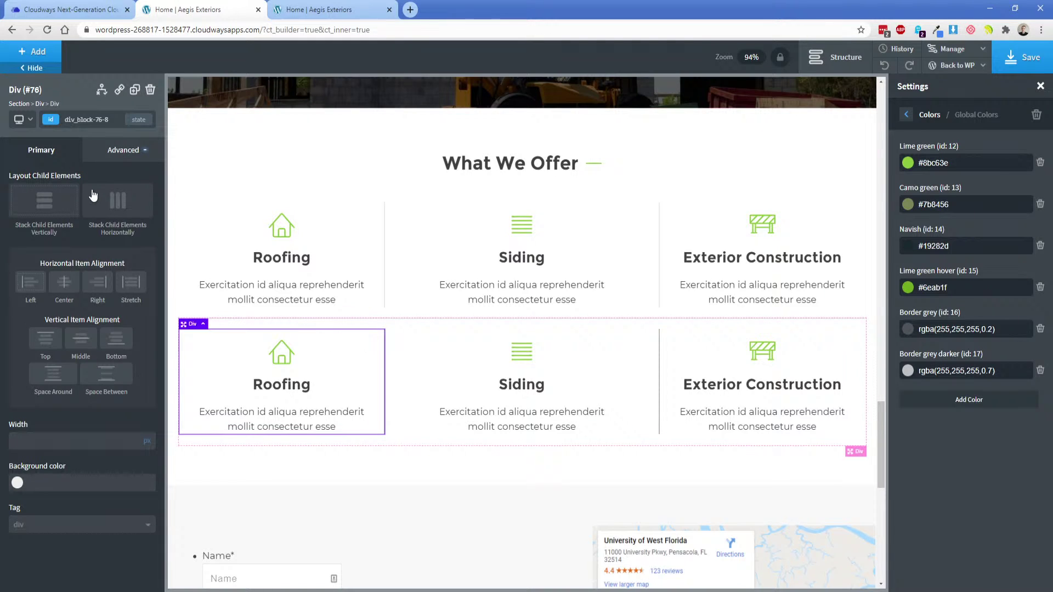
pyautogui.click(123, 149)
pyautogui.click(83, 305)
pyautogui.click(83, 218)
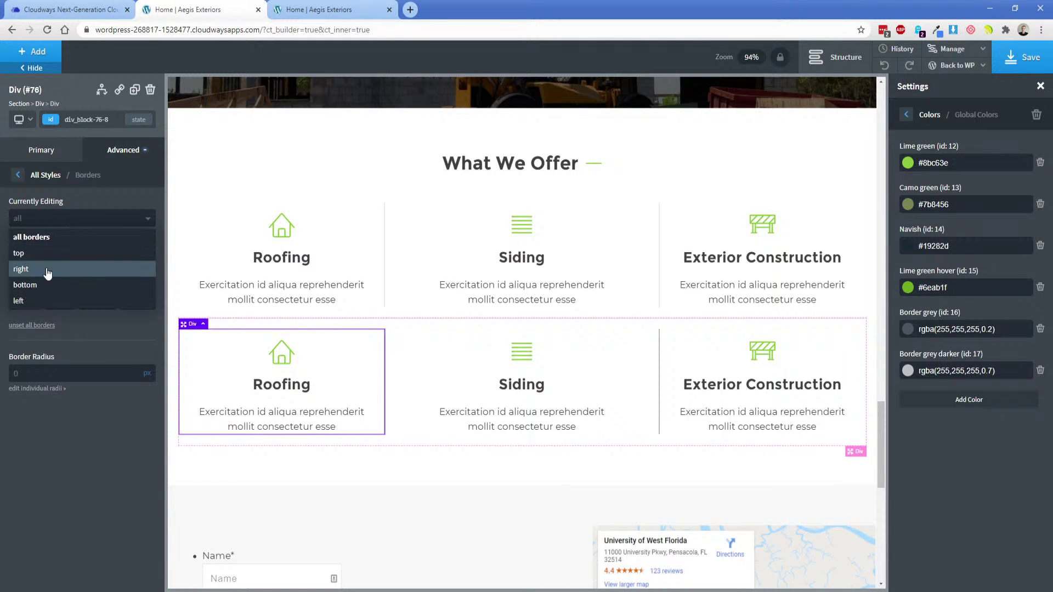
pyautogui.click(47, 268)
pyautogui.click(59, 301)
pyautogui.click(60, 260)
pyautogui.write('#cccccc')
# Give the second-row Siding card a solid #cccccc right border.
pyautogui.click(620, 360)
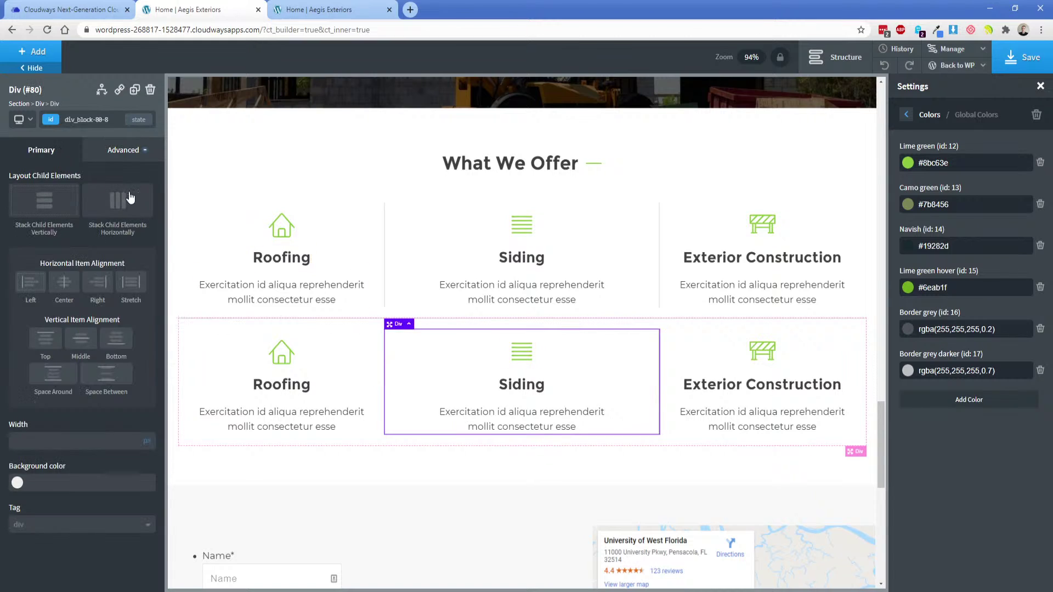
pyautogui.click(124, 149)
pyautogui.click(83, 301)
pyautogui.click(82, 218)
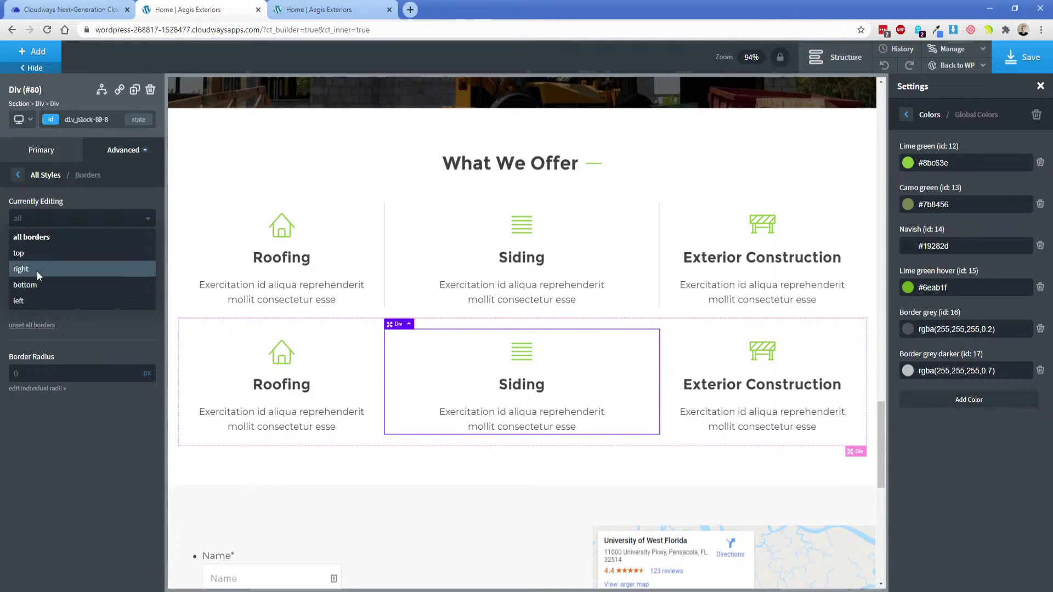
pyautogui.click(41, 269)
pyautogui.click(59, 301)
pyautogui.click(62, 259)
pyautogui.write('#cccccc')
# Recheck the card row's bottom border settings and save the page.
pyautogui.click(372, 384)
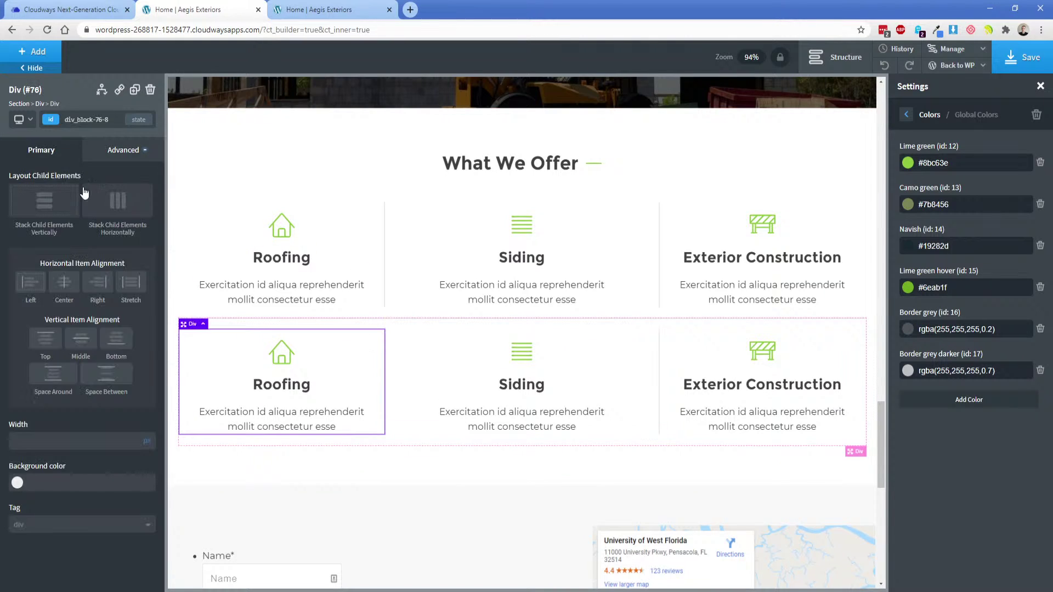
pyautogui.click(106, 155)
pyautogui.click(62, 305)
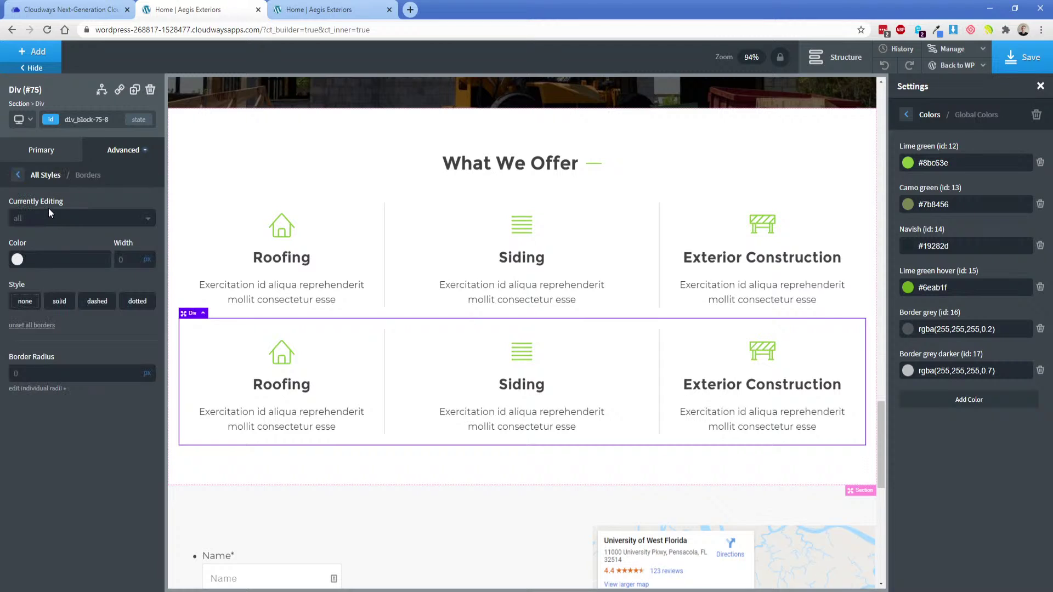
pyautogui.click(49, 218)
pyautogui.click(34, 285)
pyautogui.click(318, 256)
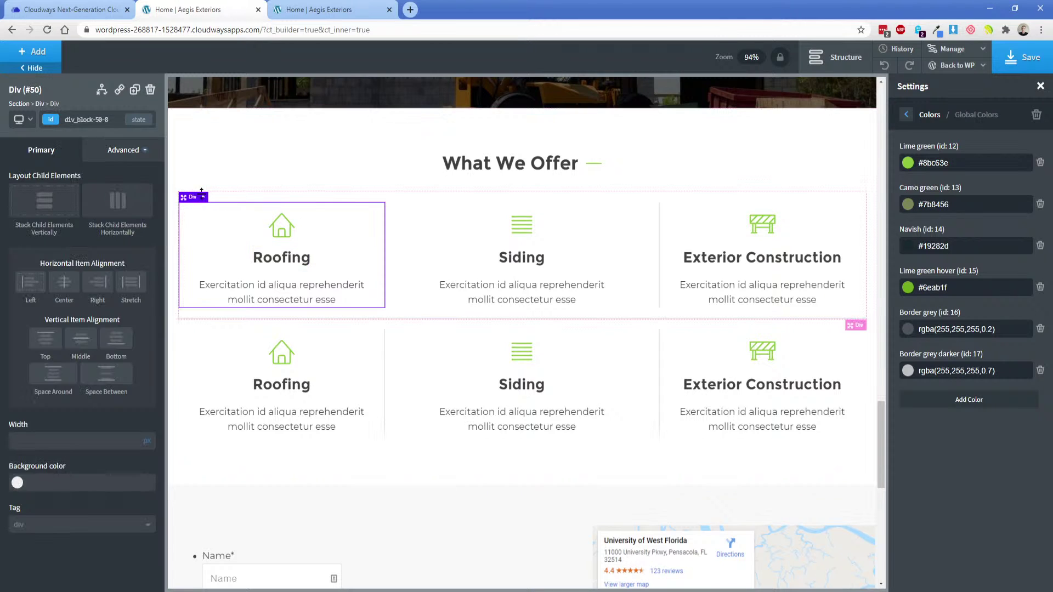
pyautogui.click(39, 105)
pyautogui.click(107, 146)
pyautogui.click(83, 301)
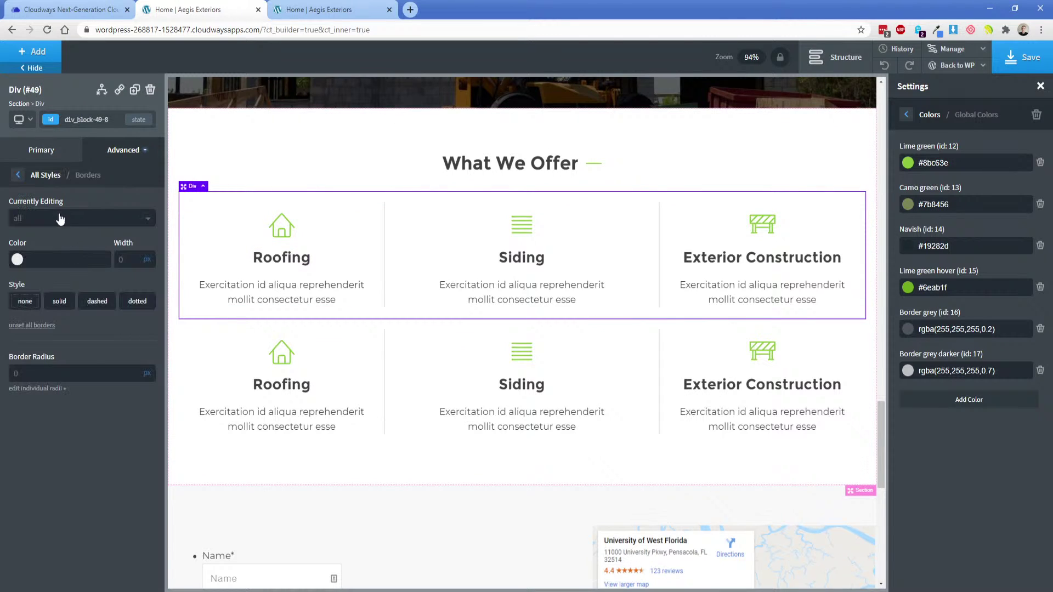
pyautogui.click(59, 218)
pyautogui.click(52, 286)
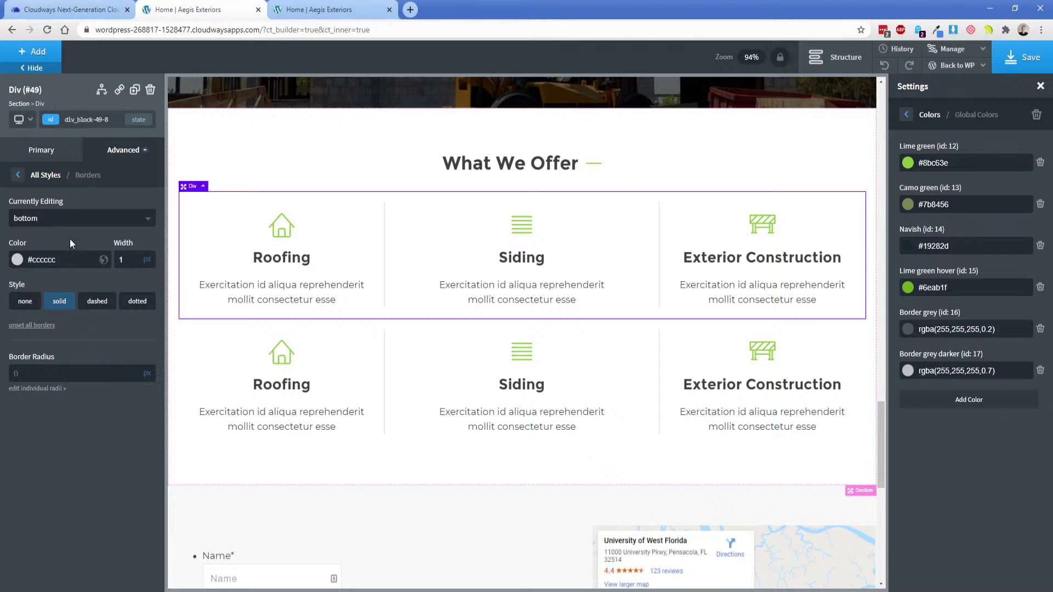
pyautogui.click(1004, 61)
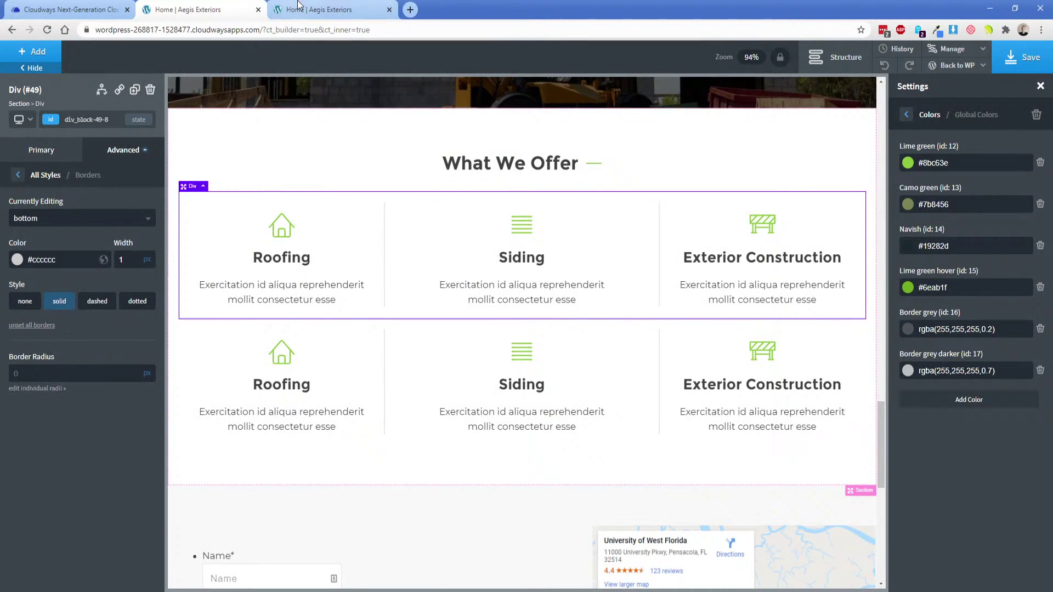
# Reload the live homepage, inspect both Siding descriptions, and switch to Adobe XD.
pyautogui.click(307, 9)
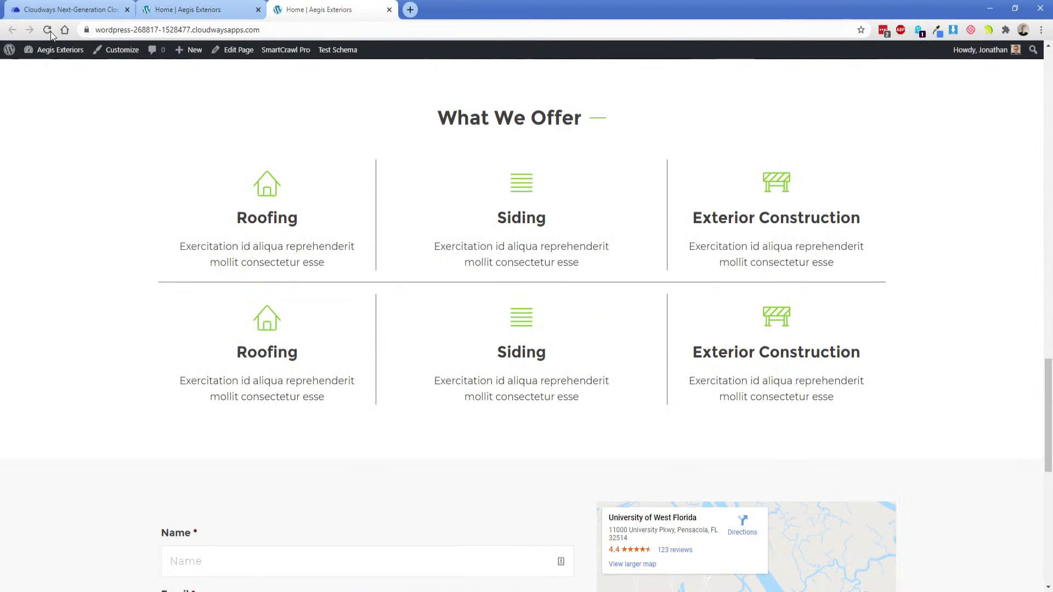
pyautogui.click(49, 30)
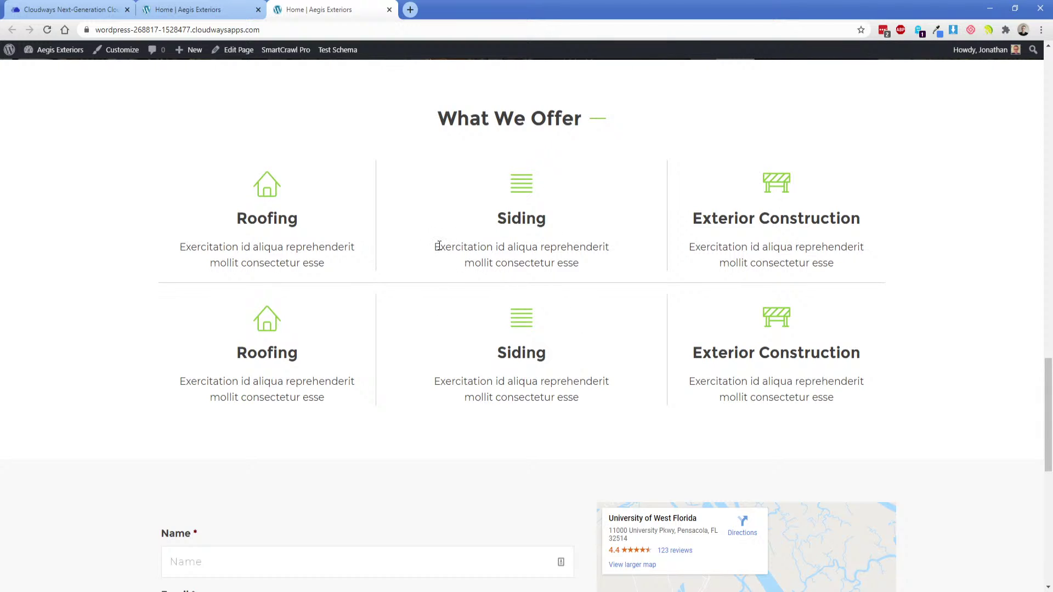
pyautogui.moveTo(438, 246); pyautogui.dragTo(611, 265)
pyautogui.click(610, 265)
pyautogui.moveTo(439, 380); pyautogui.dragTo(613, 404)
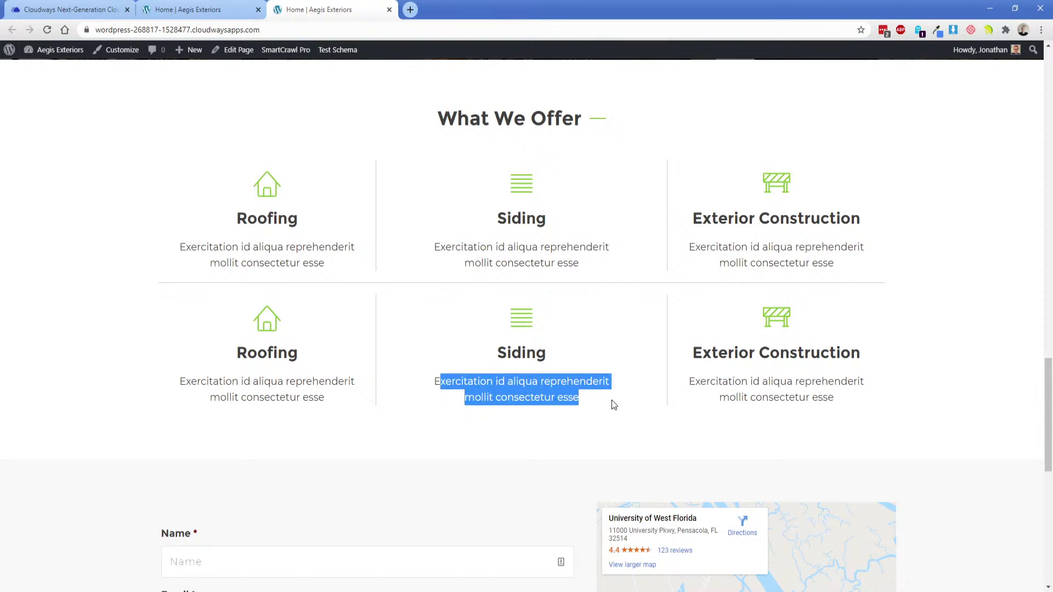
pyautogui.click(613, 404)
pyautogui.scroll(1, 593, 398)
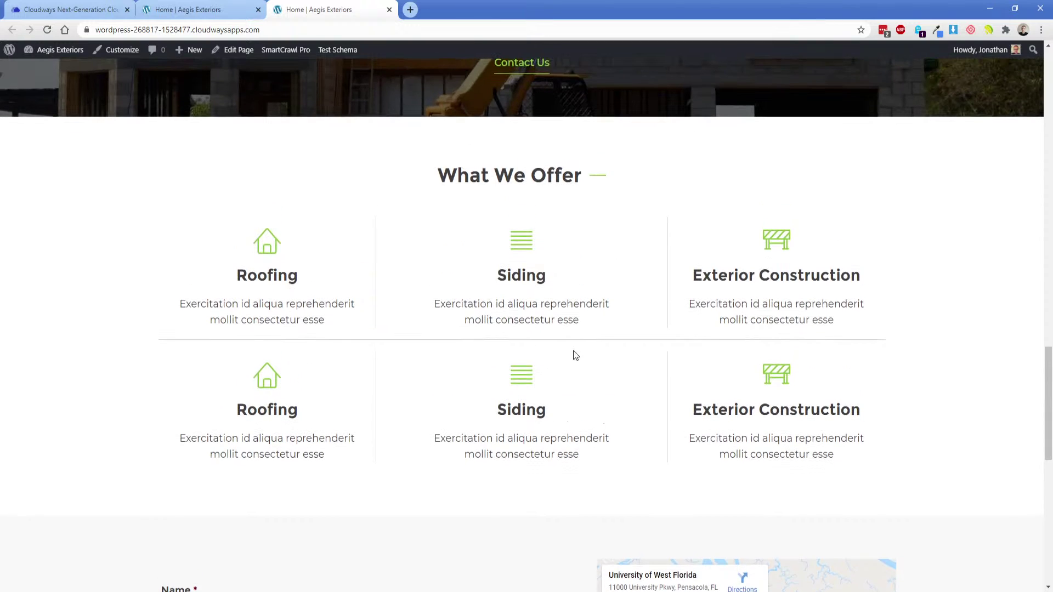
pyautogui.scroll(-1, 565, 323)
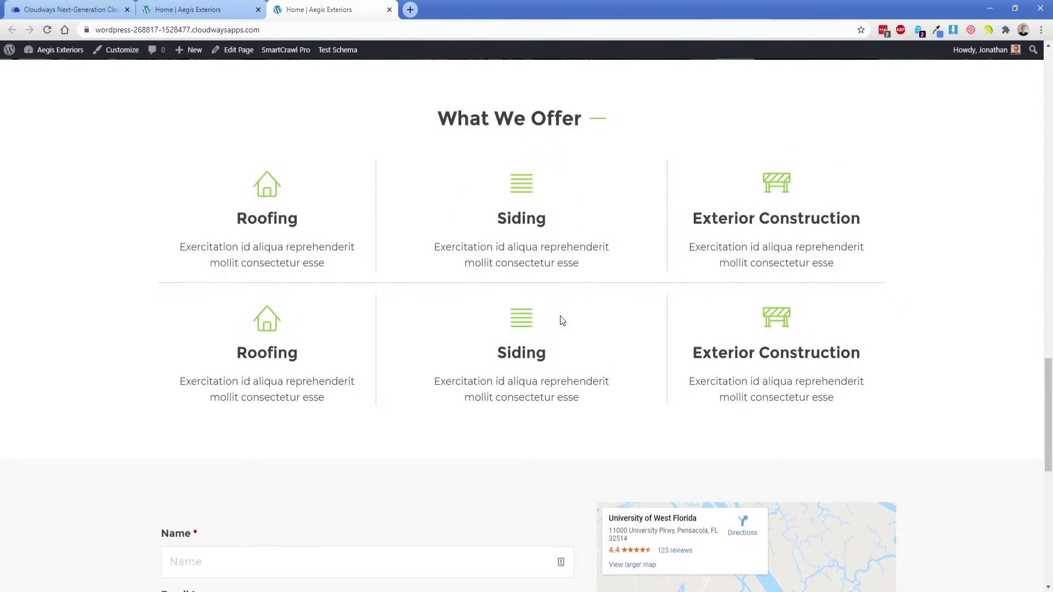
pyautogui.hotkey('alt', 'Tab')
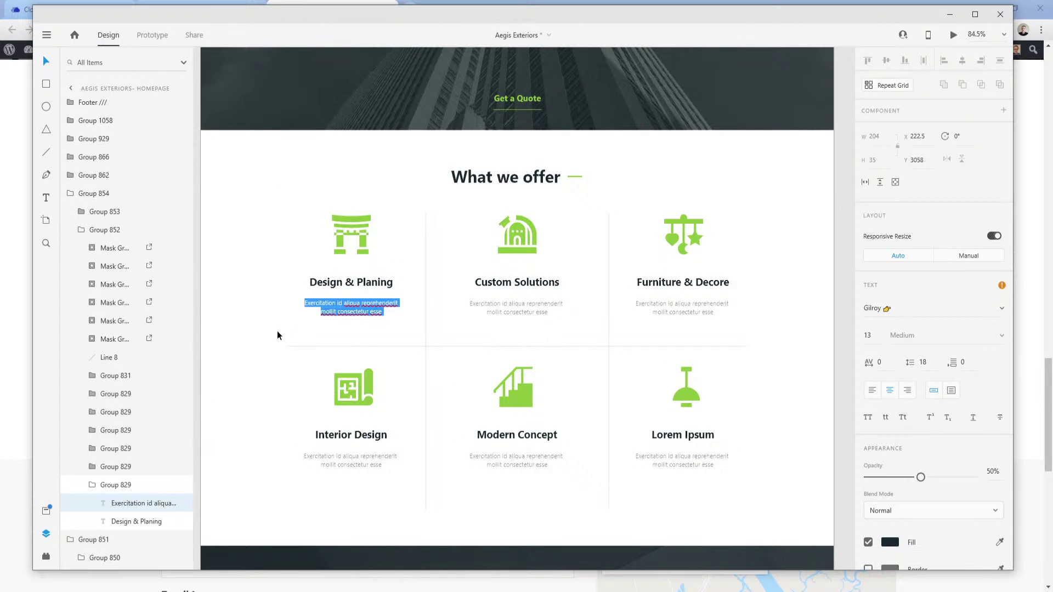
# Pan the XD mockup down past the stats band to the Gallery You Love section.
pyautogui.press('Escape')
pyautogui.moveTo(260, 377); pyautogui.dragTo(263, 78)
pyautogui.moveTo(257, 191); pyautogui.dragTo(251, 155)
pyautogui.click(293, 201)
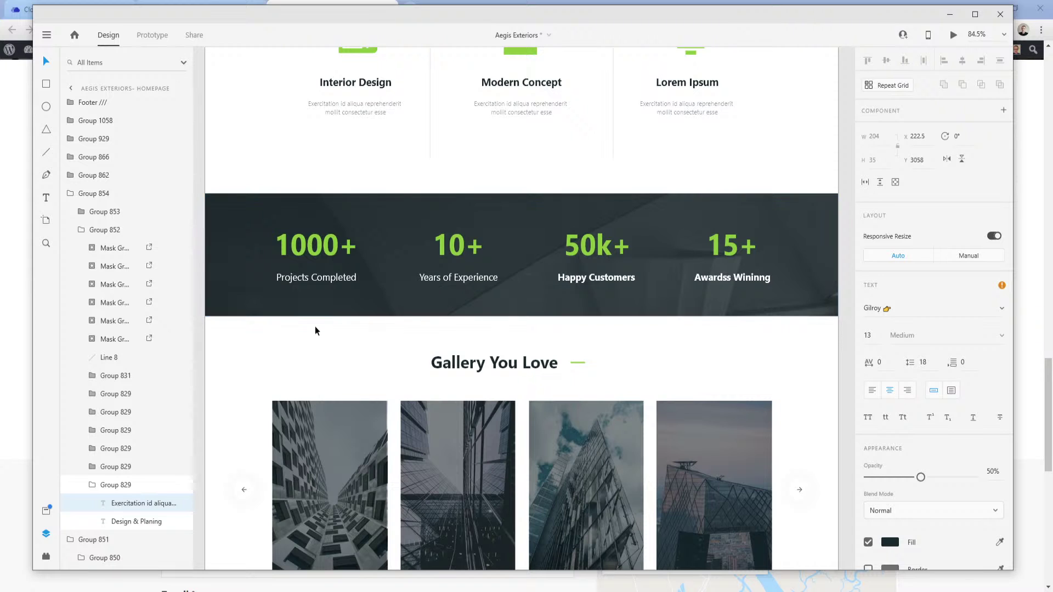
pyautogui.moveTo(261, 360); pyautogui.dragTo(246, 184)
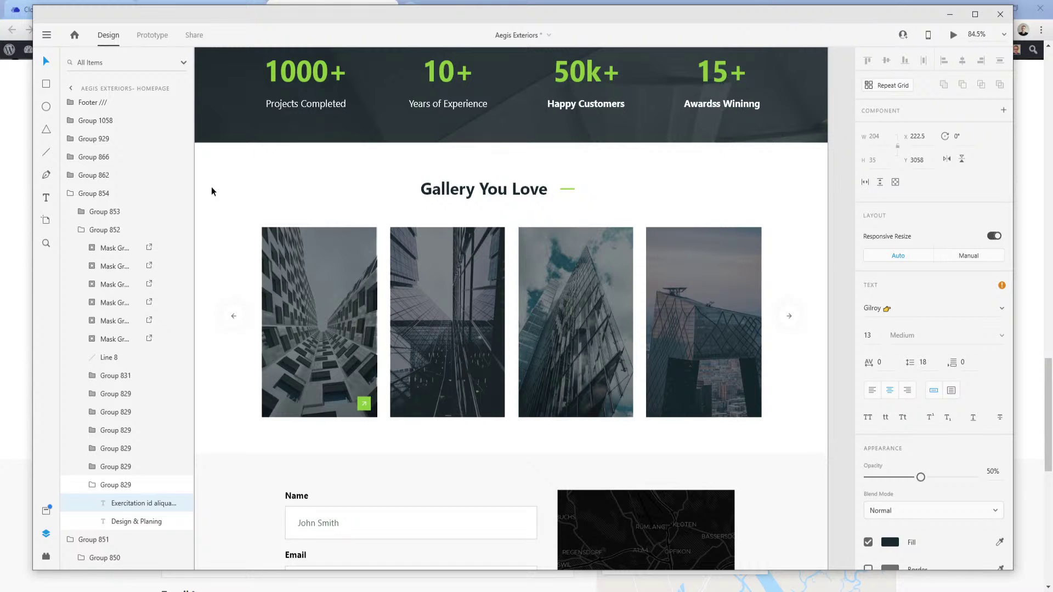
# Return to the builder tab and open the WordPress admin in a new tab.
pyautogui.click(285, 591)
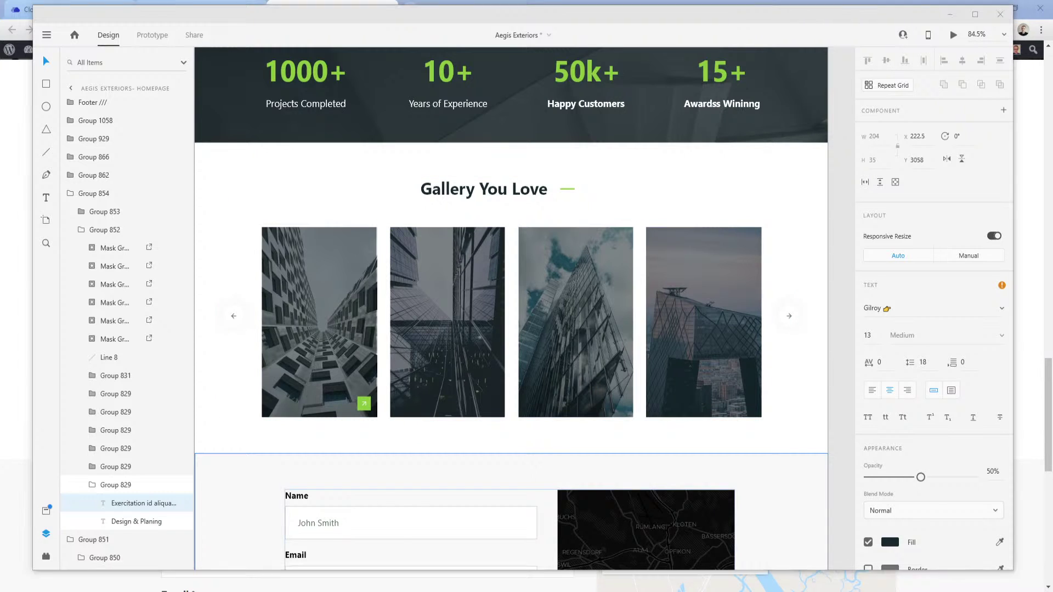
pyautogui.click(214, 550)
pyautogui.click(218, 9)
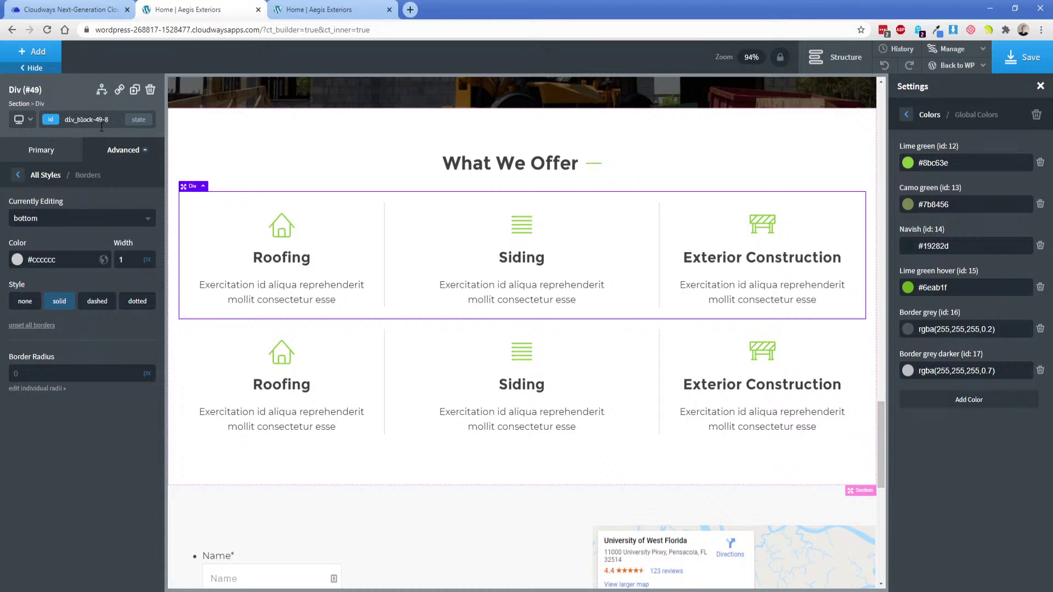
pyautogui.middleClick(958, 84)
# Move the admin tab beside the builder and browse the Media Library's house photo details.
pyautogui.moveTo(453, 9); pyautogui.dragTo(189, 9)
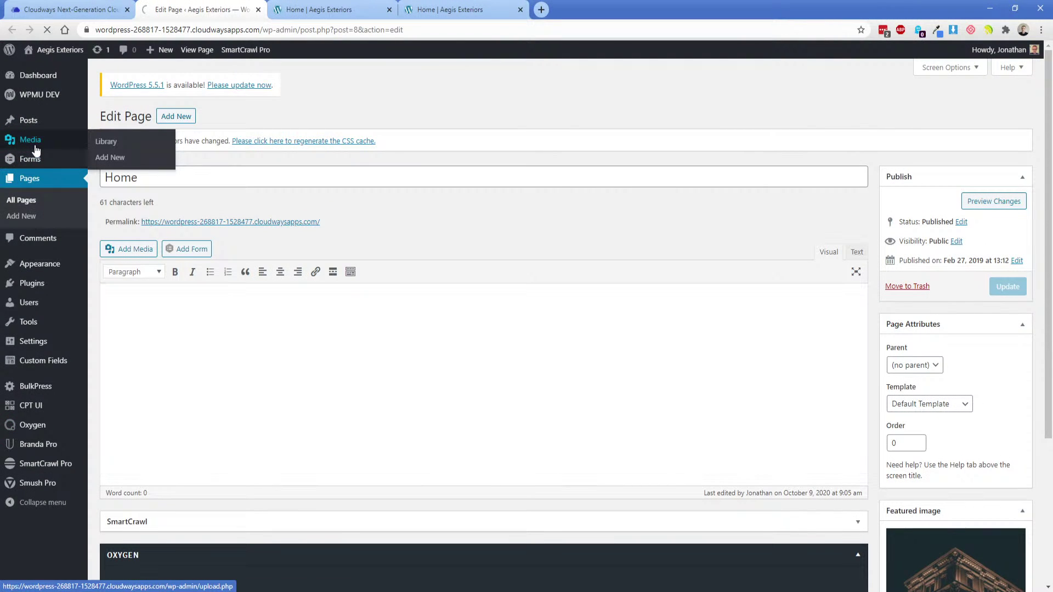
pyautogui.click(34, 141)
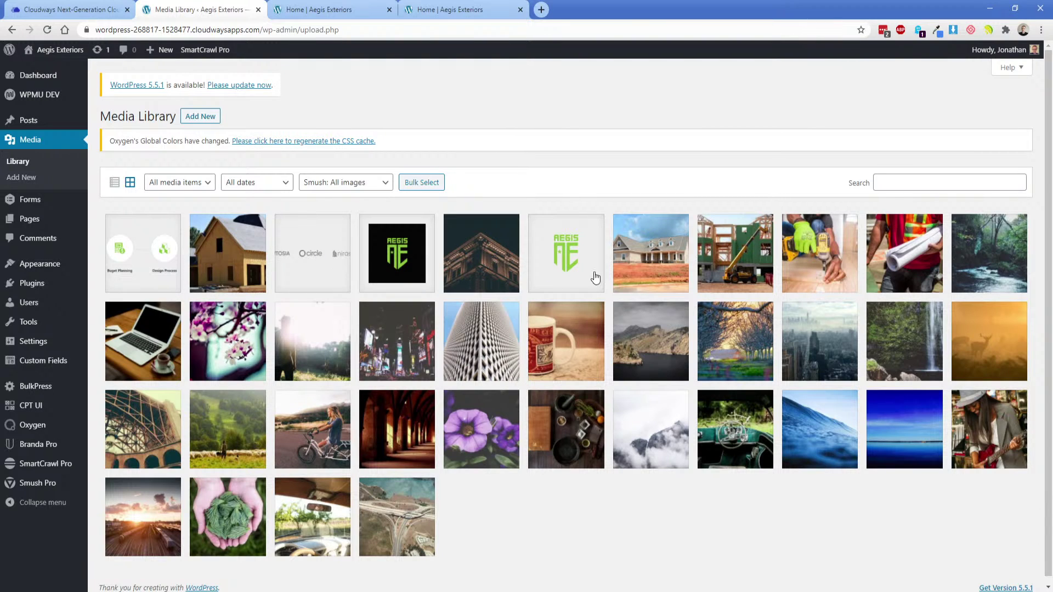
pyautogui.click(643, 263)
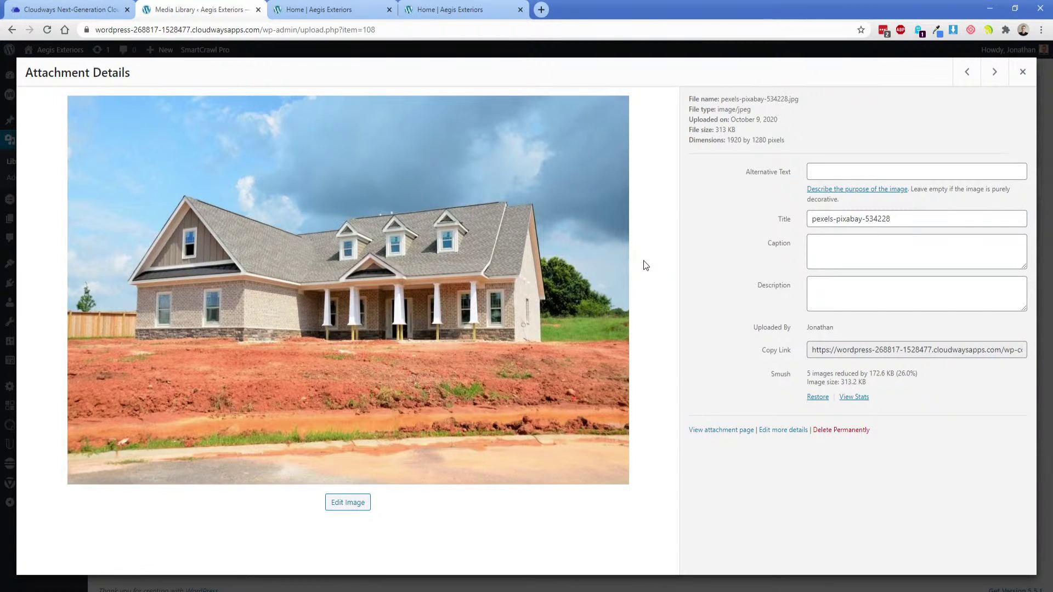
pyautogui.click(1022, 72)
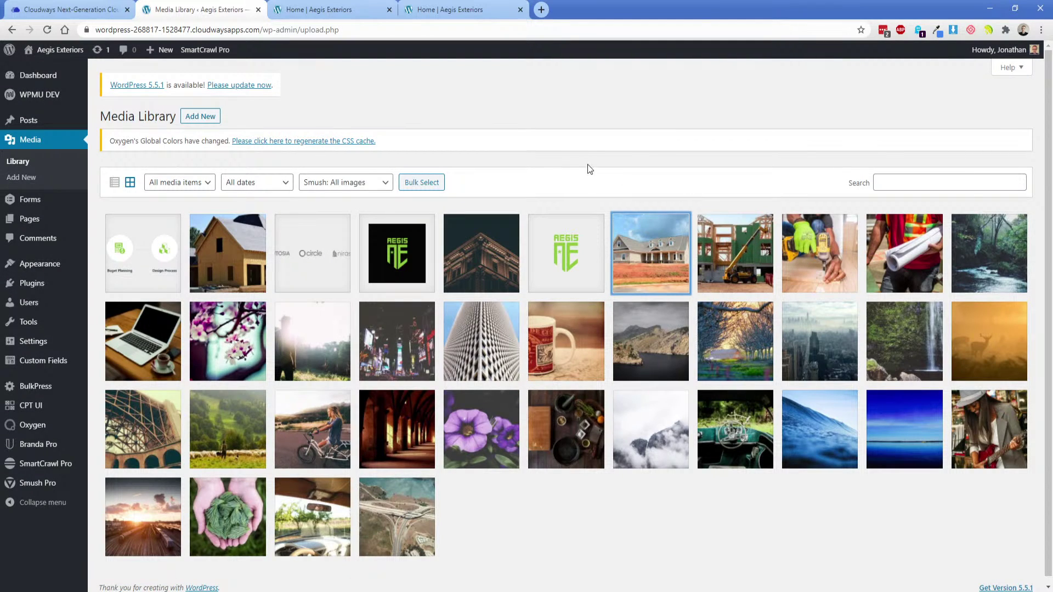
pyautogui.click(681, 207)
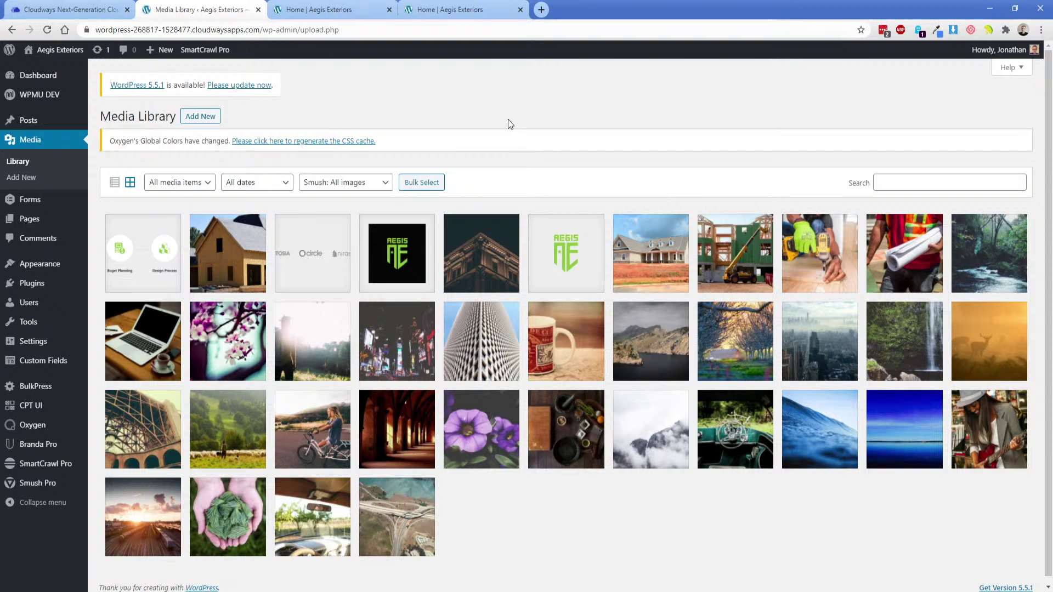
# Insert a new empty section below the What We Offer section.
pyautogui.click(316, 11)
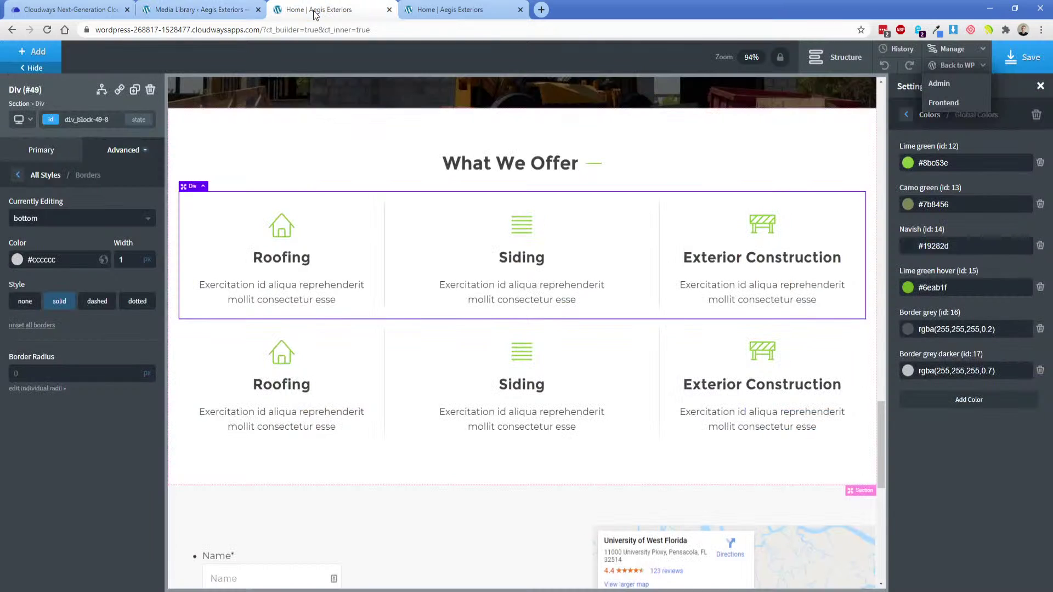
pyautogui.click(835, 57)
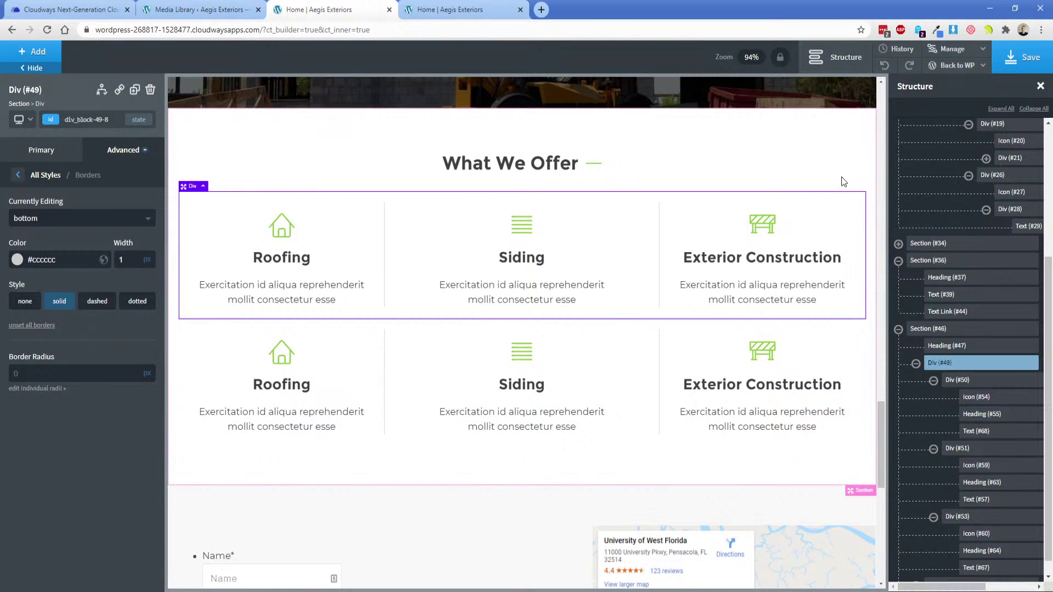
pyautogui.click(258, 160)
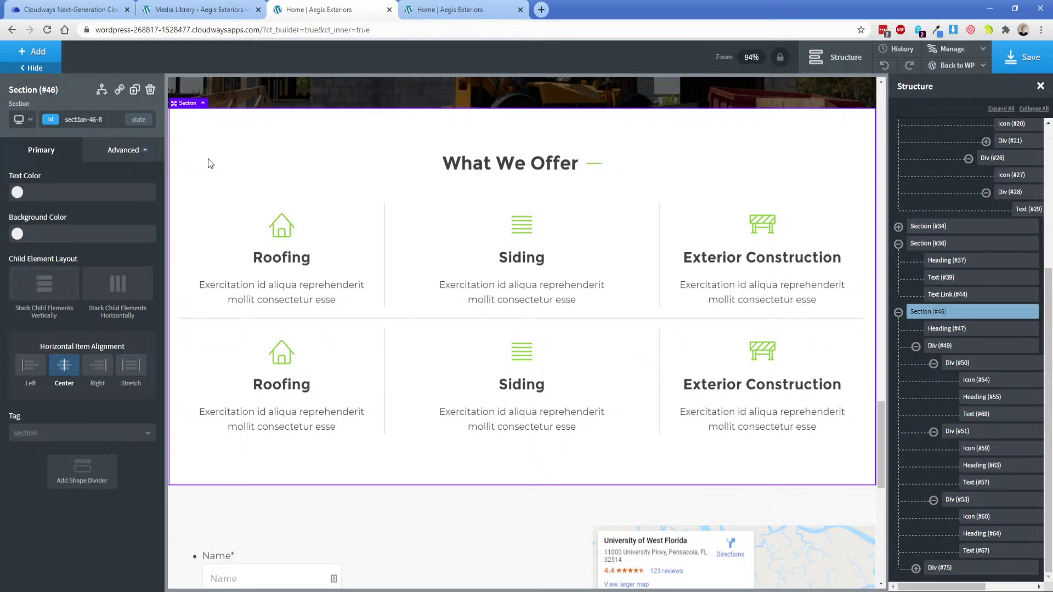
pyautogui.click(35, 56)
pyautogui.click(45, 169)
pyautogui.scroll(-3, 235, 364)
pyautogui.scroll(3, 476, 212)
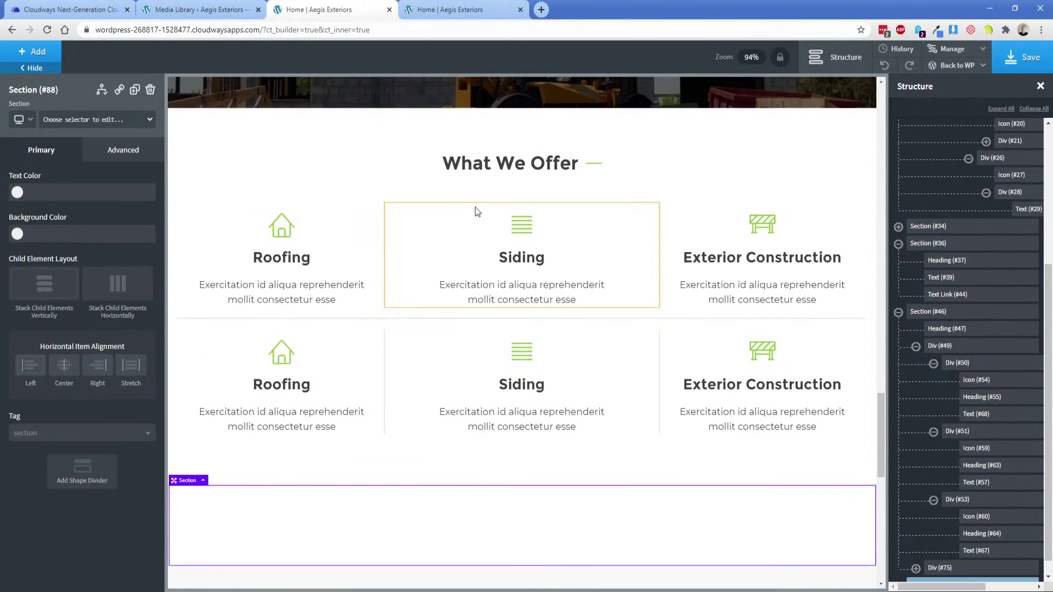
# Copy the section heading into the new section, retitle it 'Past Projects', and centre it.
pyautogui.click(505, 163)
pyautogui.click(134, 89)
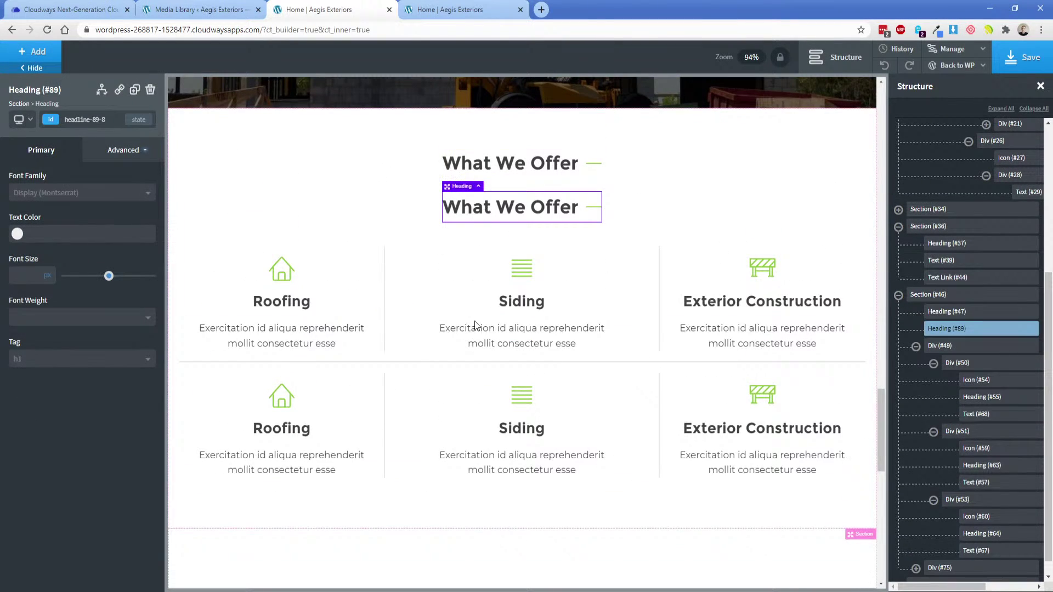
pyautogui.moveTo(460, 185); pyautogui.dragTo(329, 541)
pyautogui.doubleClick(290, 540)
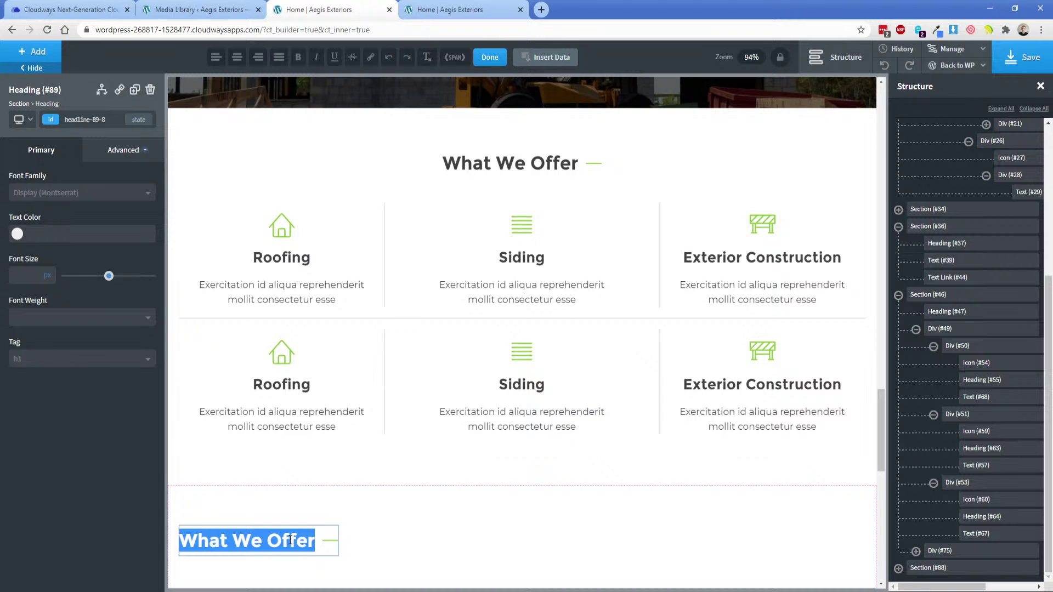
pyautogui.write('Past Projects')
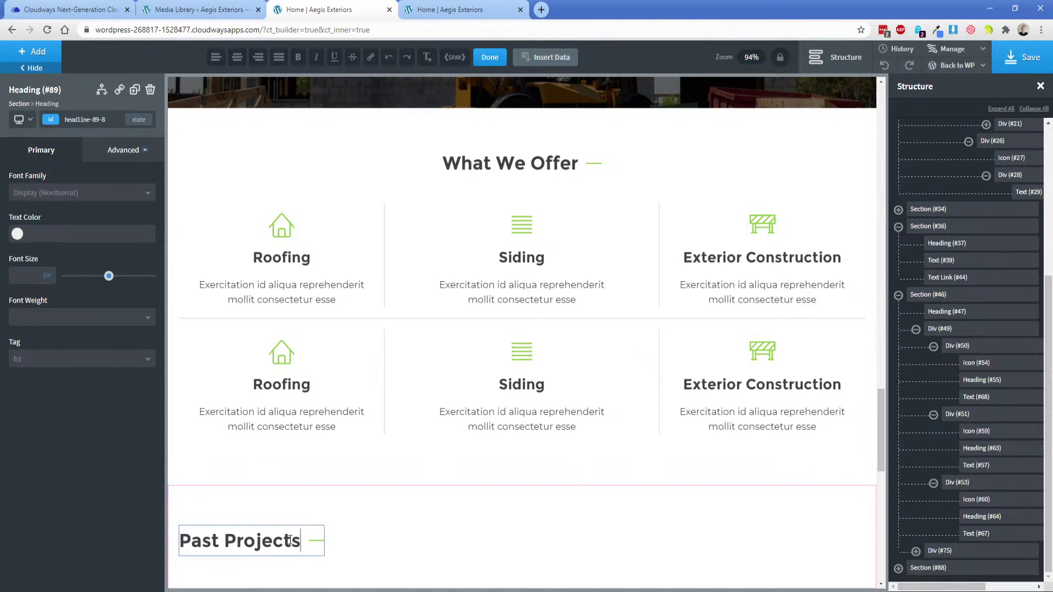
pyautogui.scroll(-4, 351, 494)
pyautogui.click(367, 321)
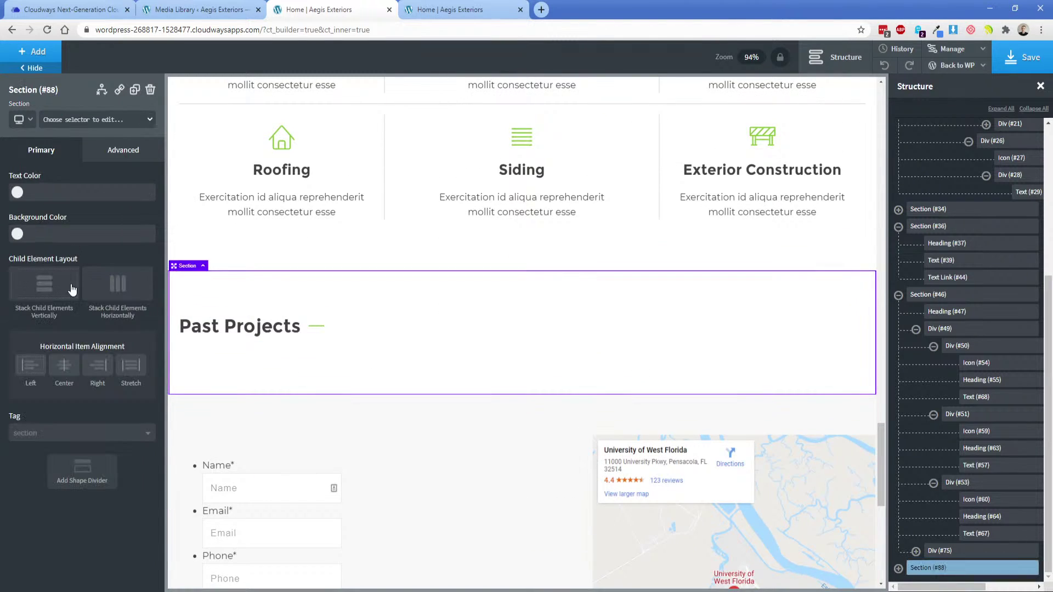
pyautogui.click(64, 372)
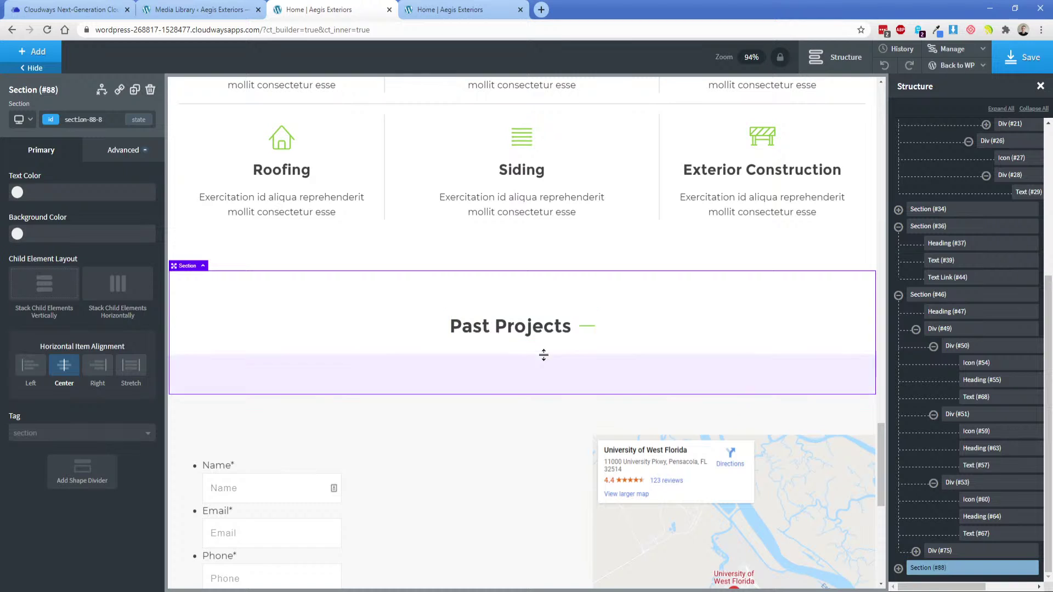
# Add a div under the Past Projects heading at 100% width, stacking children horizontally.
pyautogui.click(34, 52)
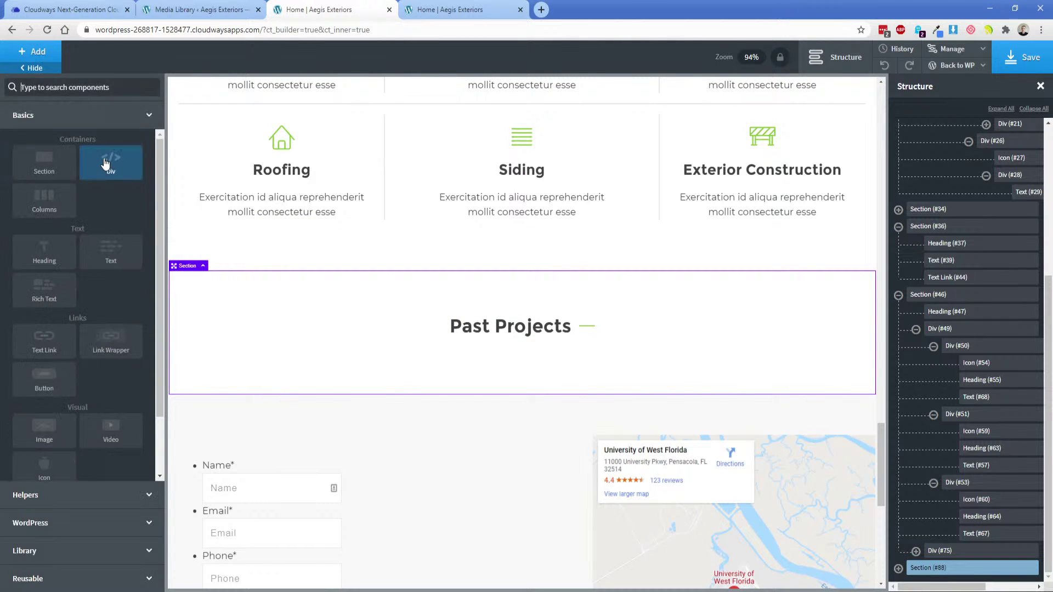
pyautogui.click(106, 160)
pyautogui.click(148, 443)
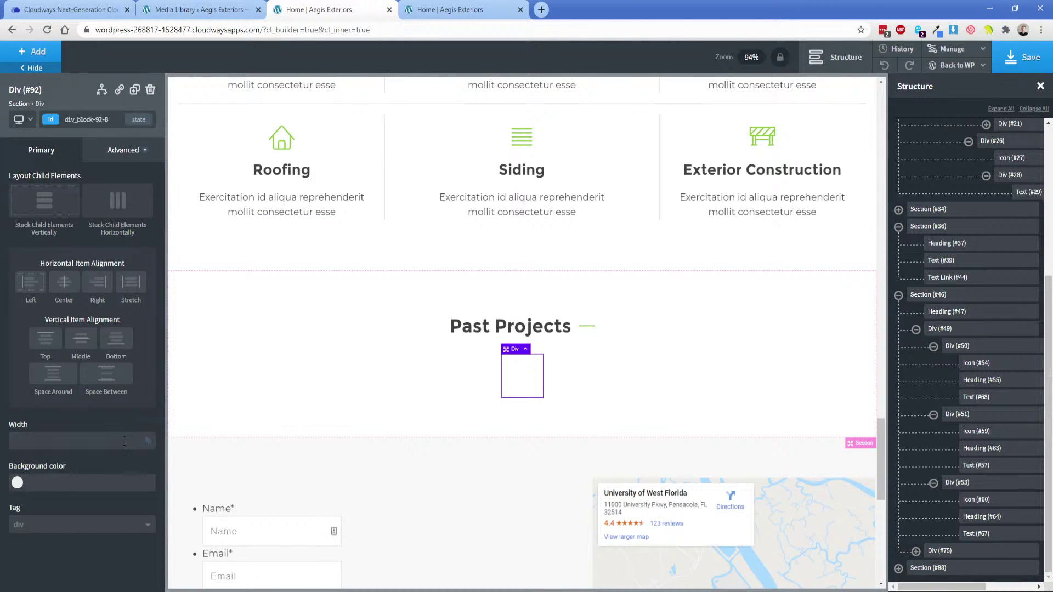
pyautogui.write('100')
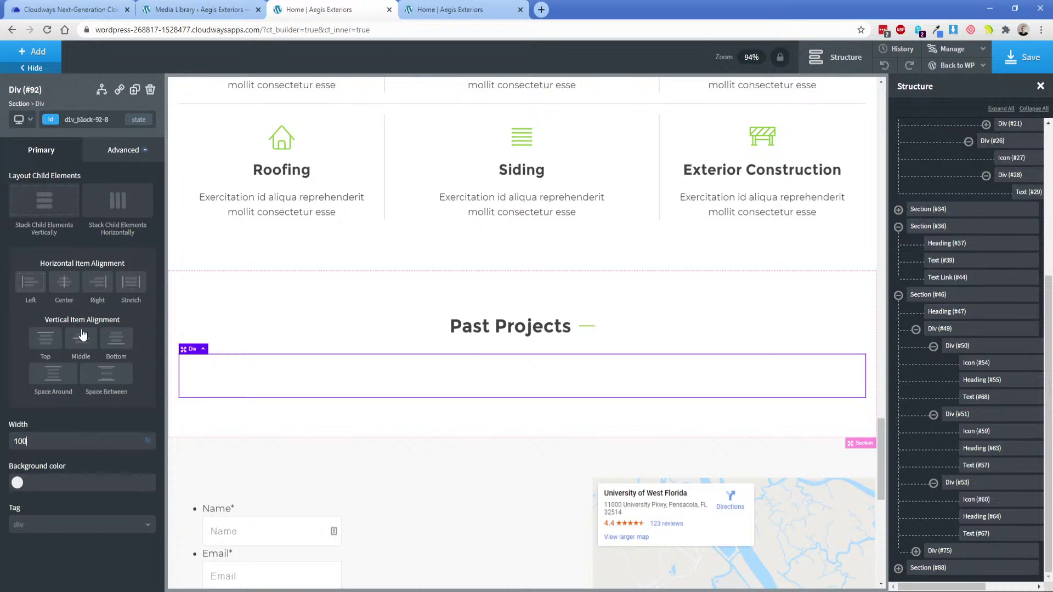
pyautogui.click(104, 202)
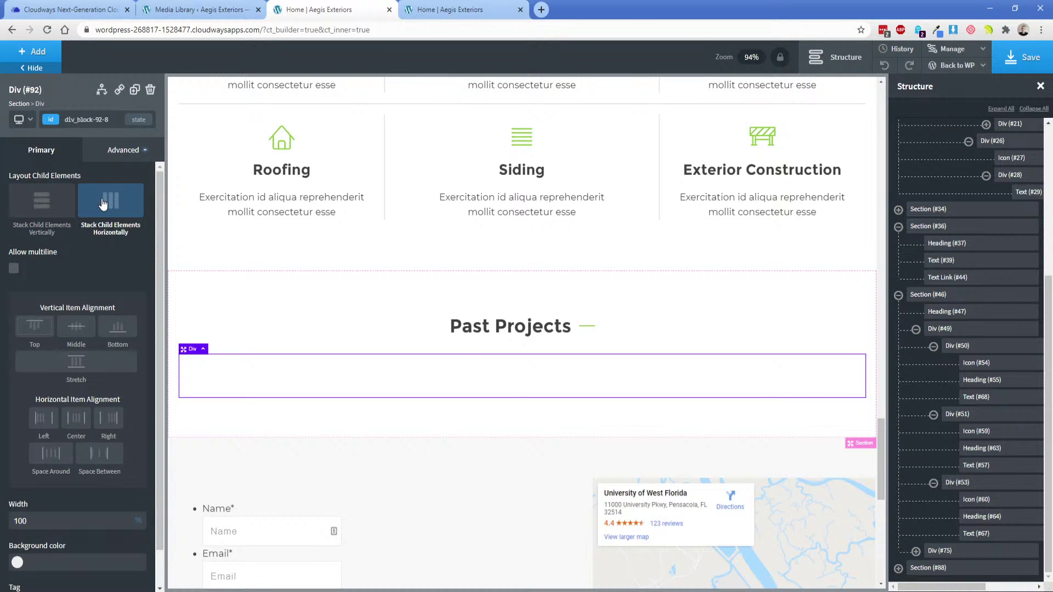
# Add an empty box inside the row, entering and then clearing a width of 20.
pyautogui.click(36, 53)
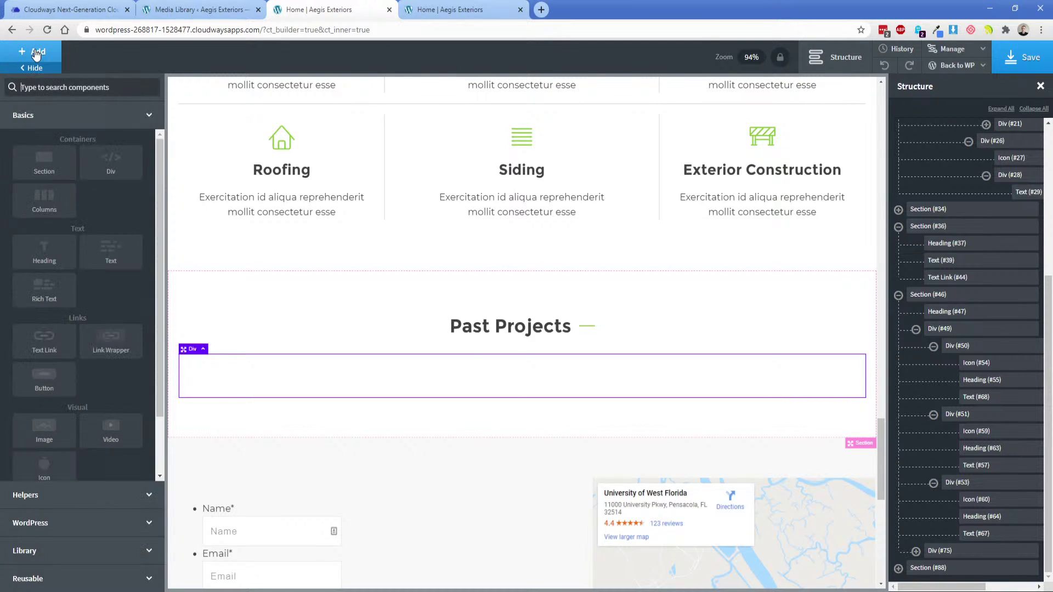
pyautogui.click(110, 160)
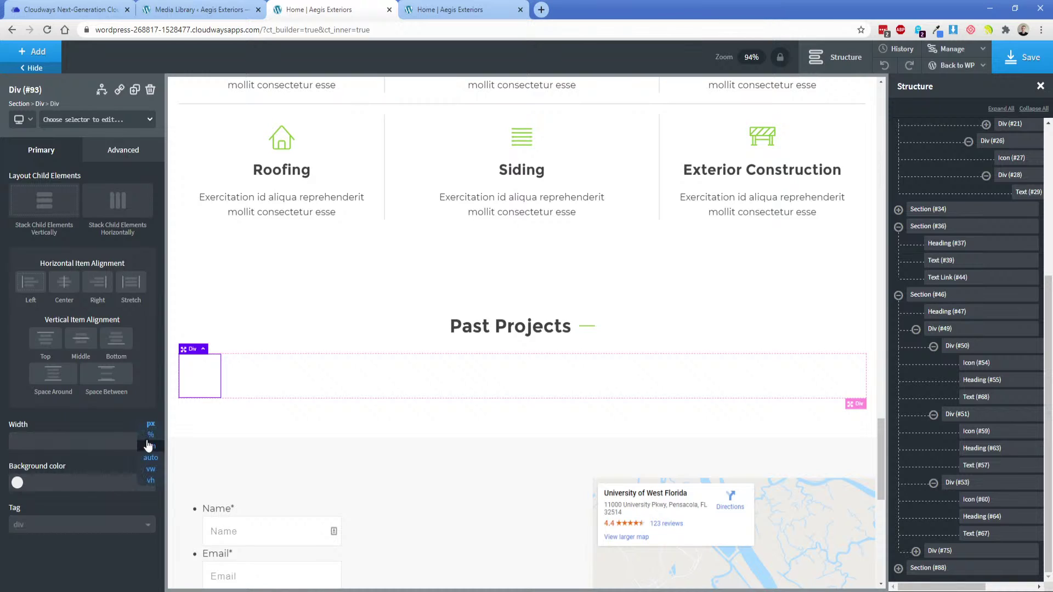
pyautogui.click(132, 441)
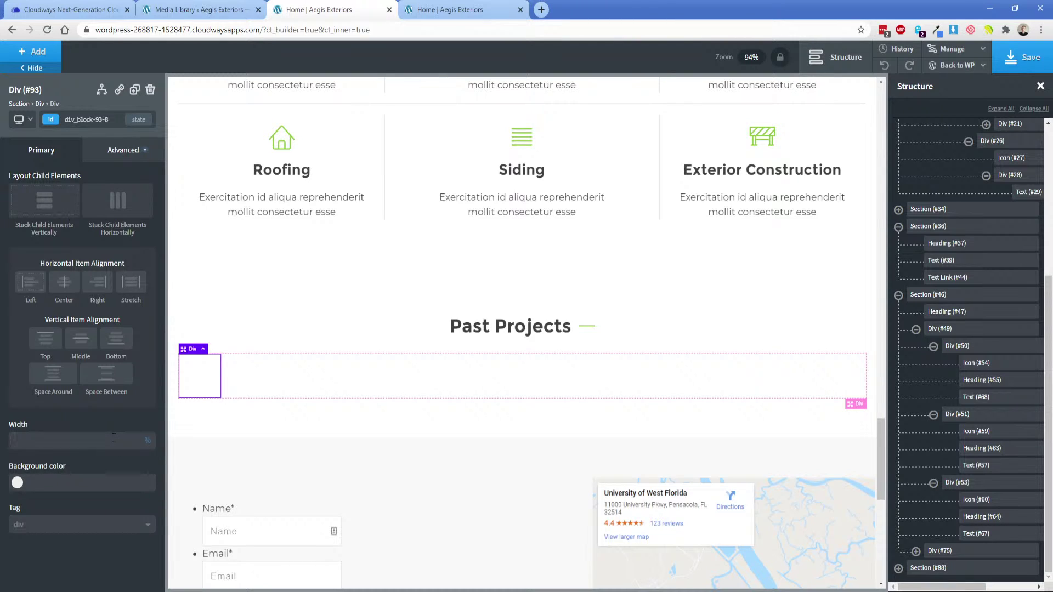
pyautogui.write('20')
pyautogui.press('BackSpace')
pyautogui.press('BackSpace')
# Give the box the class projects-photos and set the class width to 20%.
pyautogui.click(50, 122)
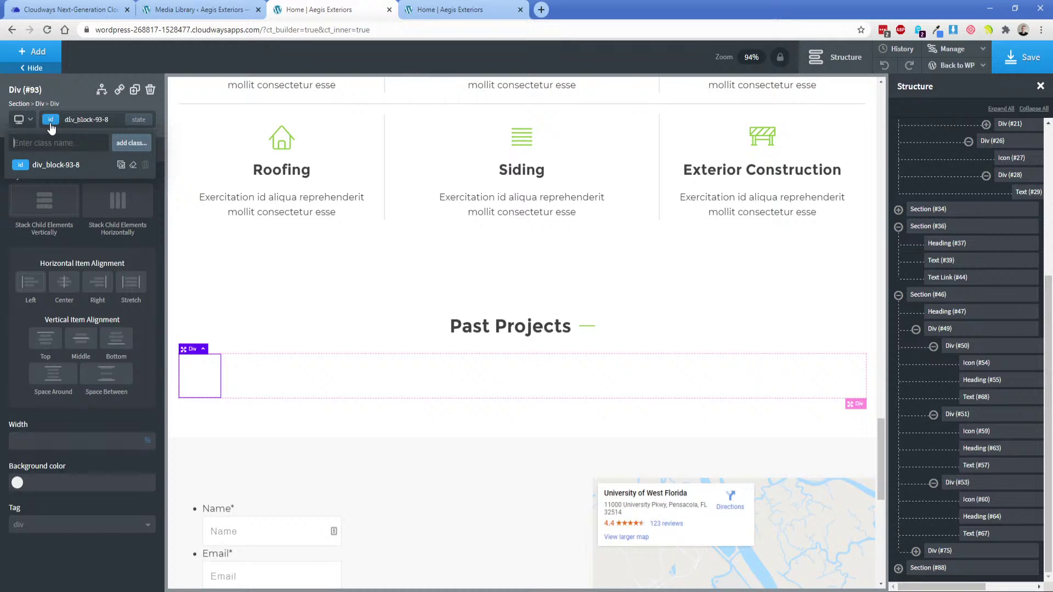
pyautogui.write('projects-photo')
pyautogui.press('BackSpace')
pyautogui.press('BackSpace')
pyautogui.write('to')
pyautogui.press('Return')
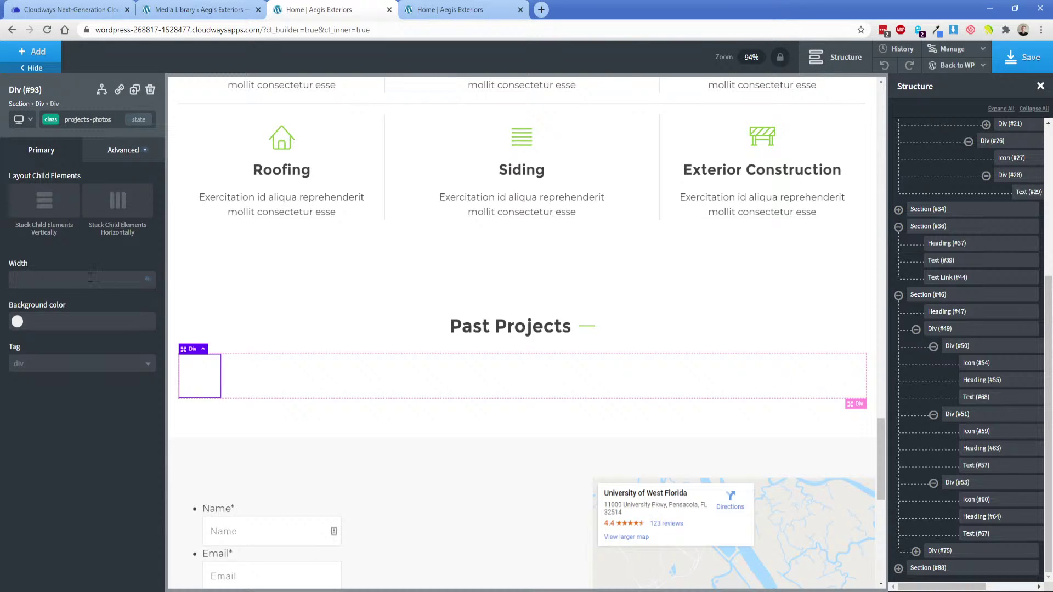
pyautogui.click(90, 277)
pyautogui.write('20')
pyautogui.hotkey('alt', 'Tab')
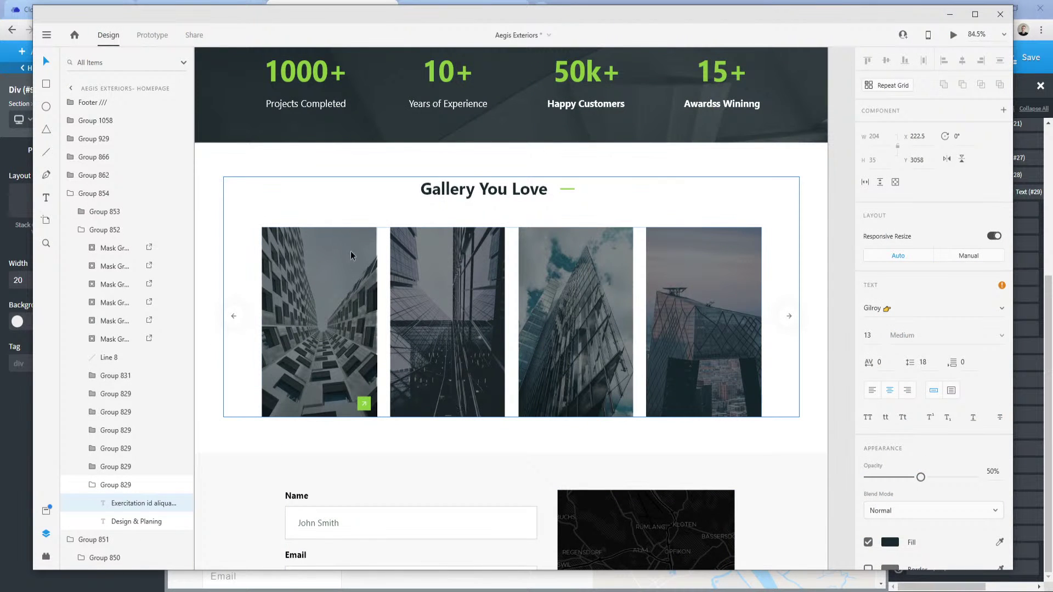
pyautogui.scroll(4, 473, 149)
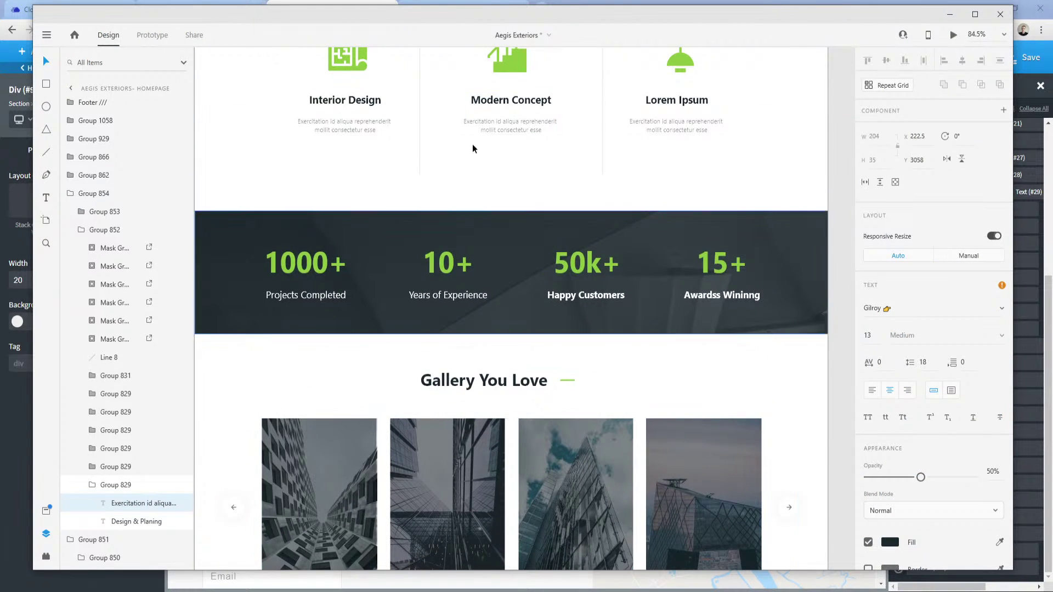
pyautogui.scroll(5, 480, 165)
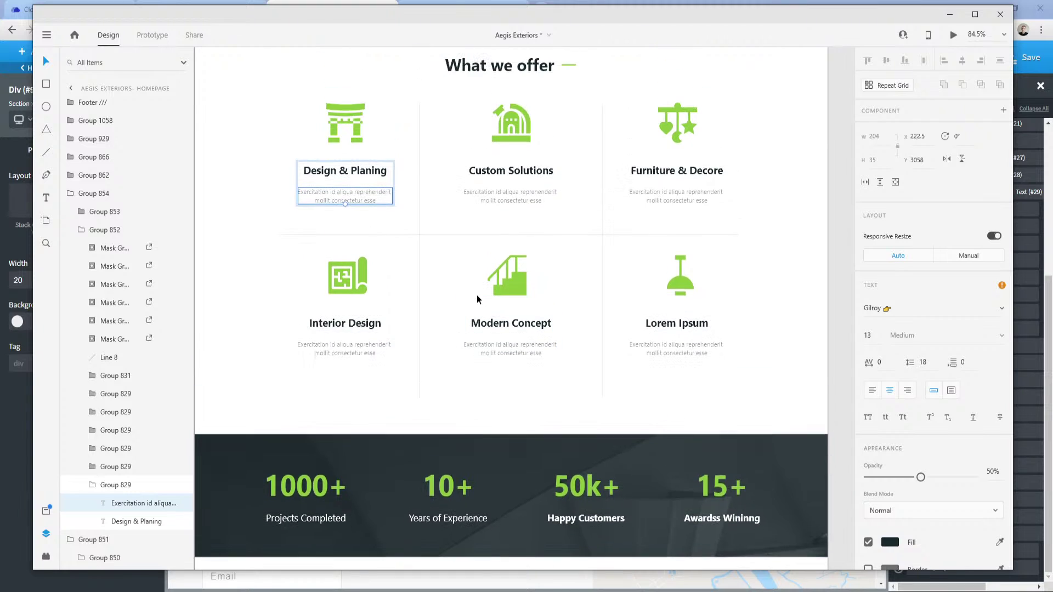
pyautogui.scroll(1, 477, 299)
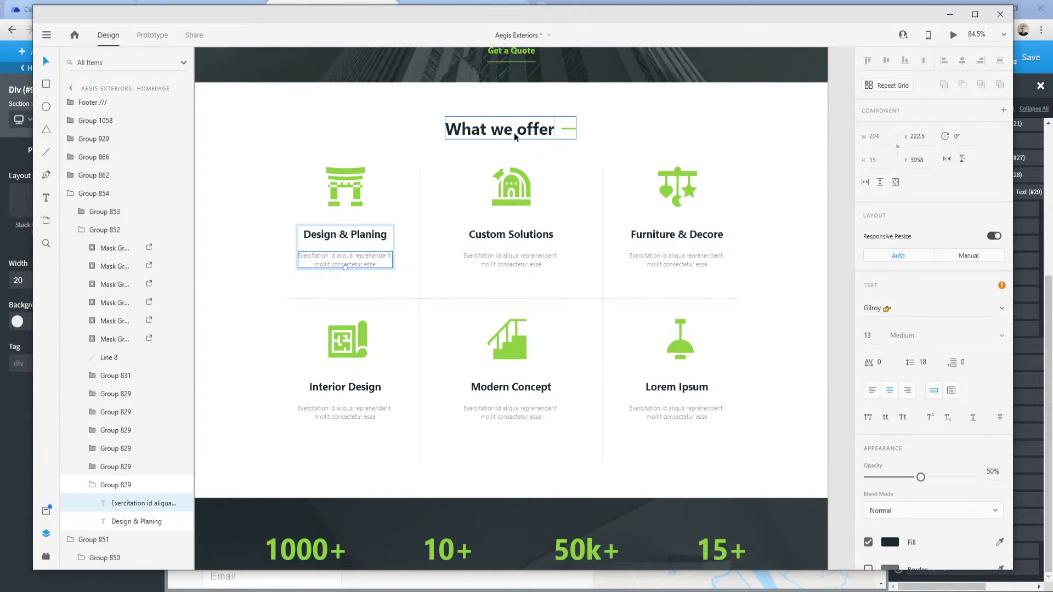
pyautogui.scroll(2, 516, 138)
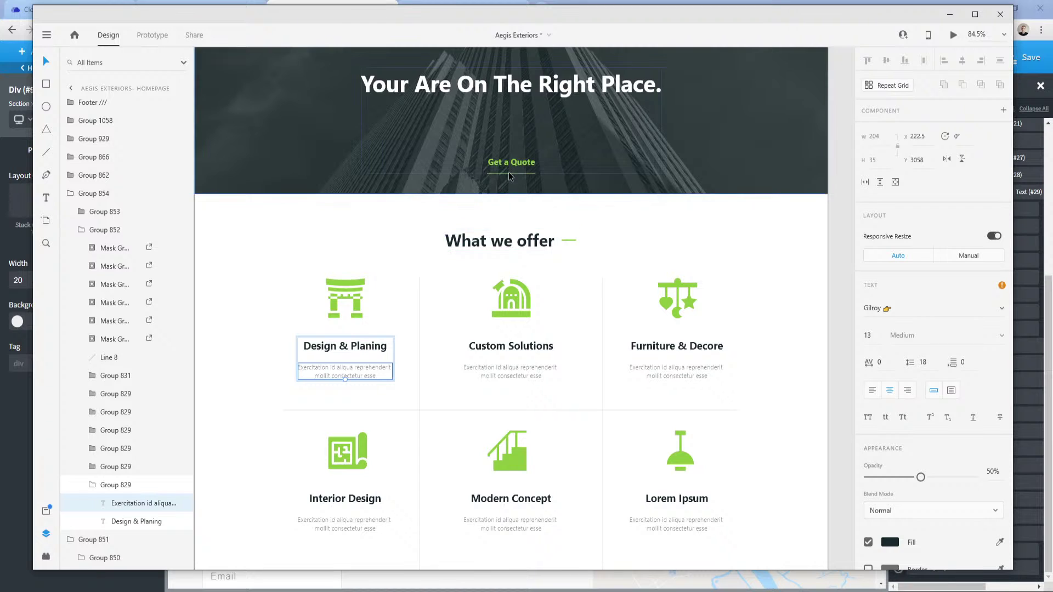
pyautogui.scroll(-1, 499, 275)
pyautogui.scroll(-1, 499, 275)
pyautogui.click(287, 591)
# Duplicate the Contact Us link, move it below the services grid, and relabel it 'View Services'.
pyautogui.click(235, 557)
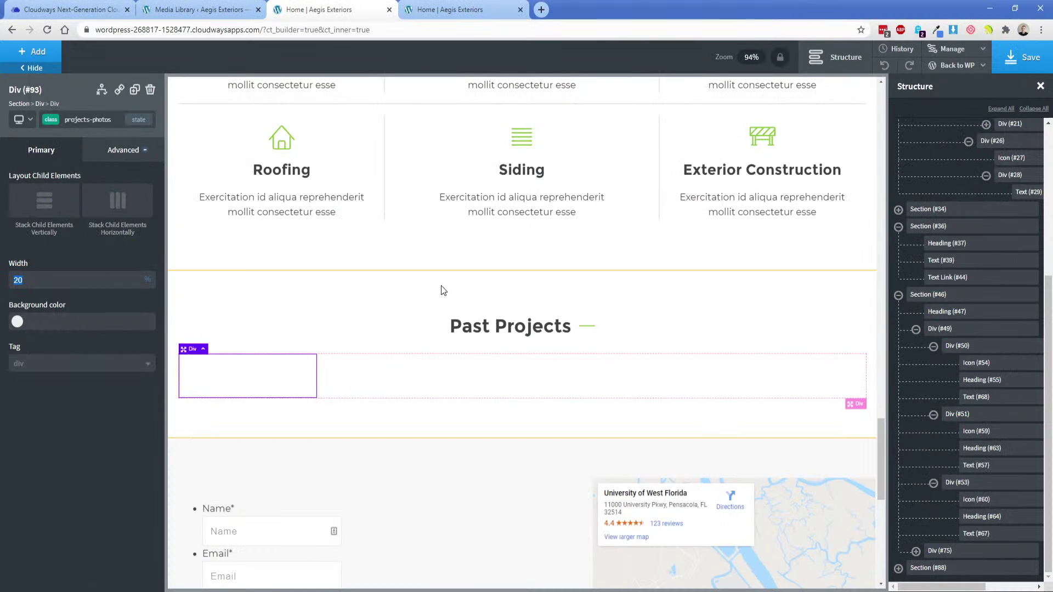
pyautogui.scroll(10, 456, 388)
pyautogui.click(504, 383)
pyautogui.scroll(-5, 462, 355)
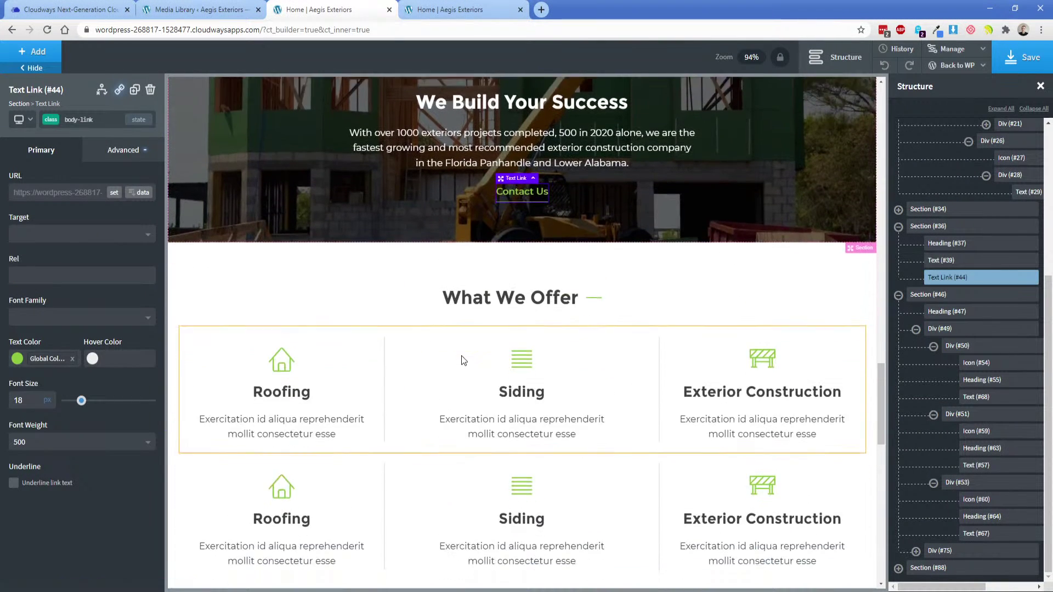
pyautogui.click(135, 89)
pyautogui.scroll(-1, 463, 155)
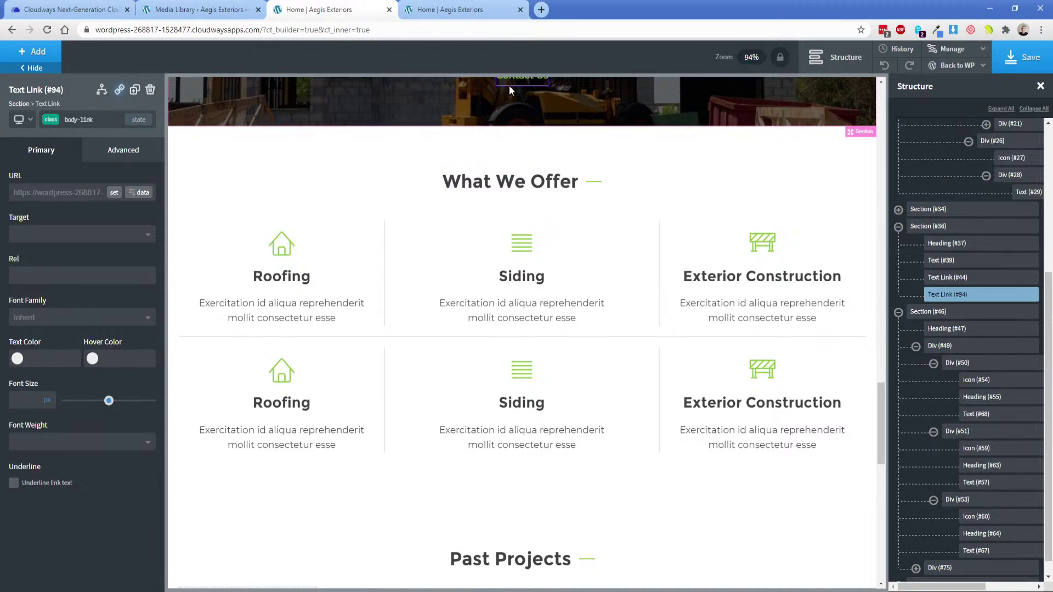
pyautogui.moveTo(500, 184); pyautogui.dragTo(503, 486)
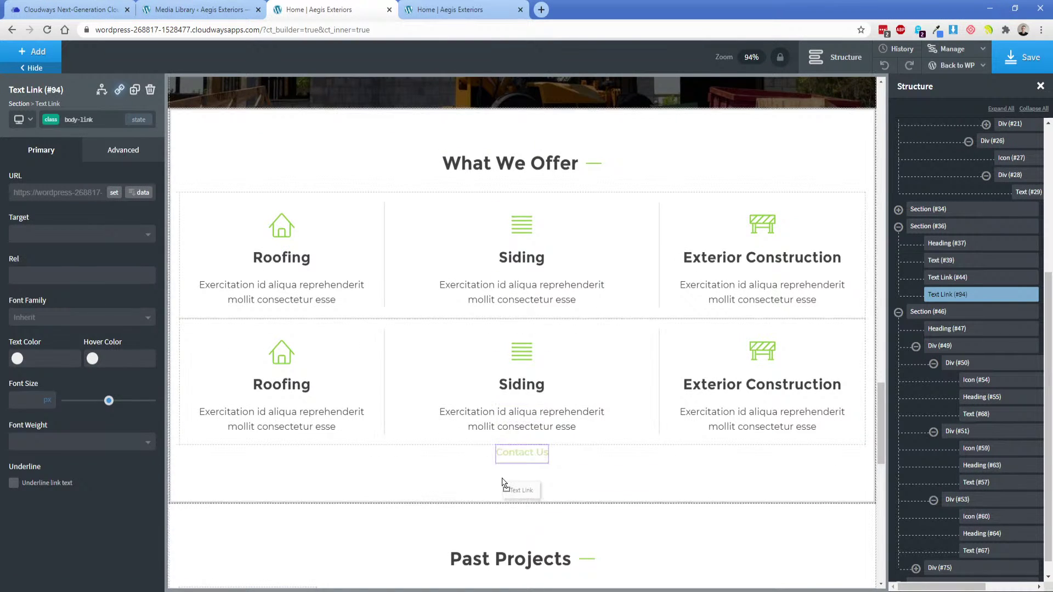
pyautogui.doubleClick(515, 458)
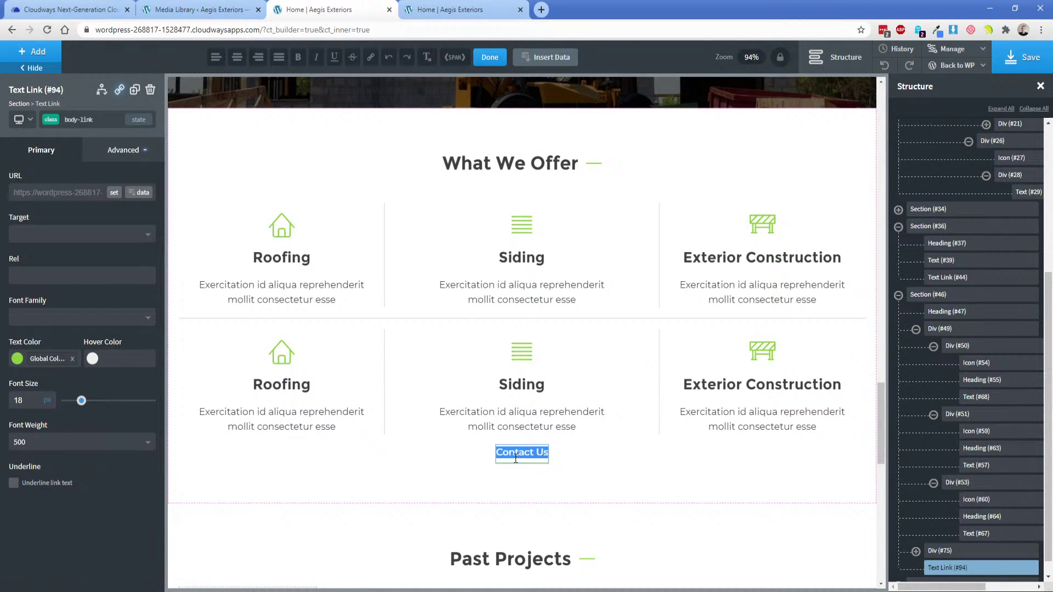
pyautogui.write('View')
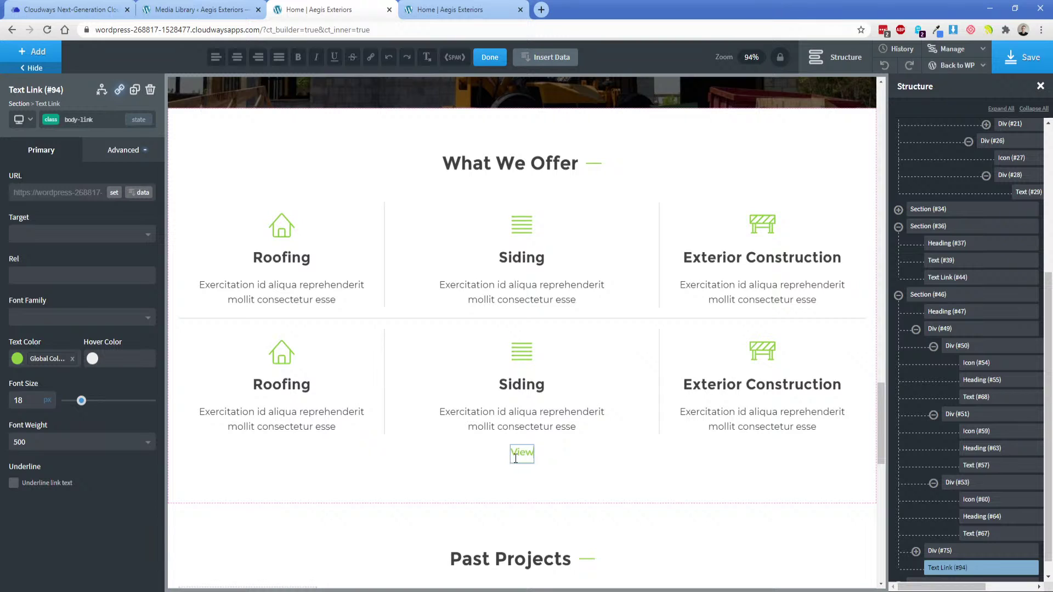
pyautogui.write(' Services')
pyautogui.click(425, 392)
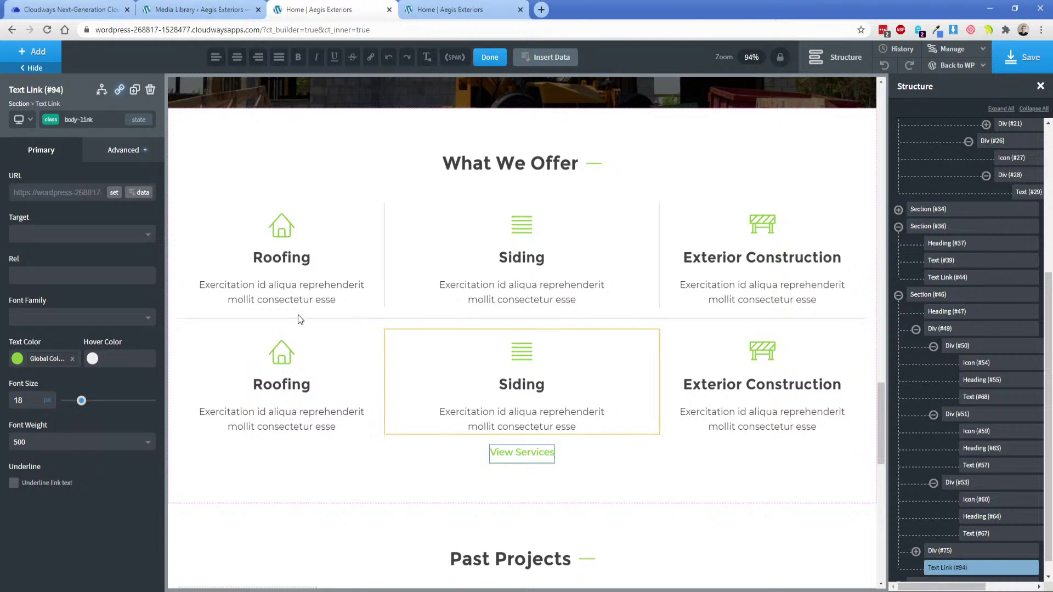
# Set the services grid container's bottom margin to 25.
pyautogui.click(42, 104)
pyautogui.click(123, 150)
pyautogui.click(99, 212)
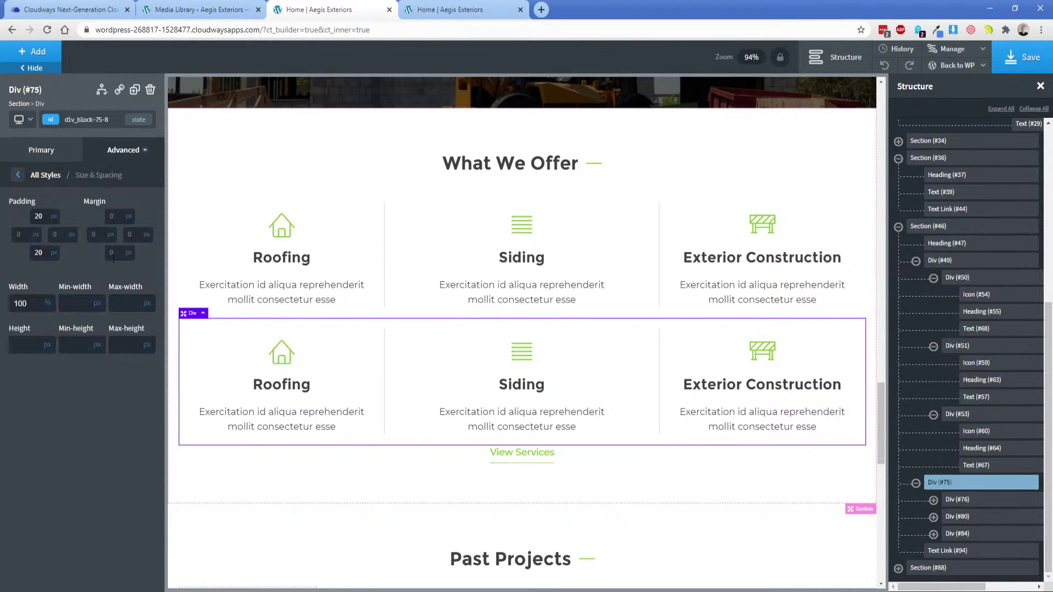
pyautogui.click(114, 252)
pyautogui.write('25')
# Point the View Services link to the Services page.
pyautogui.click(521, 466)
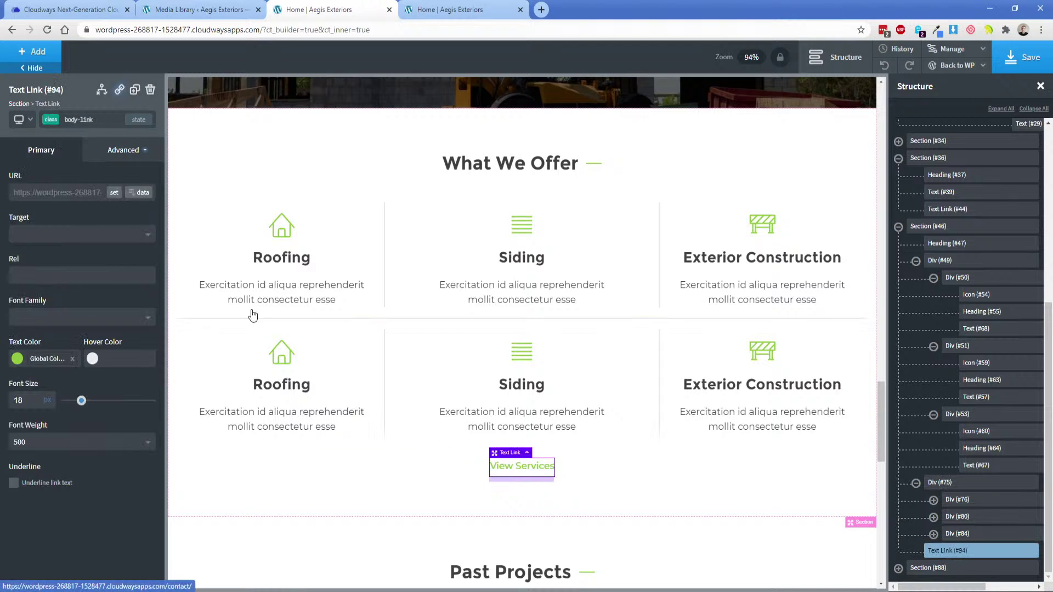
pyautogui.click(114, 193)
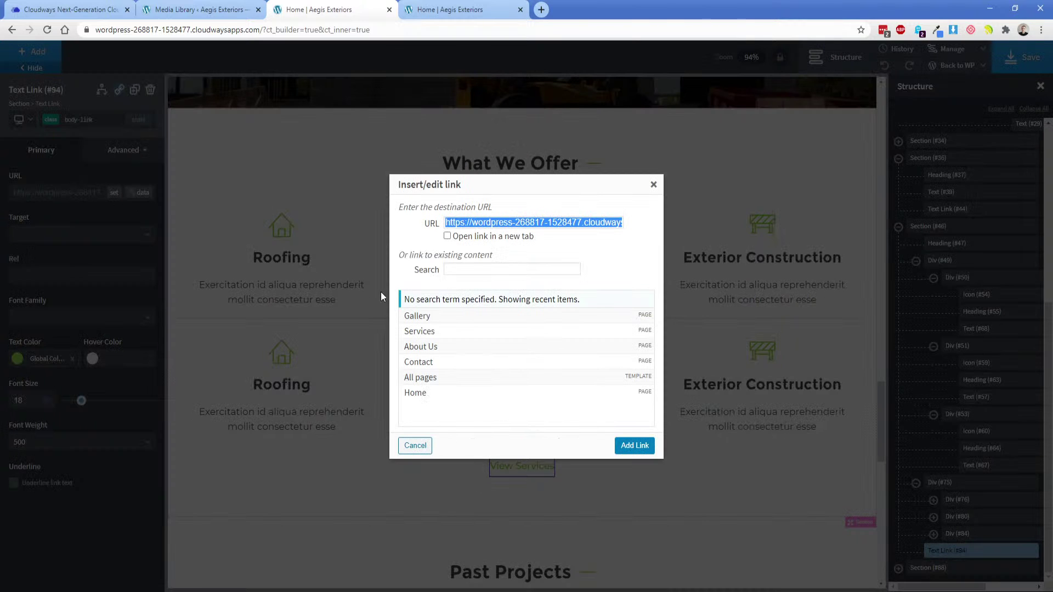
pyautogui.click(436, 333)
pyautogui.click(634, 445)
pyautogui.click(429, 480)
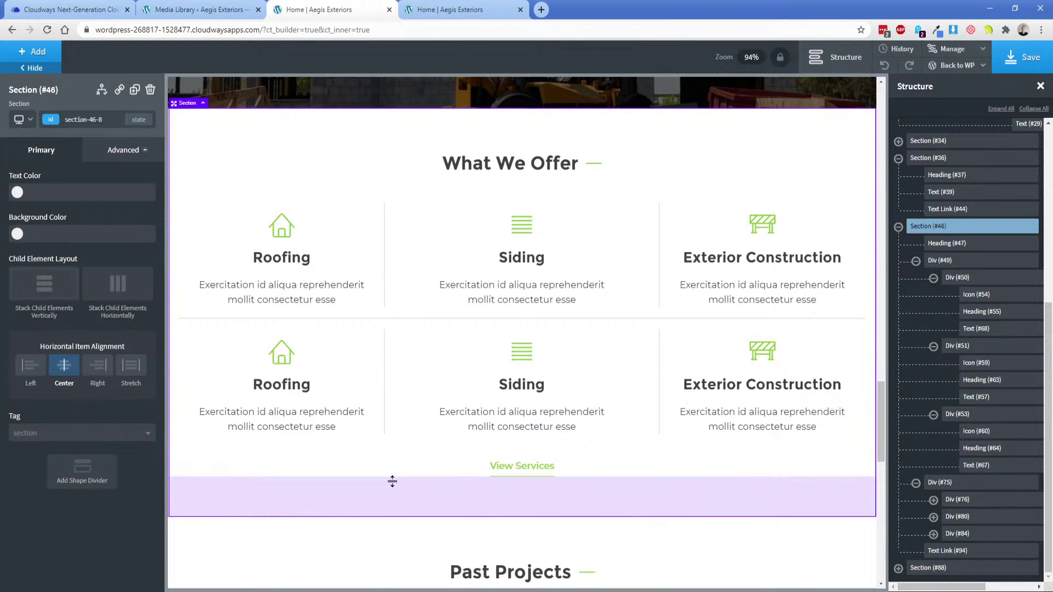
# Select the empty Past Projects photo box and view the XD gallery carousel mockup.
pyautogui.scroll(-4, 392, 481)
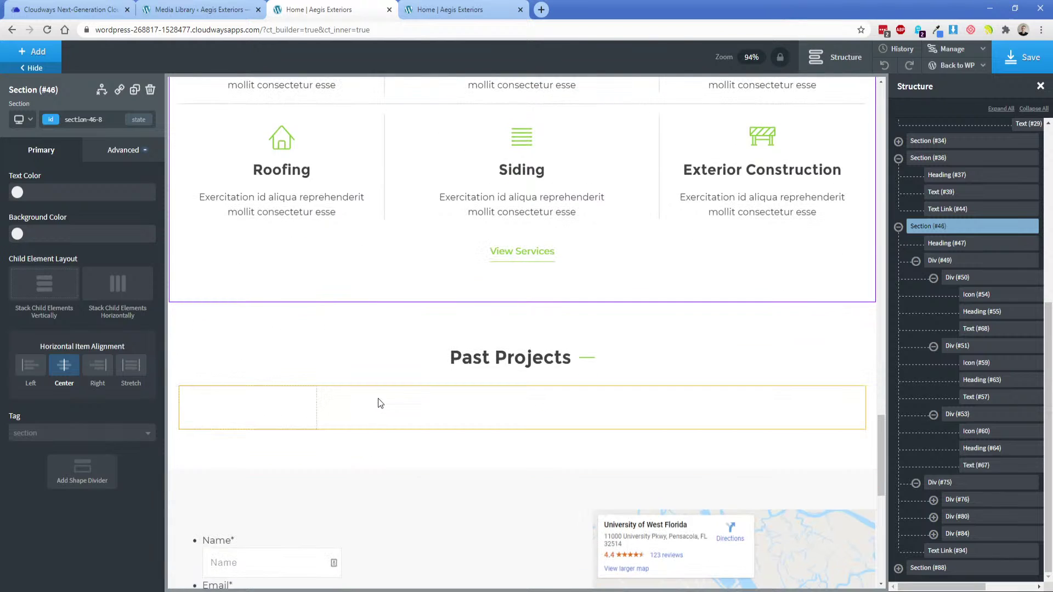
pyautogui.click(275, 410)
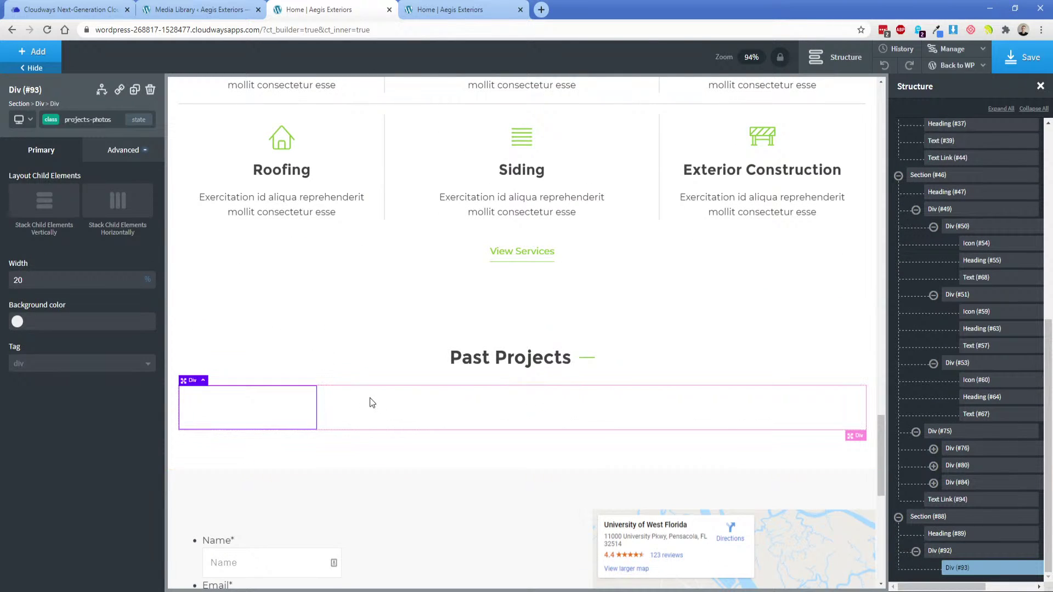
pyautogui.hotkey('alt', 'Tab')
pyautogui.scroll(-8, 276, 399)
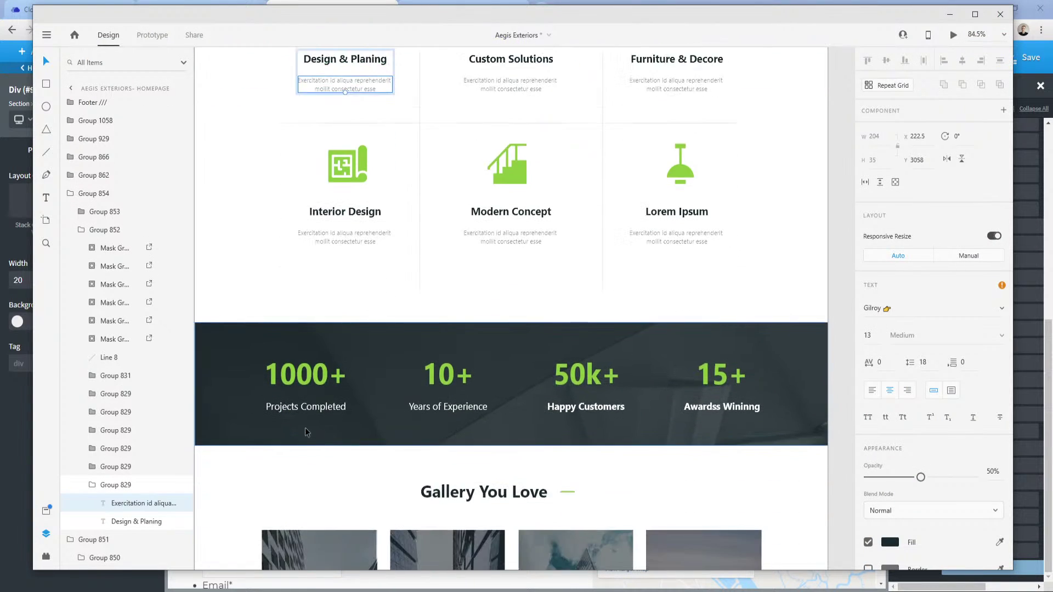
pyautogui.scroll(-1, 275, 399)
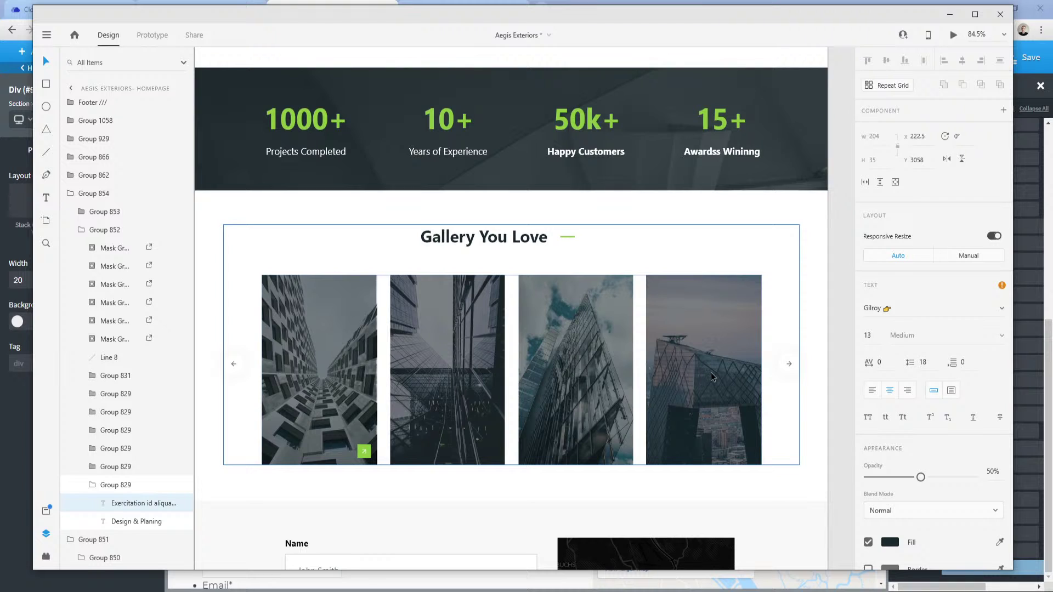
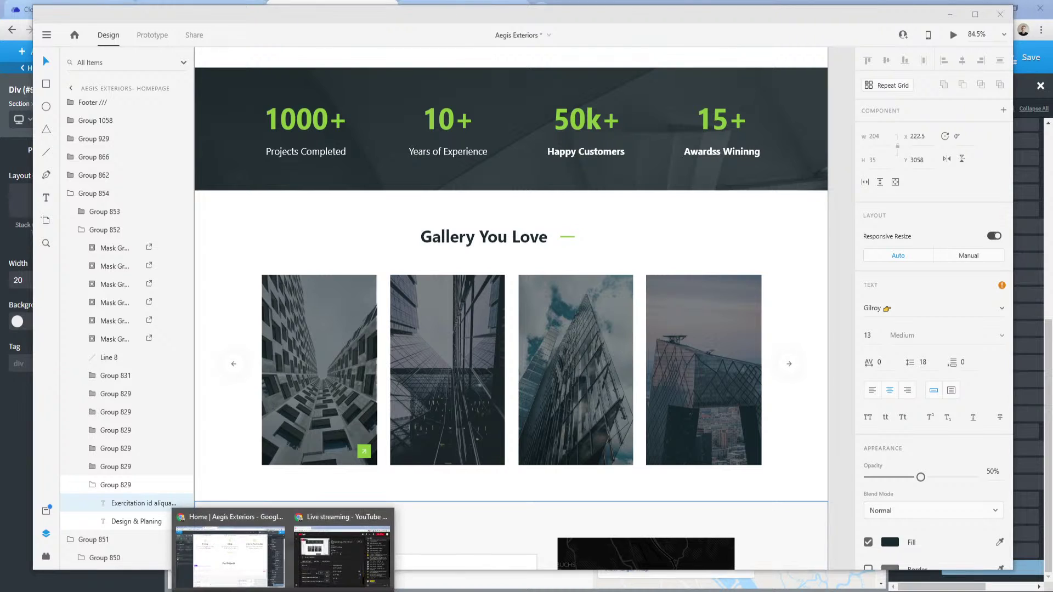
# Duplicate the first photo box three times and spread the four boxes with Space Between.
pyautogui.click(230, 562)
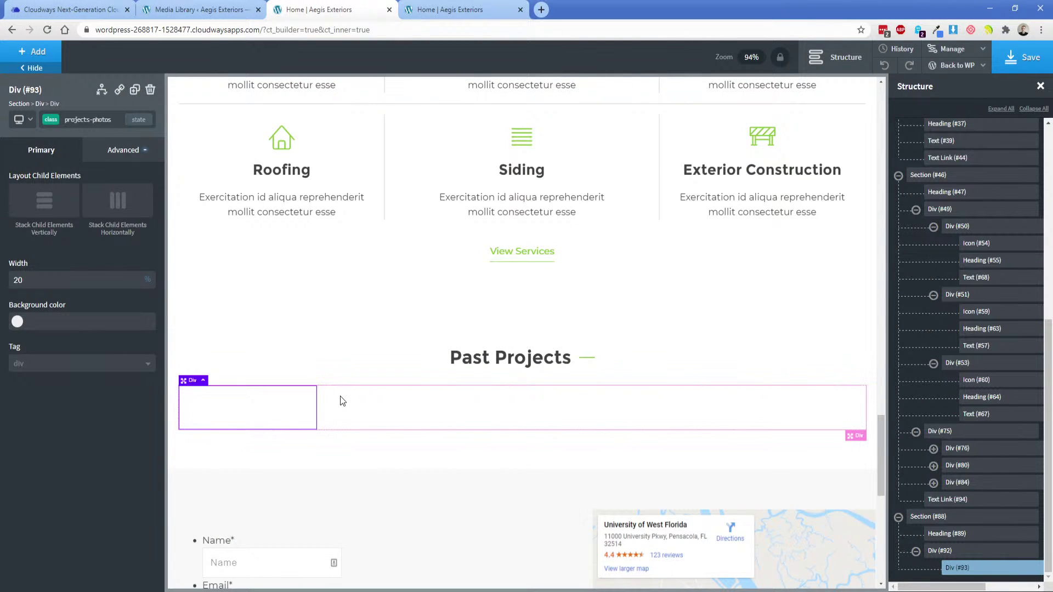
pyautogui.click(135, 89)
pyautogui.click(135, 89)
pyautogui.click(135, 89)
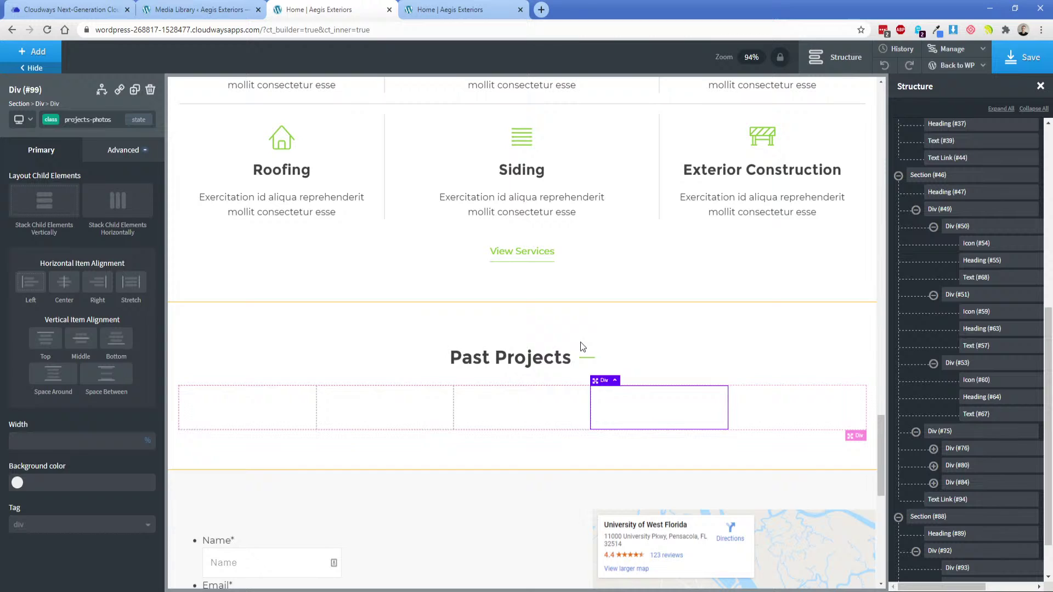
pyautogui.click(758, 405)
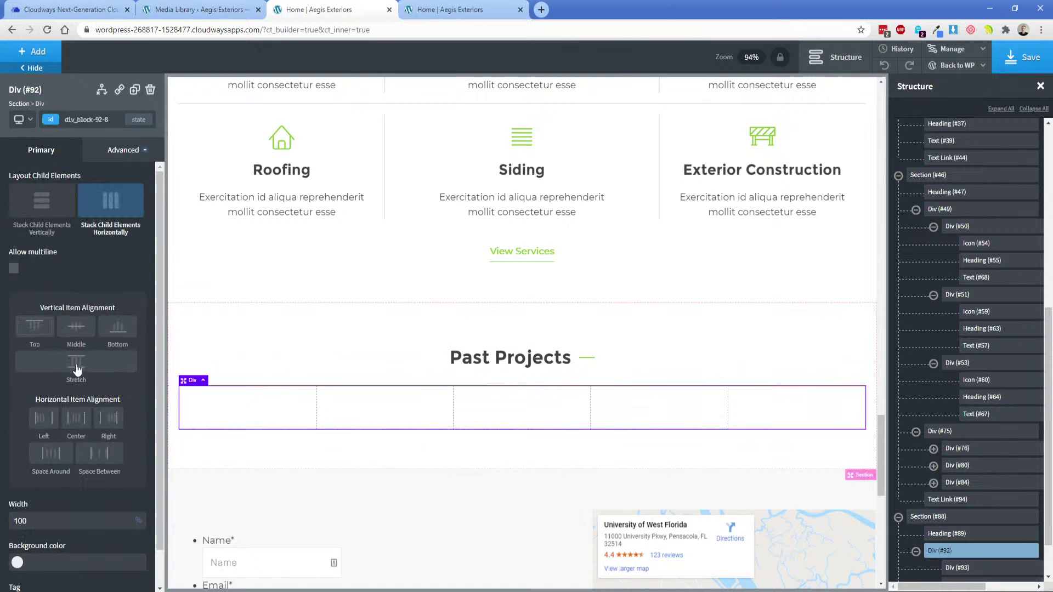
pyautogui.click(99, 453)
# Give the photo boxes a height of 400 px in Size & Spacing.
pyautogui.click(264, 409)
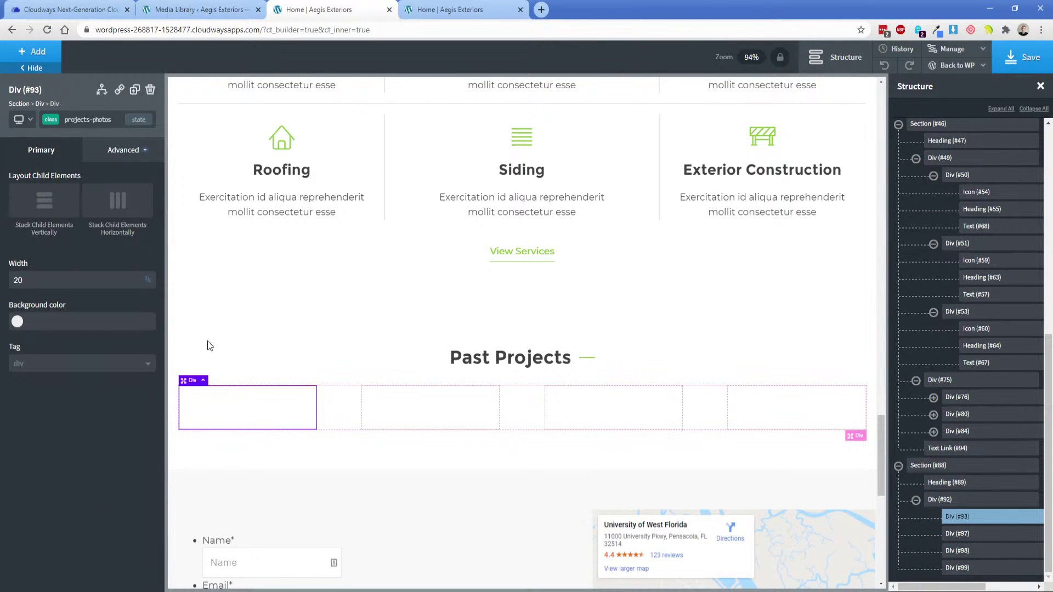
pyautogui.click(123, 156)
pyautogui.click(70, 207)
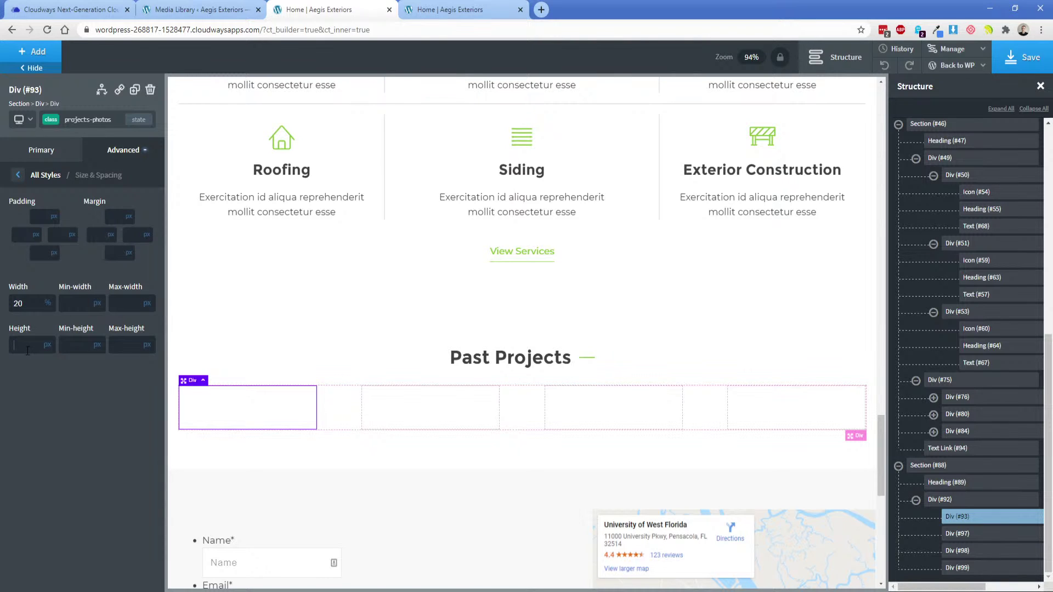
pyautogui.hotkey('alt', 'Tab')
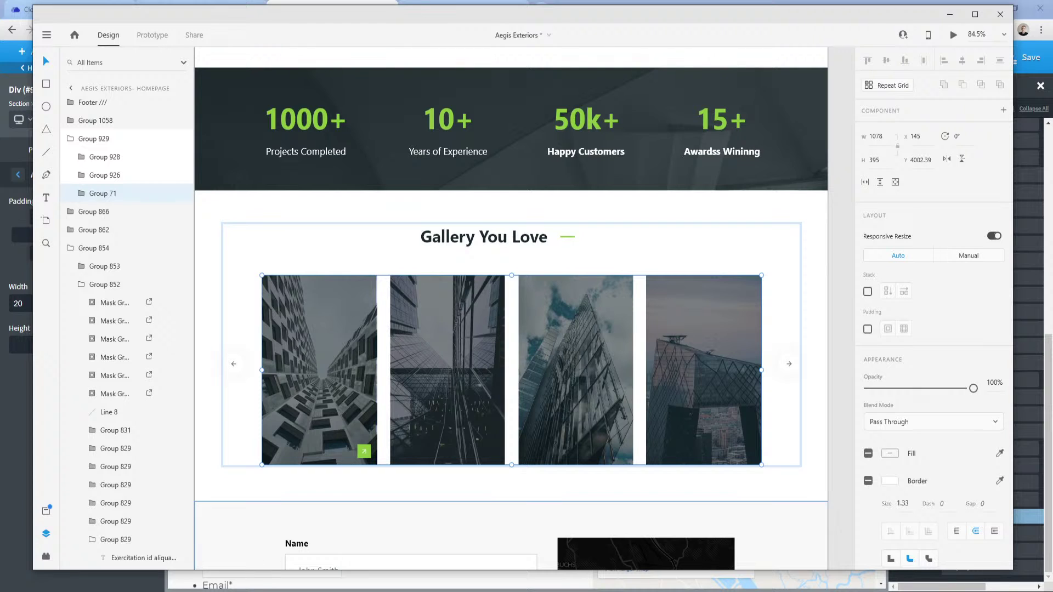
pyautogui.hotkey('alt', 'Tab')
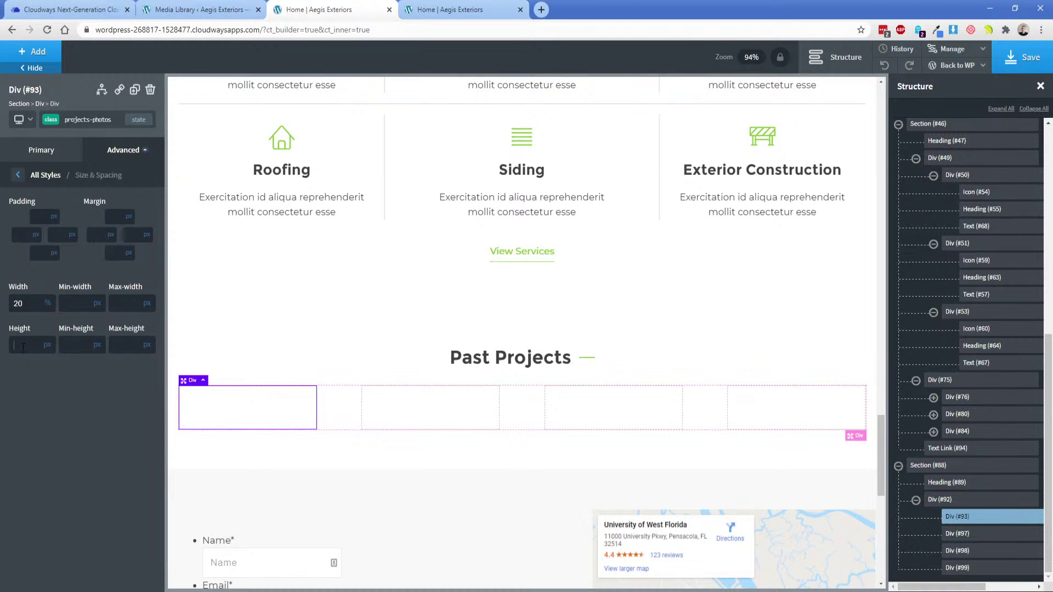
pyautogui.write('400')
pyautogui.scroll(-2, 331, 384)
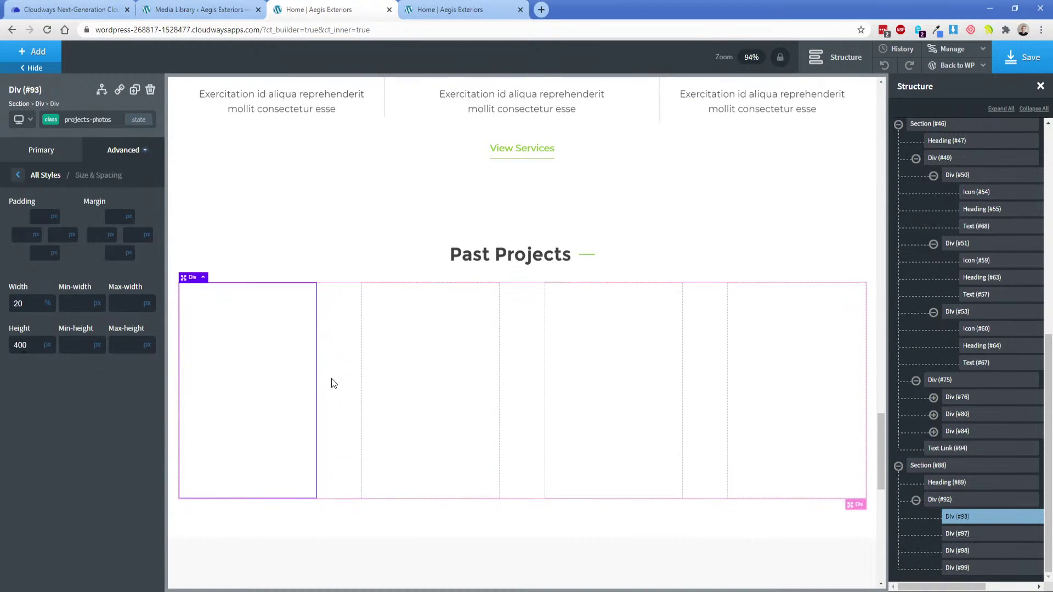
# Set the house photo as the first photo box's own background image.
pyautogui.click(107, 159)
pyautogui.click(110, 183)
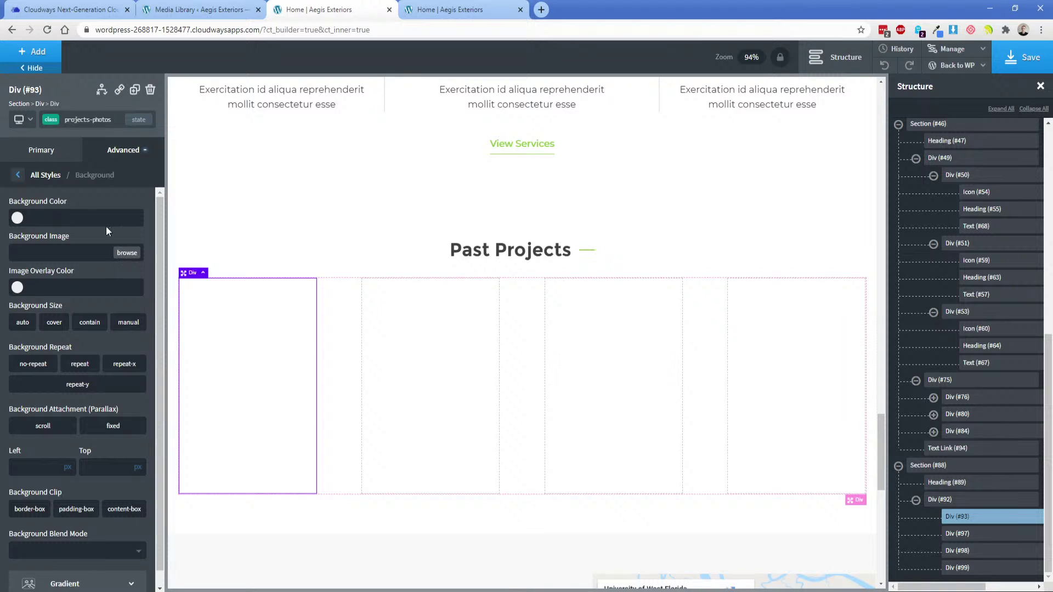
pyautogui.click(53, 120)
pyautogui.click(58, 167)
pyautogui.click(94, 256)
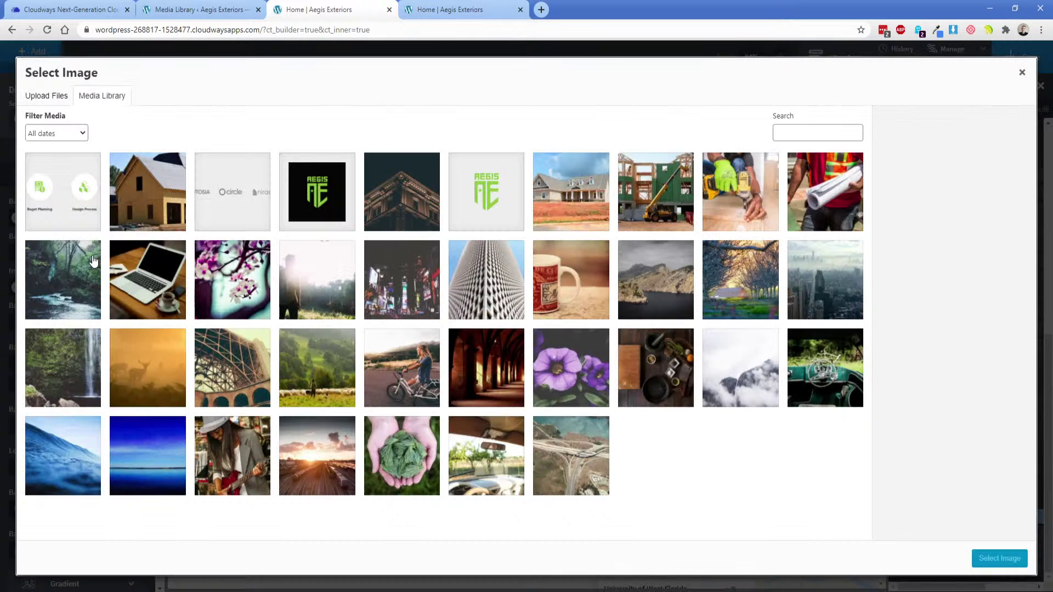
pyautogui.click(573, 209)
pyautogui.click(999, 558)
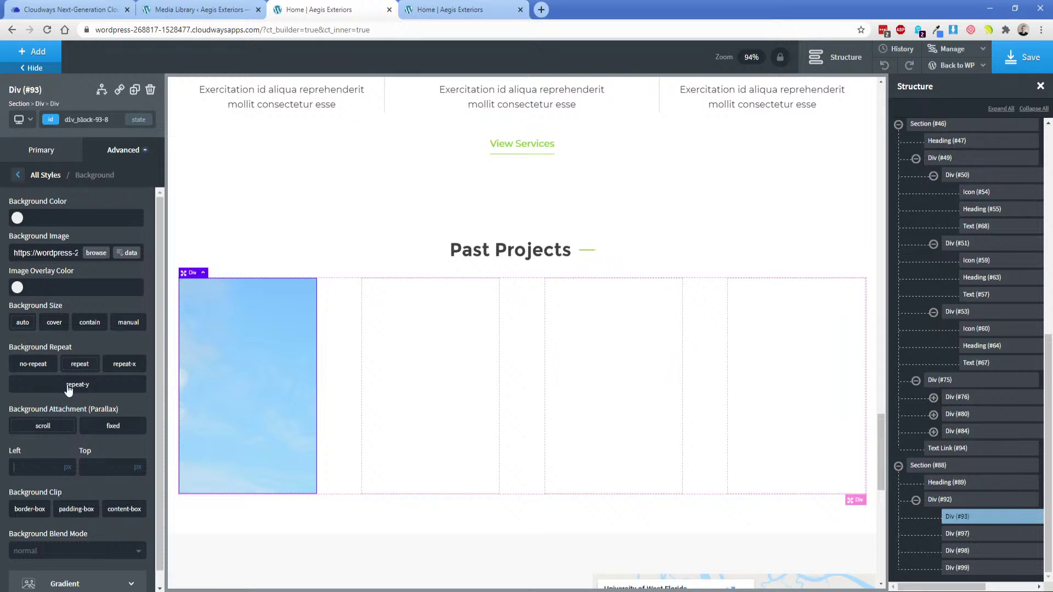
# Try cover sizing and 50% background position on the first box's own style, then remove them.
pyautogui.click(51, 325)
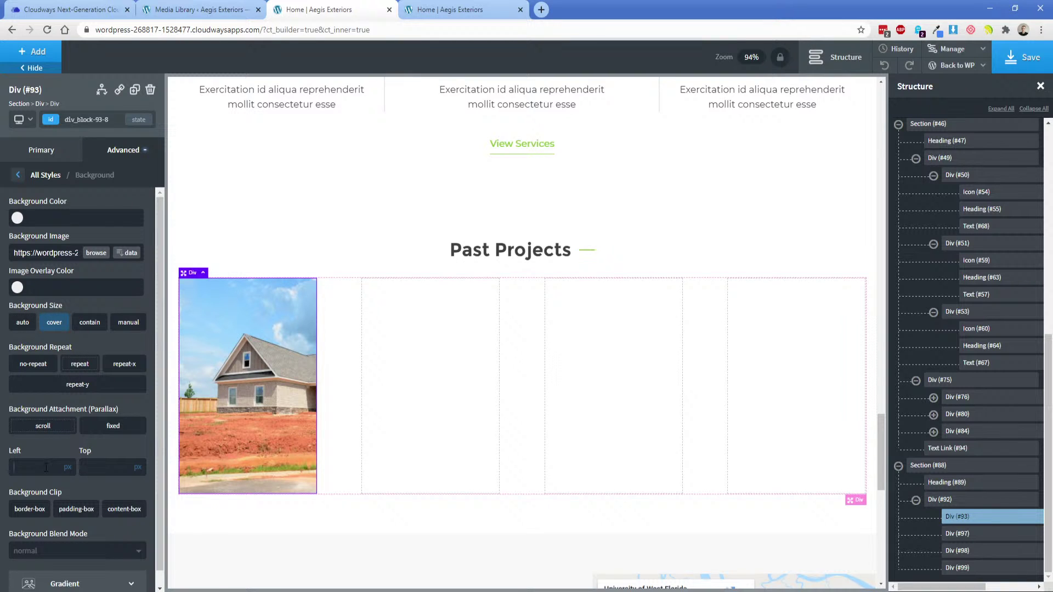
pyautogui.write('50')
pyautogui.click(74, 462)
pyautogui.click(103, 469)
pyautogui.write('50')
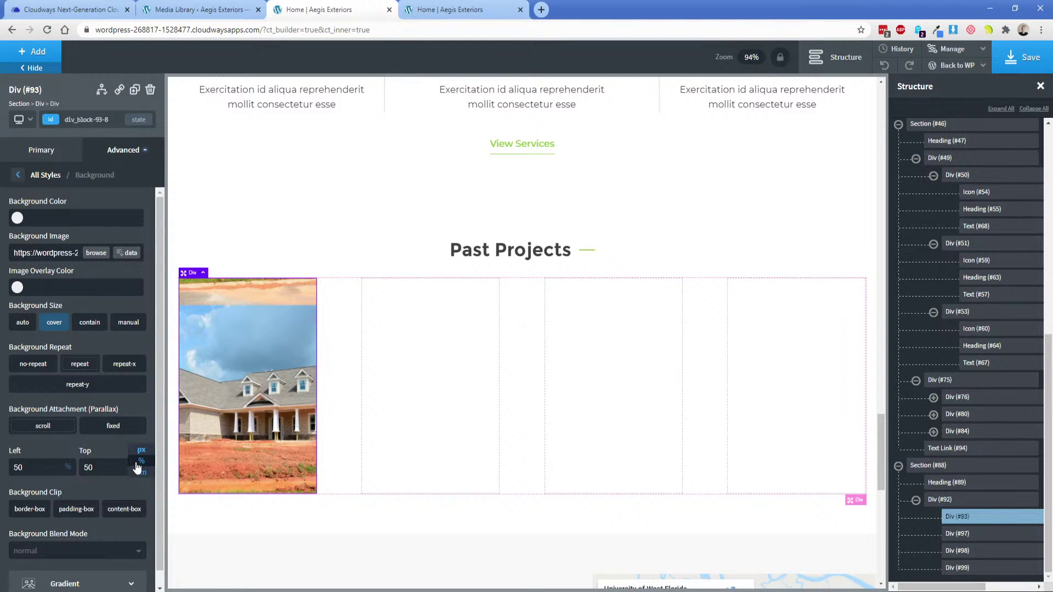
pyautogui.click(138, 461)
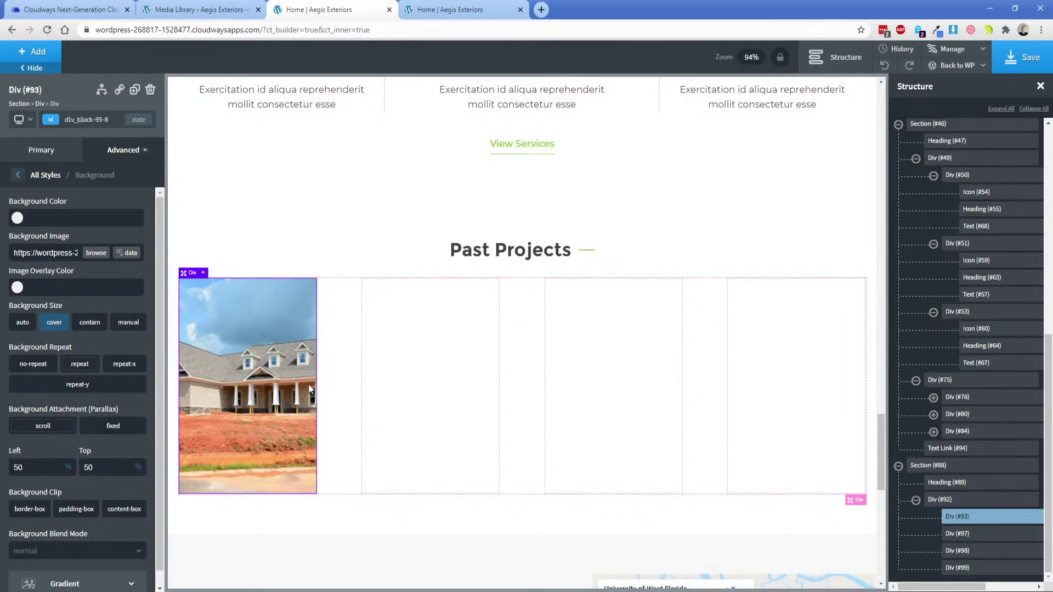
pyautogui.doubleClick(35, 463)
pyautogui.press('BackSpace')
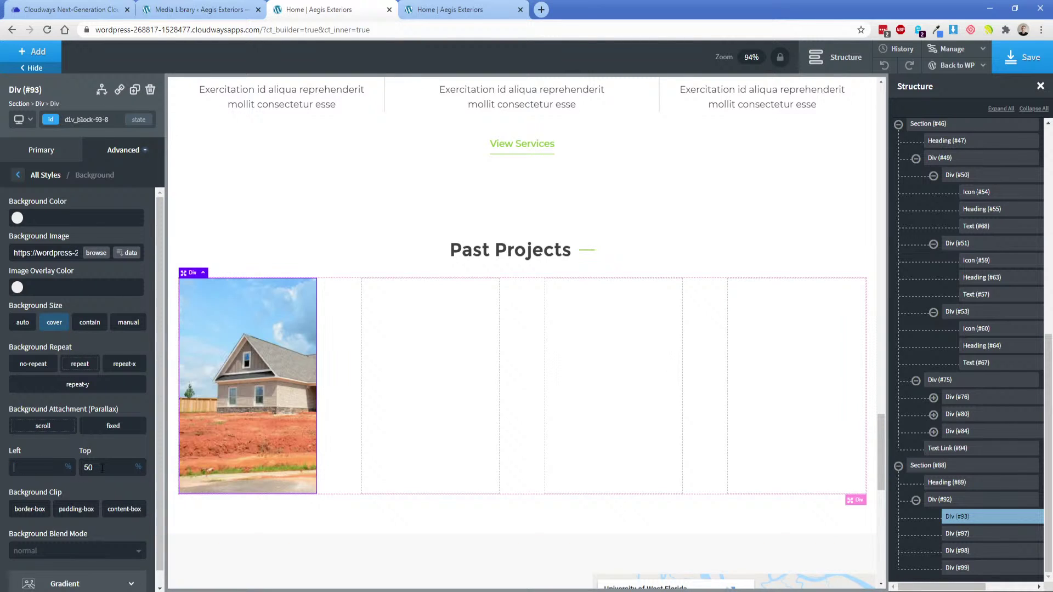
pyautogui.click(55, 323)
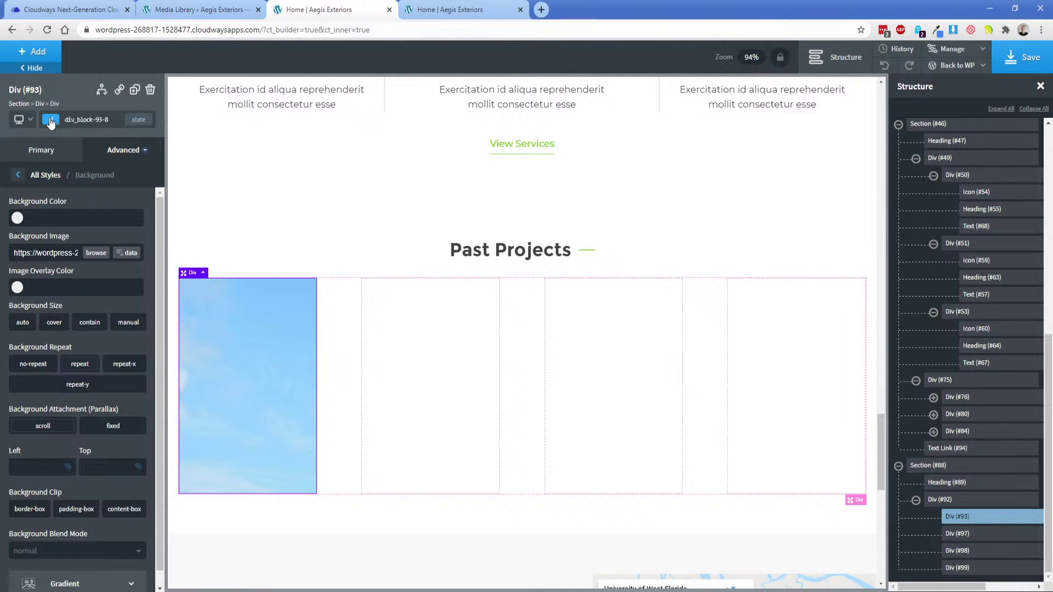
# Give the projects-photos class cover sizing and a 50% 50% background position.
pyautogui.click(51, 120)
pyautogui.click(66, 182)
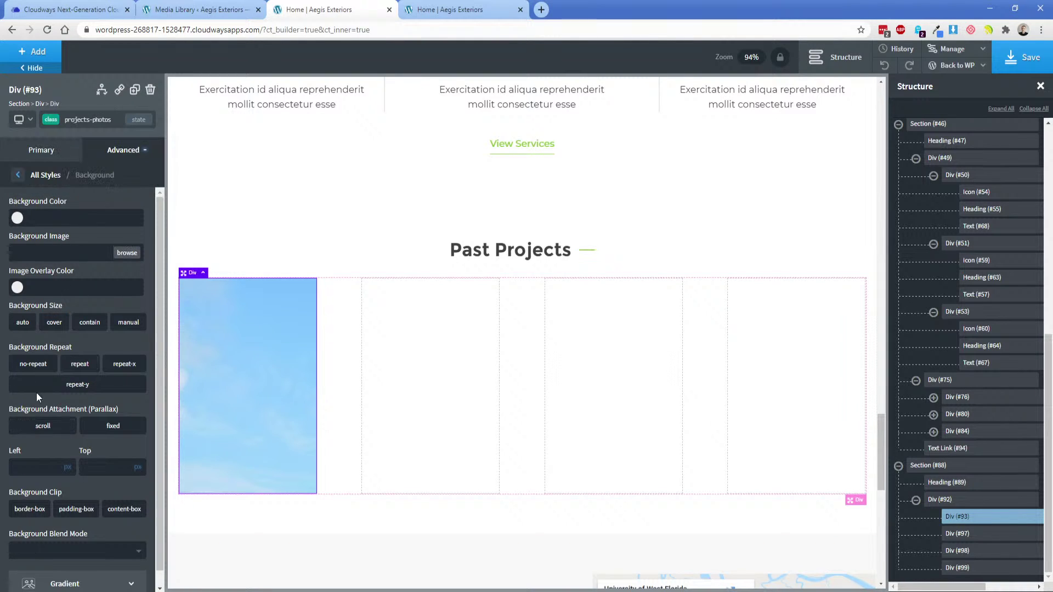
pyautogui.click(43, 467)
pyautogui.write('50')
pyautogui.click(72, 457)
pyautogui.click(107, 470)
pyautogui.write('50')
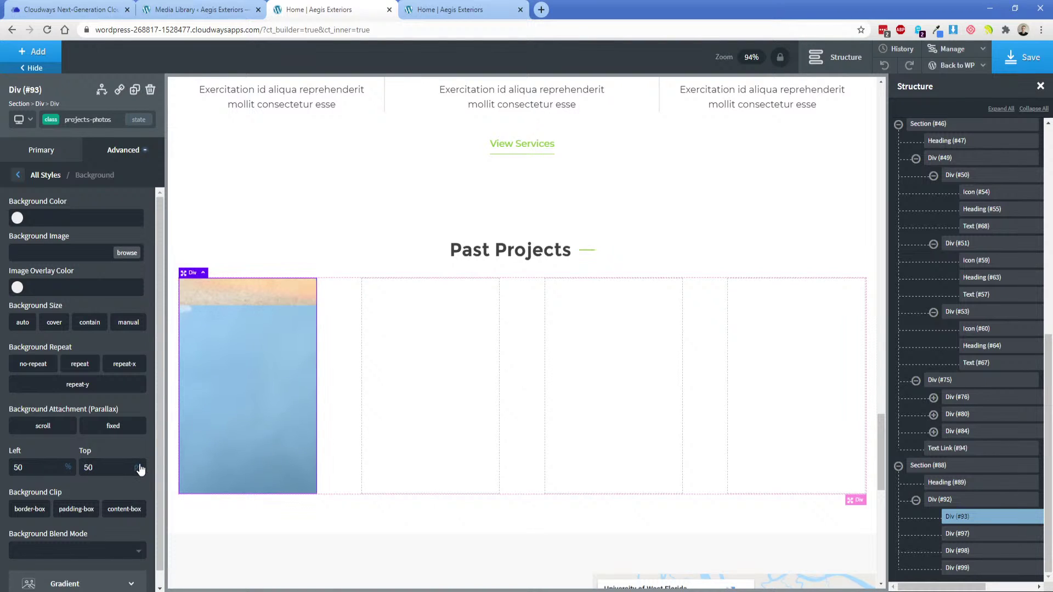
pyautogui.click(57, 321)
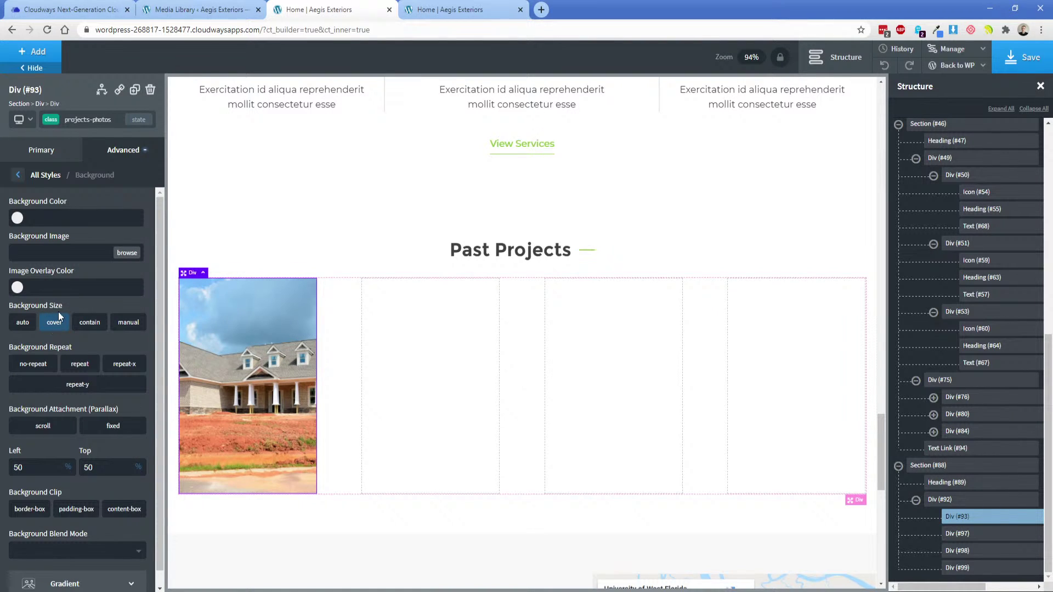
# Set the construction-site photo as the second box's background.
pyautogui.click(392, 320)
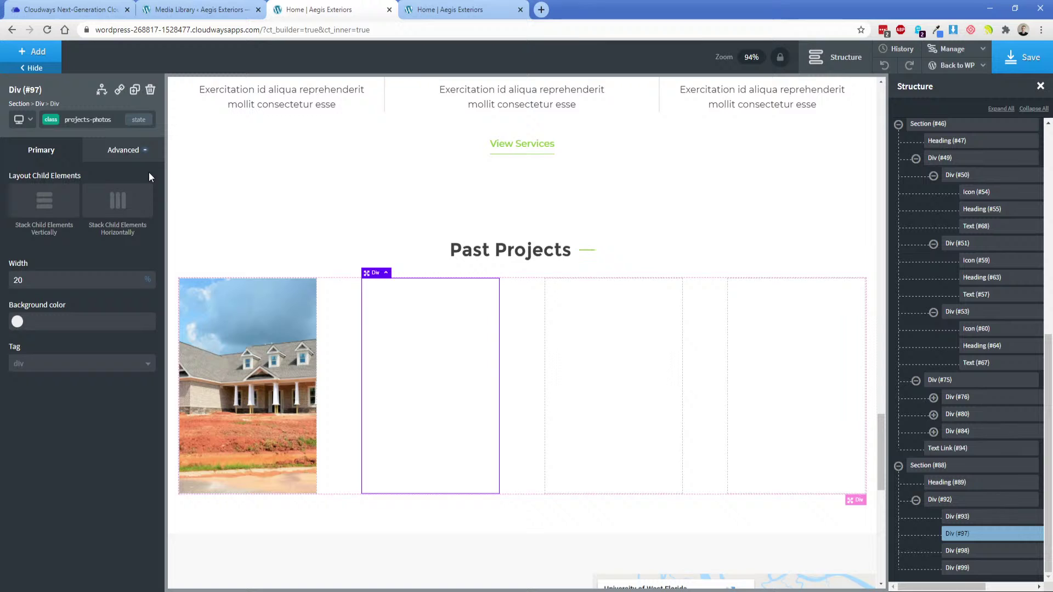
pyautogui.click(57, 124)
pyautogui.click(55, 165)
pyautogui.click(103, 156)
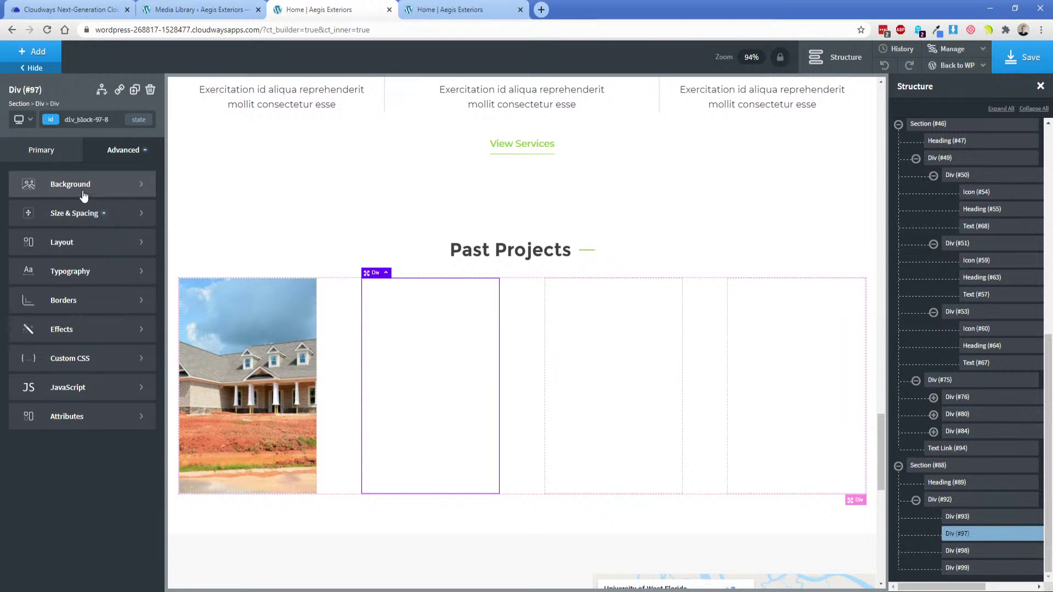
pyautogui.click(83, 184)
pyautogui.click(97, 256)
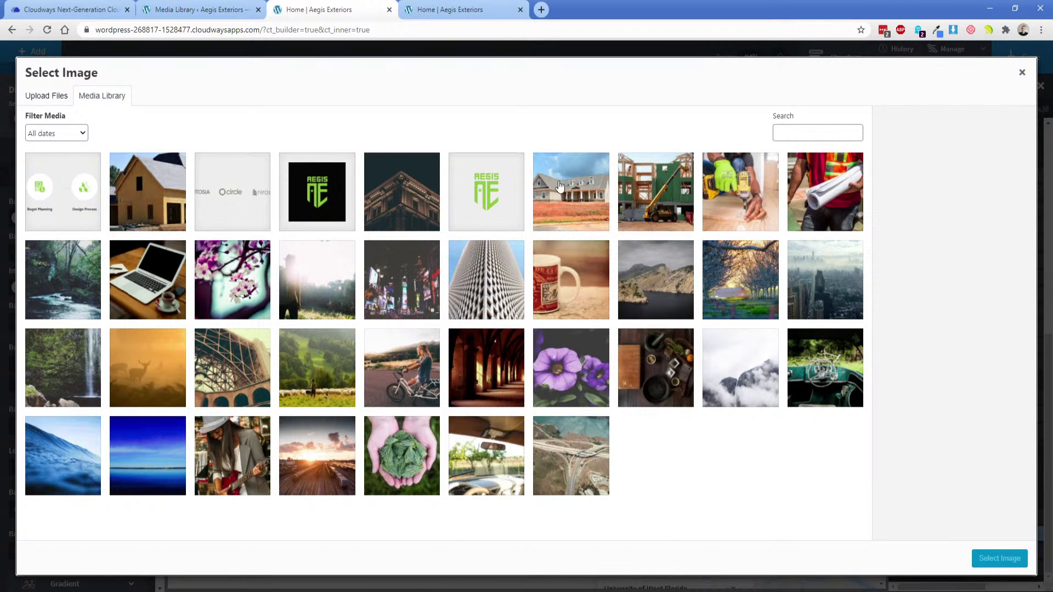
pyautogui.click(648, 206)
pyautogui.click(999, 558)
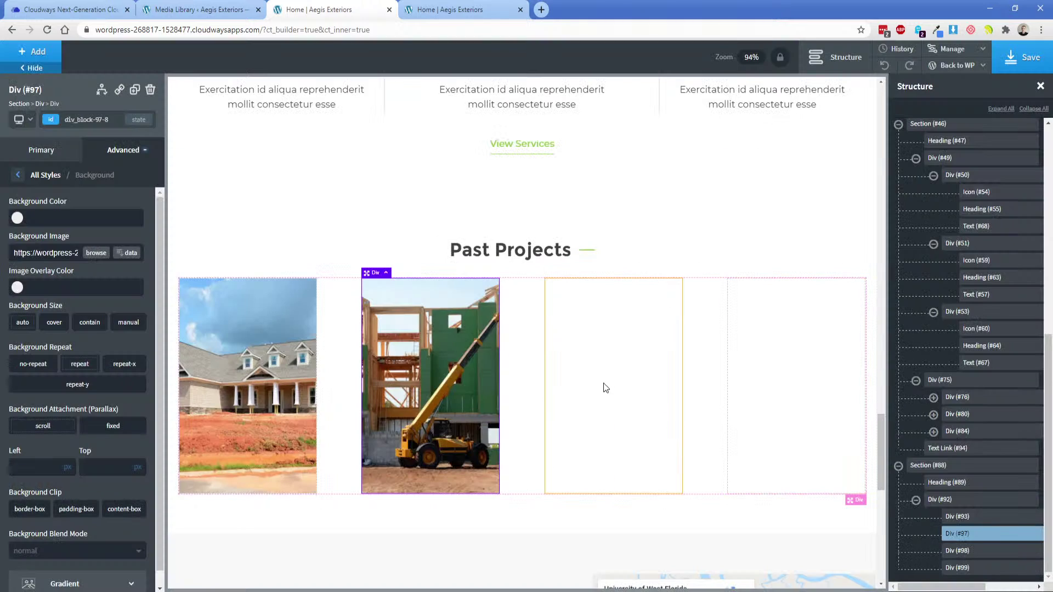
# Set the drill and glove photo as the third box's background.
pyautogui.click(605, 388)
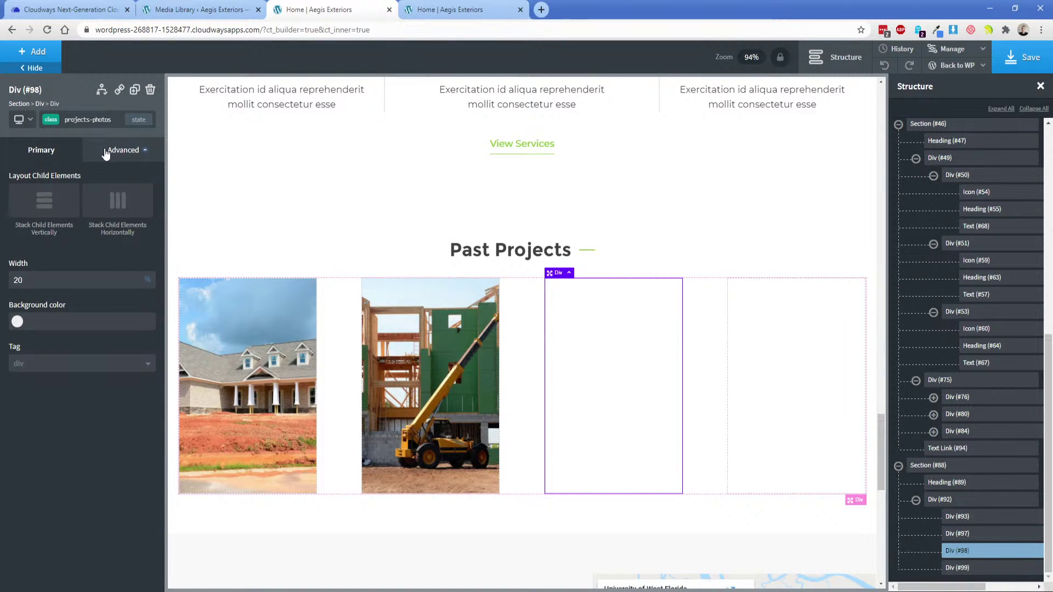
pyautogui.click(53, 129)
pyautogui.click(56, 164)
pyautogui.click(123, 149)
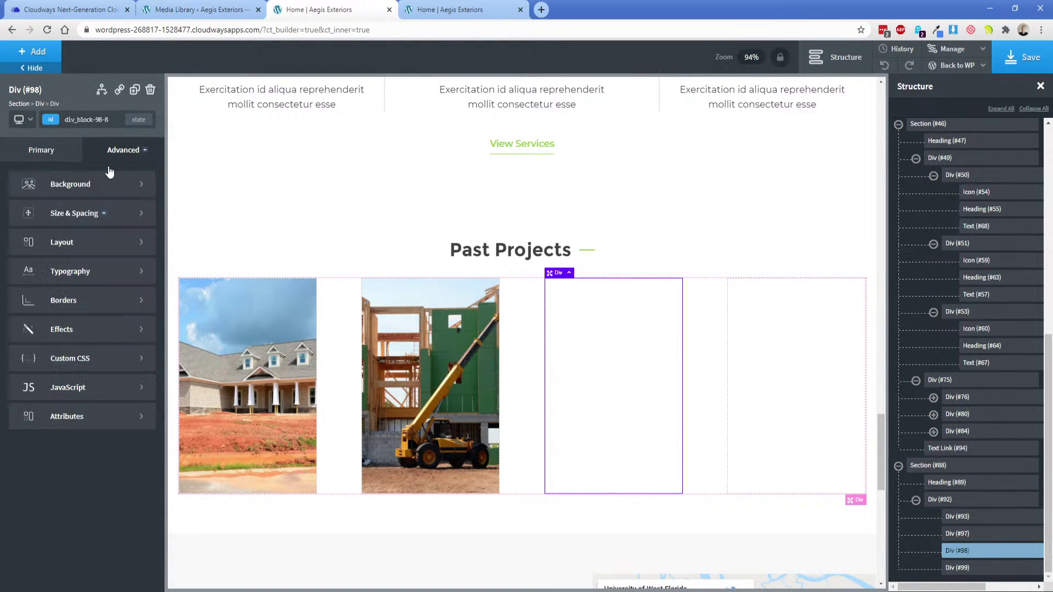
pyautogui.click(82, 185)
pyautogui.click(97, 263)
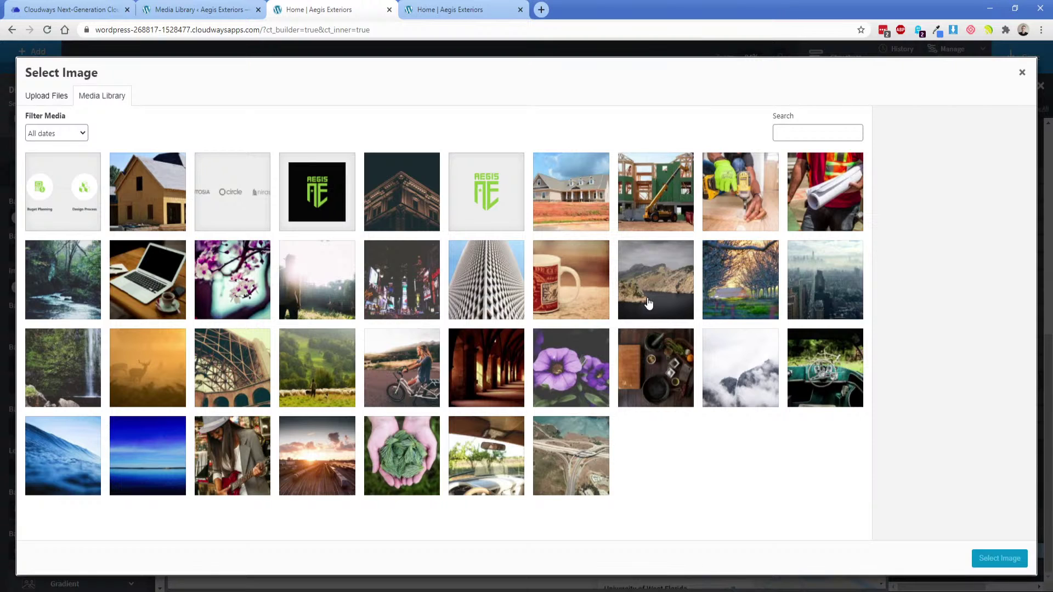
pyautogui.click(731, 197)
pyautogui.click(999, 558)
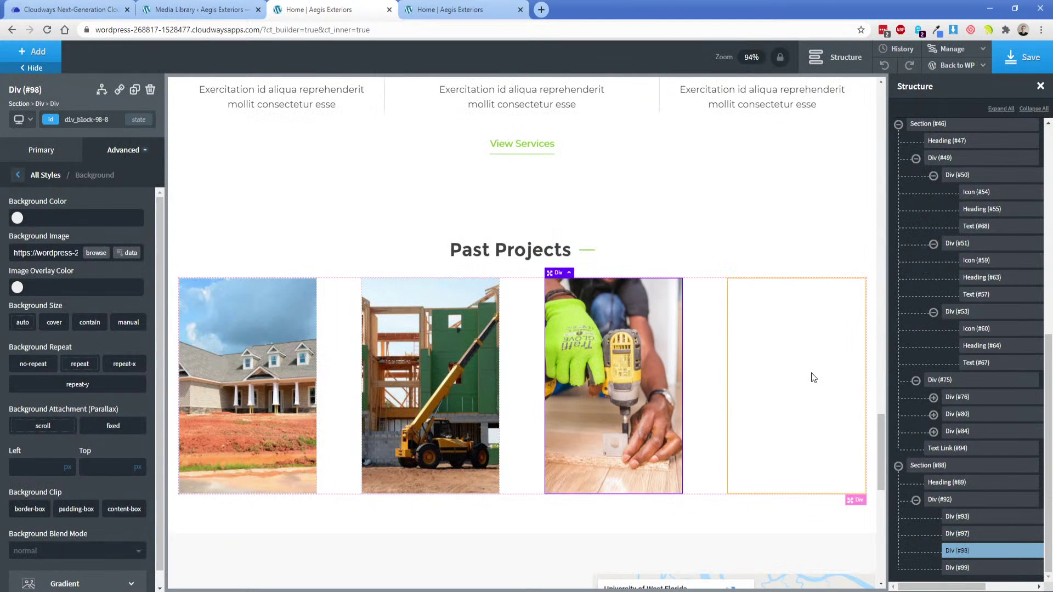
# Set the worker-with-blueprints photo, pexels-burst-544971.jpg, as the fourth box's background.
pyautogui.click(746, 376)
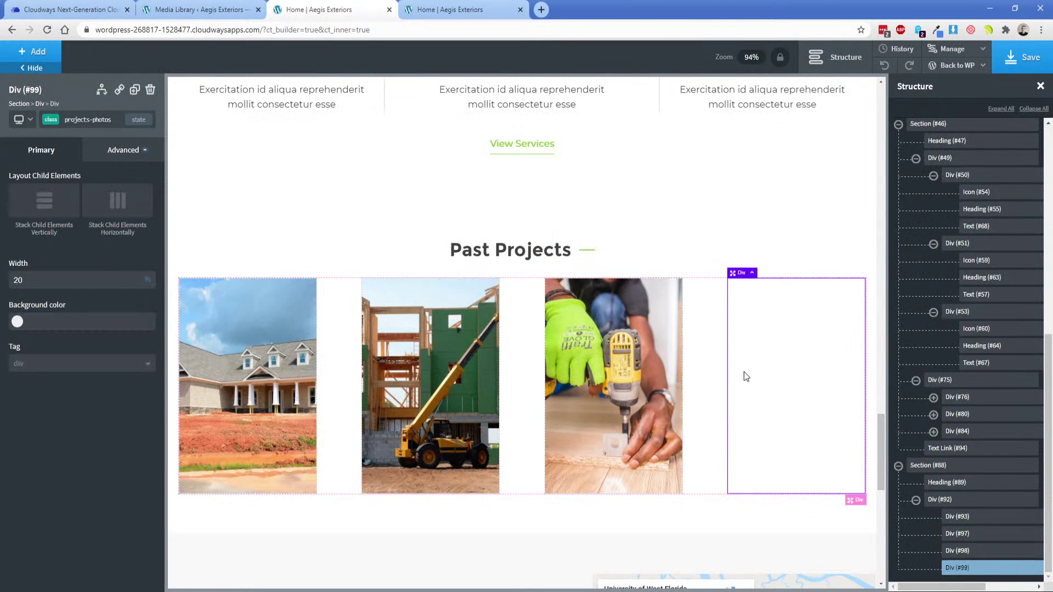
pyautogui.click(50, 127)
pyautogui.click(55, 164)
pyautogui.click(124, 159)
pyautogui.click(60, 184)
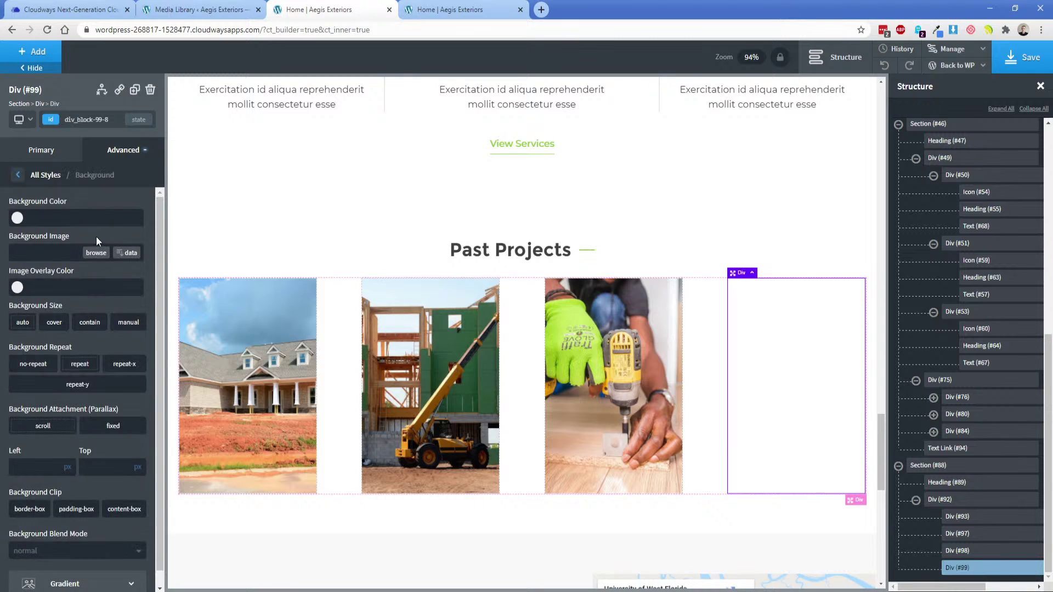
pyautogui.click(97, 237)
pyautogui.click(800, 210)
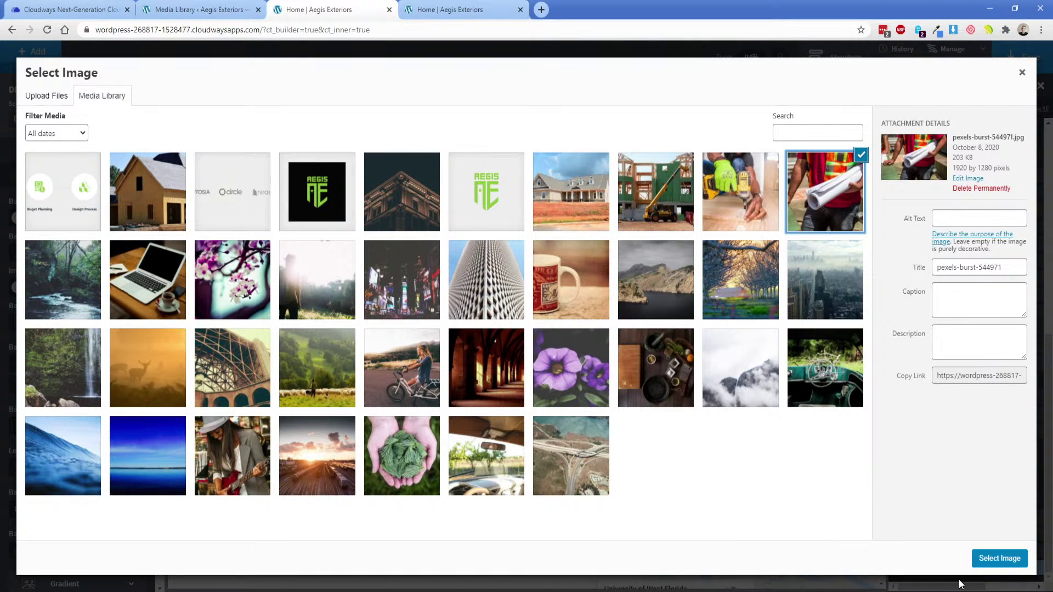
pyautogui.click(999, 558)
# Duplicate the View Services link and move the copy below the Past Projects photos.
pyautogui.click(354, 247)
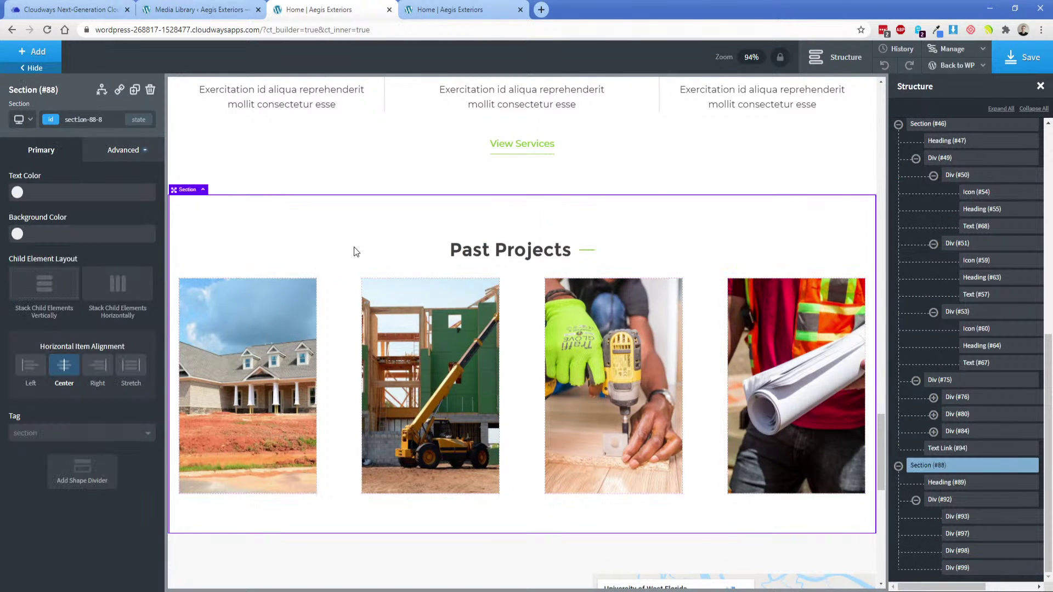
pyautogui.scroll(-3, 354, 247)
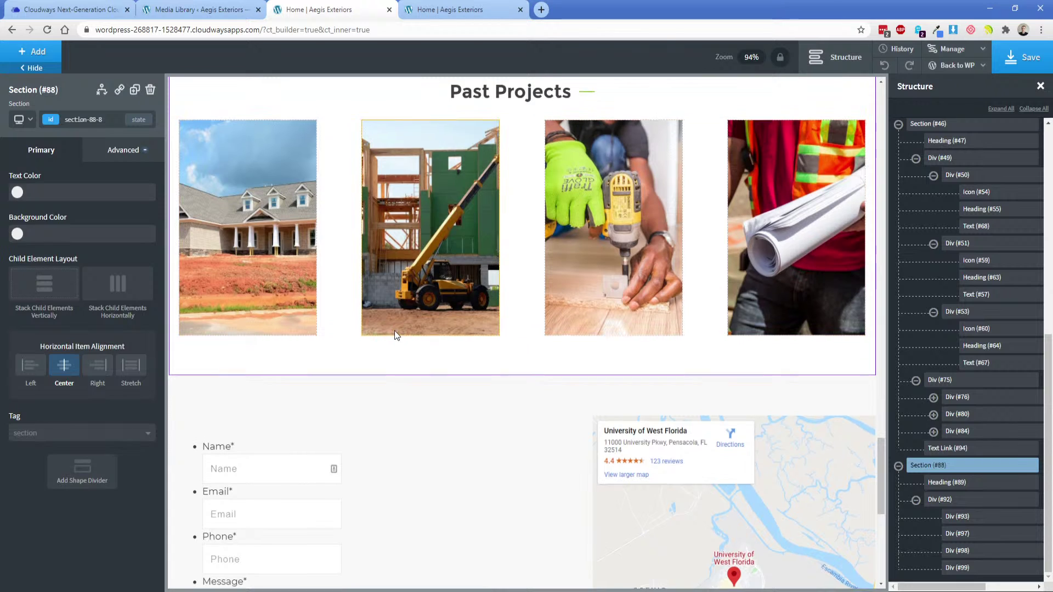
pyautogui.scroll(2, 395, 333)
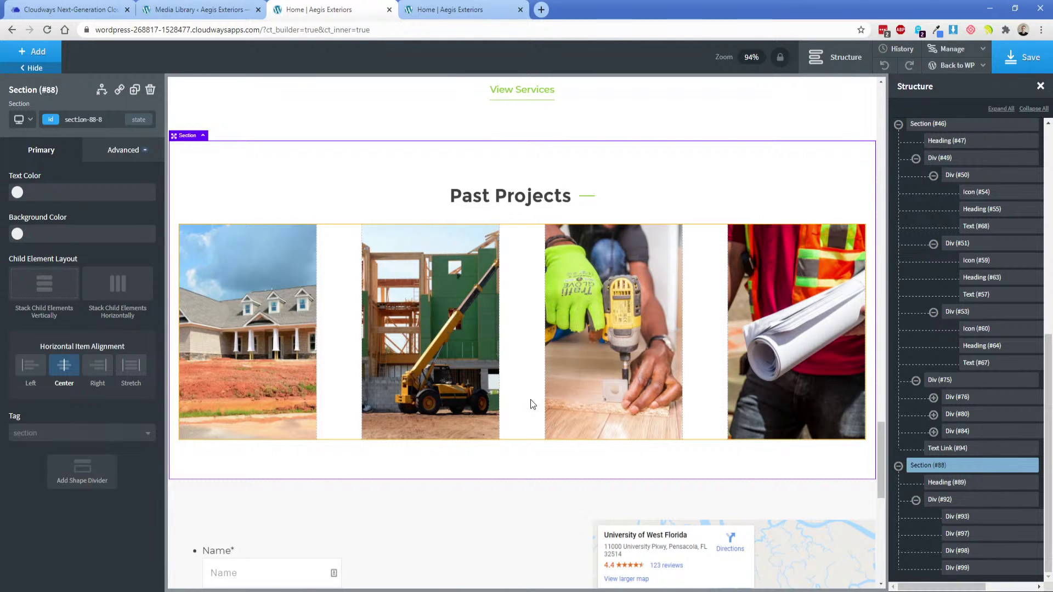
pyautogui.click(915, 500)
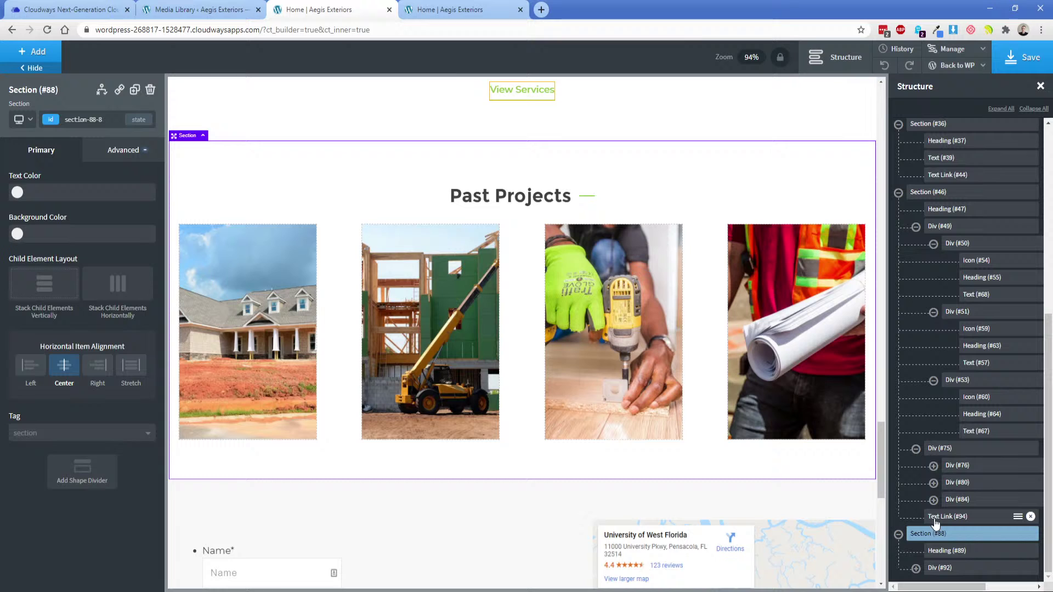
pyautogui.click(937, 552)
pyautogui.scroll(1, 546, 305)
pyautogui.click(522, 143)
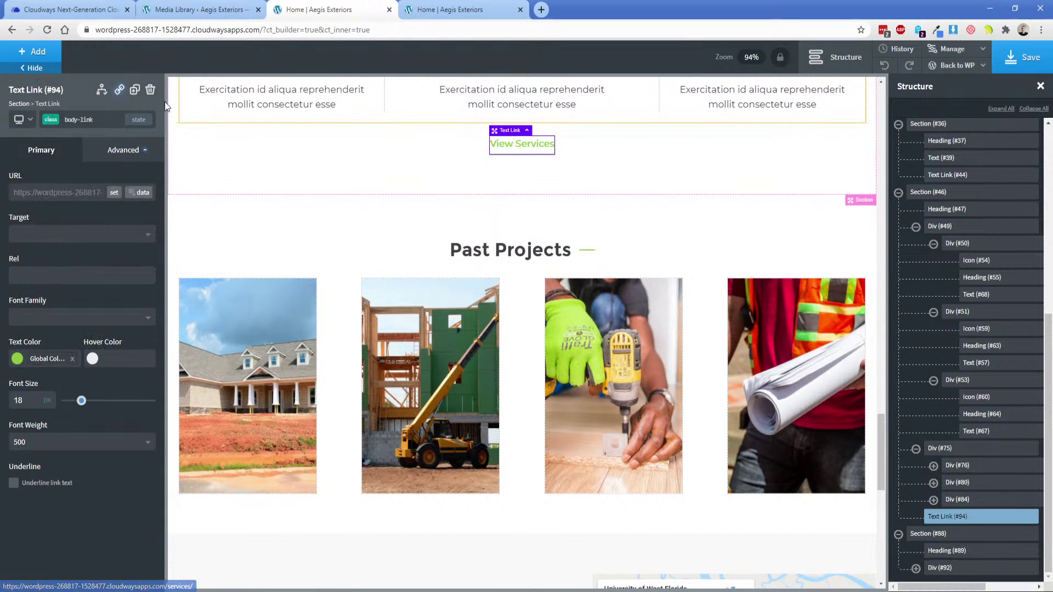
pyautogui.click(134, 90)
pyautogui.moveTo(514, 178); pyautogui.dragTo(505, 508)
# Set the Past Projects image row's bottom margin to 25 px.
pyautogui.click(519, 476)
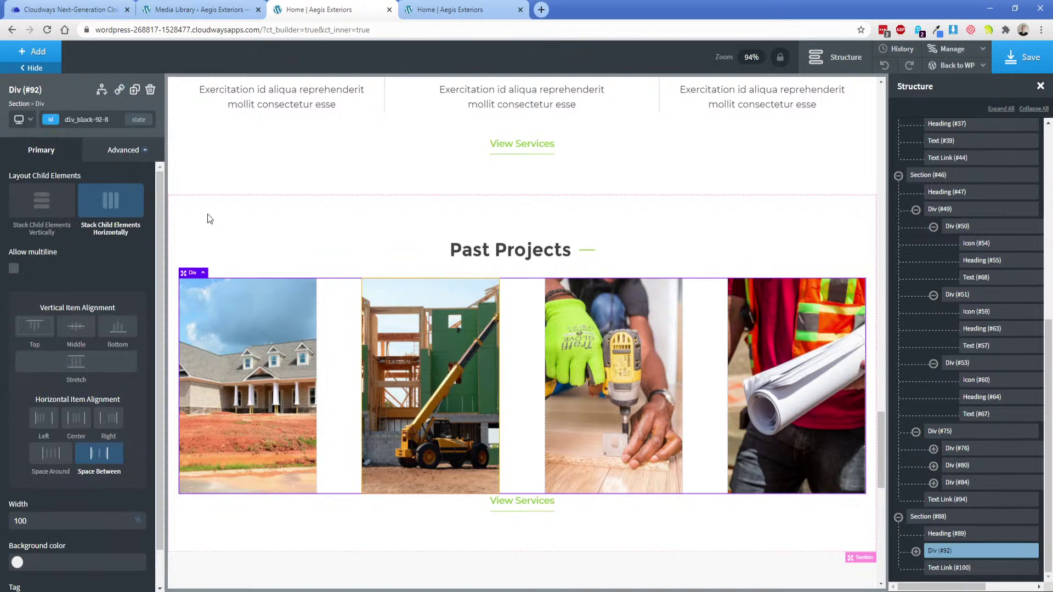
pyautogui.click(122, 152)
pyautogui.click(98, 219)
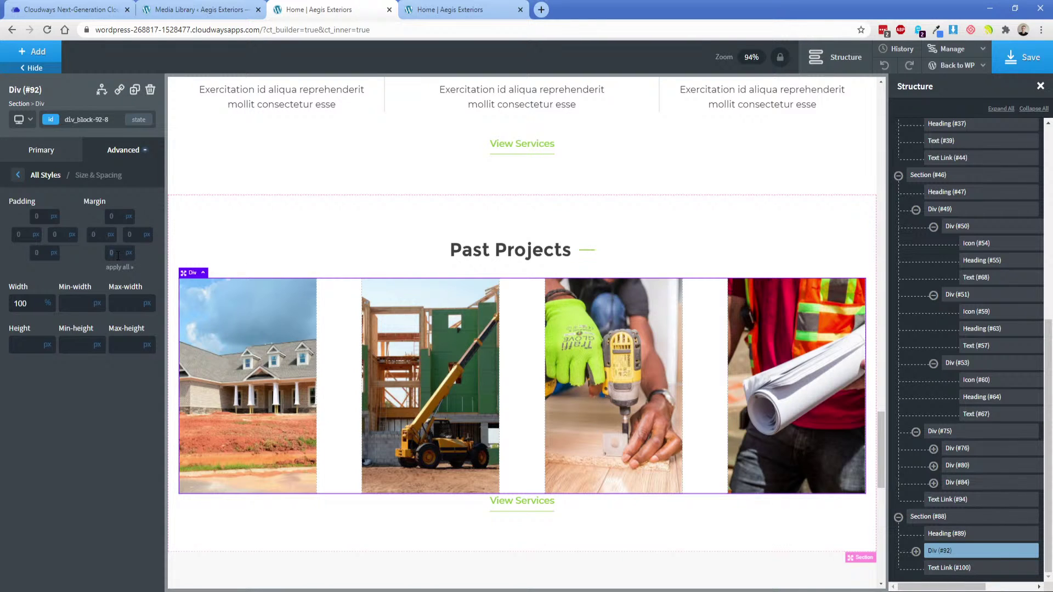
pyautogui.write('25')
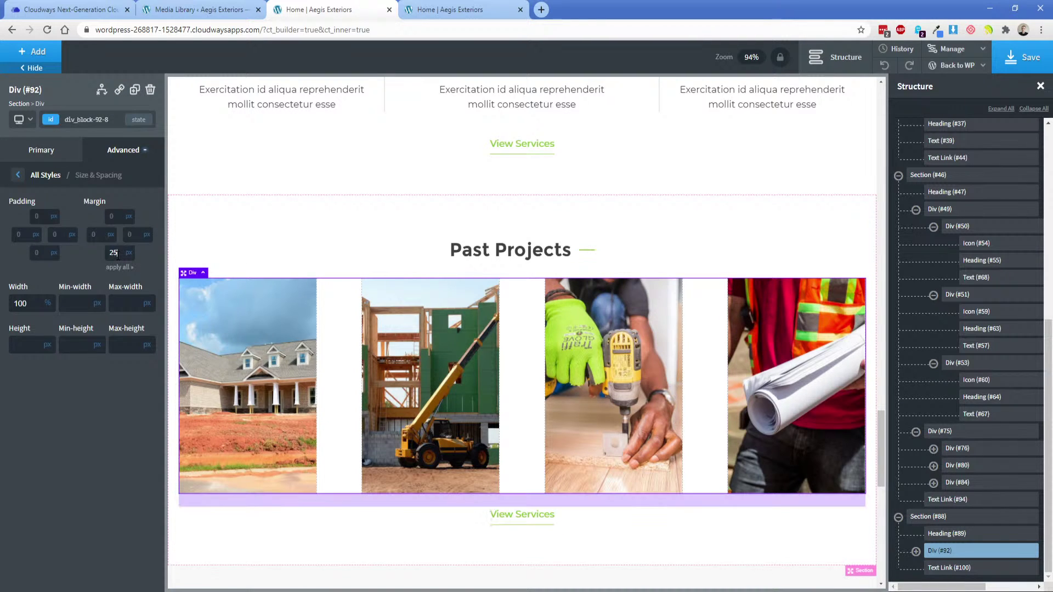
# Change the copied link's text to 'View Gallery'.
pyautogui.click(528, 518)
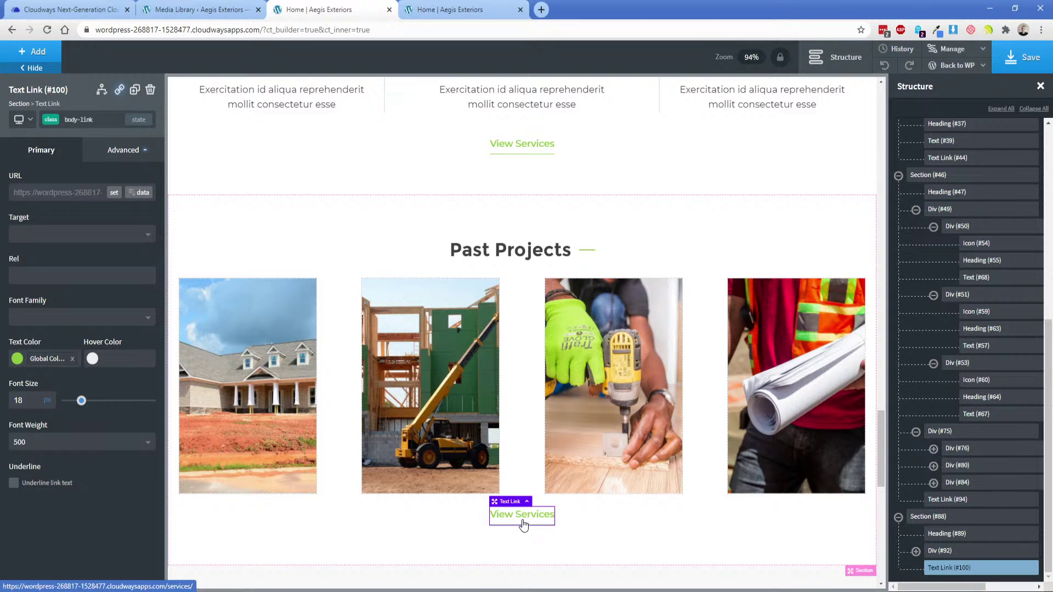
pyautogui.doubleClick(532, 518)
pyautogui.doubleClick(540, 515)
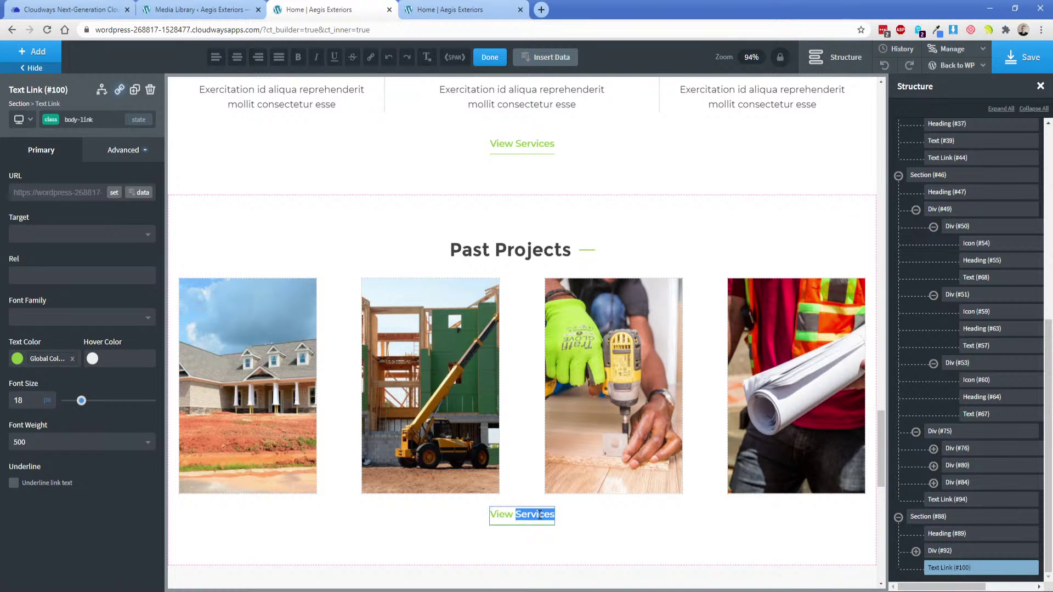
pyautogui.write('Portfolio')
pyautogui.doubleClick(537, 514)
pyautogui.write('GAllery')
pyautogui.press('Delete')
pyautogui.write('a')
# Link View Gallery to an existing page and save the page.
pyautogui.click(113, 195)
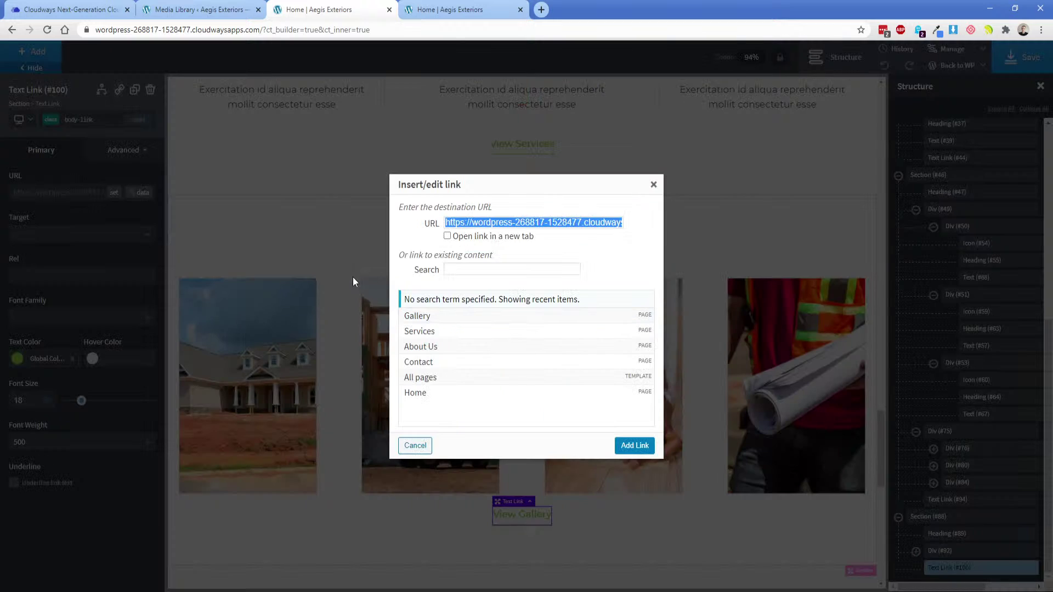
pyautogui.click(446, 321)
pyautogui.click(630, 444)
pyautogui.click(597, 533)
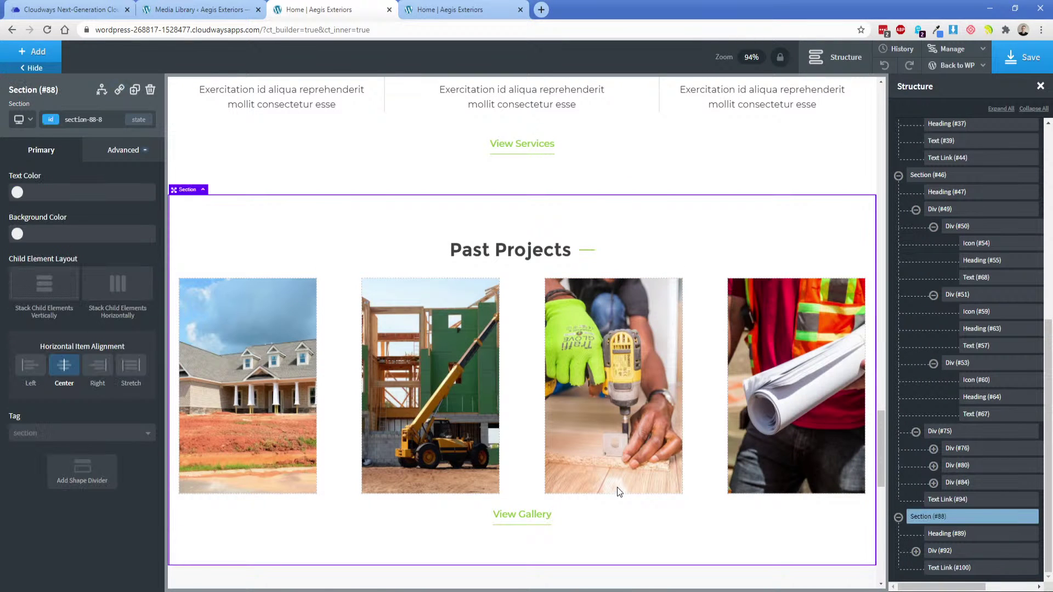
pyautogui.click(1021, 57)
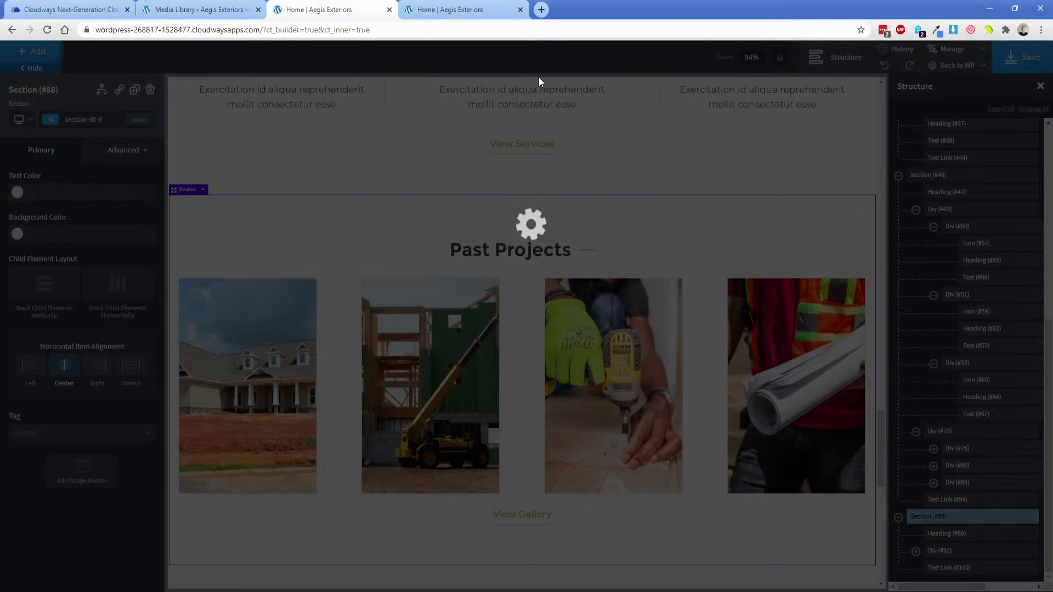
# Reload the live site, visit the Services page, then return to Home.
pyautogui.click(463, 9)
pyautogui.scroll(15, 294, 105)
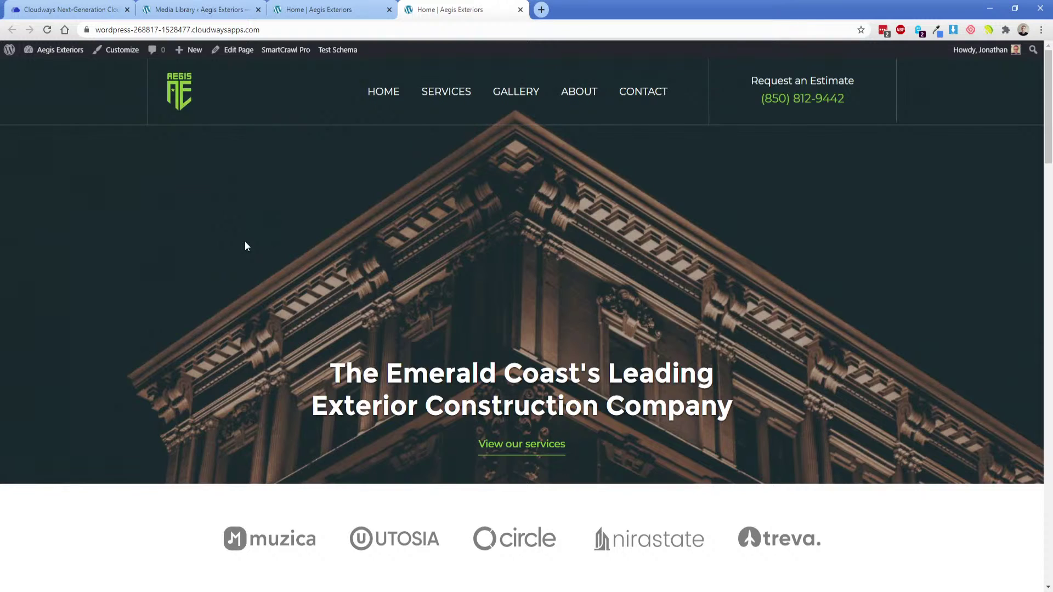
pyautogui.press('F5')
pyautogui.click(451, 97)
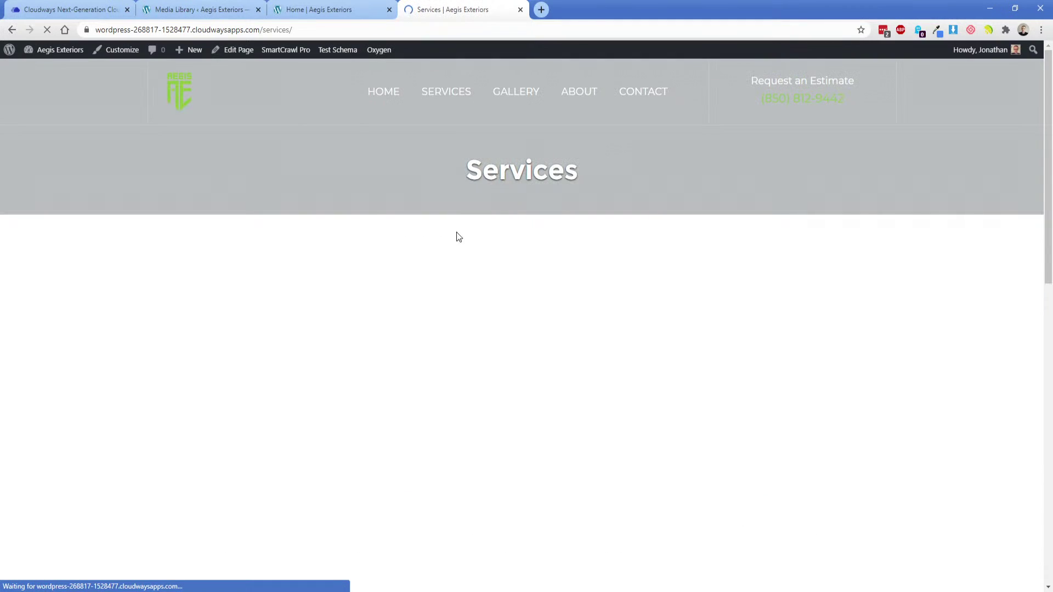
pyautogui.moveTo(467, 172); pyautogui.dragTo(625, 176)
pyautogui.click(626, 176)
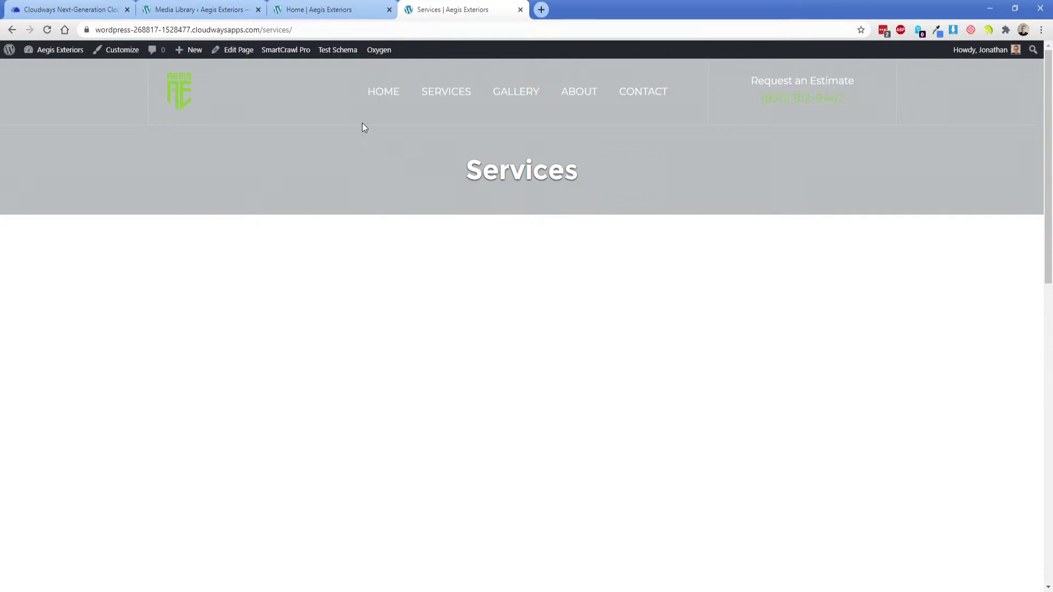
pyautogui.click(379, 90)
# Scroll the homepage down to the four Past Projects photos and View Gallery link.
pyautogui.scroll(-5, 328, 246)
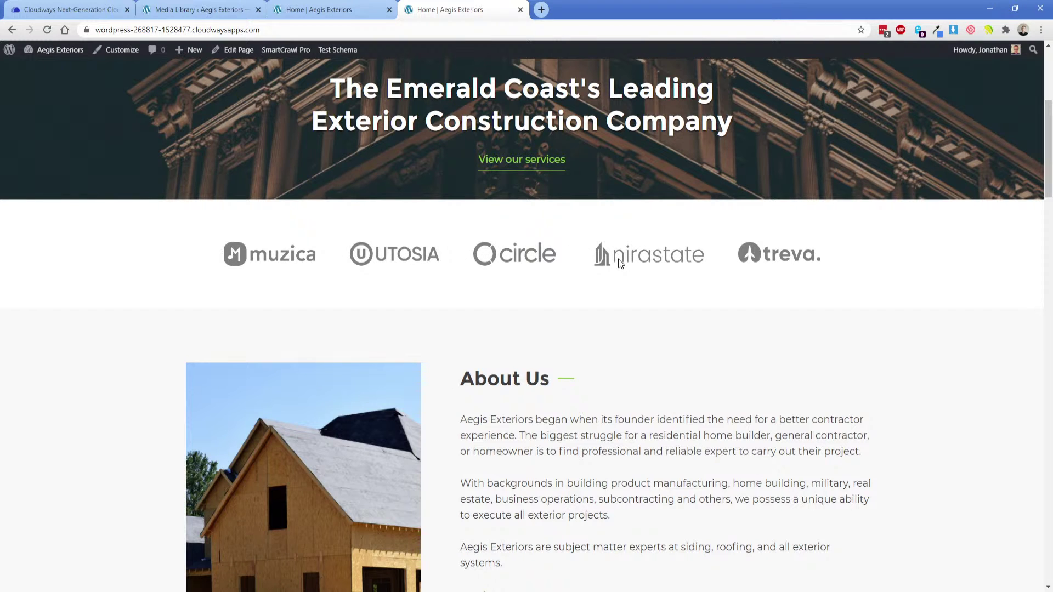
pyautogui.scroll(-3, 619, 263)
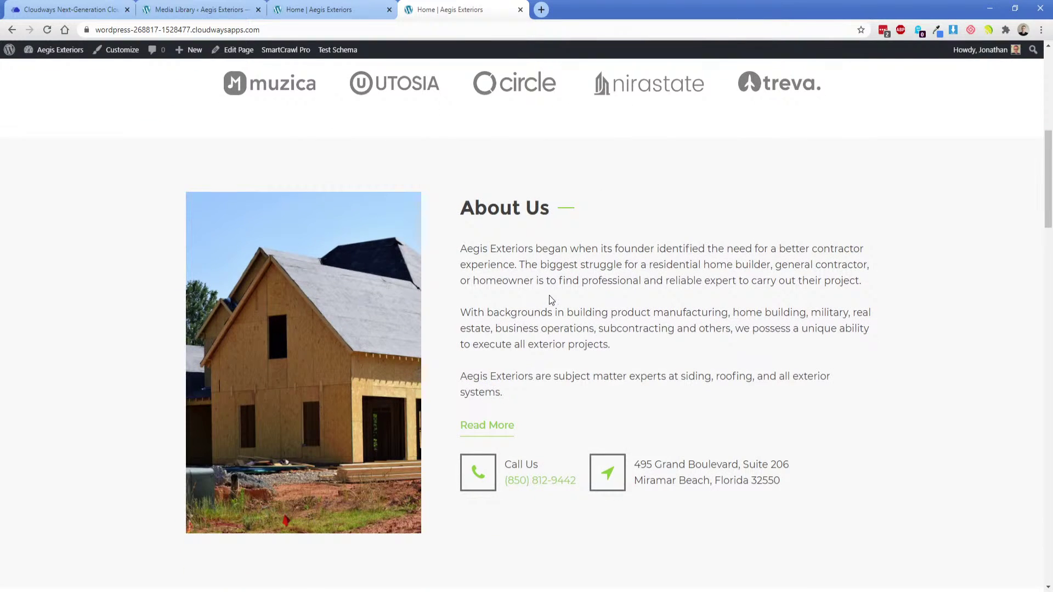
pyautogui.scroll(-1, 547, 296)
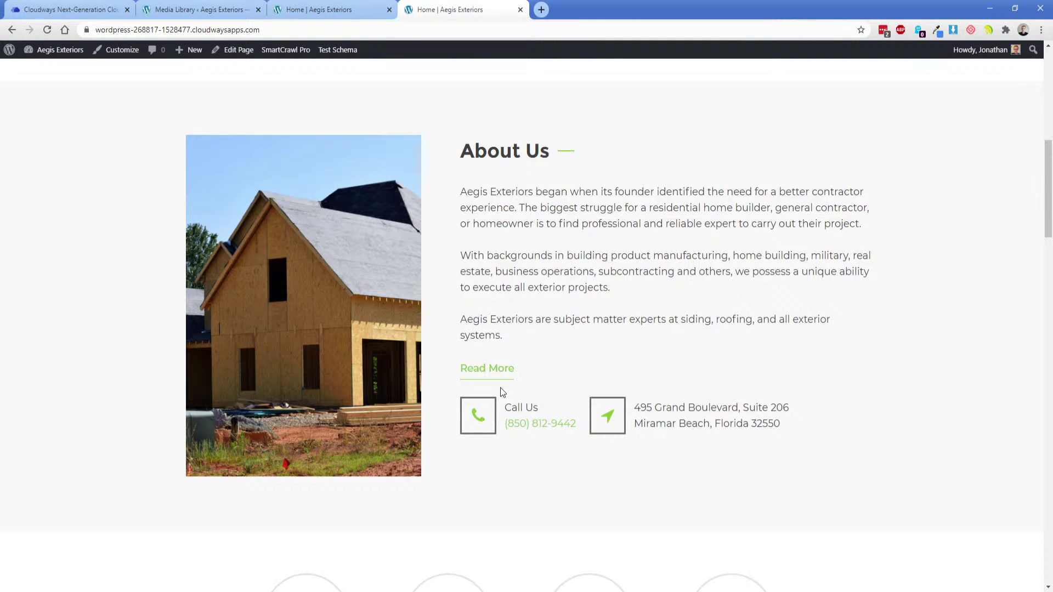
pyautogui.scroll(-5, 502, 391)
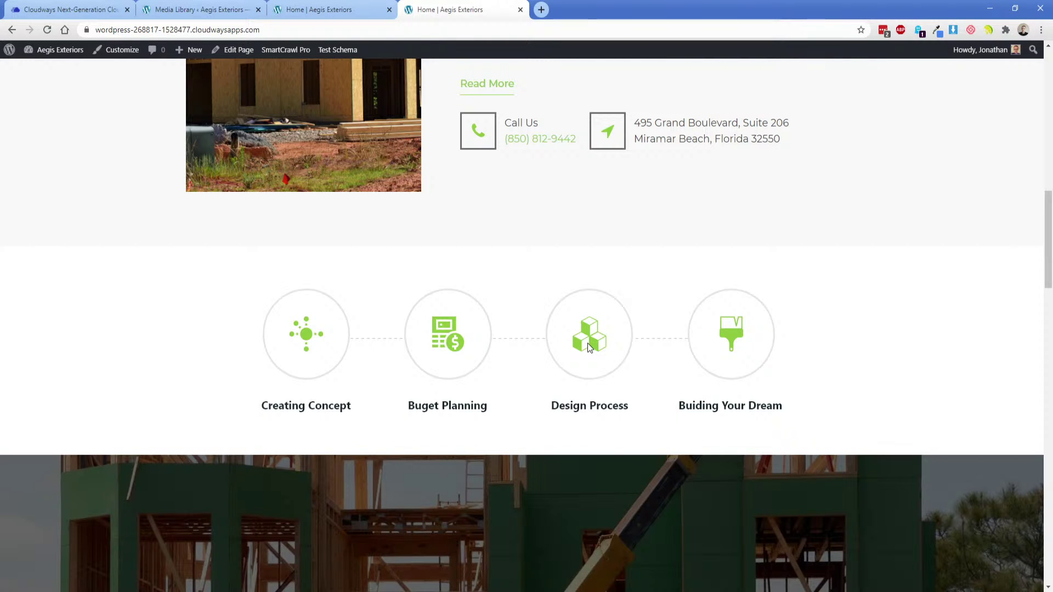
pyautogui.scroll(-5, 493, 359)
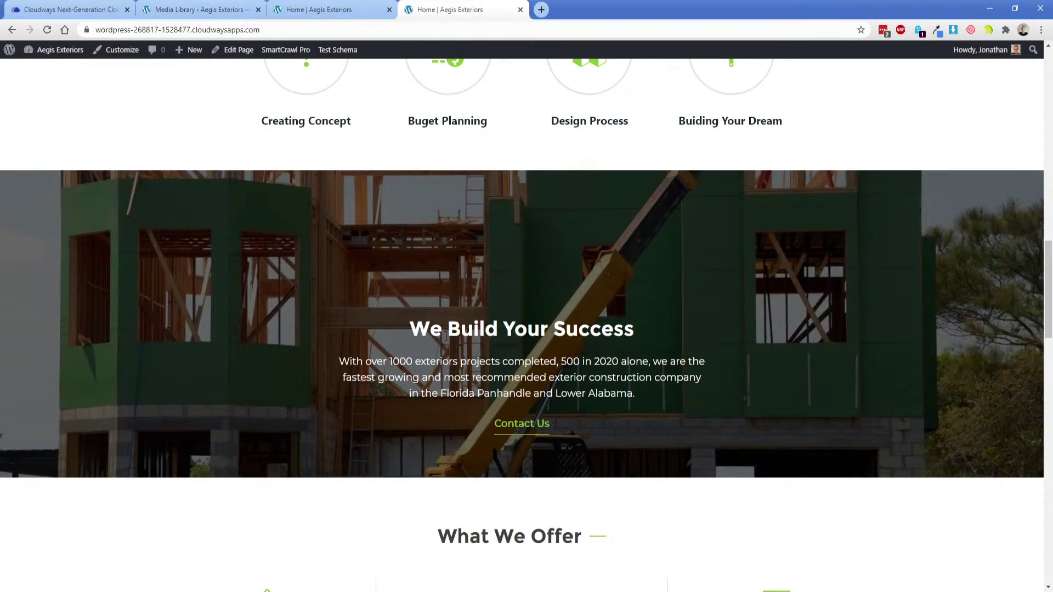
pyautogui.moveTo(410, 330); pyautogui.dragTo(671, 329)
pyautogui.click(671, 329)
pyautogui.scroll(-7, 526, 429)
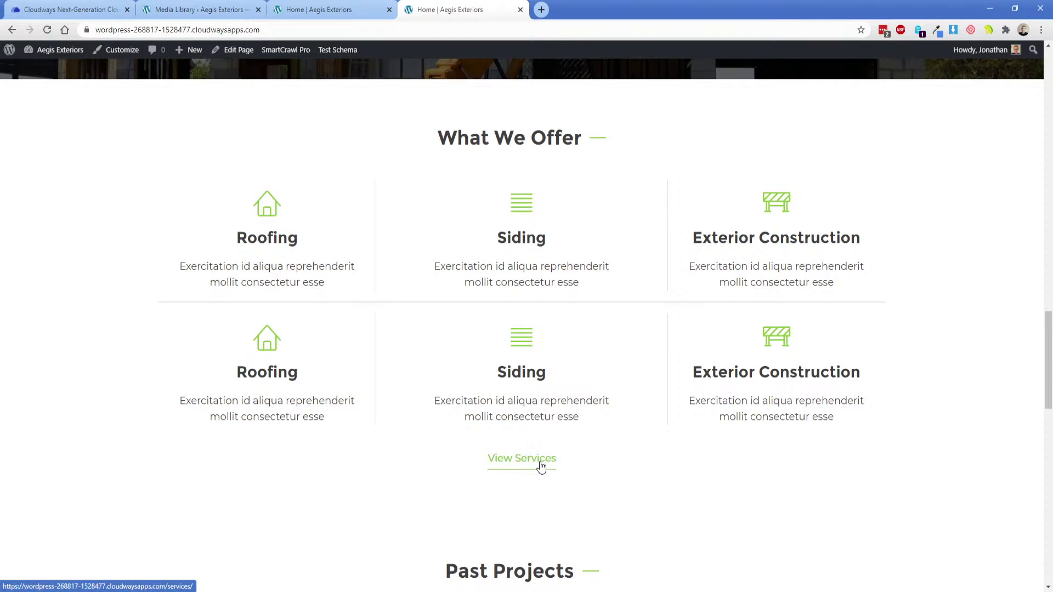
pyautogui.scroll(-7, 541, 466)
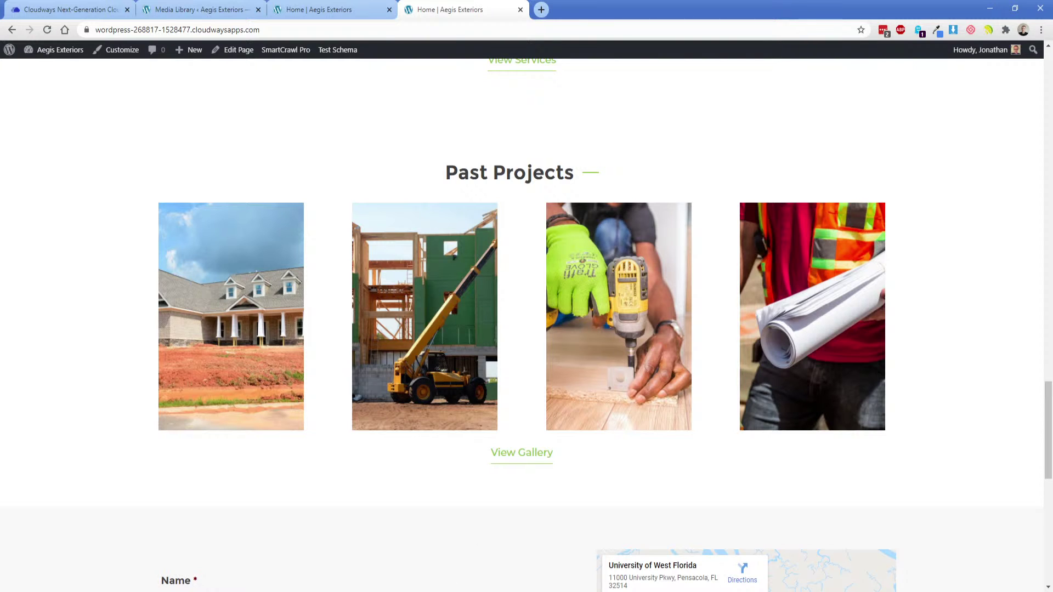
pyautogui.hotkey('alt', 'Tab')
# Widen the first photo box, settling on width 24 after trying 22 and 23.
pyautogui.moveTo(284, 591)
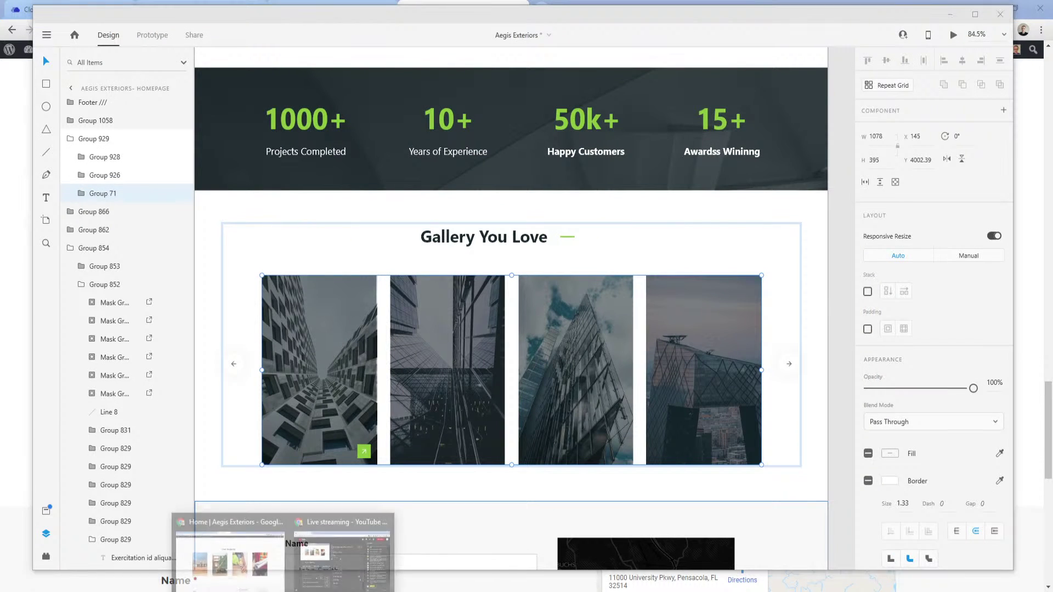
pyautogui.click(242, 557)
pyautogui.hotkey('ctrl', 'shift', 'Tab')
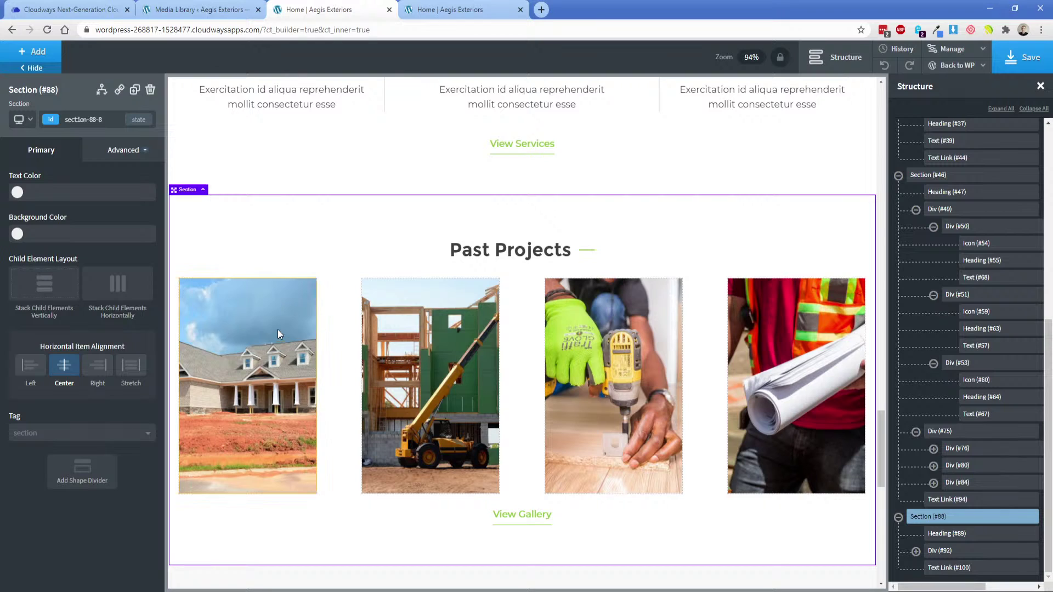
pyautogui.click(276, 326)
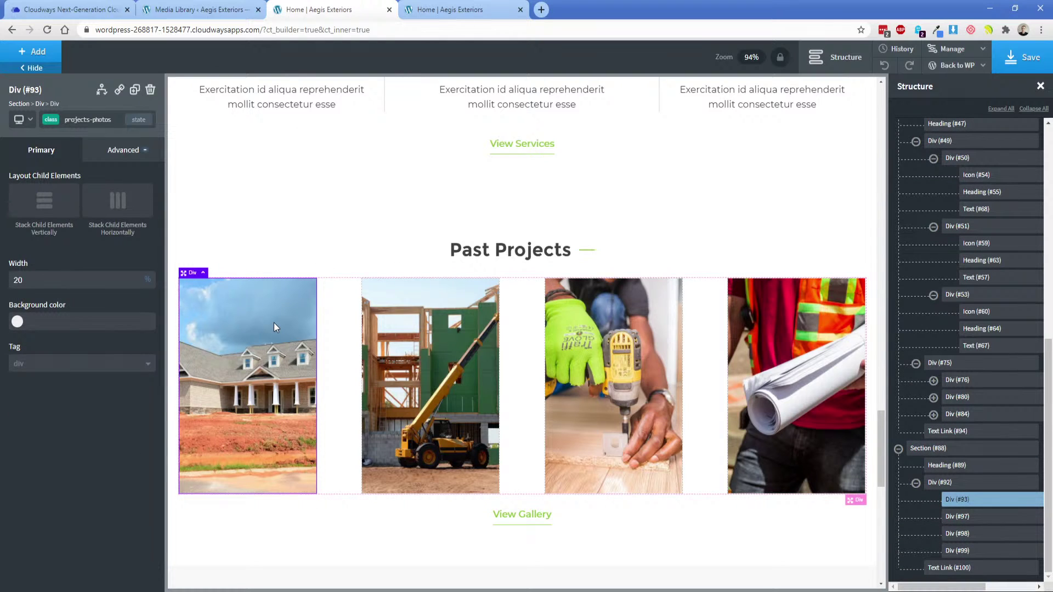
pyautogui.doubleClick(47, 282)
pyautogui.write('22')
pyautogui.doubleClick(46, 282)
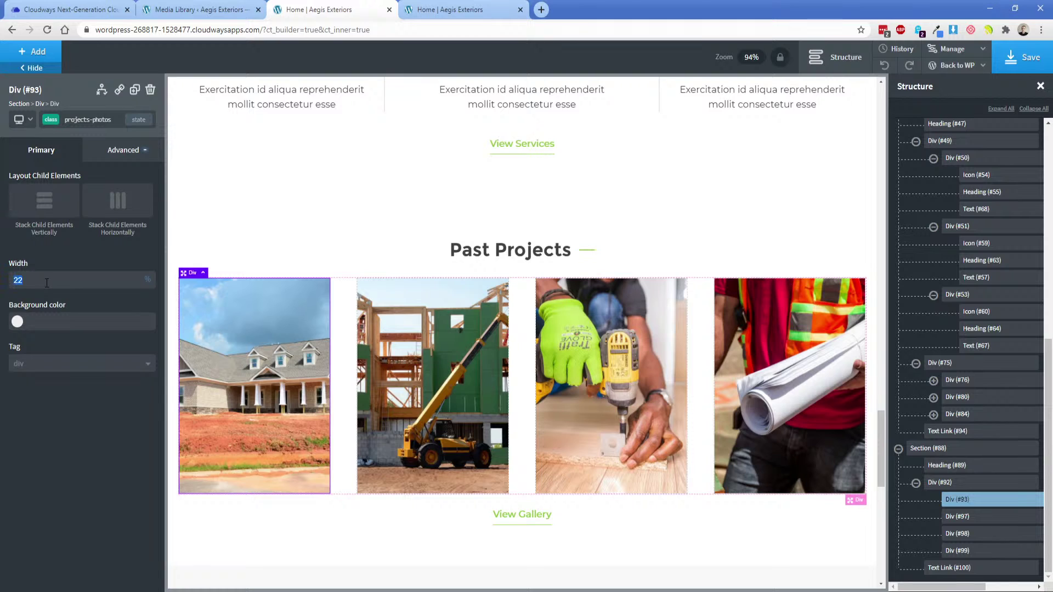
pyautogui.write('23')
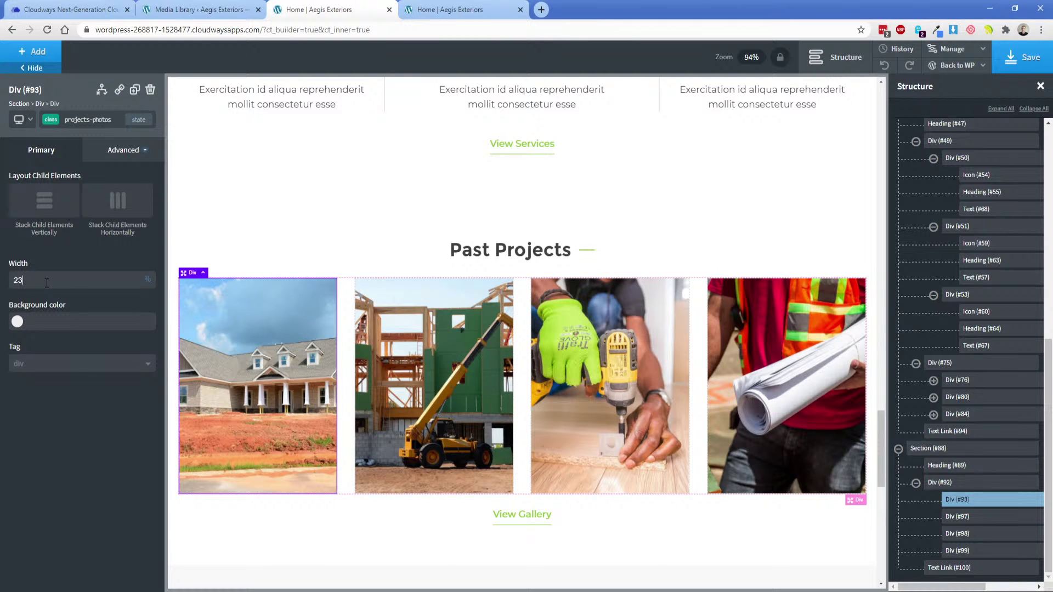
pyautogui.doubleClick(47, 283)
pyautogui.write('24')
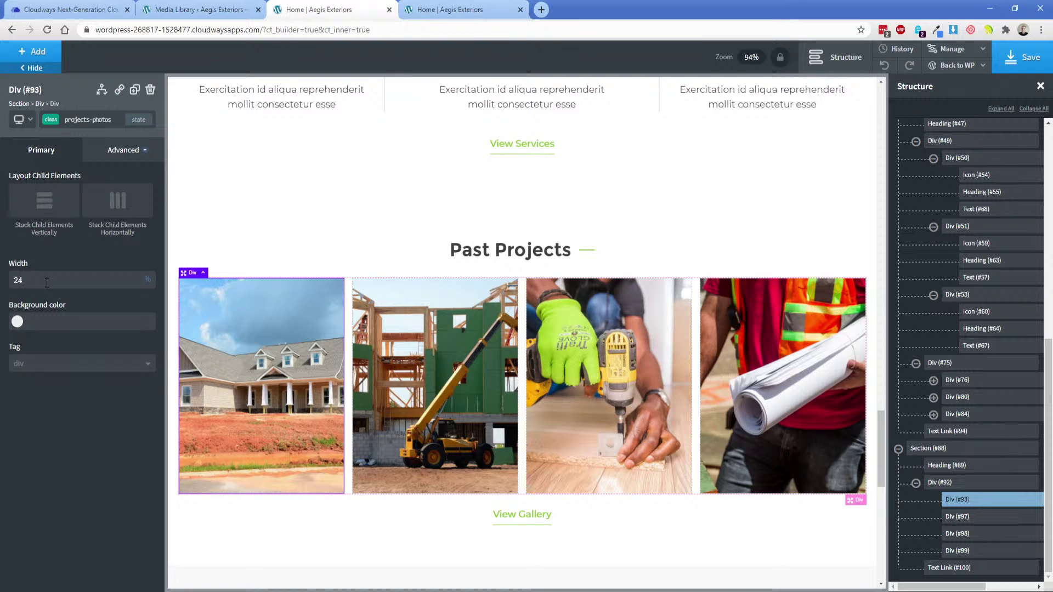
# Select the Past Projects section and save the page.
pyautogui.click(340, 222)
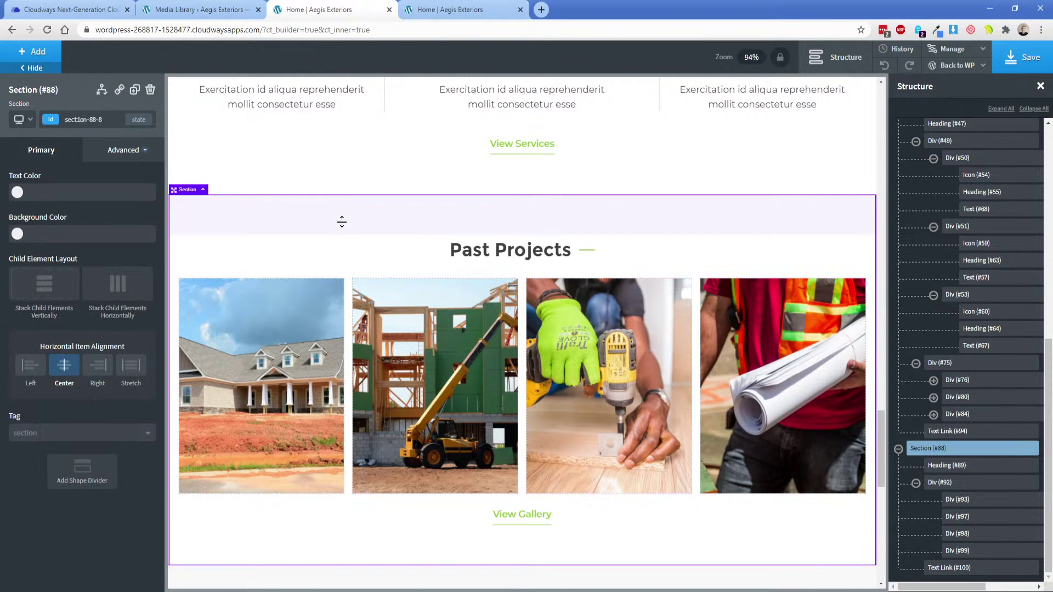
pyautogui.click(1022, 57)
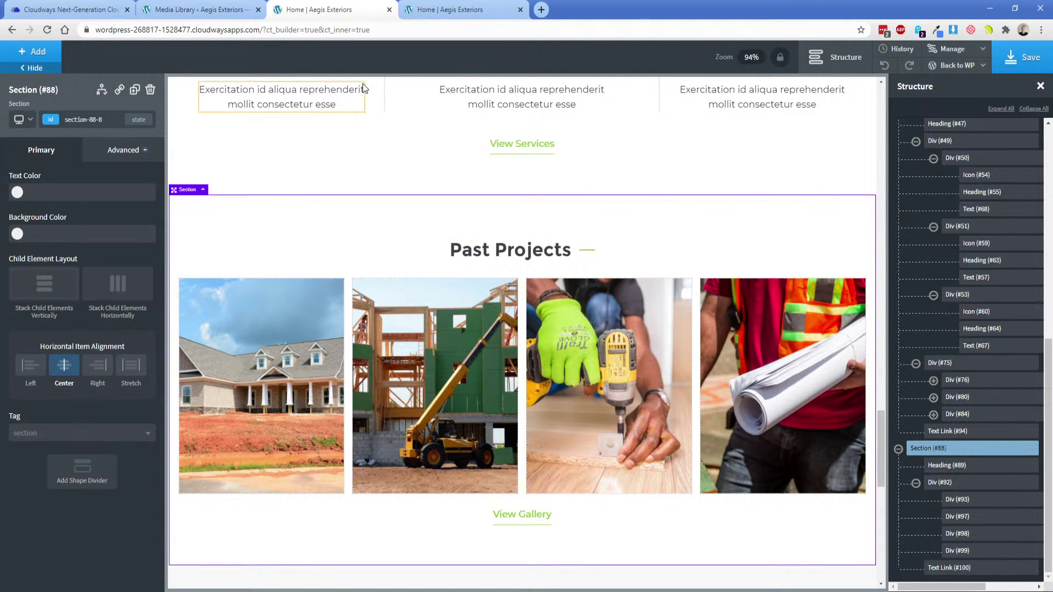
pyautogui.click(442, 9)
# Reload the live homepage and scroll through it to check the wider photos.
pyautogui.press('F5')
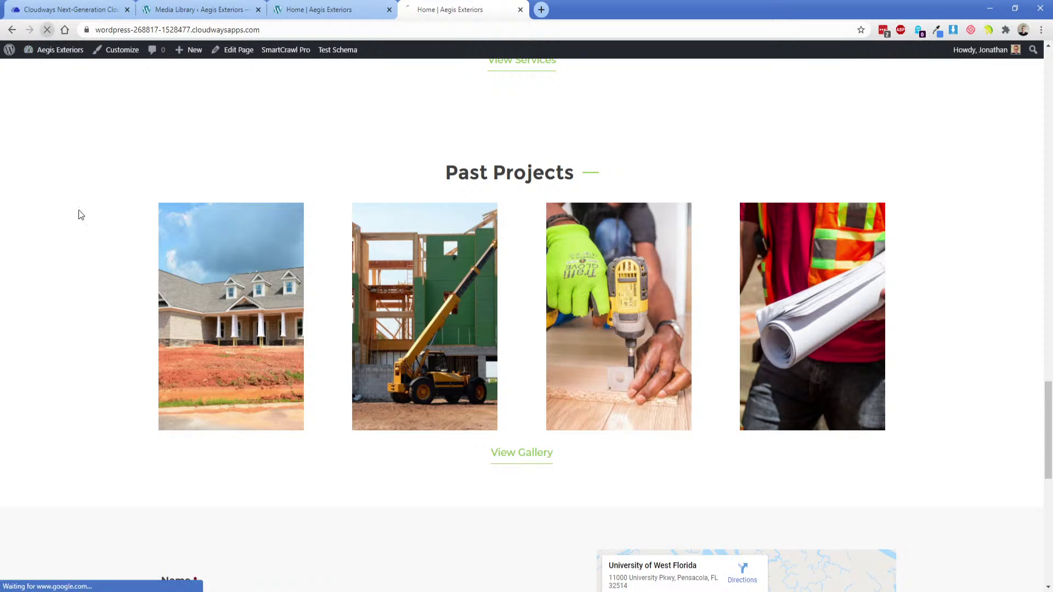
pyautogui.scroll(-10, 122, 283)
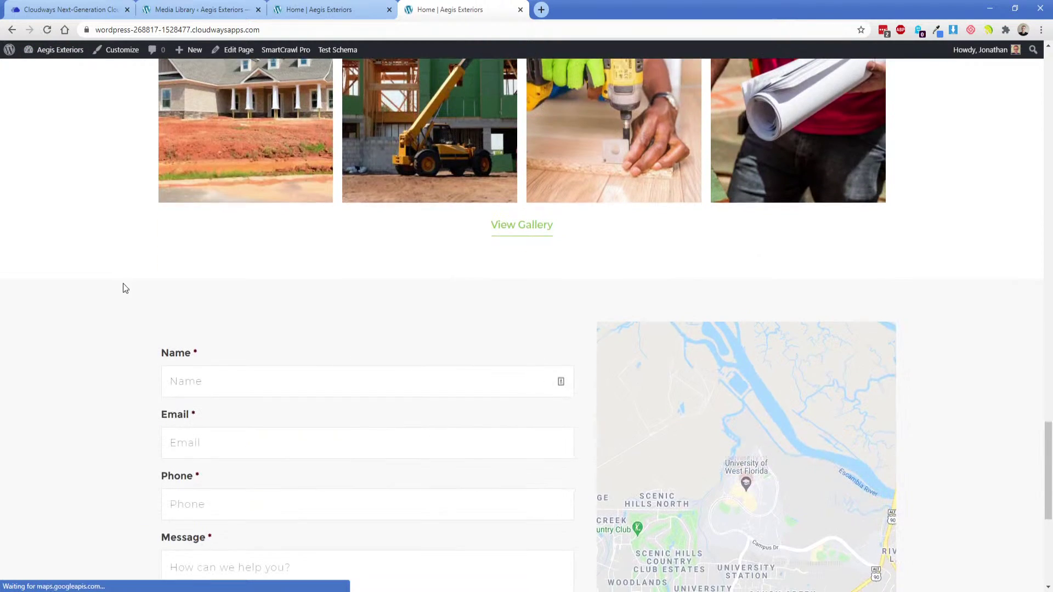
pyautogui.scroll(15, 124, 285)
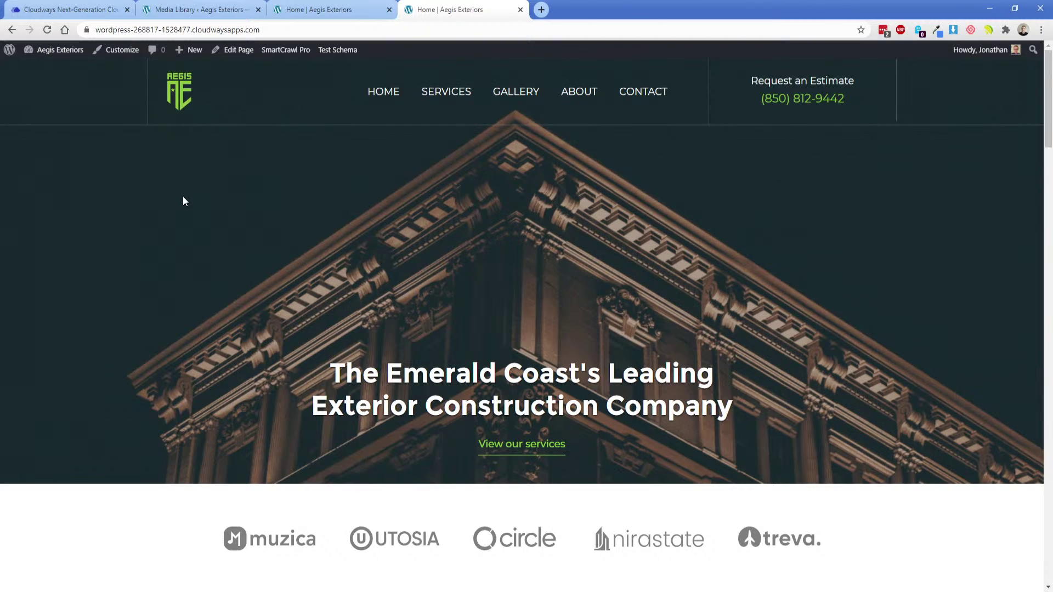
pyautogui.scroll(-10, 202, 222)
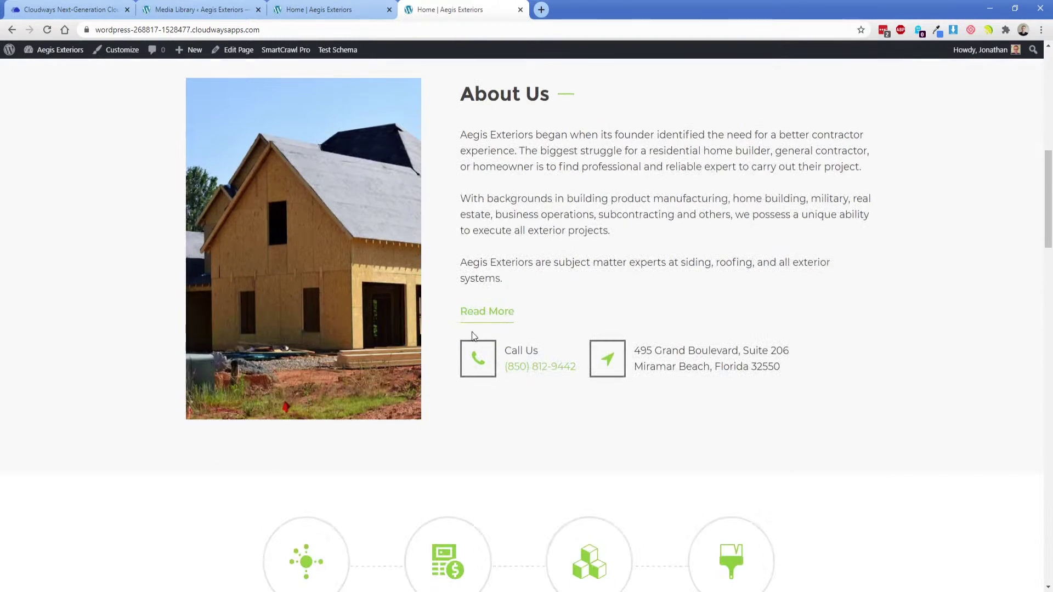
pyautogui.scroll(-4, 396, 415)
pyautogui.scroll(14, 396, 415)
# Inspect the site header and the logos section below the hero in the builder.
pyautogui.click(322, 10)
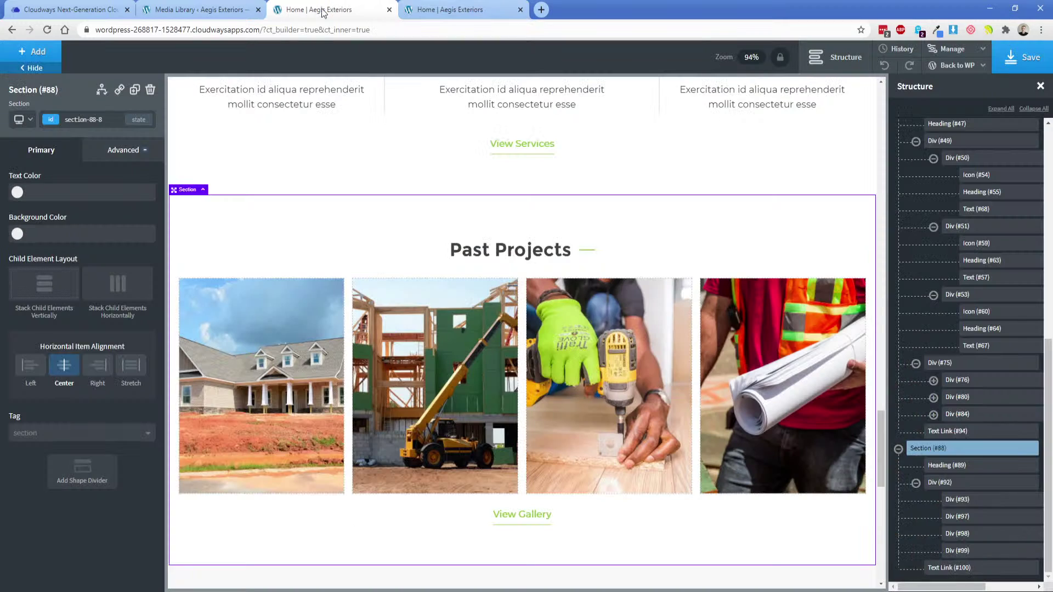
pyautogui.moveTo(880, 458); pyautogui.dragTo(894, 109)
pyautogui.click(248, 196)
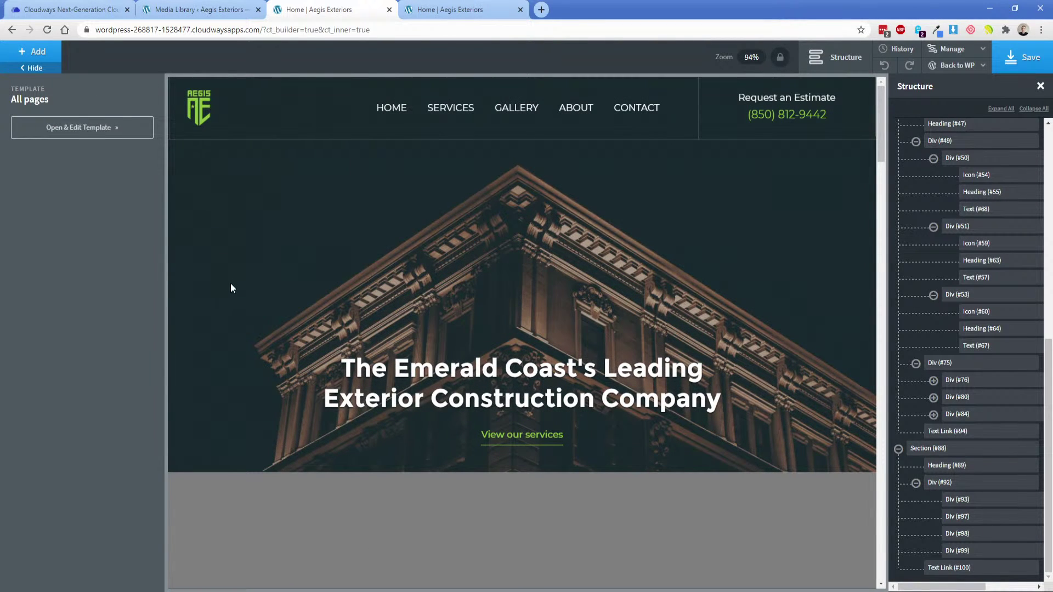
pyautogui.scroll(-12, 230, 285)
pyautogui.click(204, 282)
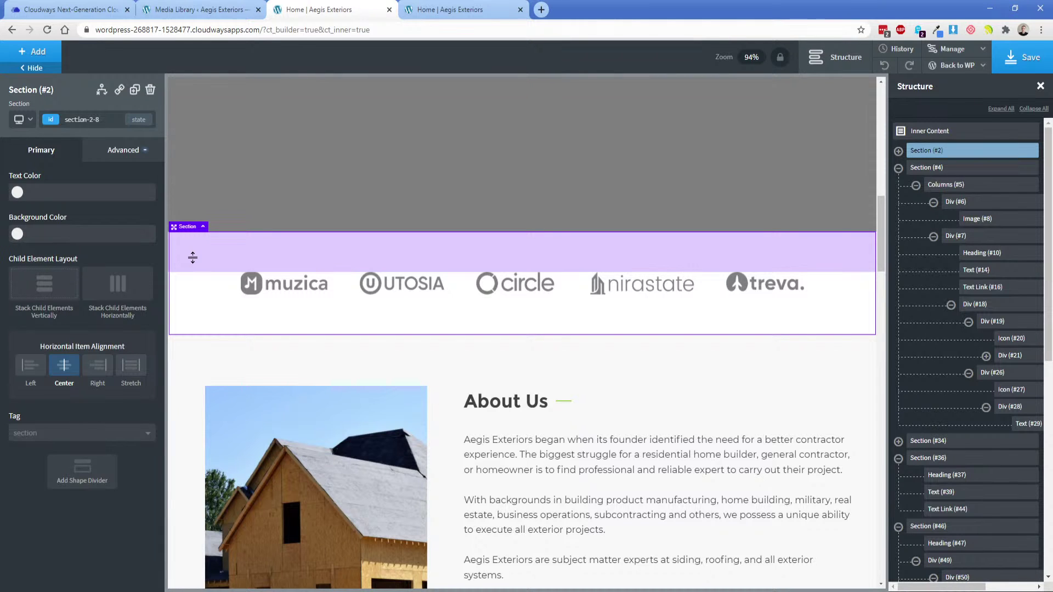
# Load the homepage's address in a private window to check it, then close it.
pyautogui.click(449, 10)
pyautogui.click(213, 31)
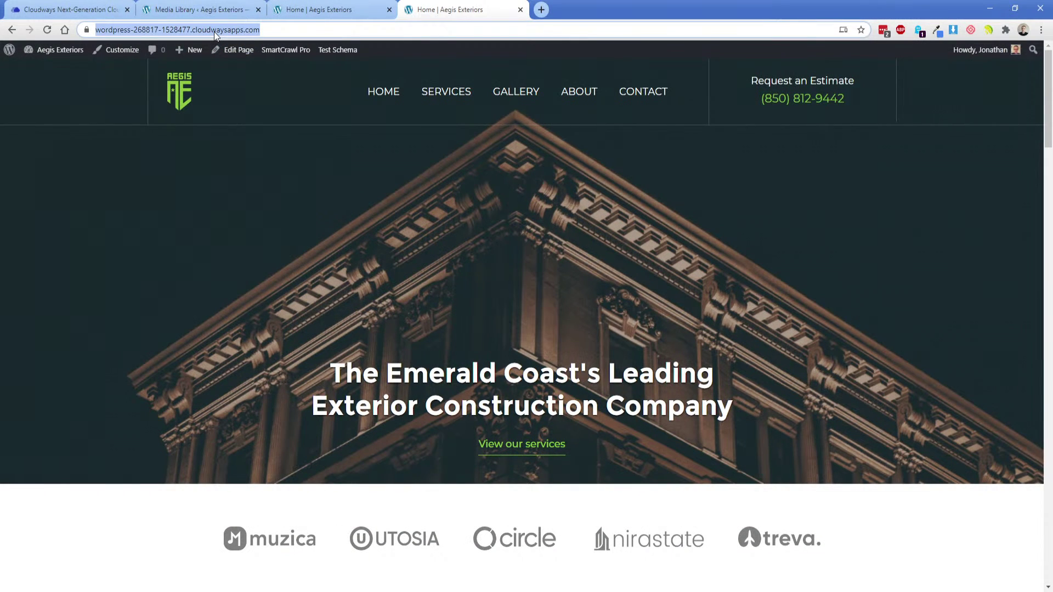
pyautogui.hotkey('ctrl', 'c')
pyautogui.hotkey('ctrl', 'shift', 'n')
pyautogui.hotkey('ctrl', 'v')
pyautogui.press('Return')
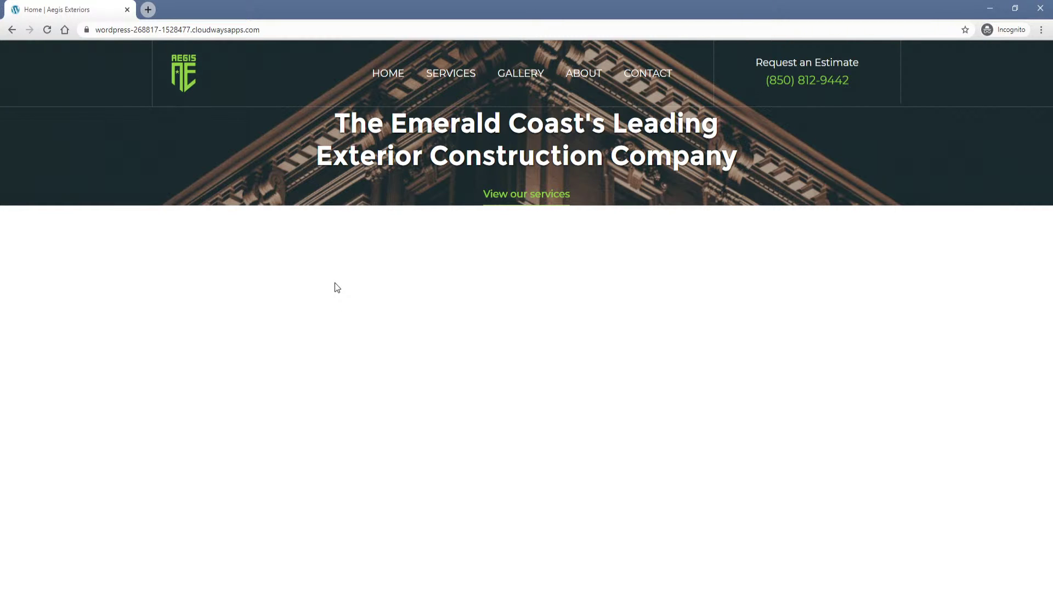
pyautogui.click(127, 10)
# Leave the builder via Back to WP > Admin for the Home page's edit screen.
pyautogui.click(312, 8)
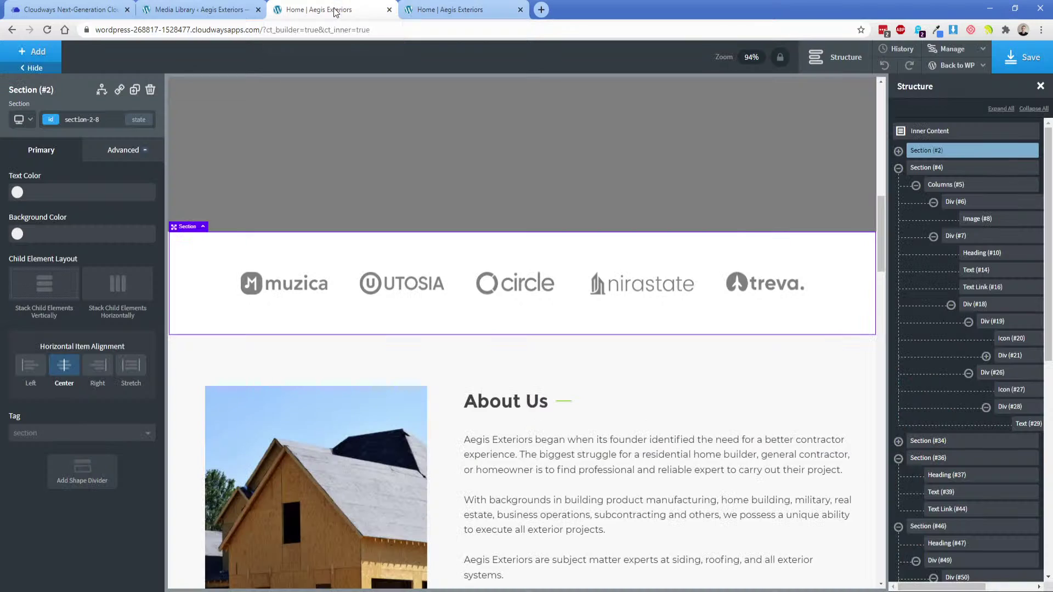
pyautogui.click(954, 65)
pyautogui.click(954, 82)
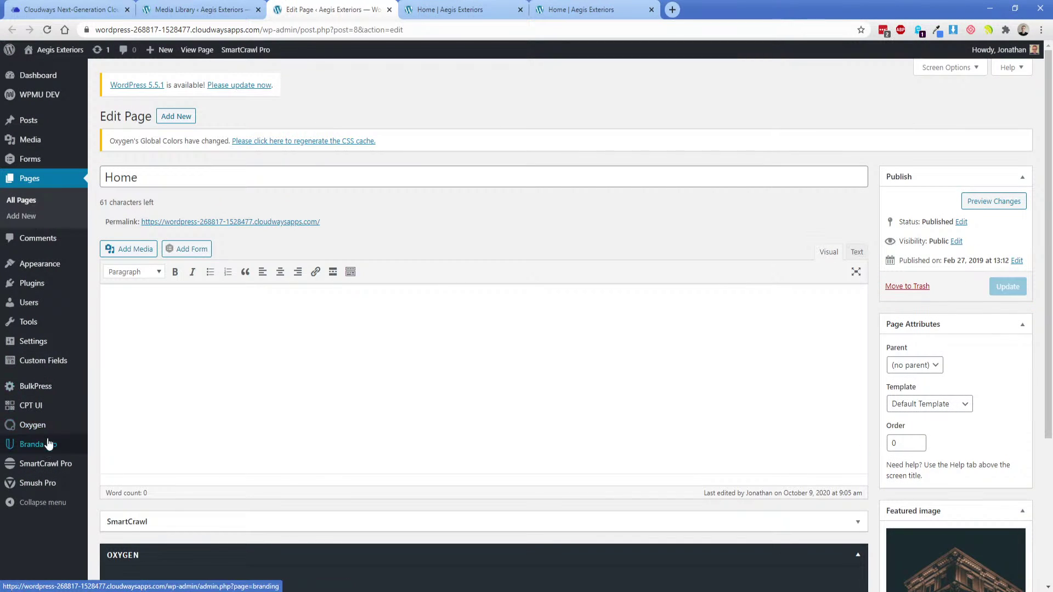
# Re-save the Reading settings with Home kept as the static homepage.
pyautogui.moveTo(36, 348)
pyautogui.click(108, 344)
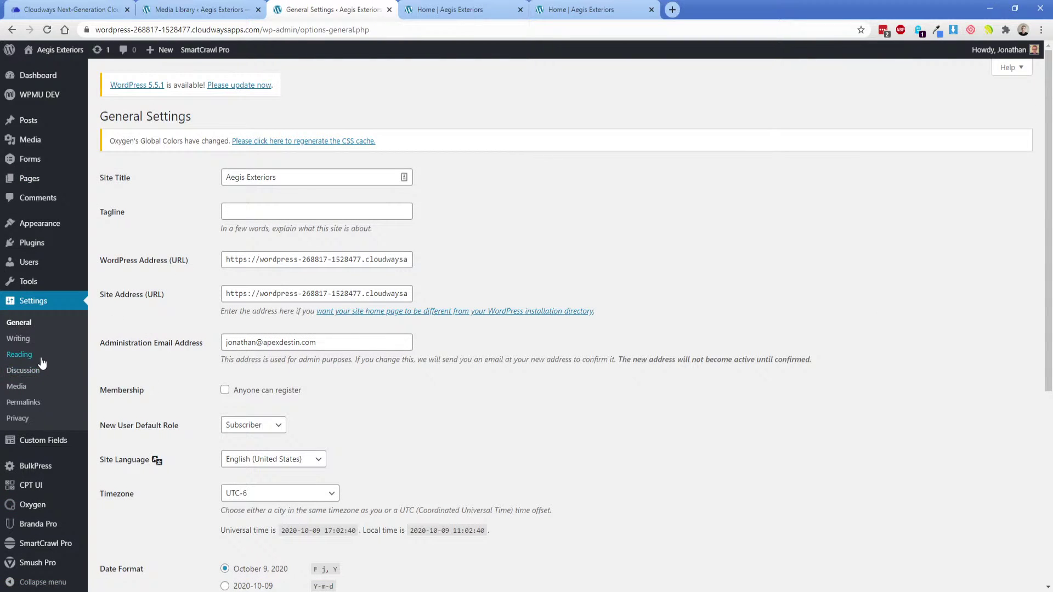
pyautogui.click(38, 356)
pyautogui.click(283, 226)
pyautogui.click(296, 282)
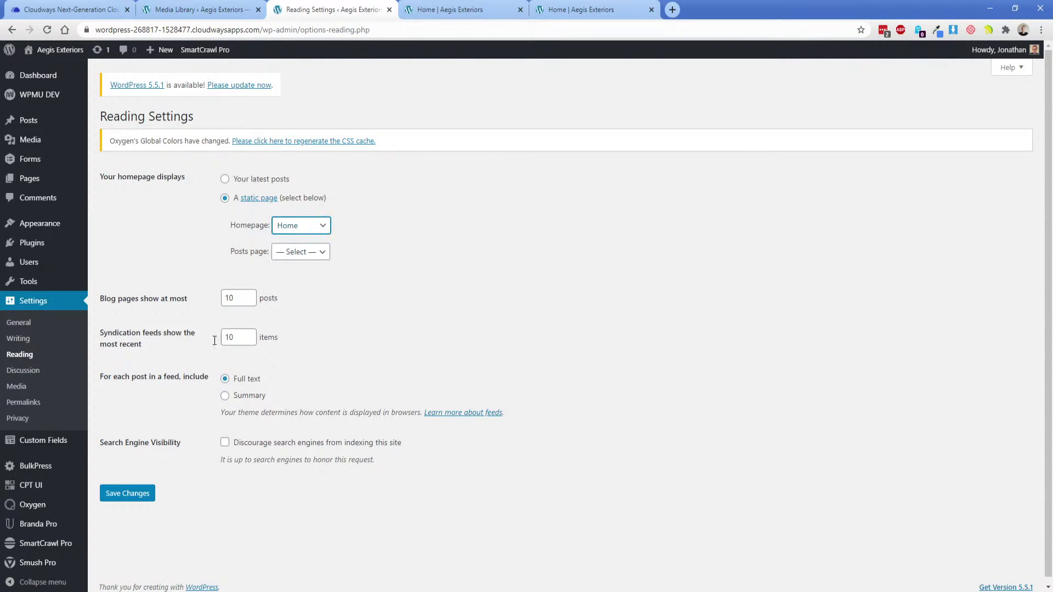
pyautogui.click(129, 493)
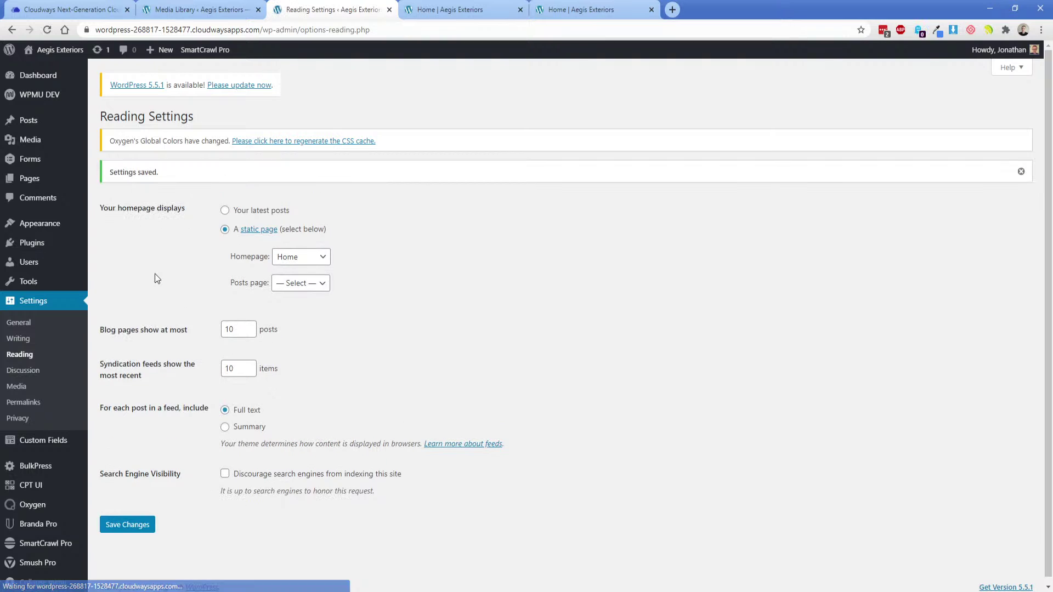
# Visit the Oxygen templates list and the builder, then return to the templates list.
pyautogui.moveTo(46, 511)
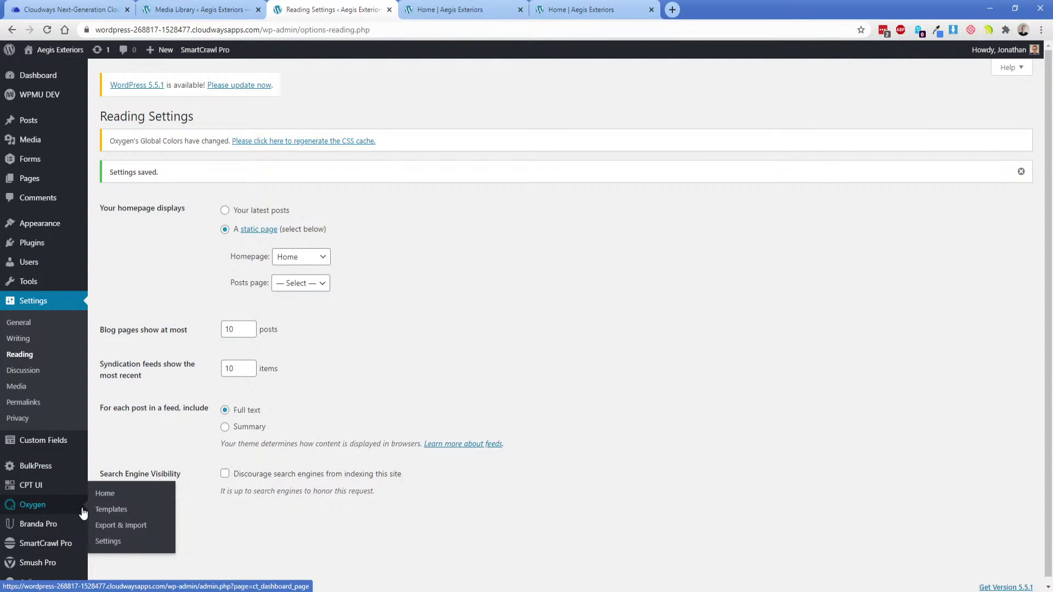
pyautogui.click(106, 512)
pyautogui.click(432, 8)
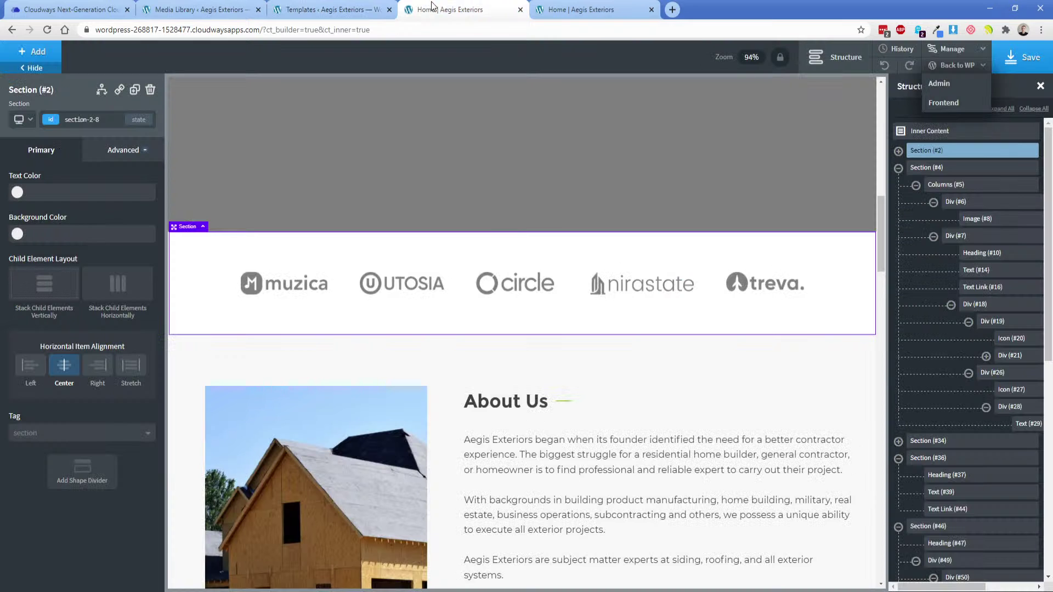
pyautogui.click(954, 85)
pyautogui.click(335, 9)
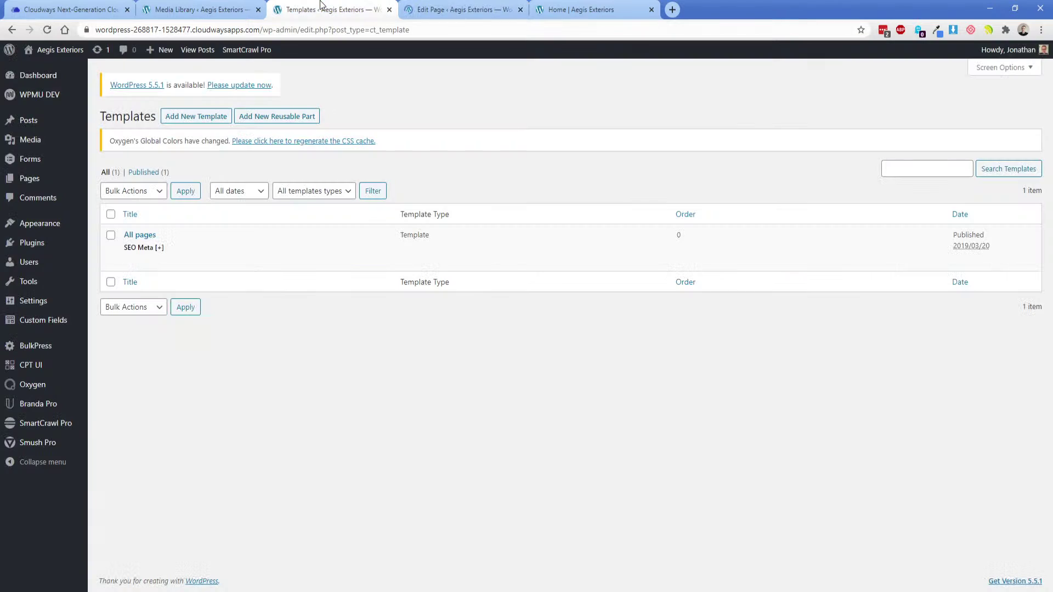
# Sign all Oxygen shortcodes after confirming a site backup, then go to Permalink Settings.
pyautogui.moveTo(33, 385)
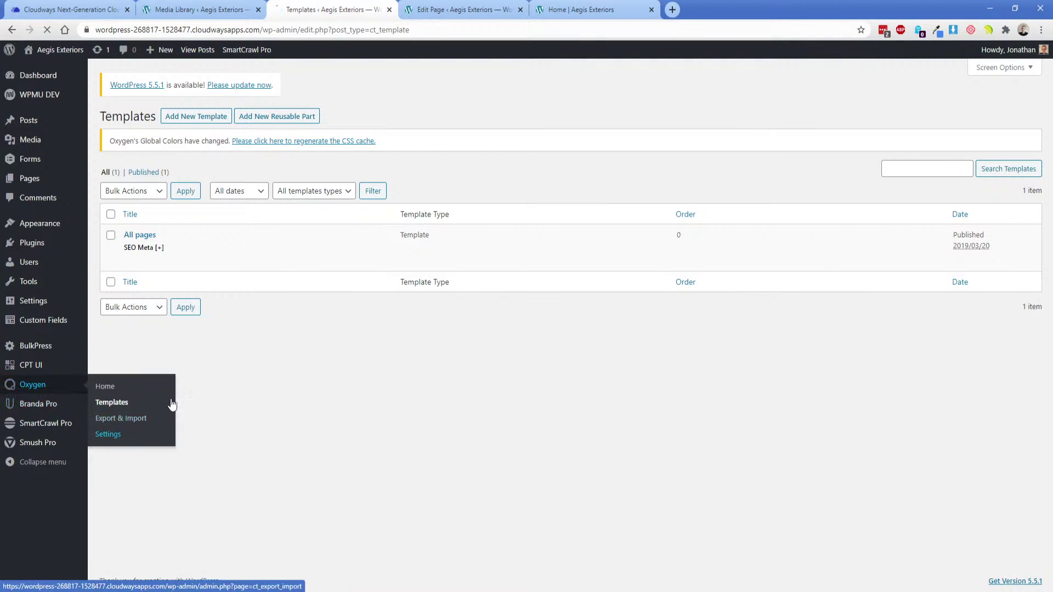
pyautogui.click(115, 433)
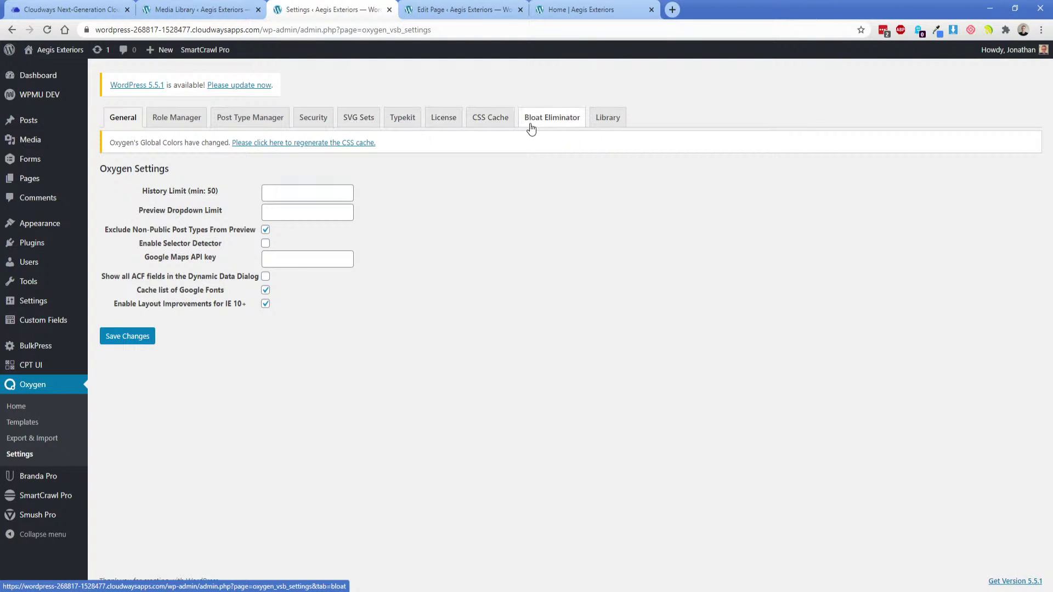
pyautogui.click(307, 118)
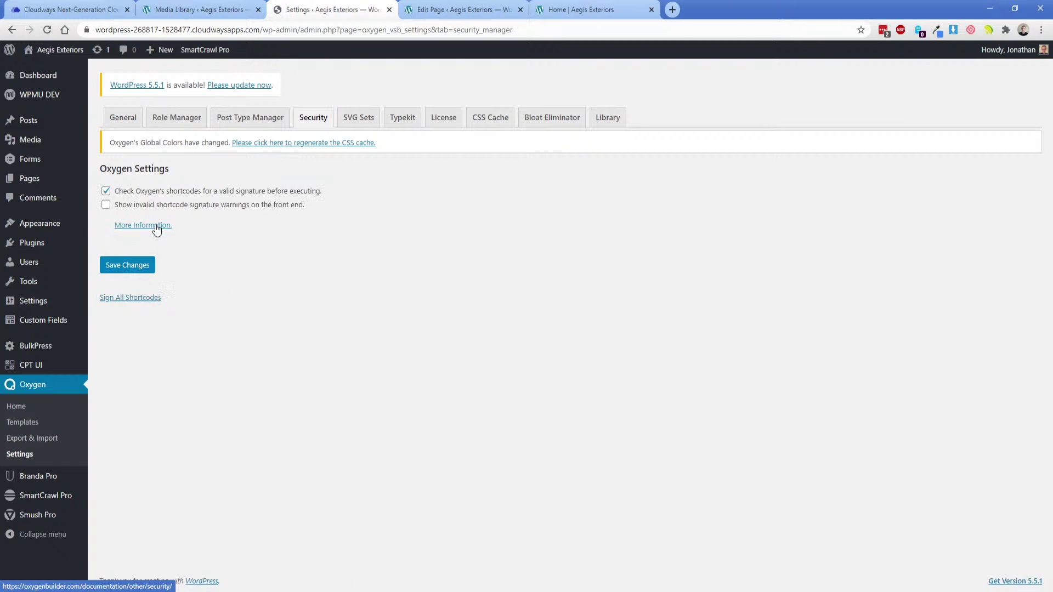
pyautogui.click(130, 298)
pyautogui.click(137, 155)
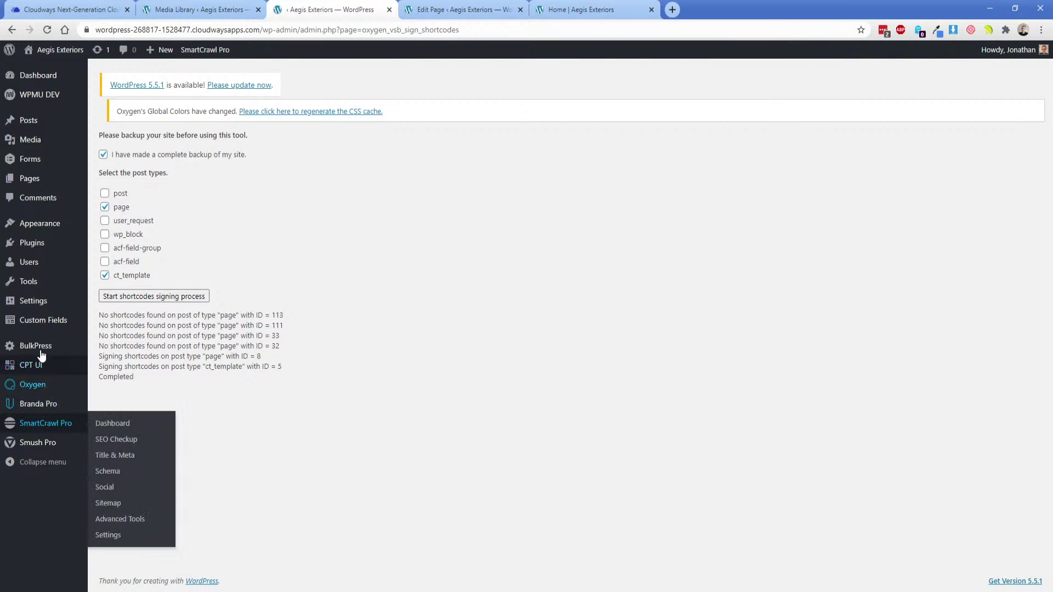
pyautogui.moveTo(33, 300)
pyautogui.click(113, 383)
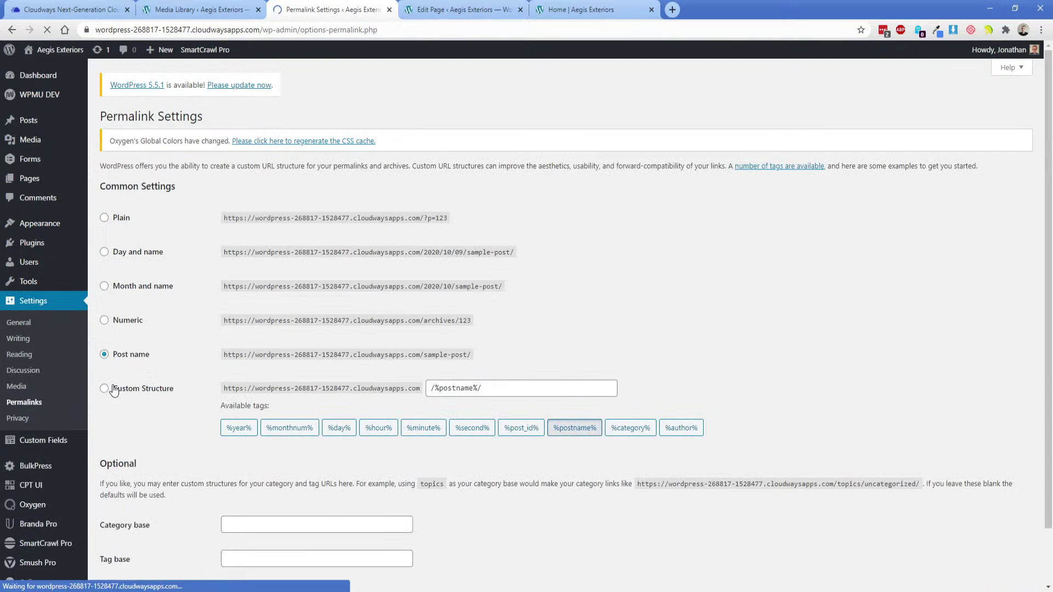
# Re-save the permalink settings and copy the live homepage's web address.
pyautogui.scroll(-2, 116, 394)
pyautogui.click(133, 530)
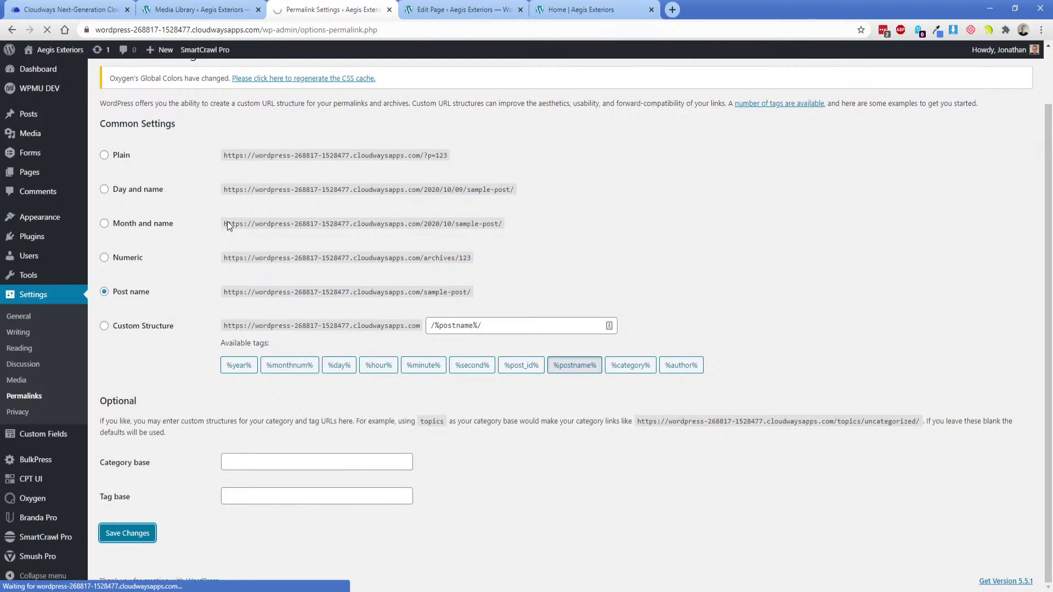
pyautogui.click(540, 11)
pyautogui.doubleClick(267, 30)
pyautogui.hotkey('ctrl', 'a')
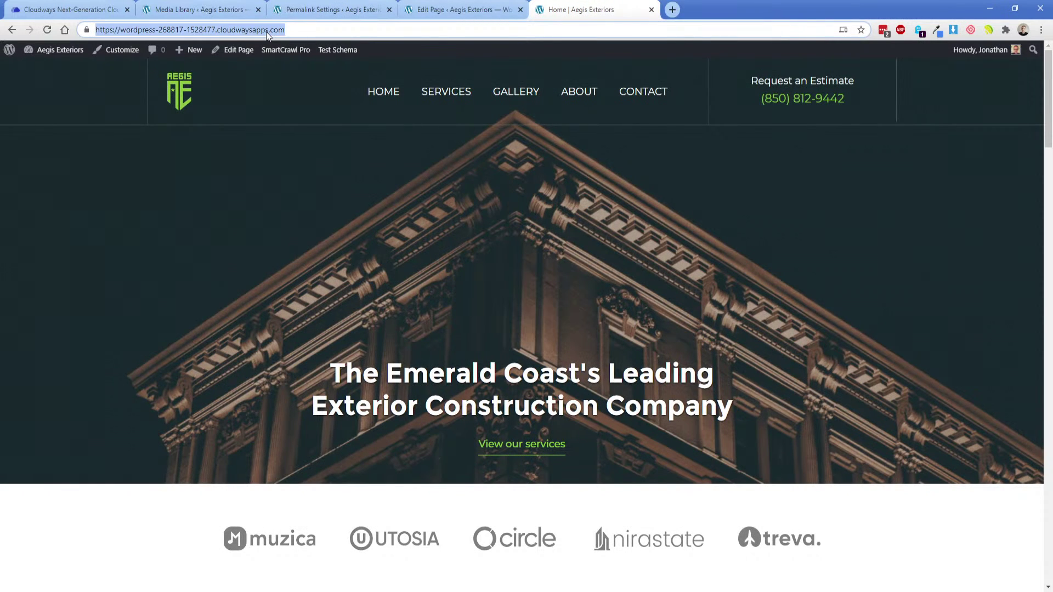
pyautogui.hotkey('ctrl', 'c')
# Load the homepage in a private window, check the SERVICES link, then return to the logged-in browser.
pyautogui.hotkey('ctrl', 'shift', 'n')
pyautogui.hotkey('ctrl', 'v')
pyautogui.press('Return')
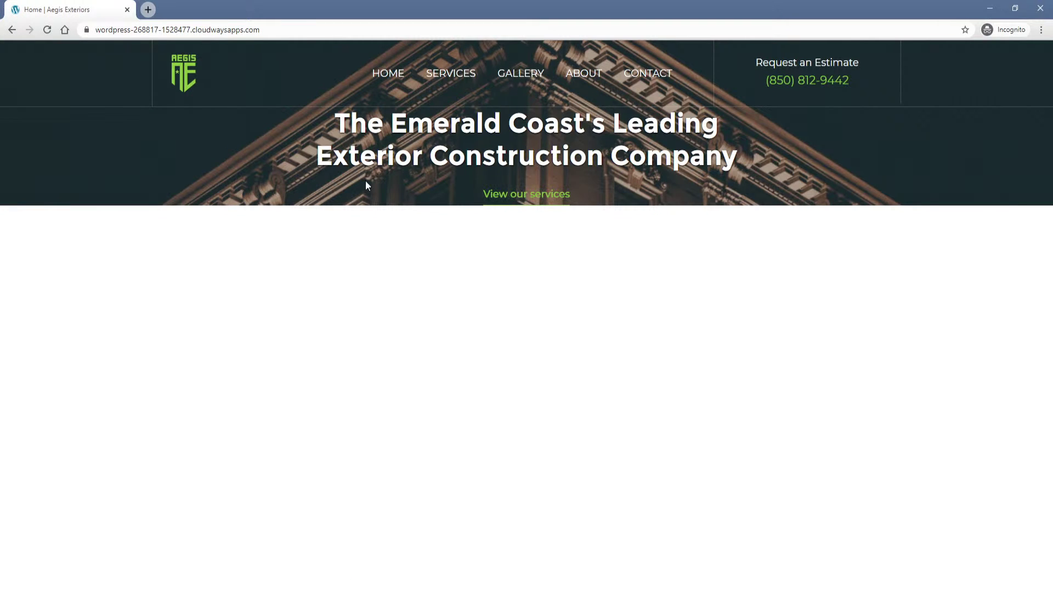
pyautogui.click(453, 79)
pyautogui.hotkey('alt', 'Left')
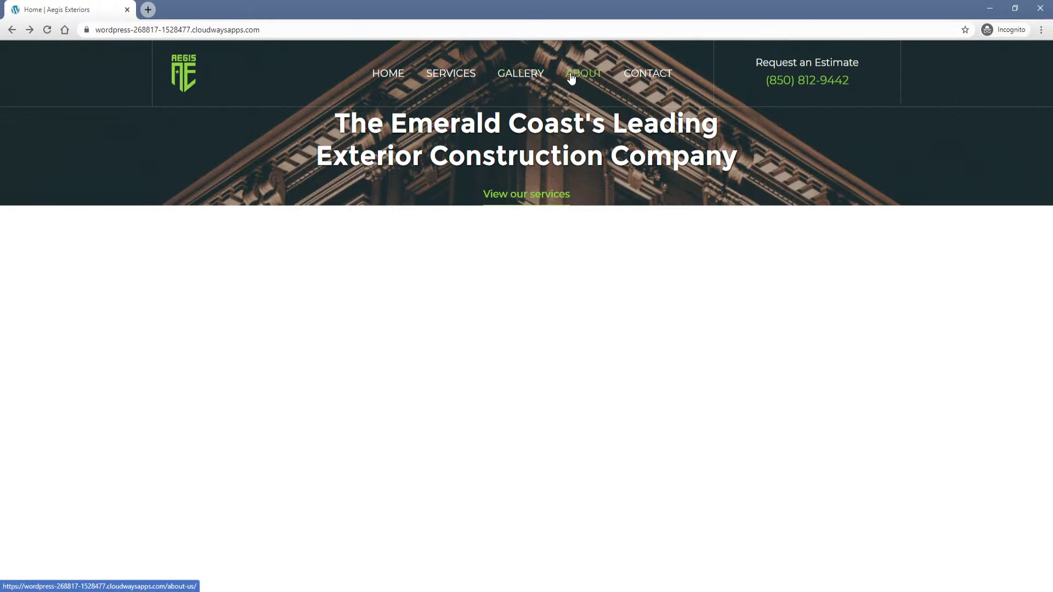
pyautogui.hotkey('alt', 'Tab')
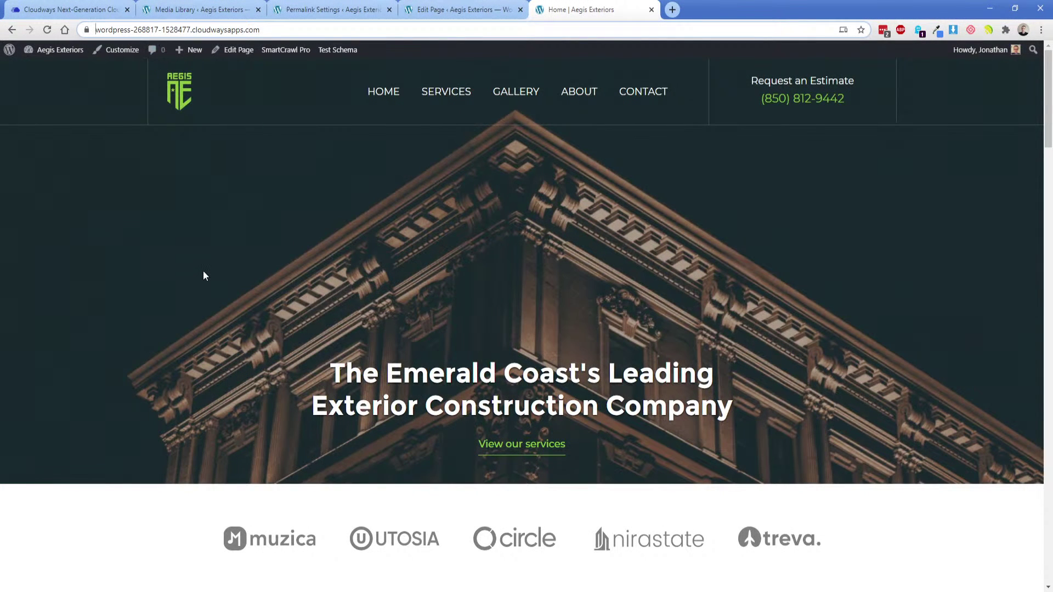
# Close the Cloudways access details so the Media Library shows.
pyautogui.hotkey('ctrl', 'Tab')
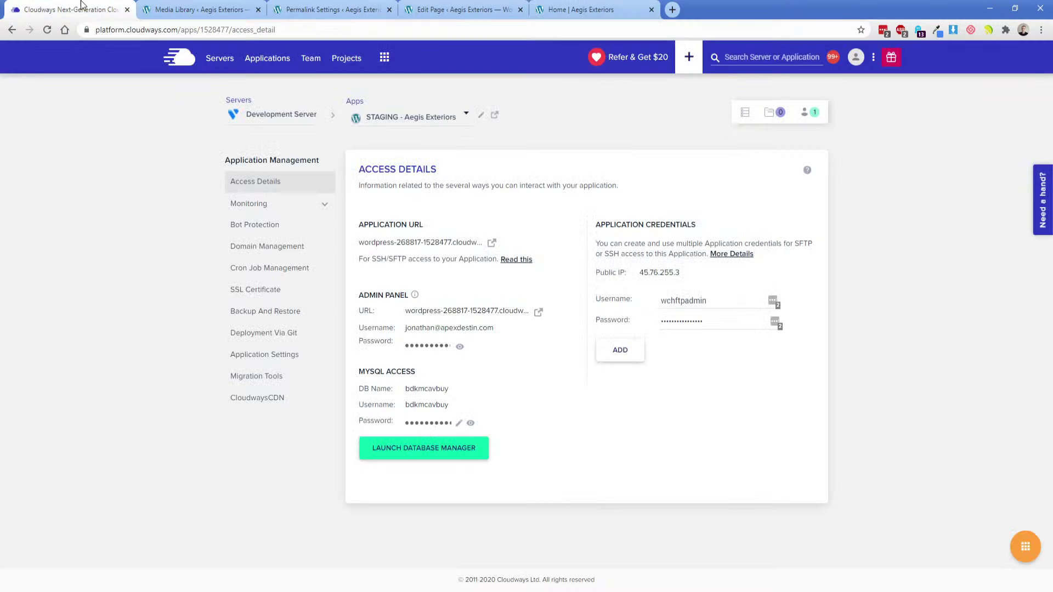
pyautogui.hotkey('ctrl', 'w')
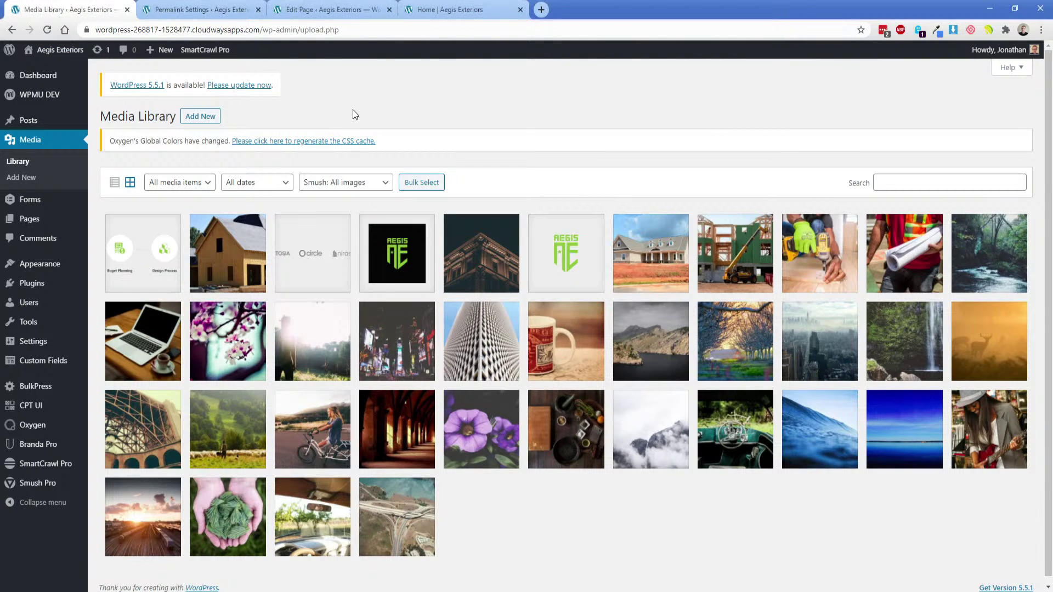
# Copy the live homepage URL, scroll from hero to footer, then return to the homepage.
pyautogui.click(469, 11)
pyautogui.click(225, 30)
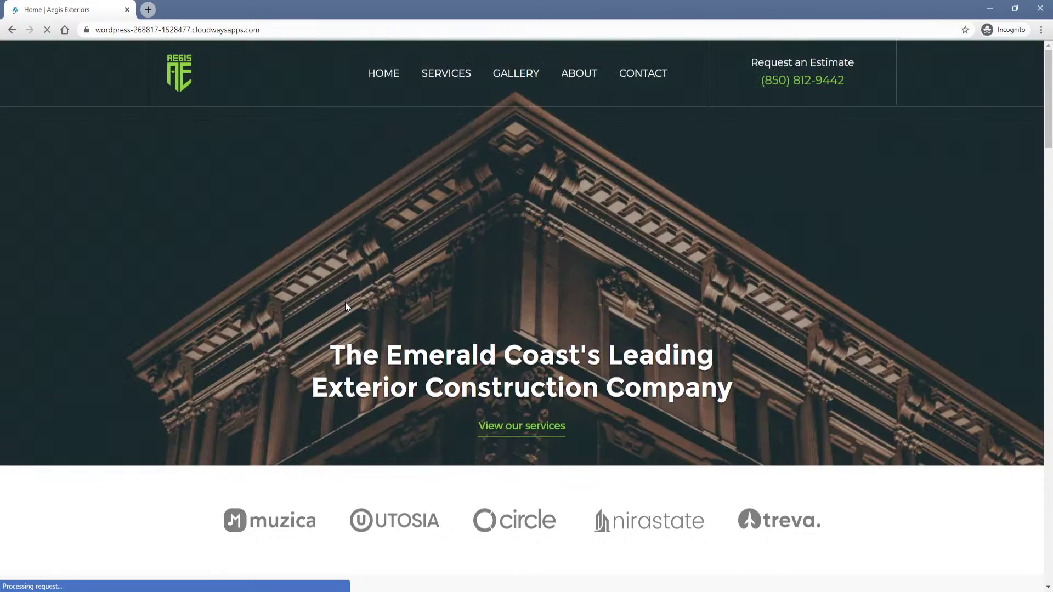
pyautogui.scroll(-20, 296, 274)
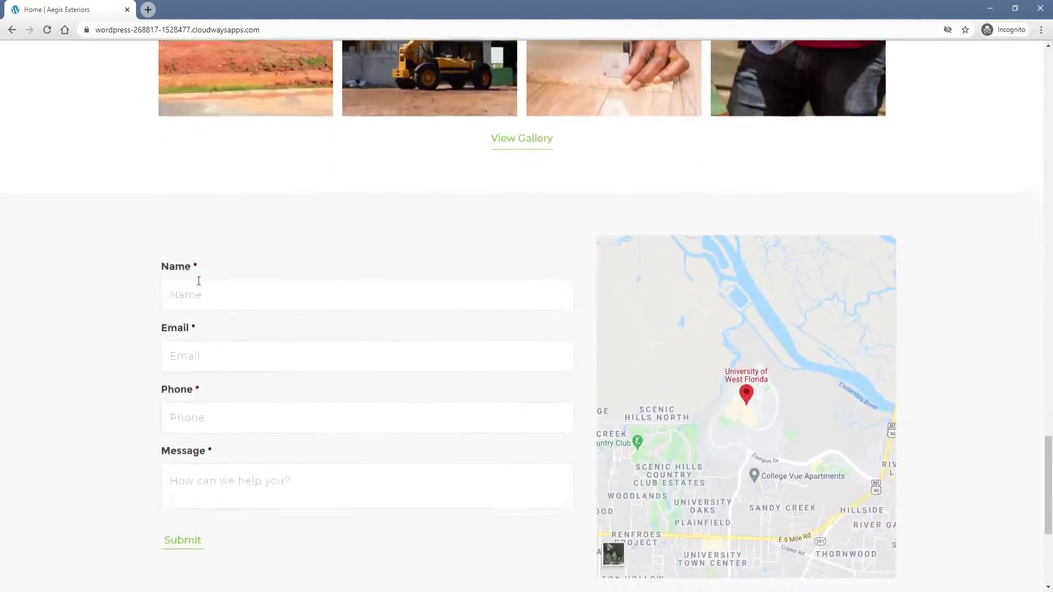
pyautogui.scroll(-5, 199, 280)
pyautogui.middleClick(155, 347)
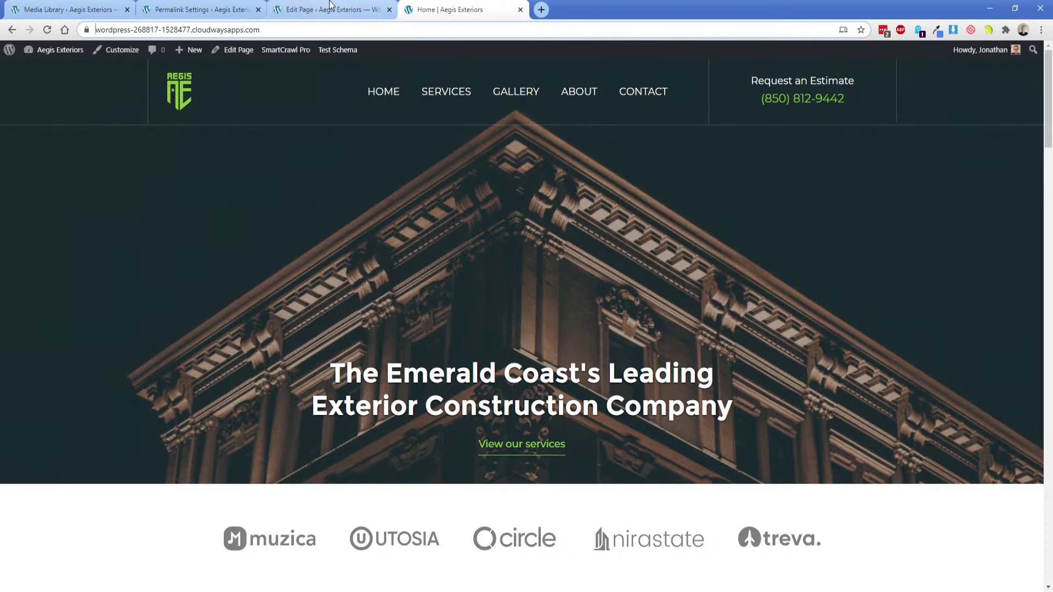
pyautogui.click(331, 7)
pyautogui.click(465, 7)
# Preview the homepage as an iPhone 6/7/8 Plus in DevTools device mode and scroll through it.
pyautogui.rightClick(412, 202)
pyautogui.click(438, 376)
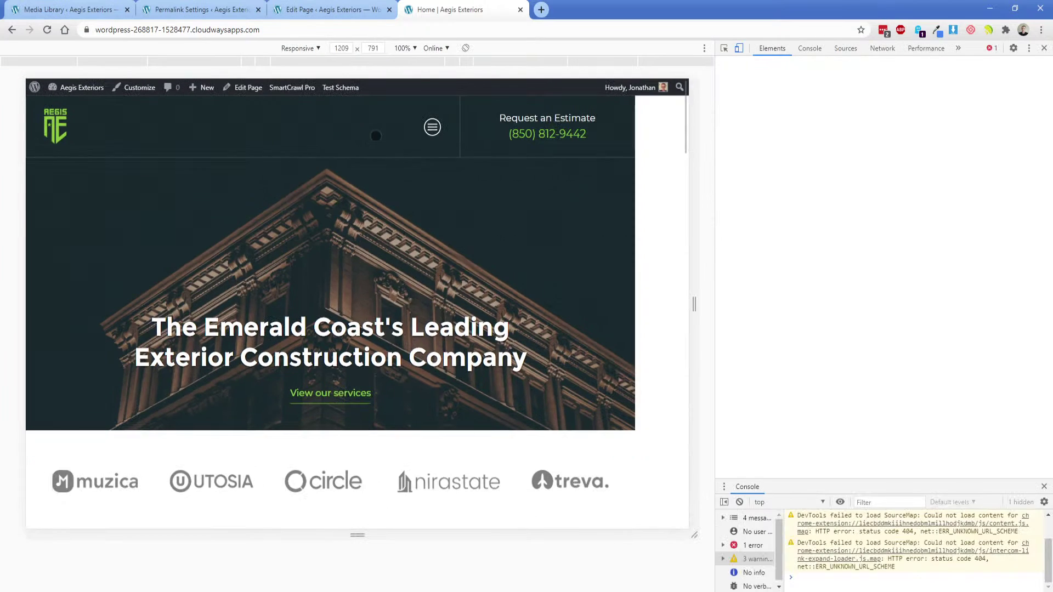
pyautogui.click(313, 48)
pyautogui.click(331, 167)
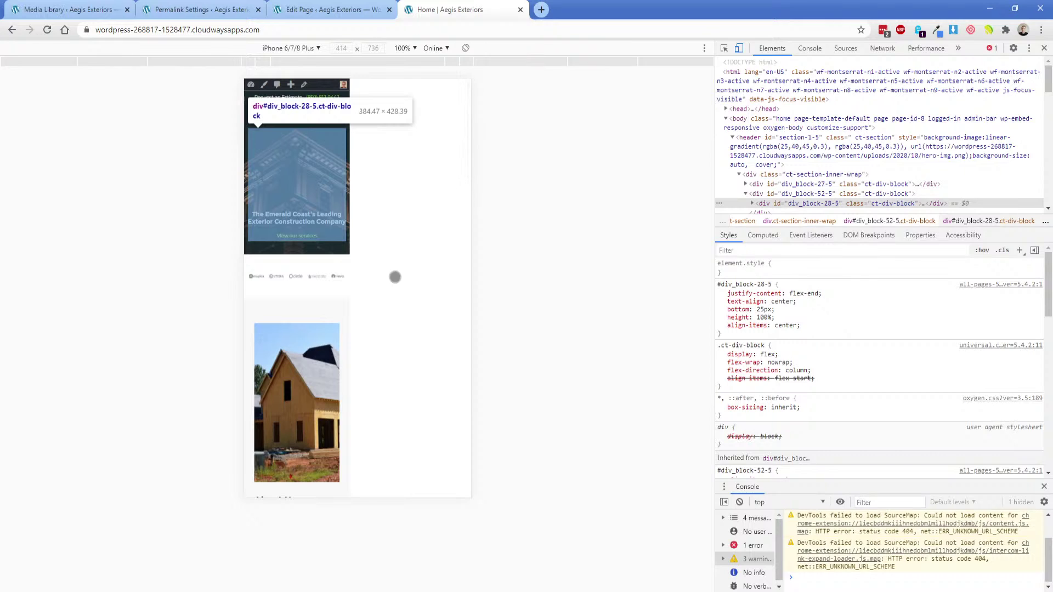
pyautogui.scroll(-10, 383, 282)
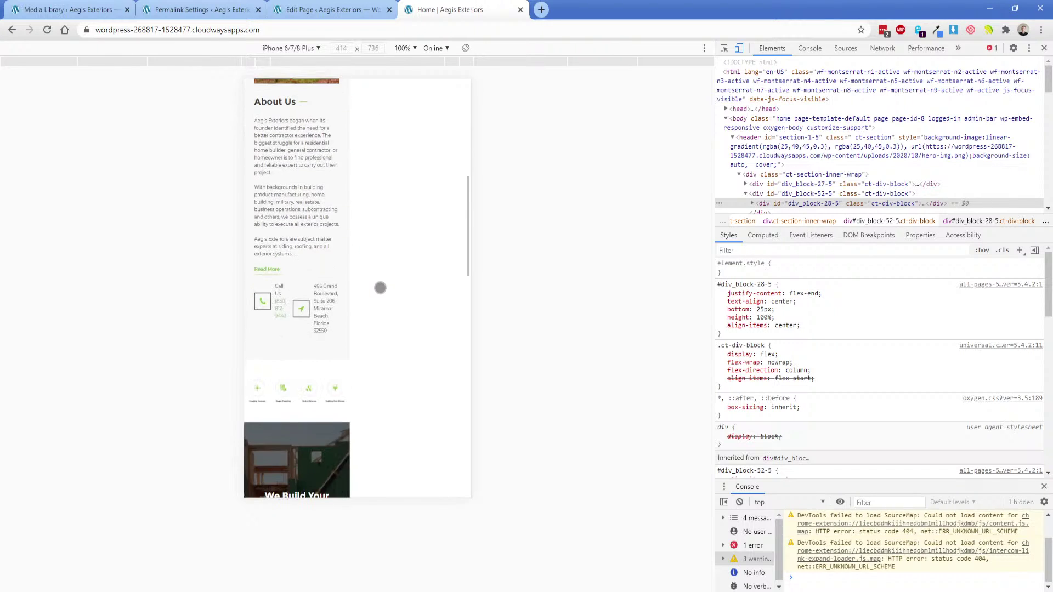
pyautogui.scroll(-3, 380, 286)
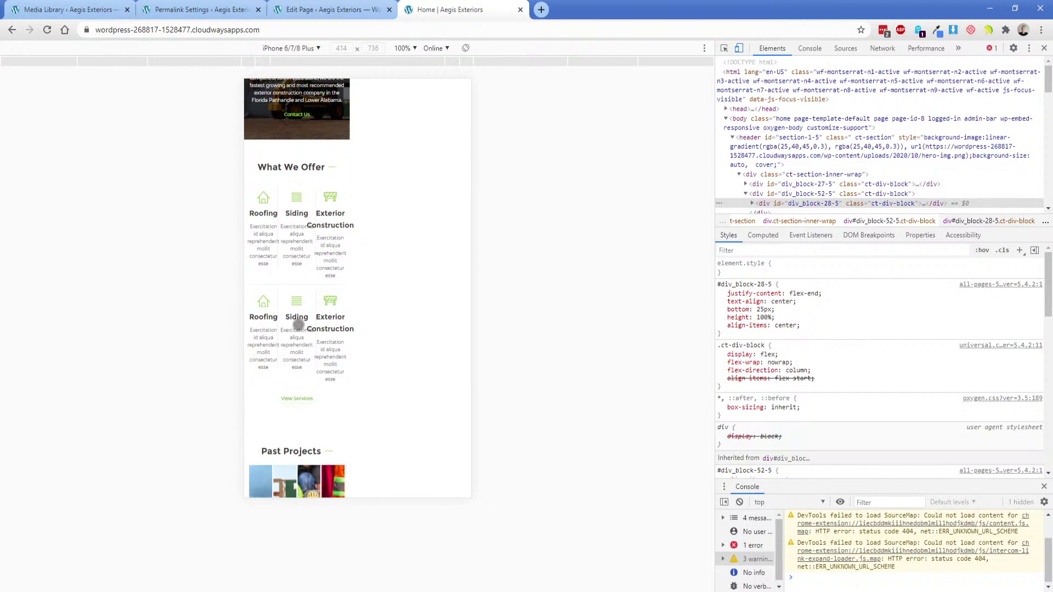
pyautogui.scroll(-4, 364, 278)
pyautogui.scroll(-3, 364, 277)
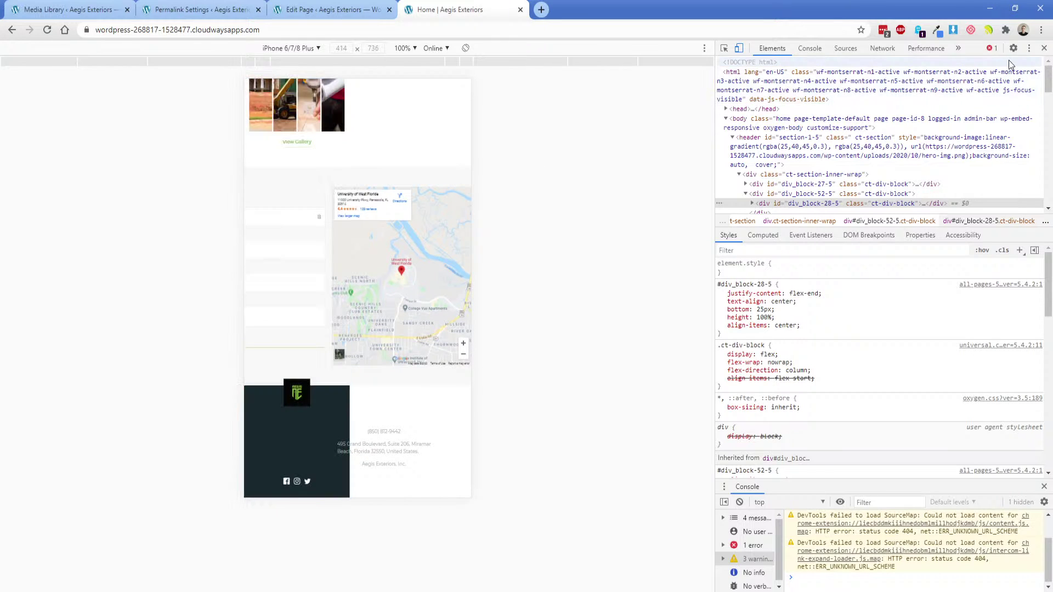
# Close DevTools, scroll back to the top, and switch to the Home page's WordPress editor.
pyautogui.click(1043, 48)
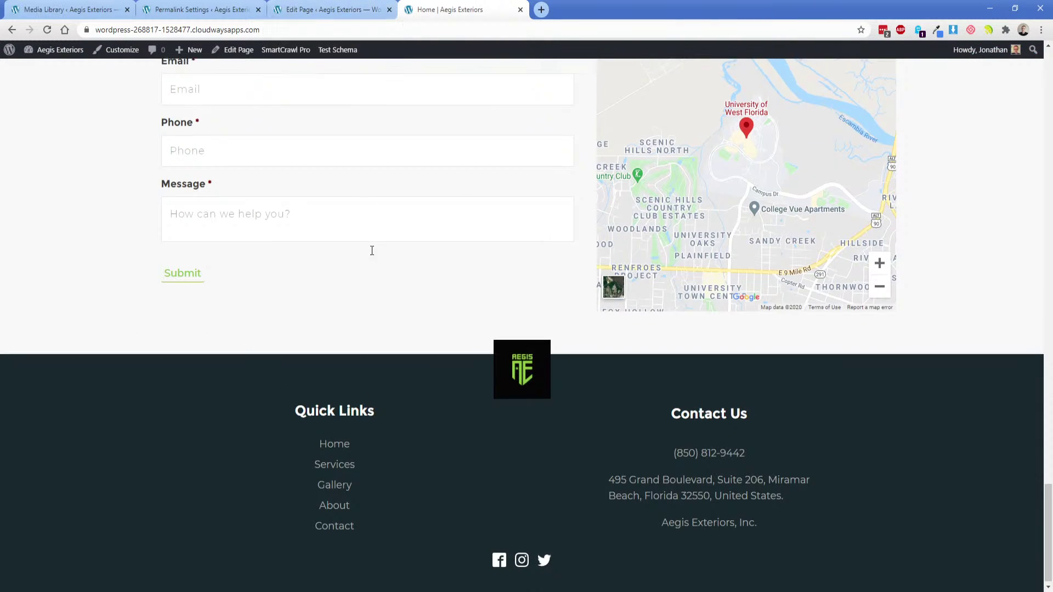
pyautogui.scroll(5, 329, 263)
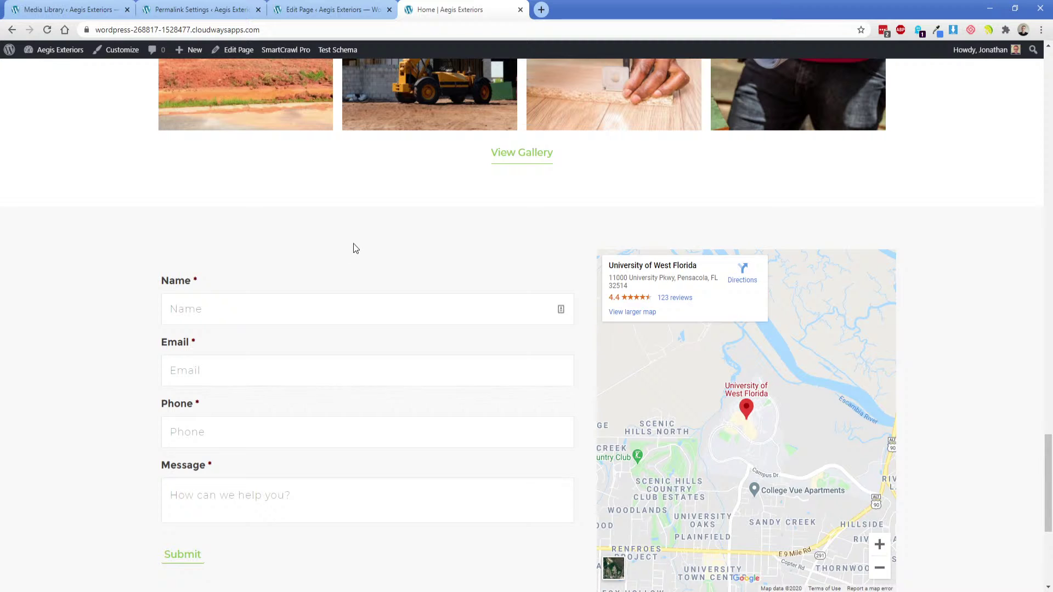
pyautogui.scroll(15, 331, 247)
pyautogui.scroll(5, 295, 132)
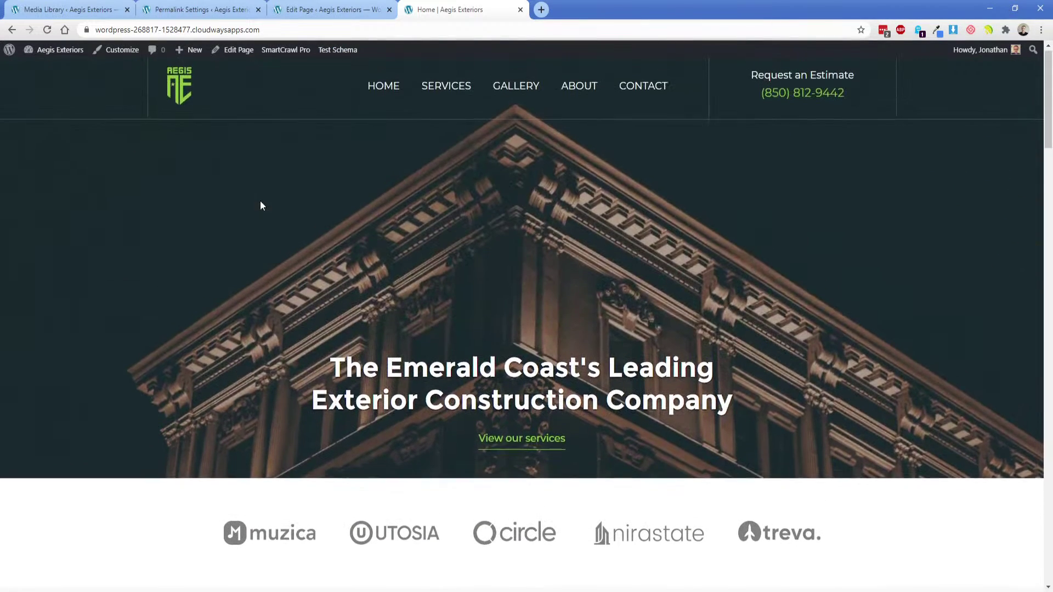
pyautogui.click(330, 6)
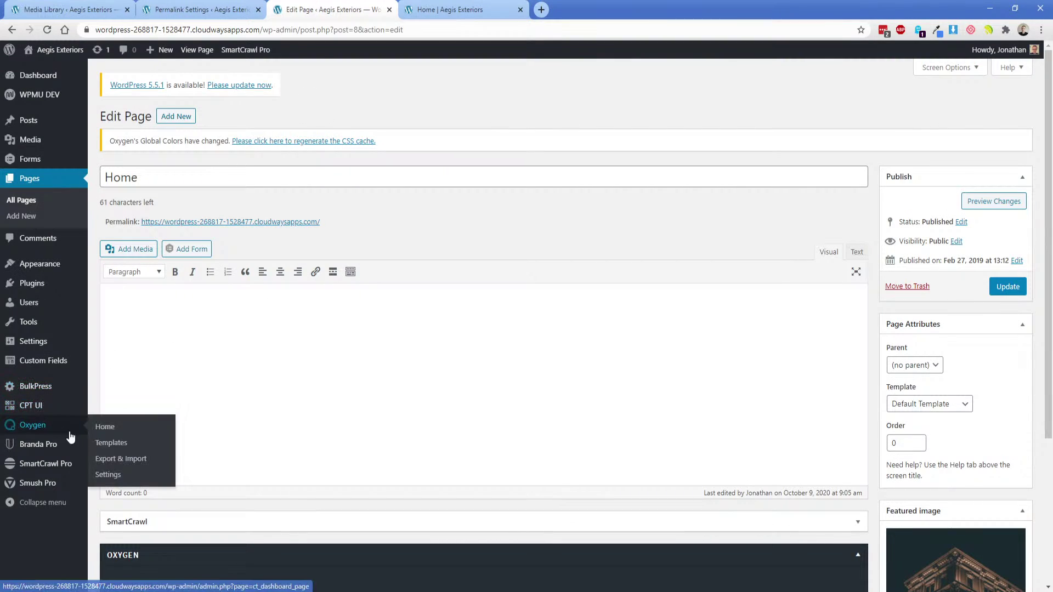
# Edit the All pages template in Oxygen from the Templates list.
pyautogui.click(112, 439)
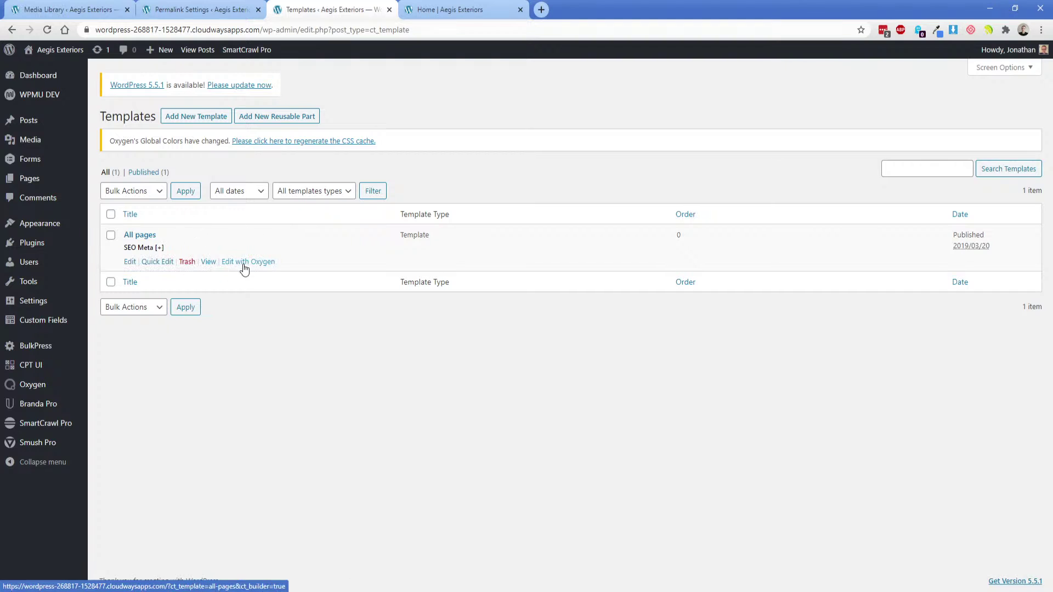
pyautogui.click(247, 262)
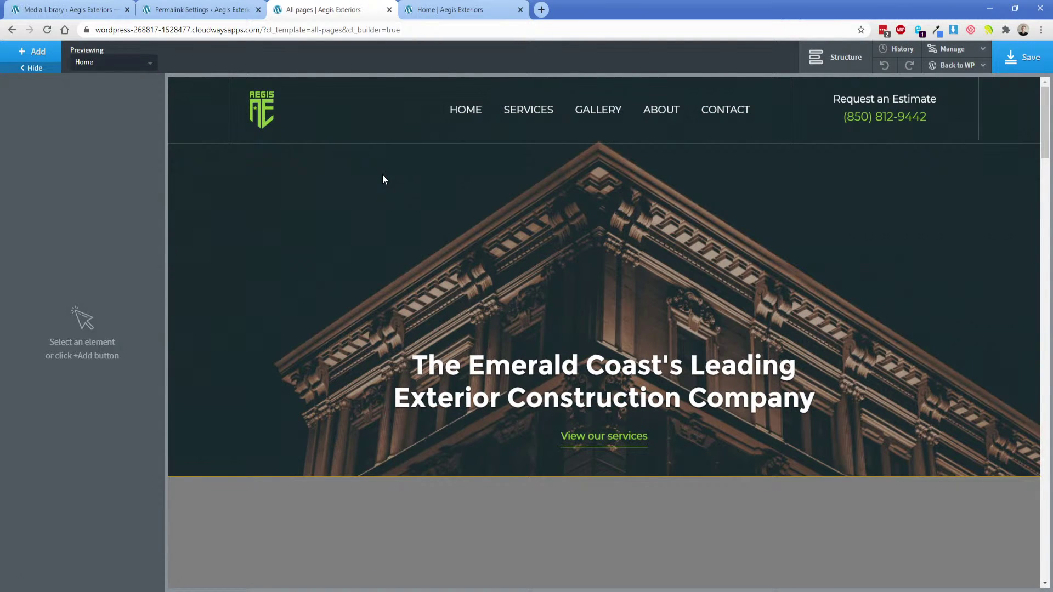
# At the under-992px breakpoint, set the contact section Div #71 width to 100%.
pyautogui.scroll(-10, 354, 212)
pyautogui.scroll(-20, 354, 215)
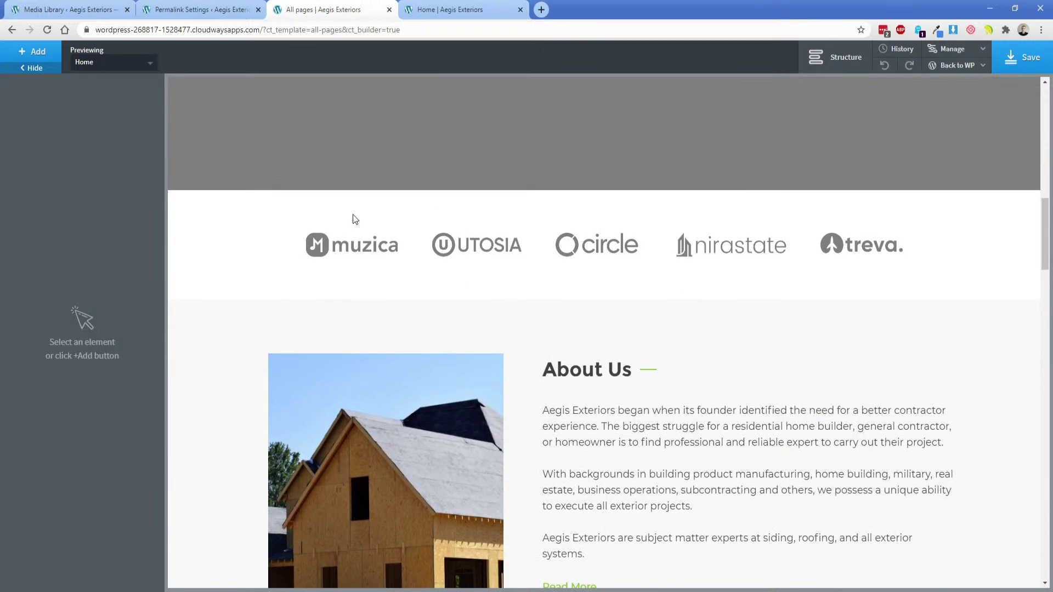
pyautogui.scroll(-11, 350, 222)
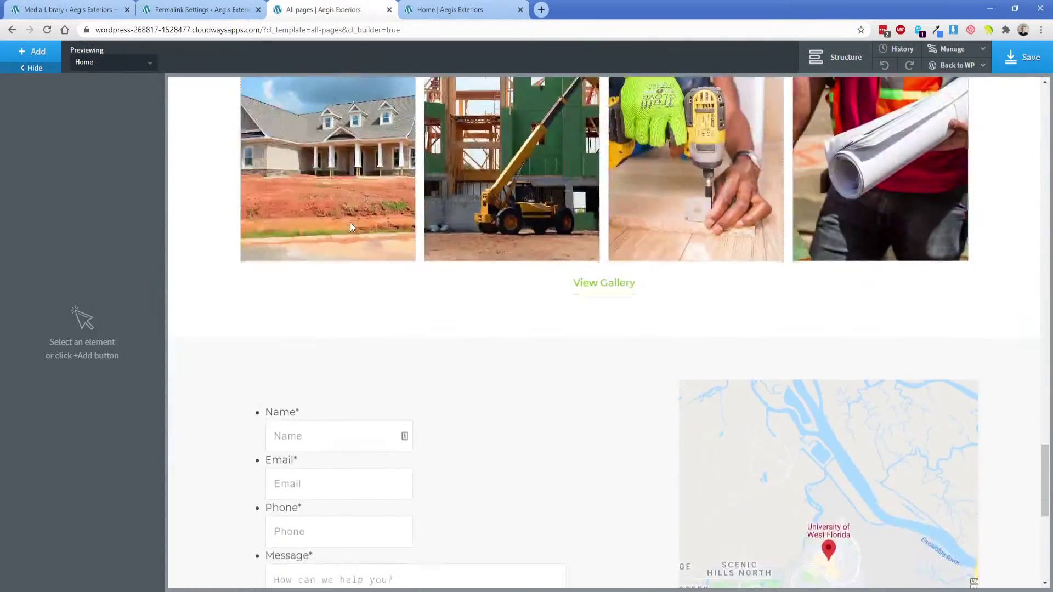
pyautogui.scroll(3, 225, 248)
pyautogui.click(215, 246)
pyautogui.click(22, 119)
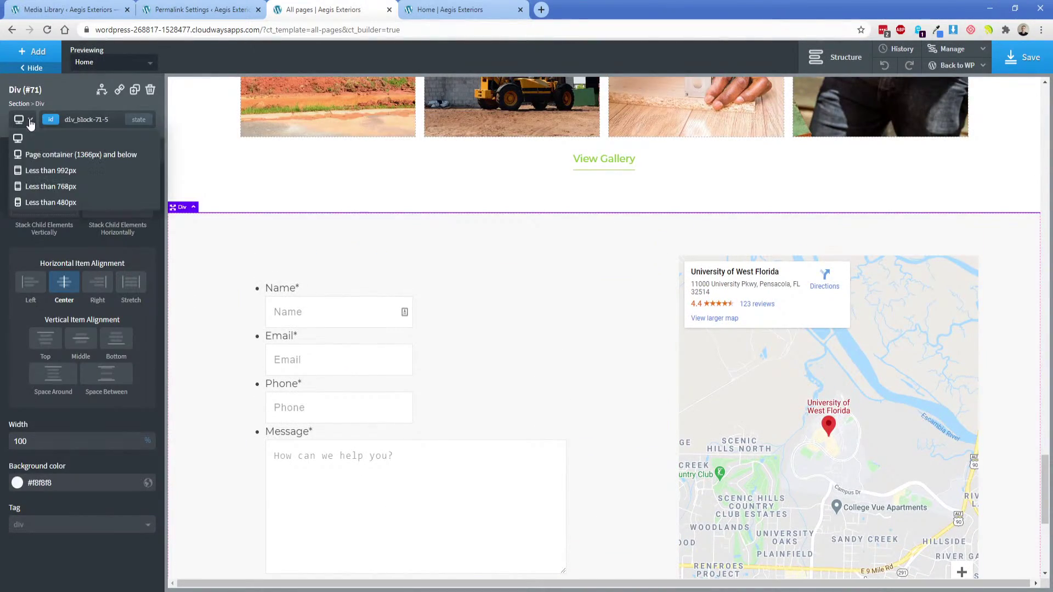
pyautogui.click(38, 169)
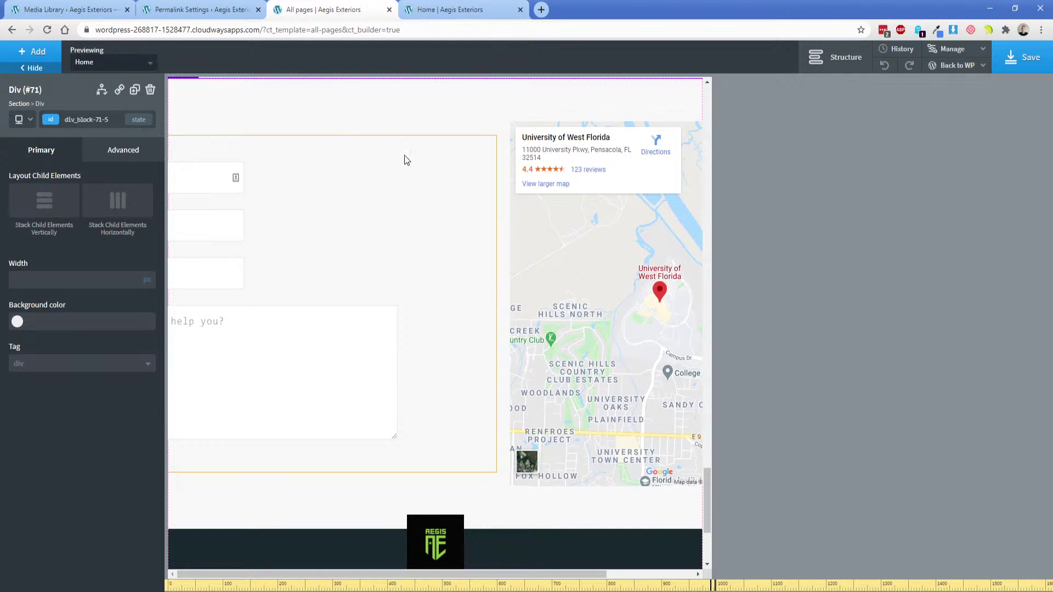
pyautogui.click(831, 56)
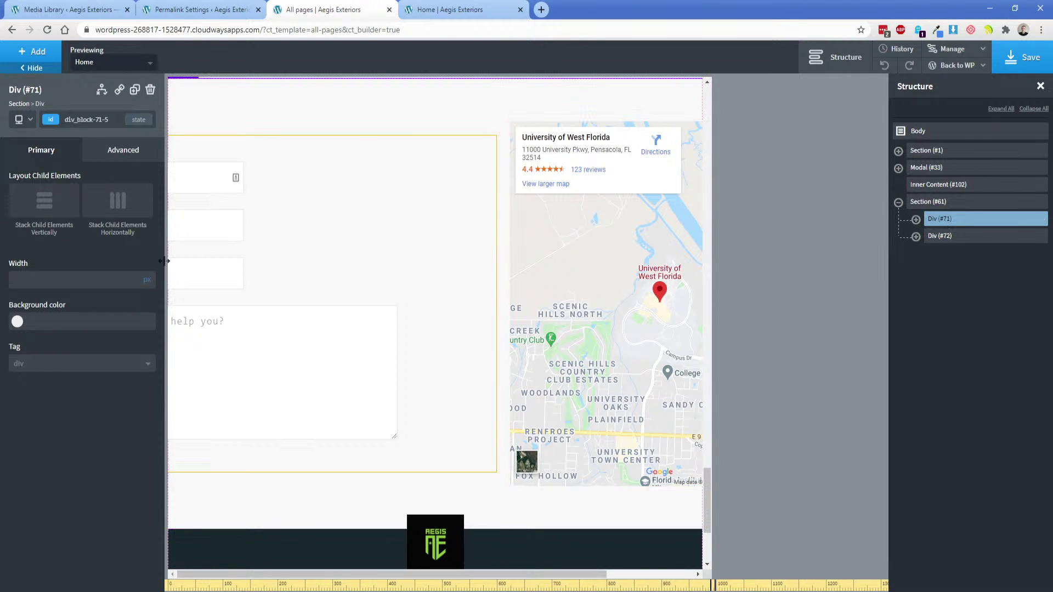
pyautogui.click(146, 291)
pyautogui.write('100')
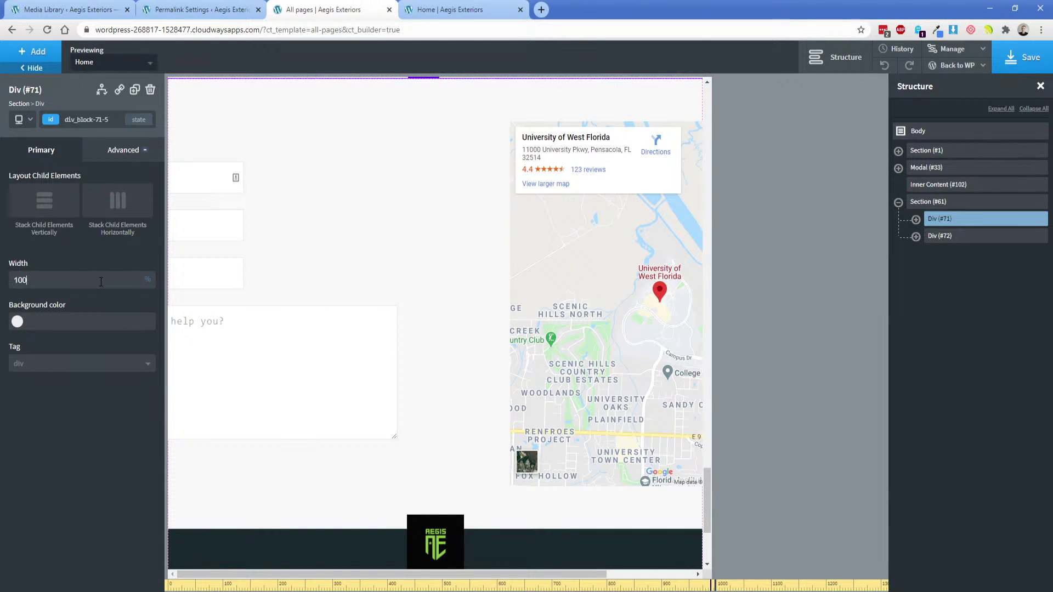
pyautogui.write('0100')
# Set inner Div #66 to 100% width and stack the form and map vertically.
pyautogui.click(916, 219)
pyautogui.click(957, 237)
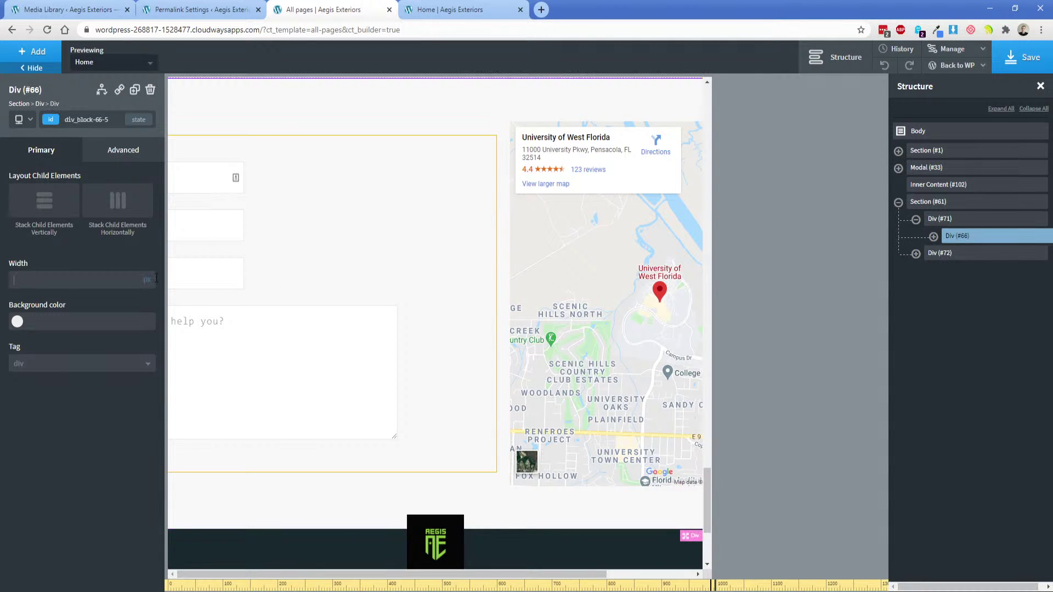
pyautogui.click(151, 273)
pyautogui.write('100')
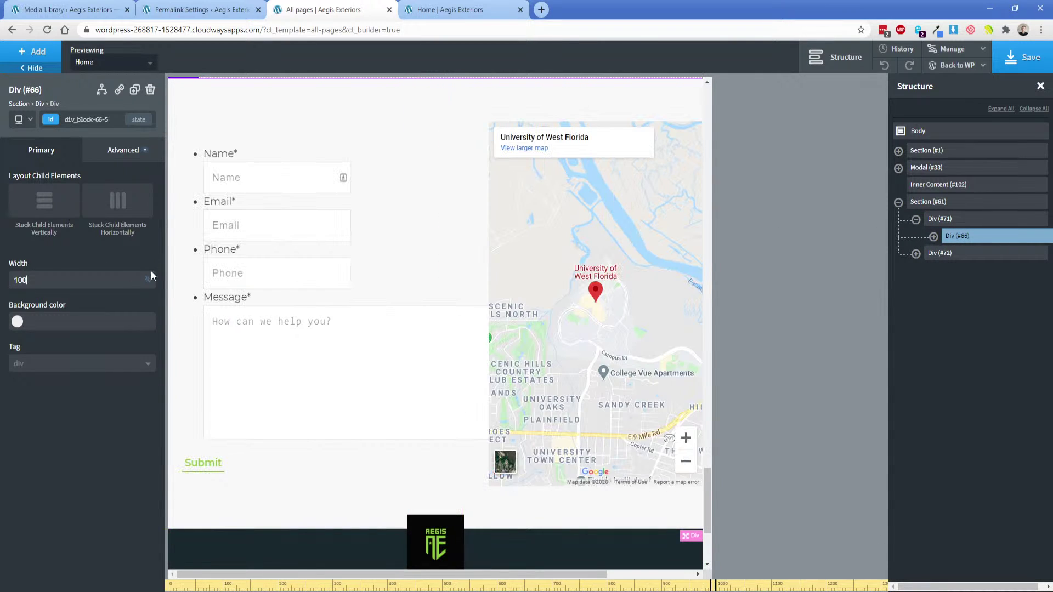
pyautogui.scroll(2, 271, 290)
pyautogui.click(41, 208)
pyautogui.scroll(-2, 381, 325)
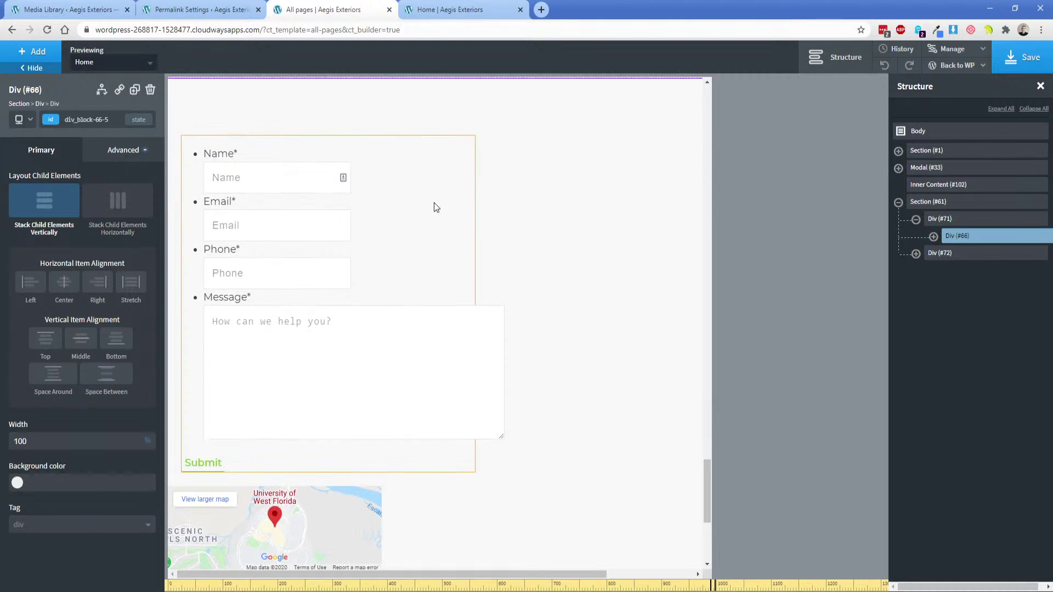
# Give the form's Div #67 100% width and a 15px bottom margin.
pyautogui.click(433, 202)
pyautogui.click(69, 104)
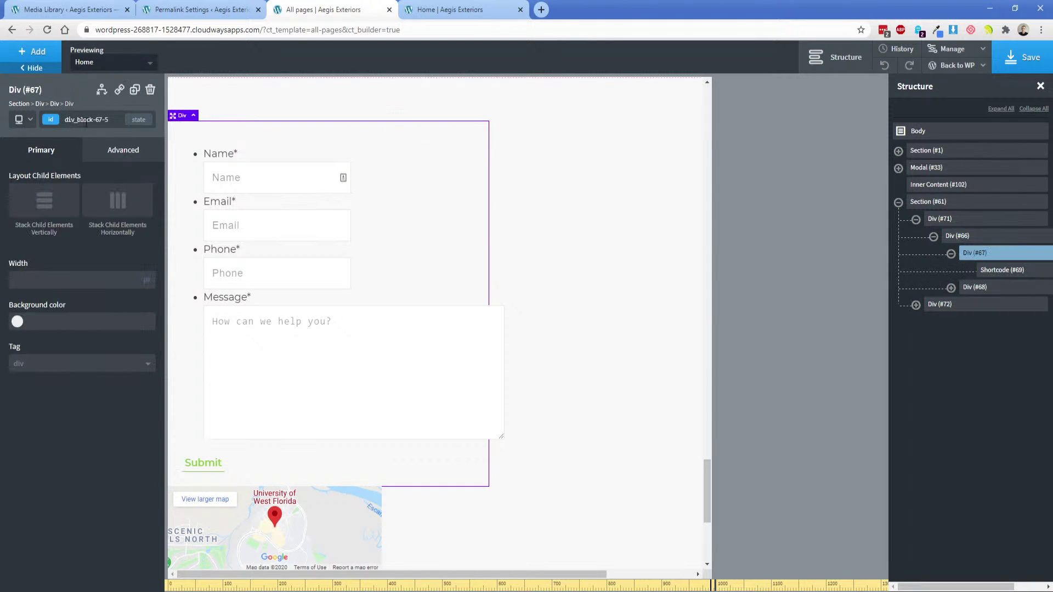
pyautogui.click(123, 154)
pyautogui.click(91, 209)
pyautogui.click(48, 302)
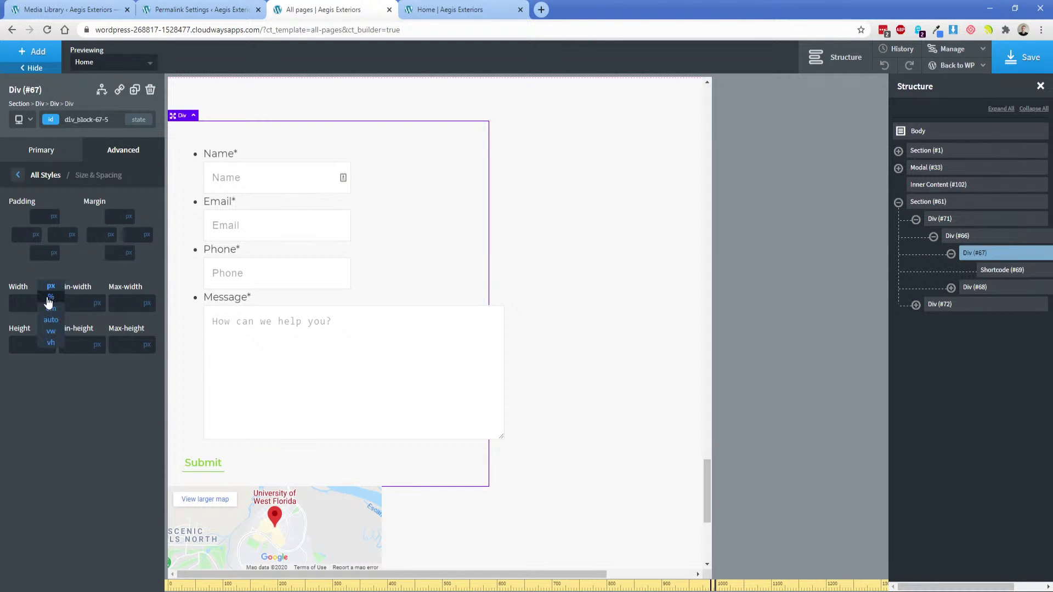
pyautogui.write('100')
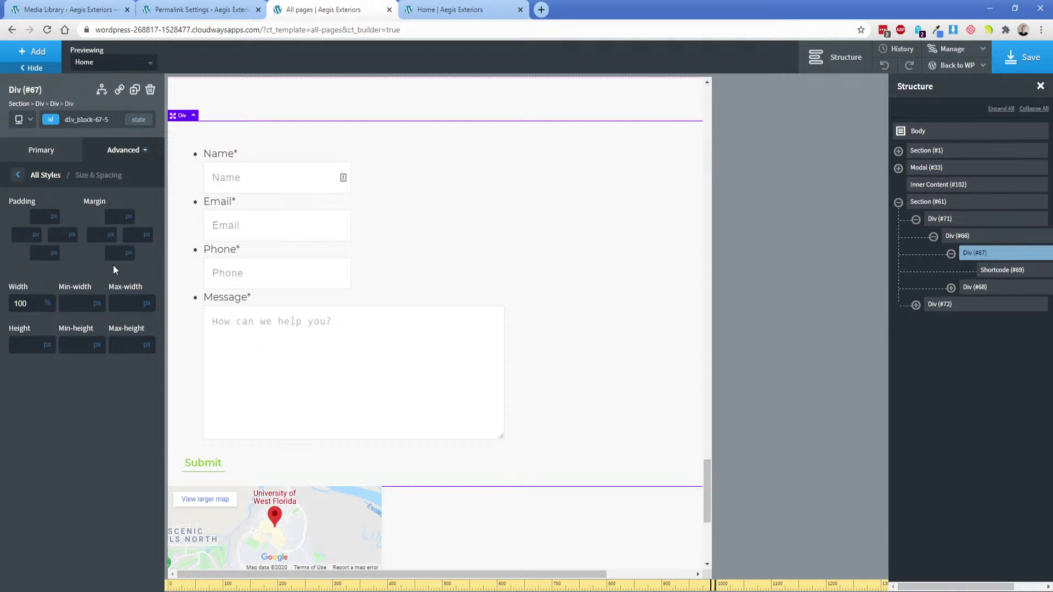
pyautogui.write('15')
# Make the map container 100% wide and 325px tall.
pyautogui.scroll(-3, 438, 351)
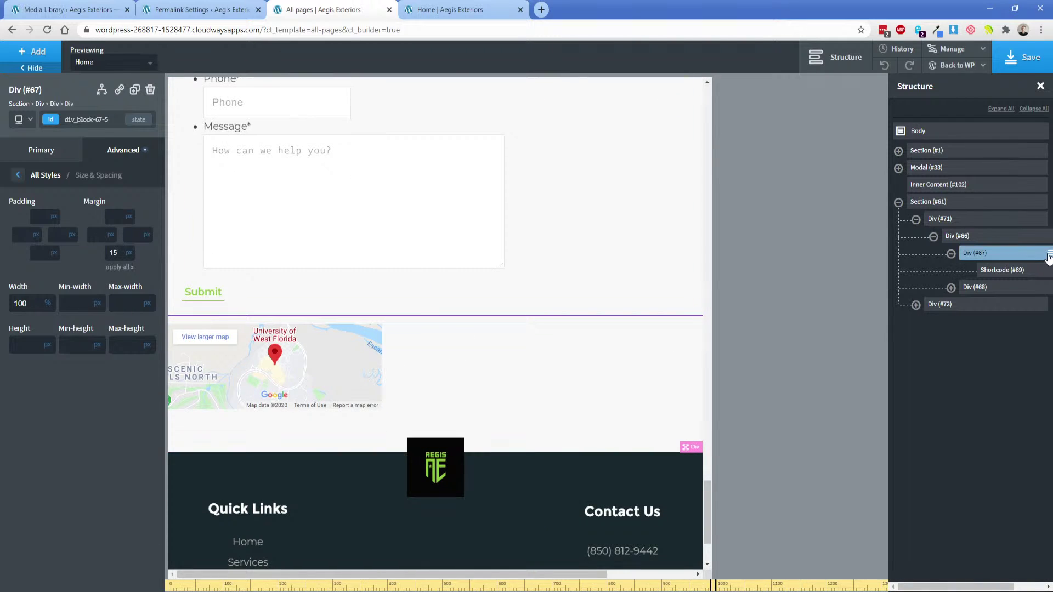
pyautogui.click(975, 288)
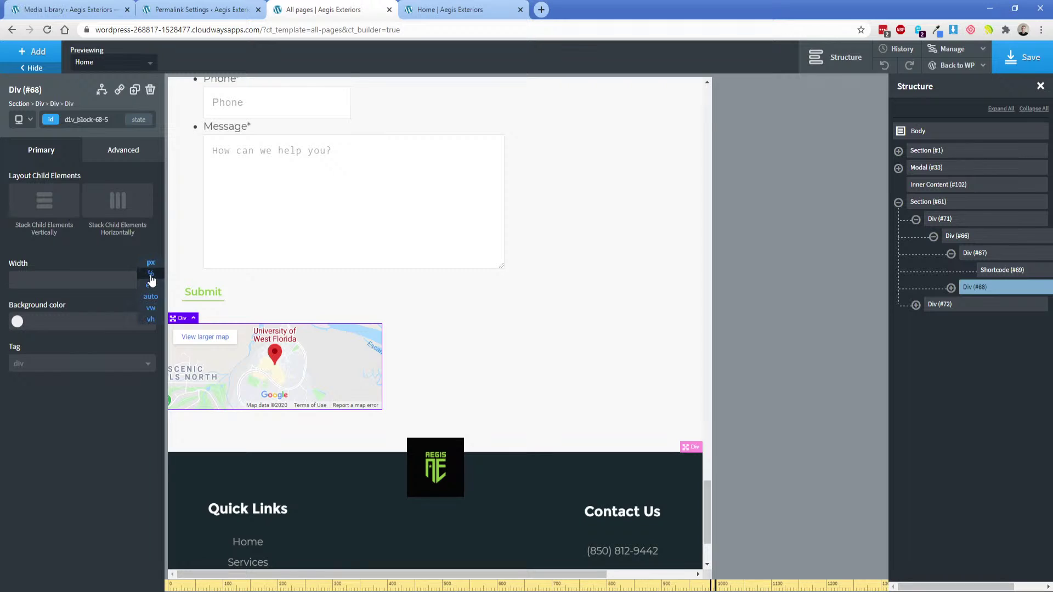
pyautogui.click(149, 280)
pyautogui.click(110, 279)
pyautogui.write('100')
pyautogui.click(110, 152)
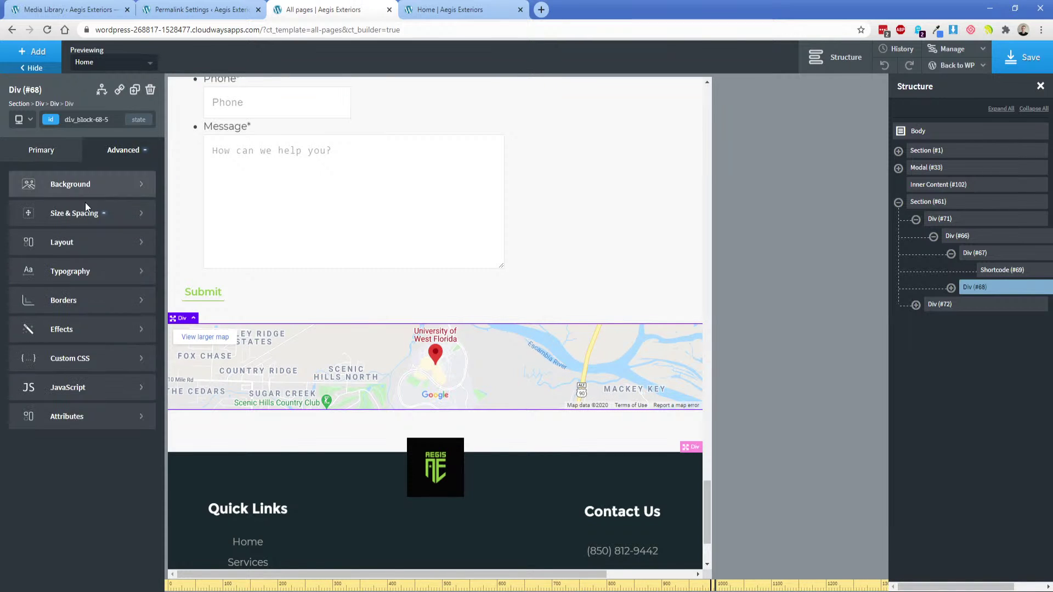
pyautogui.click(85, 204)
pyautogui.click(23, 345)
pyautogui.write('325')
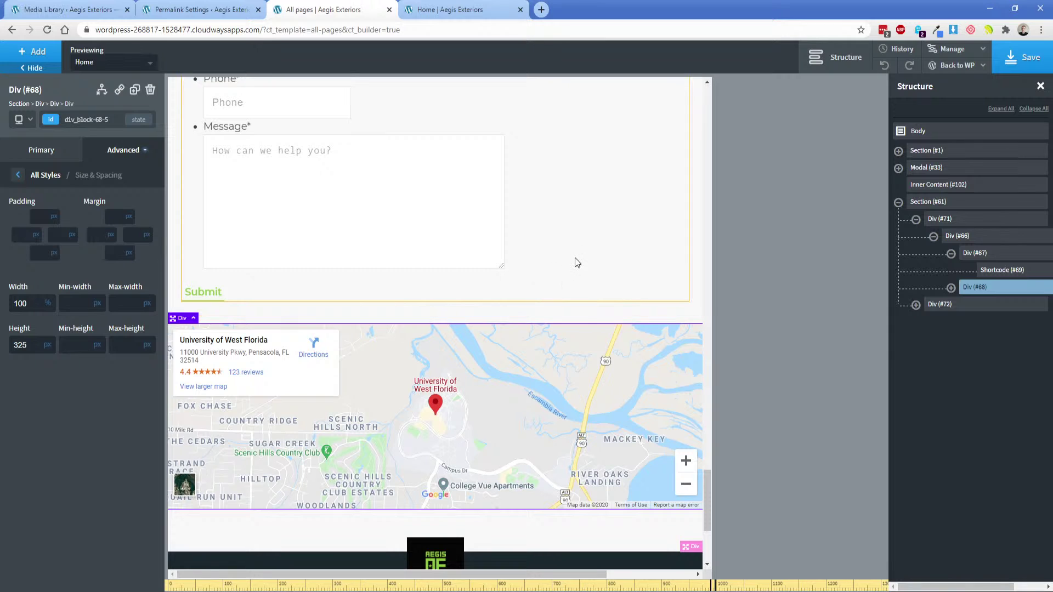
# Save the page and reload the live homepage.
pyautogui.click(1023, 59)
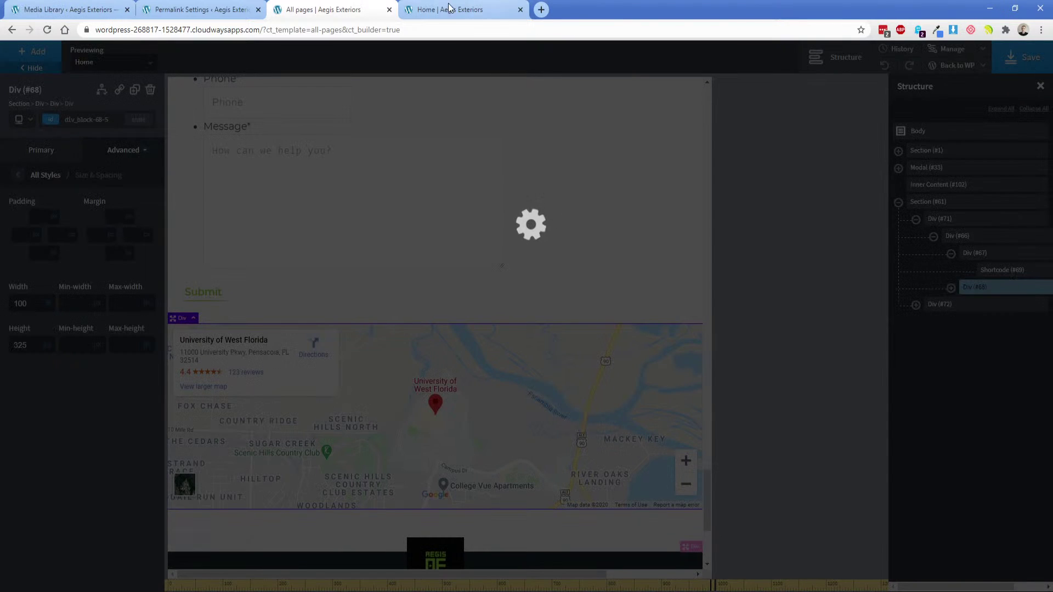
pyautogui.click(433, 10)
pyautogui.rightClick(232, 162)
pyautogui.click(263, 349)
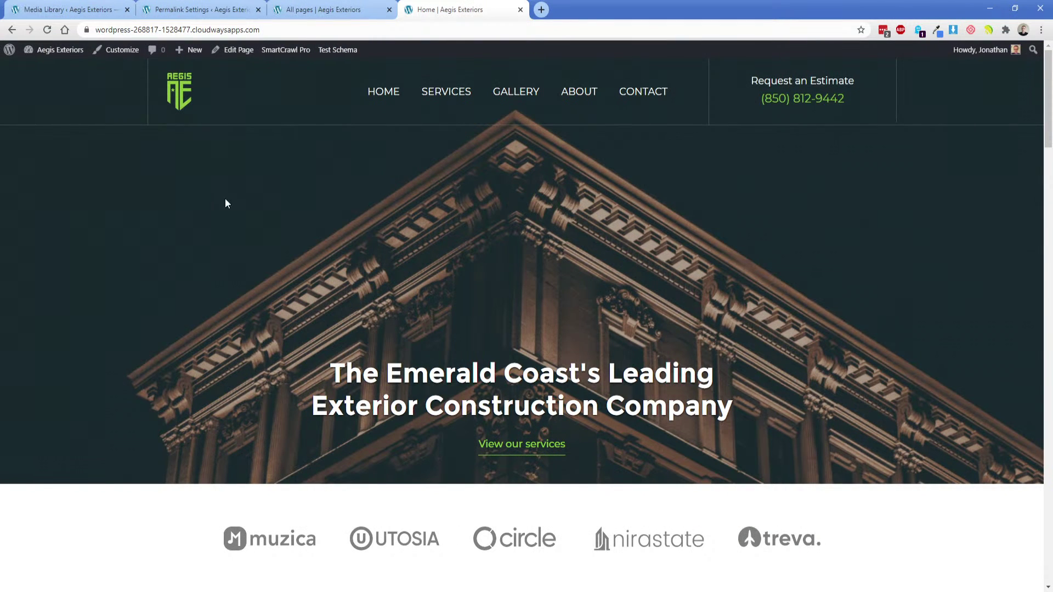
pyautogui.click(48, 30)
# Inspect the homepage in iPhone emulation down to the footer, then return to Oxygen.
pyautogui.rightClick(268, 207)
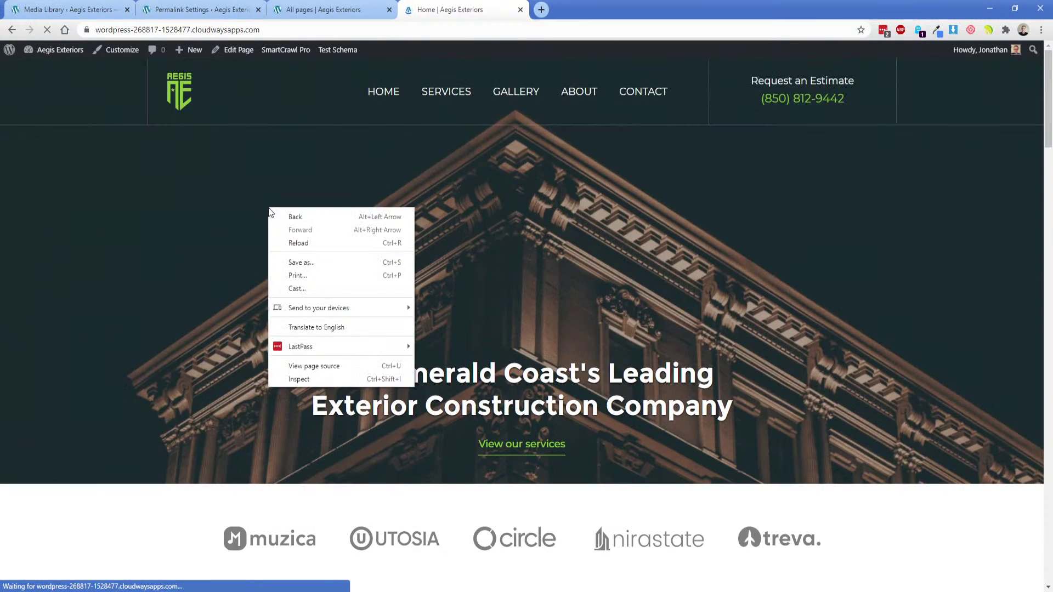
pyautogui.click(296, 379)
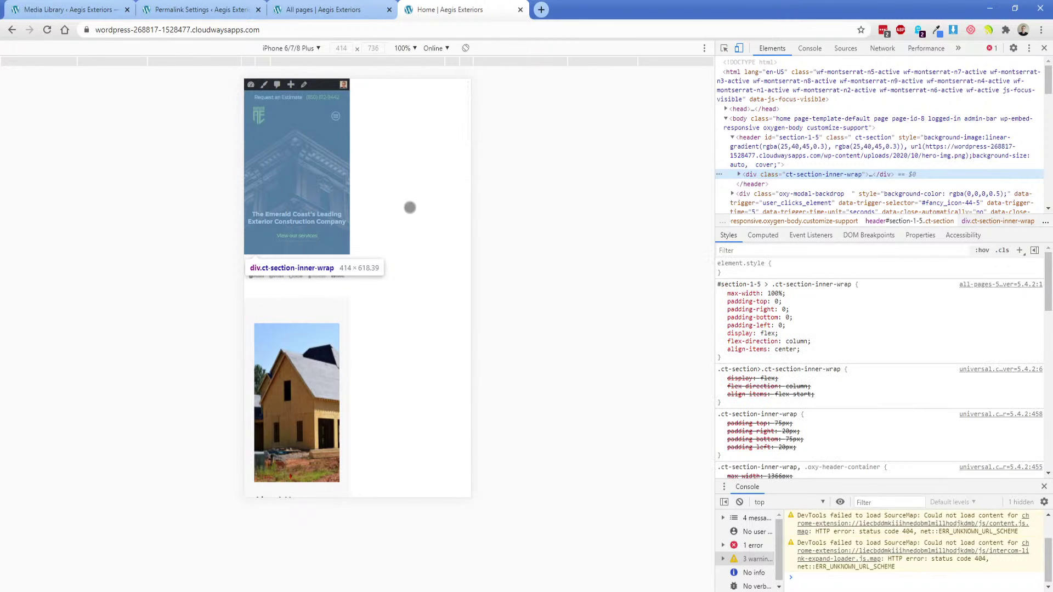
pyautogui.scroll(-20, 380, 342)
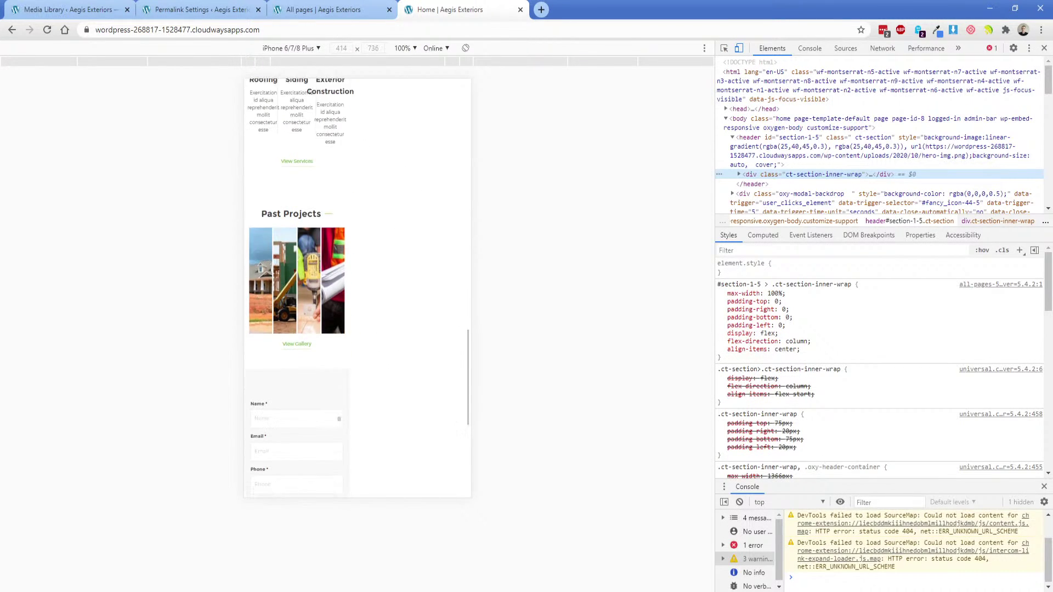
pyautogui.scroll(-1, 380, 347)
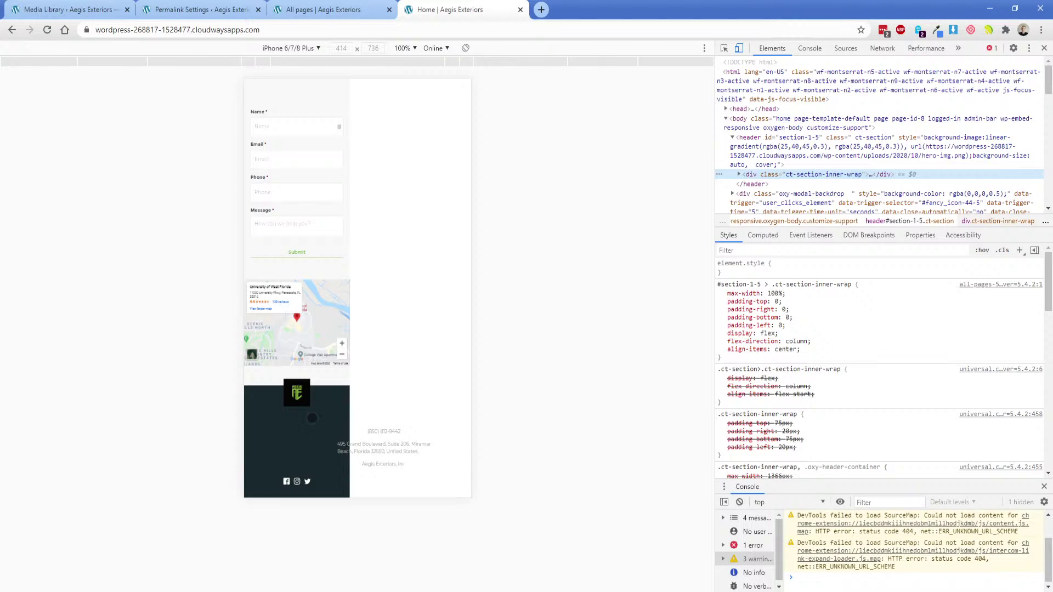
pyautogui.scroll(5, 372, 411)
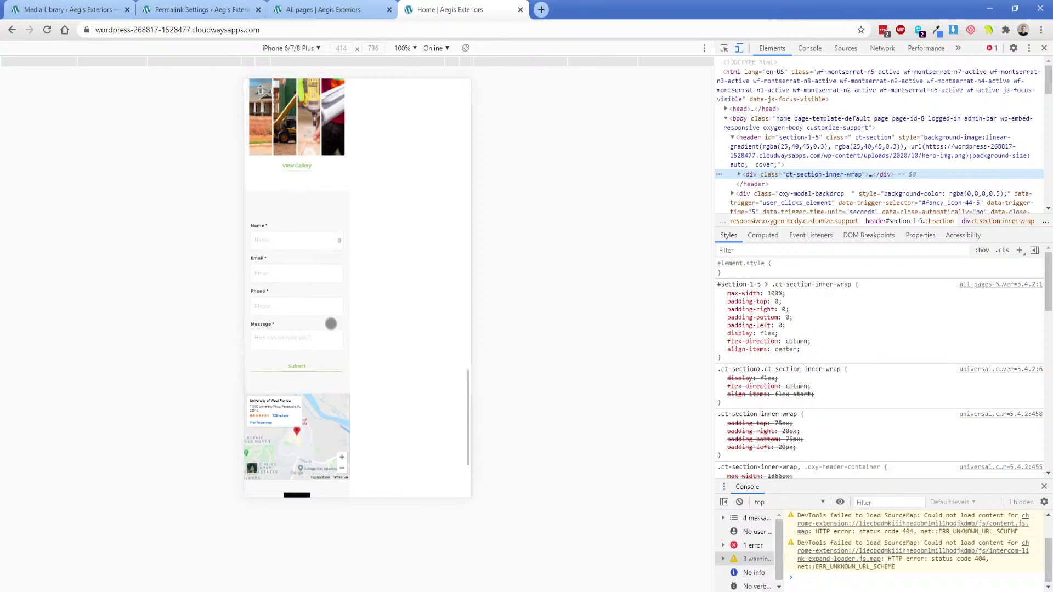
pyautogui.click(329, 9)
pyautogui.scroll(-4, 303, 401)
# Set the footer container Div #73 to 100% width and stack its columns vertically.
pyautogui.click(498, 359)
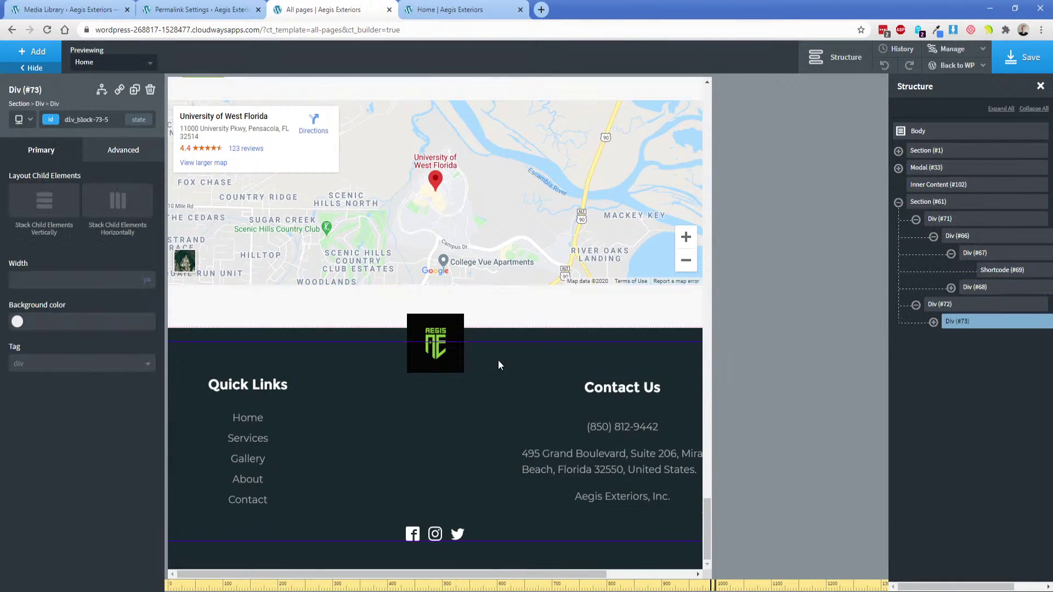
pyautogui.click(22, 119)
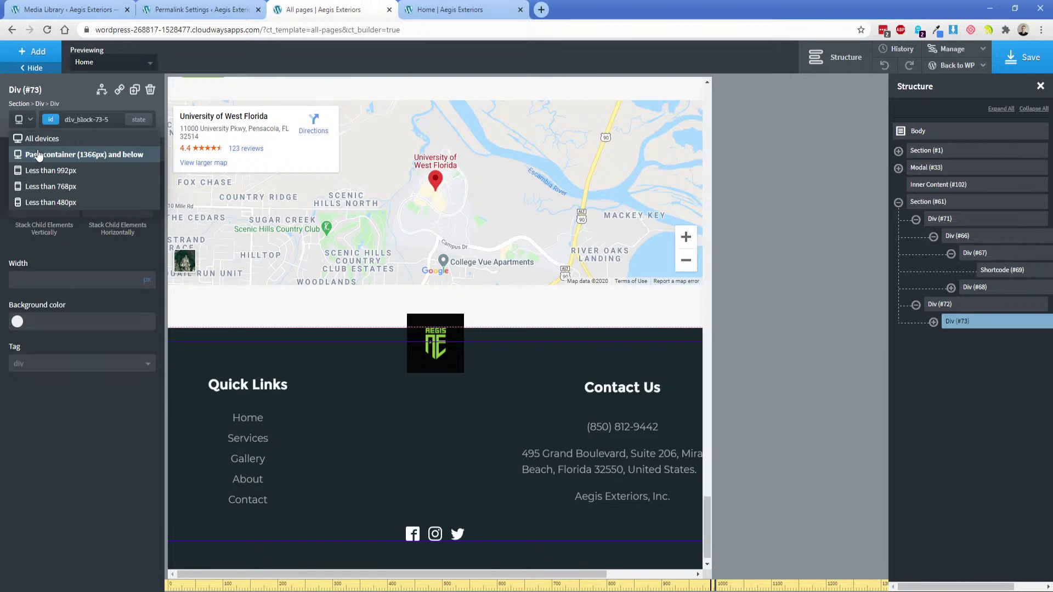
pyautogui.click(38, 154)
pyautogui.click(23, 121)
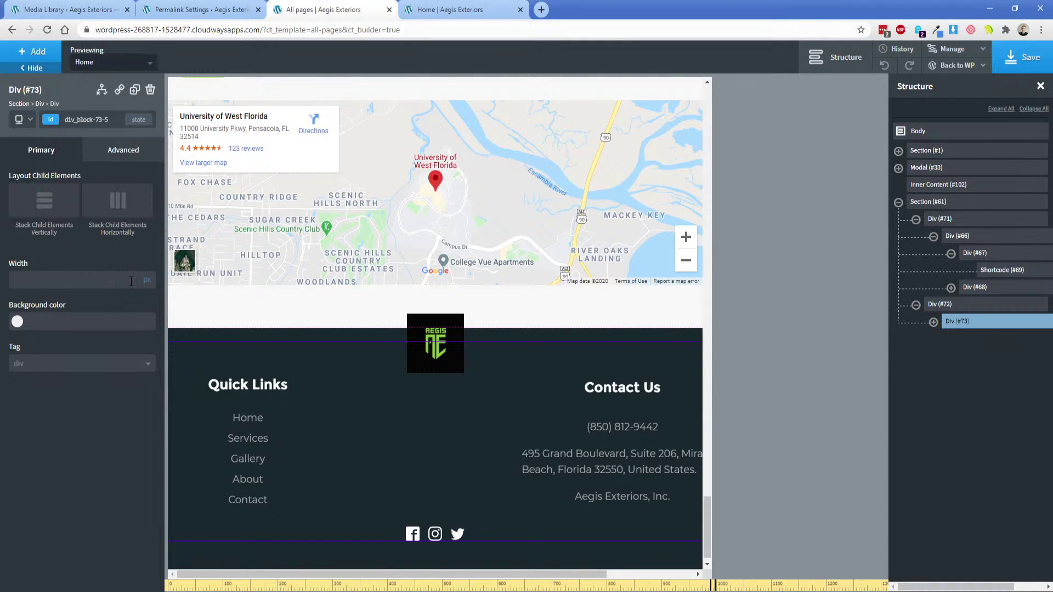
pyautogui.click(933, 322)
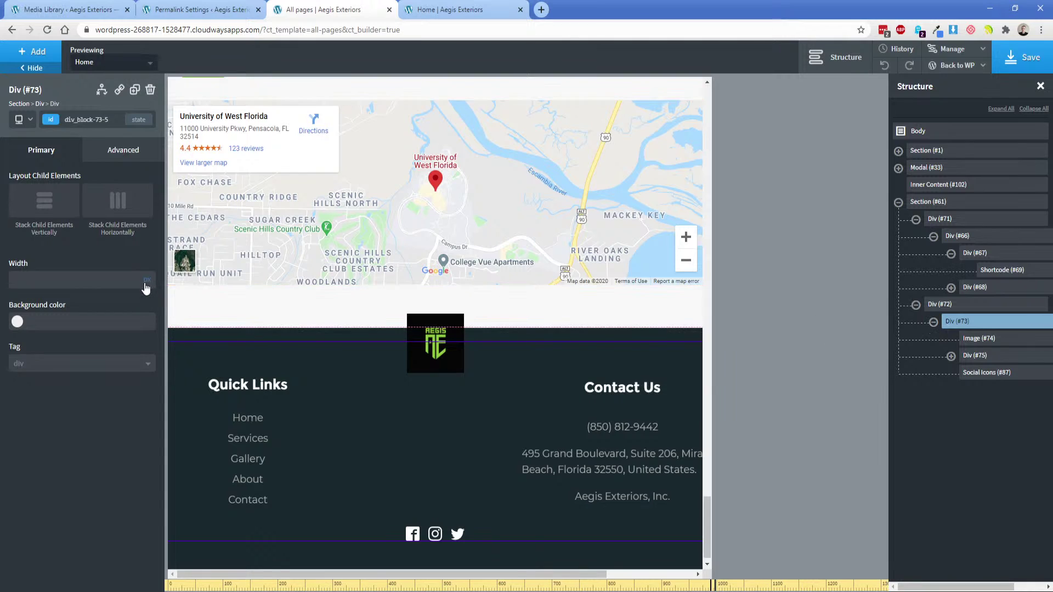
pyautogui.click(146, 298)
pyautogui.click(110, 279)
pyautogui.write('100')
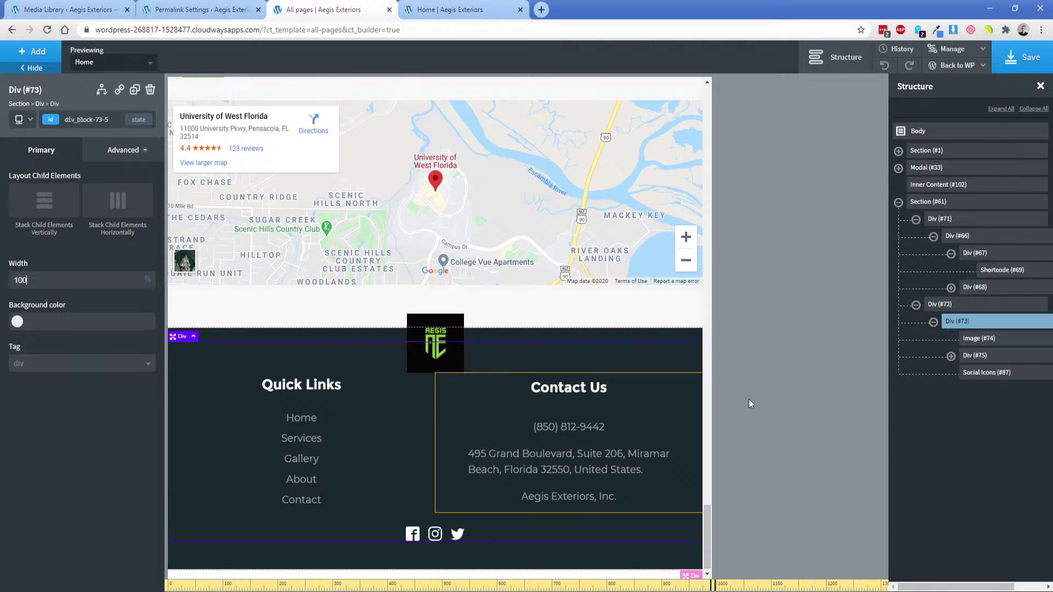
pyautogui.click(975, 356)
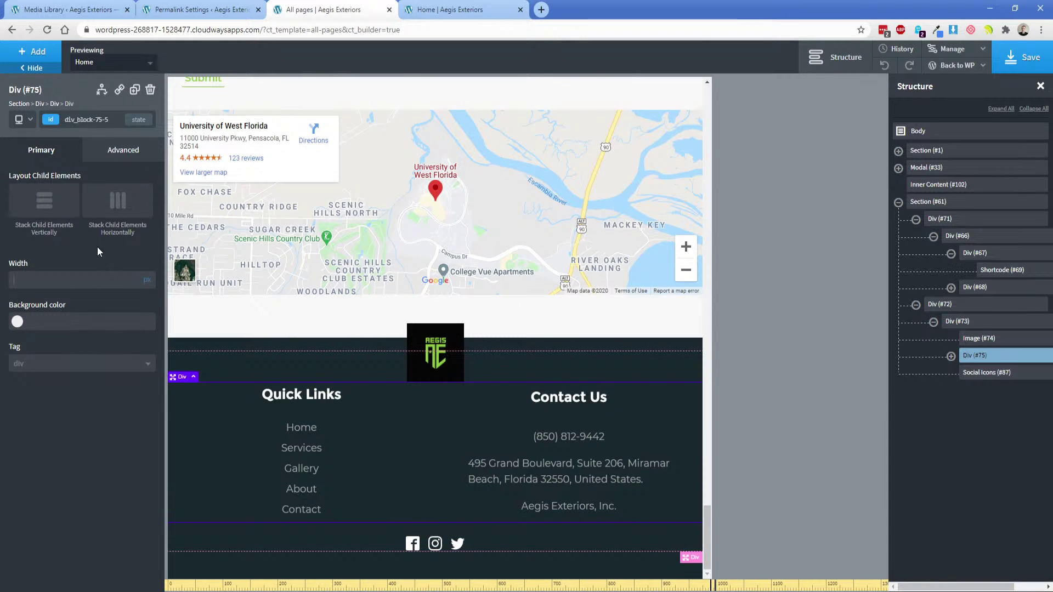
pyautogui.click(54, 212)
# Give Quick Links 100% width with a 25px bottom margin, and switch Contact Us width to percent.
pyautogui.scroll(-2, 415, 414)
pyautogui.click(409, 308)
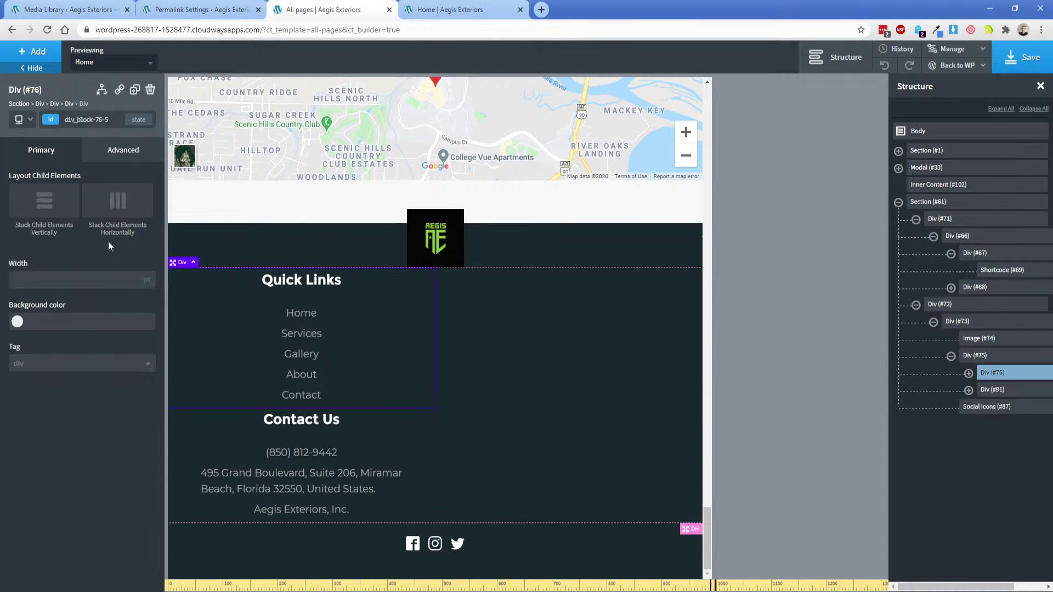
pyautogui.click(146, 275)
pyautogui.click(131, 280)
pyautogui.write('100')
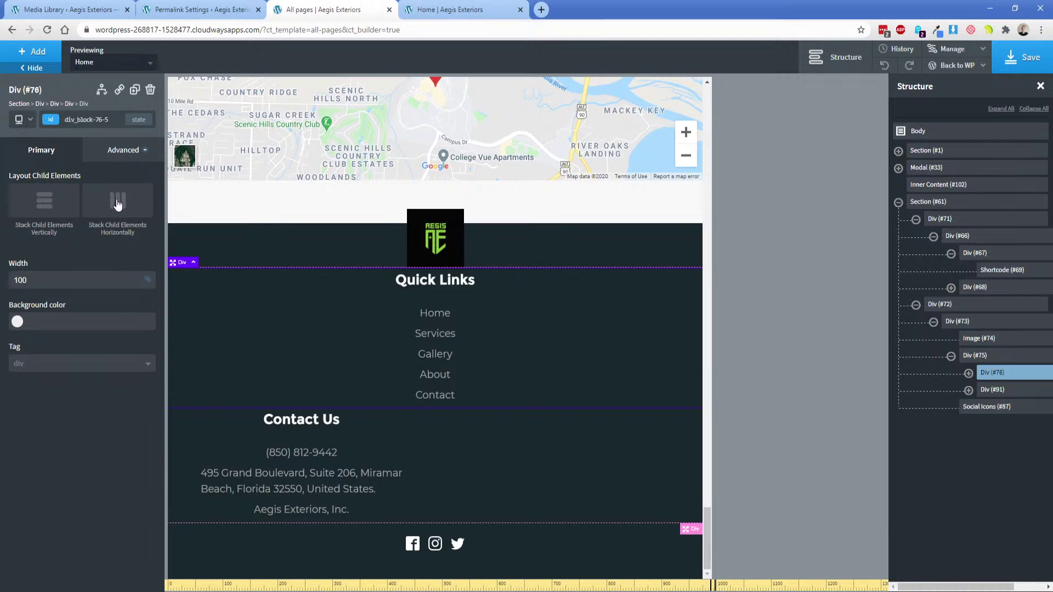
pyautogui.click(122, 149)
pyautogui.click(110, 209)
pyautogui.click(112, 252)
pyautogui.write('25')
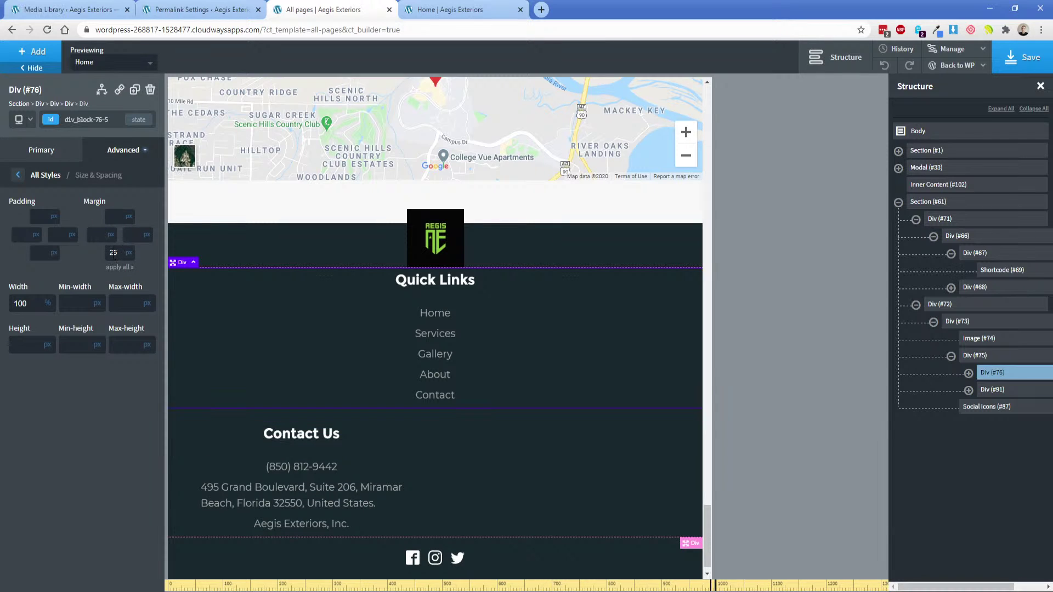
pyautogui.click(383, 440)
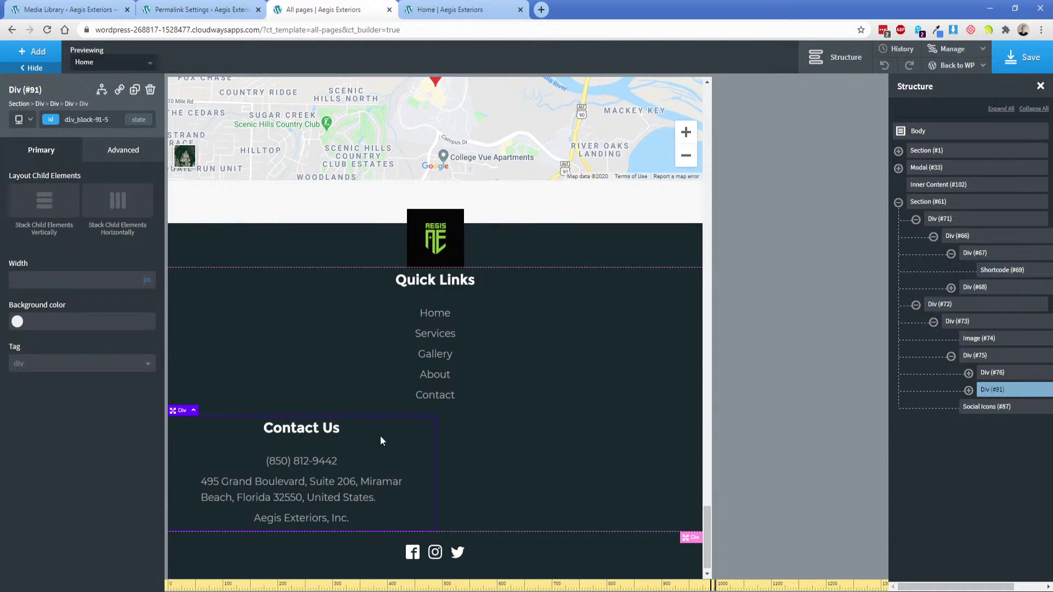
pyautogui.click(147, 290)
pyautogui.click(107, 278)
# Set Contact Us width to 100%, save, and reload the live homepage.
pyautogui.write('100')
pyautogui.click(1030, 65)
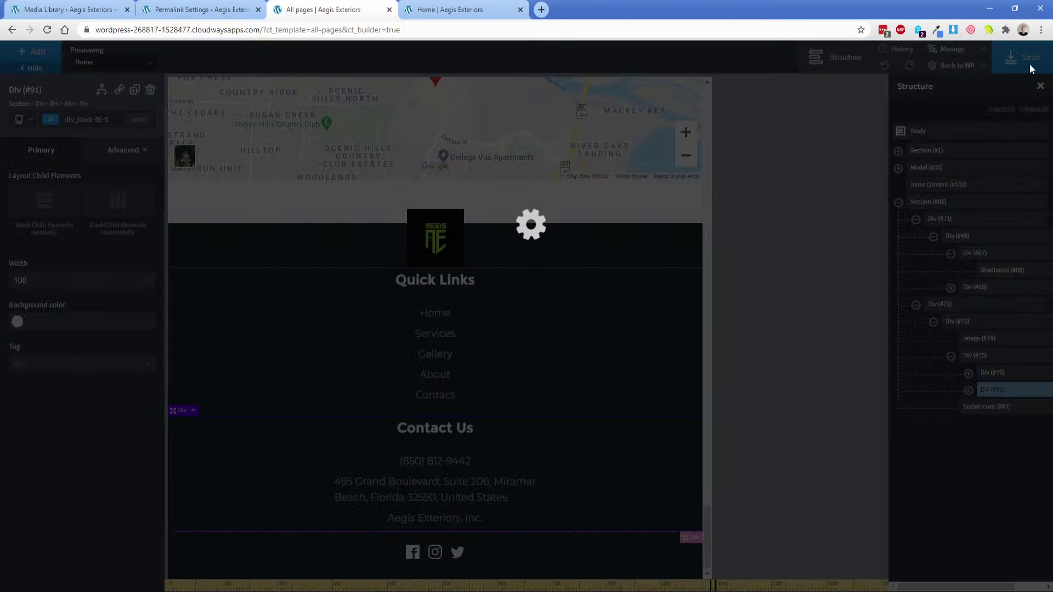
pyautogui.click(442, 9)
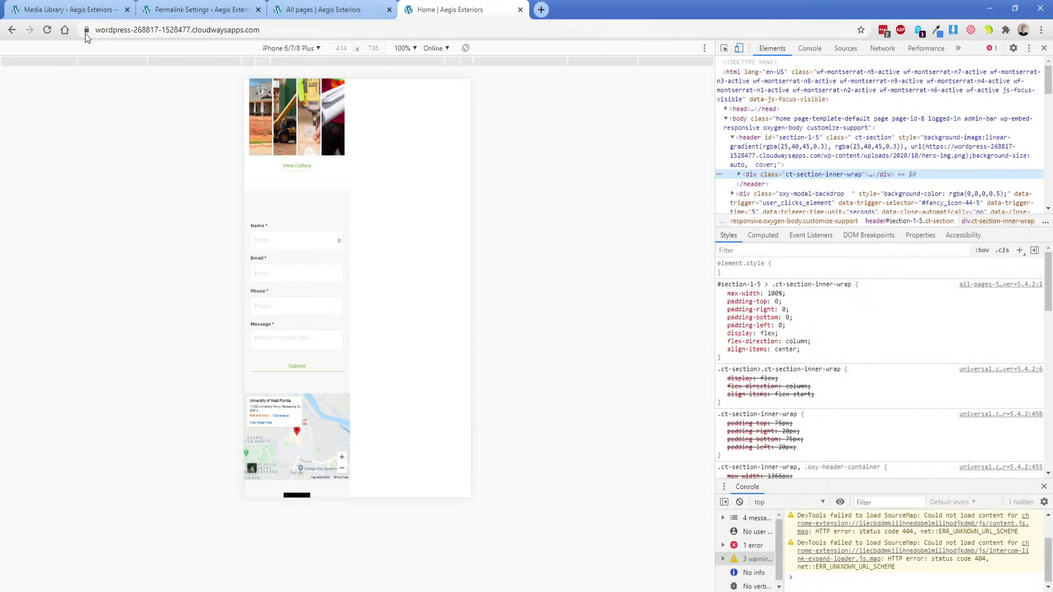
pyautogui.click(47, 30)
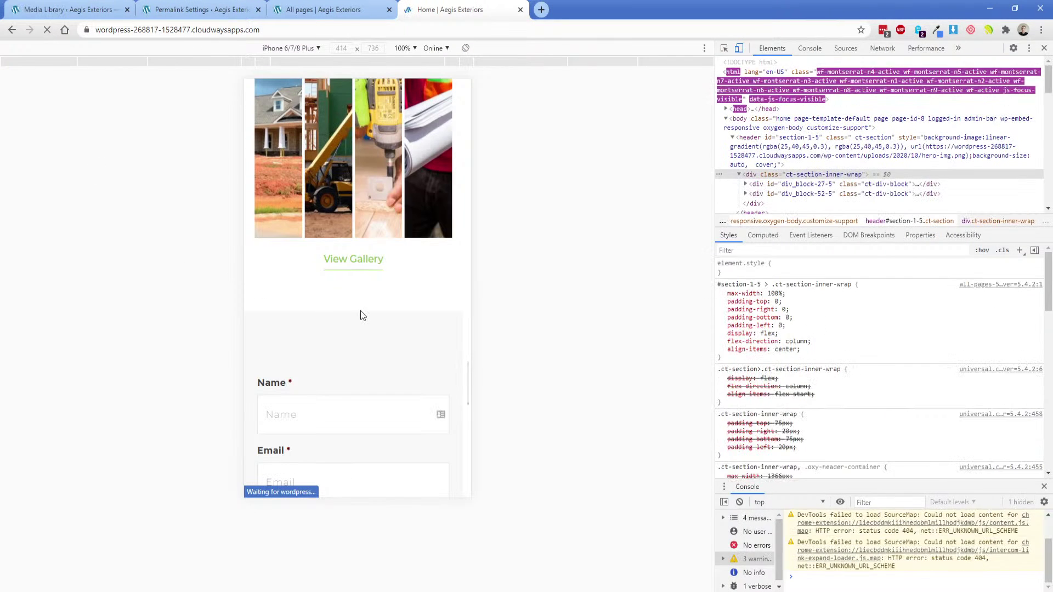
# Scroll the iPhone view through the footer and back to confirm Quick Links stacks above Contact Us.
pyautogui.scroll(-6, 384, 307)
pyautogui.scroll(-6, 436, 282)
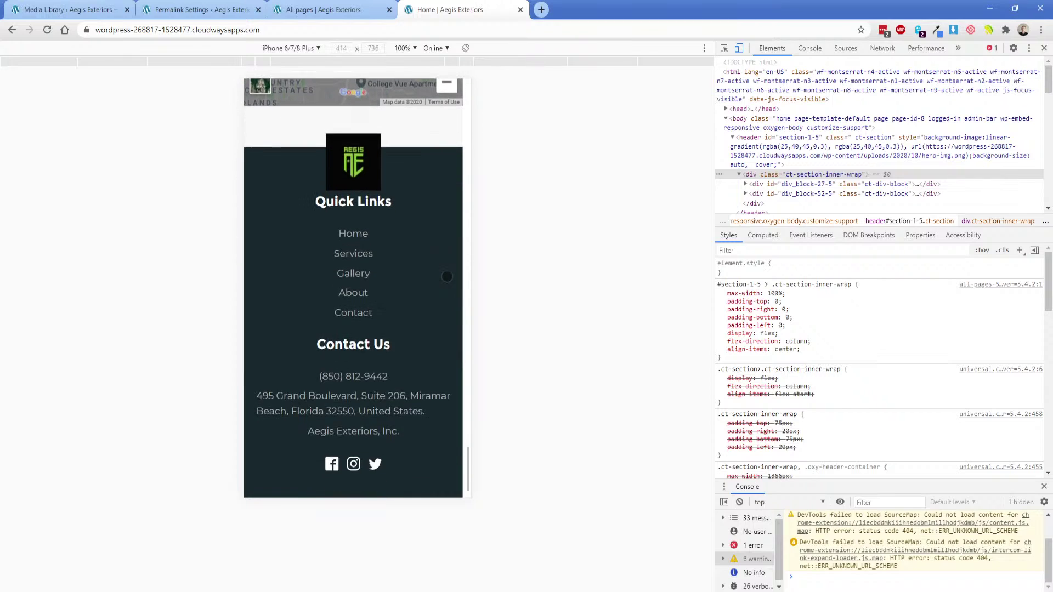
pyautogui.scroll(13, 437, 351)
pyautogui.scroll(10, 438, 368)
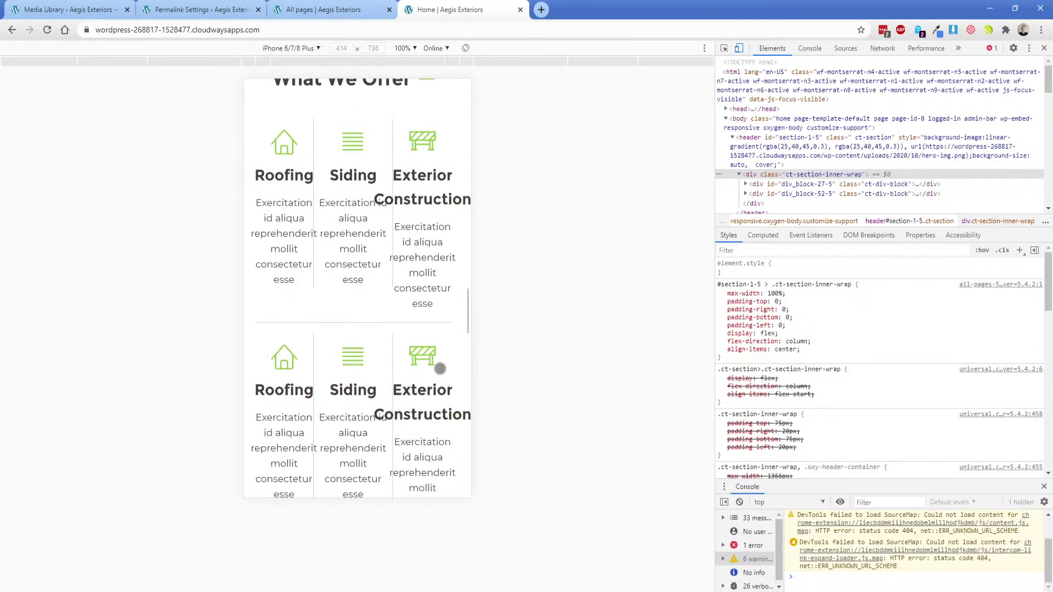
pyautogui.scroll(-10, 400, 371)
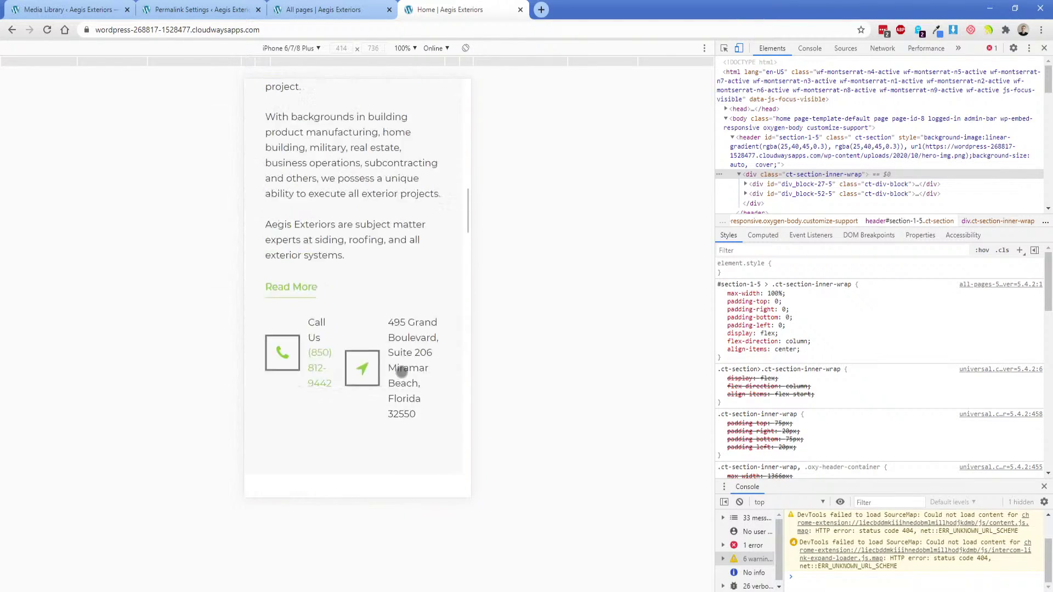
pyautogui.scroll(5, 400, 372)
pyautogui.scroll(8, 401, 371)
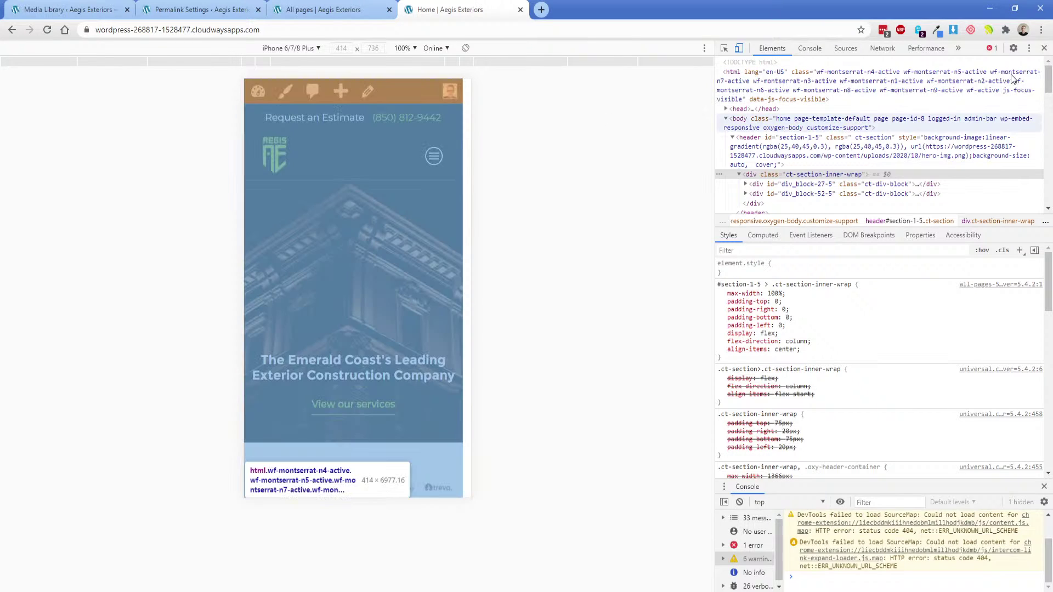
# Leave the site-wide template builder and return to the WordPress admin.
pyautogui.click(1043, 49)
pyautogui.click(350, 6)
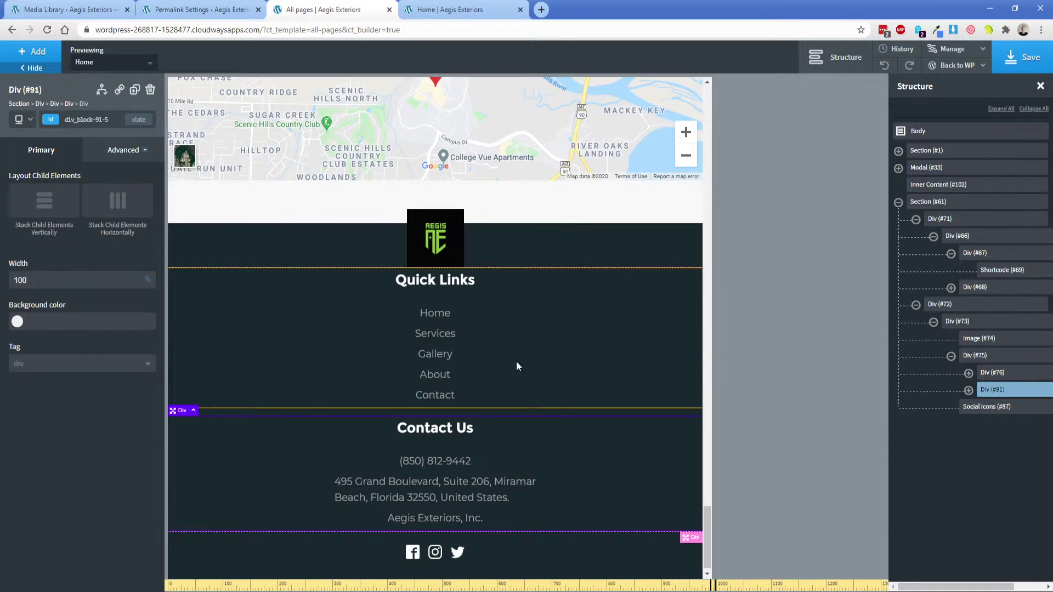
pyautogui.scroll(15, 541, 406)
pyautogui.scroll(4, 543, 409)
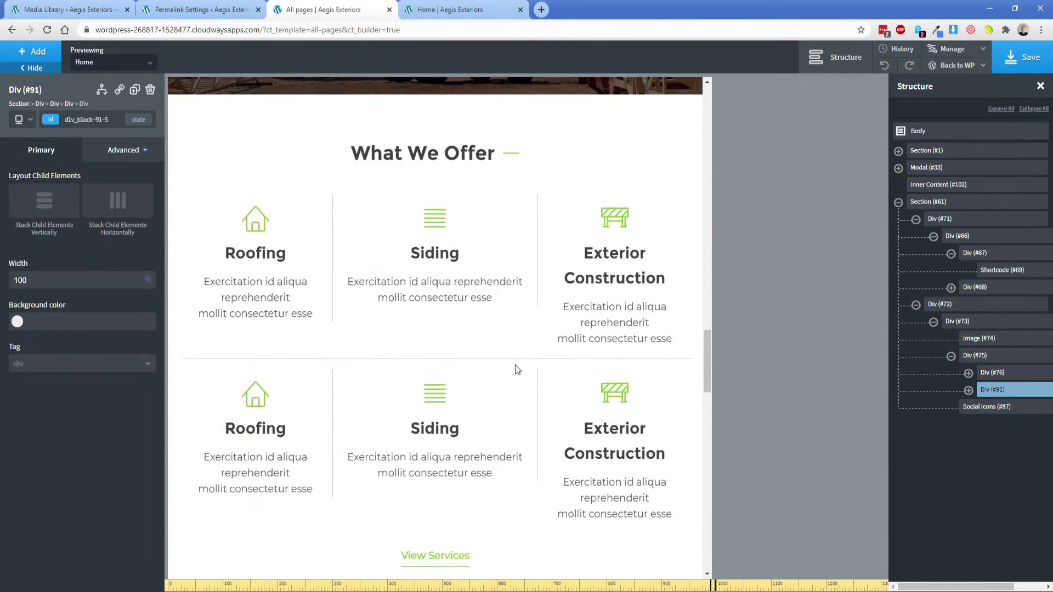
pyautogui.click(956, 79)
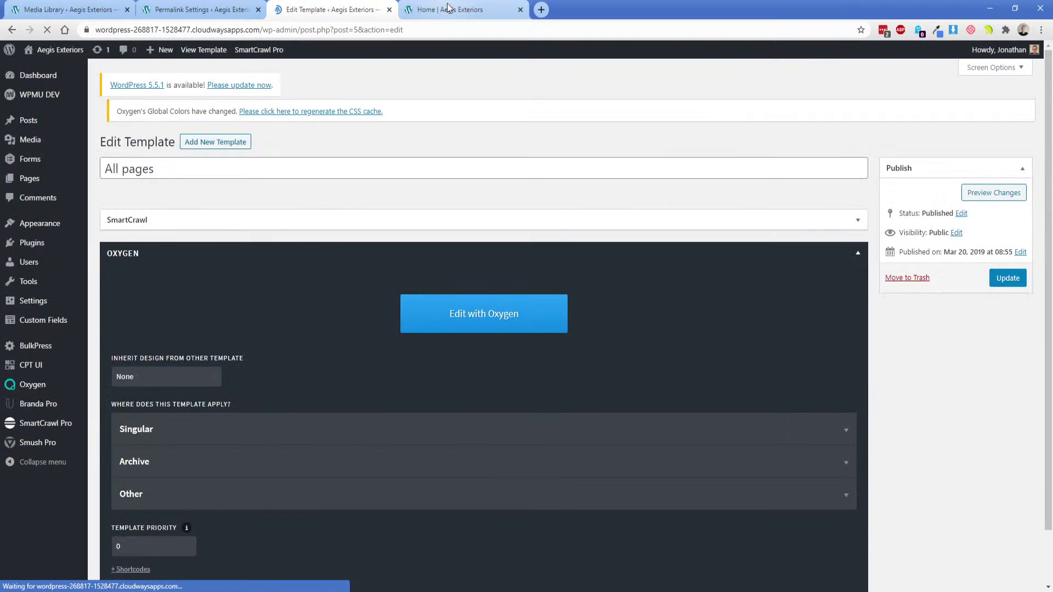
pyautogui.click(447, 9)
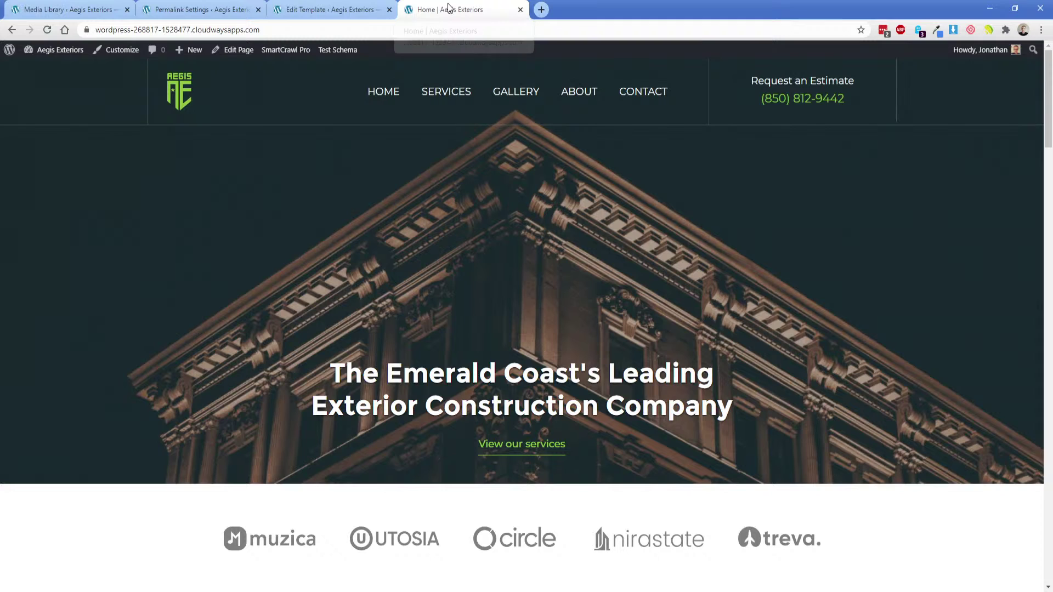
pyautogui.click(389, 10)
# Open the Home page's own content in Oxygen to reach the What We Offer grid.
pyautogui.click(249, 50)
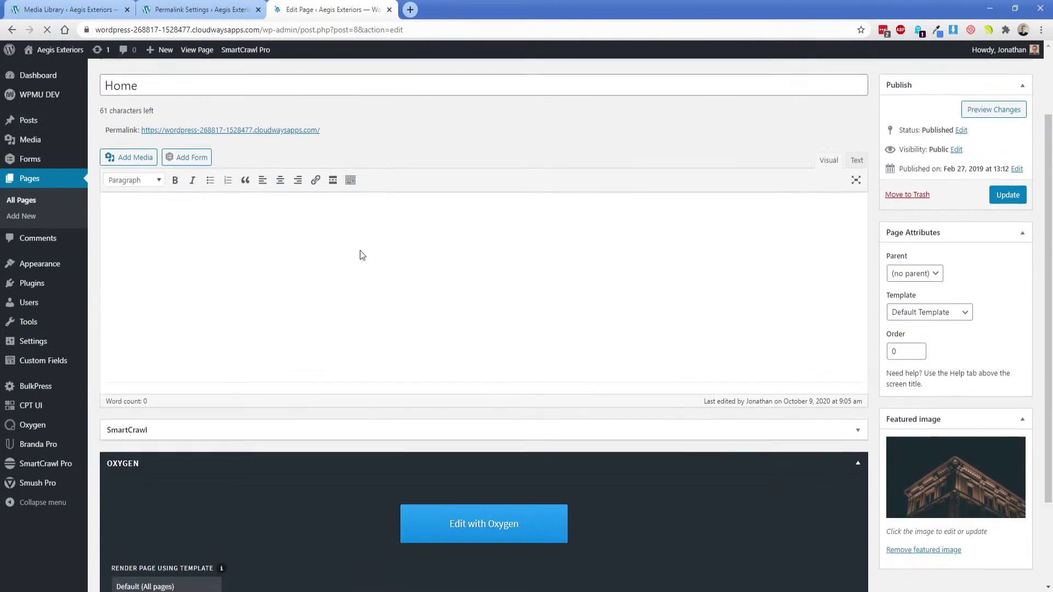
pyautogui.scroll(-2, 360, 250)
pyautogui.click(474, 436)
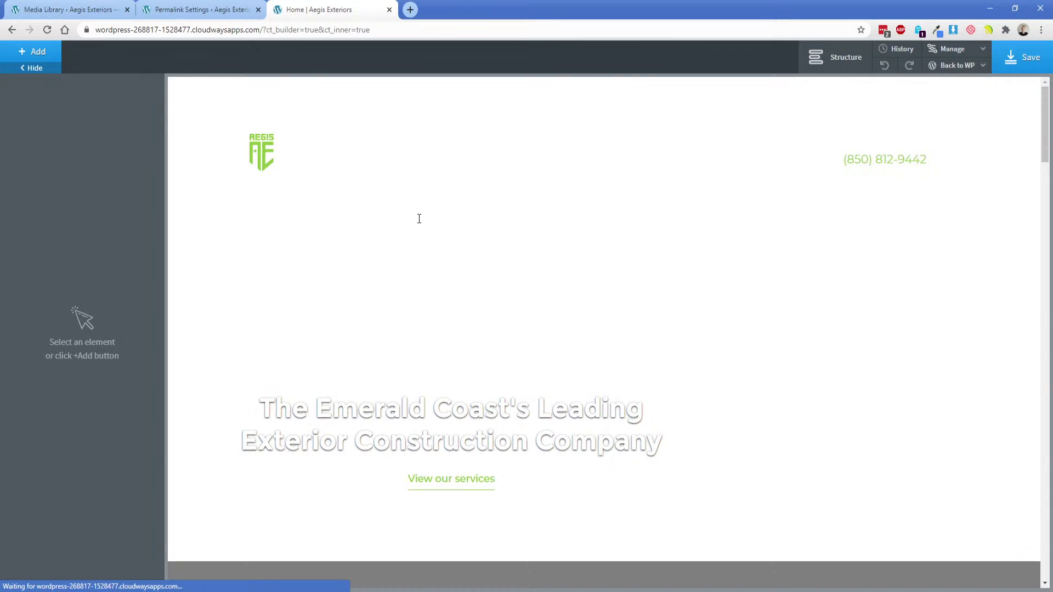
pyautogui.scroll(-10, 437, 237)
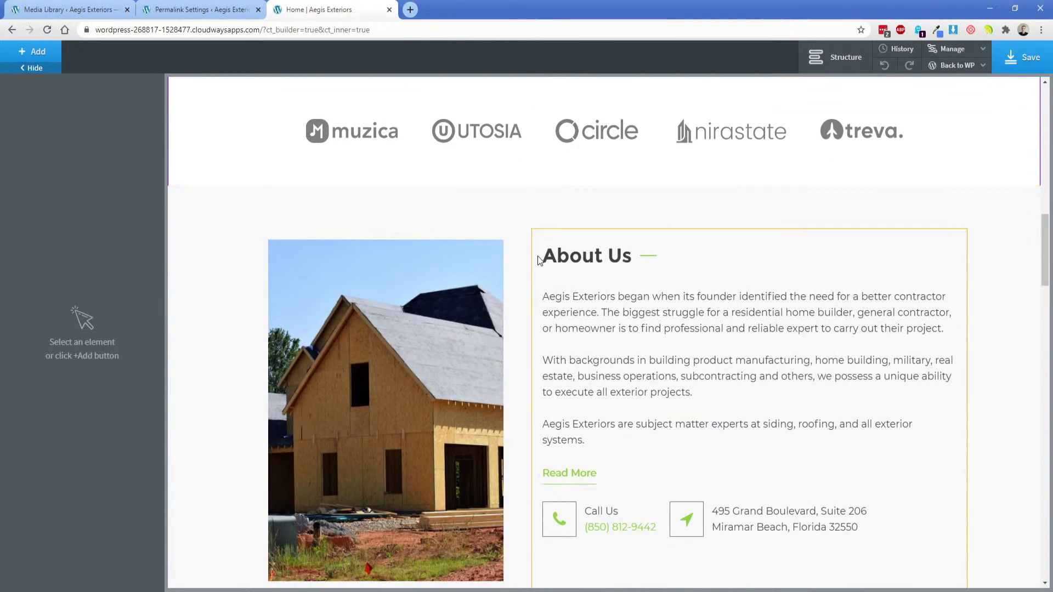
pyautogui.scroll(-20, 539, 259)
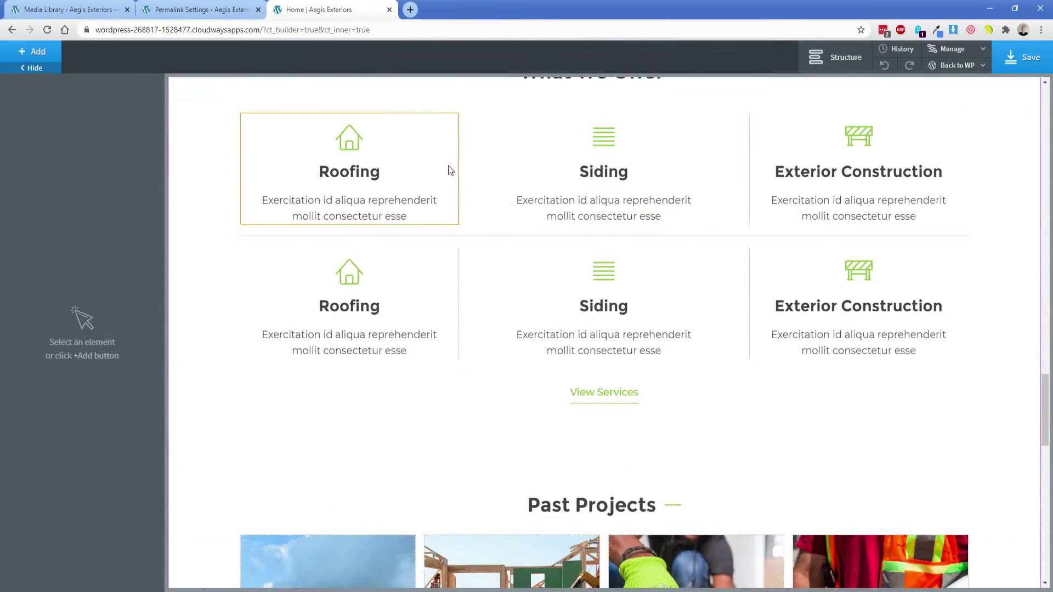
pyautogui.scroll(1, 433, 176)
# At the <992px breakpoint, set the first service row Div #49 to stack vertically.
pyautogui.click(439, 163)
pyautogui.click(19, 121)
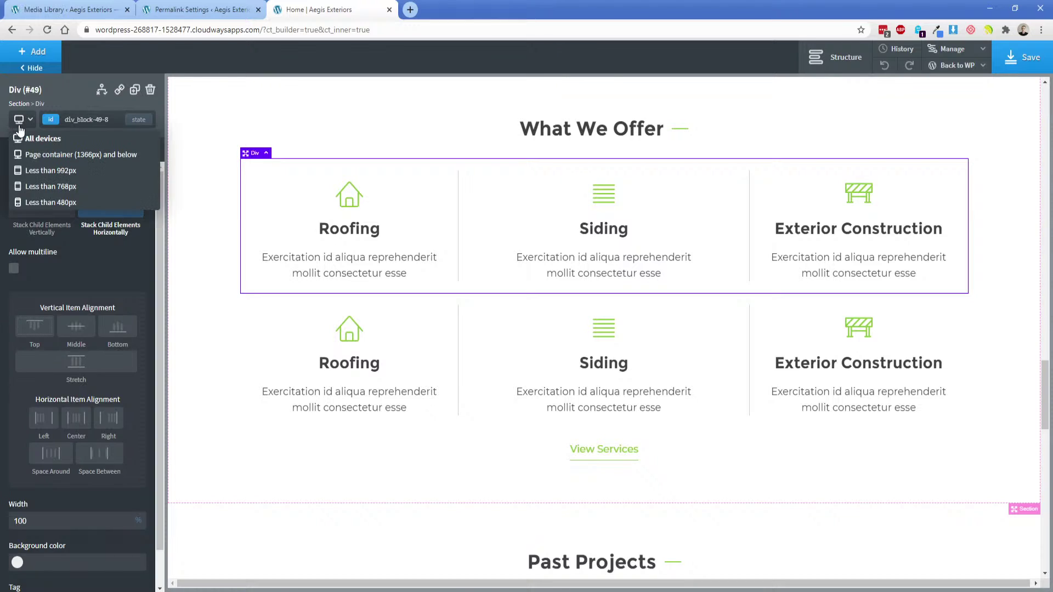
pyautogui.click(38, 170)
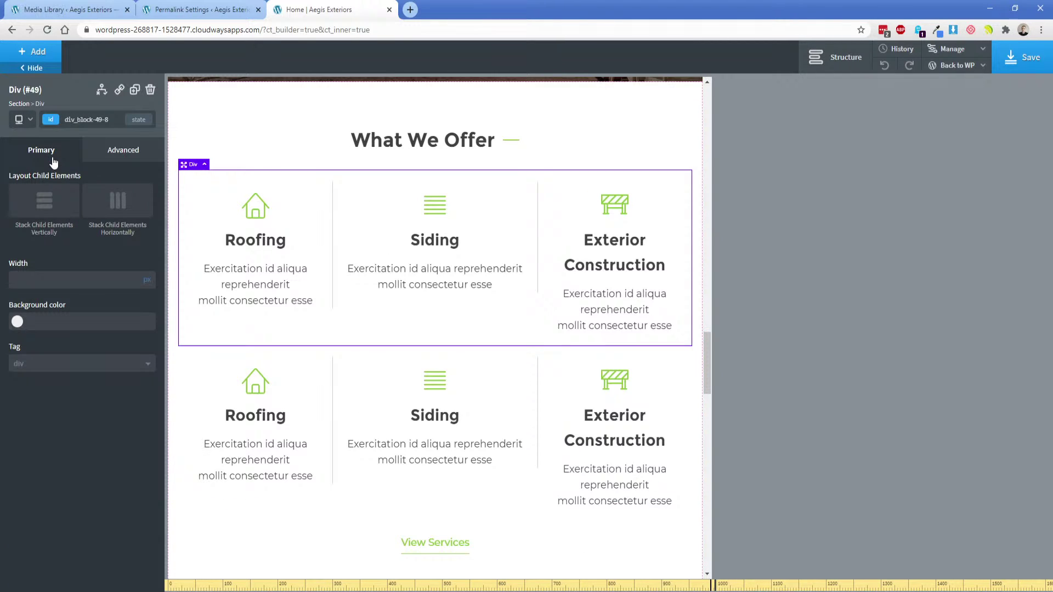
pyautogui.click(52, 120)
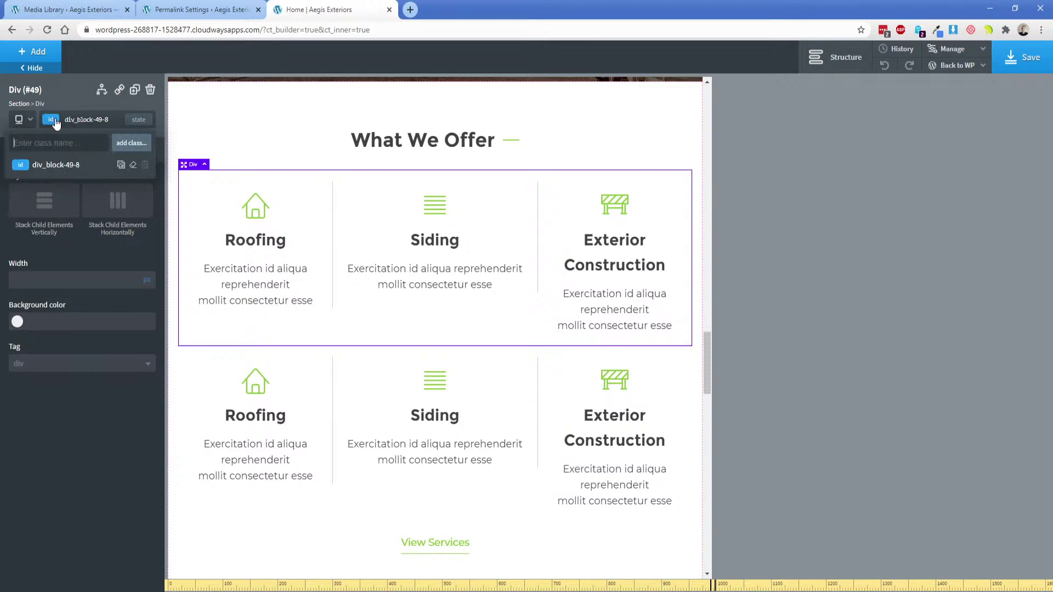
pyautogui.click(825, 57)
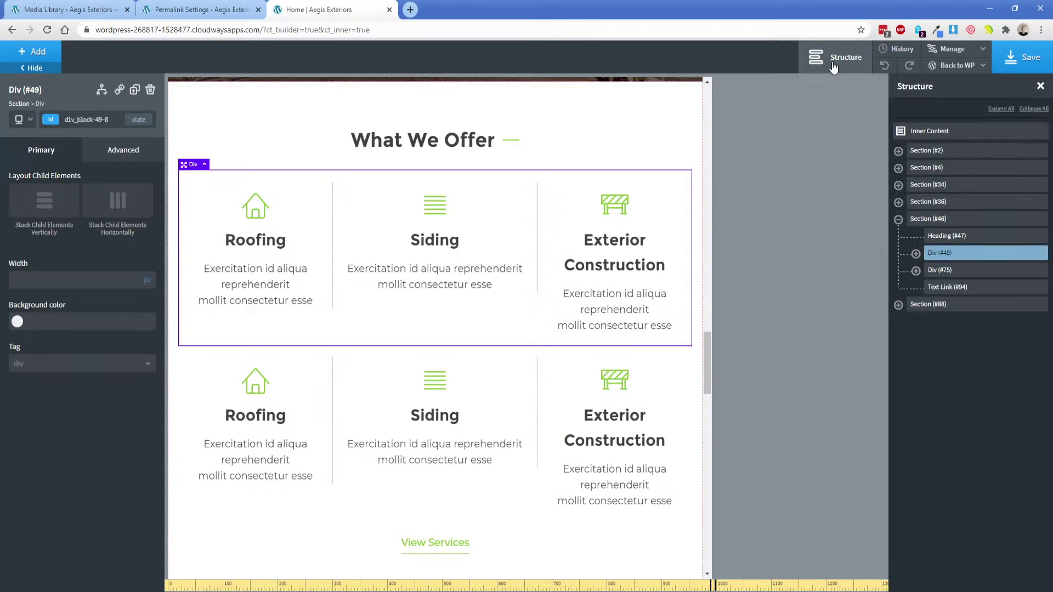
pyautogui.click(53, 202)
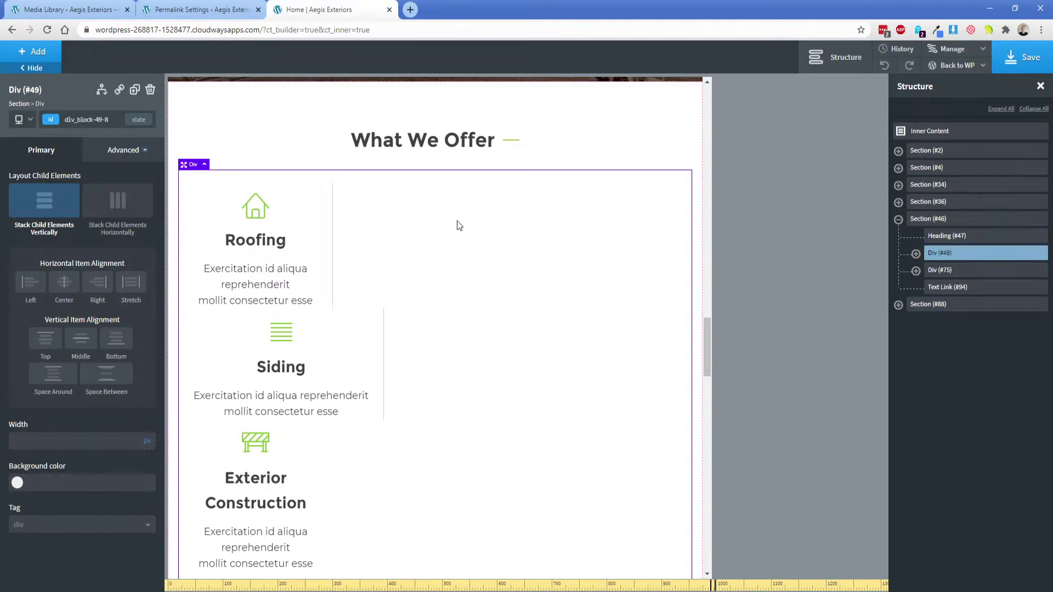
# Give the offer-div-left (Roofing) and offer-div-center (Siding) classes 100% width.
pyautogui.click(915, 254)
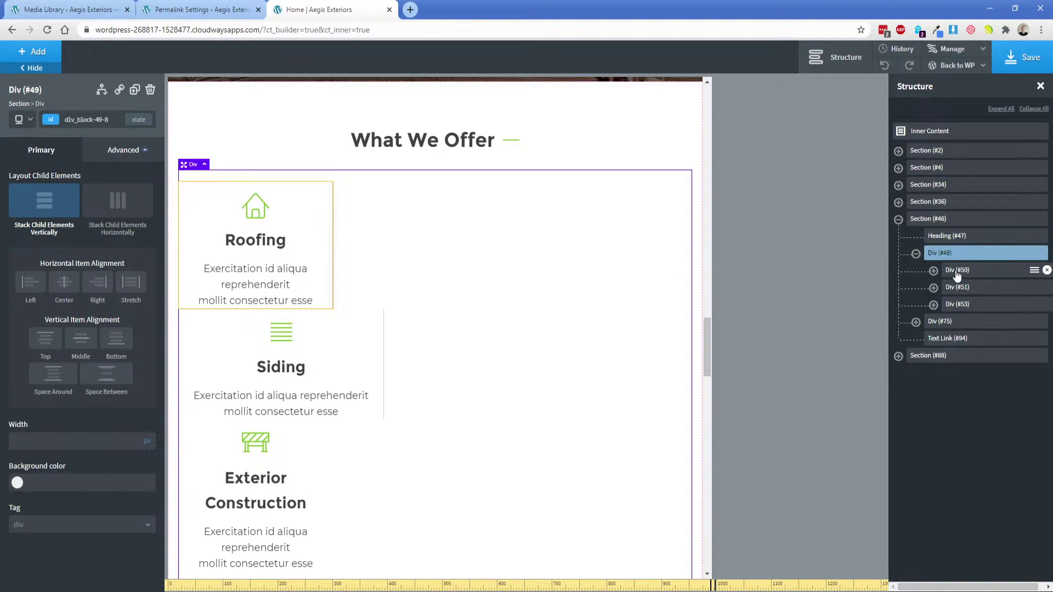
pyautogui.click(954, 270)
pyautogui.click(47, 119)
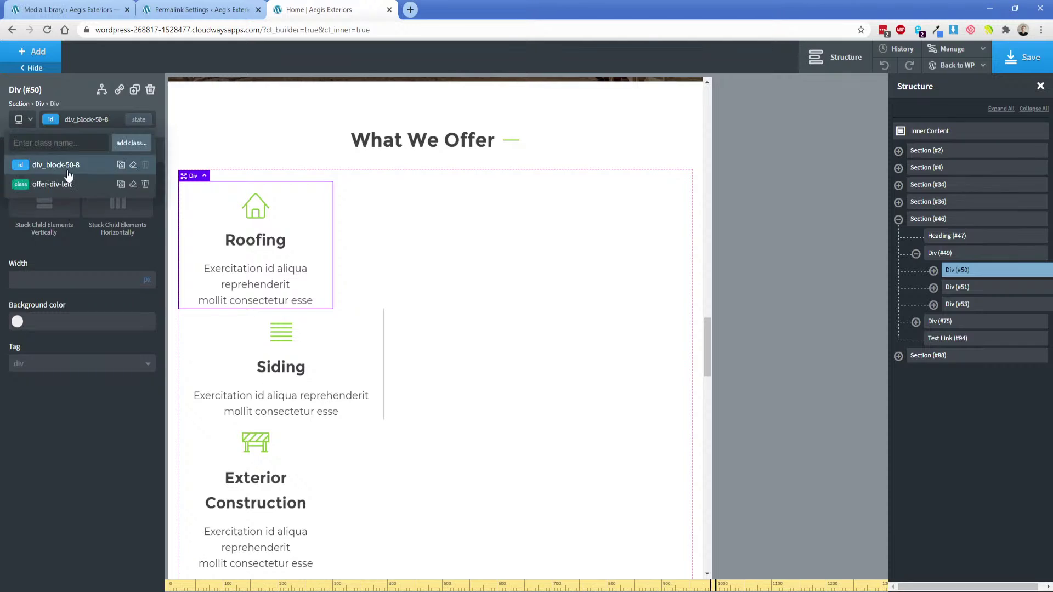
pyautogui.click(66, 184)
pyautogui.click(148, 280)
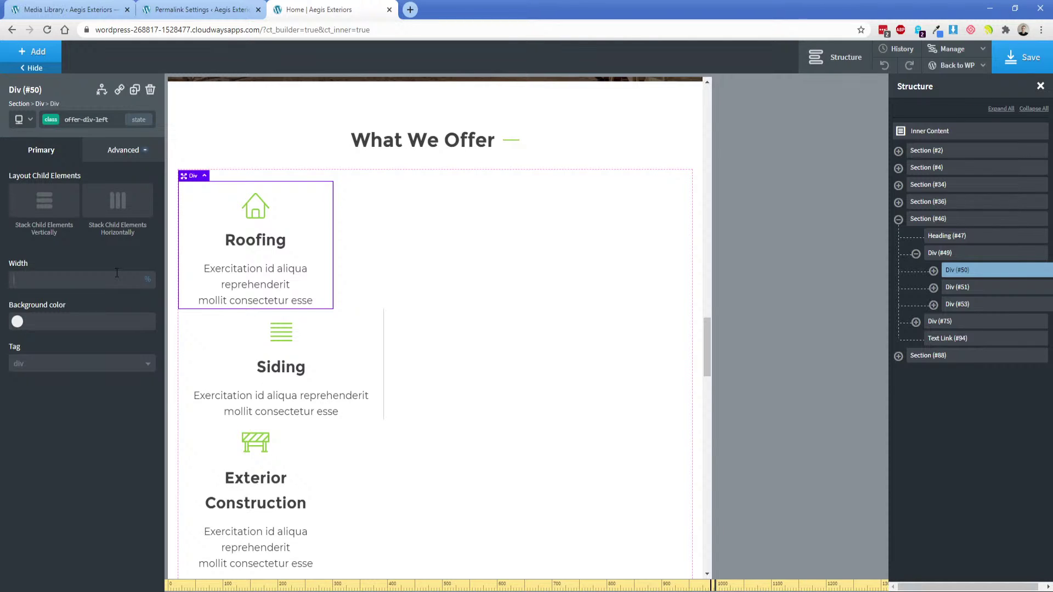
pyautogui.write('100')
pyautogui.click(192, 301)
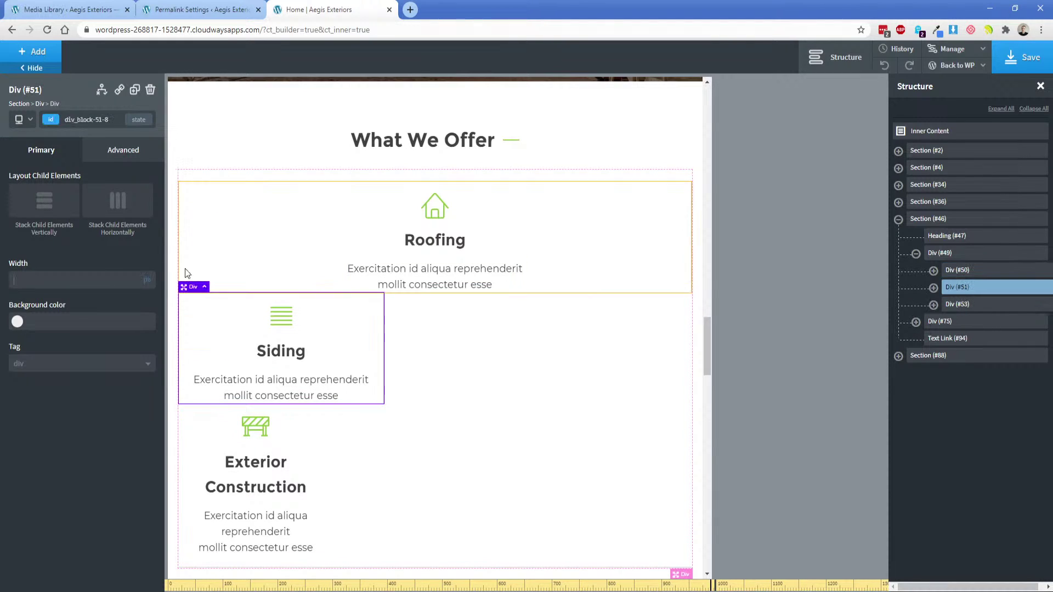
pyautogui.click(53, 120)
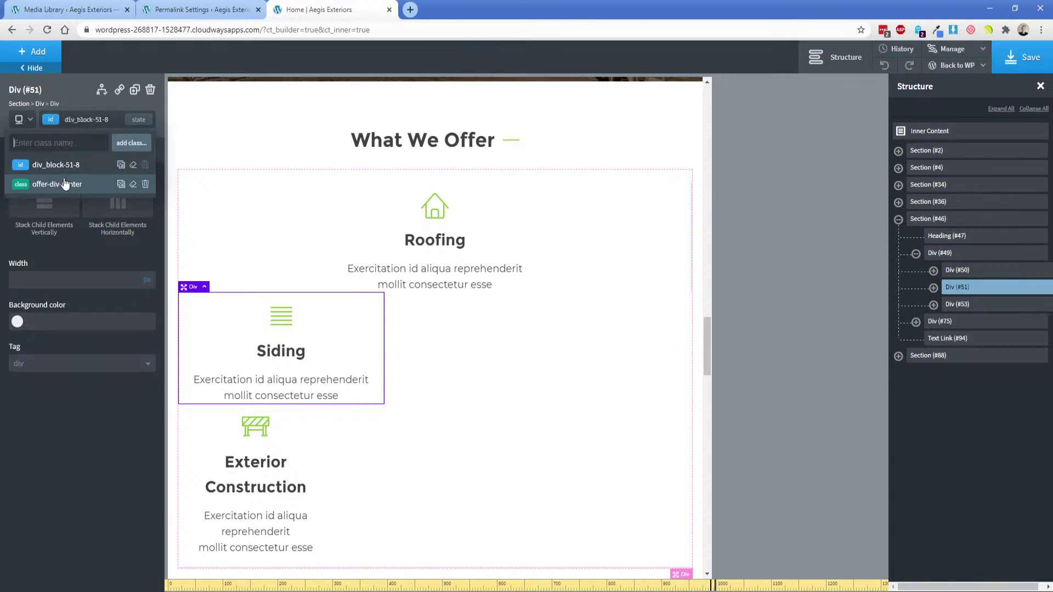
pyautogui.click(65, 184)
pyautogui.click(147, 284)
pyautogui.click(97, 281)
pyautogui.write('100')
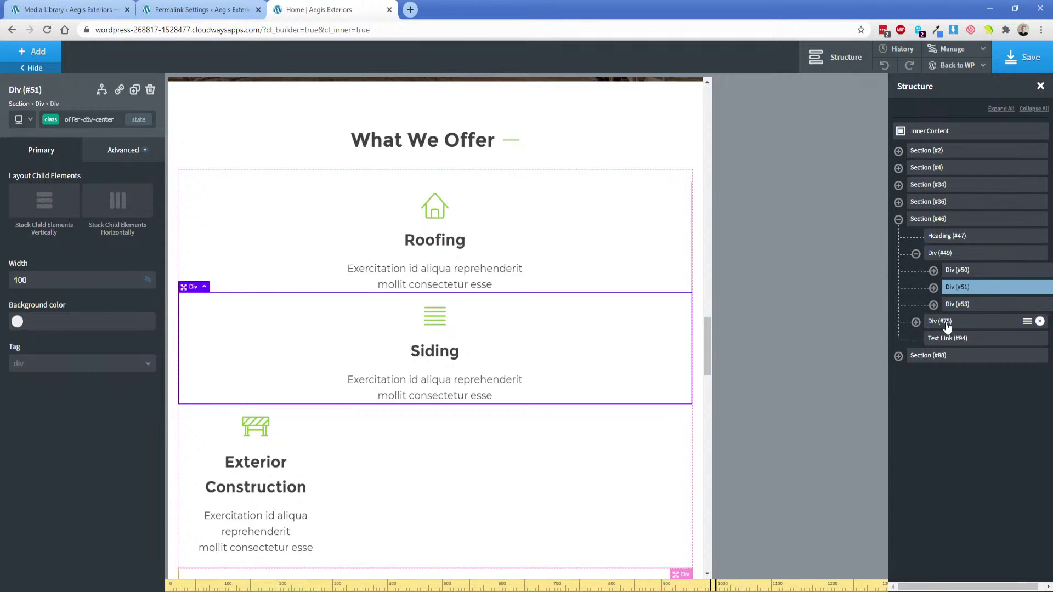
# Set the Exterior Construction box (div_block-53-8) to 100% width on its own id.
pyautogui.click(957, 304)
pyautogui.click(146, 289)
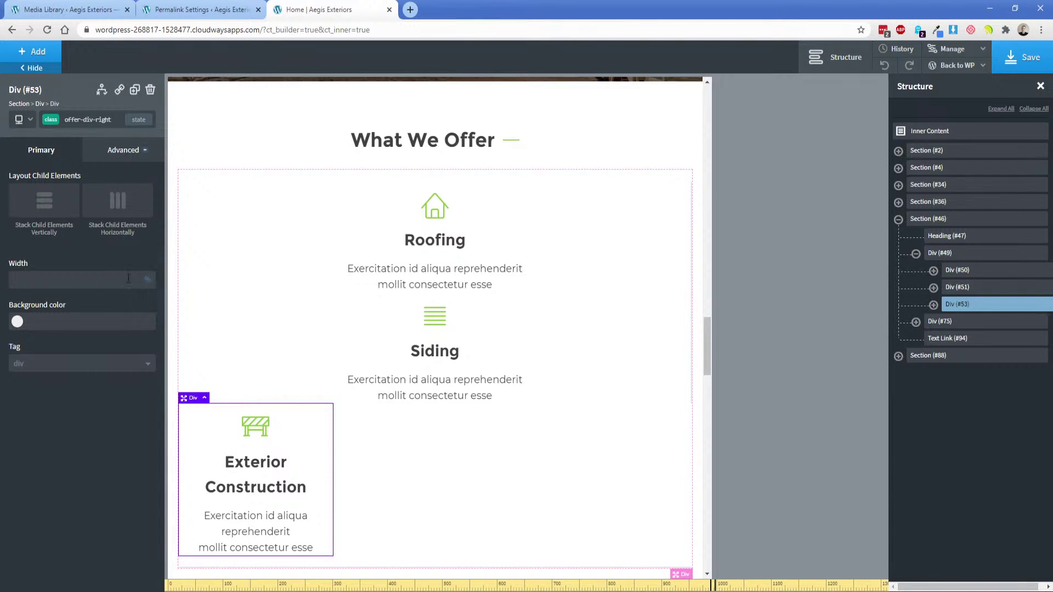
pyautogui.click(123, 280)
pyautogui.write('100')
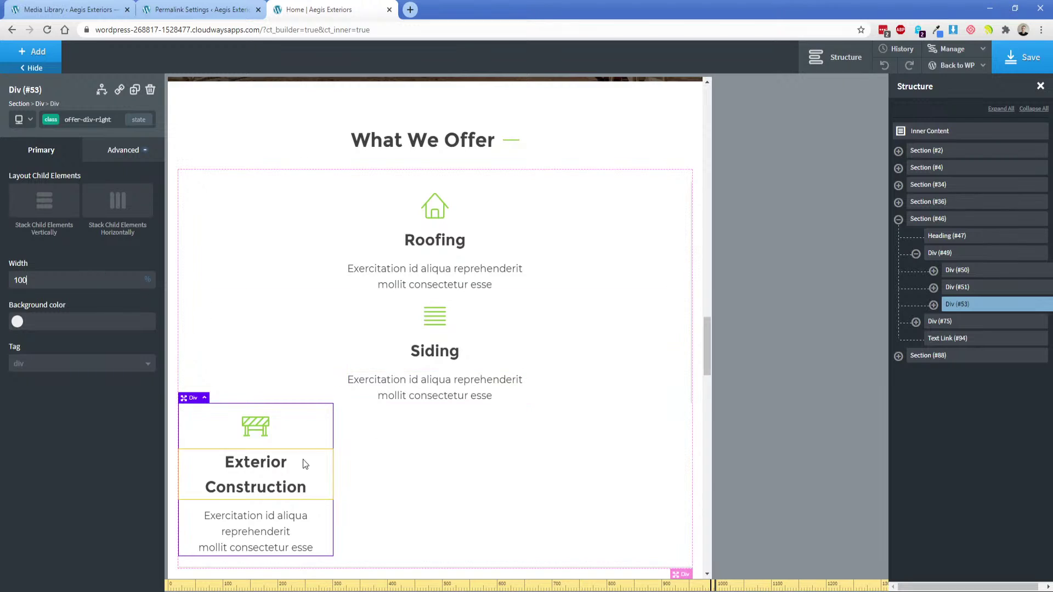
pyautogui.scroll(-2, 305, 460)
pyautogui.click(82, 119)
pyautogui.click(79, 119)
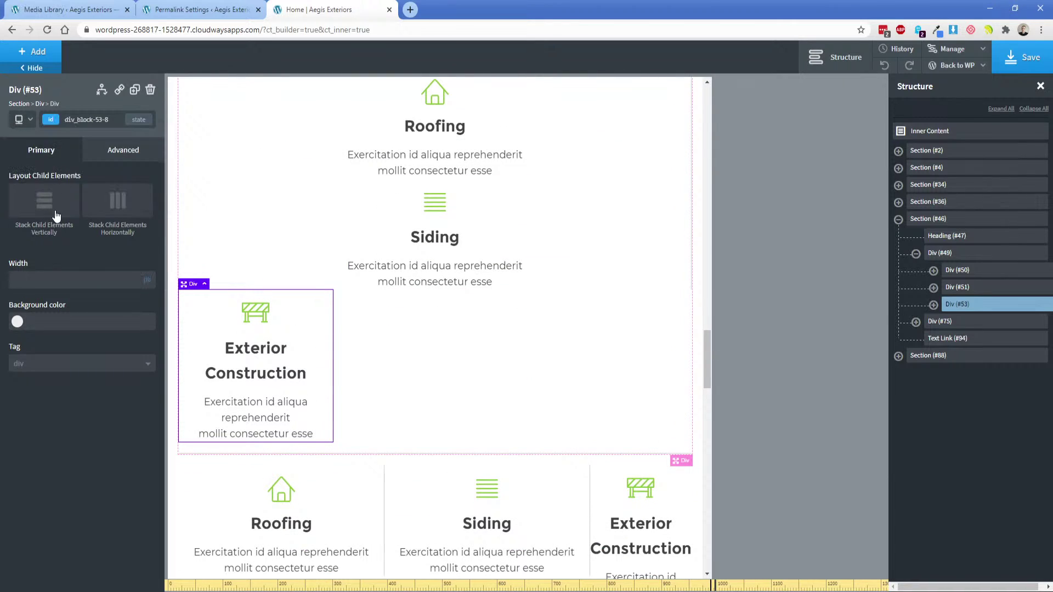
pyautogui.write('100')
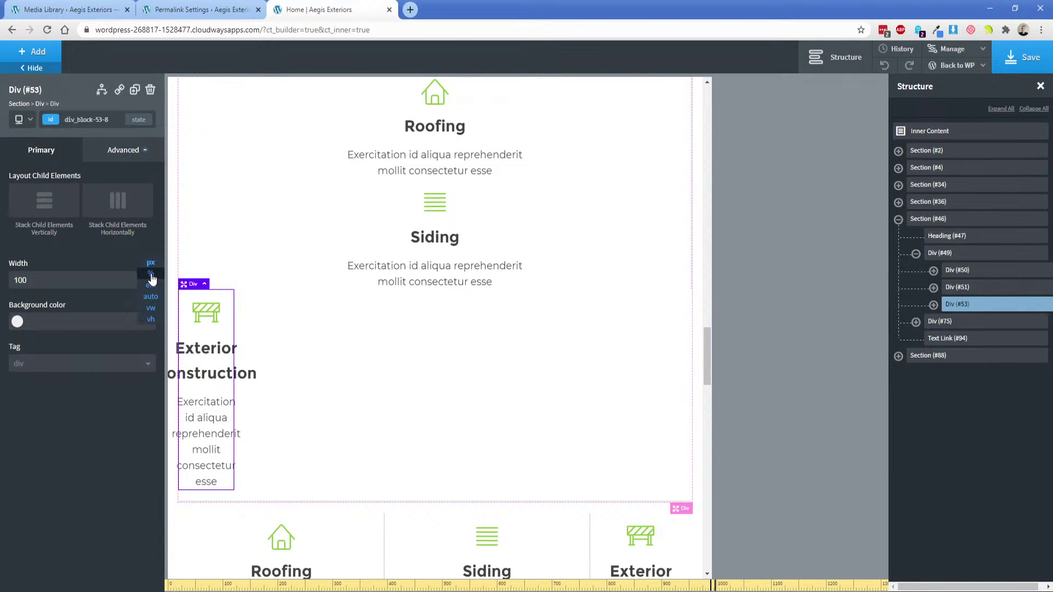
pyautogui.click(146, 289)
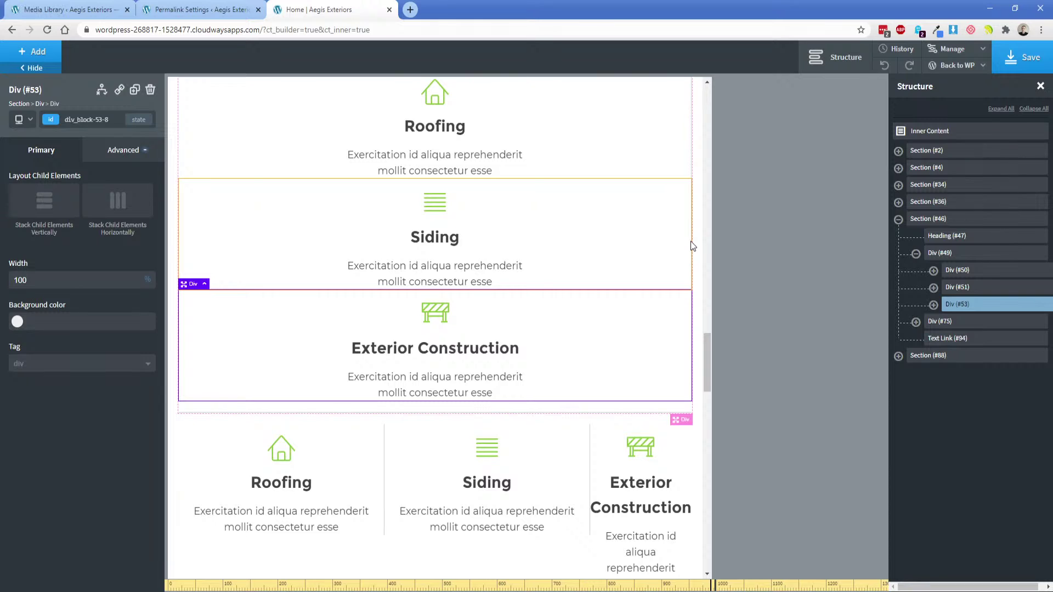
pyautogui.scroll(1, 642, 250)
pyautogui.click(376, 233)
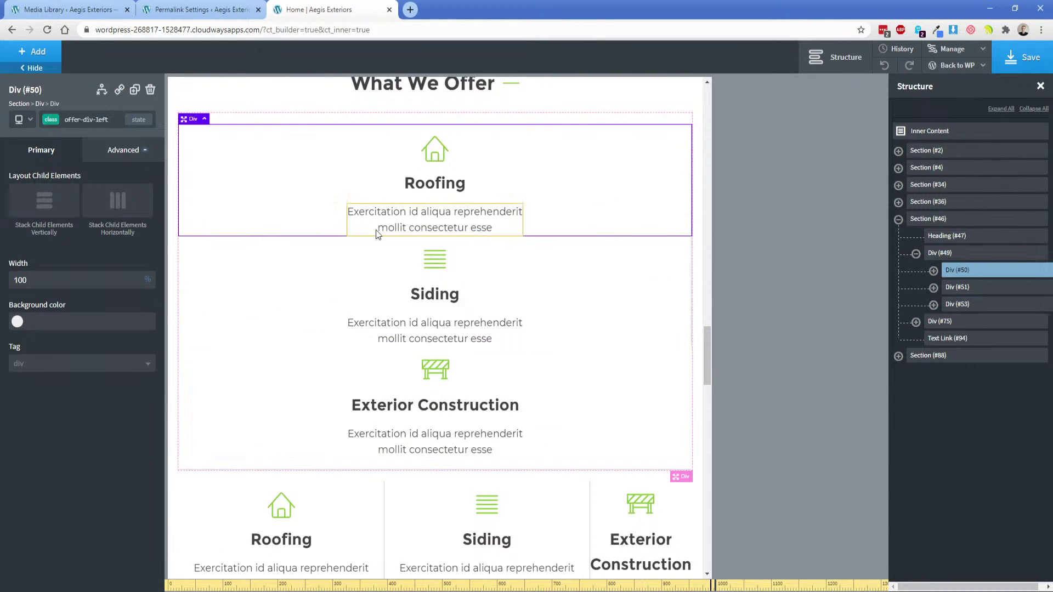
# Give the Roofing and Siding boxes 15px padding on all sides.
pyautogui.click(130, 152)
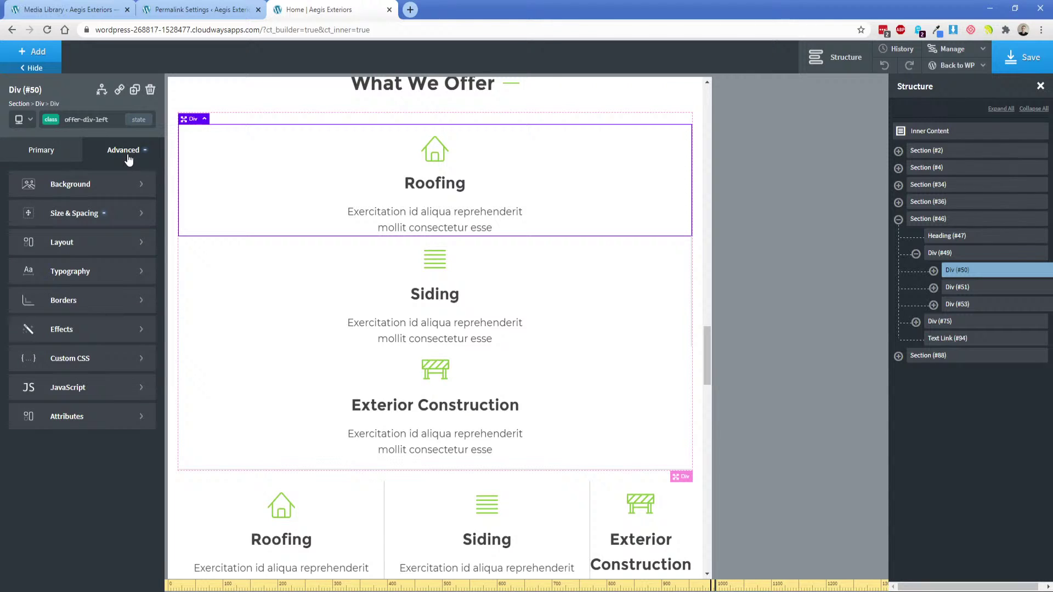
pyautogui.click(113, 213)
pyautogui.click(36, 253)
pyautogui.write('15')
pyautogui.click(44, 267)
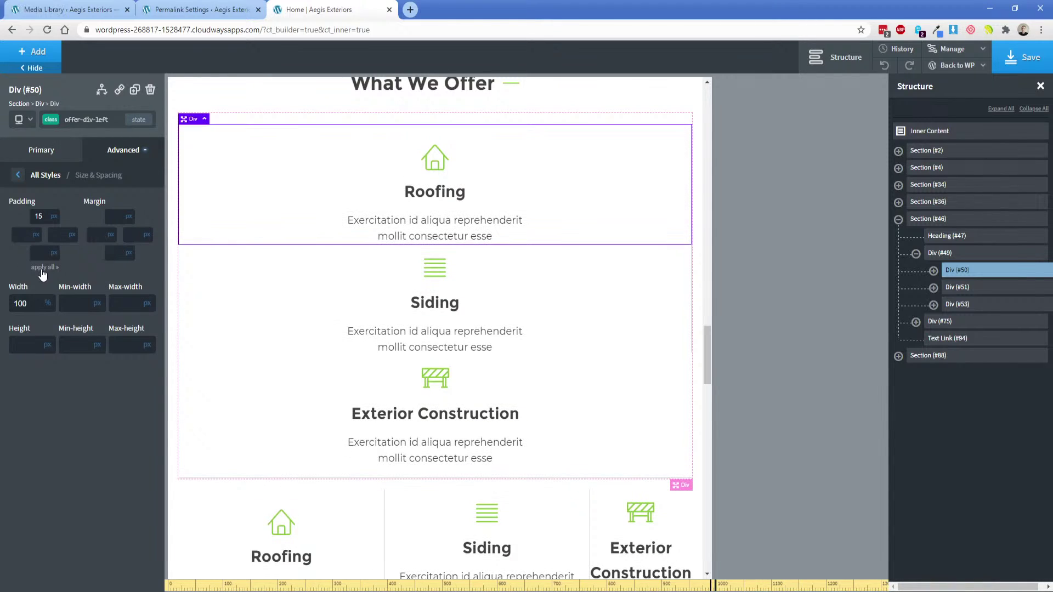
pyautogui.click(277, 299)
pyautogui.click(113, 153)
pyautogui.click(60, 207)
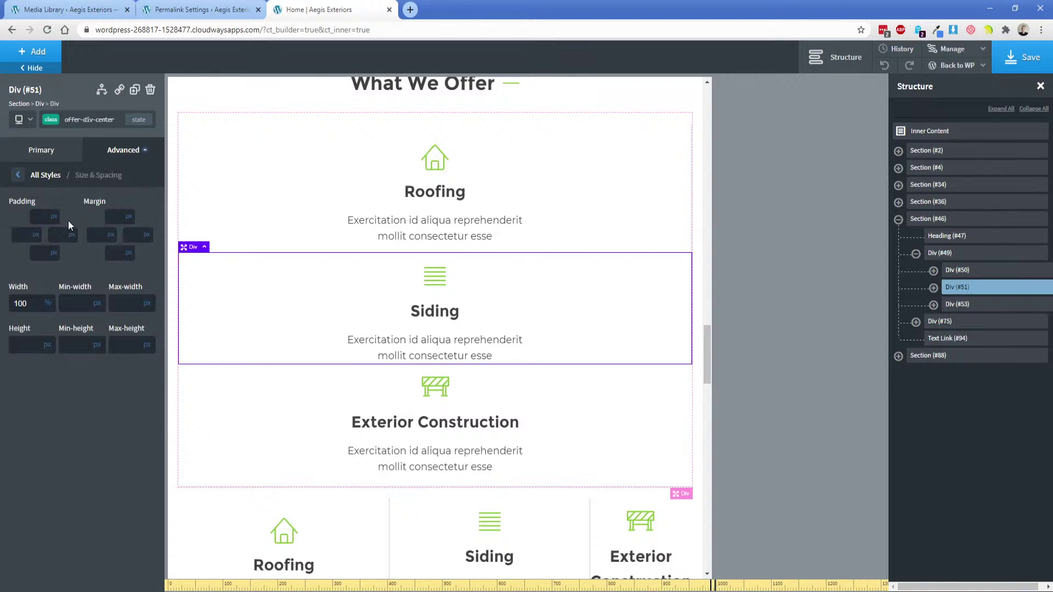
pyautogui.write('15')
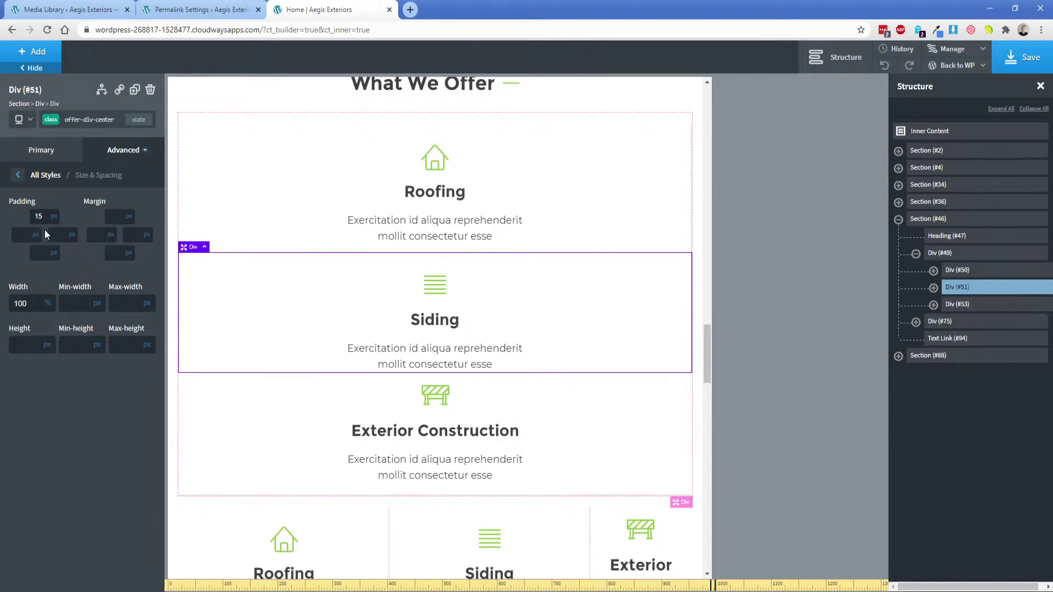
pyautogui.click(38, 267)
# Give the first Exterior Construction card (Div #53) 15px padding on all sides.
pyautogui.click(216, 387)
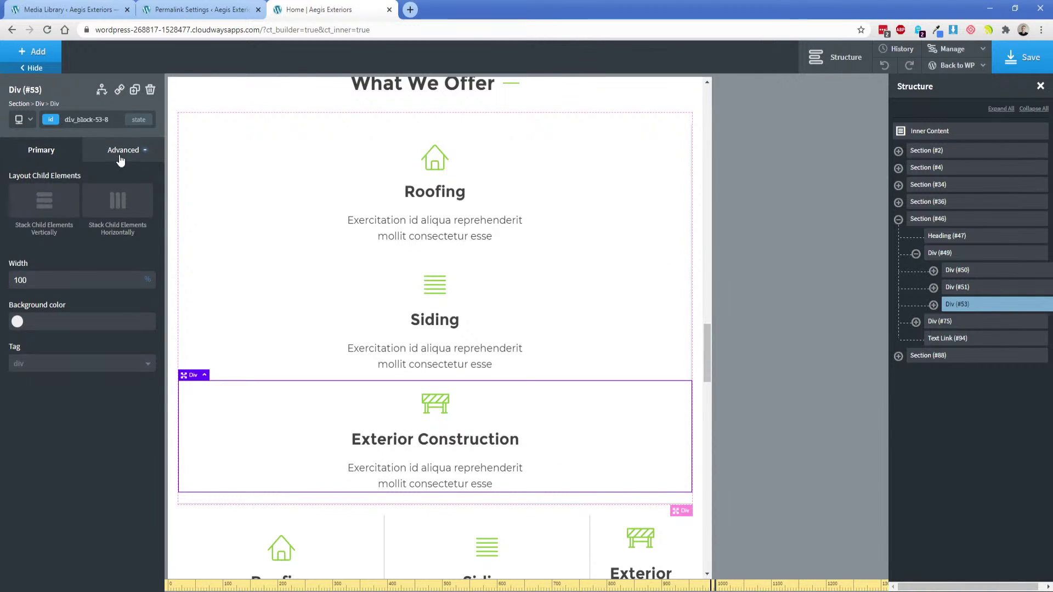
pyautogui.click(119, 152)
pyautogui.click(82, 222)
pyautogui.click(40, 216)
pyautogui.write('15')
pyautogui.click(44, 268)
pyautogui.scroll(-5, 270, 371)
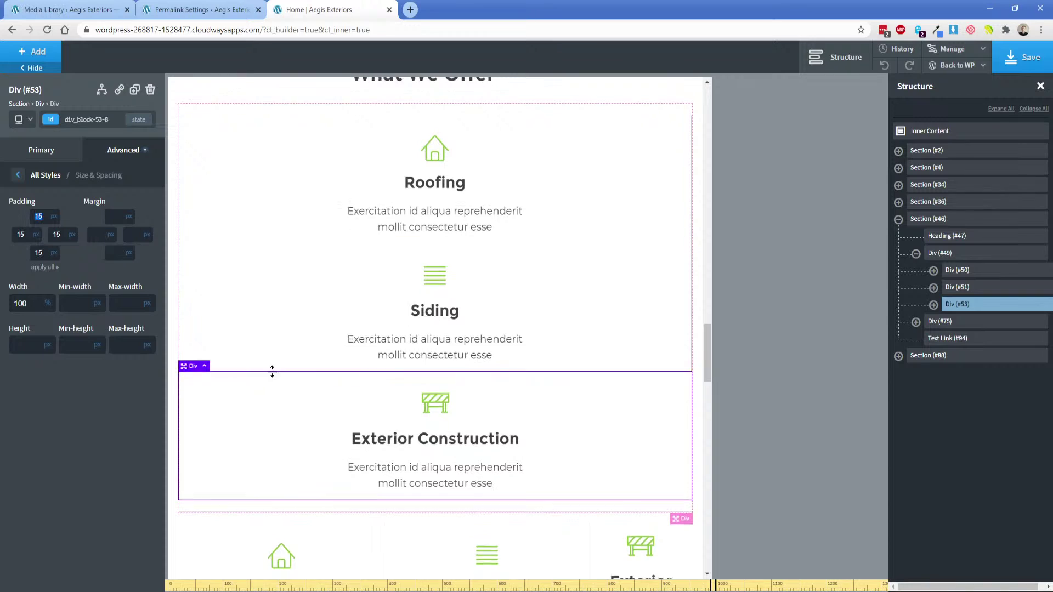
# Stack the second row Div #75 vertically and set card Div #84 to 100% width.
pyautogui.click(939, 323)
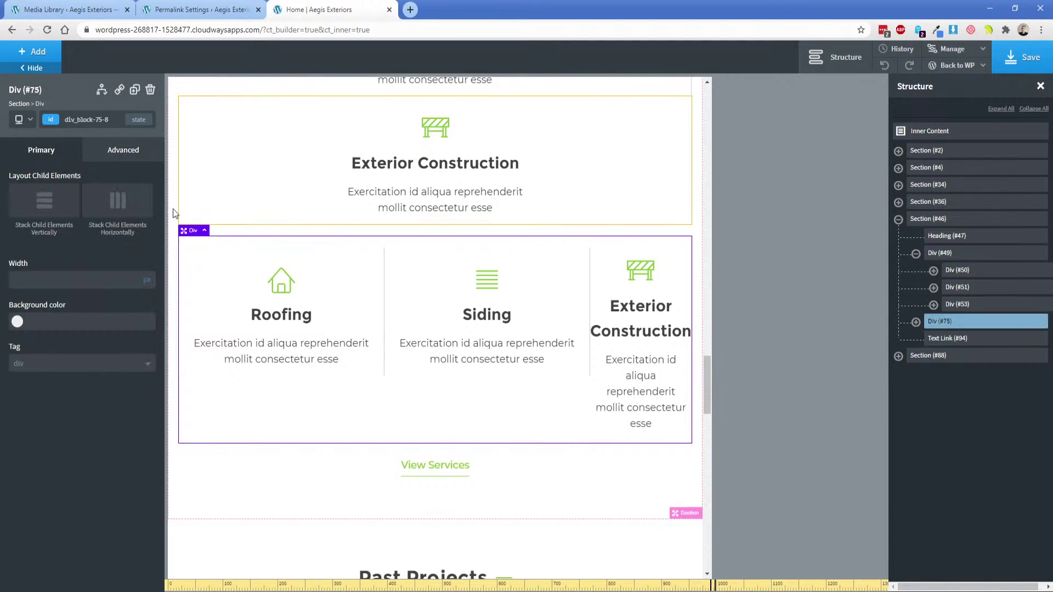
pyautogui.click(34, 209)
pyautogui.scroll(-3, 505, 345)
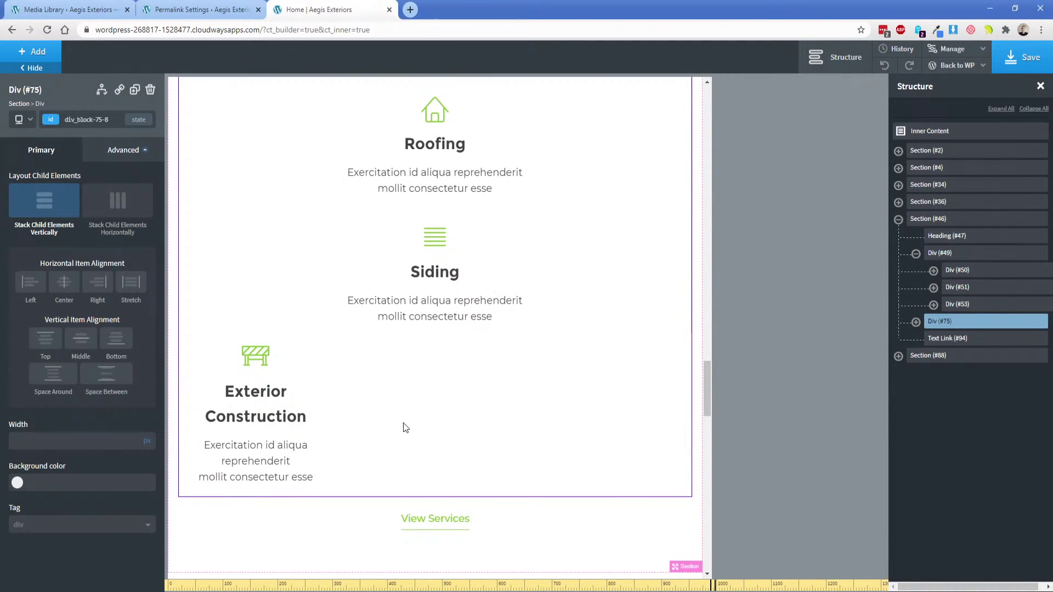
pyautogui.click(296, 368)
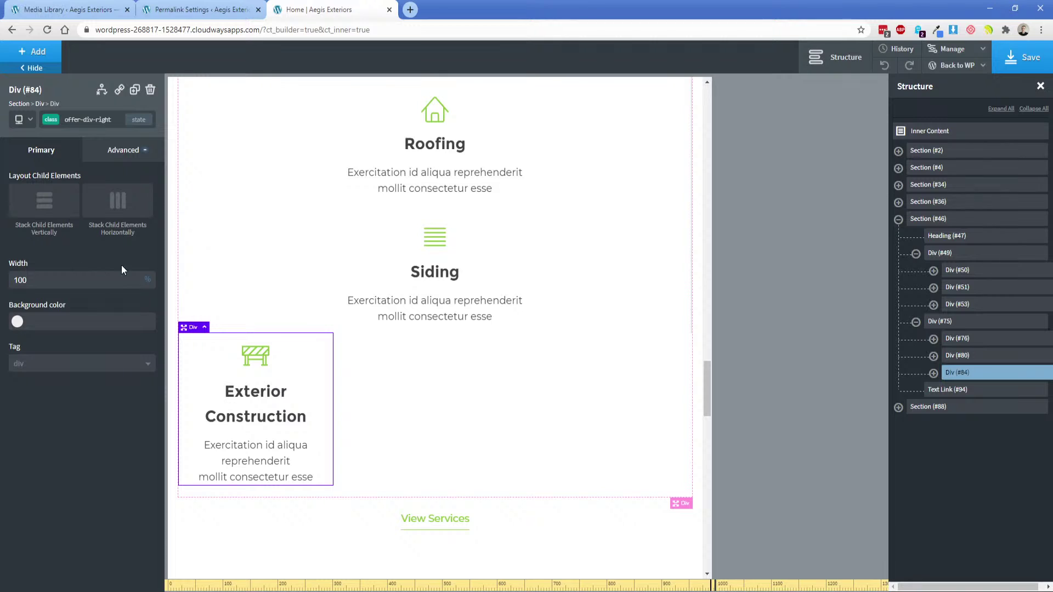
pyautogui.click(61, 119)
pyautogui.click(75, 162)
pyautogui.write('200')
pyautogui.click(147, 279)
pyautogui.click(146, 299)
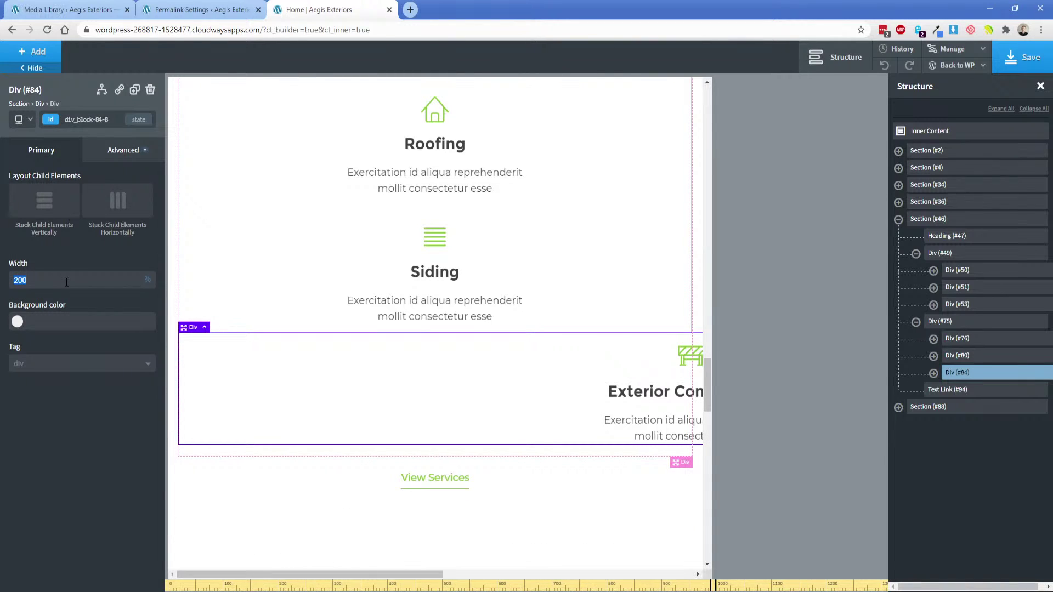
pyautogui.write('100')
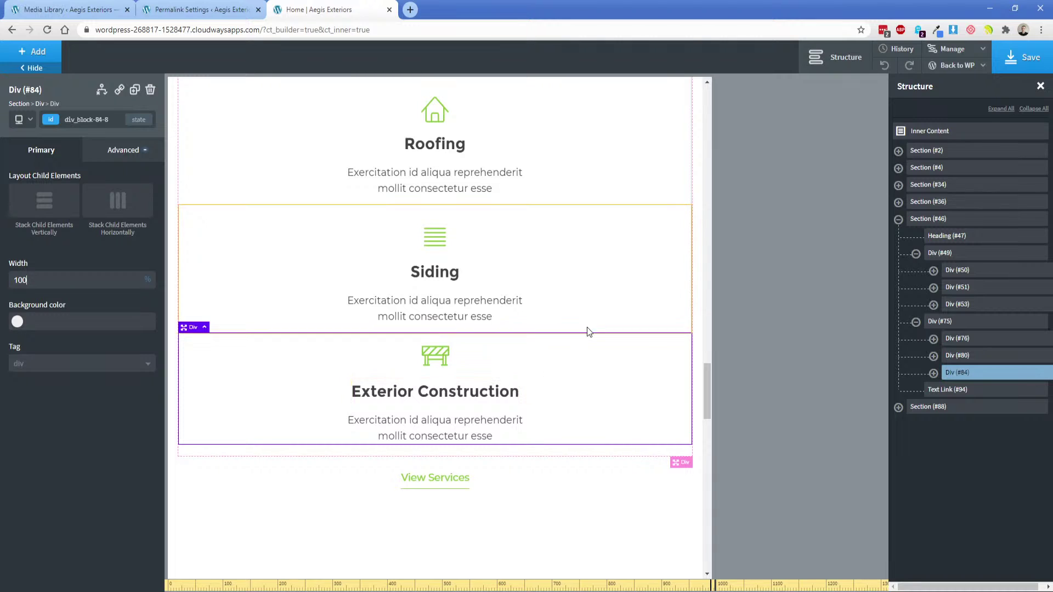
# Move down past the What We Offer section and select the Past Projects photo row.
pyautogui.scroll(2, 587, 248)
pyautogui.click(586, 249)
pyautogui.scroll(-3, 580, 364)
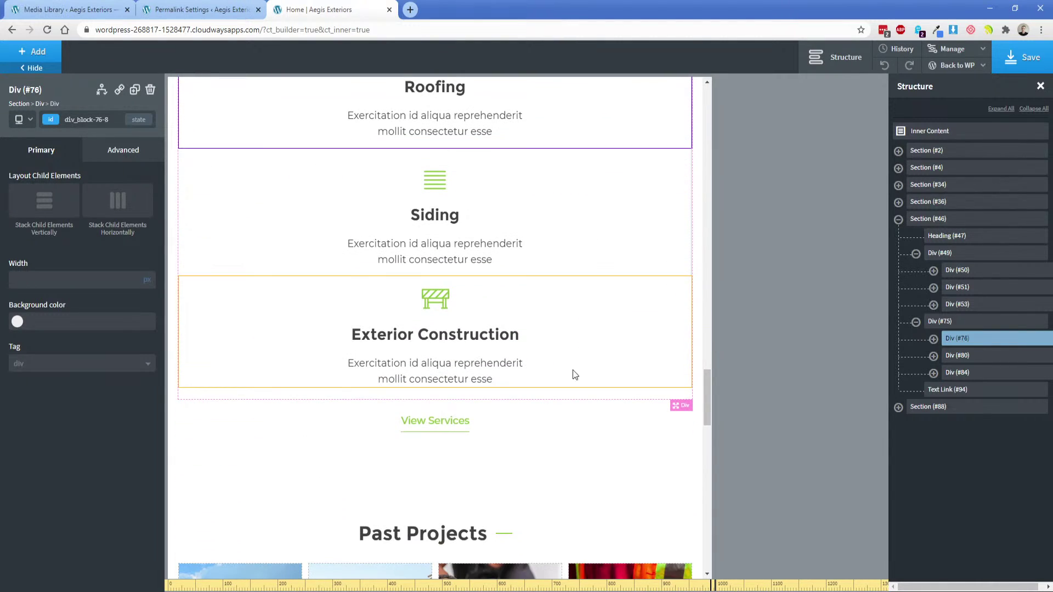
pyautogui.click(535, 428)
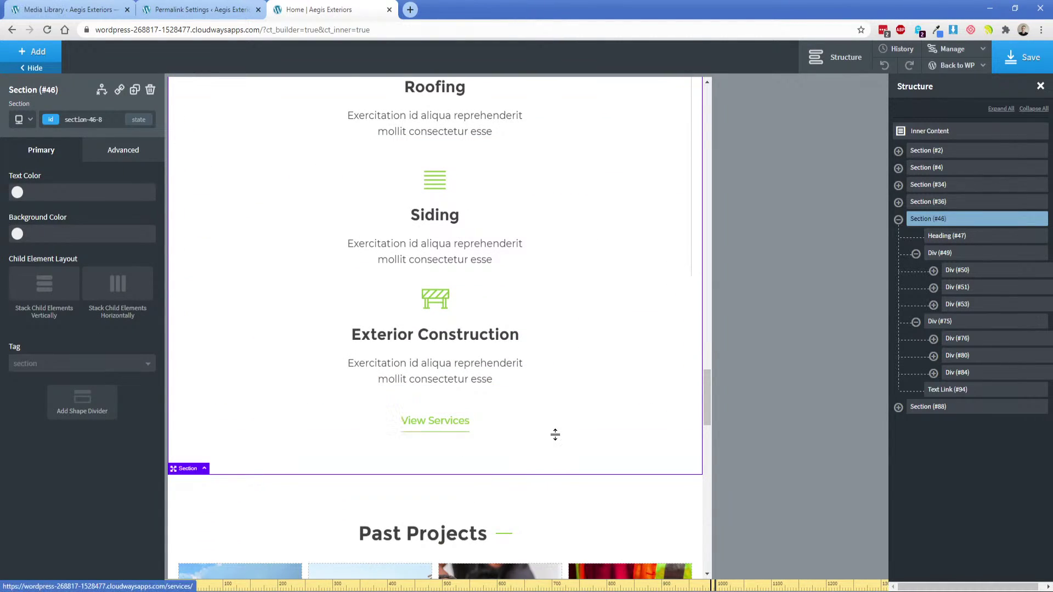
pyautogui.scroll(-3, 486, 383)
pyautogui.scroll(-3, 420, 352)
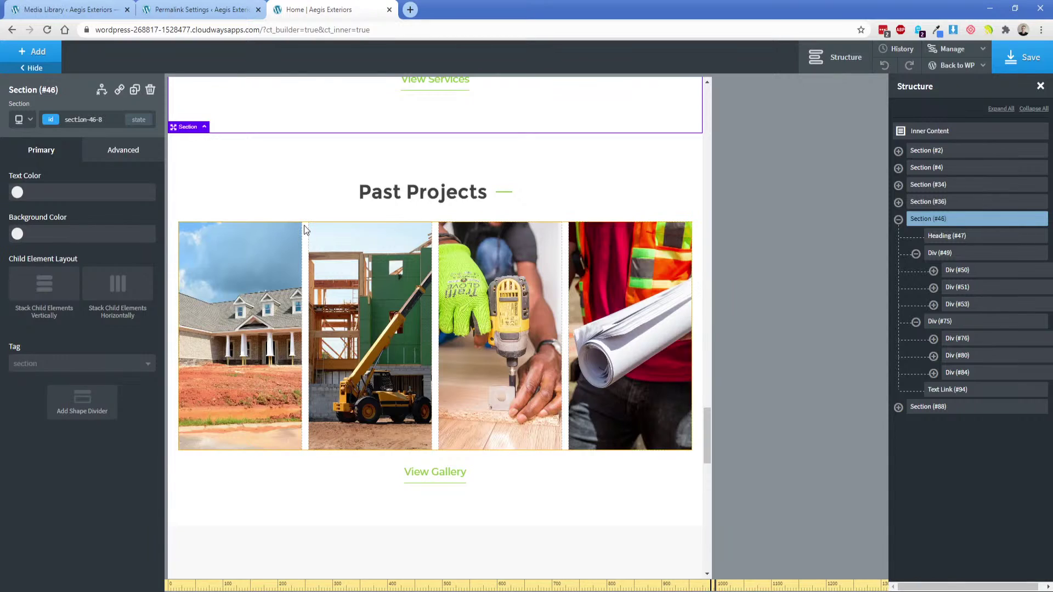
pyautogui.click(268, 233)
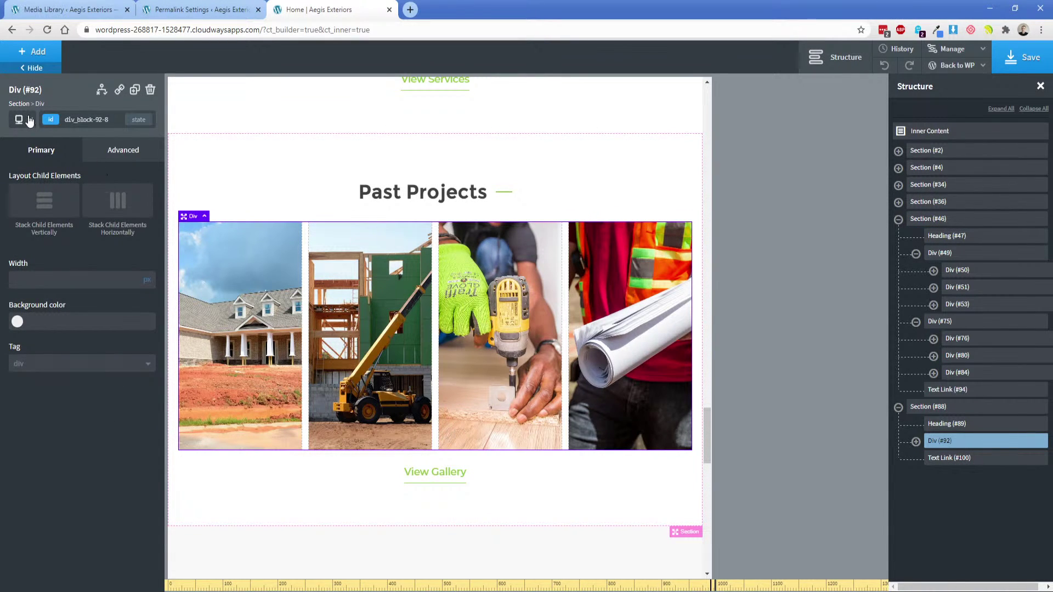
# On the tablet breakpoint, stack Past Projects Div #92 vertically and set photo Div #93 to 100% width.
pyautogui.click(30, 121)
pyautogui.click(59, 174)
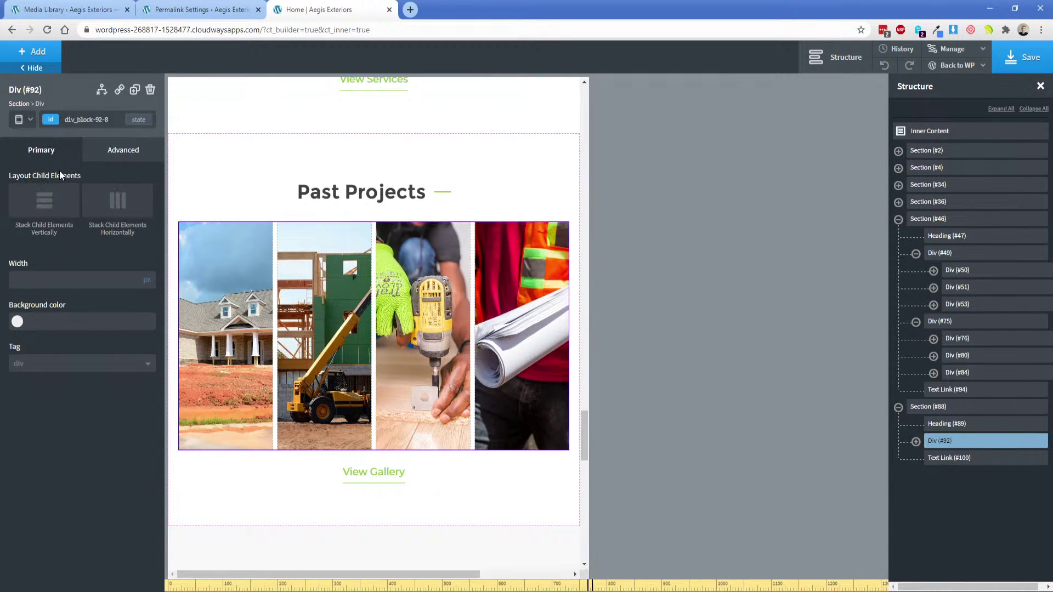
pyautogui.click(50, 204)
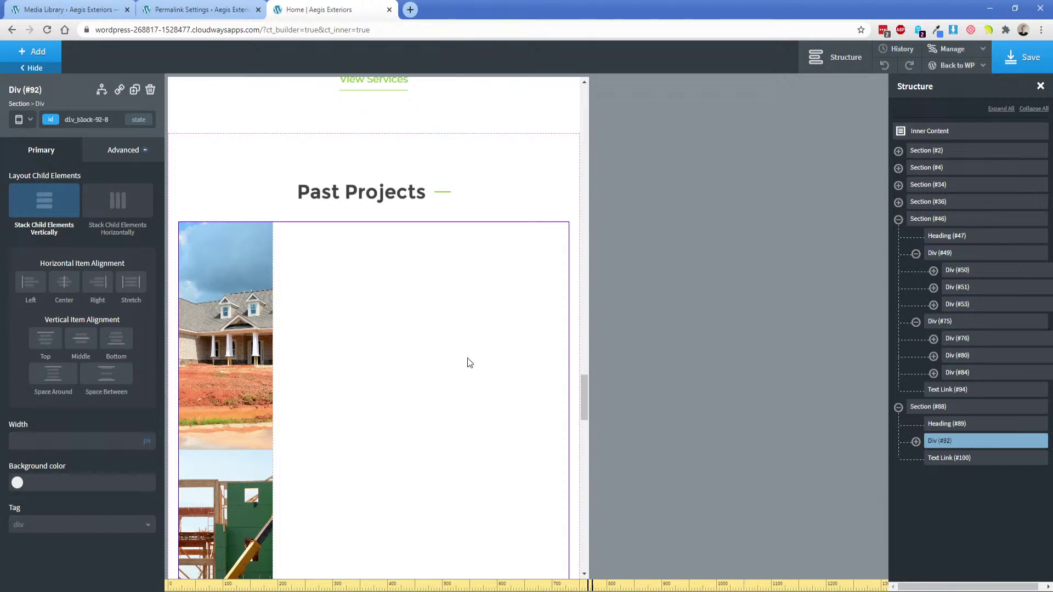
pyautogui.click(916, 441)
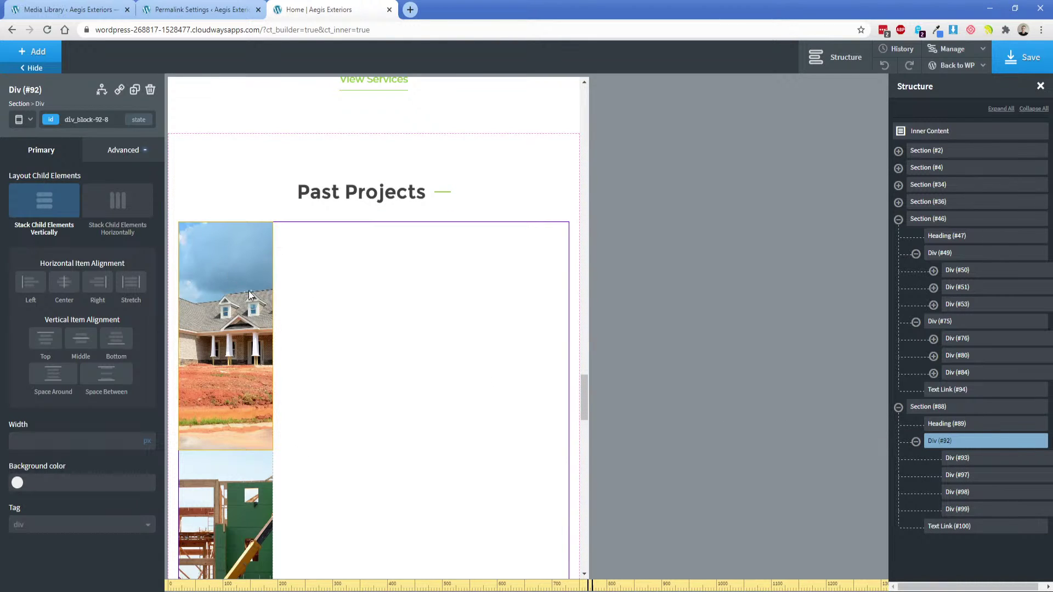
pyautogui.click(957, 459)
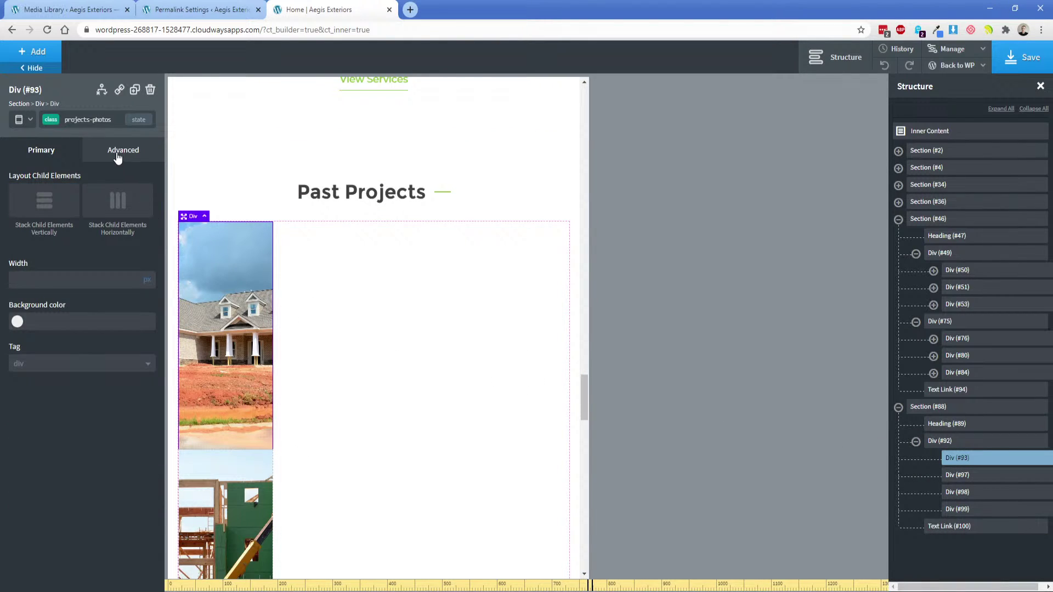
pyautogui.click(148, 291)
pyautogui.click(113, 278)
pyautogui.write('100')
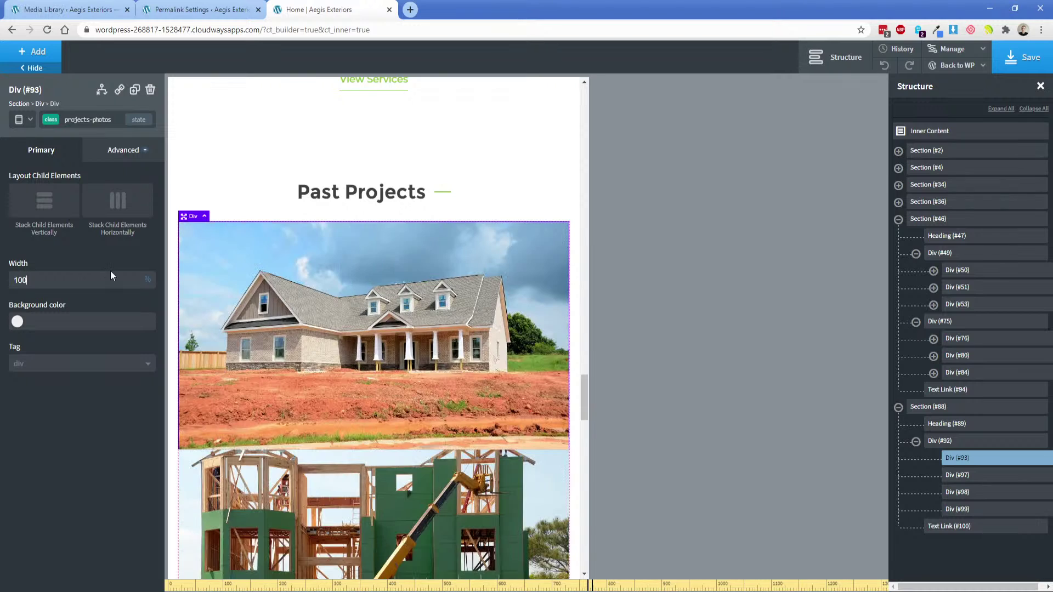
# Give the projects-photos box a 25px bottom margin.
pyautogui.click(124, 150)
pyautogui.click(44, 209)
pyautogui.click(113, 253)
pyautogui.write('15')
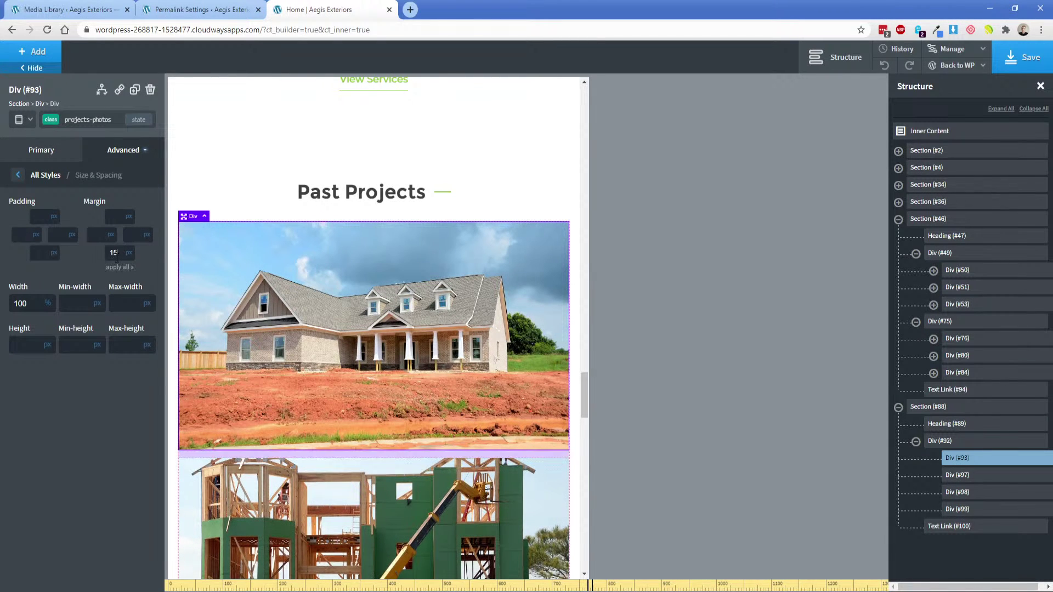
pyautogui.doubleClick(113, 253)
pyautogui.write('25')
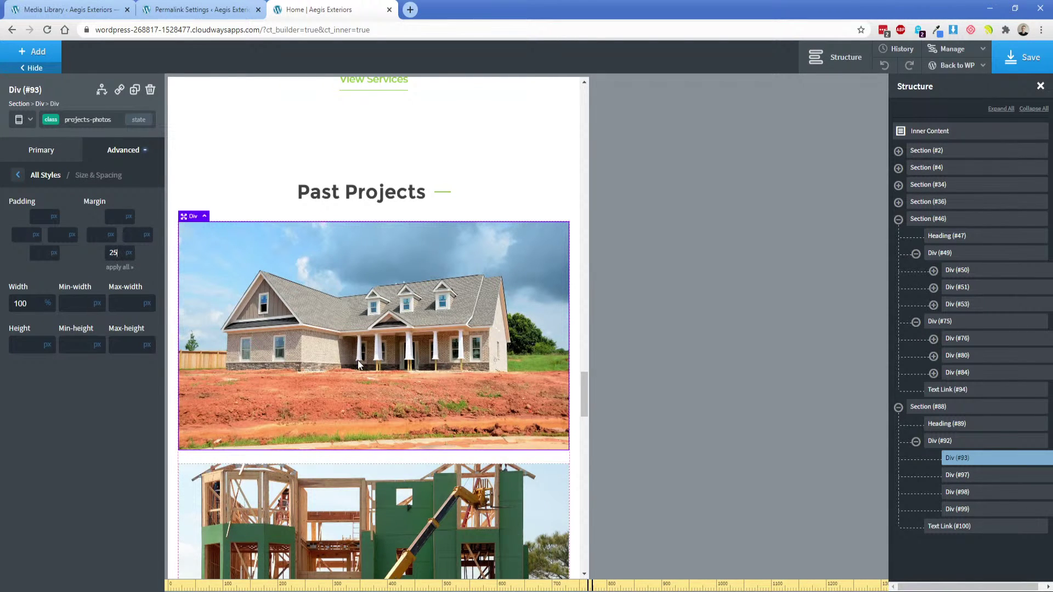
pyautogui.scroll(-3, 358, 360)
pyautogui.scroll(-12, 347, 367)
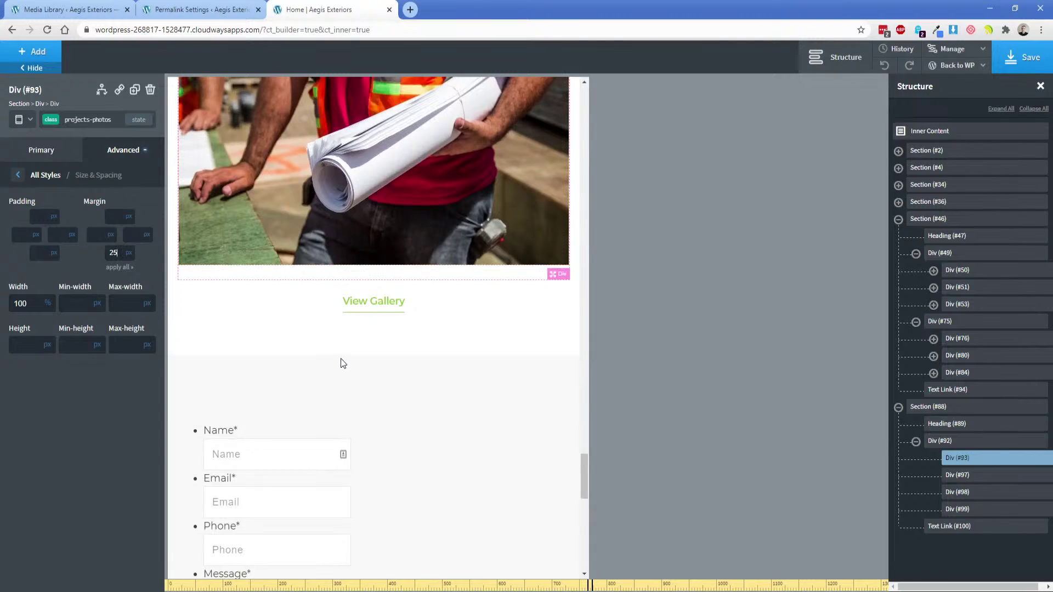
pyautogui.scroll(14, 359, 400)
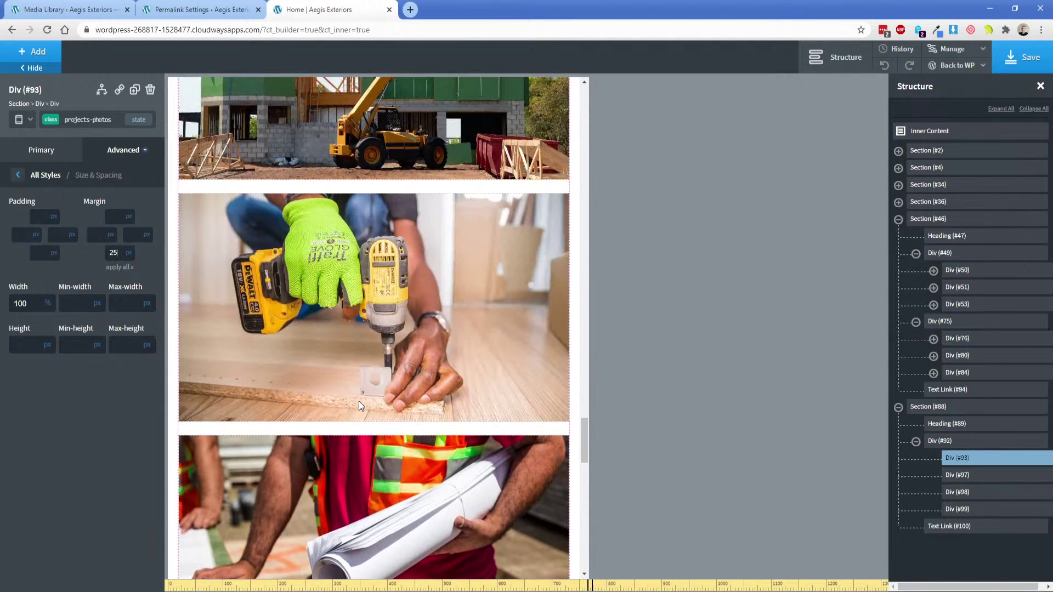
pyautogui.scroll(1, 357, 405)
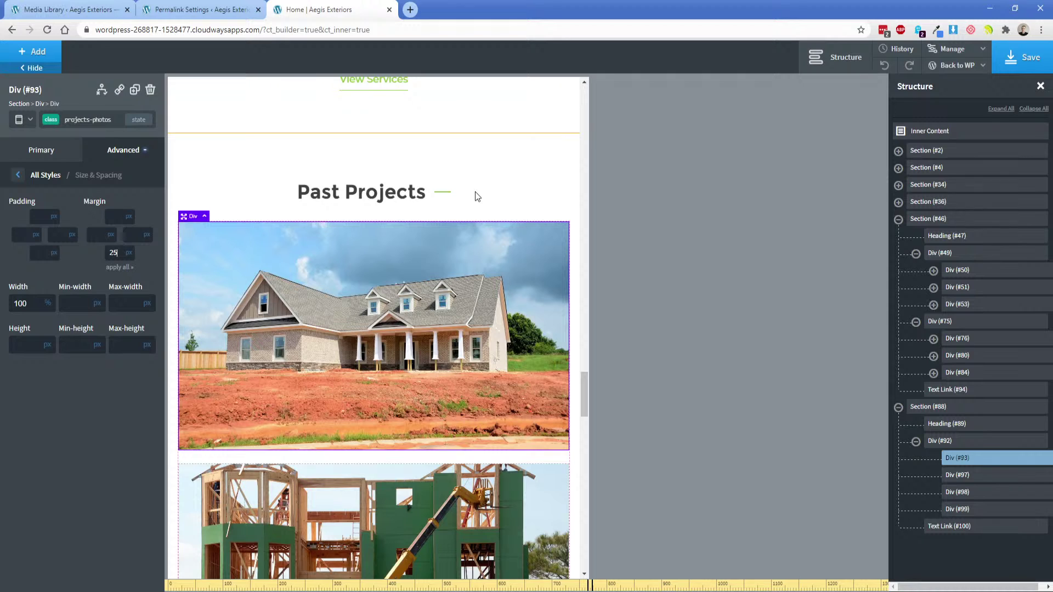
# Save the page, open the live homepage frontend and inspect it in iPhone 6/7/8 Plus device mode.
pyautogui.click(1019, 67)
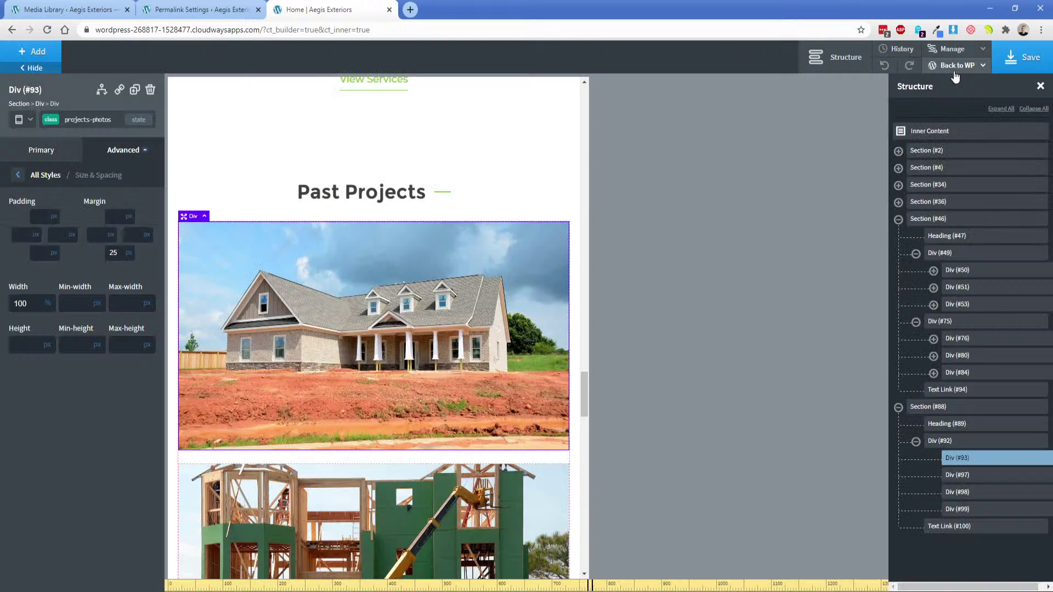
pyautogui.click(956, 65)
pyautogui.click(955, 103)
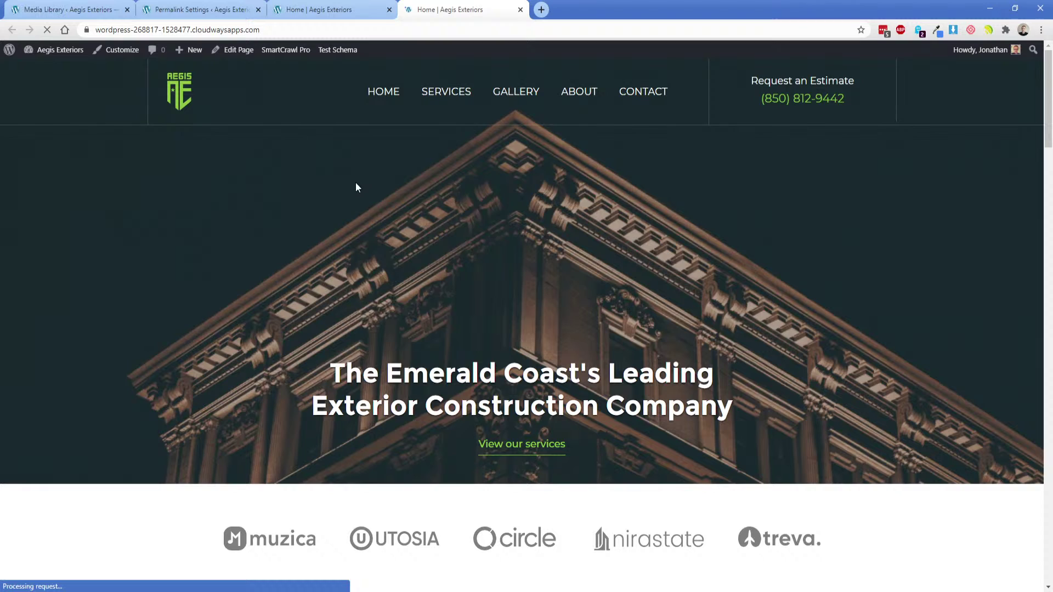
pyautogui.rightClick(356, 188)
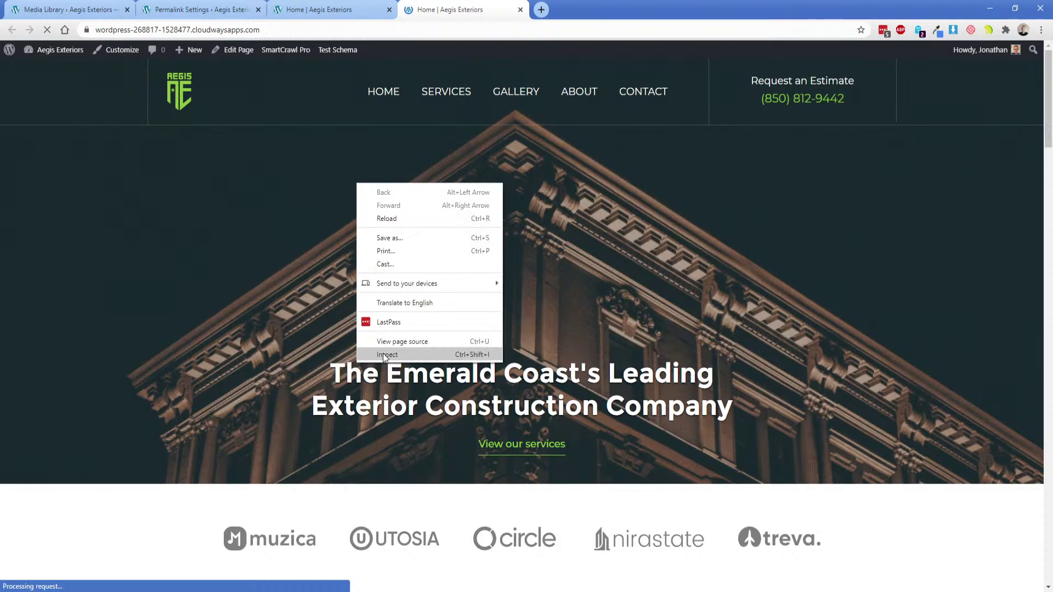
pyautogui.click(384, 355)
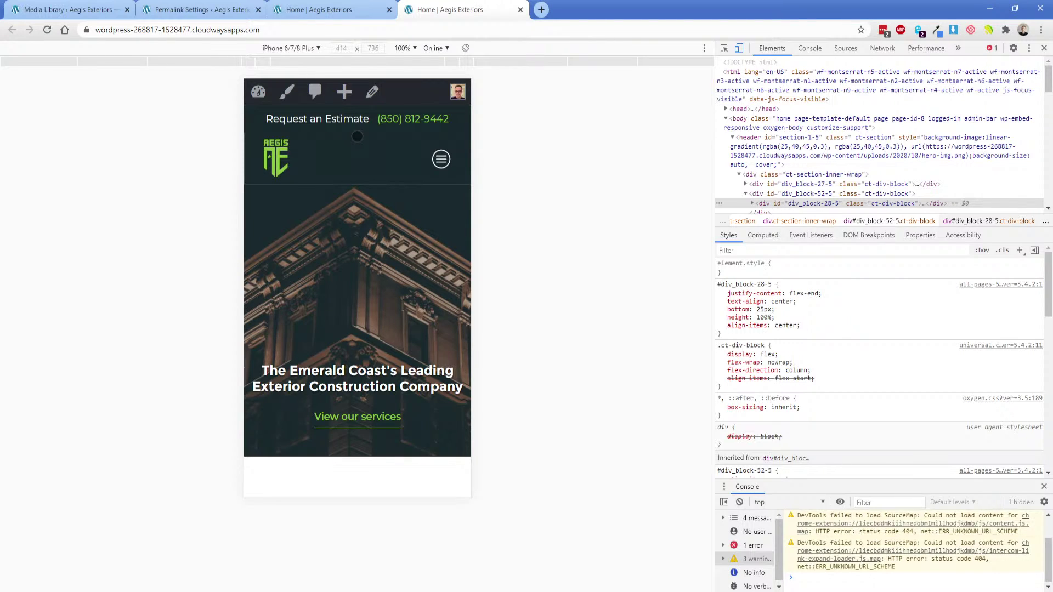
# Back in the builder tab, select the What We Offer section.
pyautogui.click(328, 6)
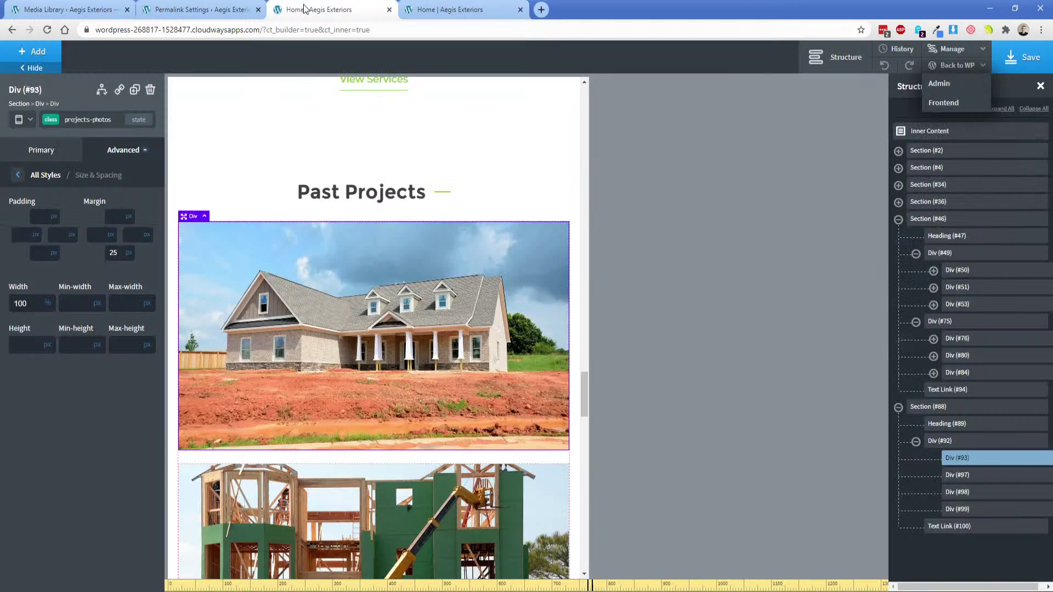
pyautogui.click(225, 6)
pyautogui.click(334, 12)
pyautogui.scroll(6, 364, 357)
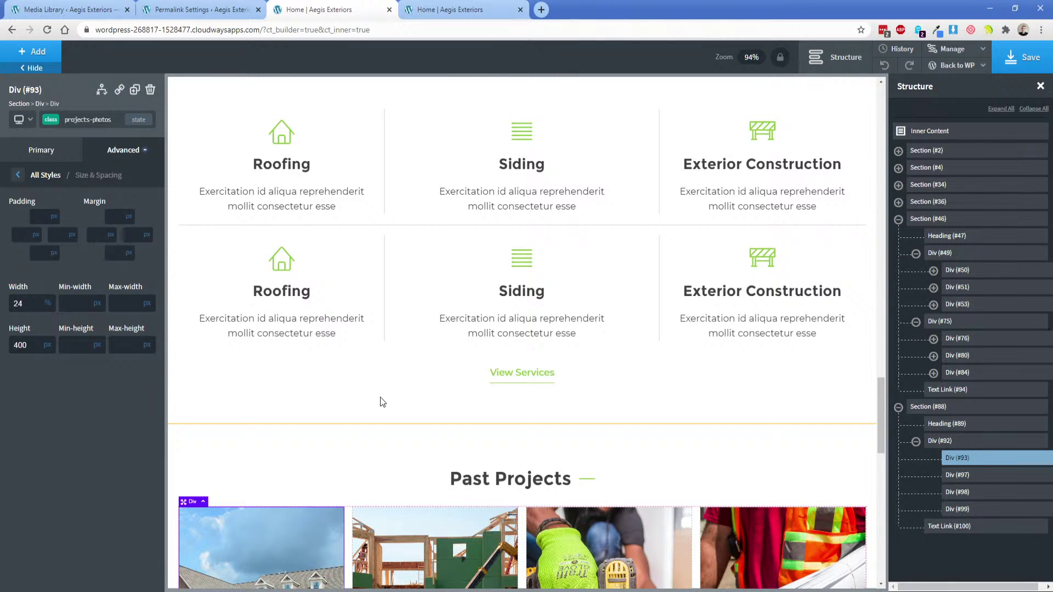
pyautogui.scroll(2, 379, 378)
pyautogui.scroll(-1, 390, 454)
pyautogui.click(425, 424)
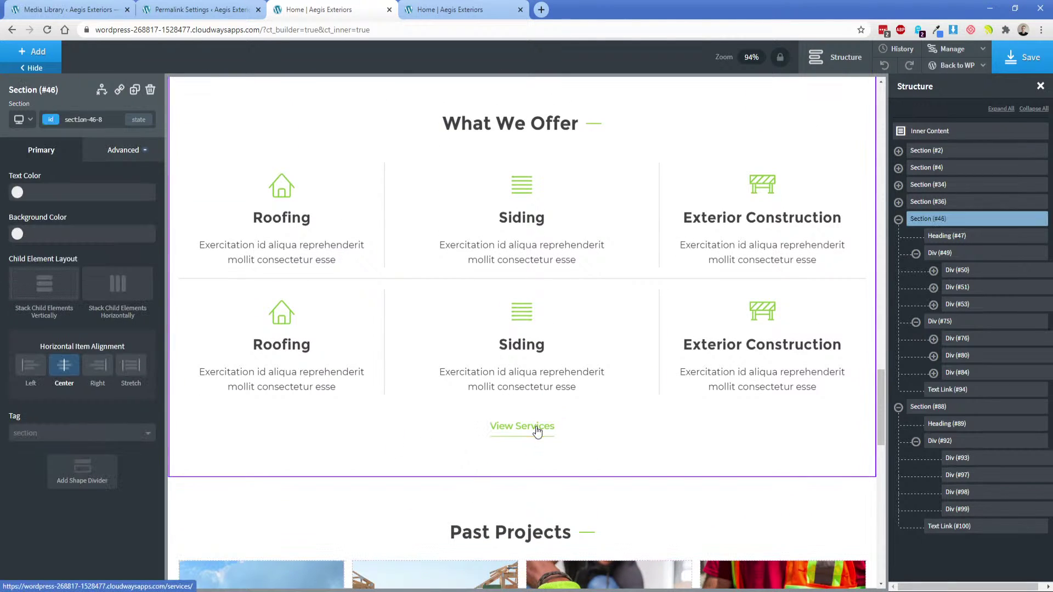
# Set the section's Background Color to #f8f8f8 and save the page.
pyautogui.scroll(3, 343, 367)
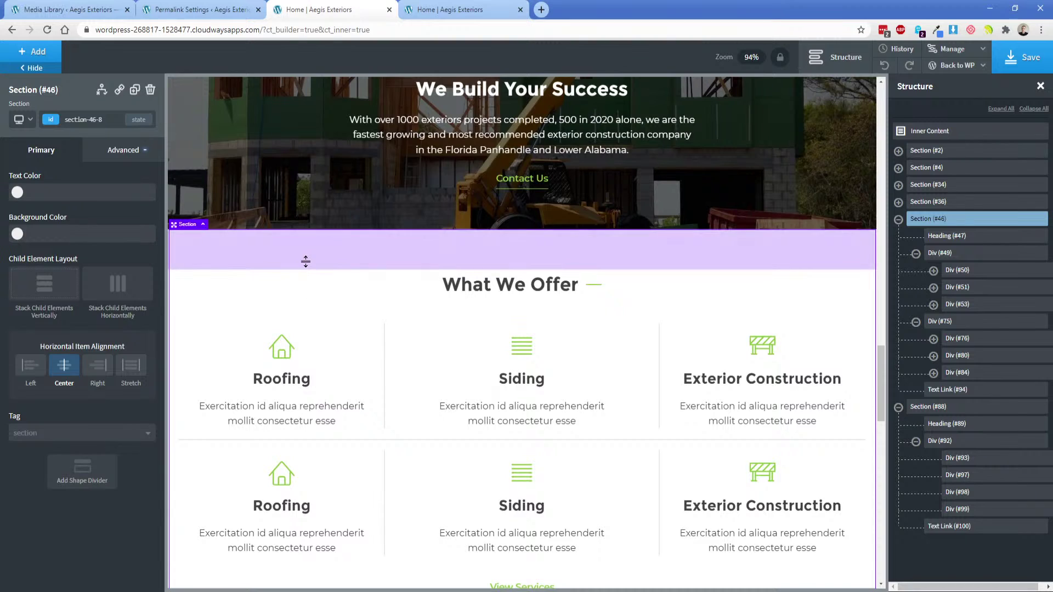
pyautogui.scroll(-5, 311, 302)
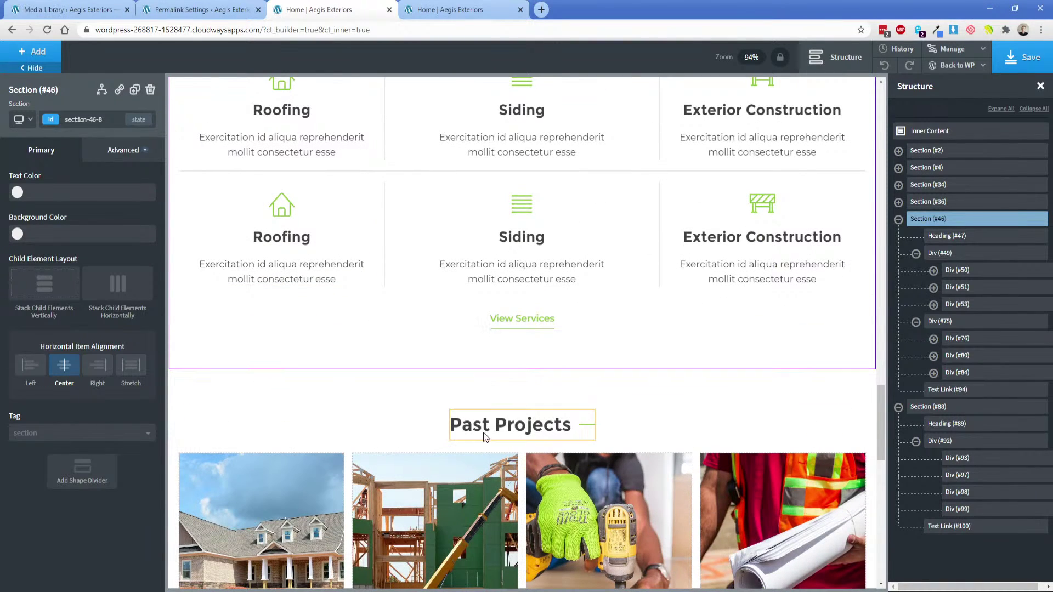
pyautogui.scroll(-9, 404, 388)
pyautogui.scroll(-2, 398, 391)
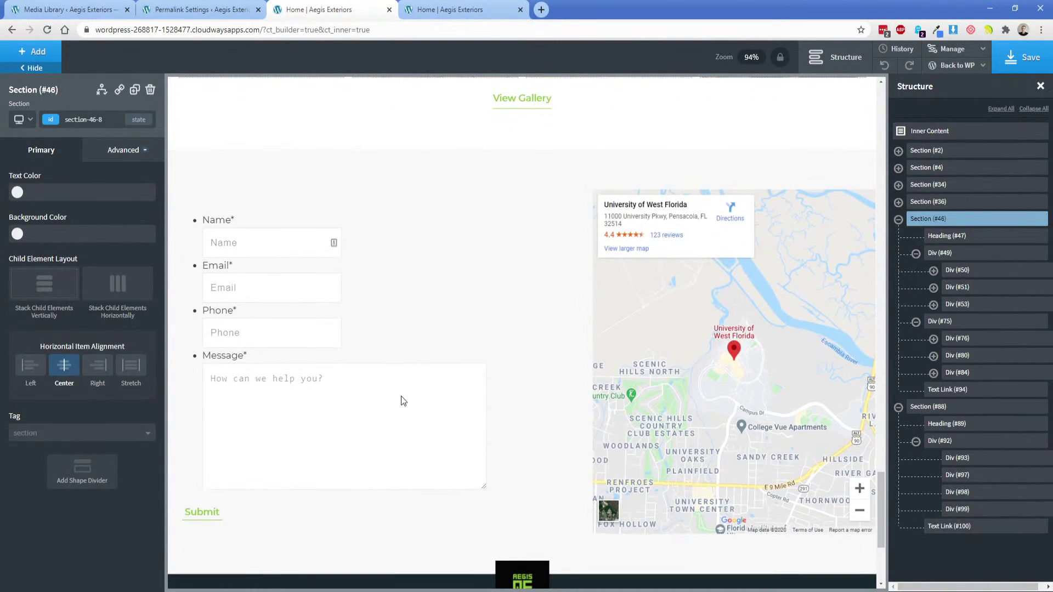
pyautogui.scroll(10, 382, 321)
pyautogui.scroll(2, 378, 397)
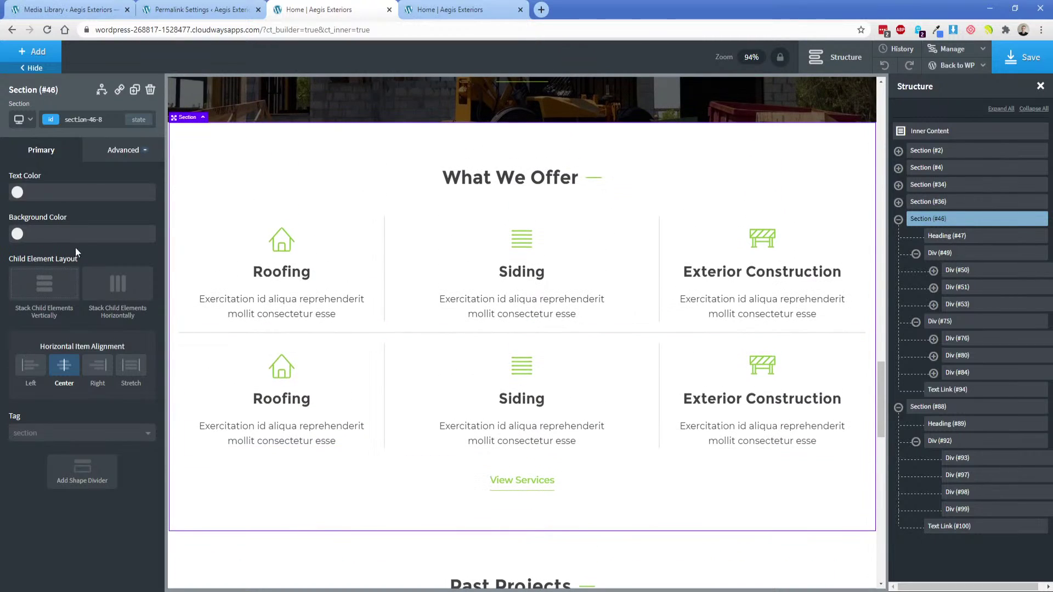
pyautogui.click(59, 234)
pyautogui.write('#f8f8f8')
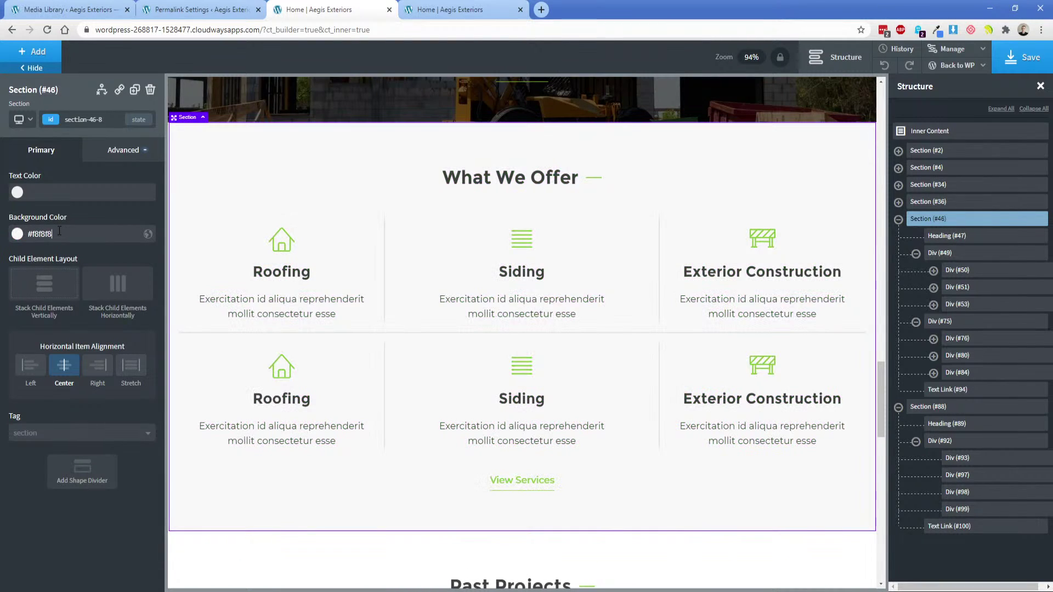
pyautogui.click(1021, 57)
# On the live-site tab, close DevTools and reload the homepage with F5.
pyautogui.click(493, 9)
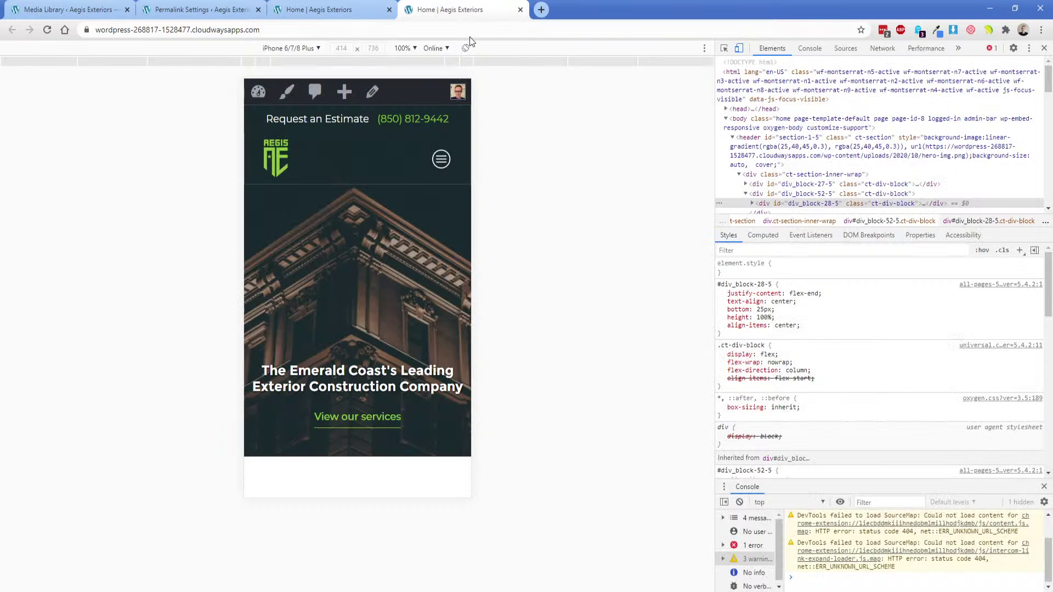
pyautogui.click(1043, 48)
pyautogui.press('F5')
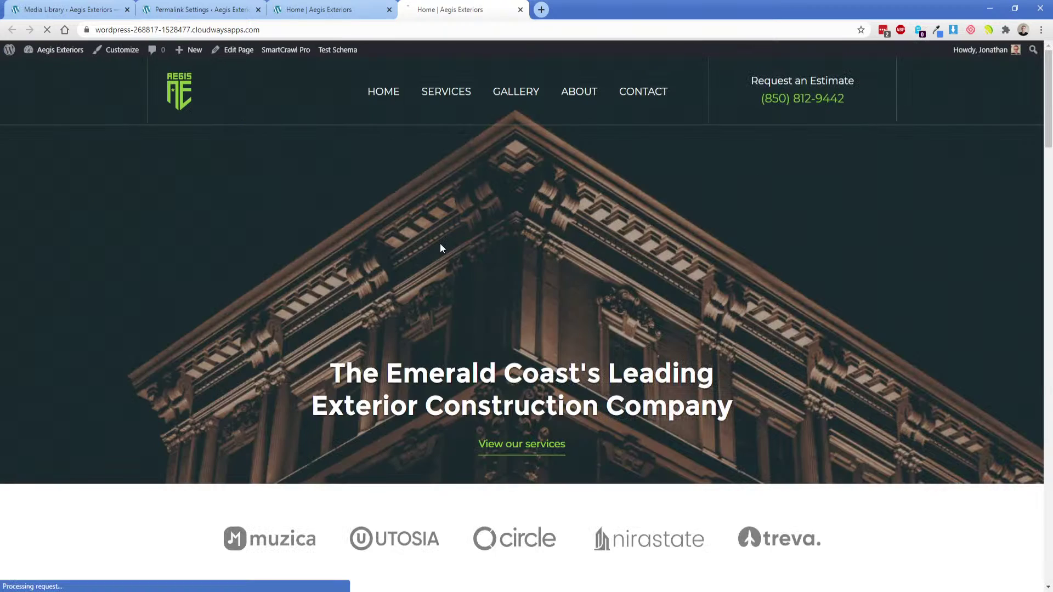
pyautogui.scroll(-20, 337, 288)
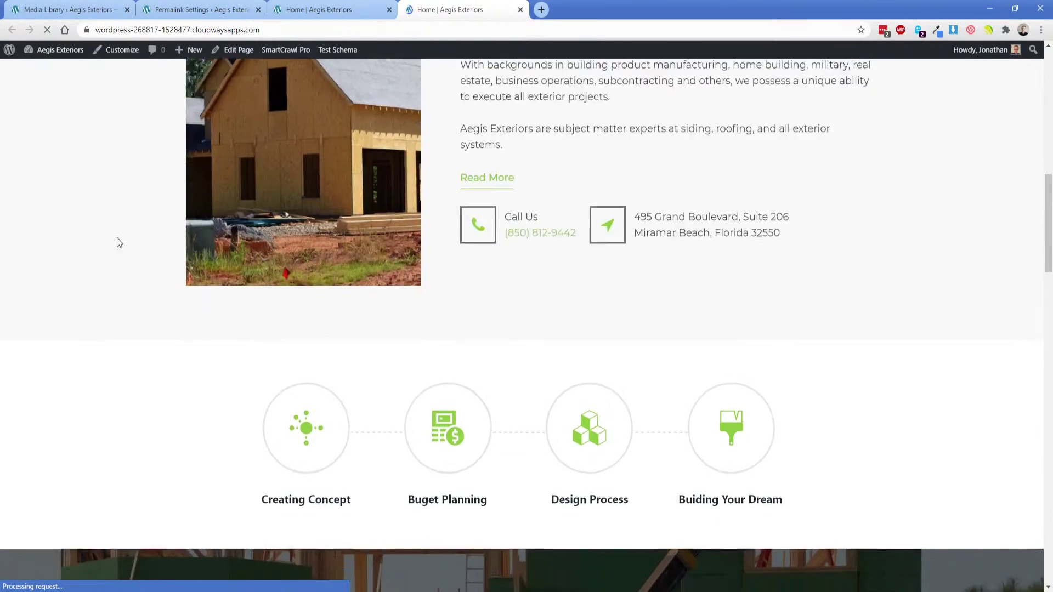
pyautogui.scroll(-7, 112, 235)
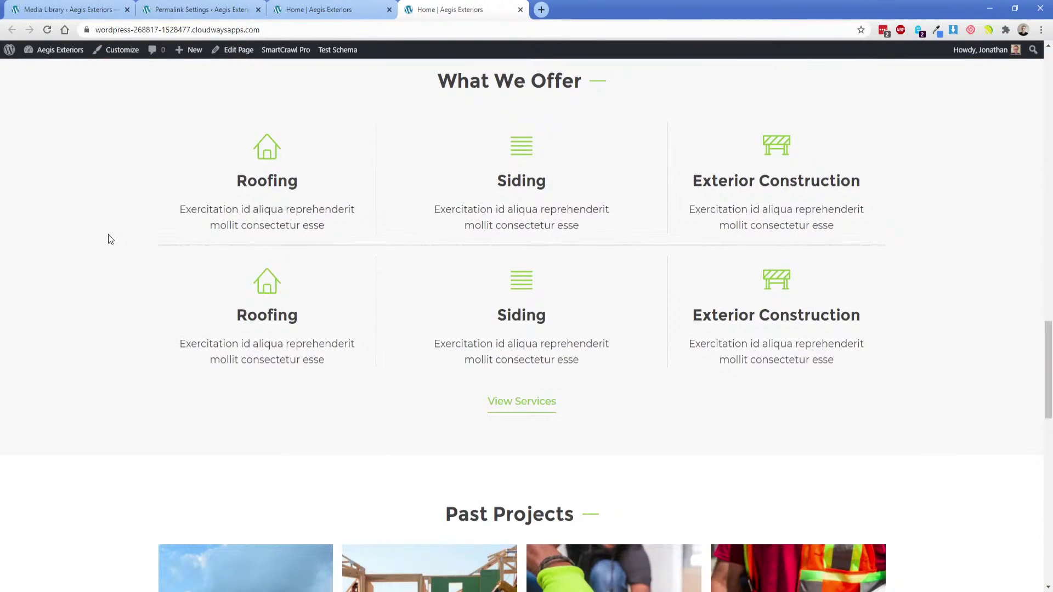
# Scroll through the homepage to check What We Offer's light gray background.
pyautogui.scroll(2, 112, 235)
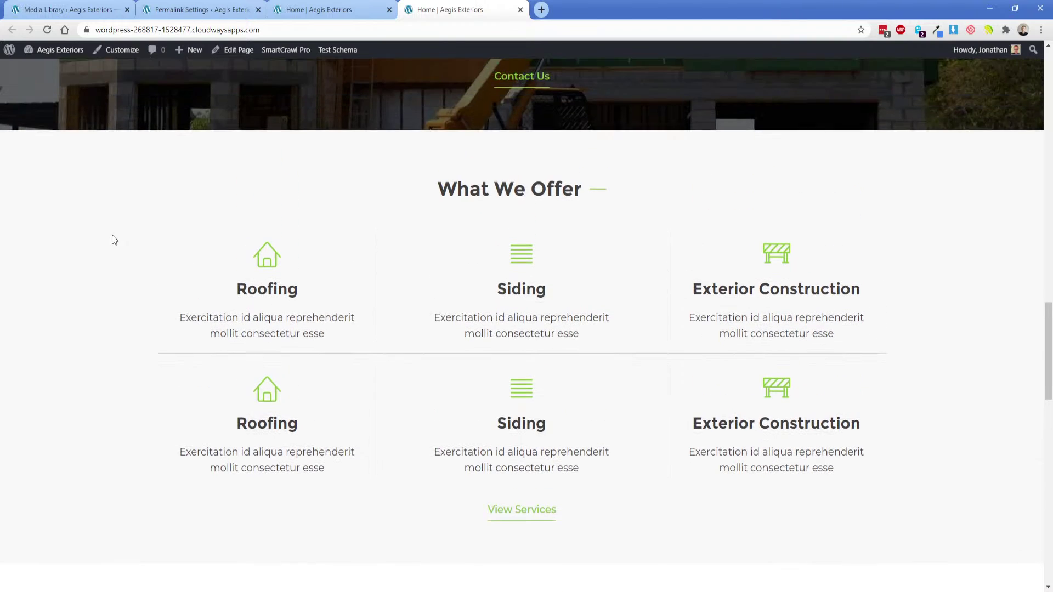
pyautogui.scroll(-2, 114, 235)
pyautogui.scroll(-2, 122, 239)
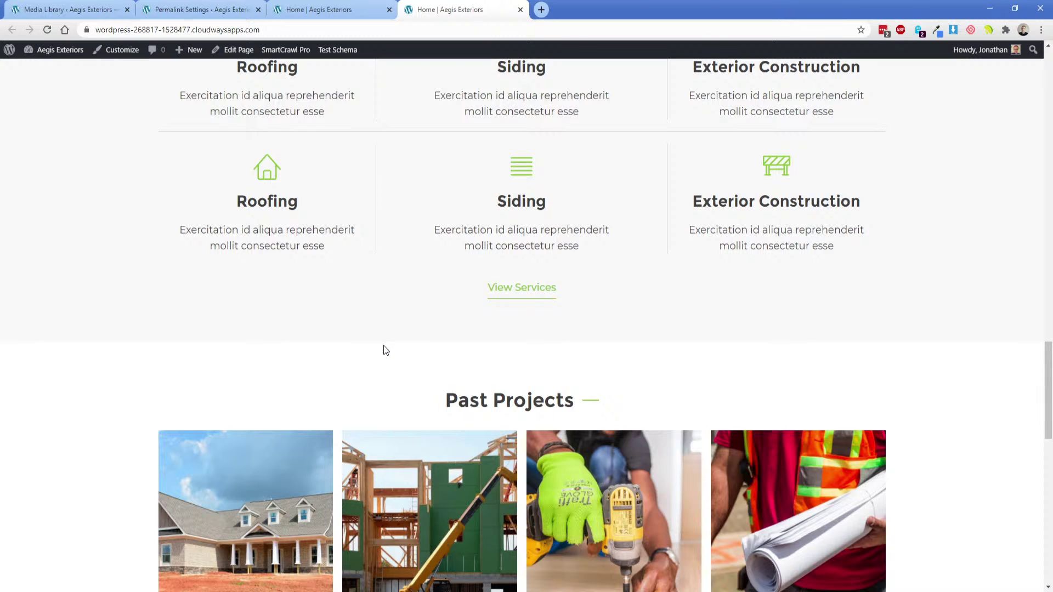
pyautogui.scroll(-4, 383, 309)
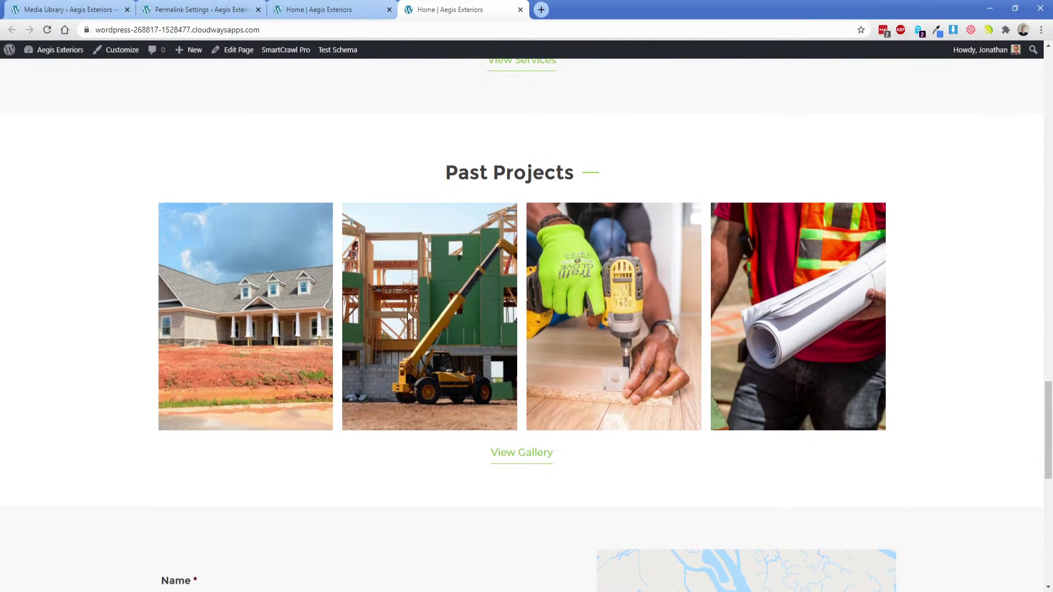
pyautogui.scroll(-5, 405, 318)
pyautogui.scroll(-5, 406, 318)
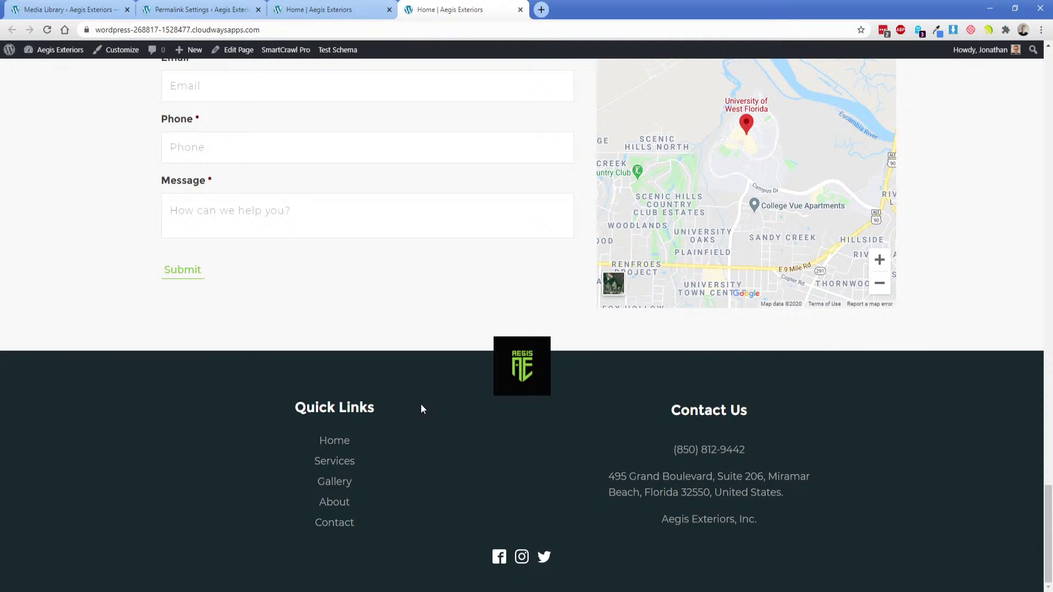
pyautogui.scroll(14, 416, 404)
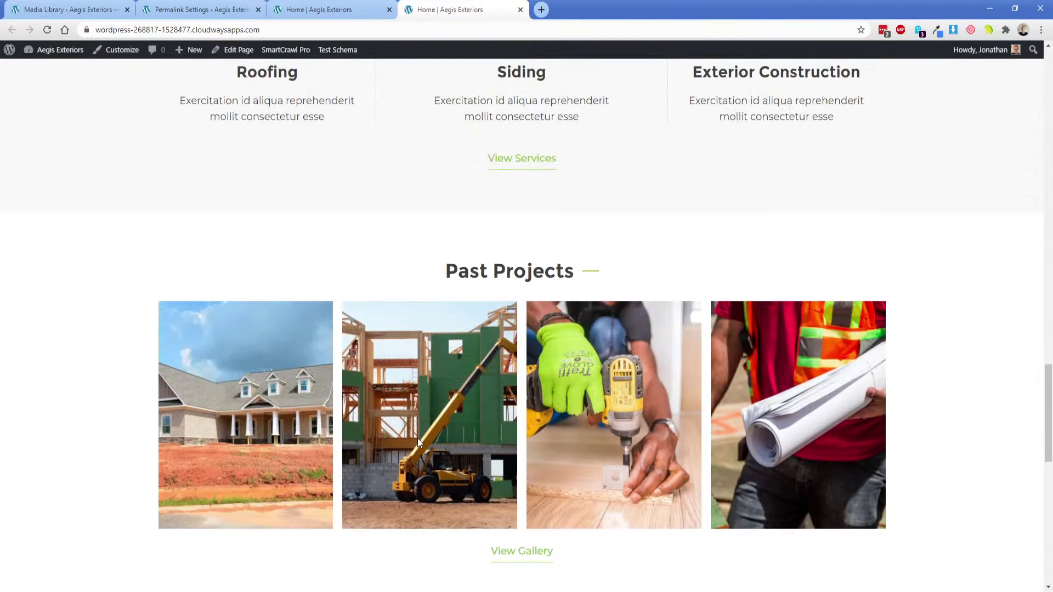
pyautogui.scroll(20, 417, 443)
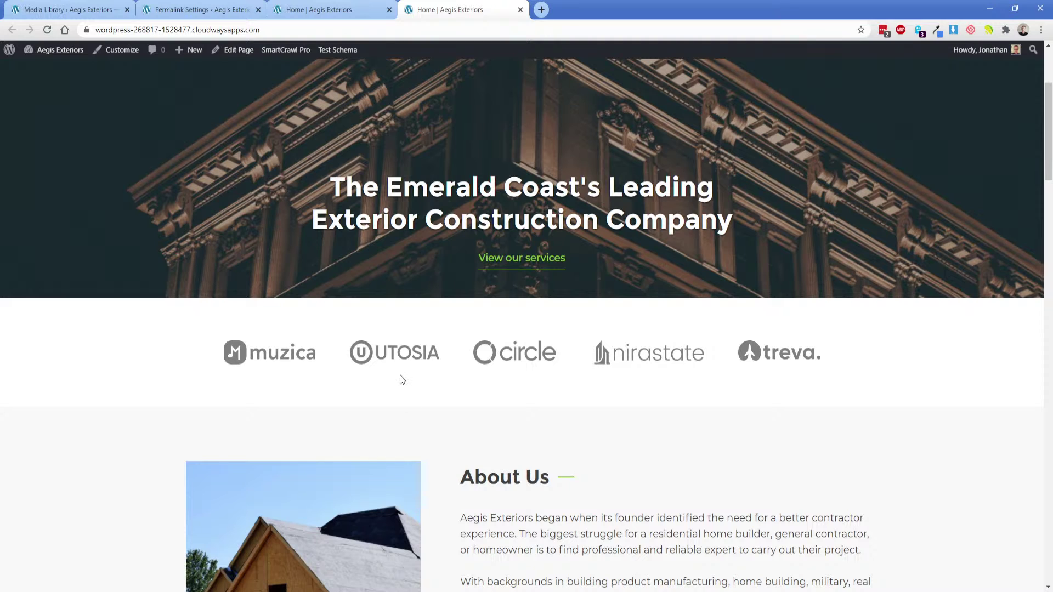
pyautogui.scroll(3, 511, 387)
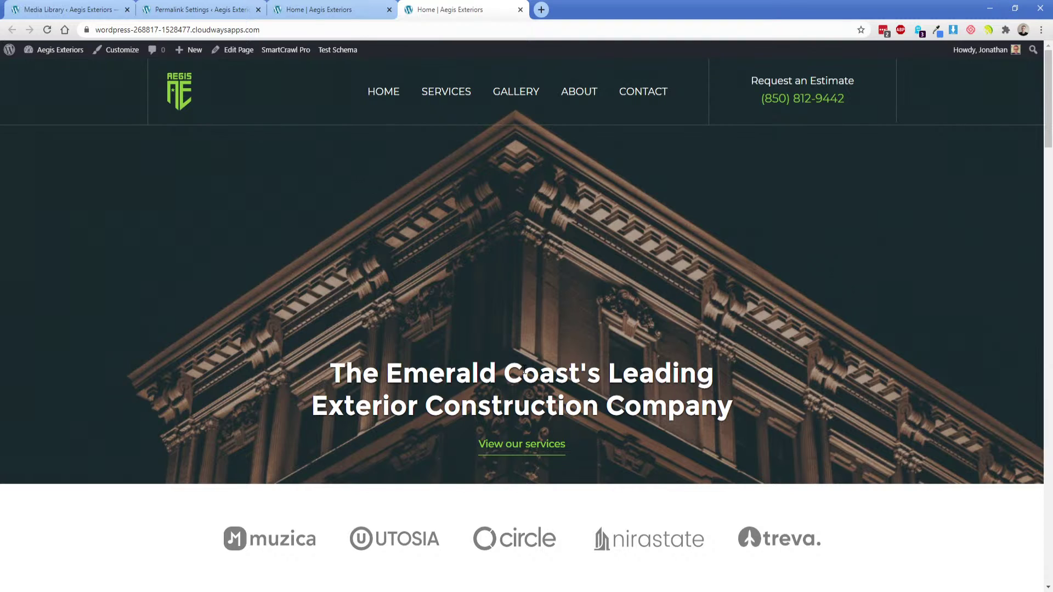
pyautogui.scroll(-20, 524, 371)
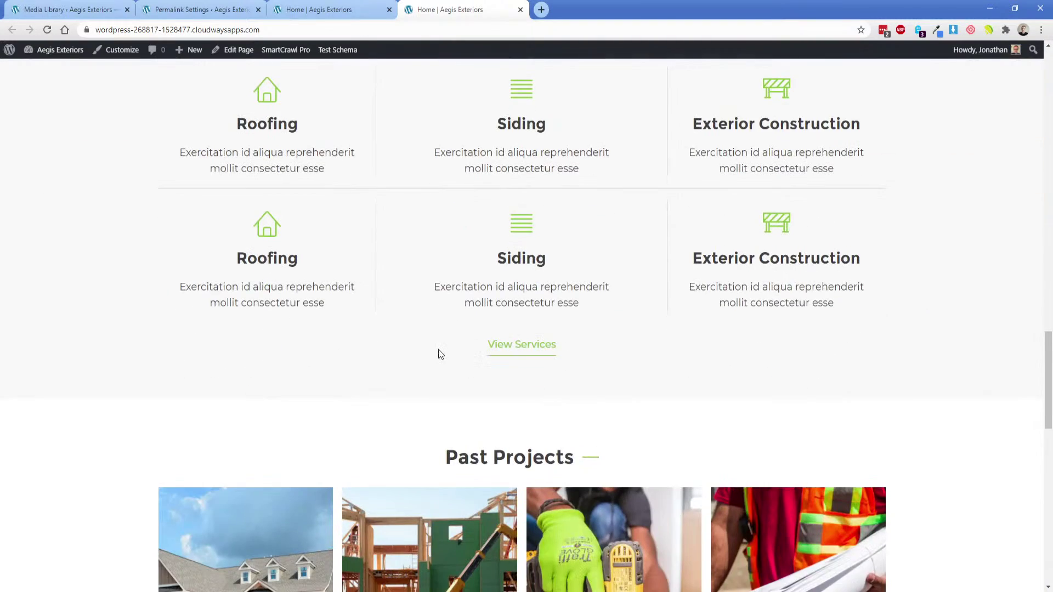
pyautogui.scroll(2, 439, 354)
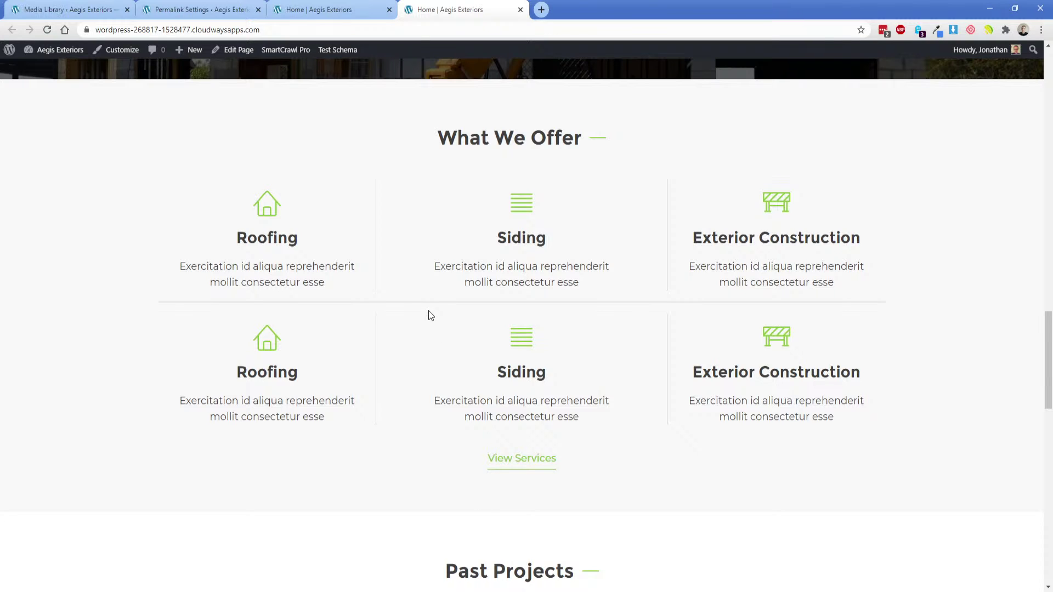
# In Adobe XD, pan down below What we offer and select the dark stats band.
pyautogui.hotkey('alt', 'Tab')
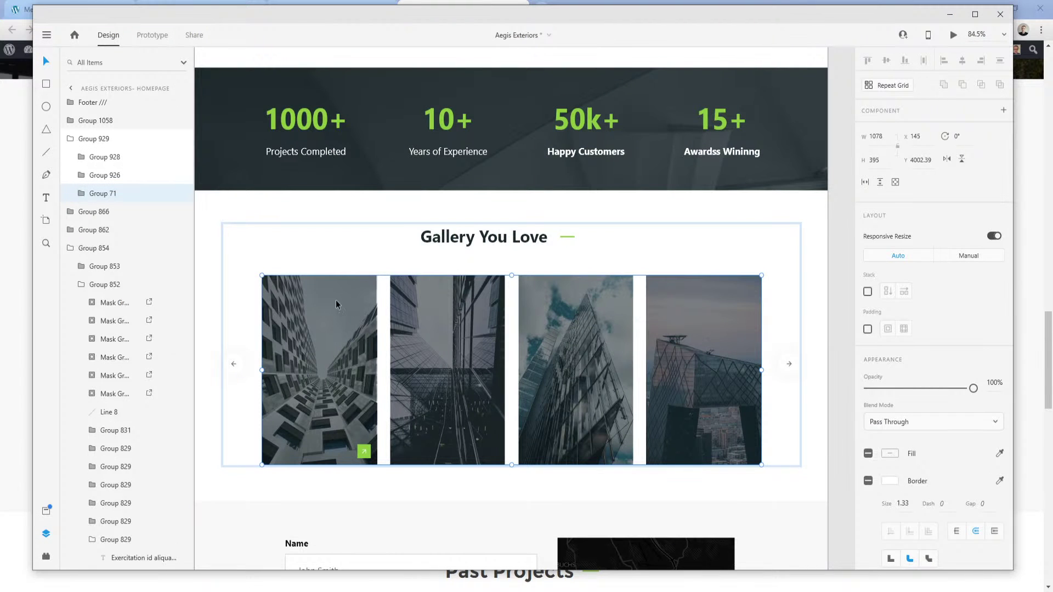
pyautogui.scroll(5, 324, 366)
pyautogui.scroll(4, 324, 366)
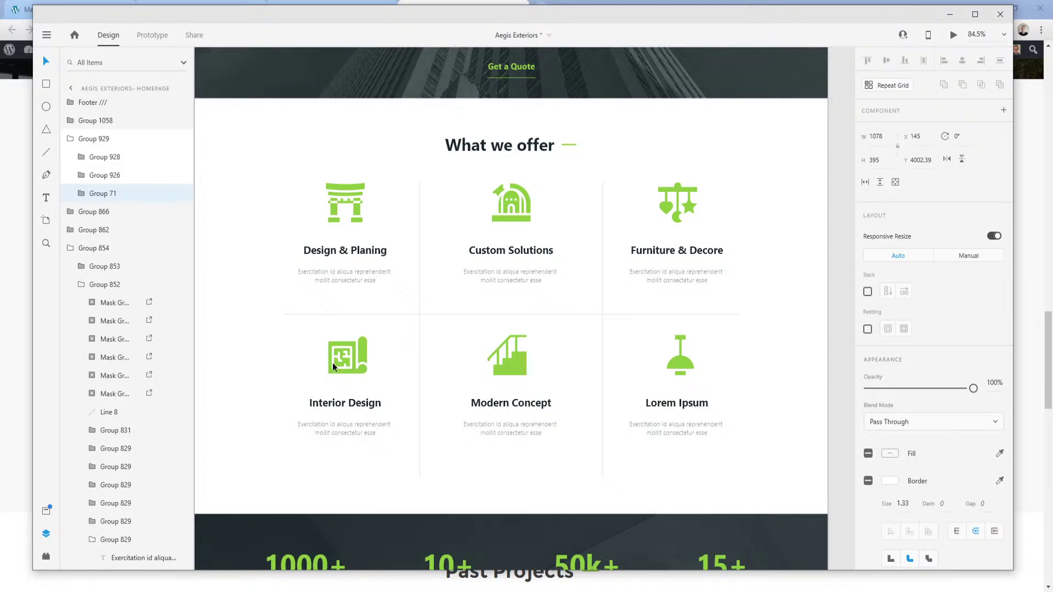
pyautogui.scroll(-4, 336, 366)
pyautogui.scroll(-5, 340, 354)
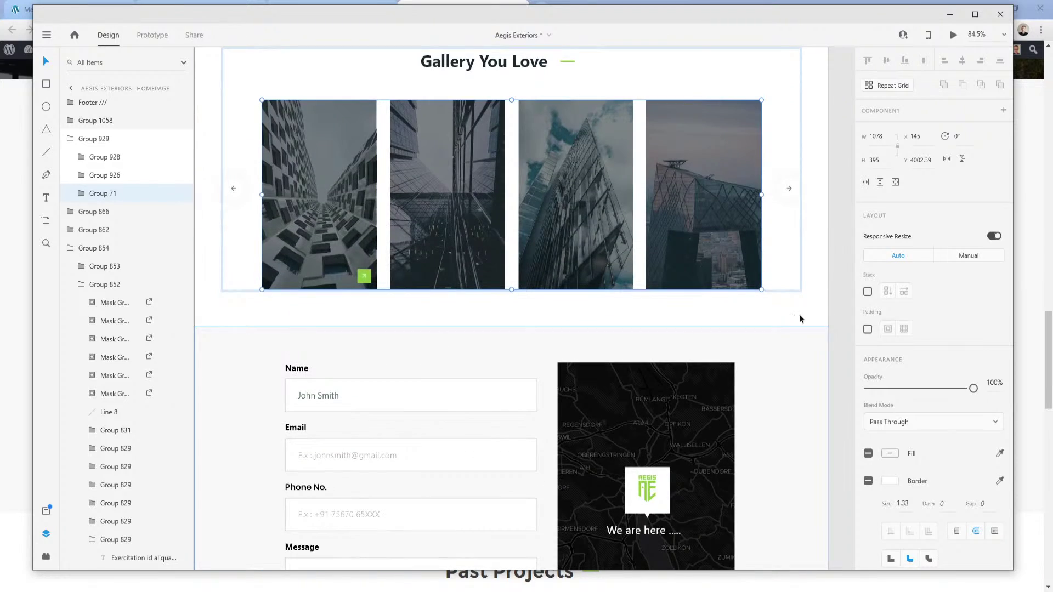
pyautogui.moveTo(813, 158); pyautogui.dragTo(823, 390)
pyautogui.press('Escape')
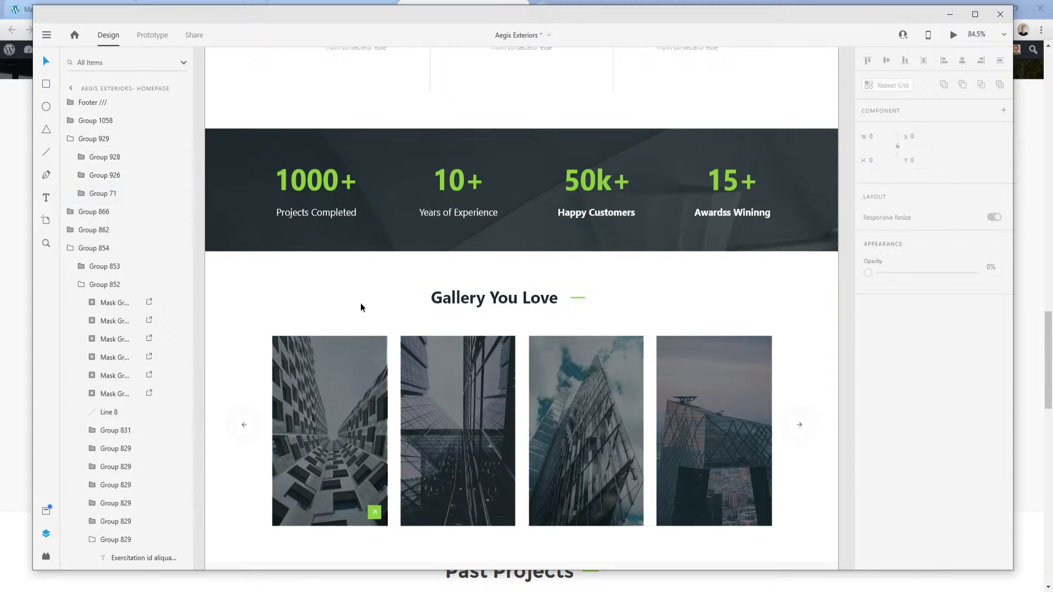
pyautogui.moveTo(352, 163); pyautogui.dragTo(341, 374)
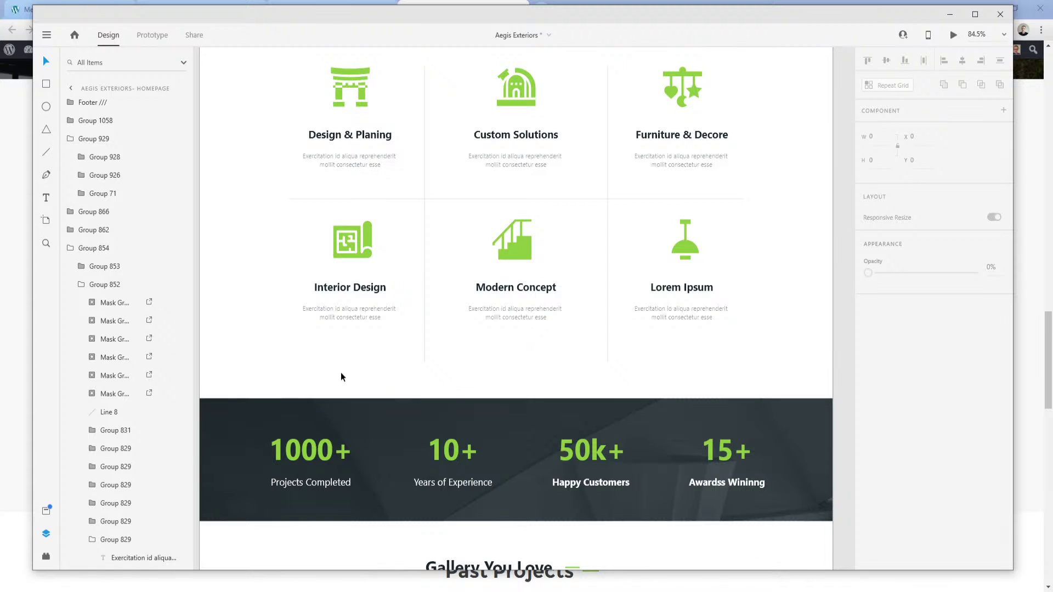
pyautogui.click(377, 453)
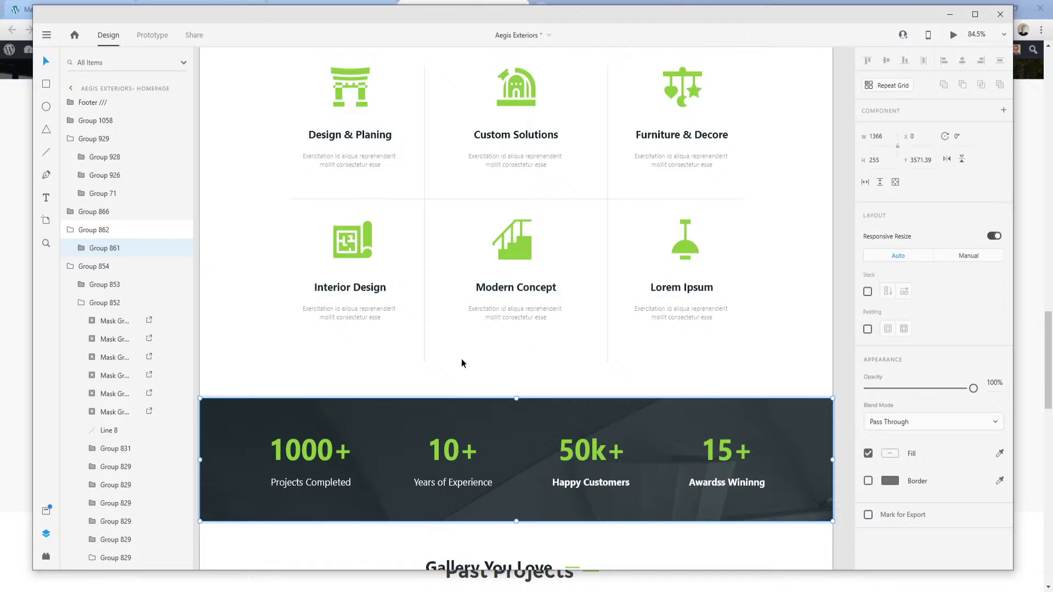
# Select the stats band's bg-img layer and mark it for export.
pyautogui.doubleClick(397, 428)
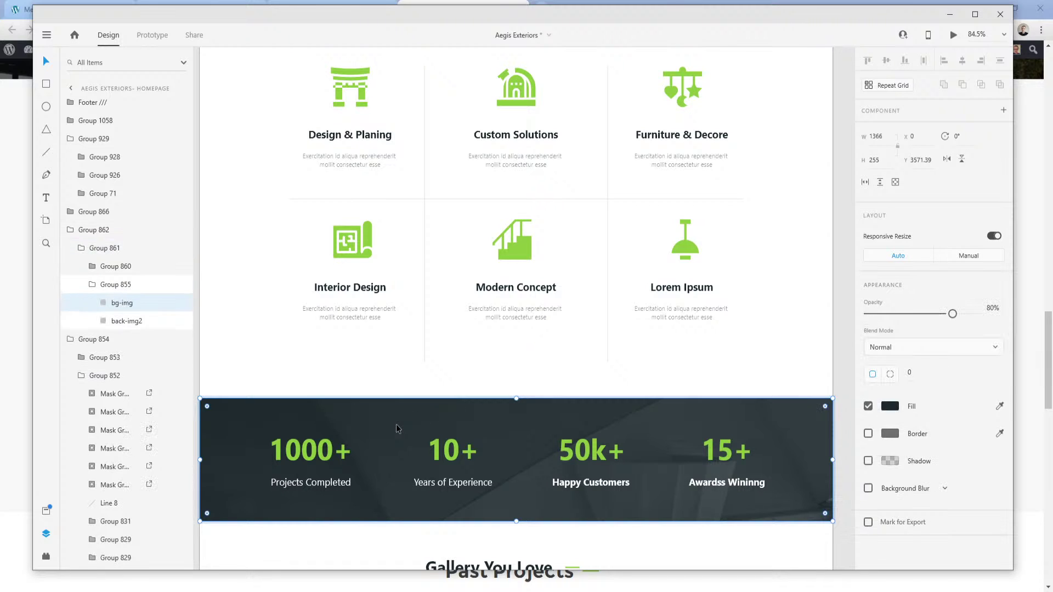
pyautogui.rightClick(398, 428)
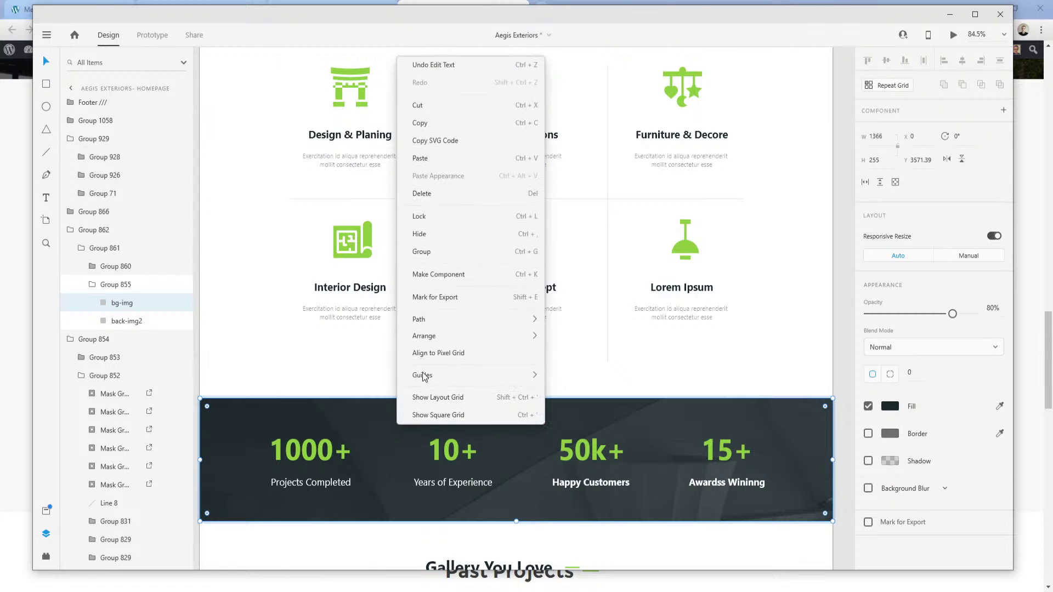
pyautogui.click(441, 297)
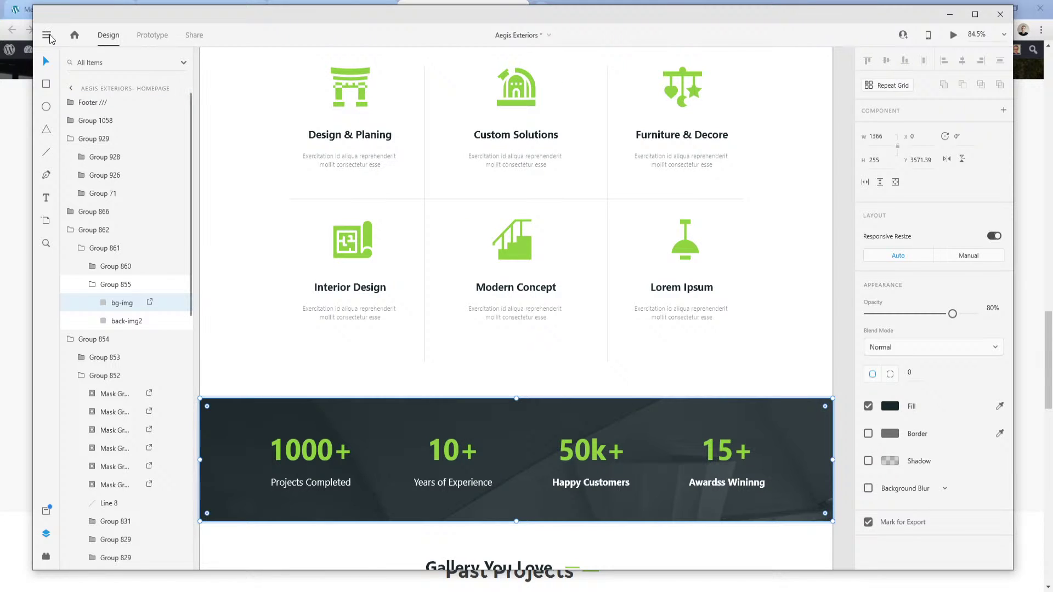
# Export the selected bg-img as a PNG to Downloads and check it in Photos.
pyautogui.click(46, 35)
pyautogui.moveTo(83, 395)
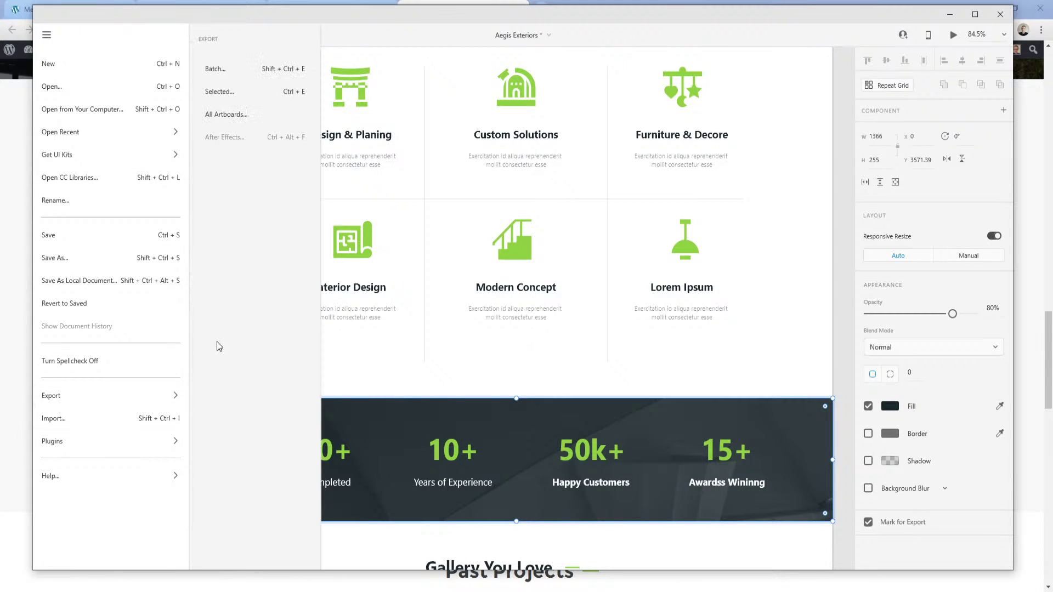
pyautogui.click(239, 92)
pyautogui.click(567, 388)
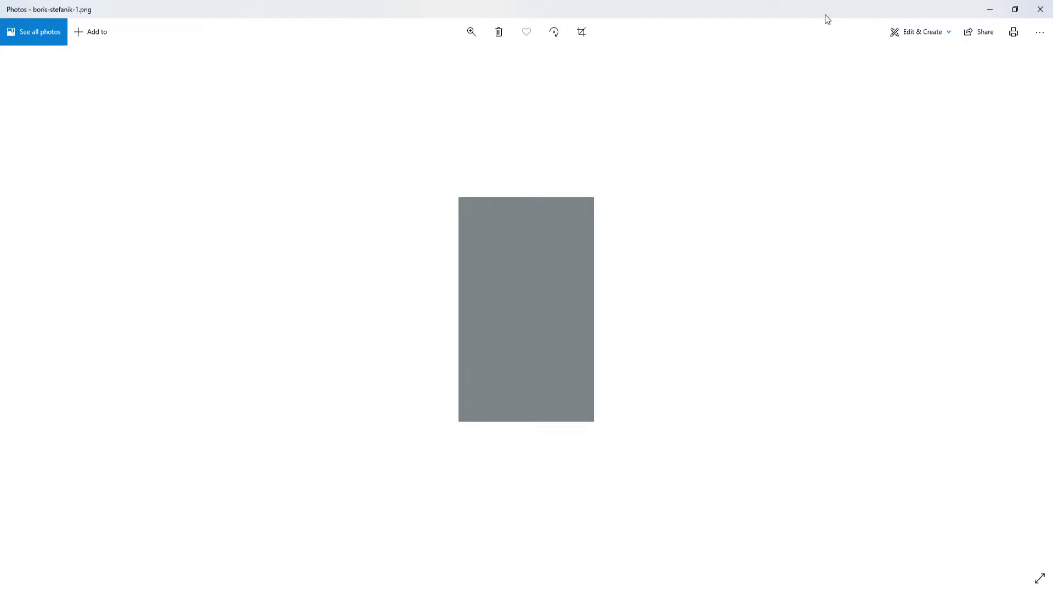
pyautogui.click(1039, 12)
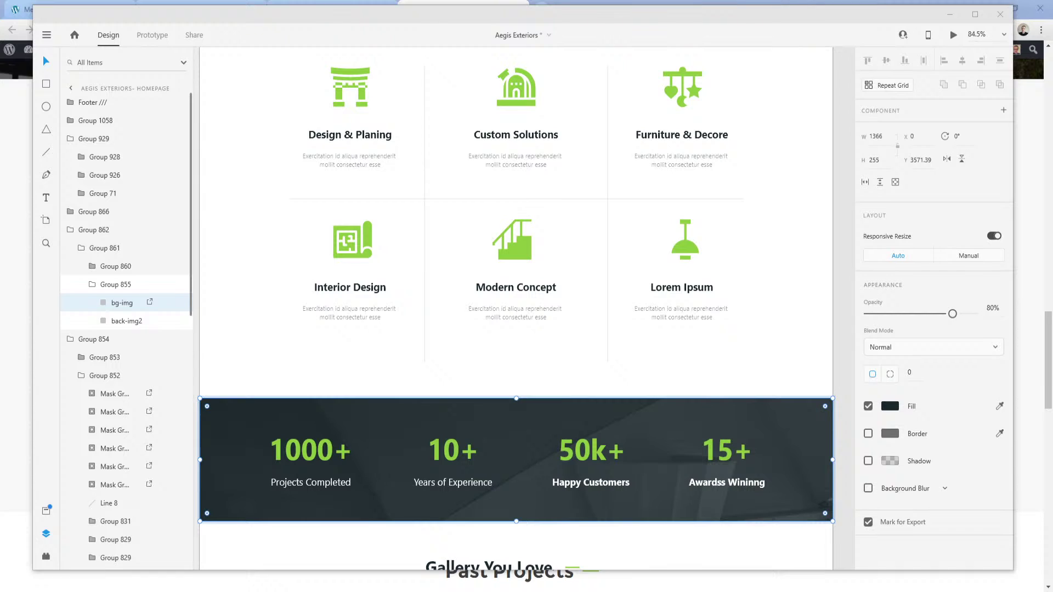
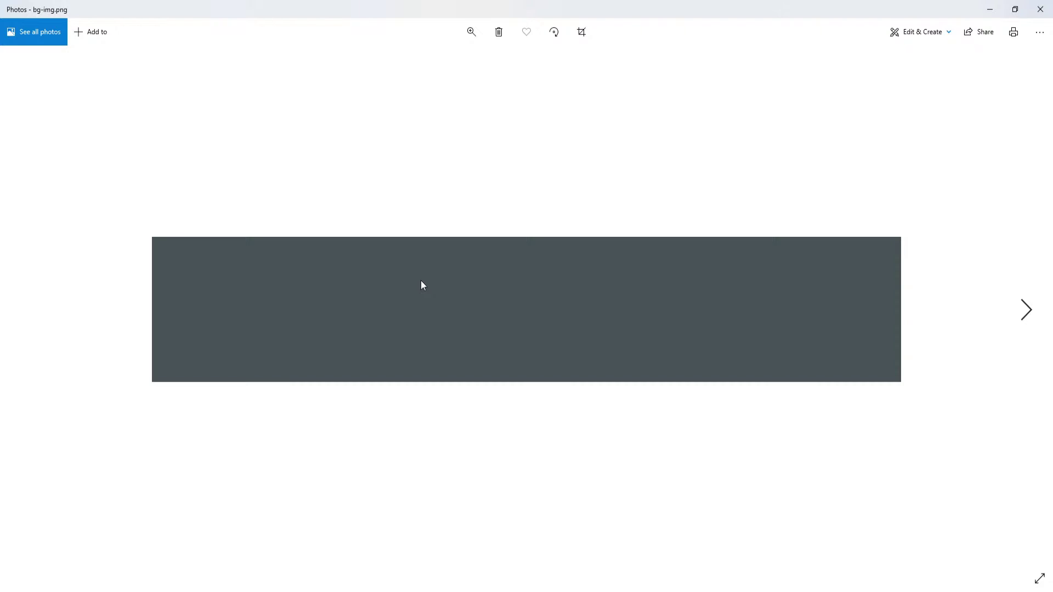
# Back in the homepage builder, delete the What We Offer section's #f8f8f8 background colour.
pyautogui.click(1040, 10)
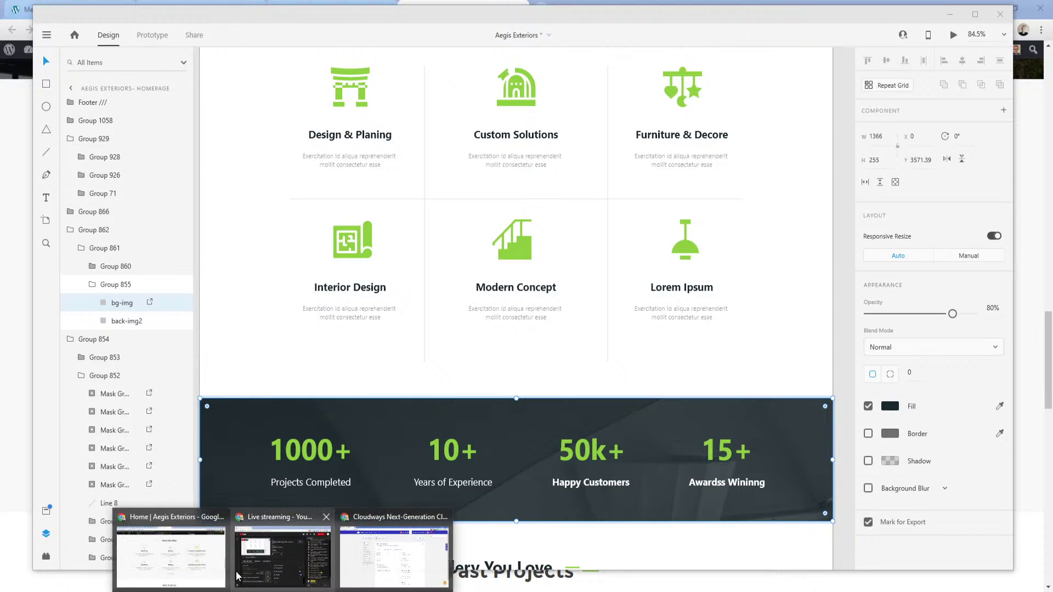
pyautogui.click(216, 566)
pyautogui.click(359, 7)
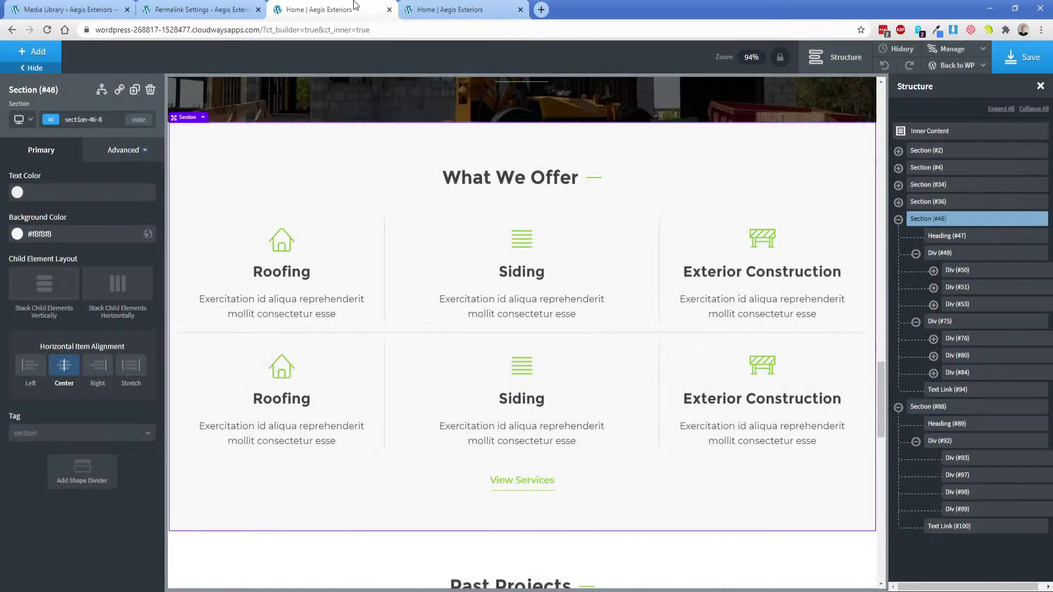
pyautogui.scroll(-3, 358, 249)
pyautogui.scroll(1, 454, 379)
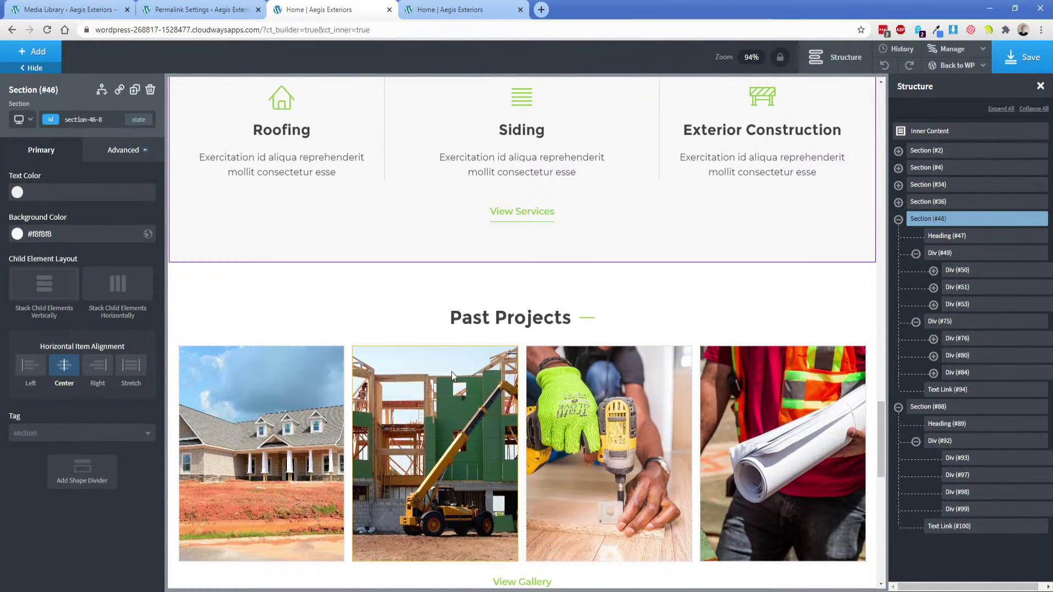
pyautogui.scroll(3, 454, 379)
pyautogui.scroll(1, 453, 378)
pyautogui.hotkey('alt', 'Tab')
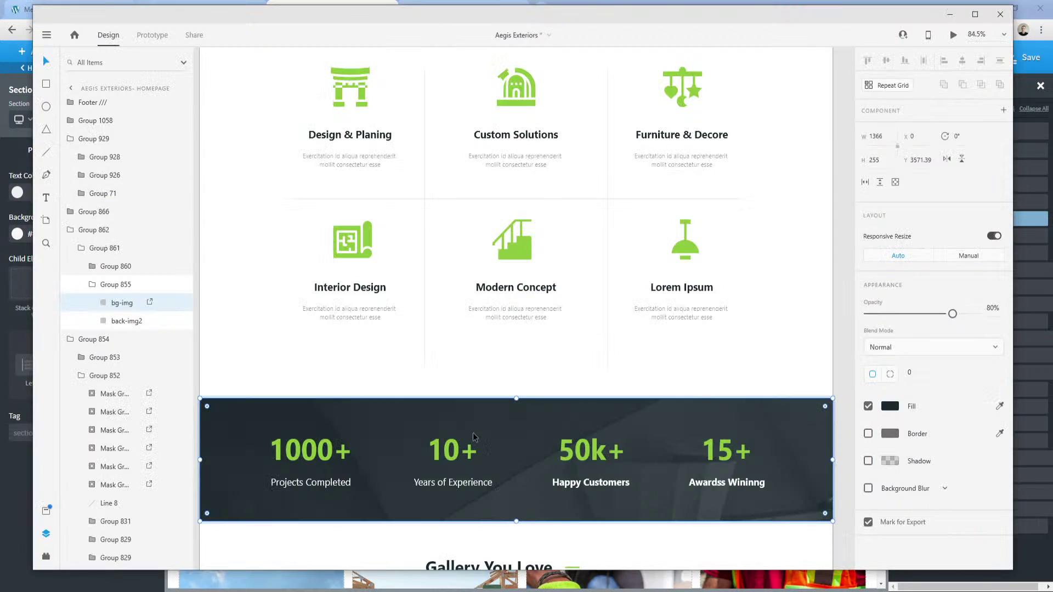
pyautogui.scroll(2, 359, 388)
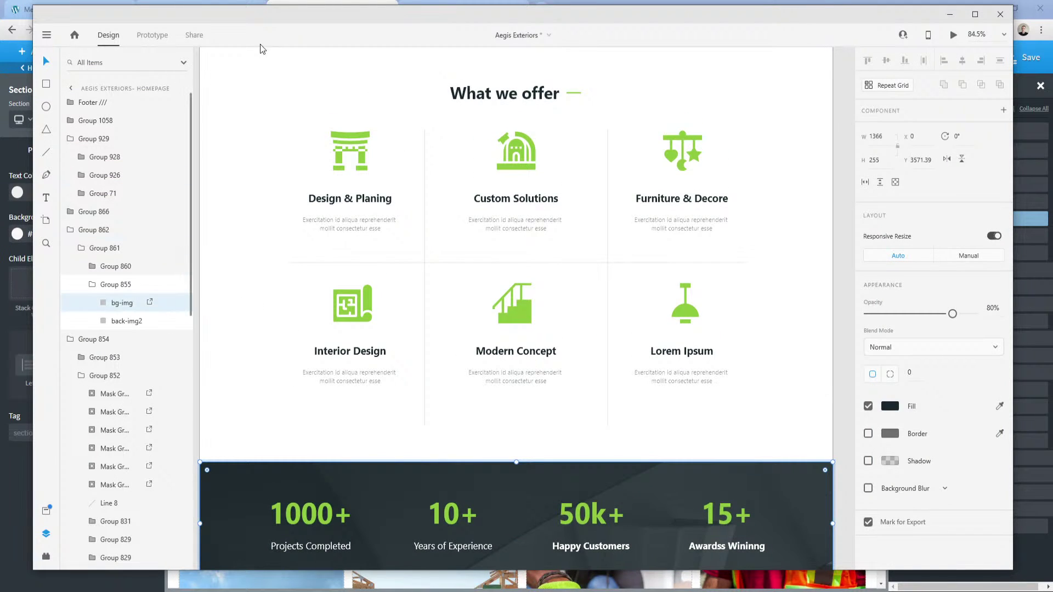
pyautogui.click(320, 5)
pyautogui.tripleClick(77, 238)
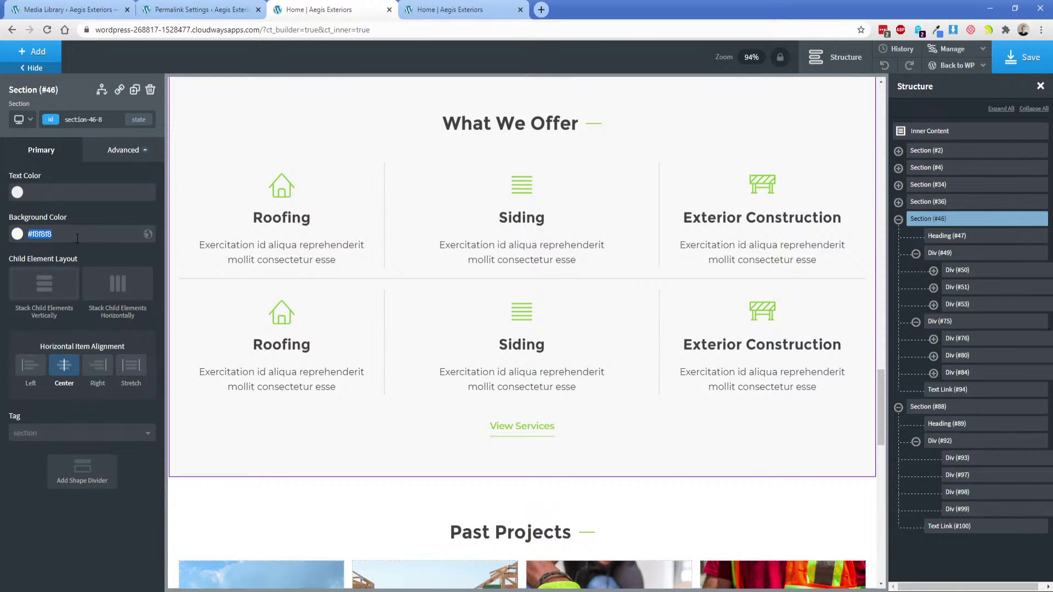
pyautogui.press('BackSpace')
# Insert a new section below the What We Offer section.
pyautogui.click(33, 52)
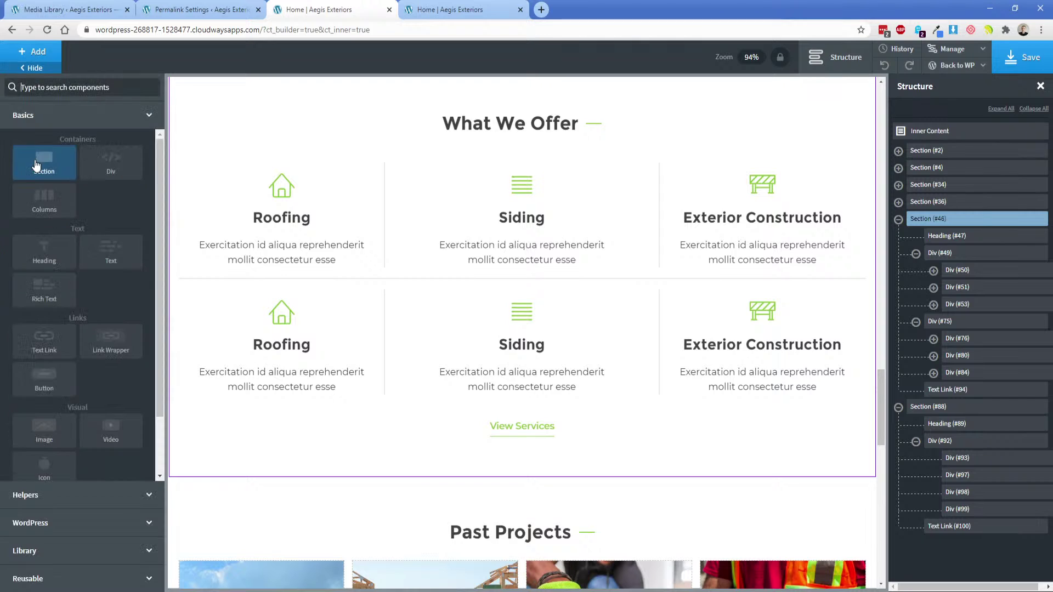
pyautogui.click(34, 163)
pyautogui.click(120, 149)
# Upload bg-img.png and set it as the new section's background image.
pyautogui.click(66, 177)
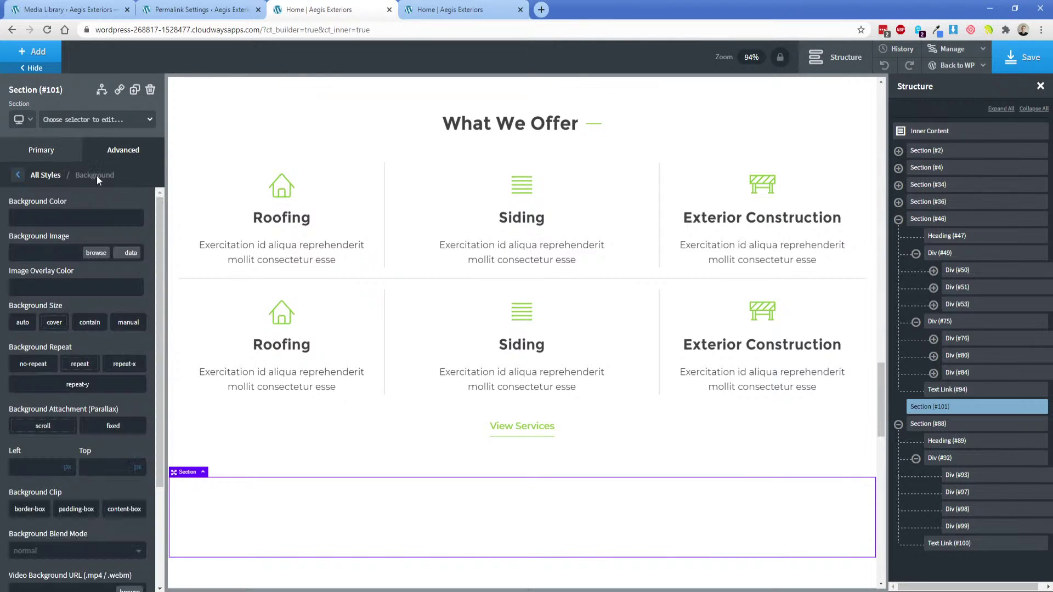
pyautogui.click(100, 255)
pyautogui.click(50, 97)
pyautogui.click(510, 293)
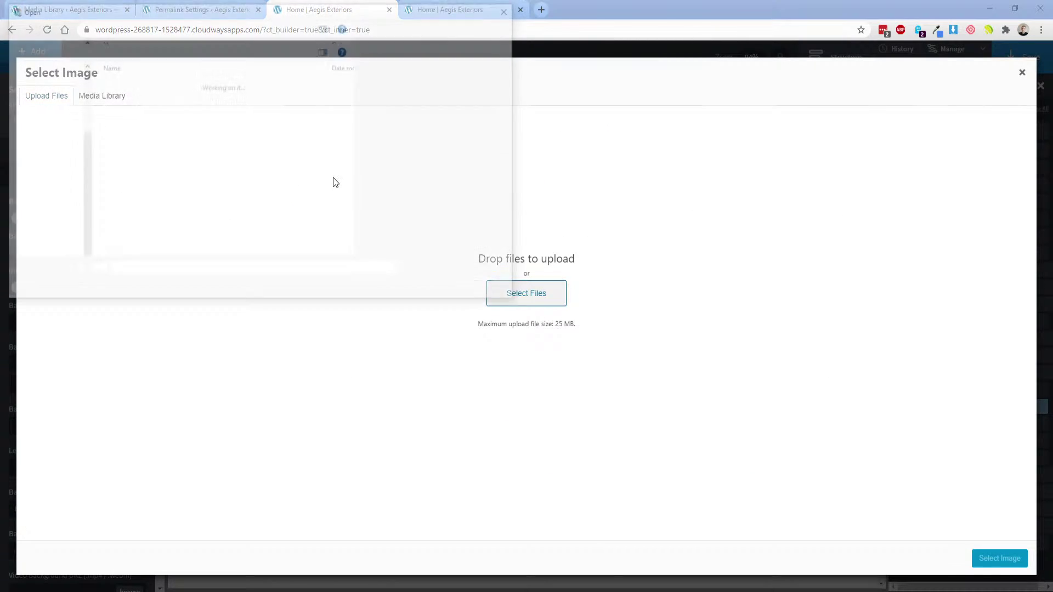
pyautogui.doubleClick(131, 99)
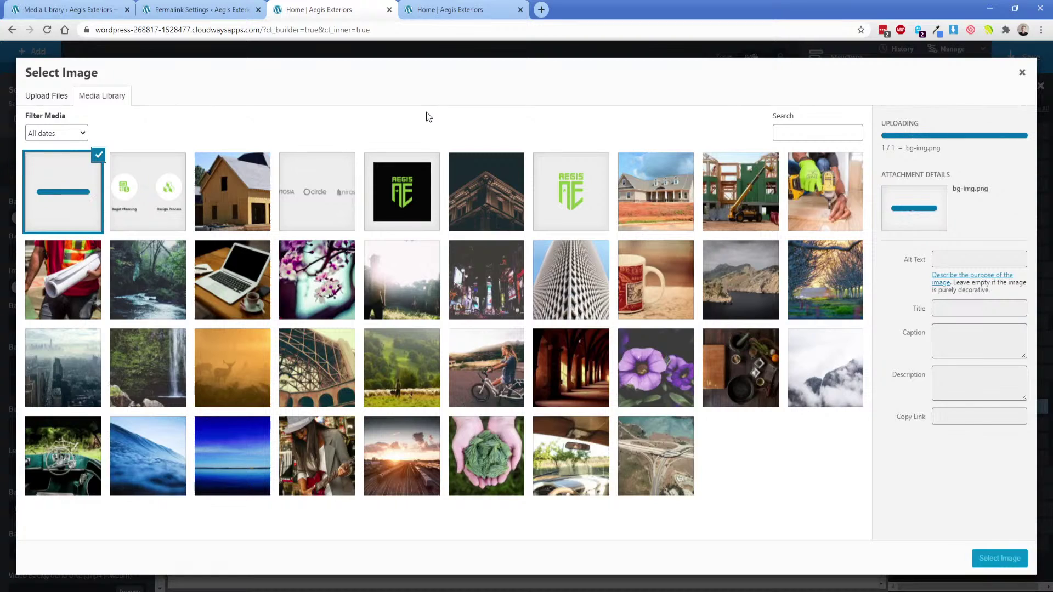
pyautogui.click(1005, 561)
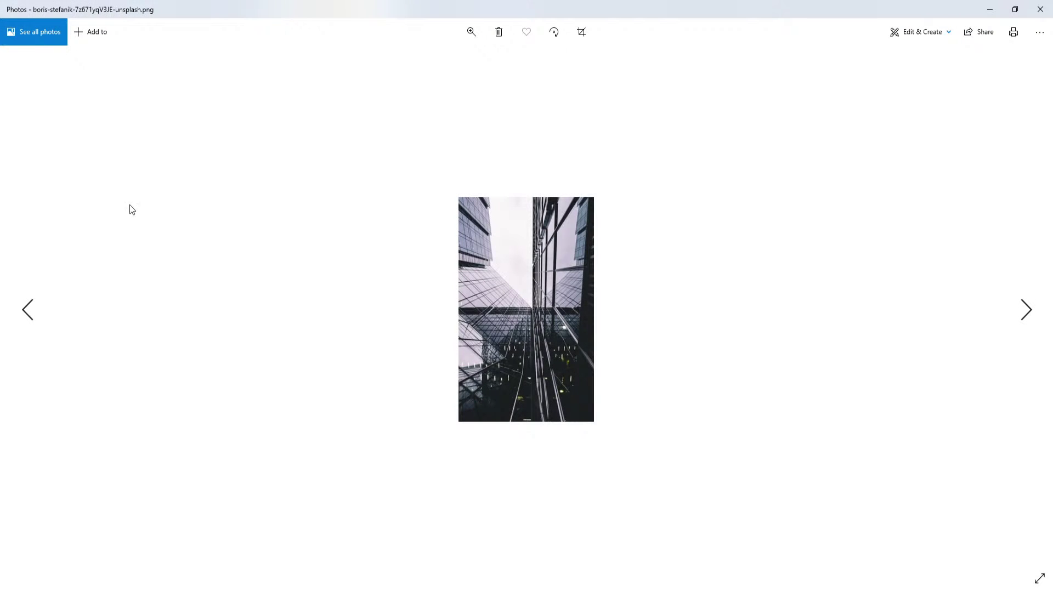
pyautogui.click(1040, 11)
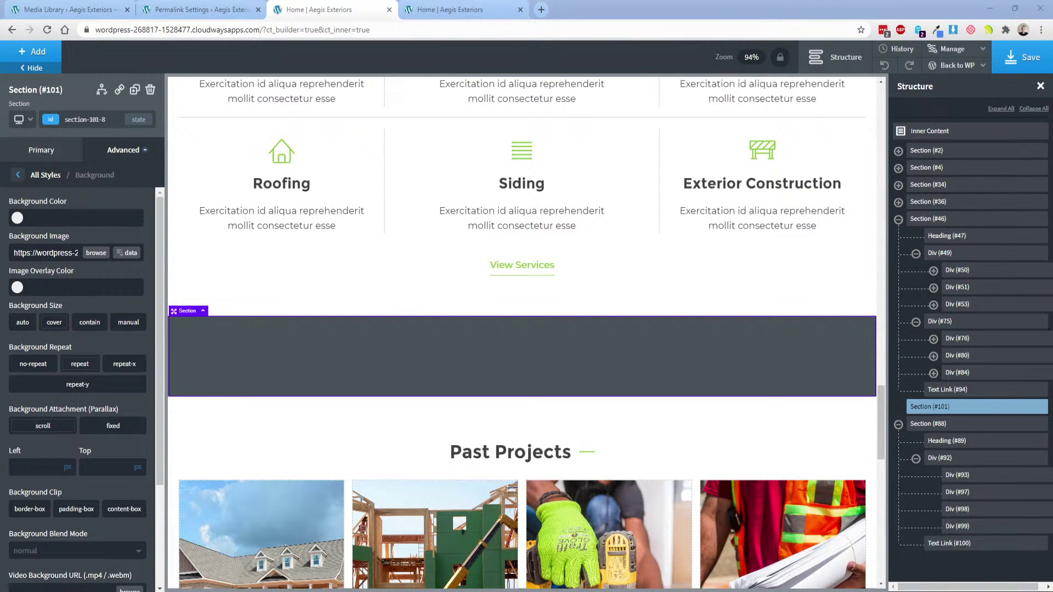
pyautogui.hotkey('alt', 'Tab')
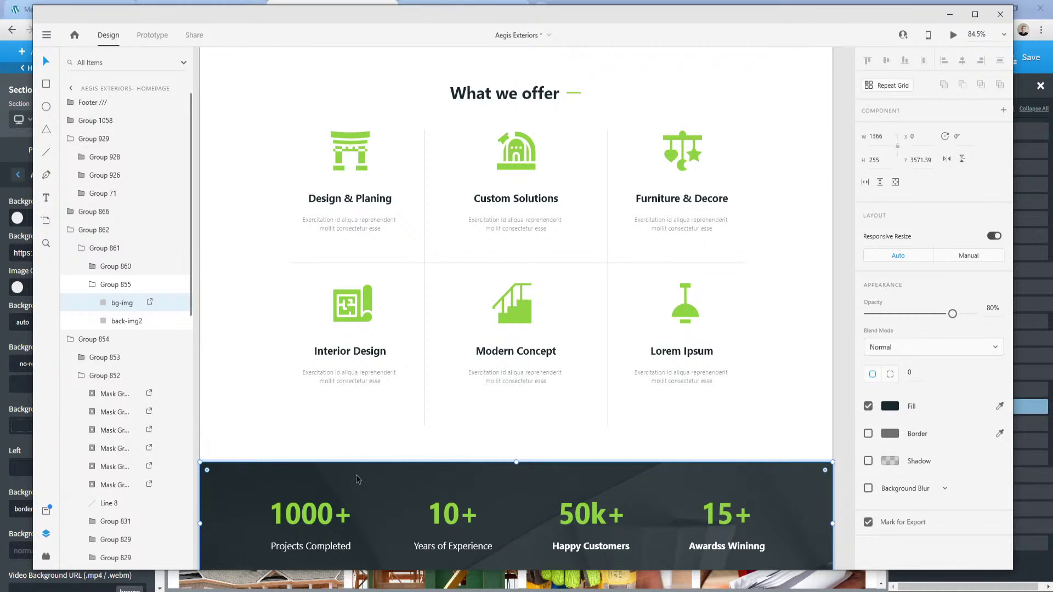
# In Adobe XD, export the back-img2 photo under the stats band and check the overlay's fill colour.
pyautogui.scroll(-2, 359, 477)
pyautogui.moveTo(392, 418); pyautogui.dragTo(482, 269)
pyautogui.click(381, 428)
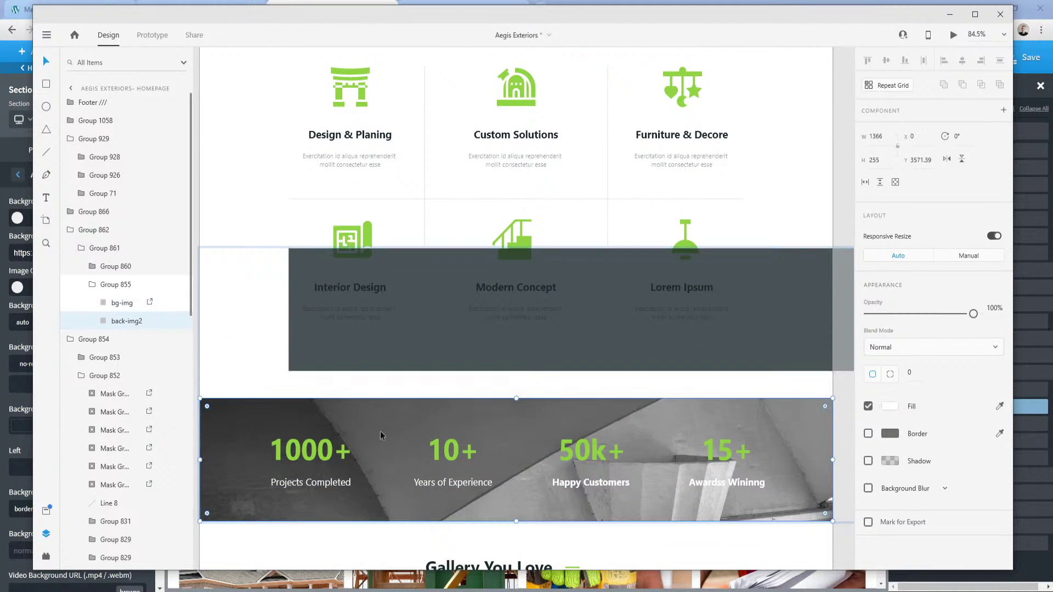
pyautogui.rightClick(383, 425)
pyautogui.click(425, 298)
pyautogui.click(47, 35)
pyautogui.moveTo(76, 396)
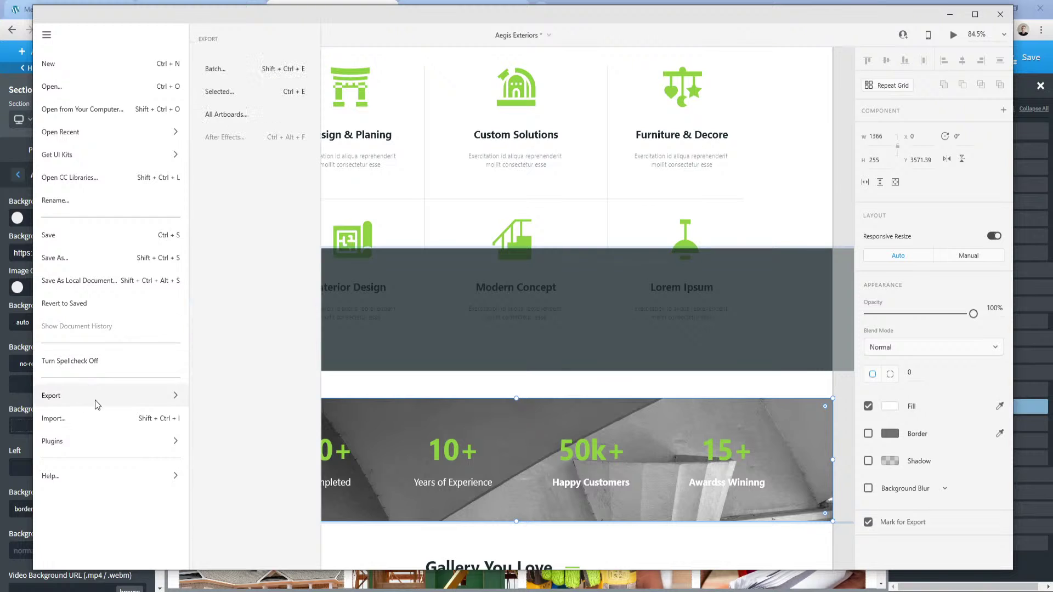
pyautogui.click(240, 92)
pyautogui.press('Return')
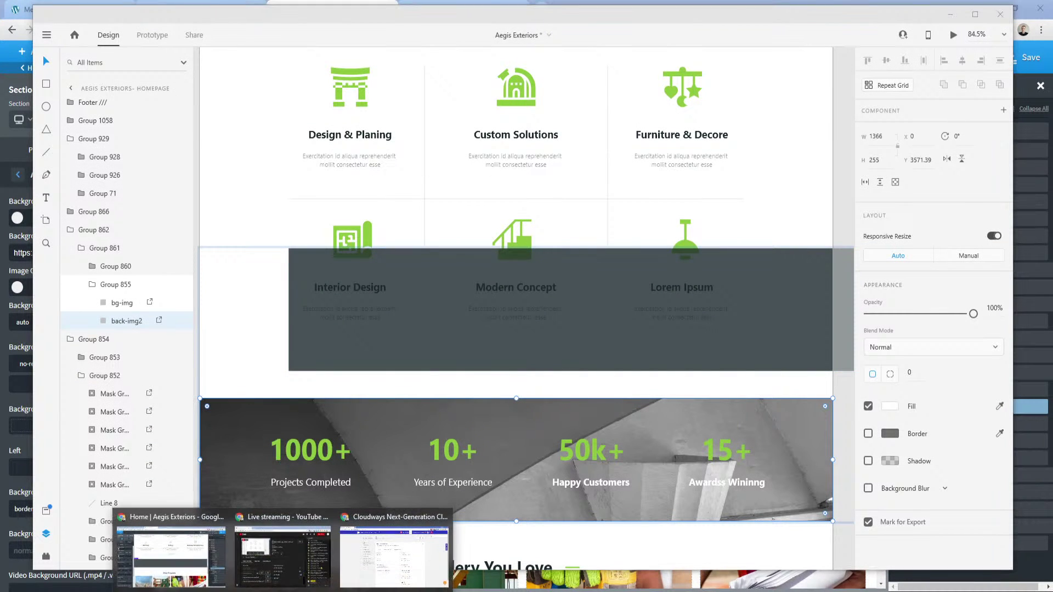
pyautogui.doubleClick(321, 350)
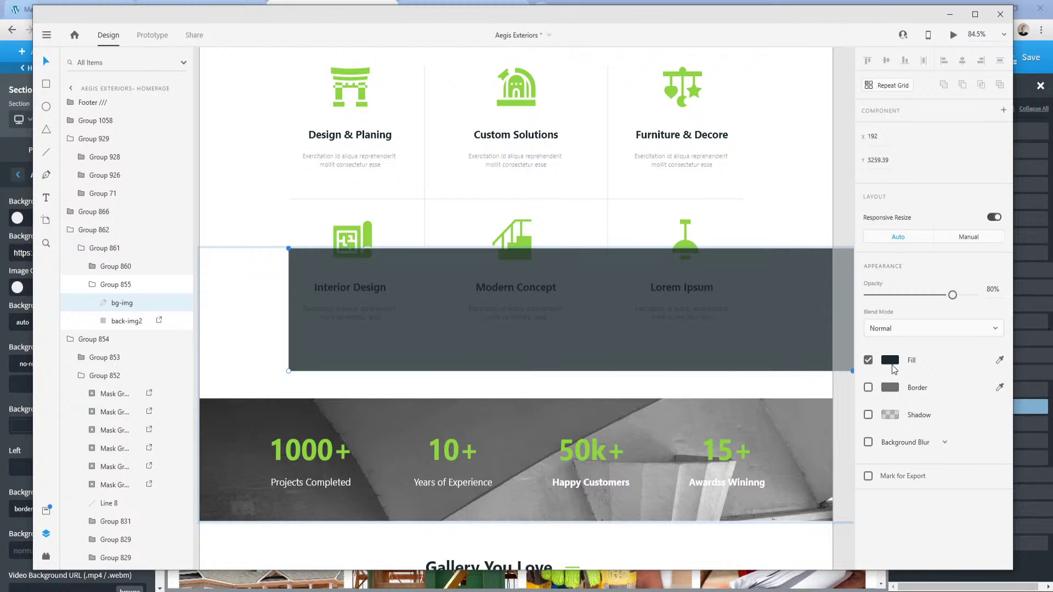
pyautogui.click(889, 359)
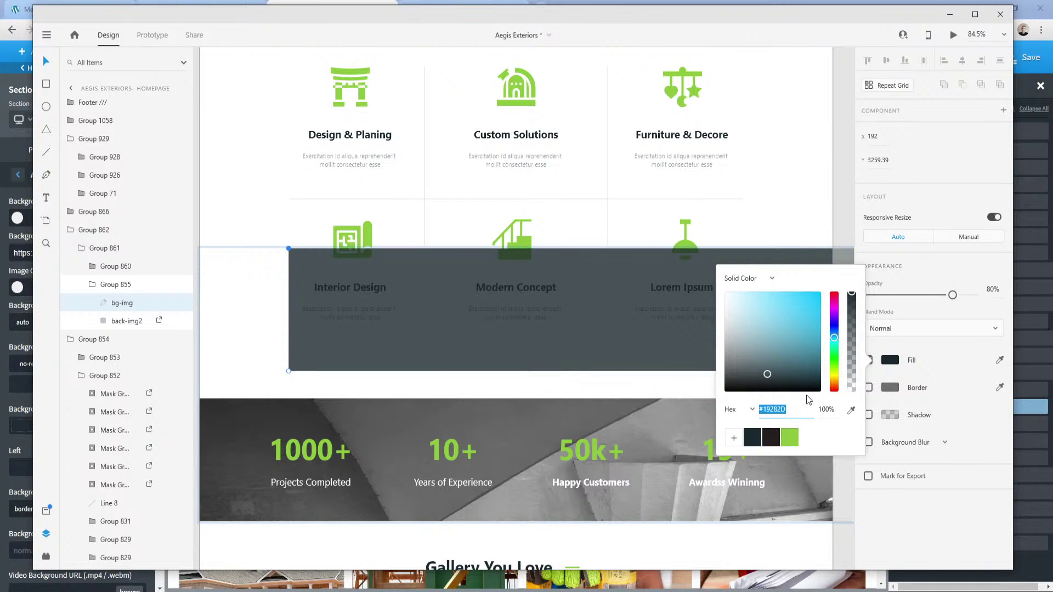
# Upload back-img2.png and apply it as the new section's background image.
pyautogui.click(5, 197)
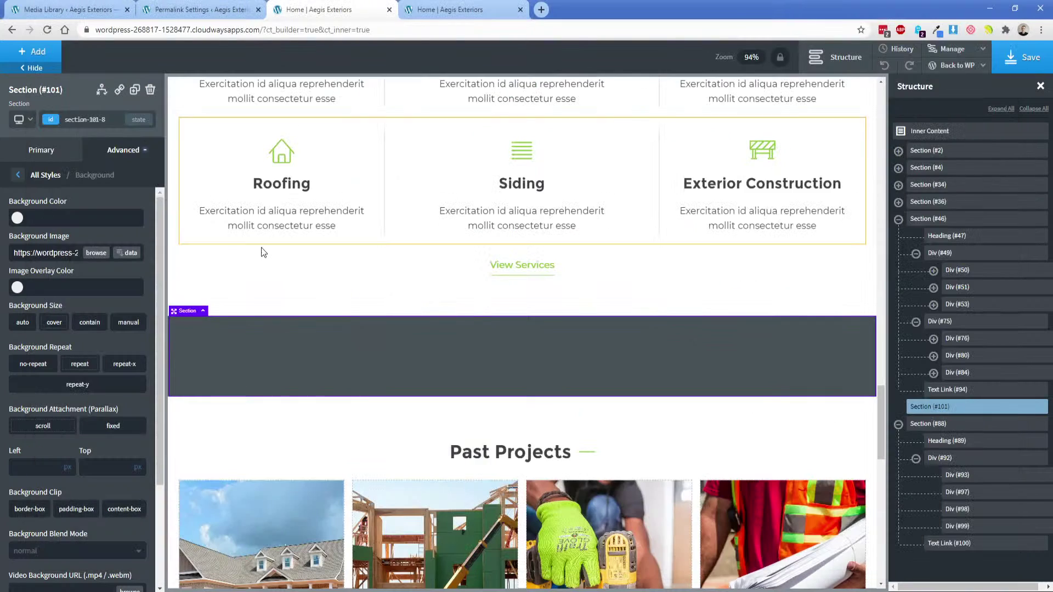
pyautogui.click(95, 254)
pyautogui.click(55, 99)
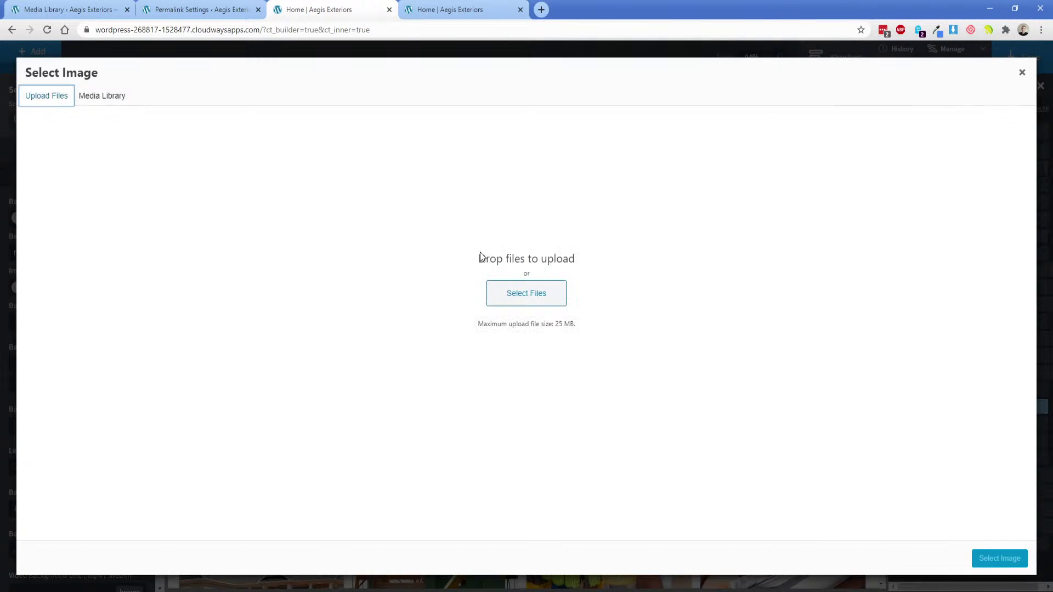
pyautogui.click(499, 282)
pyautogui.doubleClick(134, 101)
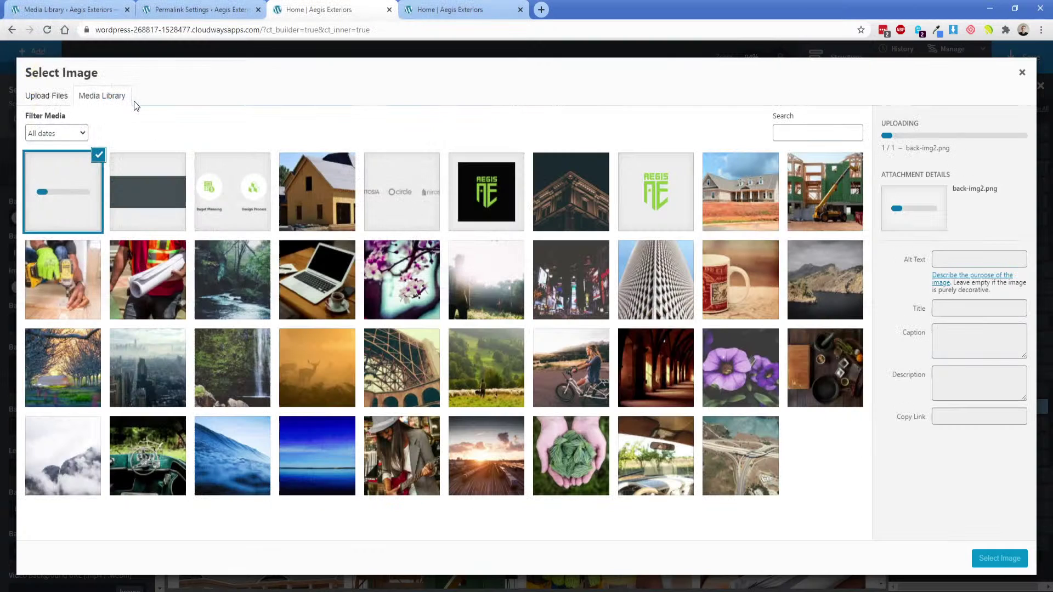
pyautogui.click(993, 558)
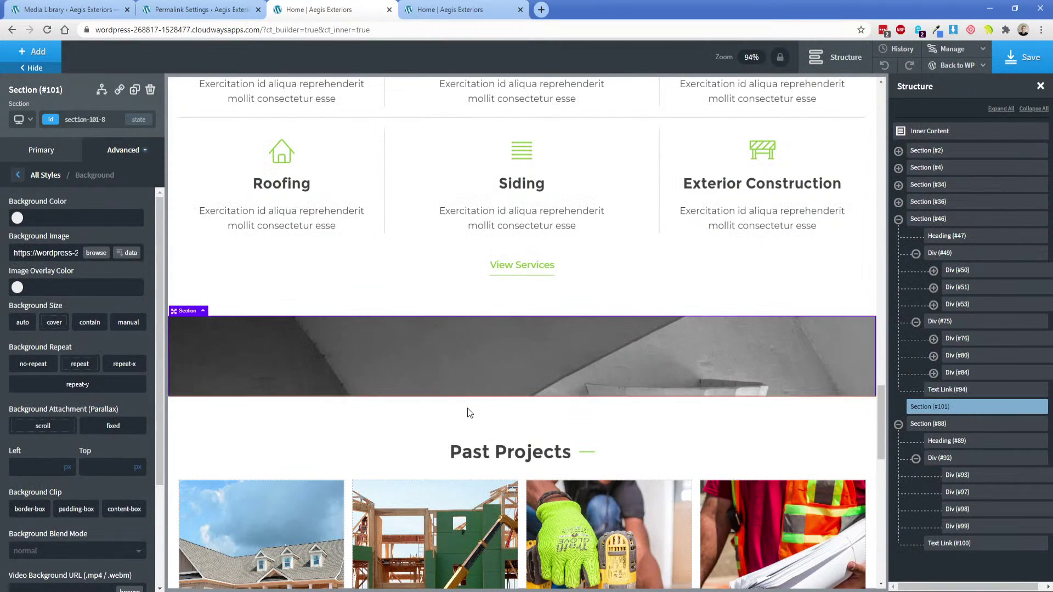
# Tint the section's photo with a dark global-colour overlay at reduced opacity, rgba(25,40,45,0.8).
pyautogui.click(17, 287)
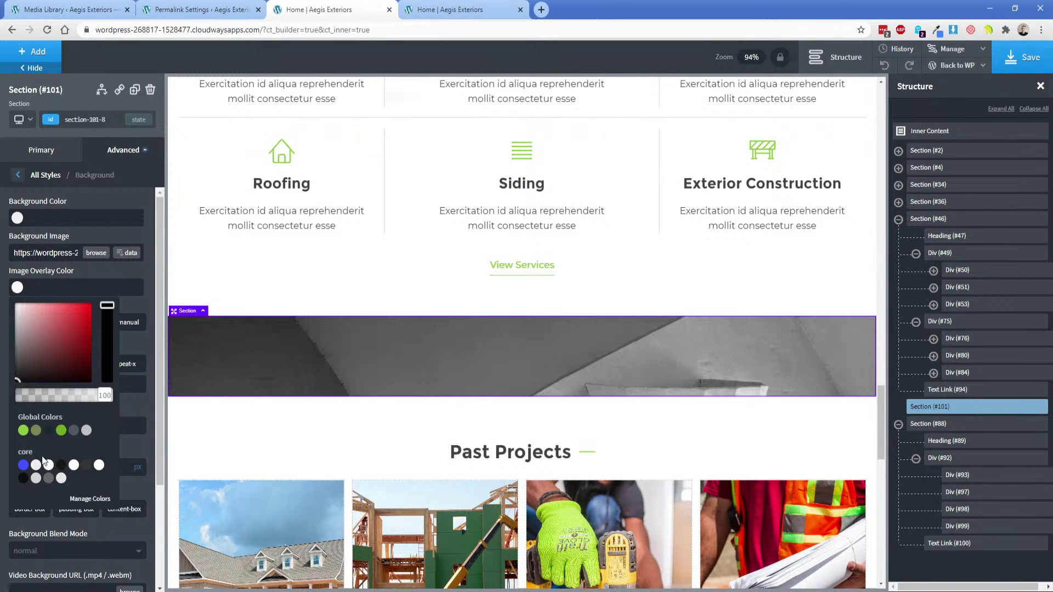
pyautogui.click(49, 430)
pyautogui.click(89, 394)
pyautogui.moveTo(93, 404); pyautogui.dragTo(89, 405)
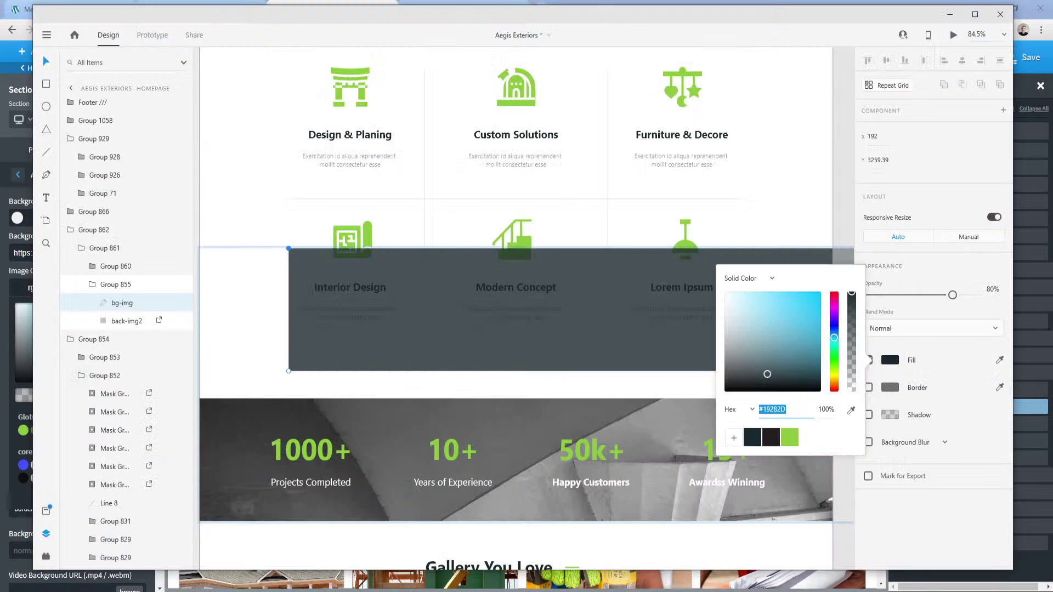
# Check the design's stats group and 1000+ figure, then bring up the components list.
pyautogui.hotkey('alt', 'Tab')
pyautogui.moveTo(500, 343); pyautogui.dragTo(420, 439)
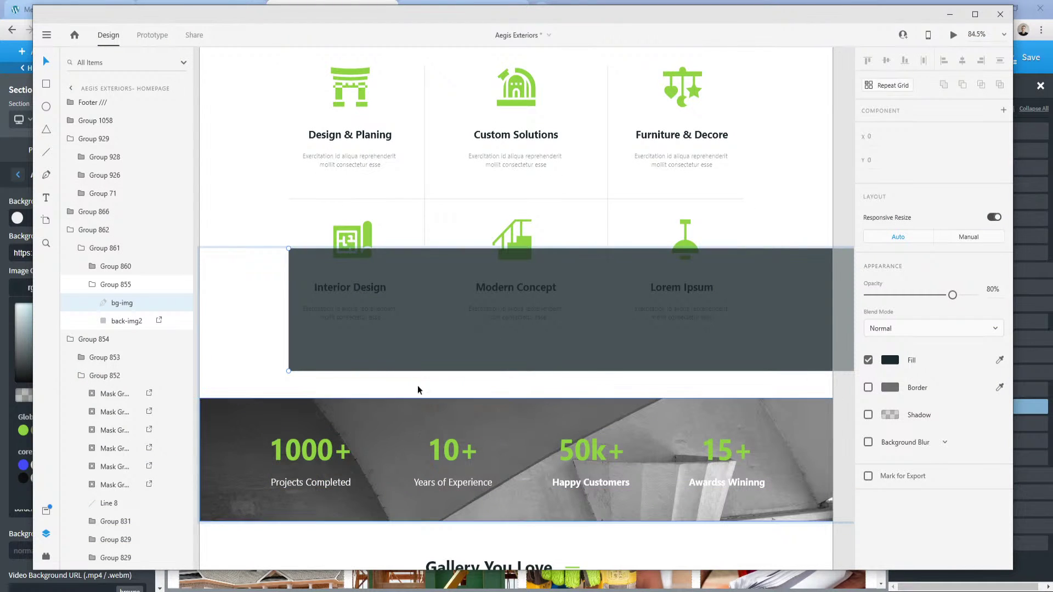
pyautogui.moveTo(407, 344); pyautogui.dragTo(312, 510)
pyautogui.scroll(-3, 392, 439)
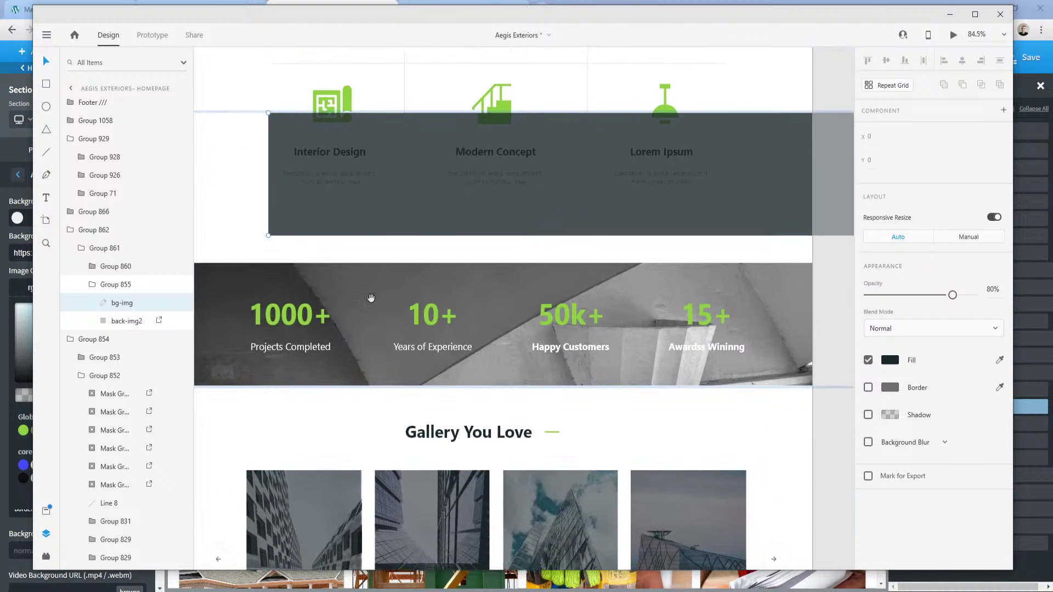
pyautogui.click(278, 326)
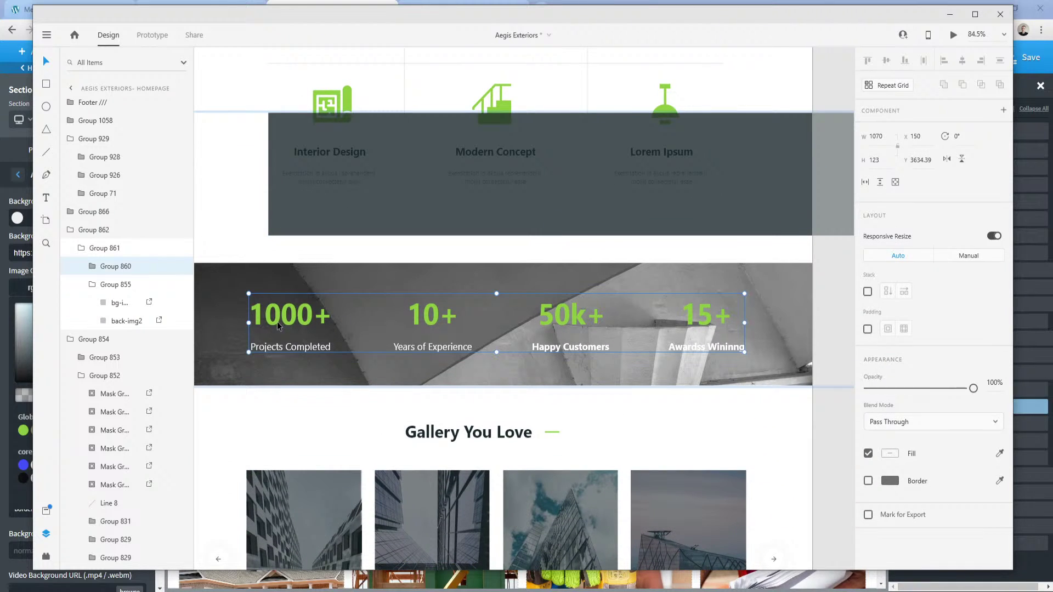
pyautogui.doubleClick(278, 318)
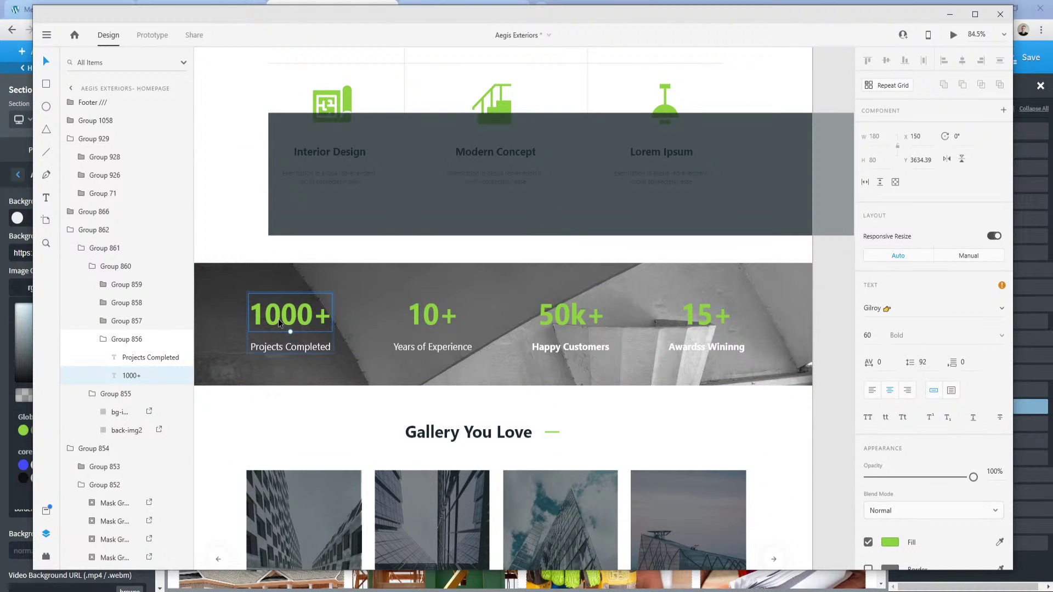
pyautogui.doubleClick(278, 318)
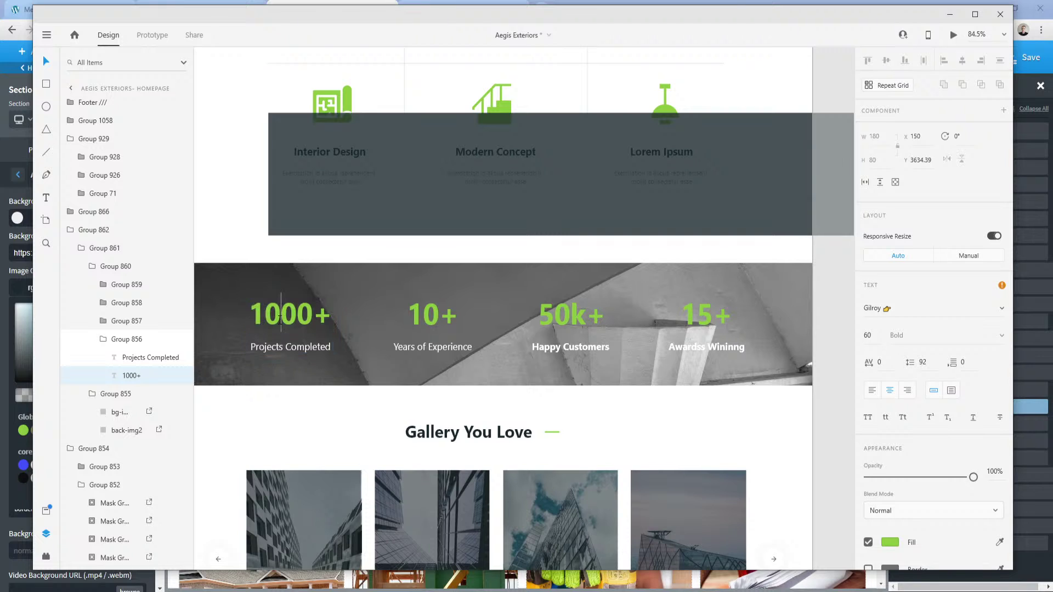
pyautogui.hotkey('alt', 'Tab')
pyautogui.click(371, 371)
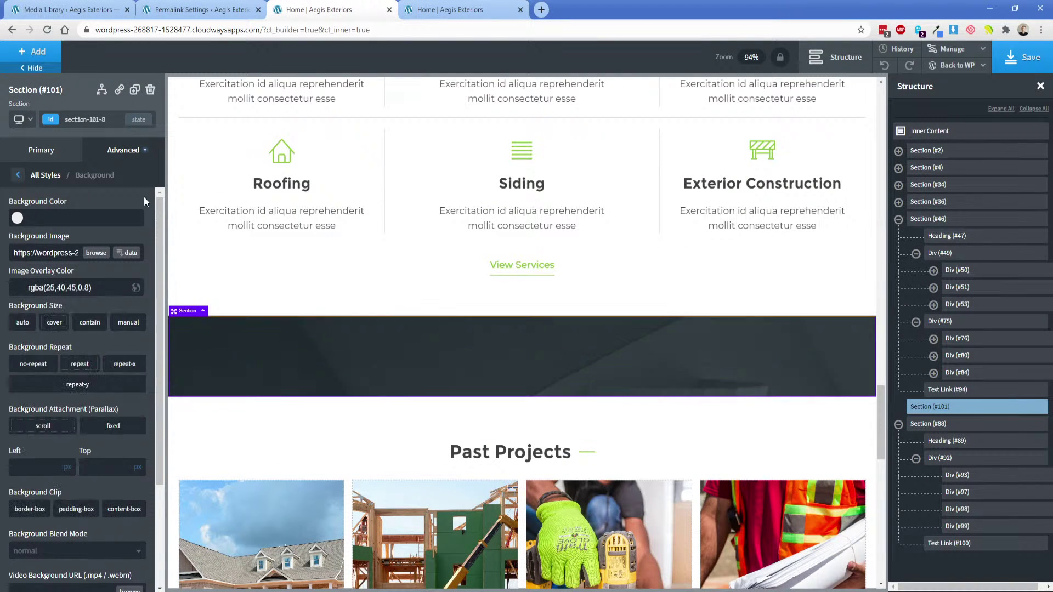
pyautogui.click(38, 53)
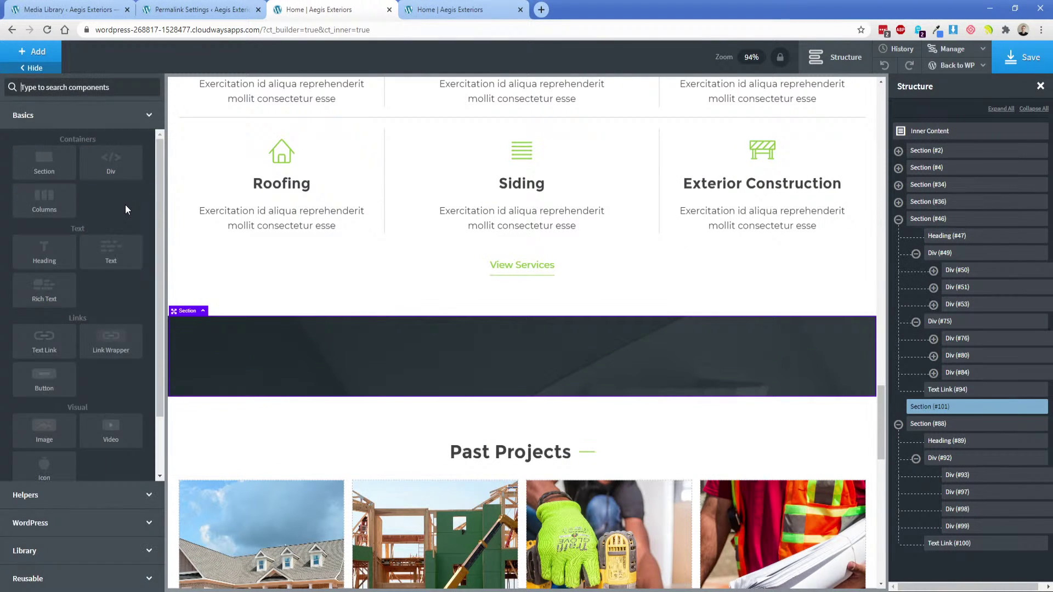
# Add a 25/25/25/25 Columns element to the dark section and select its first div.
pyautogui.click(43, 201)
pyautogui.click(38, 269)
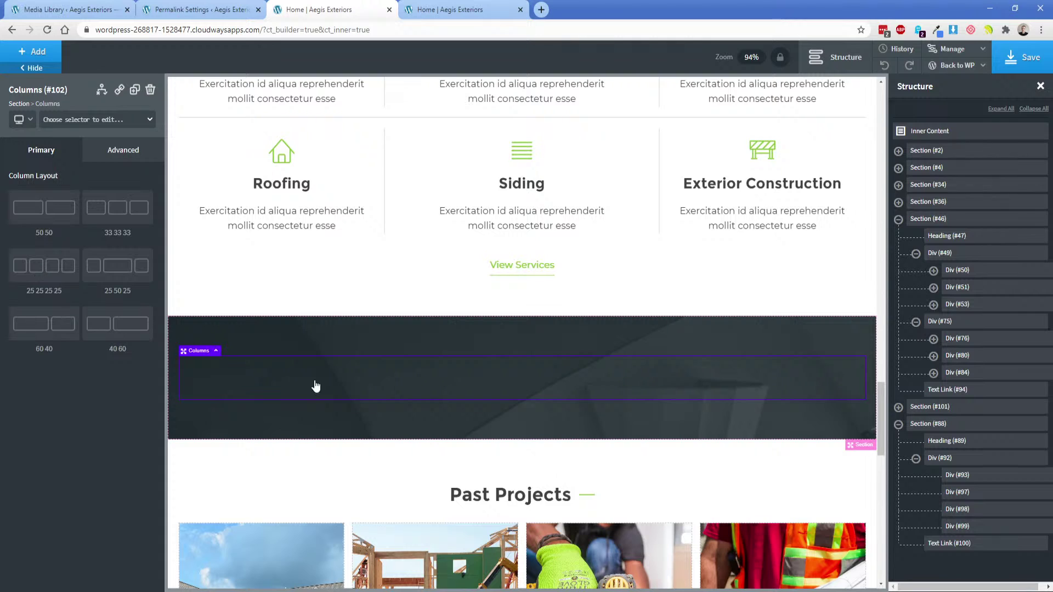
pyautogui.click(299, 375)
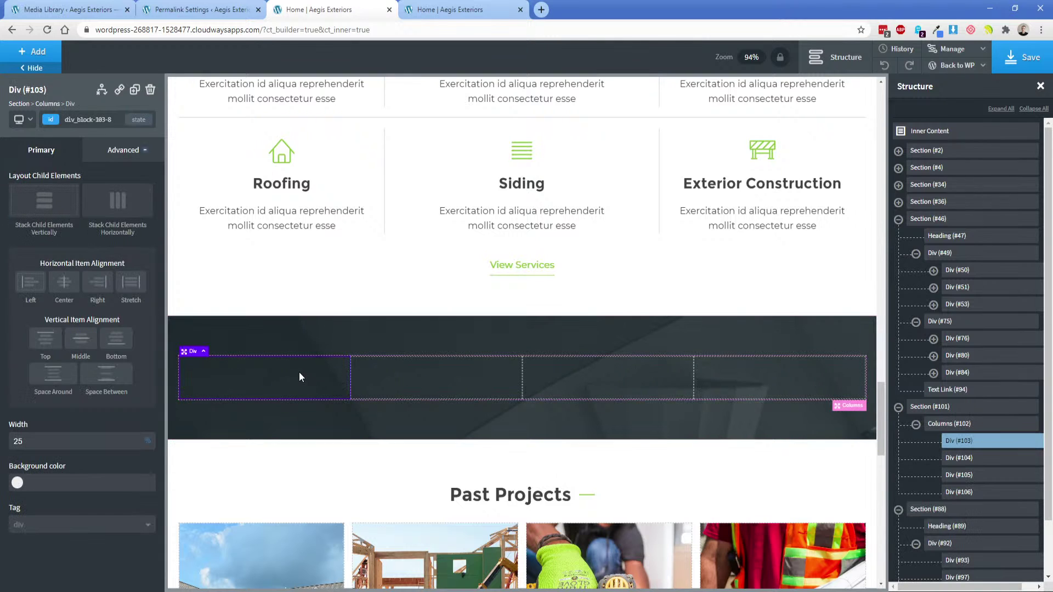
pyautogui.click(45, 52)
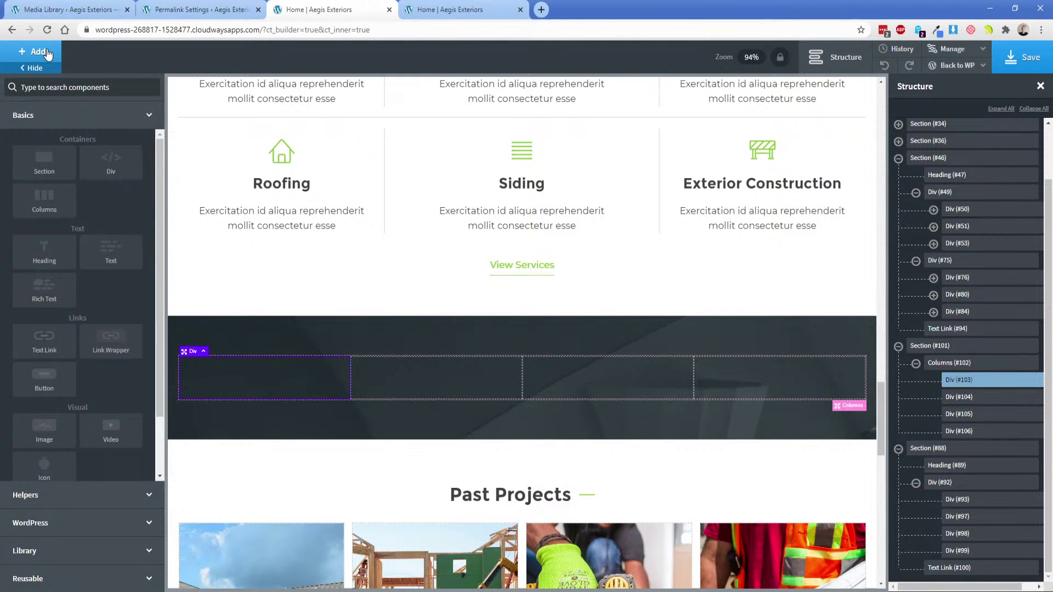
pyautogui.write('d')
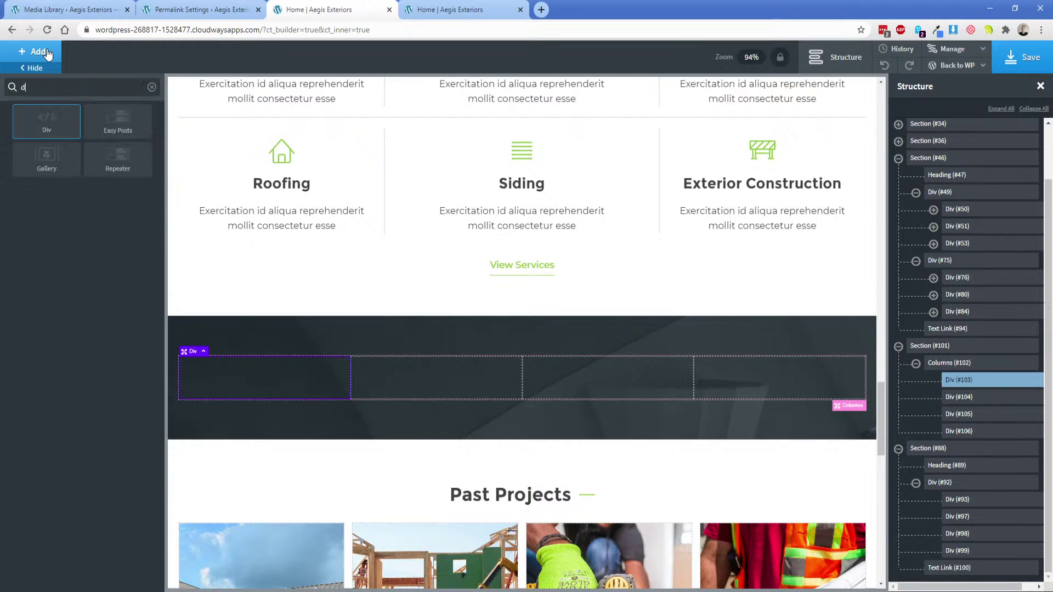
pyautogui.write('ata-headings')
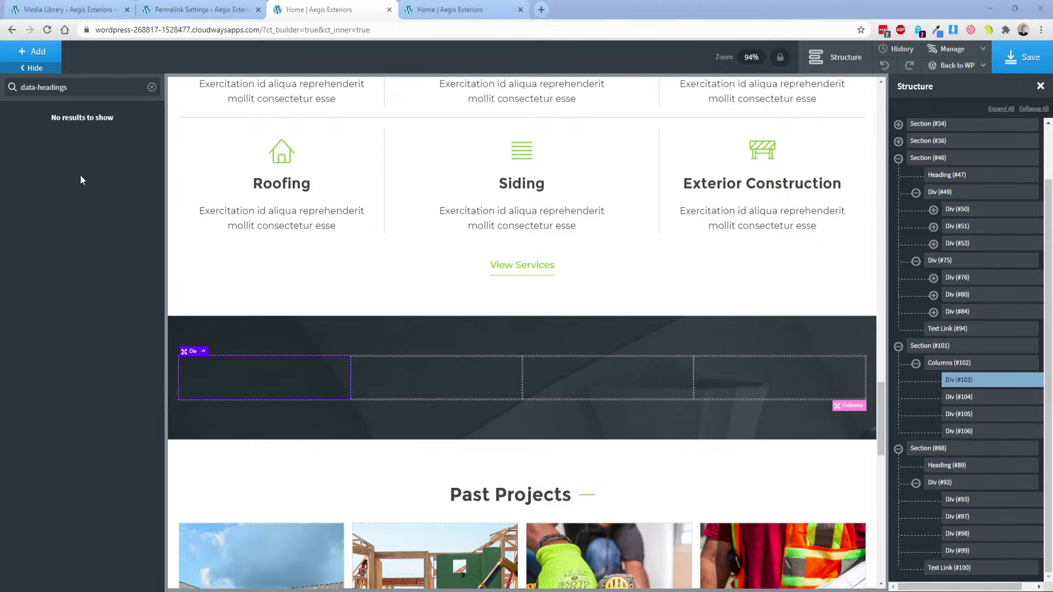
pyautogui.click(81, 88)
pyautogui.hotkey('ctrl', 'a')
# Add a lime-green Heading with the data-heading class to the first column.
pyautogui.press('BackSpace')
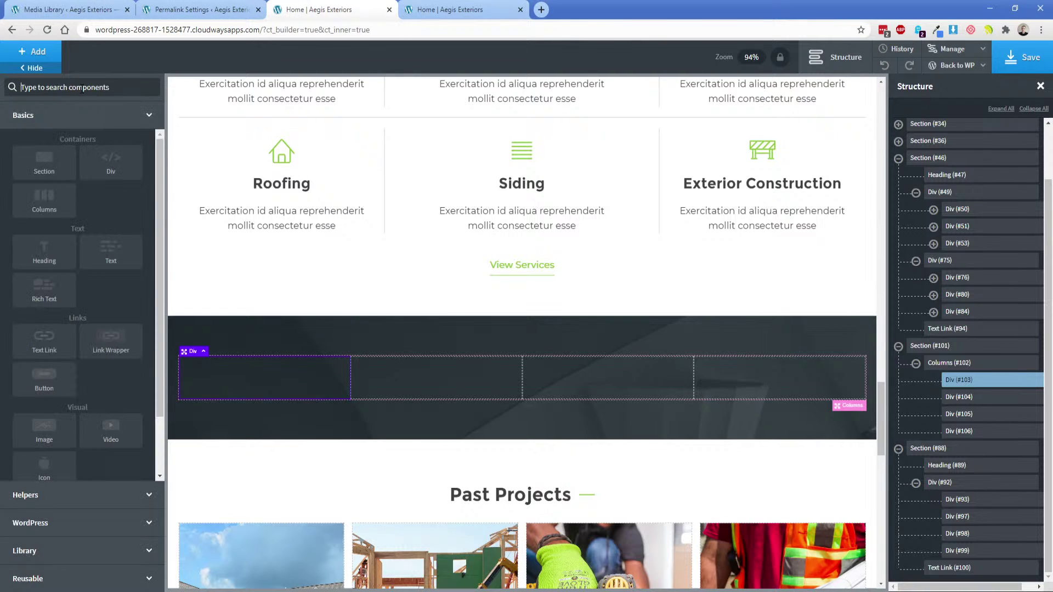
pyautogui.click(43, 251)
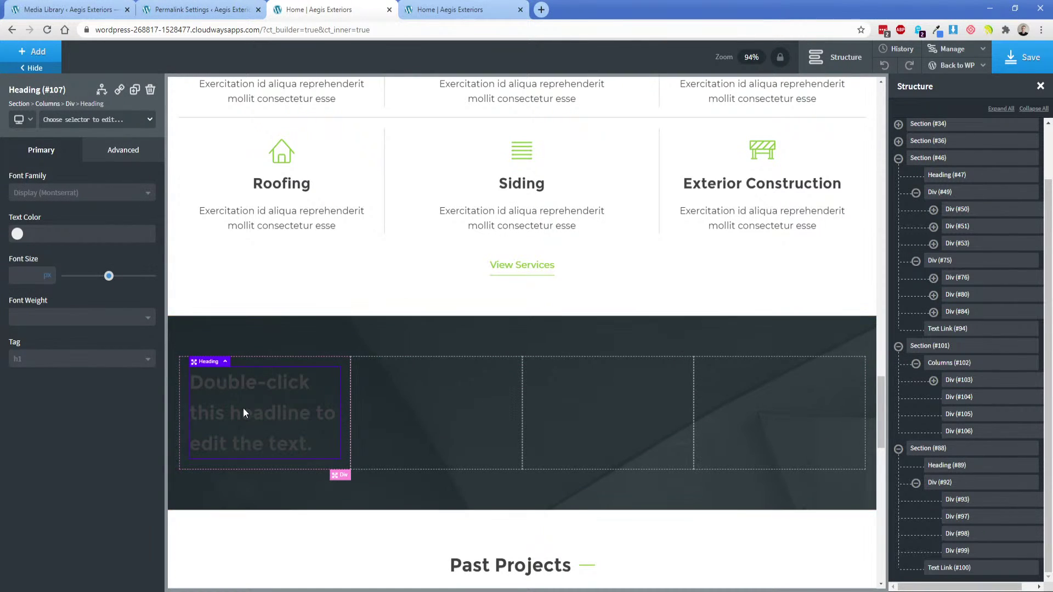
pyautogui.click(18, 235)
pyautogui.click(23, 376)
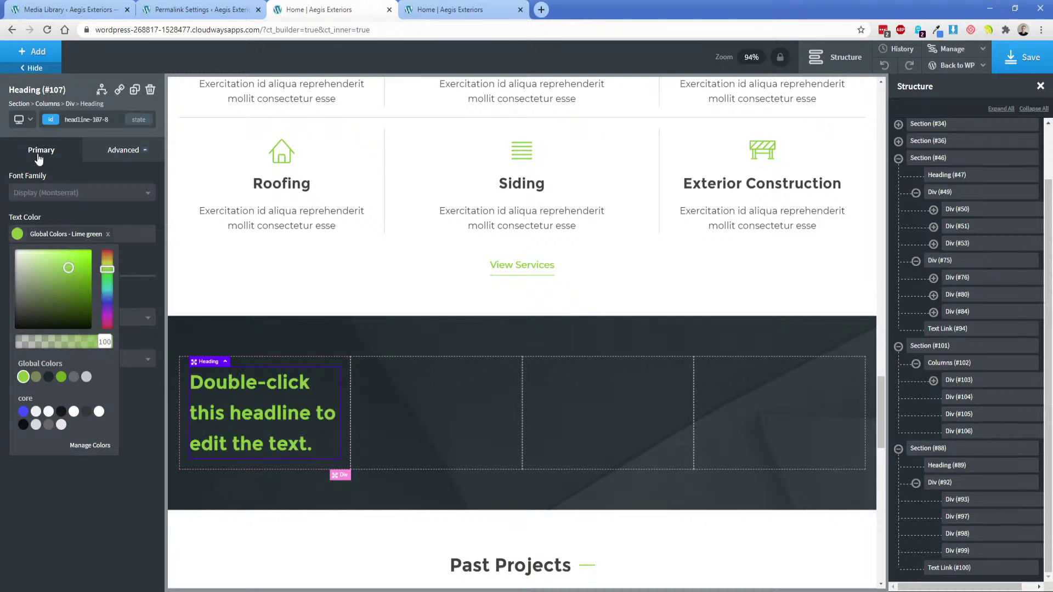
pyautogui.click(50, 119)
pyautogui.write('data-heading')
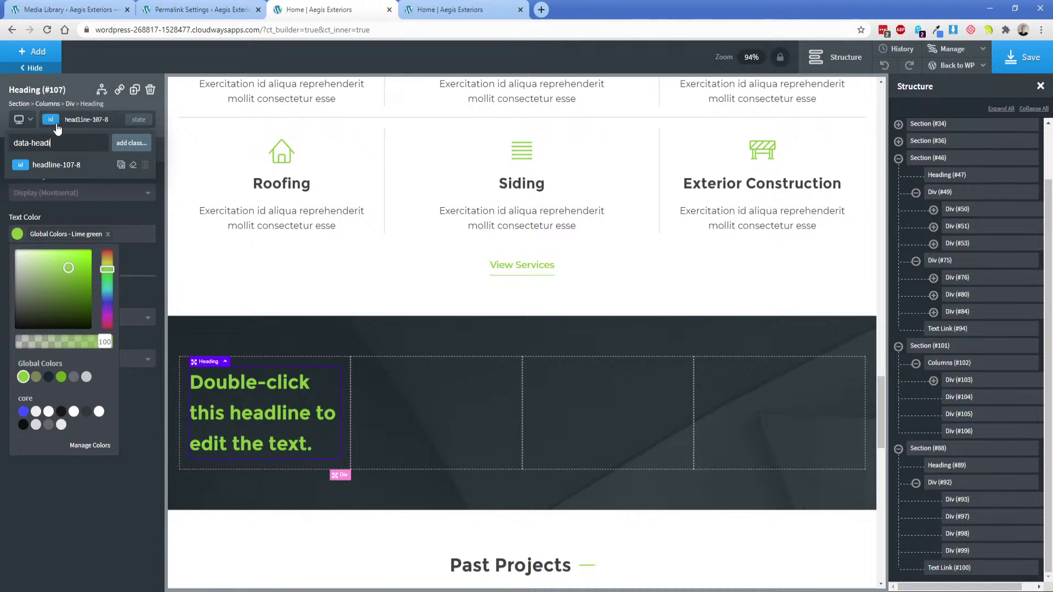
pyautogui.press('Return')
# Set the heading's font size to 60 px and compare it with the design.
pyautogui.click(64, 217)
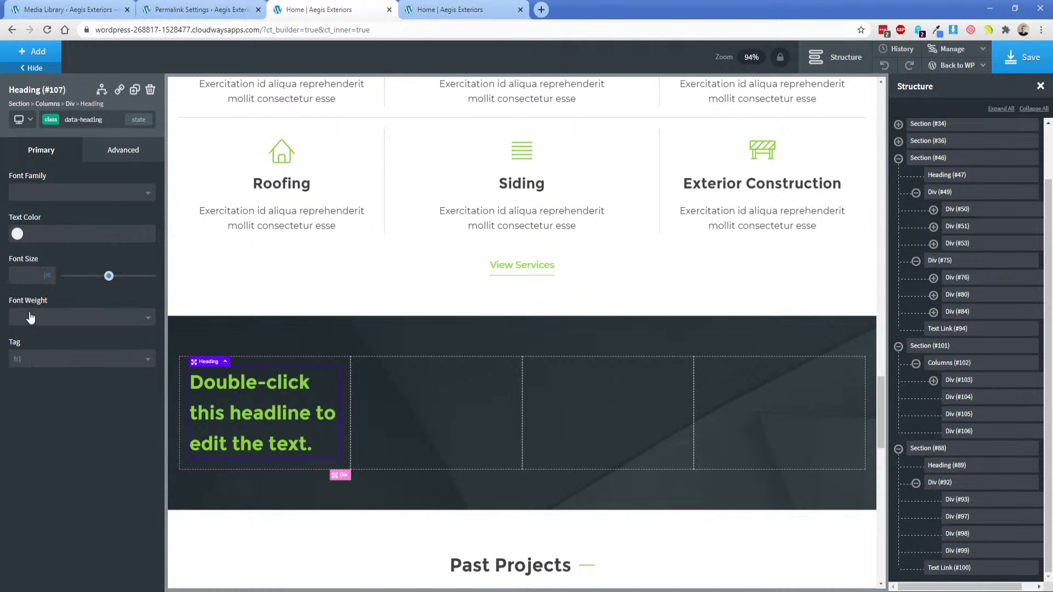
pyautogui.click(25, 269)
pyautogui.write('60')
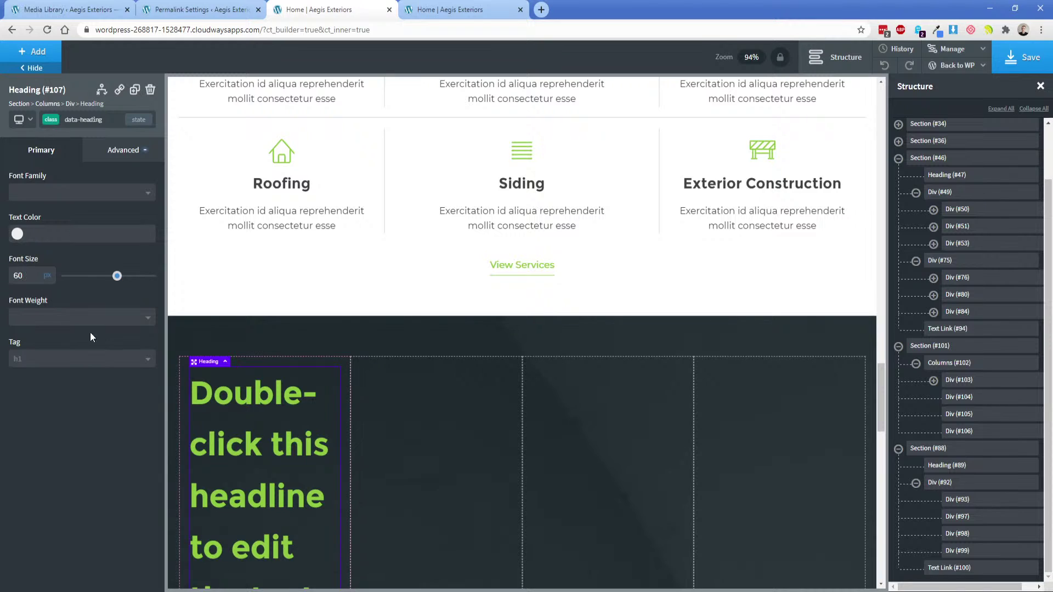
pyautogui.scroll(-2, 329, 373)
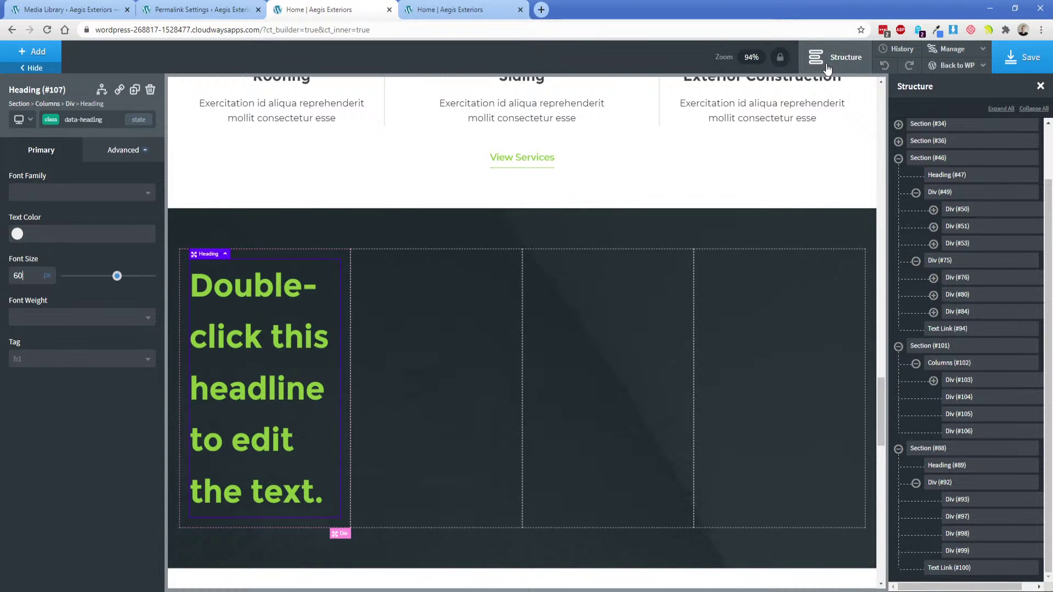
pyautogui.scroll(2, 599, 347)
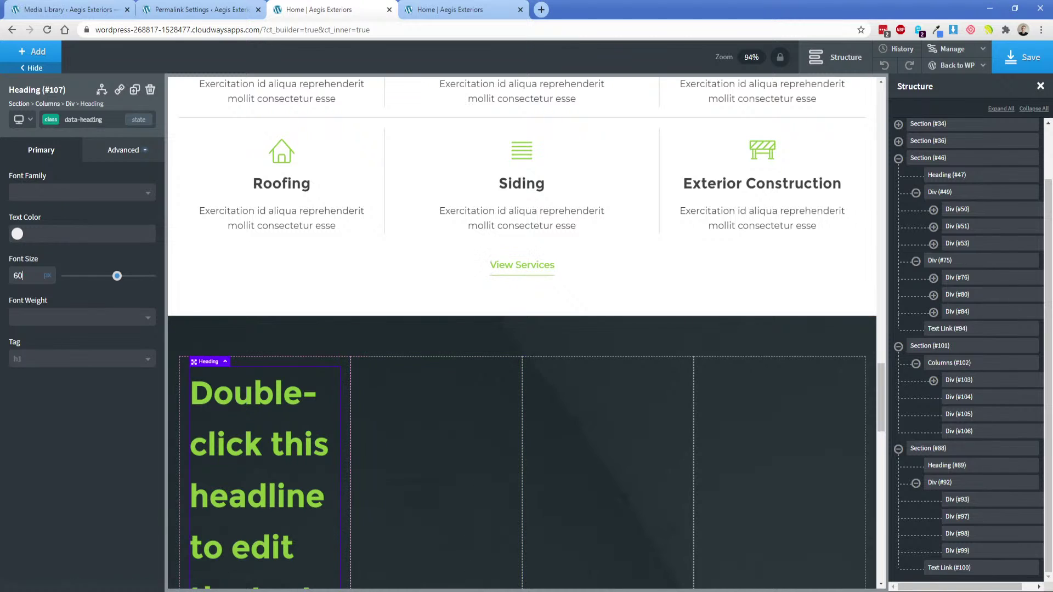
pyautogui.hotkey('alt', 'Tab')
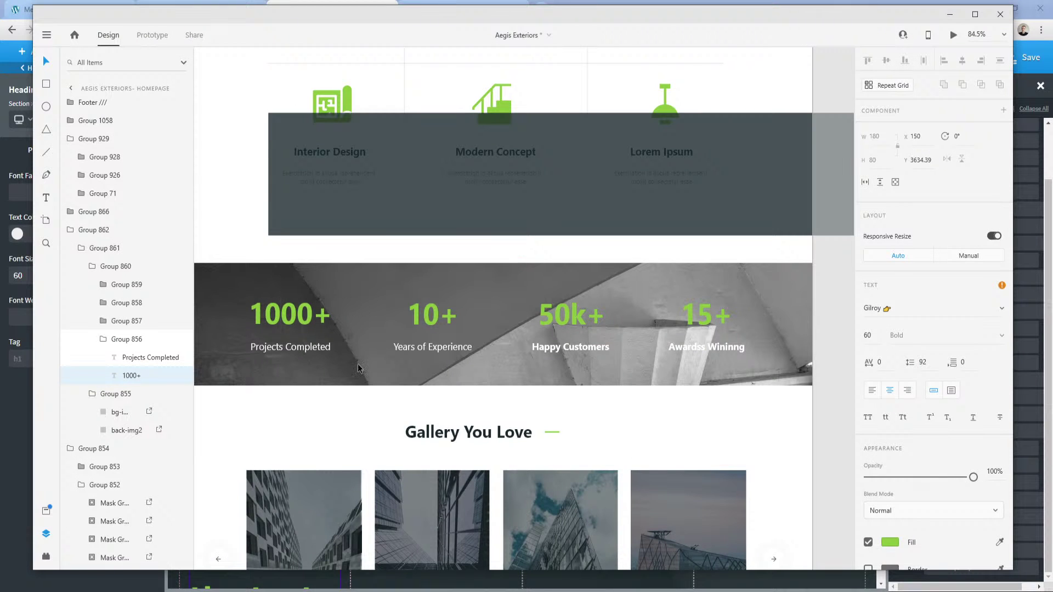
pyautogui.hotkey('alt', 'Tab')
pyautogui.hotkey('alt', 'Tab')
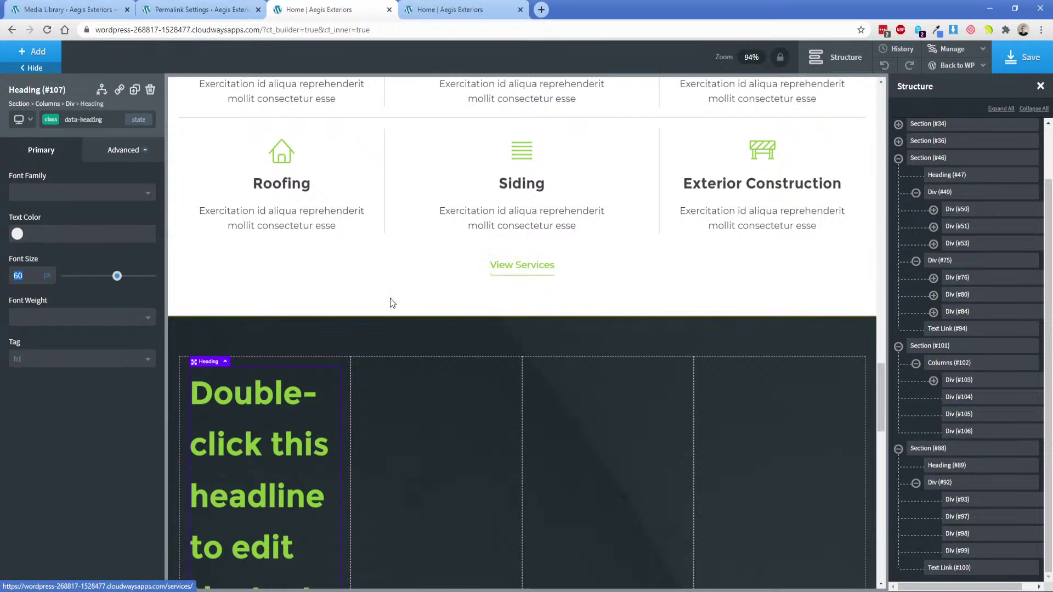
pyautogui.scroll(-1, 273, 436)
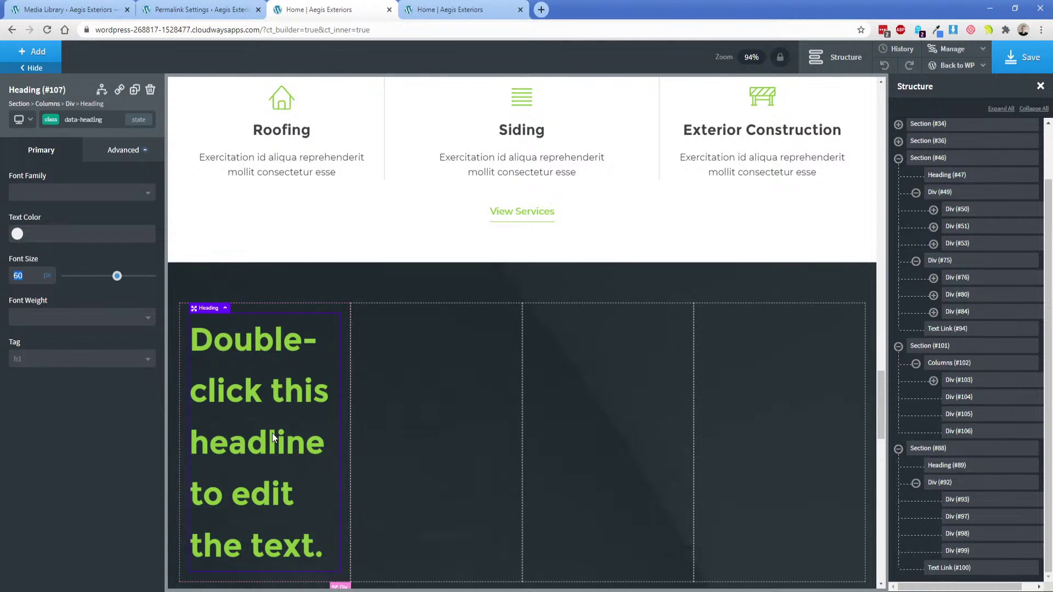
pyautogui.click(272, 433)
pyautogui.doubleClick(272, 433)
pyautogui.write('1000+')
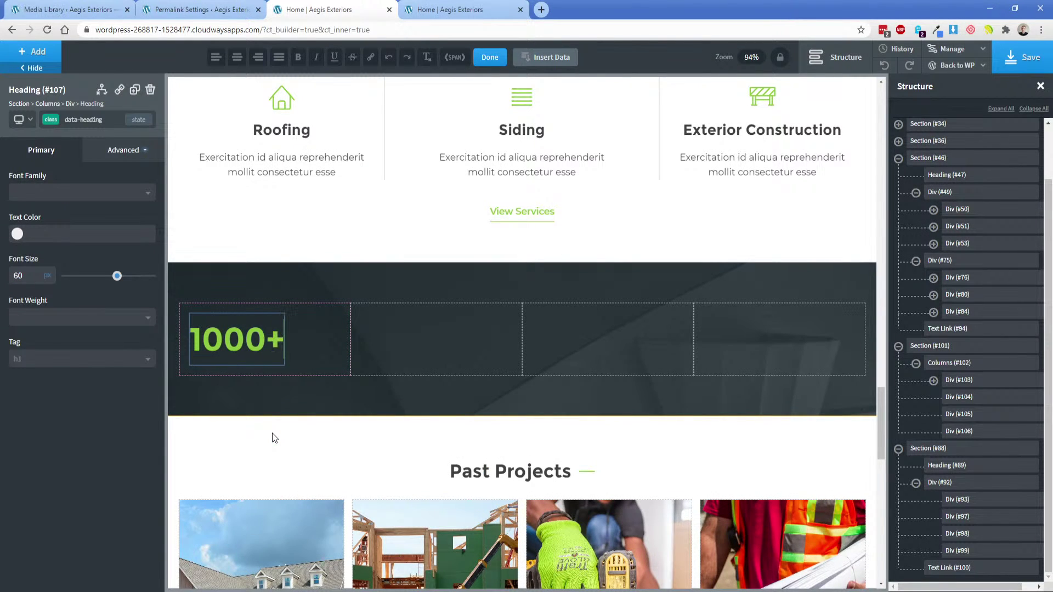
pyautogui.click(33, 58)
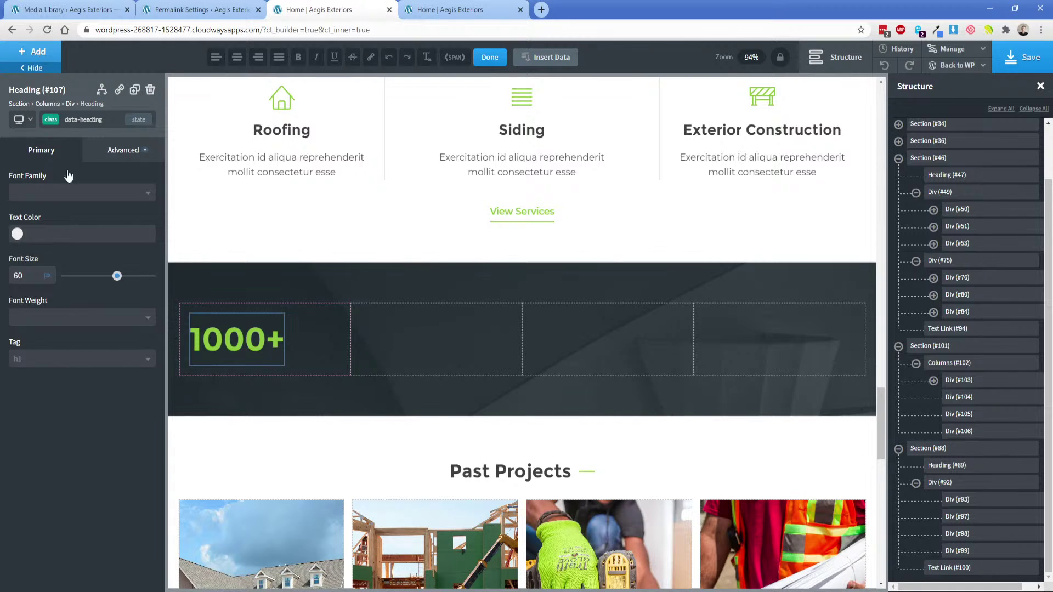
pyautogui.click(109, 266)
pyautogui.doubleClick(243, 379)
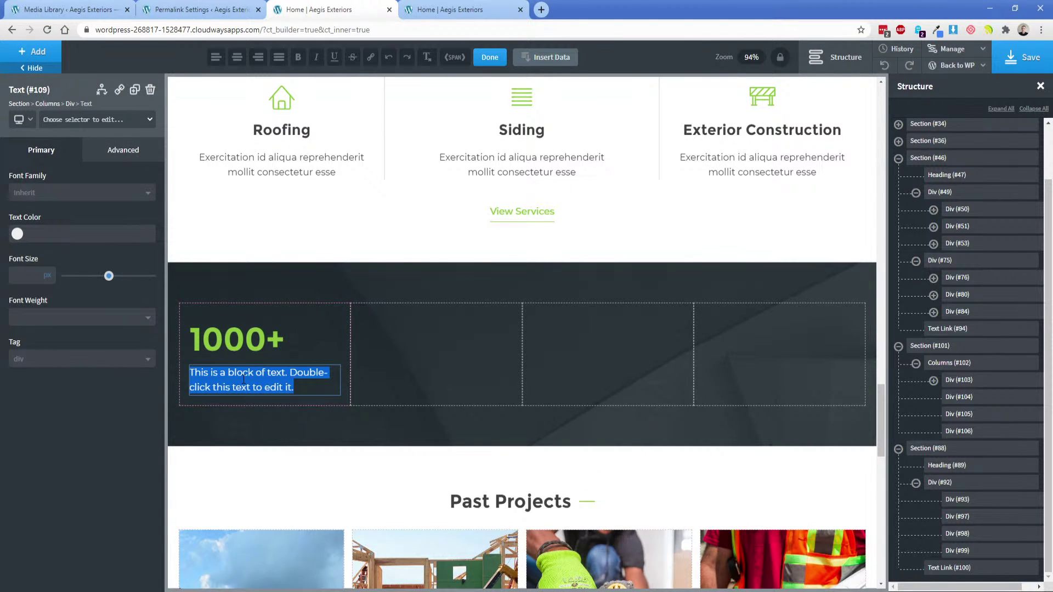
pyautogui.write('Projects Comple')
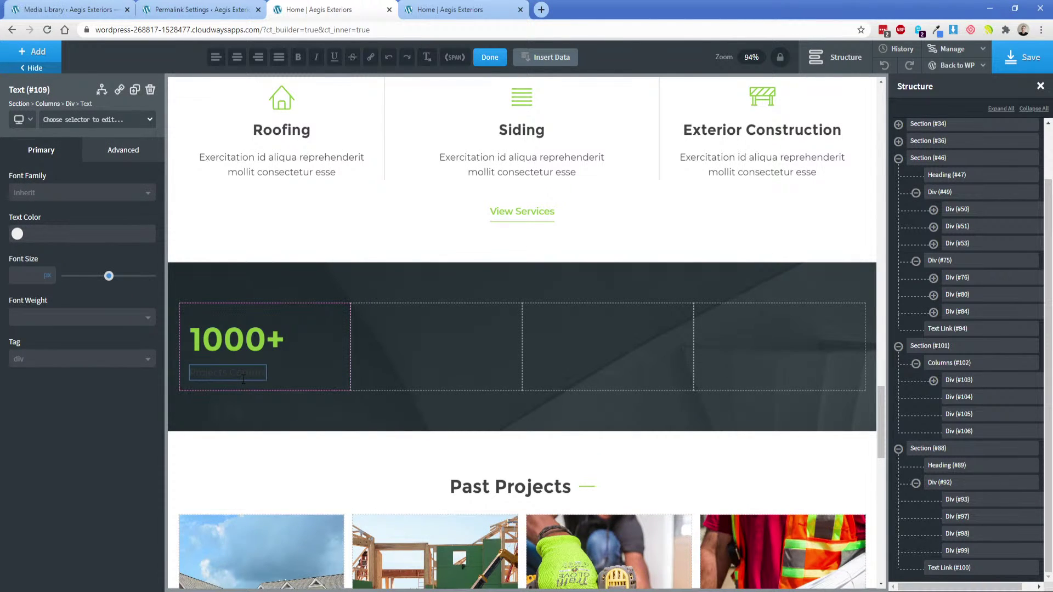
pyautogui.write('ted')
pyautogui.click(307, 334)
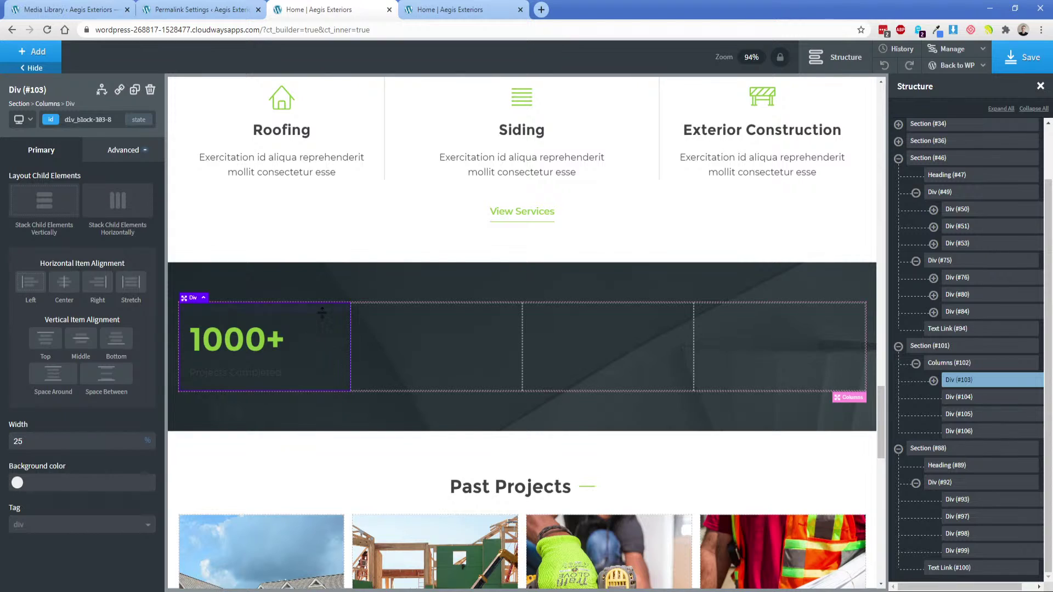
pyautogui.click(301, 287)
pyautogui.click(121, 150)
pyautogui.click(50, 268)
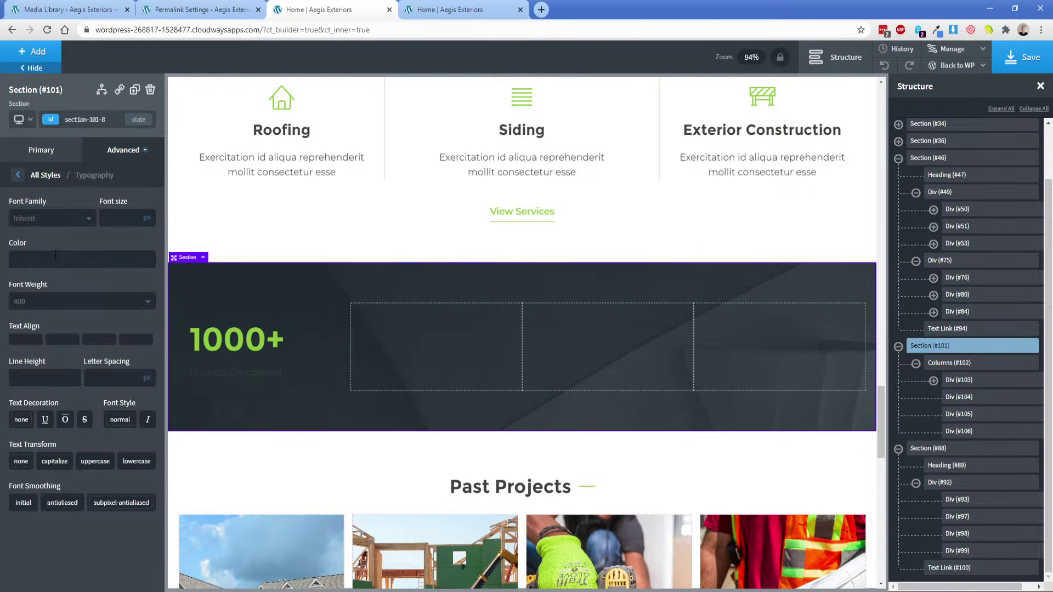
pyautogui.click(17, 260)
pyautogui.click(16, 276)
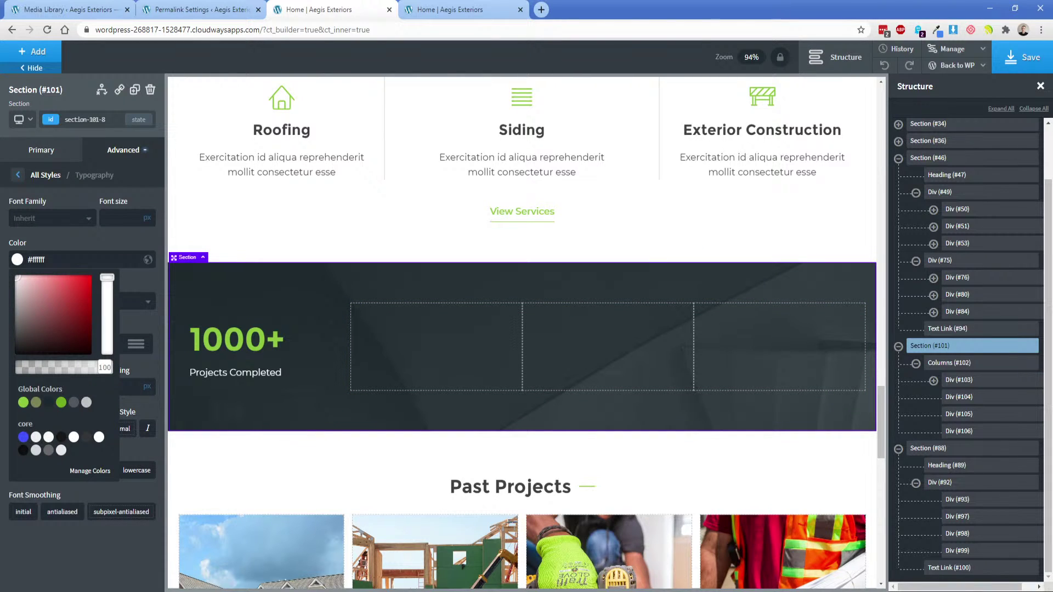
pyautogui.click(242, 372)
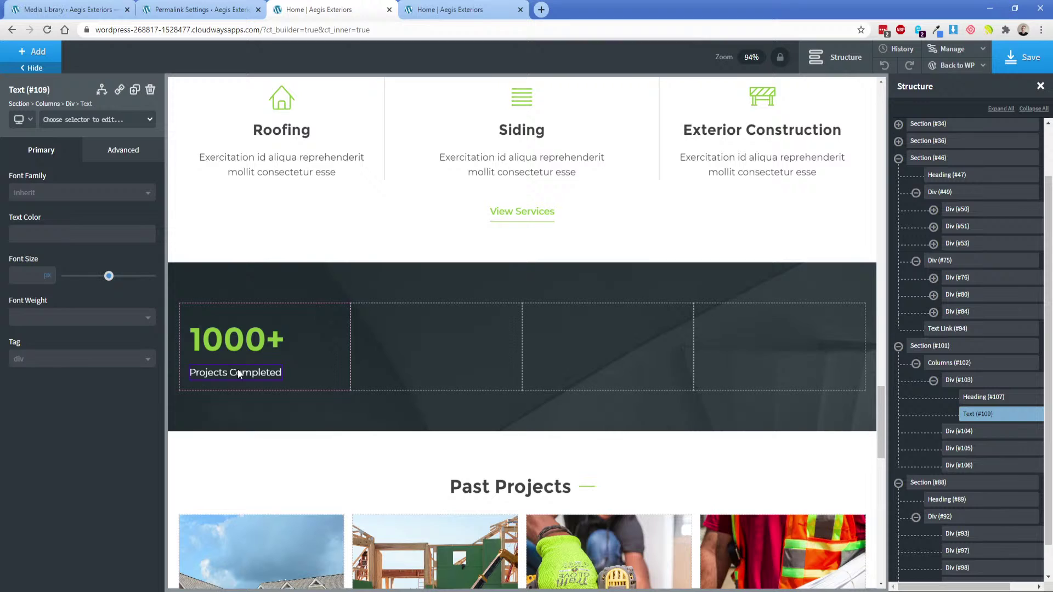
pyautogui.click(542, 217)
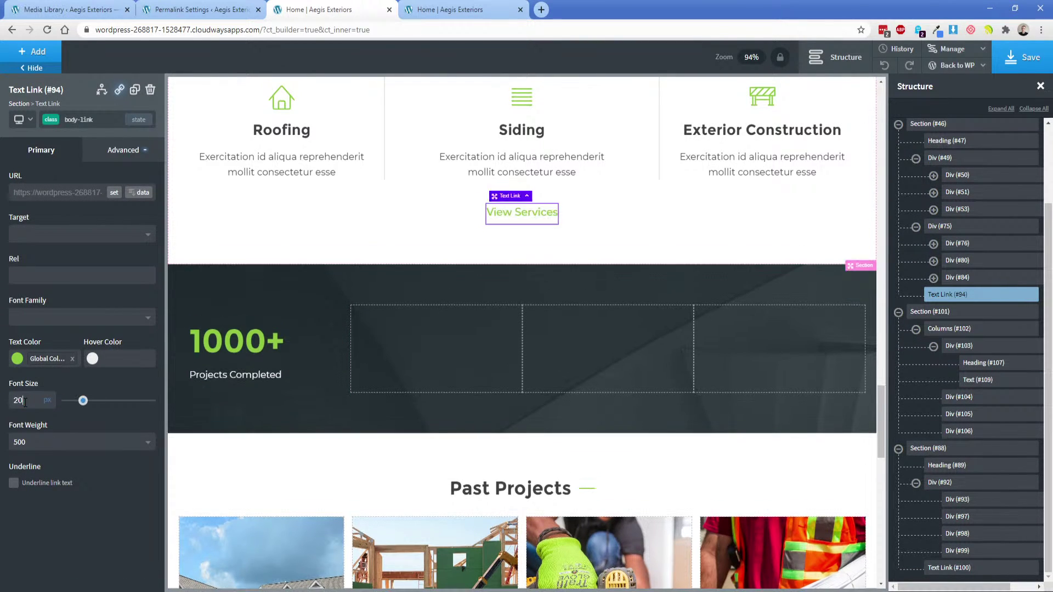
pyautogui.write('20')
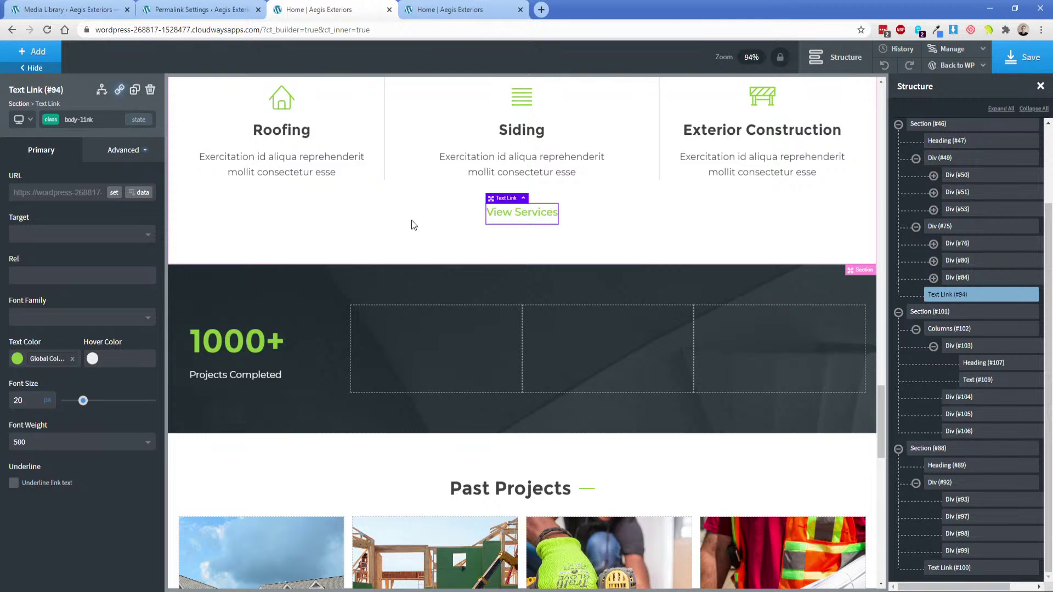
pyautogui.click(411, 224)
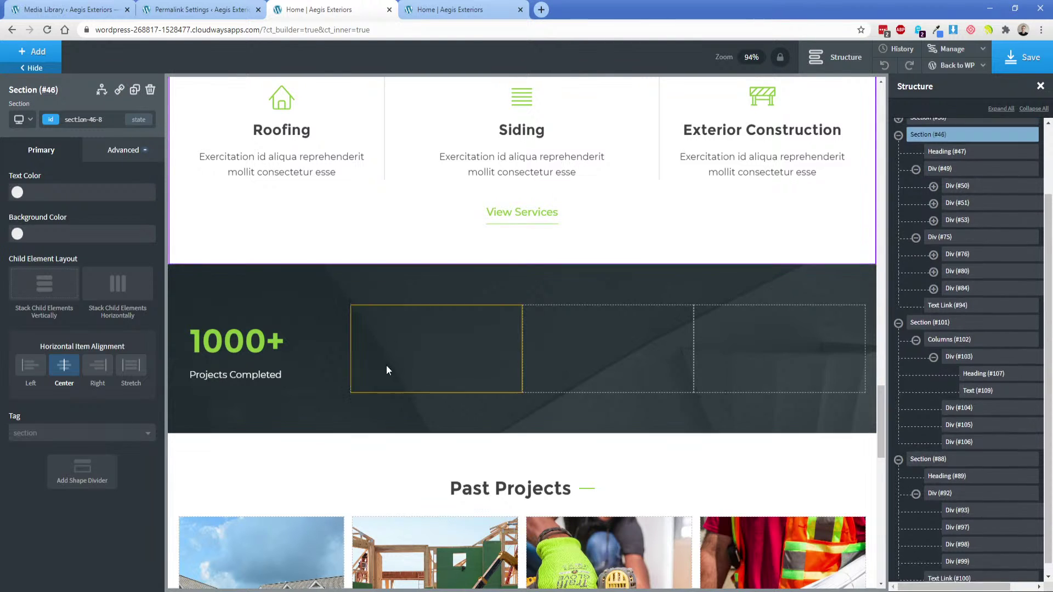
pyautogui.hotkey('alt', 'Tab')
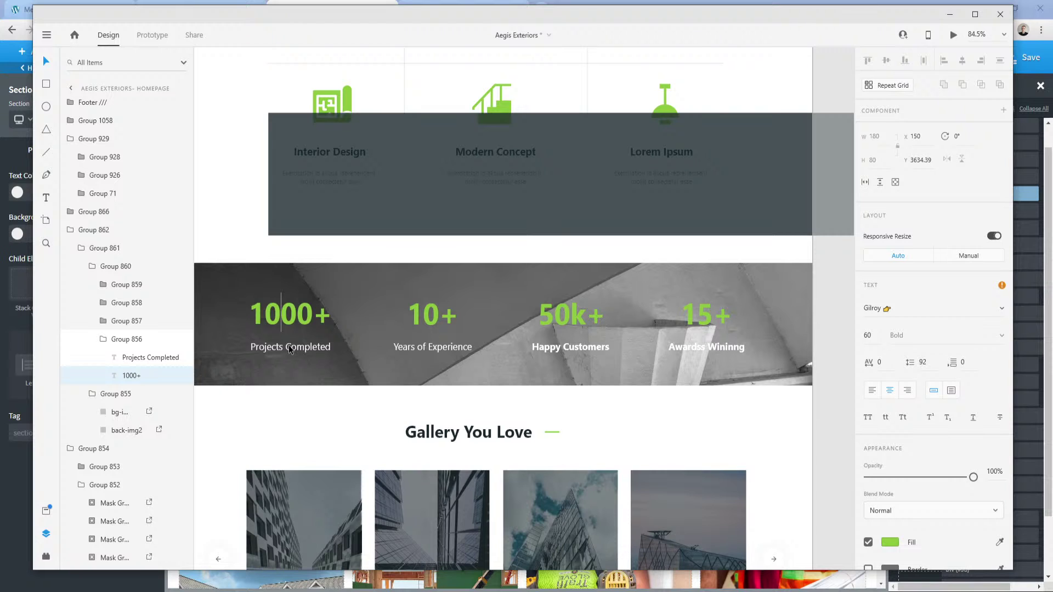
pyautogui.hotkey('alt', 'Tab')
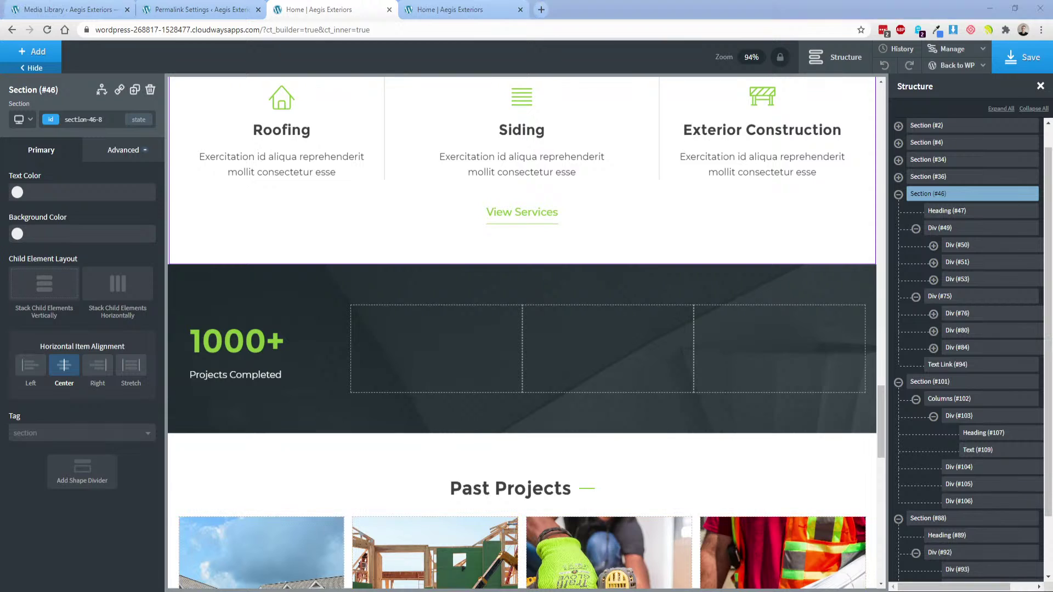
pyautogui.hotkey('alt', 'Tab')
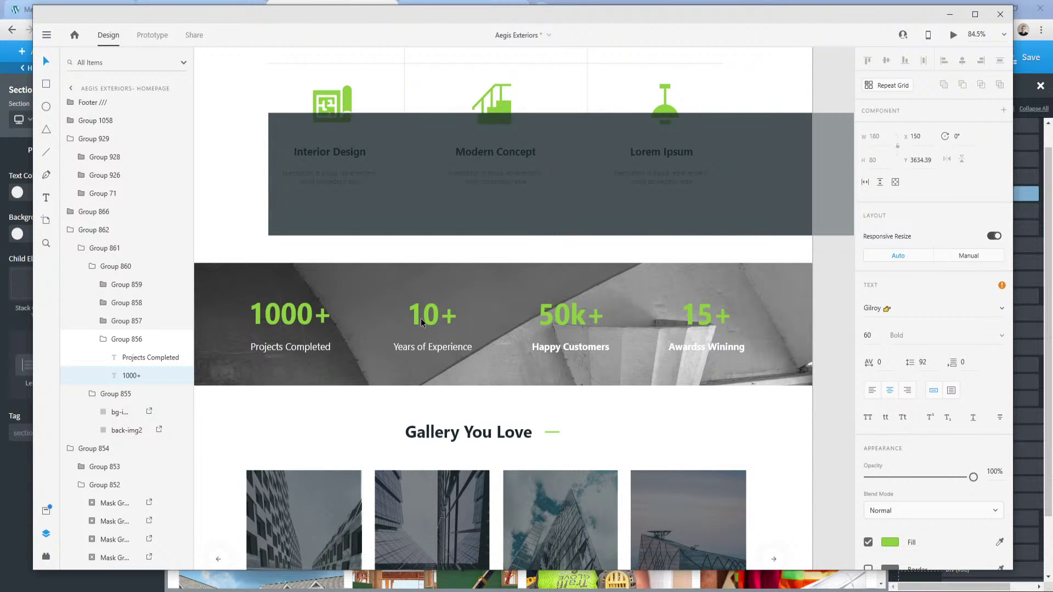
pyautogui.click(255, 591)
pyautogui.click(219, 562)
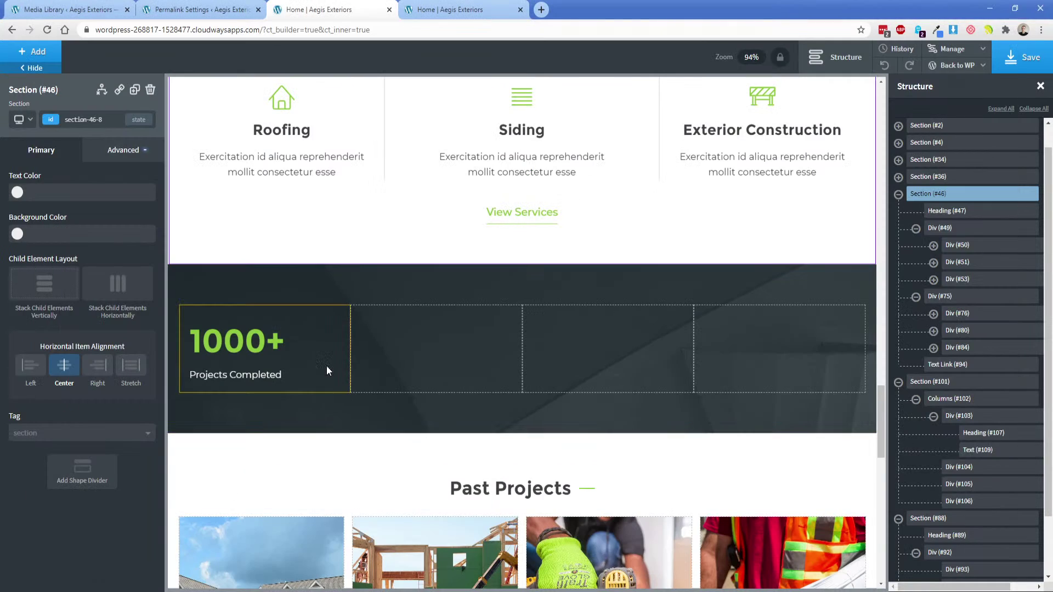
# Duplicate the 1000+ heading into the second, third and fourth columns.
pyautogui.click(313, 342)
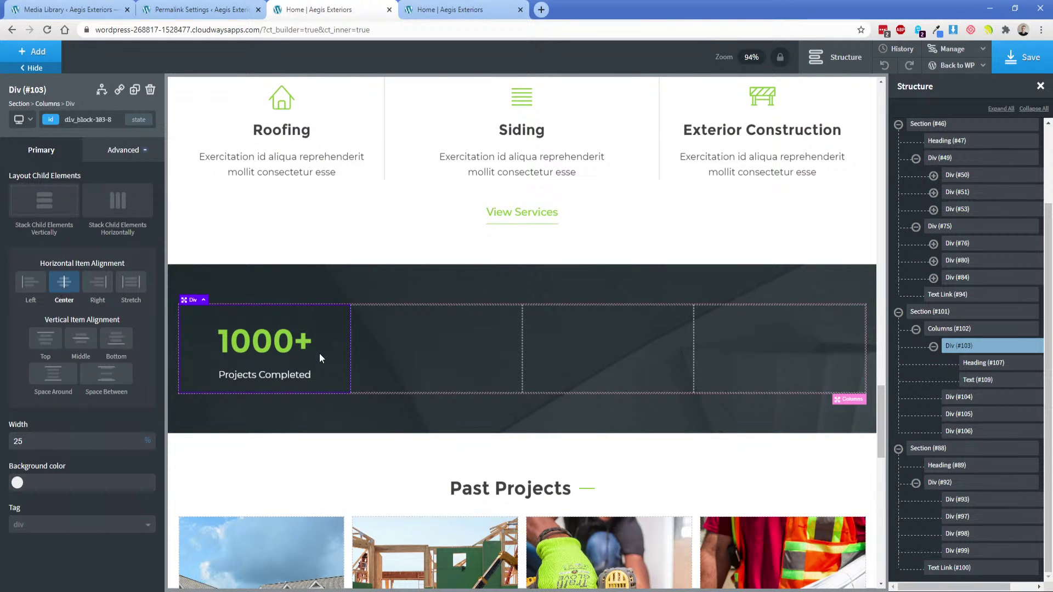
pyautogui.click(296, 344)
pyautogui.click(135, 90)
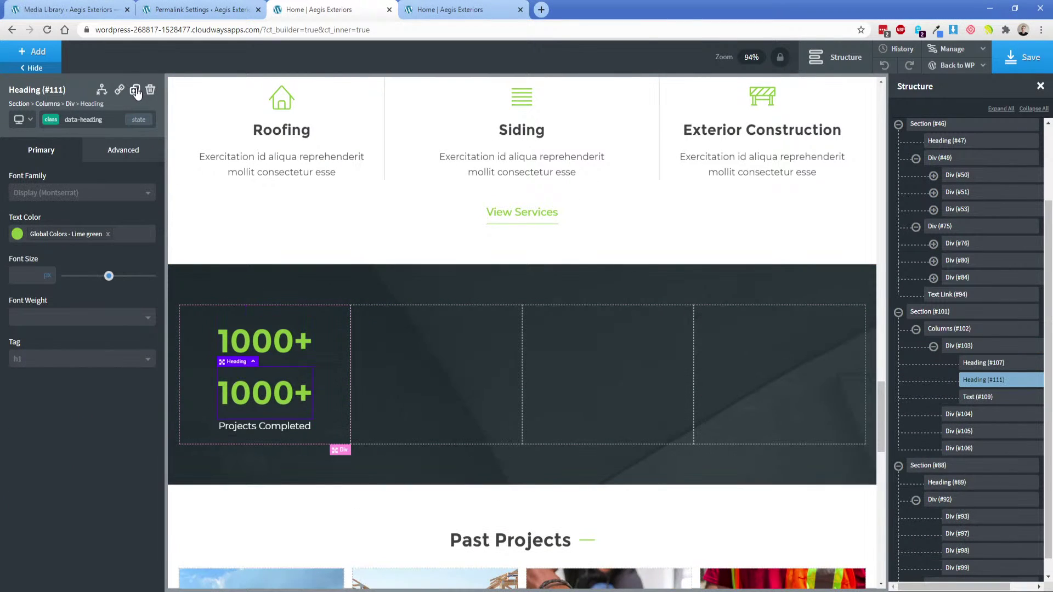
pyautogui.click(135, 90)
pyautogui.moveTo(278, 398); pyautogui.dragTo(399, 373)
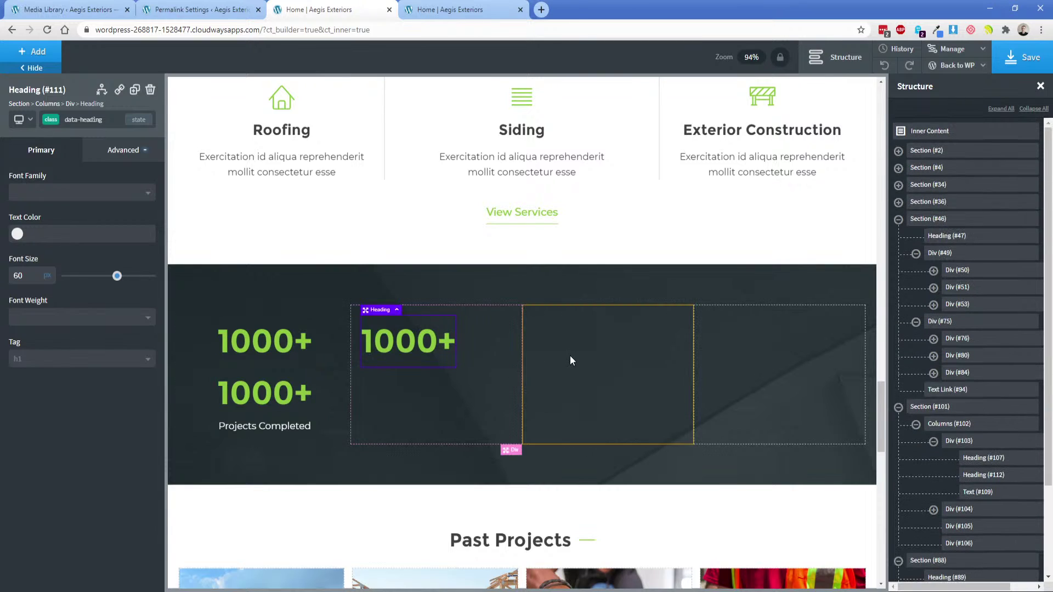
pyautogui.moveTo(298, 400); pyautogui.dragTo(732, 345)
pyautogui.click(134, 90)
# Center the counters in the second, third and fourth columns.
pyautogui.click(439, 374)
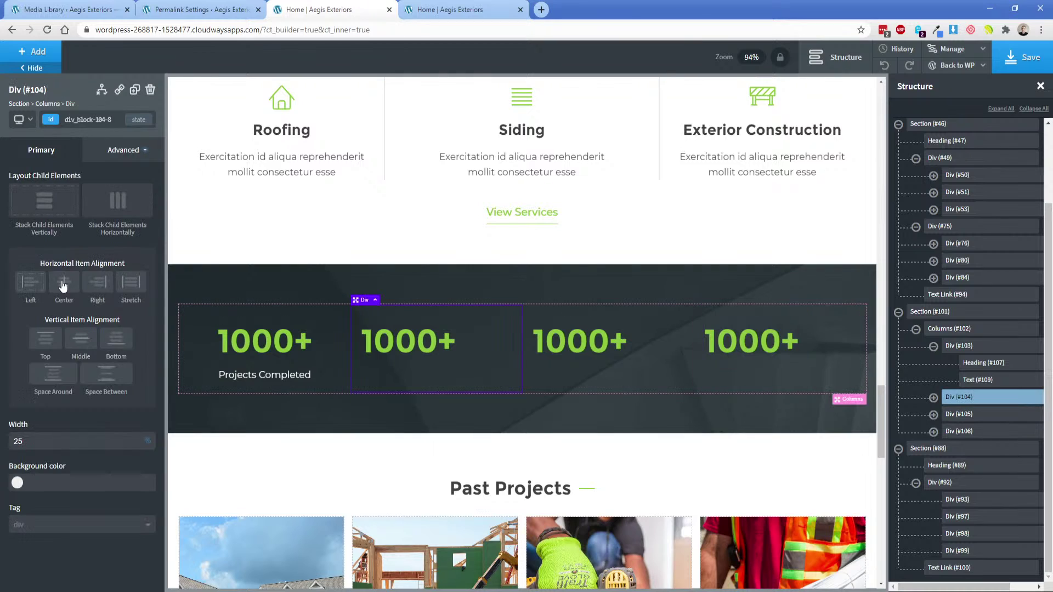
pyautogui.click(63, 284)
pyautogui.click(616, 381)
pyautogui.click(64, 283)
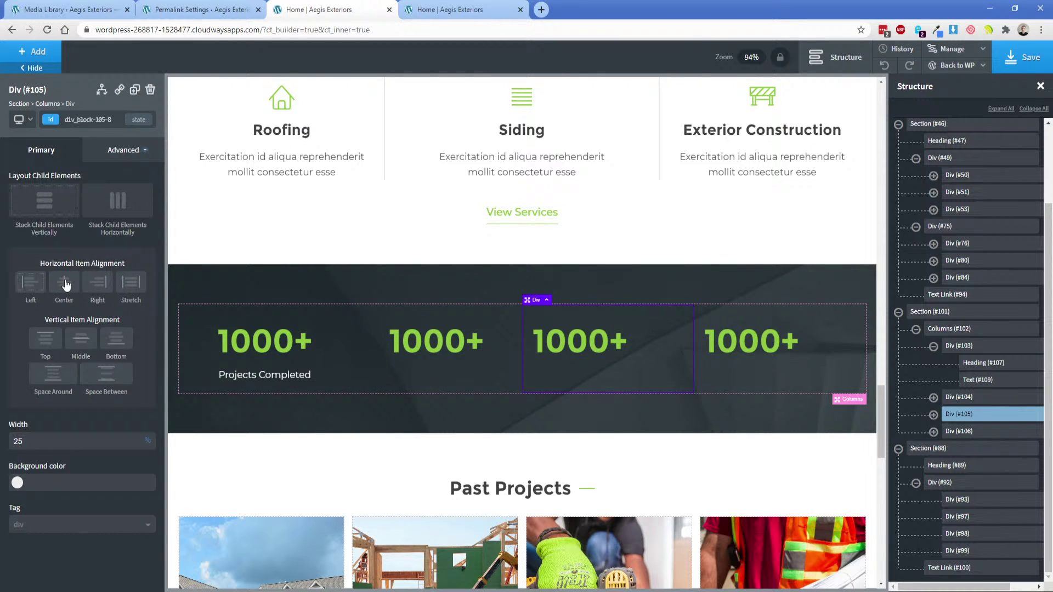
pyautogui.click(762, 375)
pyautogui.click(64, 282)
pyautogui.click(324, 340)
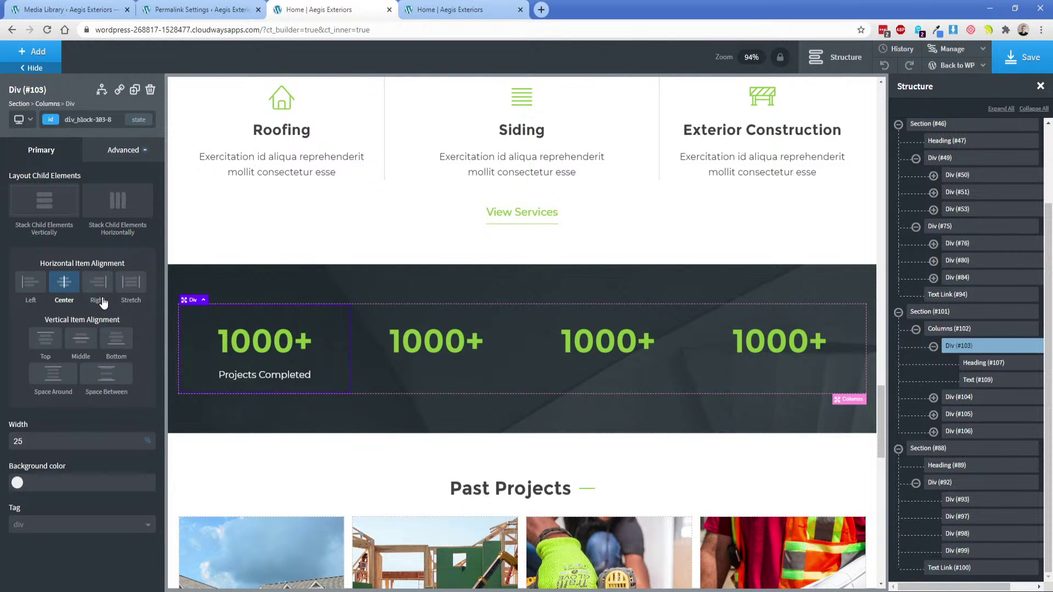
# Make the second stat read 10+ with the caption Years of Experience.
pyautogui.click(447, 343)
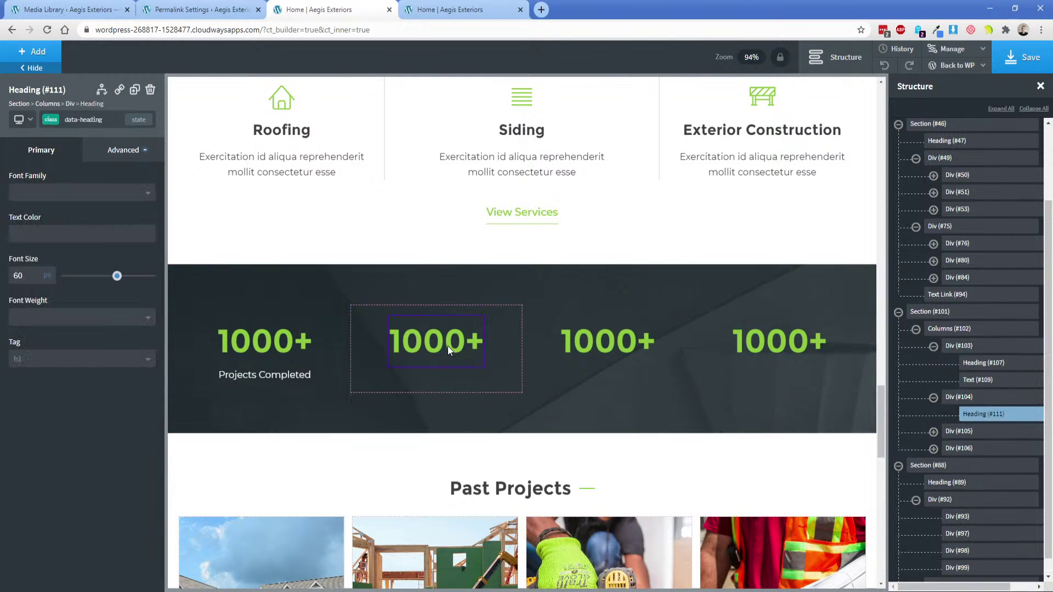
pyautogui.doubleClick(447, 345)
pyautogui.write('10+')
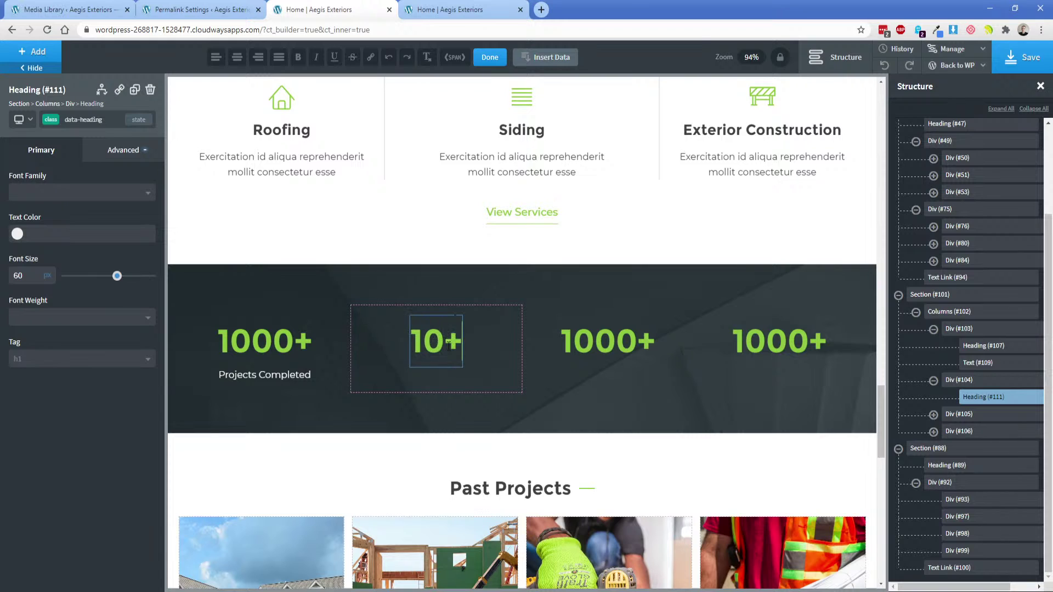
pyautogui.click(264, 374)
pyautogui.click(134, 90)
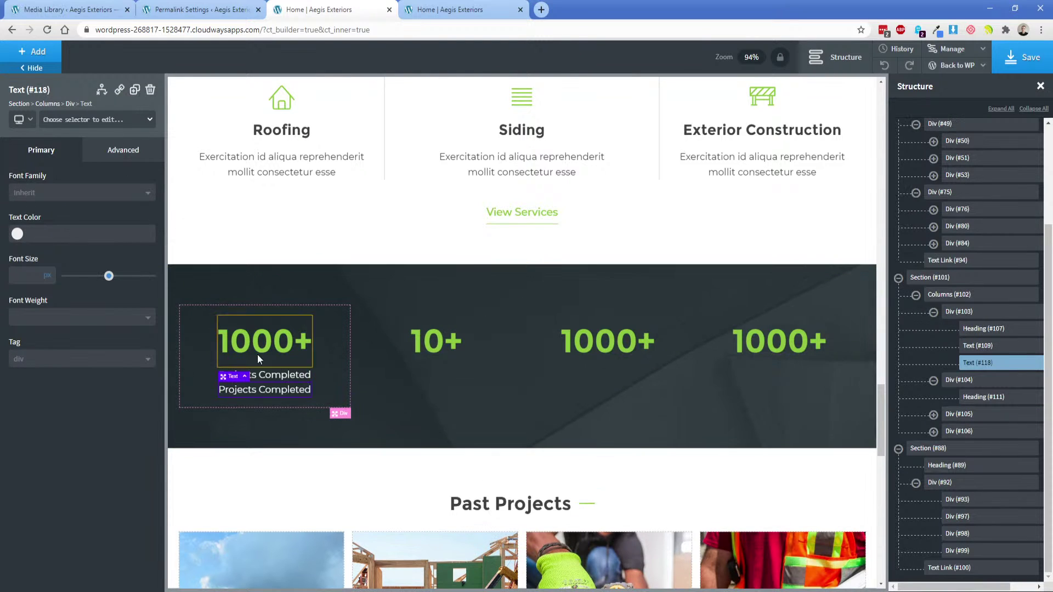
pyautogui.moveTo(276, 393); pyautogui.dragTo(430, 374)
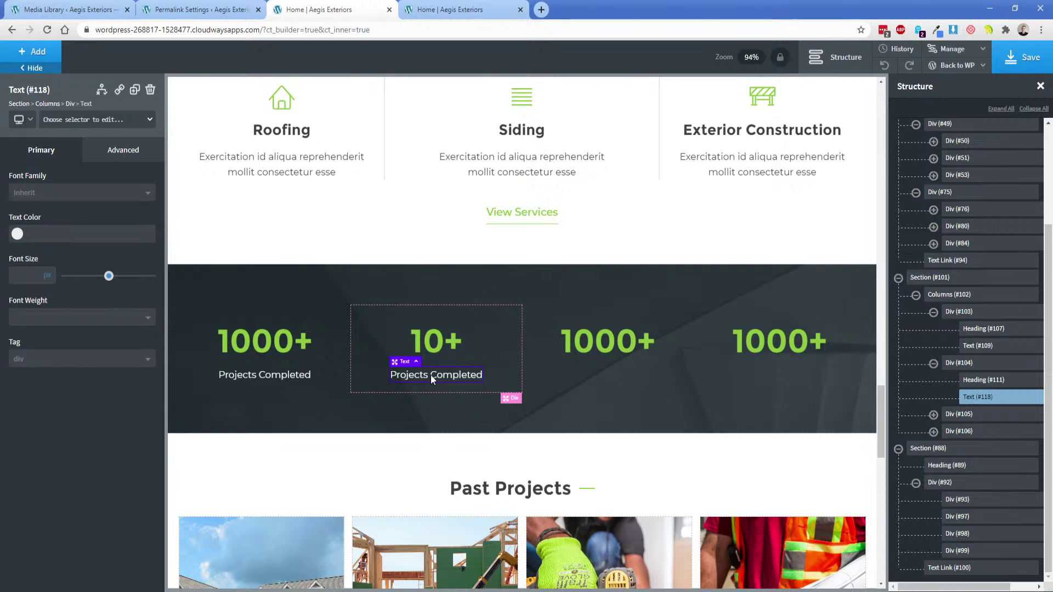
pyautogui.doubleClick(431, 377)
pyautogui.write('Years o')
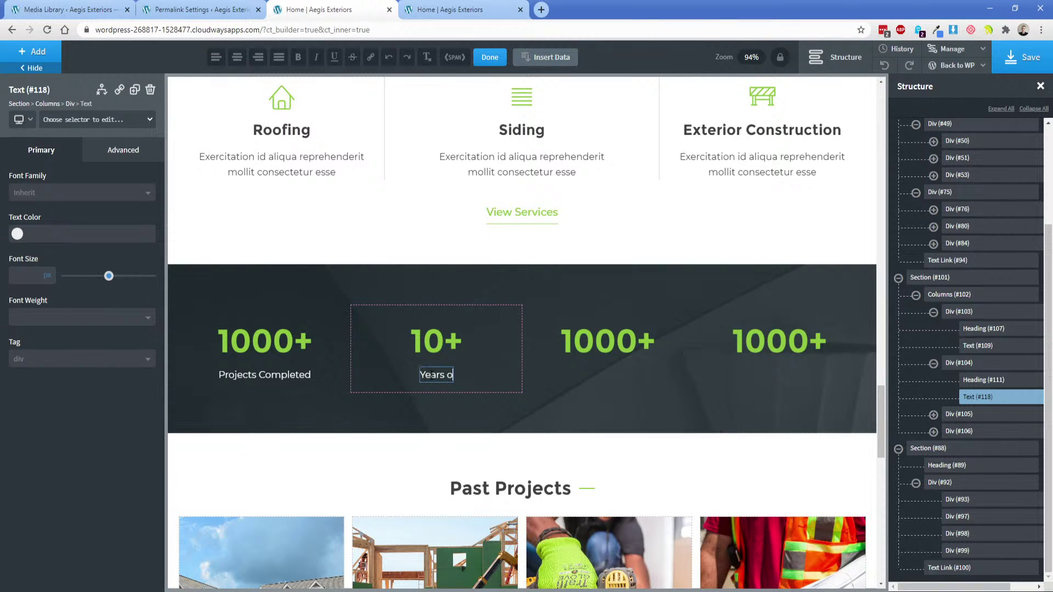
pyautogui.write('f Expirience')
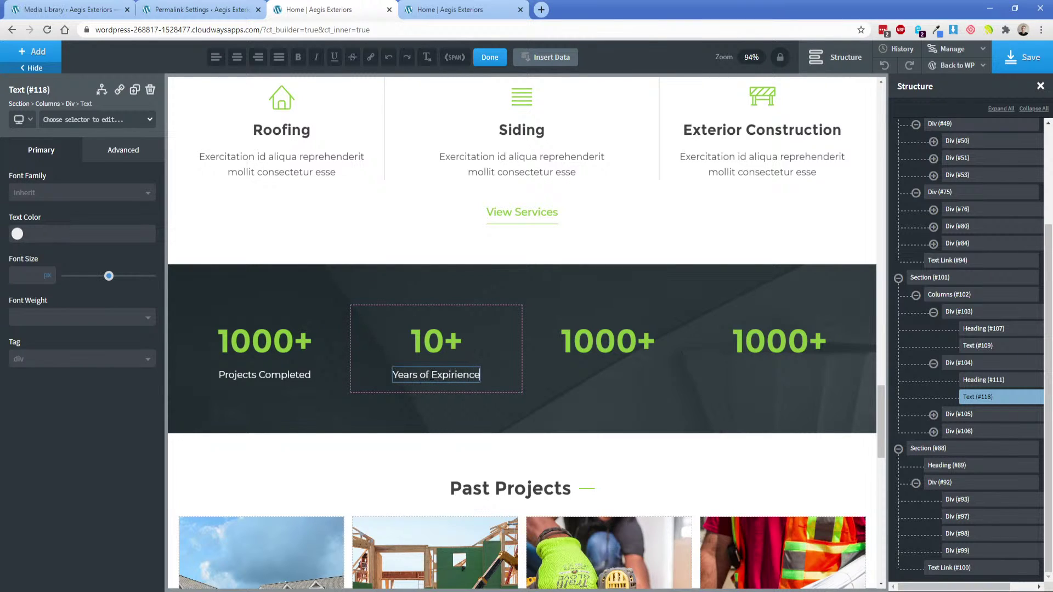
pyautogui.rightClick(444, 376)
pyautogui.click(455, 387)
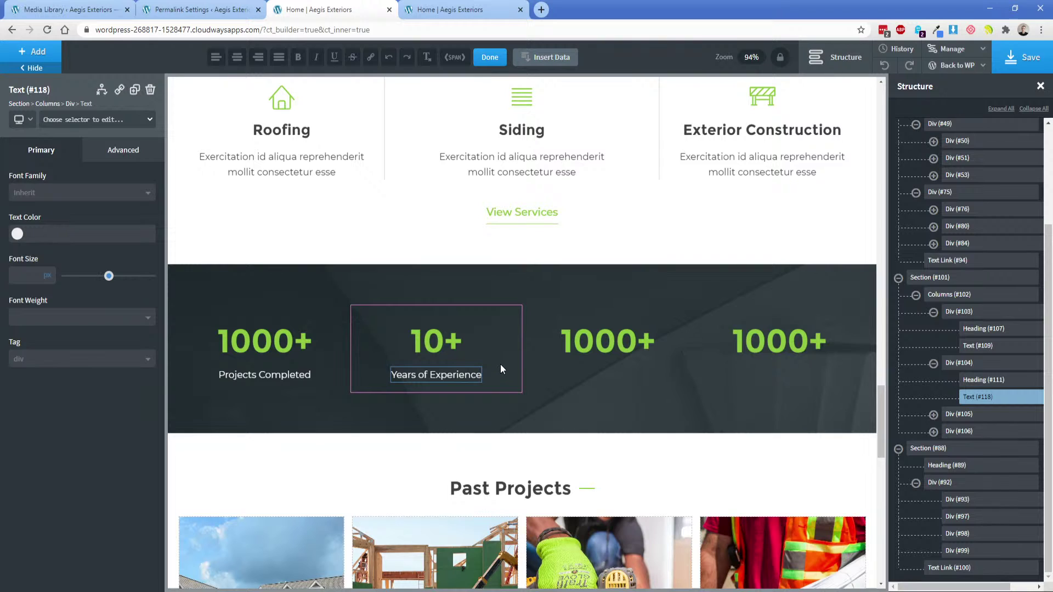
pyautogui.click(500, 364)
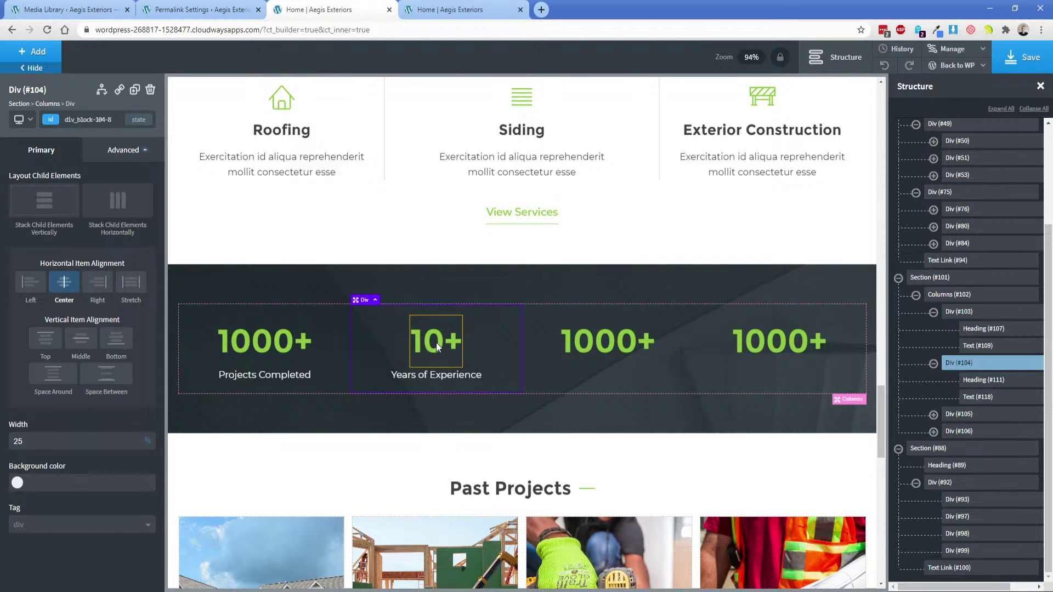
# Make the third stat read 500+ with a Happy Customers text caption.
pyautogui.hotkey('alt', 'Tab')
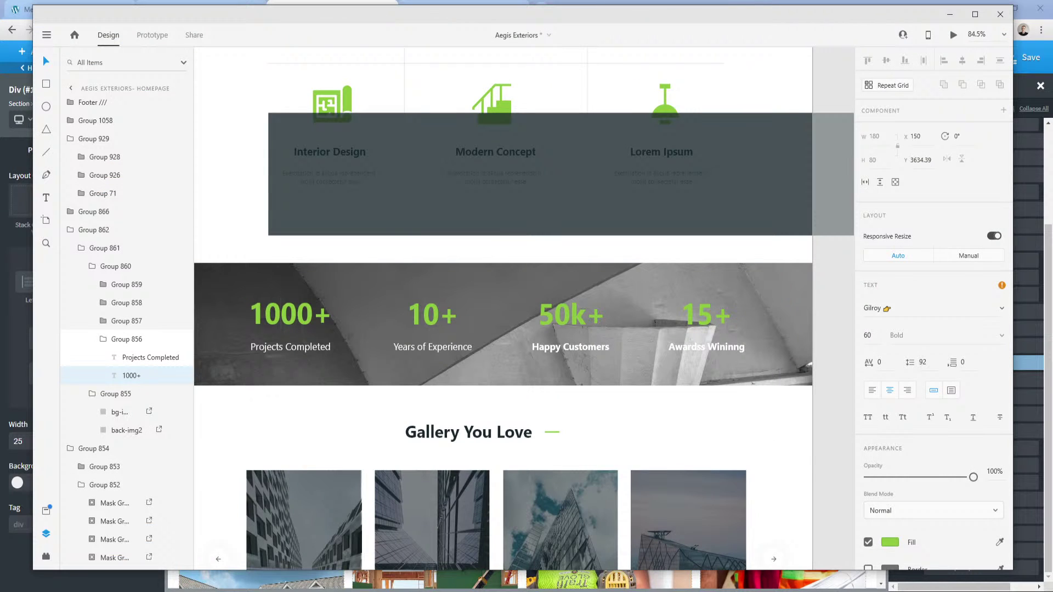
pyautogui.click(259, 586)
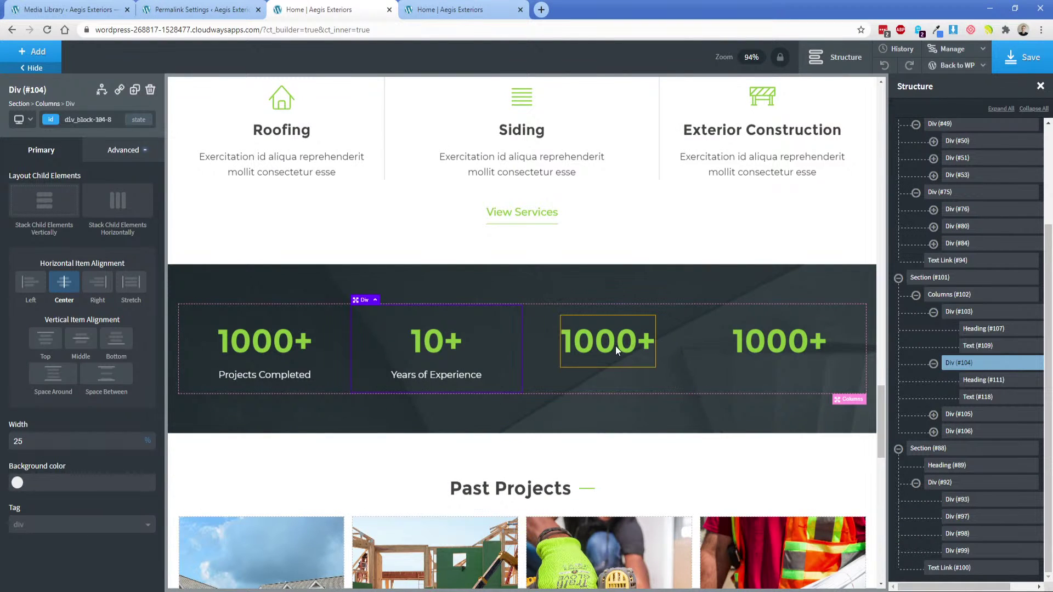
pyautogui.doubleClick(609, 345)
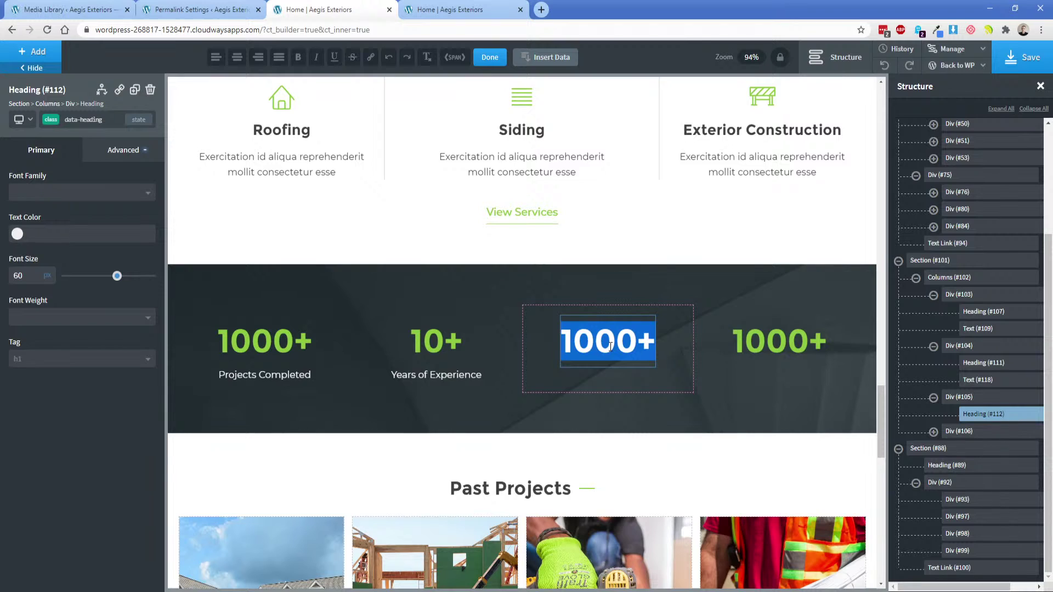
pyautogui.write('500+')
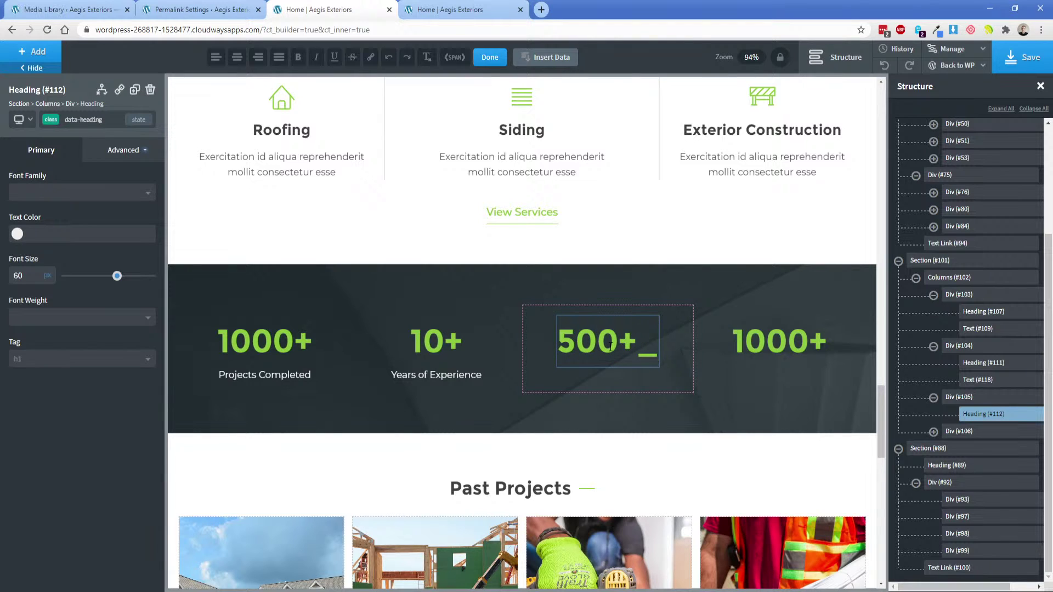
pyautogui.write('_')
pyautogui.press('BackSpace')
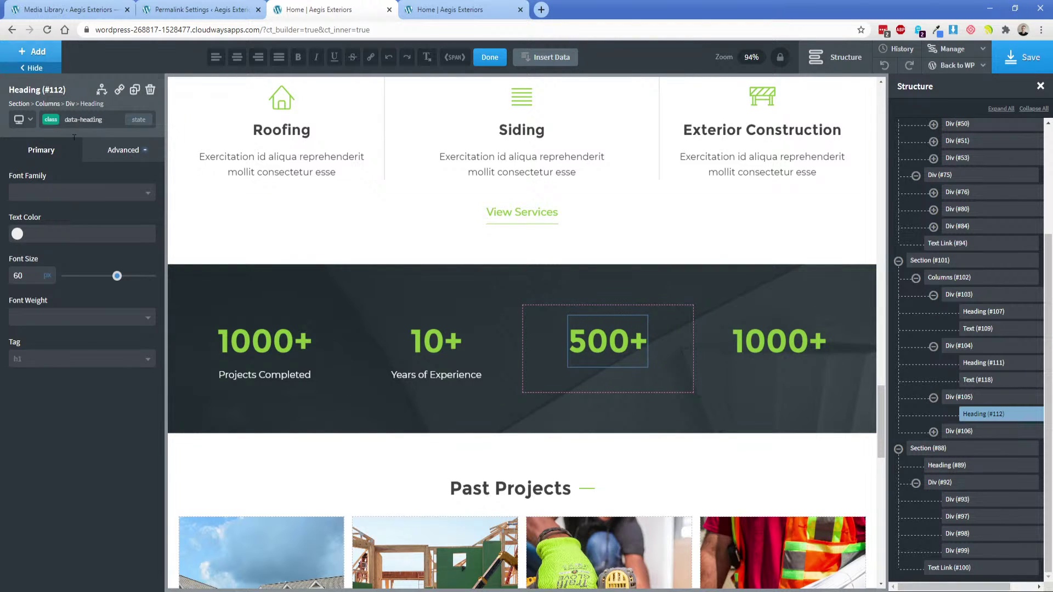
pyautogui.click(31, 51)
pyautogui.click(106, 252)
pyautogui.doubleClick(600, 381)
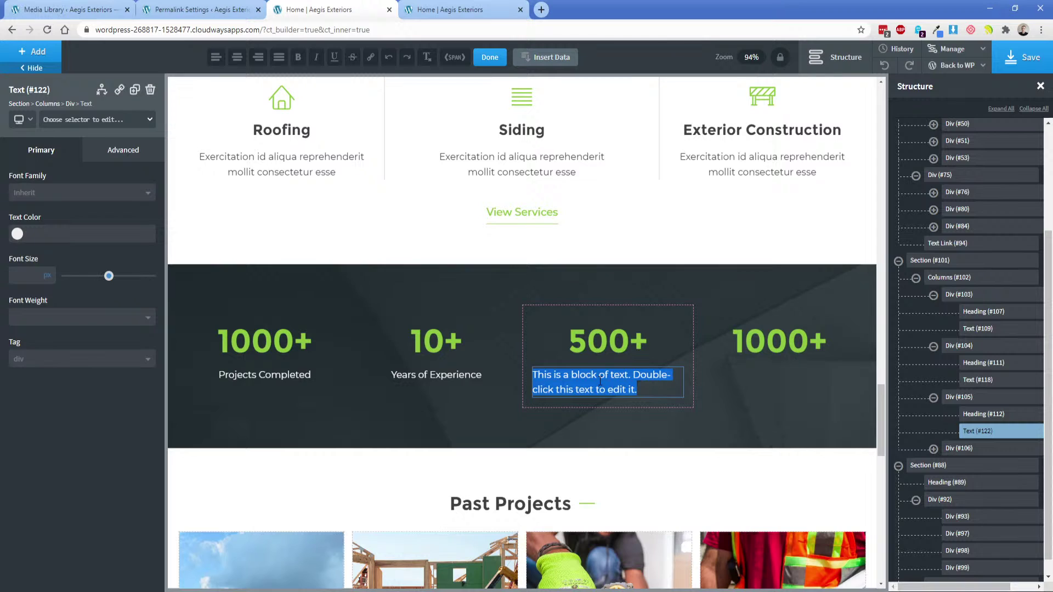
pyautogui.write('Happy Customers')
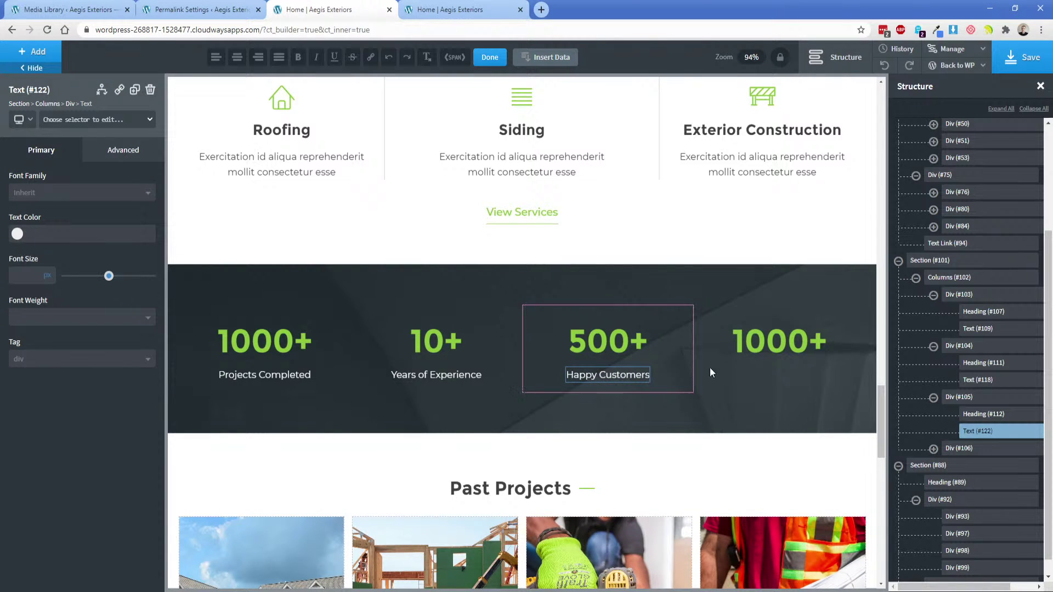
# Make the fourth stat read 15+ with an Awards Won caption, then save the page.
pyautogui.doubleClick(784, 339)
pyautogui.write('5')
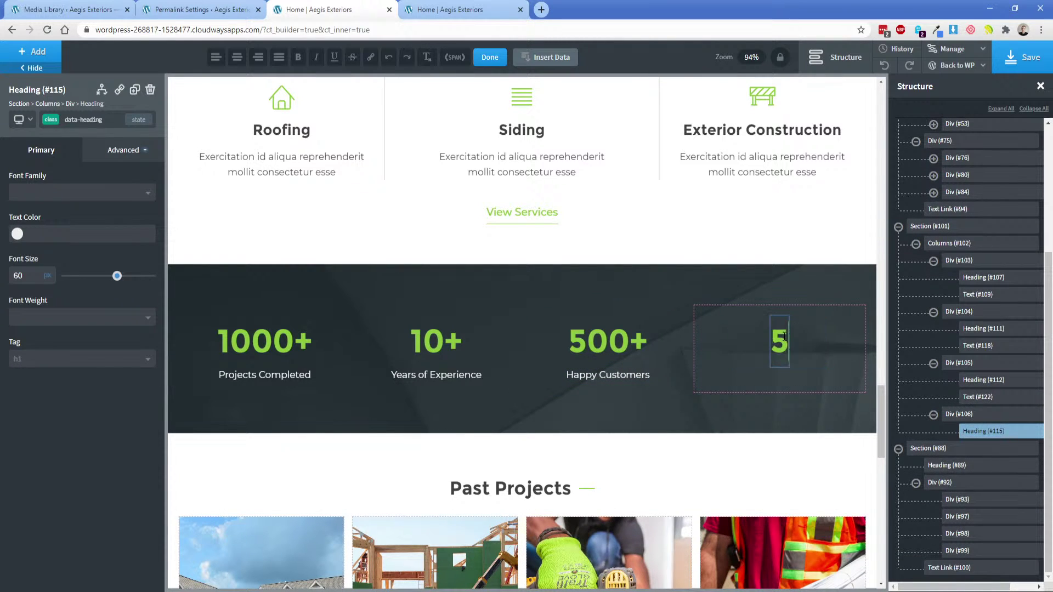
pyautogui.press('BackSpace')
pyautogui.write('15+')
pyautogui.click(36, 53)
pyautogui.click(110, 262)
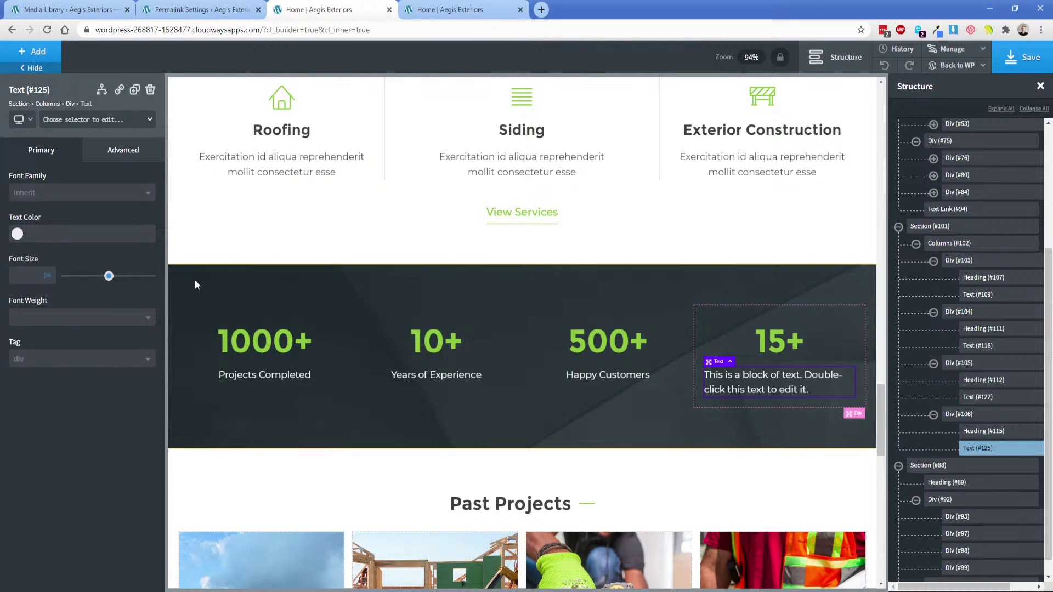
pyautogui.doubleClick(769, 377)
pyautogui.write('AWar')
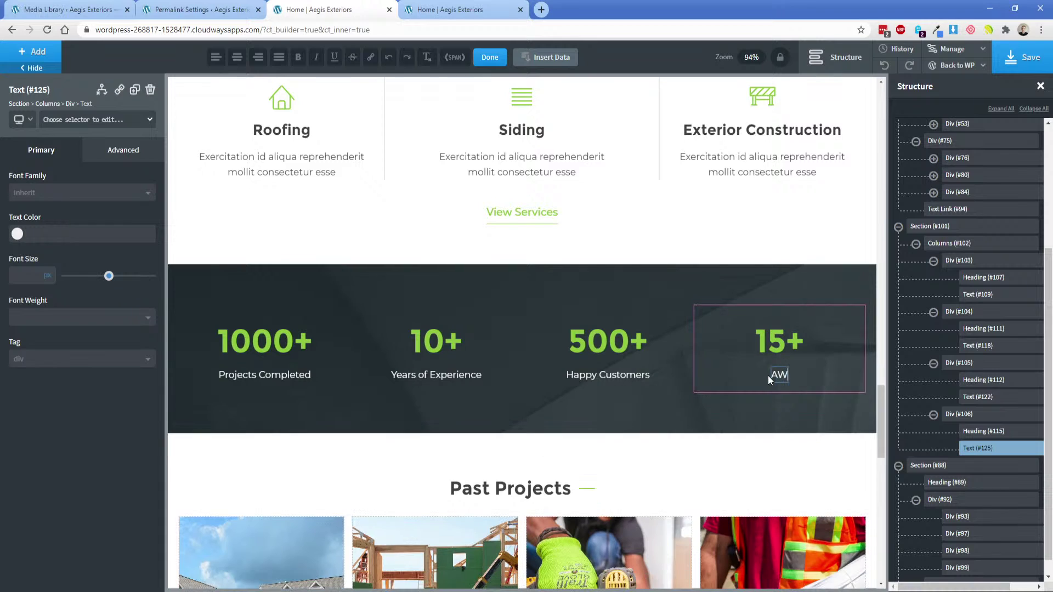
pyautogui.press('BackSpace')
pyautogui.press('BackSpace')
pyautogui.press('BackSpace')
pyautogui.write('wards Won')
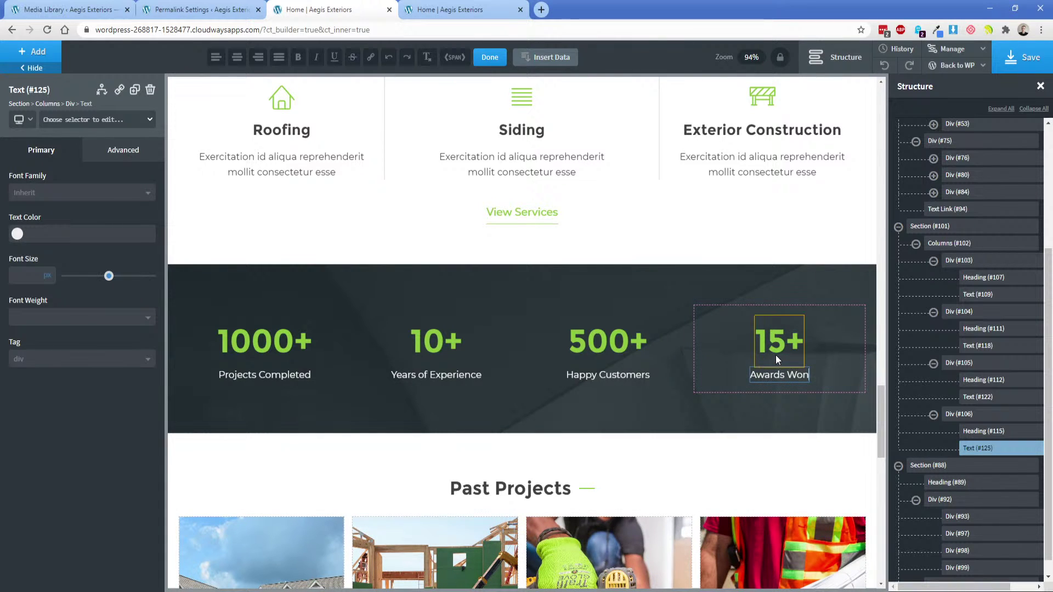
pyautogui.click(829, 361)
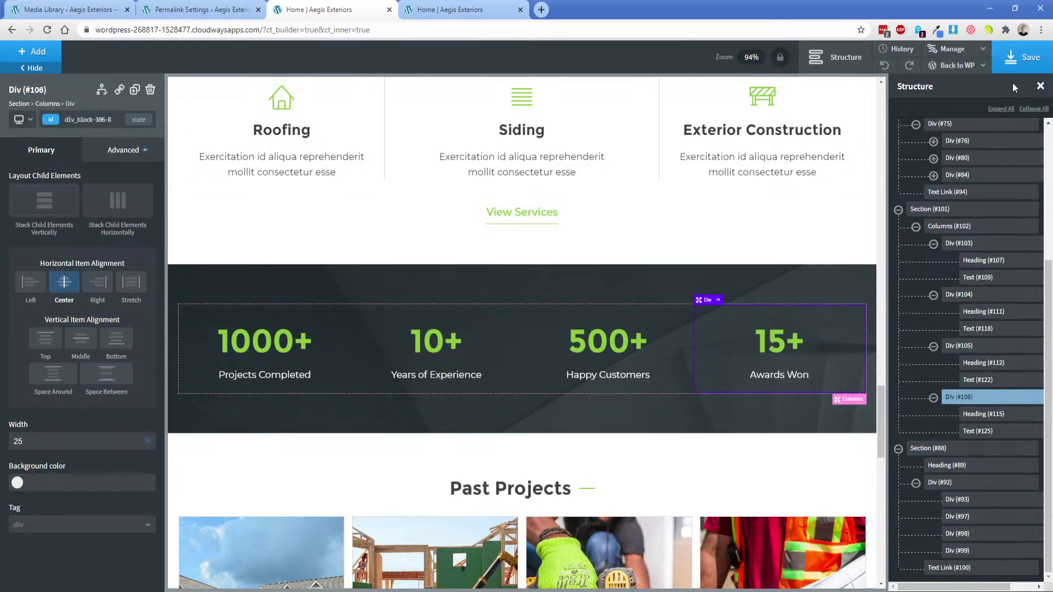
pyautogui.click(1021, 59)
# Reload the live homepage and highlight the stats band's 15+ Awards Won text to verify it.
pyautogui.click(508, 8)
pyautogui.press('F5')
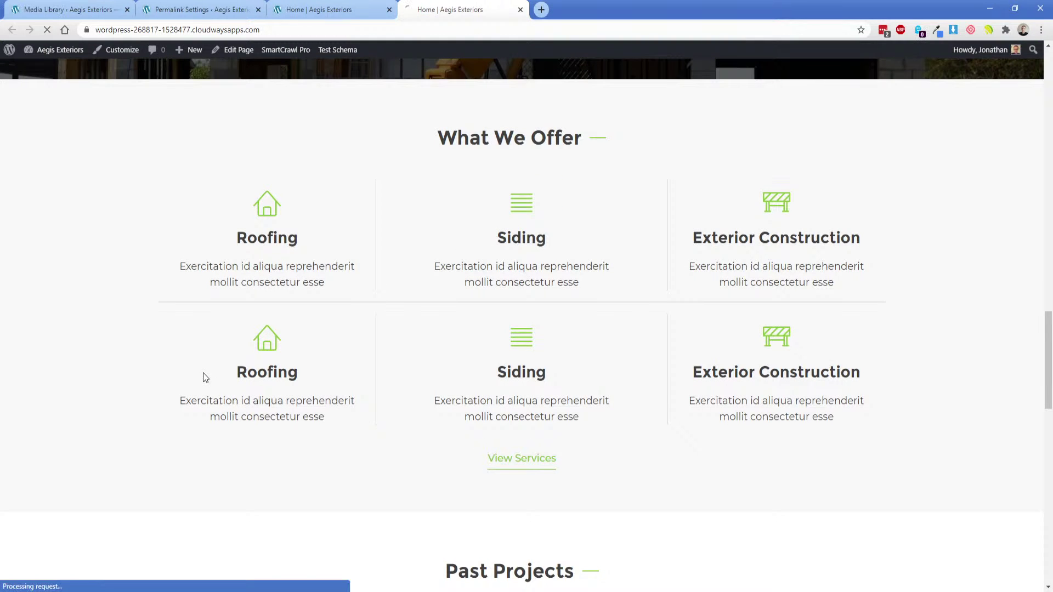
pyautogui.scroll(-2, 202, 371)
pyautogui.scroll(-2, 202, 374)
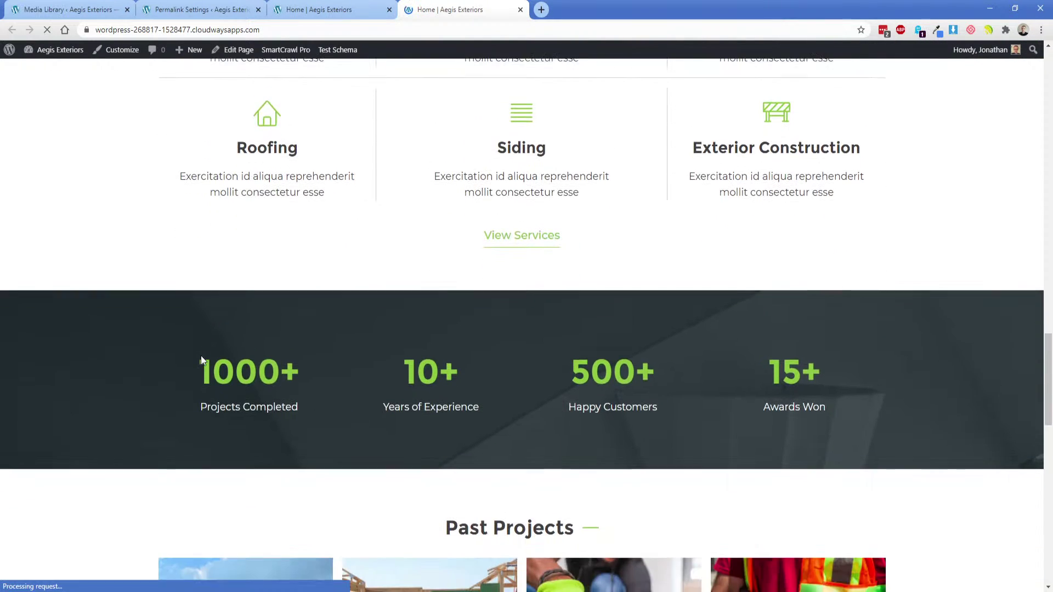
pyautogui.moveTo(181, 359); pyautogui.dragTo(891, 412)
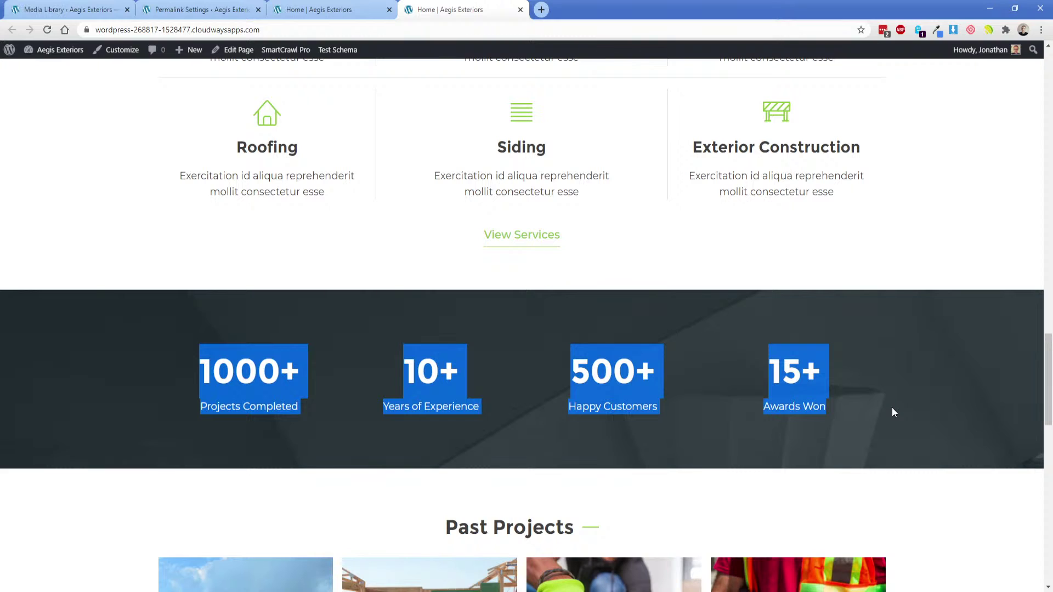
pyautogui.click(891, 412)
pyautogui.moveTo(786, 377); pyautogui.dragTo(827, 407)
pyautogui.click(830, 408)
pyautogui.moveTo(764, 372); pyautogui.dragTo(834, 402)
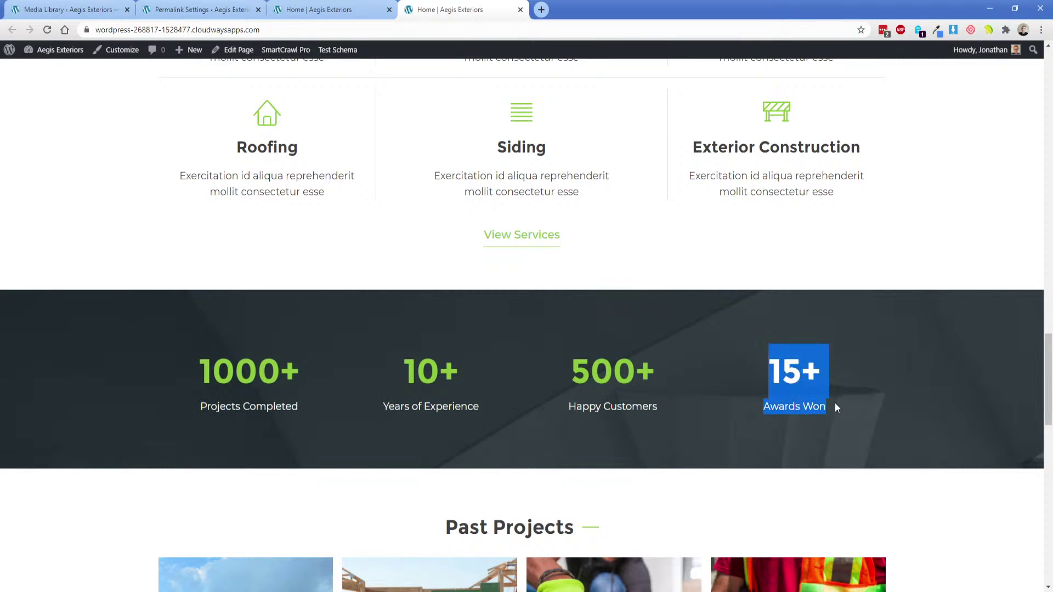
pyautogui.click(840, 406)
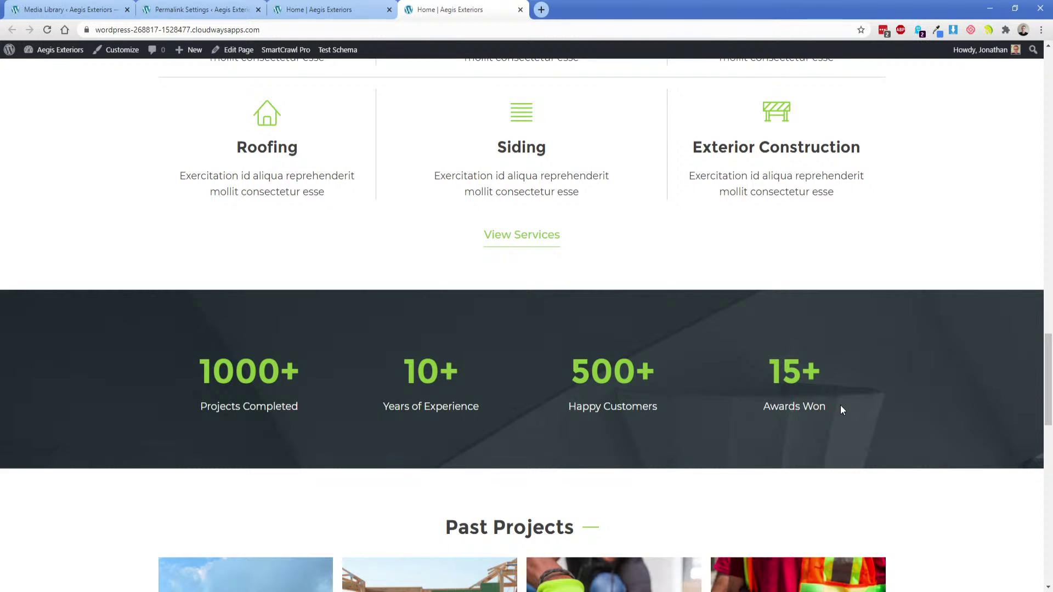
# Scroll past the stats band on the live page and back up.
pyautogui.scroll(-8, 364, 352)
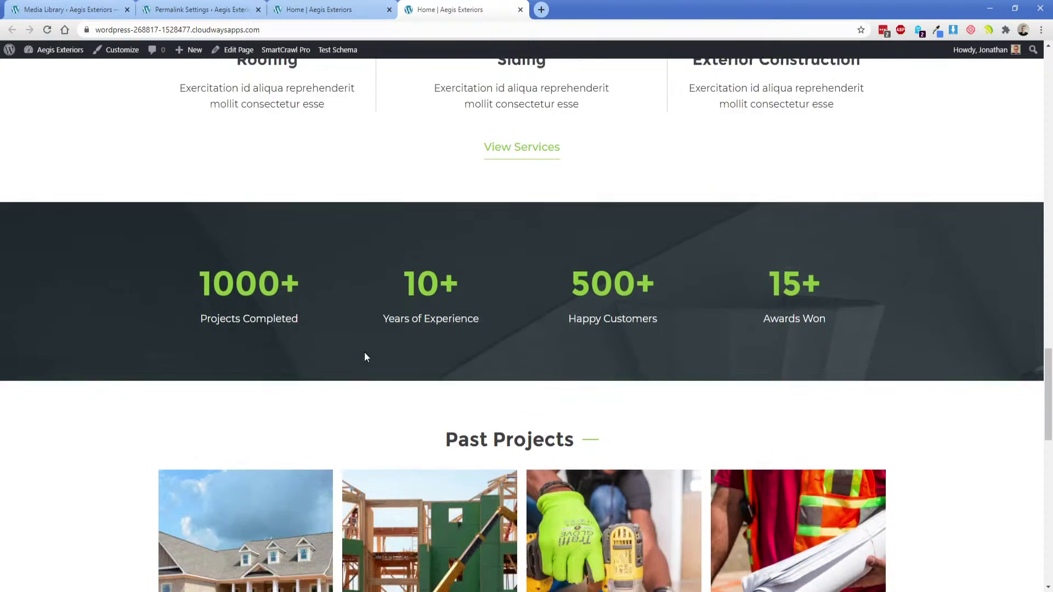
pyautogui.scroll(-9, 124, 322)
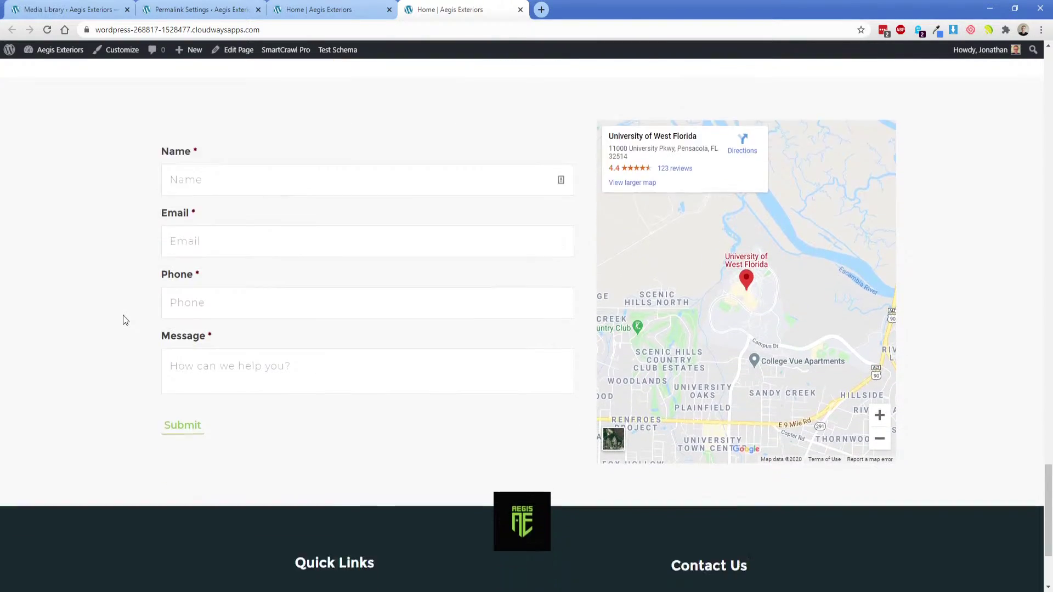
pyautogui.scroll(8, 129, 353)
pyautogui.scroll(20, 130, 353)
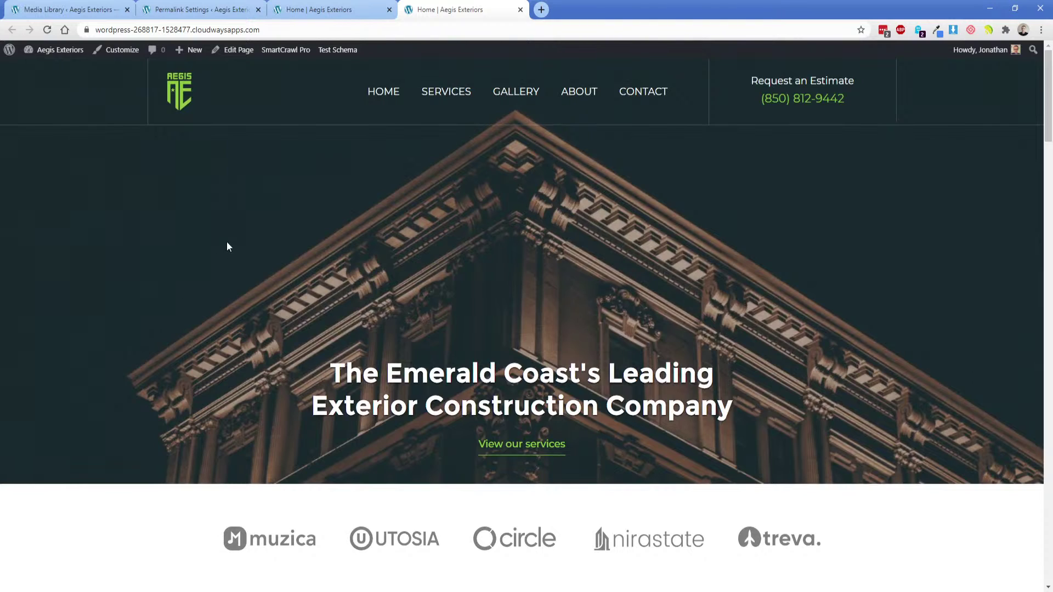
# Inspect the live homepage in DevTools at iPhone 6/7/8 Plus size and scroll to the About Us contact details.
pyautogui.rightClick(475, 222)
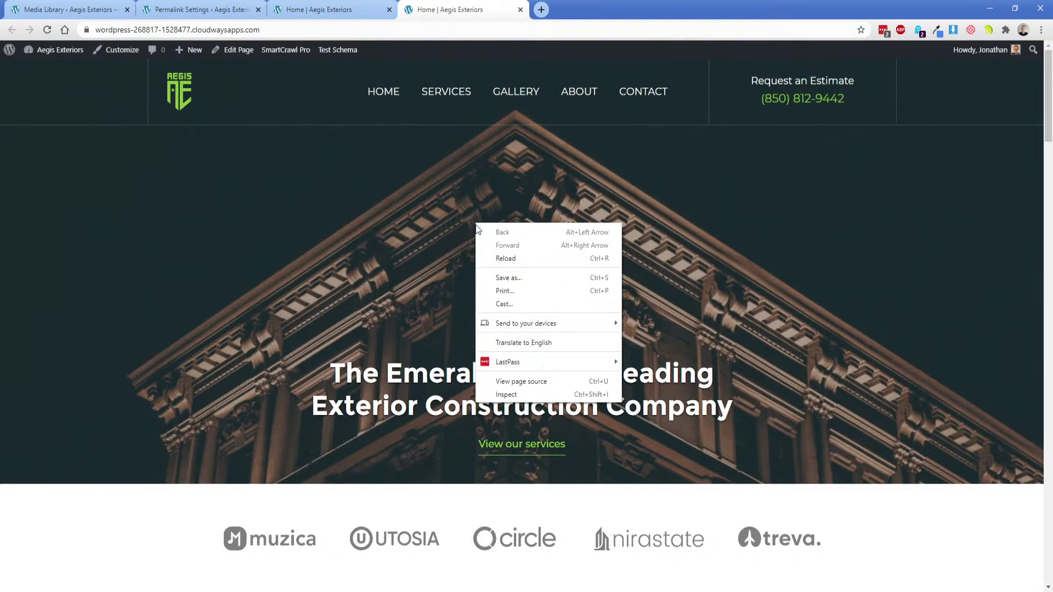
pyautogui.click(516, 397)
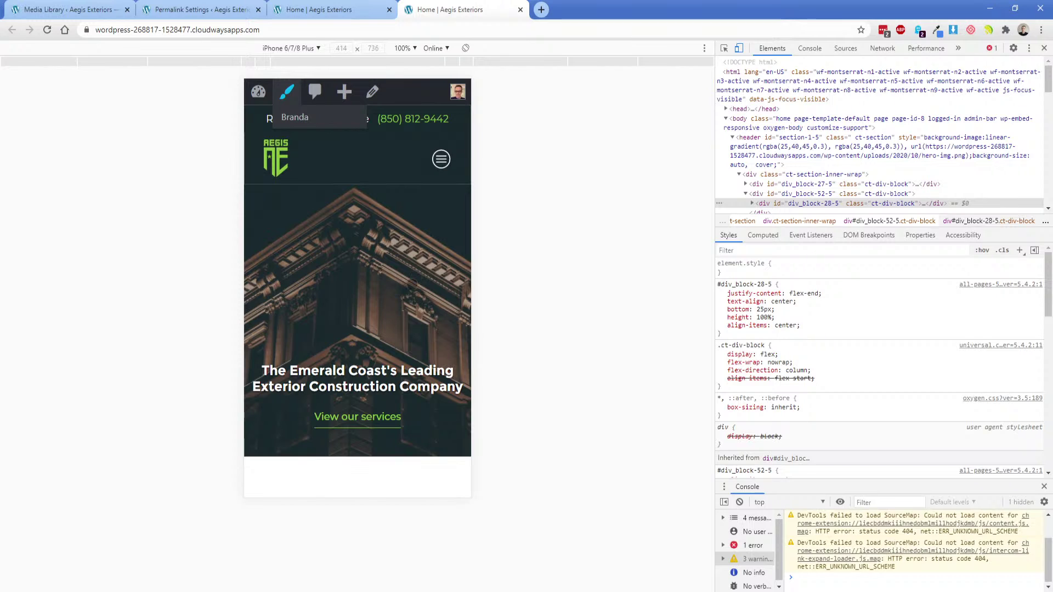
pyautogui.scroll(-10, 413, 277)
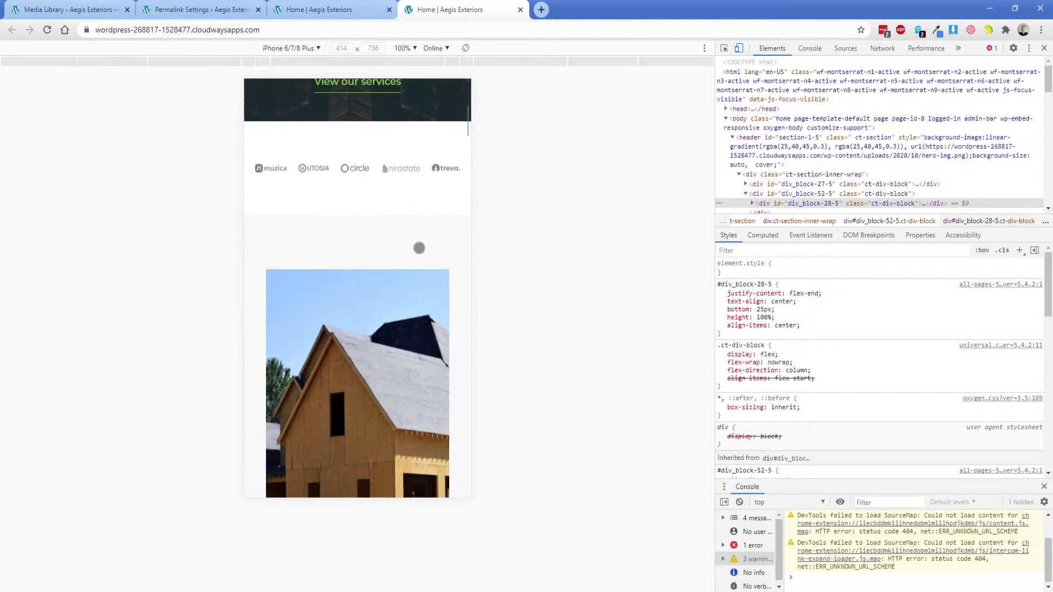
pyautogui.scroll(-15, 418, 243)
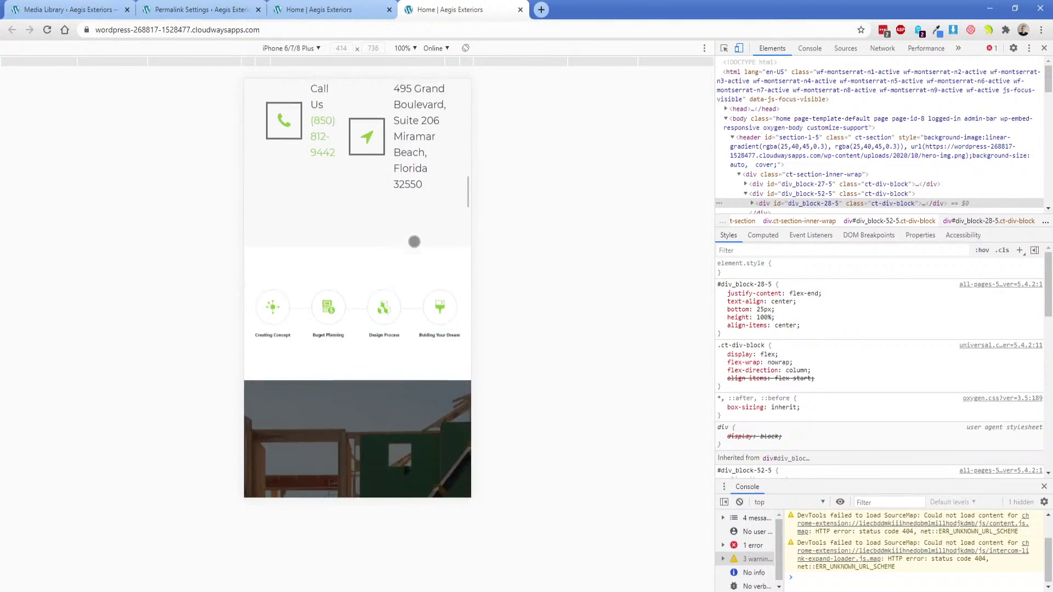
pyautogui.scroll(4, 364, 241)
# At the 992px breakpoint, stack the child elements of contact container Div #18 vertically.
pyautogui.click(316, 9)
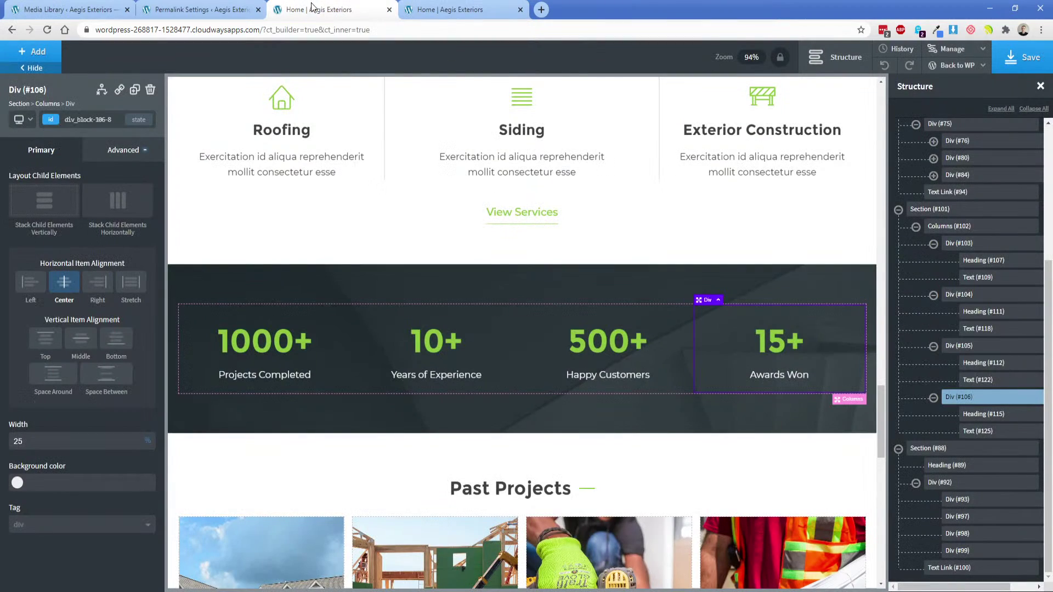
pyautogui.scroll(5, 426, 364)
pyautogui.scroll(10, 433, 362)
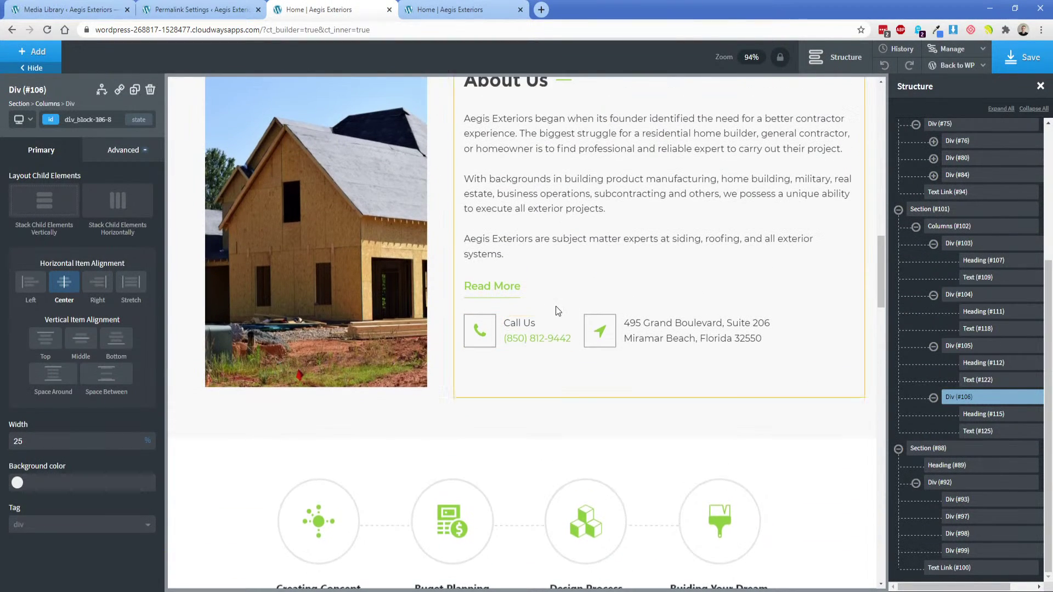
pyautogui.click(557, 303)
pyautogui.click(551, 324)
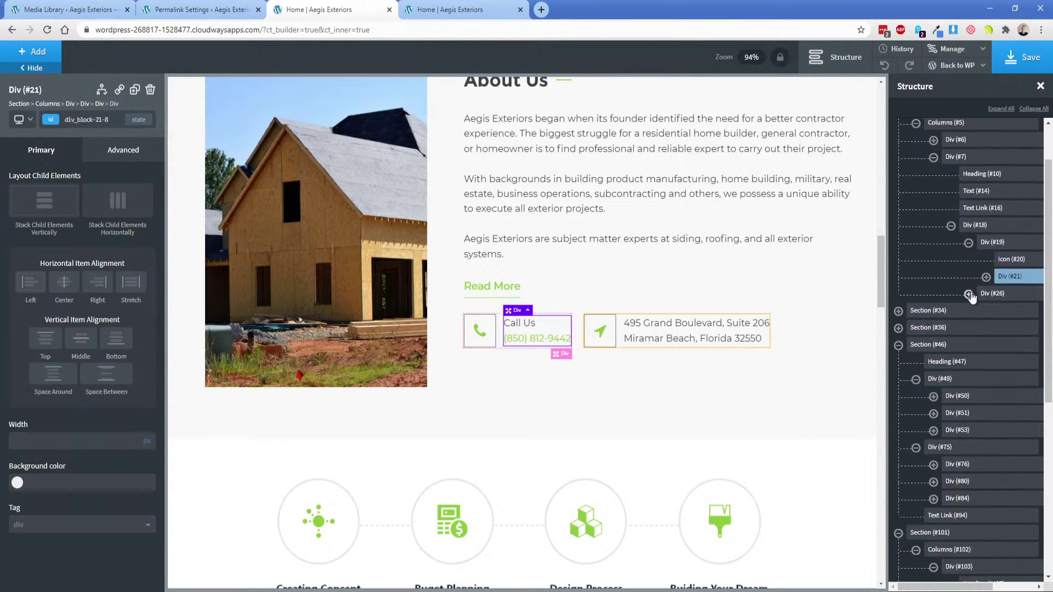
pyautogui.click(974, 144)
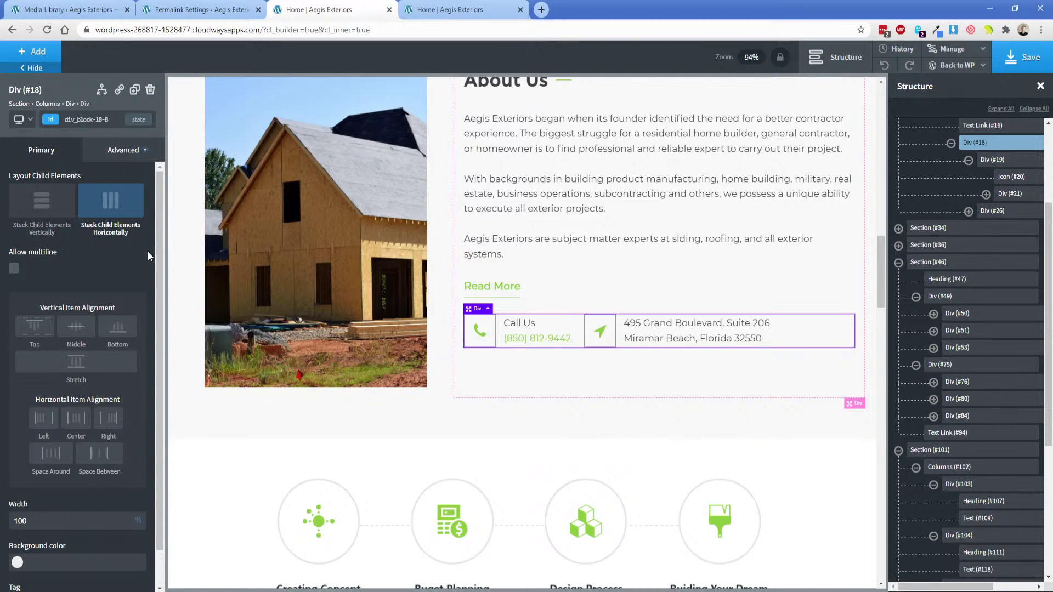
pyautogui.click(30, 122)
pyautogui.click(41, 155)
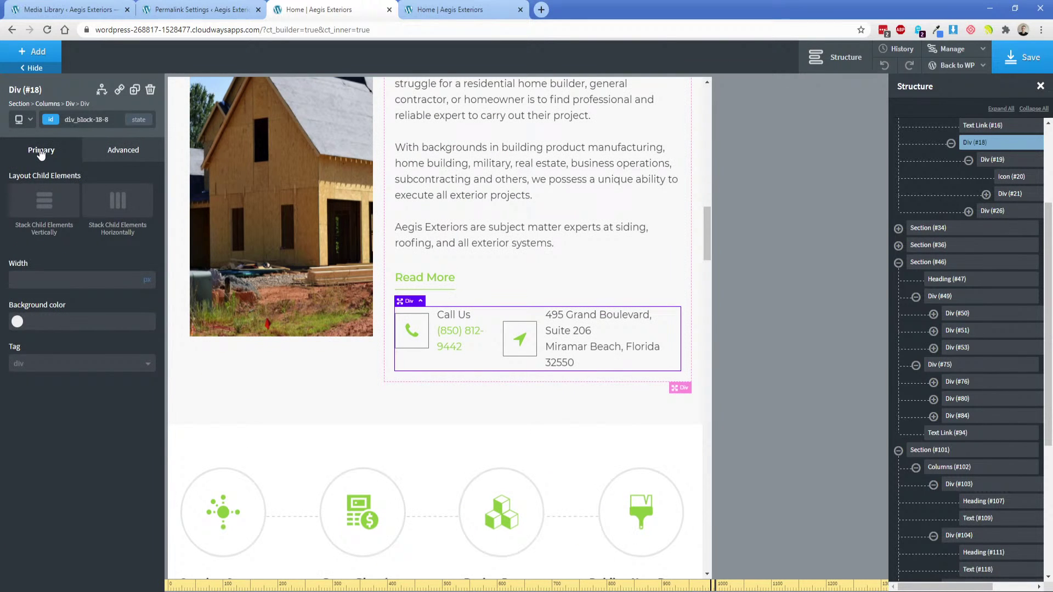
pyautogui.click(41, 209)
# Give the Call Us wrapper Div #19 100% width and a 15 px bottom margin, then save.
pyautogui.click(500, 321)
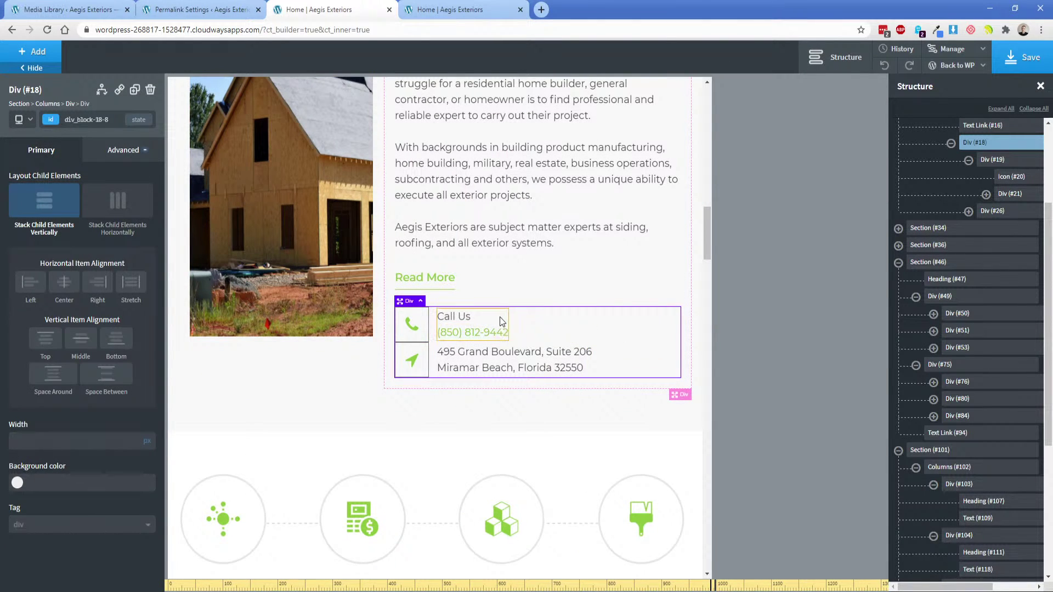
pyautogui.click(992, 160)
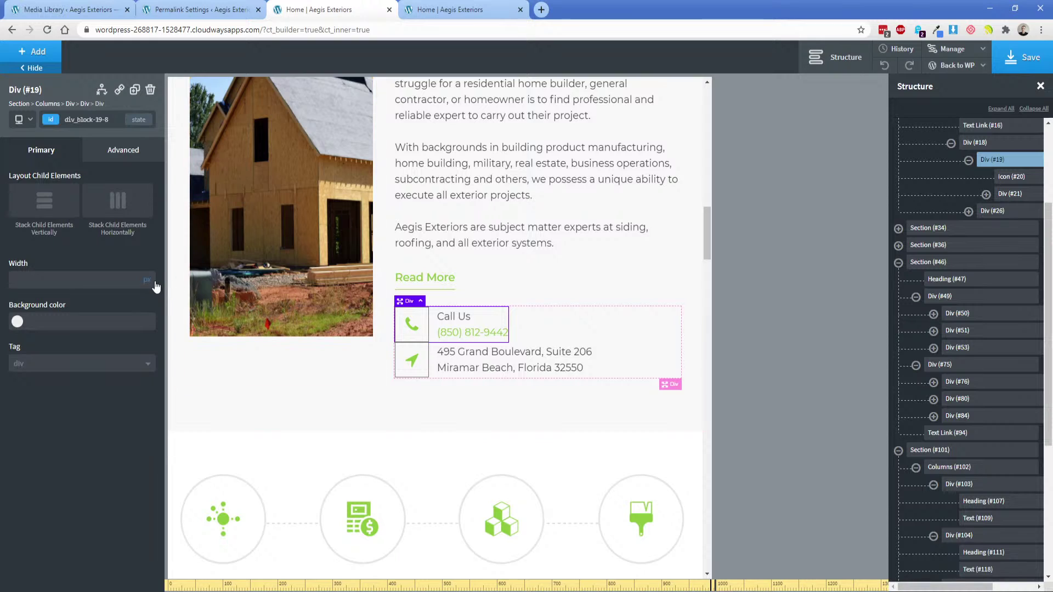
pyautogui.write('100')
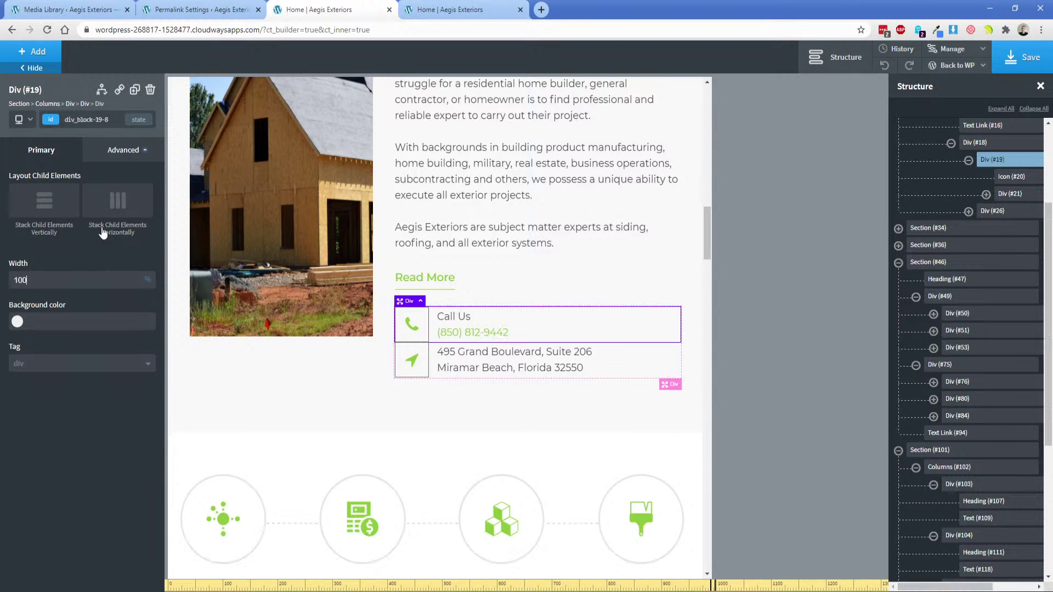
pyautogui.click(118, 154)
pyautogui.click(104, 213)
pyautogui.write('15')
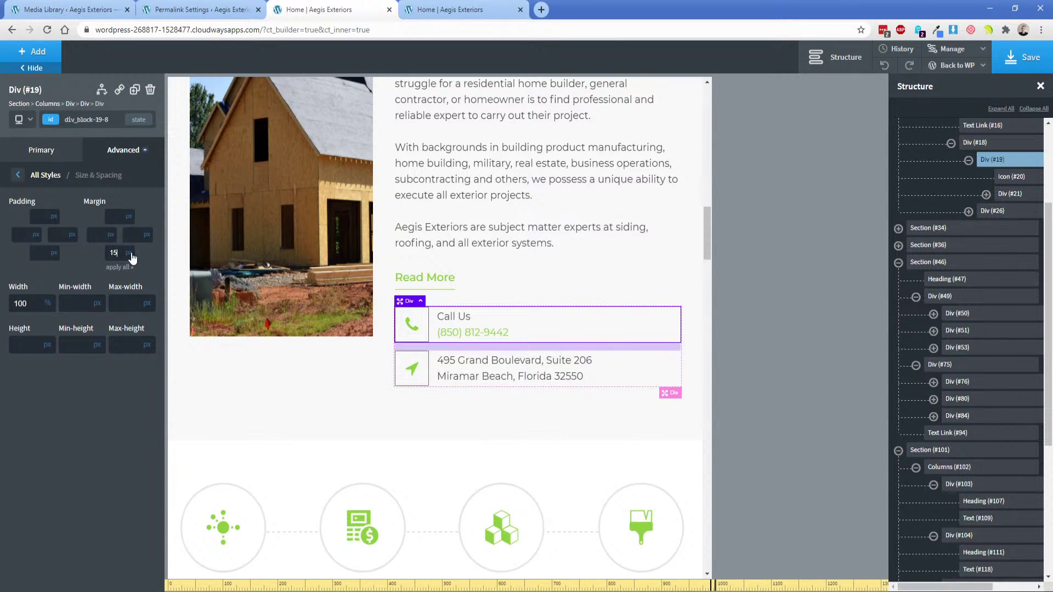
pyautogui.click(1011, 61)
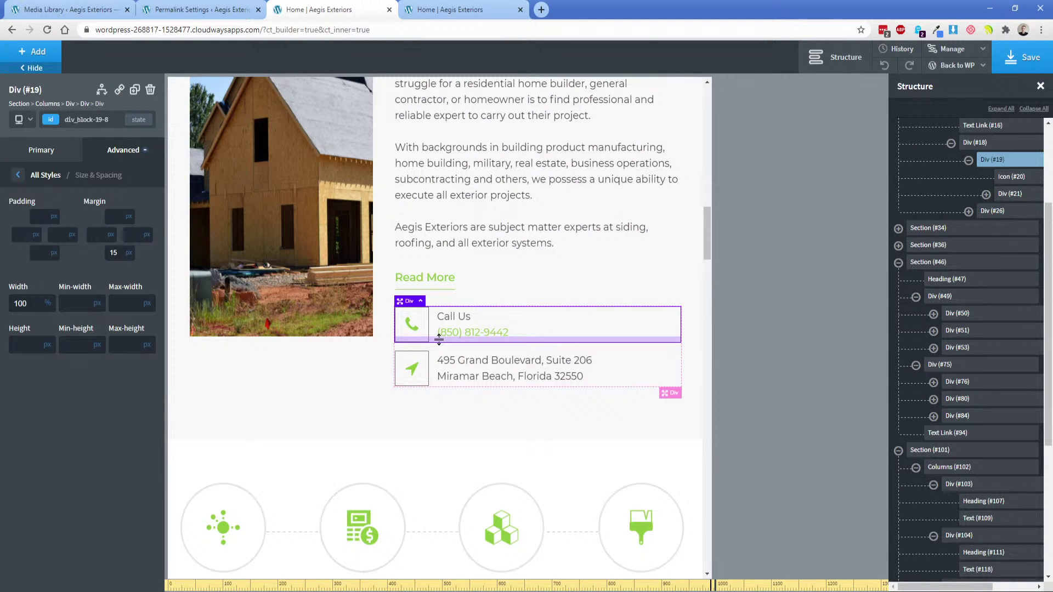
# Scroll the phone-width preview down to the stacked What We Offer cards, then return to the builder.
pyautogui.click(461, 9)
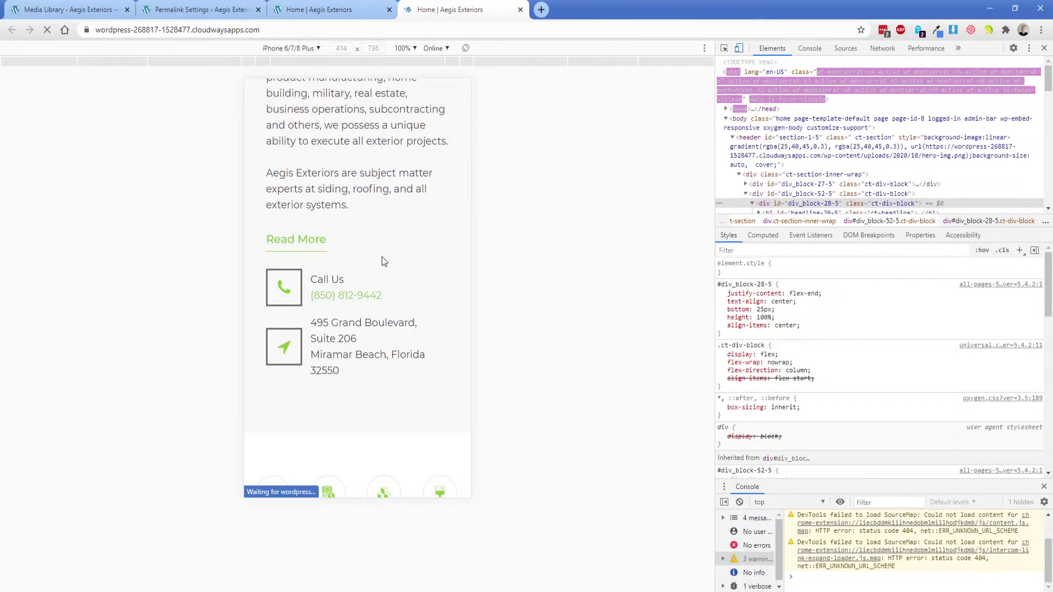
pyautogui.scroll(-5, 383, 291)
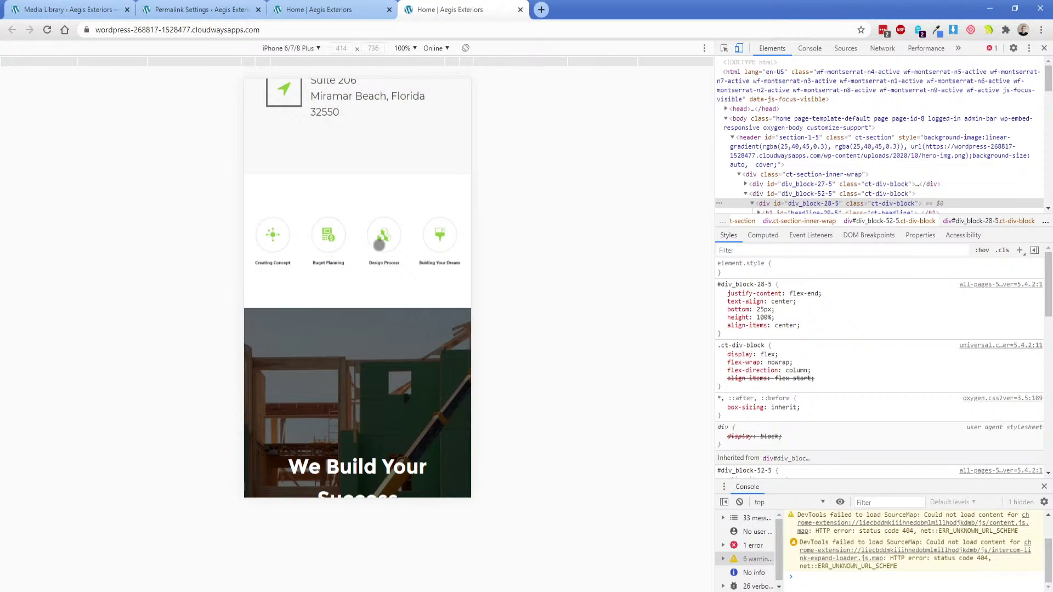
pyautogui.scroll(-5, 379, 244)
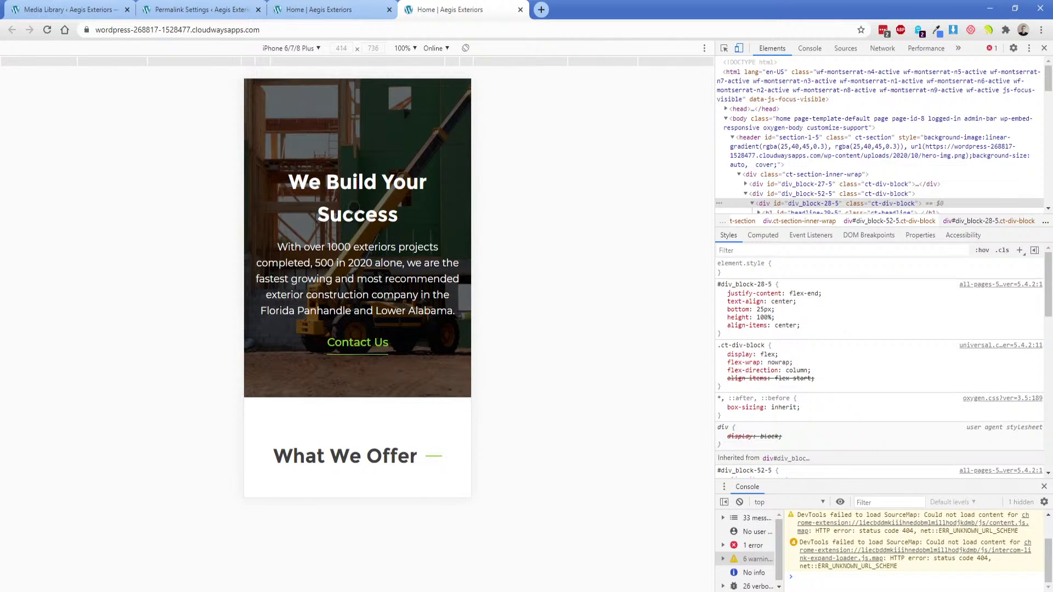
pyautogui.scroll(-7, 356, 254)
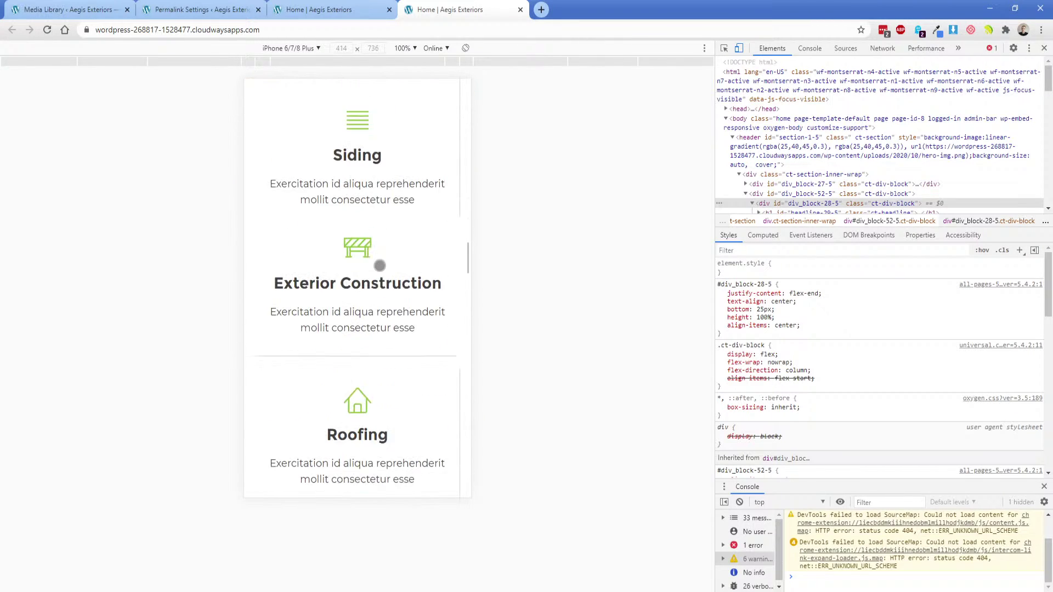
pyautogui.scroll(-2, 378, 264)
pyautogui.scroll(6, 354, 265)
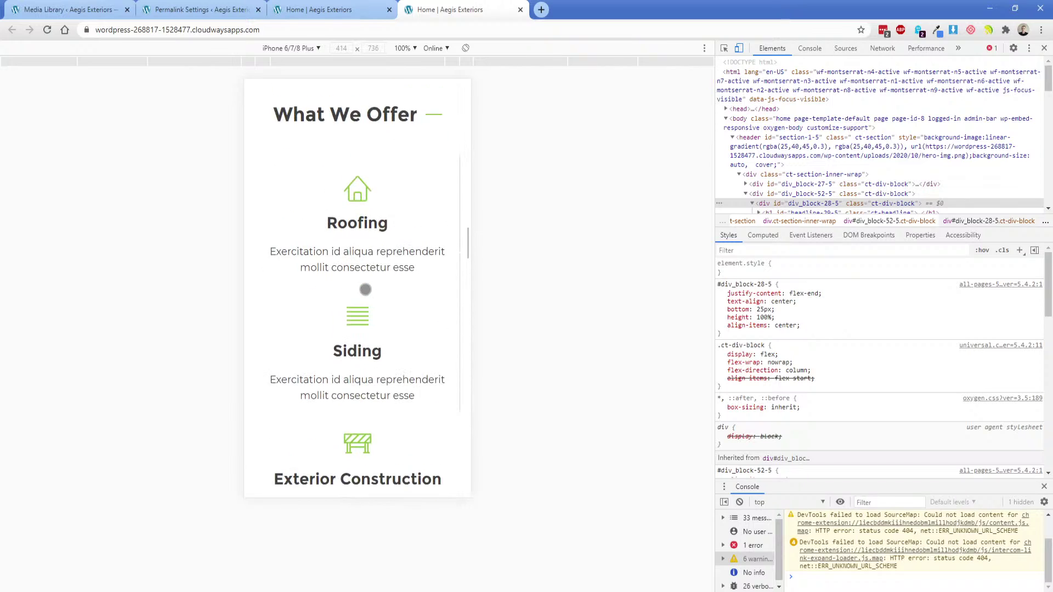
pyautogui.click(328, 7)
pyautogui.scroll(-12, 345, 296)
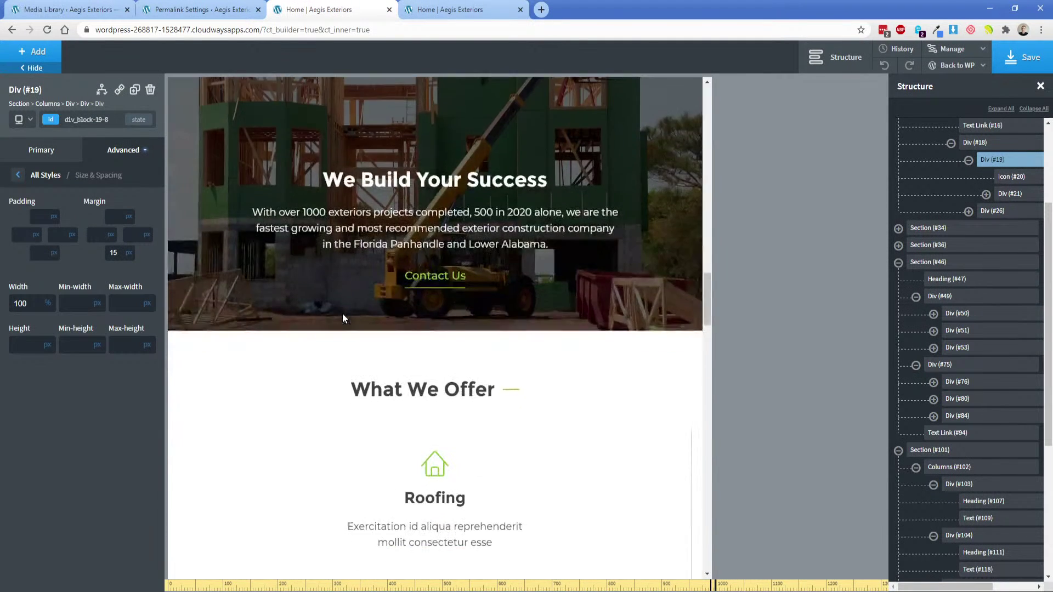
# Review the border settings of the Roofing, Siding and Exterior Construction offer cards.
pyautogui.scroll(2, 493, 220)
pyautogui.click(564, 174)
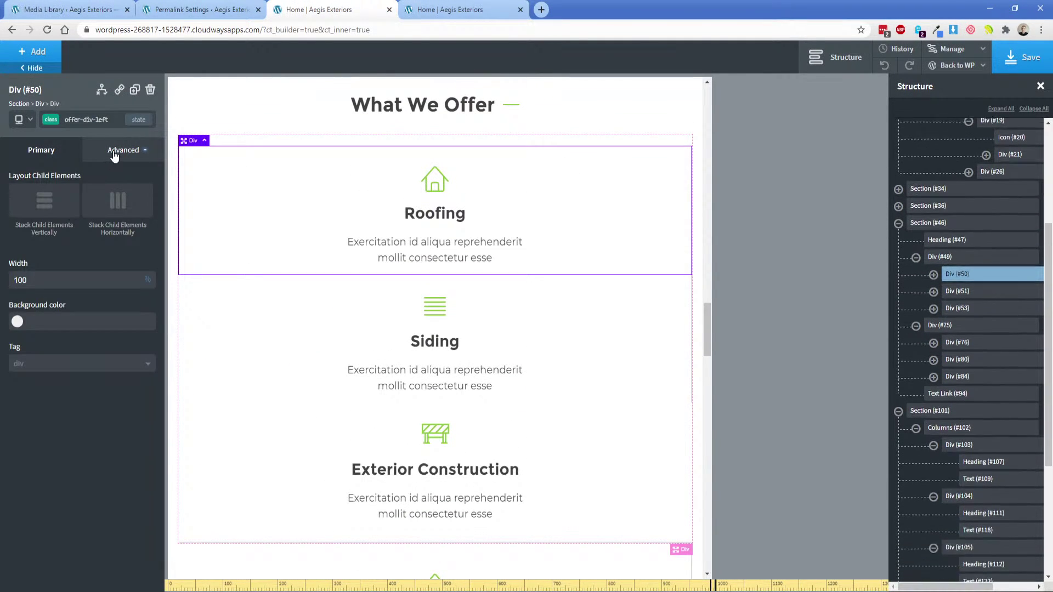
pyautogui.click(124, 150)
pyautogui.click(82, 301)
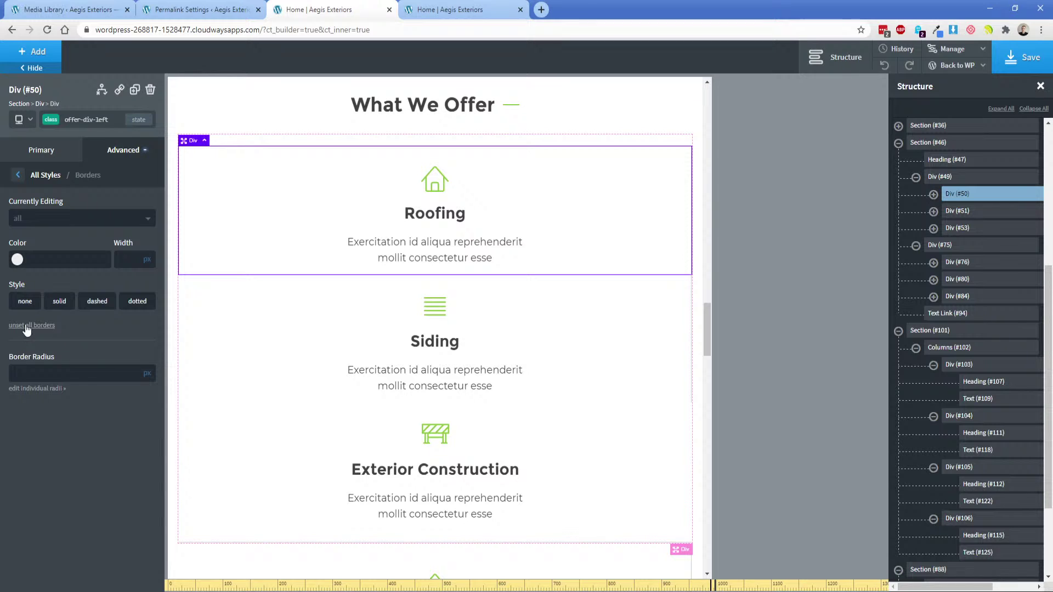
pyautogui.click(595, 307)
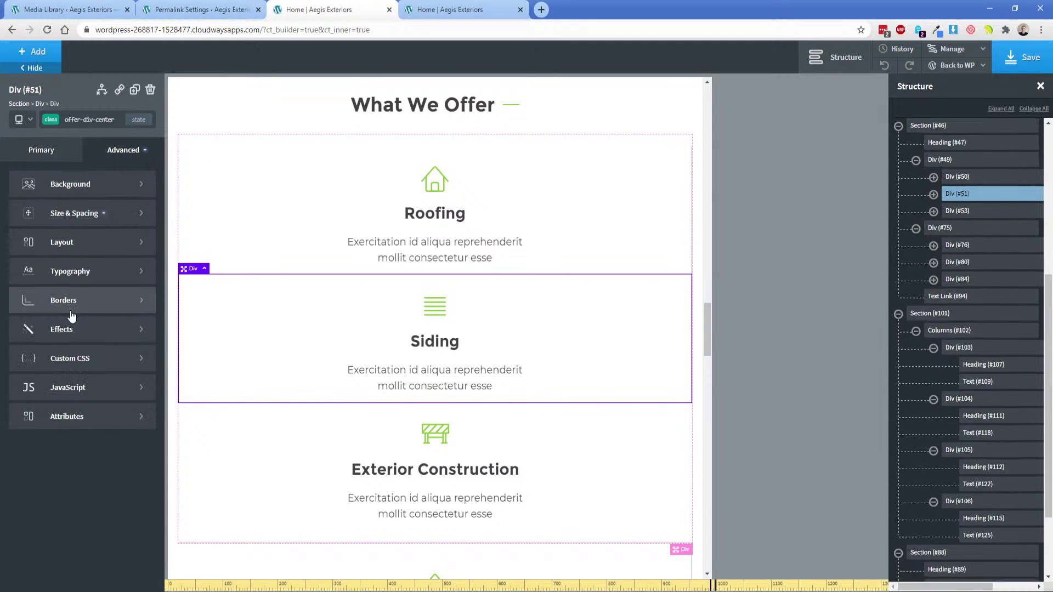
pyautogui.click(71, 317)
pyautogui.scroll(-3, 493, 328)
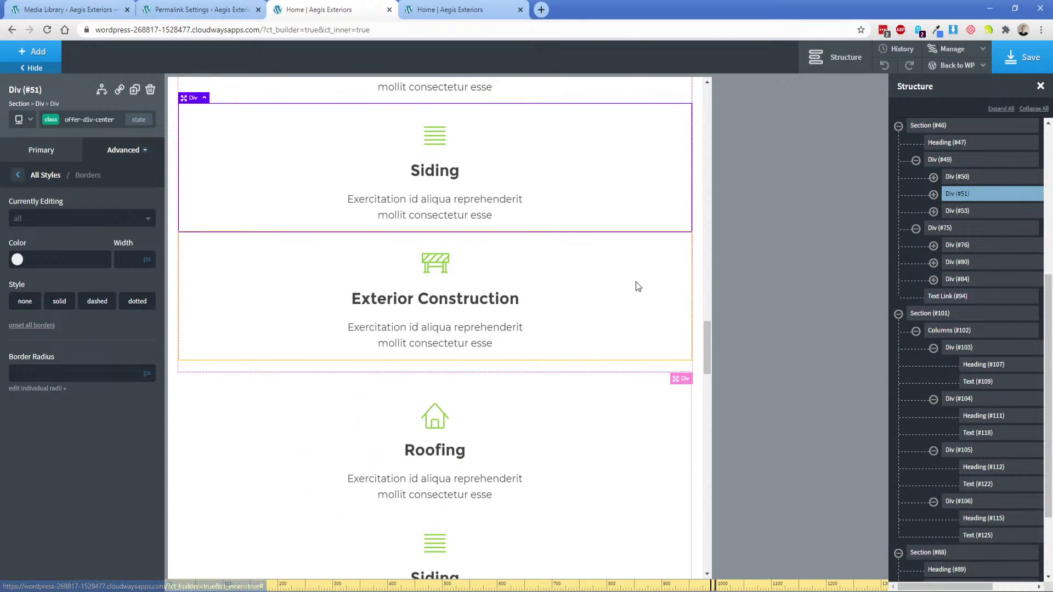
pyautogui.click(344, 251)
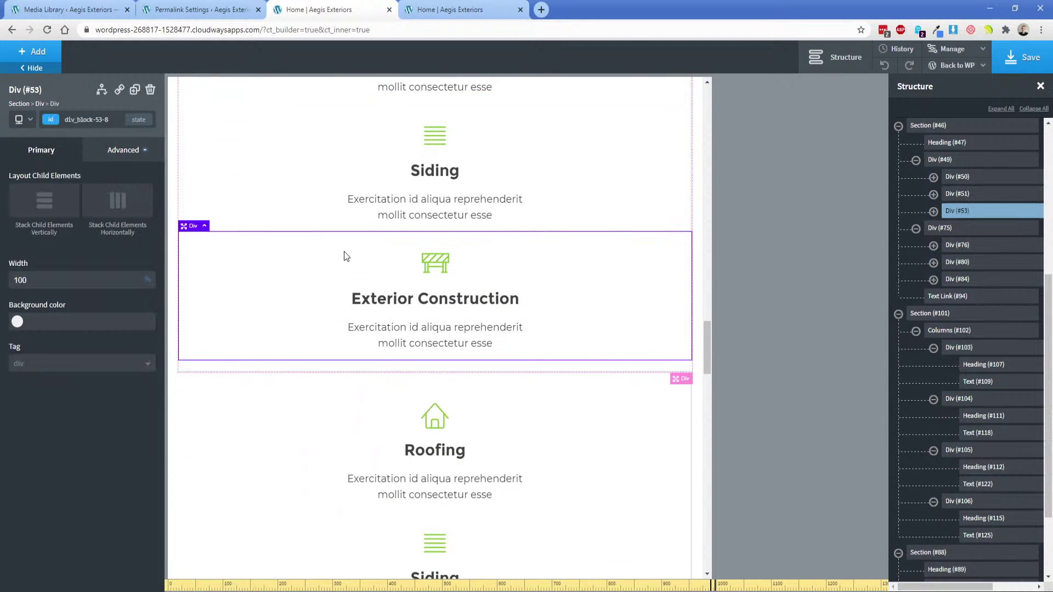
pyautogui.click(663, 428)
pyautogui.click(123, 150)
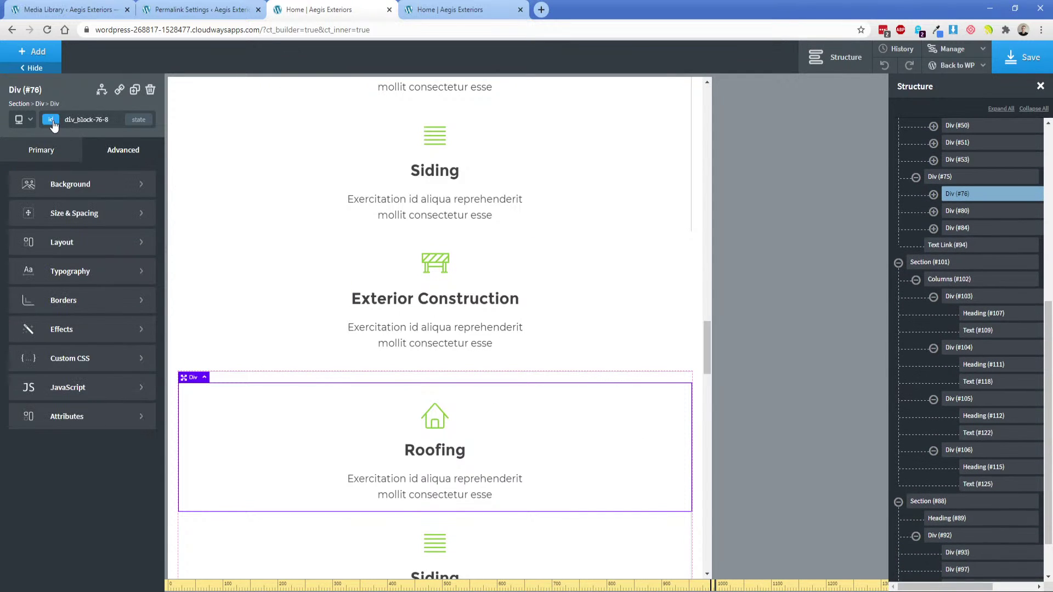
pyautogui.click(53, 121)
# Save the homepage and reload the mobile preview to check the cards.
pyautogui.click(1036, 64)
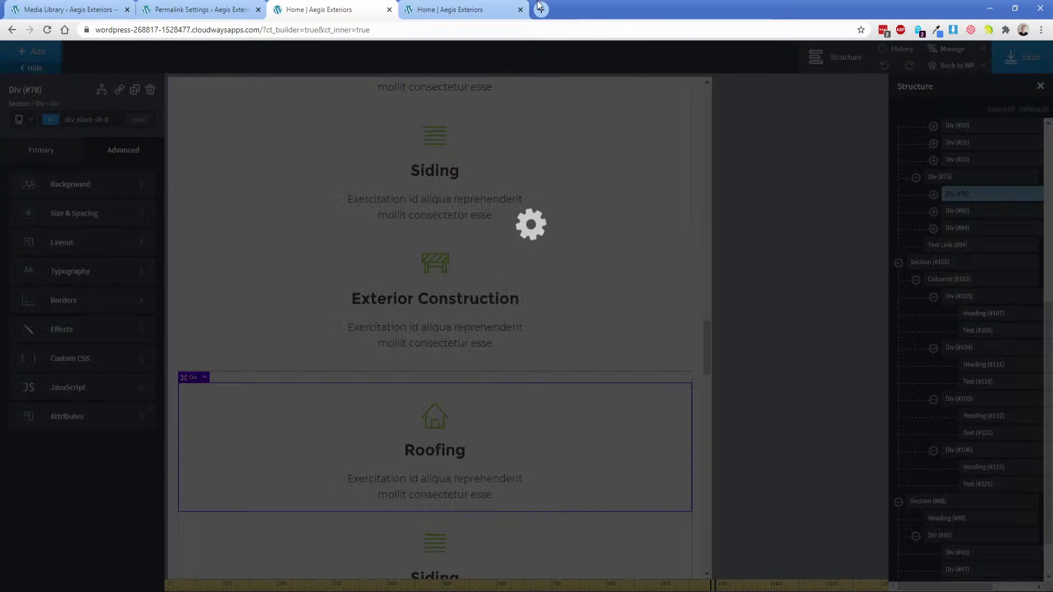
pyautogui.click(491, 8)
pyautogui.press('F5')
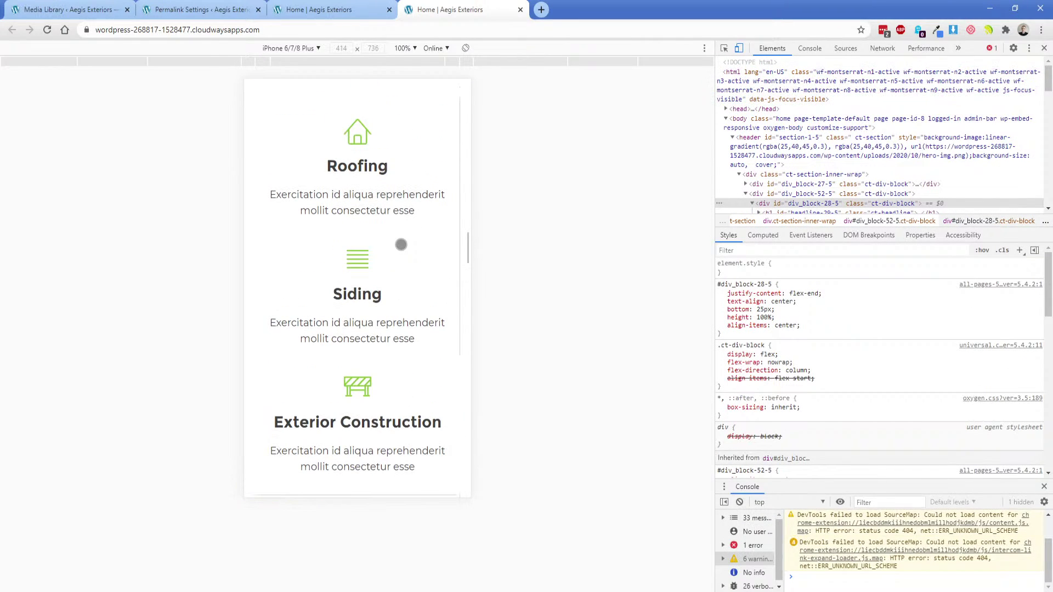
pyautogui.click(341, 4)
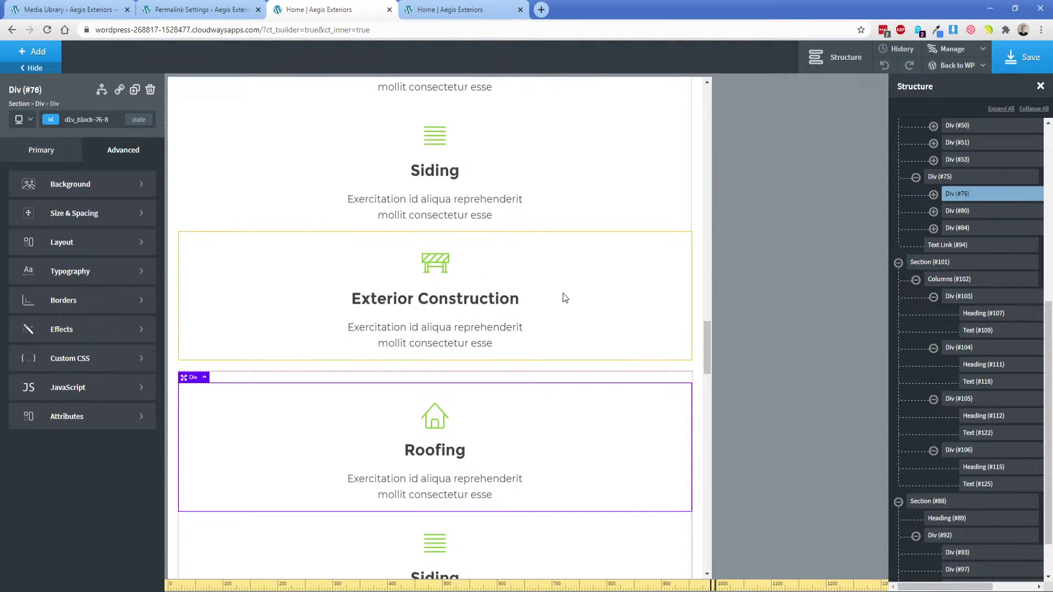
pyautogui.scroll(10, 570, 274)
# Style the Roofing card by its id div_block-50-8 instead of offer-div-left and open its borders.
pyautogui.click(582, 246)
pyautogui.click(50, 119)
pyautogui.click(49, 123)
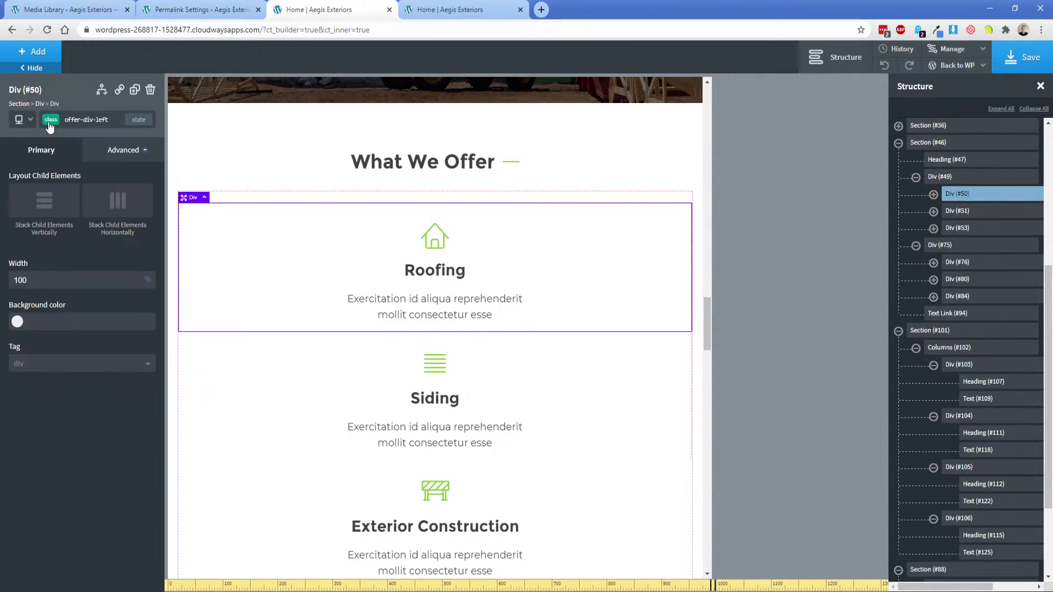
pyautogui.click(49, 123)
pyautogui.click(65, 134)
pyautogui.click(109, 156)
pyautogui.click(39, 306)
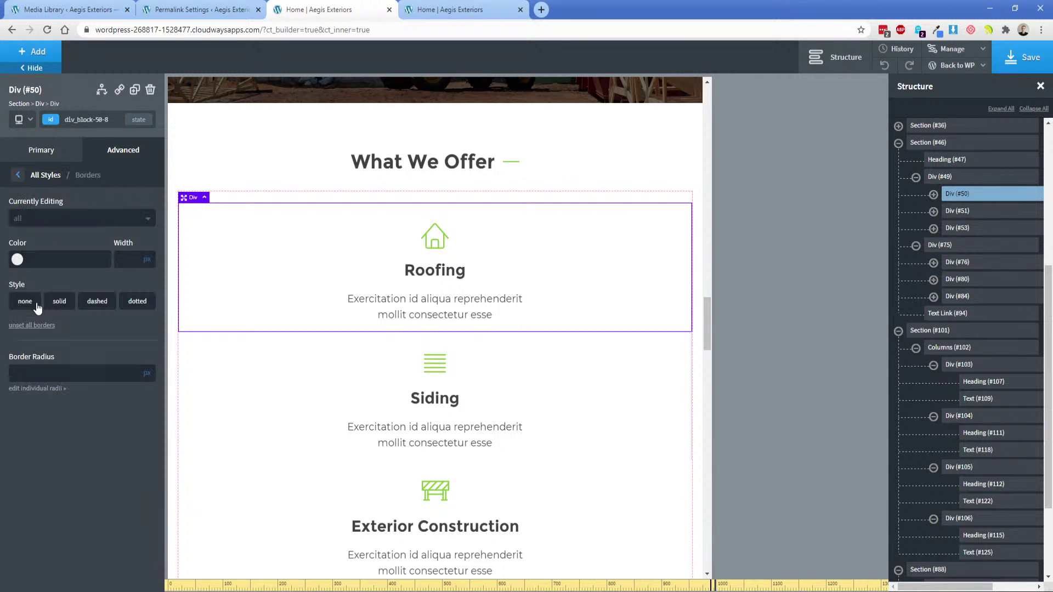
# Adjust the Siding card's borders on its id div_block-51-8 and save the homepage.
pyautogui.click(571, 379)
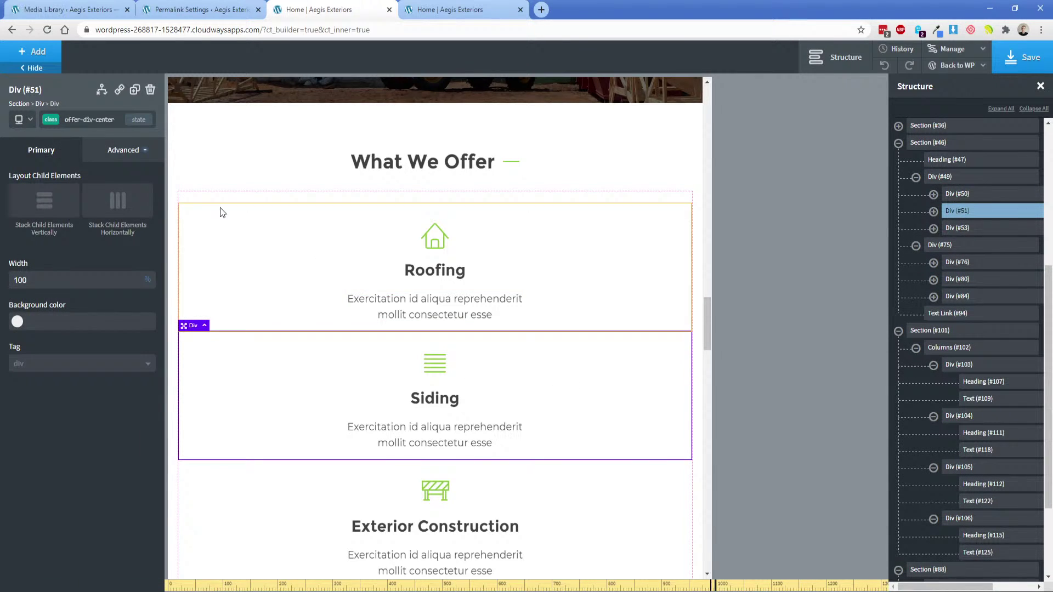
pyautogui.click(117, 159)
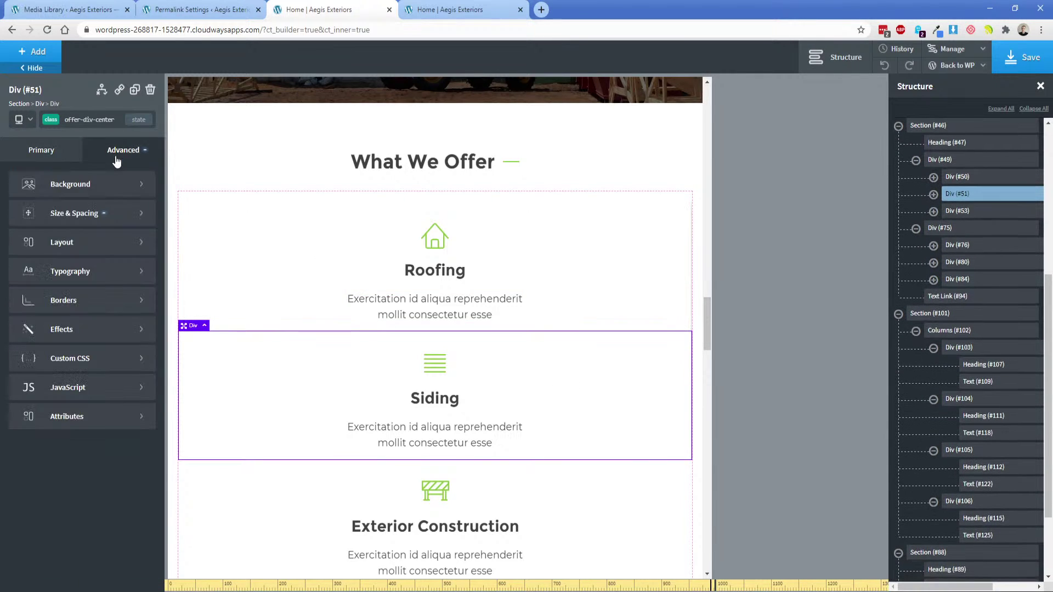
pyautogui.click(932, 194)
pyautogui.click(932, 194)
pyautogui.click(87, 119)
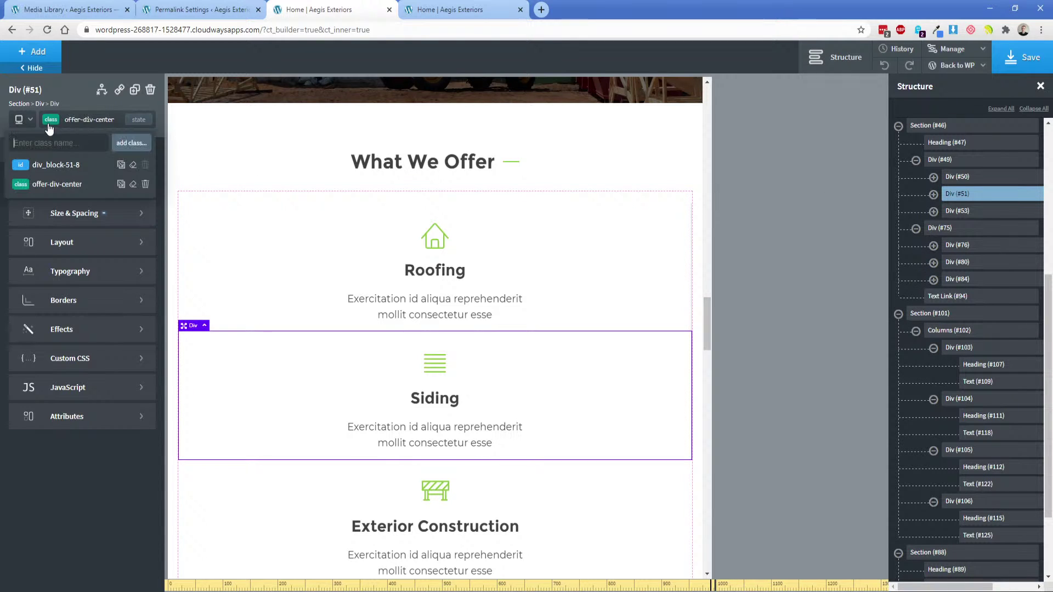
pyautogui.click(49, 164)
pyautogui.click(77, 308)
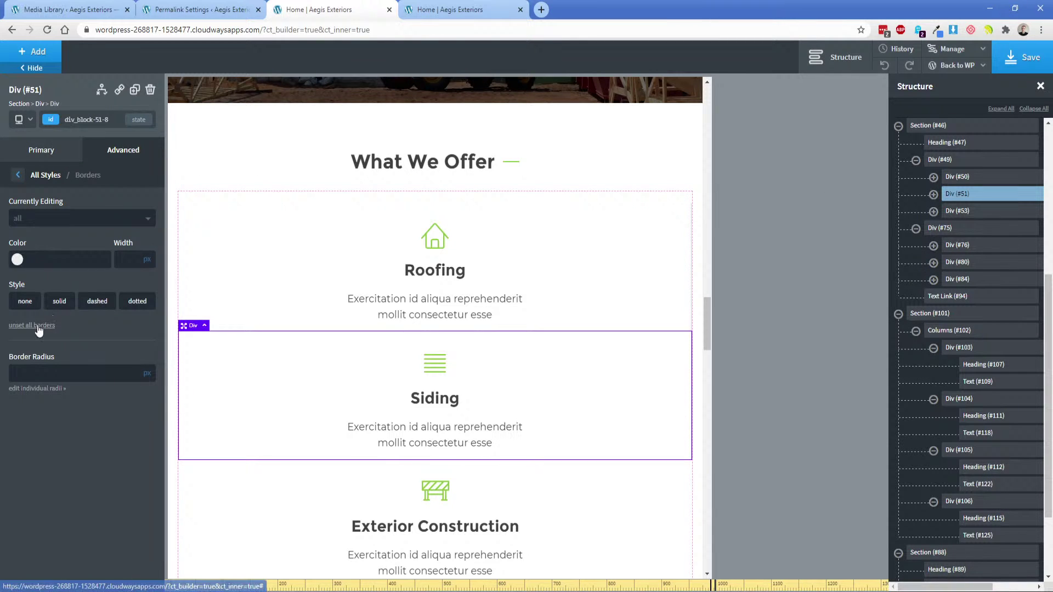
pyautogui.click(1030, 57)
# Reload the phone-width preview and scroll through every section down to the stacked footer.
pyautogui.click(450, 9)
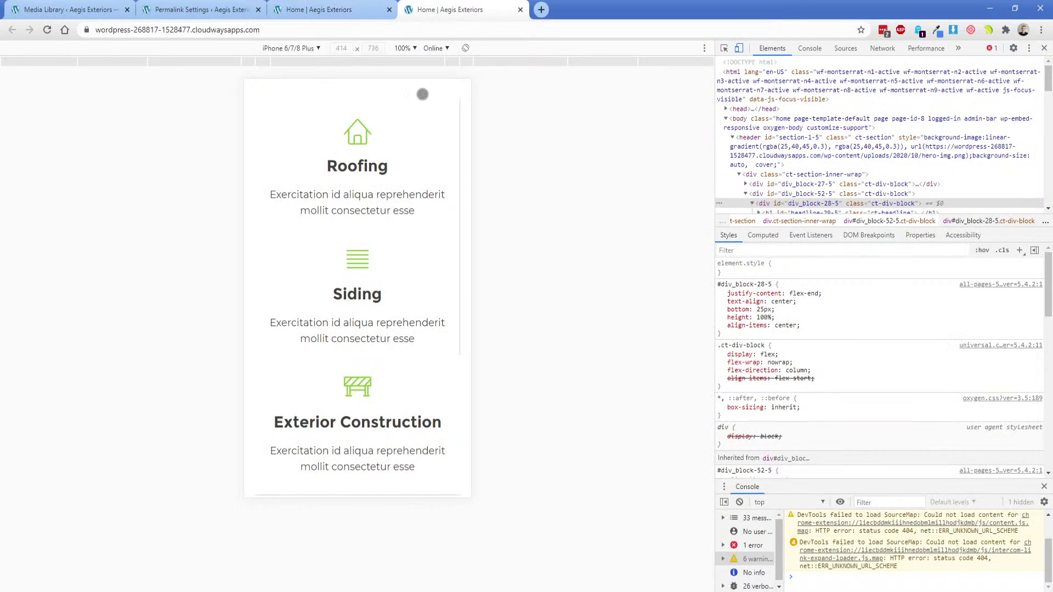
pyautogui.press('F5')
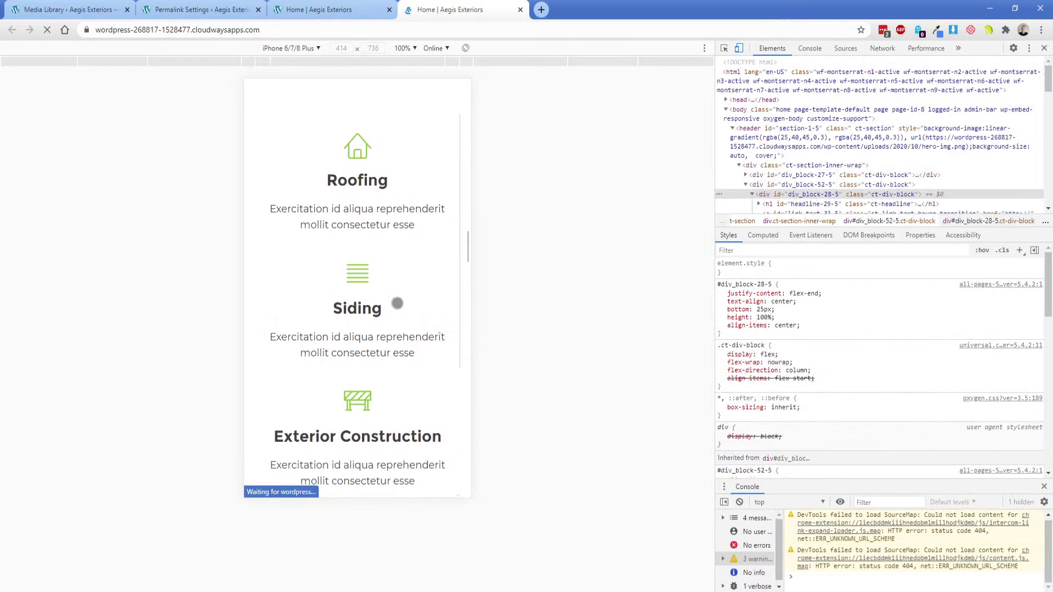
pyautogui.scroll(-8, 395, 320)
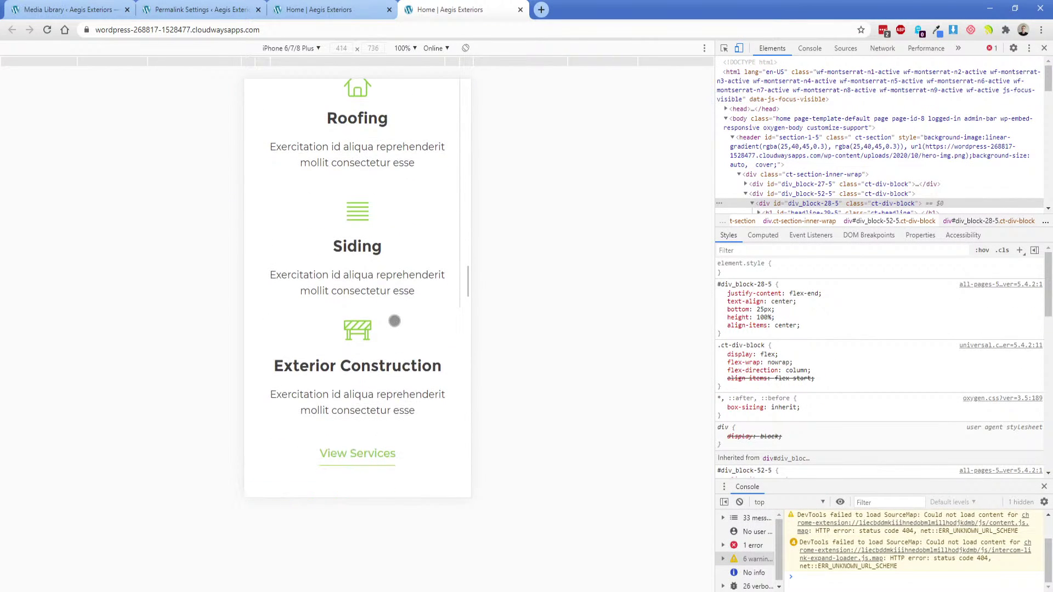
pyautogui.scroll(-1, 394, 321)
pyautogui.scroll(-10, 395, 321)
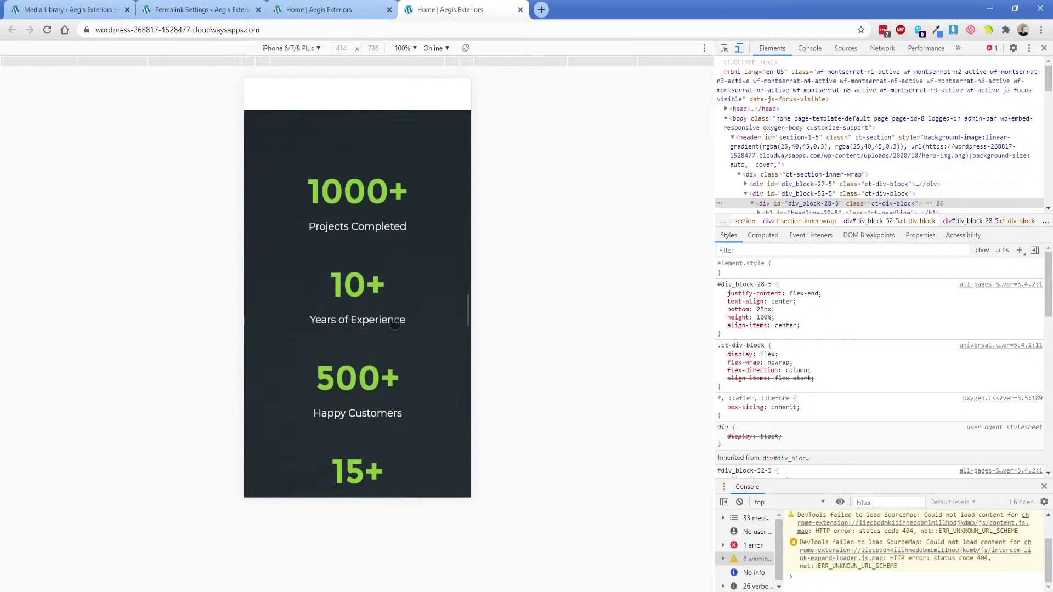
pyautogui.scroll(-12, 402, 319)
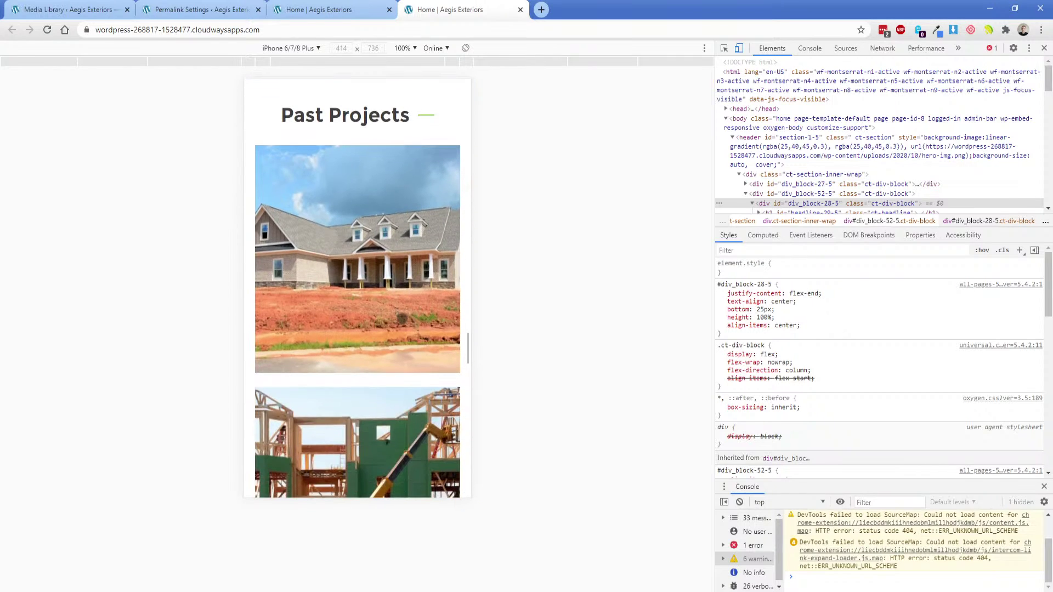
pyautogui.scroll(-12, 391, 318)
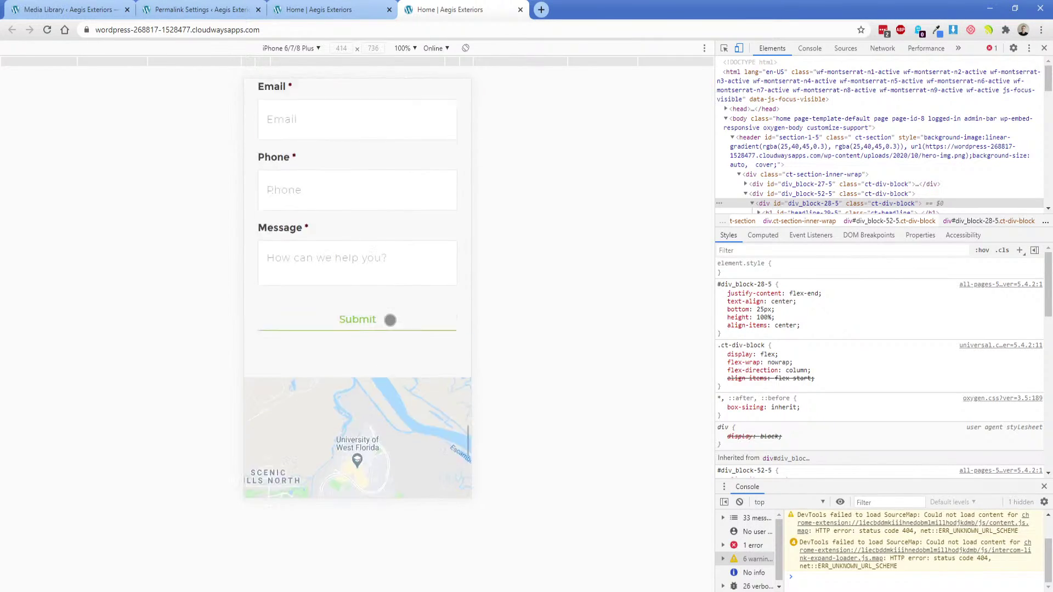
pyautogui.scroll(-3, 393, 320)
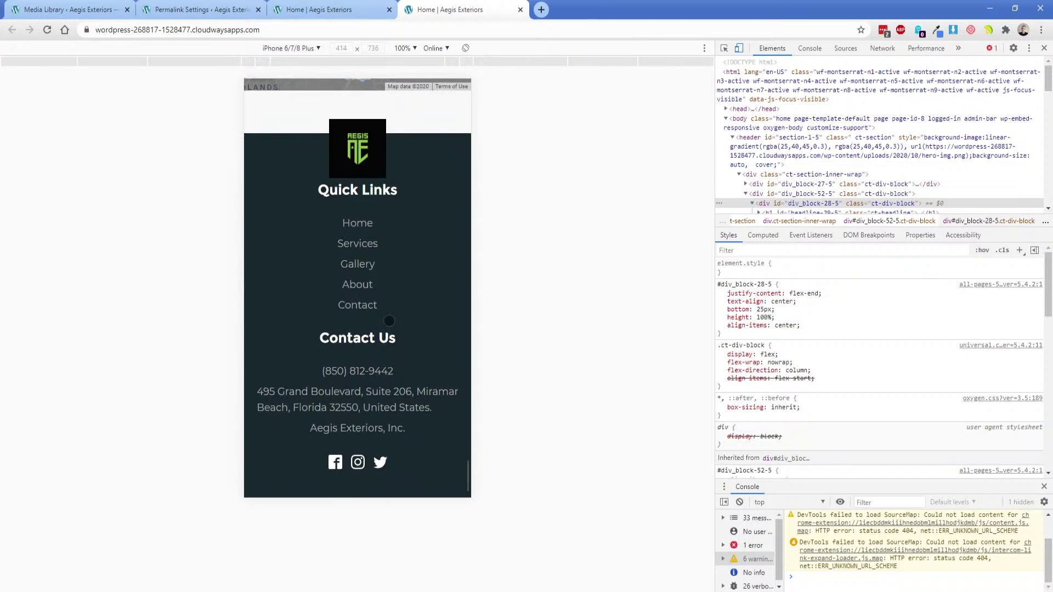
pyautogui.click(1043, 47)
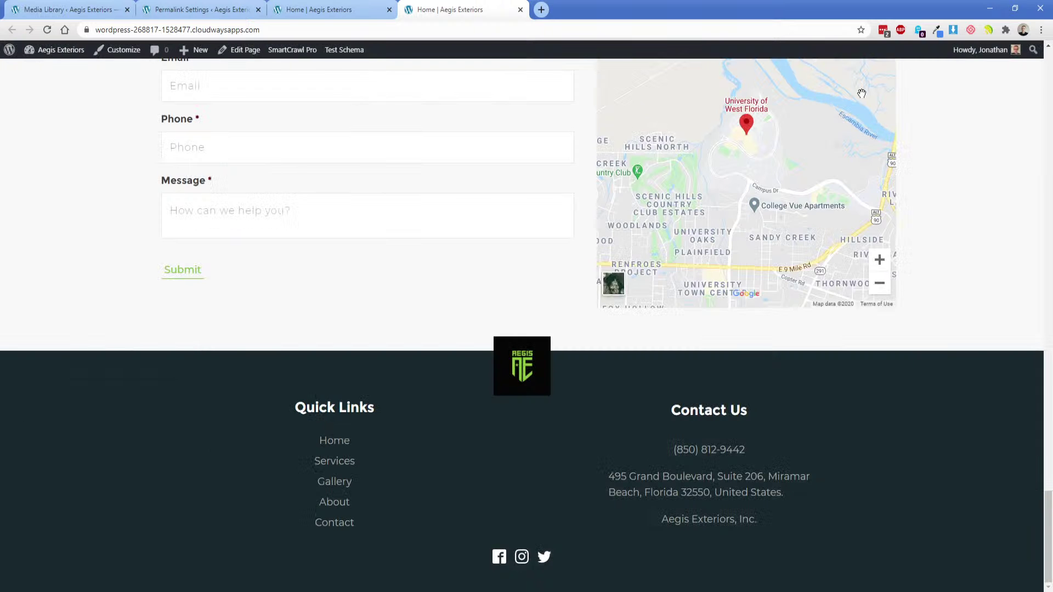
pyautogui.scroll(20, 377, 297)
pyautogui.scroll(3, 334, 132)
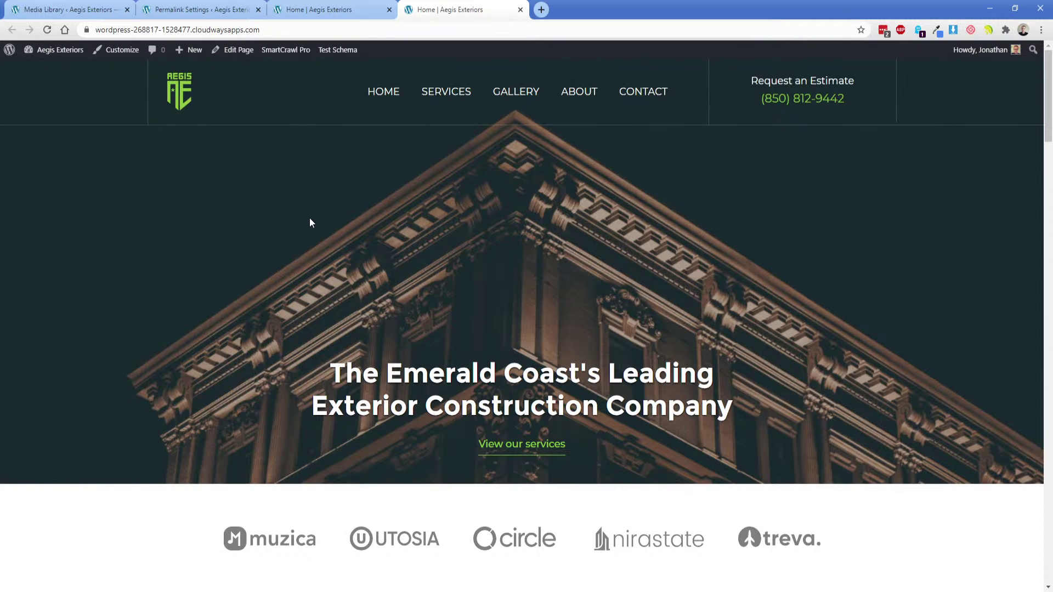
pyautogui.scroll(-10, 310, 213)
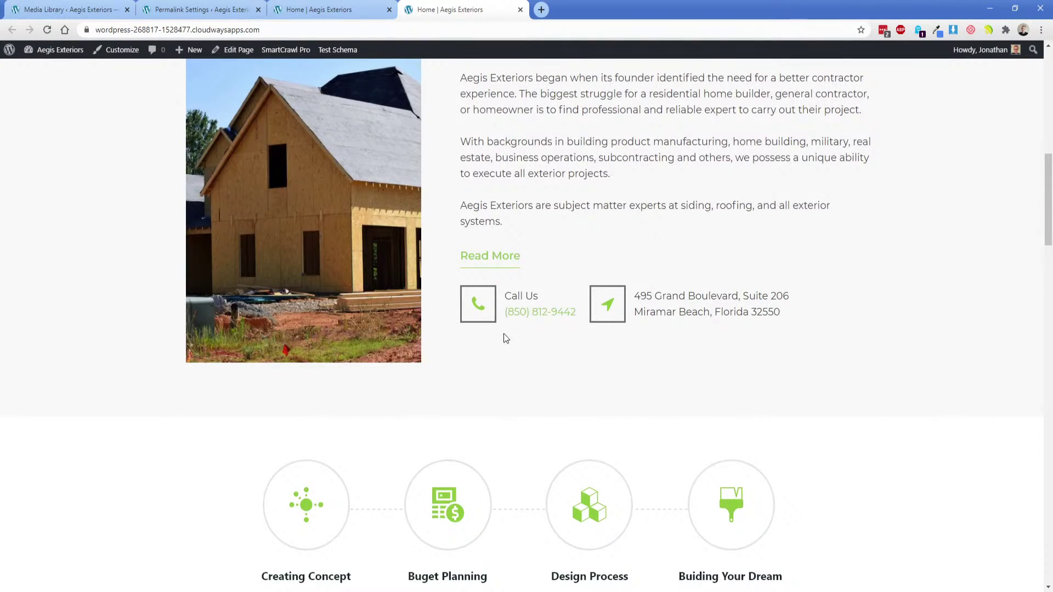
pyautogui.moveTo(463, 276); pyautogui.dragTo(521, 345)
pyautogui.click(491, 306)
pyautogui.scroll(-12, 453, 336)
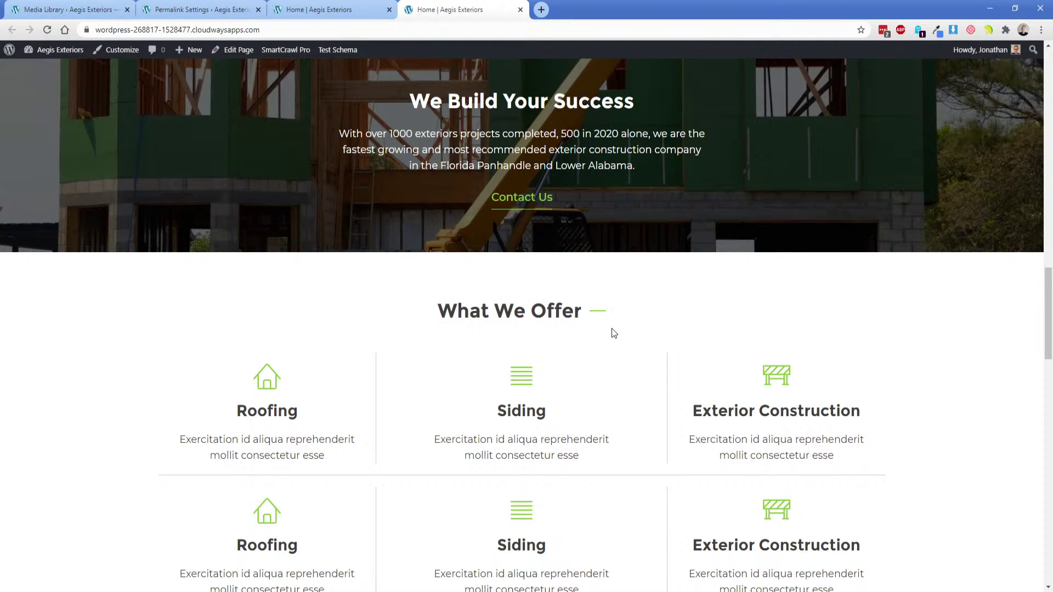
pyautogui.scroll(-3, 606, 336)
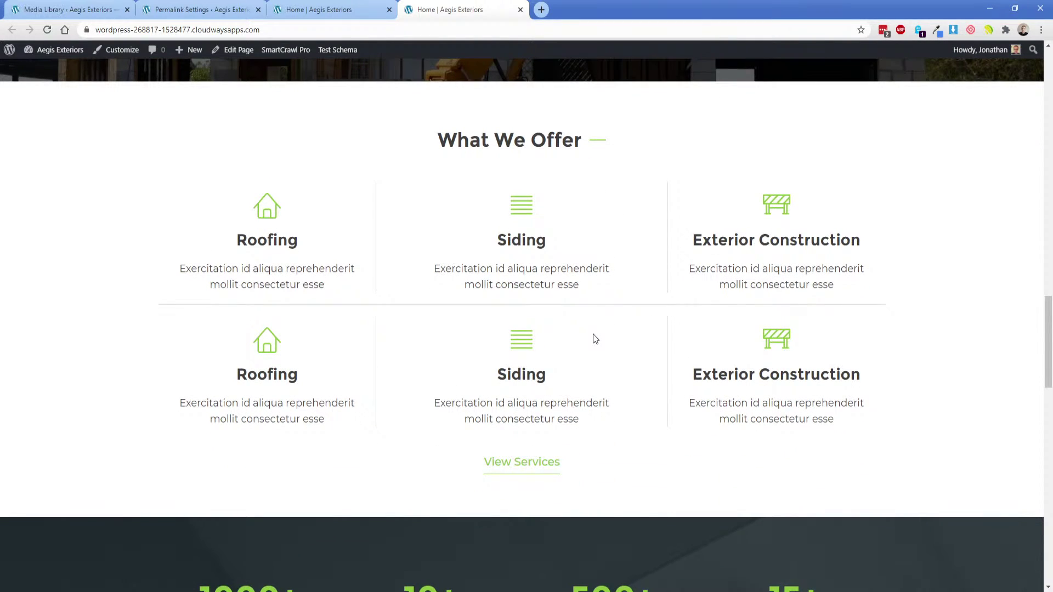